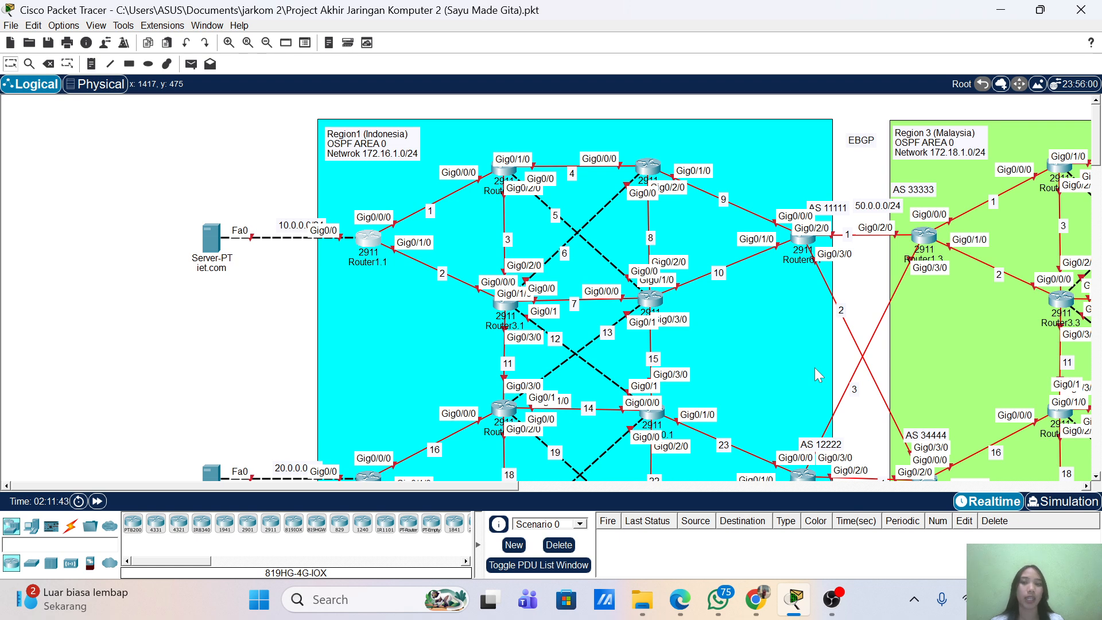
# - Examine the network topology across the Indonesia, Singapura, Malaysia and Hongkong regions, including servers, router links and AS labels
pyautogui.scroll(-5, 787, 350)
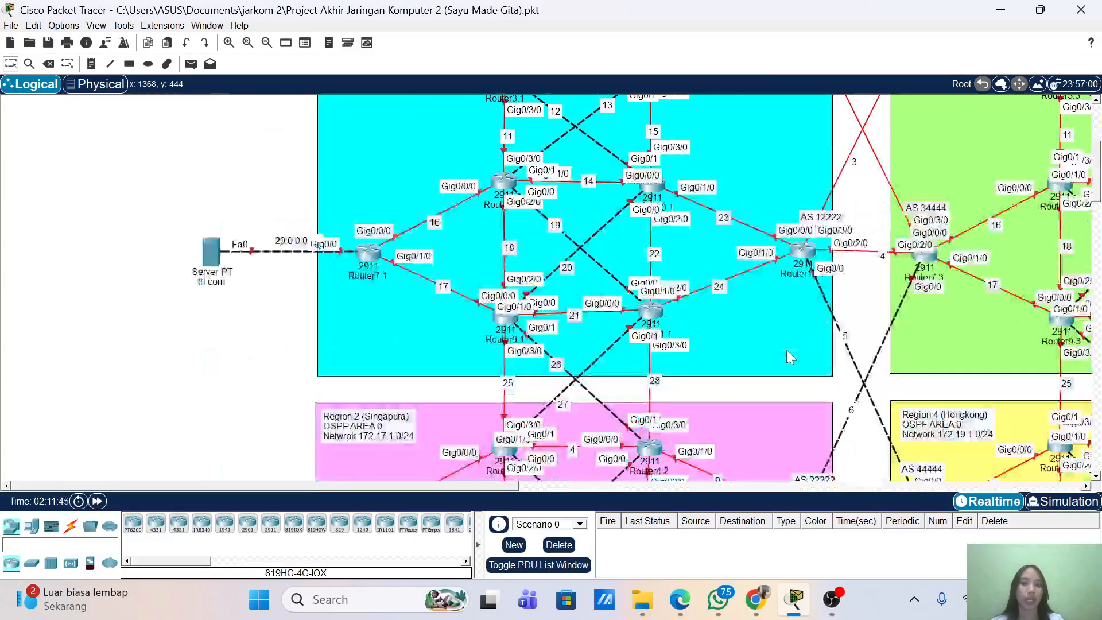
pyautogui.scroll(5, 785, 351)
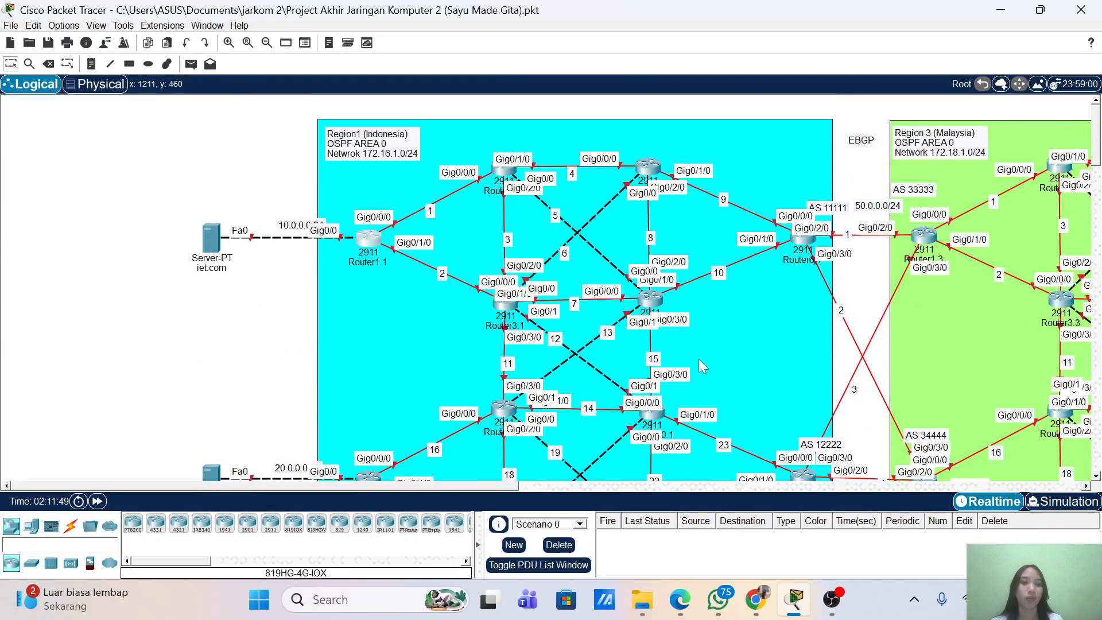
pyautogui.moveTo(497, 486); pyautogui.dragTo(633, 545)
pyautogui.scroll(-5, 570, 310)
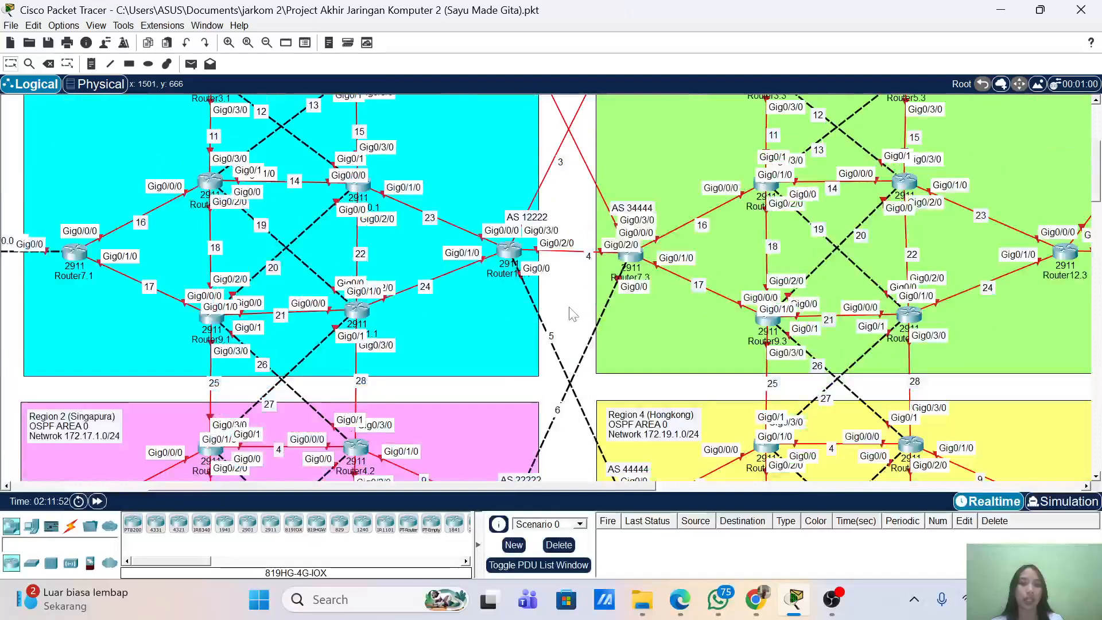
pyautogui.scroll(-4, 571, 315)
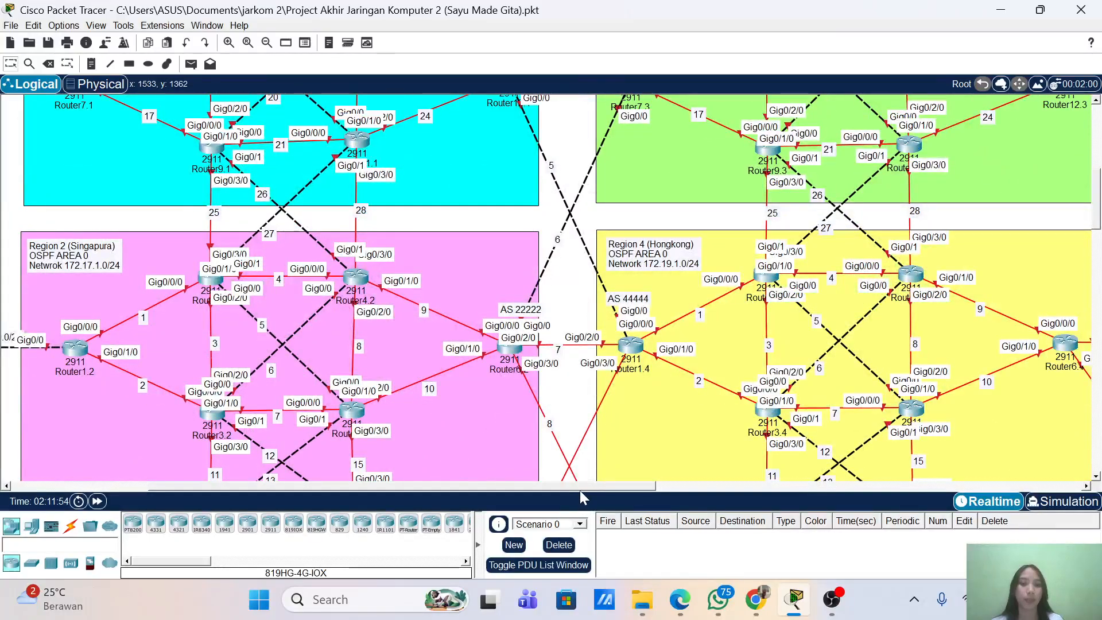
pyautogui.moveTo(580, 489); pyautogui.dragTo(372, 489)
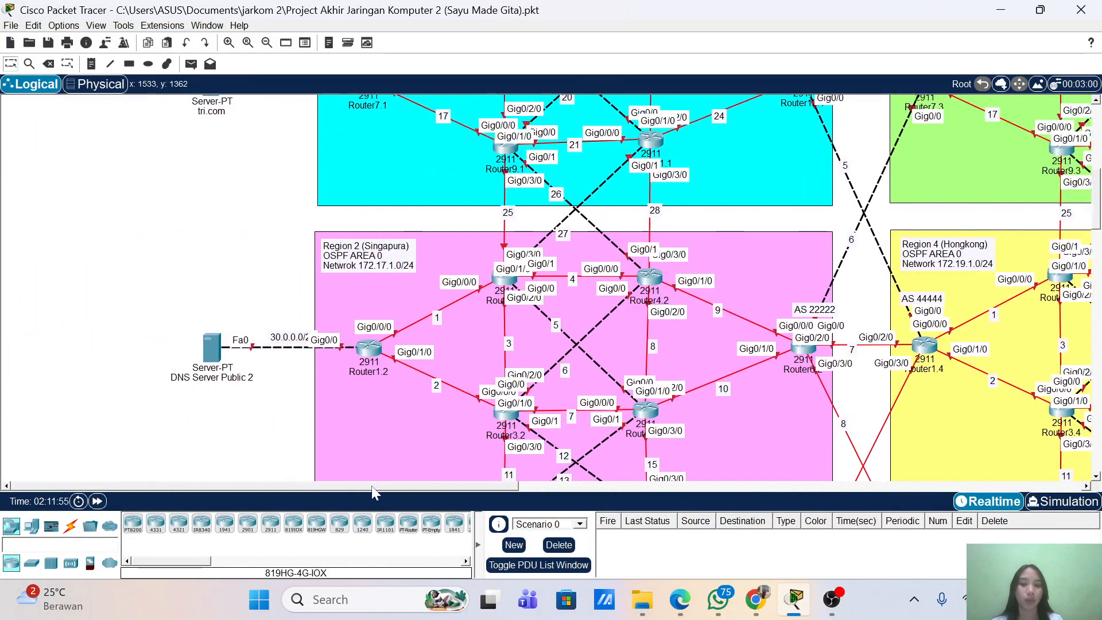
pyautogui.scroll(9, 554, 292)
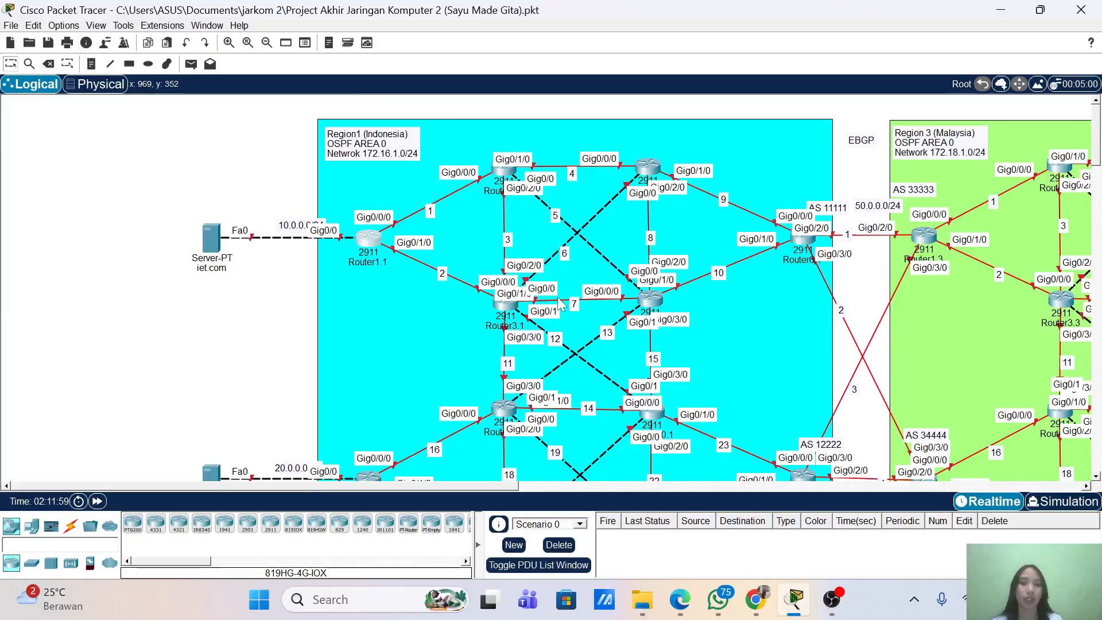
pyautogui.scroll(-3, 556, 295)
pyautogui.scroll(3, 561, 304)
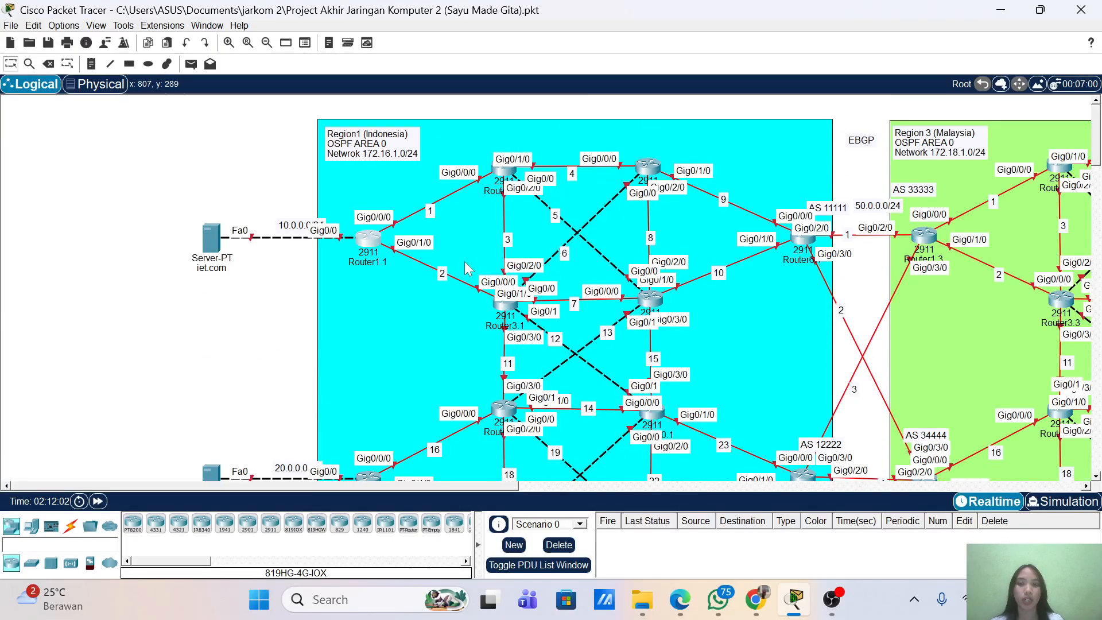
pyautogui.scroll(-6, 464, 267)
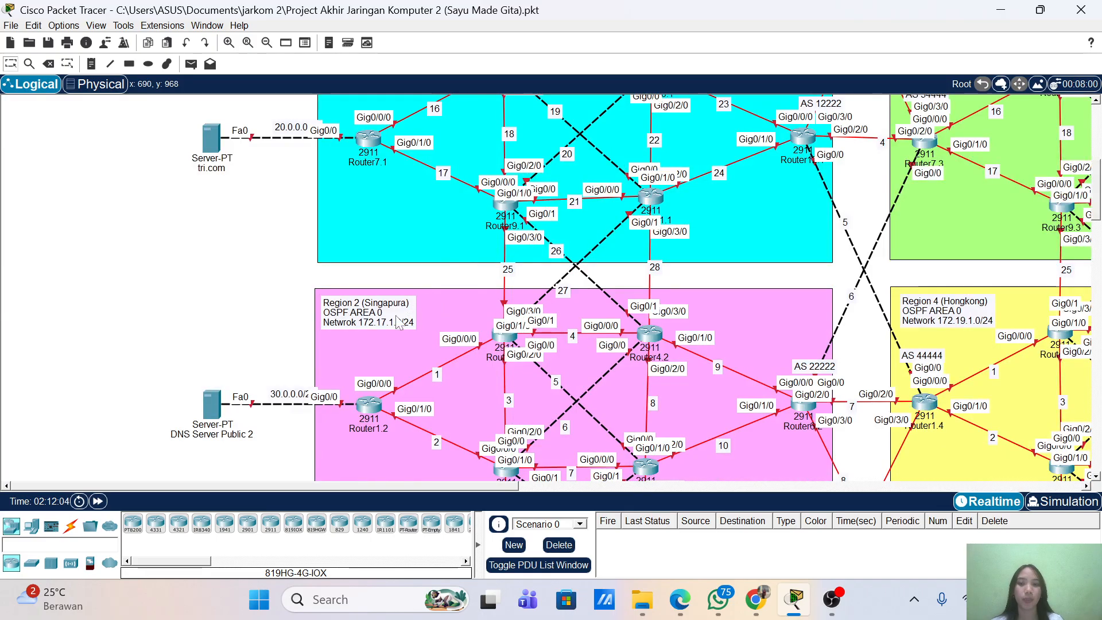
pyautogui.scroll(6, 553, 367)
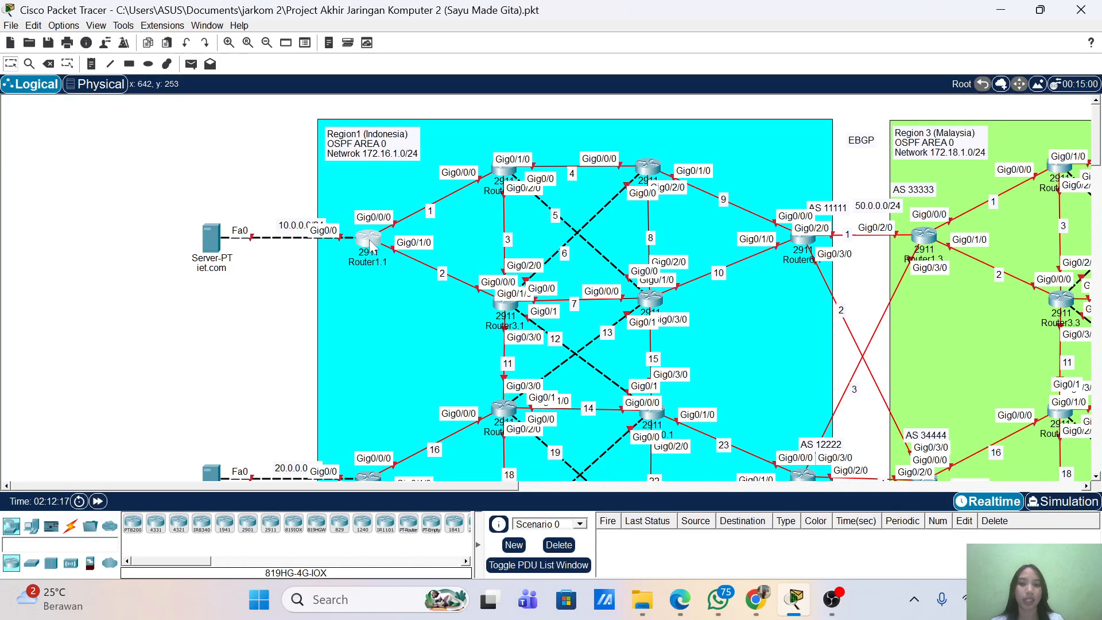
# - Open the command line of Router1.1 in Region 1 and enter privileged mode, then global configuration mode
pyautogui.click(369, 241)
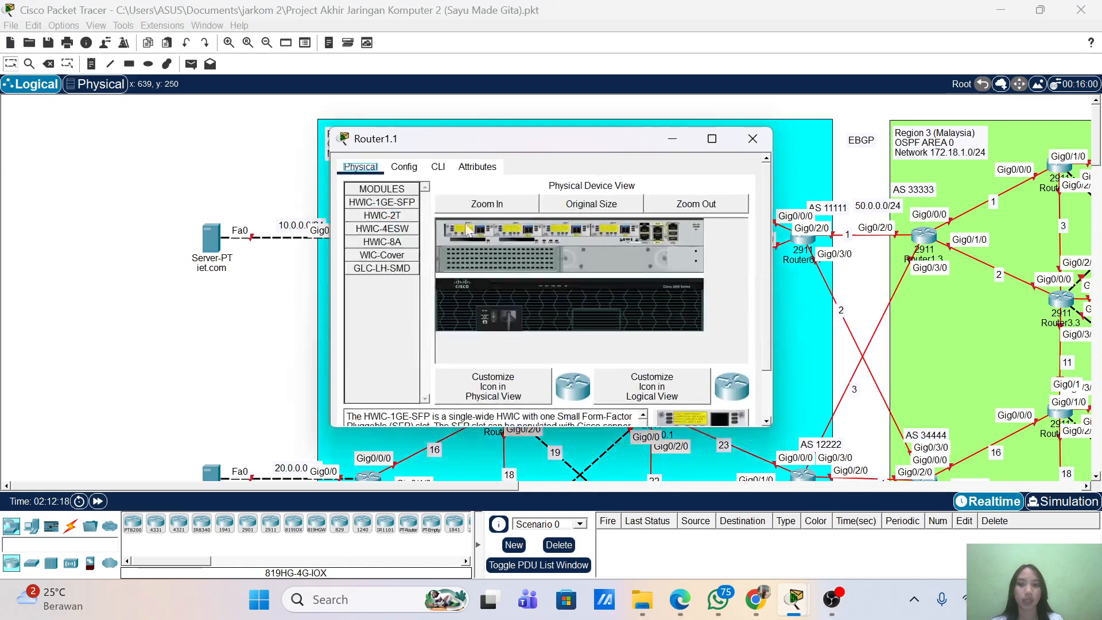
pyautogui.moveTo(467, 137); pyautogui.dragTo(562, 131)
pyautogui.click(533, 163)
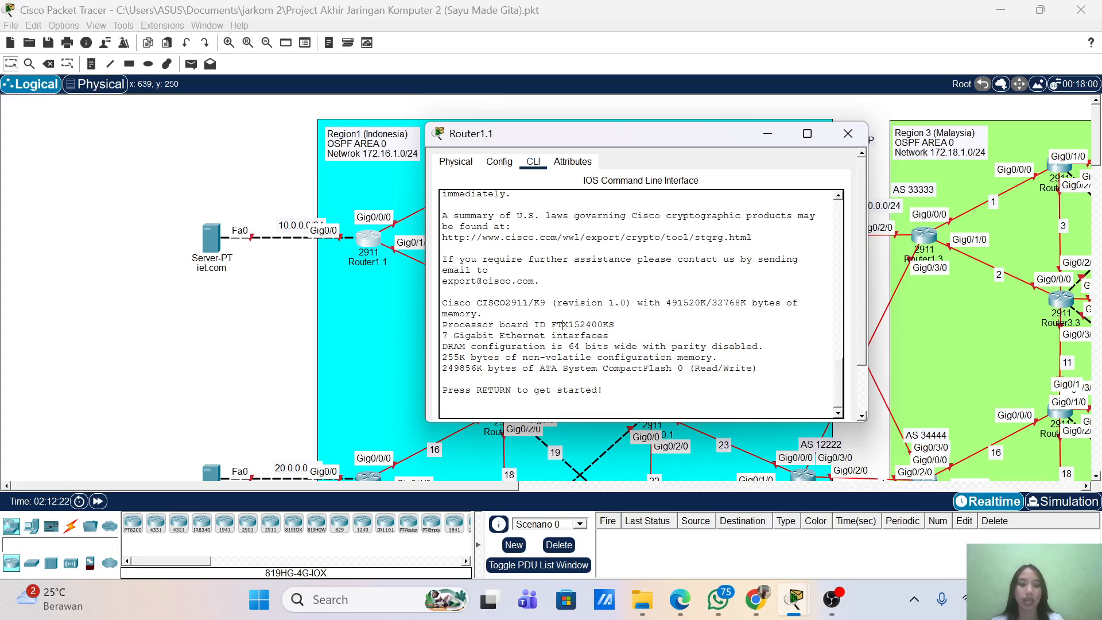
pyautogui.press('Return')
pyautogui.press('Return')
pyautogui.write('ena')
pyautogui.press('Tab')
pyautogui.press('Return')
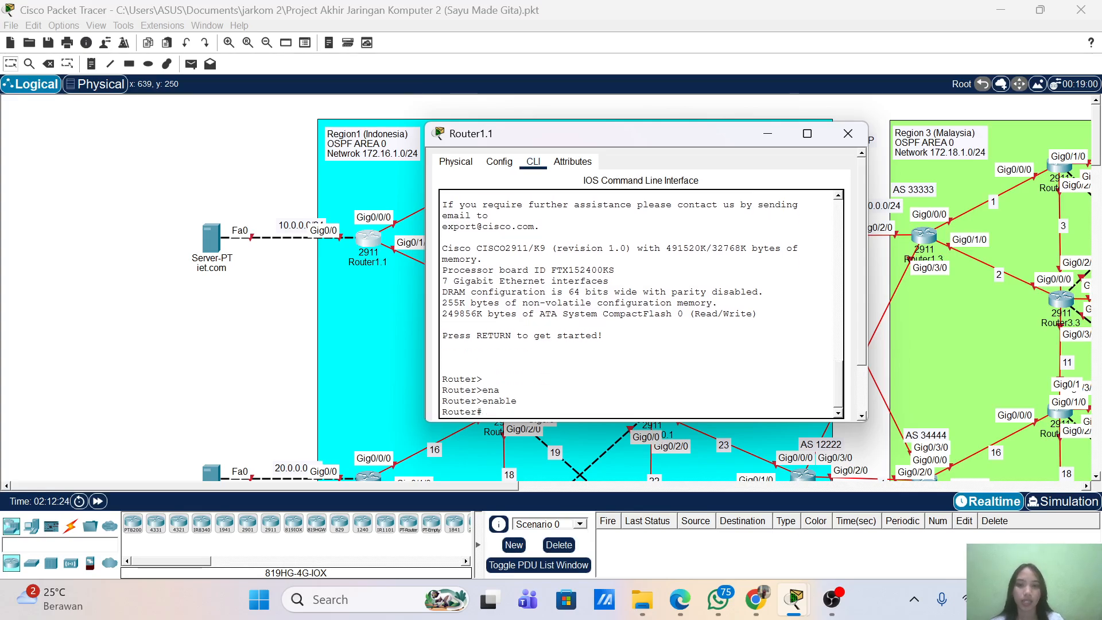
pyautogui.write('conf term')
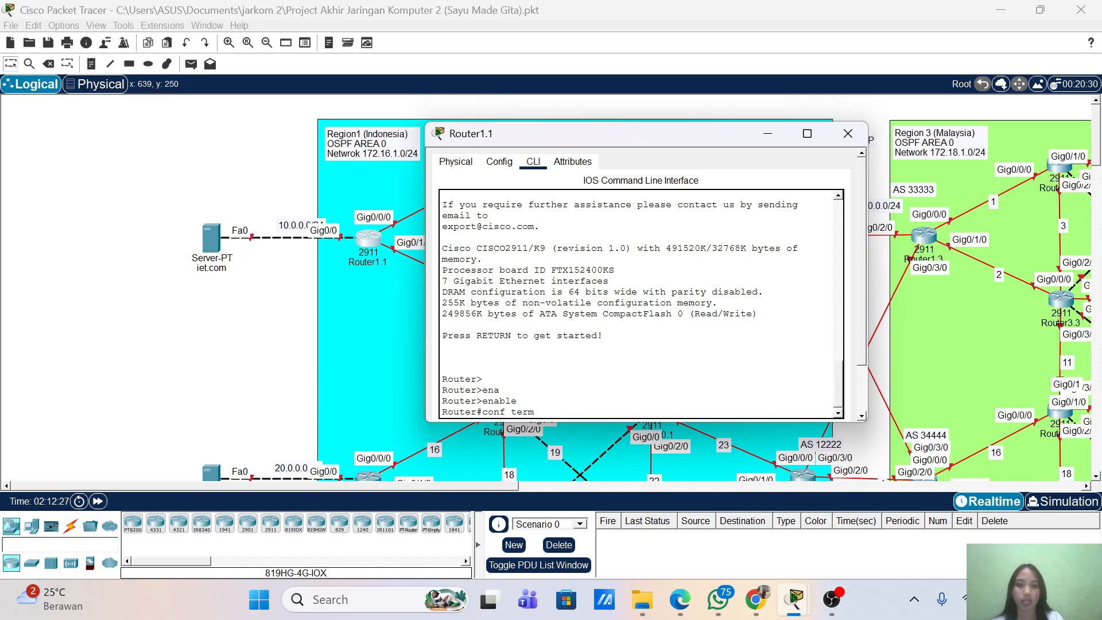
pyautogui.press('Return')
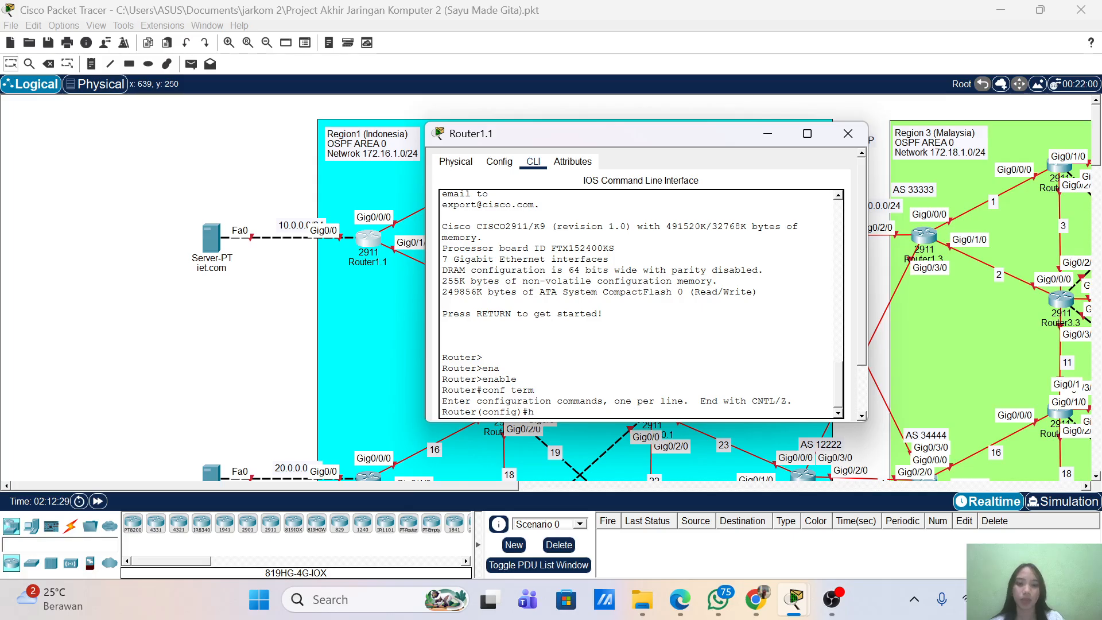
# - Set the router's hostname to Router1.1
pyautogui.write('host')
pyautogui.press('Tab')
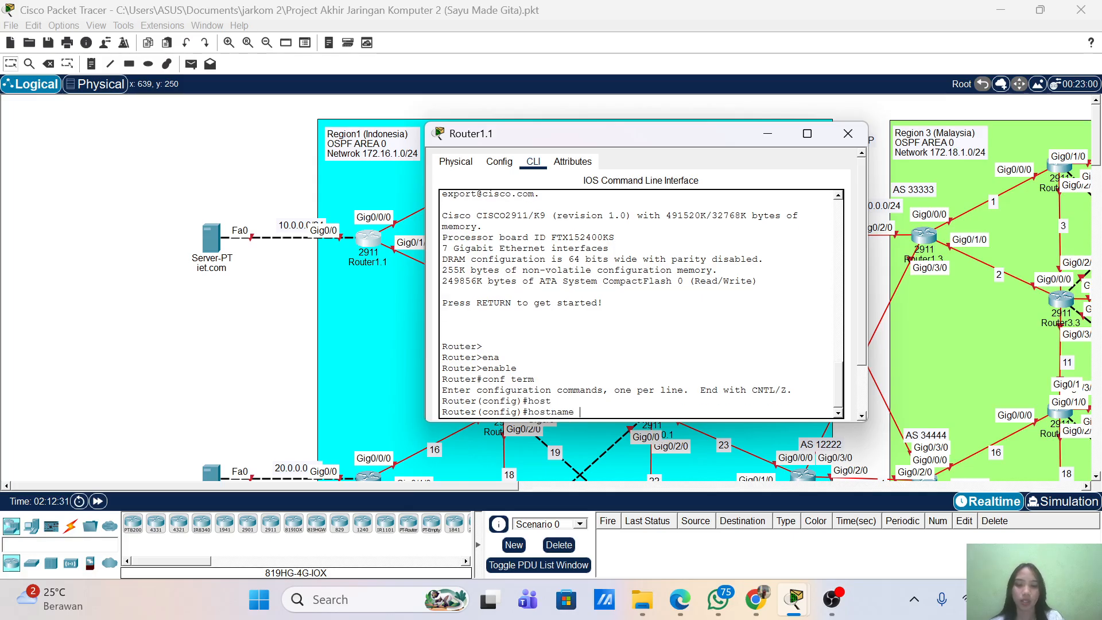
pyautogui.write('R')
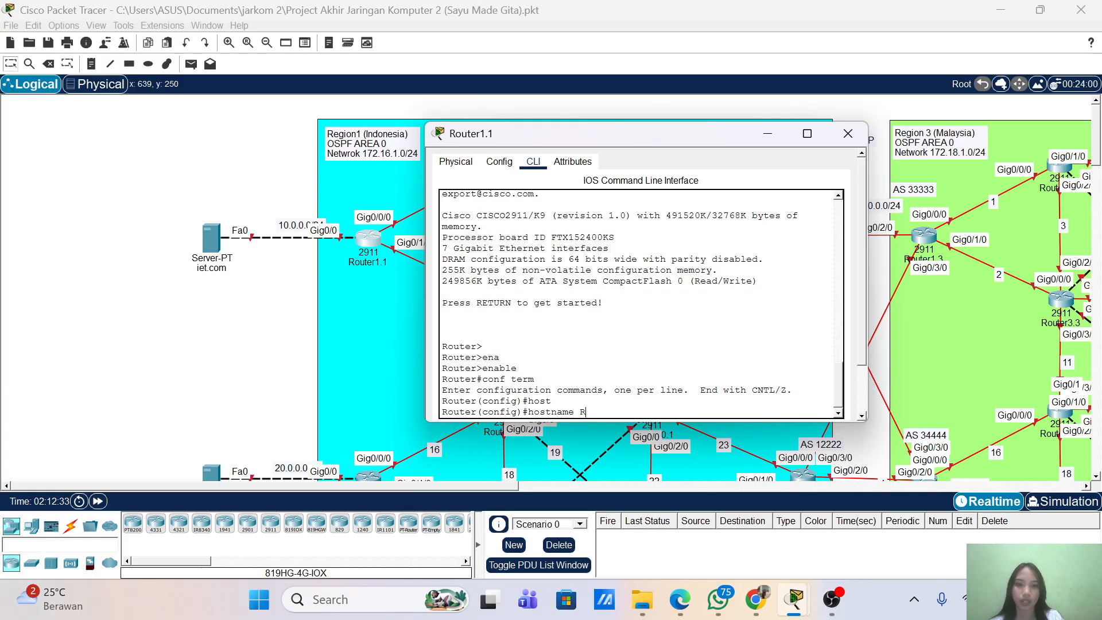
pyautogui.write('oute')
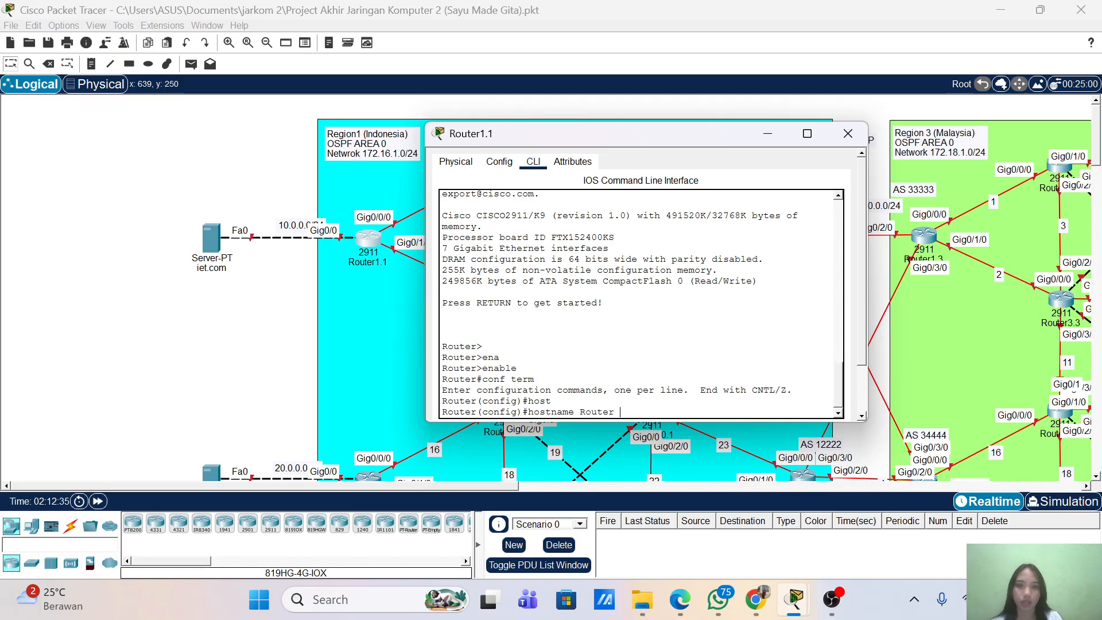
pyautogui.write('r1.1')
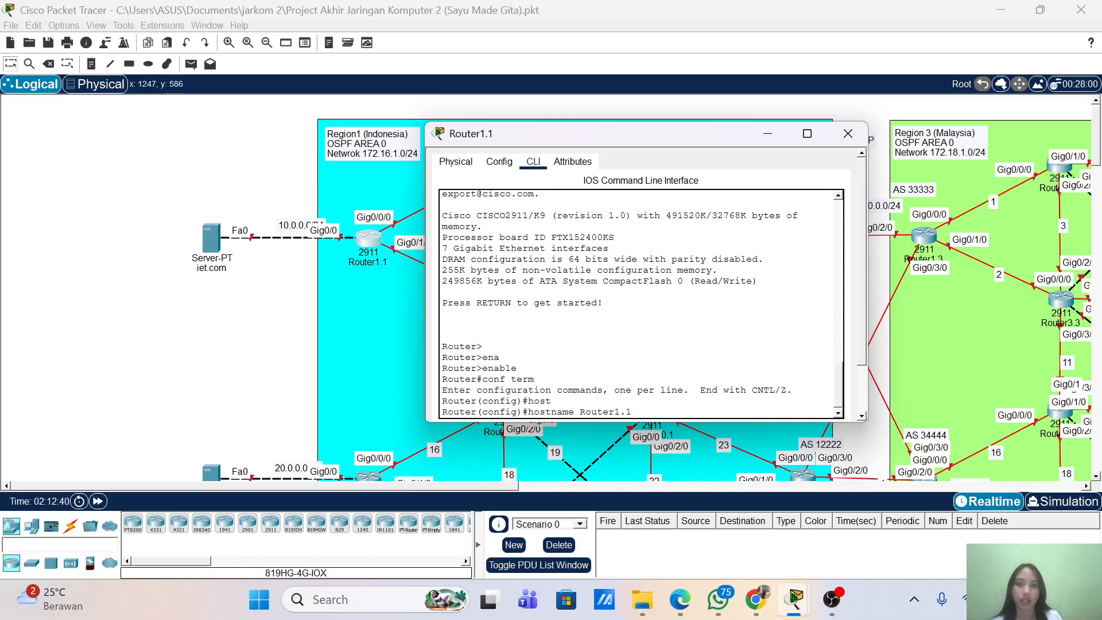
pyautogui.press('Return')
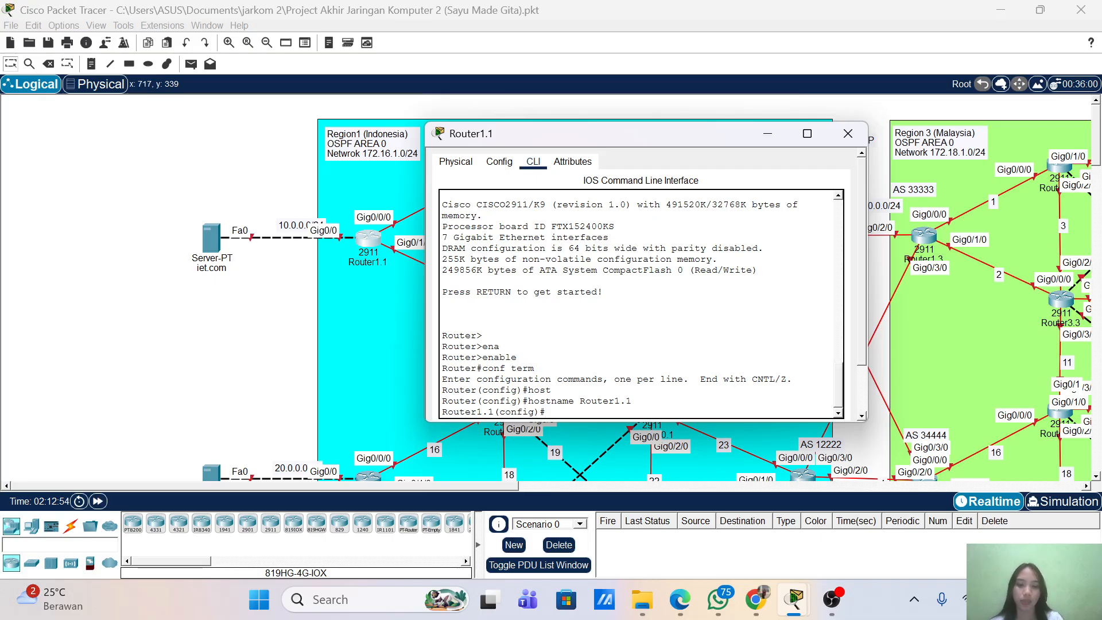
# - Assign IP address 10.0.0.1 with subnet mask 255.255.255.0 to interface g0/0 of Router1.1
pyautogui.write('nt g0')
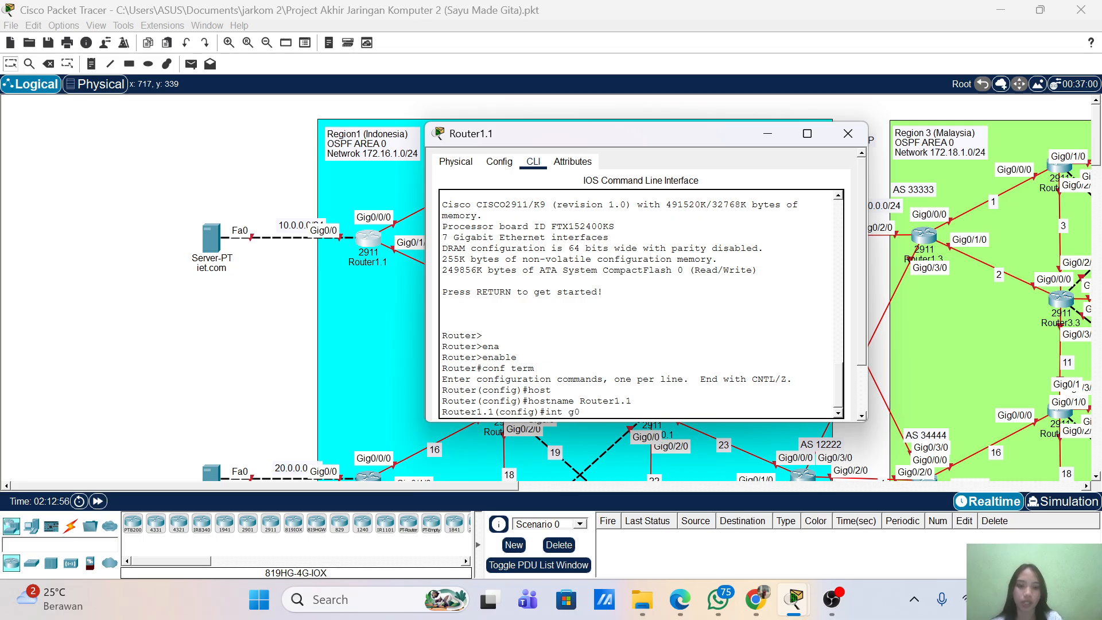
pyautogui.write('/1')
pyautogui.press('BackSpace')
pyautogui.write('0')
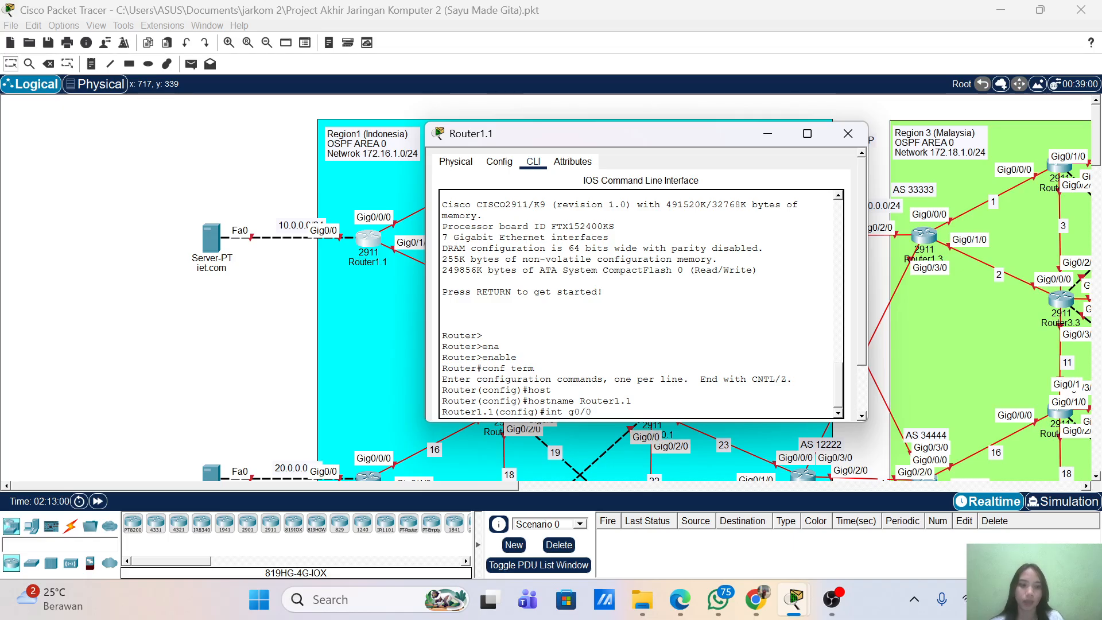
pyautogui.press('Return')
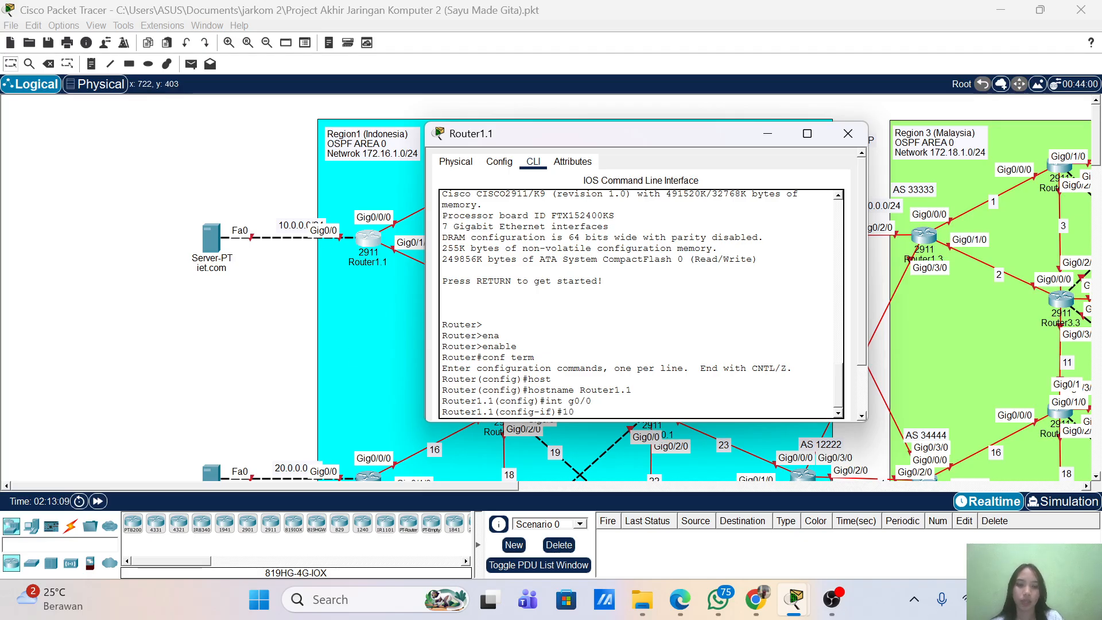
pyautogui.press('BackSpace')
pyautogui.press('BackSpace')
pyautogui.press('BackSpace')
pyautogui.press('BackSpace')
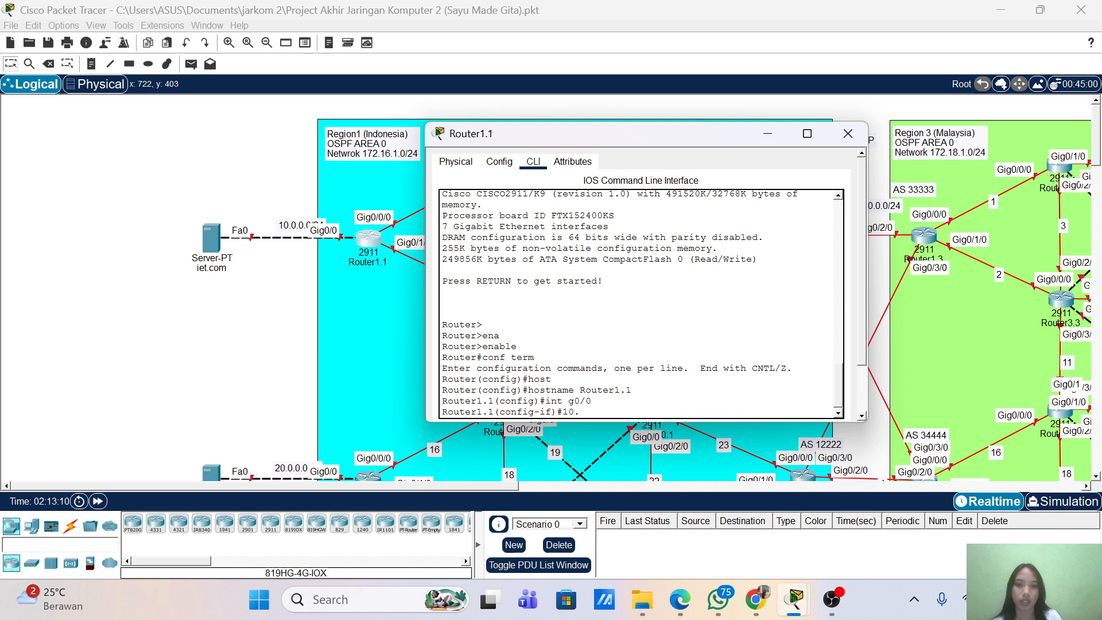
pyautogui.write('ip add')
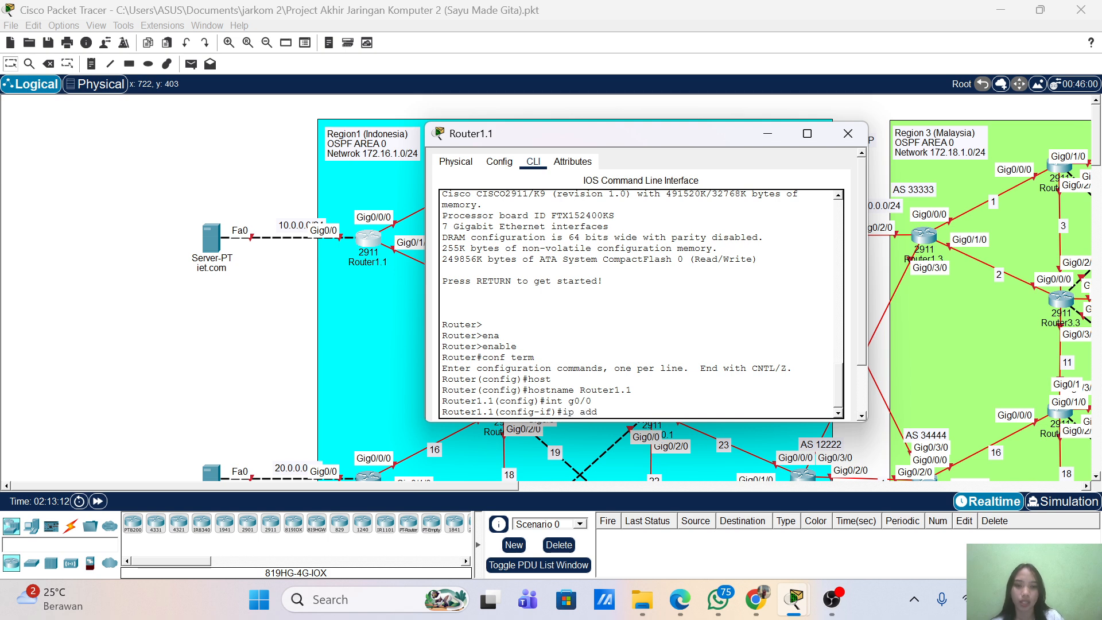
pyautogui.write(' 10.0.0.1 255.2')
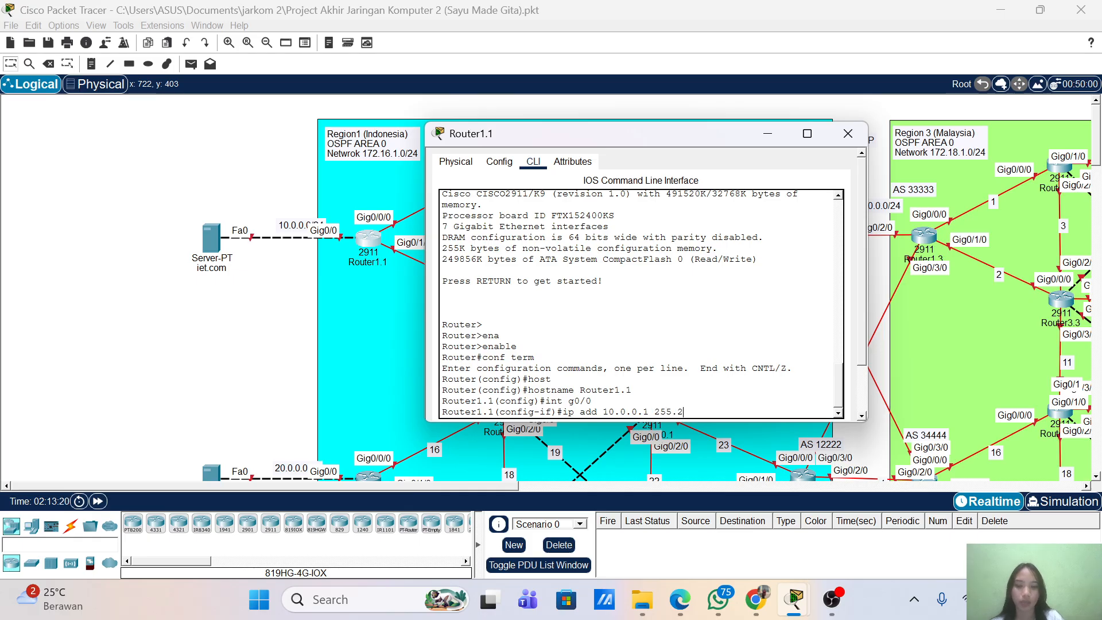
pyautogui.write('55.255.')
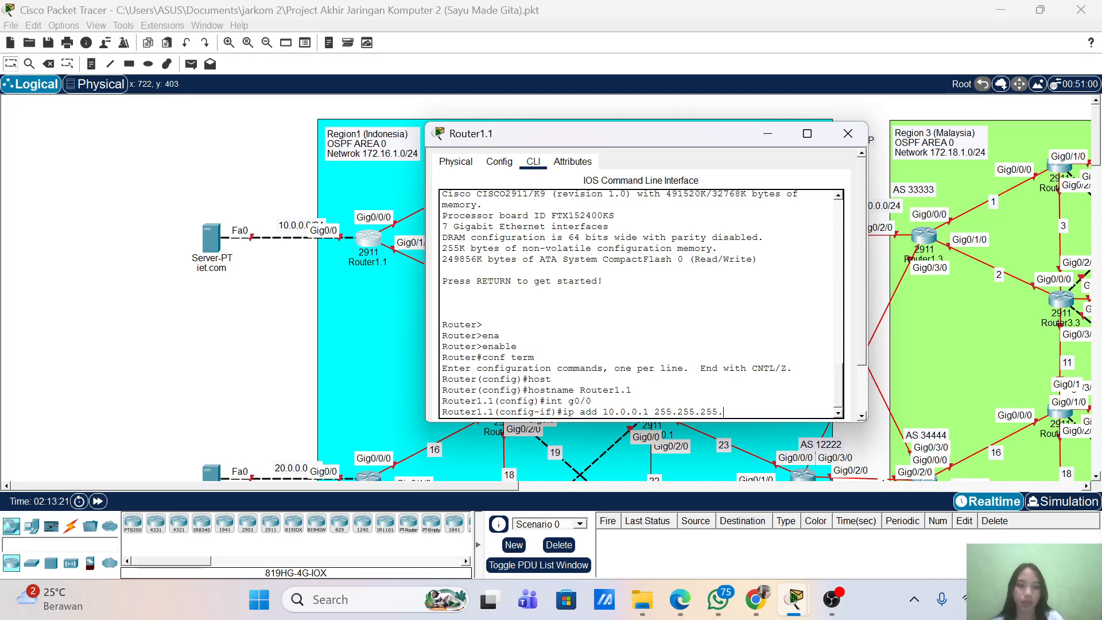
pyautogui.write('0')
pyautogui.press('Return')
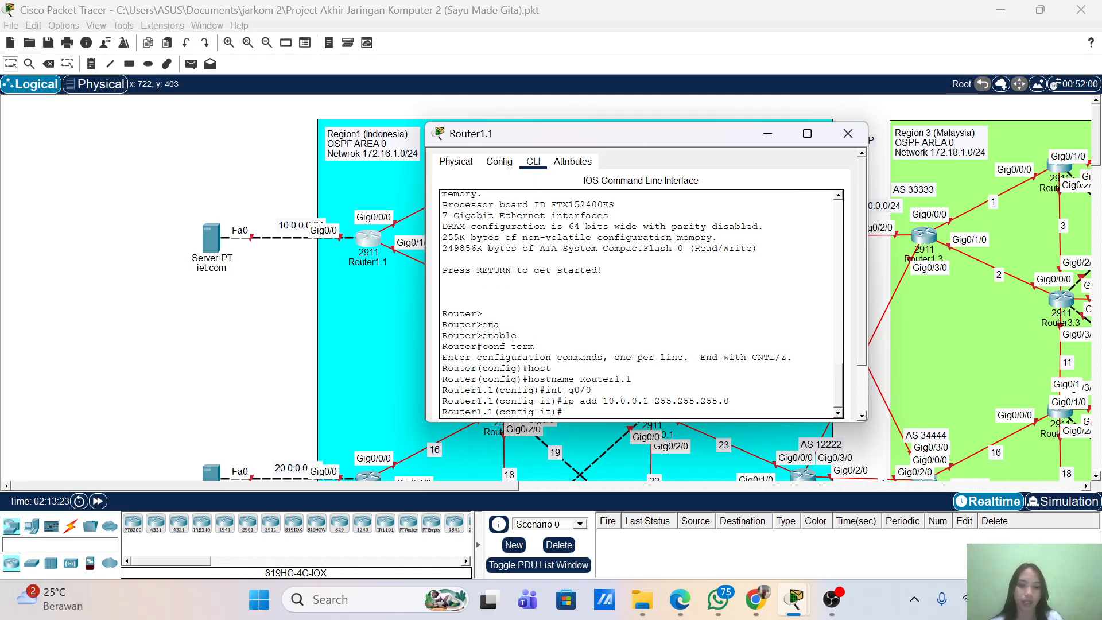
# - Enable interface g0/0 with no sh and return to the interface configuration prompt
pyautogui.write('no sh')
pyautogui.press('Return')
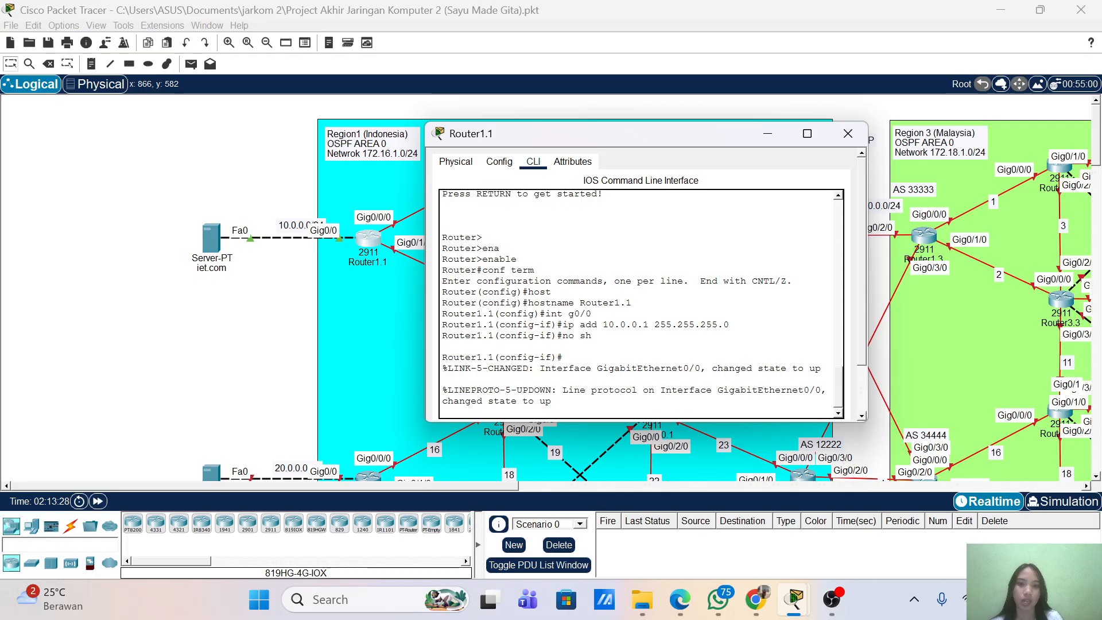
pyautogui.moveTo(551, 400); pyautogui.dragTo(442, 401)
pyautogui.press('Return')
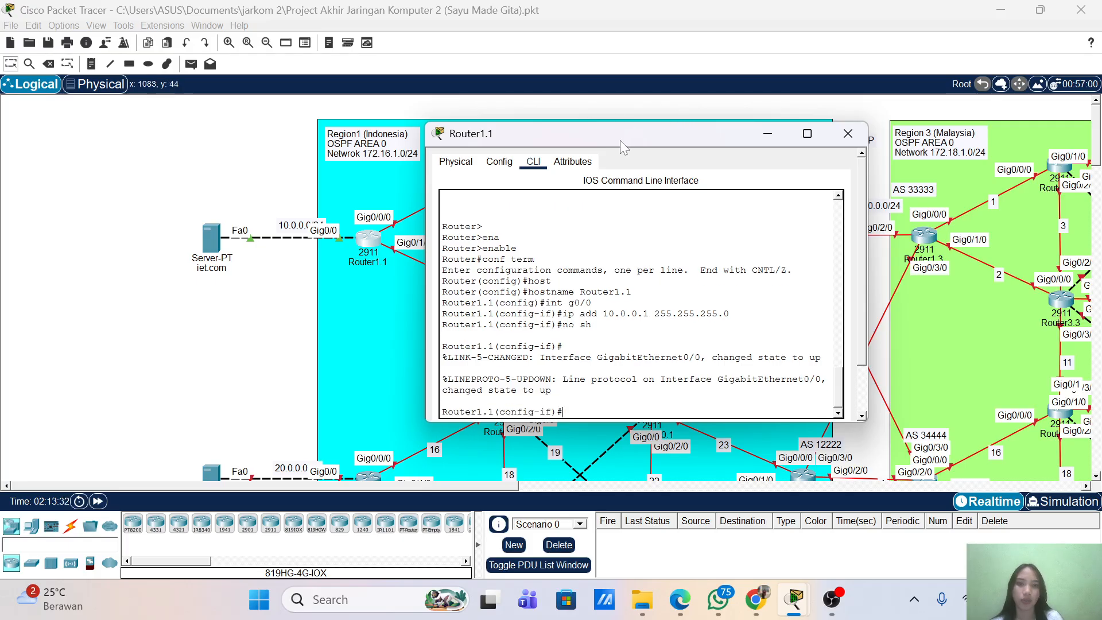
# - Move the router window clear of Router1.1's links and enter configuration of interface g0/0/0
pyautogui.moveTo(620, 140); pyautogui.dragTo(783, 149)
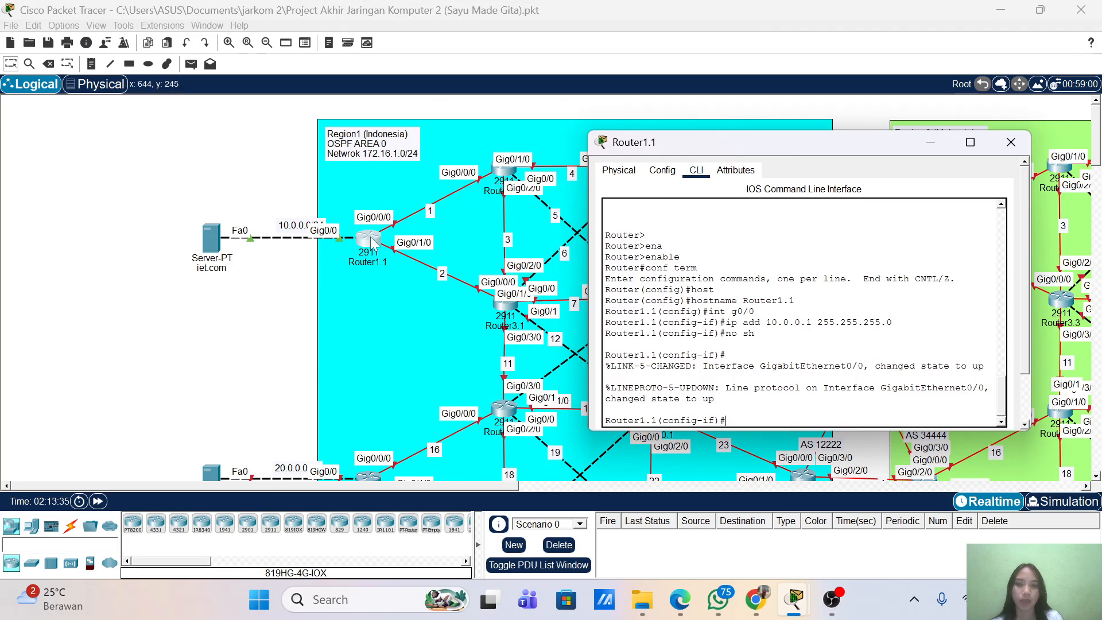
pyautogui.press('Up')
pyautogui.press('Up')
pyautogui.press('Up')
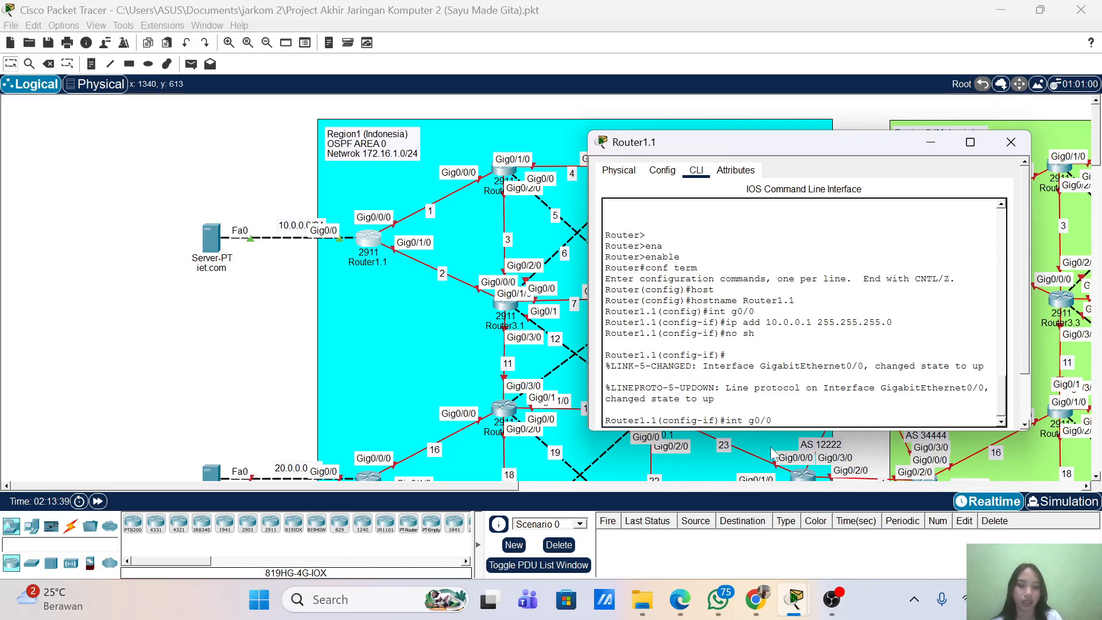
pyautogui.write('/0')
pyautogui.press('Return')
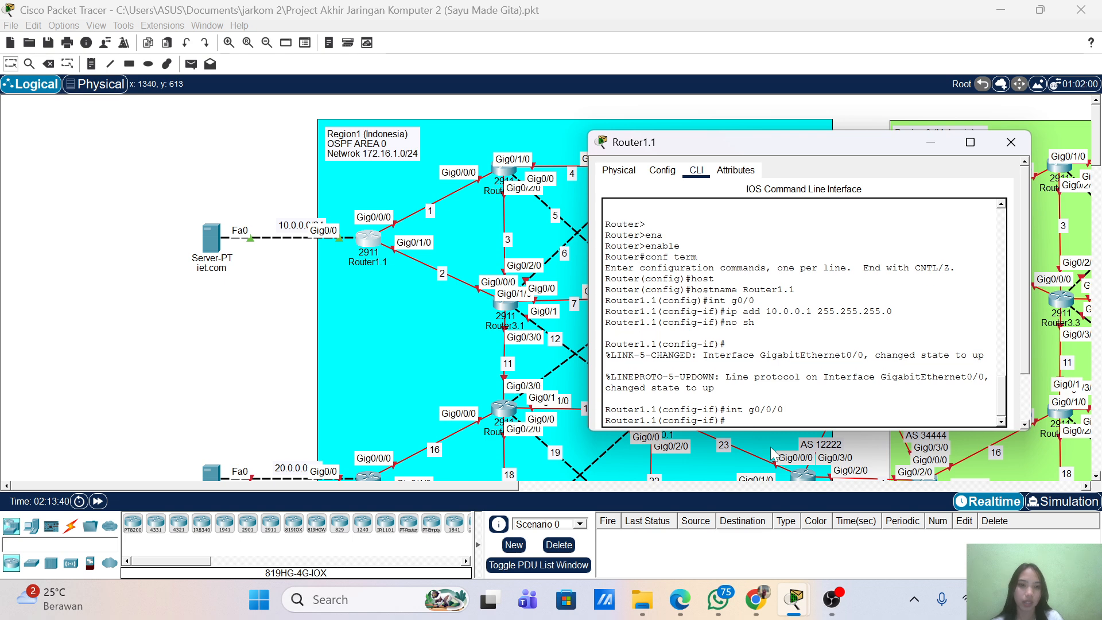
# - Assign IP address 172.16.1.1 with subnet mask 255.255.255.0 to interface g0/0/0 of Router1.1
pyautogui.press('Up')
pyautogui.press('Up')
pyautogui.press('Up')
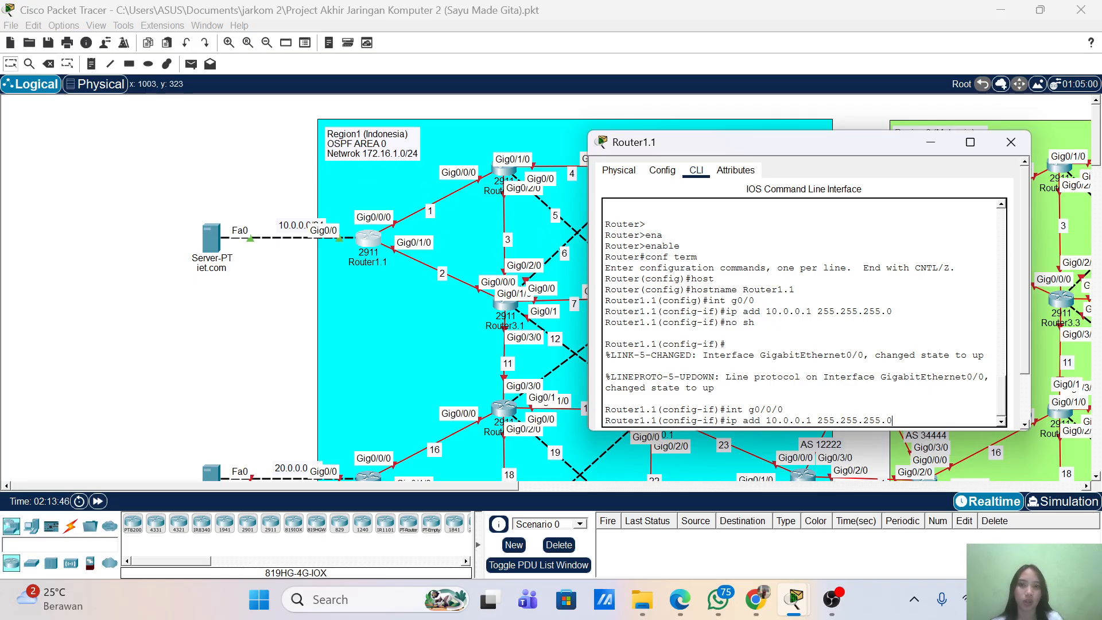
pyautogui.click(812, 421)
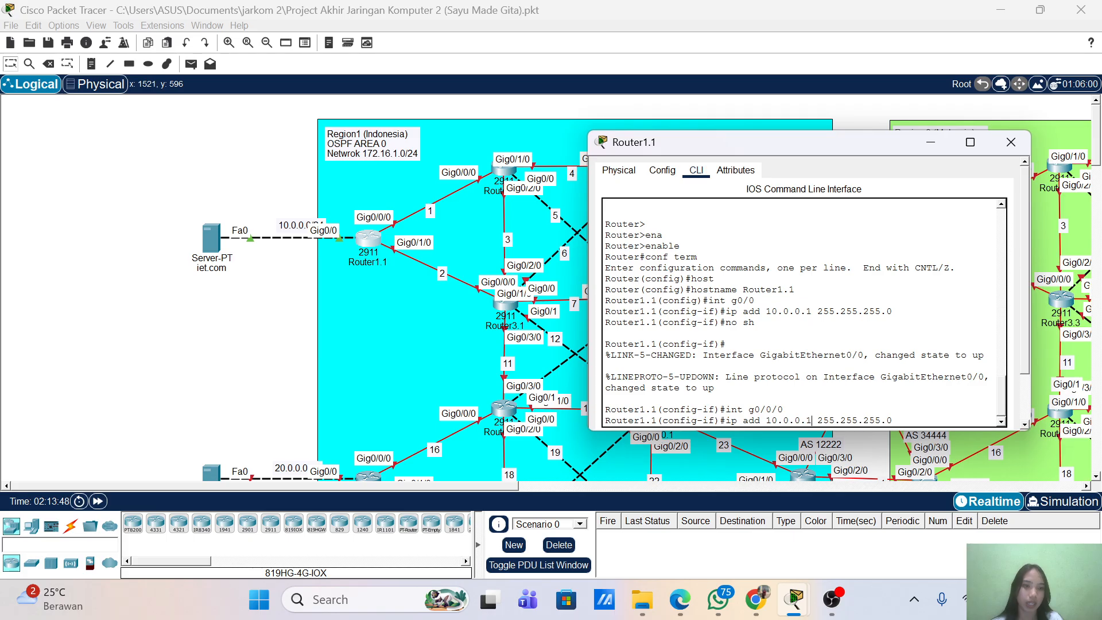
pyautogui.press('BackSpace')
pyautogui.press('BackSpace')
pyautogui.press('BackSpace')
pyautogui.press('BackSpace')
pyautogui.press('BackSpace')
pyautogui.press('BackSpace')
pyautogui.press('BackSpace')
pyautogui.press('BackSpace')
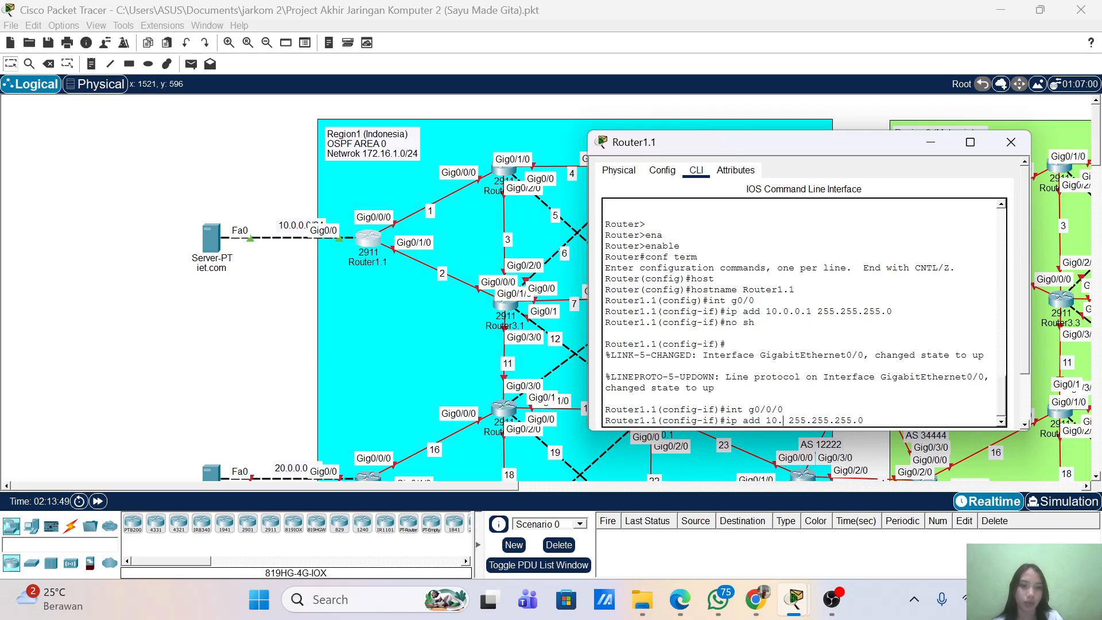
pyautogui.write('172.16')
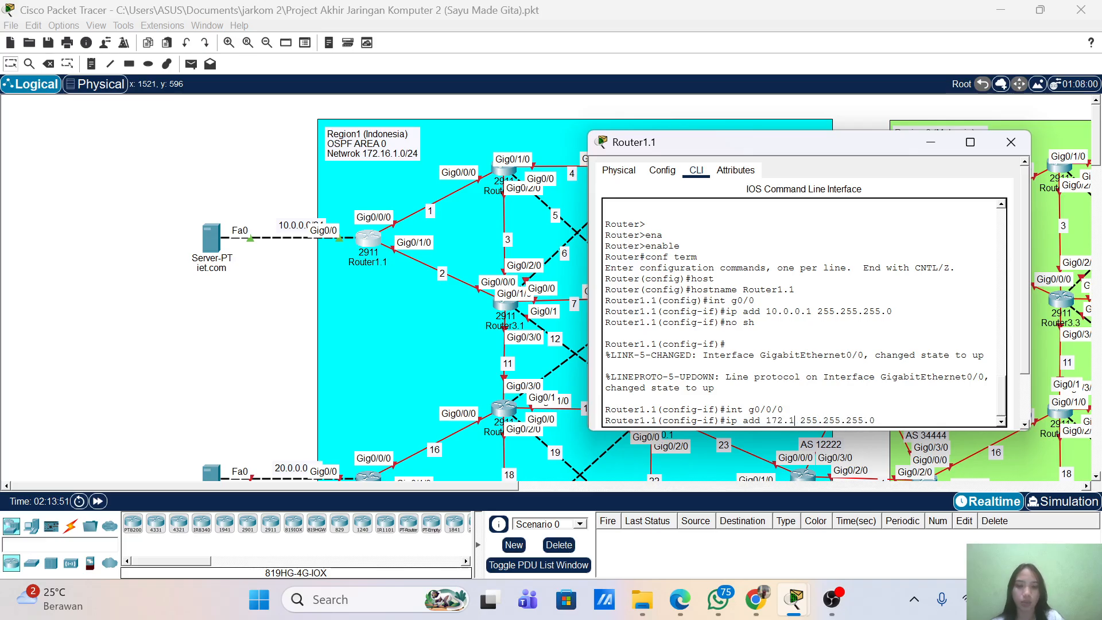
pyautogui.write('.1.1')
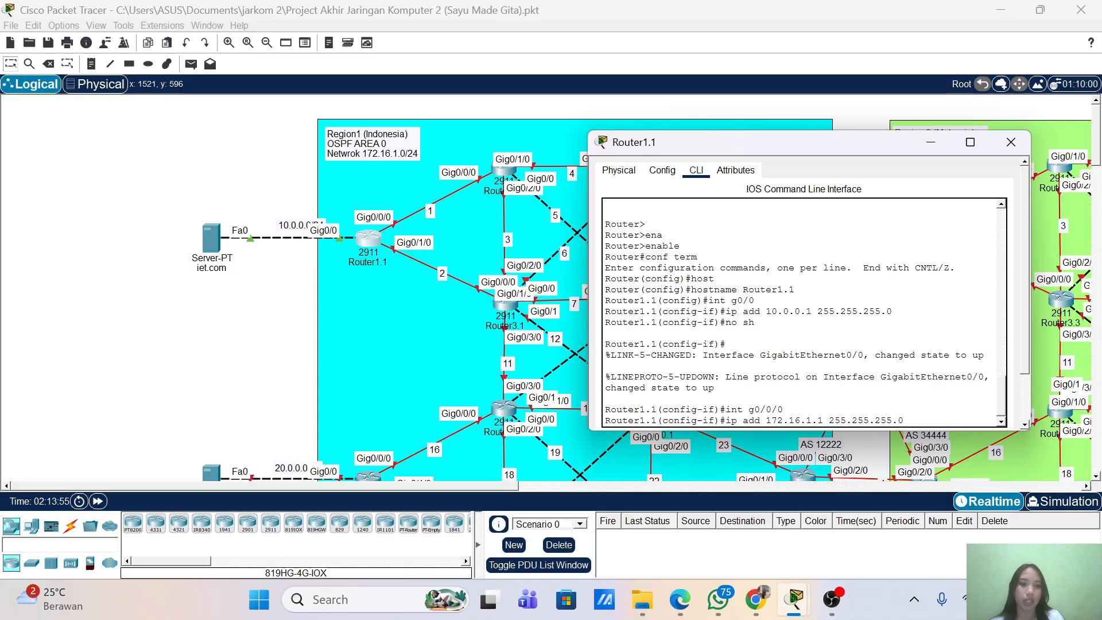
pyautogui.press('Return')
# - Enable interface g0/0/0 with no sh
pyautogui.write('nfig-if)#no')
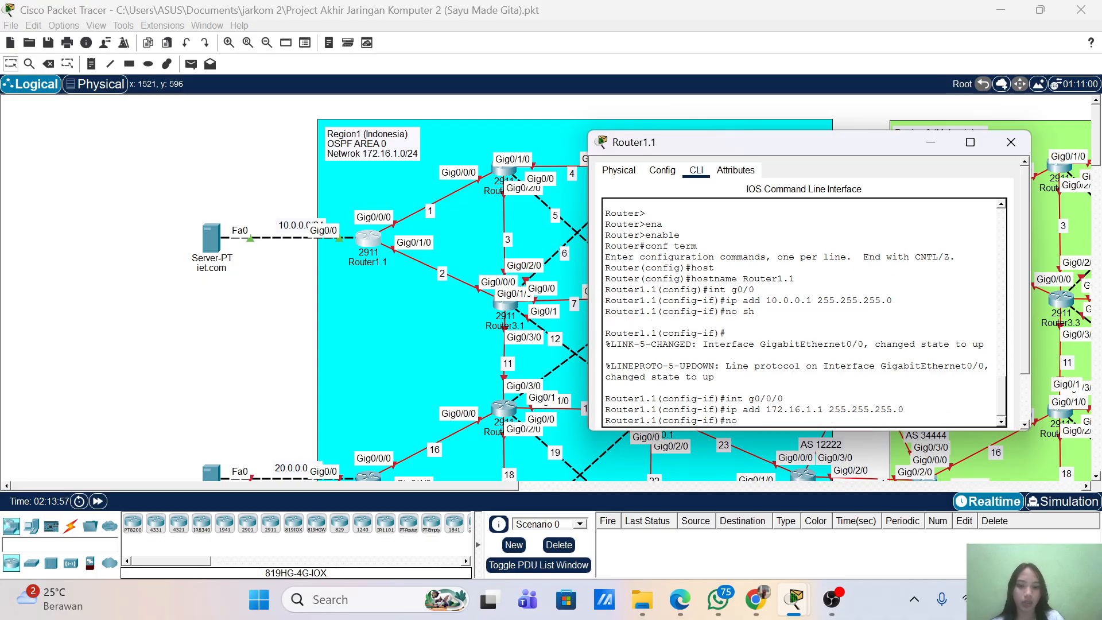
pyautogui.write(' sh')
pyautogui.press('Return')
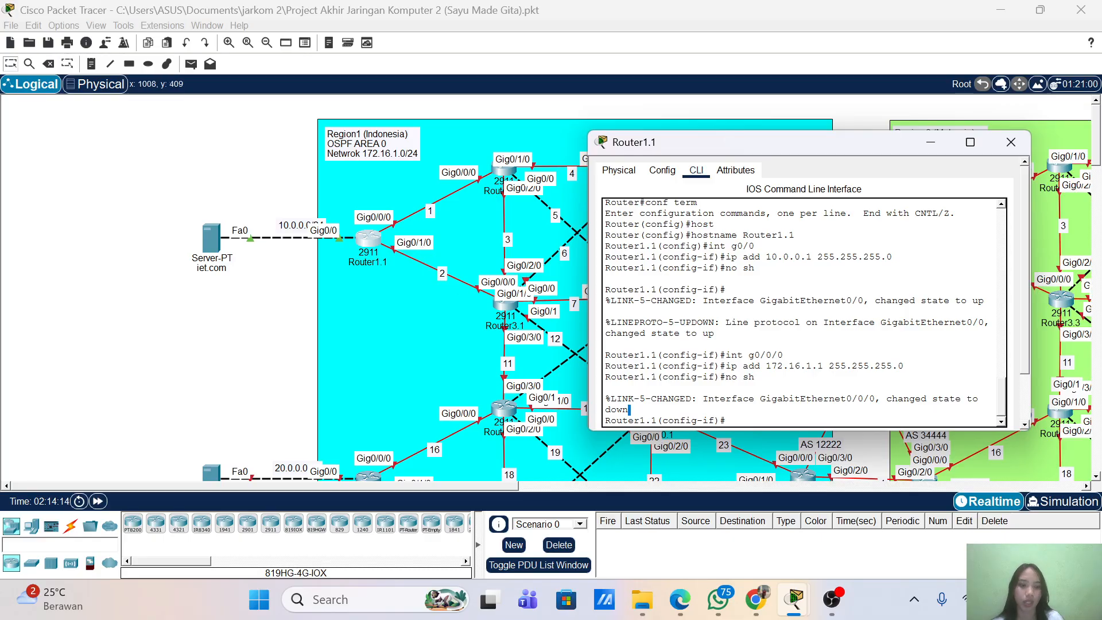
# - Enter configuration of interface g0/1/0 and assign it IP address 172.16.2.1 with subnet mask 255.255.255.0
pyautogui.press('Up')
pyautogui.press('Up')
pyautogui.press('Up')
pyautogui.press('Return')
pyautogui.press('Up')
pyautogui.press('Up')
pyautogui.press('Up')
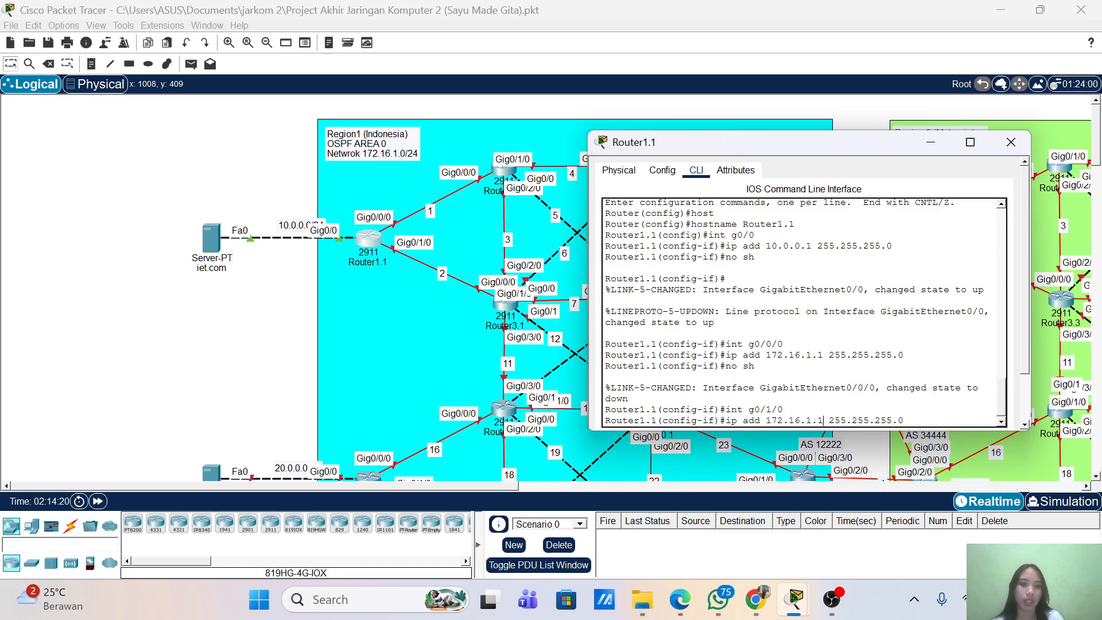
pyautogui.press('Left')
pyautogui.press('BackSpace')
pyautogui.write('2')
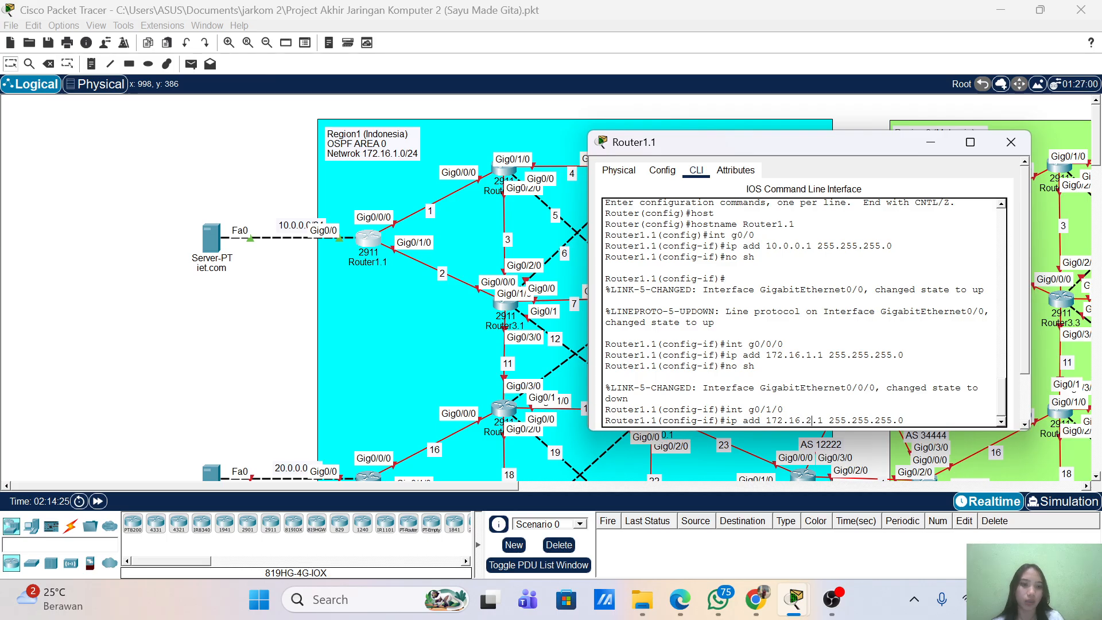
pyautogui.press('Return')
# - Enable interface g0/1/0 with no sh and exit to global configuration mode
pyautogui.write('no sh')
pyautogui.press('Return')
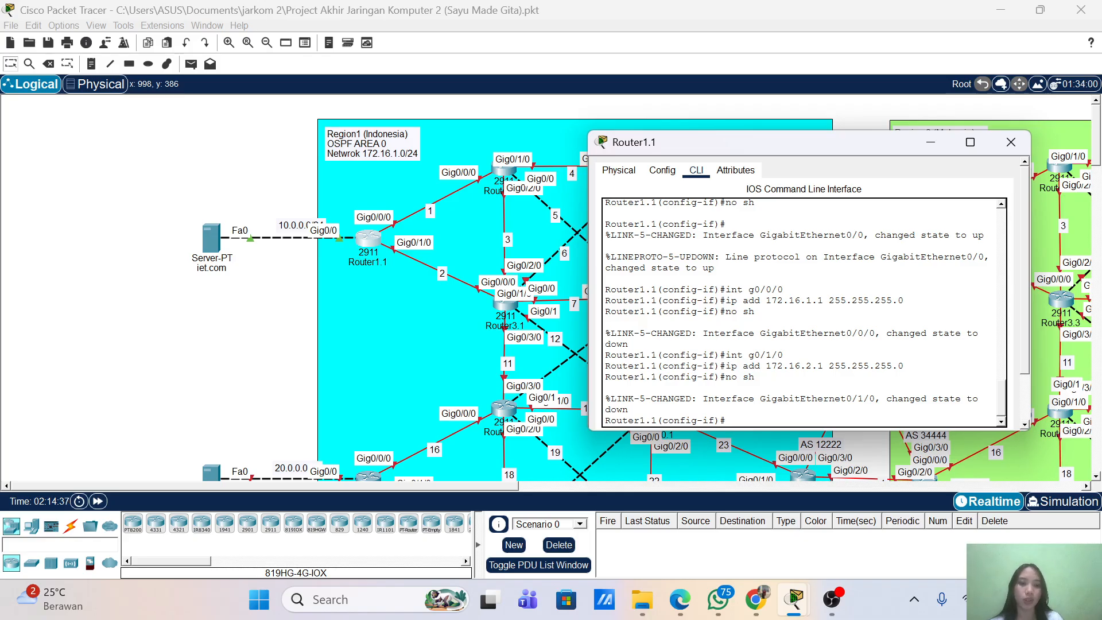
pyautogui.press('Return')
pyautogui.write('ext')
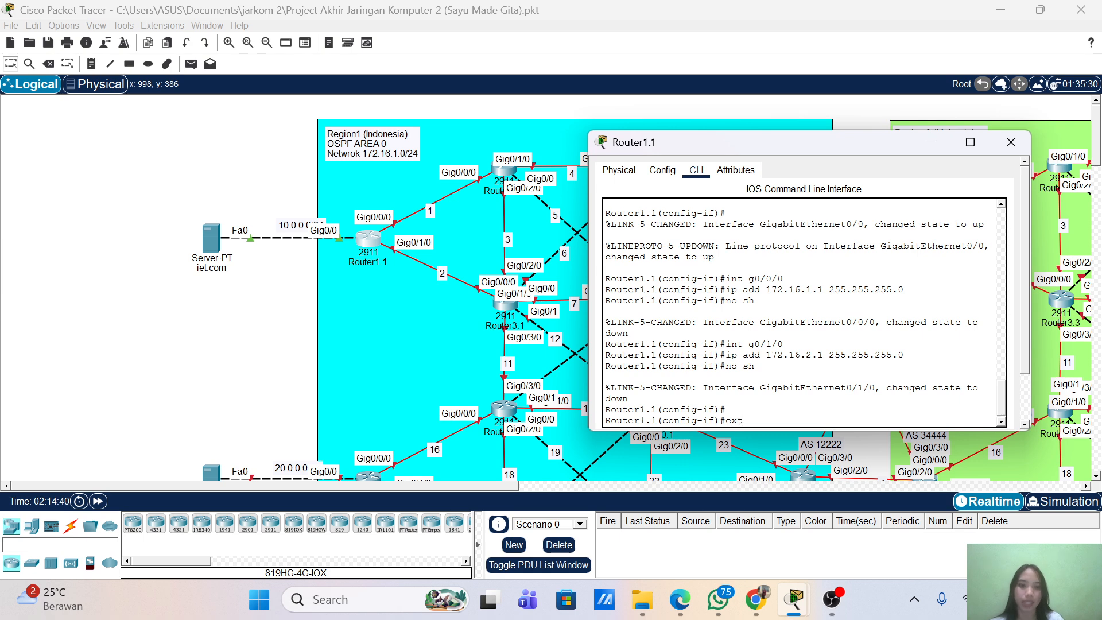
pyautogui.press('BackSpace')
pyautogui.write('it')
pyautogui.press('Return')
# - List the routing protocols available for the router command with router ? and review the options
pyautogui.write('ro')
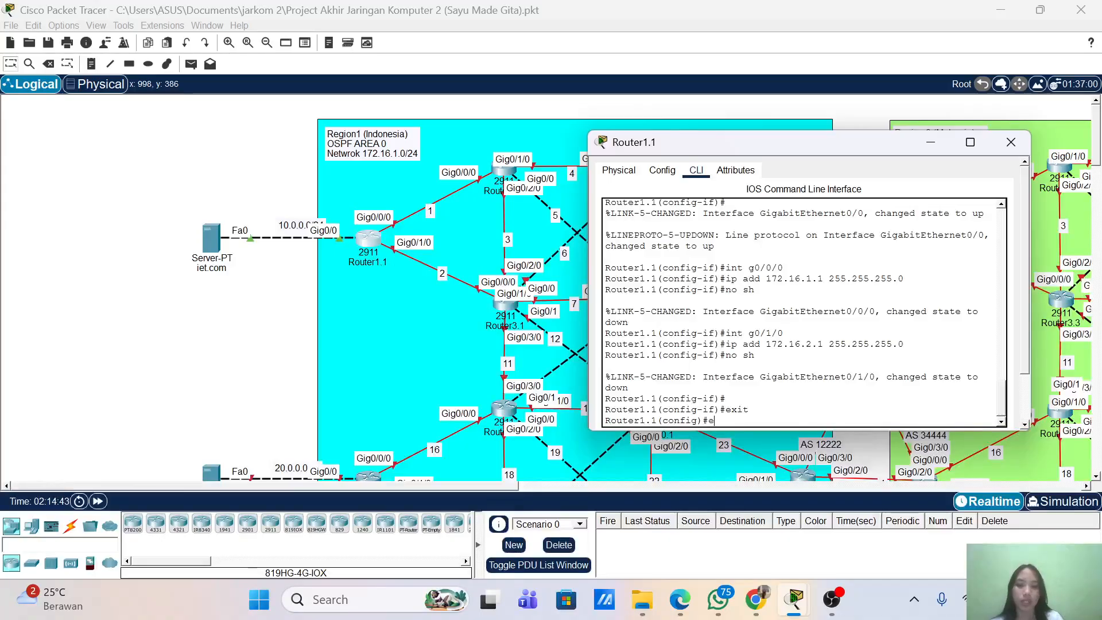
pyautogui.write('u')
pyautogui.press('Tab')
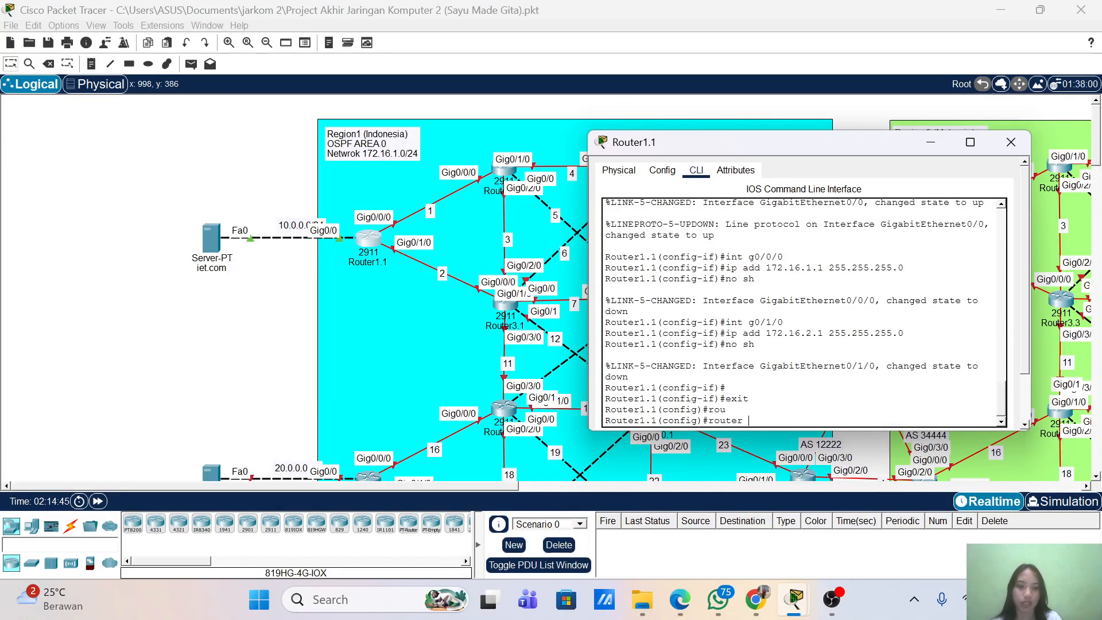
pyautogui.write('?')
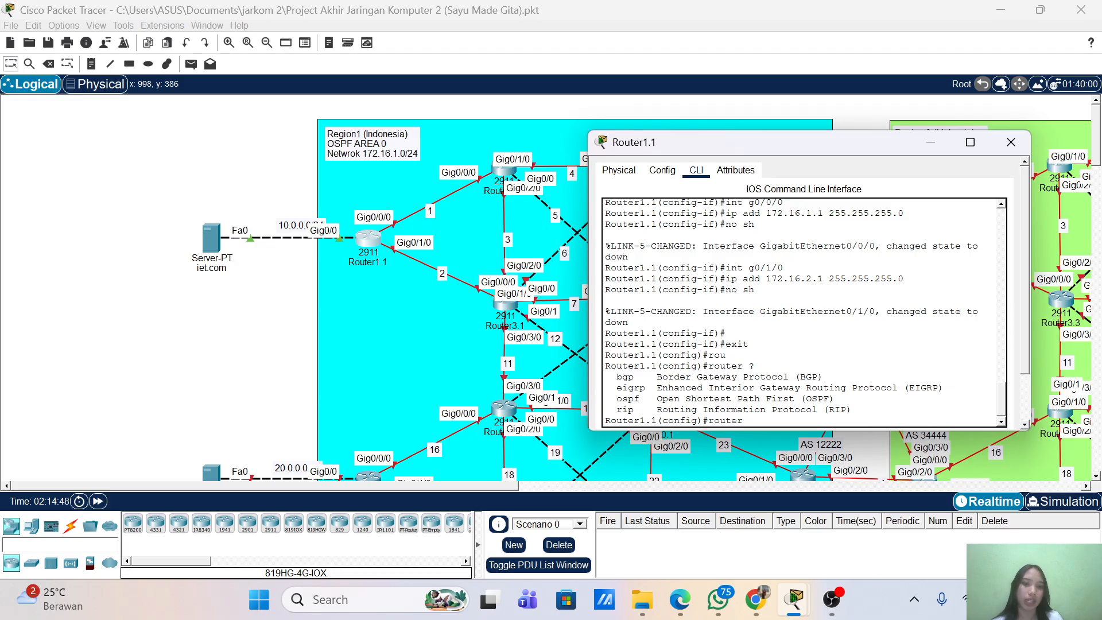
pyautogui.moveTo(709, 365); pyautogui.dragTo(754, 366)
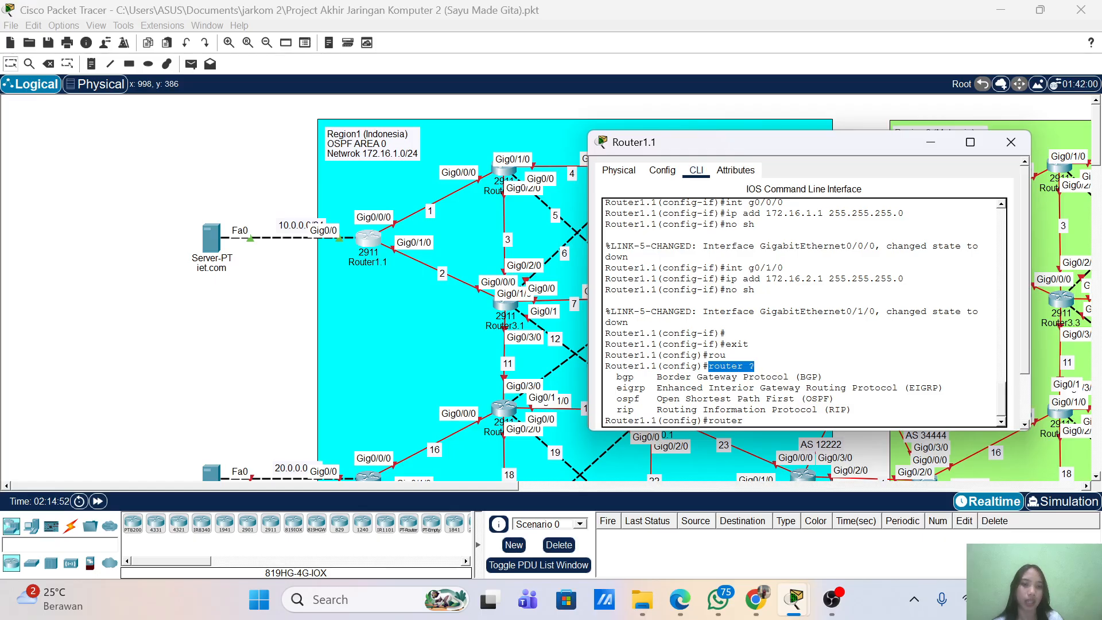
pyautogui.moveTo(608, 377); pyautogui.dragTo(852, 411)
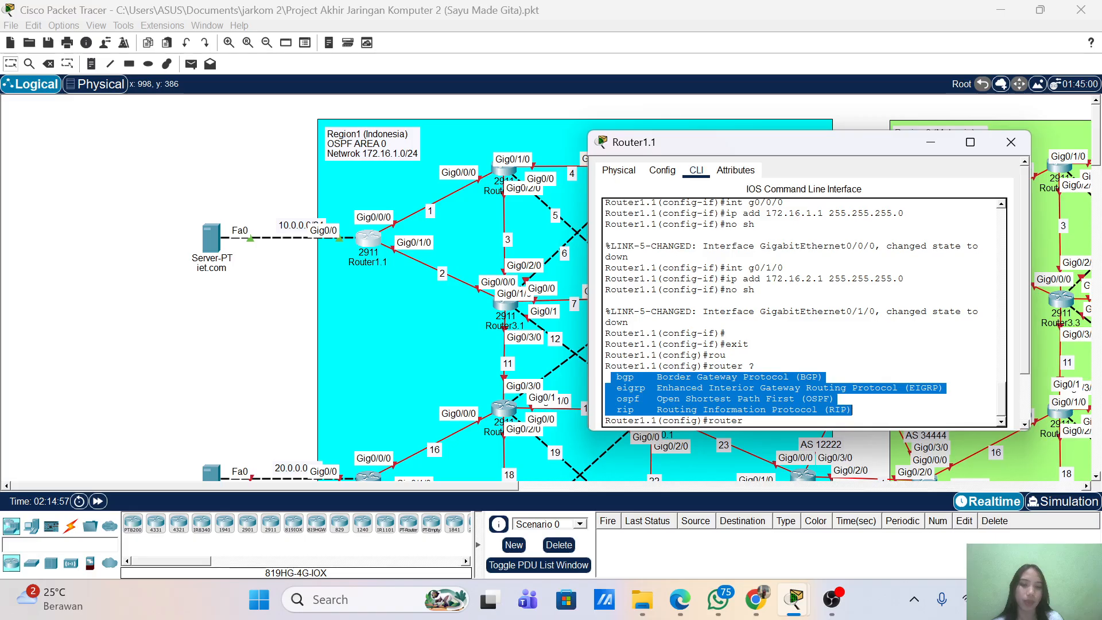
pyautogui.click(852, 409)
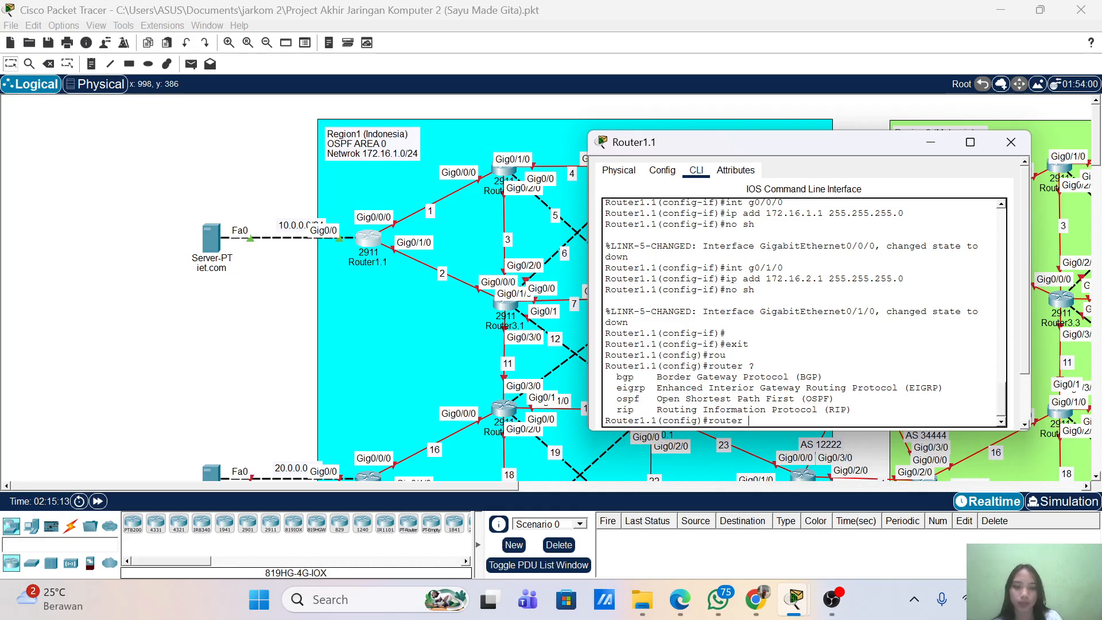
# - Query the help for router ospf and start OSPF process 1 with router ospf 1
pyautogui.write('osp')
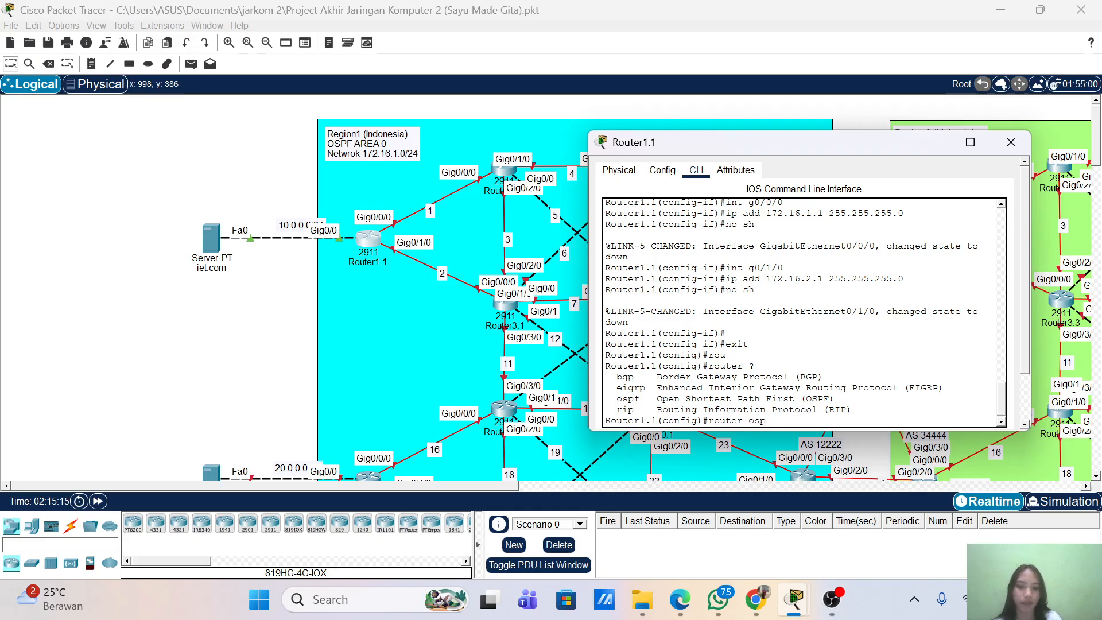
pyautogui.write('df')
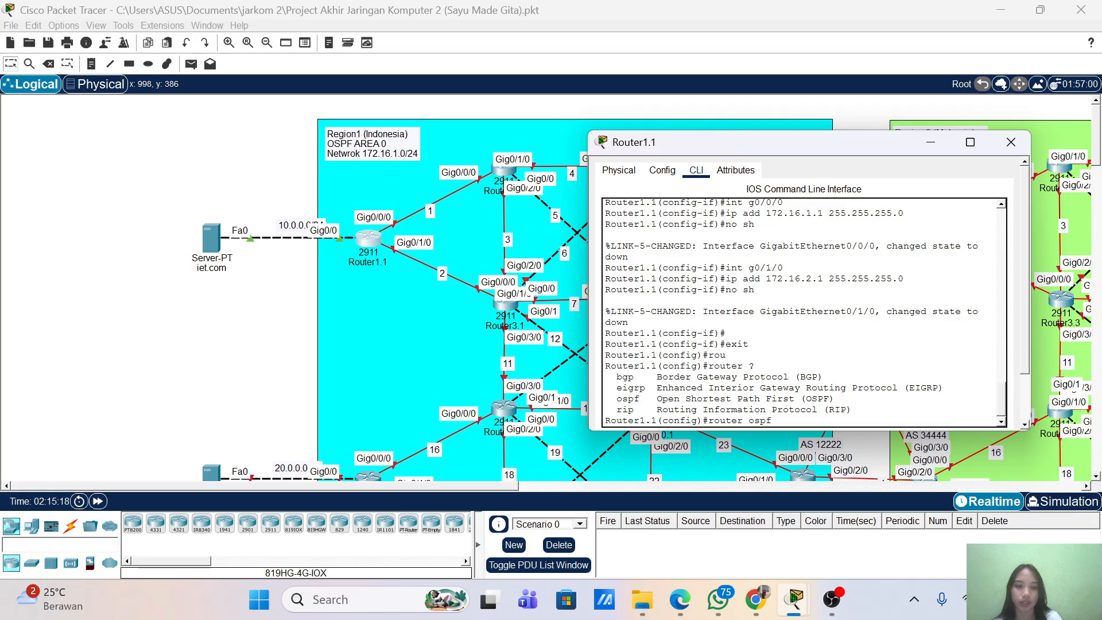
pyautogui.write('?')
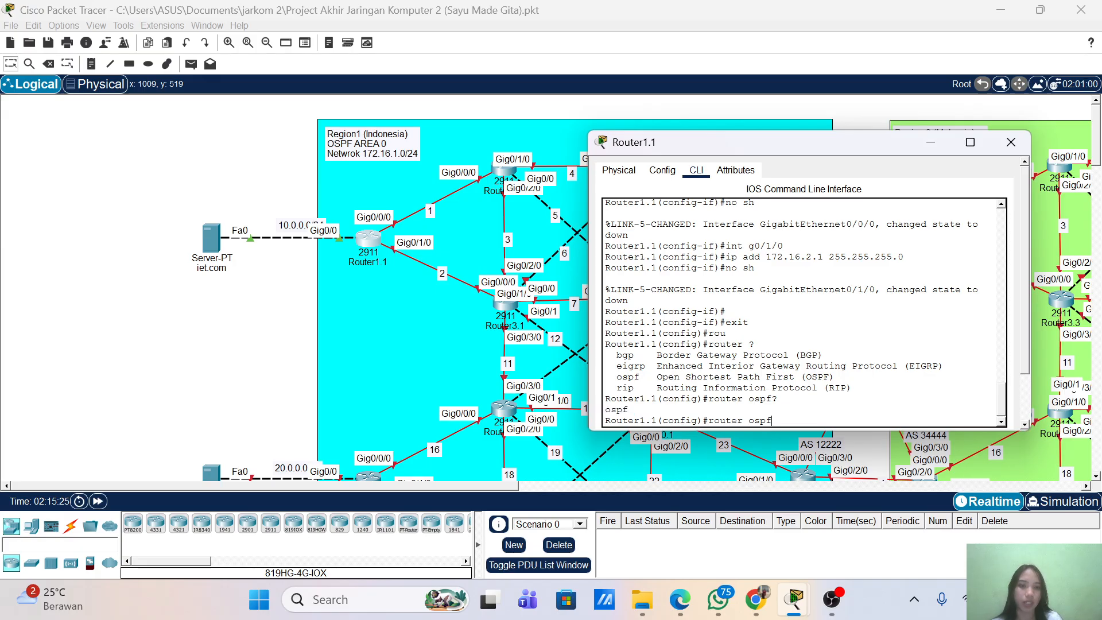
pyautogui.write('1')
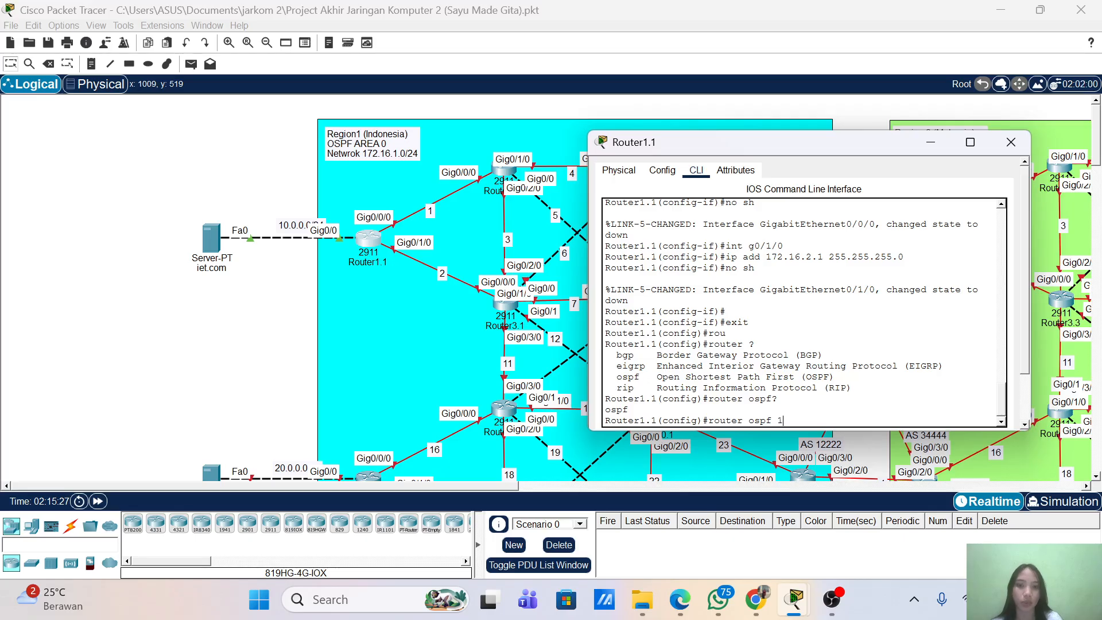
pyautogui.press('Return')
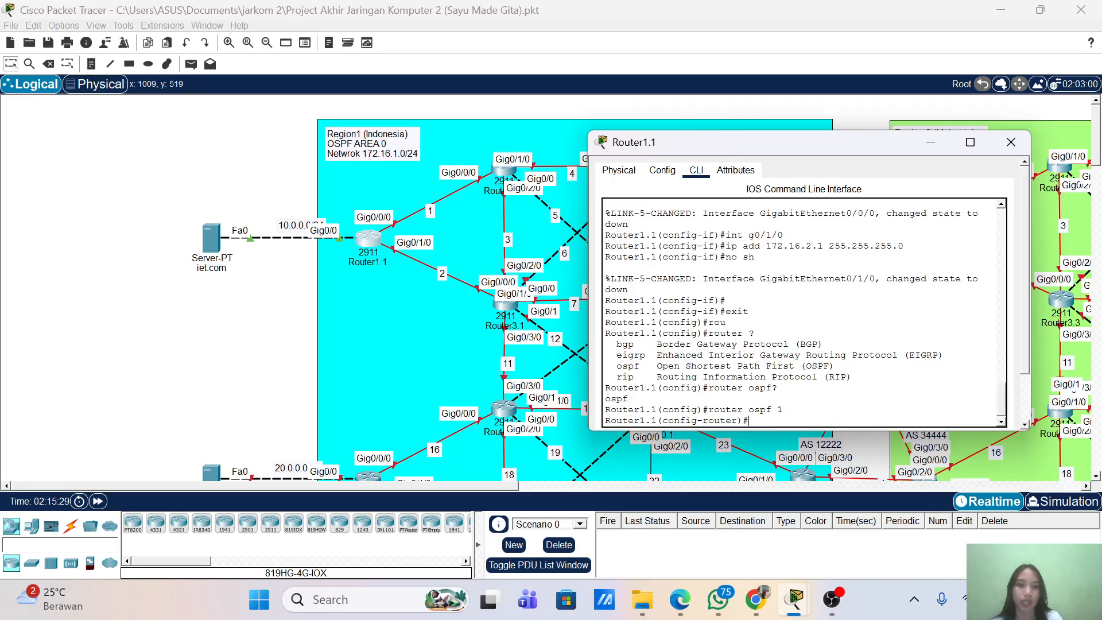
# - Set the OSPF router ID to 1.1.1.1 with router-id
pyautogui.write('rou')
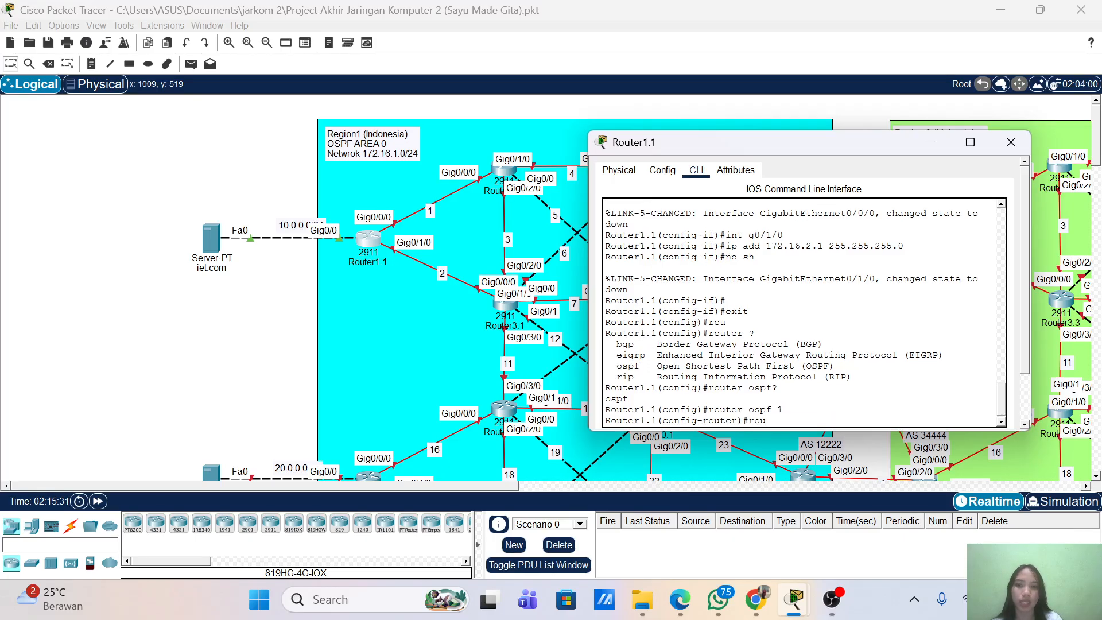
pyautogui.press('Tab')
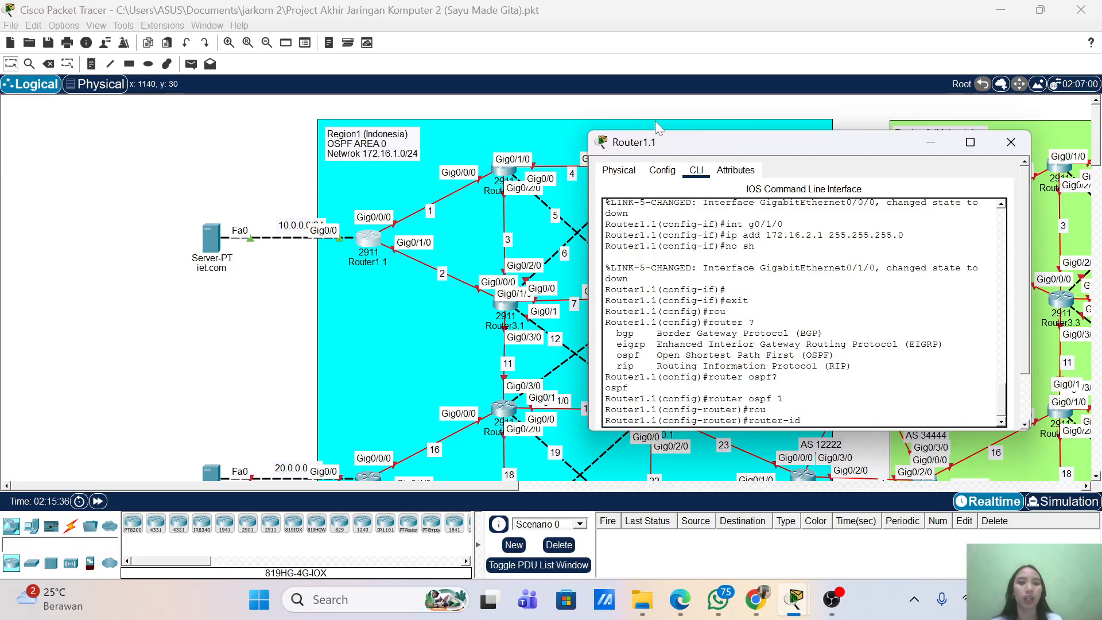
pyautogui.write('1.1.1.1')
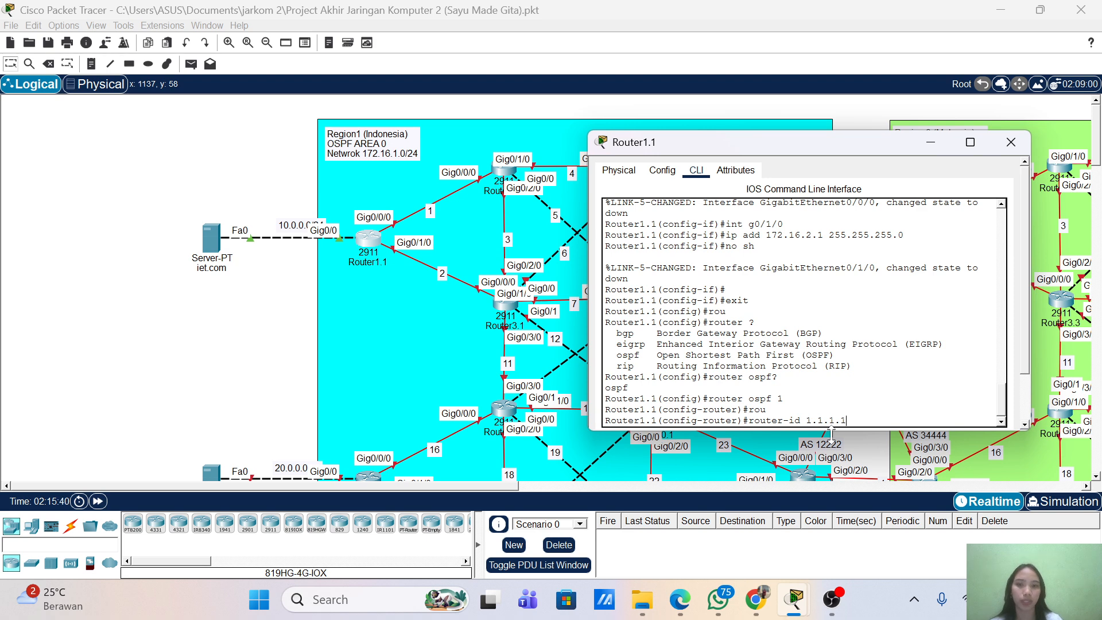
pyautogui.press('Return')
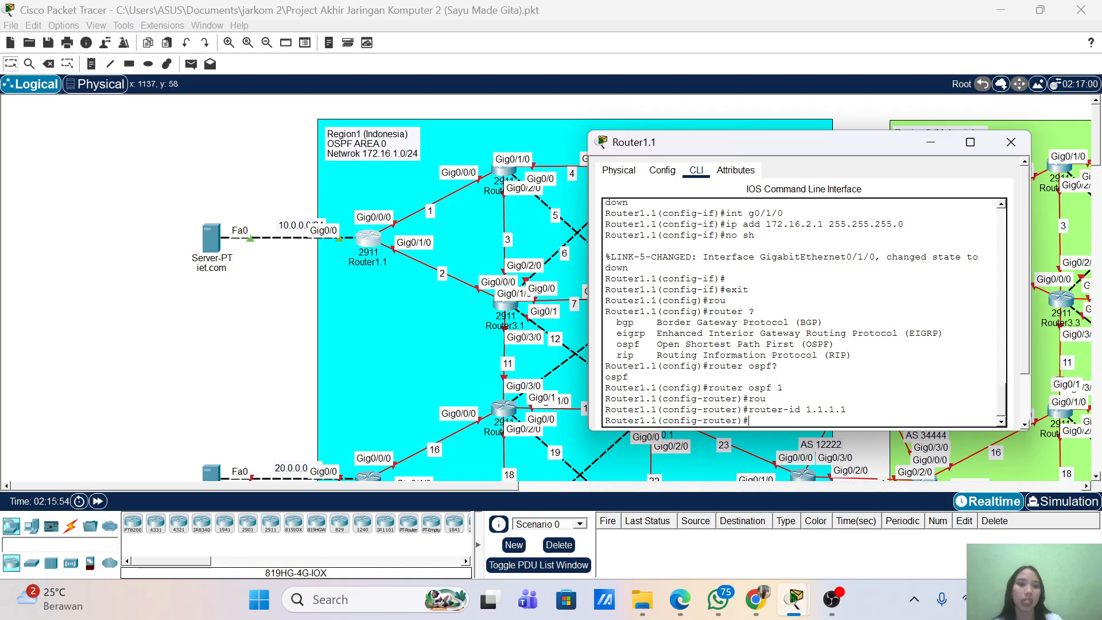
# - Turn on logging of OSPF neighbour changes with log-adjacency-changes
pyautogui.scroll(-2, 830, 396)
pyautogui.scroll(-1, 812, 293)
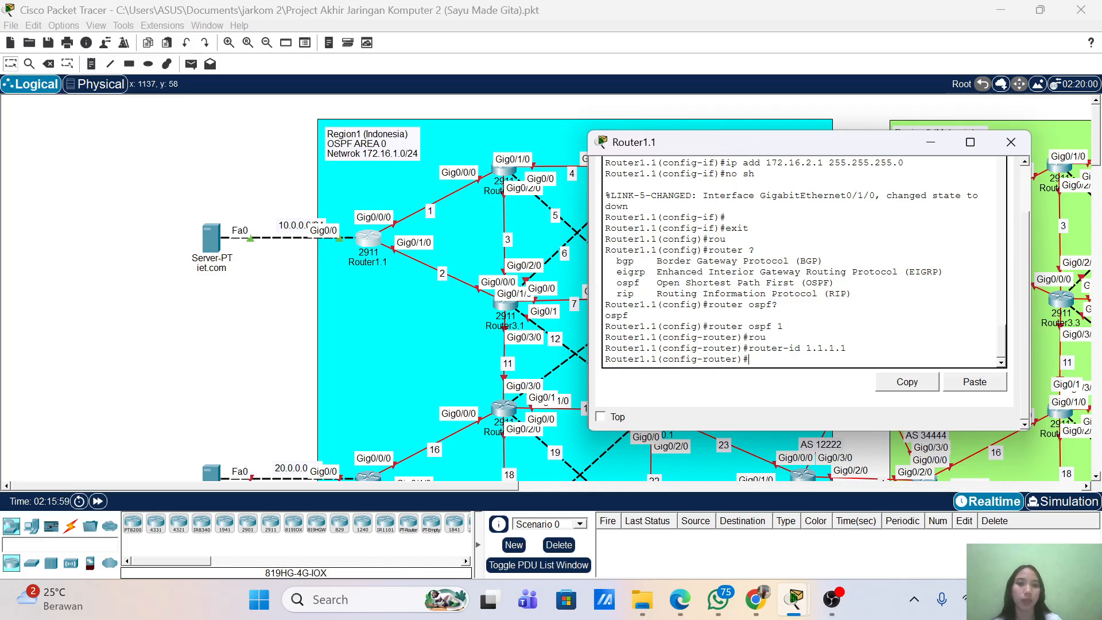
pyautogui.scroll(2, 804, 262)
pyautogui.scroll(-2, 804, 262)
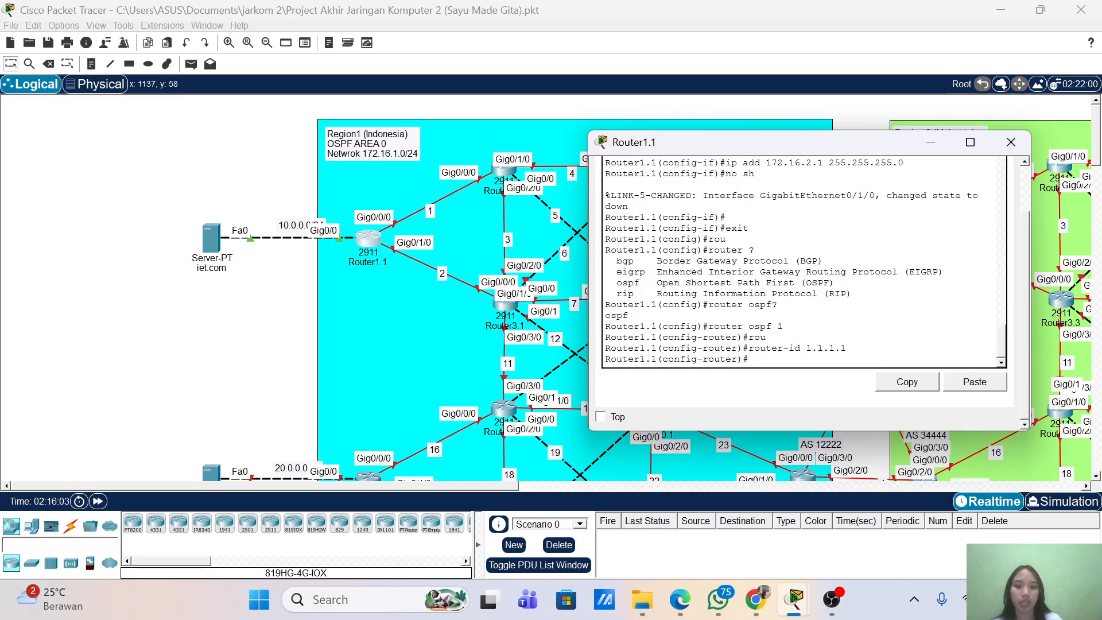
pyautogui.write('log')
pyautogui.press('Tab')
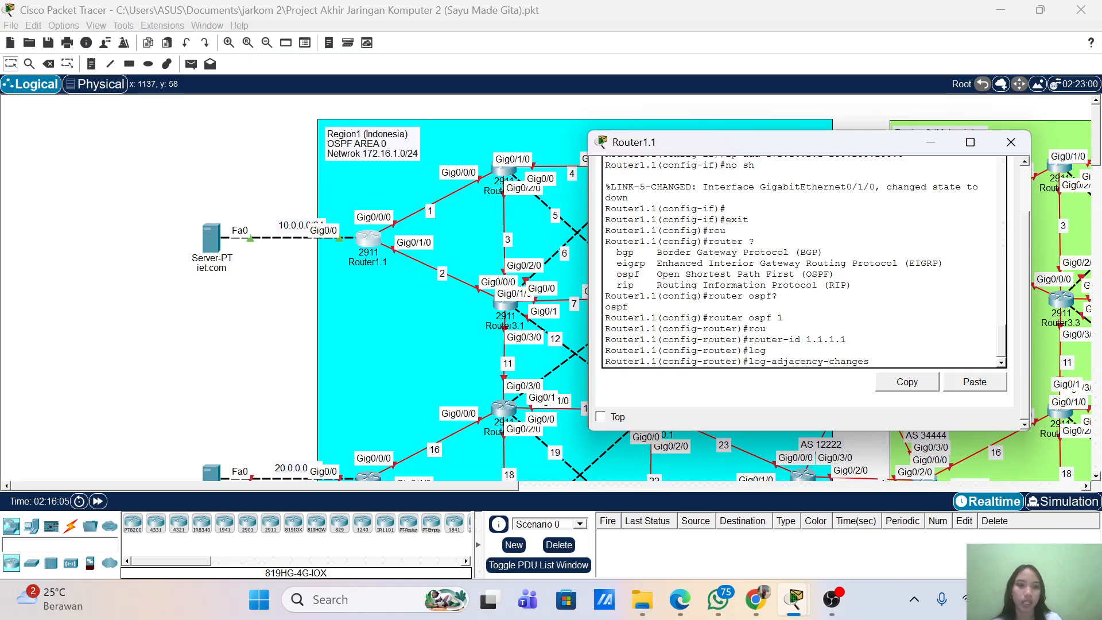
pyautogui.press('Return')
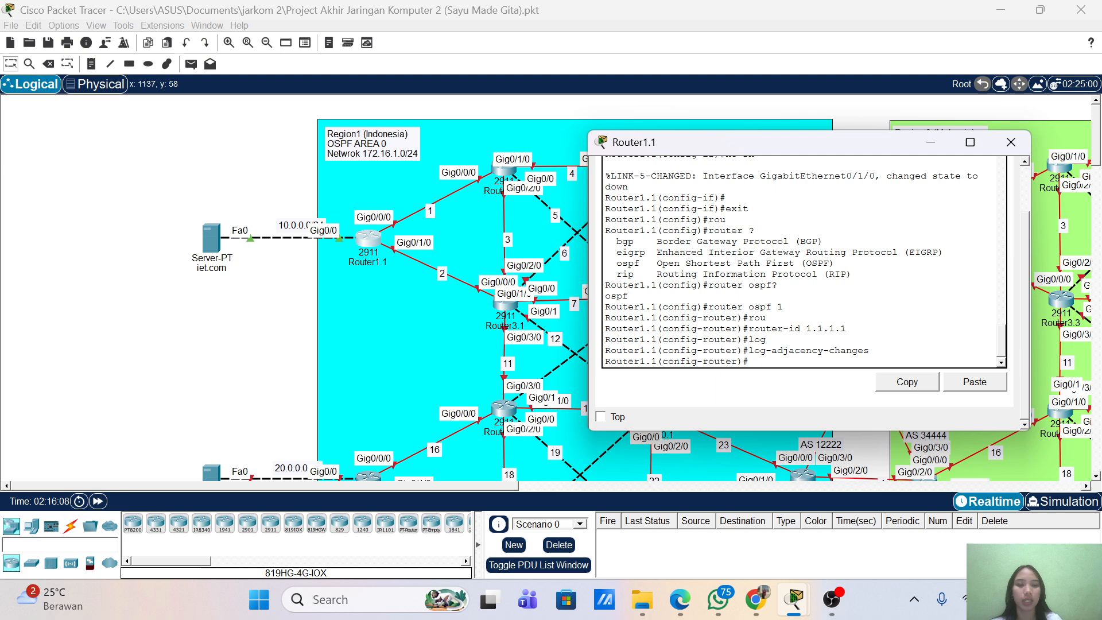
# - Advertise network 10.0.0.0 with wildcard 0.0.0.255 in area 0 under Router1.1's OSPF process
pyautogui.write('net')
pyautogui.press('Tab')
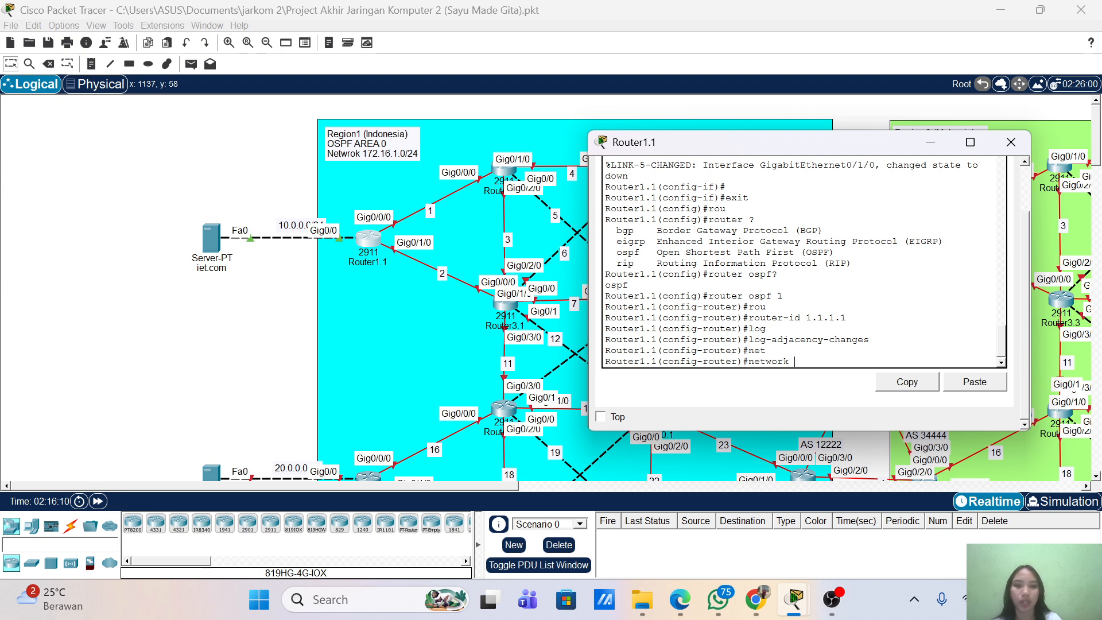
pyautogui.scroll(8, 804, 261)
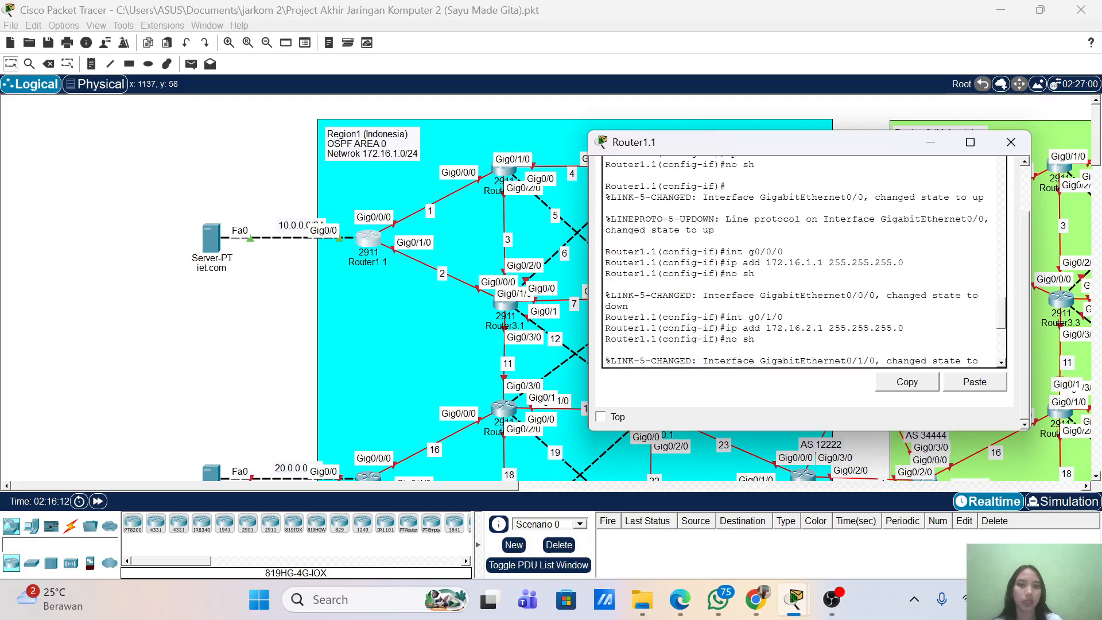
pyautogui.scroll(-8, 803, 261)
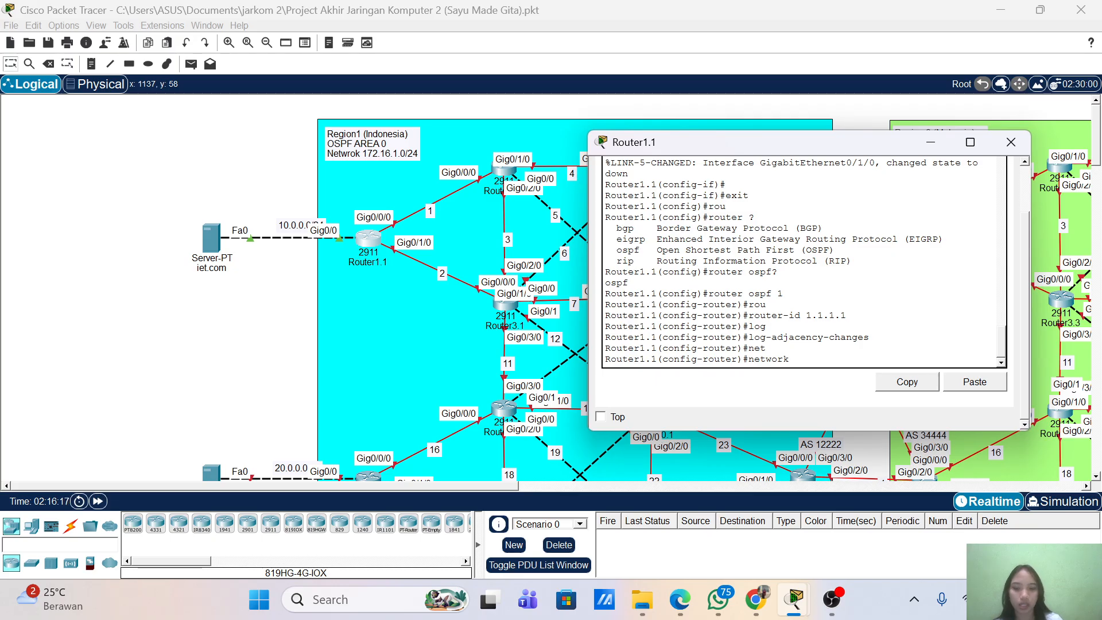
pyautogui.write('1')
pyautogui.press('BackSpace')
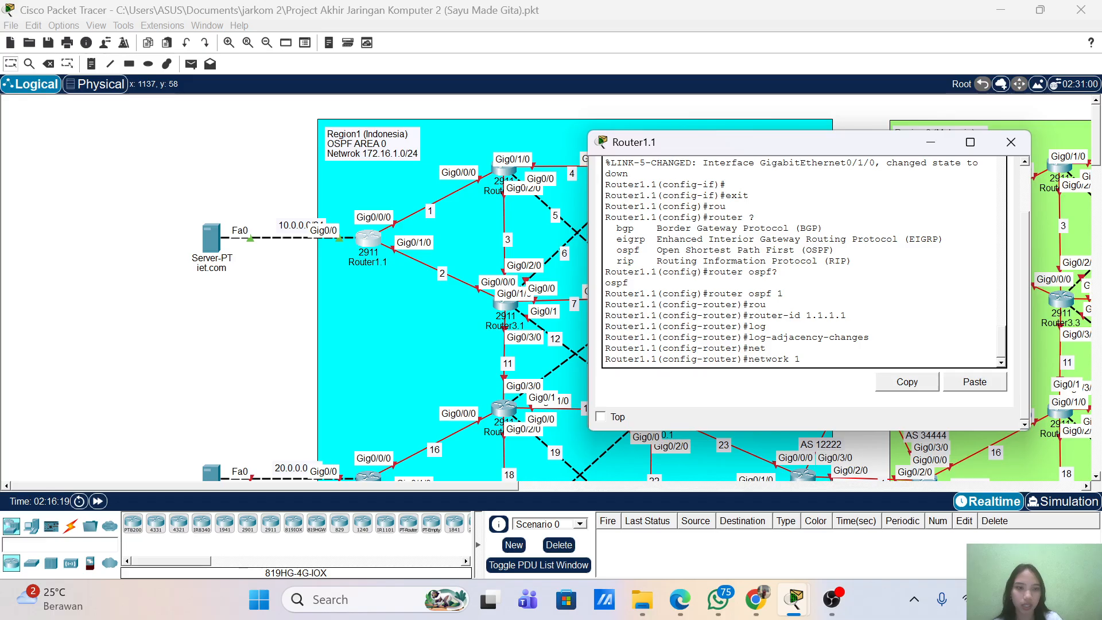
pyautogui.write('10')
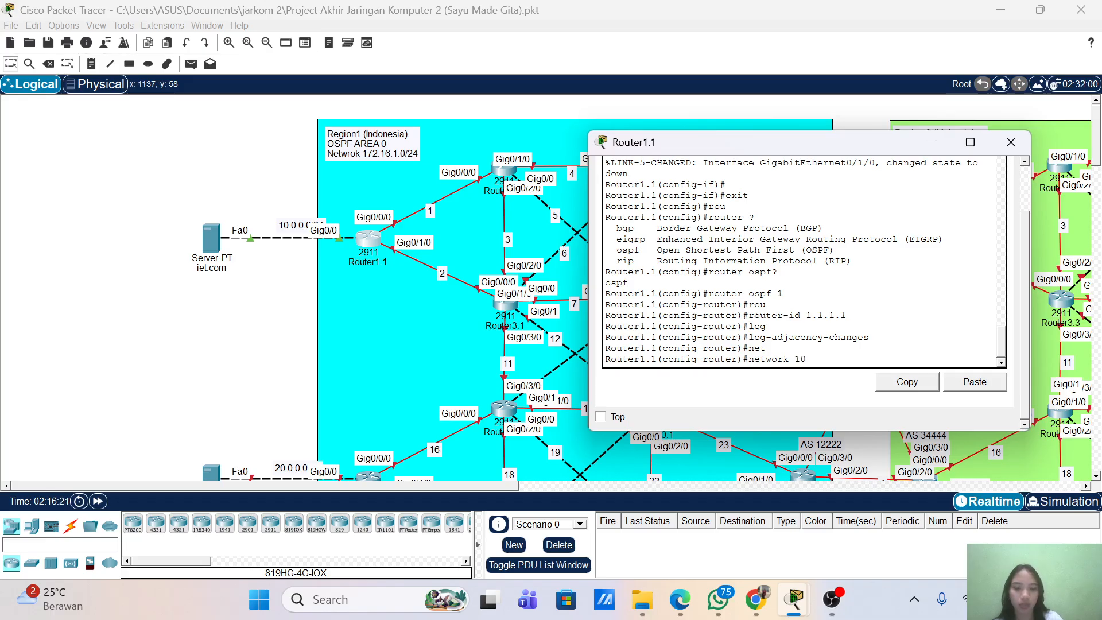
pyautogui.write('.0.0.0')
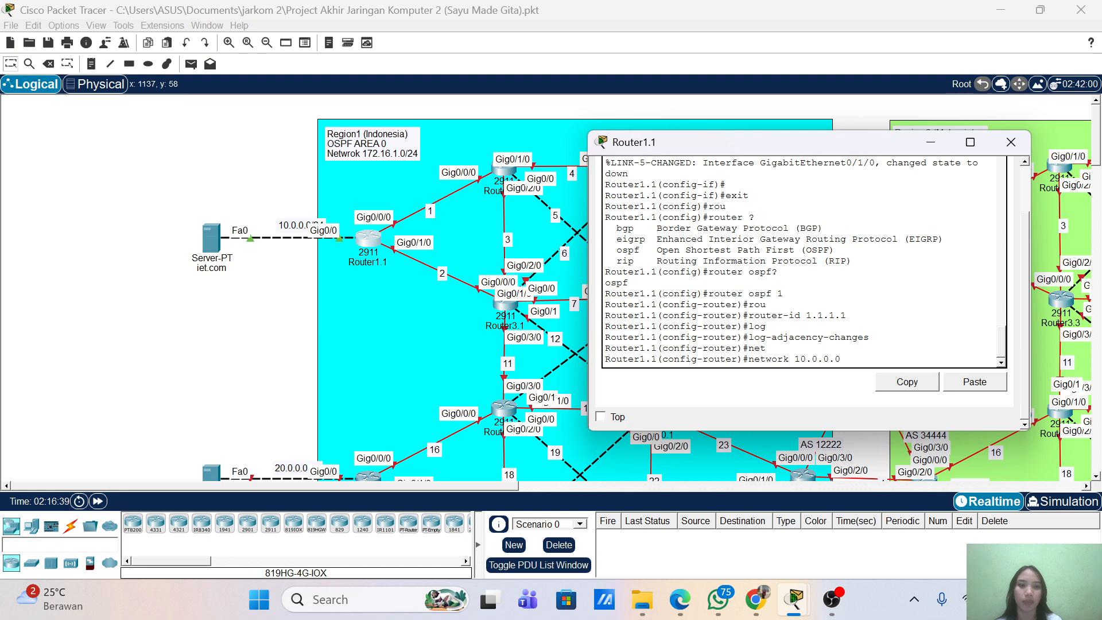
pyautogui.write('0.0.')
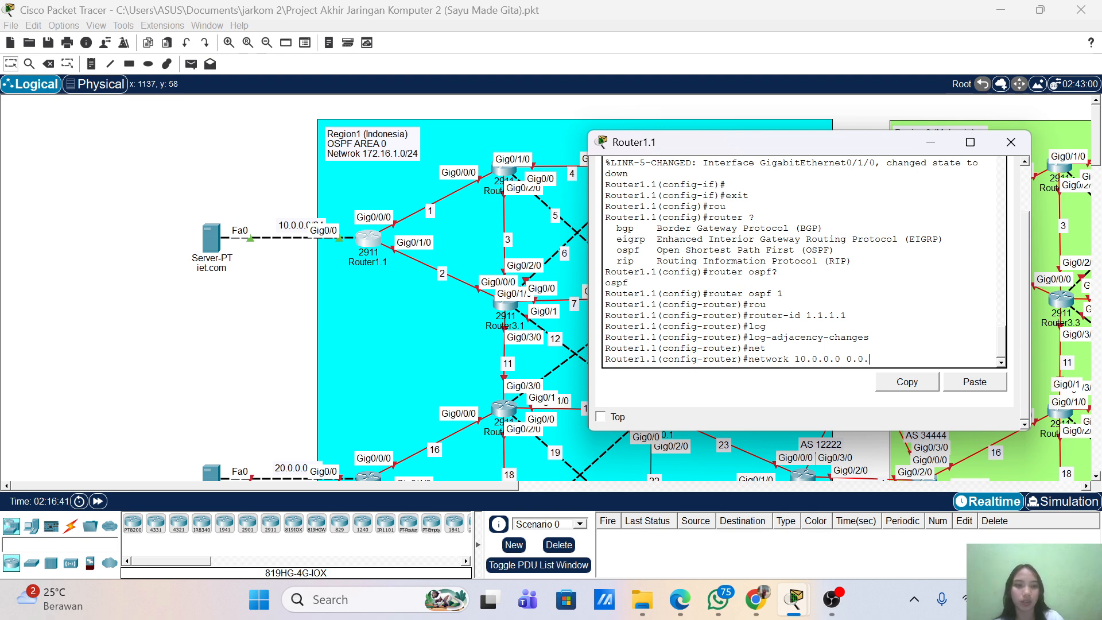
pyautogui.write('0.255 ')
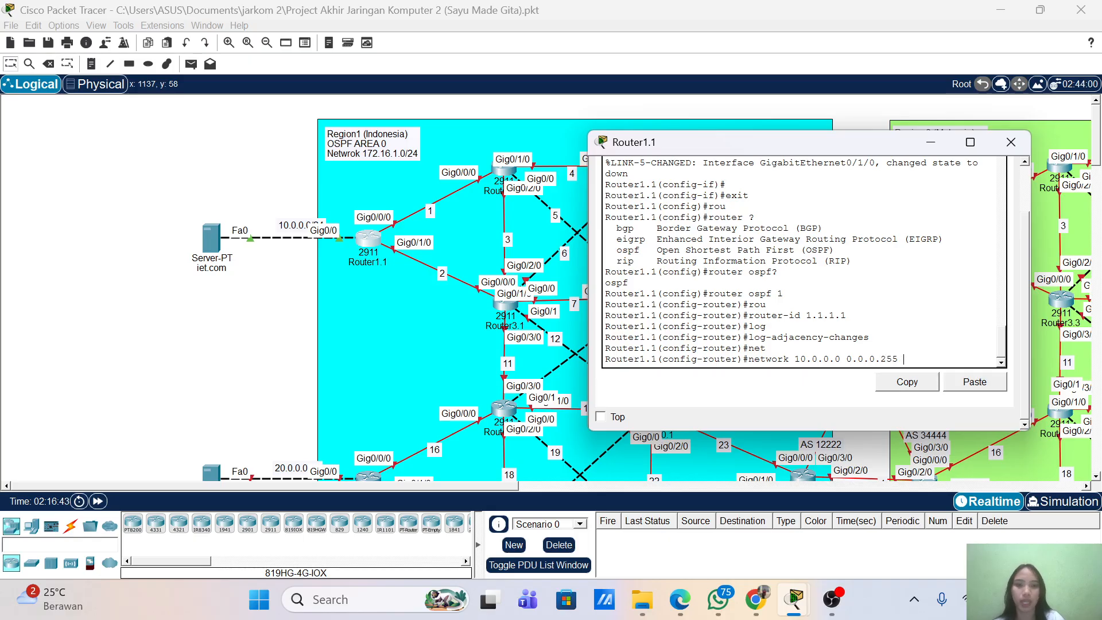
pyautogui.write('area 0')
pyautogui.press('Return')
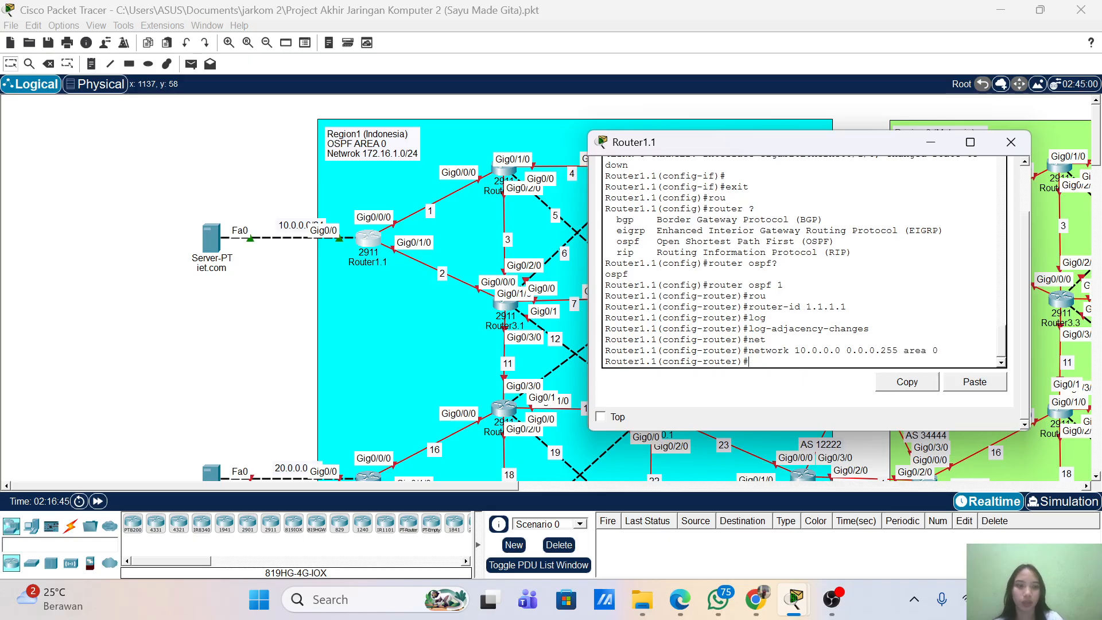
# - Add network 172.16.1.0 with wildcard 0.0.0.255 in area 0 to OSPF by editing the recalled network command
pyautogui.press('Up')
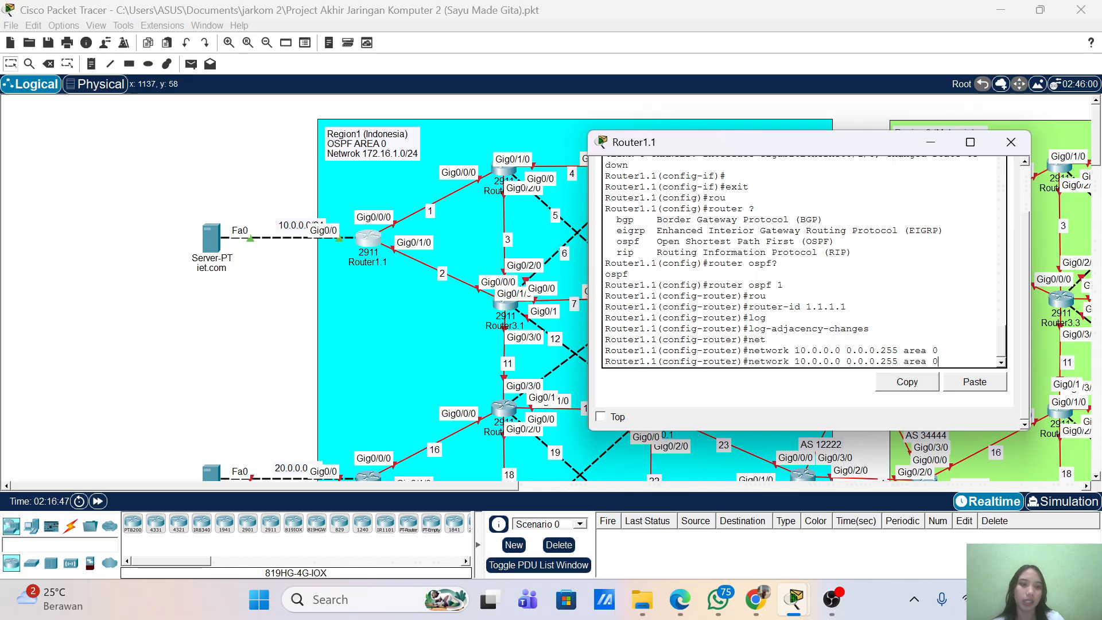
pyautogui.press('Left')
pyautogui.press('Left')
pyautogui.press('Left')
pyautogui.press('Left')
pyautogui.press('Left')
pyautogui.press('Left')
pyautogui.press('Left')
pyautogui.press('Left')
pyautogui.press('Left')
pyautogui.press('Left')
pyautogui.press('Left')
pyautogui.press('Left')
pyautogui.press('Left')
pyautogui.press('Left')
pyautogui.press('Left')
pyautogui.press('Left')
pyautogui.press('Left')
pyautogui.press('BackSpace')
pyautogui.press('BackSpace')
pyautogui.press('BackSpace')
pyautogui.press('BackSpace')
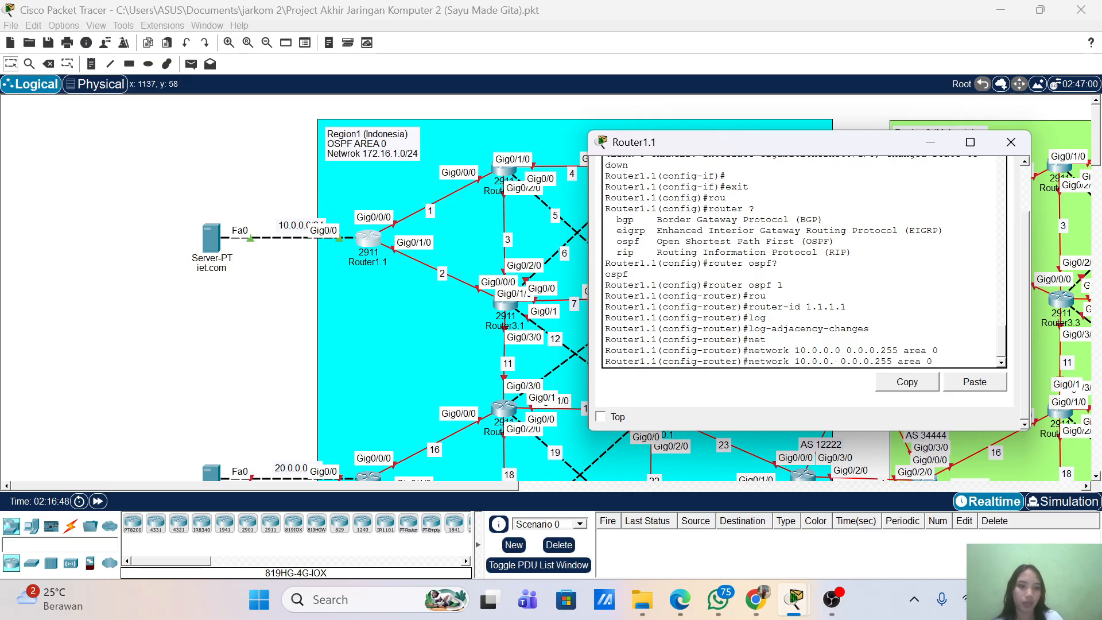
pyautogui.press('BackSpace')
pyautogui.press('BackSpace')
pyautogui.press('BackSpace')
pyautogui.press('BackSpace')
pyautogui.write('172')
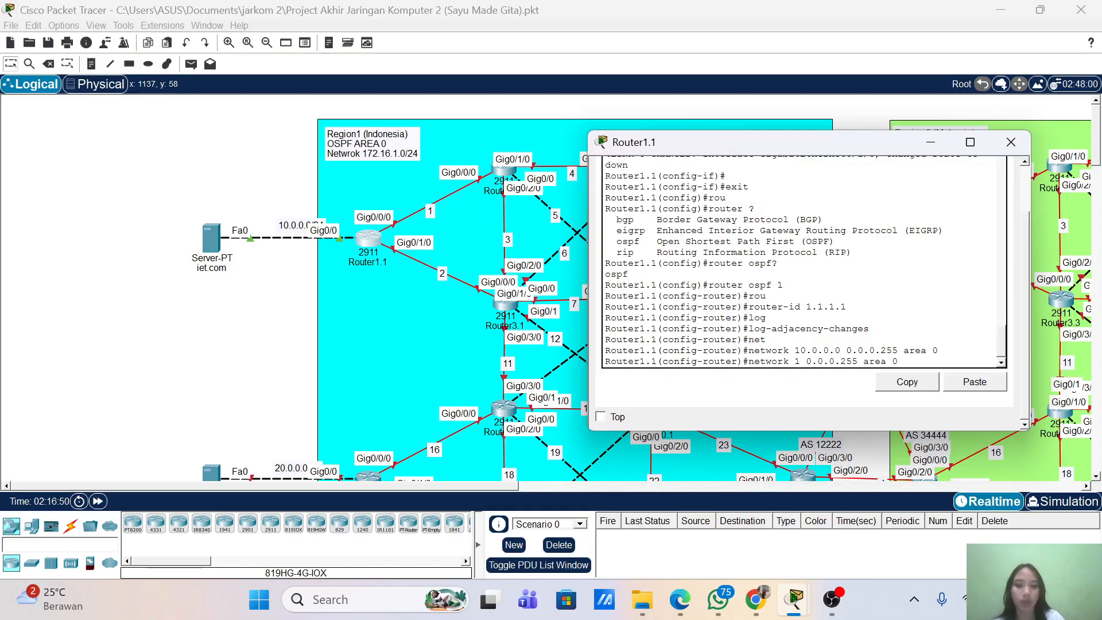
pyautogui.write('.')
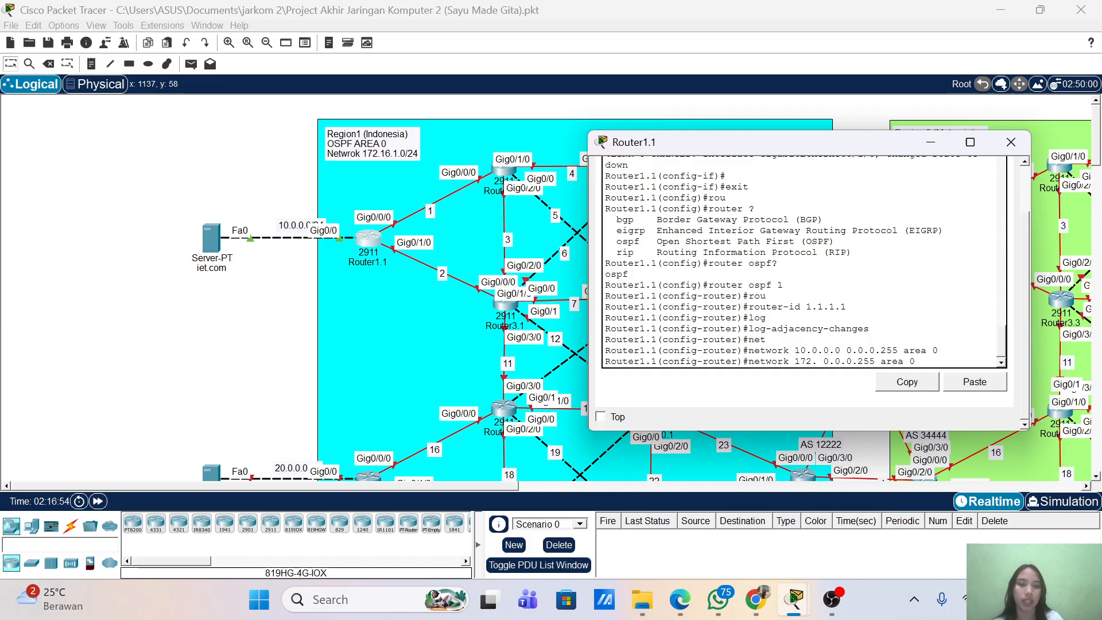
pyautogui.write('16.1.')
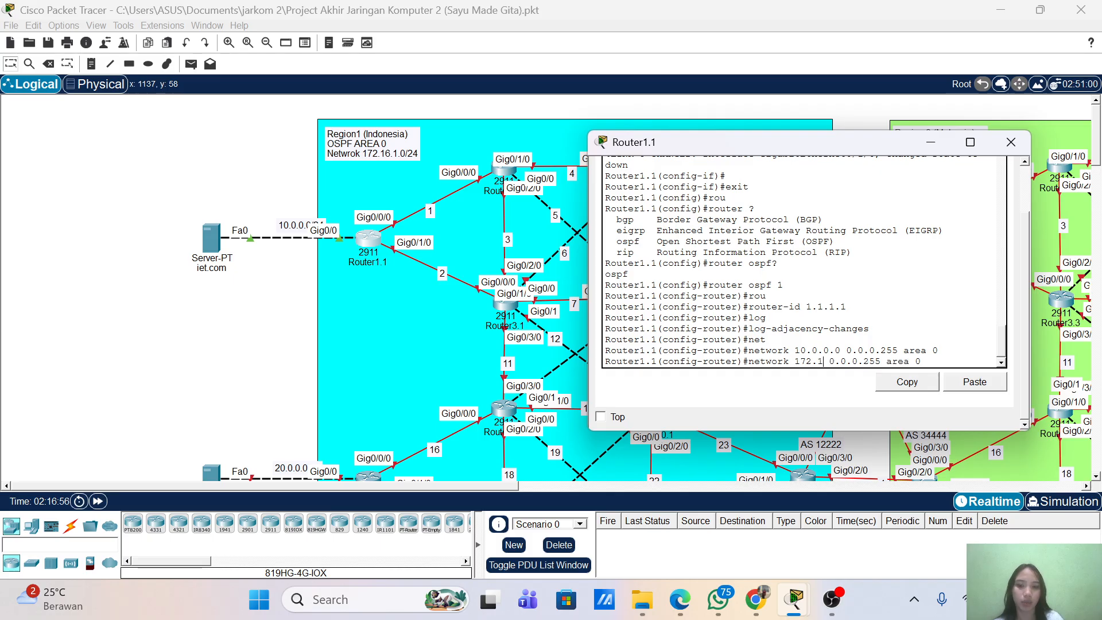
pyautogui.write('0')
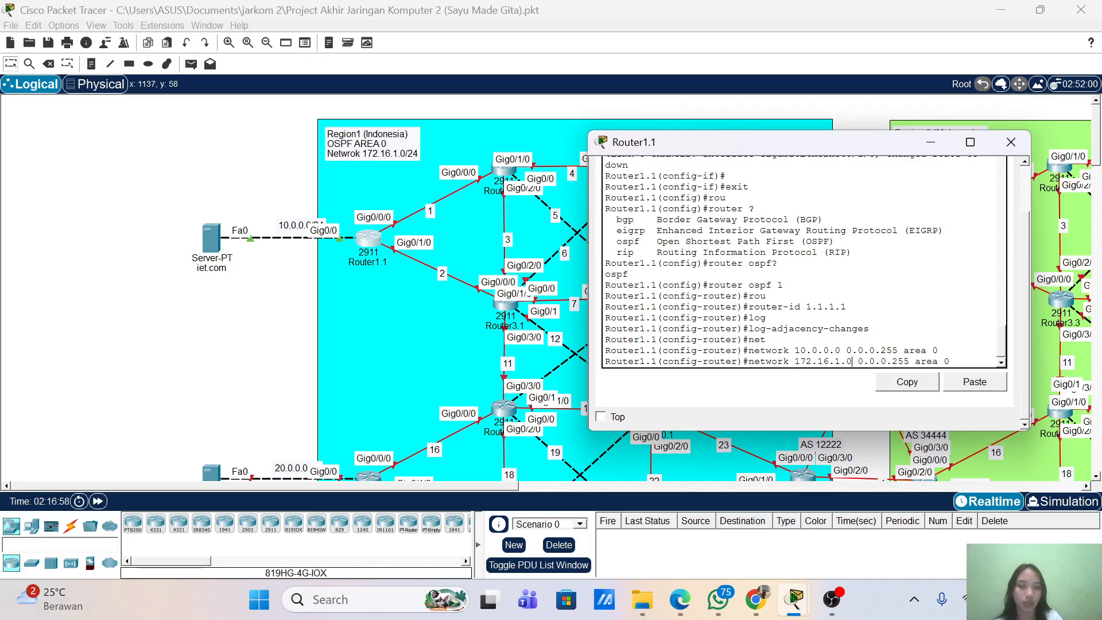
pyautogui.press('Return')
# - Add network 172.16.2.0 with wildcard 0.0.0.255 in area 0 to OSPF by editing the recalled network command
pyautogui.press('Up')
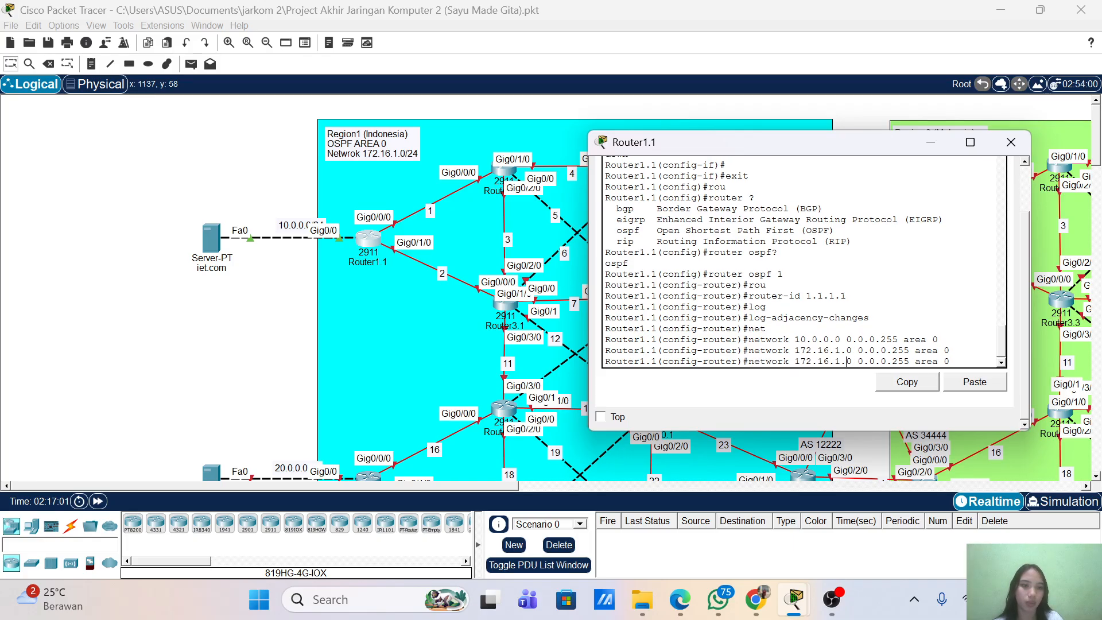
pyautogui.press('Left')
pyautogui.press('Left')
pyautogui.press('Left')
pyautogui.press('Left')
pyautogui.press('Left')
pyautogui.press('Left')
pyautogui.press('Left')
pyautogui.press('Left')
pyautogui.press('Left')
pyautogui.press('Left')
pyautogui.press('Left')
pyautogui.press('Left')
pyautogui.press('Left')
pyautogui.press('Left')
pyautogui.press('Left')
pyautogui.press('Left')
pyautogui.press('Left')
pyautogui.press('Left')
pyautogui.press('Left')
pyautogui.press('BackSpace')
pyautogui.write('2')
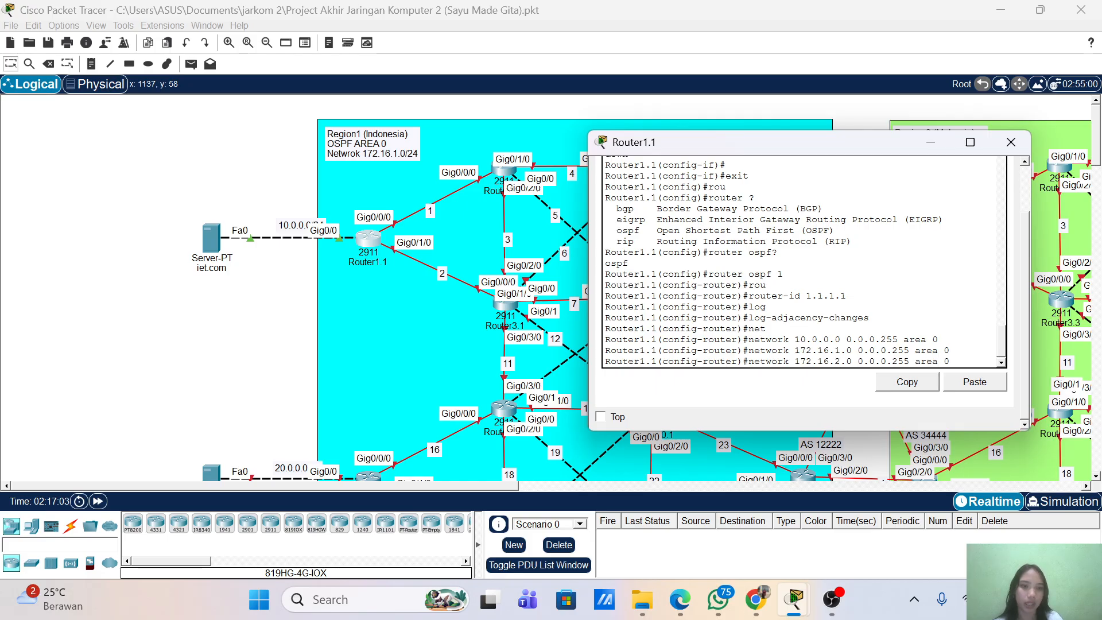
pyautogui.press('Return')
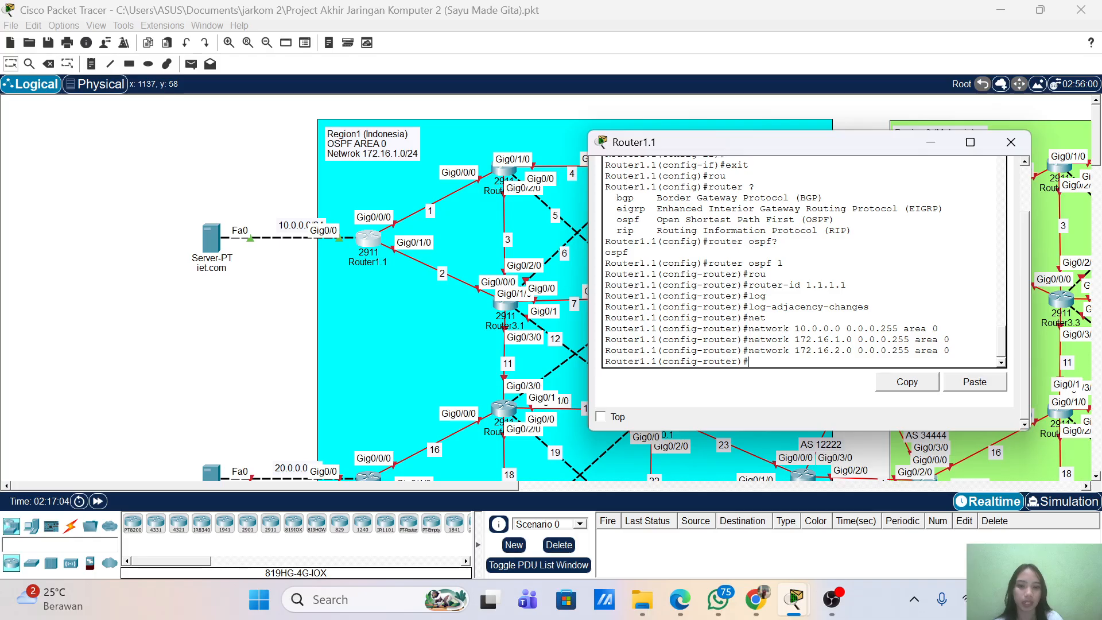
# - Leave configuration mode with end and save Router1.1's configuration with wr
pyautogui.write('end')
pyautogui.press('Return')
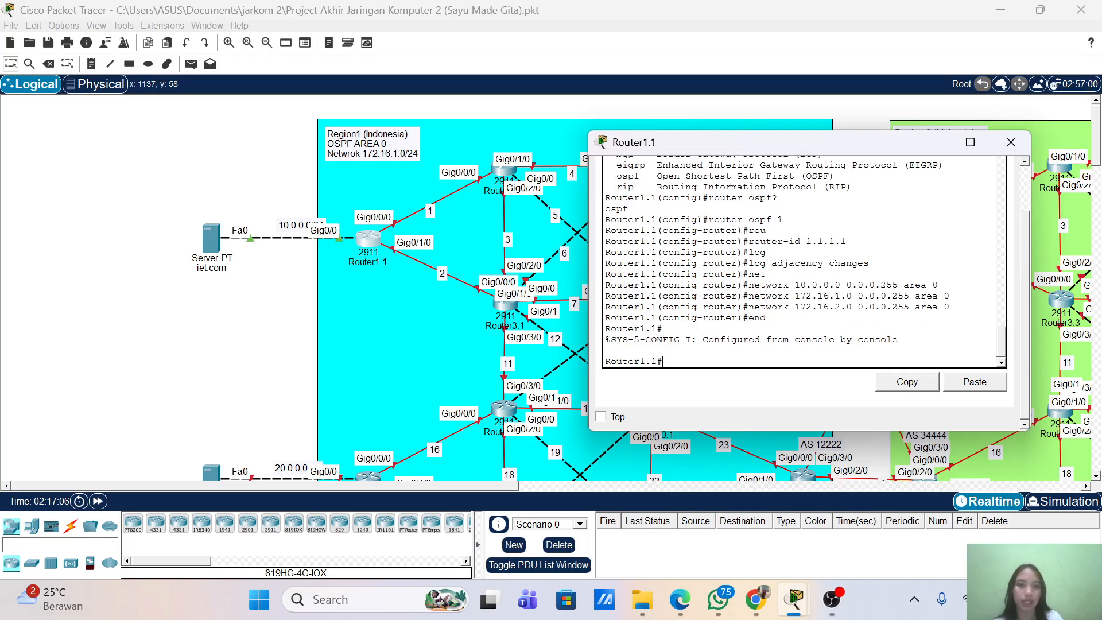
pyautogui.write('wr')
pyautogui.press('Return')
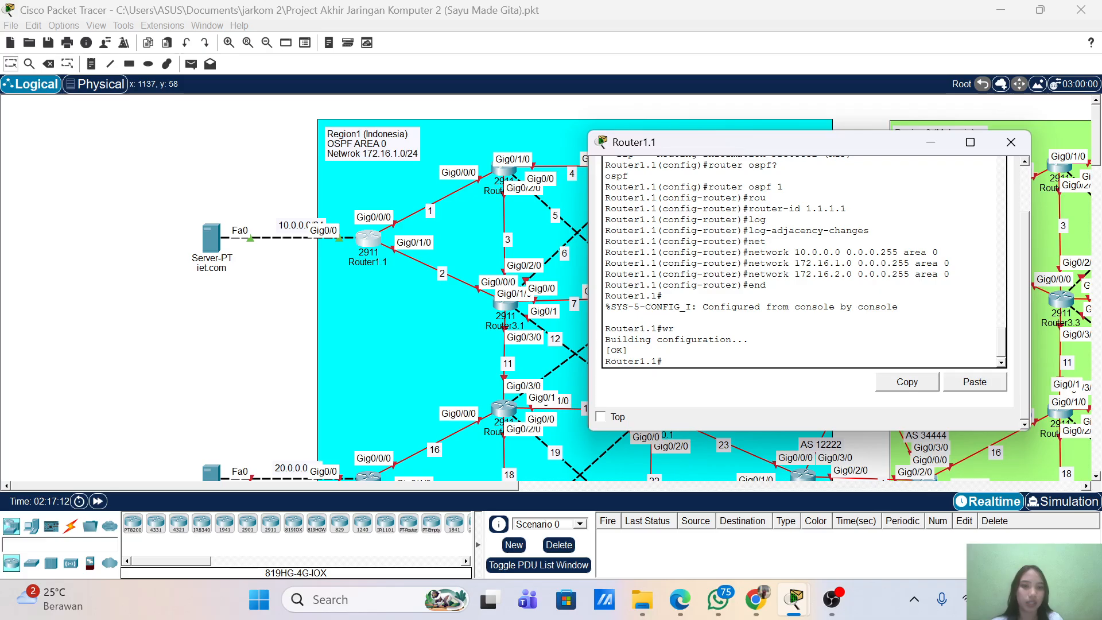
pyautogui.press('Return')
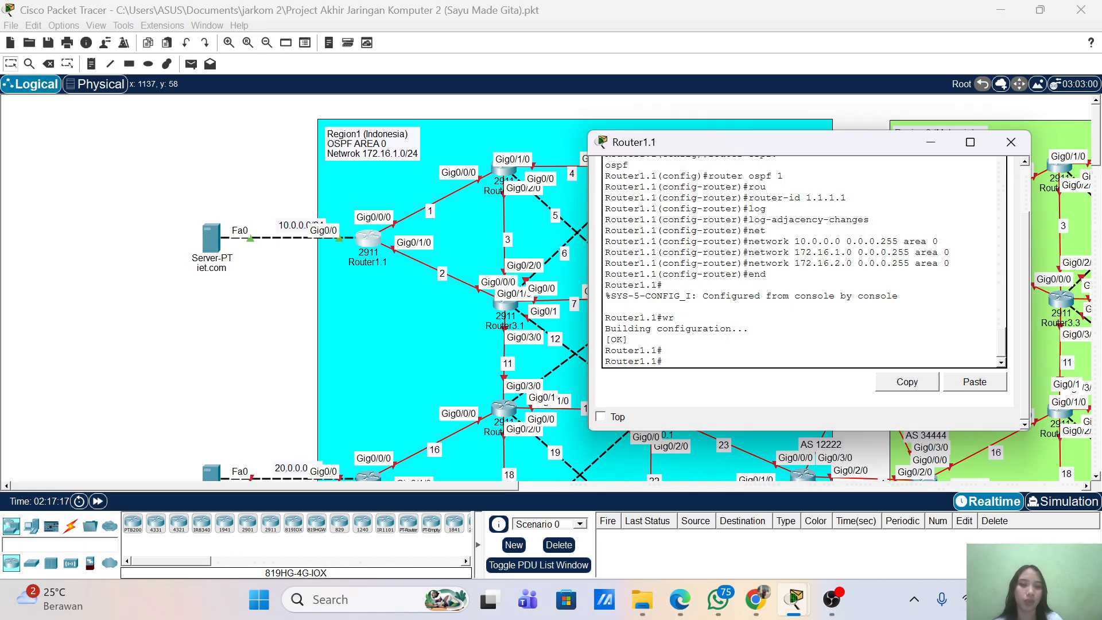
# - Display Router1.1's configuration with show running-config and check the interface addresses and the router ospf 1 section
pyautogui.write('sh')
pyautogui.press('Tab')
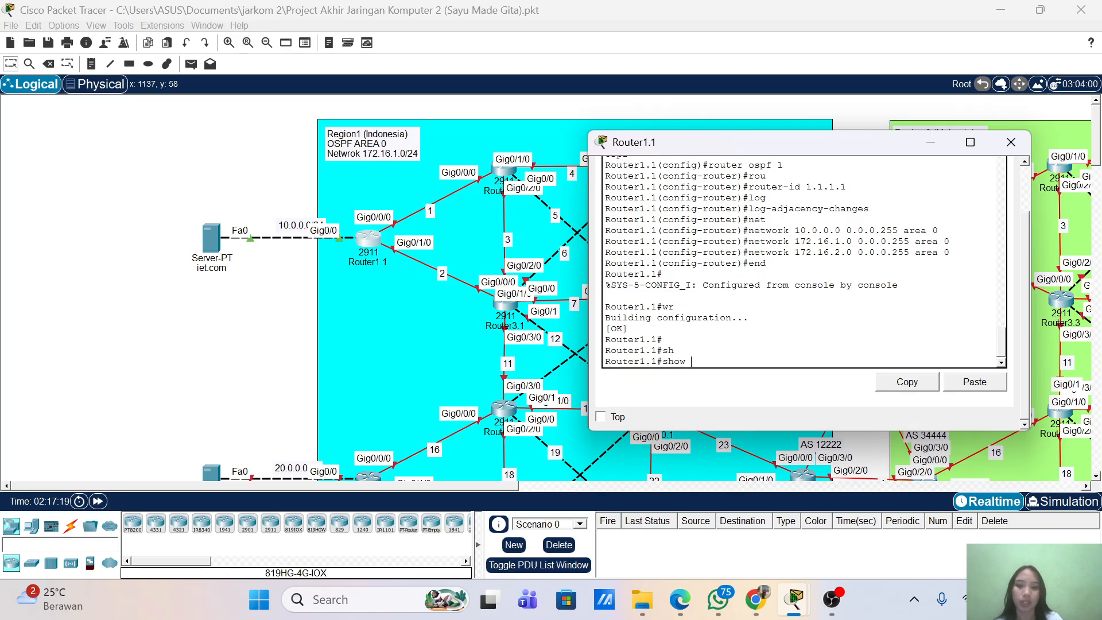
pyautogui.write('ru')
pyautogui.press('Tab')
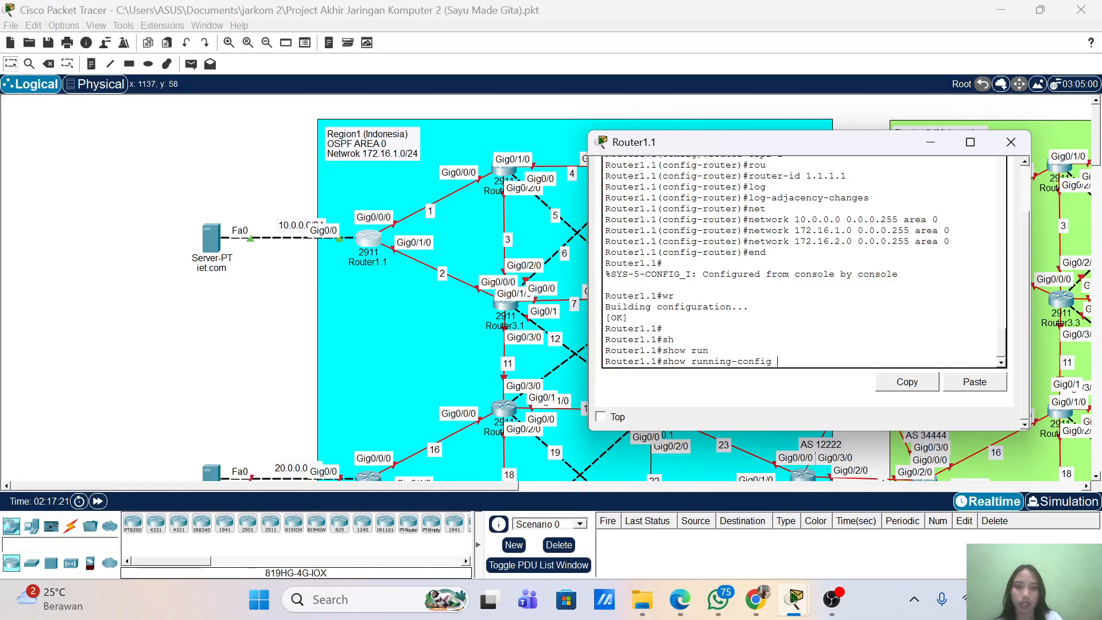
pyautogui.press('Return')
pyautogui.press('Return')
pyautogui.press('Return')
pyautogui.press('Return')
pyautogui.press('Return')
pyautogui.press('Return')
pyautogui.press('Return')
pyautogui.press('Return')
pyautogui.press('Return')
pyautogui.press('Return')
pyautogui.press('Return')
pyautogui.press('Return')
pyautogui.press('Return')
pyautogui.press('Return')
pyautogui.press('Return')
pyautogui.press('Return')
pyautogui.press('Return')
pyautogui.press('Return')
pyautogui.press('Return')
pyautogui.press('Return')
pyautogui.press('Return')
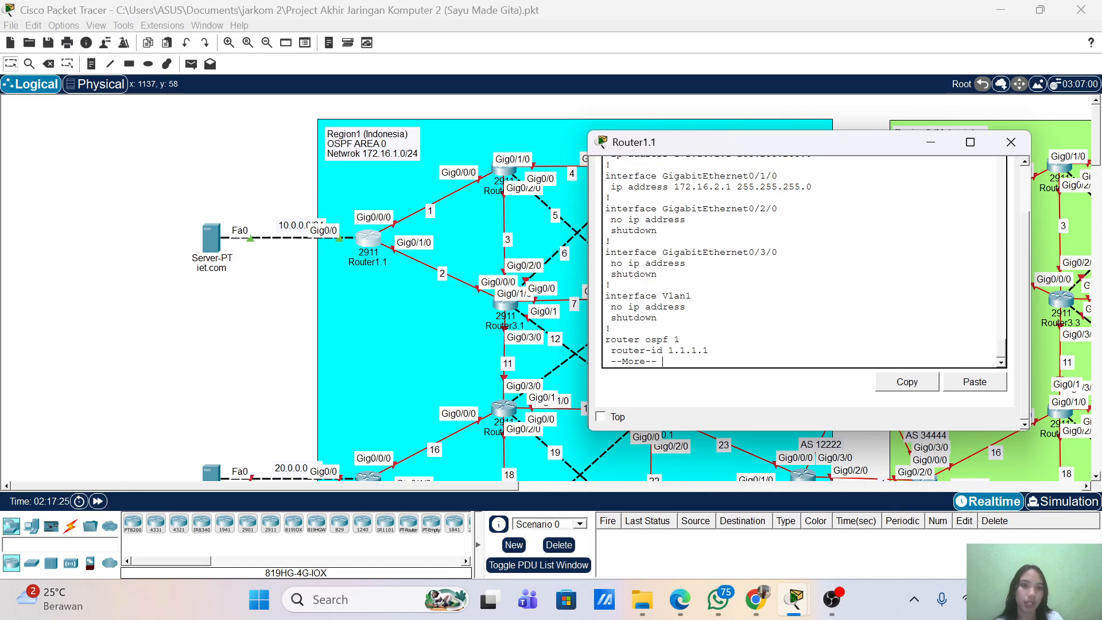
pyautogui.scroll(2, 804, 261)
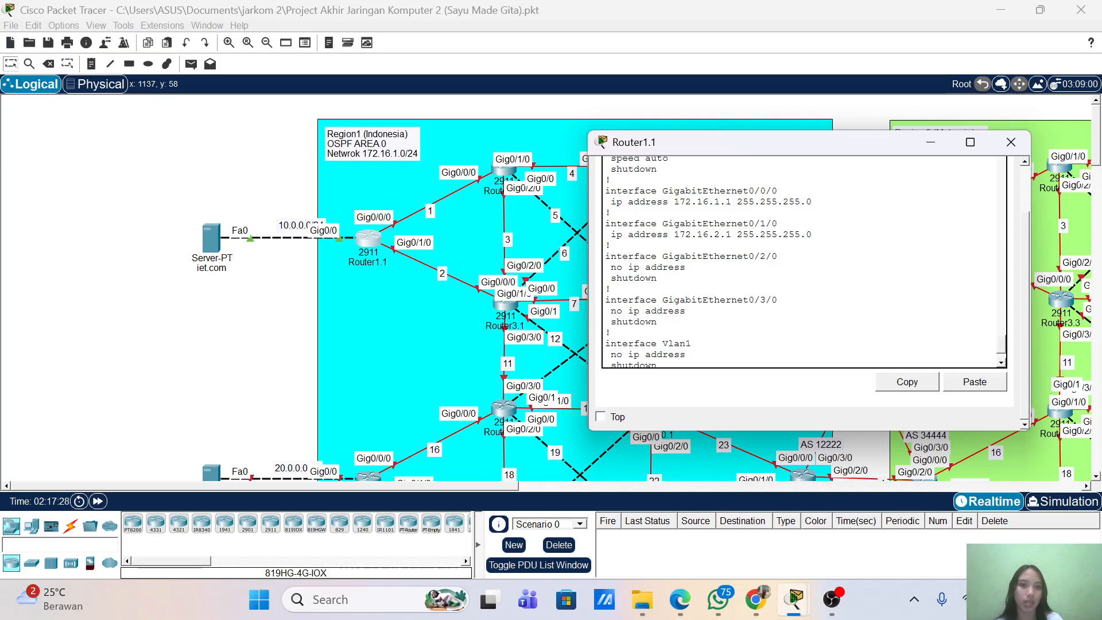
pyautogui.scroll(-7, 803, 261)
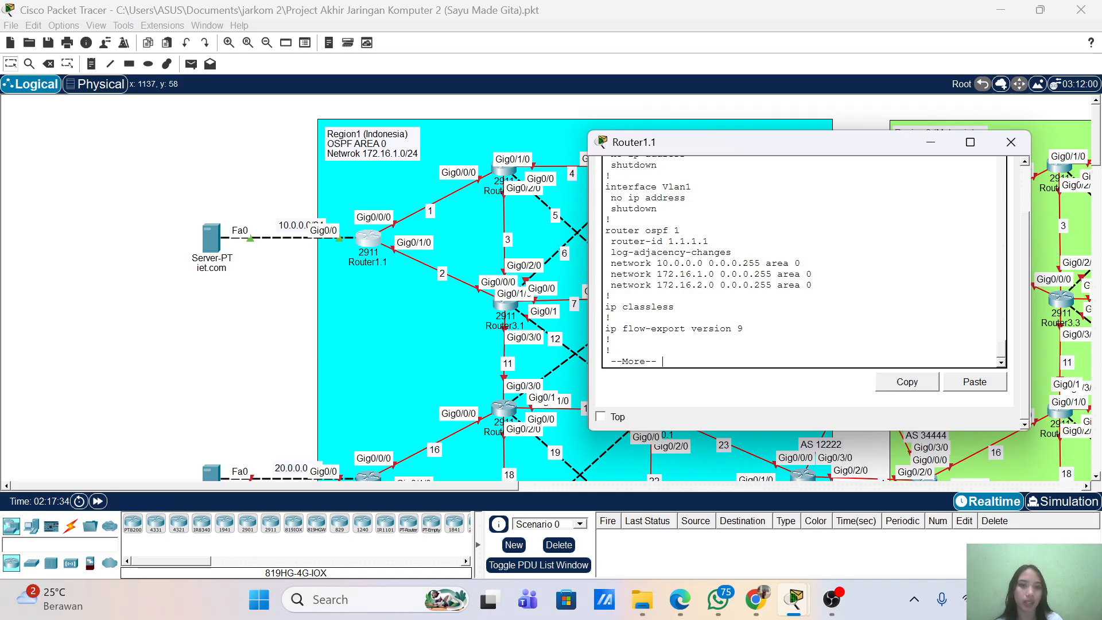
pyautogui.moveTo(616, 230); pyautogui.dragTo(801, 285)
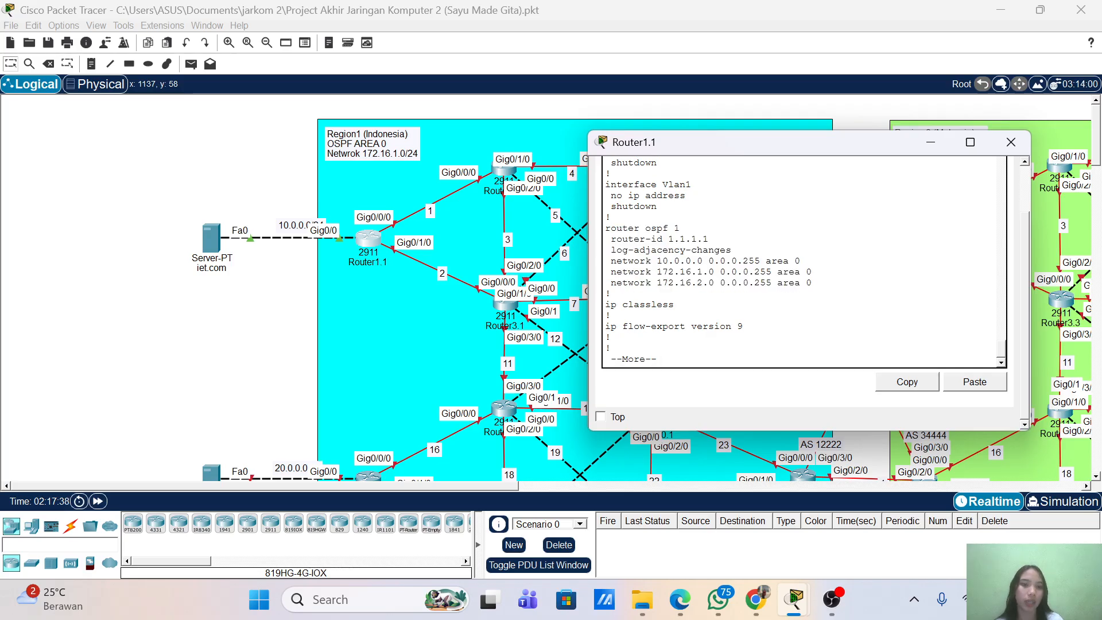
# - Page through the rest of the running configuration to its end and close Router1.1's window
pyautogui.press('Return')
pyautogui.press('Return')
pyautogui.press('Return')
pyautogui.press('Return')
pyautogui.press('Return')
pyautogui.press('Return')
pyautogui.press('Return')
pyautogui.press('Return')
pyautogui.press('Return')
pyautogui.press('Return')
pyautogui.press('Return')
pyautogui.press('Return')
pyautogui.press('Return')
pyautogui.press('Return')
pyautogui.press('Return')
pyautogui.press('Return')
pyautogui.press('Return')
pyautogui.press('Return')
pyautogui.press('Return')
pyautogui.press('Return')
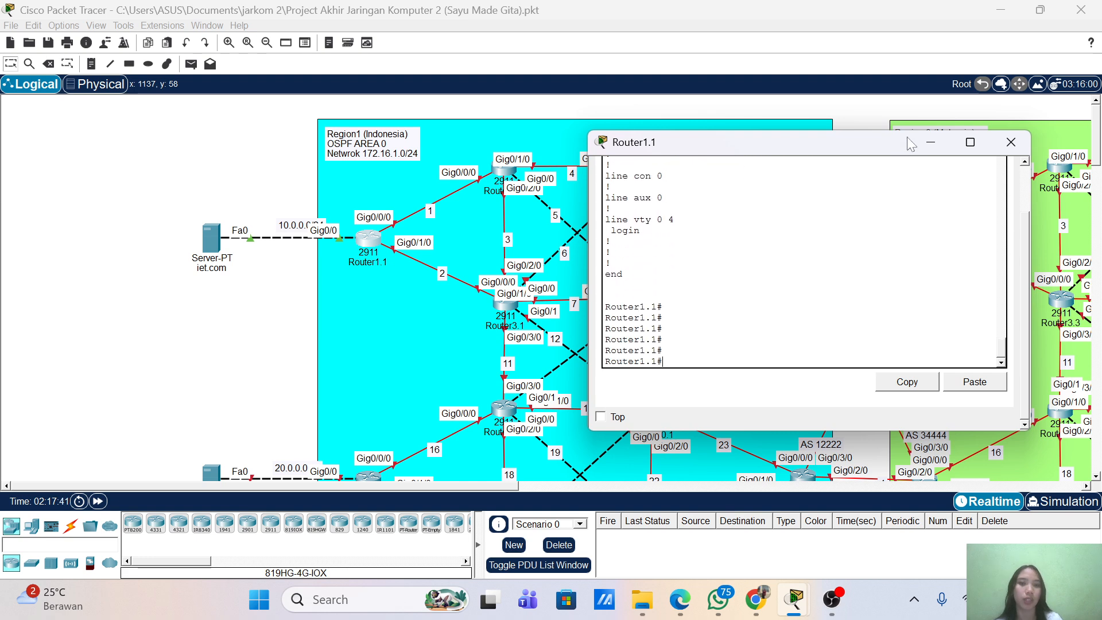
pyautogui.click(1011, 143)
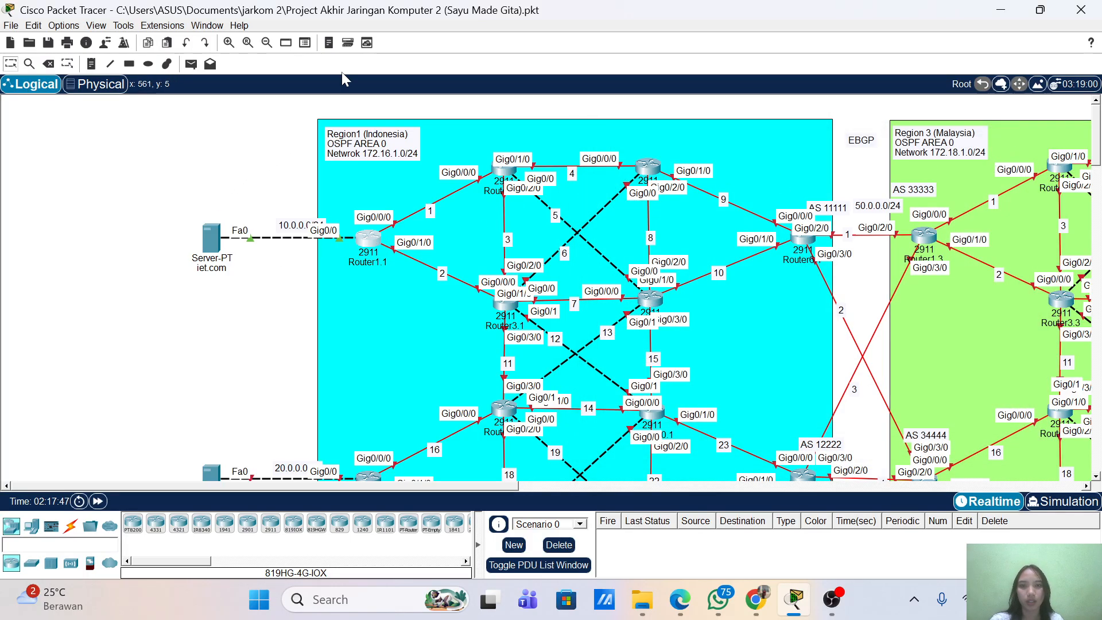
# - Open Router2.1's command line and enter global configuration mode with enable and conf term
pyautogui.click(509, 174)
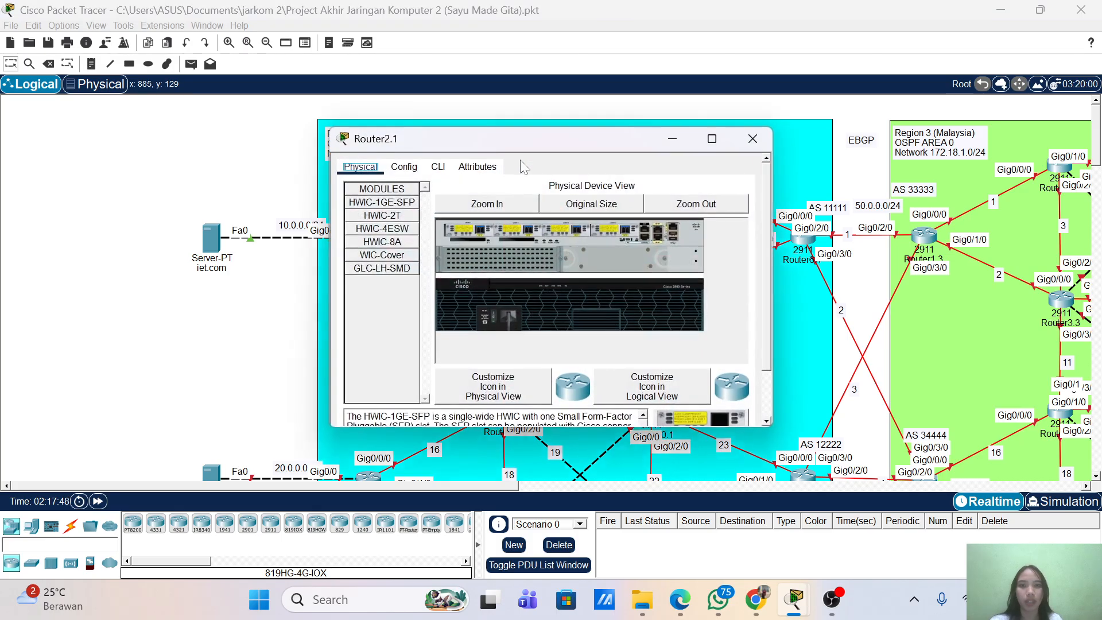
pyautogui.click(552, 183)
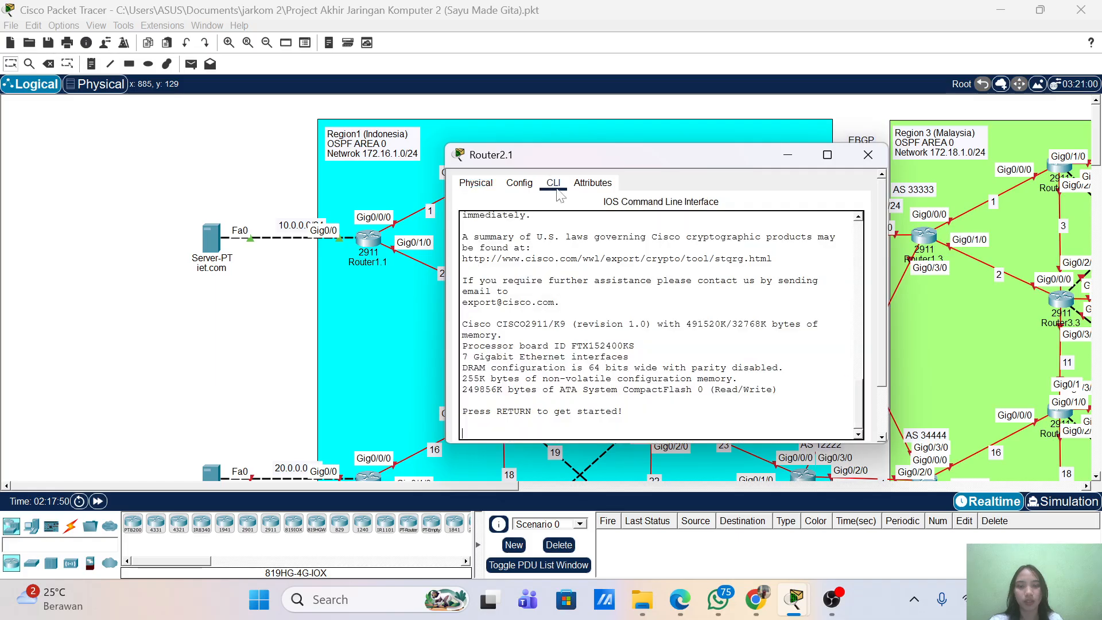
pyautogui.press('Return')
pyautogui.press('Return')
pyautogui.write('ena')
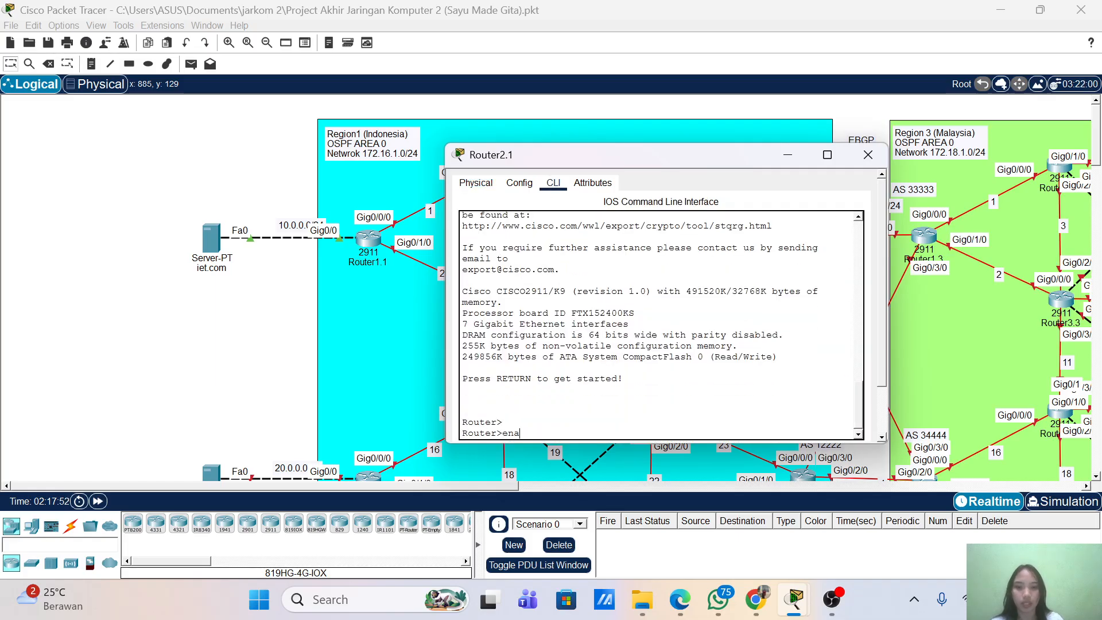
pyautogui.press('Tab')
pyautogui.press('Return')
pyautogui.write('conf term')
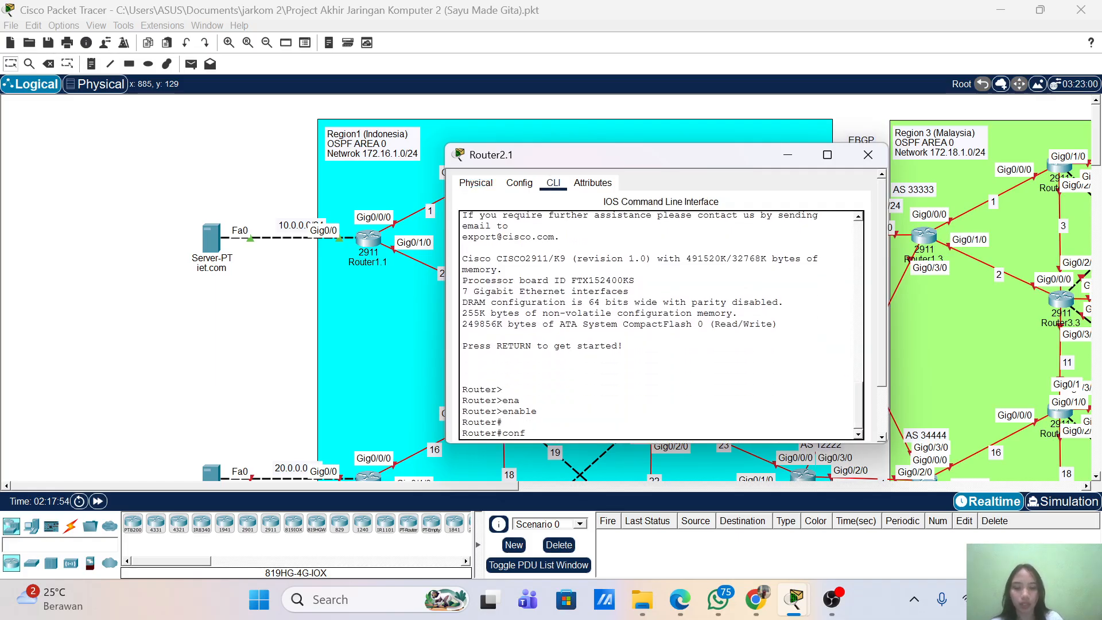
pyautogui.press('Return')
# - Set the router's hostname to Router2.1
pyautogui.write('h')
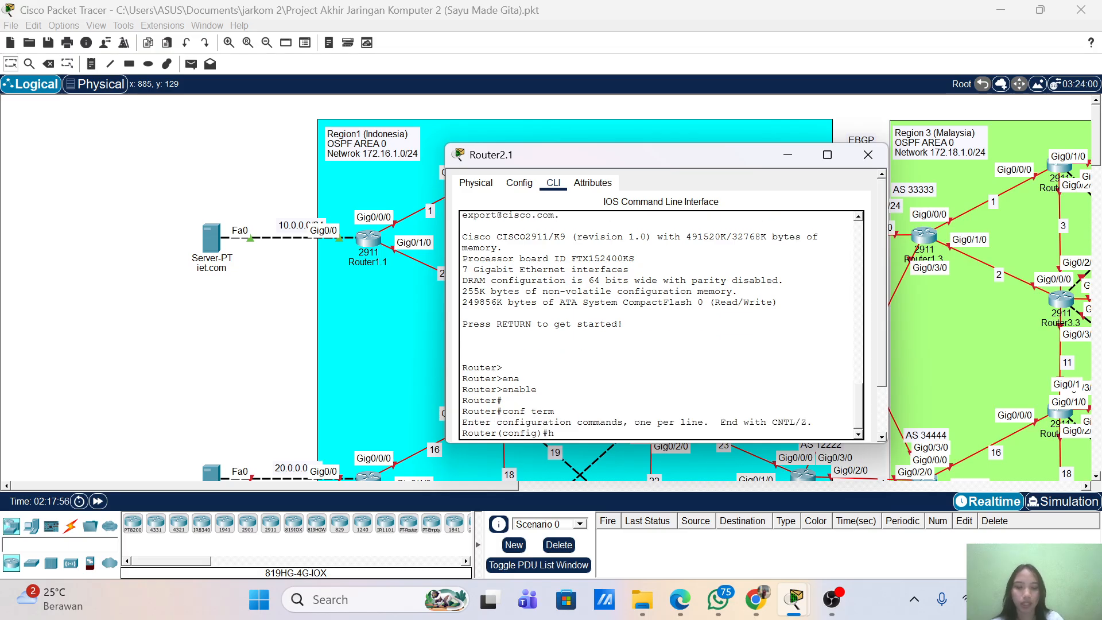
pyautogui.write('ost')
pyautogui.press('Tab')
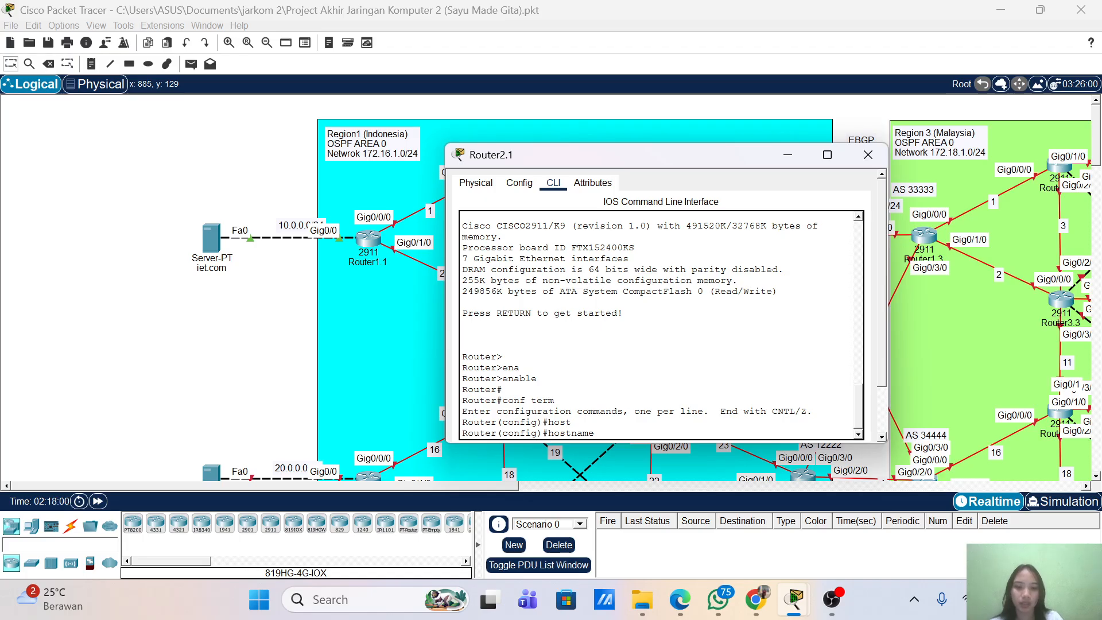
pyautogui.write('Router')
pyautogui.press('BackSpace')
pyautogui.press('BackSpace')
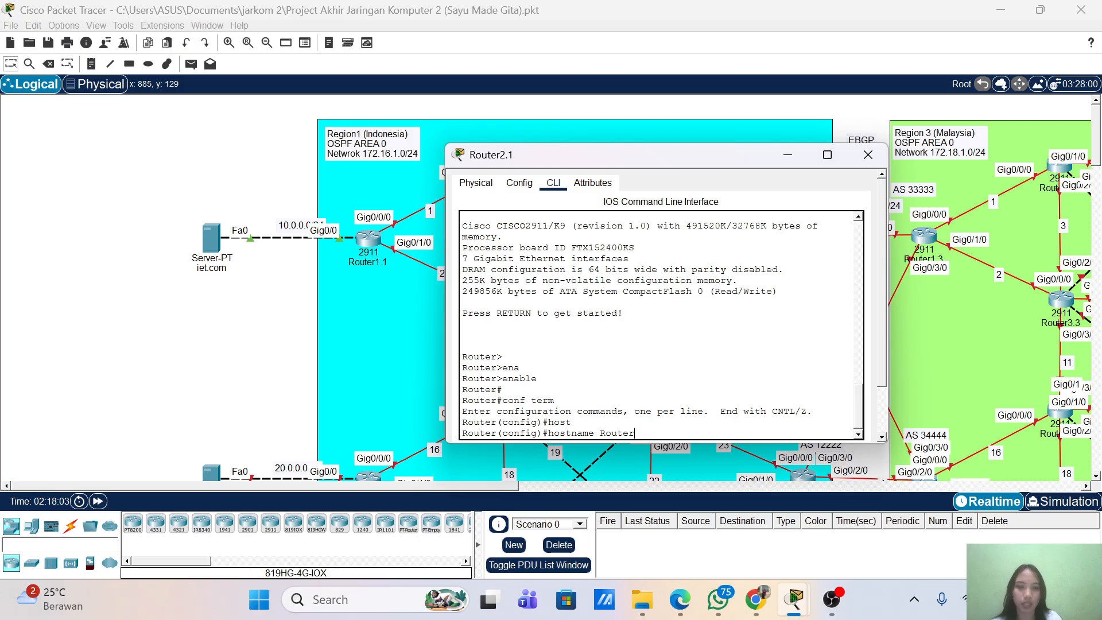
pyautogui.write('2.1')
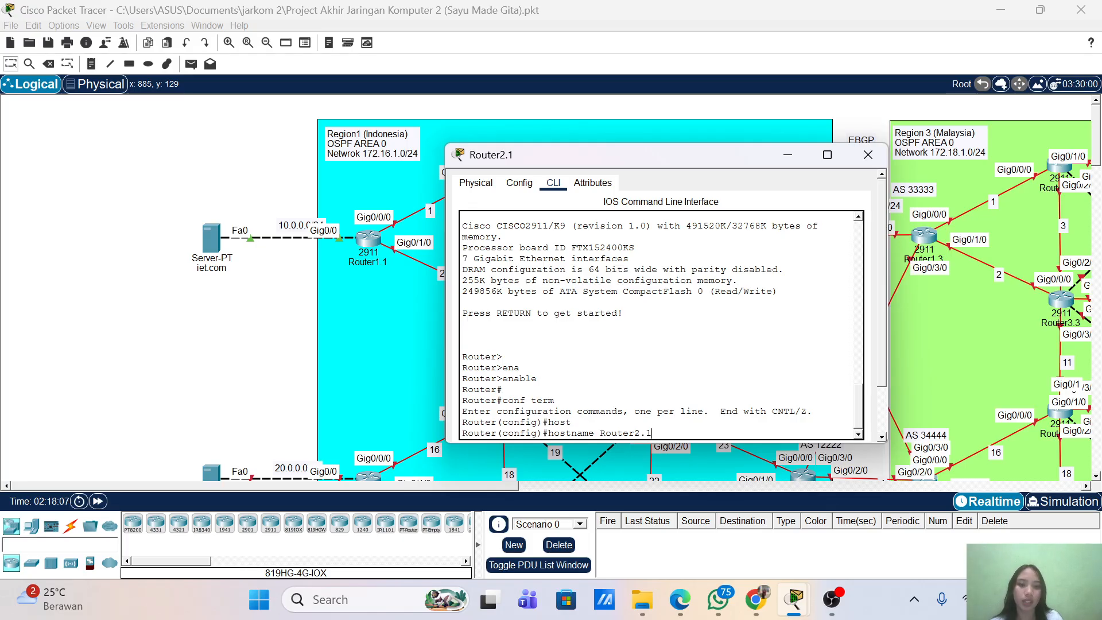
pyautogui.press('Return')
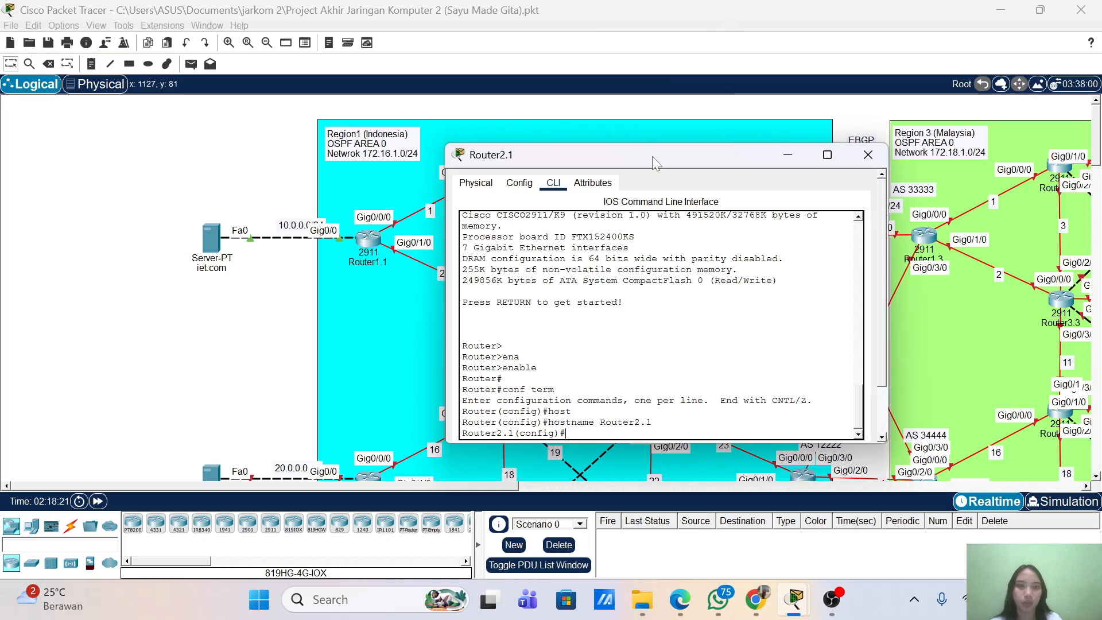
# - Configure interface g0/0/0 with IP address 172.16.1.2 and mask 255.255.255.0, and enable it with no sh
pyautogui.moveTo(656, 164); pyautogui.dragTo(770, 176)
pyautogui.scroll(-3, 672, 173)
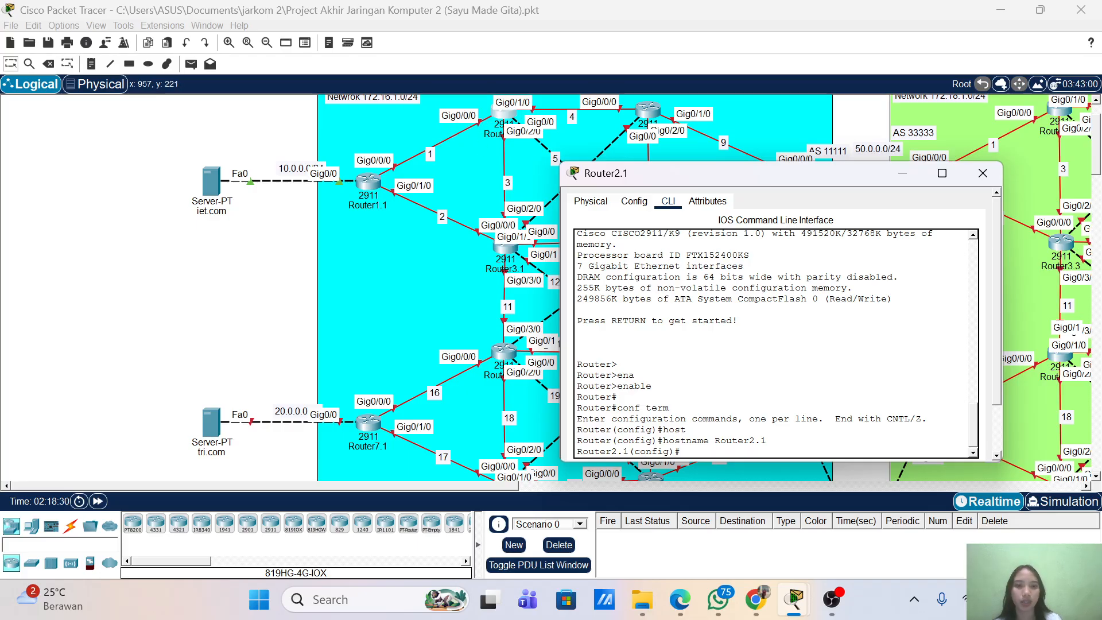
pyautogui.write('in')
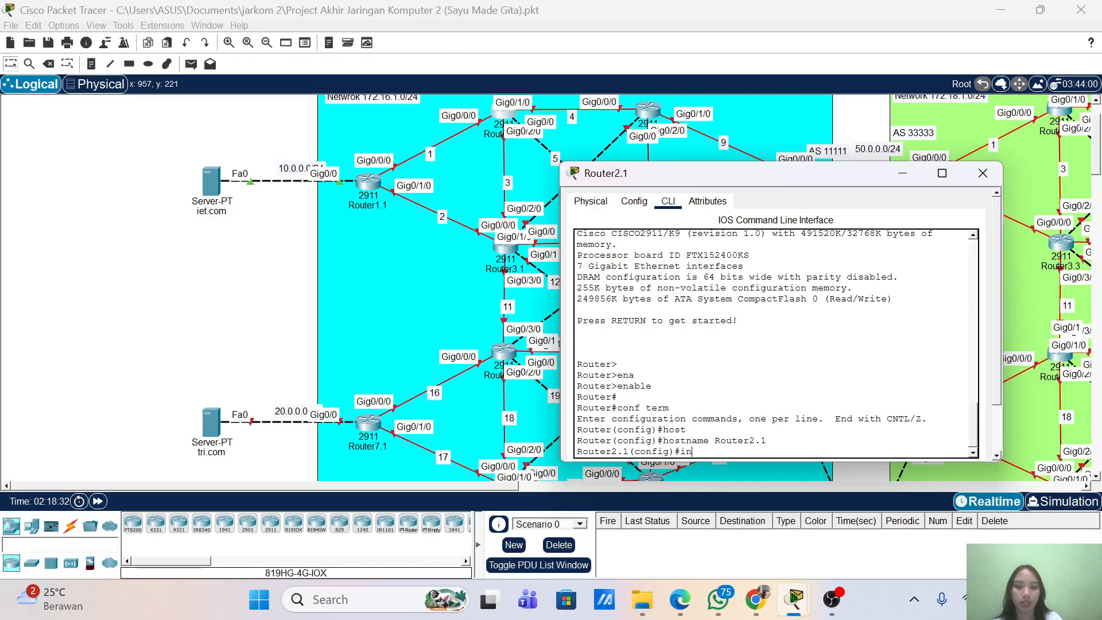
pyautogui.write('t g0./0')
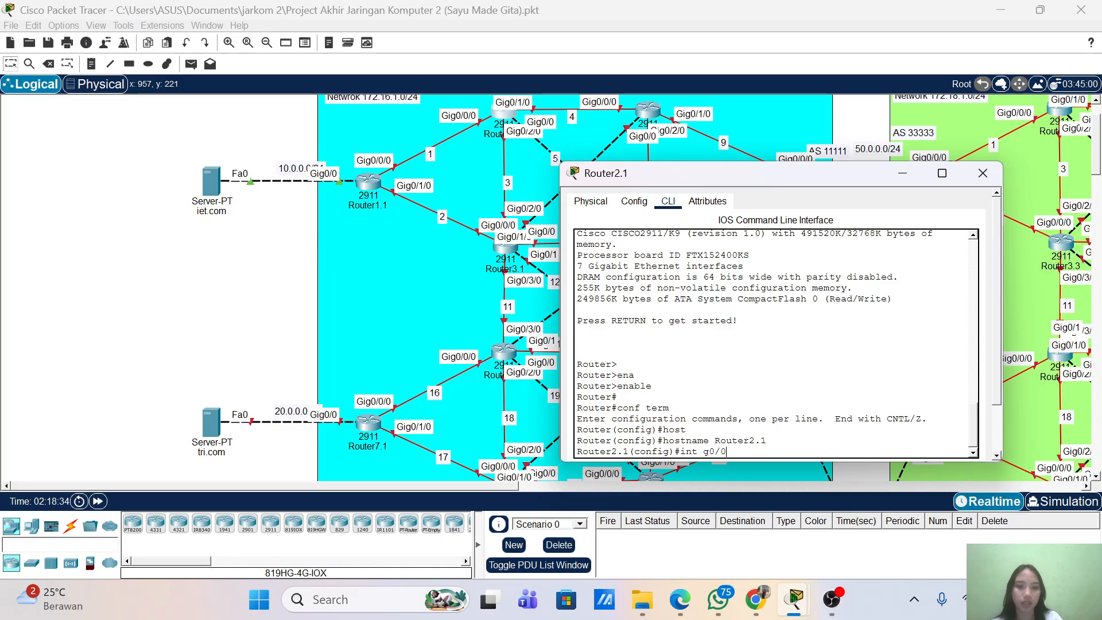
pyautogui.write('/0')
pyautogui.press('Return')
pyautogui.write('ip a')
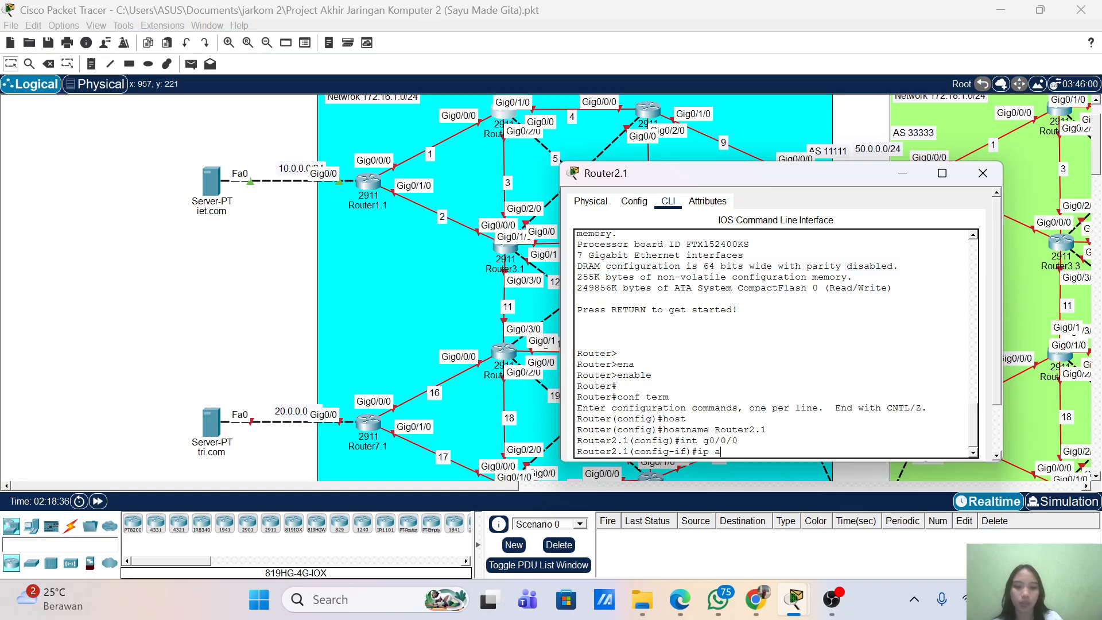
pyautogui.write('dd 172.16.')
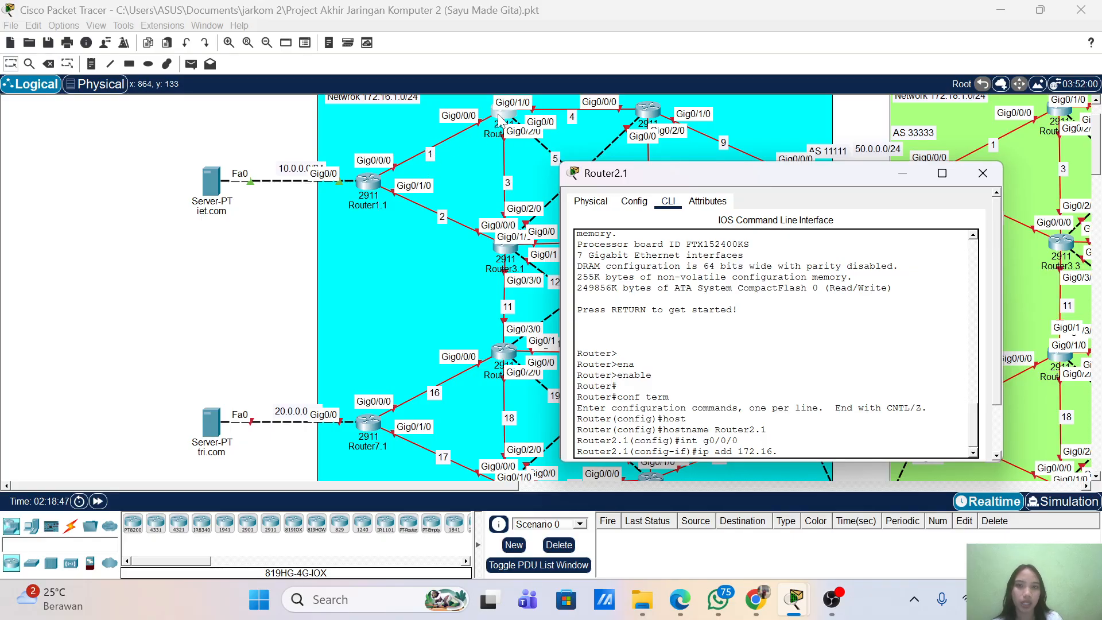
pyautogui.write('1.2 2')
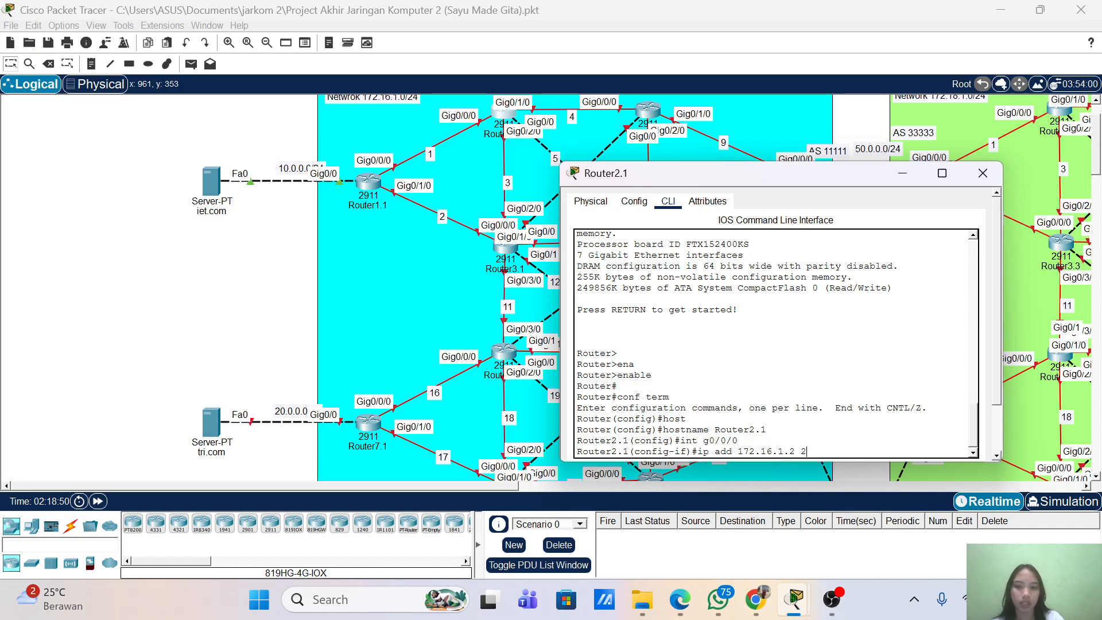
pyautogui.write('55.255.255.25')
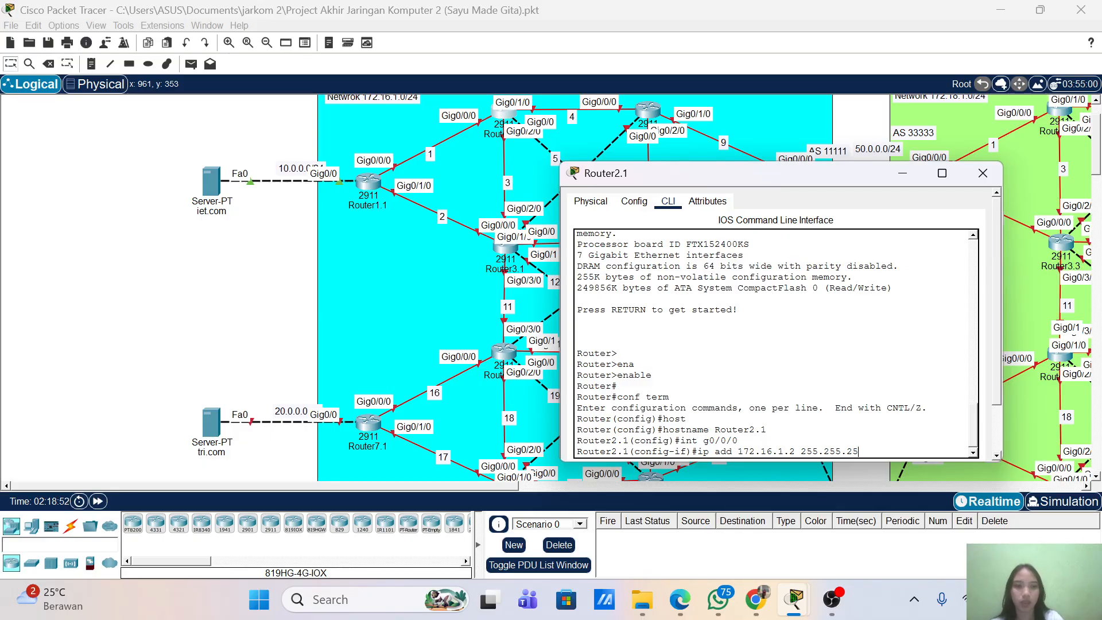
pyautogui.write('.0')
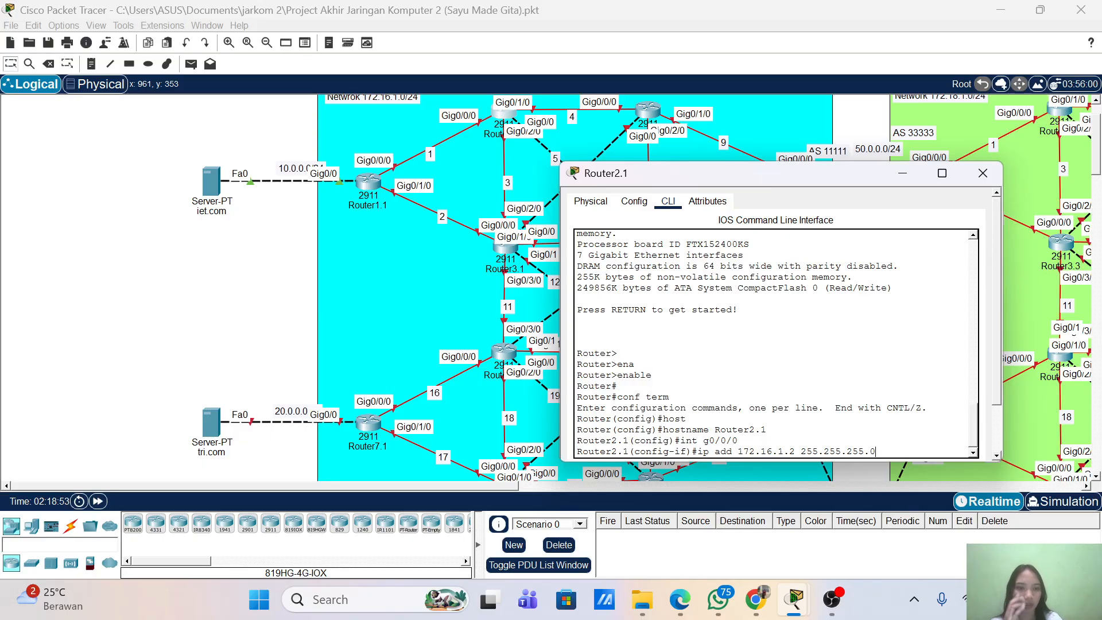
pyautogui.press('Return')
pyautogui.write('no sh')
pyautogui.press('Return')
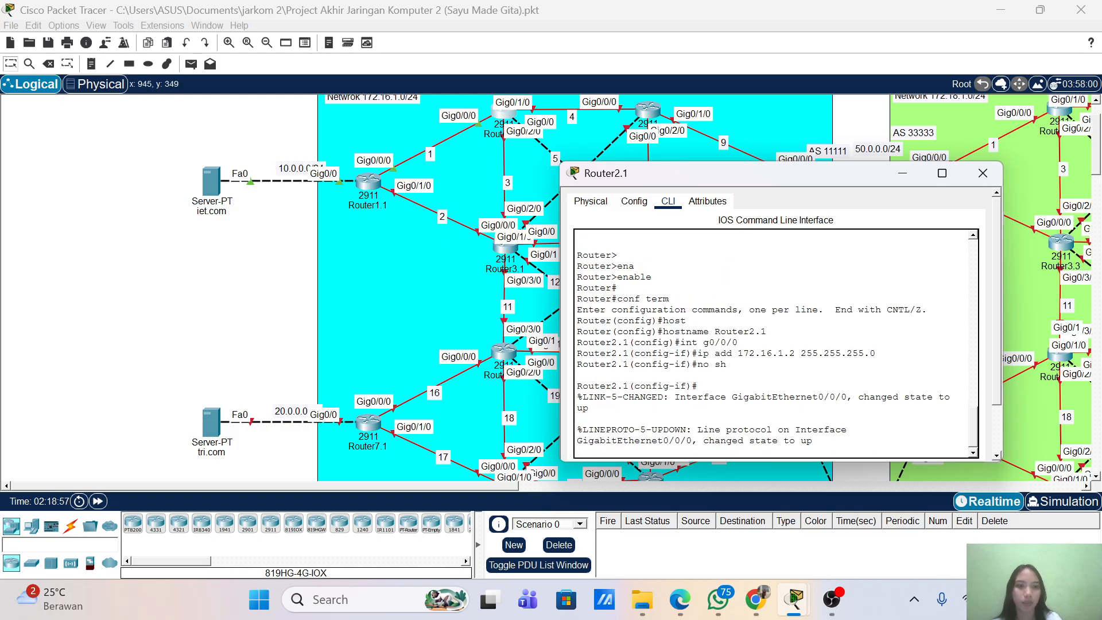
pyautogui.press('Return')
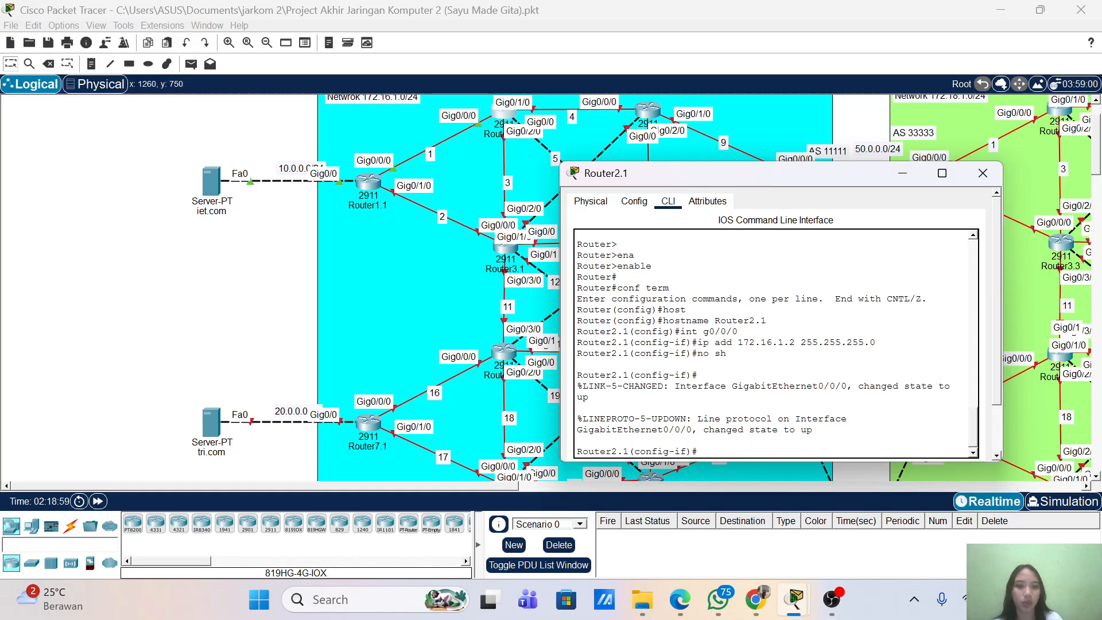
# - Configure interface g0/1/0 with IP address 172.16.4.1 and mask 255.255.255.0, and enable it with no sh
pyautogui.write('int g0/0/0')
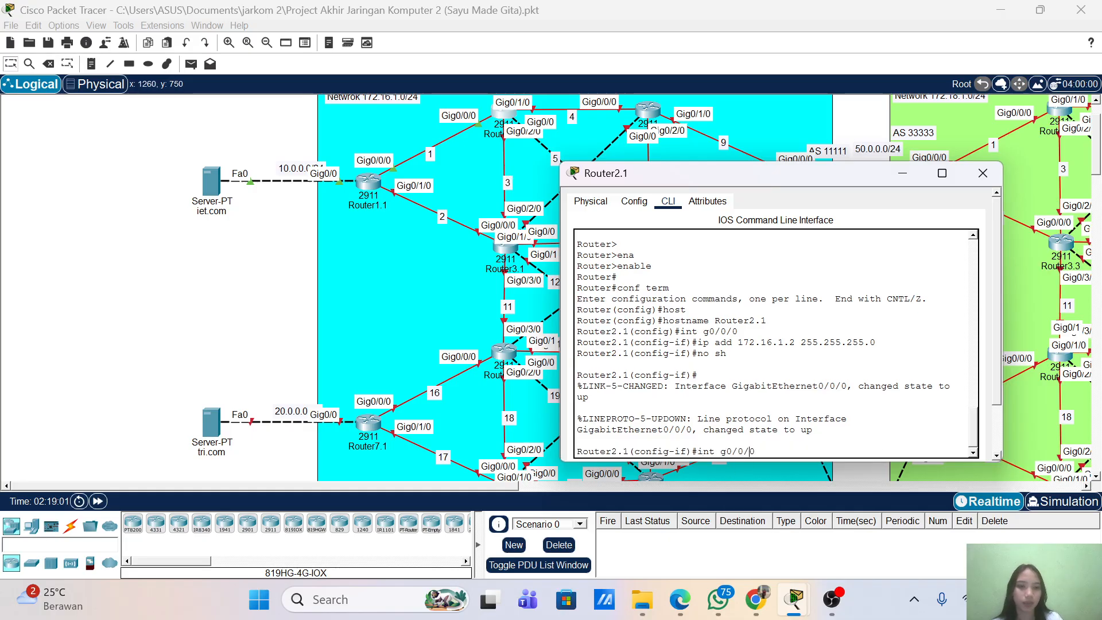
pyautogui.press('BackSpace')
pyautogui.write('q')
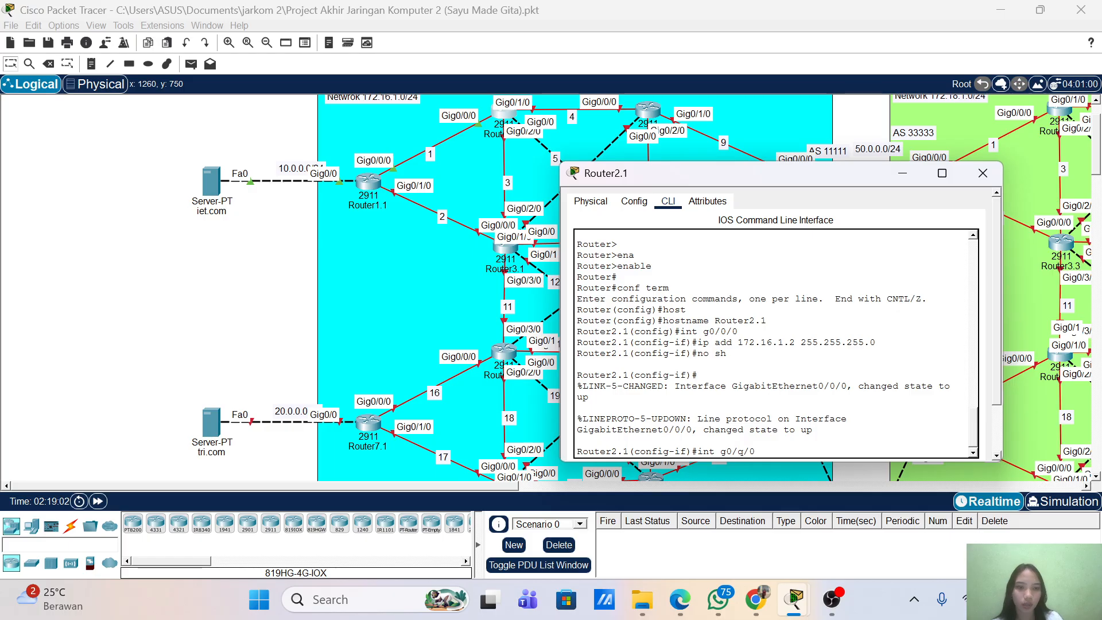
pyautogui.press('Return')
pyautogui.write('ip add 172.16.1.2 255.255.255.0')
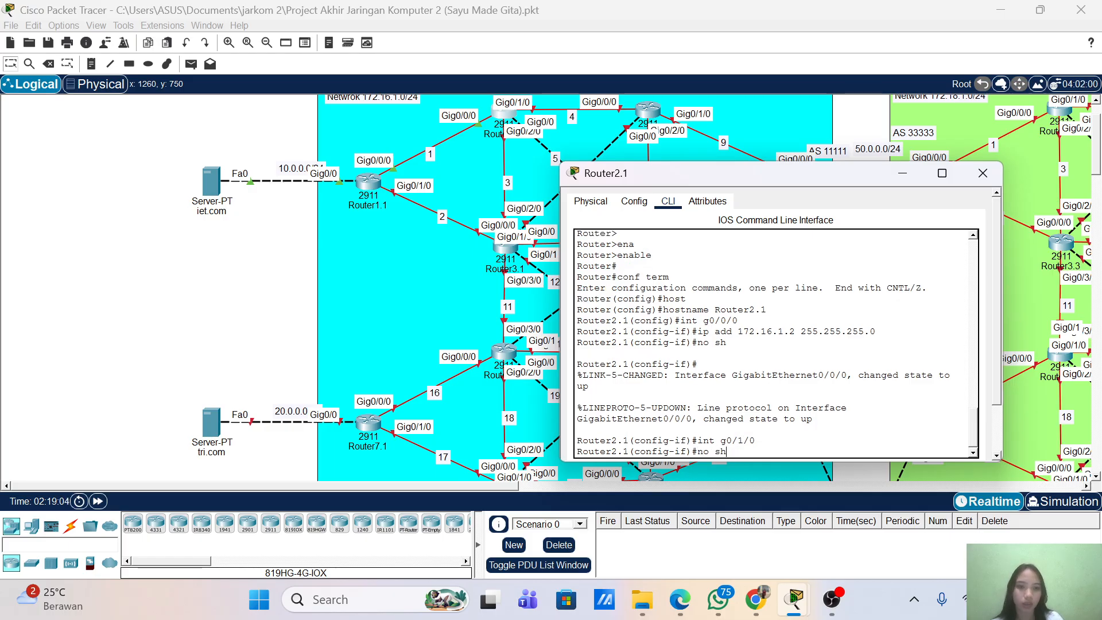
pyautogui.press('Left')
pyautogui.press('Left')
pyautogui.press('Left')
pyautogui.press('Left')
pyautogui.press('Left')
pyautogui.press('Left')
pyautogui.press('Left')
pyautogui.press('Left')
pyautogui.press('Left')
pyautogui.press('Left')
pyautogui.press('Left')
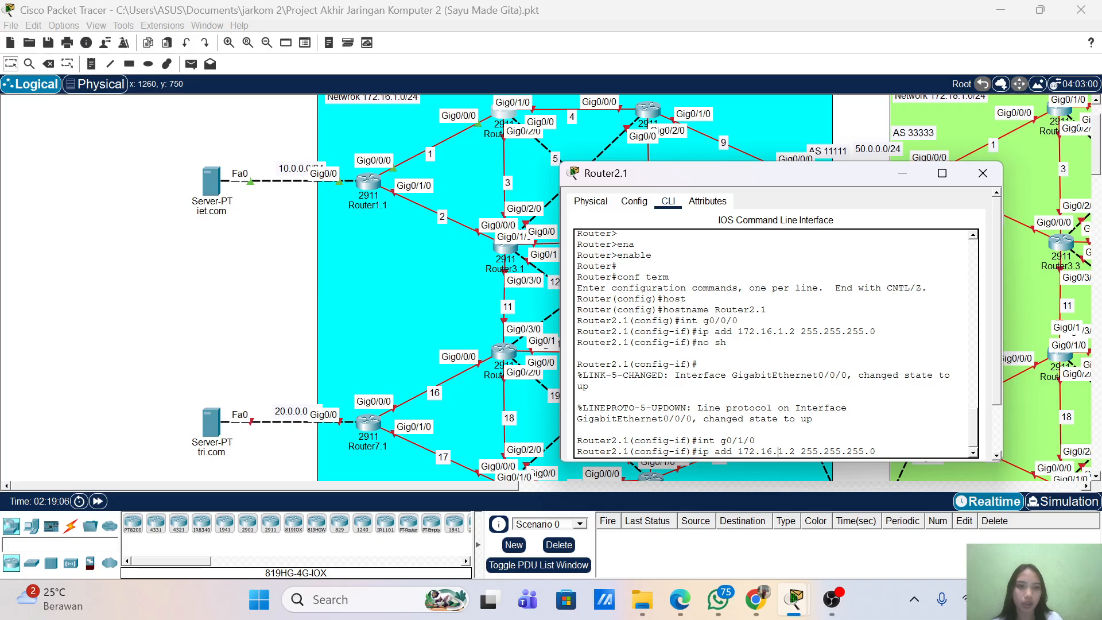
pyautogui.press('BackSpace')
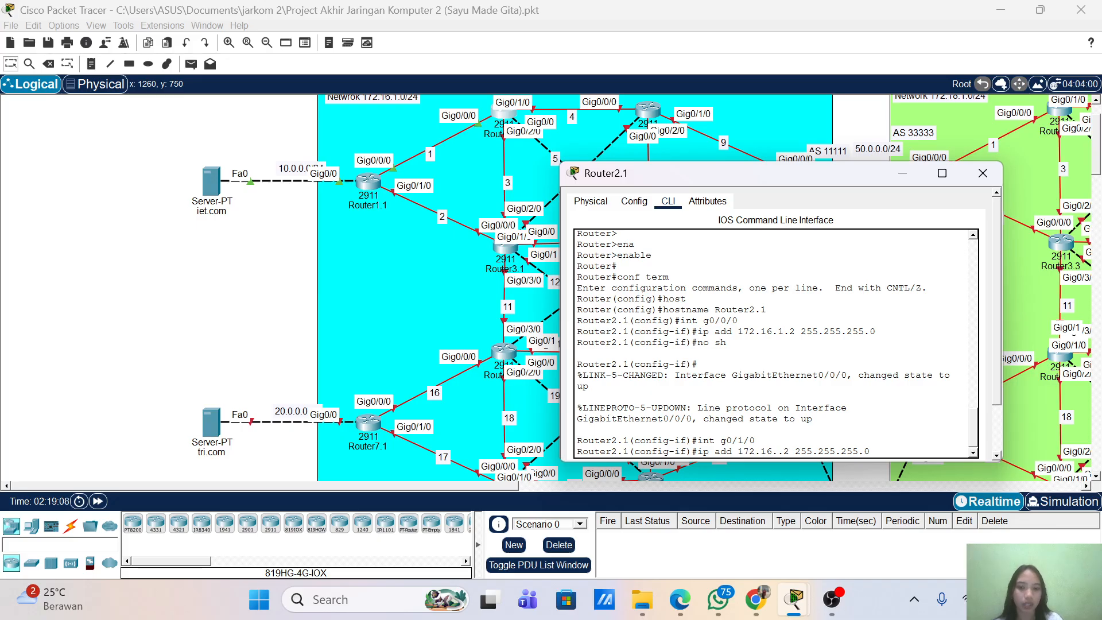
pyautogui.write('4')
pyautogui.press('Right')
pyautogui.press('Delete')
pyautogui.write('1')
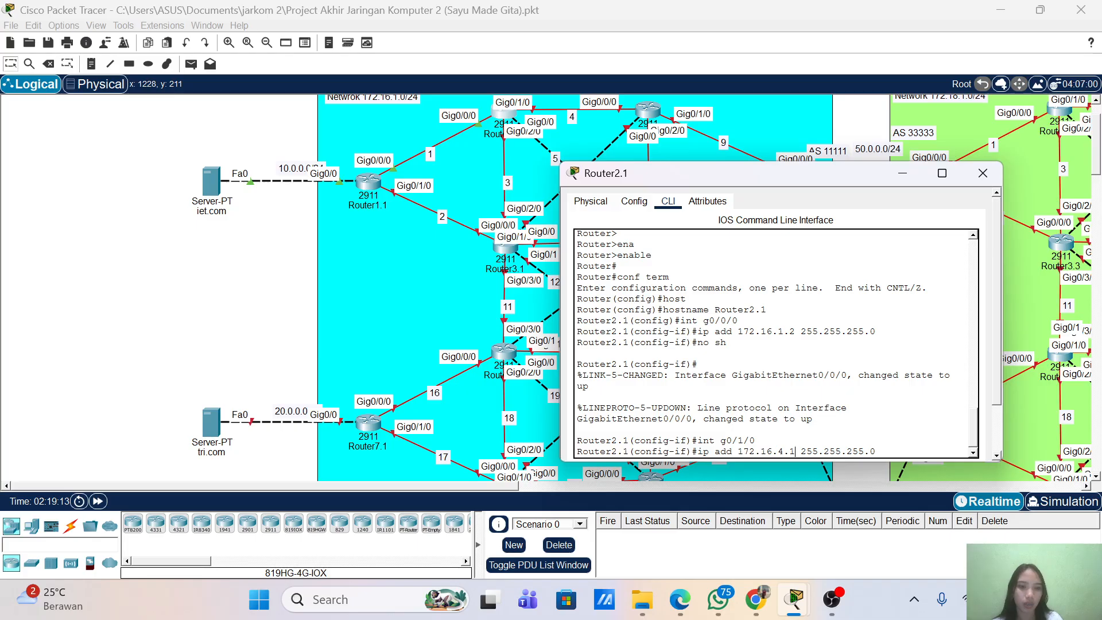
pyautogui.press('Return')
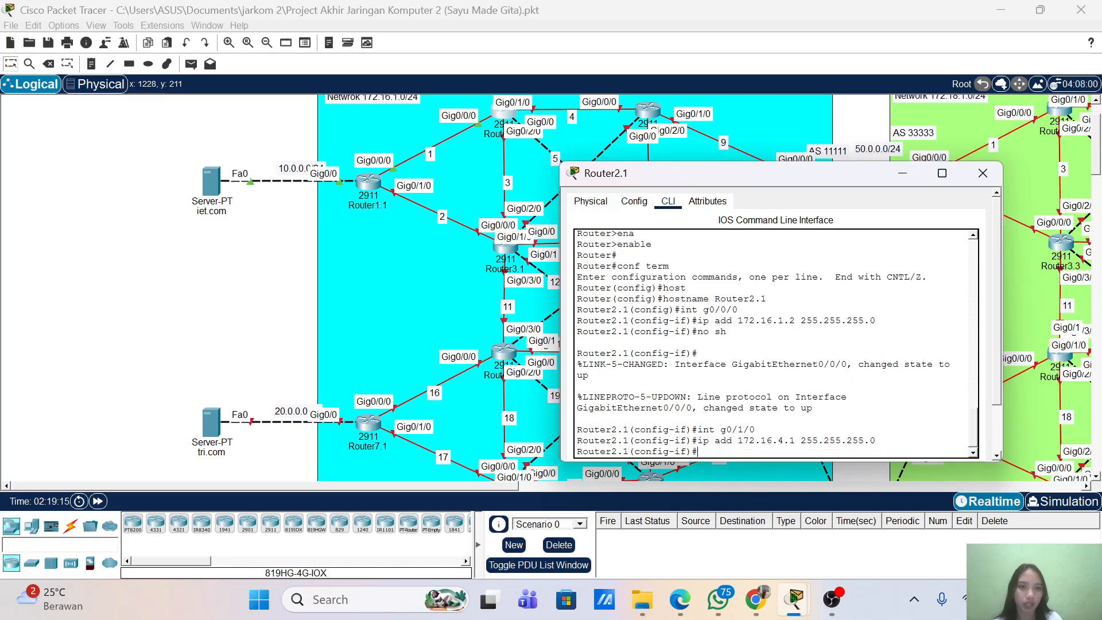
pyautogui.write('no sh')
pyautogui.press('Return')
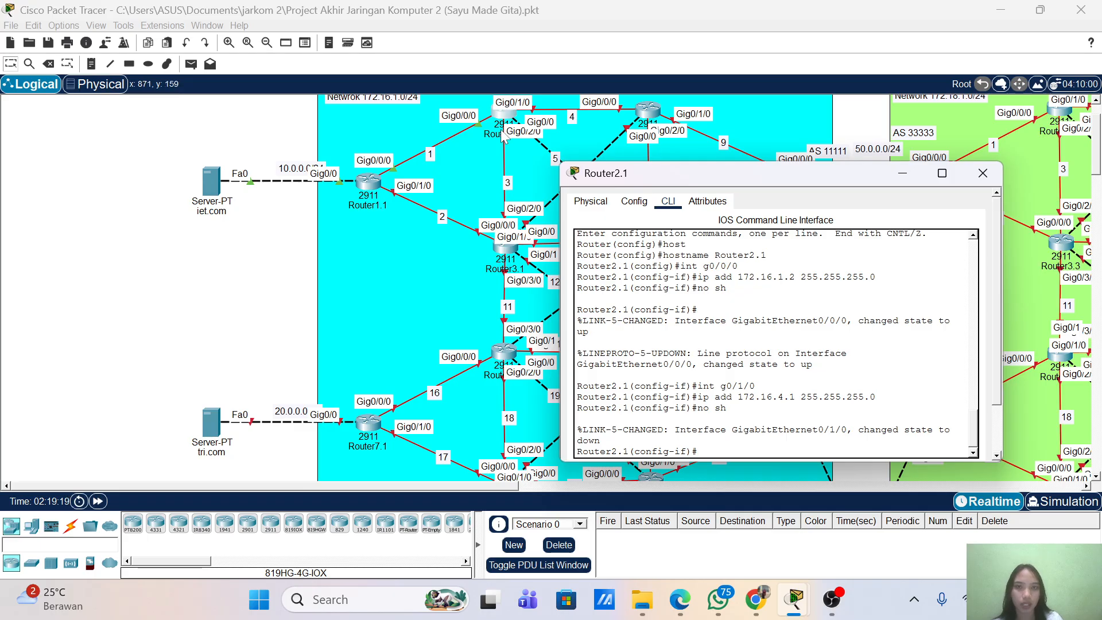
# - Configure interface g0/2/0 with IP address 172.16.3.1 and mask 255.255.255.0, and enable it with no sh
pyautogui.press('Up')
pyautogui.press('Up')
pyautogui.press('Up')
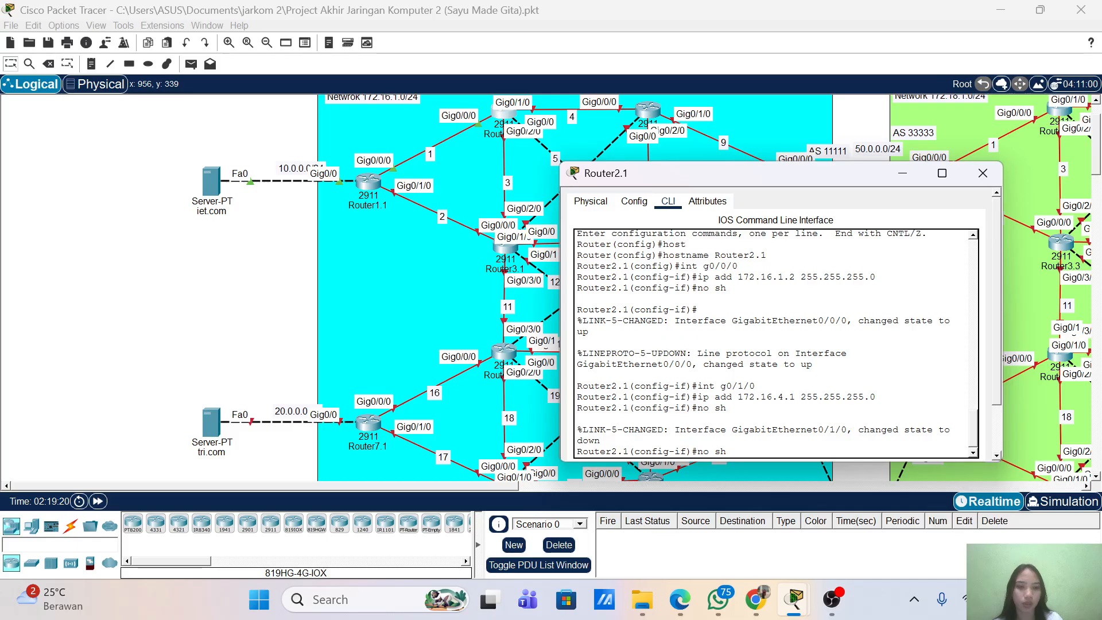
pyautogui.press('BackSpace')
pyautogui.press('BackSpace')
pyautogui.press('BackSpace')
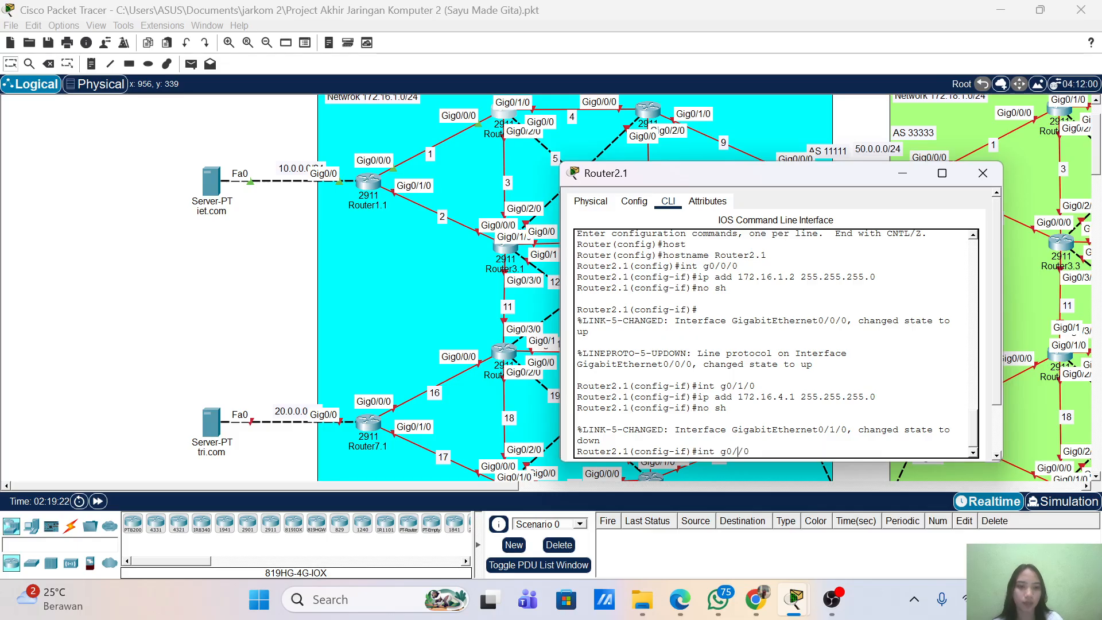
pyautogui.write('2/0')
pyautogui.press('Return')
pyautogui.press('Up')
pyautogui.press('Up')
pyautogui.press('Up')
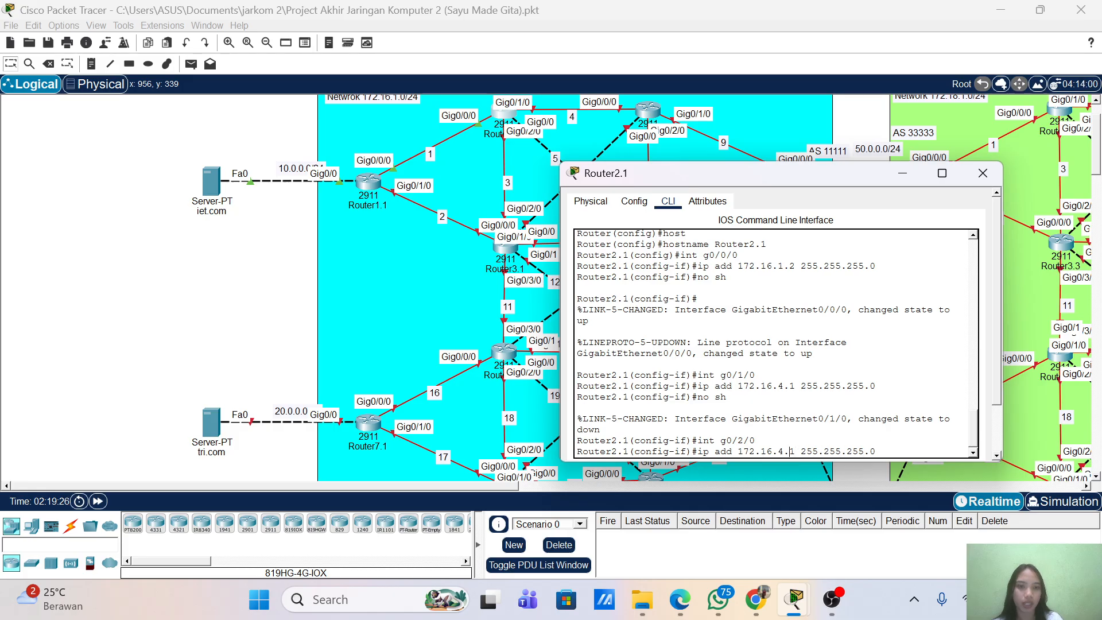
pyautogui.press('BackSpace')
pyautogui.write('3')
pyautogui.press('Return')
pyautogui.write('n')
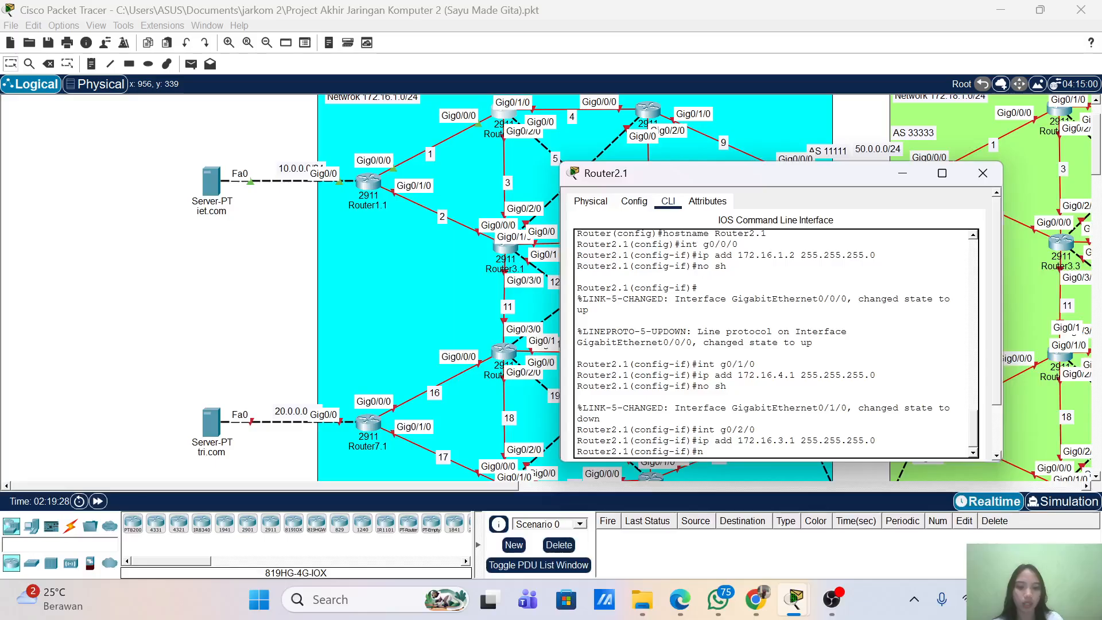
pyautogui.write('o sh')
pyautogui.press('Return')
# - Configure interface g0/0 with IP address 172.16.5.1 and mask 255.255.255.0, and enable it with no sh
pyautogui.press('Up')
pyautogui.press('Up')
pyautogui.press('Up')
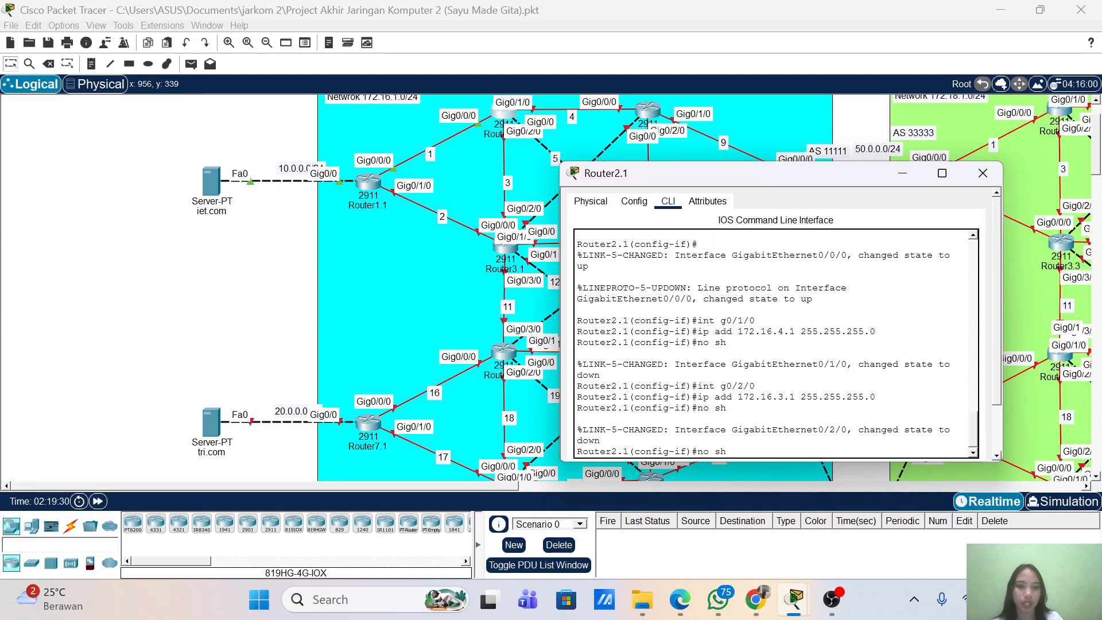
pyautogui.press('Left')
pyautogui.press('BackSpace')
pyautogui.press('BackSpace')
pyautogui.press('Return')
pyautogui.press('Up')
pyautogui.press('Up')
pyautogui.press('Up')
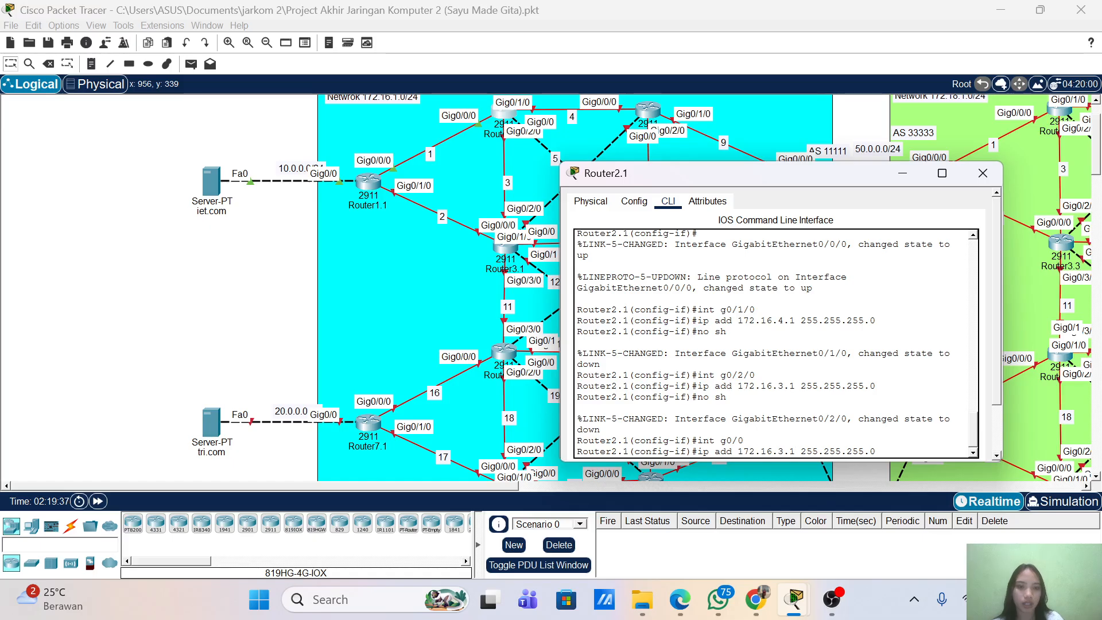
pyautogui.press('Left')
pyautogui.press('Left')
pyautogui.press('Left')
pyautogui.press('Left')
pyautogui.press('BackSpace')
pyautogui.write('5')
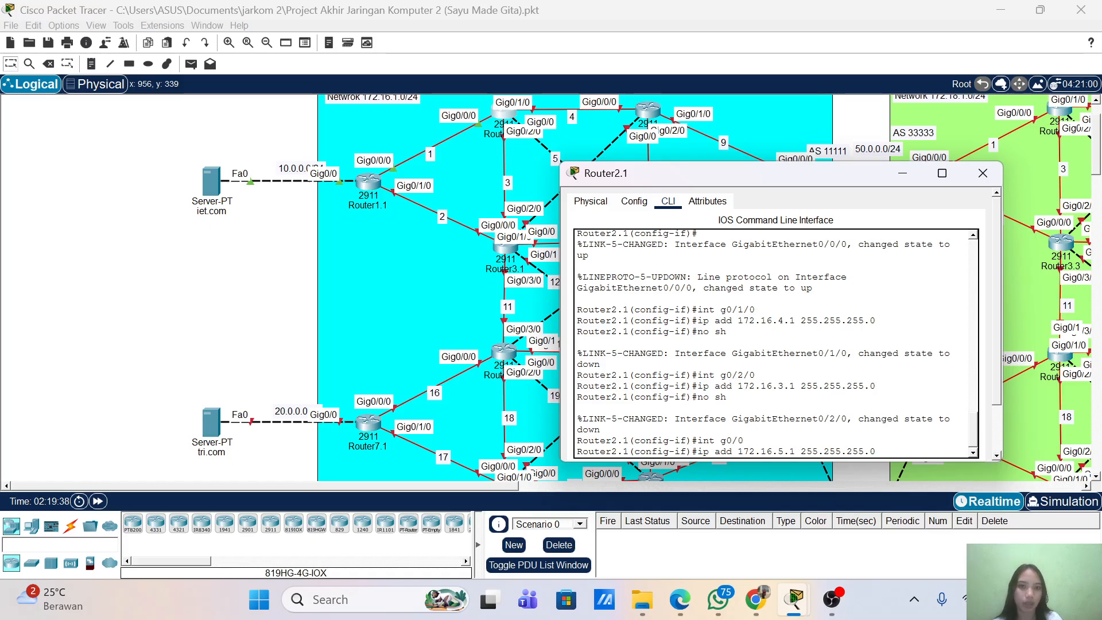
pyautogui.press('Return')
pyautogui.write('no sh')
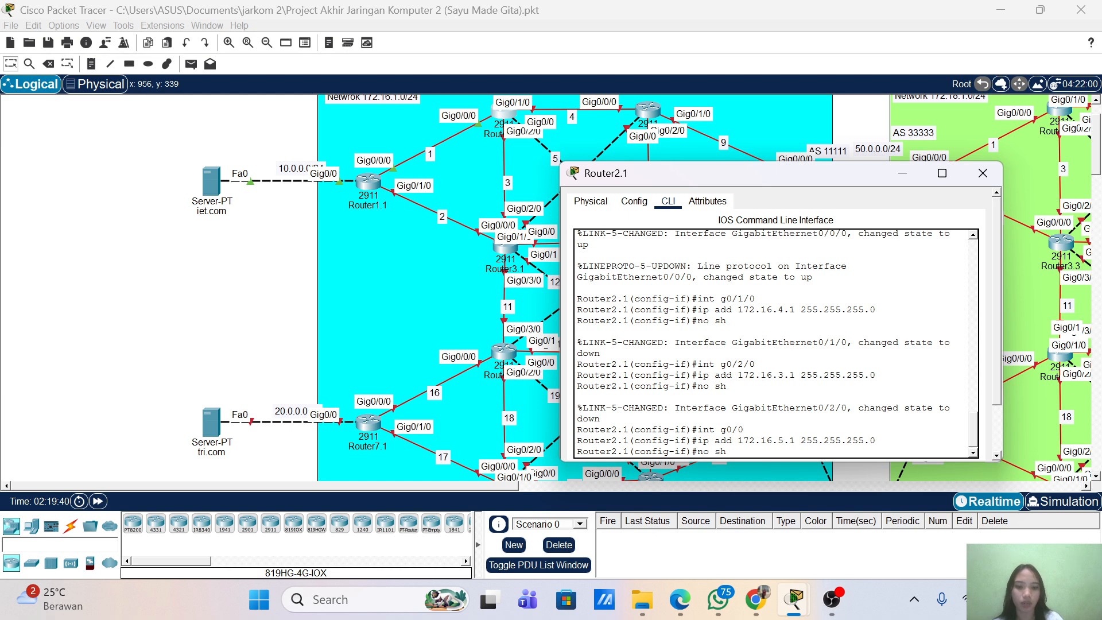
pyautogui.press('Return')
pyautogui.press('Return')
pyautogui.press('Return')
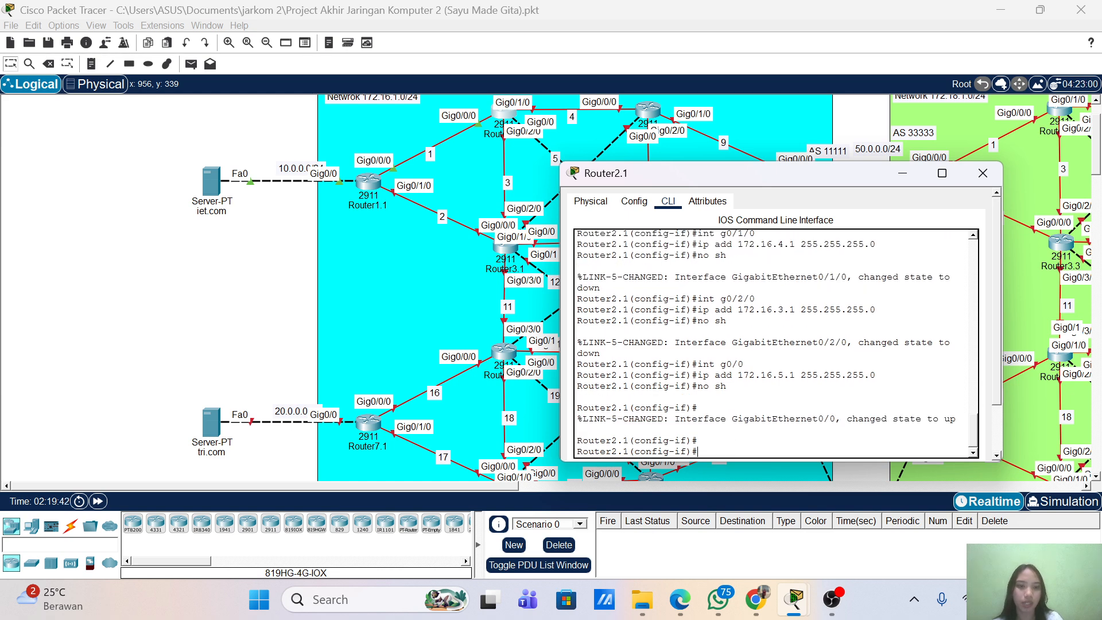
# - Leave interface configuration on Router2.1 and start OSPF process 1 with router ospf 1
pyautogui.write('exit')
pyautogui.press('Return')
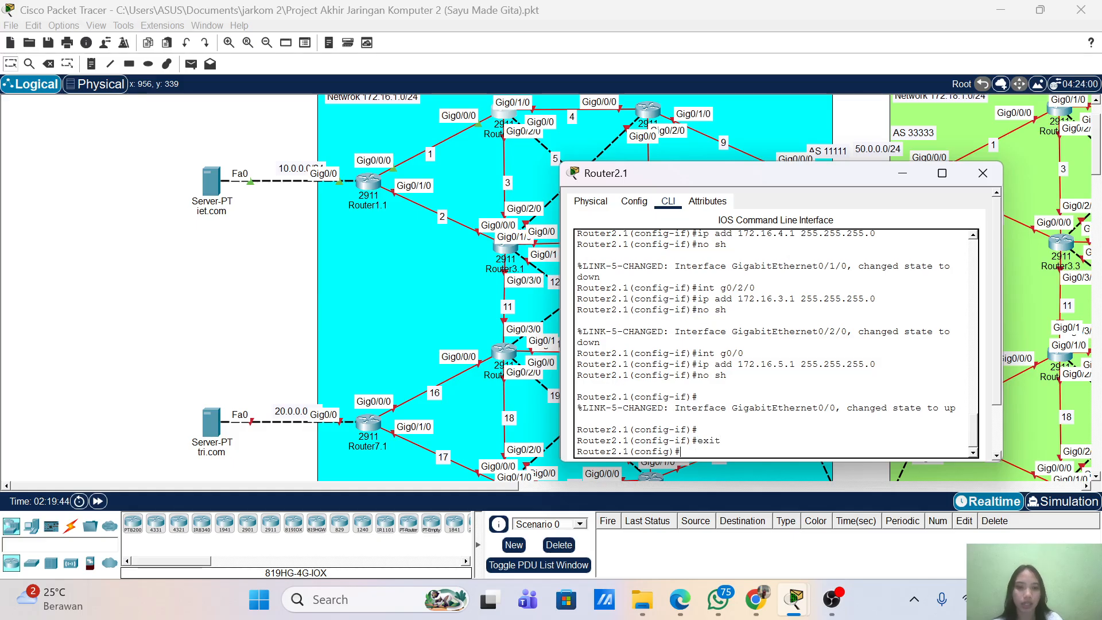
pyautogui.press('Return')
pyautogui.write('rou')
pyautogui.press('Tab')
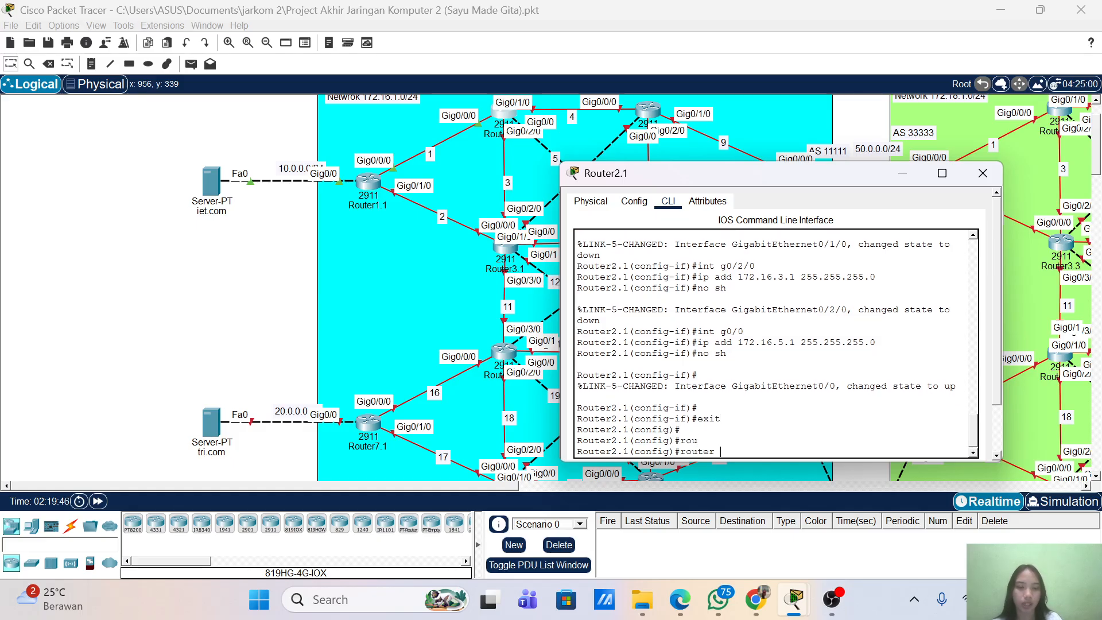
pyautogui.write('osp')
pyautogui.press('Tab')
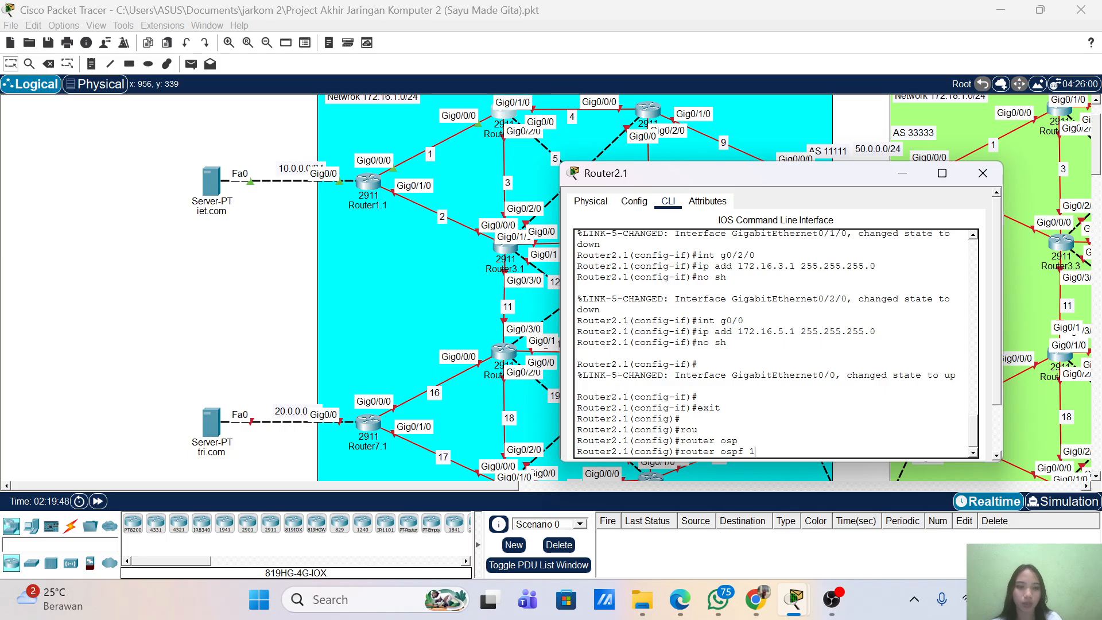
pyautogui.write('1')
pyautogui.press('Return')
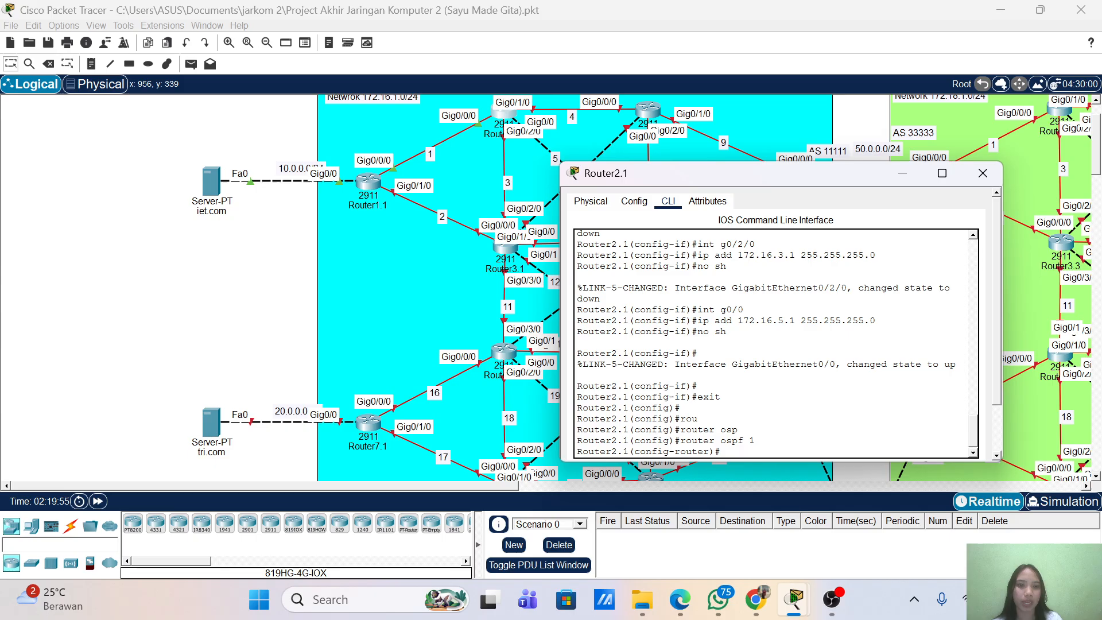
# - Set the OSPF router-id to 1.1.1.2 and enable log-adjacency-changes
pyautogui.write('rou')
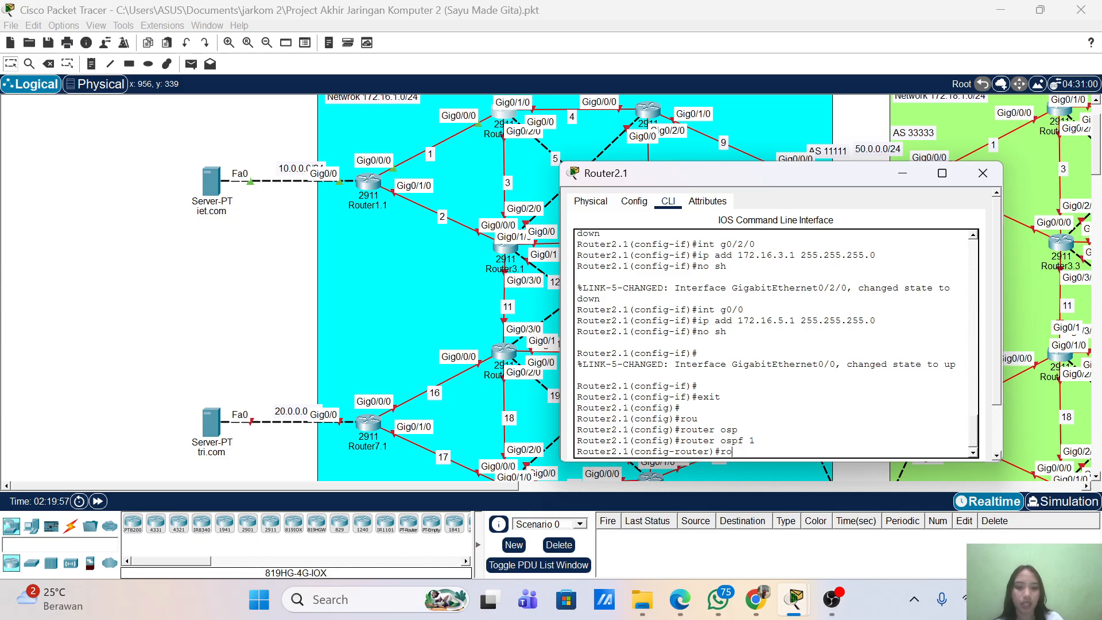
pyautogui.press('Tab')
pyautogui.write('1')
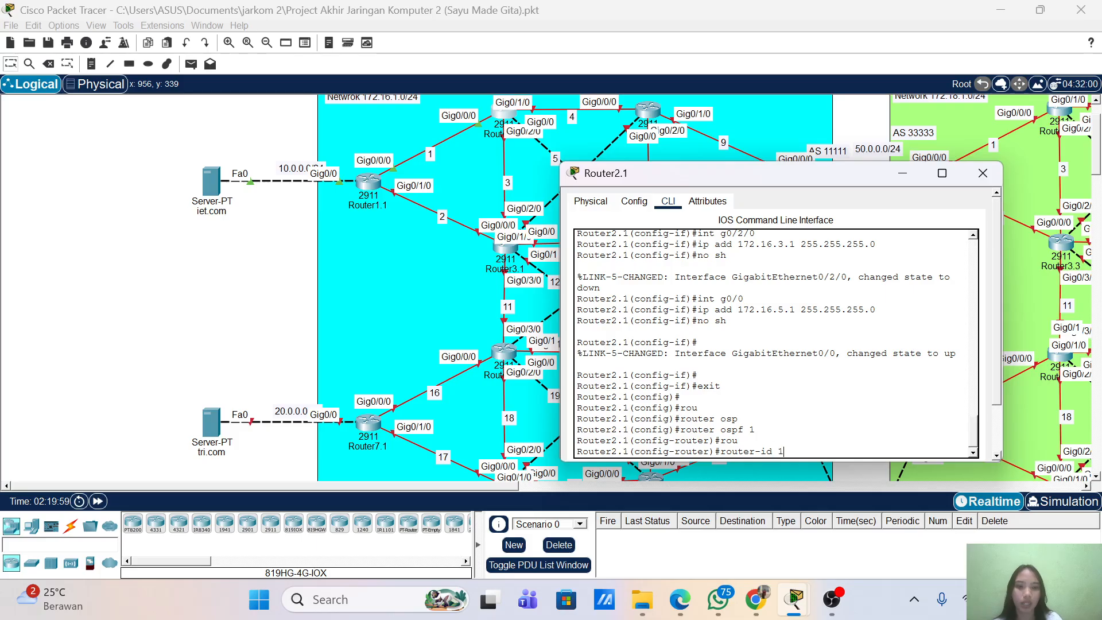
pyautogui.write('.1.1.')
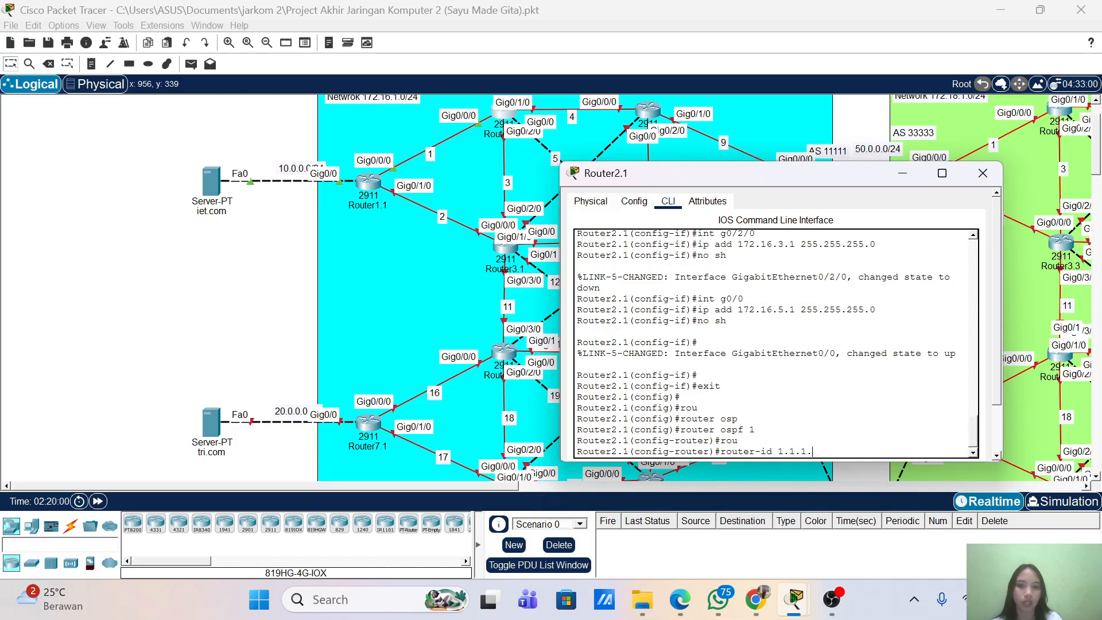
pyautogui.write('2')
pyautogui.press('Return')
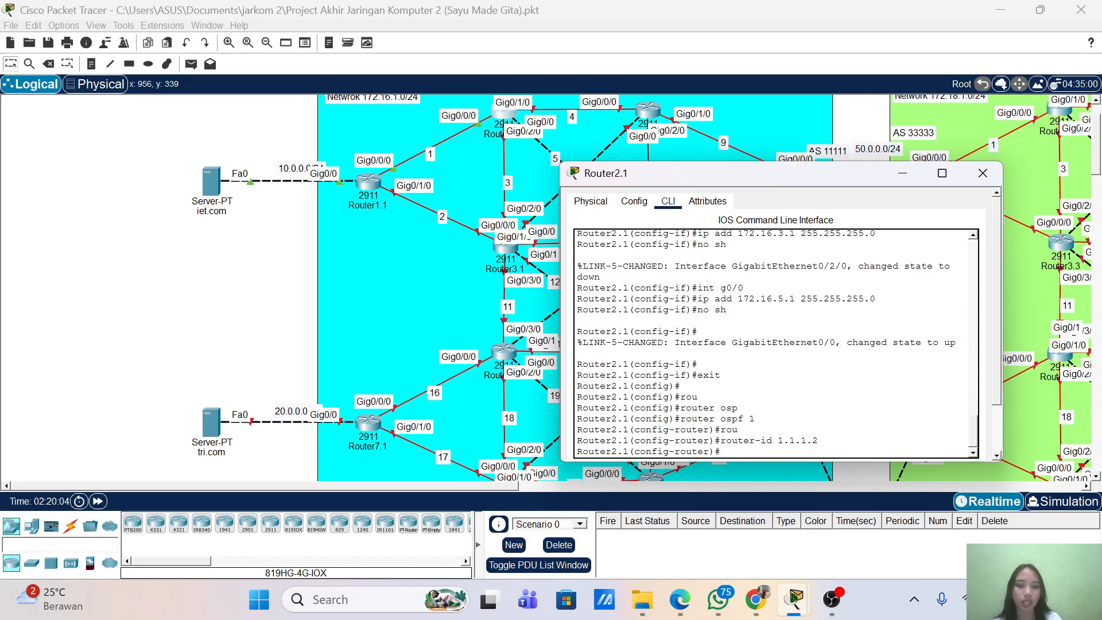
pyautogui.write('log')
pyautogui.press('Tab')
pyautogui.press('Return')
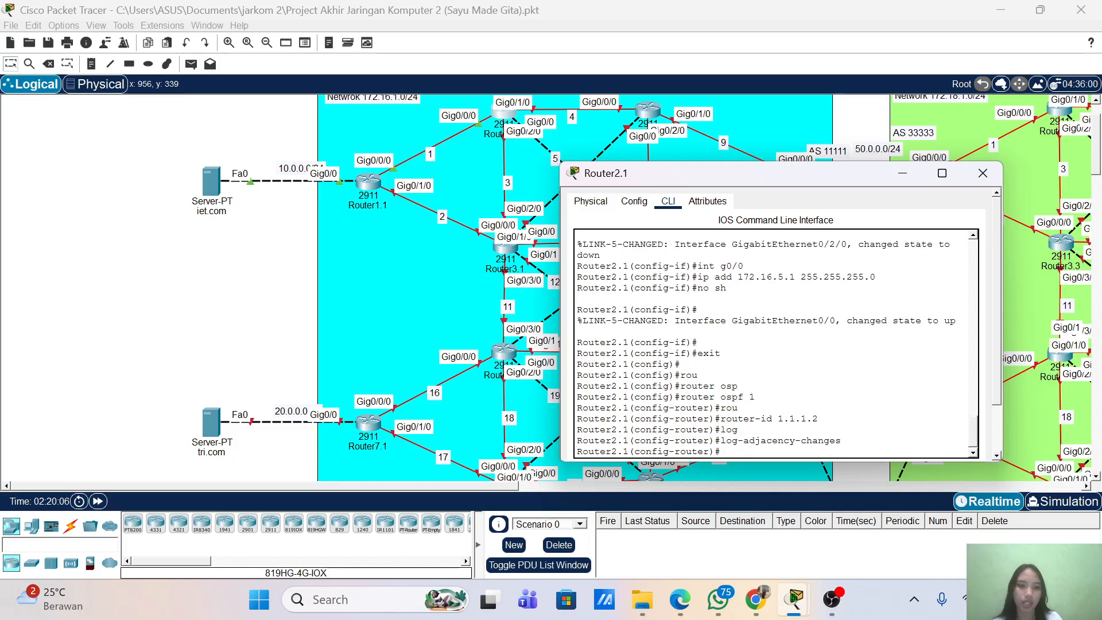
# - Advertise network 172.16.1.0 with wildcard mask 0.0.0.255 in OSPF area 0
pyautogui.write('net')
pyautogui.press('Tab')
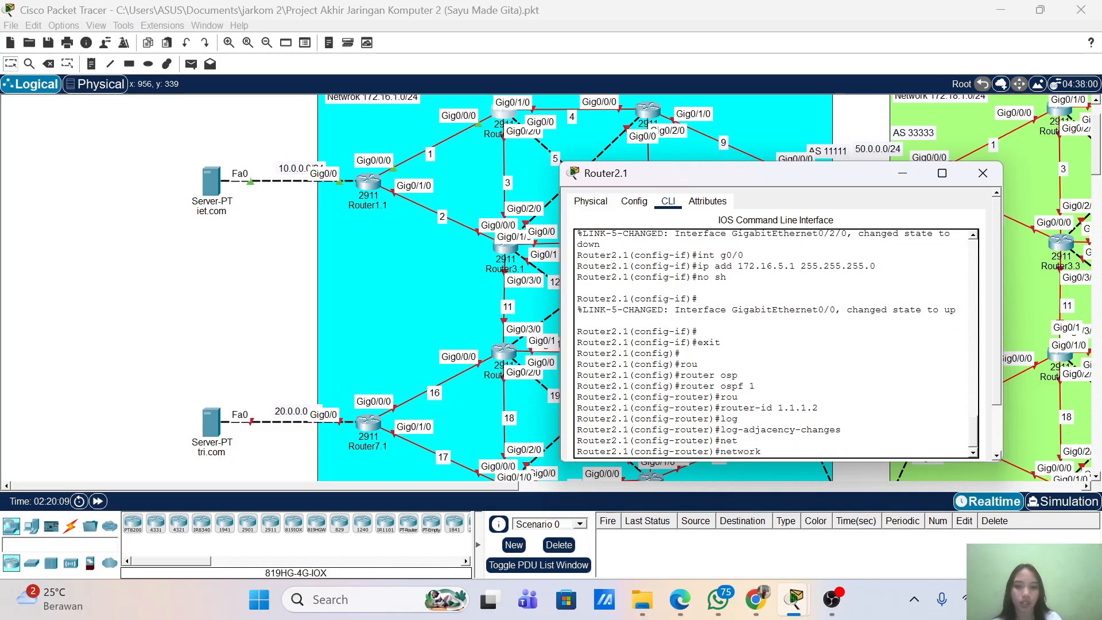
pyautogui.write('172.16')
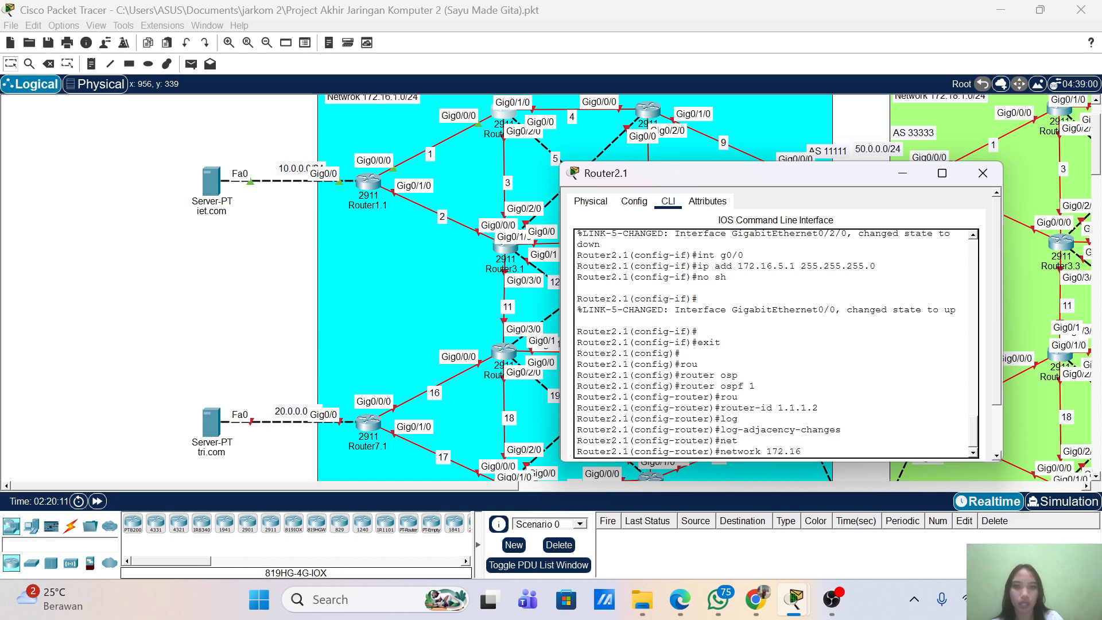
pyautogui.write('.')
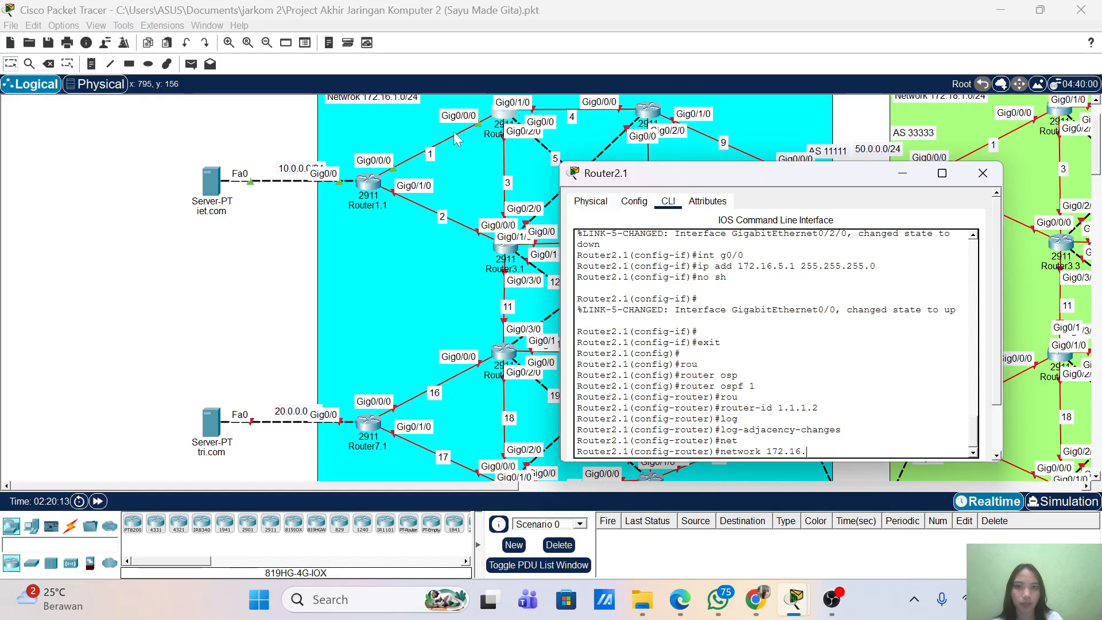
pyautogui.write('1.0')
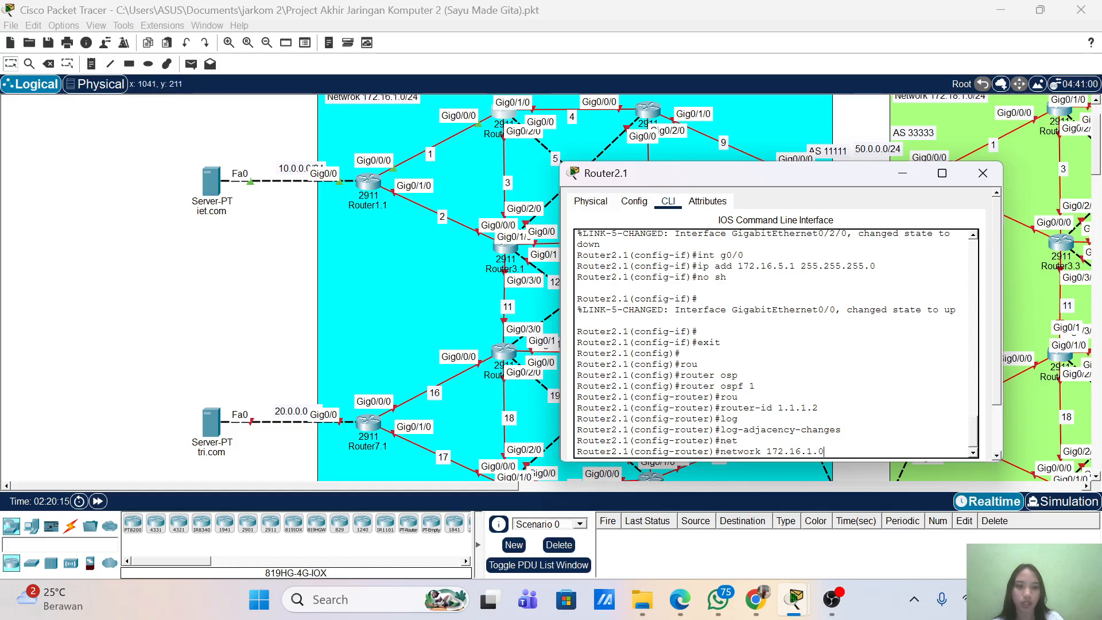
pyautogui.write(' 0.0.')
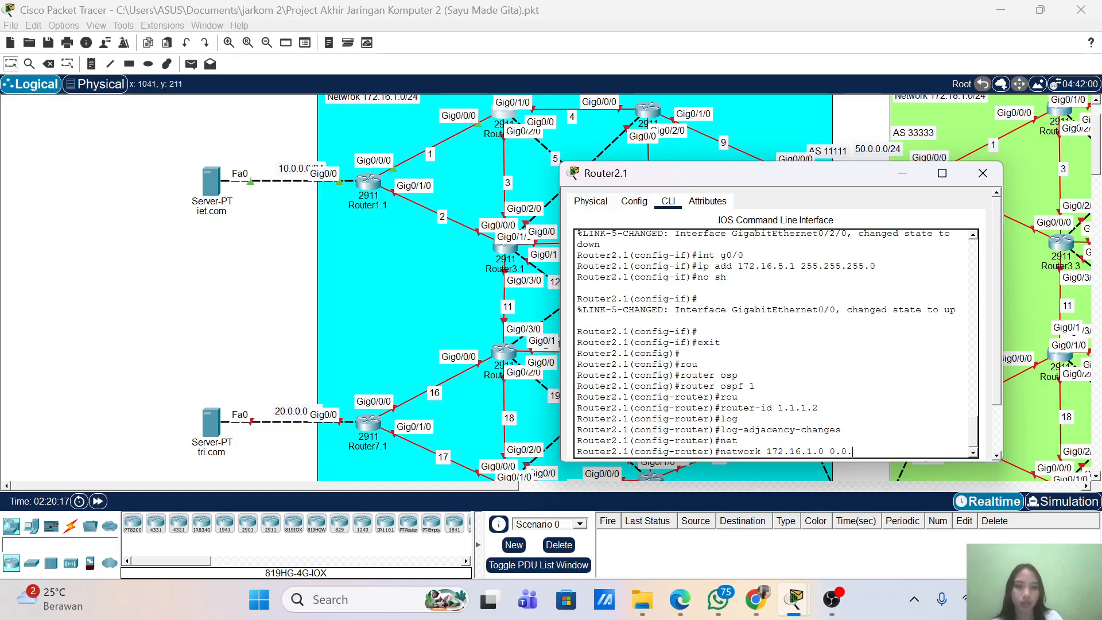
pyautogui.write('0.255')
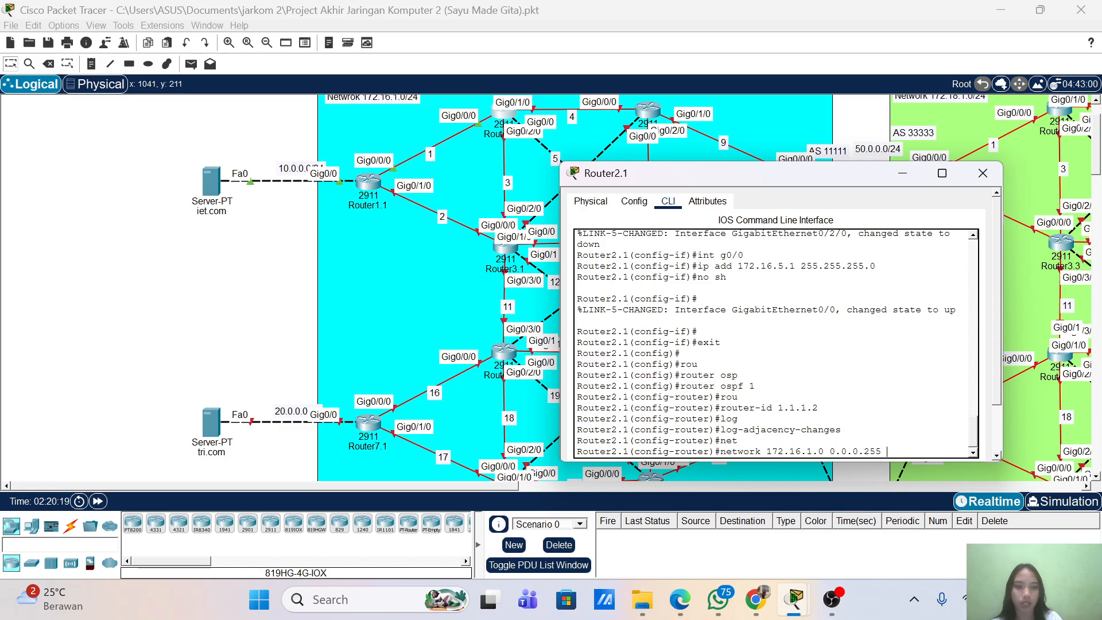
pyautogui.write(' area 0')
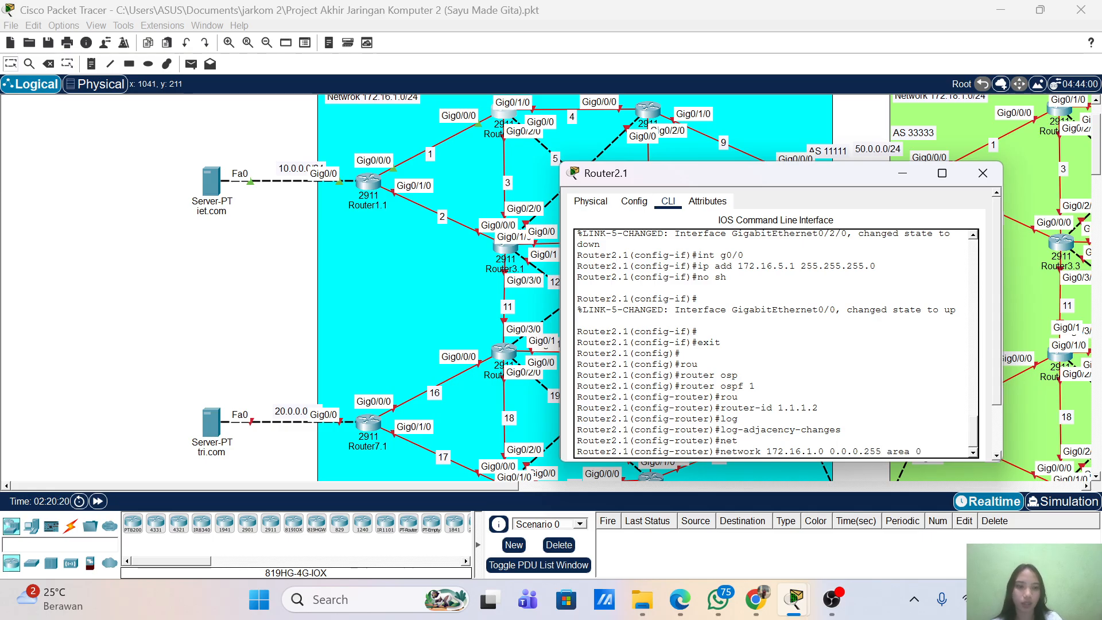
pyautogui.press('Return')
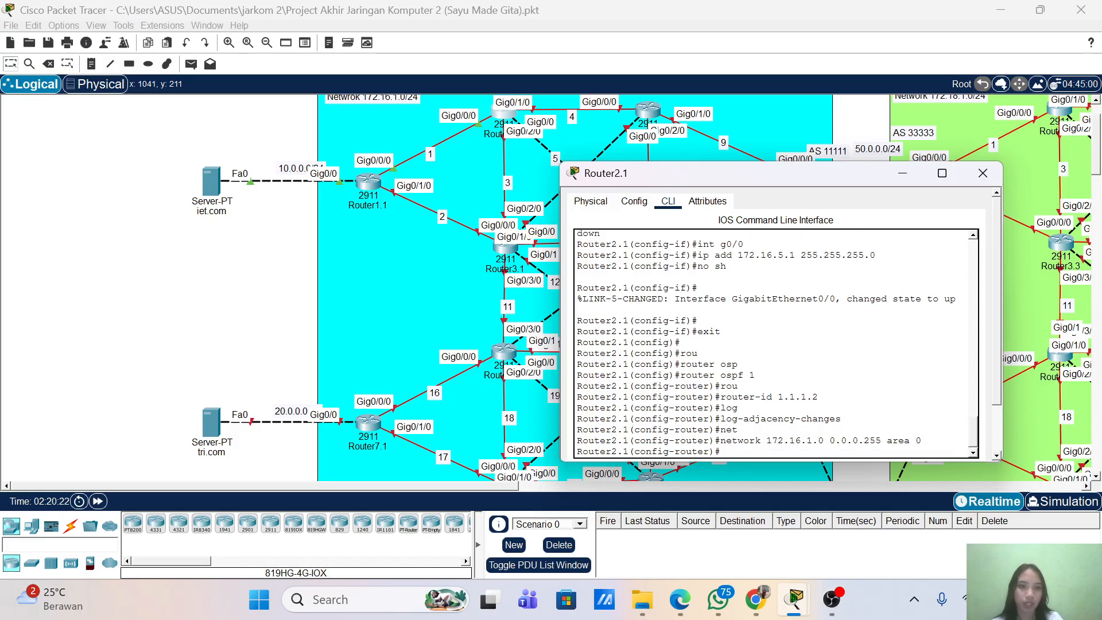
# - Advertise network 172.16.3.0 with wildcard mask 0.0.0.255 in OSPF area 0
pyautogui.press('Up')
pyautogui.write('3')
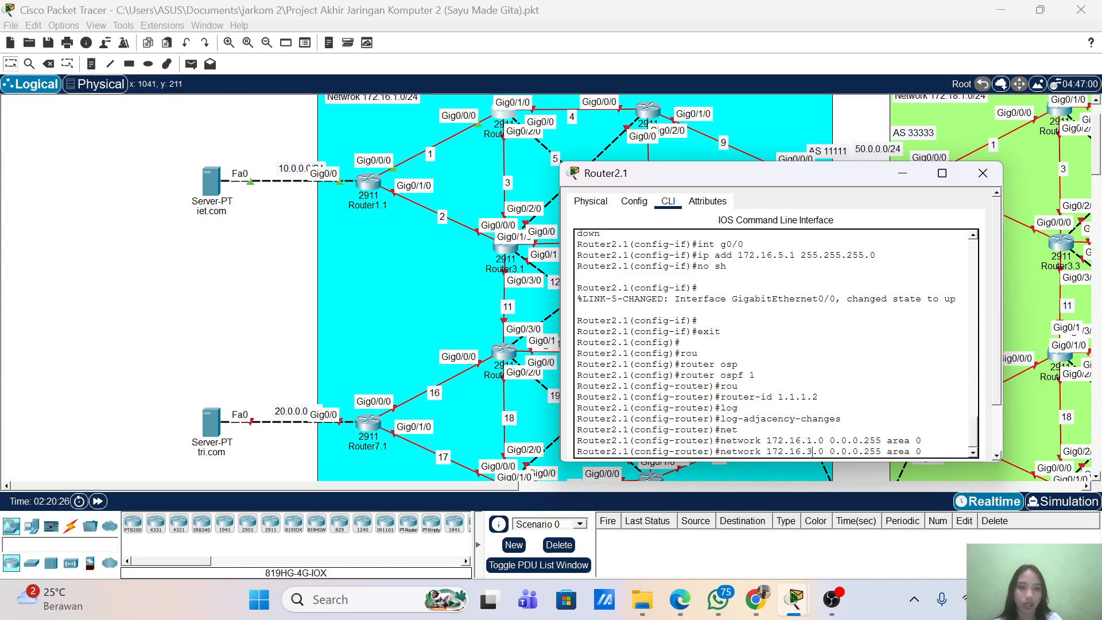
pyautogui.press('Return')
# - Advertise network 172.16.4.0 with wildcard mask 0.0.0.255 in OSPF area 0
pyautogui.press('Up')
pyautogui.press('Left')
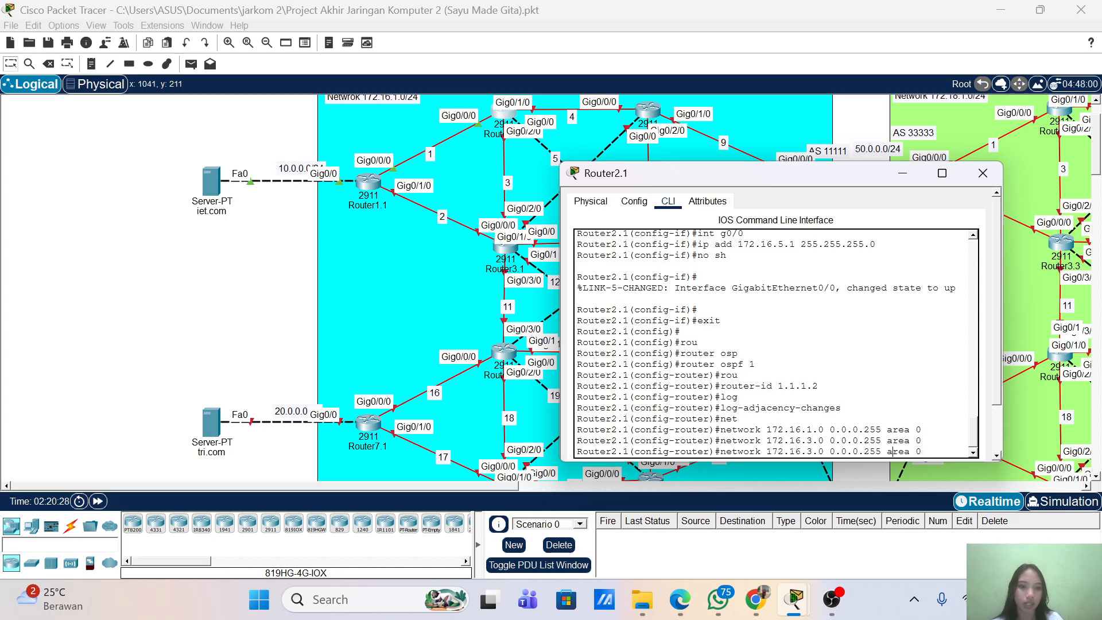
pyautogui.press('Left')
pyautogui.press('Left')
pyautogui.press('Left')
pyautogui.press('Left')
pyautogui.press('Left')
pyautogui.press('Left')
pyautogui.press('Left')
pyautogui.press('Left')
pyautogui.press('Left')
pyautogui.press('Left')
pyautogui.press('Left')
pyautogui.press('Left')
pyautogui.press('Left')
pyautogui.press('Left')
pyautogui.press('BackSpace')
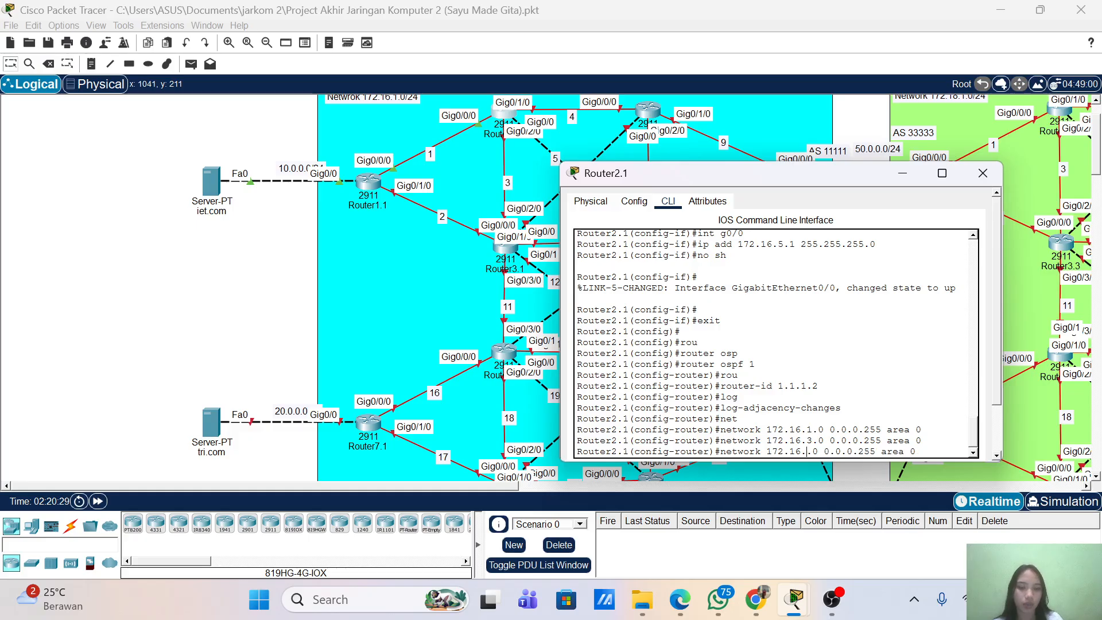
pyautogui.write('4')
pyautogui.press('Return')
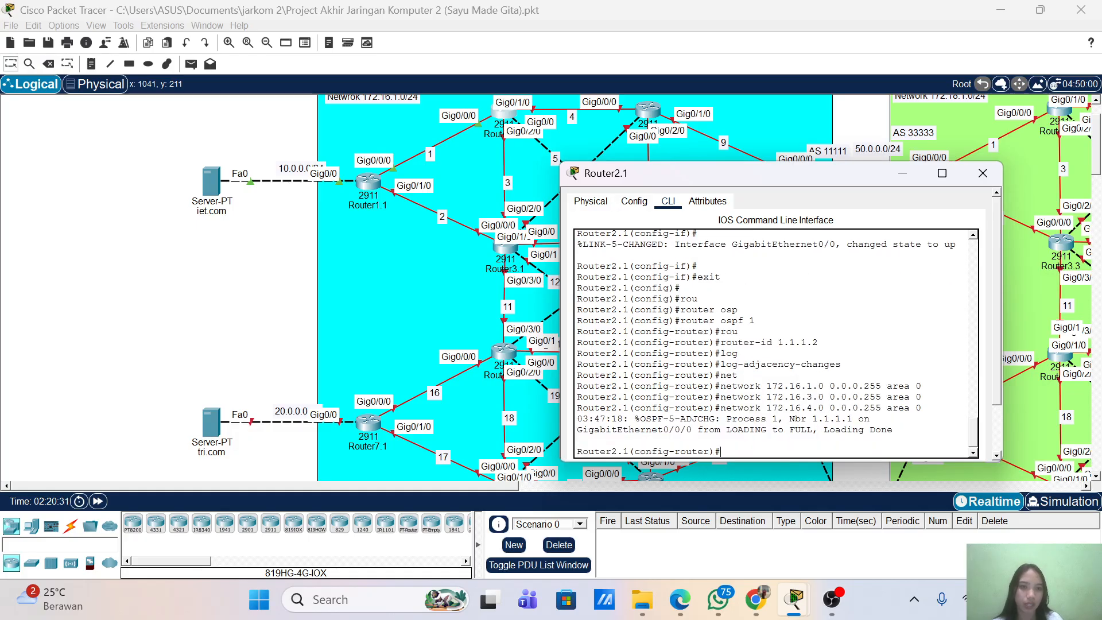
pyautogui.press('Up')
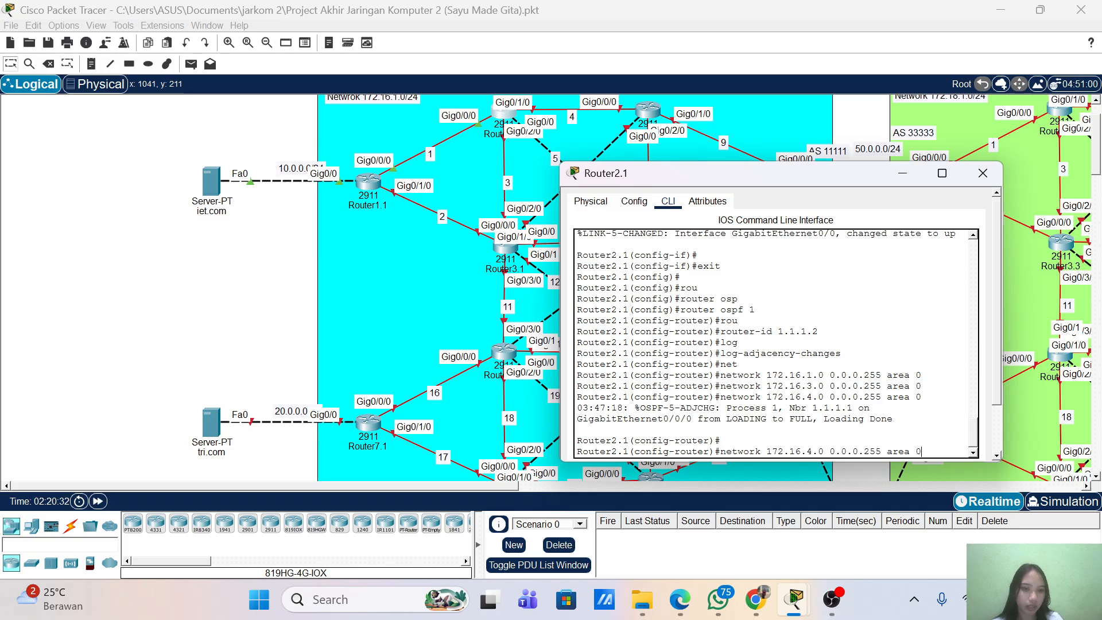
pyautogui.press('Return')
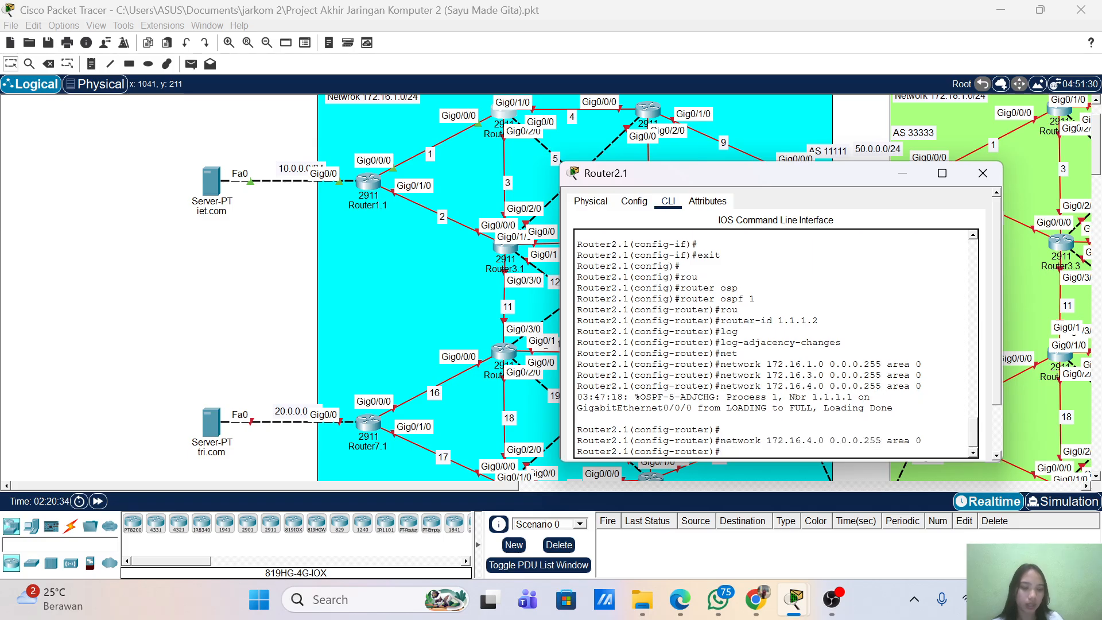
# - Advertise network 172.16.5.0 with wildcard mask 0.0.0.255 in OSPF area 0
pyautogui.press('Up')
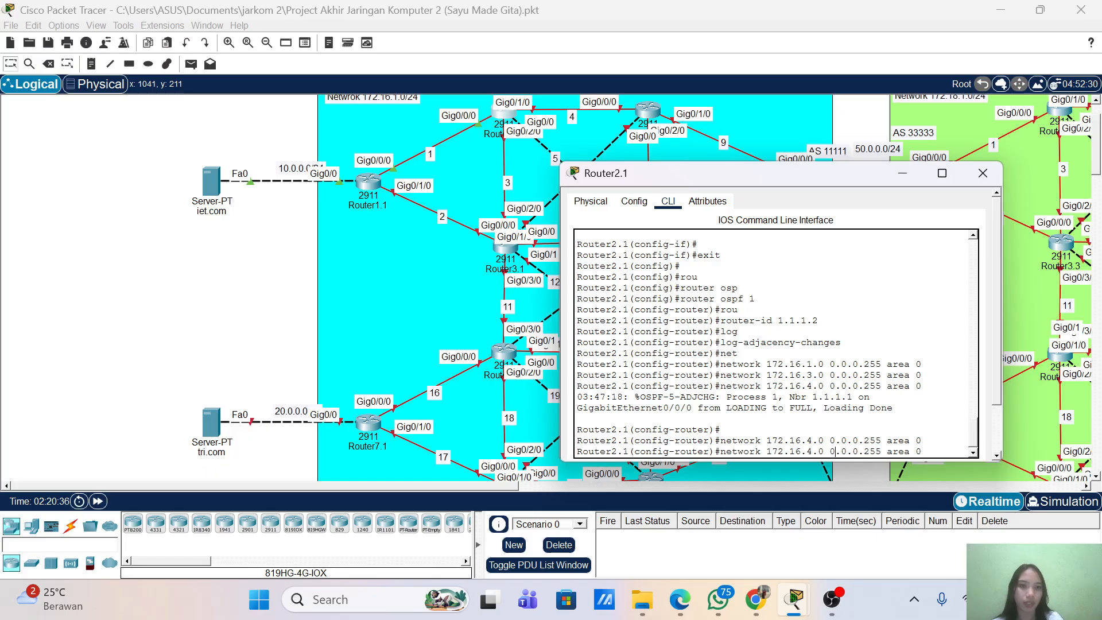
pyautogui.press('Left')
pyautogui.press('Left')
pyautogui.press('Left')
pyautogui.press('Left')
pyautogui.press('Left')
pyautogui.press('Left')
pyautogui.press('Left')
pyautogui.press('Left')
pyautogui.press('Left')
pyautogui.press('Left')
pyautogui.press('Left')
pyautogui.press('Left')
pyautogui.press('Left')
pyautogui.press('Left')
pyautogui.press('Left')
pyautogui.press('Left')
pyautogui.press('Left')
pyautogui.press('Left')
pyautogui.press('Left')
pyautogui.press('BackSpace')
pyautogui.write('5')
pyautogui.press('Return')
pyautogui.press('Return')
# - End configuration mode on Router2.1 and save its configuration with wr
pyautogui.write('end')
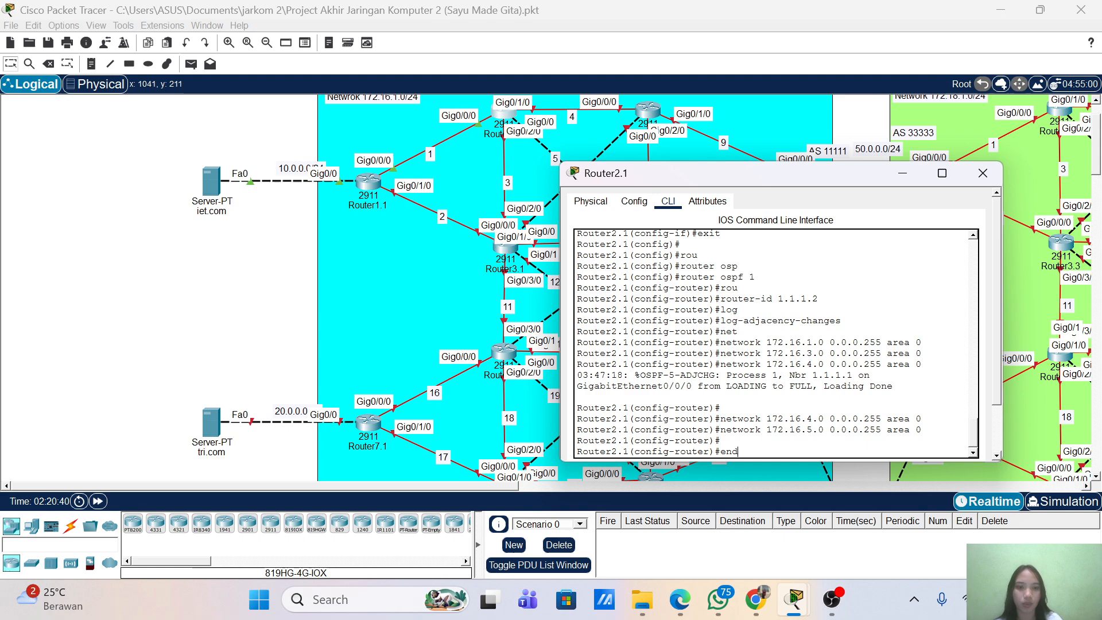
pyautogui.press('Return')
pyautogui.write('wr')
pyautogui.press('Return')
pyautogui.press('Return')
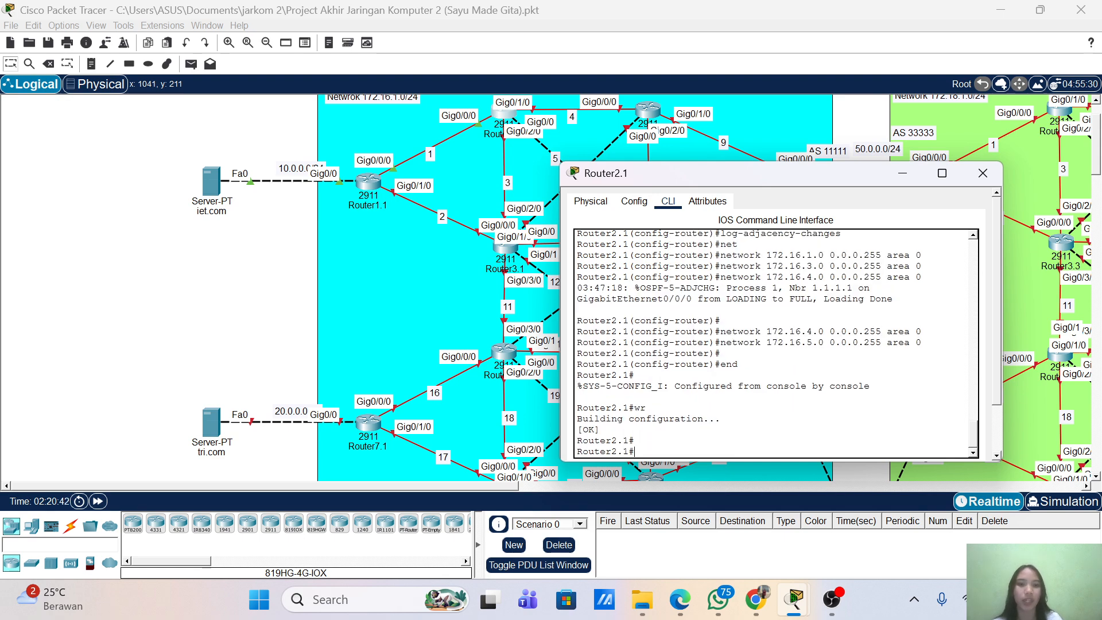
# - Close Router2.1's window and bring up the command-line interface of Router3.1, clear of the neighbouring link labels
pyautogui.click(983, 173)
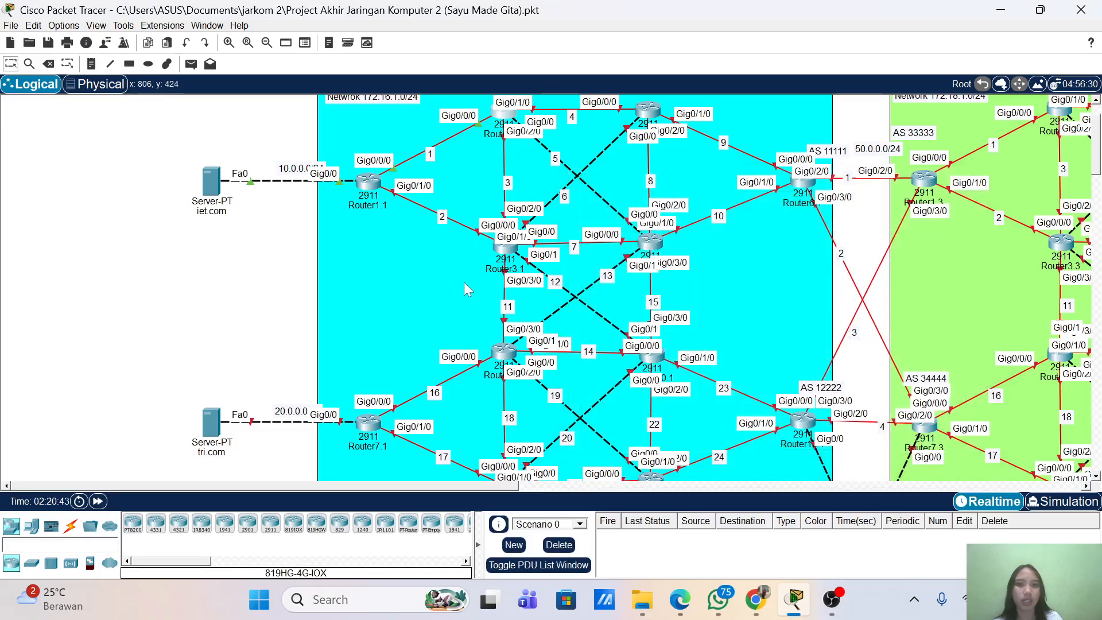
pyautogui.click(506, 246)
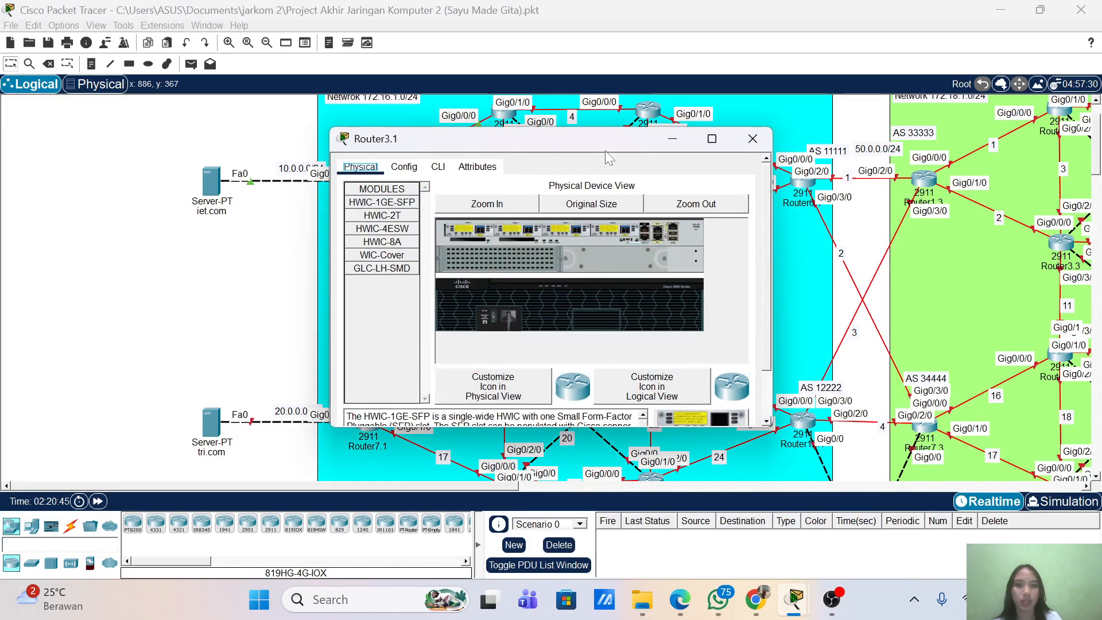
pyautogui.moveTo(605, 150); pyautogui.dragTo(804, 163)
pyautogui.click(637, 179)
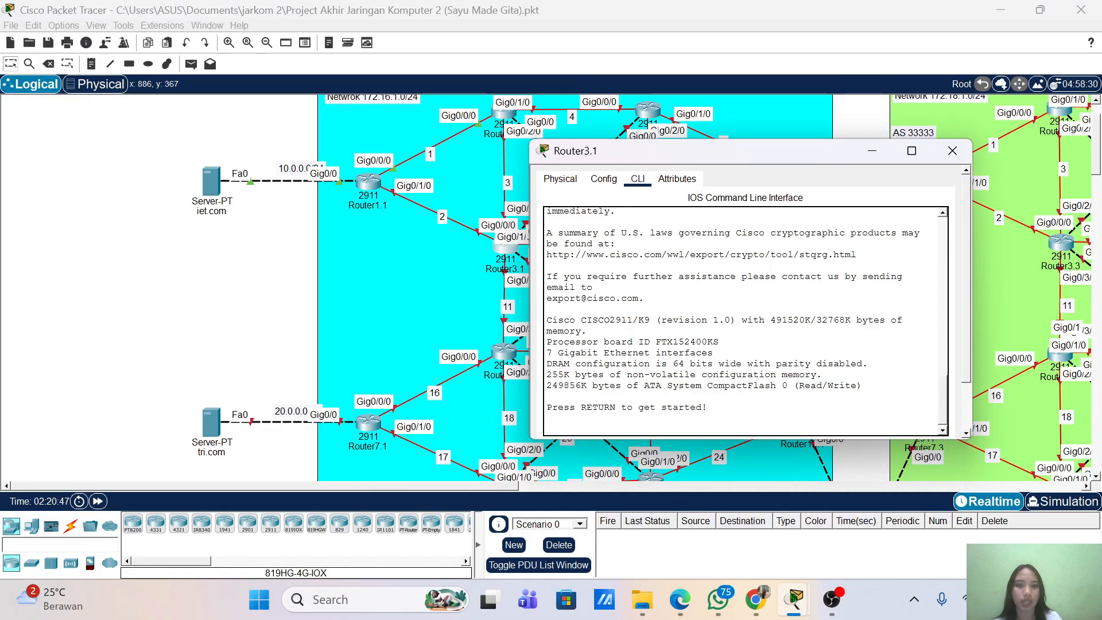
# - Enter privileged mode with enable on Router3.1 and go into global configuration with conf term
pyautogui.press('Return')
pyautogui.press('Return')
pyautogui.write('ena')
pyautogui.press('Tab')
pyautogui.press('Return')
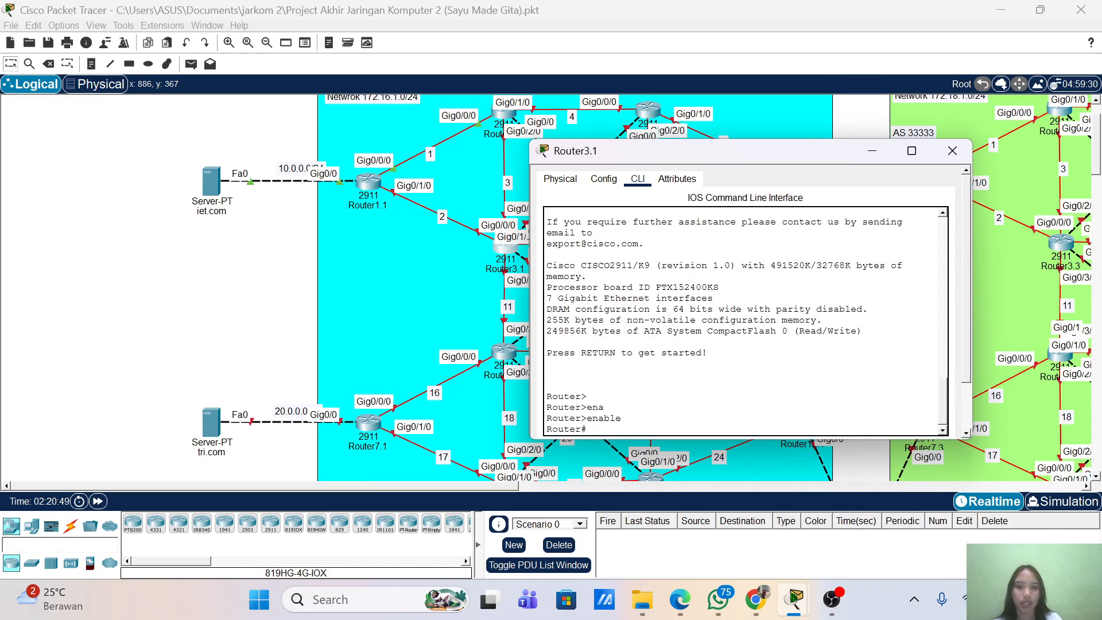
pyautogui.press('Return')
pyautogui.write('conf term')
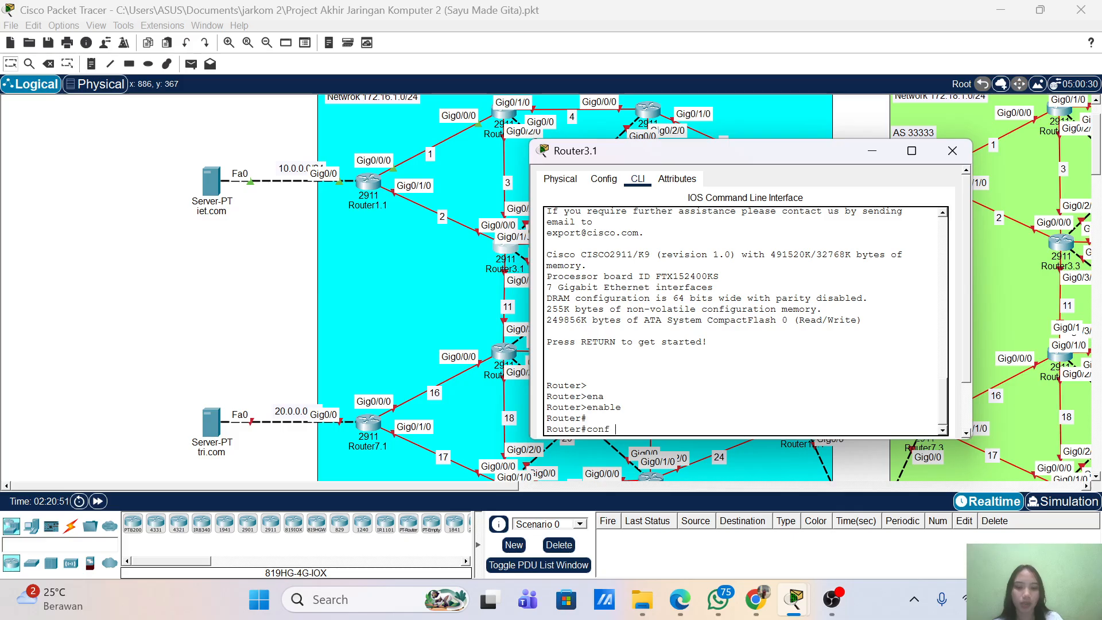
pyautogui.press('Return')
pyautogui.press('Return')
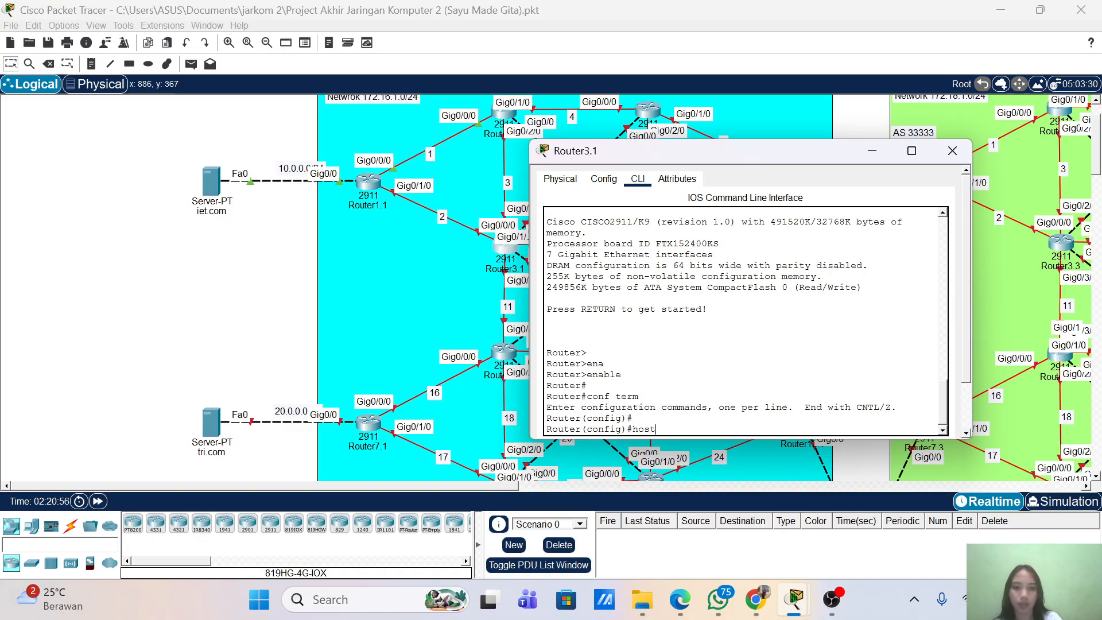
# - Set the router's hostname to Router3.1
pyautogui.write('host')
pyautogui.press('Tab')
pyautogui.write('Router ')
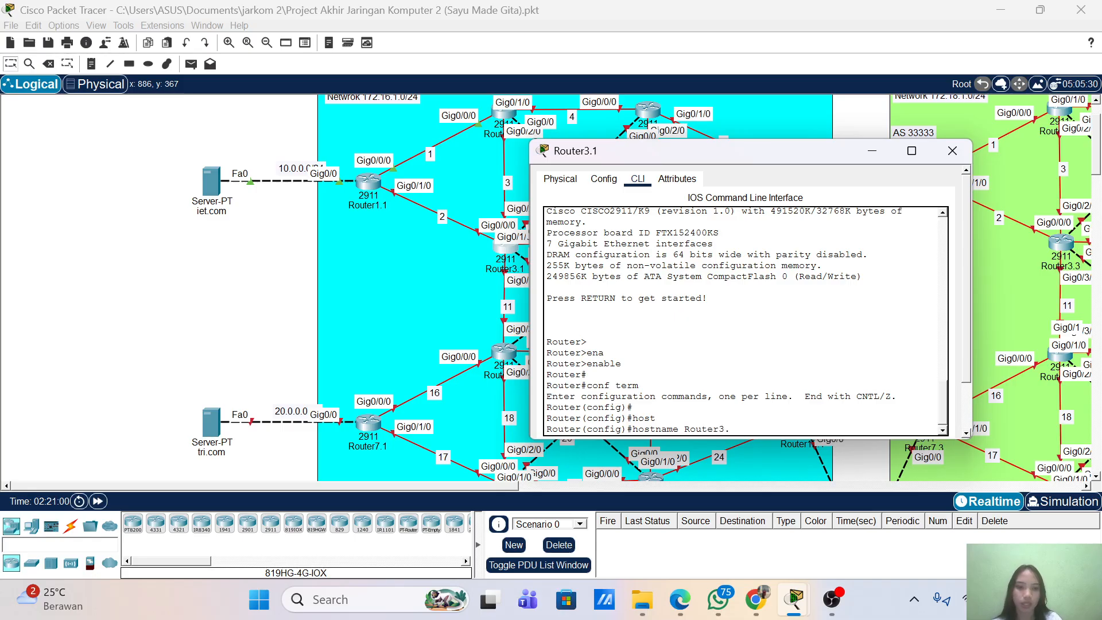
pyautogui.write('.2')
pyautogui.press('BackSpace')
pyautogui.write('1')
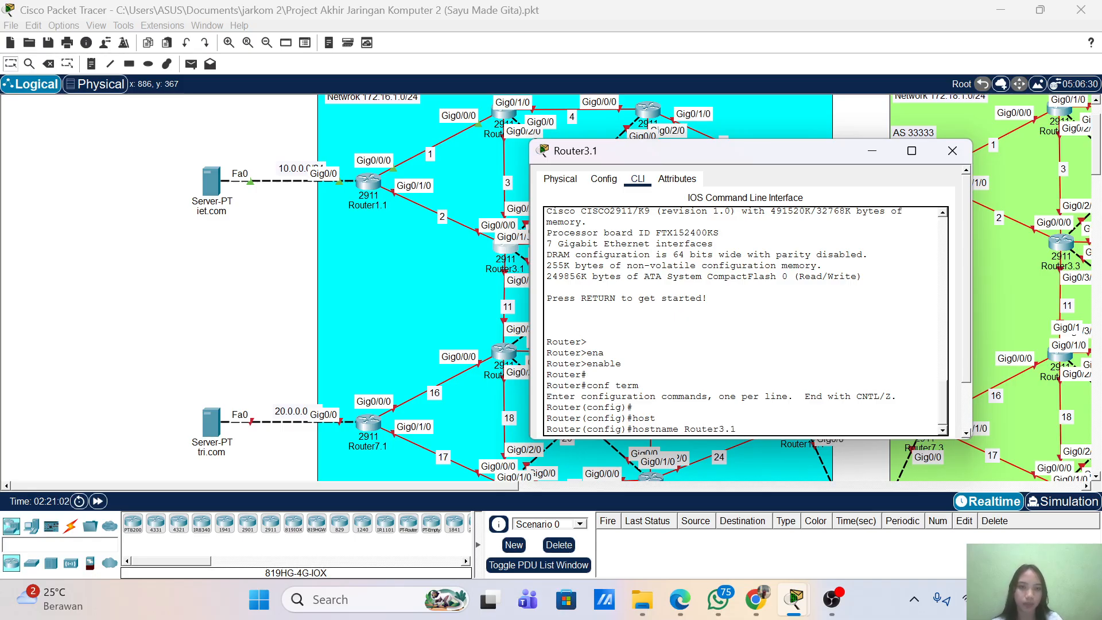
pyautogui.press('Return')
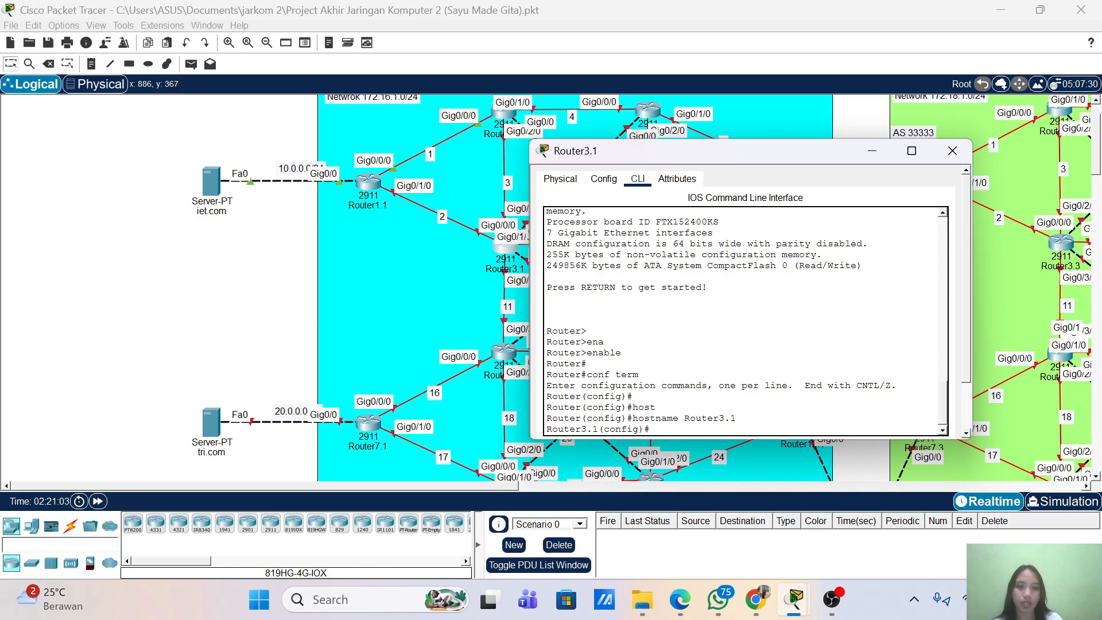
# - Place Router3.1's command-line window clear of the Region 1 topology so its links and interface labels can be read alongside
pyautogui.write('int')
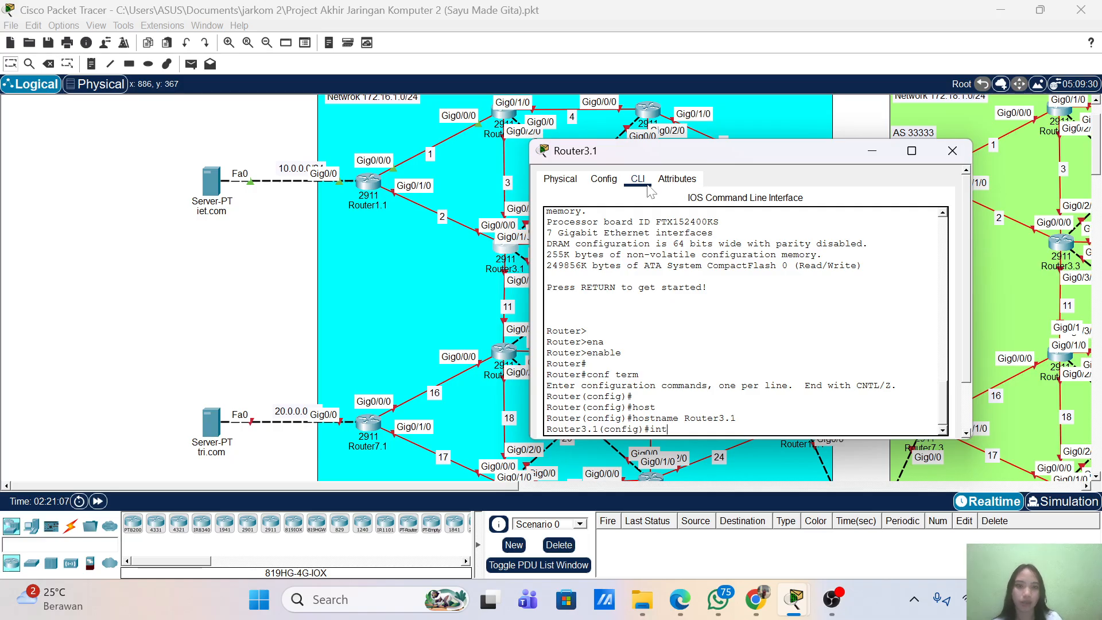
pyautogui.moveTo(663, 151); pyautogui.dragTo(790, 152)
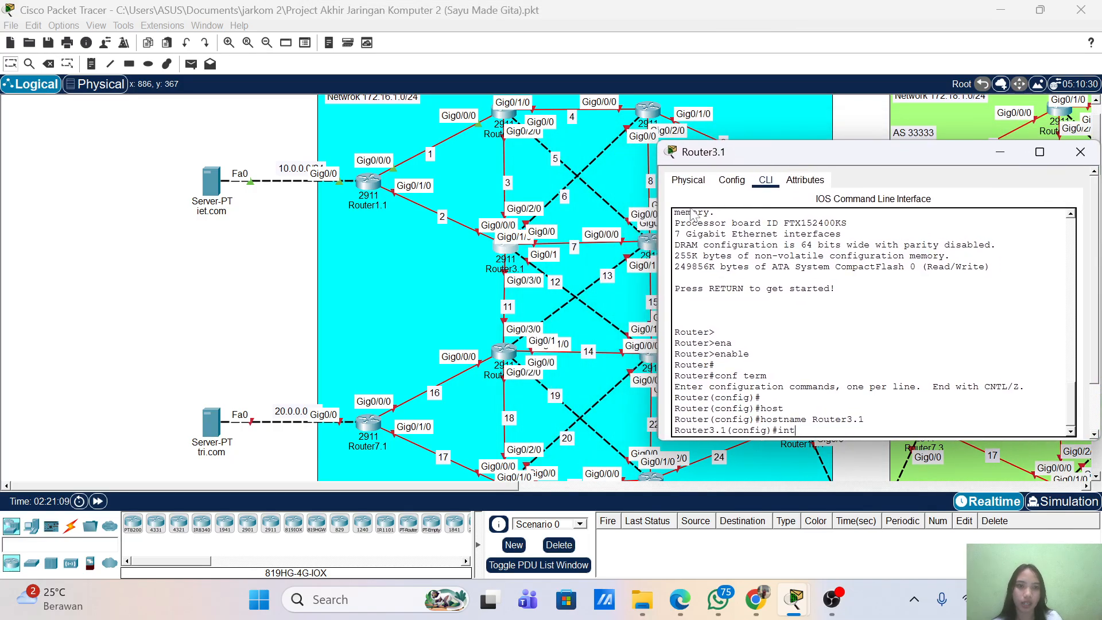
pyautogui.moveTo(497, 486); pyautogui.dragTo(531, 497)
pyautogui.moveTo(795, 599)
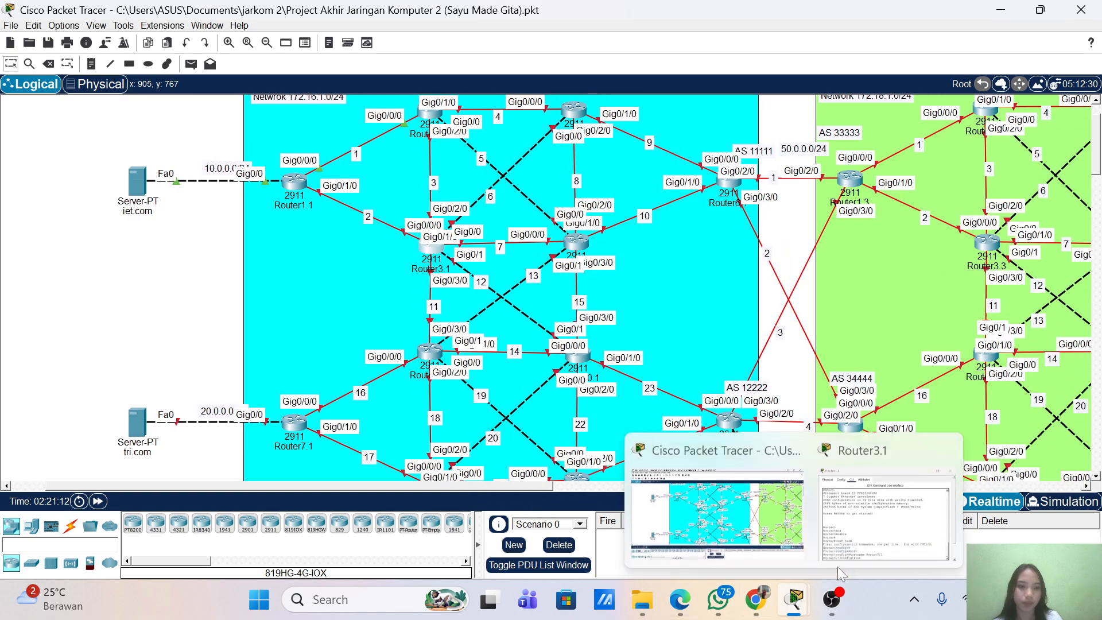
pyautogui.click(842, 551)
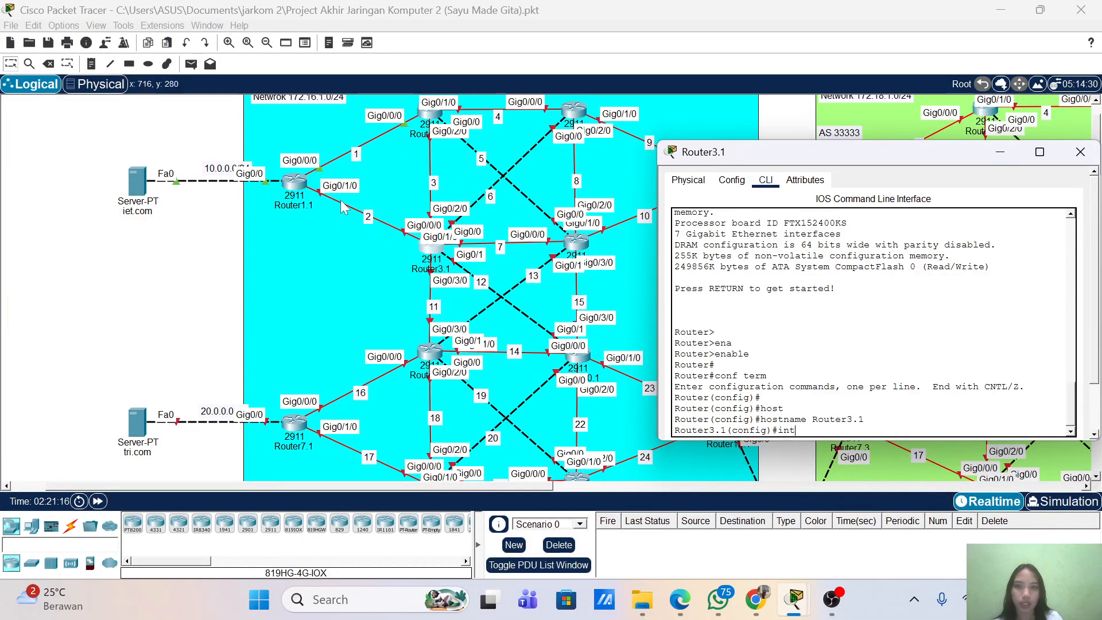
pyautogui.moveTo(432, 253)
pyautogui.mouseDown()
pyautogui.moveTo(420, 238)
pyautogui.moveTo(434, 251)
pyautogui.mouseUp()
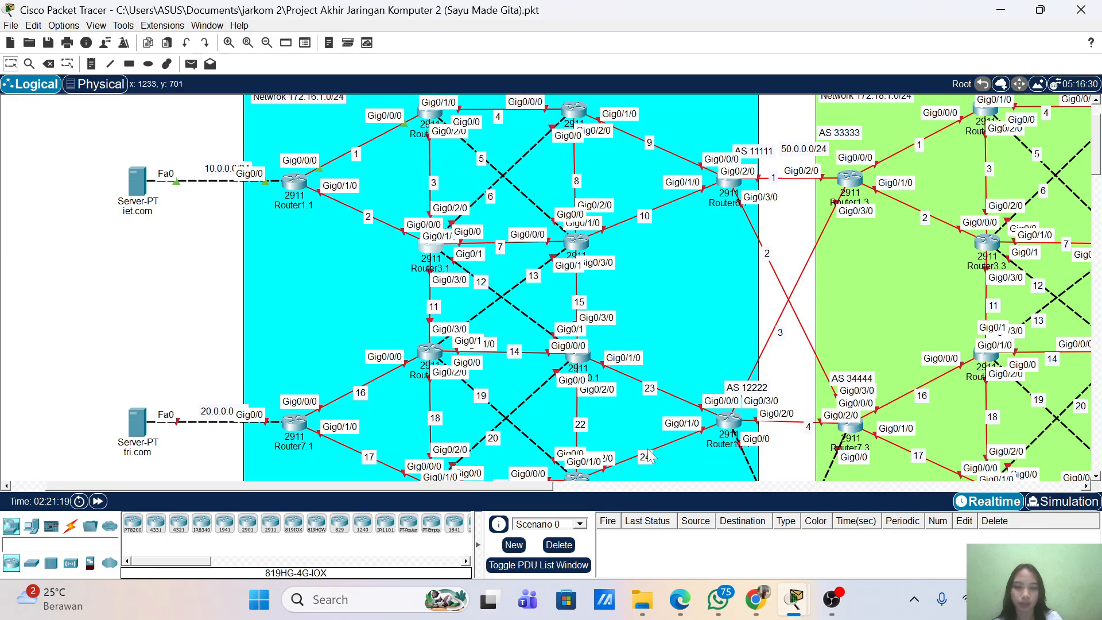
pyautogui.moveTo(795, 599)
pyautogui.click(884, 476)
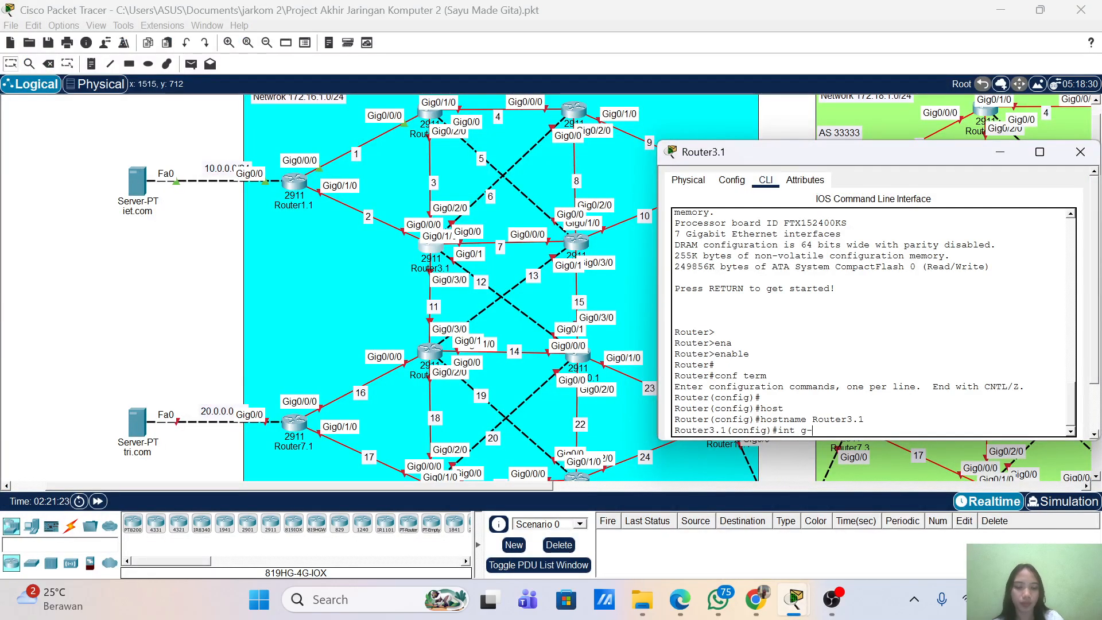
# - Enter interface g0/0/0 on Router3.1 and assign it IP address 172.16.2.2 with mask 255.255.255.0
pyautogui.write('int g0/0/0')
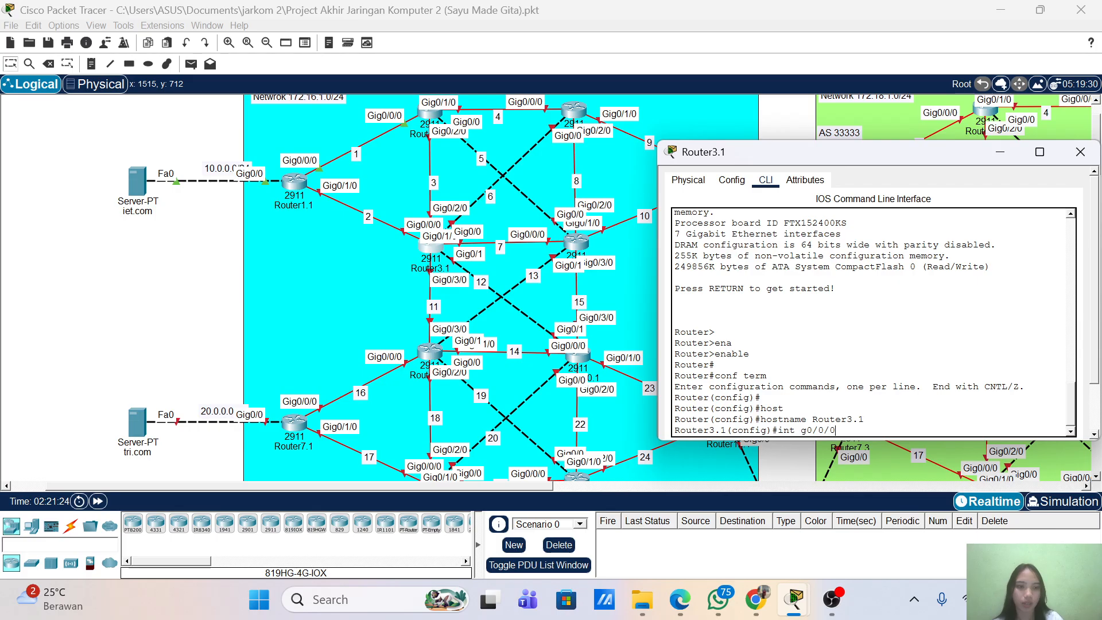
pyautogui.press('Return')
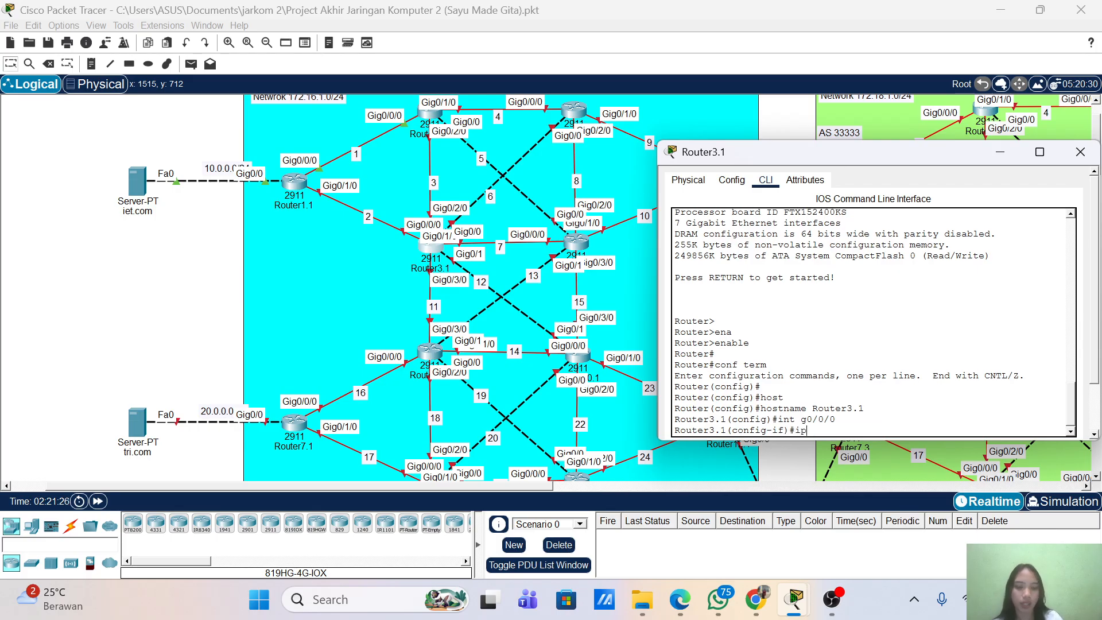
pyautogui.write('ip add 172.16.2.')
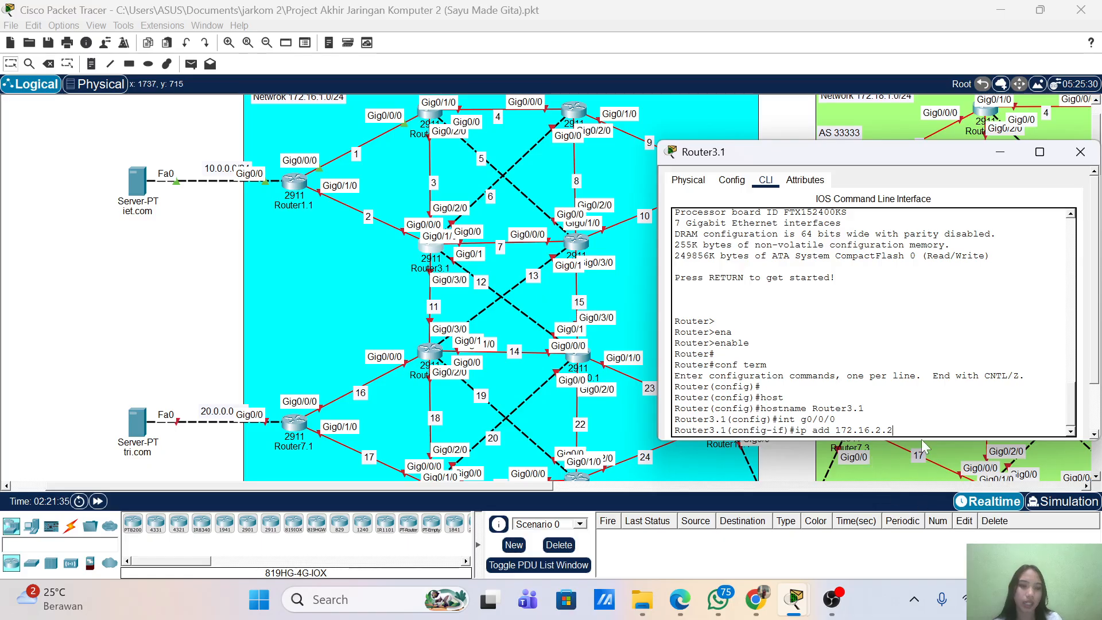
pyautogui.write('255.2')
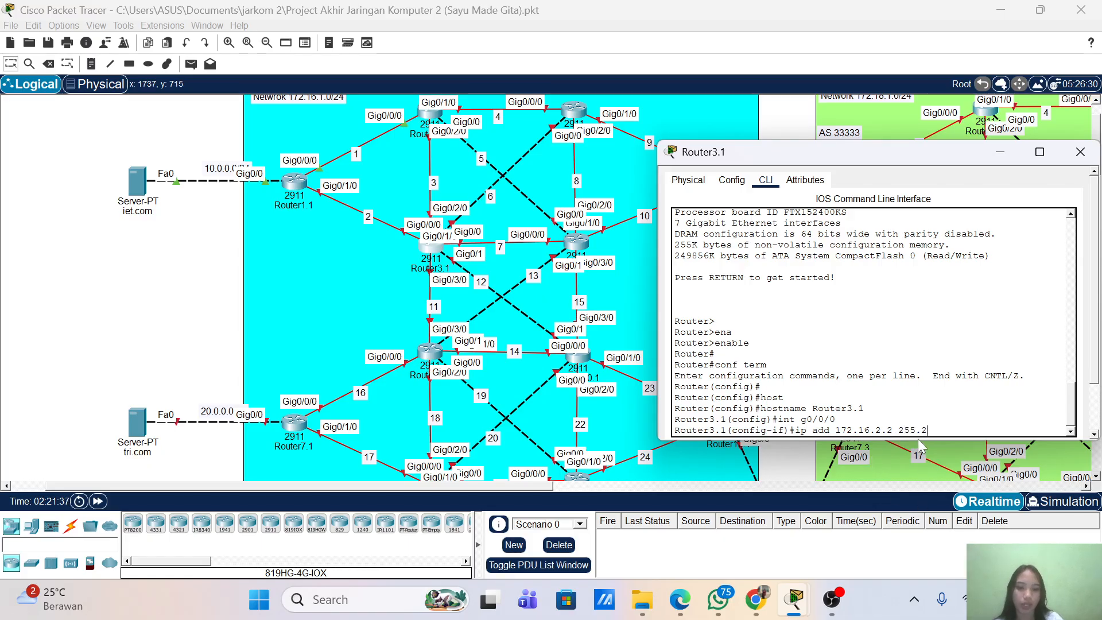
pyautogui.write('55.266')
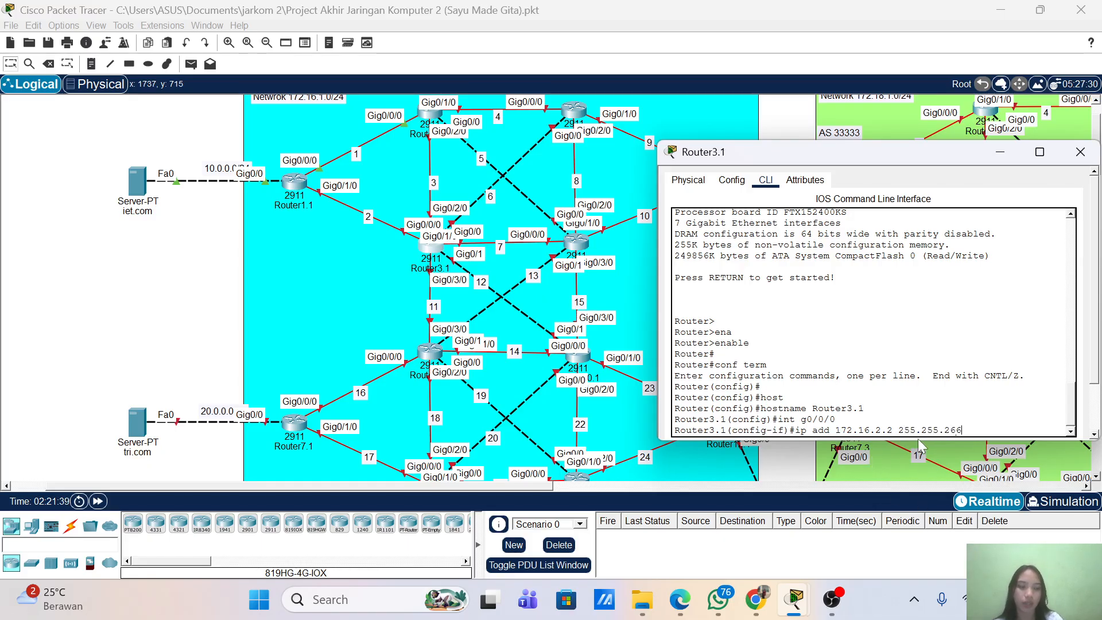
pyautogui.press('BackSpace')
pyautogui.press('BackSpace')
pyautogui.write('55.0')
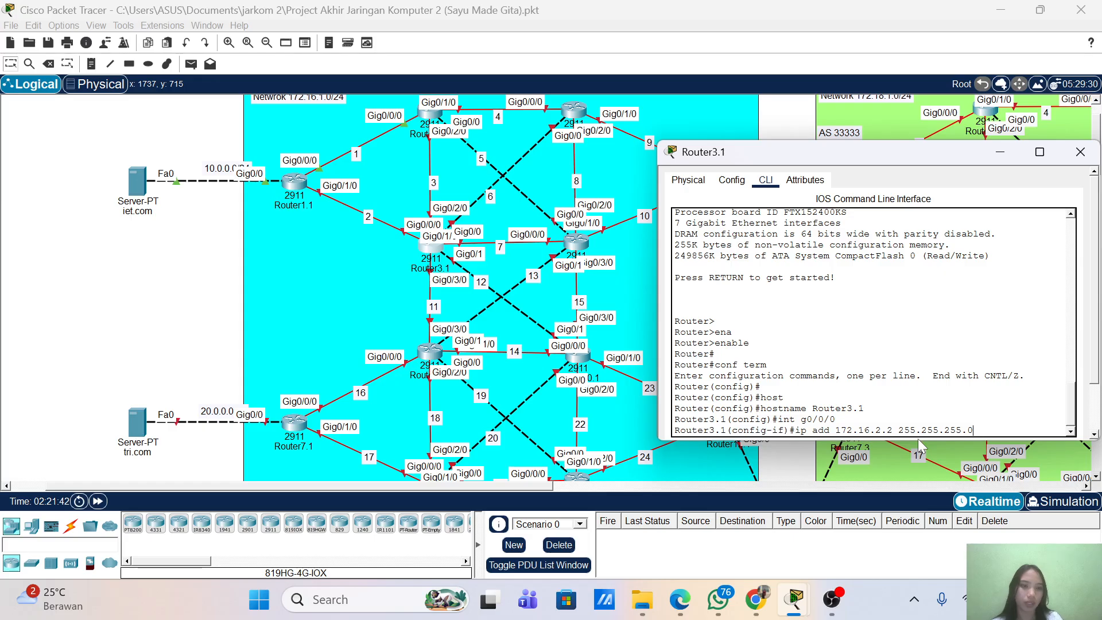
pyautogui.press('Return')
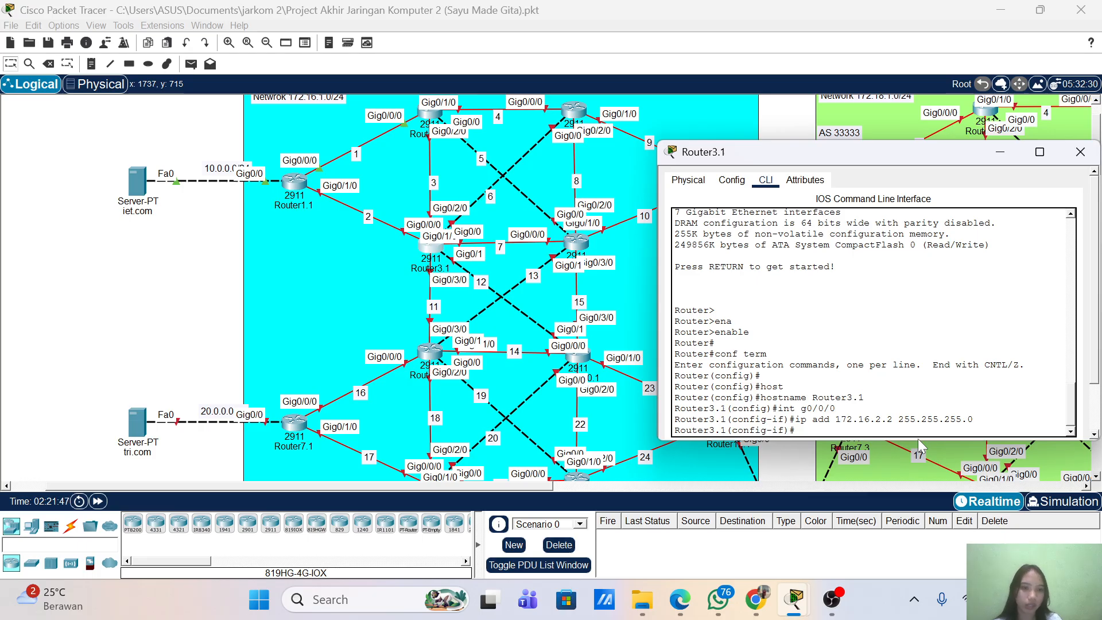
# - Enable Router3.1's interface g0/0/0 with no sh
pyautogui.write('no sh')
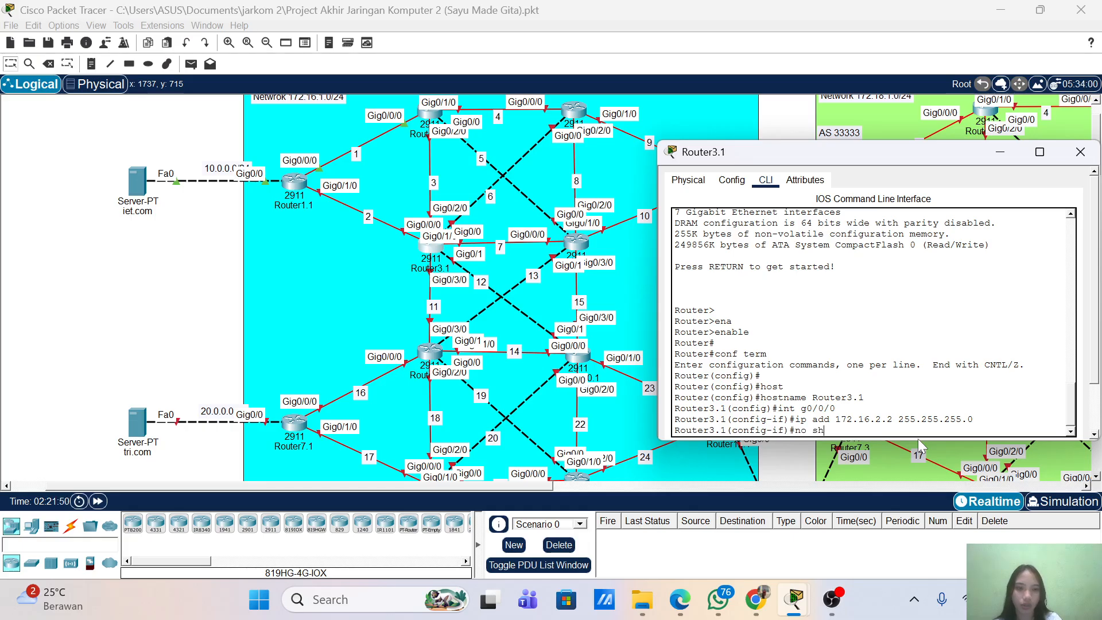
pyautogui.press('Return')
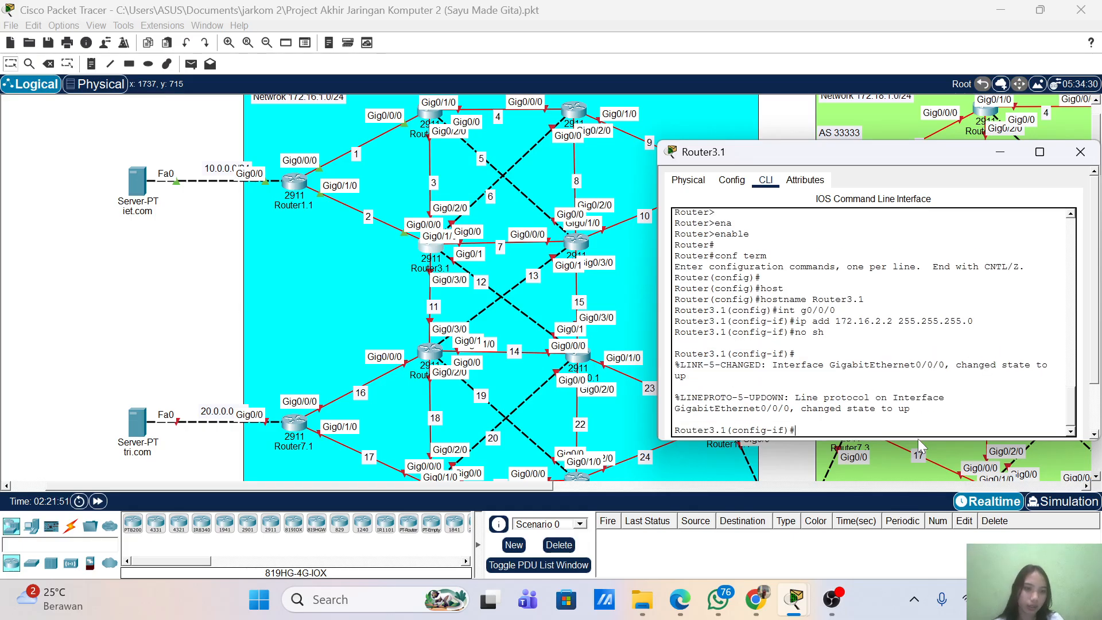
pyautogui.press('Return')
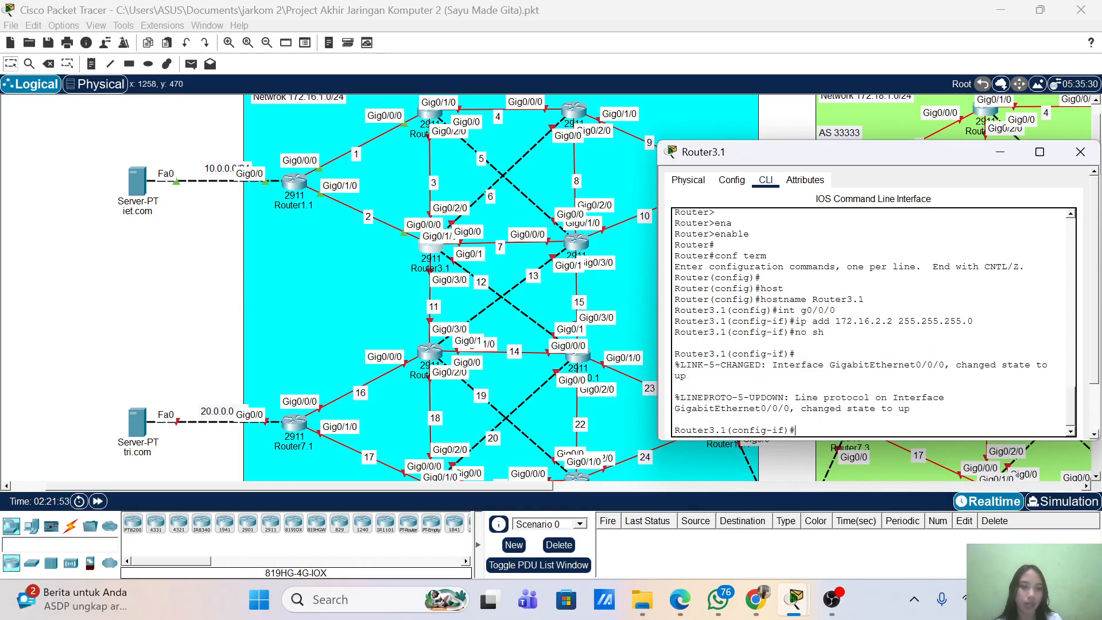
# - Switch to interface g0/1/0 on Router3.1 and assign it IP address 172.16.7.1 with mask 255.255.255.0
pyautogui.press('Up')
pyautogui.press('Up')
pyautogui.press('Up')
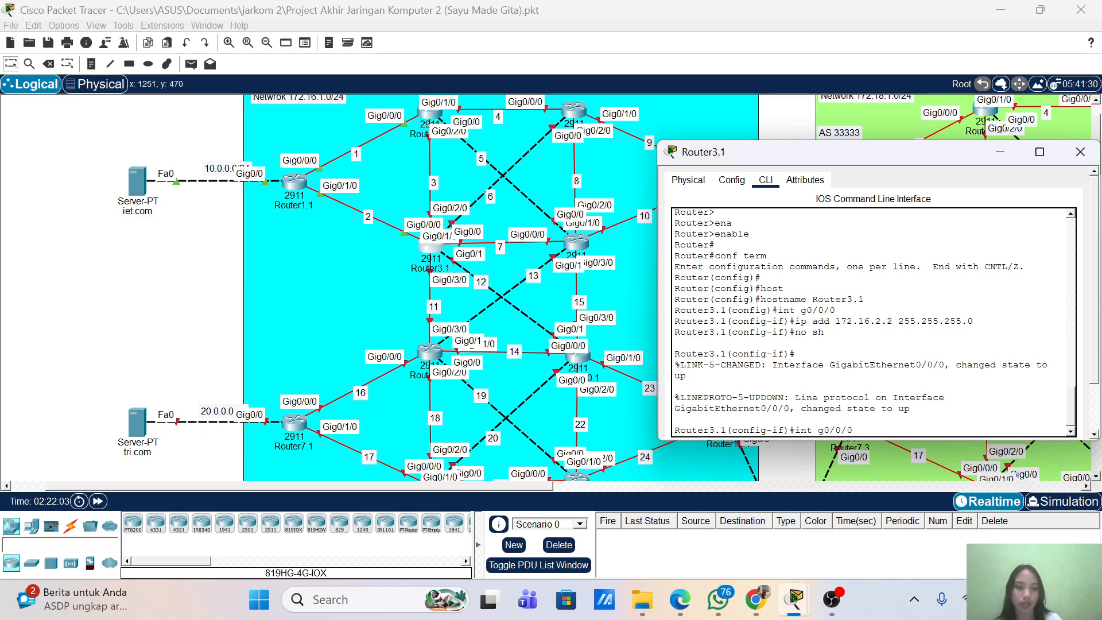
pyautogui.press('BackSpace')
pyautogui.press('BackSpace')
pyautogui.press('BackSpace')
pyautogui.write('1/0')
pyautogui.press('Return')
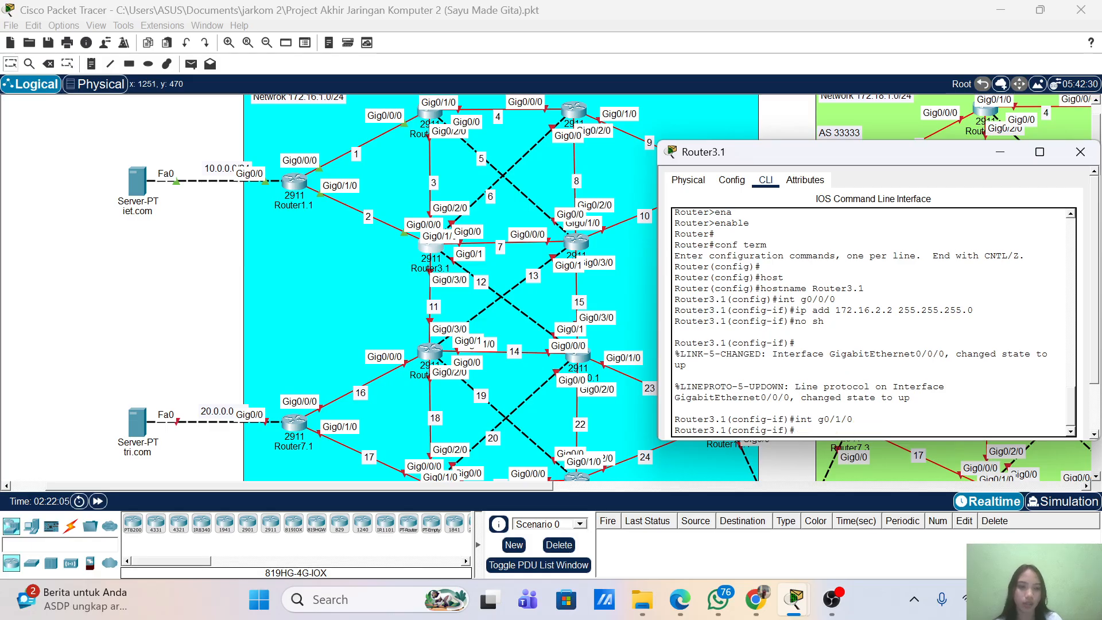
pyautogui.press('Up')
pyautogui.press('Up')
pyautogui.press('Up')
pyautogui.press('Left')
pyautogui.press('Left')
pyautogui.press('Left')
pyautogui.press('Left')
pyautogui.press('Left')
pyautogui.press('Left')
pyautogui.press('Left')
pyautogui.press('Left')
pyautogui.press('Left')
pyautogui.press('Left')
pyautogui.press('Left')
pyautogui.press('Left')
pyautogui.press('Left')
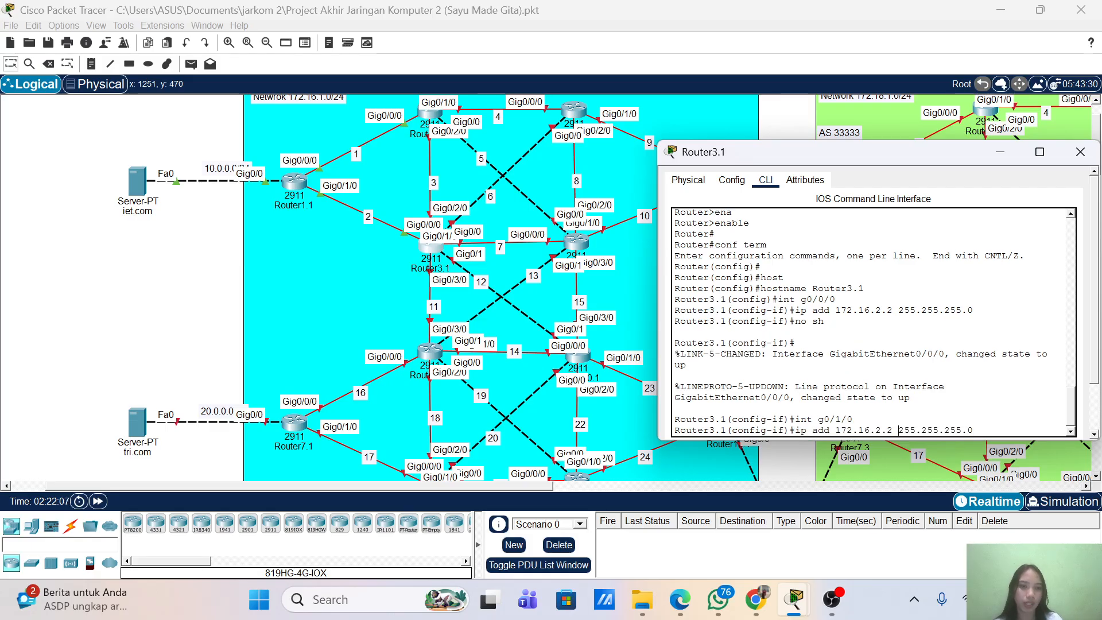
pyautogui.press('Right')
pyautogui.press('Right')
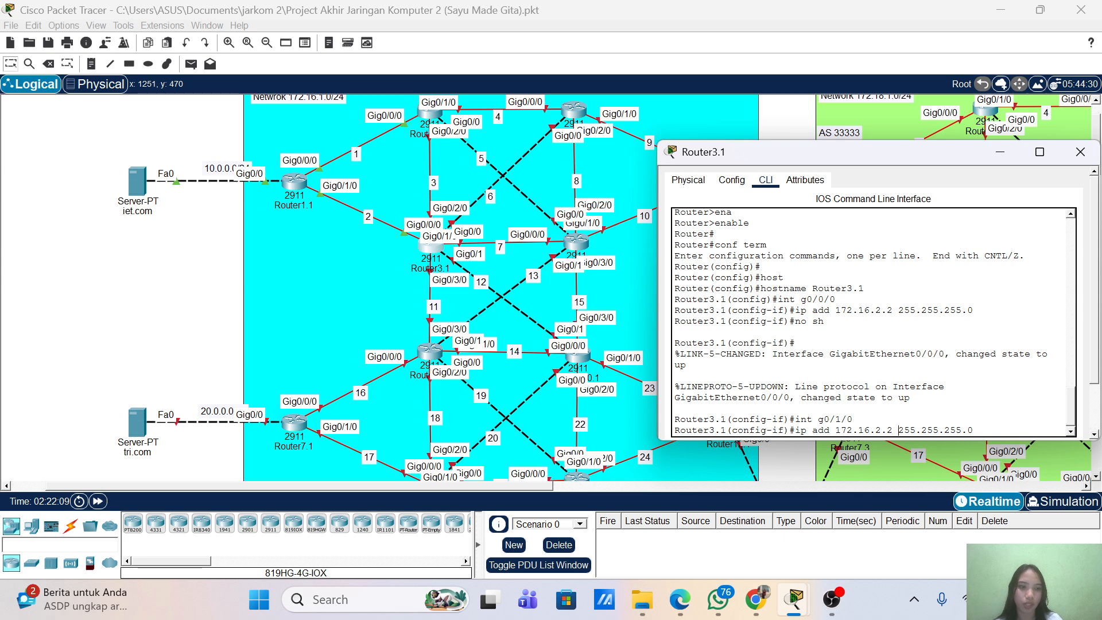
pyautogui.press('BackSpace')
pyautogui.press('BackSpace')
pyautogui.press('BackSpace')
pyautogui.write('7.1')
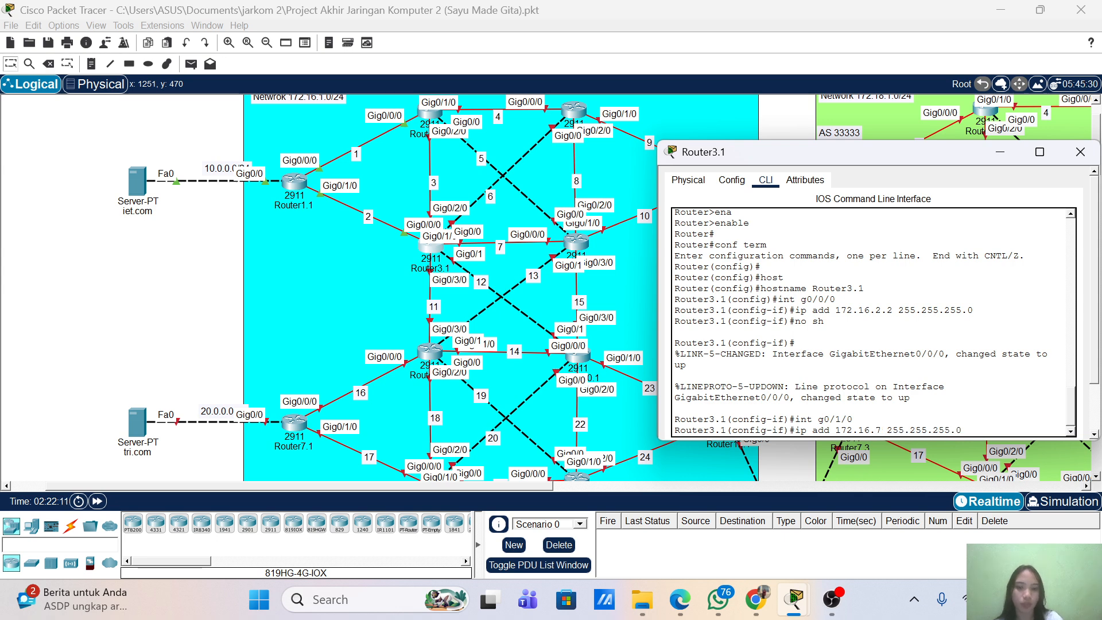
pyautogui.press('Return')
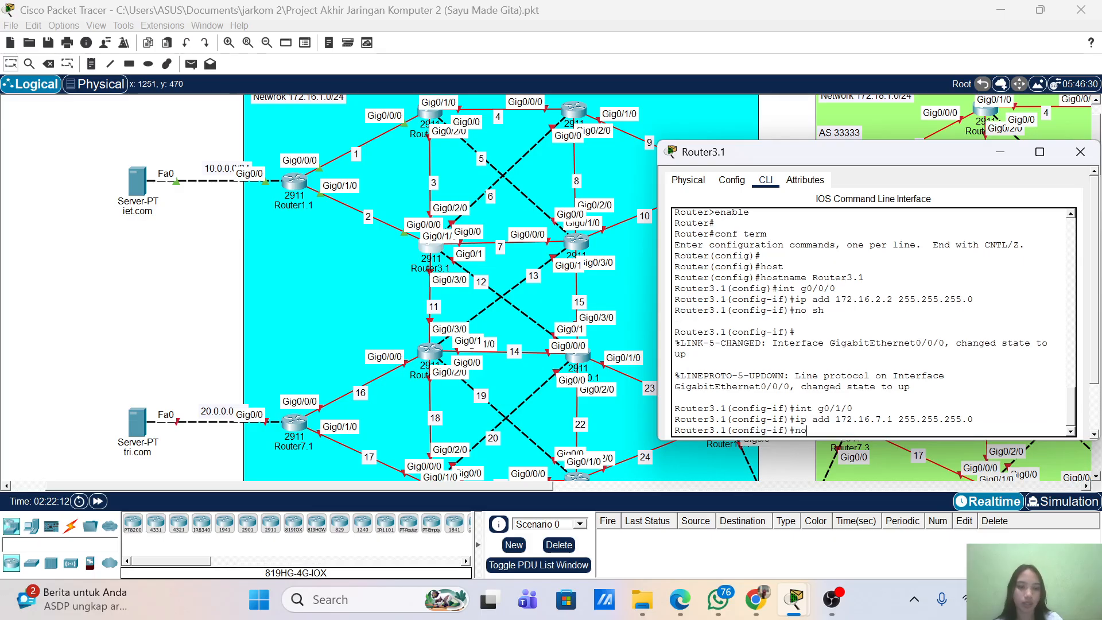
# - Enable Router3.1's interface g0/1/0 with no sh
pyautogui.write('no h')
pyautogui.press('BackSpace')
pyautogui.write('sh')
pyautogui.press('Return')
pyautogui.press('Return')
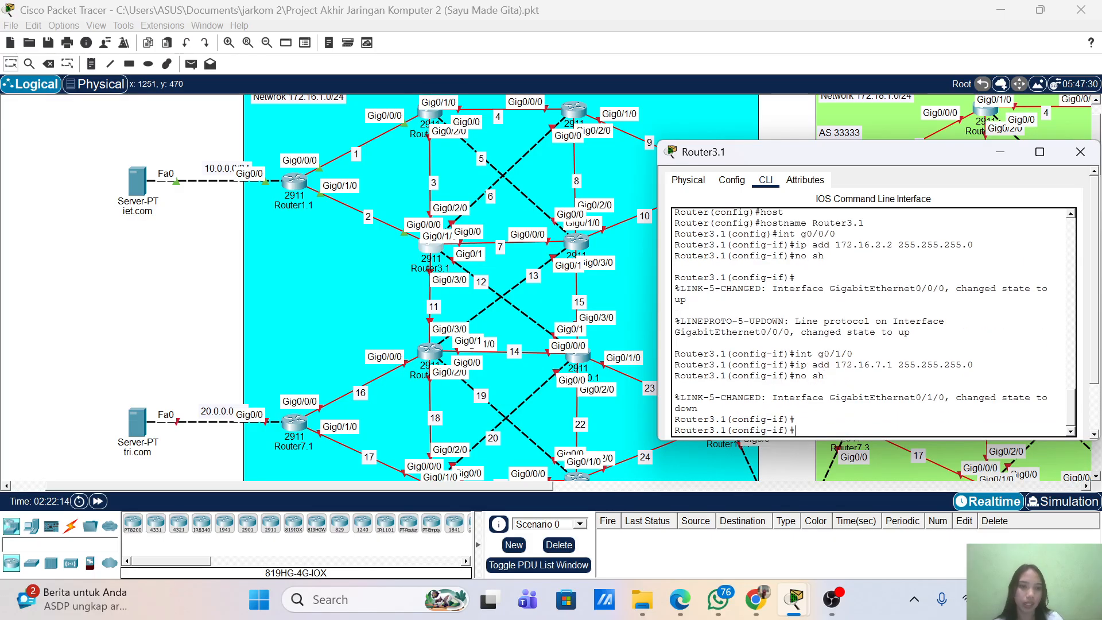
# - Switch to interface g0/2/0 on Router3.1 and assign it IP address 172.16.3.2 with mask 255.255.255.0
pyautogui.write('int g0/1/0')
pyautogui.press('BackSpace')
pyautogui.press('Return')
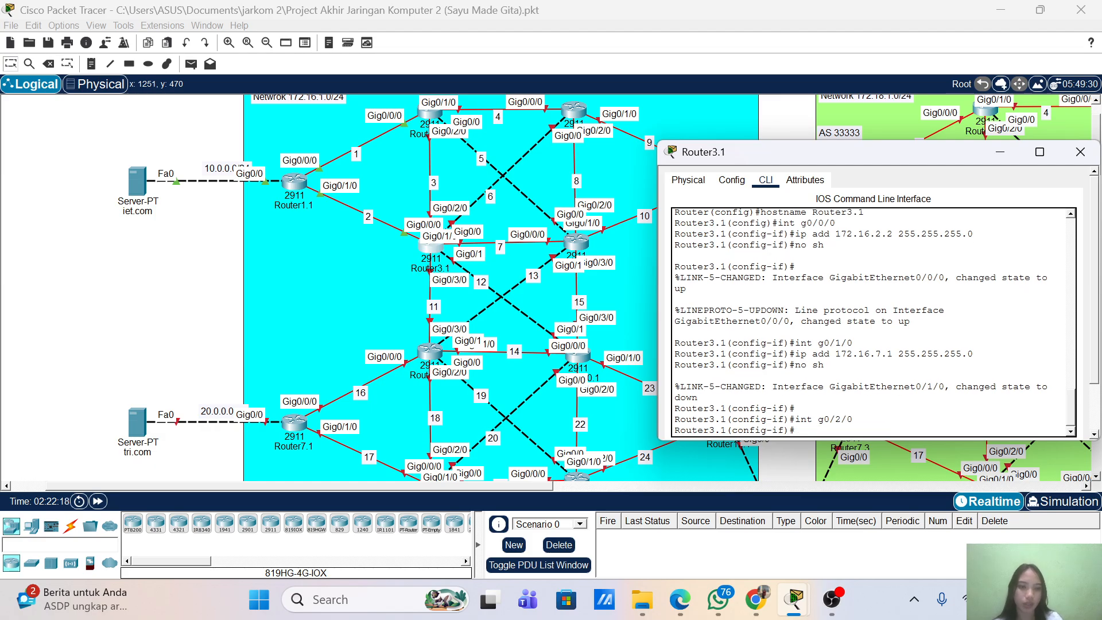
pyautogui.press('Up')
pyautogui.press('Up')
pyautogui.press('Up')
pyautogui.press('Left')
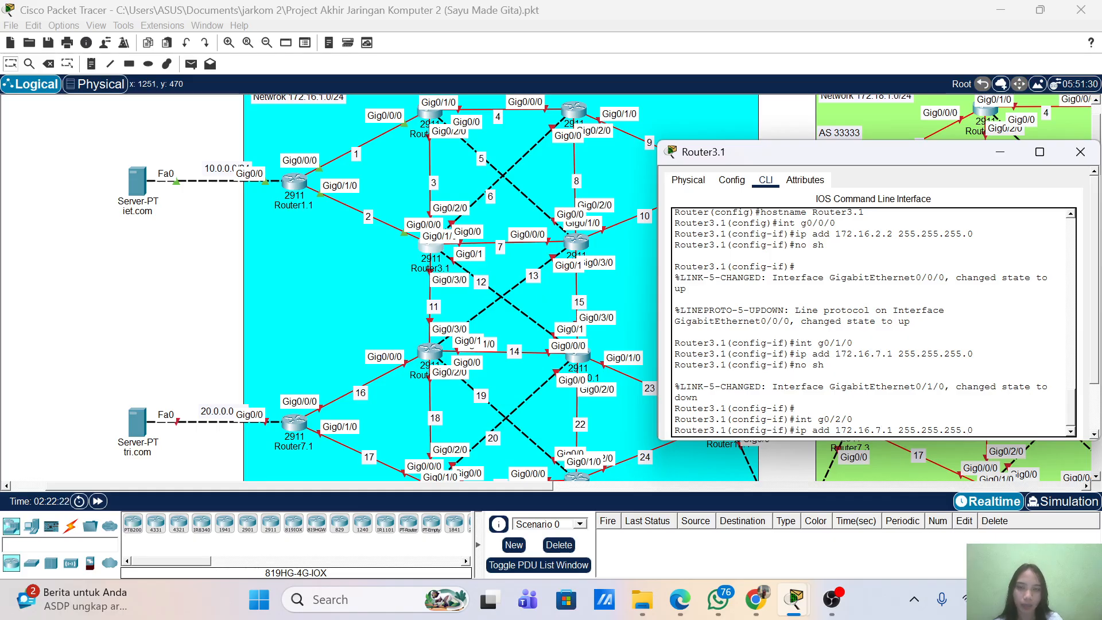
pyautogui.press('BackSpace')
pyautogui.press('BackSpace')
pyautogui.press('BackSpace')
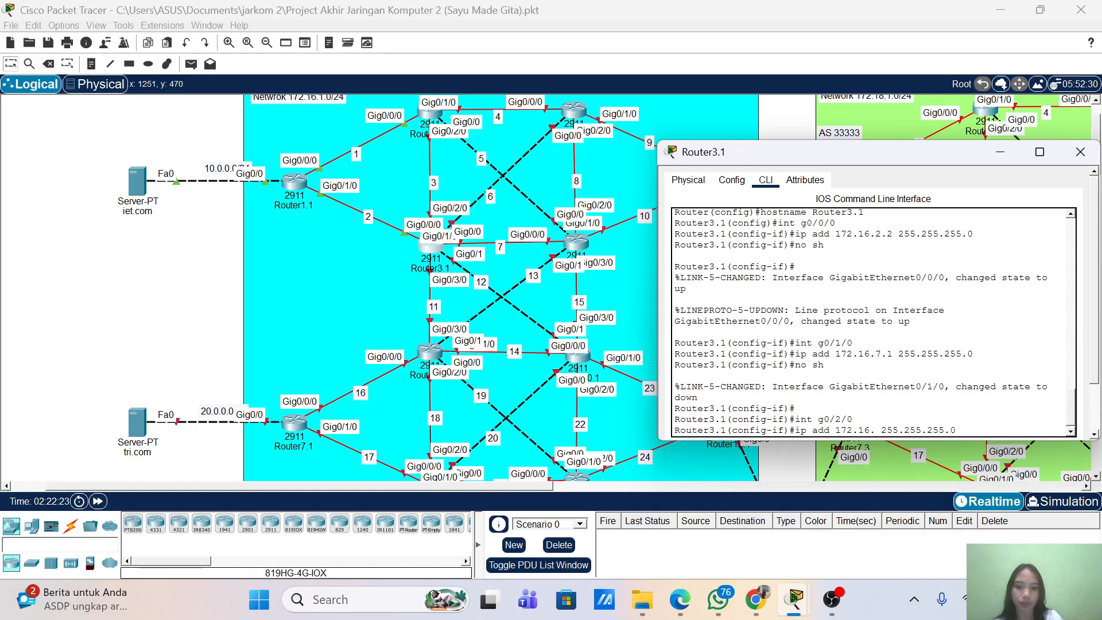
pyautogui.write('3.2')
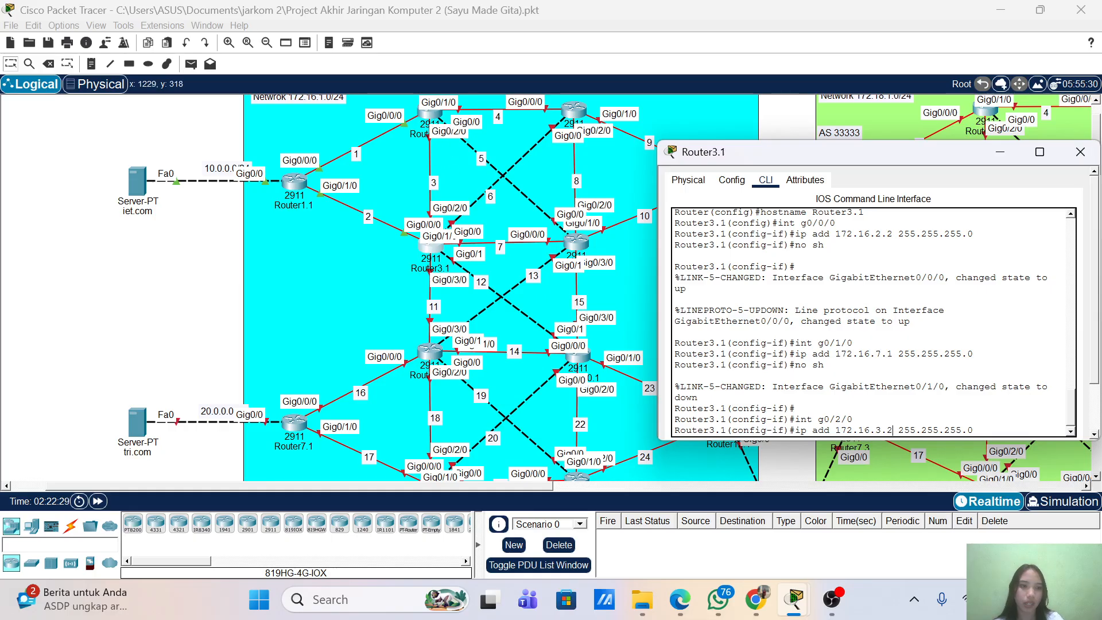
pyautogui.press('Return')
# - Enable Router3.1's interface g0/2/0 with no sh
pyautogui.write('no')
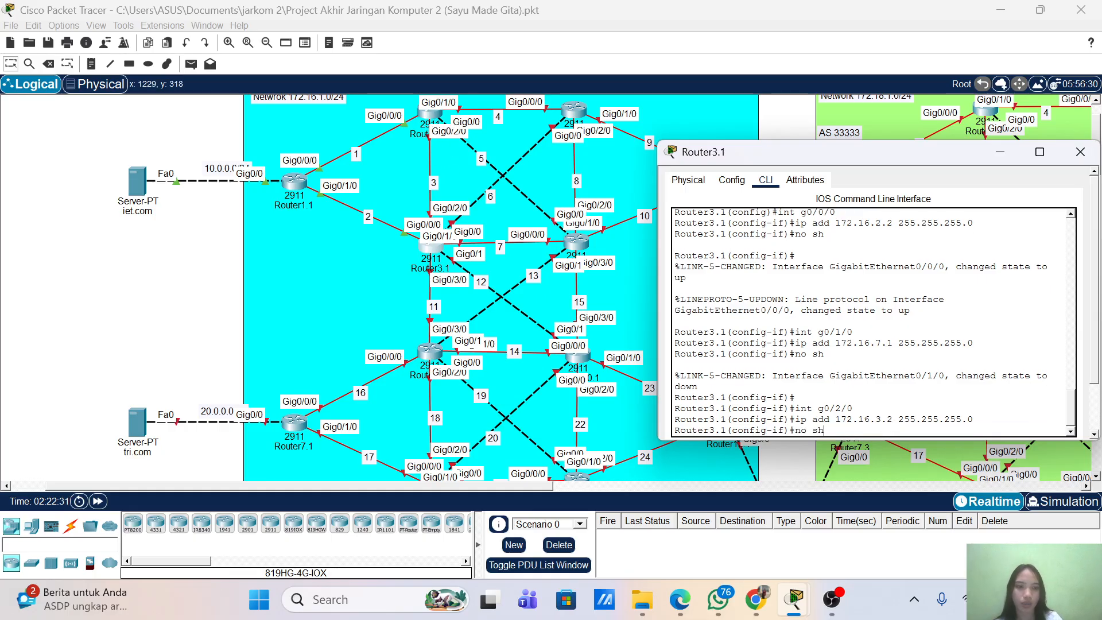
pyautogui.write(' sh')
pyautogui.press('Return')
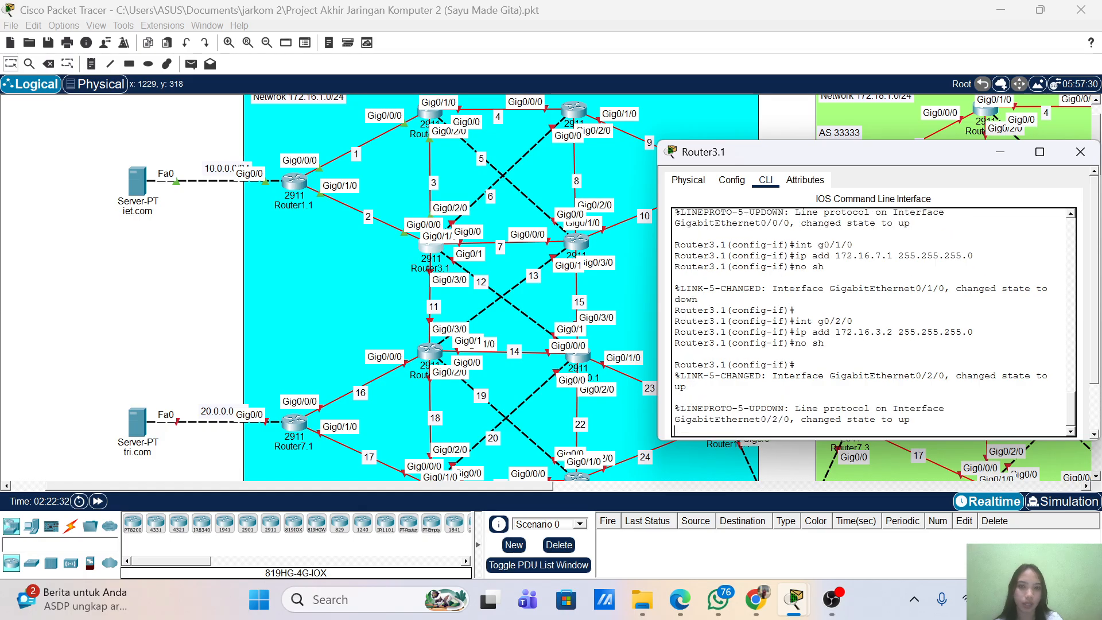
pyautogui.press('Return')
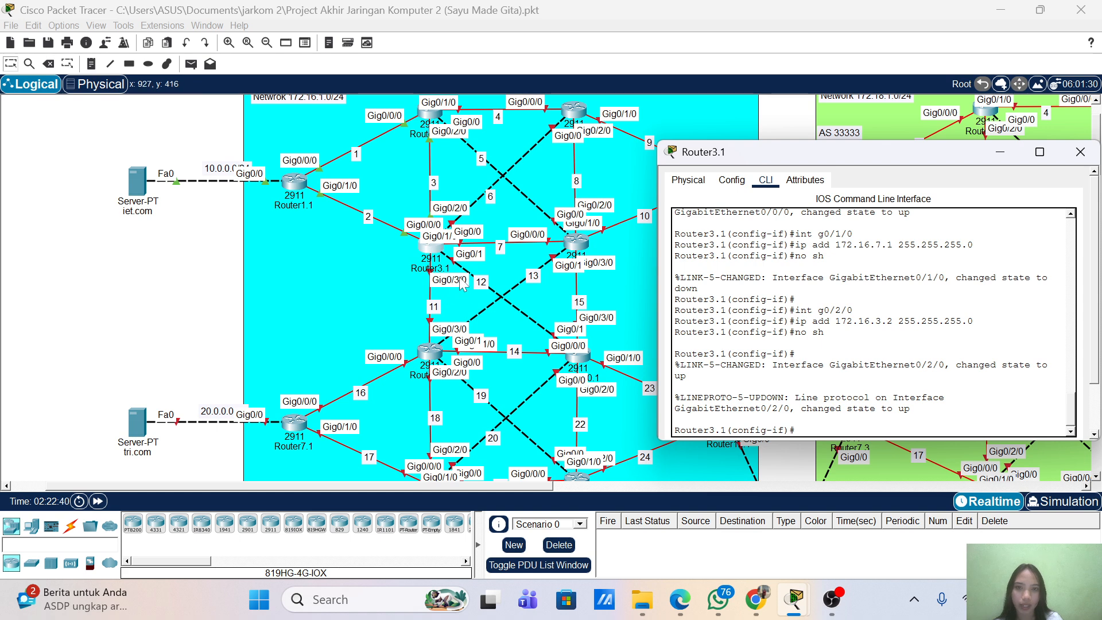
# - Assign Router3.1's interface g0/3/0 the IP address 172.16.11.1 with mask 255.255.255.0 and enable it with no sh
pyautogui.write('int g0//0')
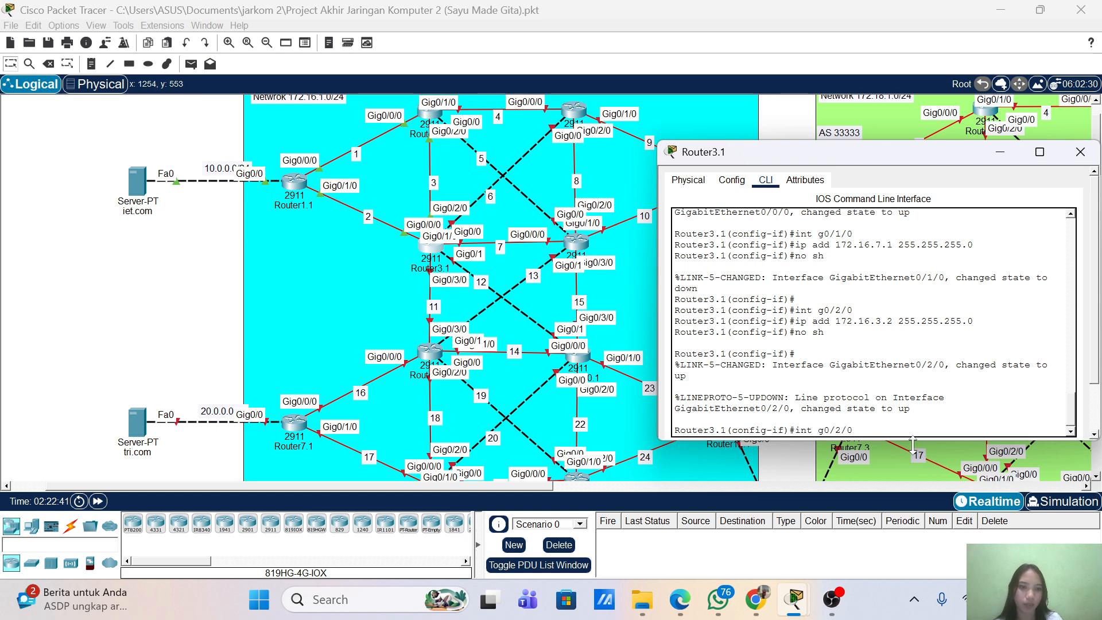
pyautogui.write('3')
pyautogui.press('Return')
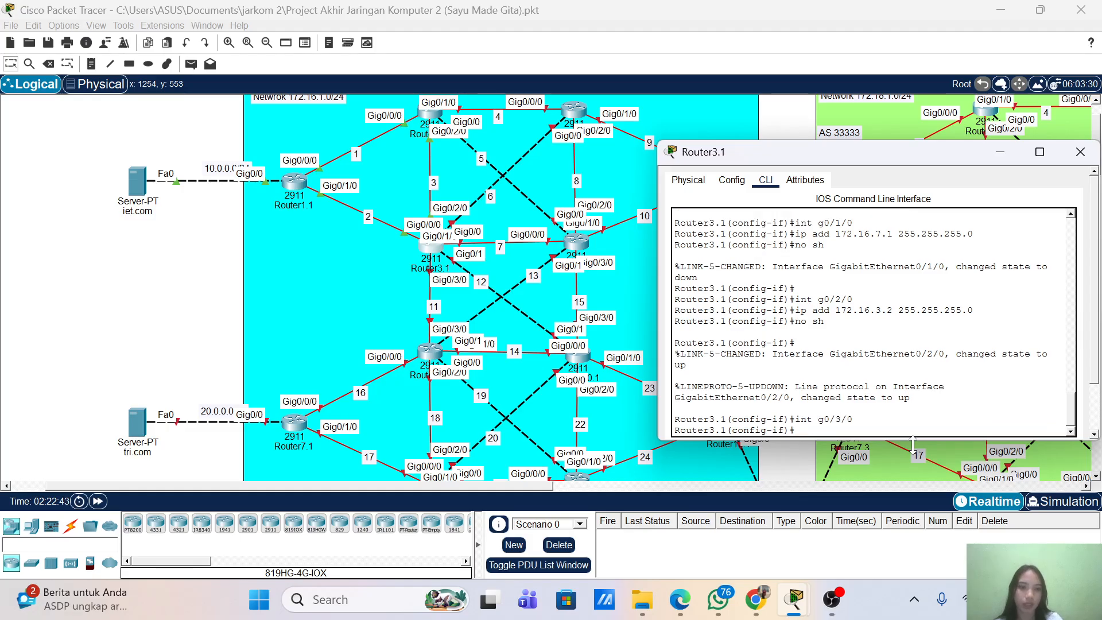
pyautogui.press('Up')
pyautogui.press('Up')
pyautogui.press('Up')
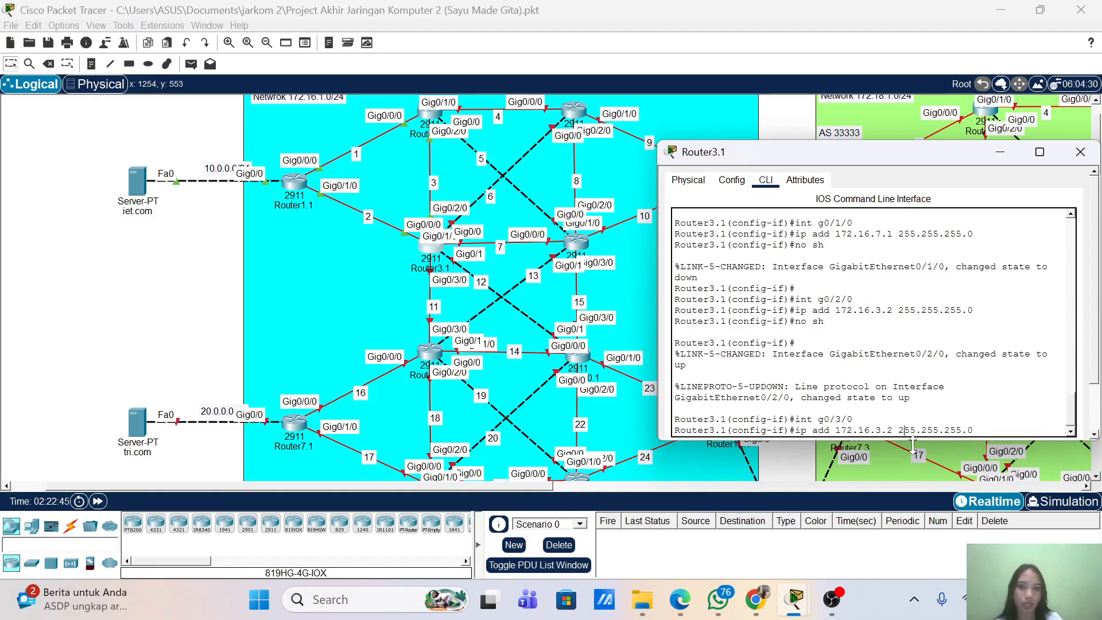
pyautogui.press('Left')
pyautogui.press('Left')
pyautogui.press('BackSpace')
pyautogui.press('BackSpace')
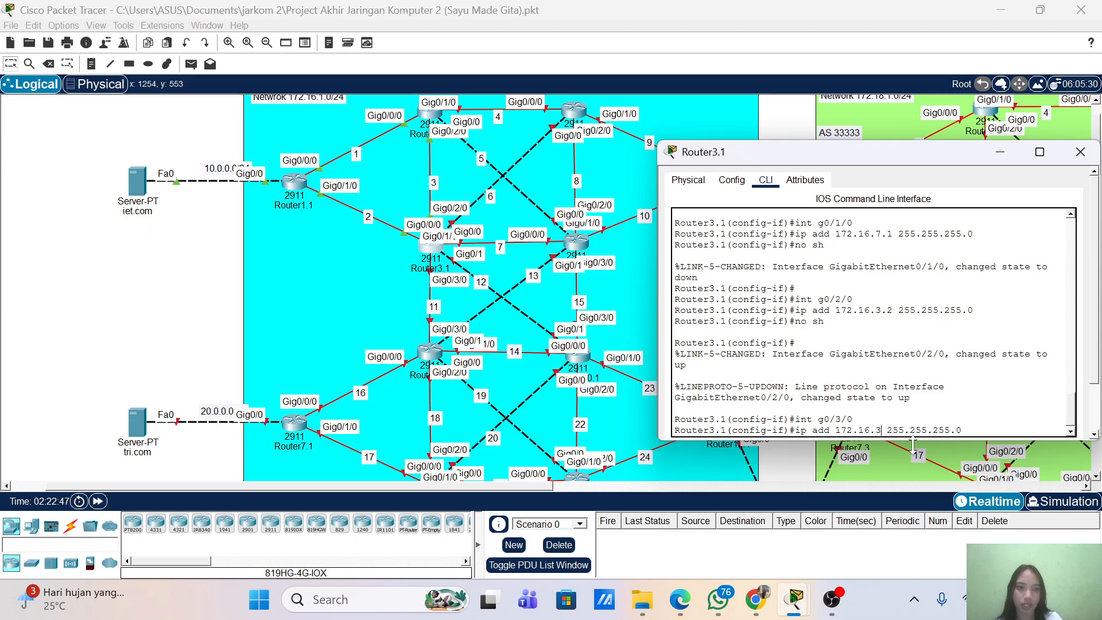
pyautogui.press('BackSpace')
pyautogui.write('11.1')
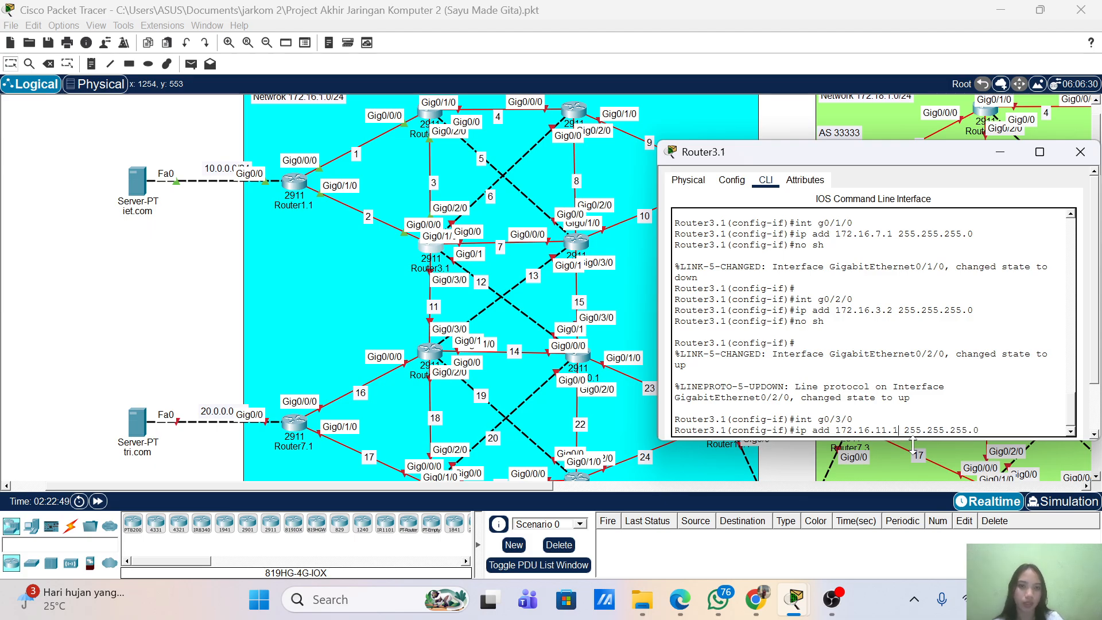
pyautogui.press('Return')
pyautogui.write('no sh')
pyautogui.press('Return')
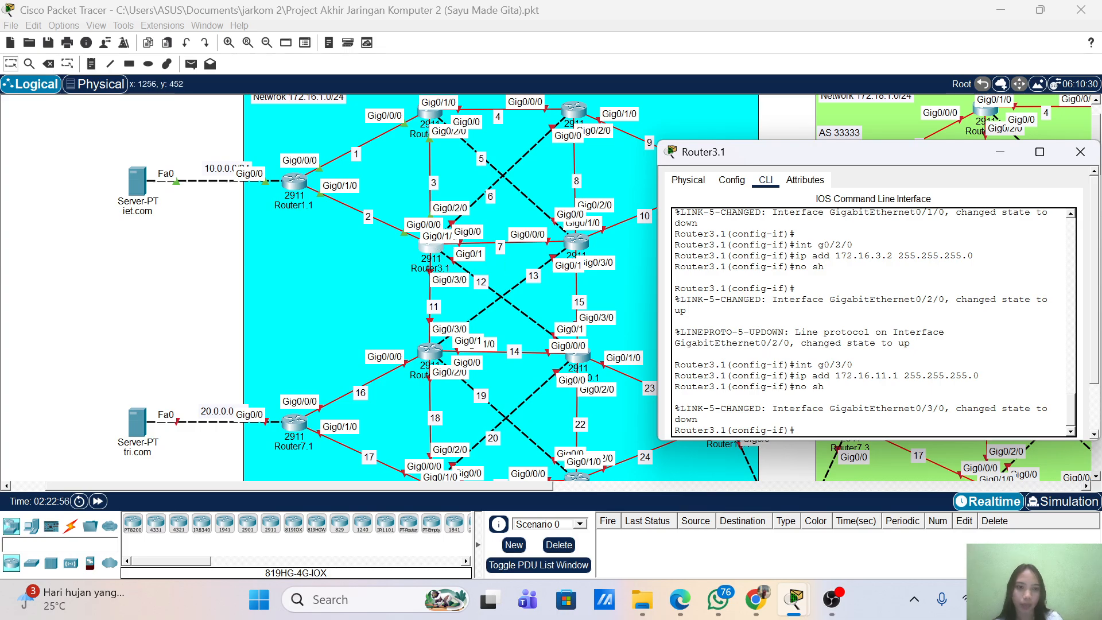
# - Assign Router3.1's interface g0/0 the IP address 172.16.6.1 with mask 255.255.255.0 and enable it with no sh
pyautogui.write('int g0/3/0')
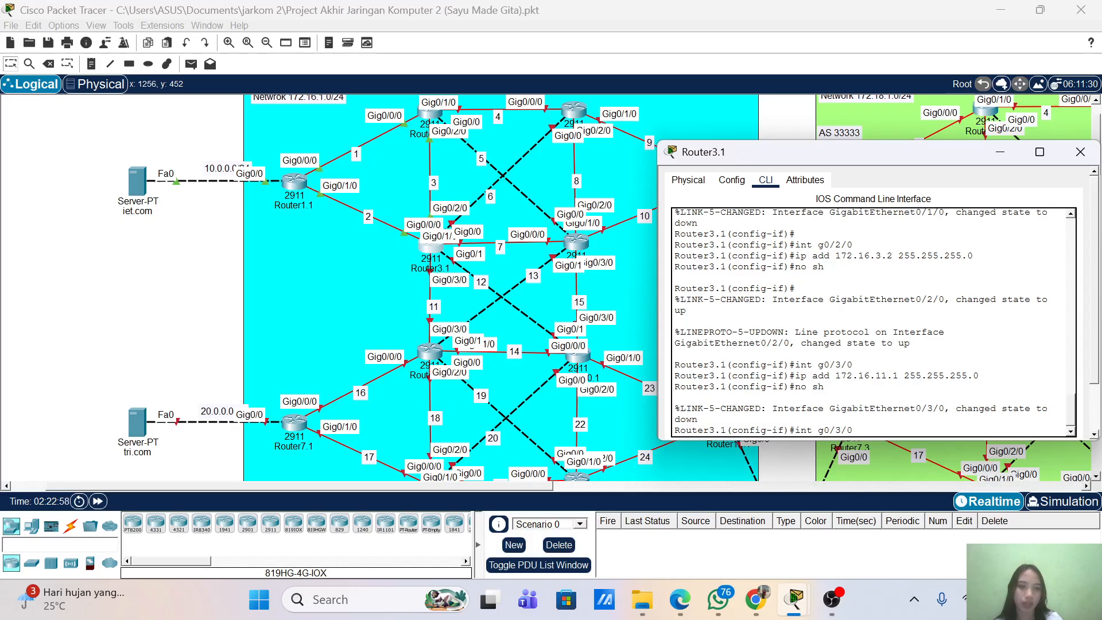
pyautogui.press('BackSpace')
pyautogui.press('BackSpace')
pyautogui.press('BackSpace')
pyautogui.write('0')
pyautogui.press('Return')
pyautogui.press('Up')
pyautogui.press('Up')
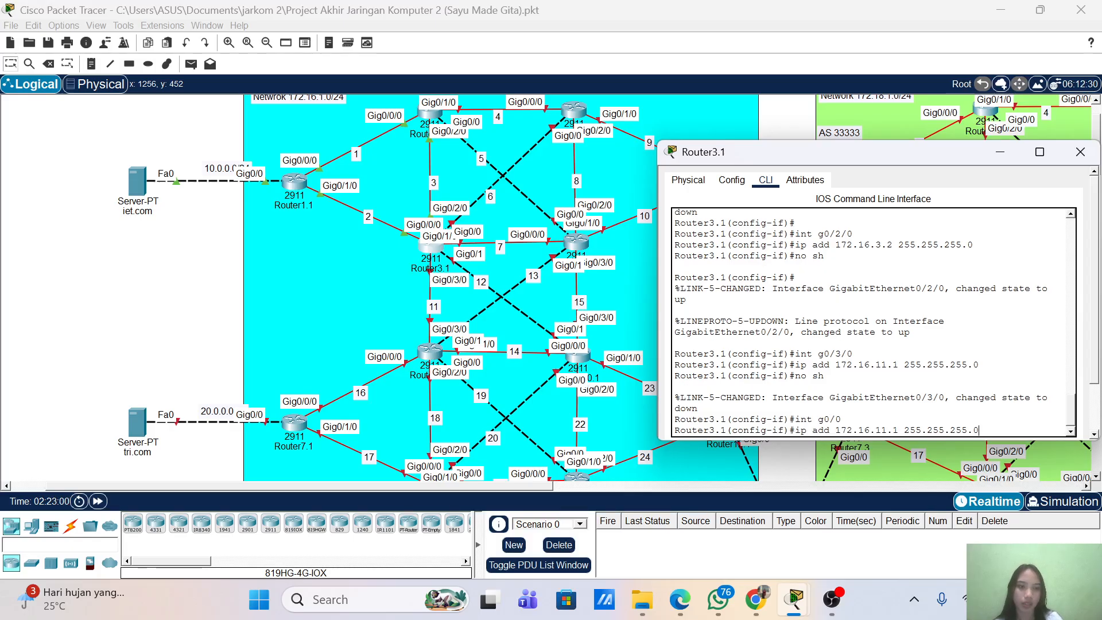
pyautogui.press('Left')
pyautogui.press('Left')
pyautogui.press('Left')
pyautogui.press('Left')
pyautogui.press('Left')
pyautogui.press('Left')
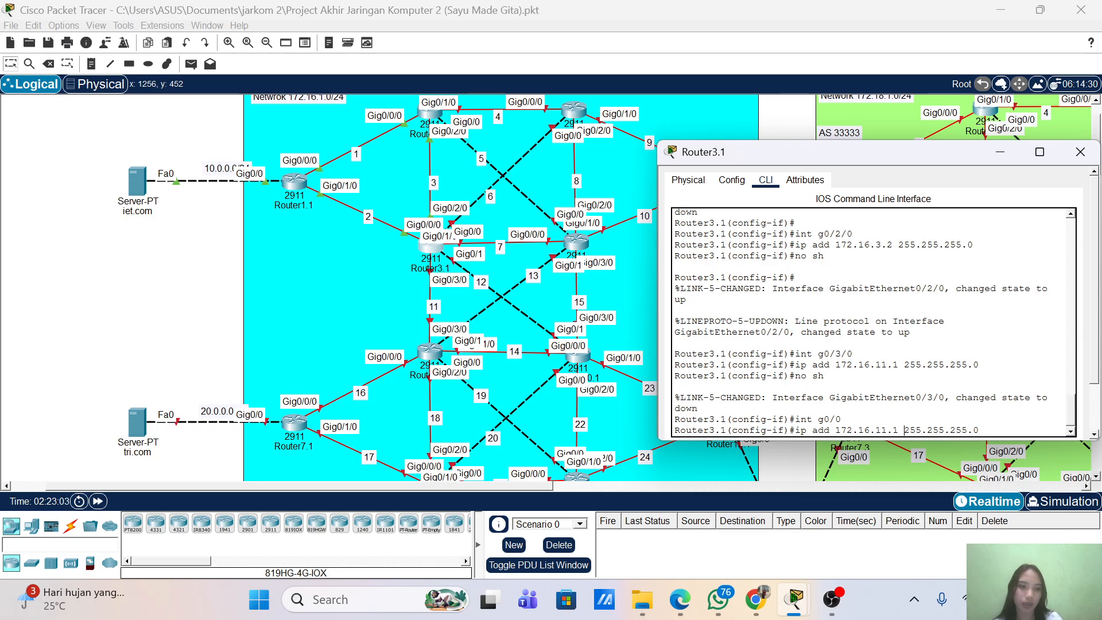
pyautogui.press('BackSpace')
pyautogui.press('BackSpace')
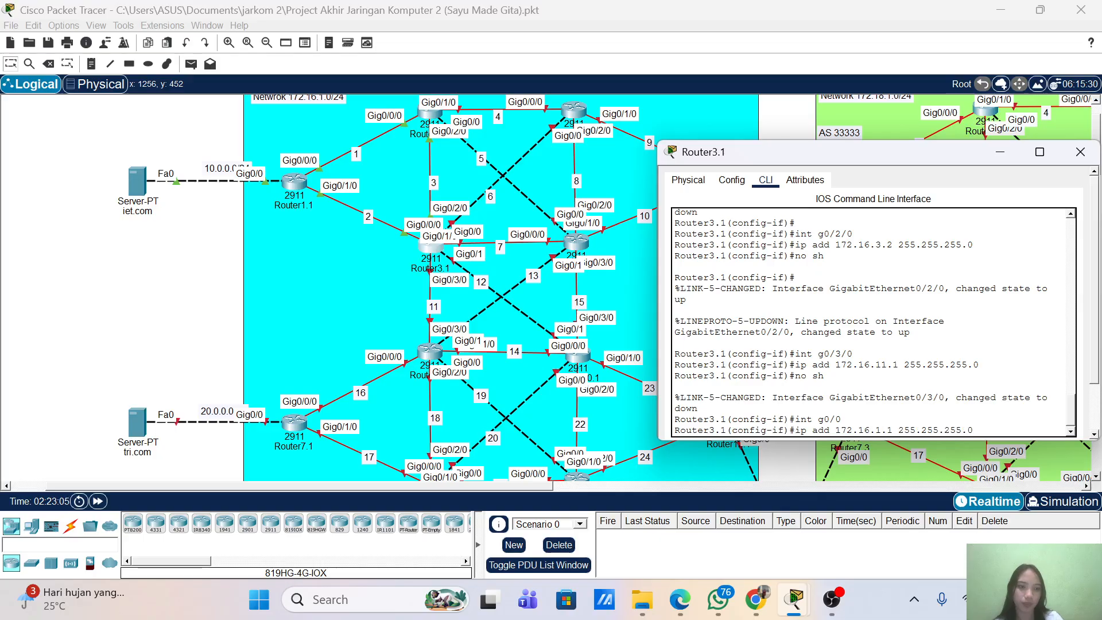
pyautogui.write('6')
pyautogui.press('Return')
pyautogui.write('nfig-if)#no sh')
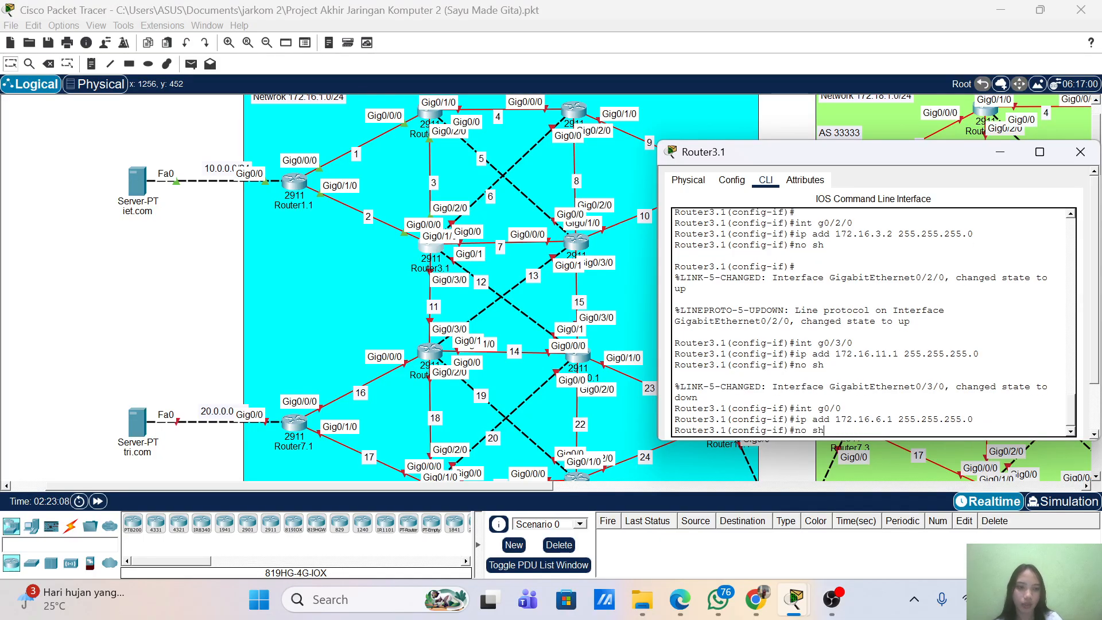
pyautogui.press('Return')
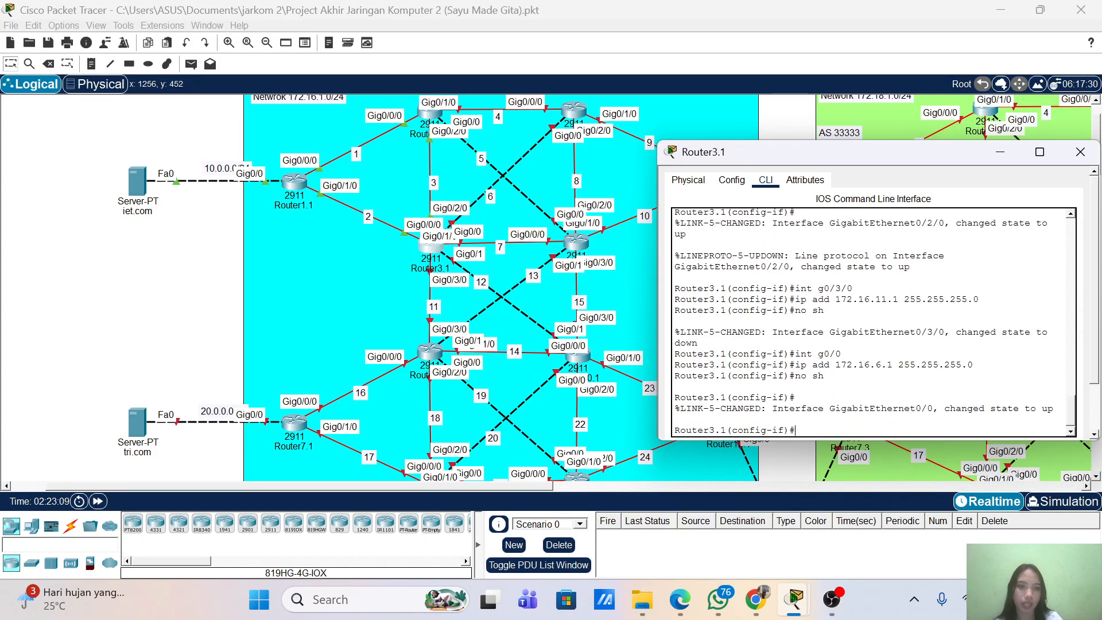
# - Assign Router3.1's interface g0/1 the IP address 172.16.12.1 with mask 255.255.255.0 and enable it with no sh
pyautogui.press('Up')
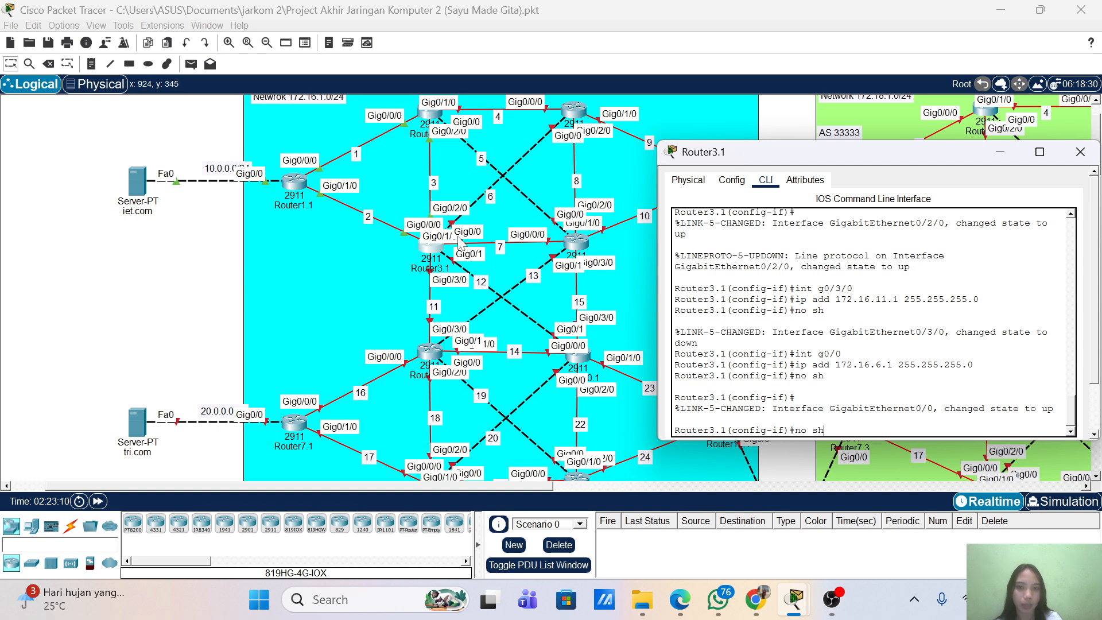
pyautogui.press('Up')
pyautogui.press('Up')
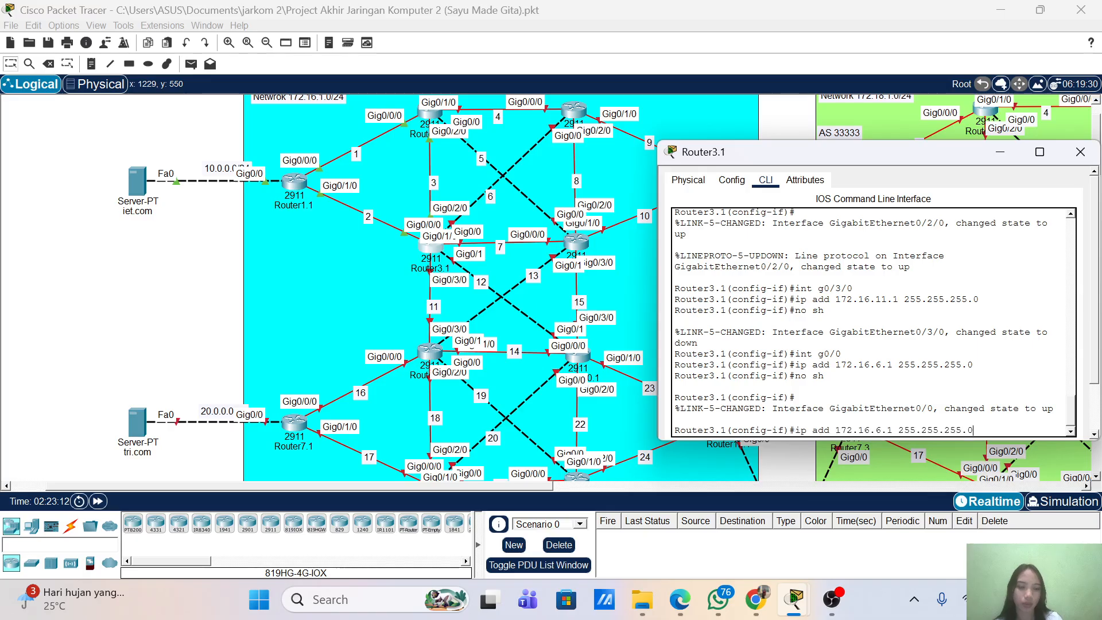
pyautogui.press('Return')
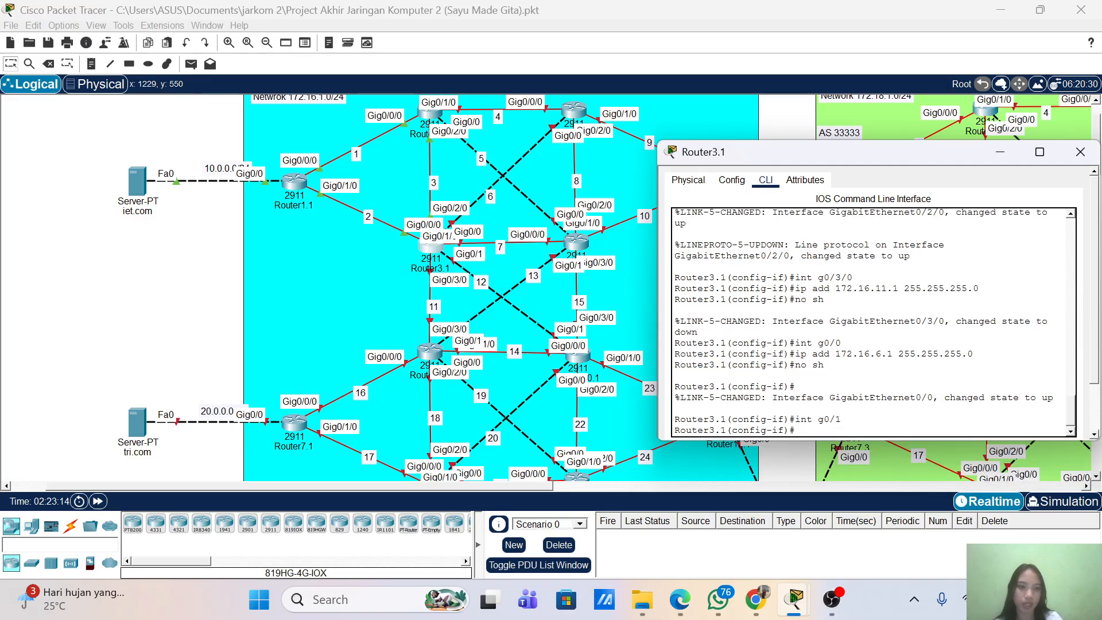
pyautogui.press('Up')
pyautogui.press('Up')
pyautogui.press('Up')
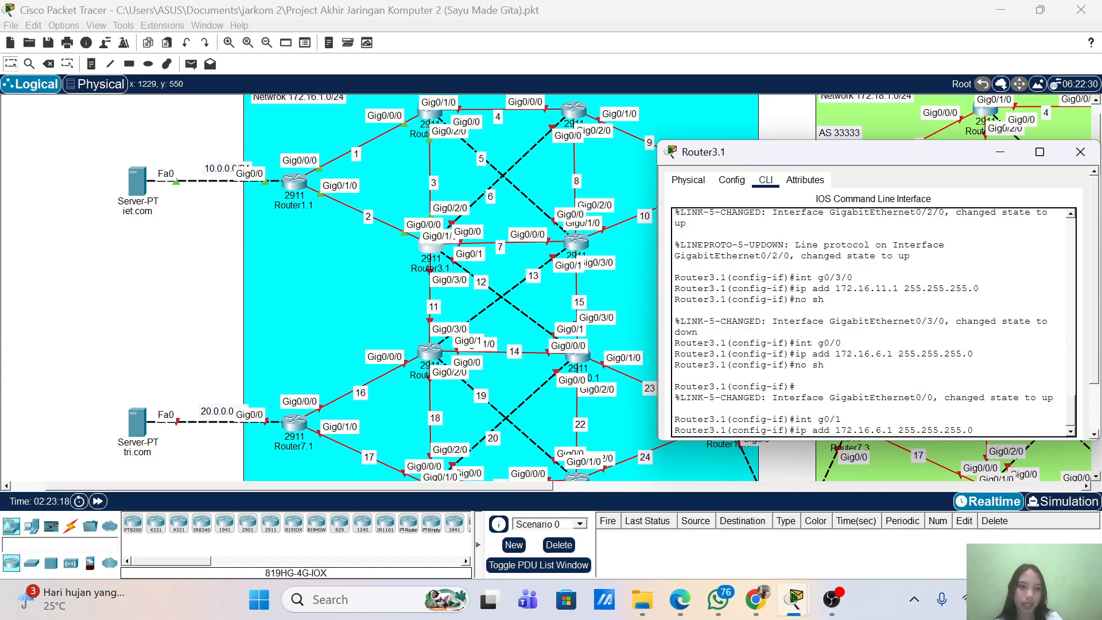
pyautogui.press('BackSpace')
pyautogui.press('BackSpace')
pyautogui.write('12.')
pyautogui.press('Return')
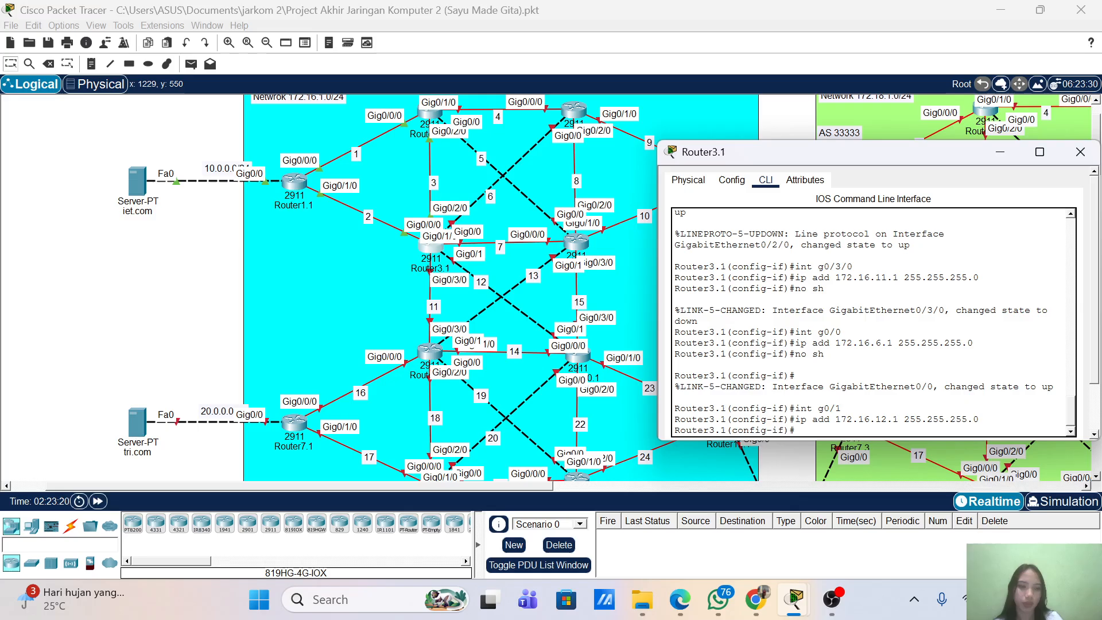
pyautogui.write('no sh')
pyautogui.press('Return')
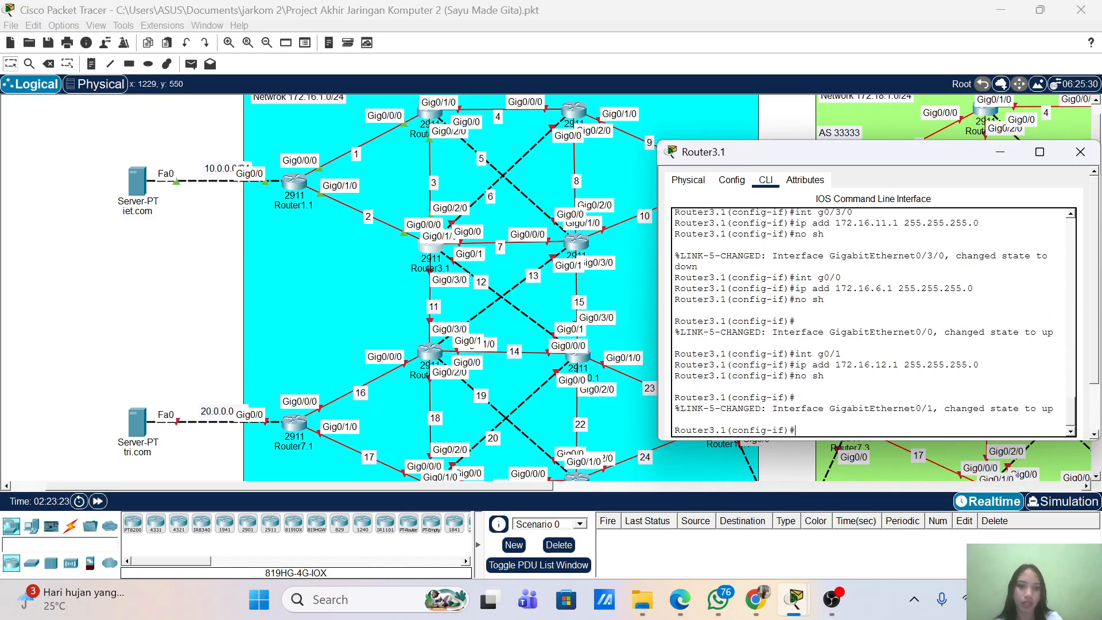
# - Exit interface configuration on Router3.1 and enter OSPF process 1 with router ospf 1
pyautogui.write('exi')
pyautogui.write('t')
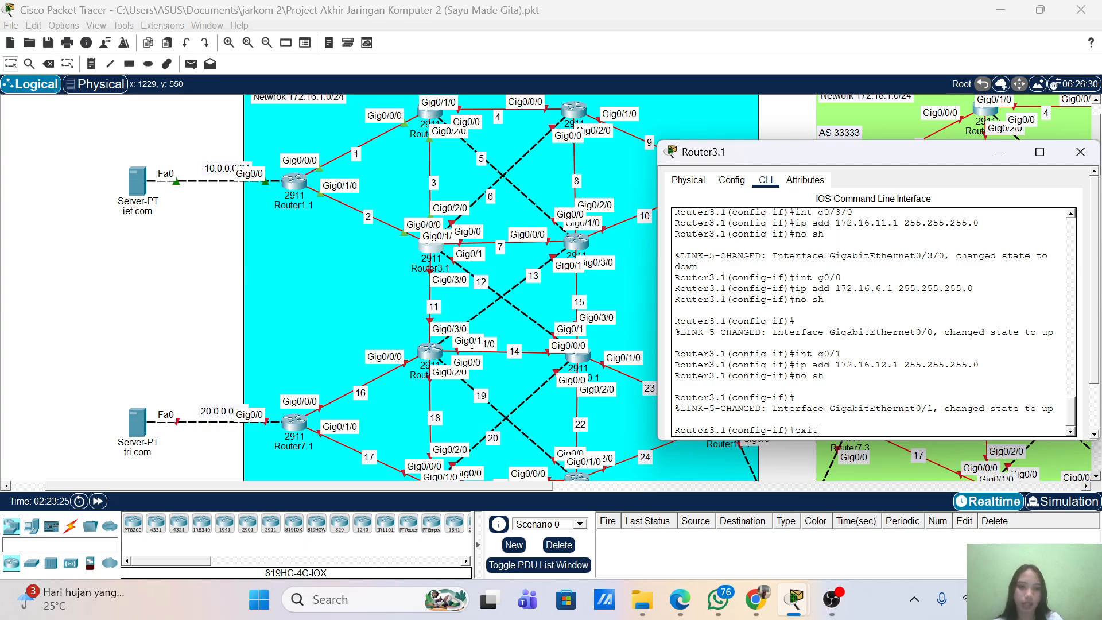
pyautogui.press('Return')
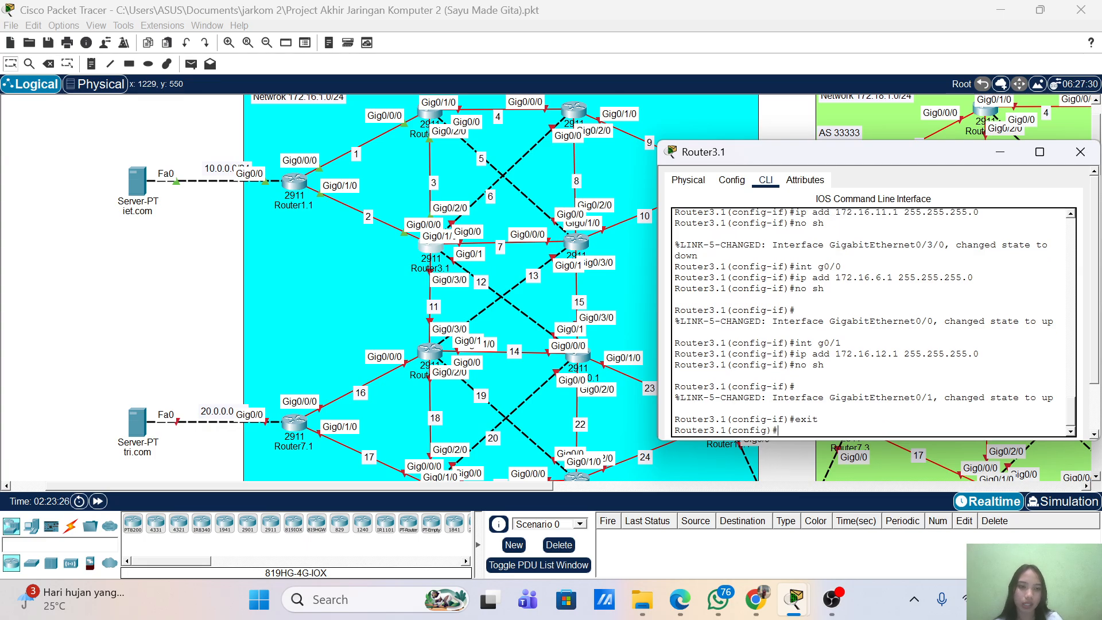
pyautogui.write('rou')
pyautogui.press('Tab')
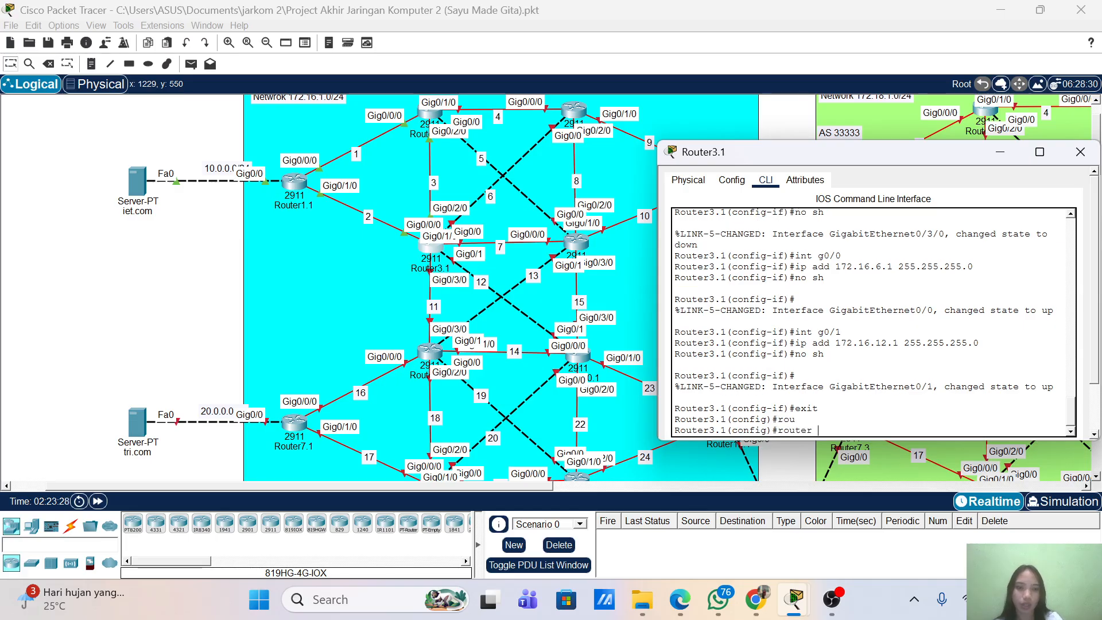
pyautogui.write('osp')
pyautogui.press('Tab')
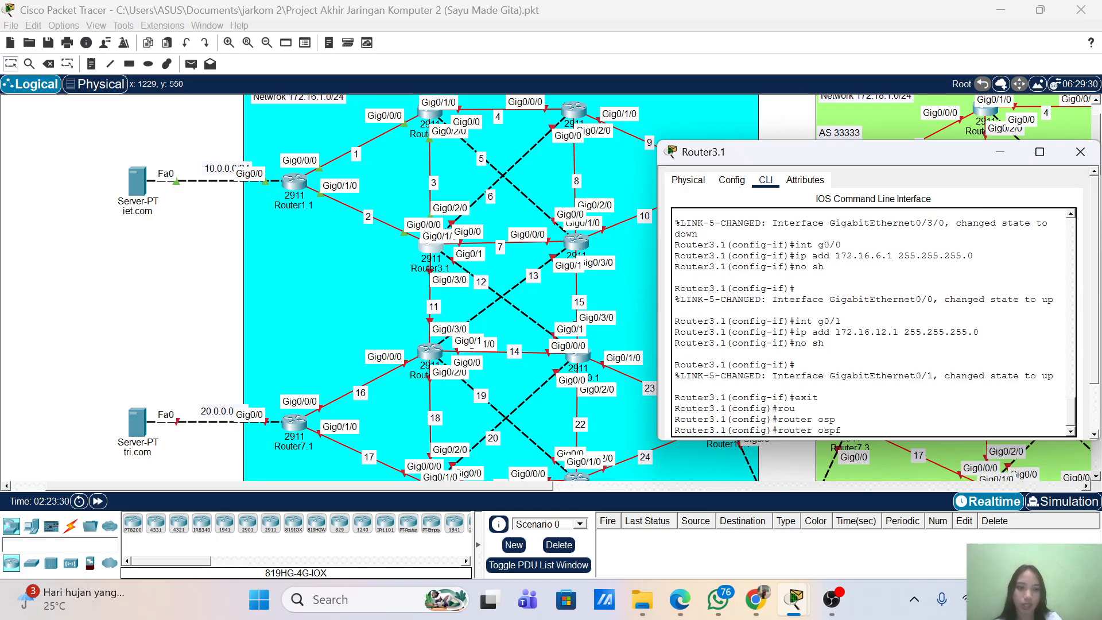
pyautogui.write('1')
pyautogui.press('Return')
# - Set Router3.1's OSPF router-id to 1.1.1.3
pyautogui.write('router)#ro')
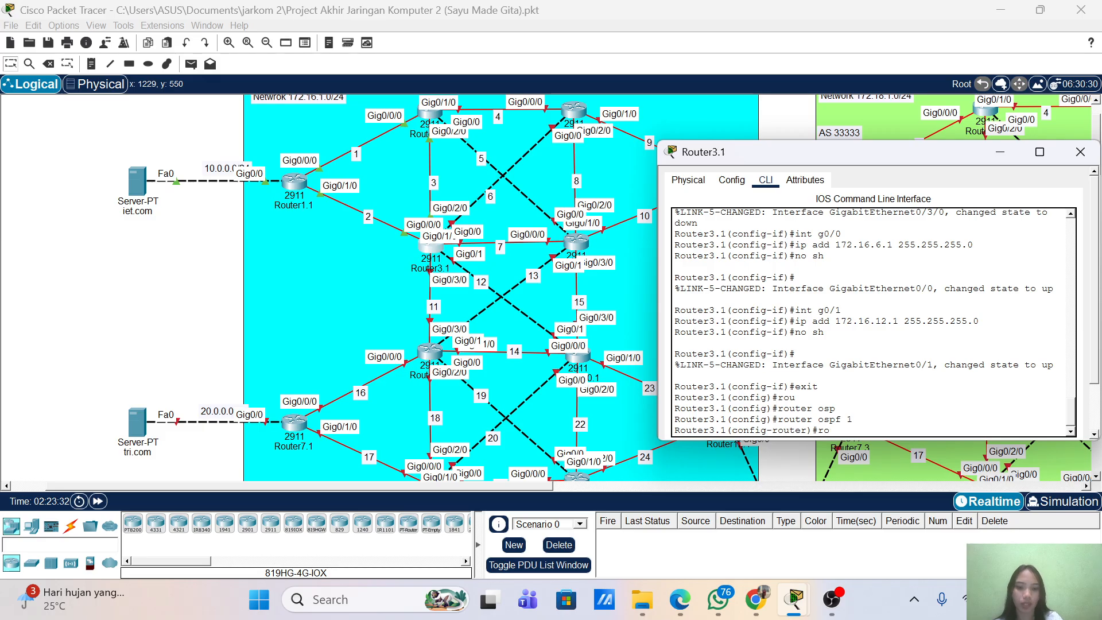
pyautogui.write('u')
pyautogui.press('Tab')
pyautogui.write('1.')
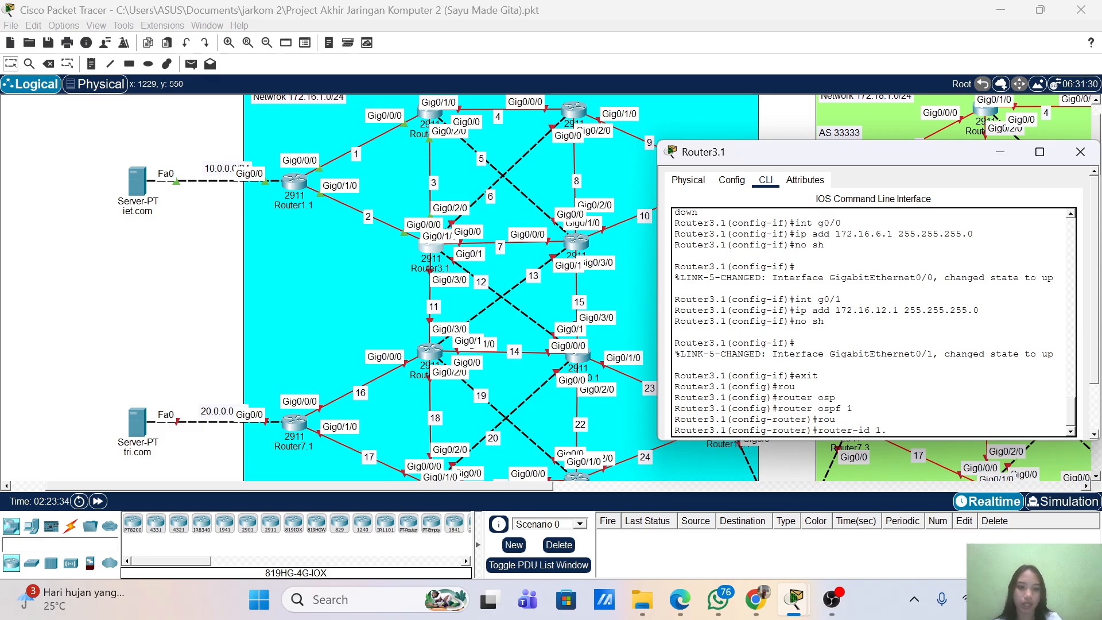
pyautogui.write('1.1.3')
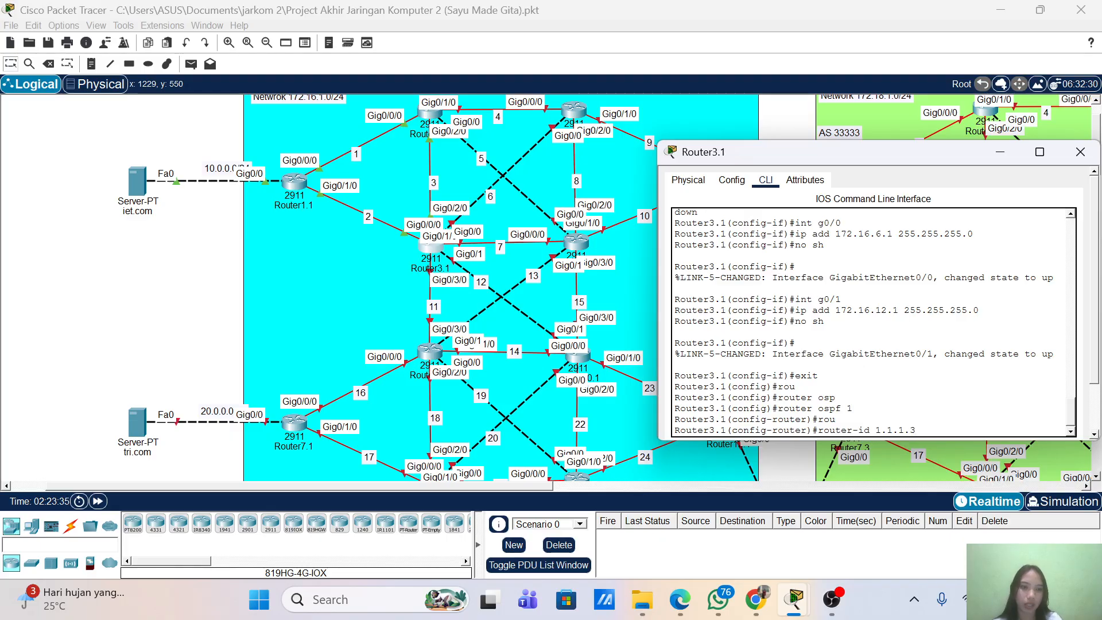
pyautogui.press('Return')
pyautogui.press('Return')
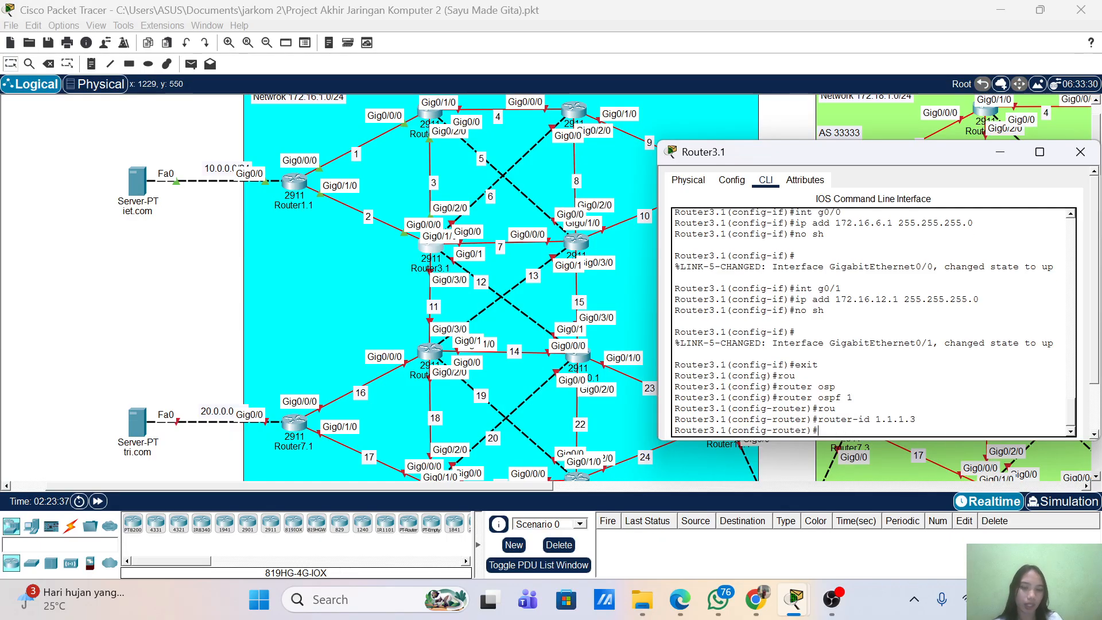
# - Turn on log-adjacency-changes for OSPF process 1 on Router3.1
pyautogui.write('log-adjacency-changes')
pyautogui.press('Tab')
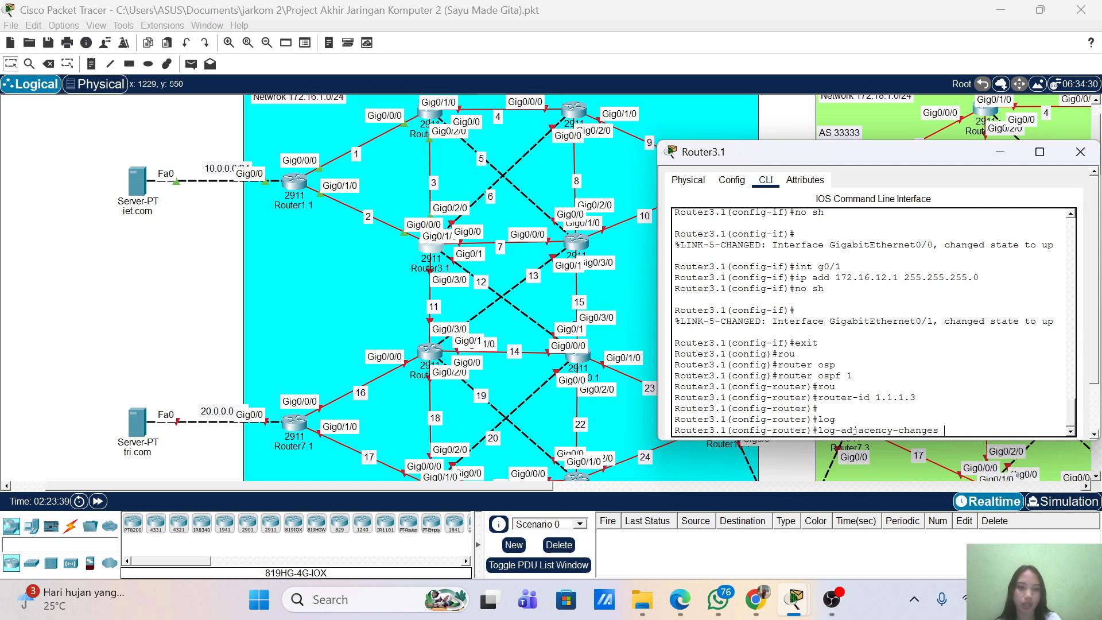
pyautogui.press('Return')
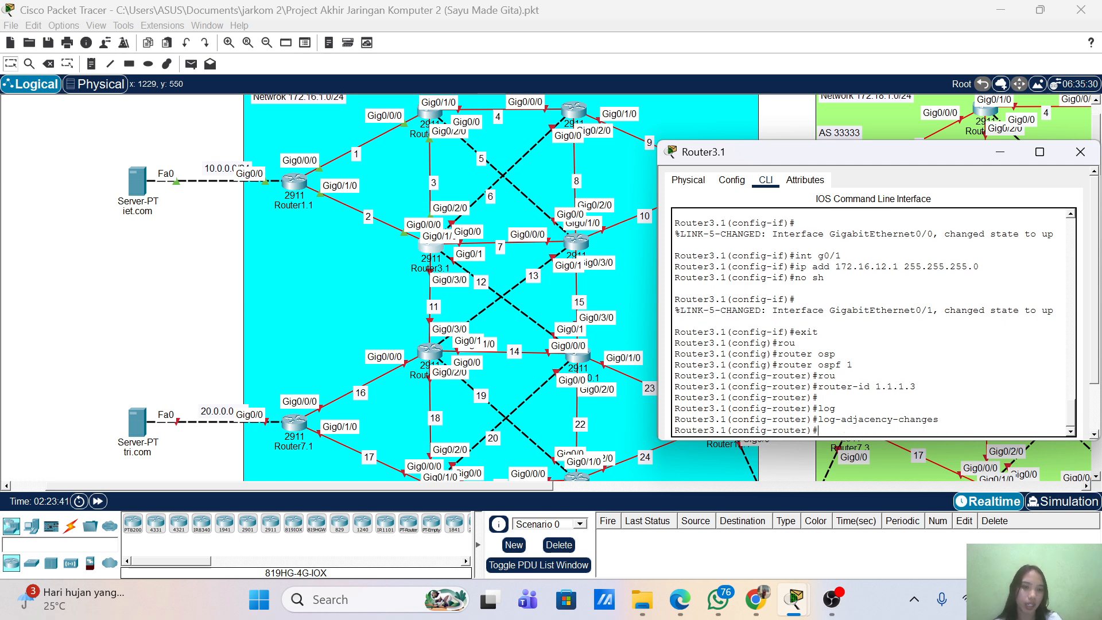
# - Advertise network 172.16.2.0 with wildcard mask 0.0.0.255 in area 0 under Router3.1's OSPF process
pyautogui.write('net')
pyautogui.press('Tab')
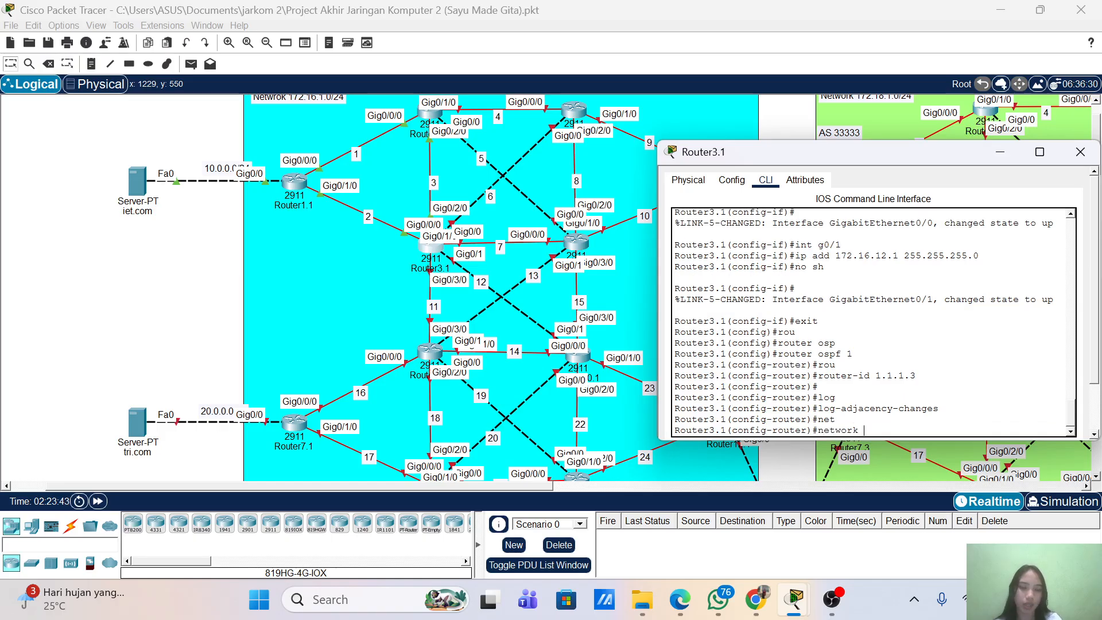
pyautogui.write('172.')
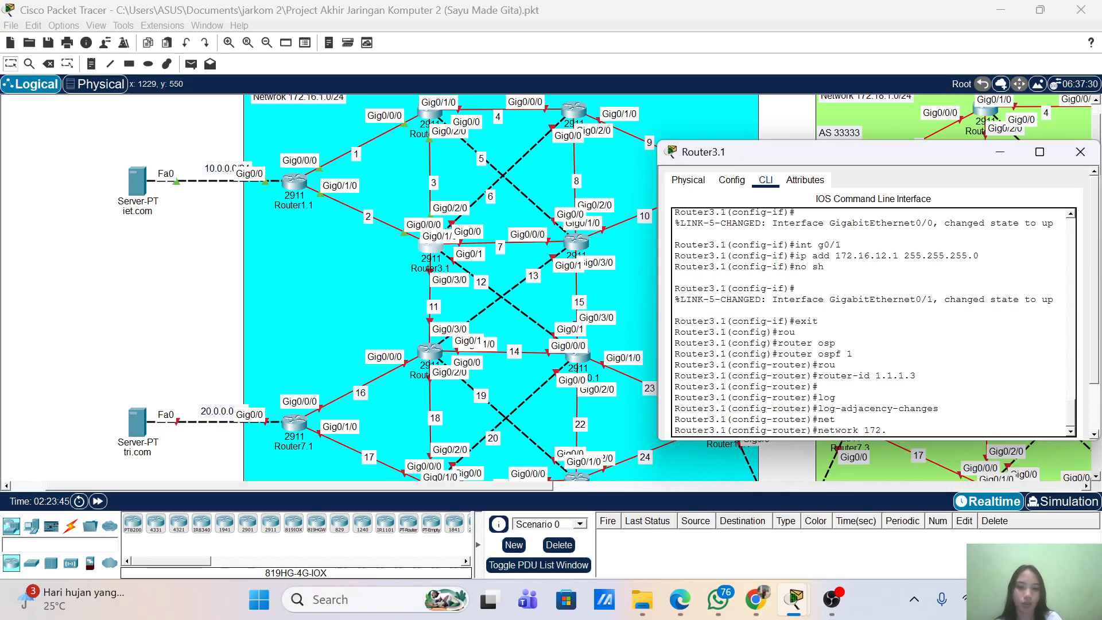
pyautogui.write('16.2')
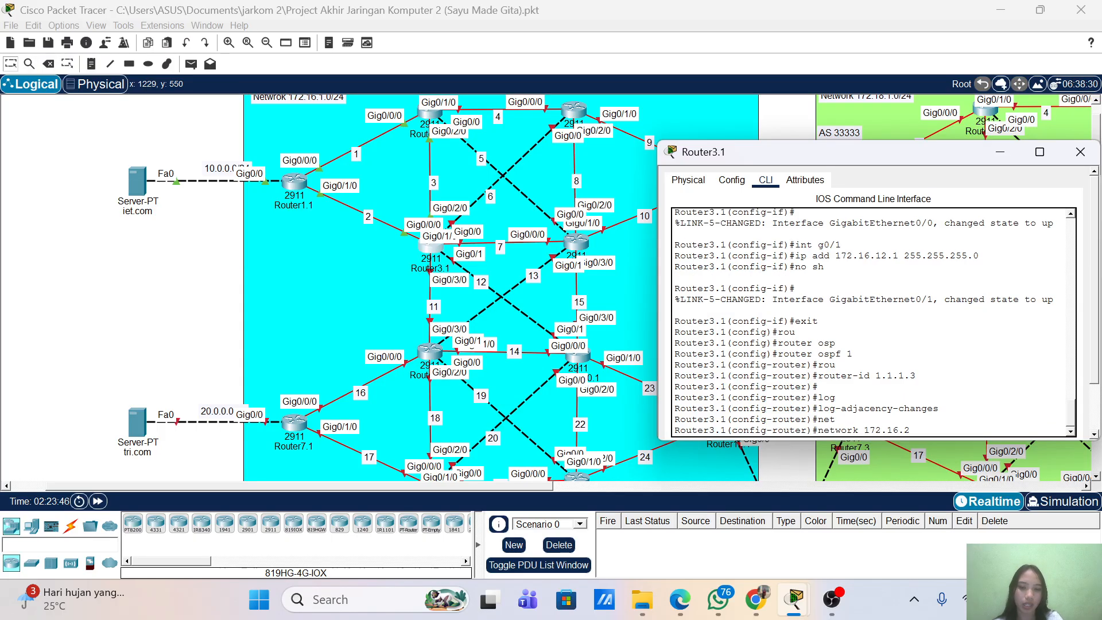
pyautogui.write('.0 0.0')
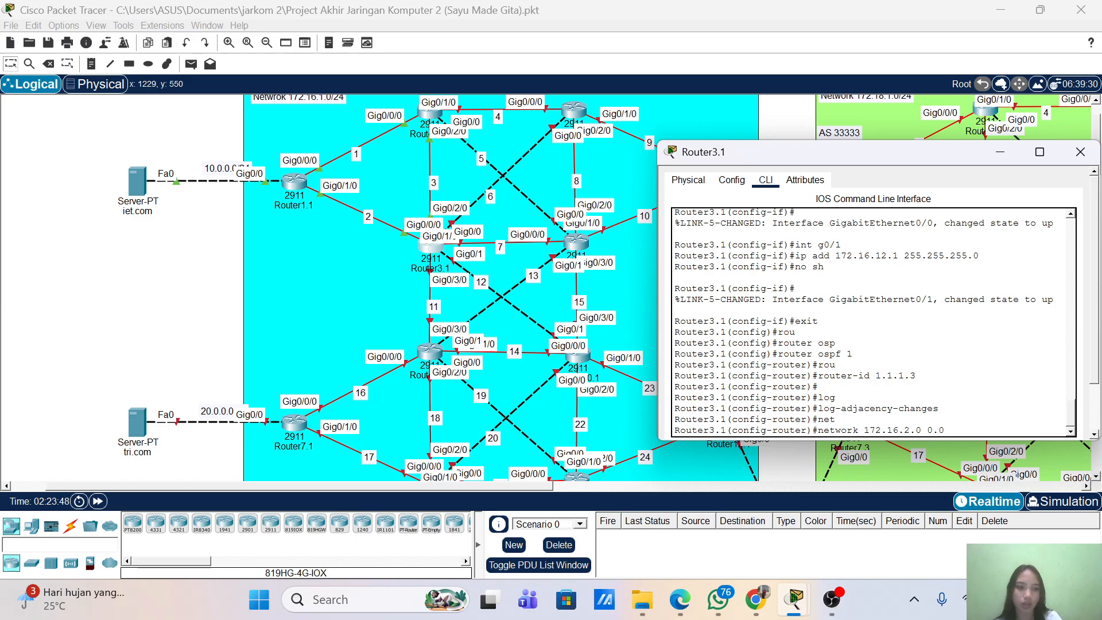
pyautogui.write('.0.255')
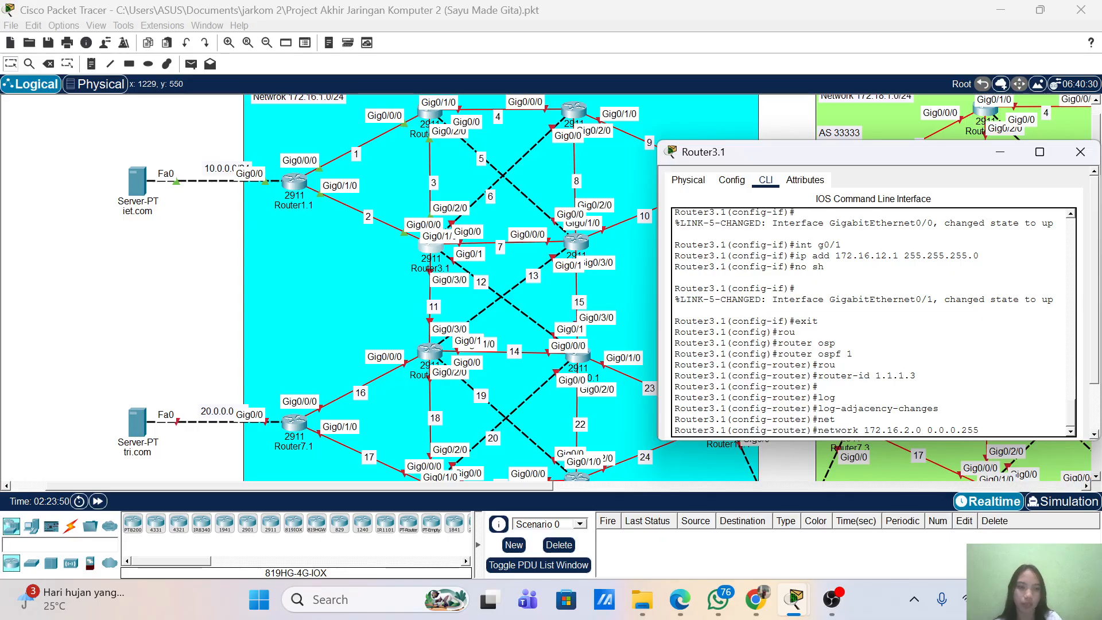
pyautogui.write(' area 0')
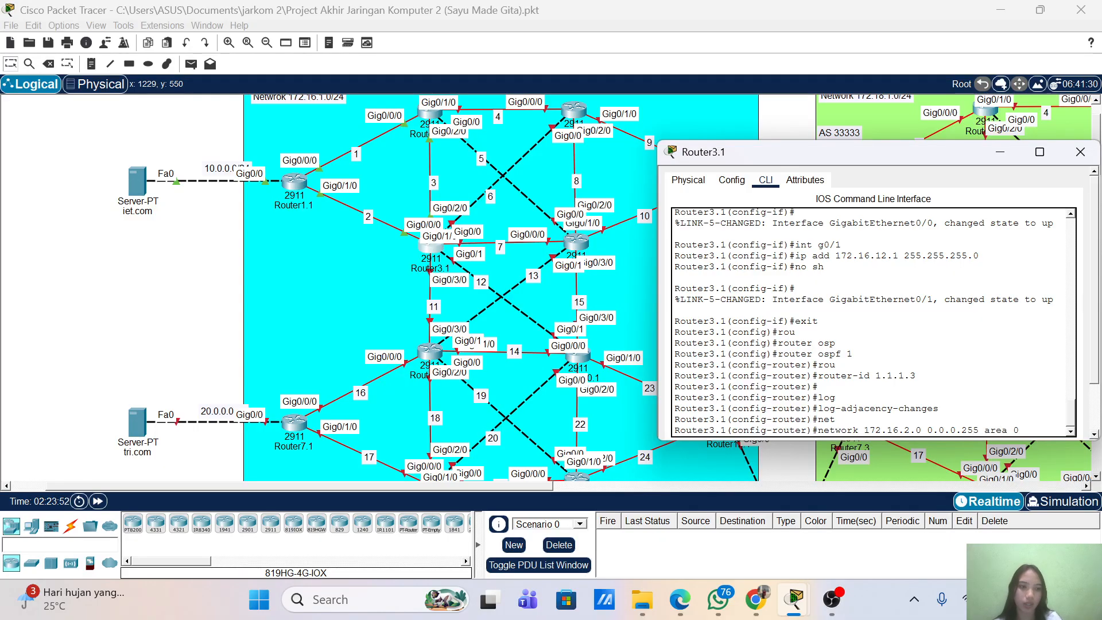
pyautogui.press('Return')
# - Advertise network 172.16.3.0 with wildcard mask 0.0.0.255 in area 0 under Router3.1's OSPF process
pyautogui.press('Up')
pyautogui.press('Left')
pyautogui.press('Left')
pyautogui.press('Left')
pyautogui.press('Left')
pyautogui.press('Left')
pyautogui.press('Left')
pyautogui.press('Left')
pyautogui.press('Left')
pyautogui.press('Left')
pyautogui.press('Left')
pyautogui.press('Left')
pyautogui.press('Left')
pyautogui.press('Left')
pyautogui.press('Left')
pyautogui.press('Left')
pyautogui.press('Left')
pyautogui.press('Left')
pyautogui.press('Left')
pyautogui.press('Left')
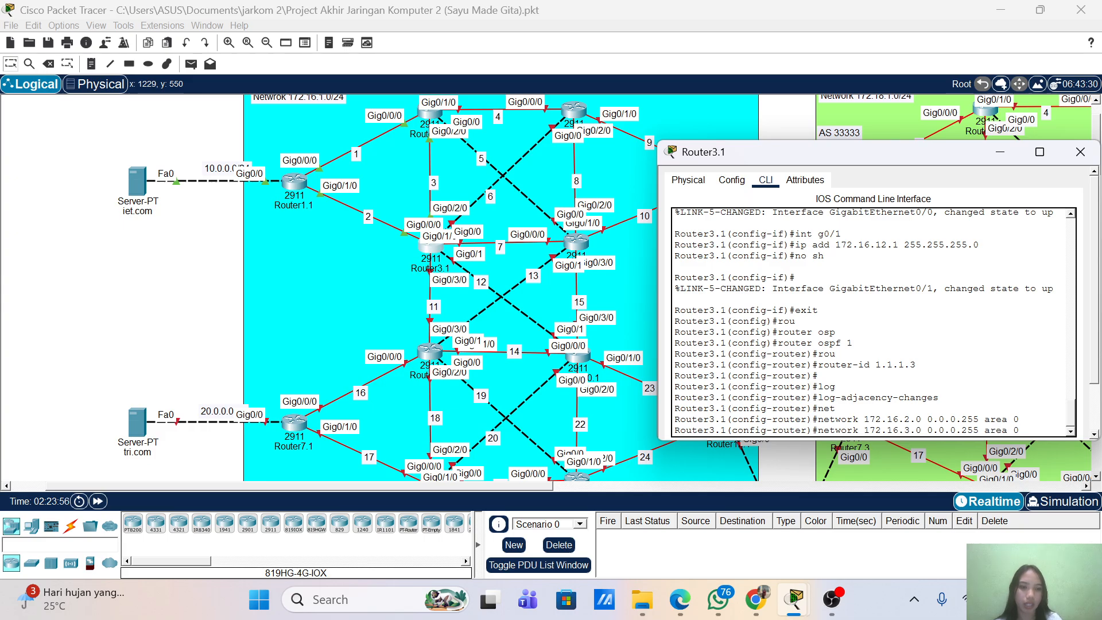
pyautogui.press('BackSpace')
pyautogui.write('3')
pyautogui.press('Return')
# - Advertise network 172.16.6.0 with wildcard mask 0.0.0.255 in area 0 under Router3.1's OSPF process
pyautogui.press('Up')
pyautogui.press('Left')
pyautogui.press('Left')
pyautogui.press('Left')
pyautogui.press('Left')
pyautogui.press('Left')
pyautogui.press('Left')
pyautogui.press('Left')
pyautogui.press('Left')
pyautogui.press('Left')
pyautogui.press('Left')
pyautogui.press('Left')
pyautogui.press('Left')
pyautogui.press('Left')
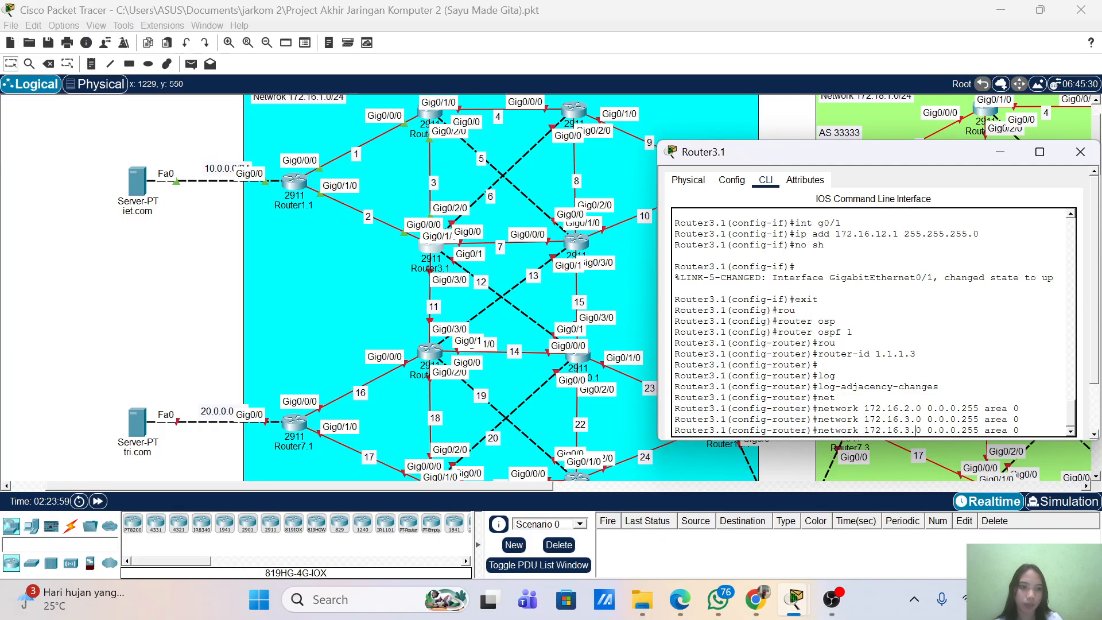
pyautogui.press('Left')
pyautogui.press('Left')
pyautogui.press('Left')
pyautogui.press('Left')
pyautogui.press('Left')
pyautogui.press('Left')
pyautogui.press('BackSpace')
pyautogui.write('6')
pyautogui.press('Return')
# - Advertise network 172.16.7.0 with wildcard mask 0.0.0.255 in area 0 under Router3.1's OSPF process
pyautogui.press('Up')
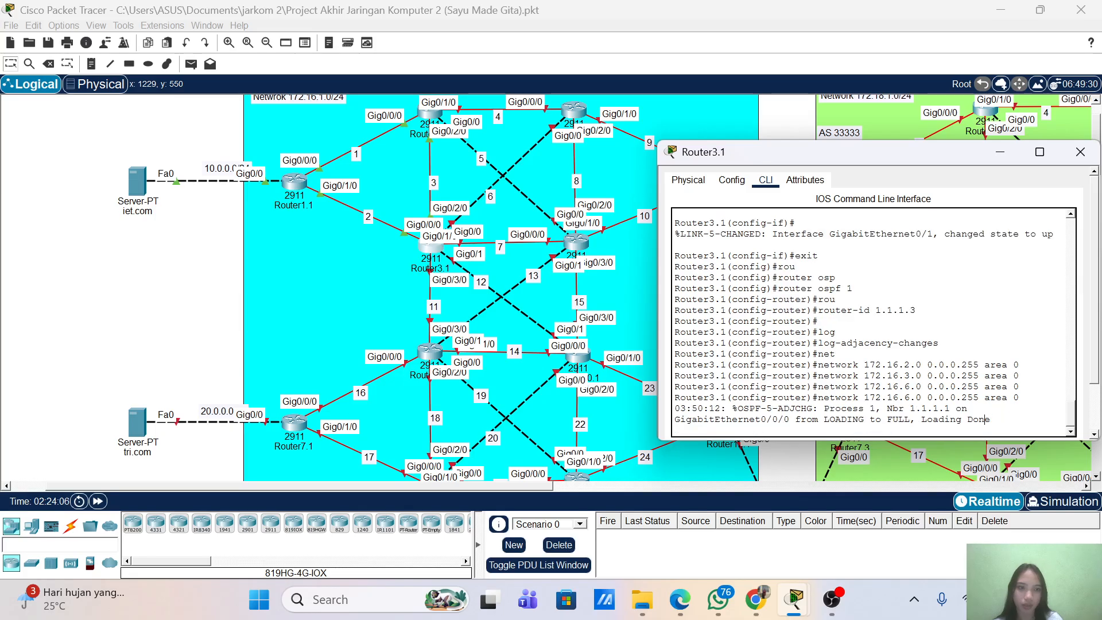
pyautogui.press('Return')
pyautogui.press('Up')
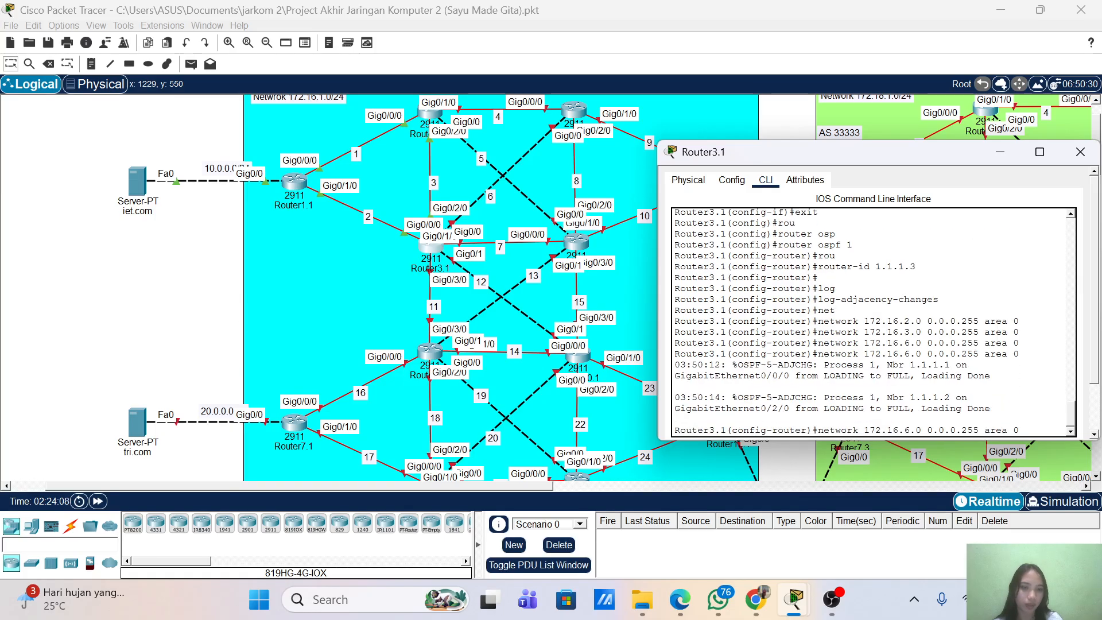
pyautogui.press('Left')
pyautogui.press('Left')
pyautogui.press('Left')
pyautogui.press('Left')
pyautogui.press('Left')
pyautogui.press('Left')
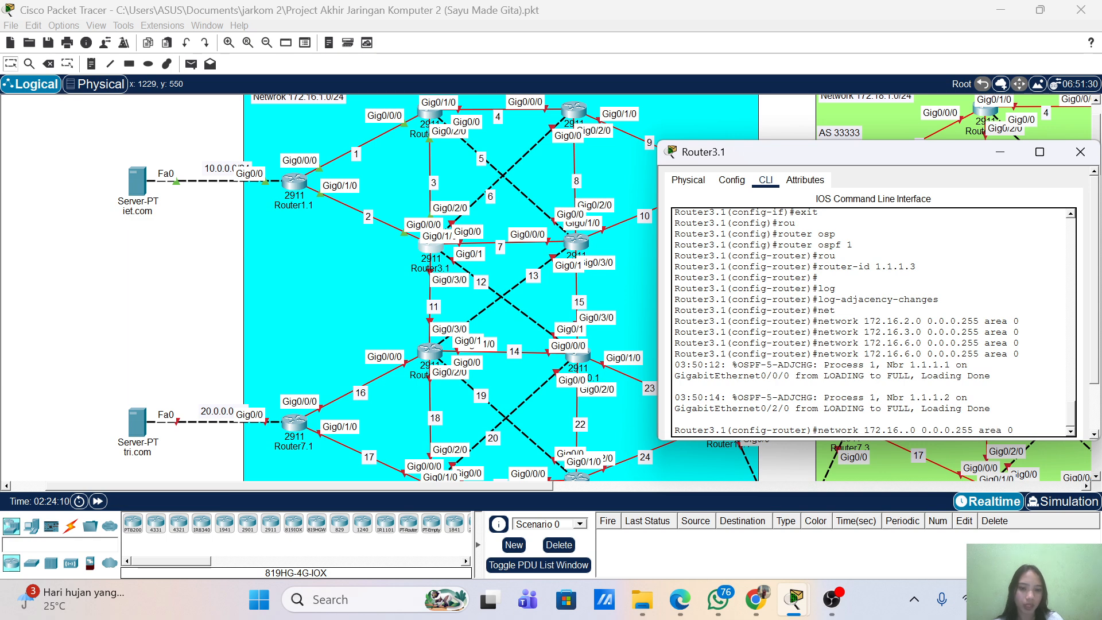
pyautogui.press('BackSpace')
pyautogui.write('7')
pyautogui.press('Return')
# - Advertise network 172.16.11.0 with wildcard mask 0.0.0.255 in area 0 under Router3.1's OSPF process
pyautogui.press('Up')
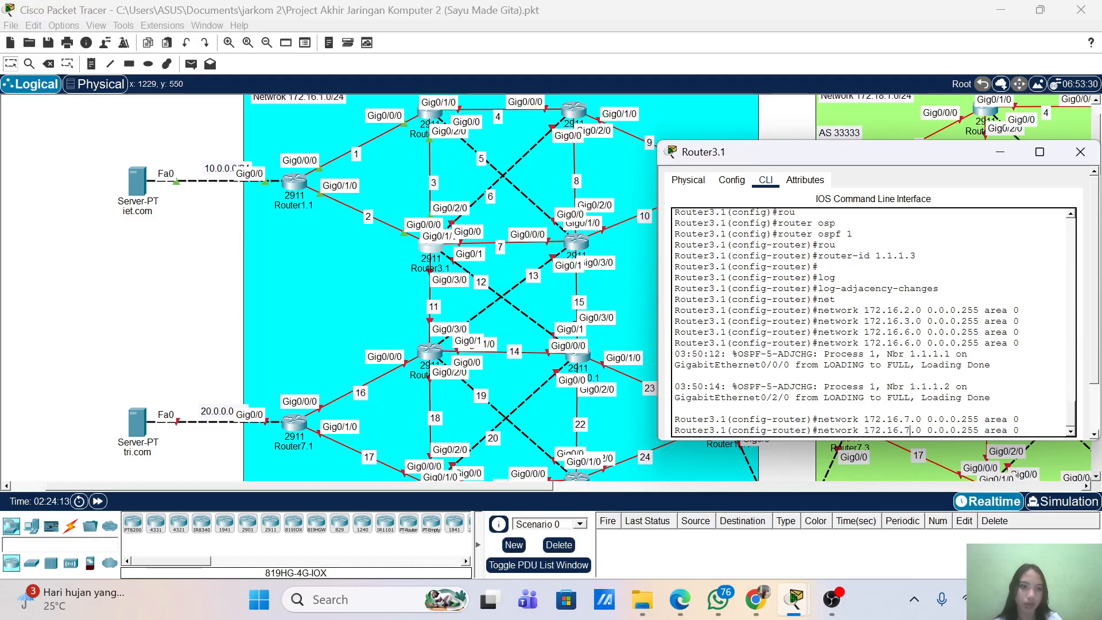
pyautogui.press('BackSpace')
pyautogui.write('11')
pyautogui.press('Return')
# - Advertise network 172.16.12.0 with wildcard mask 0.0.0.255 in area 0 under Router3.1's OSPF process
pyautogui.press('Up')
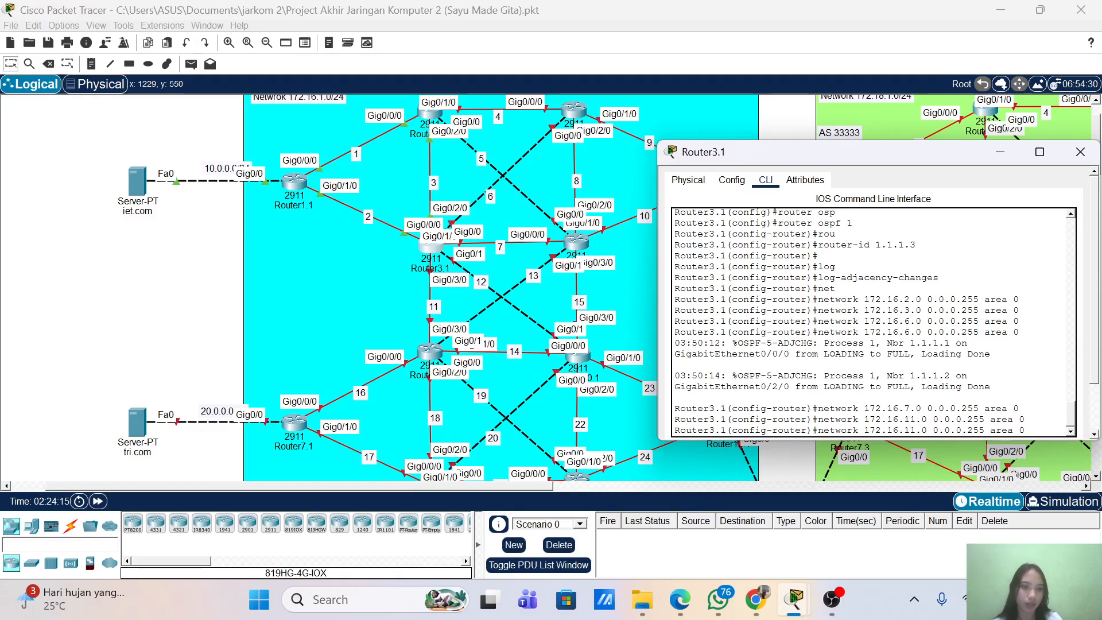
pyautogui.press('Left')
pyautogui.press('Left')
pyautogui.press('Left')
pyautogui.press('Left')
pyautogui.press('Left')
pyautogui.press('Left')
pyautogui.press('Left')
pyautogui.press('Left')
pyautogui.press('Left')
pyautogui.press('Left')
pyautogui.press('Left')
pyautogui.press('Left')
pyautogui.press('Left')
pyautogui.press('Left')
pyautogui.press('Left')
pyautogui.press('Left')
pyautogui.press('Left')
pyautogui.press('Left')
pyautogui.press('BackSpace')
pyautogui.write('2')
pyautogui.press('Return')
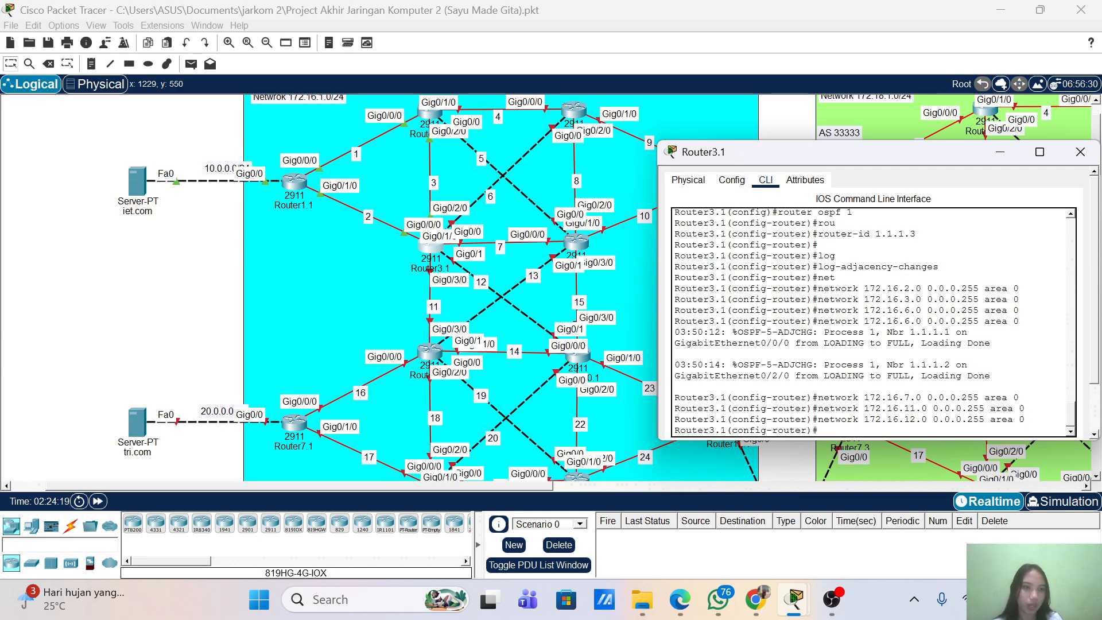
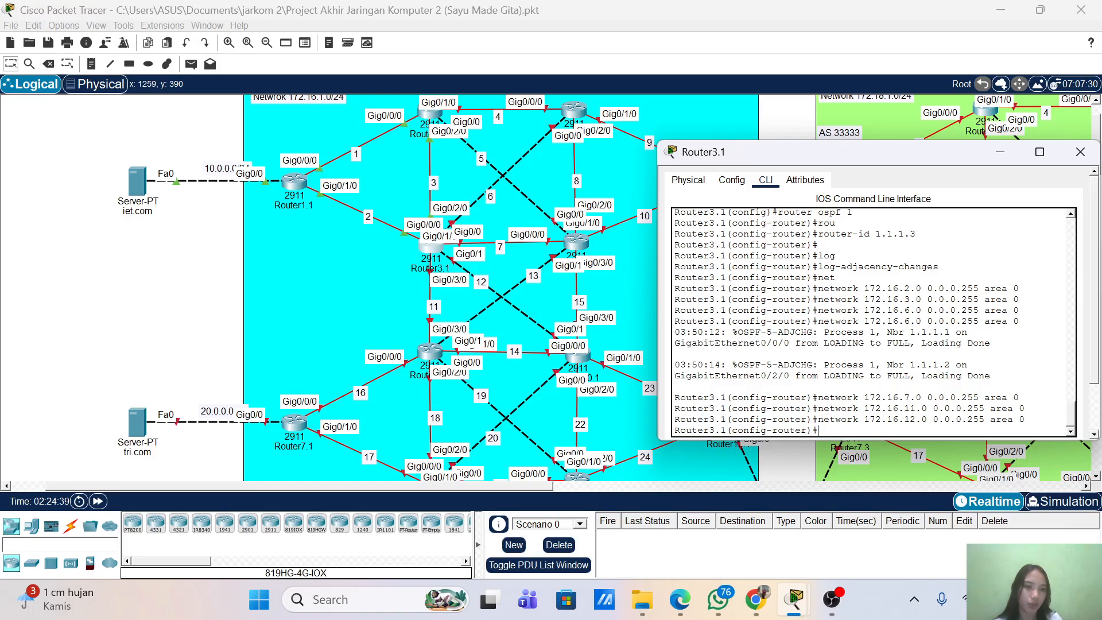
# - End configuration mode on Router3.1, save its configuration with wr and close the router's window
pyautogui.write('end')
pyautogui.press('Return')
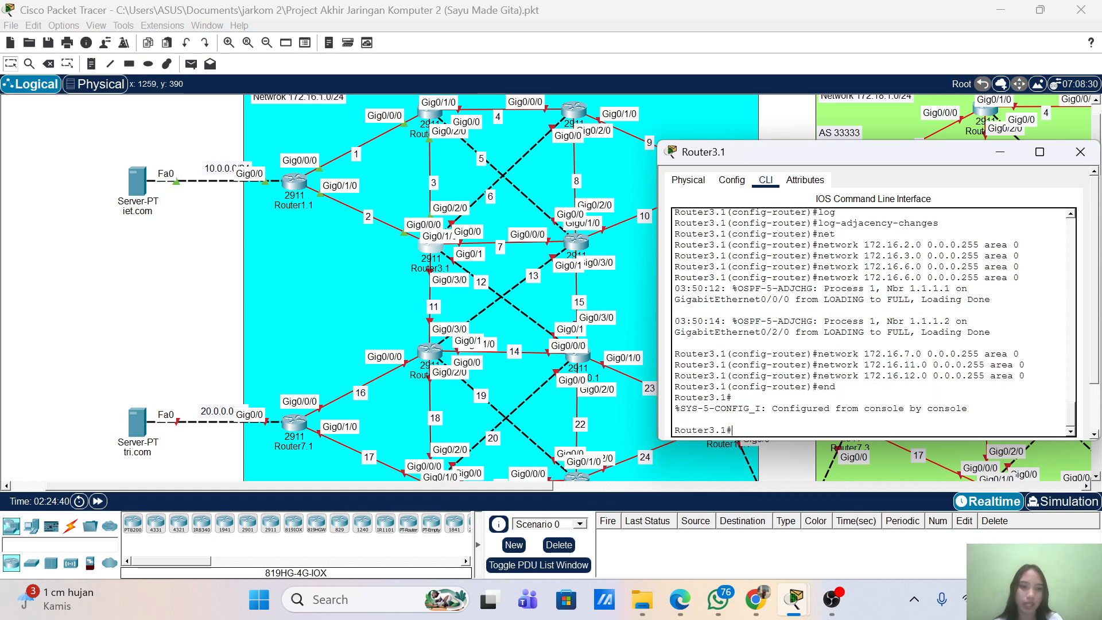
pyautogui.write('wr')
pyautogui.press('Return')
pyautogui.press('Return')
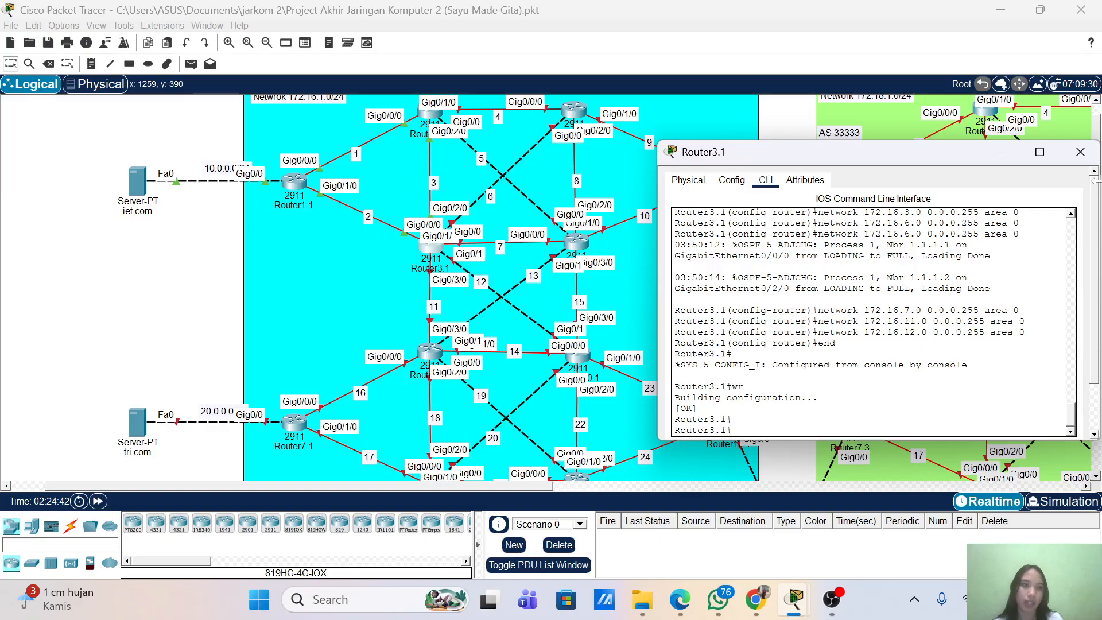
pyautogui.click(1080, 151)
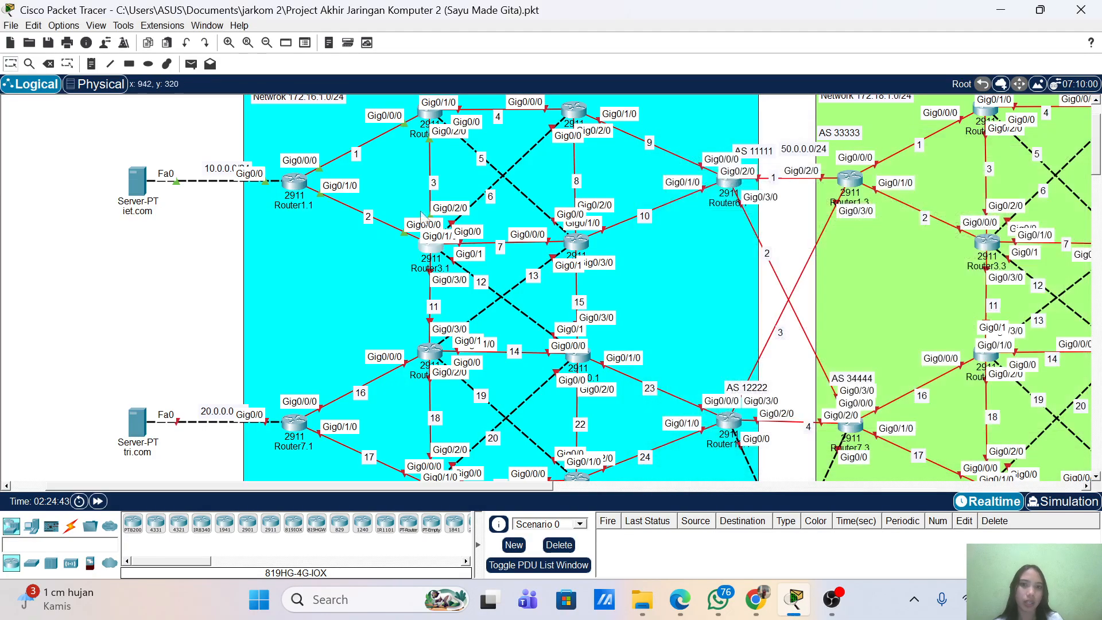
# - Open the command line of Router4.1 and enter global configuration mode with ena and conf term
pyautogui.click(574, 110)
pyautogui.moveTo(557, 146); pyautogui.dragTo(781, 159)
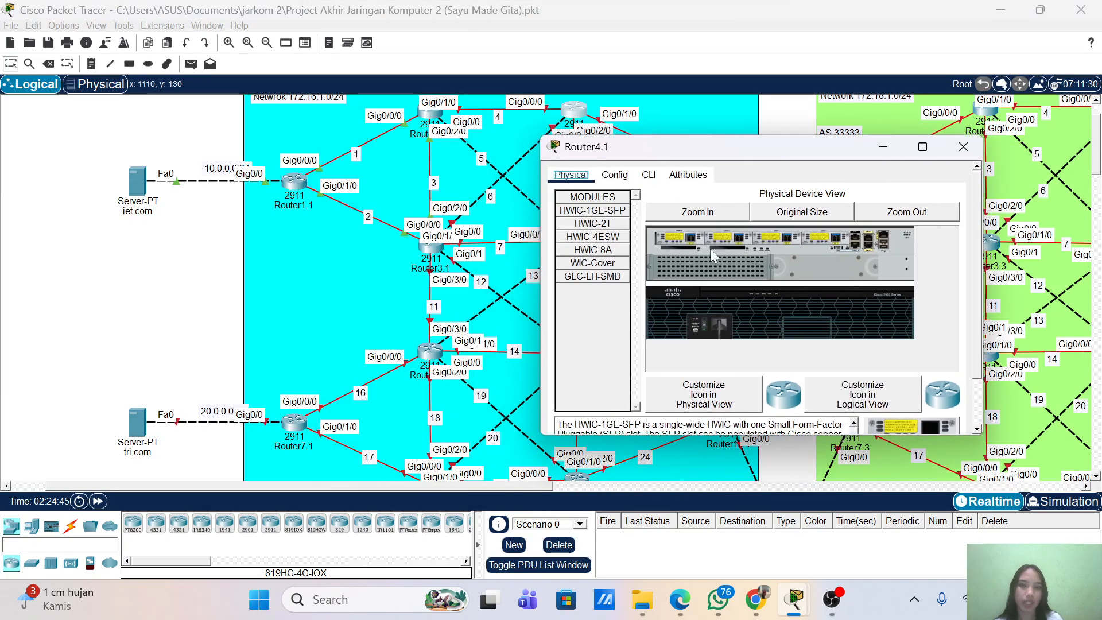
pyautogui.click(649, 174)
pyautogui.press('Return')
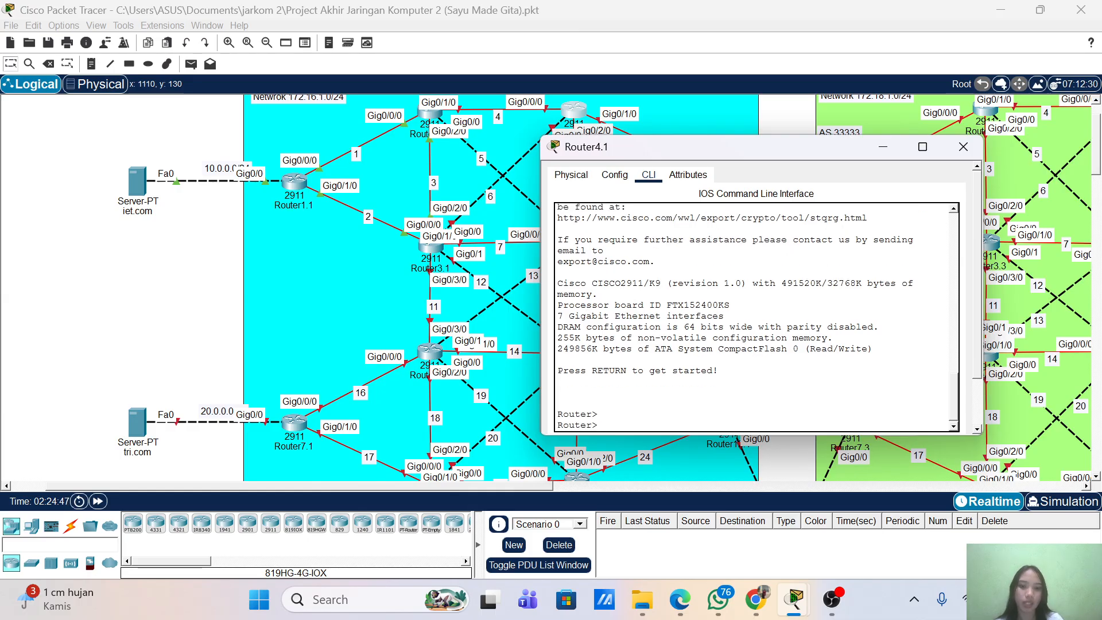
pyautogui.write('ena')
pyautogui.press('Return')
pyautogui.write('conf term')
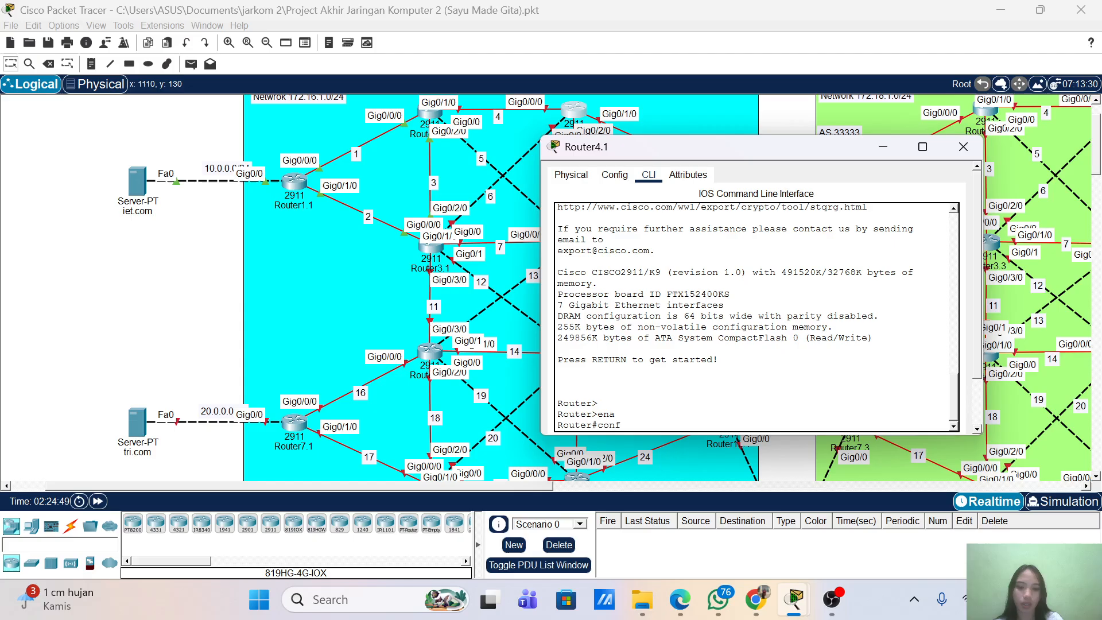
pyautogui.press('Return')
pyautogui.press('Return')
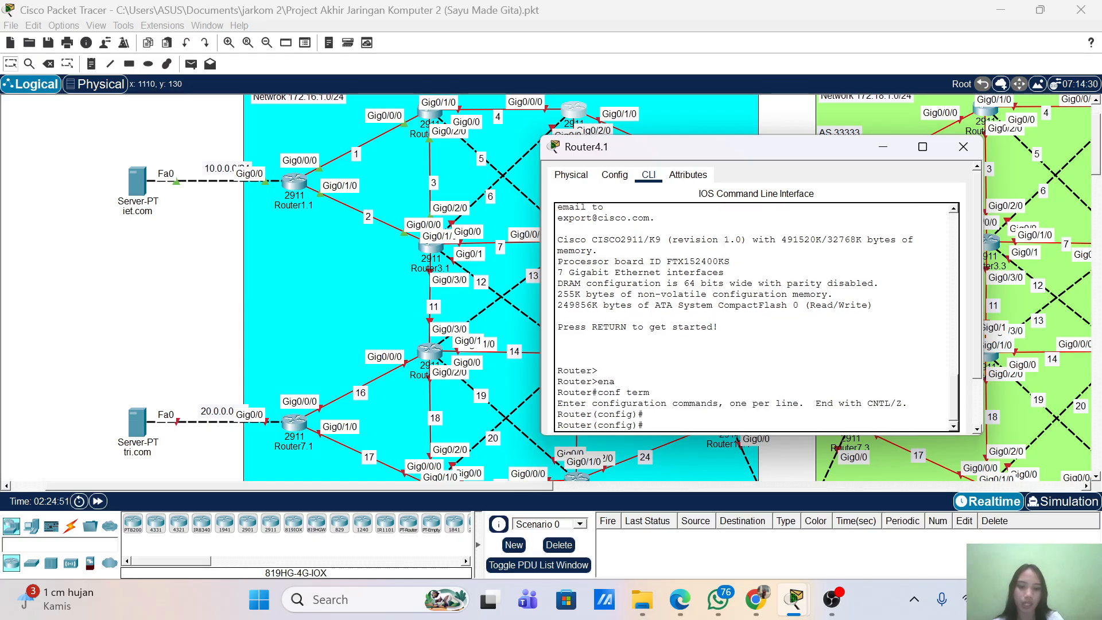
# - Set the router's hostname to Router4.1
pyautogui.write('host')
pyautogui.press('Tab')
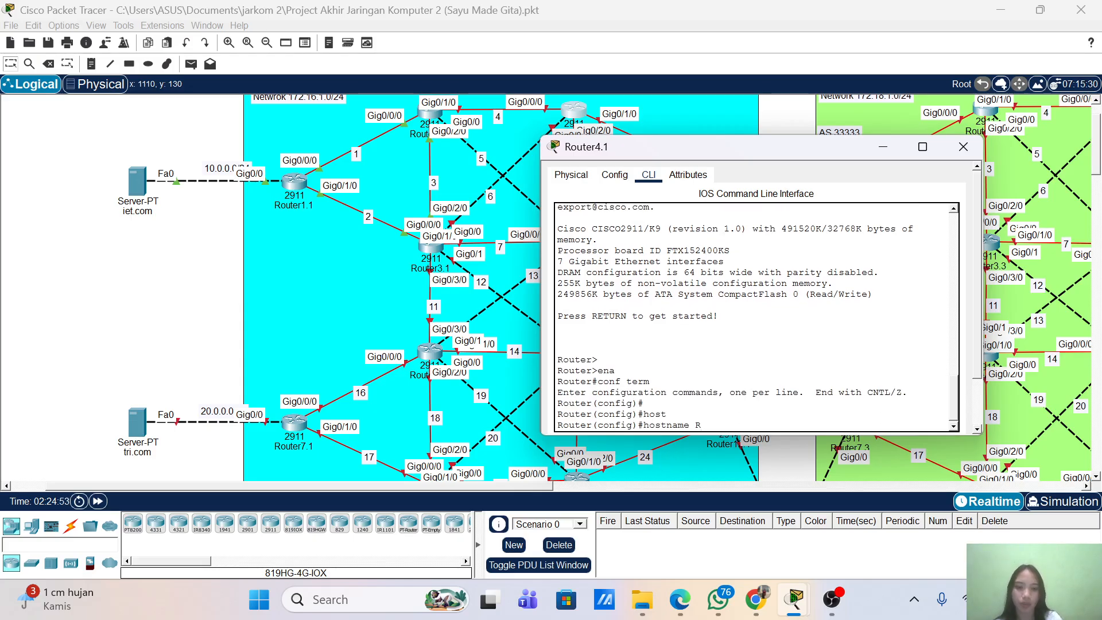
pyautogui.write('Router 4.1')
pyautogui.press('Return')
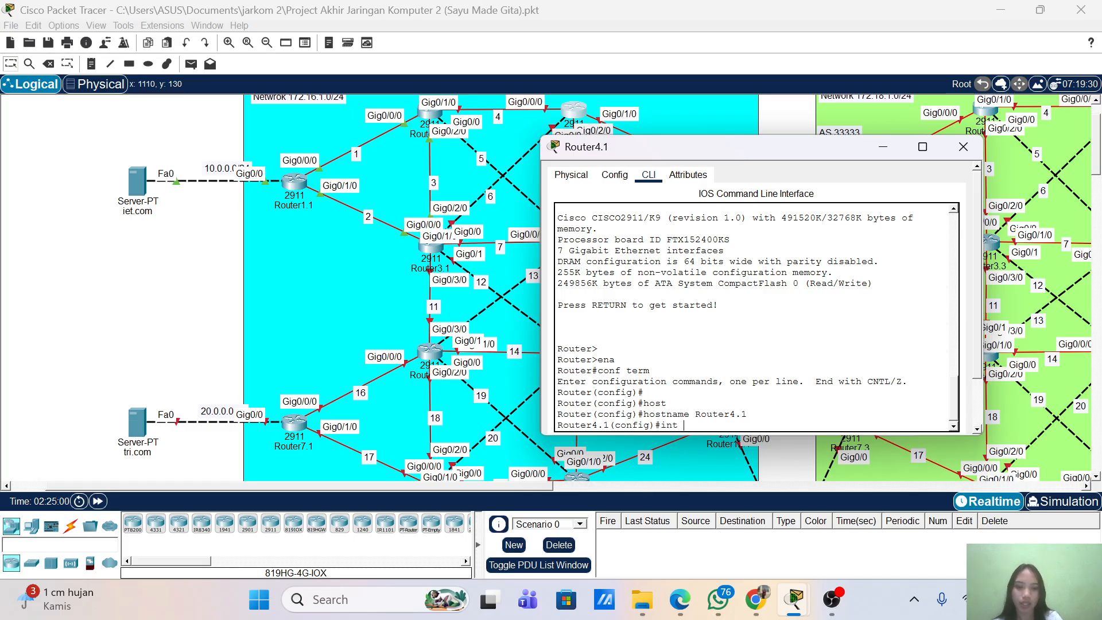
# - Assign 172.16.4.2 with mask 255.255.255.0 to Router4.1's interface g0/0/0 and enable it with no sh
pyautogui.write('int g0/0/0')
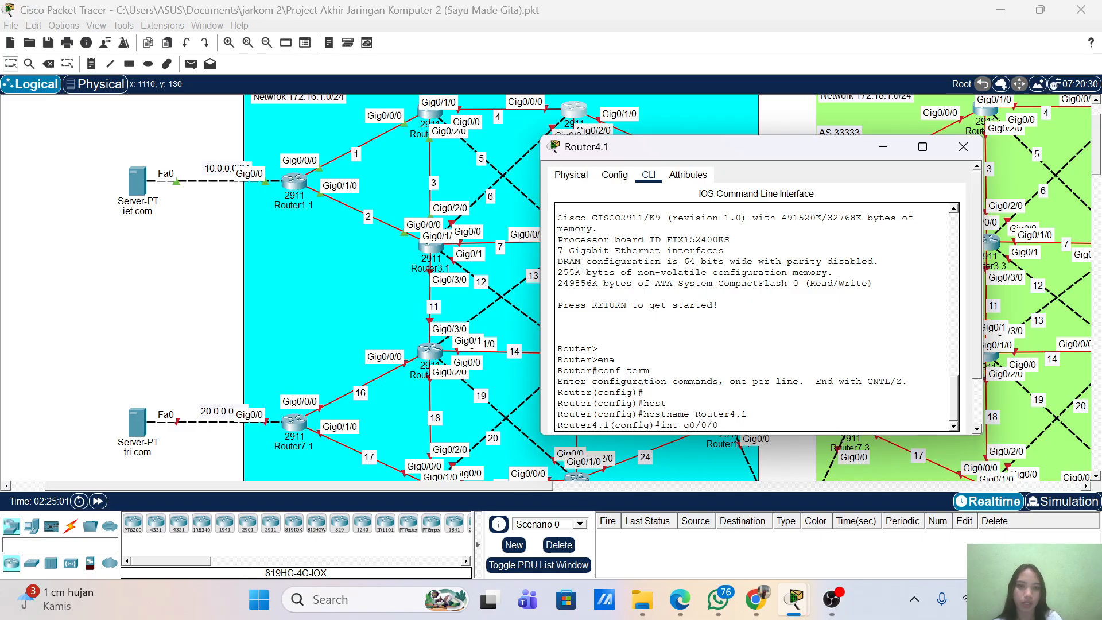
pyautogui.moveTo(691, 142); pyautogui.dragTo(699, 174)
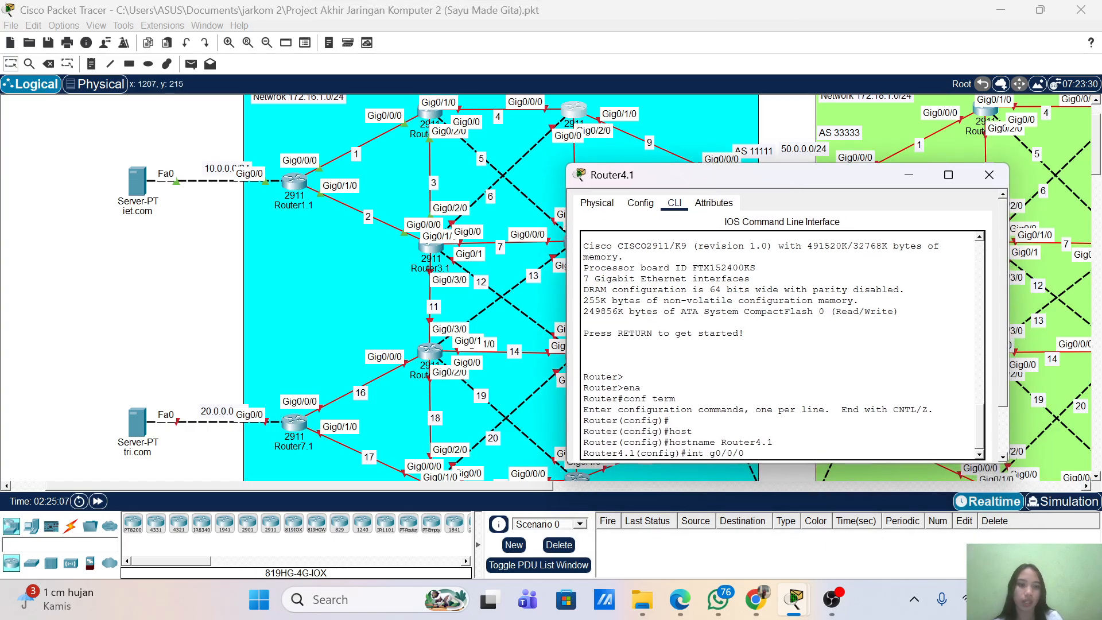
pyautogui.press('Return')
pyautogui.write('ip ad')
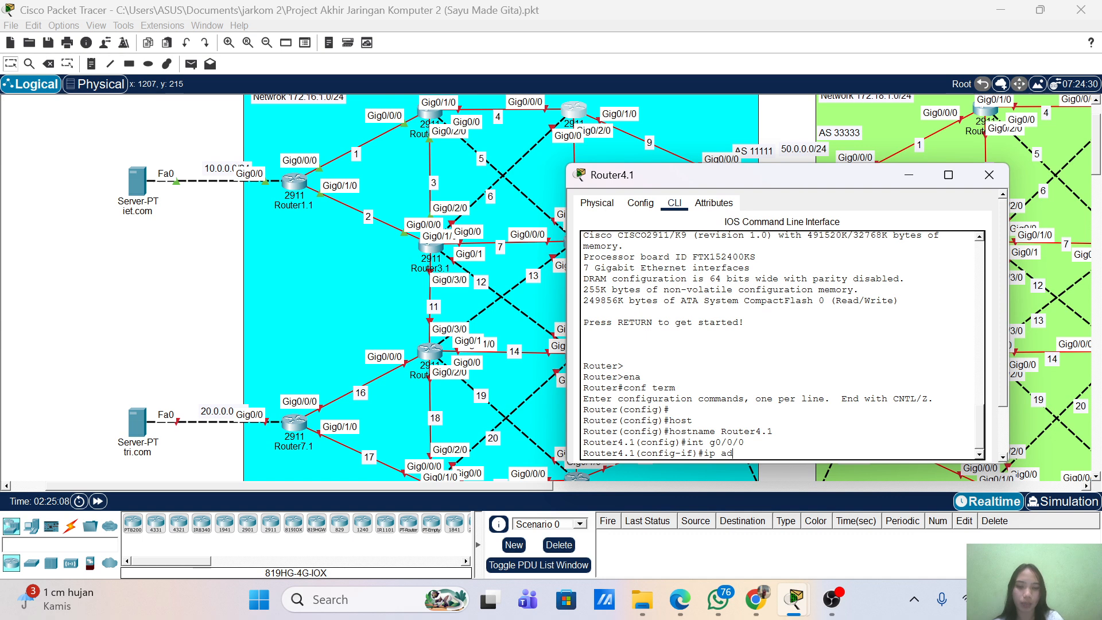
pyautogui.write('d 172.16./')
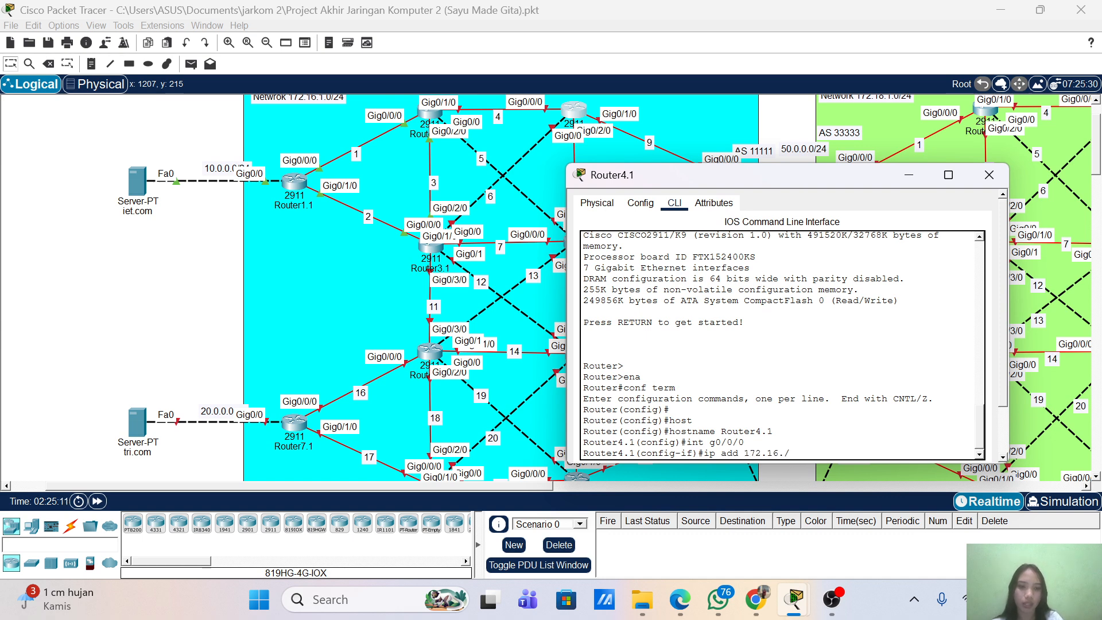
pyautogui.press('BackSpace')
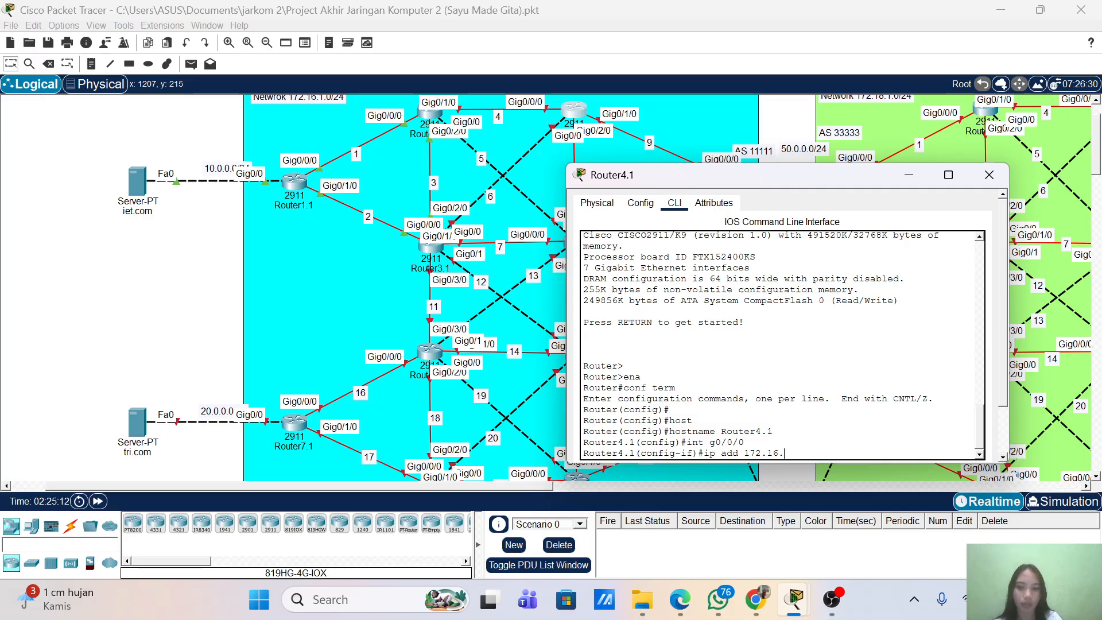
pyautogui.write('4.2 255.255.2')
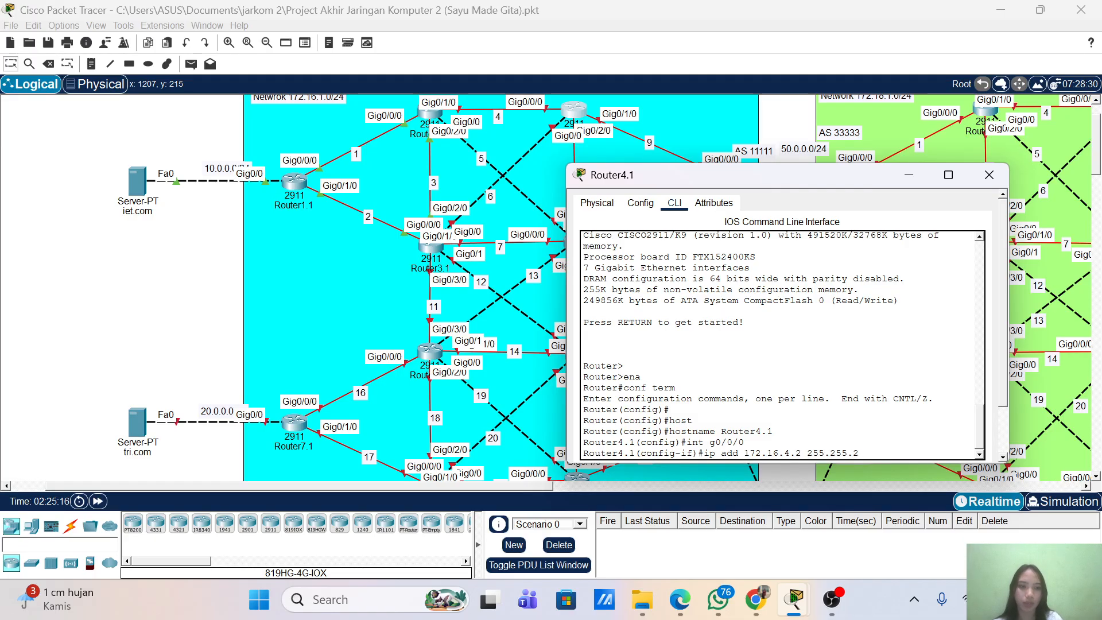
pyautogui.write('55.0')
pyautogui.press('Return')
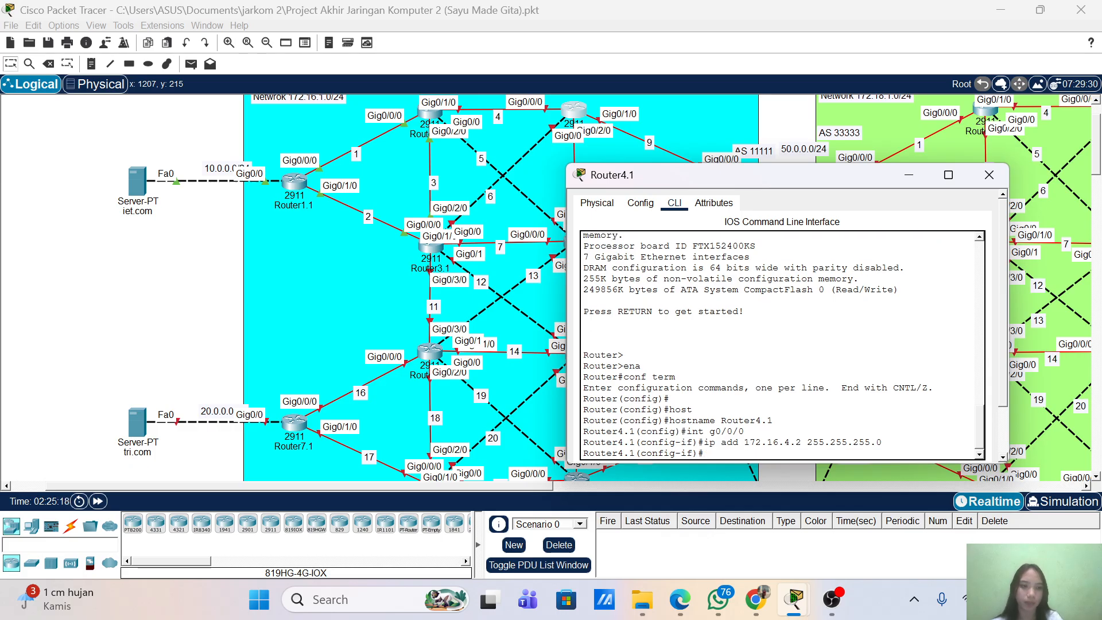
pyautogui.write('no sh')
pyautogui.press('Return')
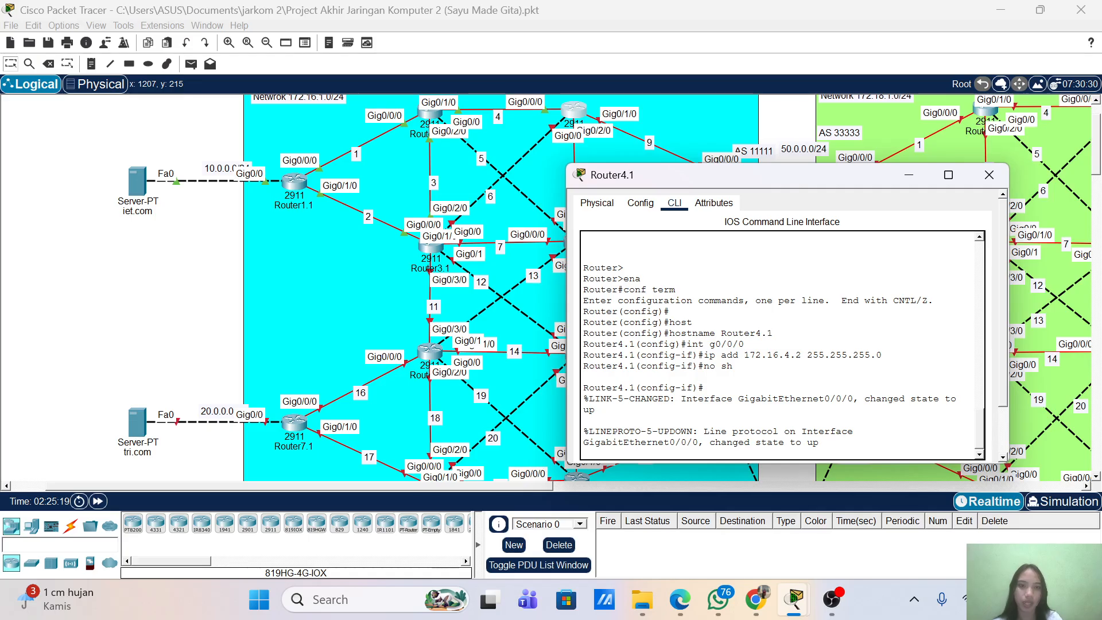
pyautogui.press('Return')
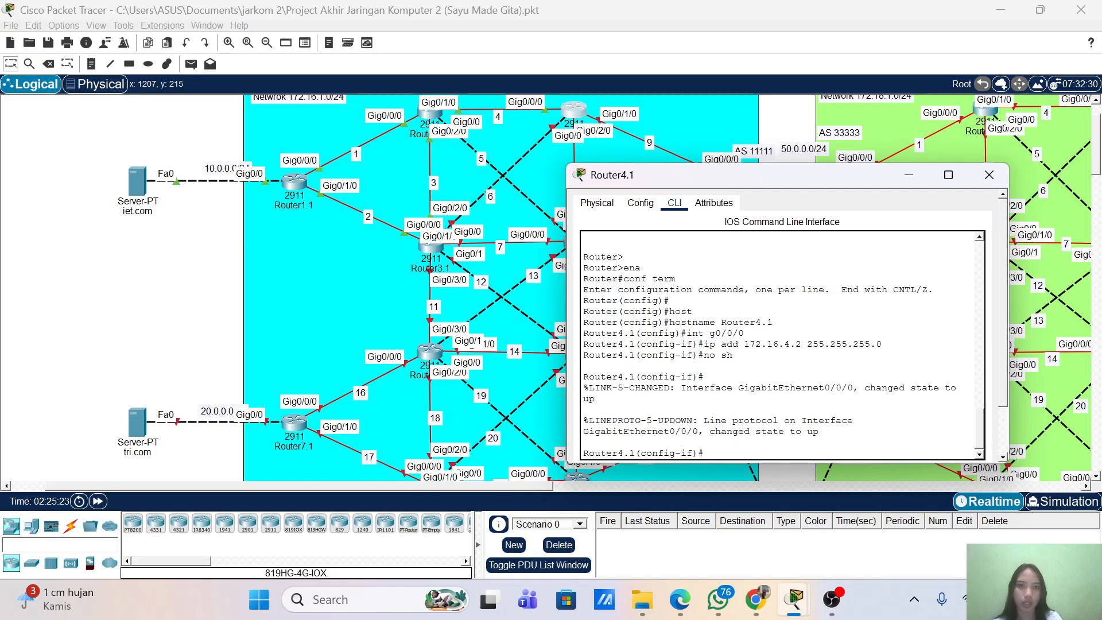
# - Assign 172.16.9.1 with mask 255.255.255.0 to Router4.1's interface g0/1/0 and enable it with no sh
pyautogui.press('Up')
pyautogui.press('Up')
pyautogui.press('Up')
pyautogui.press('BackSpace')
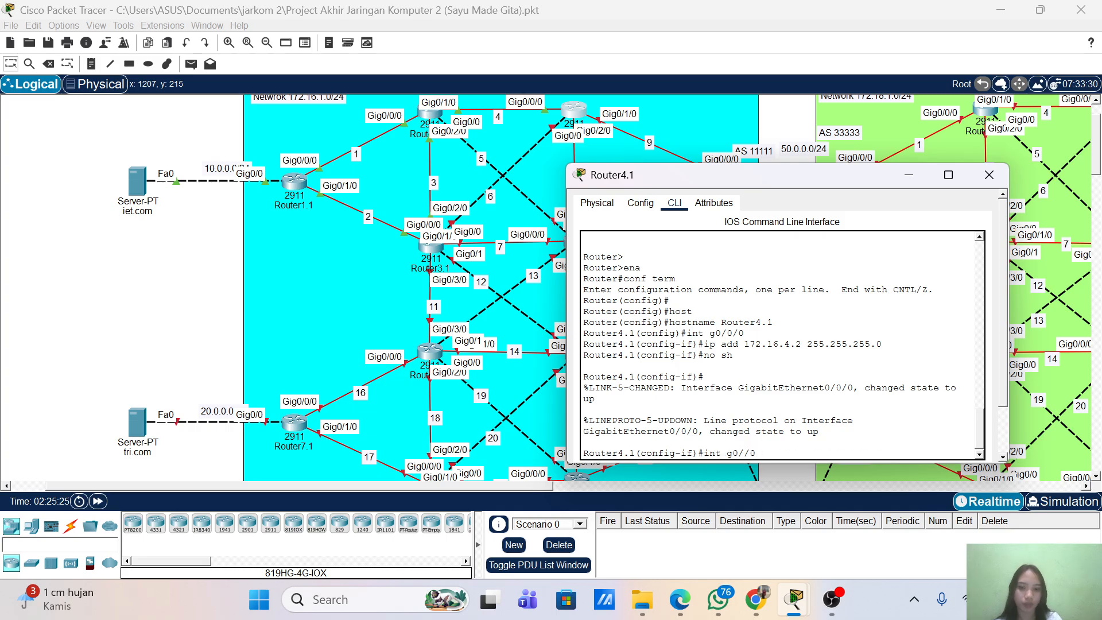
pyautogui.write('1')
pyautogui.press('Return')
pyautogui.write('no sh')
pyautogui.press('Up')
pyautogui.press('Up')
pyautogui.press('Up')
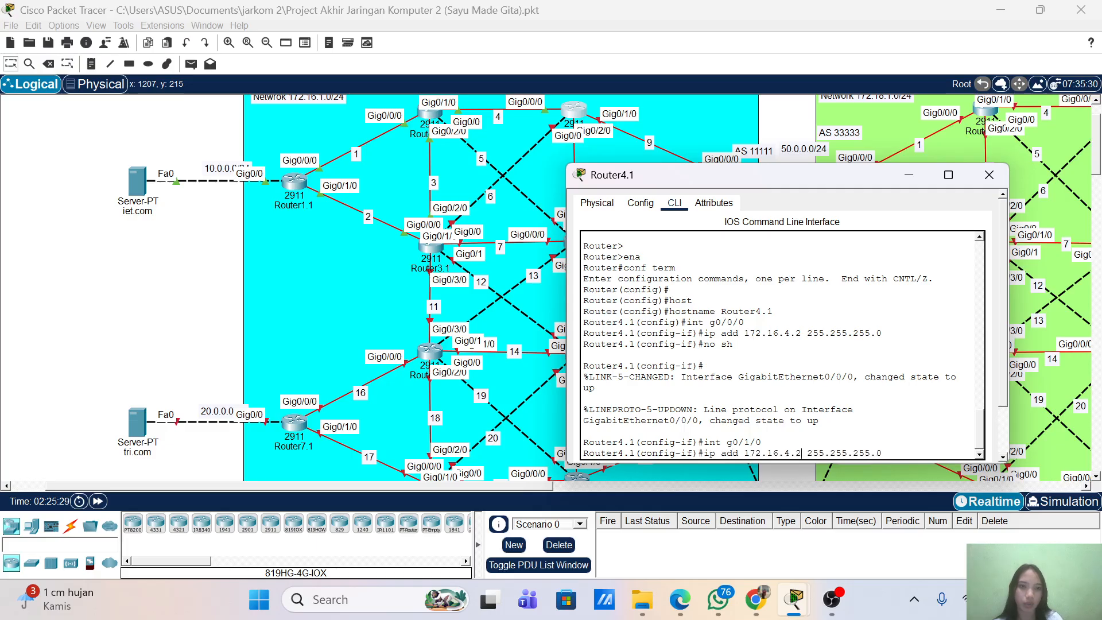
pyautogui.press('BackSpace')
pyautogui.press('BackSpace')
pyautogui.press('BackSpace')
pyautogui.write('9.1')
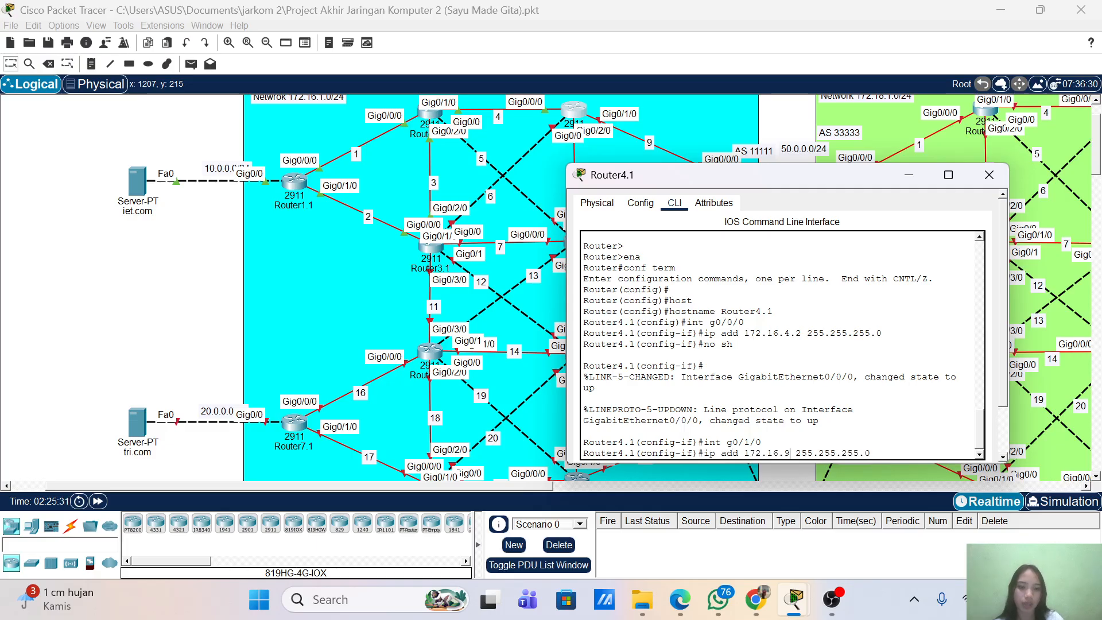
pyautogui.press('Return')
pyautogui.write('nfig-if)#n')
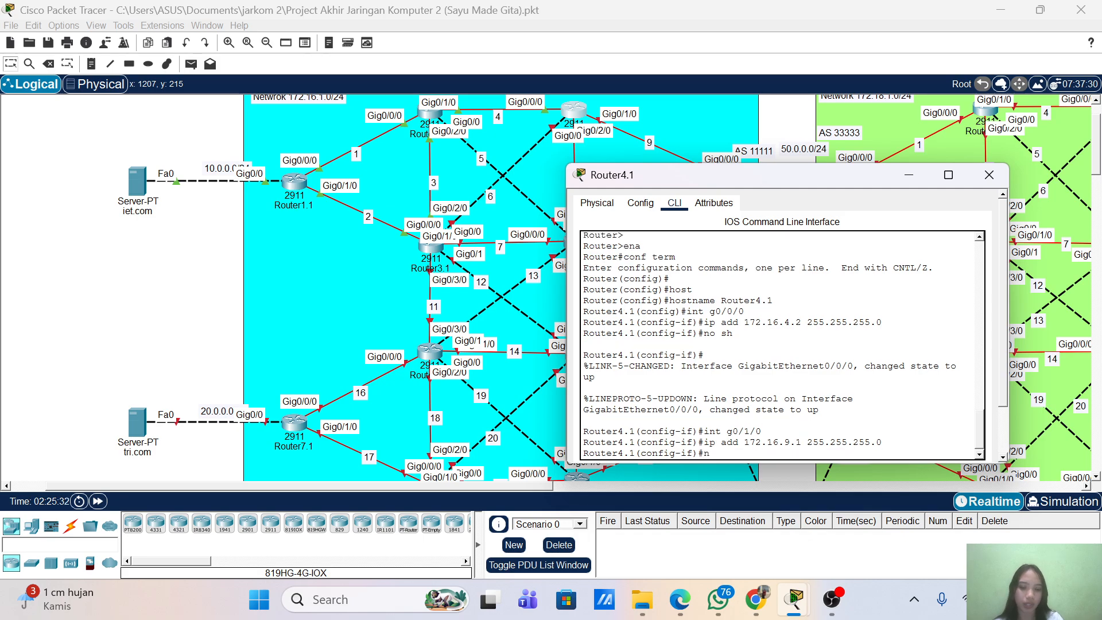
pyautogui.write('o sh')
pyautogui.press('Return')
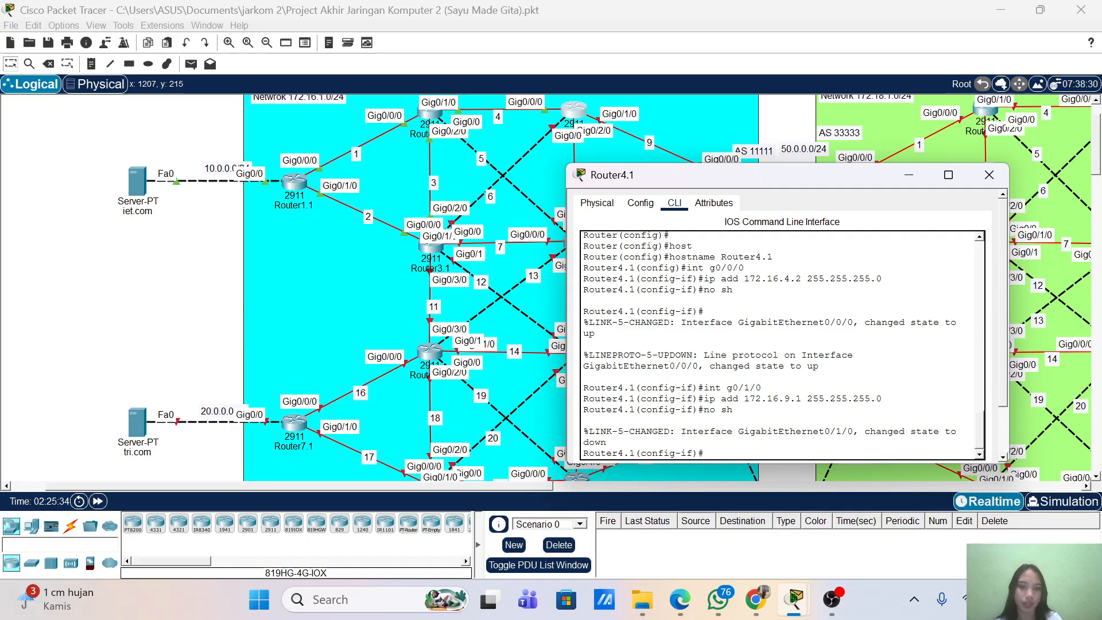
# - Assign 172.16.8.1 with mask 255.255.255.0 to Router4.1's interface g0/2/0 and enable it with no sh
pyautogui.press('Up')
pyautogui.press('Up')
pyautogui.press('Up')
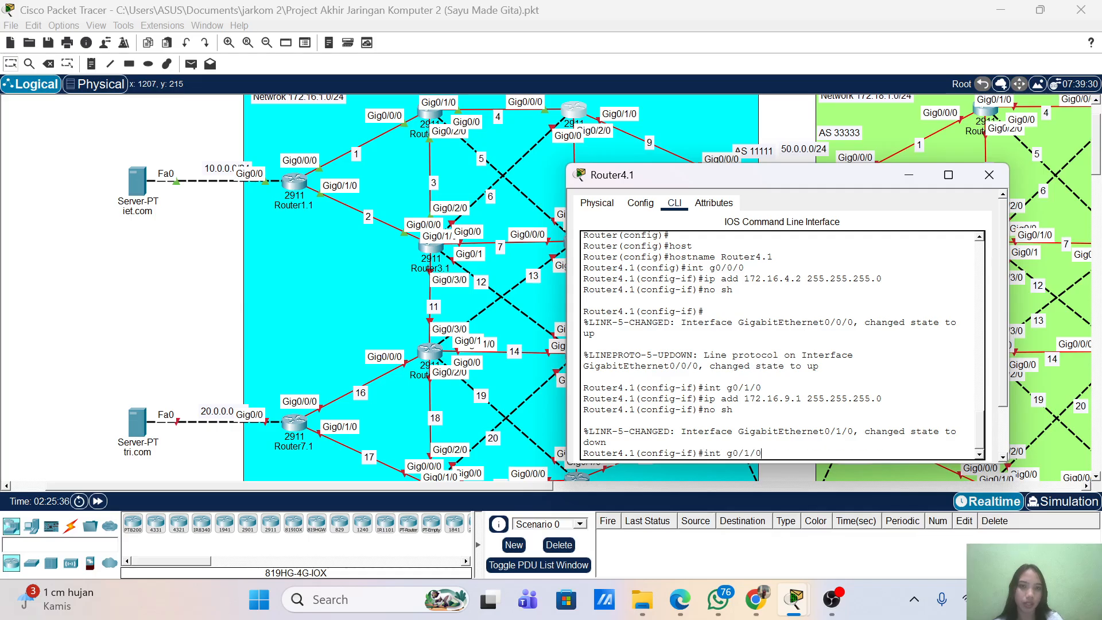
pyautogui.press('Left')
pyautogui.press('BackSpace')
pyautogui.write('2')
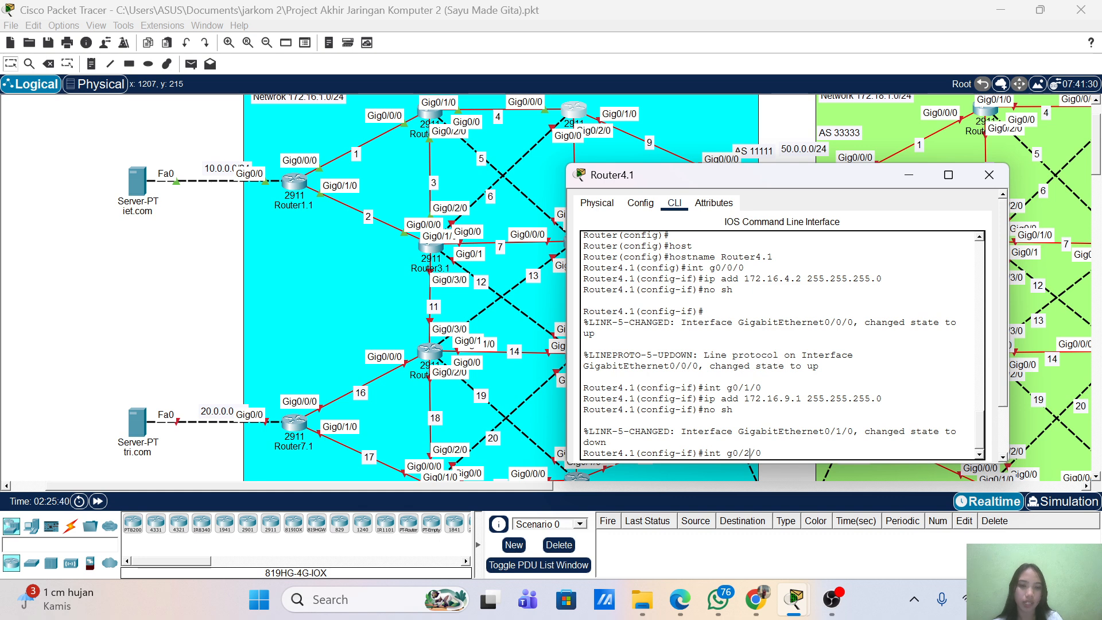
pyautogui.press('Return')
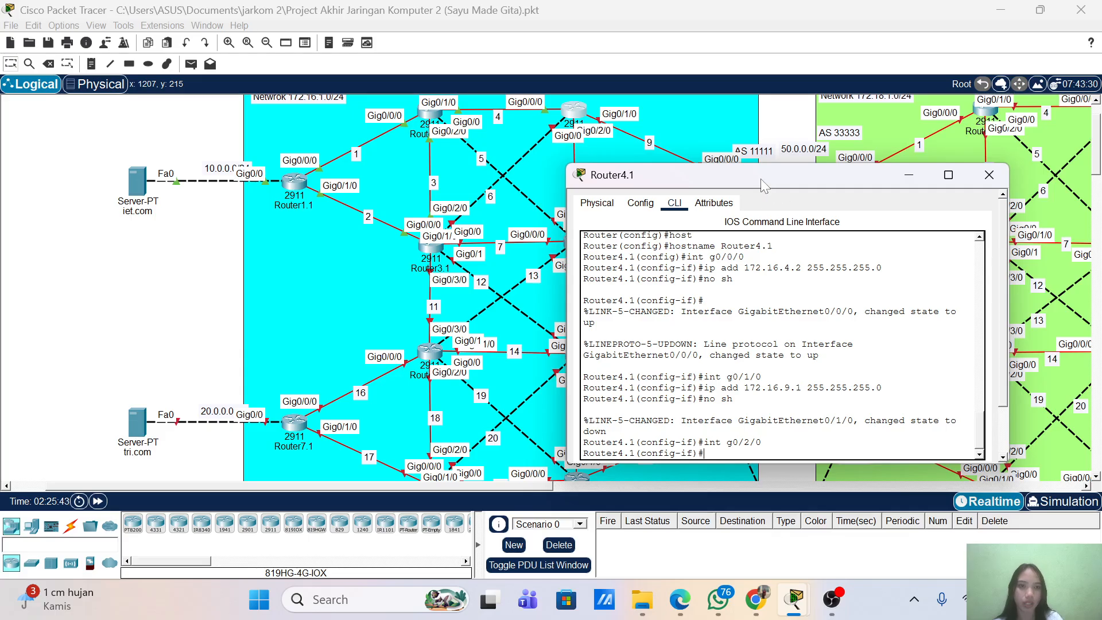
pyautogui.moveTo(760, 178); pyautogui.dragTo(822, 150)
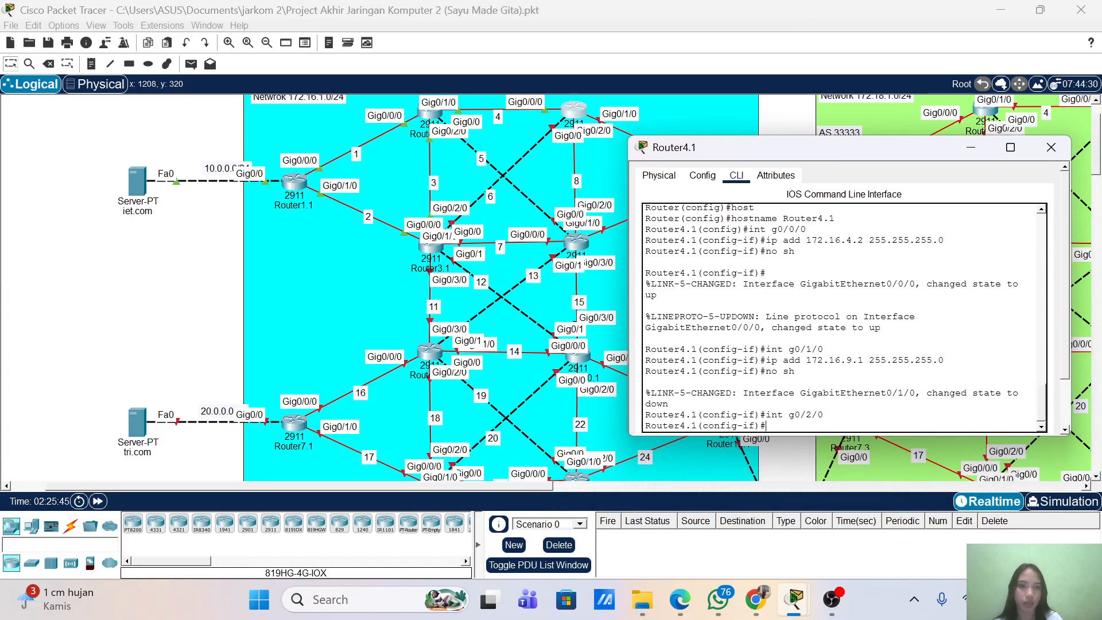
pyautogui.press('Up')
pyautogui.press('Up')
pyautogui.press('Up')
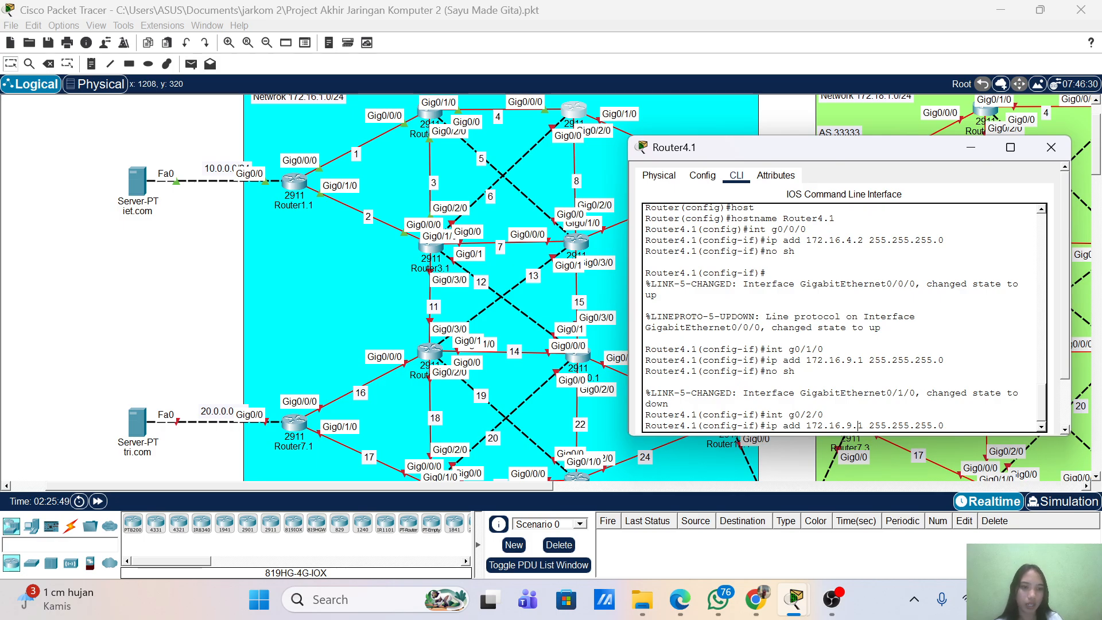
pyautogui.press('BackSpace')
pyautogui.write('8')
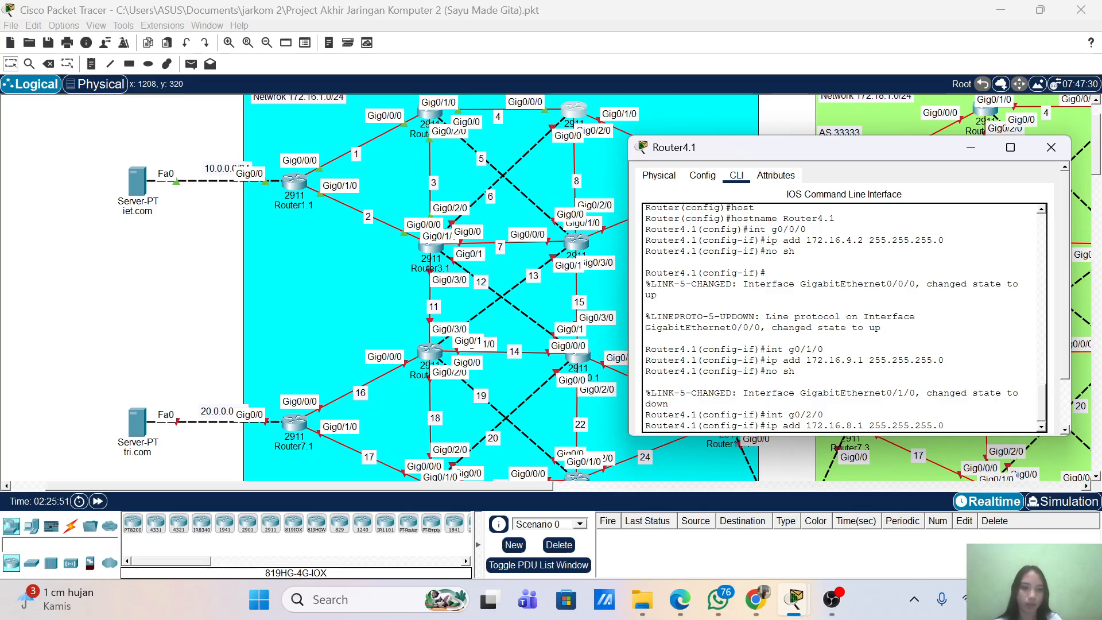
pyautogui.press('Return')
pyautogui.write('sh')
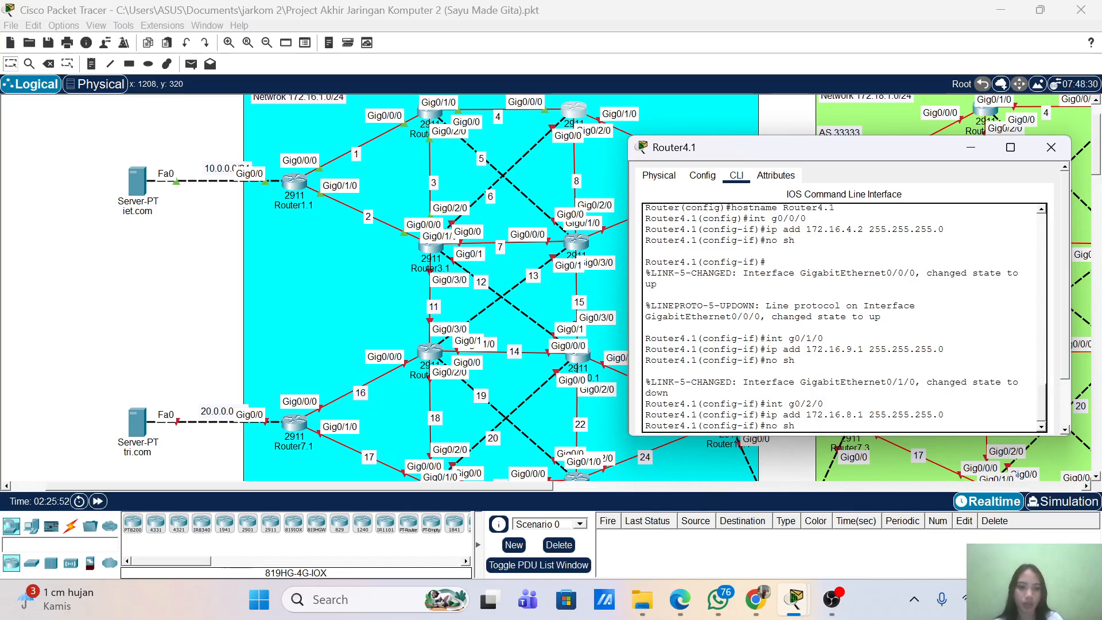
pyautogui.press('Return')
pyautogui.press('Return')
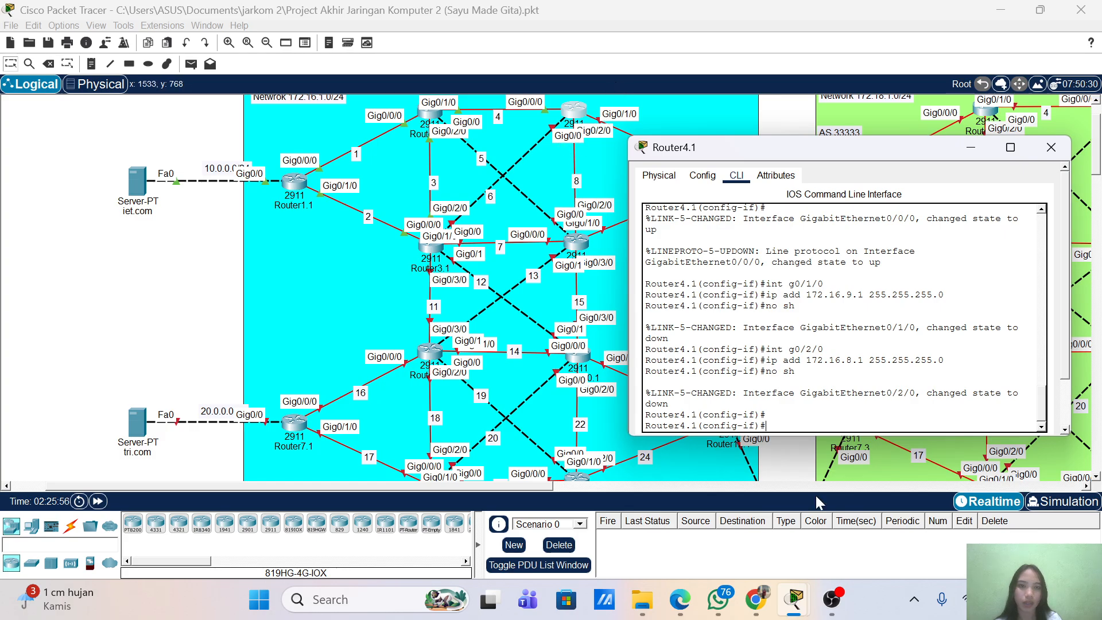
# - Enter the configuration mode of Router4.1's interface g0/0
pyautogui.write('int g0/2/0')
pyautogui.press('BackSpace')
pyautogui.press('BackSpace')
pyautogui.press('BackSpace')
pyautogui.write('0')
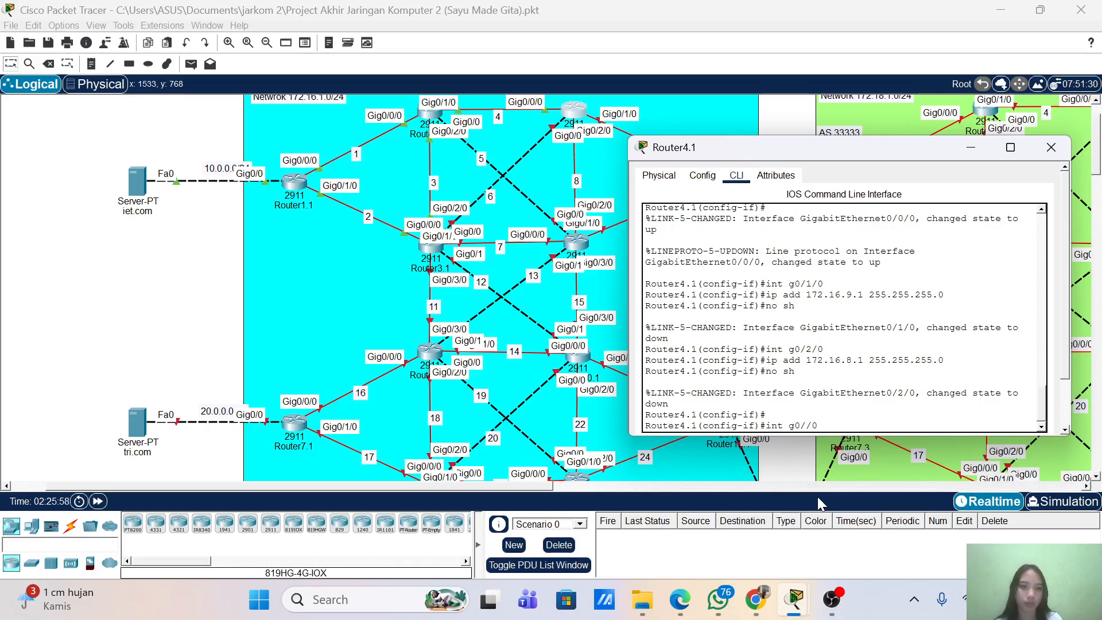
pyautogui.press('Return')
# - Assign 172.16.6.1 with mask 255.255.255.0 to Router4.1's interface g0/0
pyautogui.press('Up')
pyautogui.press('Up')
pyautogui.press('Up')
pyautogui.press('Left')
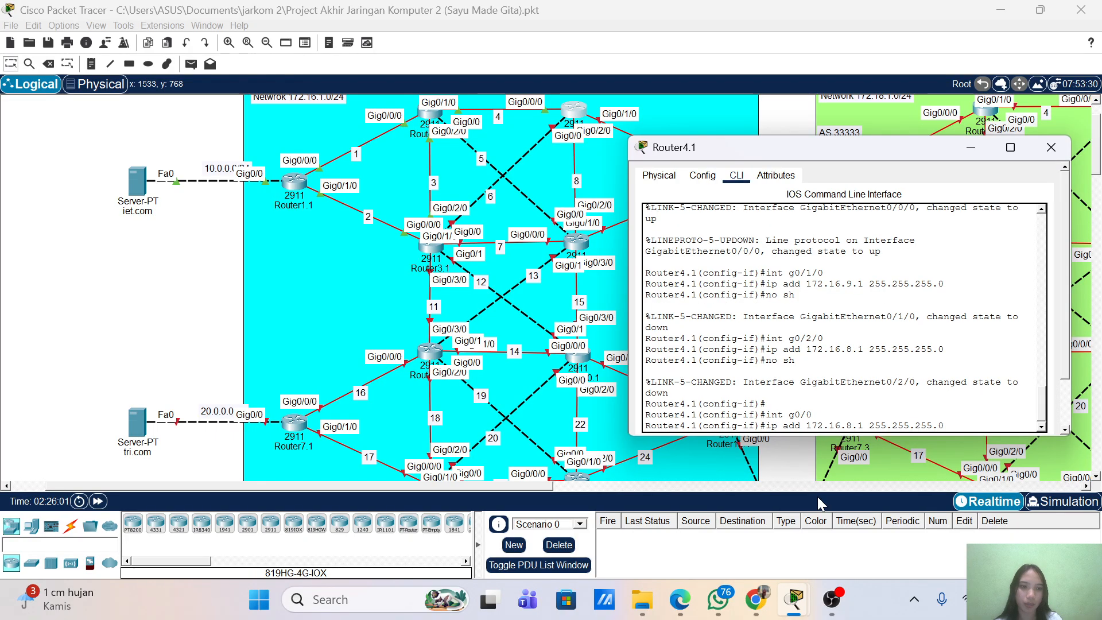
pyautogui.press('Delete')
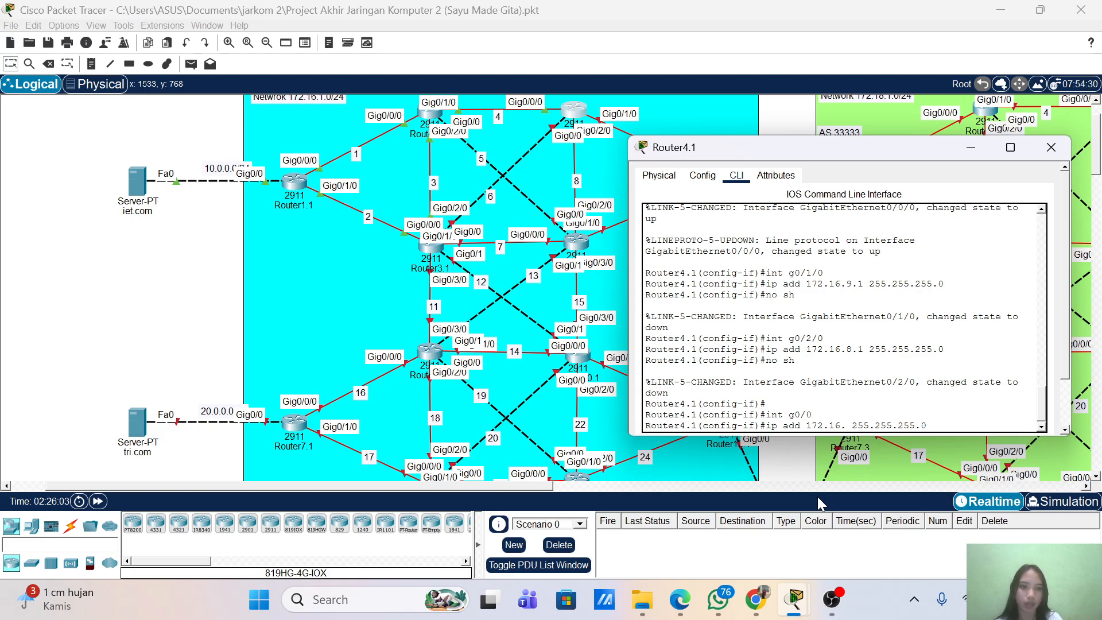
pyautogui.press('BackSpace')
pyautogui.press('BackSpace')
pyautogui.write('6.1')
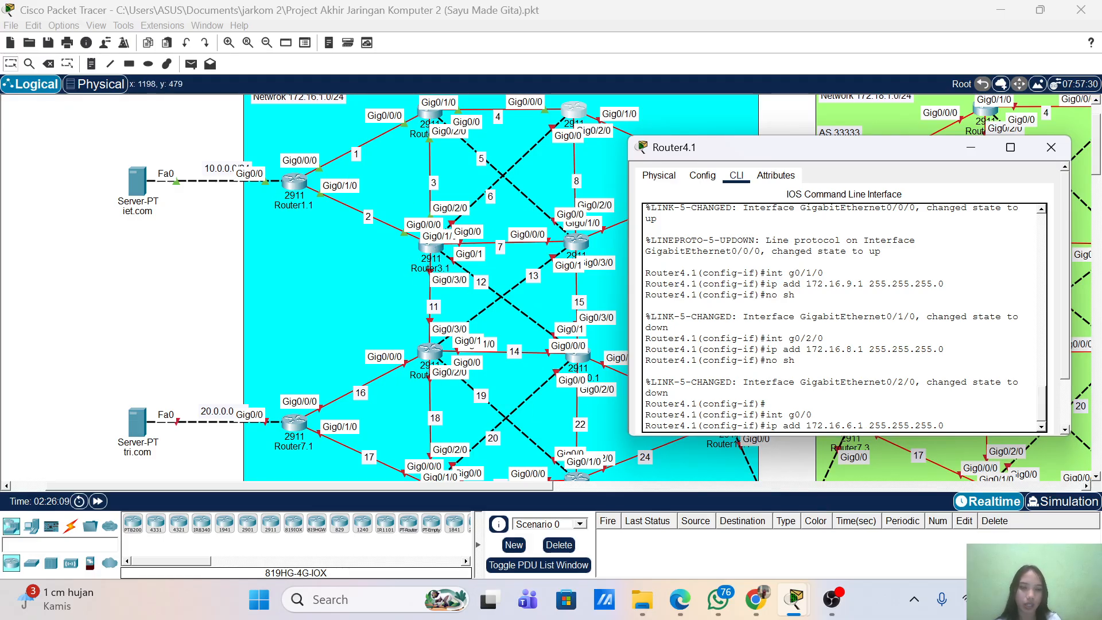
pyautogui.press('Return')
pyautogui.write('no')
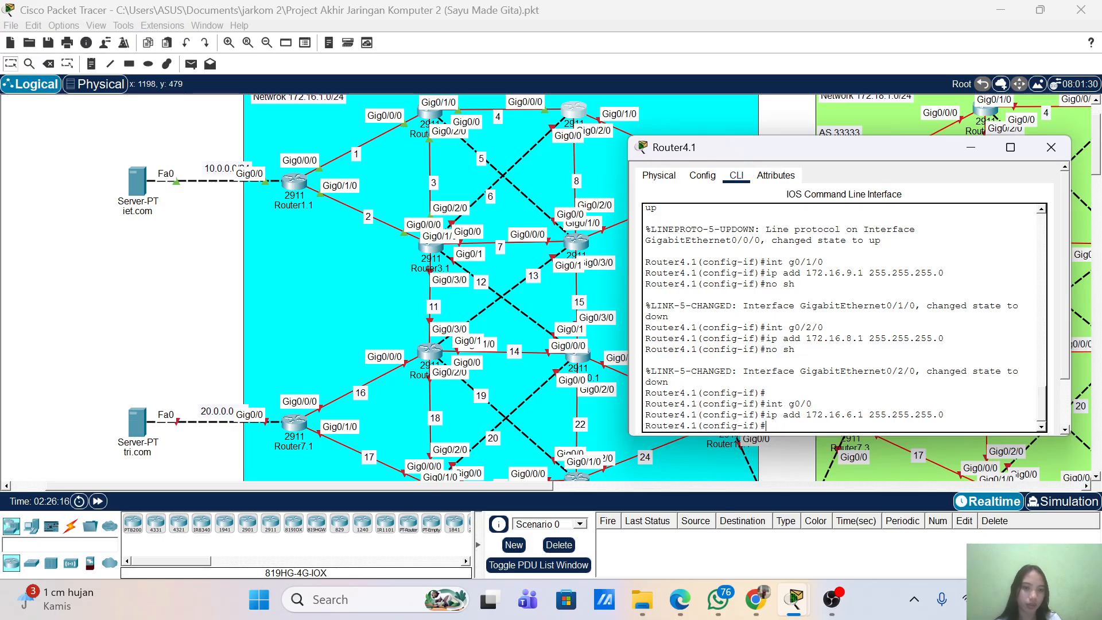
# - Remove the 172.16.6.1 255.255.255.0 address from Router4.1's interface g0/0 with a no ip add command
pyautogui.moveTo(944, 415); pyautogui.dragTo(766, 414)
pyautogui.scroll(-2, 961, 396)
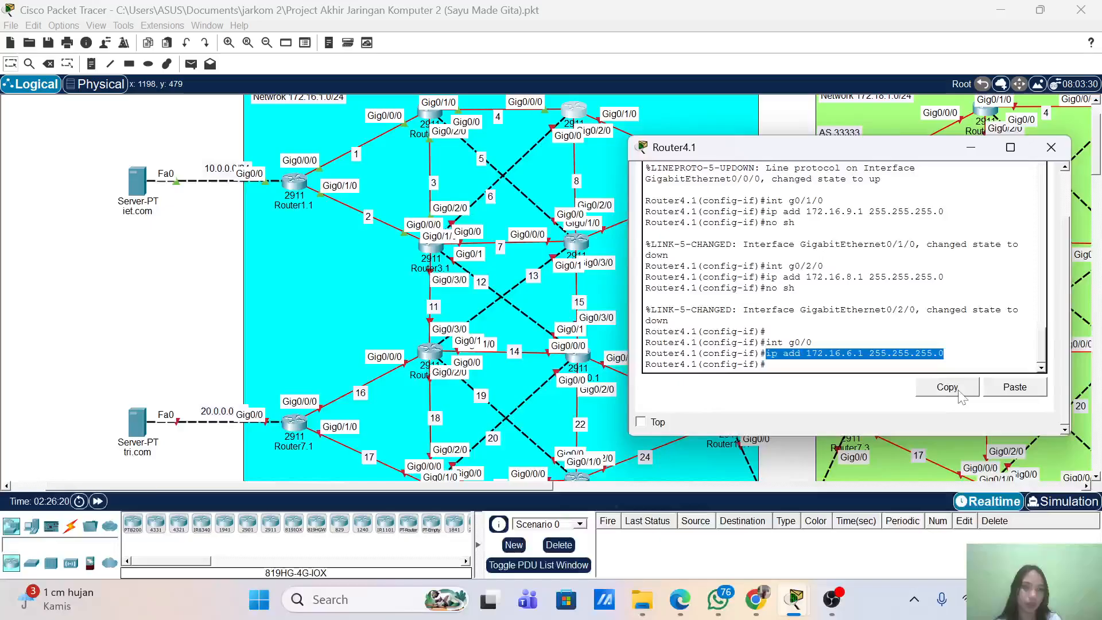
pyautogui.click(962, 396)
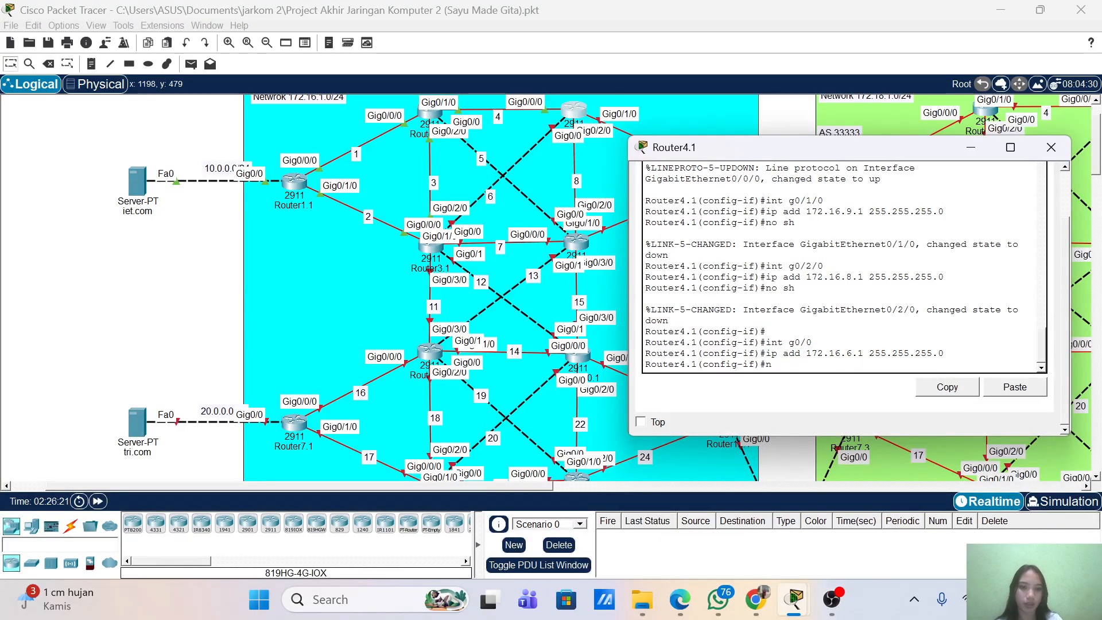
pyautogui.write('no')
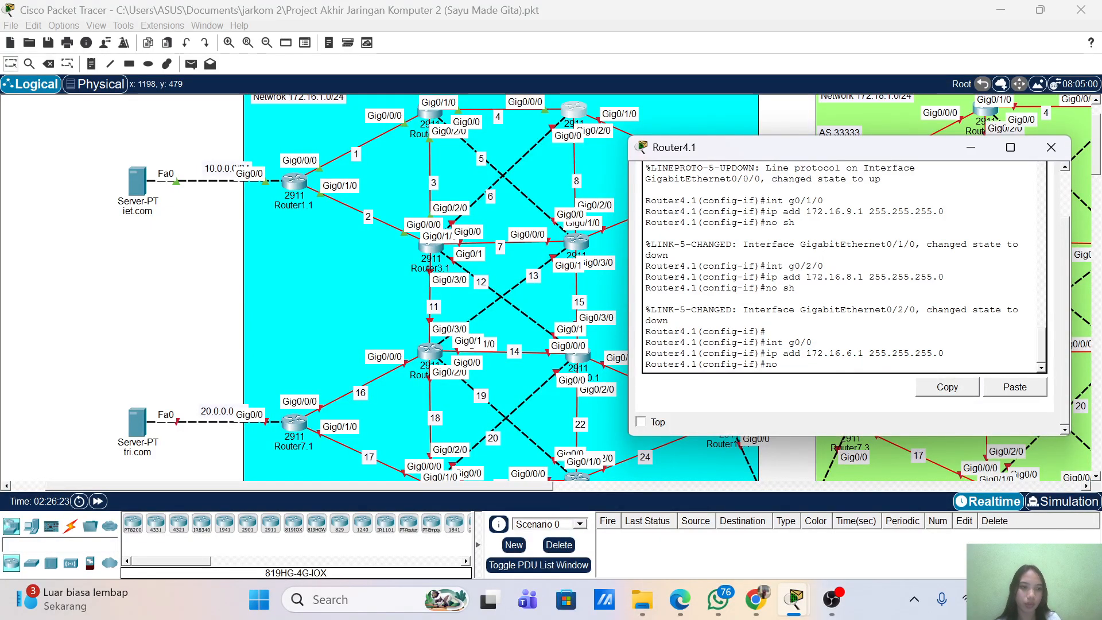
pyautogui.click(1015, 387)
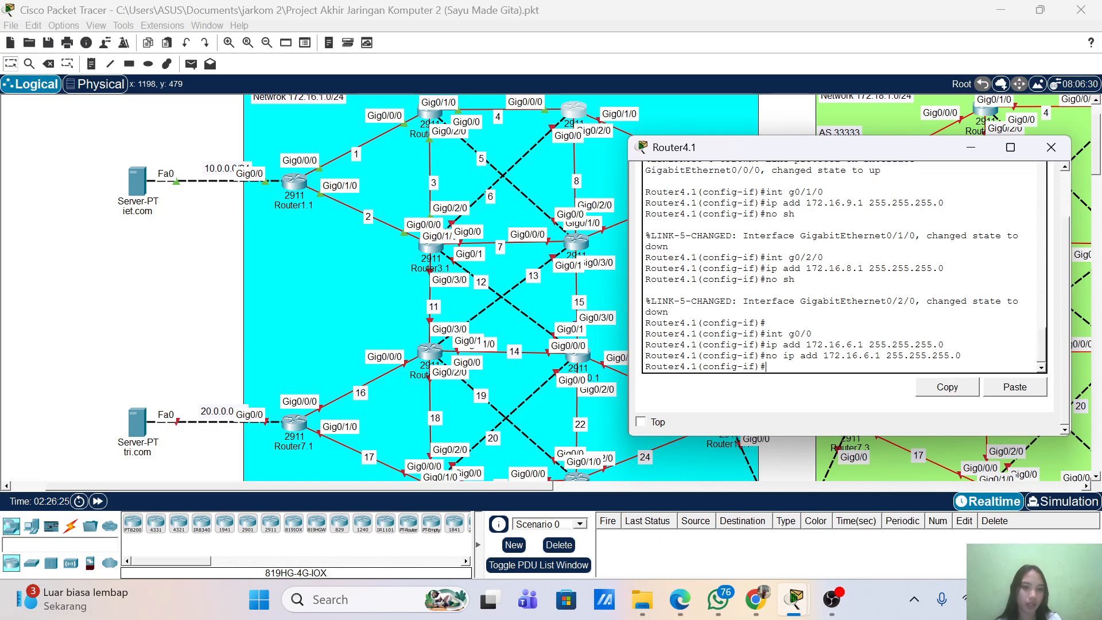
# - Recall the address command for Router4.1's interface g0/0 and edit it to ip add 172.16.6.2 255.255.255.0
pyautogui.press('Up')
pyautogui.press('Up')
pyautogui.press('Left')
pyautogui.press('Left')
pyautogui.press('Left')
pyautogui.press('Left')
pyautogui.press('Left')
pyautogui.press('Left')
pyautogui.press('Left')
pyautogui.press('Left')
pyautogui.press('Left')
pyautogui.press('Left')
pyautogui.press('Left')
pyautogui.press('Left')
pyautogui.press('Left')
pyautogui.press('Left')
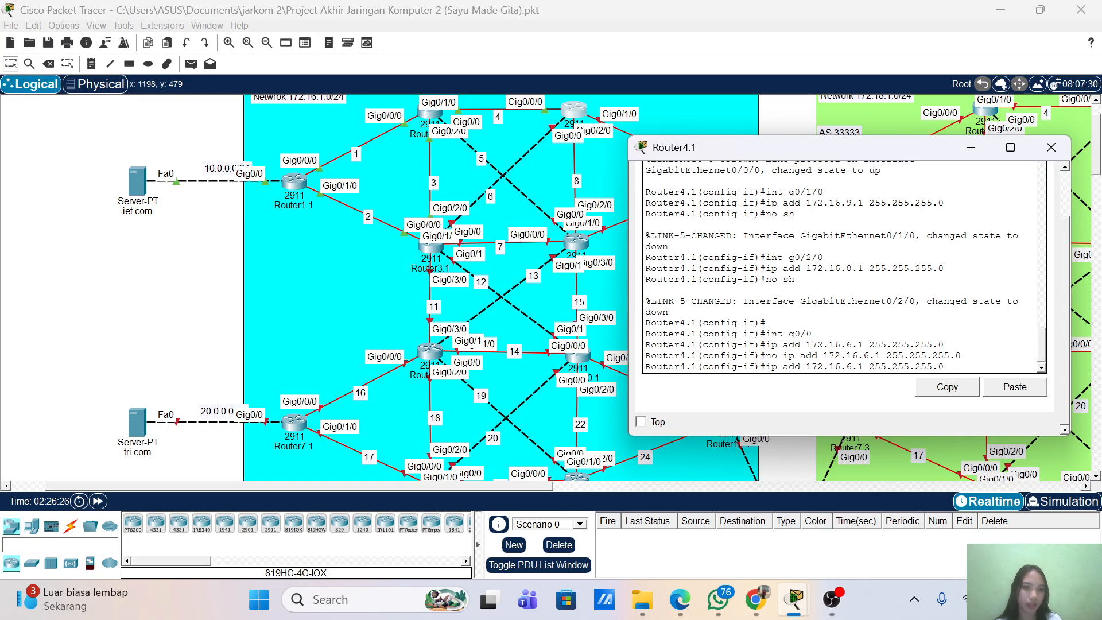
pyautogui.press('BackSpace')
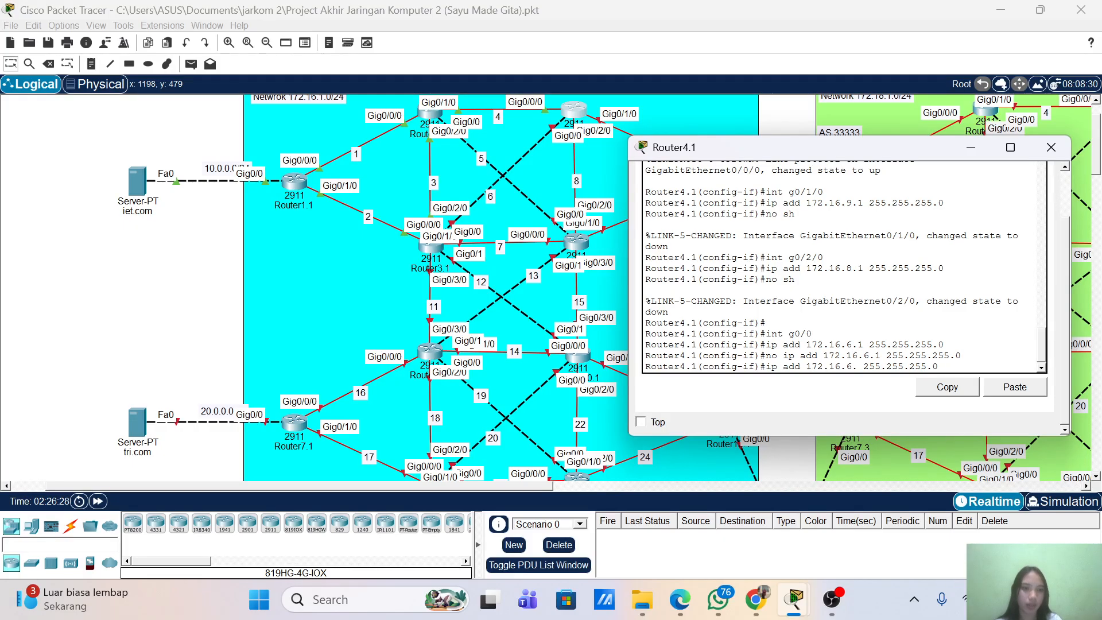
pyautogui.write('2')
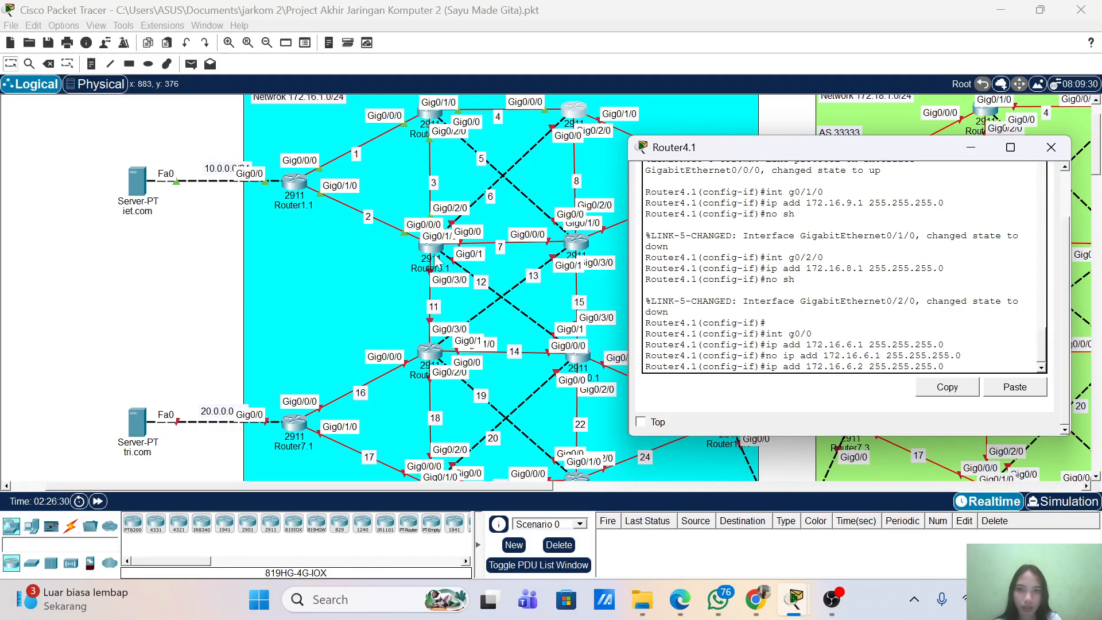
# - Check the IP configuration of Router3.1's GigabitEthernet0/0 and return to Router4.1's command line
pyautogui.click(432, 245)
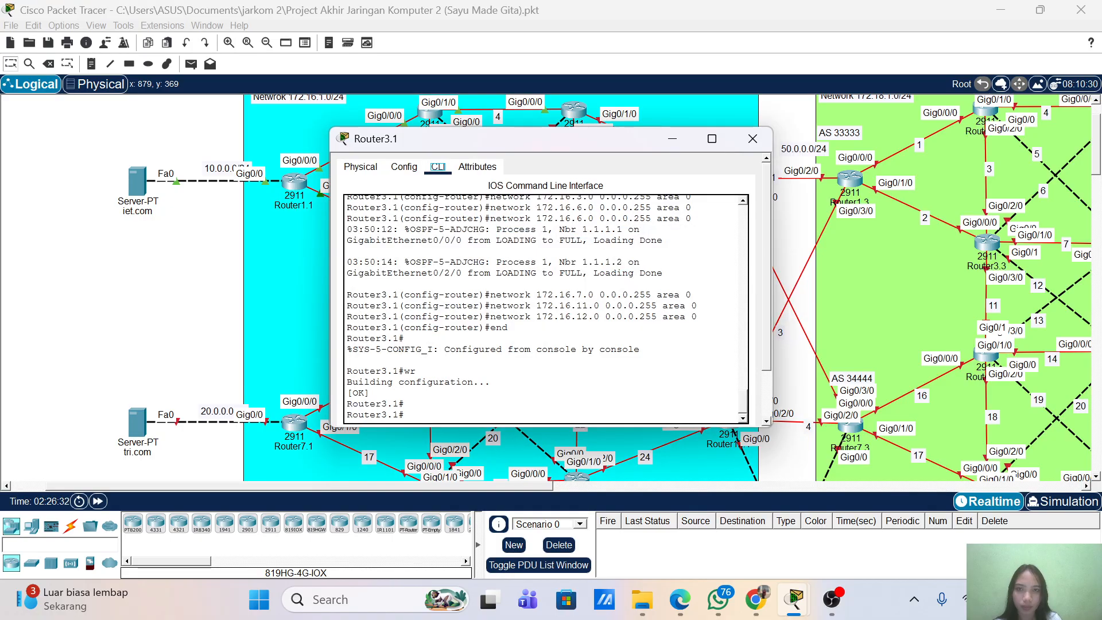
pyautogui.click(404, 167)
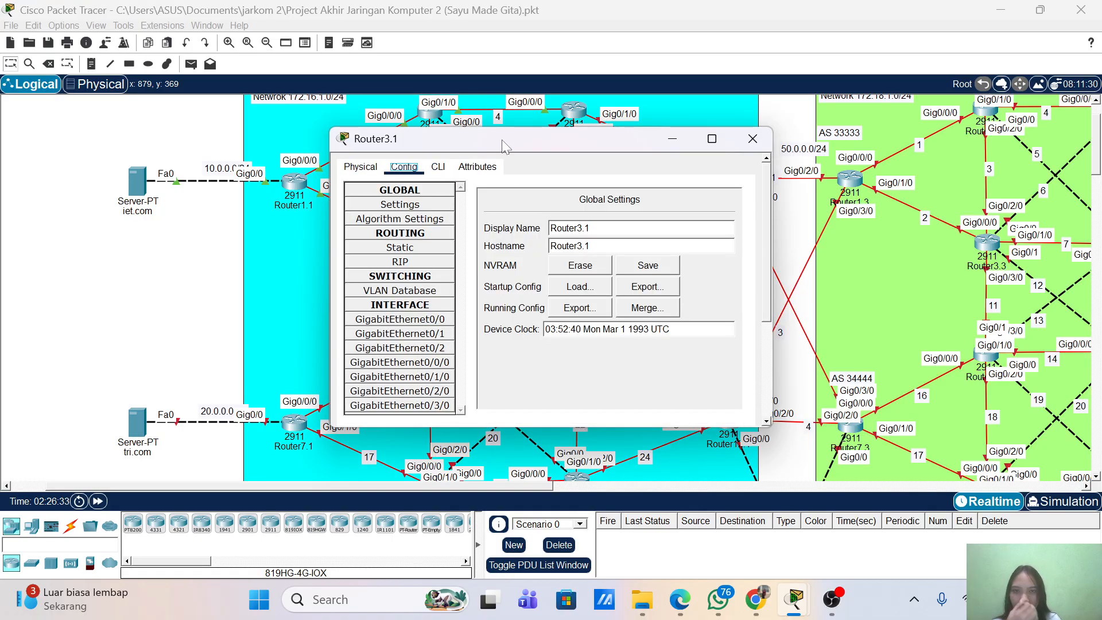
pyautogui.moveTo(502, 139); pyautogui.dragTo(726, 163)
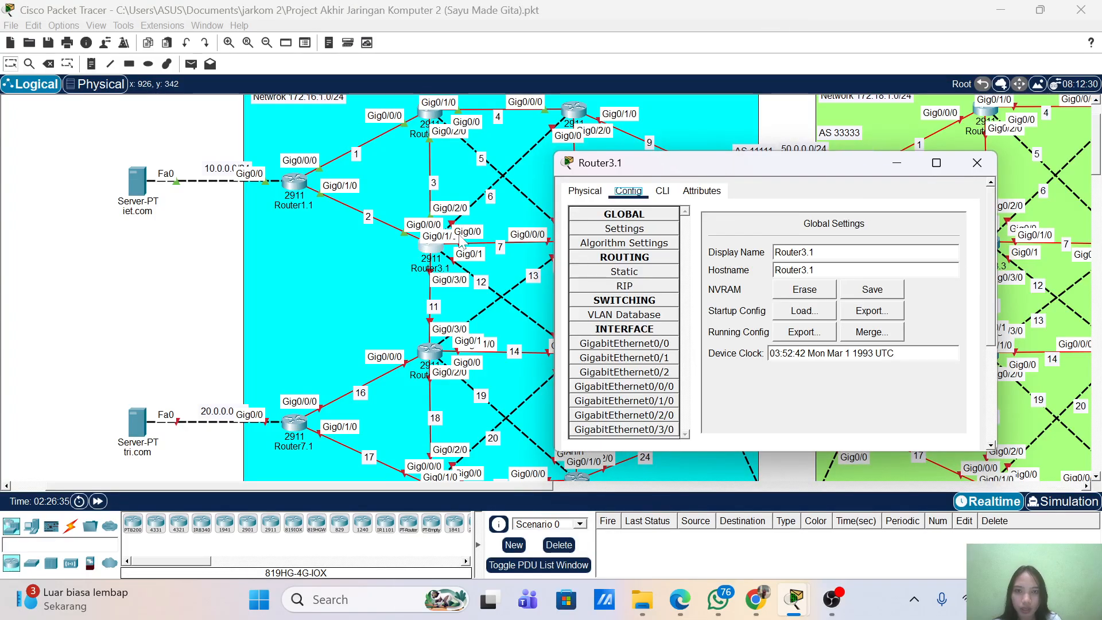
pyautogui.click(626, 343)
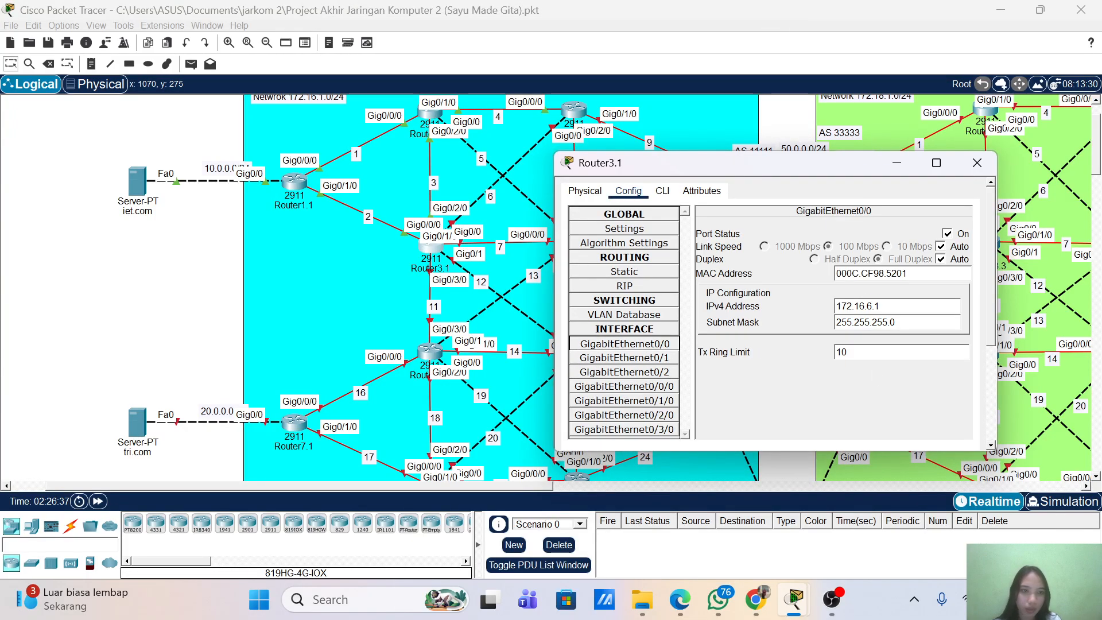
pyautogui.click(977, 162)
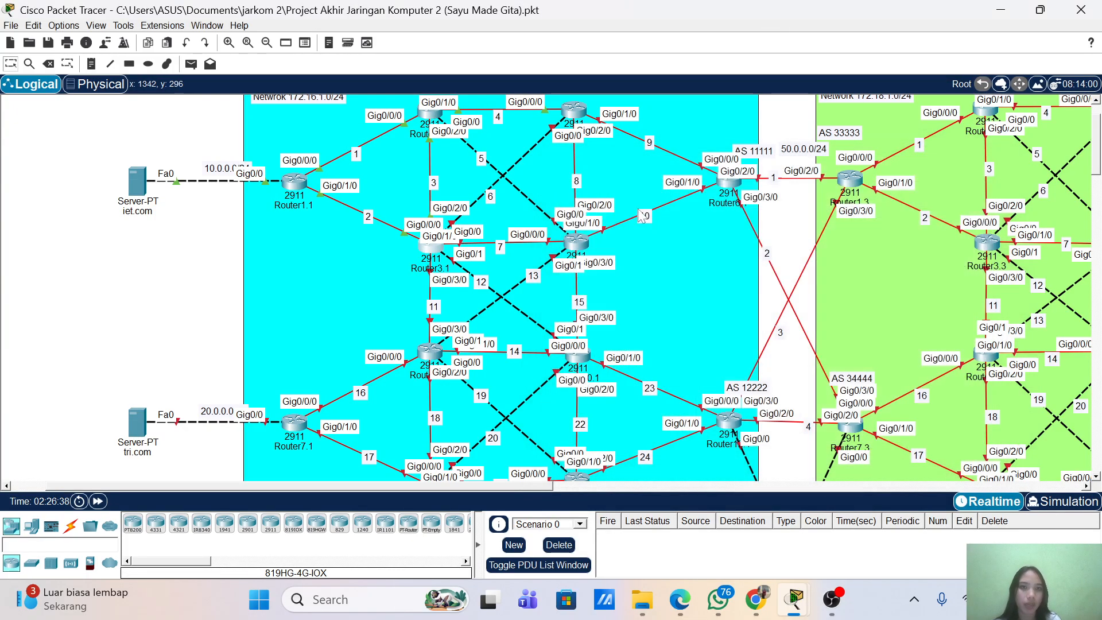
pyautogui.click(572, 112)
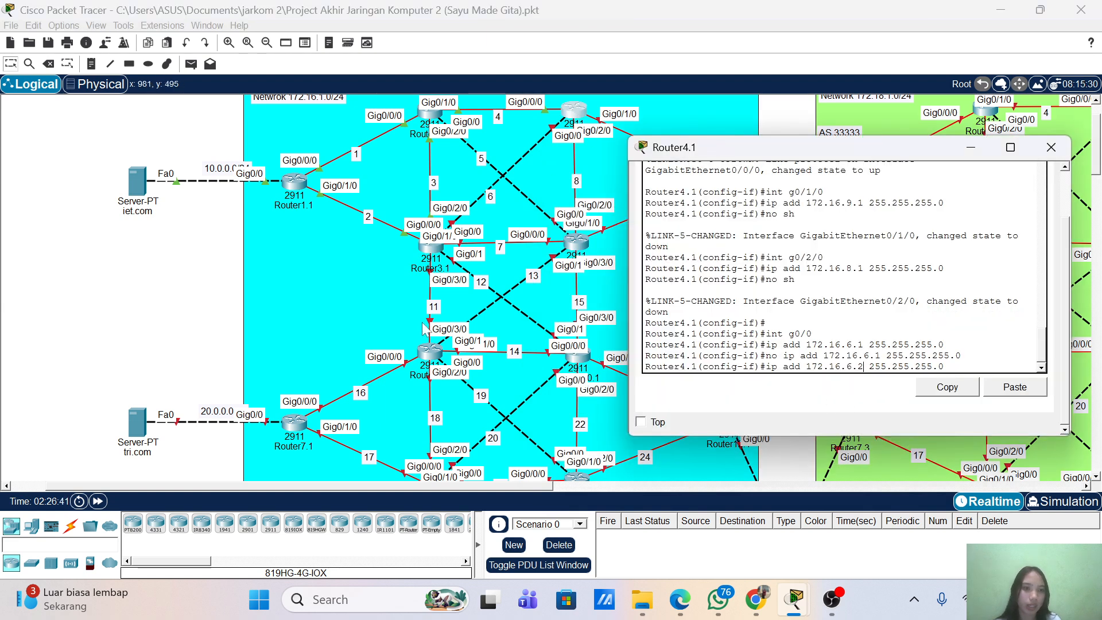
# - Apply the pending 172.16.6.2 address to Router4.1's interface g0/0 and enable it with no sh
pyautogui.write('no sh')
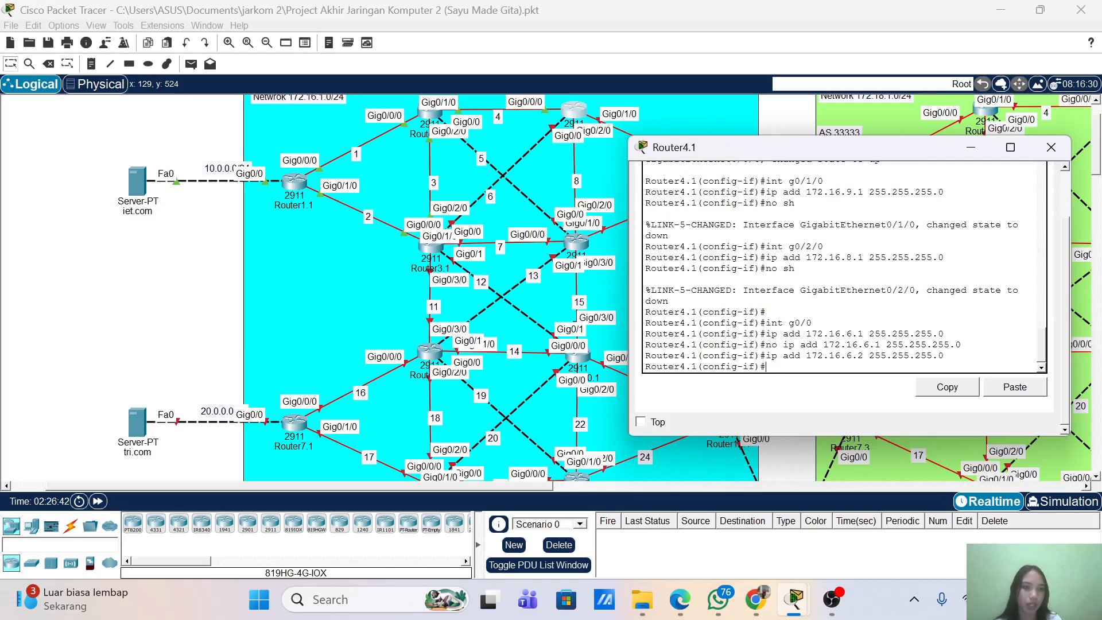
pyautogui.press('Return')
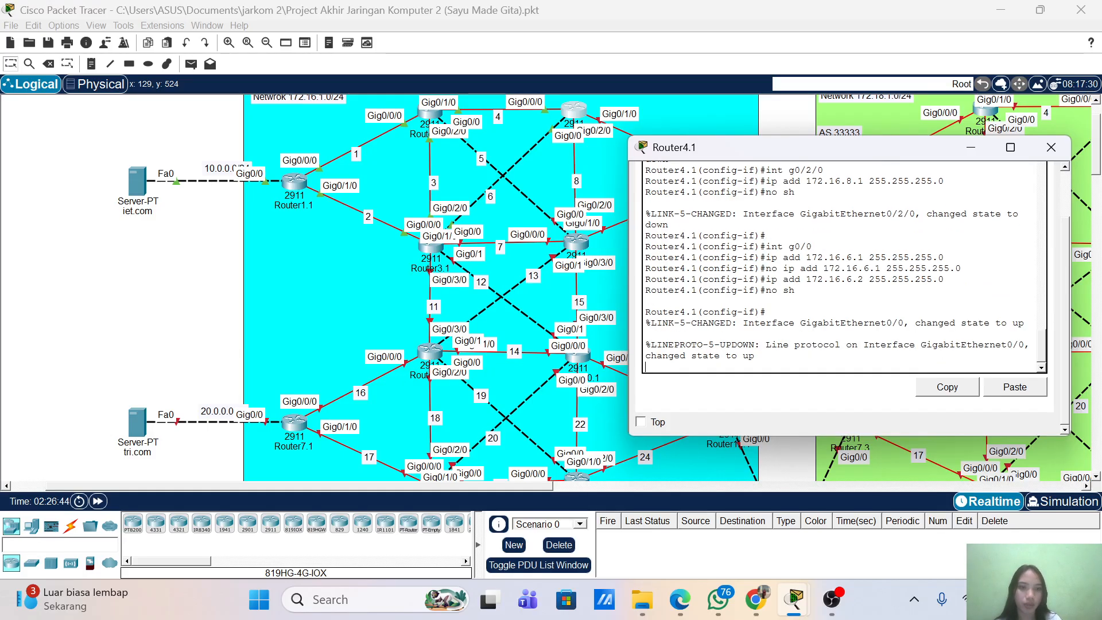
pyautogui.press('Return')
pyautogui.press('Return')
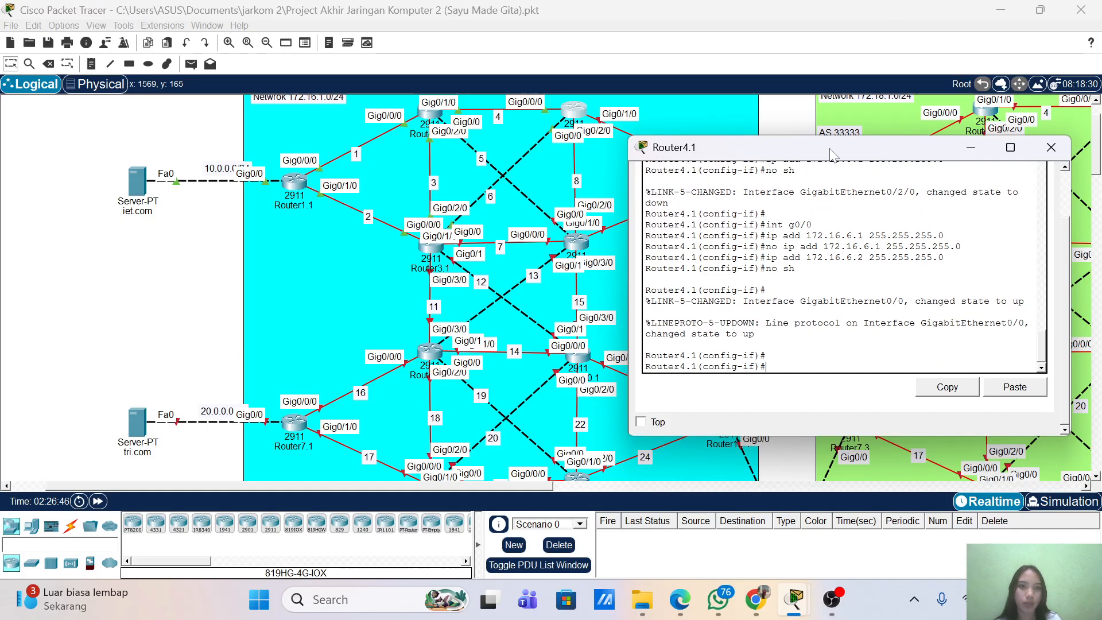
# - Exit Router4.1's interface configuration and start OSPF process 1 with router ospf 1
pyautogui.moveTo(831, 150); pyautogui.dragTo(869, 173)
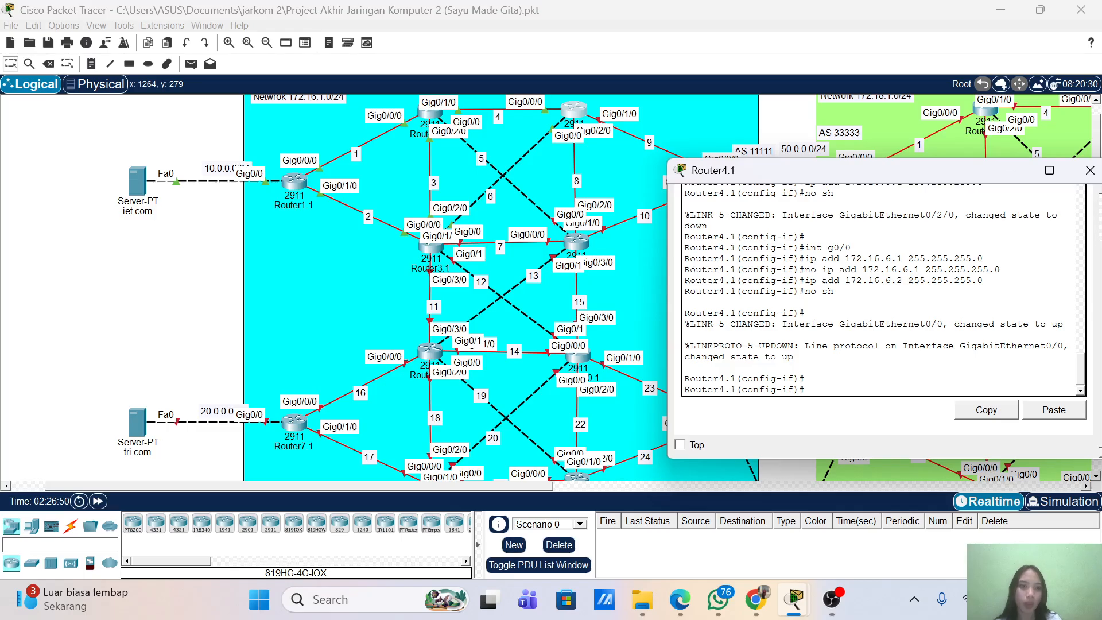
pyautogui.write('exit')
pyautogui.press('Return')
pyautogui.write('rou')
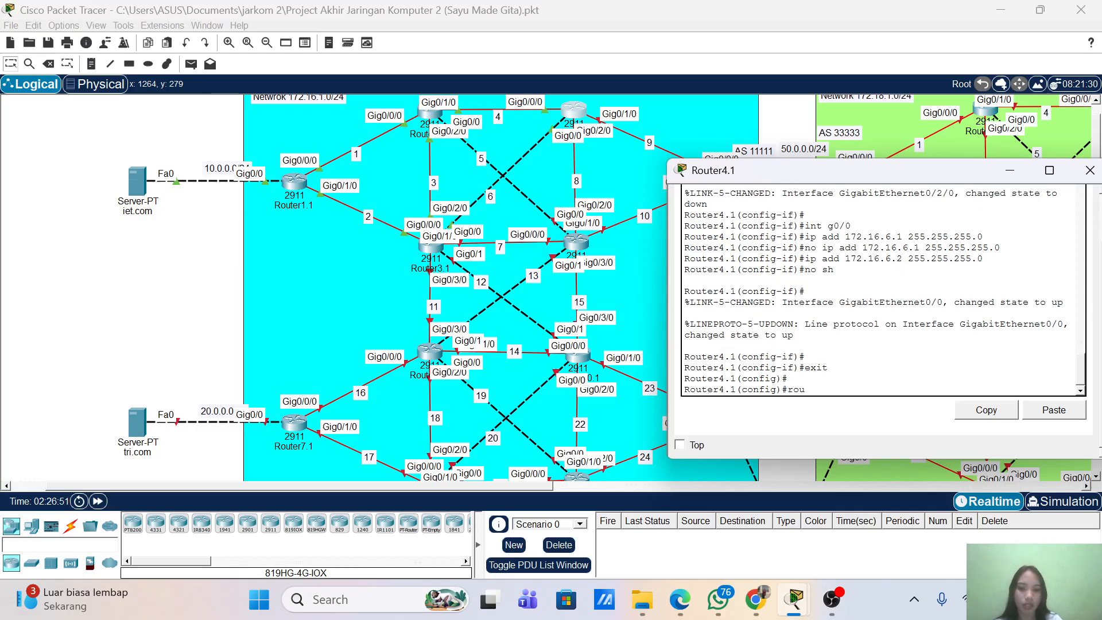
pyautogui.press('Tab')
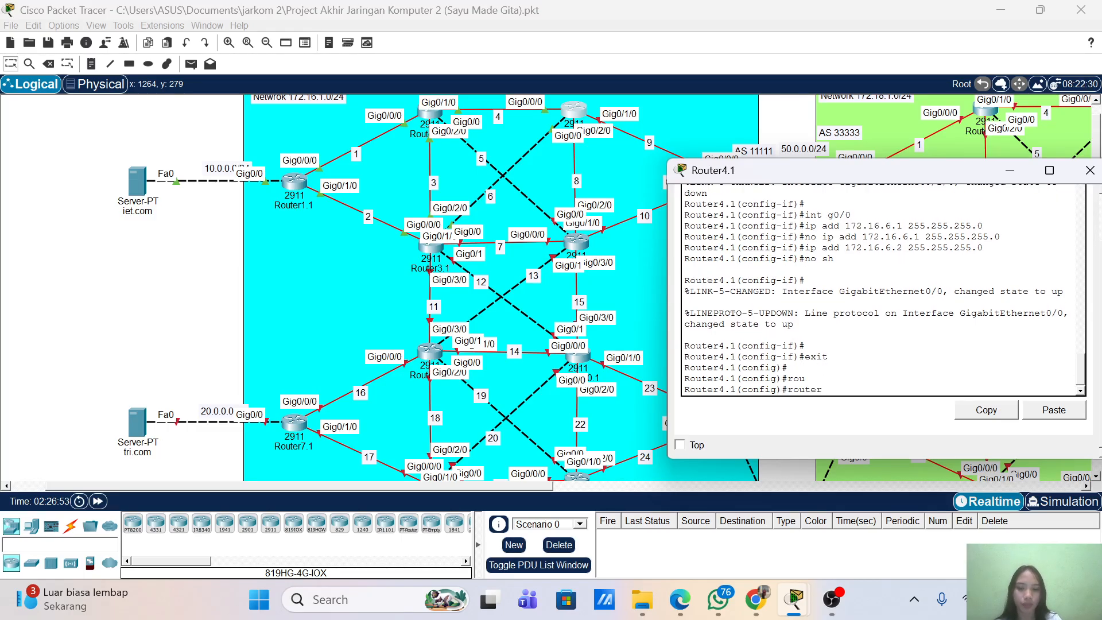
pyautogui.write('os')
pyautogui.press('Tab')
pyautogui.write('1')
pyautogui.press('Return')
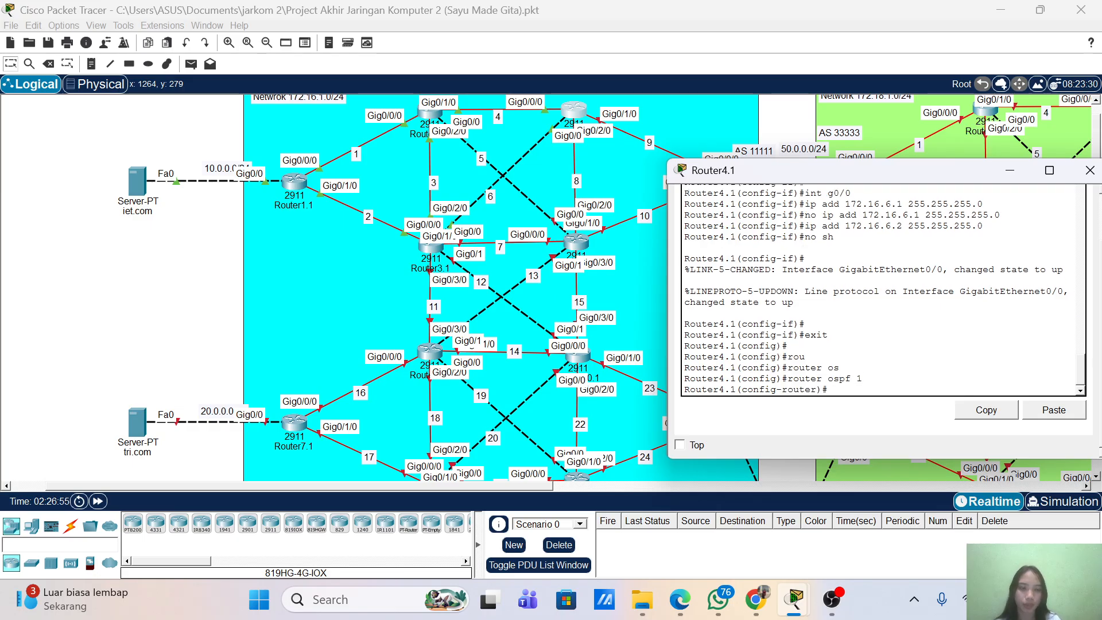
# - Set Router4.1's OSPF router-id to 1.1.1.4 and enable log-adjacency-changes
pyautogui.write('router-id')
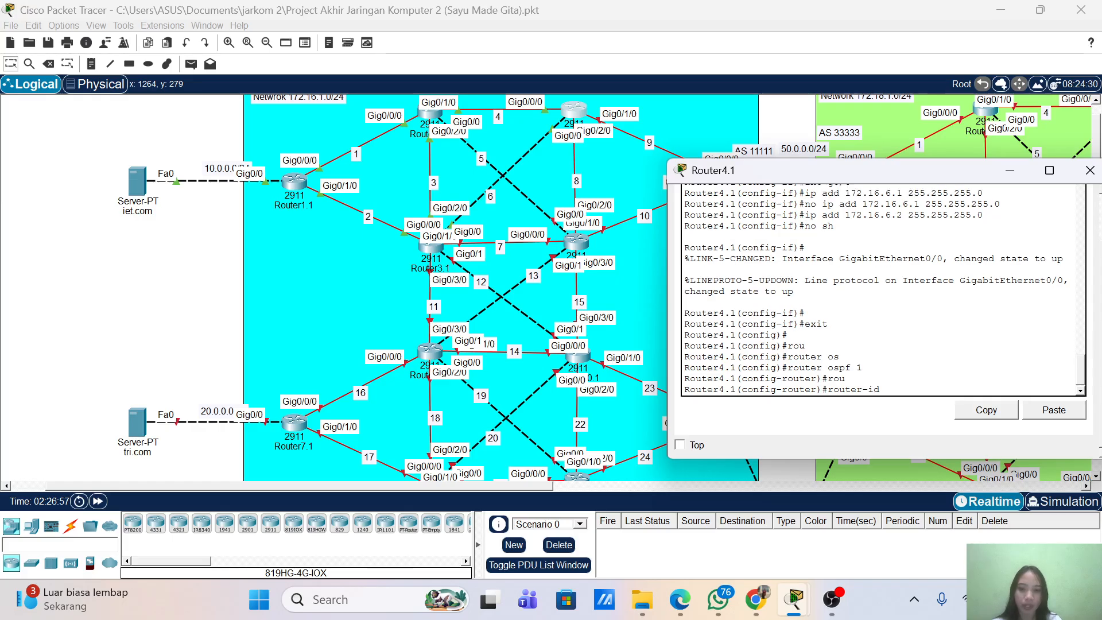
pyautogui.press('Tab')
pyautogui.write('1.1.1.4')
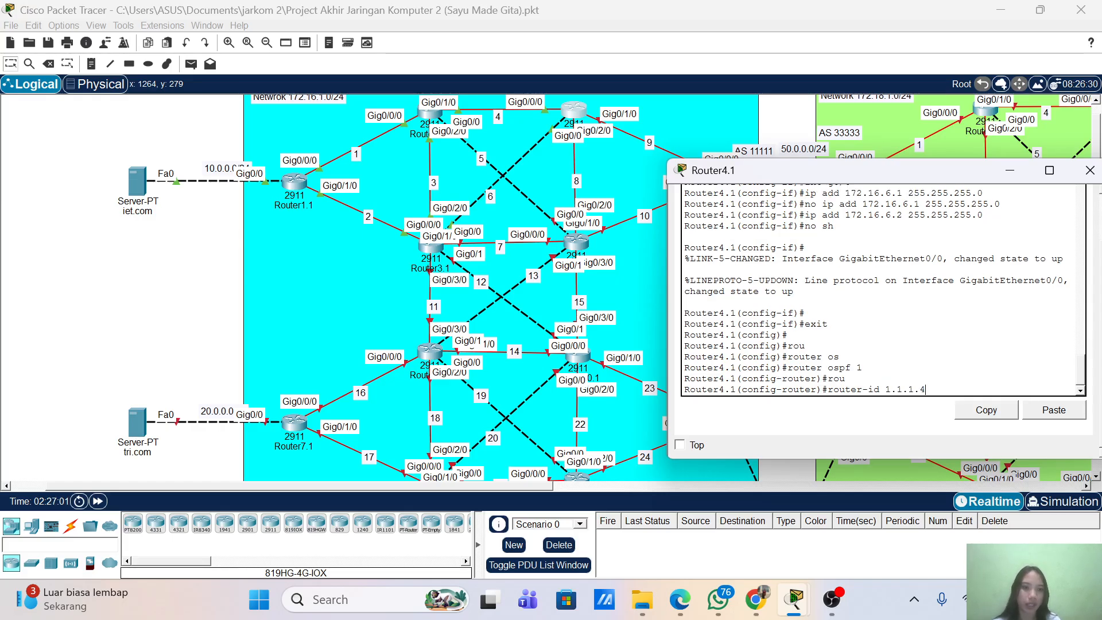
pyautogui.press('Return')
pyautogui.write('lo')
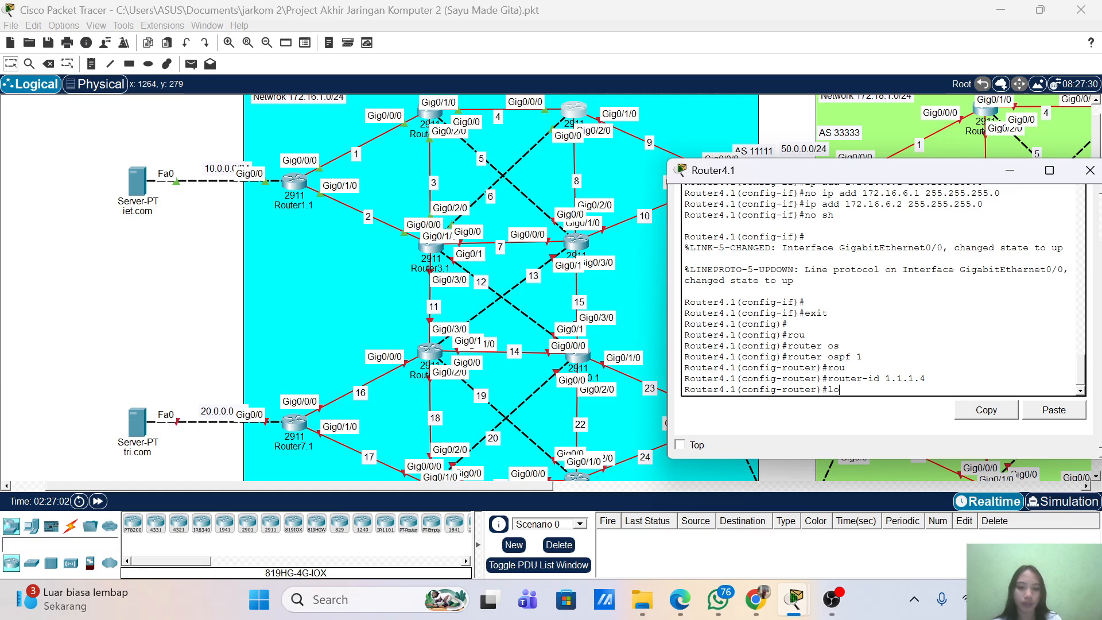
pyautogui.write('g')
pyautogui.press('Tab')
pyautogui.press('Return')
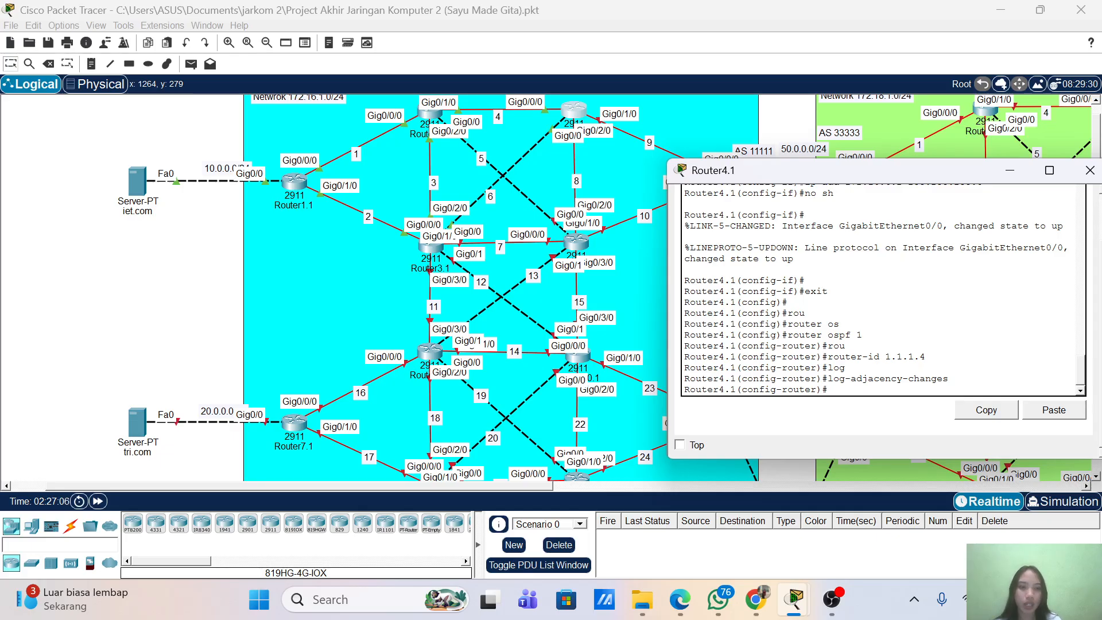
# - Advertise network 172.16.4.0 0.0.0.255 in area 0 of Router4.1's OSPF process
pyautogui.write('net')
pyautogui.press('Tab')
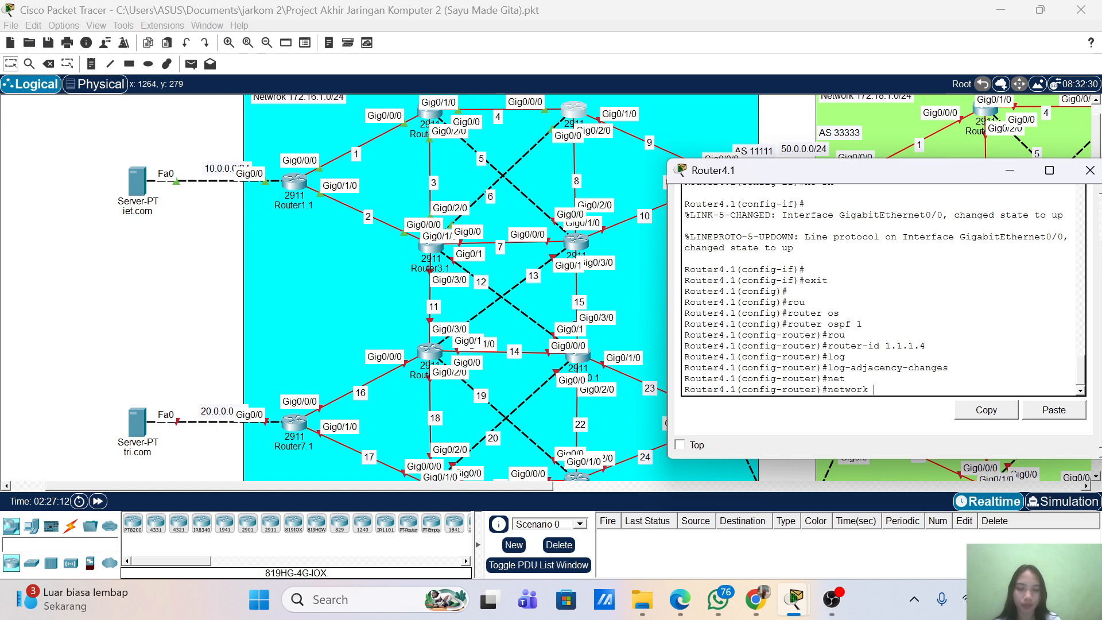
pyautogui.write('172.16')
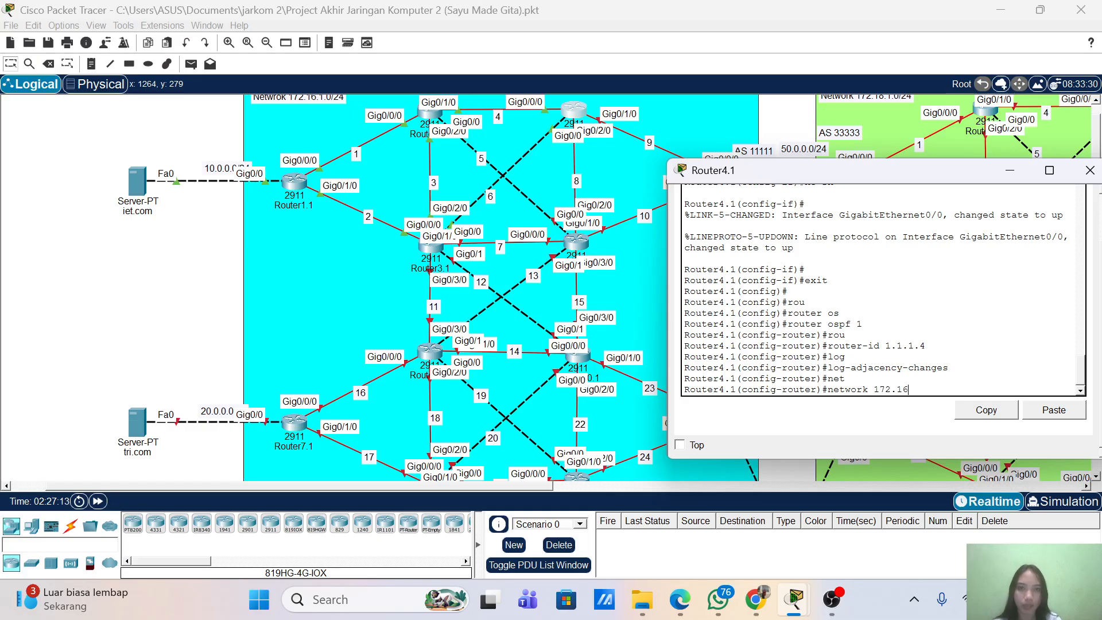
pyautogui.write('.4')
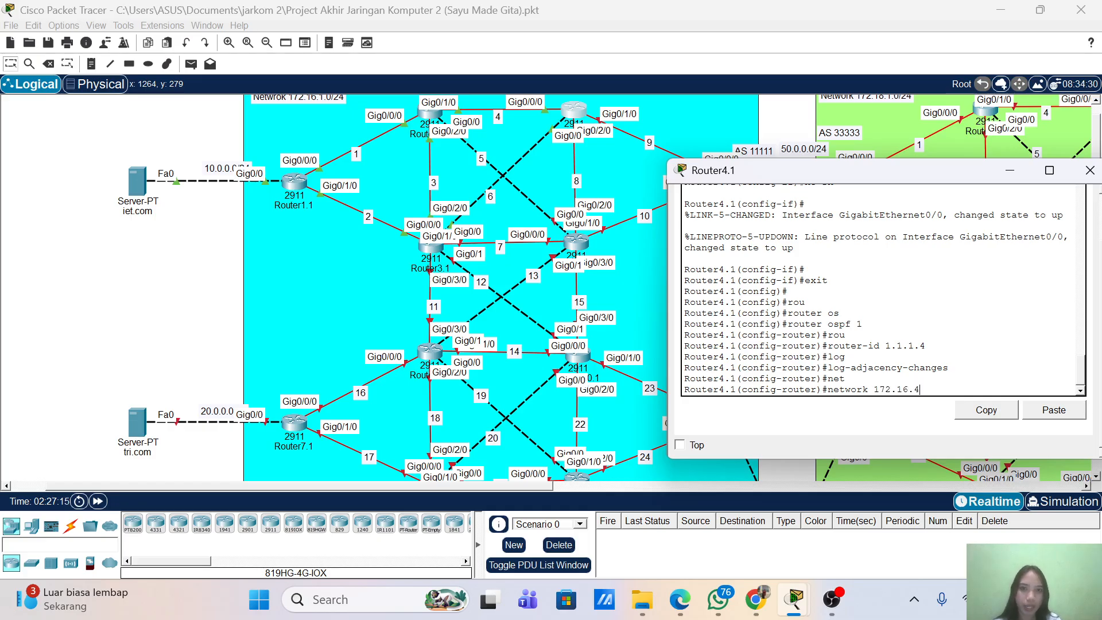
pyautogui.write('.0')
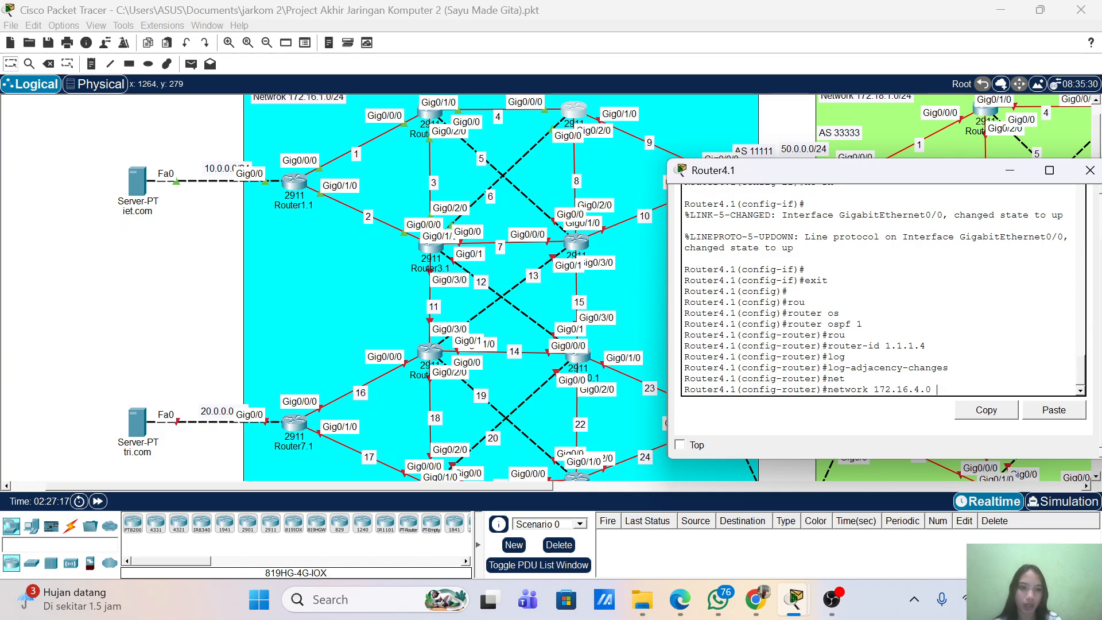
pyautogui.write(' 0.0.0.255 area 0')
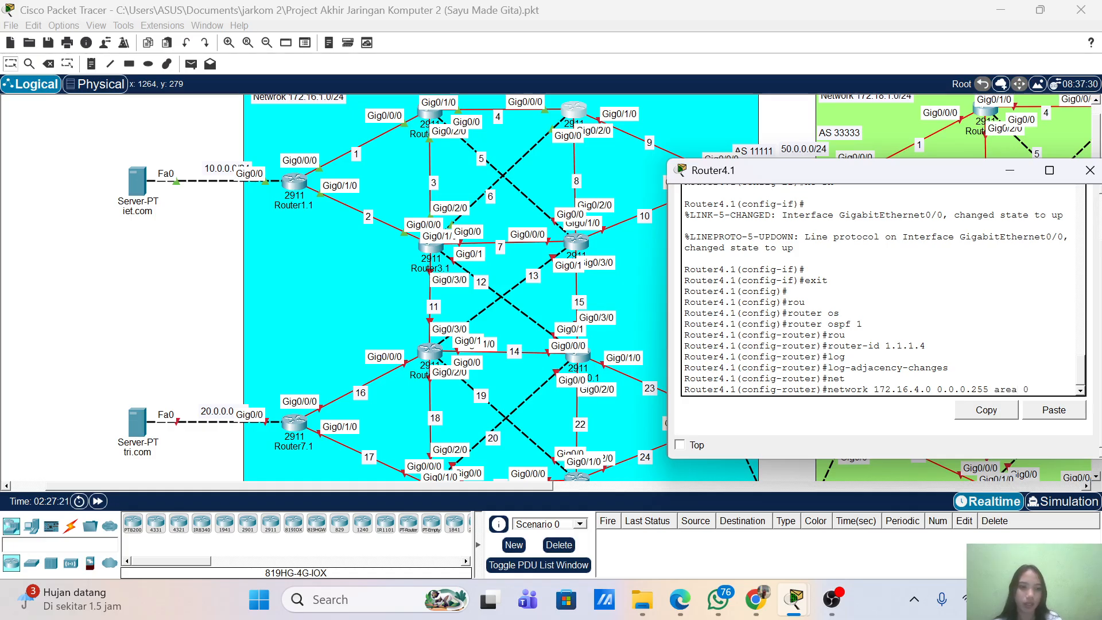
pyautogui.press('Return')
# - Reuse the previous network command to advertise 172.16.6.0 0.0.0.255 in area 0 on Router4.1
pyautogui.press('Up')
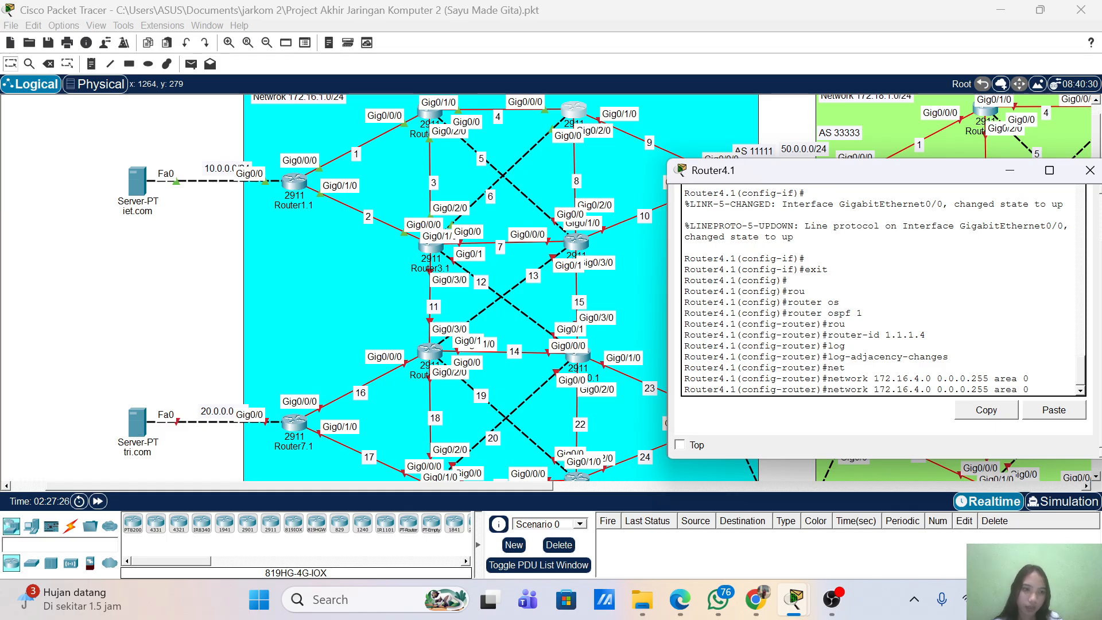
pyautogui.press('Left')
pyautogui.press('Left')
pyautogui.press('Left')
pyautogui.press('Left')
pyautogui.press('BackSpace')
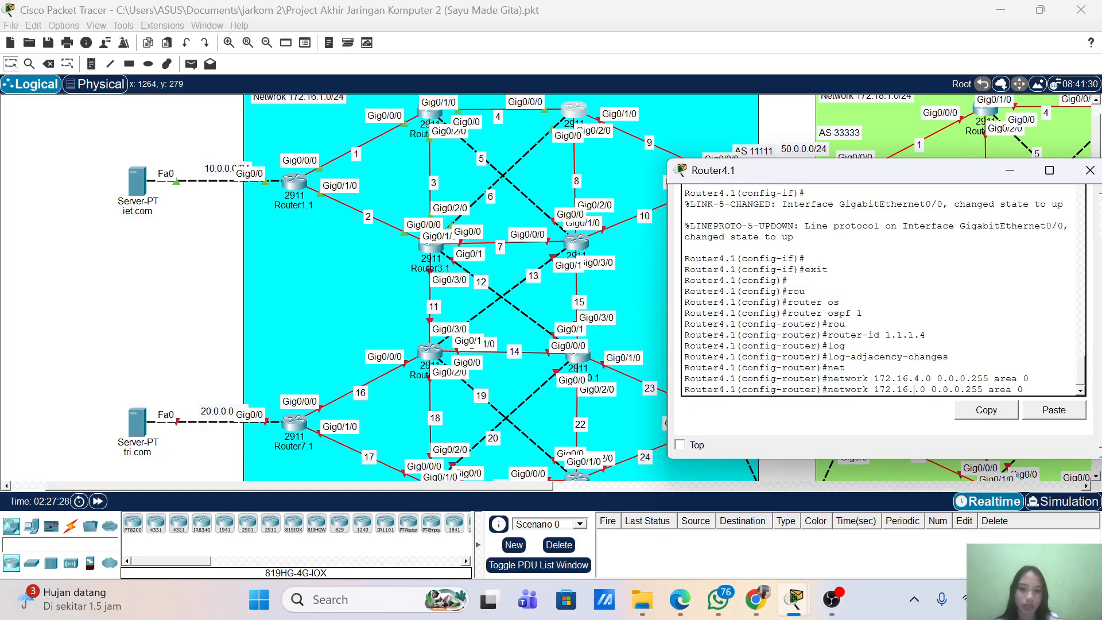
pyautogui.write('6')
pyautogui.press('Return')
# - Add network 172.16.8.0 0.0.0.255 area 0 to Router4.1's OSPF configuration
pyautogui.press('Up')
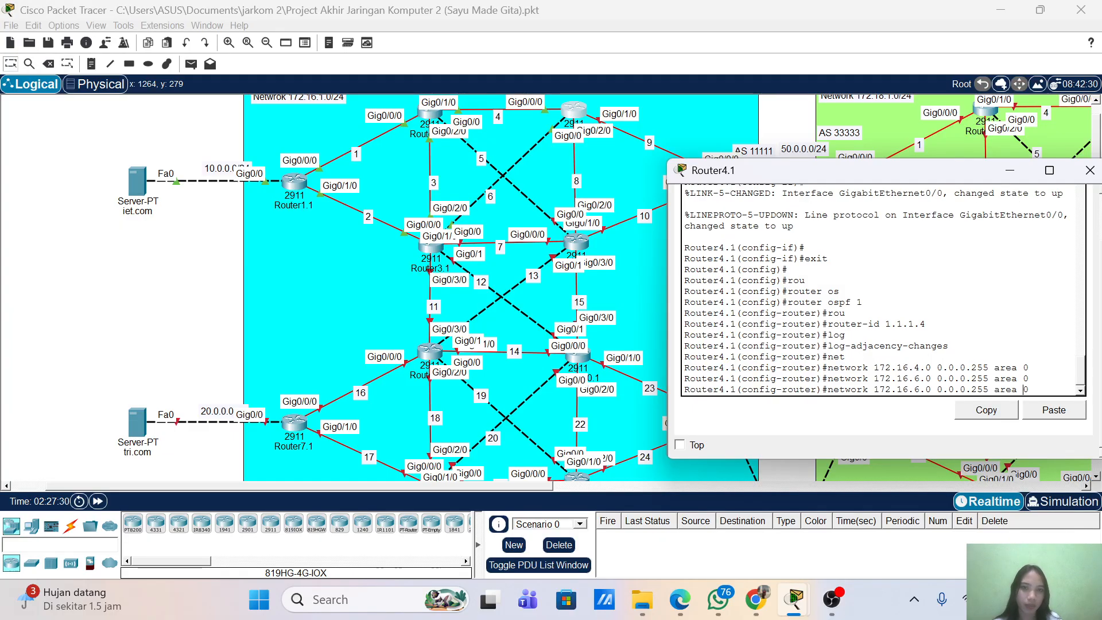
pyautogui.press('BackSpace')
pyautogui.write('8')
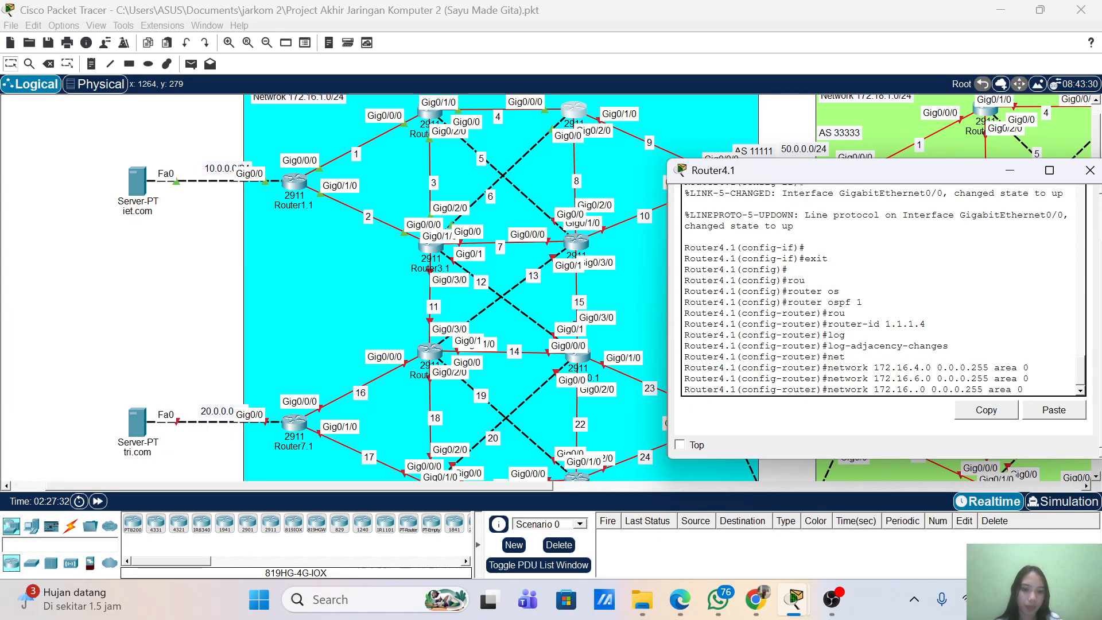
pyautogui.press('Return')
pyautogui.press('Up')
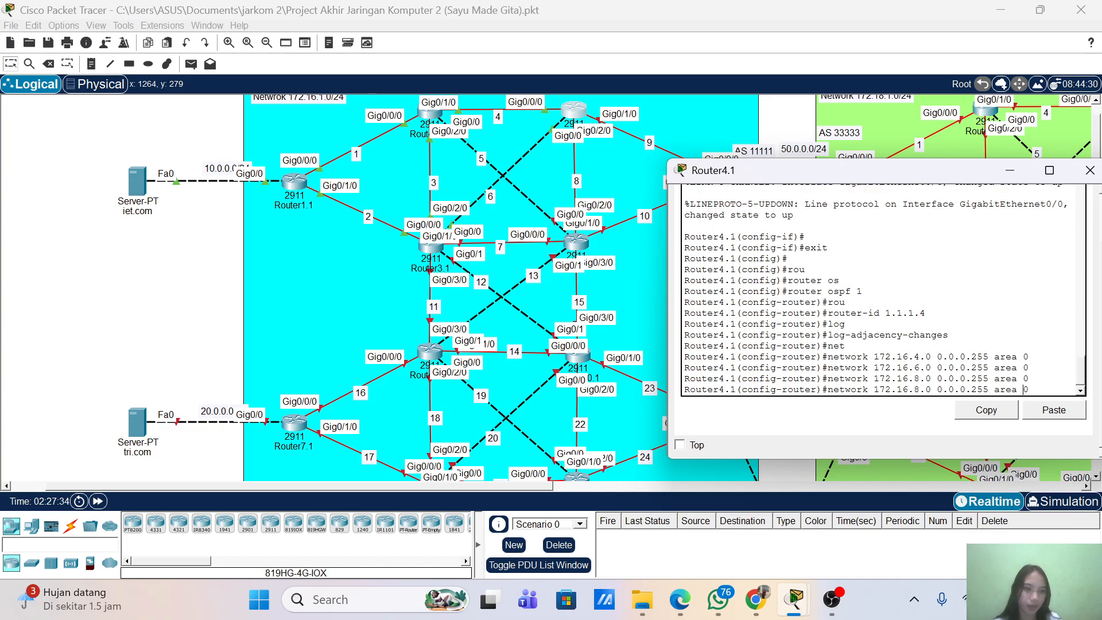
pyautogui.press('Return')
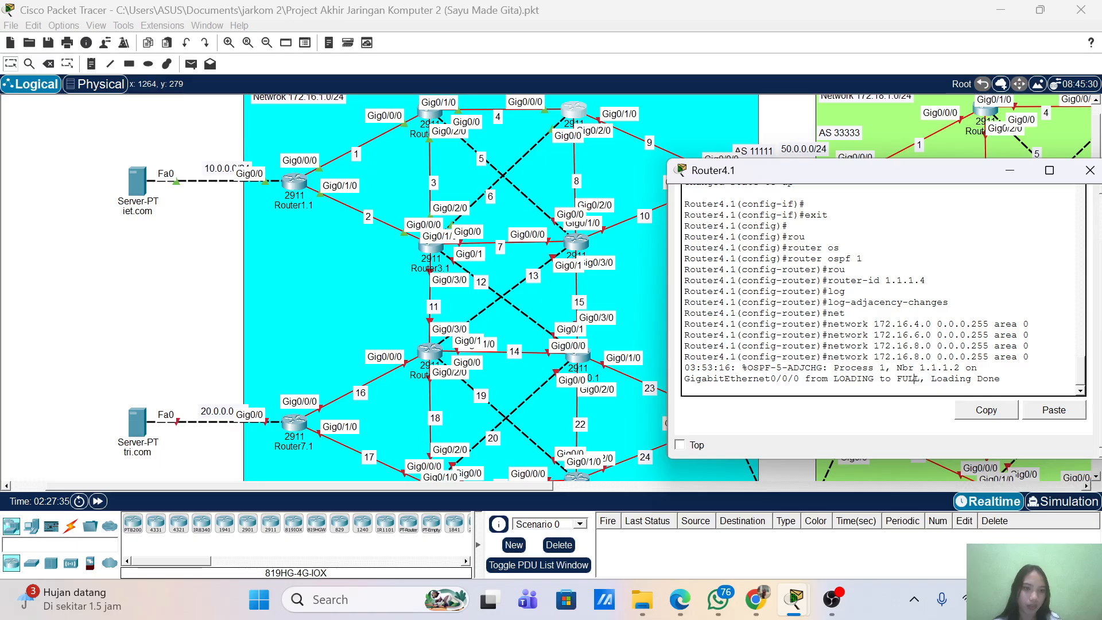
# - Edit the recalled network command to advertise 172.16.9.0 0.0.0.255 in area 0 on Router4.1
pyautogui.press('Return')
pyautogui.press('Up')
pyautogui.press('Left')
pyautogui.press('Left')
pyautogui.press('Left')
pyautogui.press('Left')
pyautogui.press('Left')
pyautogui.press('Left')
pyautogui.press('Left')
pyautogui.press('Left')
pyautogui.press('Left')
pyautogui.press('Left')
pyautogui.press('Left')
pyautogui.press('Left')
pyautogui.press('Left')
pyautogui.press('Left')
pyautogui.press('Left')
pyautogui.press('Left')
pyautogui.press('Left')
pyautogui.press('Left')
pyautogui.press('Left')
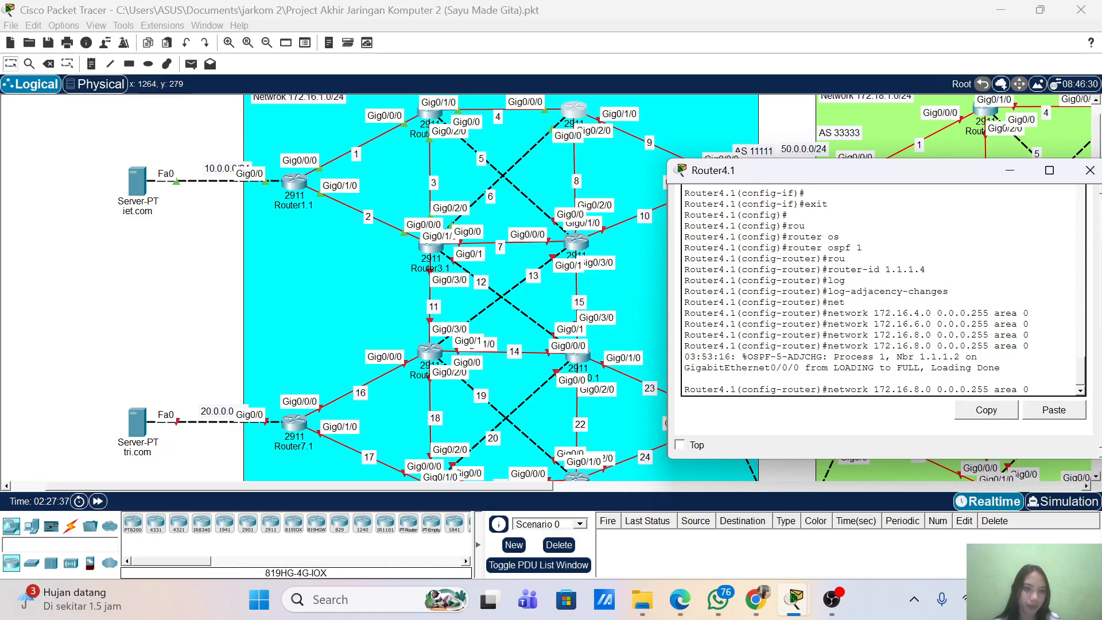
pyautogui.press('BackSpace')
pyautogui.write('9')
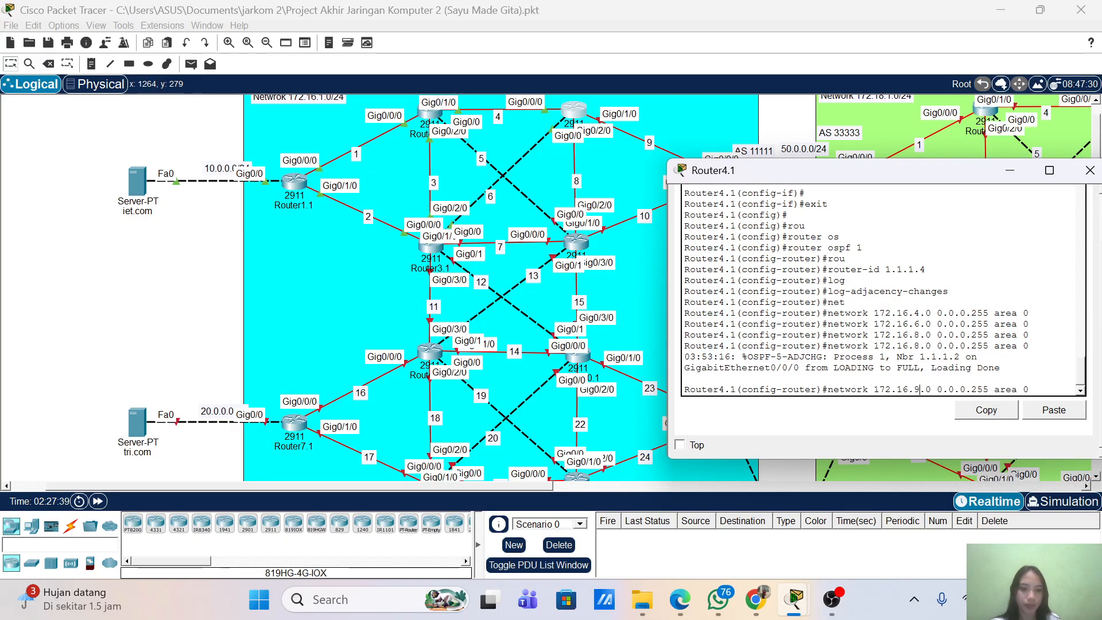
pyautogui.press('Return')
pyautogui.press('Return')
pyautogui.press('Return')
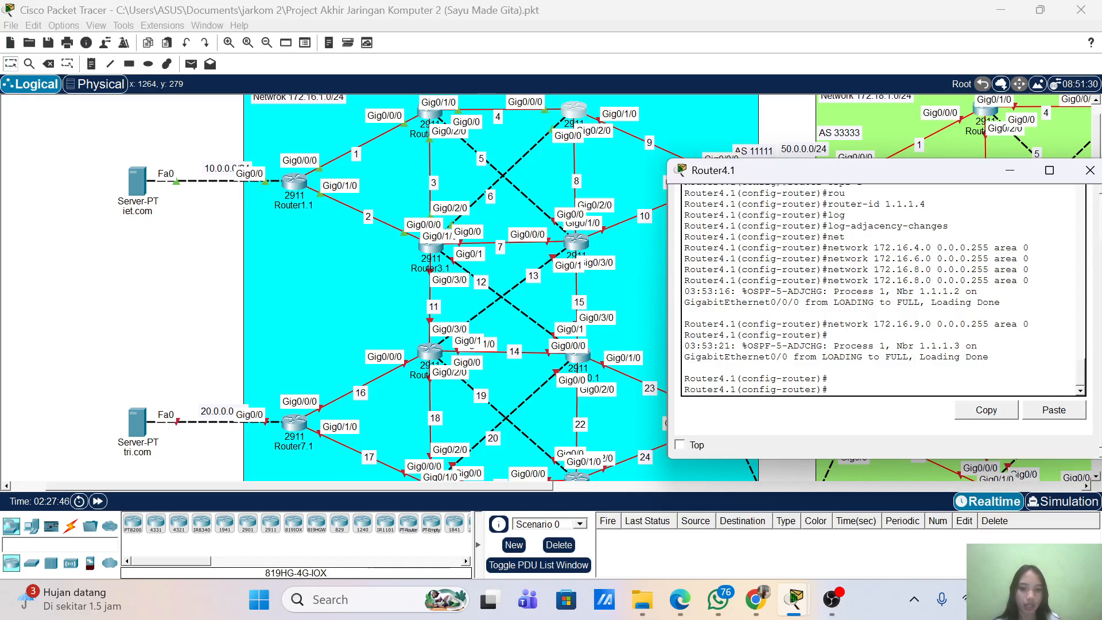
# - Leave Router4.1's configuration mode with end and save the configuration with wr
pyautogui.write('end')
pyautogui.press('Return')
pyautogui.press('Return')
pyautogui.write('w')
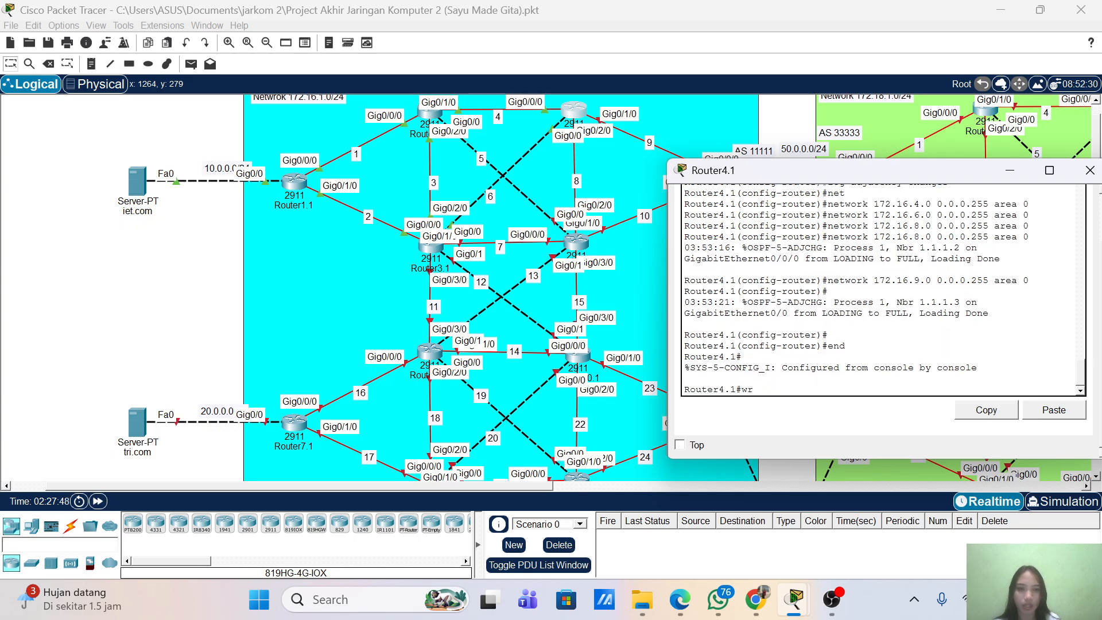
pyautogui.write('r')
pyautogui.press('Return')
pyautogui.press('Return')
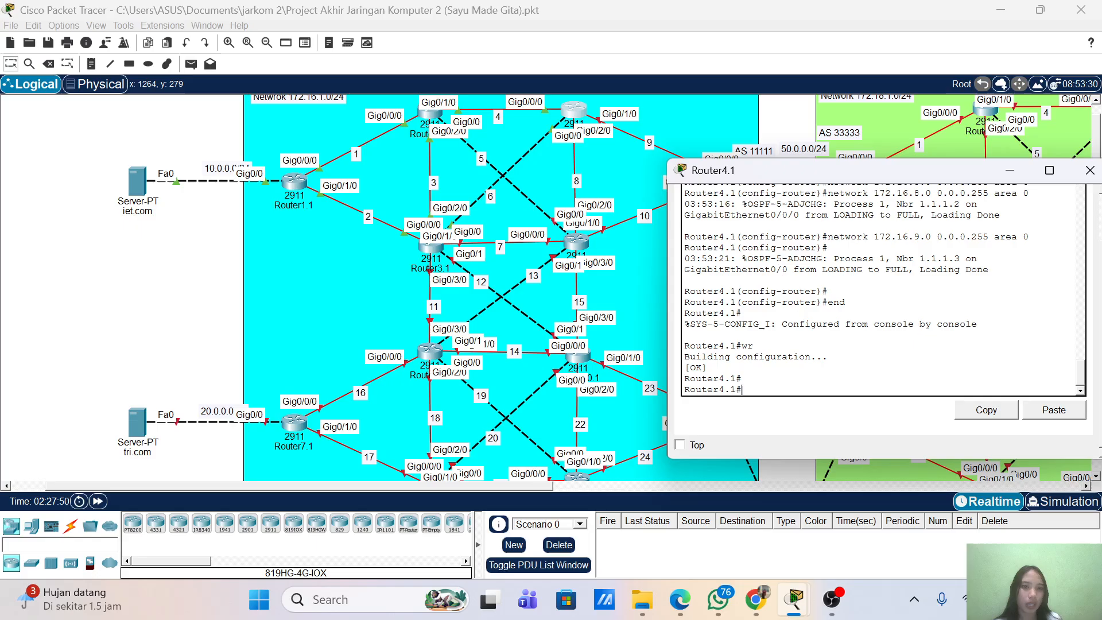
# - Highlight the OSPF adjacency message for neighbor 1.1.1.3 in Router4.1's console and clear the selection
pyautogui.moveTo(684, 247); pyautogui.dragTo(991, 270)
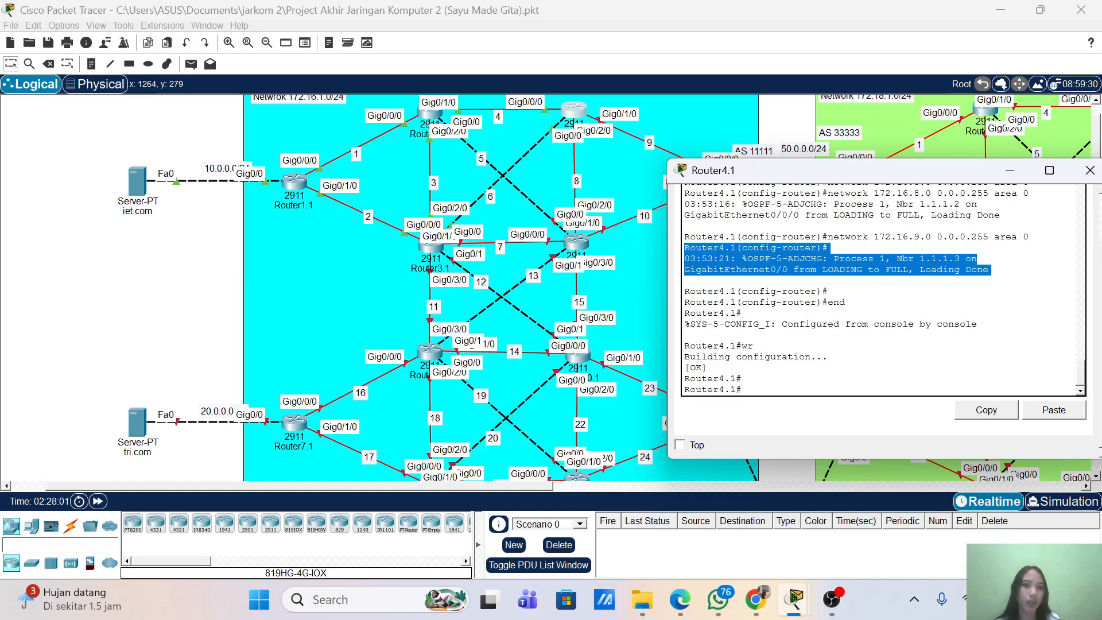
pyautogui.click(828, 302)
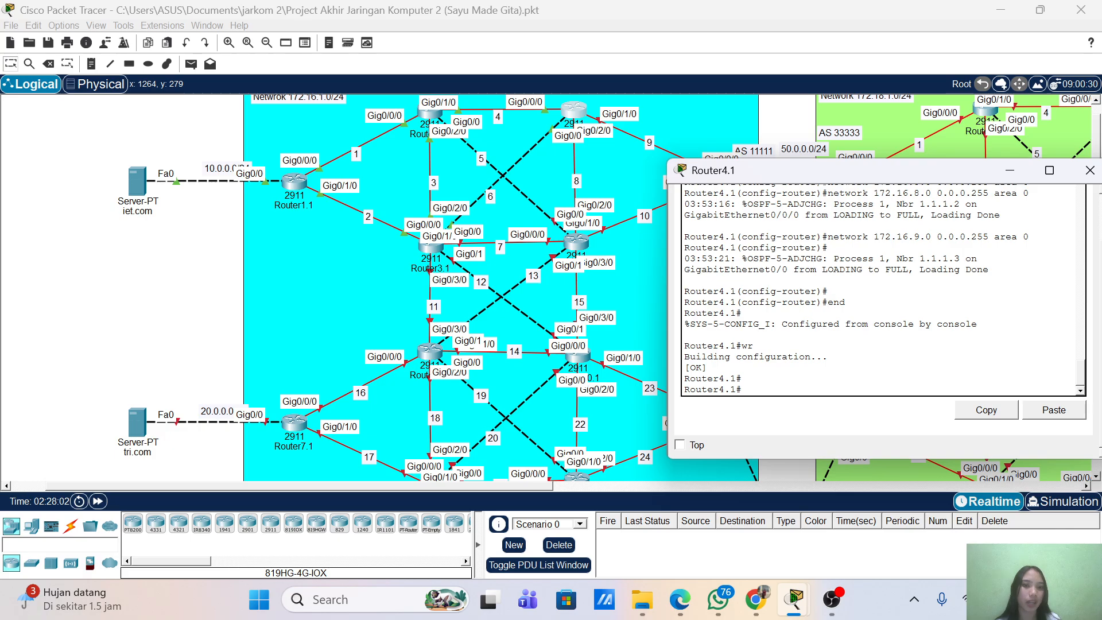
pyautogui.scroll(-1, 829, 300)
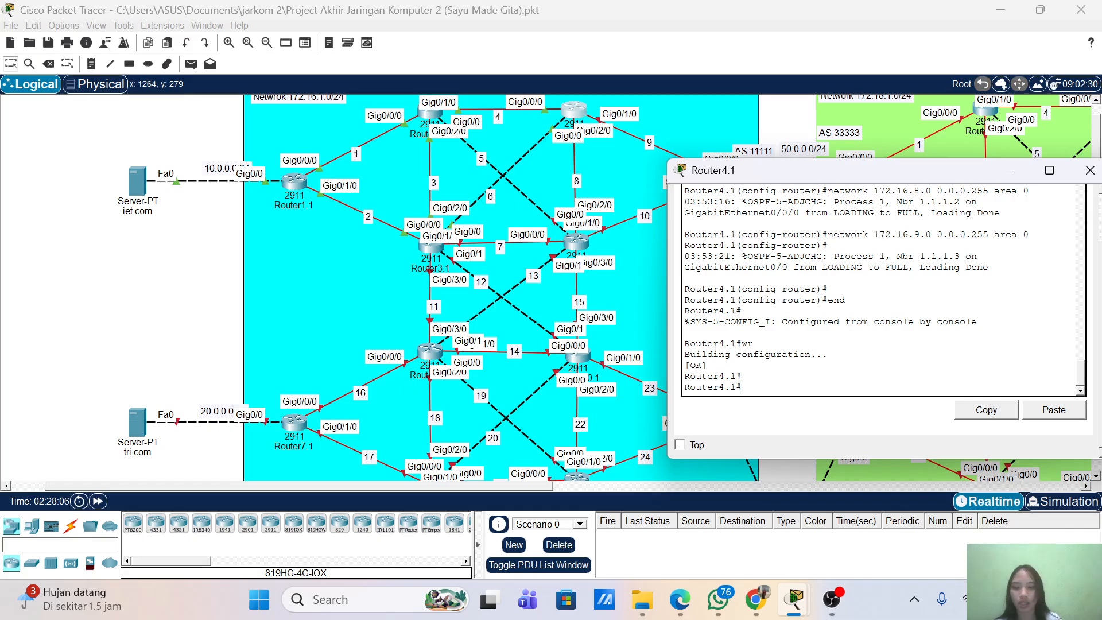
# - Display Router4.1's full routing table with sh ip route and review its OSPF and connected entries
pyautogui.write('sh')
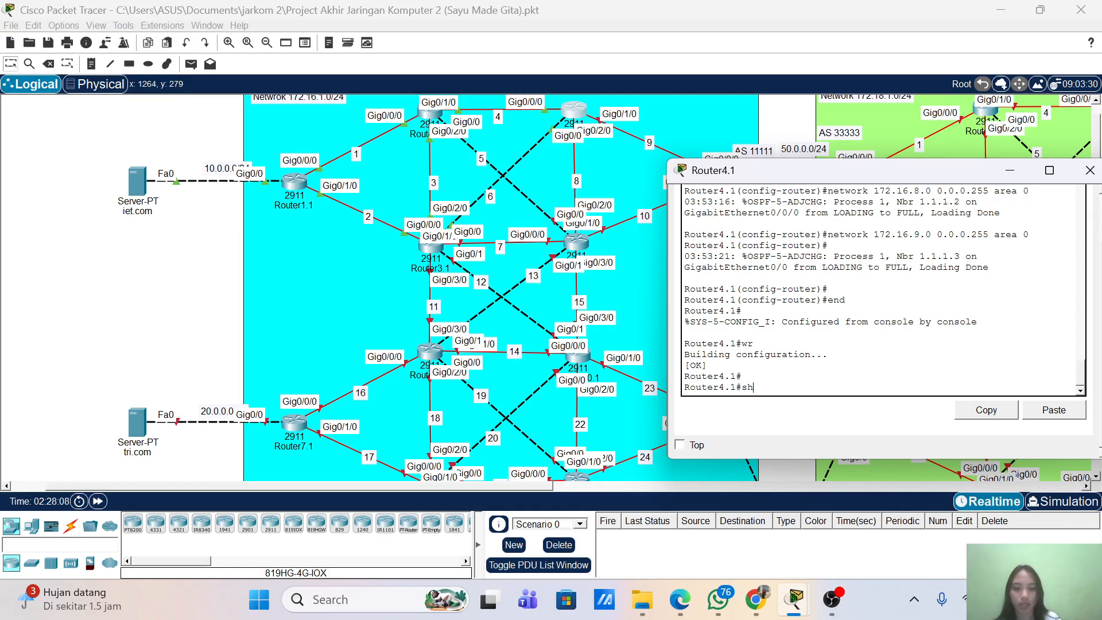
pyautogui.write(' ip ro')
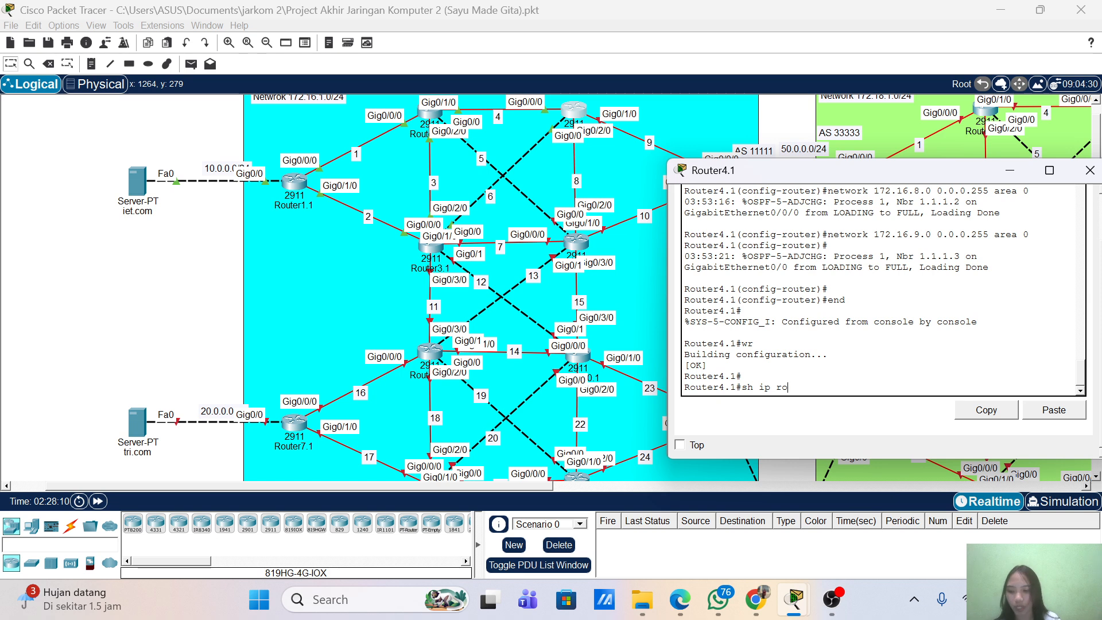
pyautogui.write('u')
pyautogui.press('Tab')
pyautogui.press('Return')
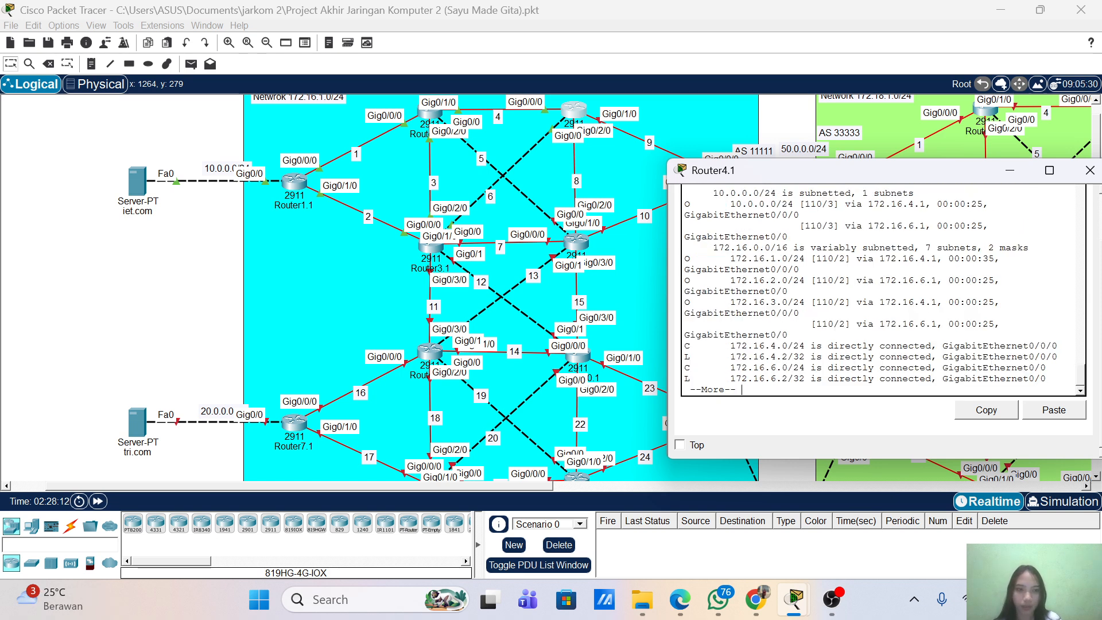
pyautogui.press('Return')
pyautogui.press('Return')
pyautogui.press('Return')
pyautogui.press('Return')
pyautogui.press('Return')
pyautogui.press('Return')
pyautogui.press('Return')
pyautogui.press('Return')
pyautogui.press('Return')
pyautogui.press('Return')
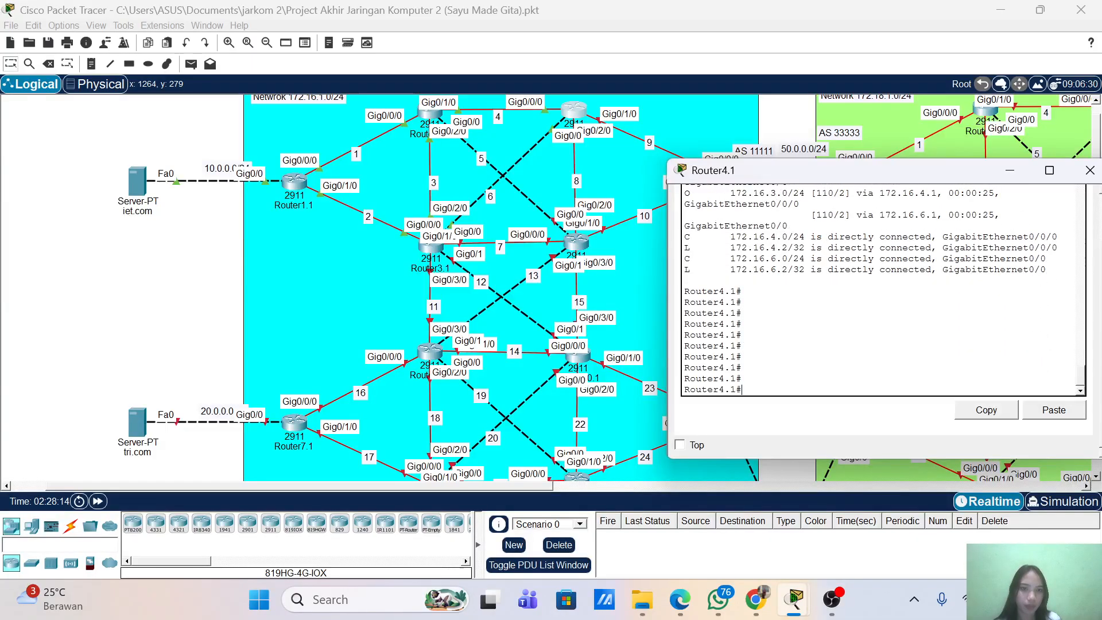
pyautogui.scroll(2, 878, 287)
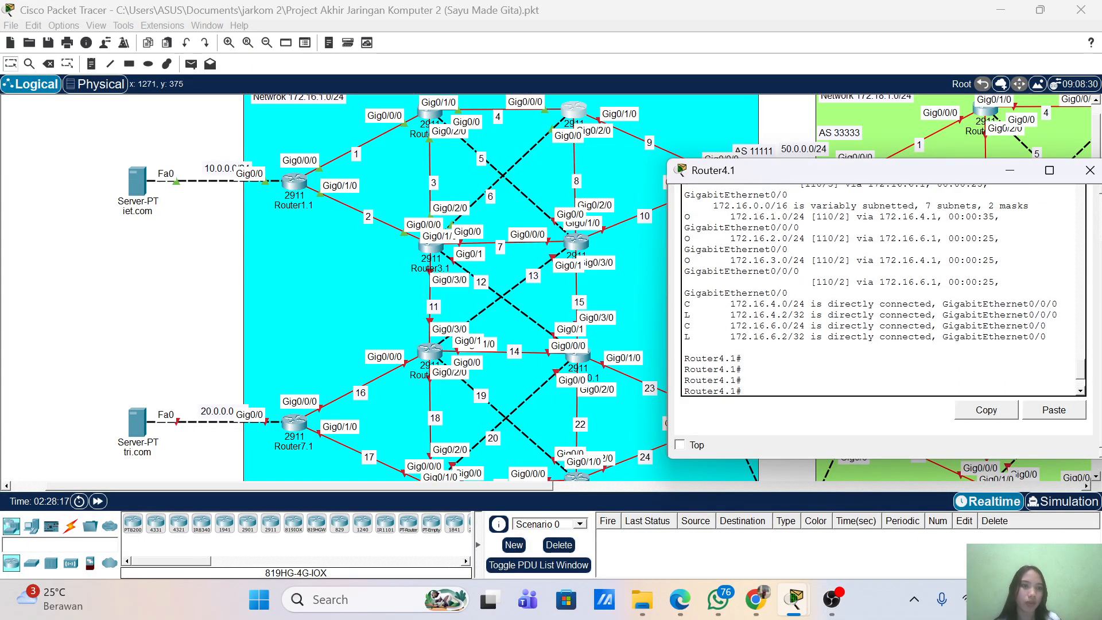
pyautogui.scroll(4, 884, 290)
pyautogui.scroll(-6, 884, 290)
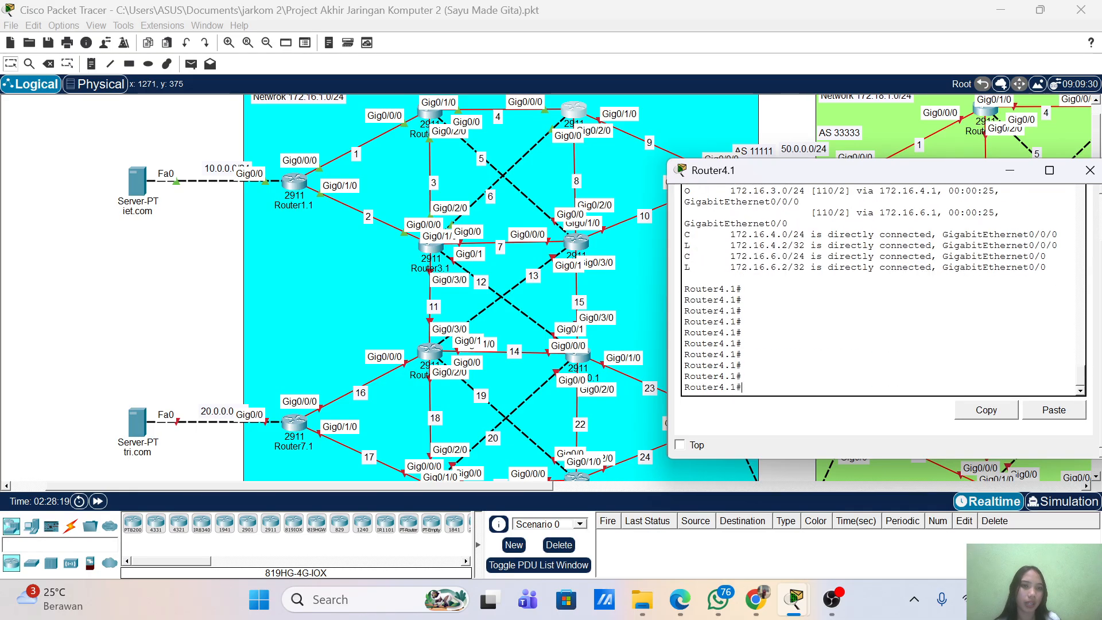
# - Close Router4.1 and start a command-line session on Router5.1
pyautogui.click(1090, 170)
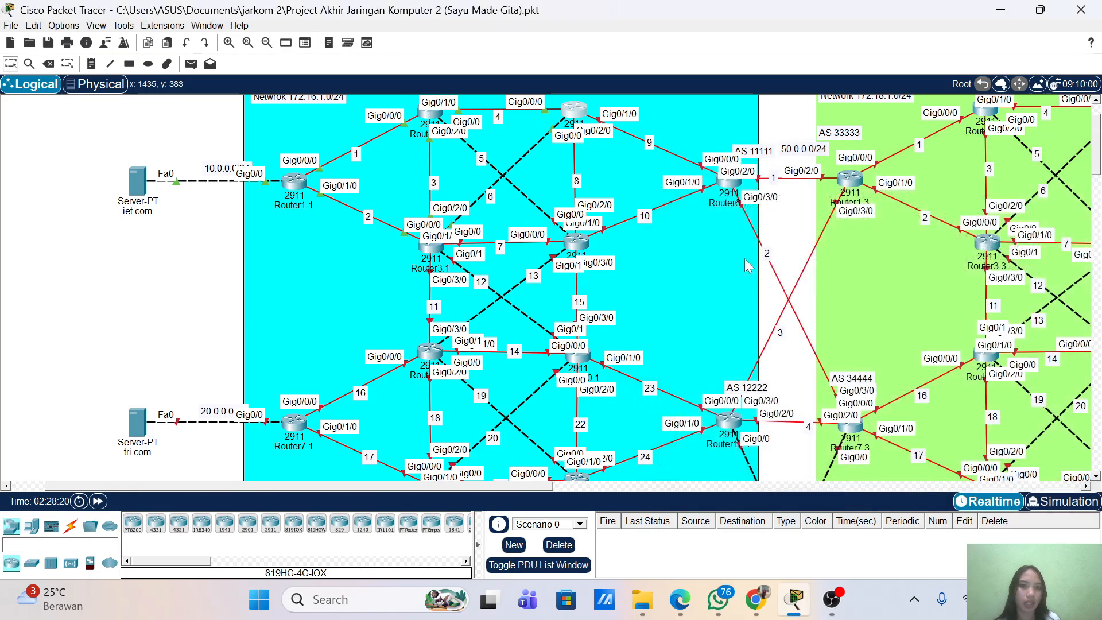
pyautogui.click(586, 247)
pyautogui.moveTo(394, 148); pyautogui.dragTo(603, 147)
pyautogui.click(586, 176)
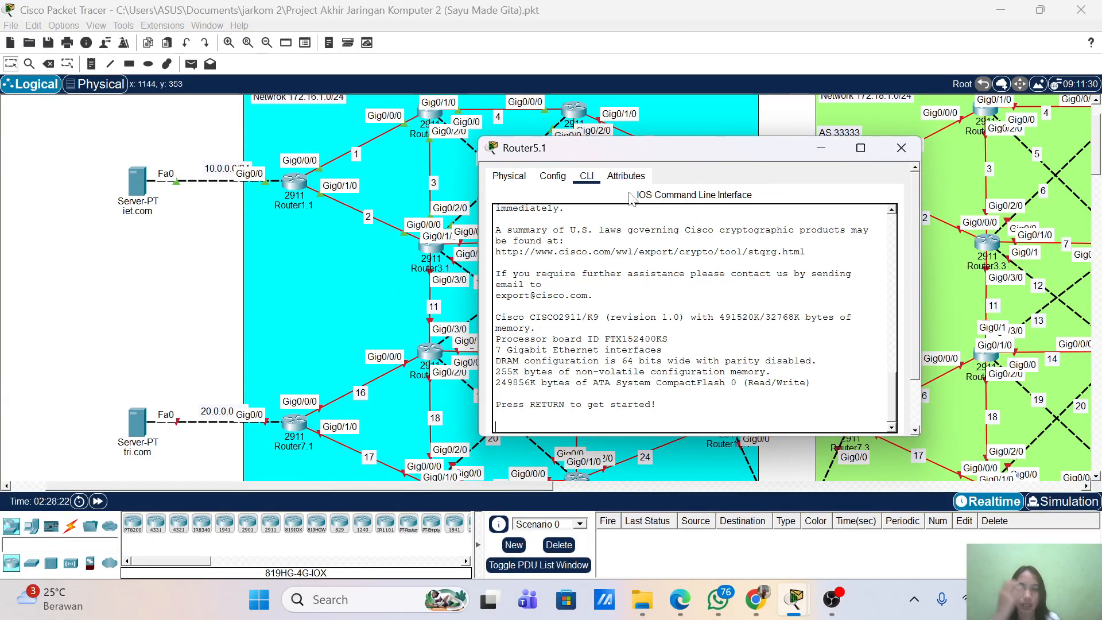
pyautogui.press('Return')
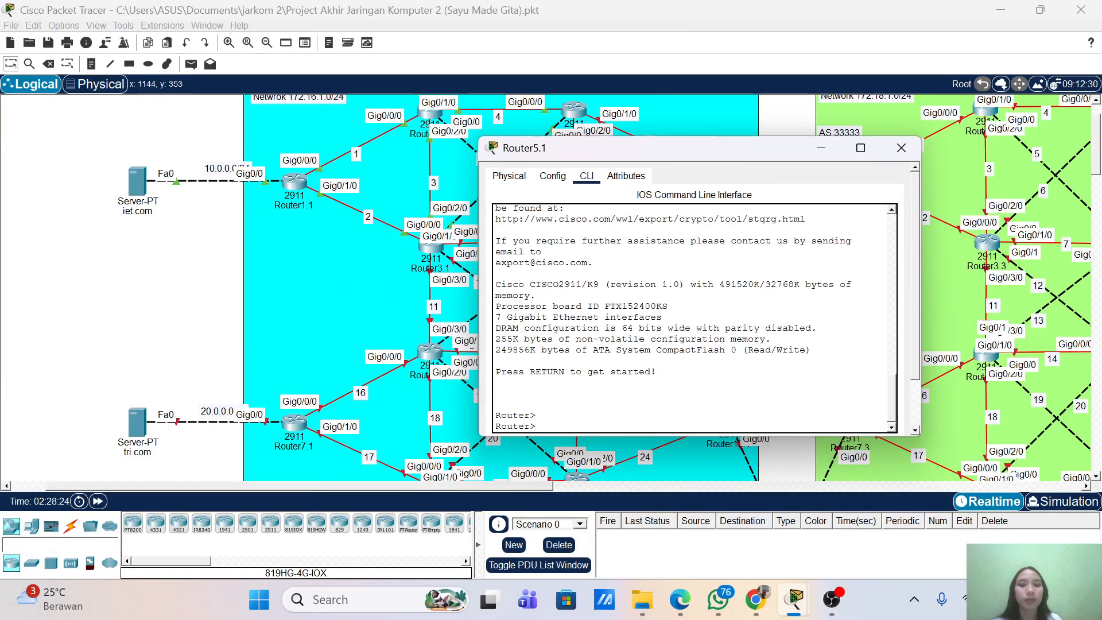
# - Enter privileged EXEC mode on Router5.1 and switch to global configuration mode with conf term
pyautogui.write('ena')
pyautogui.press('Tab')
pyautogui.press('Return')
pyautogui.press('Return')
pyautogui.write('co')
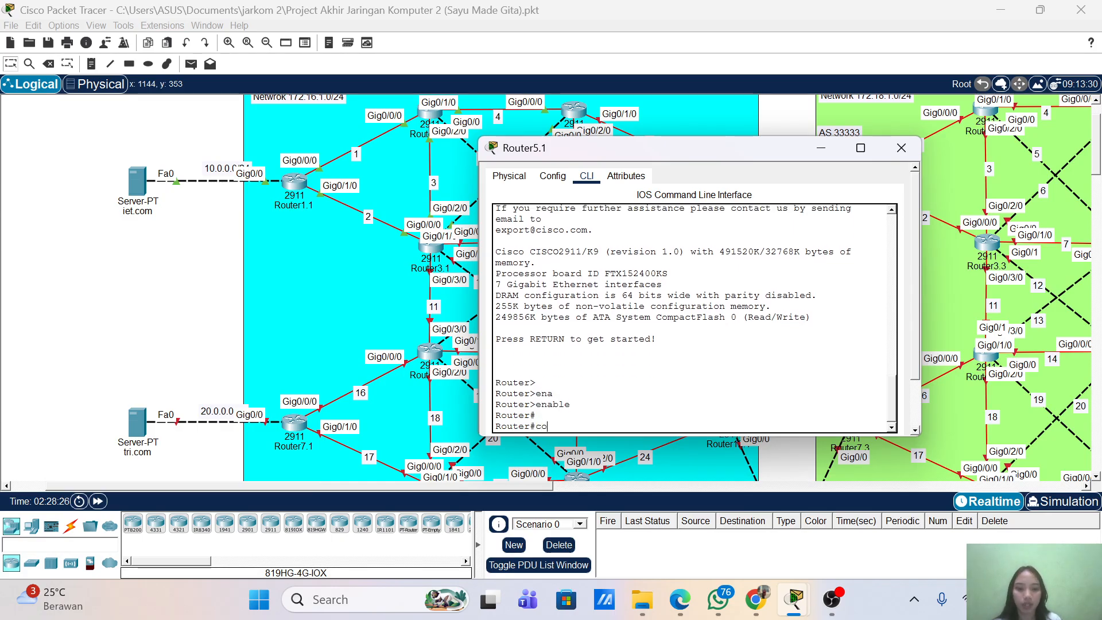
pyautogui.write('nf term')
pyautogui.press('Return')
pyautogui.press('Return')
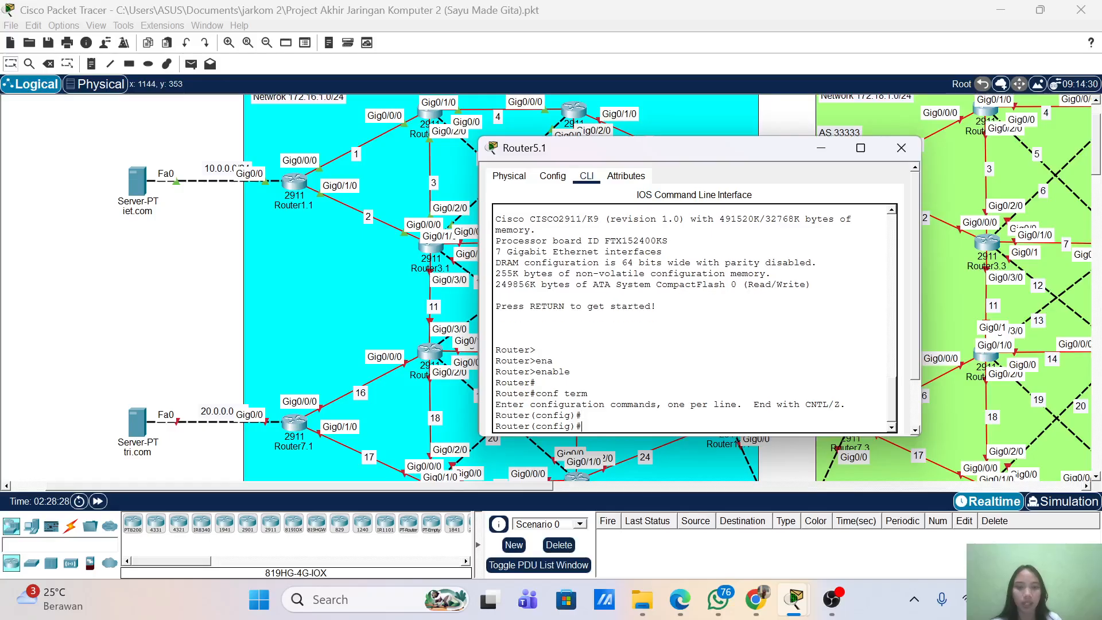
# - Set the router's hostname to Router5.1
pyautogui.write('hos')
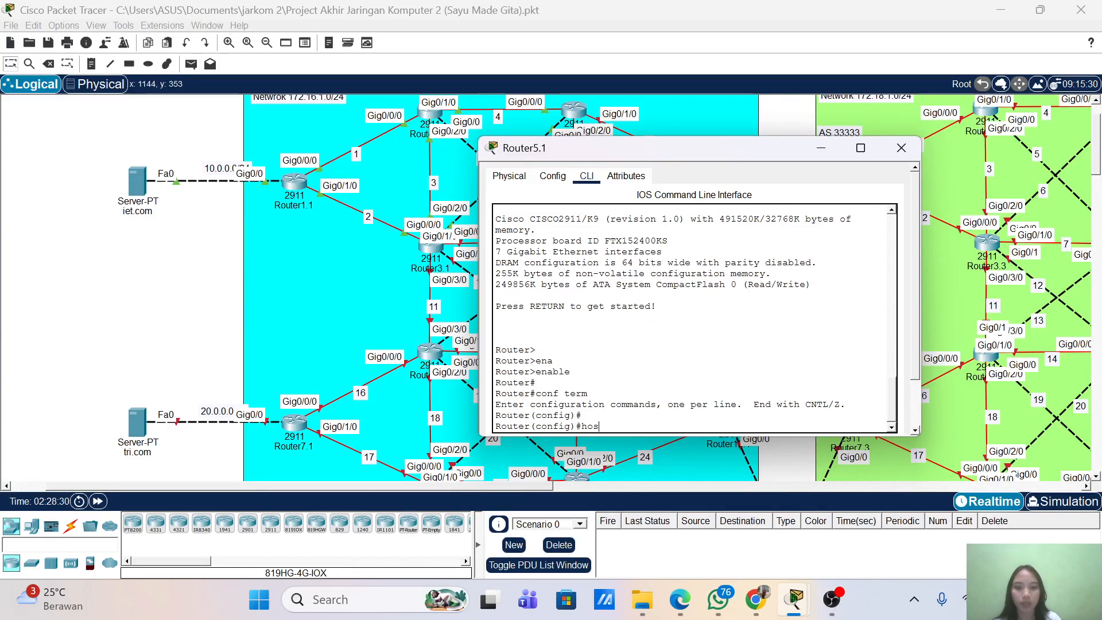
pyautogui.press('Tab')
pyautogui.write('Router')
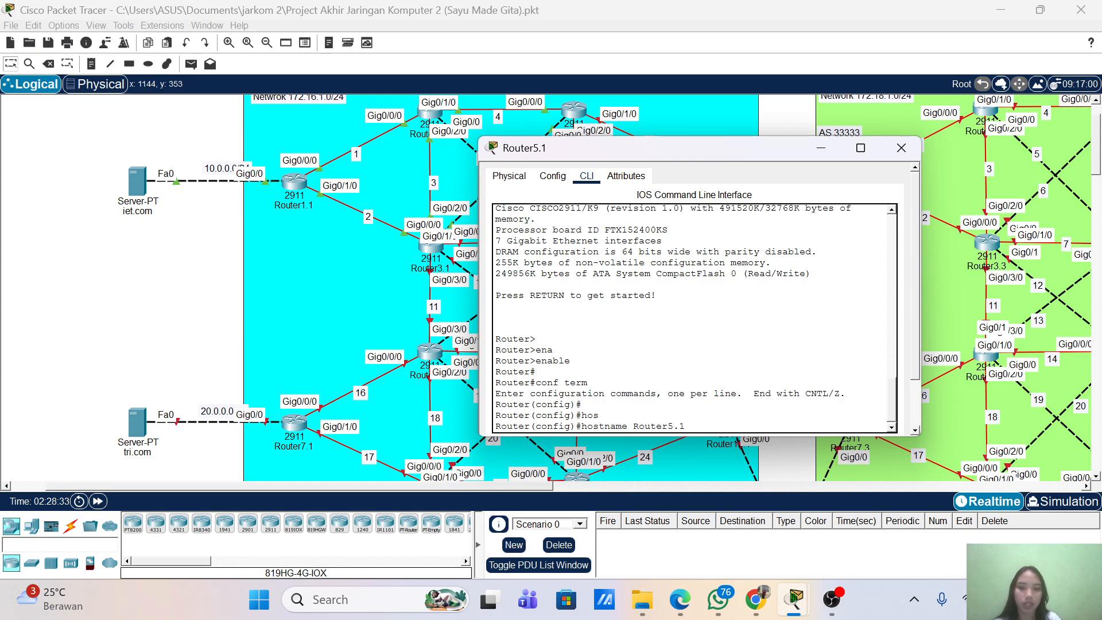
pyautogui.write('5.1')
pyautogui.press('Return')
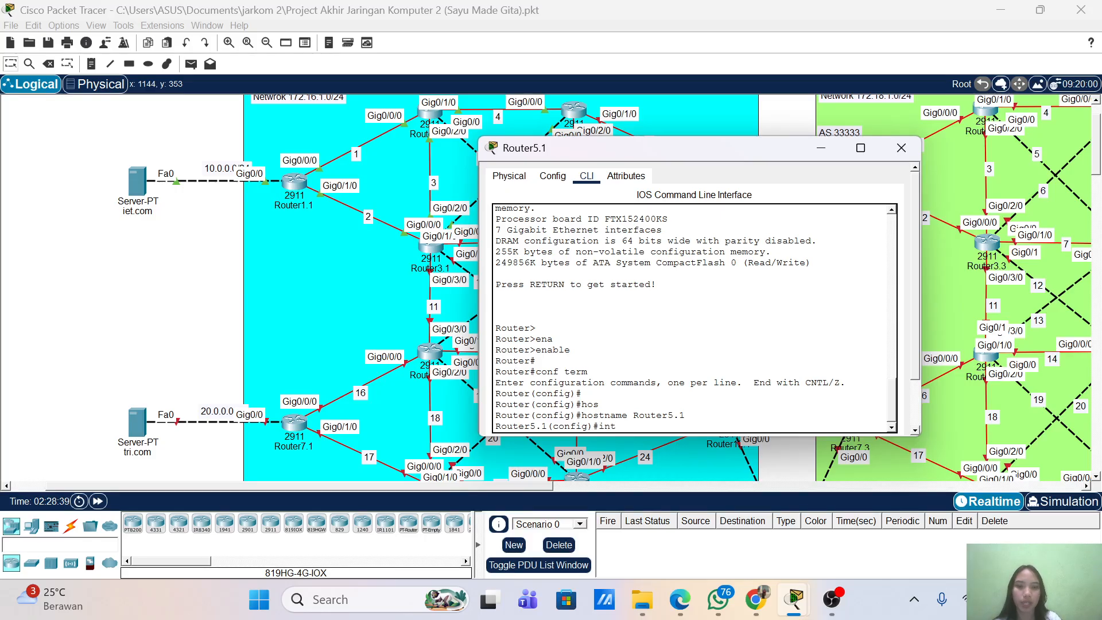
# - Assign IP address 172.16.7.2 with mask 255.255.255.0 to Router5.1's interface g0/0/0 and enable it with no sh
pyautogui.moveTo(645, 145); pyautogui.dragTo(828, 163)
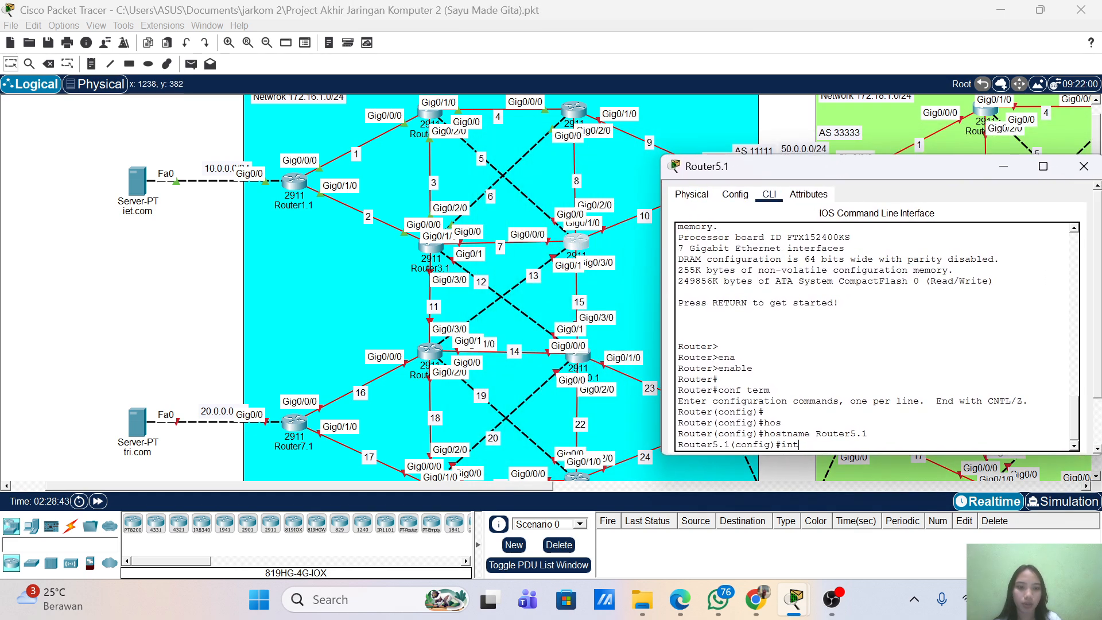
pyautogui.write('0.')
pyautogui.write('/0/0')
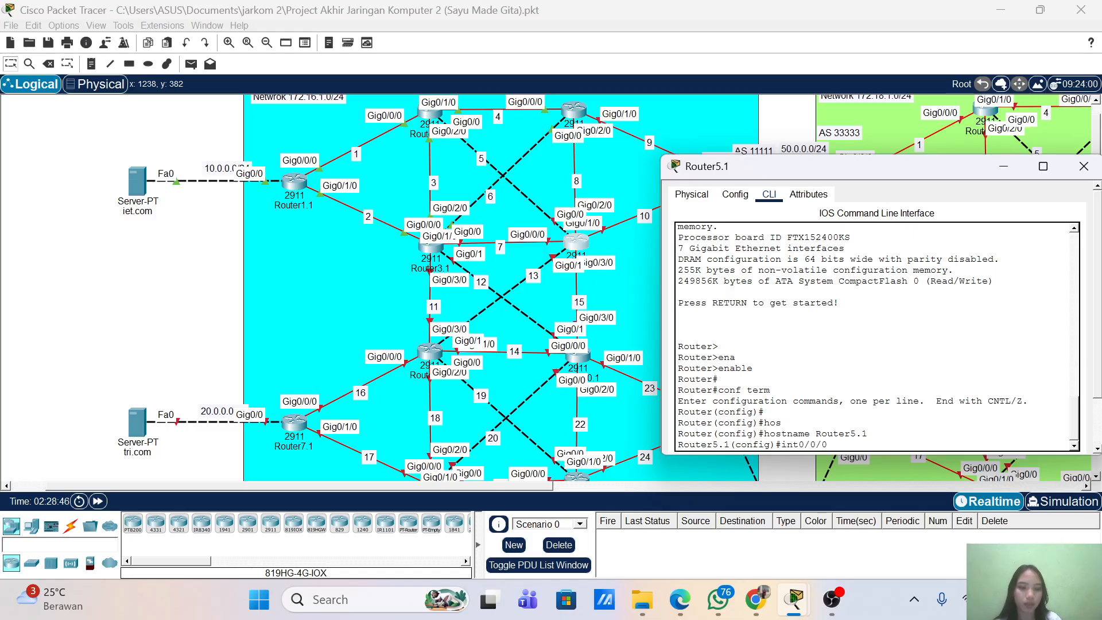
pyautogui.write(' g')
pyautogui.press('Return')
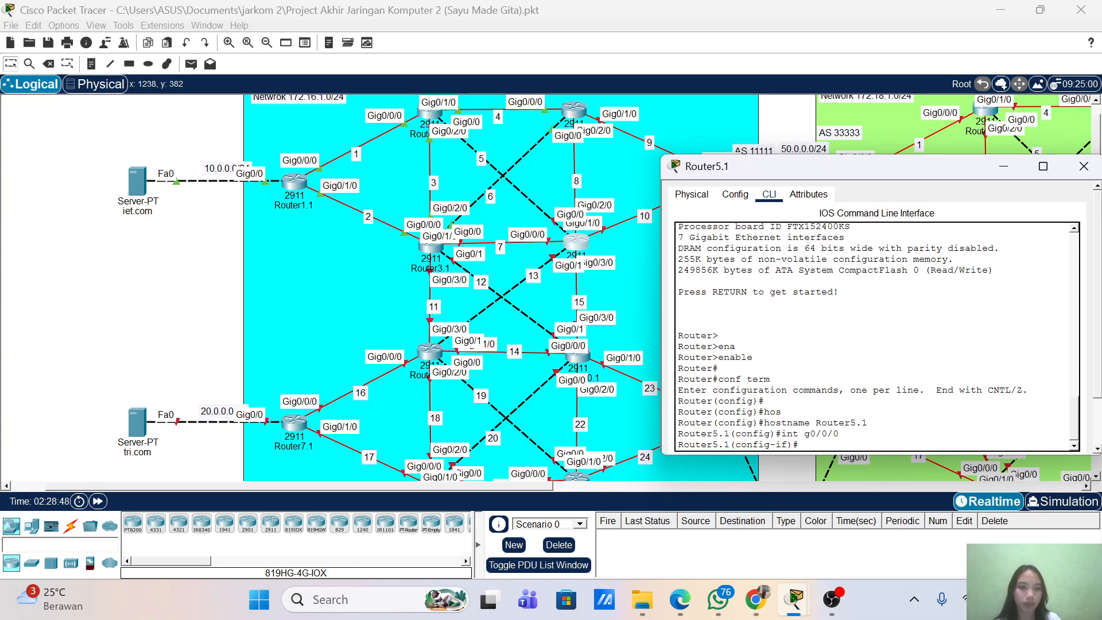
pyautogui.write('ip a')
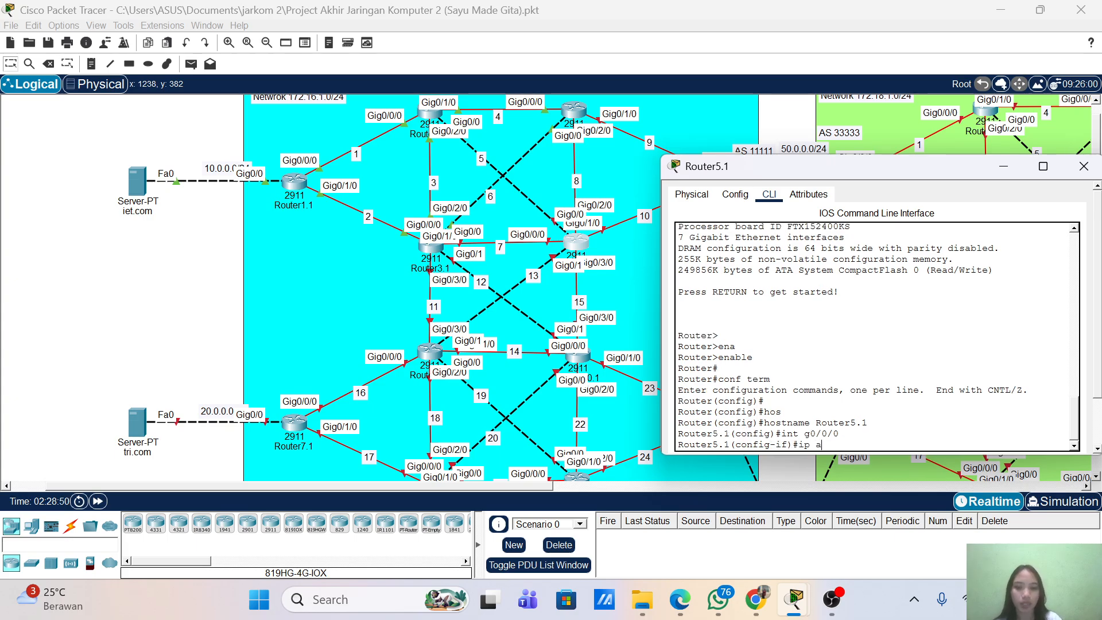
pyautogui.write('dd 172.16.')
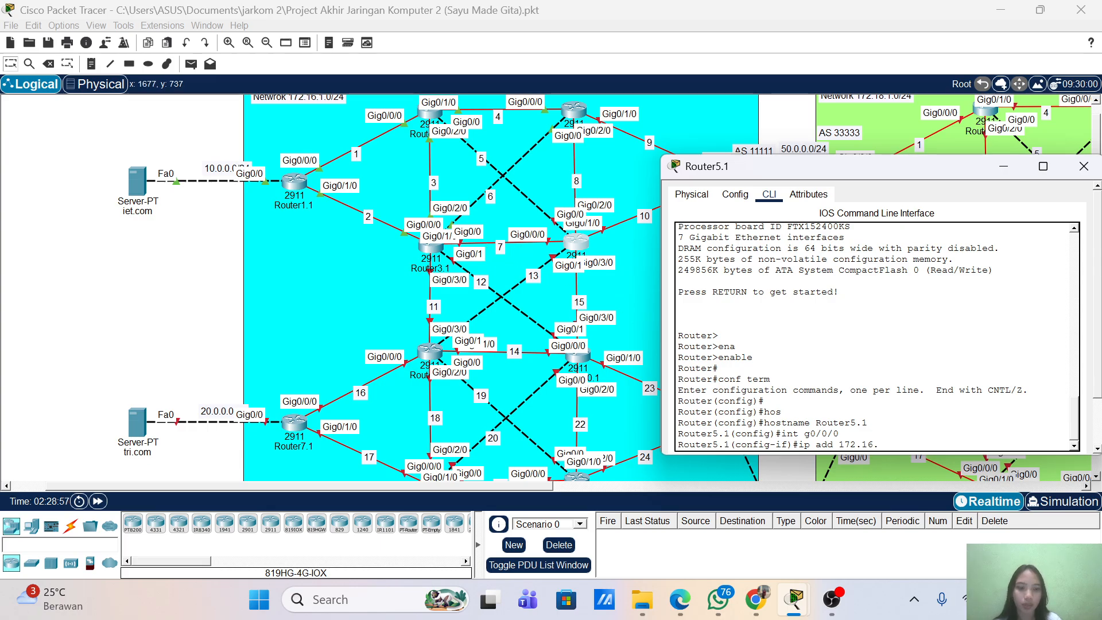
pyautogui.write('7.2 2')
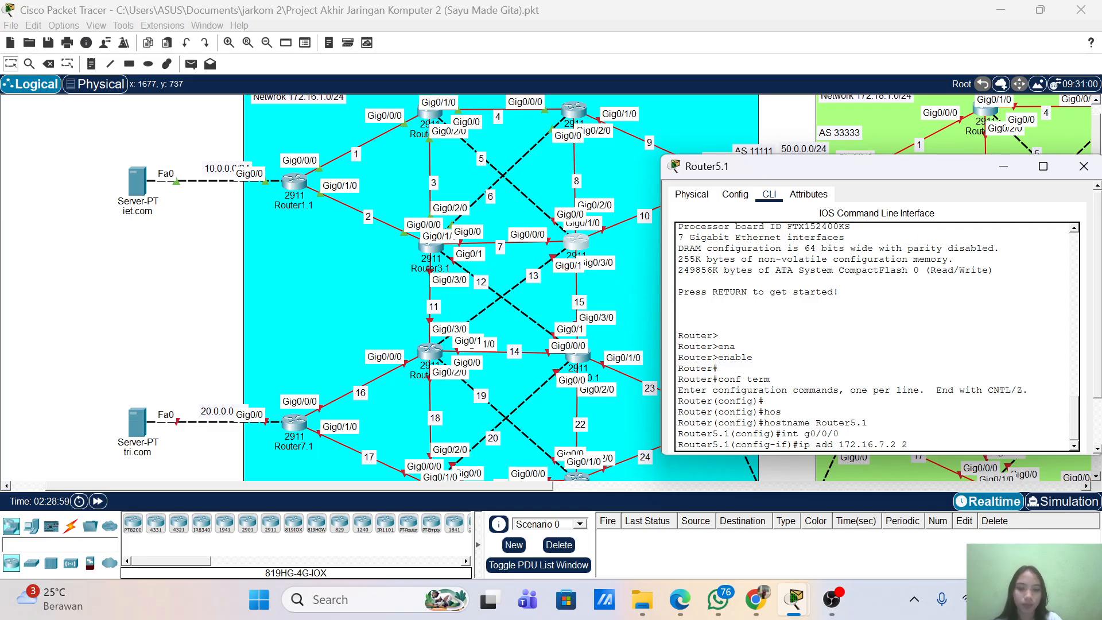
pyautogui.write('55.2')
pyautogui.write('55.25')
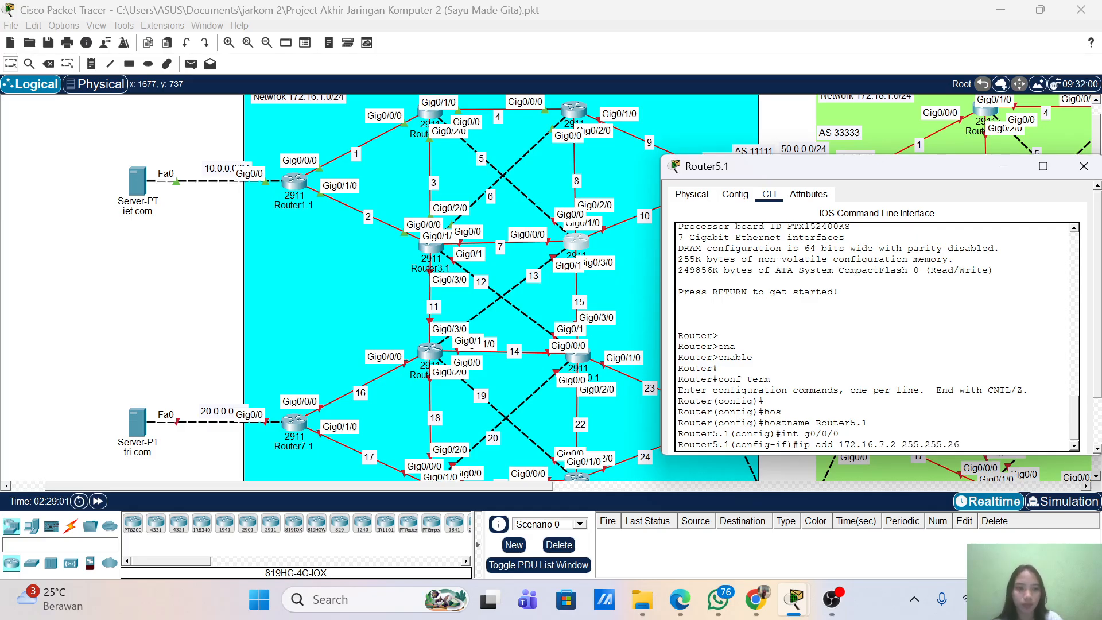
pyautogui.write('5.0')
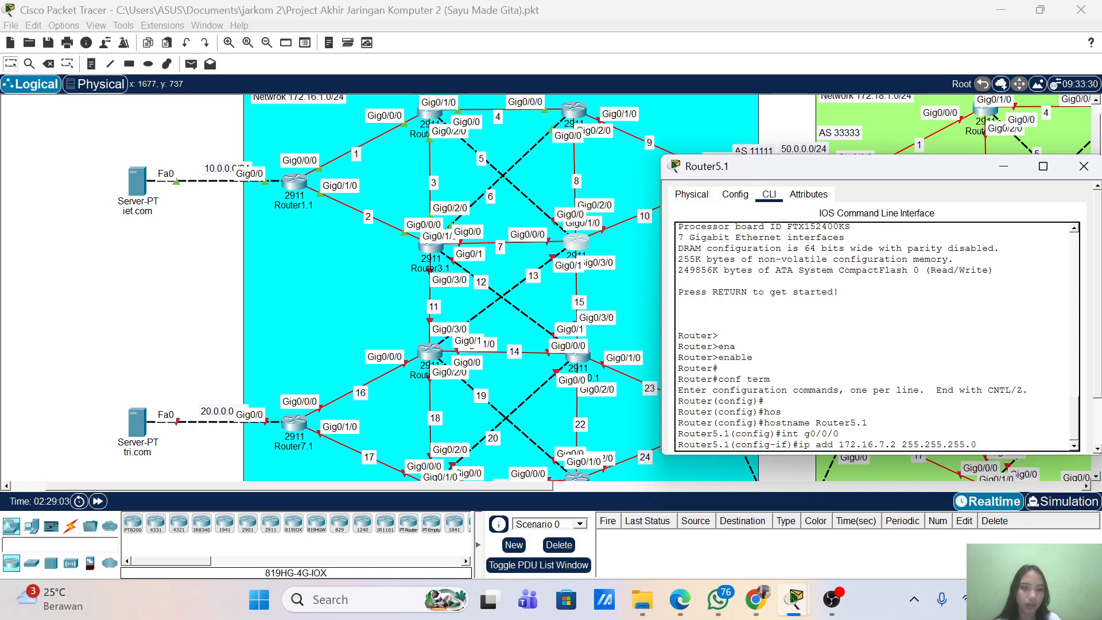
pyautogui.press('Return')
pyautogui.write('nfig-if)#no')
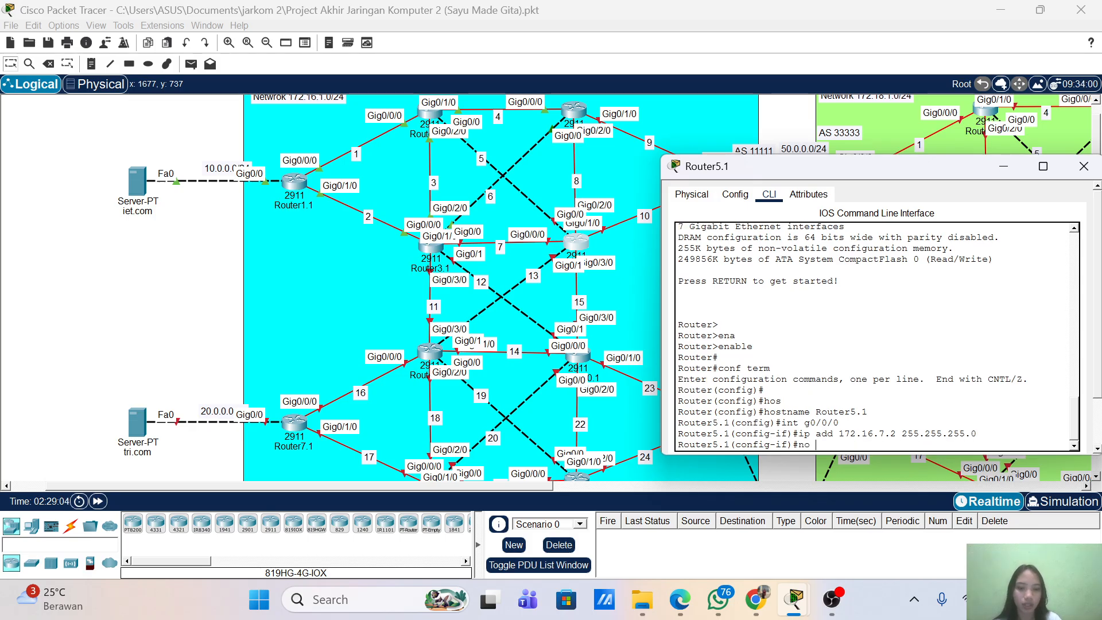
pyautogui.write(' sh')
pyautogui.press('Return')
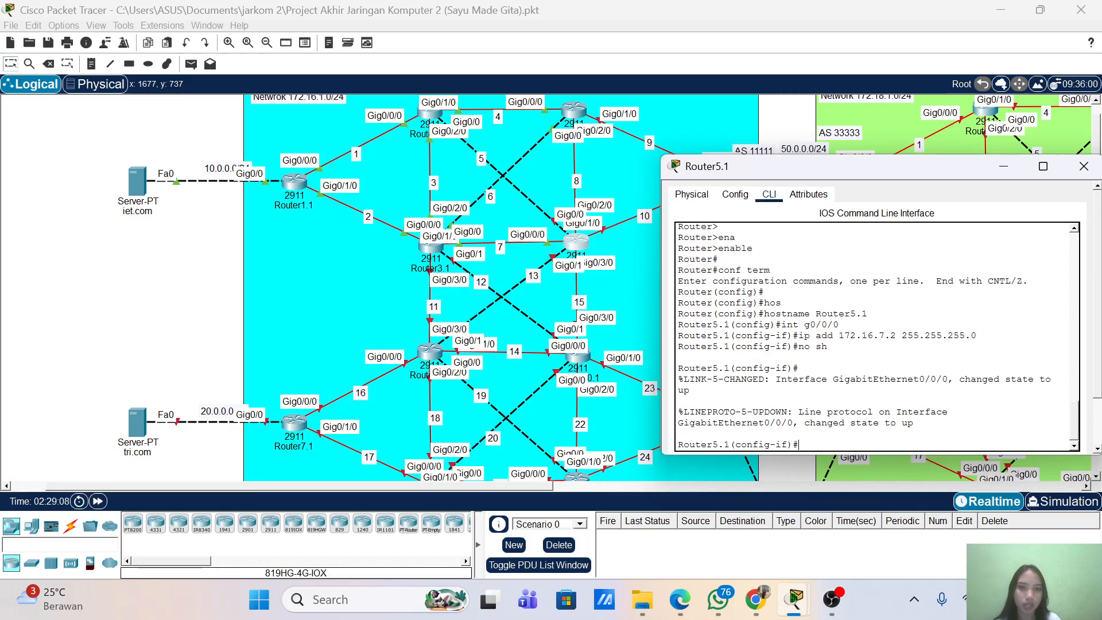
# - Assign IP address 172.16.10.1 with mask 255.255.255.0 to Router5.1's interface g0/1/0 and enable it with no sh
pyautogui.write('int g0//0/0')
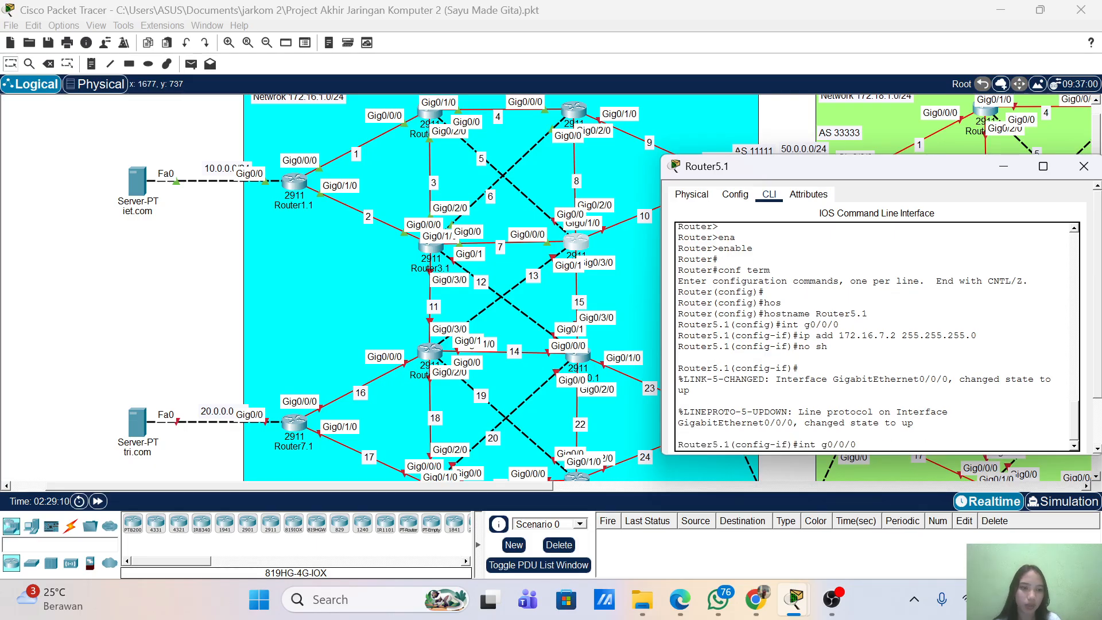
pyautogui.press('Left')
pyautogui.press('Left')
pyautogui.write('1')
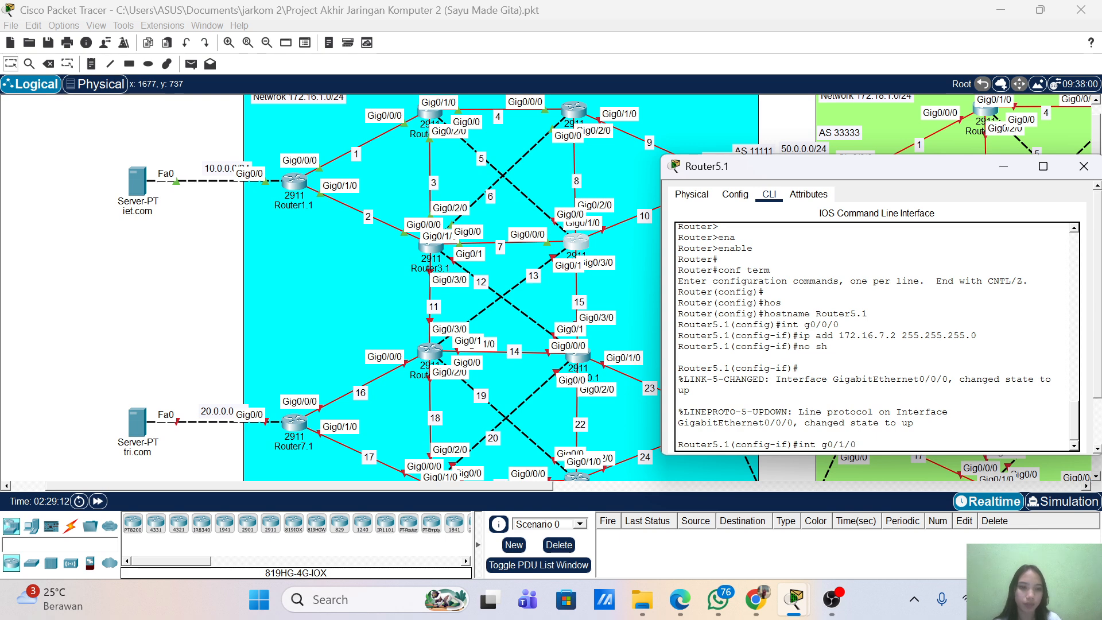
pyautogui.press('Return')
pyautogui.moveTo(871, 175); pyautogui.dragTo(893, 147)
pyautogui.press('Up')
pyautogui.press('Up')
pyautogui.press('Up')
pyautogui.press('Left')
pyautogui.press('Left')
pyautogui.press('Left')
pyautogui.press('Left')
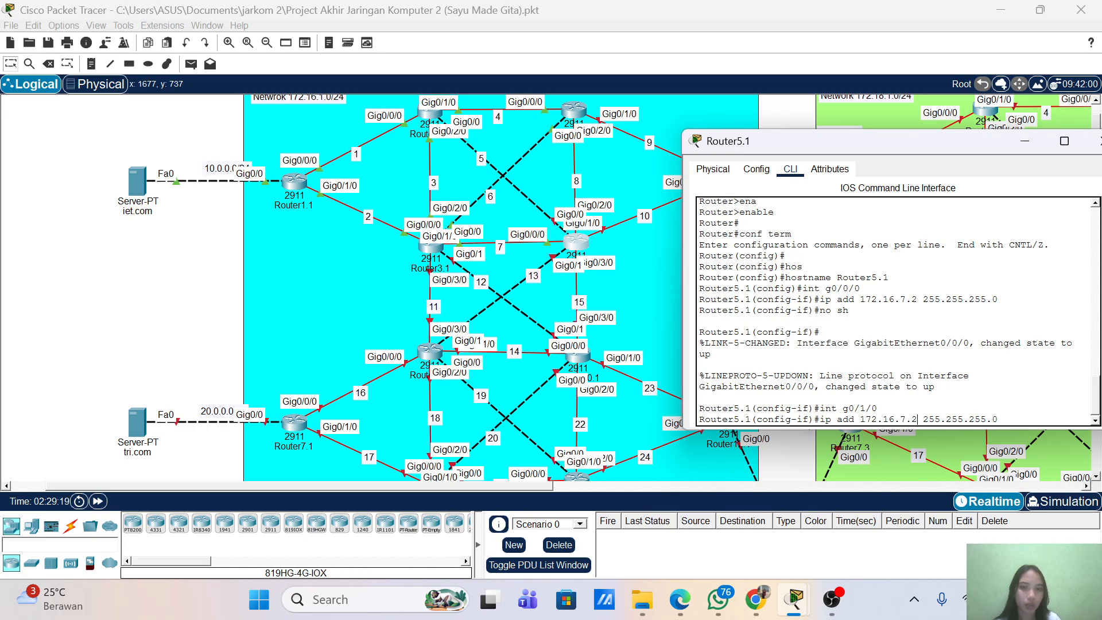
pyautogui.press('BackSpace')
pyautogui.press('BackSpace')
pyautogui.press('BackSpace')
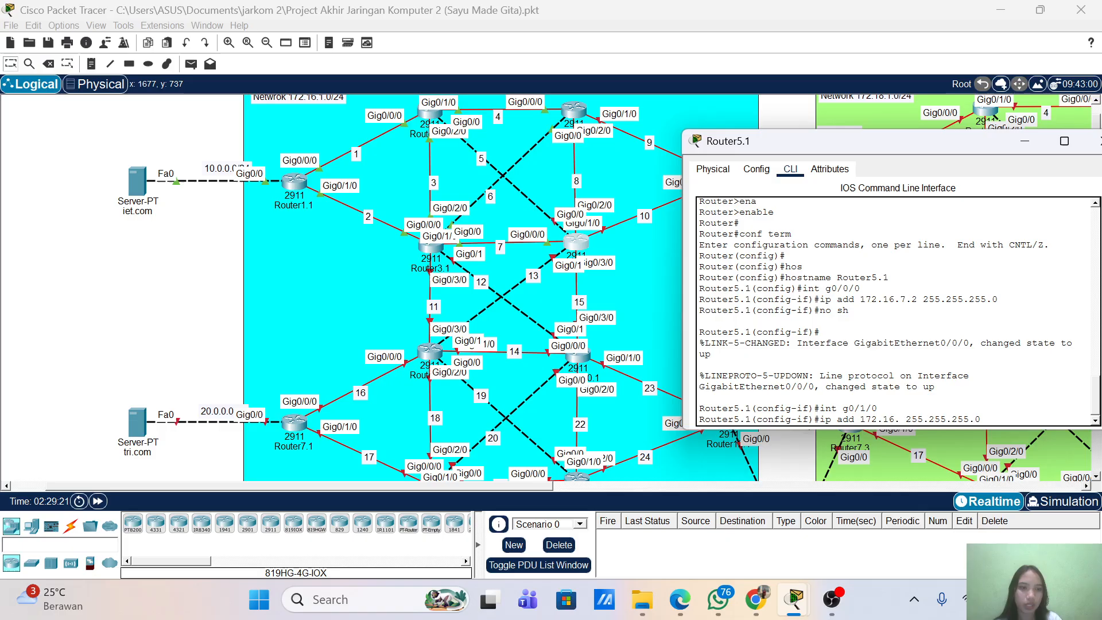
pyautogui.write('10.1')
pyautogui.press('Return')
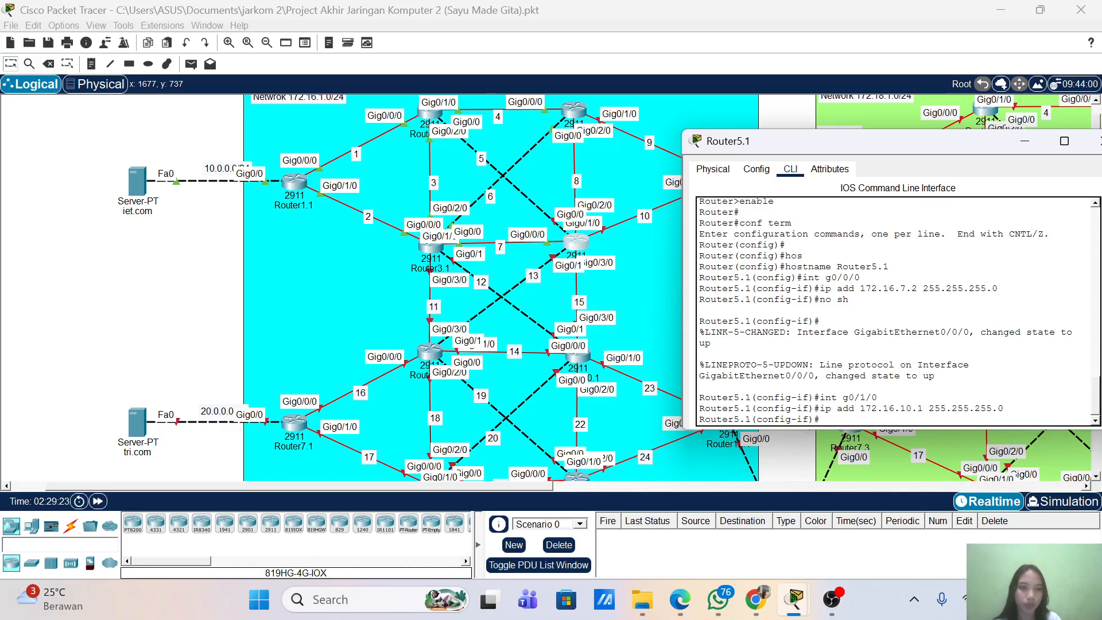
pyautogui.write('mno sh')
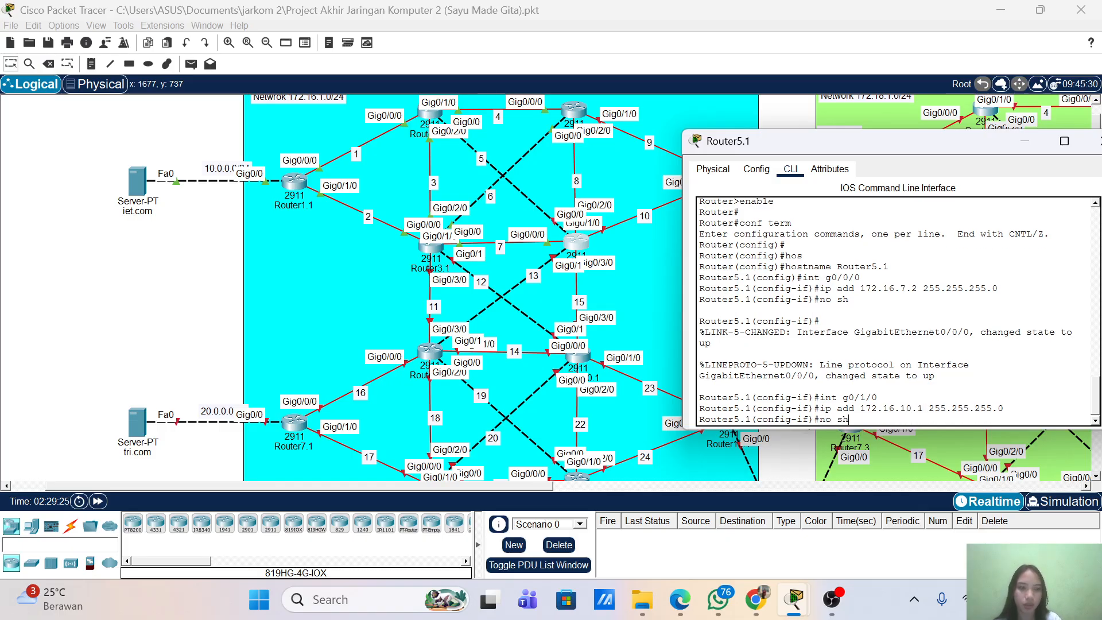
pyautogui.press('Return')
# - Assign IP address 172.16.8.2 with mask 255.255.255.0 to Router5.1's interface g0/2/0 and enable it with no sh
pyautogui.write('int g0/1/0')
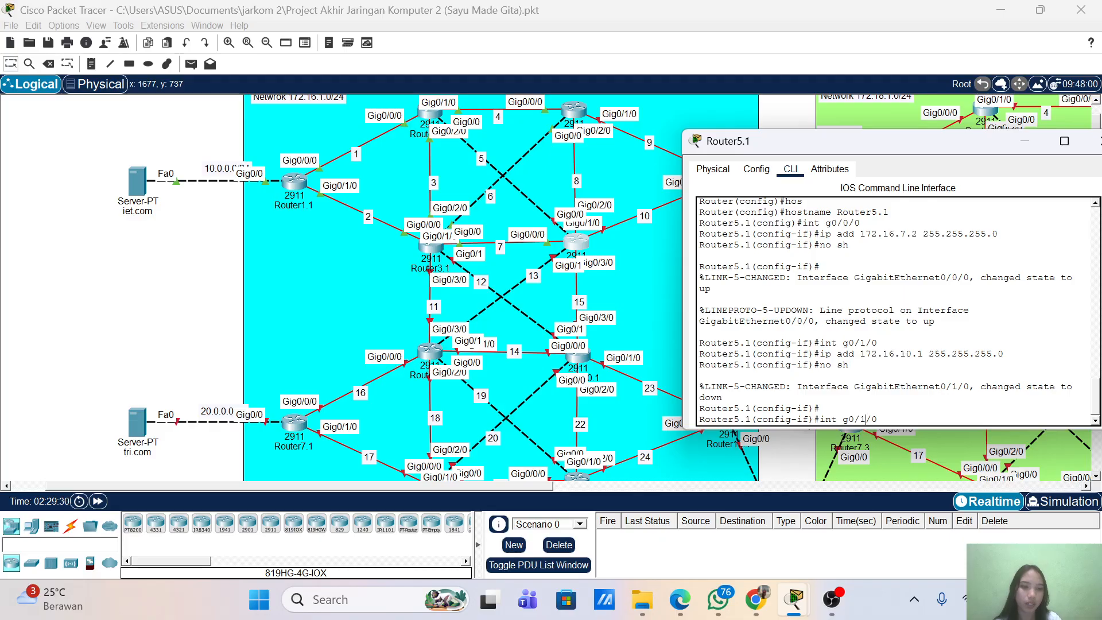
pyautogui.press('BackSpace')
pyautogui.press('BackSpace')
pyautogui.press('BackSpace')
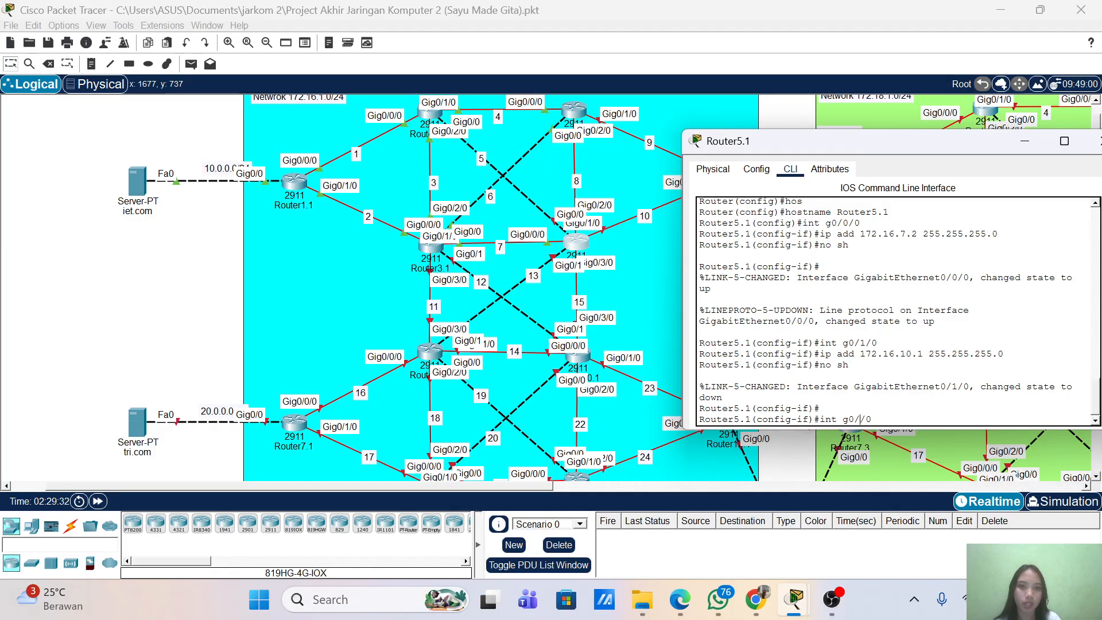
pyautogui.write('2/0')
pyautogui.press('Return')
pyautogui.write('no sh')
pyautogui.press('Up')
pyautogui.press('Up')
pyautogui.press('Up')
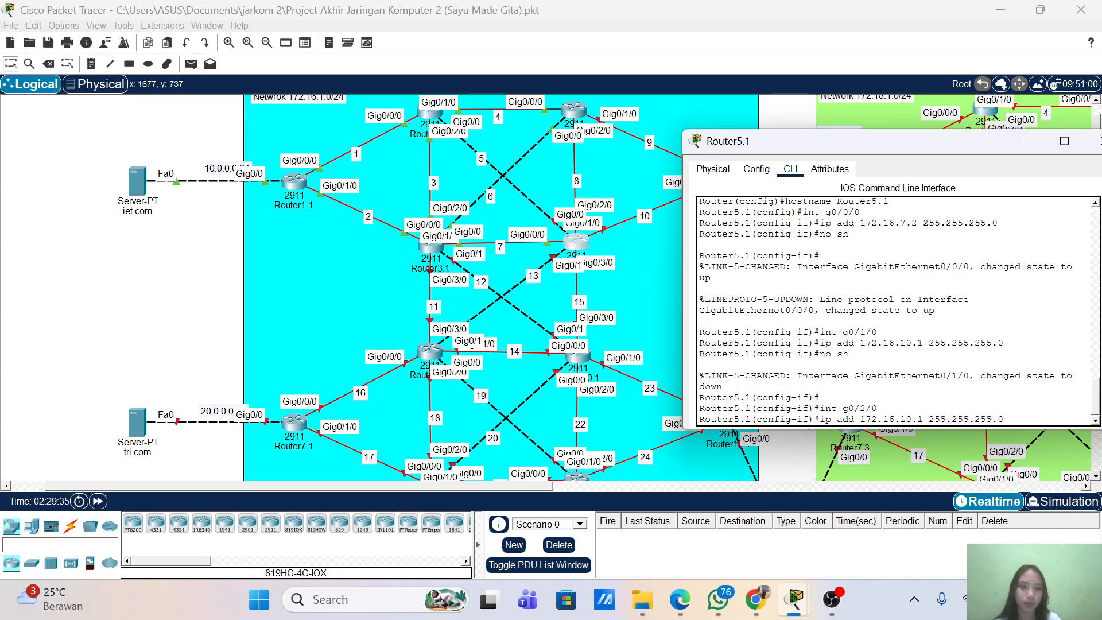
pyautogui.press('Left')
pyautogui.press('Left')
pyautogui.press('Left')
pyautogui.press('Left')
pyautogui.press('Left')
pyautogui.press('Left')
pyautogui.press('Left')
pyautogui.press('Left')
pyautogui.press('Left')
pyautogui.press('Left')
pyautogui.press('Left')
pyautogui.press('Left')
pyautogui.press('Left')
pyautogui.press('Left')
pyautogui.press('BackSpace')
pyautogui.press('BackSpace')
pyautogui.press('BackSpace')
pyautogui.press('BackSpace')
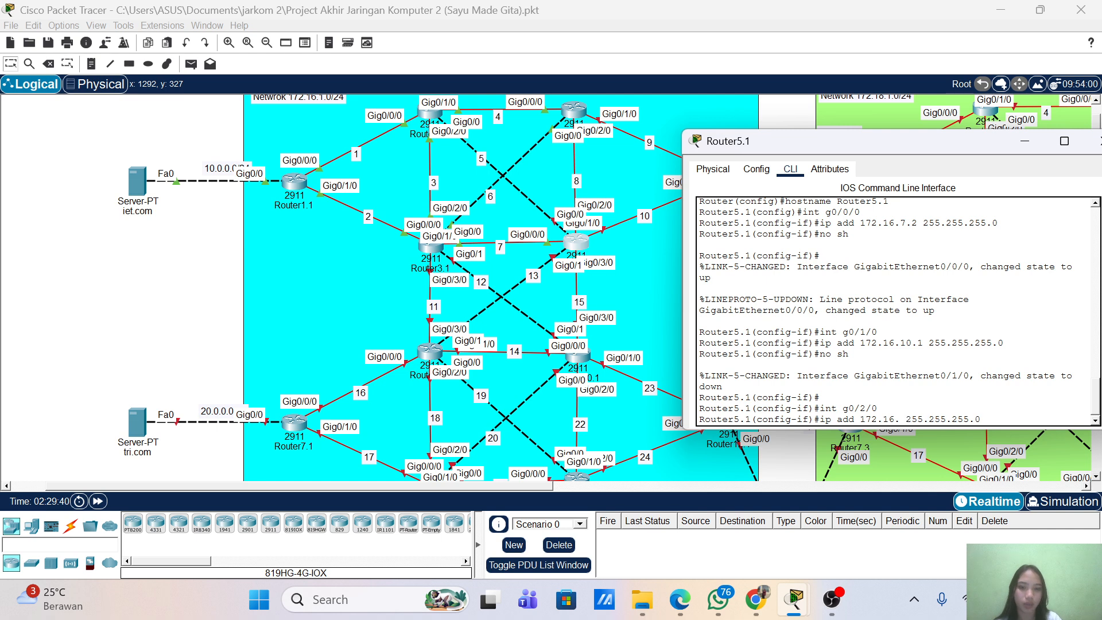
pyautogui.write('8.2')
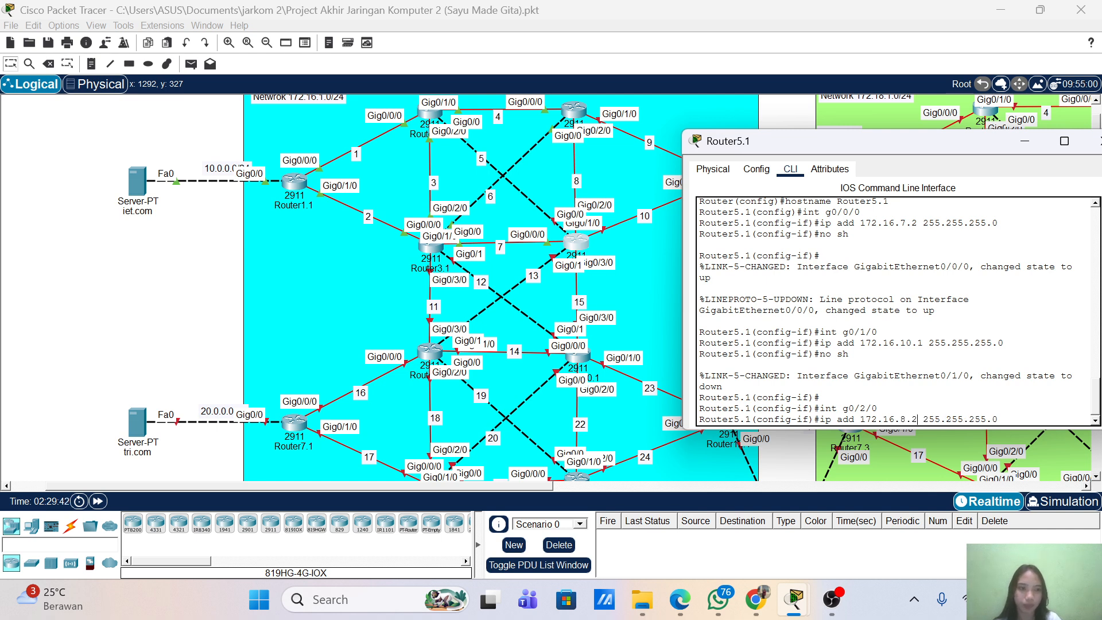
pyautogui.press('Return')
pyautogui.write('no sh')
pyautogui.press('Return')
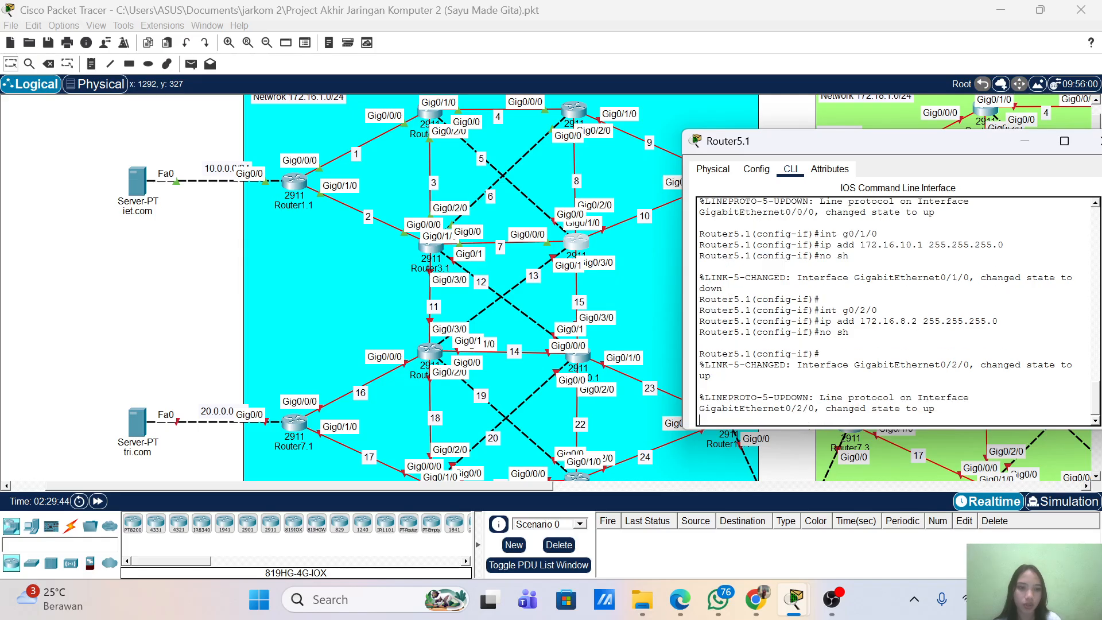
pyautogui.press('Return')
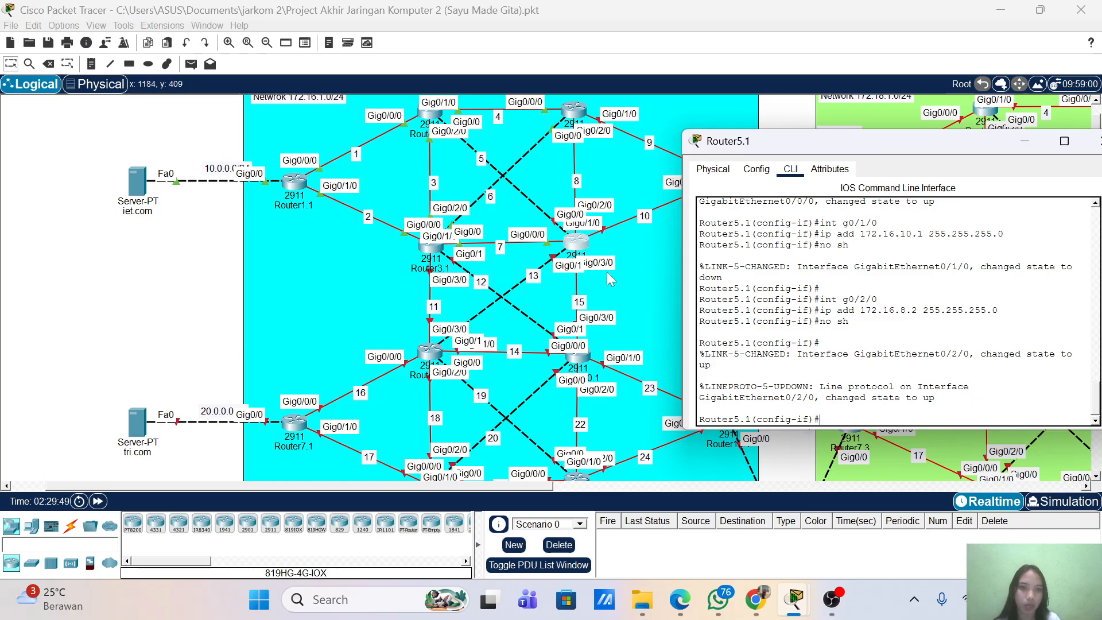
# - Assign IP address 172.16.15.1 with mask 255.255.255.0 to Router5.1's interface g0/3/0 and enable it with no sh
pyautogui.press('Up')
pyautogui.press('Up')
pyautogui.press('Up')
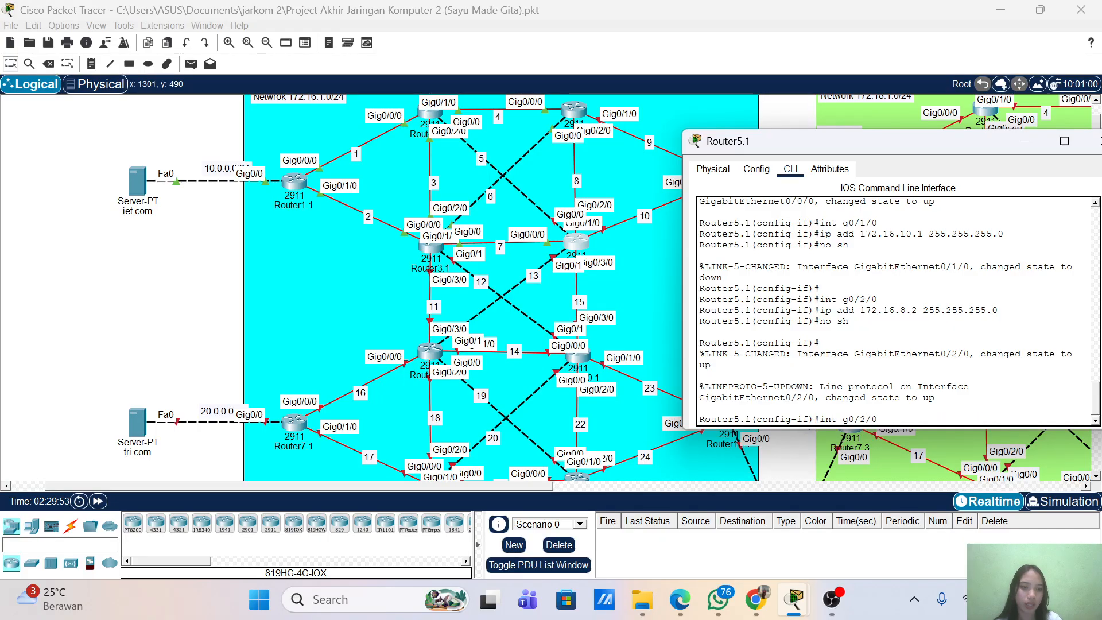
pyautogui.press('BackSpace')
pyautogui.write('3')
pyautogui.press('Return')
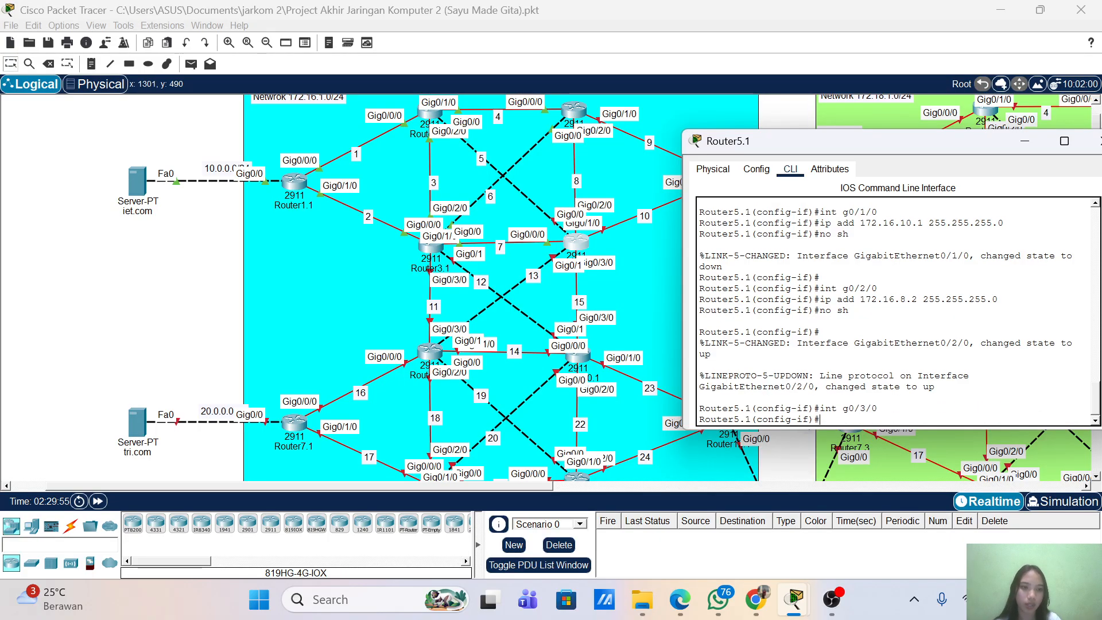
pyautogui.press('Up')
pyautogui.press('Up')
pyautogui.press('Up')
pyautogui.press('Left')
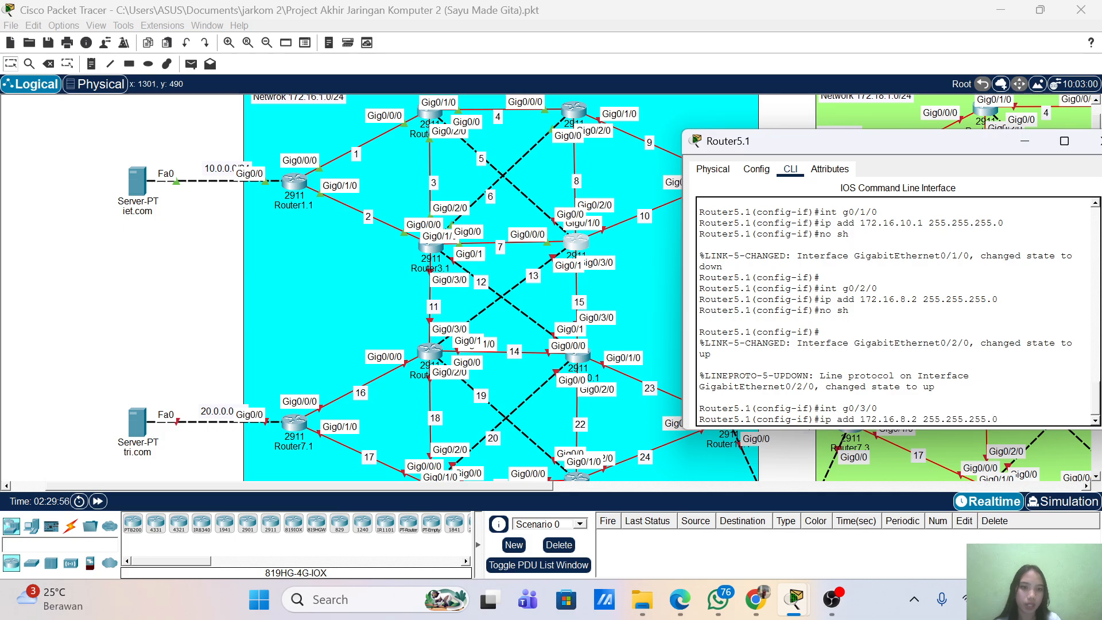
pyautogui.press('Left')
pyautogui.press('Left')
pyautogui.press('Left')
pyautogui.press('Left')
pyautogui.press('Left')
pyautogui.press('Left')
pyautogui.press('Left')
pyautogui.press('Left')
pyautogui.press('Left')
pyautogui.press('Left')
pyautogui.press('Left')
pyautogui.press('Left')
pyautogui.press('Left')
pyautogui.press('BackSpace')
pyautogui.press('BackSpace')
pyautogui.press('BackSpace')
pyautogui.write('15')
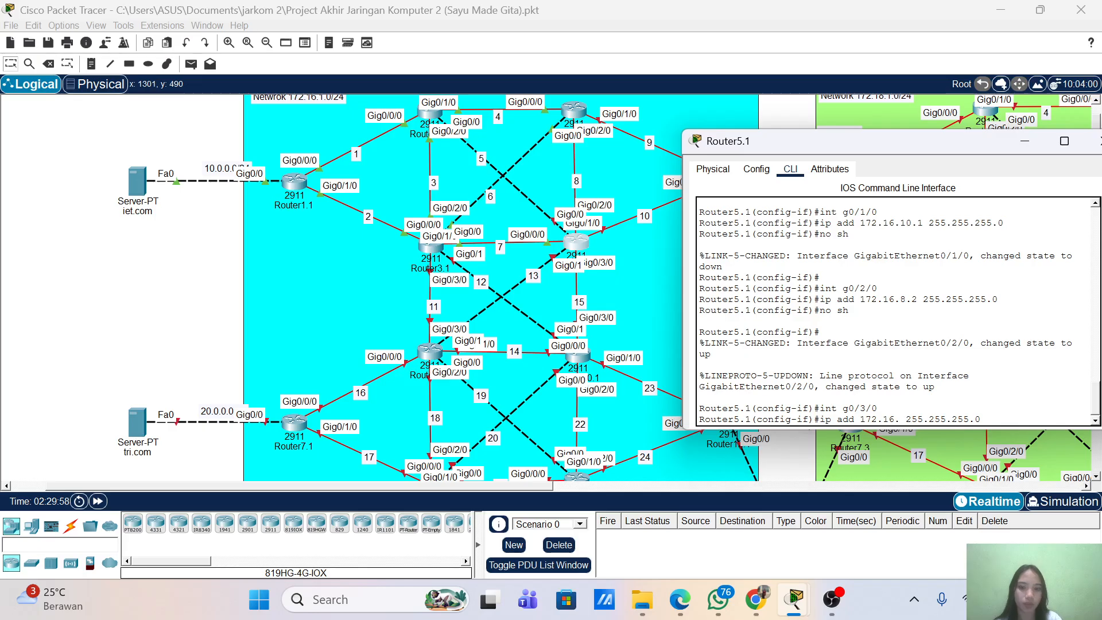
pyautogui.write('.1')
pyautogui.press('Return')
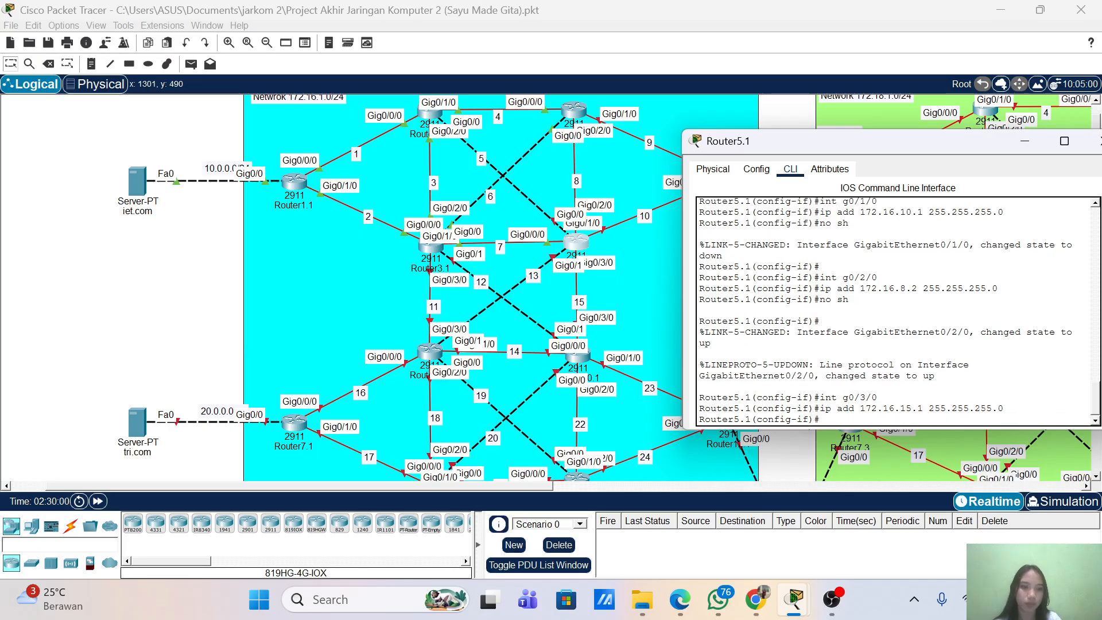
pyautogui.write('no sh')
pyautogui.press('Return')
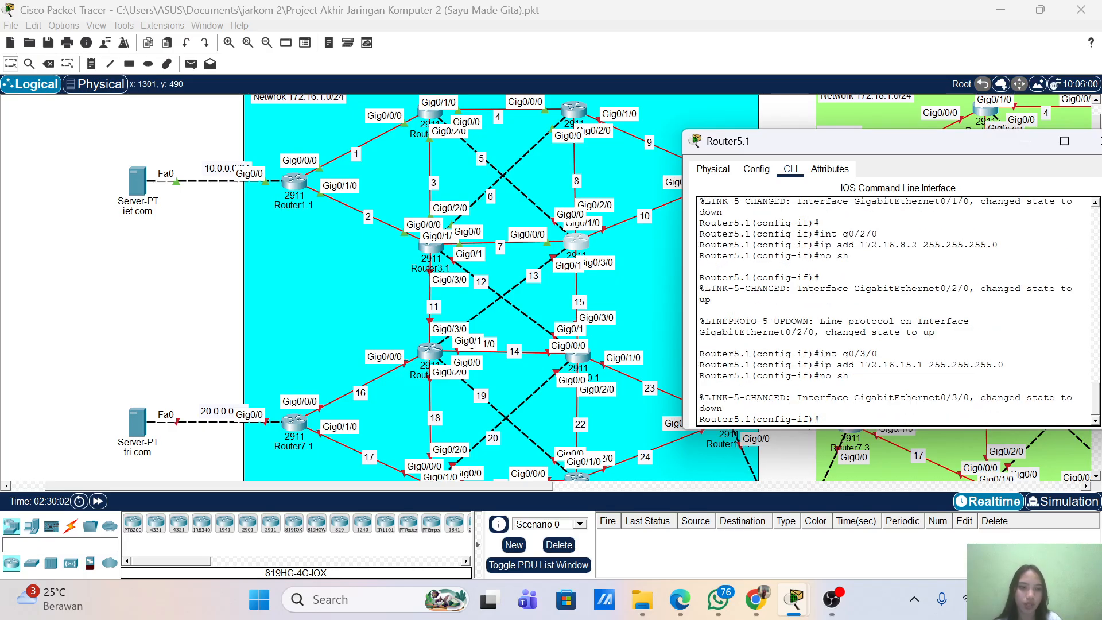
pyautogui.press('Return')
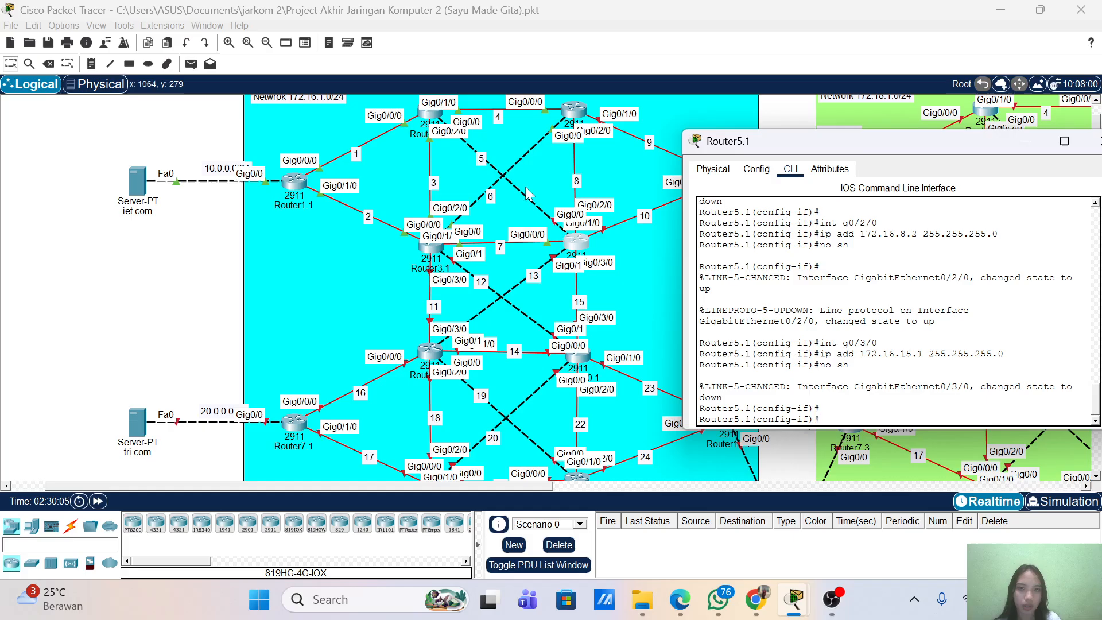
# - Assign IP address 172.16.5.2 with mask 255.255.255.0 to Router5.1's interface g0/0 and enable it with no sh
pyautogui.write('no sh')
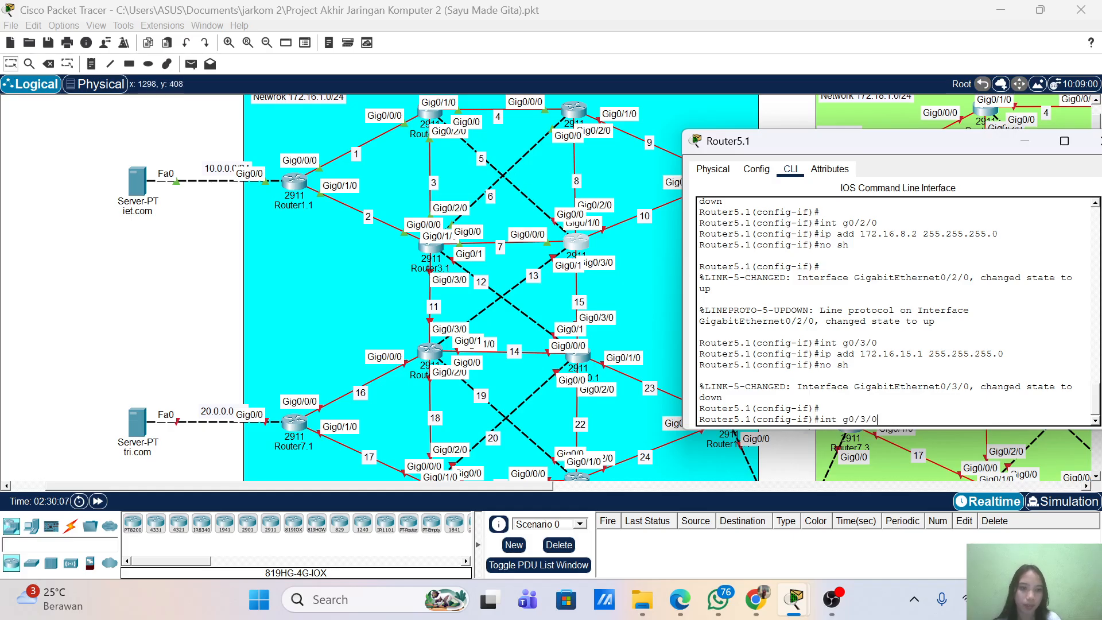
pyautogui.press('Up')
pyautogui.press('Up')
pyautogui.press('Up')
pyautogui.press('BackSpace')
pyautogui.press('BackSpace')
pyautogui.press('BackSpace')
pyautogui.press('Return')
pyautogui.press('Up')
pyautogui.press('Up')
pyautogui.press('Up')
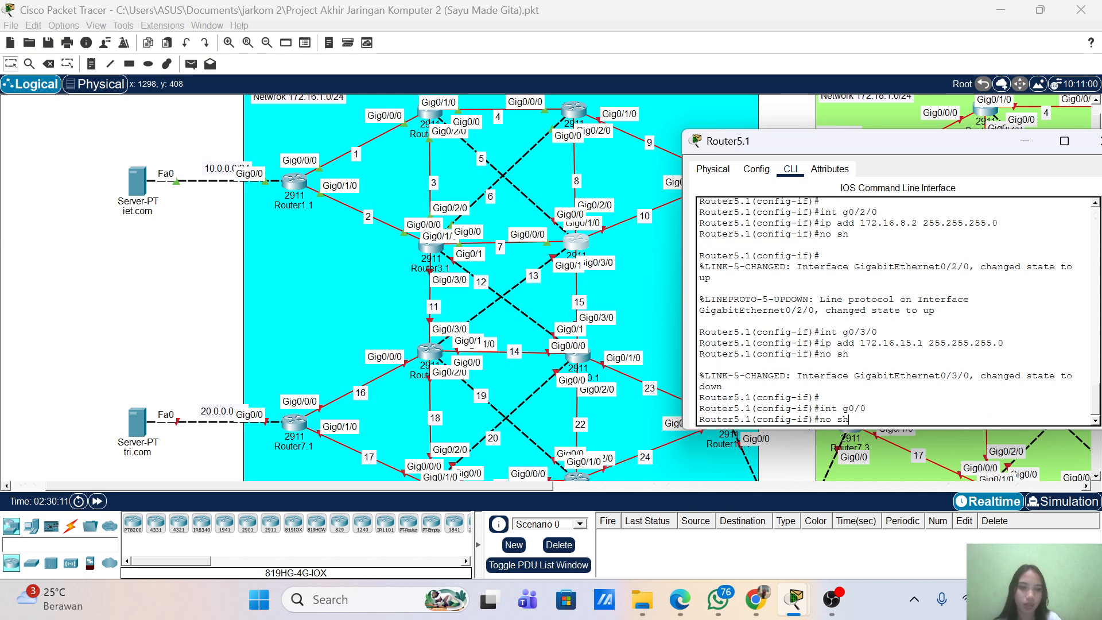
pyautogui.press('Left')
pyautogui.press('Left')
pyautogui.press('Left')
pyautogui.press('Left')
pyautogui.press('Left')
pyautogui.press('Left')
pyautogui.press('Left')
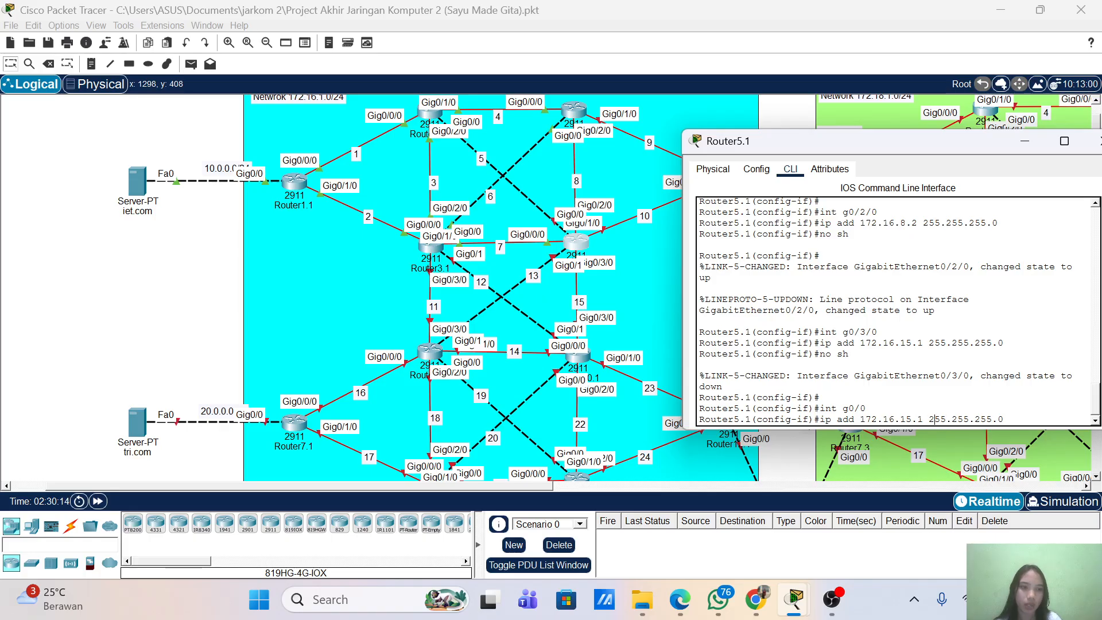
pyautogui.press('Left')
pyautogui.press('BackSpace')
pyautogui.press('BackSpace')
pyautogui.press('BackSpace')
pyautogui.press('BackSpace')
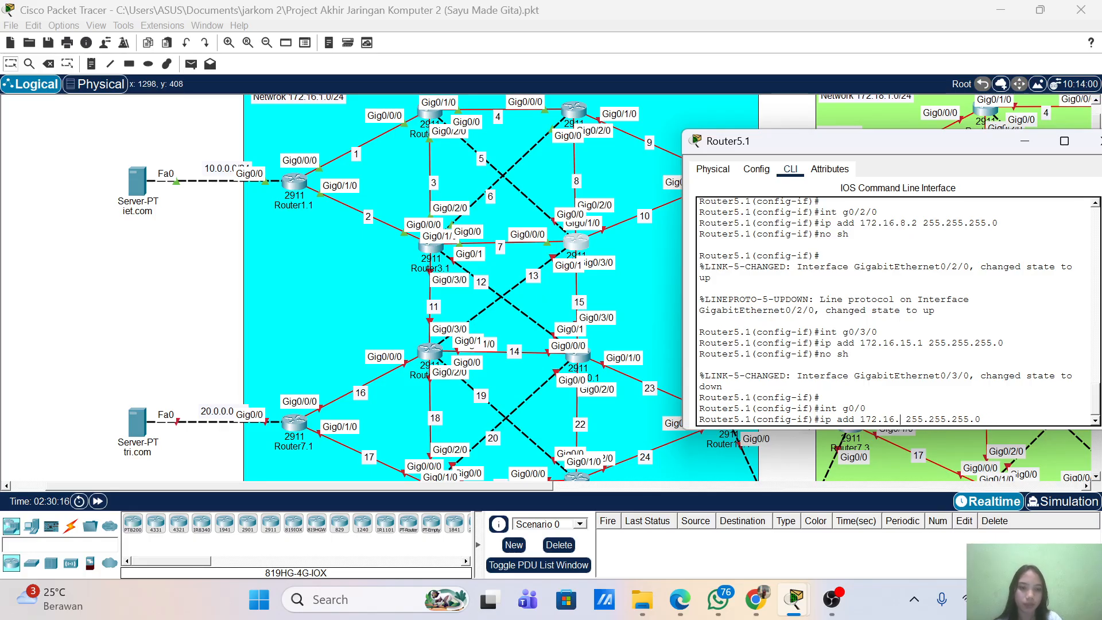
pyautogui.write('5')
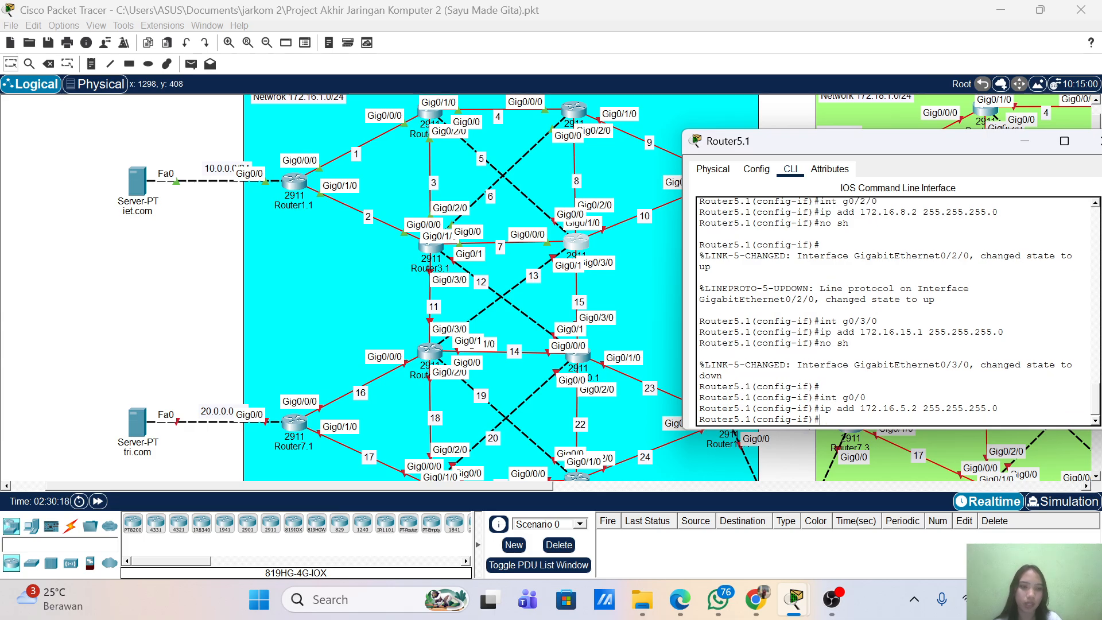
pyautogui.write('.2')
pyautogui.press('Return')
pyautogui.write('no sh')
pyautogui.press('Return')
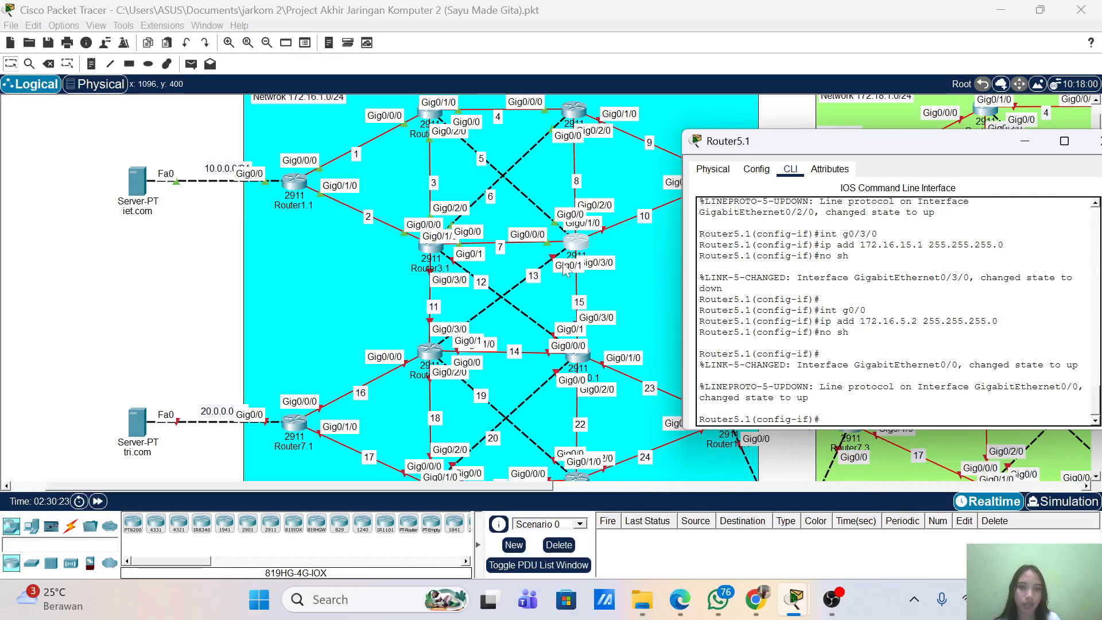
# - Assign IP address 172.16.13.1 with mask 255.255.255.0 to Router5.1's interface g0/1
pyautogui.write('no sh')
pyautogui.press('BackSpace')
pyautogui.press('BackSpace')
pyautogui.press('BackSpace')
pyautogui.press('BackSpace')
pyautogui.press('BackSpace')
pyautogui.write('int g0/0')
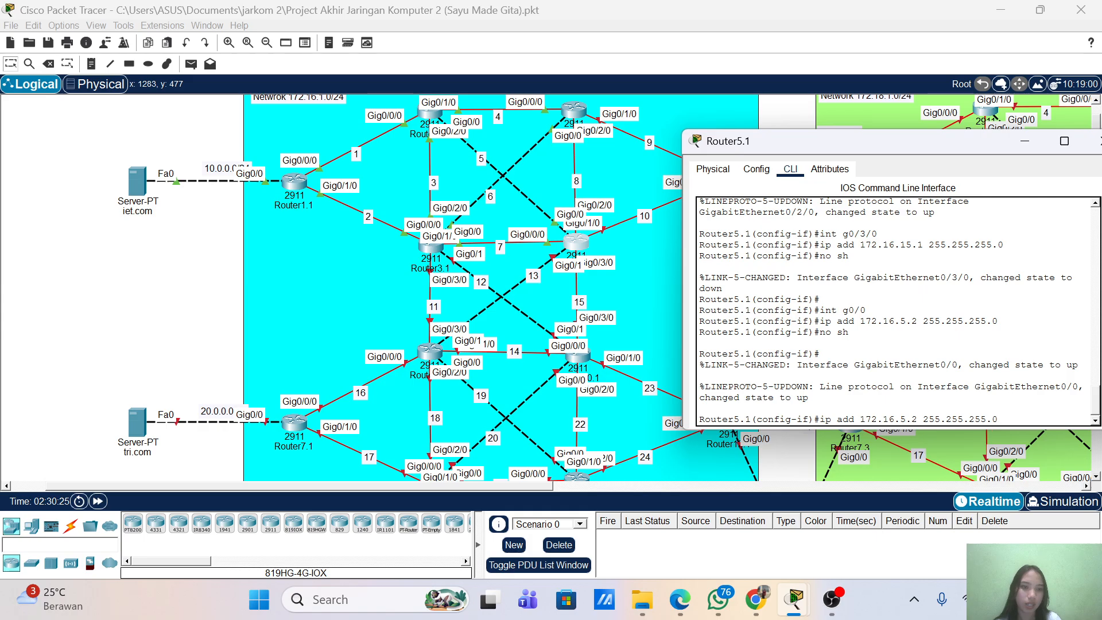
pyautogui.press('BackSpace')
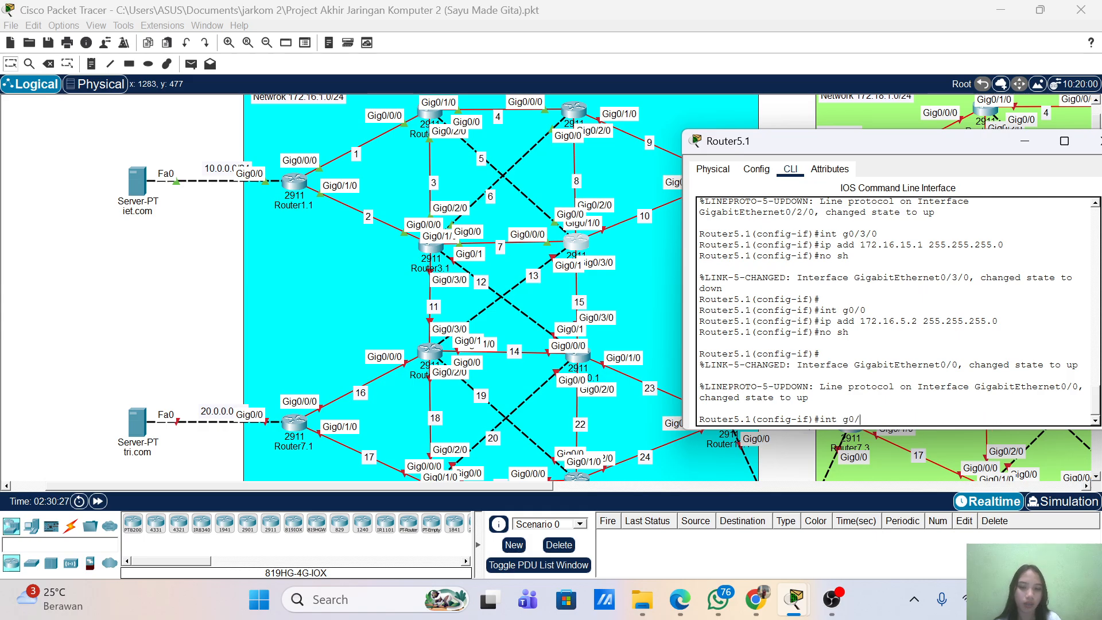
pyautogui.write('1')
pyautogui.press('Return')
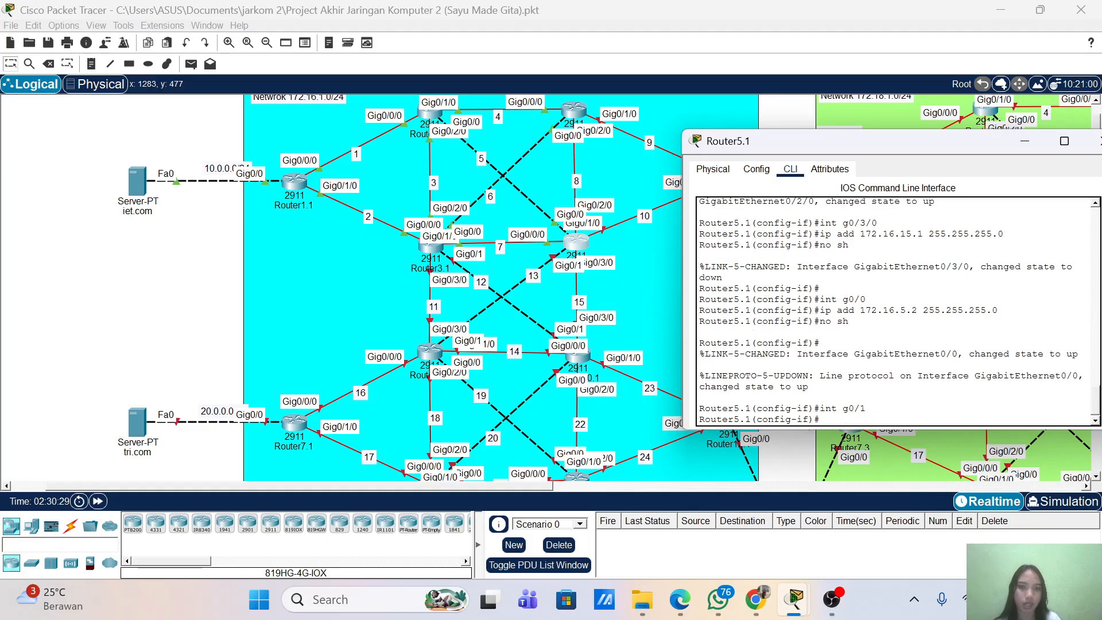
pyautogui.press('Up')
pyautogui.press('Up')
pyautogui.press('Up')
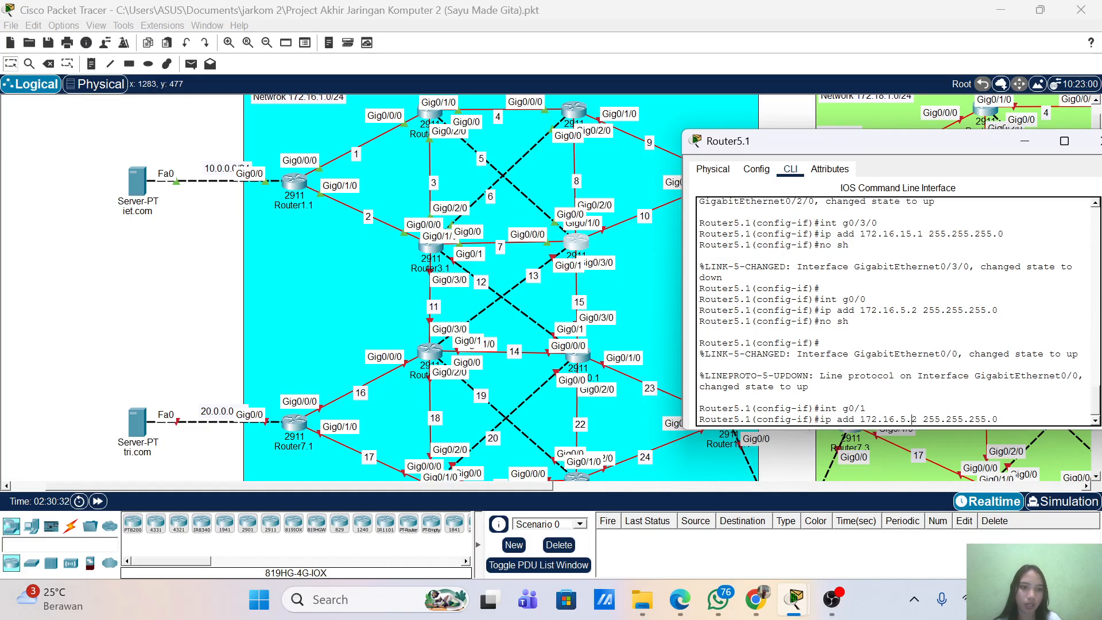
pyautogui.press('BackSpace')
pyautogui.press('BackSpace')
pyautogui.press('BackSpace')
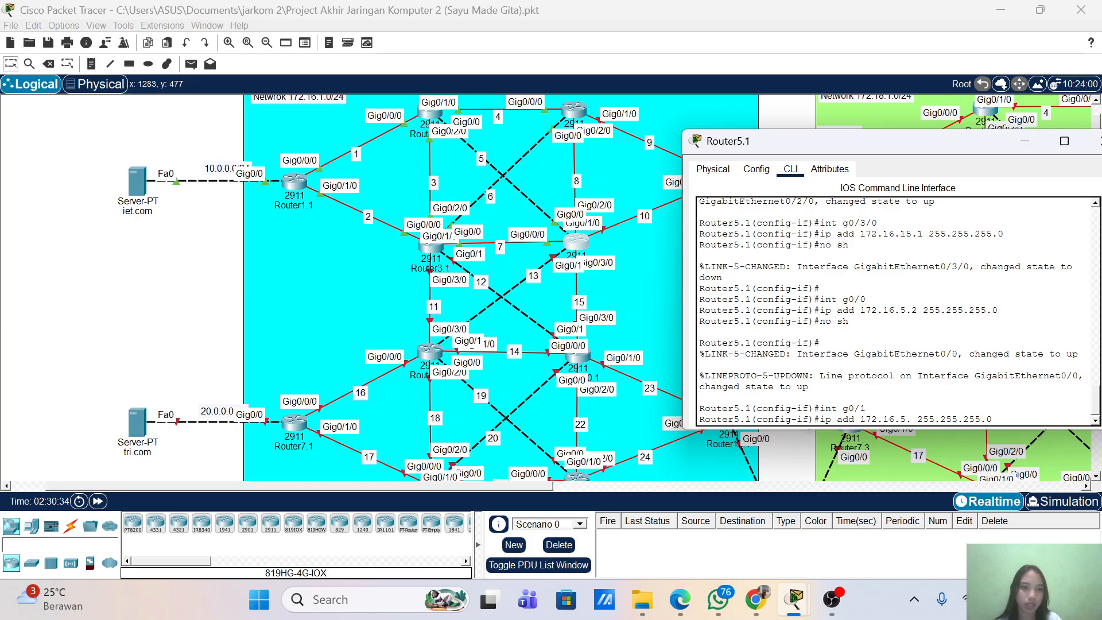
pyautogui.write('13.1')
pyautogui.press('Return')
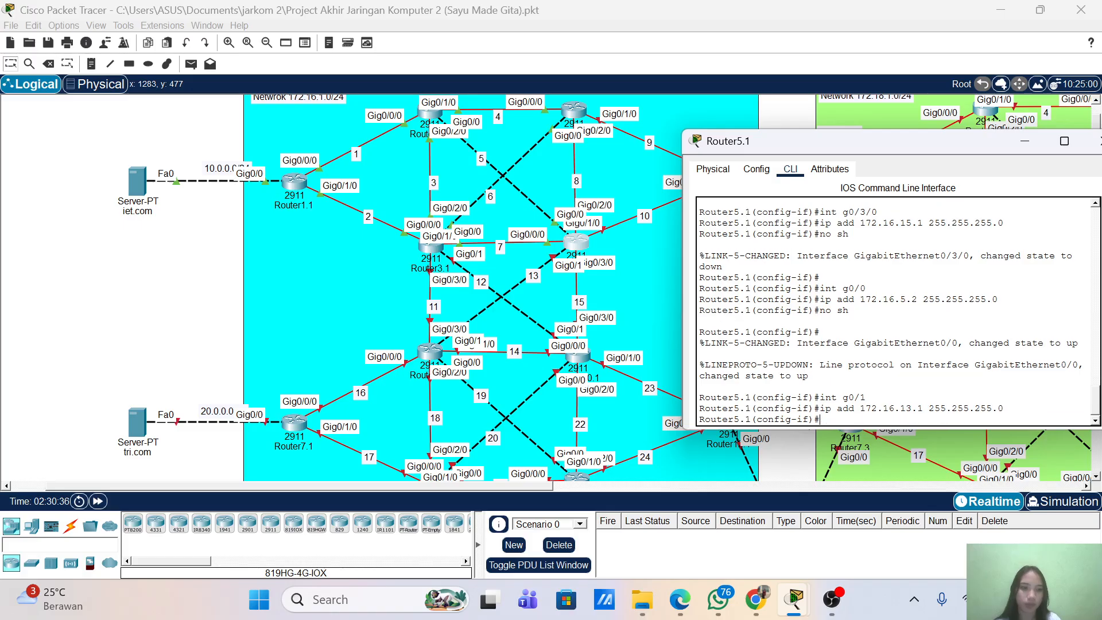
# - Bring up interface g0/1 on Router5.1 with the no shutdown command
pyautogui.write('no sh')
pyautogui.press('Return')
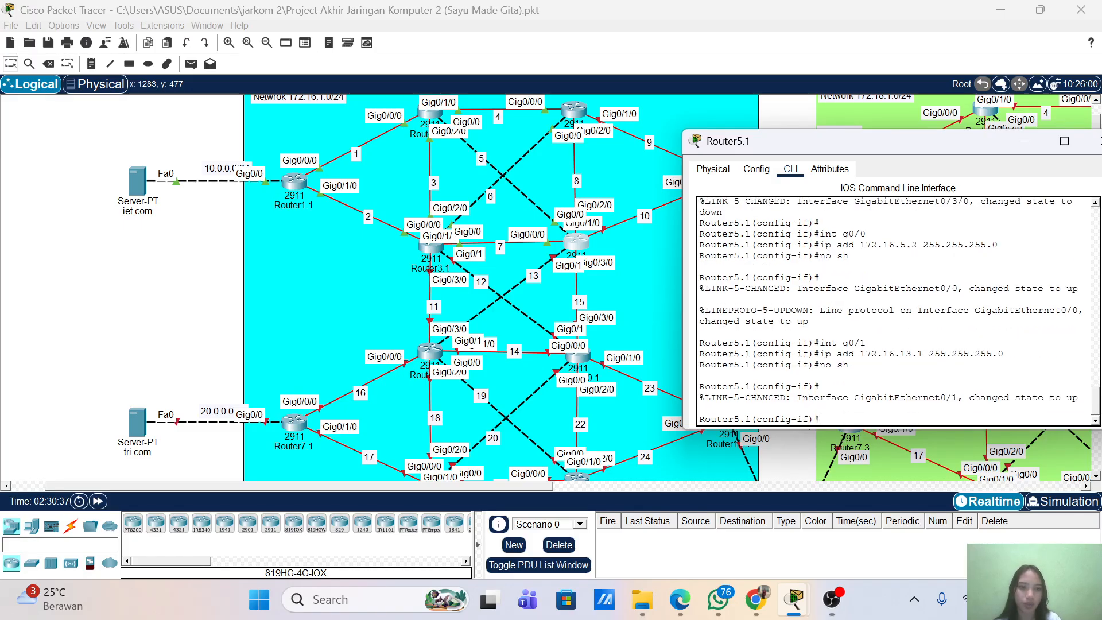
pyautogui.press('Return')
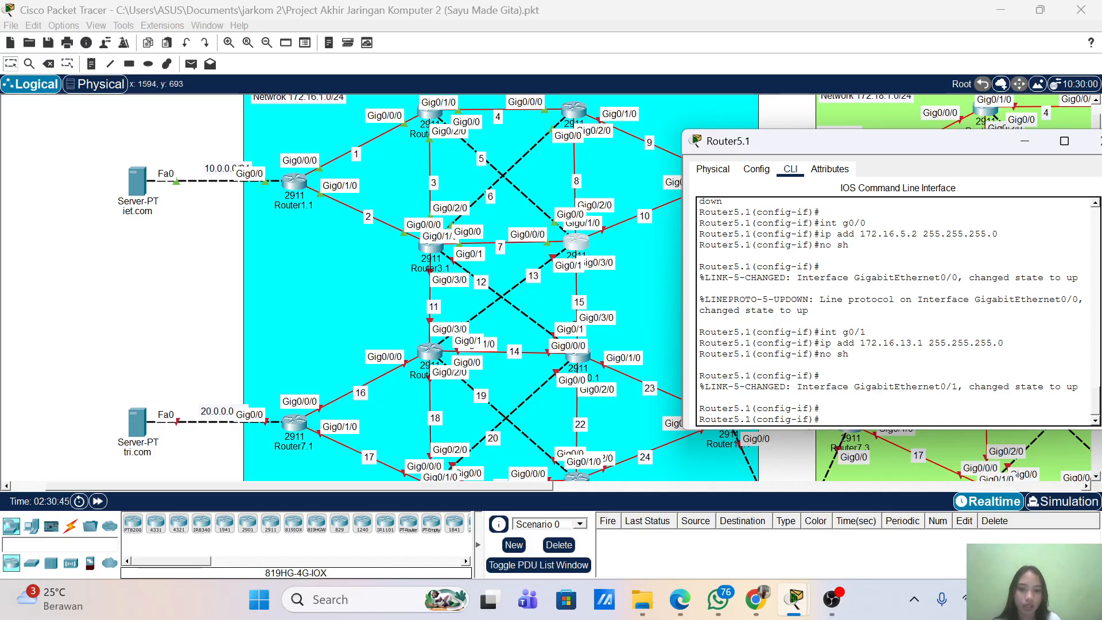
# - Leave interface configuration mode on Router5.1 and enter configuration of OSPF process 1
pyautogui.write('rou')
pyautogui.press('BackSpace')
pyautogui.press('BackSpace')
pyautogui.write('e')
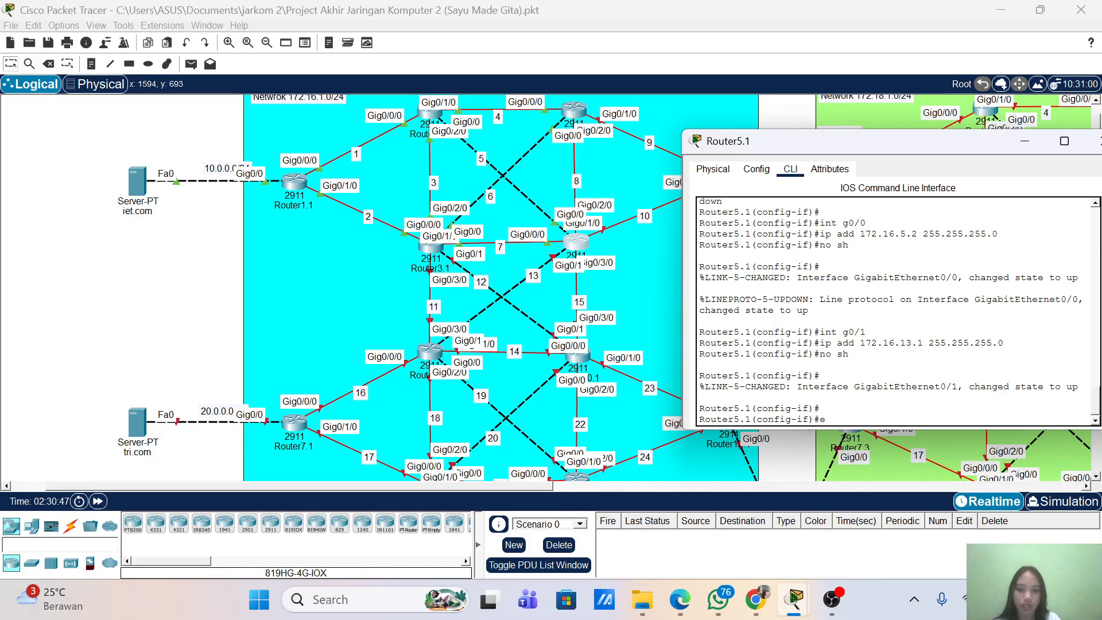
pyautogui.write('xit')
pyautogui.press('Return')
pyautogui.press('Return')
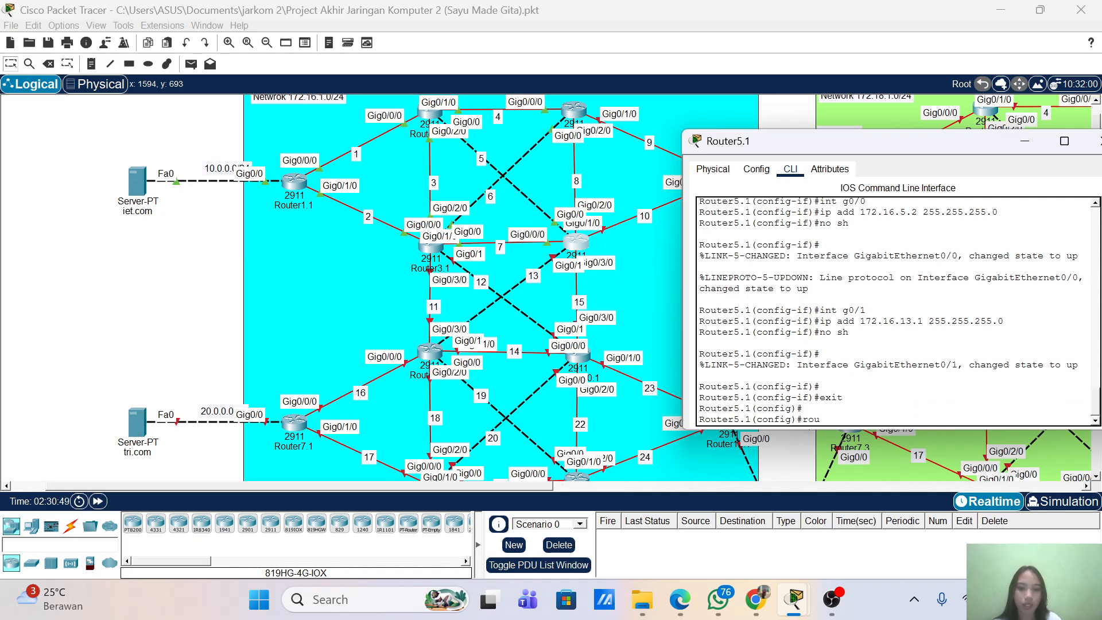
pyautogui.write('rou')
pyautogui.press('Tab')
pyautogui.write('ter ')
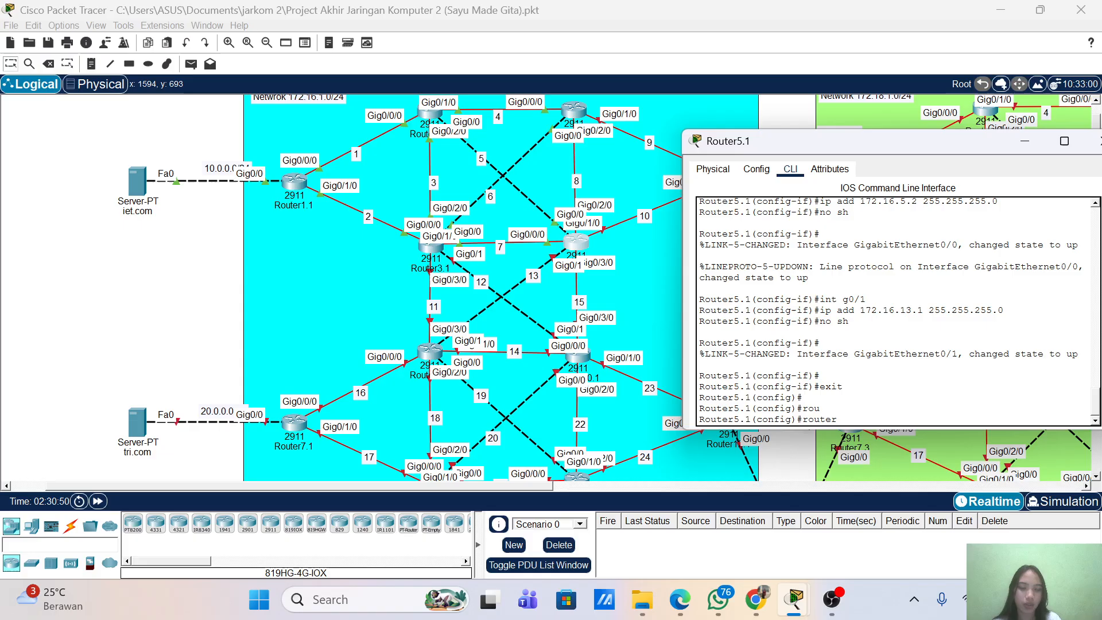
pyautogui.write('os')
pyautogui.press('Tab')
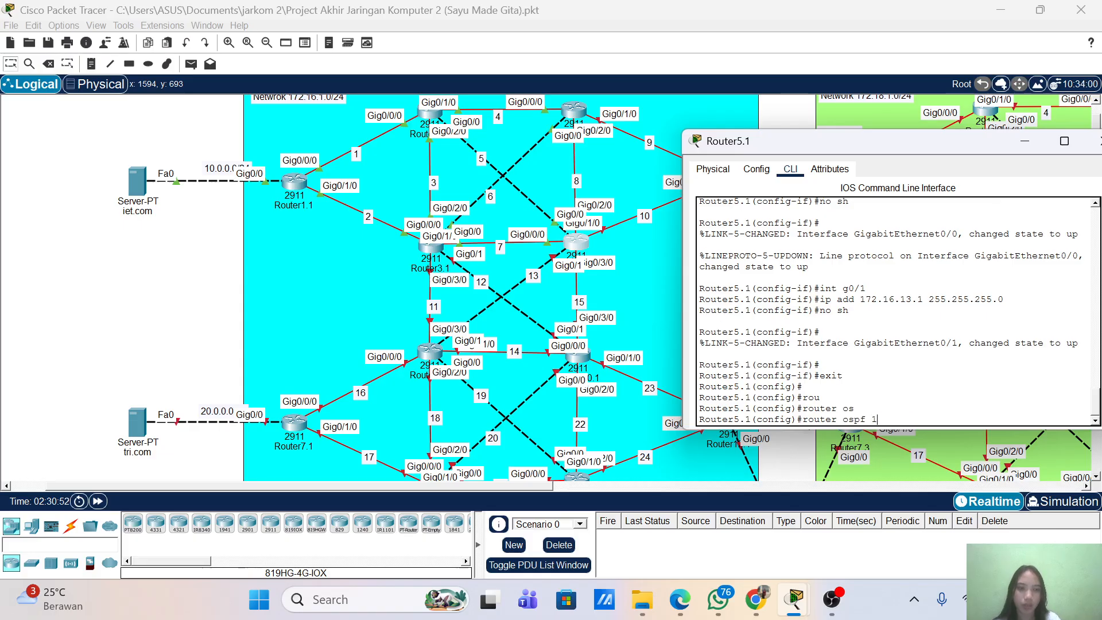
pyautogui.write('1')
pyautogui.press('Return')
# - Set the OSPF router ID to 1.1.1.5 and enable logging of adjacency changes
pyautogui.write('router)#')
pyautogui.press('Tab')
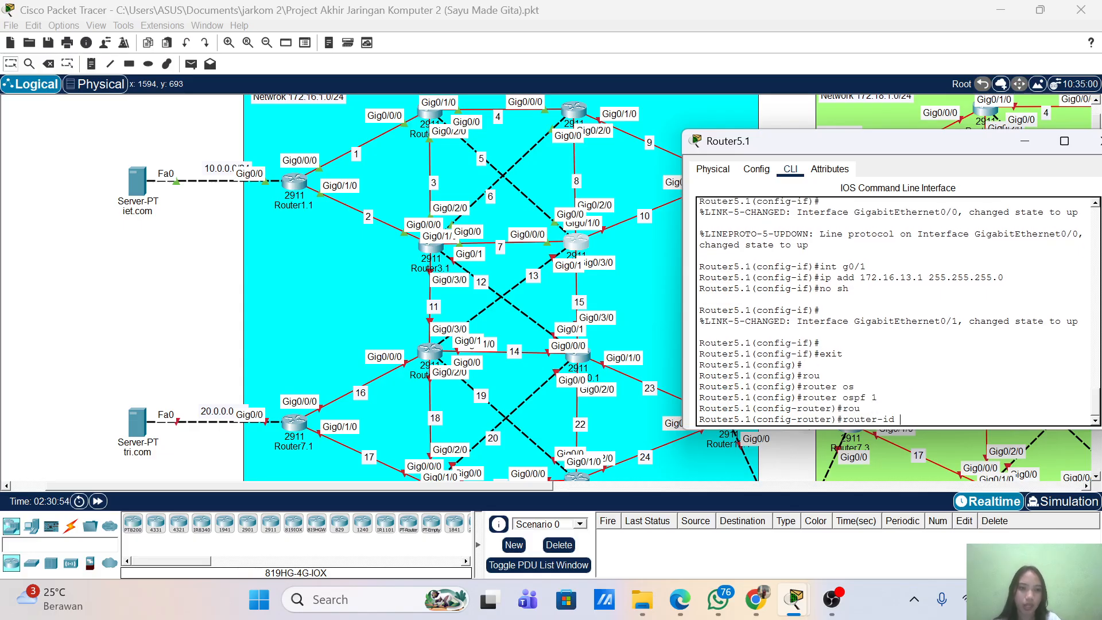
pyautogui.write('1.1.1.')
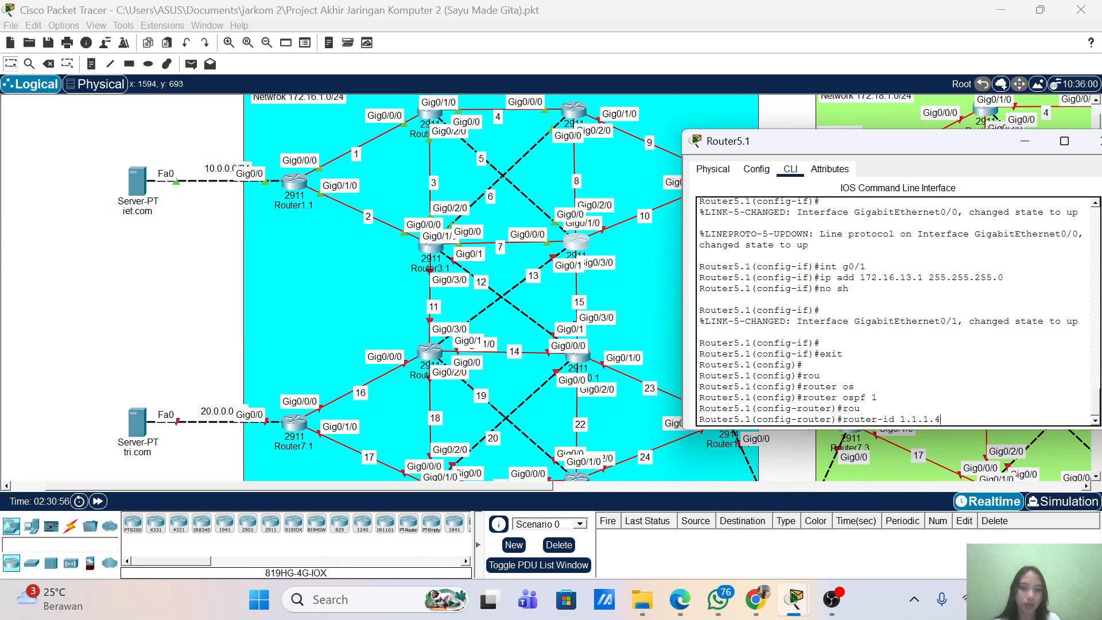
pyautogui.write('4')
pyautogui.press('BackSpace')
pyautogui.write('5')
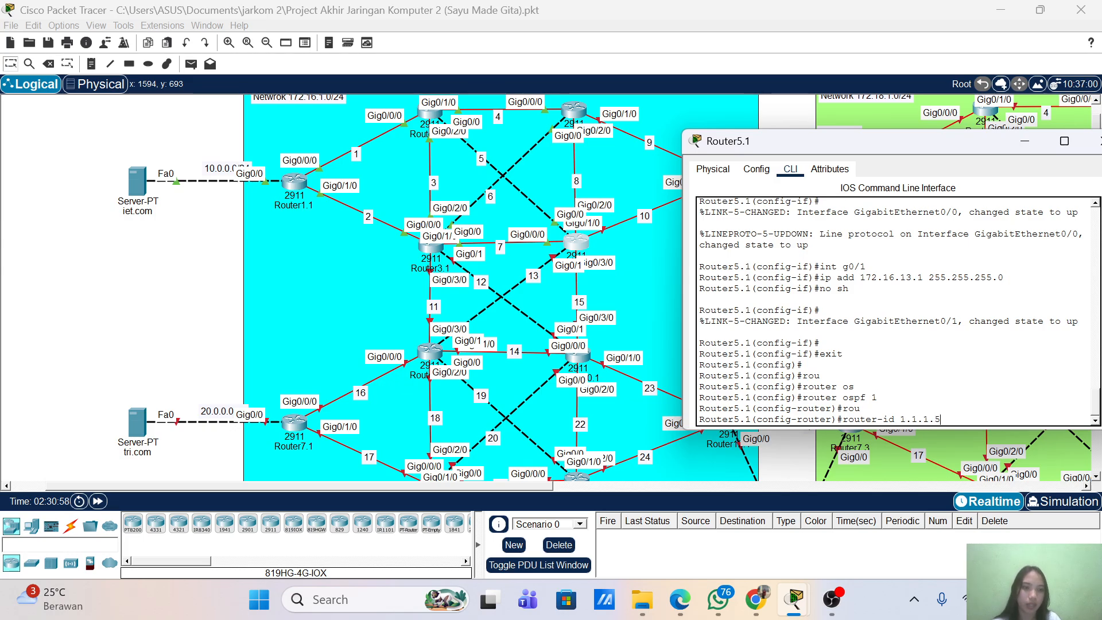
pyautogui.press('Return')
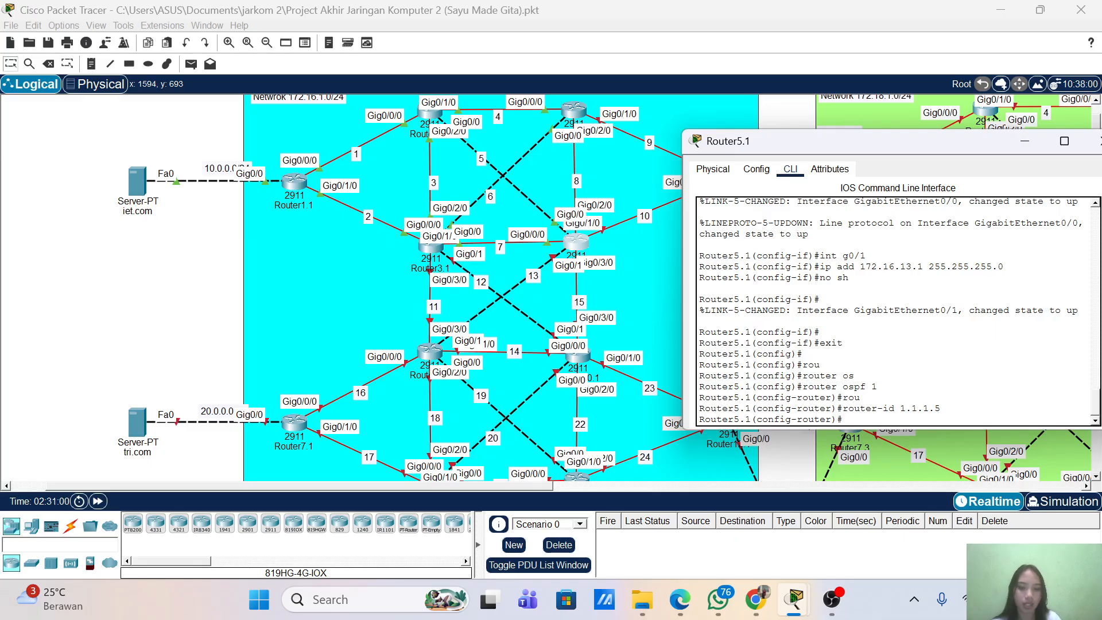
pyautogui.write('log')
pyautogui.press('Tab')
pyautogui.press('Return')
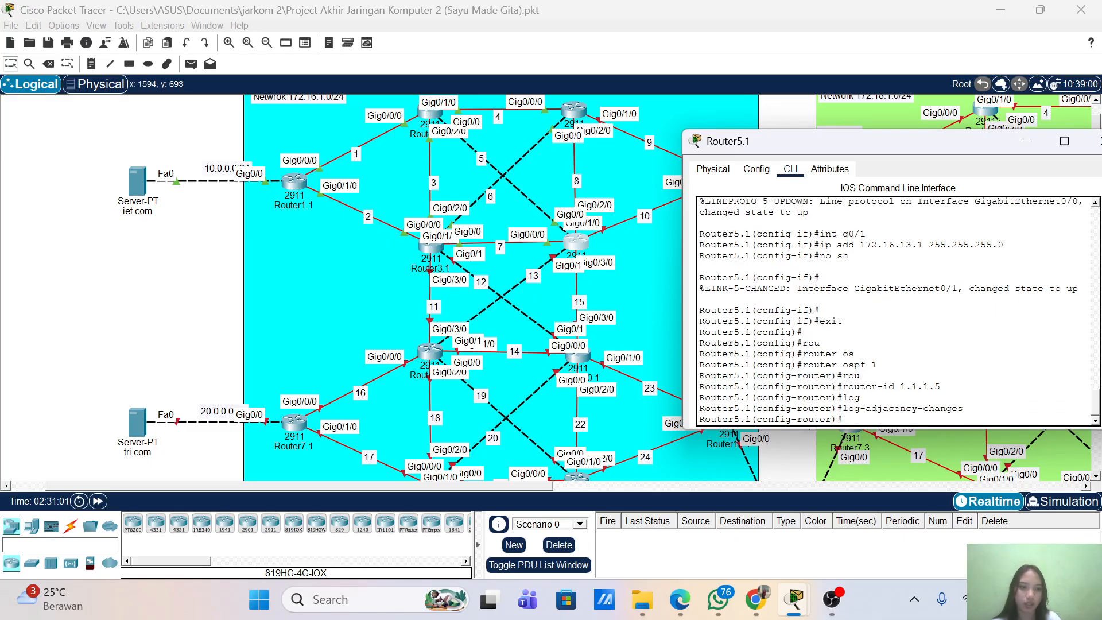
# - Advertise network 172.16.5.0 with wildcard mask 0.0.0.255 in OSPF area 0
pyautogui.write('net')
pyautogui.press('Tab')
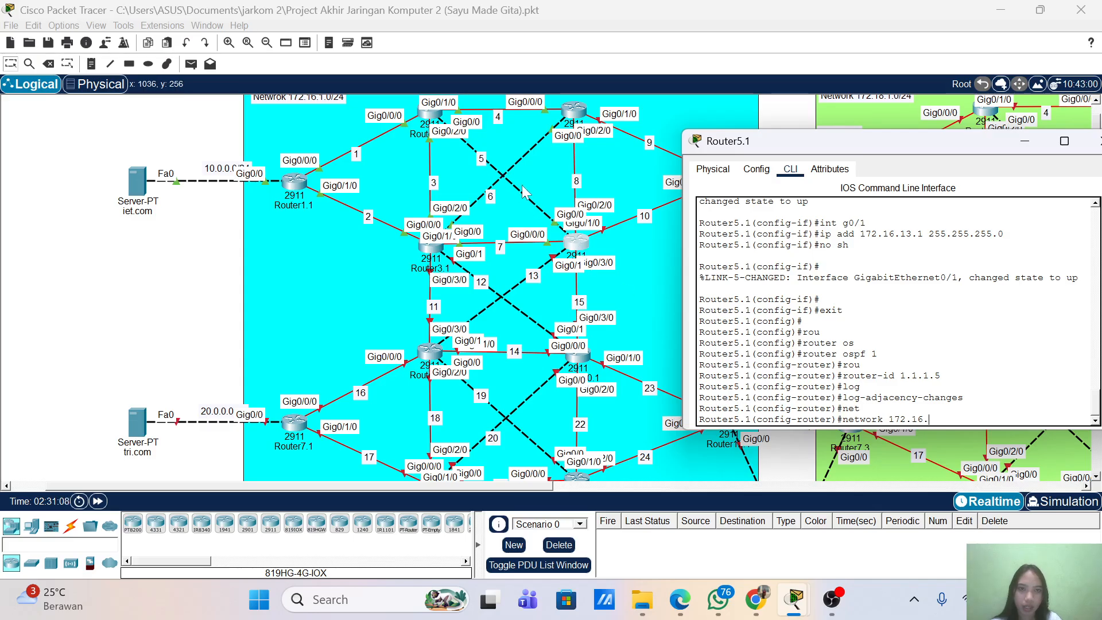
pyautogui.write('.')
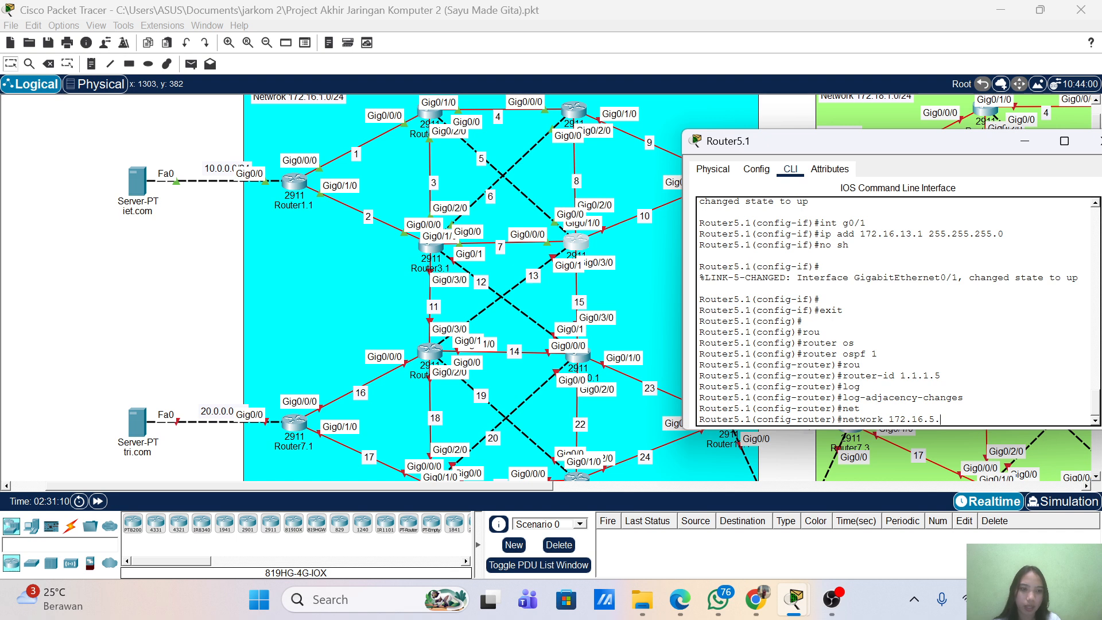
pyautogui.write('0 0.0.0.255 a')
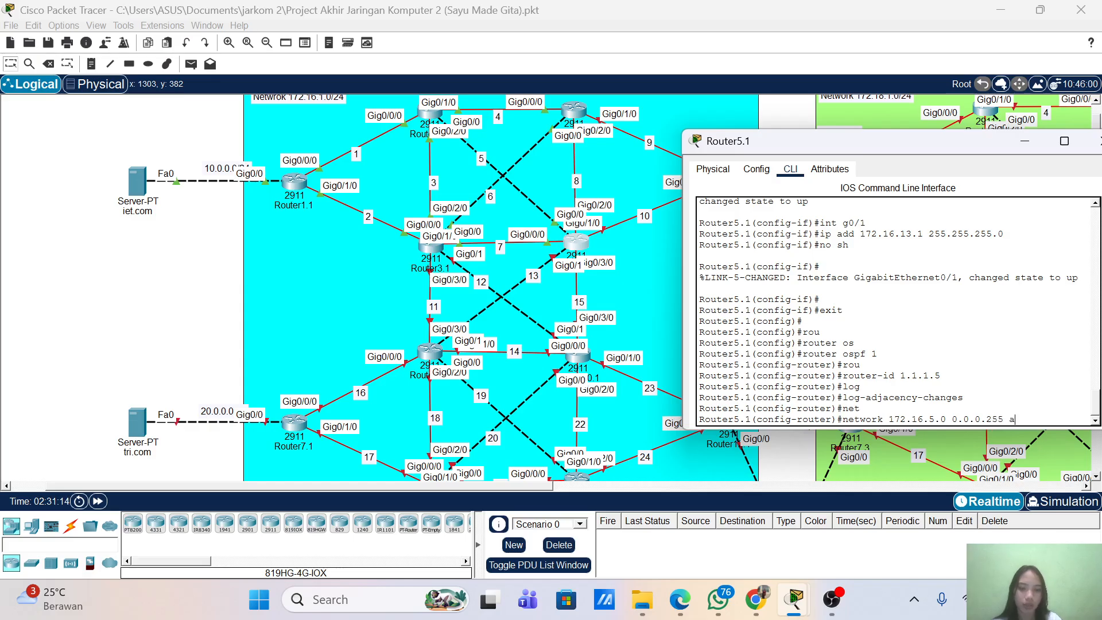
pyautogui.write('rea 0')
pyautogui.press('Return')
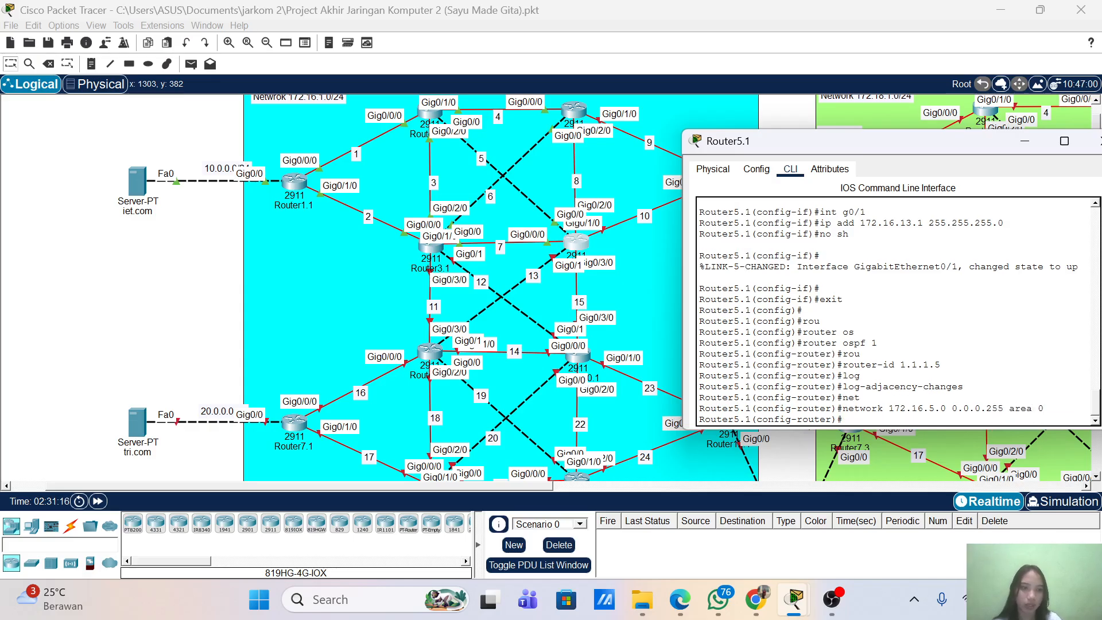
# - Advertise network 172.16.7.0 with wildcard mask 0.0.0.255 in OSPF area 0
pyautogui.press('Up')
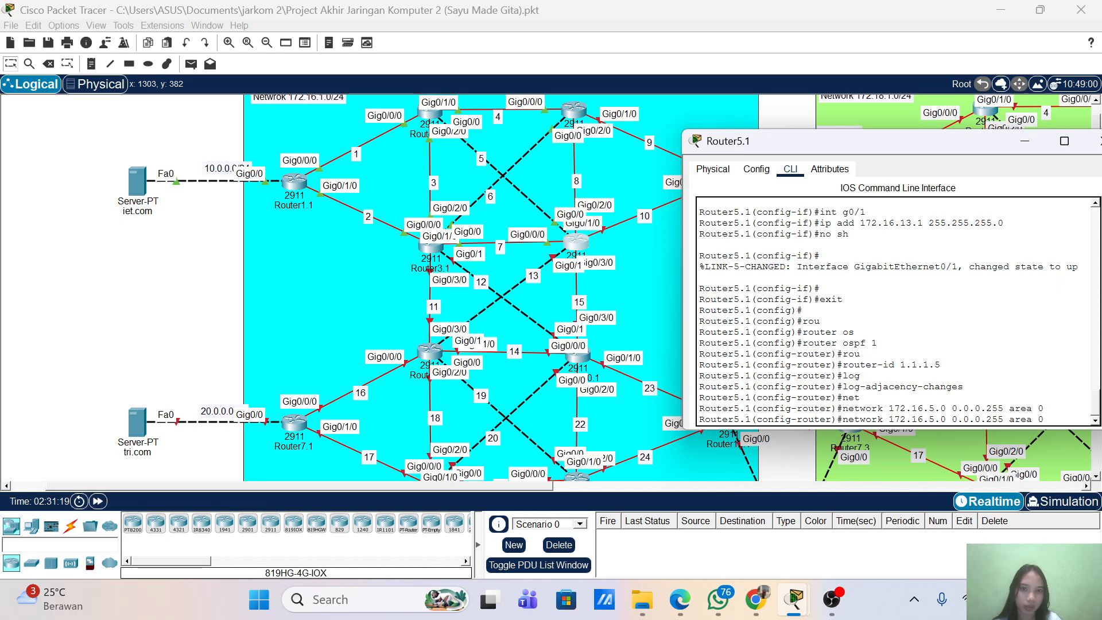
pyautogui.press('BackSpace')
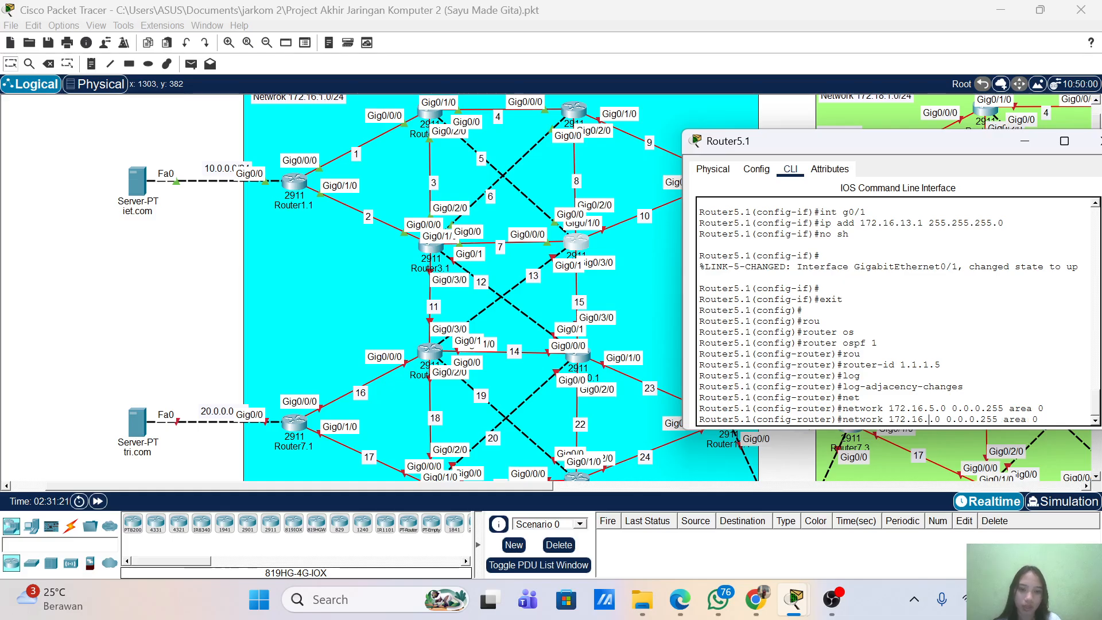
pyautogui.write('7')
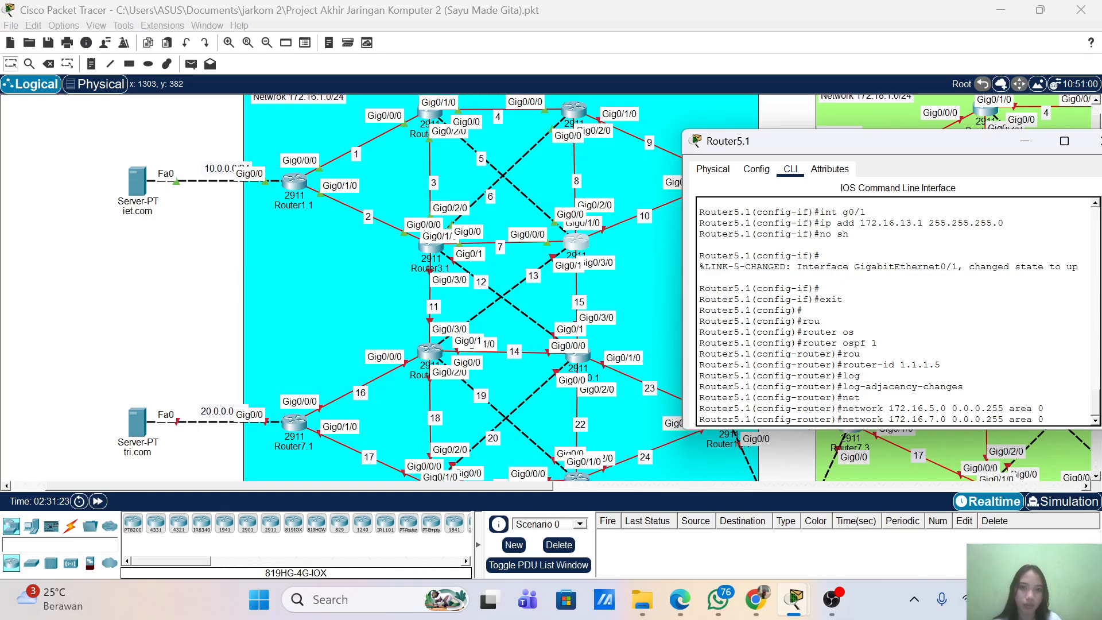
pyautogui.press('Return')
pyautogui.press('Up')
pyautogui.press('Return')
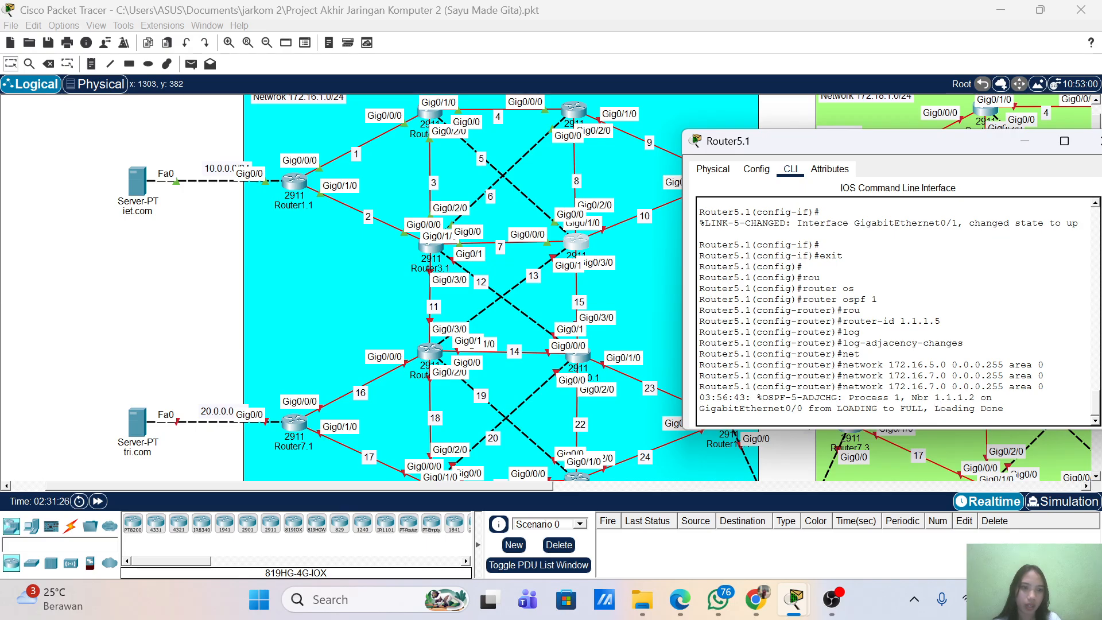
pyautogui.press('Return')
# - Advertise network 172.16.8.0 with wildcard mask 0.0.0.255 in OSPF area 08
pyautogui.press('Up')
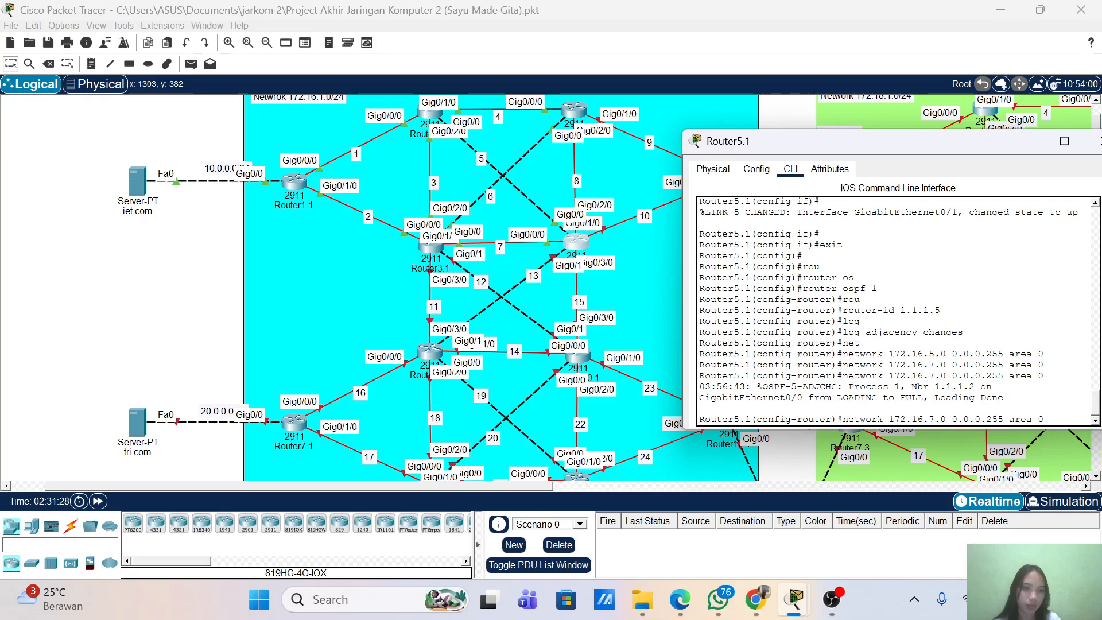
pyautogui.press('BackSpace')
pyautogui.write('8')
pyautogui.press('Return')
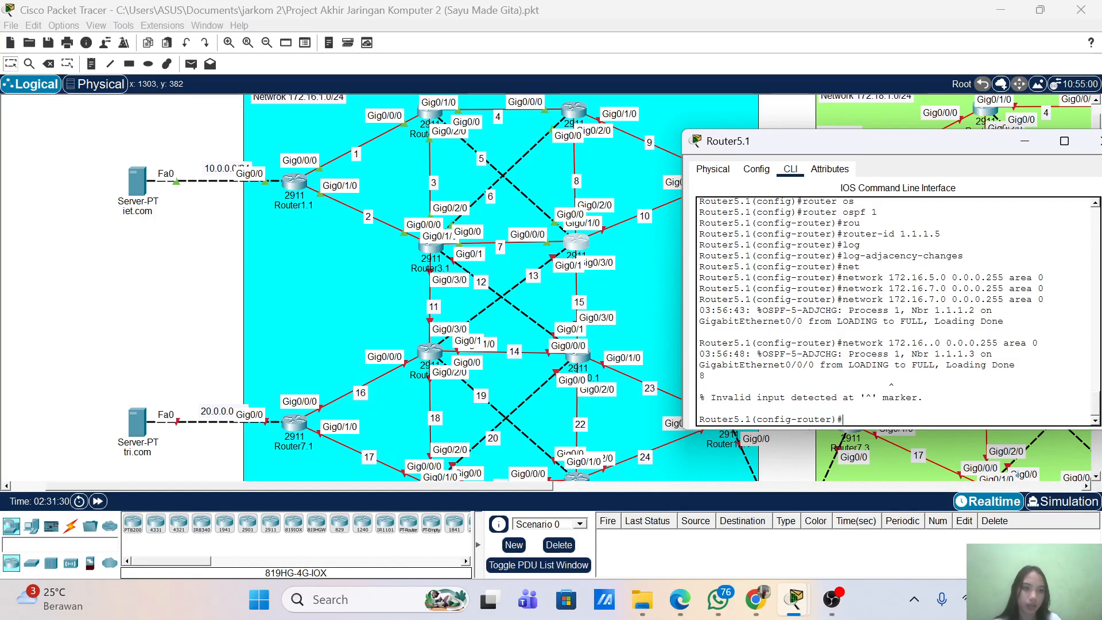
pyautogui.press('Up')
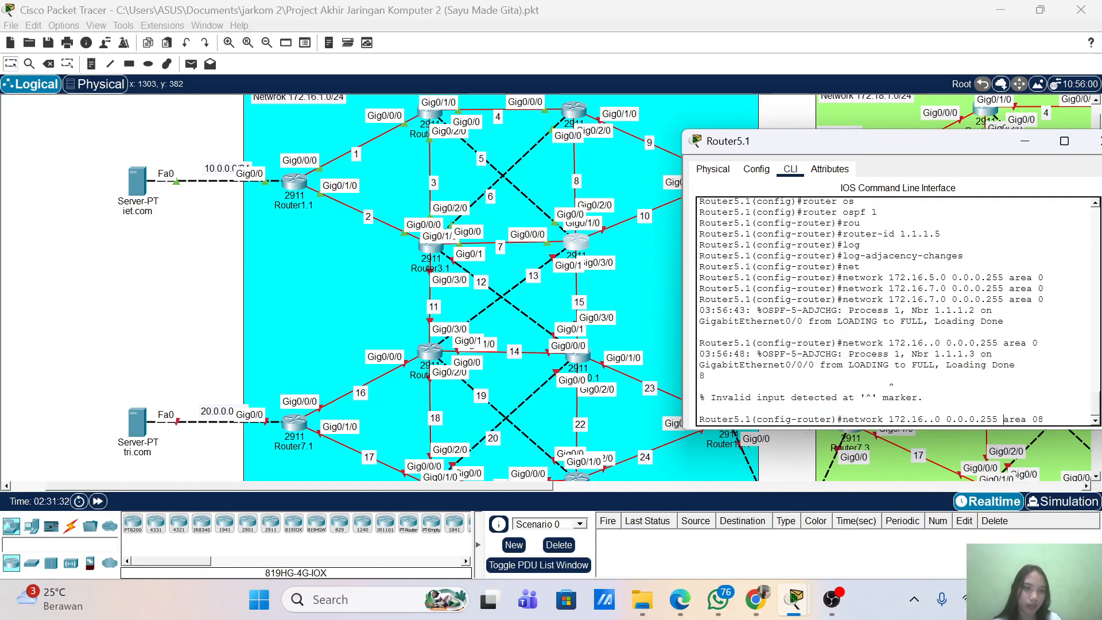
pyautogui.press('Left')
pyautogui.press('Left')
pyautogui.press('Left')
pyautogui.press('Left')
pyautogui.press('Left')
pyautogui.press('Left')
pyautogui.press('Left')
pyautogui.press('Left')
pyautogui.press('Left')
pyautogui.press('Left')
pyautogui.press('Left')
pyautogui.press('Left')
pyautogui.press('Left')
pyautogui.write('8')
pyautogui.press('Return')
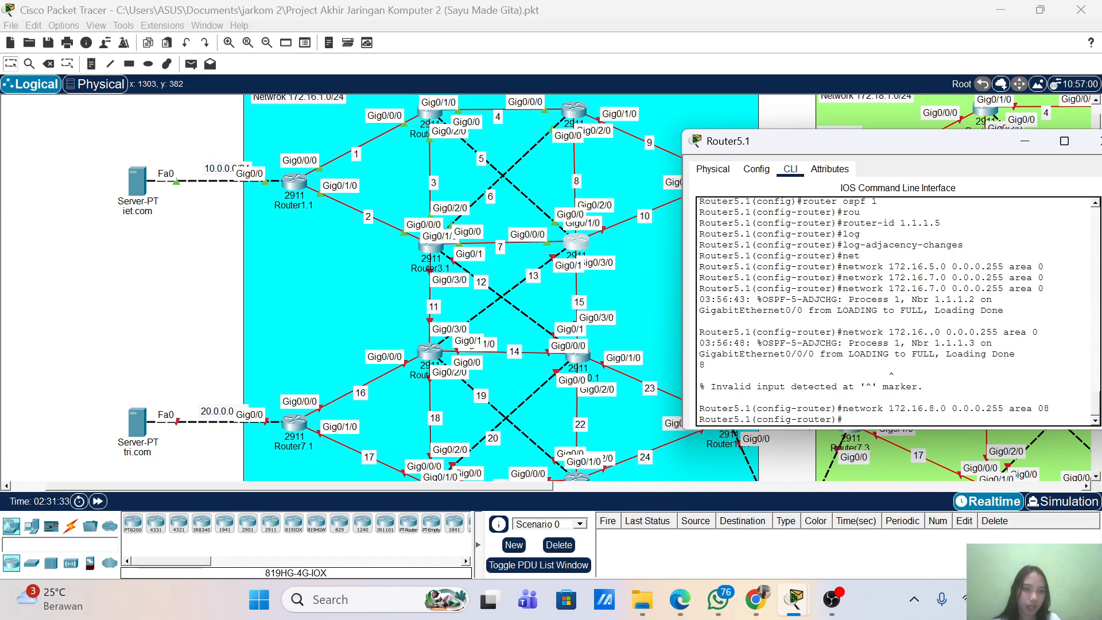
# - Reissue the 172.16.8.0 0.0.0.255 network statement with area 0
pyautogui.press('Up')
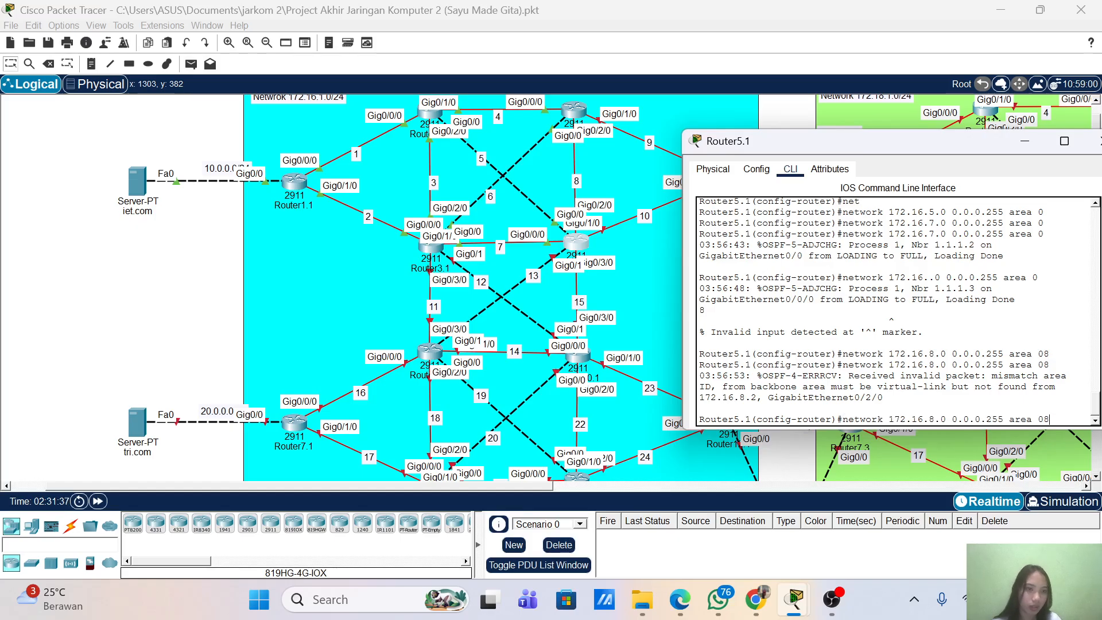
pyautogui.press('BackSpace')
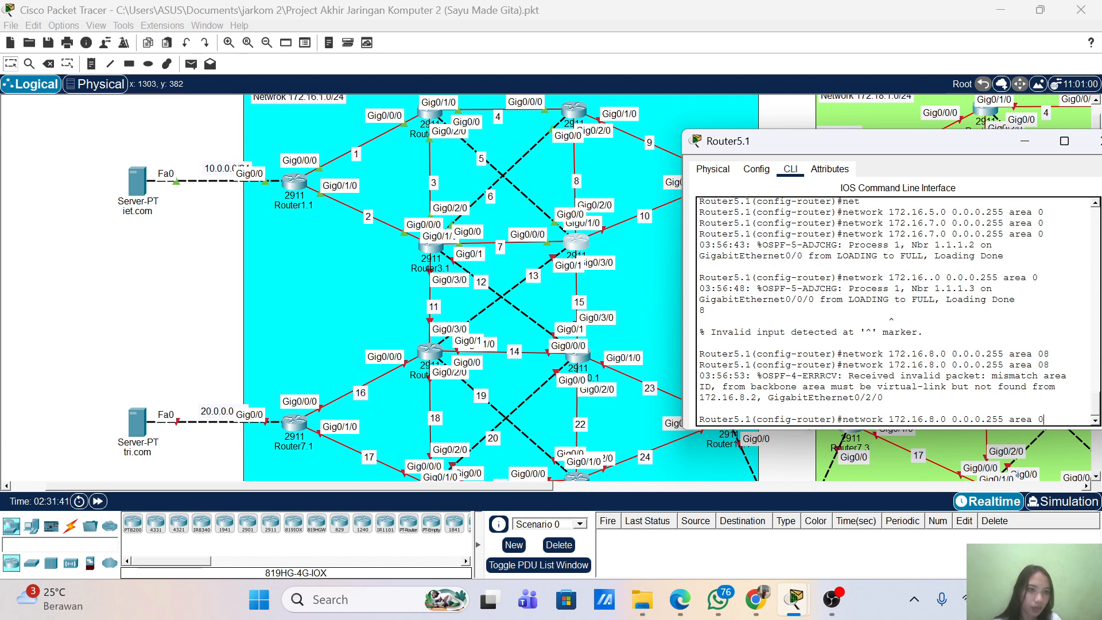
pyautogui.scroll(-3, 895, 310)
pyautogui.scroll(1, 896, 259)
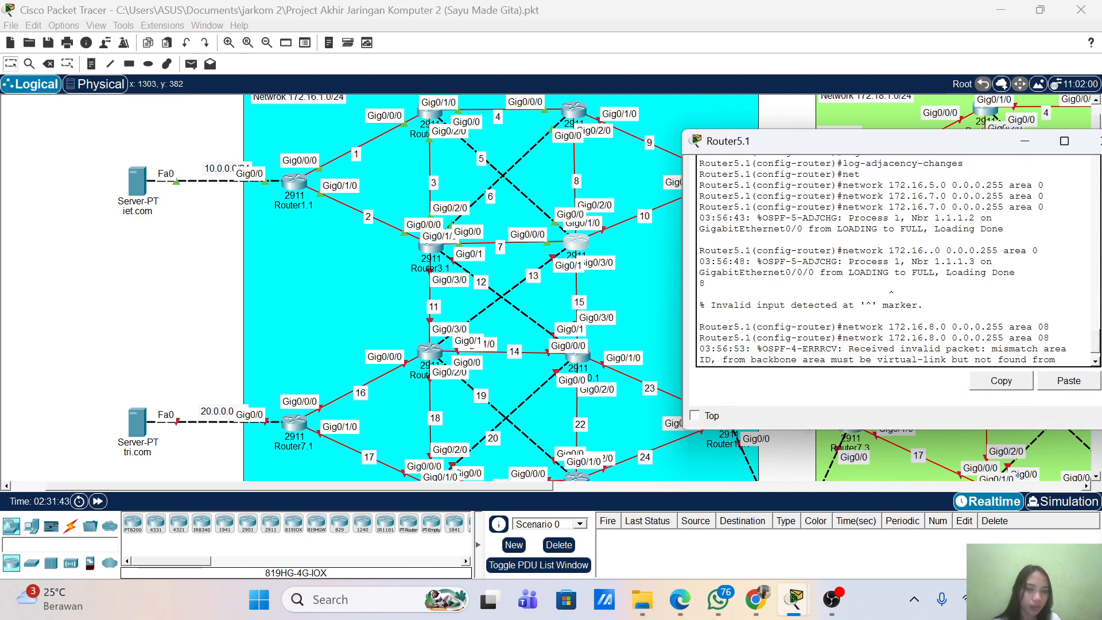
pyautogui.press('Return')
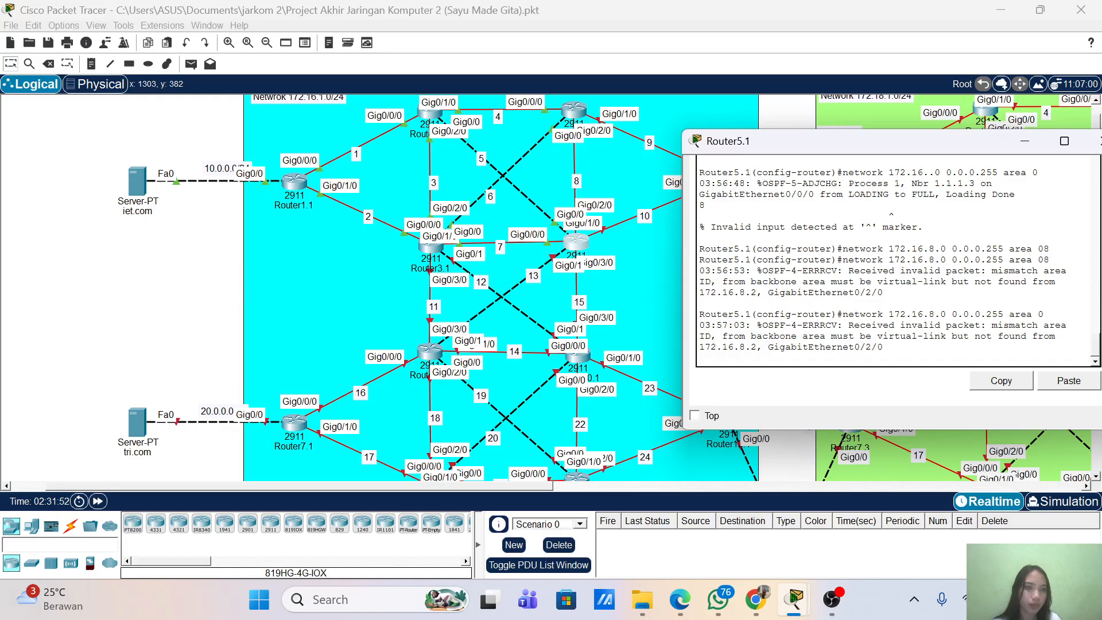
# - Remove the mistaken OSPF statement by entering no network 172.16.8.0 0.0.0.255 area 08, reusing the statement copied from the console output
pyautogui.moveTo(841, 249)
pyautogui.mouseDown()
pyautogui.moveTo(925, 227)
pyautogui.moveTo(918, 251)
pyautogui.moveTo(758, 221)
pyautogui.moveTo(746, 197)
pyautogui.mouseUp()
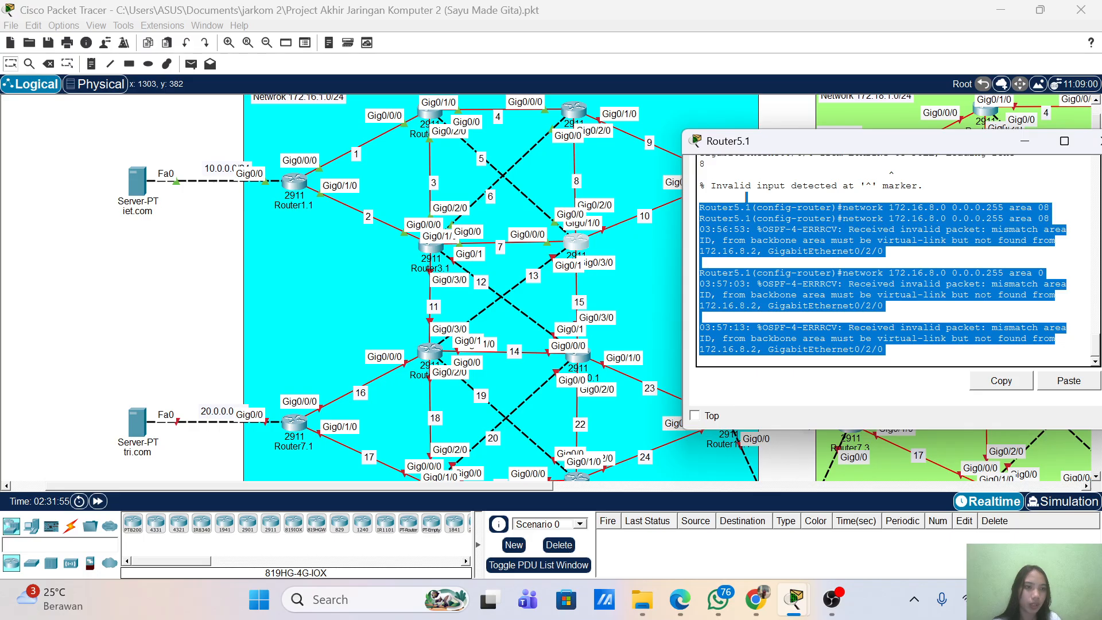
pyautogui.click(1050, 207)
pyautogui.moveTo(1050, 207); pyautogui.dragTo(842, 209)
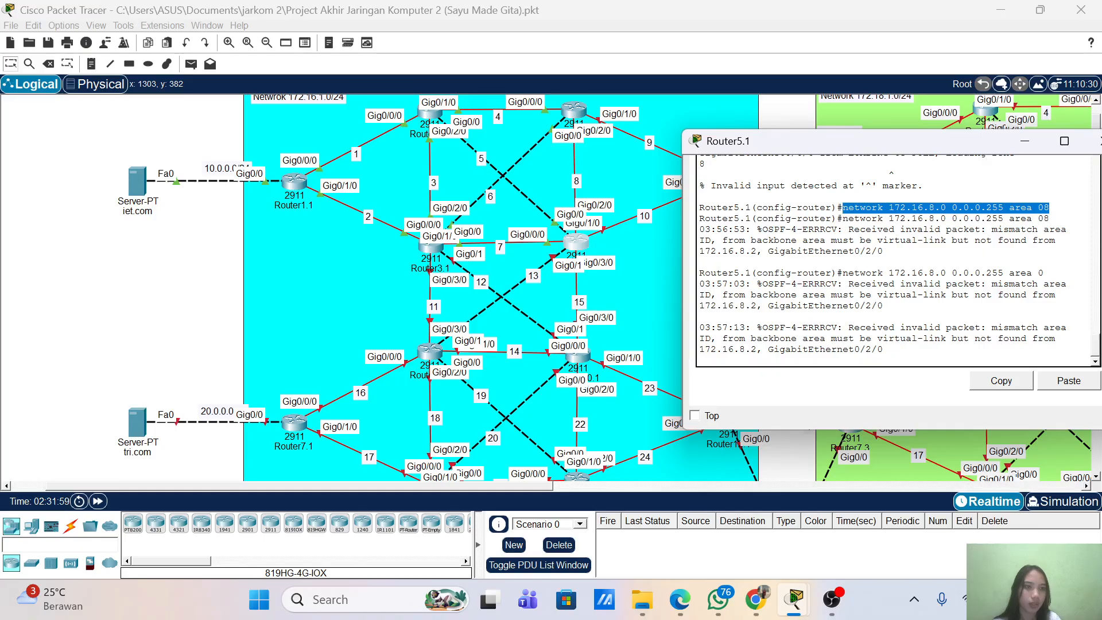
pyautogui.click(1016, 385)
pyautogui.press('Return')
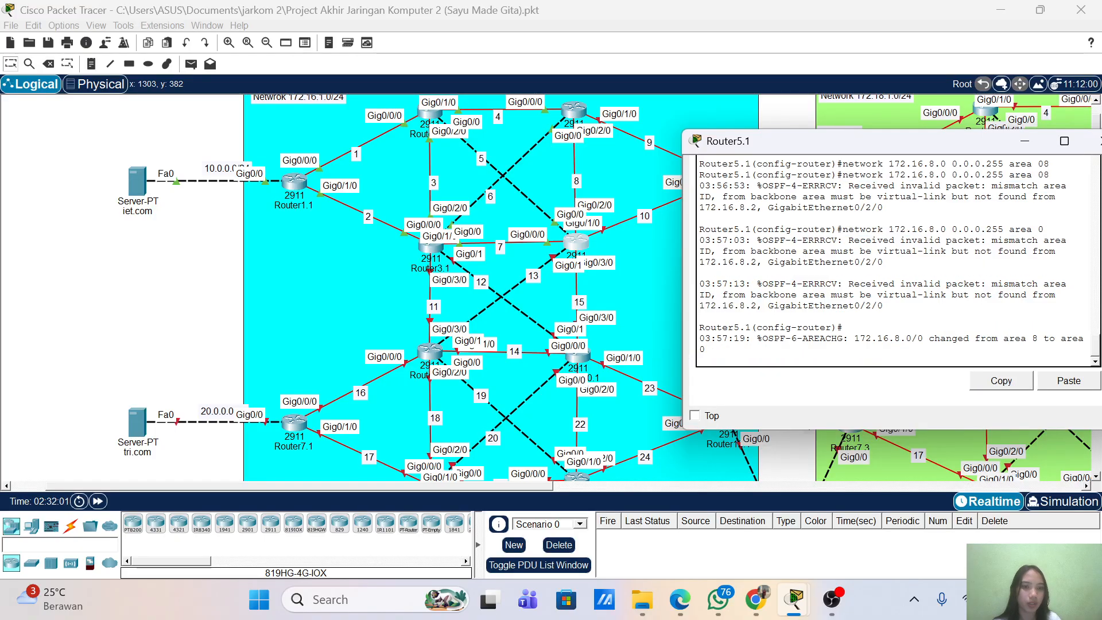
pyautogui.press('Return')
pyautogui.write('no')
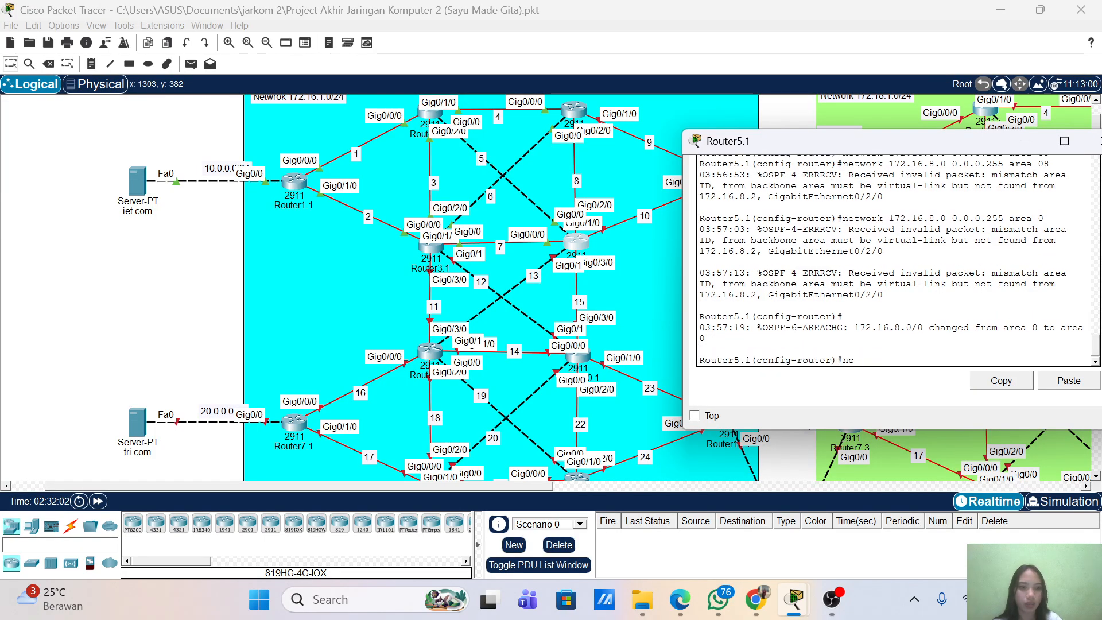
pyautogui.click(1048, 384)
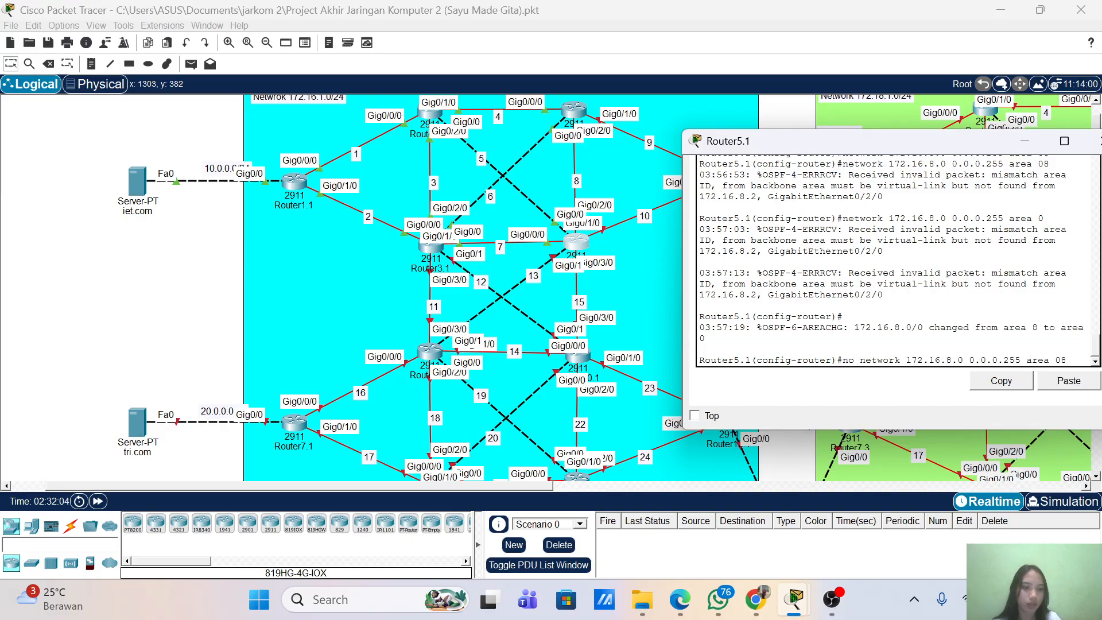
pyautogui.press('Return')
pyautogui.press('Return')
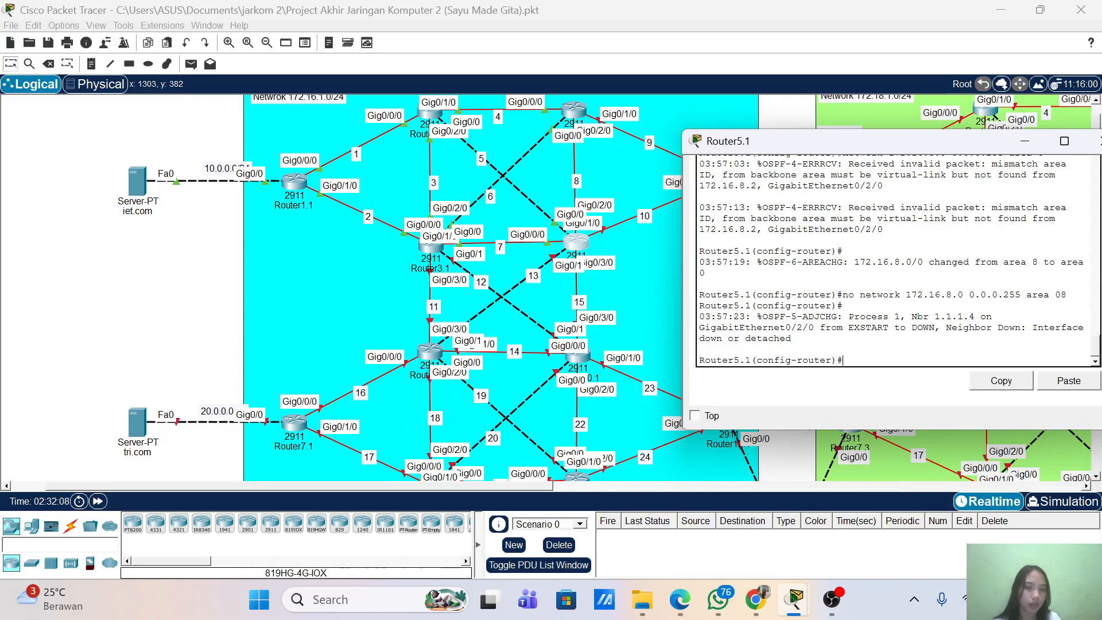
# - Advertise network 172.16.8.0 with wildcard mask 0.0.0.255 in OSPF area 0 again and repeat the same statement once
pyautogui.scroll(5, 896, 259)
pyautogui.scroll(-5, 895, 259)
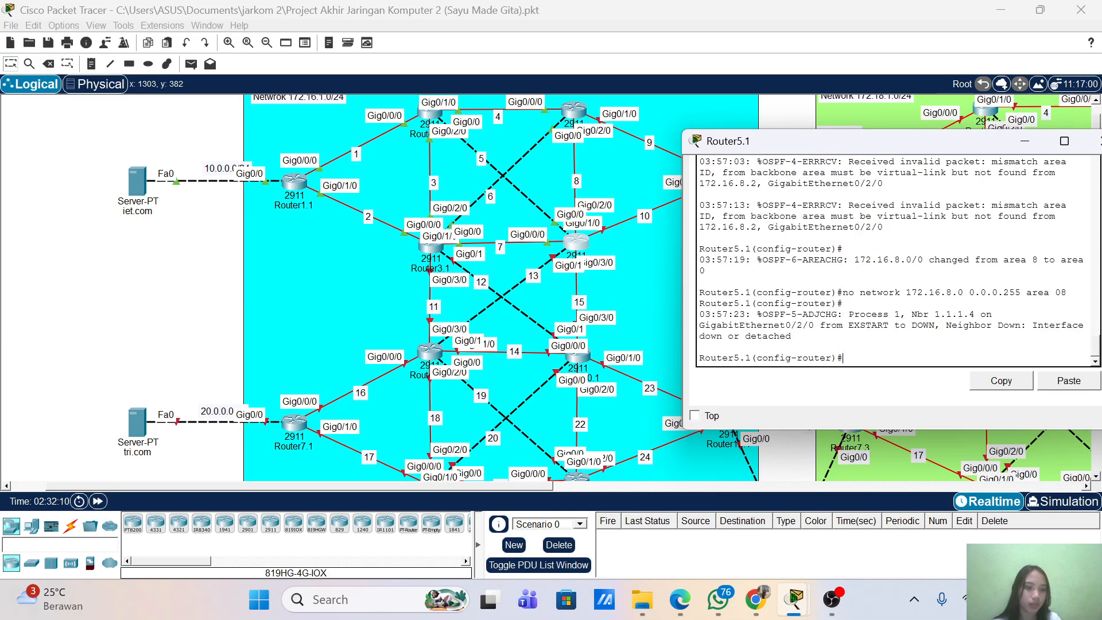
pyautogui.write('network 172.16.8.0 0.0.0.255 area 0')
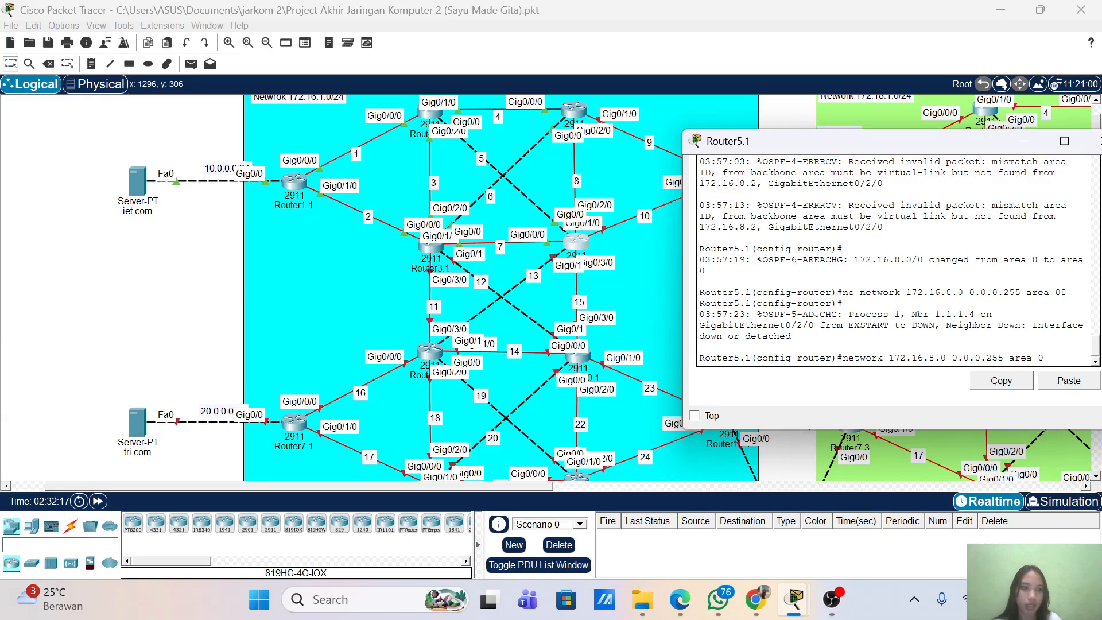
pyautogui.press('Return')
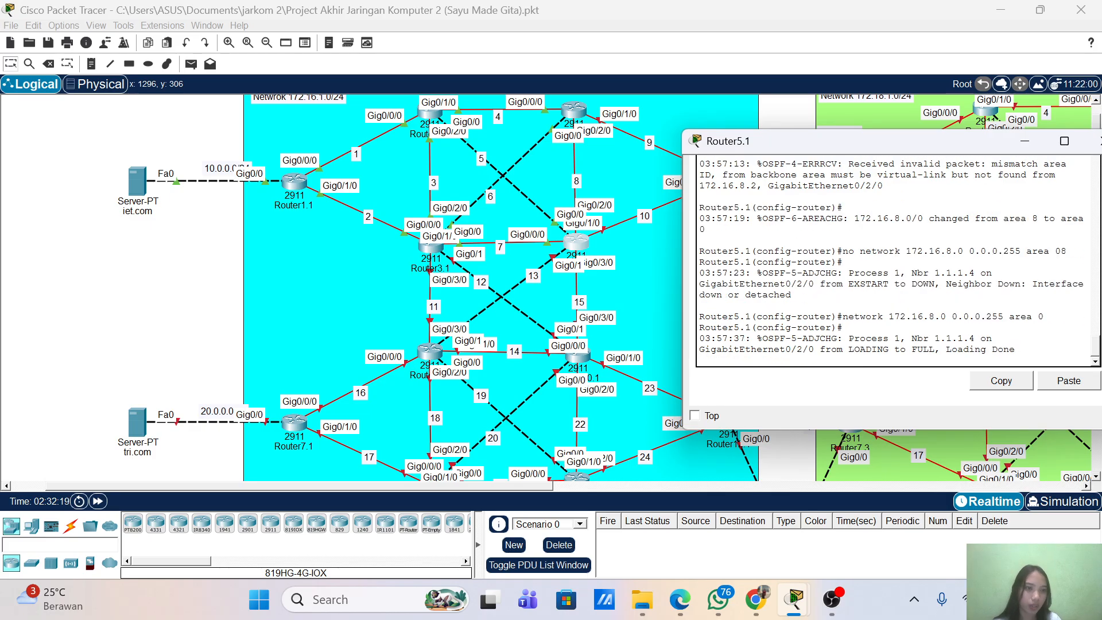
pyautogui.press('Return')
pyautogui.press('Up')
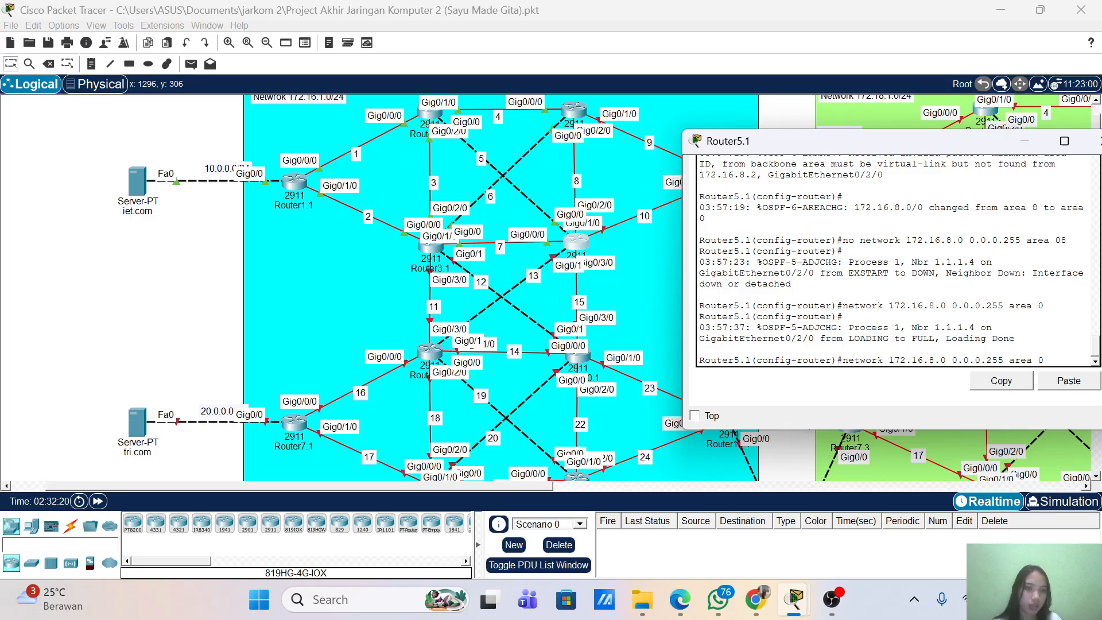
pyautogui.press('Return')
# - Advertise network 172.16.10.0 with wildcard mask 0.0.0.255 in OSPF area 0
pyautogui.press('Up')
pyautogui.press('Up')
pyautogui.press('Down')
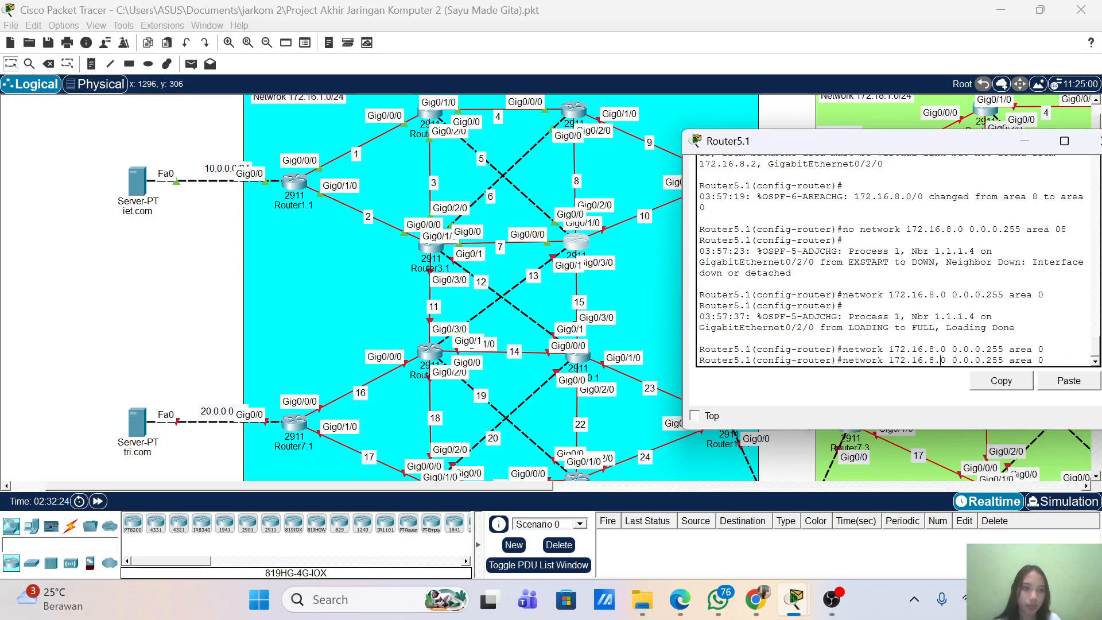
pyautogui.press('BackSpace')
pyautogui.write('10')
pyautogui.press('Return')
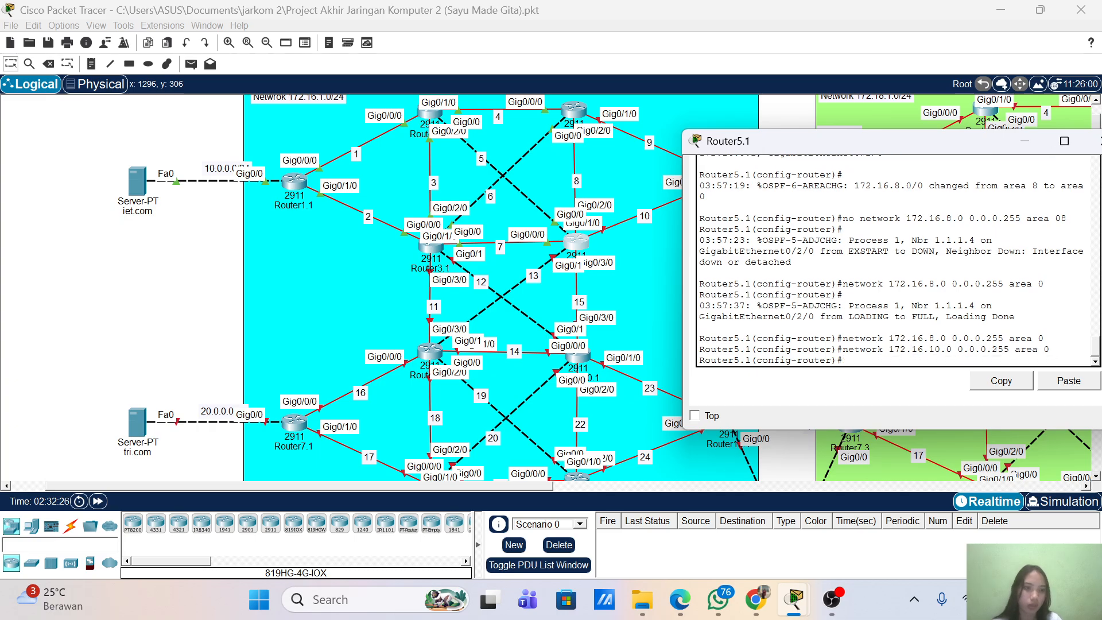
# - Advertise network 172.16.13.0 with wildcard mask 0.0.0.255 in OSPF area 0
pyautogui.press('Up')
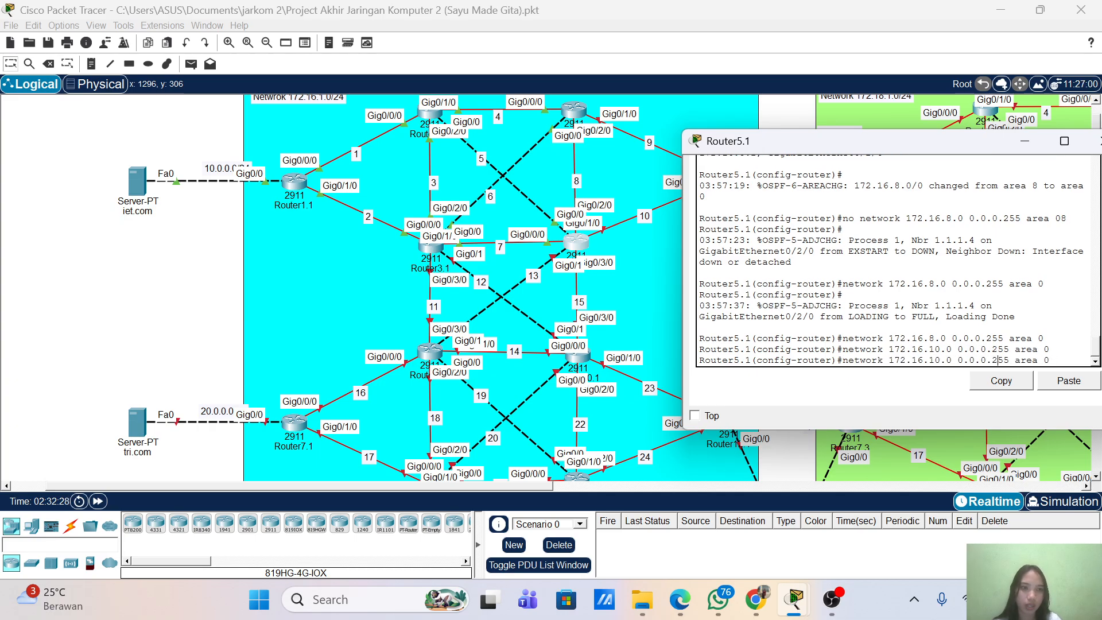
pyautogui.press('Left')
pyautogui.press('Left')
pyautogui.press('Left')
pyautogui.press('Left')
pyautogui.press('Left')
pyautogui.press('Left')
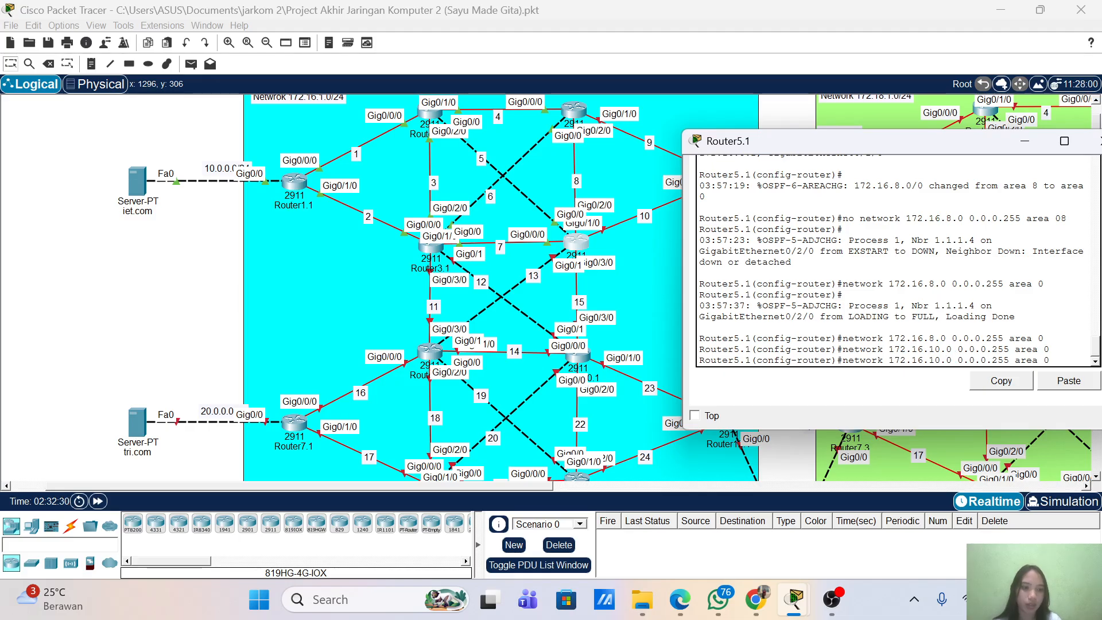
pyautogui.press('BackSpace')
pyautogui.write('3')
pyautogui.press('Return')
# - Advertise network 172.16.15.0 with wildcard mask 0.0.0.255 in OSPF area 0
pyautogui.press('Up')
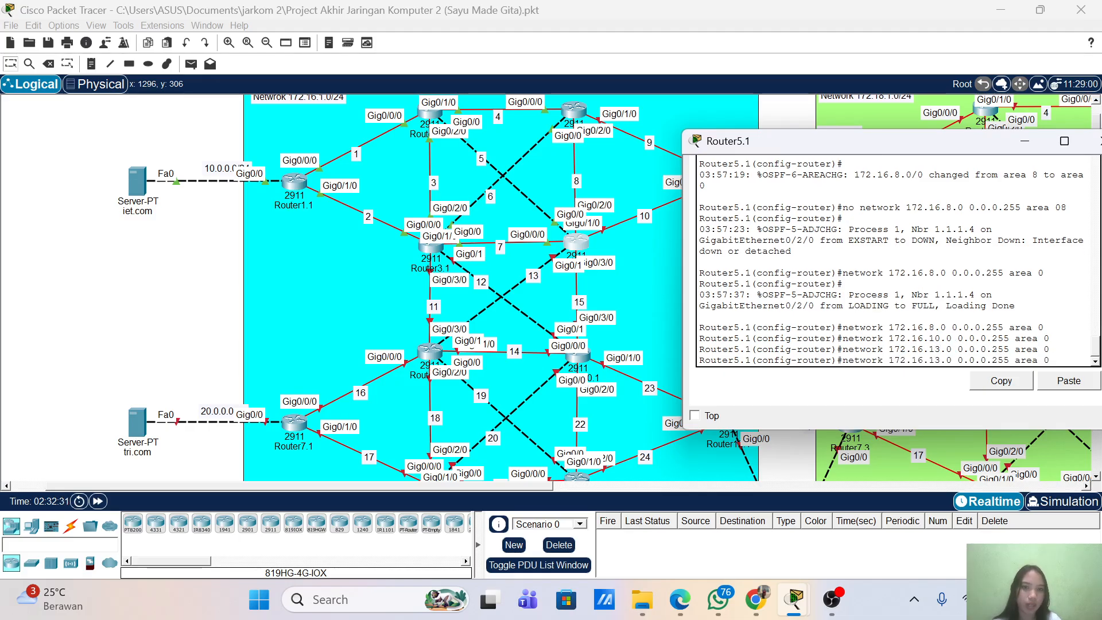
pyautogui.press('Left')
pyautogui.press('Left')
pyautogui.press('Left')
pyautogui.press('Left')
pyautogui.press('Left')
pyautogui.press('Left')
pyautogui.press('Left')
pyautogui.press('Left')
pyautogui.press('Left')
pyautogui.press('BackSpace')
pyautogui.write('5')
pyautogui.press('Return')
pyautogui.press('Return')
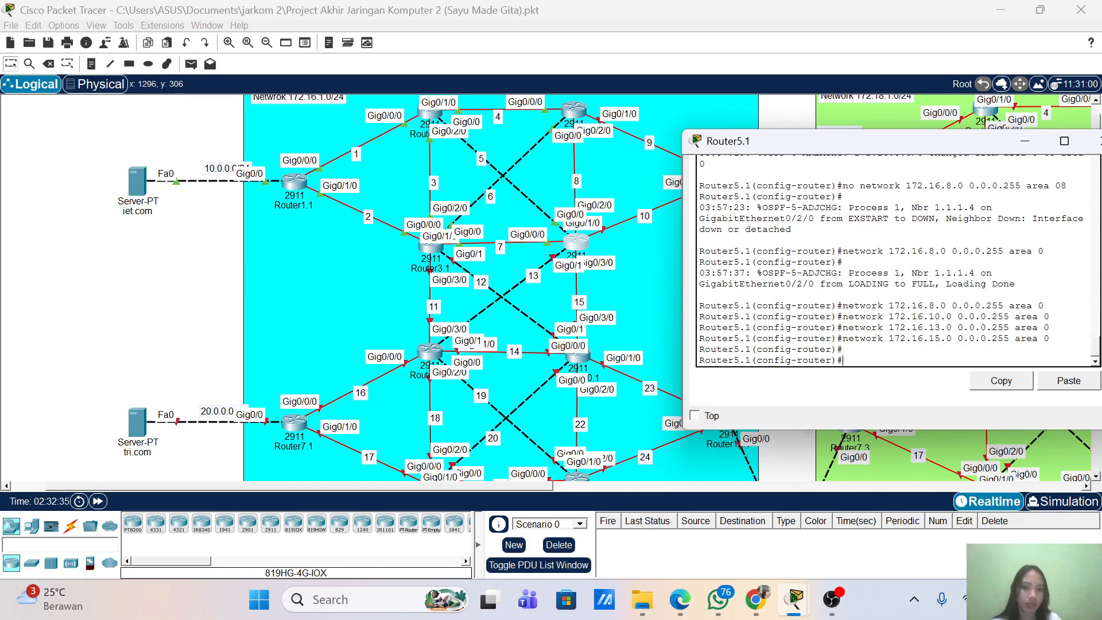
# - Leave configuration mode with end and save Router5.1's configuration with wr
pyautogui.write('end')
pyautogui.press('Return')
pyautogui.write('wr')
pyautogui.press('Return')
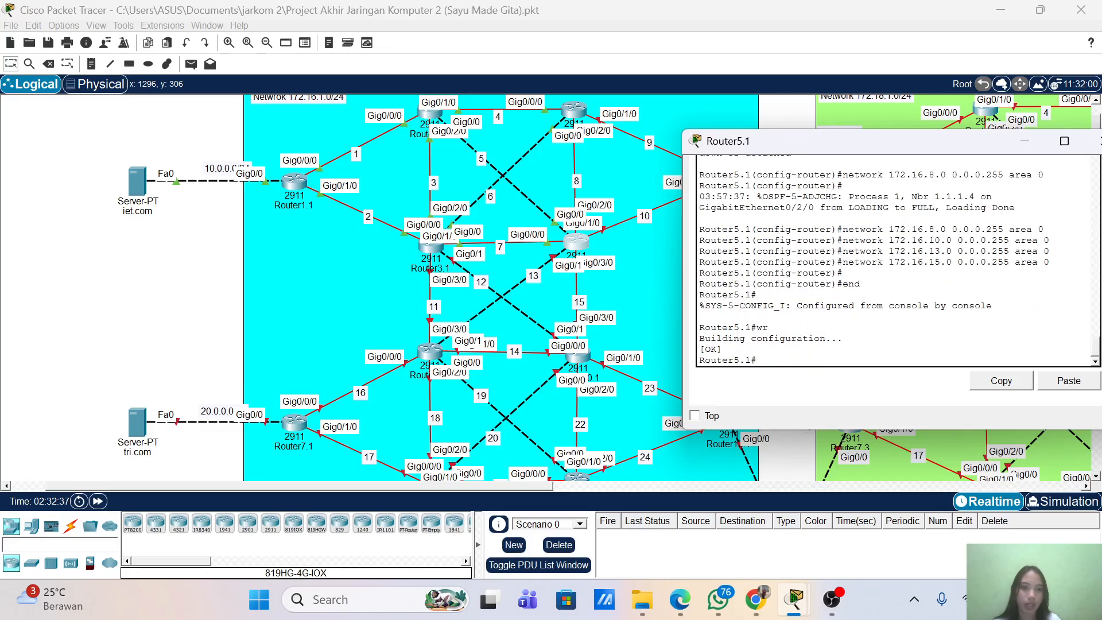
# - Review the OSPF network statements entered in Router5.1's console history
pyautogui.scroll(7, 900, 260)
pyautogui.scroll(10, 900, 260)
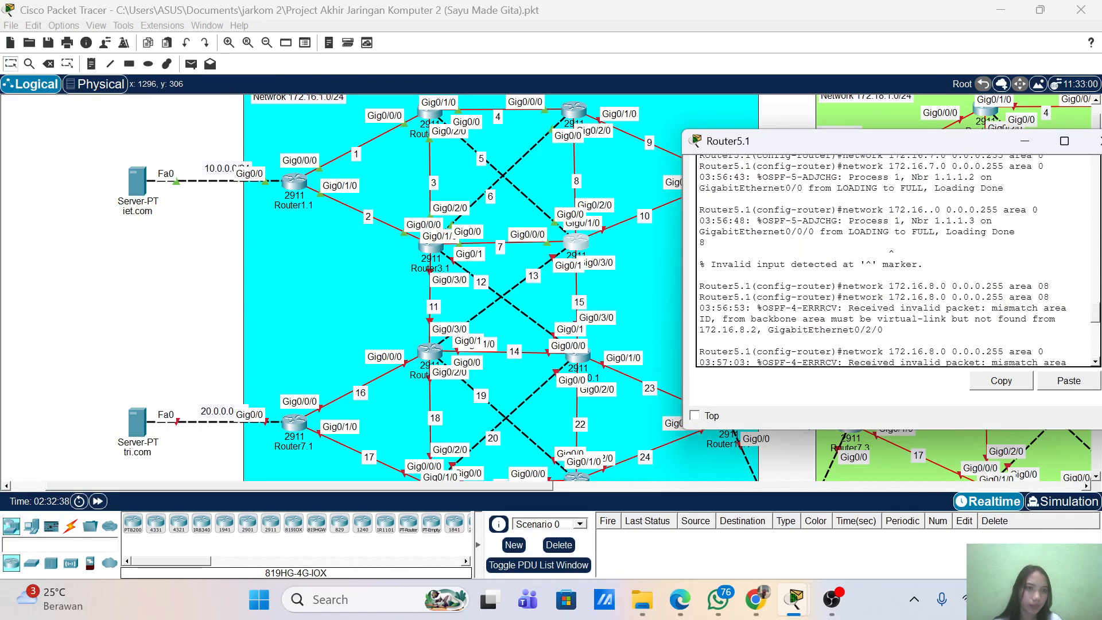
pyautogui.scroll(-15, 900, 260)
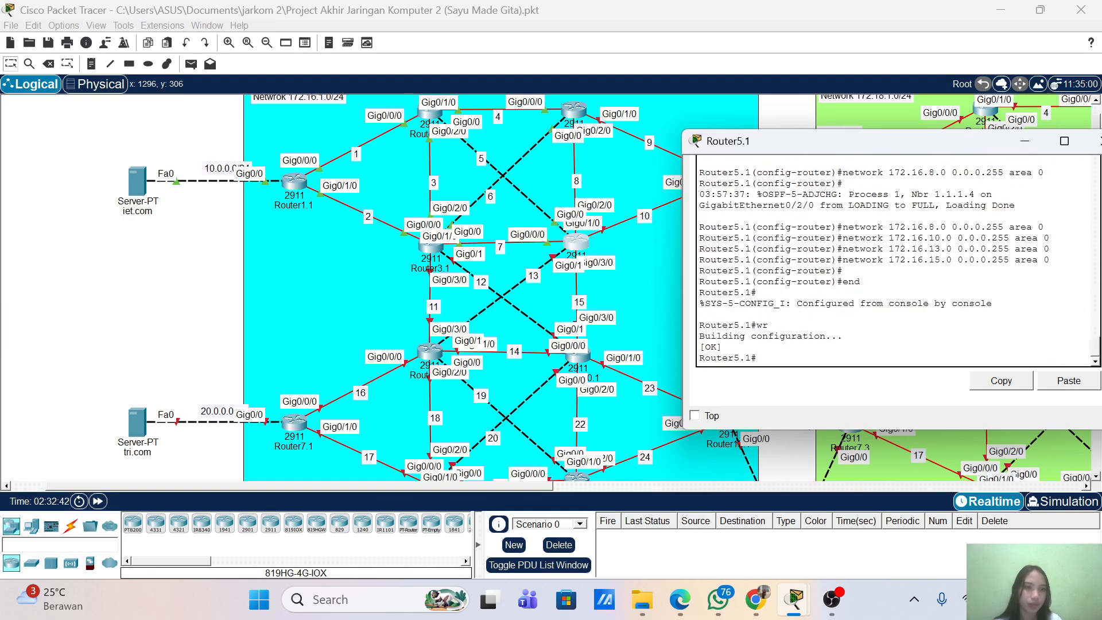
pyautogui.scroll(6, 896, 261)
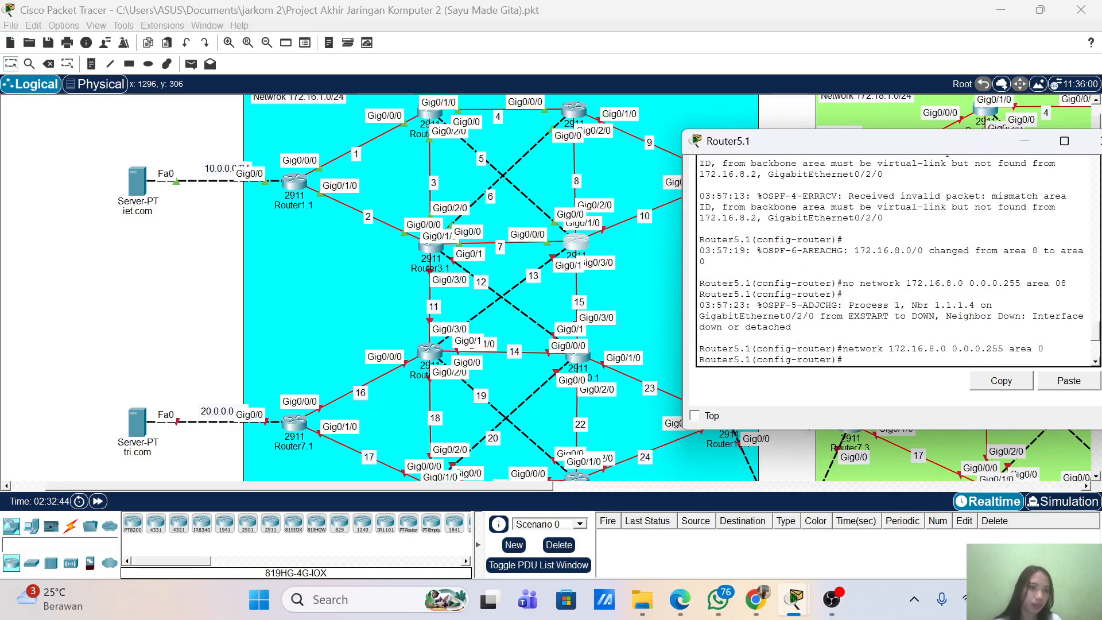
pyautogui.scroll(8, 895, 260)
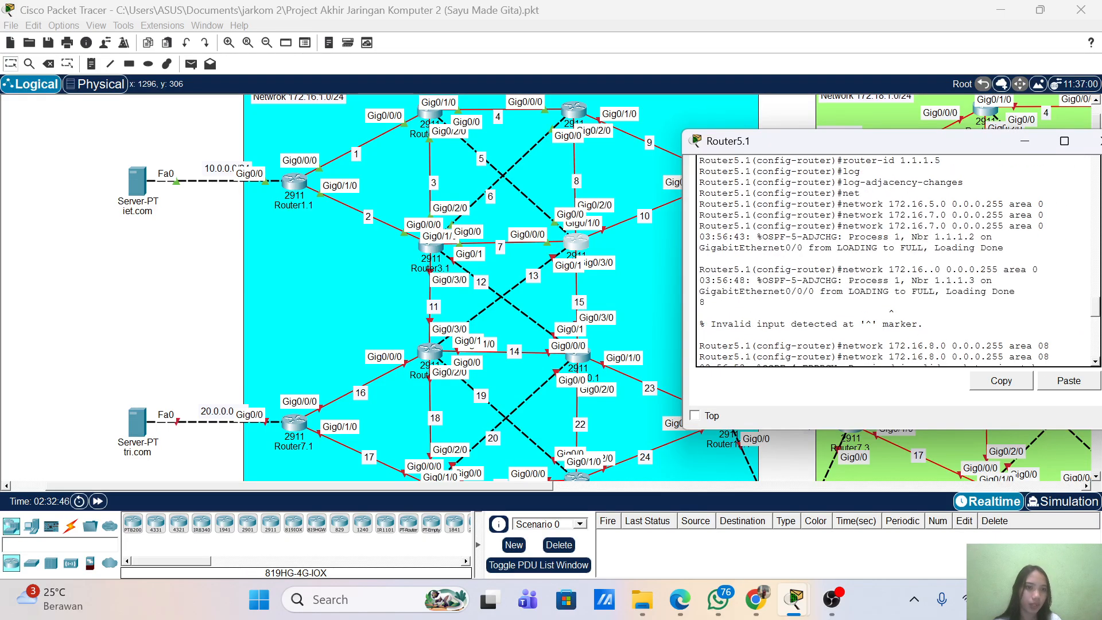
pyautogui.scroll(2, 895, 260)
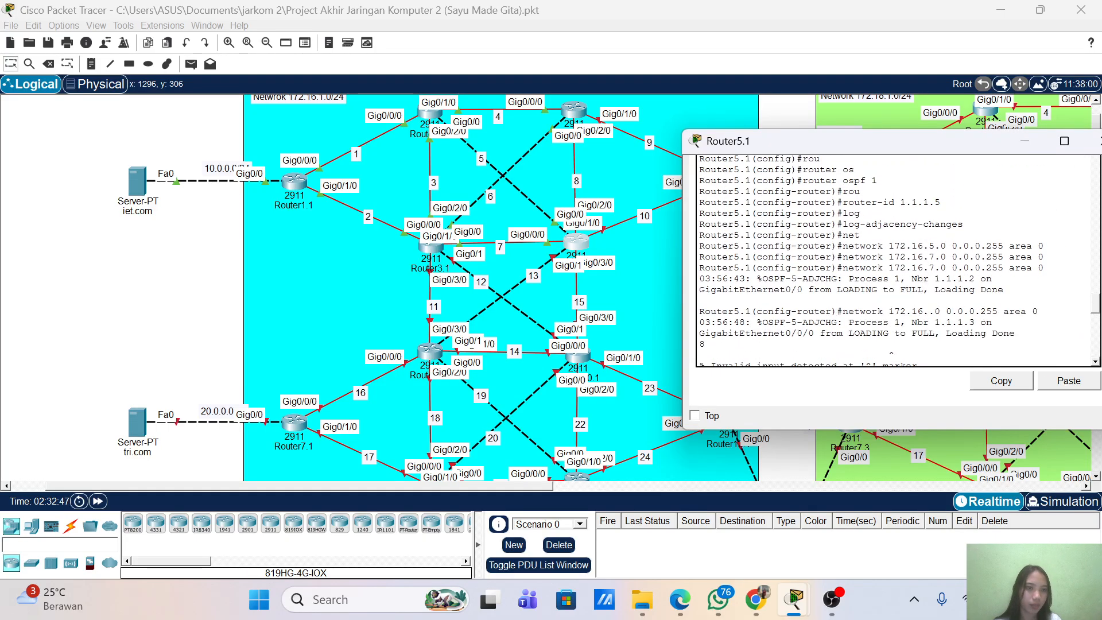
pyautogui.scroll(-15, 896, 260)
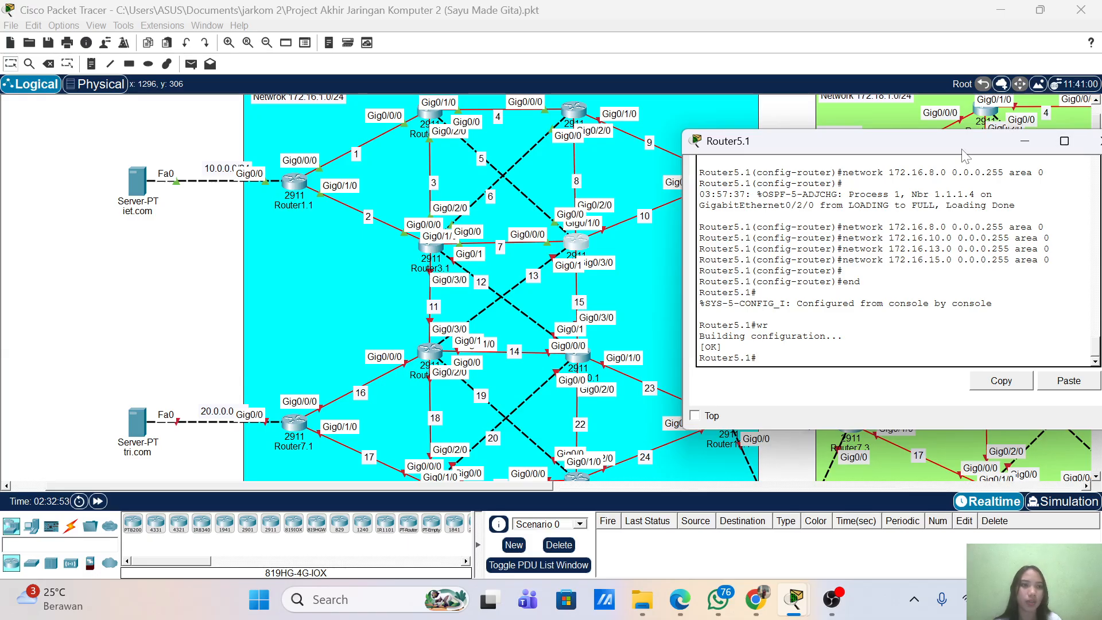
# - Minimise the Router5.1 window and open the device window of Router6.1
pyautogui.moveTo(962, 148); pyautogui.dragTo(884, 138)
pyautogui.click(1029, 135)
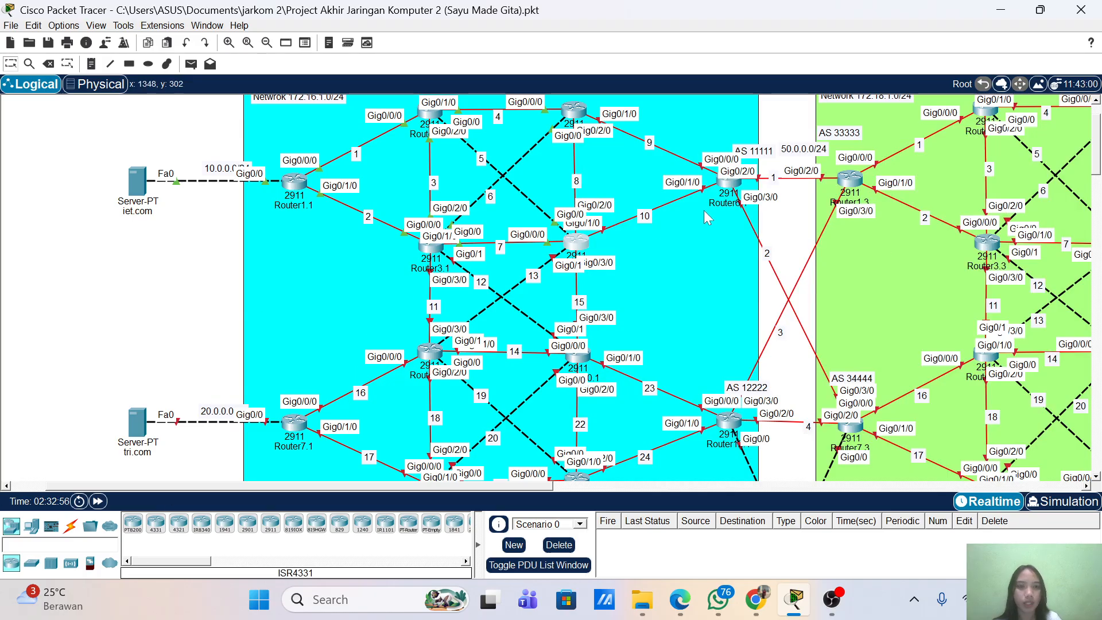
pyautogui.doubleClick(726, 188)
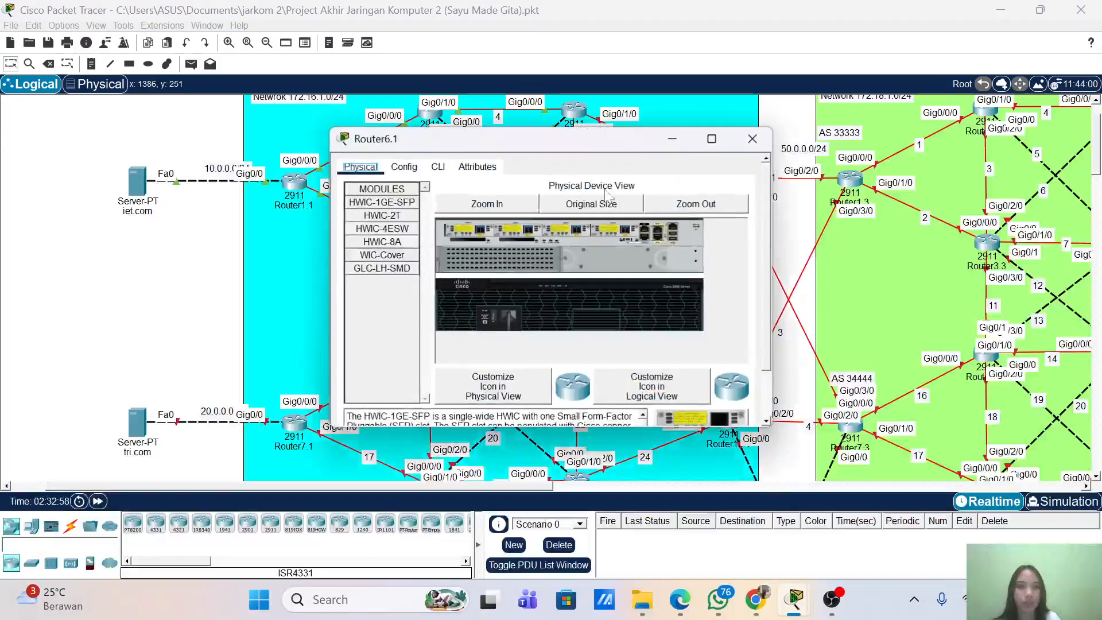
pyautogui.moveTo(577, 143); pyautogui.dragTo(809, 155)
# - Power on Router6.1 and open its command line interface
pyautogui.click(671, 171)
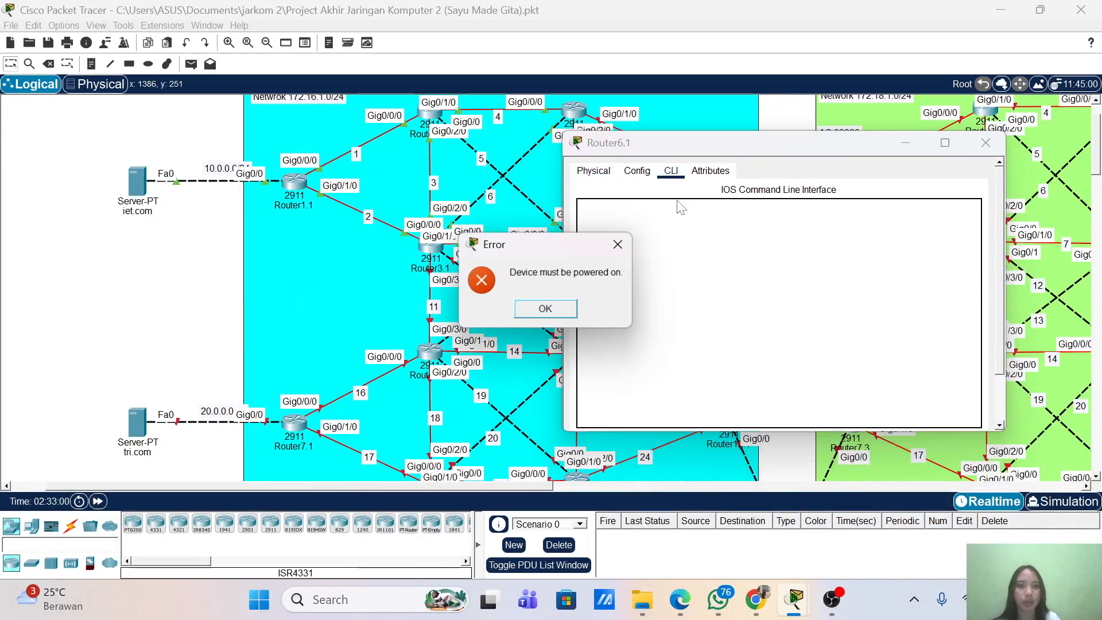
pyautogui.click(618, 244)
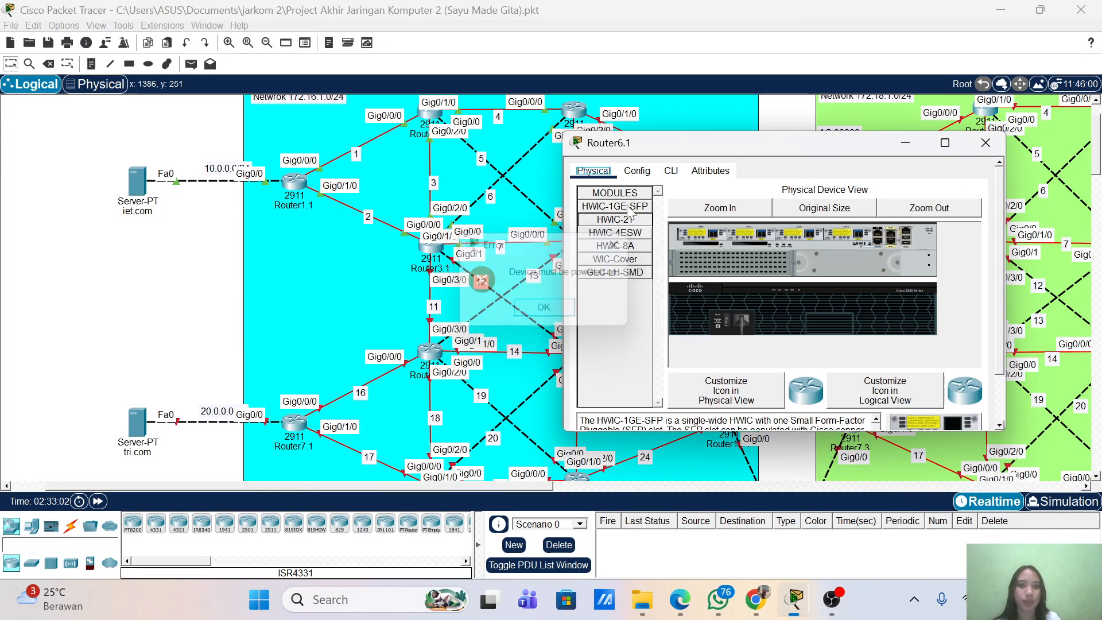
pyautogui.click(738, 322)
pyautogui.click(671, 171)
pyautogui.moveTo(745, 145); pyautogui.dragTo(749, 225)
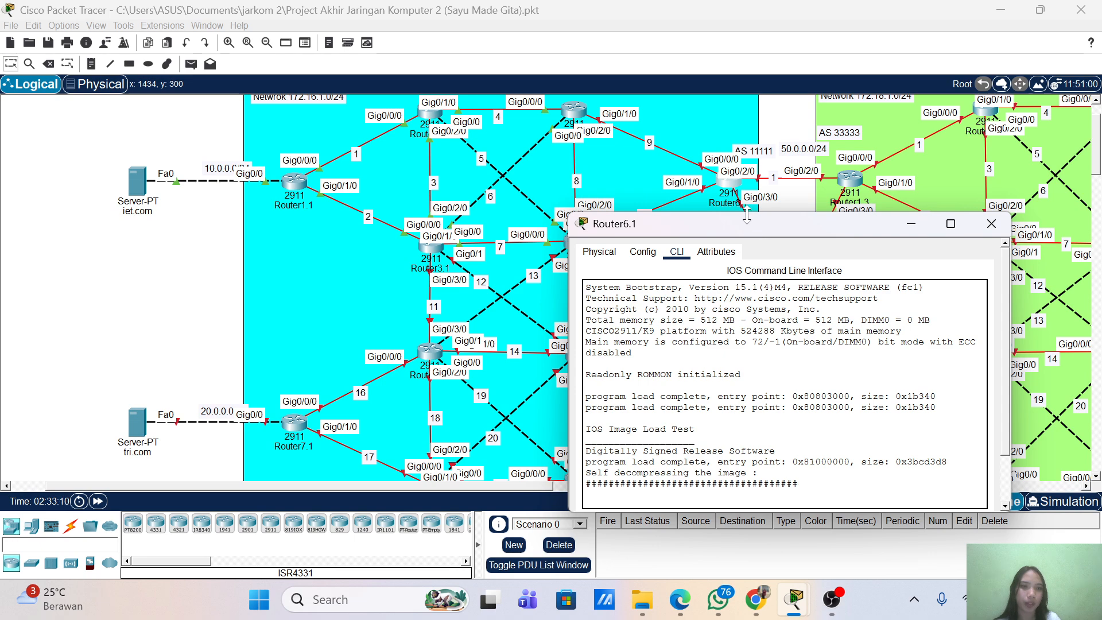
pyautogui.moveTo(746, 227); pyautogui.dragTo(742, 161)
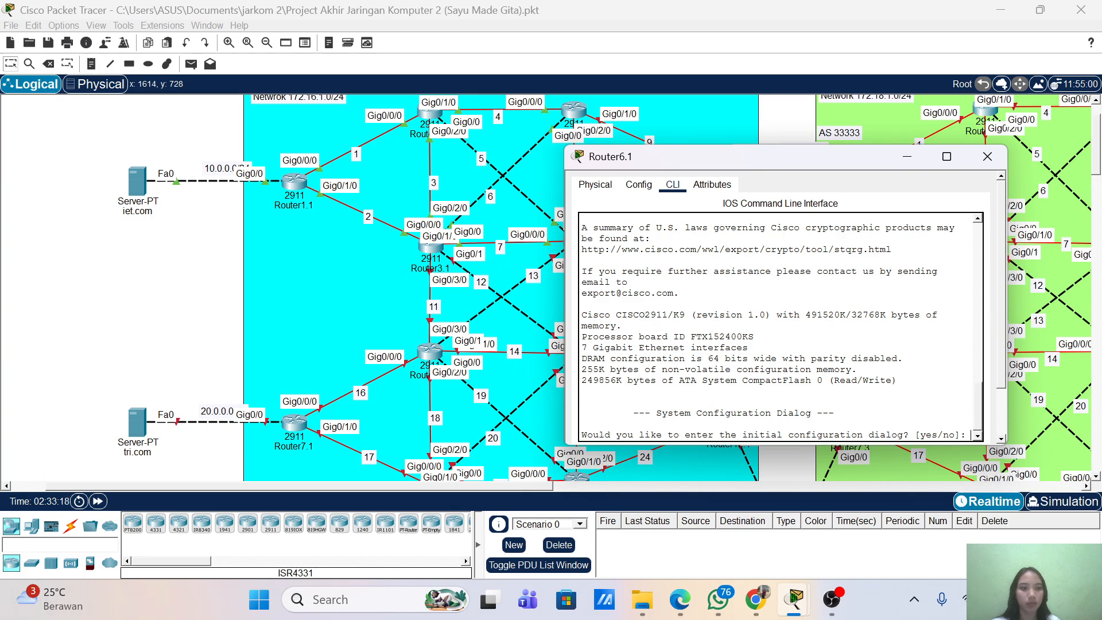
# - Answer no to the initial configuration dialog and enter privileged mode with enable
pyautogui.write('no')
pyautogui.press('Return')
pyautogui.press('Return')
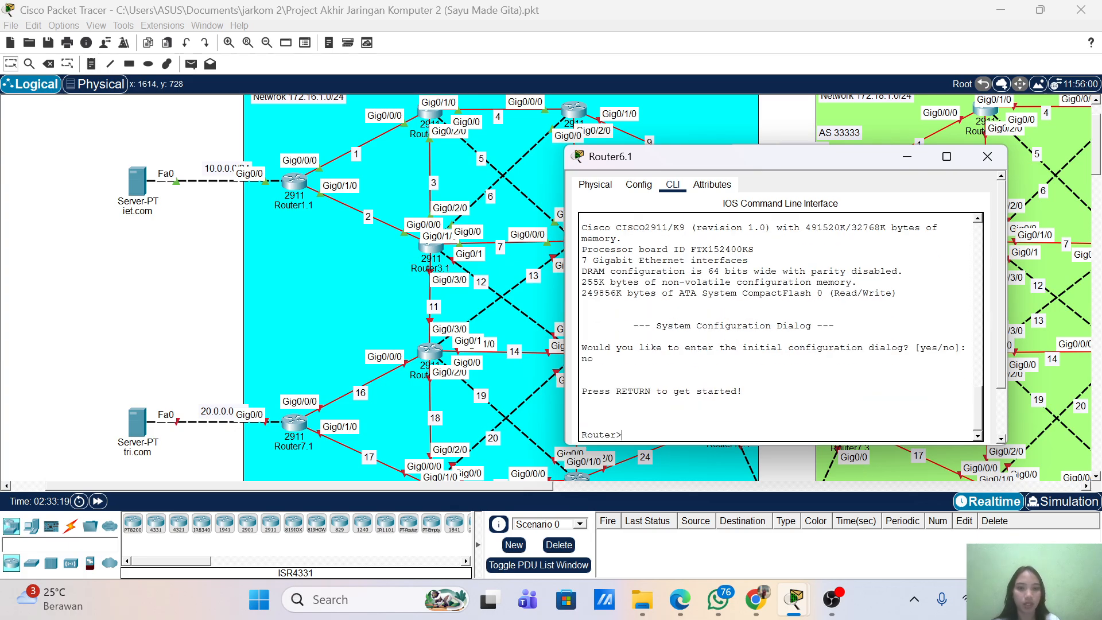
pyautogui.write('ena')
pyautogui.press('Tab')
pyautogui.press('Return')
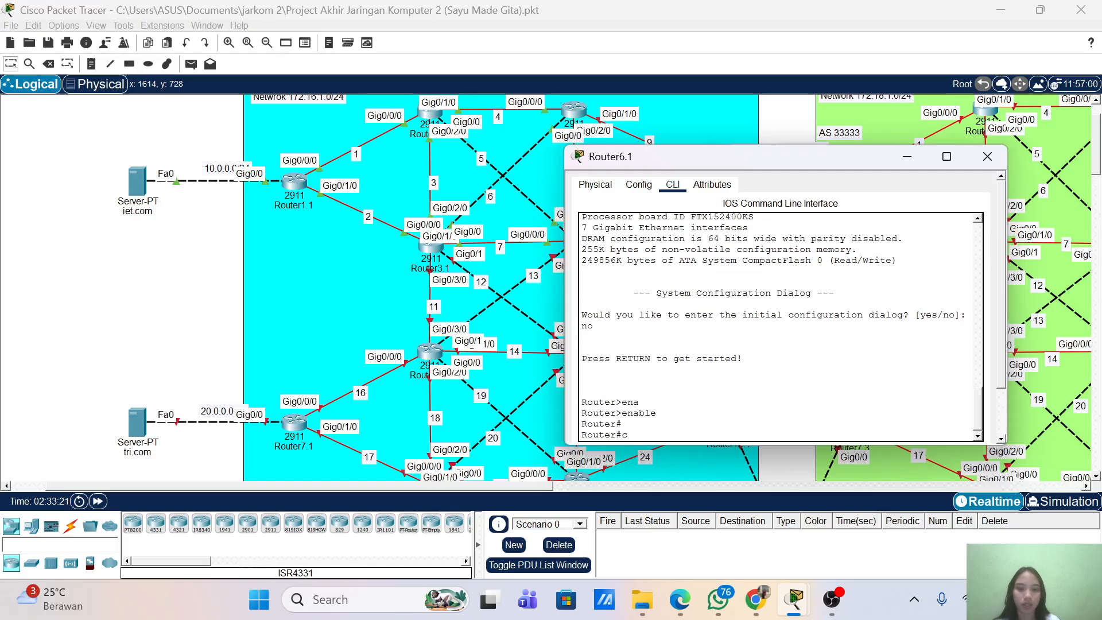
# - Enter global configuration mode with conf term and set the hostname to Router6.1
pyautogui.write('cong ter')
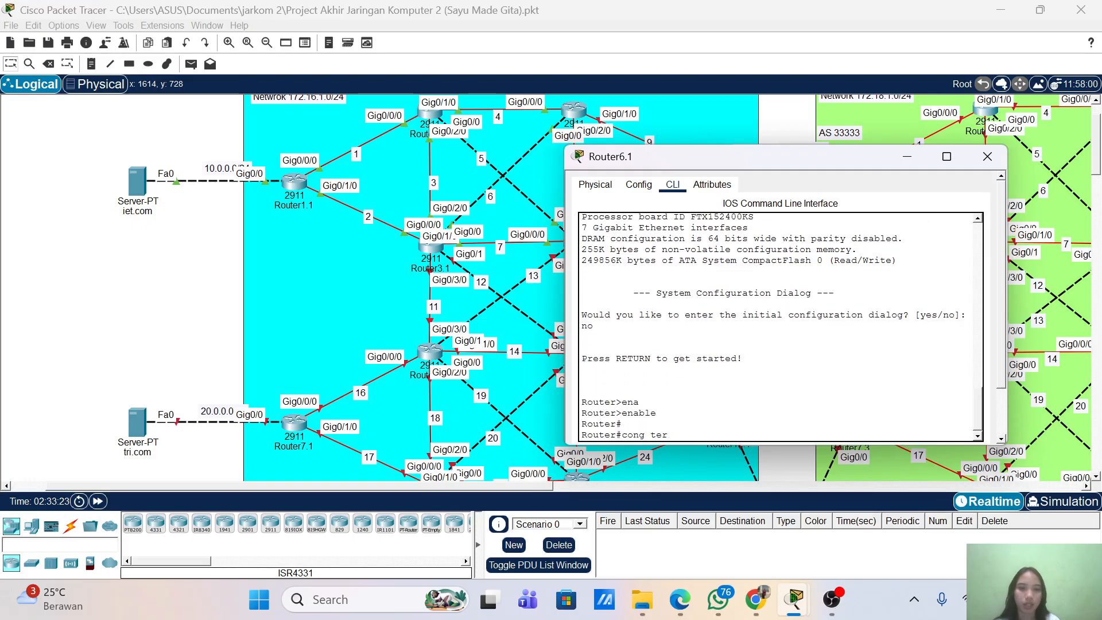
pyautogui.write('co')
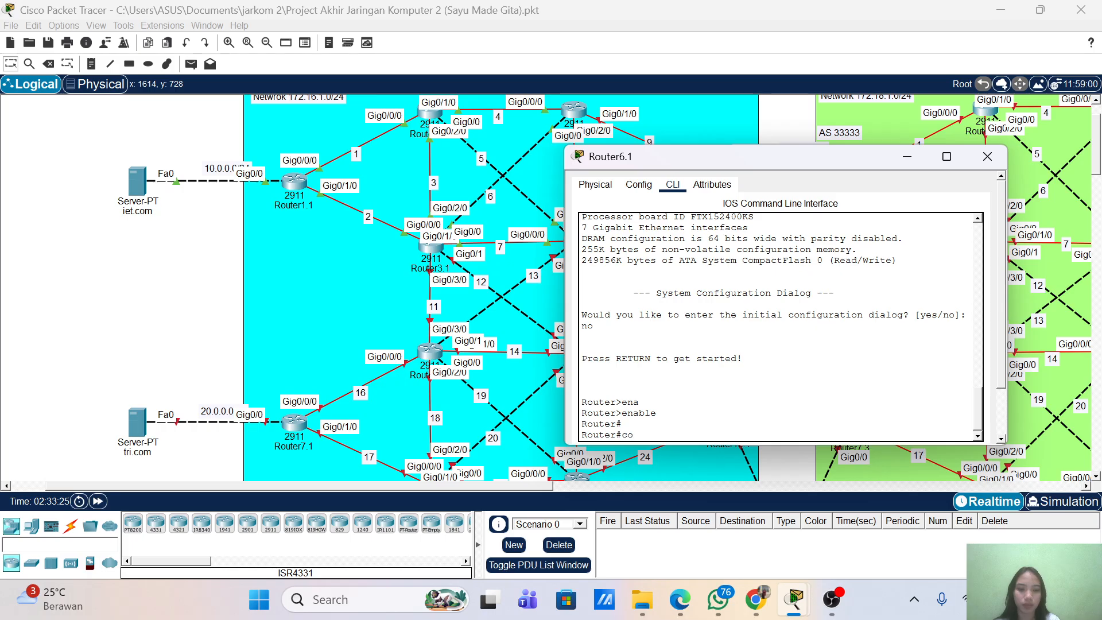
pyautogui.write('nf term')
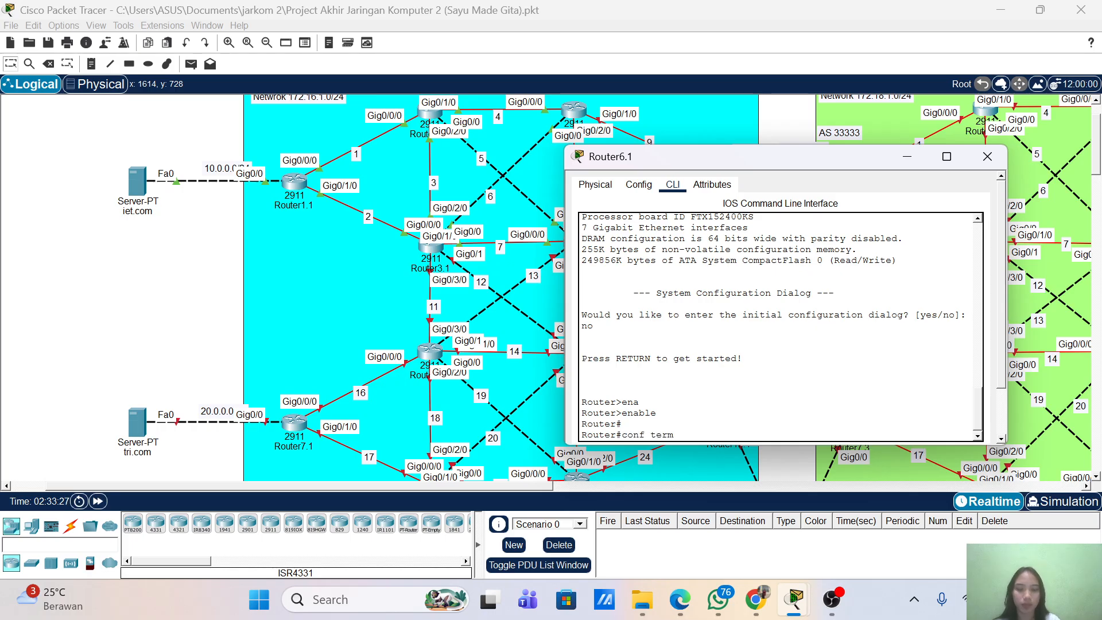
pyautogui.press('Return')
pyautogui.press('Return')
pyautogui.write('host')
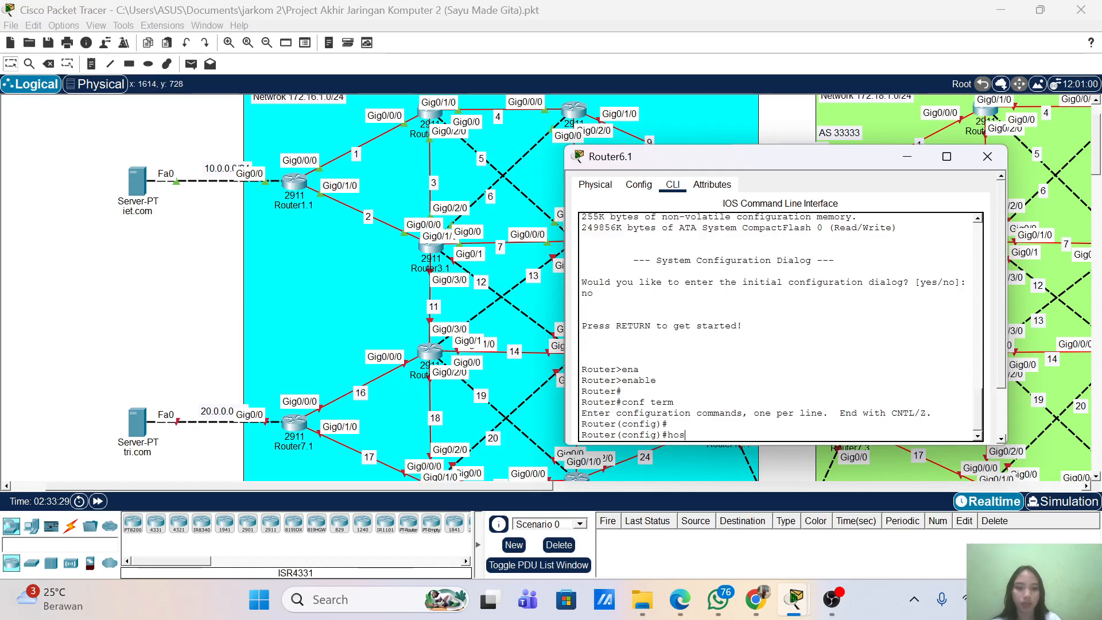
pyautogui.press('Tab')
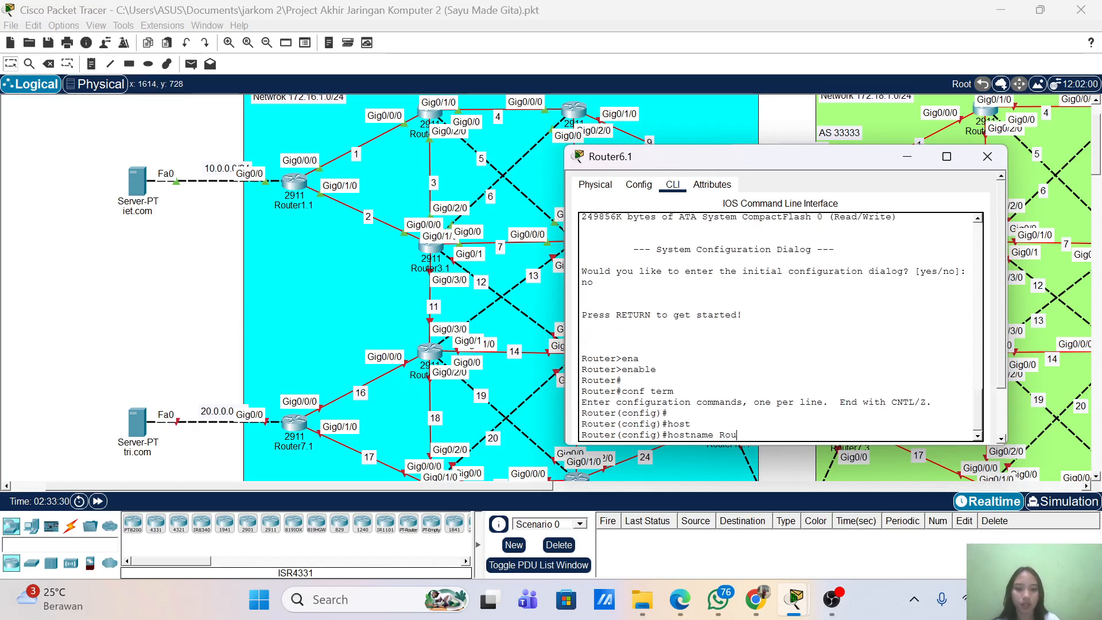
pyautogui.write('Router6.1')
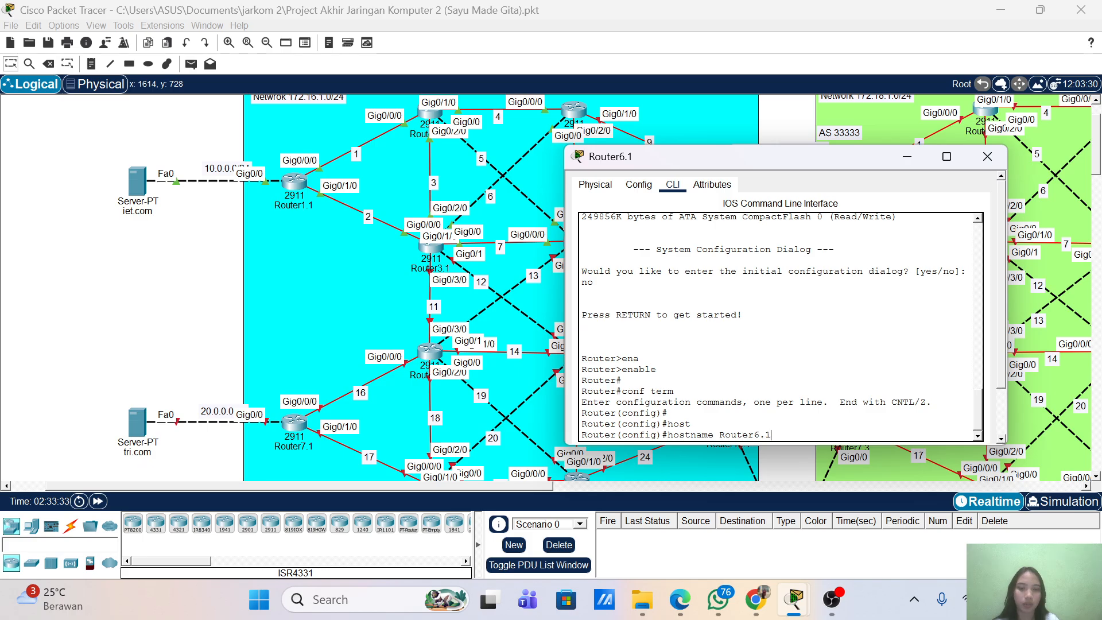
pyautogui.press('Return')
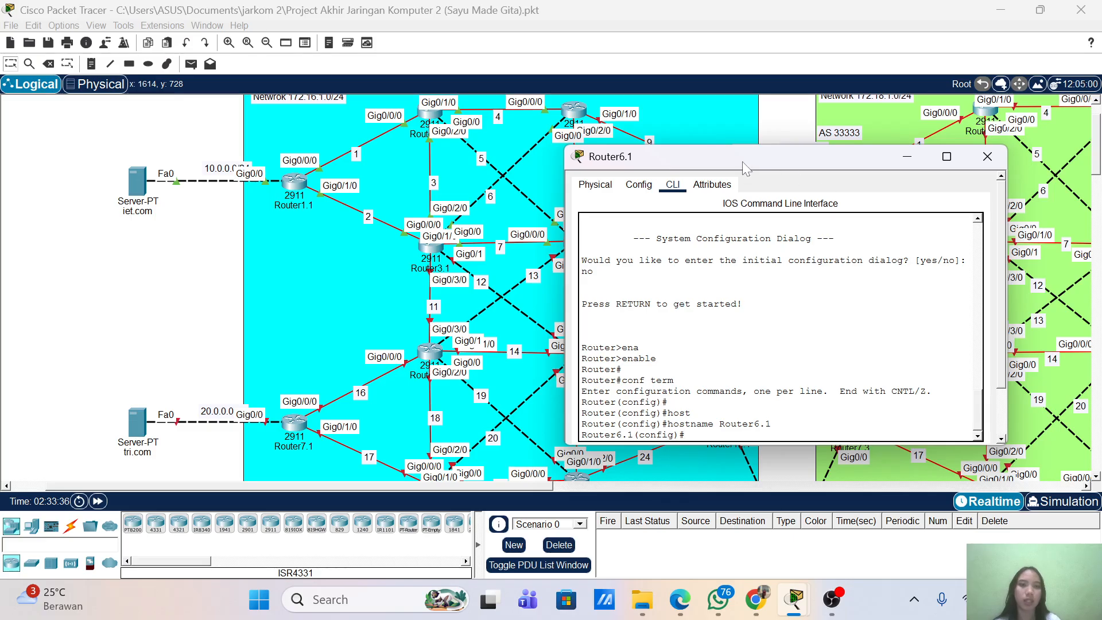
# - Move the Router6.1 window clear of the router in the topology and examine its interface labels and link numbers
pyautogui.moveTo(745, 167); pyautogui.dragTo(824, 240)
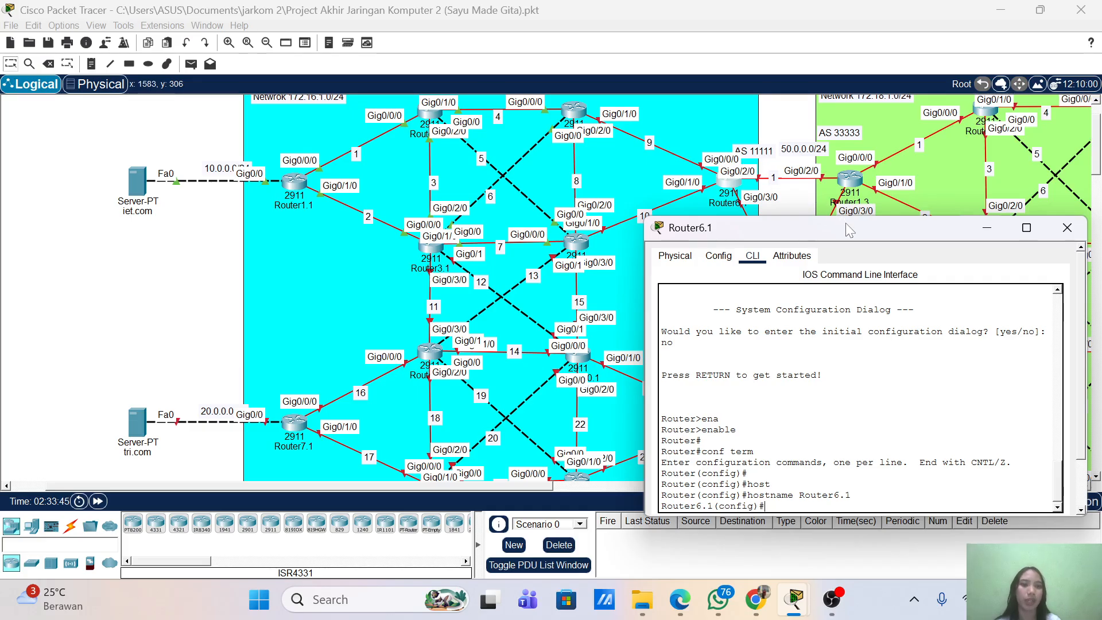
pyautogui.moveTo(846, 224); pyautogui.dragTo(840, 201)
pyautogui.scroll(-1, 812, 173)
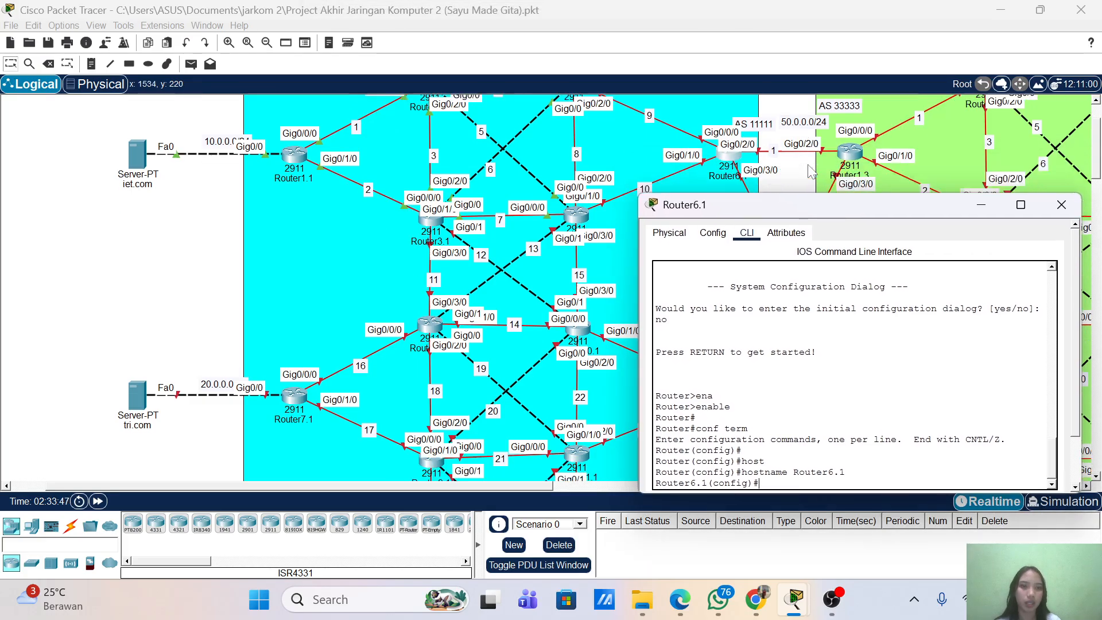
pyautogui.scroll(-1, 811, 172)
pyautogui.scroll(1, 811, 172)
pyautogui.scroll(-2, 826, 344)
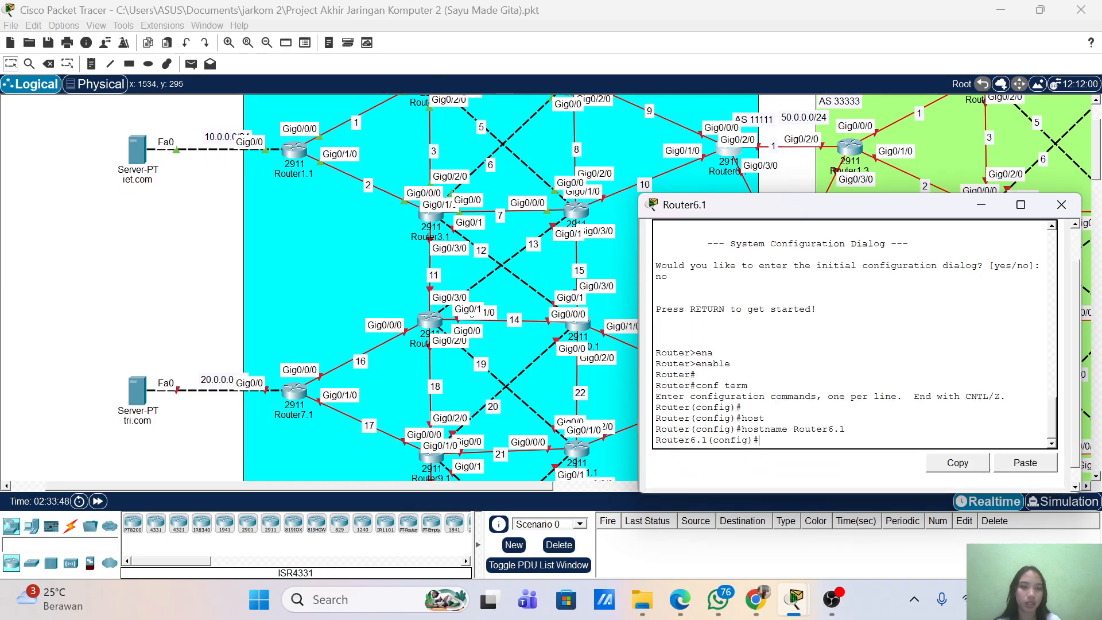
# - Enter interface g0/0/0 on Router6.1 and compose its ip address command with 172.16.9.2, leaving it unsubmitted
pyautogui.scroll(-1, 850, 345)
pyautogui.press('Return')
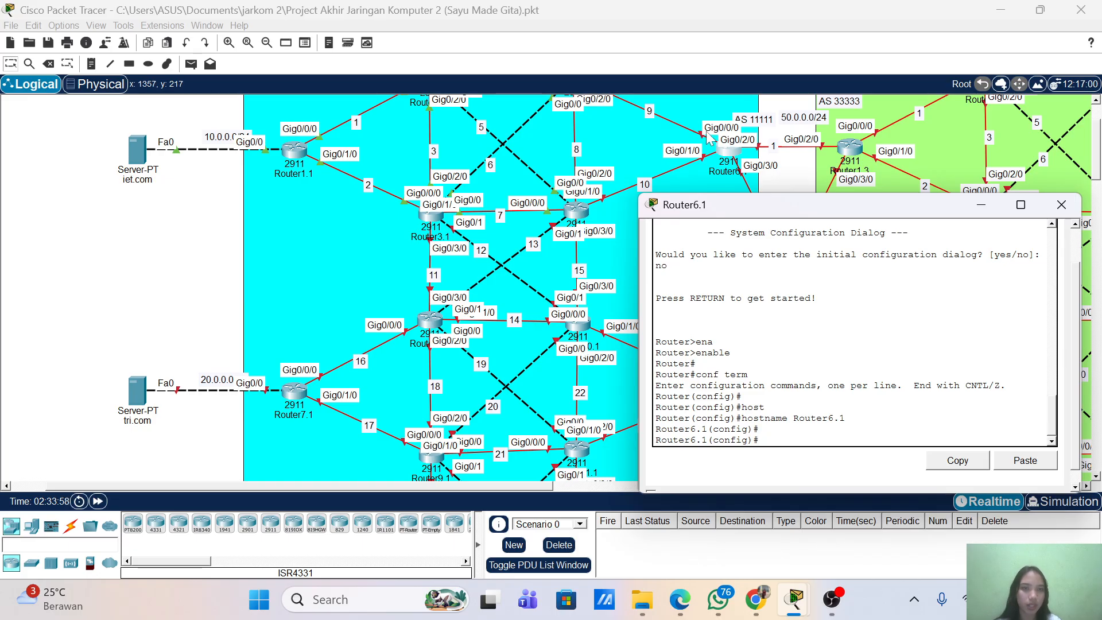
pyautogui.write('g')
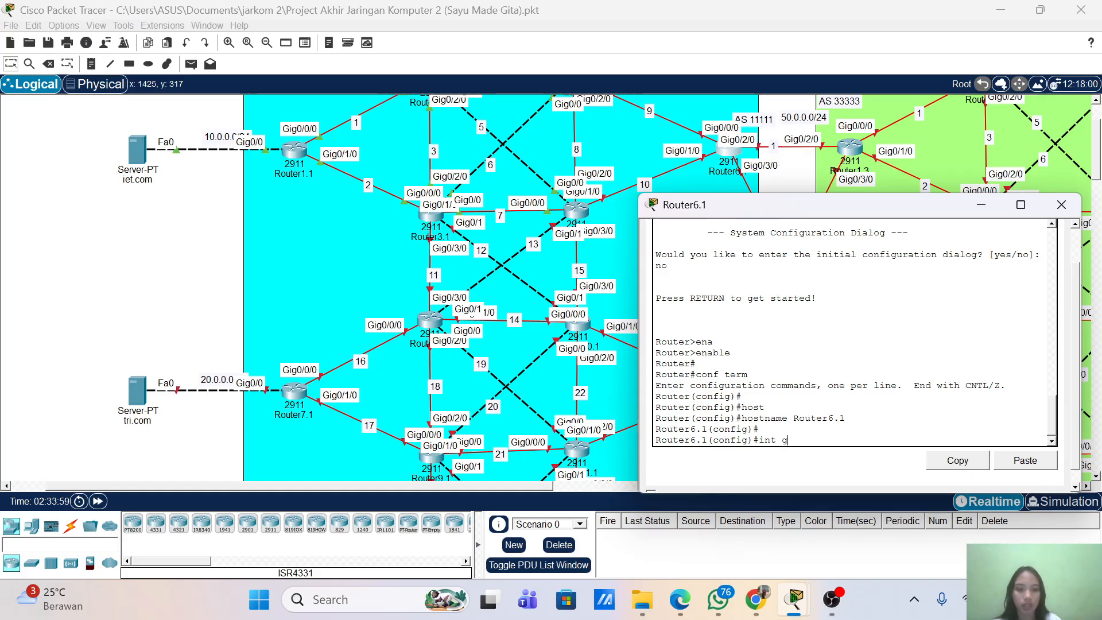
pyautogui.write('0/0/0')
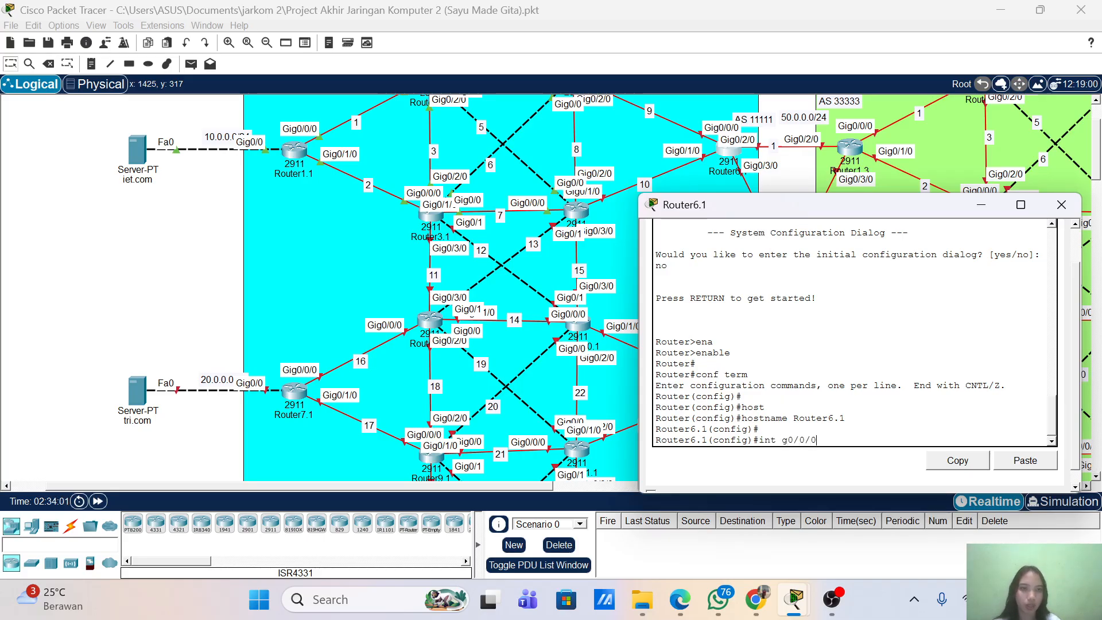
pyautogui.press('Return')
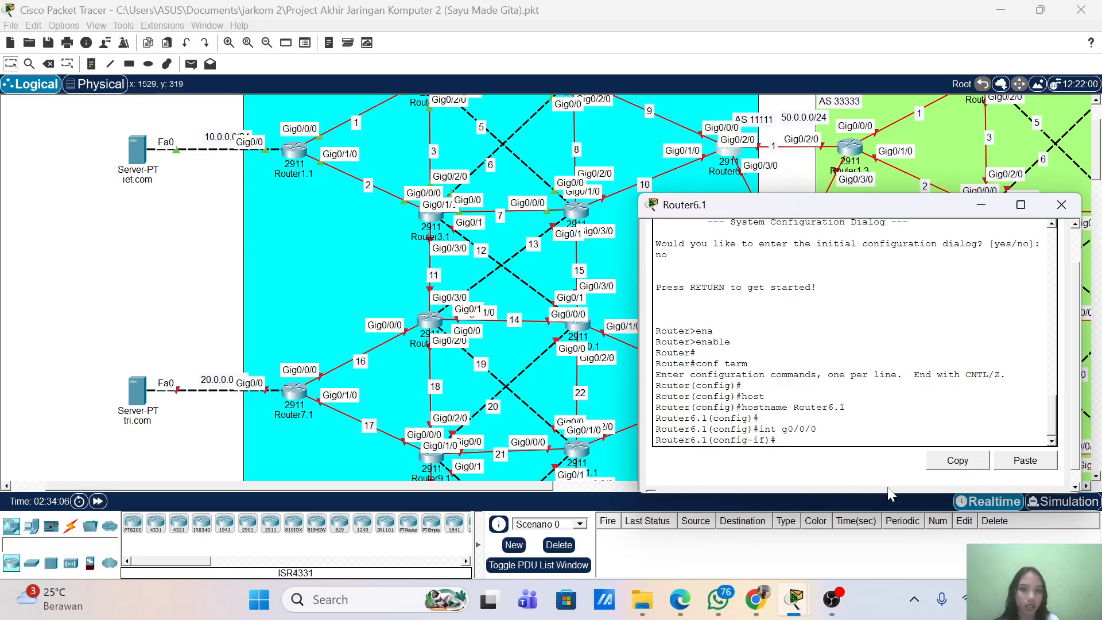
pyautogui.write('dd')
pyautogui.press('Tab')
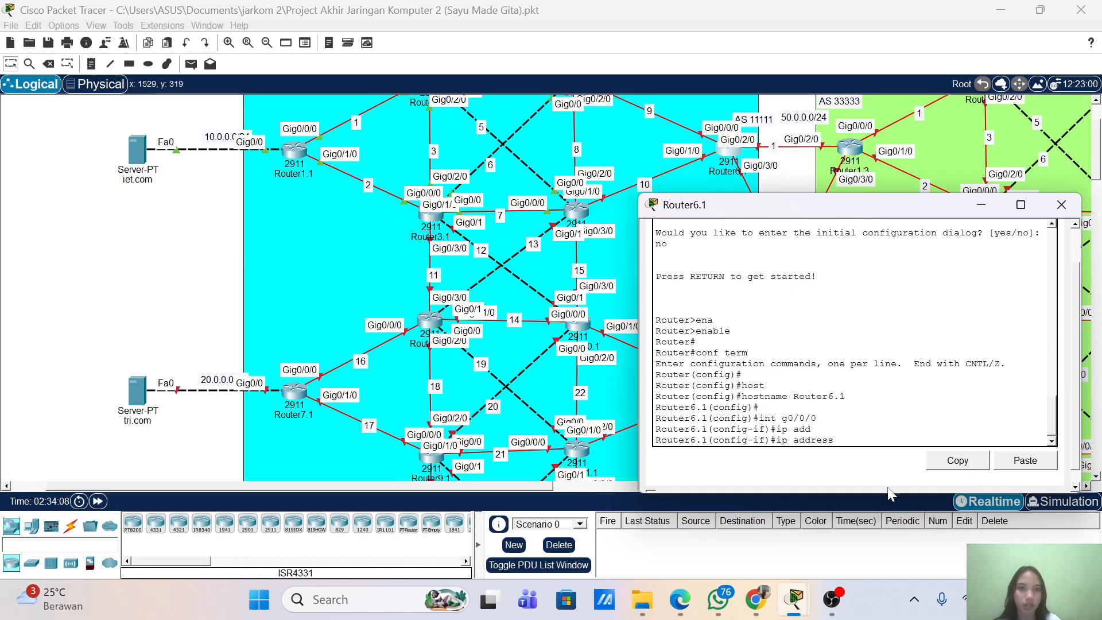
pyautogui.write('17')
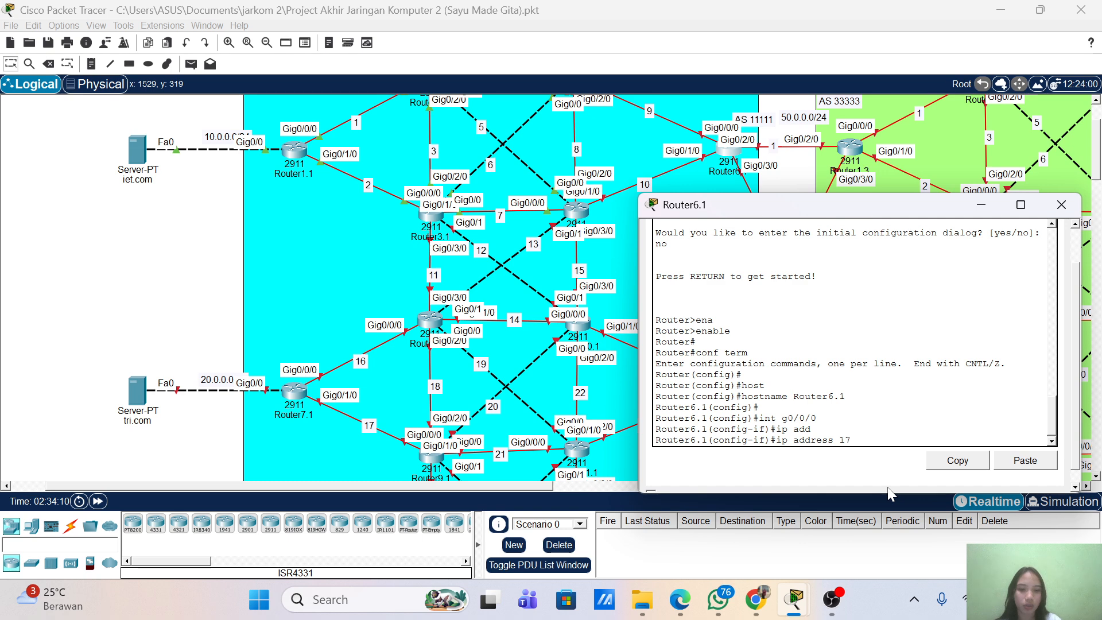
pyautogui.write('2.16.9.2')
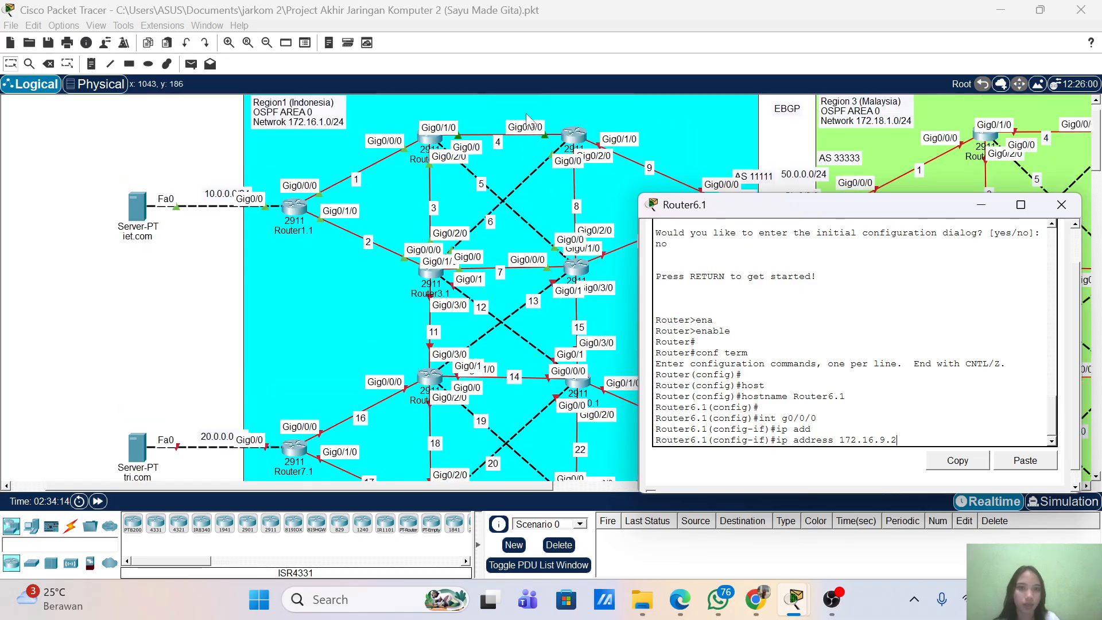
# - Check the IPv4 settings of GigabitEthernet0/1/0 on Router4.1, close its window and return to Router6.1's command line
pyautogui.scroll(1, 574, 123)
pyautogui.click(577, 131)
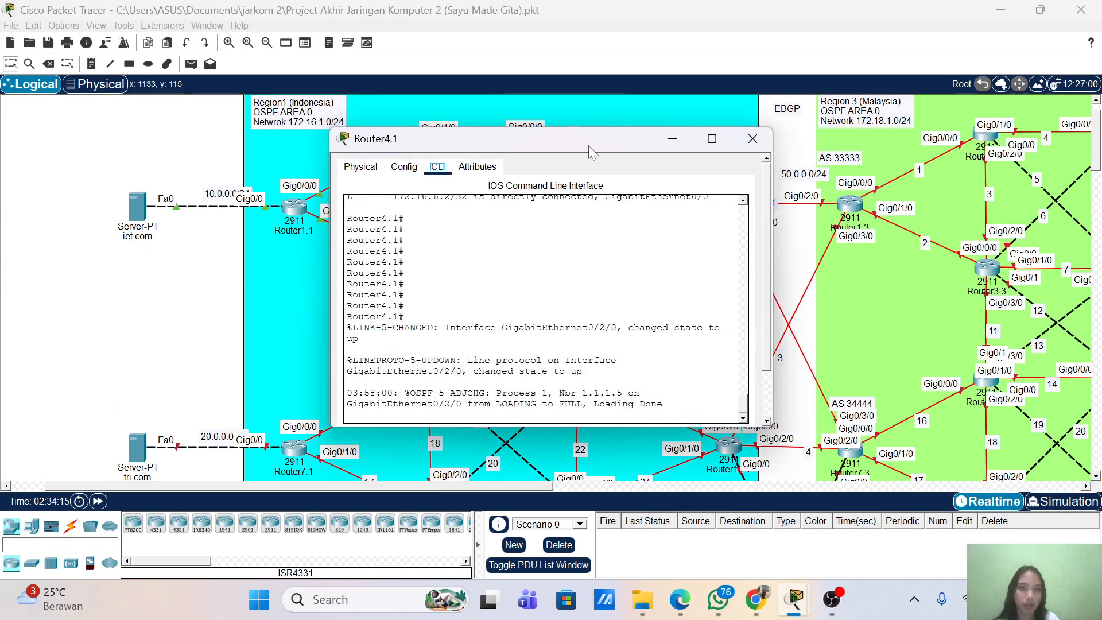
pyautogui.moveTo(589, 148); pyautogui.dragTo(797, 167)
pyautogui.click(607, 183)
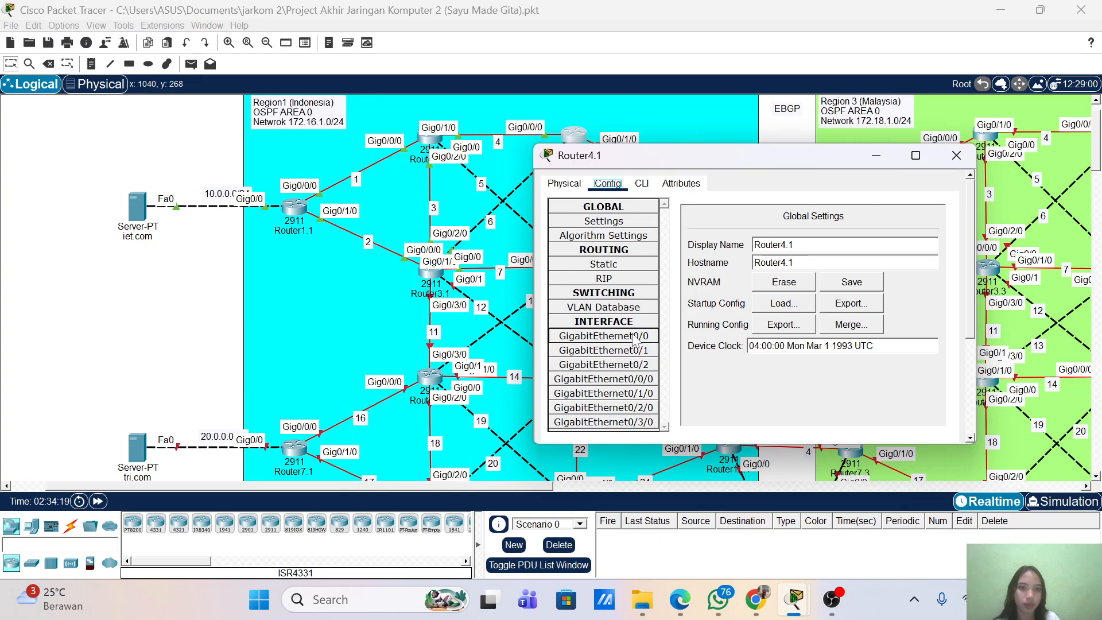
pyautogui.click(638, 394)
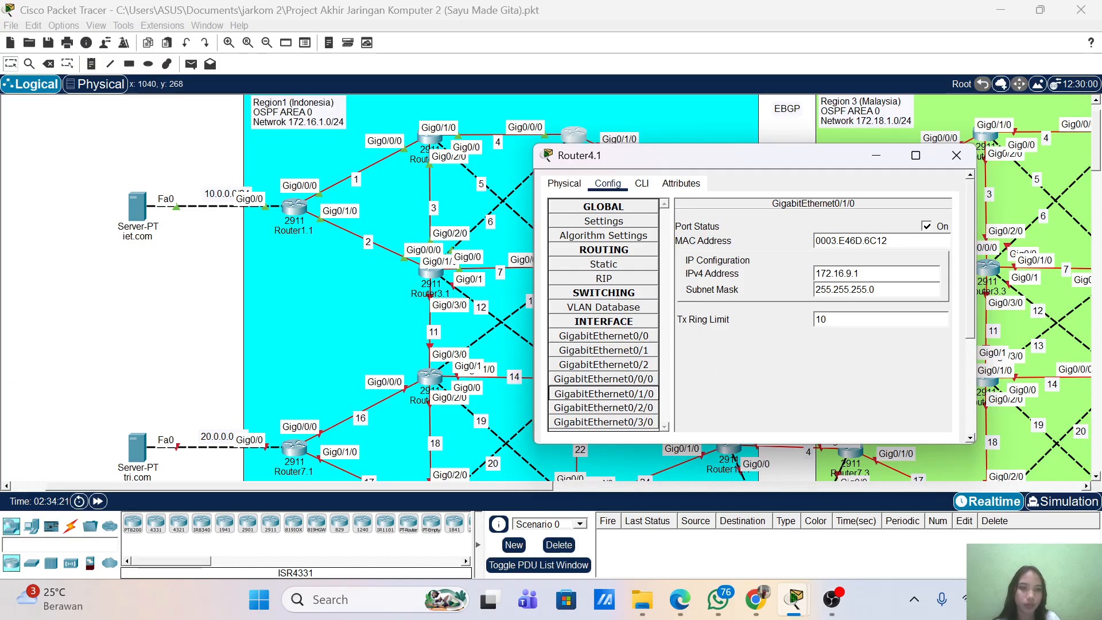
pyautogui.click(956, 155)
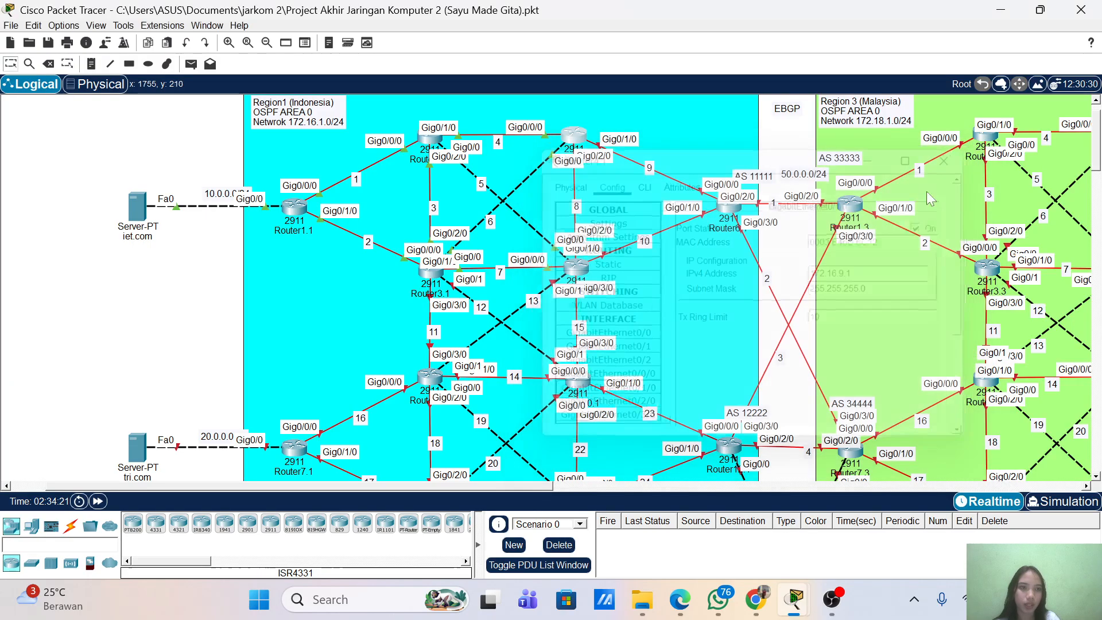
pyautogui.click(734, 207)
# - Complete the g0/0/0 address command with mask 255.255.255.0 and enable the interface with no sh
pyautogui.write('2')
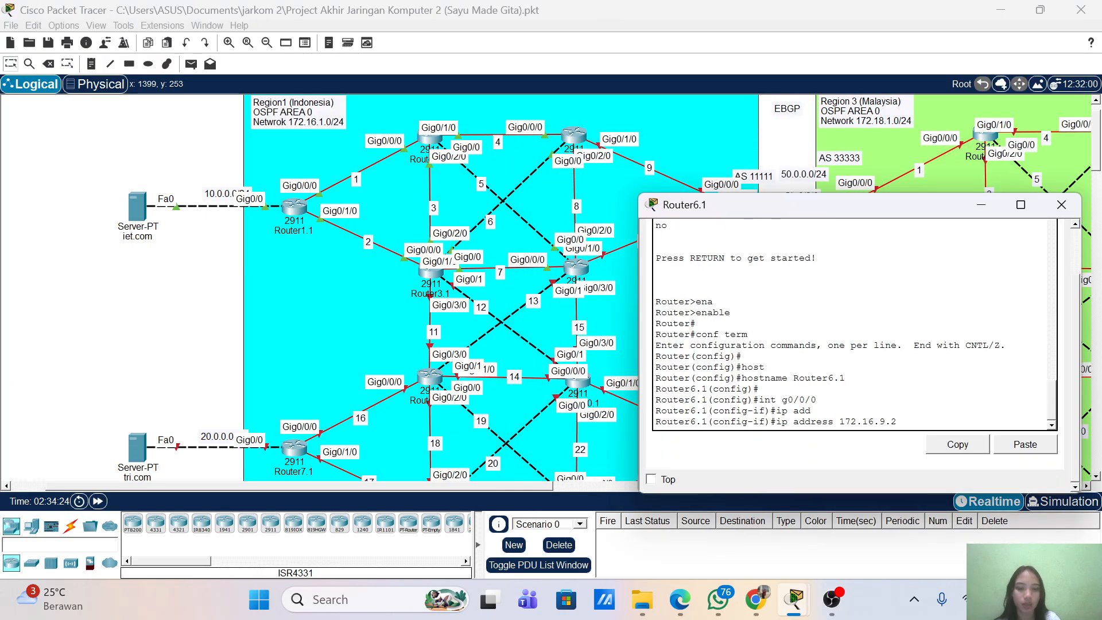
pyautogui.write(' 255.255')
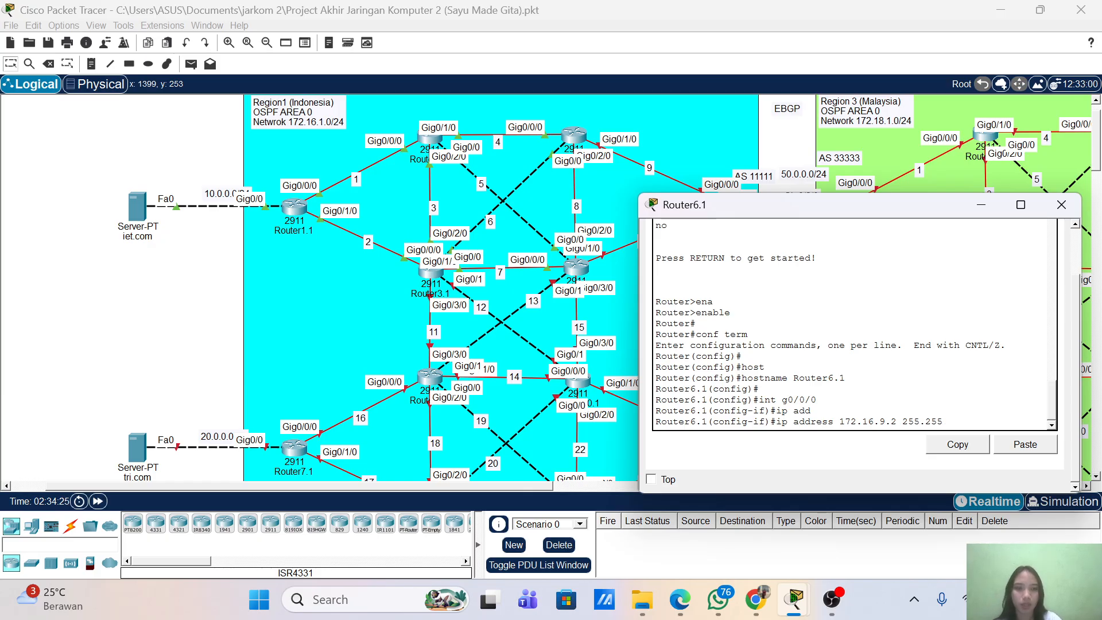
pyautogui.write('.255.0')
pyautogui.press('Return')
pyautogui.write('nfig-if)#')
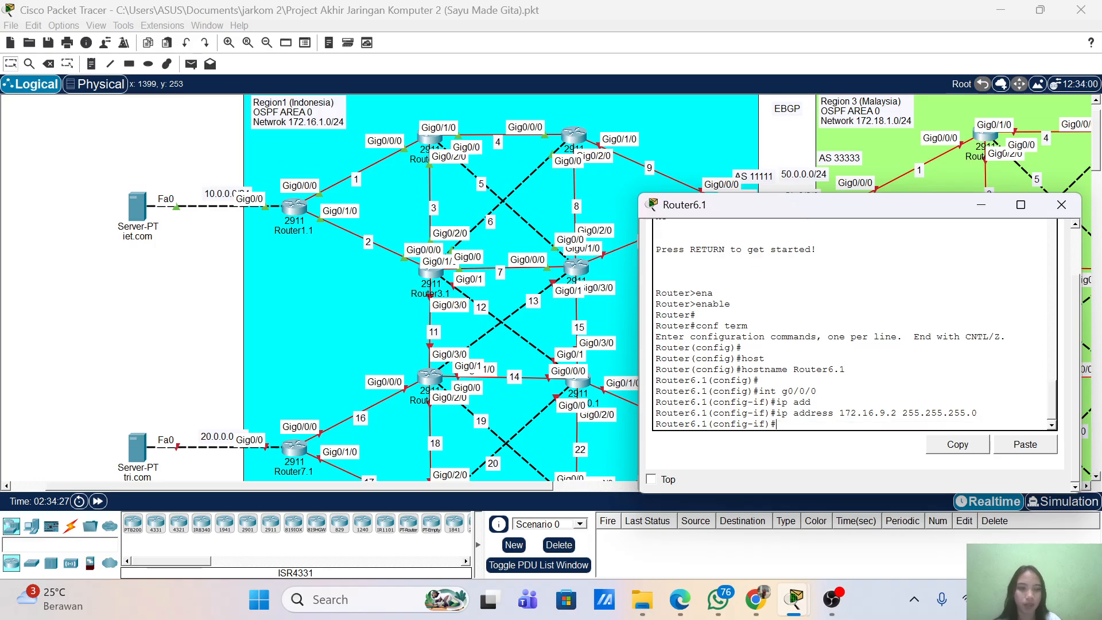
pyautogui.write('o sh')
pyautogui.press('Return')
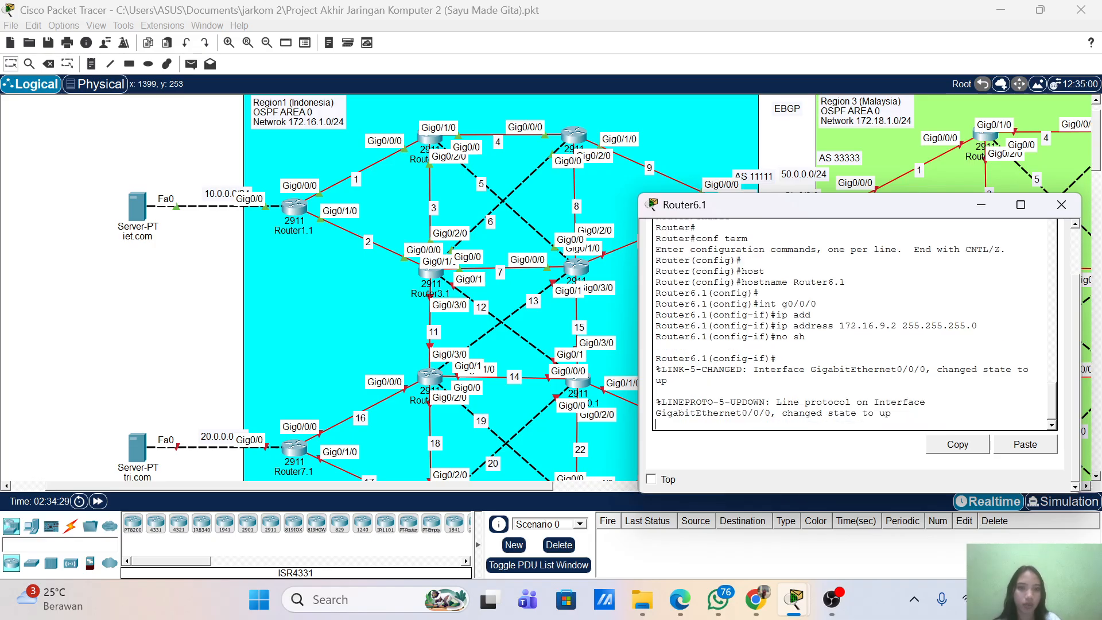
pyautogui.press('Return')
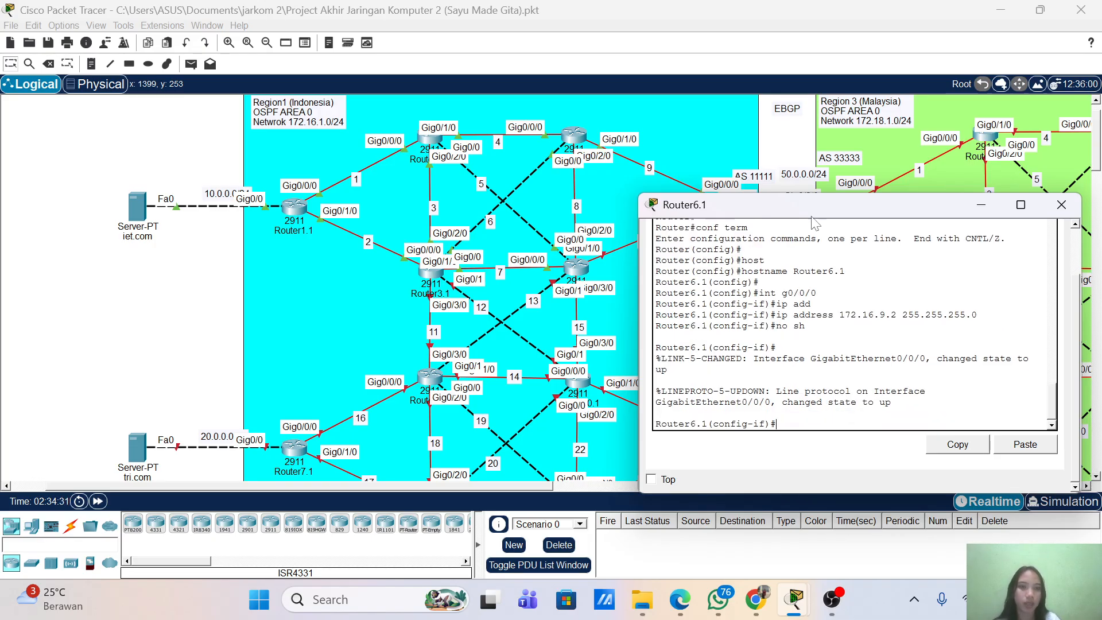
# - Reuse the earlier interface command to enter configuration of interface g0/1/0 on Router6.1
pyautogui.scroll(-1, 794, 164)
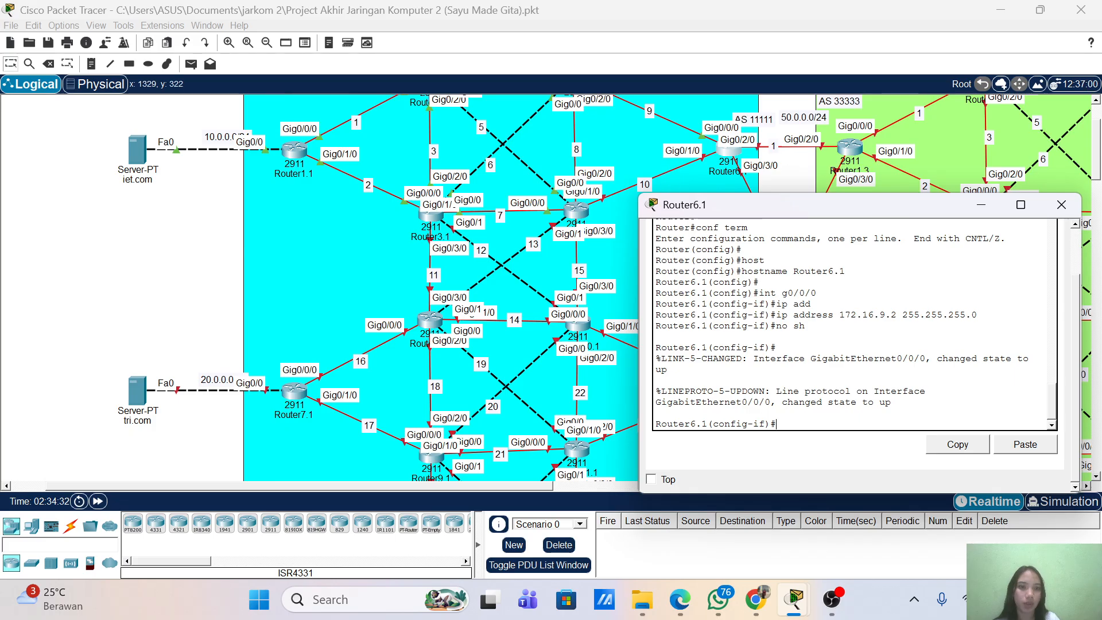
pyautogui.press('Up')
pyautogui.press('Up')
pyautogui.press('Up')
pyautogui.press('Up')
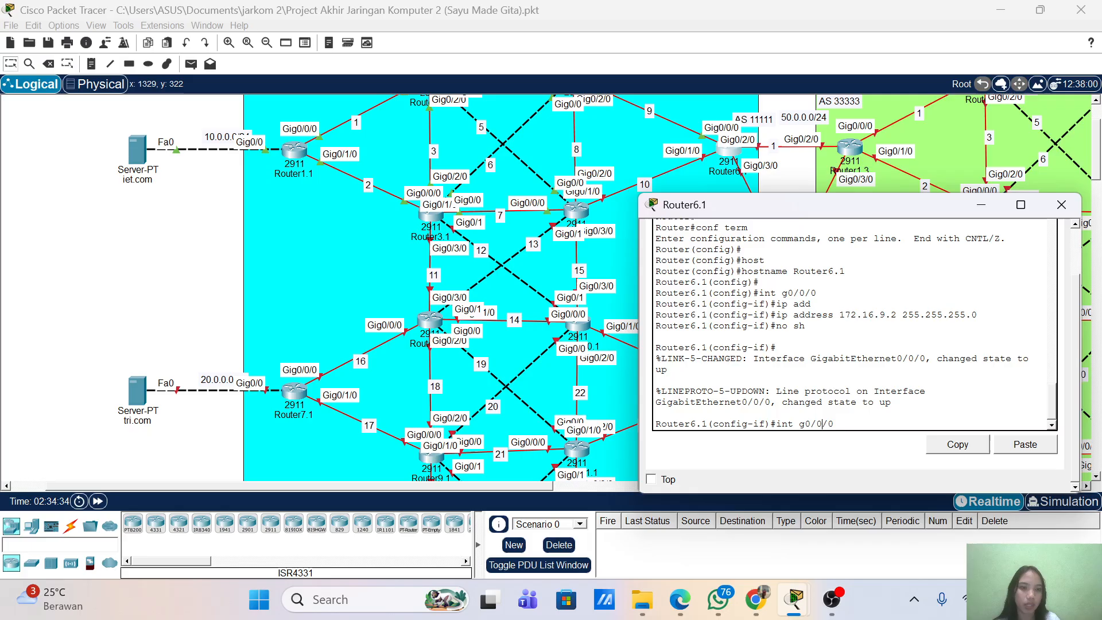
pyautogui.press('Left')
pyautogui.press('BackSpace')
pyautogui.write('1')
pyautogui.press('Return')
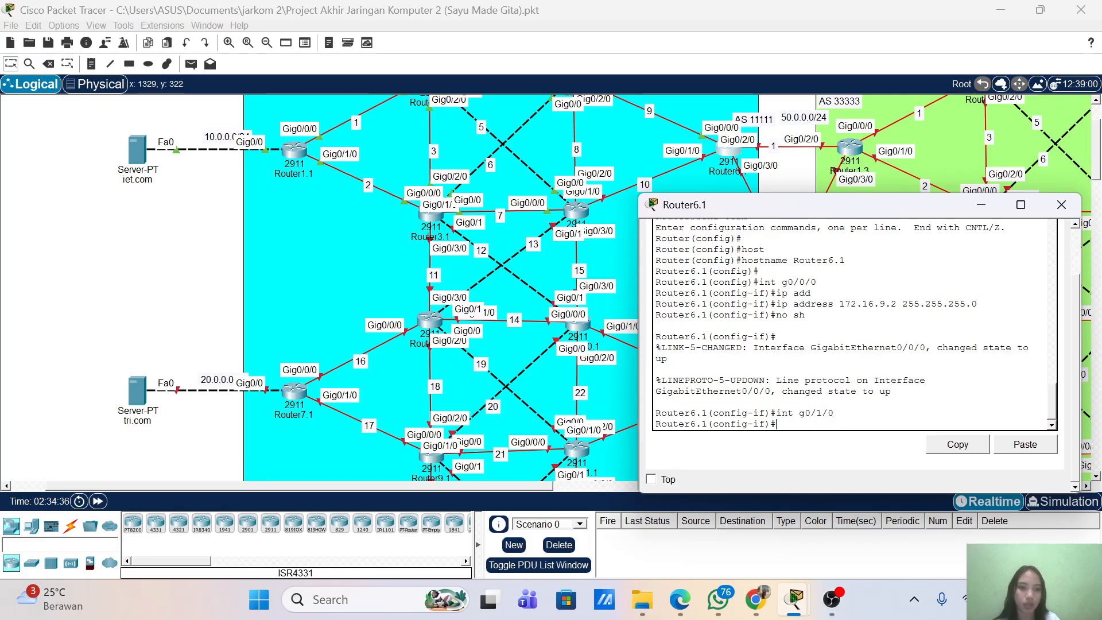
# - Recall the previous ip address command and change its address to 172.16.10.2 for g0/1/0, leaving it unsubmitted
pyautogui.press('Up')
pyautogui.press('Up')
pyautogui.press('Up')
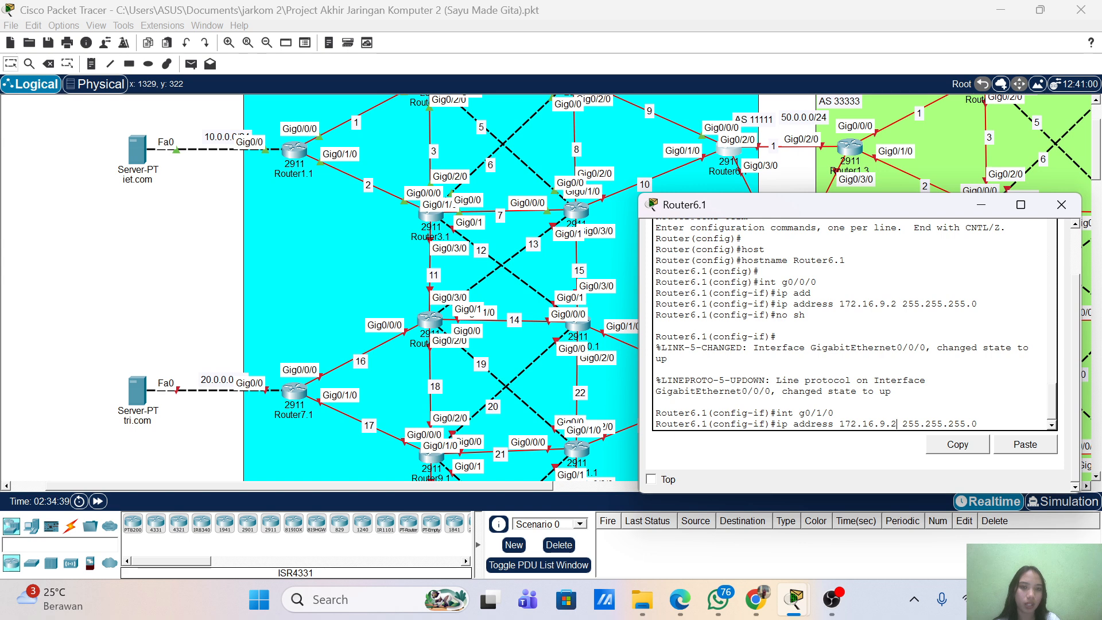
pyautogui.press('BackSpace')
pyautogui.press('BackSpace')
pyautogui.press('BackSpace')
pyautogui.write('10.2')
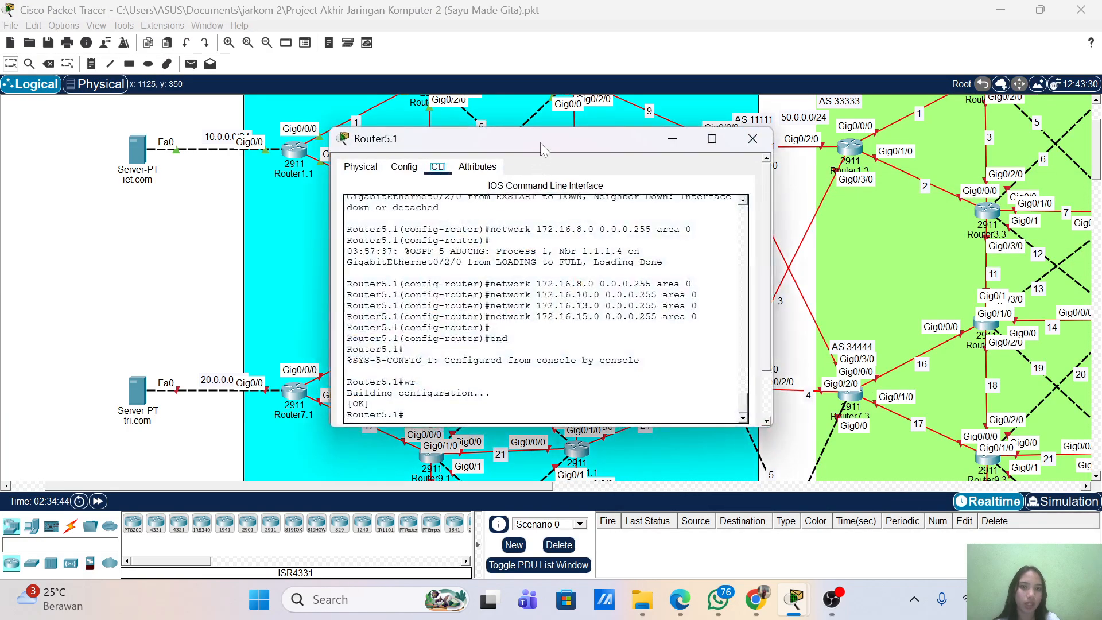
# - Check the IPv4 settings of GigabitEthernet0/1/0 on Router5.1, close its window and return to Router6.1's command line
pyautogui.moveTo(539, 142); pyautogui.dragTo(749, 177)
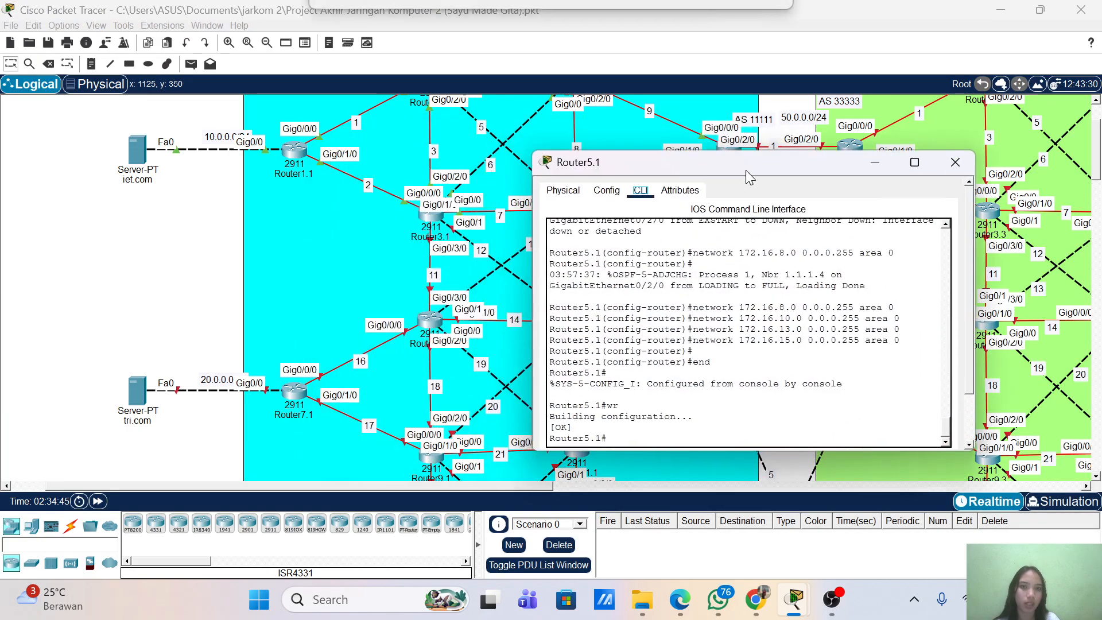
pyautogui.click(607, 190)
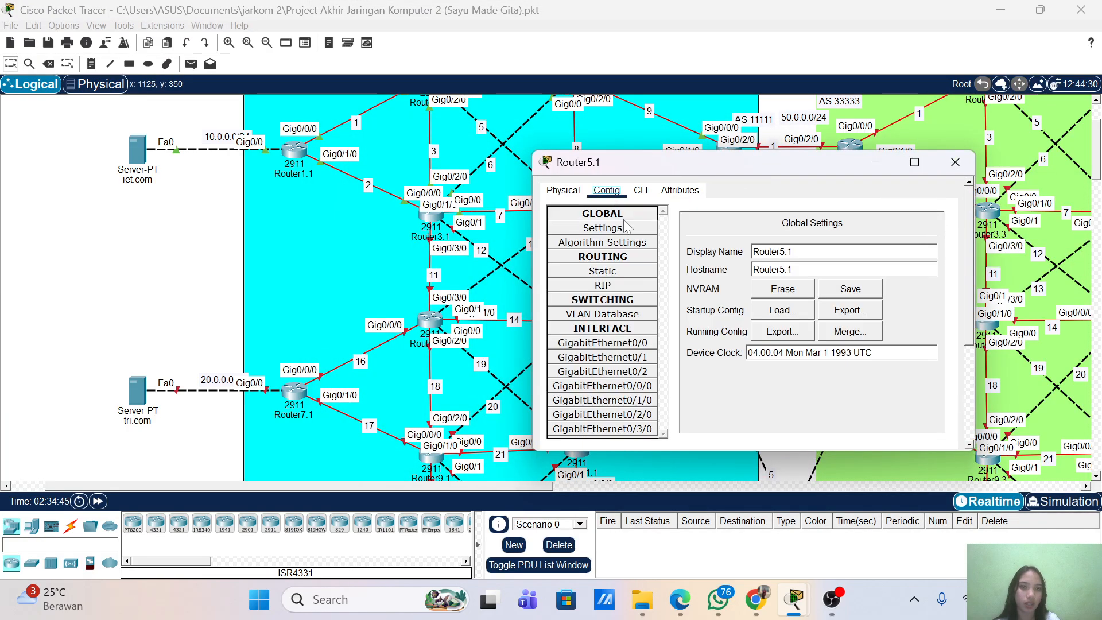
pyautogui.click(625, 403)
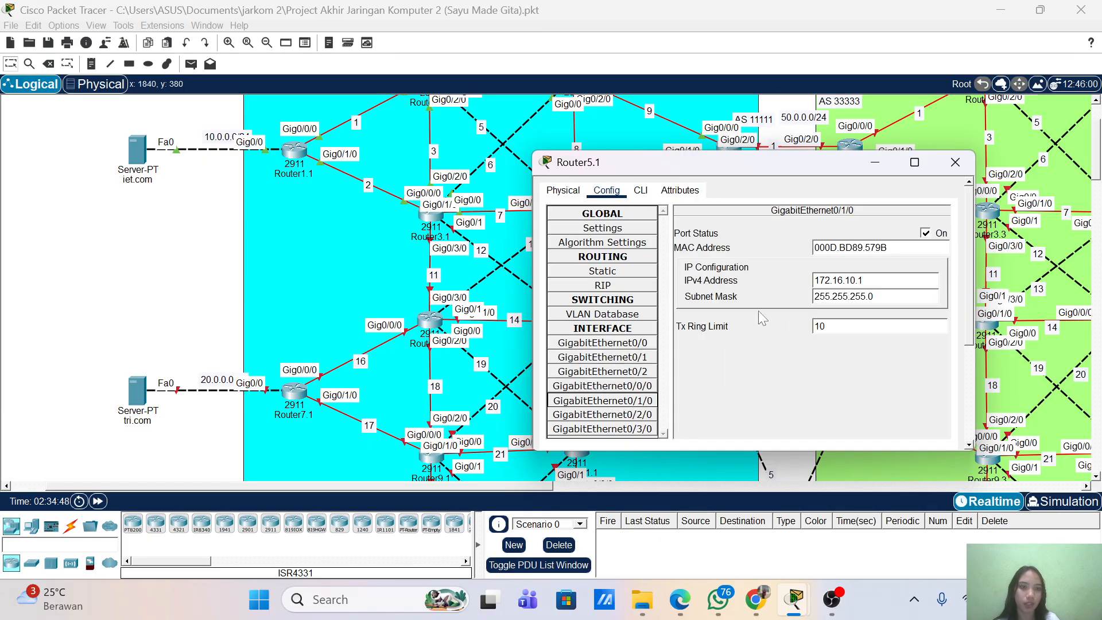
pyautogui.click(955, 162)
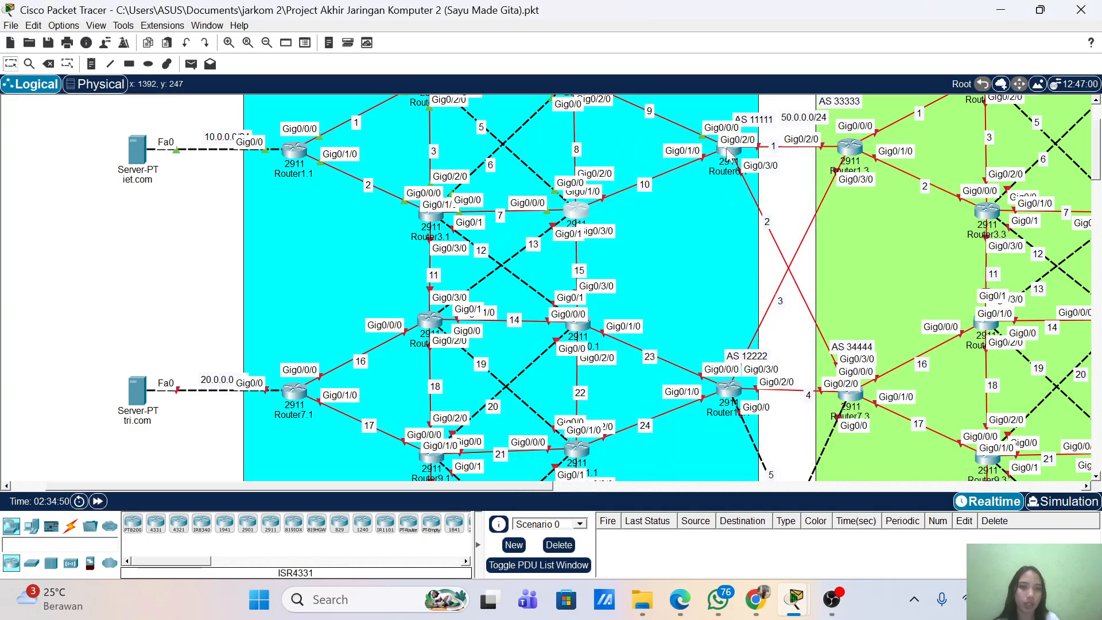
pyautogui.click(730, 150)
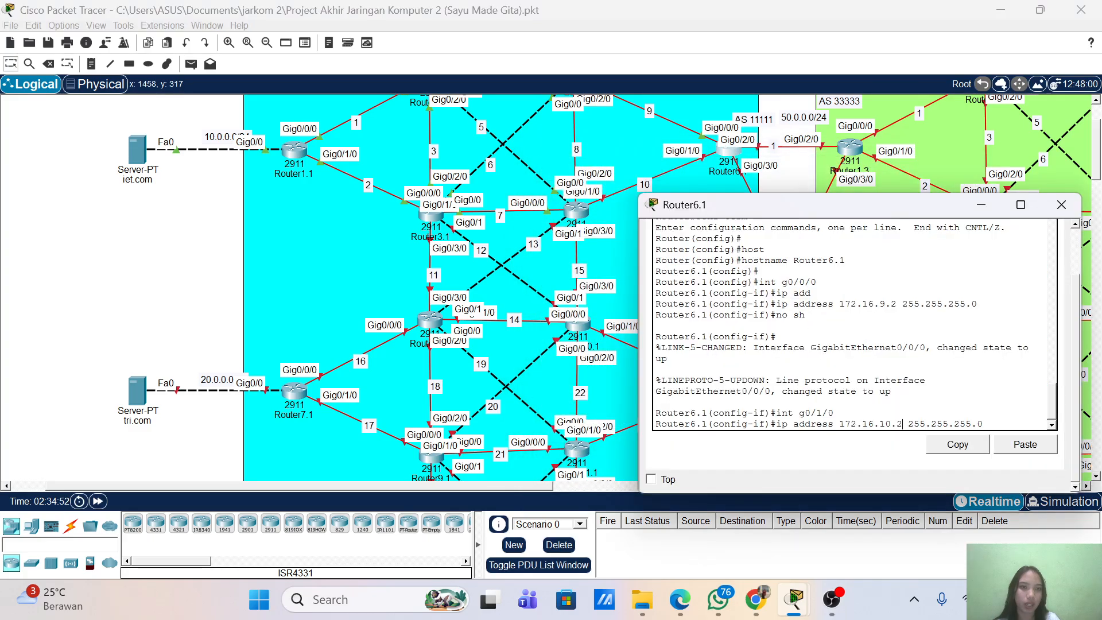
# - Submit the 172.16.10.2 255.255.255.0 address for g0/1/0 and enable the interface with no sh
pyautogui.press('Return')
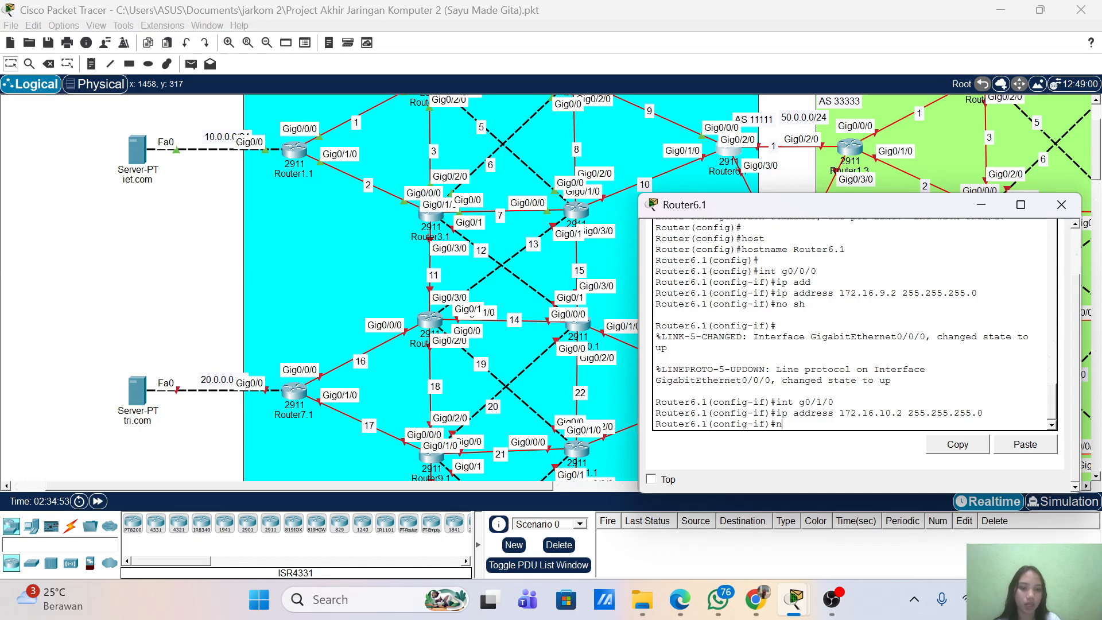
pyautogui.write('no sh')
pyautogui.press('Return')
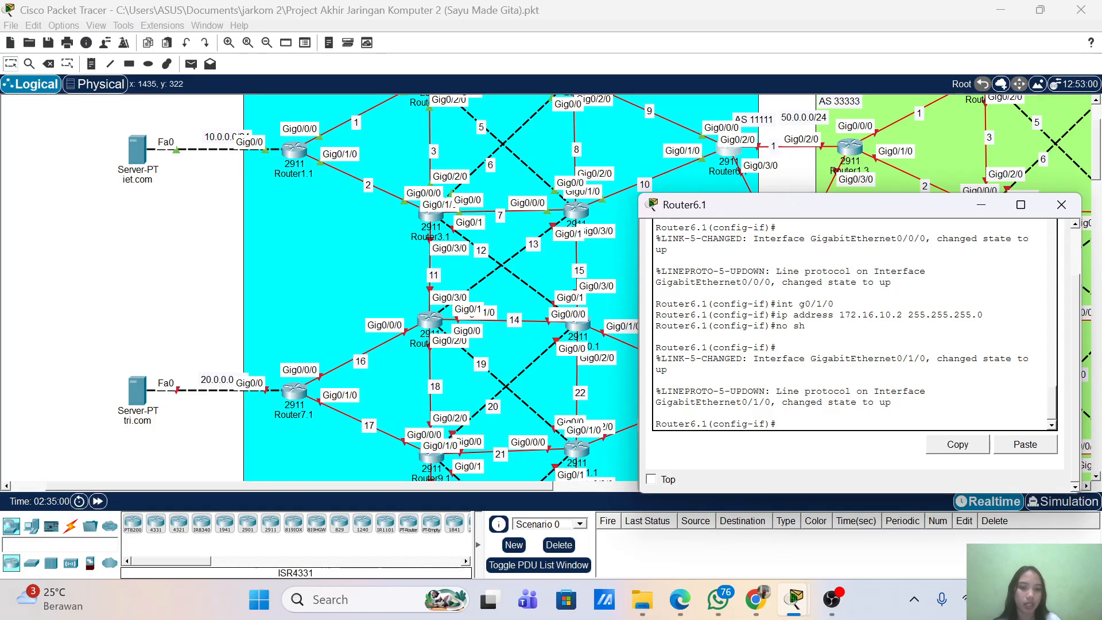
# - Reuse the earlier interface command to enter configuration of interface g0/2/0 on Router6.1
pyautogui.press('Up')
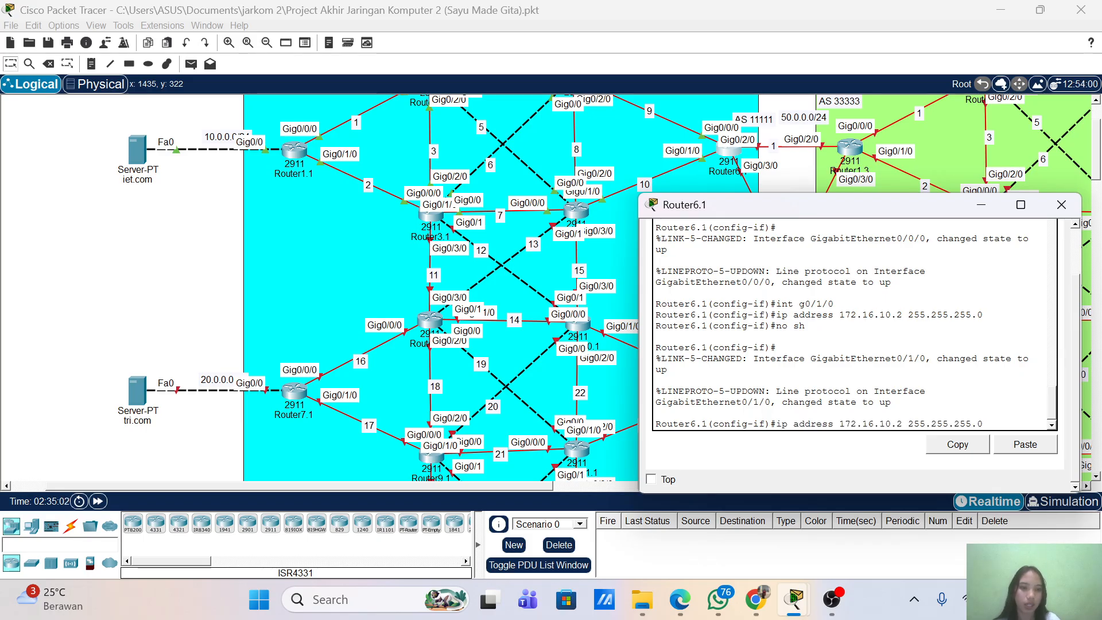
pyautogui.press('Up')
pyautogui.press('Left')
pyautogui.press('Left')
pyautogui.press('BackSpace')
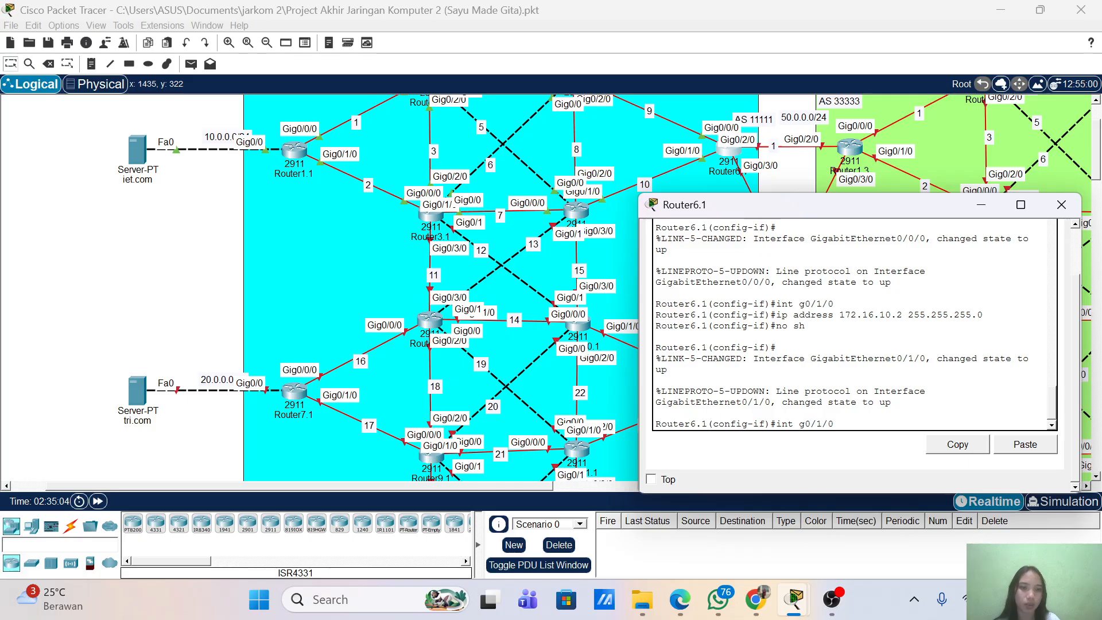
pyautogui.press('Return')
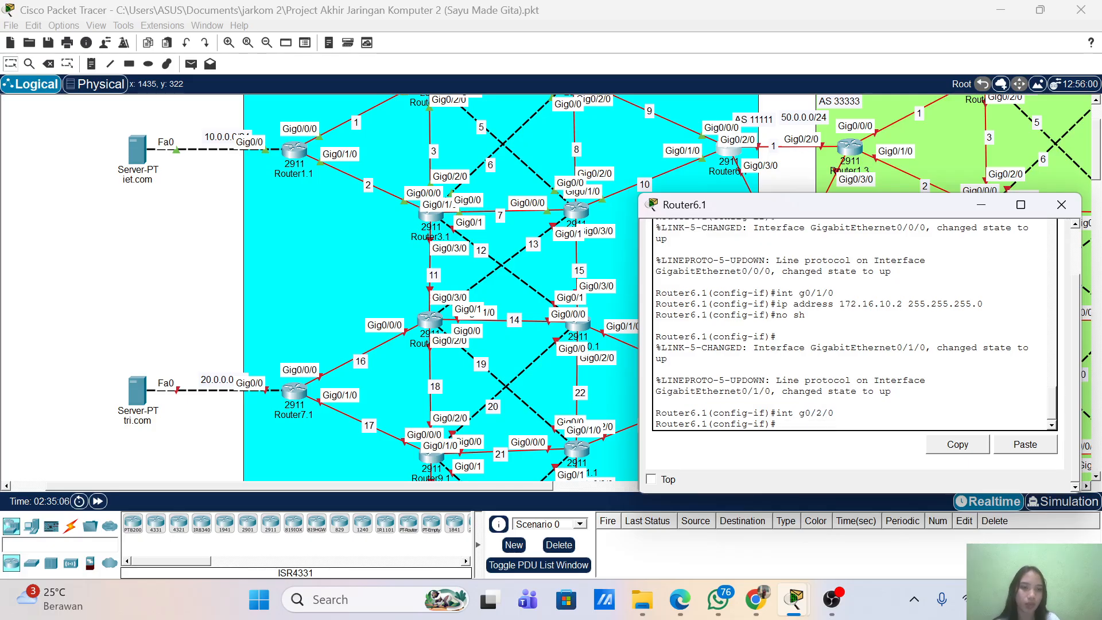
# - Assign IP address 50.0.1.1 with mask 255.255.255.0 to g0/2/0 on Router6.1 and enable the interface with no sh
pyautogui.write('ip add')
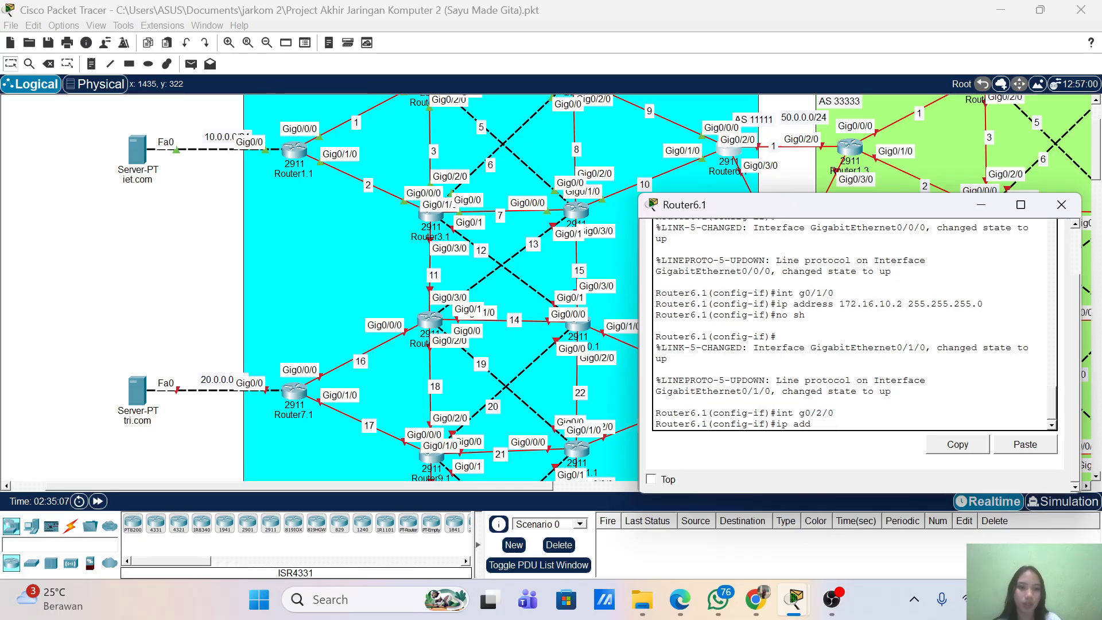
pyautogui.press('Tab')
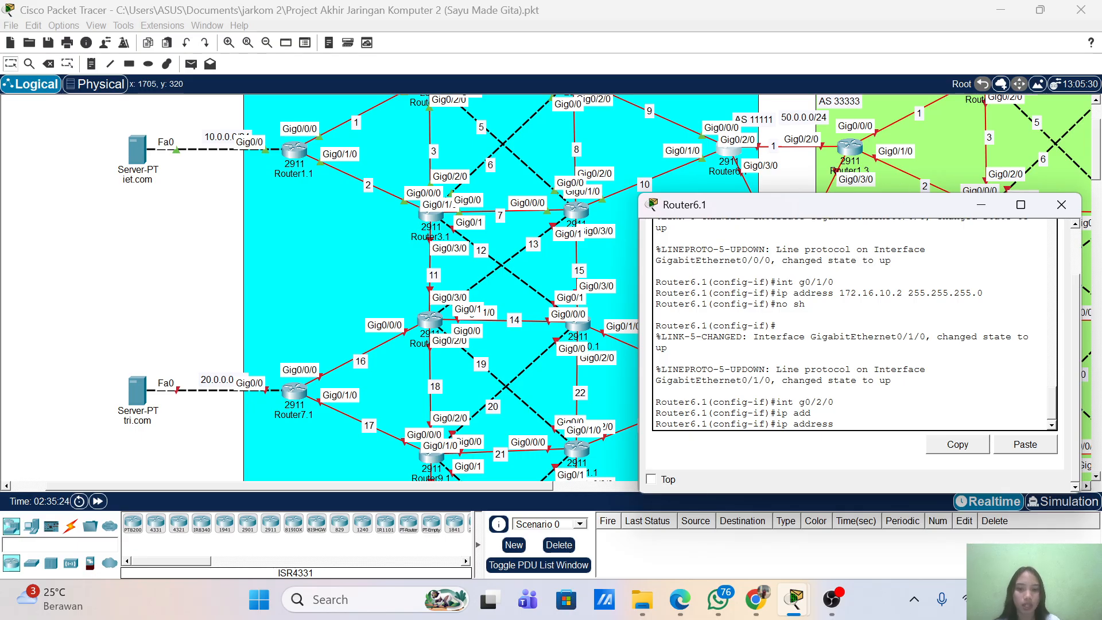
pyautogui.write('50.0.0')
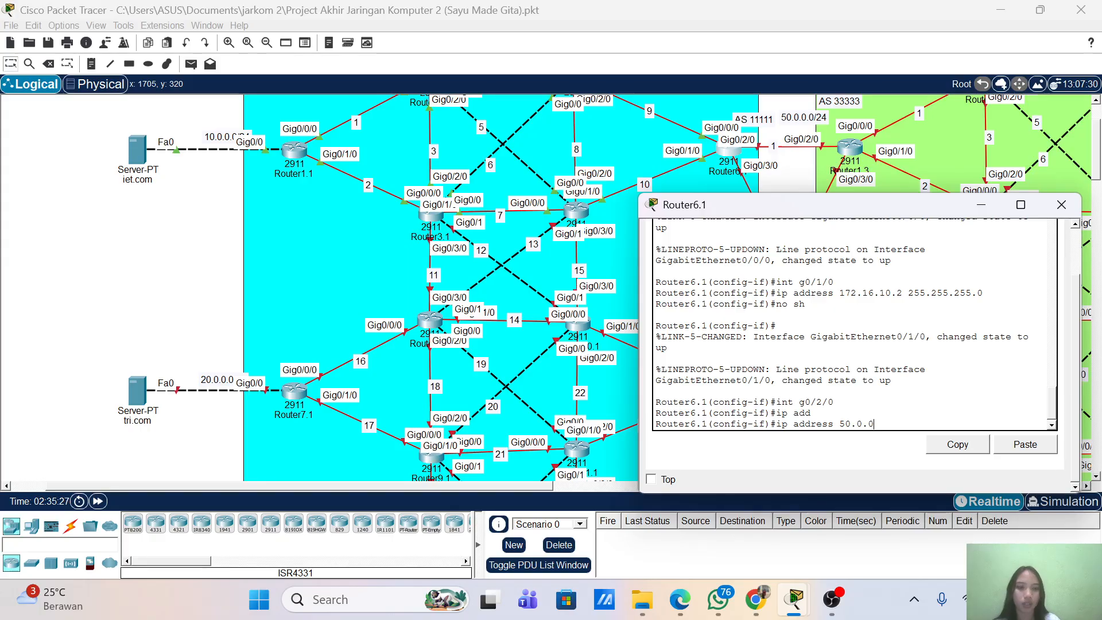
pyautogui.press('BackSpace')
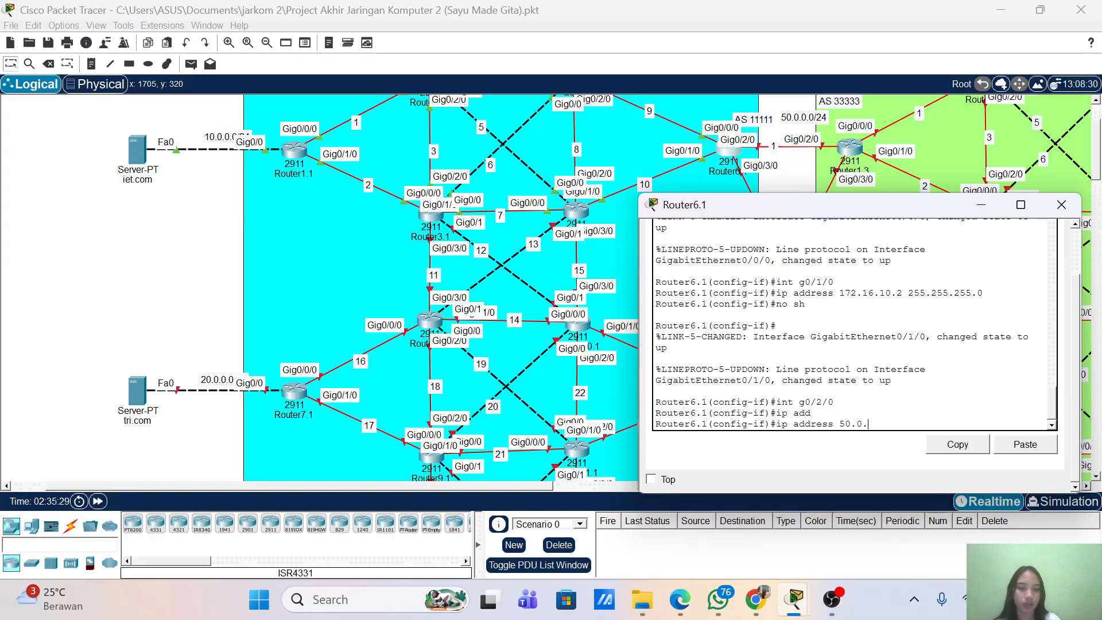
pyautogui.write('1')
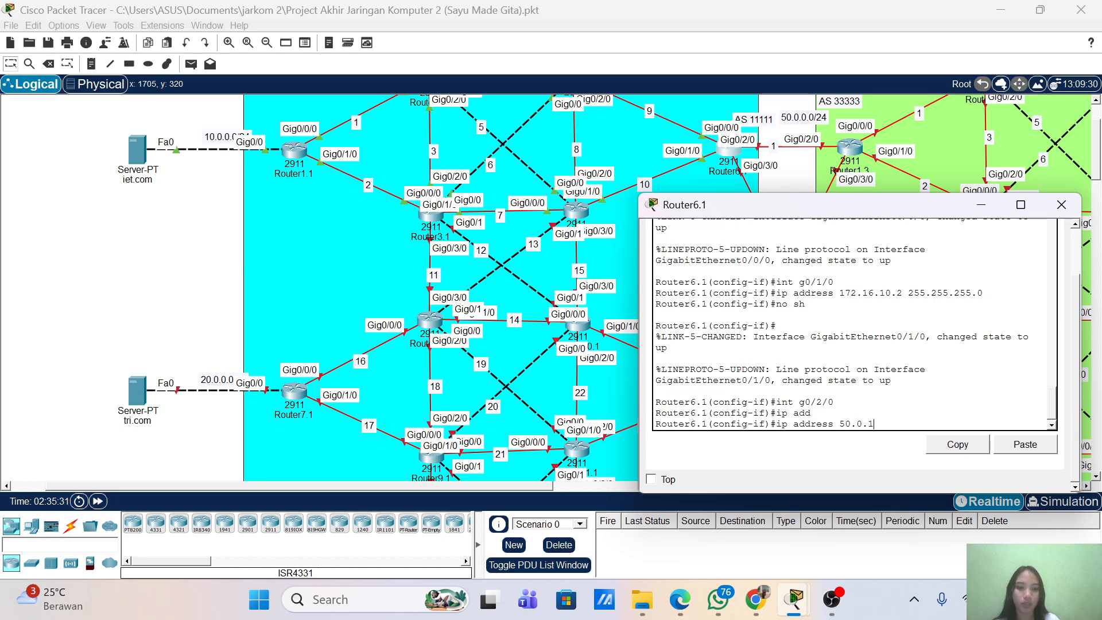
pyautogui.write('.1 255.255')
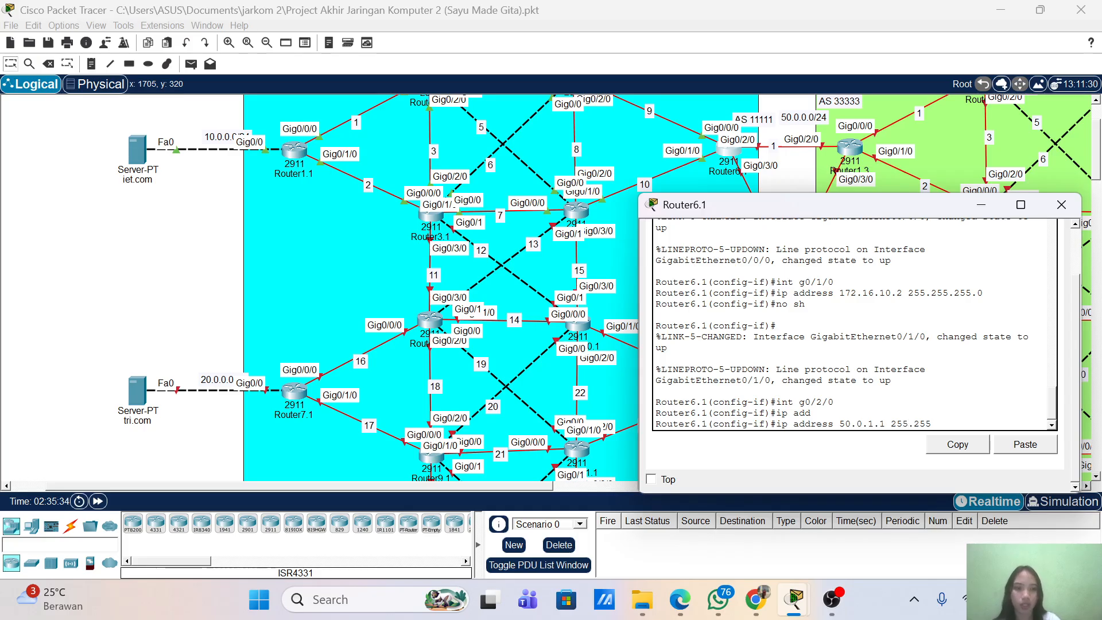
pyautogui.write('.255.0')
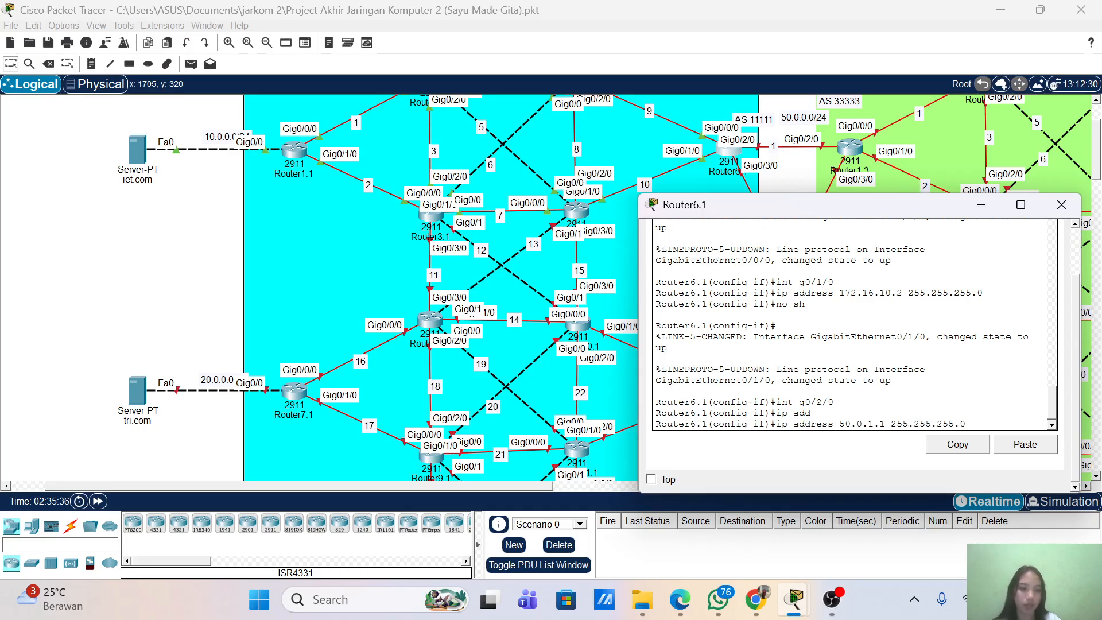
pyautogui.press('Return')
pyautogui.write('nfig-if)#n')
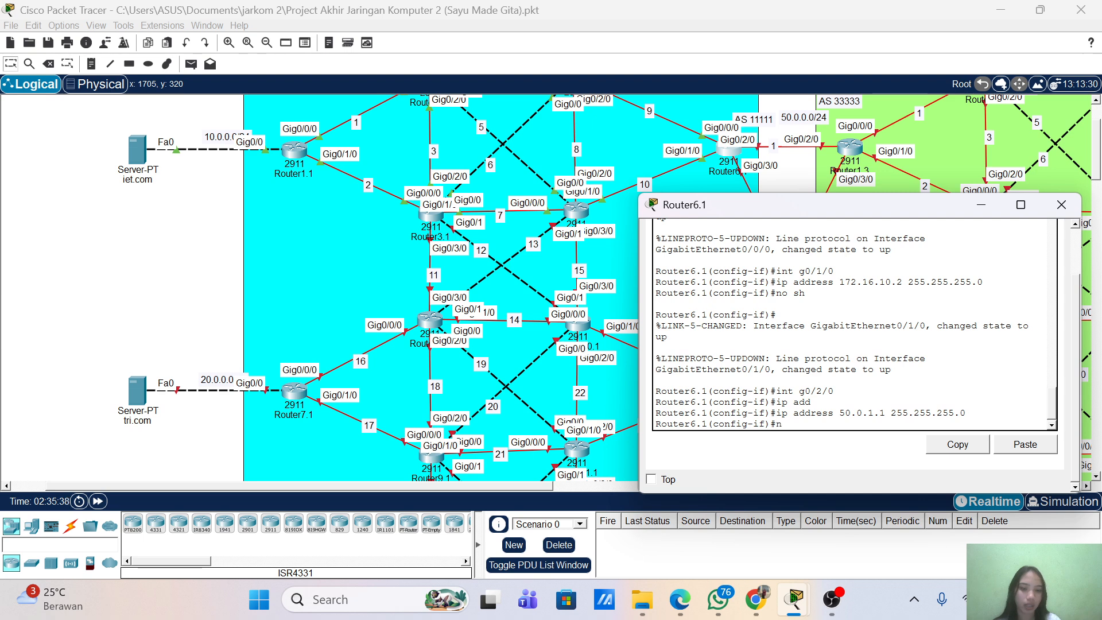
pyautogui.write('o sh')
pyautogui.press('Return')
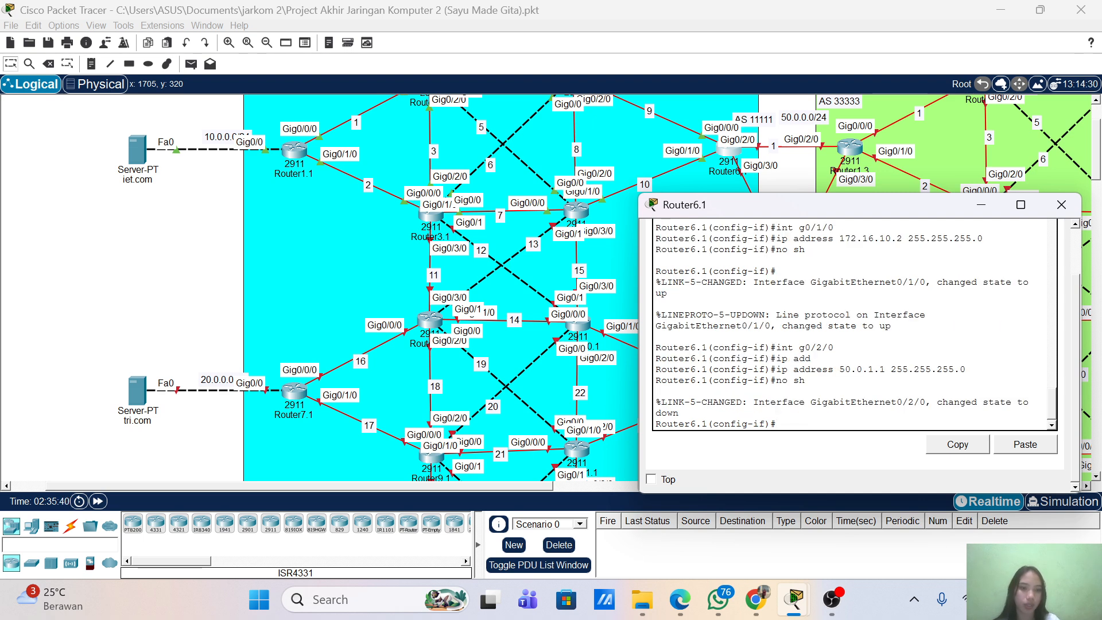
pyautogui.press('Return')
# - Enter interface g0/3/0 on Router6.1 and assign it 50.0.2.1 255.255.255.0 by adapting the previous ip address command
pyautogui.write('int g0/2/0')
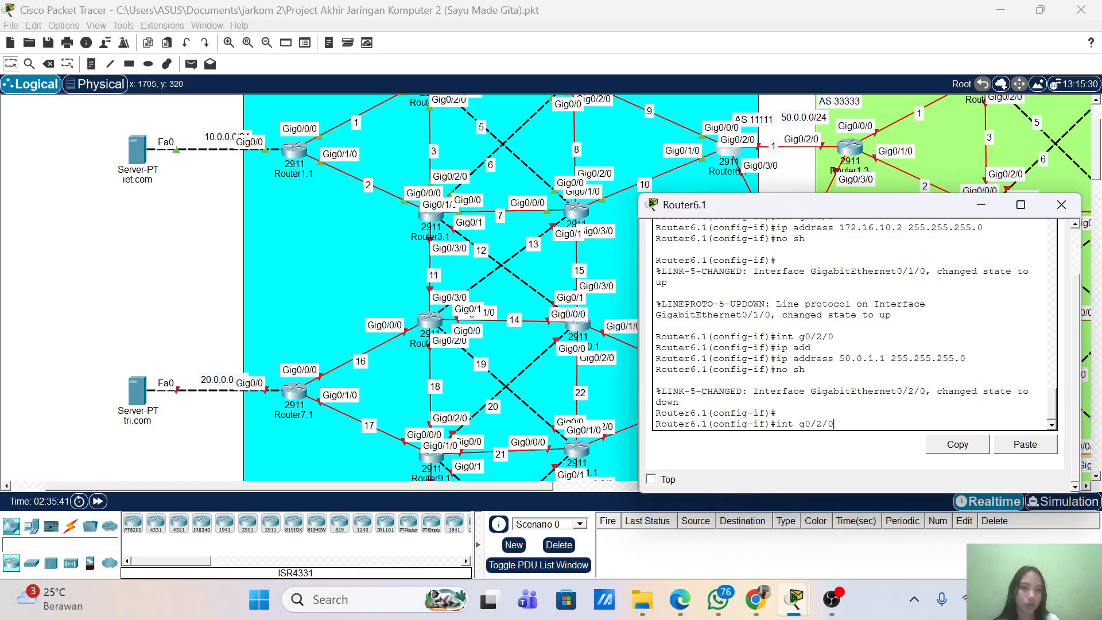
pyautogui.press('BackSpace')
pyautogui.write('3')
pyautogui.press('Return')
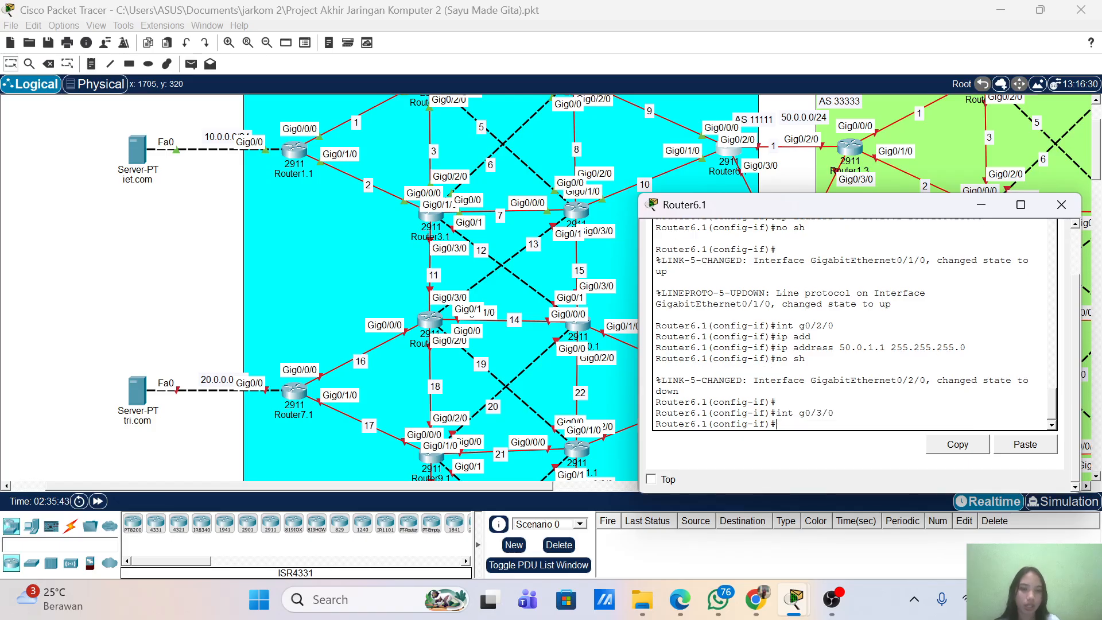
pyautogui.press('Up')
pyautogui.press('Up')
pyautogui.press('Up')
pyautogui.press('Up')
pyautogui.press('Left')
pyautogui.press('Left')
pyautogui.press('Left')
pyautogui.press('Left')
pyautogui.press('Left')
pyautogui.press('Left')
pyautogui.press('Left')
pyautogui.press('Left')
pyautogui.press('Left')
pyautogui.press('Left')
pyautogui.press('Left')
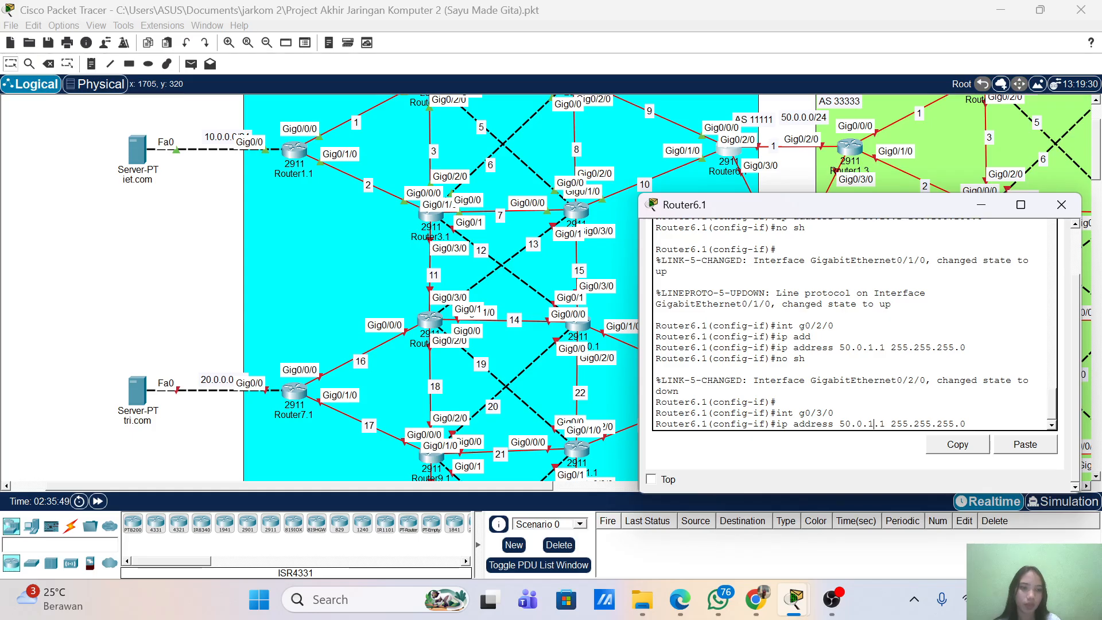
pyautogui.press('Left')
pyautogui.press('Left')
pyautogui.press('Left')
pyautogui.press('Left')
pyautogui.press('Left')
pyautogui.press('BackSpace')
pyautogui.write('2')
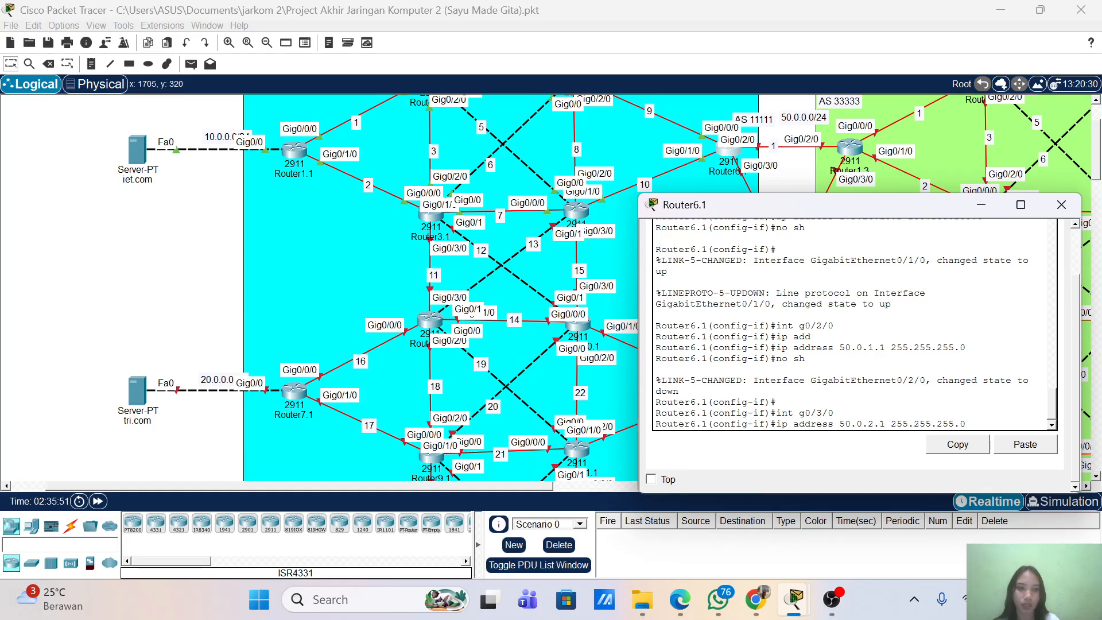
pyautogui.press('Return')
# - Enable g0/3/0 with no sh and exit to Router6.1's global configuration mode
pyautogui.write('no sh')
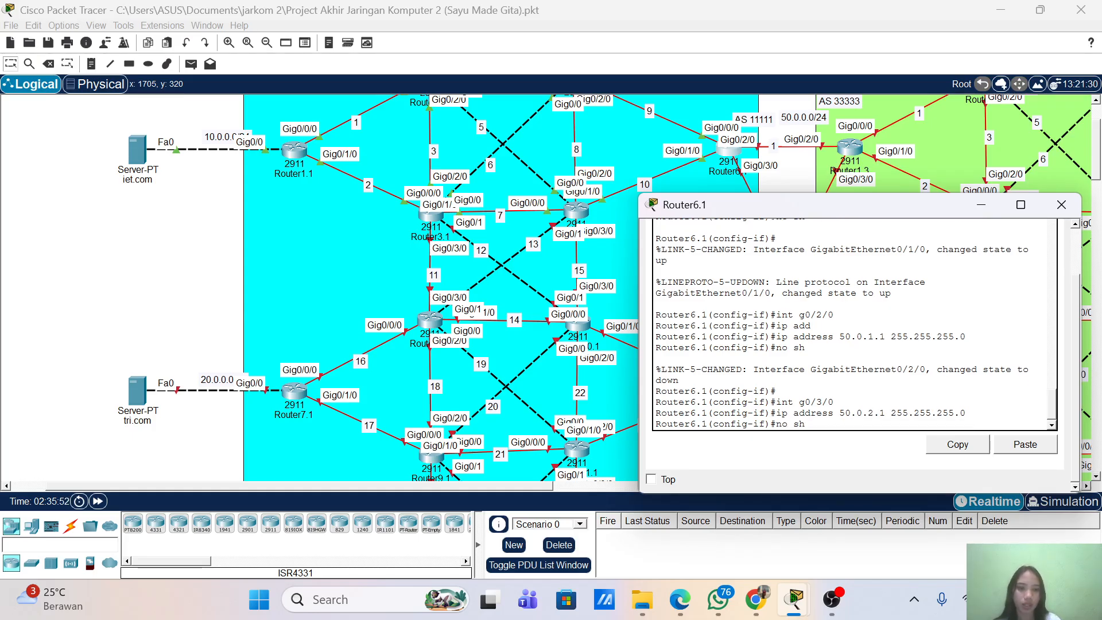
pyautogui.press('Return')
pyautogui.press('Return')
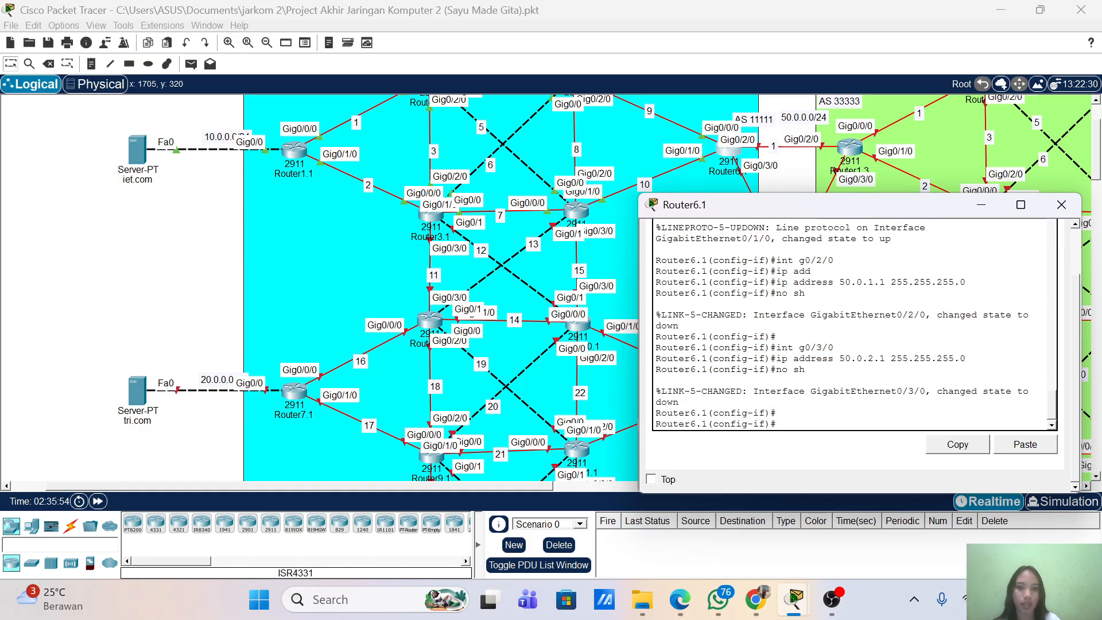
pyautogui.write('ex')
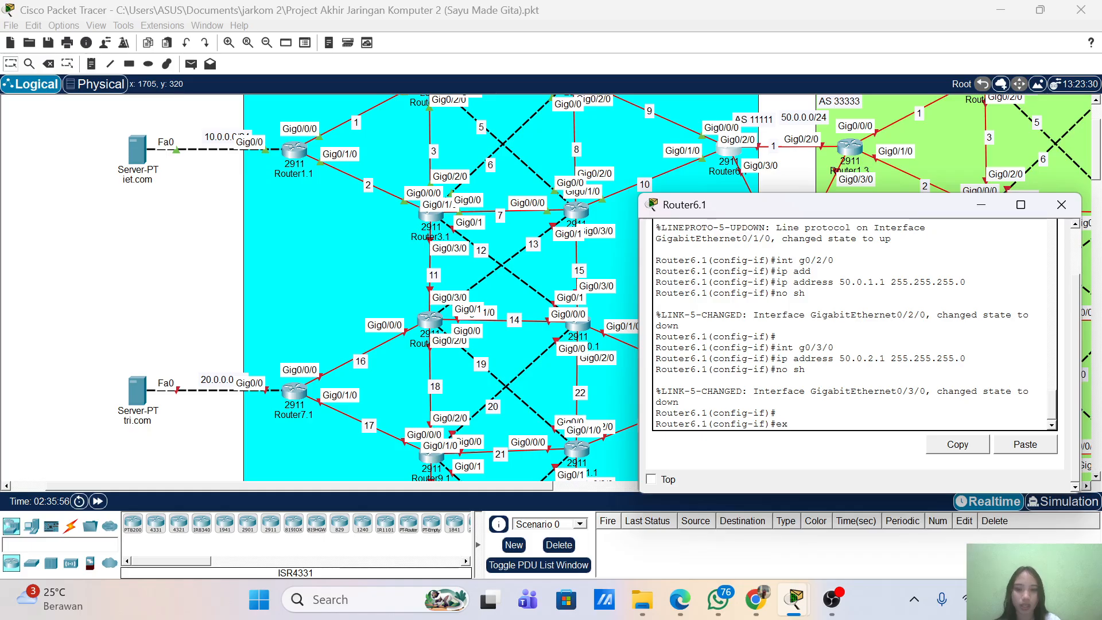
pyautogui.write('i')
pyautogui.press('Tab')
pyautogui.press('Return')
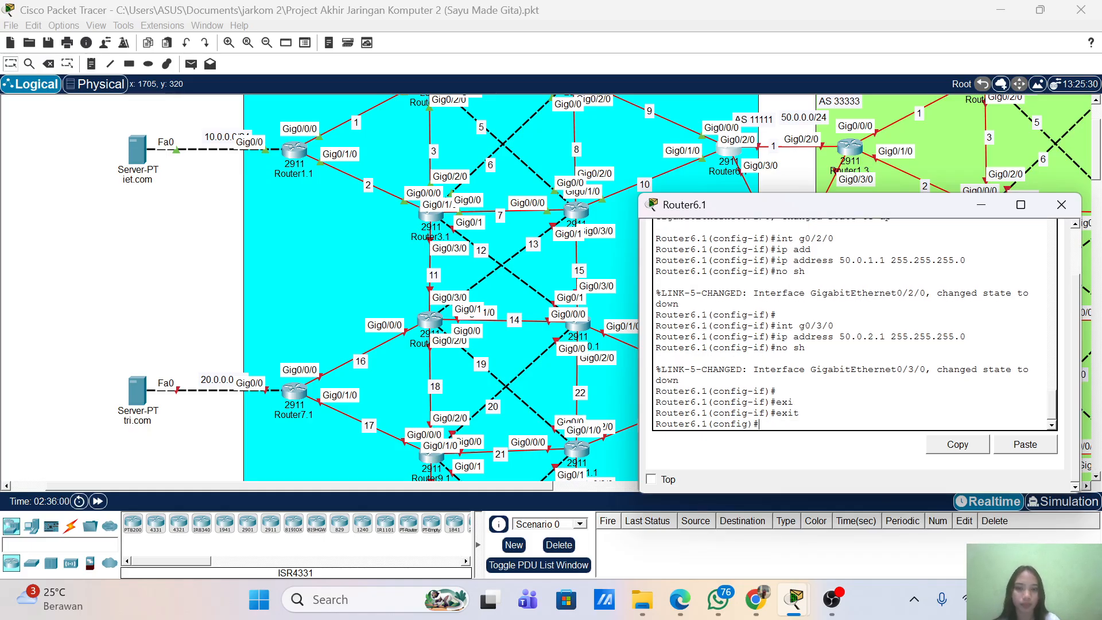
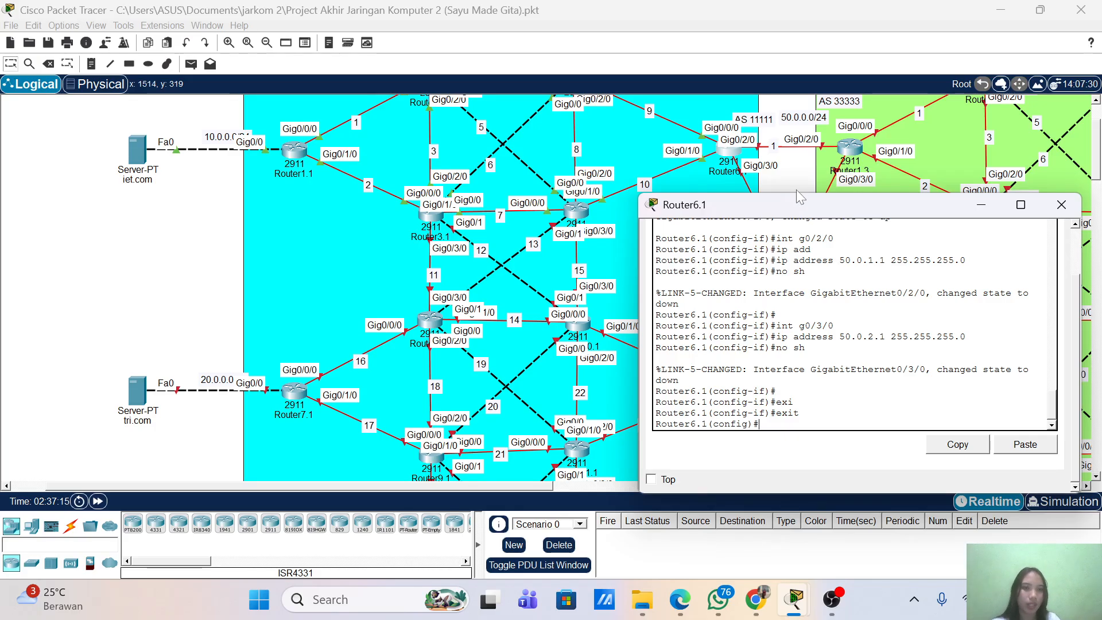
# - Examine the topology around Router6.1, including its link numbers and the 50.0.0.0/24 label between the two regions
pyautogui.scroll(-5, 798, 183)
pyautogui.scroll(5, 796, 147)
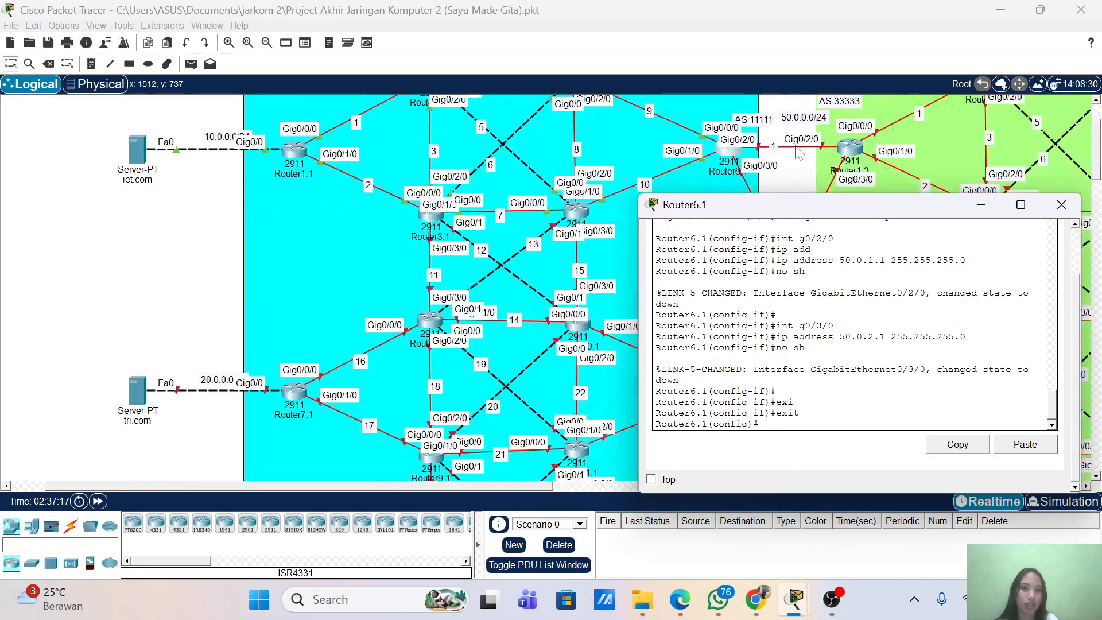
pyautogui.scroll(2, 795, 148)
pyautogui.scroll(-1, 795, 152)
pyautogui.scroll(-1, 795, 153)
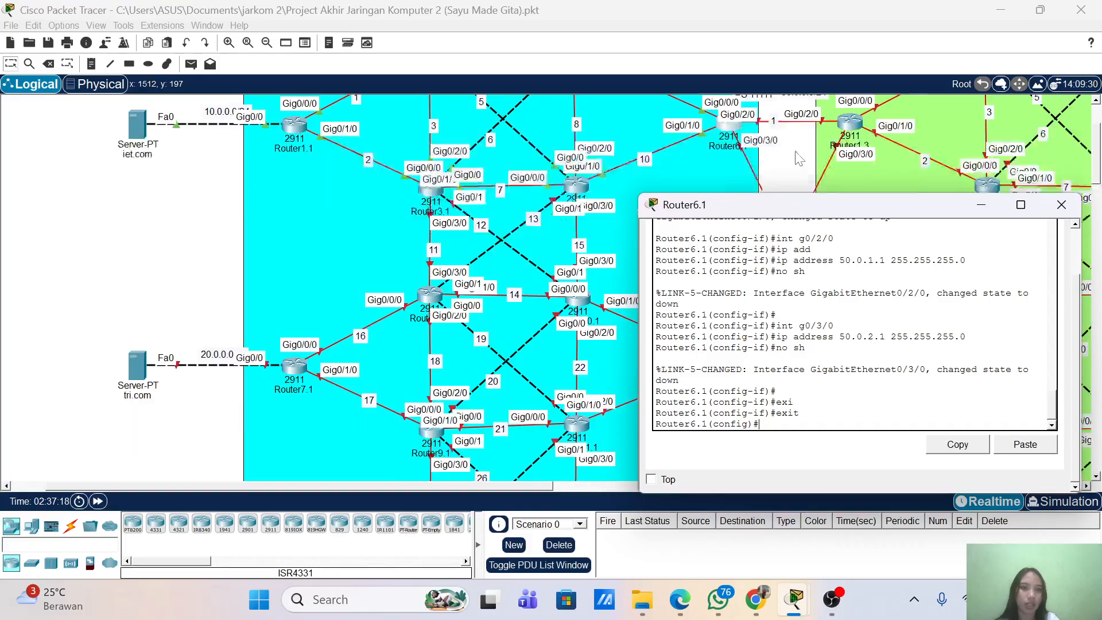
pyautogui.scroll(1, 797, 156)
pyautogui.scroll(-1, 792, 158)
pyautogui.scroll(1, 784, 161)
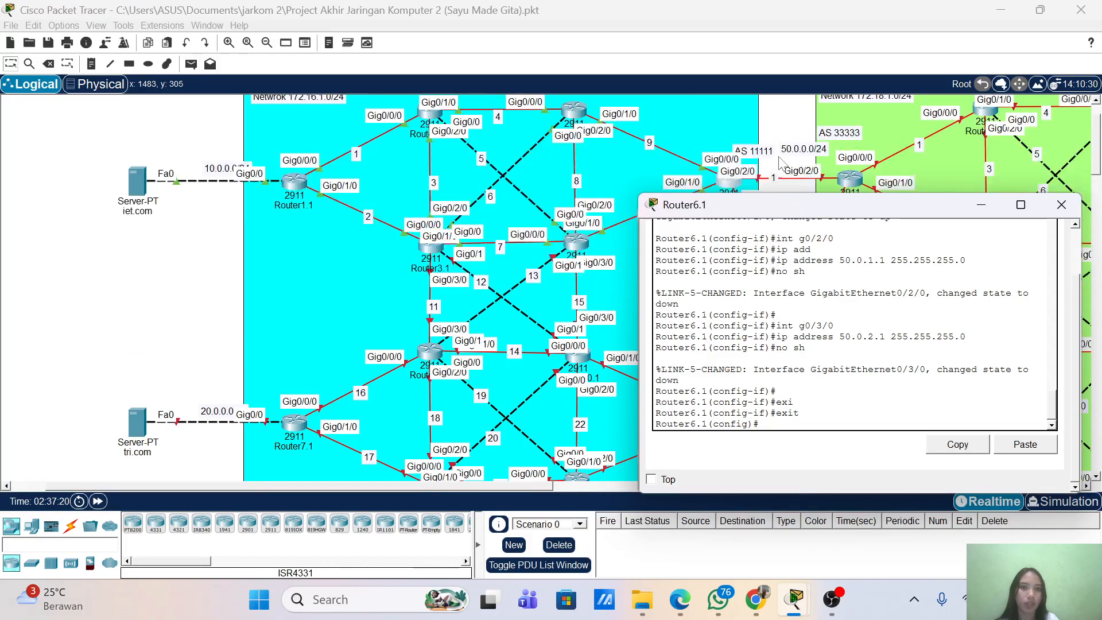
pyautogui.scroll(-1, 781, 163)
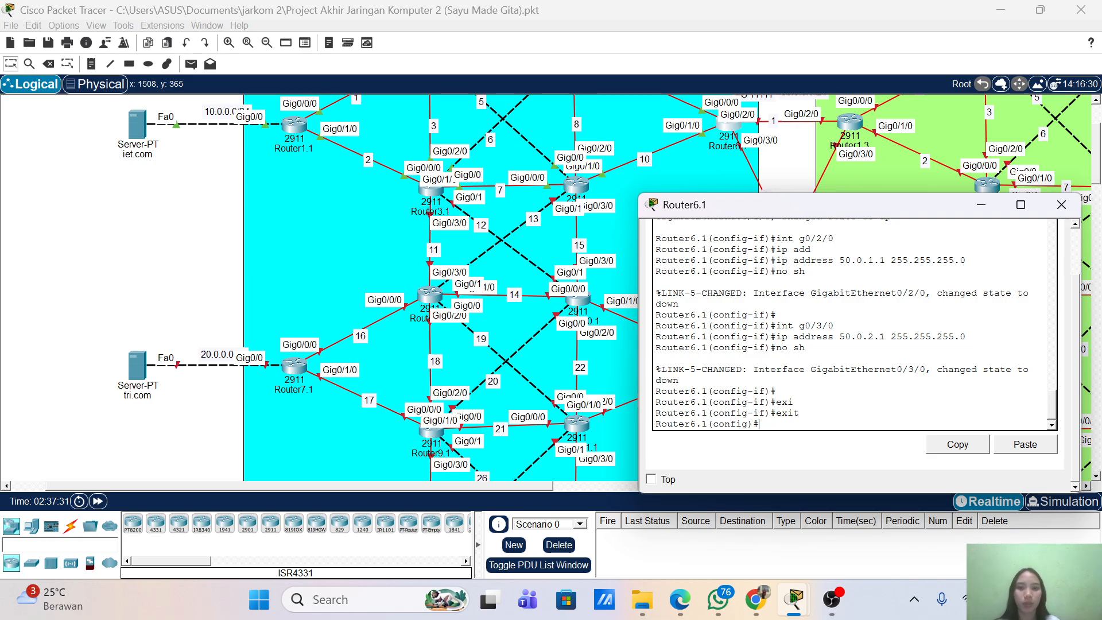
# - Start OSPF process 1 on Router6.1 with the router ospf 1 command
pyautogui.write('rou')
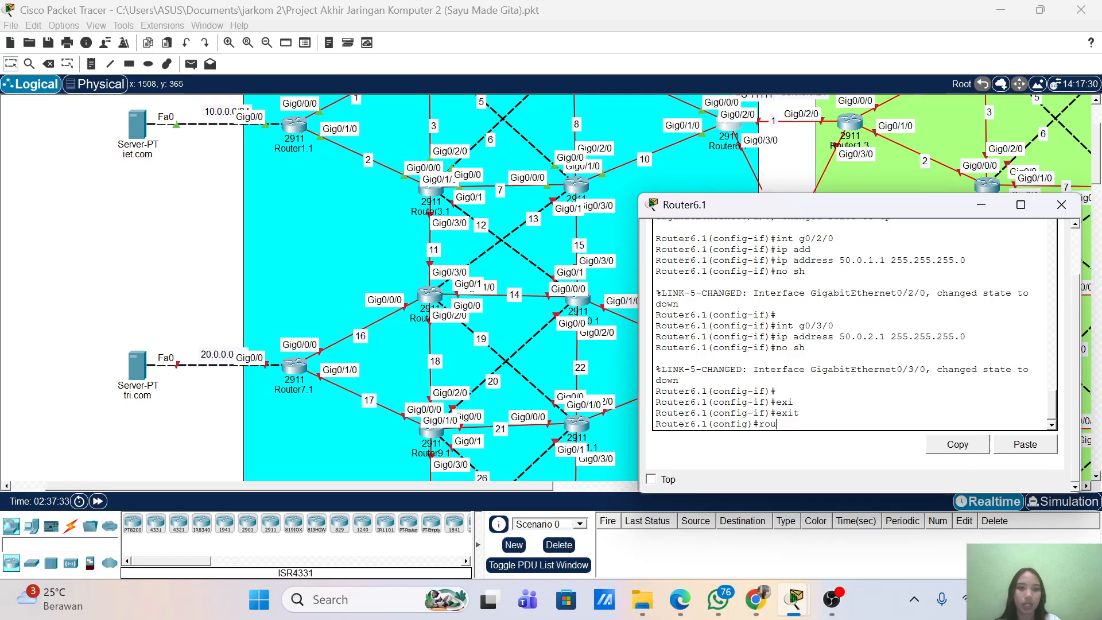
pyautogui.press('Tab')
pyautogui.write('osp')
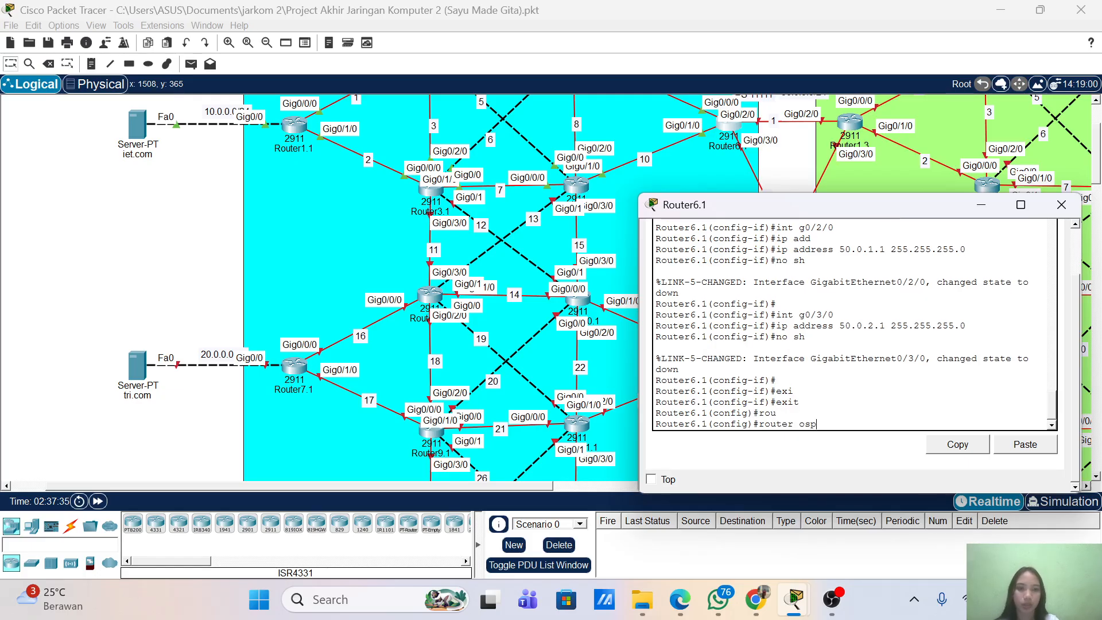
pyautogui.press('Tab')
pyautogui.write('1')
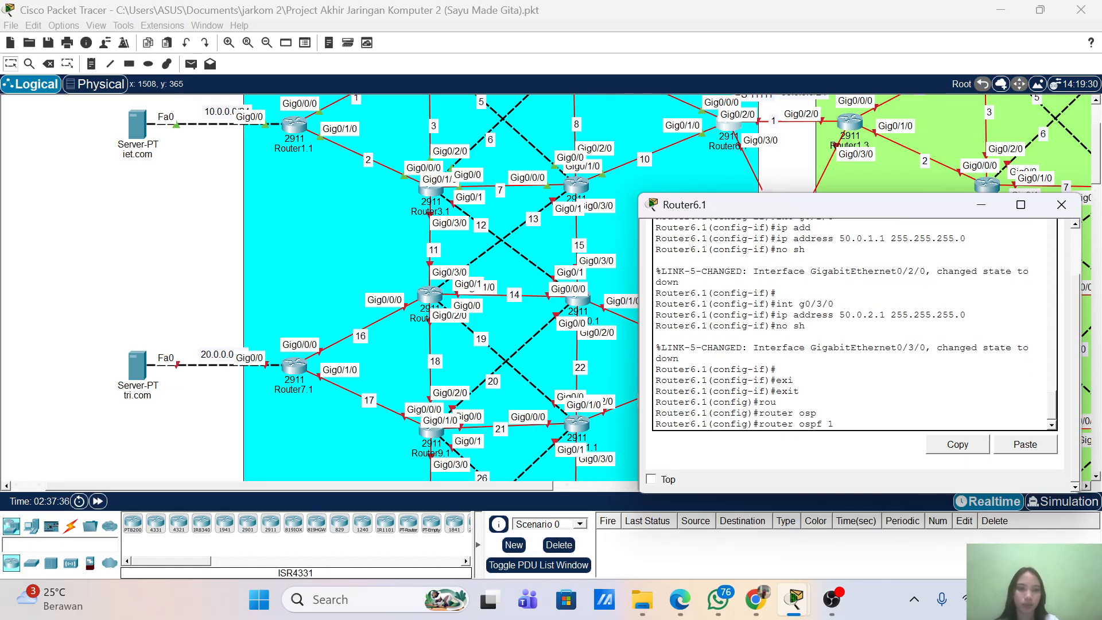
pyautogui.press('Return')
# - Set Router6.1's OSPF router ID to 1.1.1.6 and turn on log-adjacency-changes
pyautogui.write('router)#rou')
pyautogui.press('Tab')
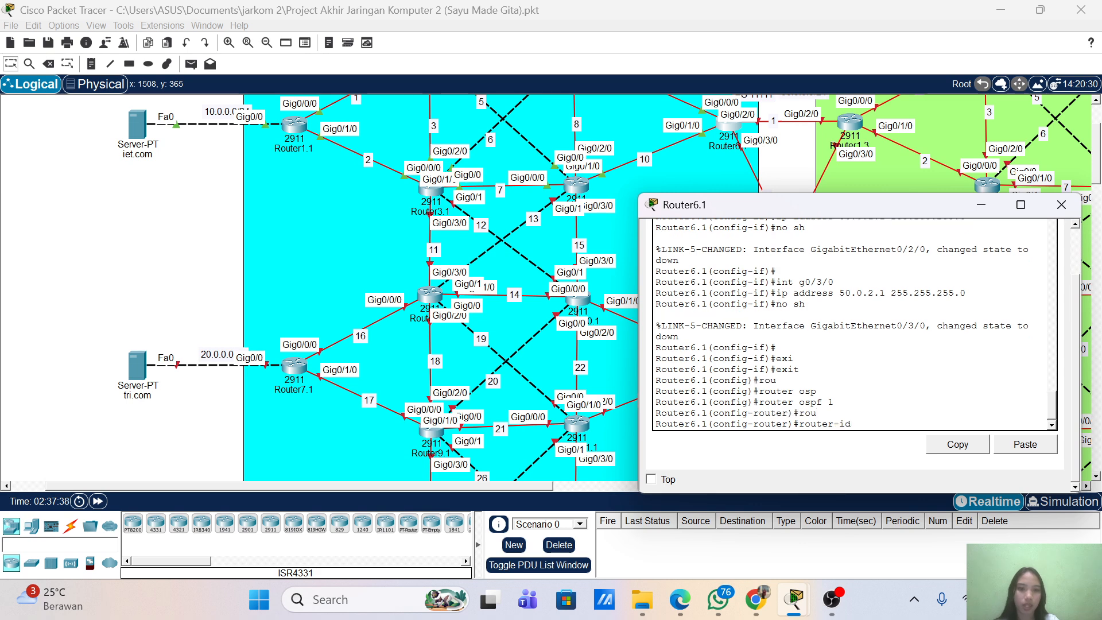
pyautogui.write('1.1.1.')
pyautogui.write('6')
pyautogui.press('Return')
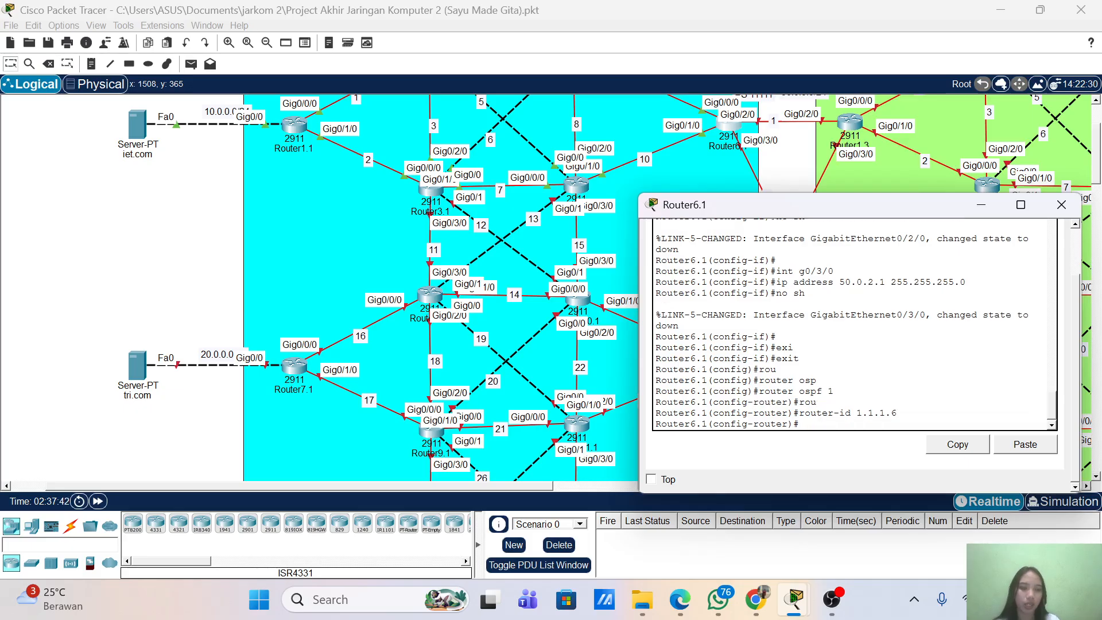
pyautogui.write('log-adjacency-changes')
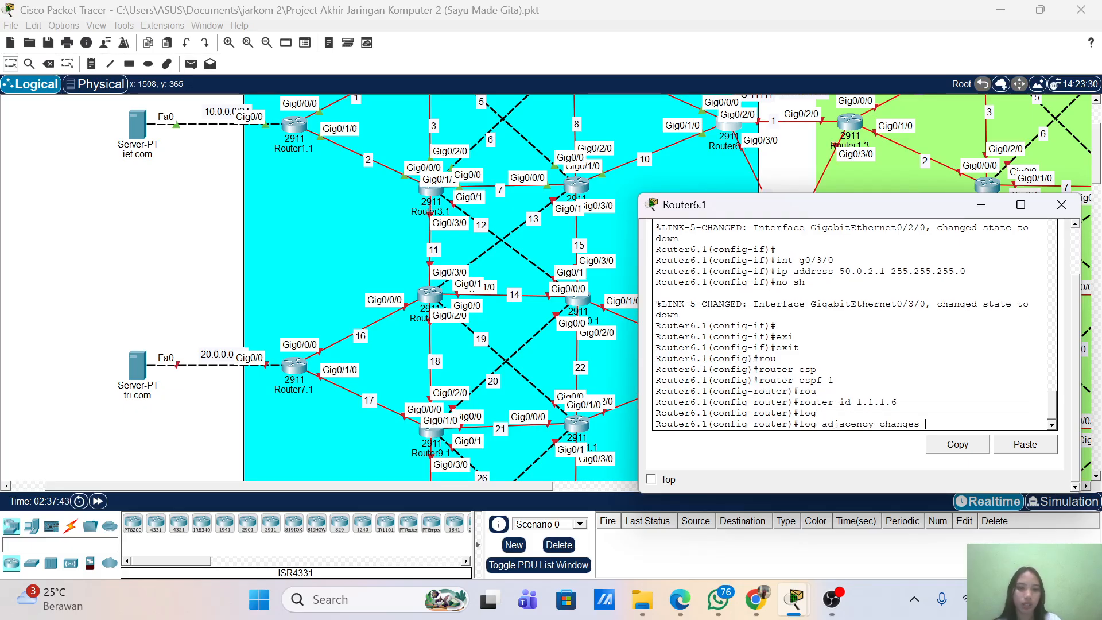
pyautogui.press('Tab')
pyautogui.press('Return')
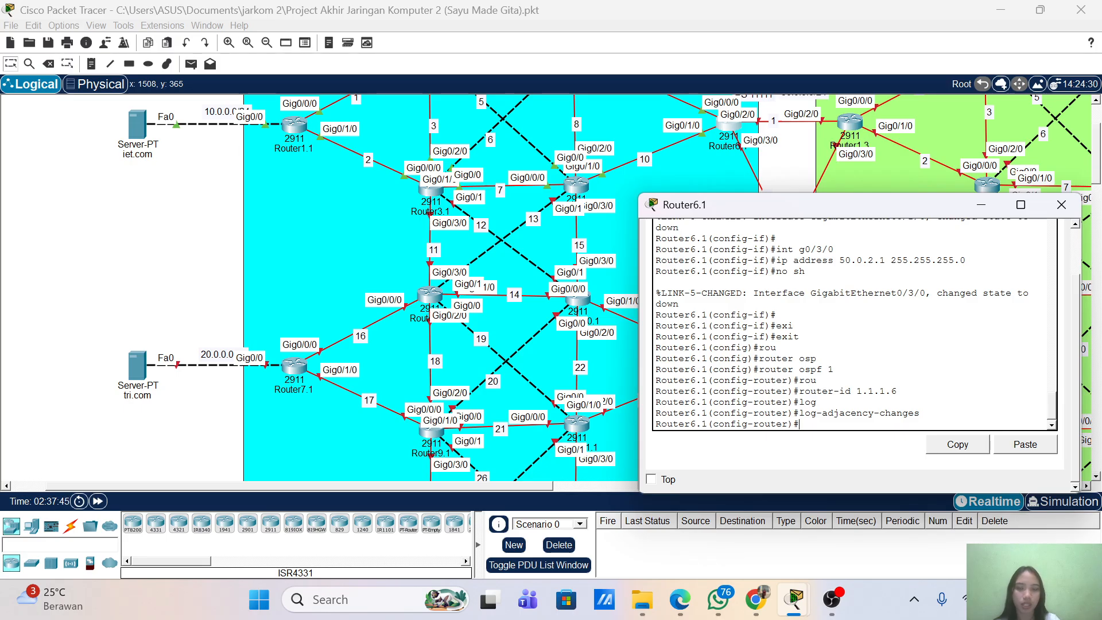
# - Advertise network 172.16.9.0 with wildcard 0.0.0.255 in OSPF area 0 on Router6.1
pyautogui.write('net')
pyautogui.press('Tab')
pyautogui.write('172.16.')
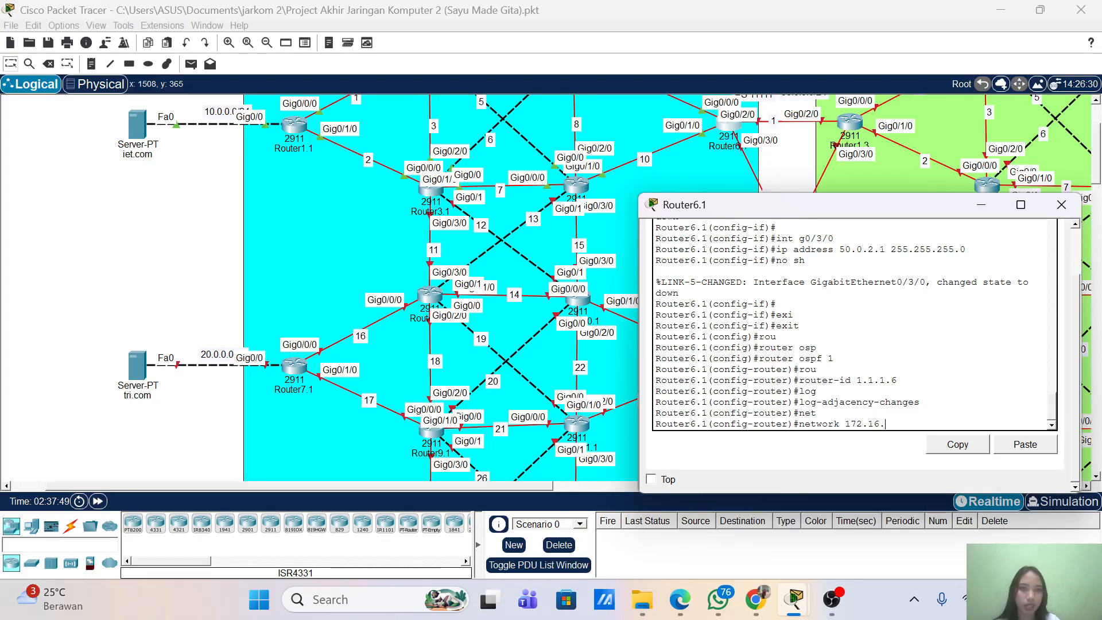
pyautogui.scroll(1, 689, 109)
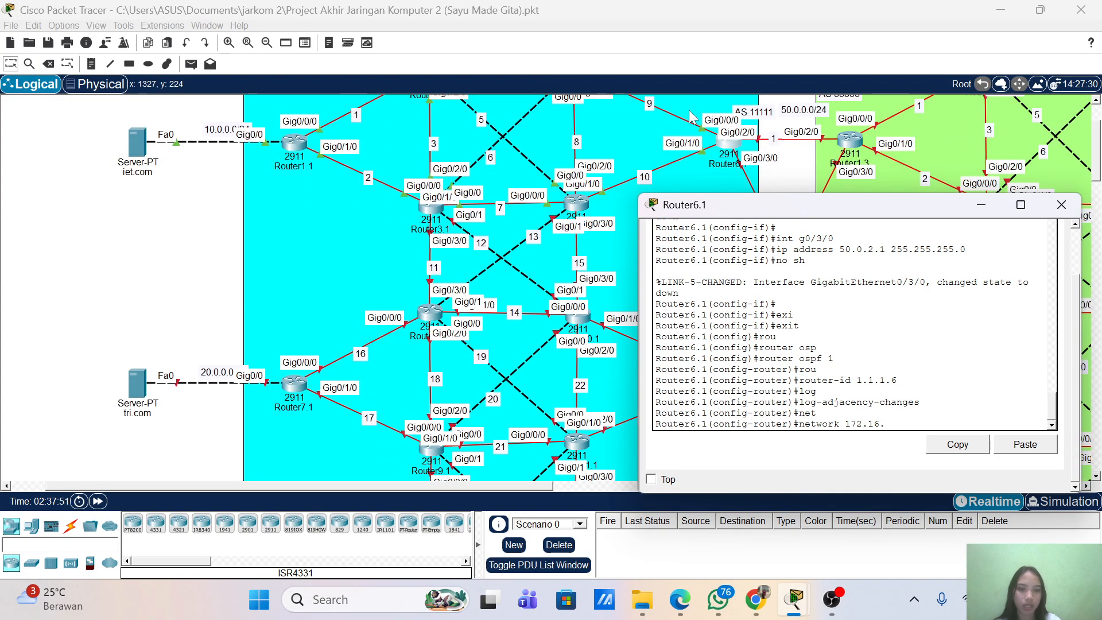
pyautogui.write('9.0')
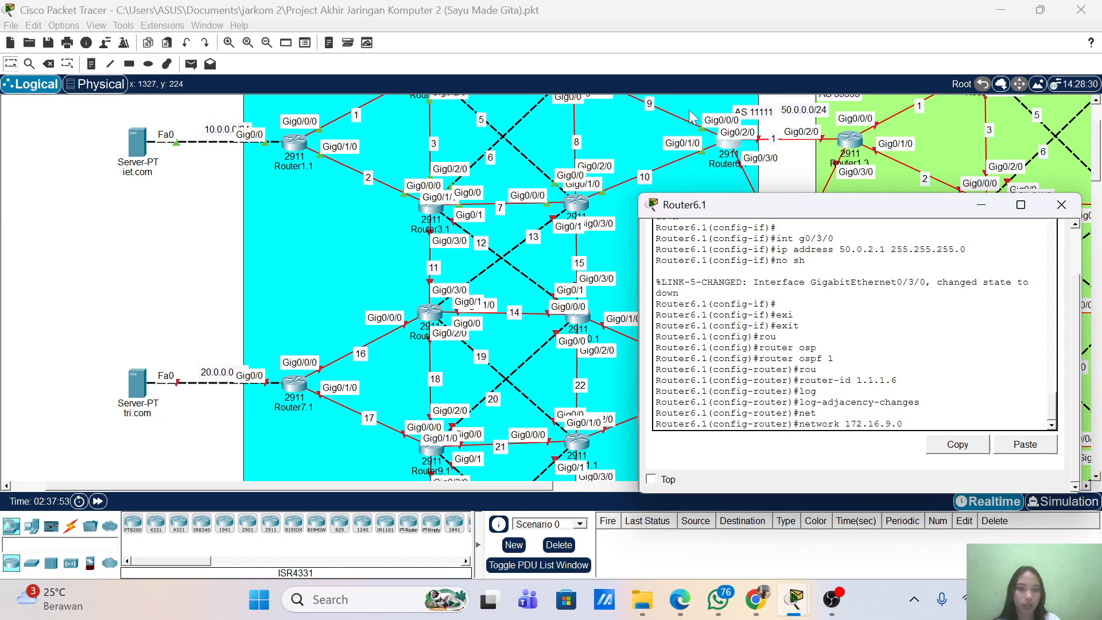
pyautogui.write(' 0.0.0.255 a')
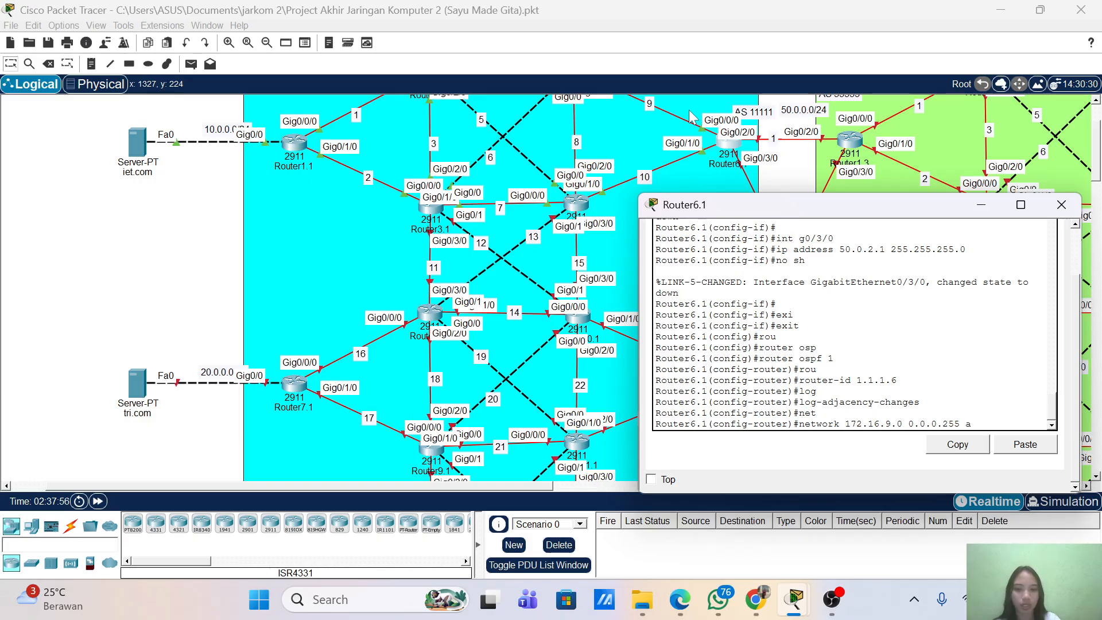
pyautogui.write('rea')
pyautogui.write(' 0')
pyautogui.press('Return')
# - Advertise network 172.16.10.0 with wildcard 0.0.0.255 in OSPF area 0 on Router6.1
pyautogui.press('Up')
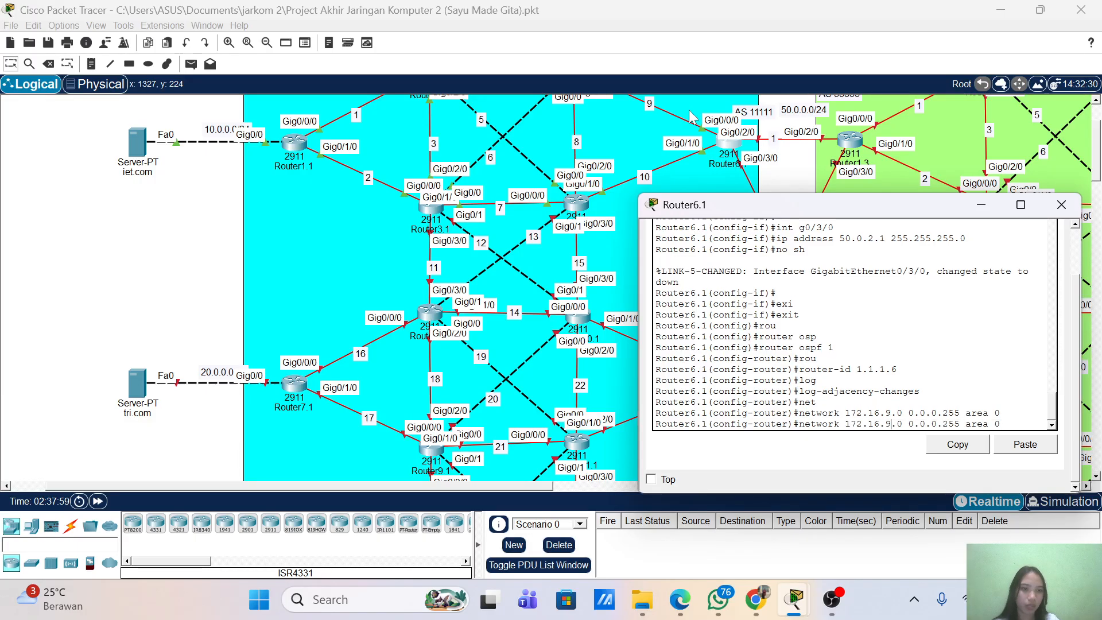
pyautogui.press('BackSpace')
pyautogui.write('10')
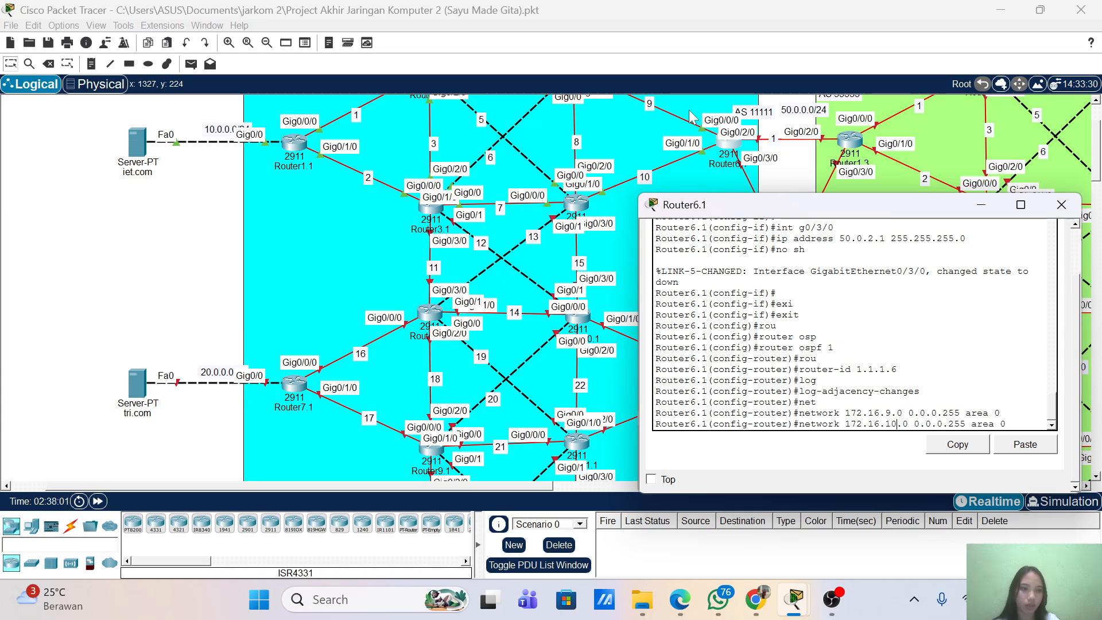
pyautogui.press('Return')
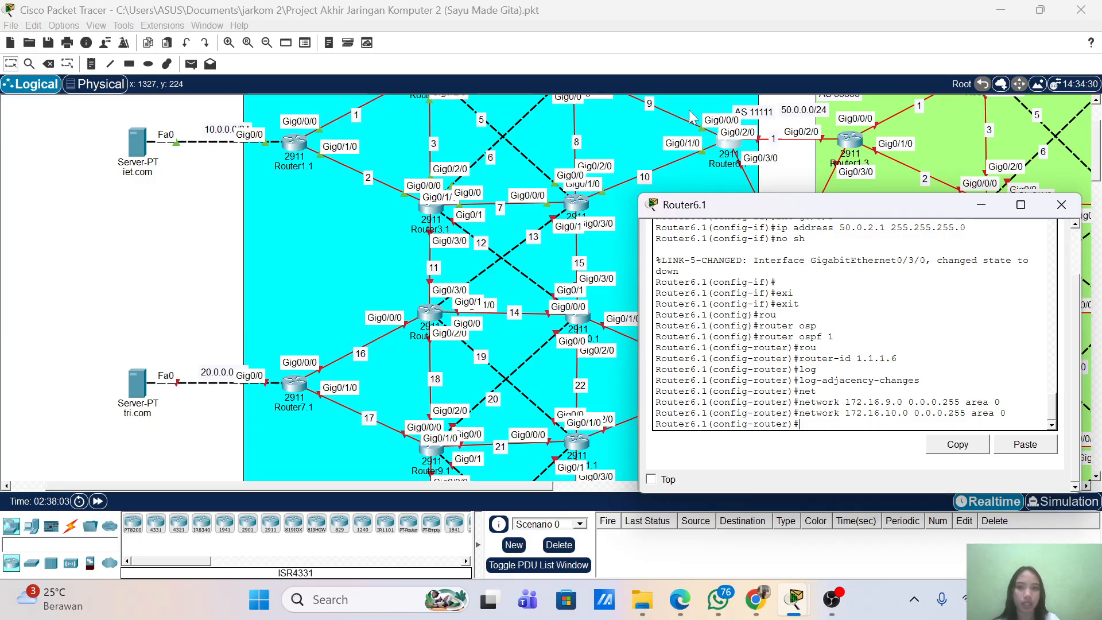
pyautogui.press('Return')
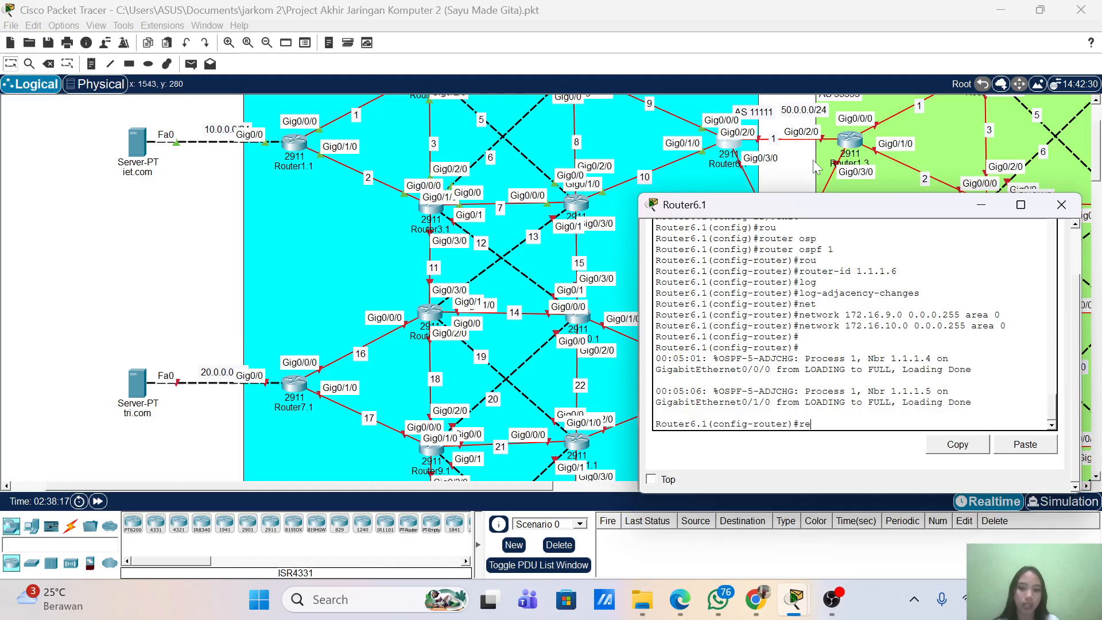
# - Begin a redistribute command in Router6.1's OSPF process and list the route sources it accepts
pyautogui.write('ed')
pyautogui.press('Tab')
pyautogui.write('?')
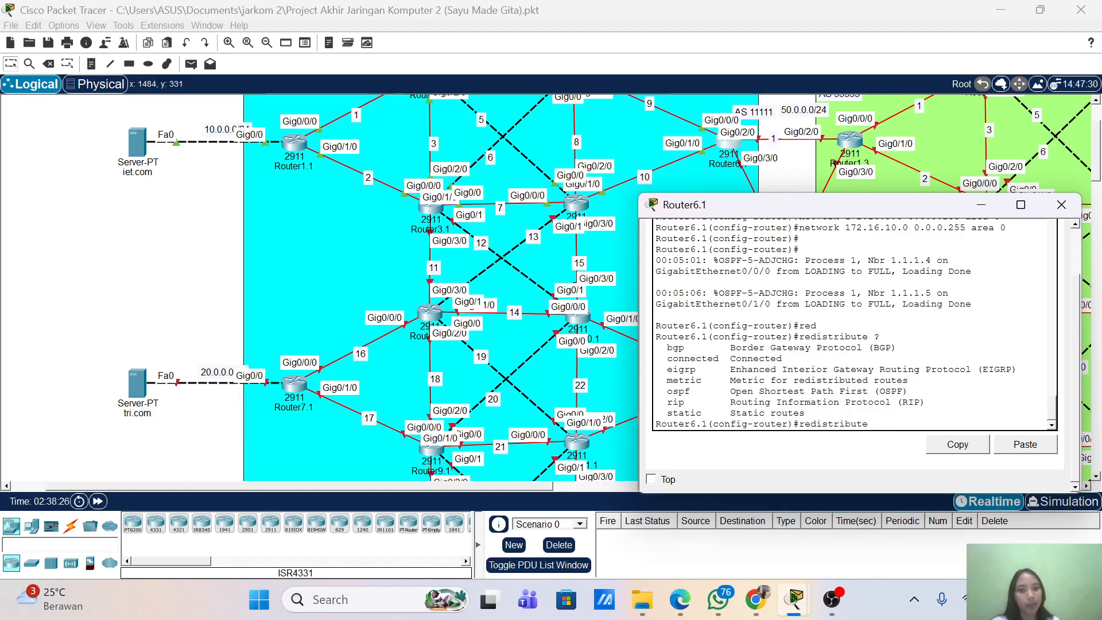
pyautogui.moveTo(667, 347); pyautogui.dragTo(806, 414)
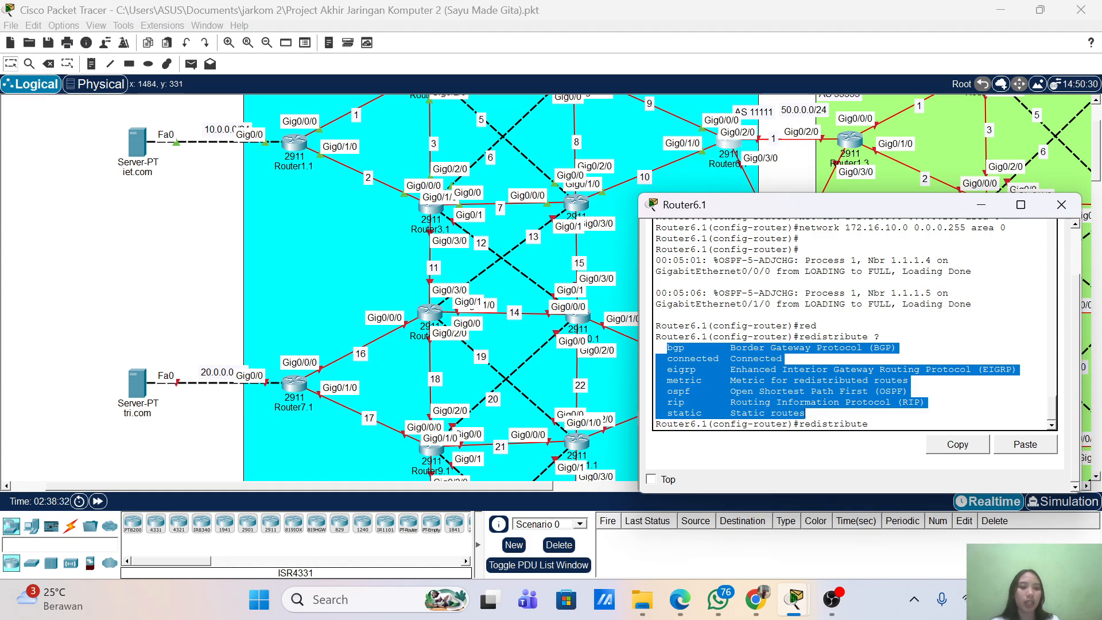
pyautogui.click(873, 424)
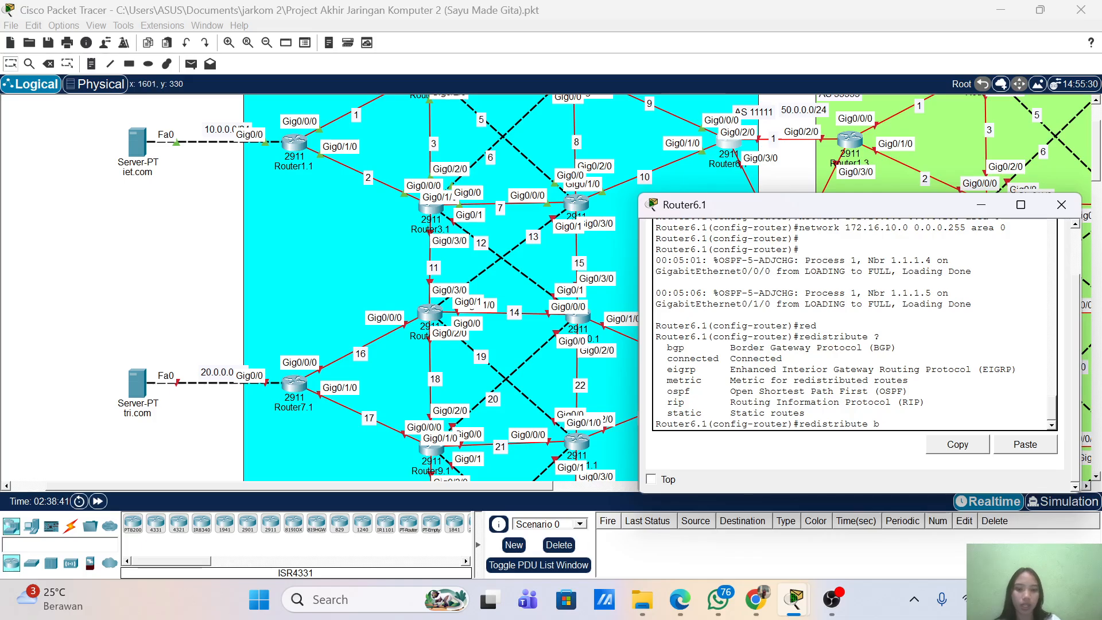
# - Choose BGP as the redistribution source, look up its argument and enter autonomous system 11111
pyautogui.write('bg')
pyautogui.press('Tab')
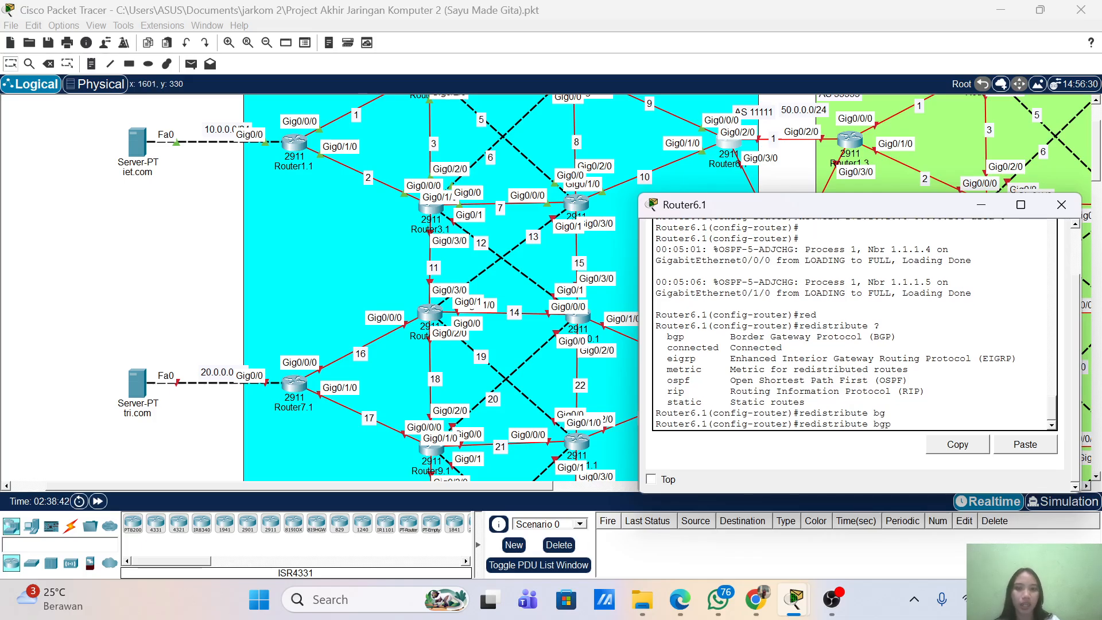
pyautogui.write('?')
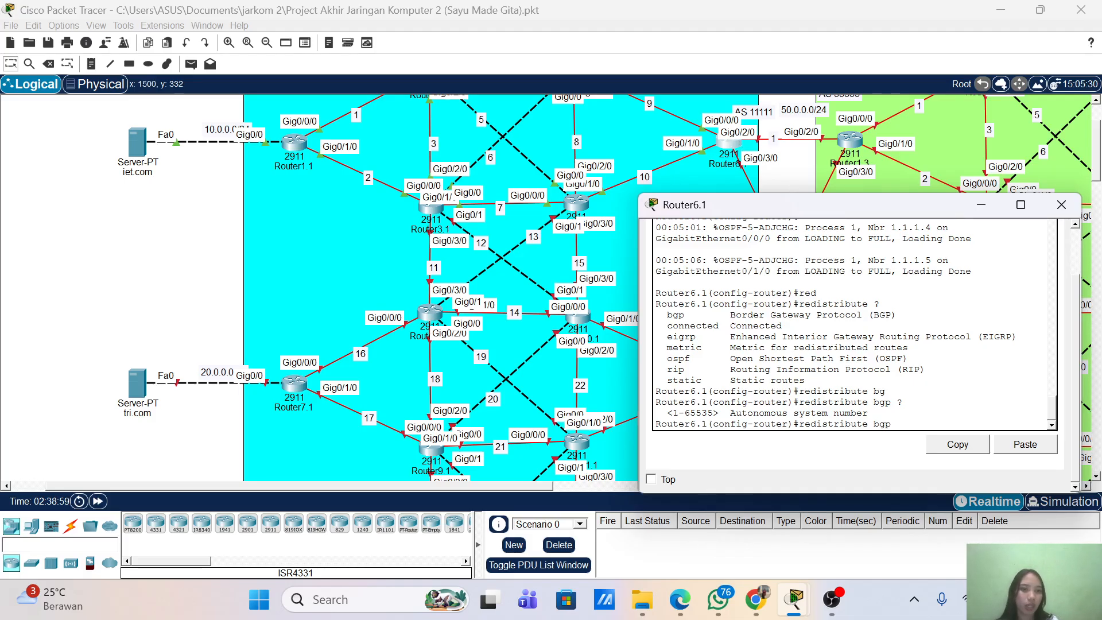
pyautogui.write('111')
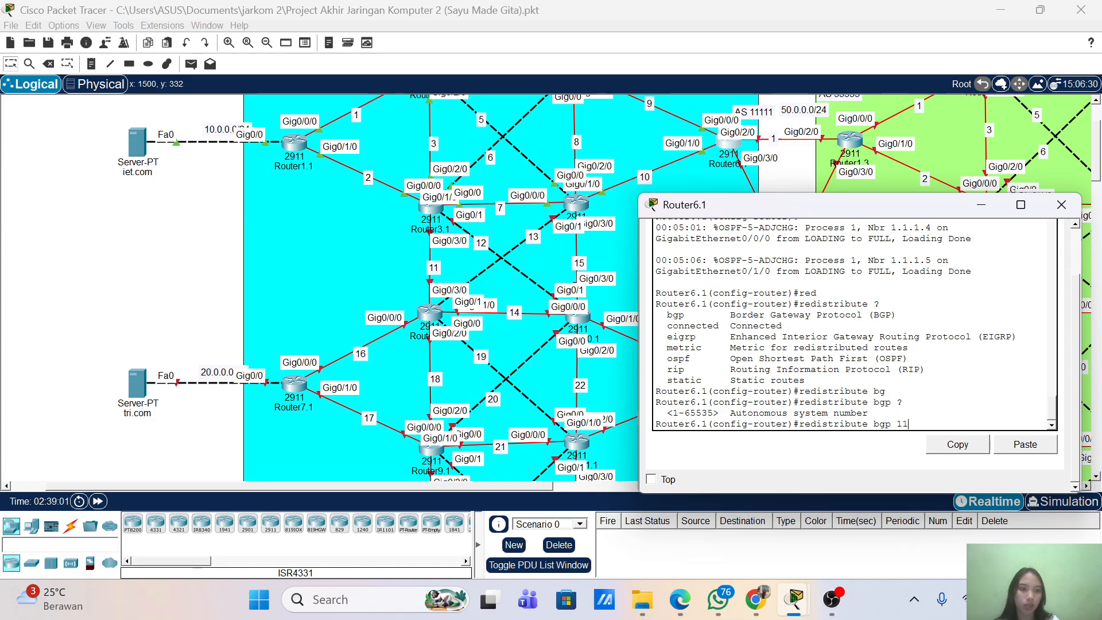
pyautogui.write('111 ')
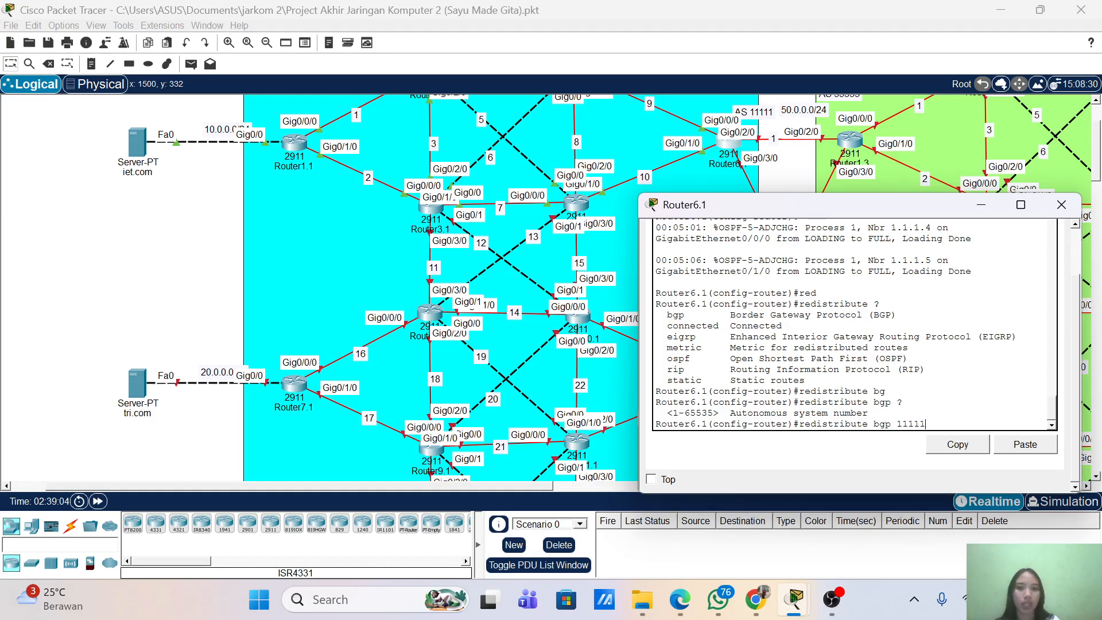
# - Complete the BGP redistribution command with metric-type 1 and subnets, and run it
pyautogui.write('met')
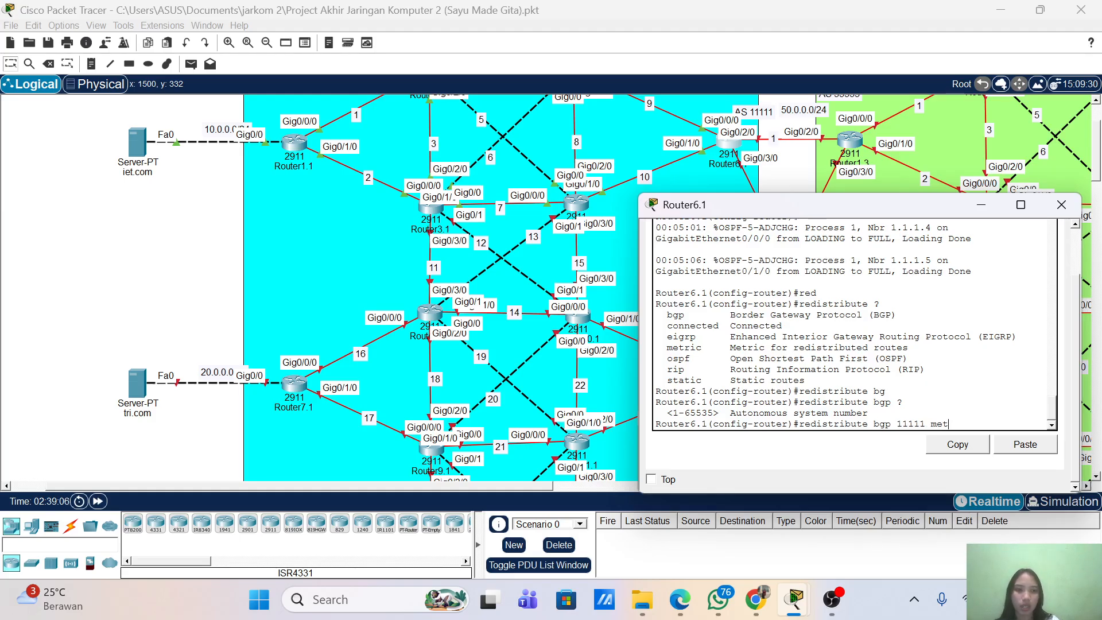
pyautogui.press('Tab')
pyautogui.write('ri')
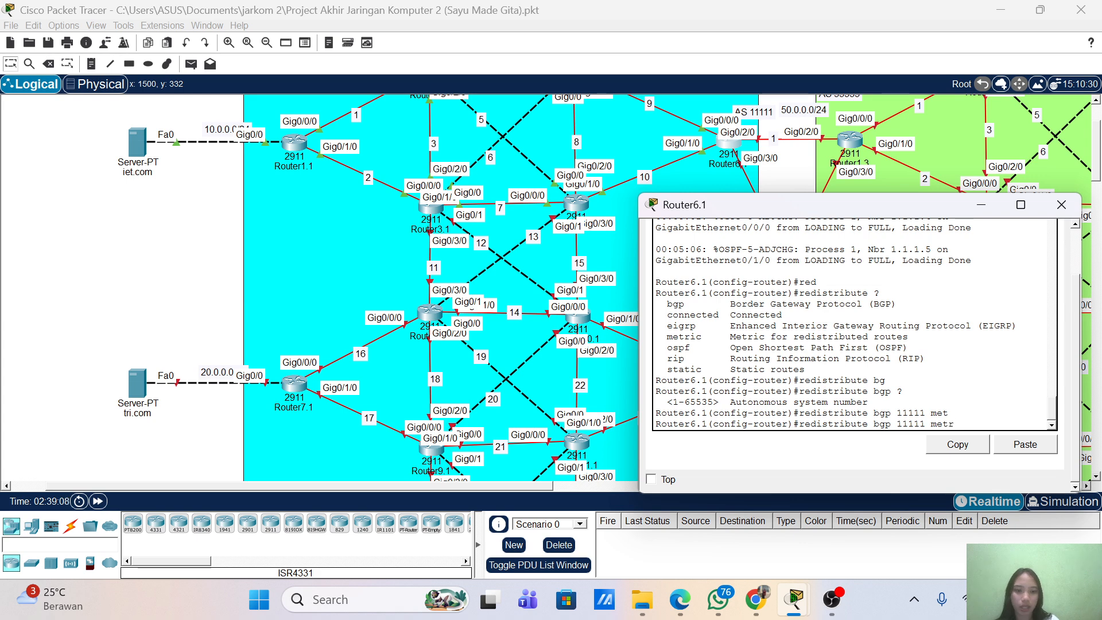
pyautogui.press('Tab')
pyautogui.write('c-')
pyautogui.press('Tab')
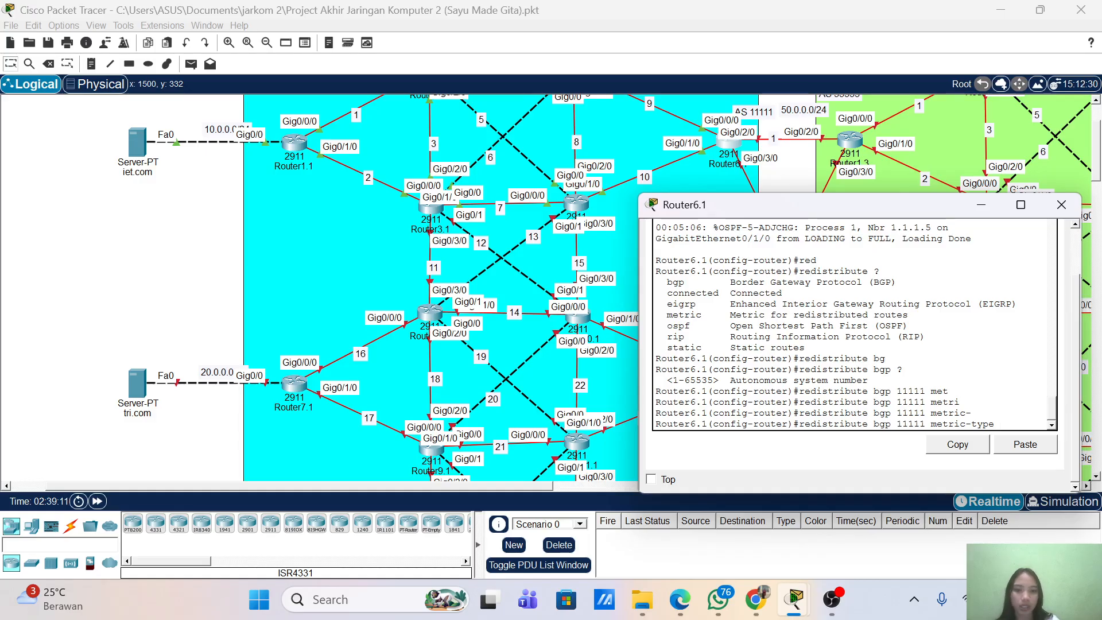
pyautogui.write('1 sub')
pyautogui.press('Tab')
pyautogui.press('Return')
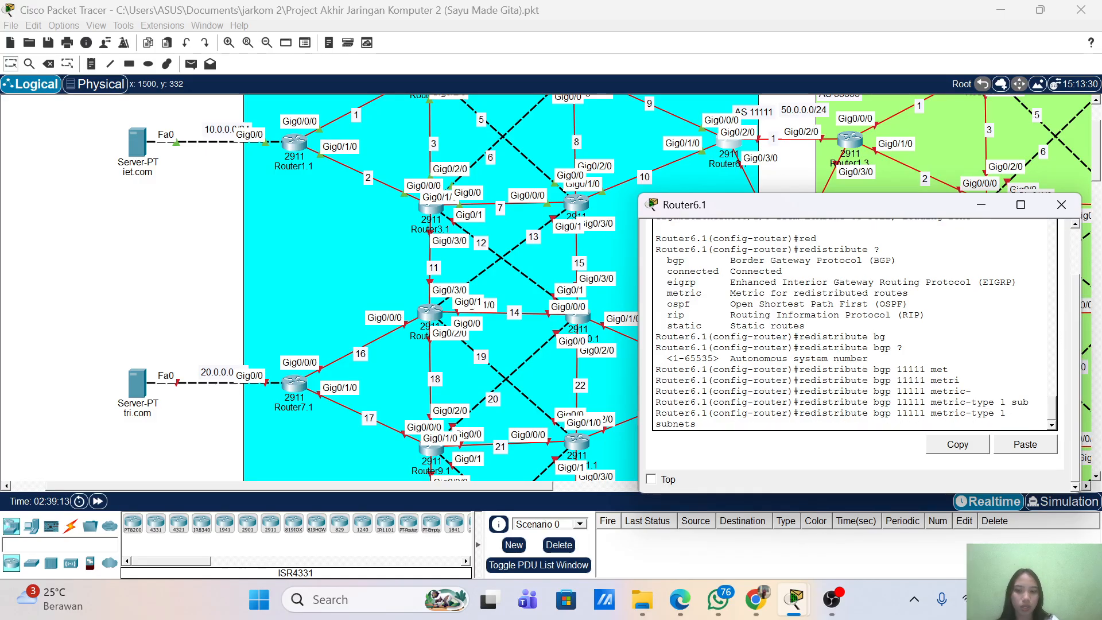
pyautogui.press('Return')
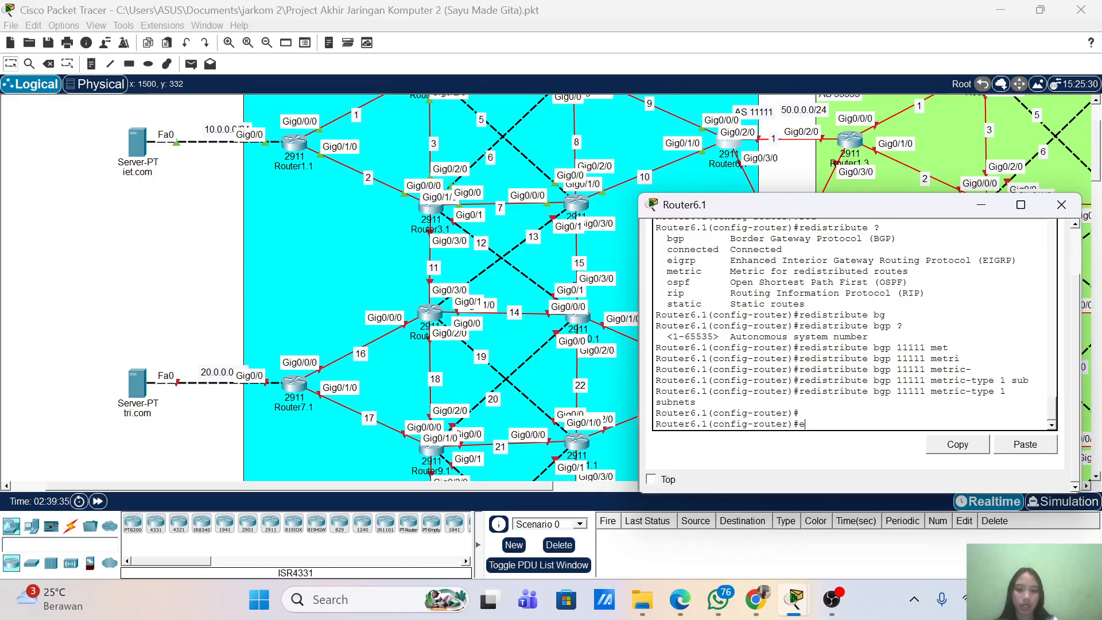
# - Leave Router6.1's OSPF configuration and start a BGP process with the router bgp 11111 command
pyautogui.write('xit')
pyautogui.press('Return')
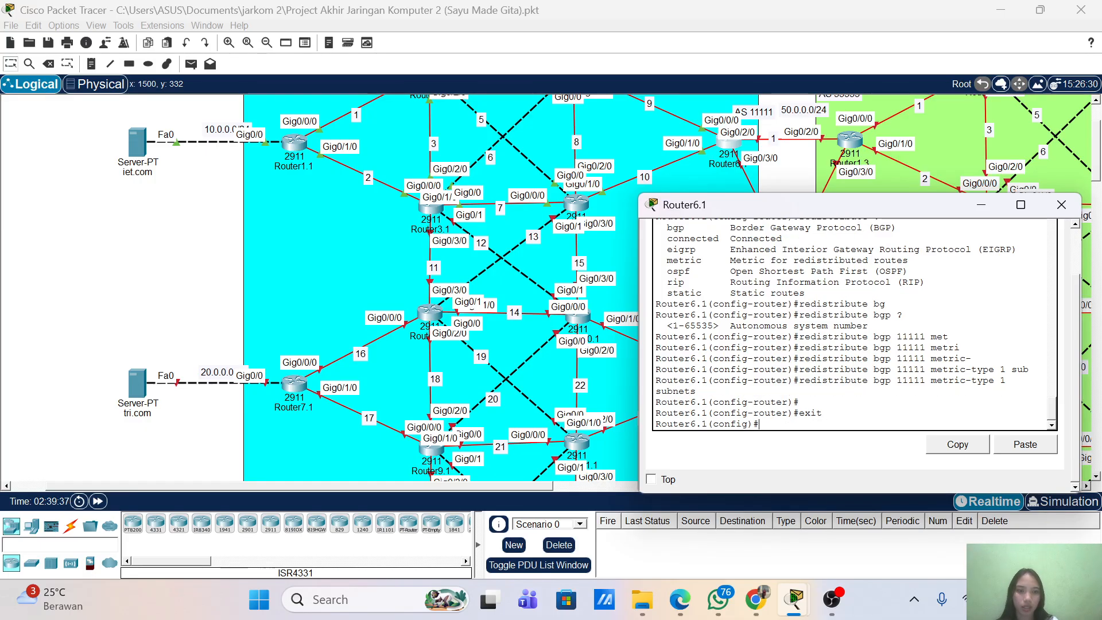
pyautogui.write('rou')
pyautogui.press('Tab')
pyautogui.write('bg')
pyautogui.press('Tab')
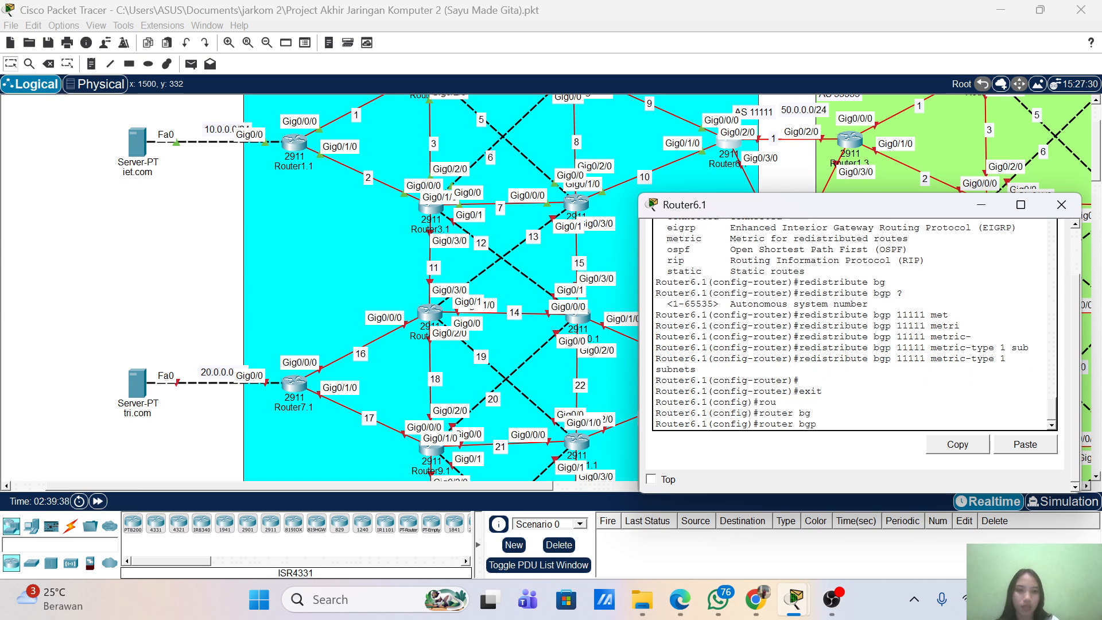
pyautogui.write('111')
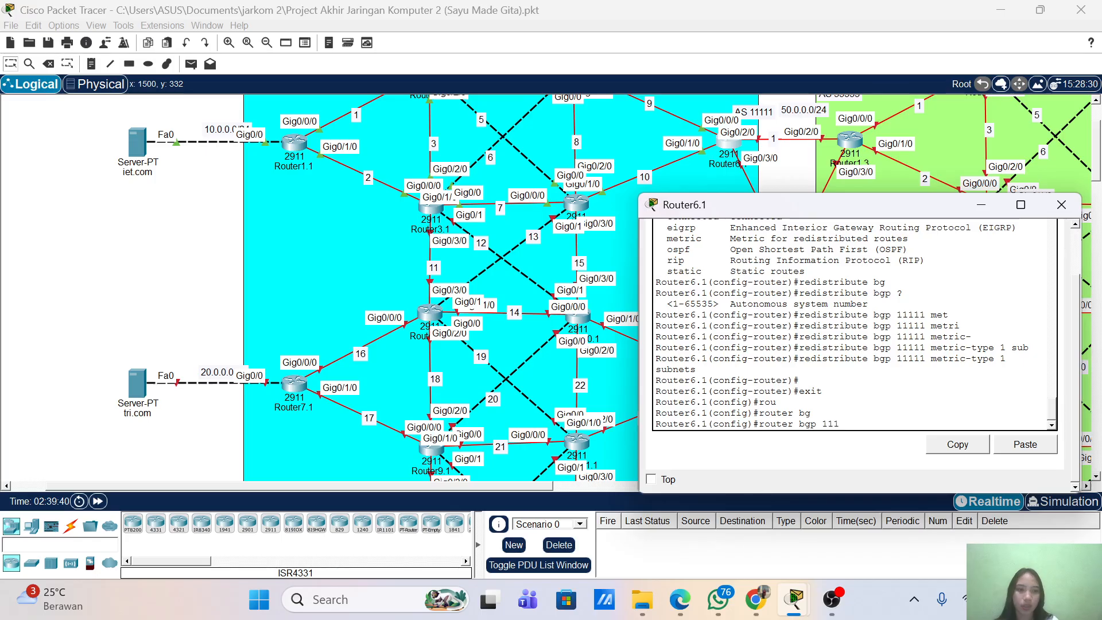
pyautogui.write('11')
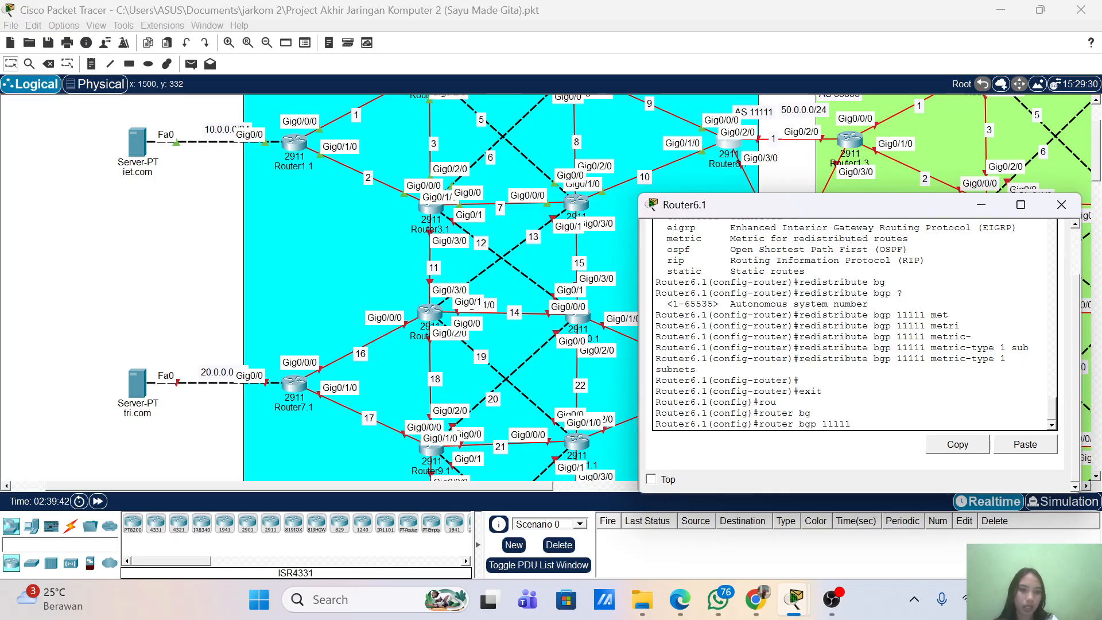
pyautogui.moveTo(852, 424); pyautogui.dragTo(817, 424)
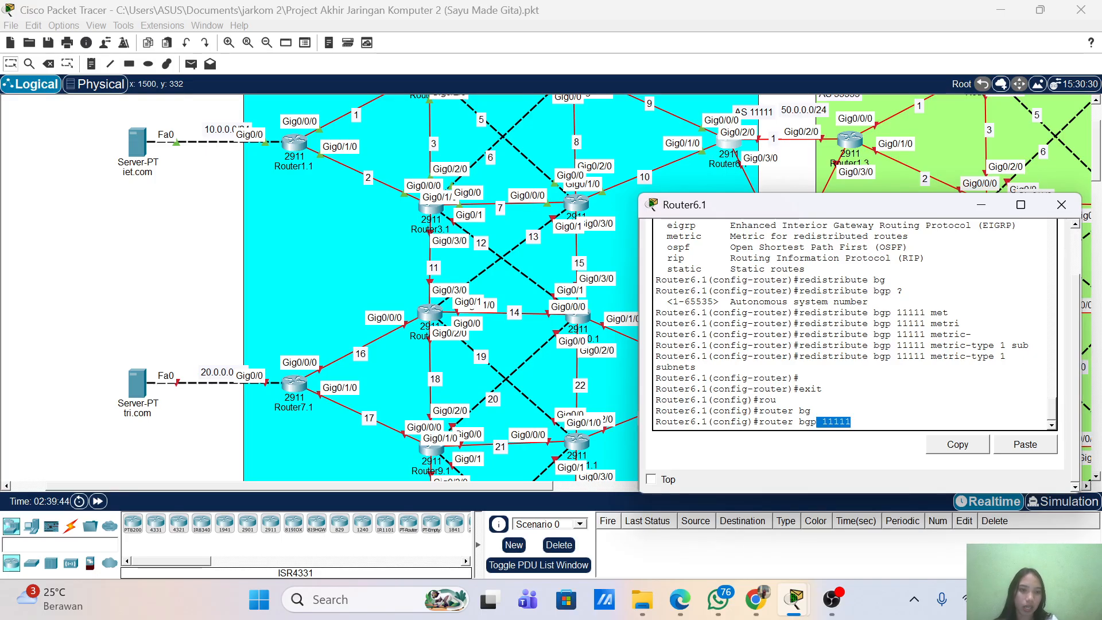
pyautogui.click(852, 421)
pyautogui.press('Return')
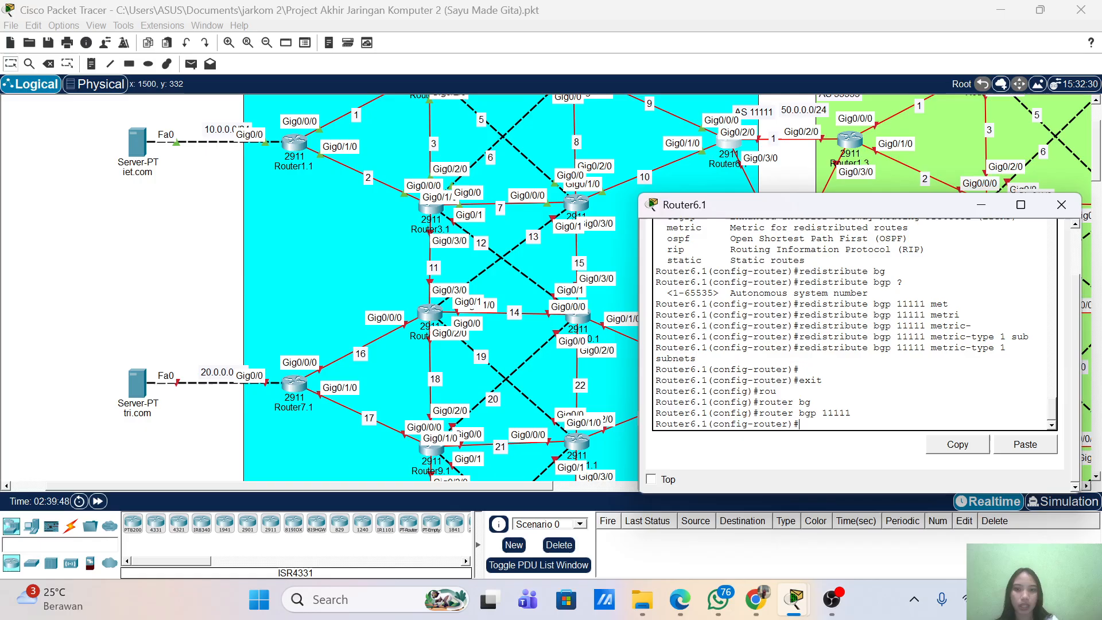
# - Enable neighbor change logging for BGP on Router6.1 with bgp log-neighbor-changes
pyautogui.write('bg')
pyautogui.press('Tab')
pyautogui.write('log')
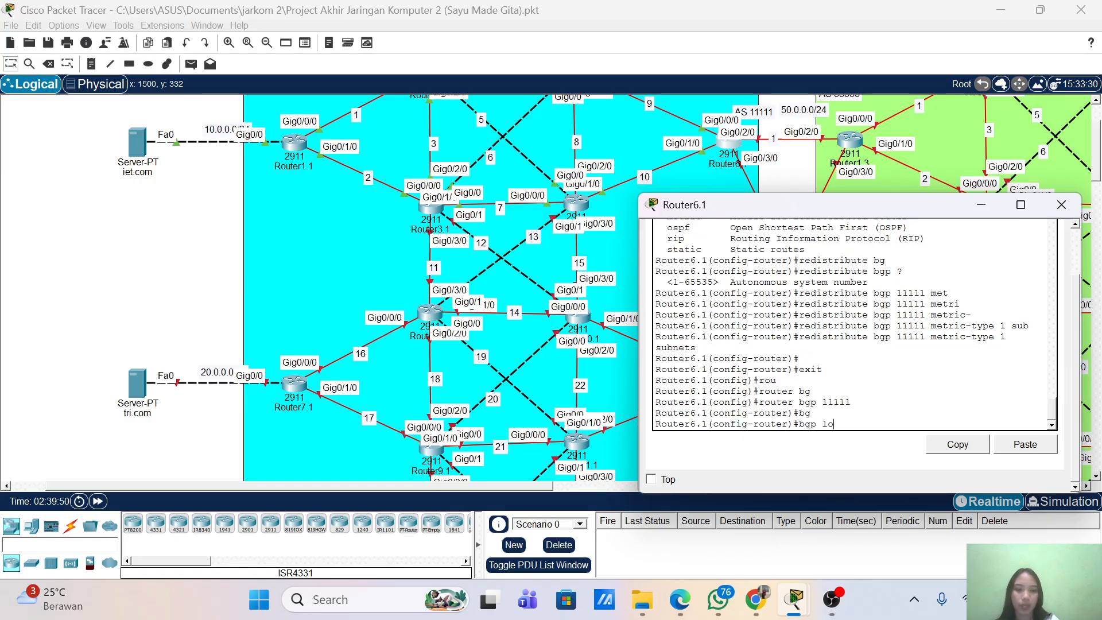
pyautogui.press('Tab')
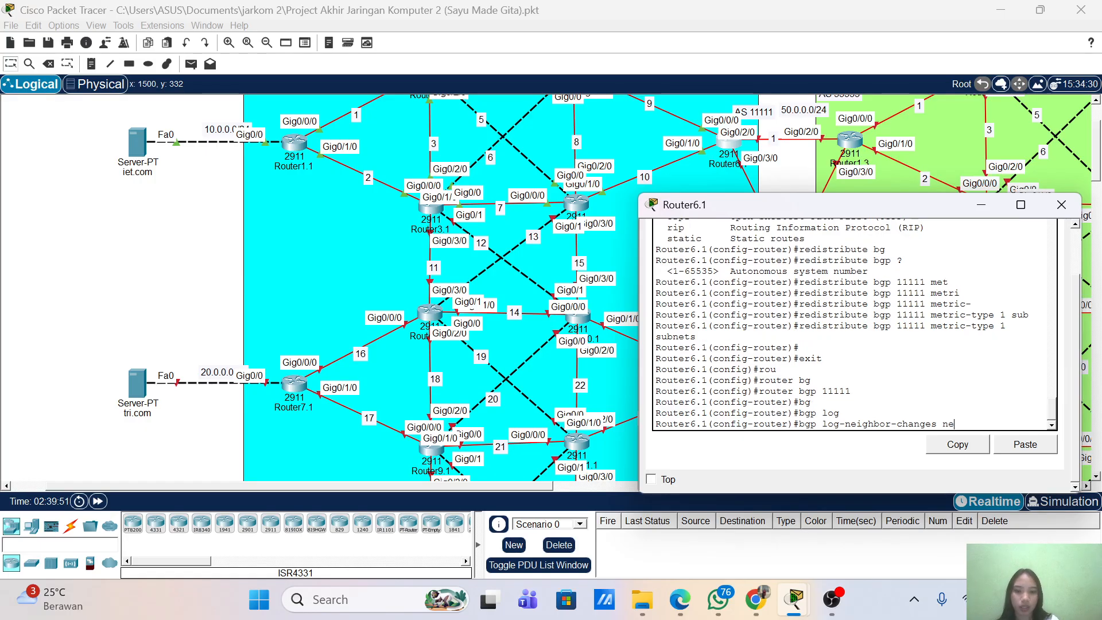
pyautogui.press('BackSpace')
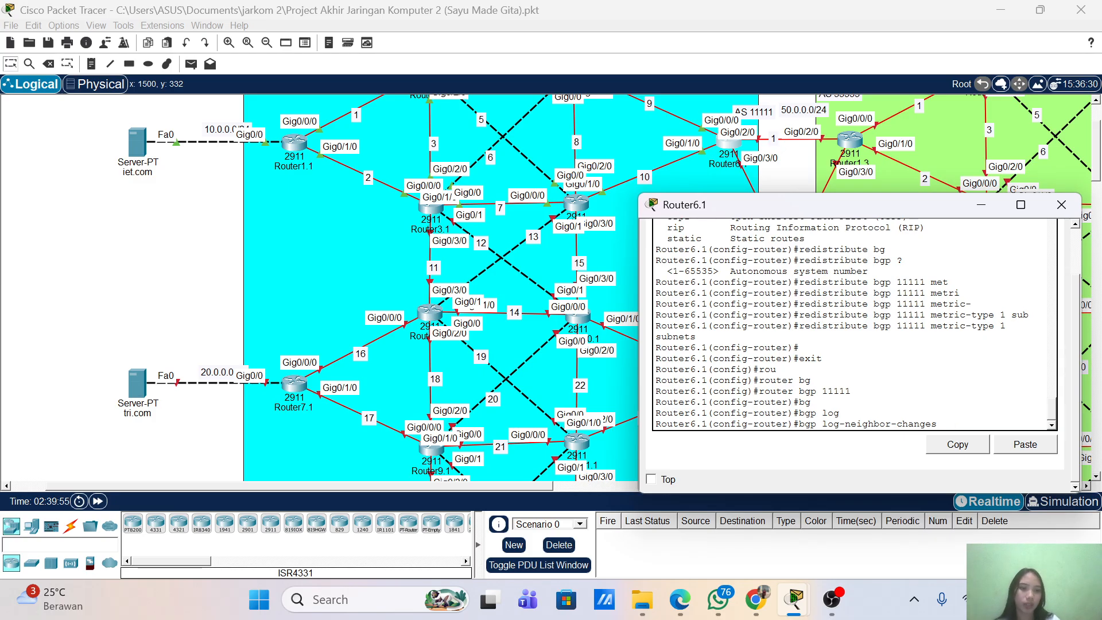
pyautogui.press('Return')
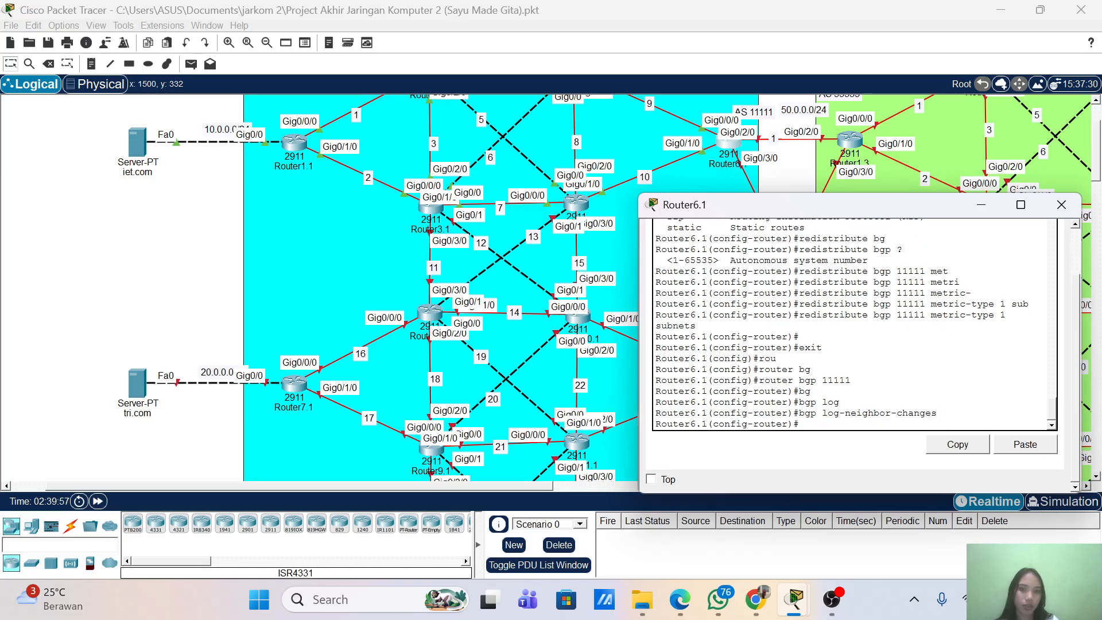
# - Disable BGP synchronization on Router6.1 with the no synchronization command
pyautogui.write('no')
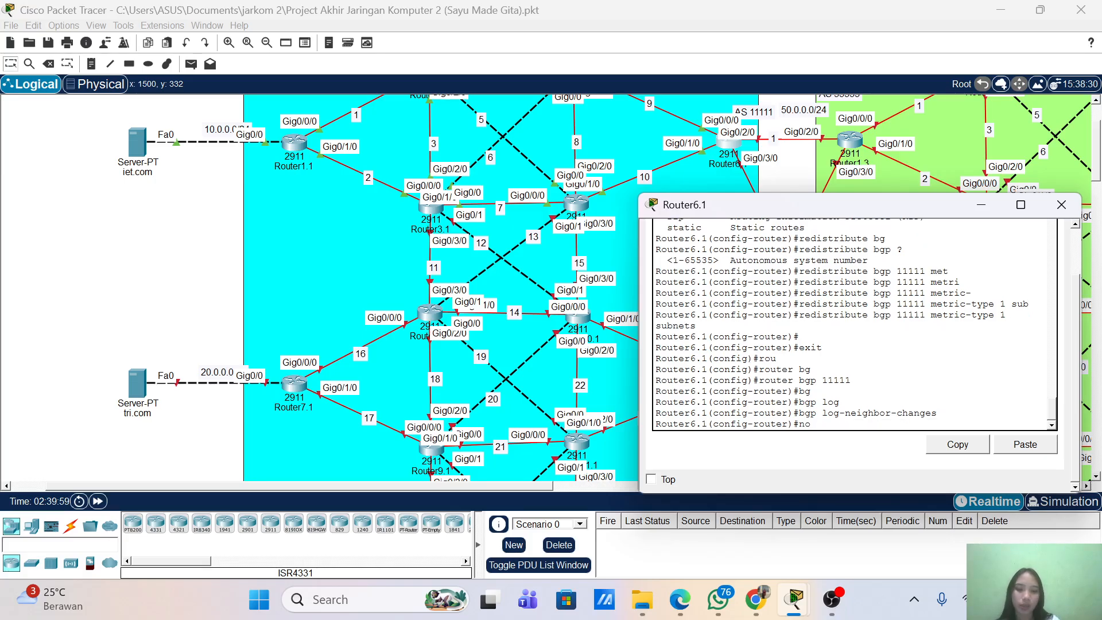
pyautogui.write(' sy')
pyautogui.press('Tab')
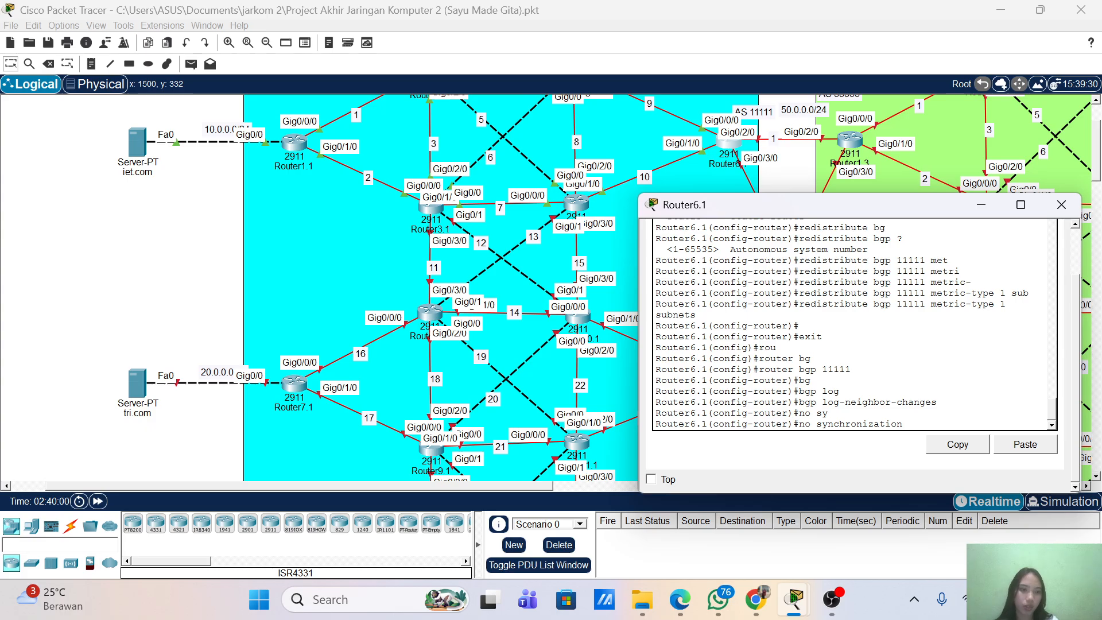
pyautogui.press('Return')
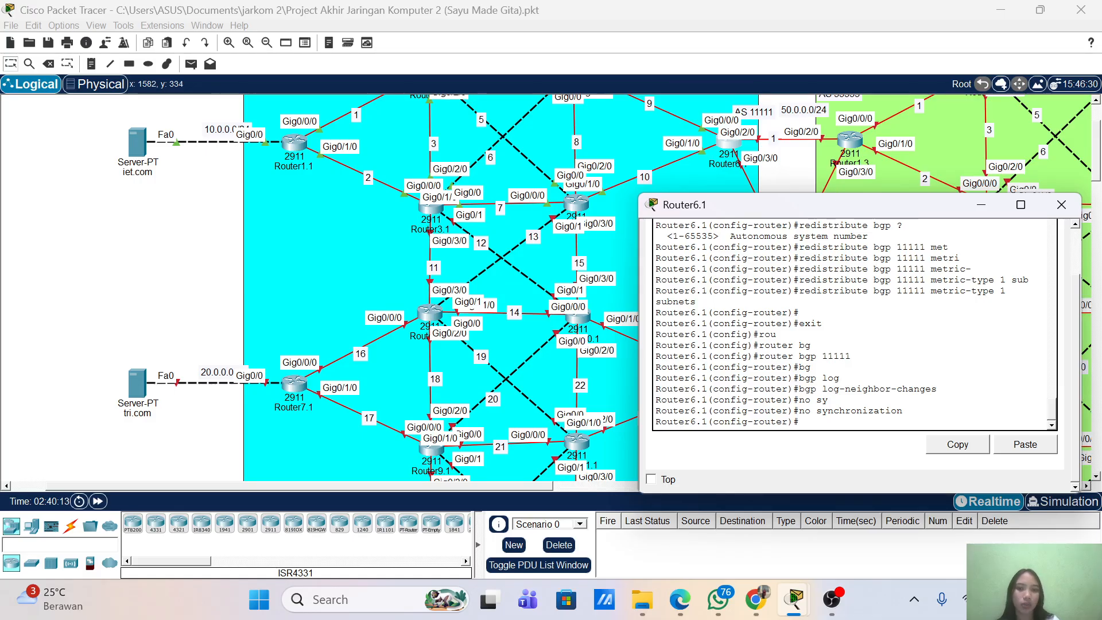
# - Try to advertise network 50.0.1.0 in Router6.1's BGP process with the command network 50.0.1.0 255.255.255.0
pyautogui.write('net')
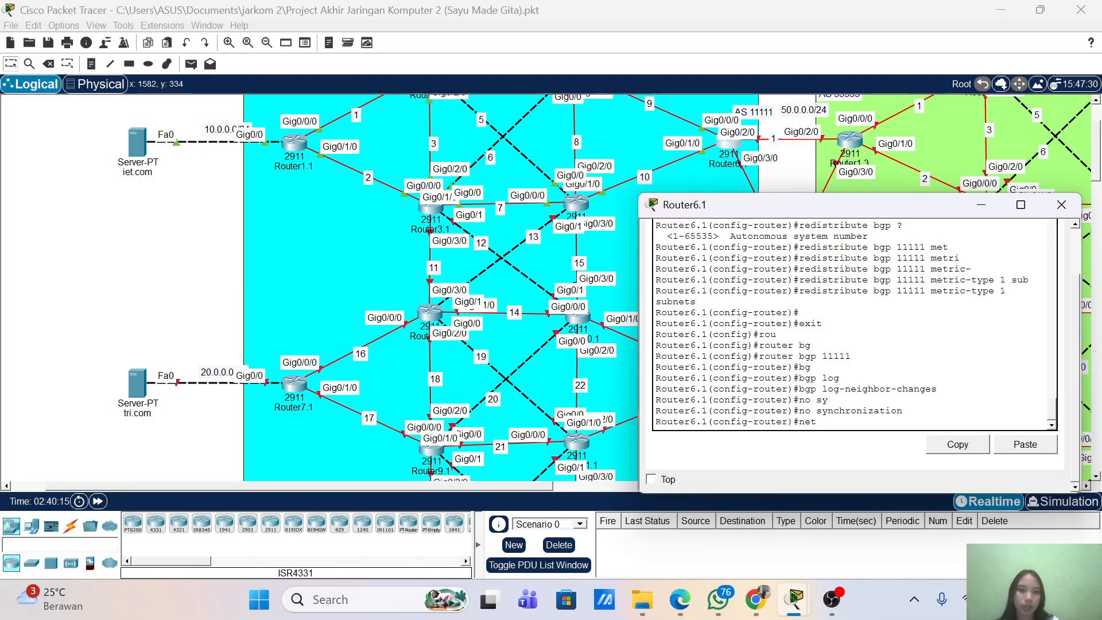
pyautogui.press('Tab')
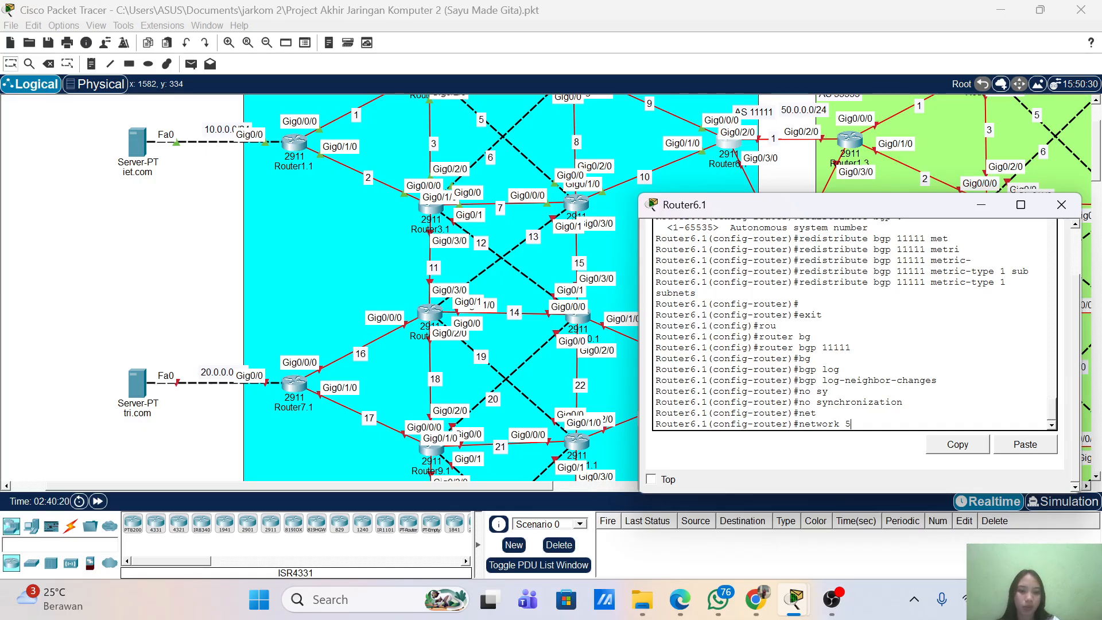
pyautogui.write('50.0.')
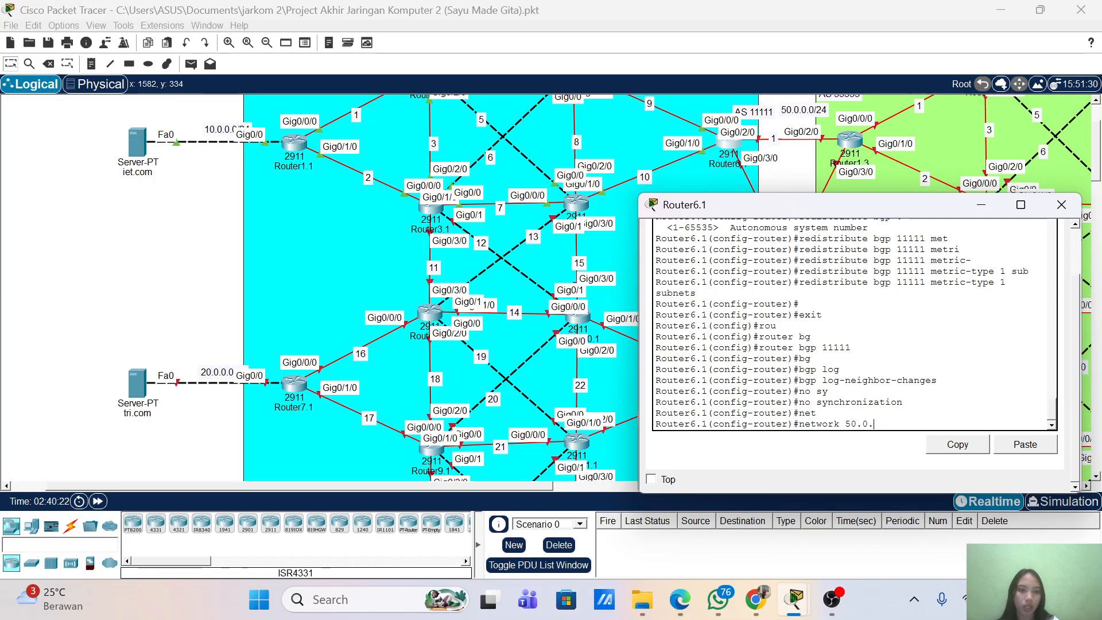
pyautogui.write('10')
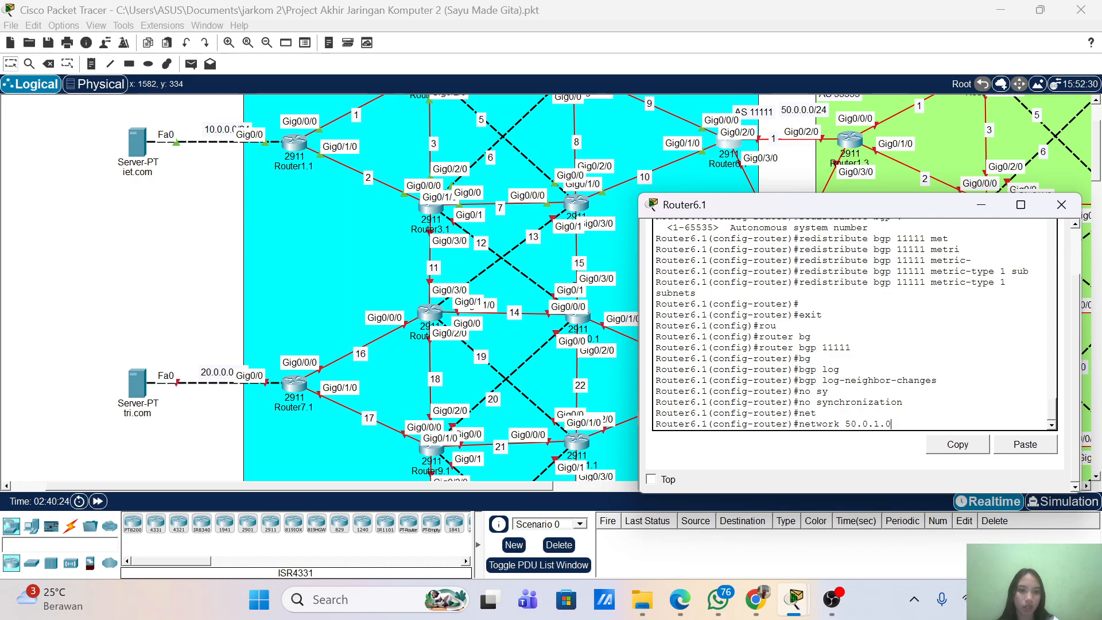
pyautogui.scroll(10, 855, 324)
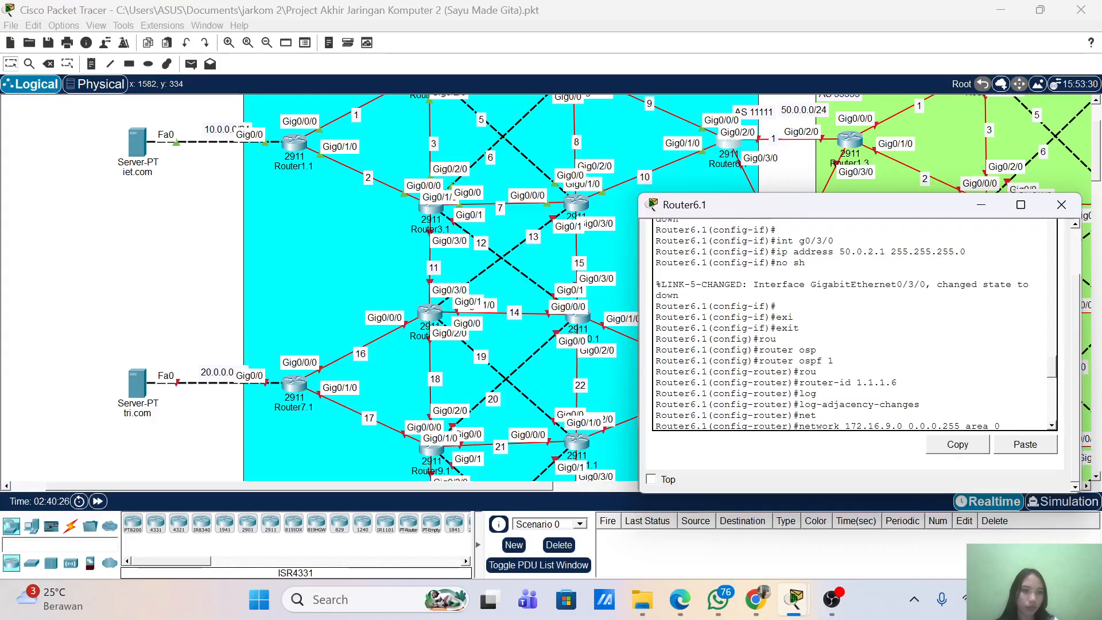
pyautogui.scroll(-10, 856, 325)
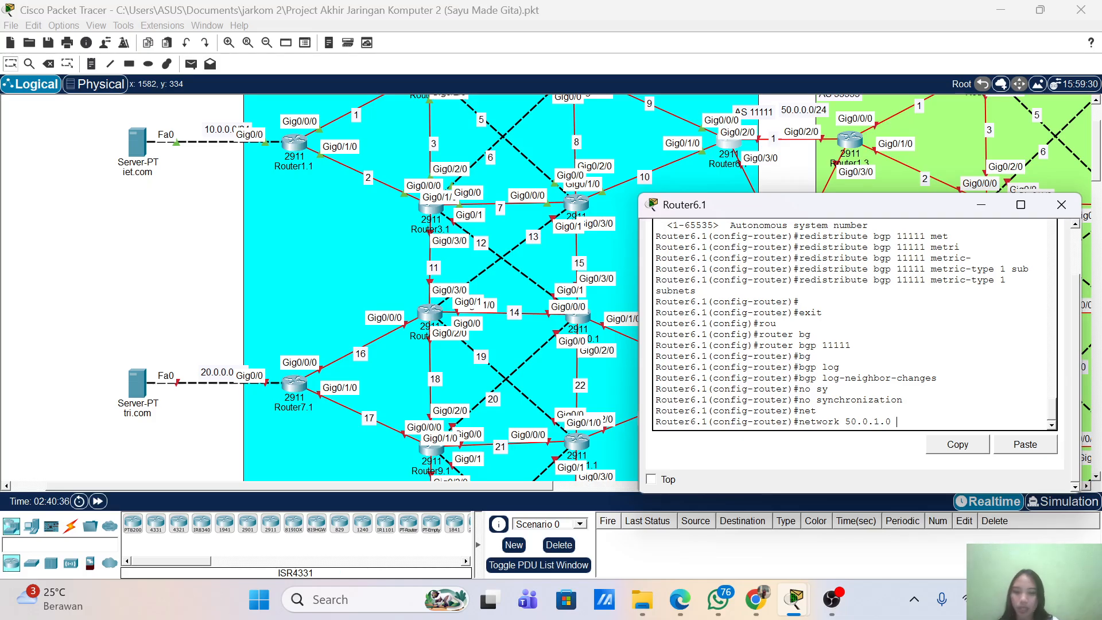
pyautogui.write('255.2')
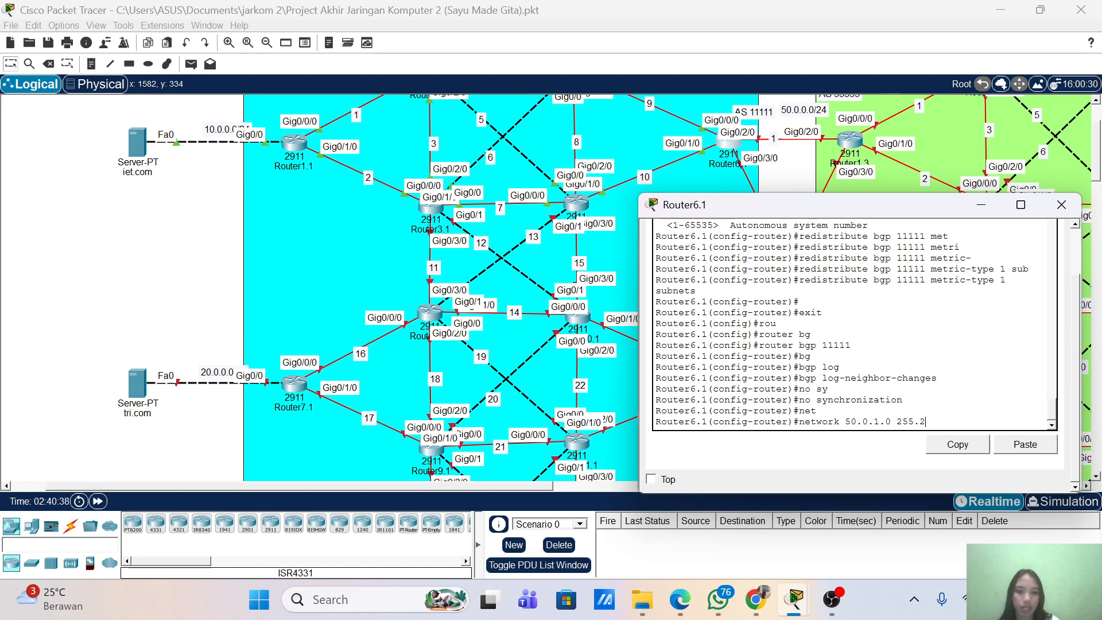
pyautogui.write('55.255.255.')
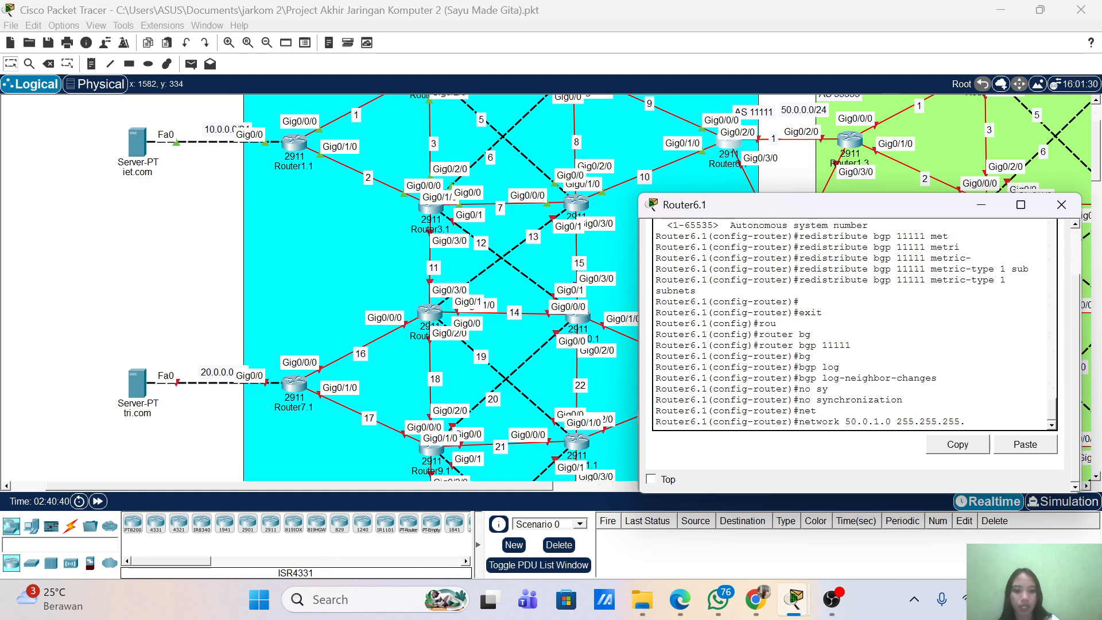
pyautogui.write('0')
pyautogui.press('Return')
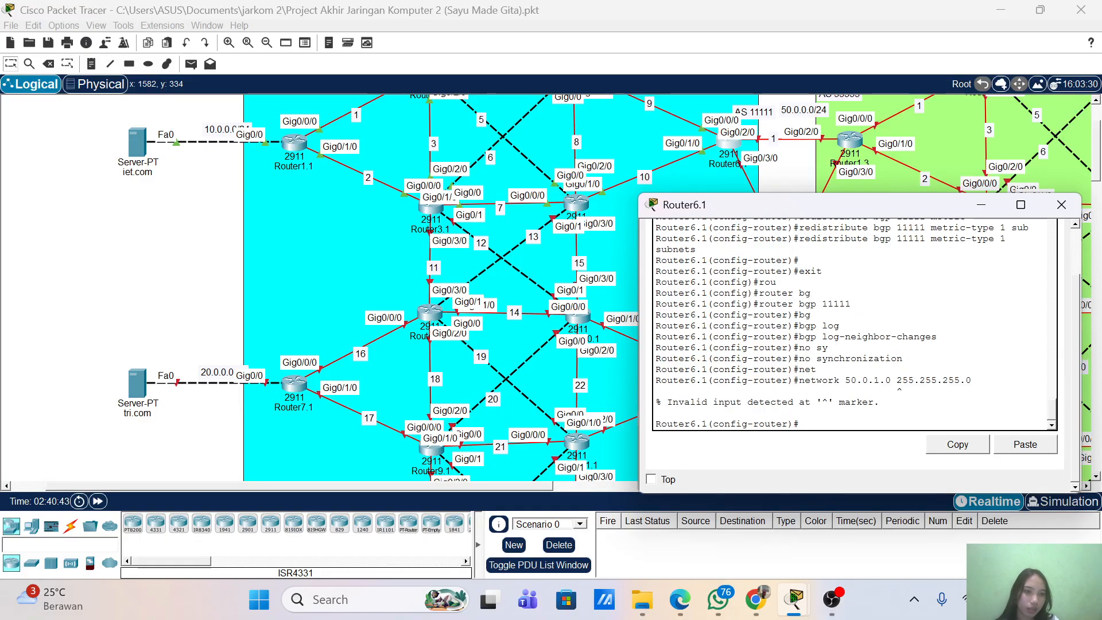
# - Recall the rejected network command, insert the mask keyword before 255.255.255.0, and run it for 50.0.1.0
pyautogui.press('Up')
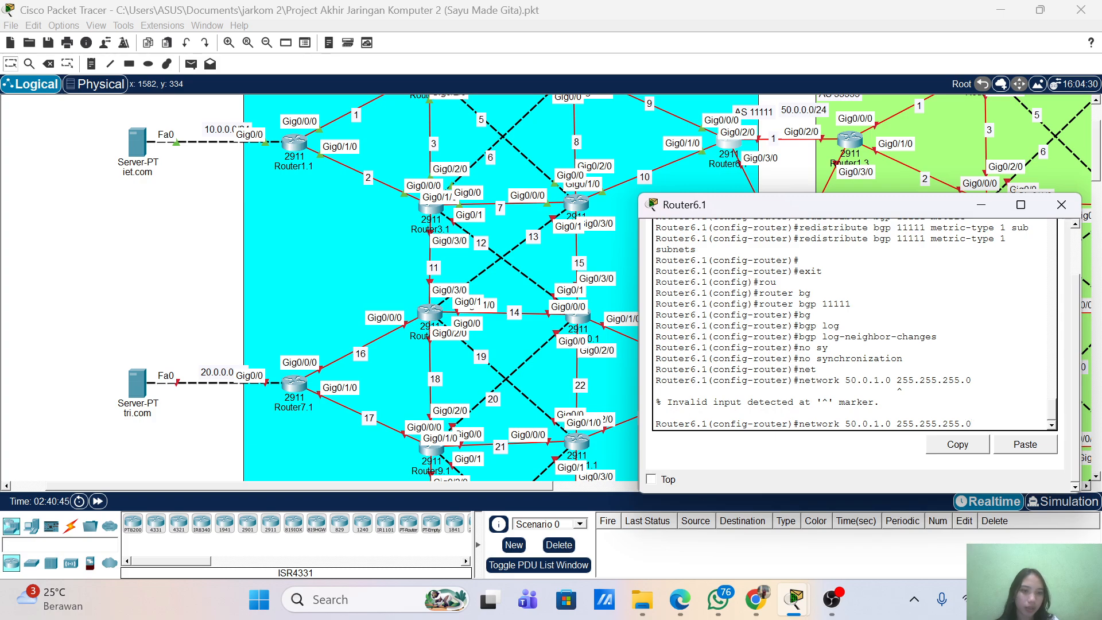
pyautogui.write('mask')
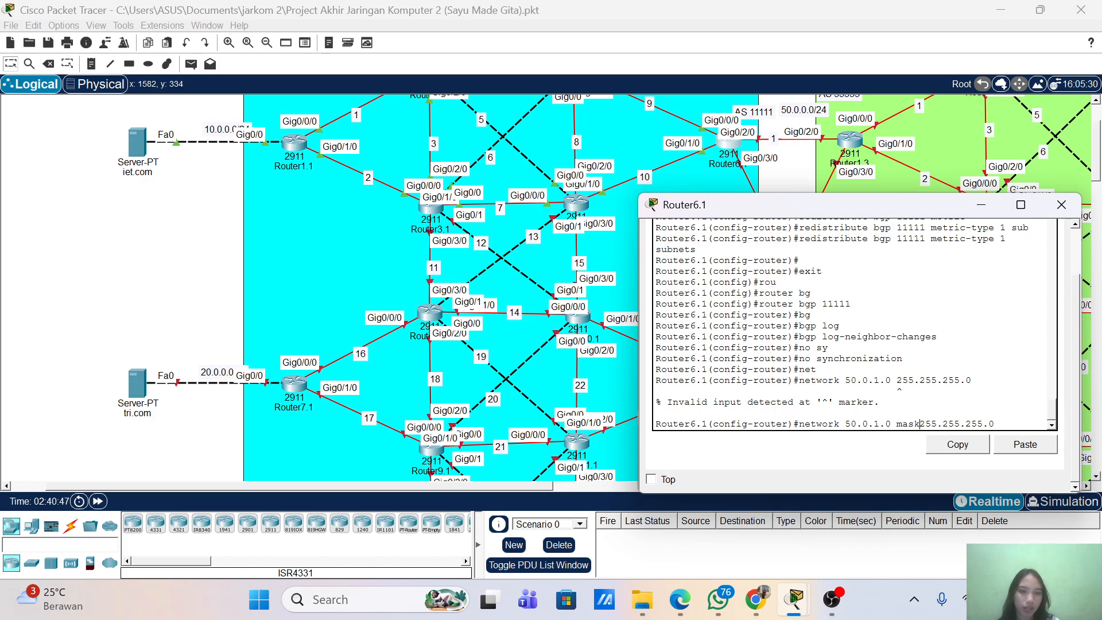
pyautogui.press('Return')
# - Reuse the previous network command to advertise 50.0.2.0 mask 255.255.255.0 in Router6.1's BGP process
pyautogui.press('Up')
pyautogui.press('Left')
pyautogui.press('Left')
pyautogui.press('Left')
pyautogui.press('Left')
pyautogui.press('Left')
pyautogui.press('Left')
pyautogui.press('Left')
pyautogui.press('Left')
pyautogui.press('Left')
pyautogui.press('Left')
pyautogui.press('Left')
pyautogui.press('Left')
pyautogui.press('Left')
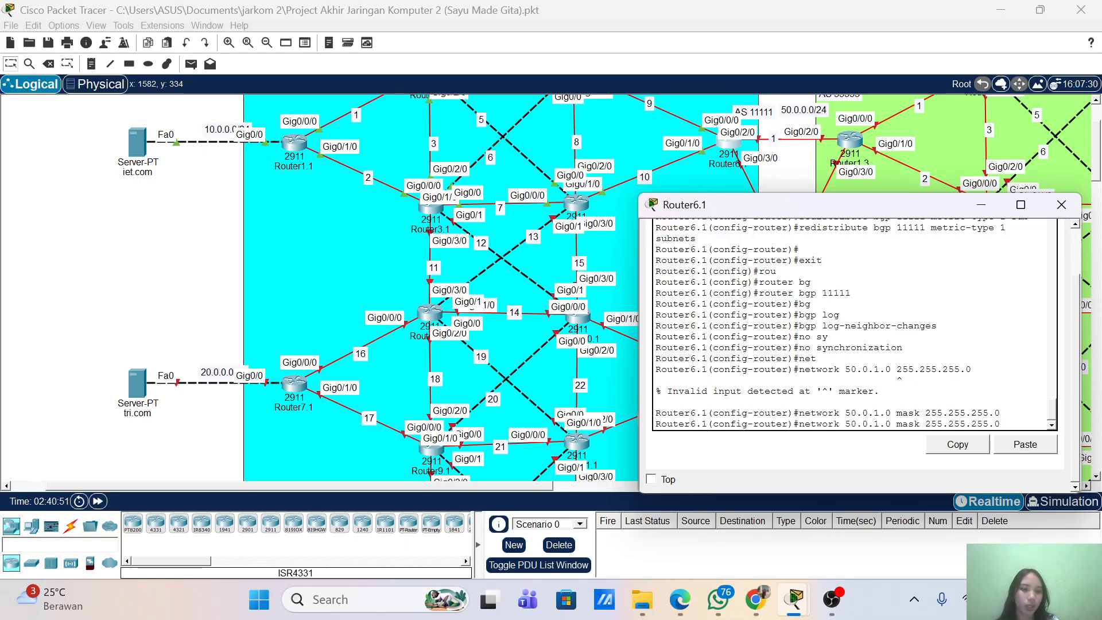
pyautogui.press('Left')
pyautogui.press('BackSpace')
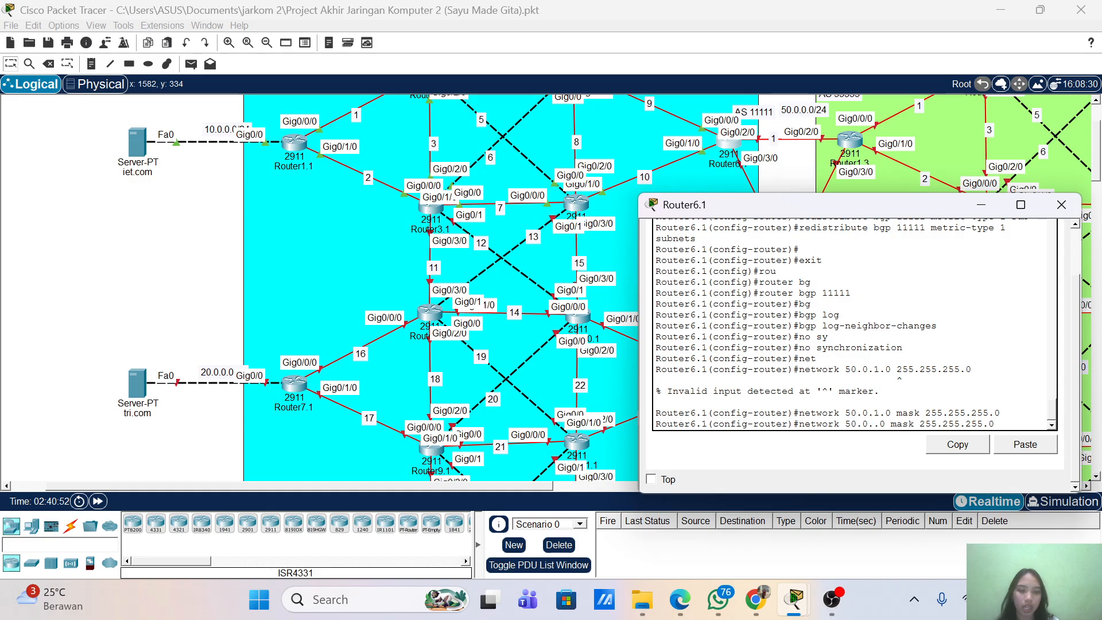
pyautogui.write('2')
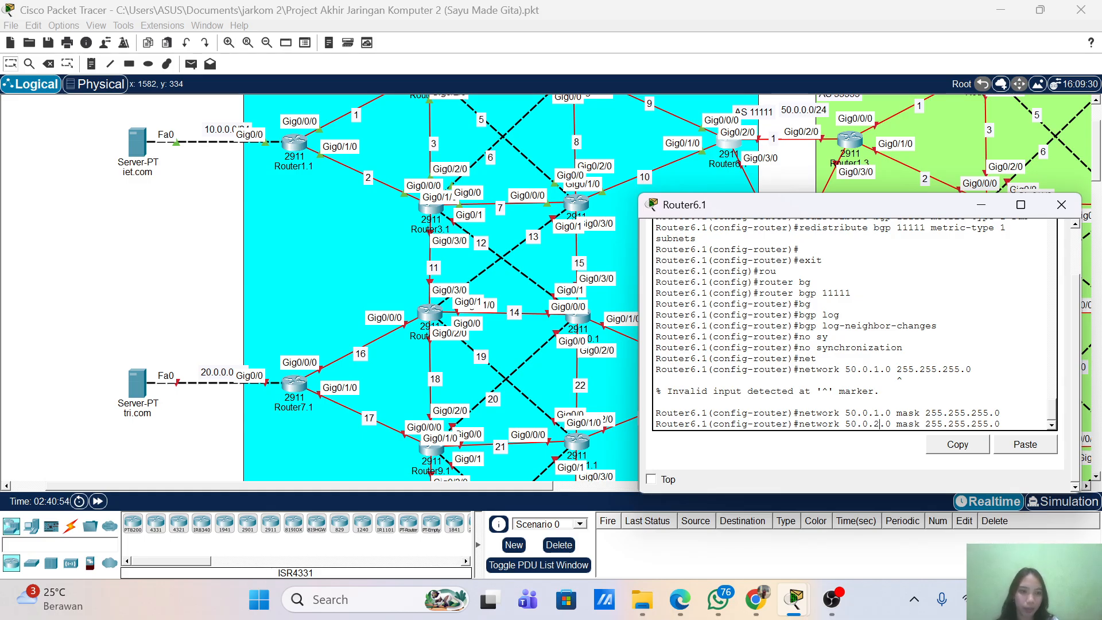
pyautogui.press('Return')
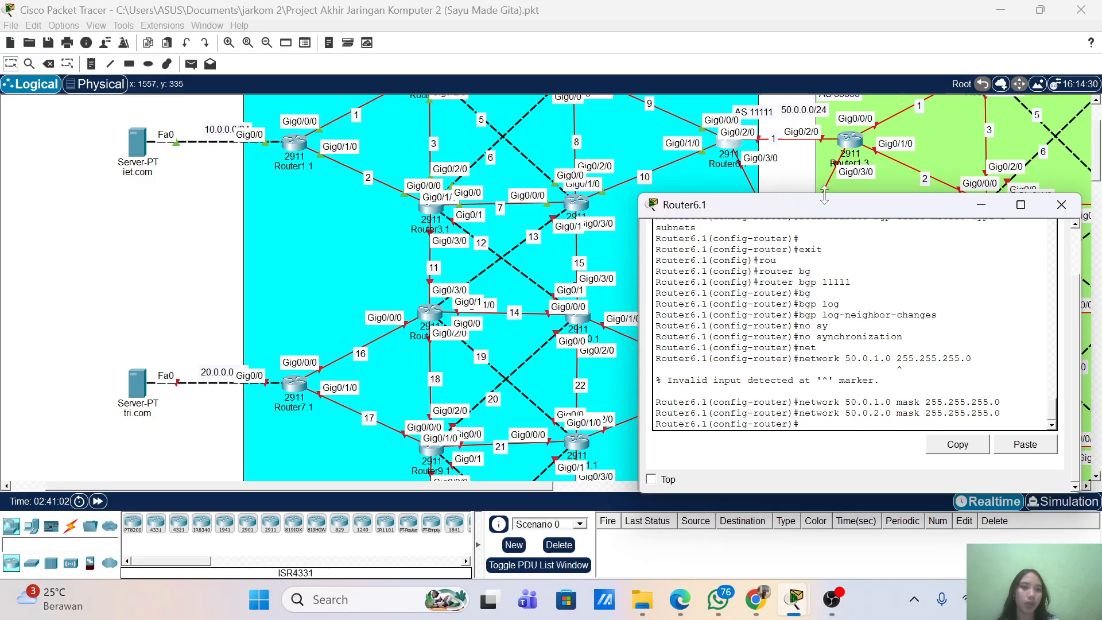
# - Check the link to AS 33333 in the topology and add BGP neighbor 50.0.1.2 with remote-as 33333 on Router6.1
pyautogui.moveTo(838, 212); pyautogui.dragTo(844, 273)
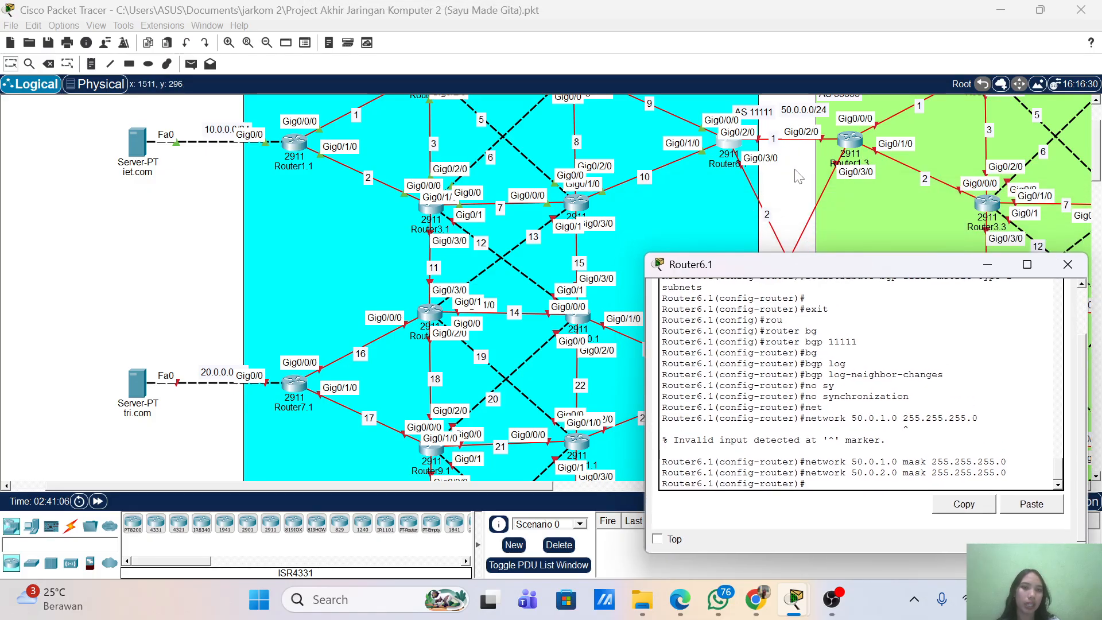
pyautogui.scroll(1, 786, 169)
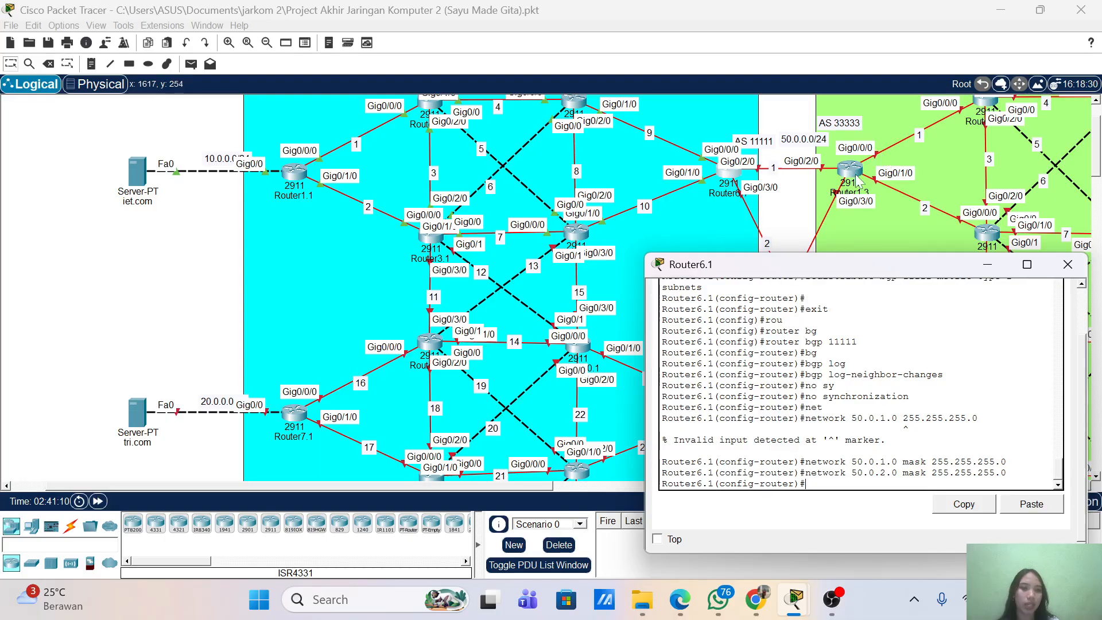
pyautogui.moveTo(865, 279); pyautogui.dragTo(861, 210)
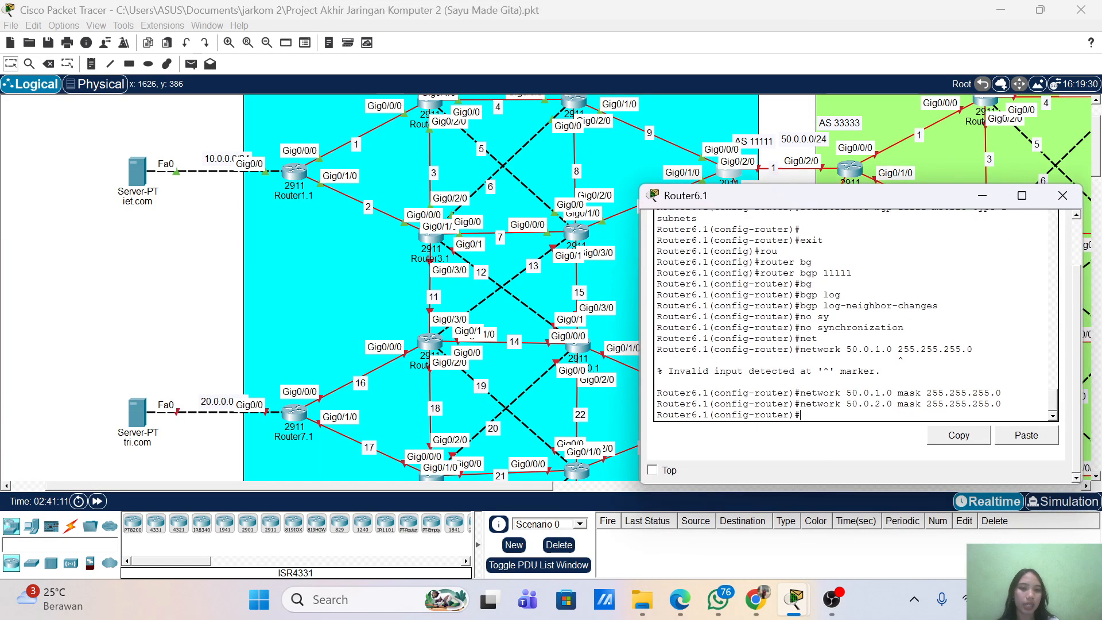
pyautogui.write('neig')
pyautogui.press('Tab')
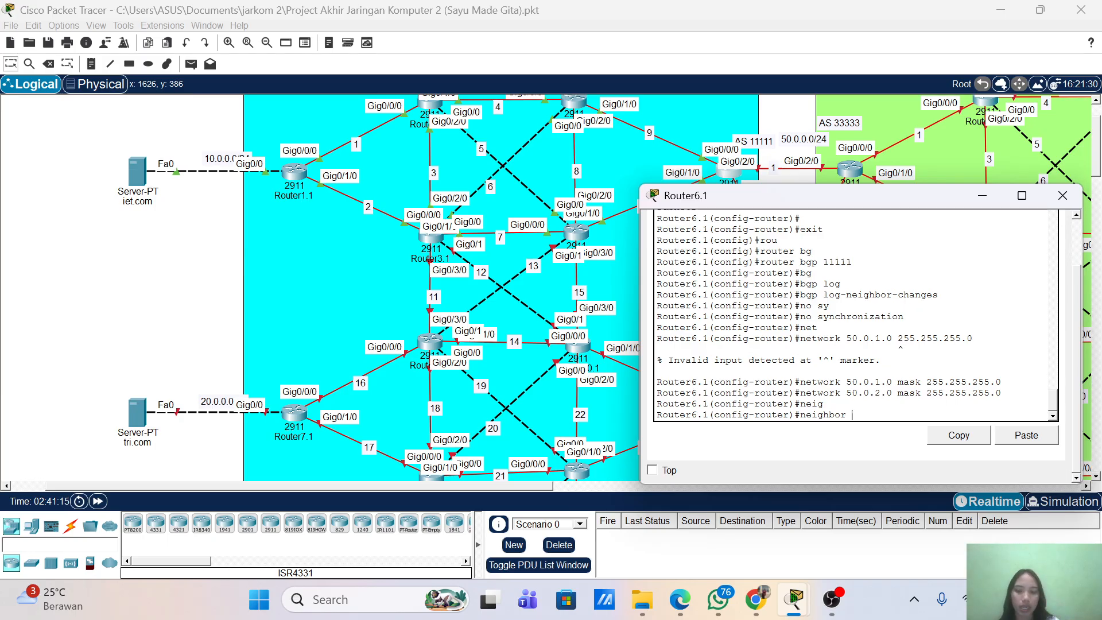
pyautogui.write('50')
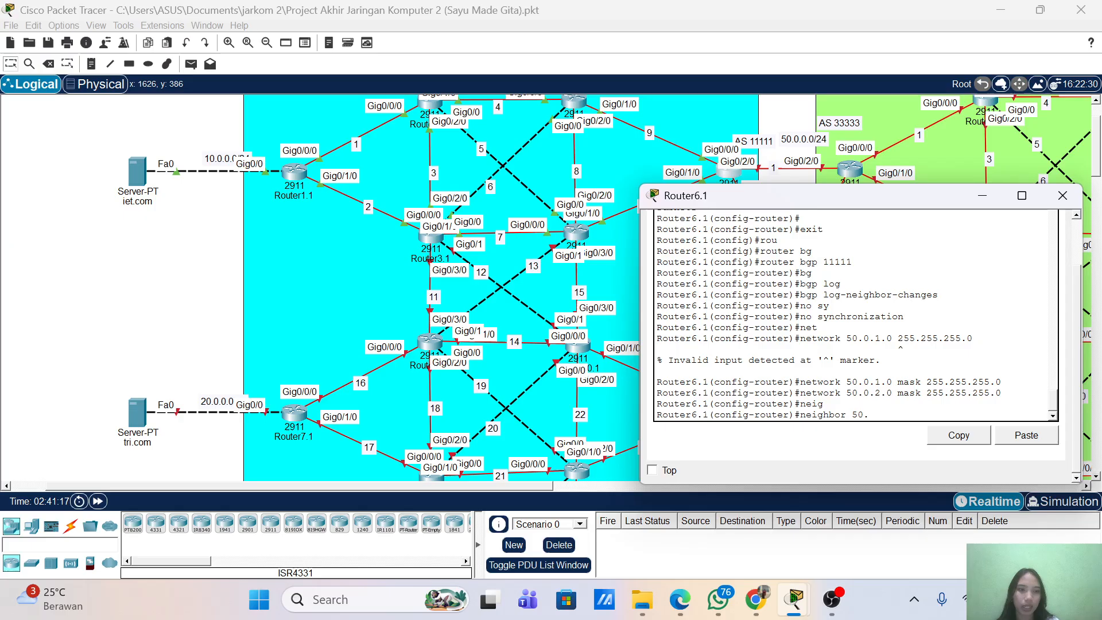
pyautogui.write('.0')
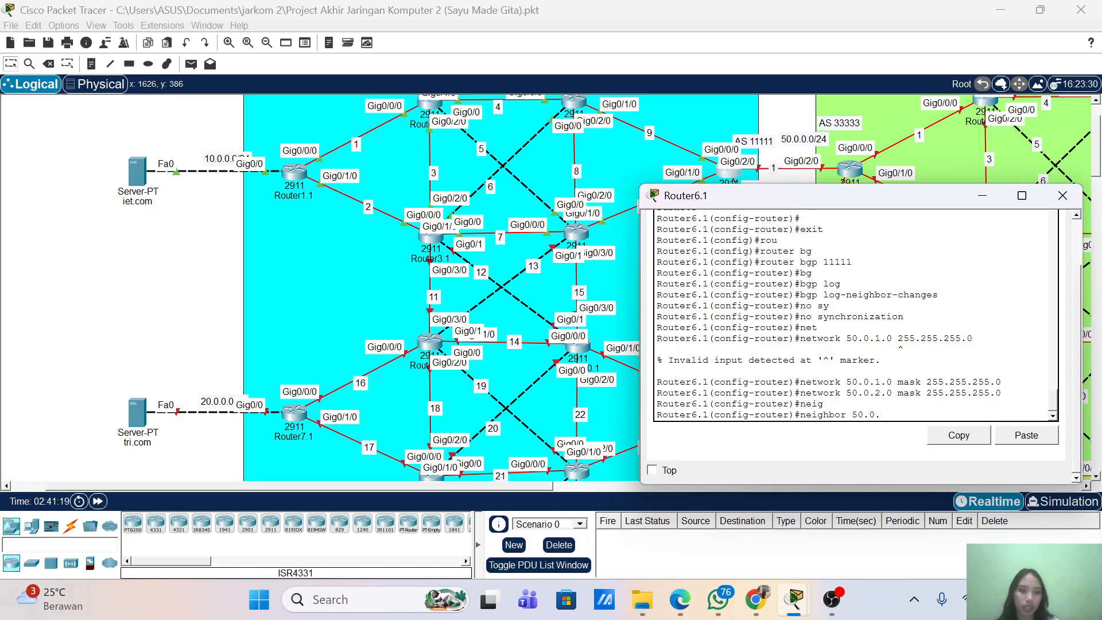
pyautogui.write('.1.2')
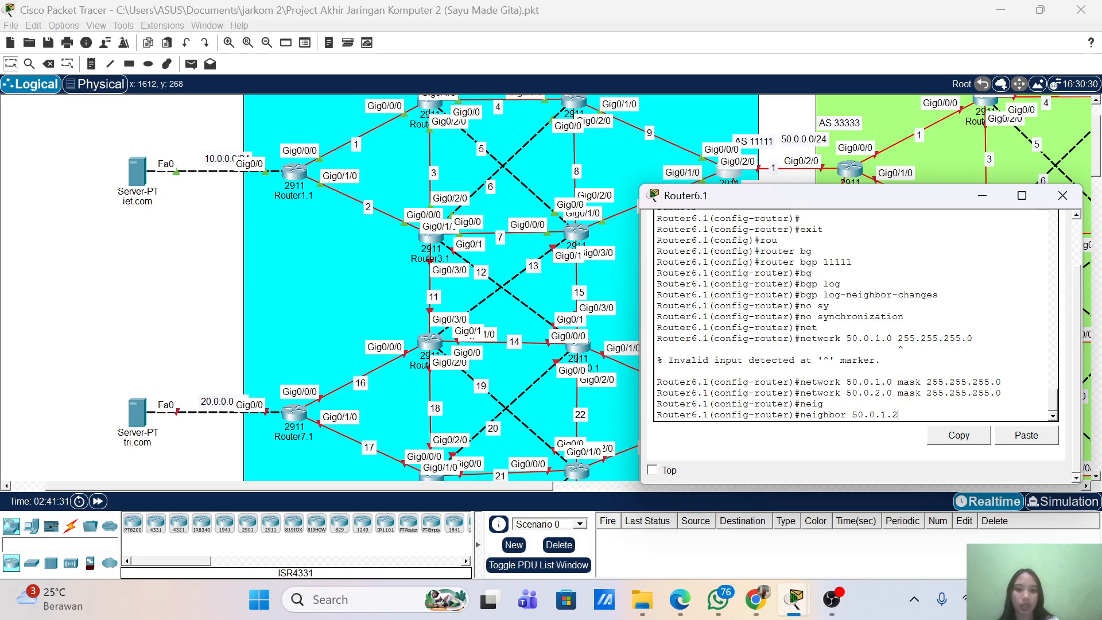
pyautogui.write('remo')
pyautogui.press('Tab')
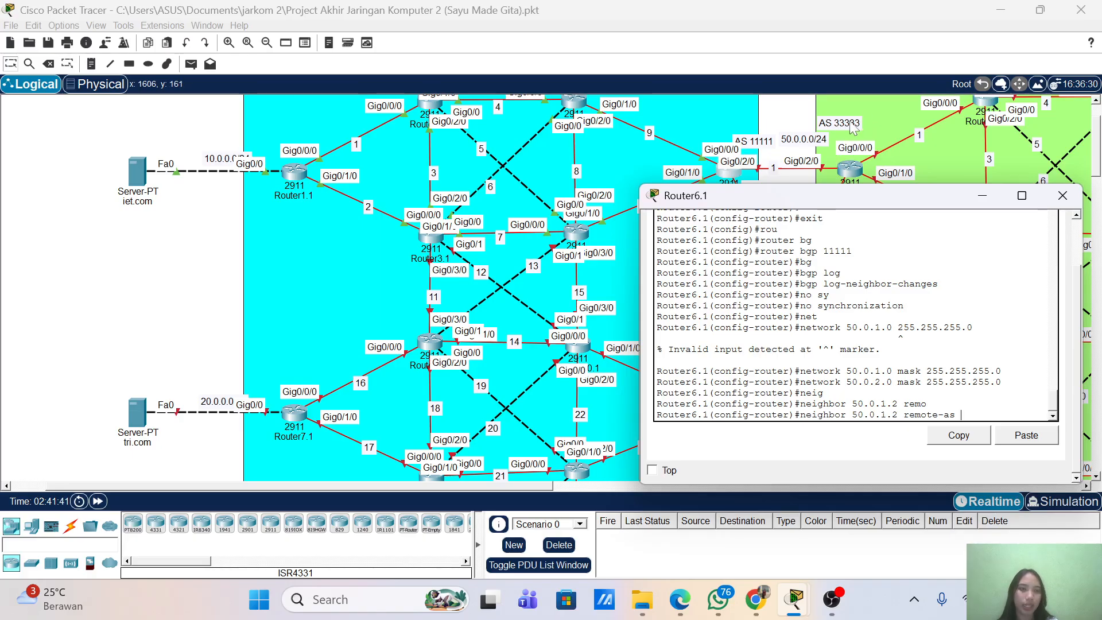
pyautogui.write('3')
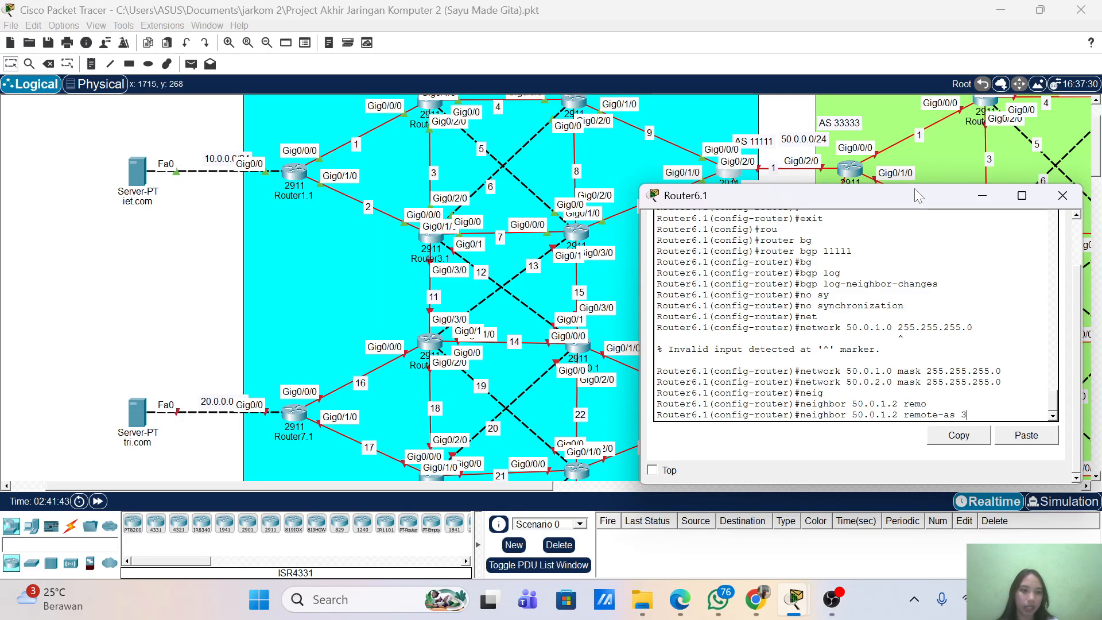
pyautogui.write('333')
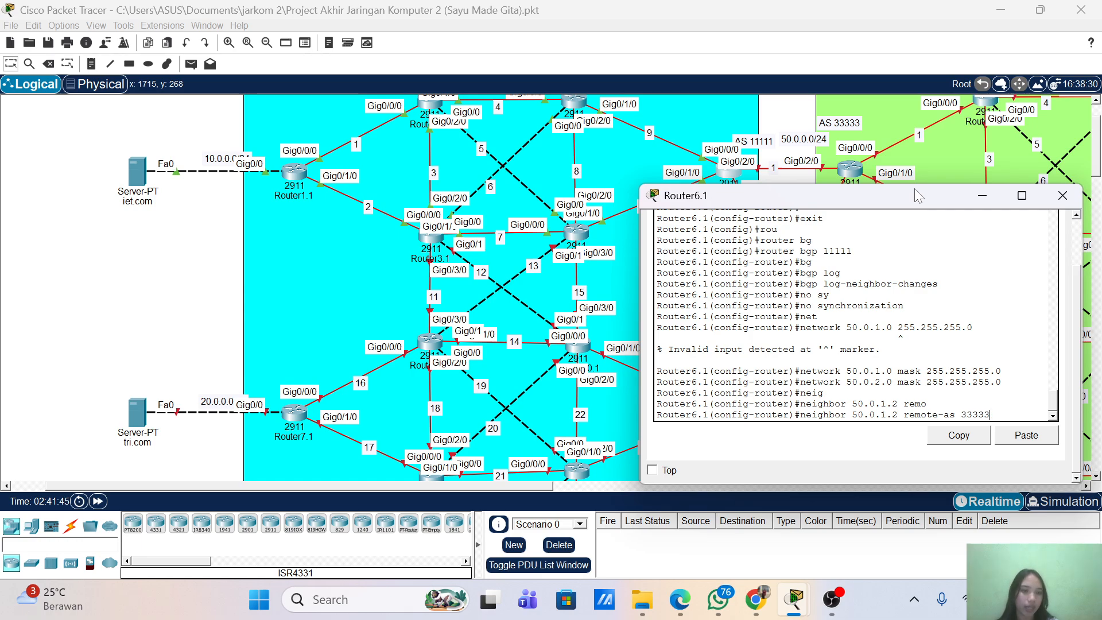
pyautogui.press('Return')
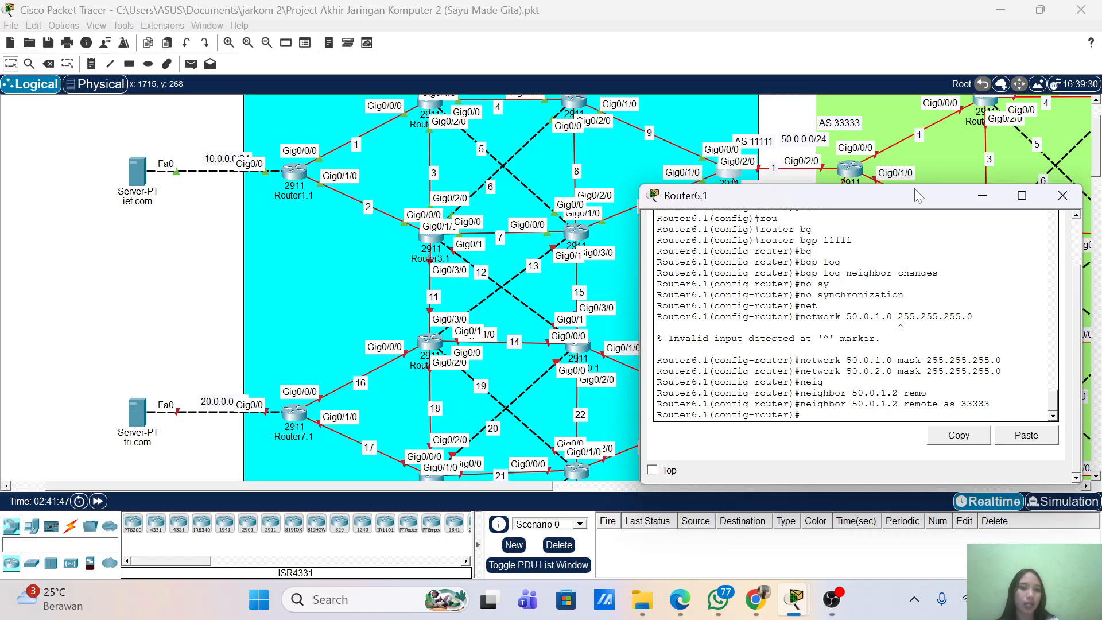
# - Reuse the neighbor command to add BGP neighbor 50.0.2.2 with remote-as 34444, checking the AS number in the topology
pyautogui.scroll(-1, 842, 156)
pyautogui.scroll(-3, 842, 160)
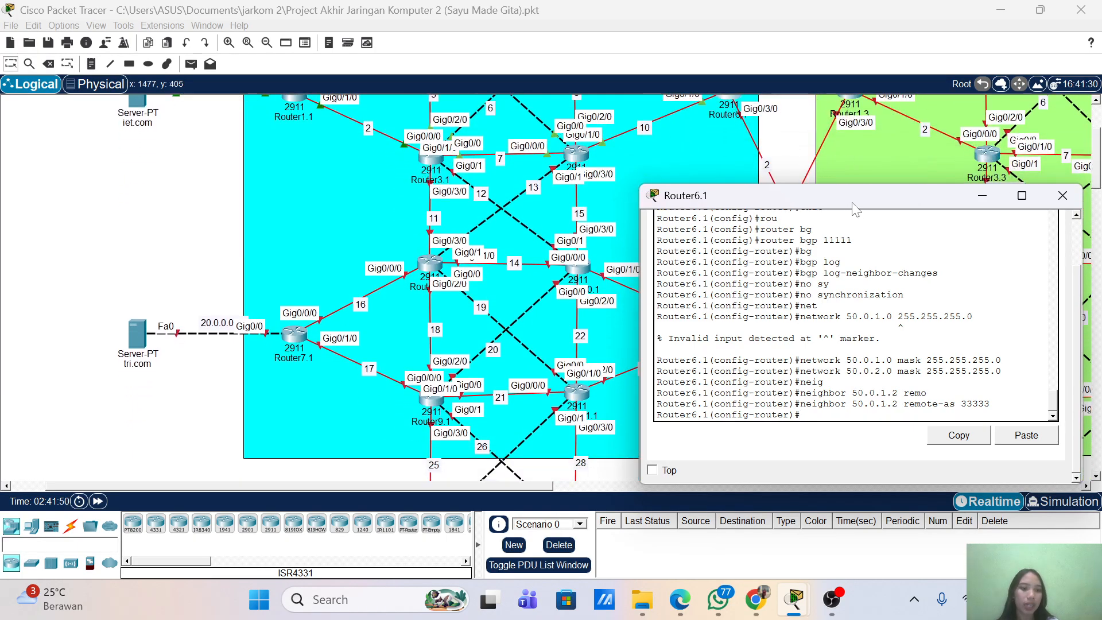
pyautogui.press('Up')
pyautogui.scroll(-5, 830, 135)
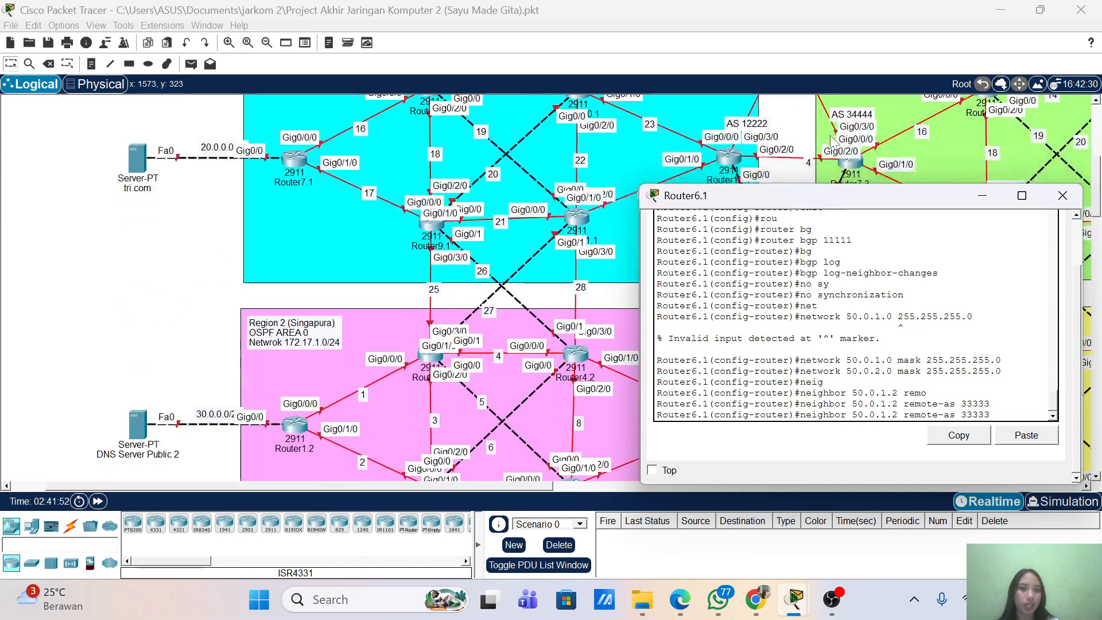
pyautogui.scroll(5, 830, 136)
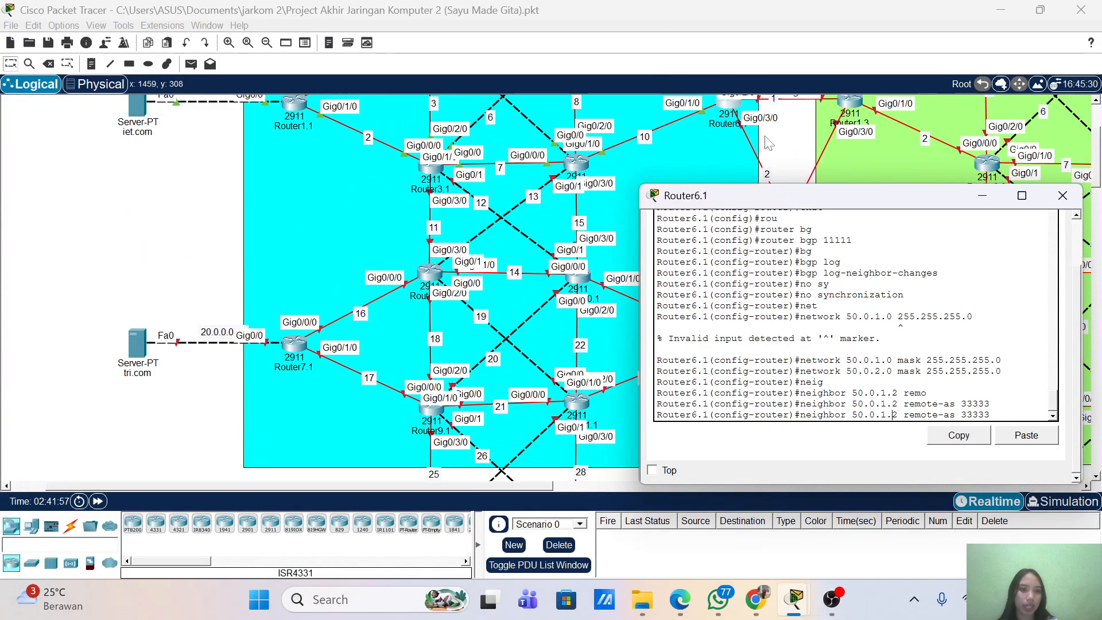
pyautogui.press('Left')
pyautogui.press('BackSpace')
pyautogui.write('2')
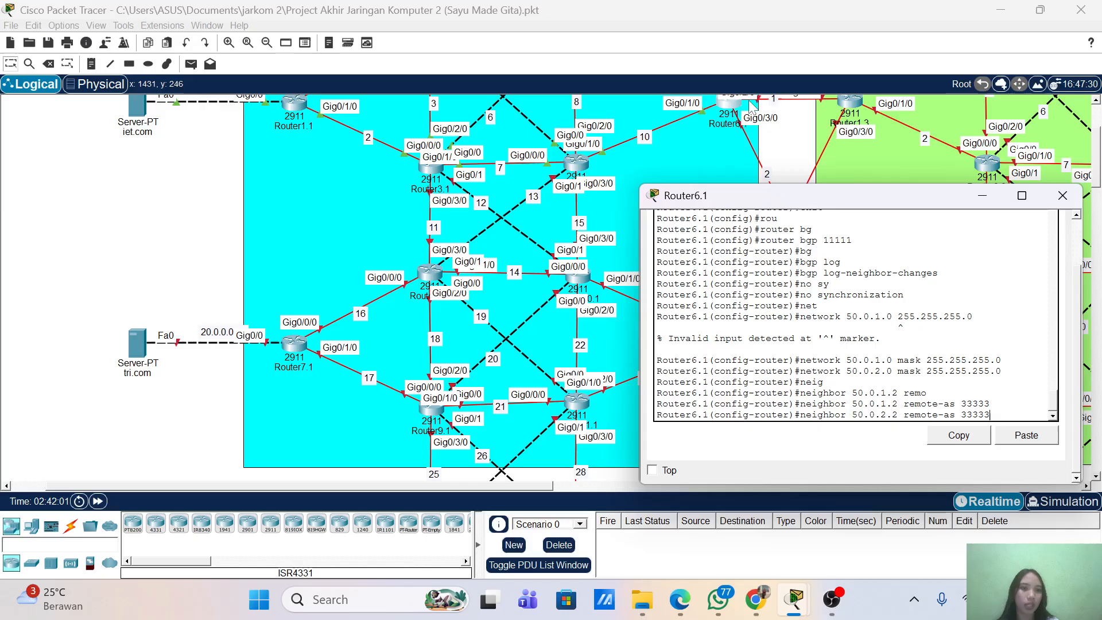
pyautogui.scroll(-4, 835, 160)
pyautogui.scroll(1, 834, 157)
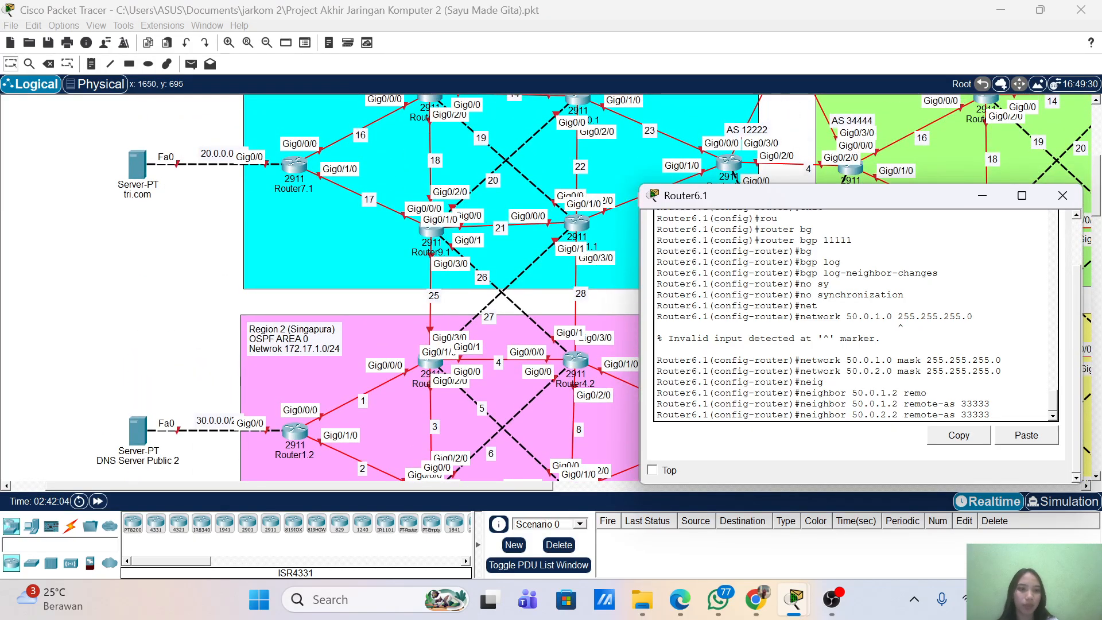
pyautogui.press('BackSpace')
pyautogui.press('BackSpace')
pyautogui.press('BackSpace')
pyautogui.press('BackSpace')
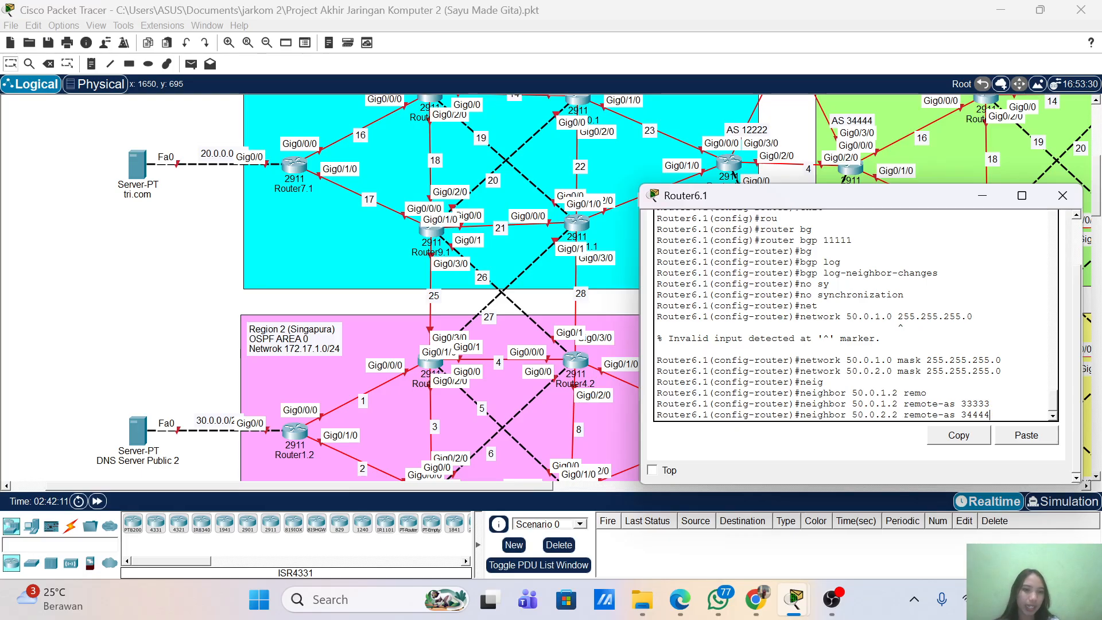
pyautogui.press('Return')
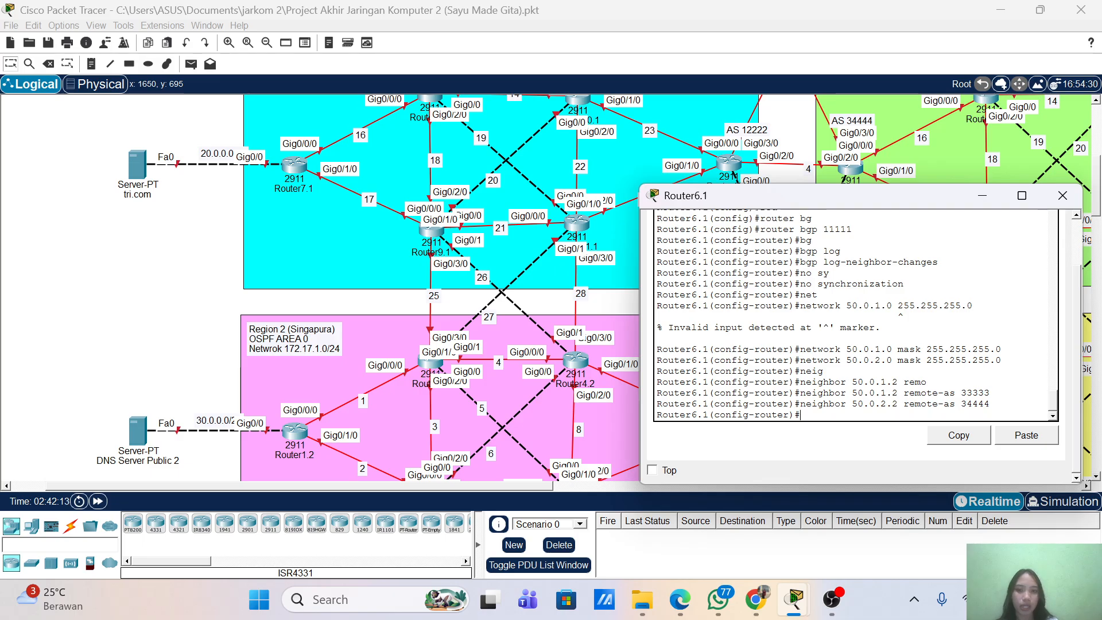
# - Redistribute OSPF process 1 into Router6.1's BGP process
pyautogui.write('redis')
pyautogui.press('Tab')
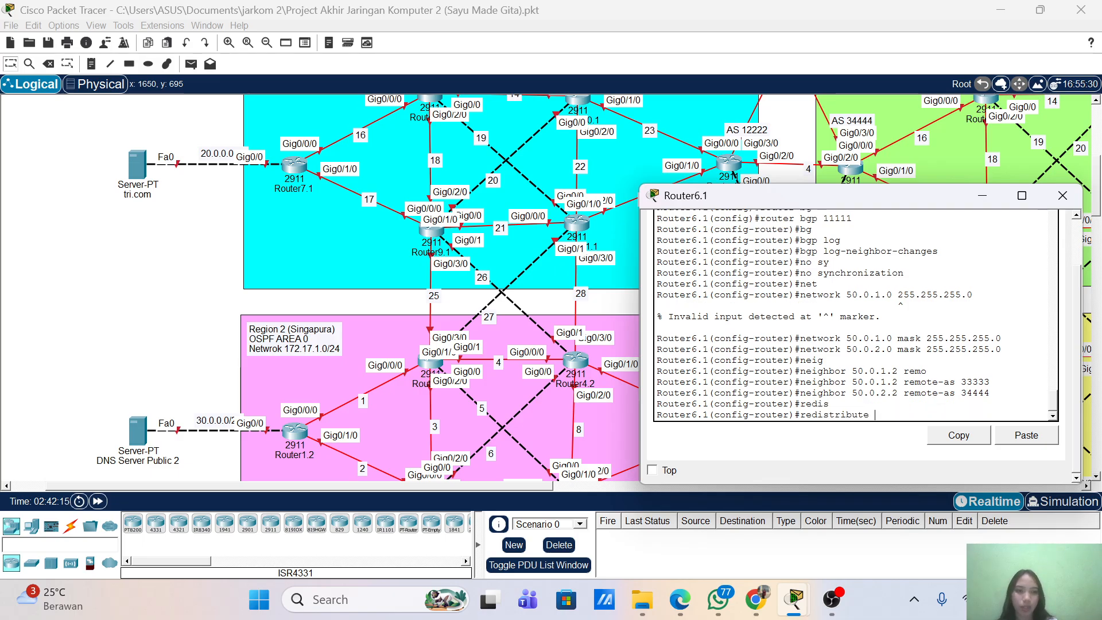
pyautogui.write('os')
pyautogui.press('Tab')
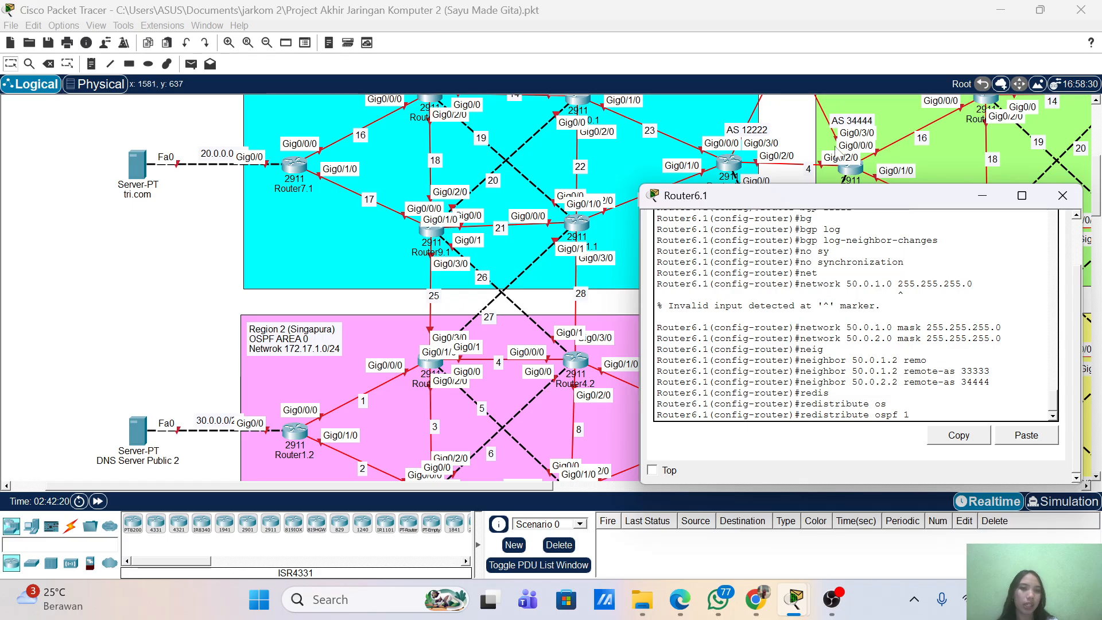
pyautogui.scroll(3, 815, 127)
pyautogui.scroll(4, 815, 127)
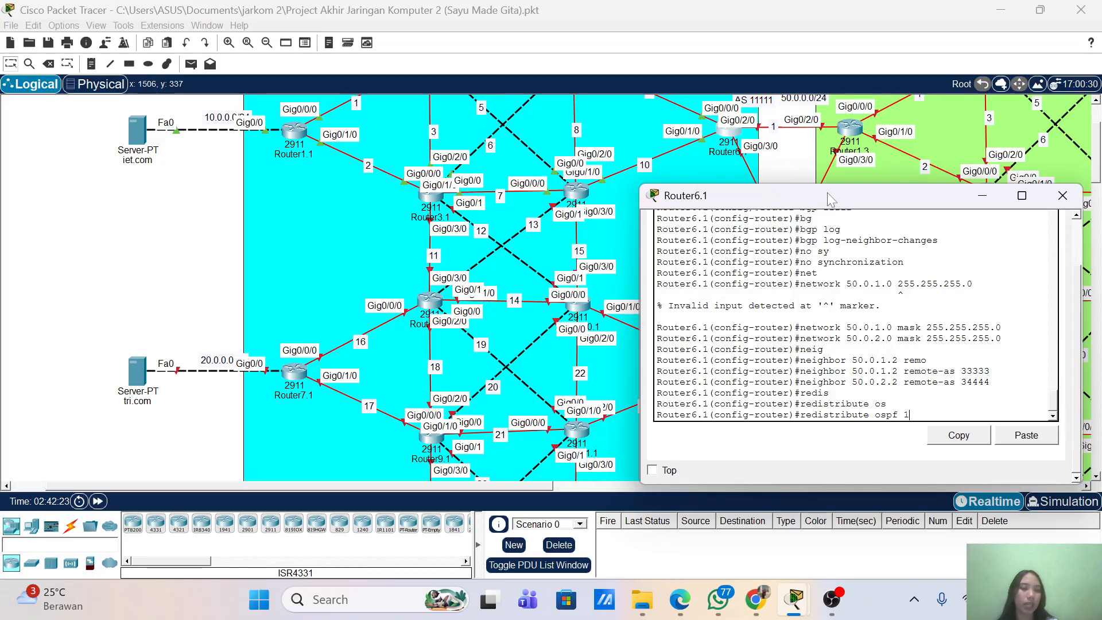
pyautogui.moveTo(828, 191); pyautogui.dragTo(807, 157)
pyautogui.press('Return')
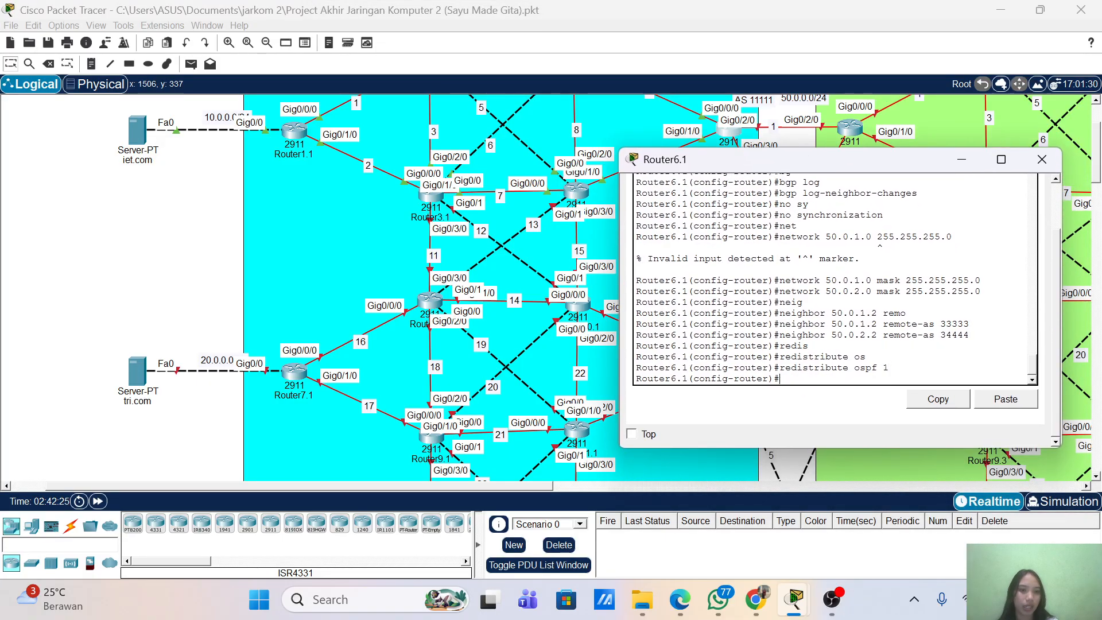
# - Exit configuration mode on Router6.1, save its configuration with wr, and close the router's window
pyautogui.write('end')
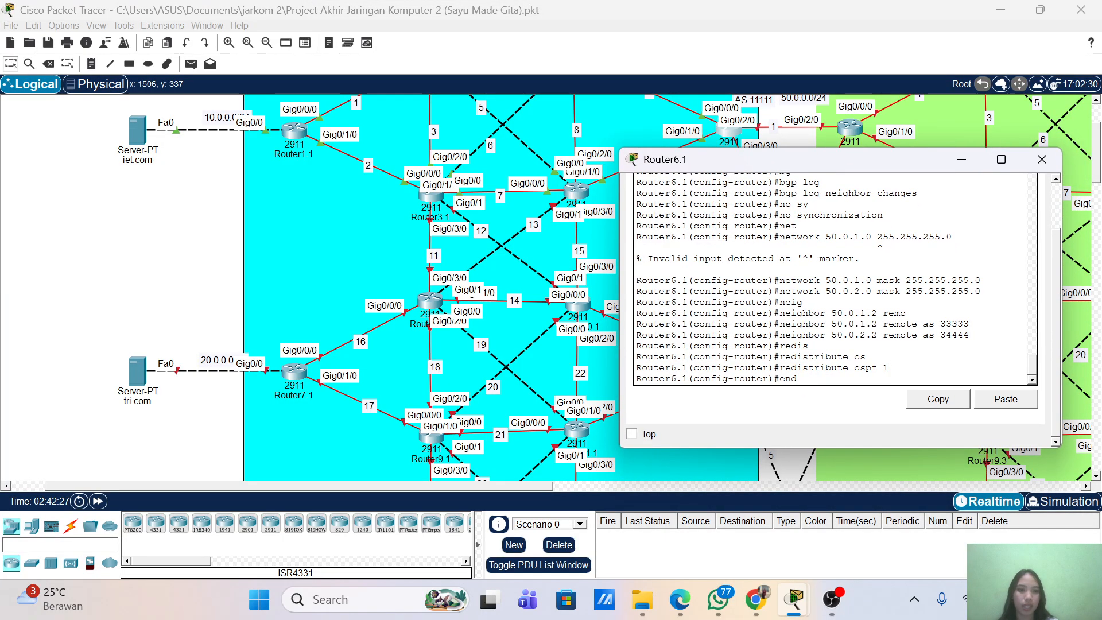
pyautogui.press('Return')
pyautogui.press('Return')
pyautogui.write('wr')
pyautogui.press('Return')
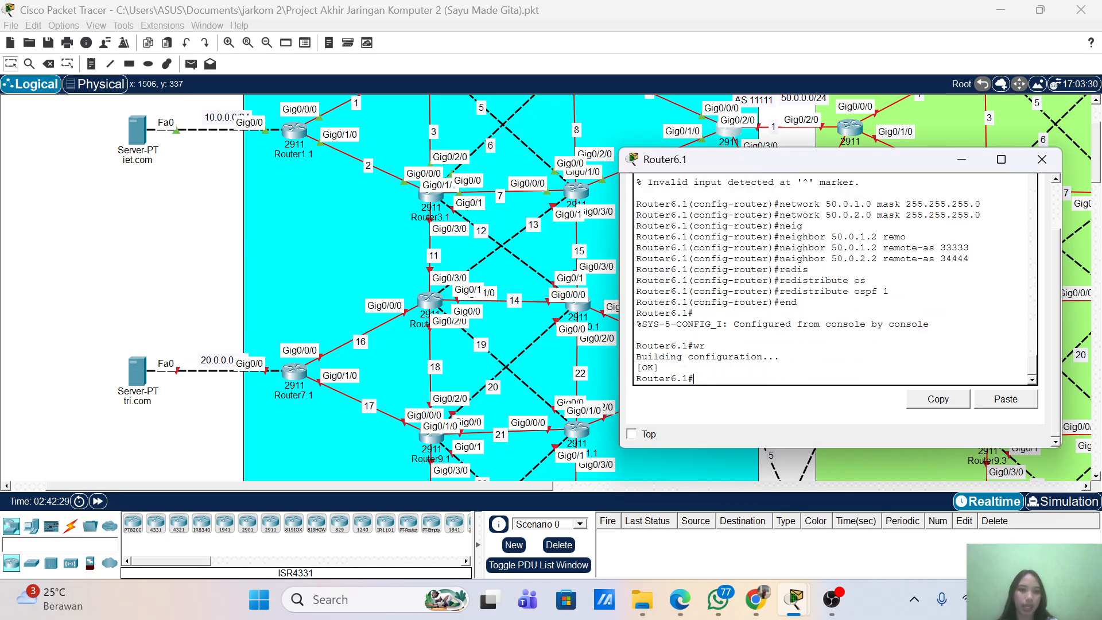
pyautogui.press('Return')
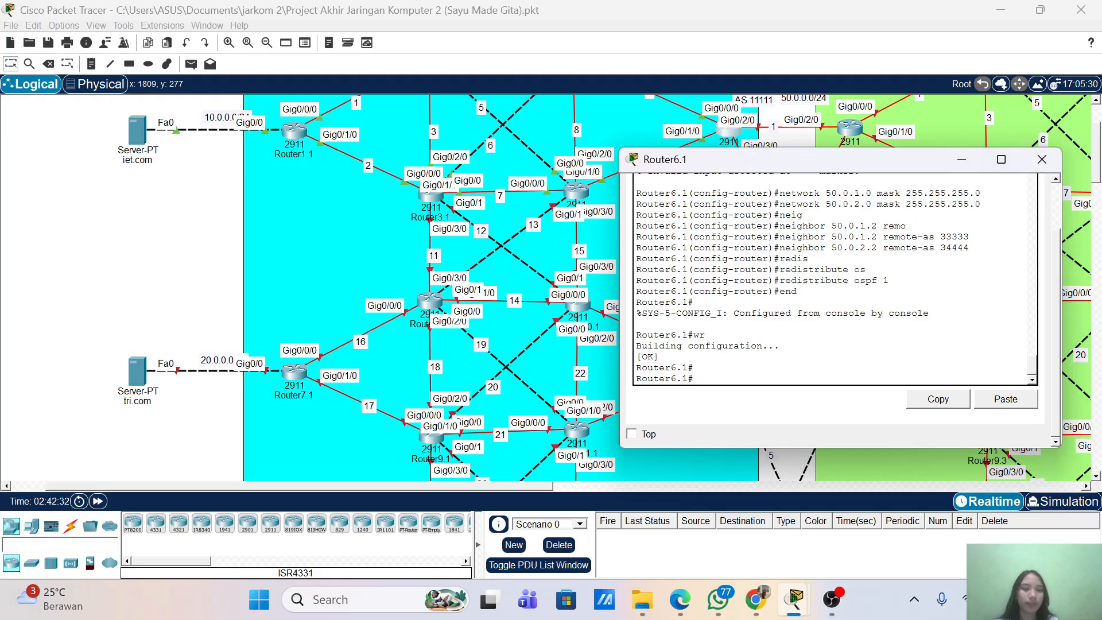
pyautogui.scroll(4, 835, 279)
pyautogui.scroll(-5, 835, 279)
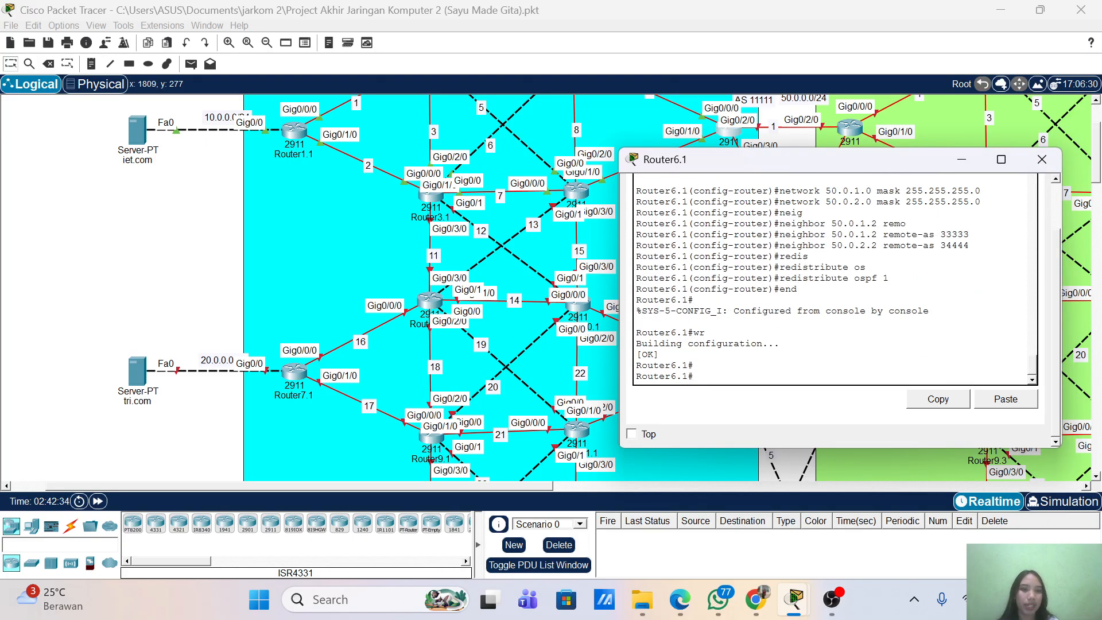
pyautogui.click(1042, 159)
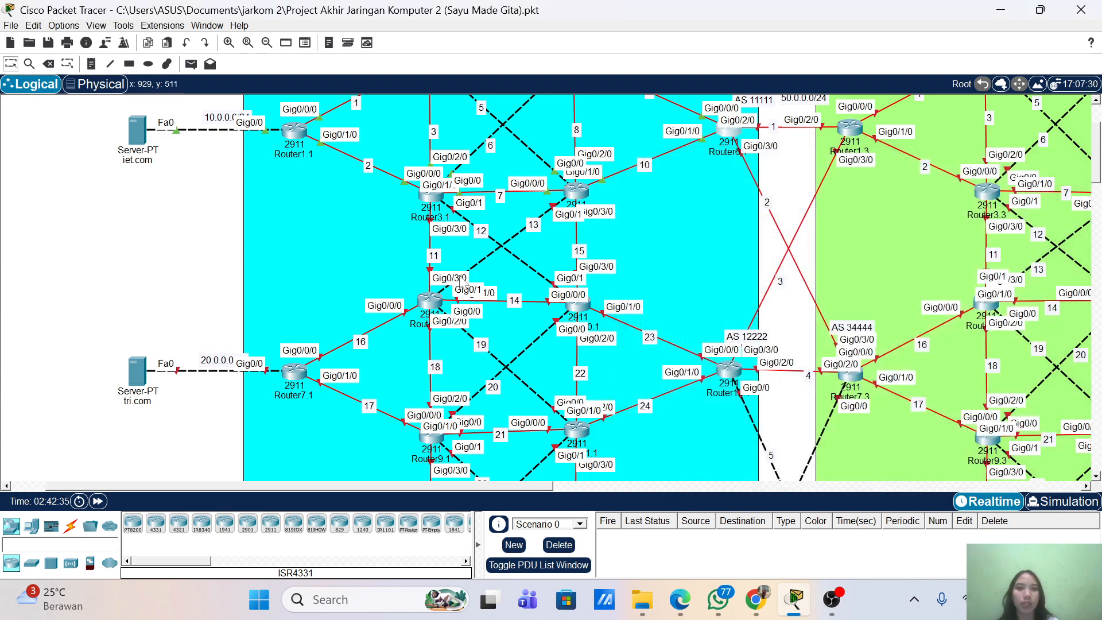
# - Open the command line of Router8.1, the router at the far end of link 16 from Router7.1, and start the console session
pyautogui.click(439, 302)
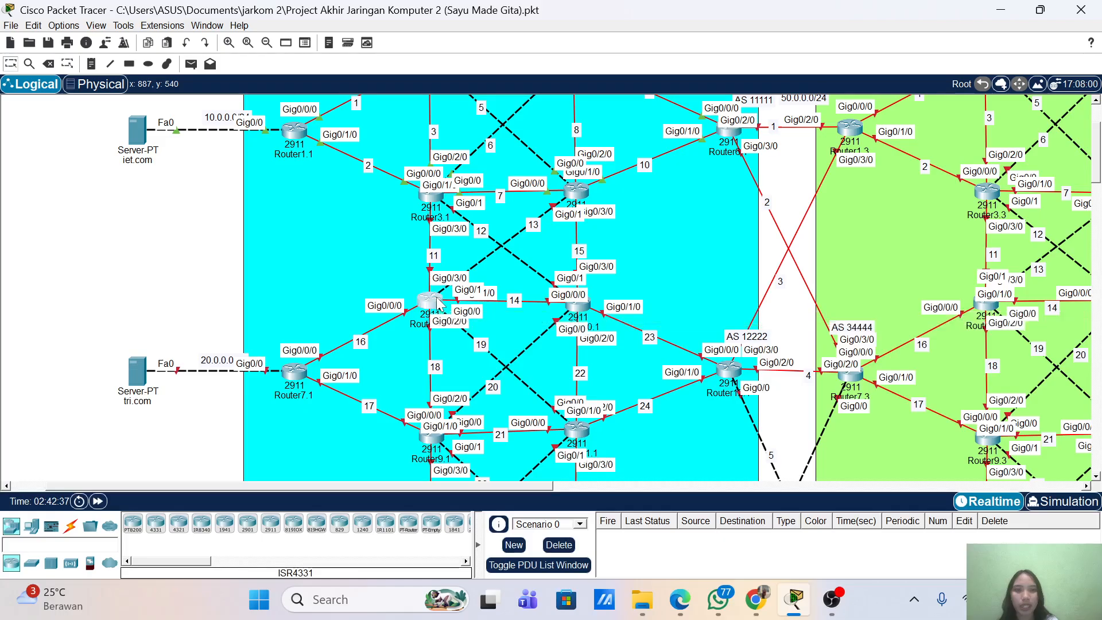
pyautogui.moveTo(525, 143); pyautogui.dragTo(726, 130)
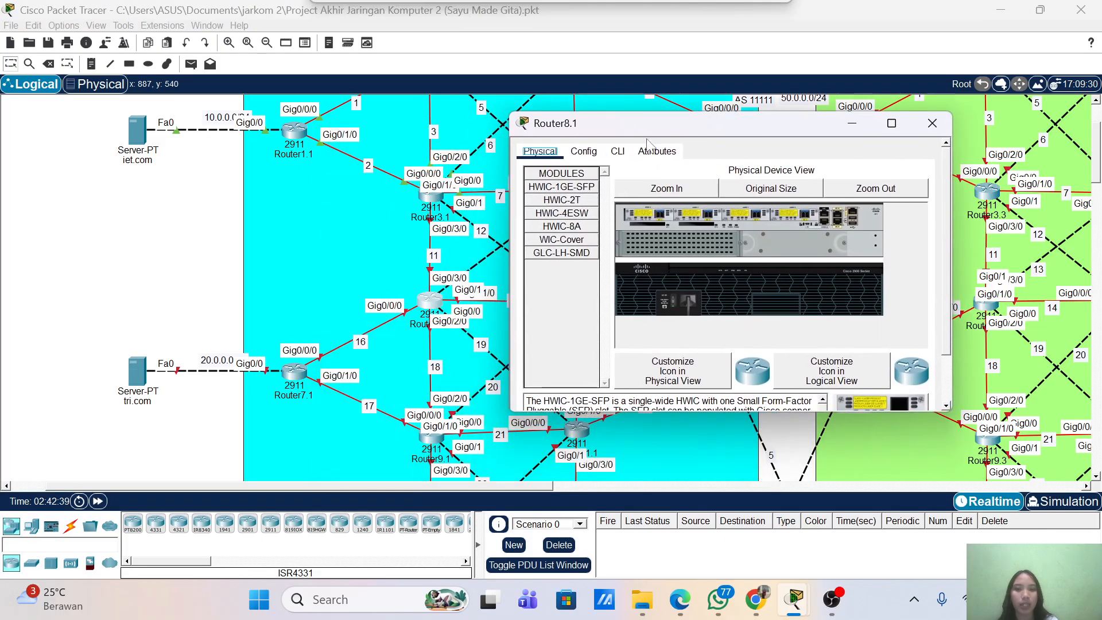
pyautogui.click(618, 151)
pyautogui.scroll(-2, 626, 230)
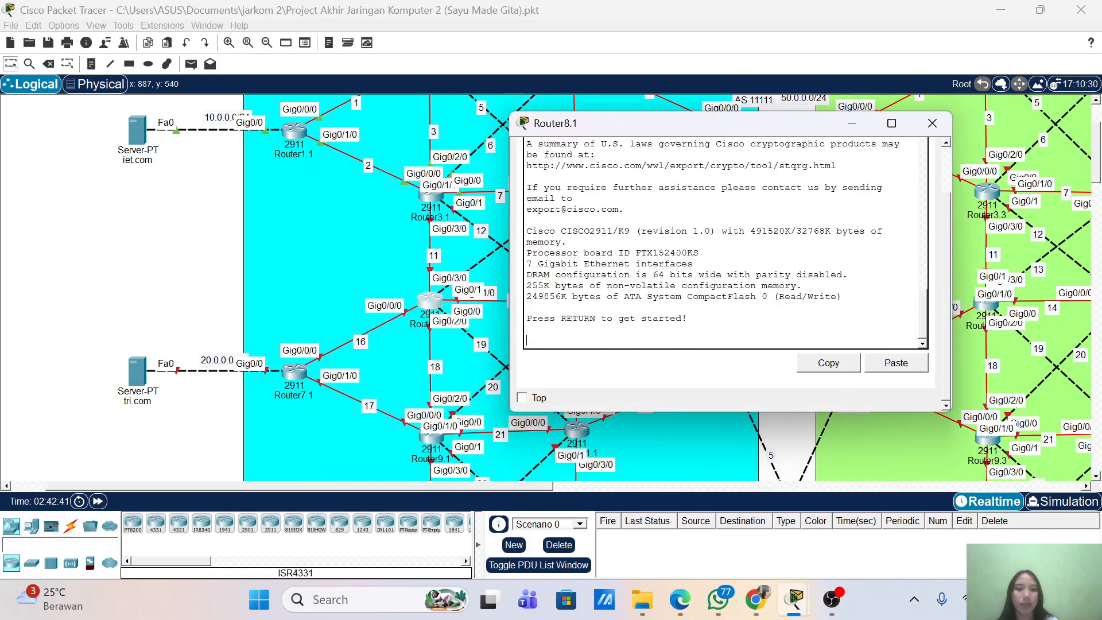
pyautogui.press('Return')
pyautogui.press('Return')
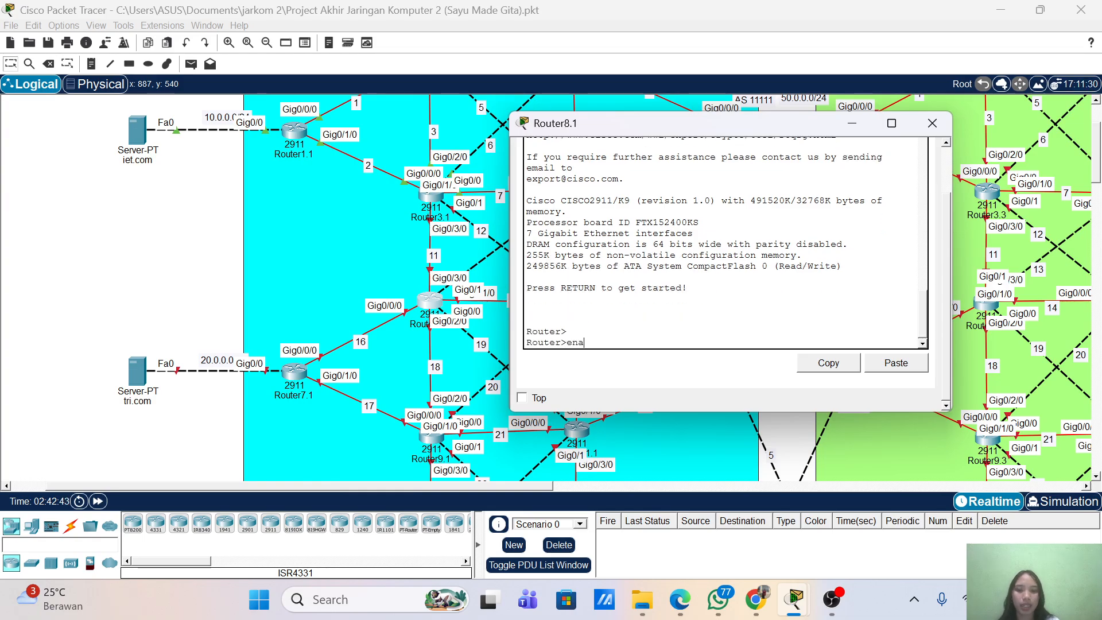
# - Enter privileged mode and global configuration mode on Router8.1
pyautogui.write('ena')
pyautogui.press('Tab')
pyautogui.press('Return')
pyautogui.press('Return')
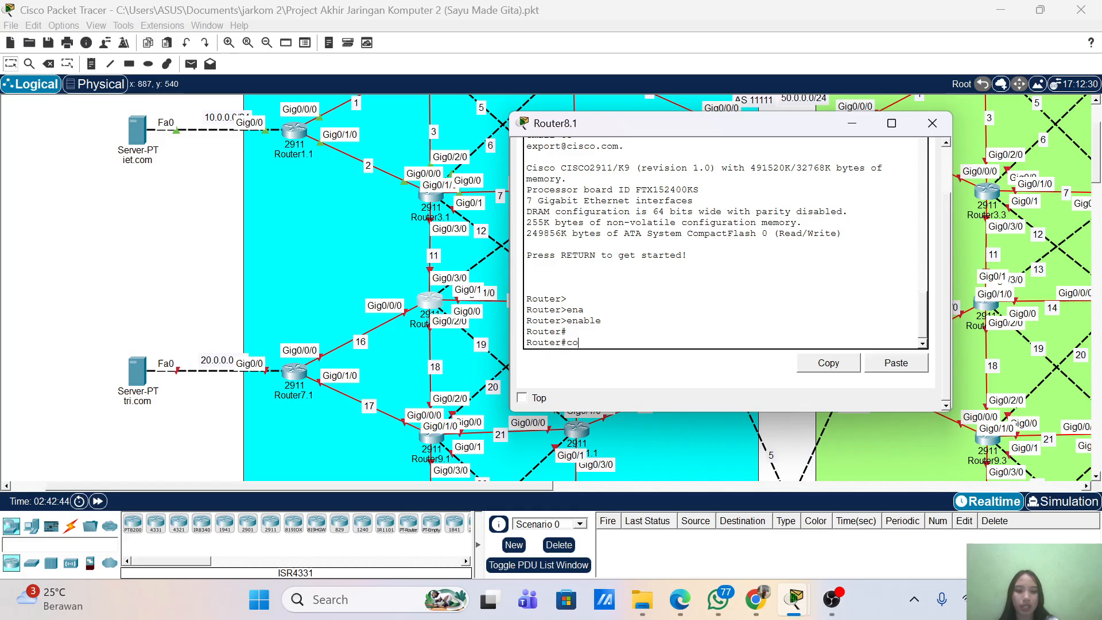
pyautogui.write('conf term')
pyautogui.press('Return')
pyautogui.press('Return')
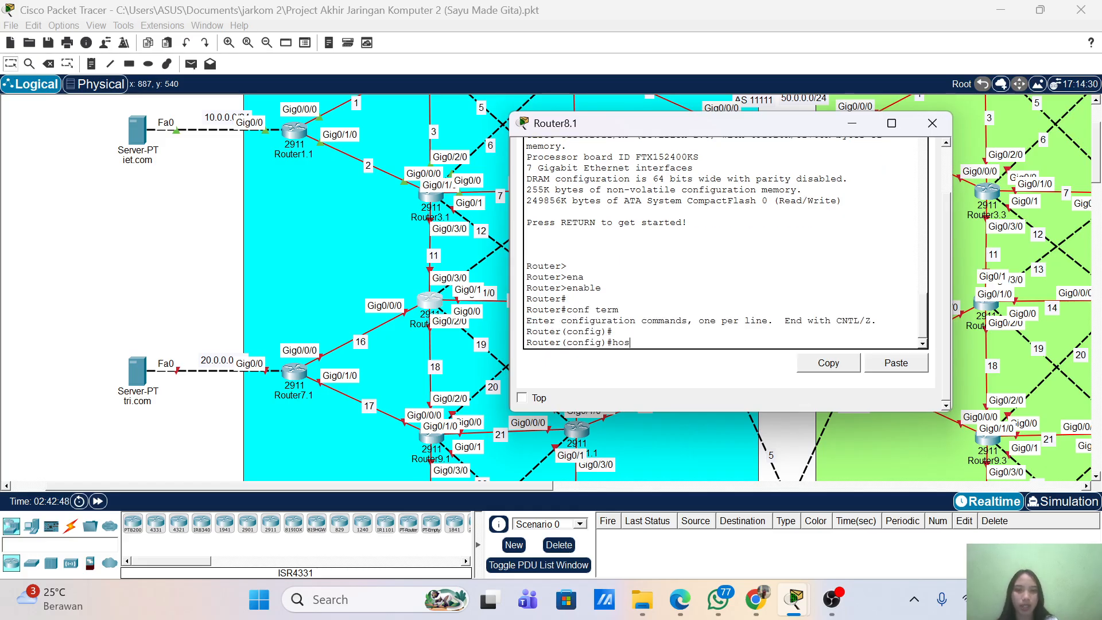
# - Set the router's hostname to Router8.1
pyautogui.write('hos')
pyautogui.press('Tab')
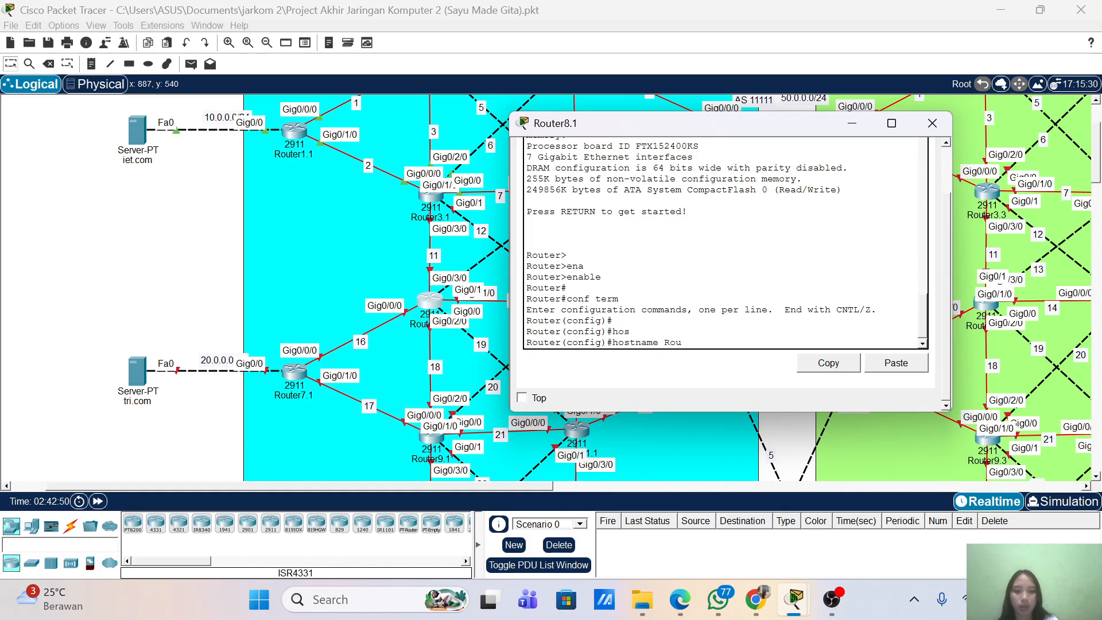
pyautogui.write('Router')
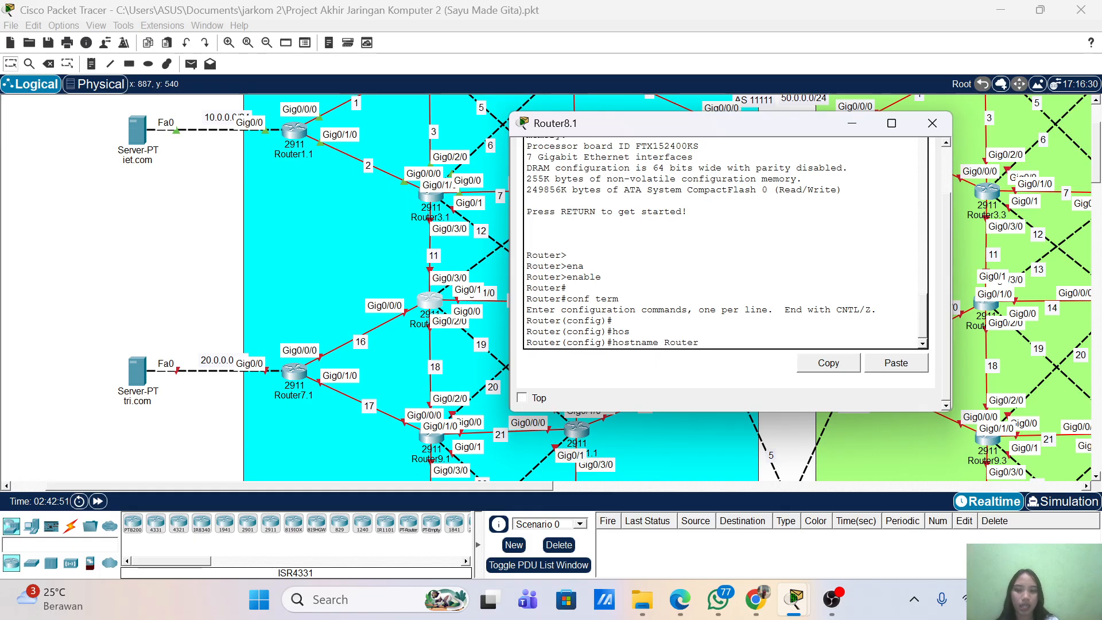
pyautogui.write('8.1')
pyautogui.press('Return')
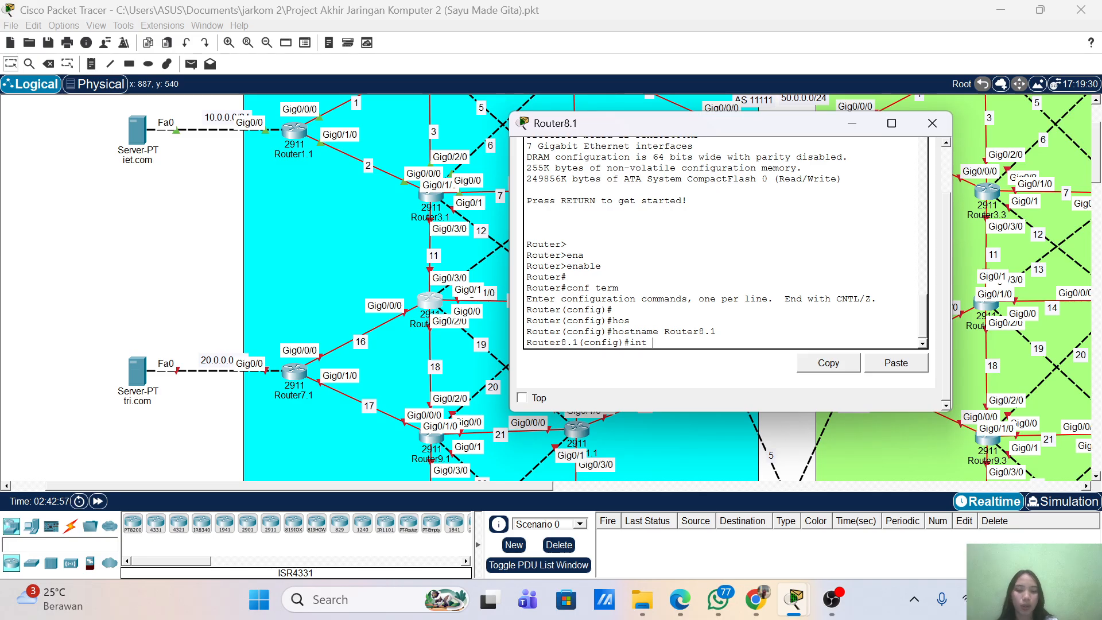
# - Configure Router8.1's interface g0/0/0 with IP address 172.16.16.1 and mask 255.255.255.0, and enable it with no shutdown
pyautogui.write('g0/0/0')
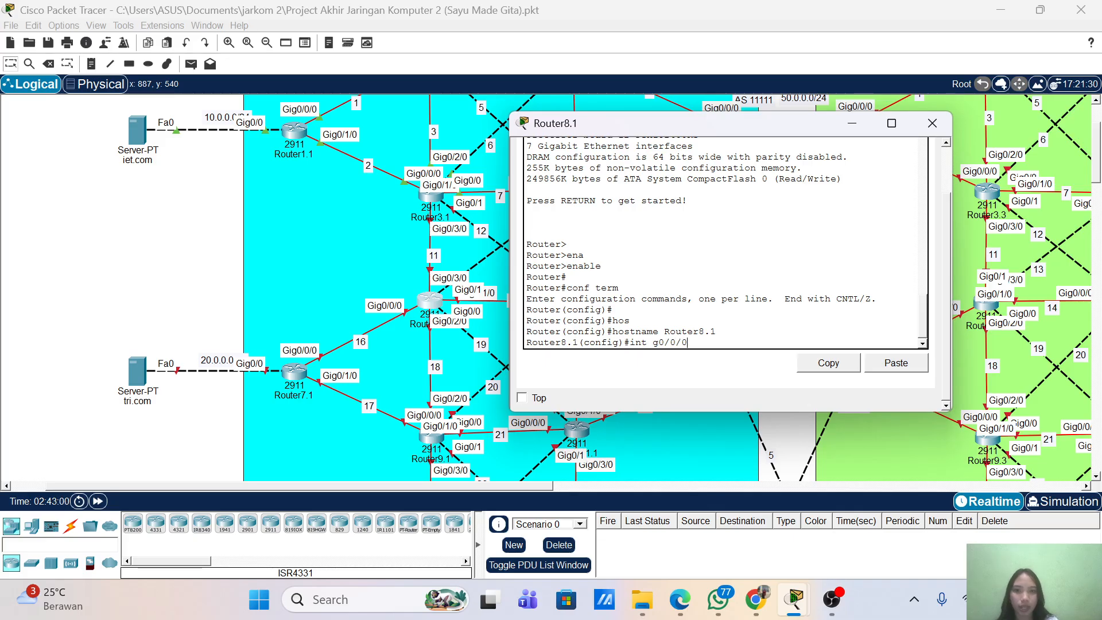
pyautogui.moveTo(669, 127); pyautogui.dragTo(730, 109)
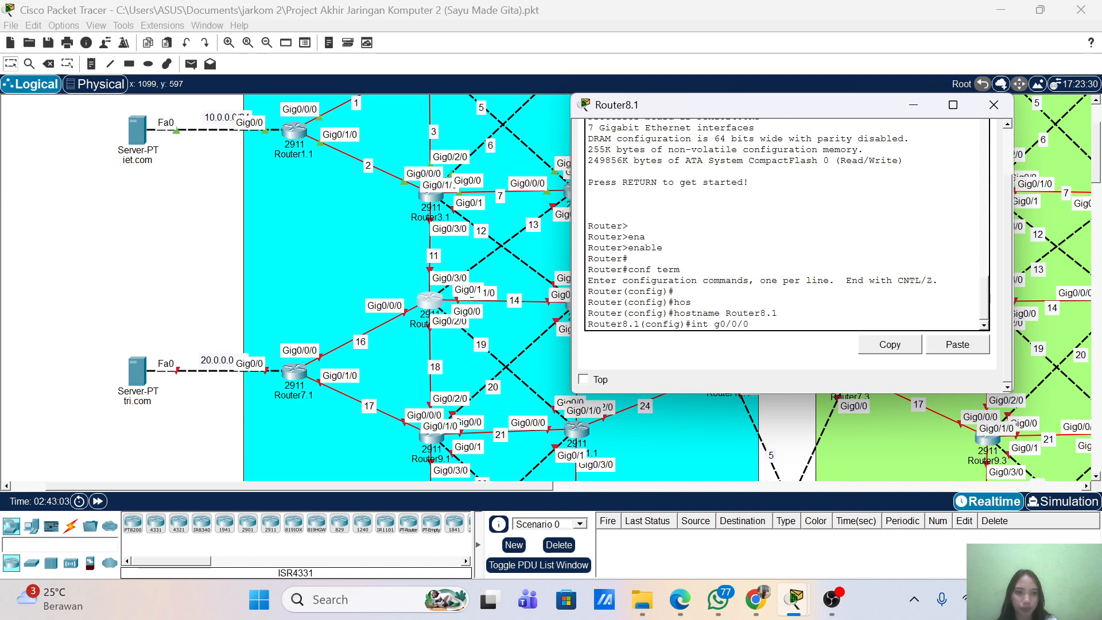
pyautogui.write('0')
pyautogui.press('Return')
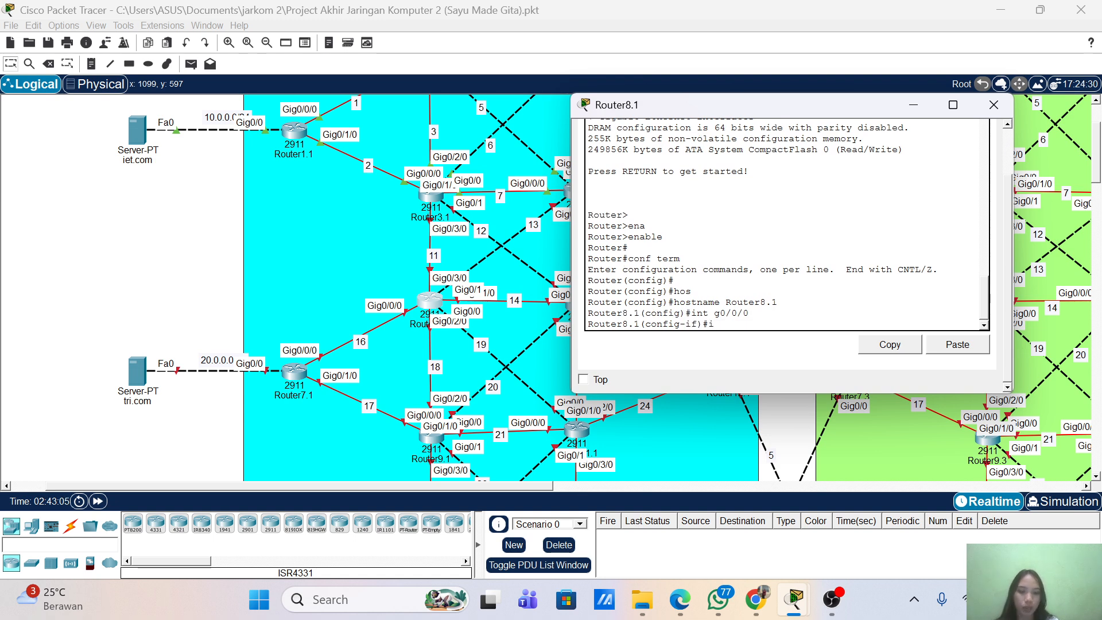
pyautogui.write('ip add 172')
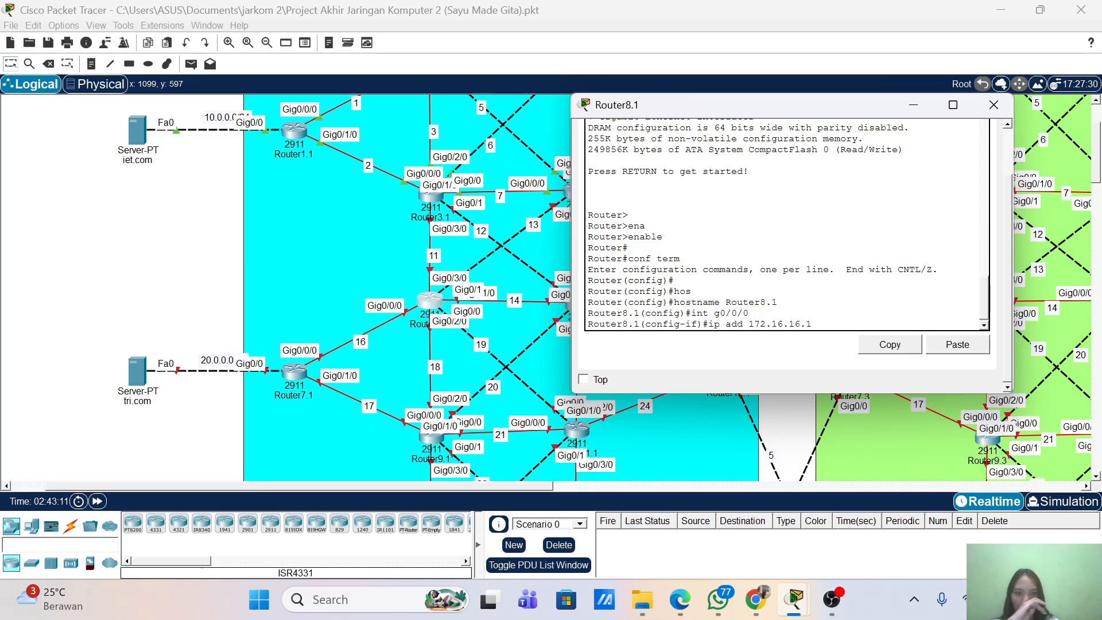
pyautogui.write('.16.16.1 ')
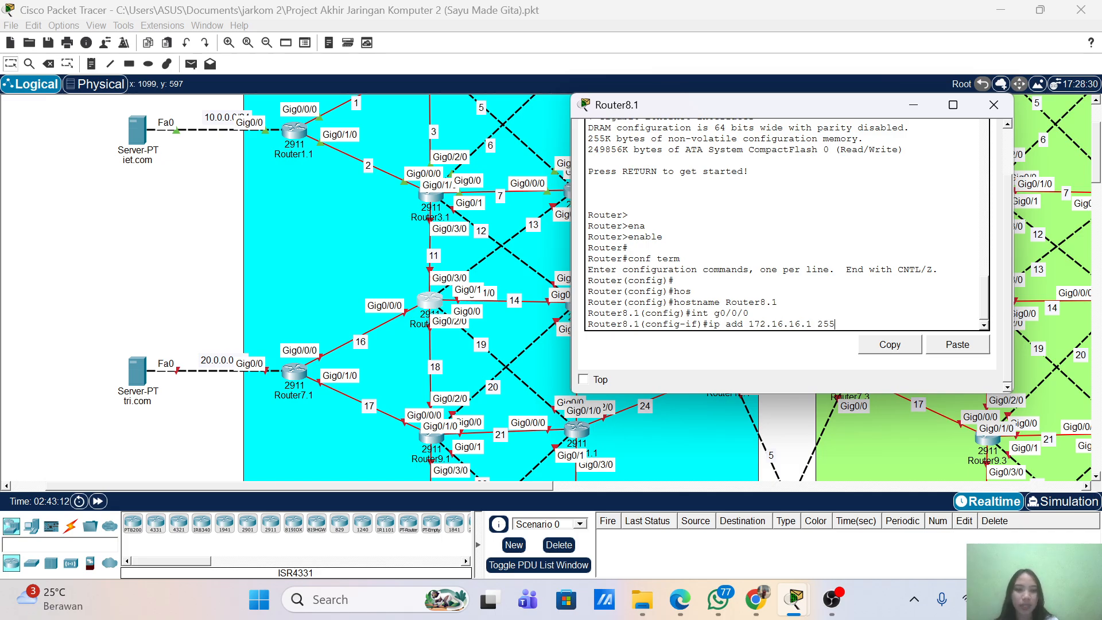
pyautogui.write('255.255.255.0')
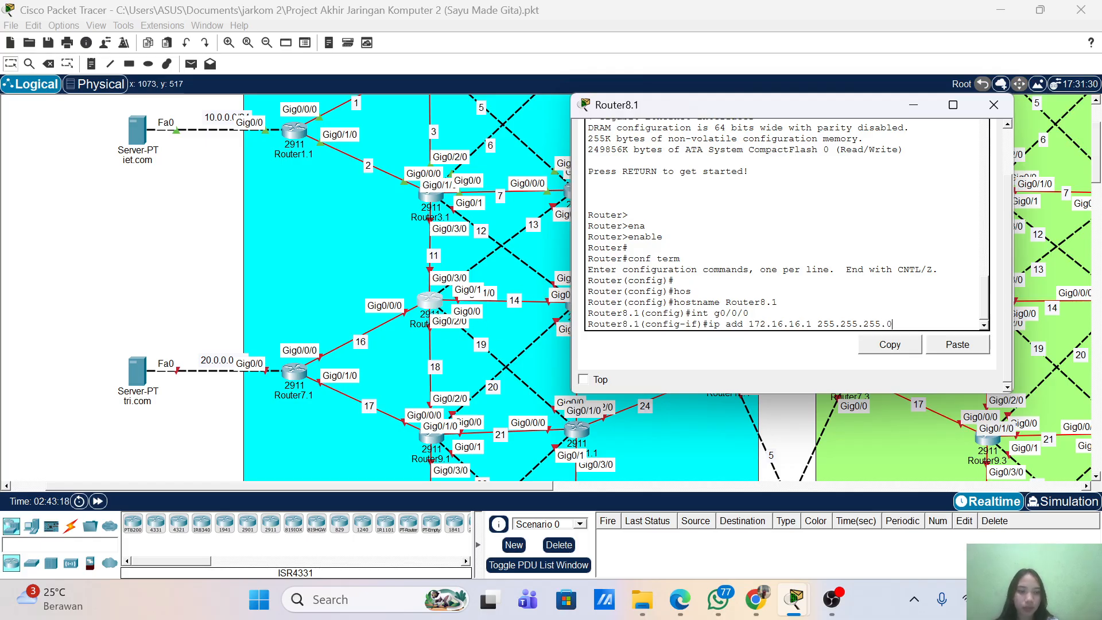
pyautogui.press('Return')
pyautogui.press('Return')
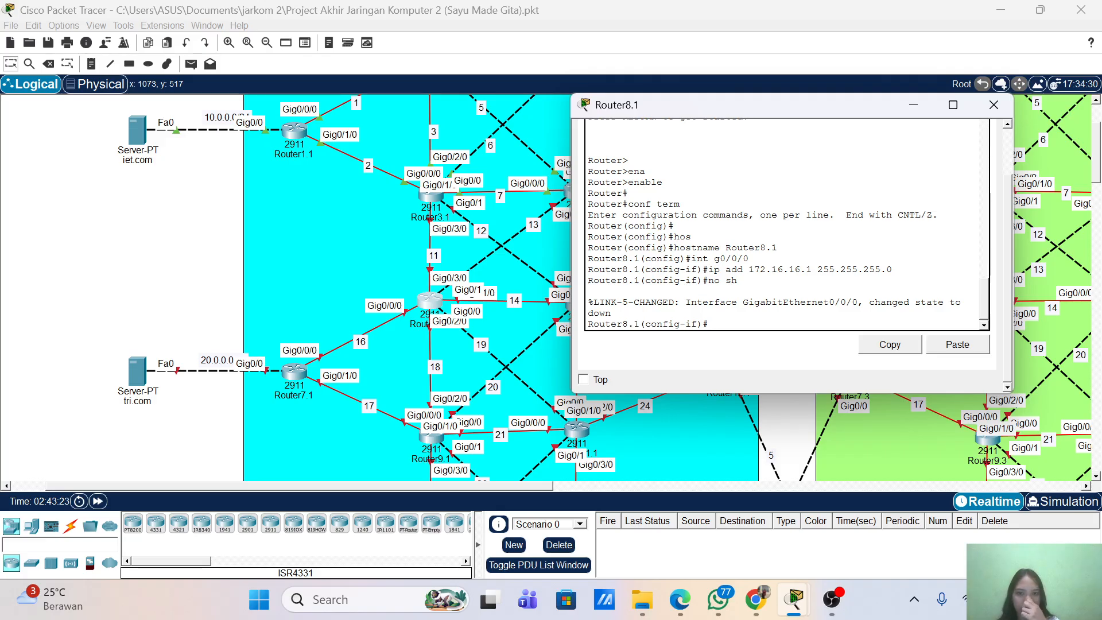
# - Configure Router8.1's interface g0/1/0 with IP address 172.16.14.1 and mask 255.255.255.0, and enable it with no shutdown
pyautogui.press('Up')
pyautogui.press('Up')
pyautogui.press('Up')
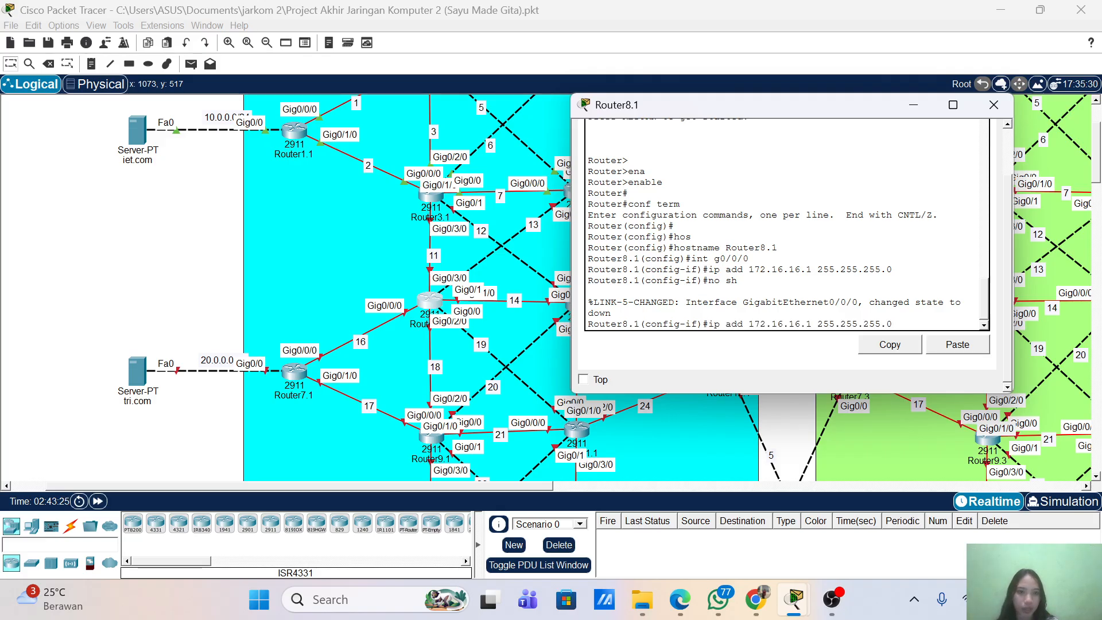
pyautogui.press('BackSpace')
pyautogui.write('1(config-if)#int g0/1/0')
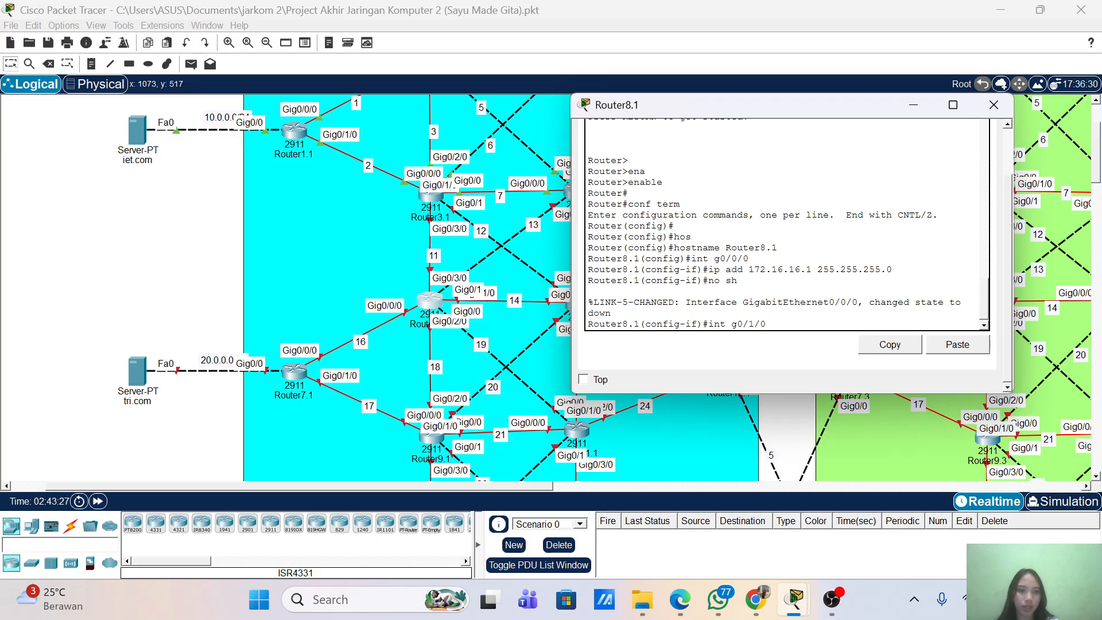
pyautogui.press('Return')
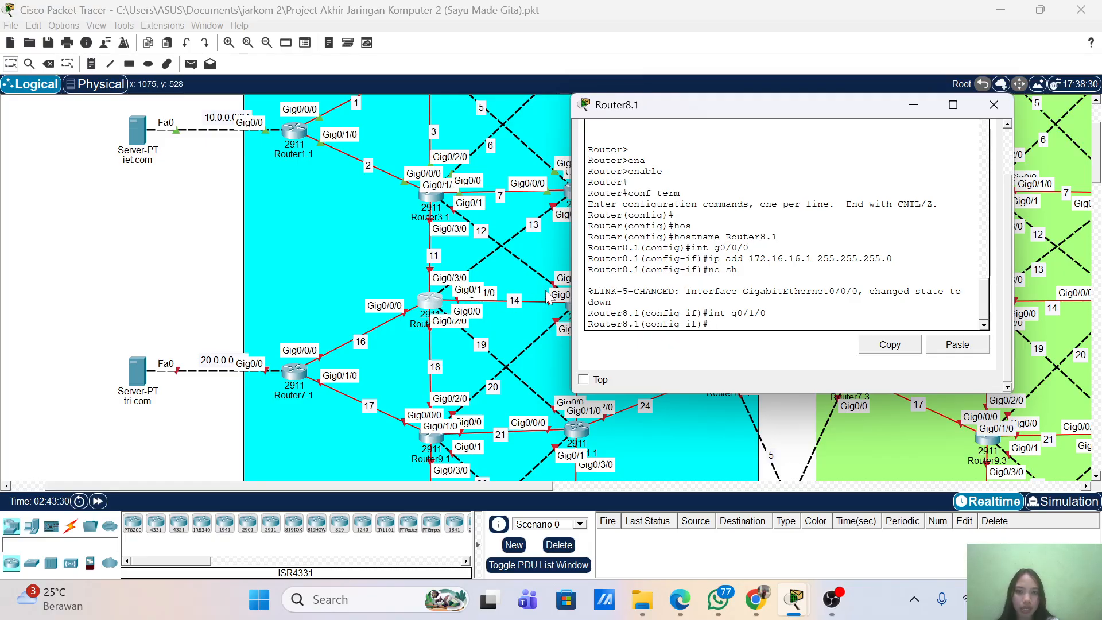
pyautogui.press('Up')
pyautogui.press('Up')
pyautogui.press('Up')
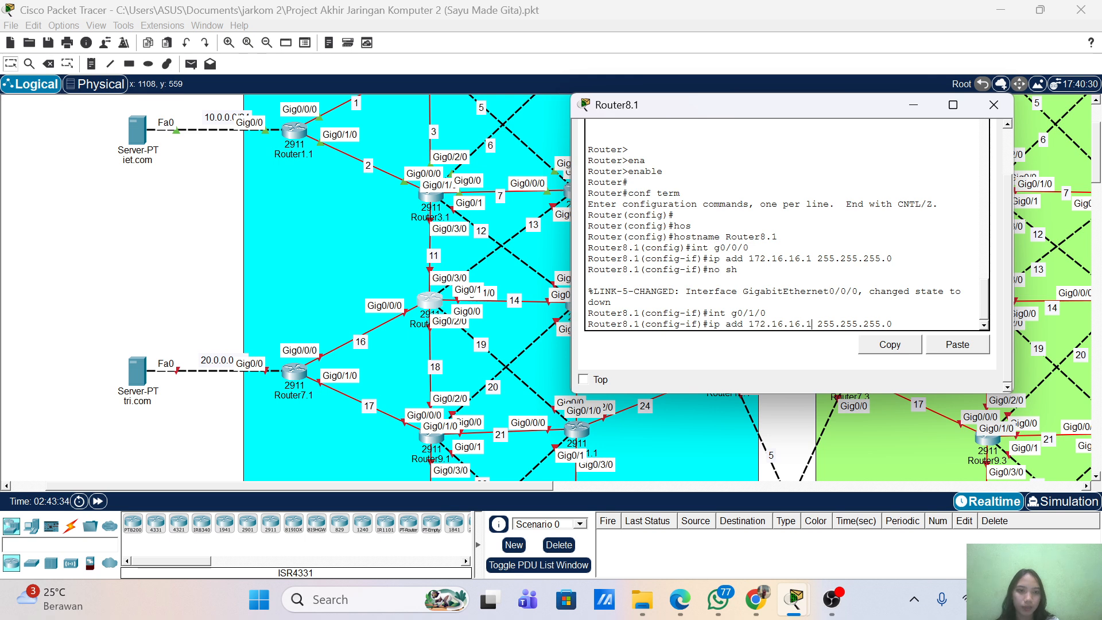
pyautogui.press('BackSpace')
pyautogui.write('4')
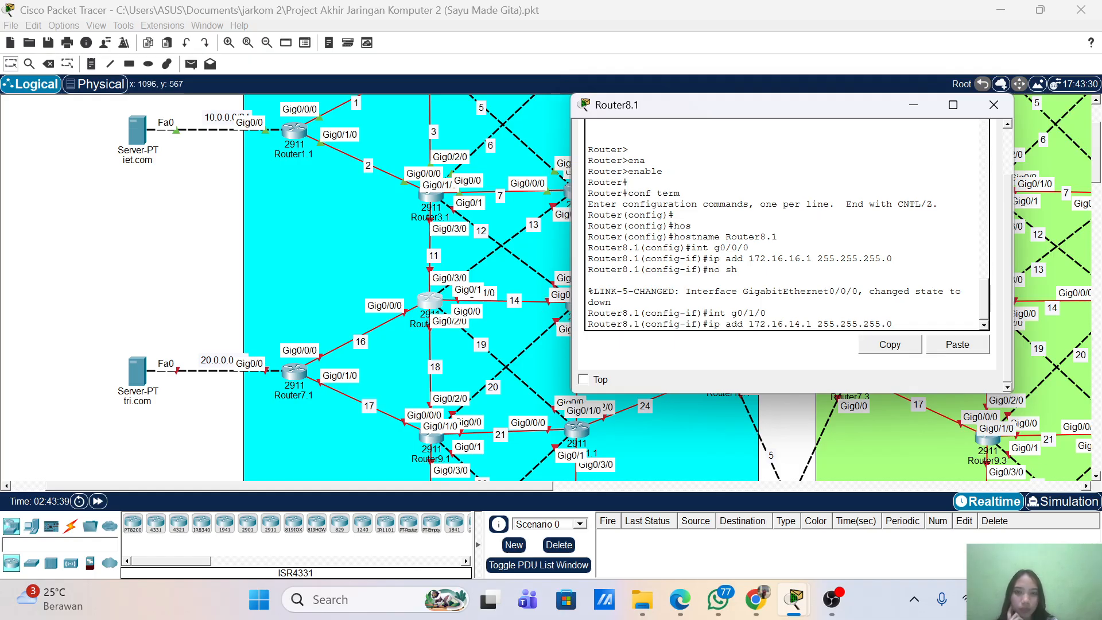
pyautogui.press('Return')
pyautogui.write('nfig-if)#no s')
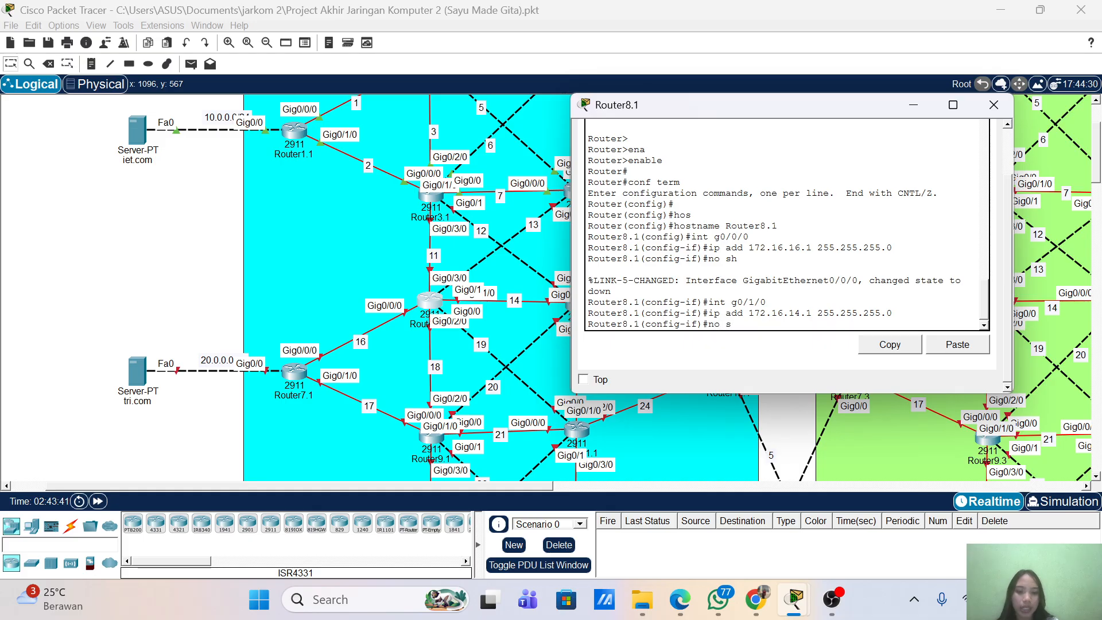
pyautogui.write('h')
pyautogui.press('Return')
# - Configure Router8.1's interface g0/2/0 with IP address 172.16.18.1 and mask 255.255.255.0, and enable it with no shutdown
pyautogui.write('int g0/1/0')
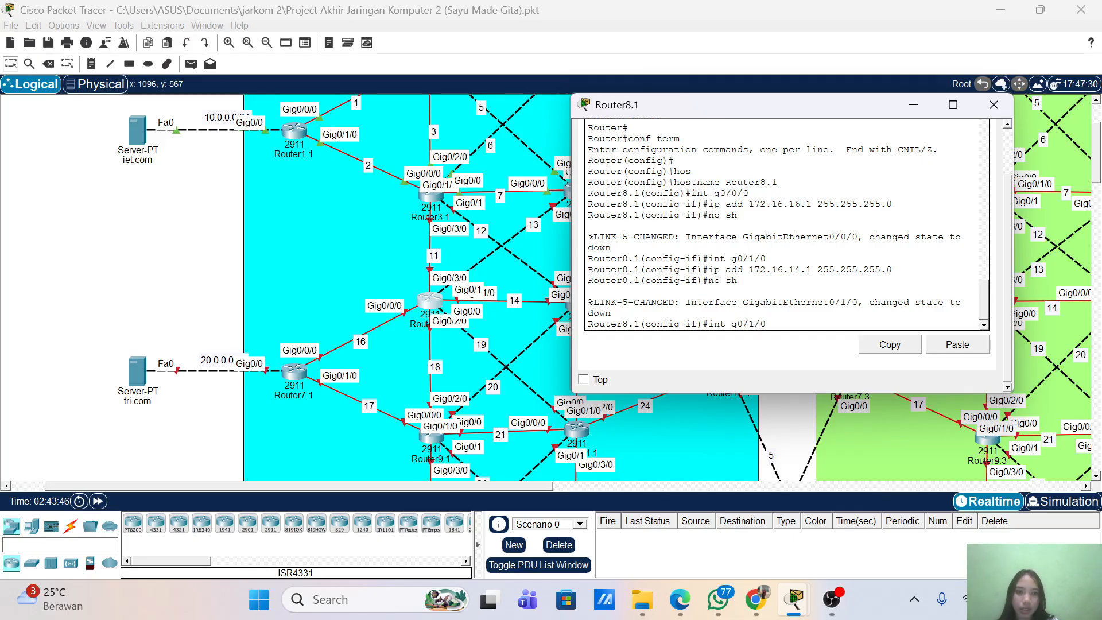
pyautogui.press('Left')
pyautogui.press('Left')
pyautogui.press('BackSpace')
pyautogui.write('2')
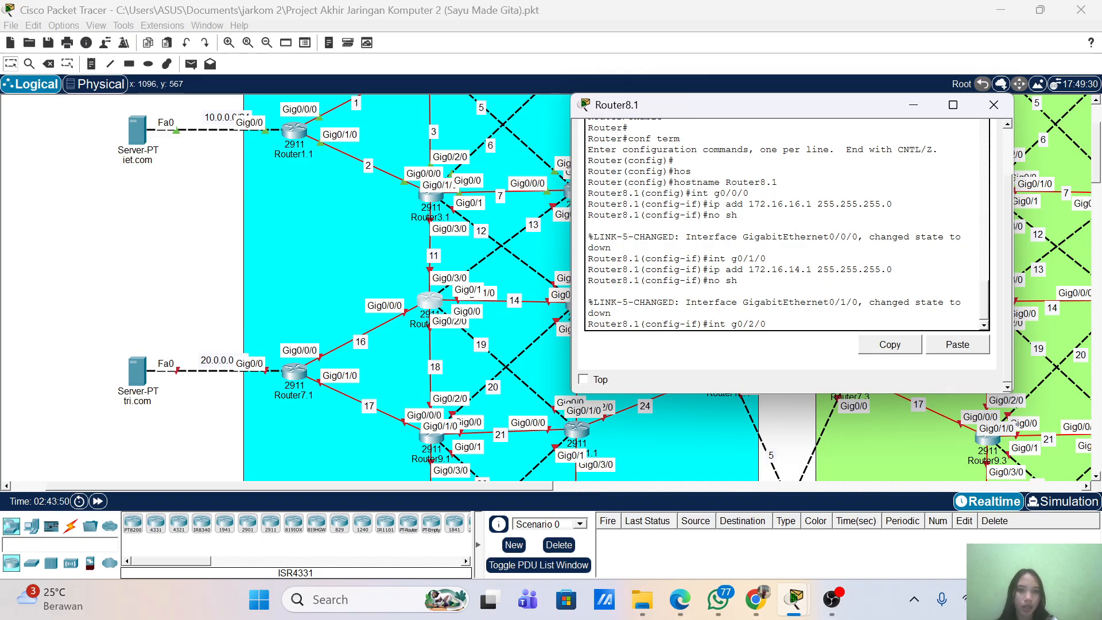
pyautogui.press('Return')
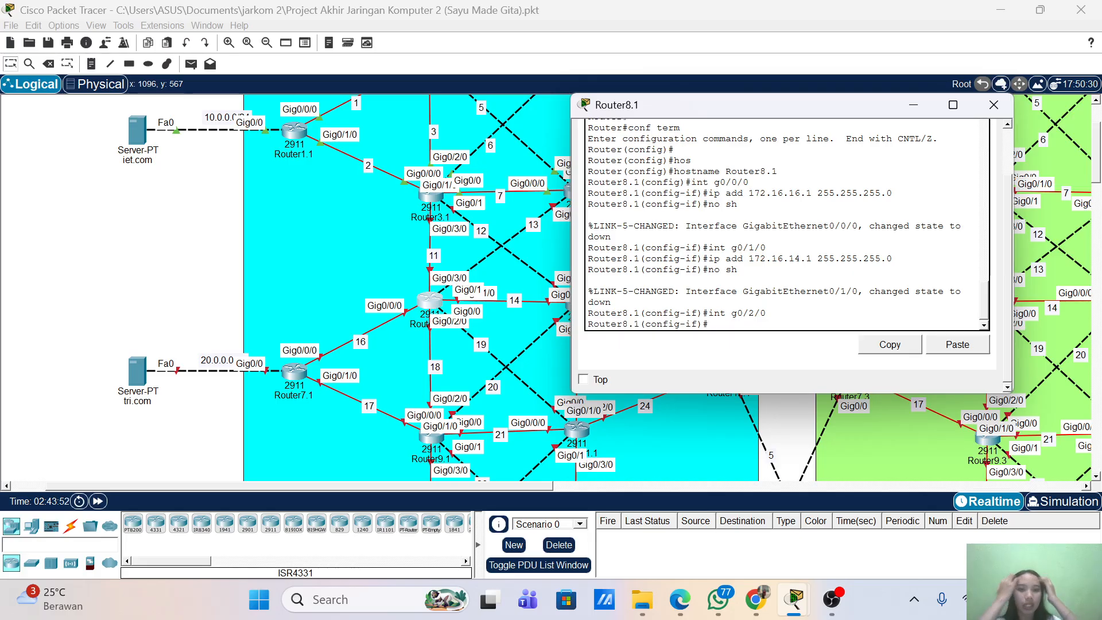
pyautogui.press('Up')
pyautogui.press('Up')
pyautogui.press('Up')
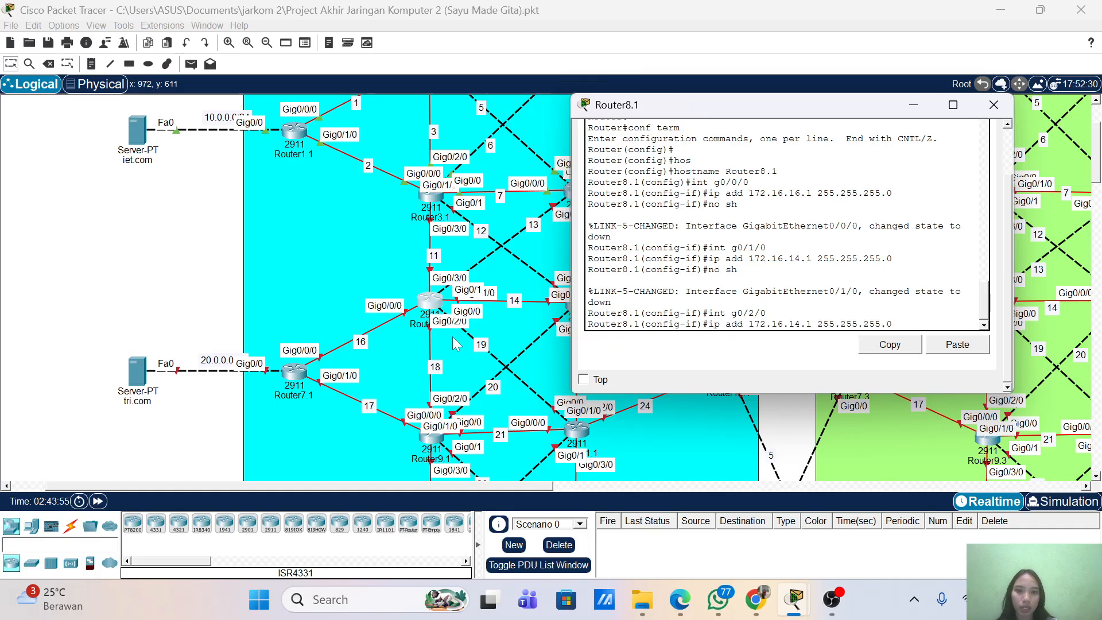
pyautogui.press('Left')
pyautogui.press('Left')
pyautogui.press('Left')
pyautogui.press('Left')
pyautogui.press('Left')
pyautogui.press('Left')
pyautogui.press('Left')
pyautogui.press('Left')
pyautogui.press('Left')
pyautogui.press('Left')
pyautogui.press('Left')
pyautogui.press('Left')
pyautogui.press('BackSpace')
pyautogui.write('8')
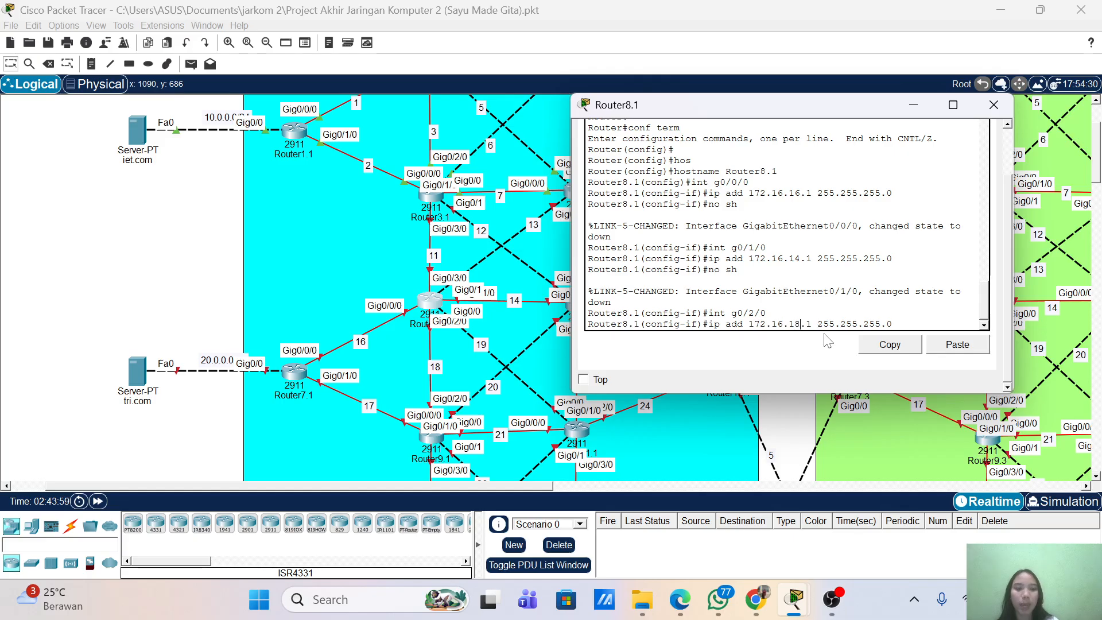
pyautogui.press('Return')
pyautogui.write('no s')
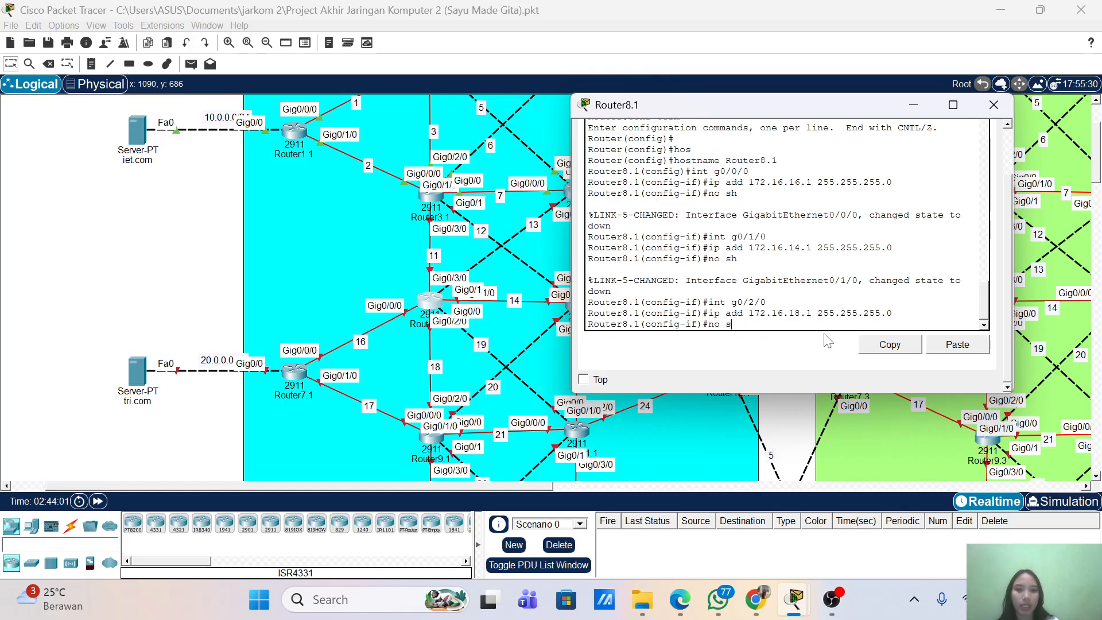
pyautogui.write('h')
pyautogui.press('Return')
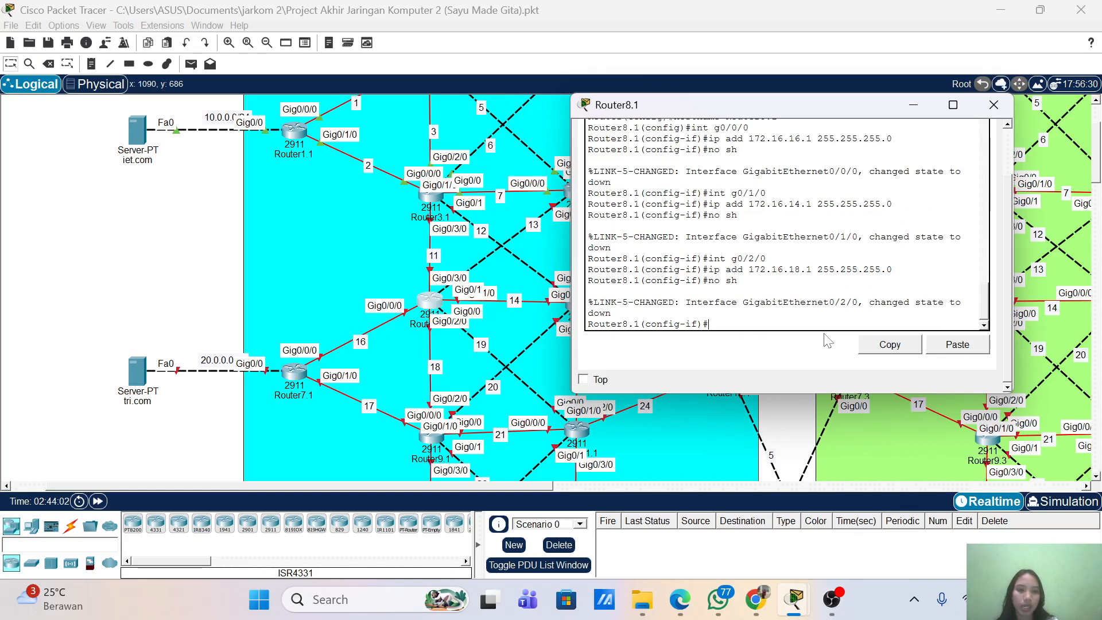
# - Configure Router8.1's interface g0/3/0 with IP address 172.16.11.2 and mask 255.255.255.0, and enable it with no shutdown
pyautogui.press('Up')
pyautogui.press('Up')
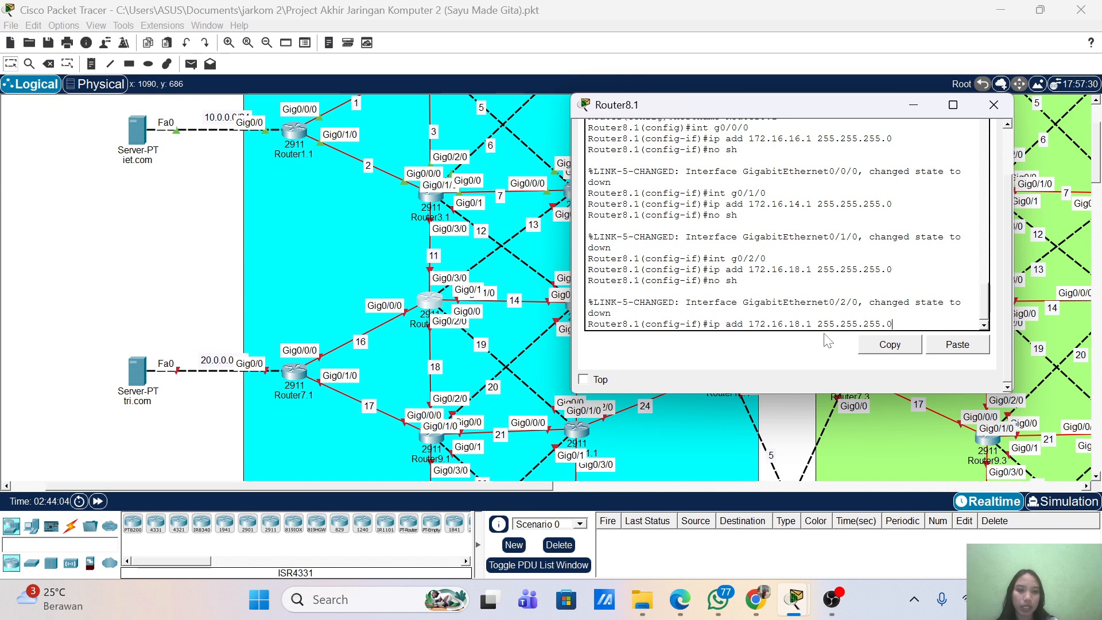
pyautogui.press('Up')
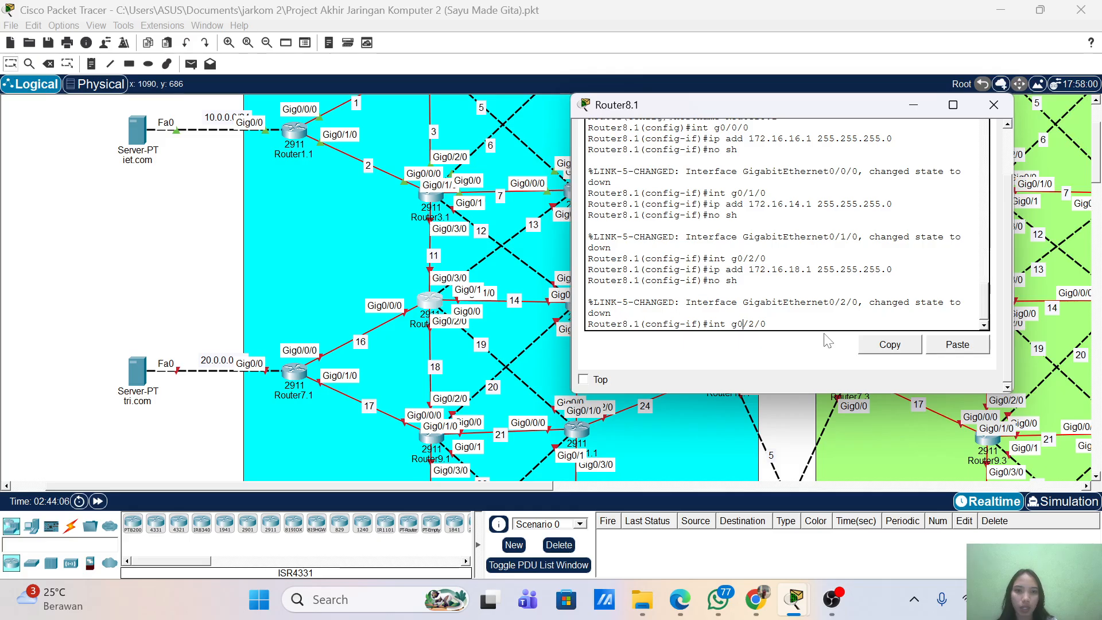
pyautogui.press('BackSpace')
pyautogui.write('3')
pyautogui.press('Return')
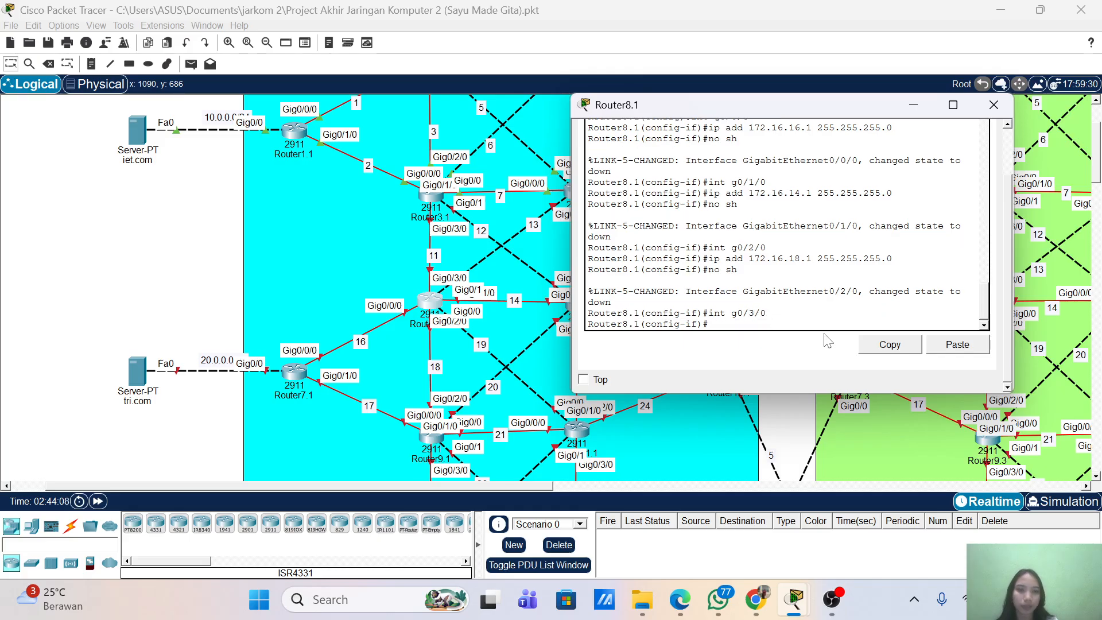
pyautogui.press('Up')
pyautogui.press('Up')
pyautogui.press('Up')
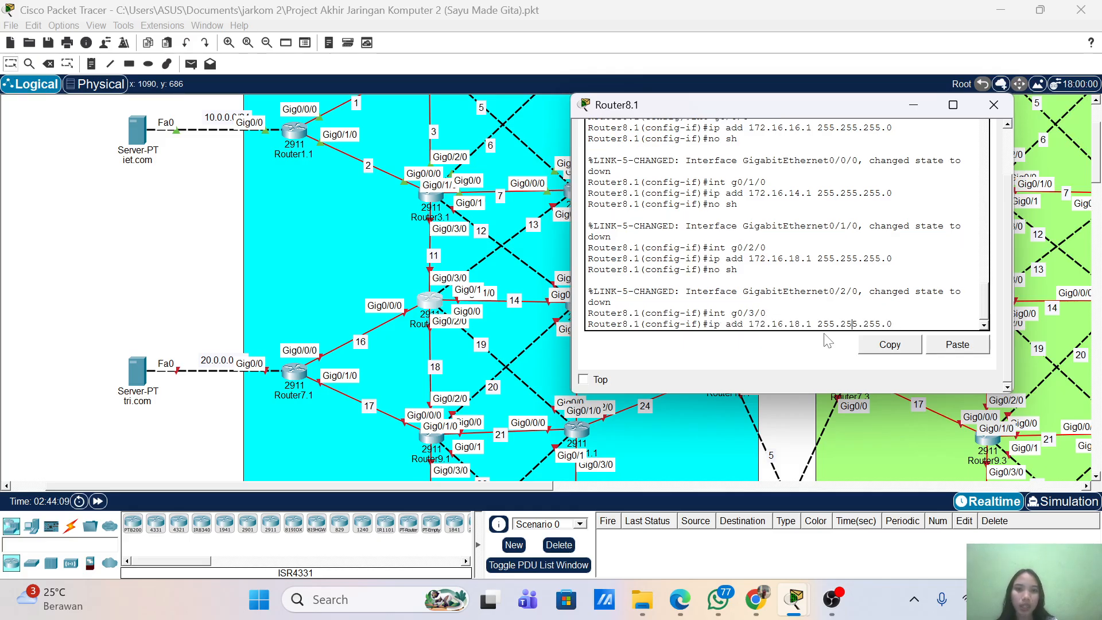
pyautogui.press('Left')
pyautogui.press('Left')
pyautogui.press('Left')
pyautogui.press('Left')
pyautogui.press('Left')
pyautogui.press('Left')
pyautogui.press('Left')
pyautogui.press('BackSpace')
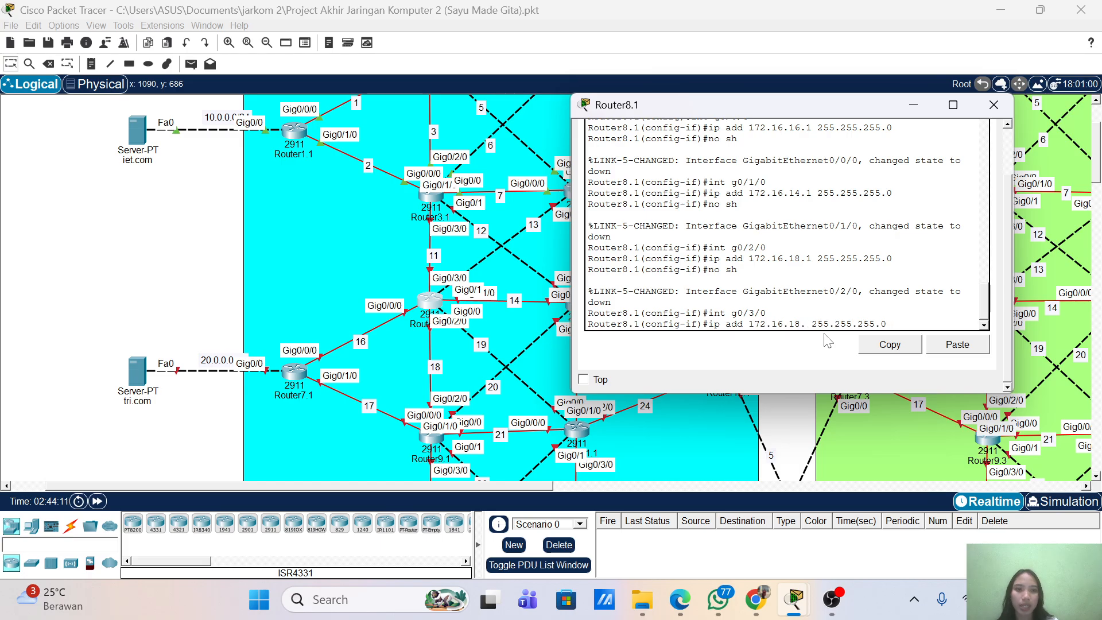
pyautogui.press('BackSpace')
pyautogui.press('BackSpace')
pyautogui.write('1')
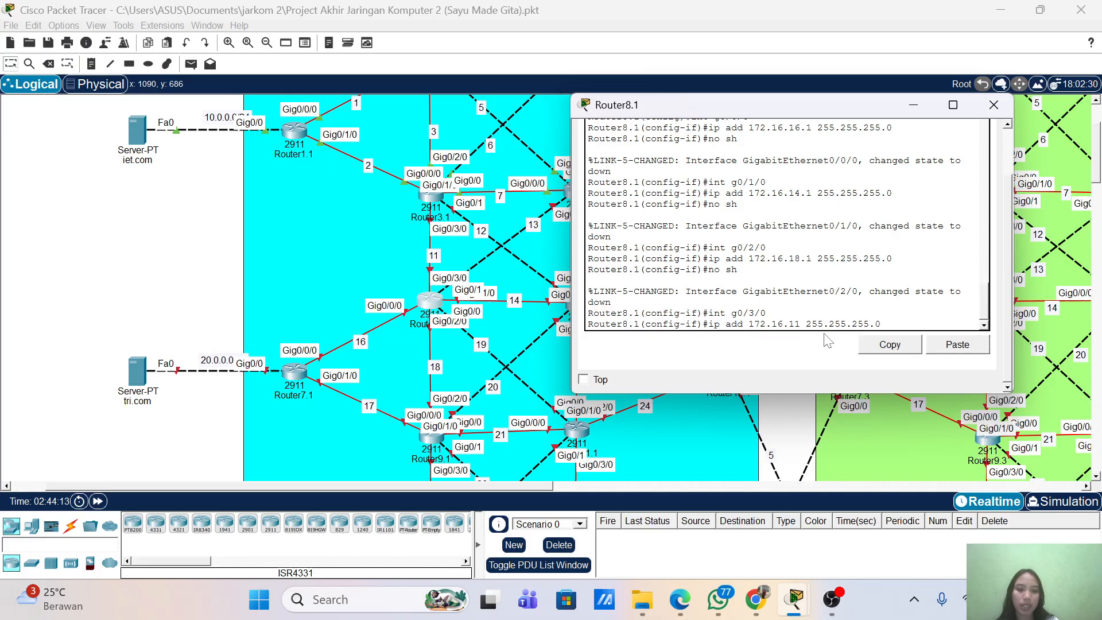
pyautogui.write('.2')
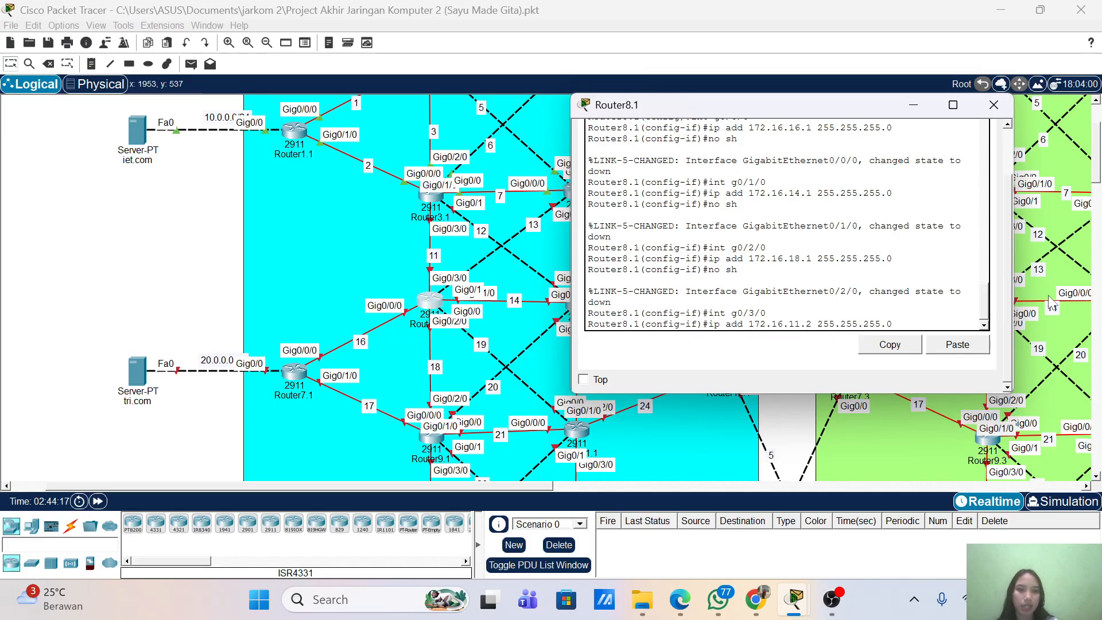
pyautogui.press('Return')
pyautogui.write('nfig-if)#no sh')
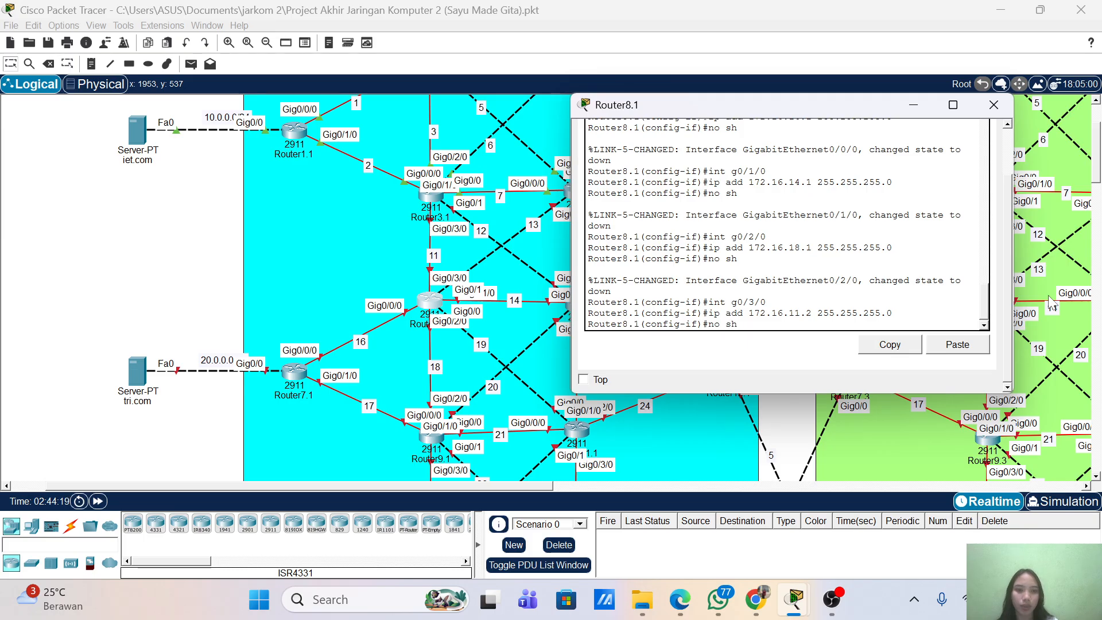
pyautogui.press('Return')
pyautogui.press('Return')
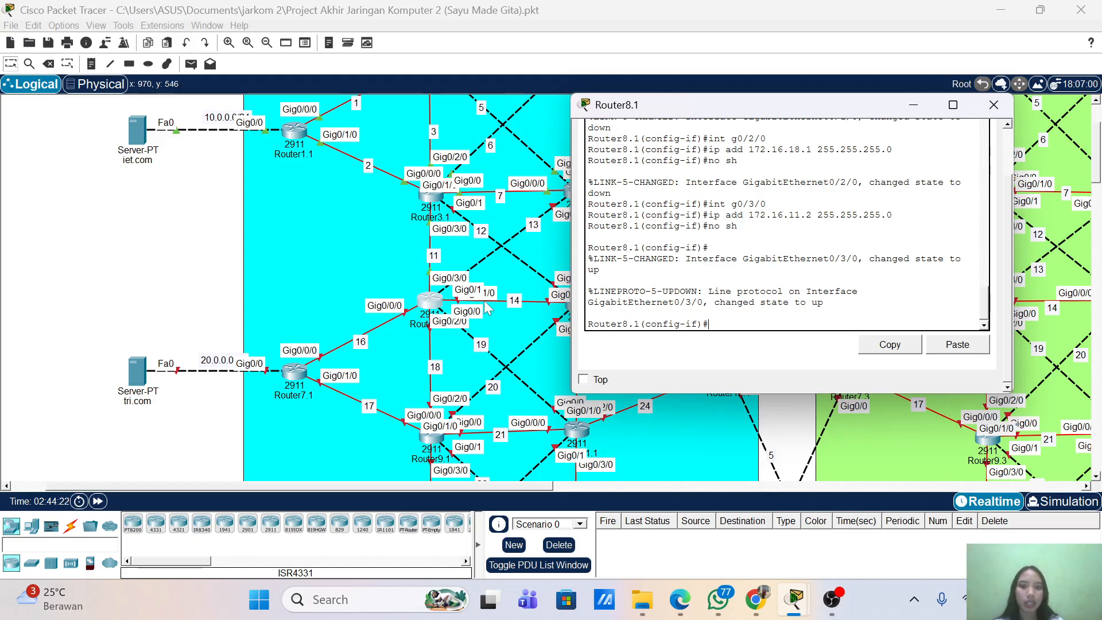
# - Configure Router8.1's interface g0/0 with IP address 172.16.19.1 and mask 255.255.255.0, and enable it with no shutdown
pyautogui.write('int g0/3/0')
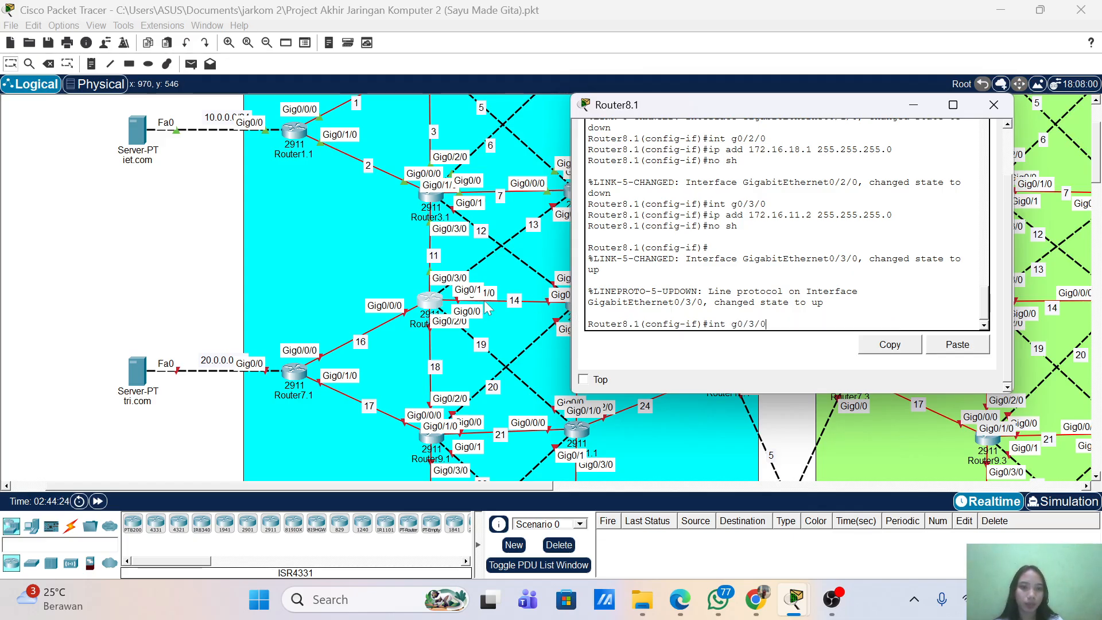
pyautogui.press('Left')
pyautogui.press('Left')
pyautogui.press('BackSpace')
pyautogui.press('BackSpace')
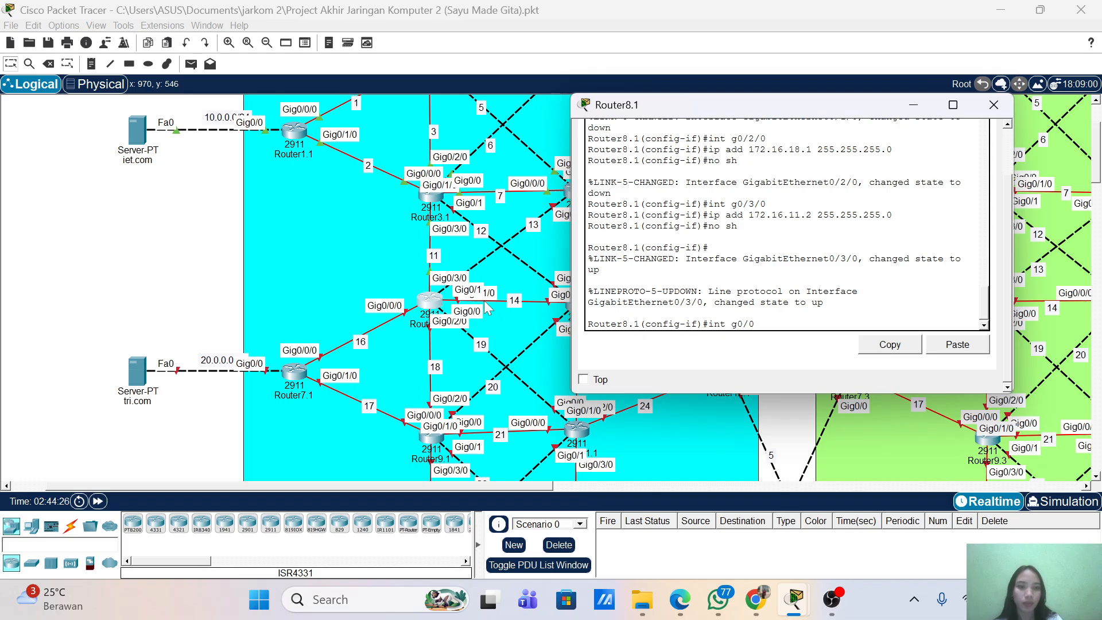
pyautogui.press('Return')
pyautogui.write('no sh')
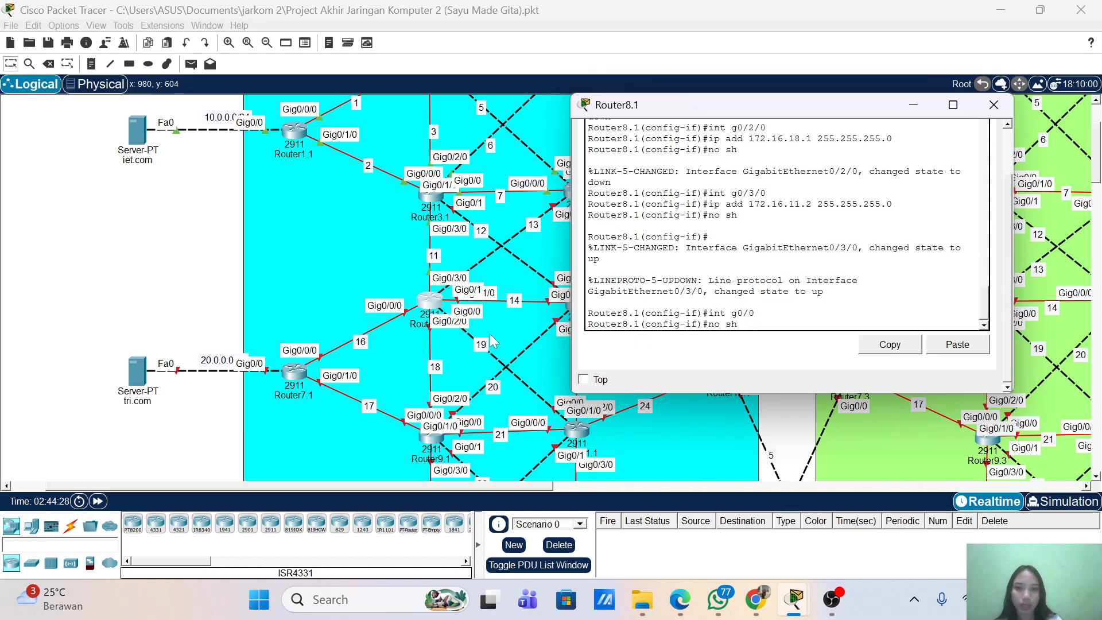
pyautogui.press('Up')
pyautogui.press('Up')
pyautogui.press('Up')
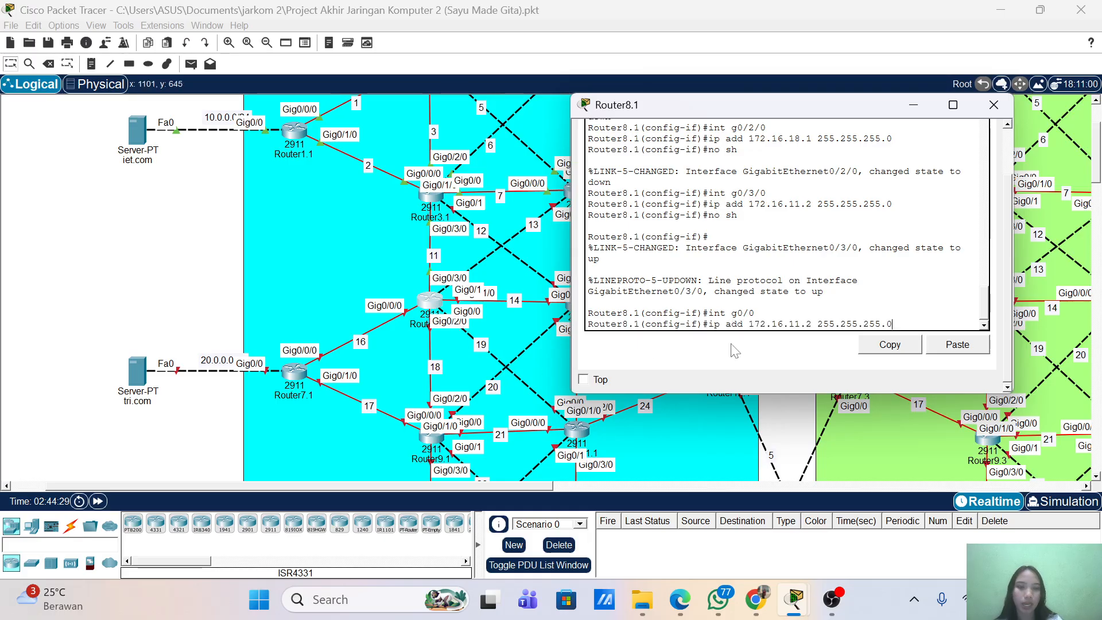
pyautogui.press('Left')
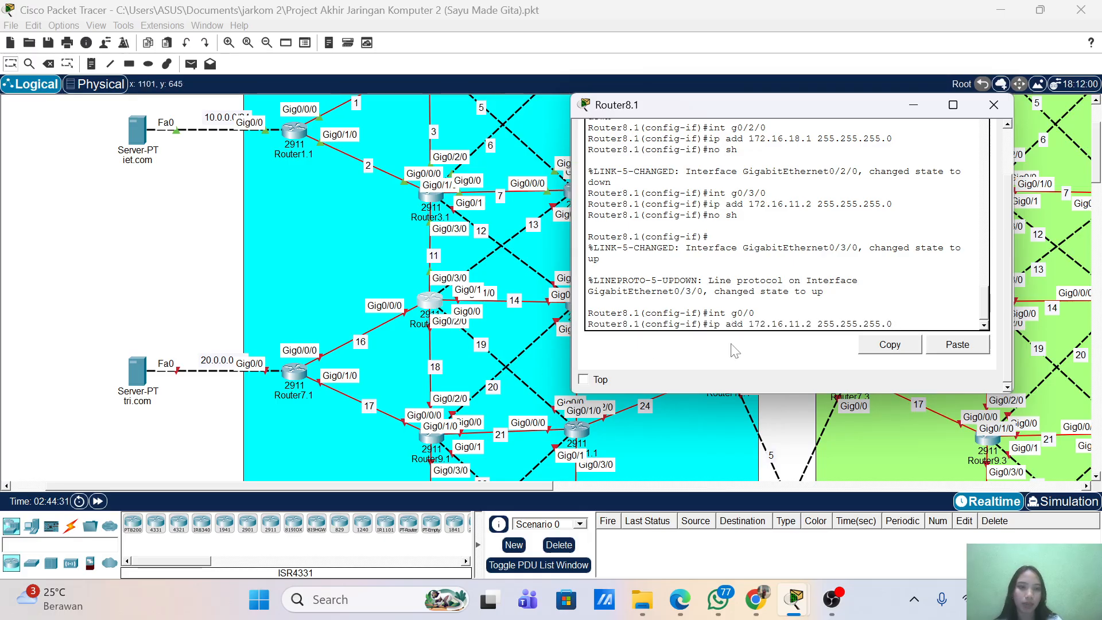
pyautogui.press('BackSpace')
pyautogui.press('BackSpace')
pyautogui.press('BackSpace')
pyautogui.write('9.1')
pyautogui.press('Return')
pyautogui.write('nfig-if)#n')
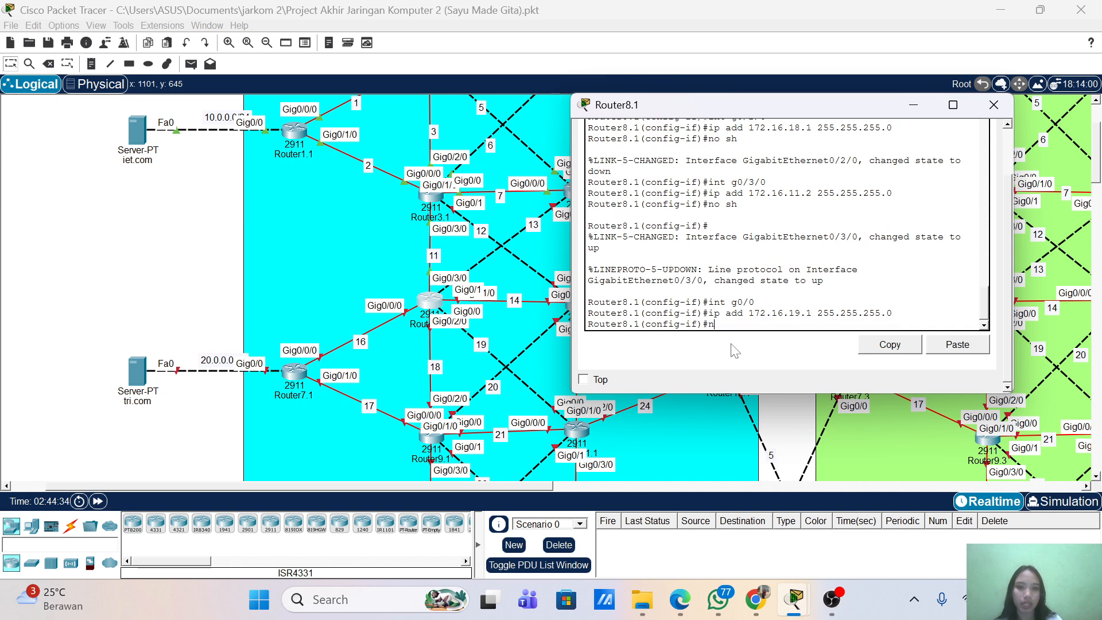
pyautogui.write('o sh')
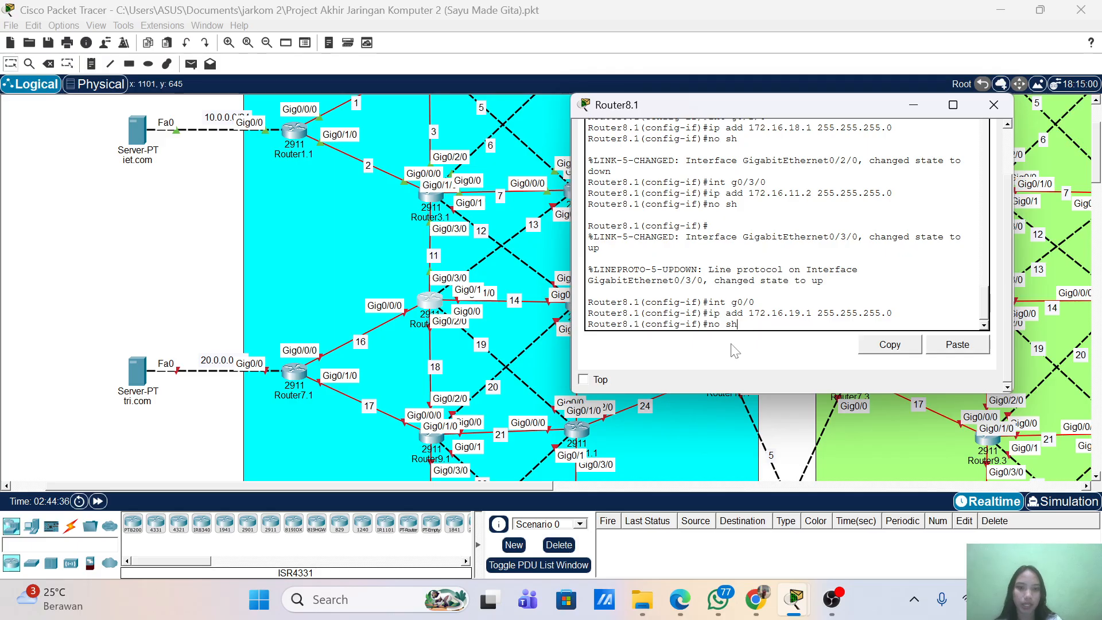
pyautogui.press('Return')
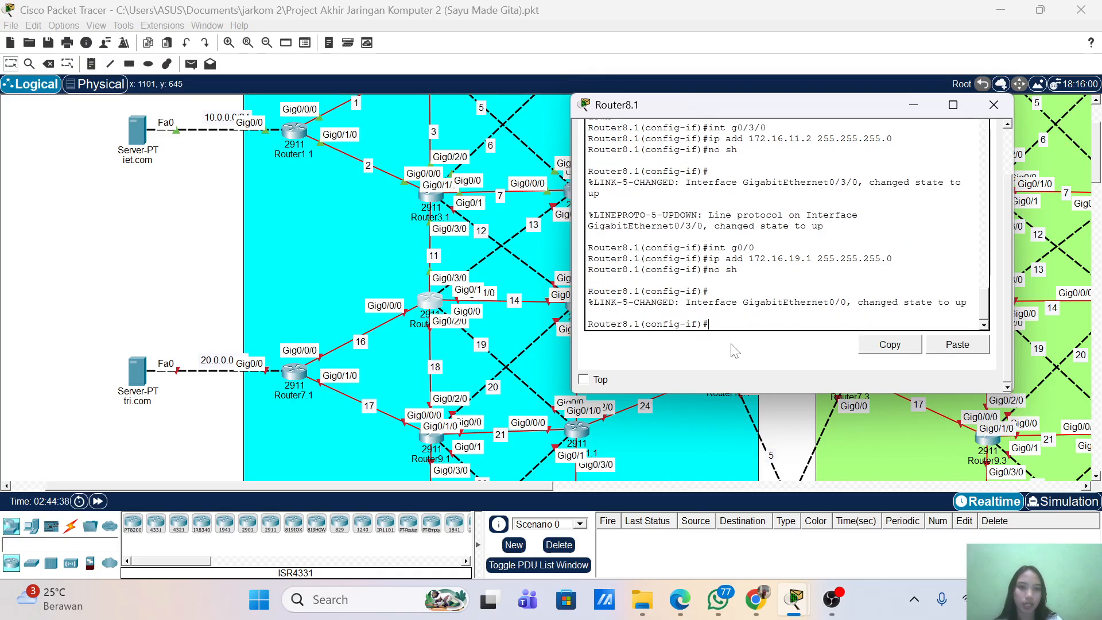
# - Configure Router8.1's interface g0/1 with IP address 172.16.13.2 and mask 255.255.255.0, and enable it with no shutdown
pyautogui.press('Up')
pyautogui.press('Up')
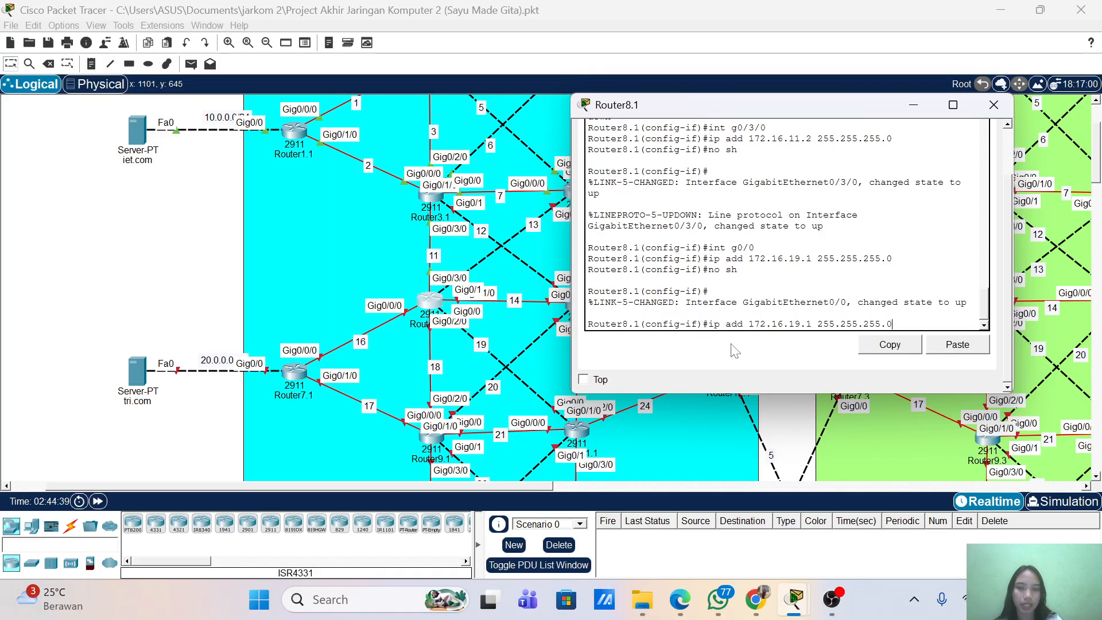
pyautogui.press('Up')
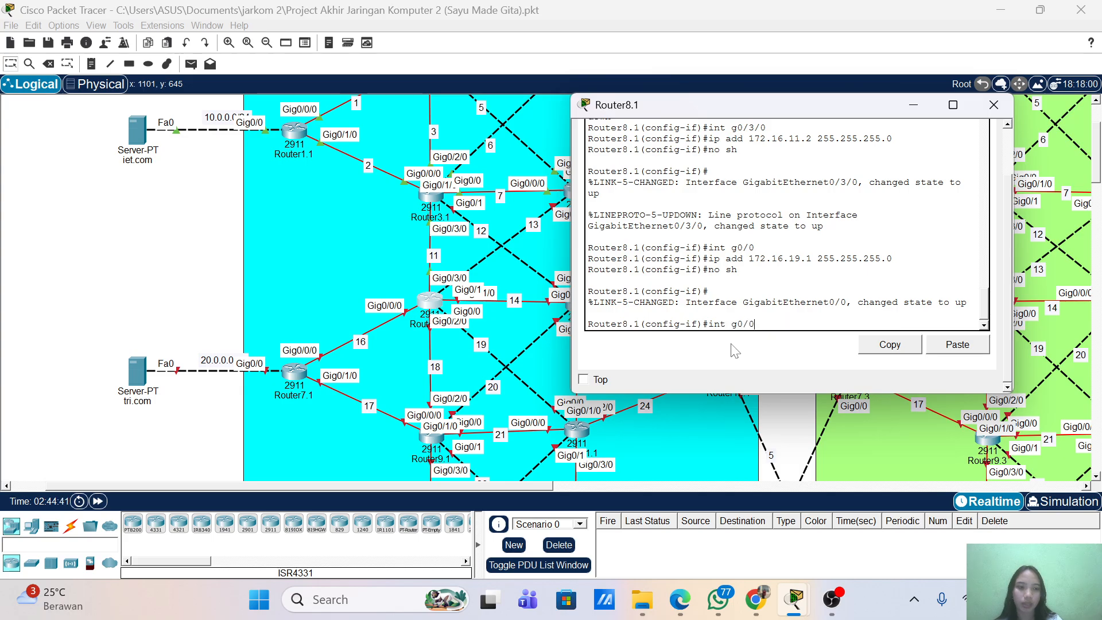
pyautogui.press('BackSpace')
pyautogui.write('1')
pyautogui.press('Return')
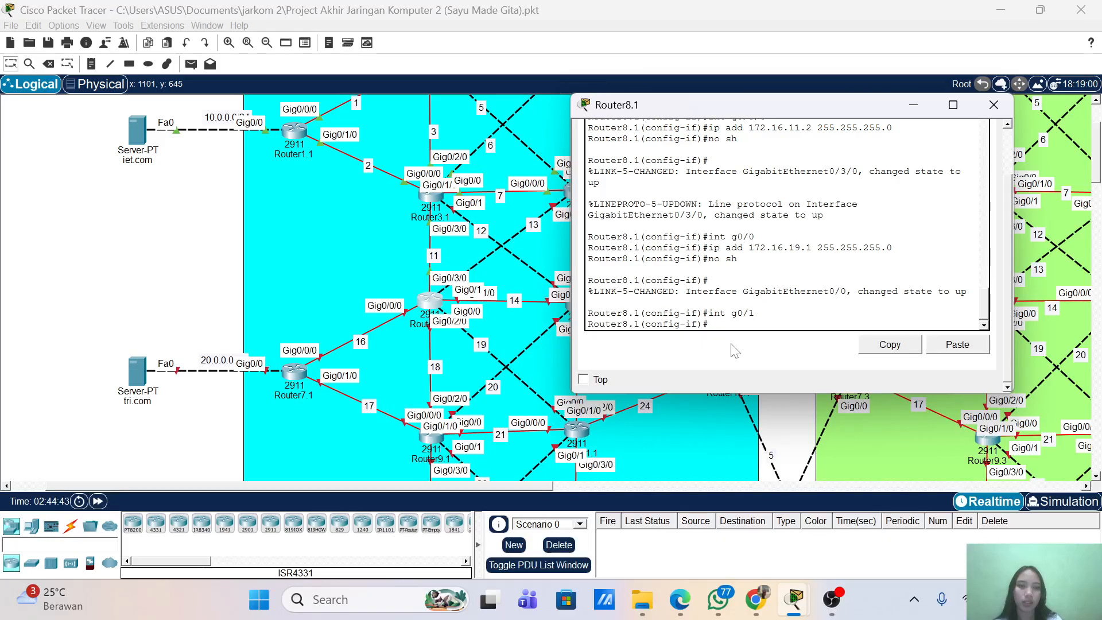
pyautogui.press('Up')
pyautogui.press('Up')
pyautogui.press('Up')
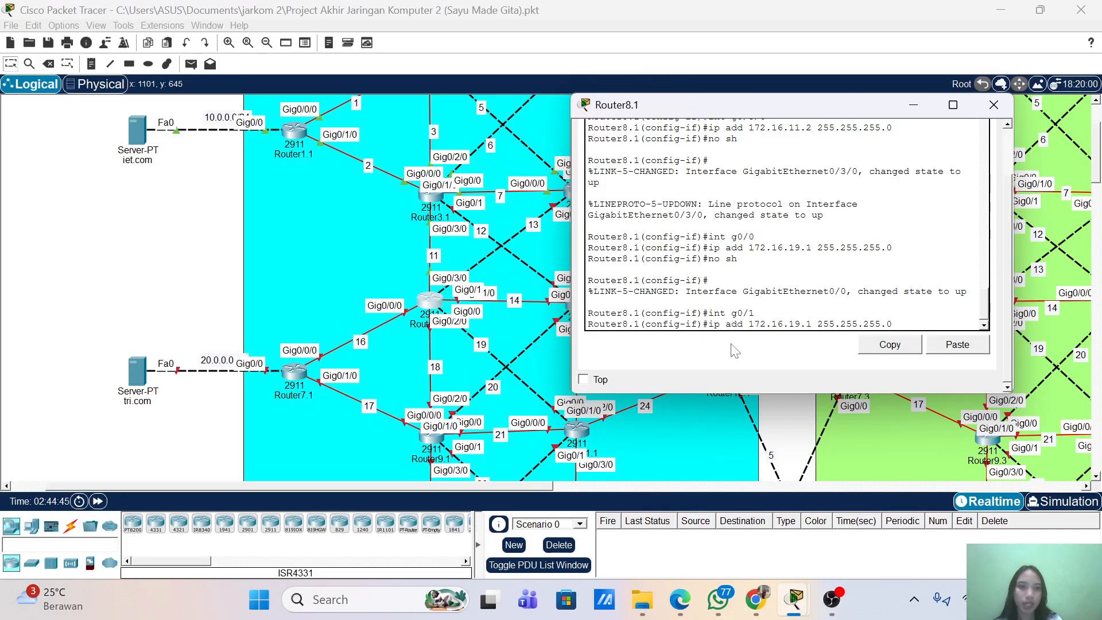
pyautogui.press('Left')
pyautogui.press('Left')
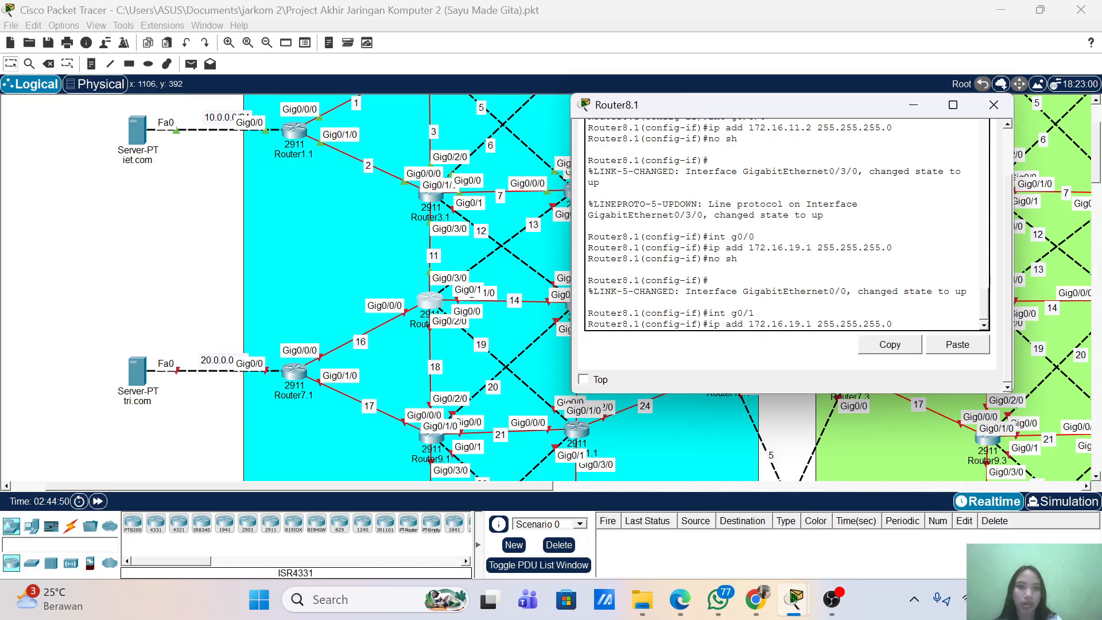
pyautogui.press('BackSpace')
pyautogui.press('BackSpace')
pyautogui.press('BackSpace')
pyautogui.press('BackSpace')
pyautogui.write('13.2')
pyautogui.press('Return')
pyautogui.write('no sh')
pyautogui.press('Return')
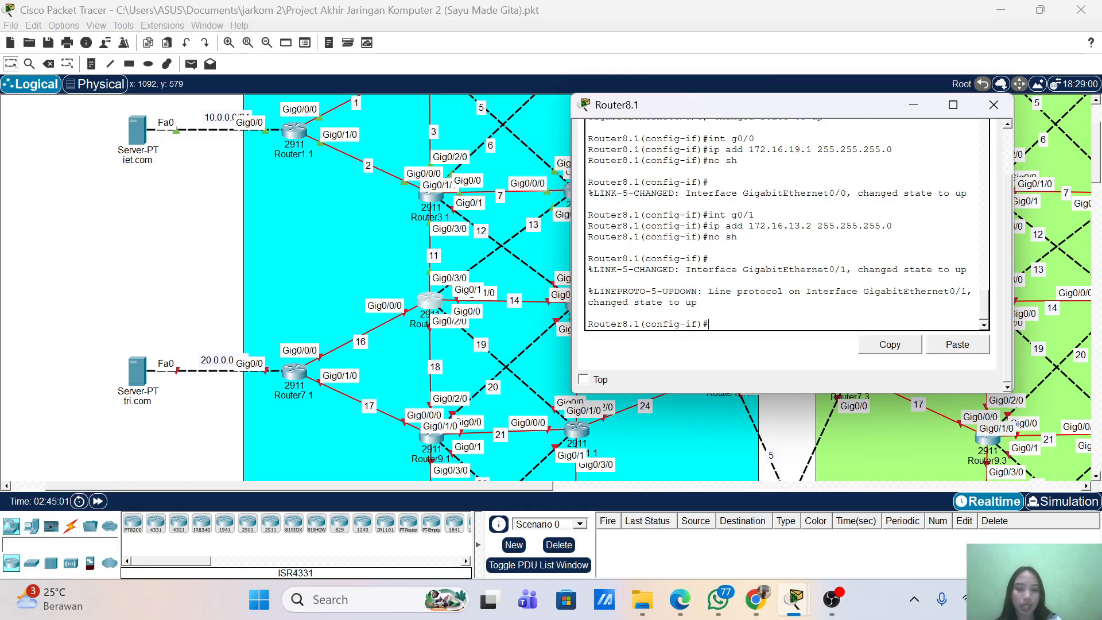
# - Leave interface configuration on Router8.1 and start OSPF process 1
pyautogui.write('exit')
pyautogui.press('Return')
pyautogui.write('rou')
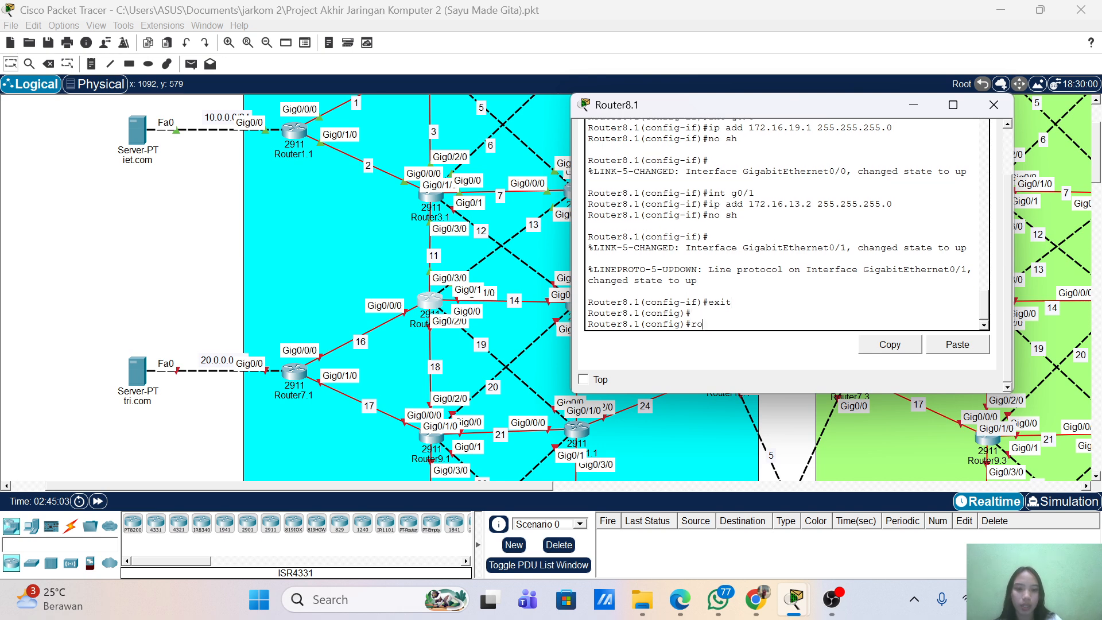
pyautogui.press('Tab')
pyautogui.write('osp')
pyautogui.press('Tab')
pyautogui.write('1')
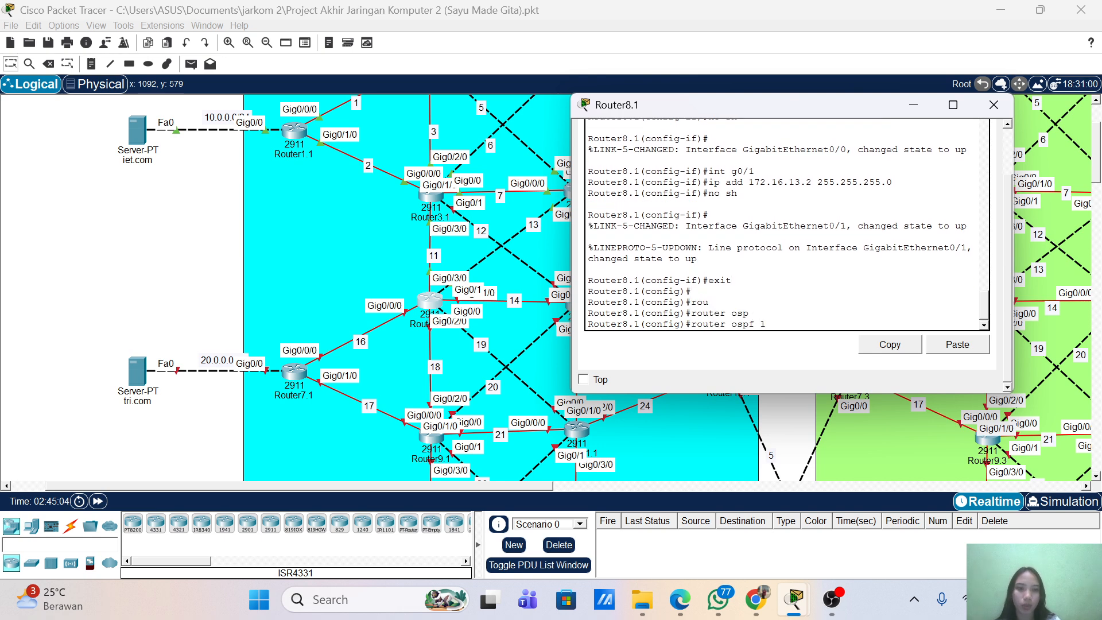
pyautogui.press('Return')
# - Set the OSPF router ID of Router8.1 to 1.1.1.8
pyautogui.write('router)#r')
pyautogui.press('Tab')
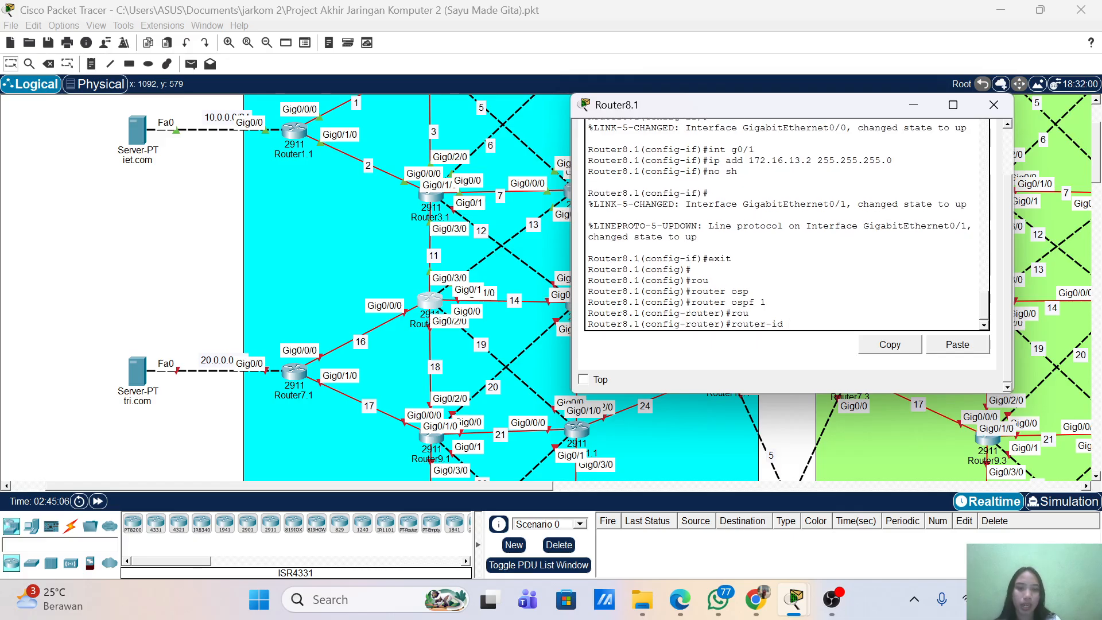
pyautogui.write('1.1.1.')
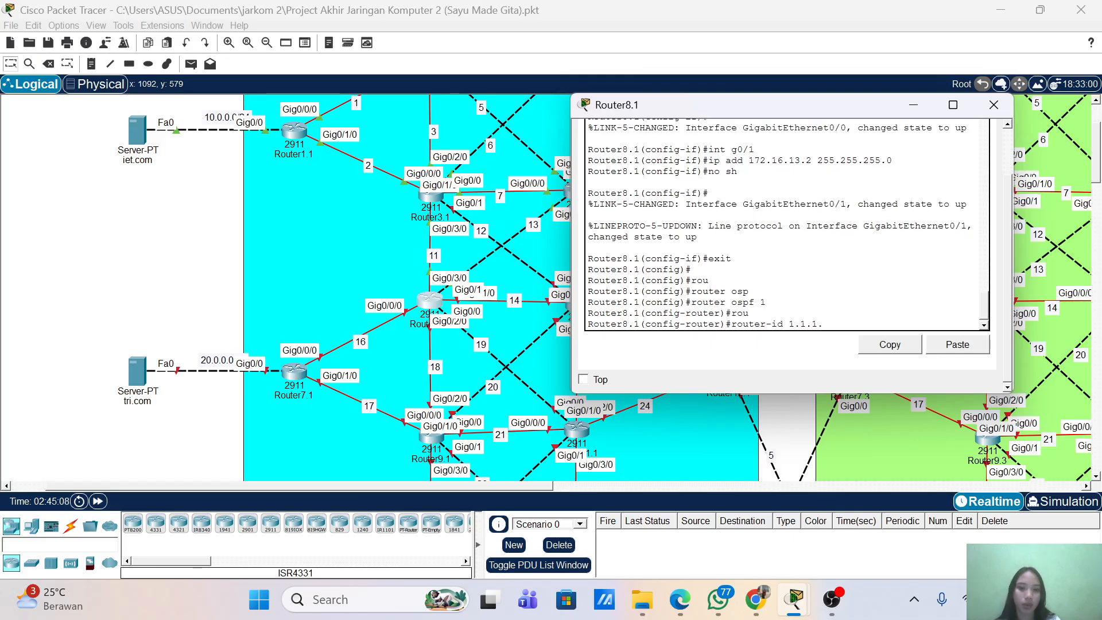
pyautogui.write('8')
pyautogui.press('Return')
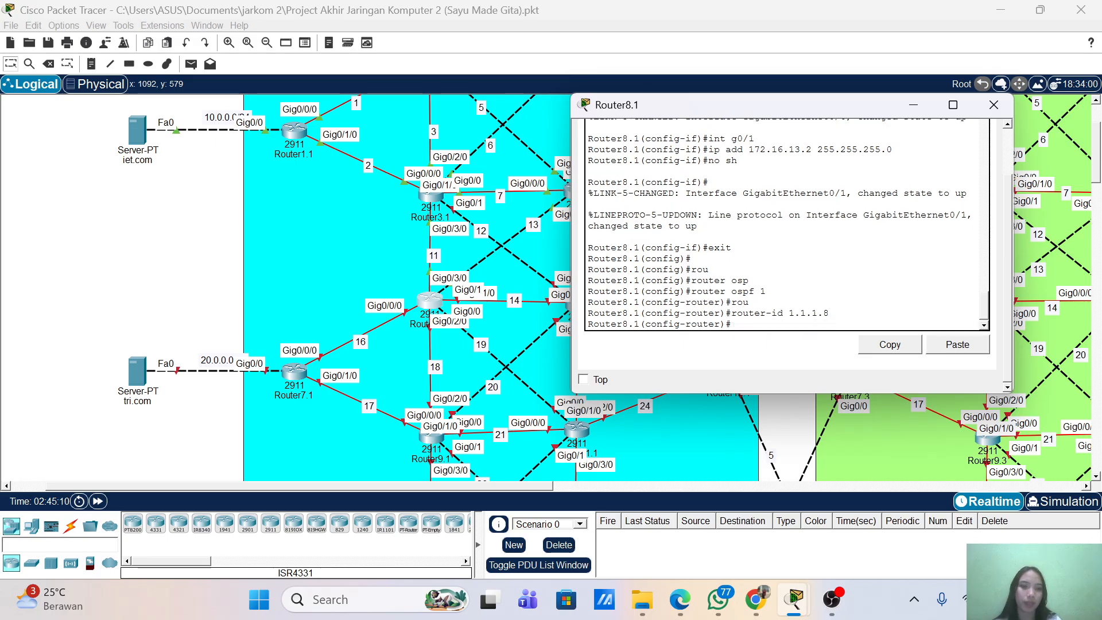
# - Enable logging of adjacency changes for Router8.1's OSPF process
pyautogui.write('log')
pyautogui.press('Tab')
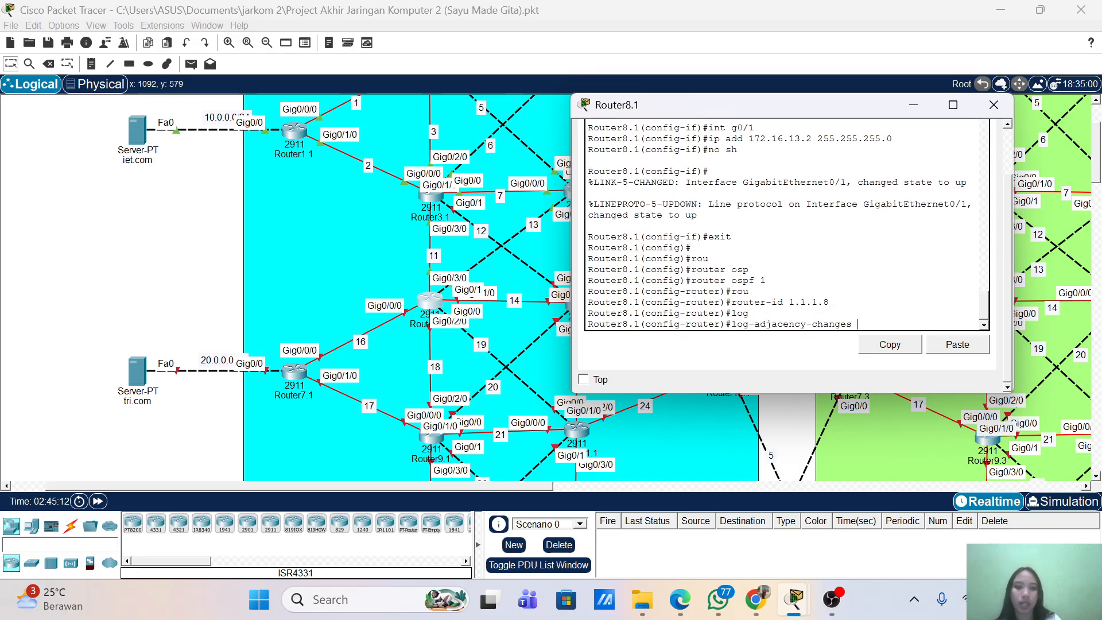
pyautogui.press('Return')
pyautogui.press('Return')
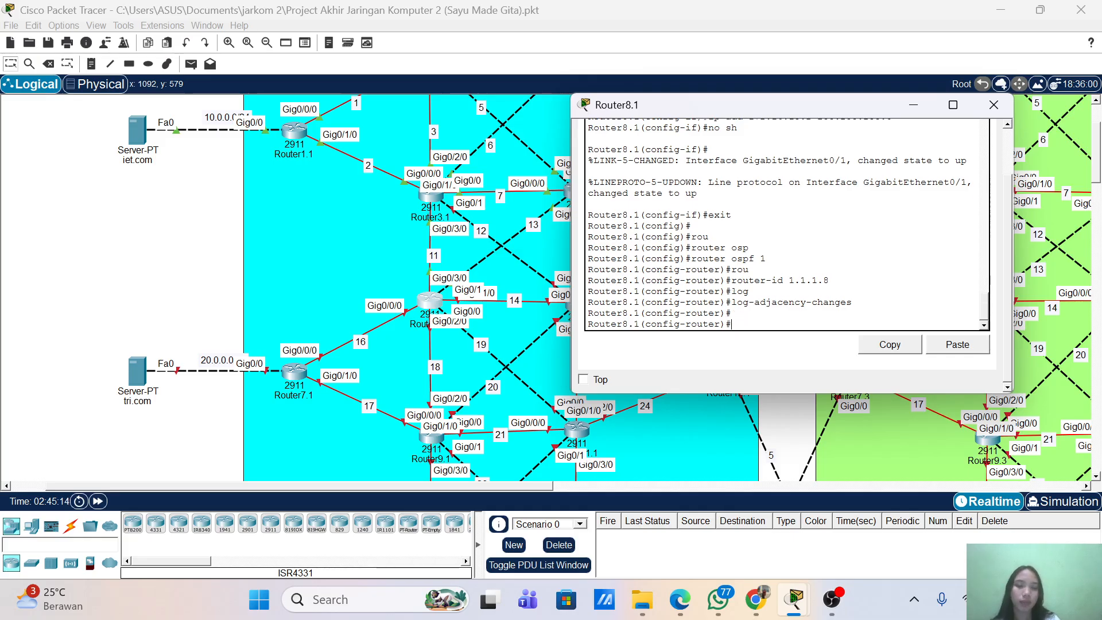
# - Advertise network 172.16.11.0 with wildcard mask 0.0.0.255 in area 0 on Router8.1
pyautogui.write('net')
pyautogui.press('Tab')
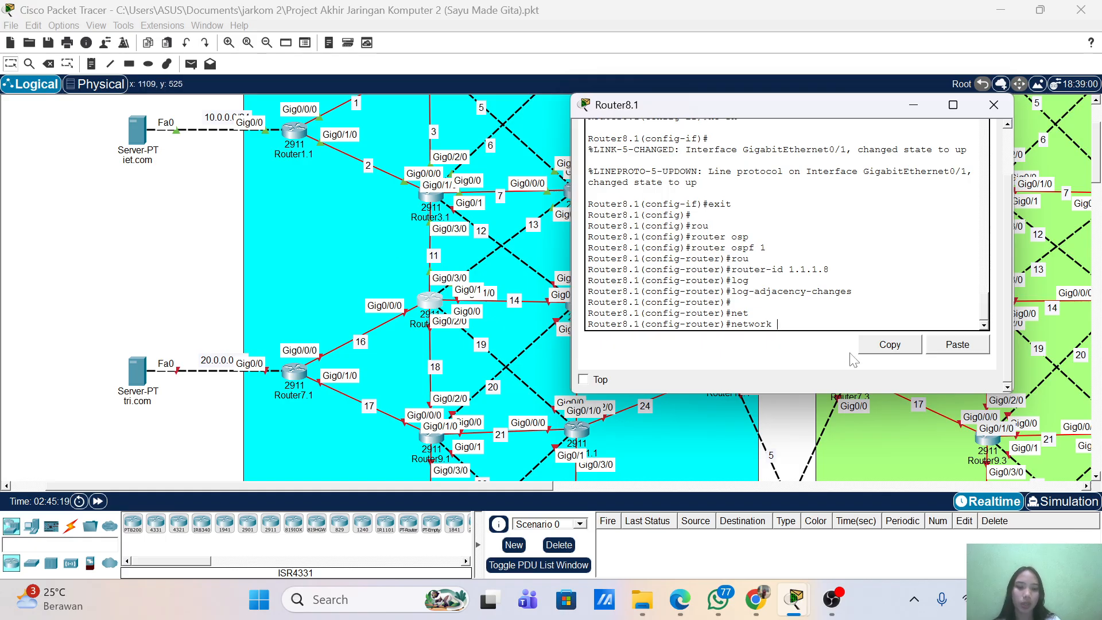
pyautogui.write('172.16.')
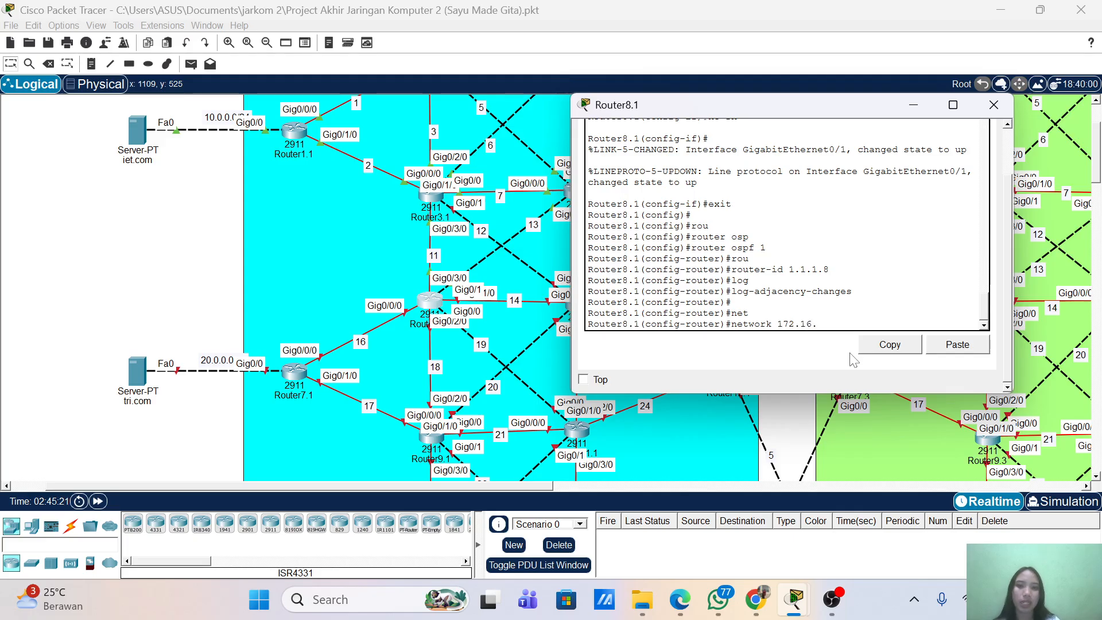
pyautogui.write('11.0 ')
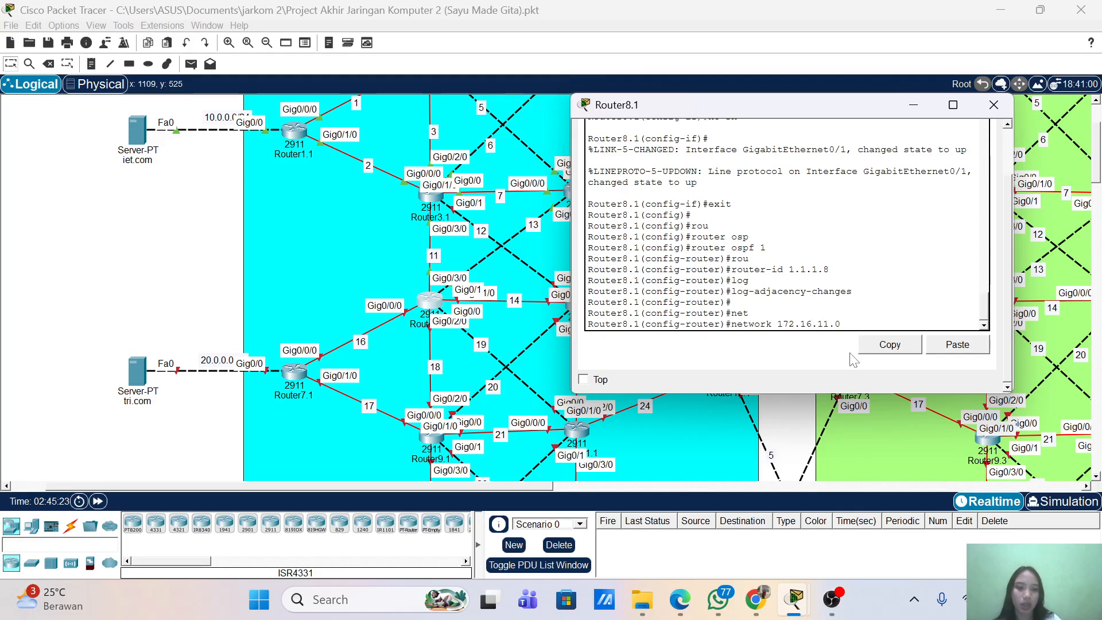
pyautogui.write('0.0.0.255 area')
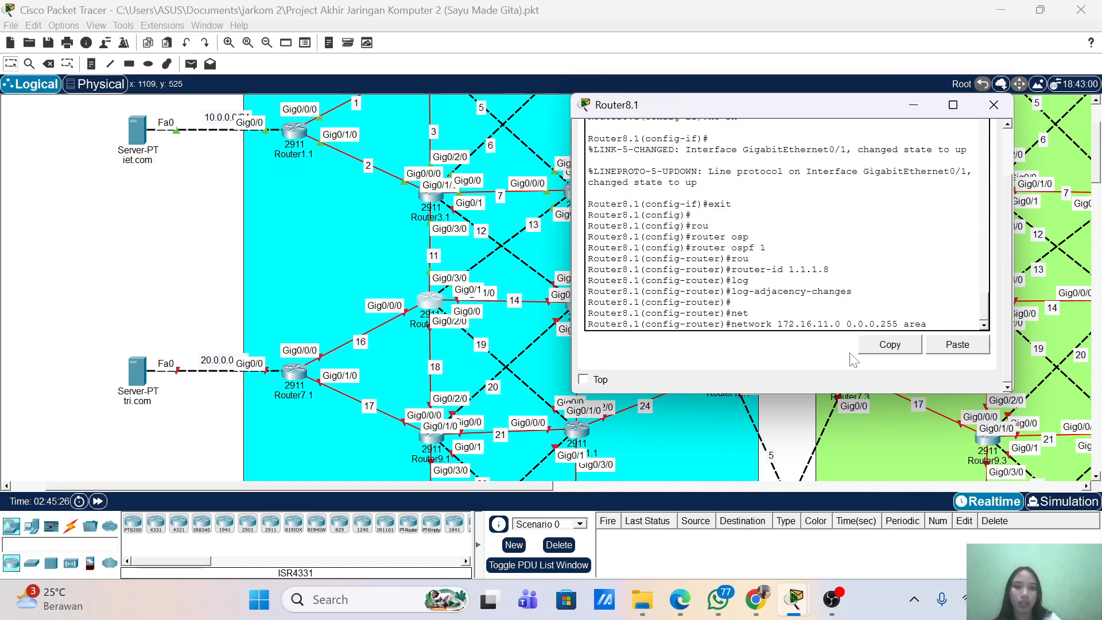
pyautogui.write(' 0')
pyautogui.press('Return')
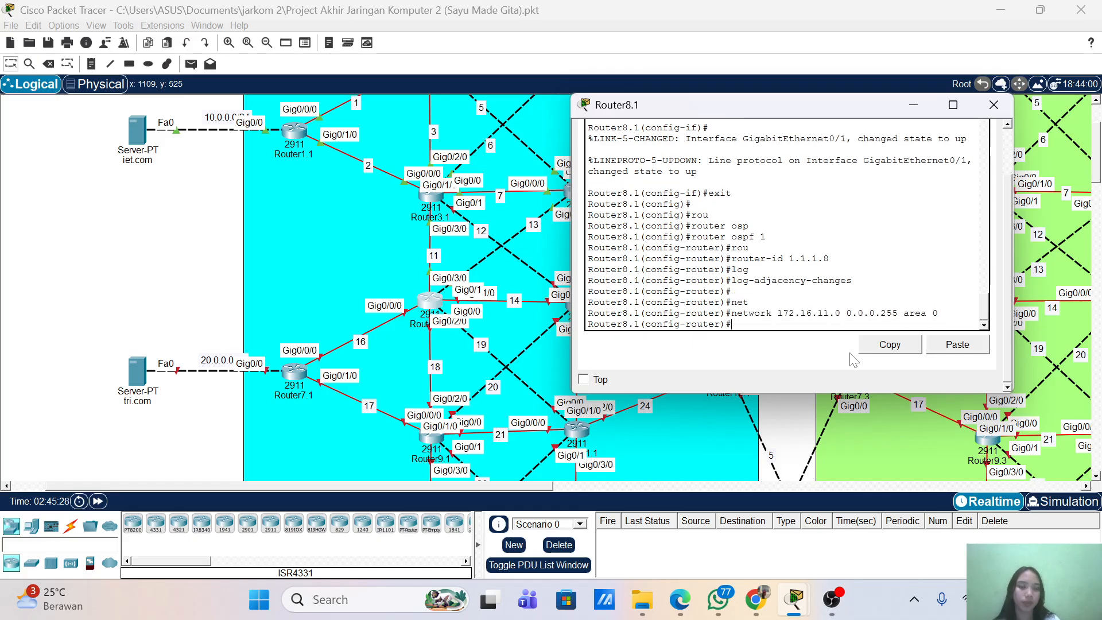
# - Advertise network 172.16.13.0 with wildcard mask 0.0.0.255 in area 0 on Router8.1
pyautogui.press('Up')
pyautogui.press('Left')
pyautogui.press('Left')
pyautogui.press('Left')
pyautogui.press('Left')
pyautogui.press('Left')
pyautogui.press('Left')
pyautogui.press('Left')
pyautogui.press('Left')
pyautogui.press('Left')
pyautogui.press('Left')
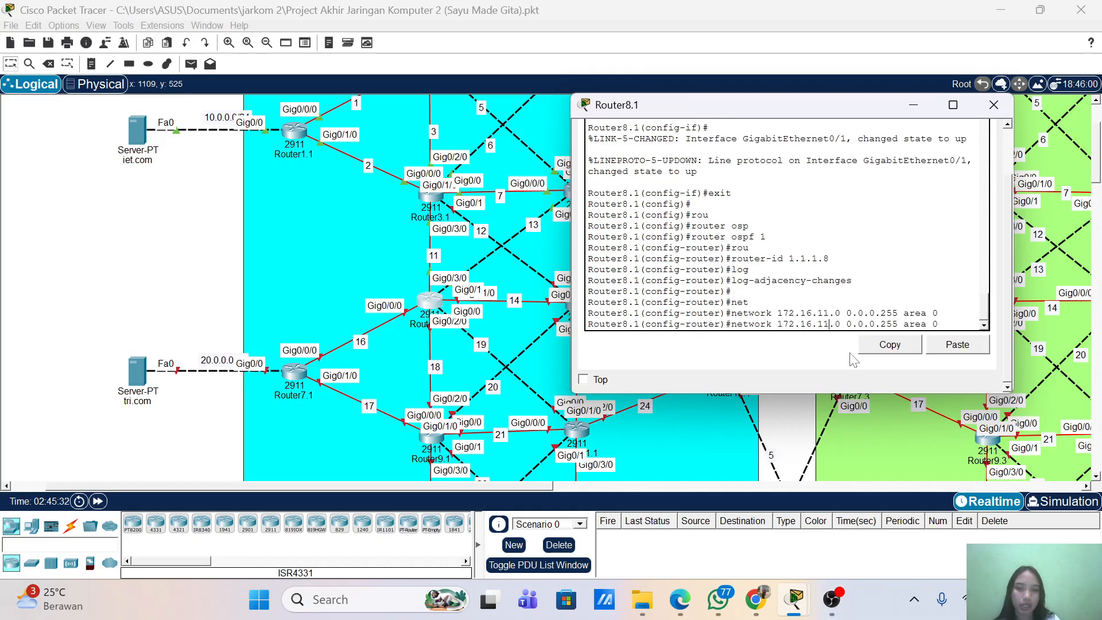
pyautogui.press('BackSpace')
pyautogui.write('3')
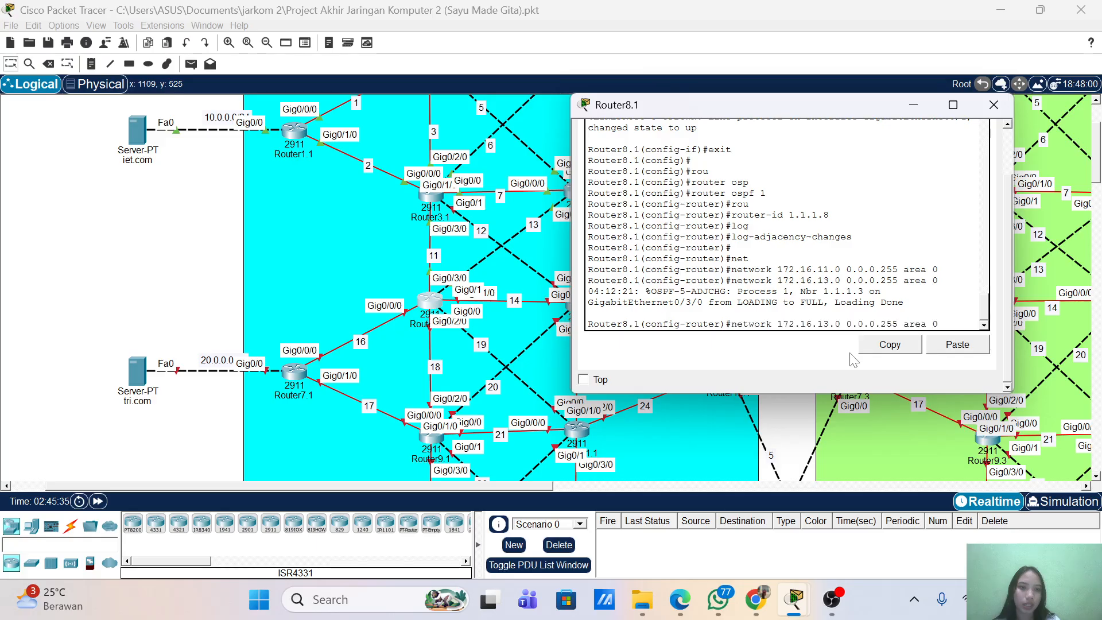
pyautogui.press('Return')
# - Advertise network 172.16.14.0 with wildcard mask 0.0.0.255 in area 0 on Router8.1
pyautogui.press('Up')
pyautogui.press('Left')
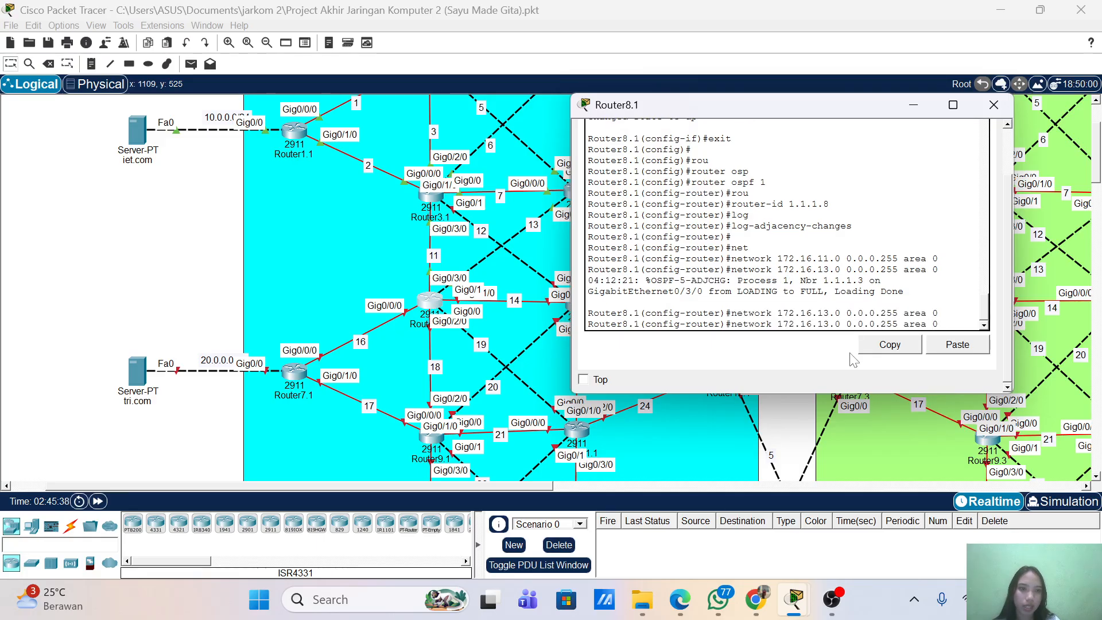
pyautogui.press('BackSpace')
pyautogui.write('4')
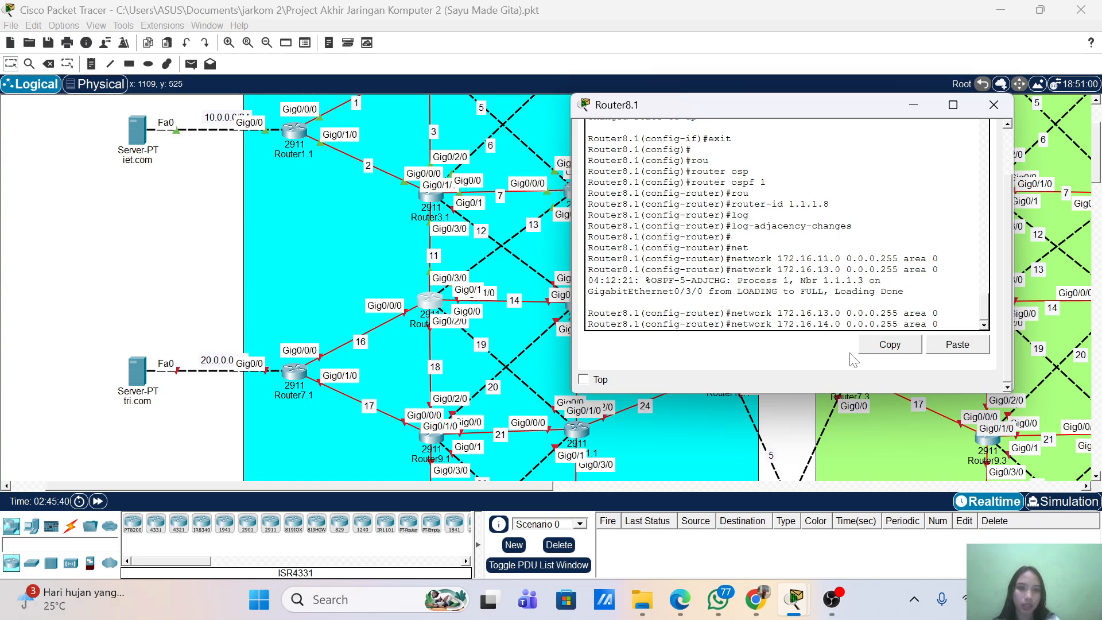
pyautogui.press('Return')
pyautogui.press('Return')
# - Advertise network 172.16.16.0 with wildcard mask 0.0.0.255 in area 0 on Router8.1
pyautogui.press('Up')
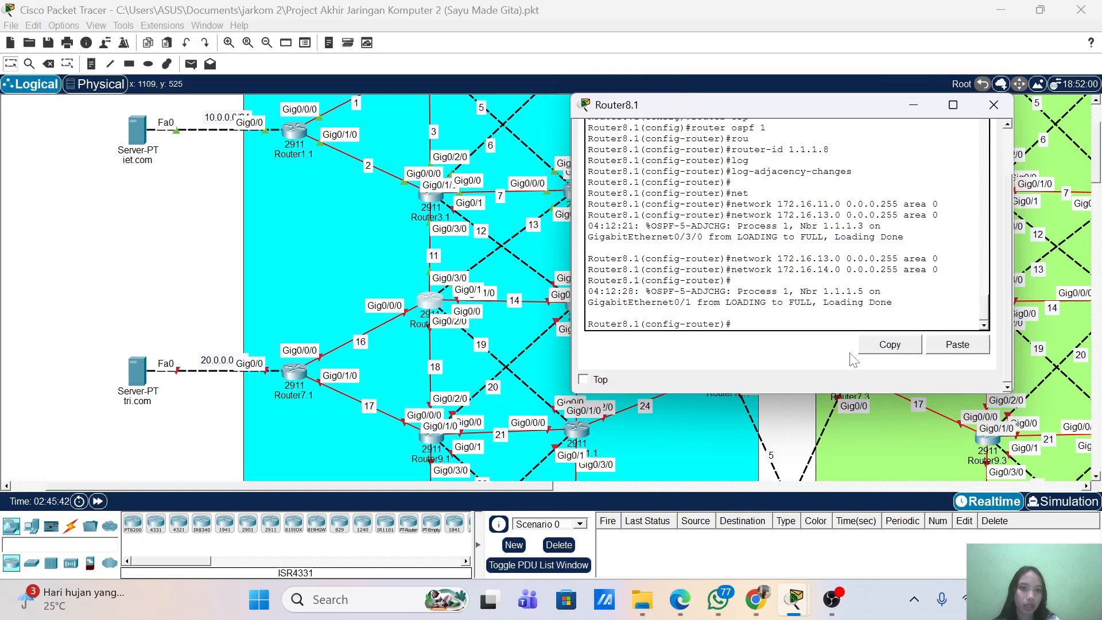
pyautogui.press('Left')
pyautogui.press('Left')
pyautogui.press('Left')
pyautogui.press('Left')
pyautogui.press('Left')
pyautogui.press('Left')
pyautogui.press('Left')
pyautogui.press('Left')
pyautogui.press('Left')
pyautogui.press('Left')
pyautogui.press('Left')
pyautogui.press('Left')
pyautogui.press('Left')
pyautogui.press('Left')
pyautogui.press('Left')
pyautogui.press('Left')
pyautogui.press('Left')
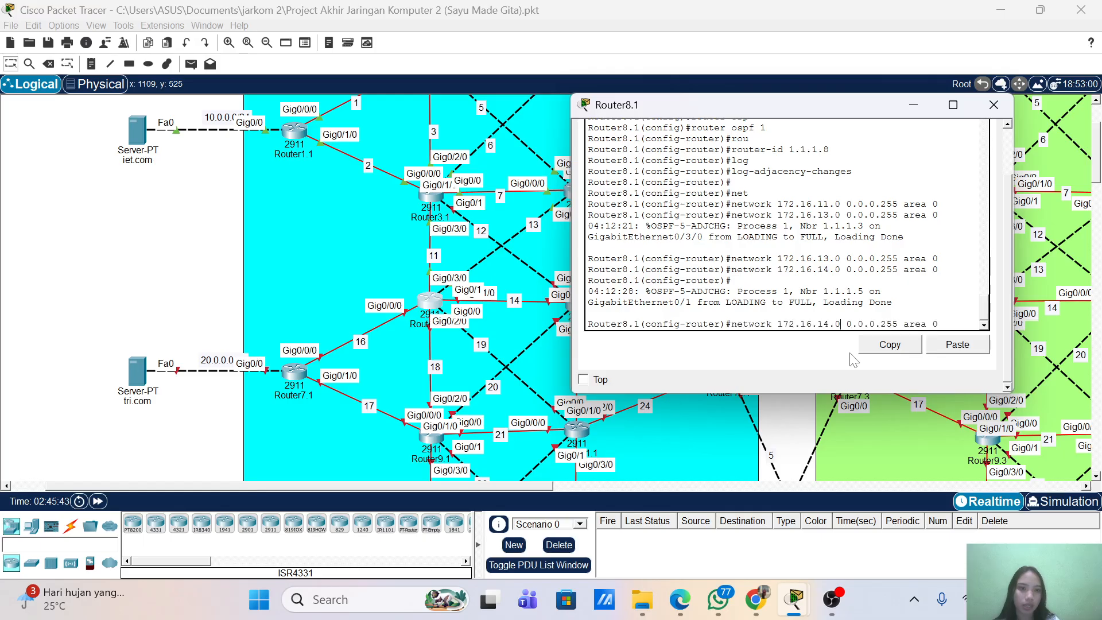
pyautogui.press('BackSpace')
pyautogui.write('6')
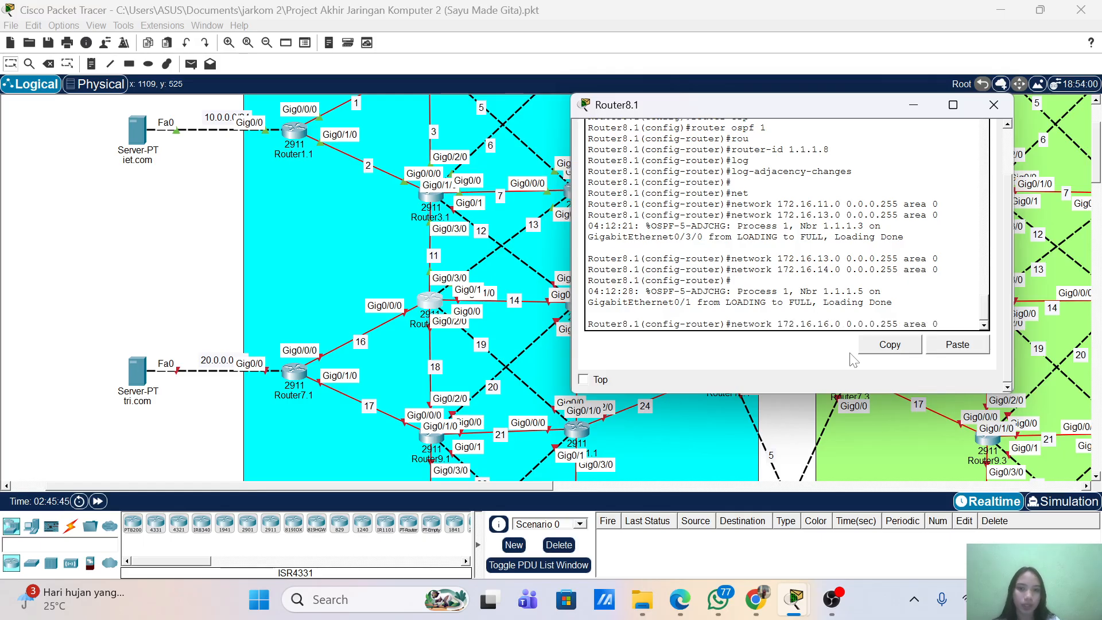
pyautogui.press('Return')
# - Advertise network 172.16.18.0 with wildcard mask 0.0.0.255 in area 0 on Router8.1
pyautogui.press('Up')
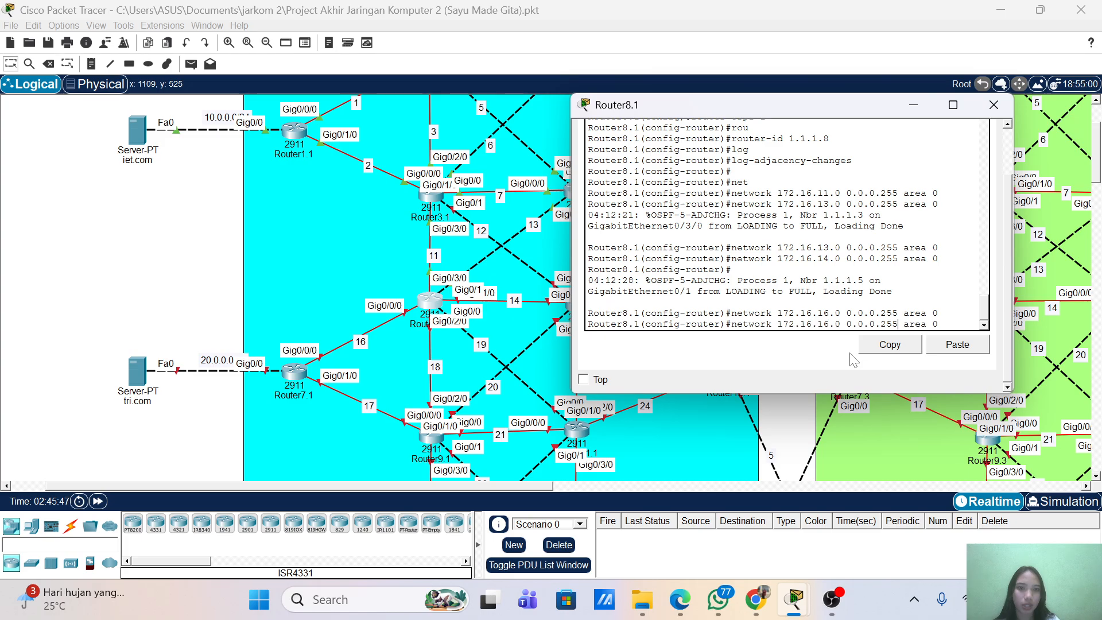
pyautogui.press('Left')
pyautogui.press('Left')
pyautogui.press('Left')
pyautogui.press('Left')
pyautogui.press('Left')
pyautogui.press('Left')
pyautogui.press('Left')
pyautogui.press('Left')
pyautogui.press('Left')
pyautogui.press('Left')
pyautogui.press('Left')
pyautogui.press('Left')
pyautogui.press('Left')
pyautogui.press('Left')
pyautogui.press('Left')
pyautogui.press('Left')
pyautogui.press('Left')
pyautogui.press('Left')
pyautogui.press('Left')
pyautogui.press('BackSpace')
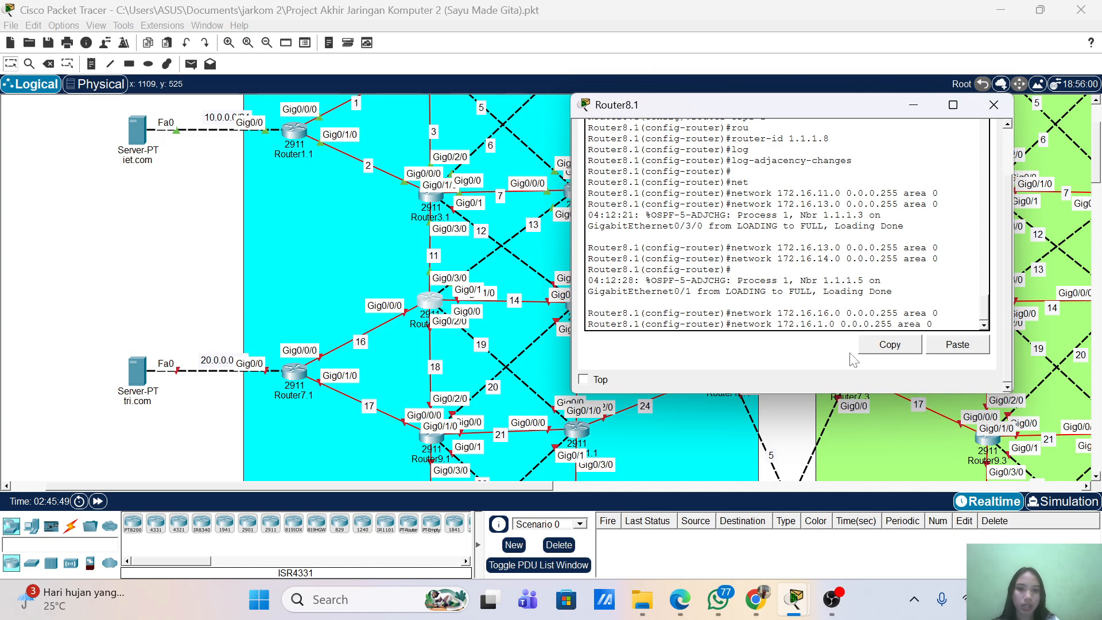
pyautogui.write('8')
pyautogui.press('Return')
# - Advertise network 172.16.19.0 with wildcard mask 0.0.0.255 in area 0 on Router8.1 and review the entered network commands
pyautogui.press('Up')
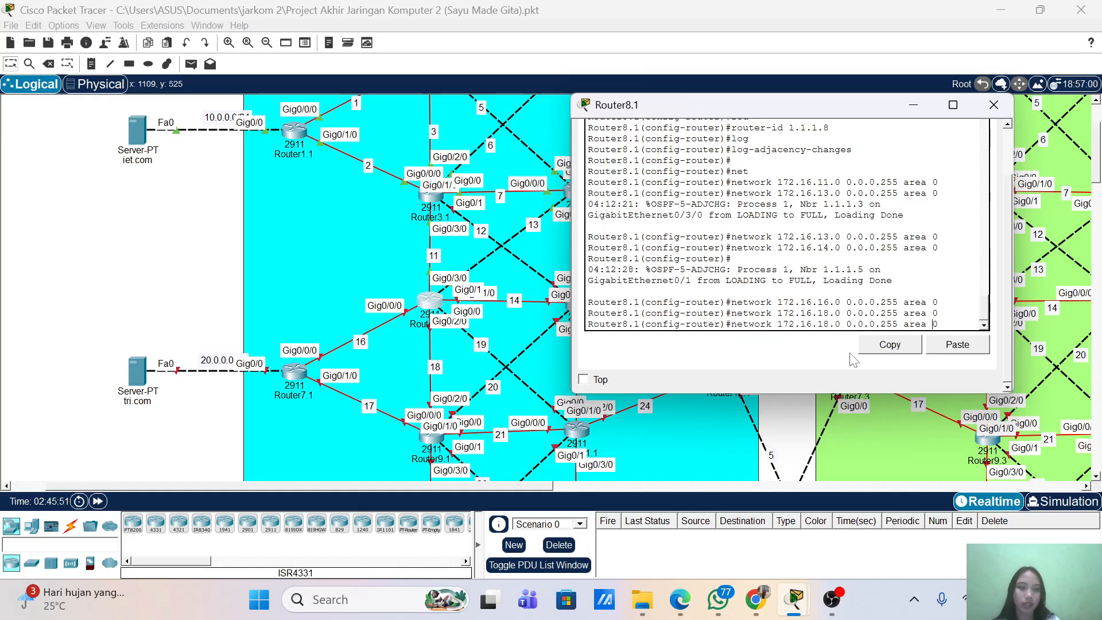
pyautogui.press('Left')
pyautogui.press('Left')
pyautogui.press('Left')
pyautogui.press('BackSpace')
pyautogui.write('9')
pyautogui.press('Return')
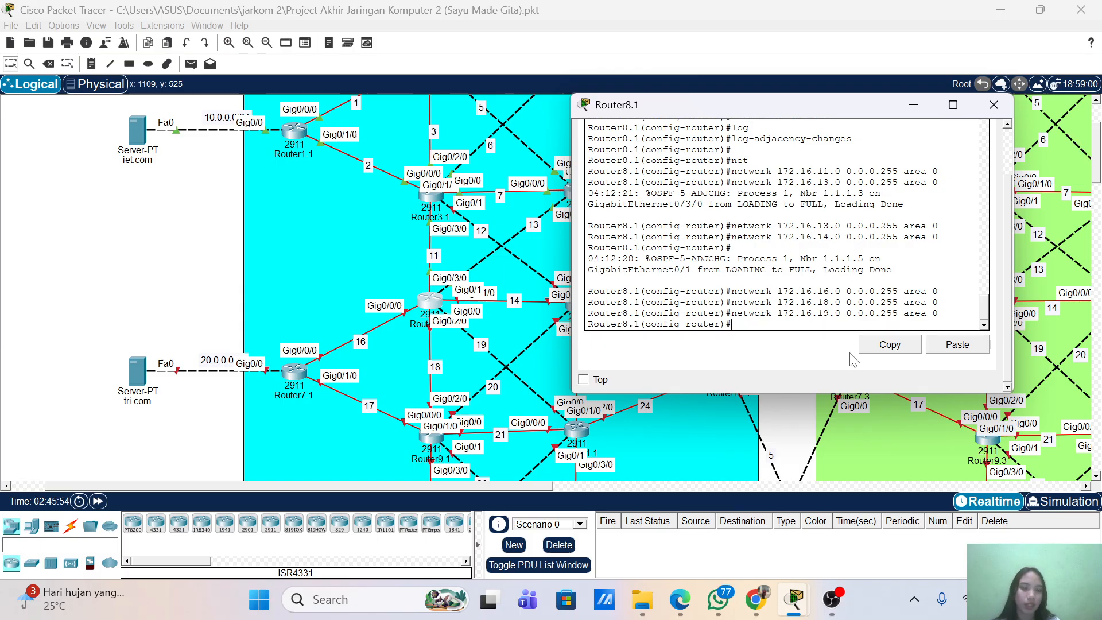
pyautogui.scroll(2, 827, 287)
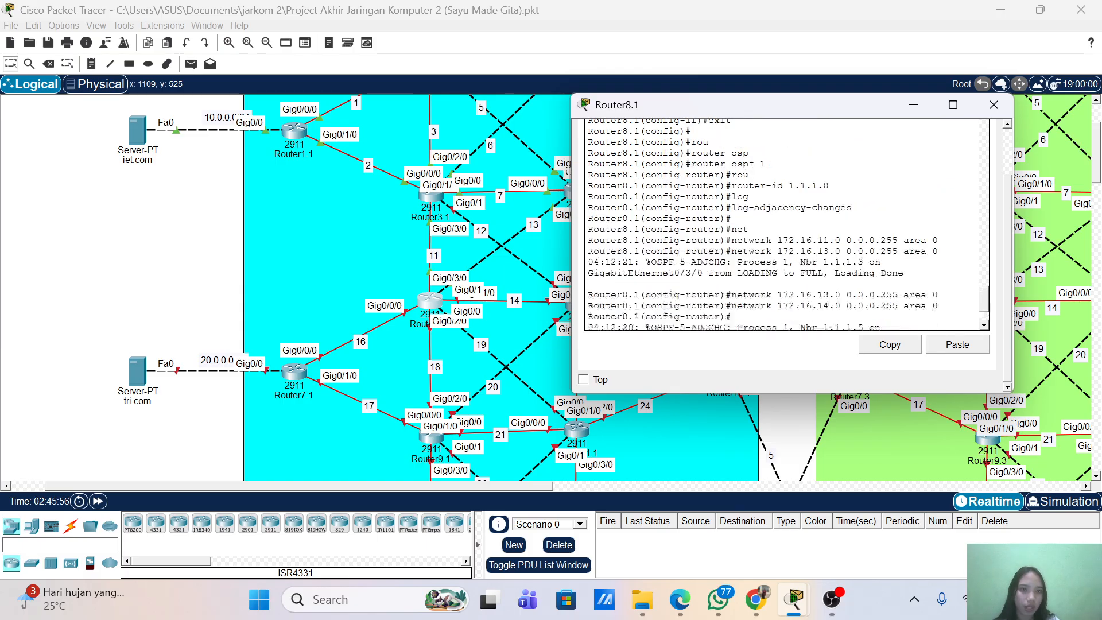
pyautogui.scroll(-3, 826, 287)
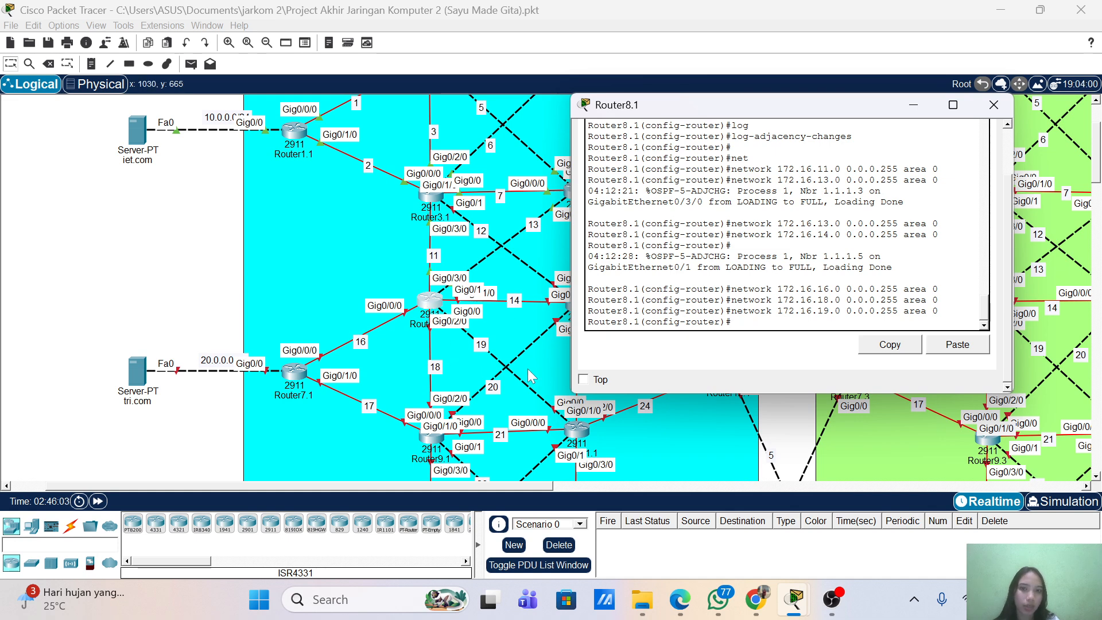
# - Leave configuration mode on Router8.1, save its configuration with wr and close the router's window
pyautogui.write('end')
pyautogui.press('Return')
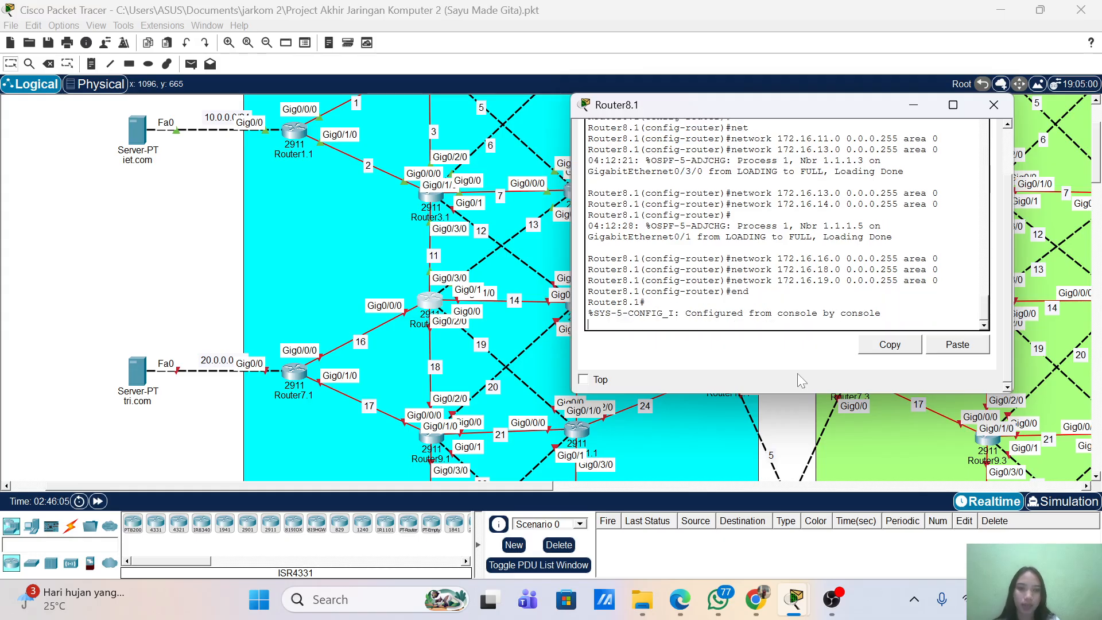
pyautogui.press('Return')
pyautogui.write('wr')
pyautogui.press('Return')
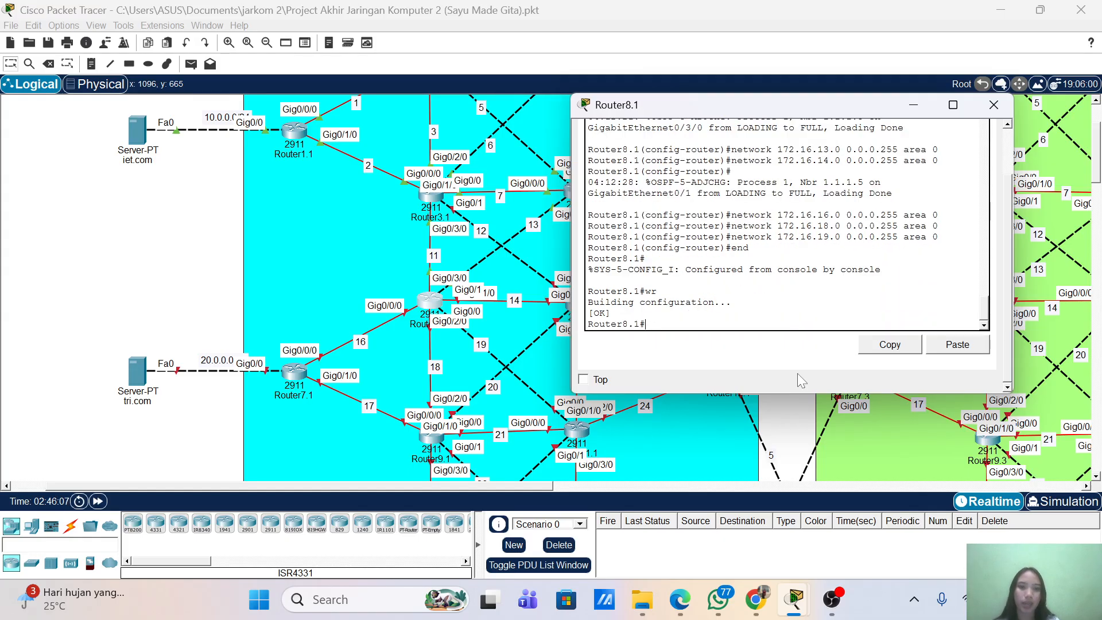
pyautogui.press('Return')
pyautogui.click(993, 104)
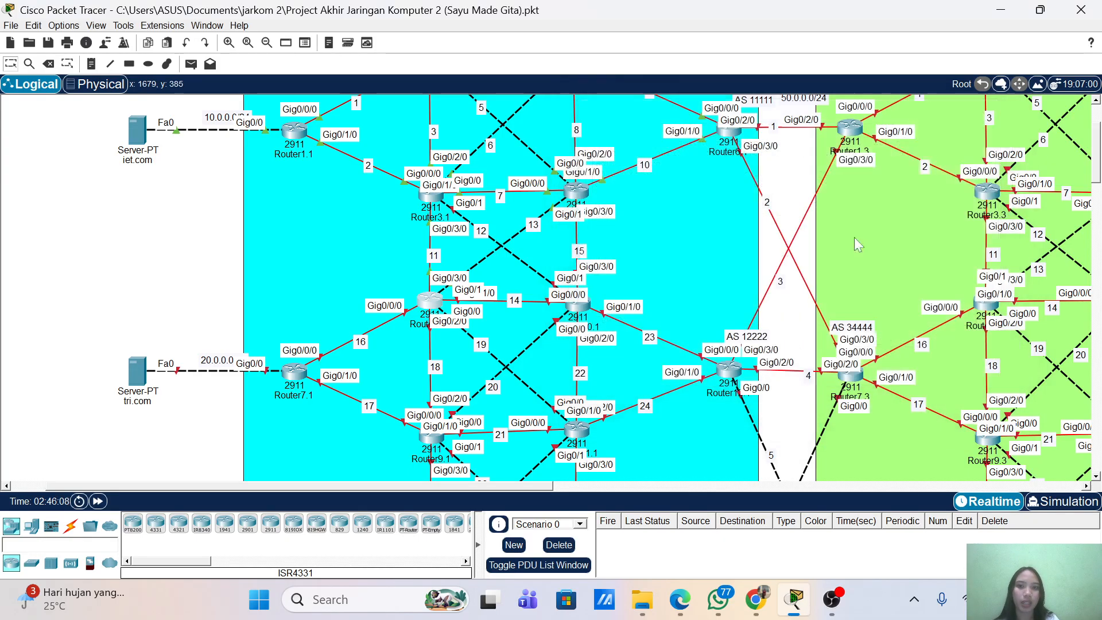
# - Open the command line of Router10.1 and enter privileged mode and global configuration mode
pyautogui.click(578, 306)
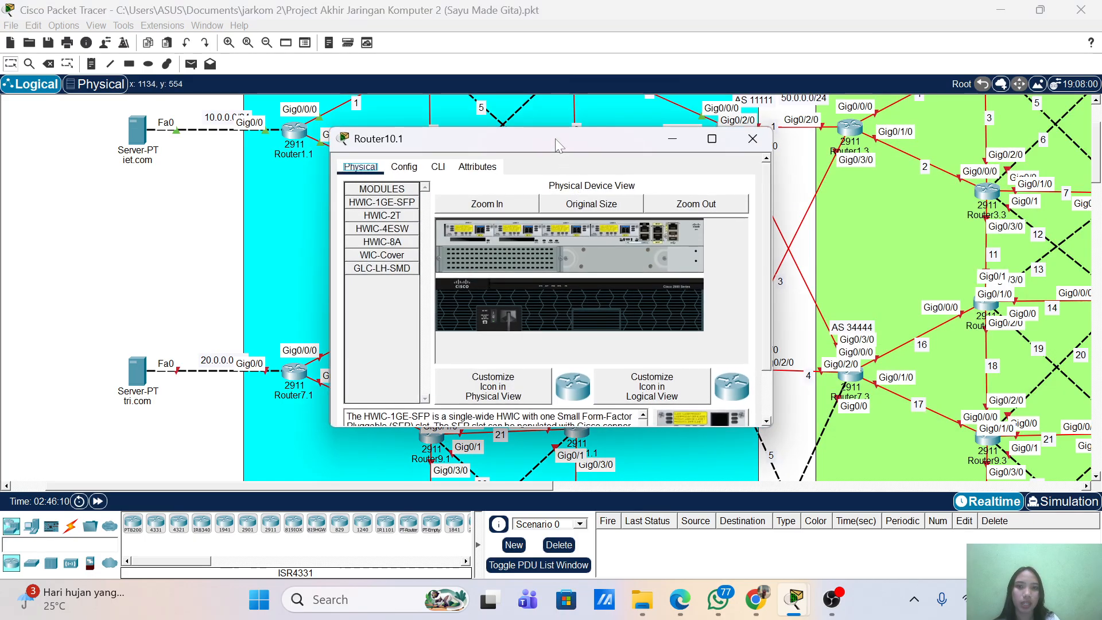
pyautogui.moveTo(556, 139); pyautogui.dragTo(786, 132)
pyautogui.click(670, 160)
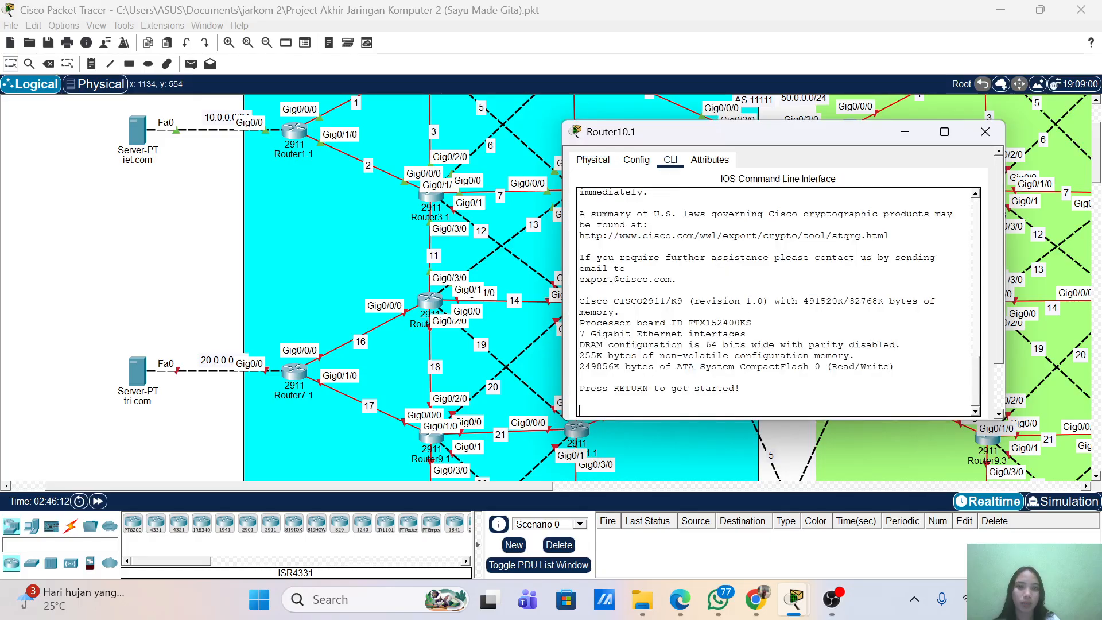
pyautogui.press('Return')
pyautogui.press('Return')
pyautogui.write('ena')
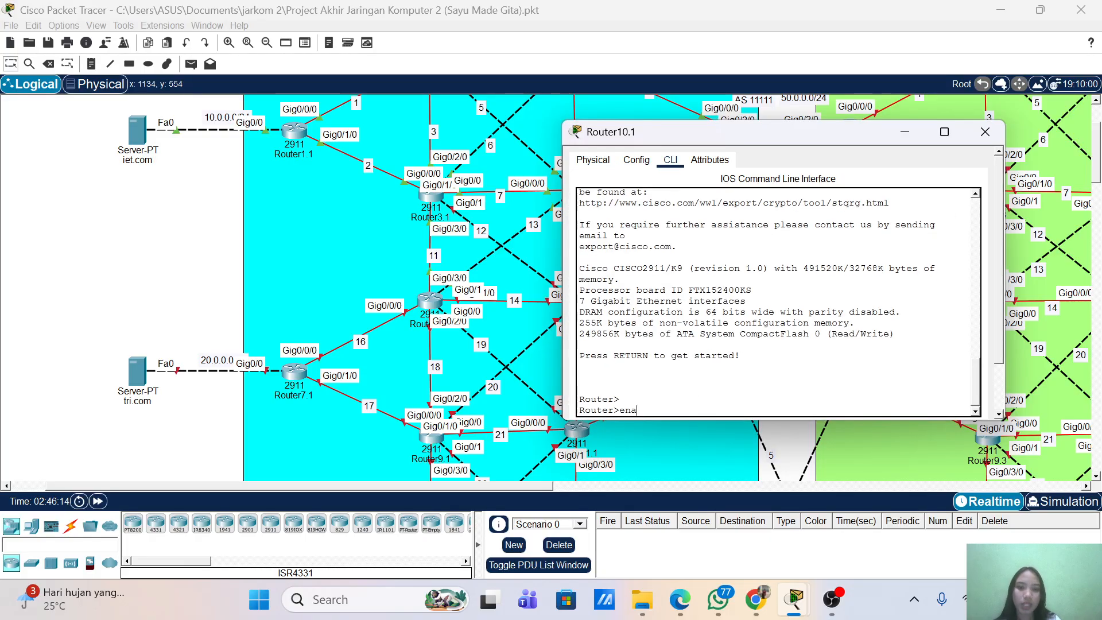
pyautogui.press('Return')
pyautogui.write('conf term')
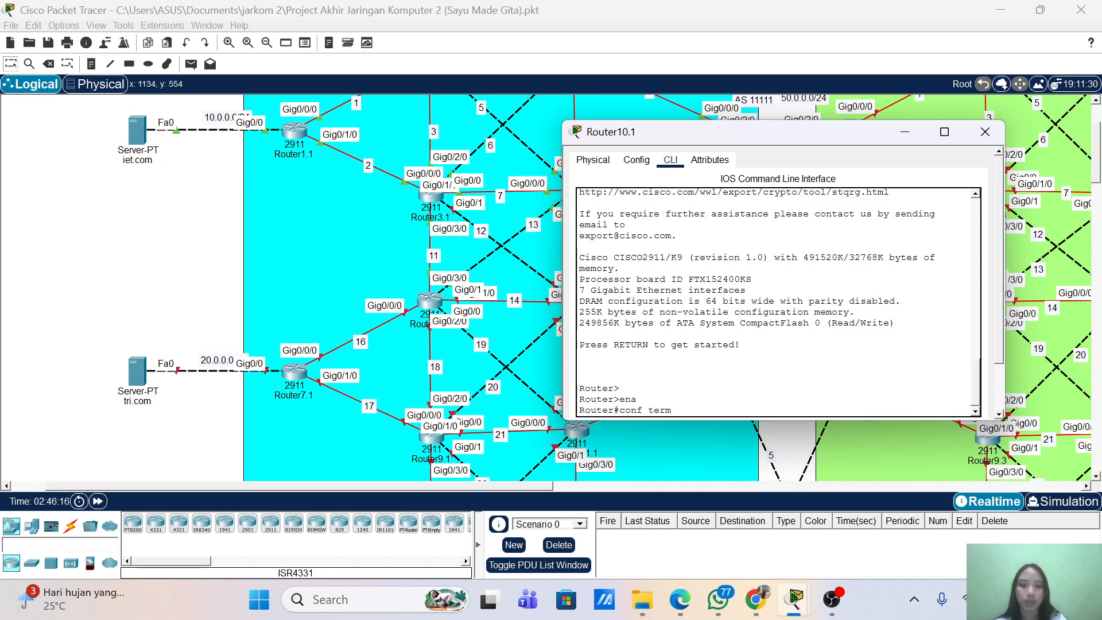
pyautogui.press('Return')
pyautogui.press('Return')
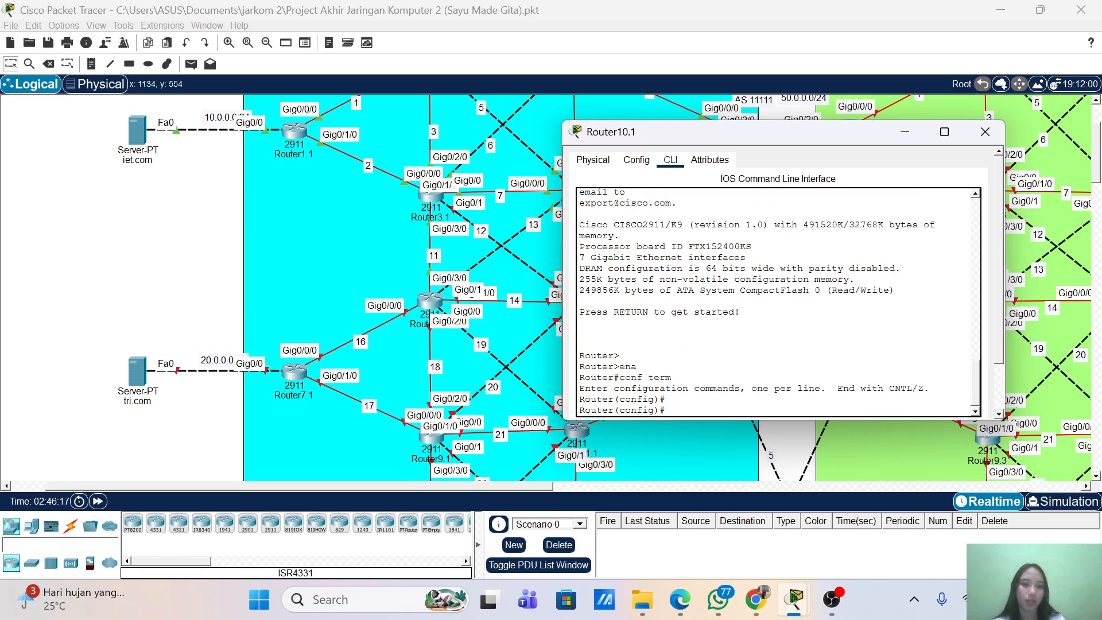
# - Set the router's hostname to Router10.1
pyautogui.write('hostname')
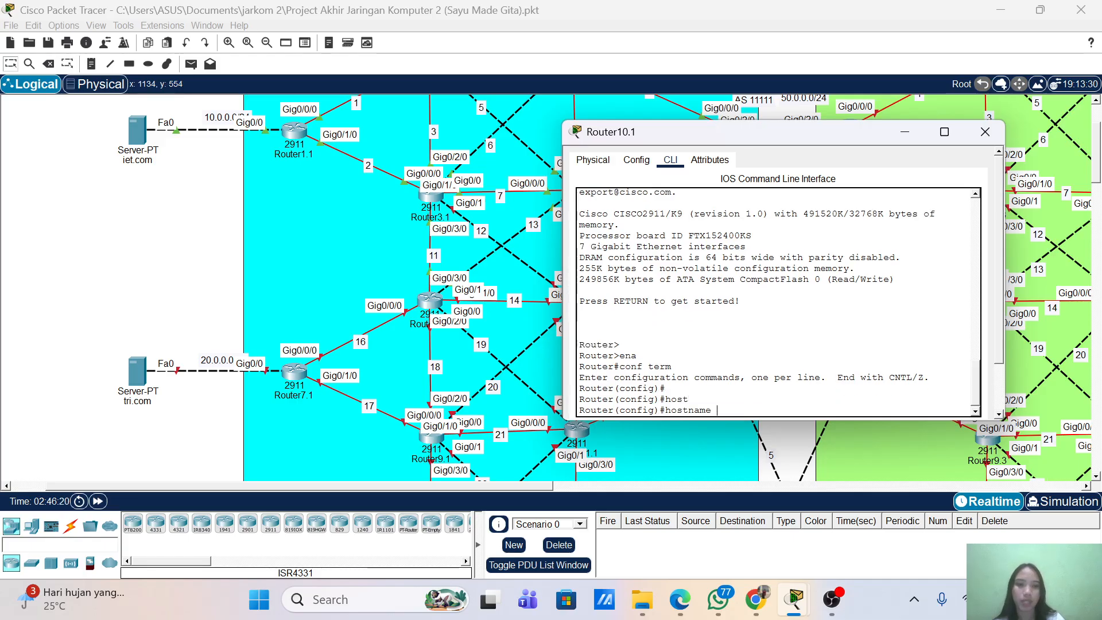
pyautogui.press('Tab')
pyautogui.write('Ro')
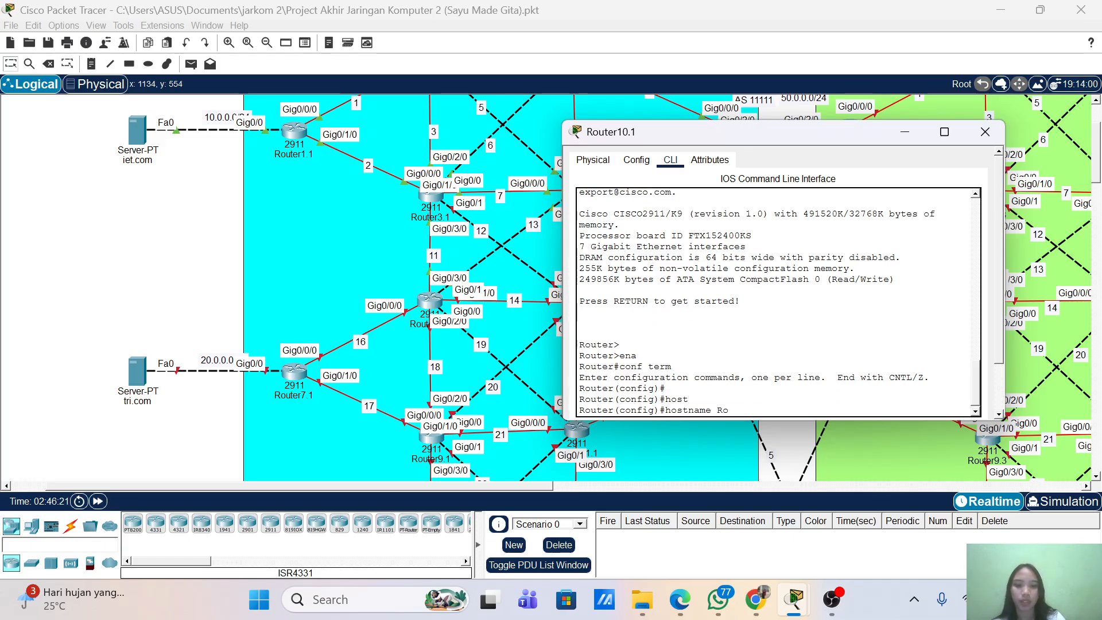
pyautogui.write('uter10')
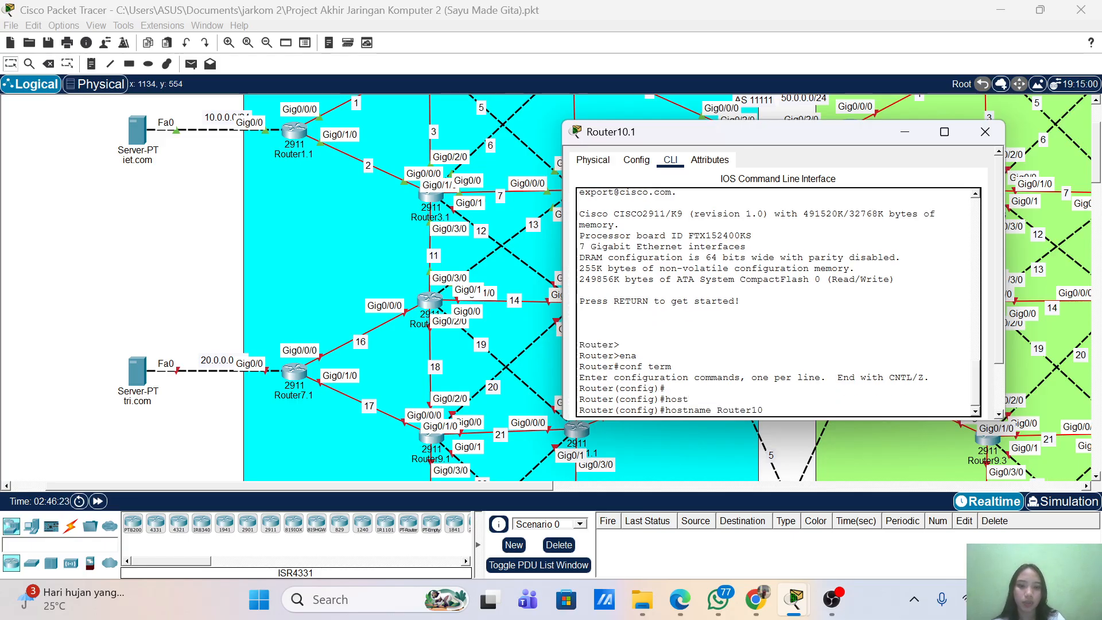
pyautogui.write('.')
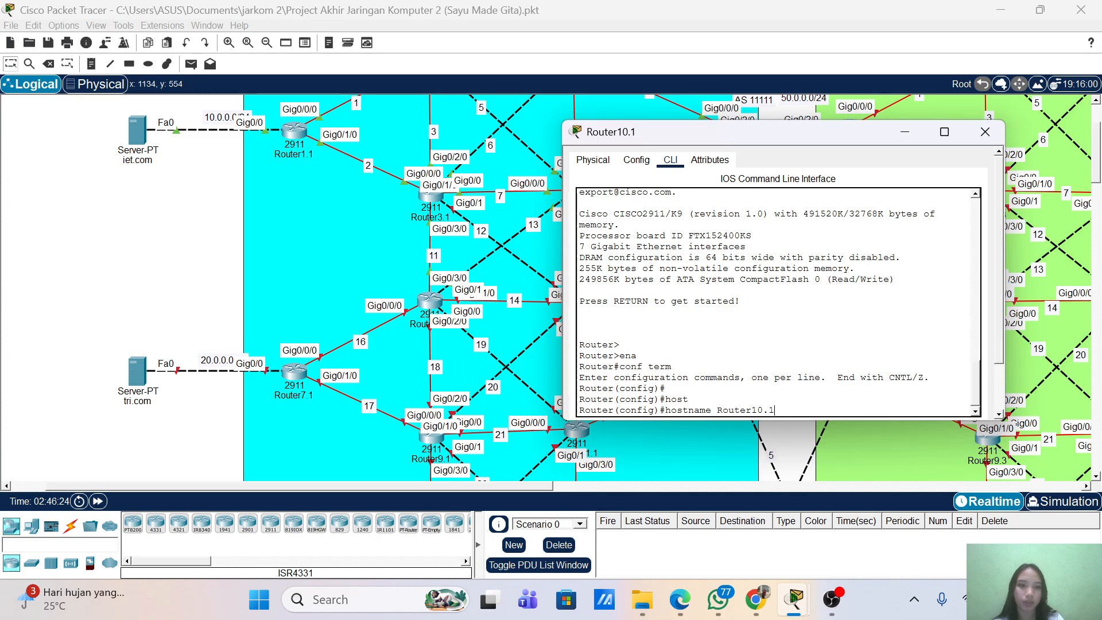
pyautogui.write('1')
pyautogui.press('Return')
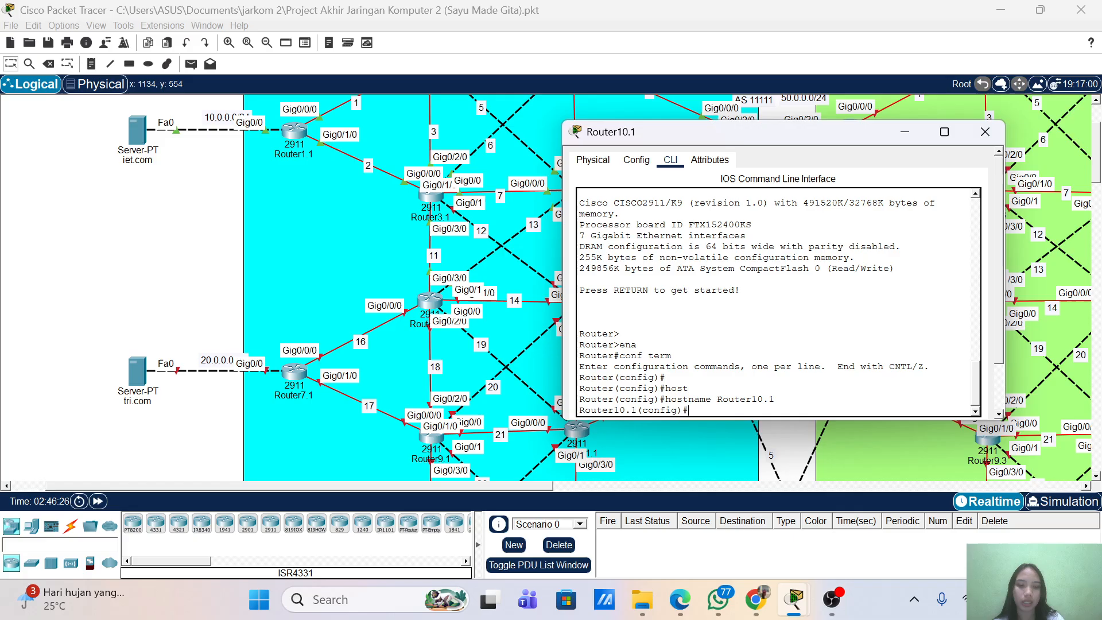
# - Enter interface configuration mode for g0/0/0 on Router10.1, moving the router window clear of the topology links
pyautogui.write('int')
pyautogui.press('Tab')
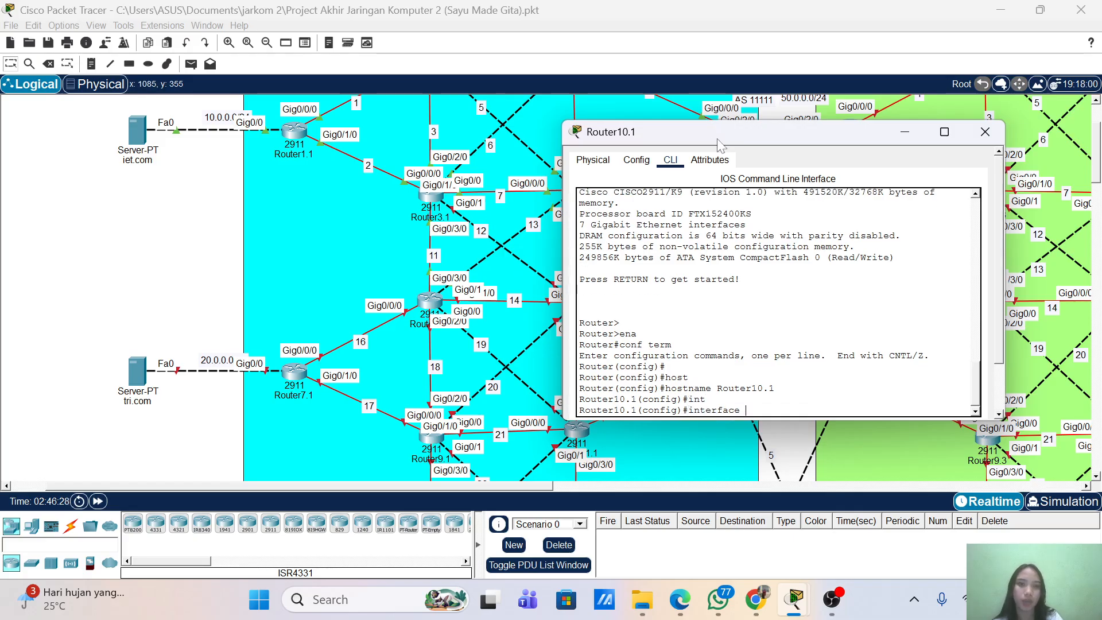
pyautogui.moveTo(716, 138); pyautogui.dragTo(797, 136)
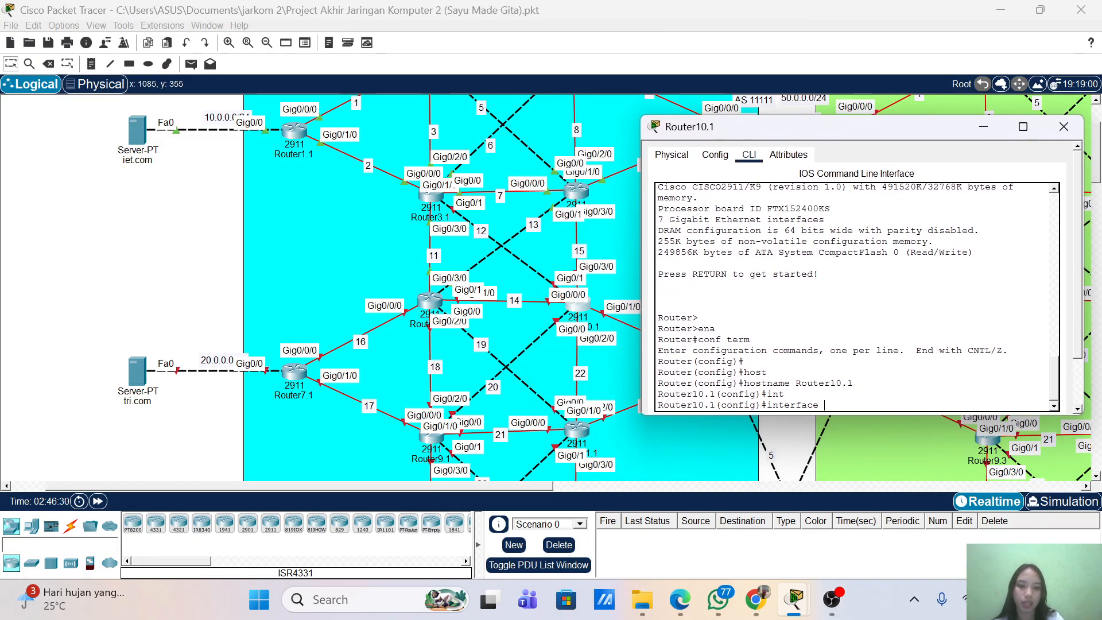
pyautogui.write('g0/0/0')
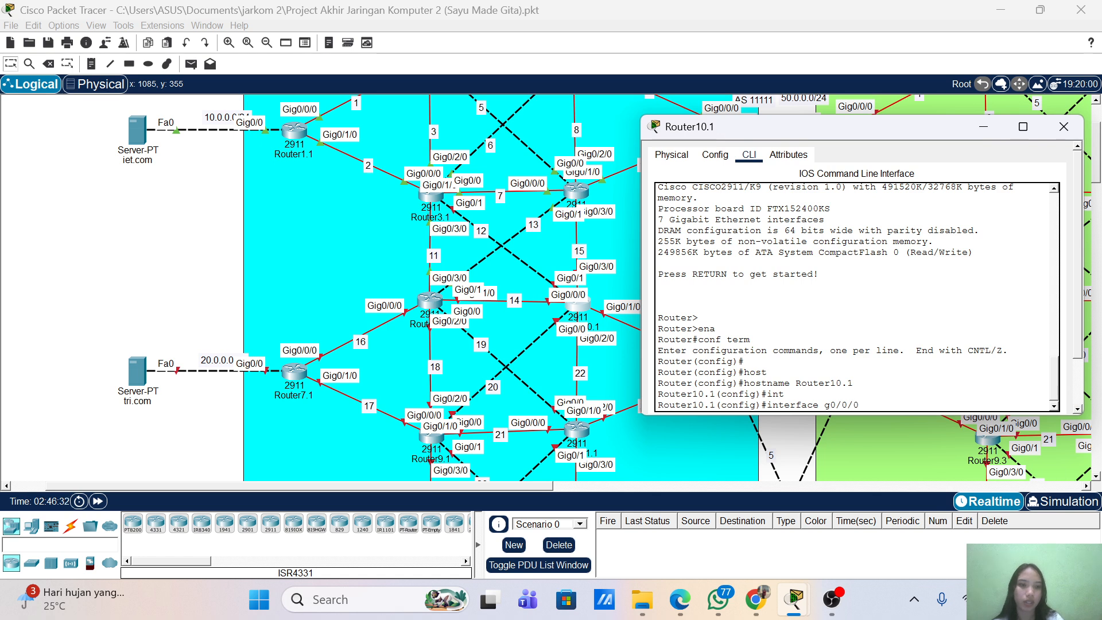
pyautogui.press('Return')
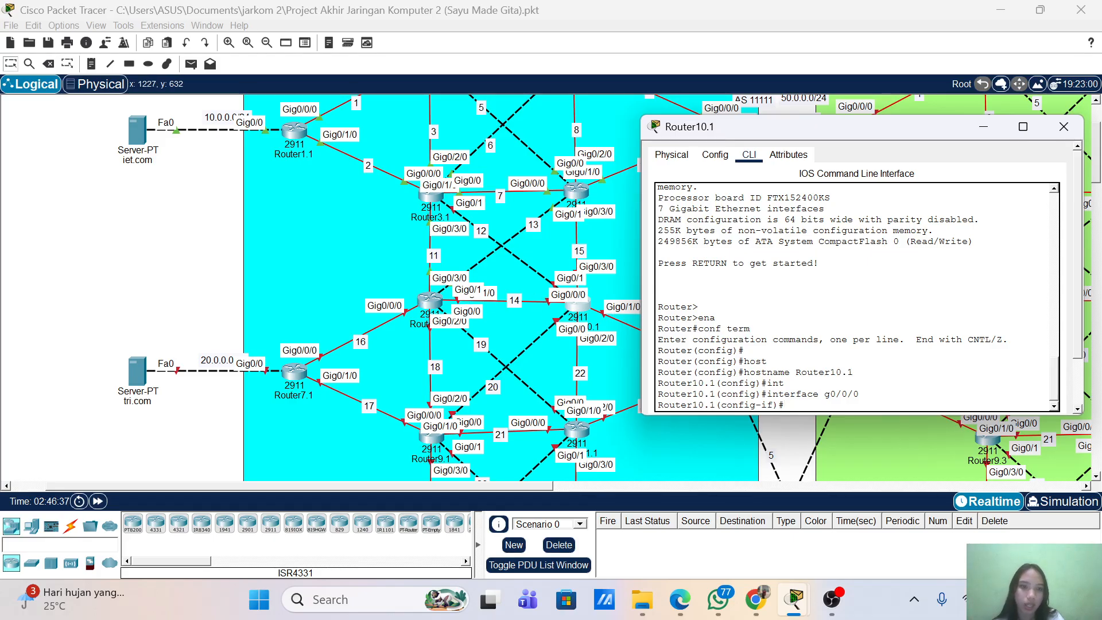
# - Assign IP address 172.16.14.2 with mask 255.255.255.0 to Router10.1's g0/0/0 and enable the interface
pyautogui.write('ip ')
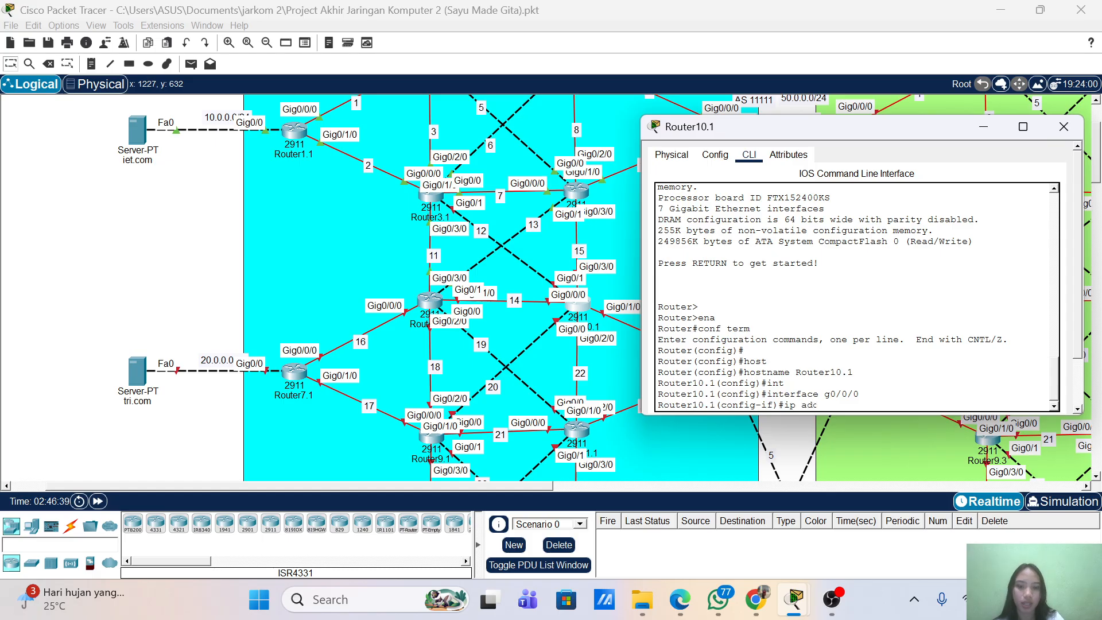
pyautogui.write('add 172.16.')
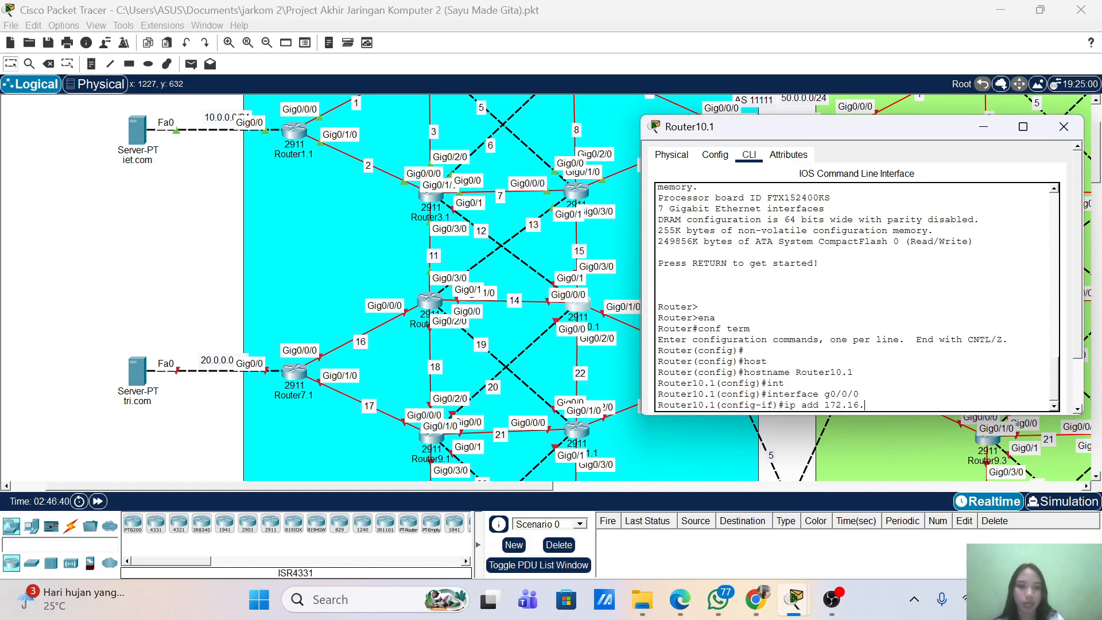
pyautogui.write('14.')
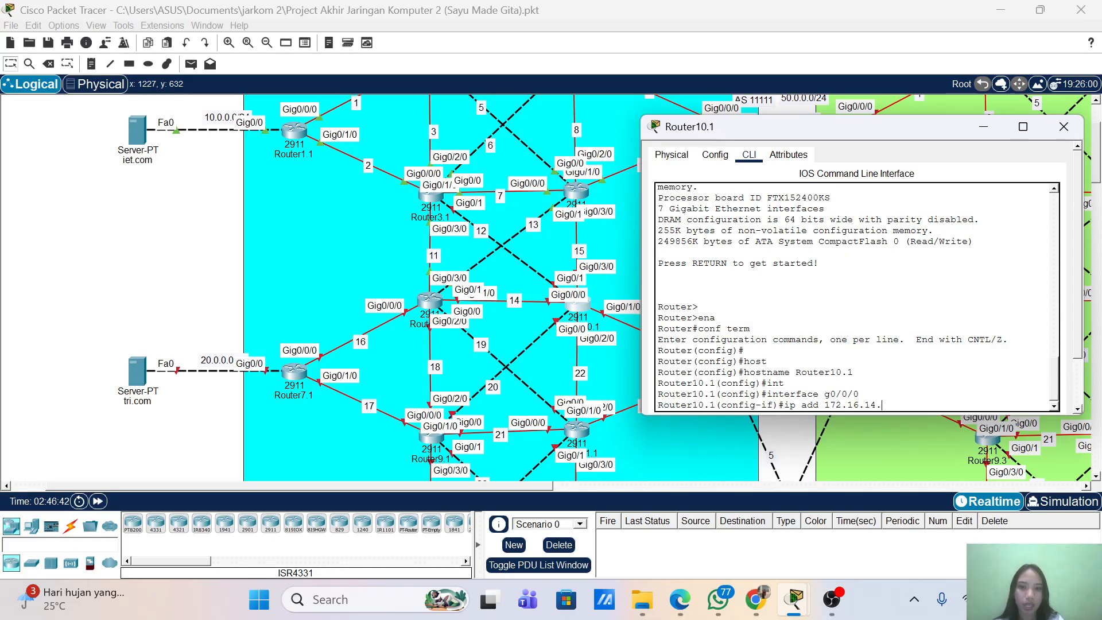
pyautogui.write('2 255.')
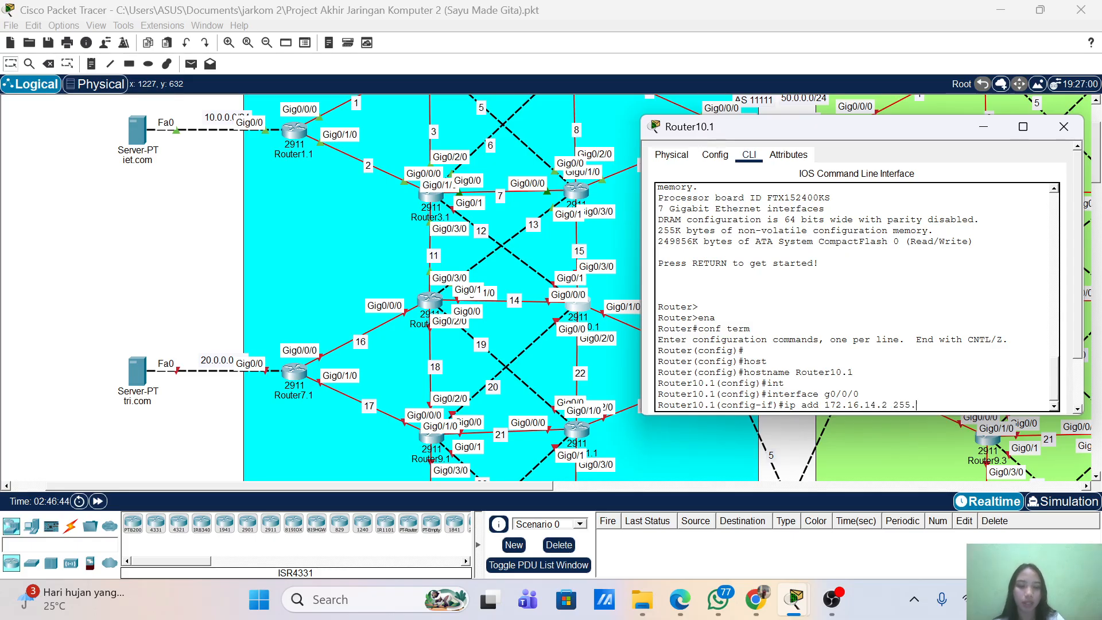
pyautogui.write(',2')
pyautogui.write('255')
pyautogui.write('.255.0')
pyautogui.press('Return')
pyautogui.write('no sh')
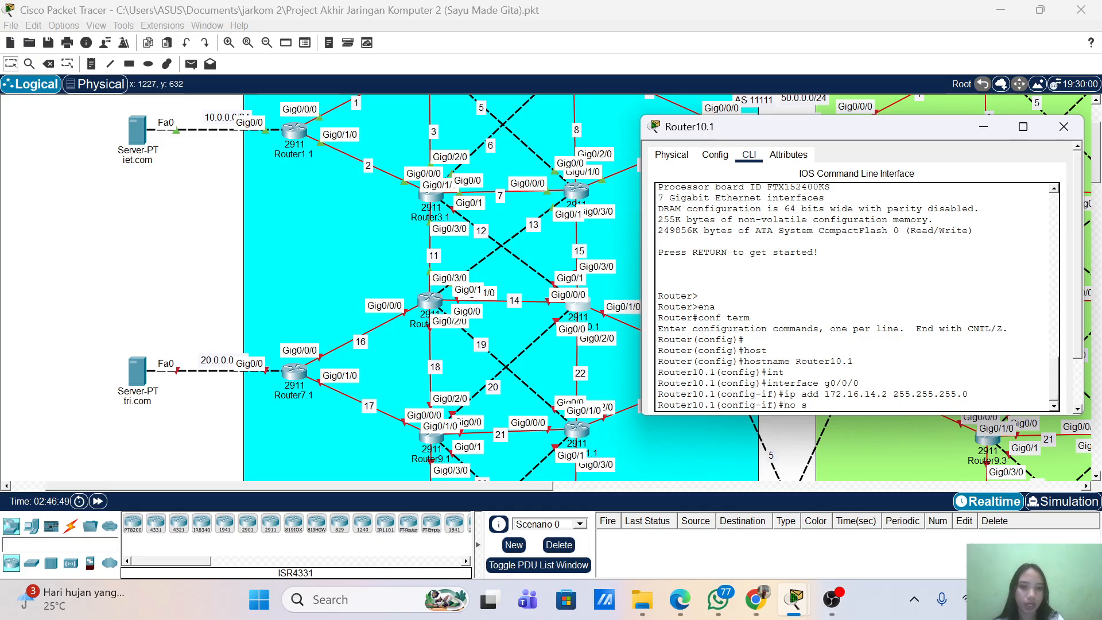
pyautogui.press('Return')
pyautogui.press('Return')
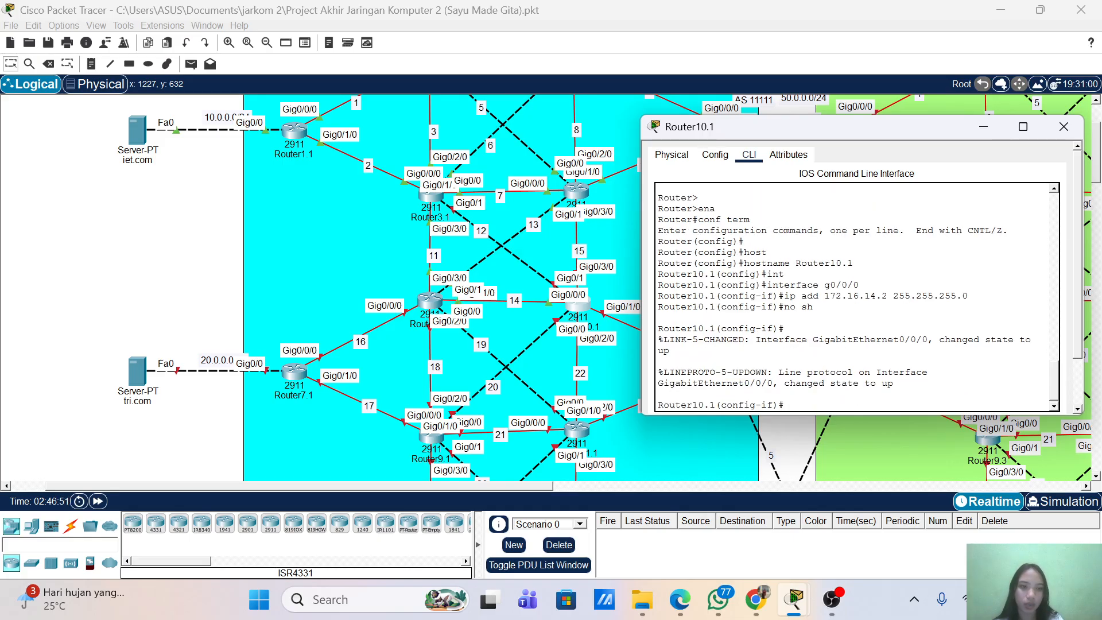
# - Uncover the links around Router10.1 and switch its configuration to interface g0/1/0
pyautogui.moveTo(857, 132); pyautogui.dragTo(883, 161)
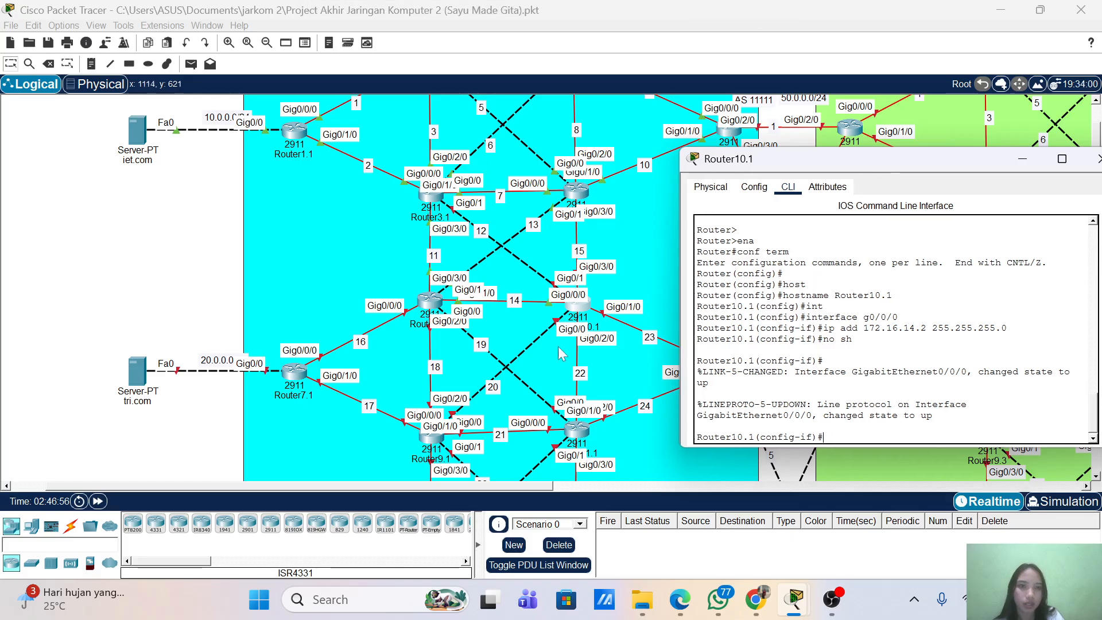
pyautogui.press('Up')
pyautogui.press('Up')
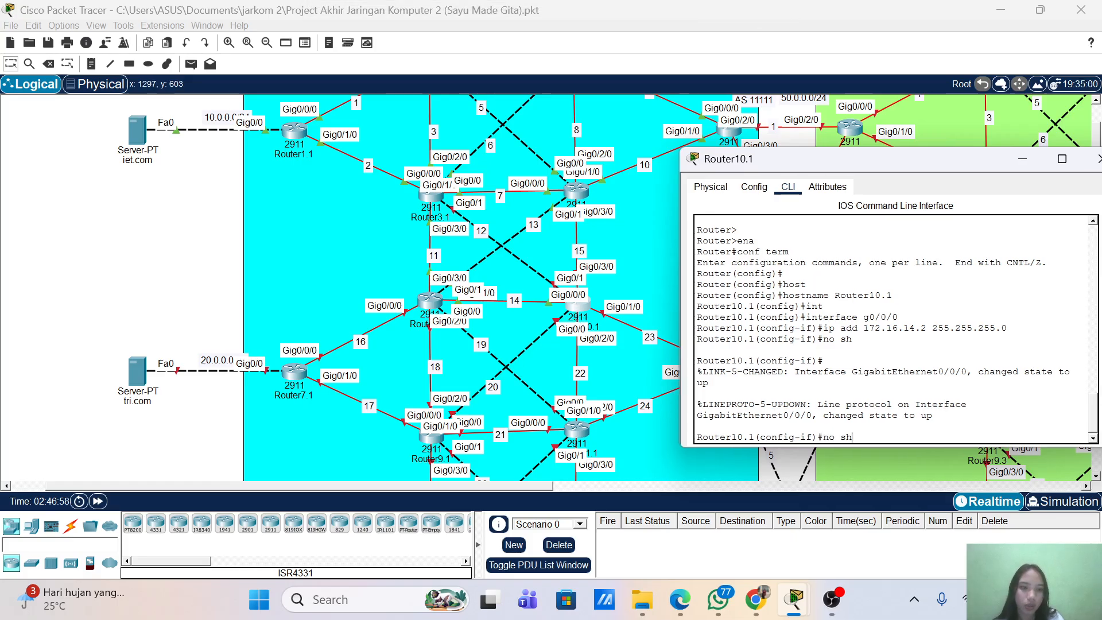
pyautogui.press('Up')
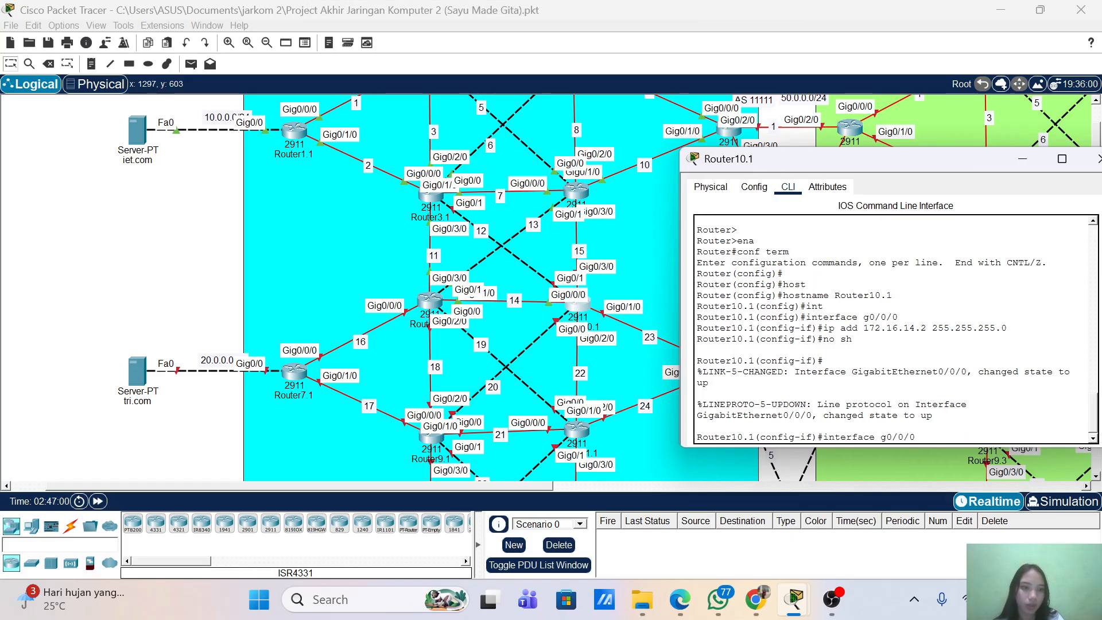
pyautogui.press('Left')
pyautogui.press('Left')
pyautogui.press('BackSpace')
pyautogui.write('1')
pyautogui.press('Return')
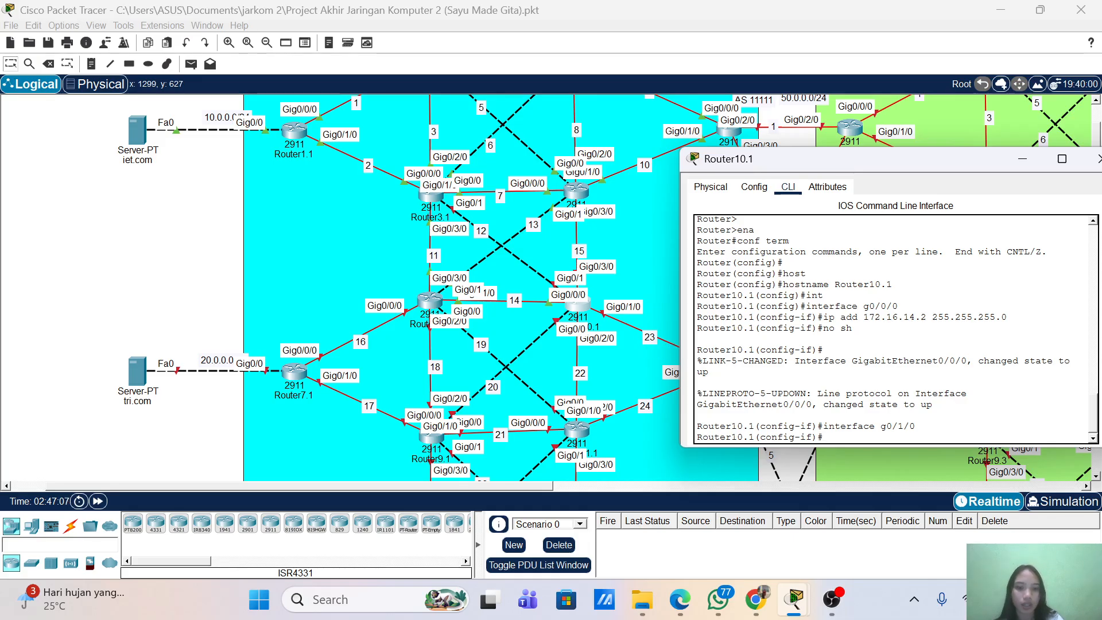
# - Assign IP address 172.16.23.1 with mask 255.255.255.0 to Router10.1's g0/1/0 and enable the interface
pyautogui.press('Up')
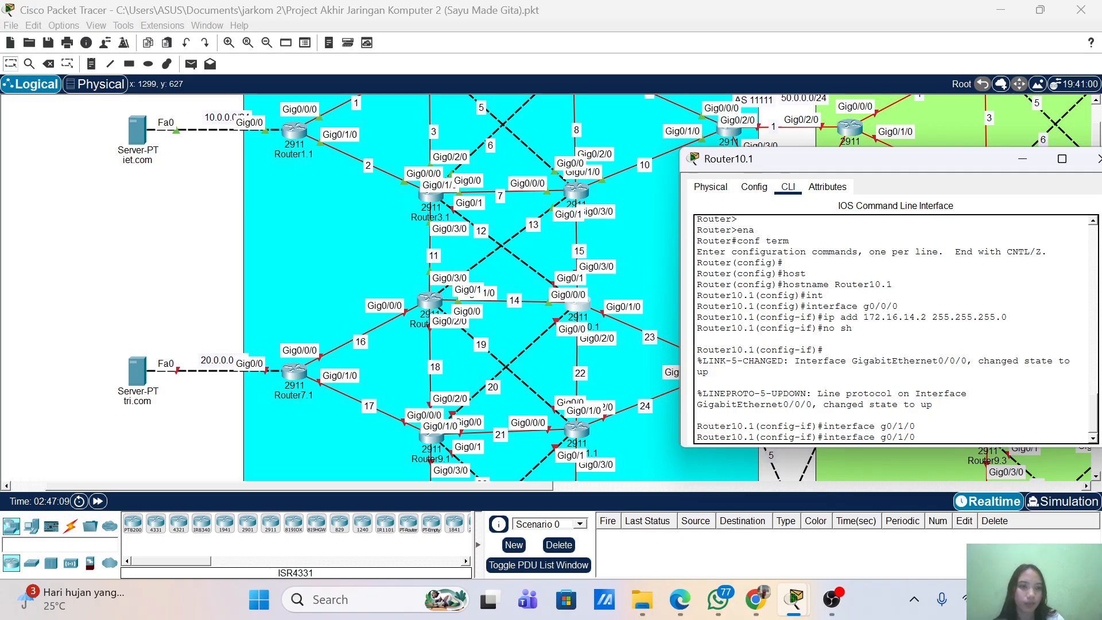
pyautogui.press('Up')
pyautogui.press('Up')
pyautogui.press('Left')
pyautogui.press('Left')
pyautogui.press('Left')
pyautogui.press('Left')
pyautogui.press('Left')
pyautogui.press('Left')
pyautogui.press('Left')
pyautogui.press('Left')
pyautogui.press('Left')
pyautogui.press('Left')
pyautogui.press('Left')
pyautogui.press('Left')
pyautogui.press('Left')
pyautogui.press('Left')
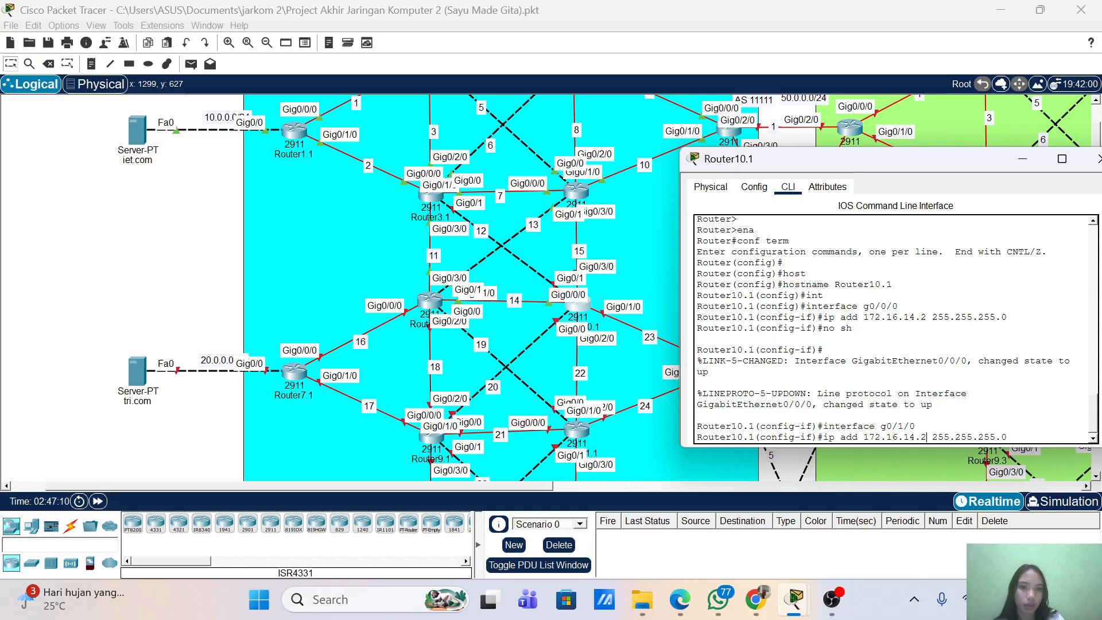
pyautogui.press('Left')
pyautogui.press('BackSpace')
pyautogui.press('BackSpace')
pyautogui.press('BackSpace')
pyautogui.press('BackSpace')
pyautogui.write('23.1')
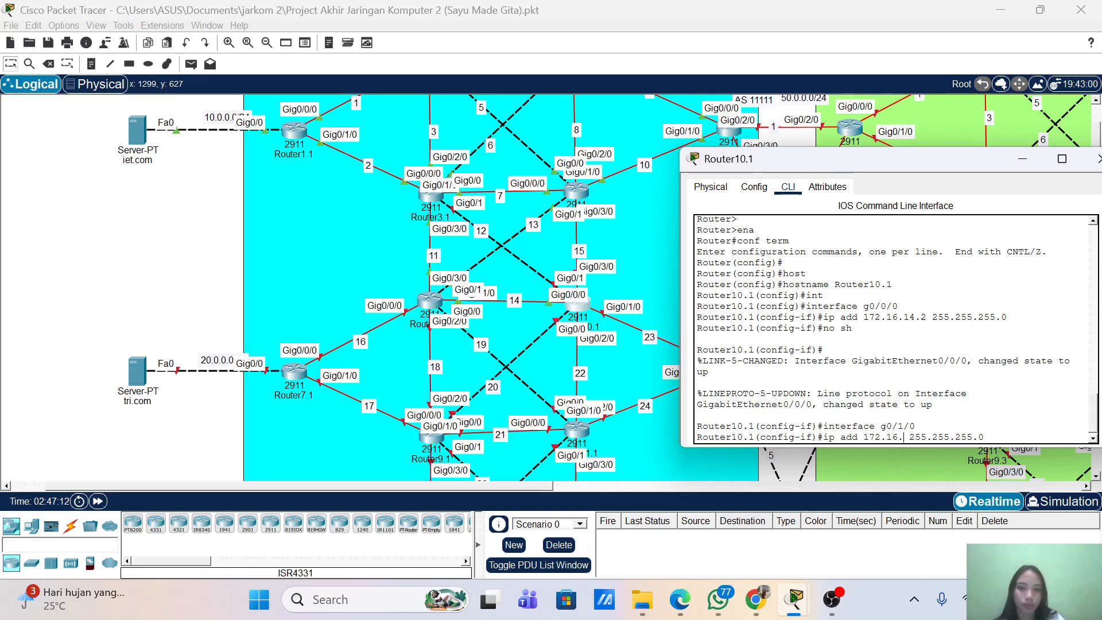
pyautogui.press('Return')
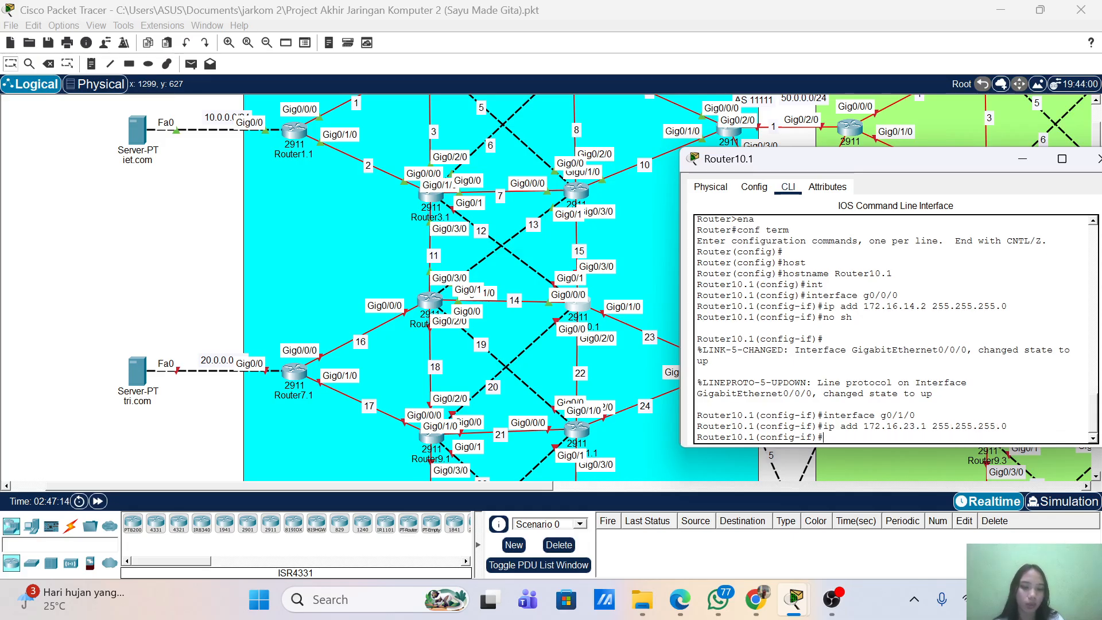
pyautogui.write('no sh')
pyautogui.press('Return')
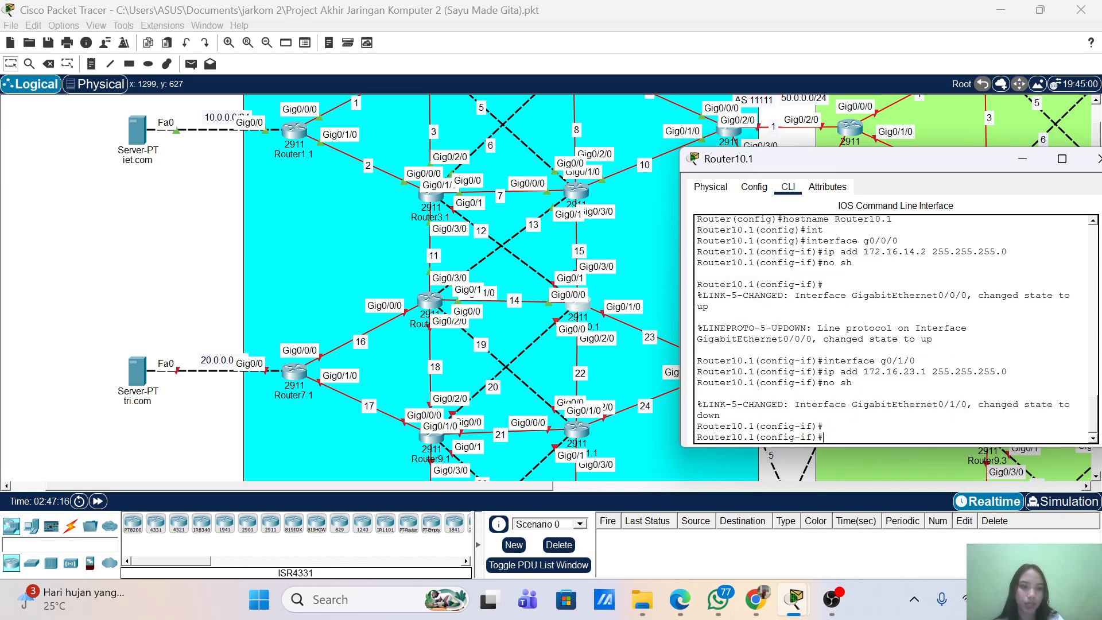
# - Switch the configuration on Router10.1 to interface g0/2/0
pyautogui.press('Up')
pyautogui.press('Up')
pyautogui.press('Up')
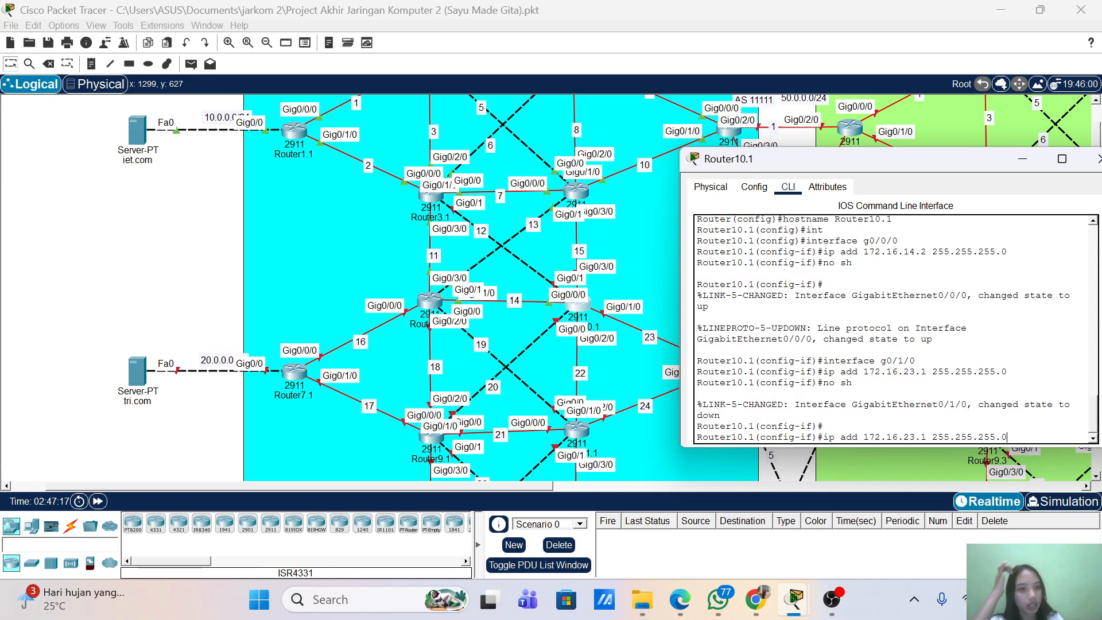
pyautogui.press('BackSpace')
pyautogui.press('BackSpace')
pyautogui.press('BackSpace')
pyautogui.write('2/0')
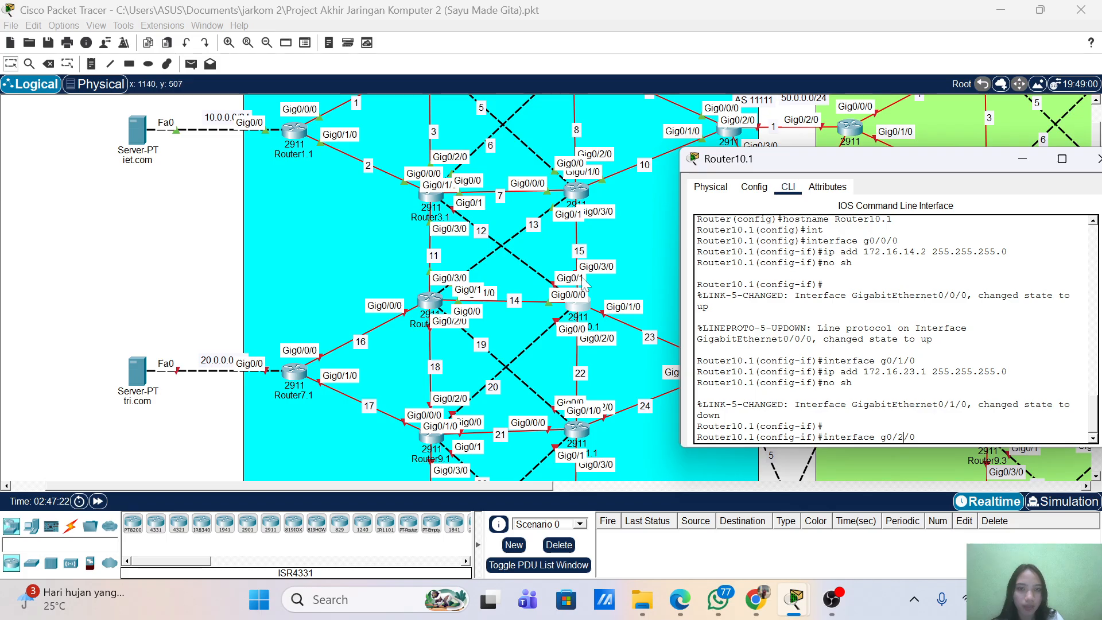
pyautogui.press('Return')
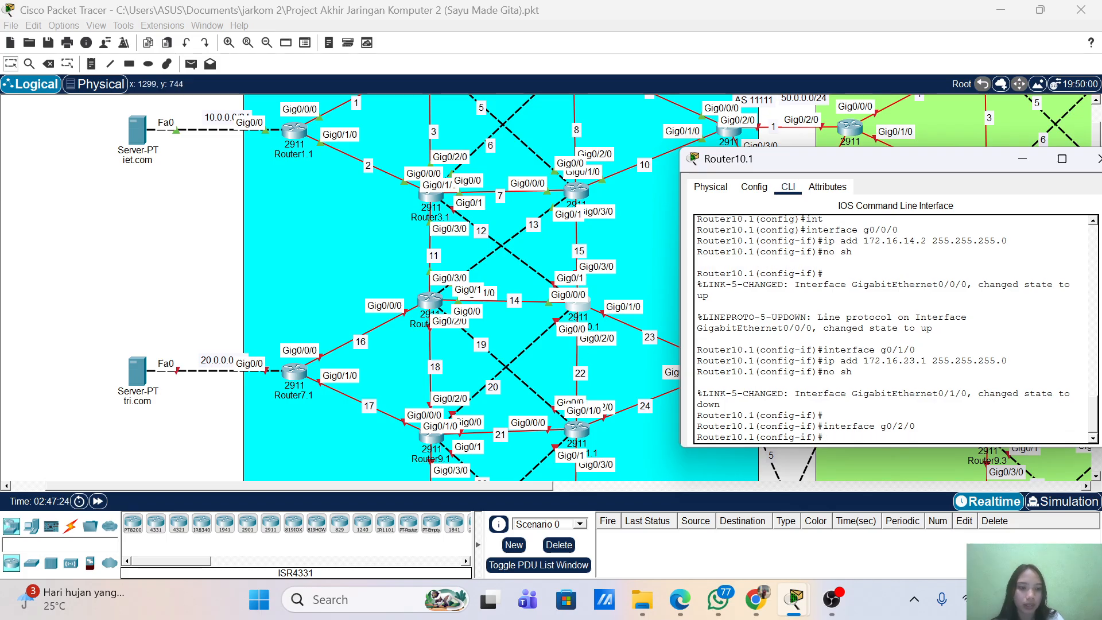
# - Assign IP address 172.16.22.1 with mask 255.255.255.0 to Router10.1's g0/2/0 and enable the interface
pyautogui.press('Up')
pyautogui.press('Up')
pyautogui.press('Up')
pyautogui.press('Left')
pyautogui.press('Left')
pyautogui.press('Left')
pyautogui.press('Left')
pyautogui.press('Left')
pyautogui.press('Left')
pyautogui.press('Left')
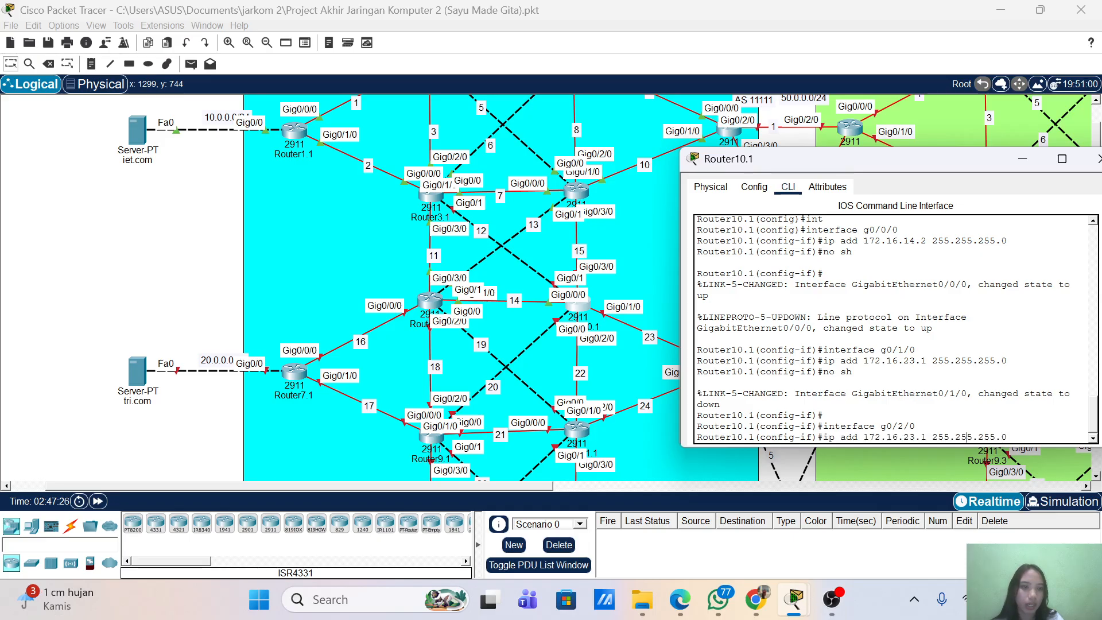
pyautogui.press('BackSpace')
pyautogui.press('BackSpace')
pyautogui.write('2.')
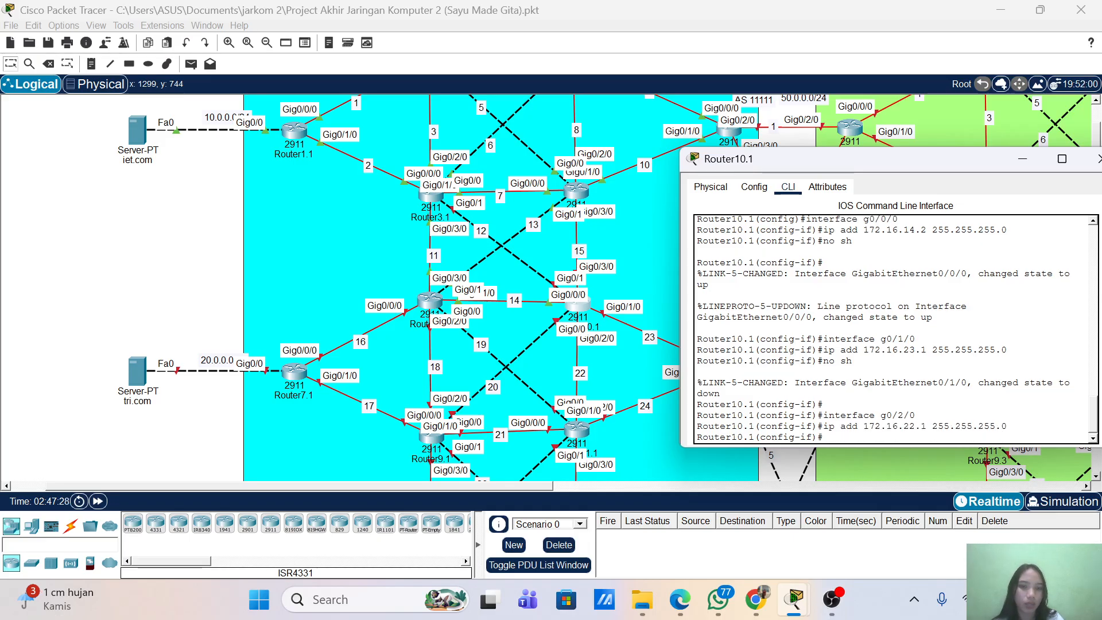
pyautogui.press('Return')
pyautogui.write('no sh')
pyautogui.press('Return')
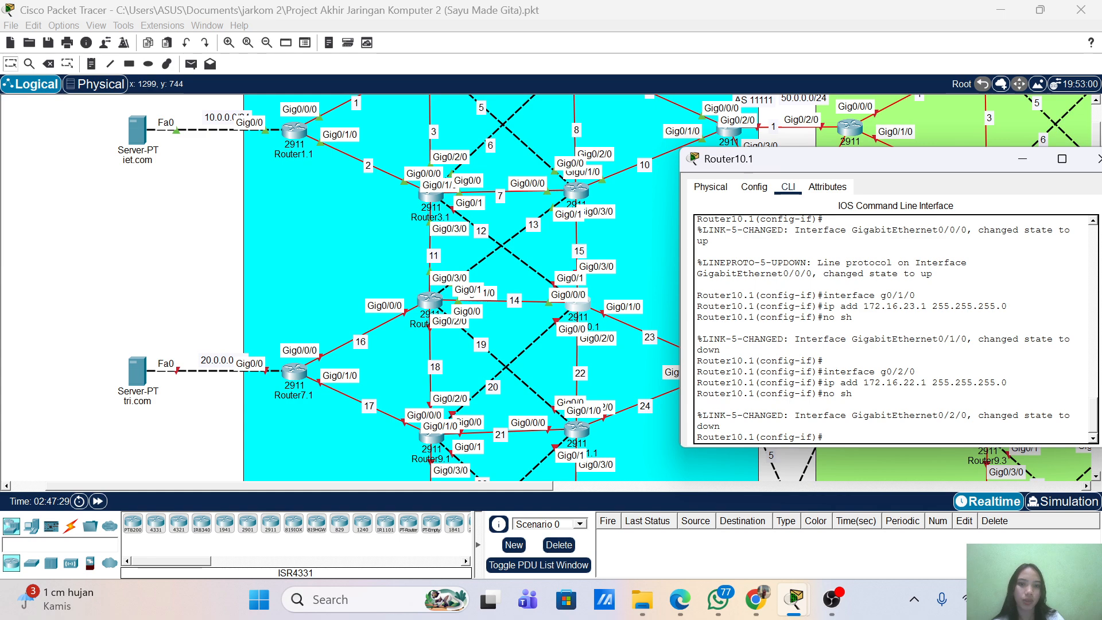
# - Check Router10.1's remaining links in the topology and switch its configuration to interface g0/3/0
pyautogui.scroll(2, 656, 411)
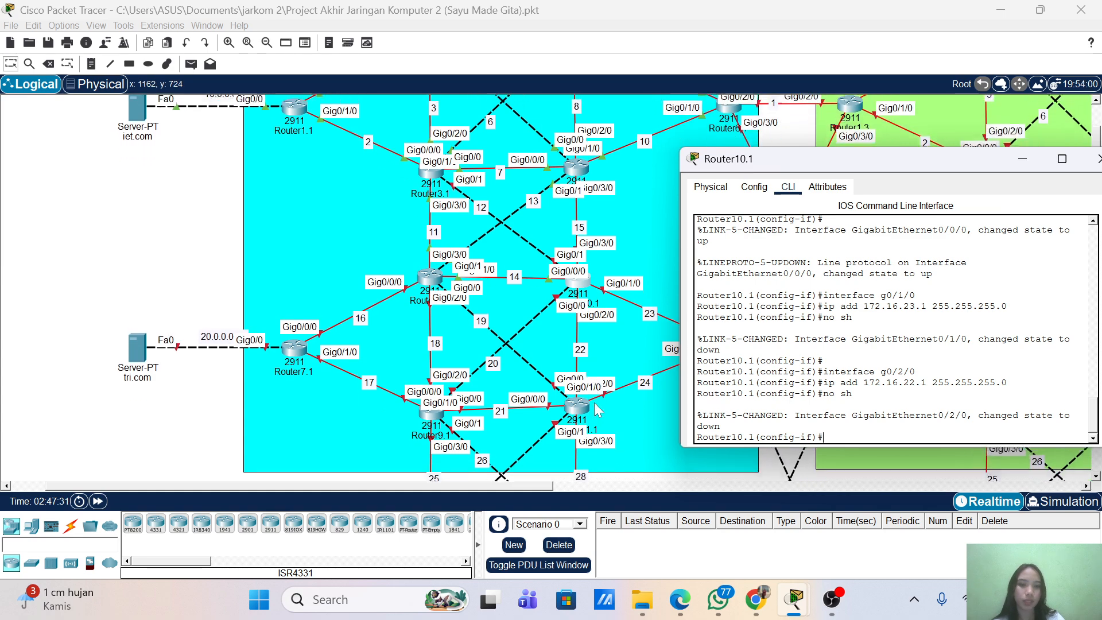
pyautogui.press('Up')
pyautogui.press('Up')
pyautogui.press('Up')
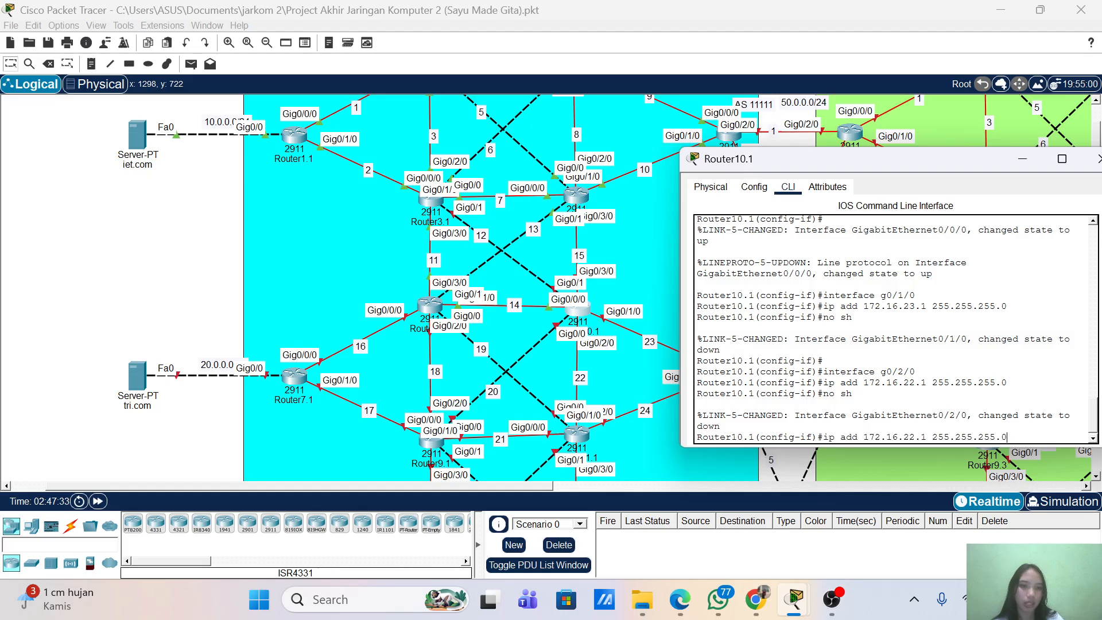
pyautogui.press('BackSpace')
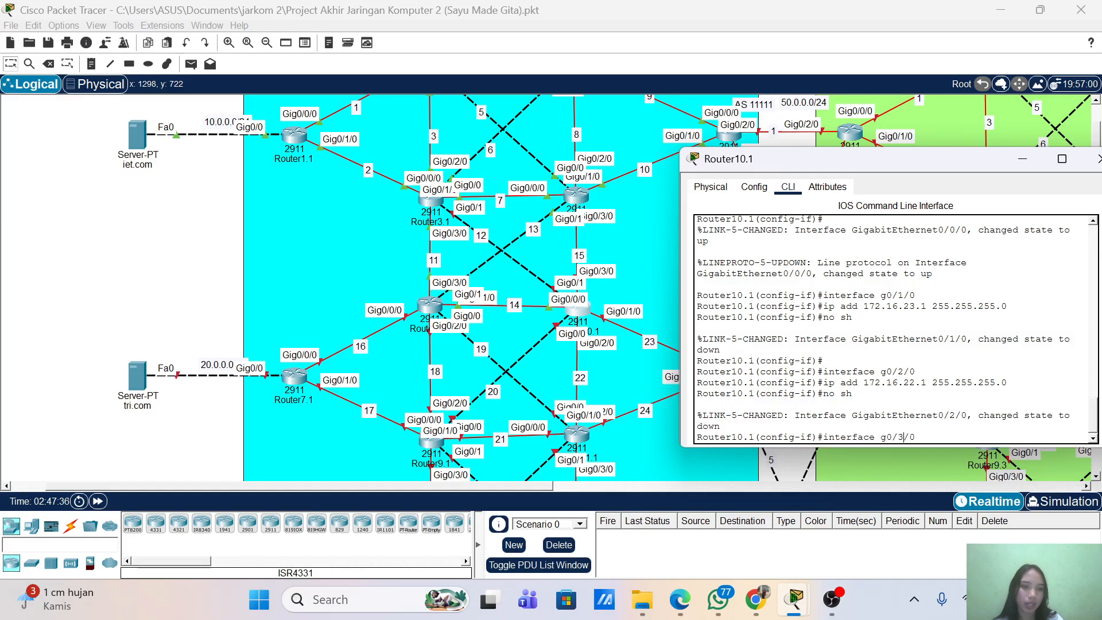
pyautogui.press('Return')
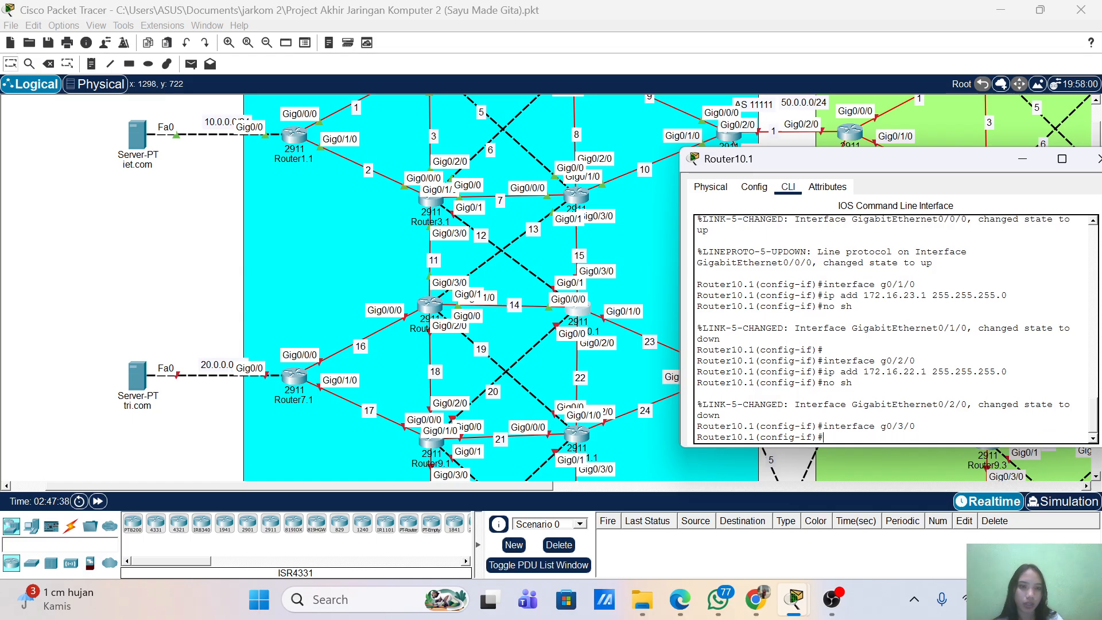
# - Assign IP address 172.16.15.2 with mask 255.255.255.0 to Router10.1's g0/3/0 and enable the interface
pyautogui.press('Up')
pyautogui.press('Up')
pyautogui.press('Up')
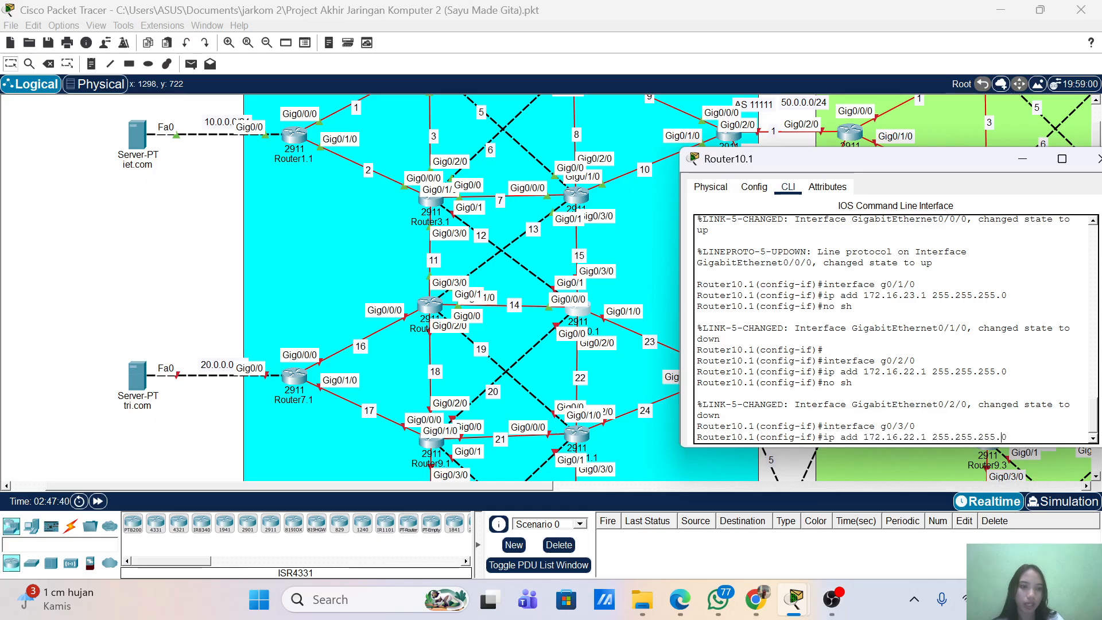
pyautogui.press('Left')
pyautogui.press('Left')
pyautogui.press('Left')
pyautogui.press('Left')
pyautogui.press('Left')
pyautogui.press('Left')
pyautogui.press('Left')
pyautogui.press('Left')
pyautogui.press('Left')
pyautogui.press('Left')
pyautogui.press('Left')
pyautogui.press('Left')
pyautogui.press('Left')
pyautogui.press('Left')
pyautogui.press('Left')
pyautogui.press('BackSpace')
pyautogui.press('BackSpace')
pyautogui.press('BackSpace')
pyautogui.press('BackSpace')
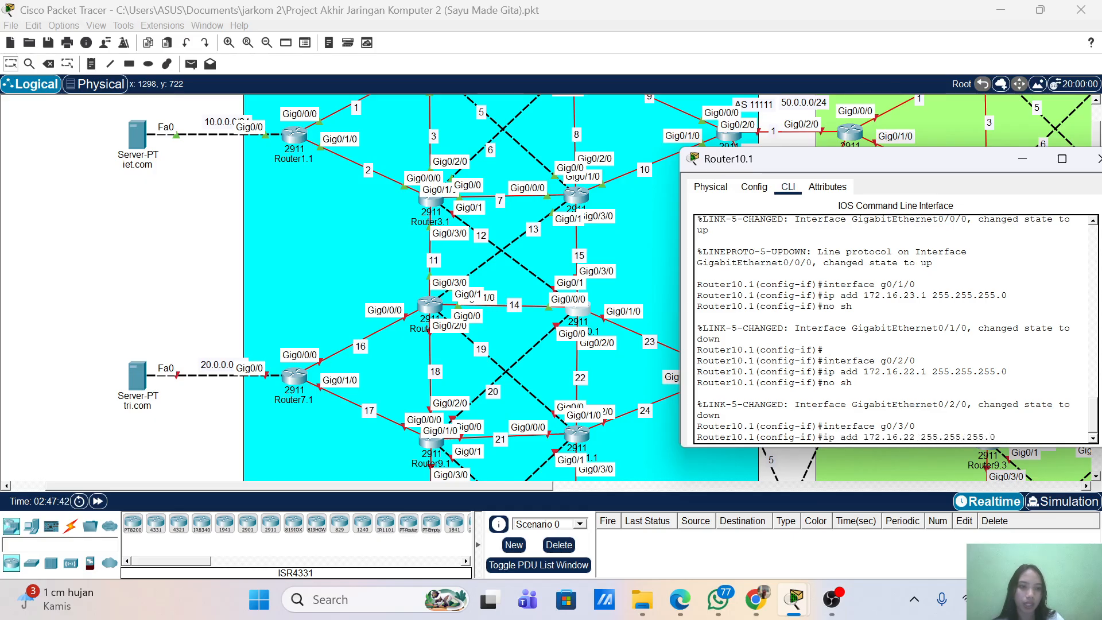
pyautogui.write('15.2')
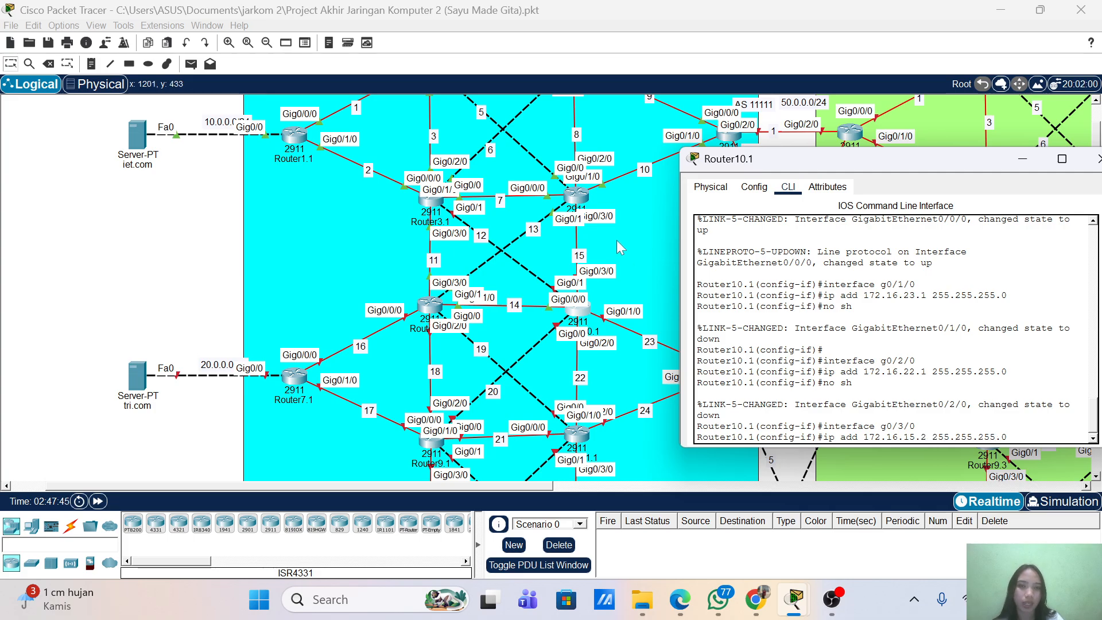
pyautogui.press('Return')
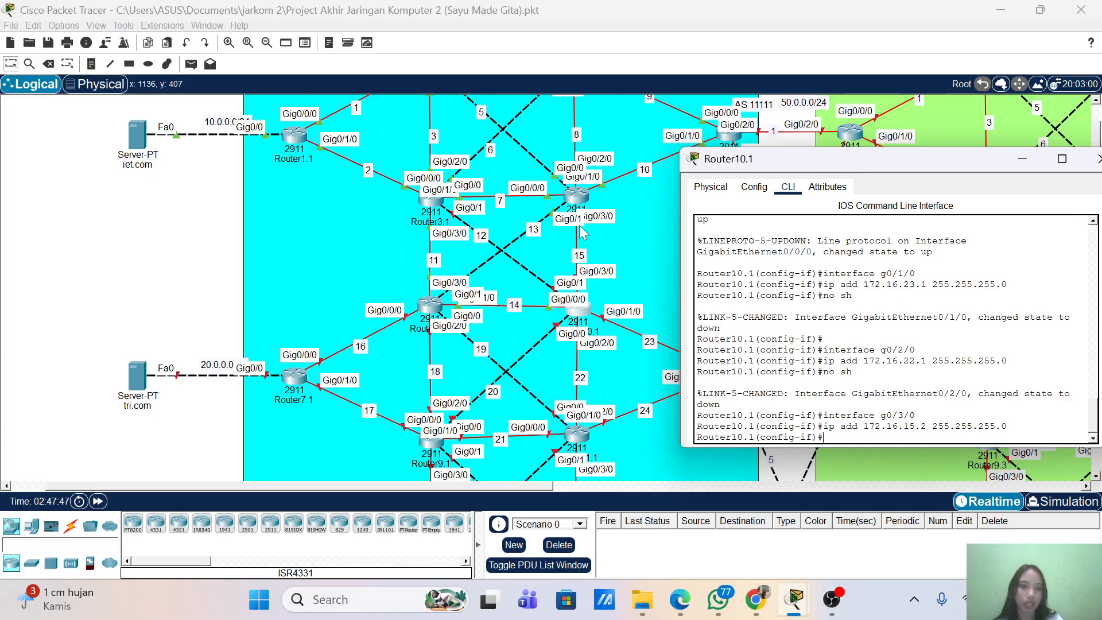
pyautogui.write('no sh')
pyautogui.press('Return')
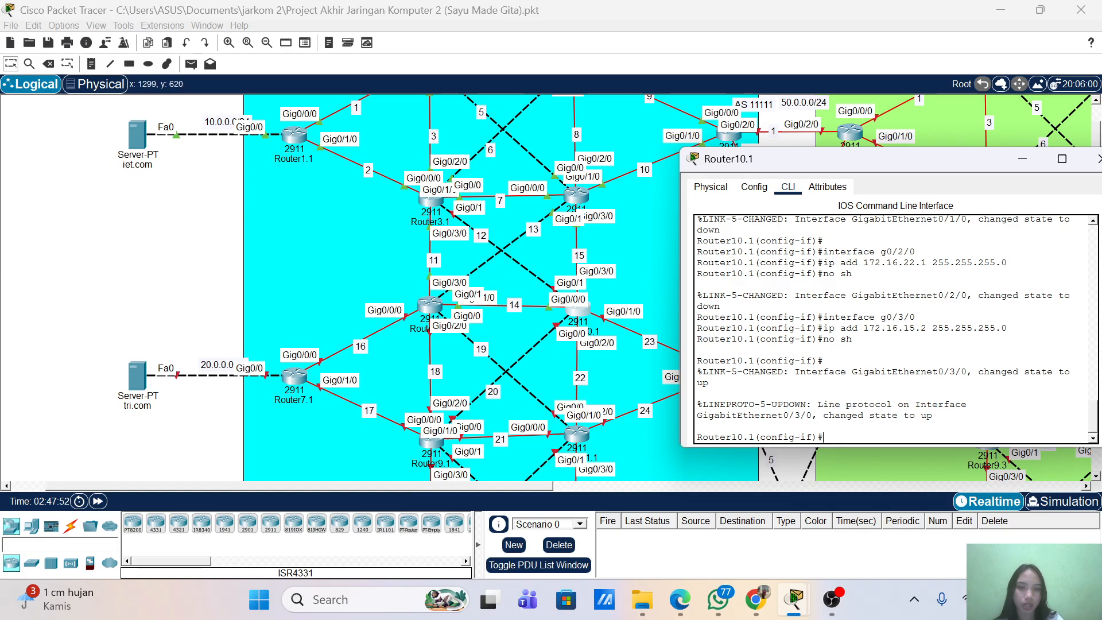
# - Switch the configuration on Router10.1 to interface g0/0
pyautogui.write('interface g0/3/0')
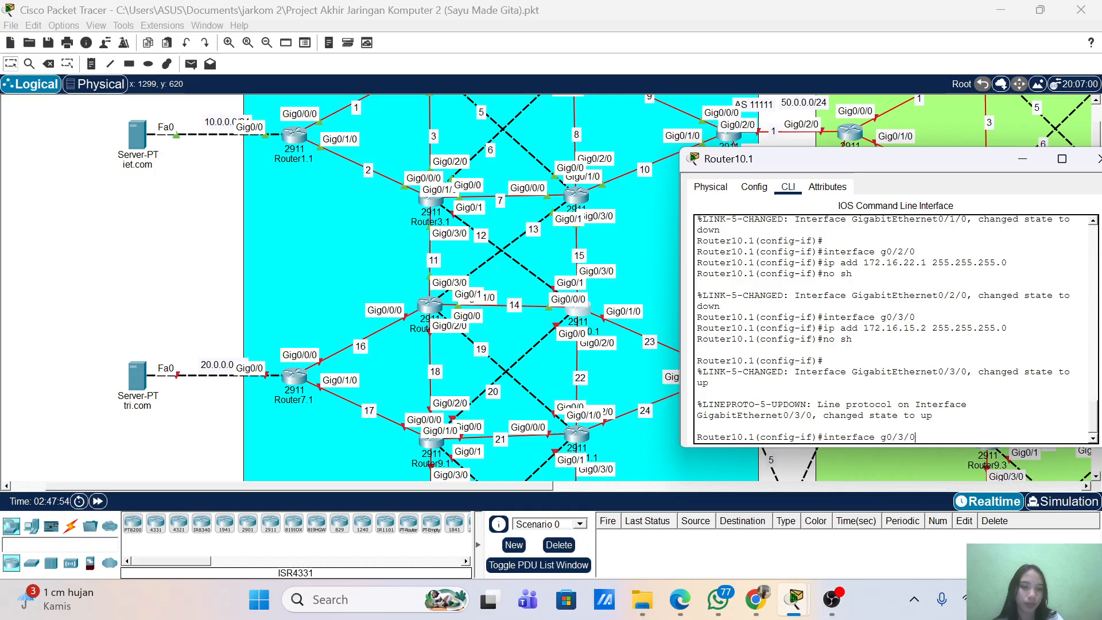
pyautogui.press('BackSpace')
pyautogui.press('BackSpace')
pyautogui.press('Return')
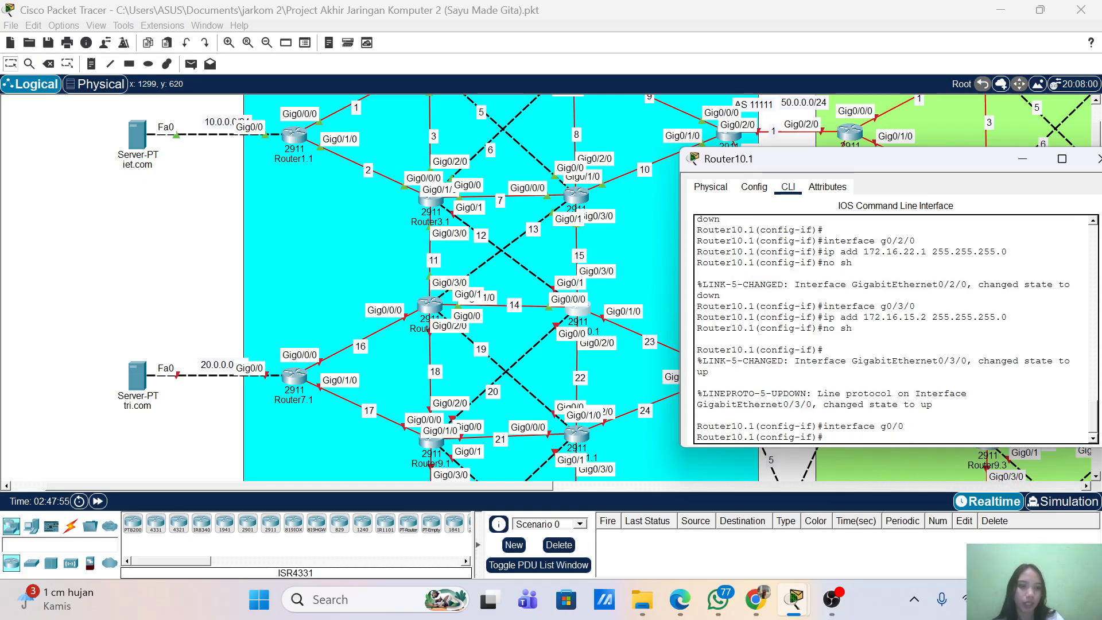
# - Assign IP address 172.16.20.1 with mask 255.255.255.0 to Router10.1's g0/0 and enable the interface
pyautogui.press('Up')
pyautogui.press('Up')
pyautogui.press('Up')
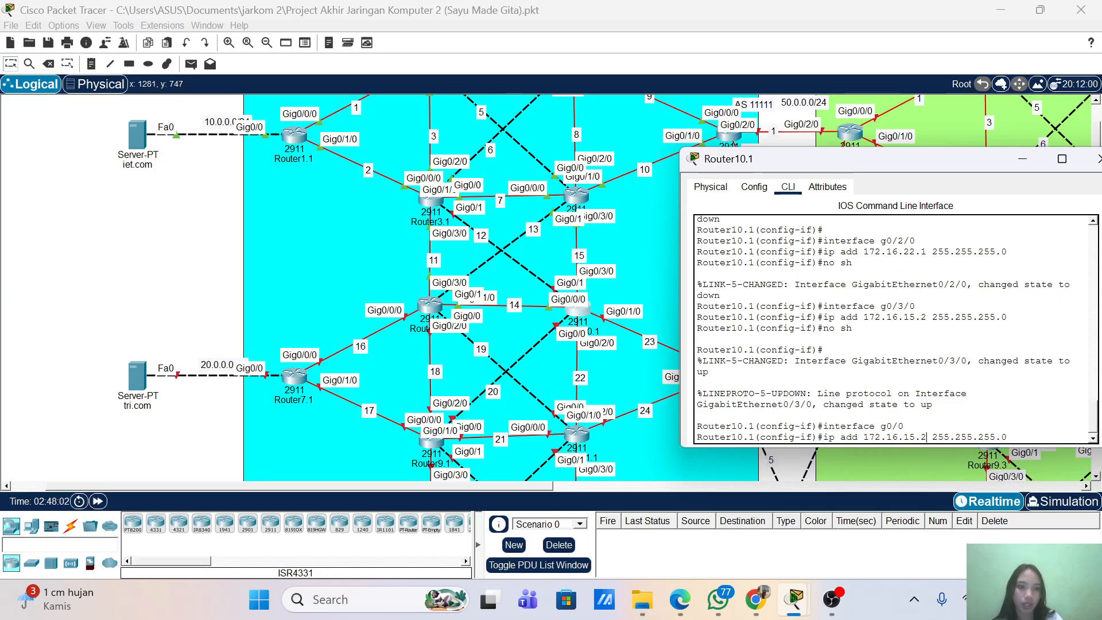
pyautogui.press('Delete')
pyautogui.press('Delete')
pyautogui.press('Delete')
pyautogui.press('Delete')
pyautogui.write('20.1')
pyautogui.press('Return')
pyautogui.write('no')
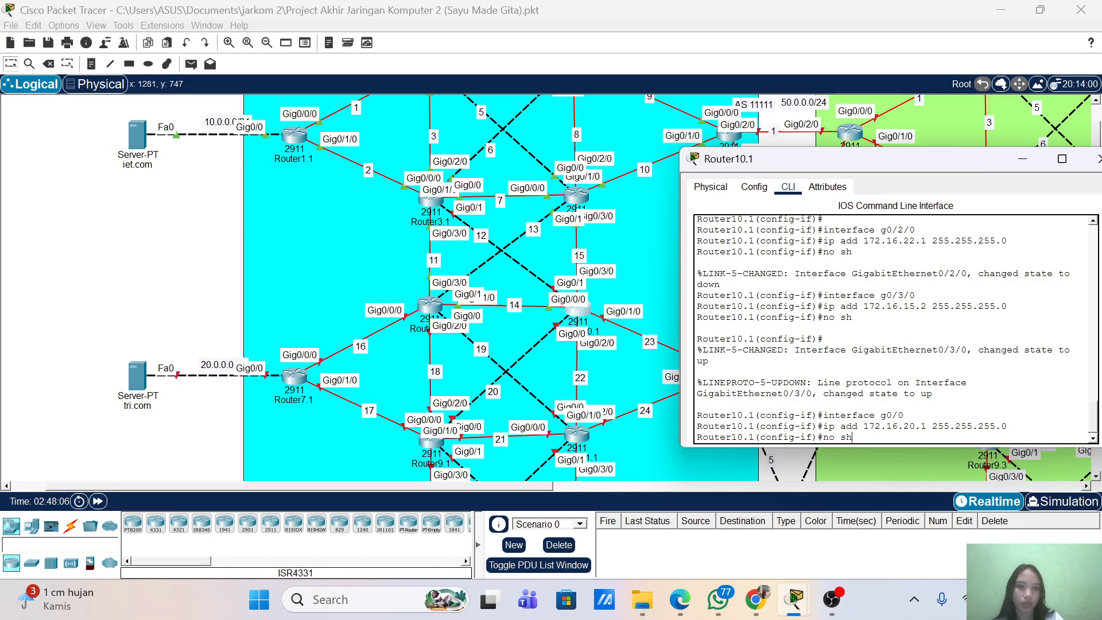
pyautogui.write(' sh')
pyautogui.press('Return')
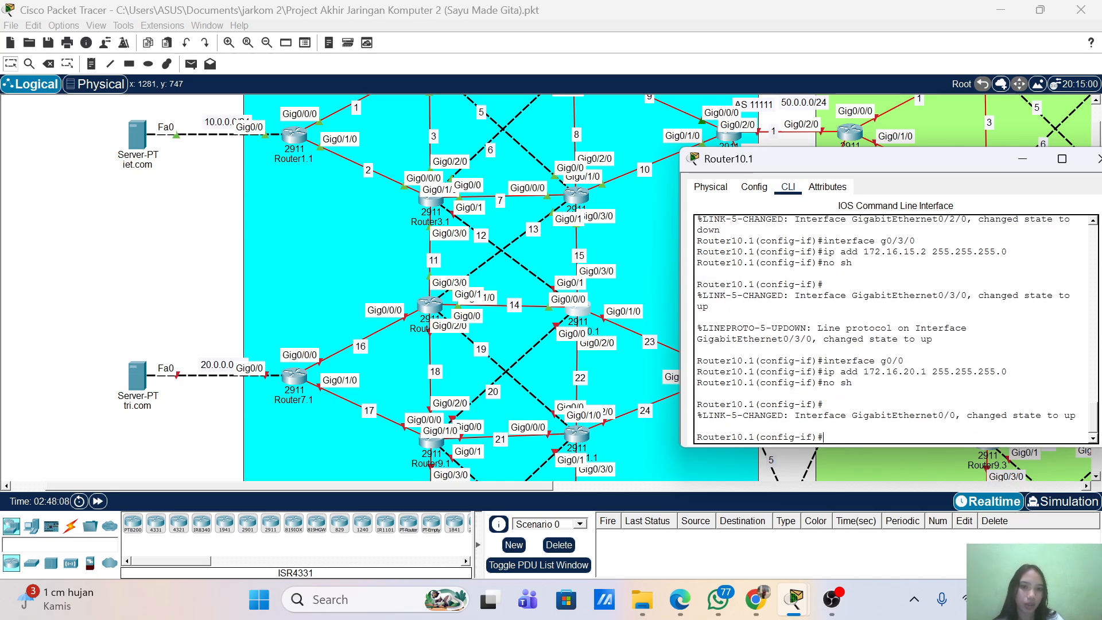
# - Switch the configuration on Router10.1 to interface g0/1
pyautogui.press('Up')
pyautogui.press('Up')
pyautogui.press('Up')
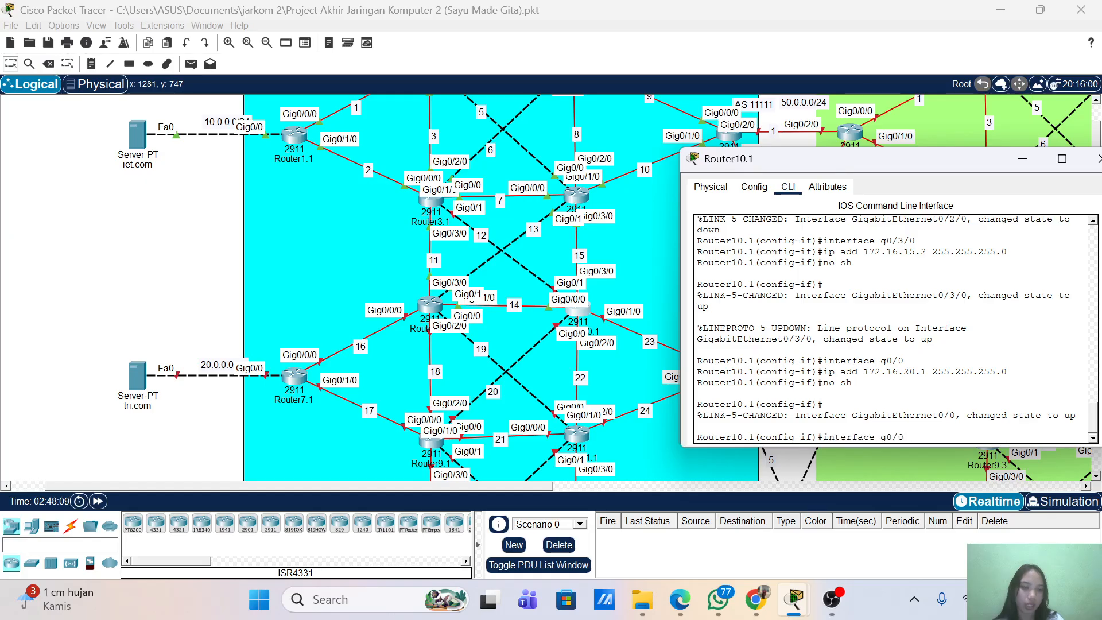
pyautogui.press('Return')
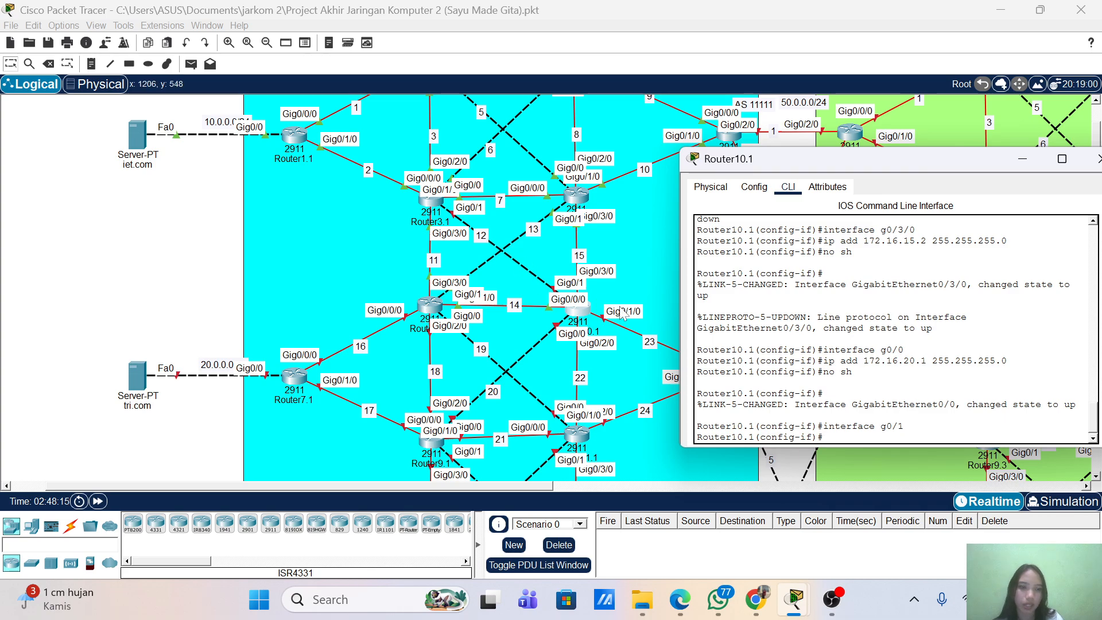
# - Assign IP address 172.16.12.2 with mask 255.255.255.0 to Router10.1's g0/1 and enable the interface
pyautogui.press('Up')
pyautogui.press('Up')
pyautogui.press('Up')
pyautogui.press('Left')
pyautogui.press('Left')
pyautogui.press('Left')
pyautogui.press('Left')
pyautogui.press('Left')
pyautogui.press('Left')
pyautogui.press('Left')
pyautogui.press('Left')
pyautogui.press('Left')
pyautogui.press('Left')
pyautogui.press('Left')
pyautogui.press('Left')
pyautogui.press('Left')
pyautogui.press('Left')
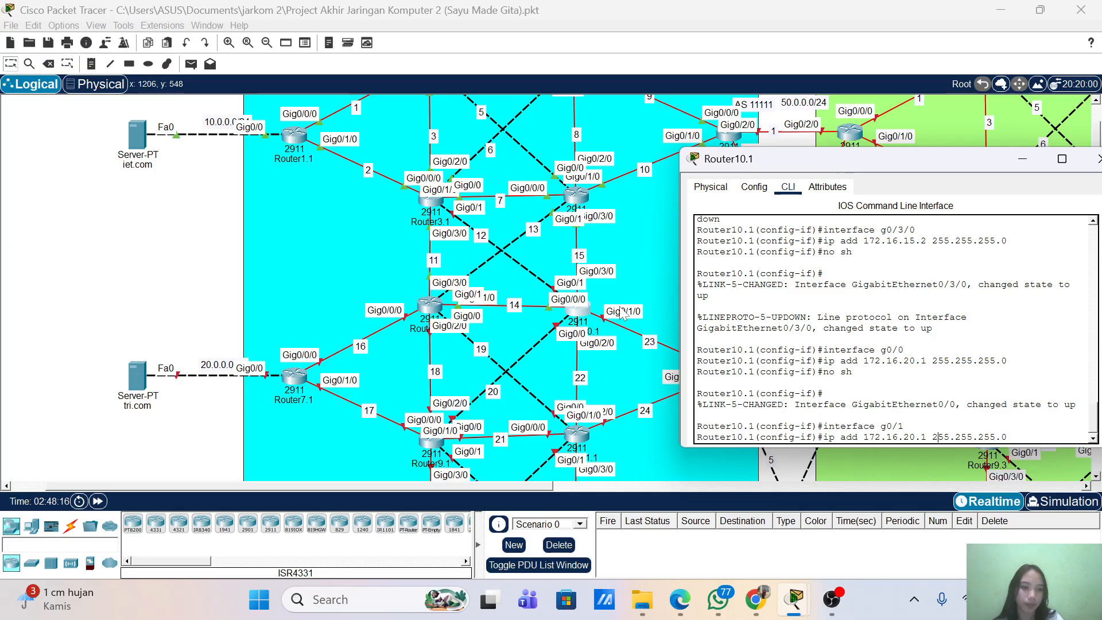
pyautogui.press('BackSpace')
pyautogui.press('BackSpace')
pyautogui.press('BackSpace')
pyautogui.press('BackSpace')
pyautogui.write('12.2')
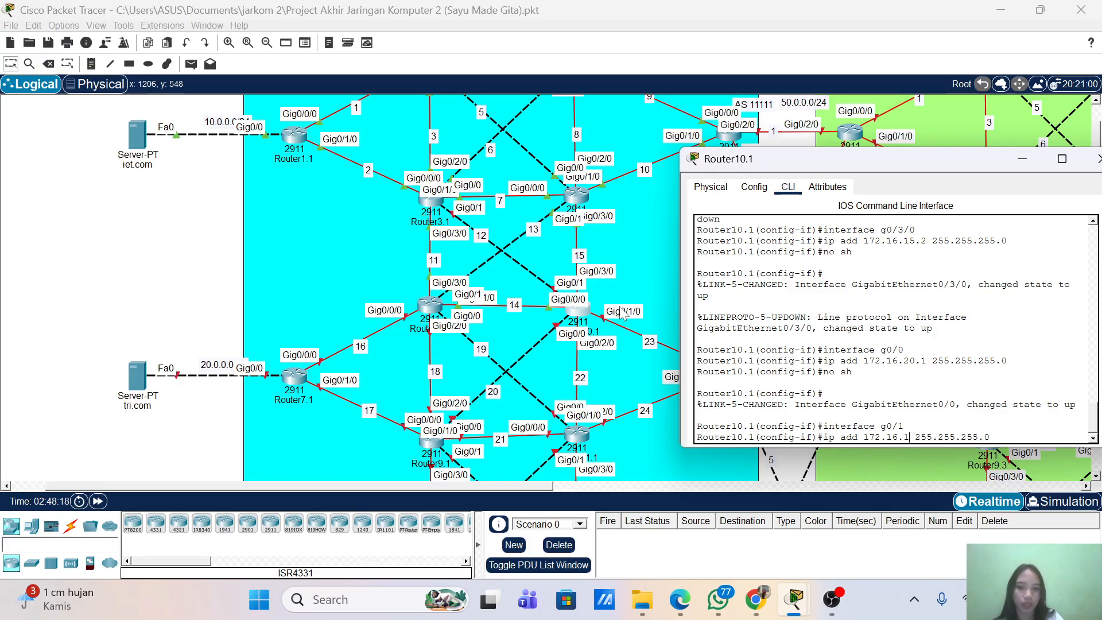
pyautogui.press('Return')
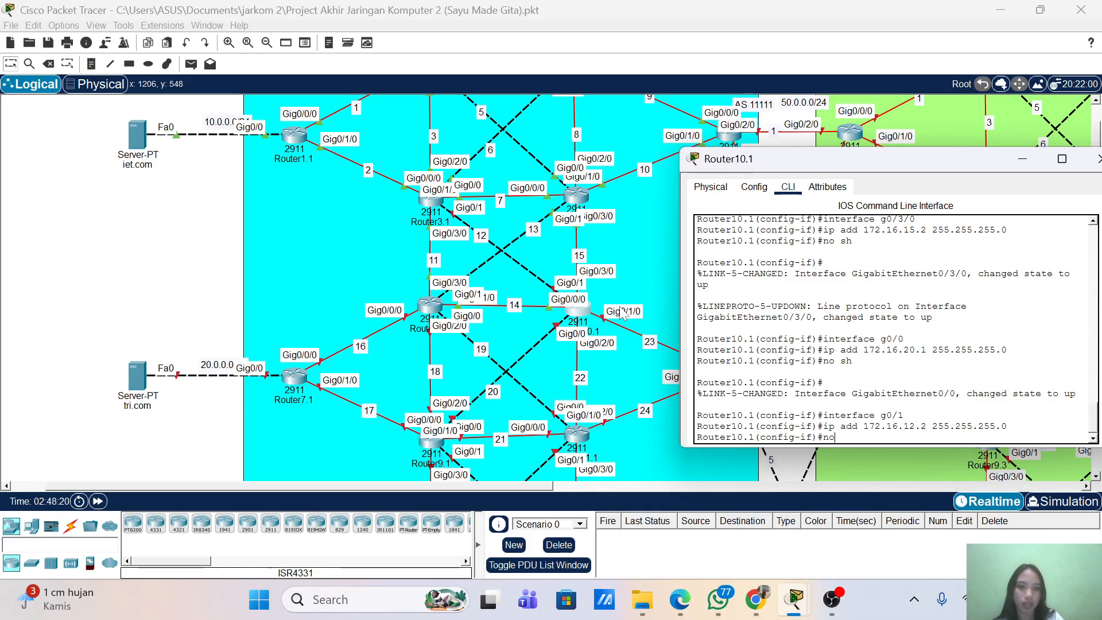
pyautogui.write('no sh')
pyautogui.press('Return')
pyautogui.press('Return')
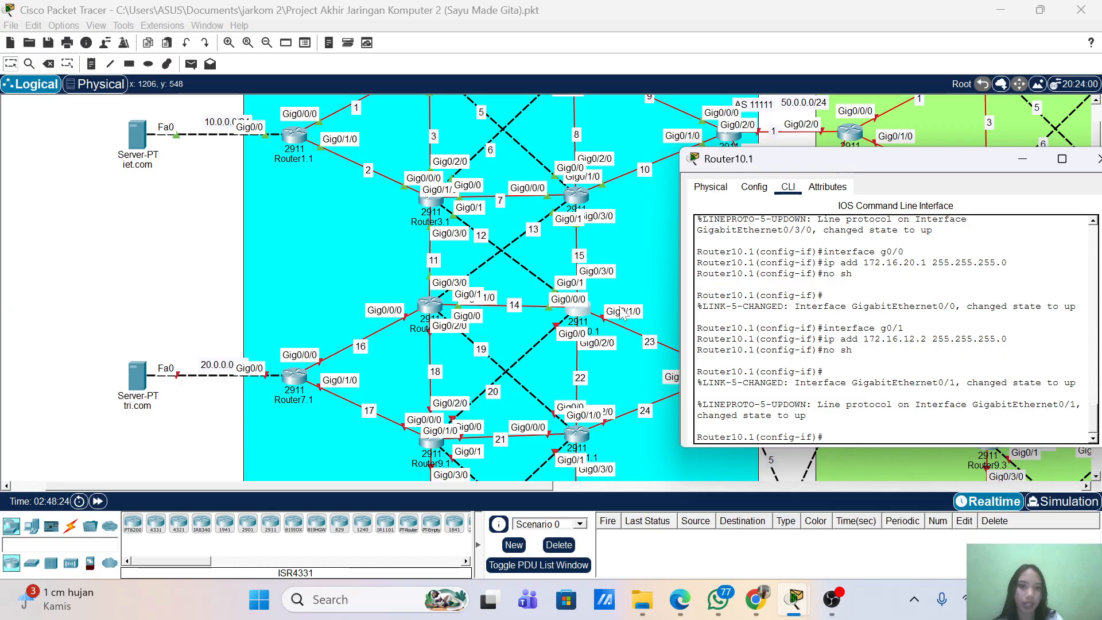
pyautogui.press('Return')
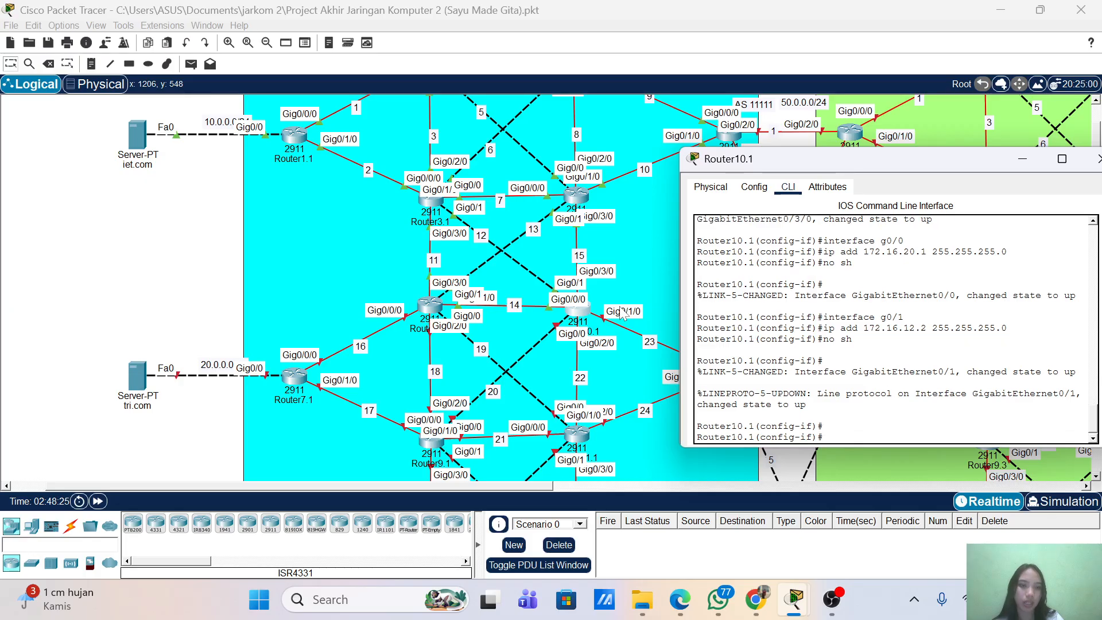
# - Leave interface configuration mode on Router10.1 and review the interface addresses entered so far
pyautogui.write('exit')
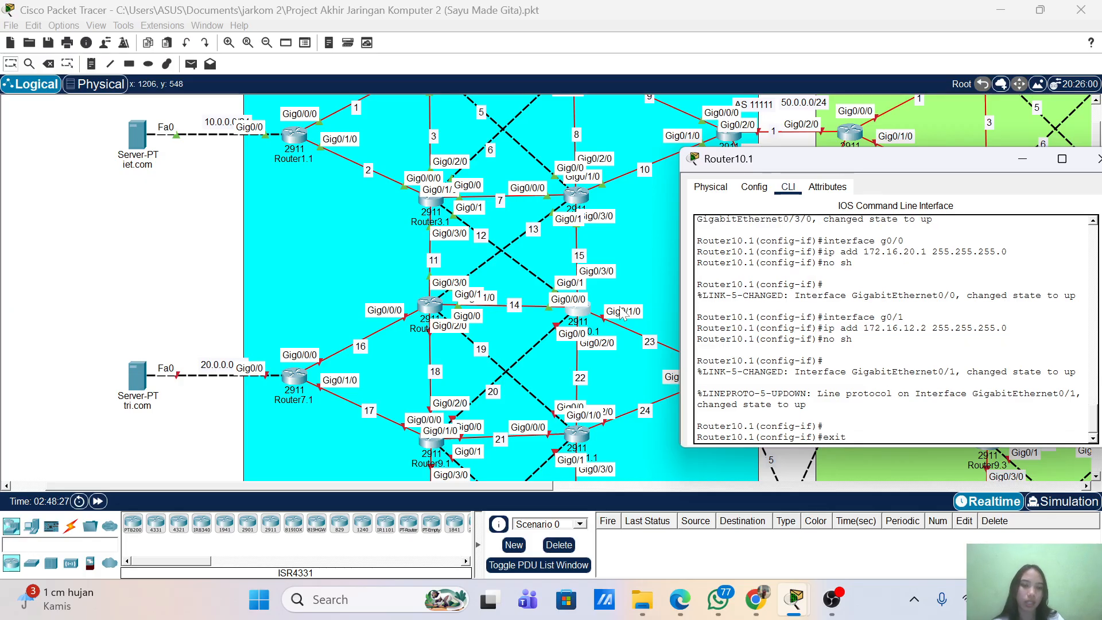
pyautogui.press('Return')
pyautogui.scroll(8, 861, 322)
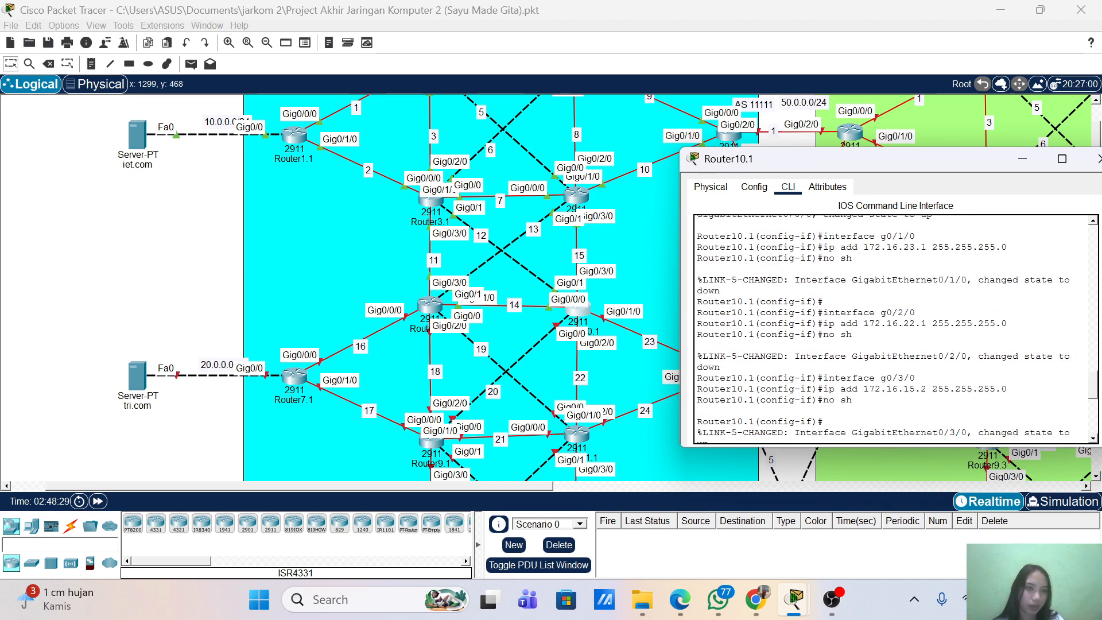
pyautogui.scroll(10, 892, 327)
pyautogui.scroll(-6, 893, 327)
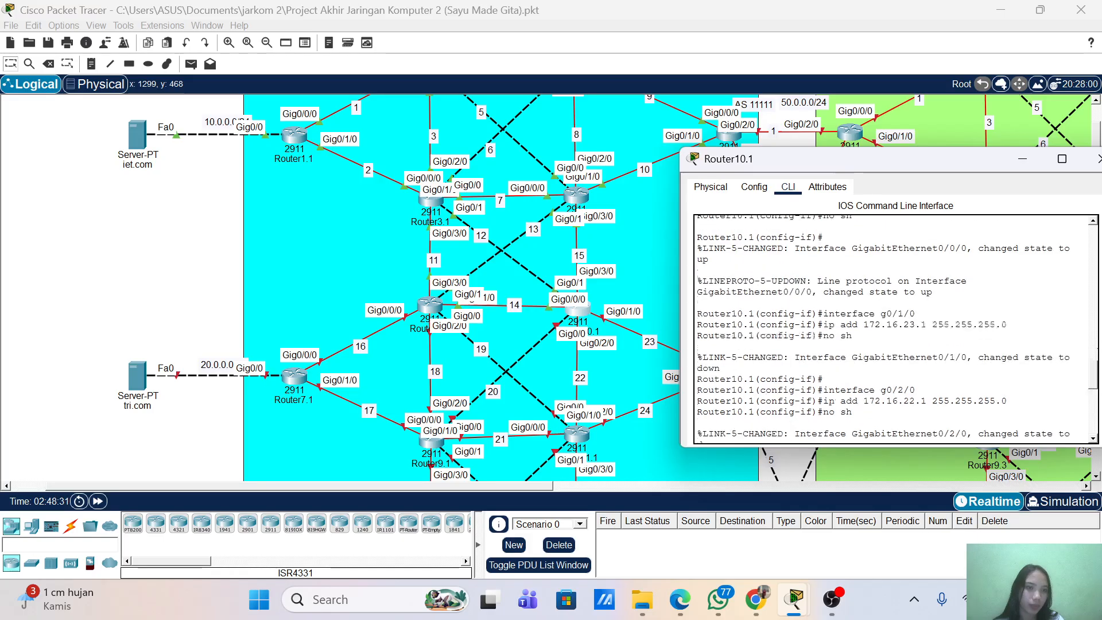
pyautogui.scroll(-4, 892, 327)
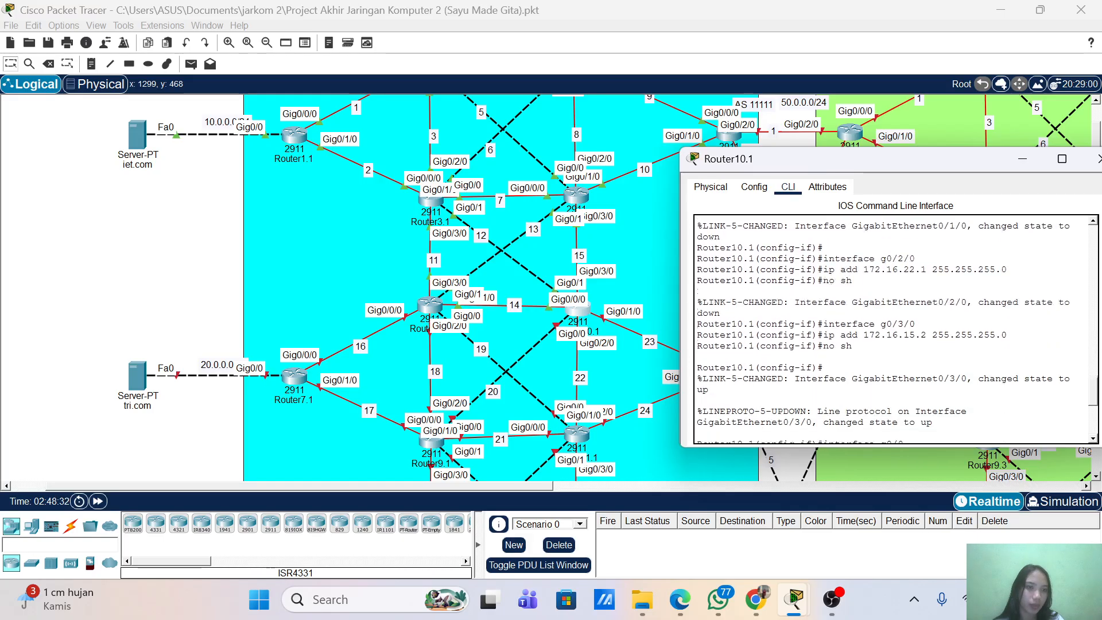
pyautogui.scroll(-5, 892, 328)
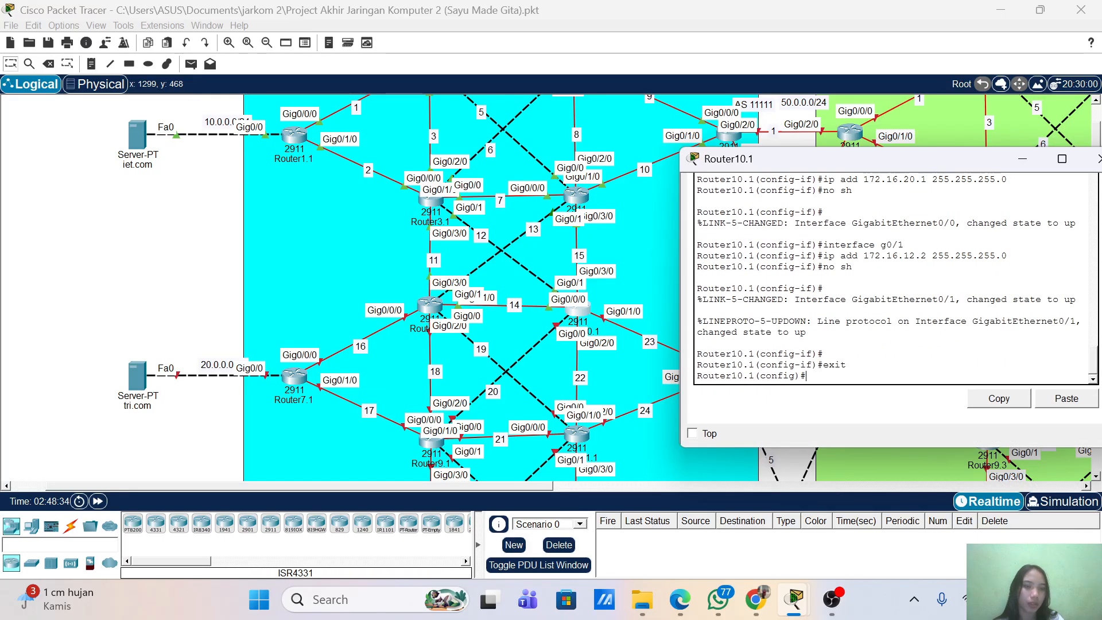
pyautogui.scroll(2, 893, 275)
pyautogui.scroll(-2, 893, 276)
# - Start OSPF process 1 on Router10.1 and set its router ID to 1.1.1.10
pyautogui.write('r')
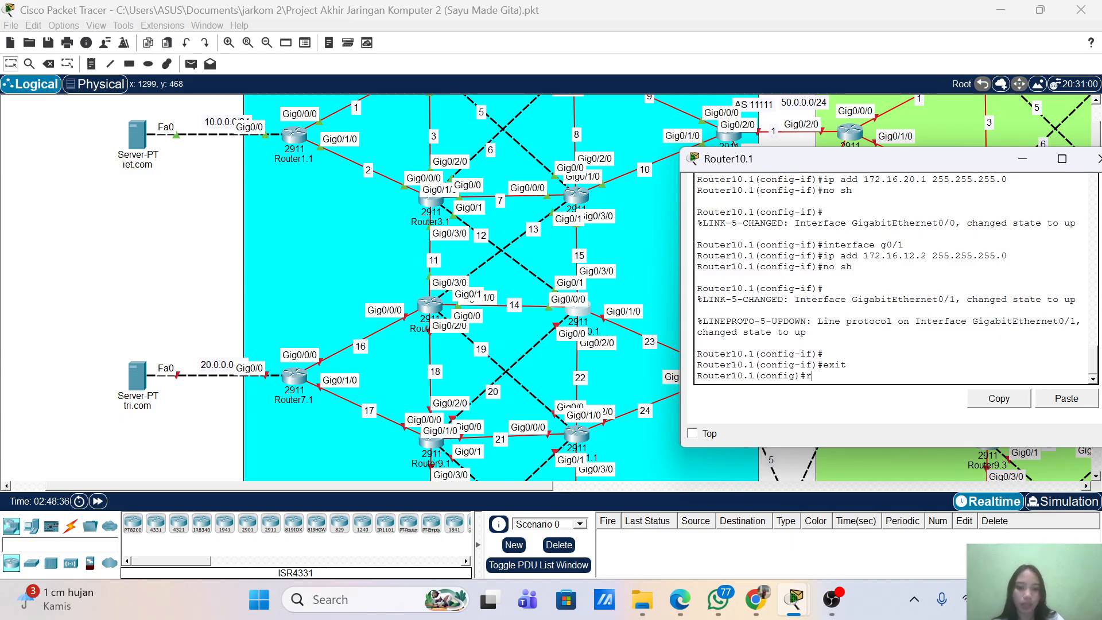
pyautogui.write('ou')
pyautogui.press('Tab')
pyautogui.write('osp')
pyautogui.press('Tab')
pyautogui.write('1')
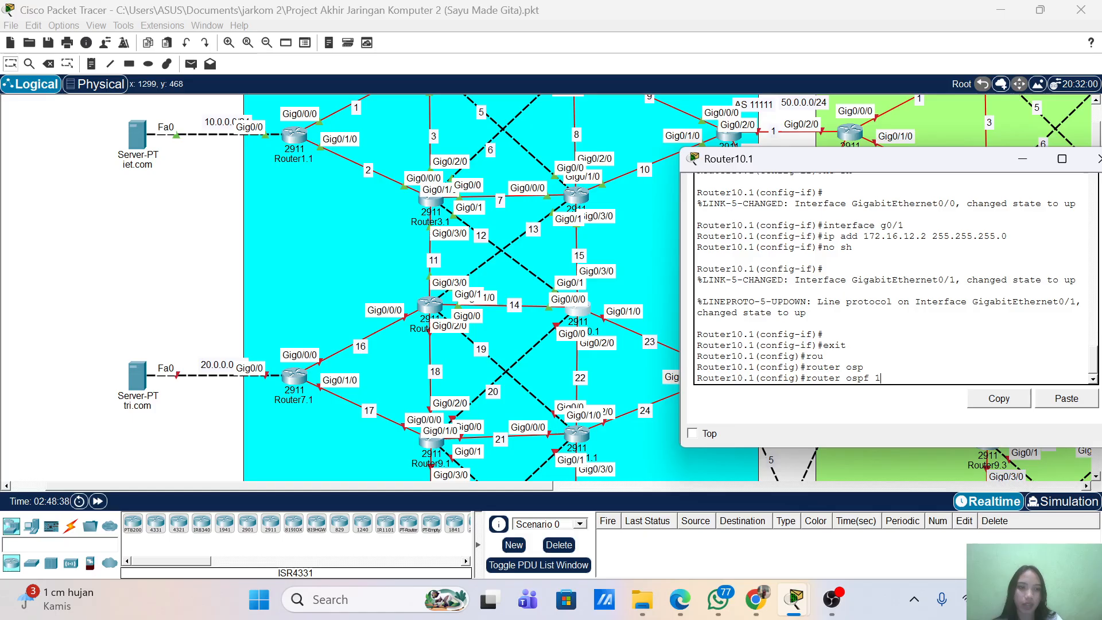
pyautogui.press('Return')
pyautogui.write('router)#r')
pyautogui.press('Tab')
pyautogui.write('1.1')
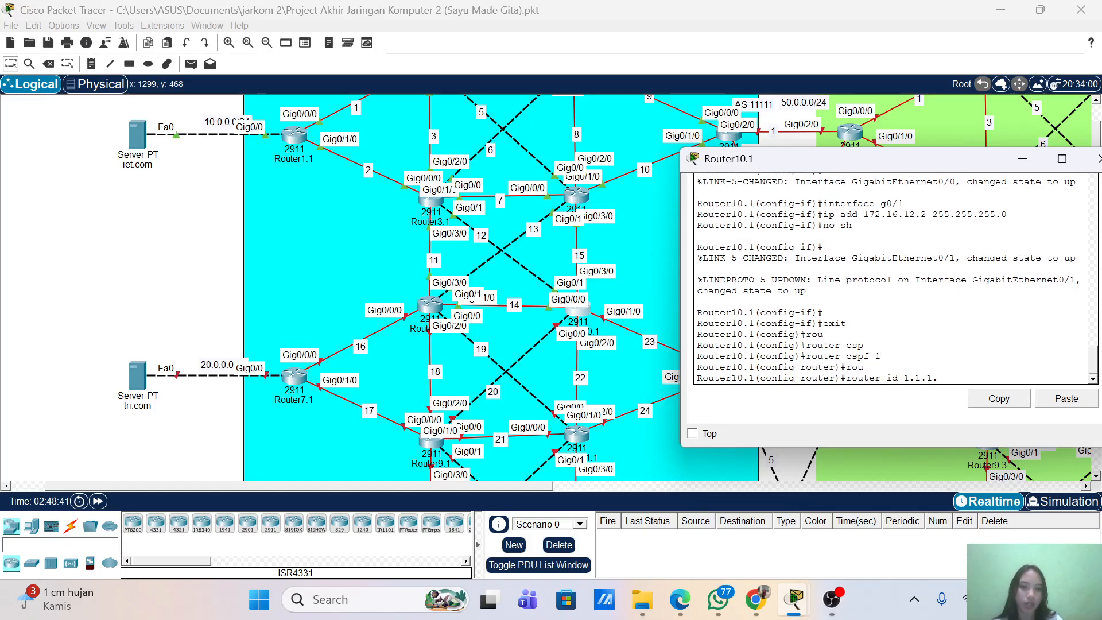
pyautogui.write('.1.8')
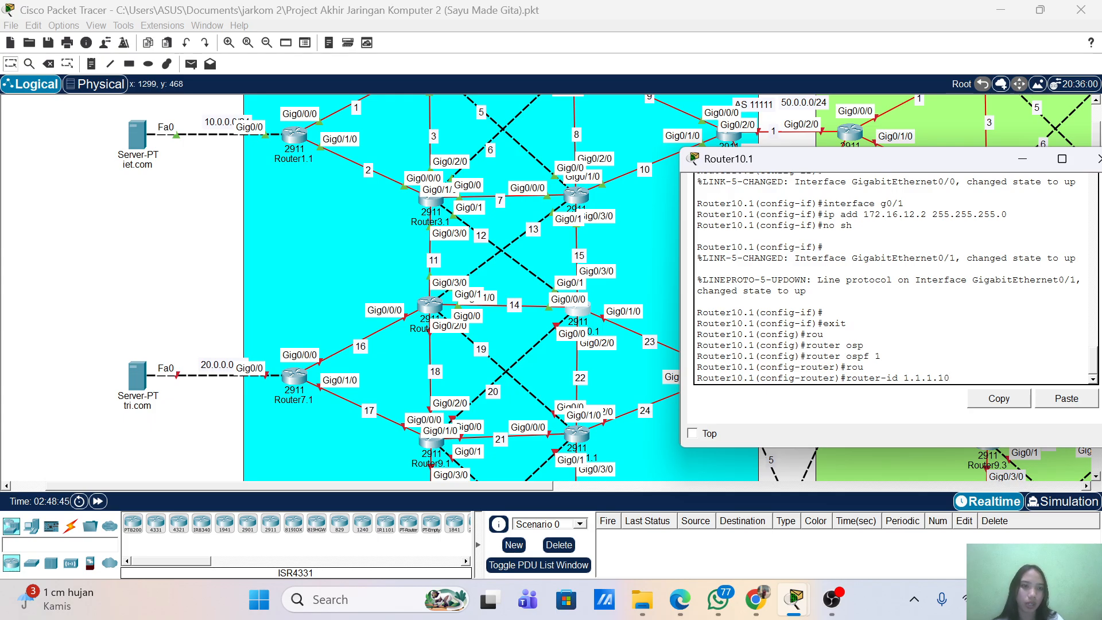
pyautogui.press('Return')
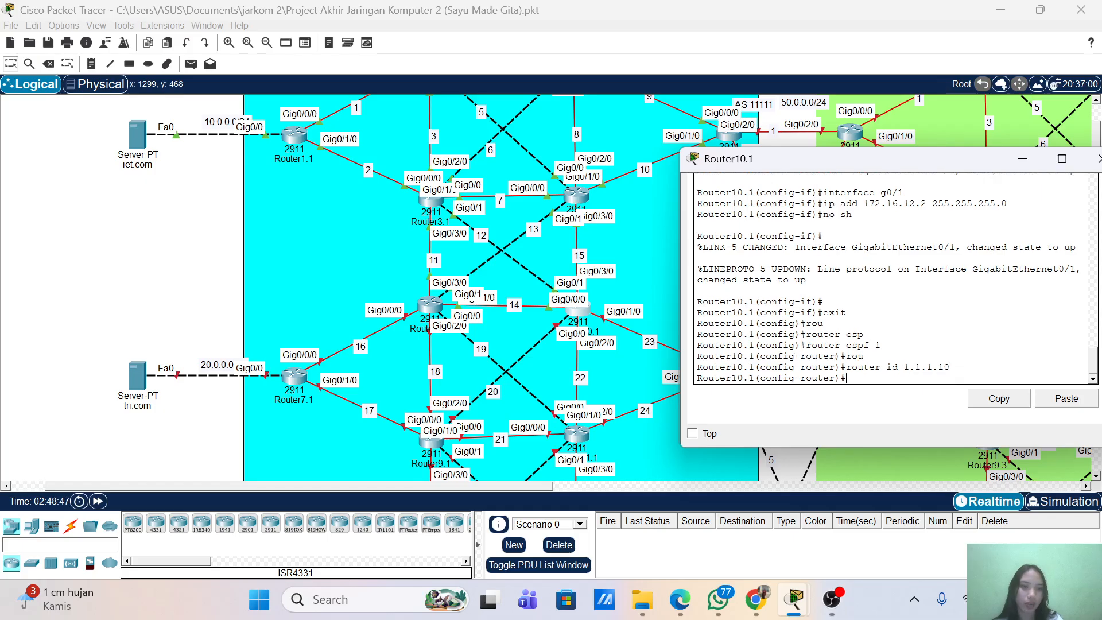
# - Enable adjacency change logging for Router10.1's OSPF process with log-adjacency-changes
pyautogui.write('log')
pyautogui.press('Tab')
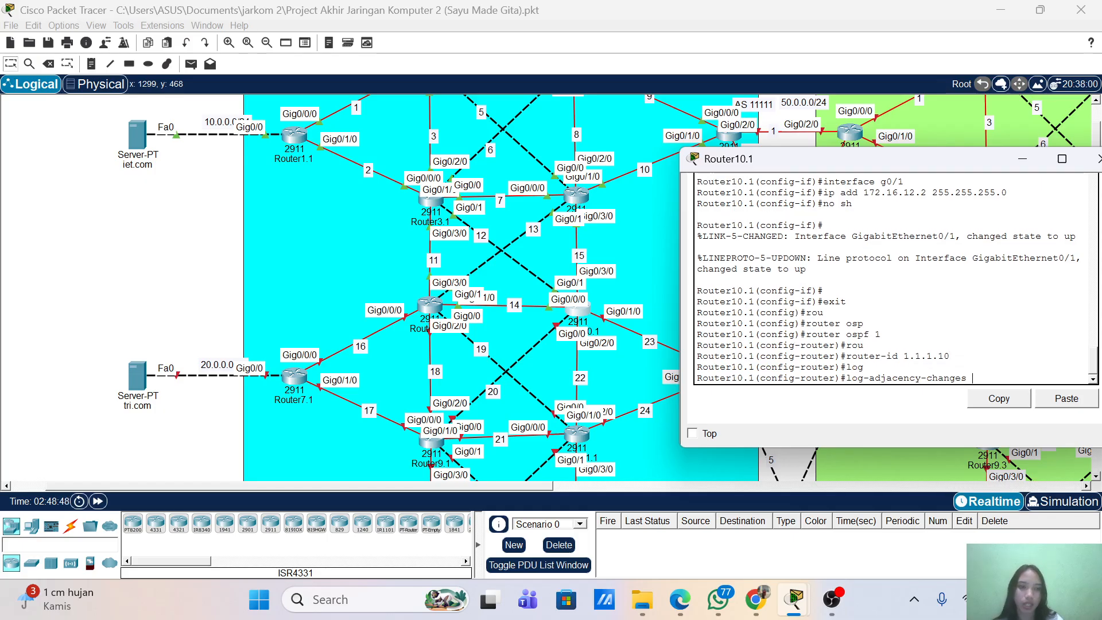
pyautogui.press('Return')
pyautogui.press('Return')
# - Advertise network 172.16.12.0 with wildcard mask 0.0.0.255 in OSPF area 0 on Router10.1
pyautogui.write('net')
pyautogui.press('Tab')
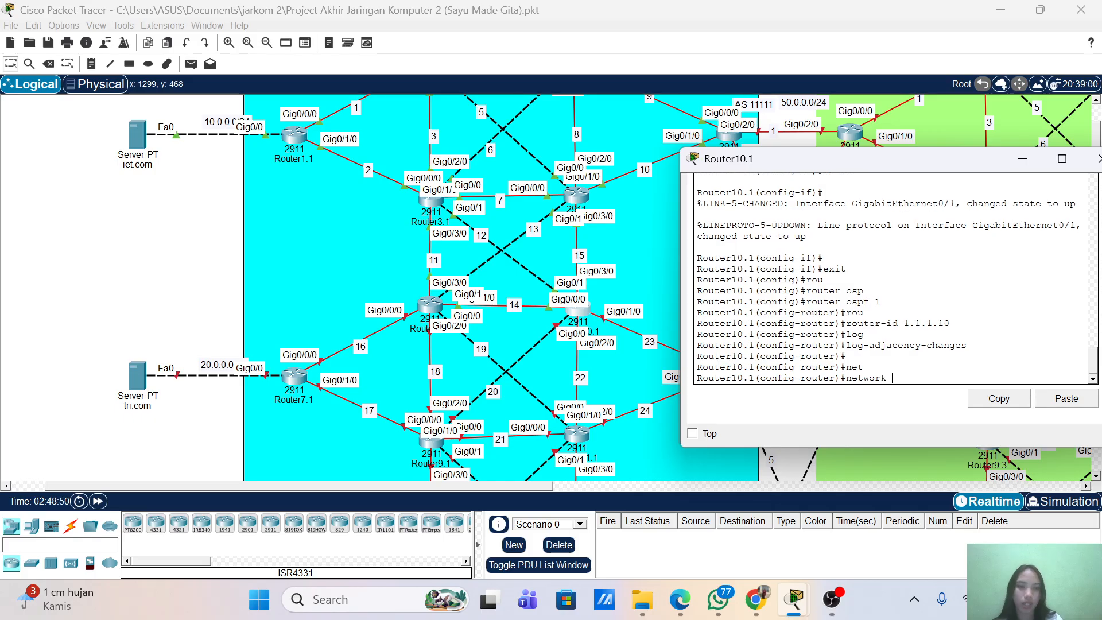
pyautogui.write('172.16.')
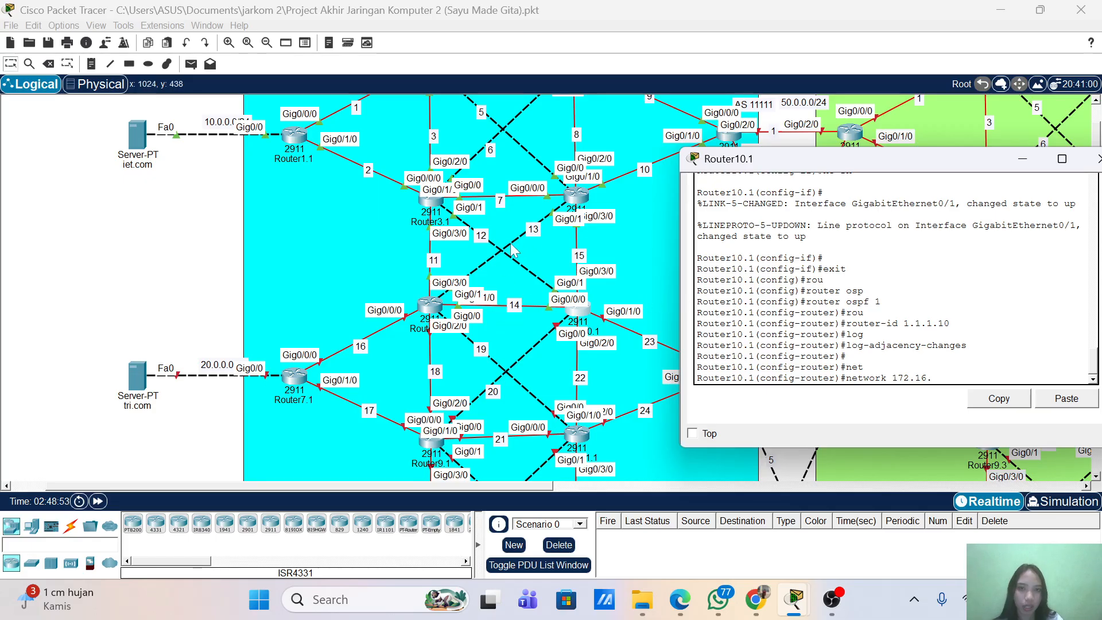
pyautogui.write('12.')
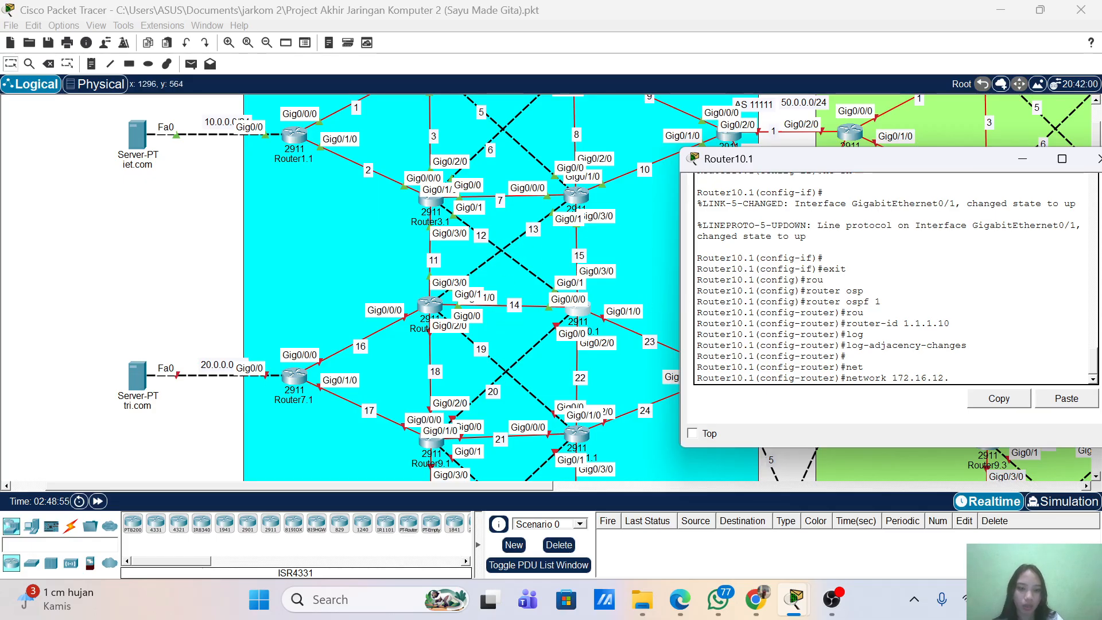
pyautogui.write('0 0.0.0.255 ar')
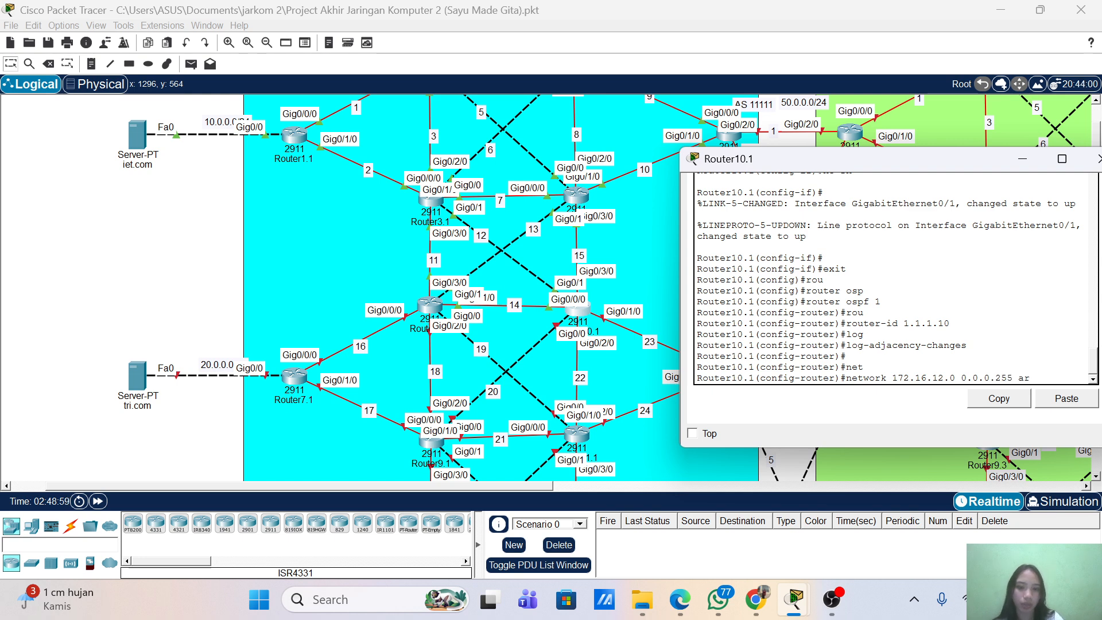
pyautogui.write('ea 0')
pyautogui.press('Return')
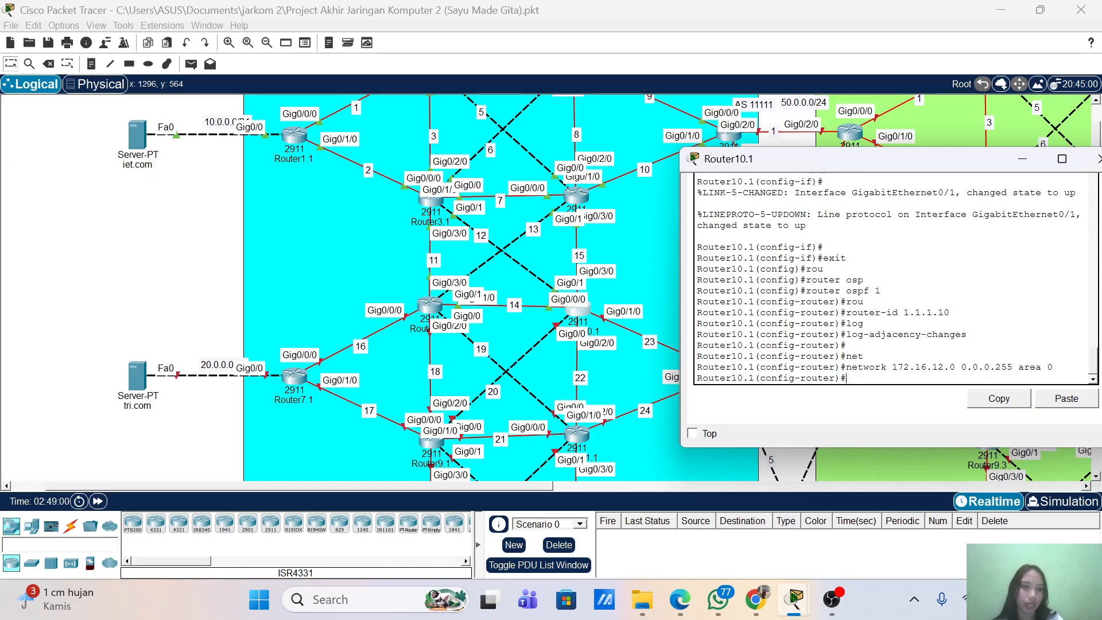
# - Advertise network 172.16.14.0 with wildcard mask 0.0.0.255 in OSPF area 0 on Router10.1
pyautogui.press('Up')
pyautogui.press('Left')
pyautogui.press('Left')
pyautogui.press('Left')
pyautogui.press('Left')
pyautogui.press('Left')
pyautogui.press('Left')
pyautogui.press('Left')
pyautogui.press('Left')
pyautogui.press('Left')
pyautogui.press('Left')
pyautogui.press('Left')
pyautogui.press('Left')
pyautogui.press('Left')
pyautogui.press('Left')
pyautogui.press('Left')
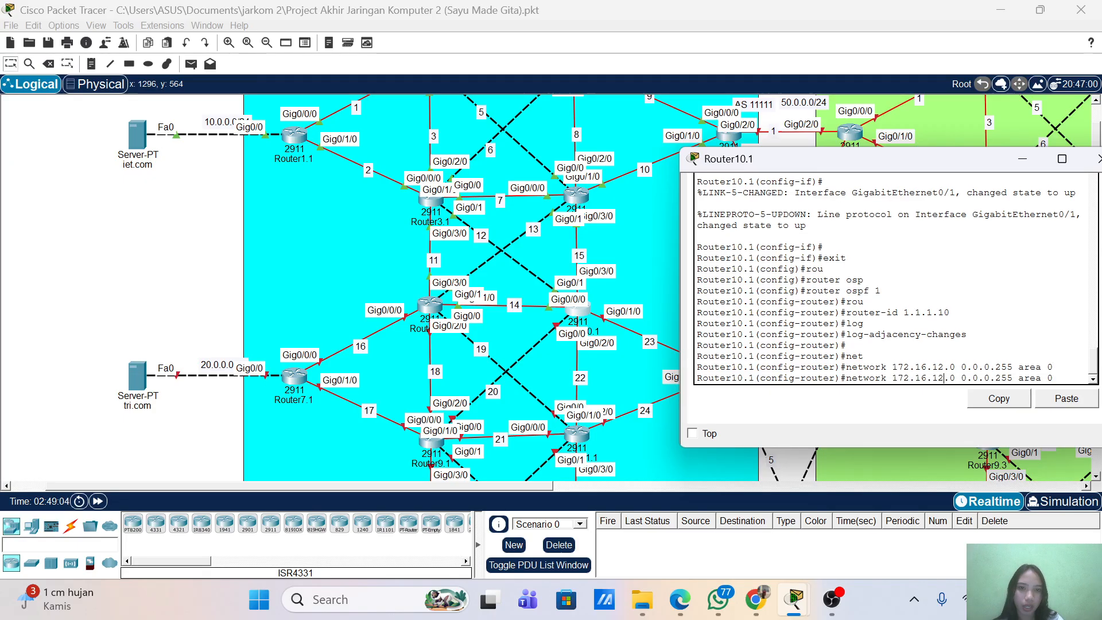
pyautogui.press('Left')
pyautogui.press('Left')
pyautogui.press('Left')
pyautogui.press('Left')
pyautogui.press('BackSpace')
pyautogui.write('4')
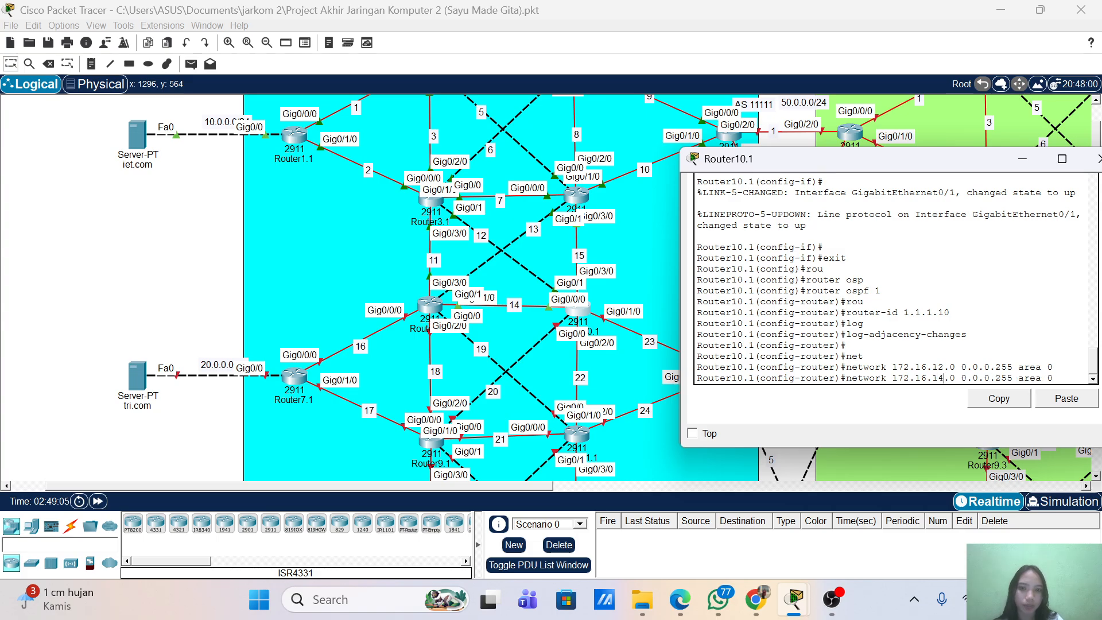
pyautogui.press('Return')
# - Run the log-adjacency-changes command again in Router10.1's OSPF configuration
pyautogui.press('Up')
pyautogui.press('Up')
pyautogui.press('Up')
pyautogui.press('Up')
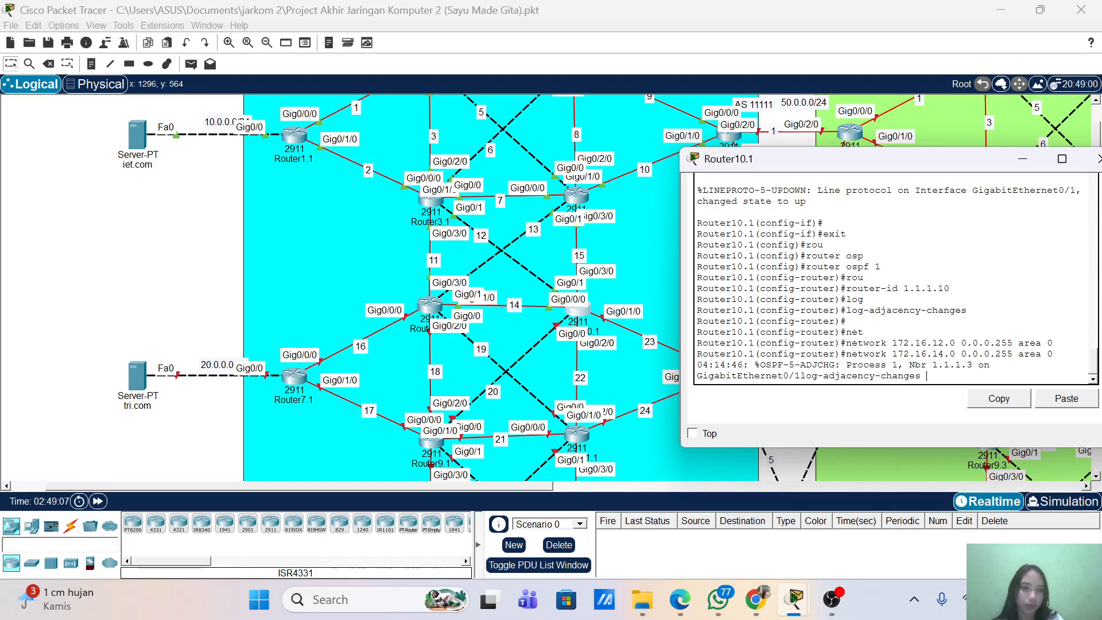
pyautogui.press('Return')
# - Re-enter the OSPF area 0 advertisement for network 172.16.14.0 with wildcard mask 0.0.0.255 on Router10.1
pyautogui.press('Up')
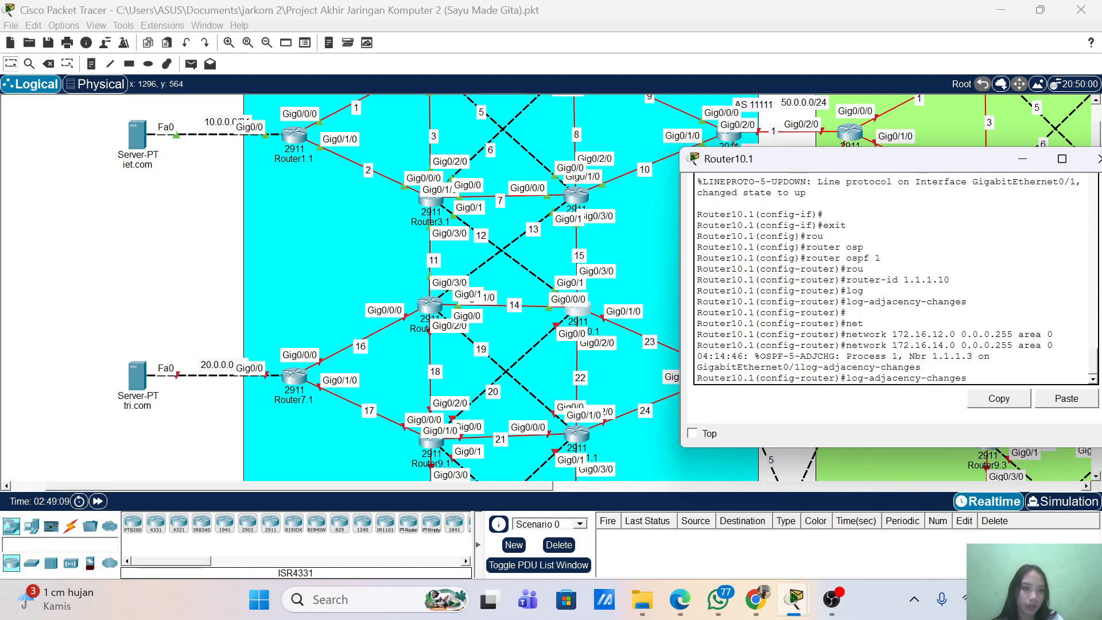
pyautogui.press('Up')
pyautogui.press('Up')
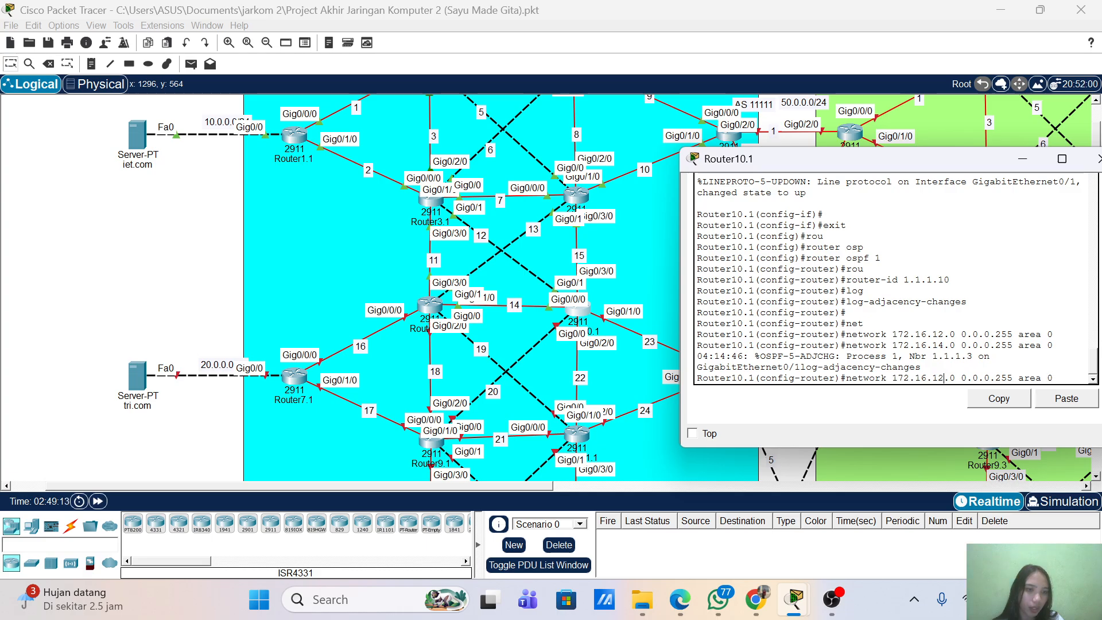
pyautogui.press('Right')
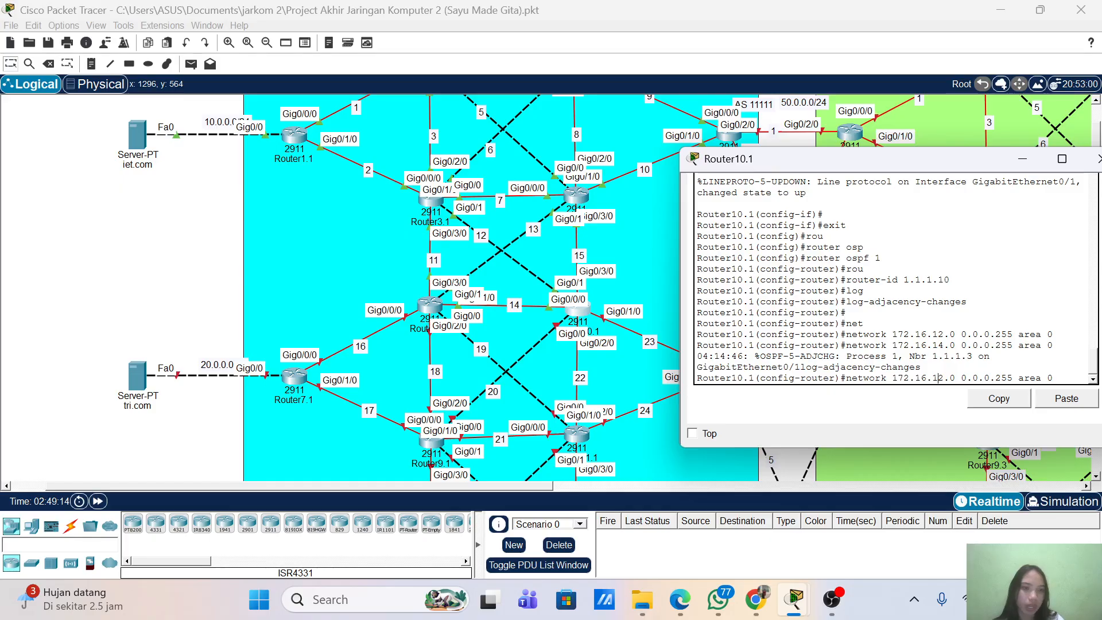
pyautogui.press('Delete')
pyautogui.write('4')
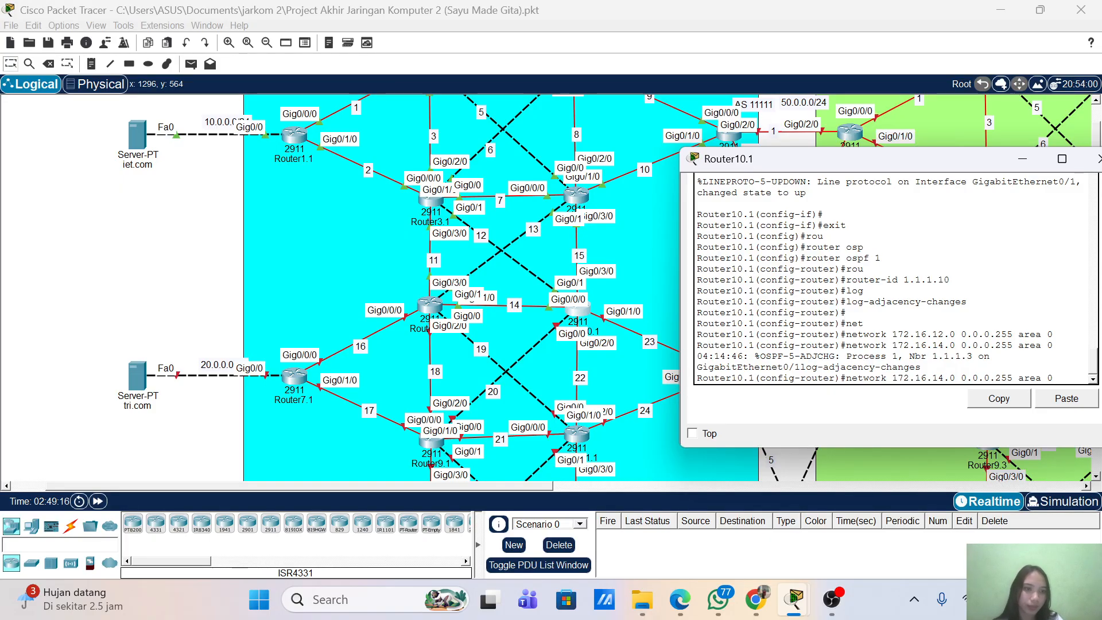
pyautogui.press('Return')
# - Advertise network 172.16.15.0 with wildcard mask 0.0.0.255 in OSPF area 0 on Router10.1, entering the command twice
pyautogui.press('Up')
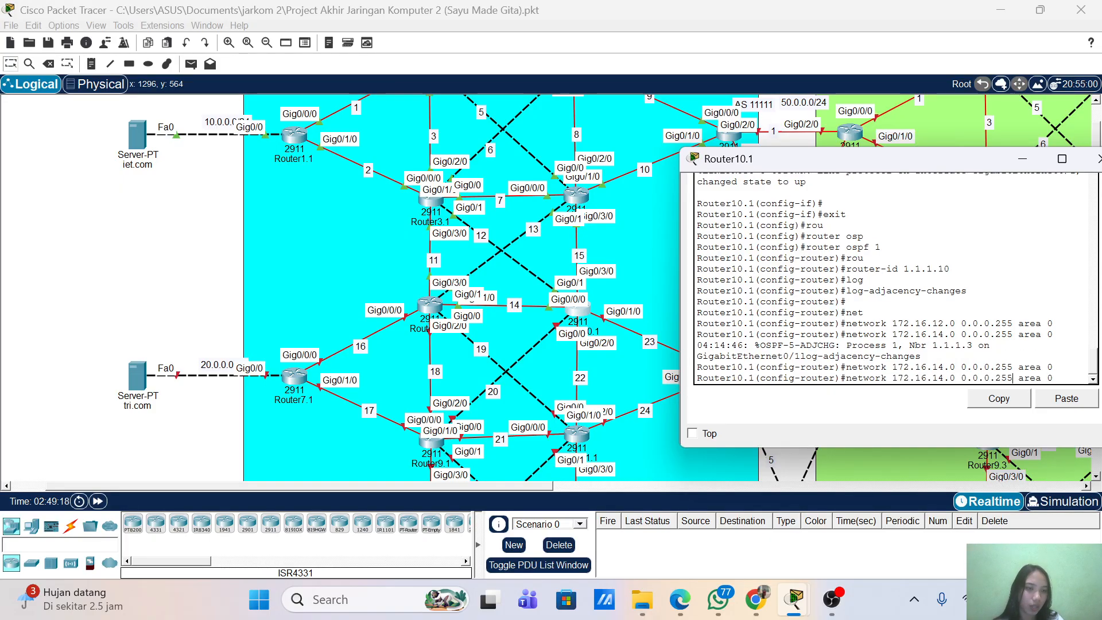
pyautogui.press('Left')
pyautogui.press('Left')
pyautogui.press('Left')
pyautogui.press('Left')
pyautogui.press('Left')
pyautogui.press('Left')
pyautogui.press('Left')
pyautogui.press('Left')
pyautogui.press('Left')
pyautogui.press('Left')
pyautogui.press('Left')
pyautogui.press('BackSpace')
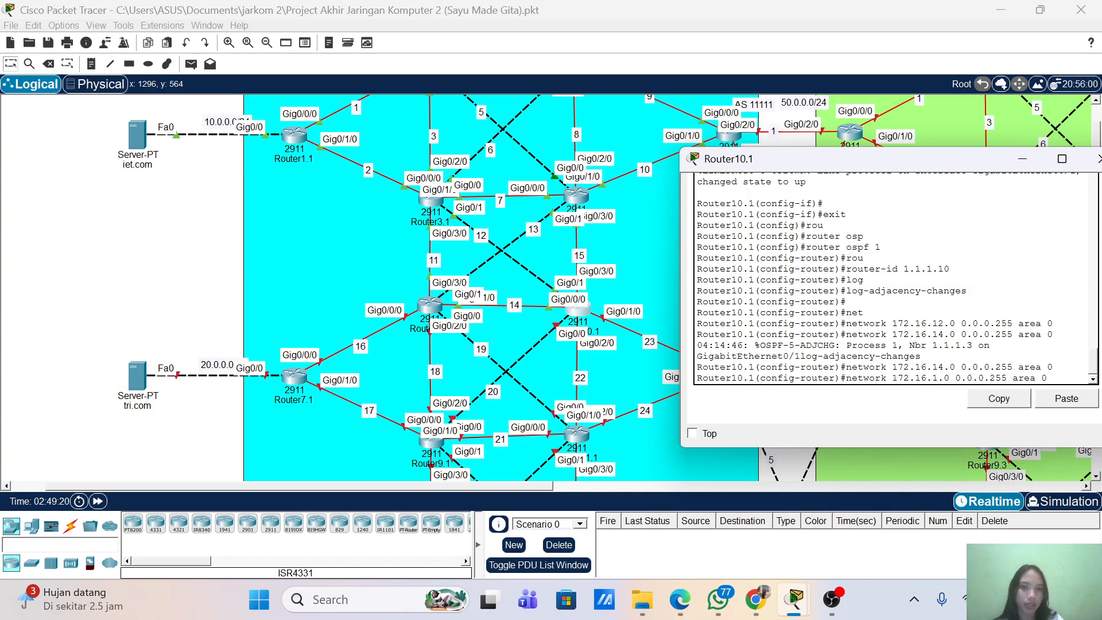
pyautogui.write('5')
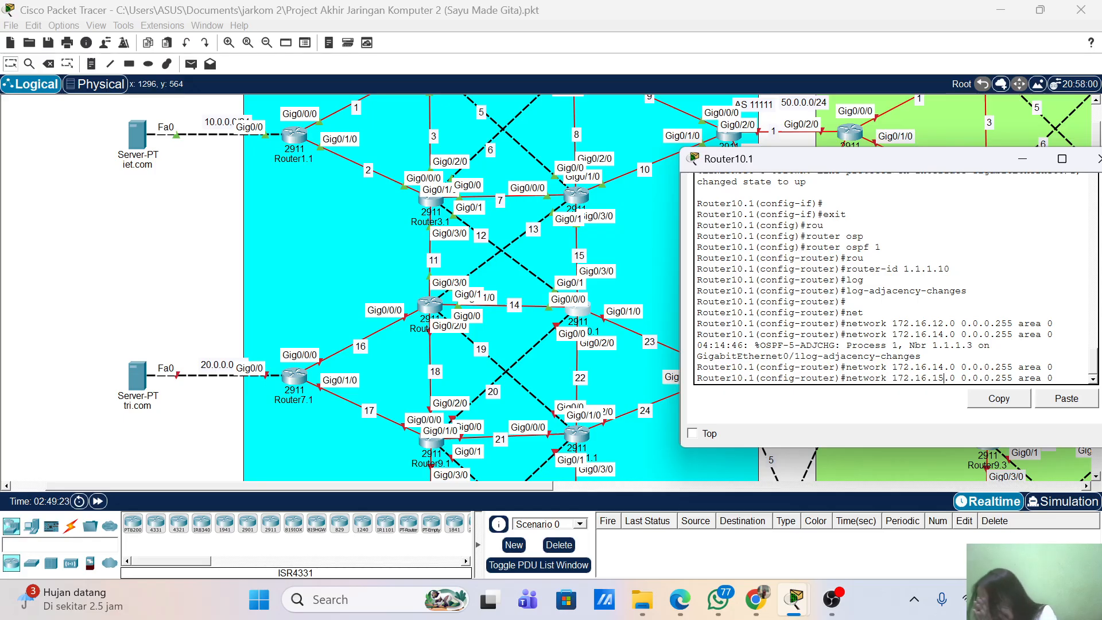
pyautogui.press('Return')
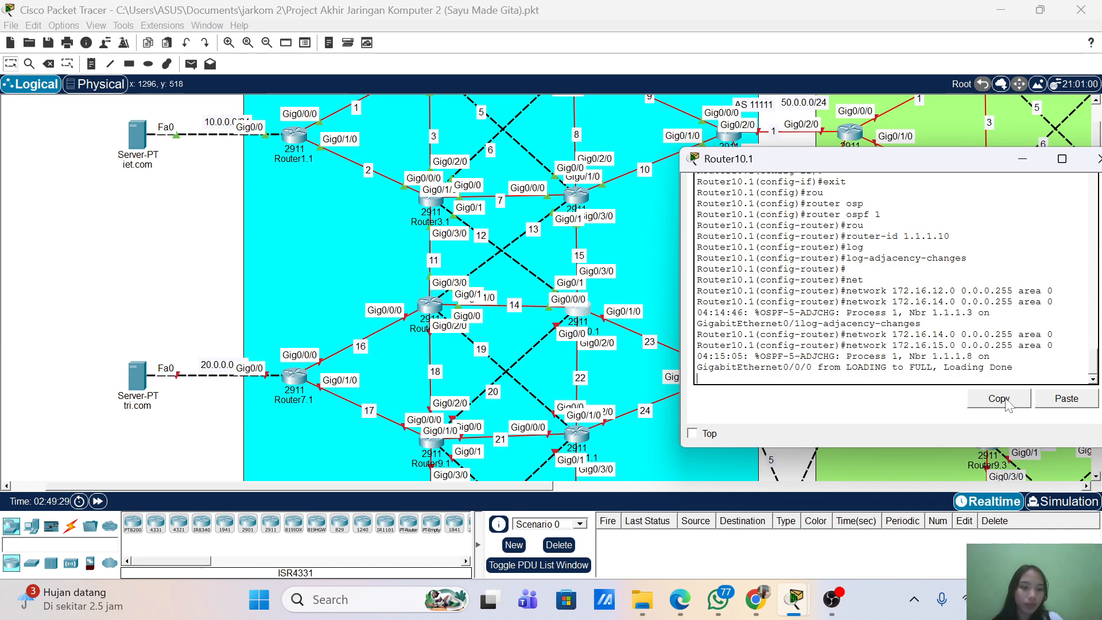
pyautogui.press('Return')
pyautogui.press('Up')
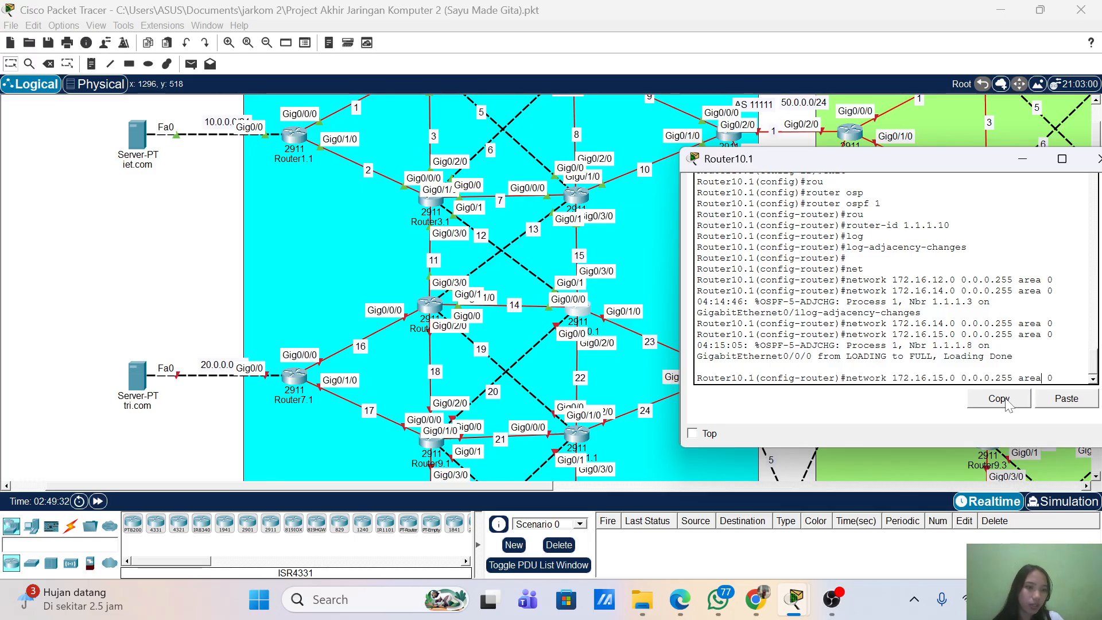
pyautogui.press('Return')
# - Recall the earlier log-adjacency-changes command at Router10.1's OSPF configuration prompt
pyautogui.press('Up')
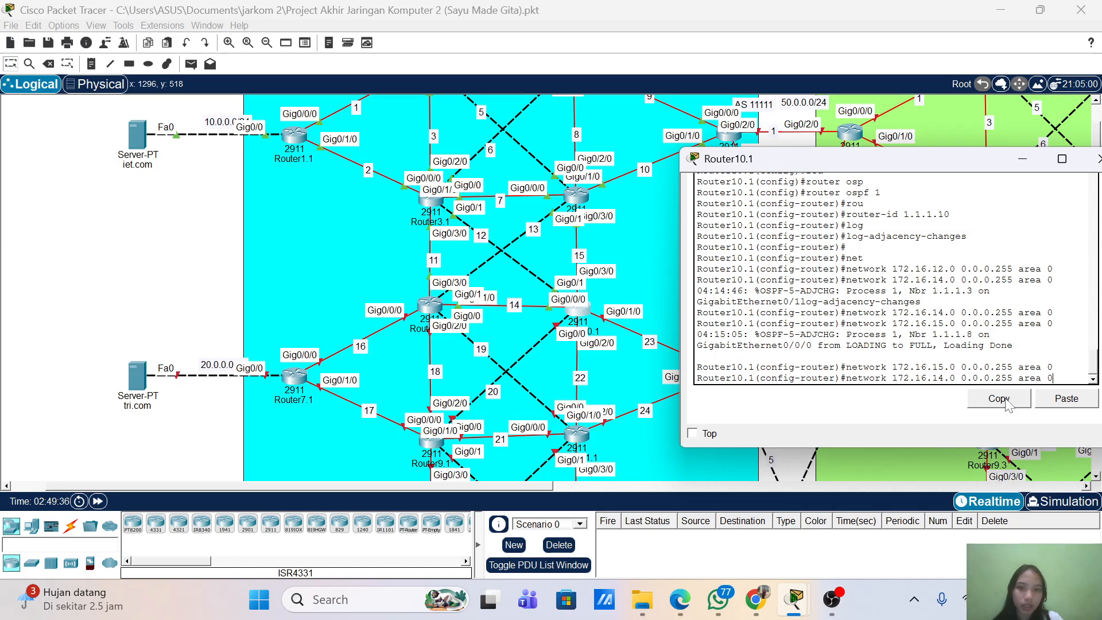
pyautogui.press('Up')
pyautogui.press('Up')
pyautogui.press('Up')
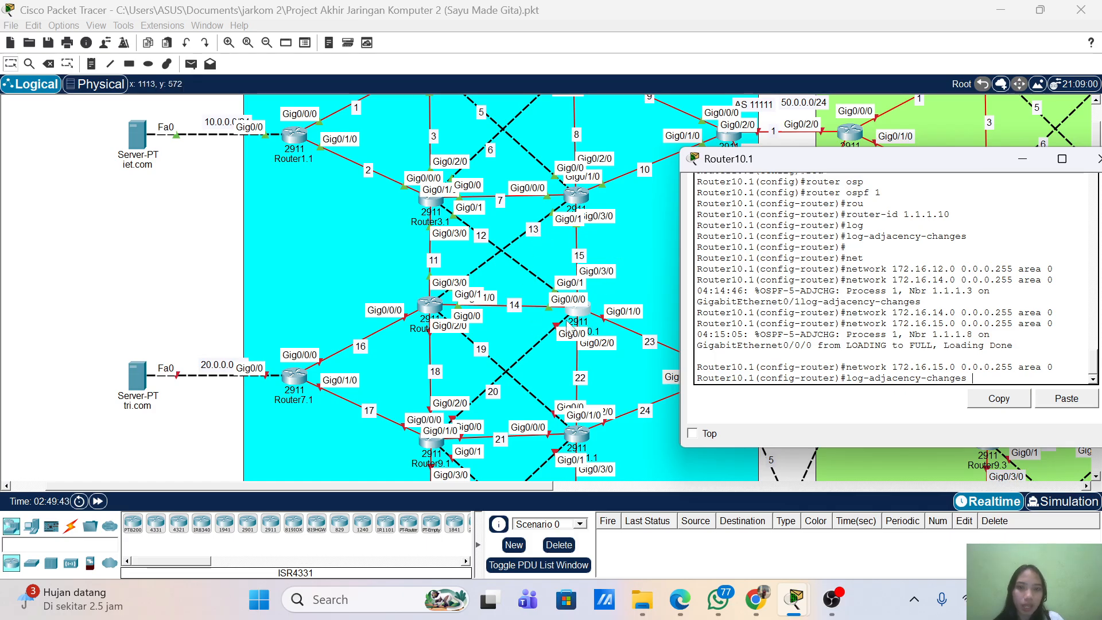
# - On Router10.1, enable OSPF adjacency-change logging and advertise network 172.16.20.0 0.0.0.255 in area 0
pyautogui.press('Return')
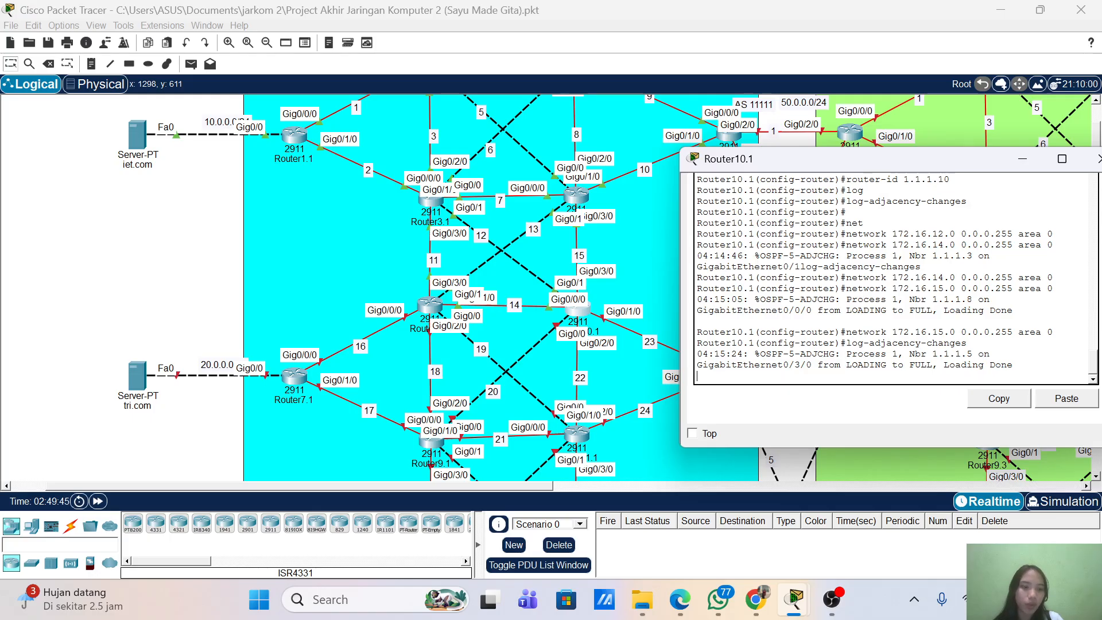
pyautogui.press('Up')
pyautogui.press('Up')
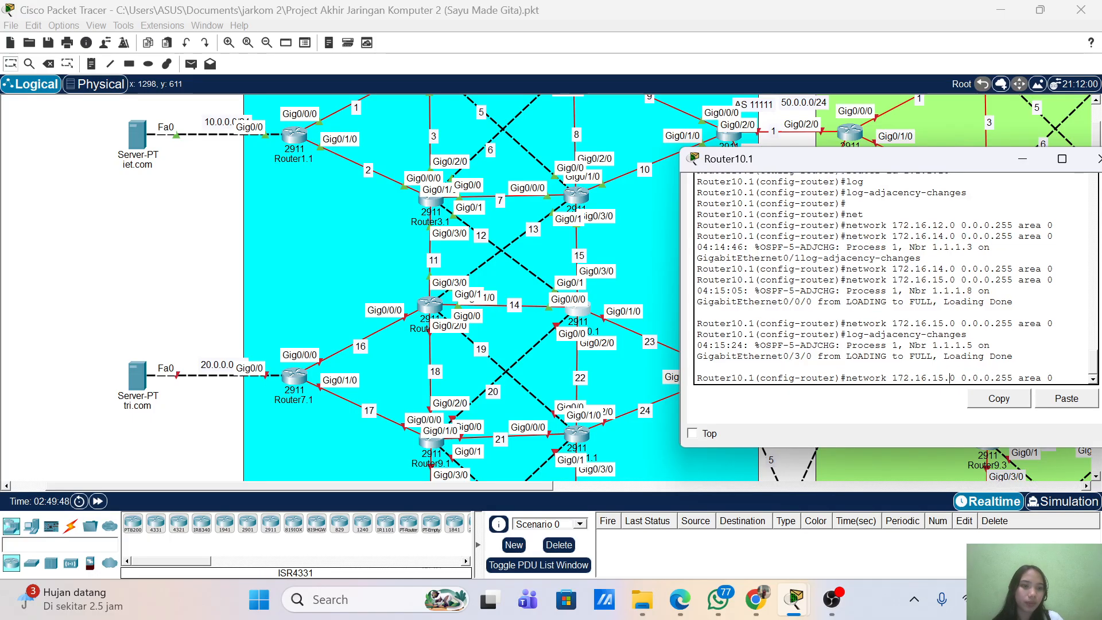
pyautogui.press('Left')
pyautogui.press('Left')
pyautogui.press('Left')
pyautogui.press('Left')
pyautogui.press('BackSpace')
pyautogui.press('BackSpace')
pyautogui.write('20')
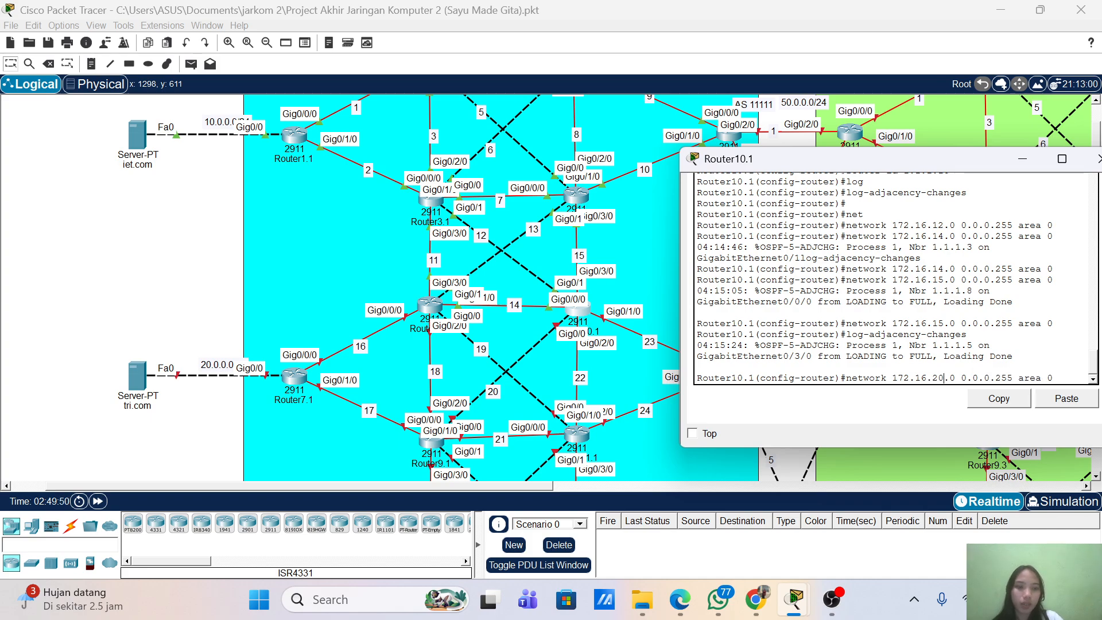
pyautogui.press('Return')
# - Advertise network 172.16.22.0 0.0.0.255 in area 0 in Router10.1's OSPF process
pyautogui.press('Up')
pyautogui.press('Left')
pyautogui.press('Left')
pyautogui.press('Left')
pyautogui.press('Left')
pyautogui.press('Left')
pyautogui.press('Left')
pyautogui.press('Left')
pyautogui.press('Left')
pyautogui.press('Left')
pyautogui.press('Left')
pyautogui.press('Left')
pyautogui.press('Left')
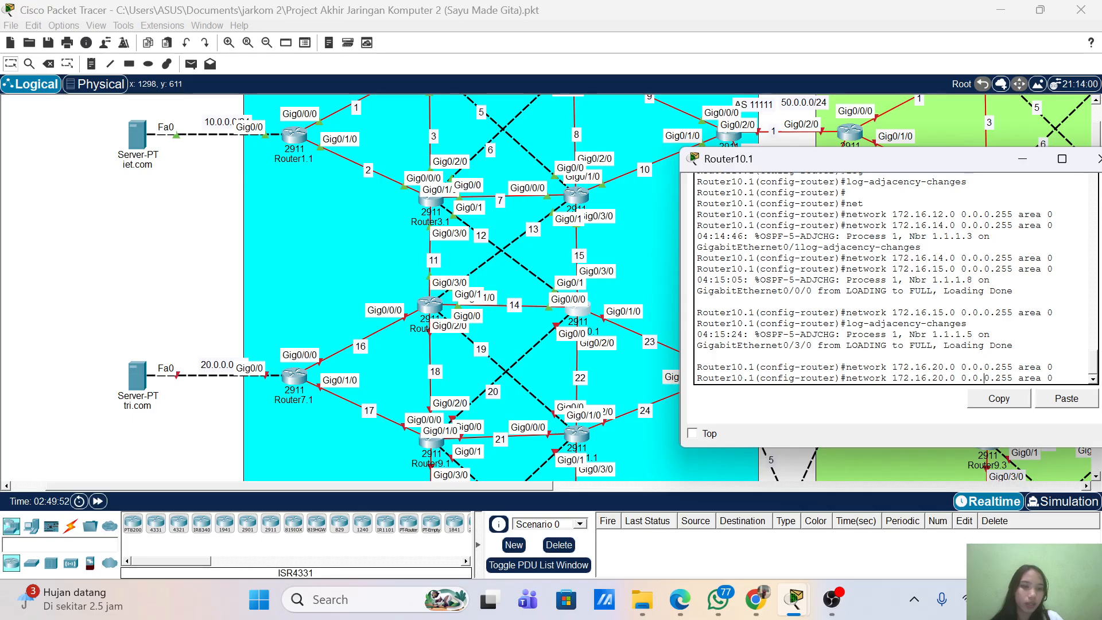
pyautogui.press('Left')
pyautogui.press('Left')
pyautogui.press('Left')
pyautogui.press('Left')
pyautogui.press('Left')
pyautogui.press('Left')
pyautogui.press('Left')
pyautogui.press('BackSpace')
pyautogui.press('BackSpace')
pyautogui.write('22')
pyautogui.press('Return')
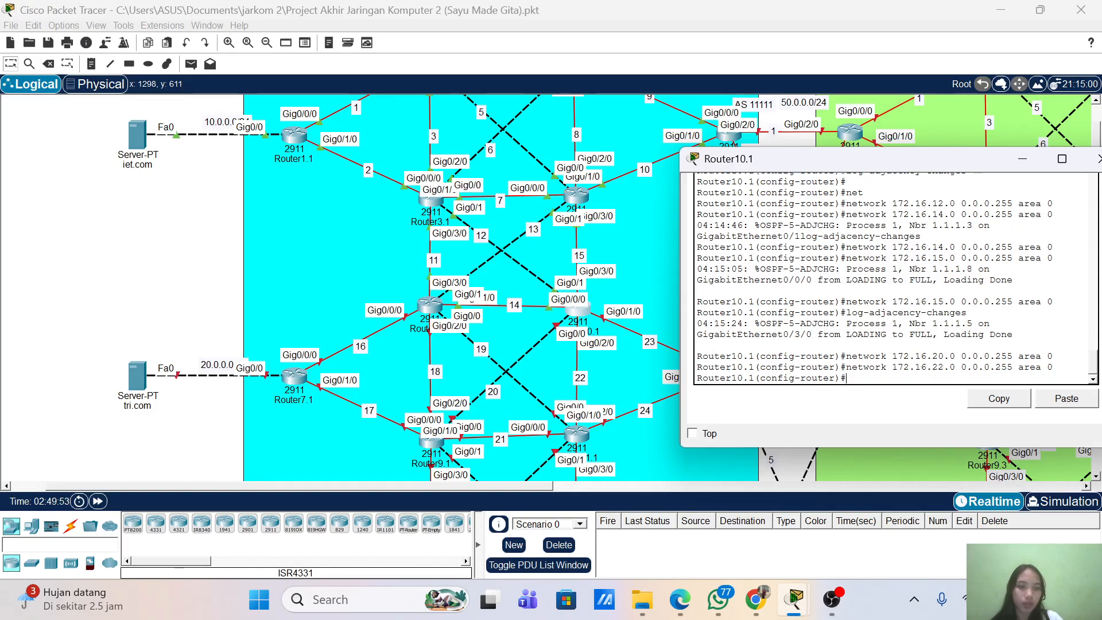
# - Add network 172.16.23.0 0.0.0.255 in area 0 to Router10.1's OSPF process
pyautogui.press('Up')
pyautogui.press('Left')
pyautogui.press('Left')
pyautogui.press('Left')
pyautogui.press('Left')
pyautogui.press('Left')
pyautogui.press('Left')
pyautogui.press('Left')
pyautogui.press('Left')
pyautogui.press('Left')
pyautogui.press('Left')
pyautogui.press('Left')
pyautogui.press('Left')
pyautogui.press('Left')
pyautogui.press('Left')
pyautogui.press('Left')
pyautogui.press('Left')
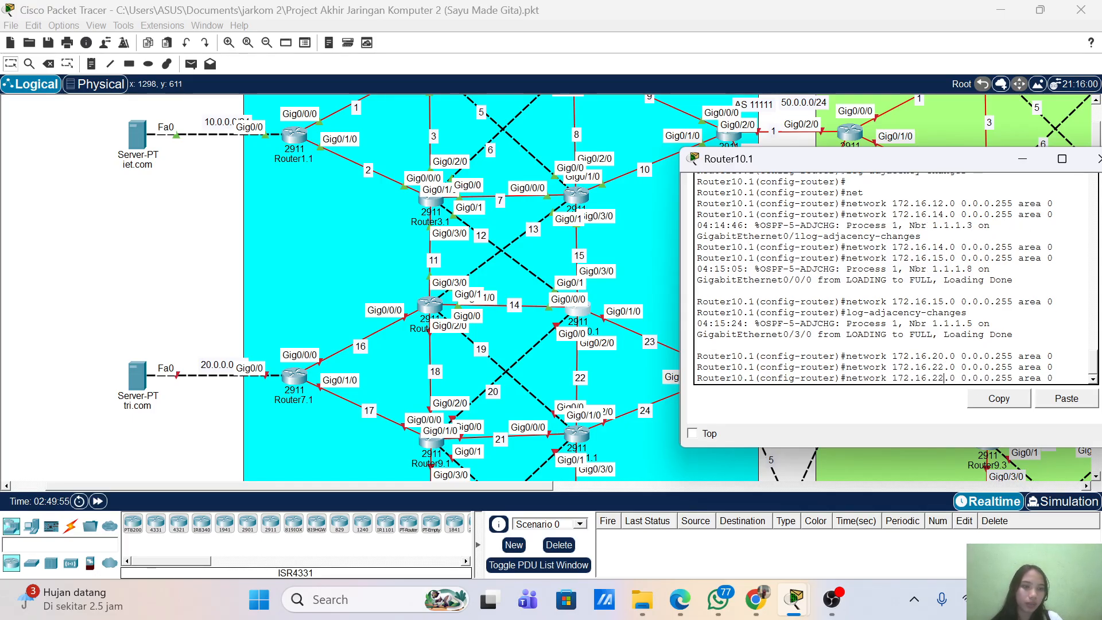
pyautogui.press('BackSpace')
pyautogui.write('3')
pyautogui.press('Return')
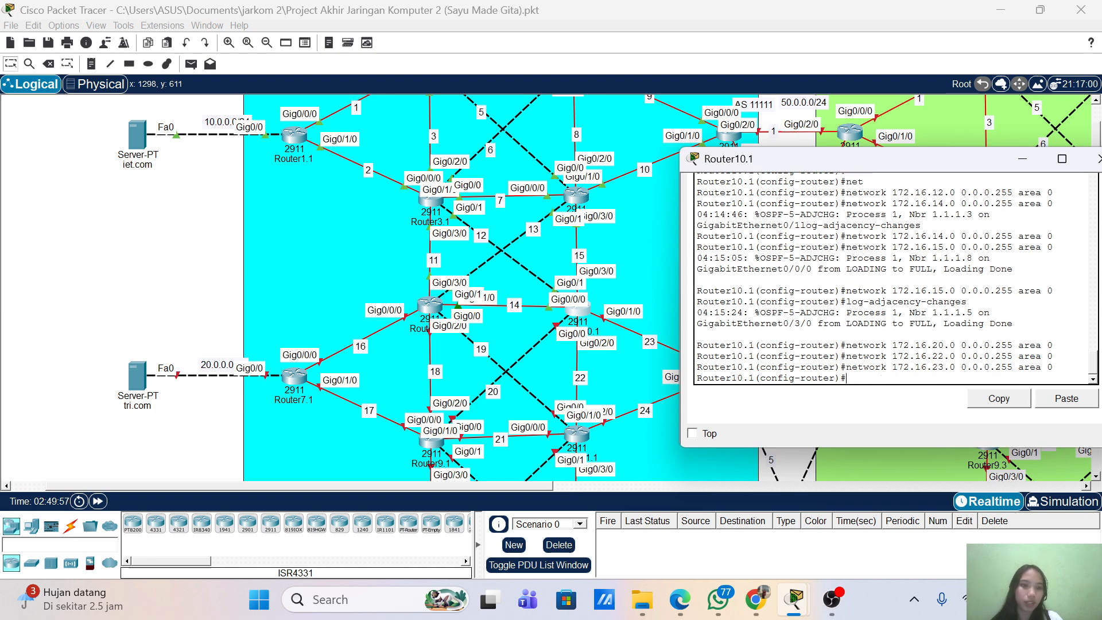
# - End Router10.1's configuration session, save it with wr, and close the router's window
pyautogui.press('Return')
pyautogui.write('end')
pyautogui.press('Return')
pyautogui.write('w')
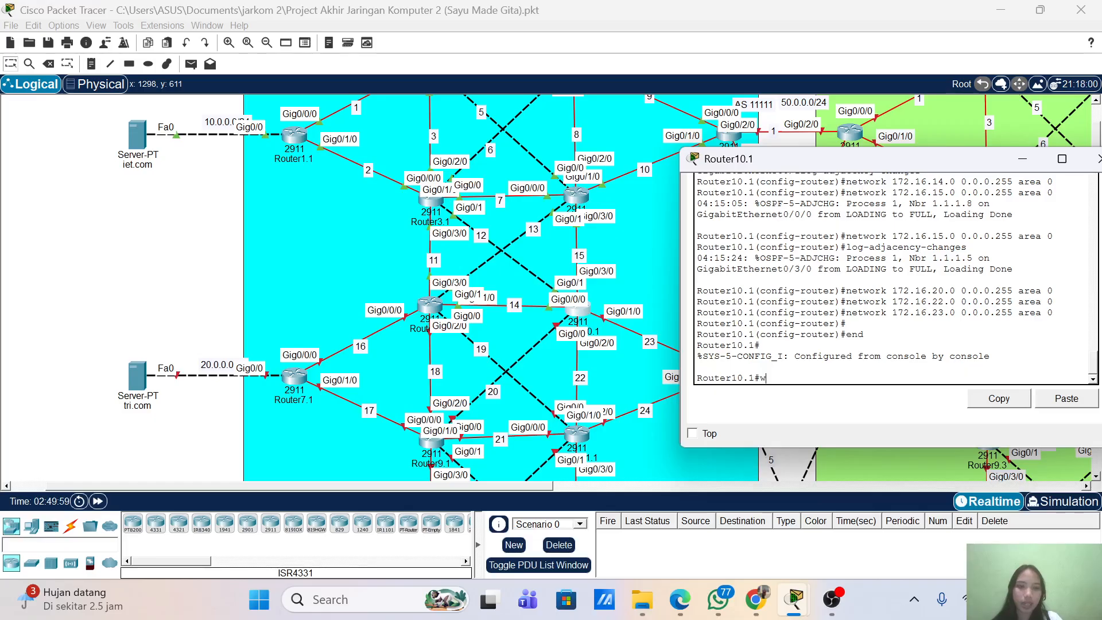
pyautogui.write('r')
pyautogui.press('Return')
pyautogui.press('Return')
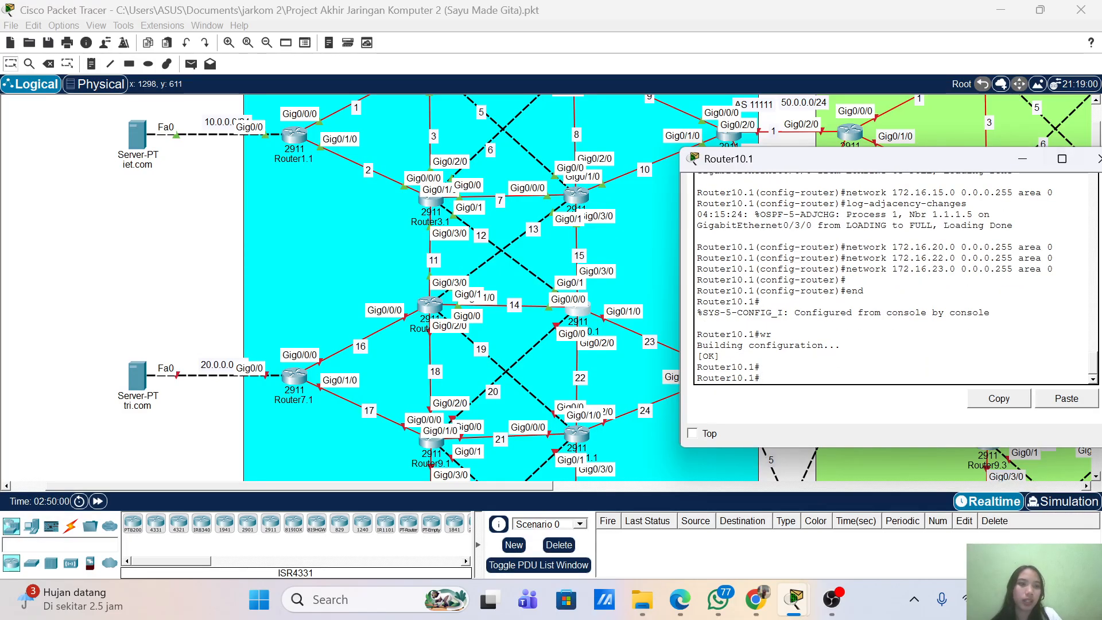
pyautogui.click(1089, 166)
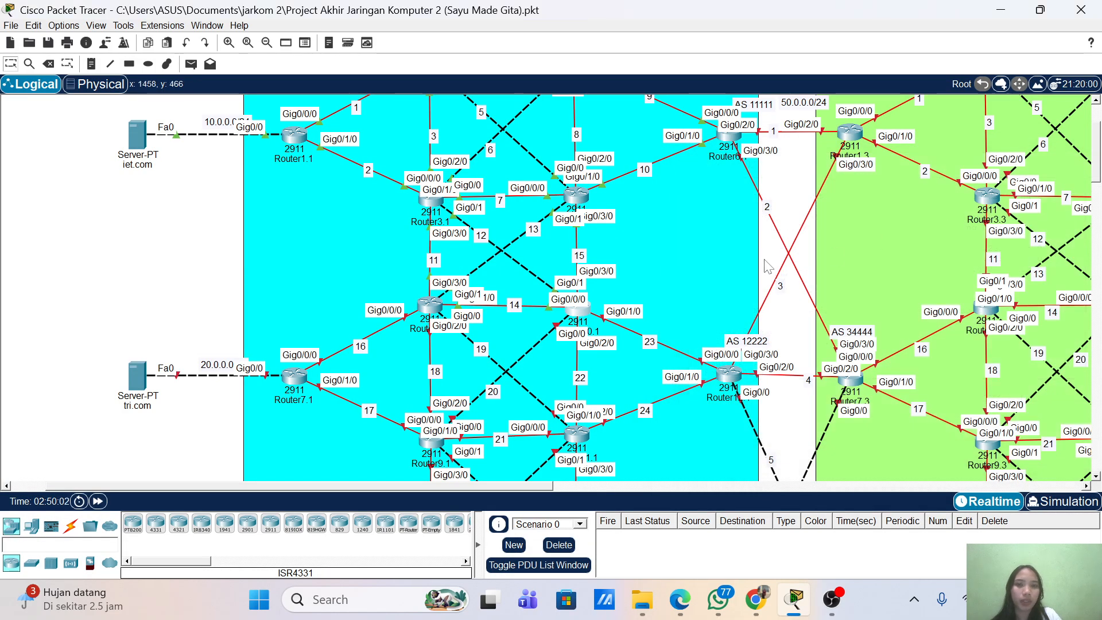
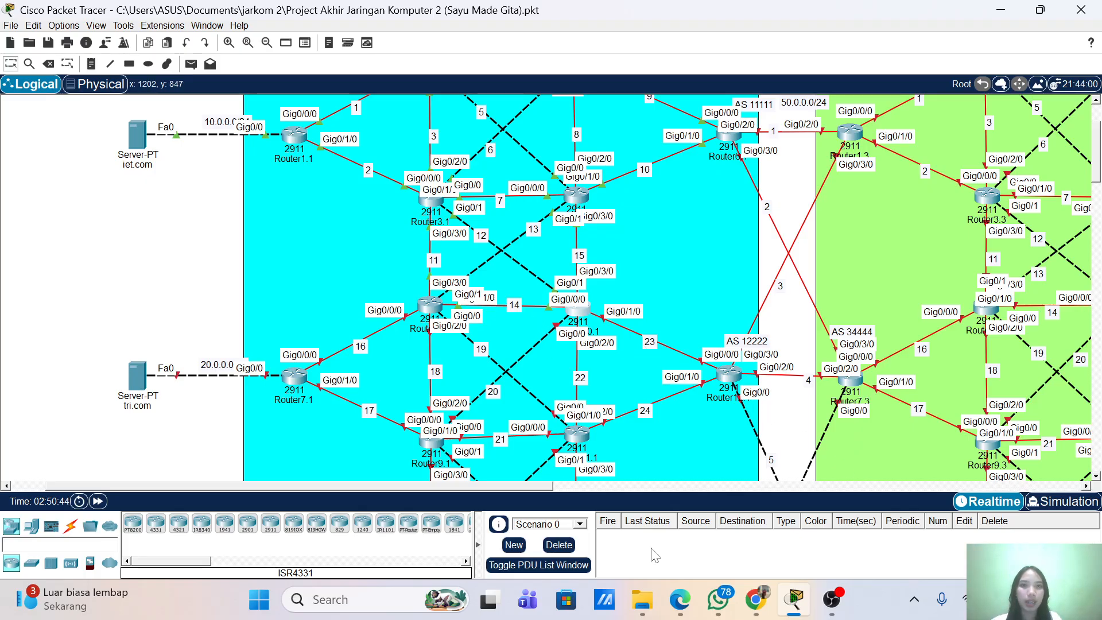
pyautogui.moveTo(832, 599)
pyautogui.click(848, 501)
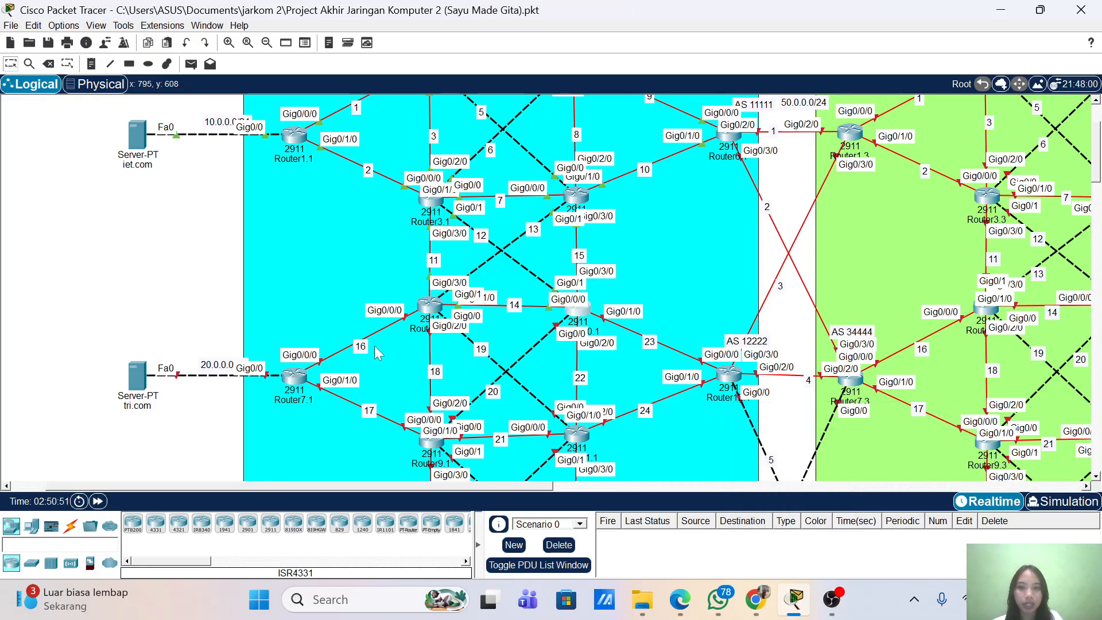
# - Open Router7.1's command line and enter global configuration mode with enable and conf term
pyautogui.click(295, 376)
pyautogui.moveTo(485, 143); pyautogui.dragTo(648, 142)
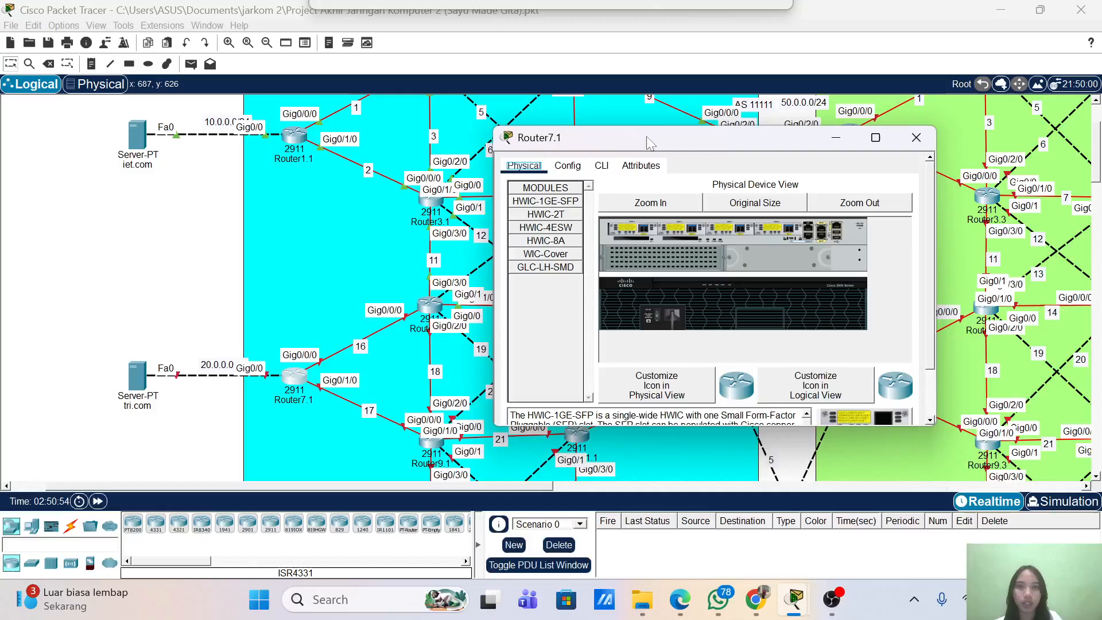
pyautogui.click(602, 165)
pyautogui.press('Return')
pyautogui.press('Return')
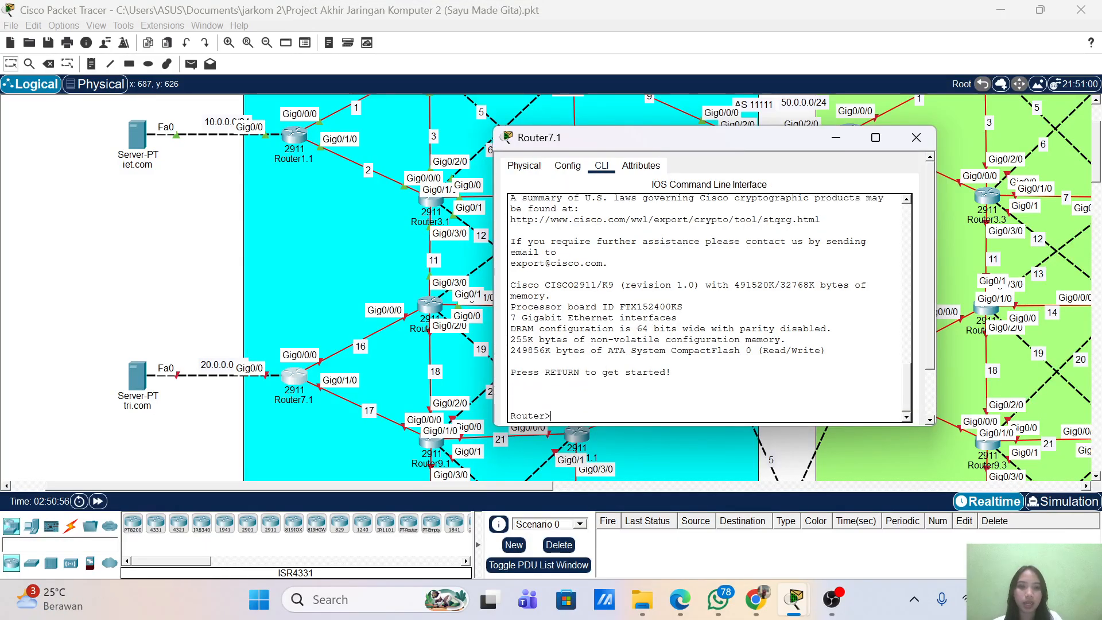
pyautogui.write('ena')
pyautogui.press('Tab')
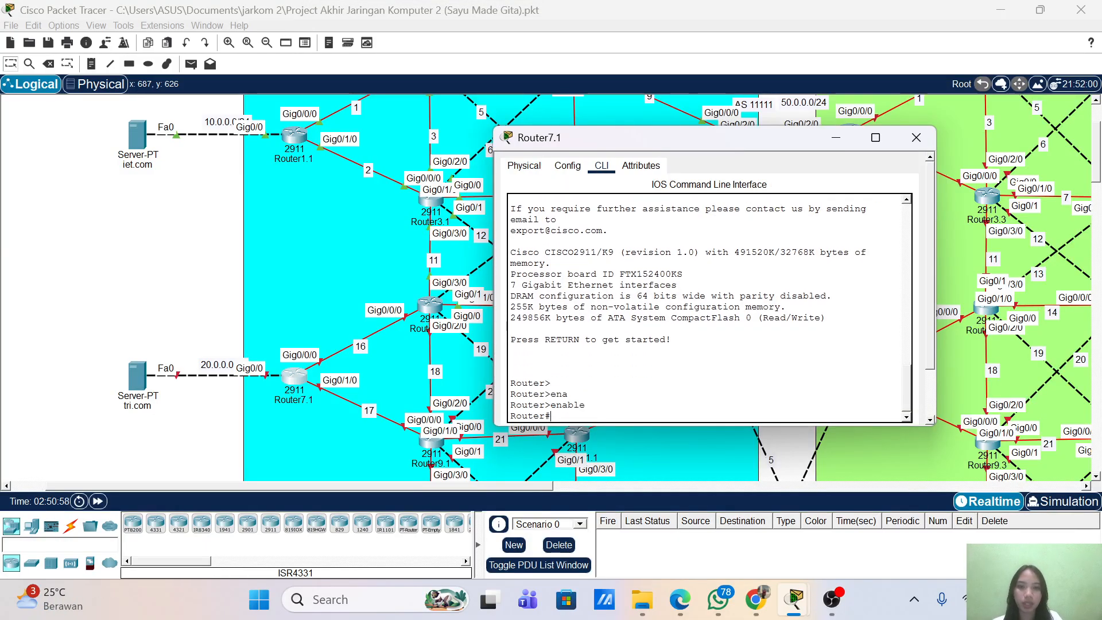
pyautogui.press('Return')
pyautogui.write('conf term')
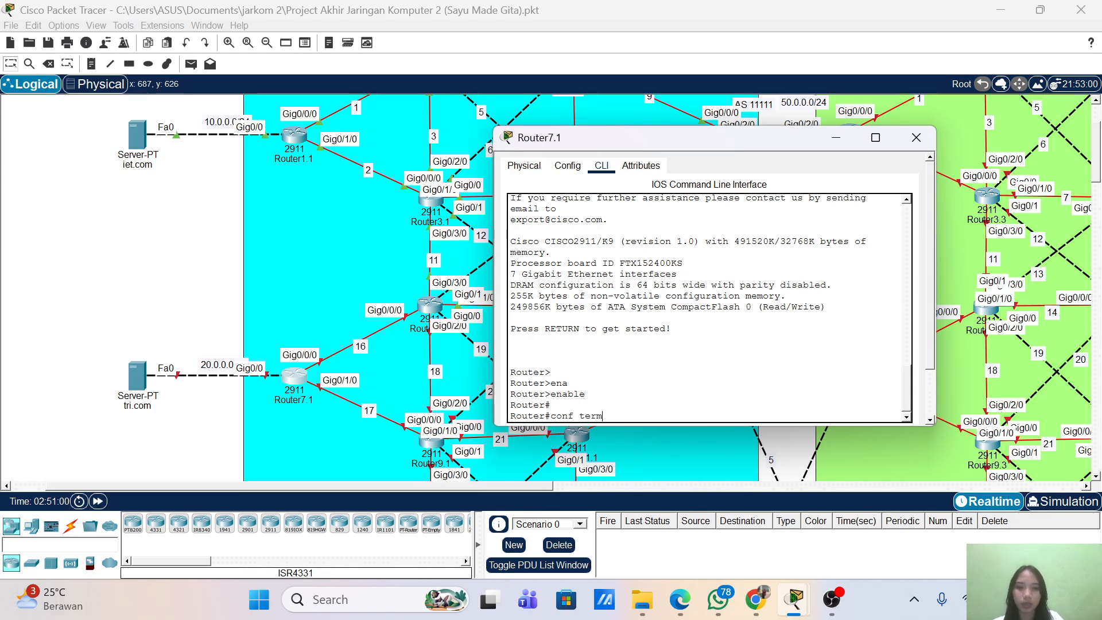
pyautogui.press('Return')
pyautogui.press('Return')
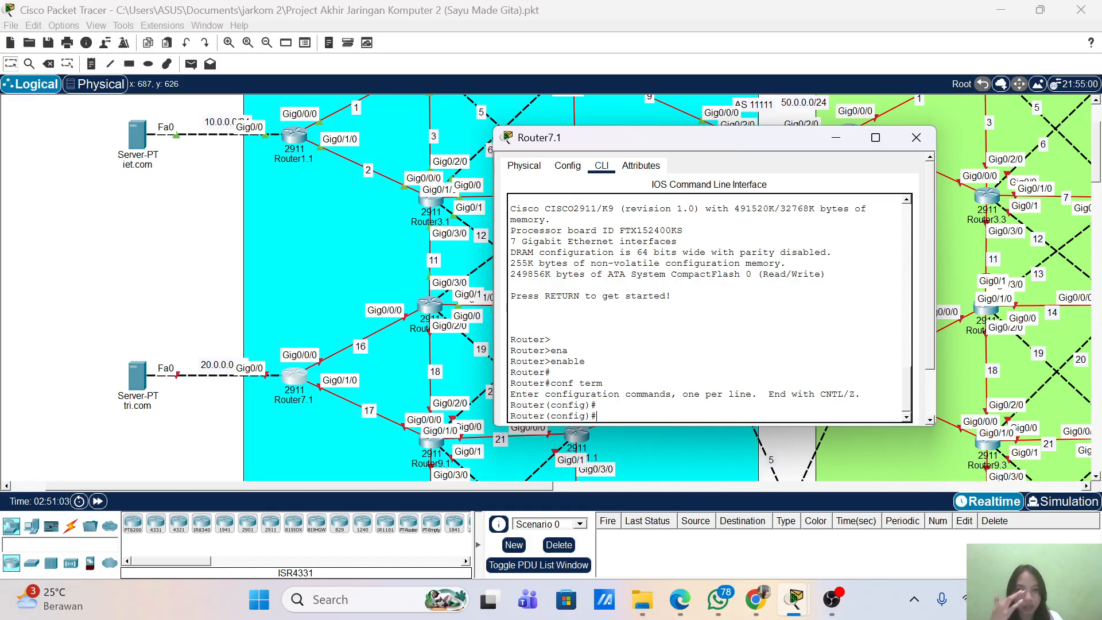
# - Set the router's hostname to Router7.1
pyautogui.write('host')
pyautogui.press('Tab')
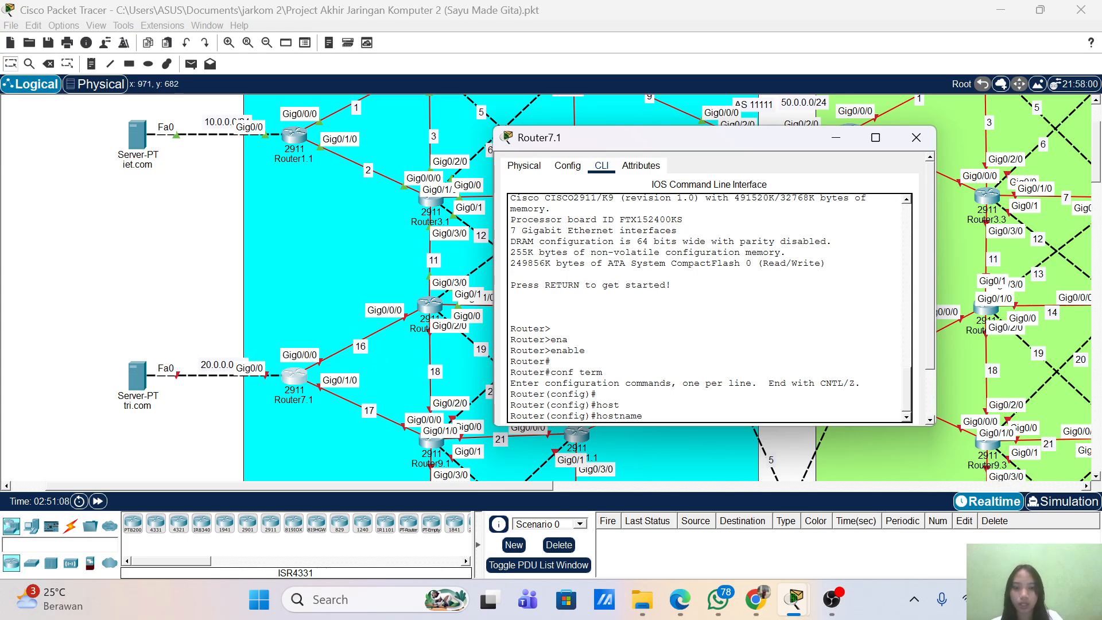
pyautogui.write('Router')
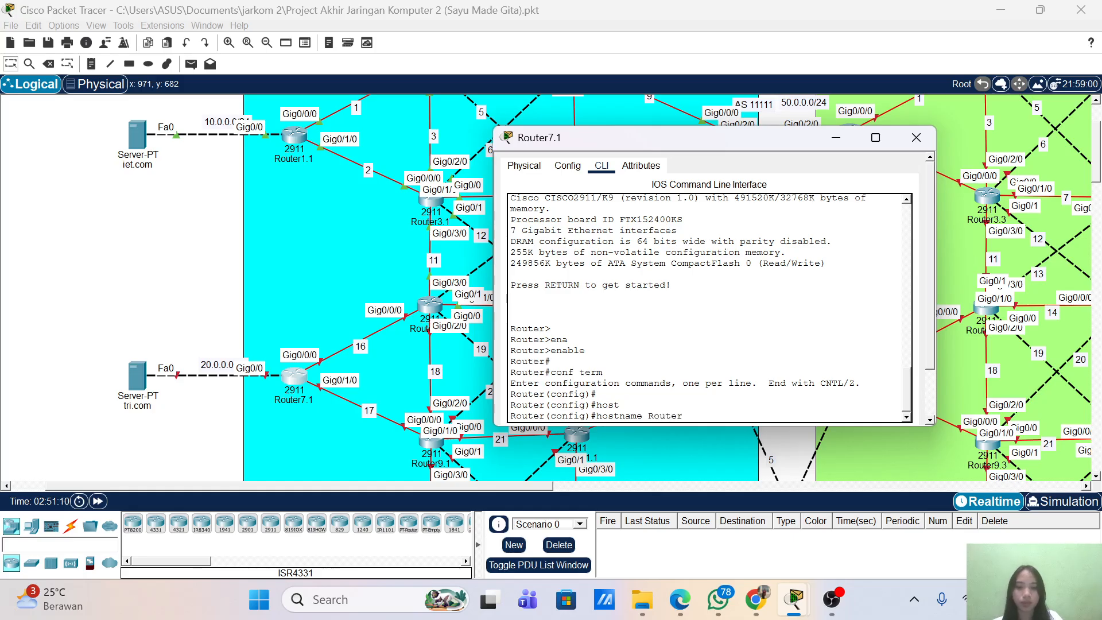
pyautogui.write('7.1')
pyautogui.press('Return')
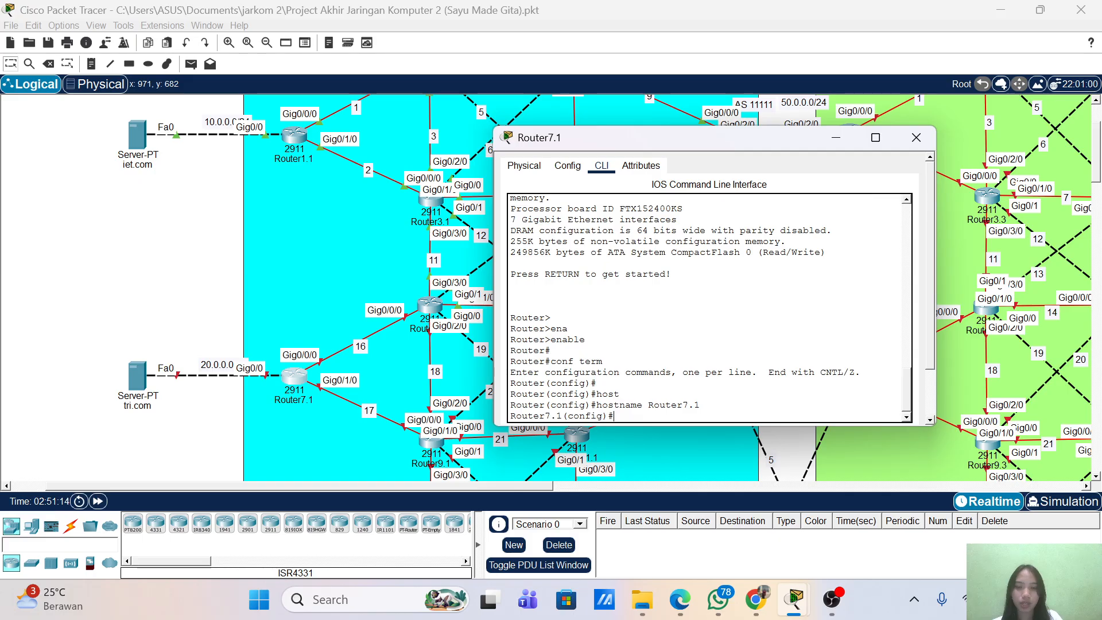
# - Assign 20.0.0.1 255.255.255.0 to Router7.1's interface g0/0 and bring the interface up with no sh
pyautogui.write('int g0/')
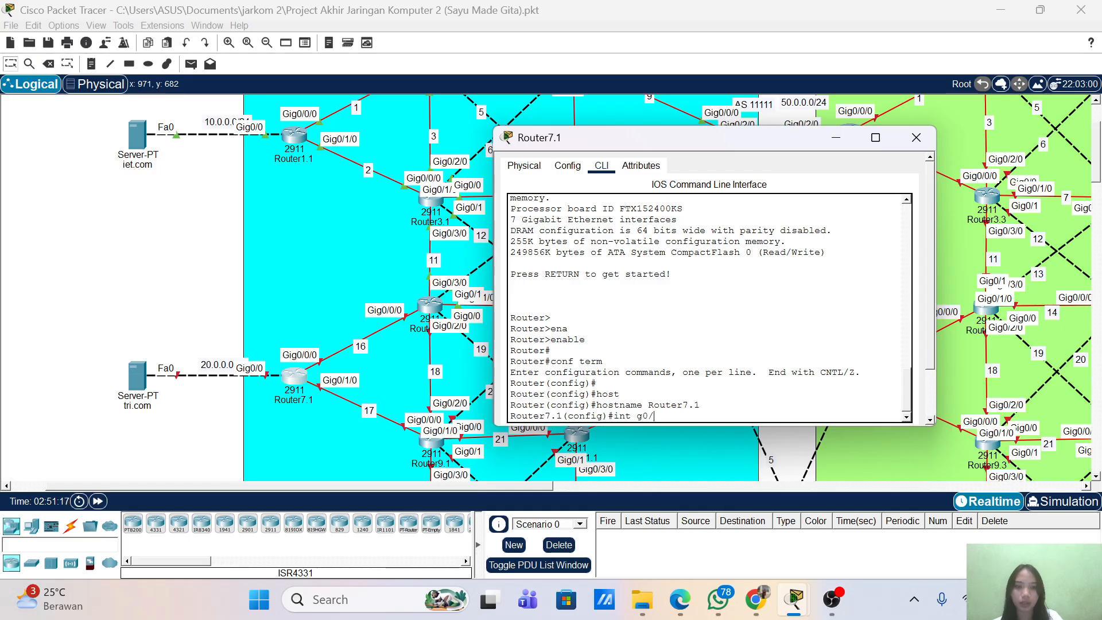
pyautogui.write('0')
pyautogui.press('Return')
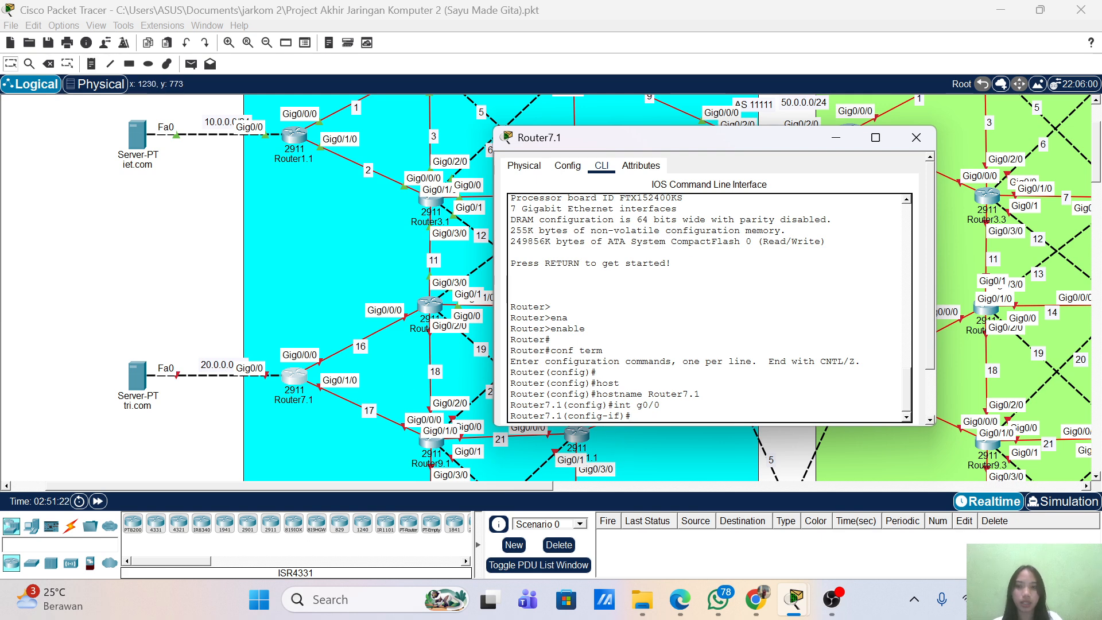
pyautogui.write('i')
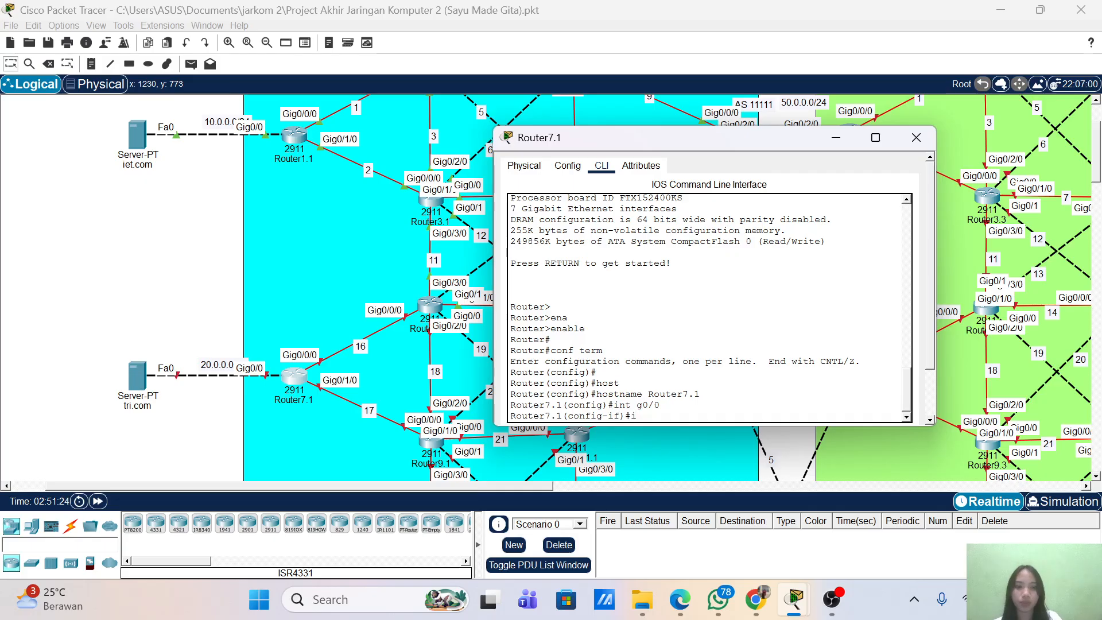
pyautogui.write('p add 20.0.0.1')
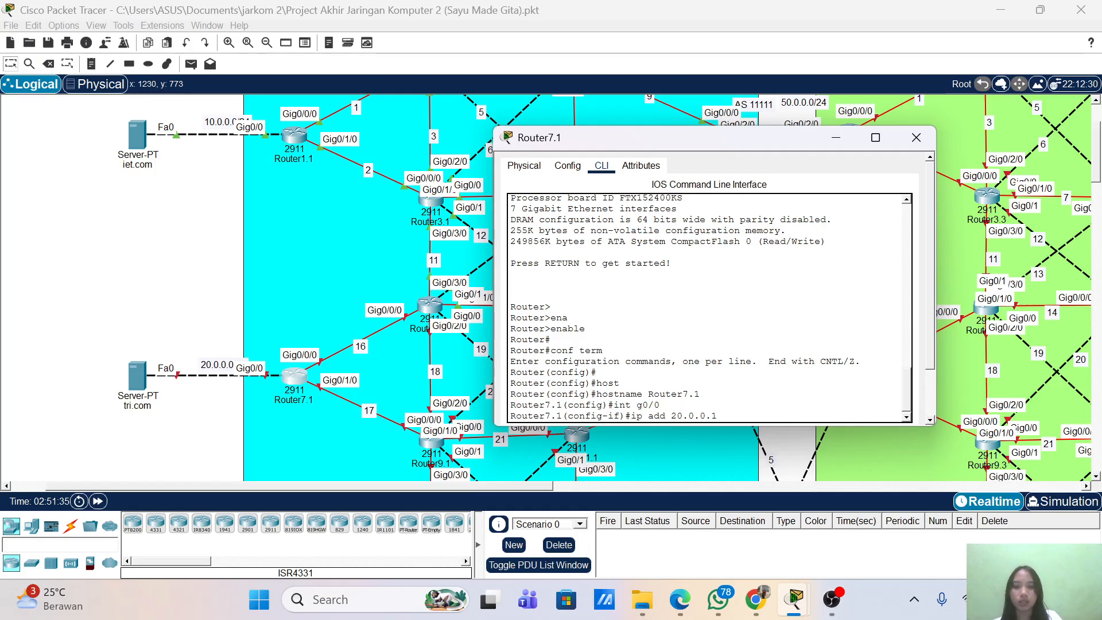
pyautogui.write('2')
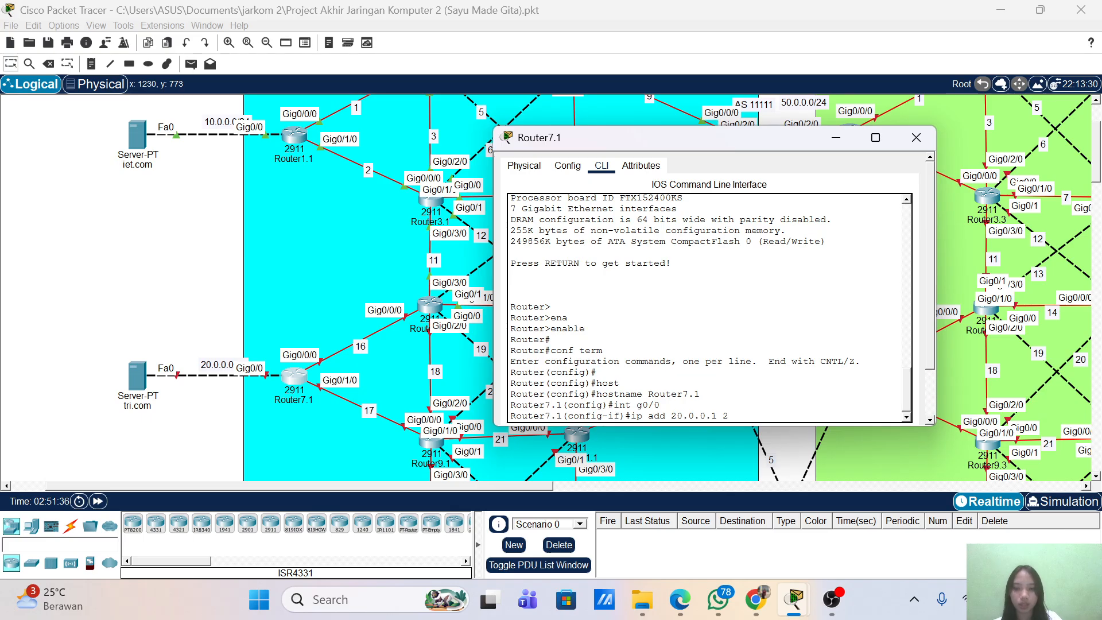
pyautogui.write('55.255.255.0')
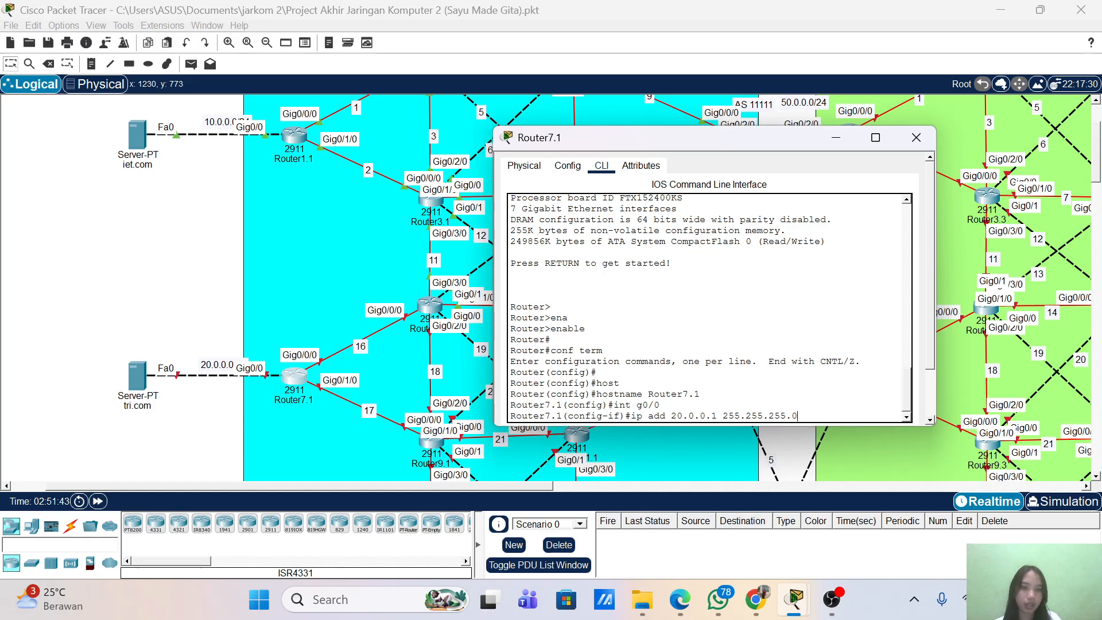
pyautogui.press('Return')
pyautogui.write('no sh')
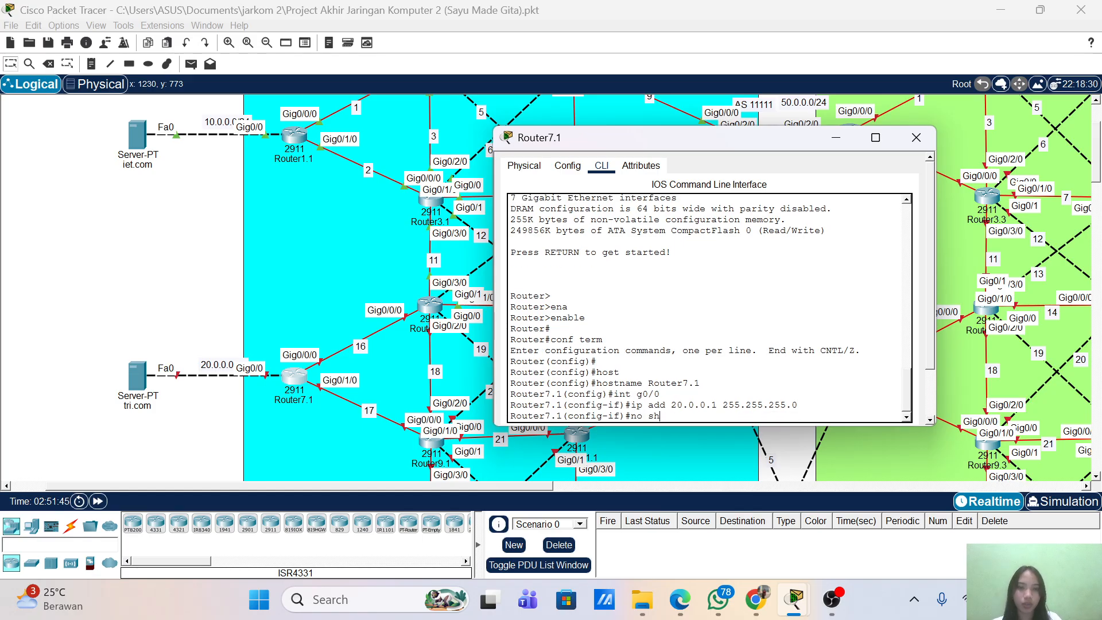
pyautogui.press('Return')
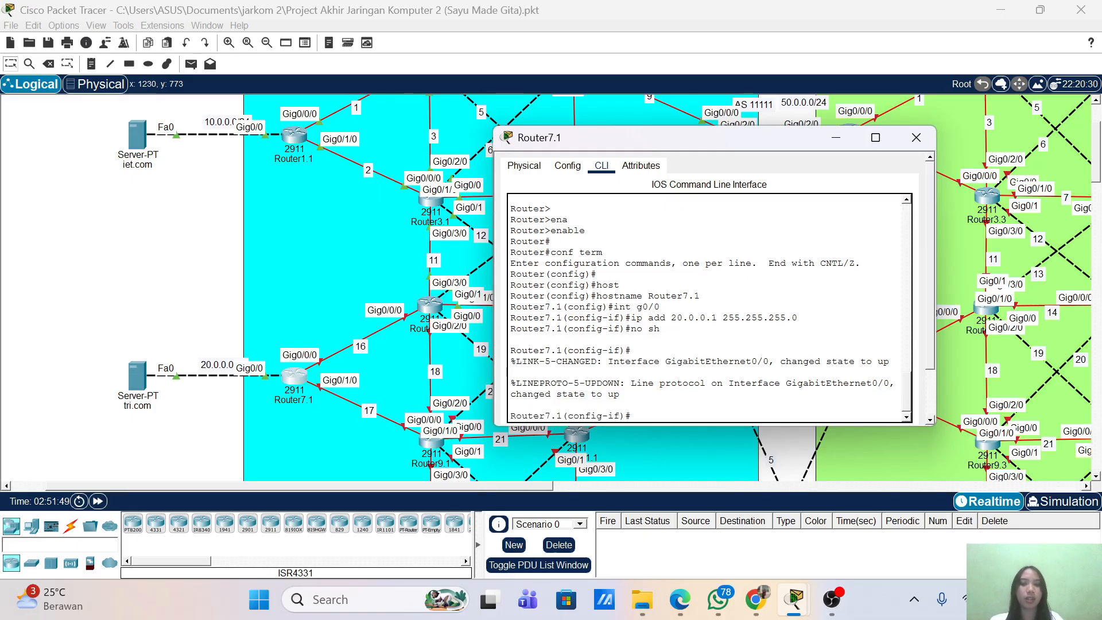
# - Enter interface configuration for g0/0/0 on Router7.1
pyautogui.press('Up')
pyautogui.press('Up')
pyautogui.press('Up')
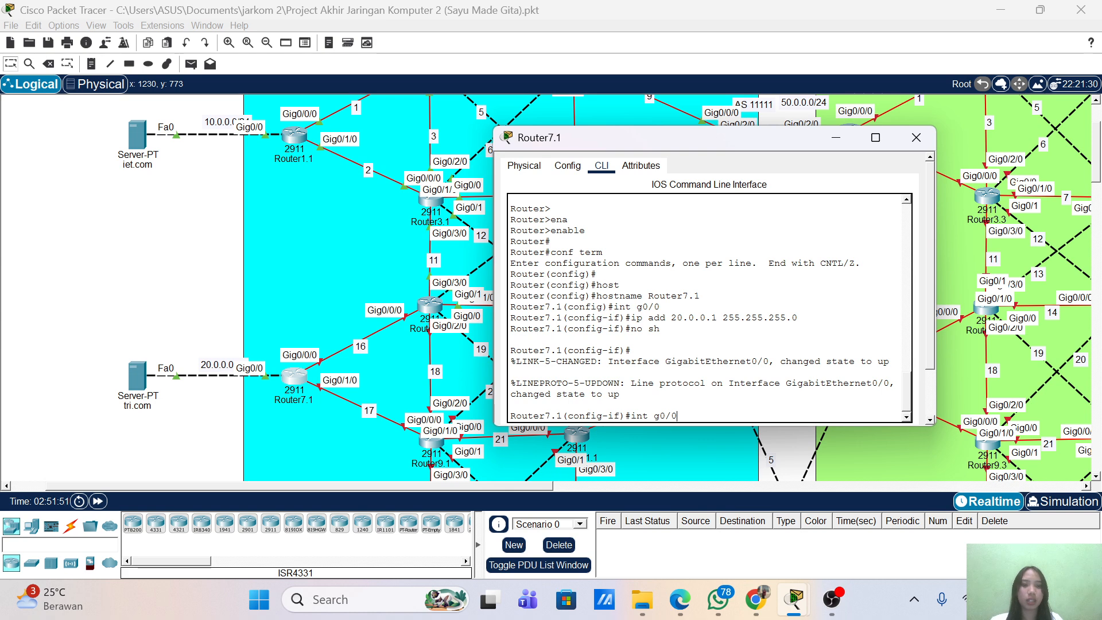
pyautogui.write('/0')
pyautogui.press('Return')
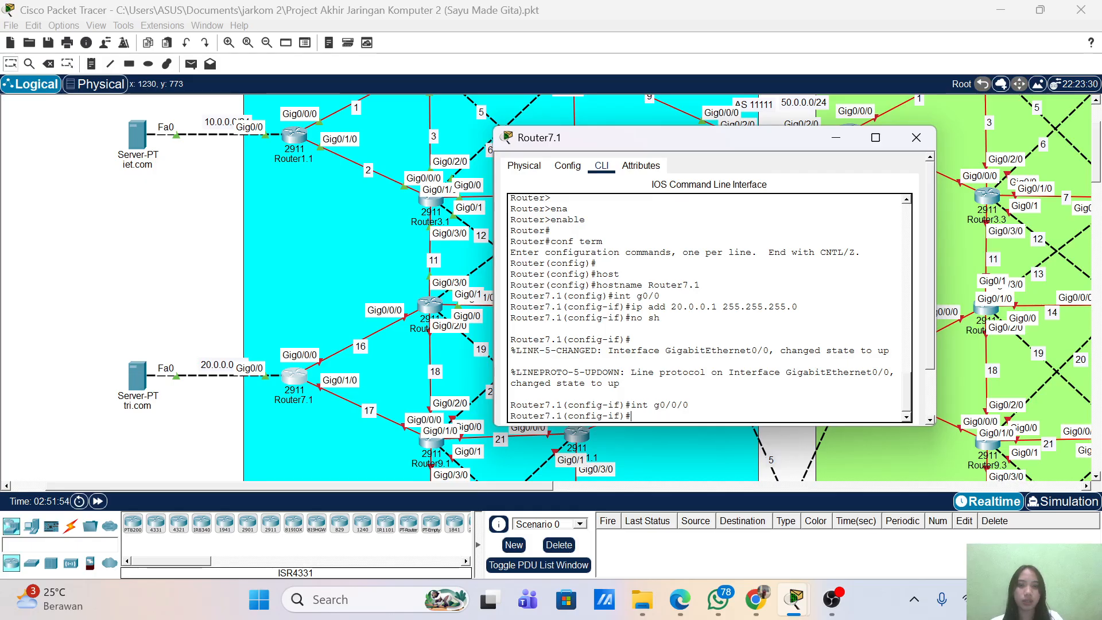
# - Reuse the earlier ip add command with mask 255.255.255.0 for g0/0/0 and clear its 20.0.0.1 address
pyautogui.press('Up')
pyautogui.press('Up')
pyautogui.press('Up')
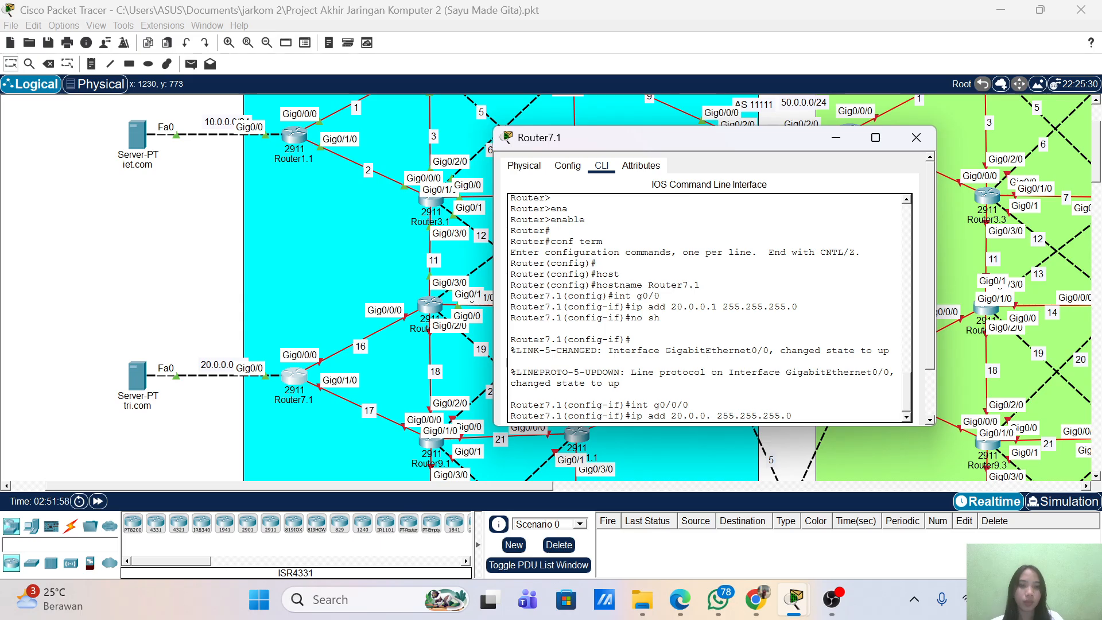
pyautogui.press('BackSpace')
pyautogui.press('BackSpace')
pyautogui.press('BackSpace')
pyautogui.press('BackSpace')
pyautogui.press('BackSpace')
pyautogui.press('BackSpace')
pyautogui.press('BackSpace')
pyautogui.press('BackSpace')
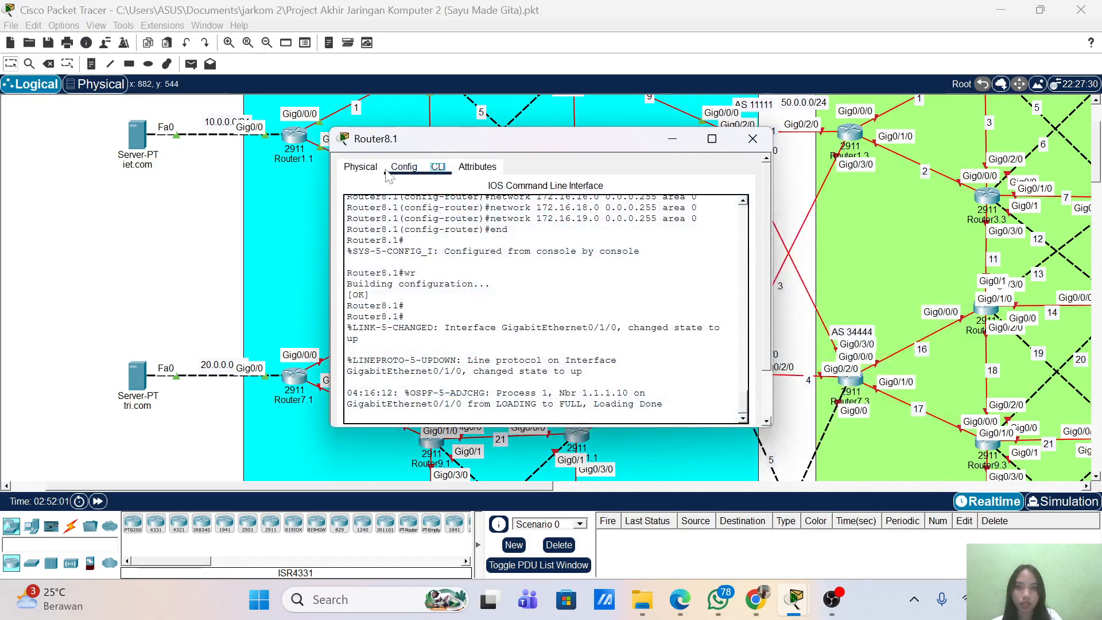
# - Check the IPv4 address and subnet mask configured on Router8.1's GigabitEthernet0/0/0
pyautogui.click(404, 169)
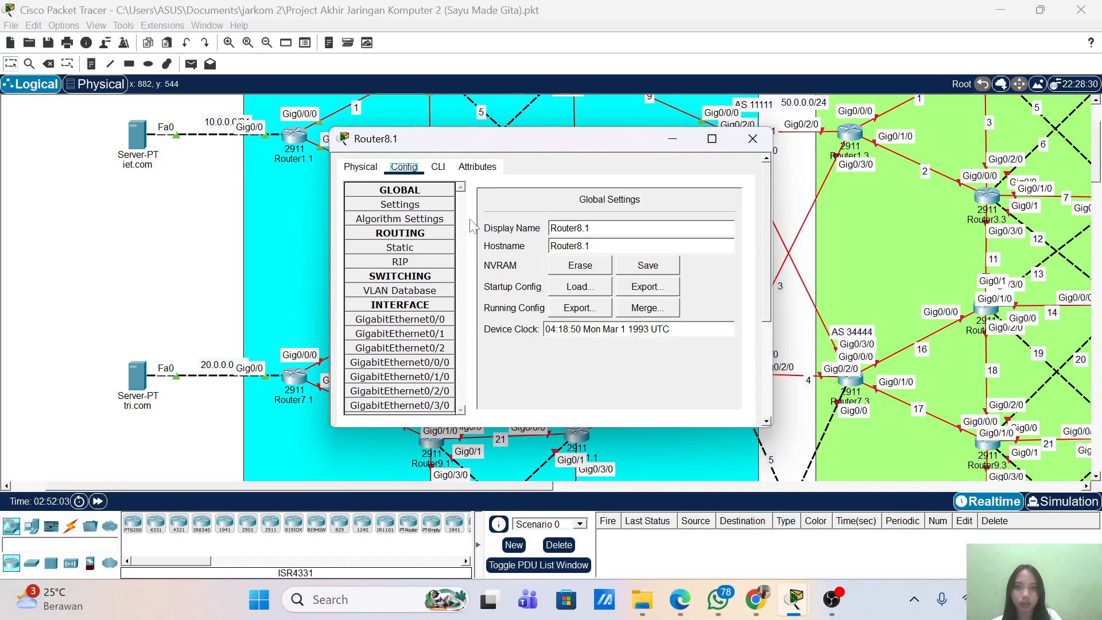
pyautogui.moveTo(483, 143); pyautogui.dragTo(682, 145)
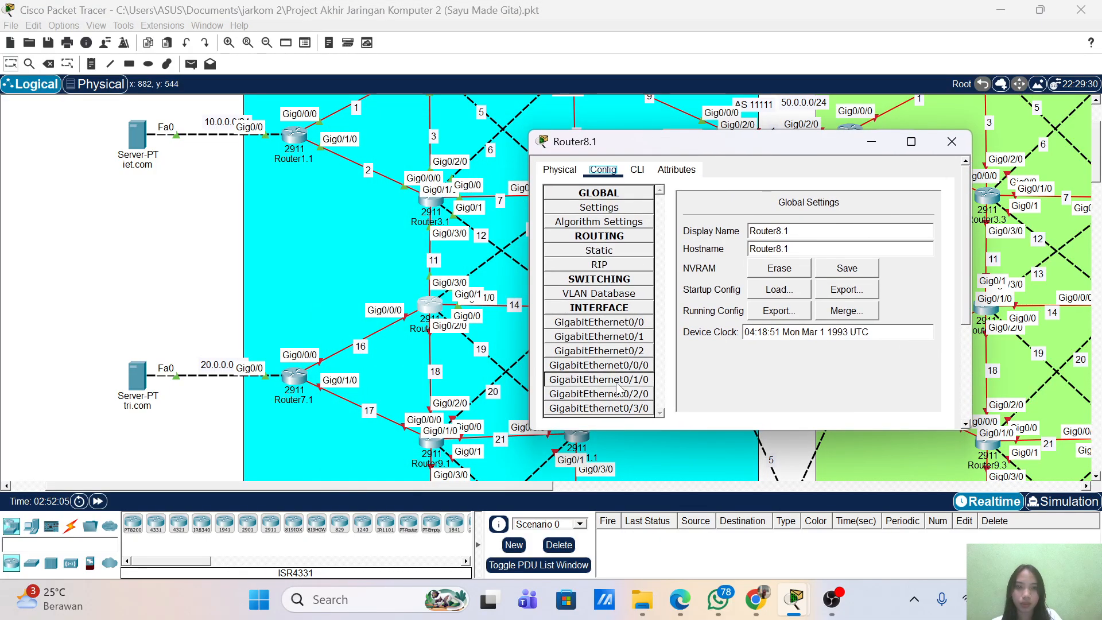
pyautogui.click(600, 366)
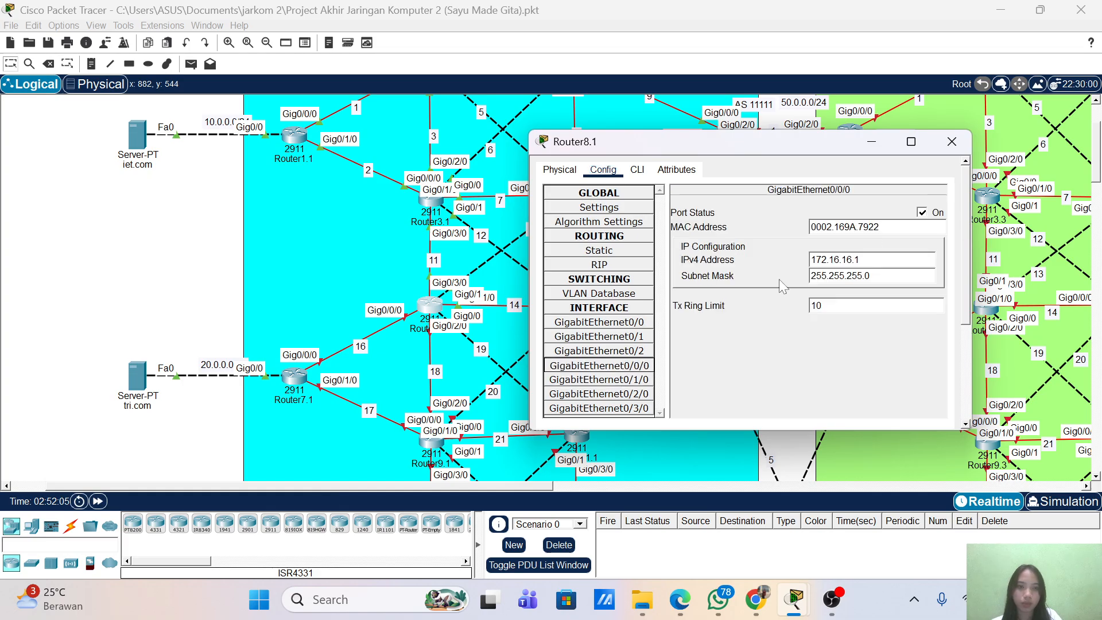
# - Assign 172.16.16.2 255.255.255.0 to Router7.1's interface g0/0/0 and bring it up with no shutdown
pyautogui.click(952, 142)
pyautogui.click(293, 376)
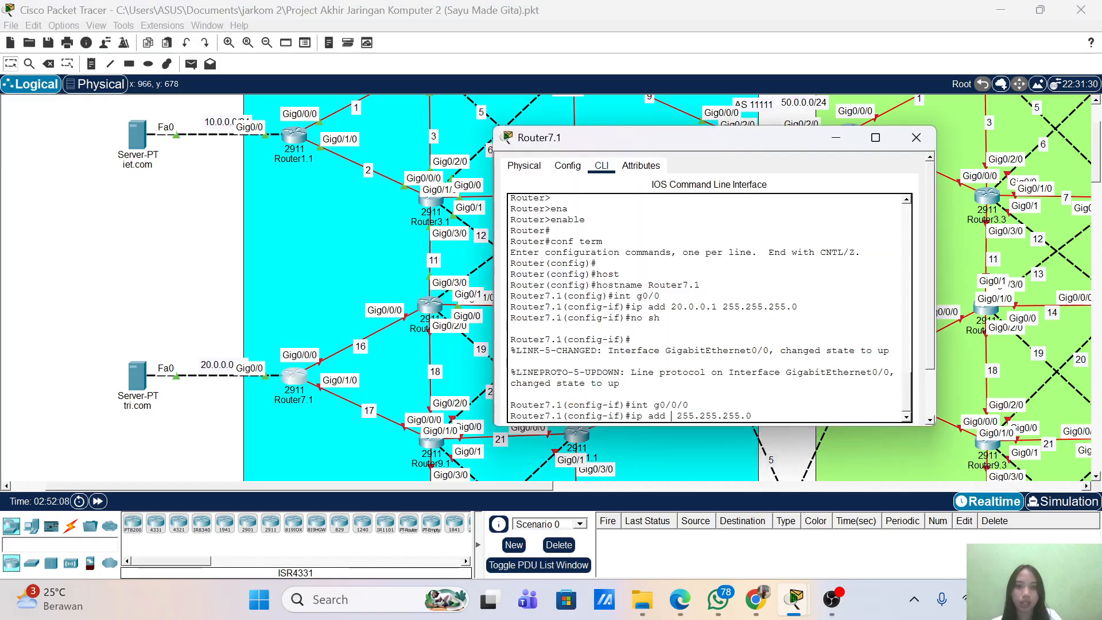
pyautogui.write('172.16.')
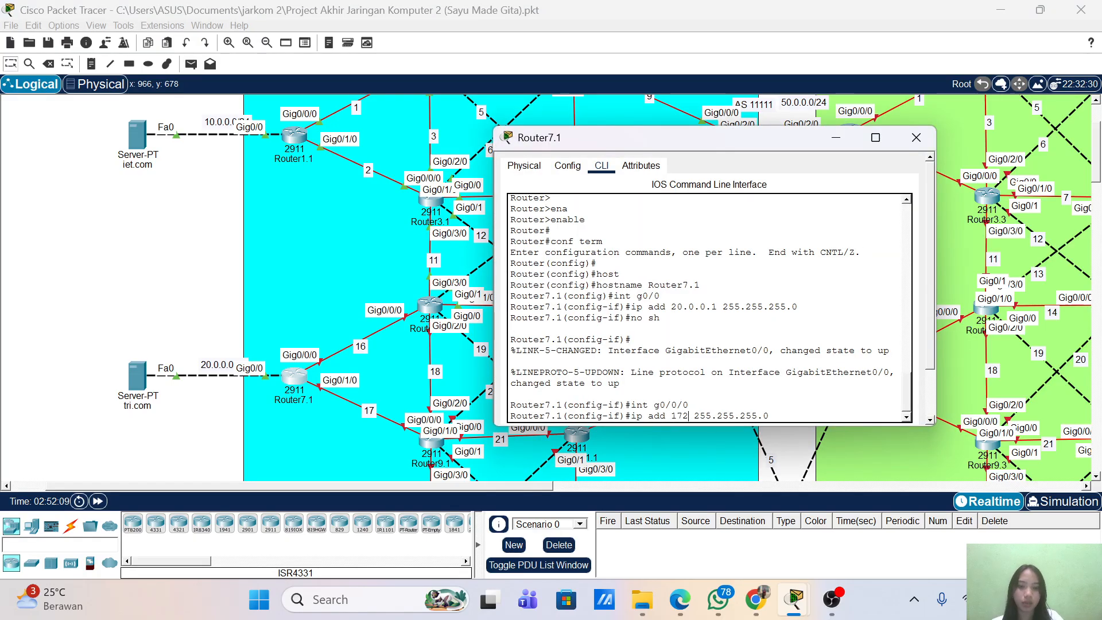
pyautogui.write('16.2')
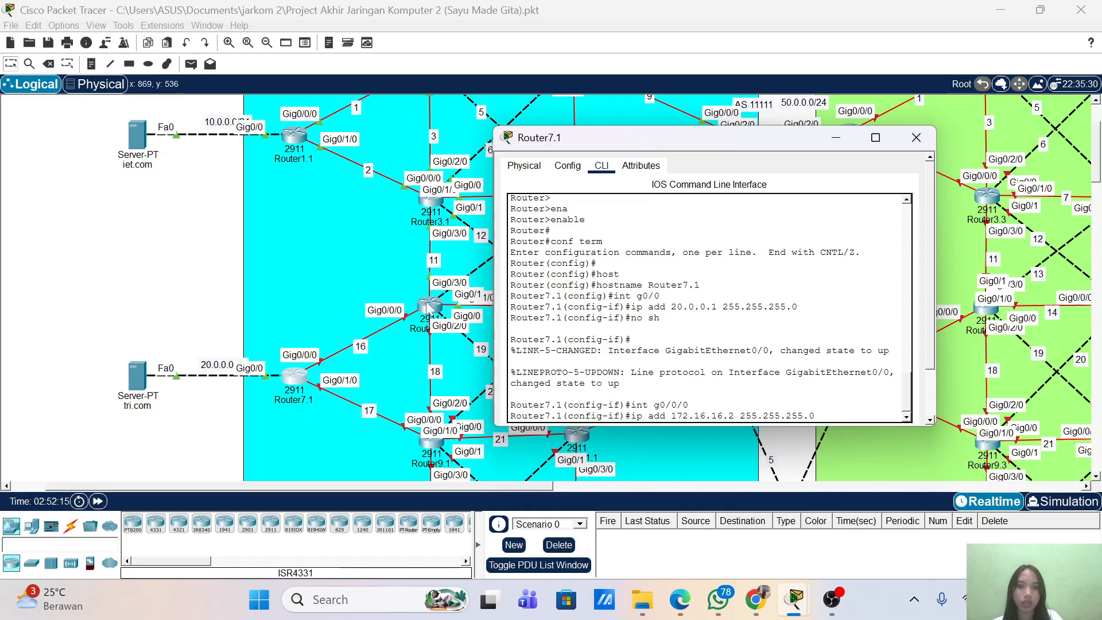
pyautogui.press('Return')
pyautogui.write('no')
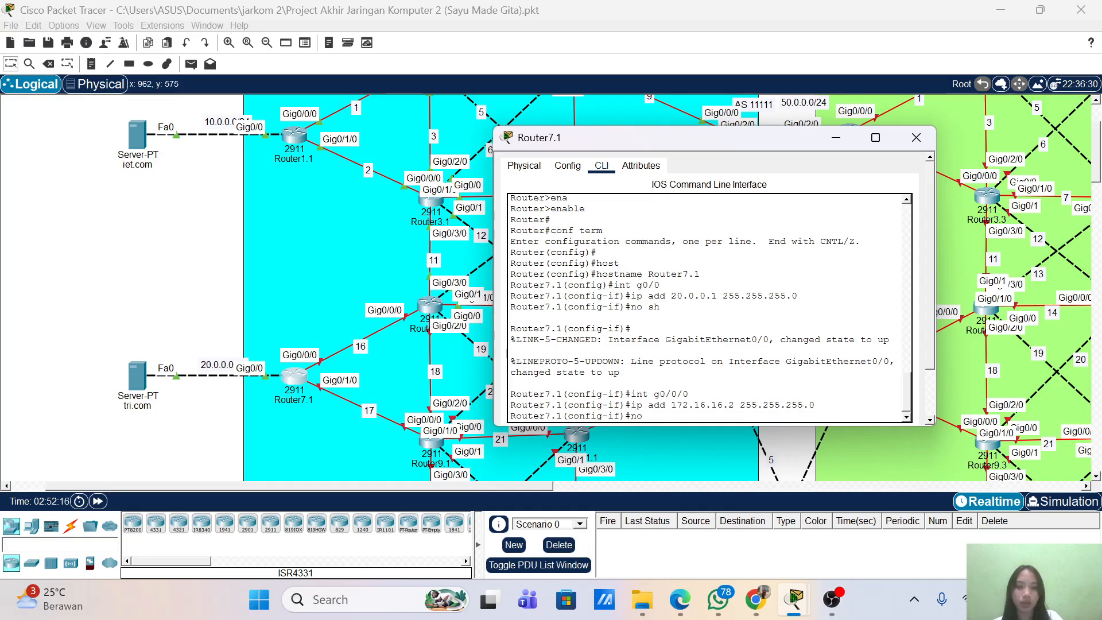
pyautogui.write(' sh')
pyautogui.press('Tab')
pyautogui.press('Return')
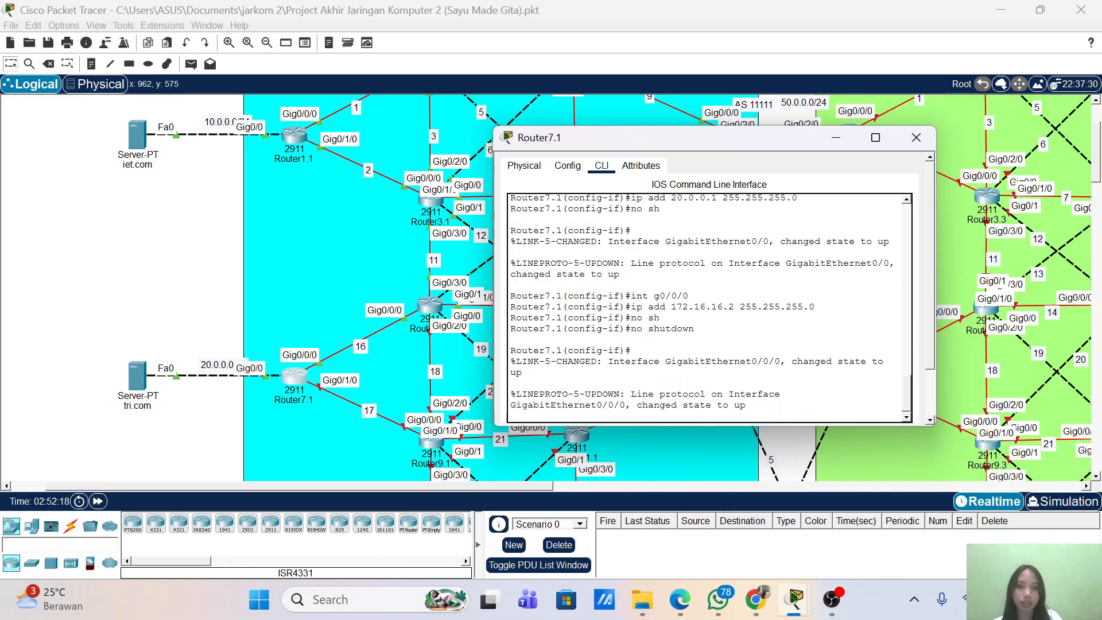
pyautogui.press('Return')
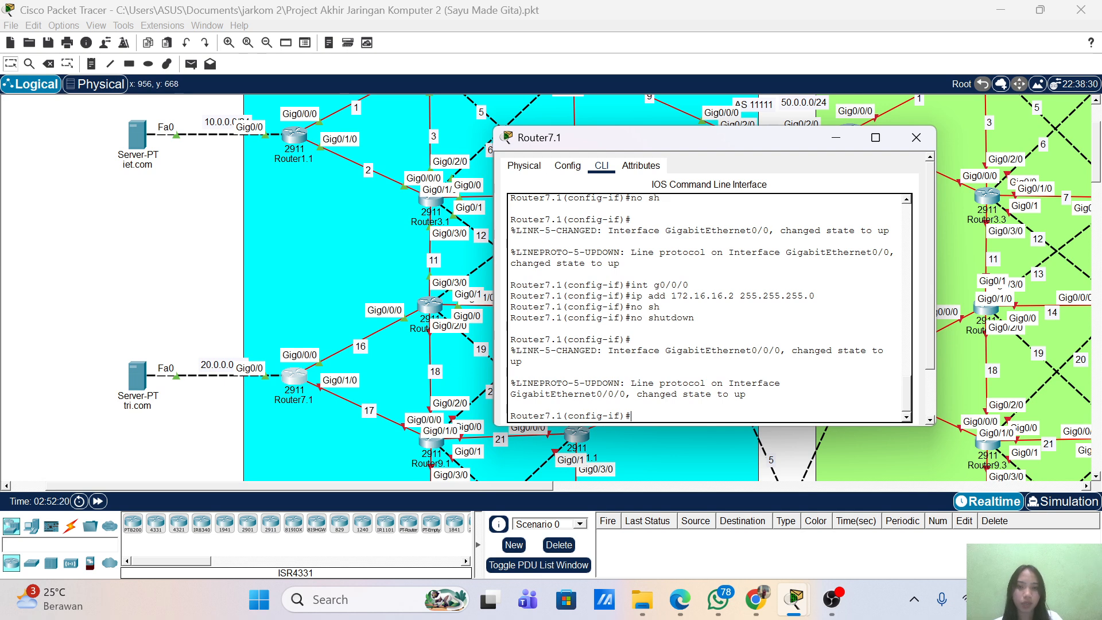
# - Enter interface configuration for g0/1/0 on Router7.1 by reusing the earlier int command
pyautogui.press('Up')
pyautogui.press('Up')
pyautogui.press('Up')
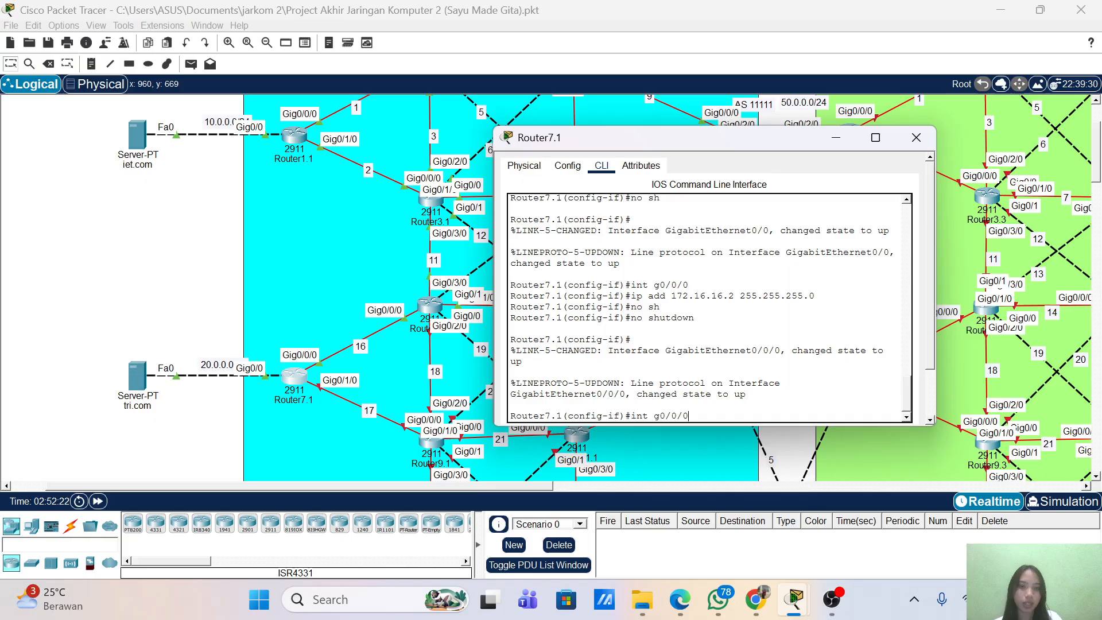
pyautogui.press('Left')
pyautogui.press('Left')
pyautogui.press('BackSpace')
pyautogui.write('1')
pyautogui.press('Return')
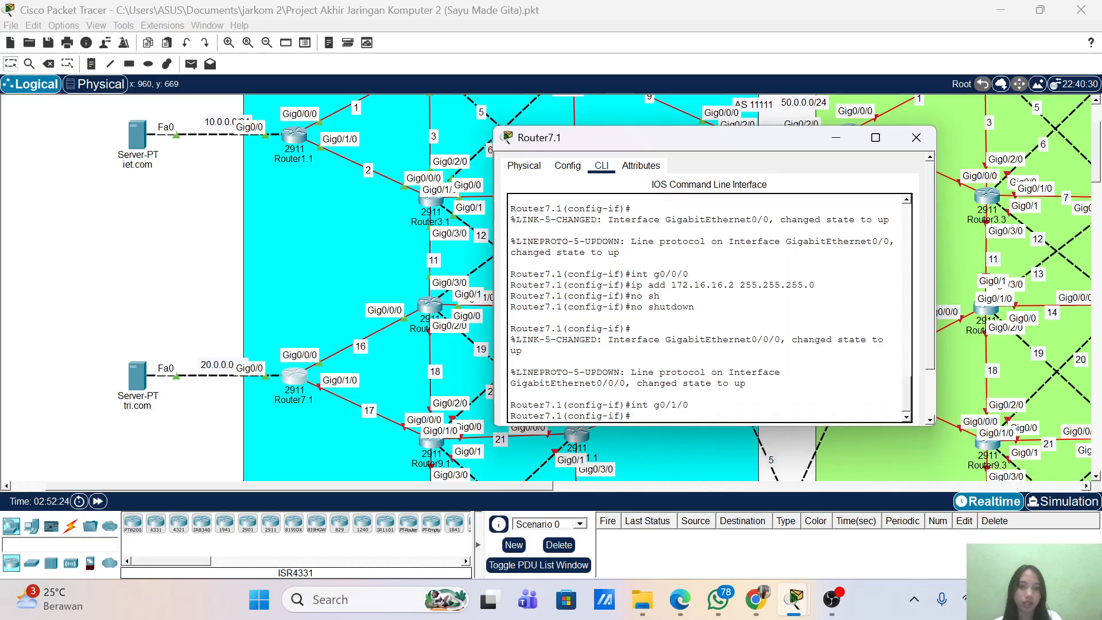
# - Assign 172.16.17.1 with mask 255.255.255.0 to Router7.1's interface g0/1/0, adapting the earlier ip add command
pyautogui.press('Up')
pyautogui.press('Up')
pyautogui.press('Up')
pyautogui.press('Up')
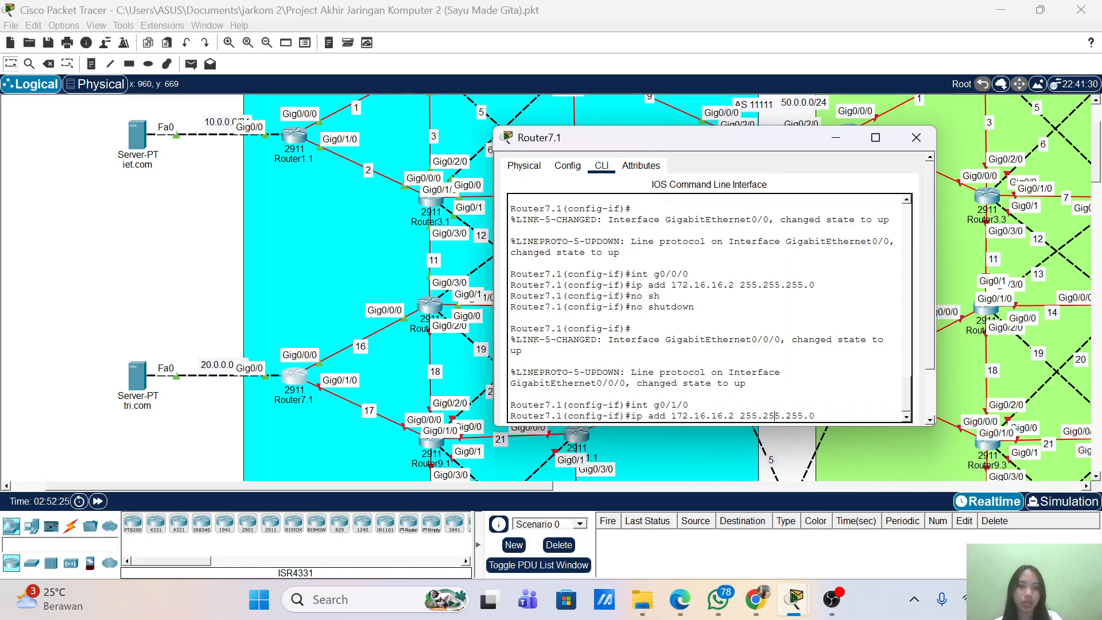
pyautogui.press('Left')
pyautogui.press('Left')
pyautogui.press('Left')
pyautogui.press('Left')
pyautogui.press('Left')
pyautogui.press('Left')
pyautogui.press('Left')
pyautogui.press('Left')
pyautogui.press('Left')
pyautogui.press('BackSpace')
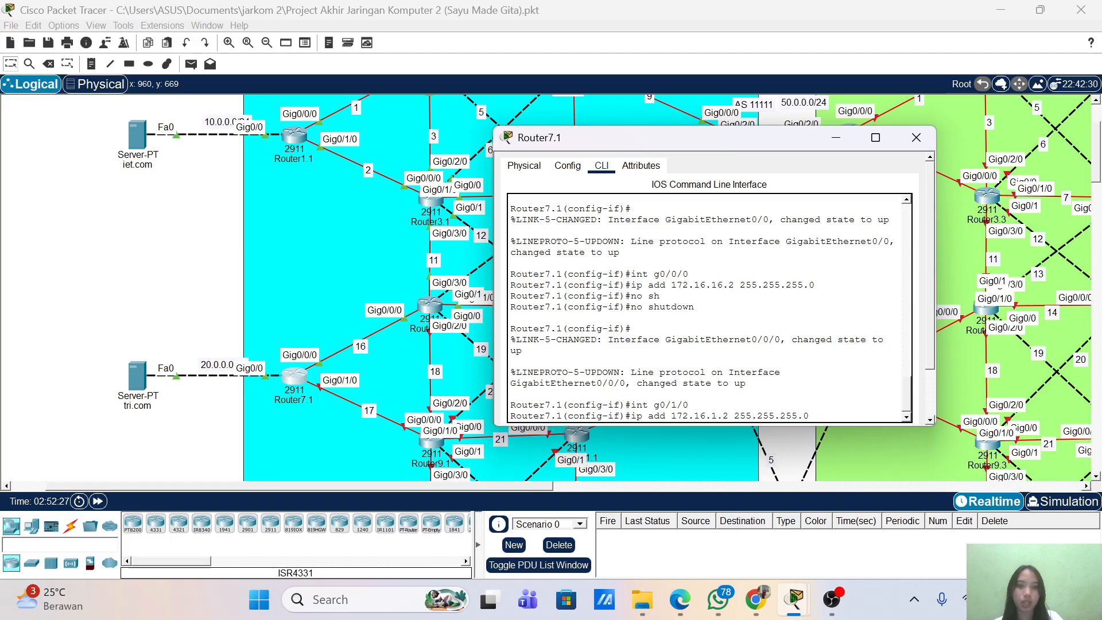
pyautogui.write('7')
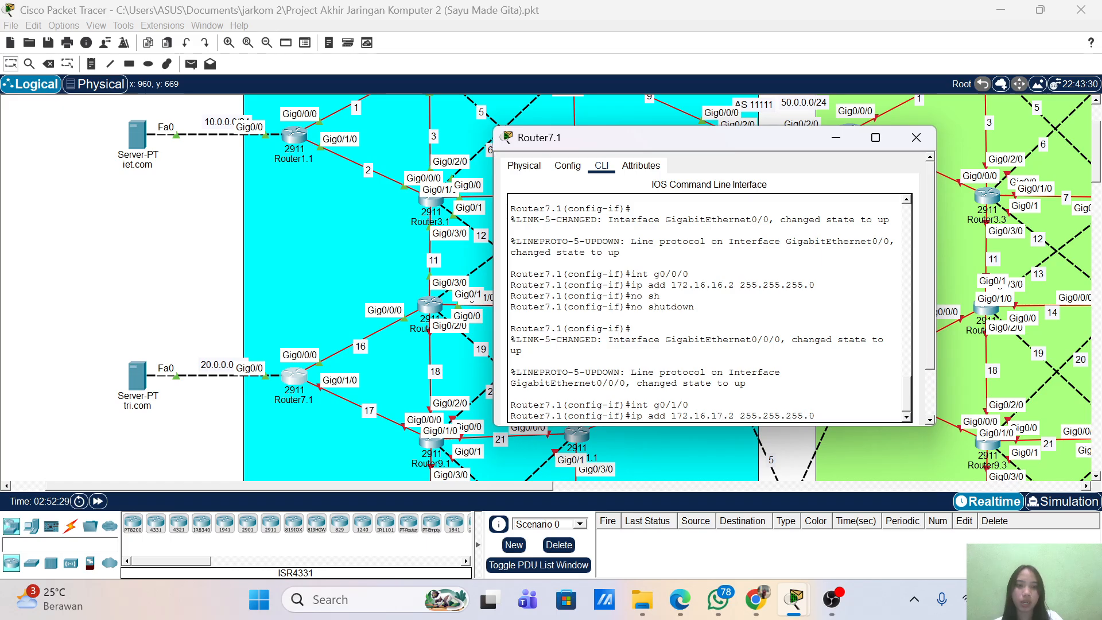
pyautogui.press('Right')
pyautogui.press('Right')
pyautogui.press('BackSpace')
pyautogui.write('1')
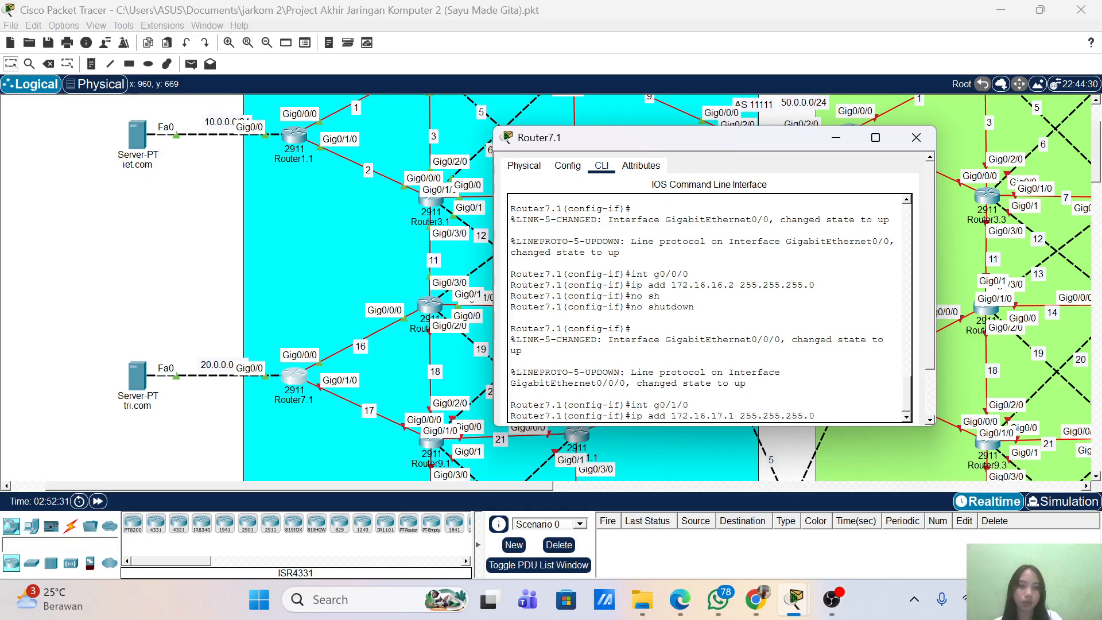
pyautogui.scroll(-2, 710, 310)
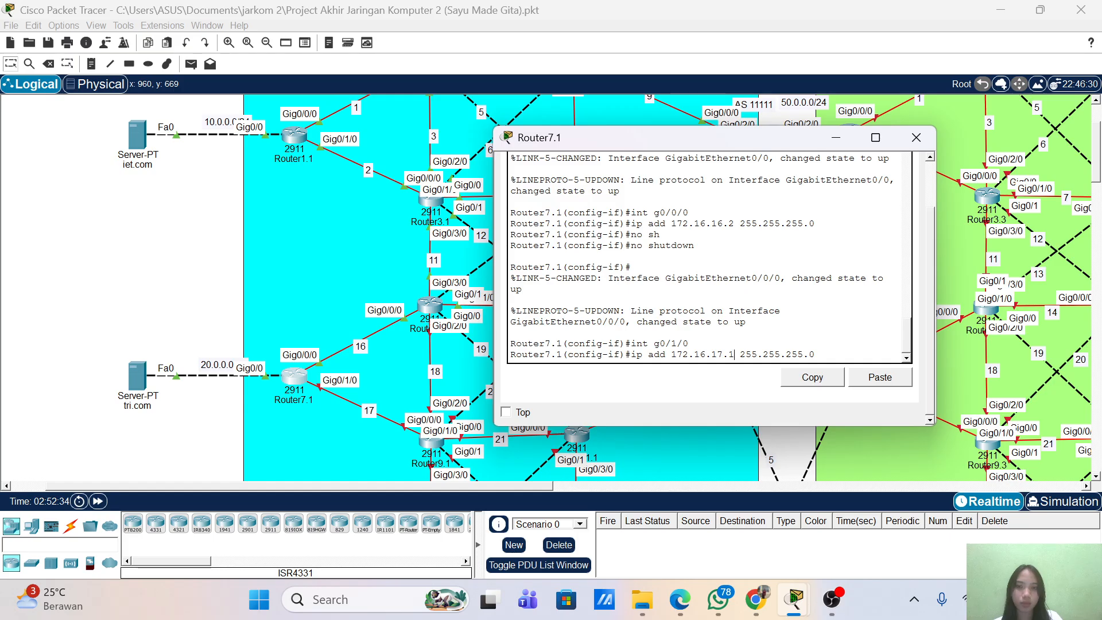
pyautogui.press('Return')
# - Enable interface g0/1/0 with no sh and exit to Router7.1's global configuration mode
pyautogui.write('no sh')
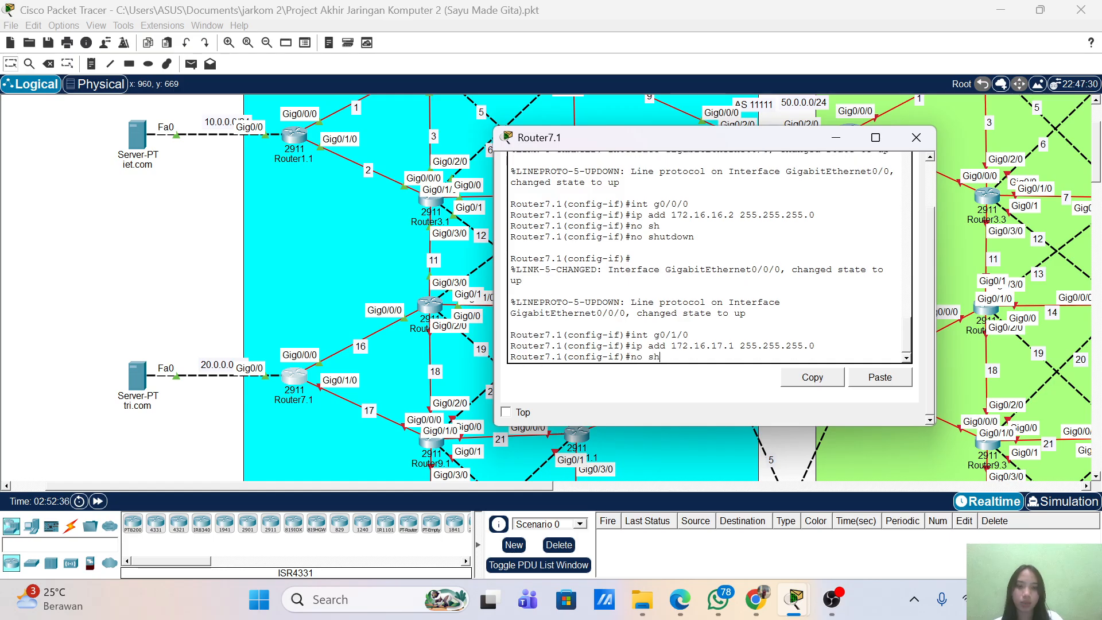
pyautogui.press('Return')
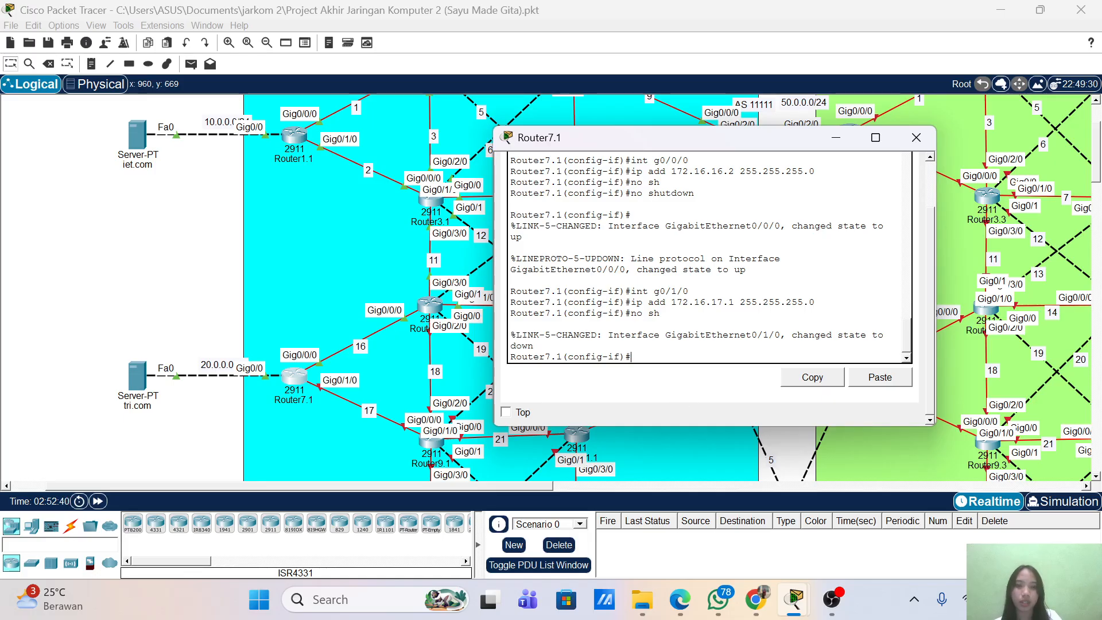
pyautogui.write('exit')
pyautogui.press('Return')
pyautogui.press('Return')
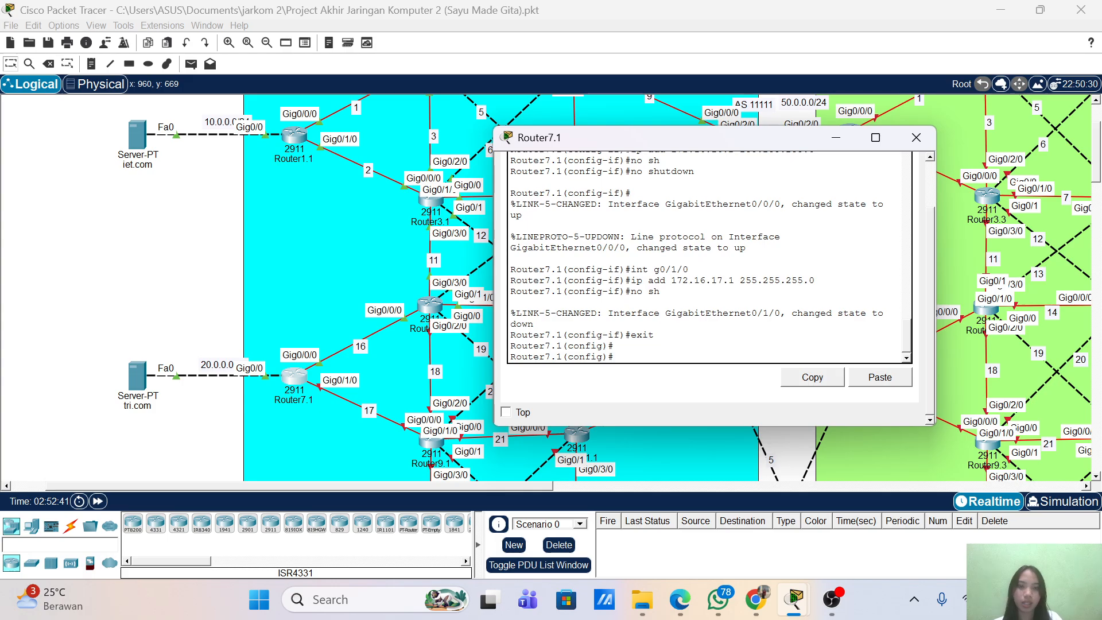
# - Start OSPF process 1 on Router7.1 with router ospf 1
pyautogui.write('rou')
pyautogui.press('Tab')
pyautogui.write('ter osp')
pyautogui.press('Tab')
pyautogui.write('f')
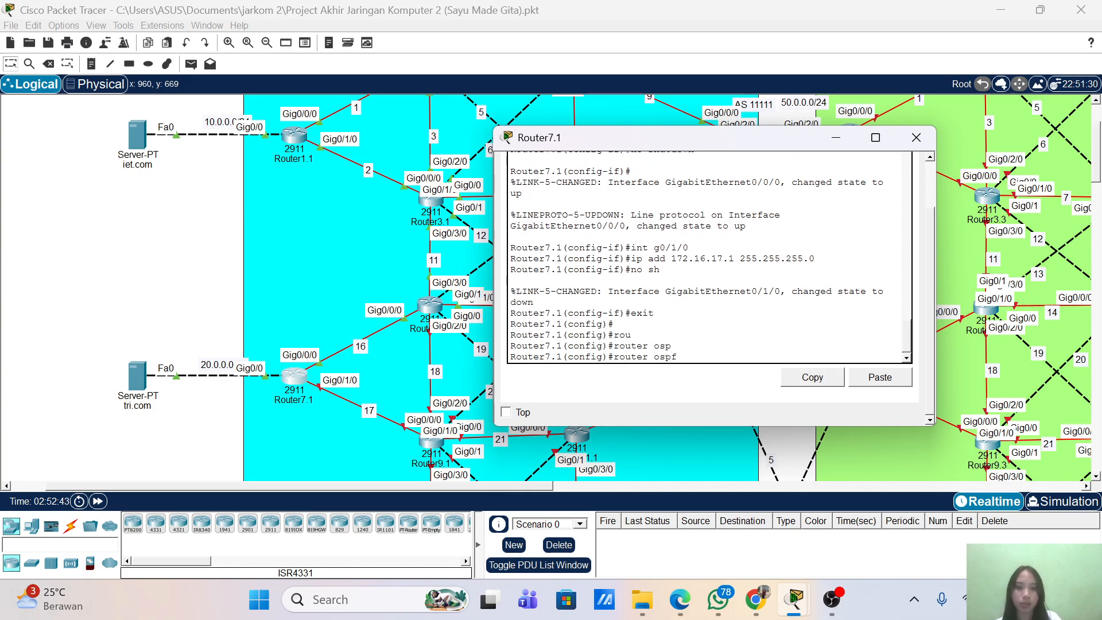
pyautogui.write(' 1')
pyautogui.press('Return')
# - Set Router7.1's OSPF router-id to 1.1.1.7 and turn on log-adjacency-changes
pyautogui.write('router)#ro')
pyautogui.press('Tab')
pyautogui.write('ter-id ')
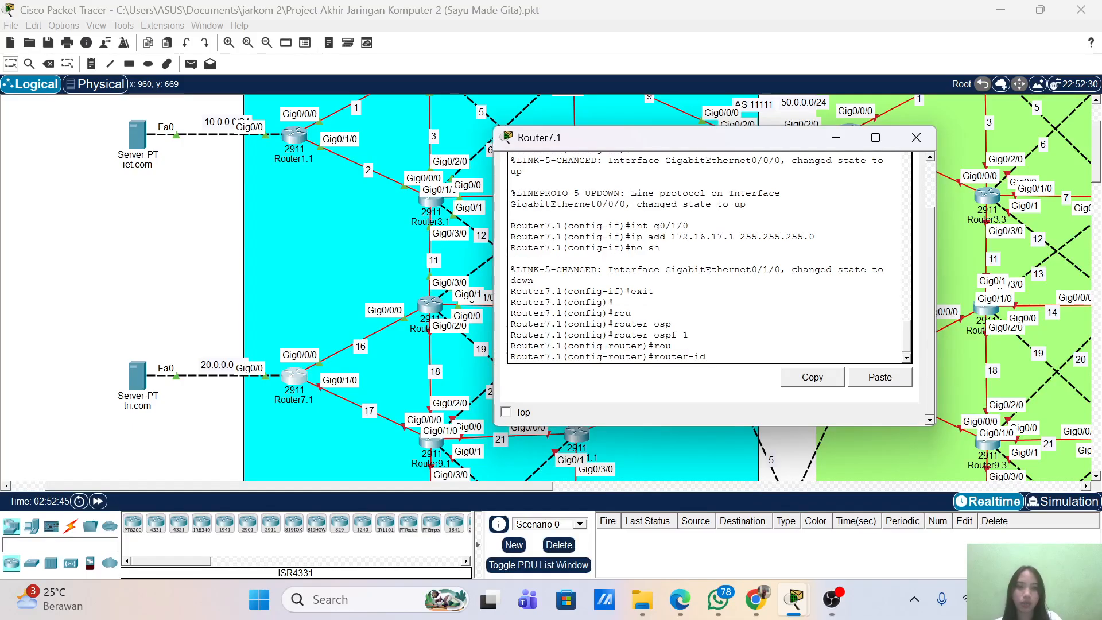
pyautogui.write('1.1.1.')
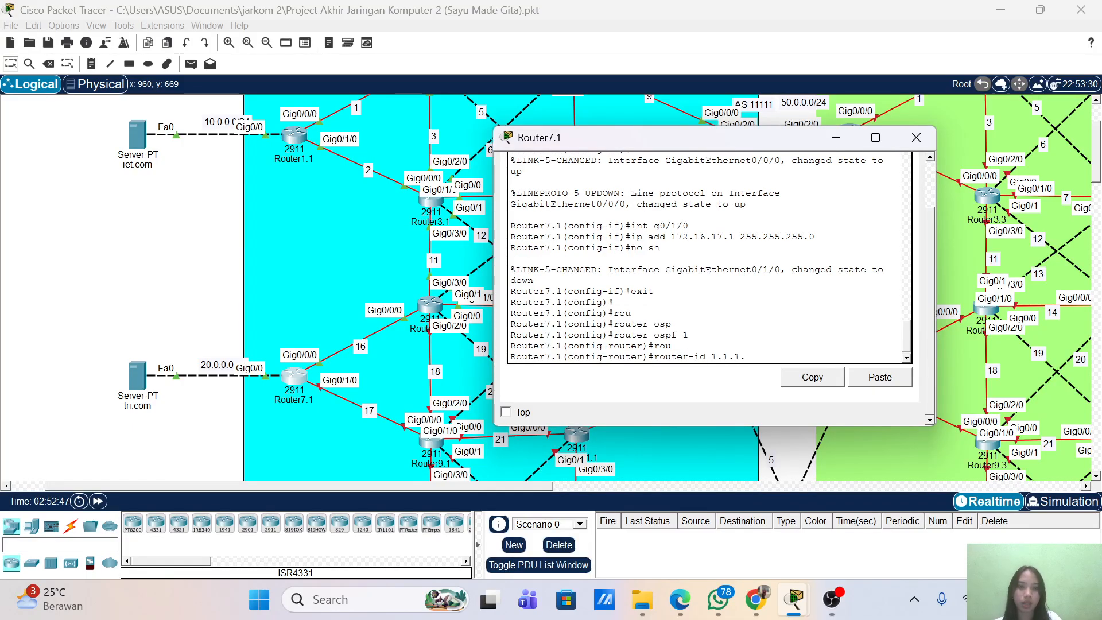
pyautogui.write('7')
pyautogui.press('Return')
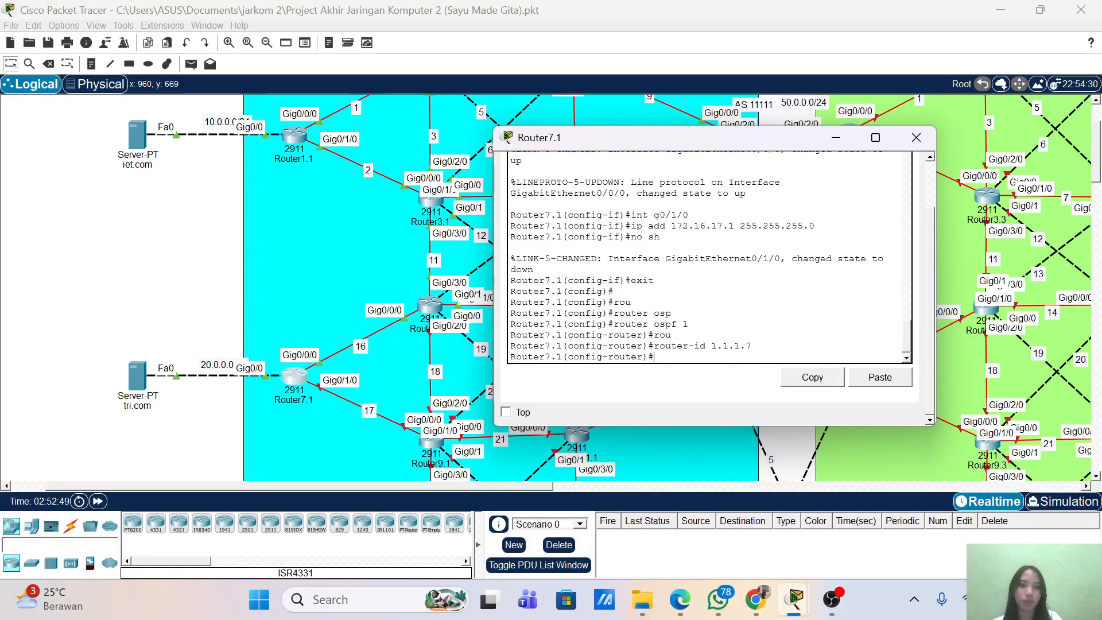
pyautogui.write('log')
pyautogui.press('Tab')
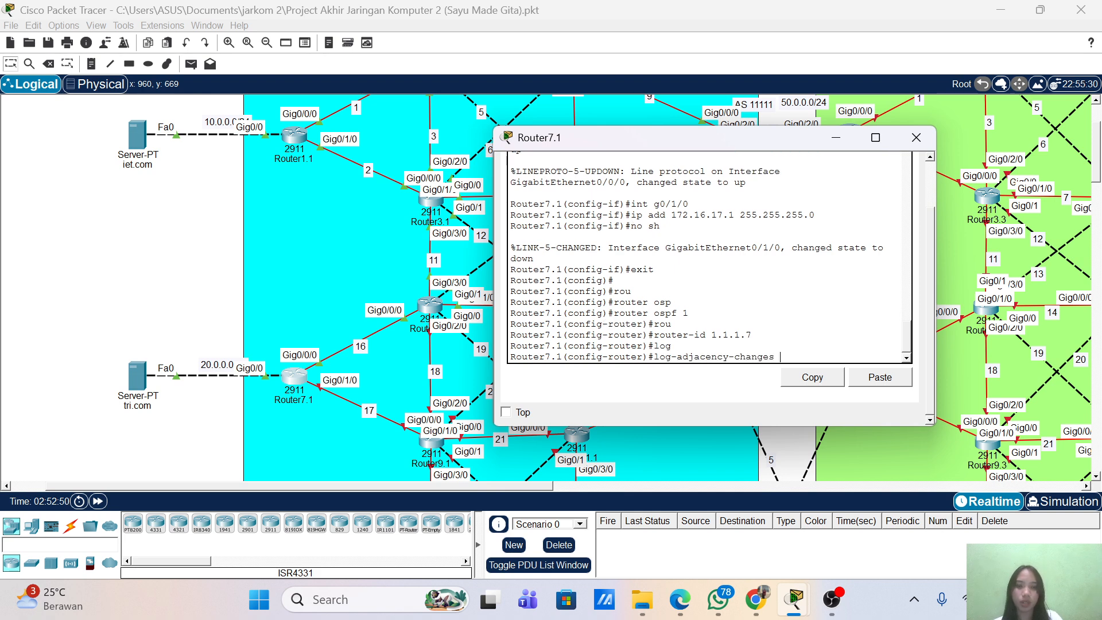
pyautogui.press('Return')
# - Advertise network 20.0.0.0 with wildcard 0.0.0.255 in OSPF area 0 on Router7.1
pyautogui.write('net')
pyautogui.press('Tab')
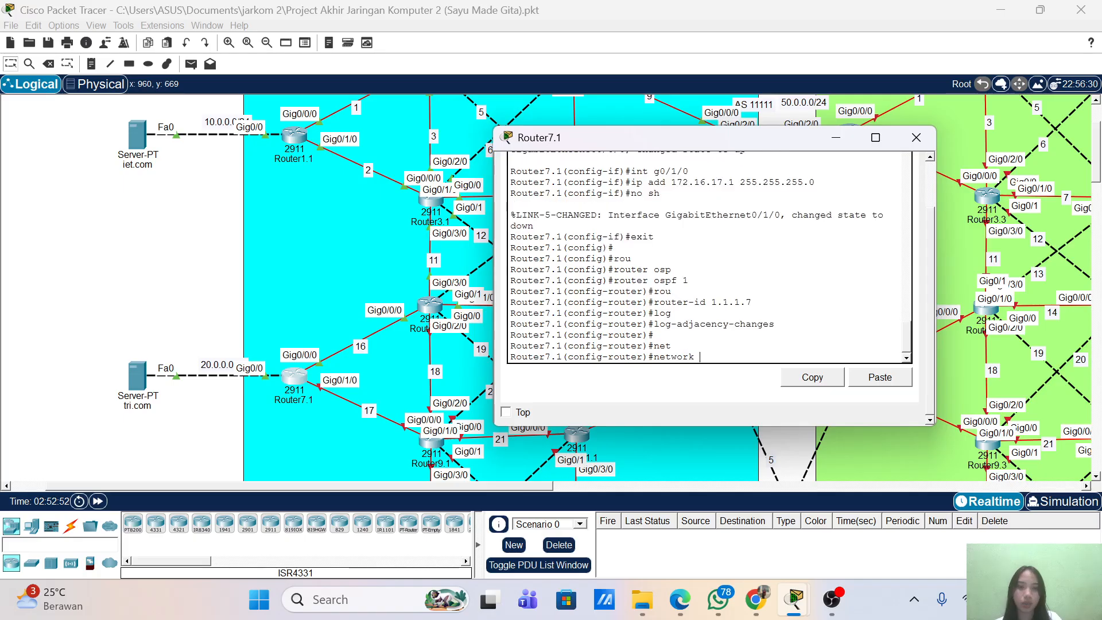
pyautogui.write('172')
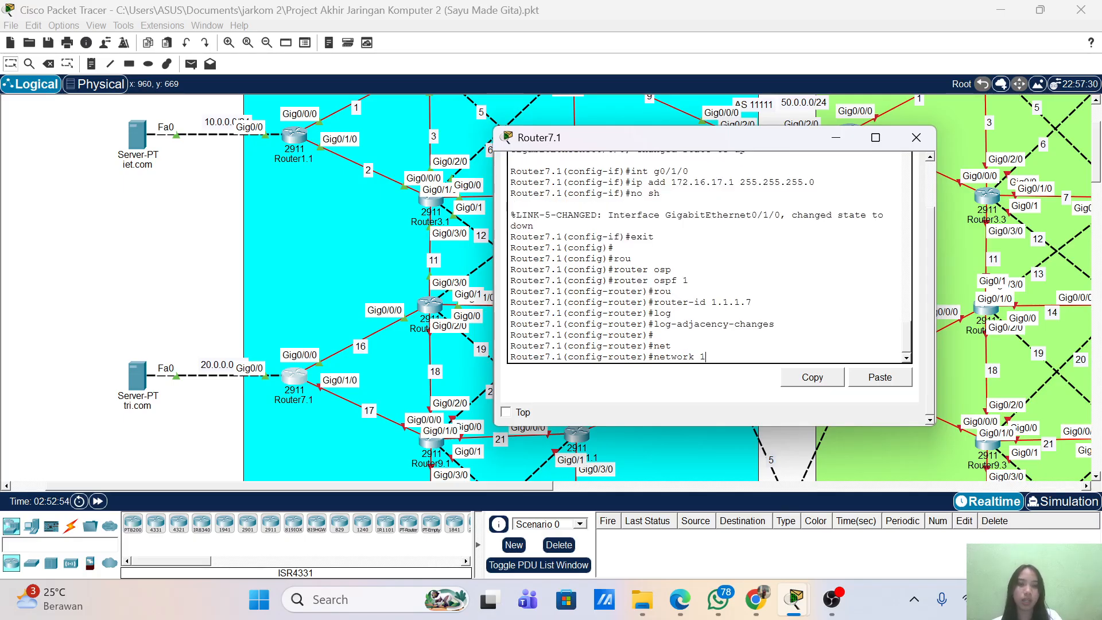
pyautogui.press('BackSpace')
pyautogui.write('0')
pyautogui.write('20.0.0.0')
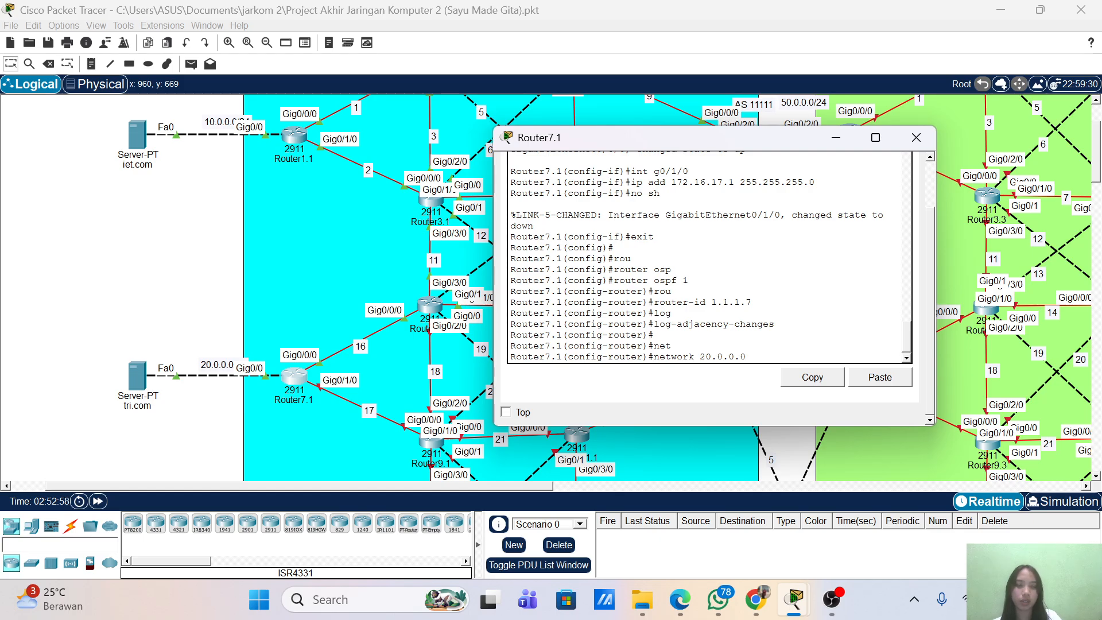
pyautogui.write(' 0.0.0.255 area')
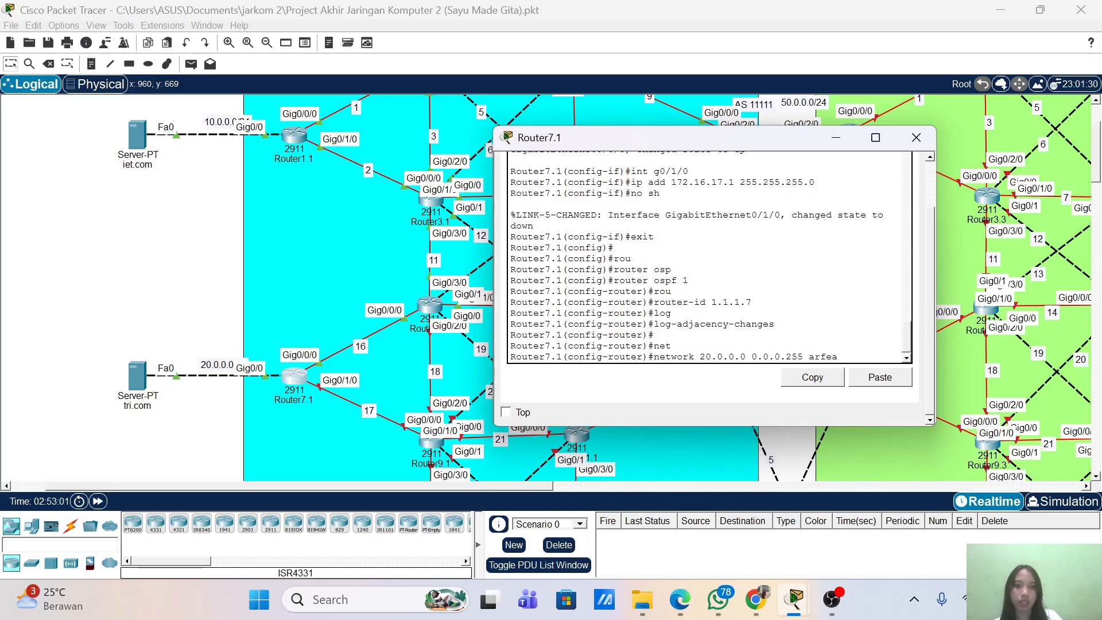
pyautogui.press('BackSpace')
pyautogui.press('BackSpace')
pyautogui.write('ea 0')
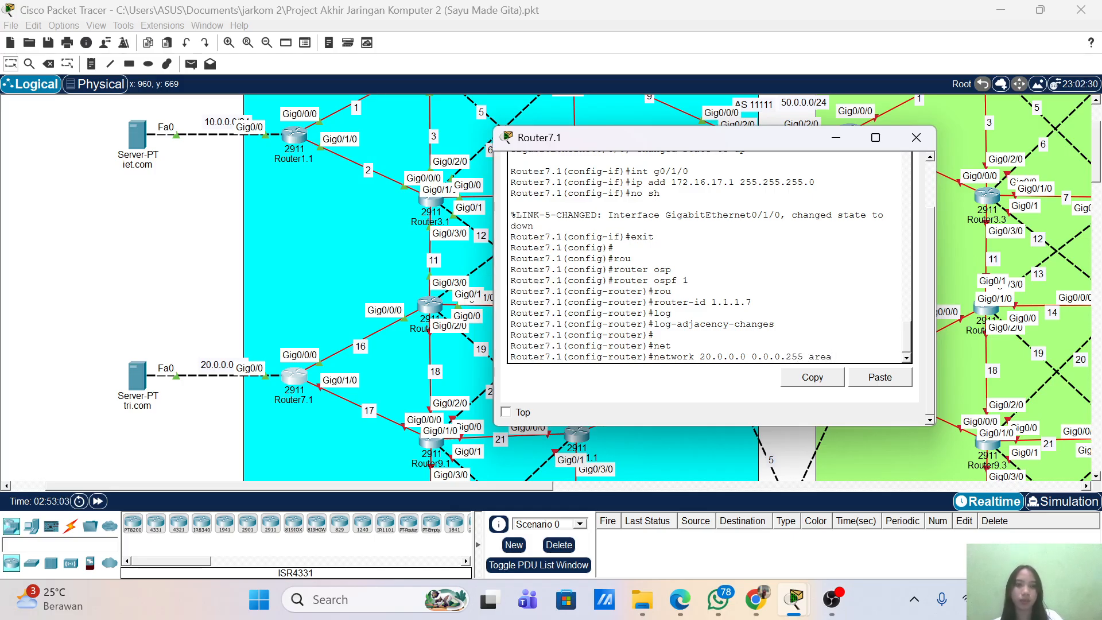
pyautogui.press('Return')
# - Add network 172.16.16.0 with wildcard 0.0.0.255 to OSPF area 0, reusing the previous network command
pyautogui.press('Up')
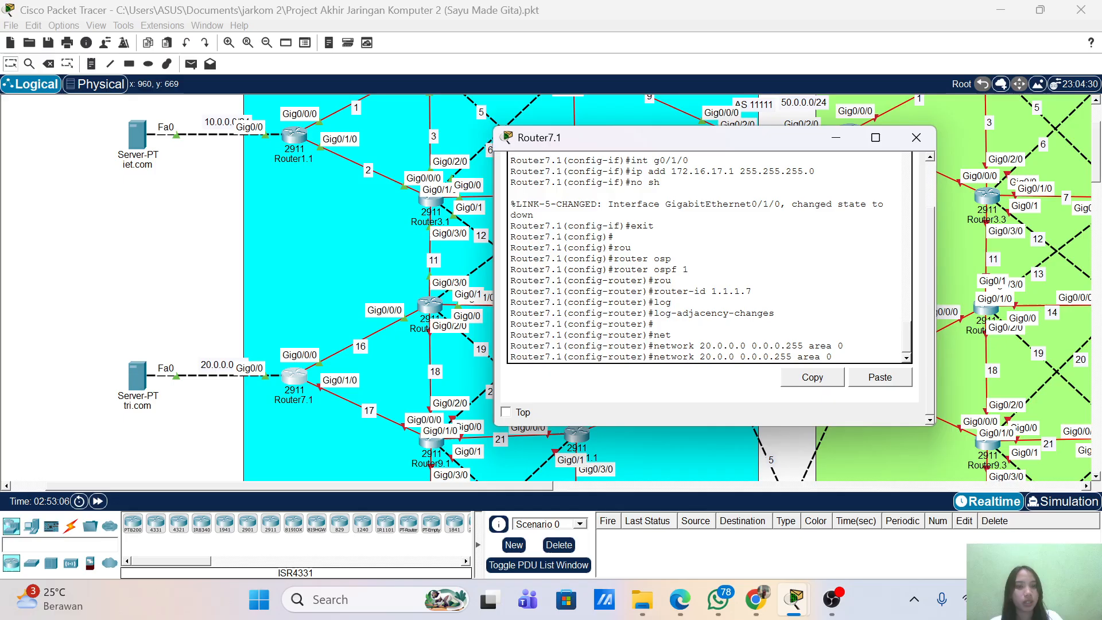
pyautogui.press('BackSpace')
pyautogui.press('BackSpace')
pyautogui.press('BackSpace')
pyautogui.press('BackSpace')
pyautogui.press('BackSpace')
pyautogui.press('BackSpace')
pyautogui.press('BackSpace')
pyautogui.press('BackSpace')
pyautogui.write('172.16.')
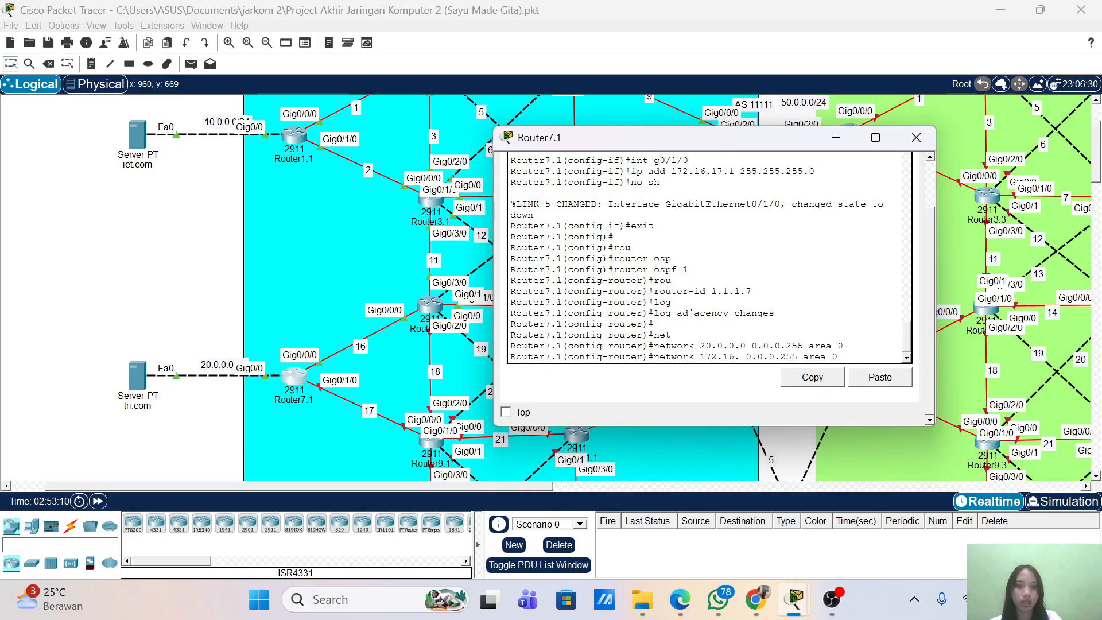
pyautogui.write('17.')
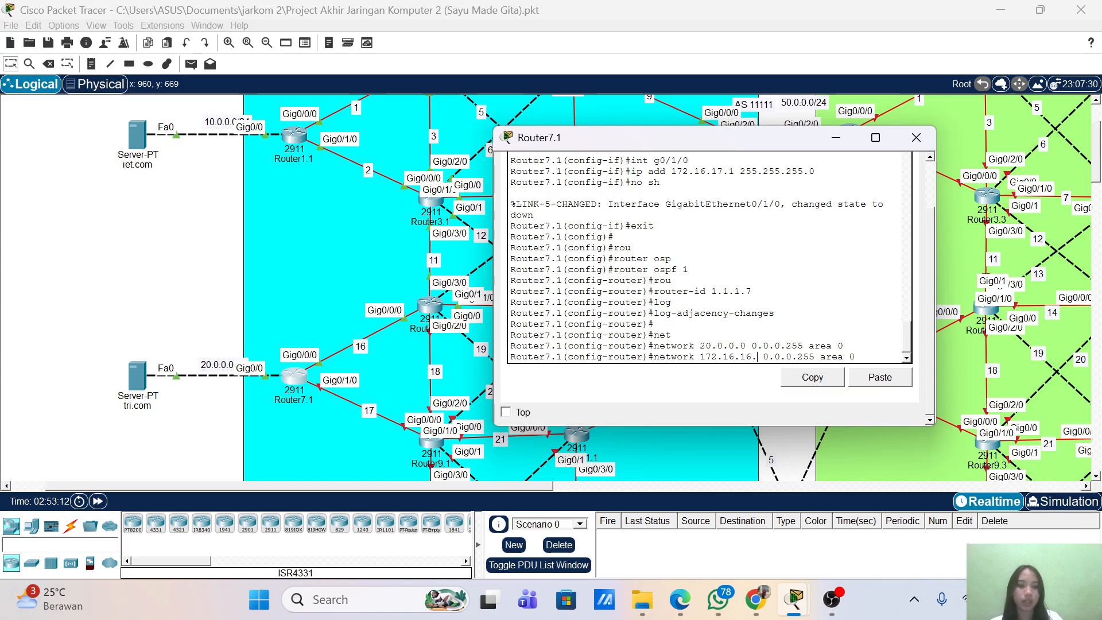
pyautogui.write('0')
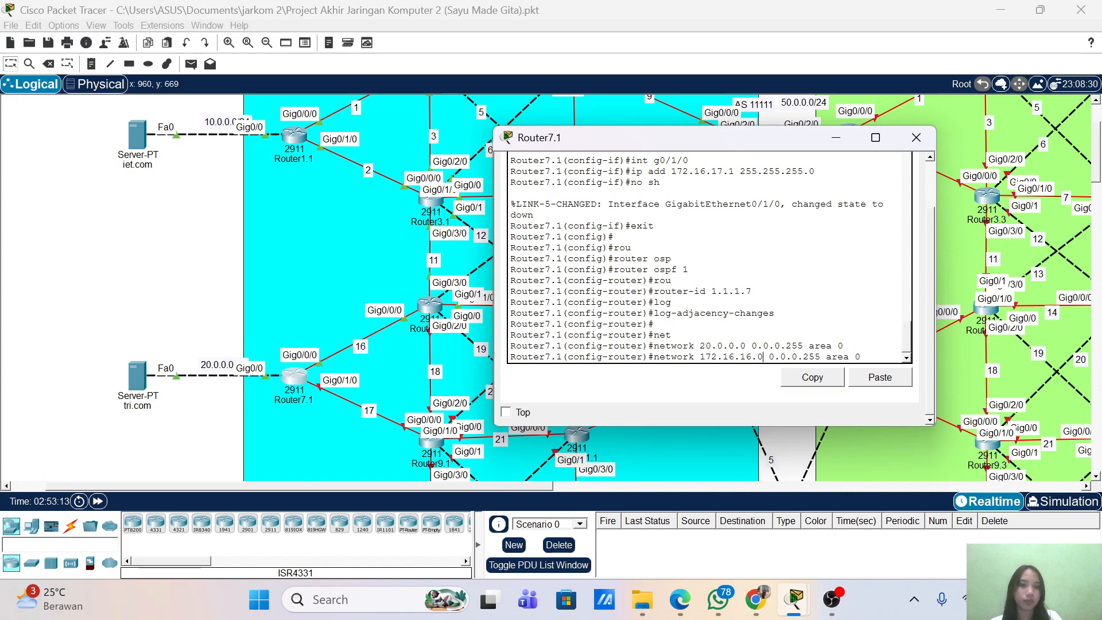
pyautogui.press('Return')
# - Add network 172.16.17.0 with wildcard 0.0.0.255 to OSPF area 0, reusing the previous network command
pyautogui.press('Up')
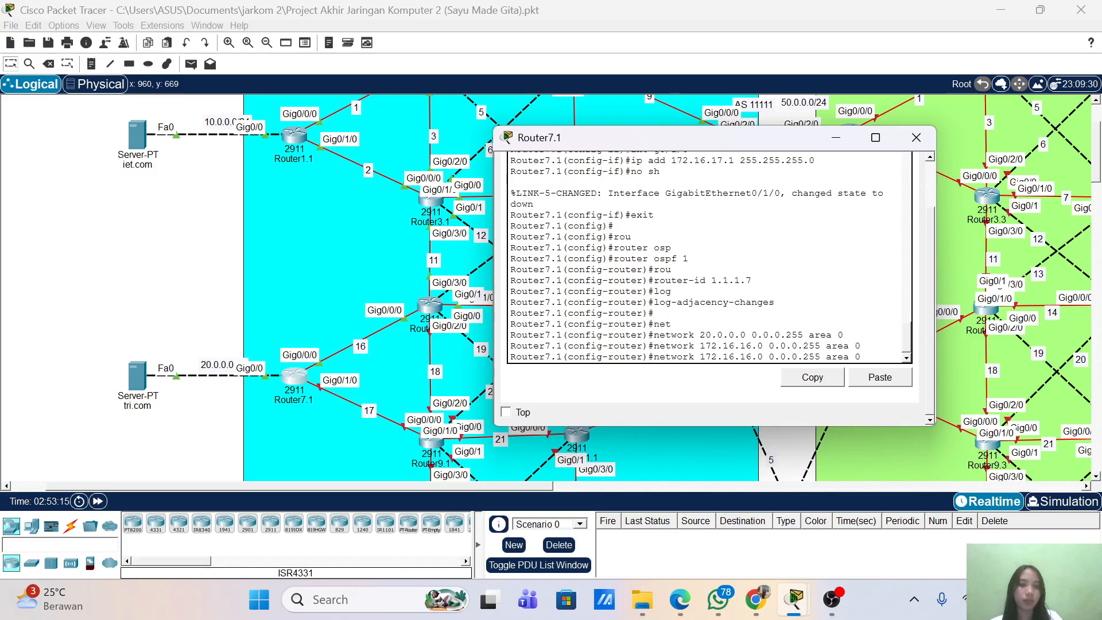
pyautogui.press('Left')
pyautogui.press('Left')
pyautogui.press('Left')
pyautogui.press('Left')
pyautogui.press('Left')
pyautogui.press('Left')
pyautogui.press('Left')
pyautogui.press('Left')
pyautogui.press('Left')
pyautogui.press('Left')
pyautogui.press('Left')
pyautogui.press('Left')
pyautogui.press('Left')
pyautogui.press('Left')
pyautogui.press('Left')
pyautogui.press('Left')
pyautogui.press('BackSpace')
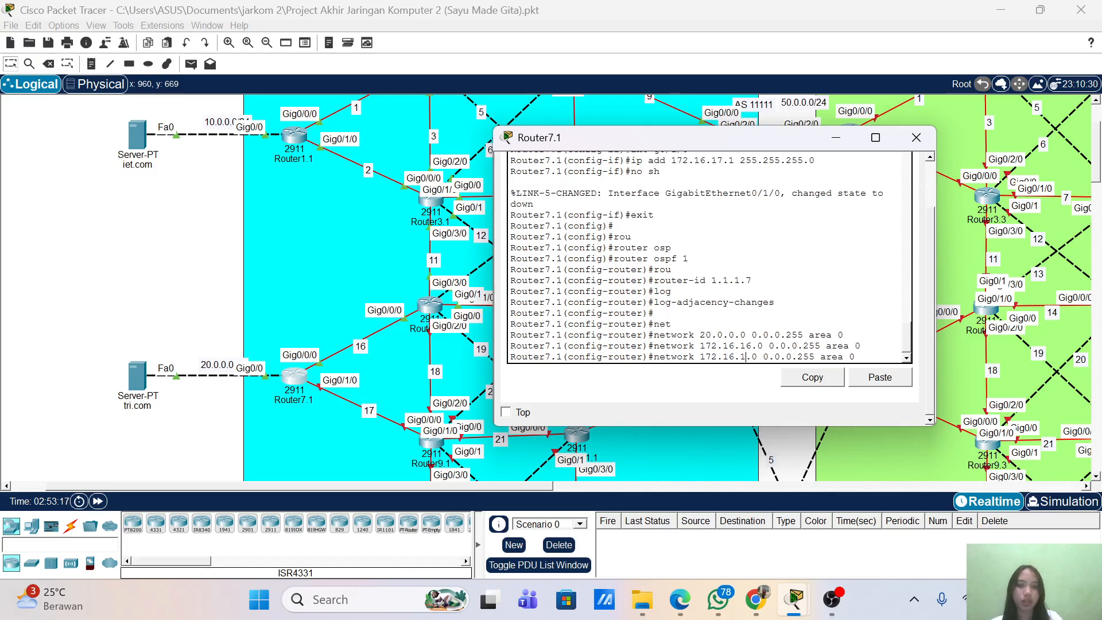
pyautogui.write('7')
pyautogui.press('Return')
# - End configuration mode on Router7.1, save the configuration with wr and close the router's window
pyautogui.write('end')
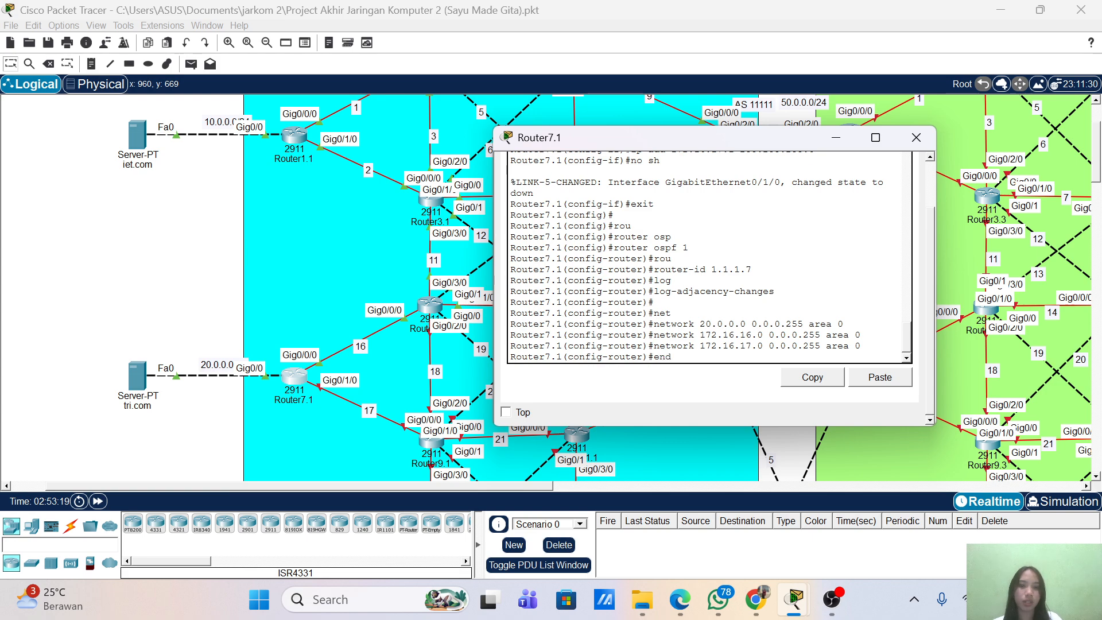
pyautogui.press('Return')
pyautogui.write('wr')
pyautogui.press('Return')
pyautogui.press('Return')
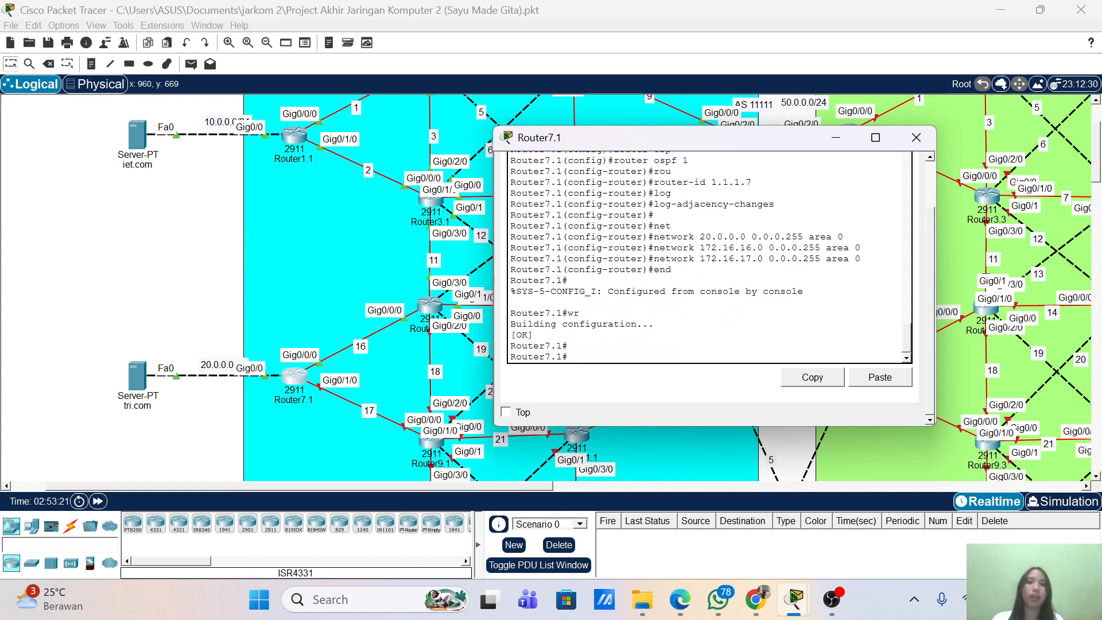
pyautogui.click(916, 137)
pyautogui.scroll(-1, 578, 255)
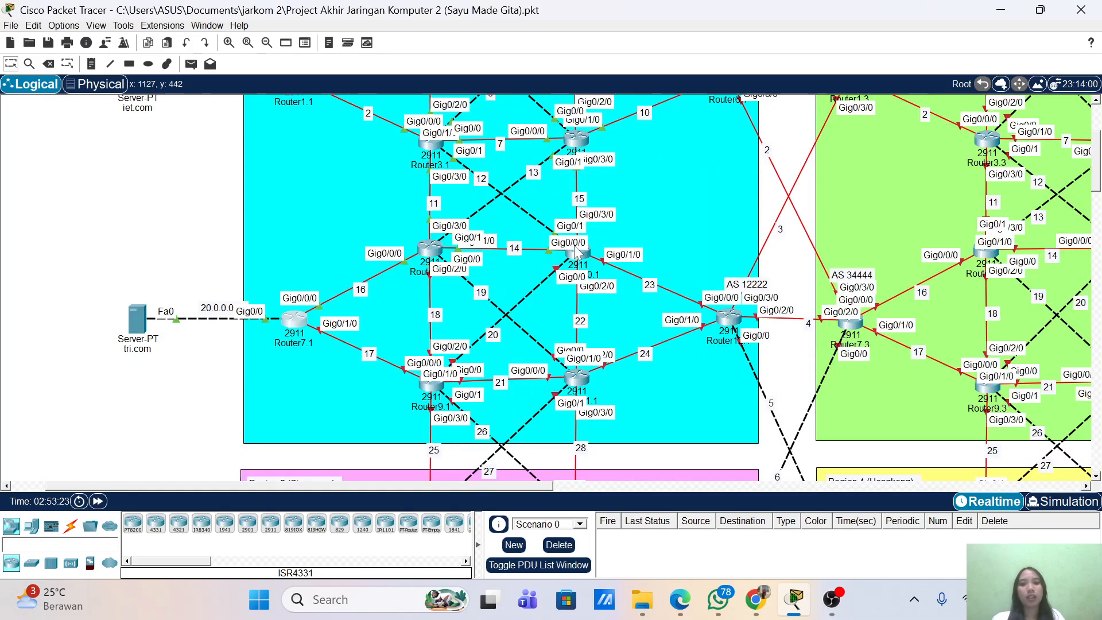
# - Open Router9.1's command line, enter privileged mode with enable, and start global configuration with conf term
pyautogui.click(436, 393)
pyautogui.moveTo(473, 137); pyautogui.dragTo(581, 122)
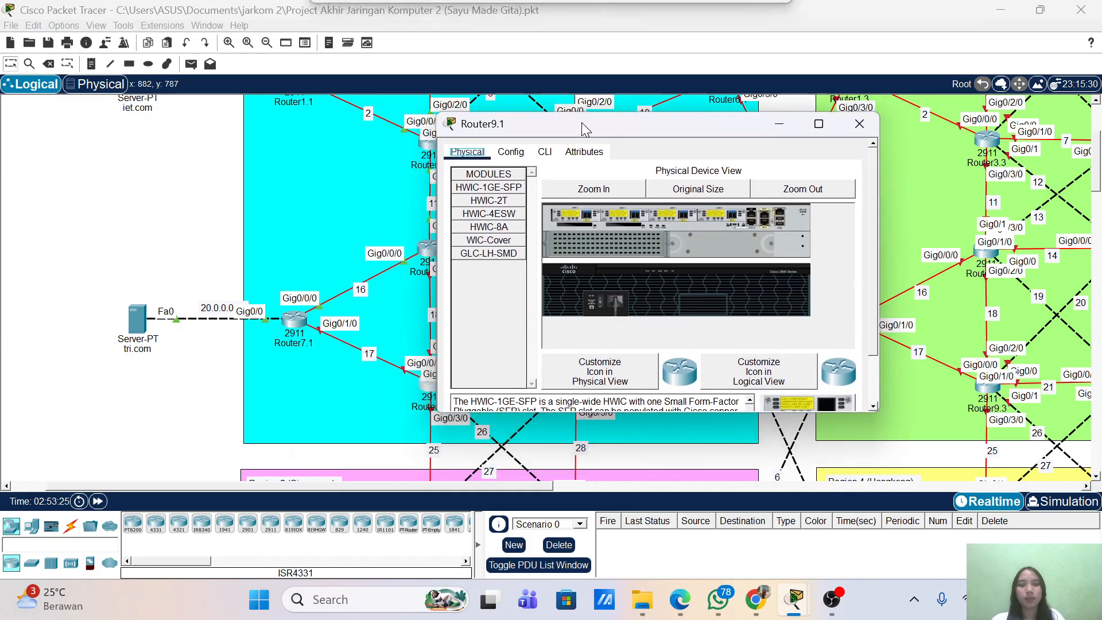
pyautogui.click(548, 153)
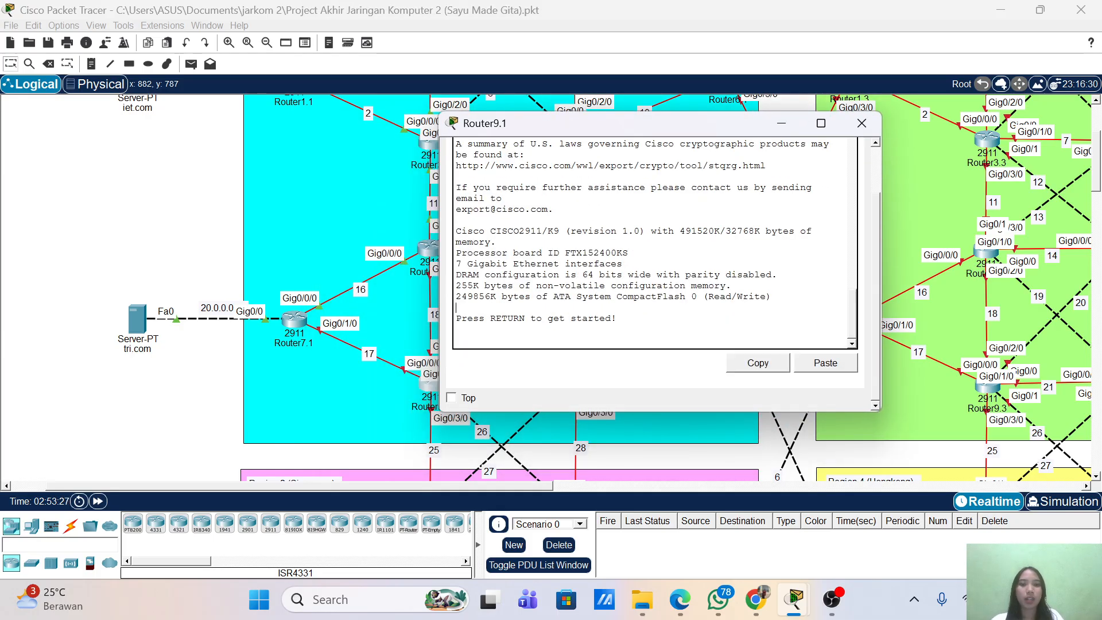
pyautogui.press('Return')
pyautogui.press('Return')
pyautogui.write('ena')
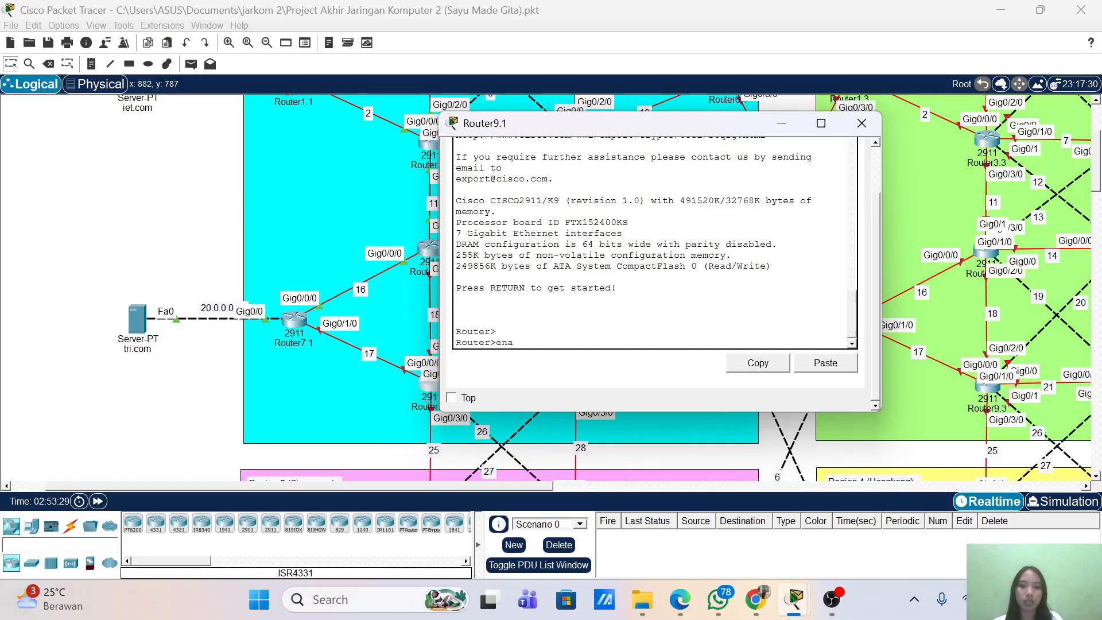
pyautogui.press('Tab')
pyautogui.press('Return')
pyautogui.press('Return')
pyautogui.write('conf term')
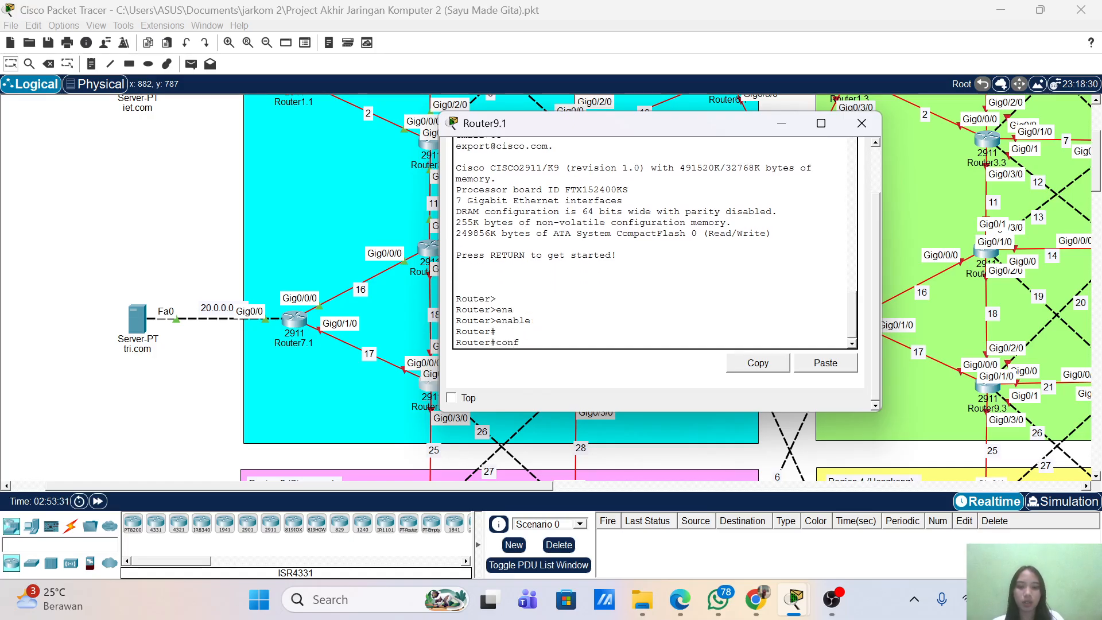
pyautogui.press('Return')
pyautogui.press('Return')
# - Set the router's hostname to Router9.1
pyautogui.write('host')
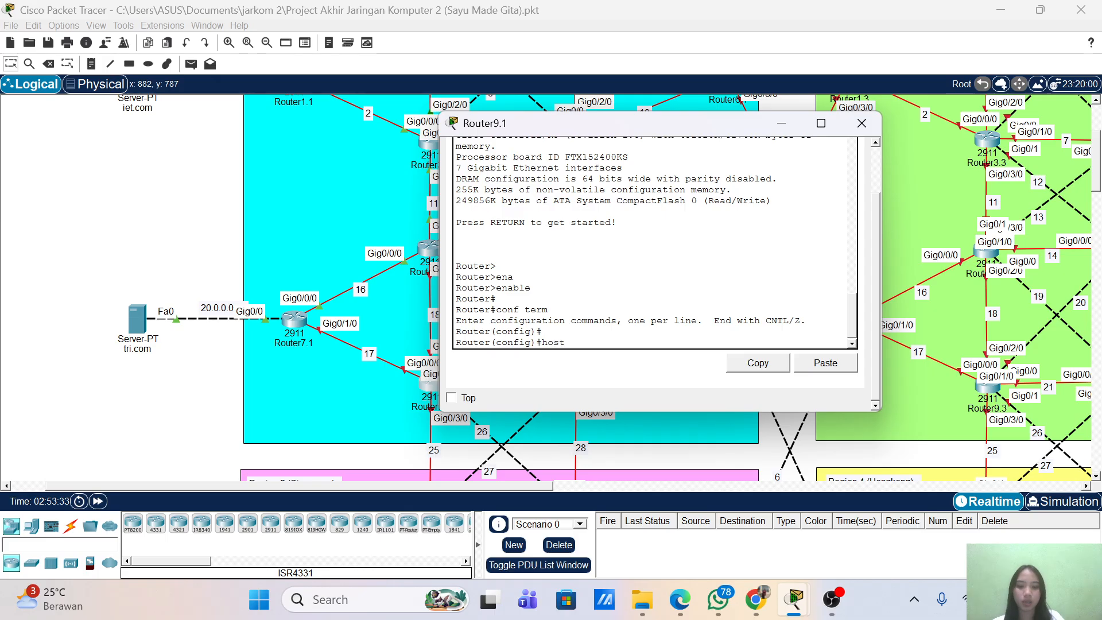
pyautogui.press('Tab')
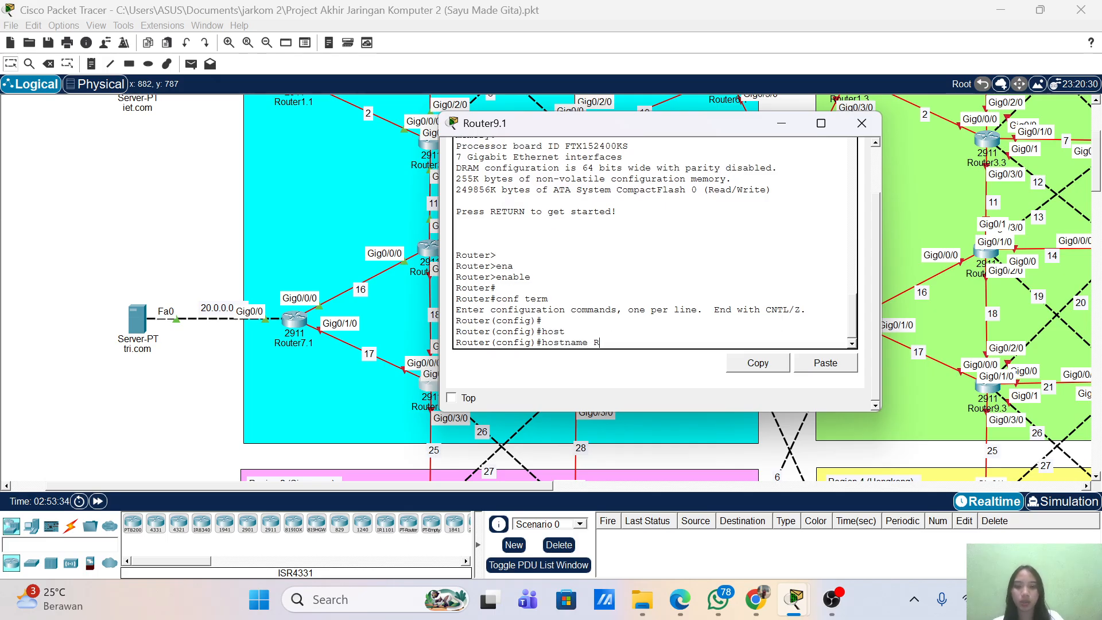
pyautogui.write('Router9.1')
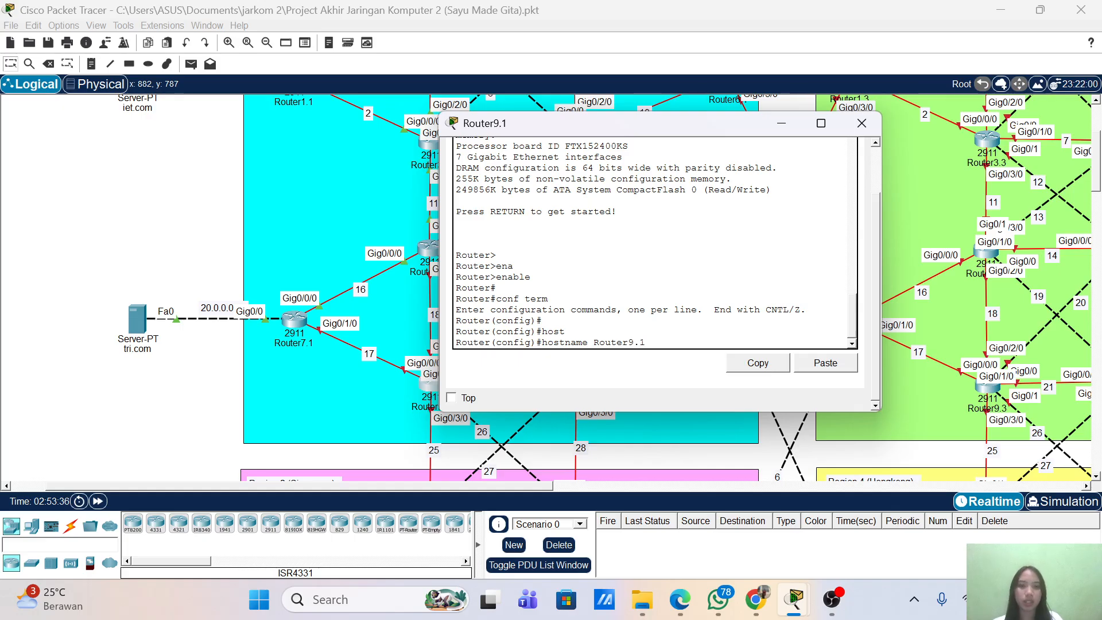
pyautogui.press('Return')
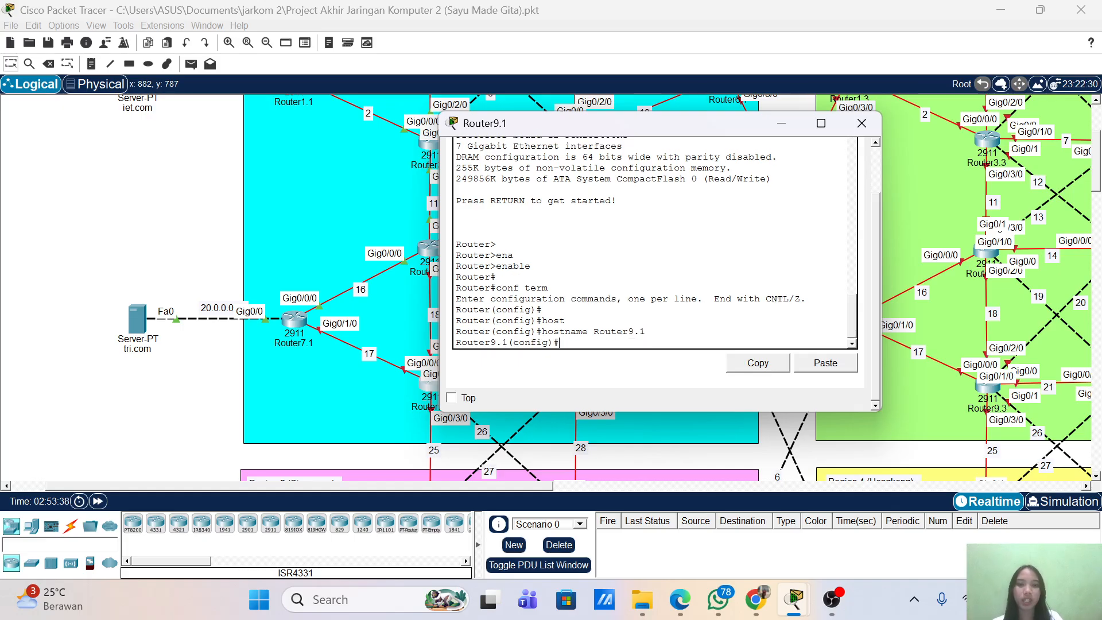
# - Assign IP address 172.16.17.2 with mask 255.255.255.0 to interface g0/0/0 on Router9.1 and enable it with no sh
pyautogui.write('int')
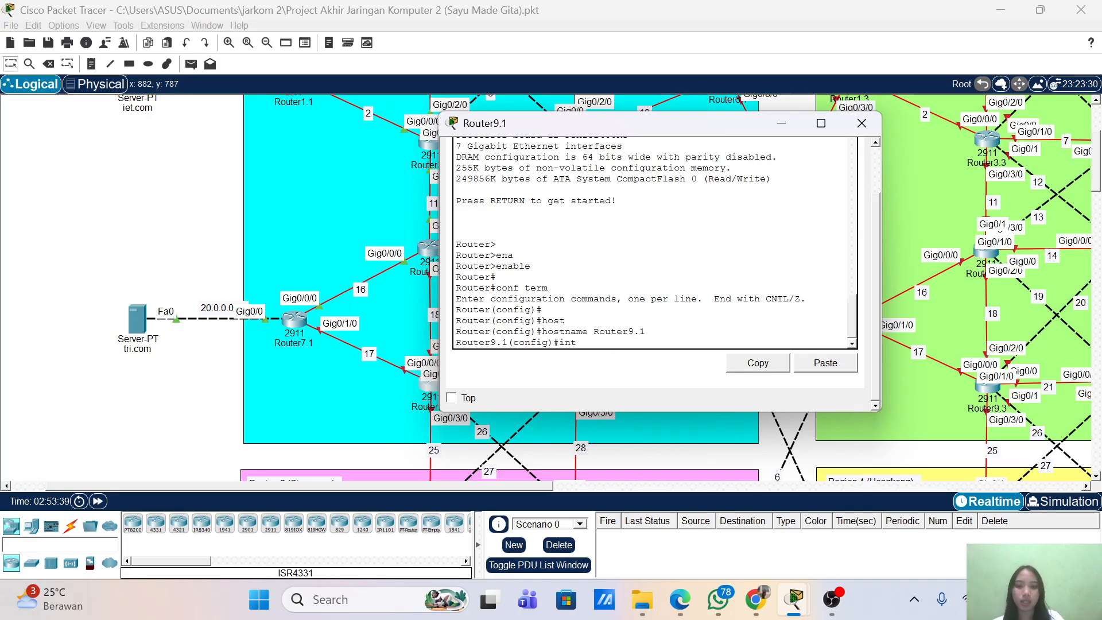
pyautogui.press('Tab')
pyautogui.write('g0/0')
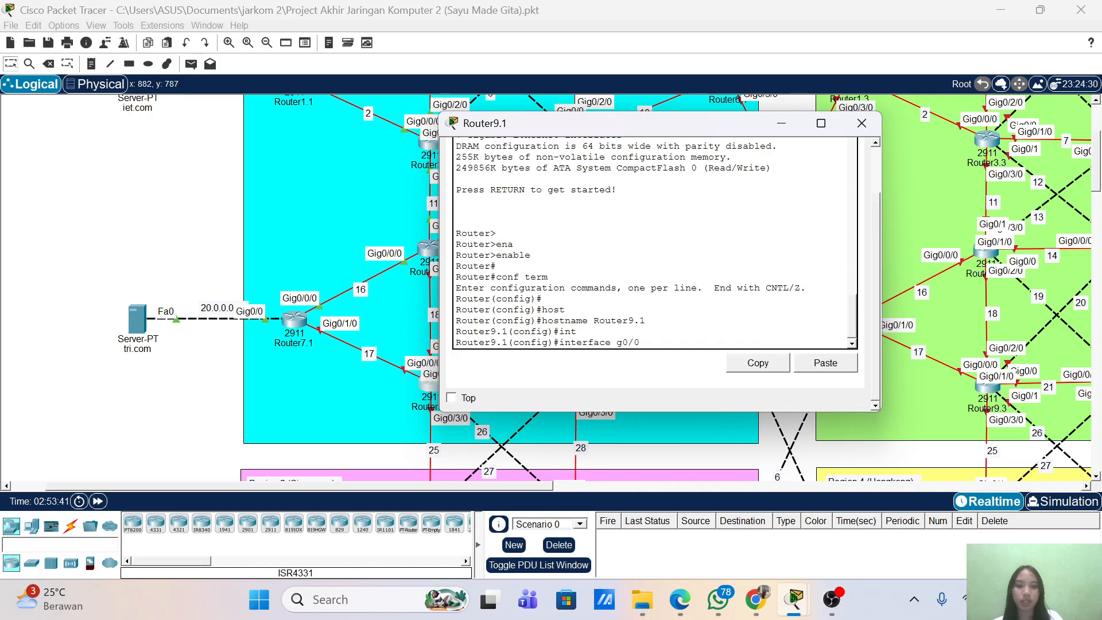
pyautogui.write('/0')
pyautogui.moveTo(587, 123); pyautogui.dragTo(795, 88)
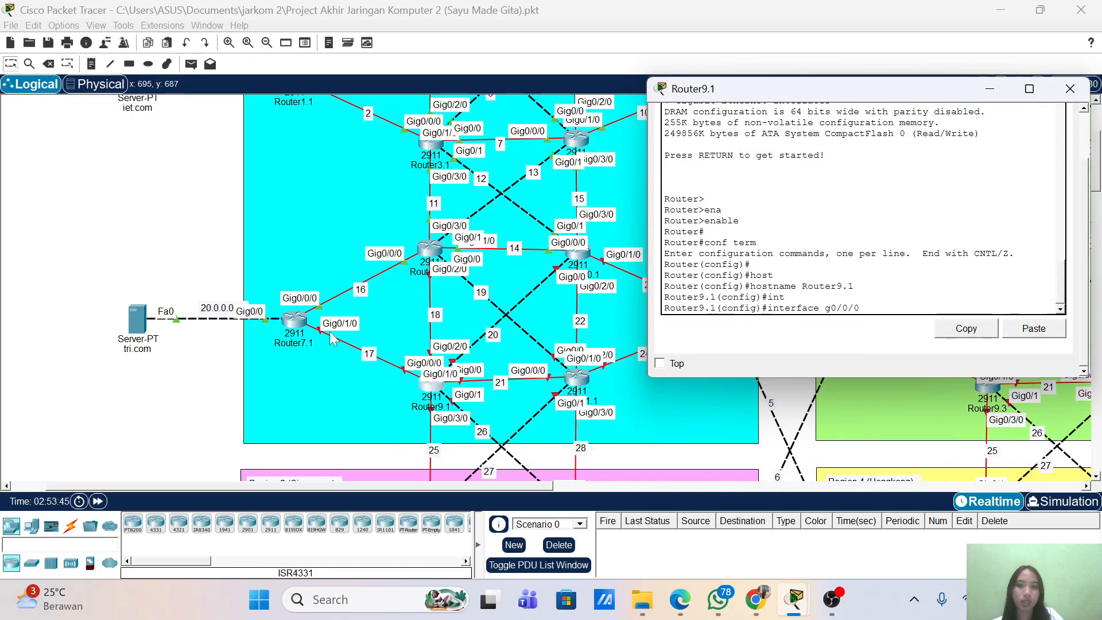
pyautogui.press('Return')
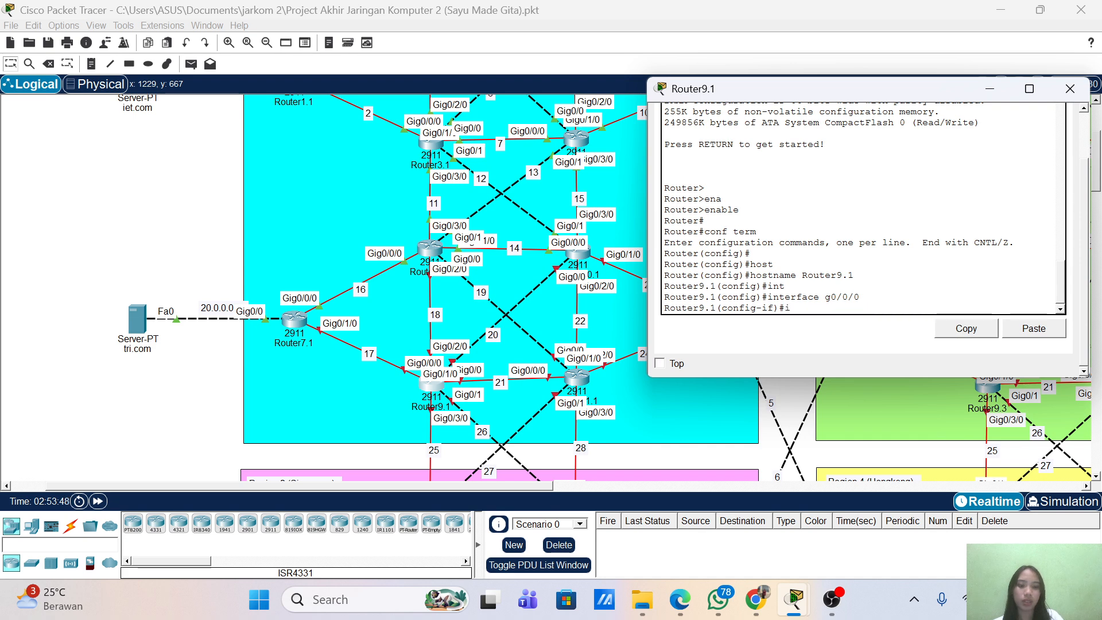
pyautogui.write('ip add 172.1')
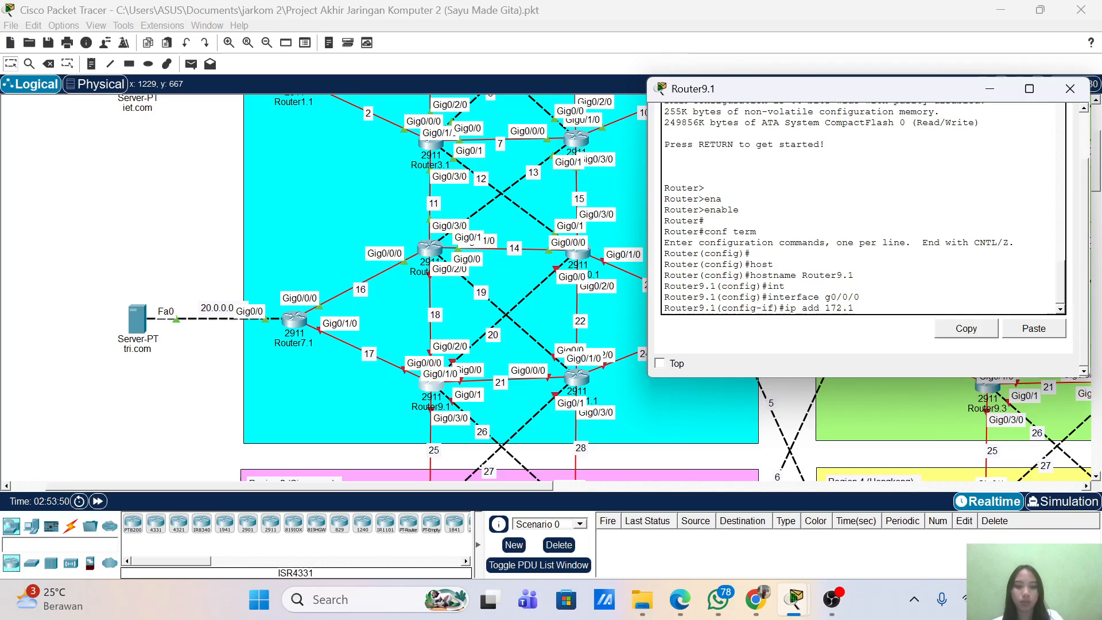
pyautogui.write('6.17.2 ')
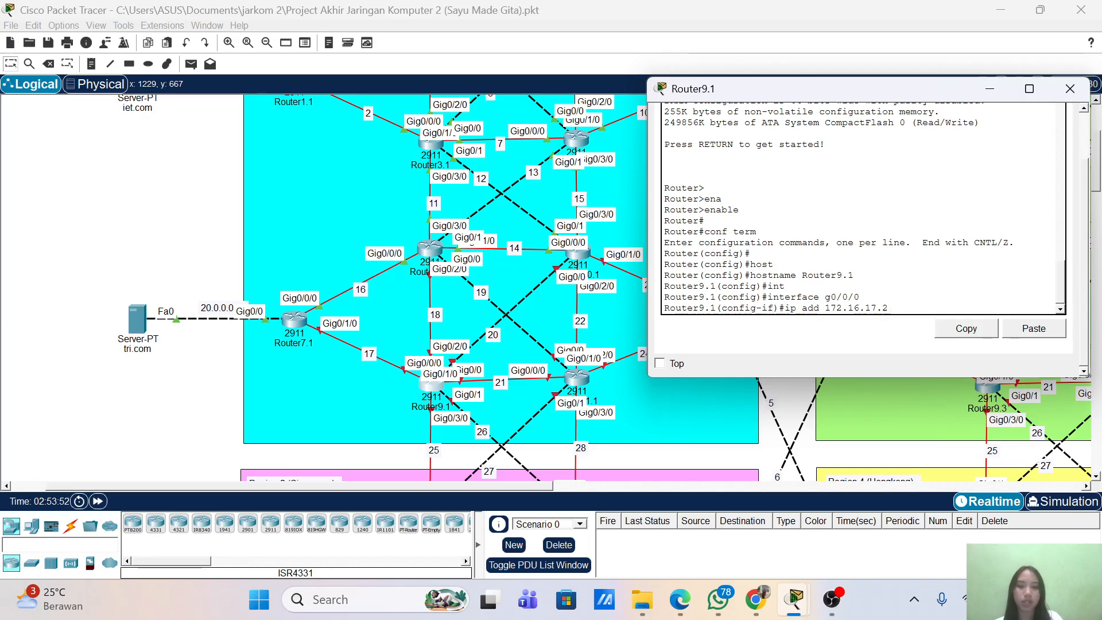
pyautogui.write('255.255')
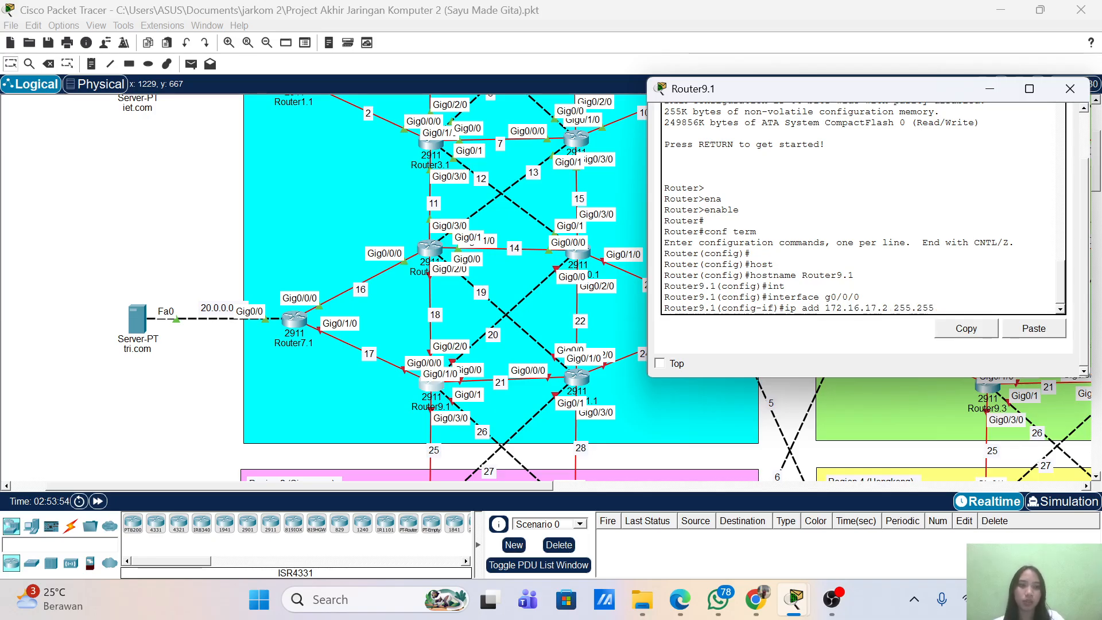
pyautogui.write('.255.0')
pyautogui.press('Return')
pyautogui.write('no sh')
pyautogui.press('Return')
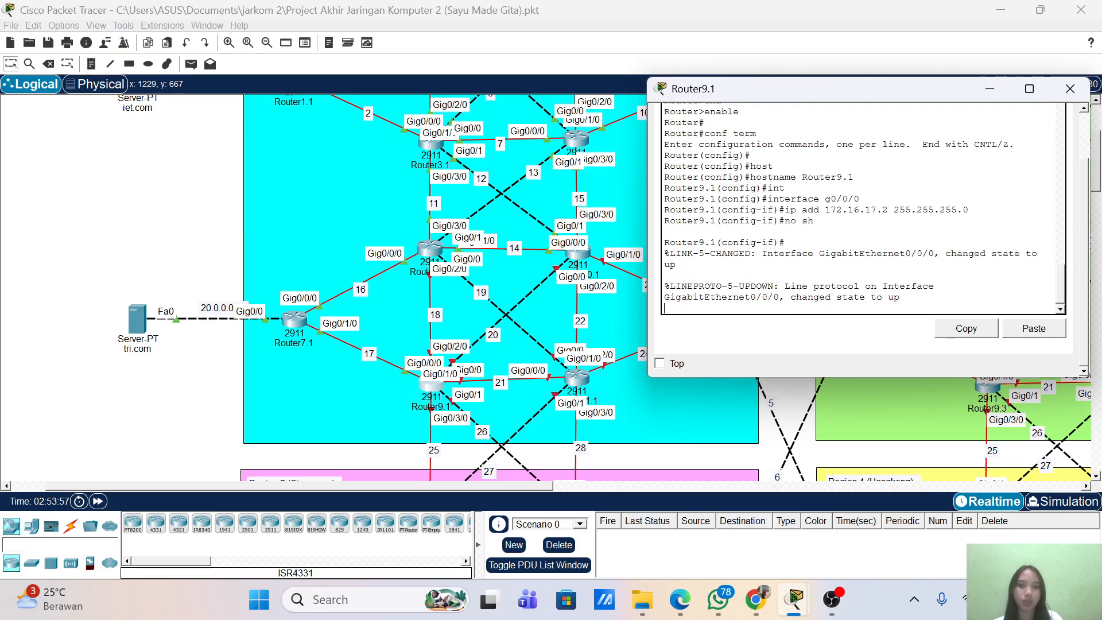
pyautogui.press('Return')
# - Assign IP address 172.16.21.1 with mask 255.255.255.0 to interface g0/1/0 and enable it with no sh
pyautogui.write('interface g0/0/0')
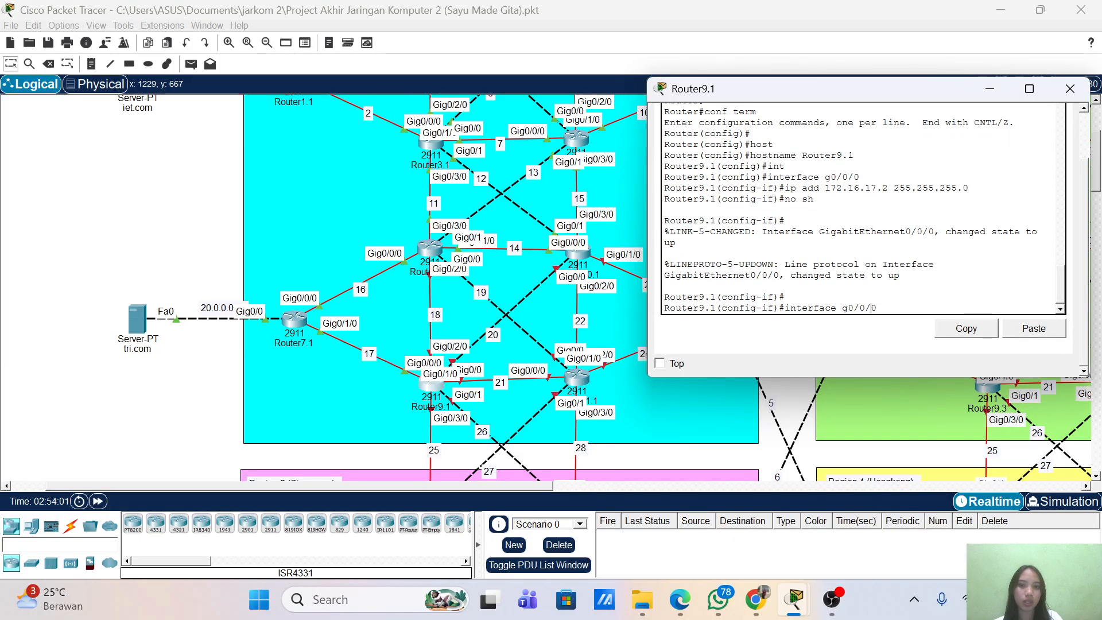
pyautogui.press('Left')
pyautogui.press('Return')
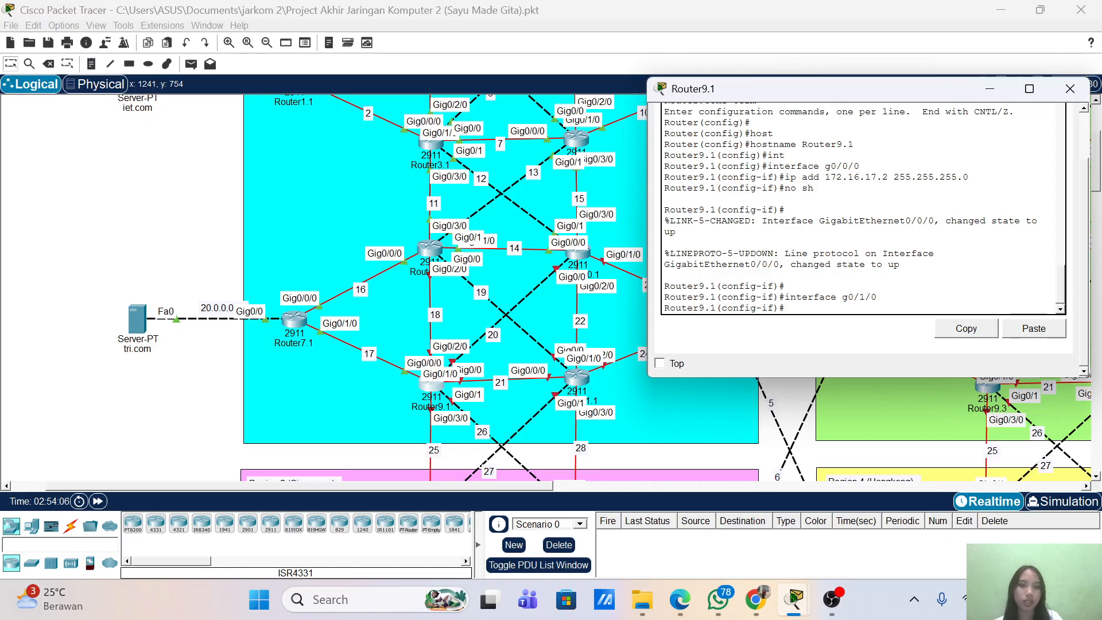
pyautogui.press('Up')
pyautogui.press('Up')
pyautogui.press('Up')
pyautogui.press('BackSpace')
pyautogui.press('BackSpace')
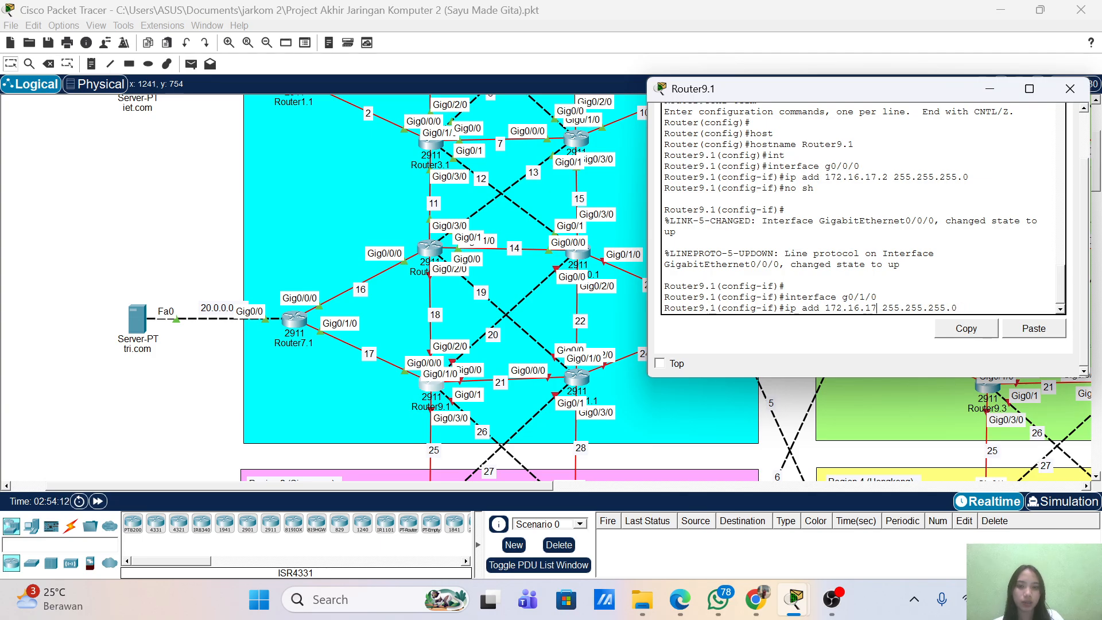
pyautogui.press('BackSpace')
pyautogui.press('BackSpace')
pyautogui.write('21.1')
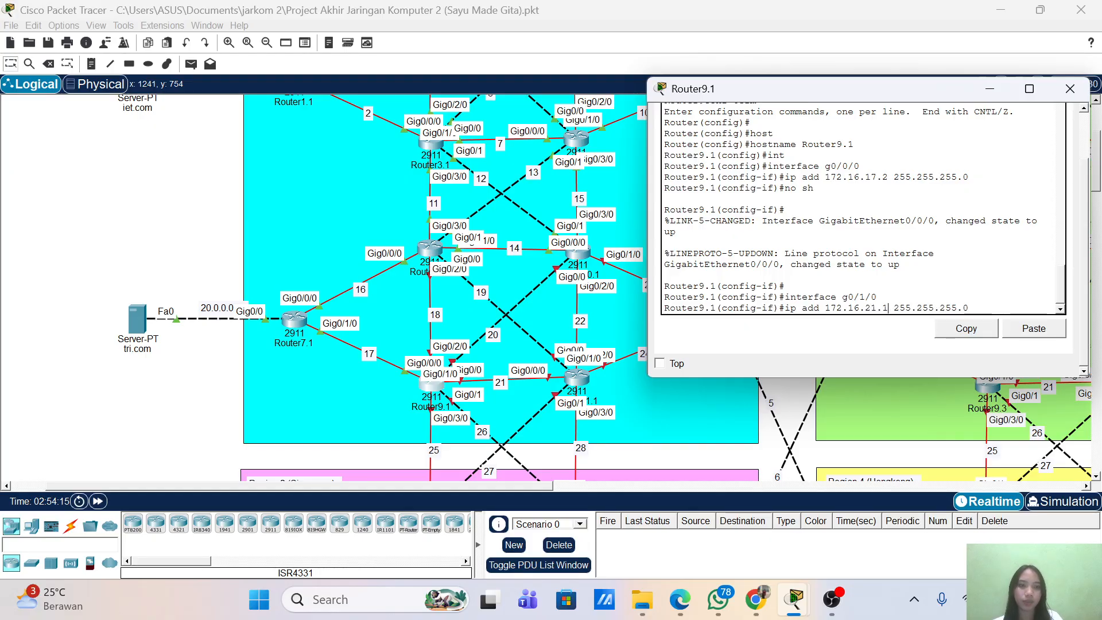
pyautogui.press('Return')
pyautogui.write('no sh')
pyautogui.press('Return')
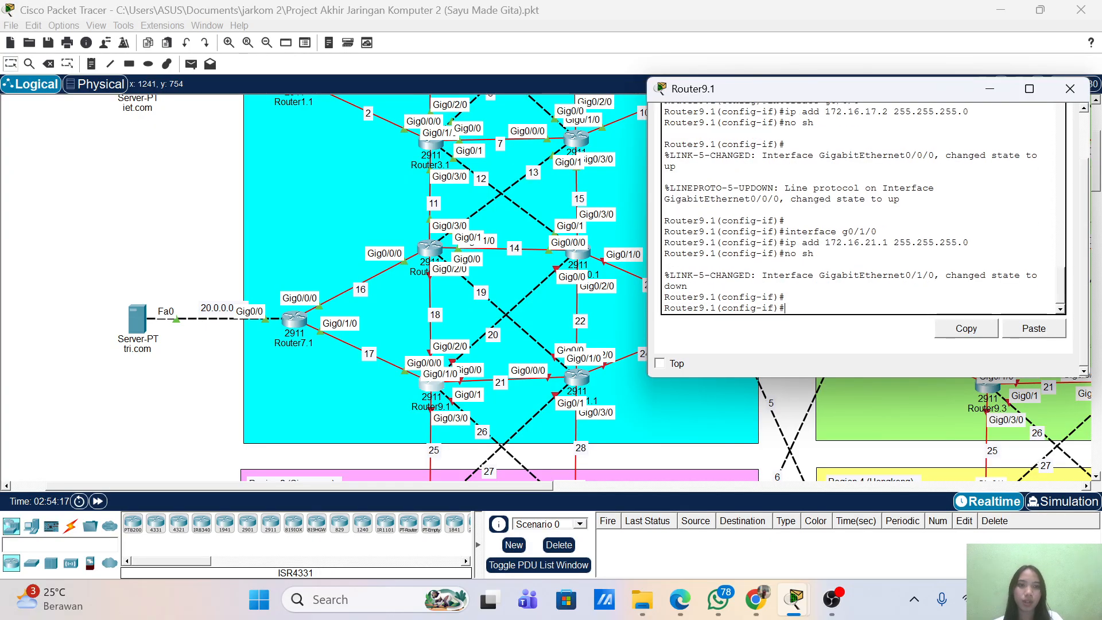
# - Assign IP address 172.16.18.2 with mask 255.255.255.0 to interface g0/2/0, reusing the previous commands, and enable it with no sh
pyautogui.write('interface g0/1/0')
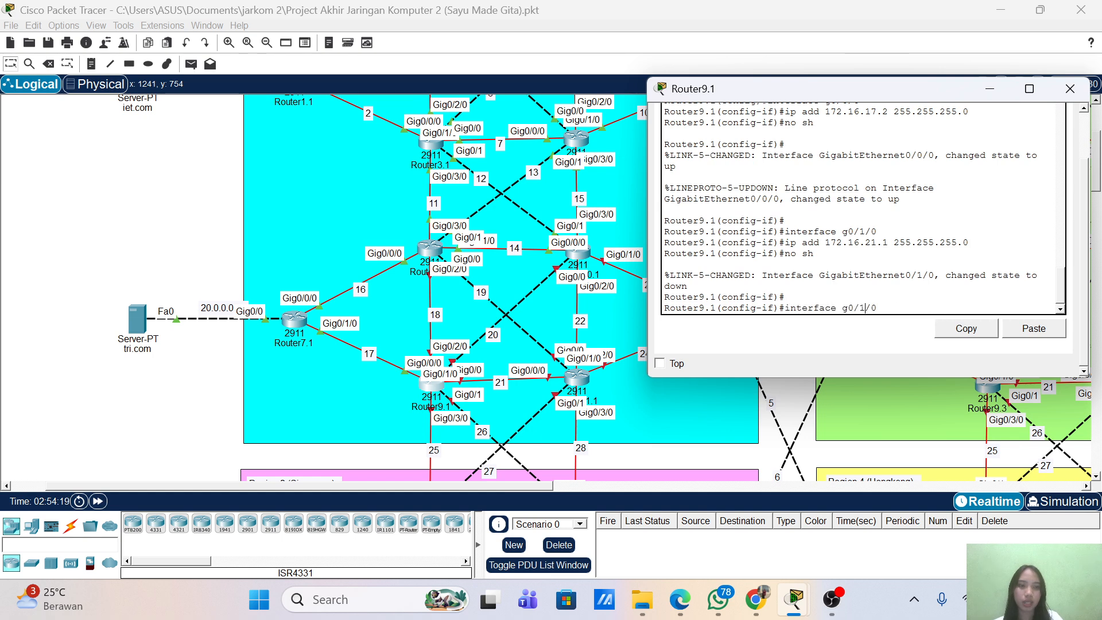
pyautogui.press('BackSpace')
pyautogui.press('BackSpace')
pyautogui.press('BackSpace')
pyautogui.write('2/0')
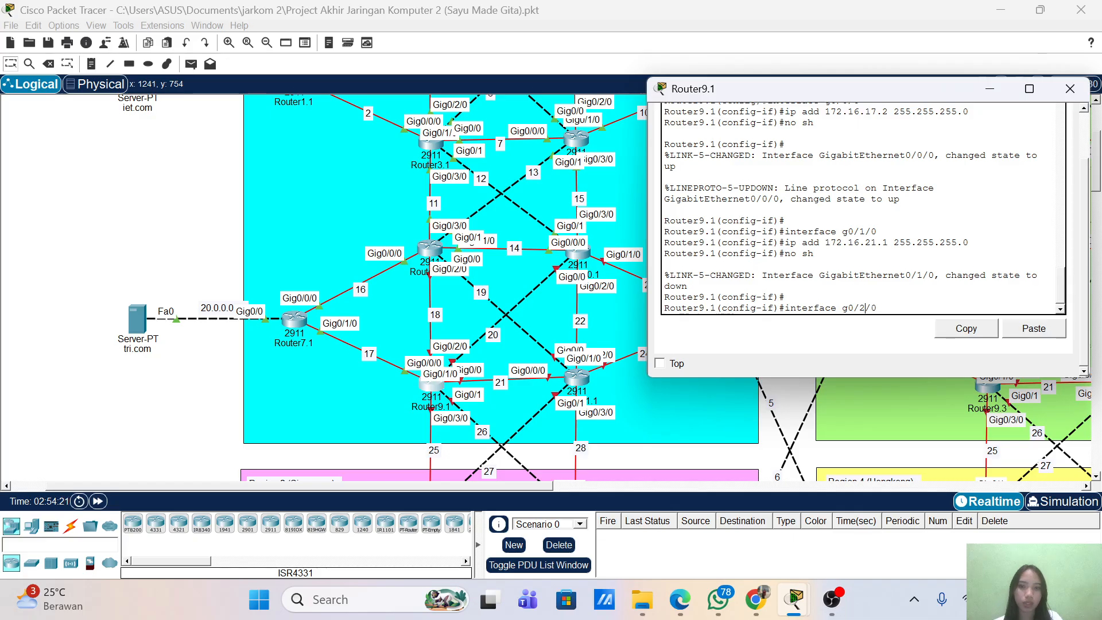
pyautogui.press('Return')
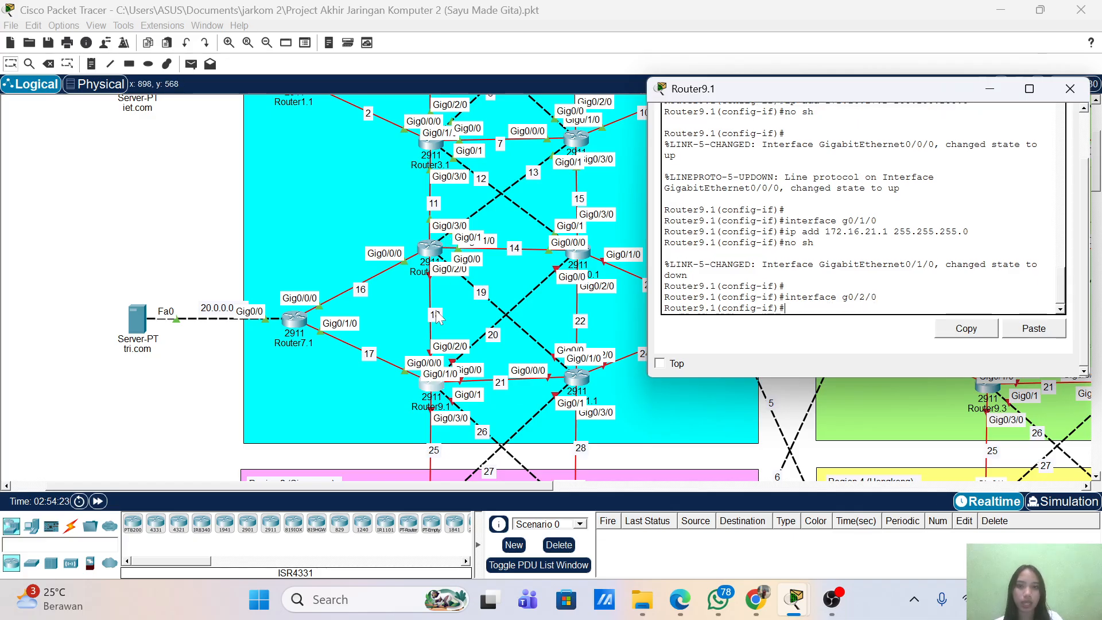
pyautogui.press('Up')
pyautogui.press('Up')
pyautogui.press('Up')
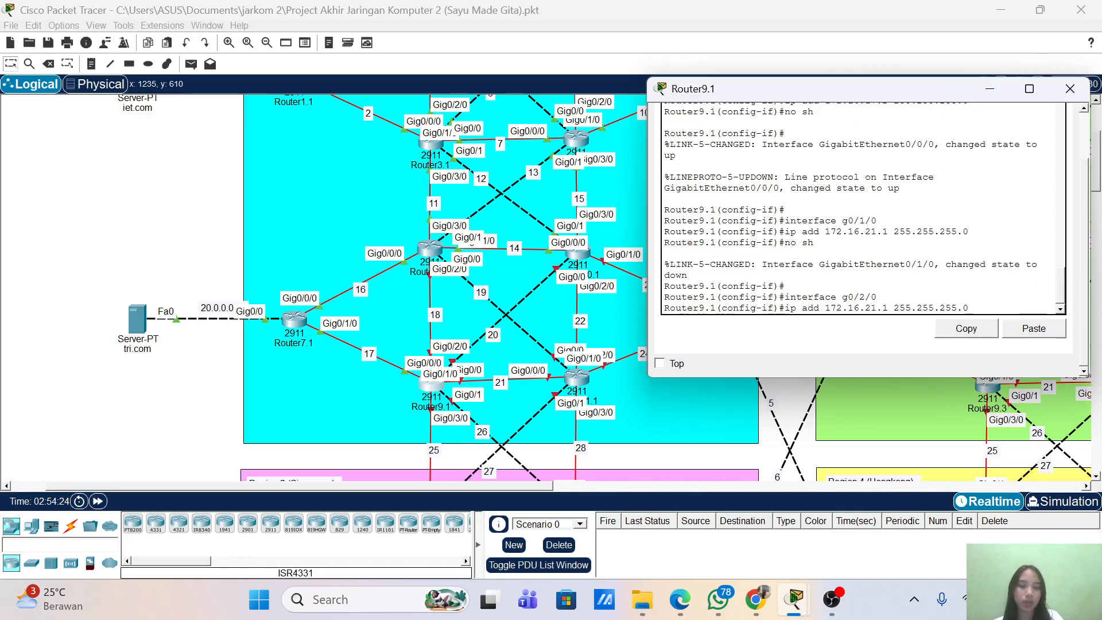
pyautogui.press('Left')
pyautogui.press('Left')
pyautogui.press('Left')
pyautogui.press('Left')
pyautogui.press('Left')
pyautogui.press('Left')
pyautogui.press('Left')
pyautogui.press('Left')
pyautogui.press('Left')
pyautogui.press('Left')
pyautogui.press('Left')
pyautogui.press('Left')
pyautogui.press('Left')
pyautogui.press('Left')
pyautogui.press('Left')
pyautogui.press('Left')
pyautogui.press('Left')
pyautogui.press('BackSpace')
pyautogui.press('BackSpace')
pyautogui.press('BackSpace')
pyautogui.press('BackSpace')
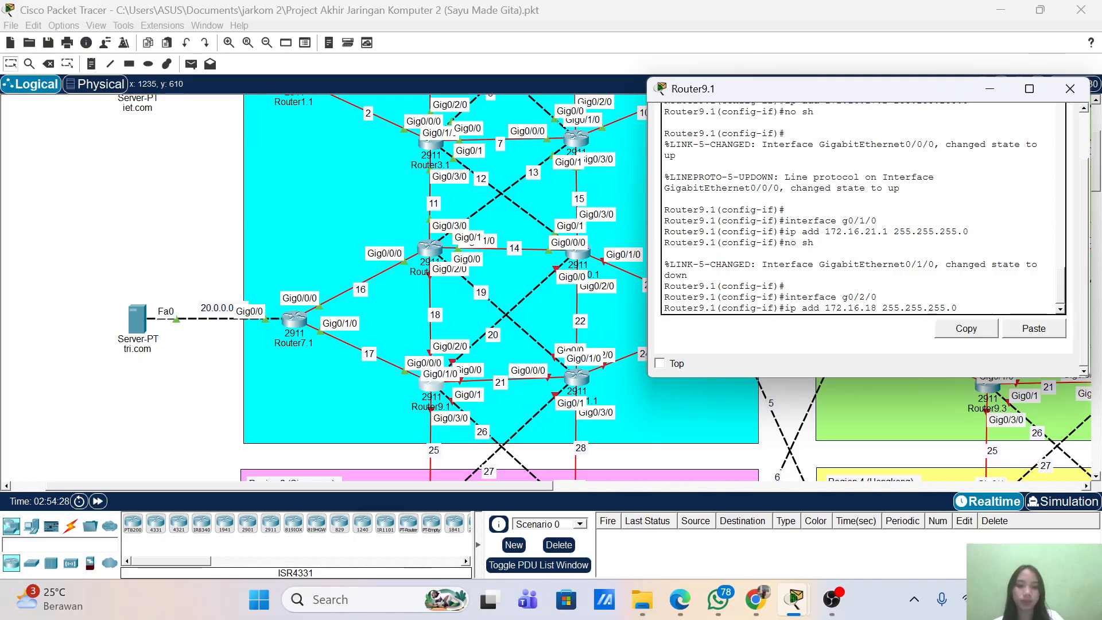
pyautogui.write('18.2')
pyautogui.press('Return')
pyautogui.write('no sh')
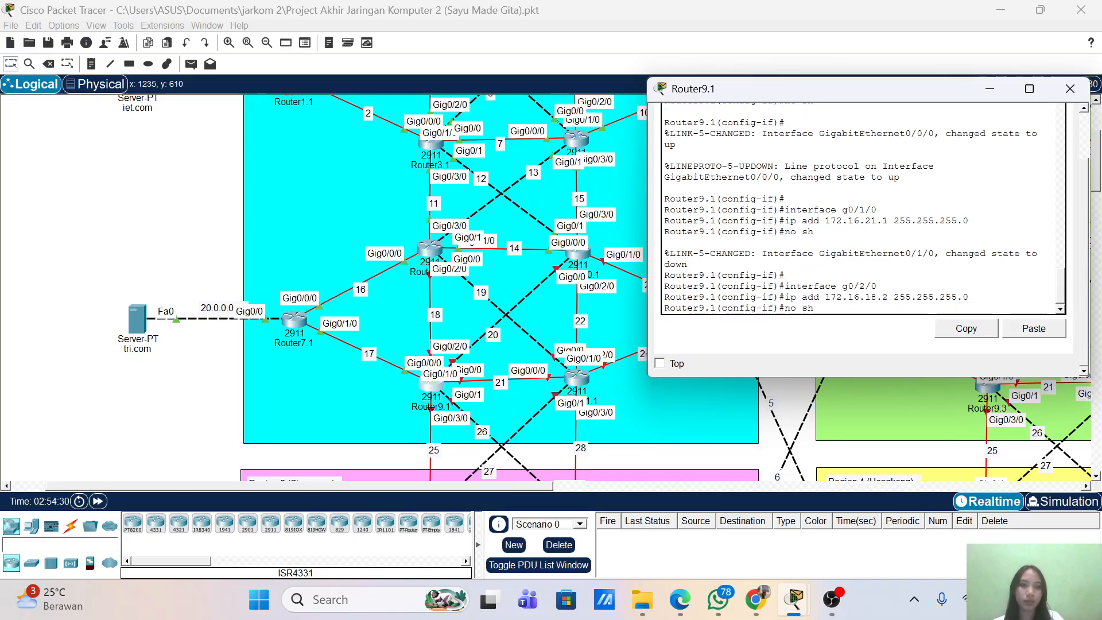
pyautogui.press('Return')
pyautogui.press('Return')
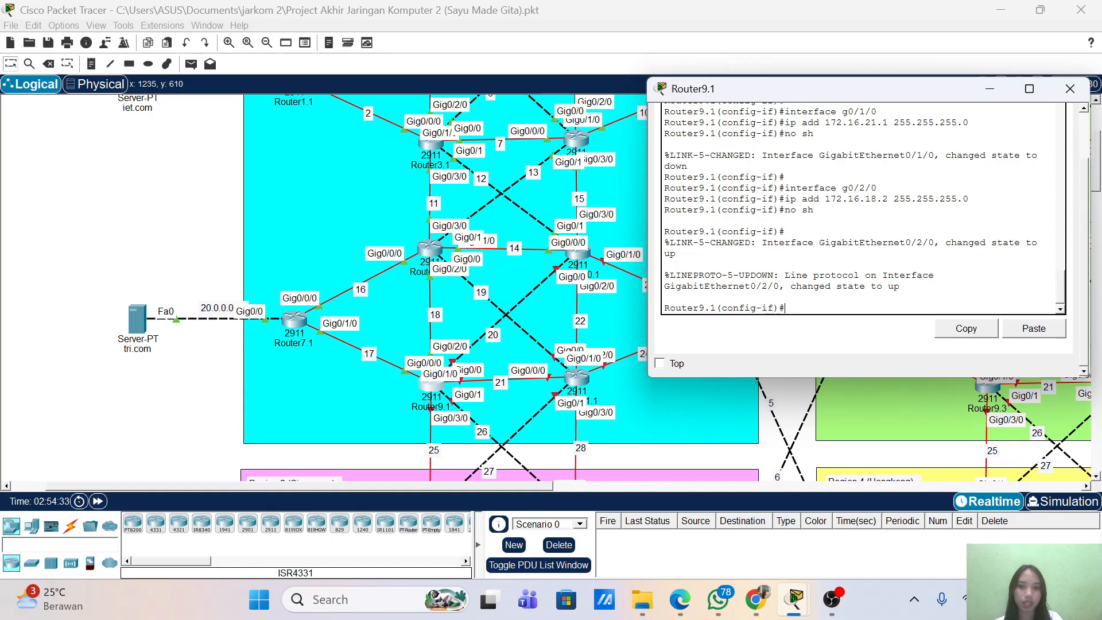
# - Assign IP address 172.16.25.1 with mask 255.255.255.0 to interface g0/3/0, reusing the previous commands, and enable it with no sh
pyautogui.write('interface g0/2/0')
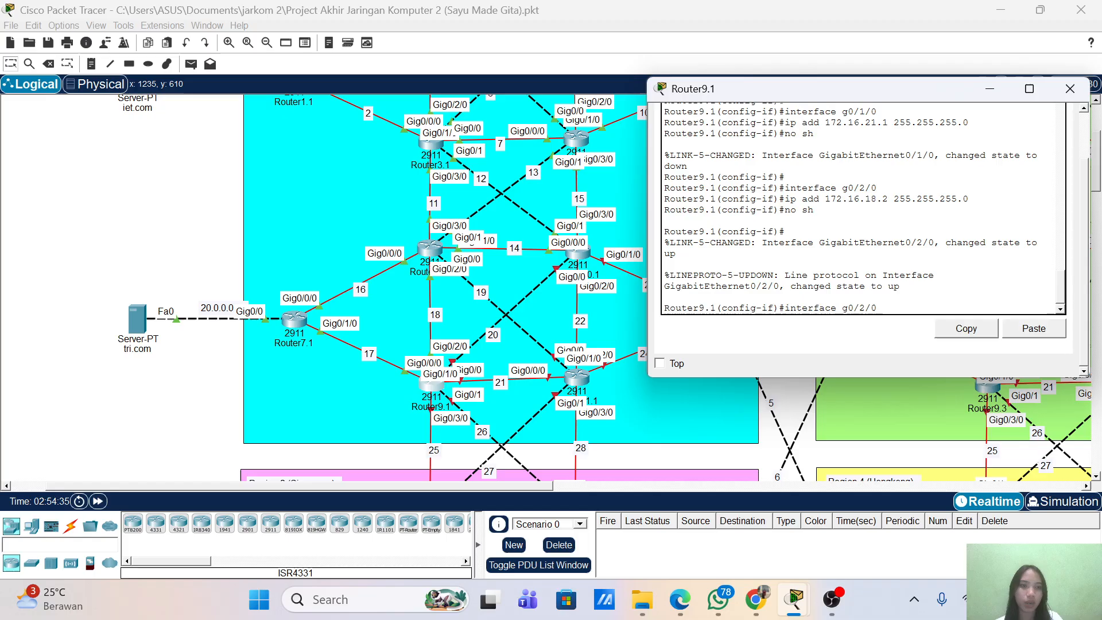
pyautogui.press('BackSpace')
pyautogui.write('3')
pyautogui.press('Return')
pyautogui.press('Up')
pyautogui.press('Up')
pyautogui.press('Up')
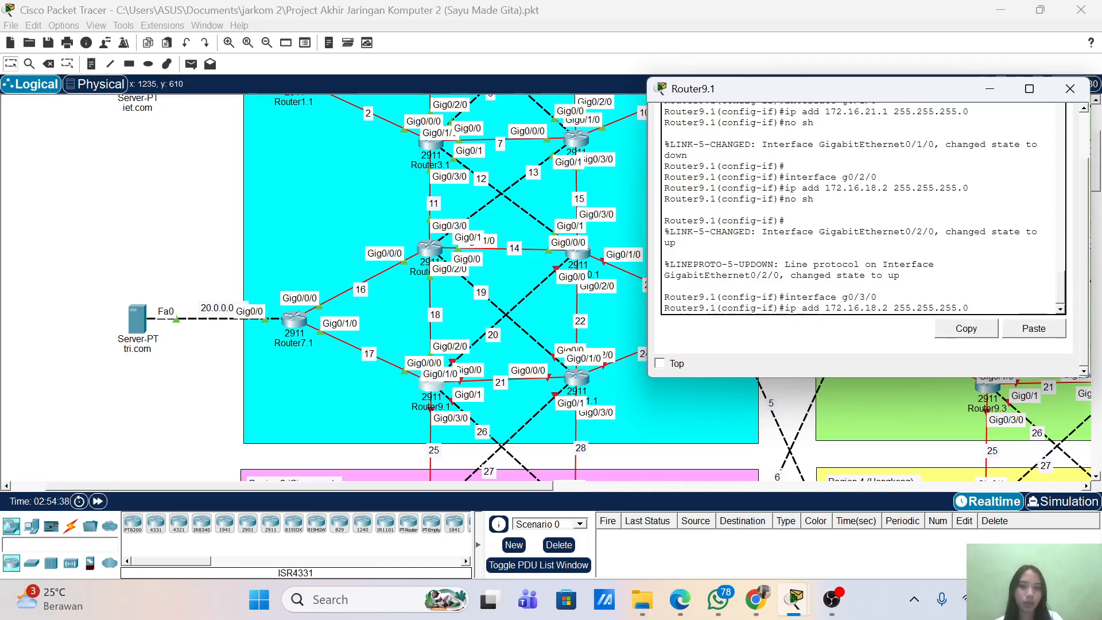
pyautogui.press('Left')
pyautogui.press('Left')
pyautogui.press('Left')
pyautogui.press('Left')
pyautogui.press('Left')
pyautogui.press('Left')
pyautogui.press('Left')
pyautogui.press('Left')
pyautogui.press('Left')
pyautogui.press('Left')
pyautogui.press('Left')
pyautogui.press('Left')
pyautogui.press('Left')
pyautogui.press('Left')
pyautogui.press('BackSpace')
pyautogui.press('BackSpace')
pyautogui.press('BackSpace')
pyautogui.press('BackSpace')
pyautogui.write('25.1')
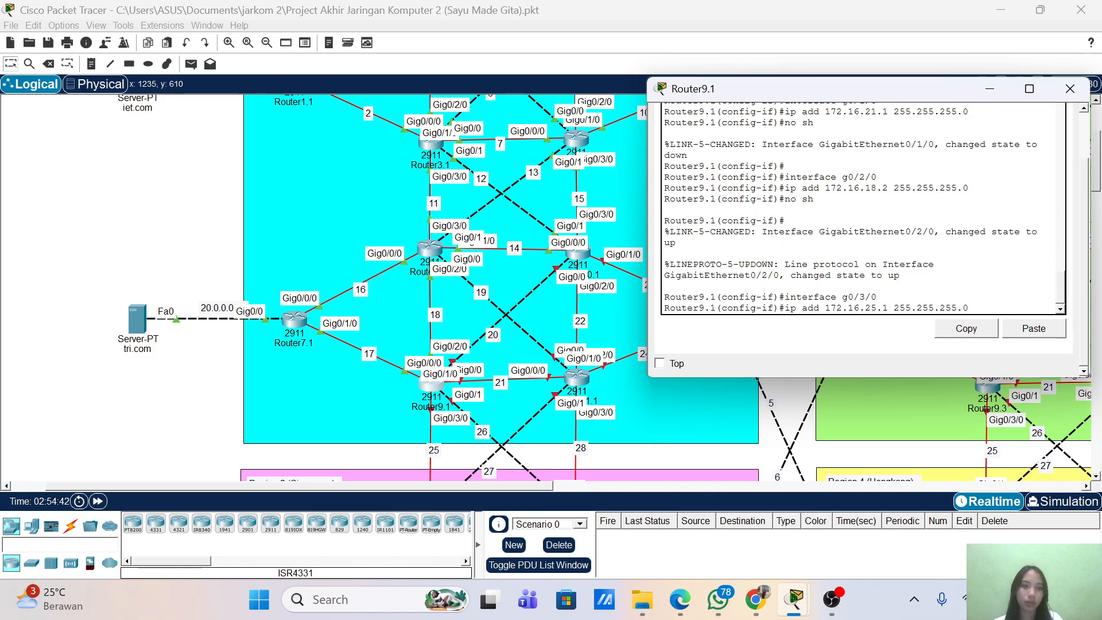
pyautogui.press('Return')
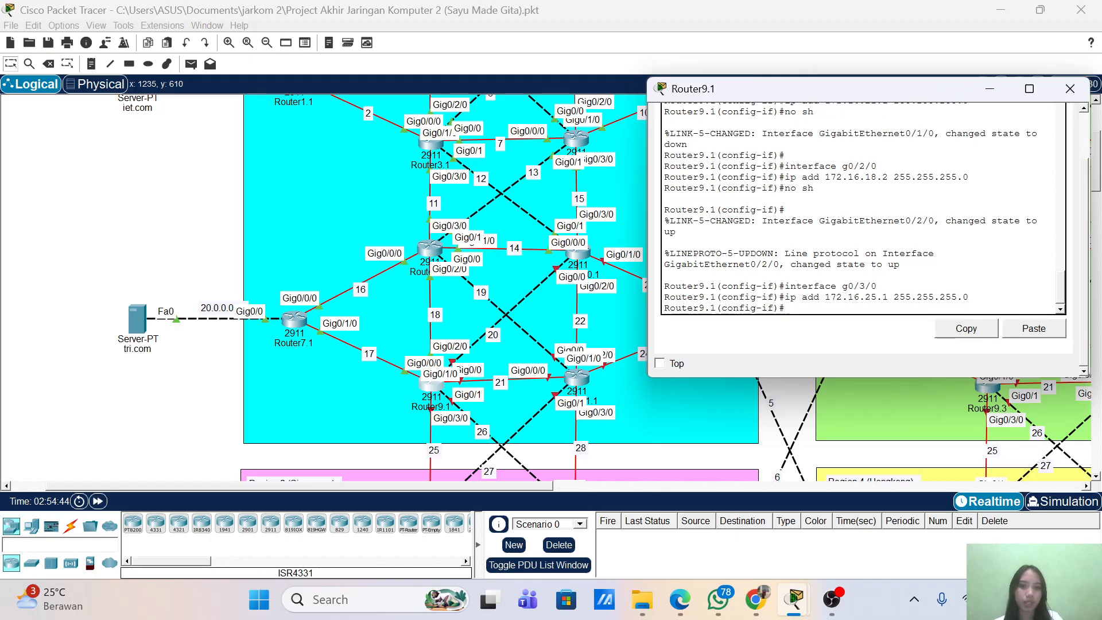
pyautogui.press('Up')
pyautogui.press('Up')
pyautogui.press('Up')
pyautogui.press('Return')
pyautogui.press('Return')
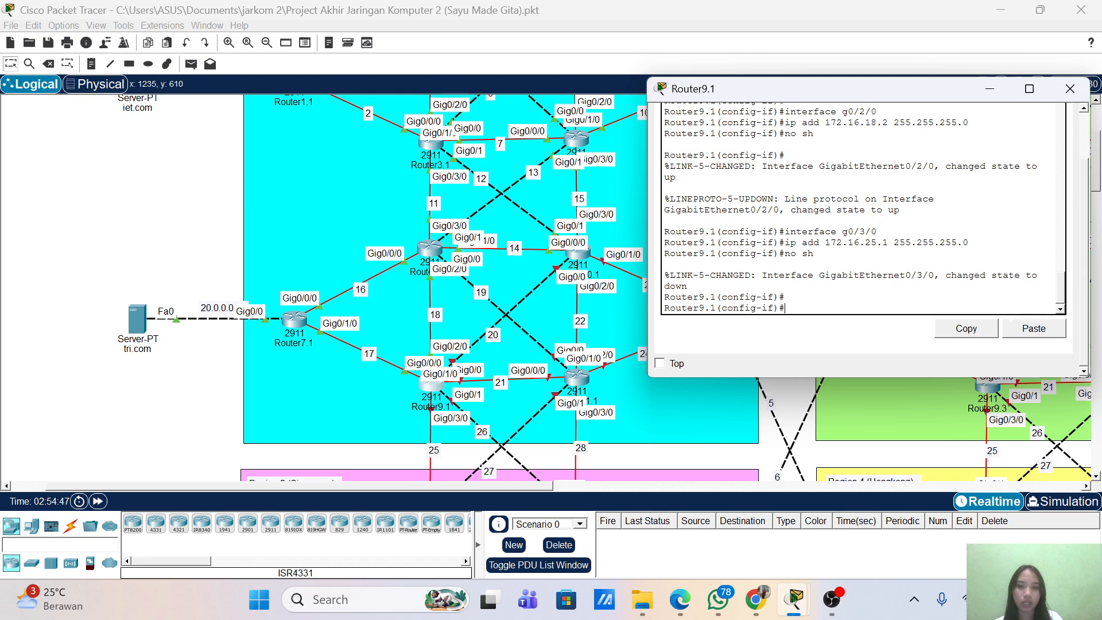
# - Assign IP address 172.16.20.2 with mask 255.255.255.0 to interface g0/0, reusing the previous commands, and enable it with no sh
pyautogui.press('Up')
pyautogui.press('Up')
pyautogui.press('Up')
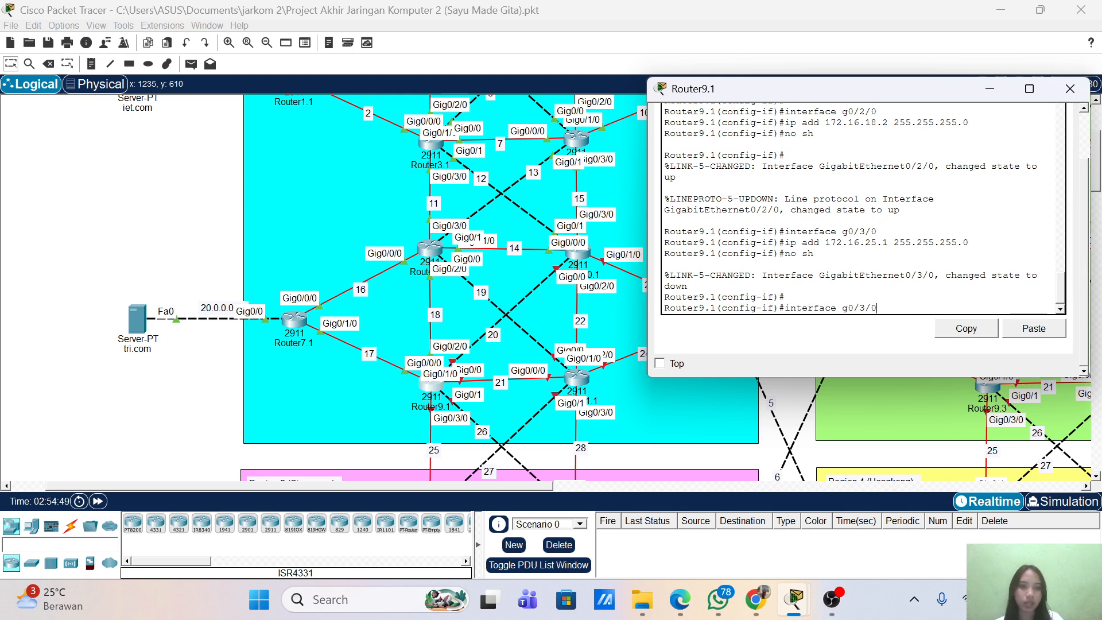
pyautogui.press('BackSpace')
pyautogui.press('BackSpace')
pyautogui.press('BackSpace')
pyautogui.write('0')
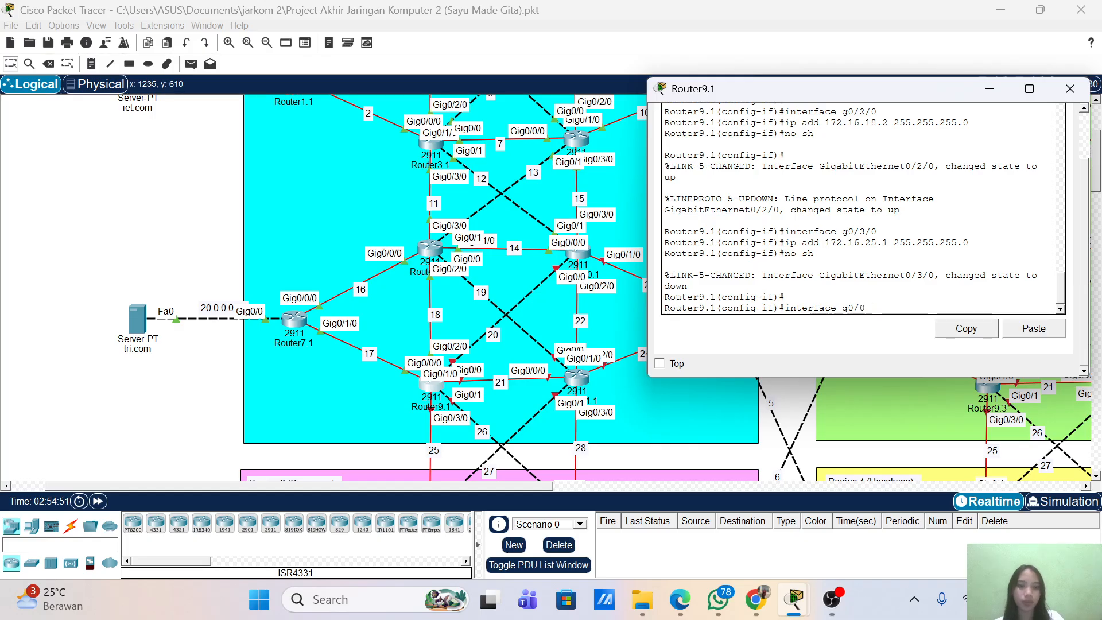
pyautogui.press('Return')
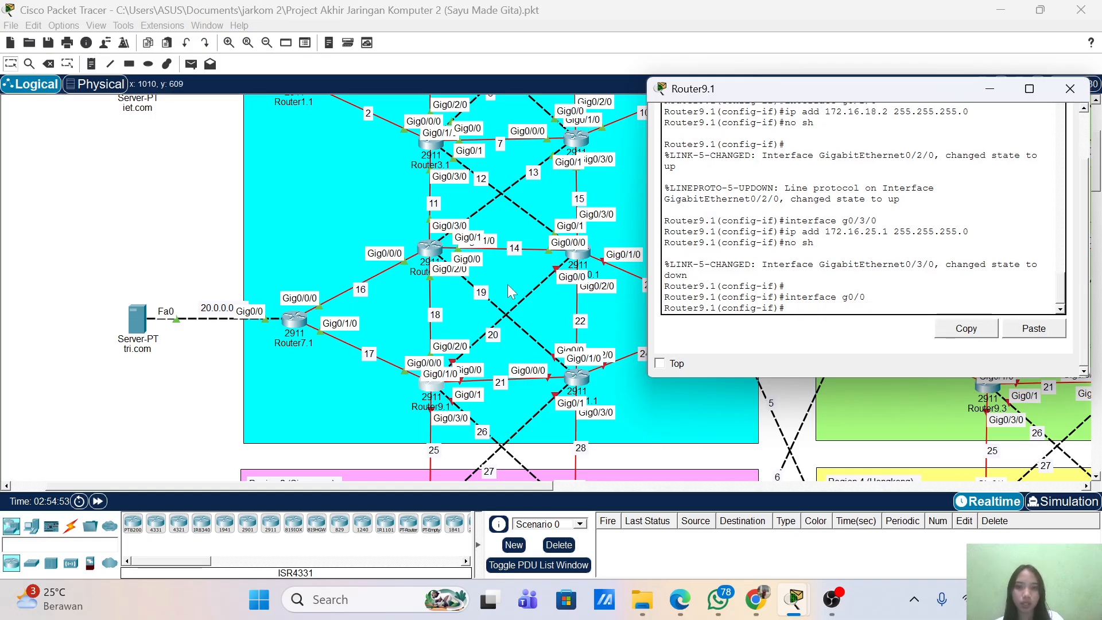
pyautogui.press('Up')
pyautogui.press('Up')
pyautogui.press('Up')
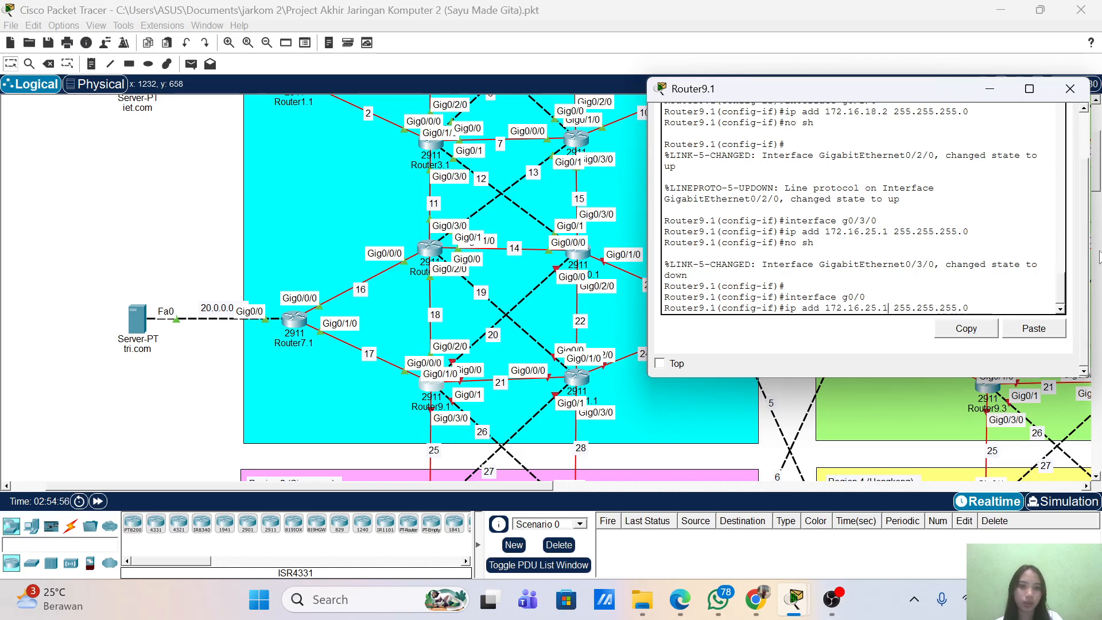
pyautogui.press('Left')
pyautogui.press('Left')
pyautogui.press('Left')
pyautogui.press('Left')
pyautogui.press('Left')
pyautogui.press('Left')
pyautogui.press('Left')
pyautogui.press('Left')
pyautogui.press('Left')
pyautogui.press('Left')
pyautogui.press('Left')
pyautogui.press('Left')
pyautogui.press('Left')
pyautogui.press('Left')
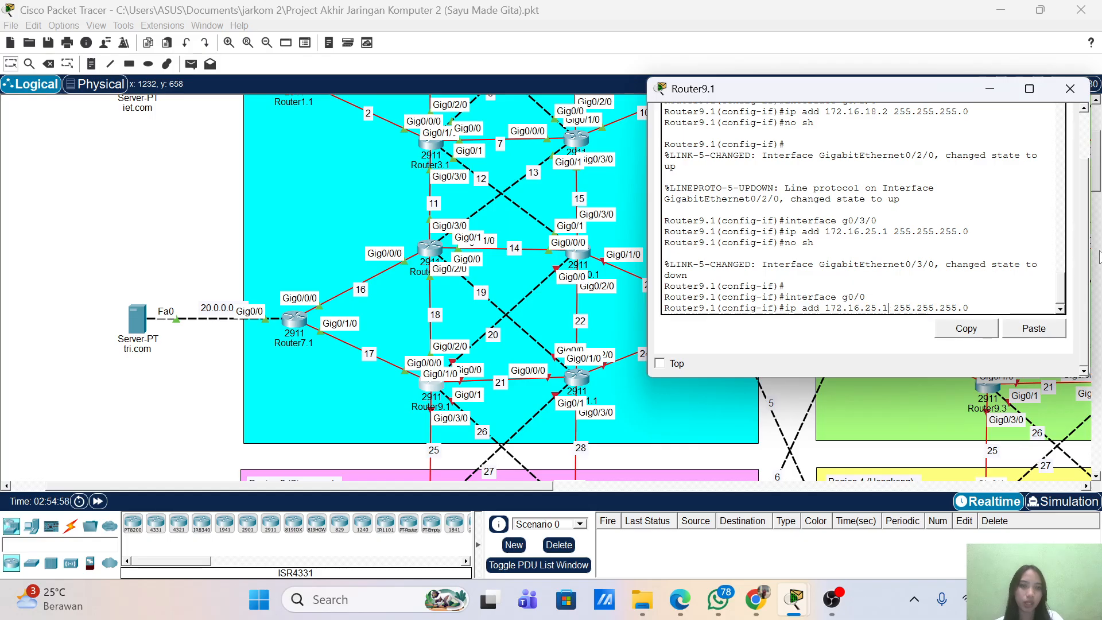
pyautogui.press('BackSpace')
pyautogui.press('BackSpace')
pyautogui.press('BackSpace')
pyautogui.write('0.2')
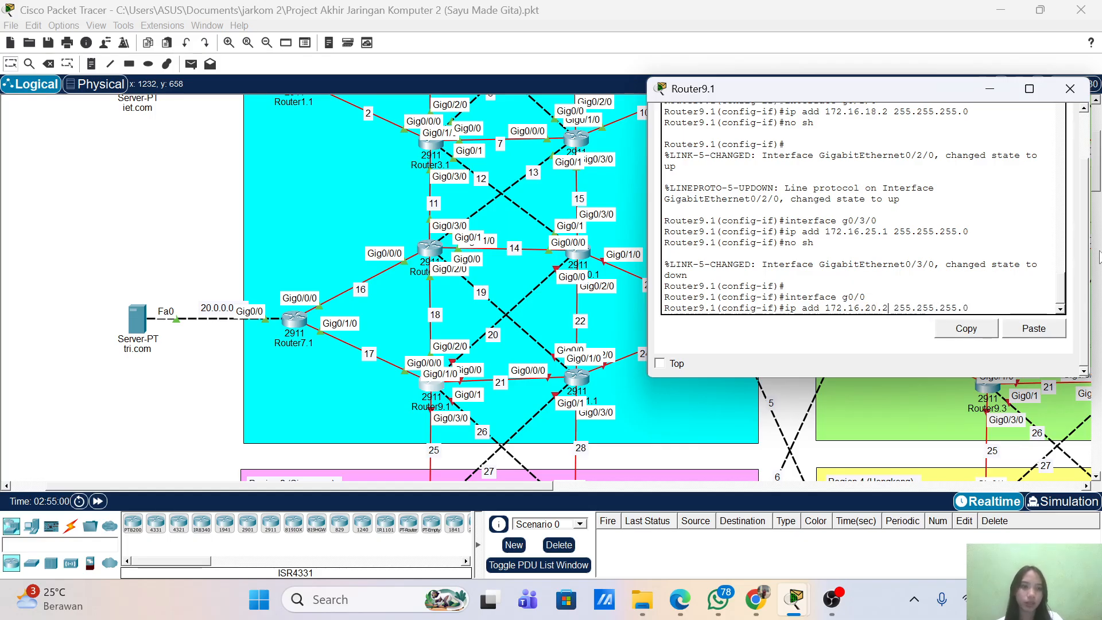
pyautogui.press('Return')
pyautogui.write('no sh')
pyautogui.press('Return')
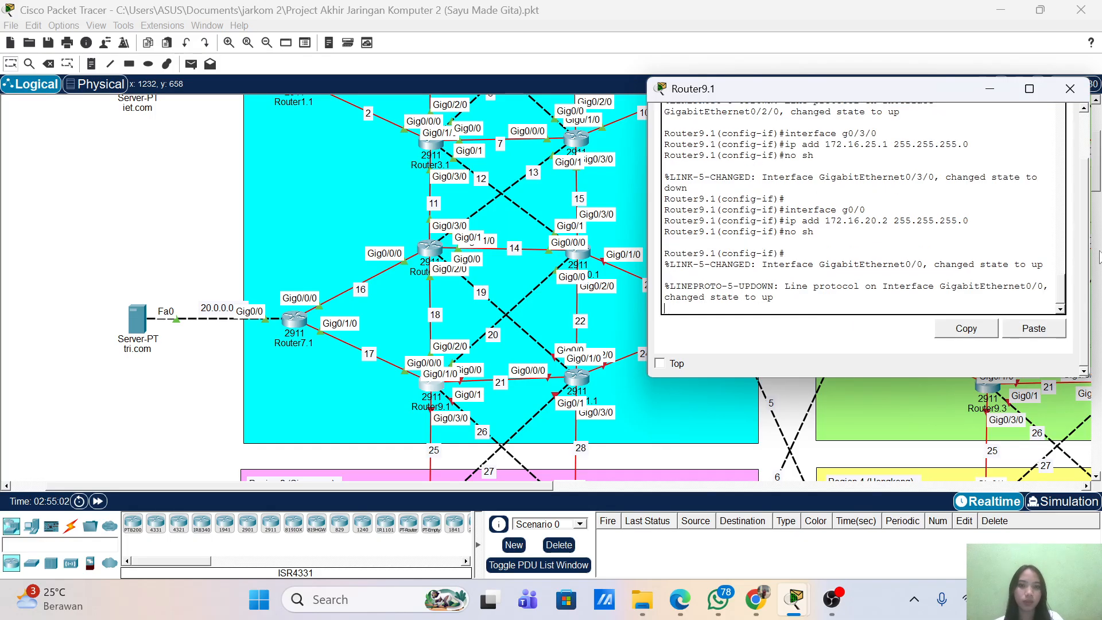
# - Assign IP address 172.16.26.1 with mask 255.255.255.0 to interface g0/1, reusing the previous address command
pyautogui.press('Up')
pyautogui.press('Up')
pyautogui.press('Up')
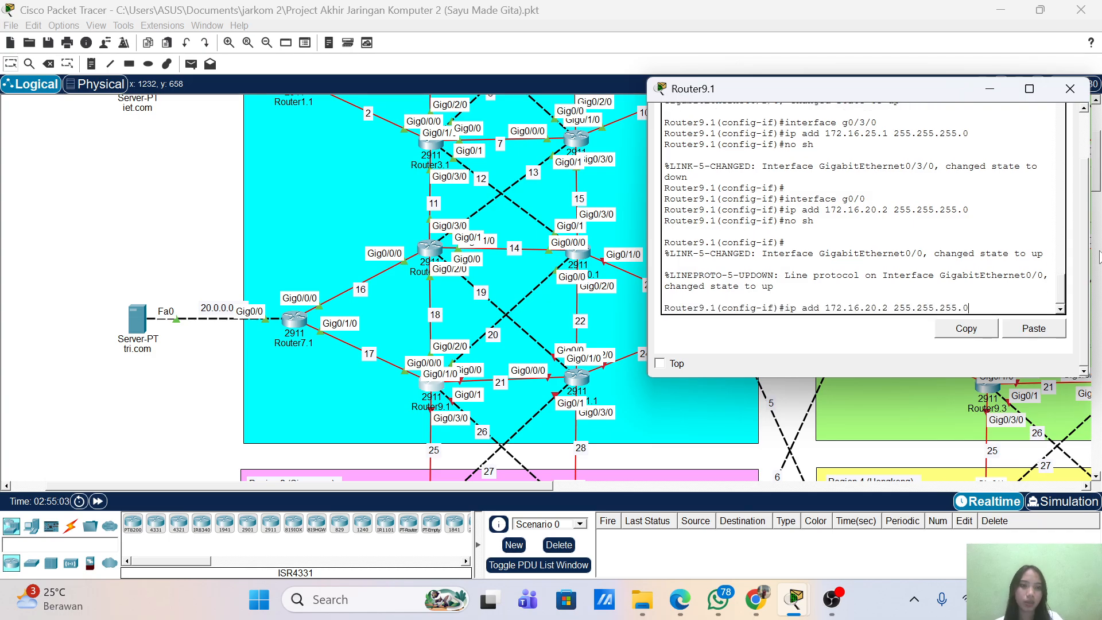
pyautogui.press('BackSpace')
pyautogui.write('1(config-if)#interface g0/1')
pyautogui.press('Return')
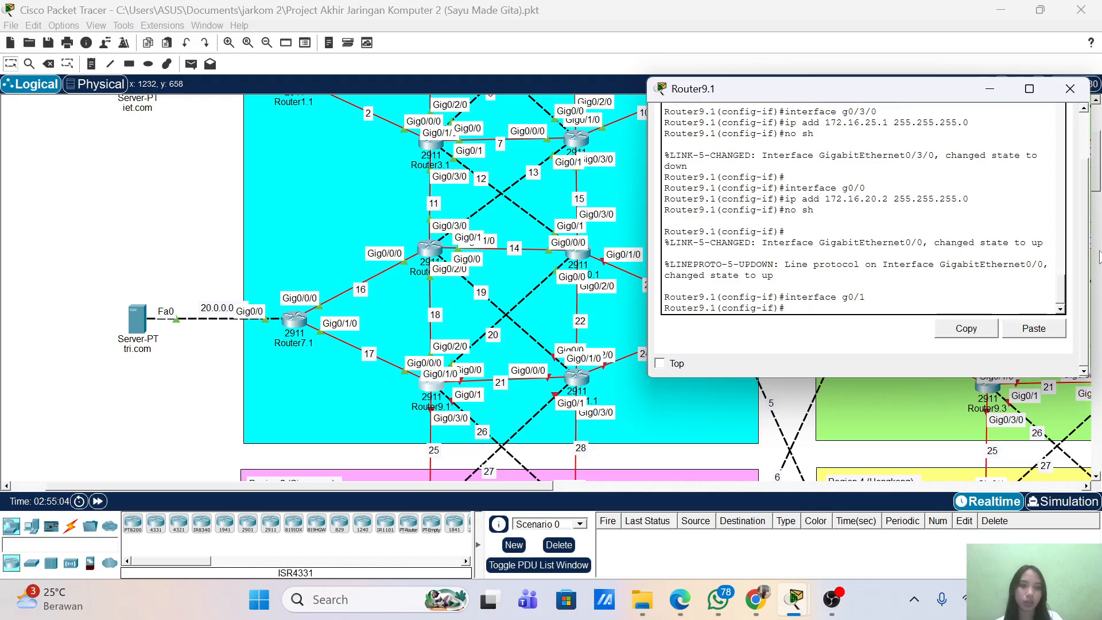
pyautogui.press('Up')
pyautogui.press('Up')
pyautogui.press('Up')
pyautogui.click(929, 307)
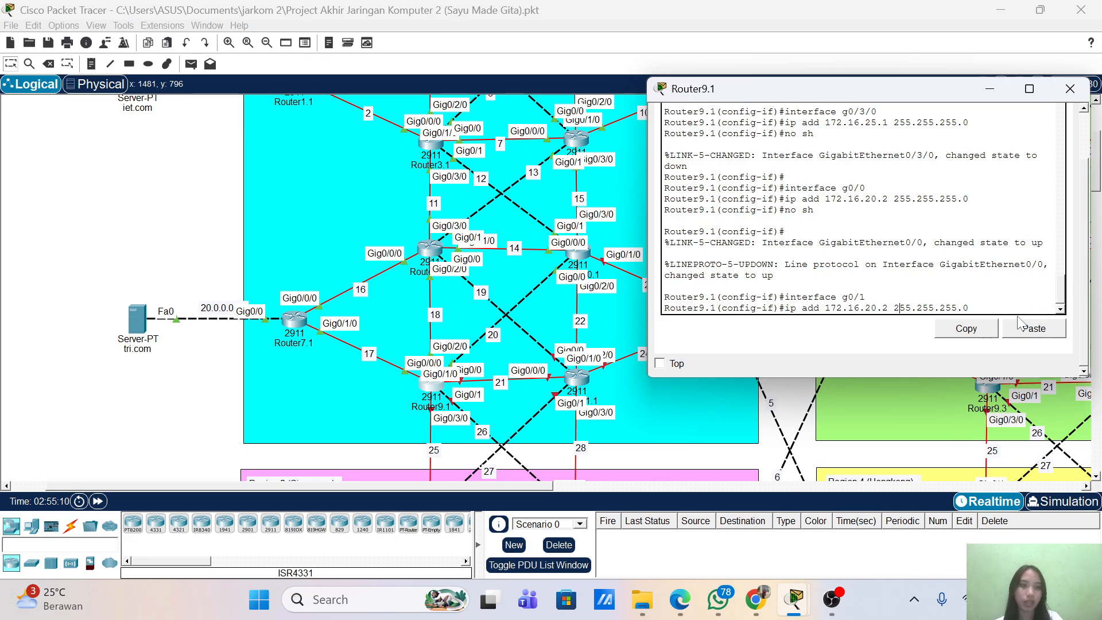
pyautogui.press('Left')
pyautogui.press('BackSpace')
pyautogui.press('BackSpace')
pyautogui.press('BackSpace')
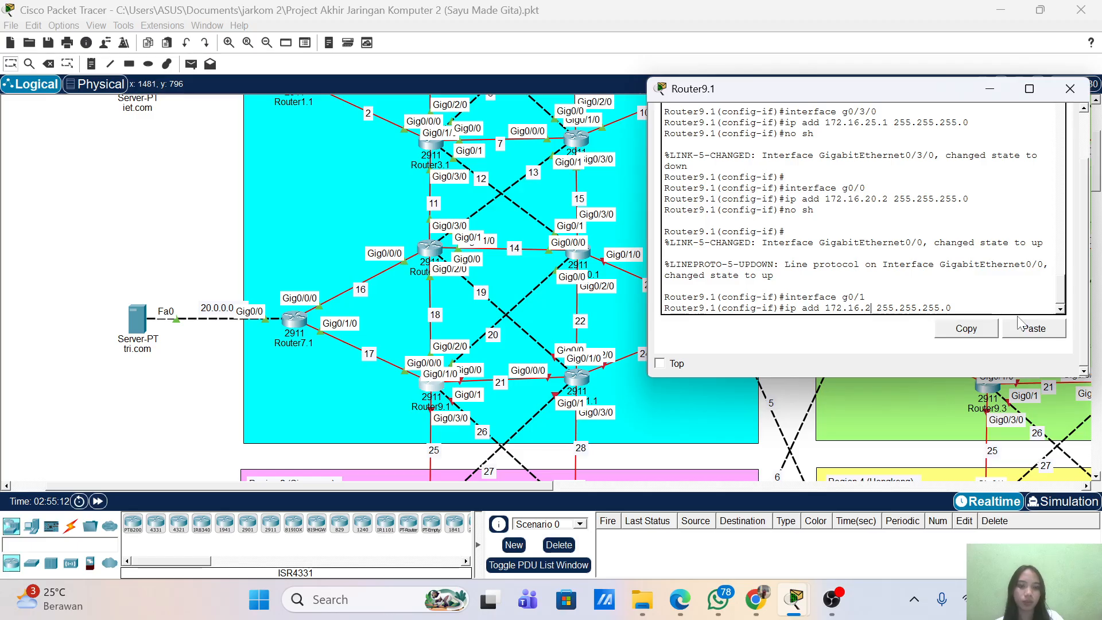
pyautogui.write('6.1')
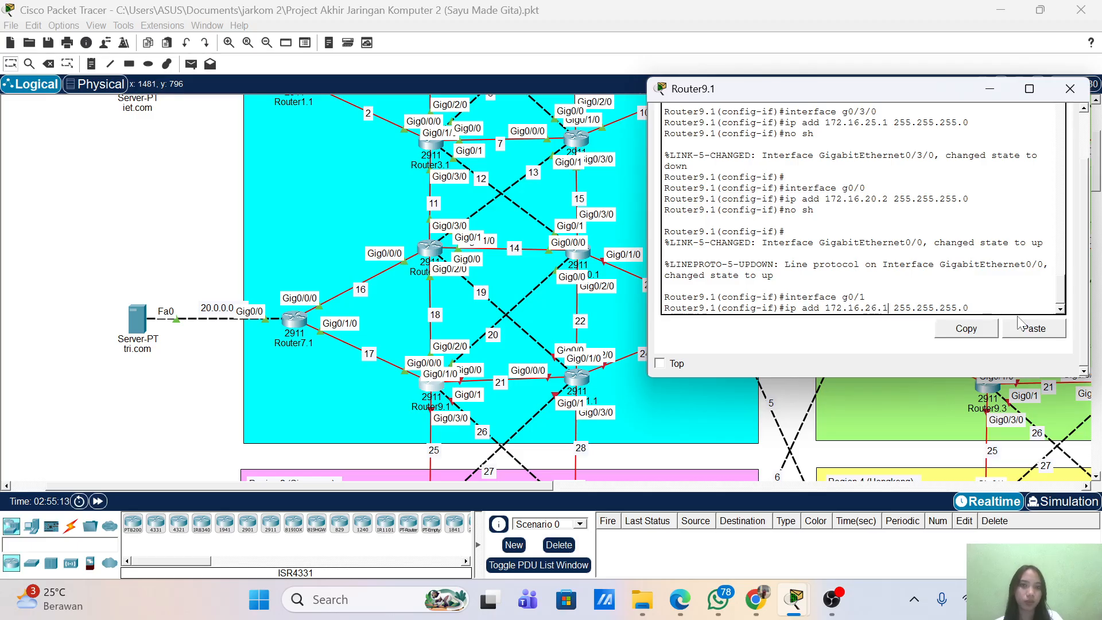
pyautogui.press('Return')
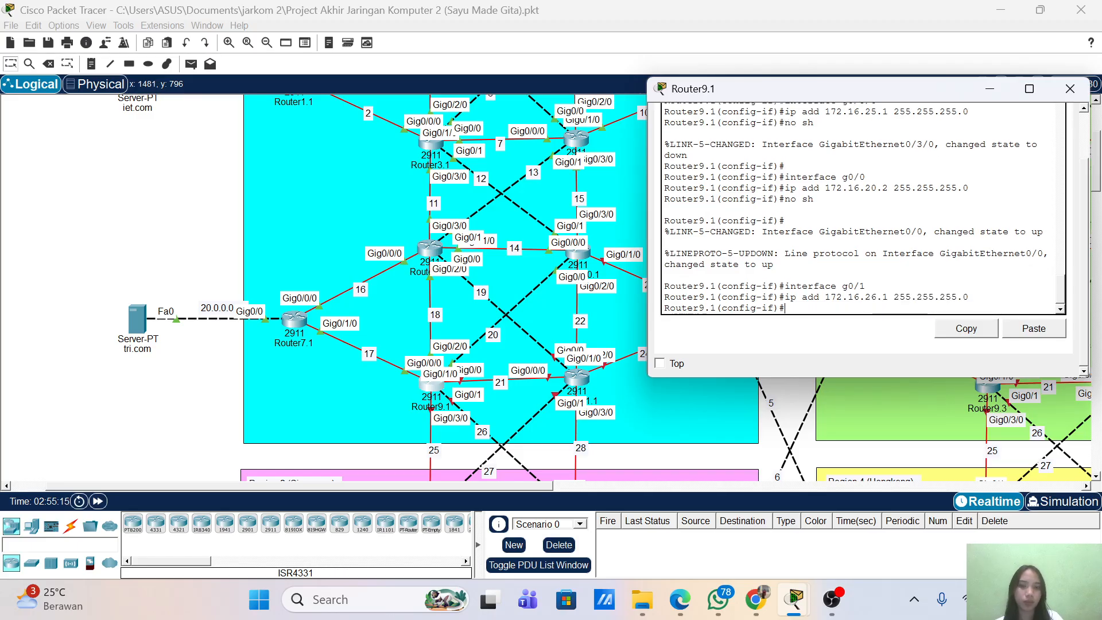
pyautogui.press('Return')
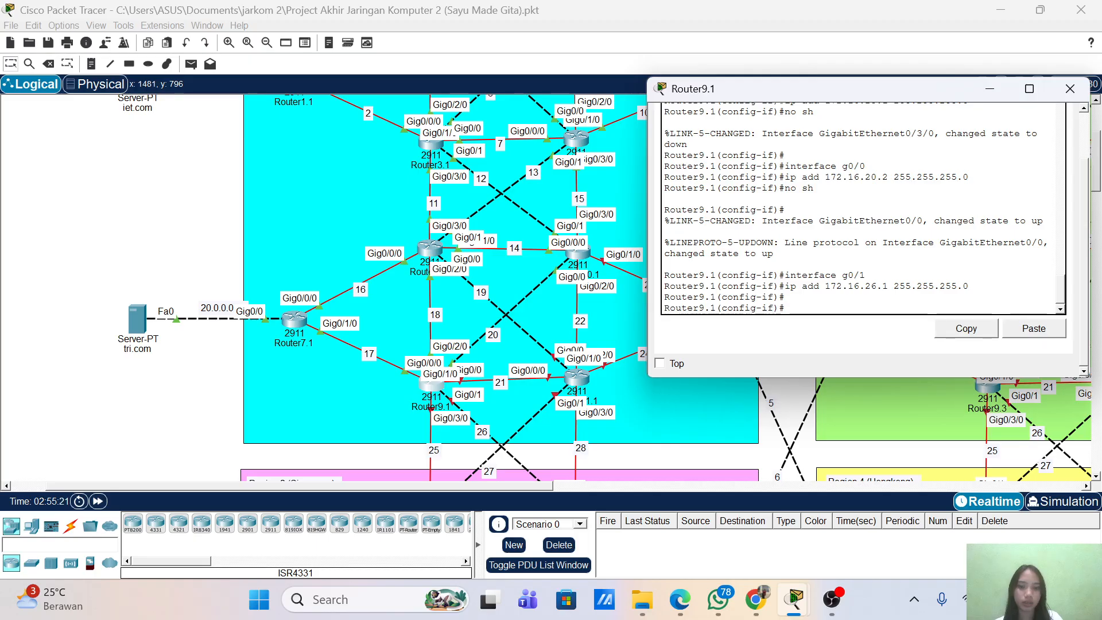
# - Exit interface configuration on Router9.1 and start OSPF process 1
pyautogui.scroll(19, 863, 208)
pyautogui.scroll(-19, 864, 208)
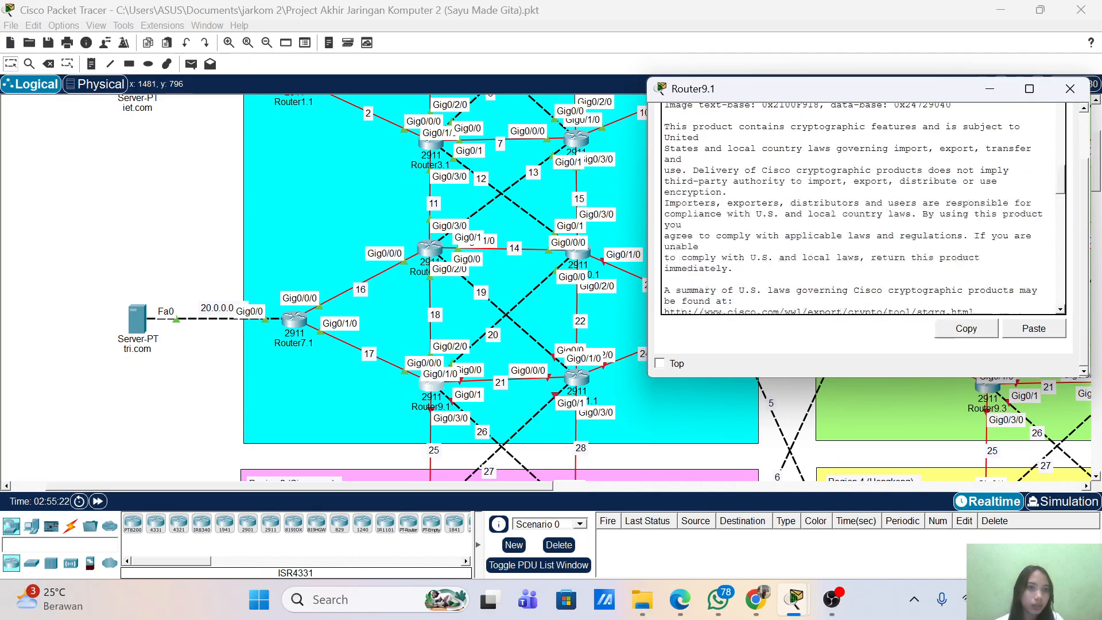
pyautogui.scroll(-6, 863, 208)
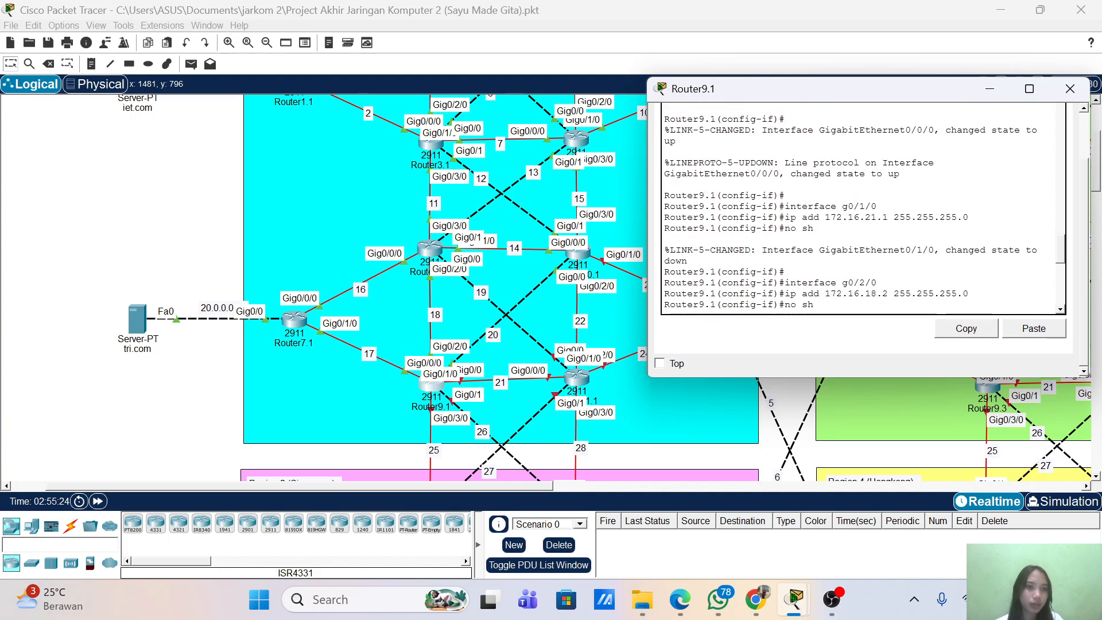
pyautogui.scroll(-4, 863, 208)
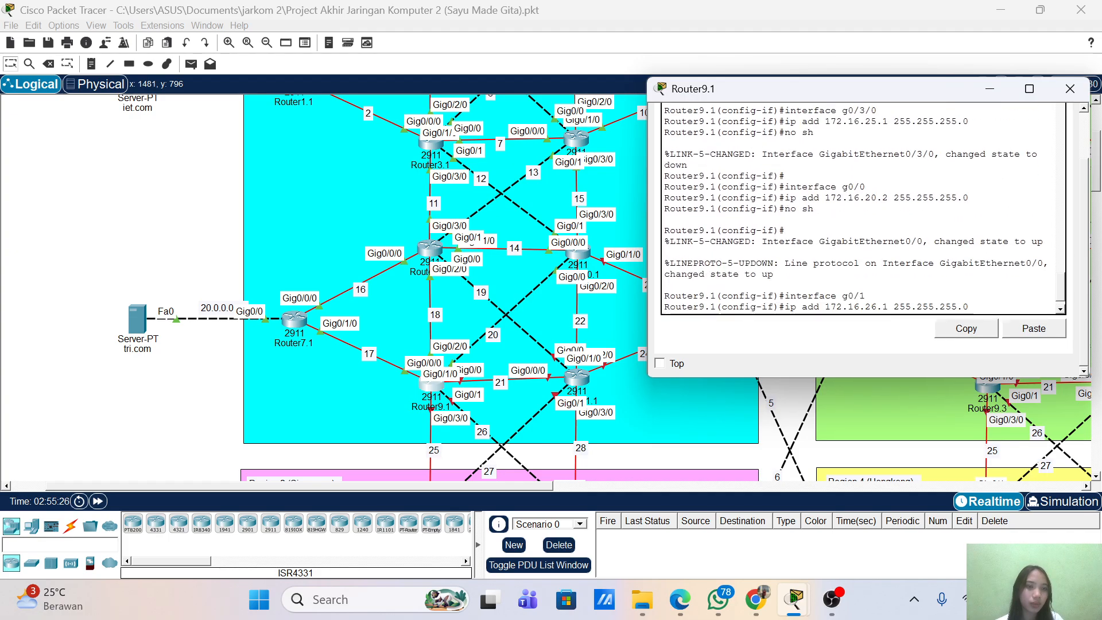
pyautogui.write('it')
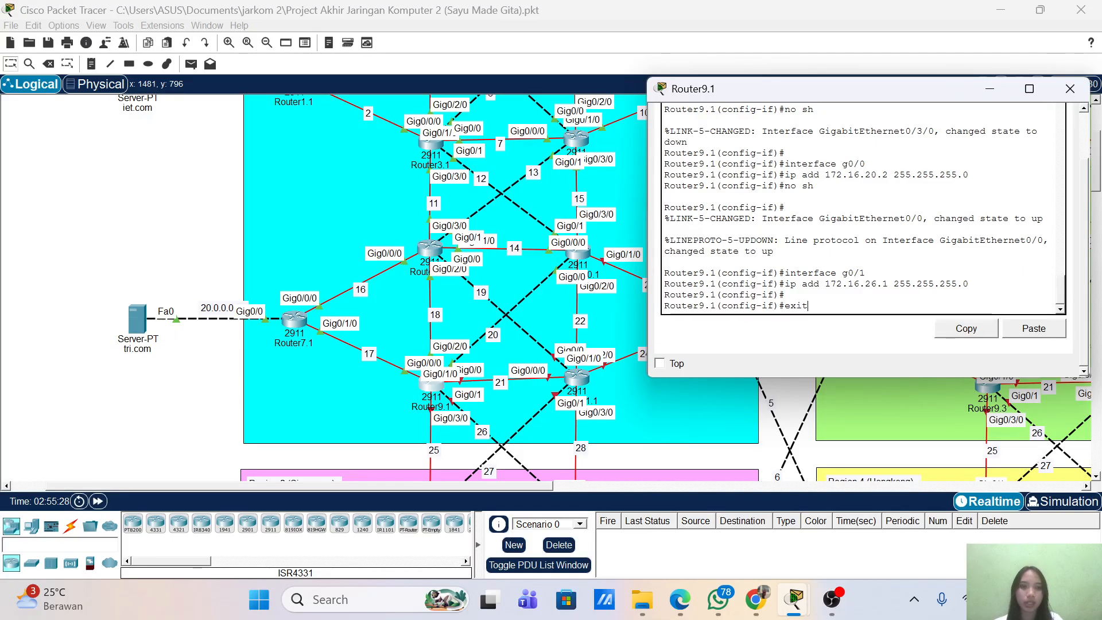
pyautogui.press('Return')
pyautogui.write('rou')
pyautogui.press('Tab')
pyautogui.write('os')
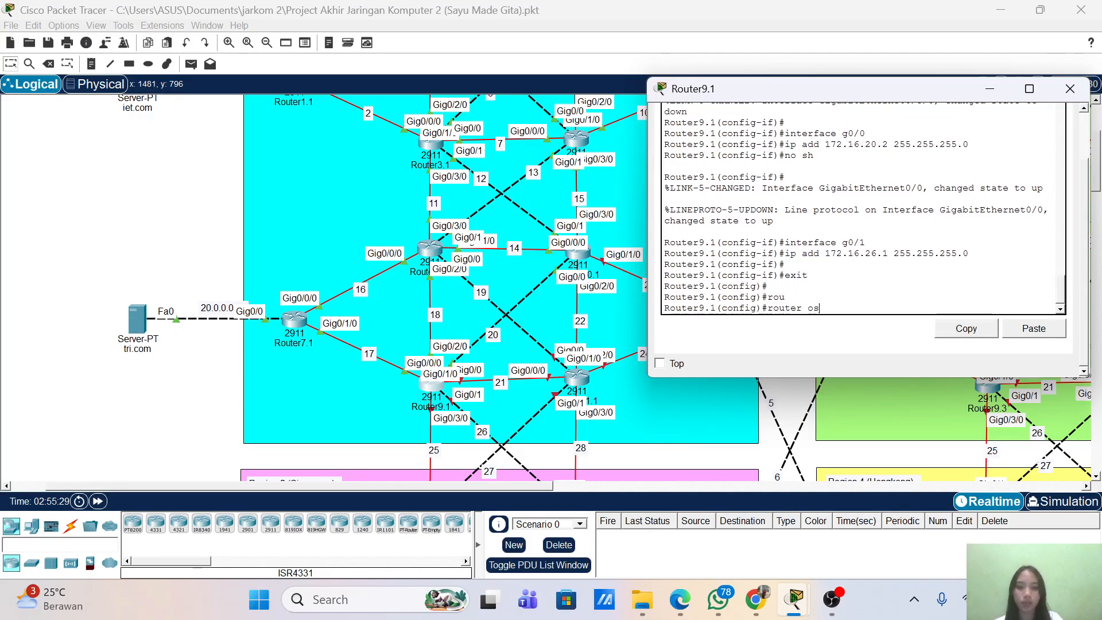
pyautogui.write('p')
pyautogui.press('Tab')
pyautogui.write('1')
pyautogui.press('Return')
pyautogui.press('Return')
# - Set the OSPF router-id to 1.1.1.9 and enable log-adjacency-changes
pyautogui.write('router)#ro')
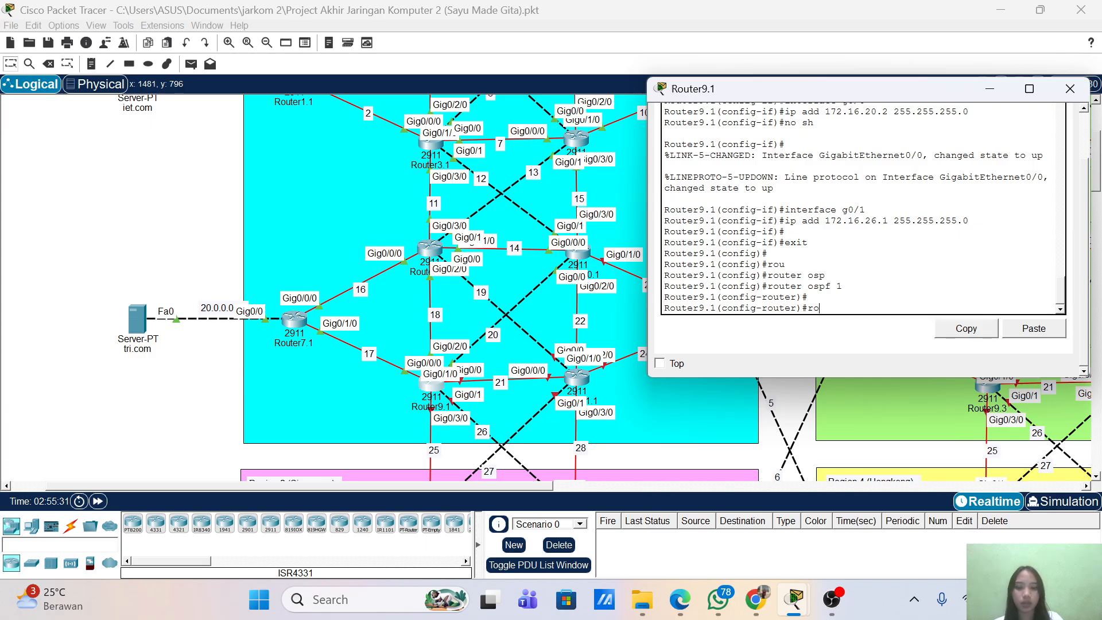
pyautogui.write('u')
pyautogui.press('Tab')
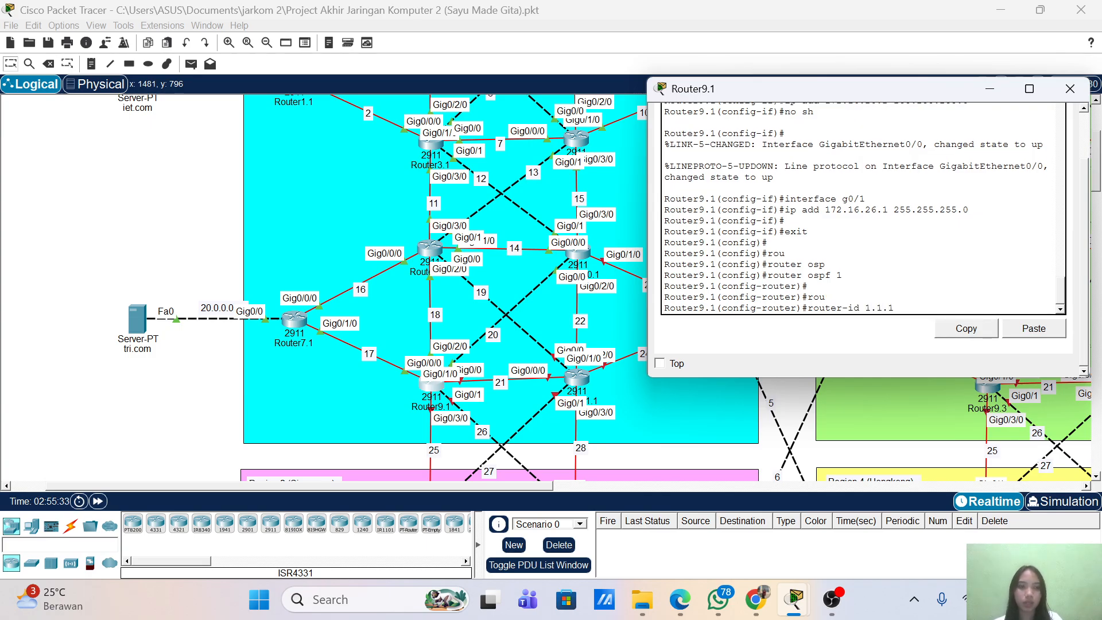
pyautogui.write('1.1.1.9')
pyautogui.press('Return')
pyautogui.write('l')
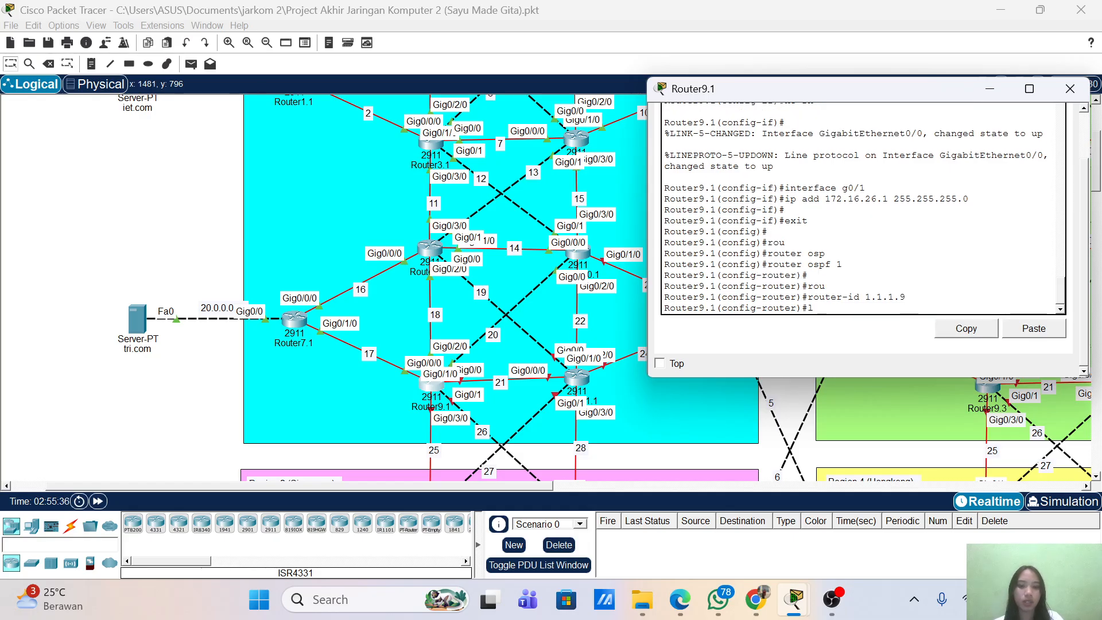
pyautogui.write('og')
pyautogui.press('Tab')
pyautogui.press('Return')
pyautogui.press('Return')
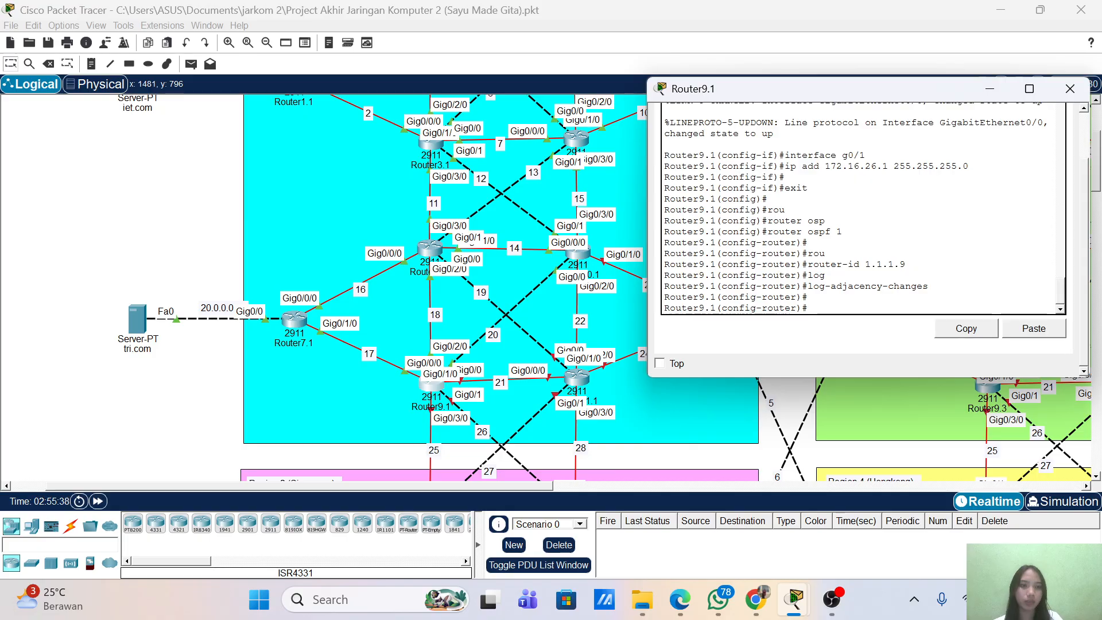
# - Advertise network 172.16.17.0 with wildcard 0.0.0.255 in OSPF area 0
pyautogui.write('net')
pyautogui.press('Tab')
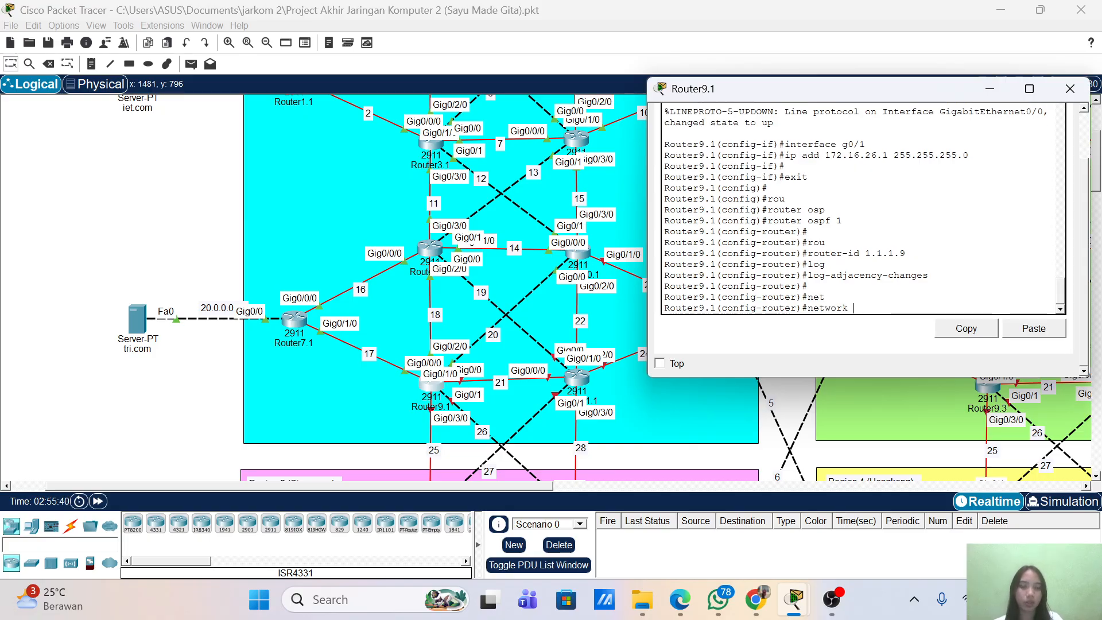
pyautogui.write('172.16')
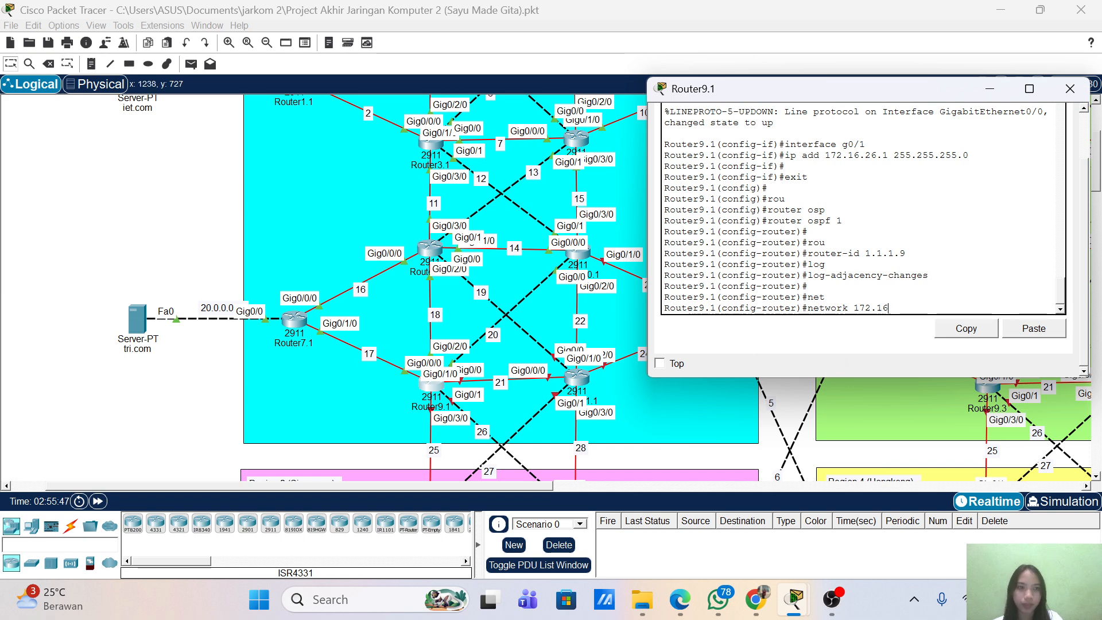
pyautogui.write('.17.')
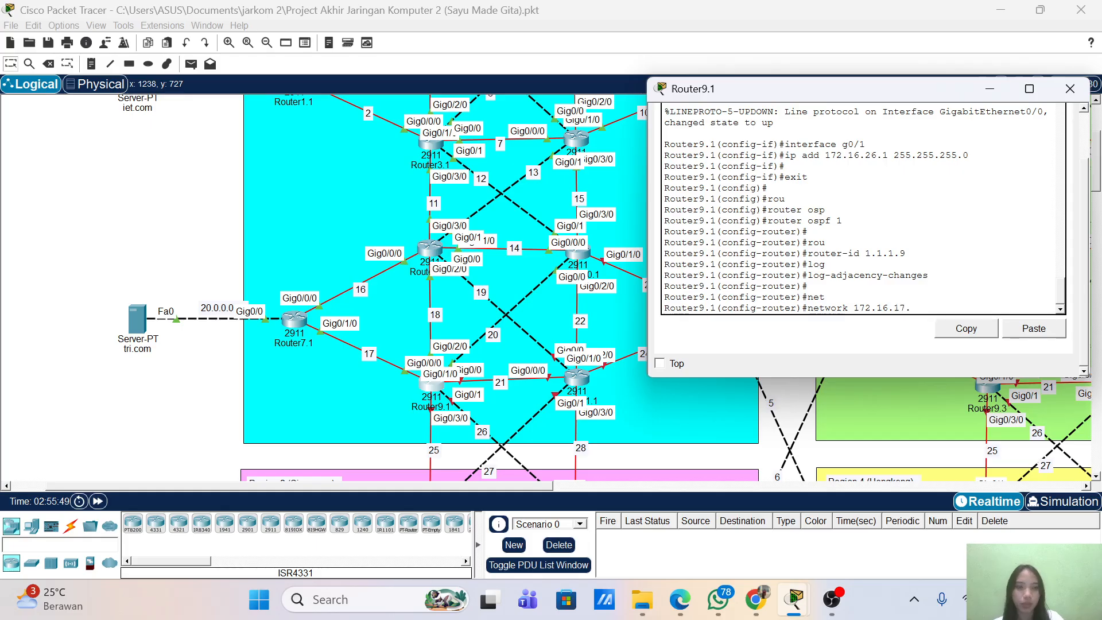
pyautogui.write('0 0.0.')
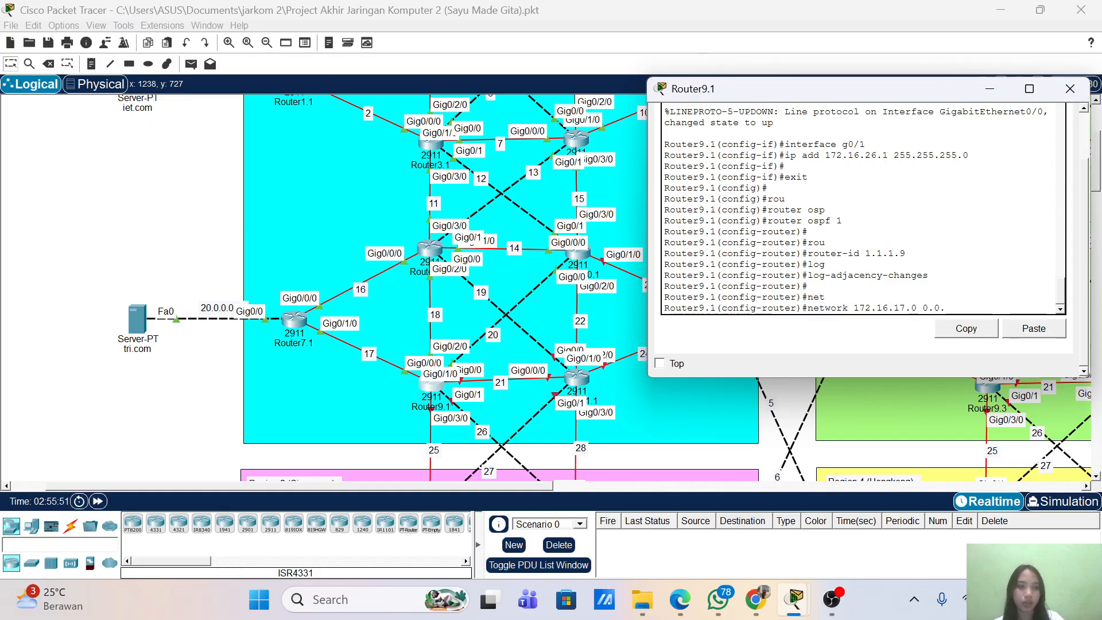
pyautogui.write('0.255 area 0')
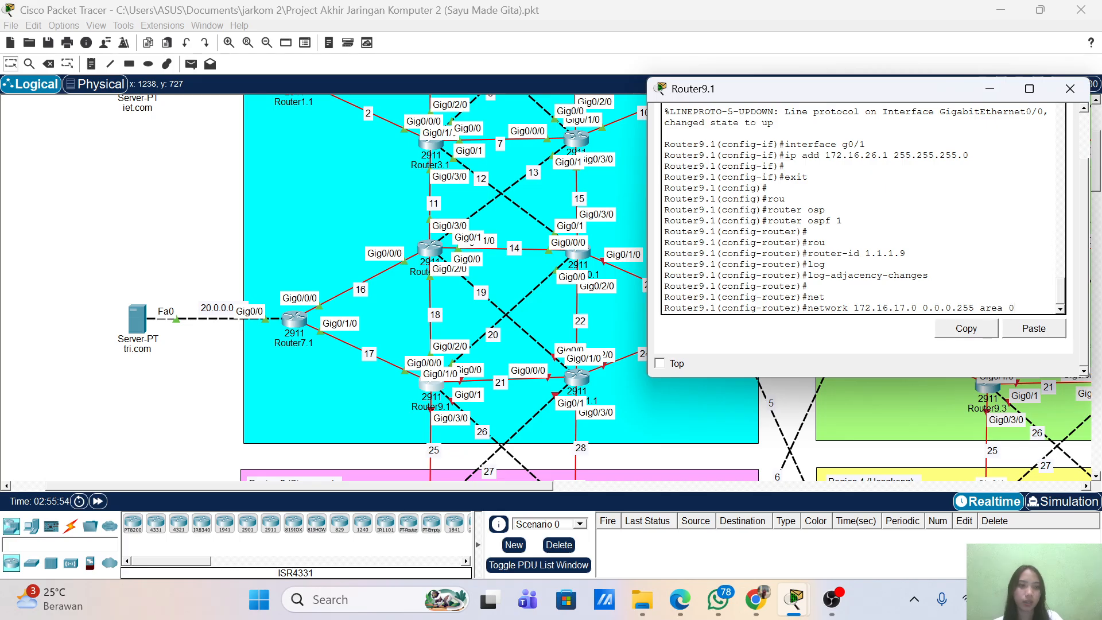
pyautogui.press('Return')
# - Advertise network 172.16.18.0 with wildcard 0.0.0.255 in area 0 by editing the previous network command
pyautogui.press('Up')
pyautogui.press('Left')
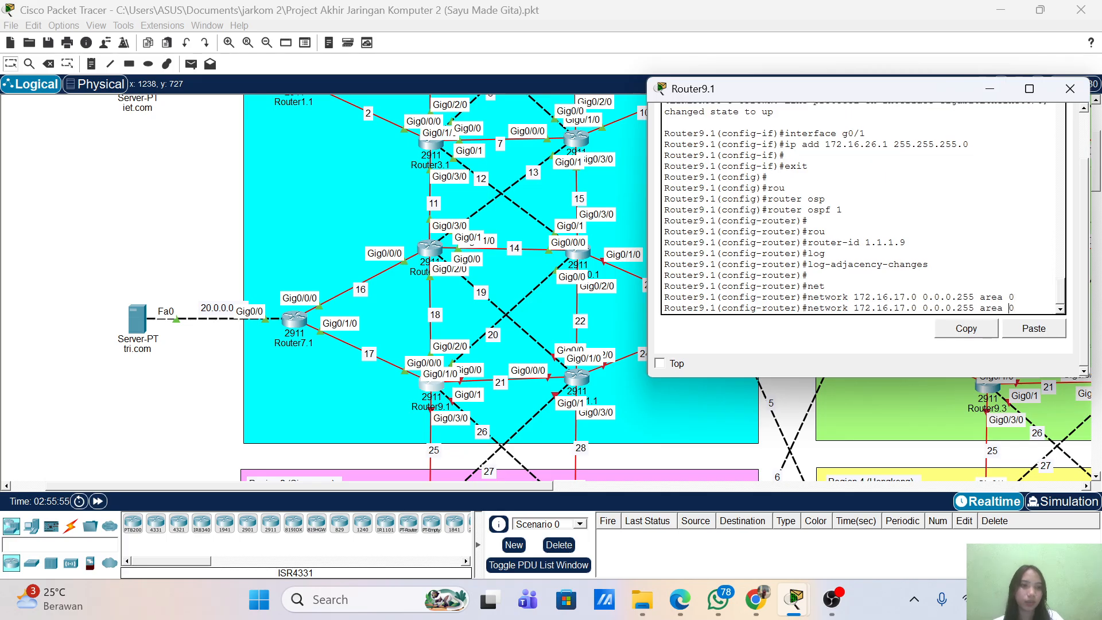
pyautogui.press('Left')
pyautogui.press('BackSpace')
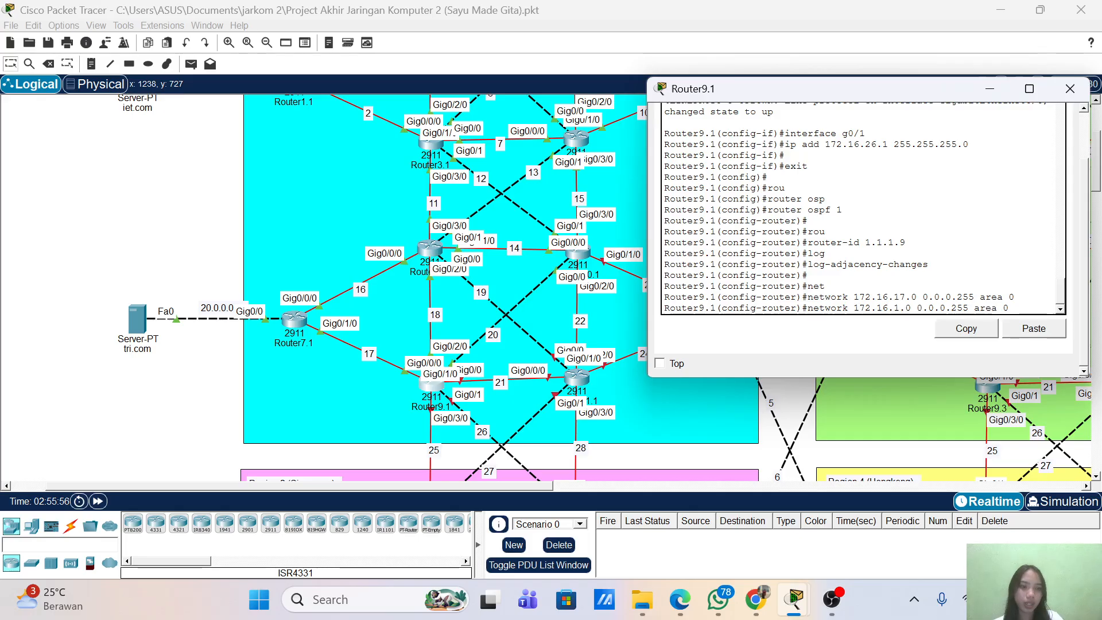
pyautogui.write('8')
pyautogui.press('Return')
# - Advertise network 172.16.20.0 with wildcard 0.0.0.255 in area 0 by editing the previous network command
pyautogui.press('Up')
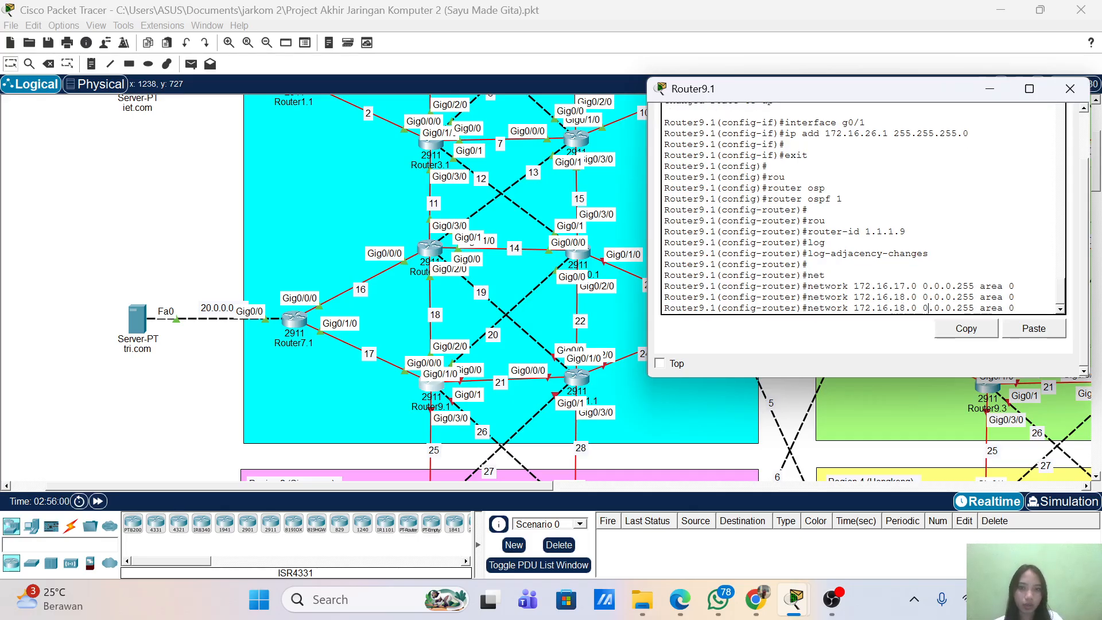
pyautogui.press('Left')
pyautogui.press('Left')
pyautogui.press('Left')
pyautogui.press('Left')
pyautogui.press('BackSpace')
pyautogui.press('BackSpace')
pyautogui.write('20')
pyautogui.press('Return')
pyautogui.press('Up')
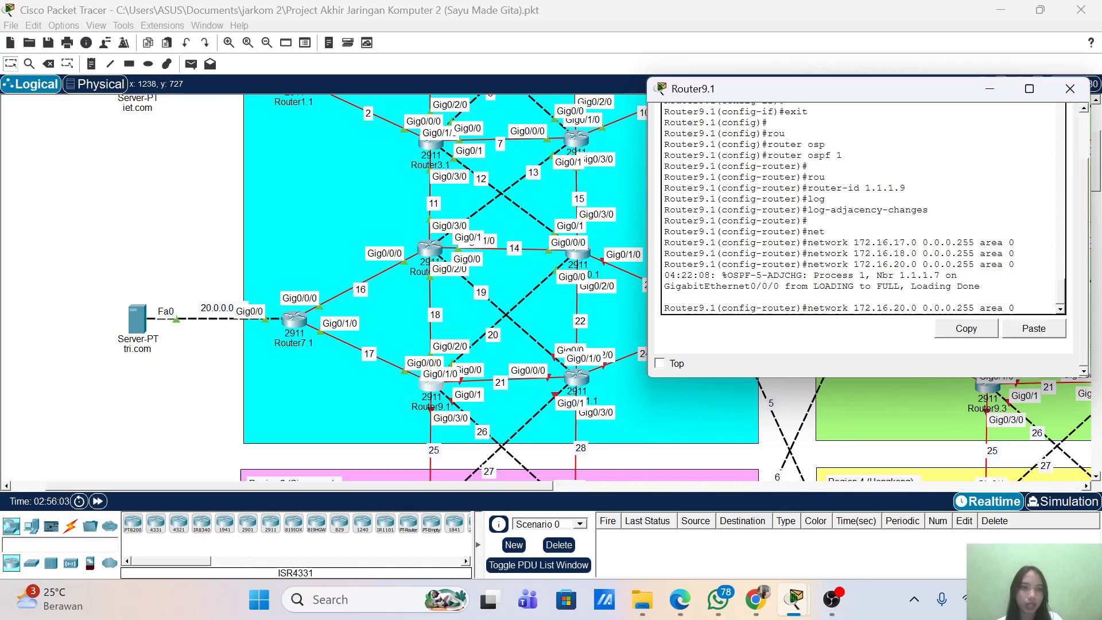
pyautogui.press('Left')
pyautogui.press('Left')
pyautogui.press('Left')
pyautogui.press('Left')
pyautogui.press('Left')
pyautogui.press('Left')
pyautogui.press('Left')
pyautogui.press('Left')
pyautogui.press('Left')
pyautogui.press('Left')
pyautogui.press('Left')
pyautogui.press('Left')
pyautogui.press('Left')
pyautogui.press('Left')
pyautogui.press('Left')
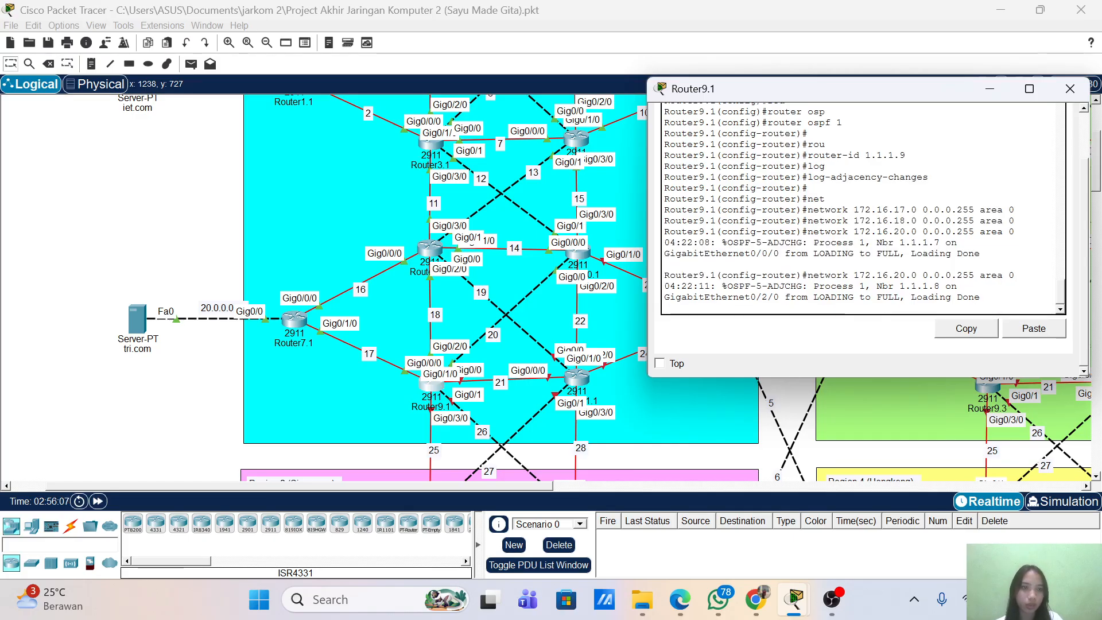
pyautogui.press('Return')
# - Advertise network 172.16.21.0 with wildcard 0.0.0.255 in area 0 by editing the previous network command
pyautogui.press('Up')
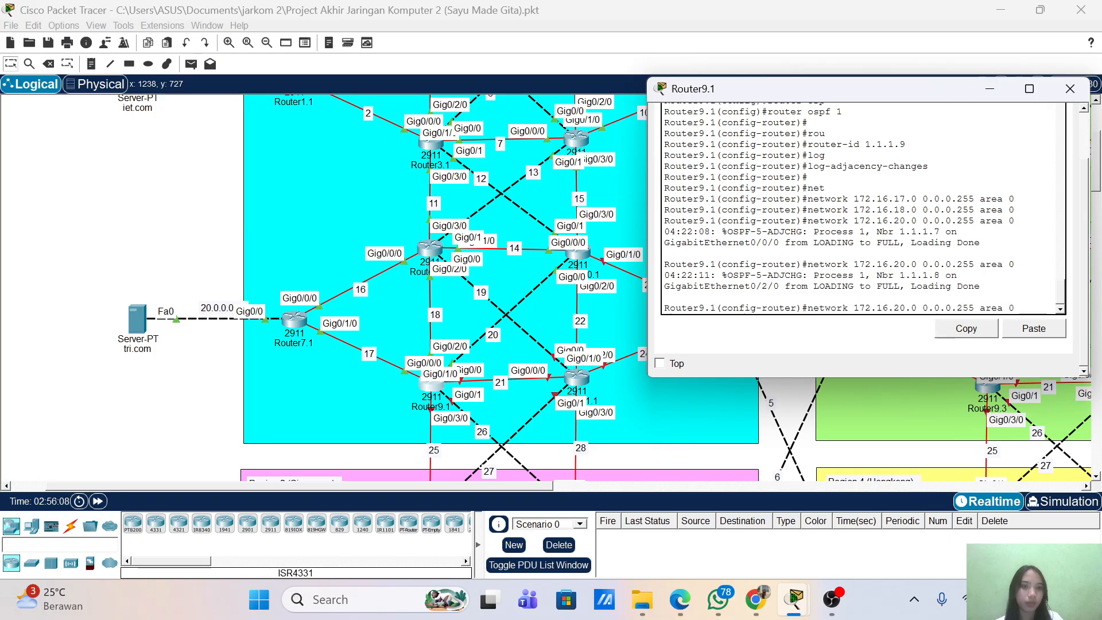
pyautogui.press('Left')
pyautogui.press('Left')
pyautogui.press('Left')
pyautogui.press('Left')
pyautogui.press('Left')
pyautogui.press('Left')
pyautogui.press('Left')
pyautogui.press('Left')
pyautogui.press('Left')
pyautogui.press('Left')
pyautogui.press('Left')
pyautogui.press('Left')
pyautogui.press('Left')
pyautogui.press('Left')
pyautogui.press('Left')
pyautogui.press('Left')
pyautogui.press('Left')
pyautogui.press('Left')
pyautogui.press('Left')
pyautogui.press('BackSpace')
pyautogui.write('1')
pyautogui.press('Return')
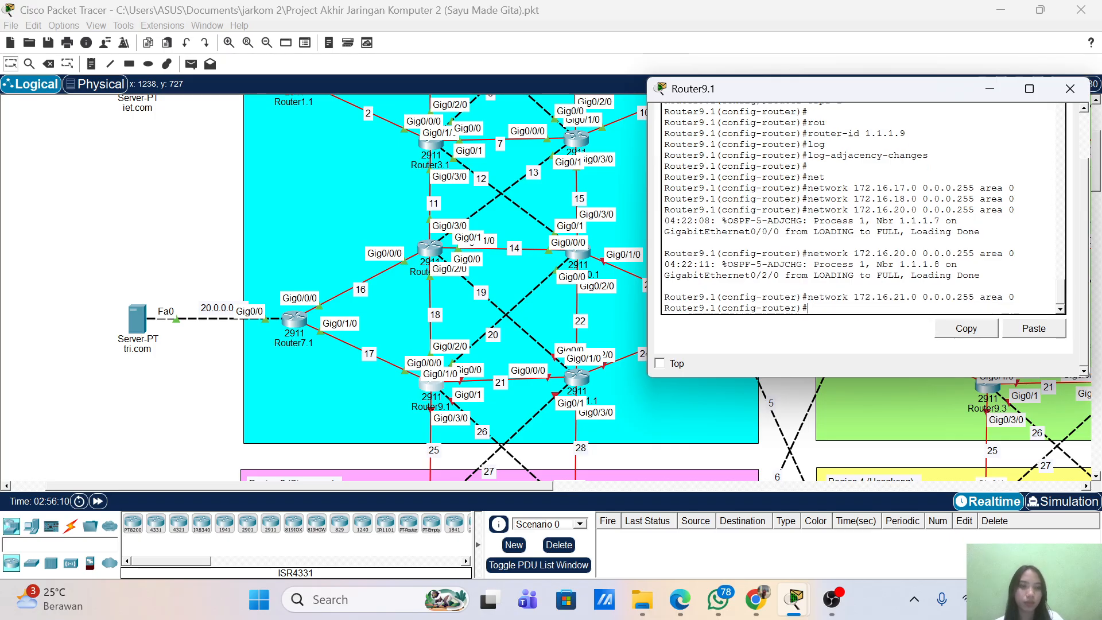
# - Resubmit the OSPF network command for 172.16.21.0 with wildcard 0.0.0.255 in area 0
pyautogui.press('Up')
pyautogui.press('Left')
pyautogui.press('Left')
pyautogui.press('Left')
pyautogui.press('Left')
pyautogui.press('Left')
pyautogui.press('Left')
pyautogui.press('Left')
pyautogui.press('Left')
pyautogui.press('Left')
pyautogui.press('Left')
pyautogui.press('Left')
pyautogui.press('Left')
pyautogui.press('Left')
pyautogui.press('Left')
pyautogui.press('Left')
pyautogui.press('Left')
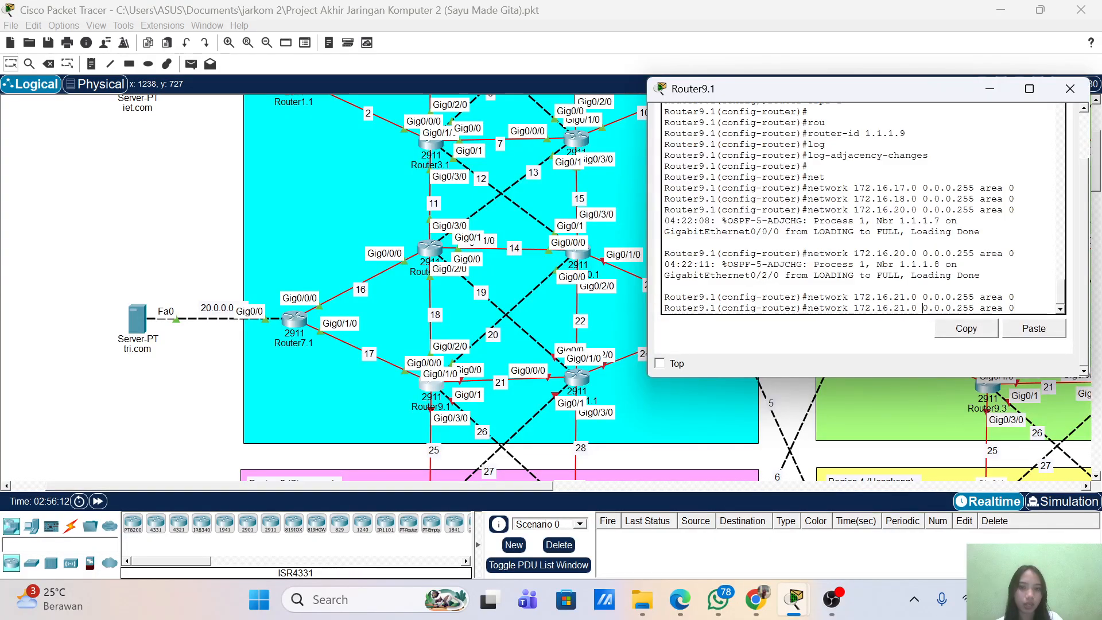
pyautogui.press('Return')
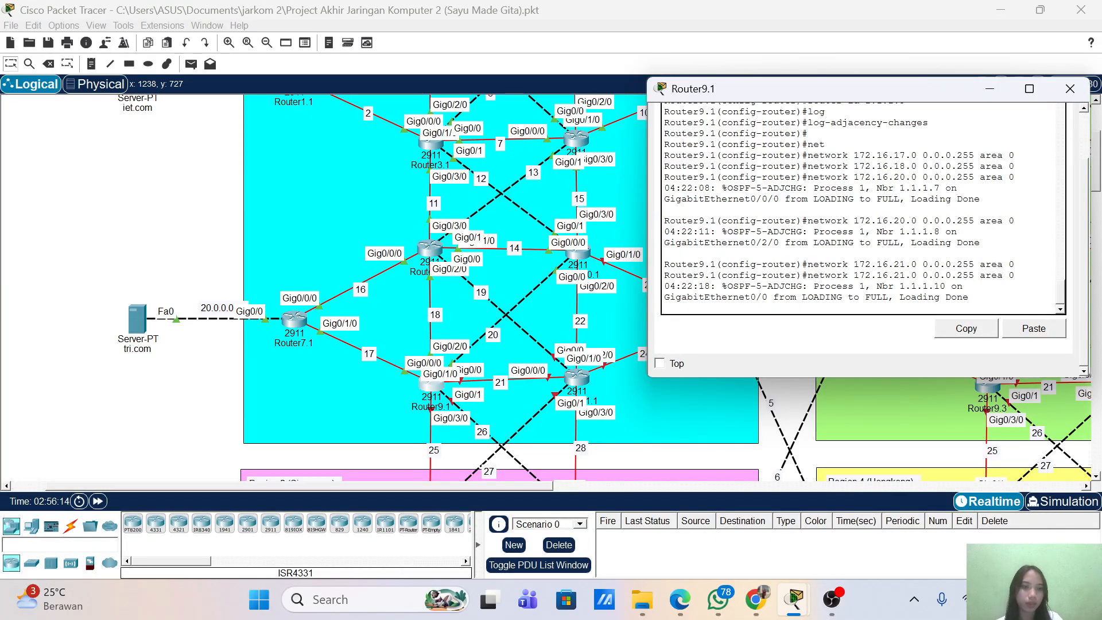
pyautogui.press('Up')
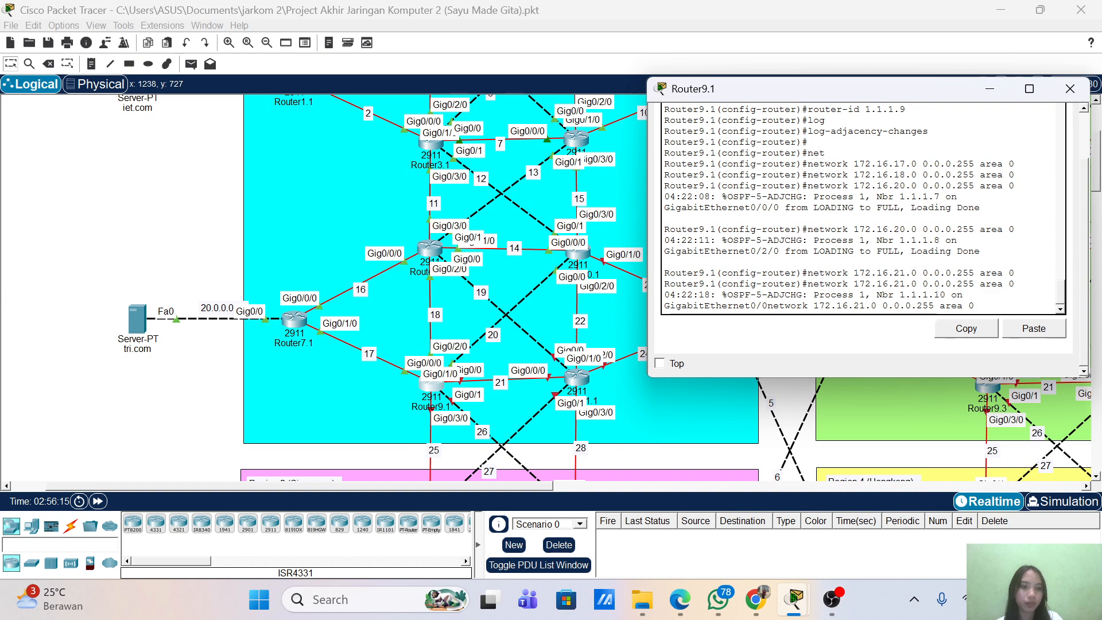
pyautogui.press('Down')
pyautogui.press('Return')
# - Advertise network 172.16.25.0 with wildcard 0.0.0.255 in area 0 by editing the previous network command
pyautogui.press('Up')
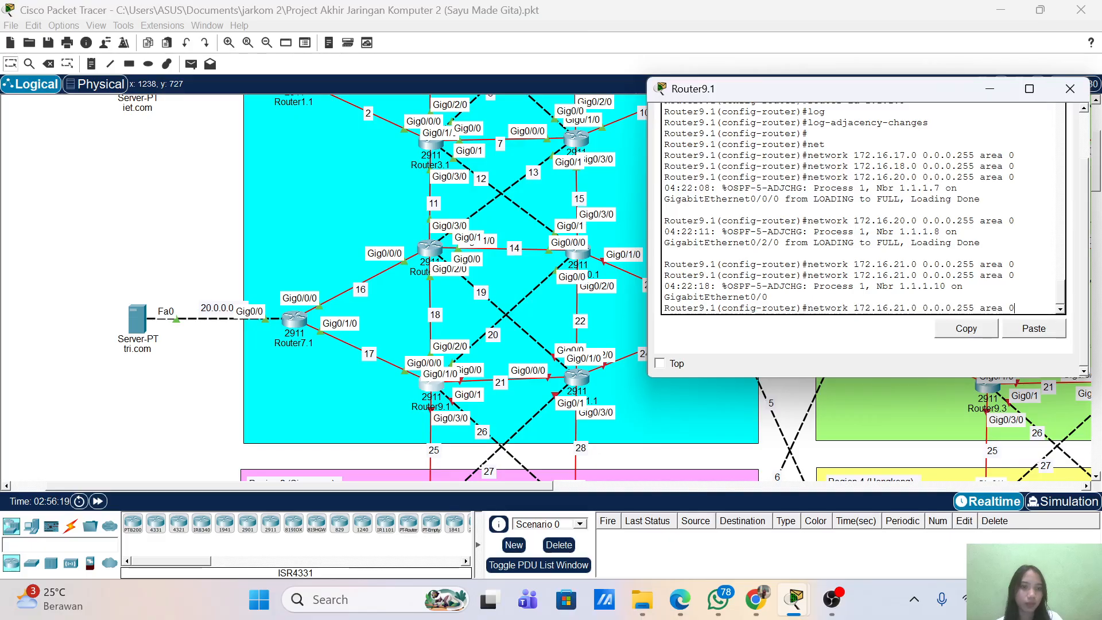
pyautogui.press('Left')
pyautogui.press('Left')
pyautogui.press('Left')
pyautogui.press('Left')
pyautogui.press('Left')
pyautogui.press('Left')
pyautogui.press('Left')
pyautogui.press('Left')
pyautogui.press('Left')
pyautogui.press('Left')
pyautogui.press('Left')
pyautogui.press('Left')
pyautogui.press('Left')
pyautogui.press('Left')
pyautogui.press('Left')
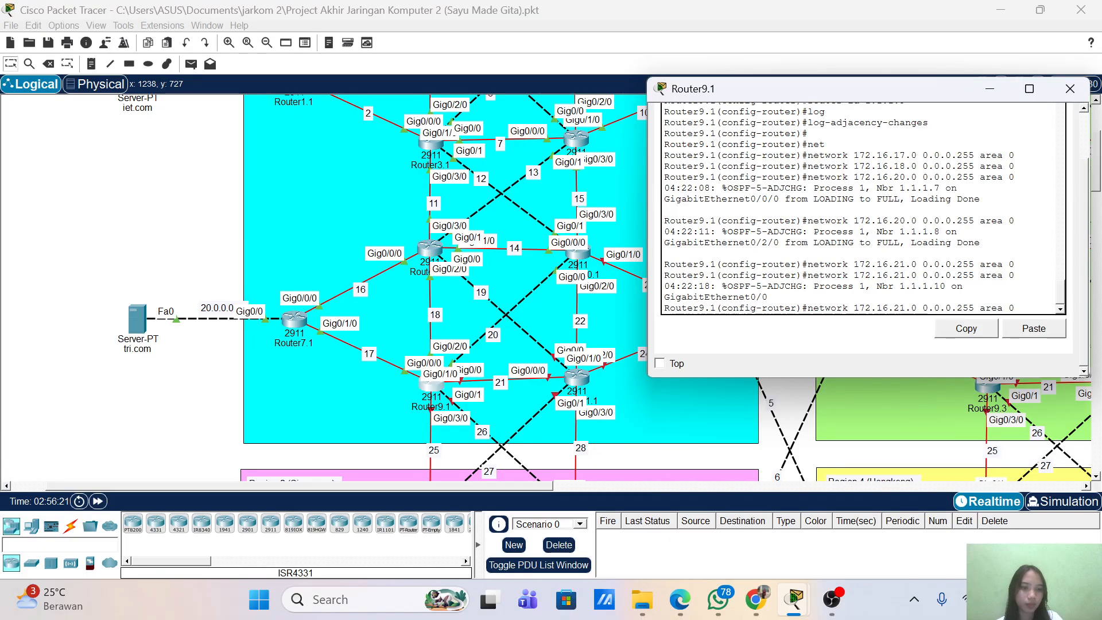
pyautogui.press('BackSpace')
pyautogui.write('5')
pyautogui.press('Return')
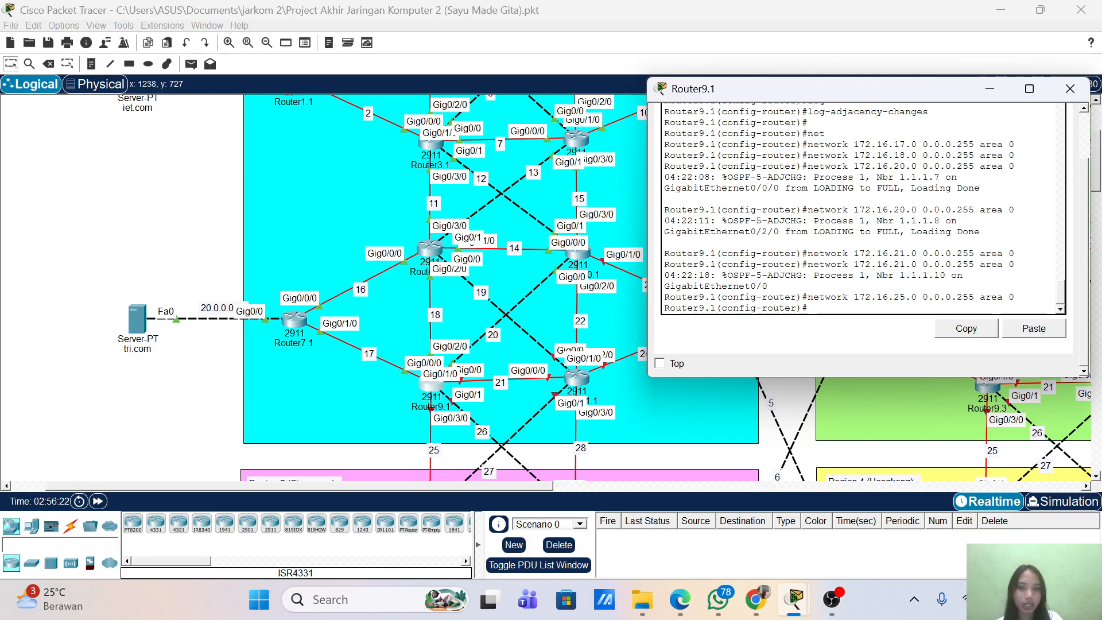
# - Advertise network 172.16.26.0 with wildcard 0.0.0.255 in area 0 by editing the previous network command
pyautogui.press('Up')
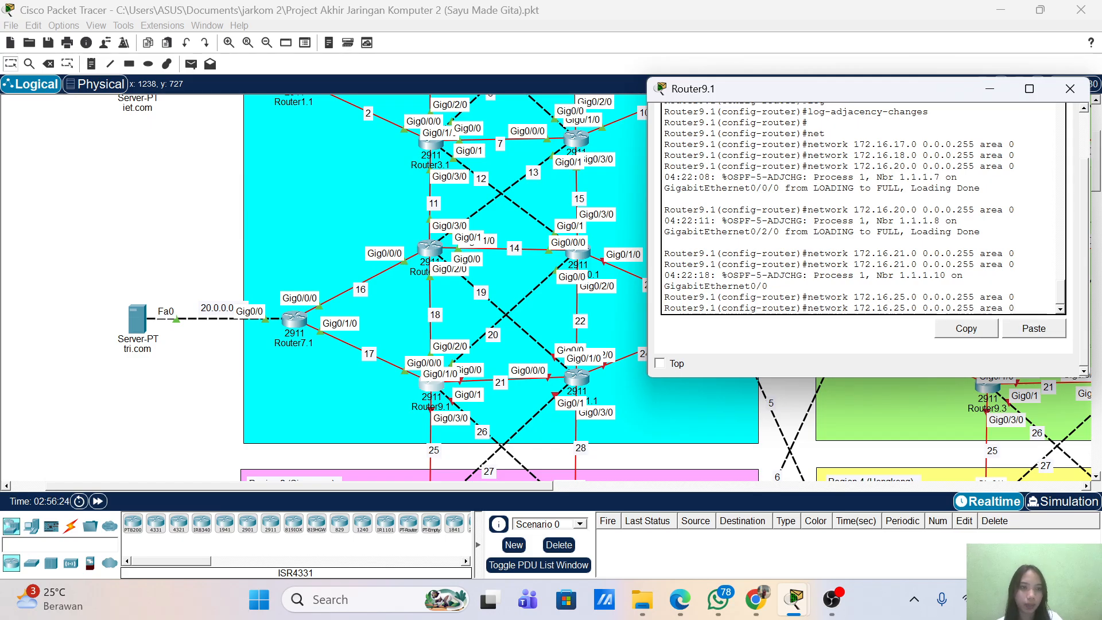
pyautogui.press('Left')
pyautogui.press('BackSpace')
pyautogui.write('6')
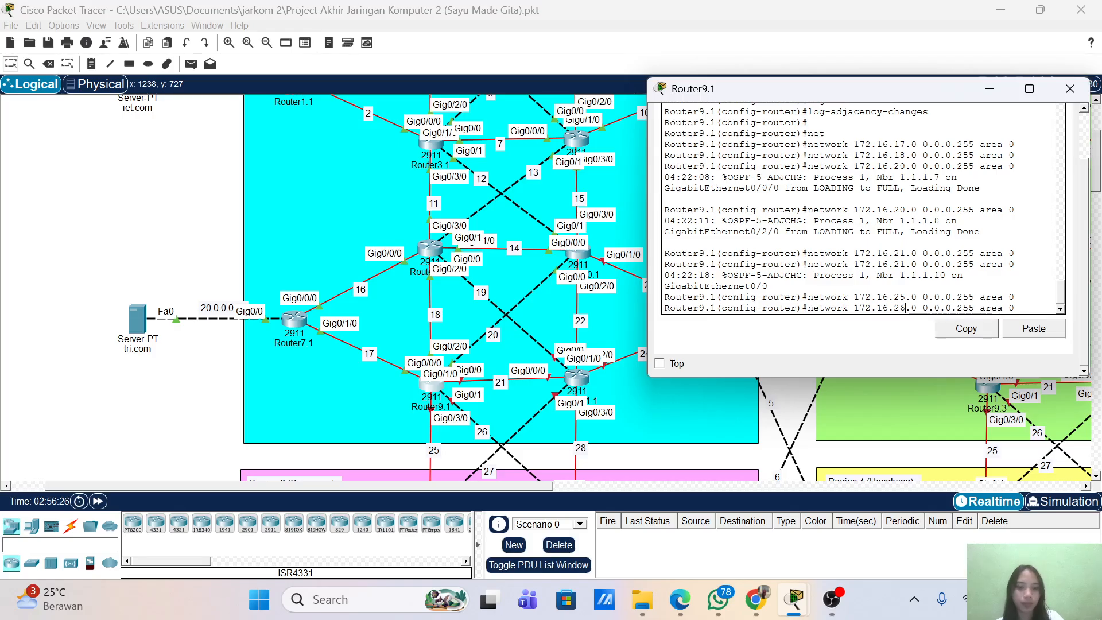
pyautogui.press('Return')
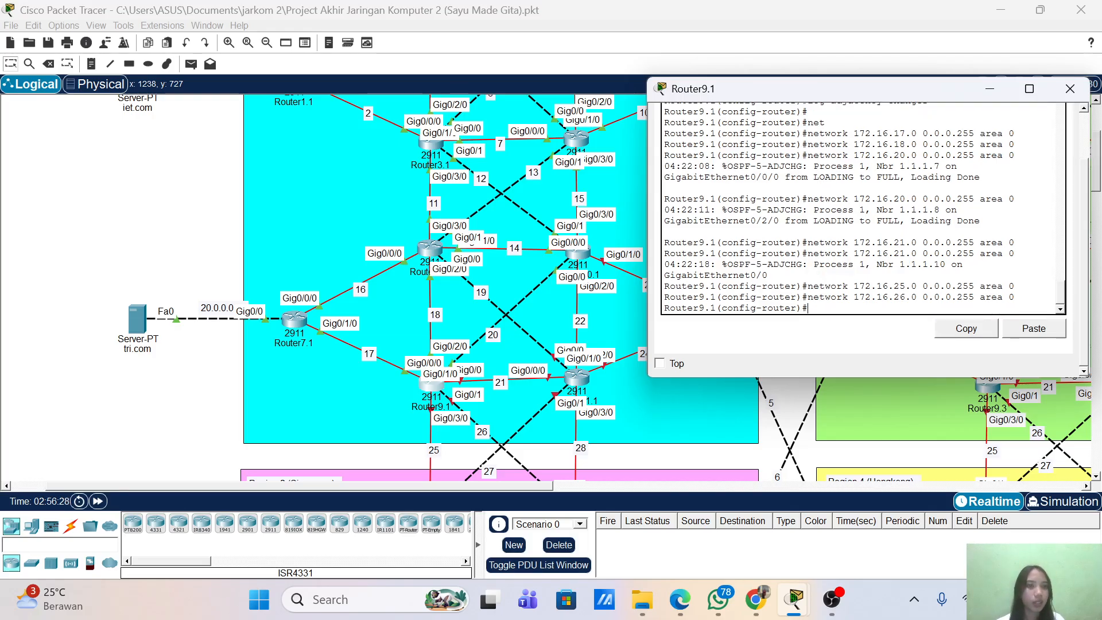
# - End configuration mode on Router9.1 and save its configuration with wr
pyautogui.scroll(4, 864, 209)
pyautogui.scroll(-4, 864, 208)
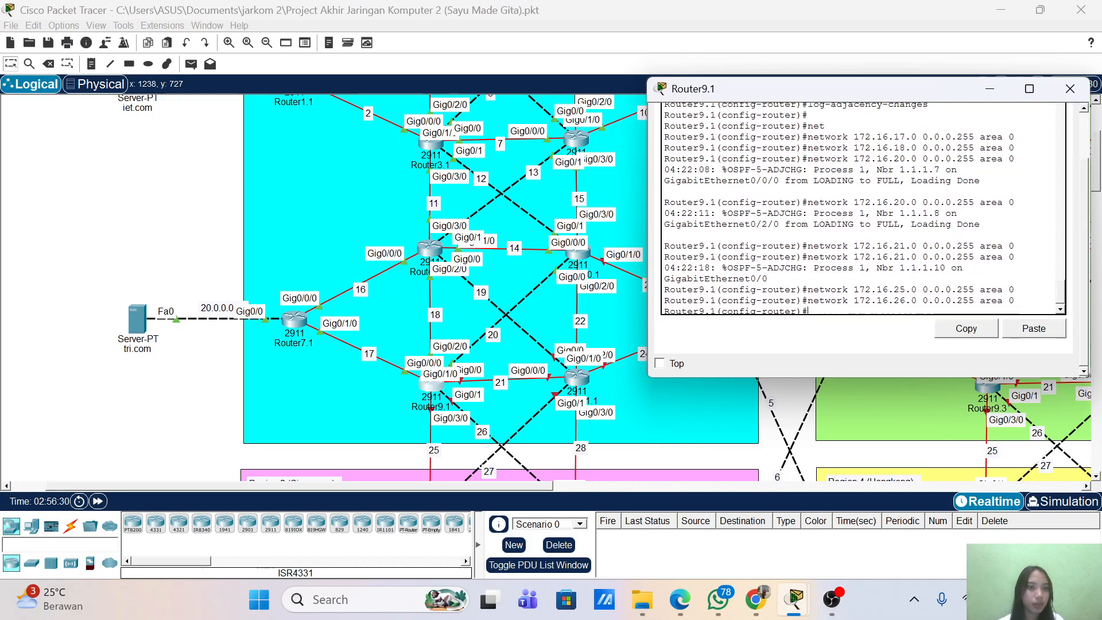
pyautogui.scroll(-1, 863, 209)
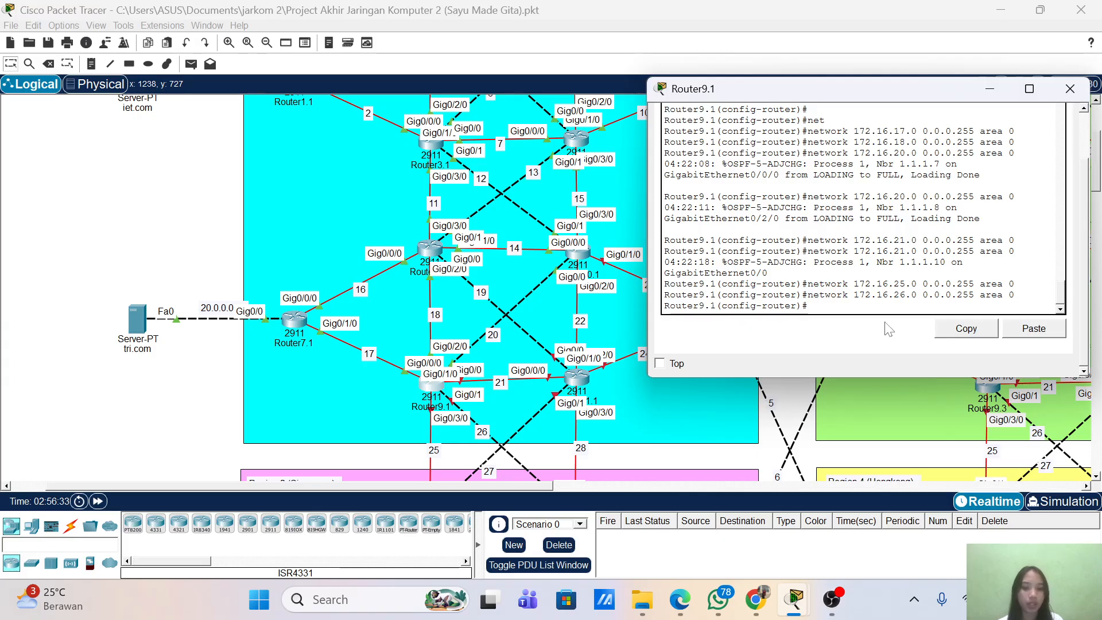
pyautogui.write('end')
pyautogui.press('Return')
pyautogui.press('Return')
pyautogui.write('wr')
pyautogui.press('Return')
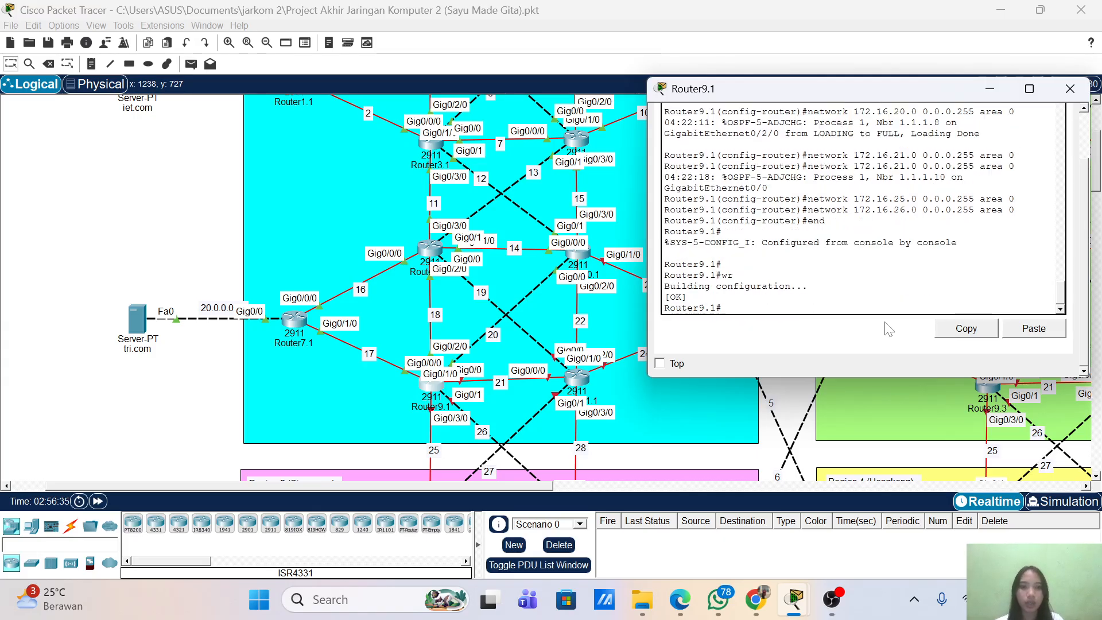
pyautogui.press('Return')
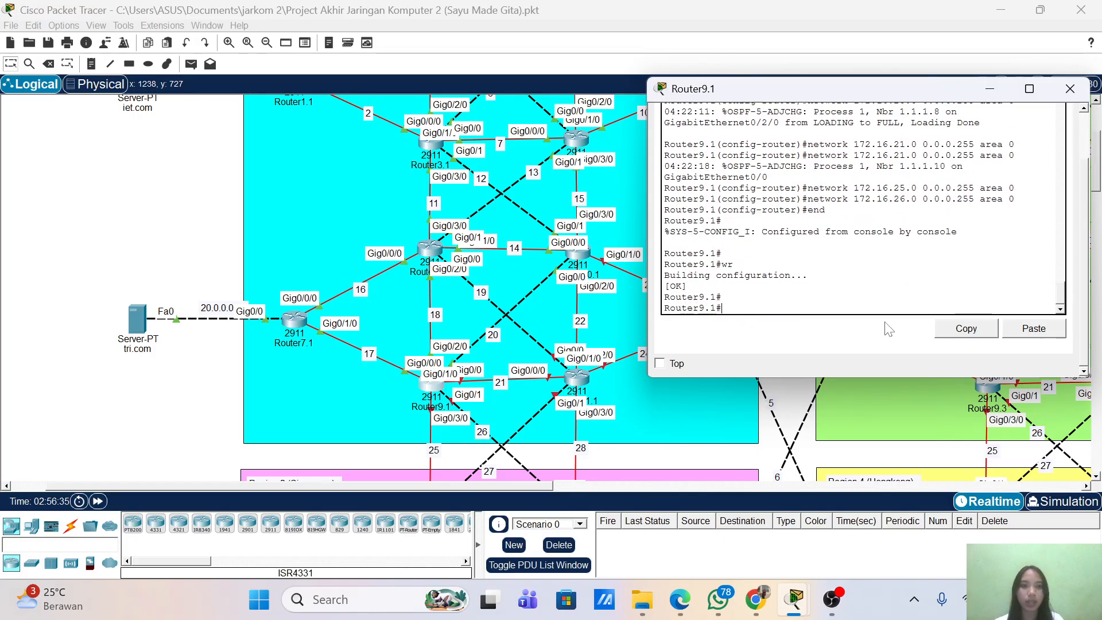
# - Close Router9.1, open the command line of Router11.1 and enter global configuration mode
pyautogui.click(1070, 89)
pyautogui.click(730, 319)
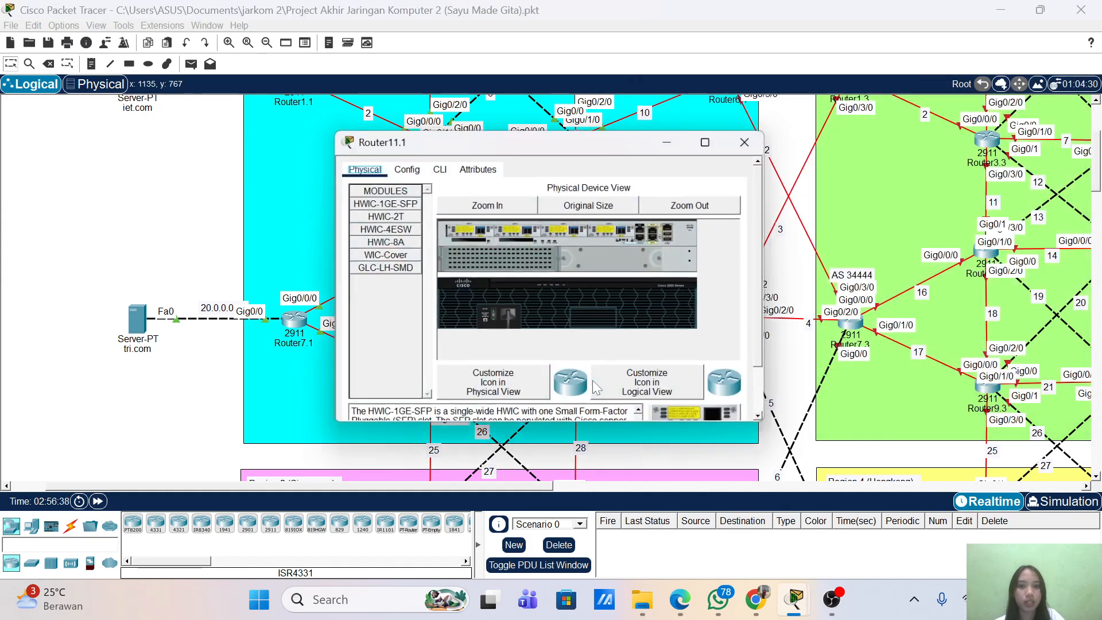
pyautogui.moveTo(528, 146); pyautogui.dragTo(688, 151)
pyautogui.click(571, 166)
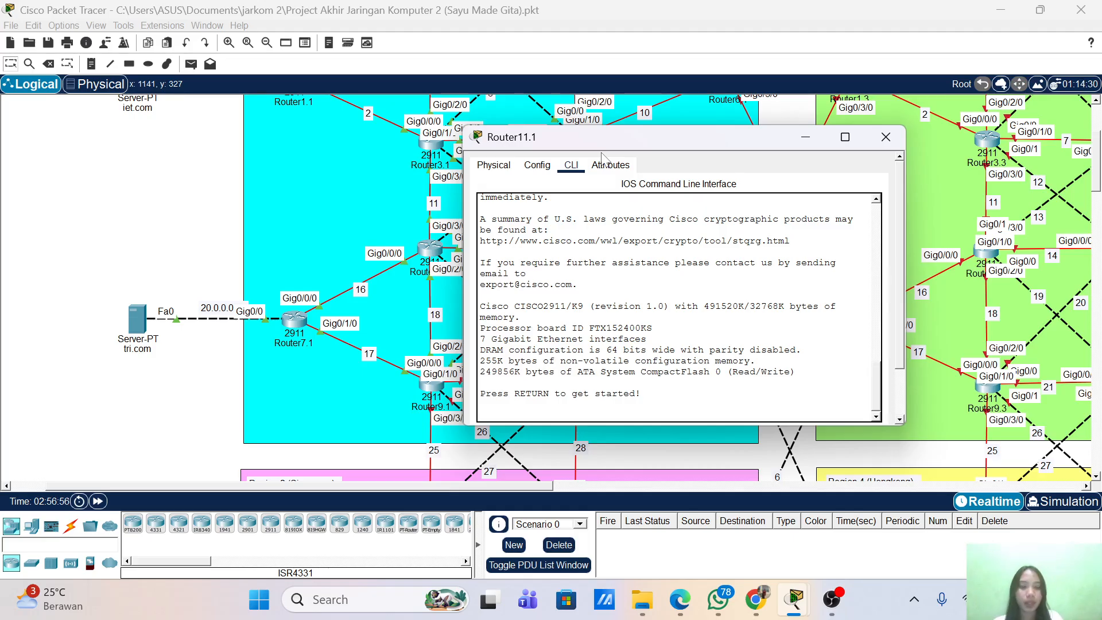
pyautogui.press('Return')
pyautogui.press('Return')
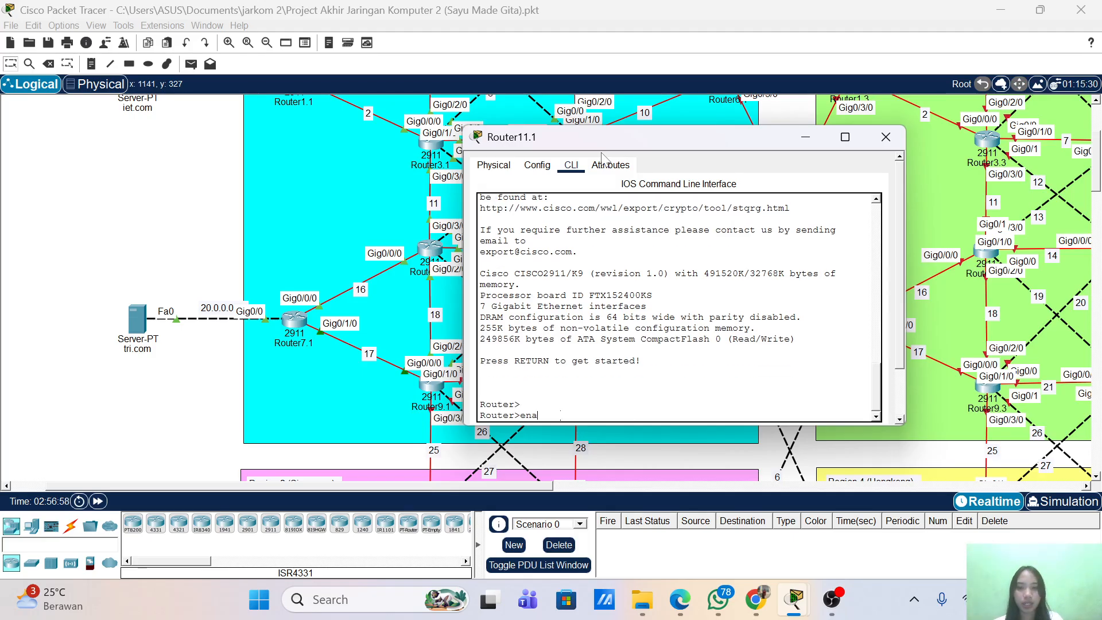
pyautogui.write('ena')
pyautogui.press('Tab')
pyautogui.press('Return')
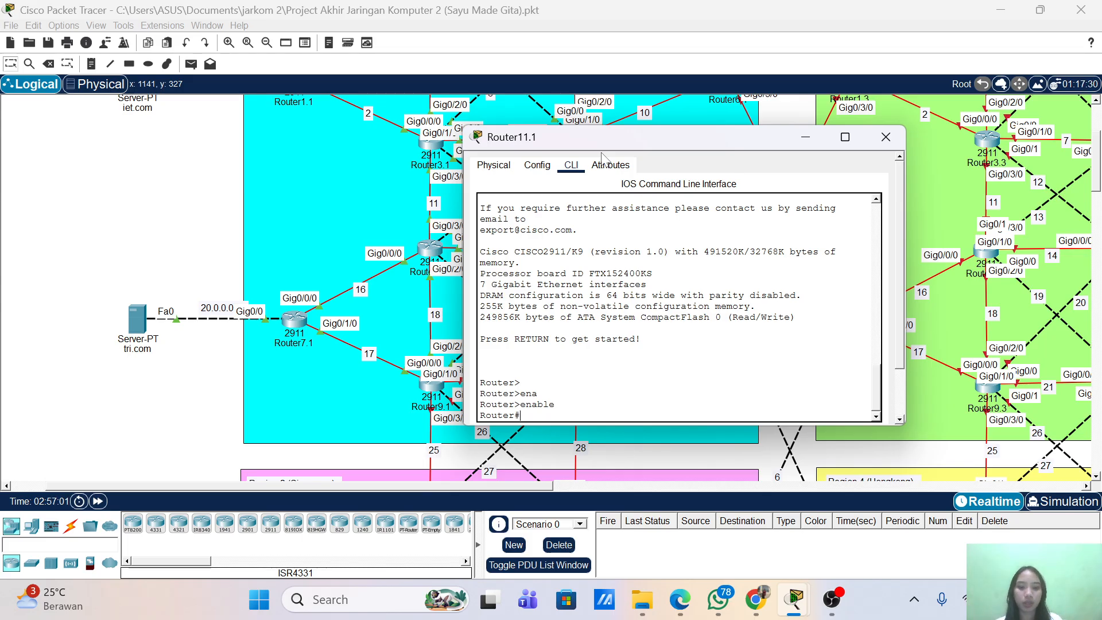
pyautogui.write('conf term')
pyautogui.press('Return')
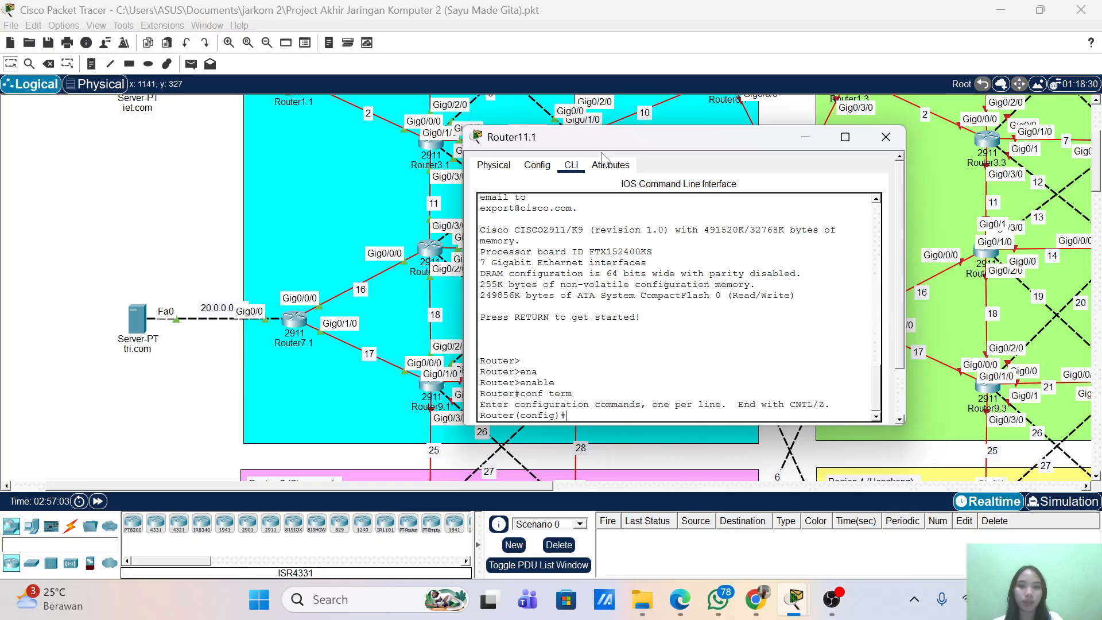
# - Set the router's hostname to Router11.1
pyautogui.press('Return')
pyautogui.write('host')
pyautogui.press('Tab')
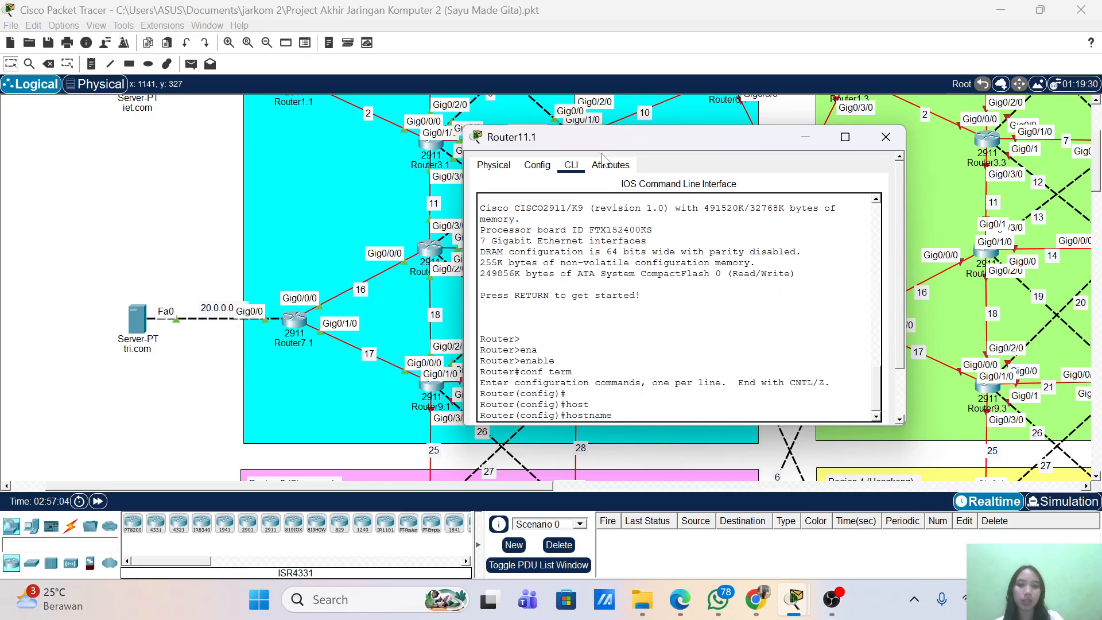
pyautogui.write('Router11.1')
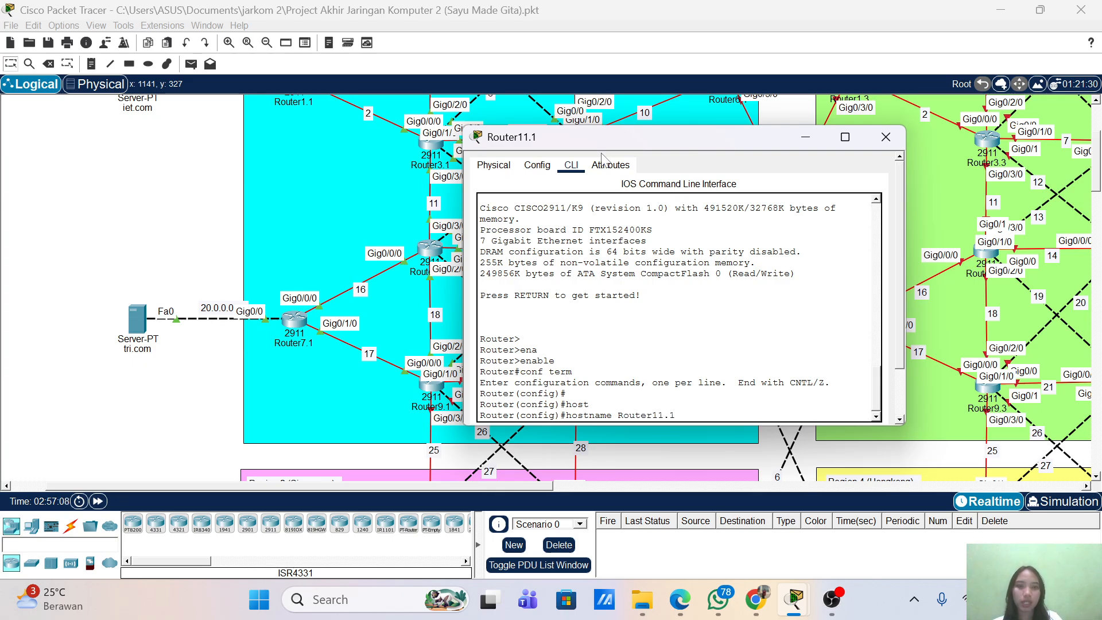
pyautogui.press('Return')
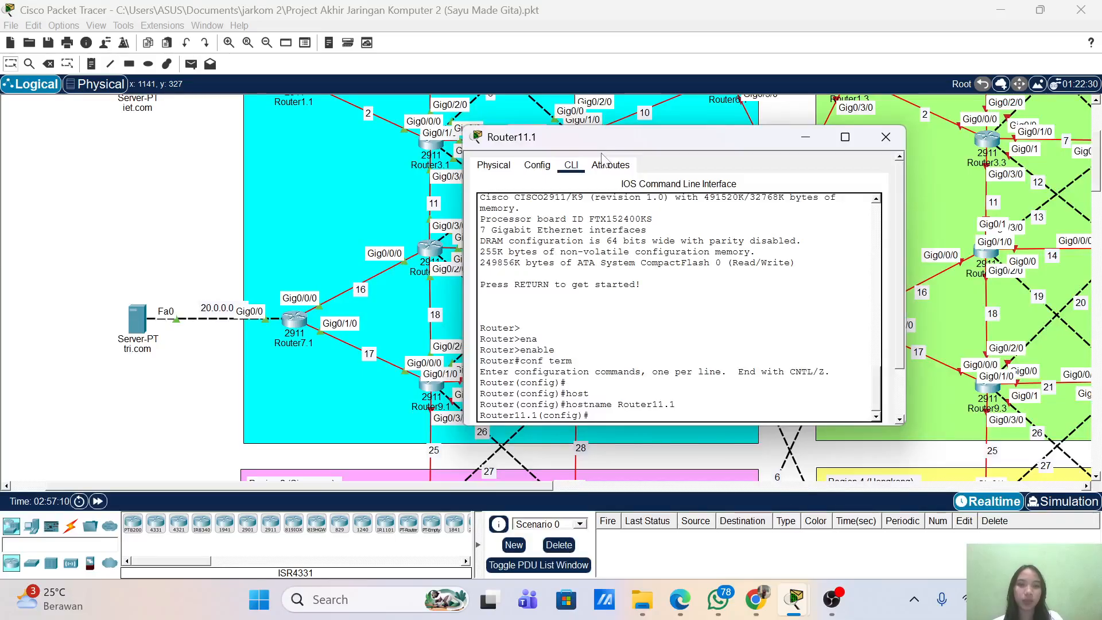
# - Assign IP address 172.16.21.2 with mask 255.255.255.0 to interface g0/0/0 of Router11.1
pyautogui.write('int g')
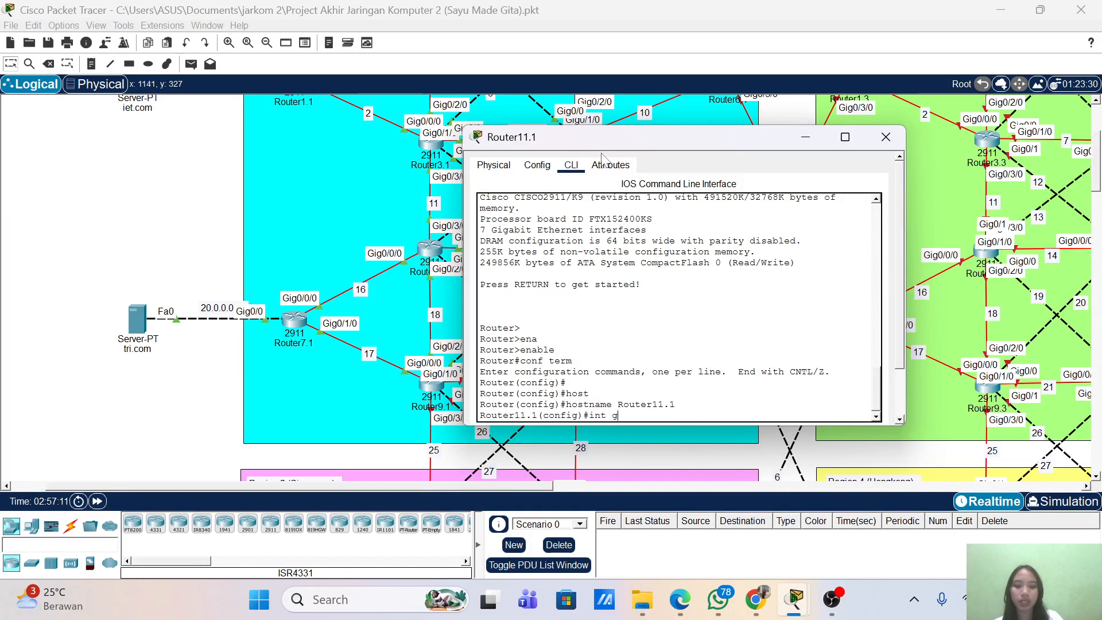
pyautogui.write('0/0/0')
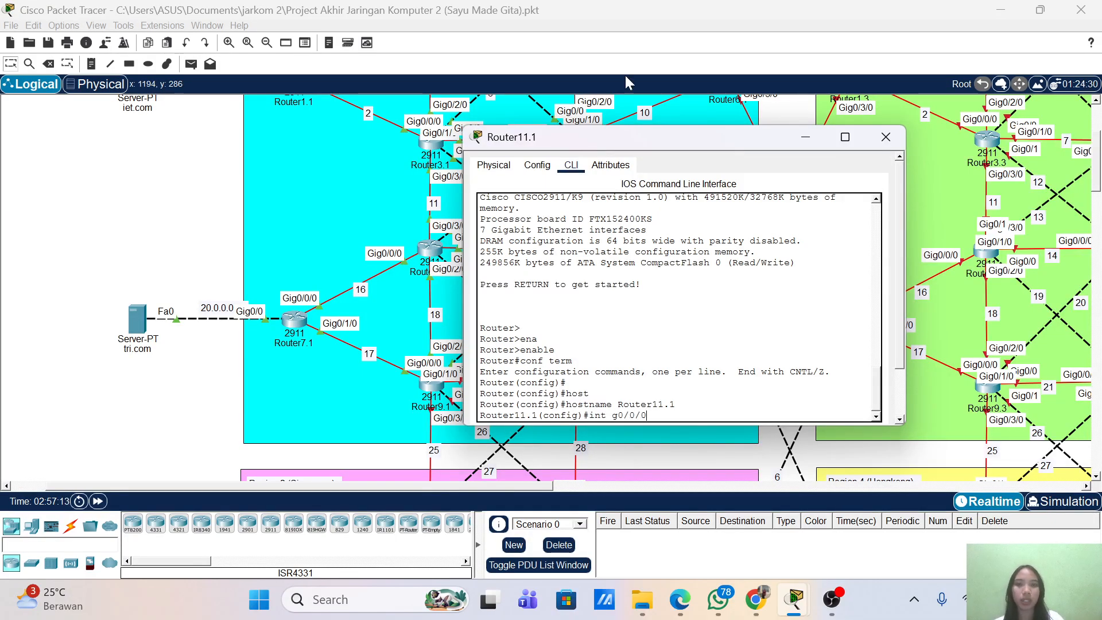
pyautogui.moveTo(659, 136); pyautogui.dragTo(877, 130)
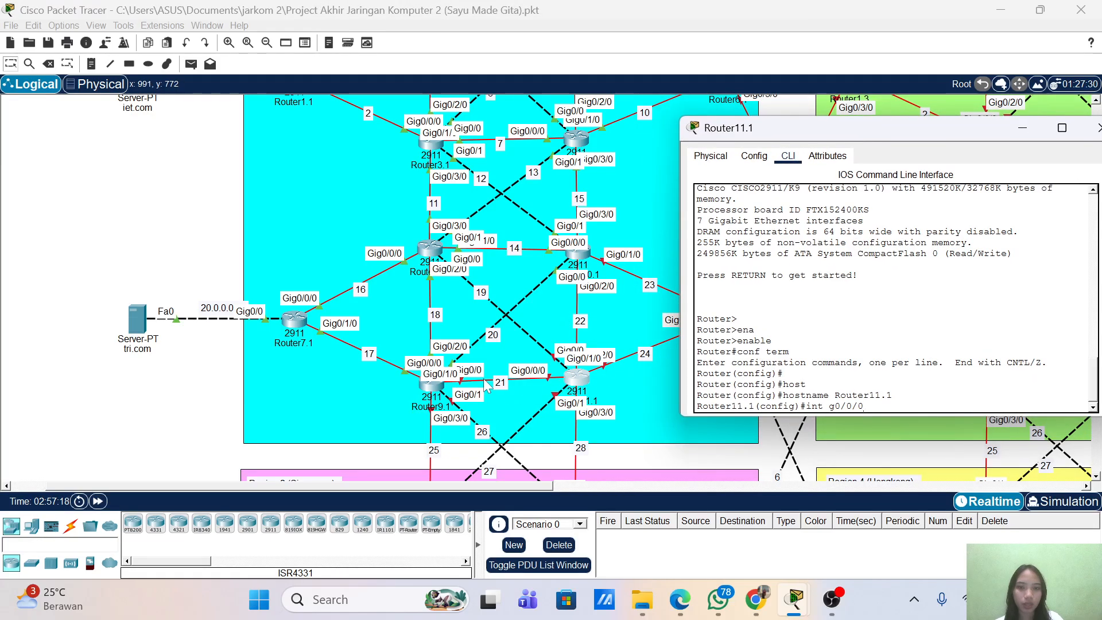
pyautogui.press('Return')
pyautogui.write('ip add')
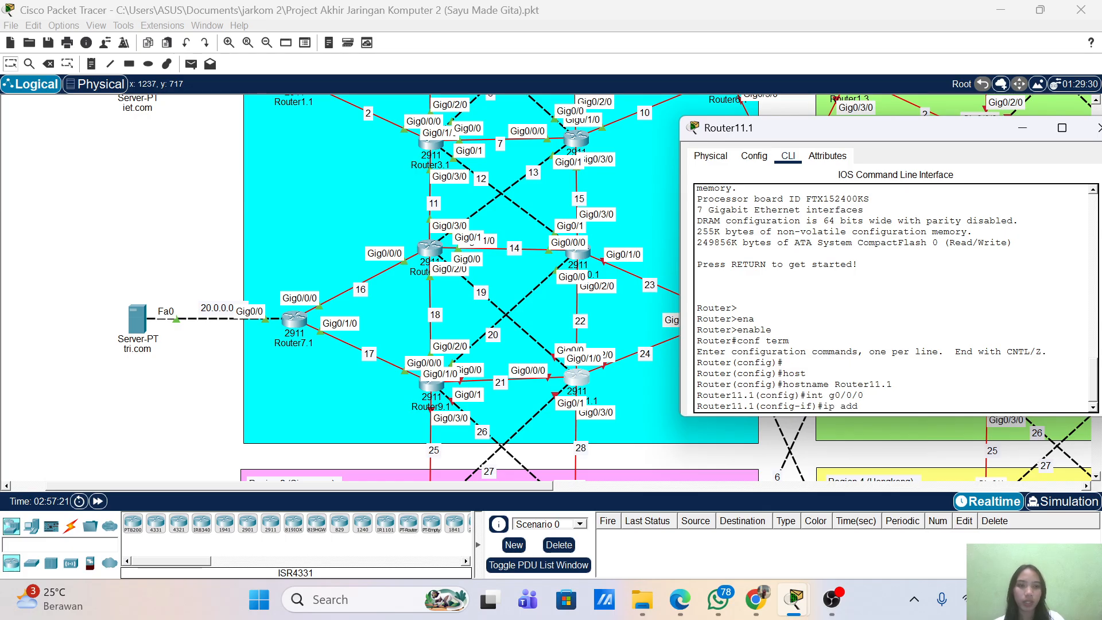
pyautogui.write(' 172.16.')
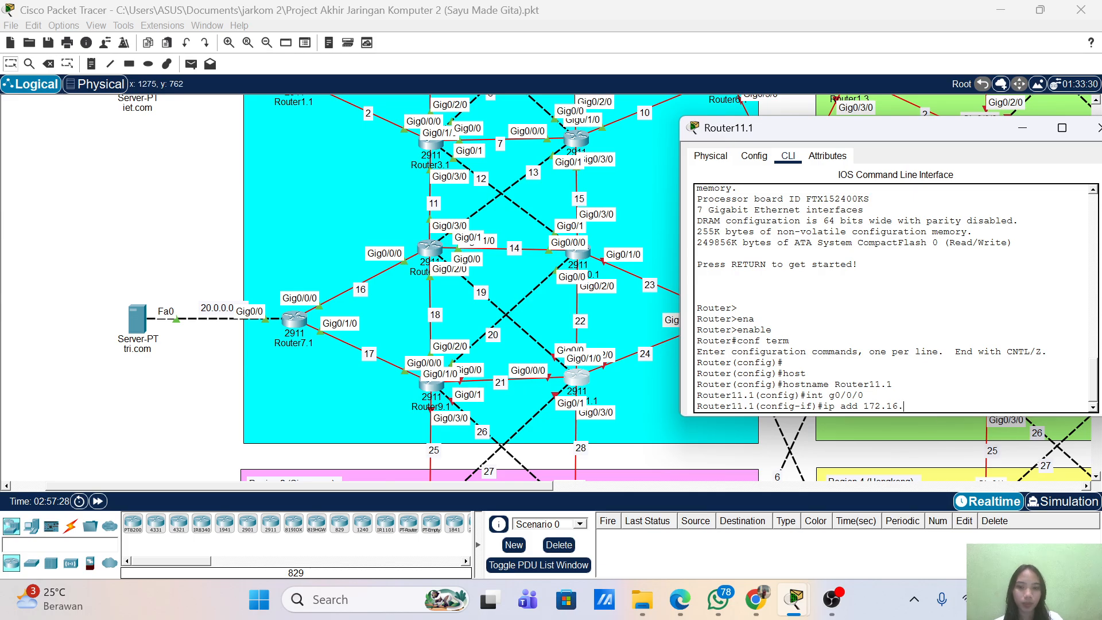
pyautogui.write('21.2')
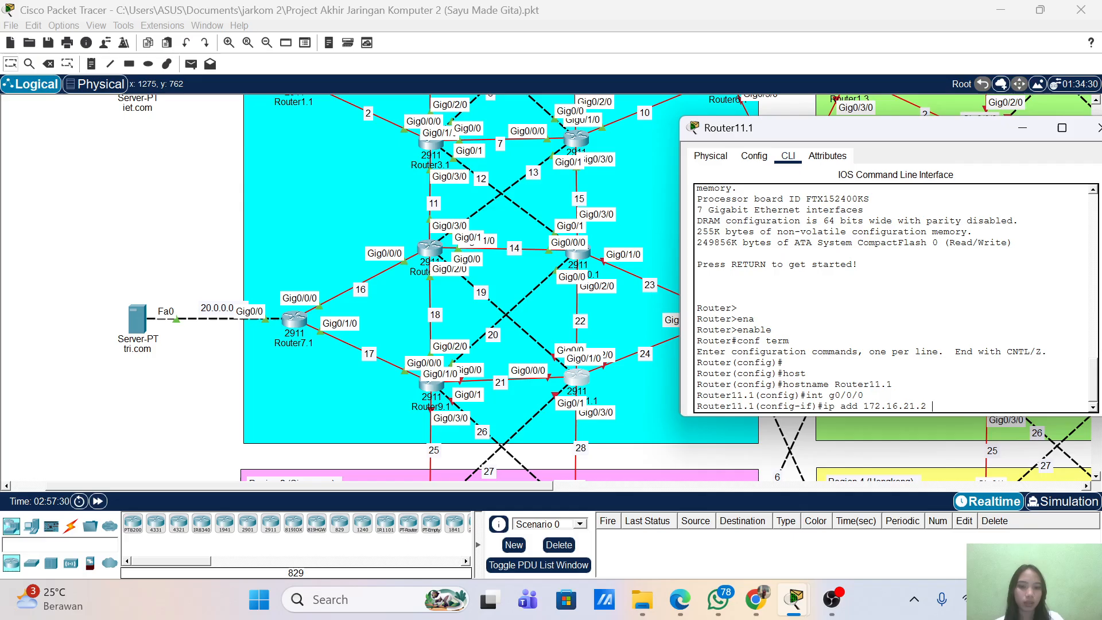
pyautogui.write(' 255.255.')
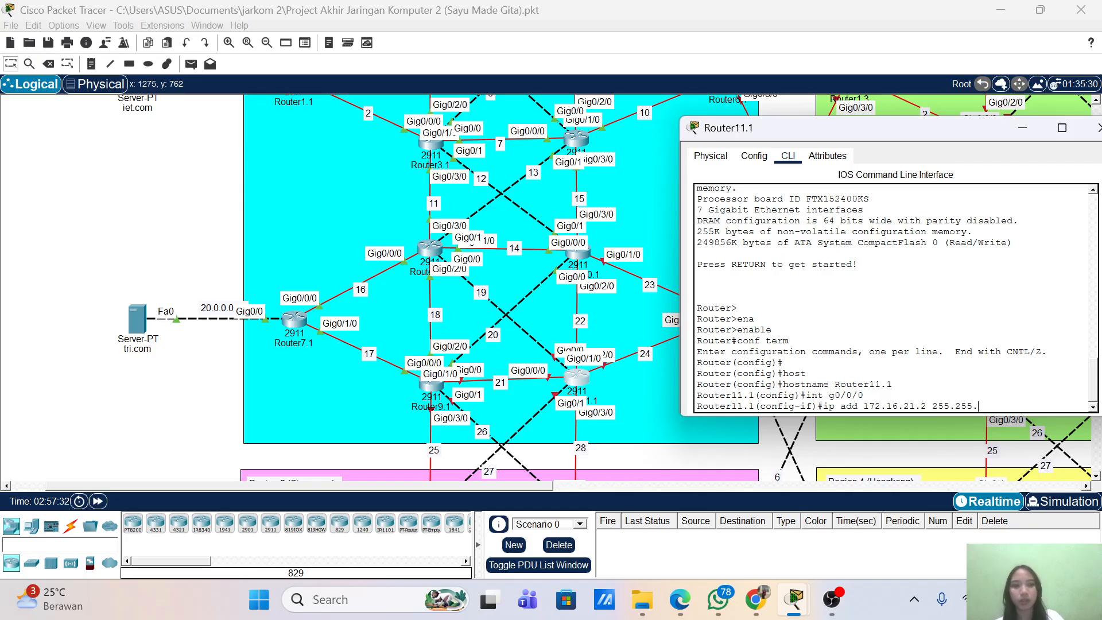
pyautogui.write('255.0')
pyautogui.press('Return')
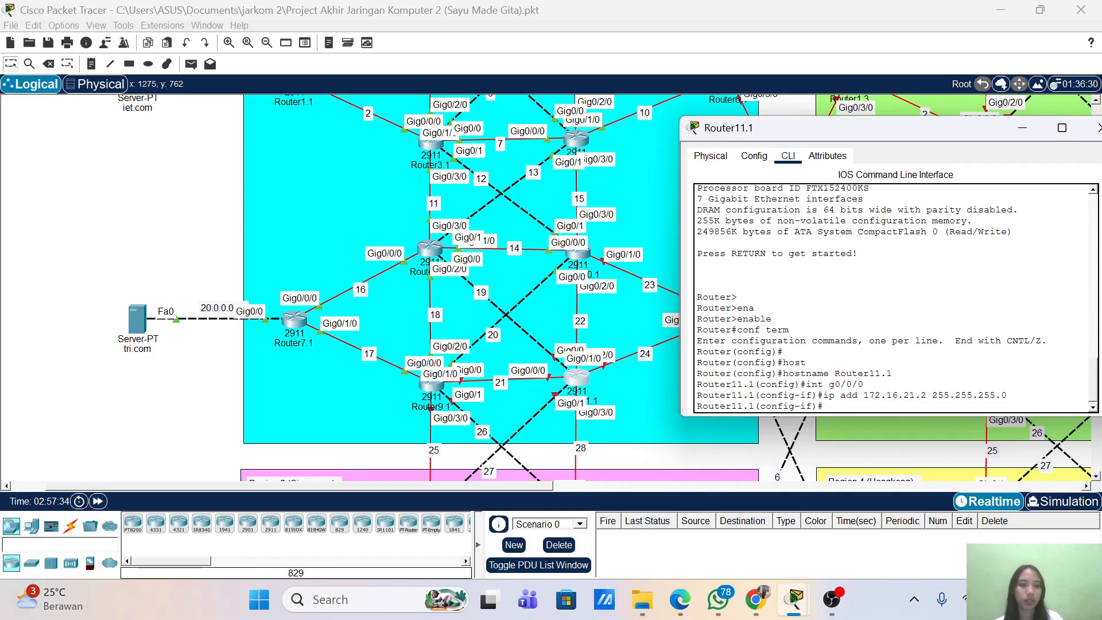
# - Enable interface g0/0/0 on Router11.1 with no shutdown
pyautogui.write('no sh')
pyautogui.press('Return')
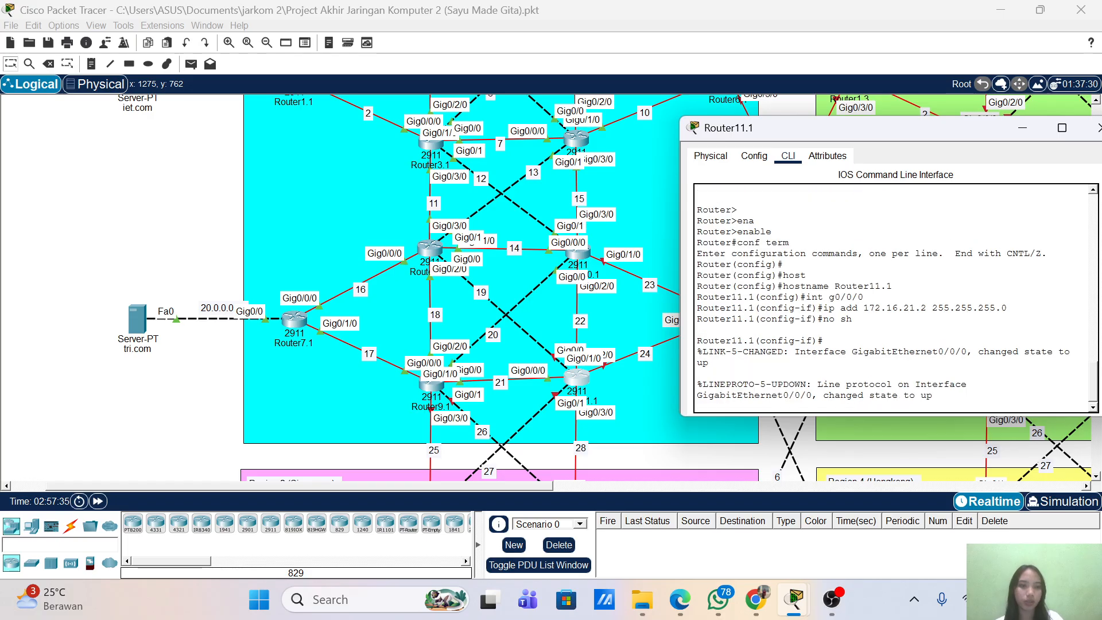
pyautogui.press('Return')
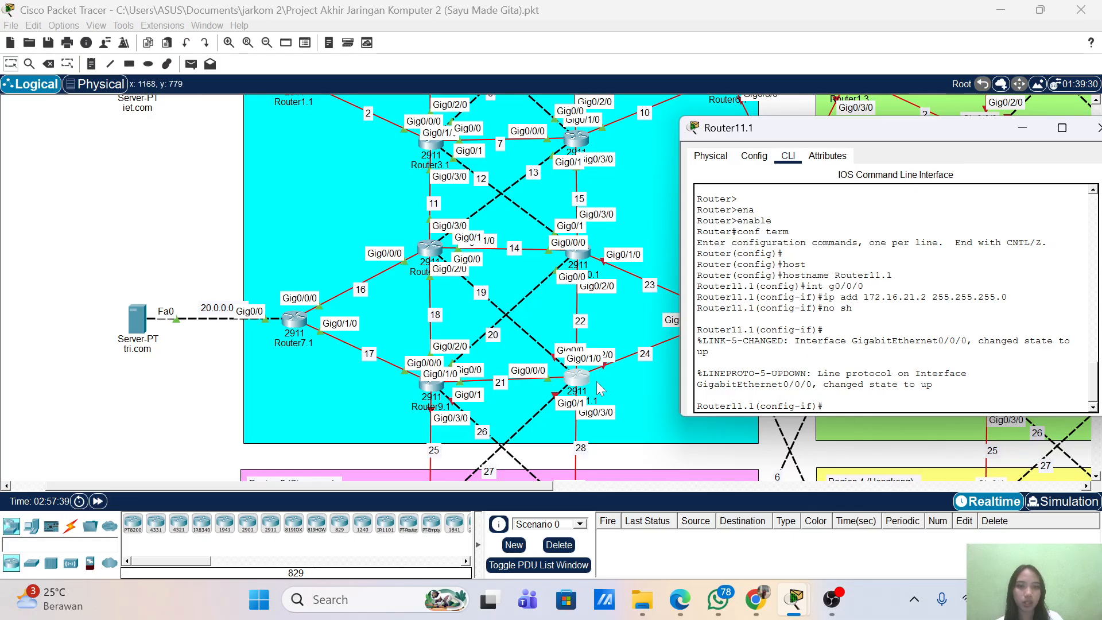
# - Return to Router11.1's command line and assign IP address 172.16.24.1 with mask 255.255.255.0 to interface g0/1/0
pyautogui.moveTo(580, 386)
pyautogui.mouseDown()
pyautogui.moveTo(572, 344)
pyautogui.moveTo(582, 396)
pyautogui.moveTo(583, 383)
pyautogui.mouseUp()
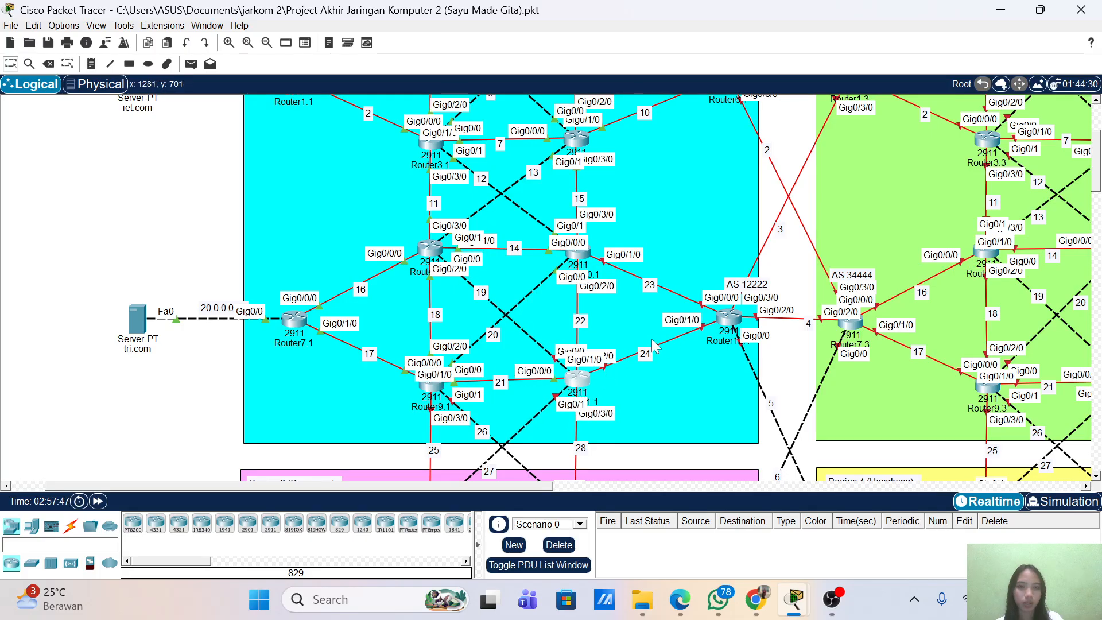
pyautogui.click(580, 377)
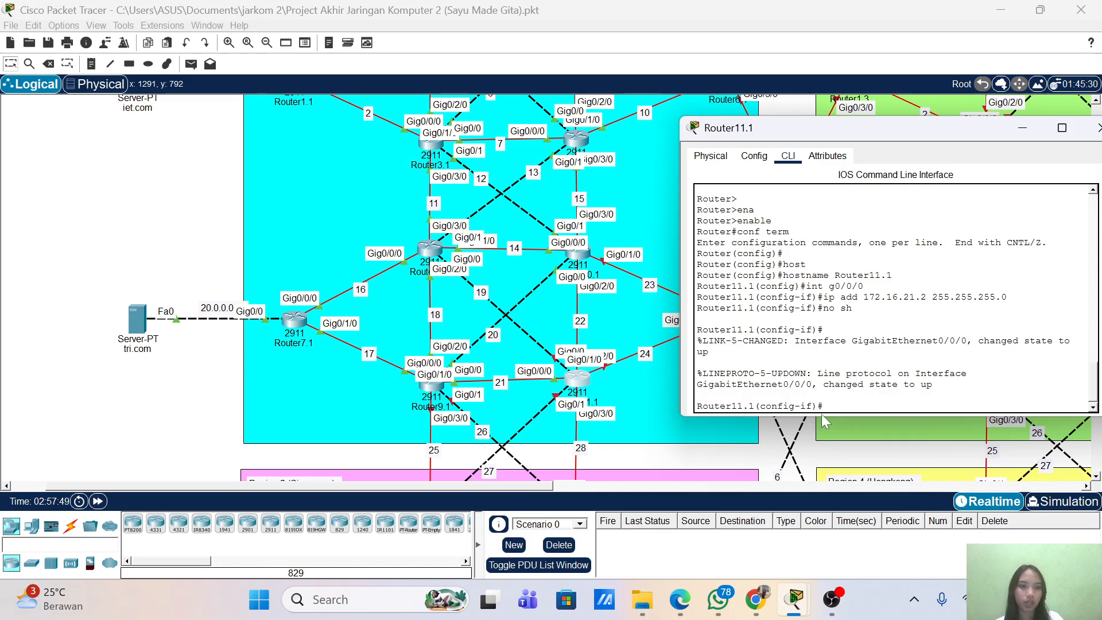
pyautogui.press('Up')
pyautogui.press('Up')
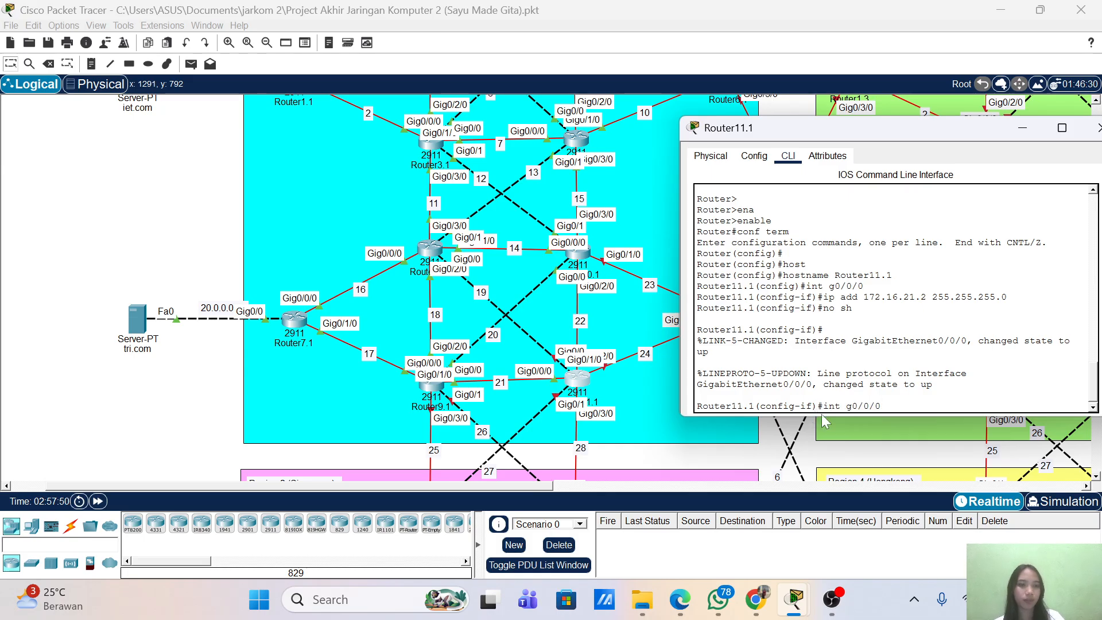
pyautogui.press('BackSpace')
pyautogui.press('BackSpace')
pyautogui.press('BackSpace')
pyautogui.write('1/0')
pyautogui.press('Return')
pyautogui.press('Up')
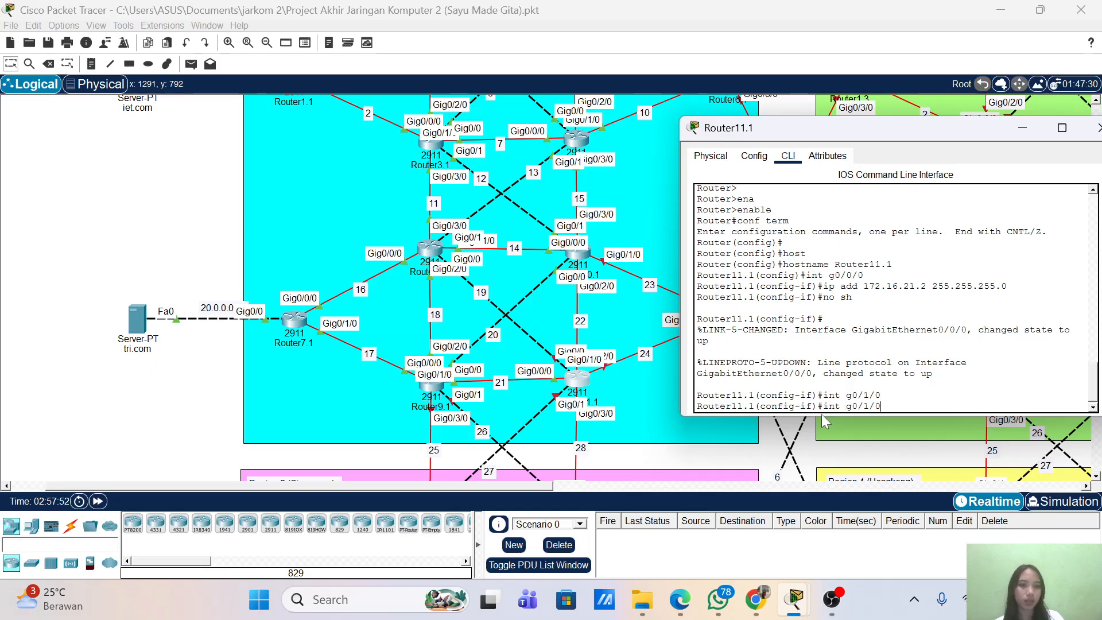
pyautogui.press('Up')
pyautogui.press('Up')
pyautogui.press('Left')
pyautogui.press('Left')
pyautogui.press('Left')
pyautogui.press('Left')
pyautogui.press('Left')
pyautogui.press('Left')
pyautogui.press('Left')
pyautogui.press('Left')
pyautogui.press('Left')
pyautogui.press('Left')
pyautogui.press('Left')
pyautogui.press('Left')
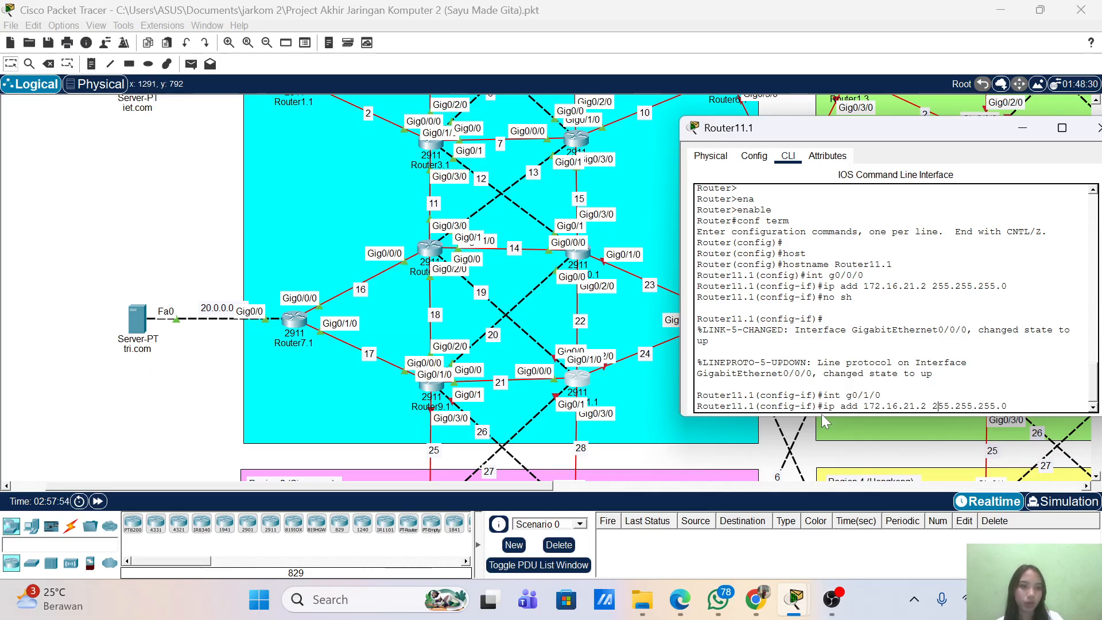
pyautogui.press('BackSpace')
pyautogui.press('BackSpace')
pyautogui.press('BackSpace')
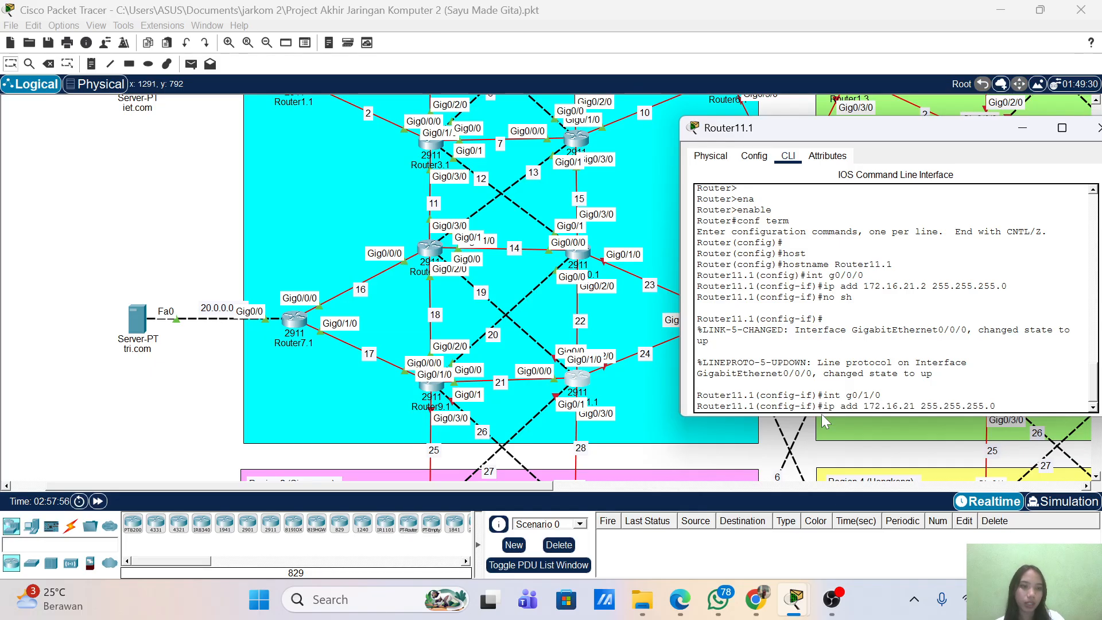
pyautogui.write('4.1')
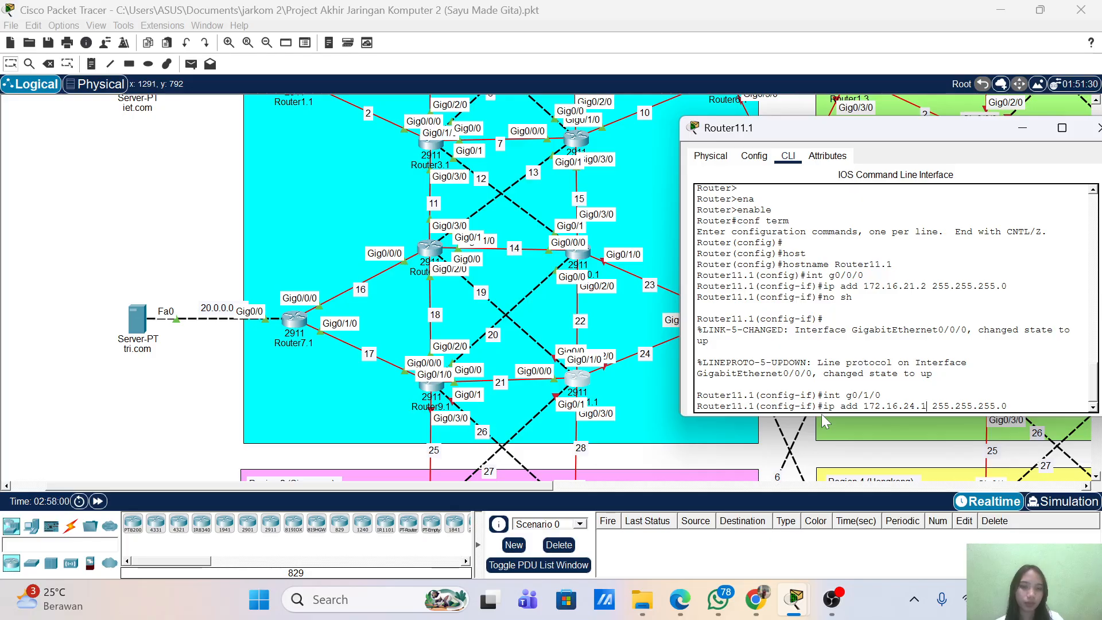
pyautogui.press('Return')
# - Enable interface g0/1/0 on Router11.1 with no shutdown
pyautogui.write('no')
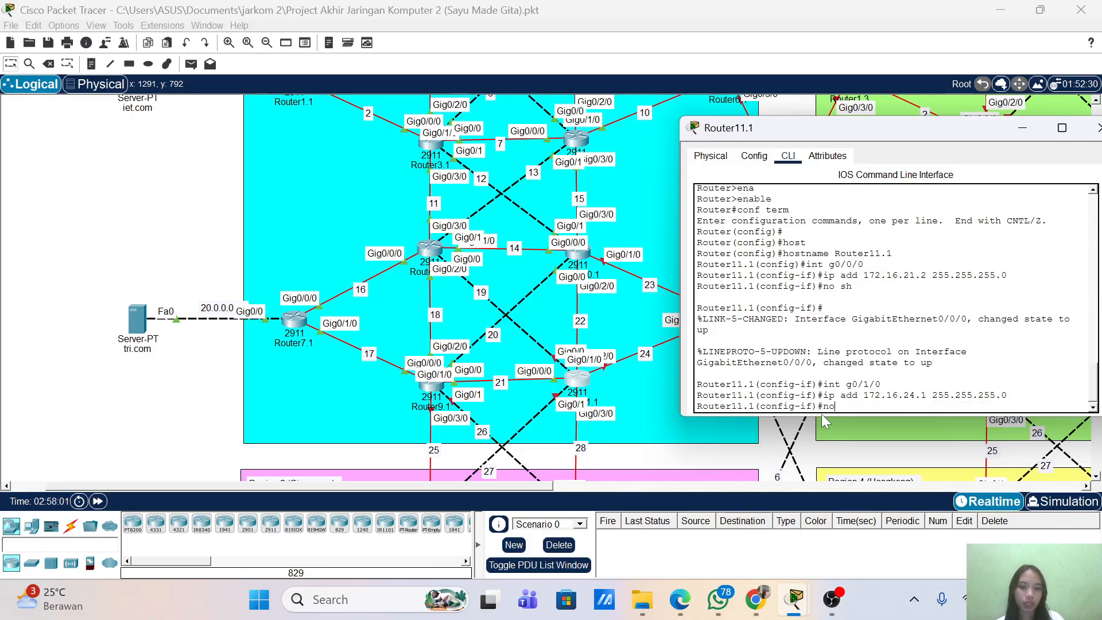
pyautogui.write(' sh')
pyautogui.press('Return')
# - Assign IP address 172.16.22.2 with mask 255.255.255.0 to interface g0/2/0 of Router11.1
pyautogui.write('int g0/1/0')
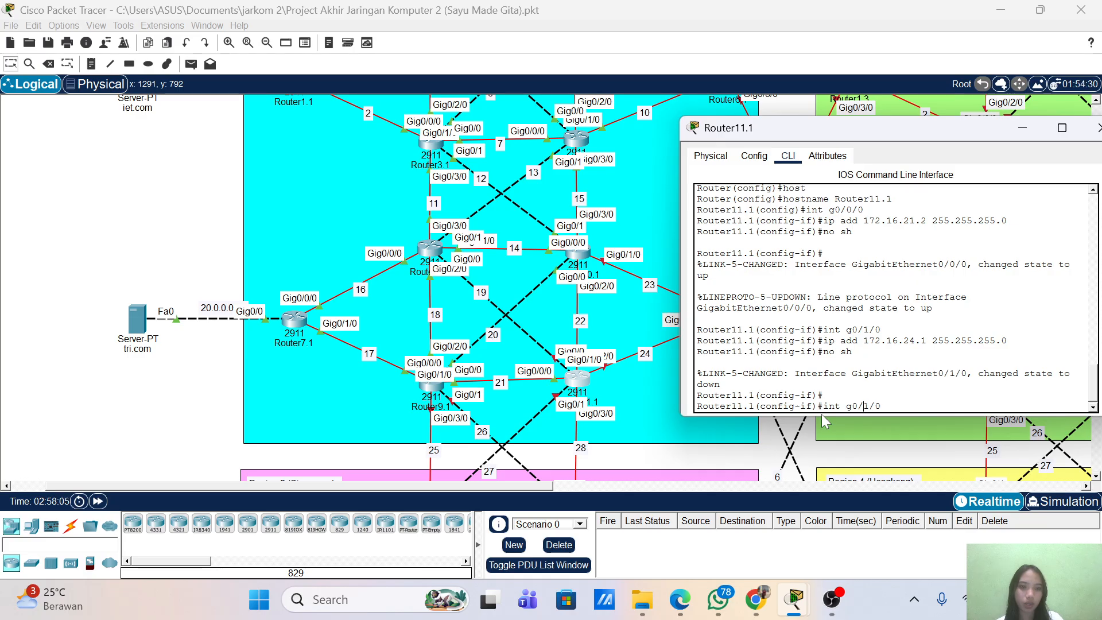
pyautogui.press('BackSpace')
pyautogui.press('BackSpace')
pyautogui.press('BackSpace')
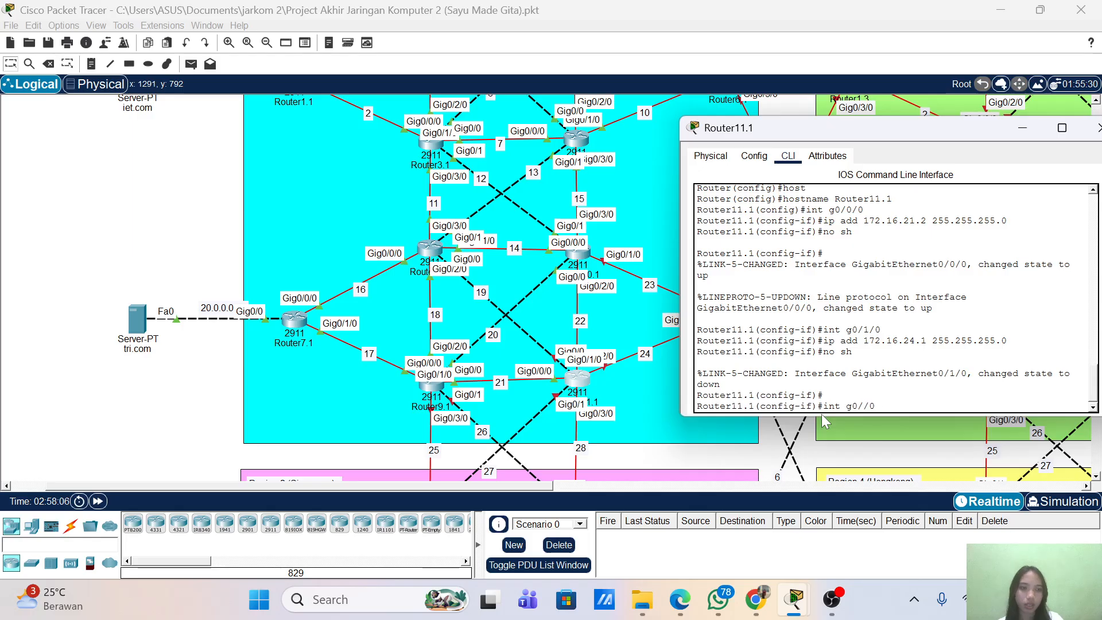
pyautogui.write('2/0')
pyautogui.press('Return')
pyautogui.press('Up')
pyautogui.press('Up')
pyautogui.press('Up')
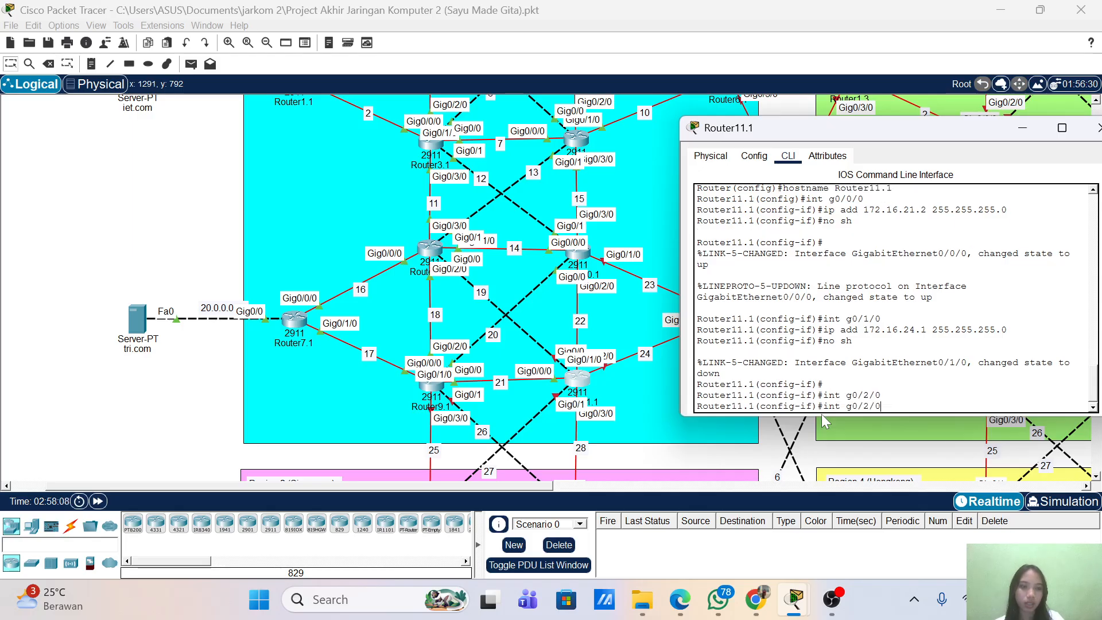
pyautogui.press('Left')
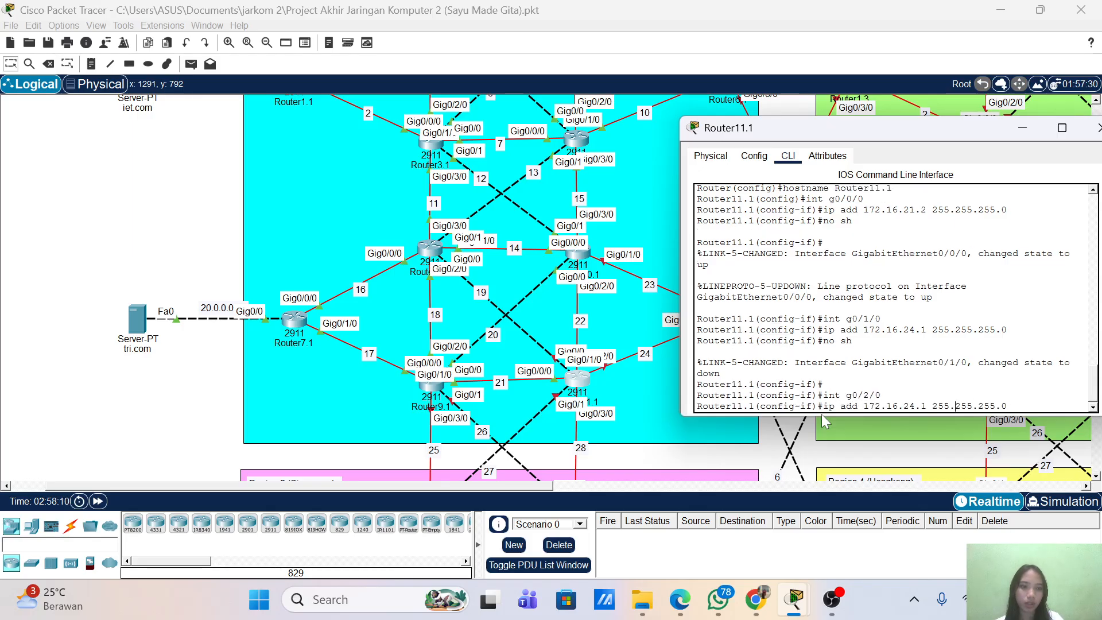
pyautogui.press('Left')
pyautogui.press('Left')
pyautogui.press('Left')
pyautogui.press('Left')
pyautogui.press('Left')
pyautogui.press('Left')
pyautogui.press('Left')
pyautogui.press('Left')
pyautogui.press('Left')
pyautogui.press('Left')
pyautogui.press('Left')
pyautogui.press('Left')
pyautogui.press('Left')
pyautogui.press('BackSpace')
pyautogui.press('BackSpace')
pyautogui.press('BackSpace')
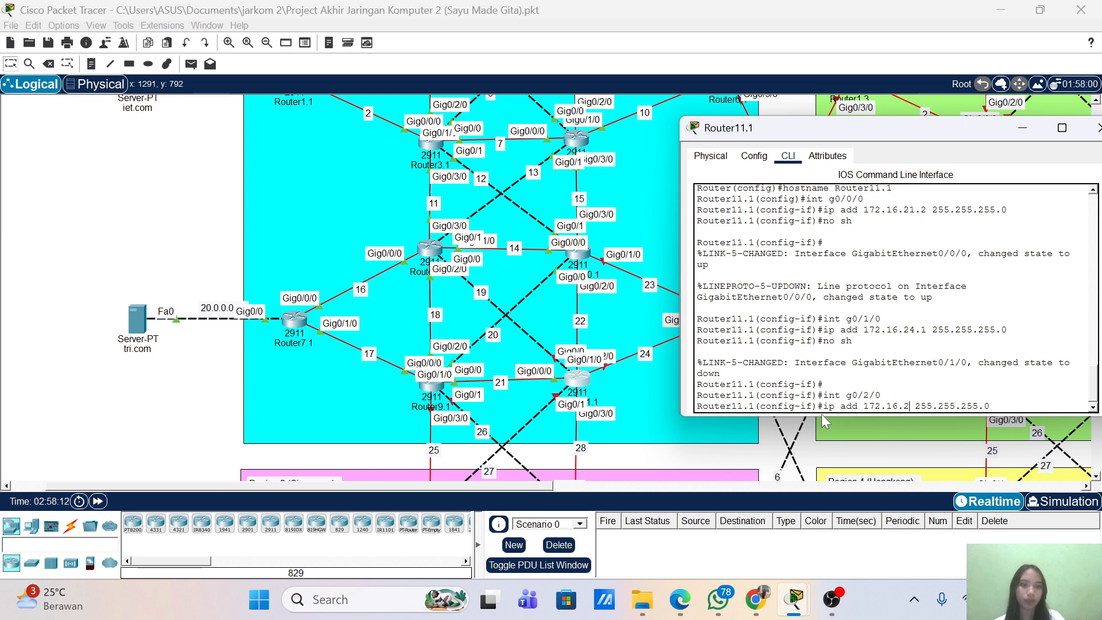
pyautogui.write('2.2')
pyautogui.press('Return')
# - Enable interface g0/2/0 on Router11.1 with no shutdown
pyautogui.write('n')
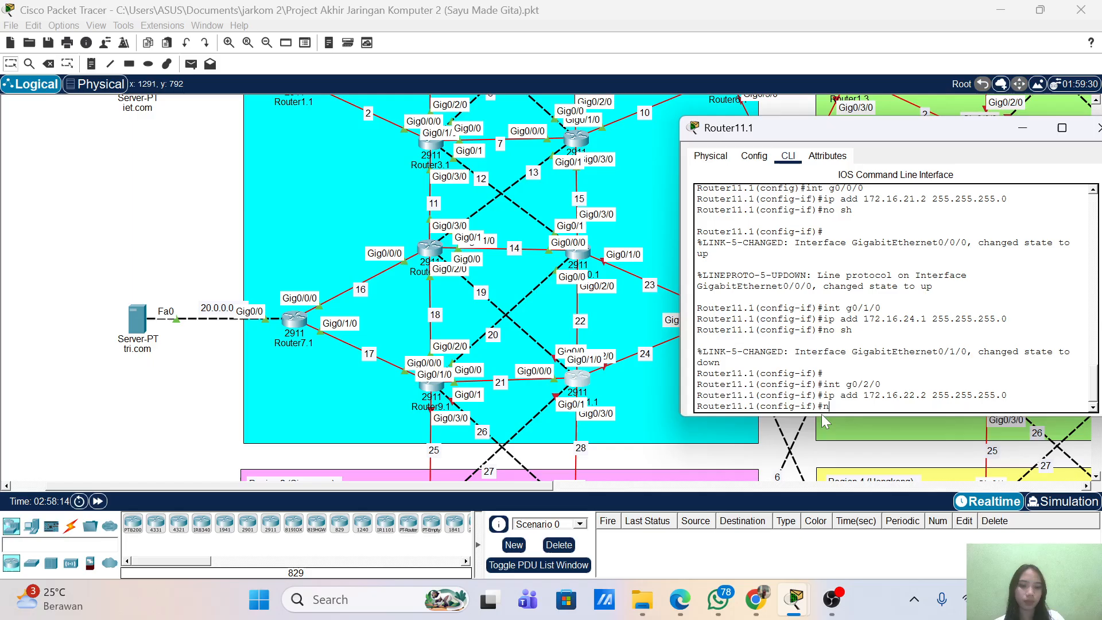
pyautogui.write('o sh')
pyautogui.press('Return')
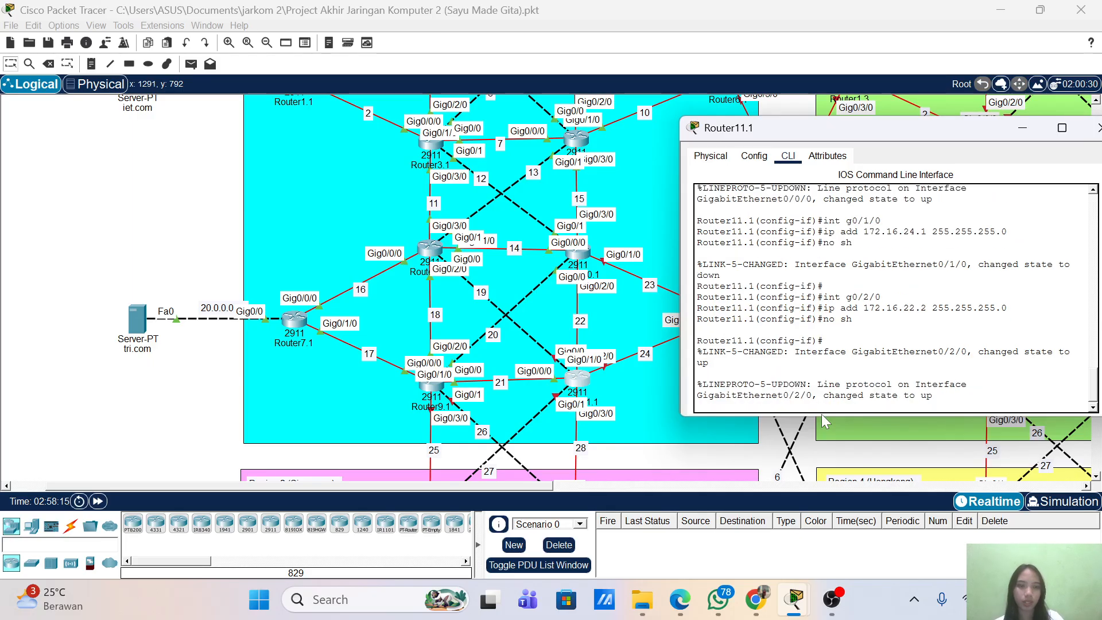
pyautogui.press('Return')
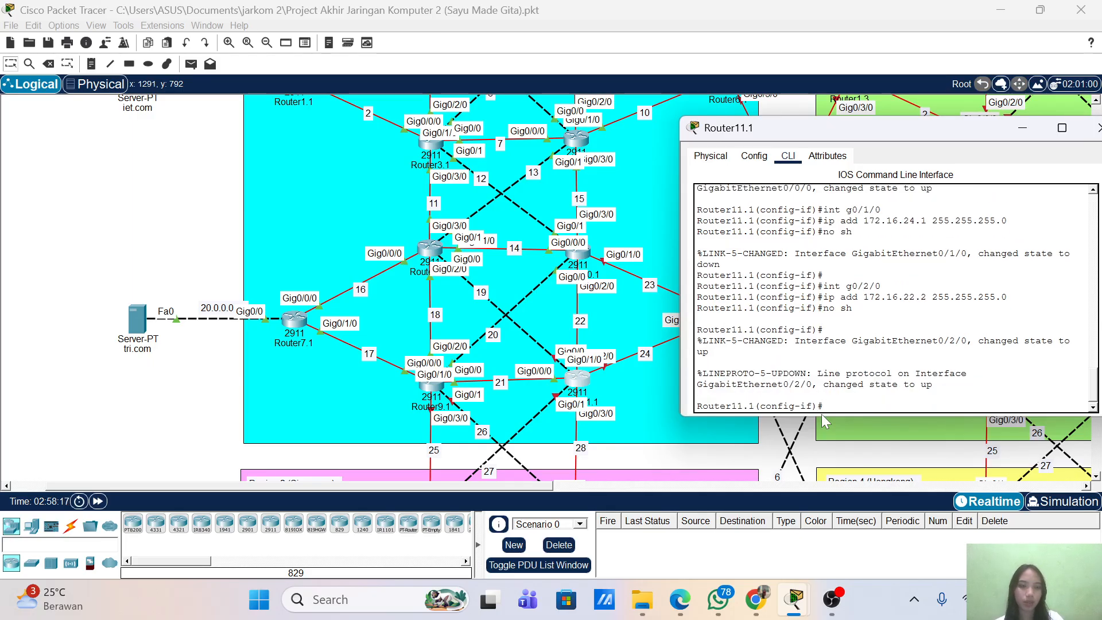
# - Assign IP address 172.16.28.1 with mask 255.255.255.0 to interface g0/3/0 of Router11.1 and enable it with no shutdown
pyautogui.write('int g0//0')
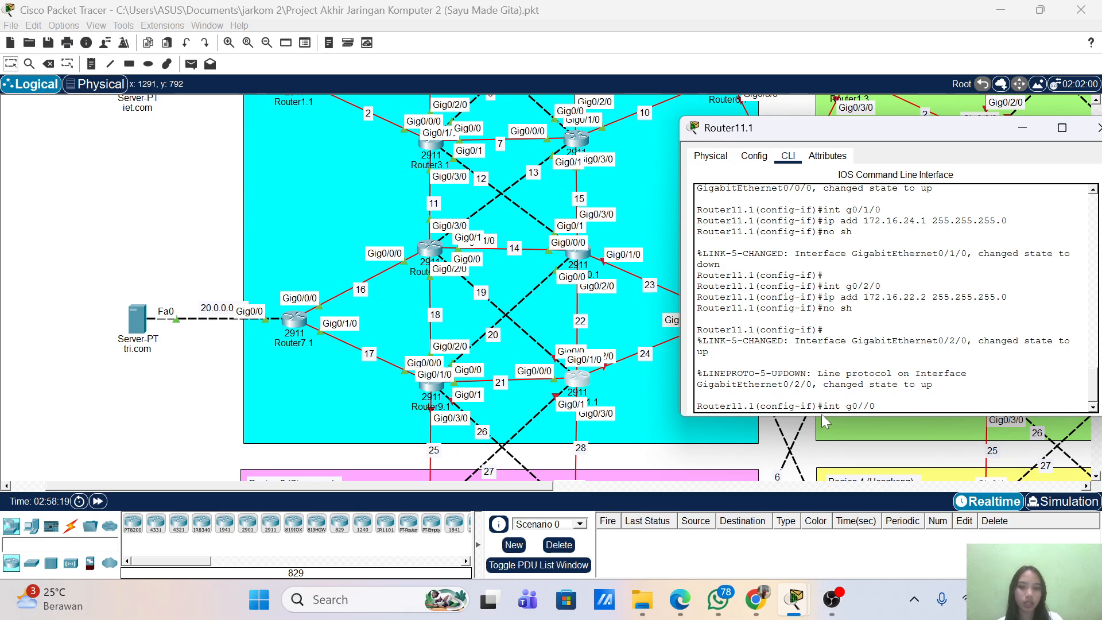
pyautogui.write('3')
pyautogui.press('Return')
pyautogui.press('Up')
pyautogui.press('Up')
pyautogui.press('Up')
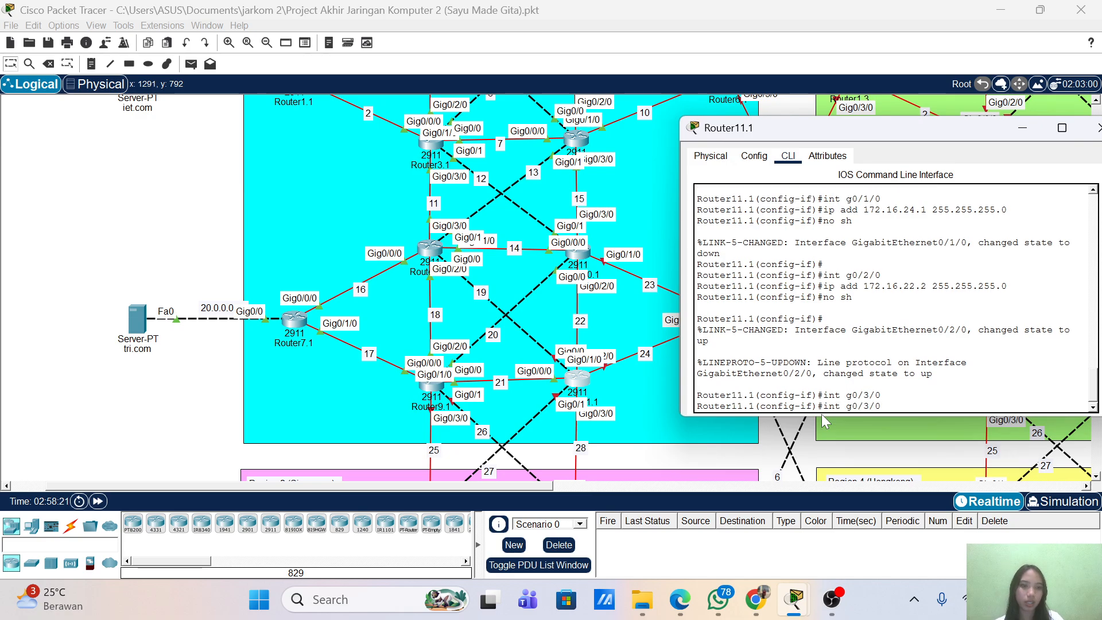
pyautogui.press('Left')
pyautogui.press('Left')
pyautogui.press('Left')
pyautogui.press('Left')
pyautogui.press('Left')
pyautogui.press('Left')
pyautogui.press('Left')
pyautogui.press('Left')
pyautogui.press('Left')
pyautogui.press('Left')
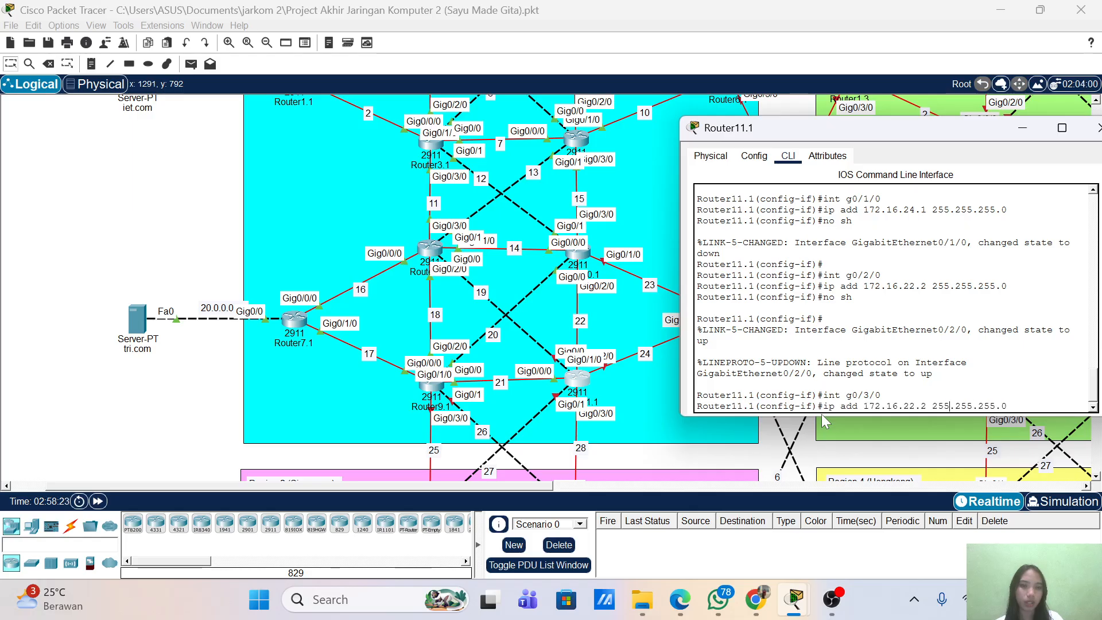
pyautogui.press('BackSpace')
pyautogui.press('BackSpace')
pyautogui.press('BackSpace')
pyautogui.write('8.1')
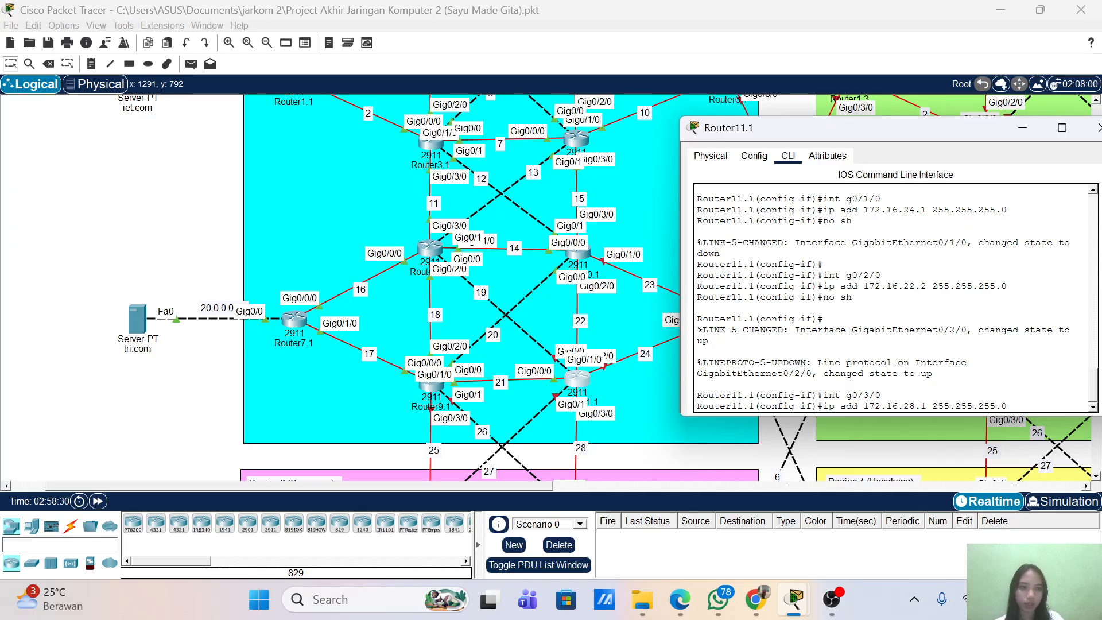
pyautogui.press('Return')
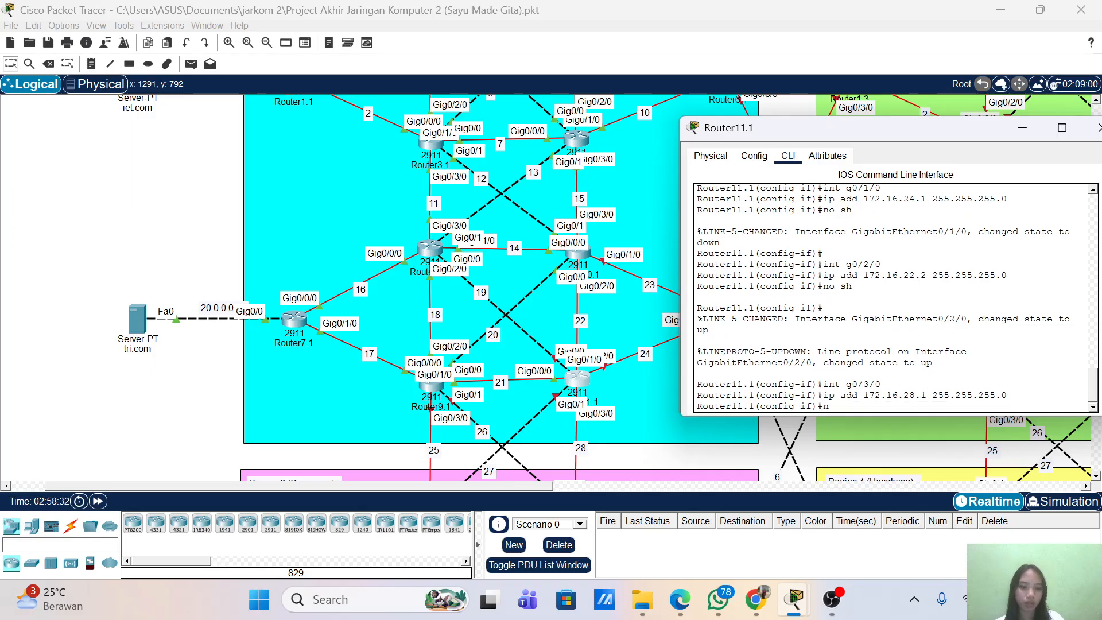
pyautogui.press('Return')
pyautogui.press('Return')
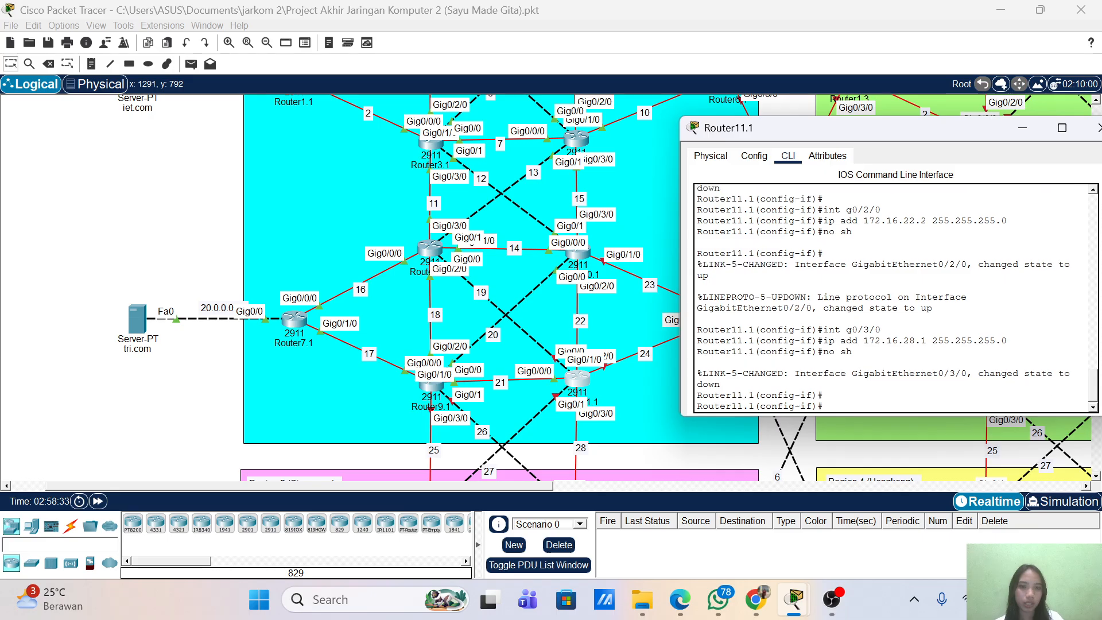
# - Assign IP address 172.16.19.2 with mask 255.255.255.0 to interface g0/0 of Router11.1
pyautogui.press('Up')
pyautogui.press('Up')
pyautogui.press('Up')
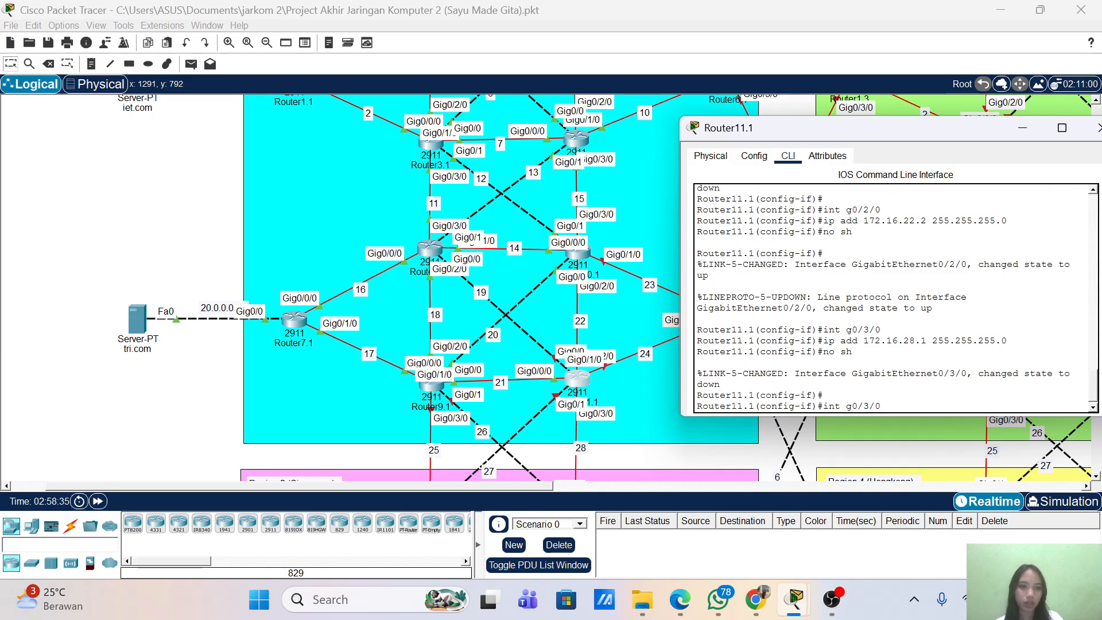
pyautogui.write('0')
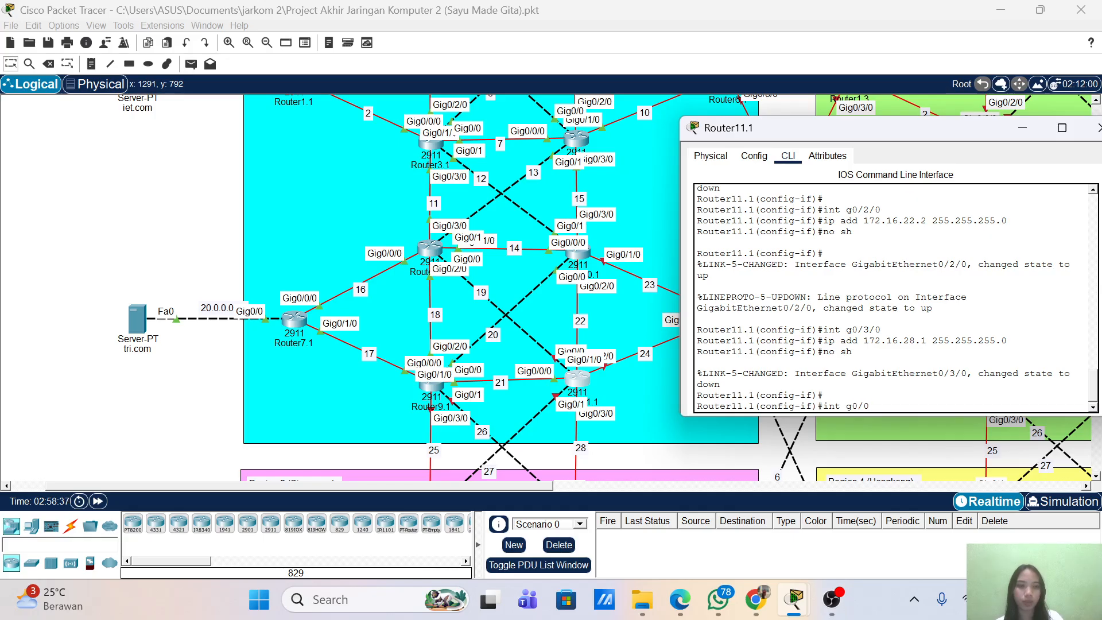
pyautogui.press('Return')
pyautogui.press('Up')
pyautogui.press('Up')
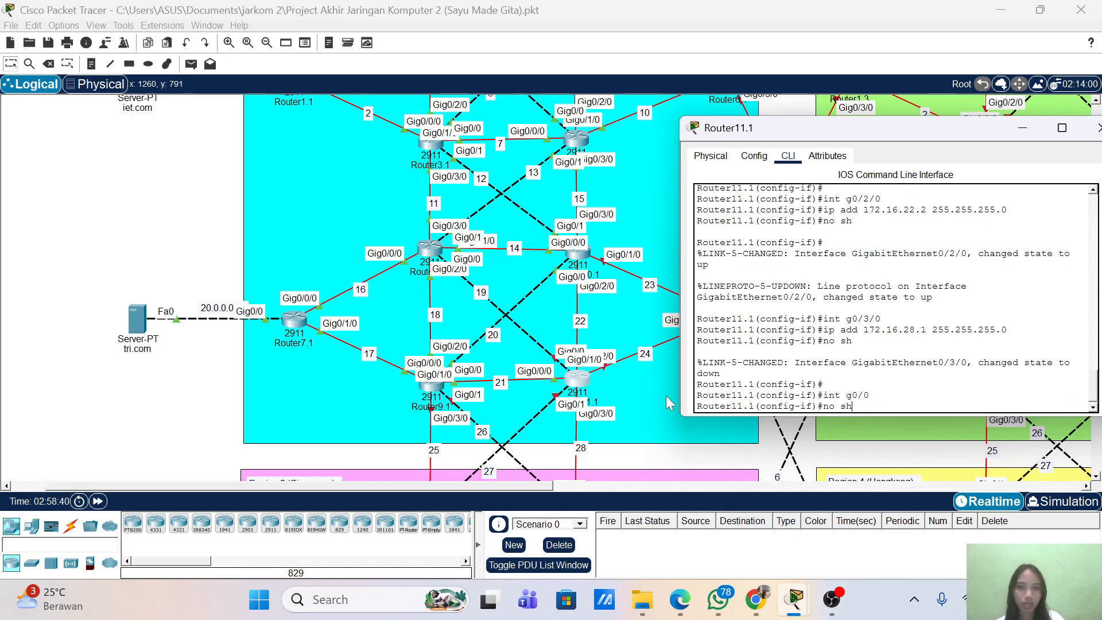
pyautogui.press('Up')
pyautogui.press('Up')
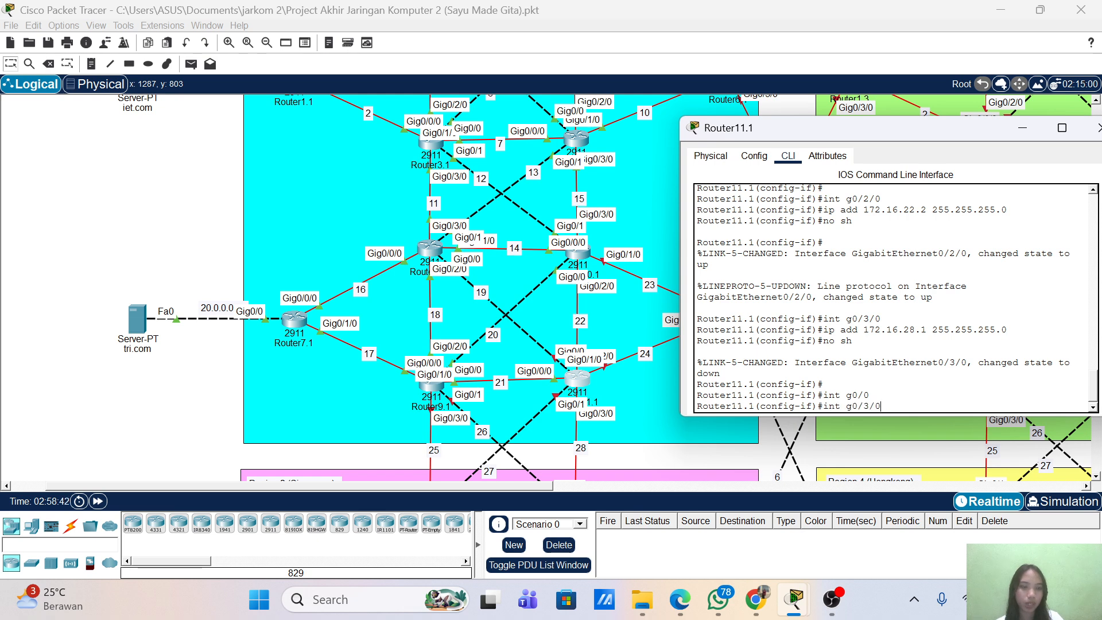
pyautogui.press('Down')
pyautogui.press('Left')
pyautogui.press('Left')
pyautogui.press('Left')
pyautogui.press('Left')
pyautogui.press('Left')
pyautogui.press('Left')
pyautogui.press('Left')
pyautogui.press('Left')
pyautogui.press('Left')
pyautogui.press('Left')
pyautogui.press('Left')
pyautogui.press('Left')
pyautogui.press('Left')
pyautogui.press('Left')
pyautogui.press('BackSpace')
pyautogui.press('BackSpace')
pyautogui.press('BackSpace')
pyautogui.press('BackSpace')
pyautogui.write('19.2')
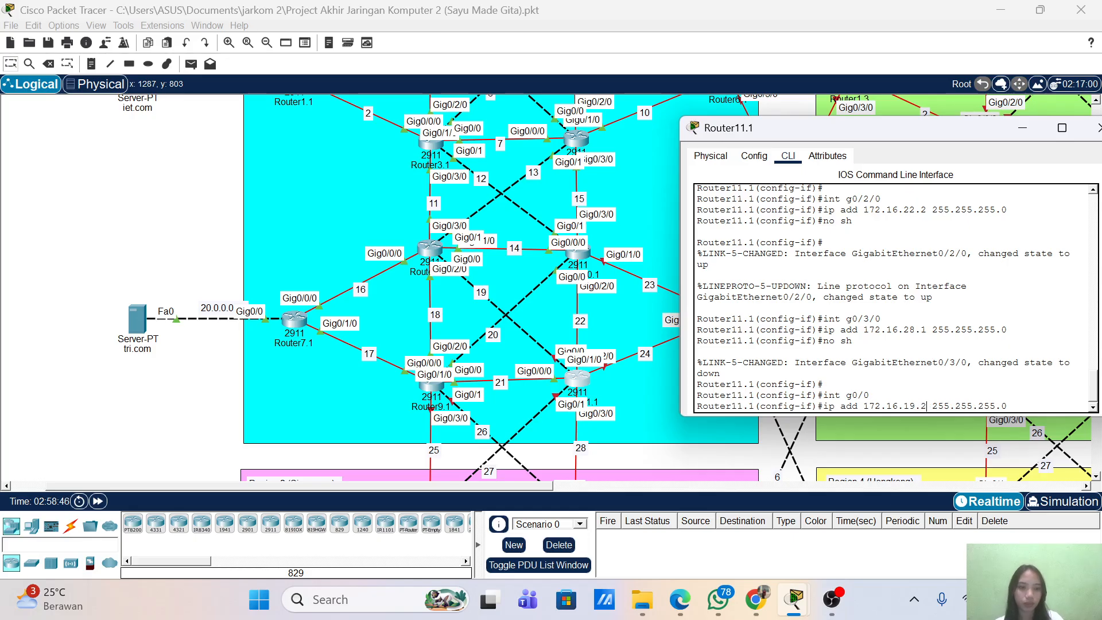
pyautogui.press('Return')
# - Enable interface g0/0 on Router11.1 with no shutdown
pyautogui.write('no sh')
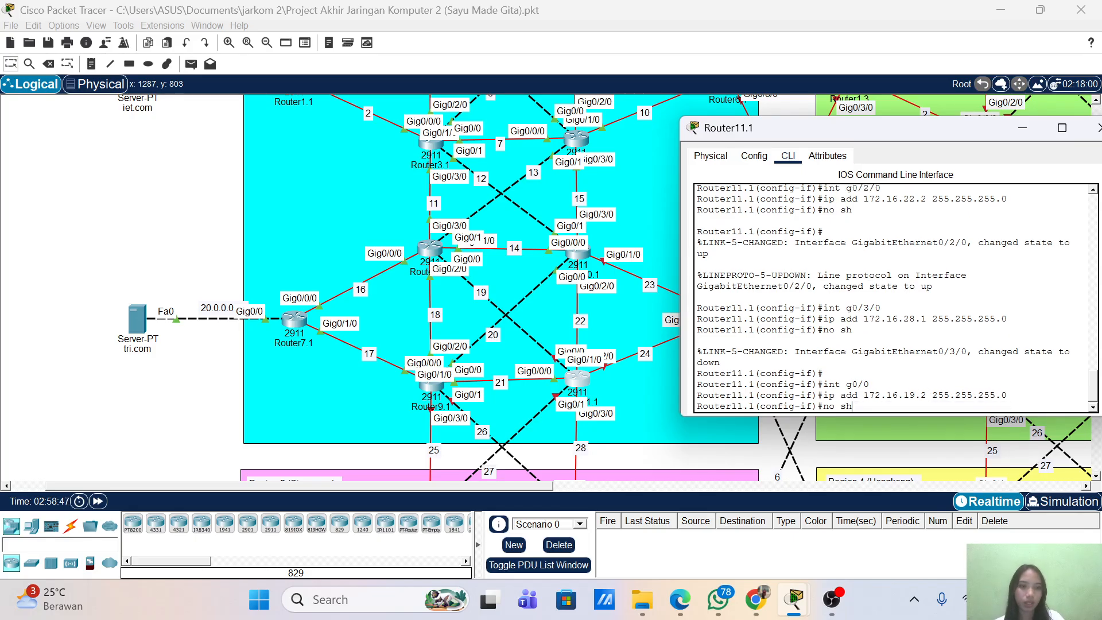
pyautogui.press('Return')
pyautogui.press('Return')
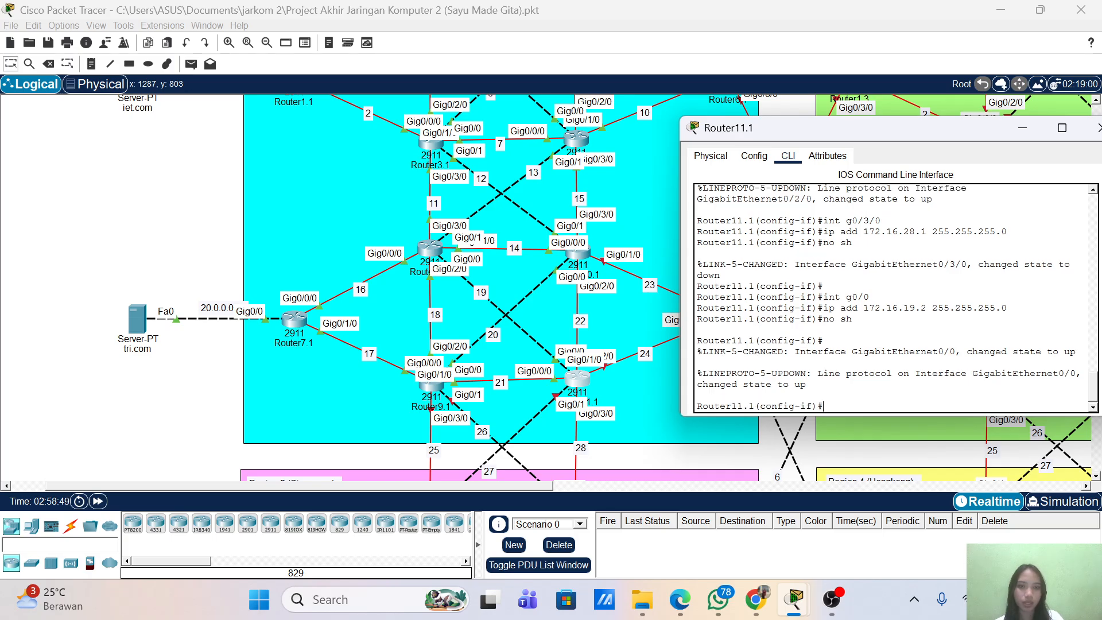
# - Assign IP address 172.16.27.1 with mask 255.255.255.0 to interface g0/1 of Router11.1
pyautogui.press('Up')
pyautogui.press('Up')
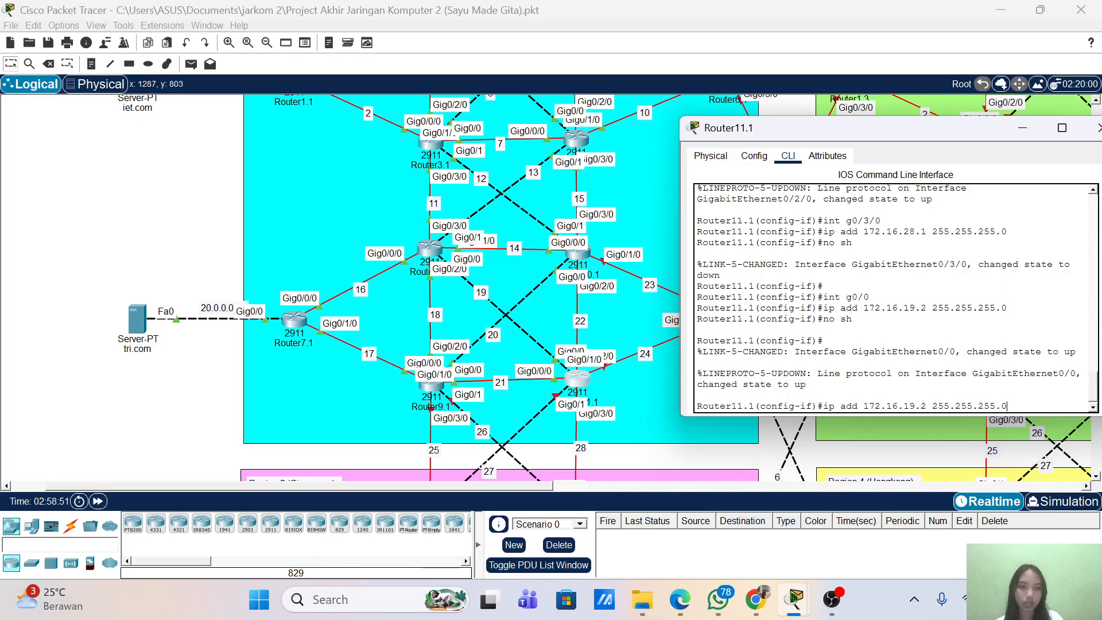
pyautogui.press('Up')
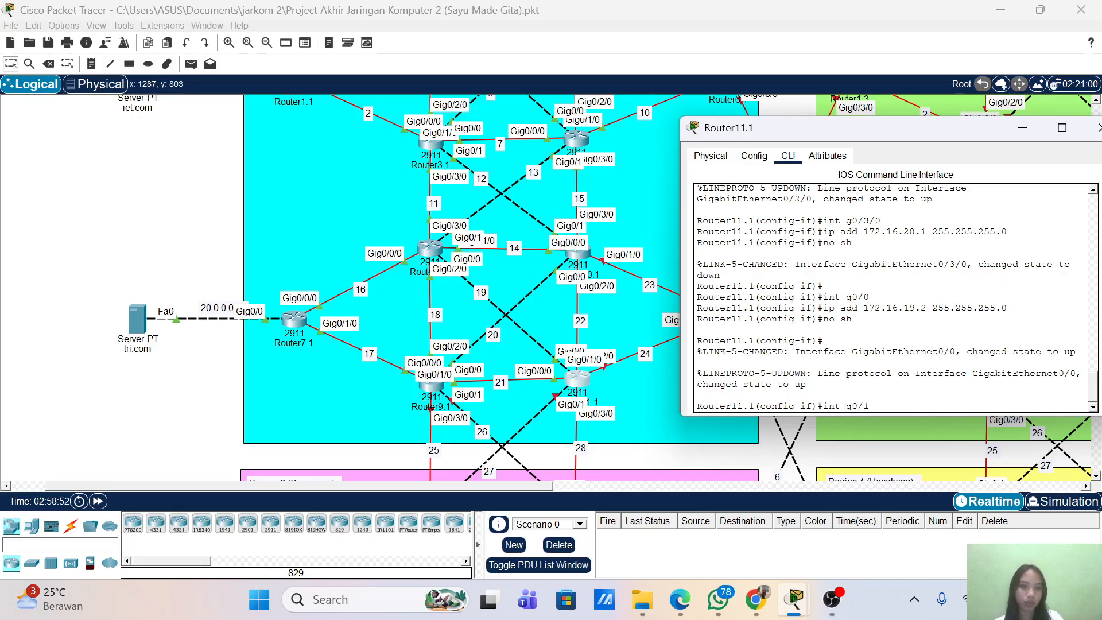
pyautogui.press('Return')
pyautogui.press('Return')
pyautogui.press('Up')
pyautogui.press('Up')
pyautogui.press('Up')
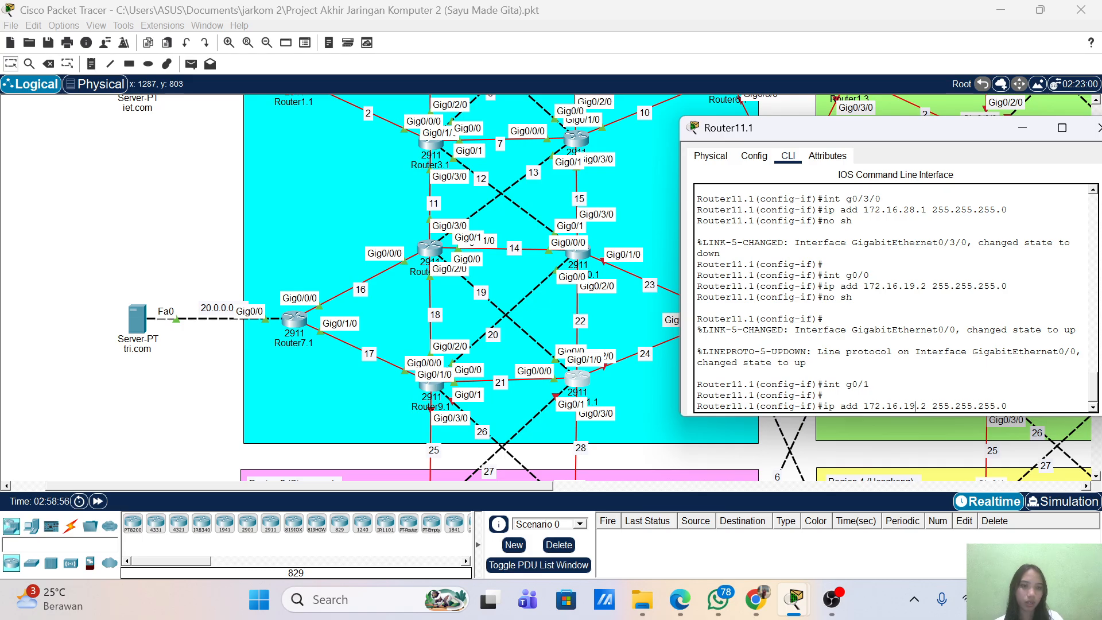
pyautogui.press('BackSpace')
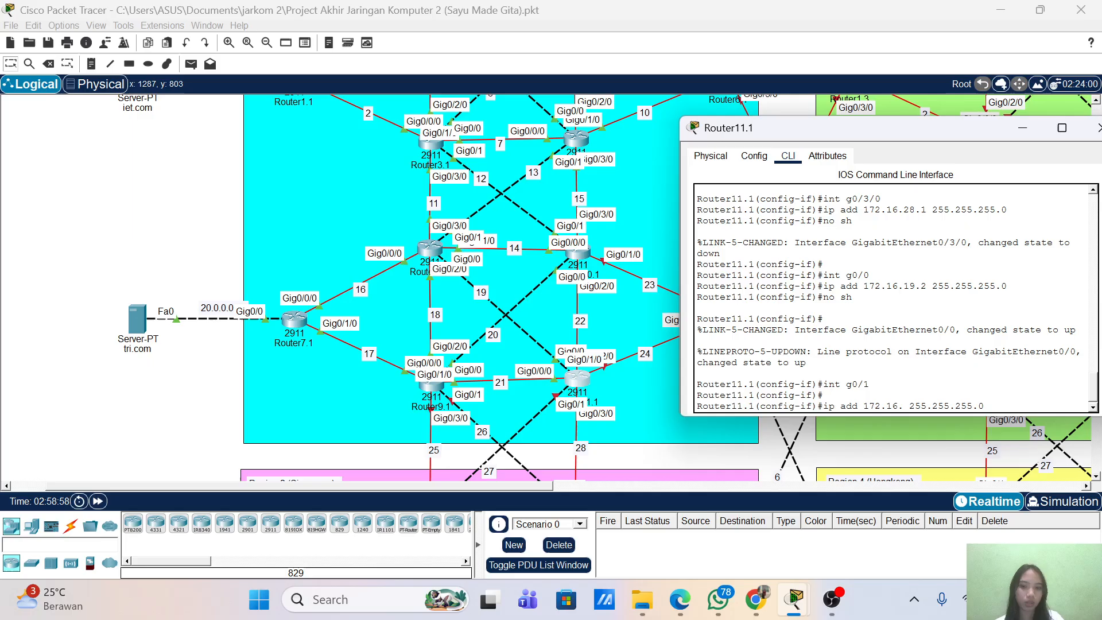
pyautogui.write('27.1')
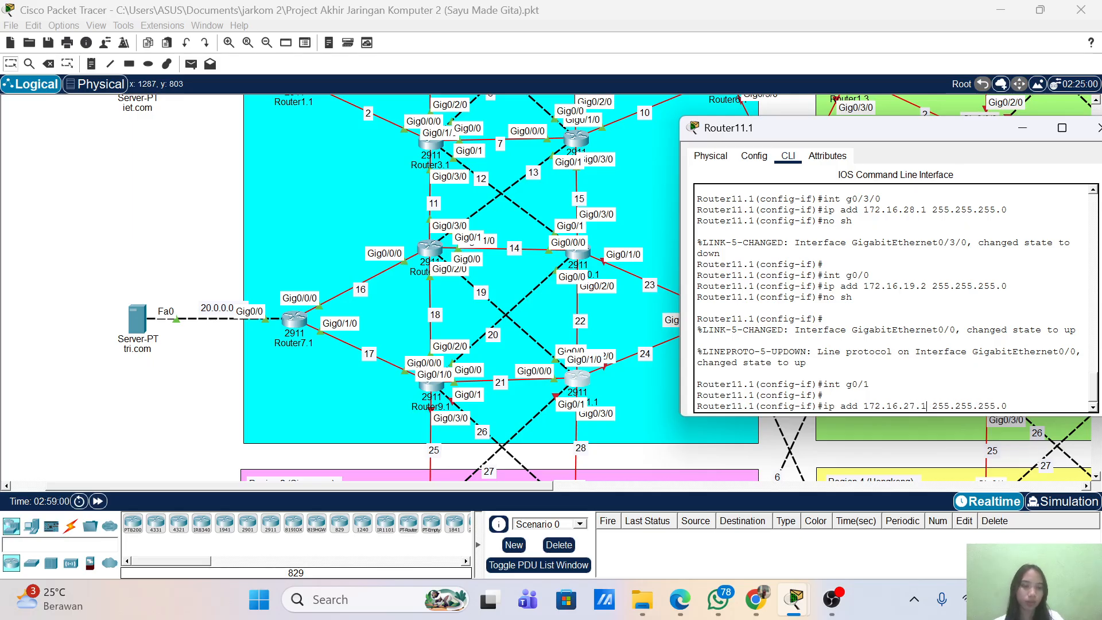
pyautogui.press('Return')
# - Enable interface g0/1 on Router11.1 with no shutdown
pyautogui.write('no sh')
pyautogui.press('Return')
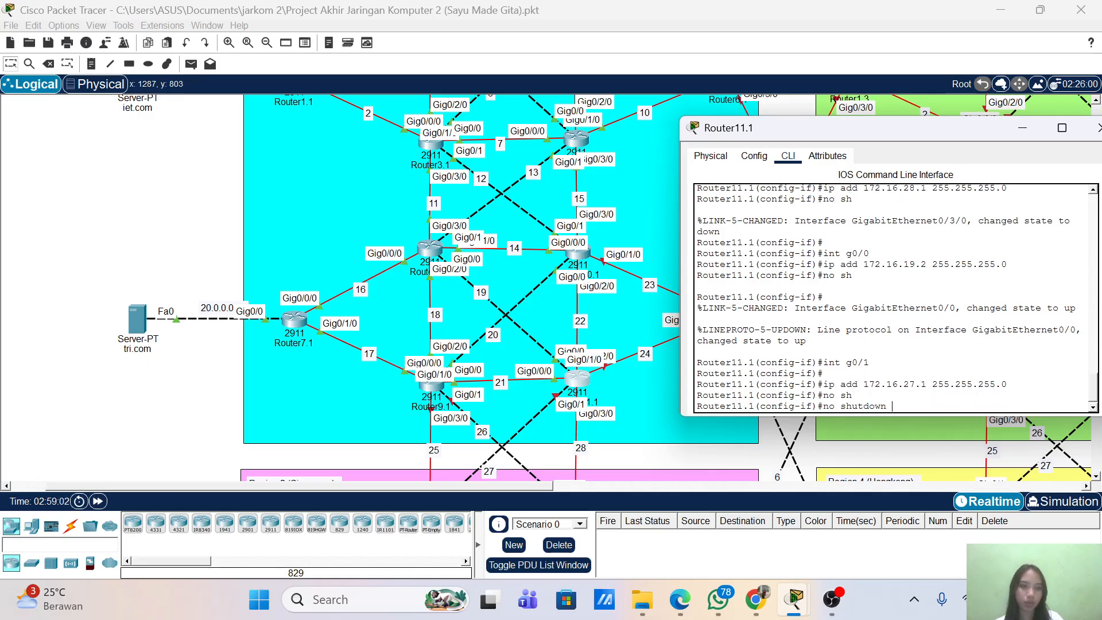
pyautogui.write('no shutdown')
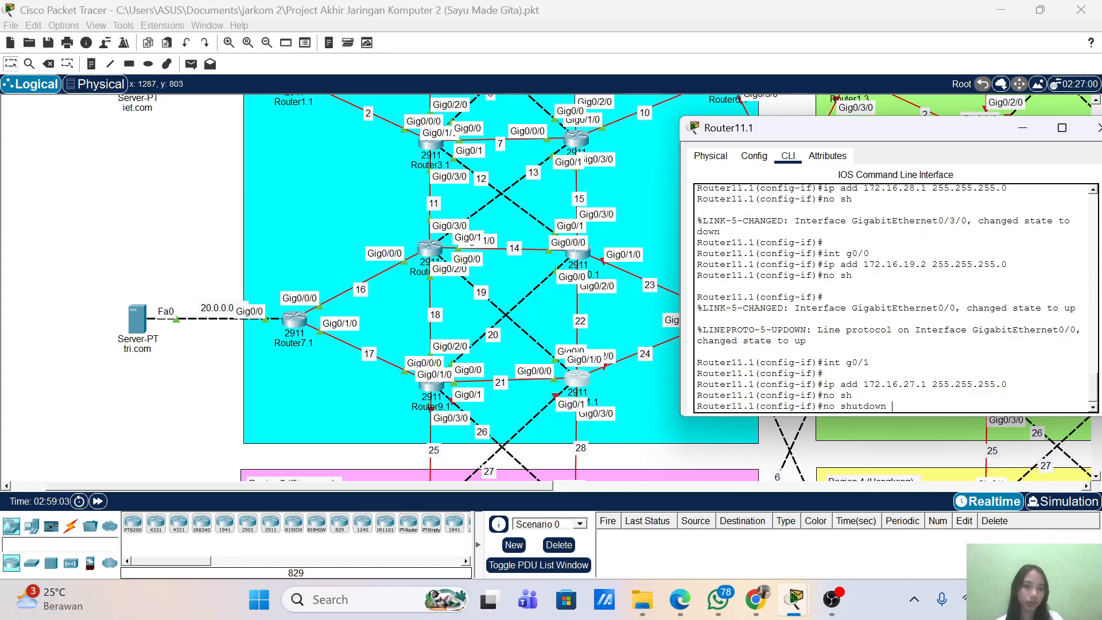
pyautogui.press('Return')
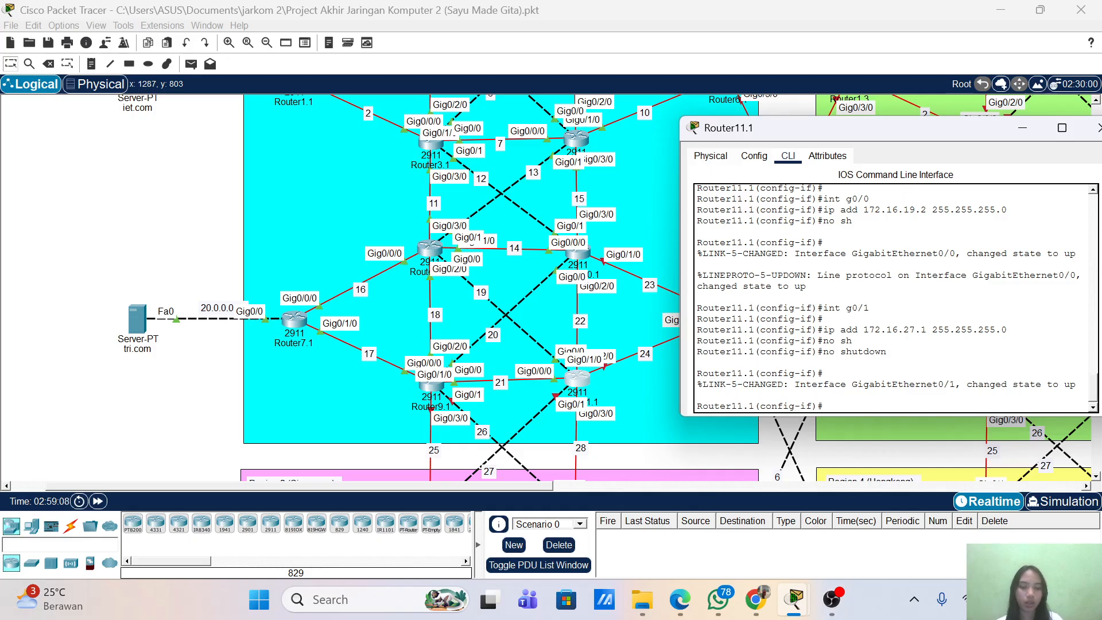
# - Leave interface configuration on Router11.1 and enter the configuration of OSPF process 1
pyautogui.write('e')
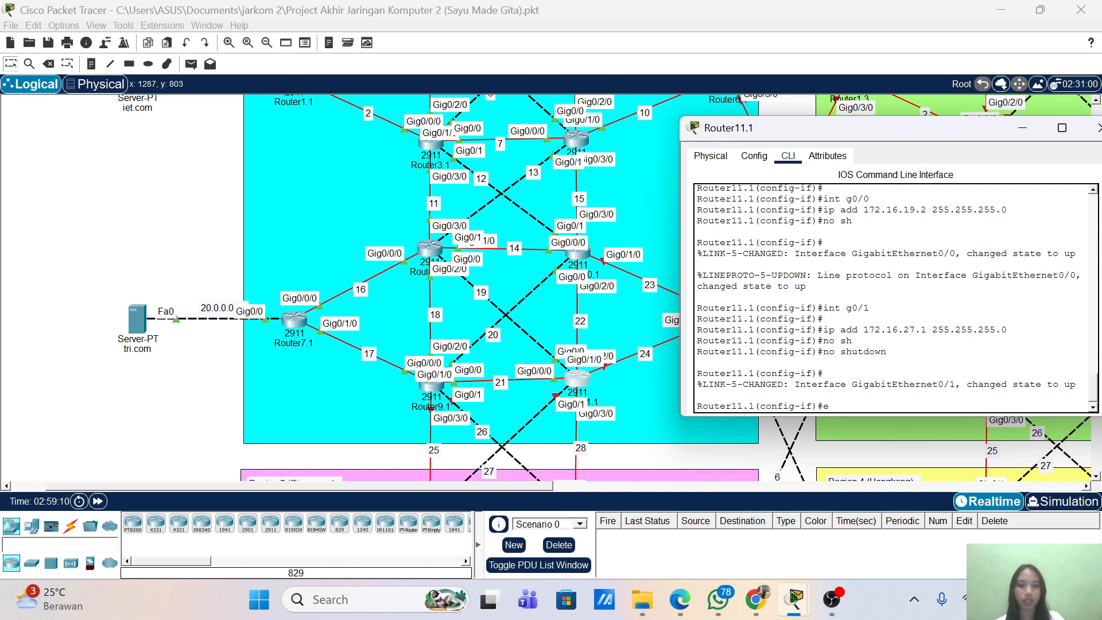
pyautogui.write('x')
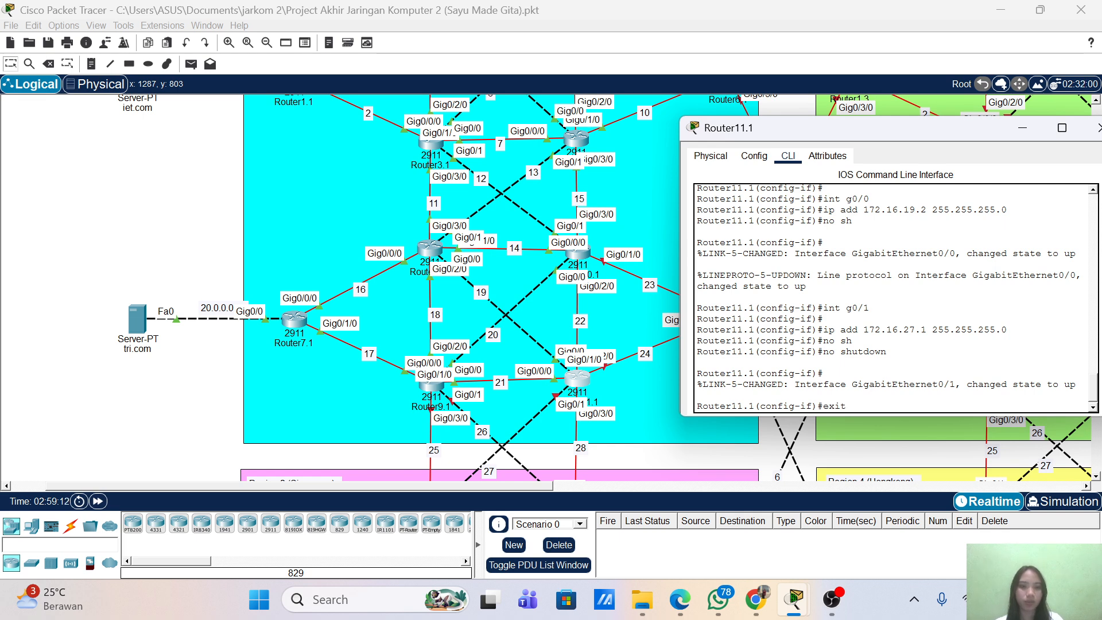
pyautogui.write('it')
pyautogui.press('Return')
pyautogui.press('Return')
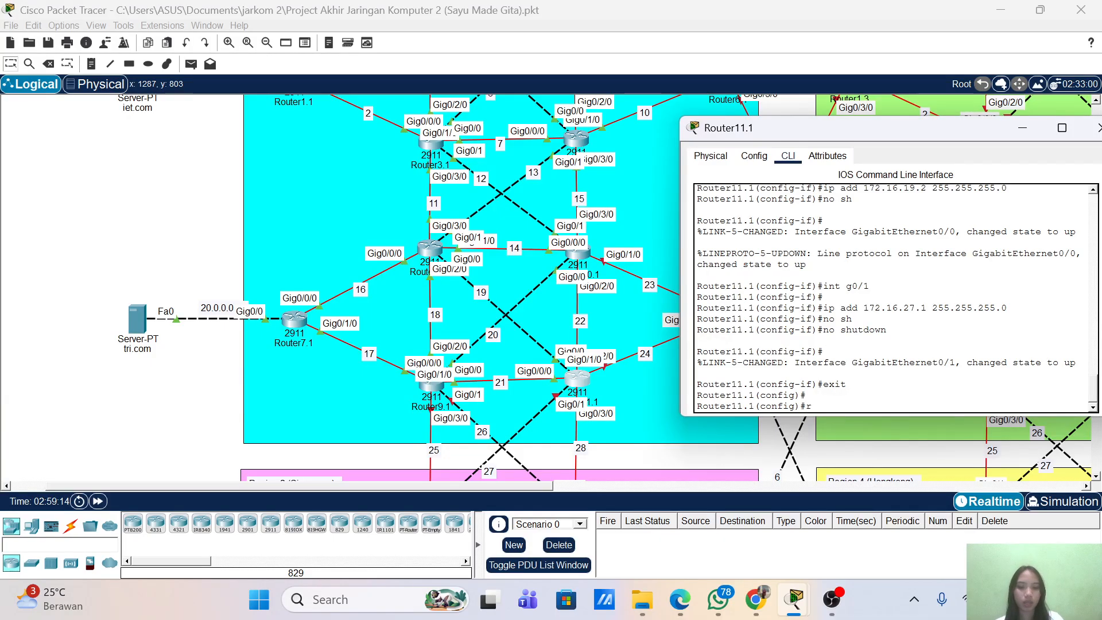
pyautogui.write('rou')
pyautogui.press('Tab')
pyautogui.write('os')
pyautogui.press('Tab')
pyautogui.write('1')
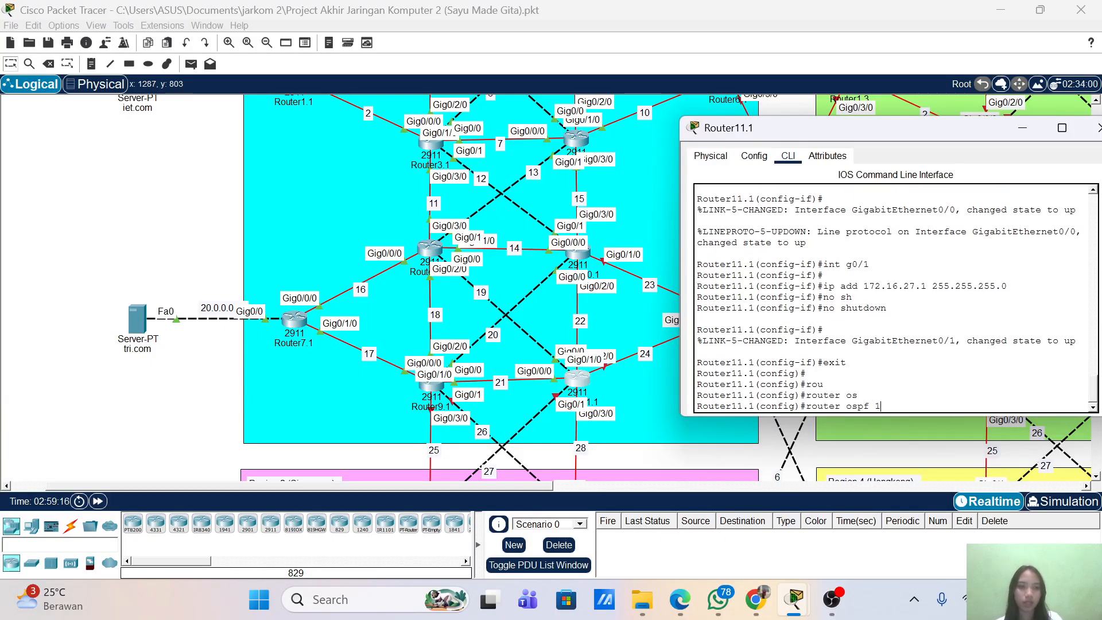
pyautogui.press('Return')
# - Set the OSPF router ID of Router11.1 to 1.1.1.11
pyautogui.write('router)#')
pyautogui.press('Tab')
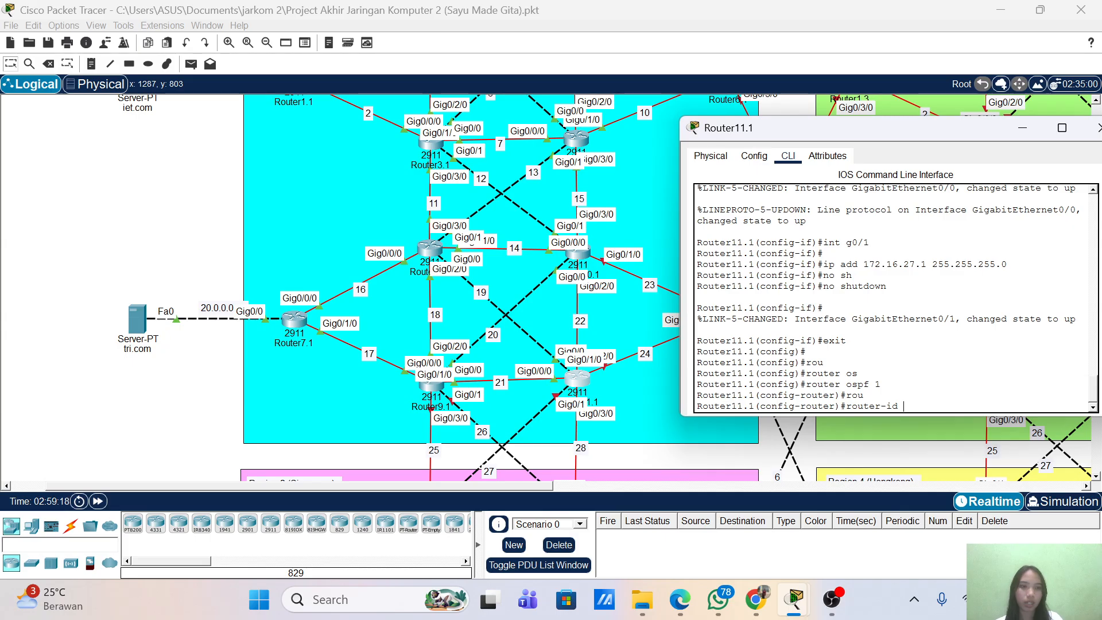
pyautogui.write('1.1.1.1')
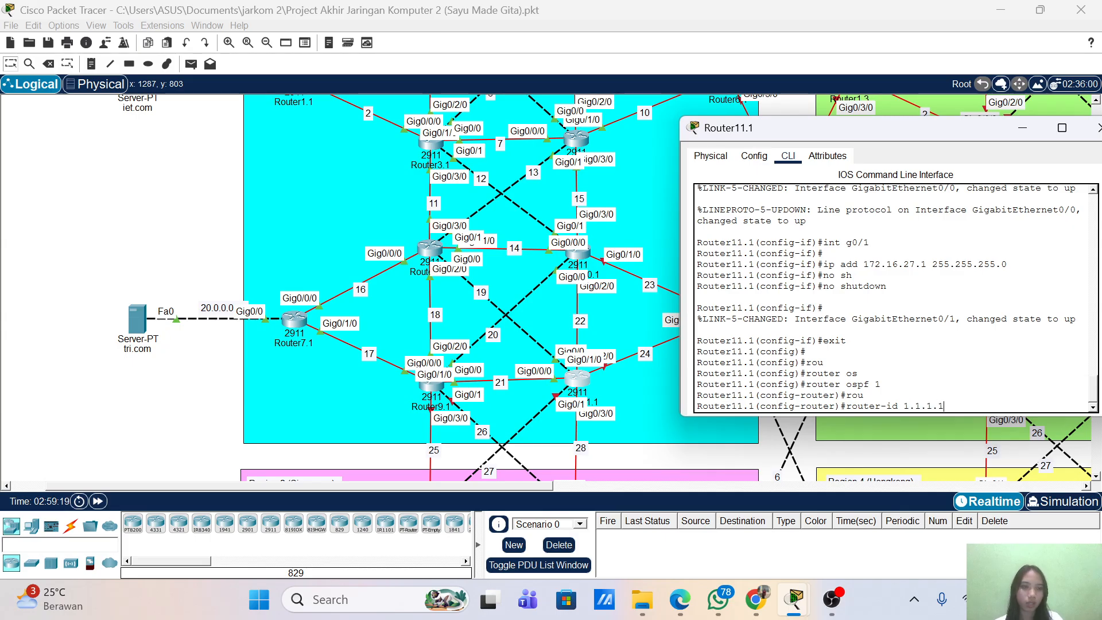
pyautogui.write('1')
pyautogui.press('Return')
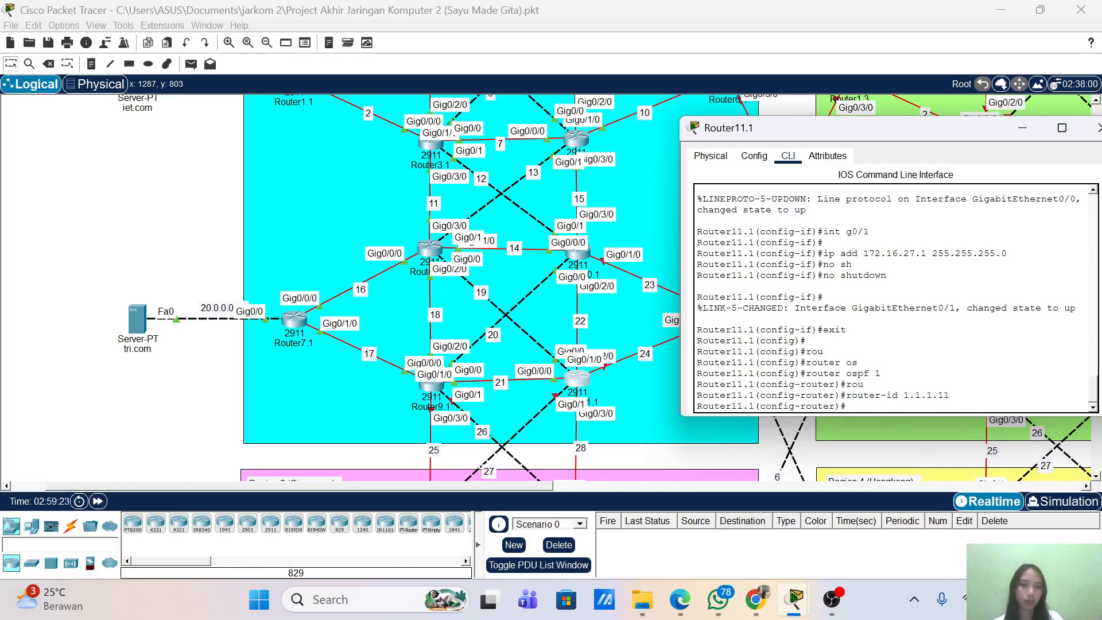
# - Turn on log-adjacency-changes for the OSPF process on Router11.1
pyautogui.write('log-adjacency-changes')
pyautogui.press('Tab')
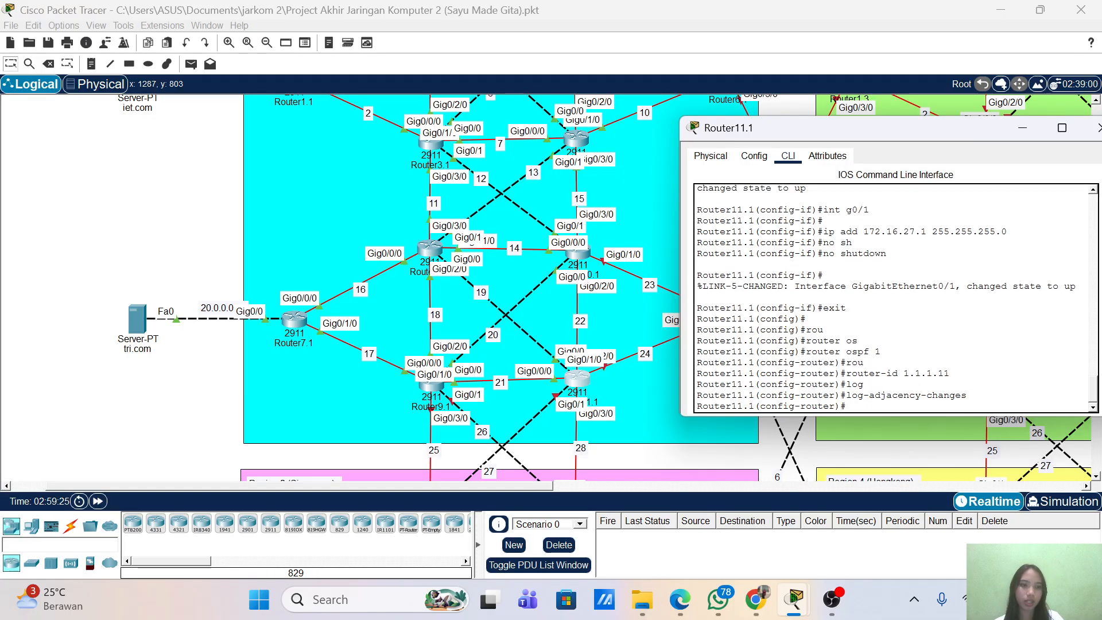
pyautogui.press('Return')
pyautogui.press('Return')
# - Advertise network 172.16.19.0 with wildcard mask 0.0.0.255 in OSPF area 0 on Router11.1
pyautogui.write('netw')
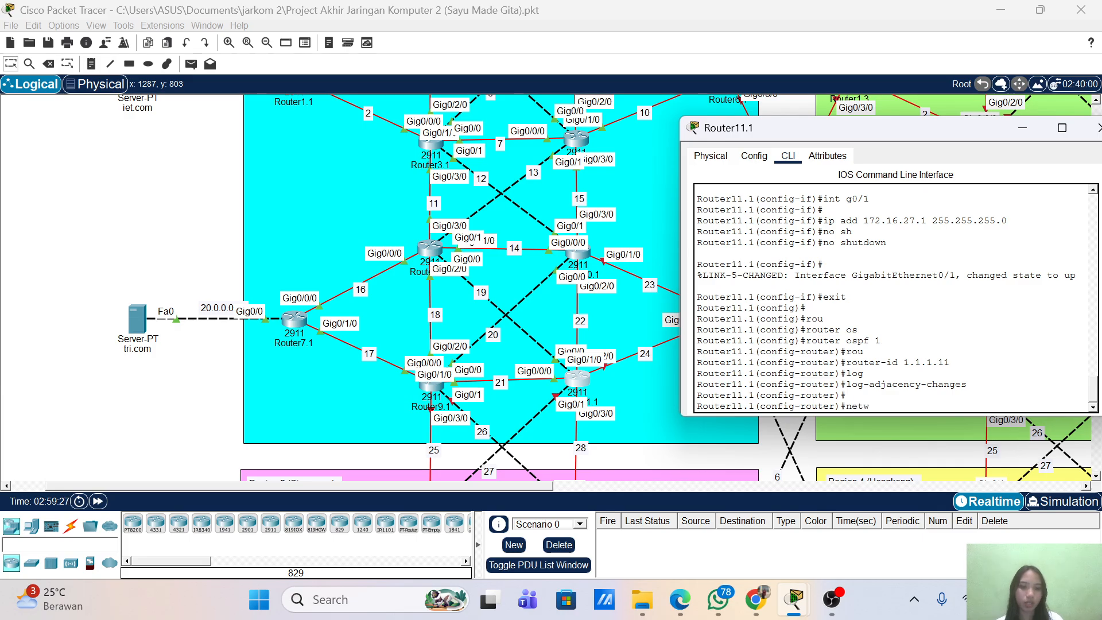
pyautogui.press('Tab')
pyautogui.write('172')
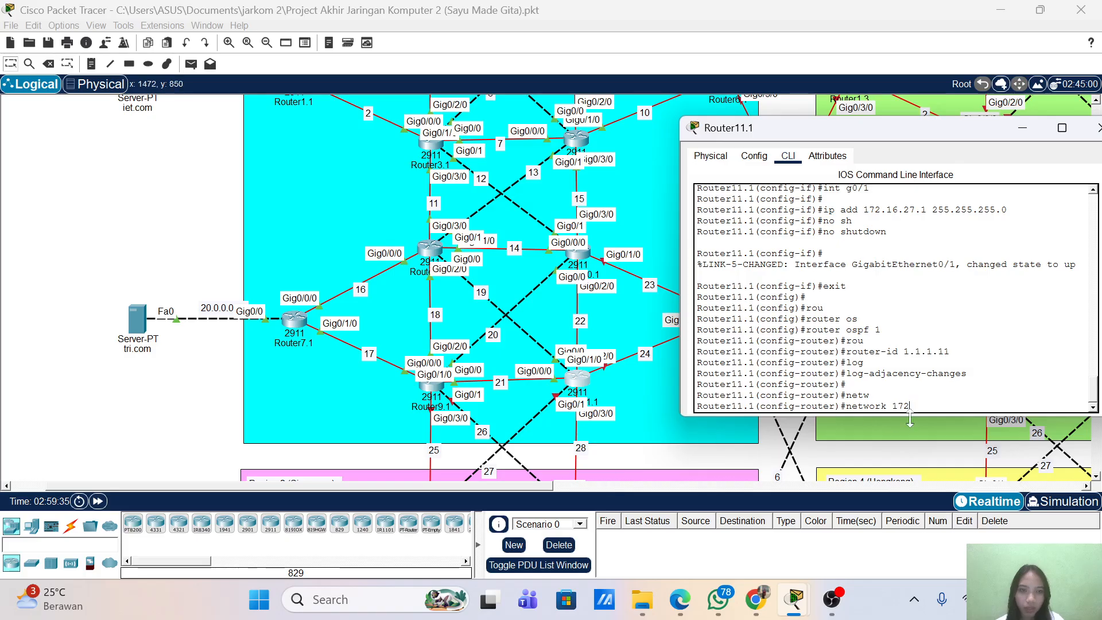
pyautogui.write('.19.')
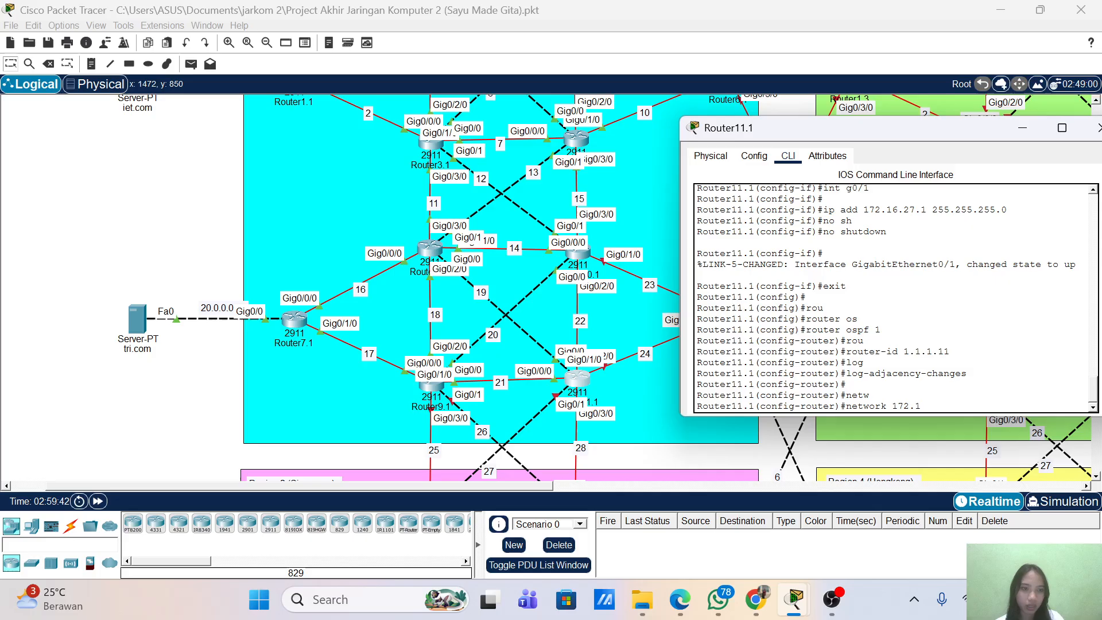
pyautogui.press('BackSpace')
pyautogui.press('BackSpace')
pyautogui.write('6.19.0 0.0.0')
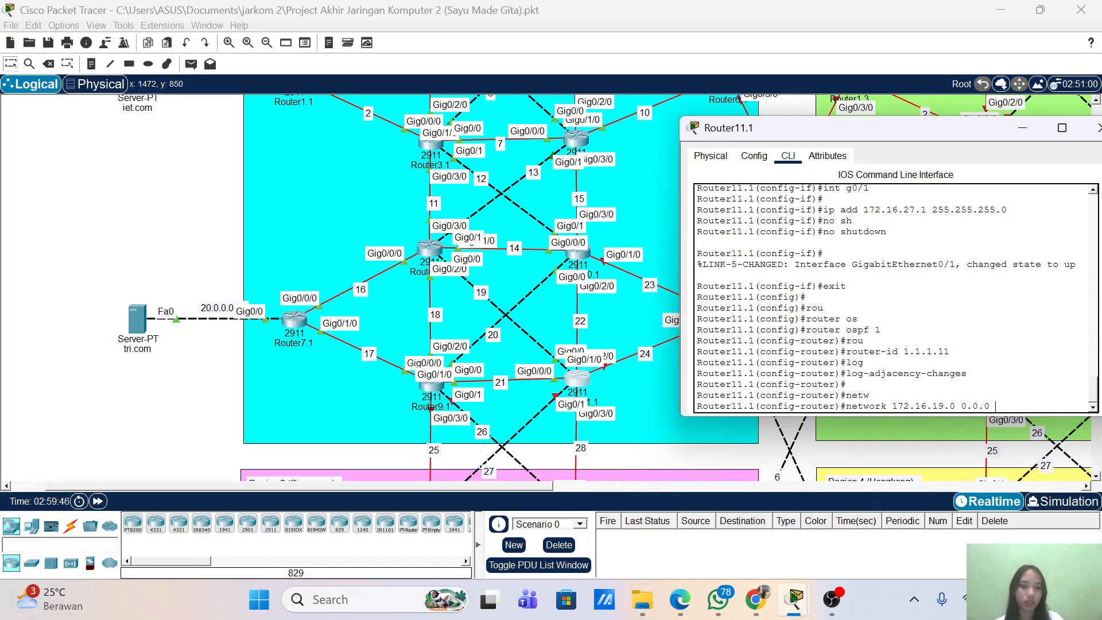
pyautogui.write(' 255 area')
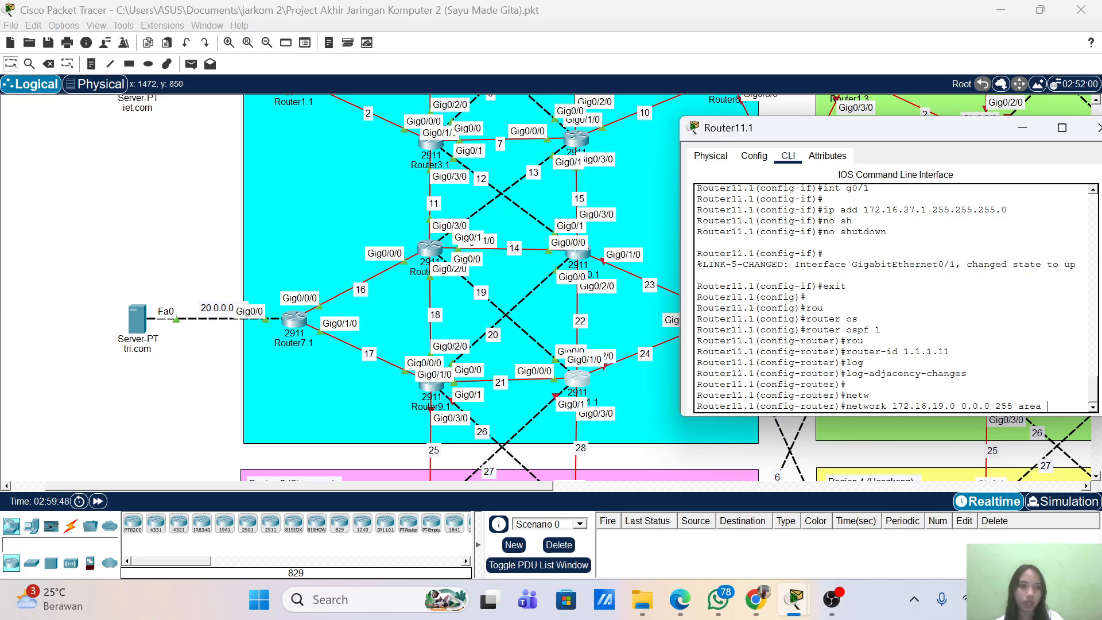
pyautogui.press('BackSpace')
pyautogui.press('BackSpace')
pyautogui.press('BackSpace')
pyautogui.press('BackSpace')
pyautogui.press('BackSpace')
pyautogui.press('BackSpace')
pyautogui.press('BackSpace')
pyautogui.press('BackSpace')
pyautogui.press('BackSpace')
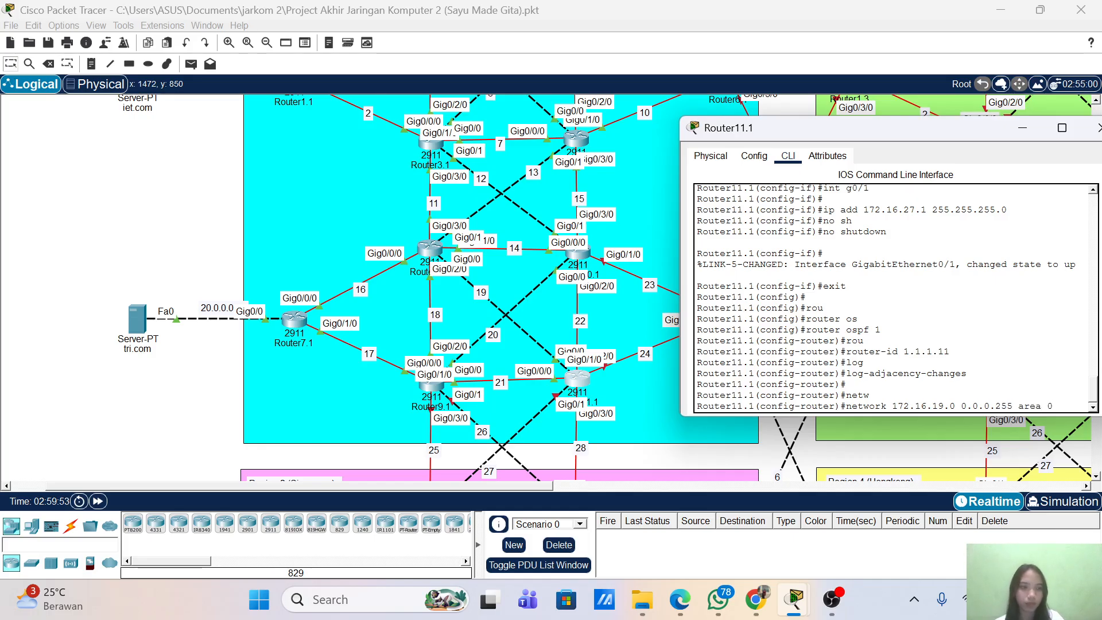
pyautogui.press('Return')
# - Advertise network 172.16.21.0 with wildcard mask 0.0.0.255 in OSPF area 0 on Router11.1
pyautogui.press('Up')
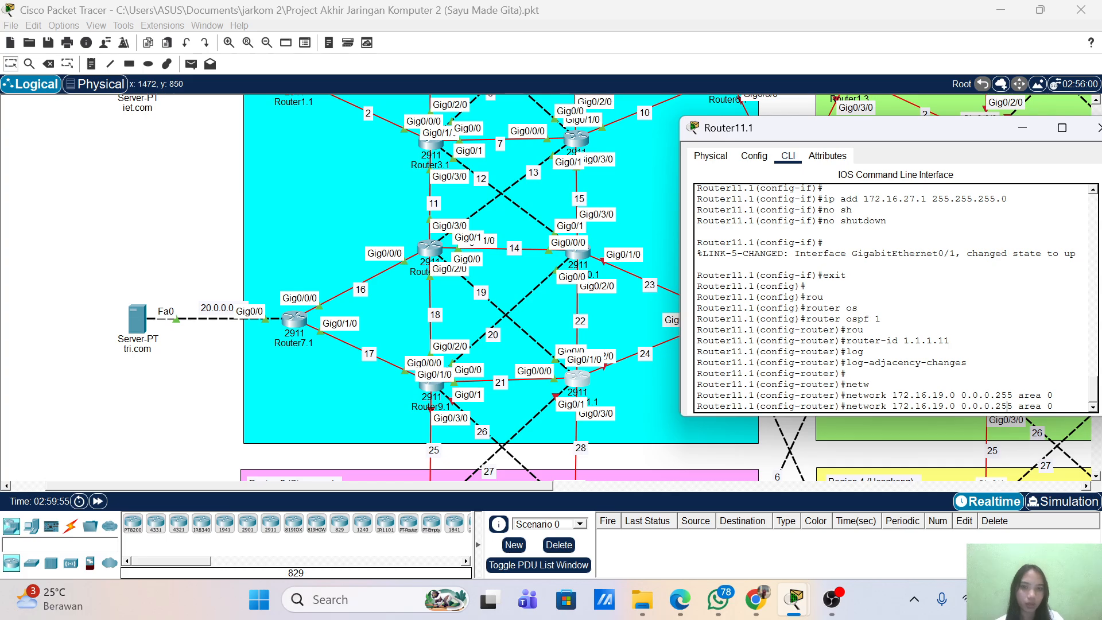
pyautogui.press('Left')
pyautogui.press('Left')
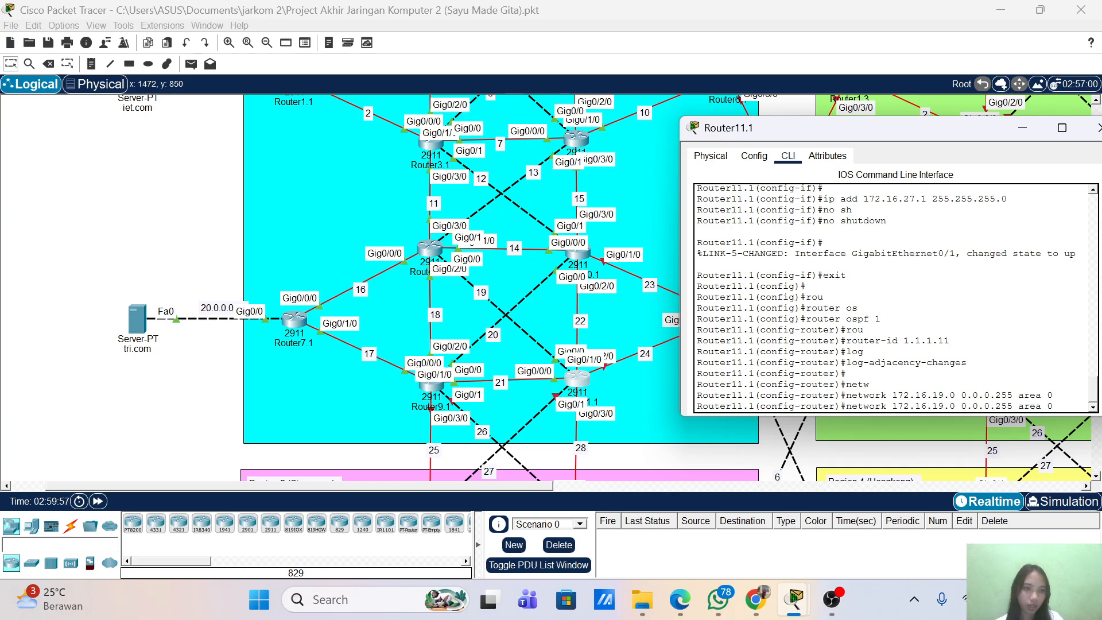
pyautogui.press('Left')
pyautogui.press('Left')
pyautogui.press('BackSpace')
pyautogui.press('BackSpace')
pyautogui.write('21')
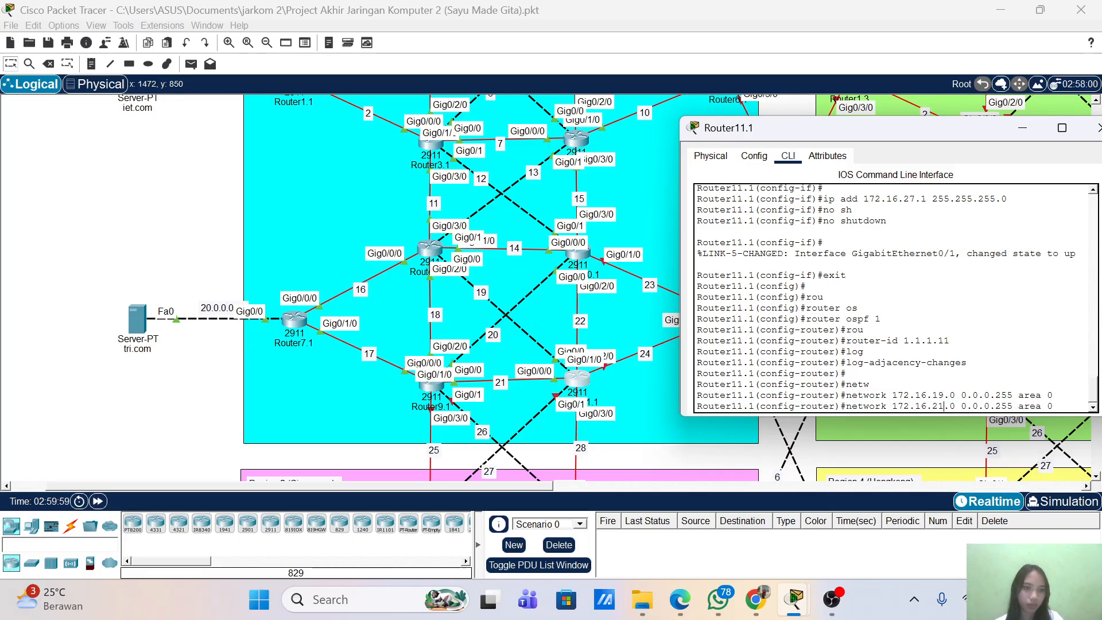
pyautogui.press('Return')
# - Try to advertise network 172.16.22.0 with wildcard mask 0.0.0.255 in OSPF on Router11.1, omitting the area number
pyautogui.press('Up')
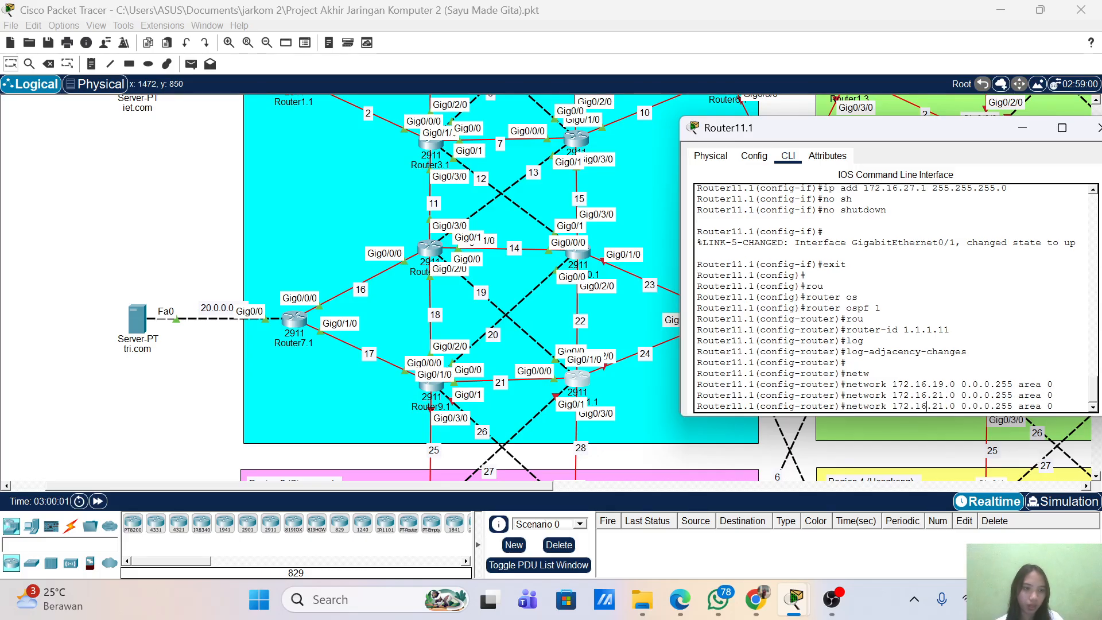
pyautogui.press('BackSpace')
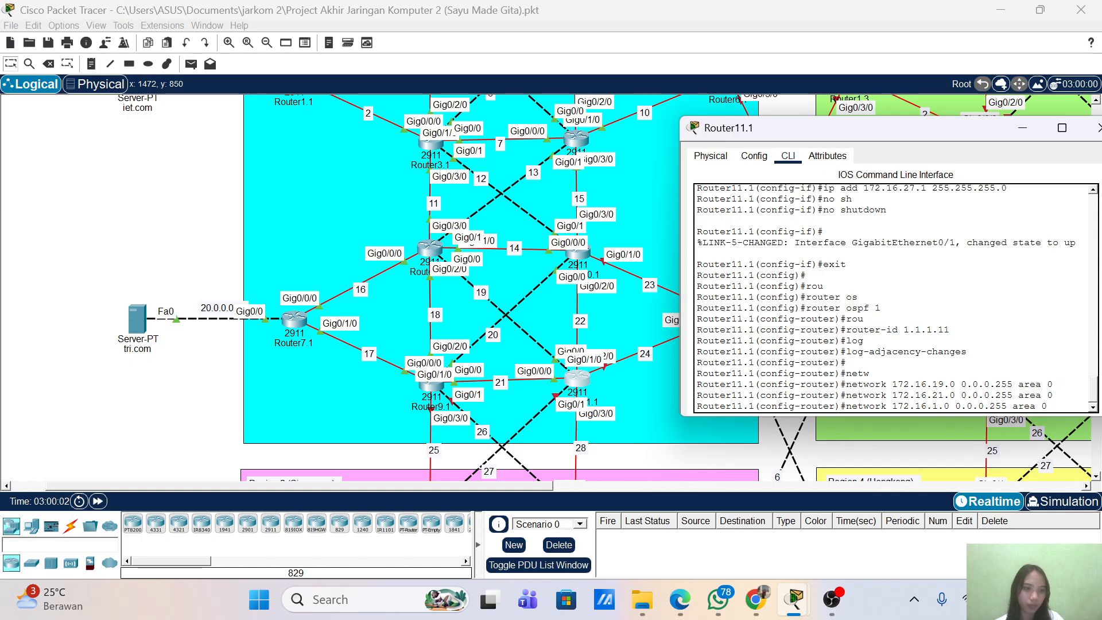
pyautogui.press('Return')
pyautogui.press('Return')
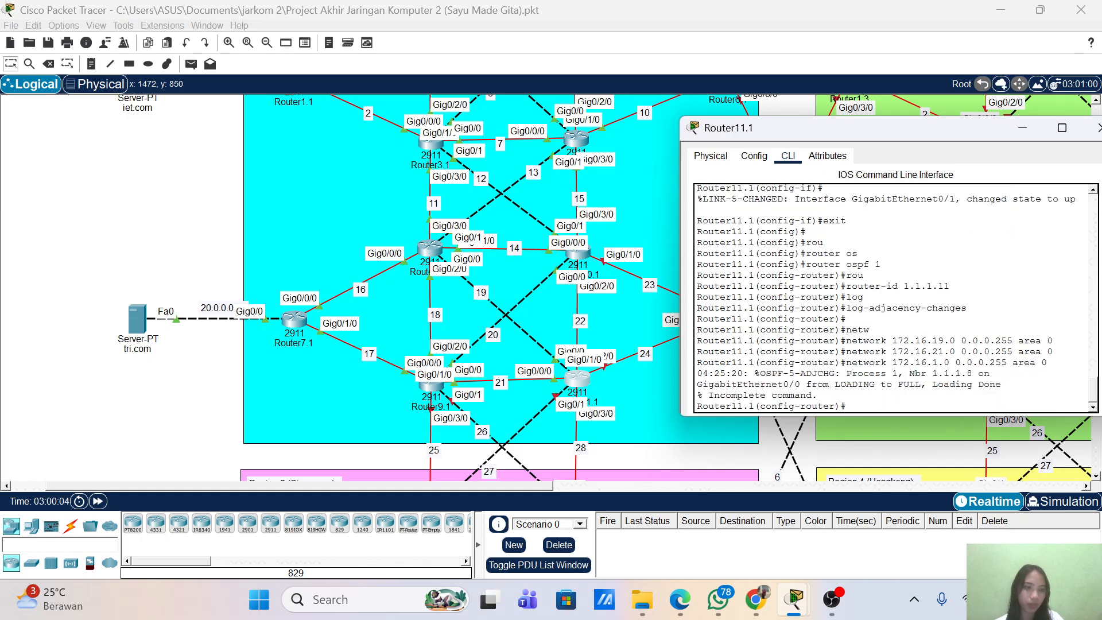
pyautogui.press('Up')
pyautogui.press('Left')
pyautogui.press('Left')
pyautogui.press('Left')
pyautogui.press('Left')
pyautogui.press('Left')
pyautogui.press('Left')
pyautogui.press('Left')
pyautogui.press('Left')
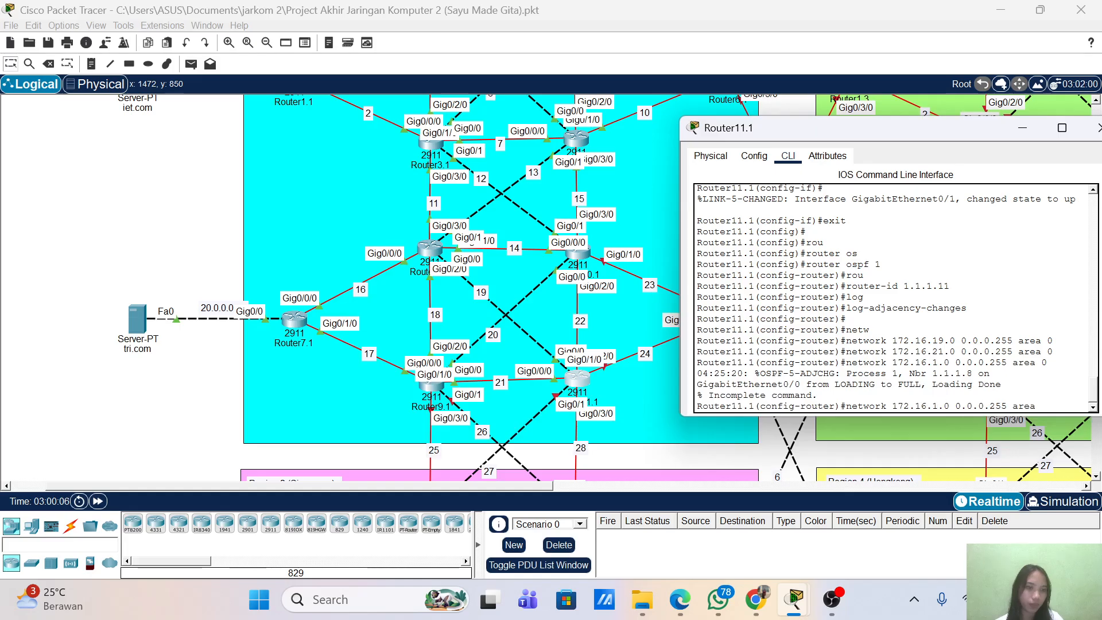
pyautogui.press('BackSpace')
pyautogui.write('22')
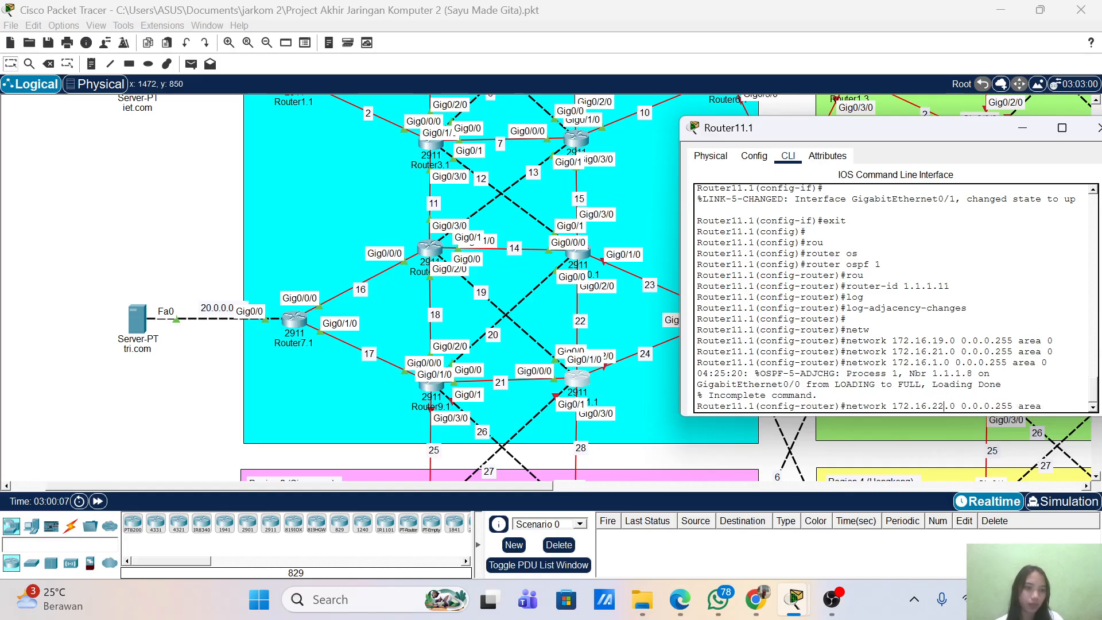
pyautogui.press('Return')
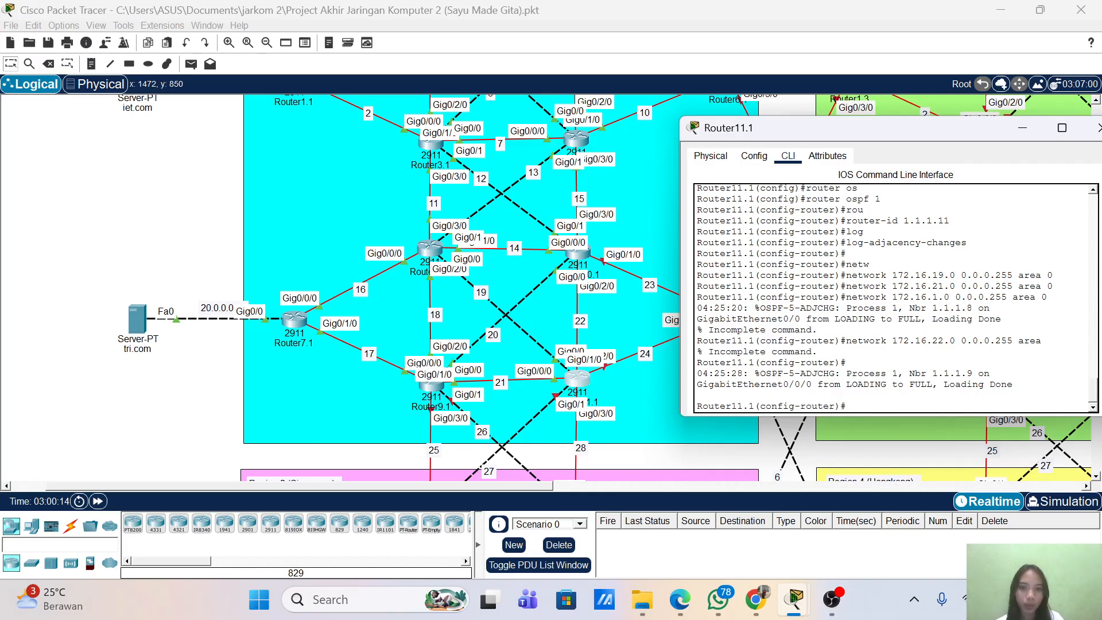
# - Try to advertise network 172.16.24.0 with wildcard mask 0.0.0.255 in OSPF on Router11.1, omitting the area number
pyautogui.press('Up')
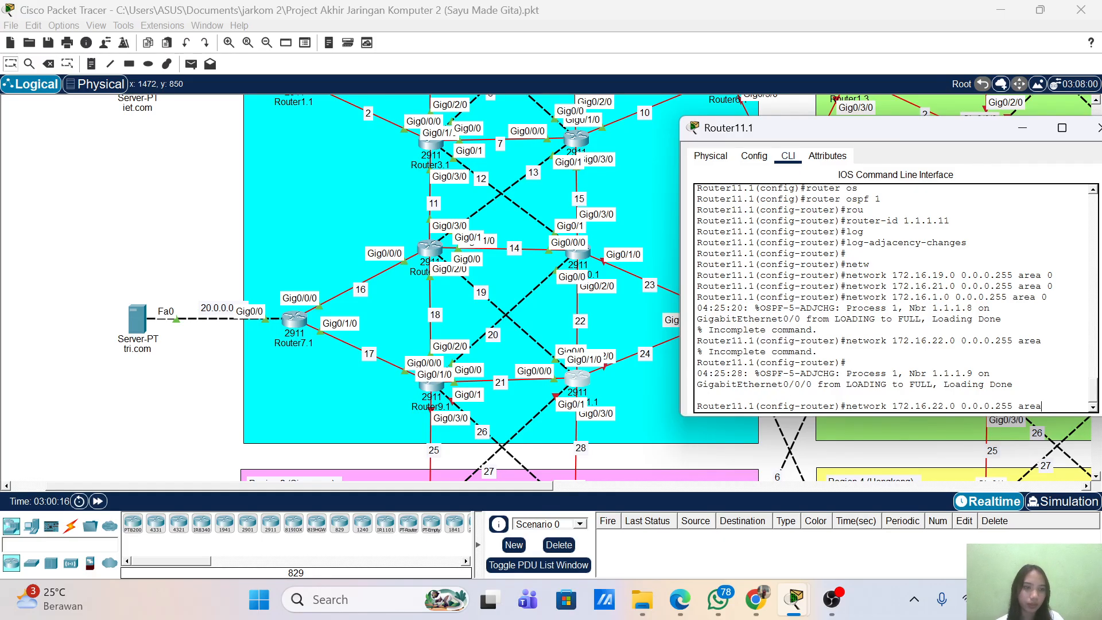
pyautogui.press('Left')
pyautogui.press('Left')
pyautogui.press('Left')
pyautogui.press('Left')
pyautogui.press('Left')
pyautogui.press('Left')
pyautogui.press('Left')
pyautogui.press('Left')
pyautogui.press('Left')
pyautogui.press('Left')
pyautogui.press('Left')
pyautogui.press('Left')
pyautogui.press('BackSpace')
pyautogui.write('4')
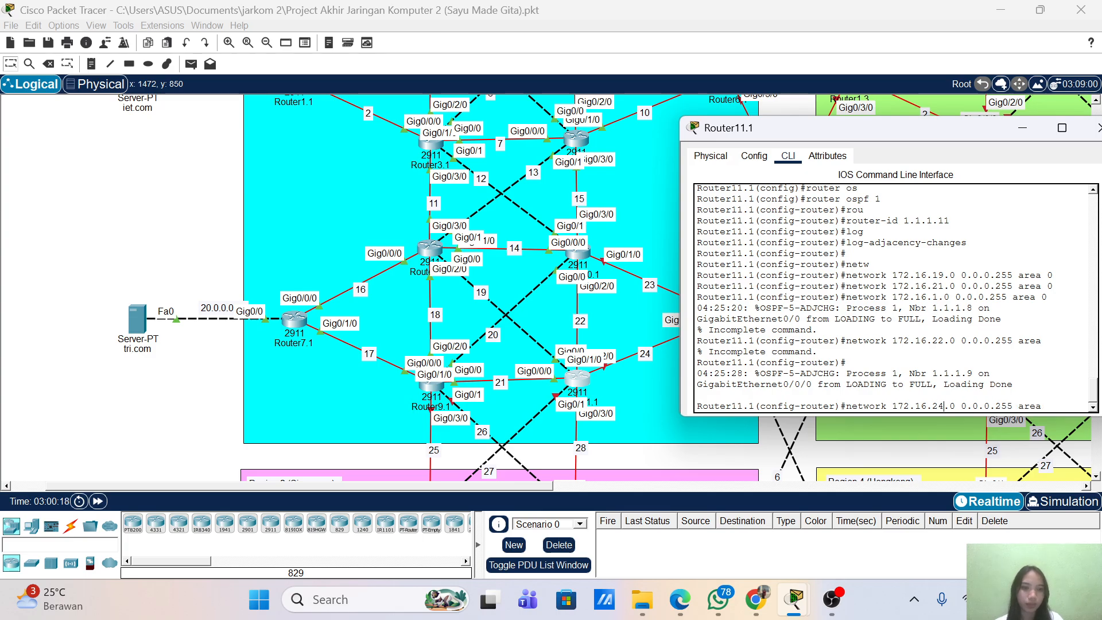
pyautogui.press('Return')
pyautogui.press('Return')
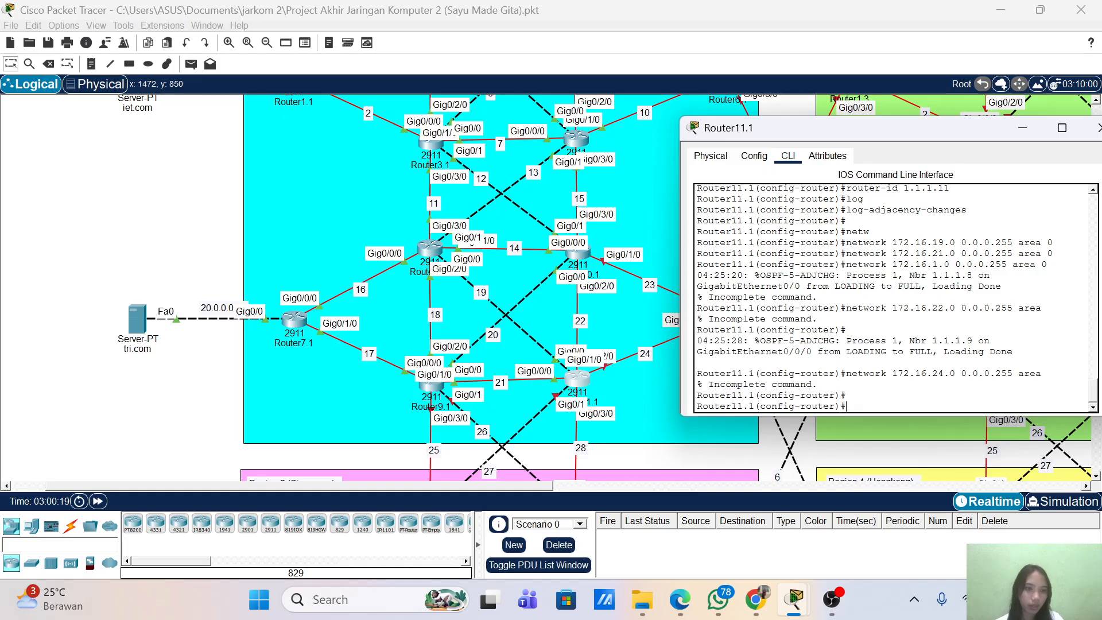
# - Advertise network 172.16.22.0 with wildcard mask 0.0.0.255 in OSPF area 0 on Router11.1
pyautogui.press('Up')
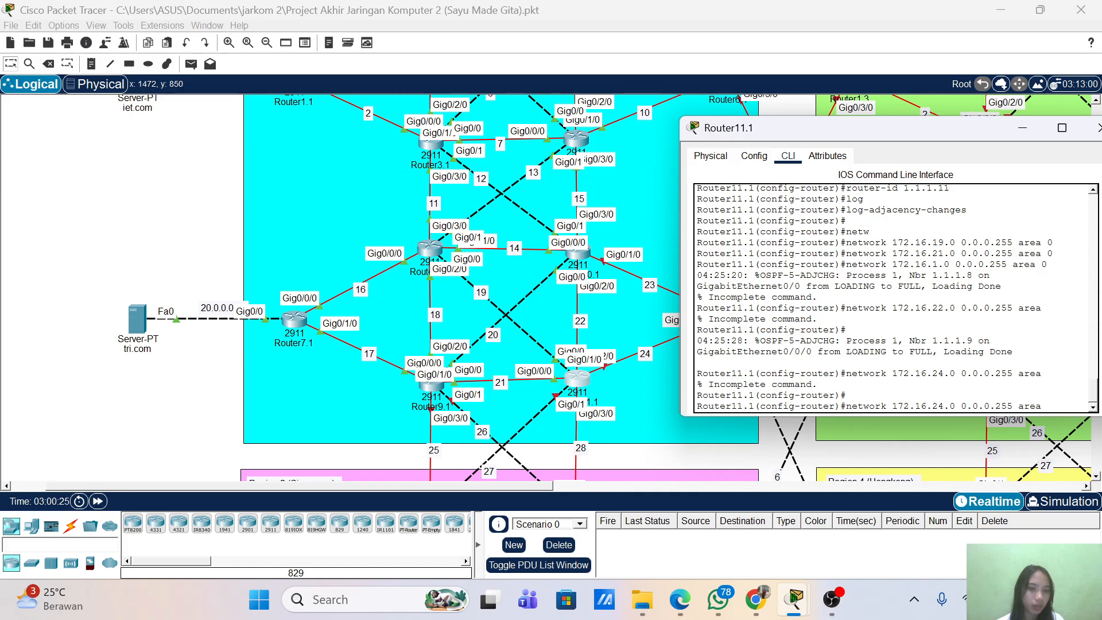
pyautogui.write('0')
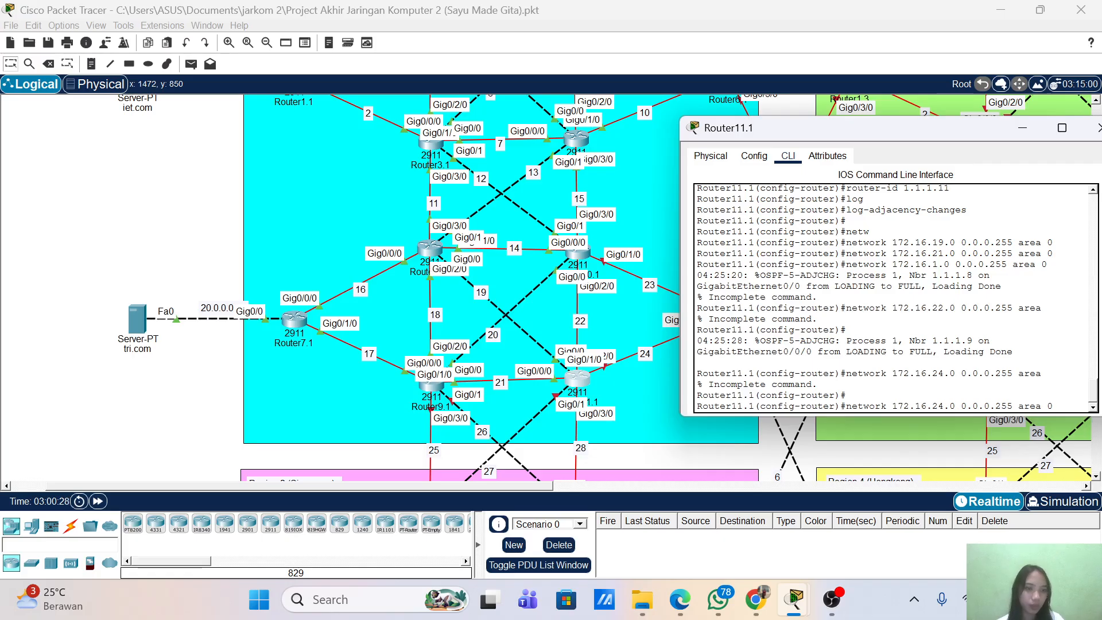
pyautogui.press('BackSpace')
pyautogui.write('2')
pyautogui.press('Return')
# - Advertise network 172.16.24.0 with wildcard mask 0.0.0.255 in OSPF area 0 on Router11.1
pyautogui.press('Up')
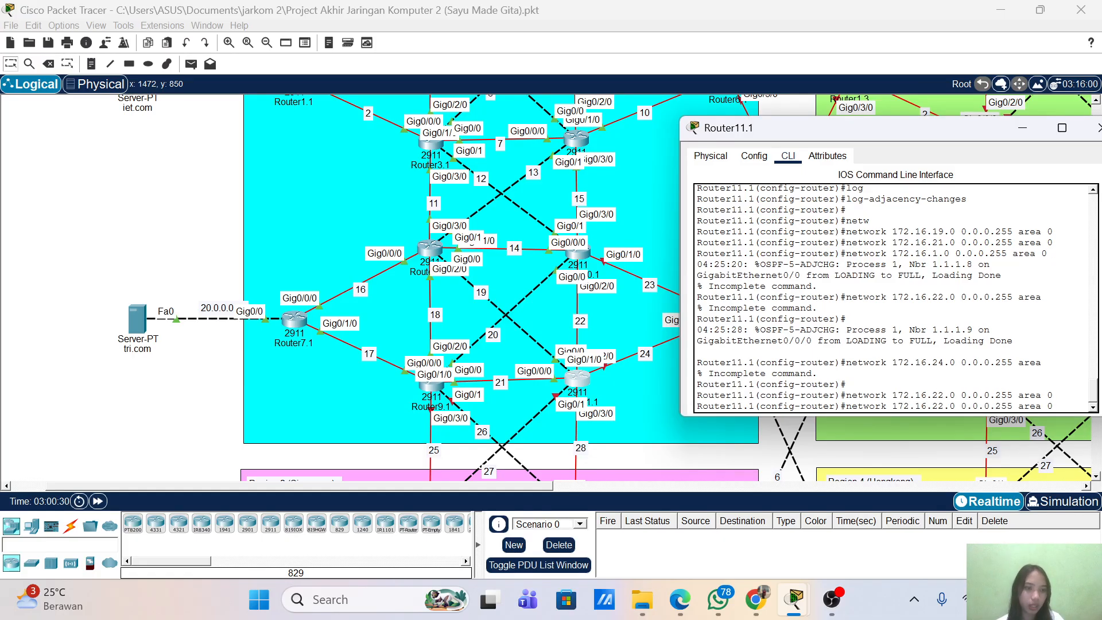
pyautogui.press('Left')
pyautogui.press('Left')
pyautogui.press('Left')
pyautogui.press('Left')
pyautogui.press('Left')
pyautogui.press('Left')
pyautogui.press('Left')
pyautogui.press('Left')
pyautogui.press('Left')
pyautogui.press('Left')
pyautogui.press('Left')
pyautogui.press('Left')
pyautogui.press('Left')
pyautogui.press('Left')
pyautogui.press('Left')
pyautogui.press('Left')
pyautogui.press('Left')
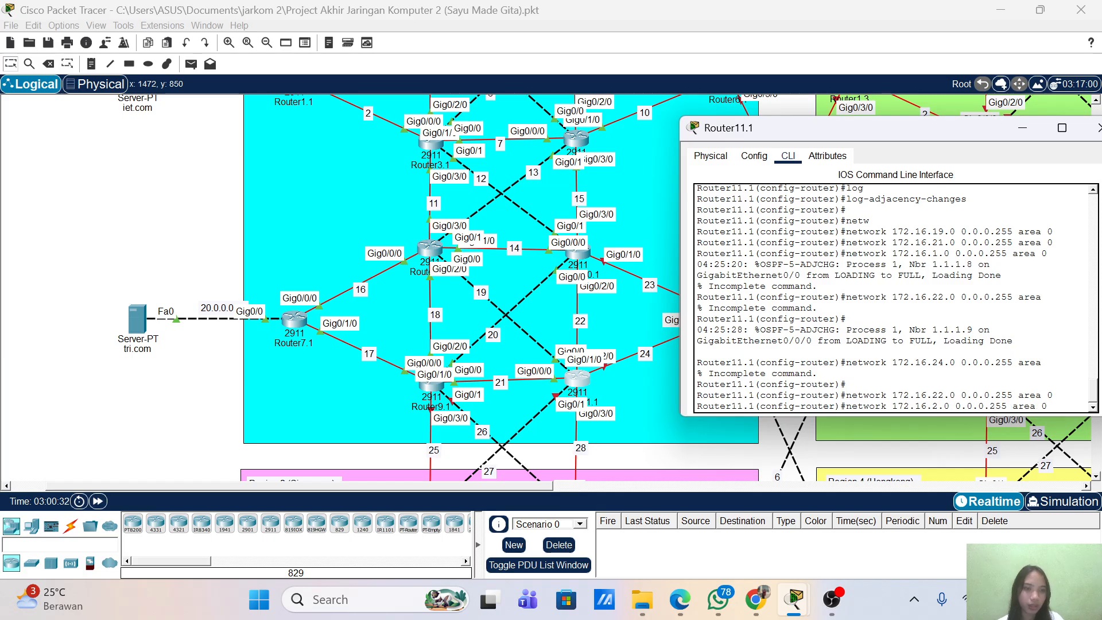
pyautogui.press('BackSpace')
pyautogui.write('3')
pyautogui.press('BackSpace')
pyautogui.write('4')
pyautogui.press('Return')
# - Advertise network 172.16.27.0 with wildcard mask 0.0.0.255 in OSPF area 0 on Router11.1
pyautogui.press('Up')
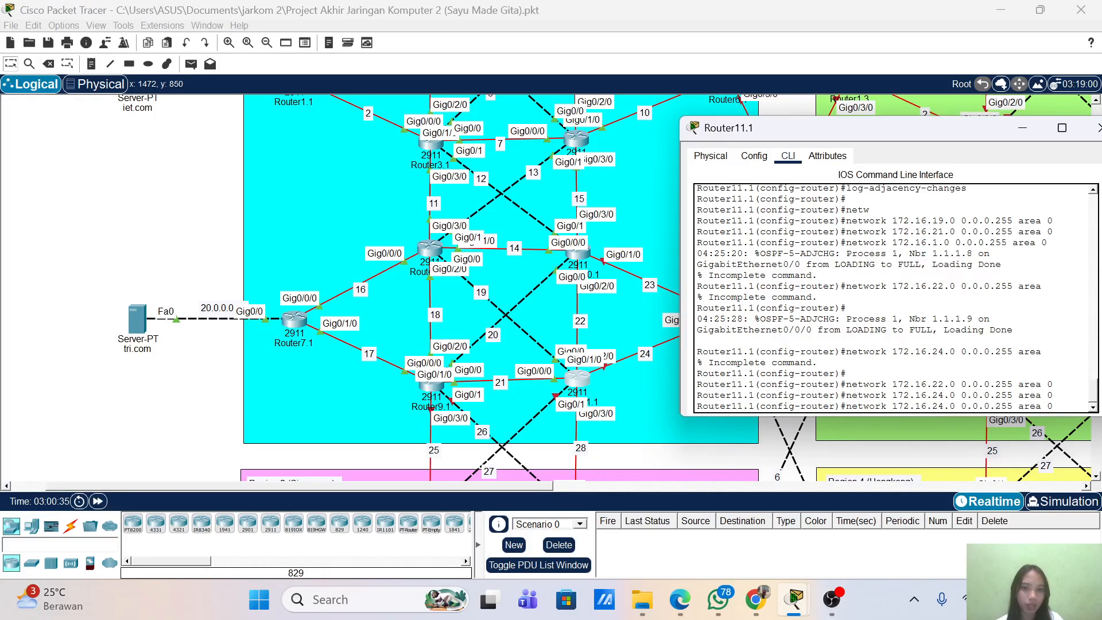
pyautogui.press('Left')
pyautogui.press('Left')
pyautogui.press('Left')
pyautogui.press('Left')
pyautogui.press('Left')
pyautogui.press('Left')
pyautogui.press('Left')
pyautogui.press('Left')
pyautogui.press('Left')
pyautogui.press('Left')
pyautogui.press('Left')
pyautogui.press('Left')
pyautogui.press('Left')
pyautogui.press('Left')
pyautogui.press('Left')
pyautogui.press('Left')
pyautogui.press('Left')
pyautogui.press('Left')
pyautogui.press('Left')
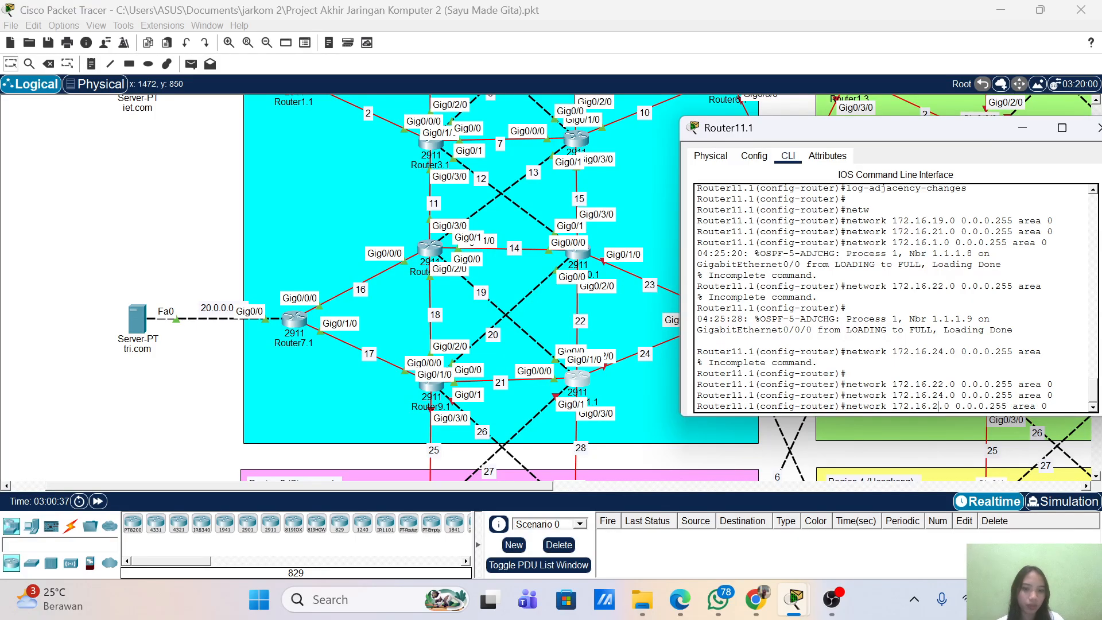
pyautogui.press('BackSpace')
pyautogui.write('7')
pyautogui.press('Return')
pyautogui.press('Up')
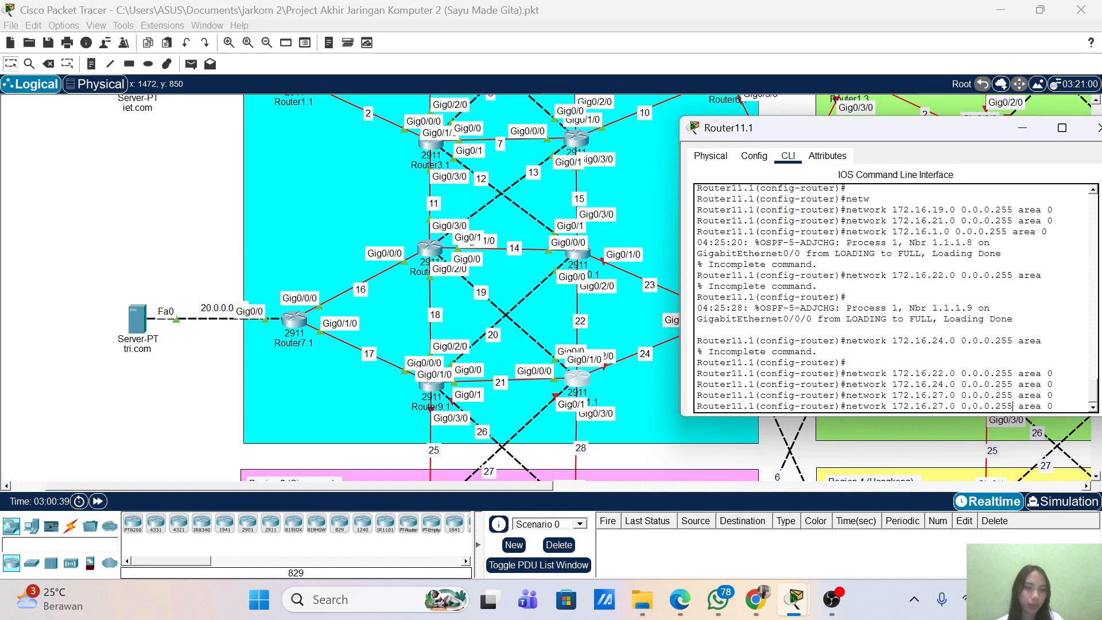
pyautogui.press('Return')
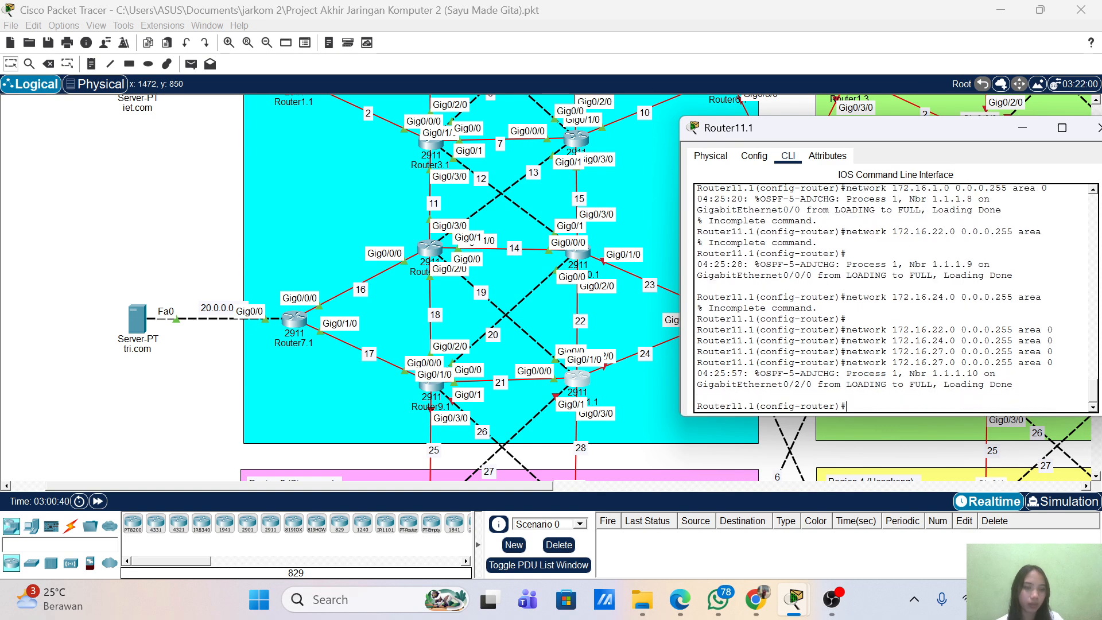
# - Advertise network 172.16.28.0 with wildcard mask 0.0.0.255 in OSPF area 0 on Router11.1
pyautogui.press('Up')
pyautogui.press('Left')
pyautogui.press('Left')
pyautogui.press('Left')
pyautogui.press('Left')
pyautogui.press('Left')
pyautogui.press('Left')
pyautogui.press('Left')
pyautogui.press('Left')
pyautogui.press('Left')
pyautogui.press('Left')
pyautogui.press('Left')
pyautogui.press('Left')
pyautogui.press('Left')
pyautogui.press('Left')
pyautogui.press('Left')
pyautogui.press('Left')
pyautogui.press('Left')
pyautogui.press('Left')
pyautogui.press('Left')
pyautogui.press('BackSpace')
pyautogui.write('8')
pyautogui.press('Return')
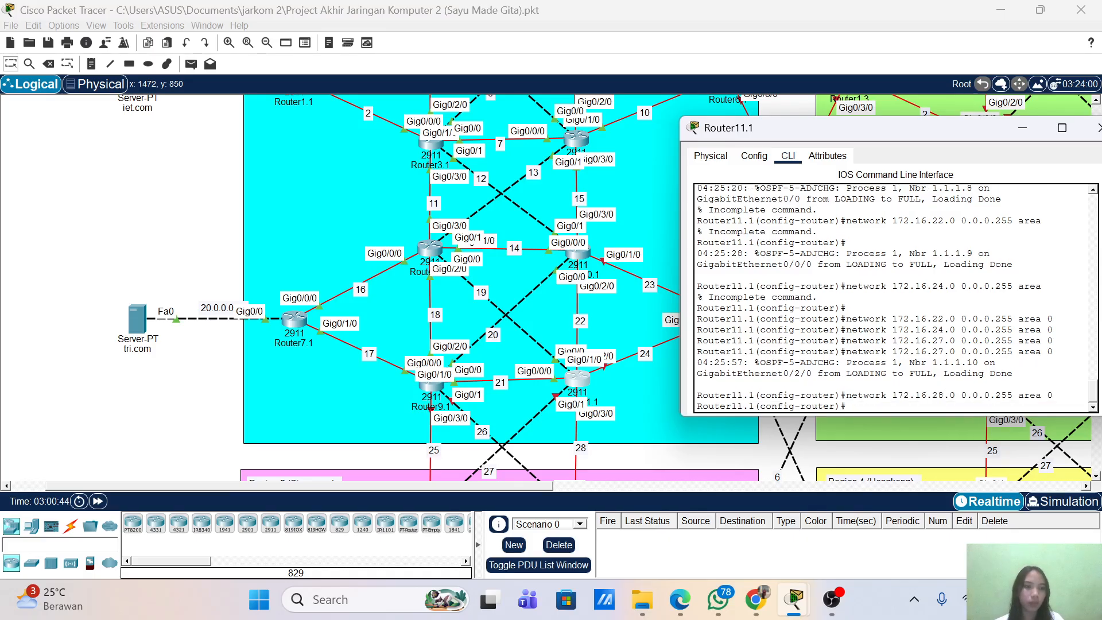
pyautogui.press('Return')
# - Leave configuration mode on Router11.1 with end and save its configuration with wr
pyautogui.write('end')
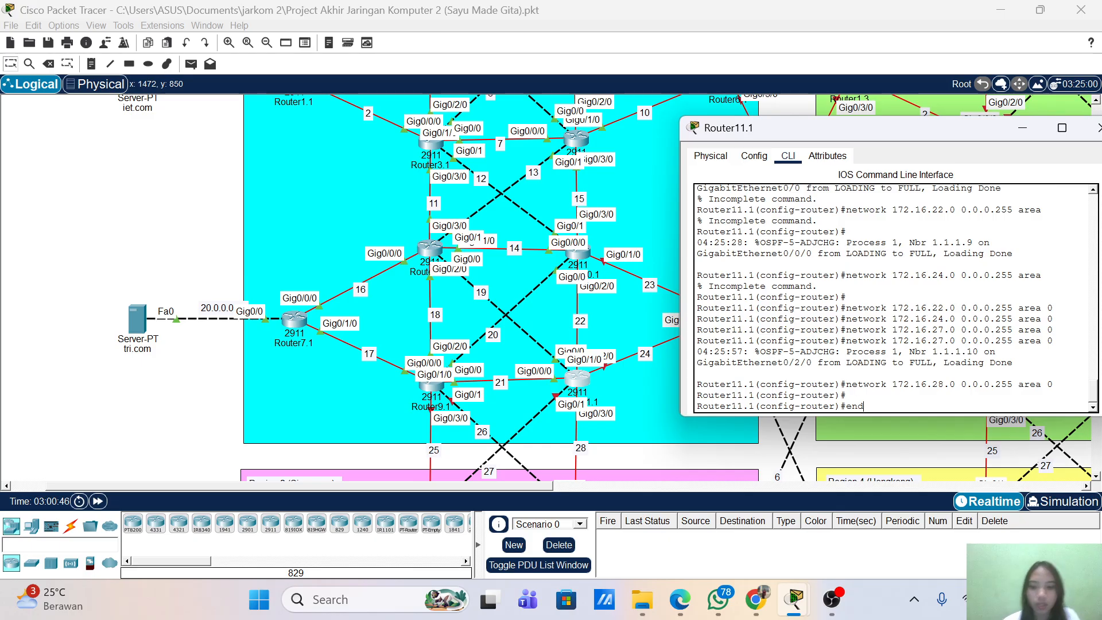
pyautogui.press('Return')
pyautogui.scroll(4, 896, 296)
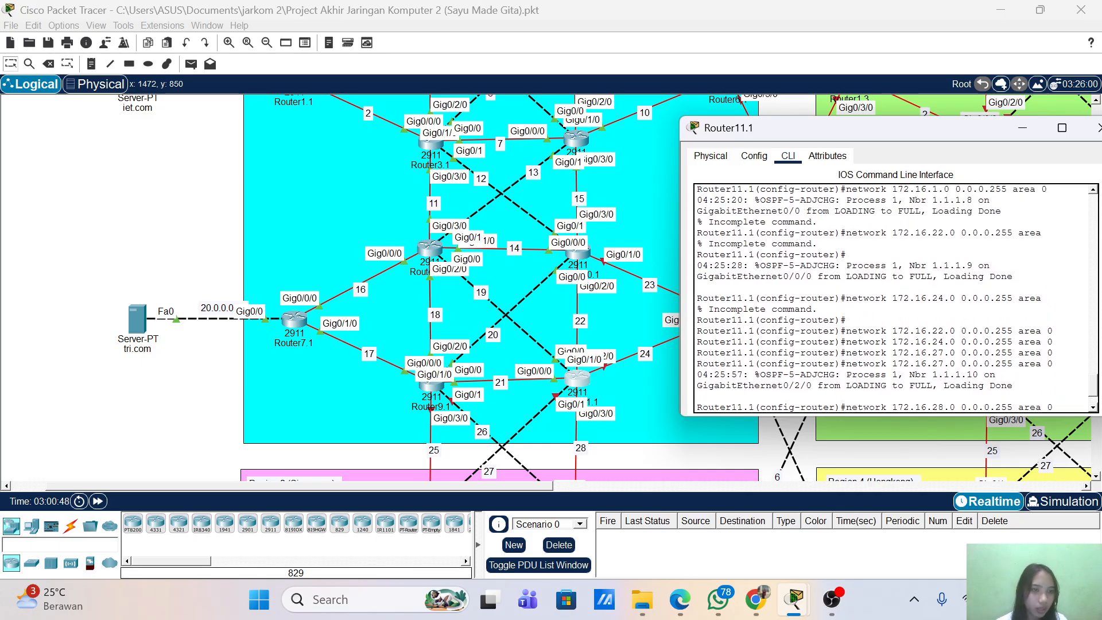
pyautogui.scroll(-3, 896, 296)
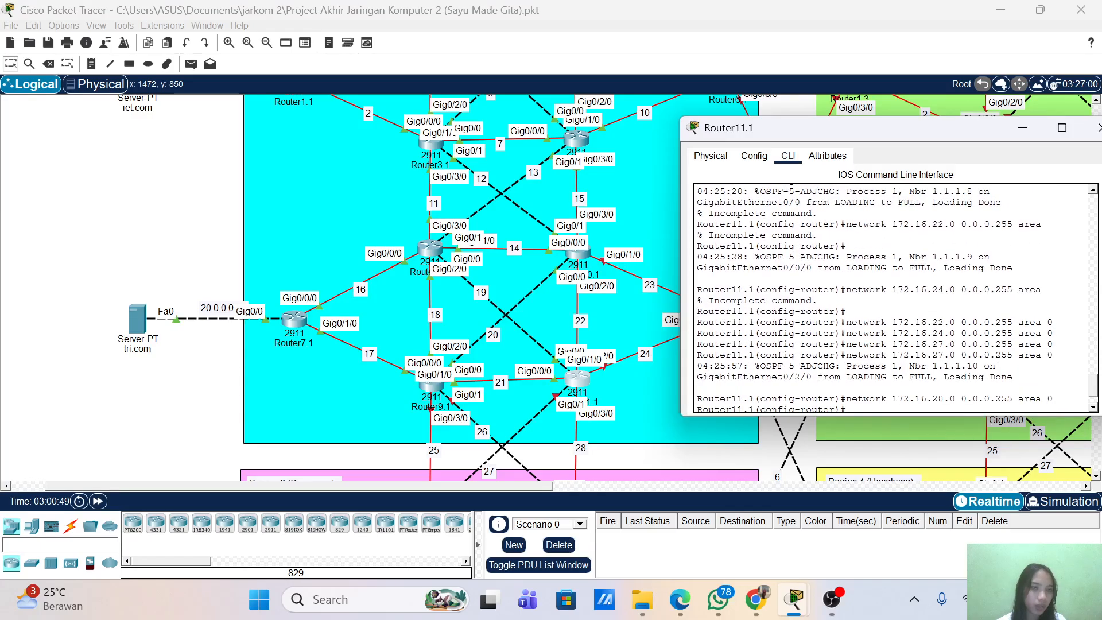
pyautogui.scroll(-4, 895, 287)
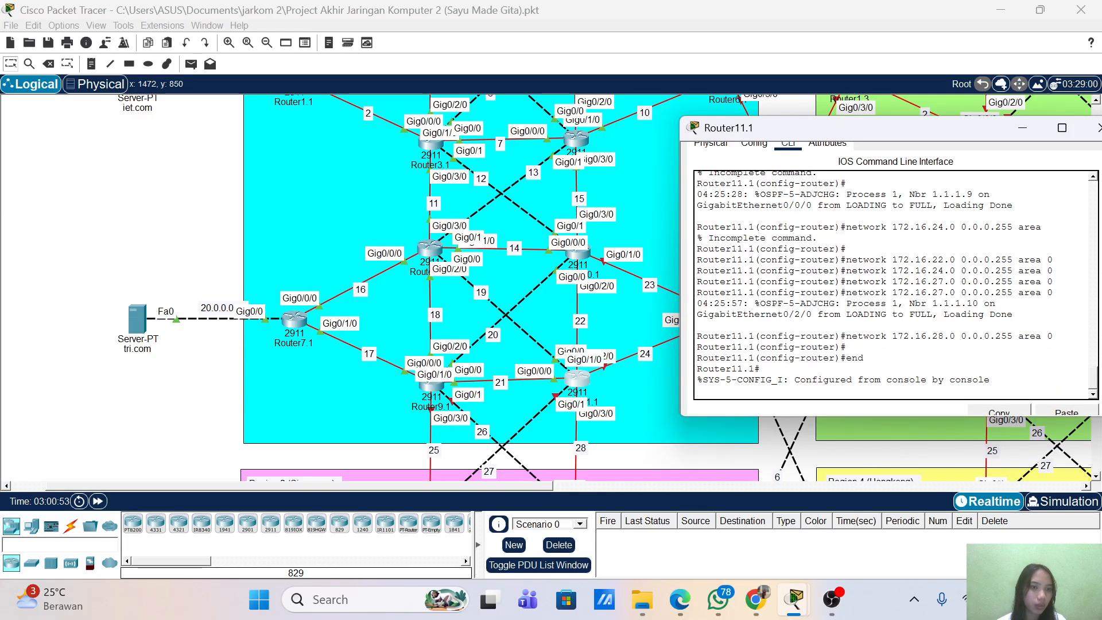
pyautogui.scroll(-2, 889, 258)
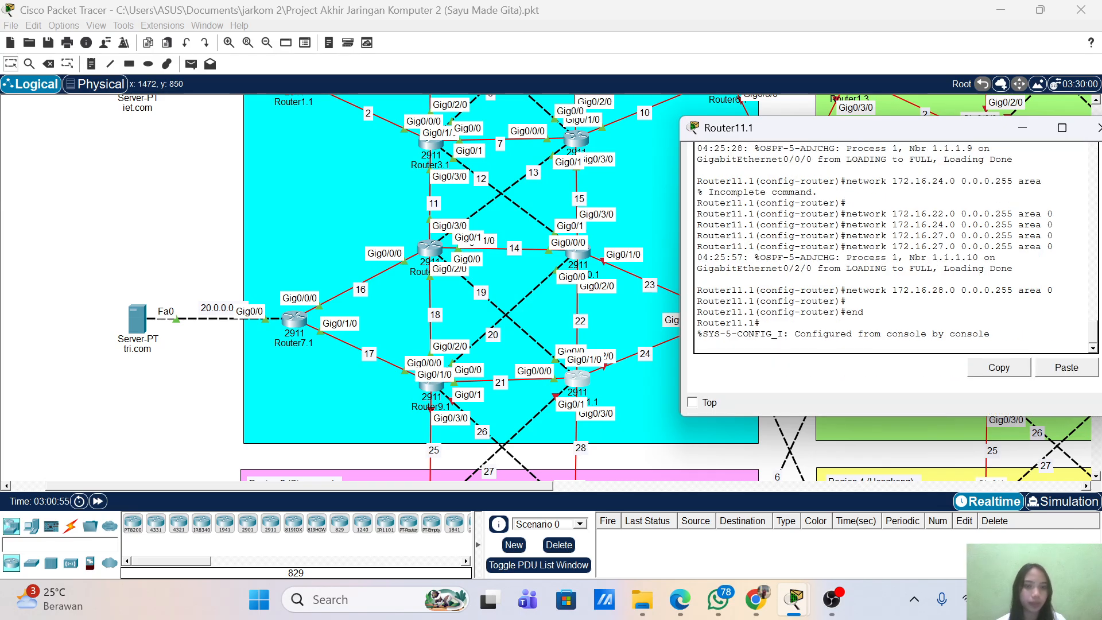
pyautogui.press('Return')
pyautogui.write('wr')
pyautogui.press('Return')
pyautogui.press('Return')
pyautogui.press('Return')
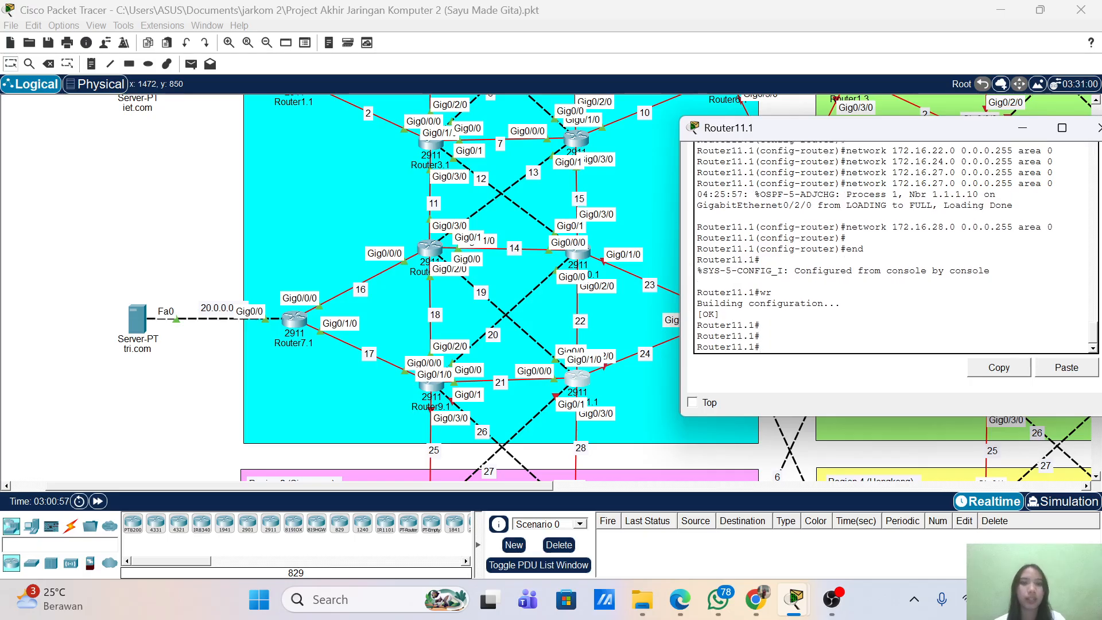
# - Open Router12.1 in AS 12222, power it on and bring up its command line
pyautogui.click(1098, 127)
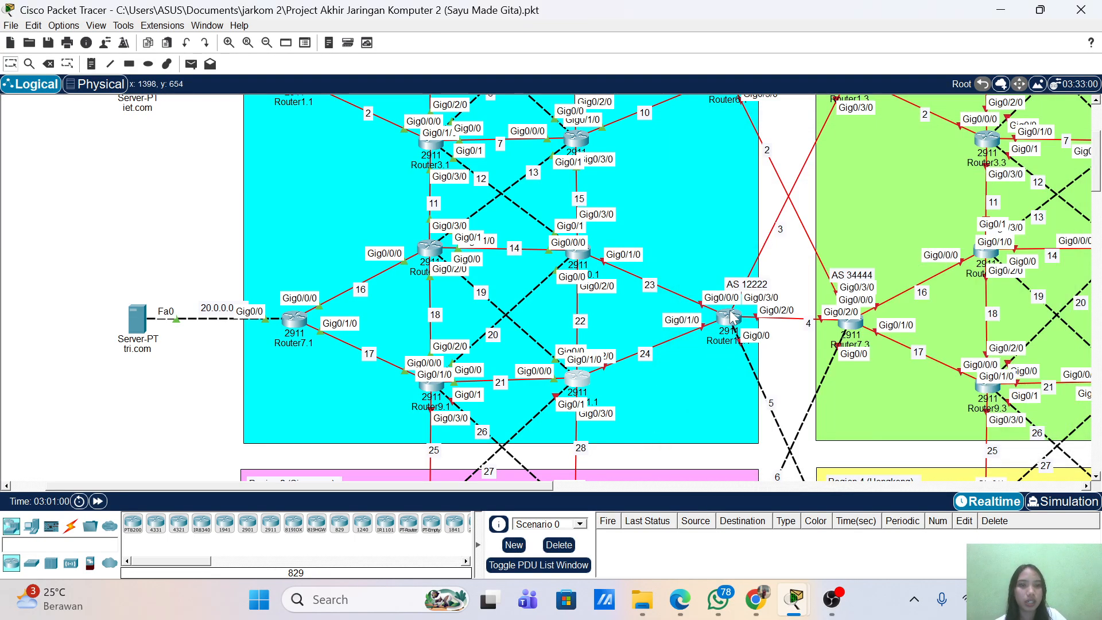
pyautogui.scroll(3, 734, 320)
pyautogui.scroll(-2, 732, 316)
pyautogui.click(728, 363)
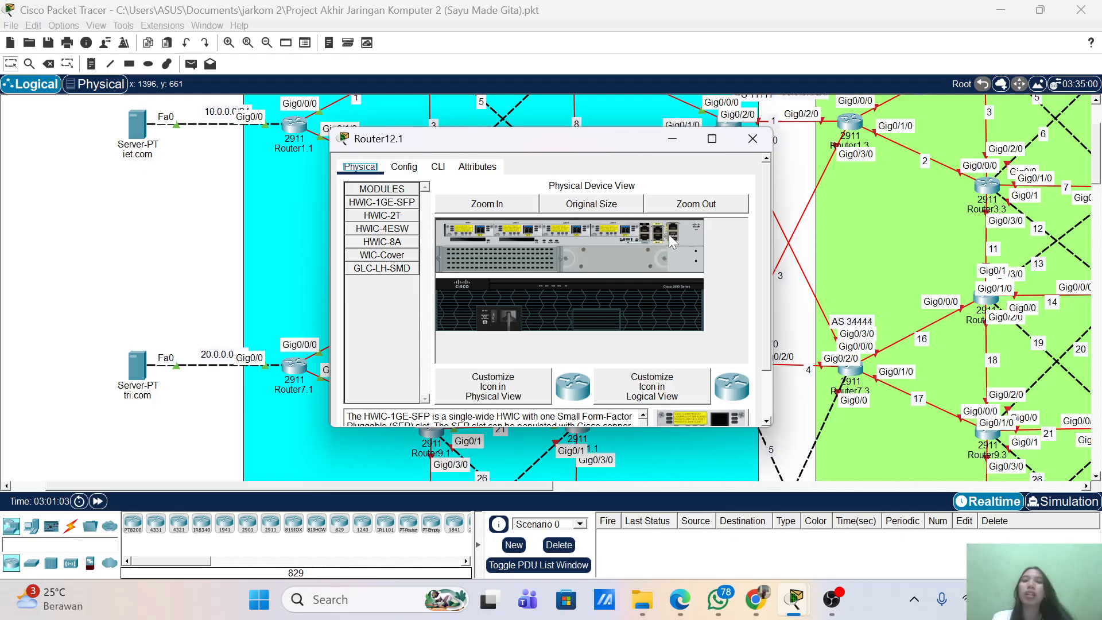
pyautogui.moveTo(594, 146); pyautogui.dragTo(777, 174)
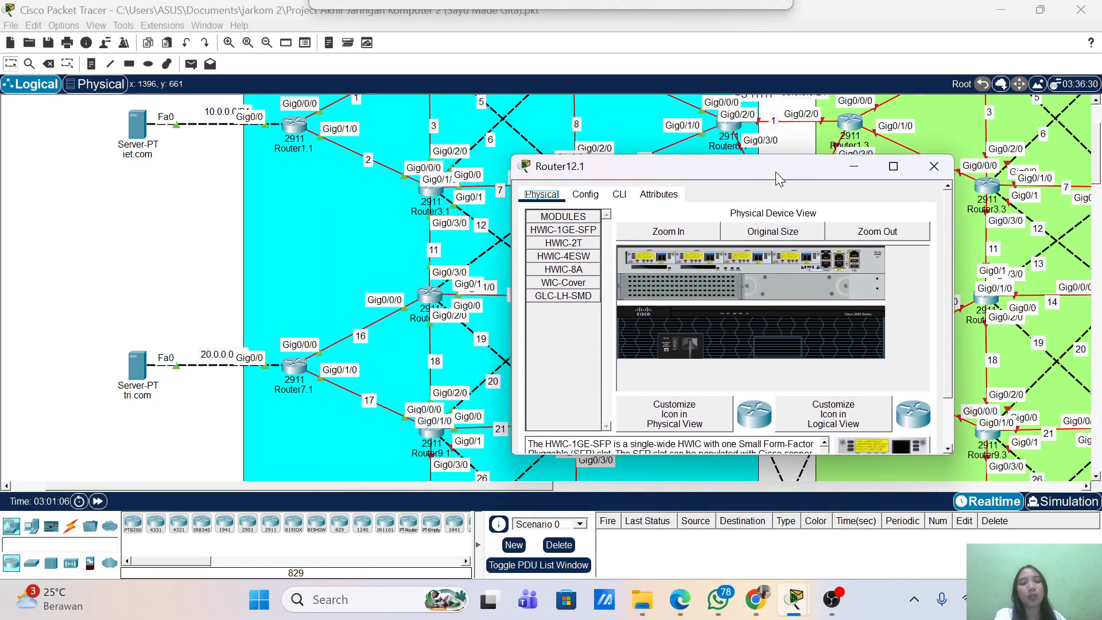
pyautogui.click(621, 195)
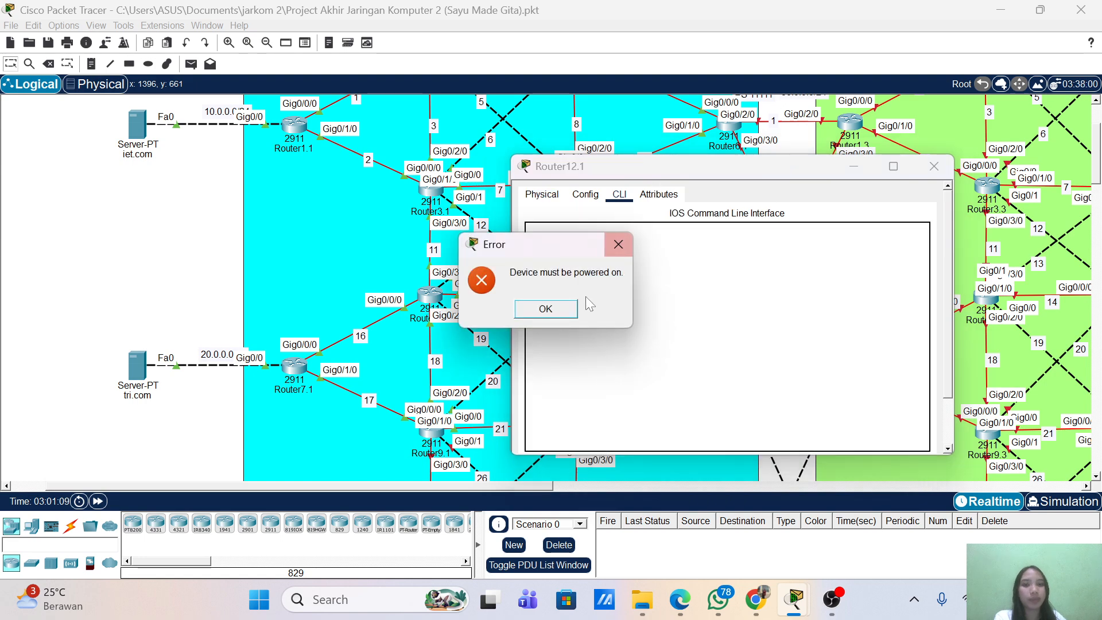
pyautogui.click(546, 308)
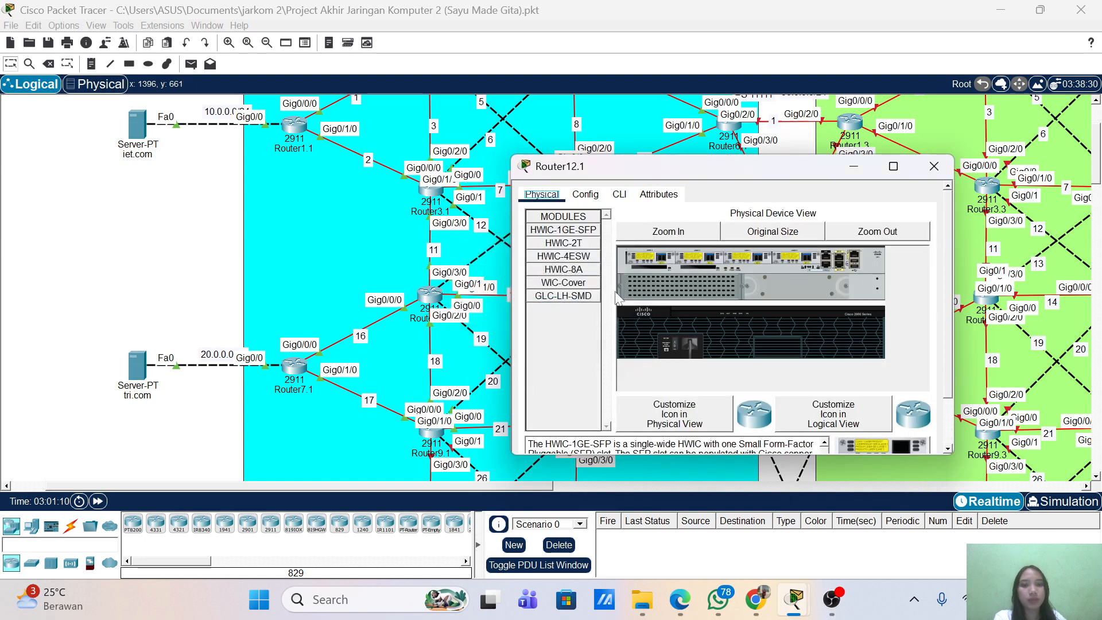
pyautogui.click(675, 343)
pyautogui.click(620, 194)
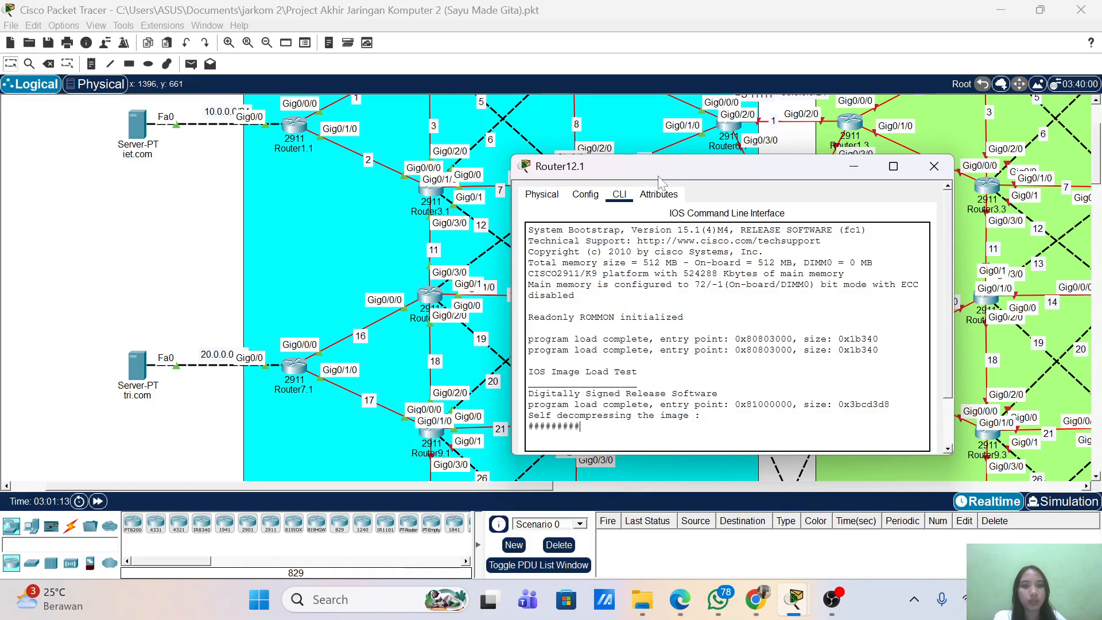
pyautogui.moveTo(660, 177); pyautogui.dragTo(692, 145)
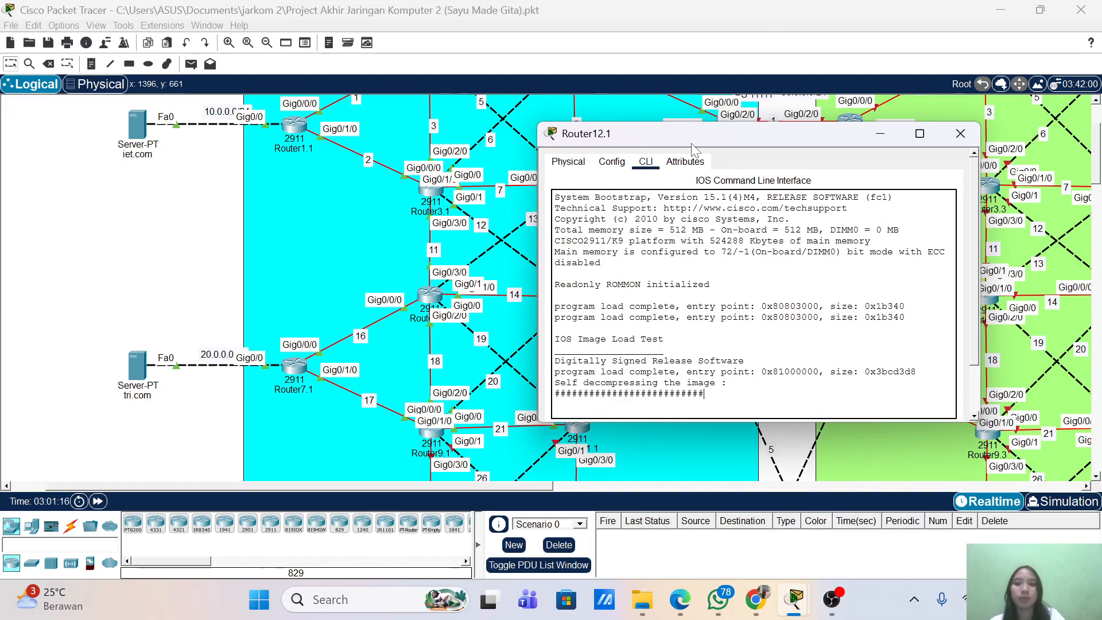
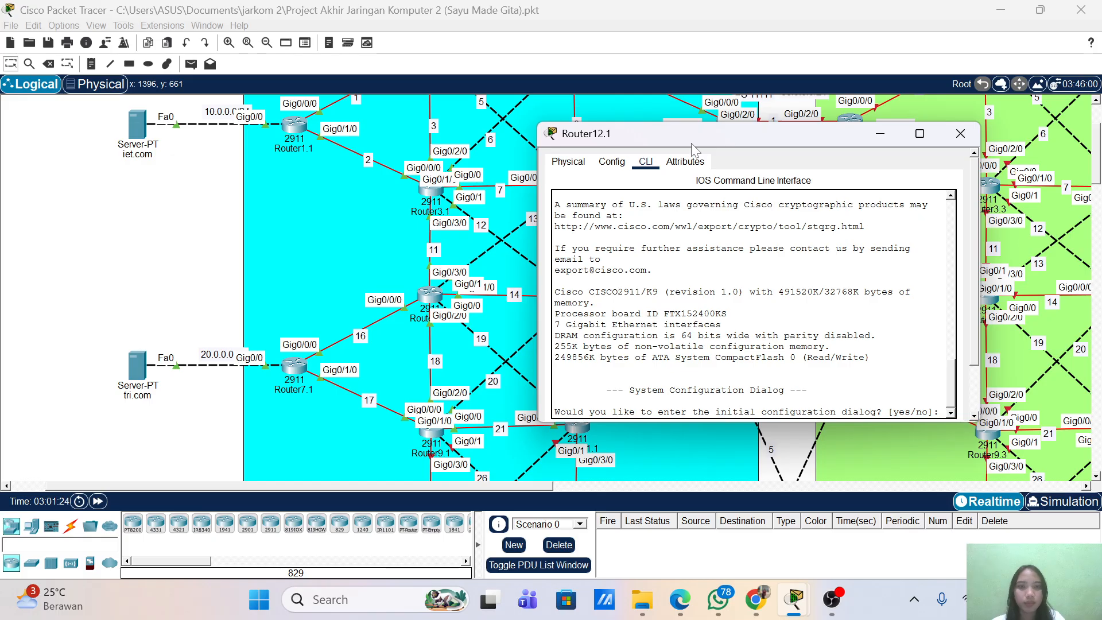
# - Answer no to Router12.1's initial configuration dialog and start its console session
pyautogui.moveTo(693, 148); pyautogui.dragTo(849, 200)
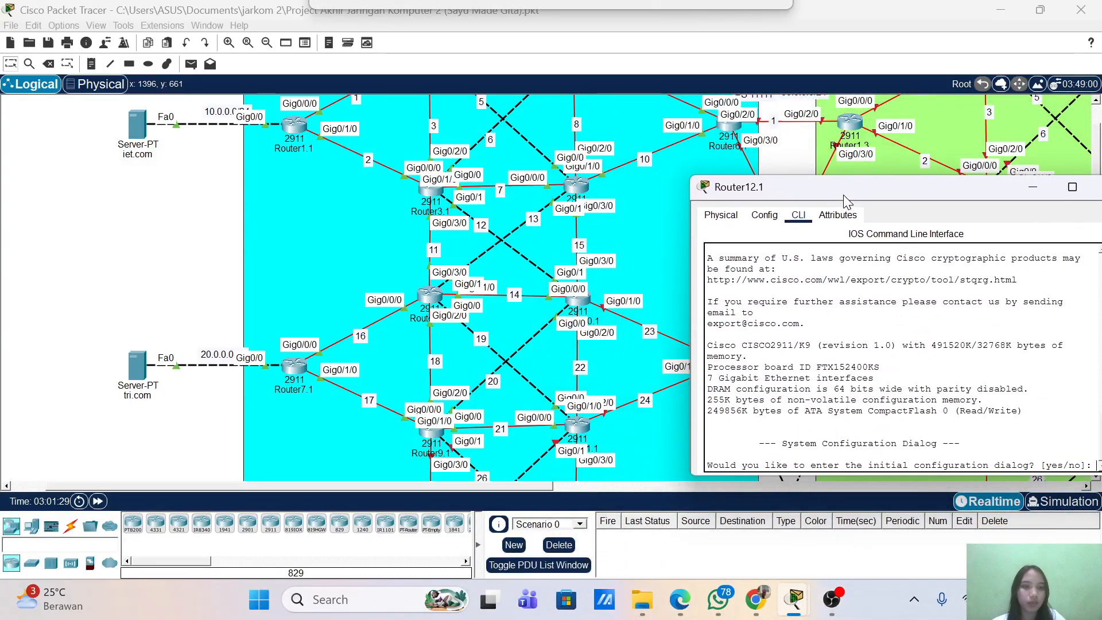
pyautogui.moveTo(552, 486); pyautogui.dragTo(626, 487)
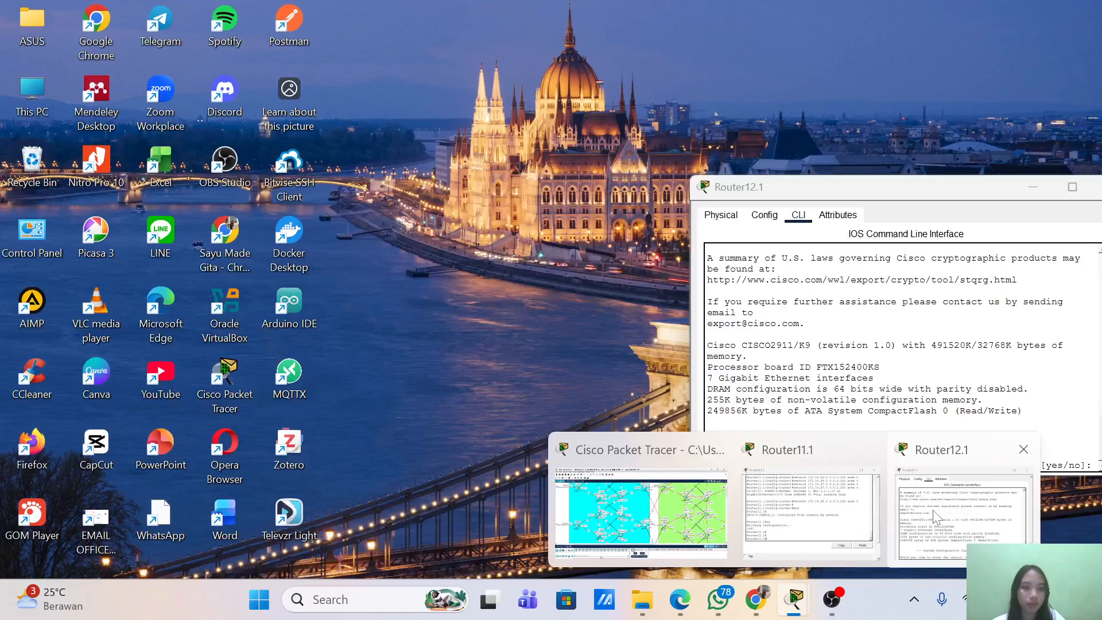
pyautogui.click(972, 505)
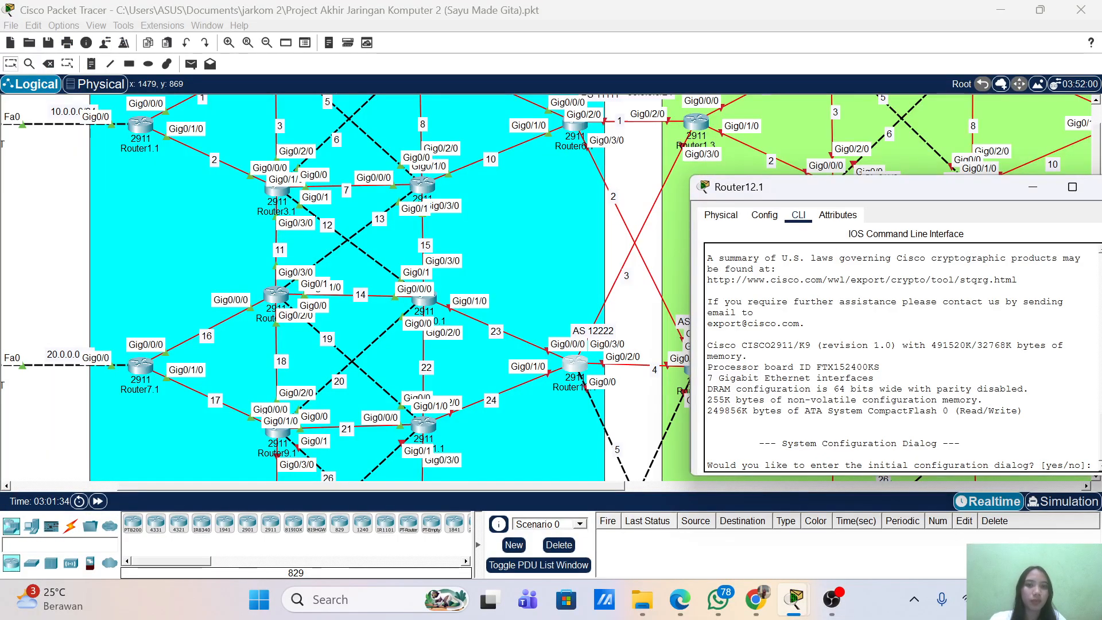
pyautogui.write('no')
pyautogui.press('Return')
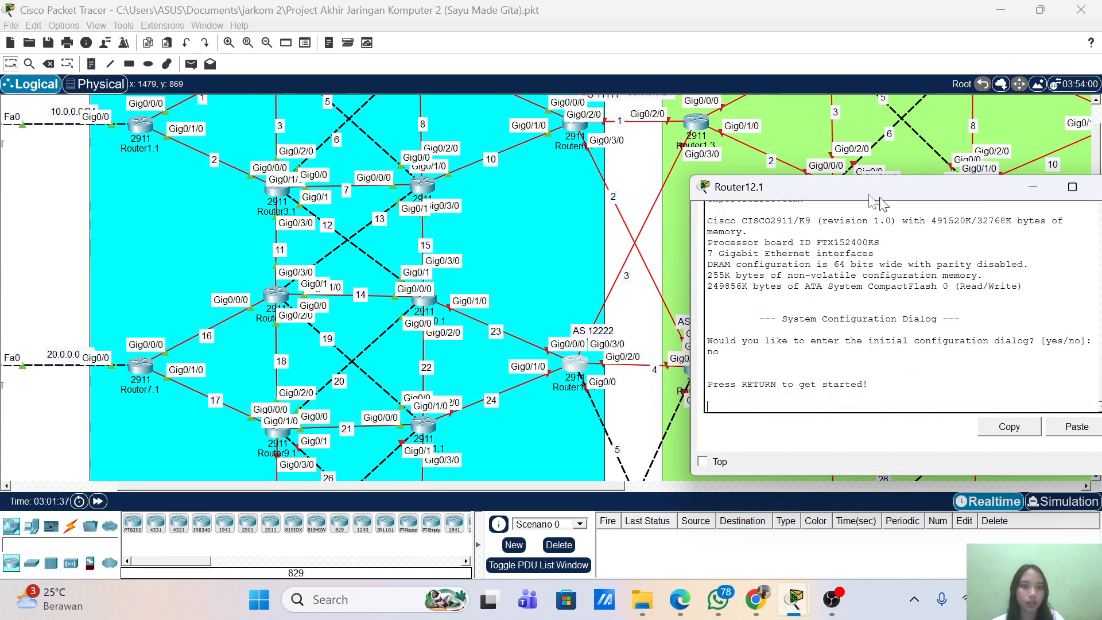
pyautogui.moveTo(886, 189); pyautogui.dragTo(819, 161)
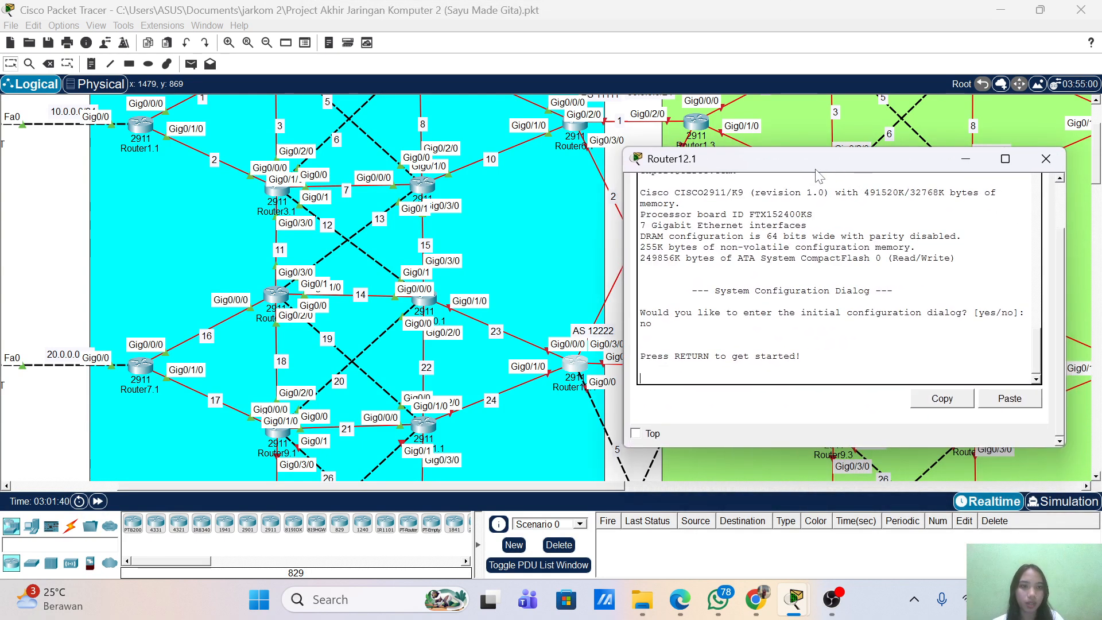
pyautogui.press('Return')
pyautogui.press('Return')
# - Enter privileged mode on Router12.1 with enable and go into global configuration mode with conf term
pyautogui.write('ena')
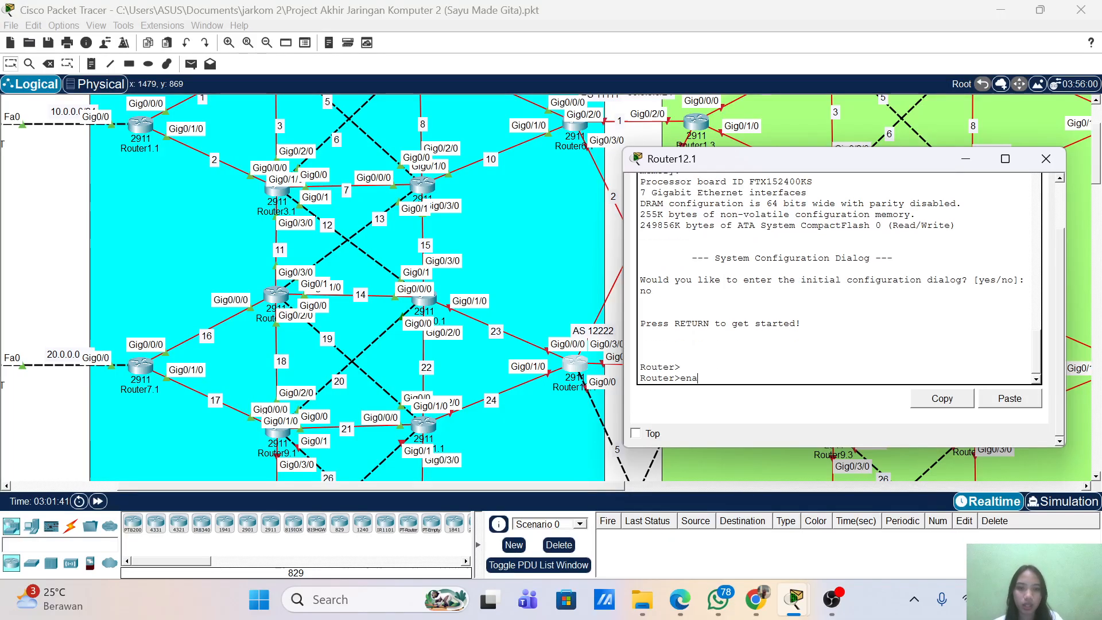
pyautogui.press('Tab')
pyautogui.press('Return')
pyautogui.write('conf te')
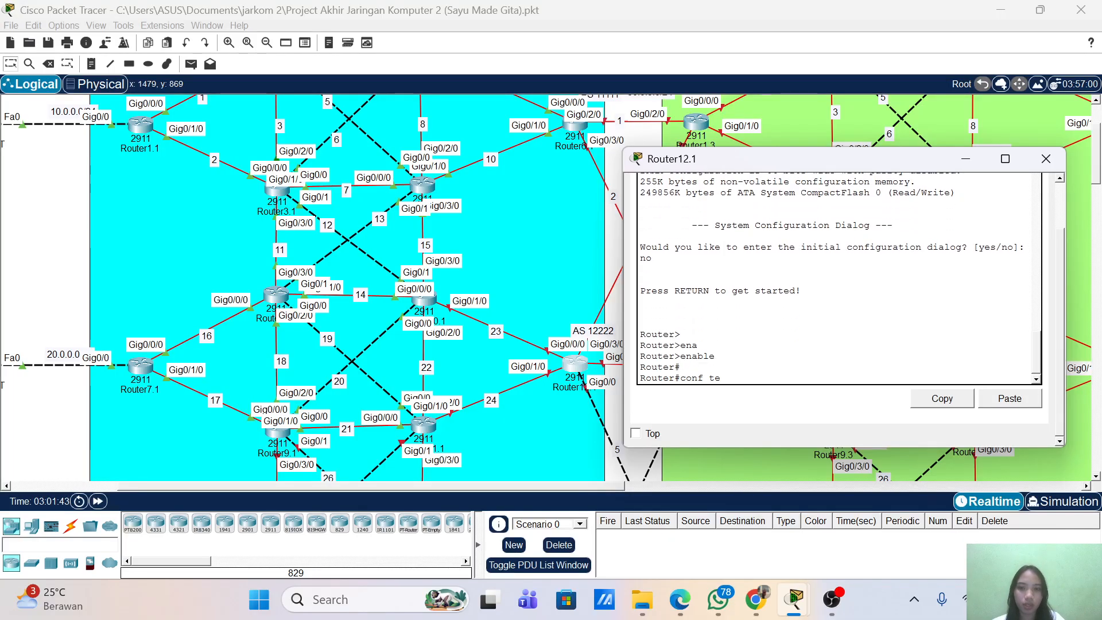
pyautogui.write('rm')
pyautogui.press('Return')
pyautogui.press('Return')
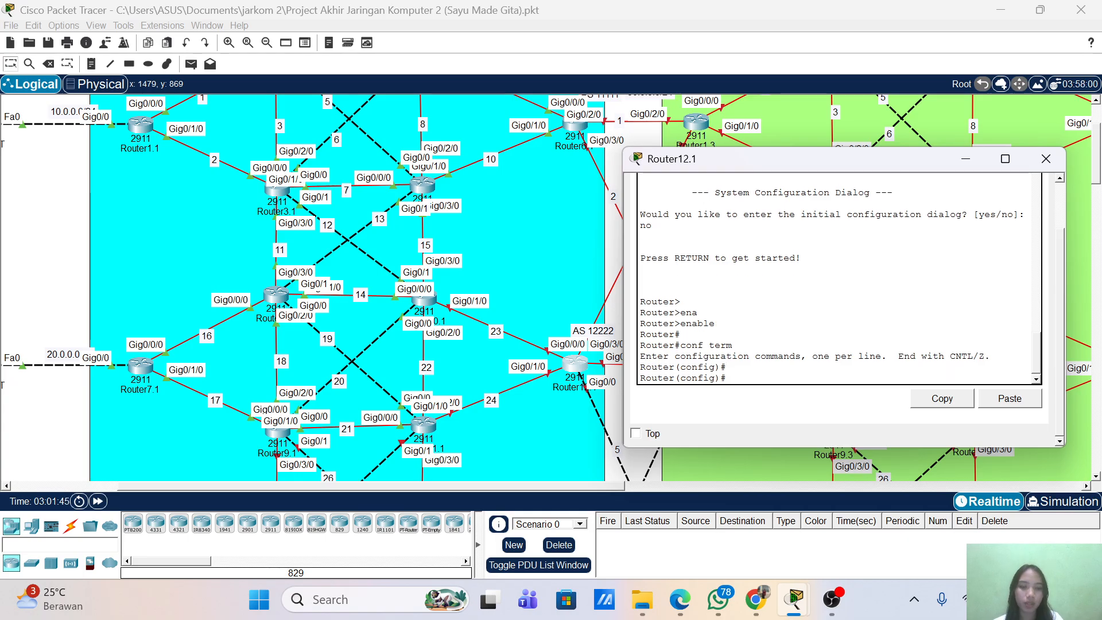
# - Set the router's hostname to Router12.1
pyautogui.write('host')
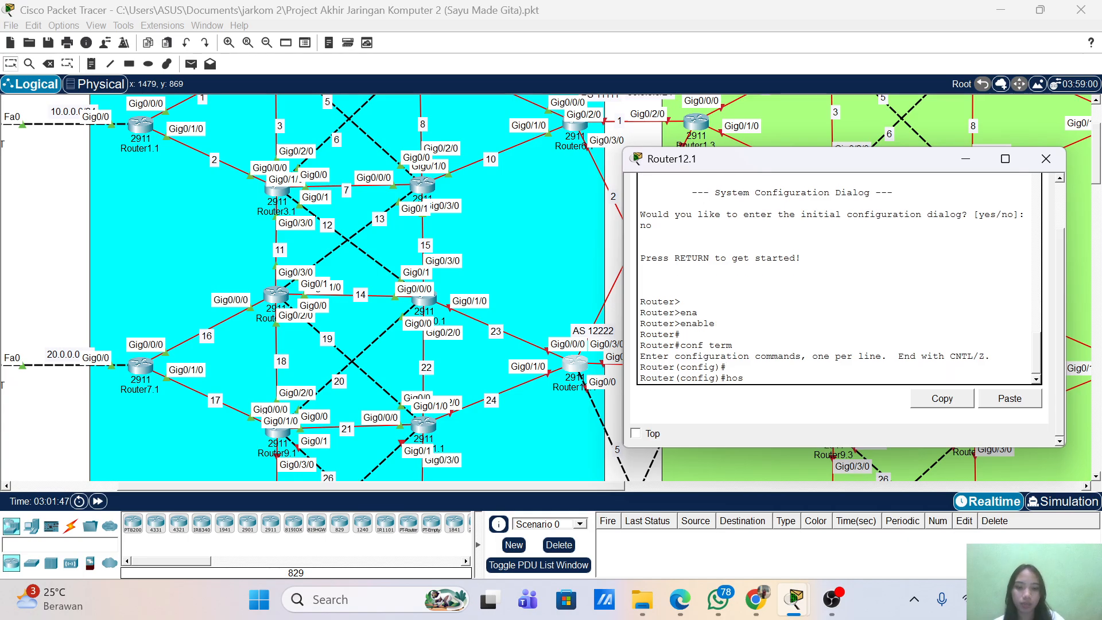
pyautogui.press('Tab')
pyautogui.write('Rou')
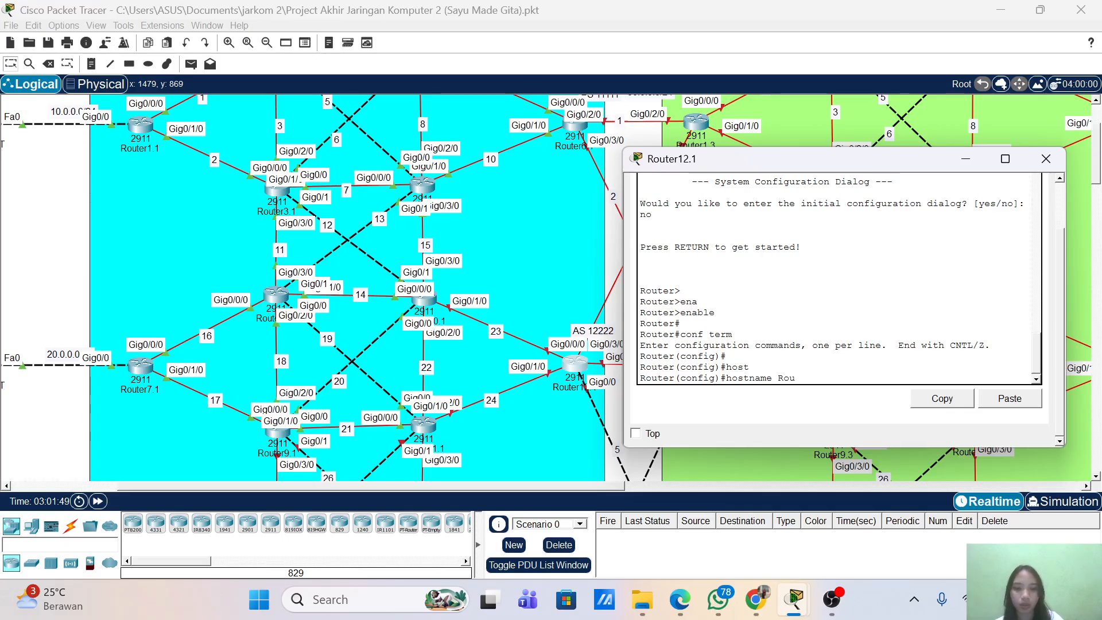
pyautogui.write('ter12.')
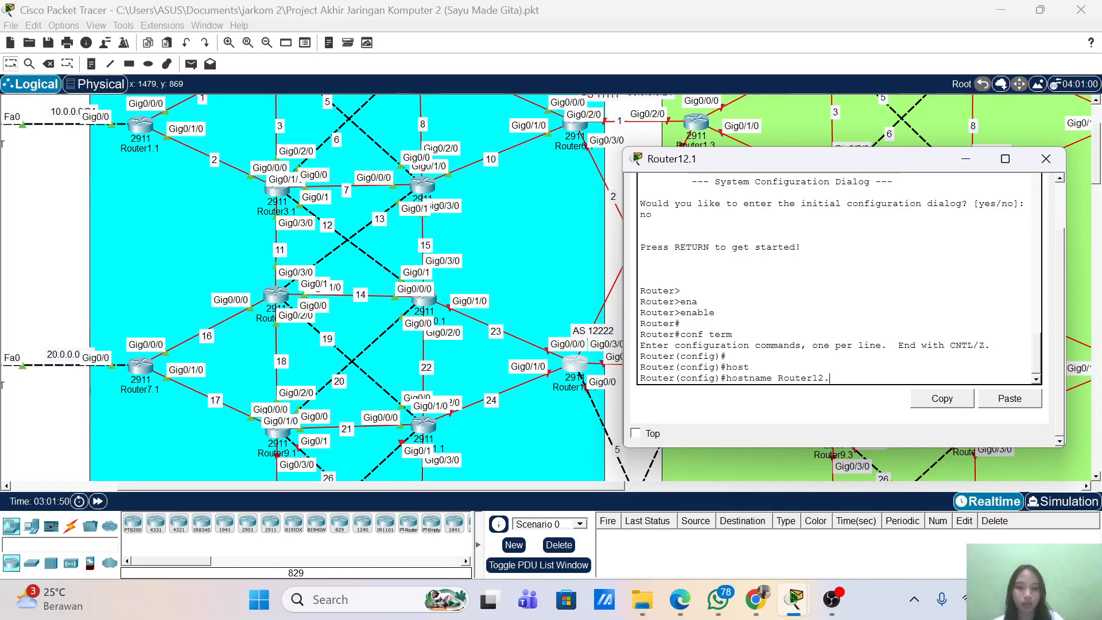
pyautogui.write('1')
pyautogui.press('Return')
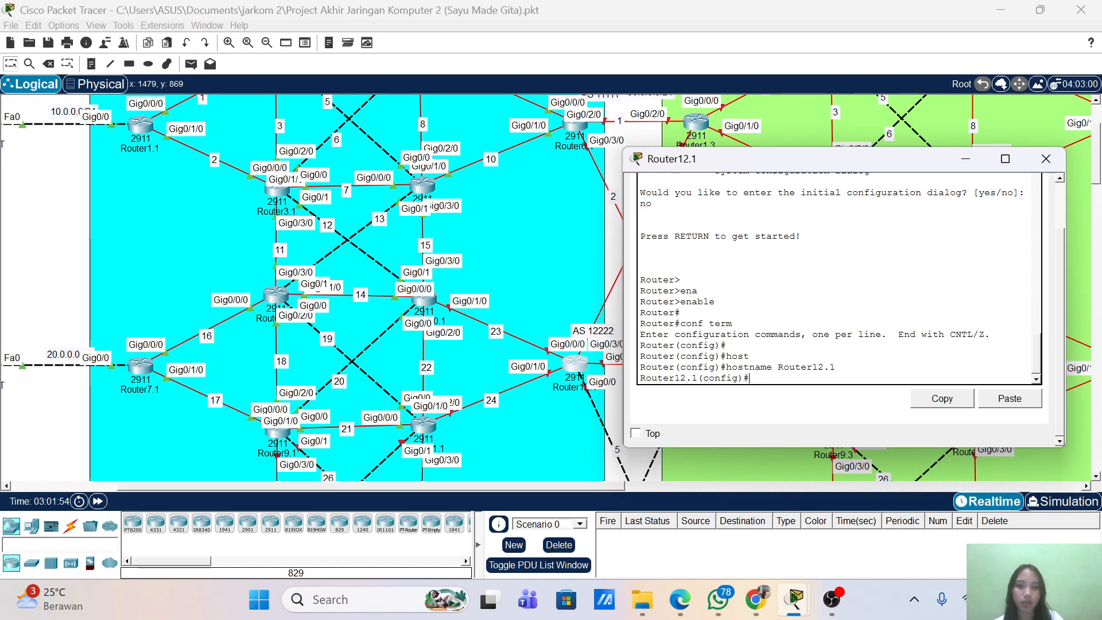
# - Assign 172.16.23.2 with mask 255.255.255.0 to interface g0/0/0 on Router12.1 and enable it with no sh
pyautogui.write('int g0')
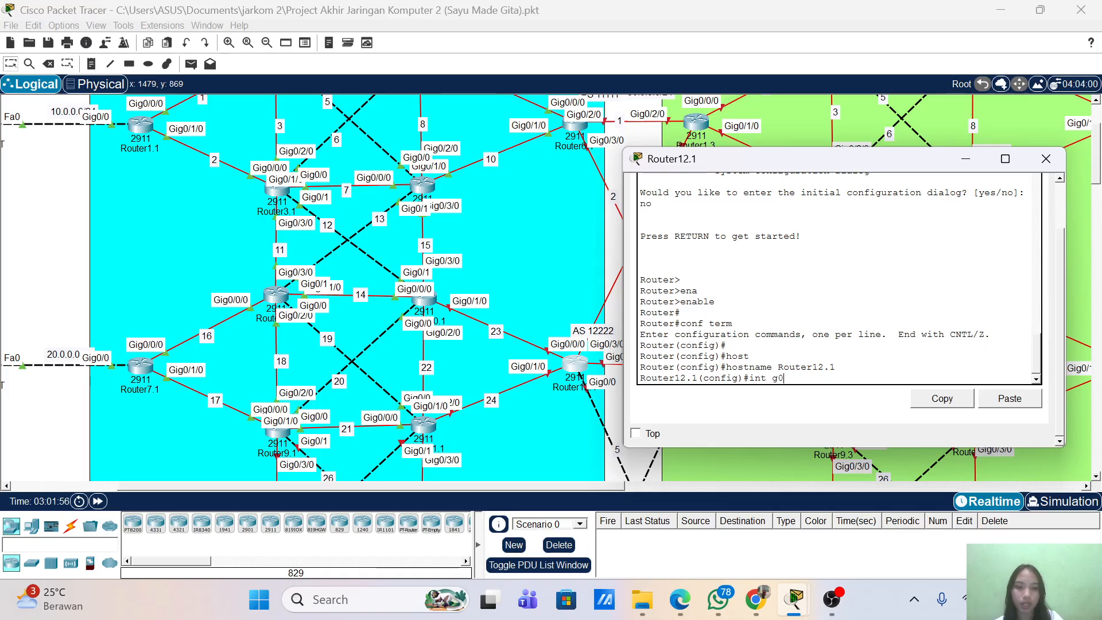
pyautogui.write('/0/0')
pyautogui.press('Return')
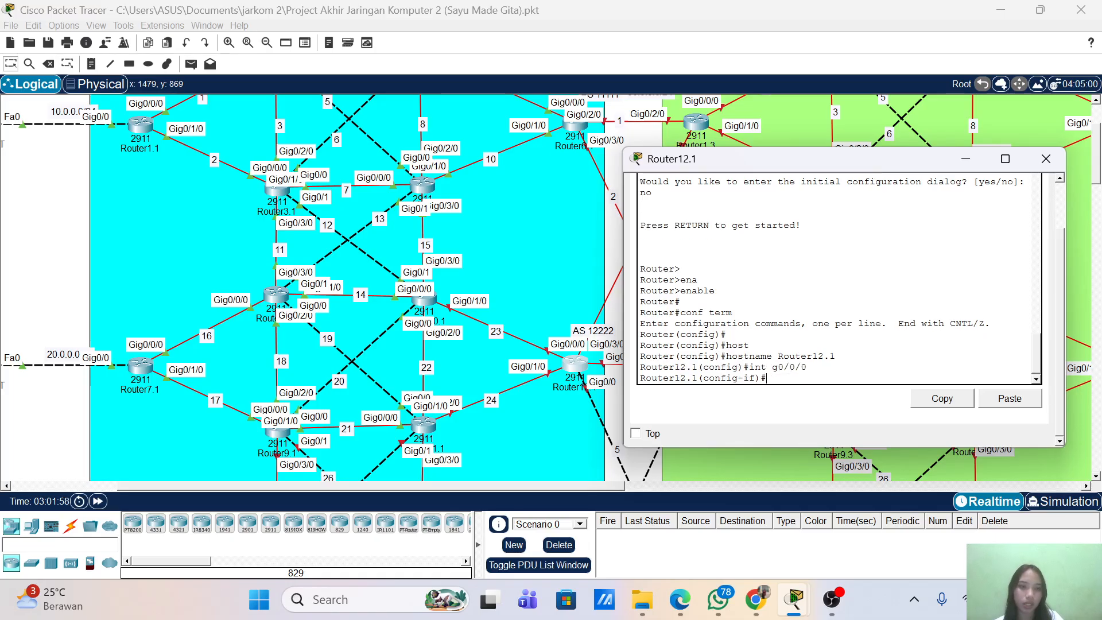
pyautogui.write('ip add 172.16.')
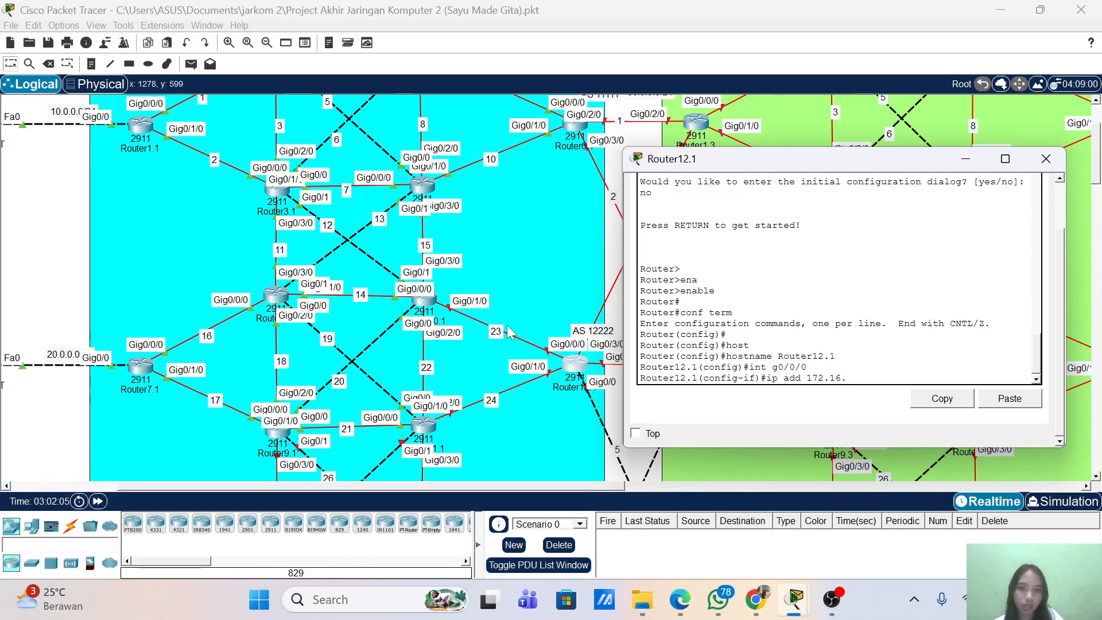
pyautogui.write('23.2')
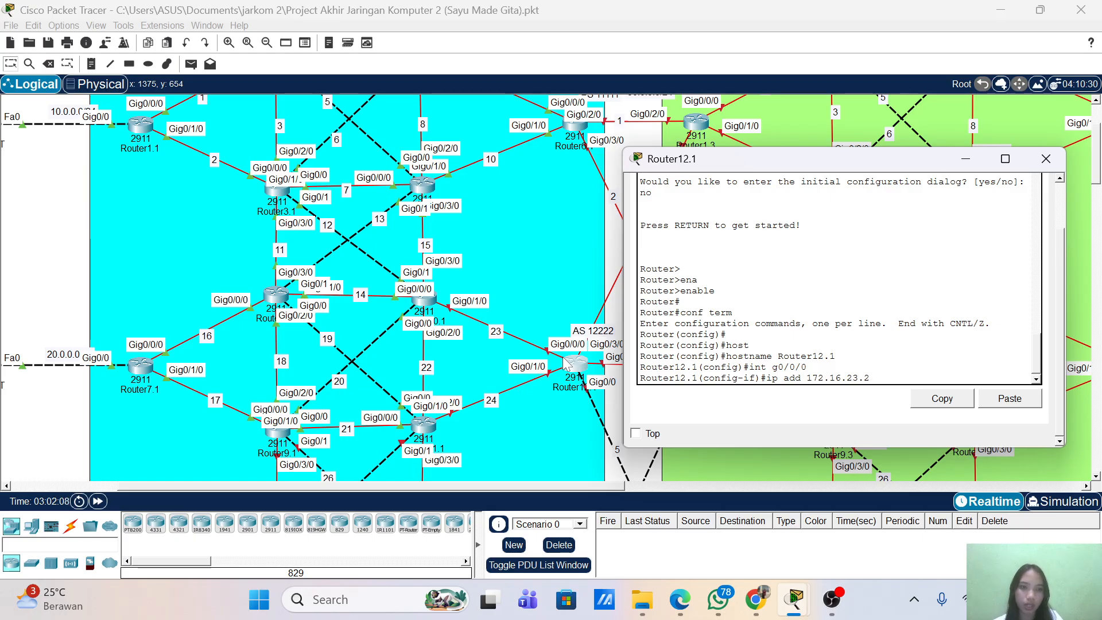
pyautogui.press('Return')
pyautogui.press('Up')
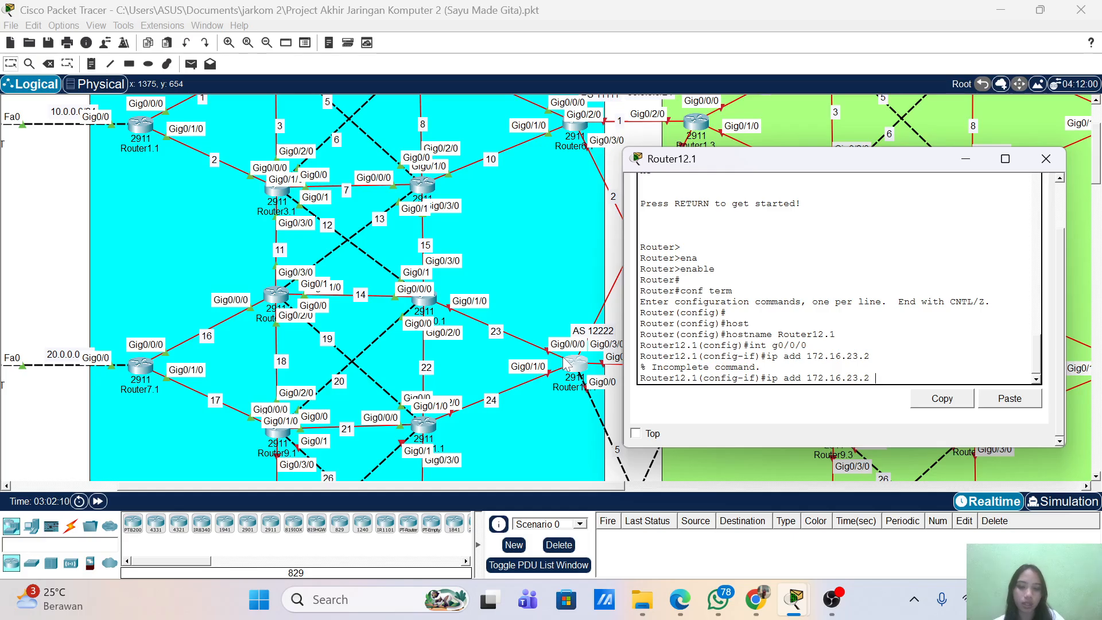
pyautogui.write('255.255.2')
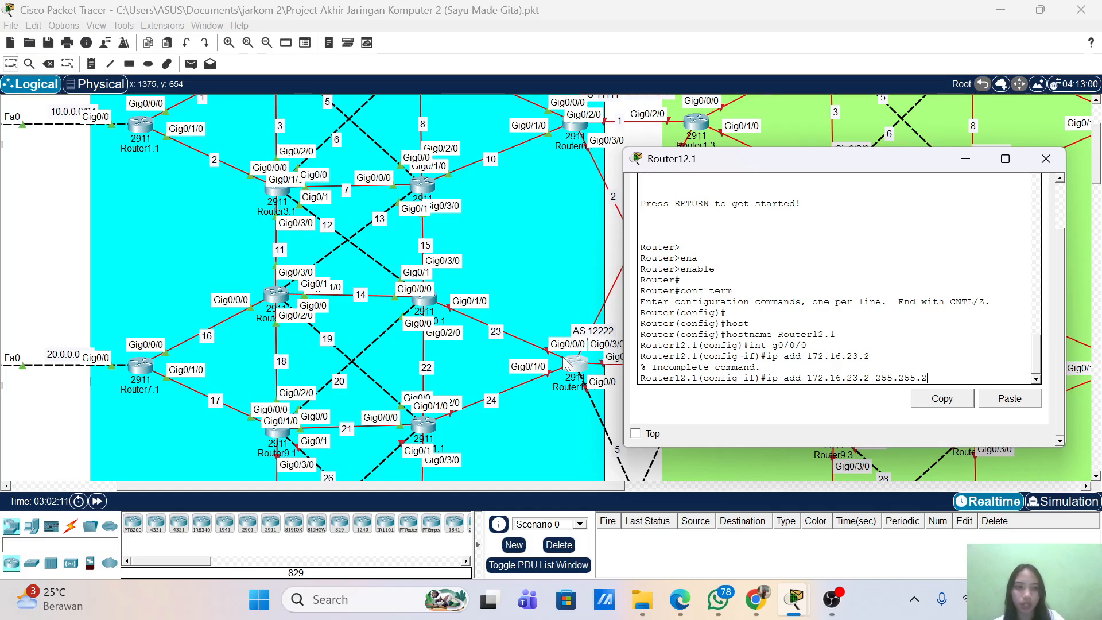
pyautogui.write('55.0')
pyautogui.press('Return')
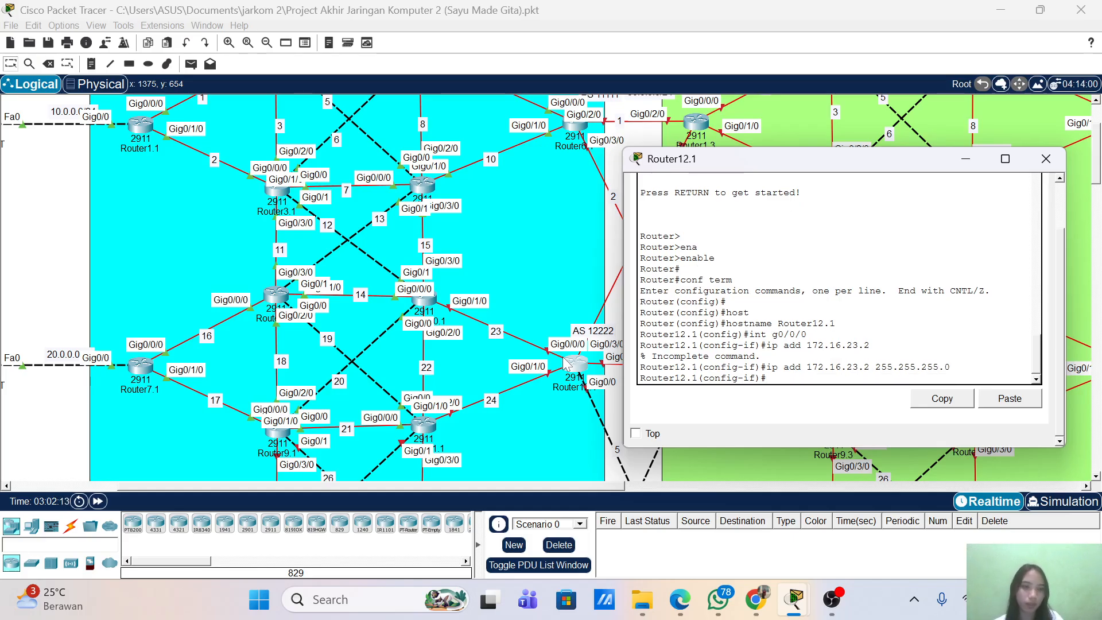
pyautogui.write('no sh')
pyautogui.press('Return')
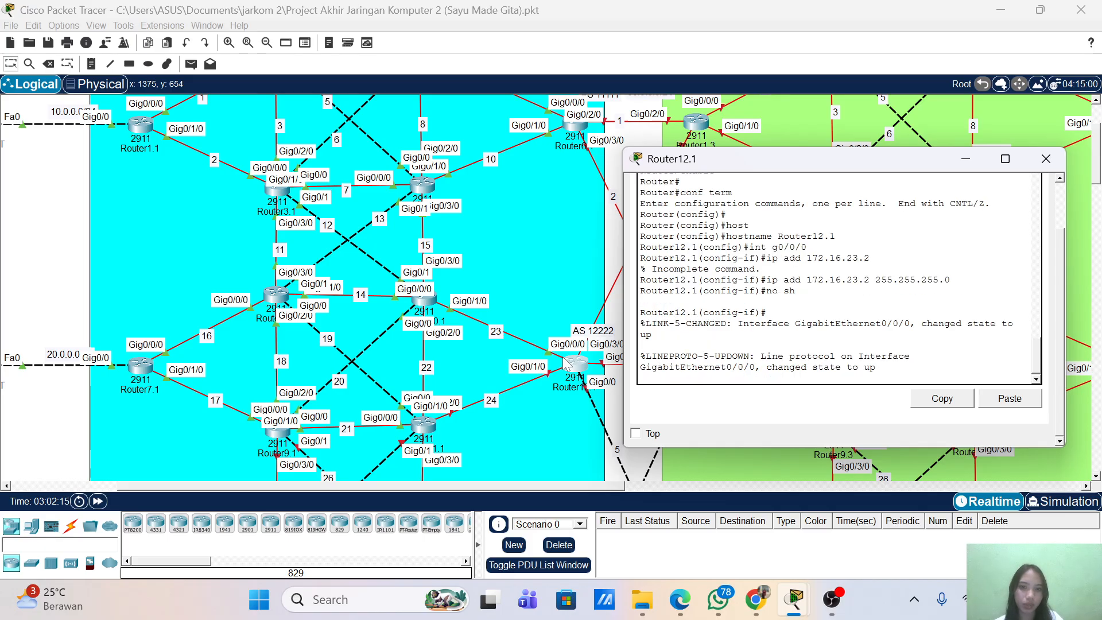
# - Assign 172.16.24.2 with mask 255.255.255.0 to interface g0/1/0 on Router12.1
pyautogui.press('Return')
pyautogui.write('int g0/0/0')
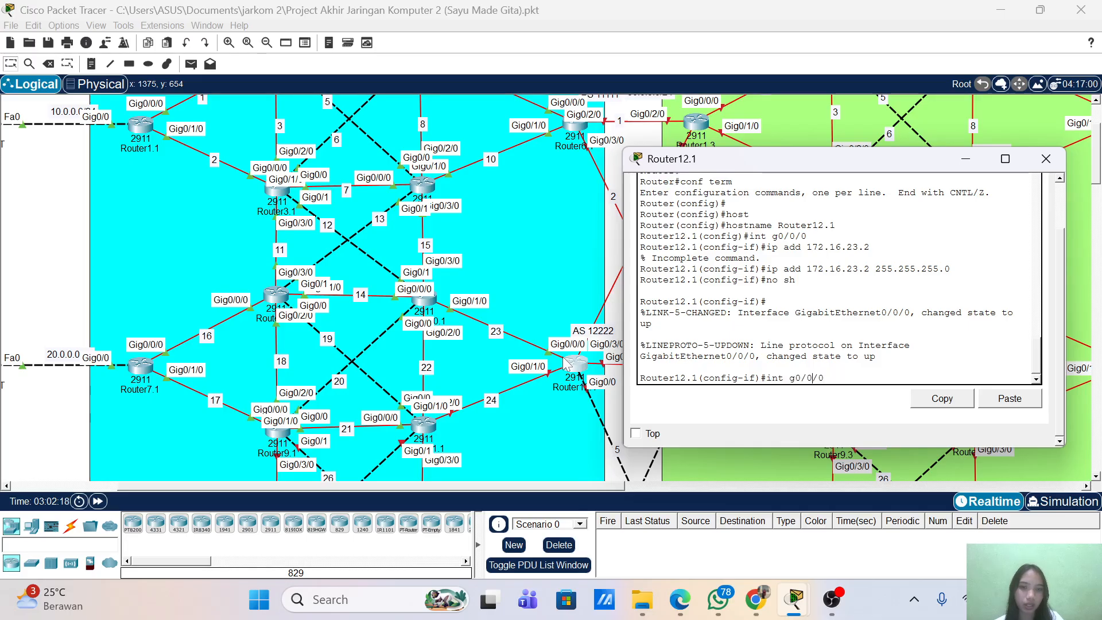
pyautogui.press('BackSpace')
pyautogui.press('BackSpace')
pyautogui.press('BackSpace')
pyautogui.write('1/0')
pyautogui.press('Return')
pyautogui.press('Up')
pyautogui.press('Up')
pyautogui.press('Up')
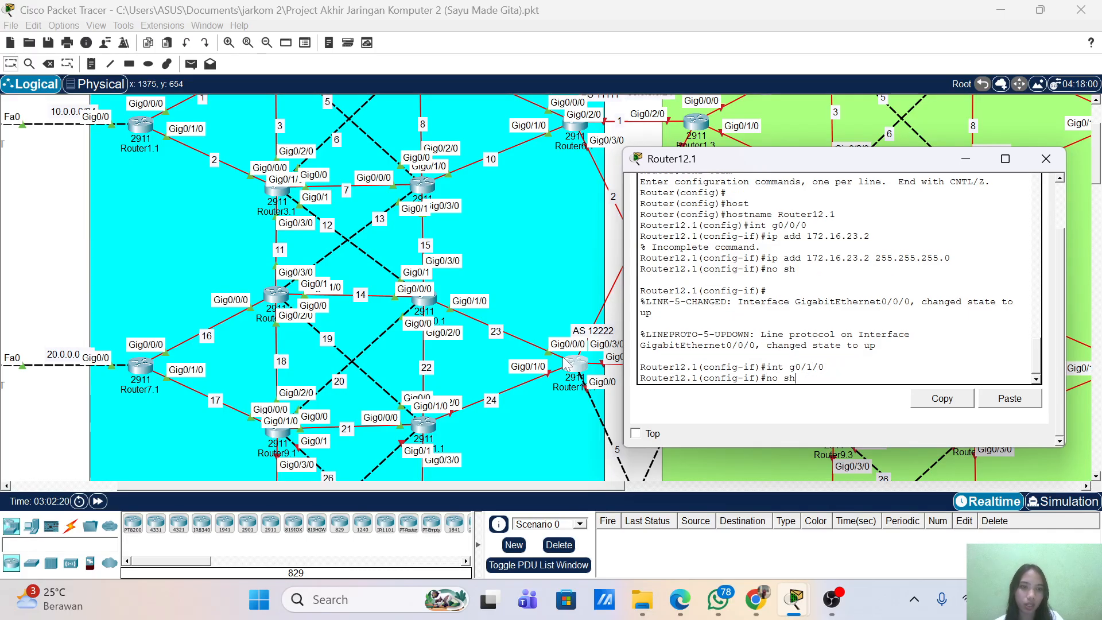
pyautogui.press('Left')
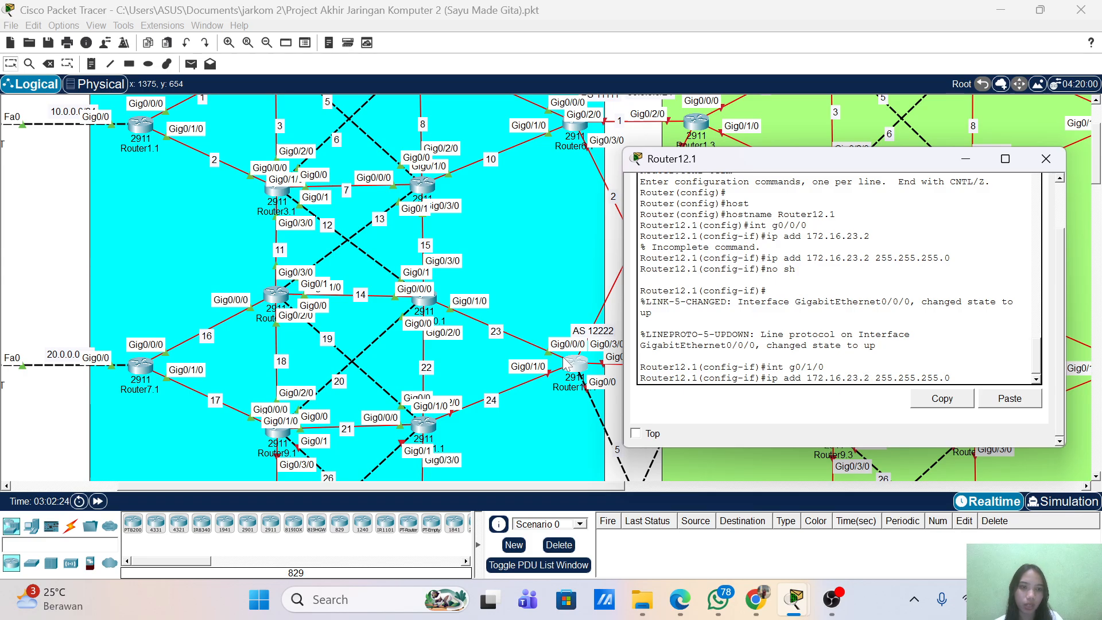
pyautogui.press('BackSpace')
pyautogui.write('4')
pyautogui.press('Return')
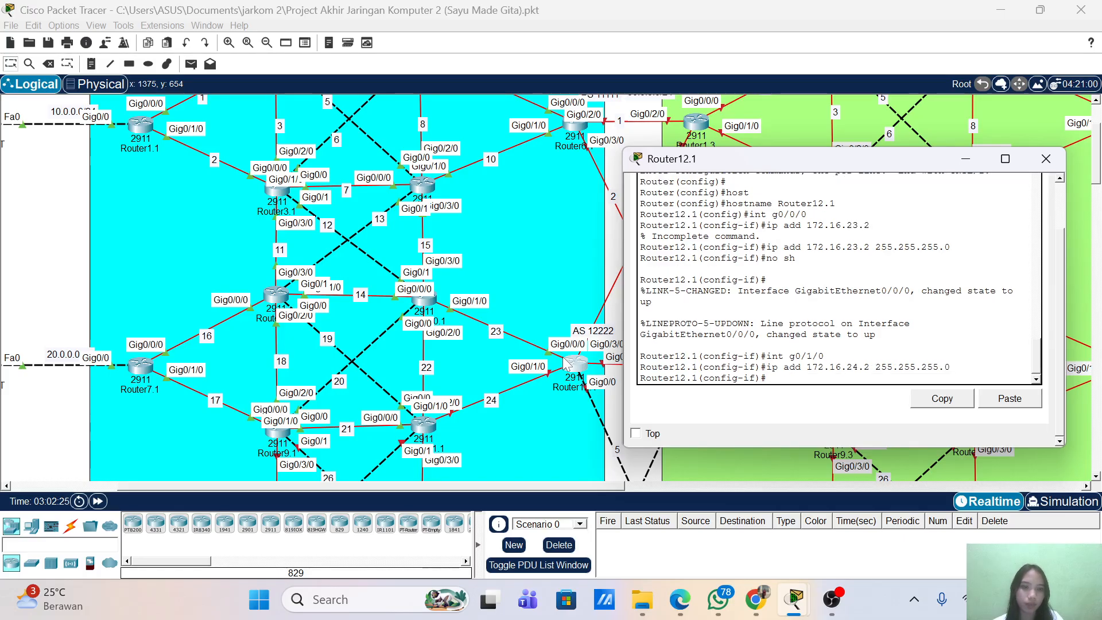
pyautogui.write('no')
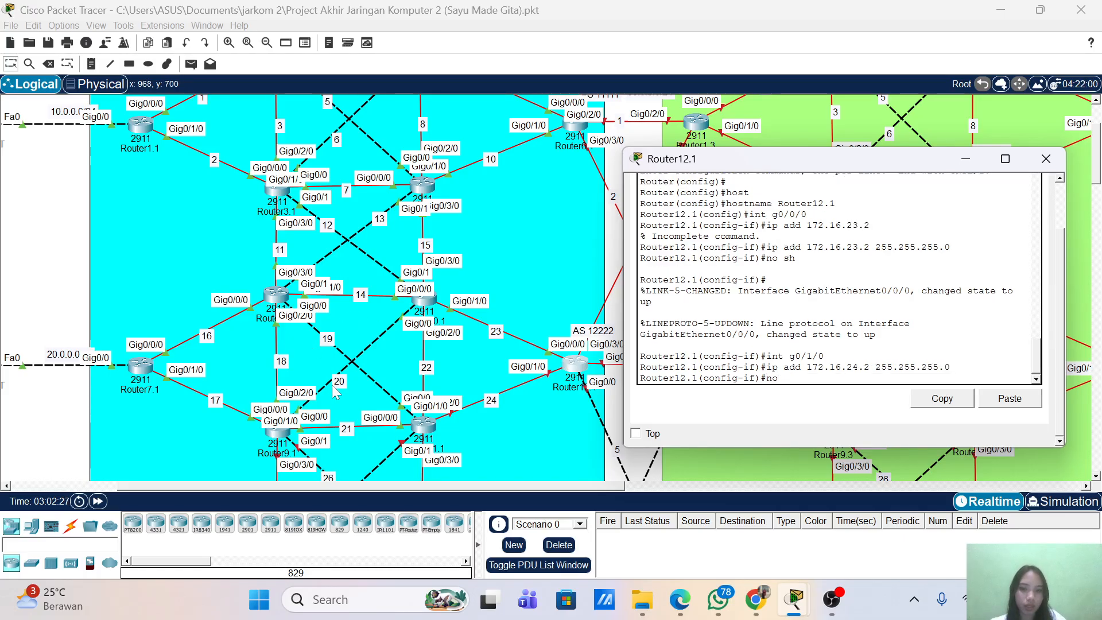
# - Check the IP settings and port status of GigabitEthernet0/1 and GigabitEthernet0/1/0 on Router11.1
pyautogui.click(424, 427)
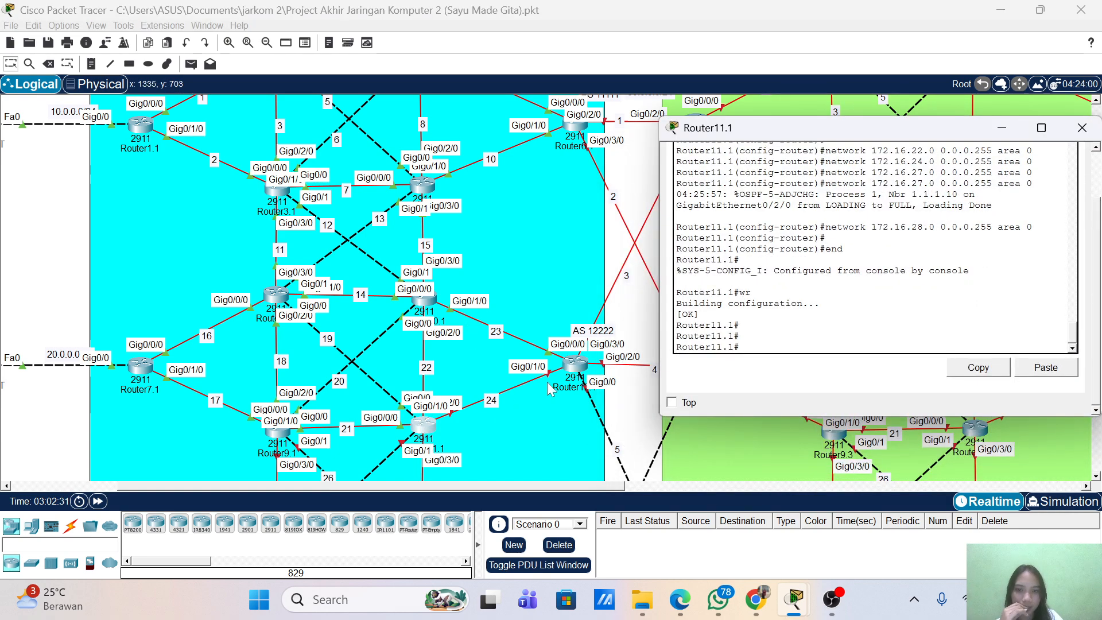
pyautogui.scroll(10, 873, 247)
pyautogui.scroll(15, 872, 247)
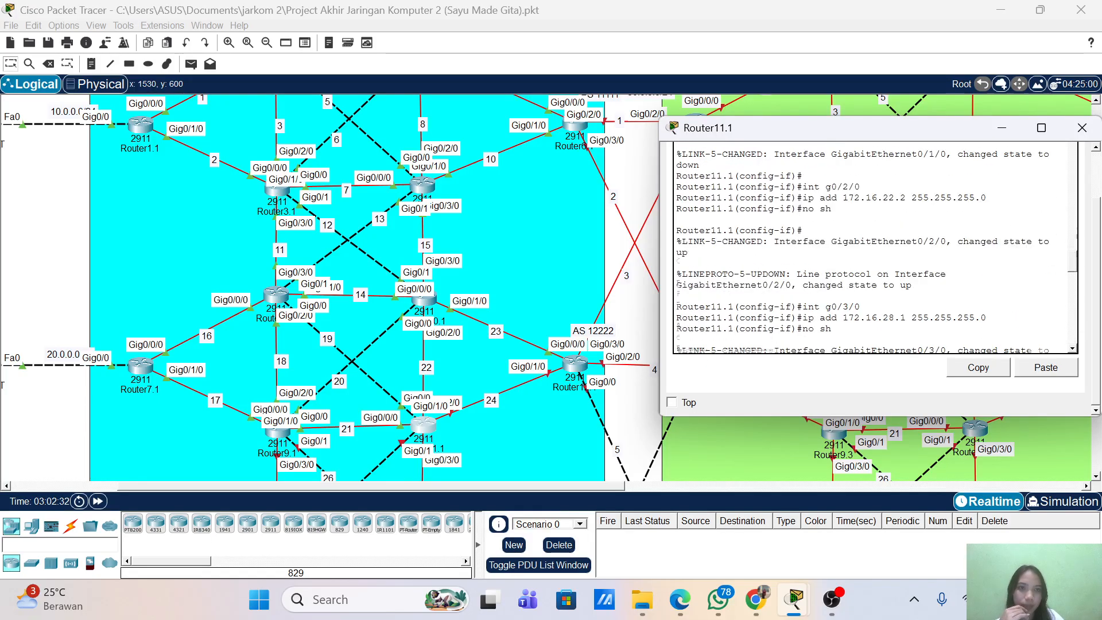
pyautogui.scroll(10, 872, 247)
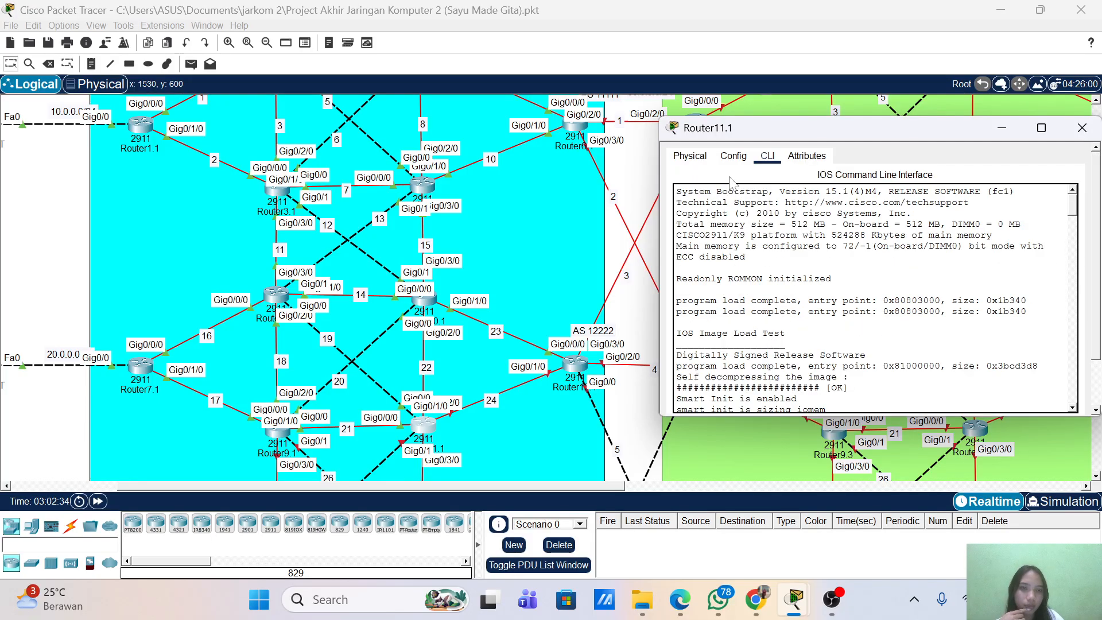
pyautogui.click(734, 156)
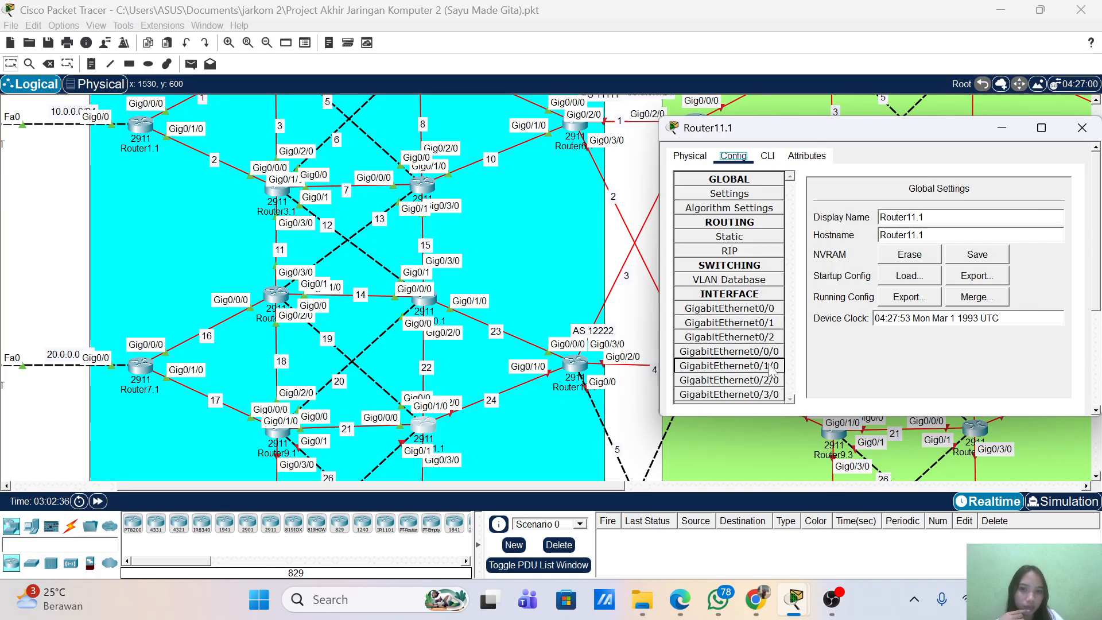
pyautogui.click(769, 323)
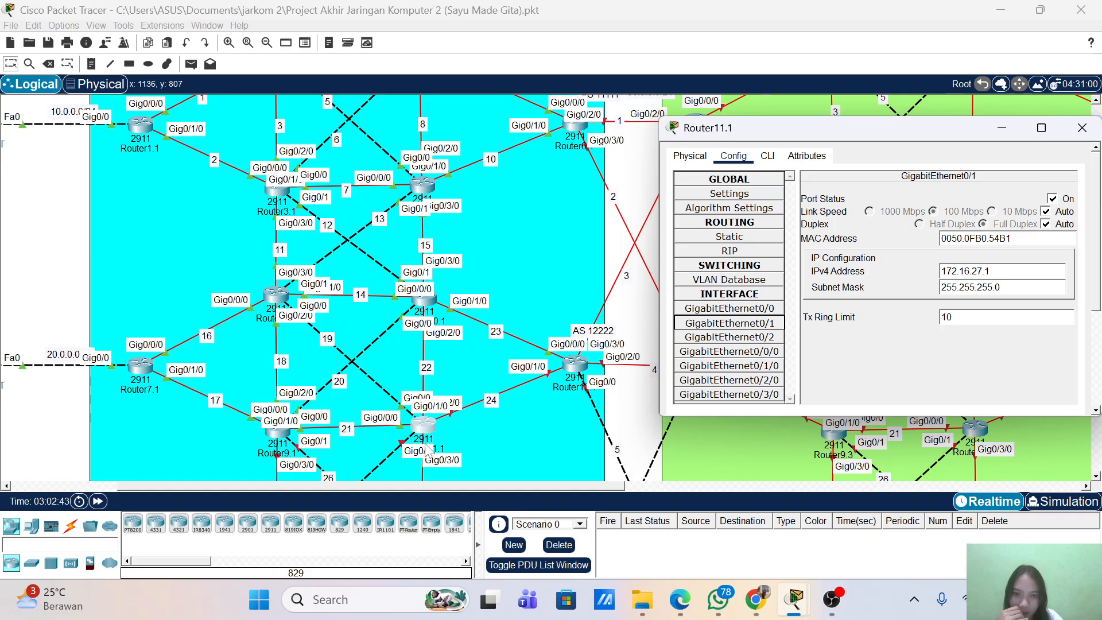
pyautogui.scroll(-3, 448, 429)
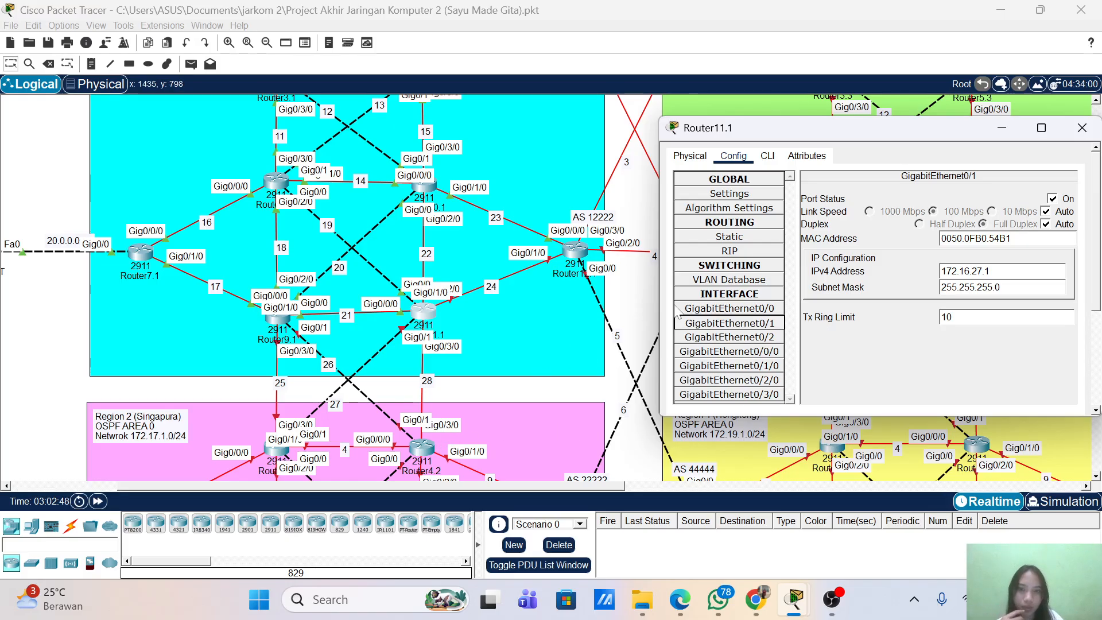
pyautogui.click(759, 366)
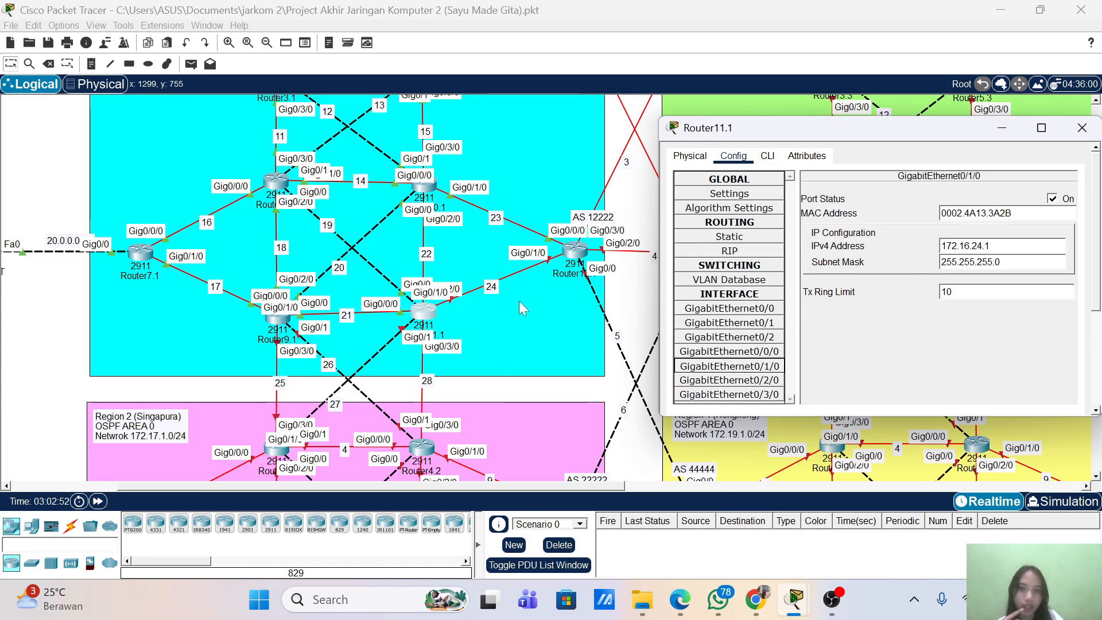
pyautogui.scroll(2, 519, 301)
pyautogui.click(1082, 127)
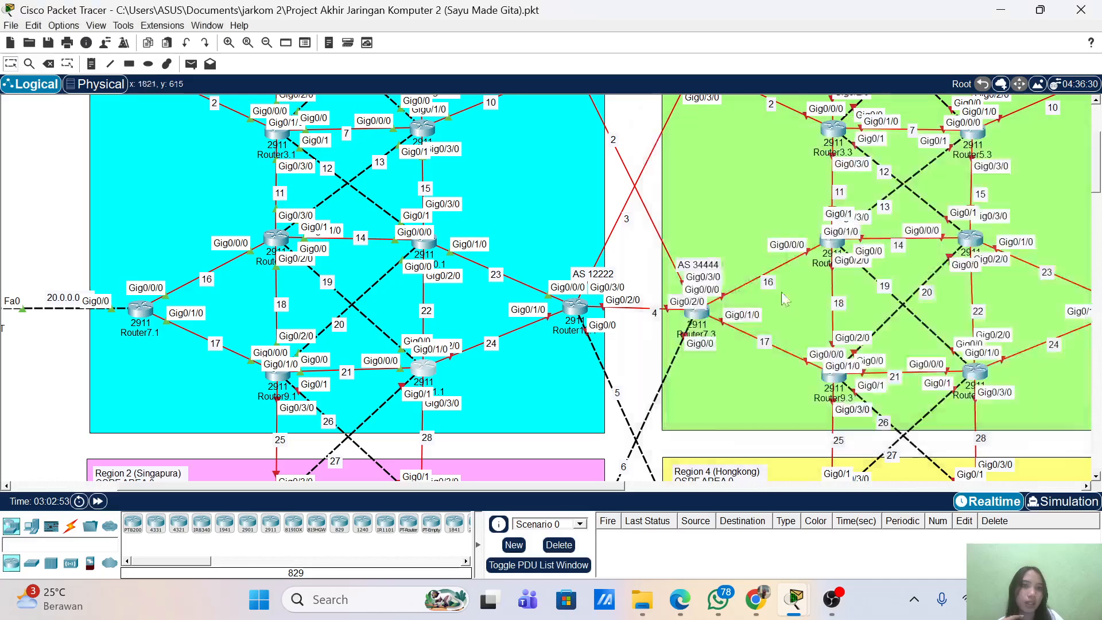
# - Return to Router12.1's command line and enable interface g0/1/0 with no sh
pyautogui.click(580, 313)
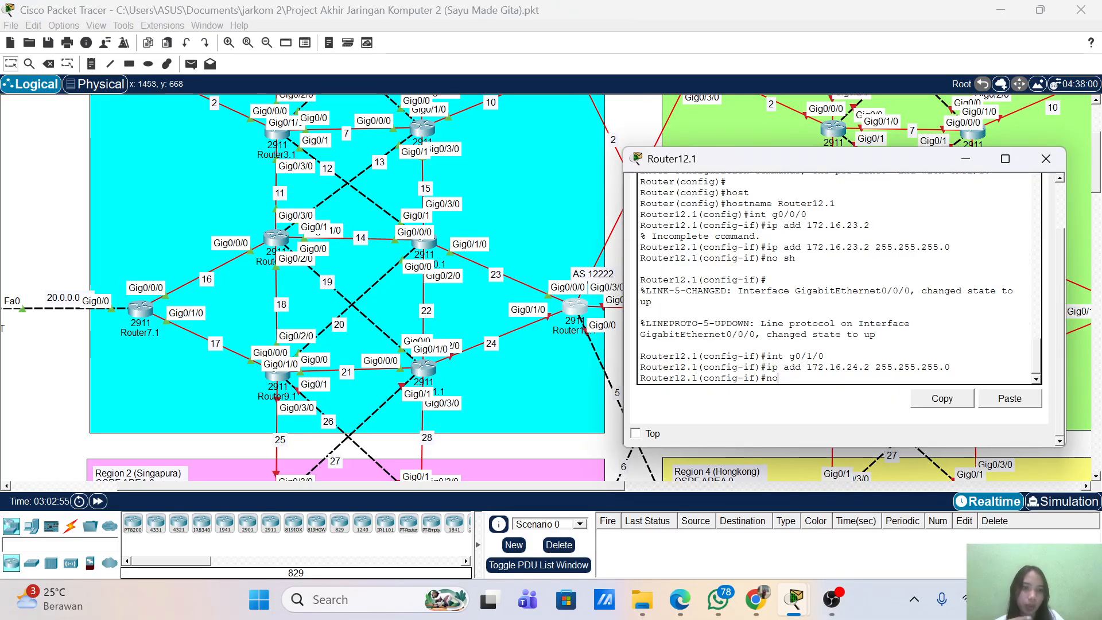
pyautogui.press('Return')
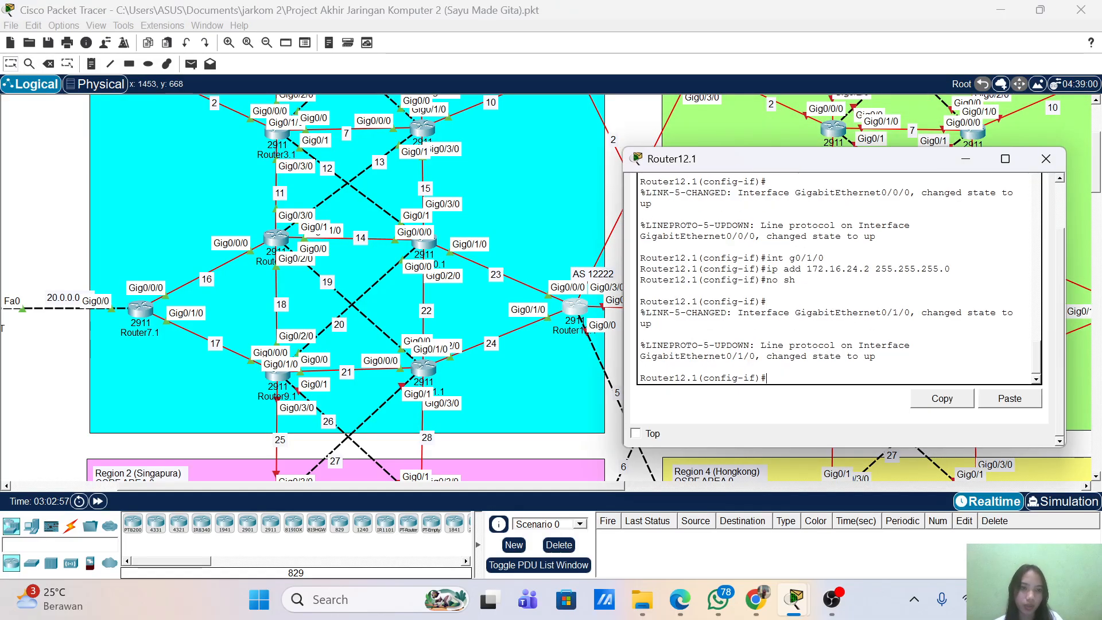
pyautogui.press('Return')
pyautogui.press('Return')
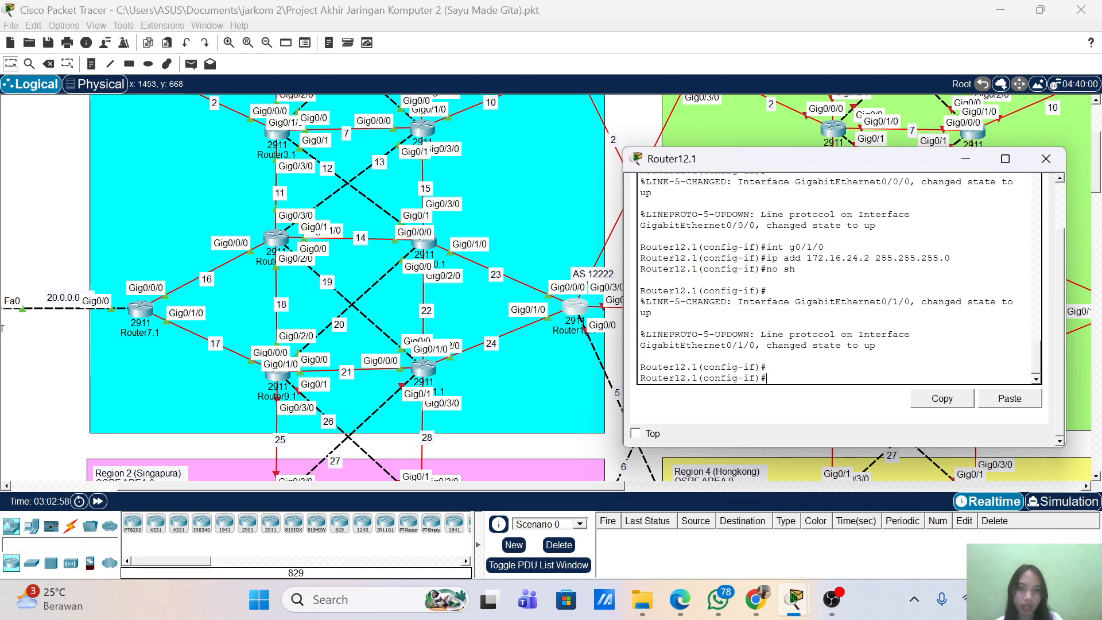
# - Assign 50.0.4.1 with mask 255.255.255.0 to interface g0/2/0 on Router12.1 for inter-AS link 4 to AS 34444
pyautogui.hscroll(5, 616, 353)
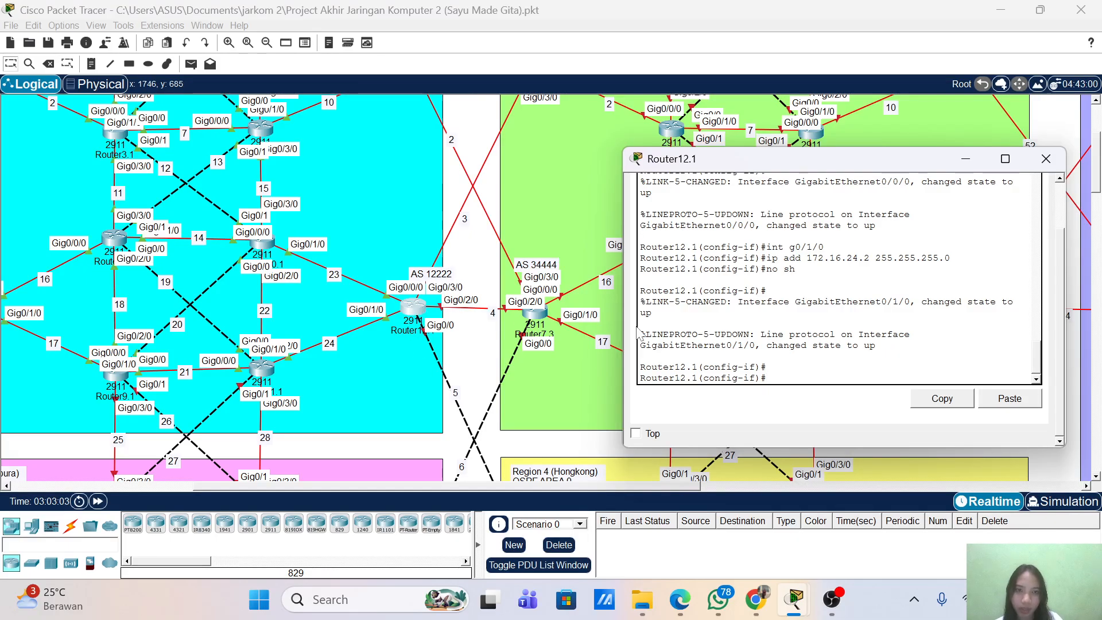
pyautogui.press('Up')
pyautogui.press('Up')
pyautogui.press('Up')
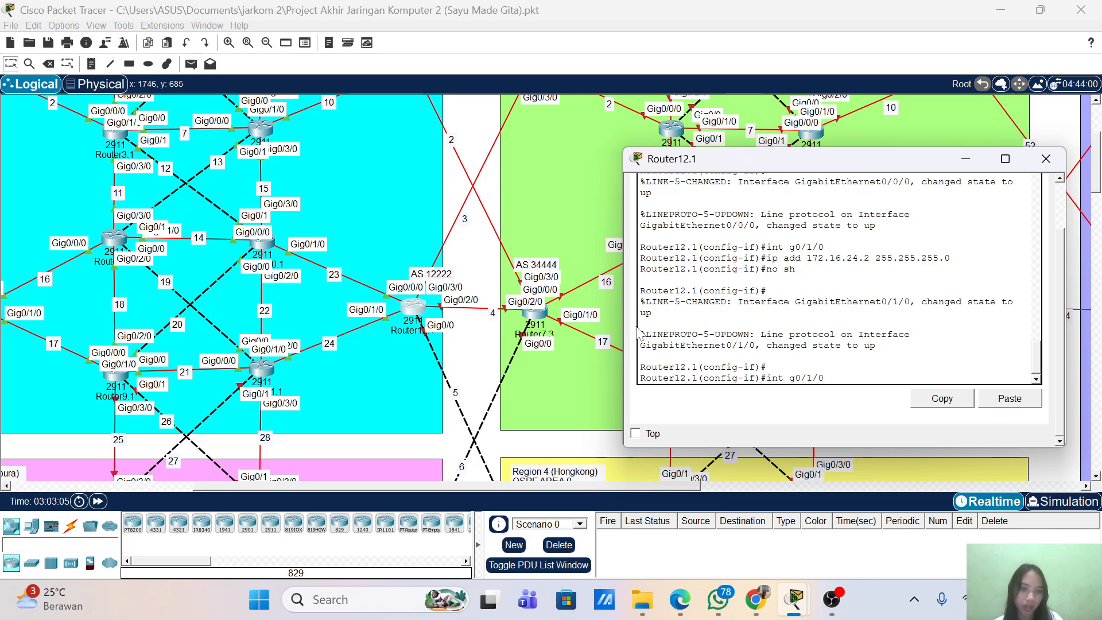
pyautogui.press('Left')
pyautogui.press('Left')
pyautogui.press('Return')
pyautogui.press('Up')
pyautogui.press('Up')
pyautogui.press('Up')
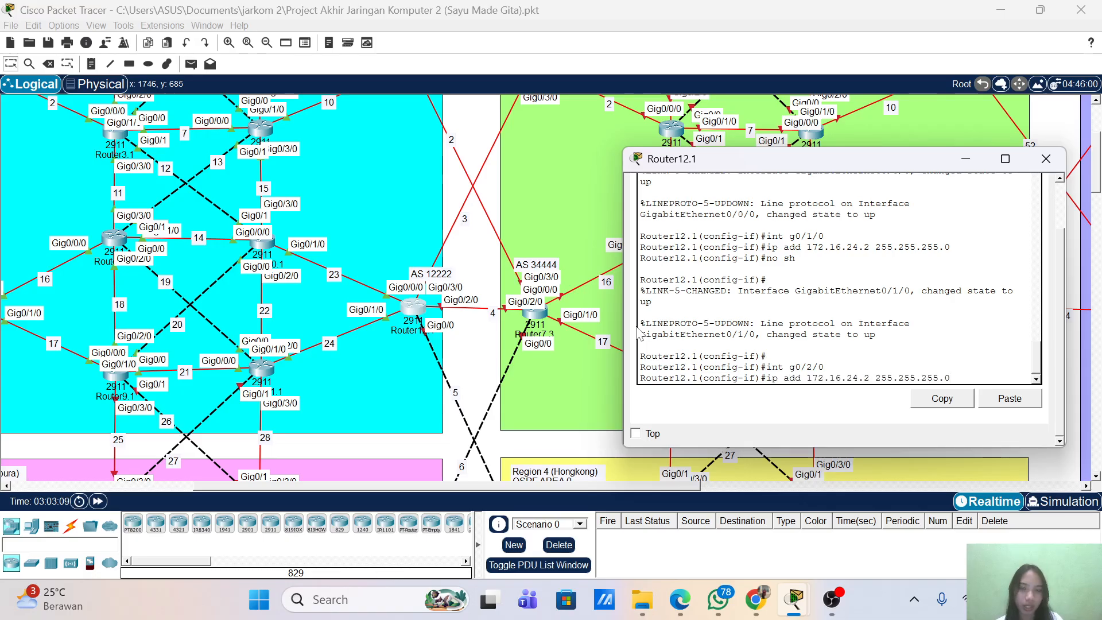
pyautogui.press('BackSpace')
pyautogui.press('BackSpace')
pyautogui.press('BackSpace')
pyautogui.press('BackSpace')
pyautogui.press('BackSpace')
pyautogui.press('BackSpace')
pyautogui.press('BackSpace')
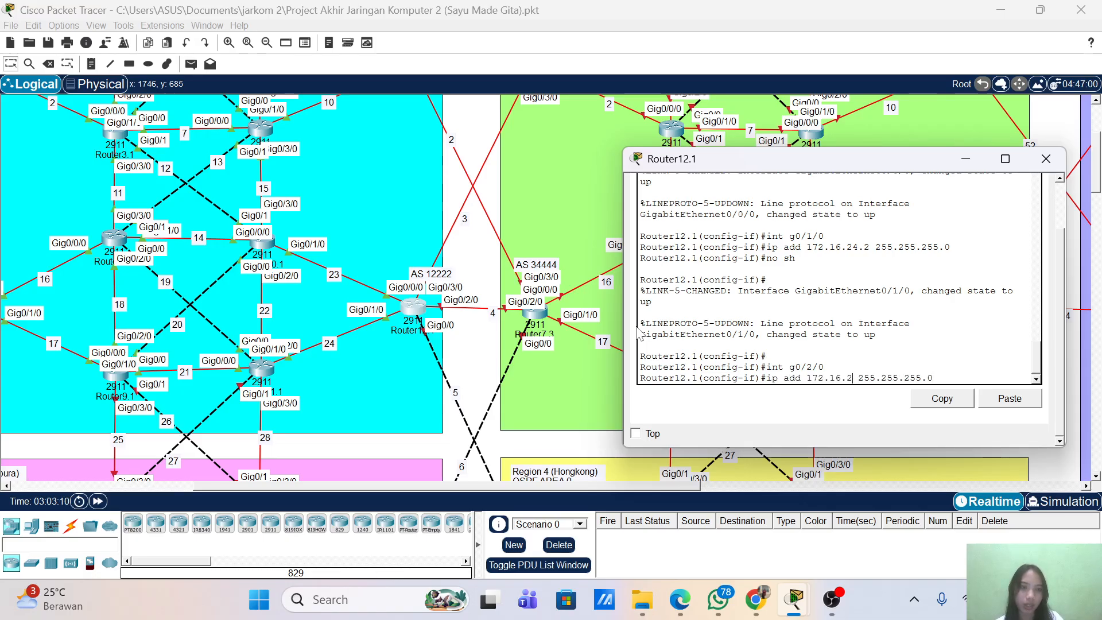
pyautogui.press('BackSpace')
pyautogui.press('BackSpace')
pyautogui.press('BackSpace')
pyautogui.press('BackSpace')
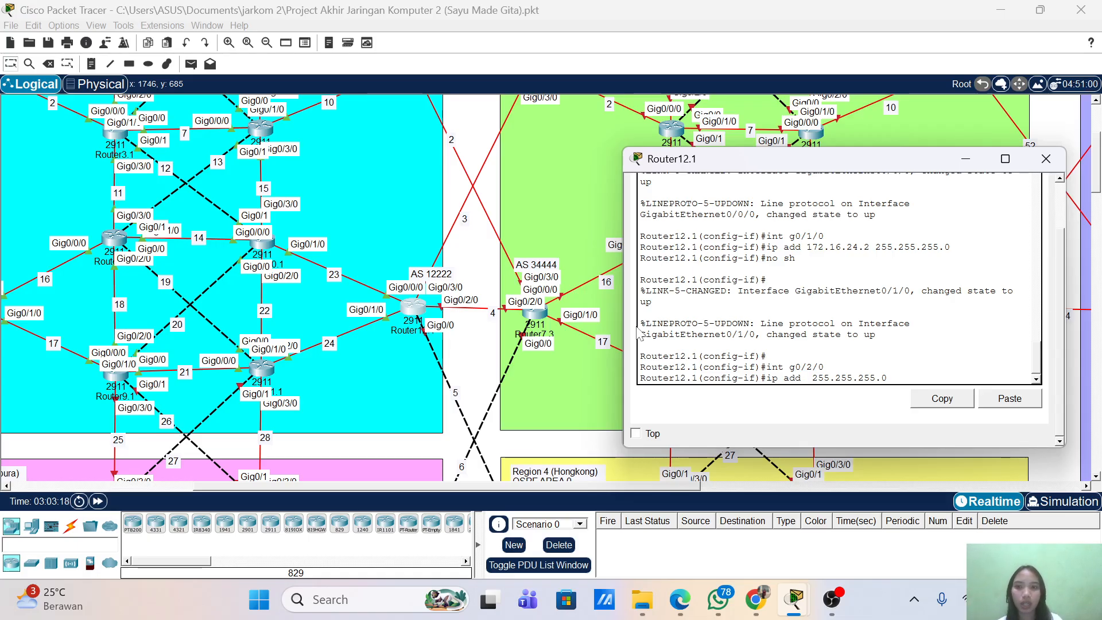
pyautogui.write('50')
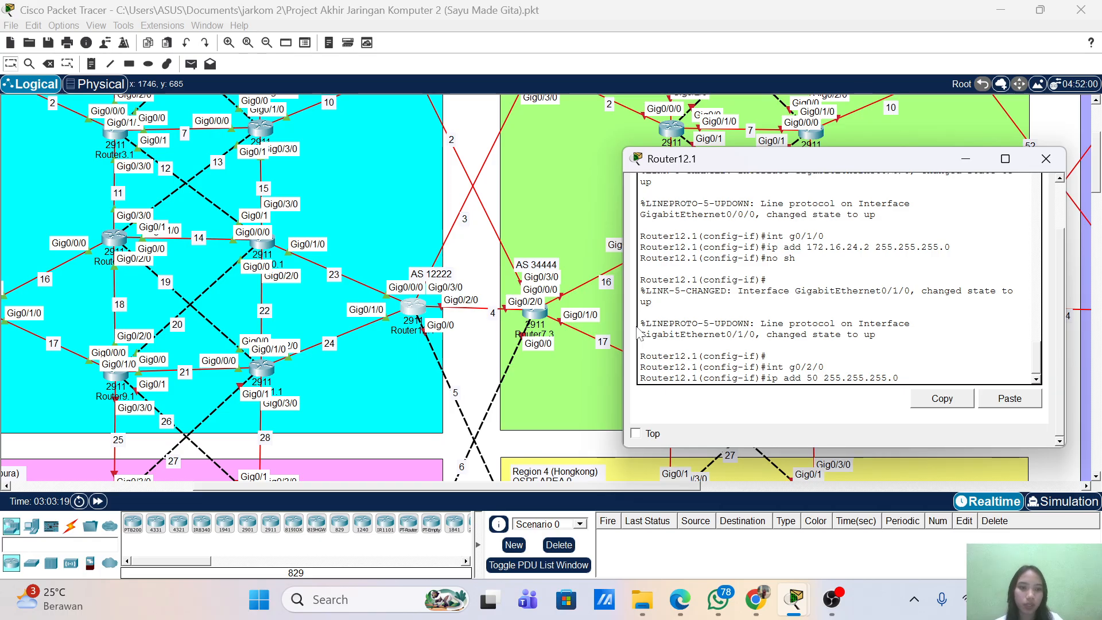
pyautogui.write('.0.')
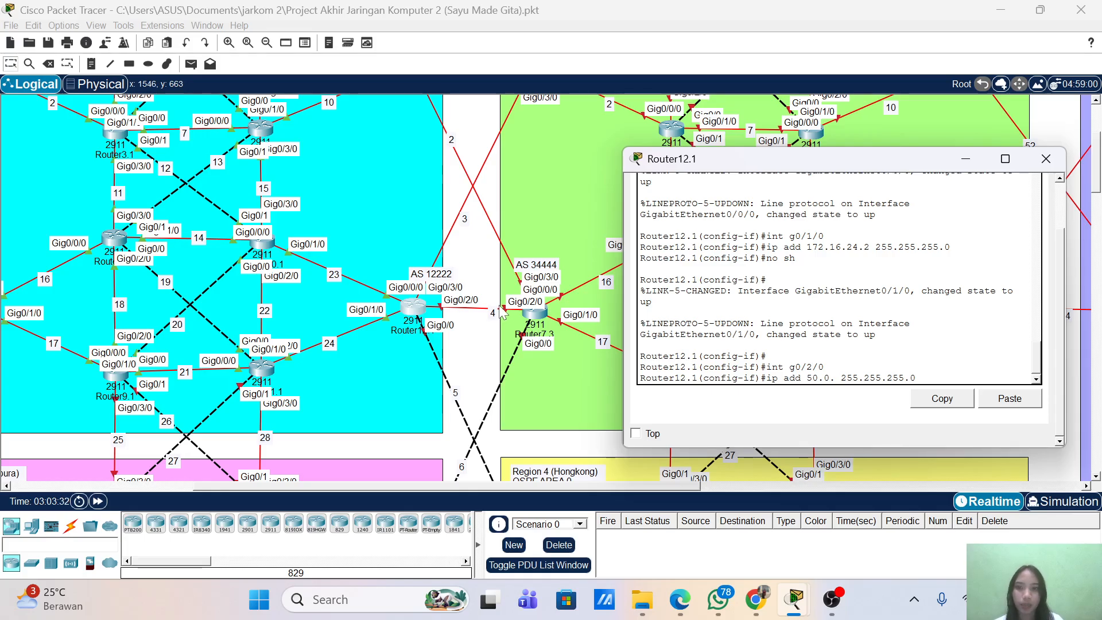
pyautogui.write('4.1')
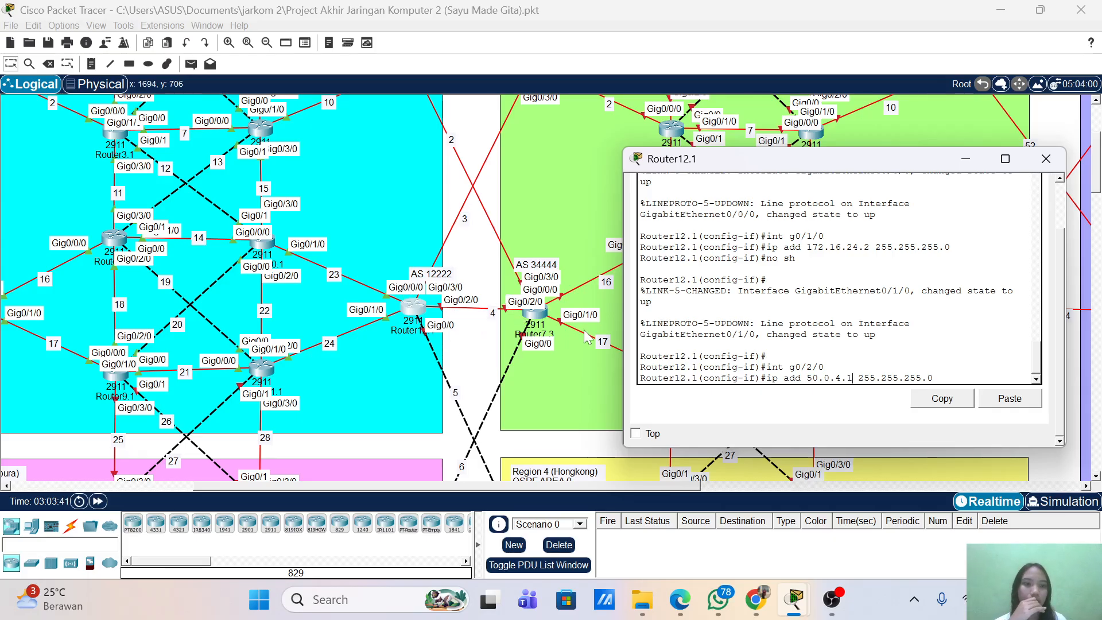
pyautogui.press('Return')
# - Enable interface g0/2/0 on Router12.1 with no sh
pyautogui.write('no sh')
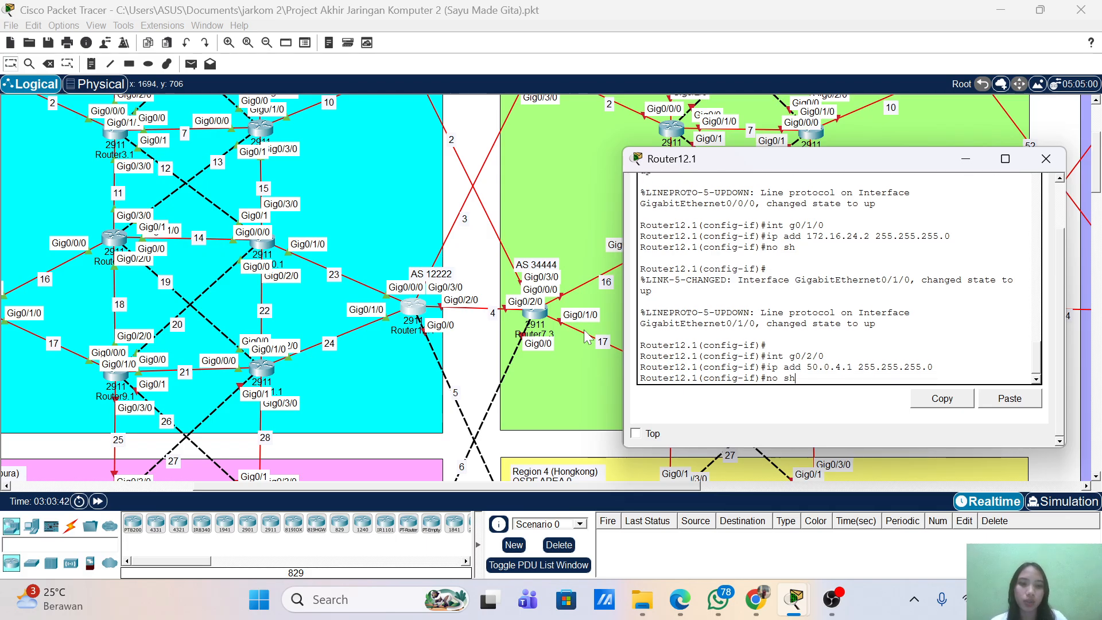
pyautogui.press('Return')
pyautogui.press('Return')
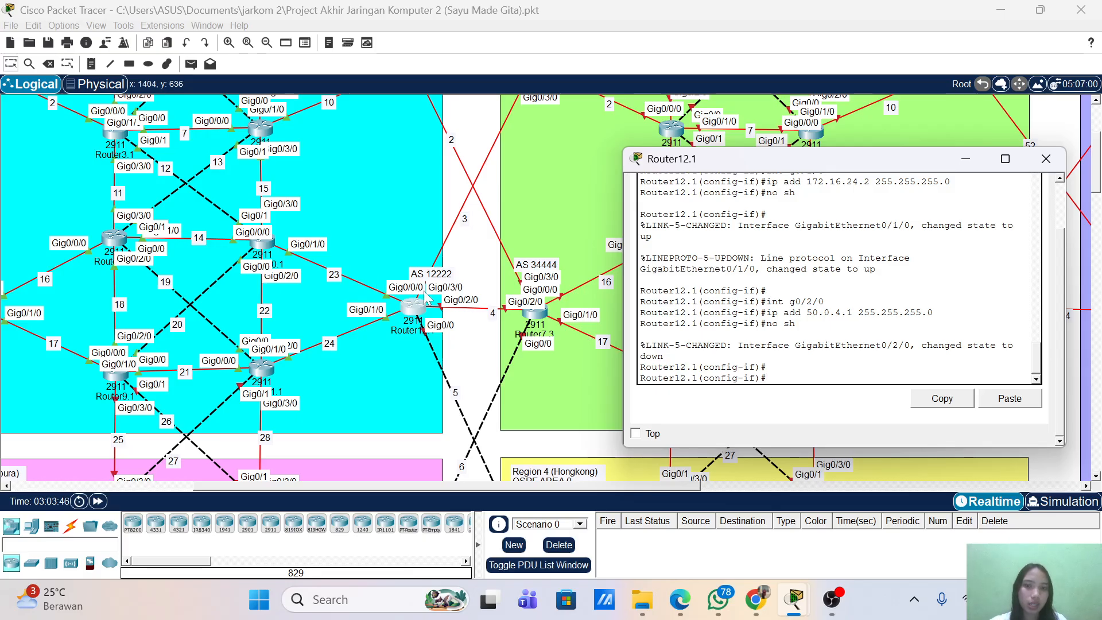
pyautogui.scroll(2, 453, 296)
pyautogui.scroll(-2, 454, 297)
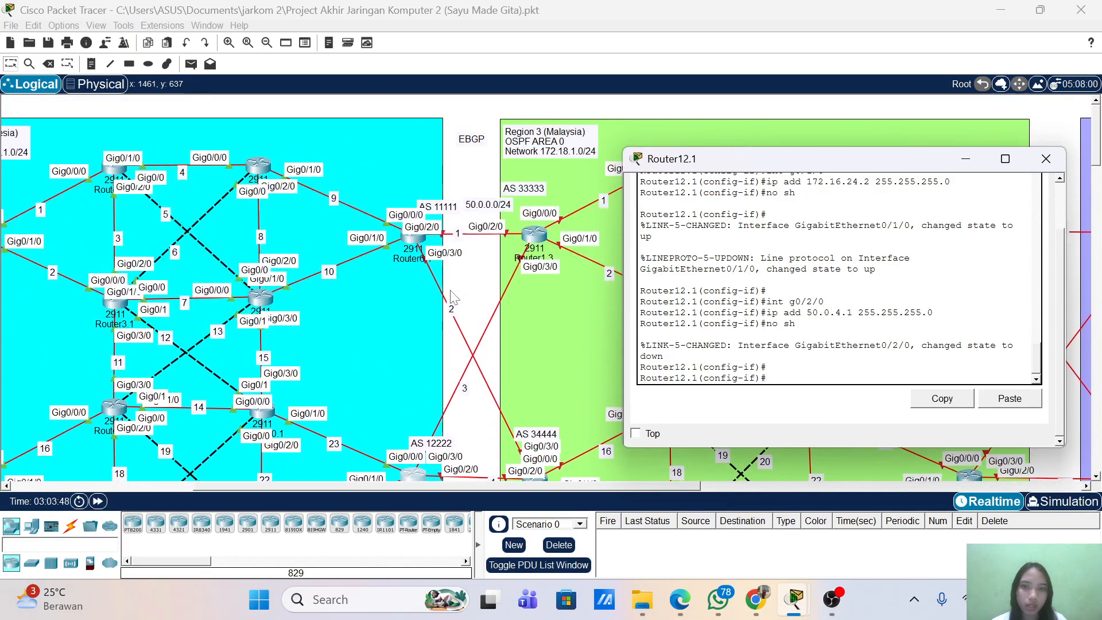
# - Assign 50.0.3.1 with mask 255.255.255.0 to interface g0/3/0 on Router12.1 and enable it with no sh
pyautogui.scroll(-1, 453, 297)
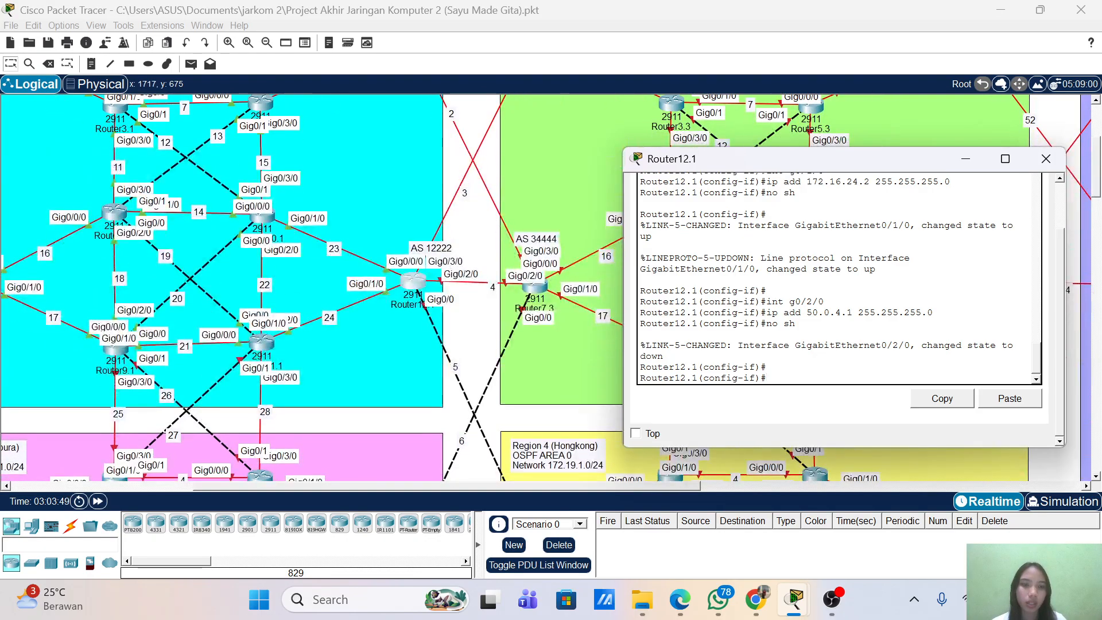
pyautogui.write('int g0/2/0')
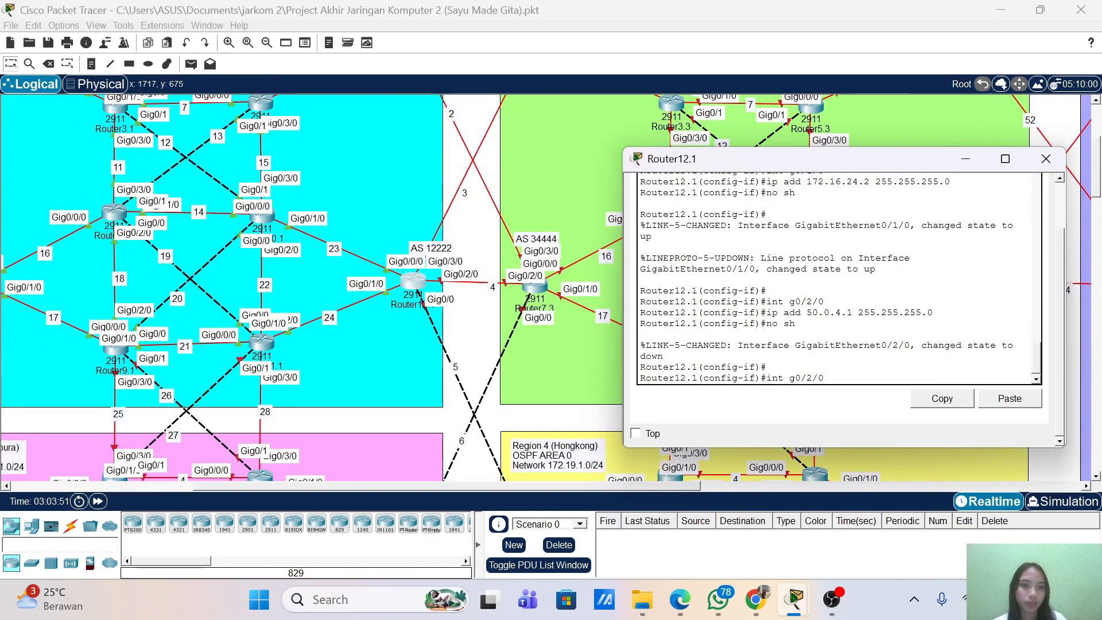
pyautogui.press('BackSpace')
pyautogui.press('BackSpace')
pyautogui.press('BackSpace')
pyautogui.write('3/0')
pyautogui.press('Return')
pyautogui.write('no sh')
pyautogui.press('Up')
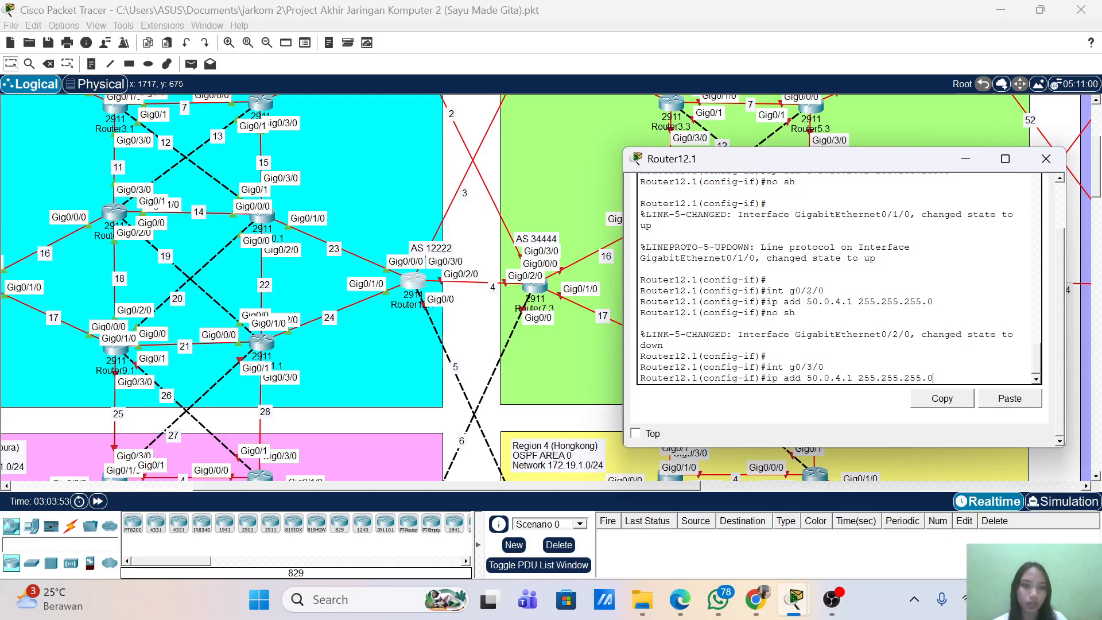
pyautogui.press('Left')
pyautogui.press('Left')
pyautogui.press('Left')
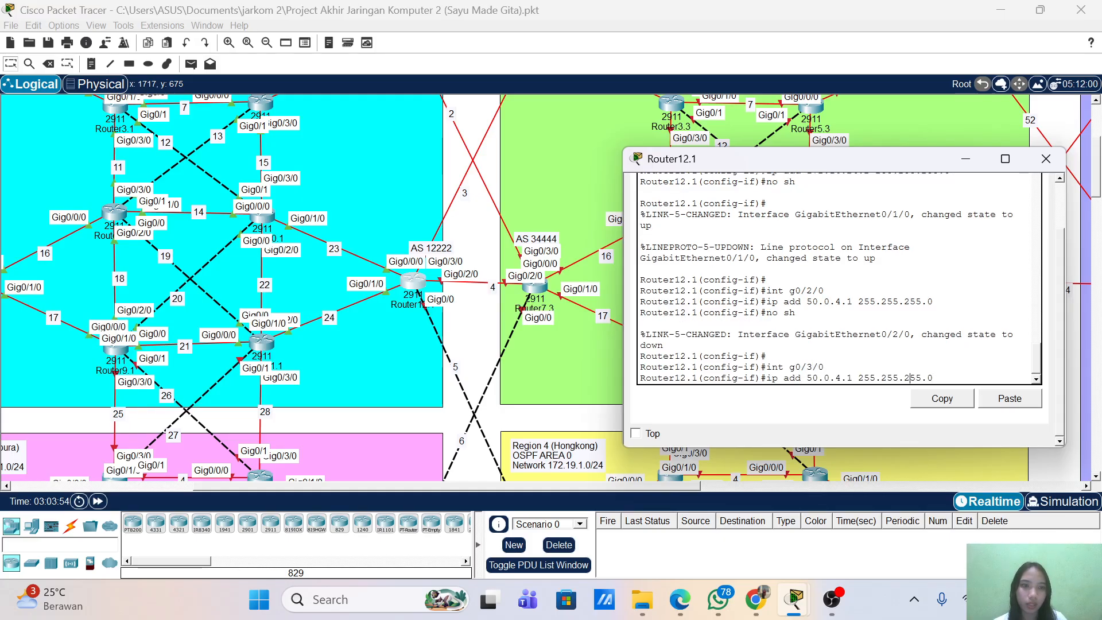
pyautogui.press('Left')
pyautogui.press('Left')
pyautogui.press('BackSpace')
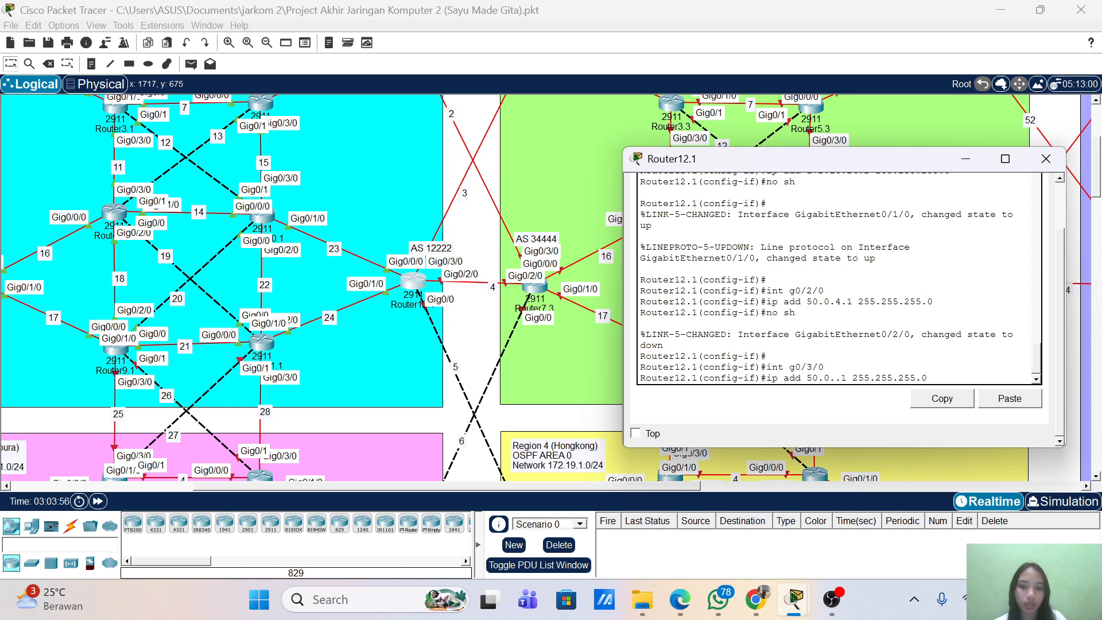
pyautogui.write('3')
pyautogui.press('Return')
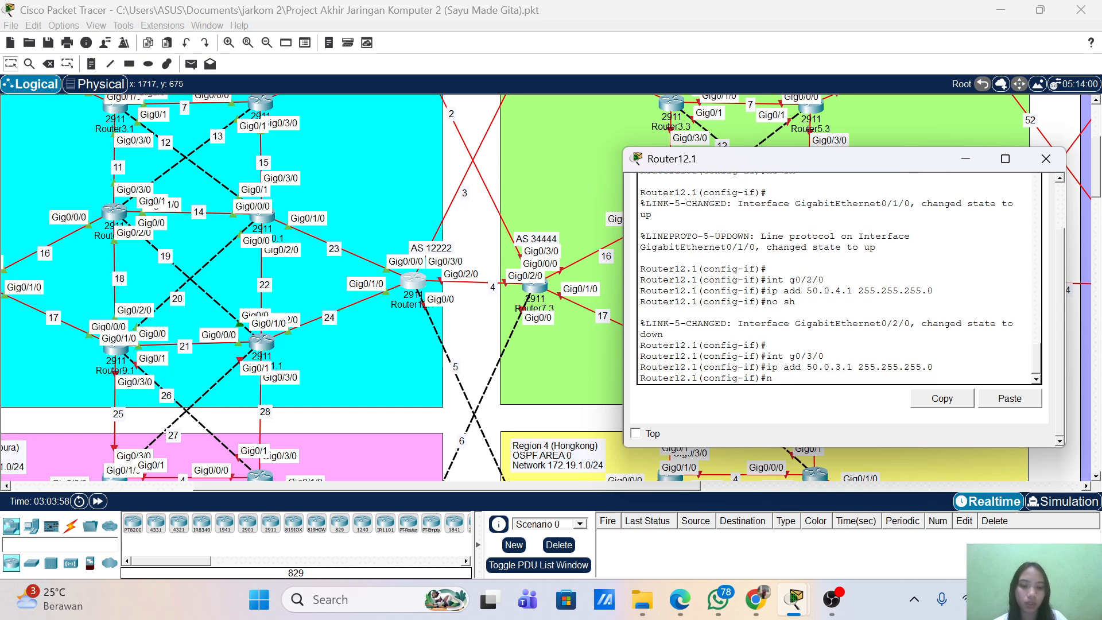
pyautogui.write('no sh')
pyautogui.press('Return')
# - Assign 50.0.5.1 with mask 255.255.255.0 to interface g0/0 on Router12.1 and enable it with no sh
pyautogui.press('Up')
pyautogui.press('Up')
pyautogui.press('Up')
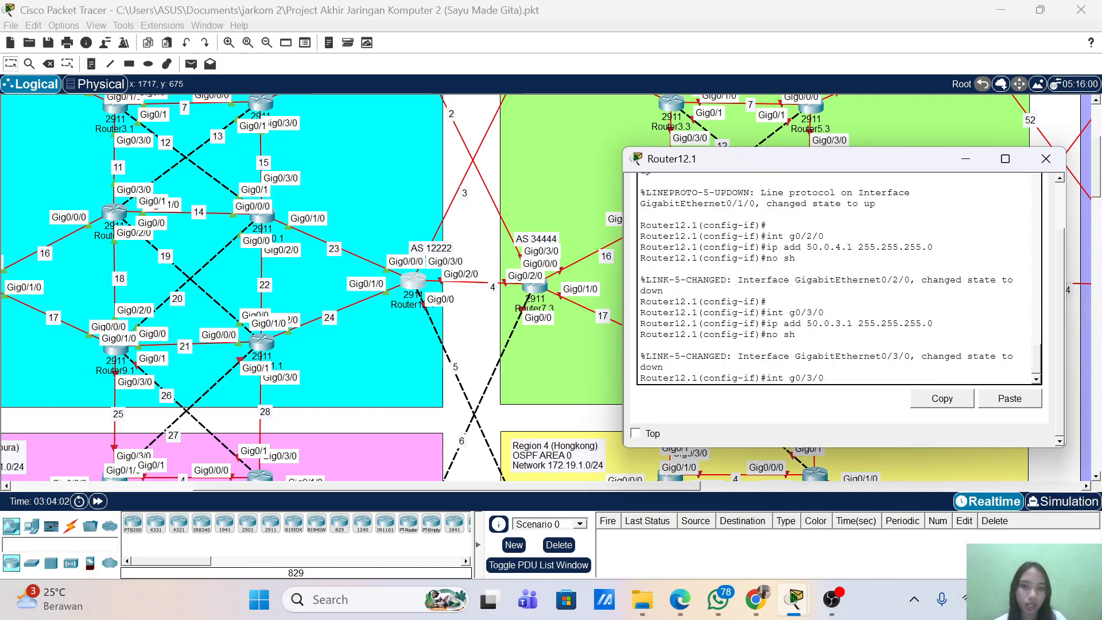
pyautogui.press('BackSpace')
pyautogui.press('BackSpace')
pyautogui.press('BackSpace')
pyautogui.write('0')
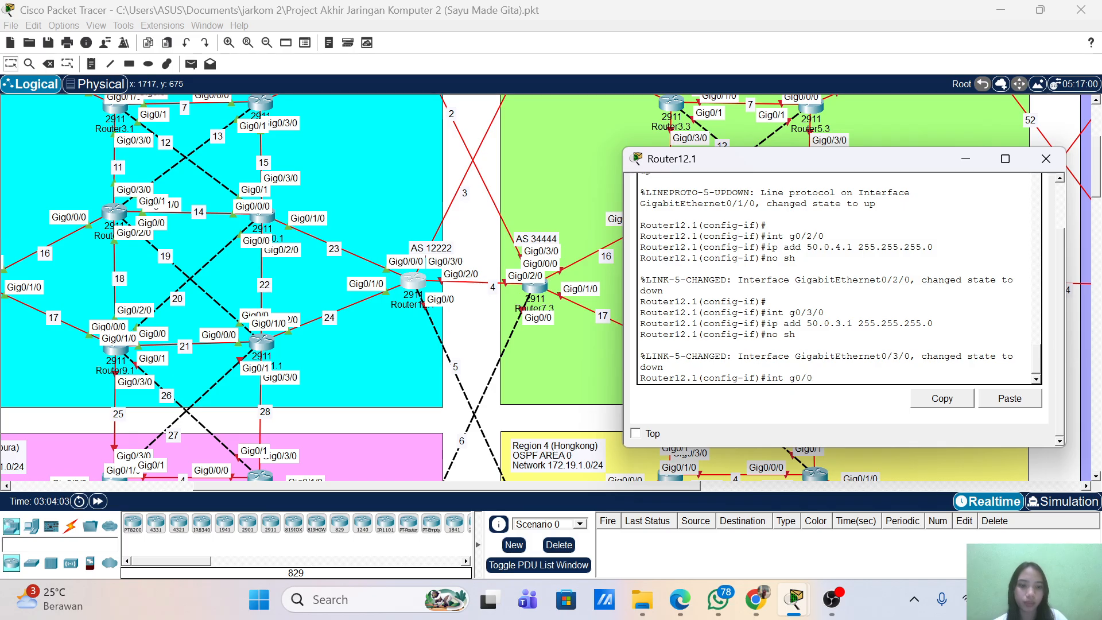
pyautogui.press('Return')
pyautogui.write('no sh')
pyautogui.press('Up')
pyautogui.press('Up')
pyautogui.press('Up')
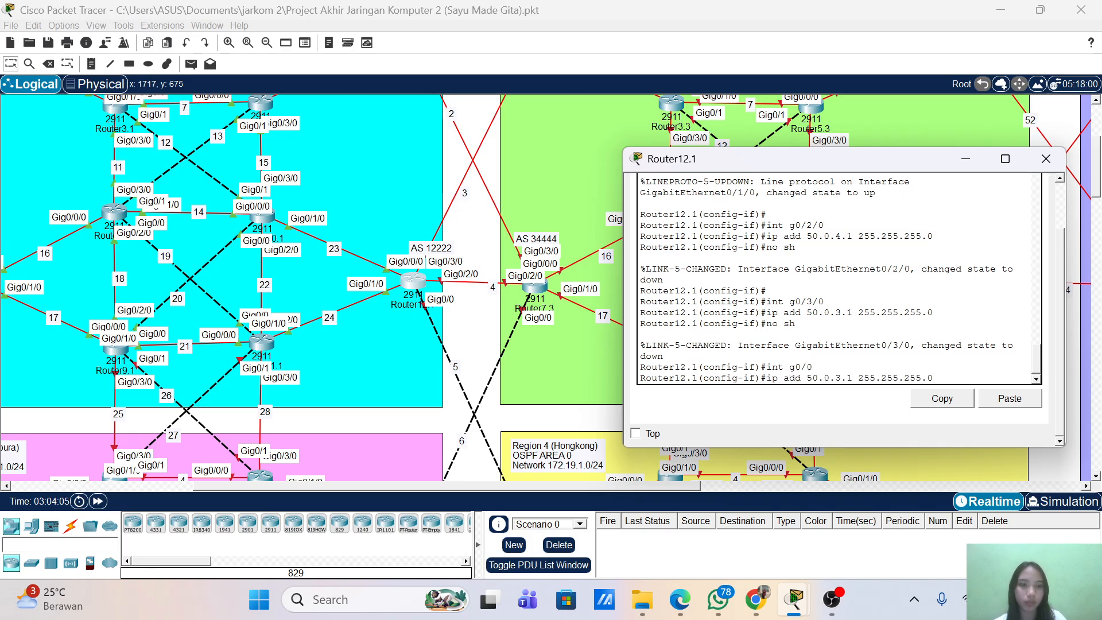
pyautogui.press('Left')
pyautogui.press('Left')
pyautogui.press('Left')
pyautogui.press('Left')
pyautogui.press('Left')
pyautogui.press('Left')
pyautogui.press('Left')
pyautogui.press('Left')
pyautogui.press('Left')
pyautogui.press('Left')
pyautogui.press('Left')
pyautogui.press('Left')
pyautogui.press('Left')
pyautogui.press('Left')
pyautogui.press('BackSpace')
pyautogui.write('5')
pyautogui.press('Return')
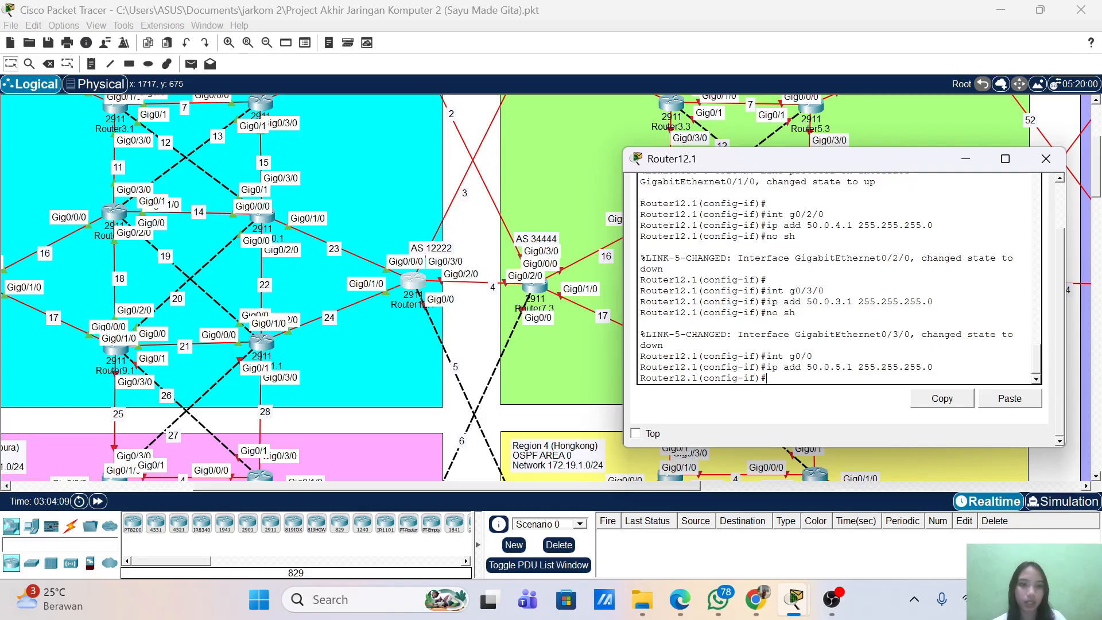
pyautogui.write('no sh')
pyautogui.press('Return')
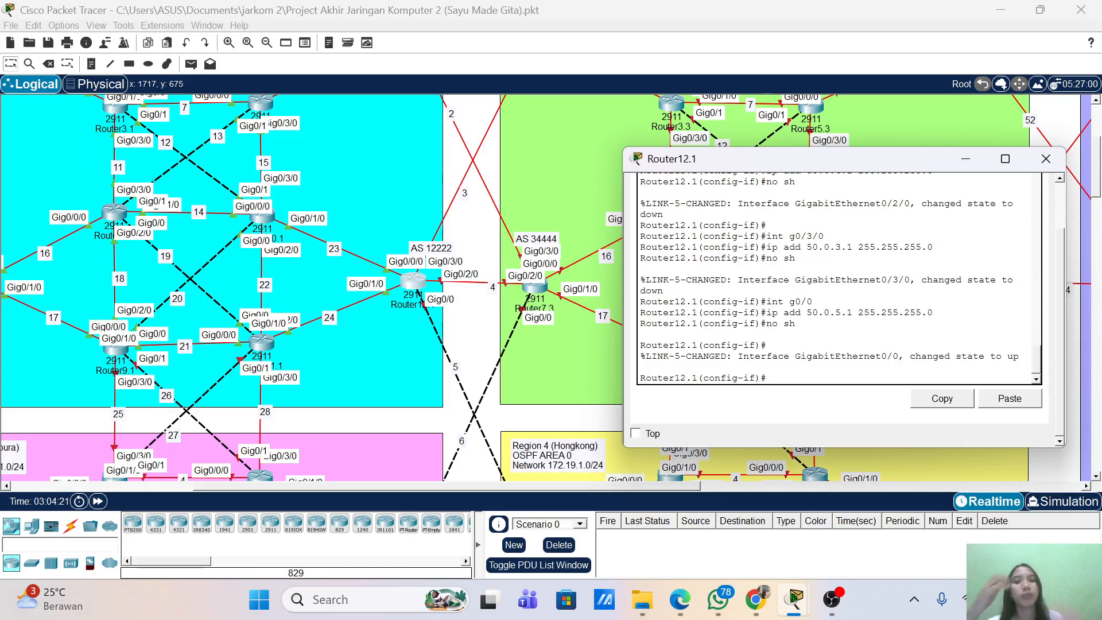
# - Exit interface configuration on Router12.1 and start OSPF process 1 with router ospf 1
pyautogui.write('exit')
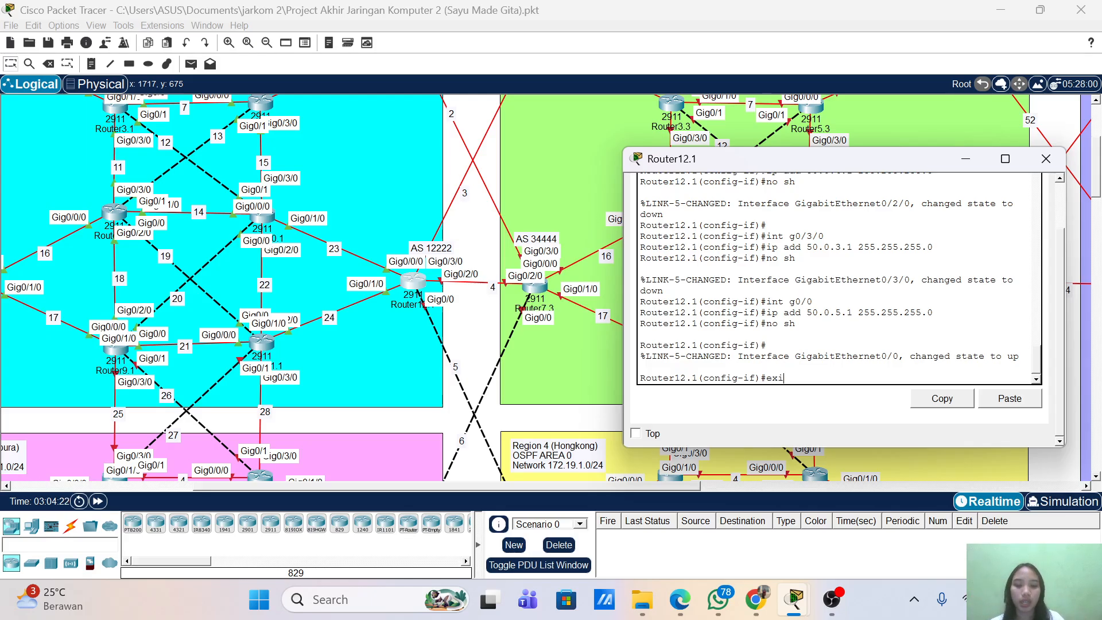
pyautogui.press('Return')
pyautogui.press('Return')
pyautogui.write('rou')
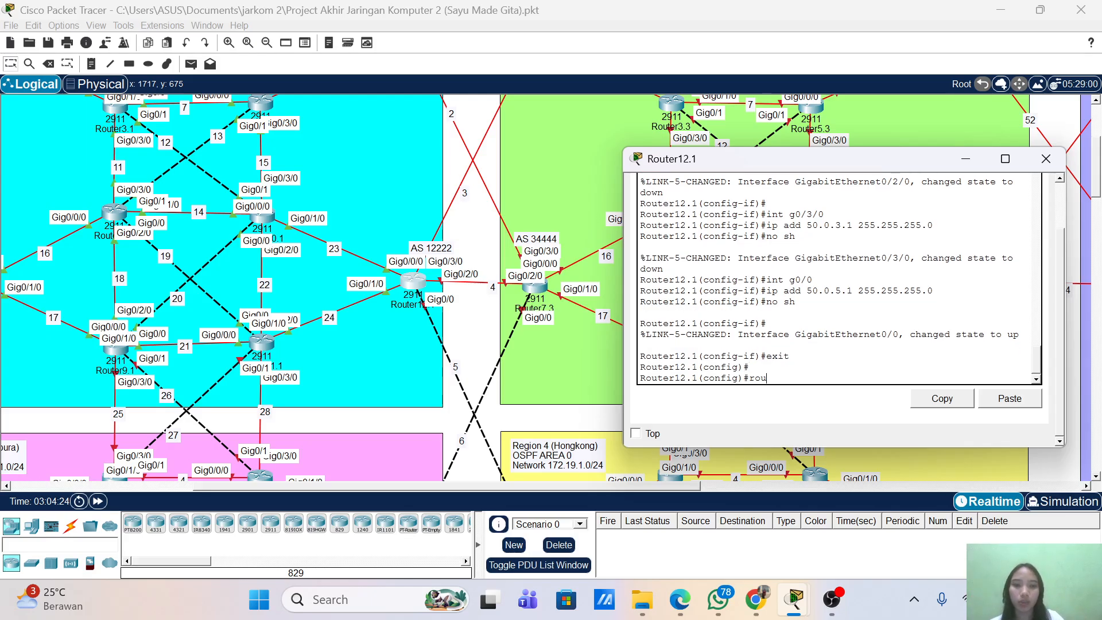
pyautogui.press('Tab')
pyautogui.write('osp')
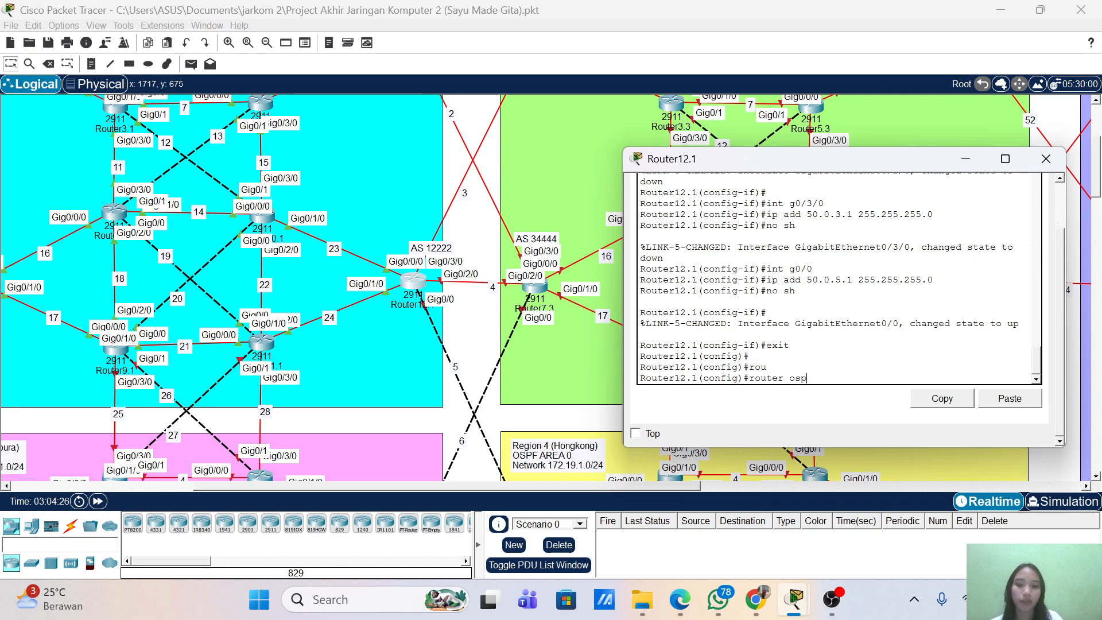
pyautogui.press('Tab')
pyautogui.write('1')
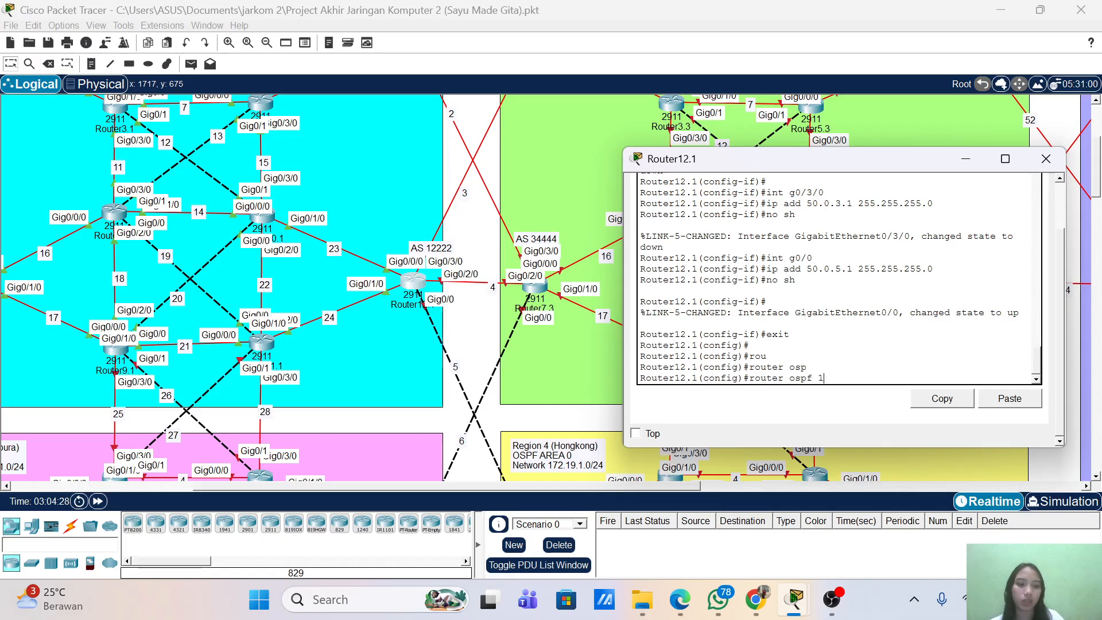
pyautogui.press('Return')
# - Set the OSPF router-id of Router12.1 to 1.1.1.12
pyautogui.moveTo(844, 154); pyautogui.dragTo(694, 186)
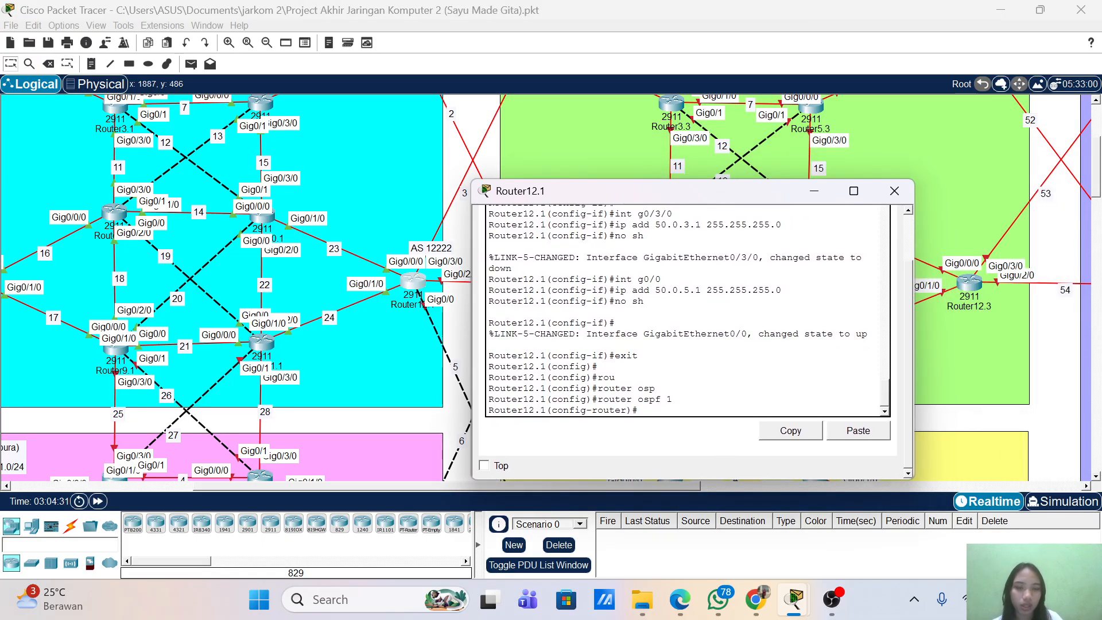
pyautogui.write('rou')
pyautogui.press('Tab')
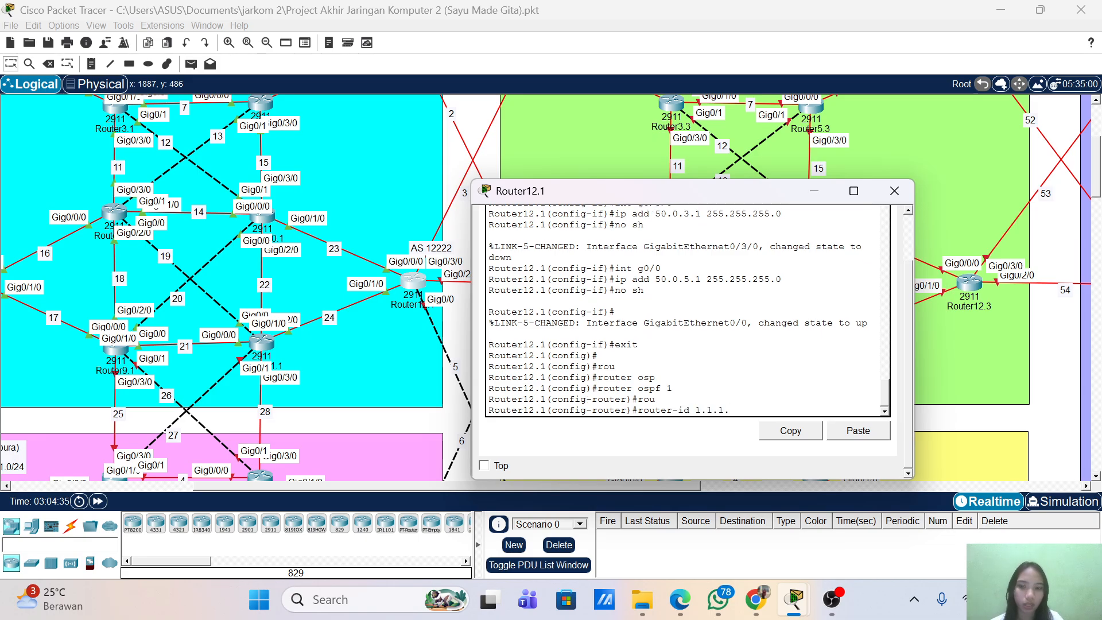
pyautogui.write('1.1.1.12')
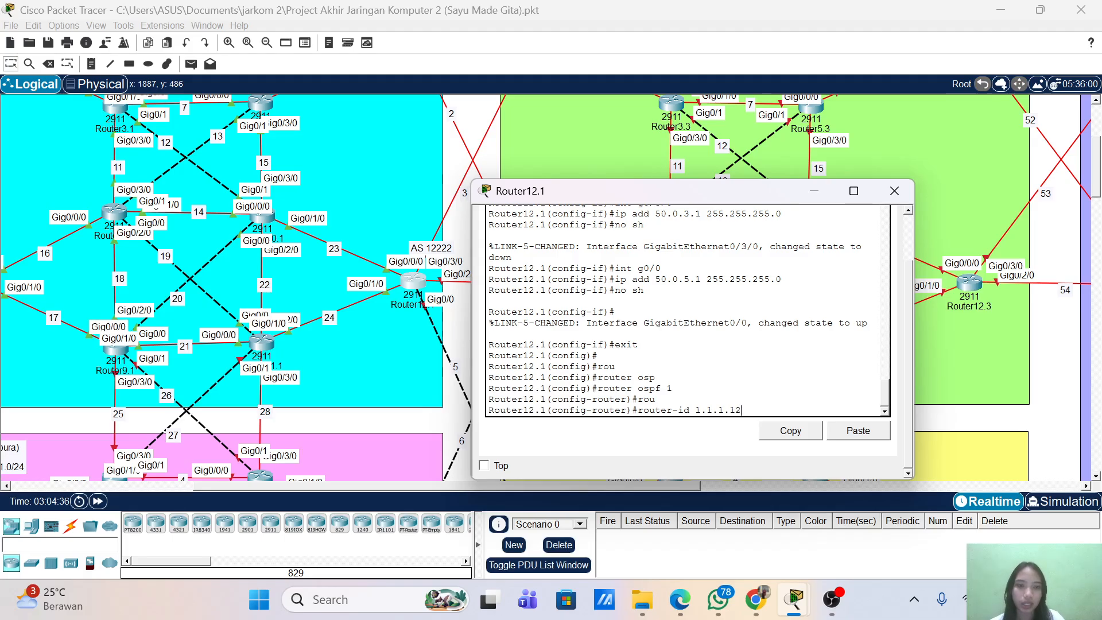
pyautogui.press('Return')
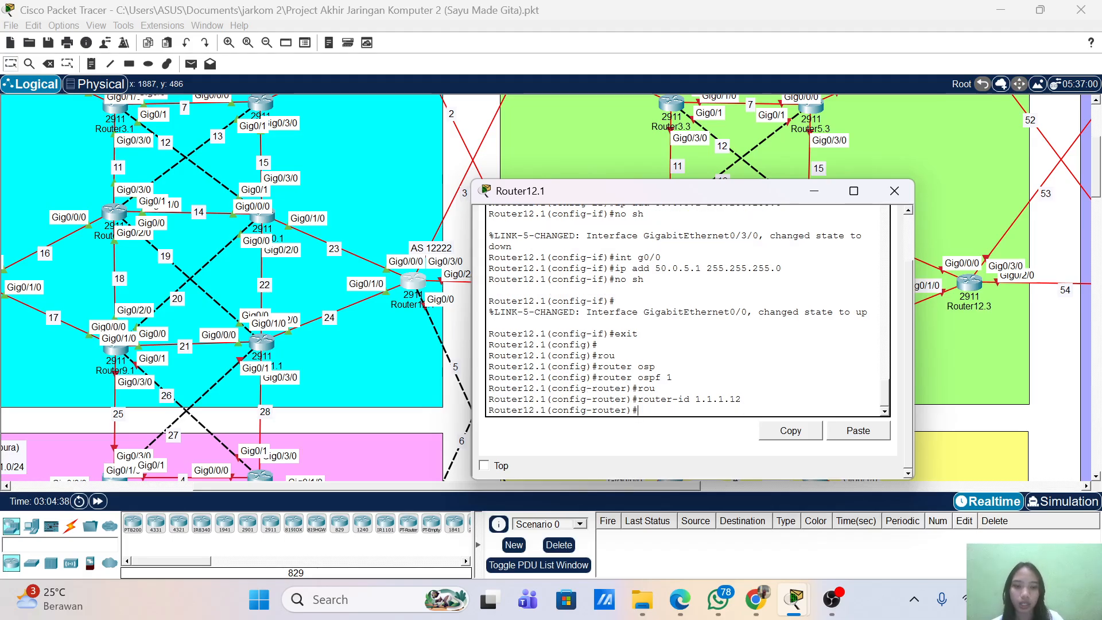
# - Turn on log-adjacency-changes for OSPF process 1 on Router12.1
pyautogui.write('log')
pyautogui.press('Tab')
pyautogui.press('Return')
pyautogui.press('Return')
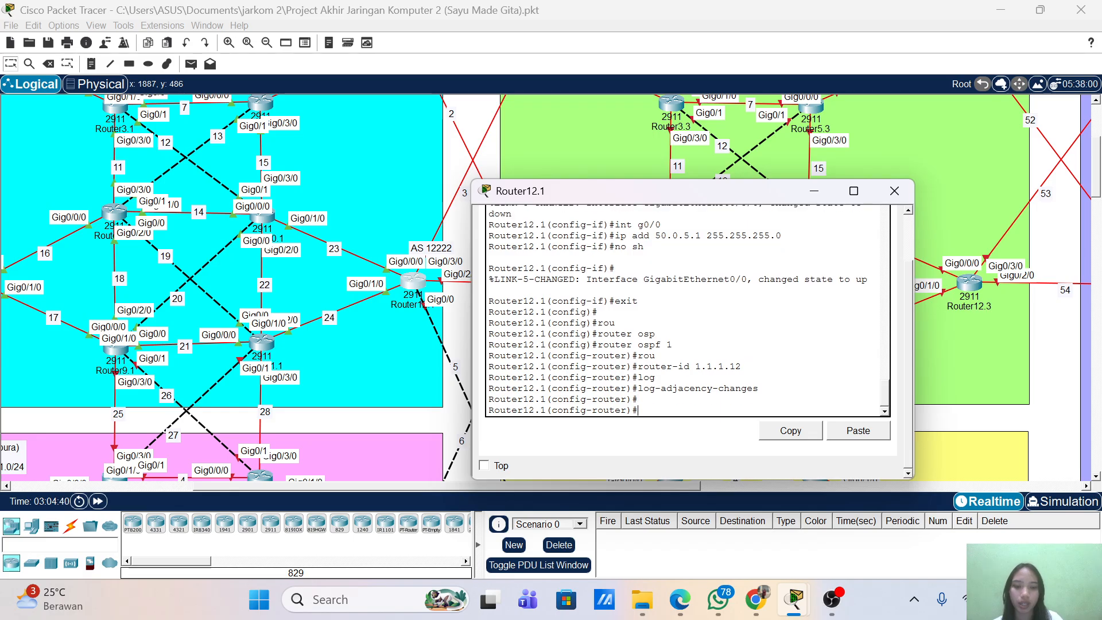
# - Advertise network 172.16.23.0 with wildcard 0.0.0.255 in OSPF area 0 on Router12.1
pyautogui.write('net')
pyautogui.press('Tab')
pyautogui.write('172')
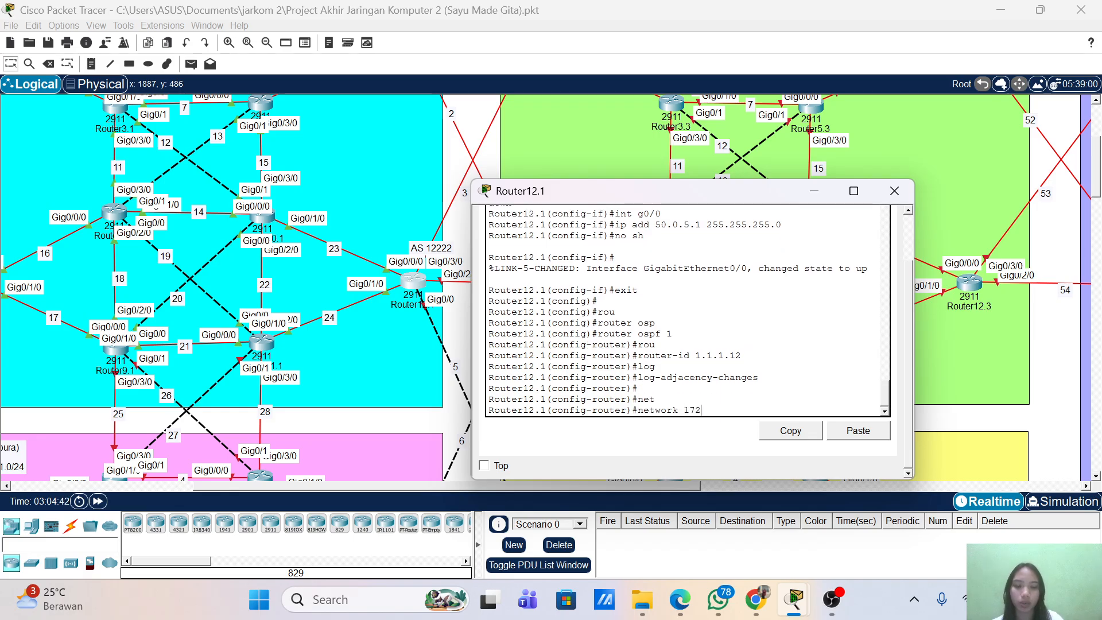
pyautogui.write('.16.')
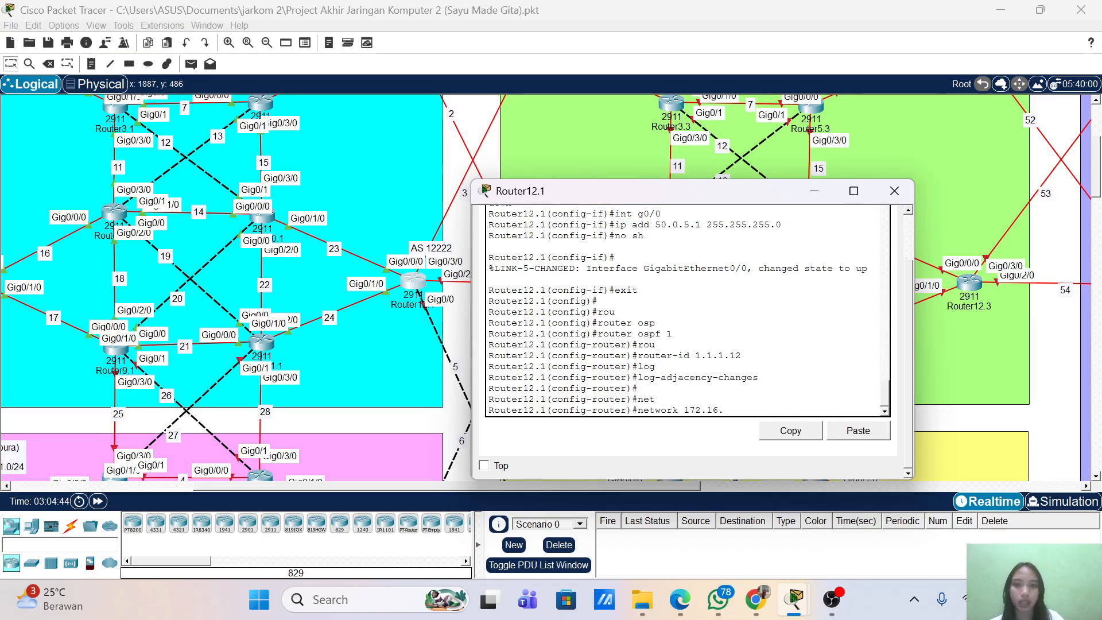
pyautogui.moveTo(707, 198); pyautogui.dragTo(642, 207)
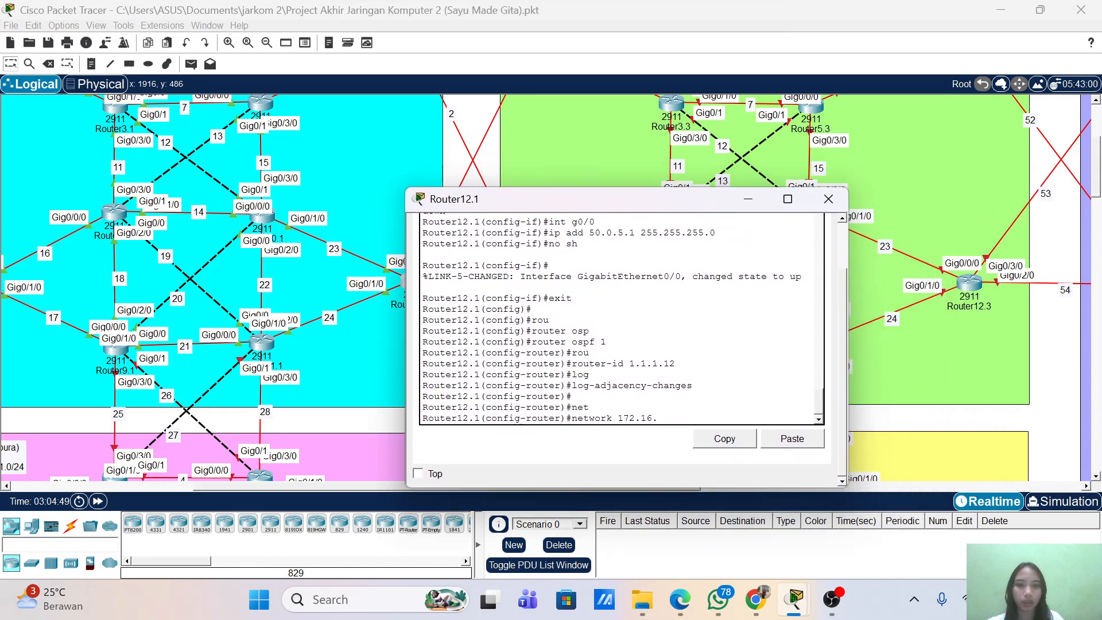
pyautogui.write('3.')
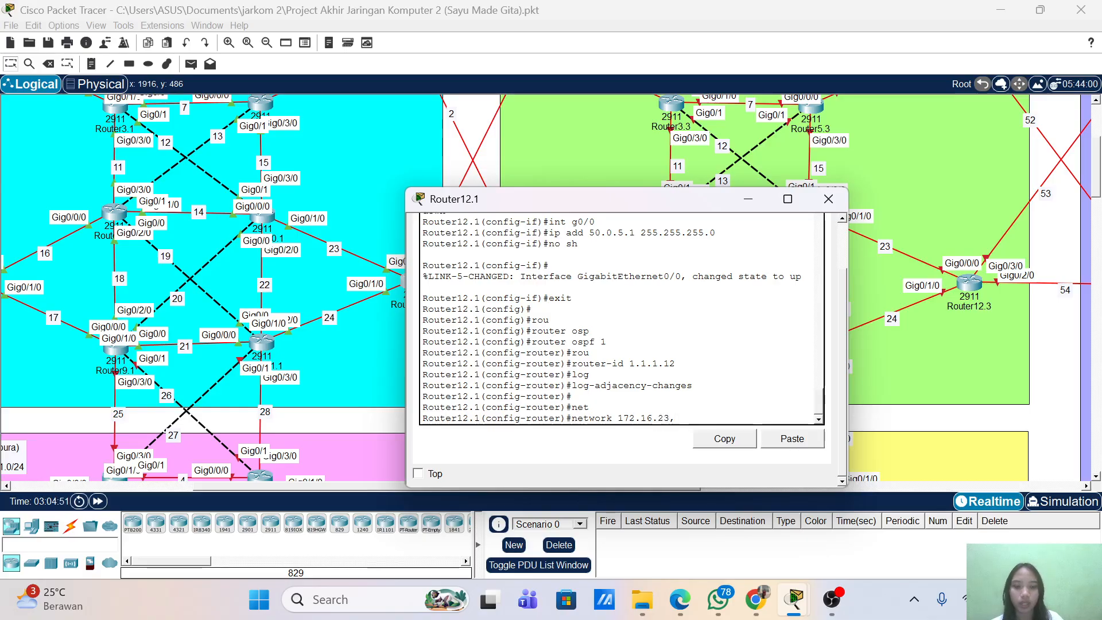
pyautogui.write('0 ')
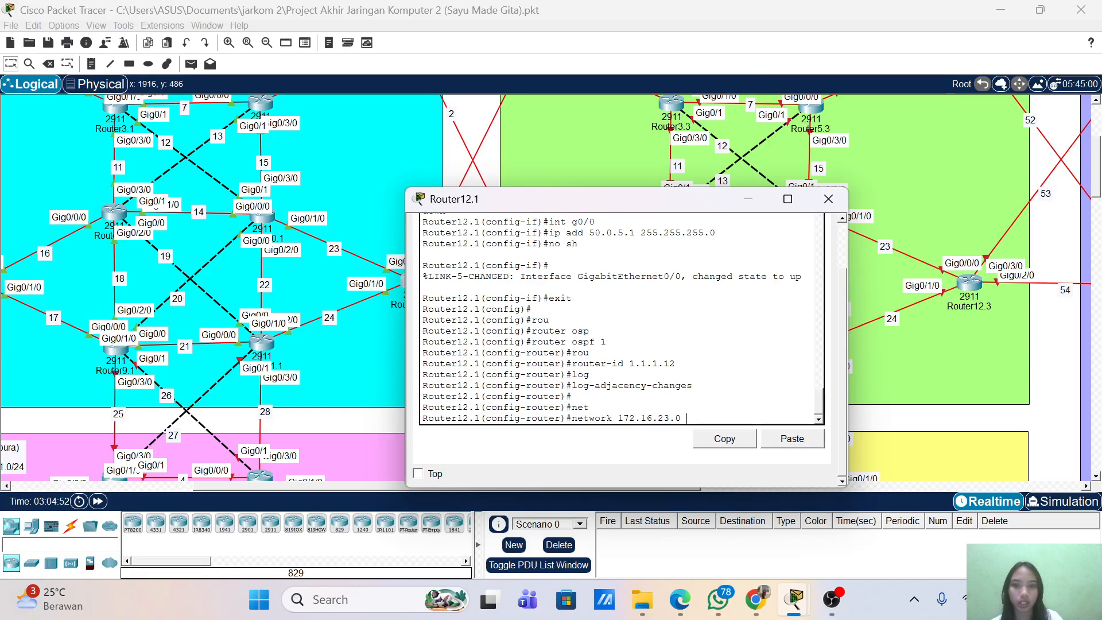
pyautogui.write('0')
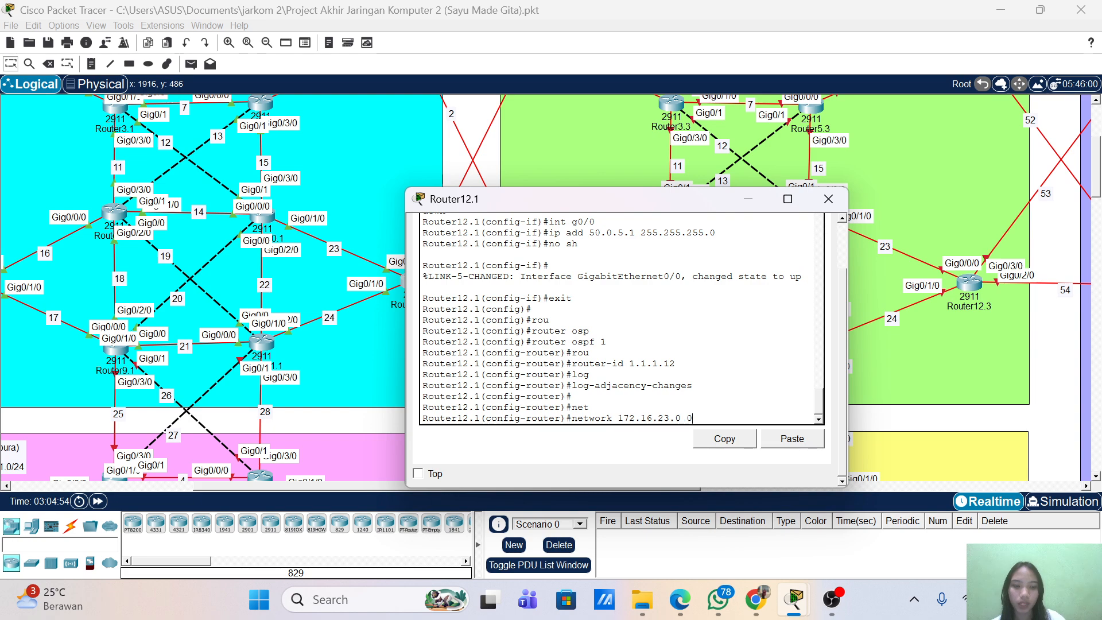
pyautogui.write('.0.0.255')
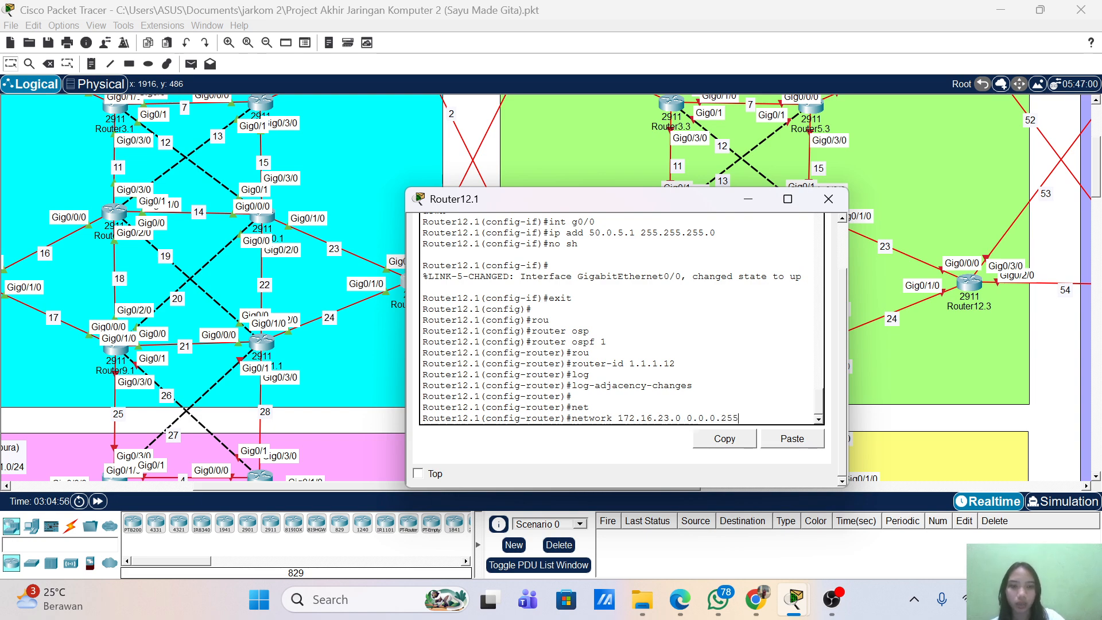
pyautogui.write(' area 0')
pyautogui.press('Return')
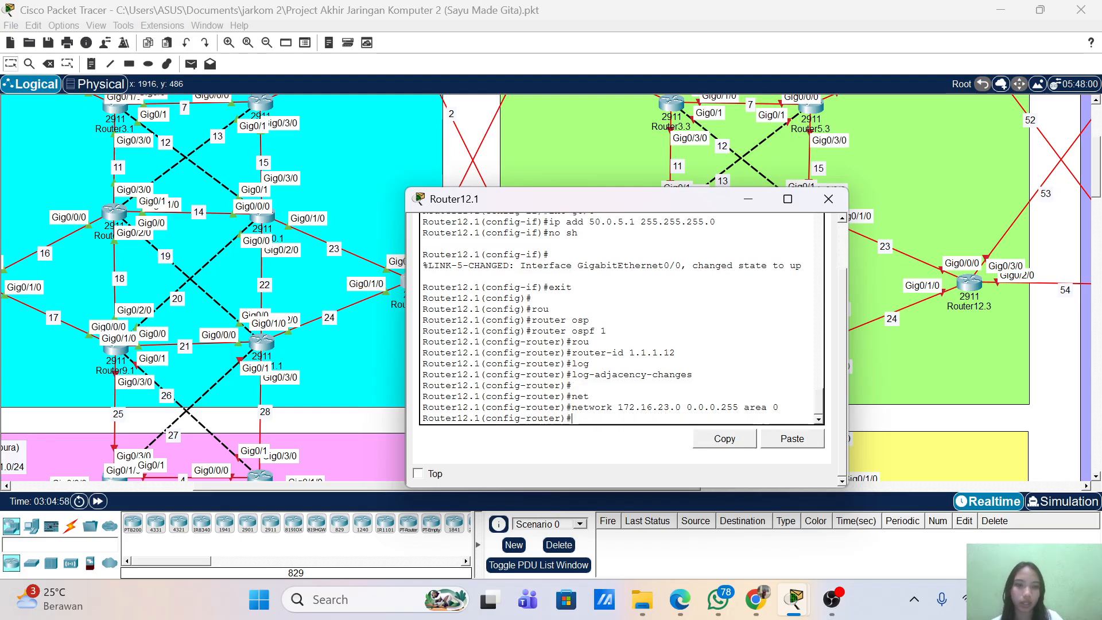
# - Advertise network 172.16.24.0 with wildcard 0.0.0.255 in OSPF area 0 on Router12.1
pyautogui.press('Up')
pyautogui.press('Left')
pyautogui.press('Left')
pyautogui.press('Left')
pyautogui.press('Left')
pyautogui.press('Left')
pyautogui.press('Left')
pyautogui.press('Left')
pyautogui.press('Left')
pyautogui.press('Left')
pyautogui.press('Left')
pyautogui.press('Left')
pyautogui.press('Left')
pyautogui.press('Left')
pyautogui.press('Left')
pyautogui.press('Left')
pyautogui.press('Left')
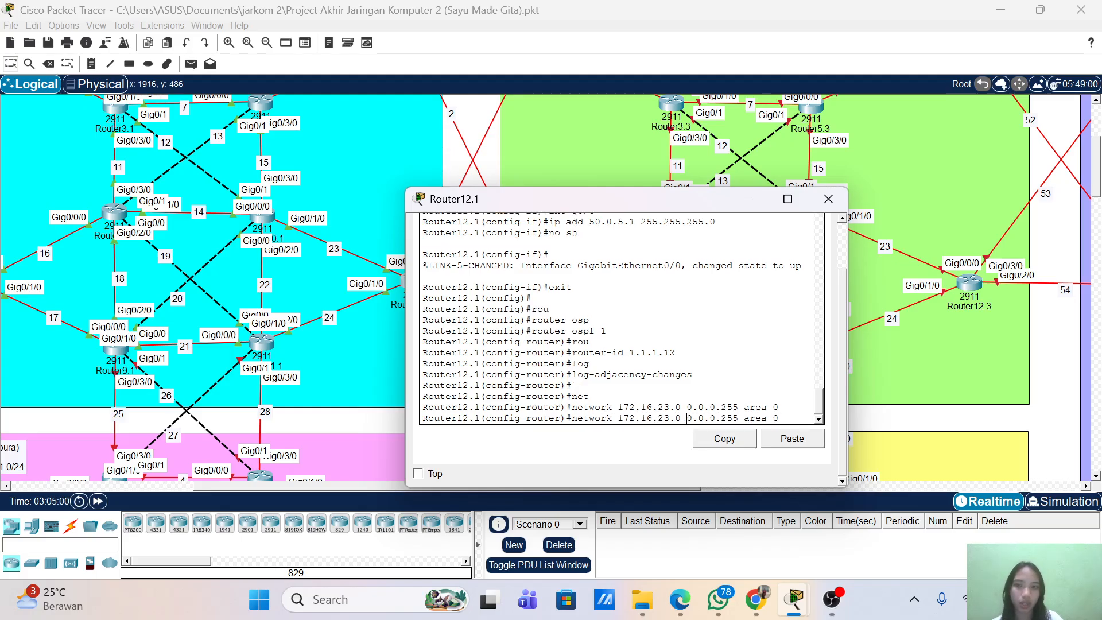
pyautogui.press('Delete')
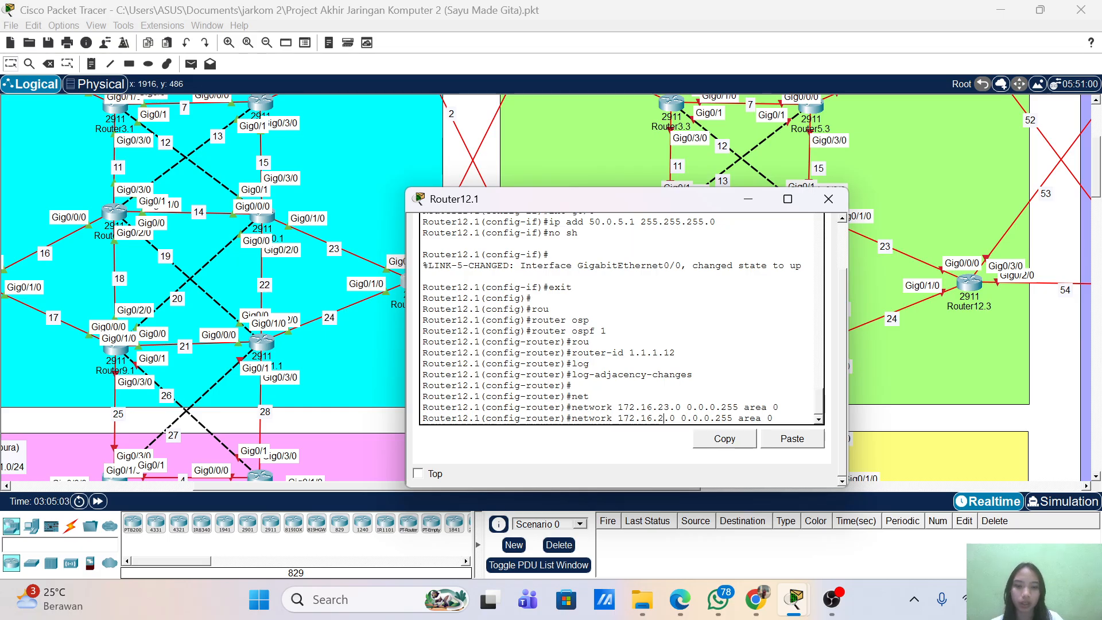
pyautogui.write('4')
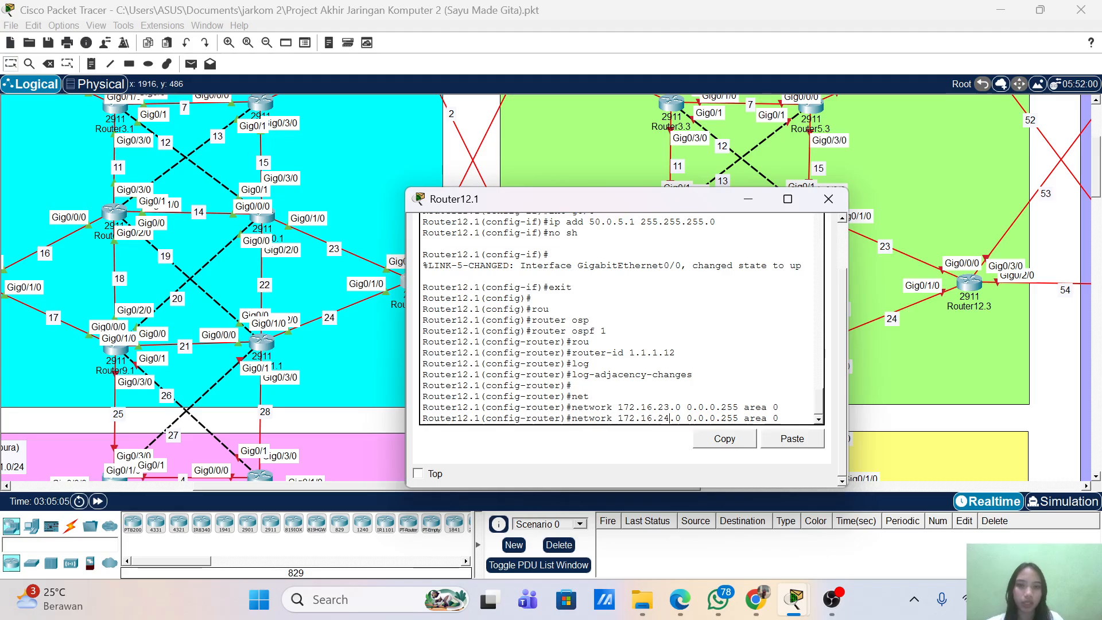
pyautogui.press('Return')
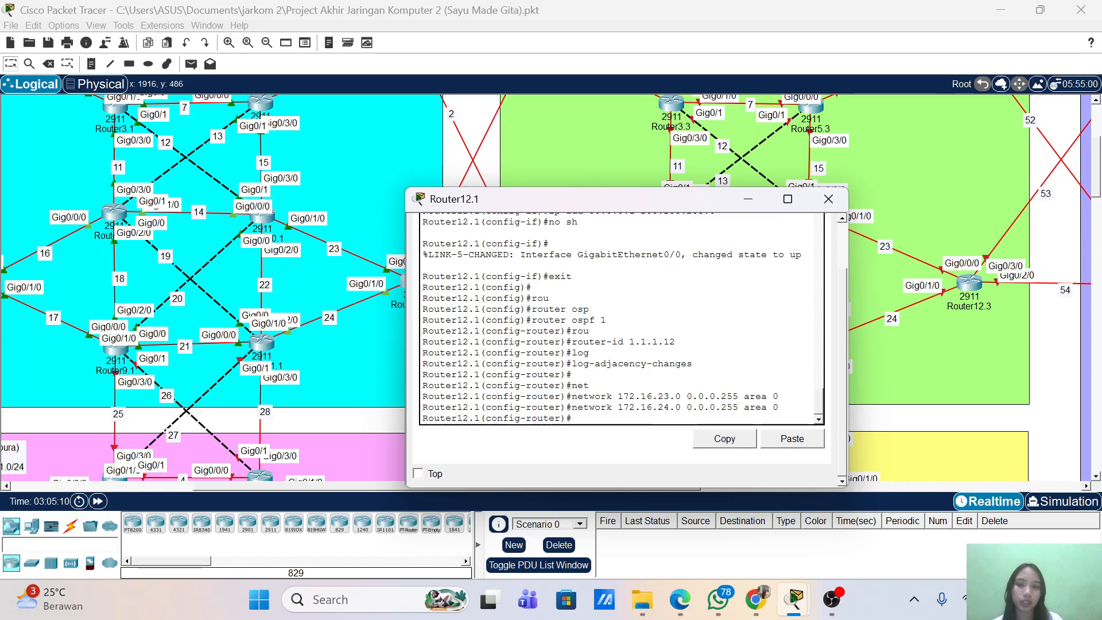
# - Redistribute BGP 12222 into OSPF process 1 on Router12.1 with metric-type 1 and subnets
pyautogui.write('re')
pyautogui.press('Return')
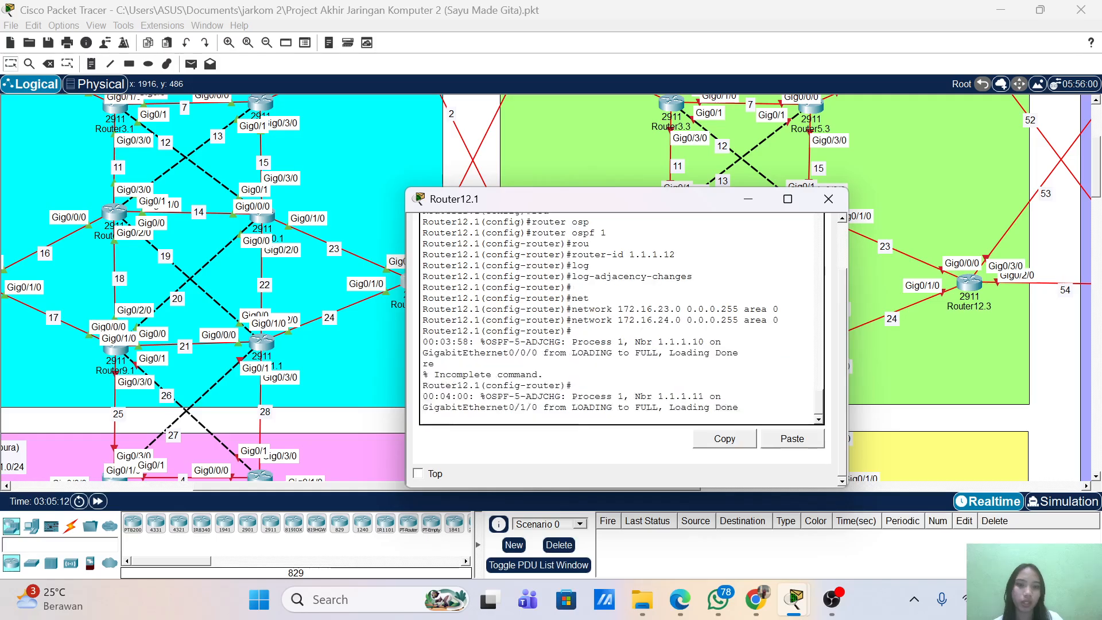
pyautogui.press('Return')
pyautogui.press('Return')
pyautogui.write('re')
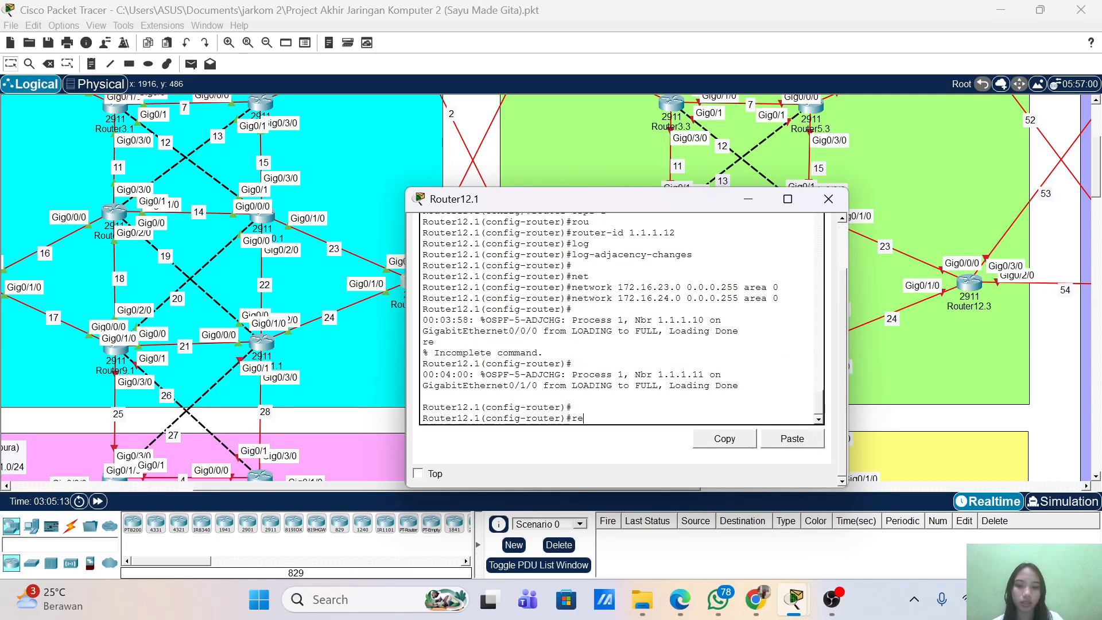
pyautogui.write('di')
pyautogui.press('Tab')
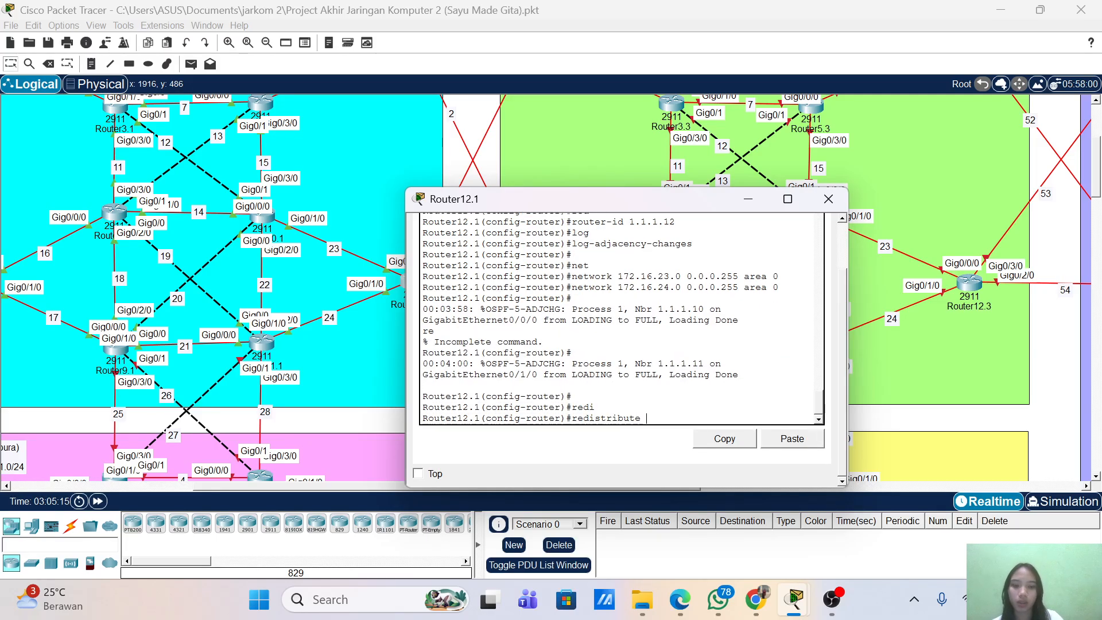
pyautogui.write('bg')
pyautogui.press('Tab')
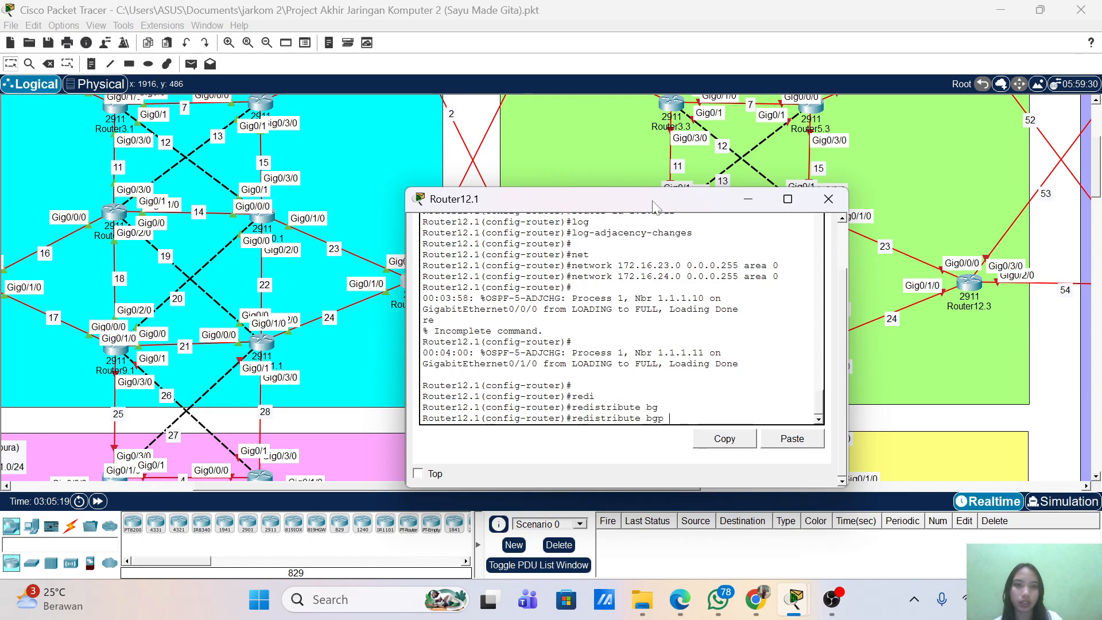
pyautogui.moveTo(655, 202); pyautogui.dragTo(835, 194)
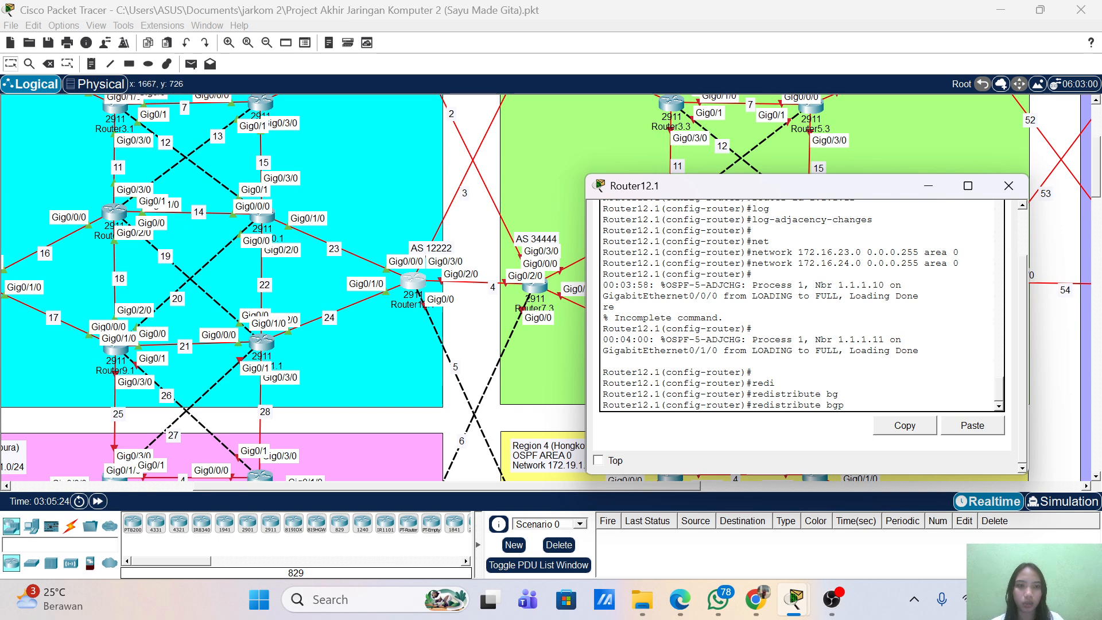
pyautogui.write('2222 me')
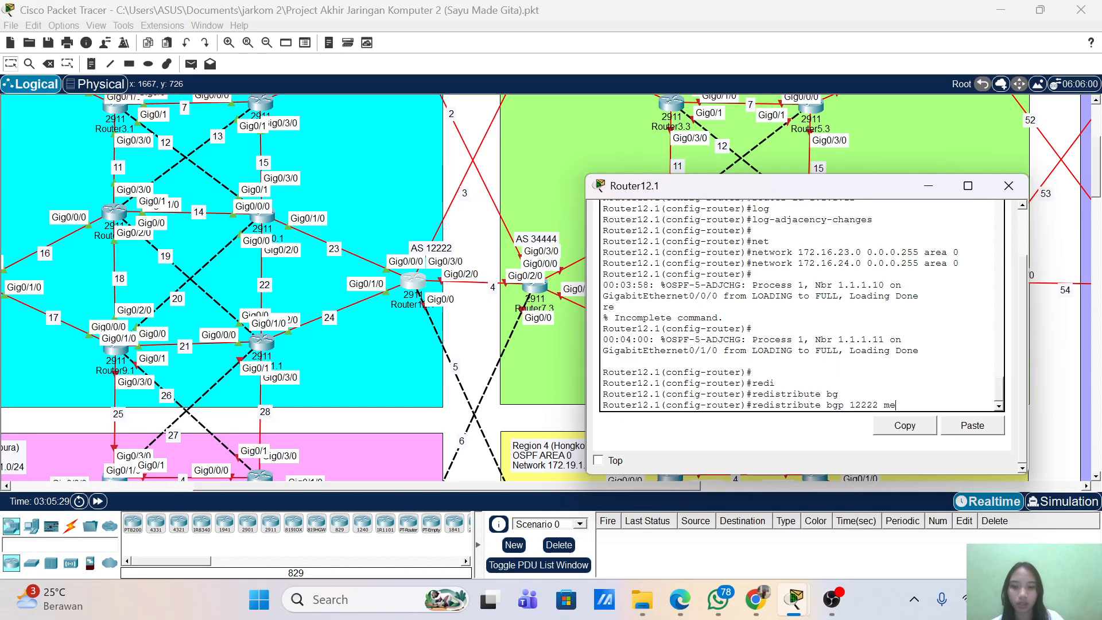
pyautogui.write('tric-')
pyautogui.press('Tab')
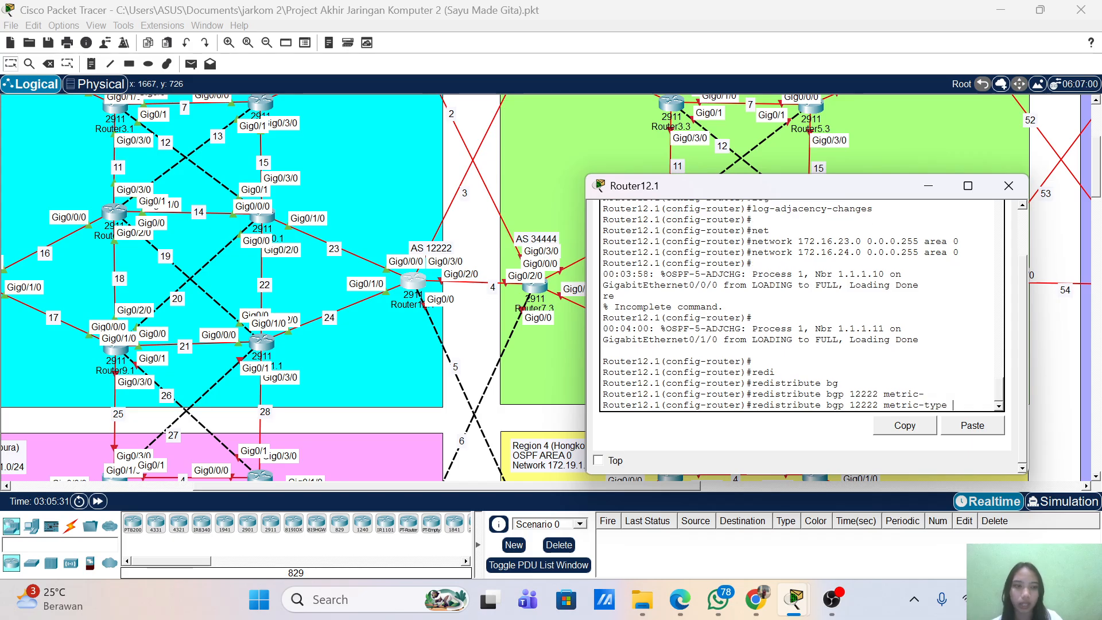
pyautogui.write('1 sub')
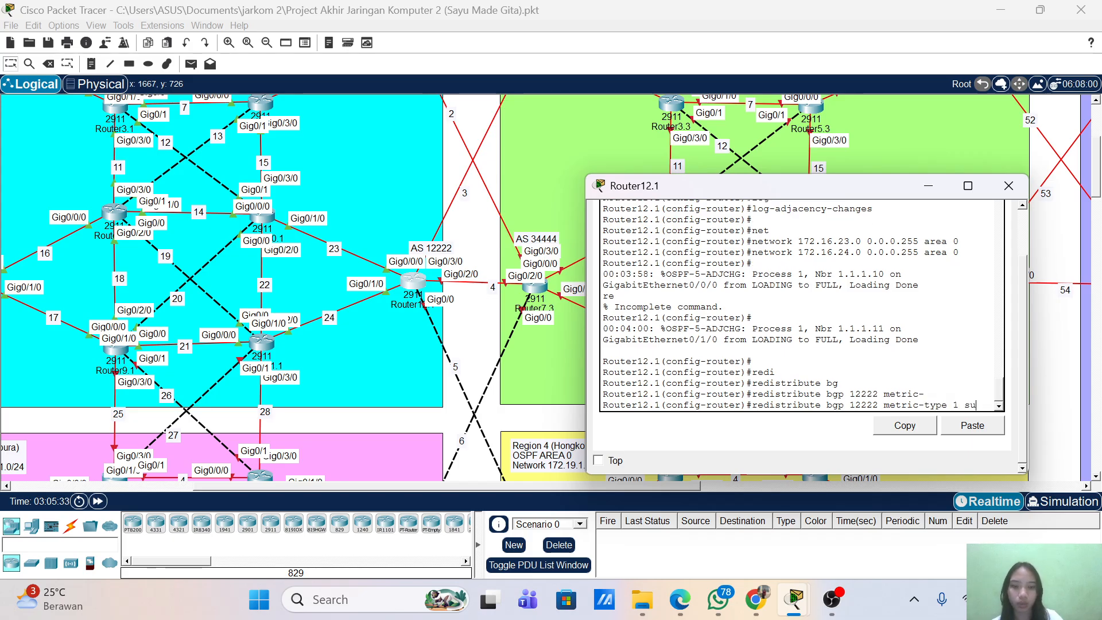
pyautogui.press('Tab')
pyautogui.press('Return')
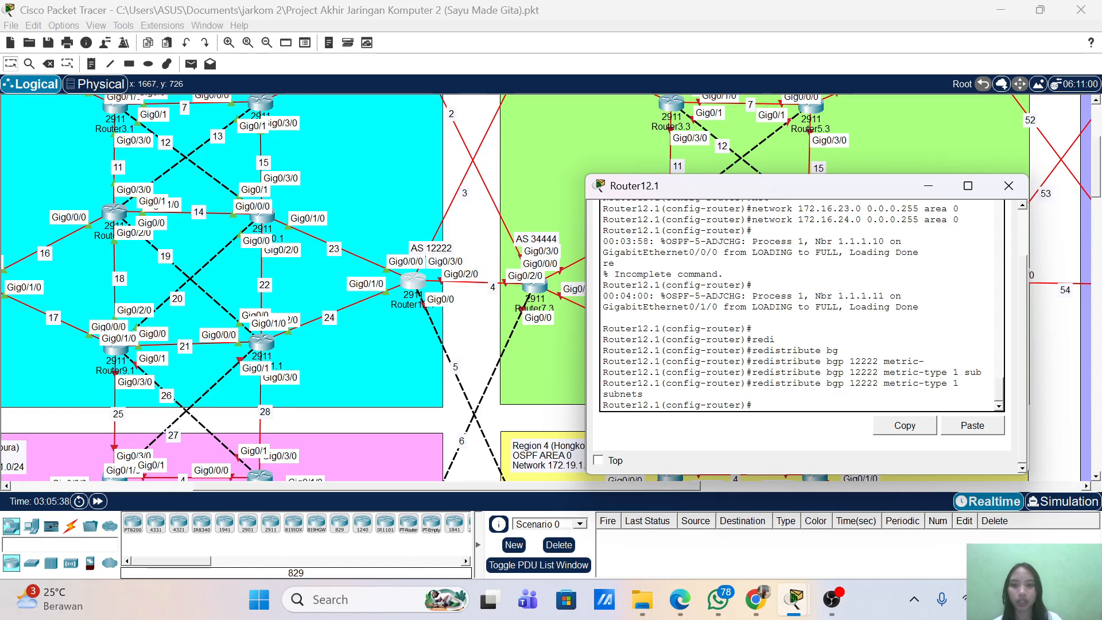
# - Leave the OSPF configuration and start BGP routing for AS 12222 on Router12.1
pyautogui.moveTo(803, 190); pyautogui.dragTo(644, 196)
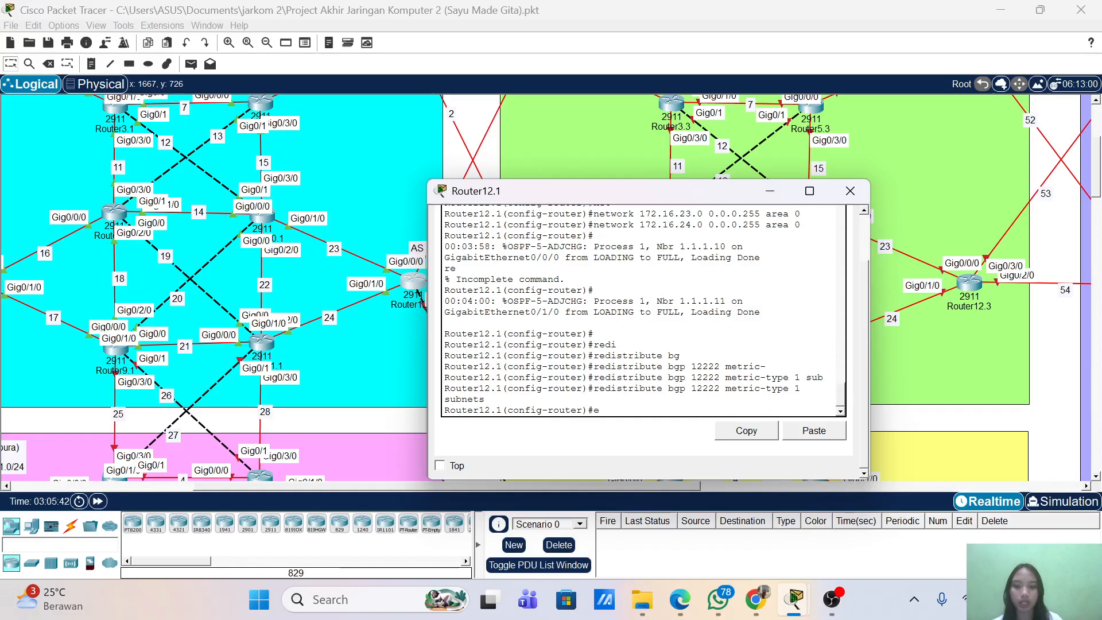
pyautogui.write('exit')
pyautogui.press('Return')
pyautogui.press('Return')
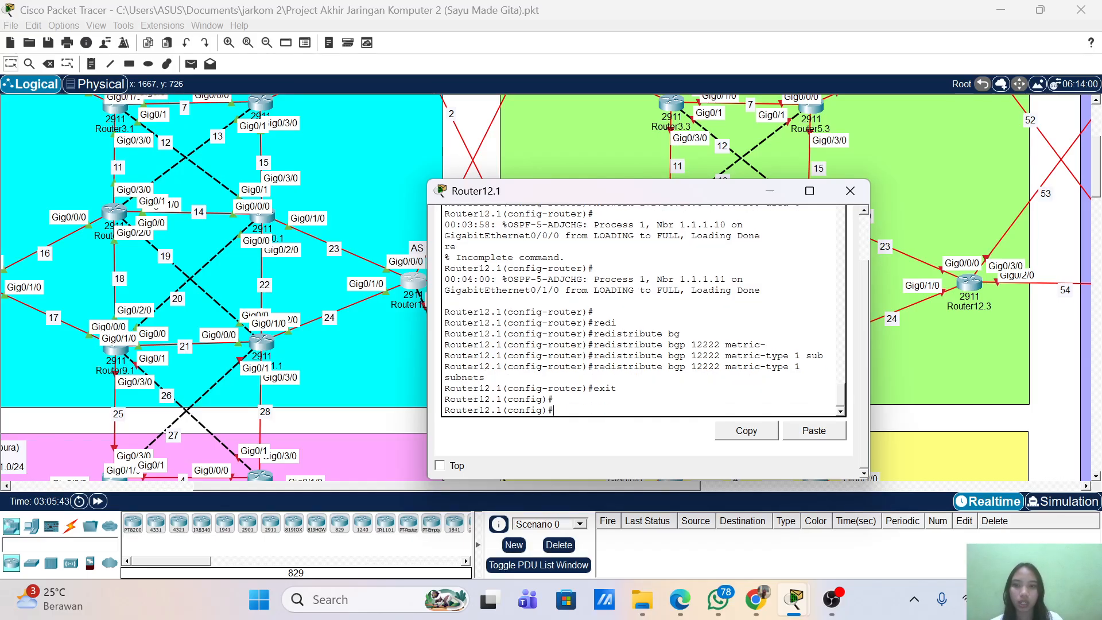
pyautogui.write('rou')
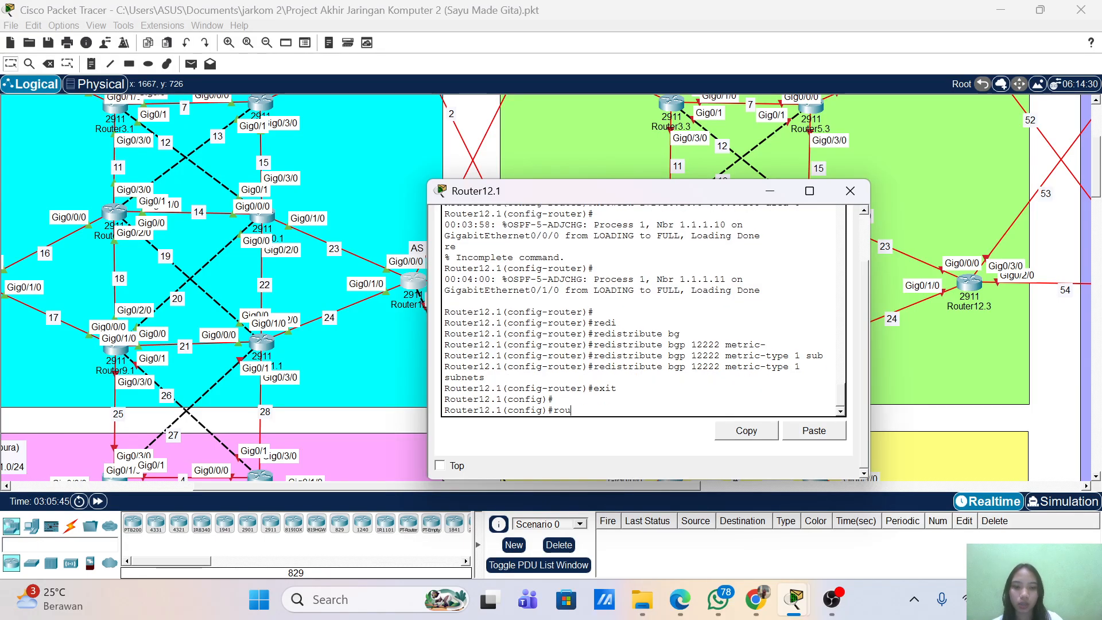
pyautogui.press('Tab')
pyautogui.write('ter bg')
pyautogui.press('Tab')
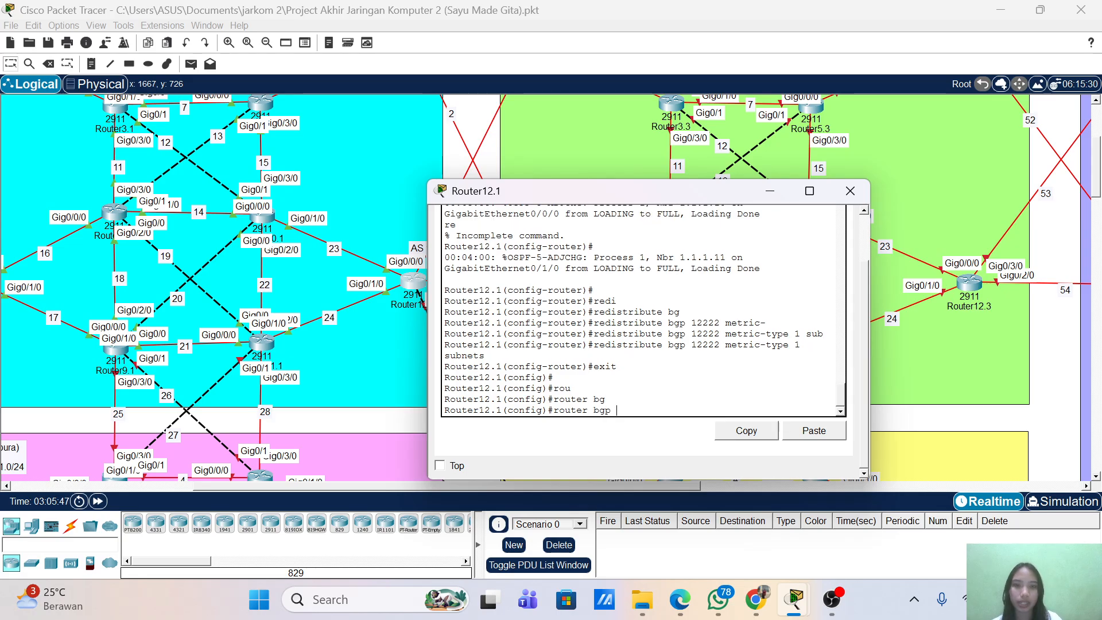
pyautogui.write('12222')
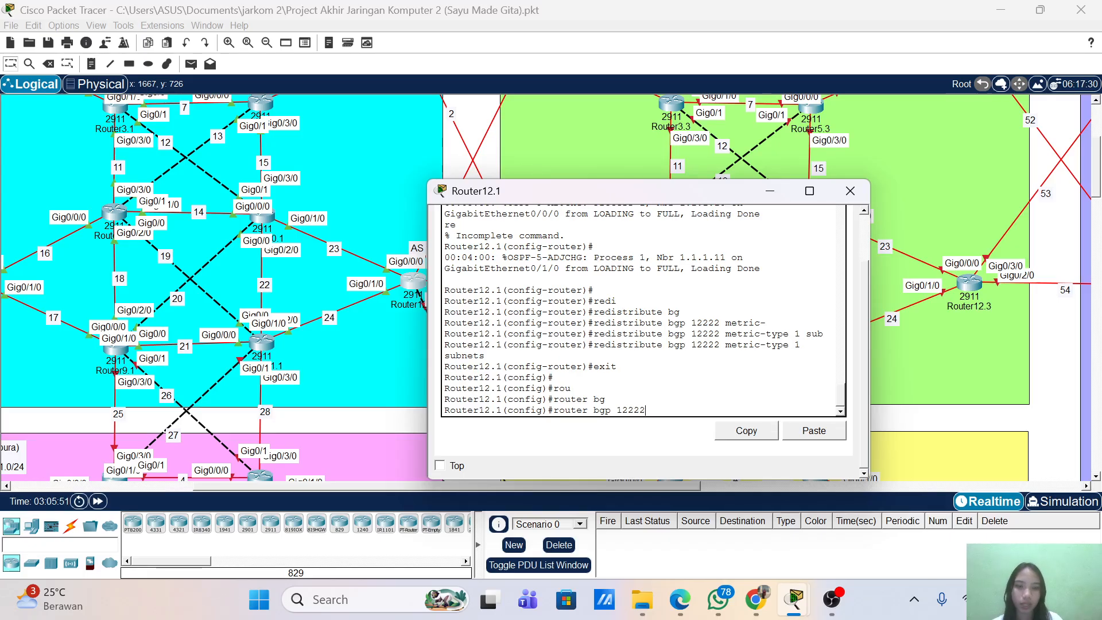
pyautogui.press('Return')
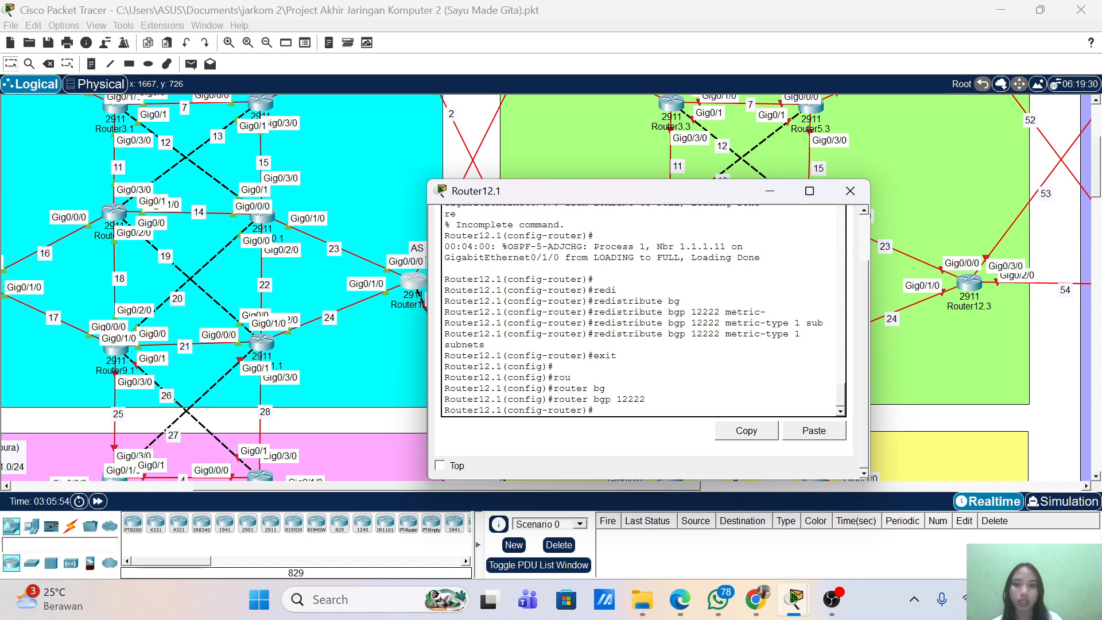
# - Turn on log-neighbor-changes and disable synchronization for BGP 12222 on Router12.1
pyautogui.write('bgp')
pyautogui.press('Tab')
pyautogui.write('lo')
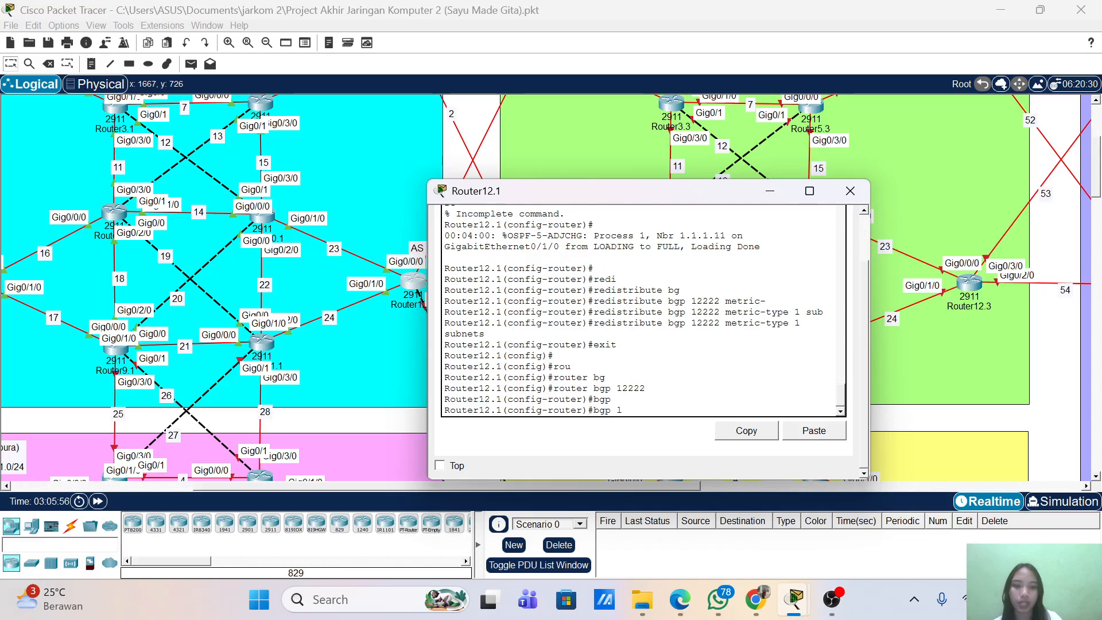
pyautogui.press('Tab')
pyautogui.press('Return')
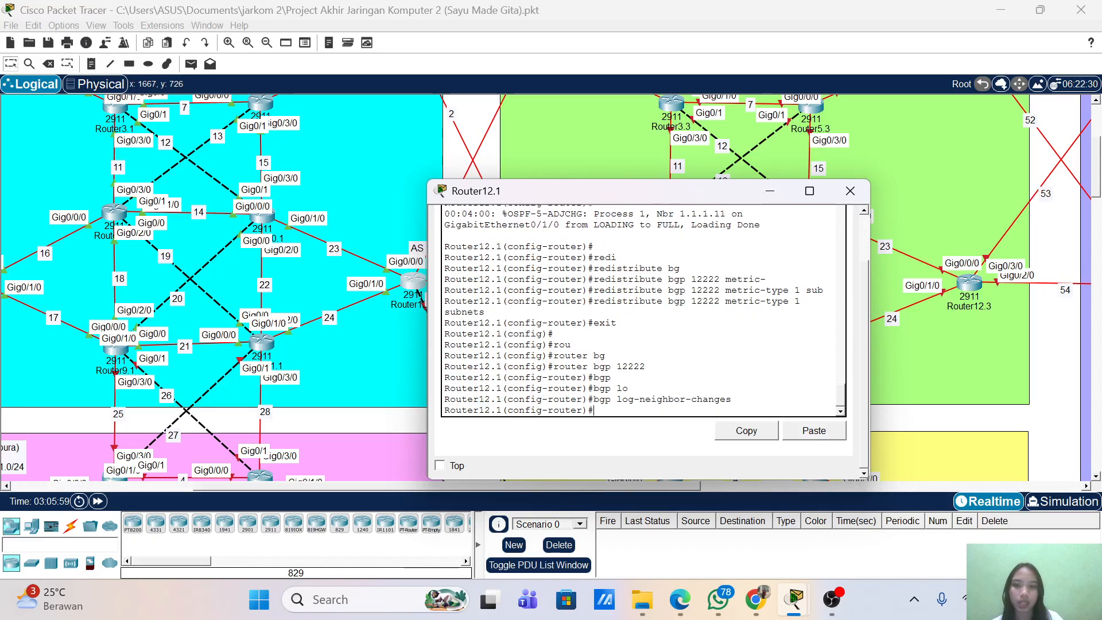
pyautogui.write('no sy')
pyautogui.press('Tab')
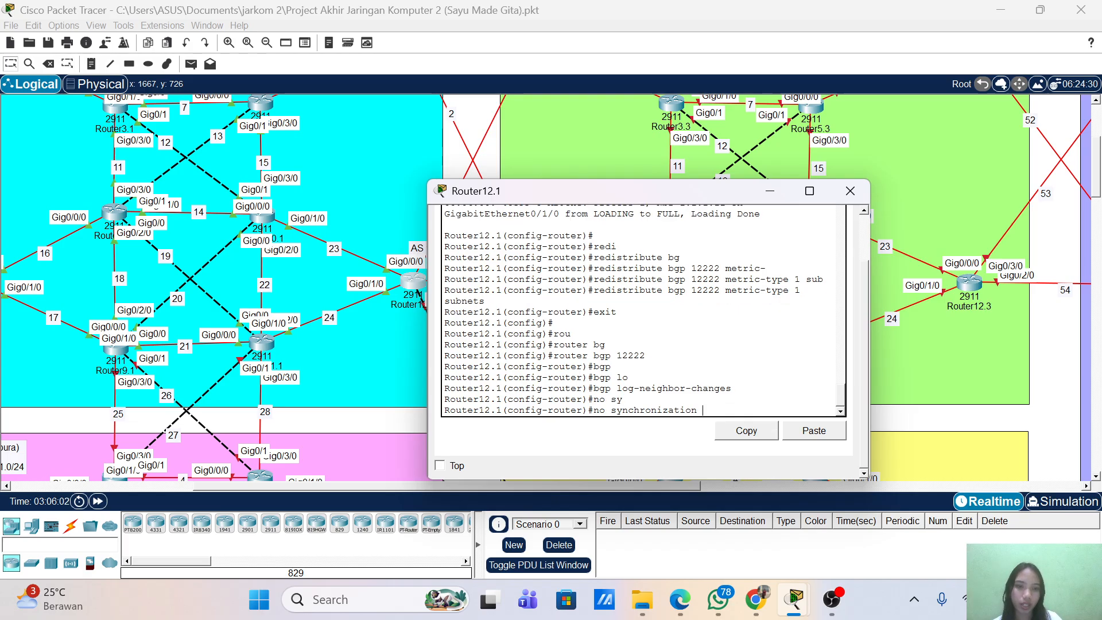
pyautogui.press('Return')
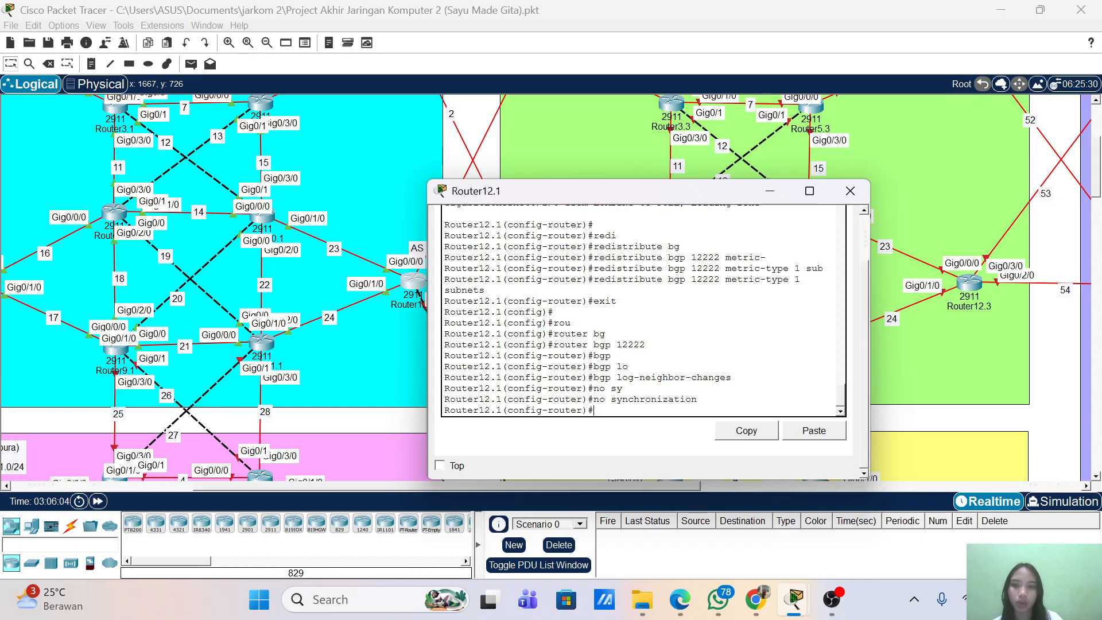
# - Advertise network 50.0.3.0 with mask 255.255.255.0 in BGP 12222 on Router12.1, checking the earlier interface addresses
pyautogui.write('net')
pyautogui.press('Tab')
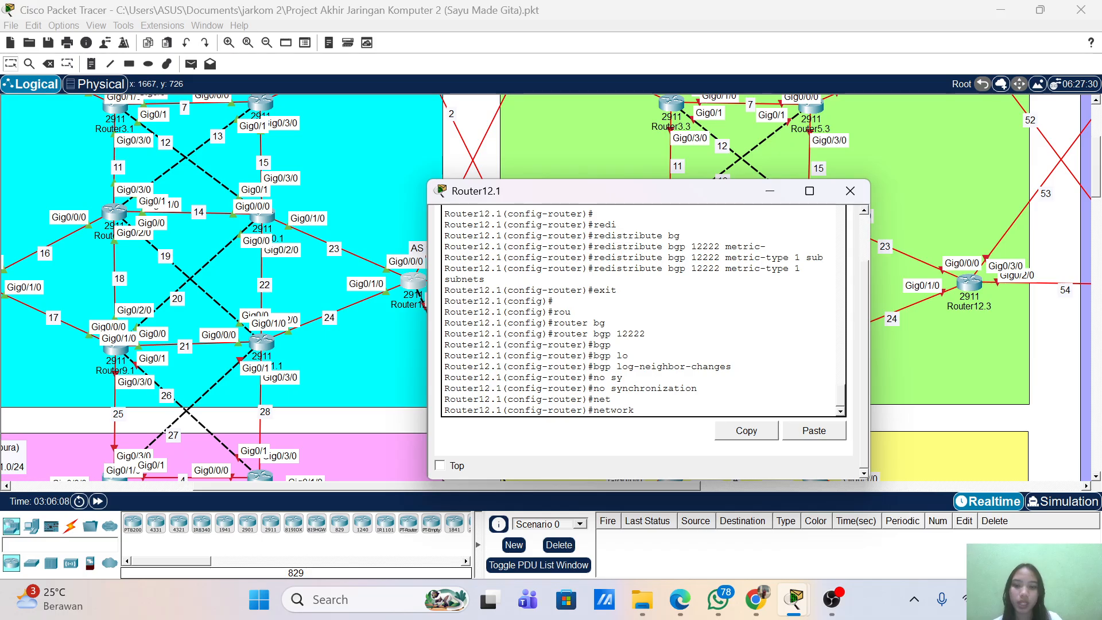
pyautogui.write('50.0.')
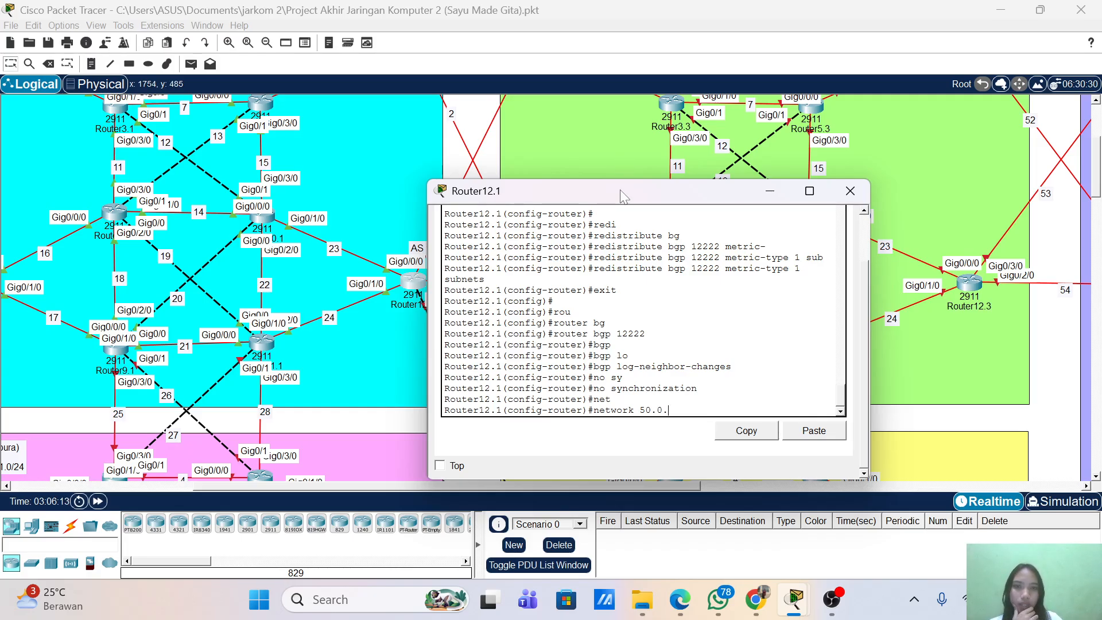
pyautogui.moveTo(620, 191); pyautogui.dragTo(753, 157)
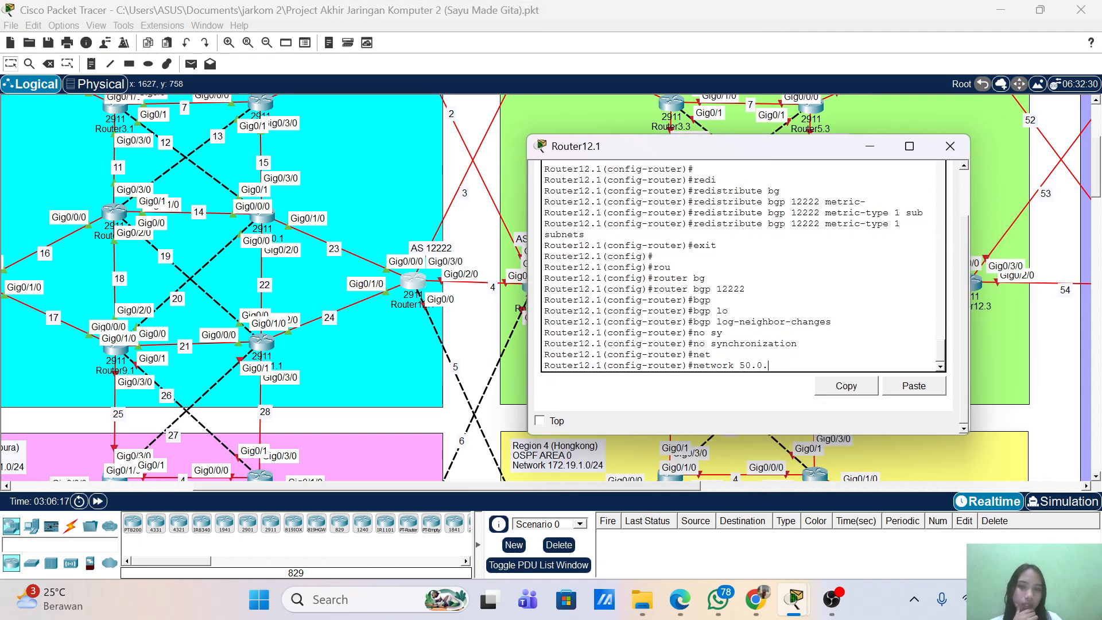
pyautogui.scroll(5, 740, 264)
pyautogui.scroll(10, 740, 264)
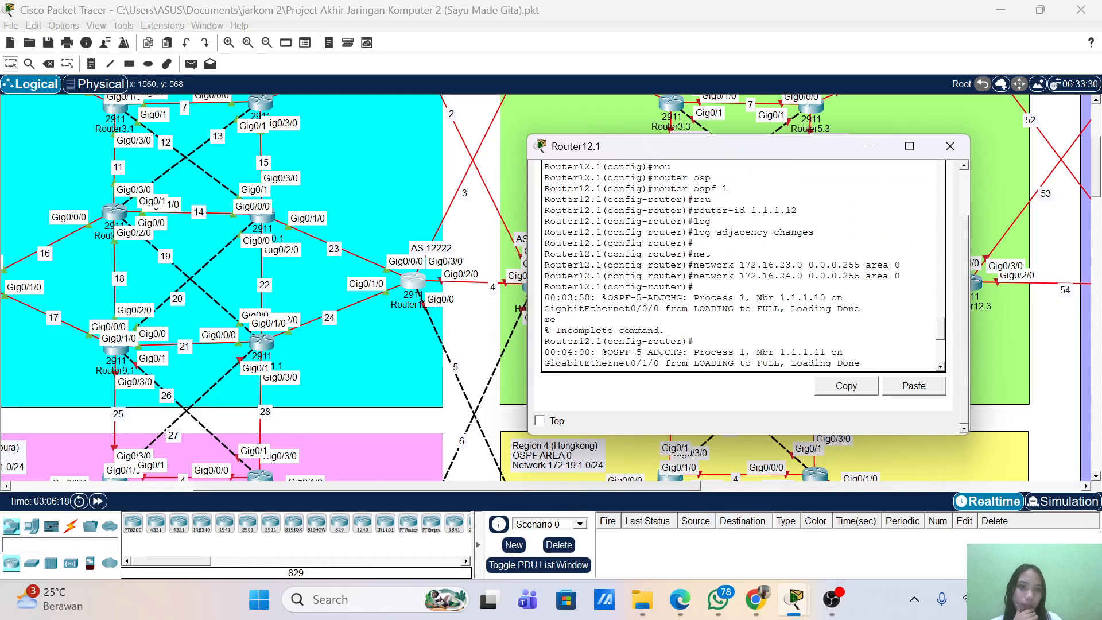
pyautogui.scroll(-8, 740, 264)
pyautogui.scroll(-5, 740, 264)
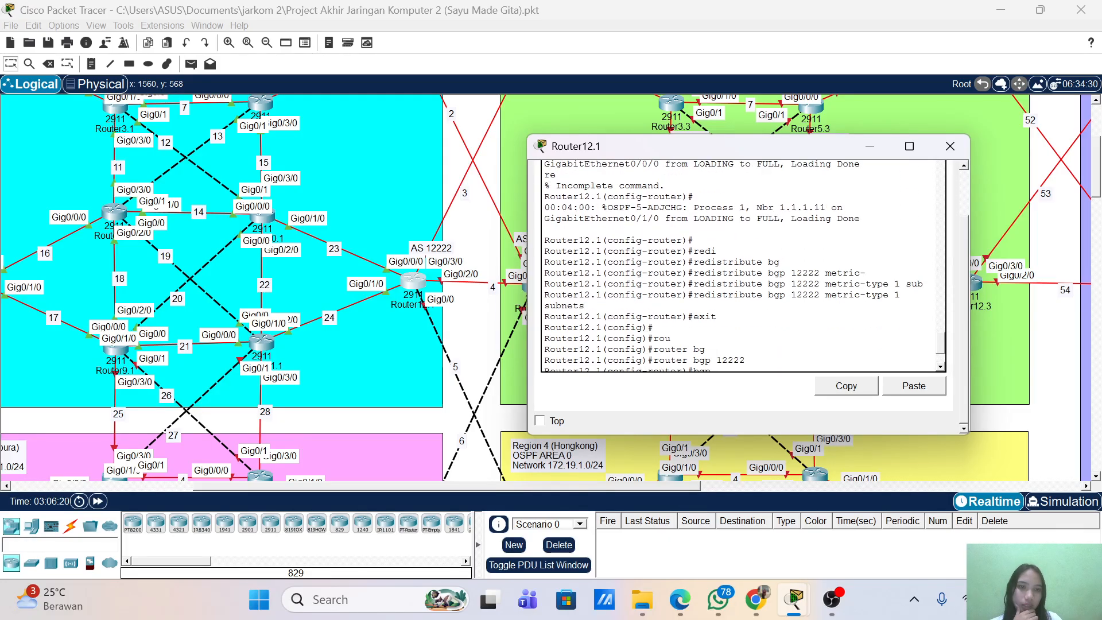
pyautogui.scroll(4, 740, 264)
pyautogui.scroll(5, 740, 264)
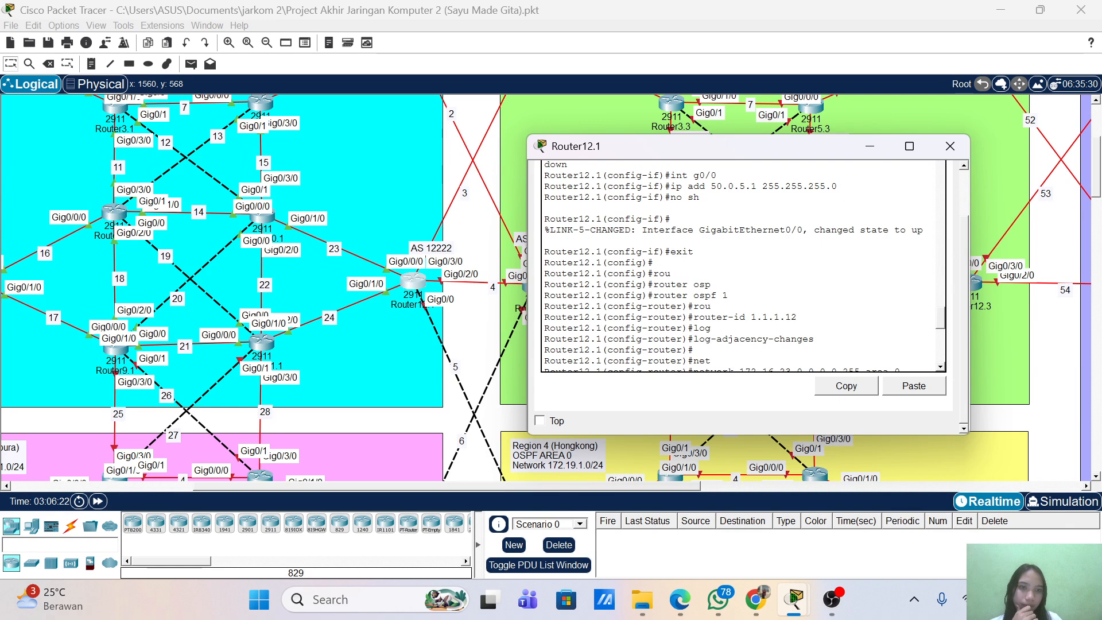
pyautogui.scroll(5, 744, 264)
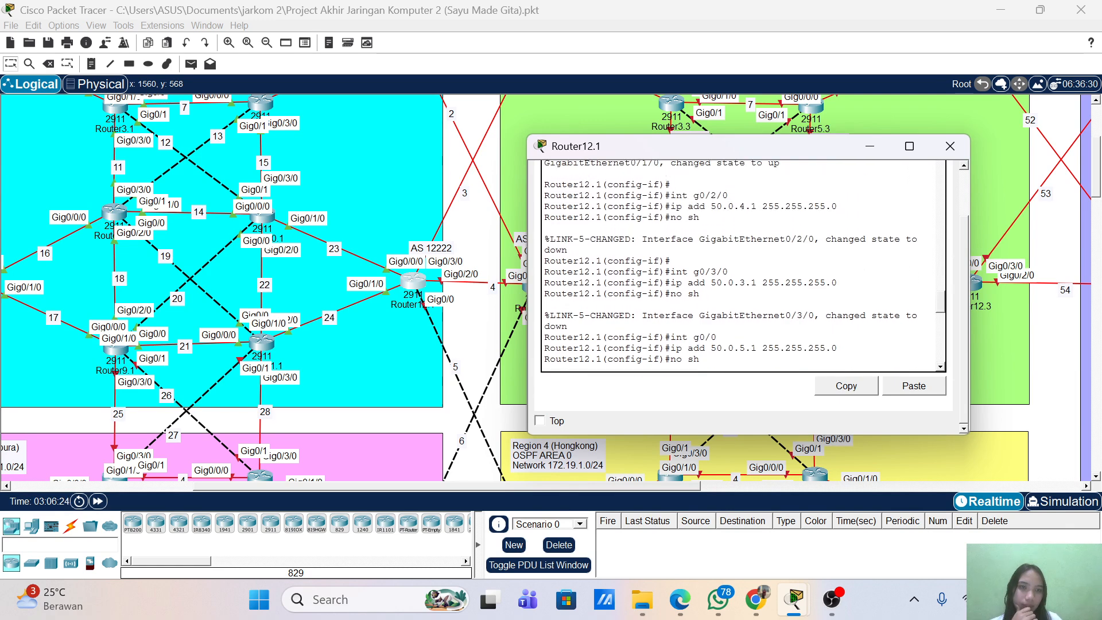
pyautogui.scroll(-10, 743, 264)
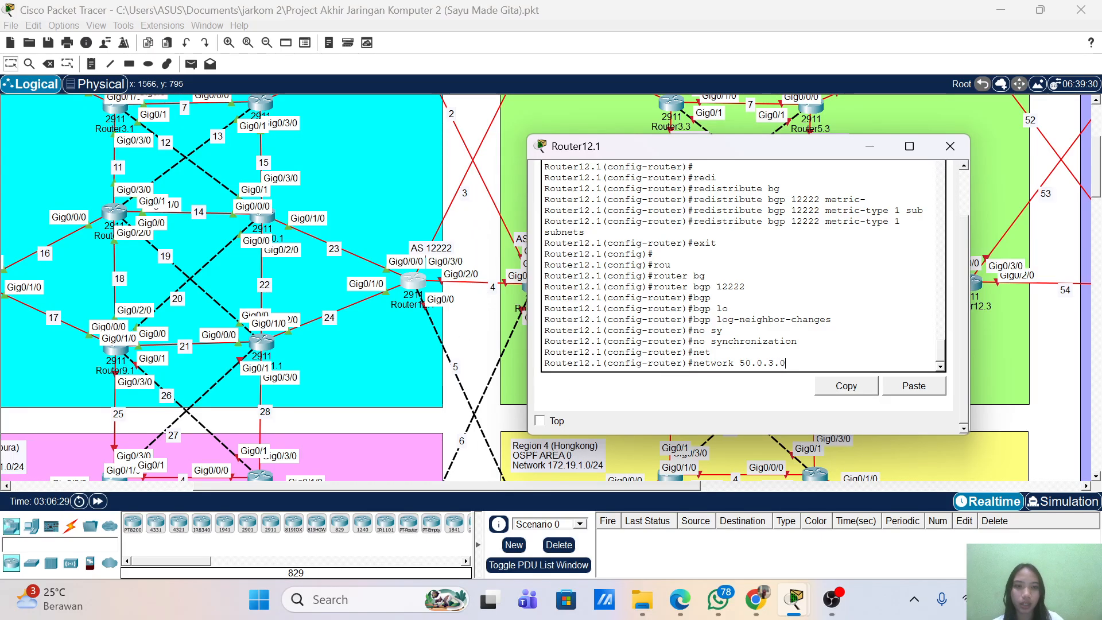
pyautogui.write('.0 ma')
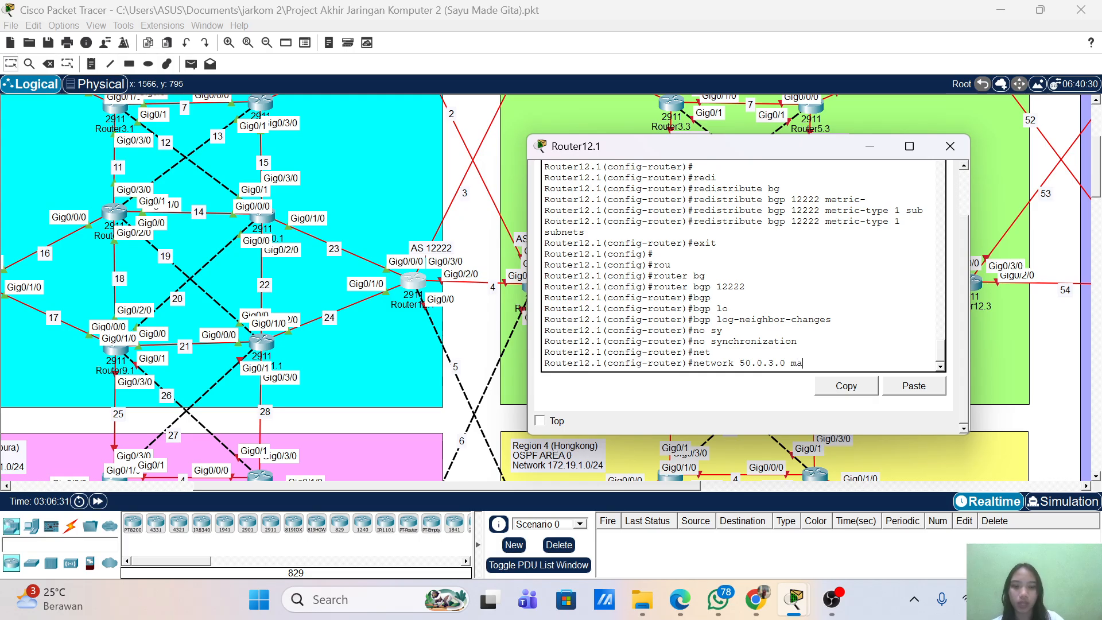
pyautogui.write('sk 2')
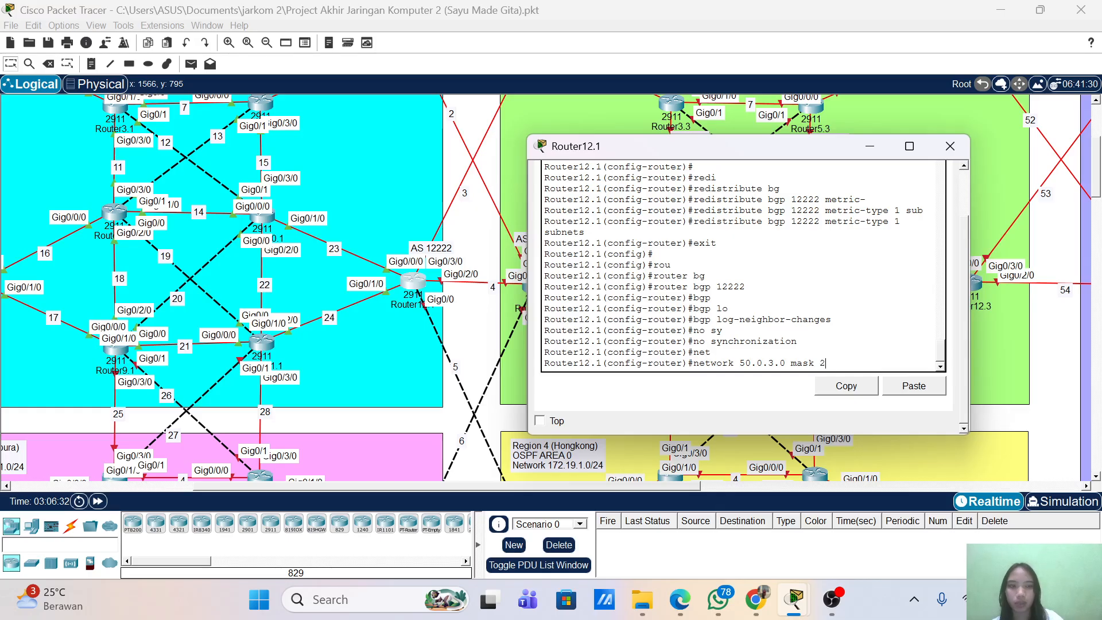
pyautogui.write('55.255.2')
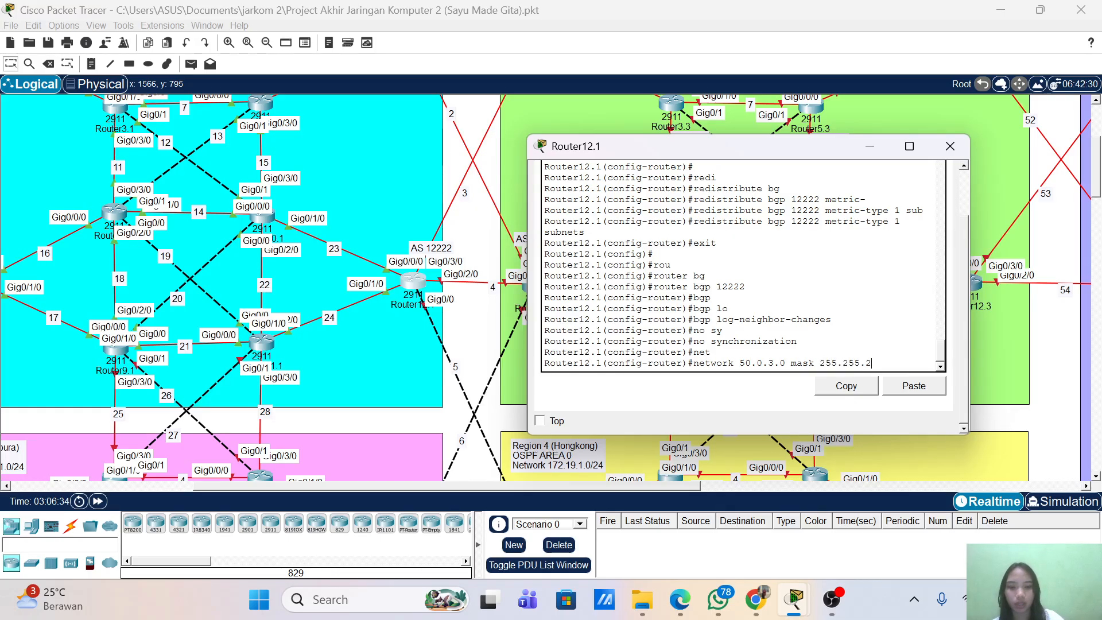
pyautogui.write('55.0')
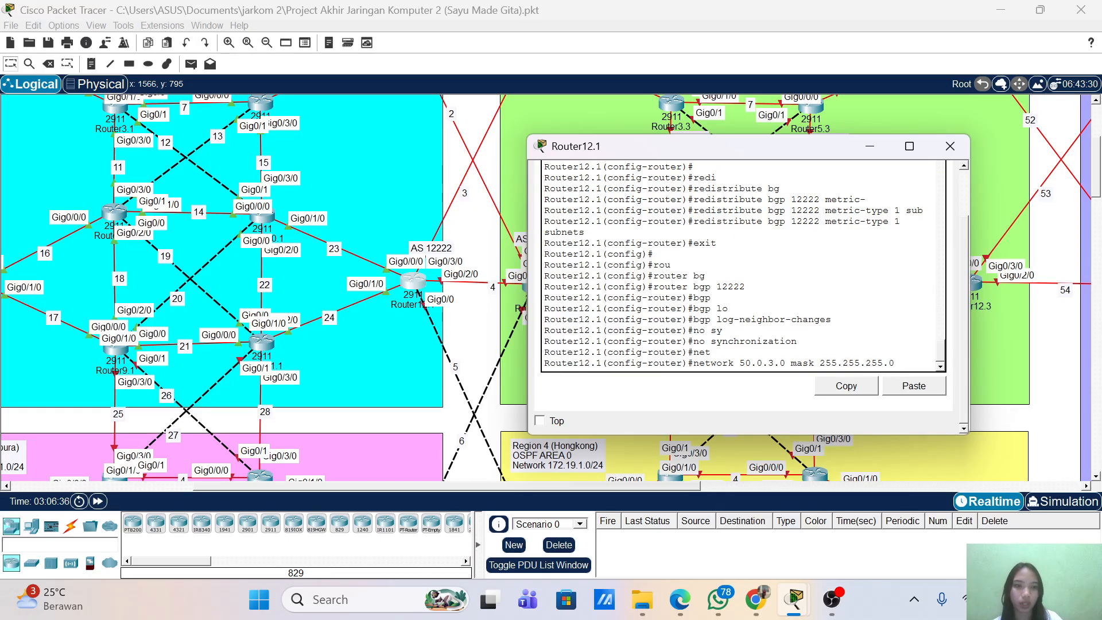
pyautogui.press('Return')
# - Advertise networks 50.0.4.0 and 50.0.5.0, both with mask 255.255.255.0, in BGP 12222 on Router12.1
pyautogui.press('Up')
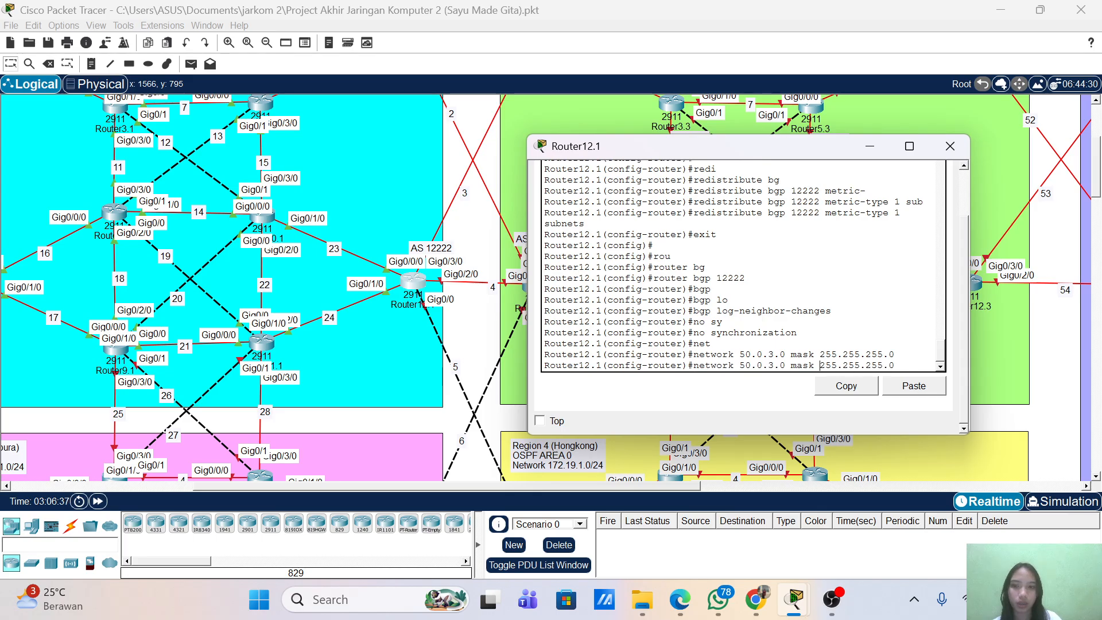
pyautogui.press('BackSpace')
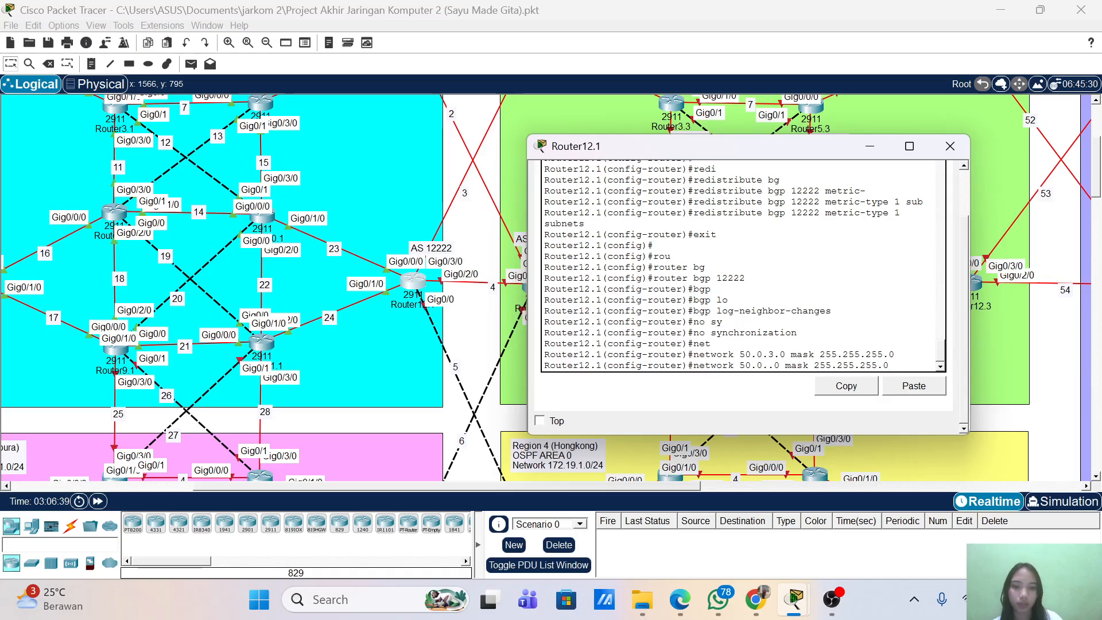
pyautogui.write('4')
pyautogui.press('Return')
pyautogui.press('Up')
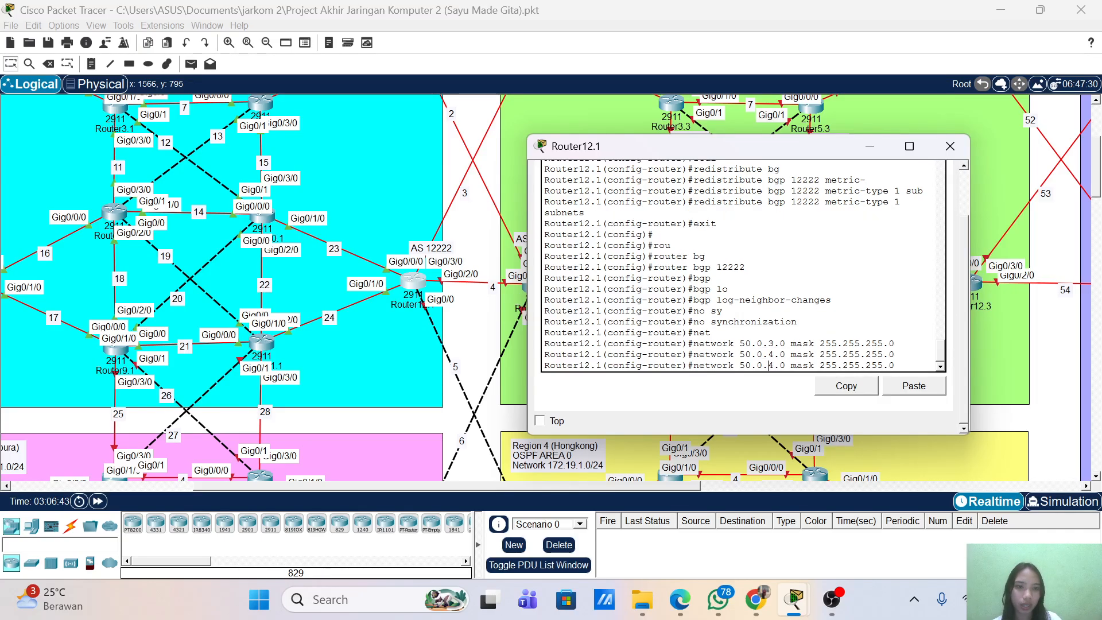
pyautogui.press('Delete')
pyautogui.write('5')
pyautogui.press('Return')
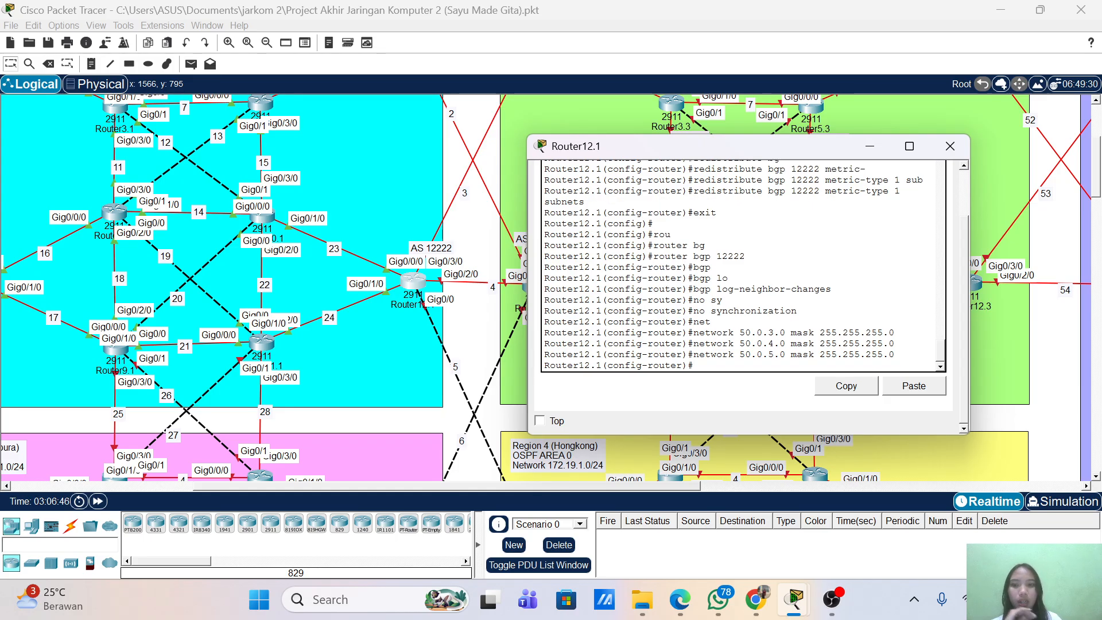
# - Begin a neighbor command in the BGP 12222 configuration of Router12.1
pyautogui.write('neig')
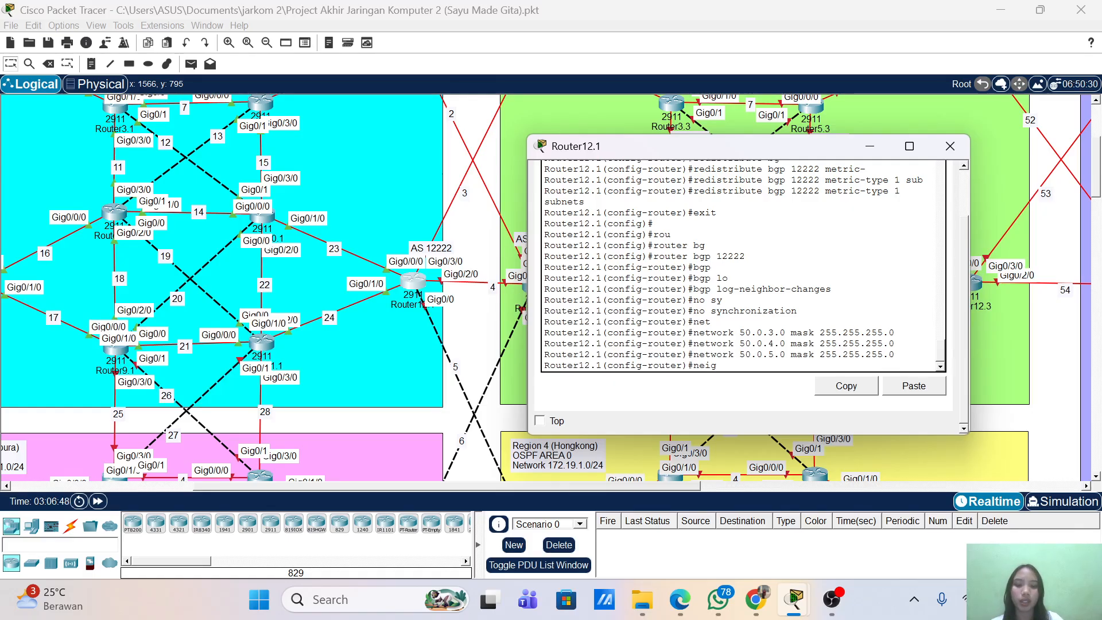
# - Examine the topology links from Router12.1 to the neighbouring autonomous systems and the interface addresses configured earlier in its console
pyautogui.press('Tab')
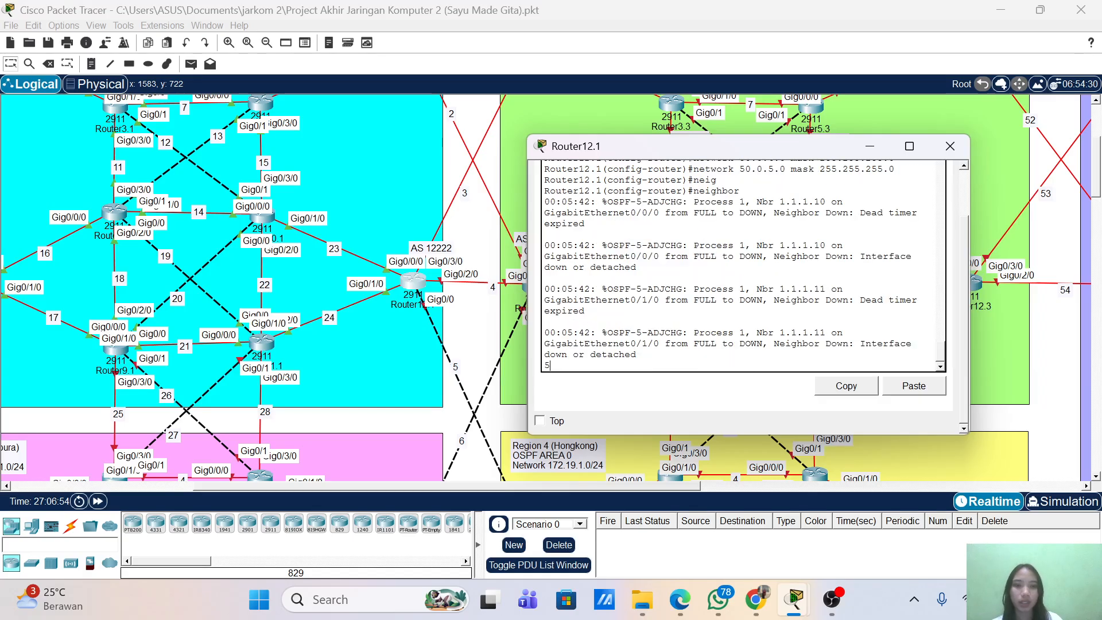
pyautogui.press('Return')
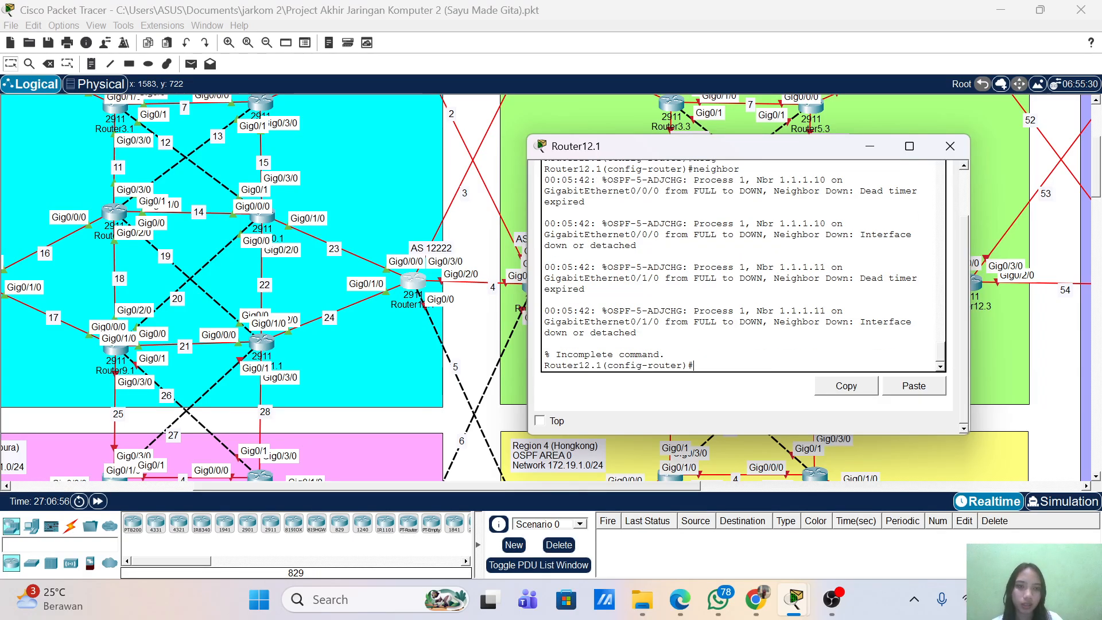
pyautogui.moveTo(675, 154); pyautogui.dragTo(764, 207)
pyautogui.scroll(3, 482, 247)
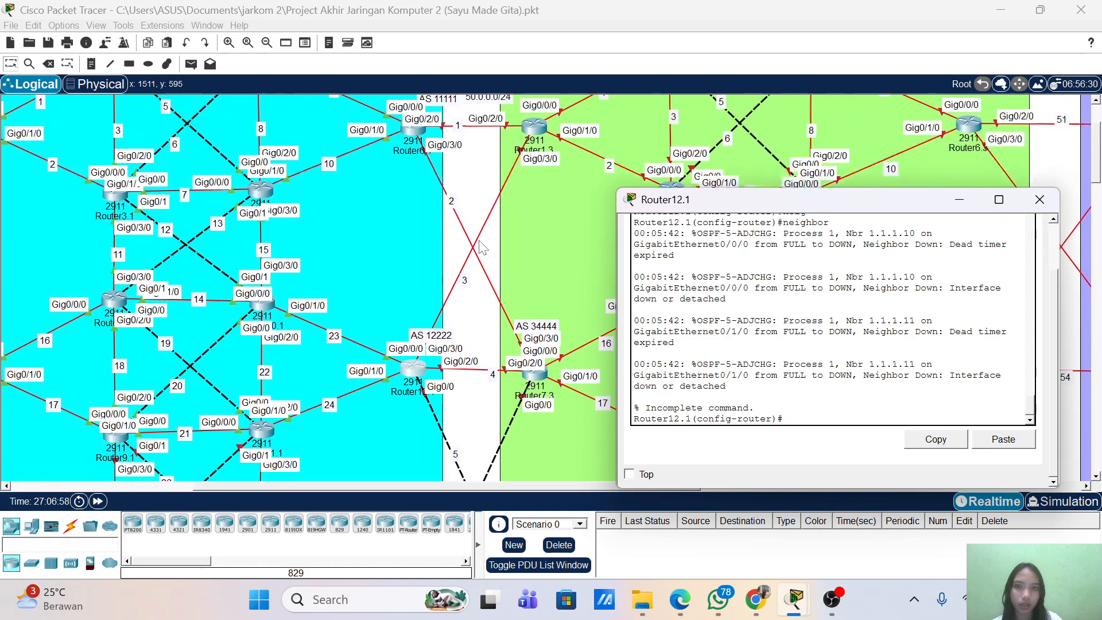
pyautogui.scroll(1, 479, 241)
pyautogui.scroll(-1, 479, 241)
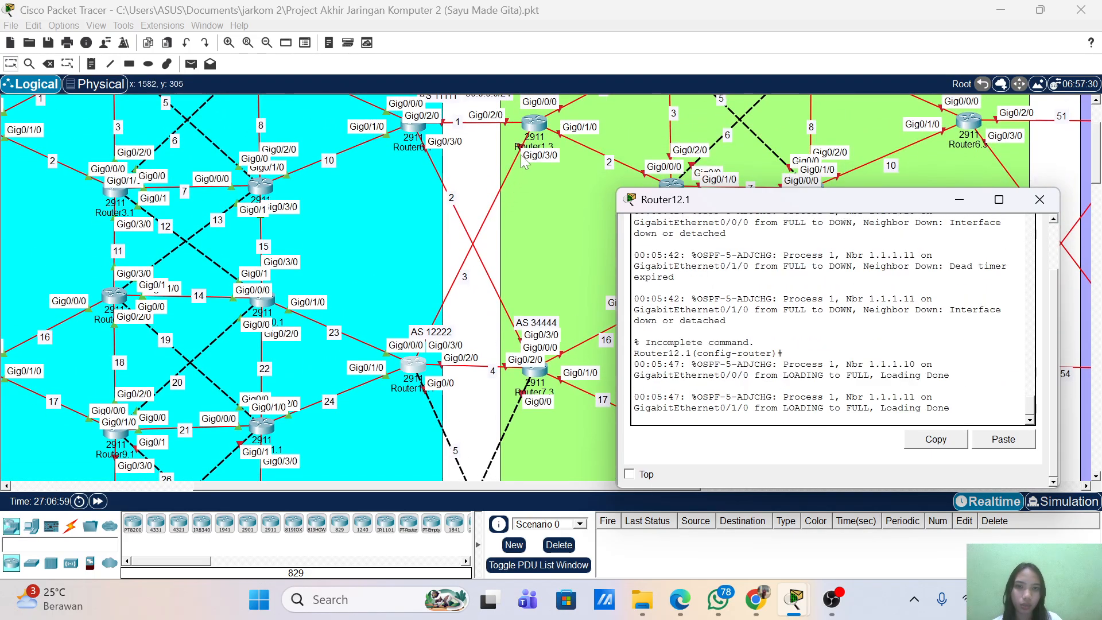
pyautogui.scroll(-1, 740, 321)
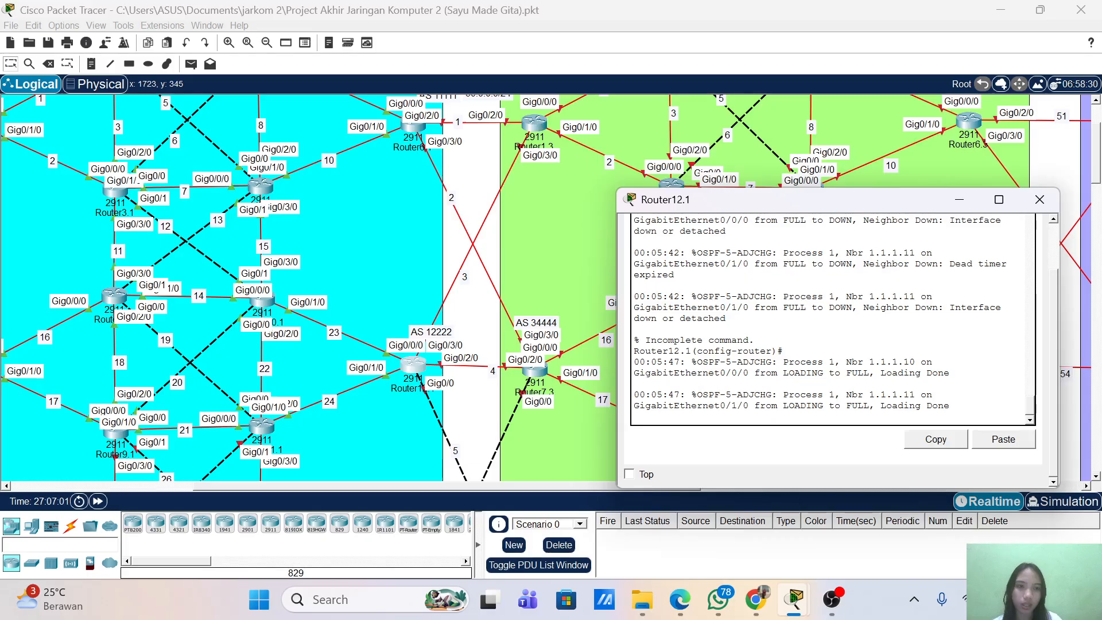
pyautogui.scroll(10, 827, 319)
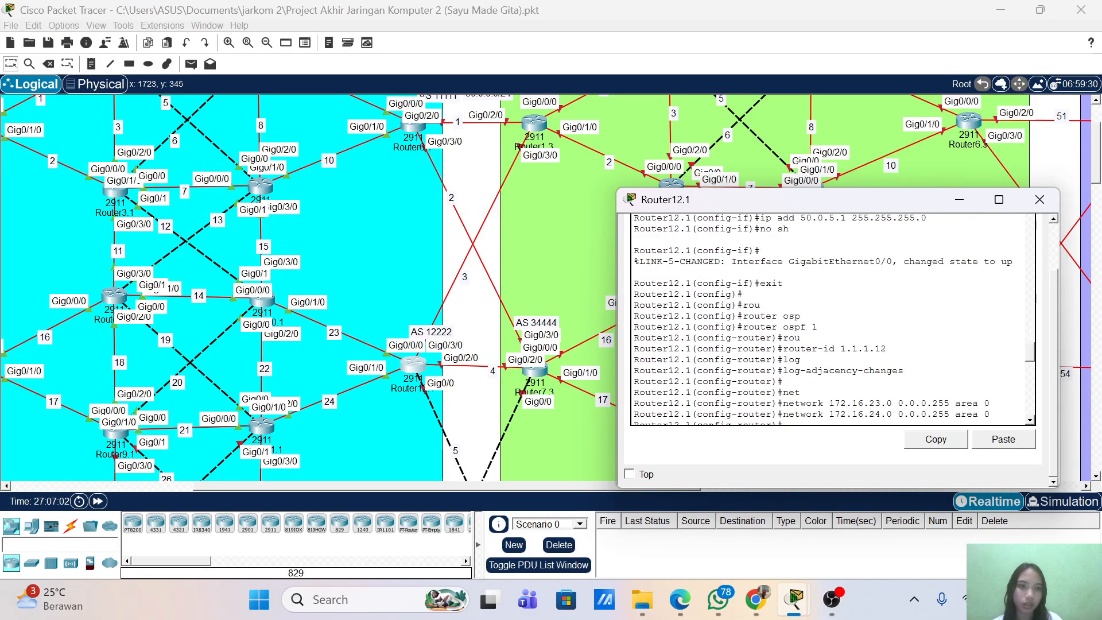
pyautogui.scroll(3, 827, 319)
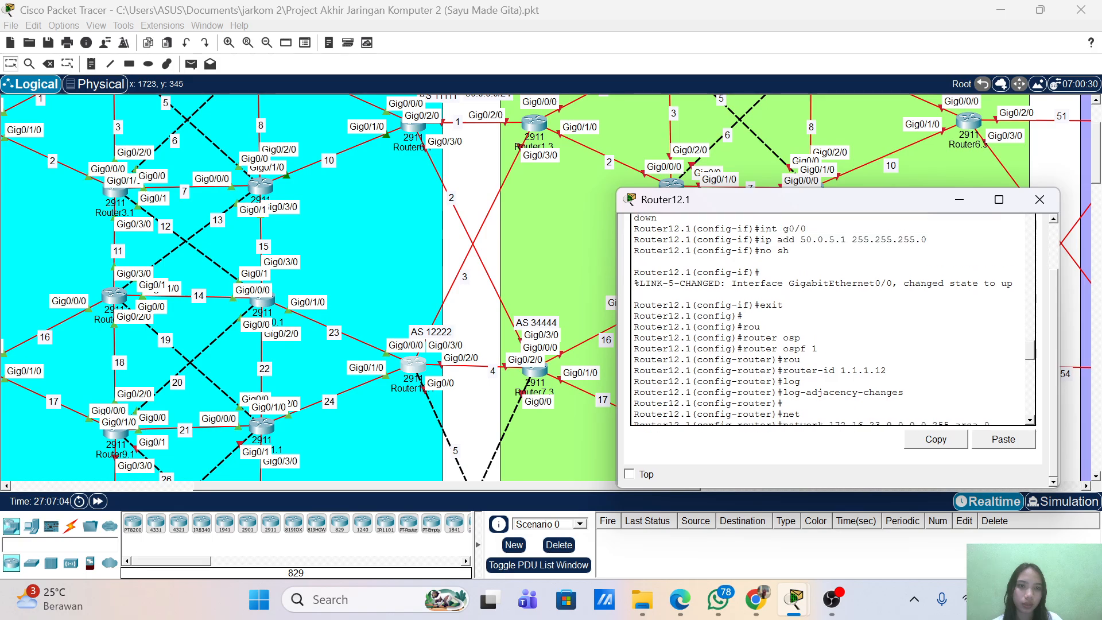
pyautogui.scroll(-12, 827, 319)
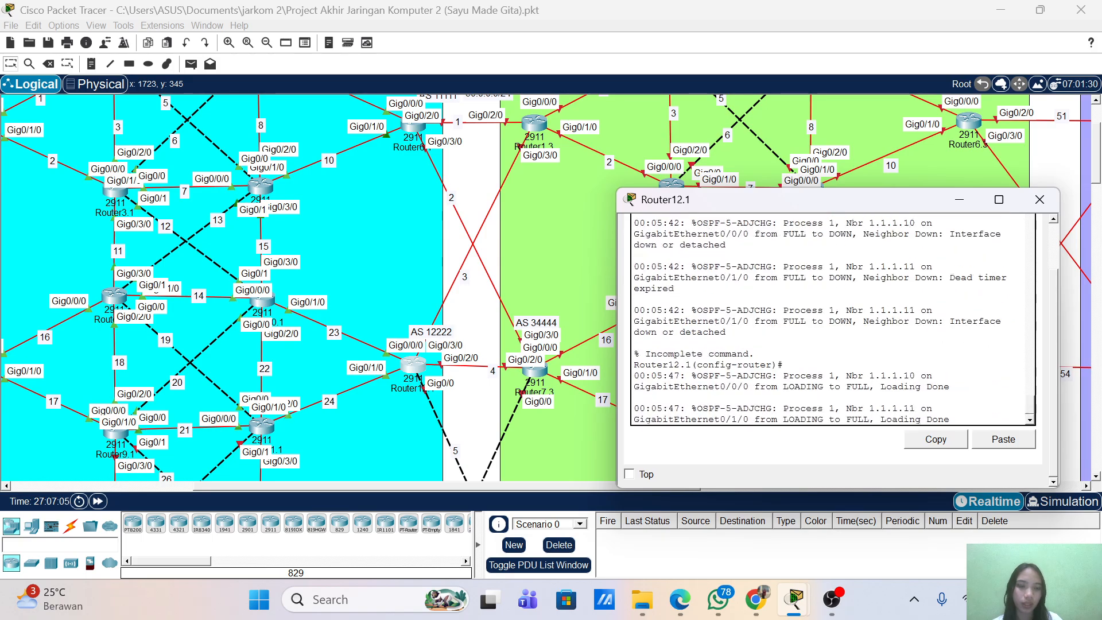
# - Add BGP neighbor 50.0.3.2 with remote-as 33333 on Router12.1
pyautogui.press('Return')
pyautogui.write('neig')
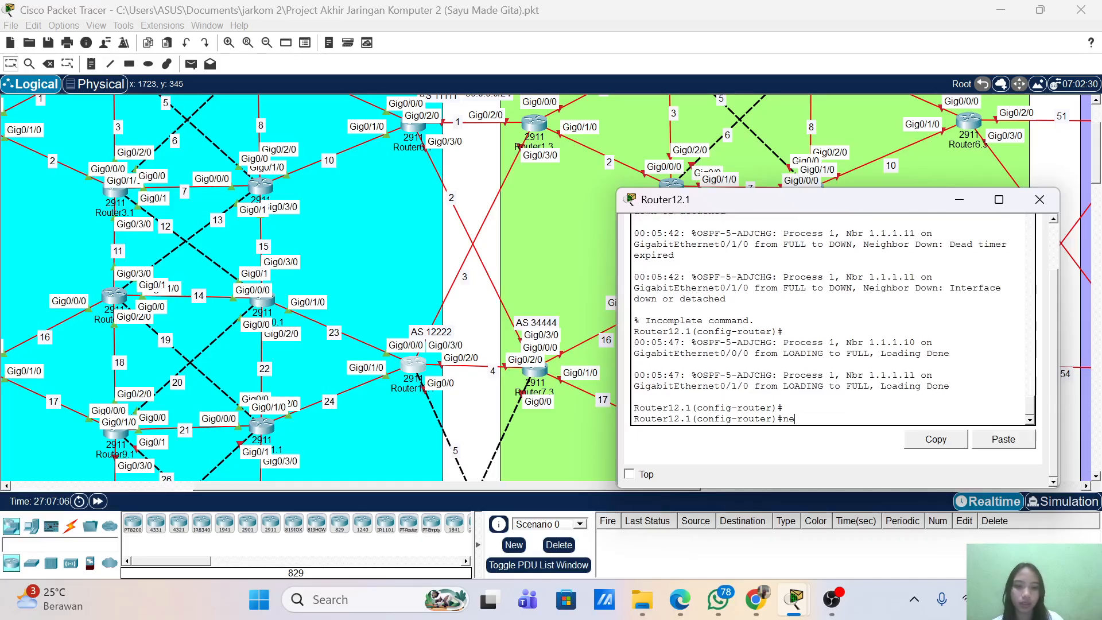
pyautogui.press('Tab')
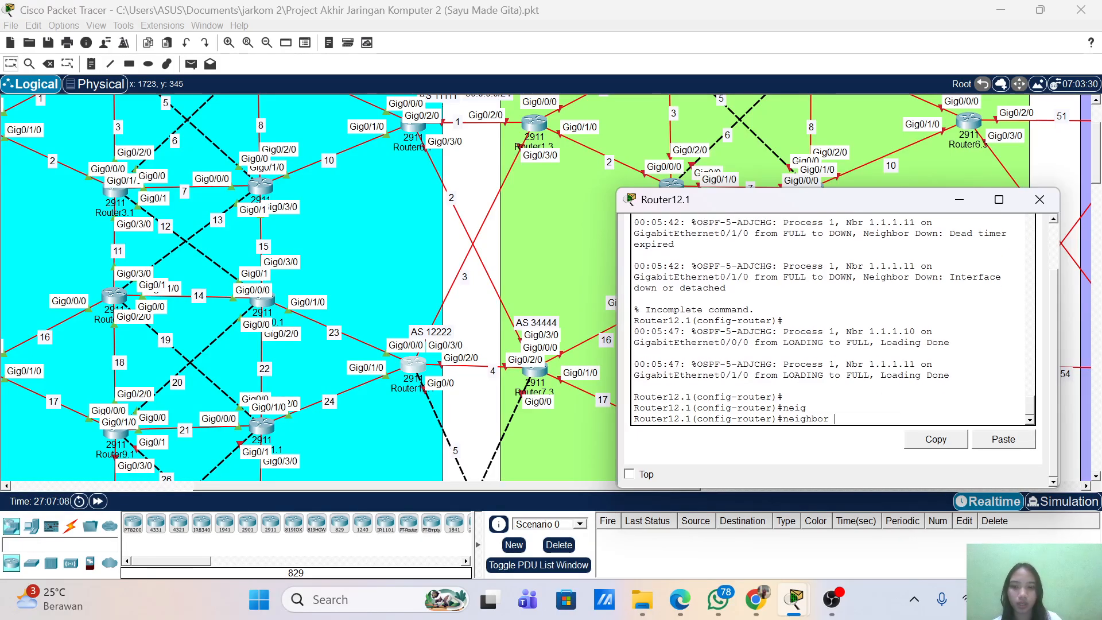
pyautogui.write('50/0')
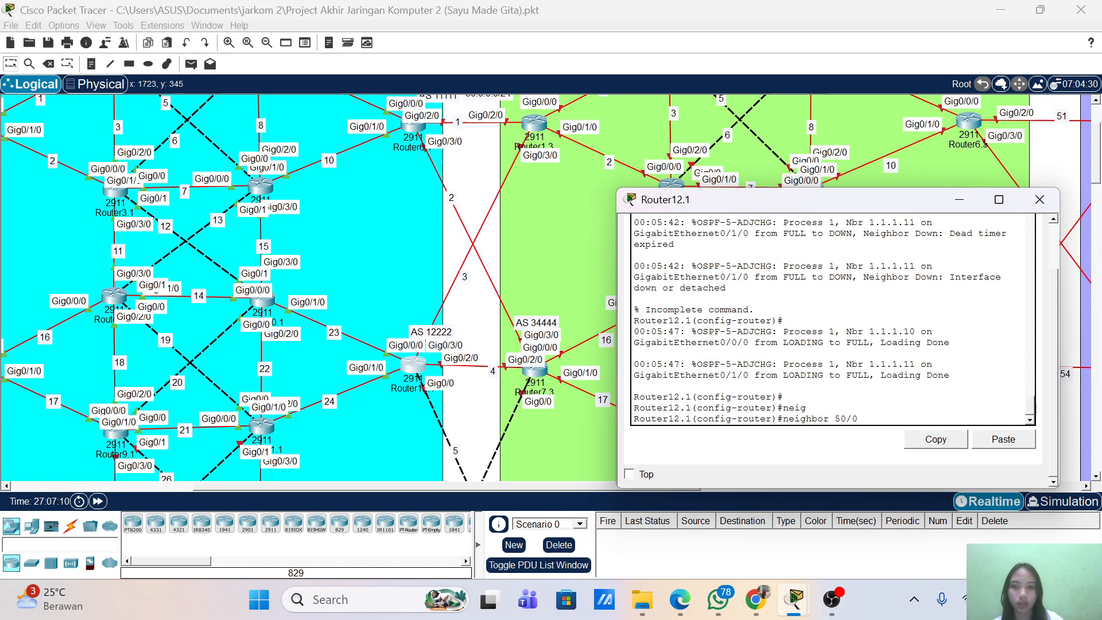
pyautogui.write('/3')
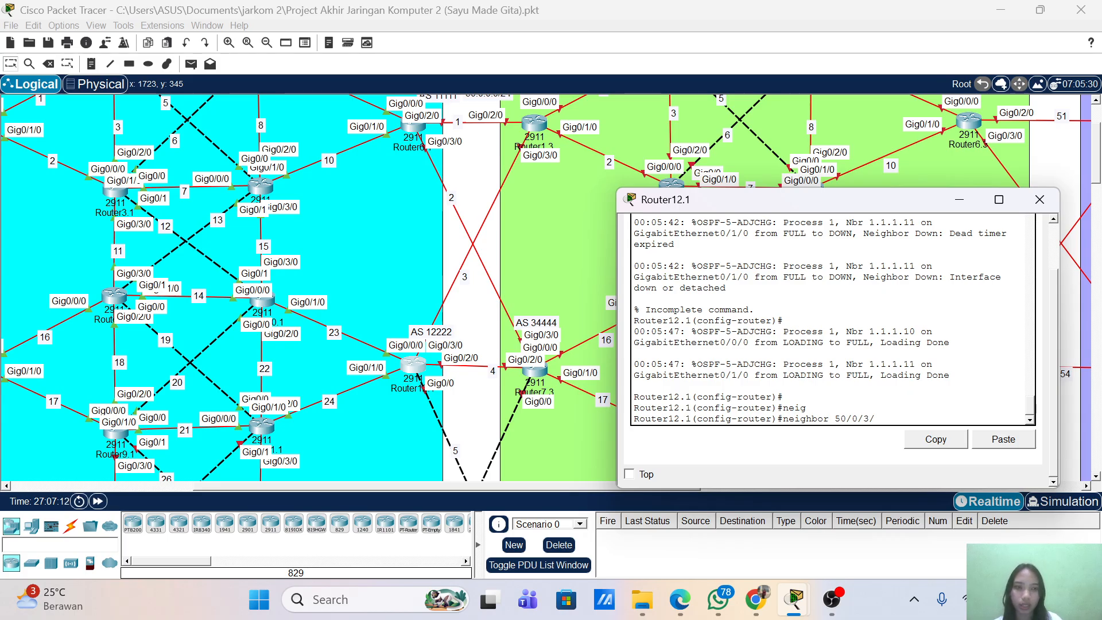
pyautogui.write('/2')
pyautogui.press('BackSpace')
pyautogui.press('BackSpace')
pyautogui.press('BackSpace')
pyautogui.press('BackSpace')
pyautogui.press('BackSpace')
pyautogui.press('BackSpace')
pyautogui.write('.')
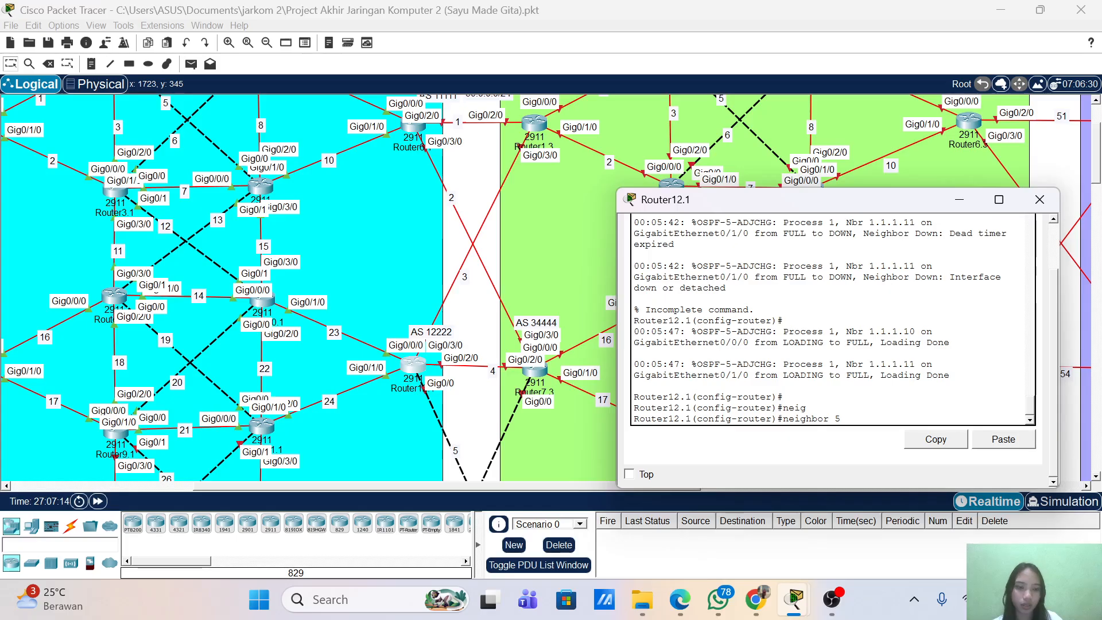
pyautogui.write('0.')
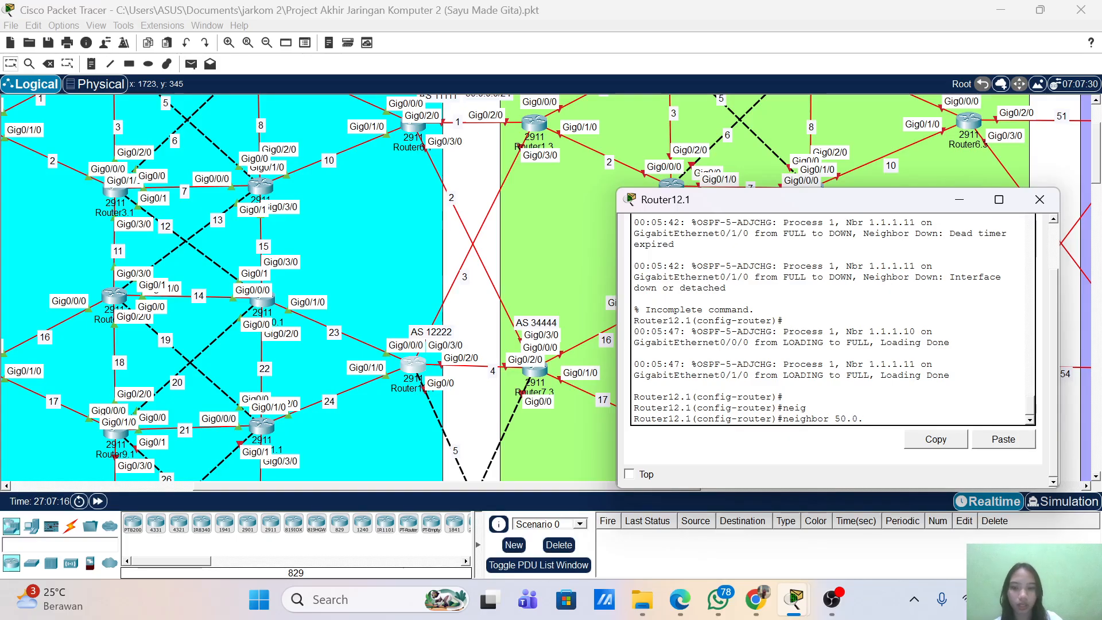
pyautogui.write('3.2')
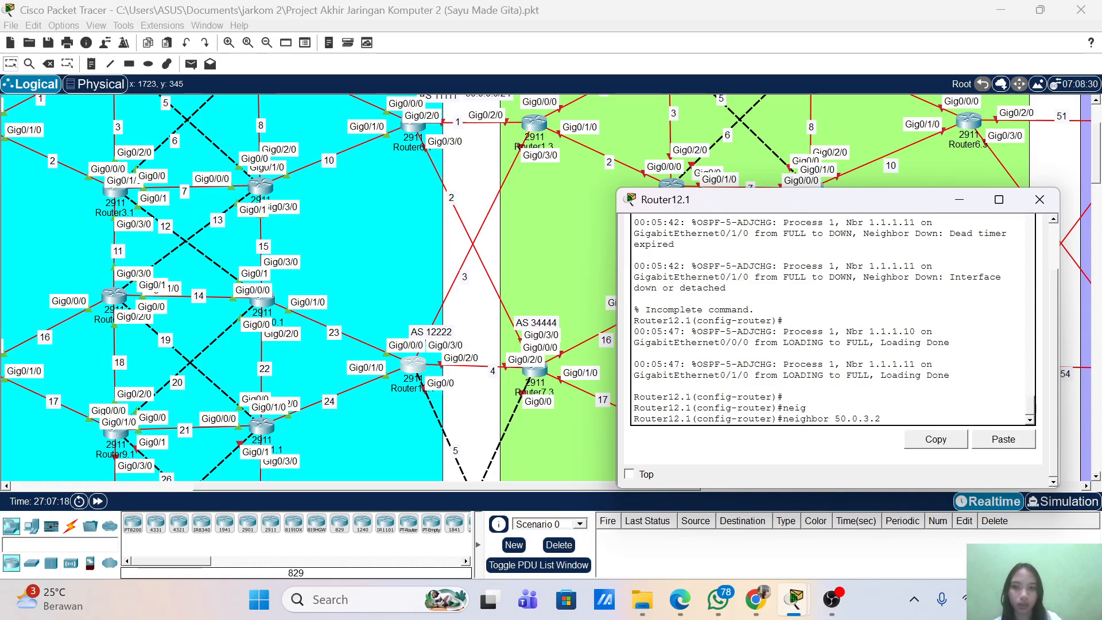
pyautogui.write(' remo')
pyautogui.press('Tab')
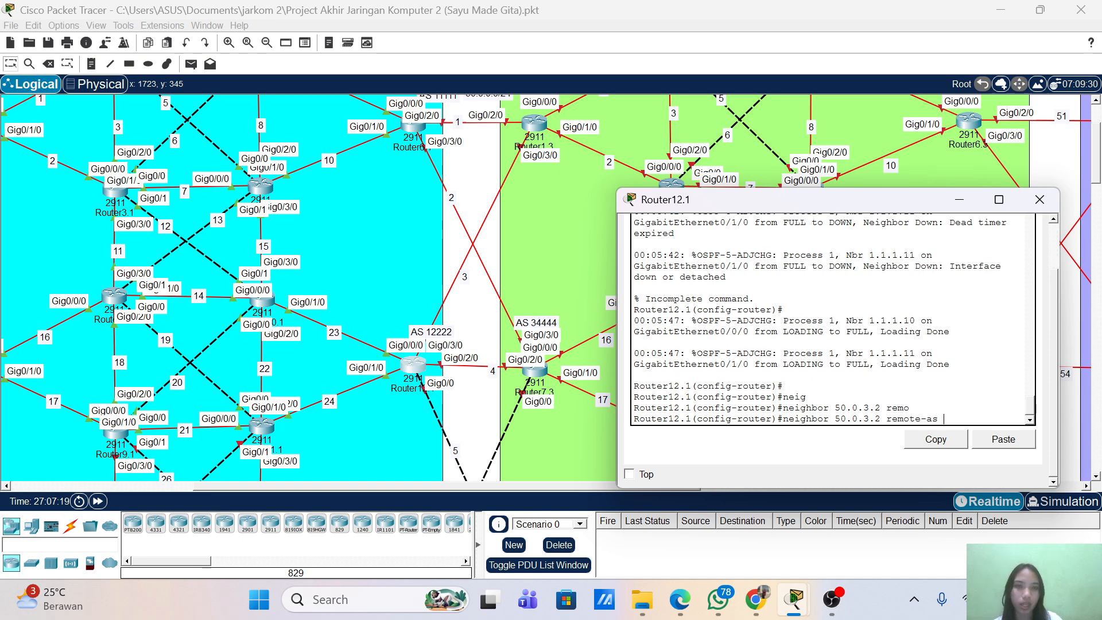
pyautogui.scroll(2, 515, 124)
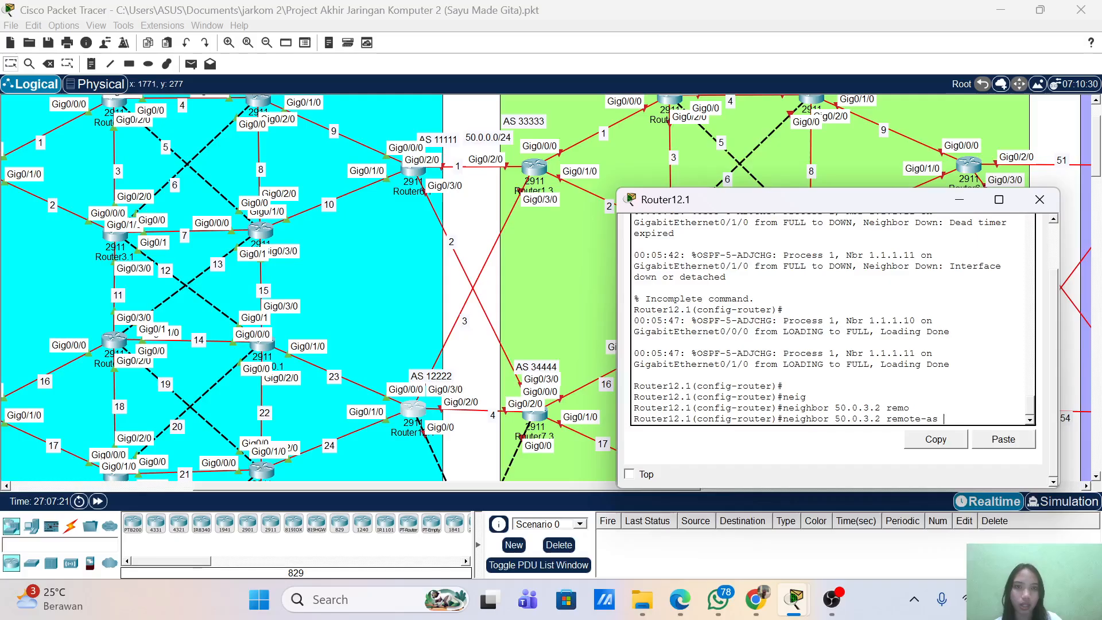
pyautogui.write('333')
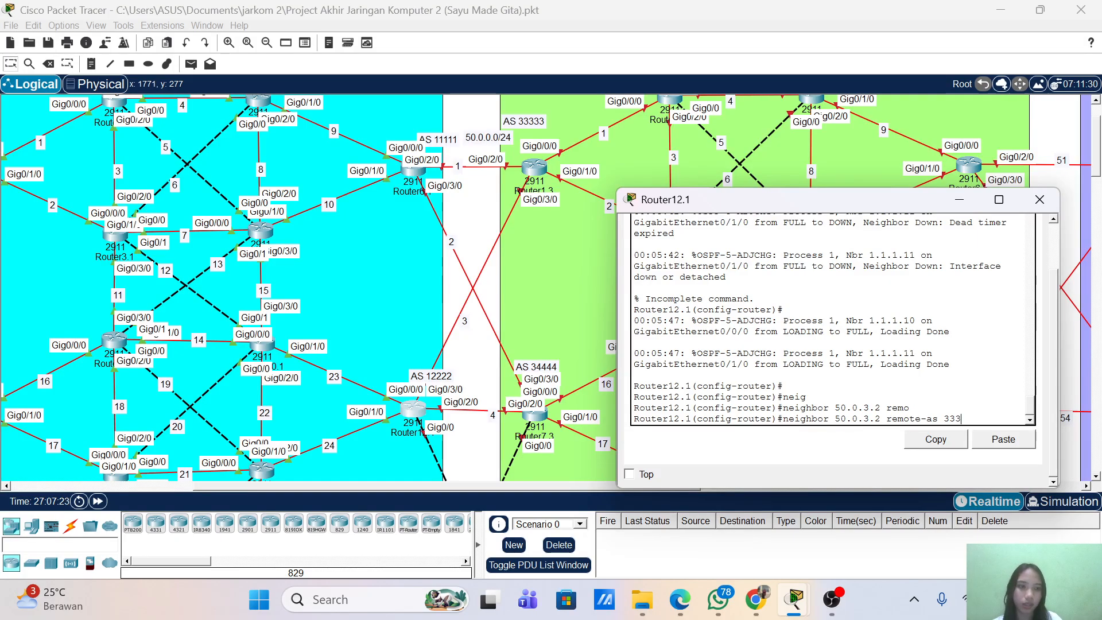
pyautogui.write('33')
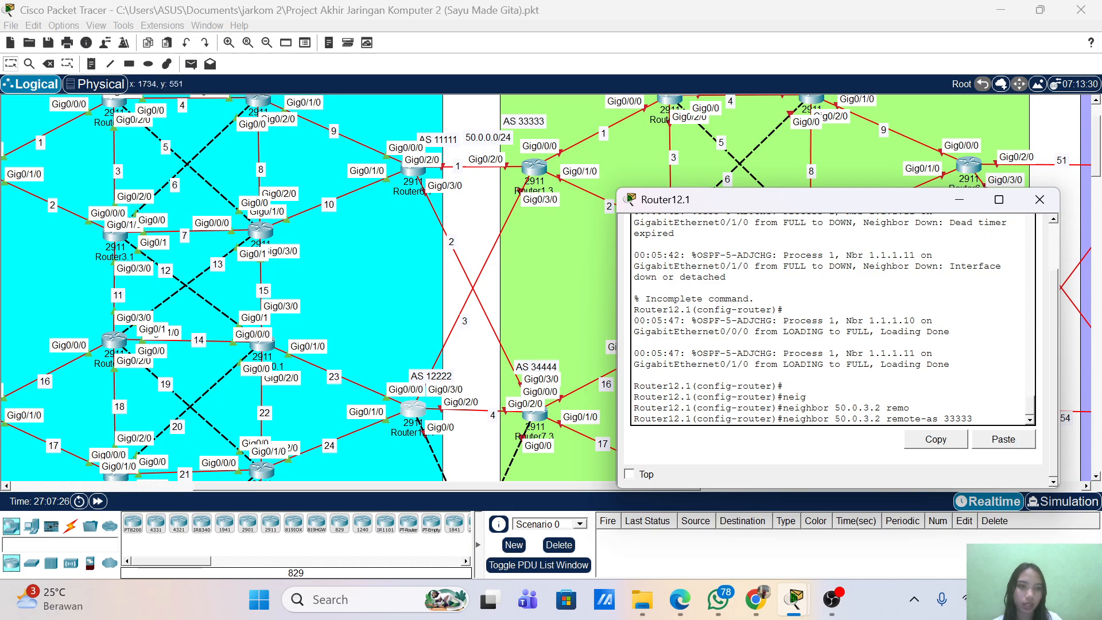
pyautogui.press('Return')
# - Add BGP neighbor 50.0.4.2 with remote-as 34444 on Router12.1, reusing the previous neighbor command
pyautogui.press('Up')
pyautogui.press('Left')
pyautogui.press('Left')
pyautogui.press('Left')
pyautogui.press('Left')
pyautogui.press('Left')
pyautogui.press('Left')
pyautogui.press('Left')
pyautogui.press('Left')
pyautogui.press('Left')
pyautogui.press('Left')
pyautogui.press('Left')
pyautogui.press('Left')
pyautogui.press('Left')
pyautogui.press('Left')
pyautogui.press('Left')
pyautogui.press('Left')
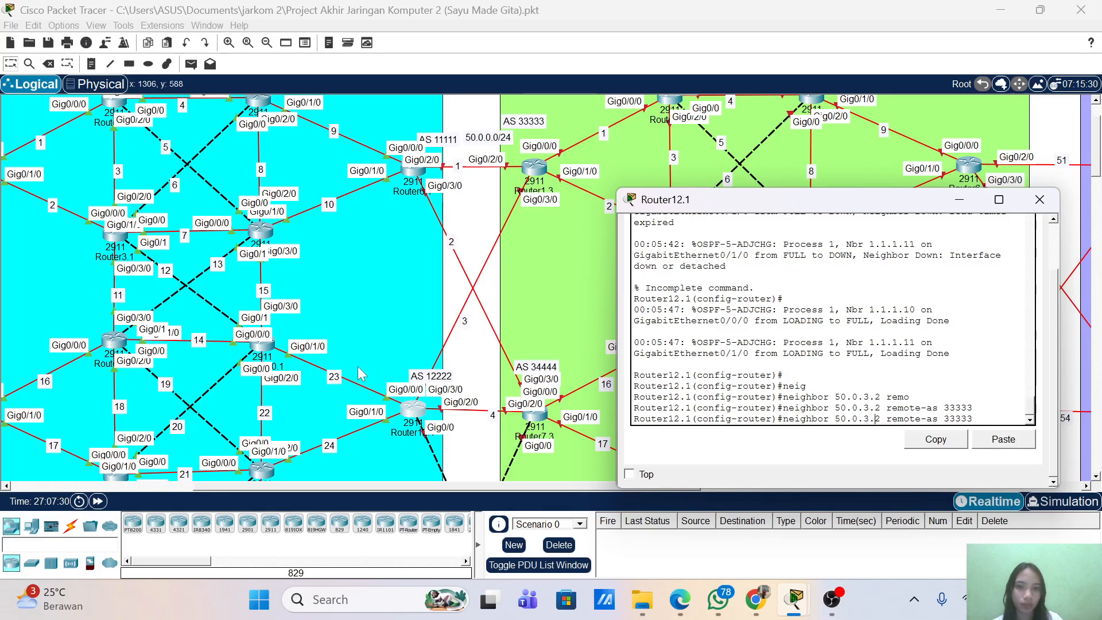
pyautogui.scroll(-3, 524, 411)
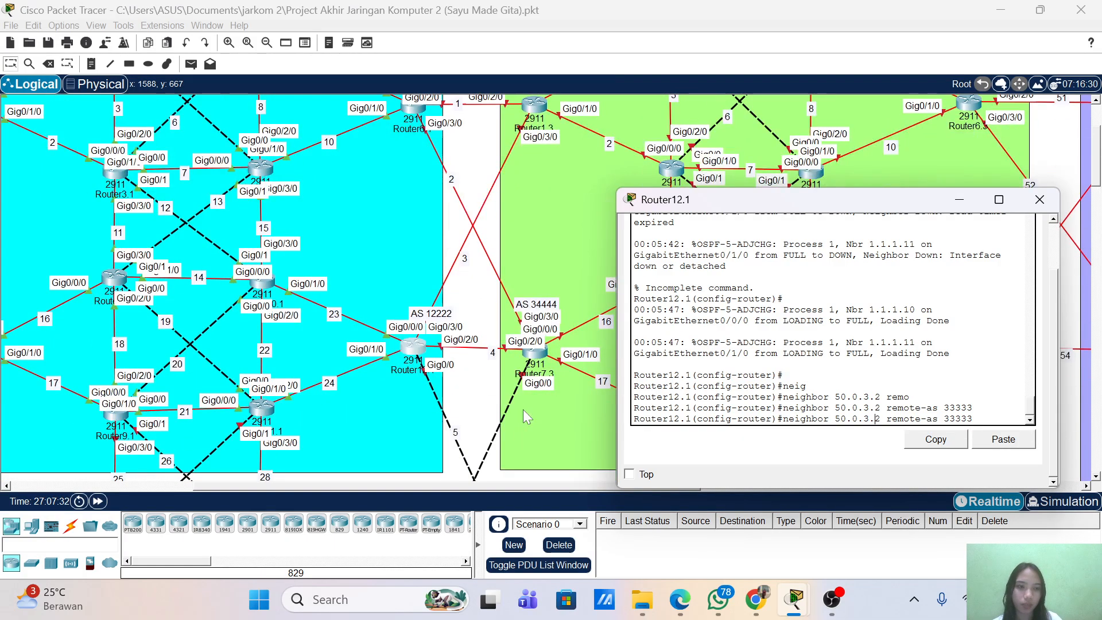
pyautogui.press('Left')
pyautogui.press('Left')
pyautogui.press('BackSpace')
pyautogui.write('4')
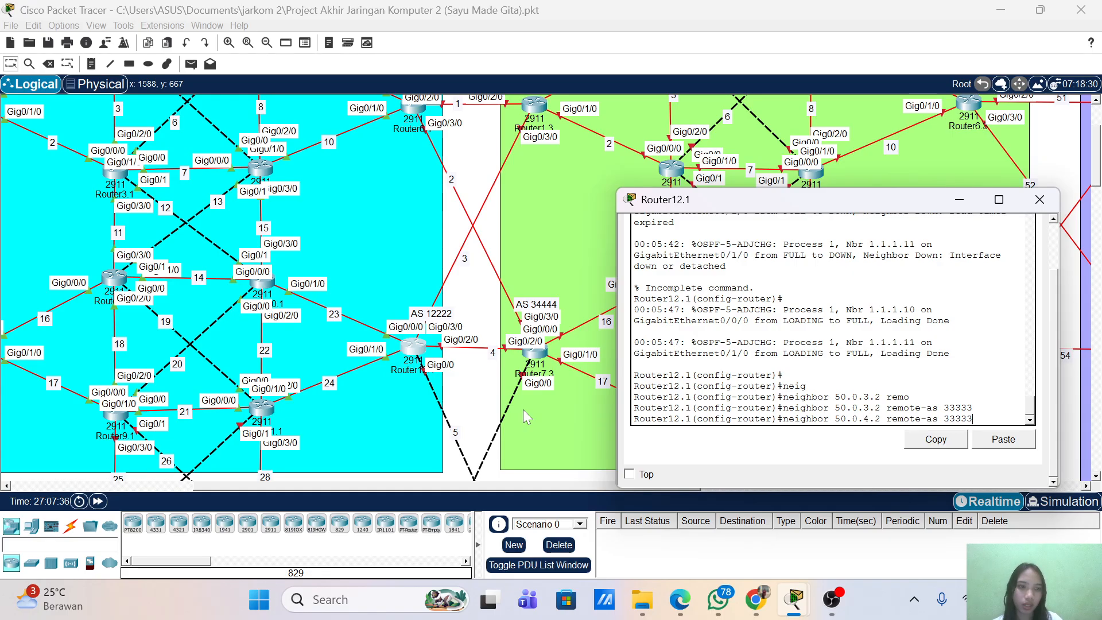
pyautogui.press('BackSpace')
pyautogui.press('BackSpace')
pyautogui.press('BackSpace')
pyautogui.press('BackSpace')
pyautogui.write('44')
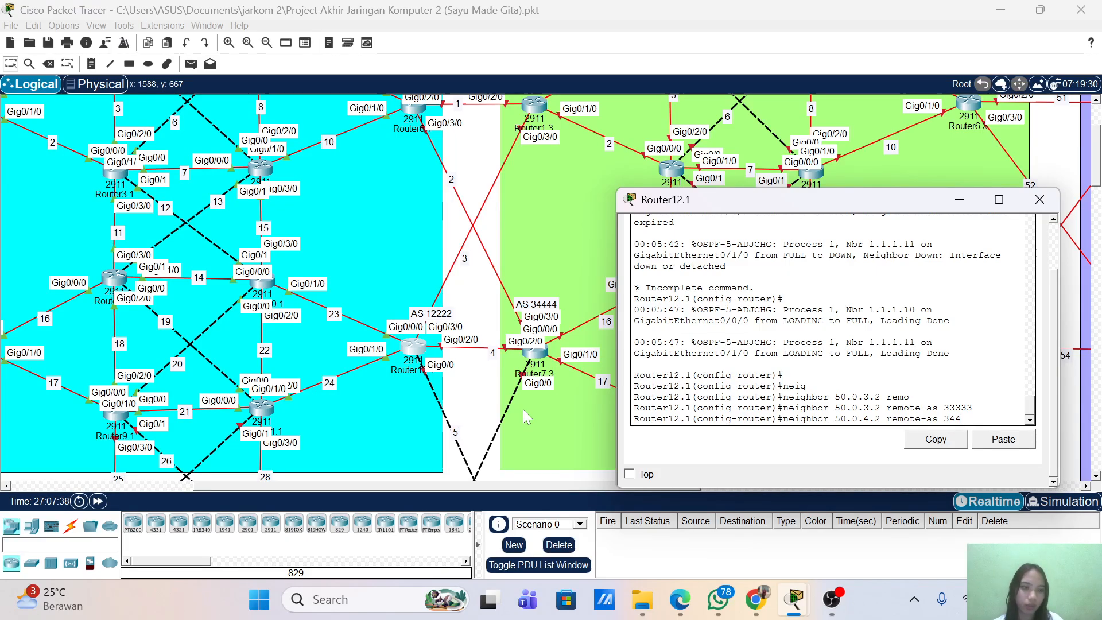
pyautogui.write('44')
pyautogui.press('Return')
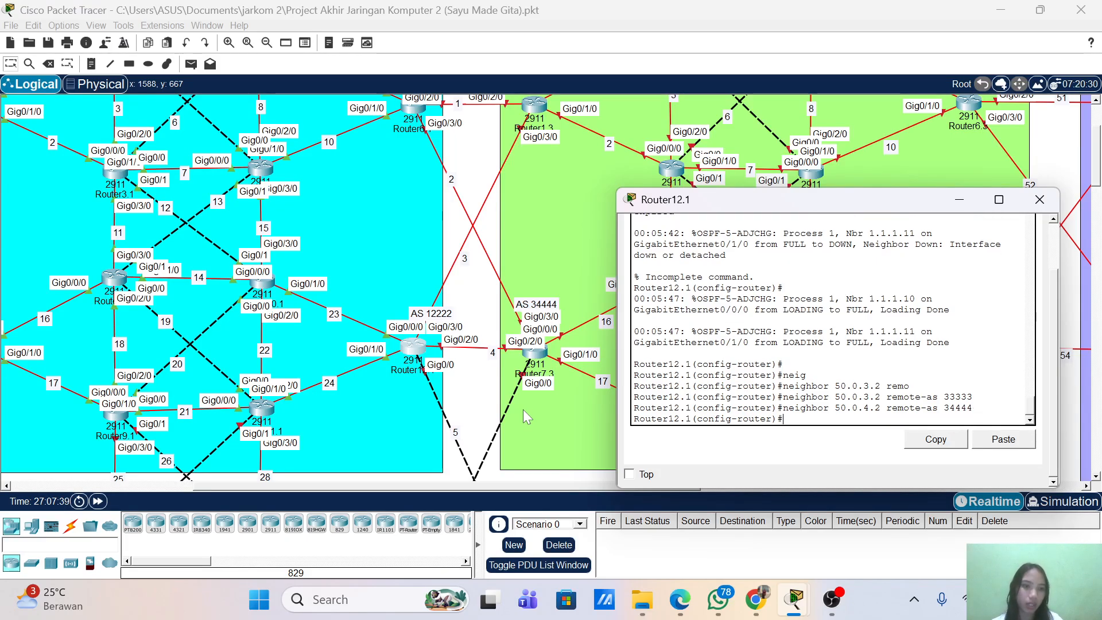
# - Add BGP neighbor 50.0.5.2 with remote-as 44444 on Router12.1, reusing the previous neighbor command
pyautogui.press('Up')
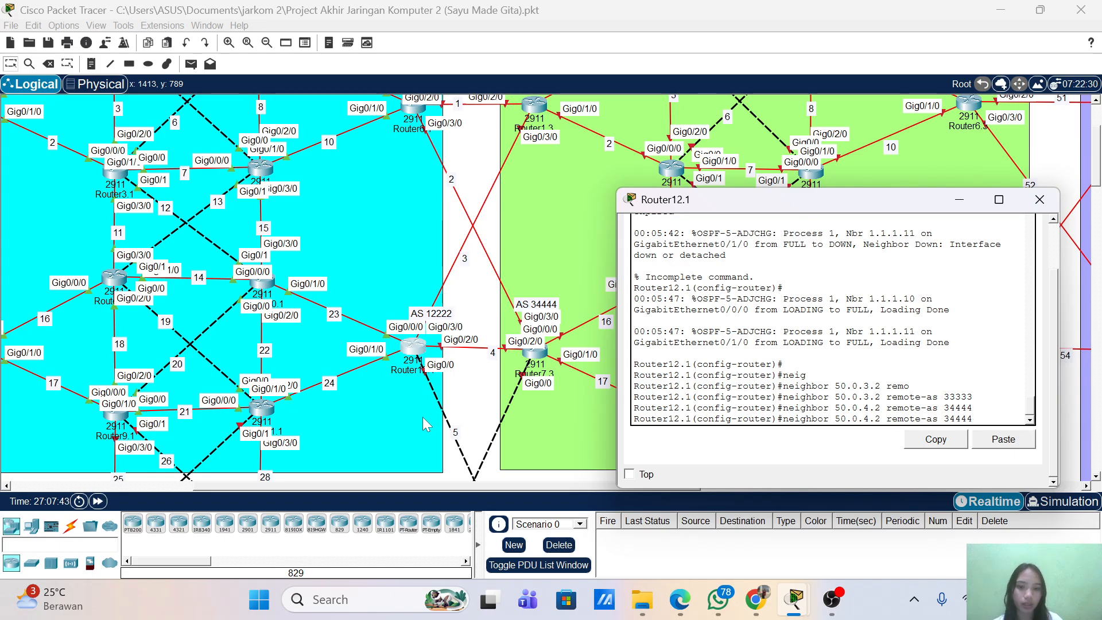
pyautogui.press('BackSpace')
pyautogui.write('5')
pyautogui.scroll(-8, 465, 390)
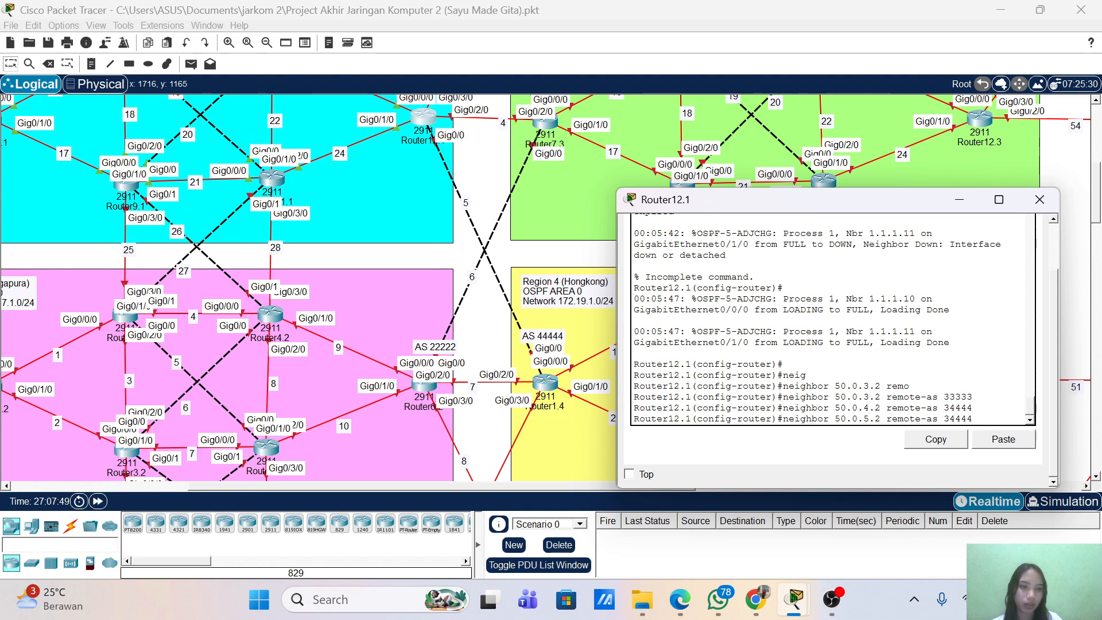
pyautogui.press('Return')
pyautogui.press('Return')
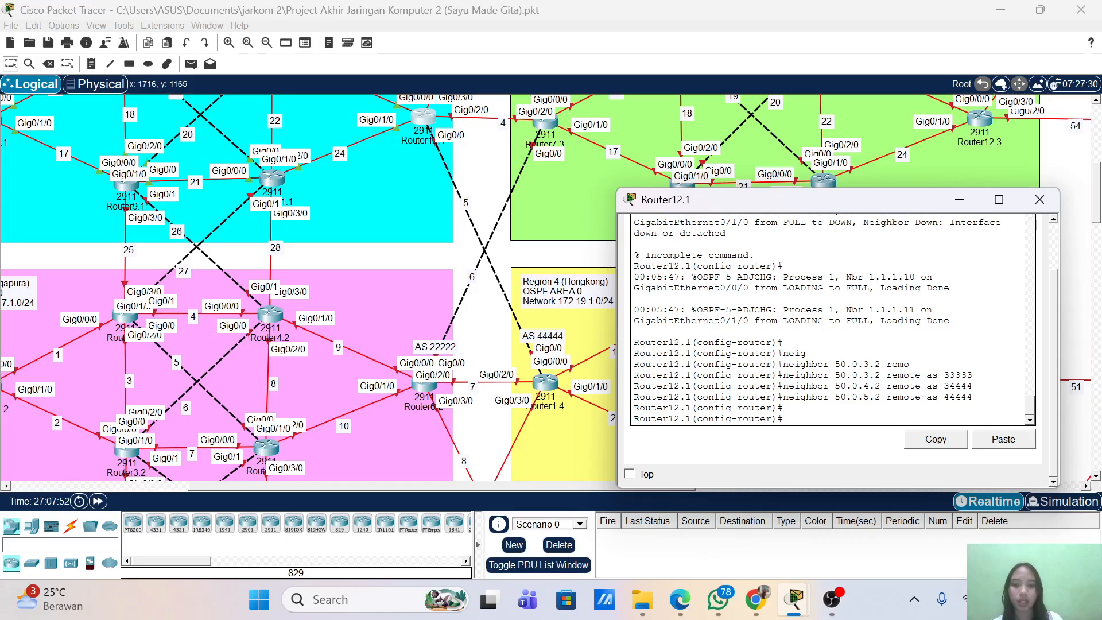
# - Redistribute OSPF process 1 into BGP on Router12.1
pyautogui.write('reds')
pyautogui.press('Tab')
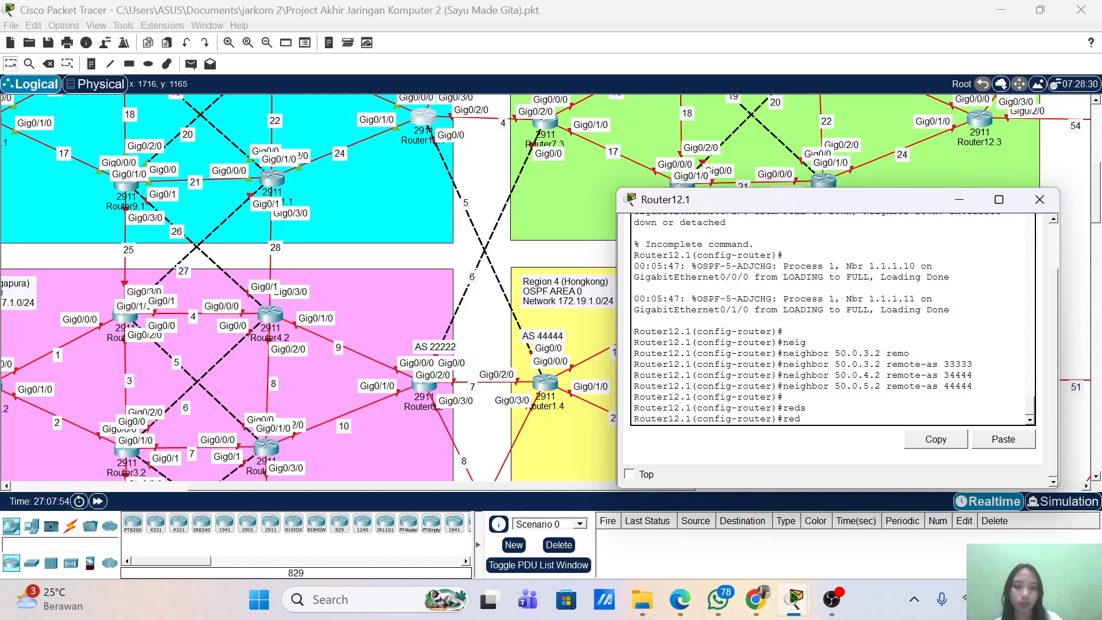
pyautogui.press('Tab')
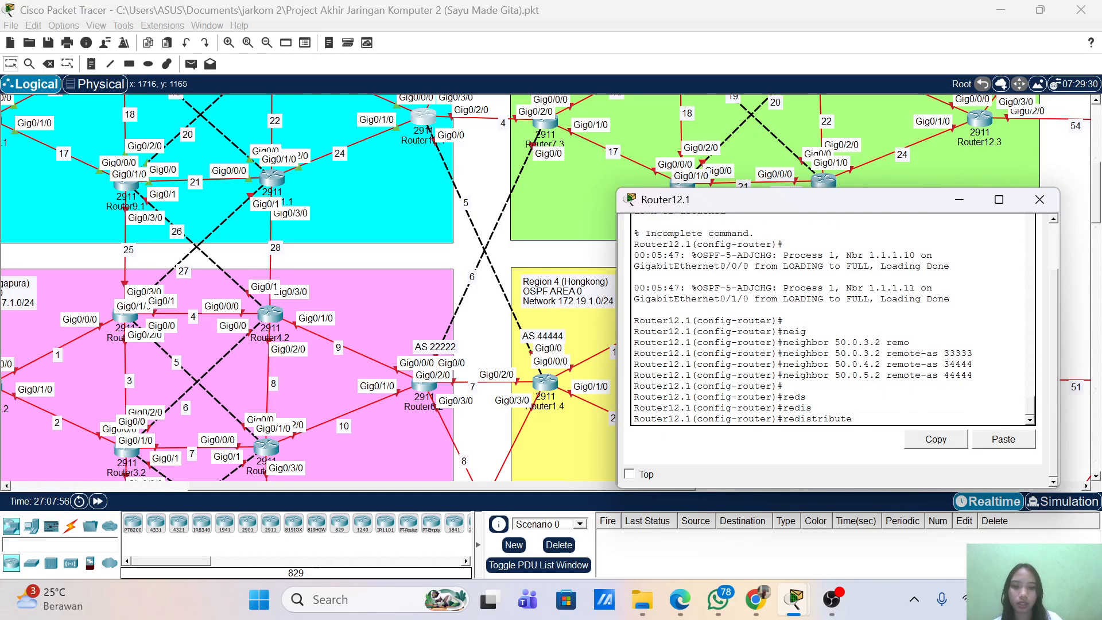
pyautogui.write('os')
pyautogui.press('Tab')
pyautogui.write('1')
pyautogui.press('Return')
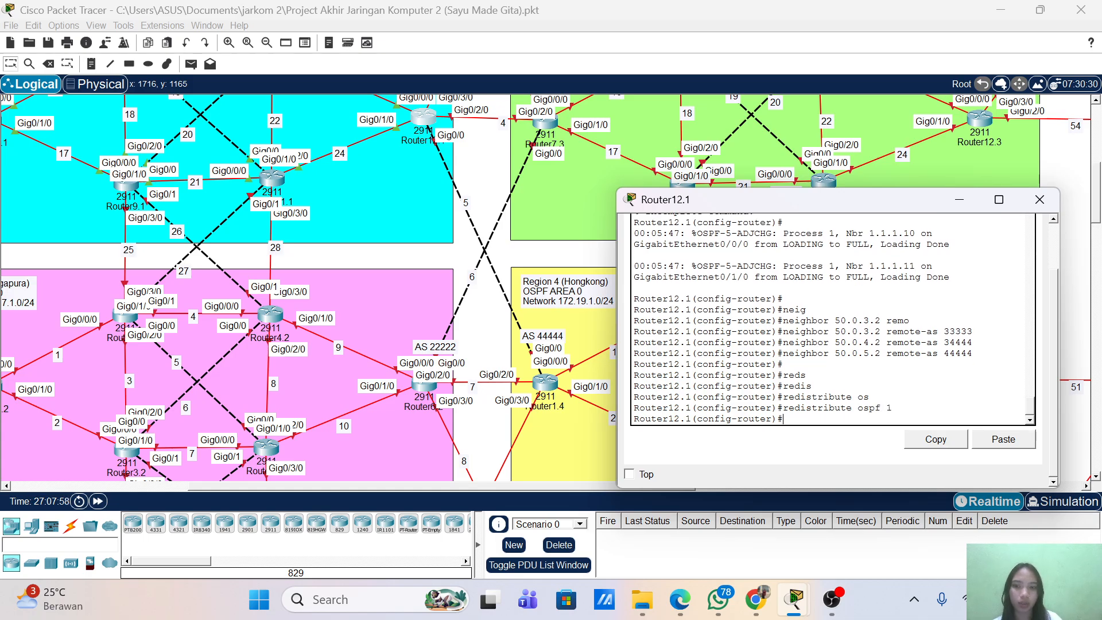
# - End configuration mode on Router12.1, save its configuration with wr, and close the router's window
pyautogui.press('Return')
pyautogui.write('end')
pyautogui.press('Return')
pyautogui.write('wr')
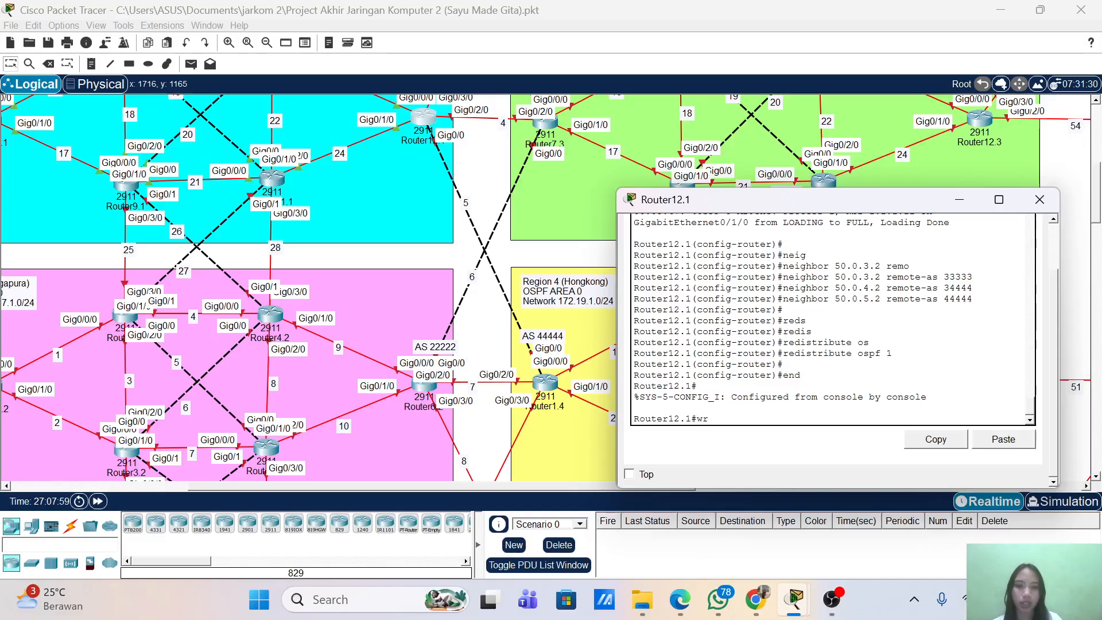
pyautogui.press('Return')
pyautogui.press('Return')
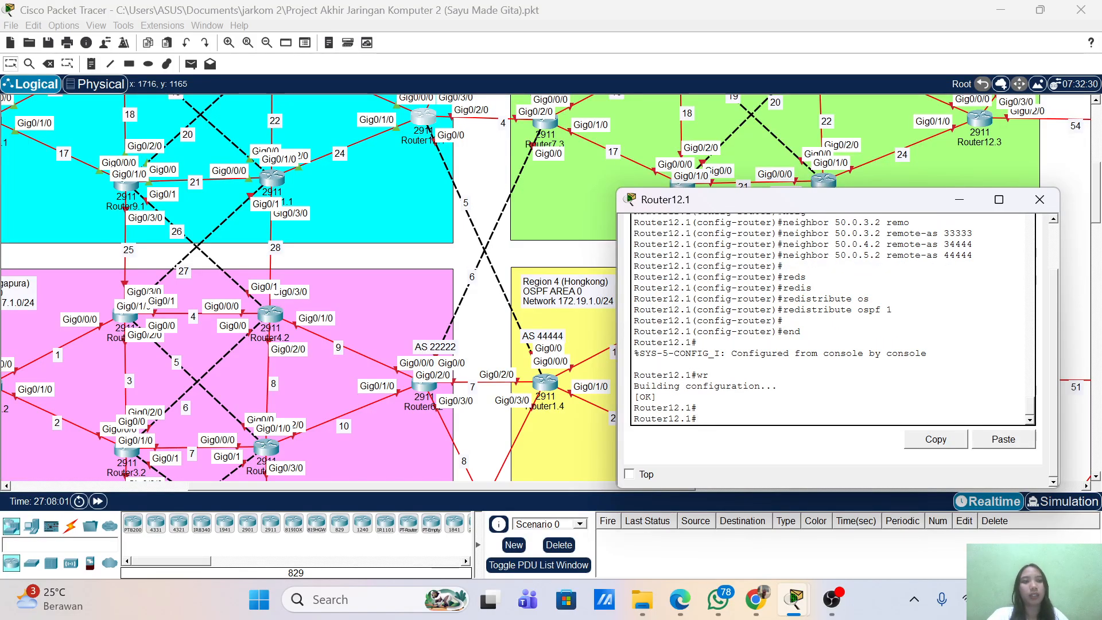
pyautogui.click(1039, 199)
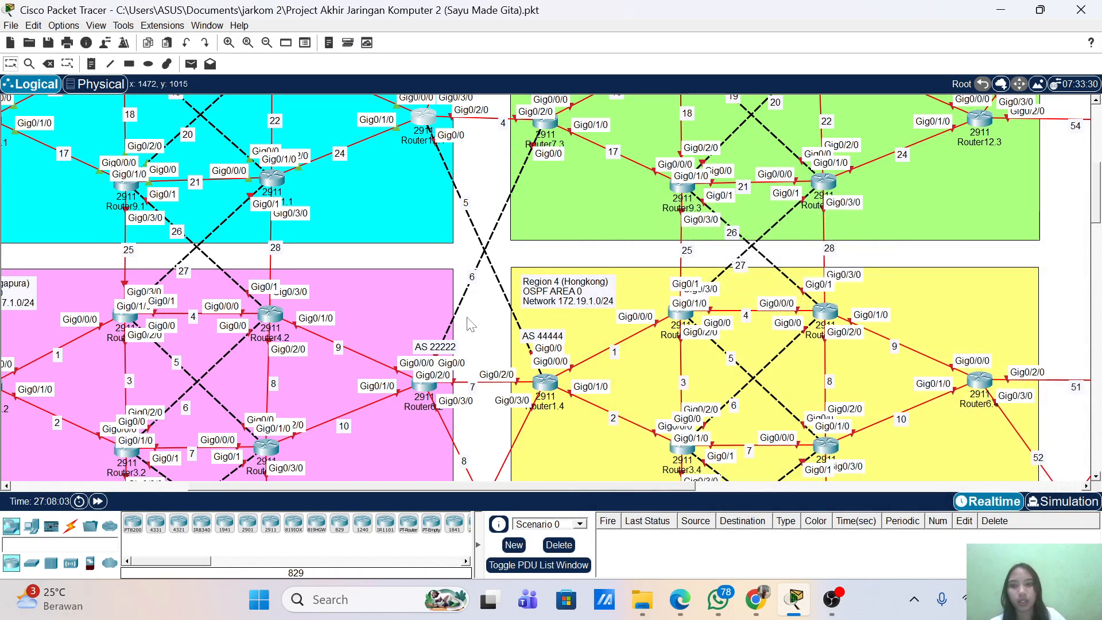
# - Open the device window of Route2.2 in Region 2 (Singapura)
pyautogui.hscroll(-5, 470, 325)
pyautogui.scroll(-4, 467, 321)
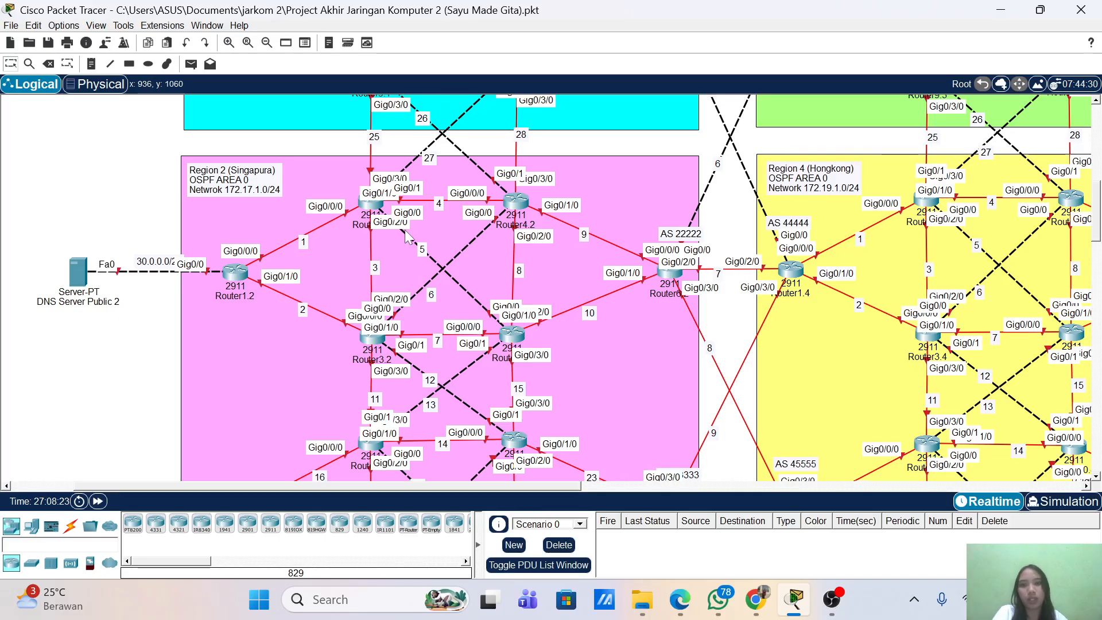
pyautogui.click(374, 206)
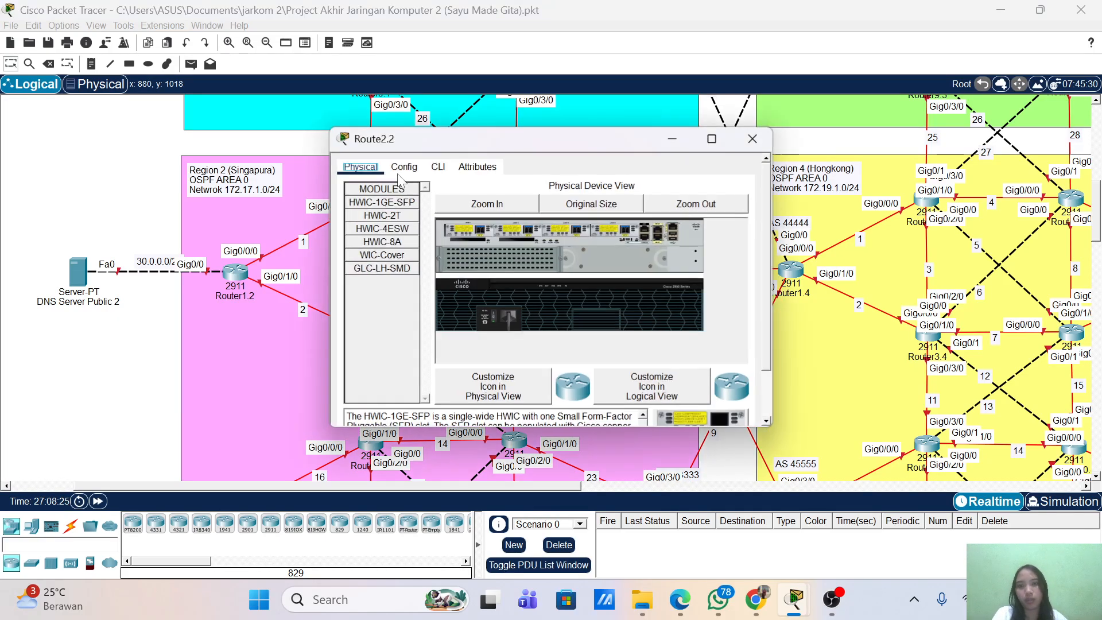
# - Open the IOS command line of Route2.2 and start the console session
pyautogui.moveTo(436, 140); pyautogui.dragTo(498, 142)
pyautogui.click(502, 170)
pyautogui.click(412, 421)
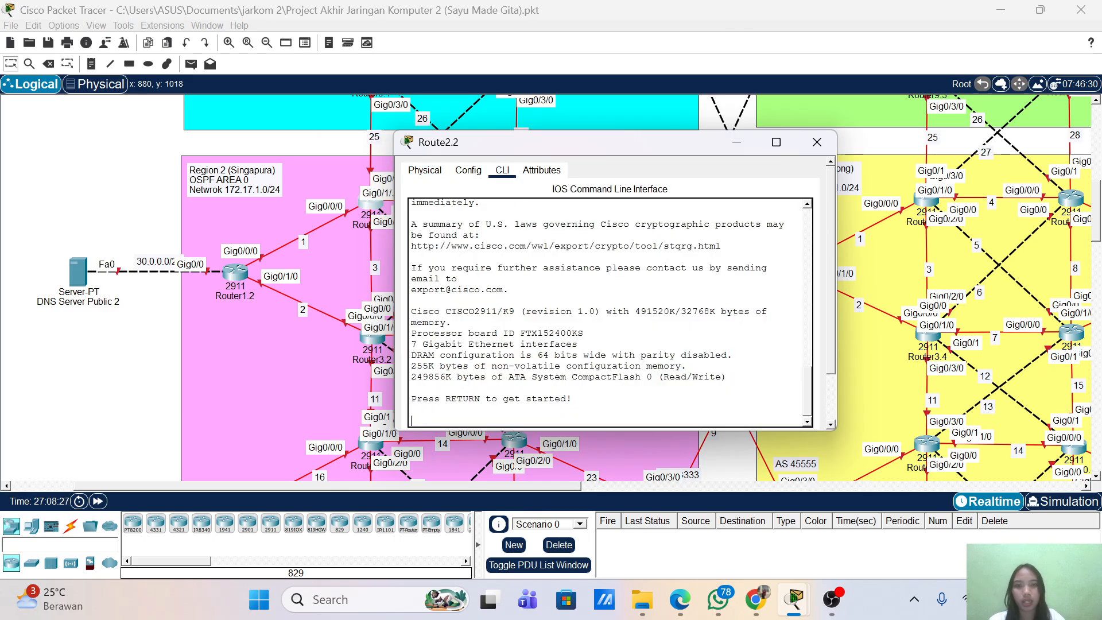
pyautogui.press('Return')
pyautogui.press('Return')
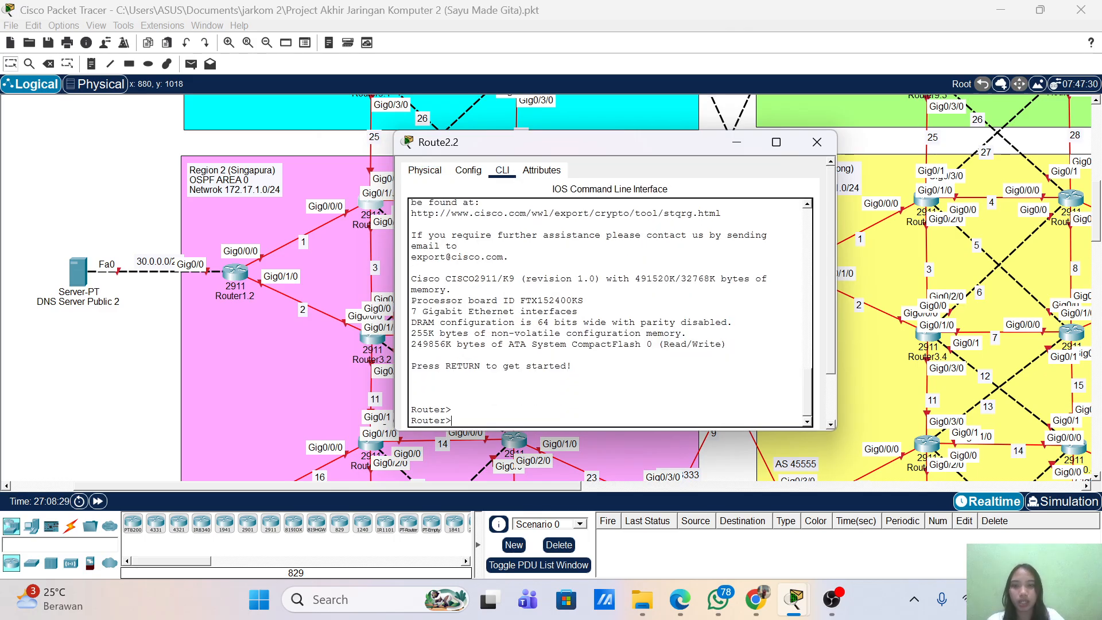
# - Enter privileged mode and global configuration mode on Route2.2 with enable and conf term
pyautogui.write('e')
pyautogui.write('na')
pyautogui.press('Tab')
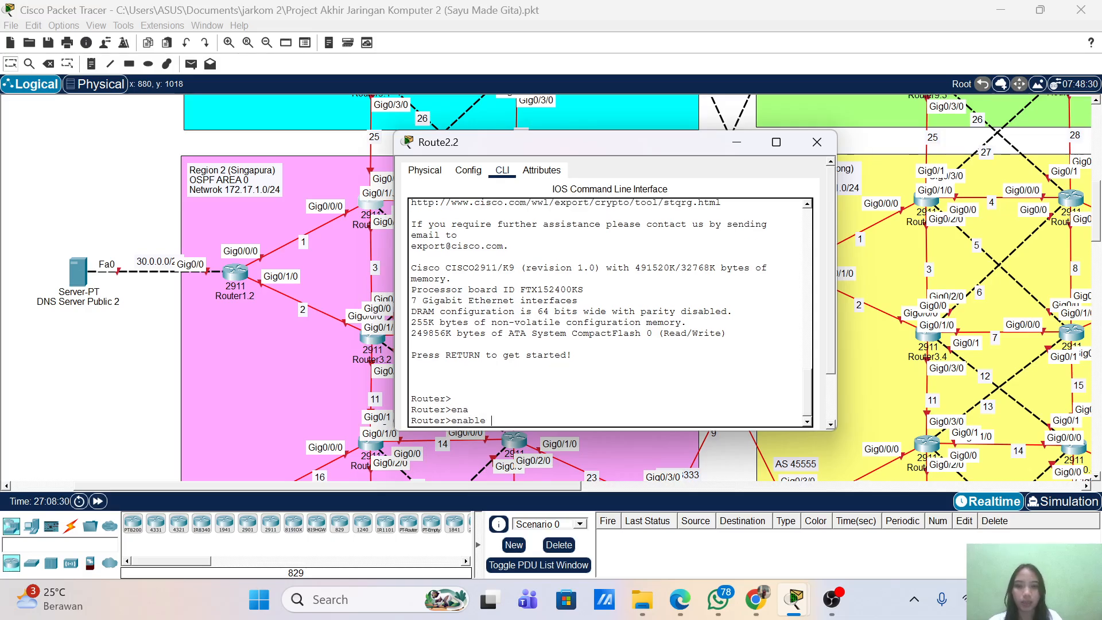
pyautogui.press('Return')
pyautogui.press('Return')
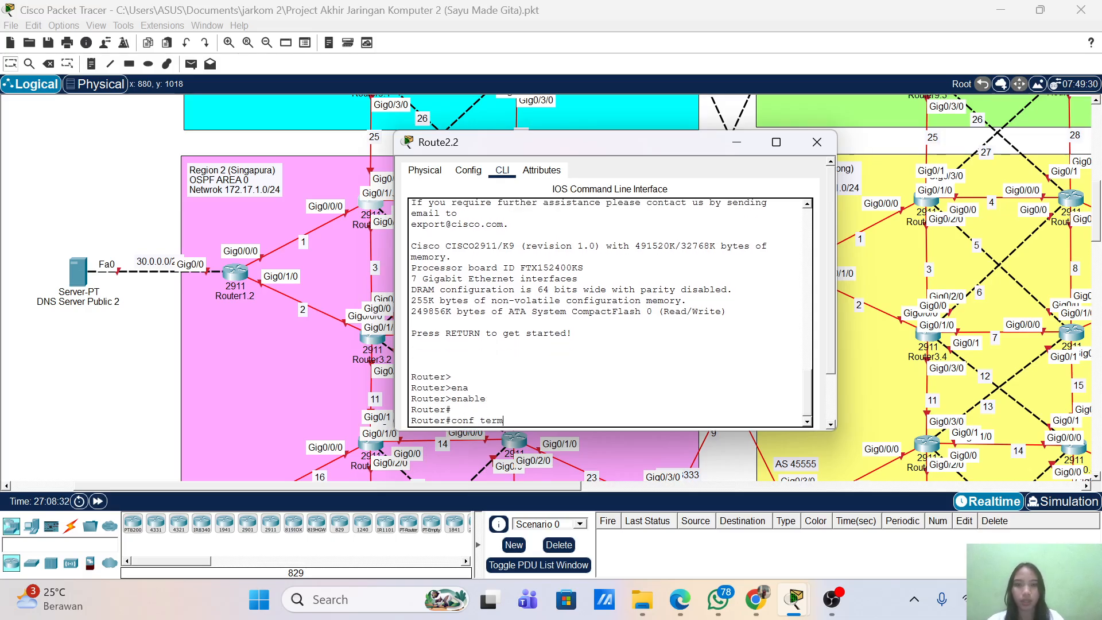
pyautogui.write('conf term')
pyautogui.press('Return')
pyautogui.press('Return')
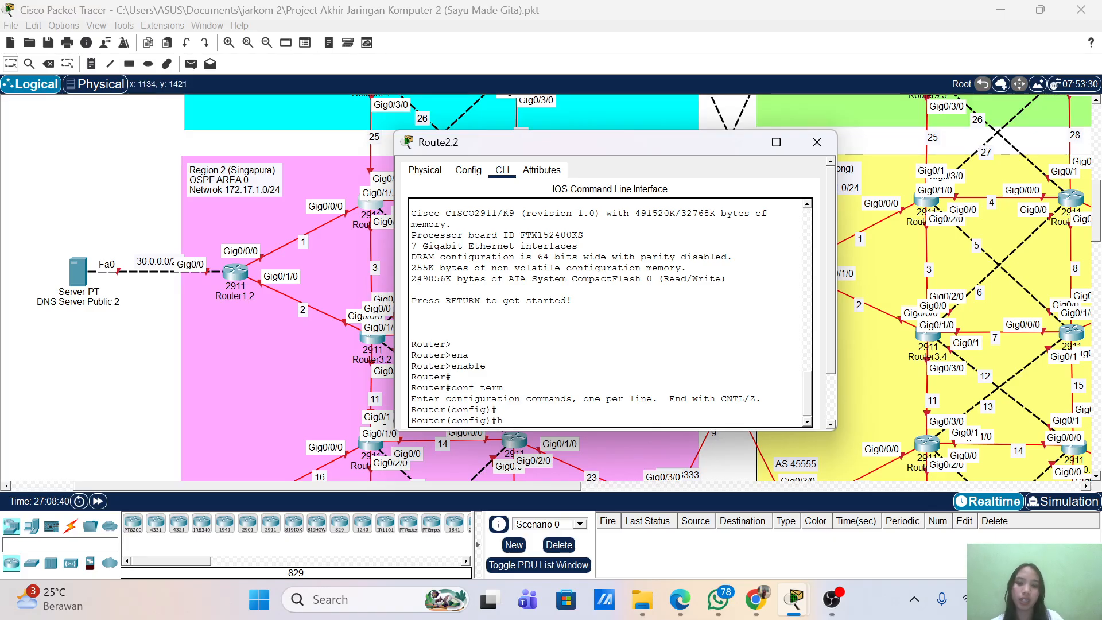
# - Set the router's hostname to Router2.2
pyautogui.press('Tab')
pyautogui.write('Route')
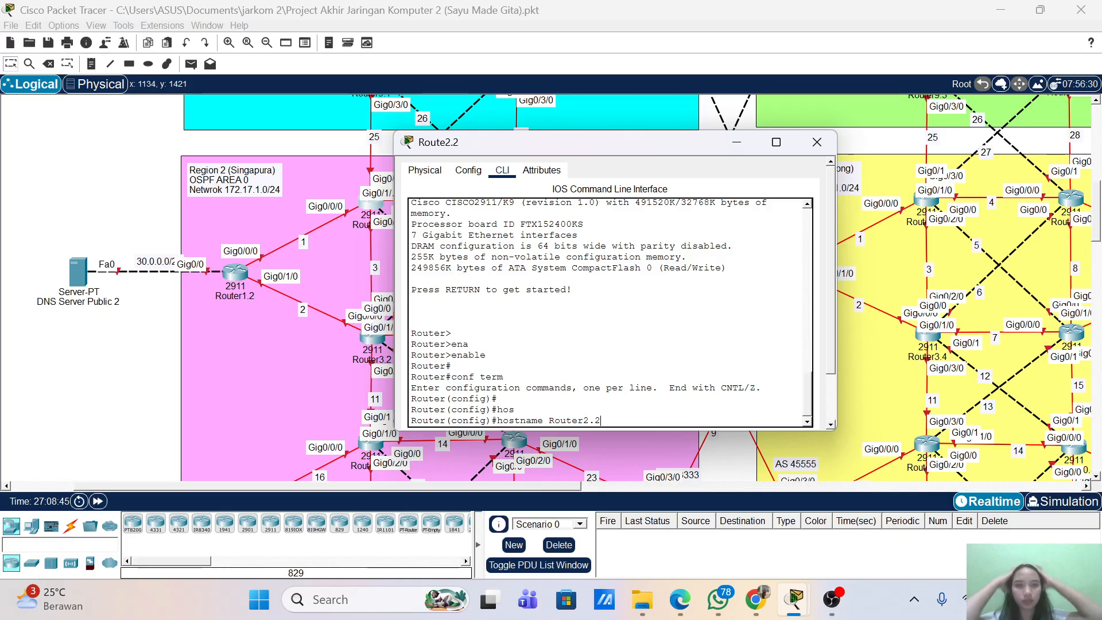
pyautogui.write('r2.2')
pyautogui.press('Return')
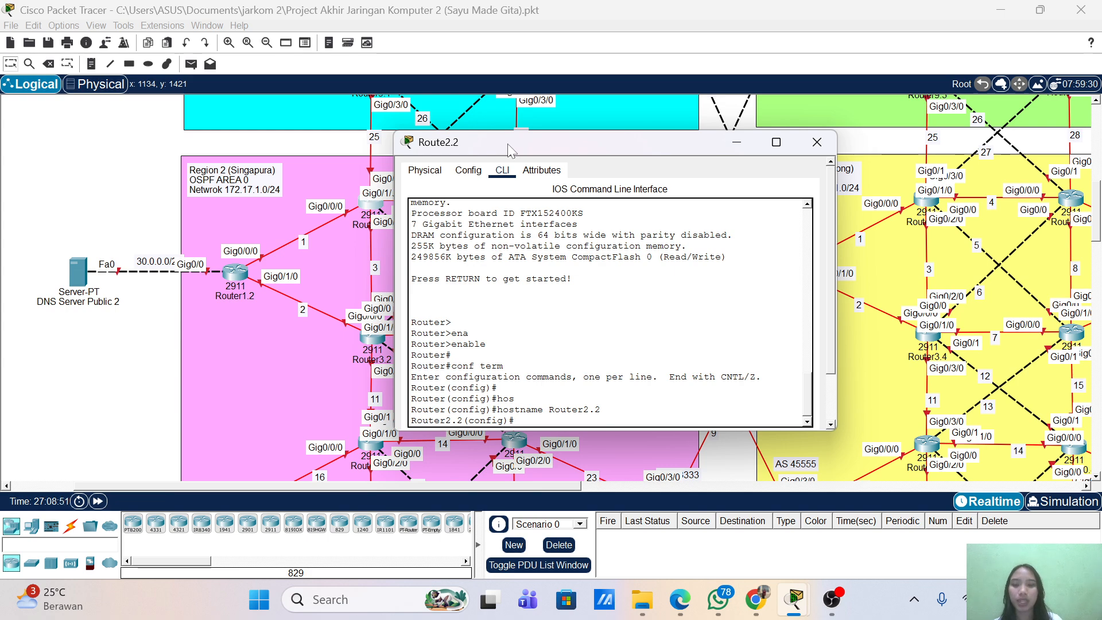
# - Enter interface configuration mode for g0/0/0 on Router2.2, keeping the router's links in the topology in view
pyautogui.moveTo(507, 143); pyautogui.dragTo(567, 195)
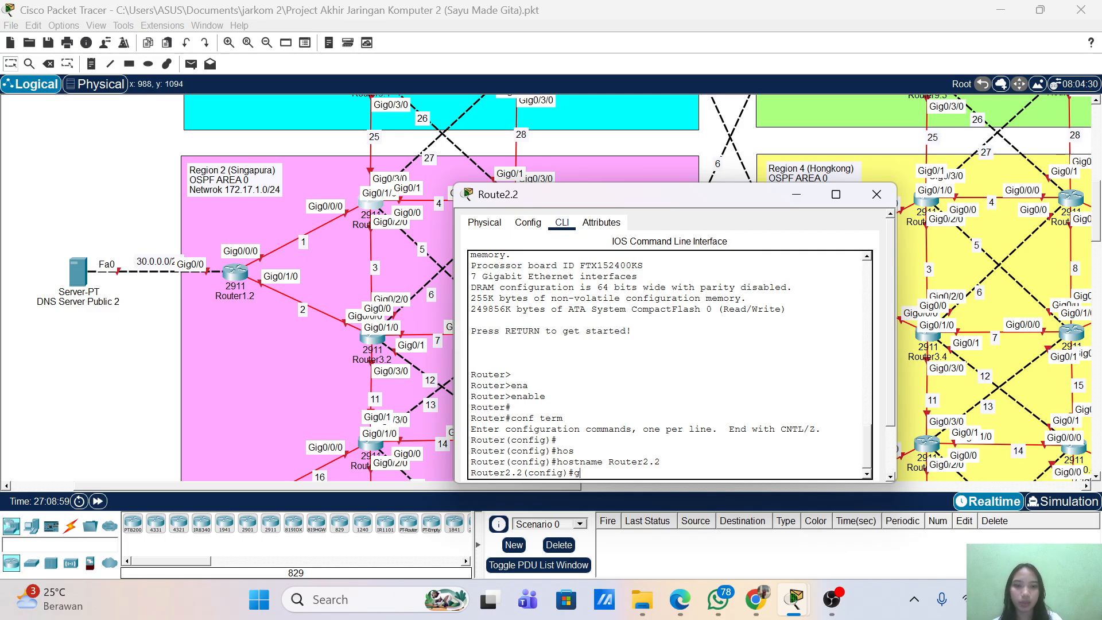
pyautogui.write('int g0/0/0')
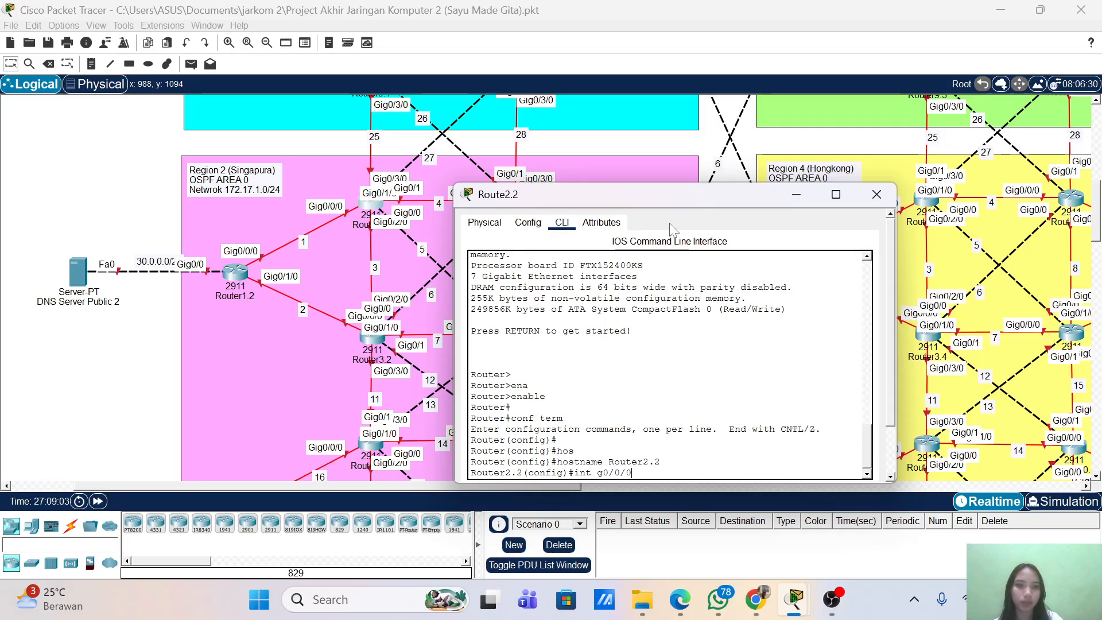
pyautogui.moveTo(667, 203); pyautogui.dragTo(661, 174)
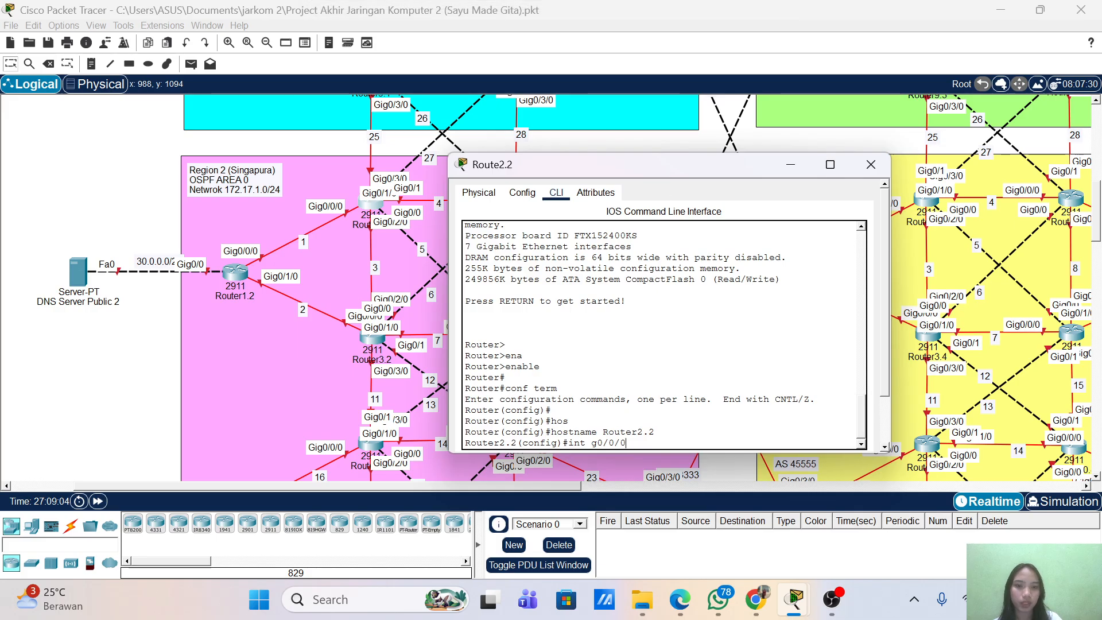
pyautogui.write('/0')
pyautogui.press('Return')
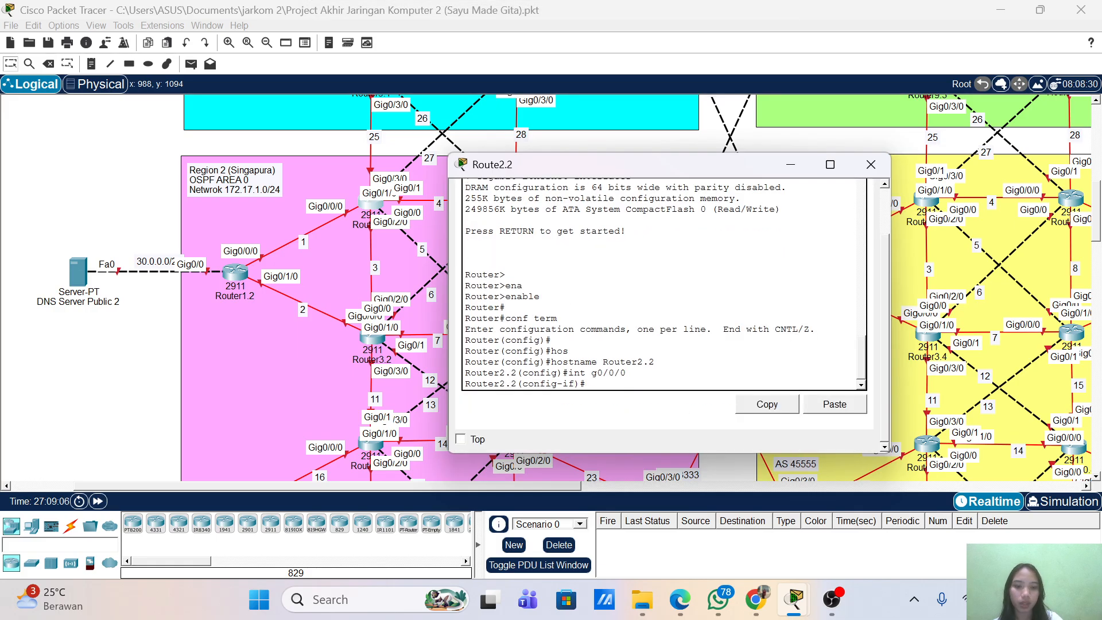
# - Assign IP address 172.17.1.2 with mask 255.255.255.0 to interface g0/0/0 and enable it with no sh
pyautogui.write('ip add 172.17.')
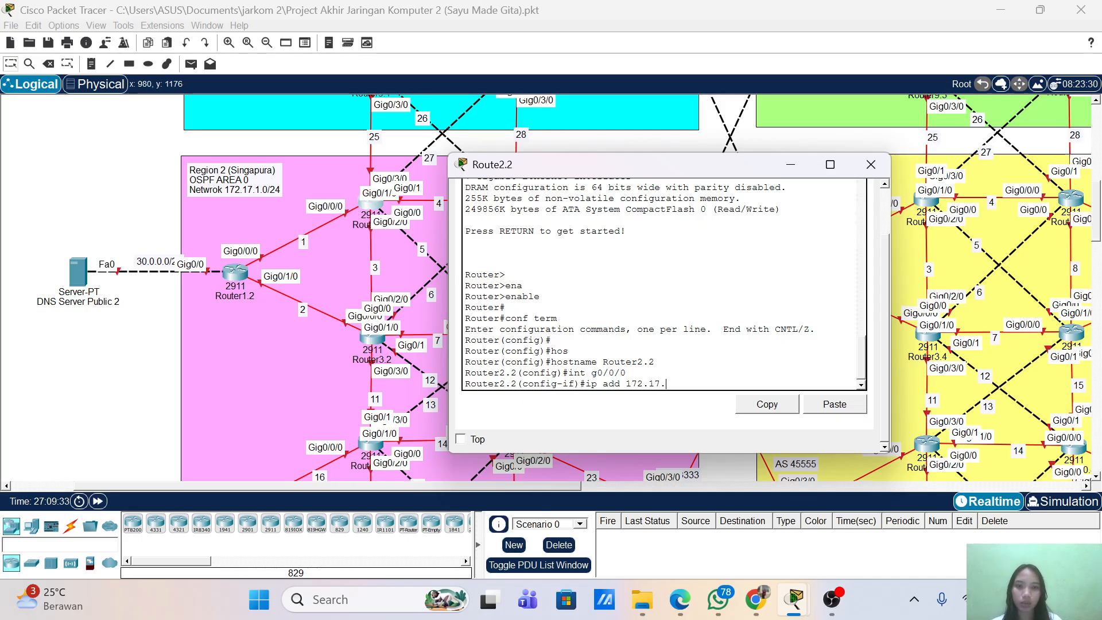
pyautogui.write('1.2')
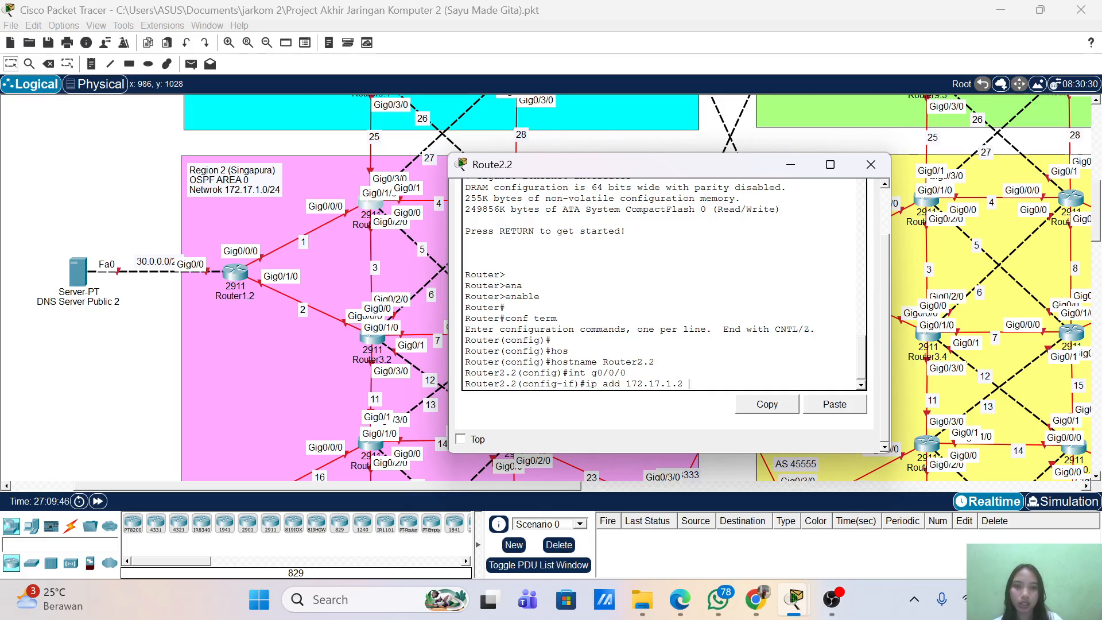
pyautogui.write('255.255')
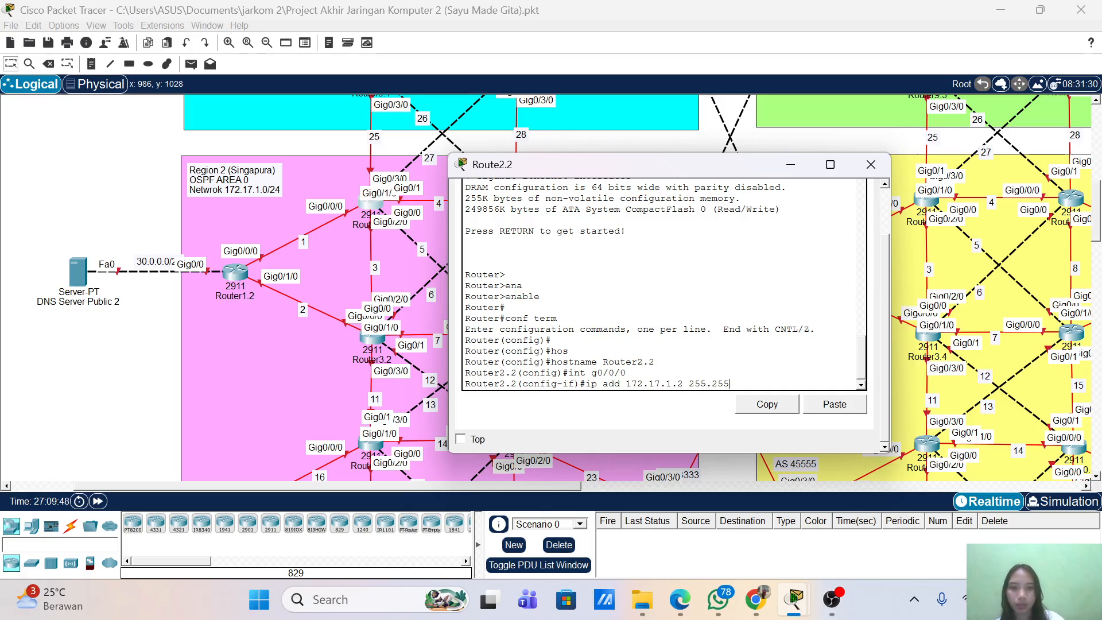
pyautogui.write('.25')
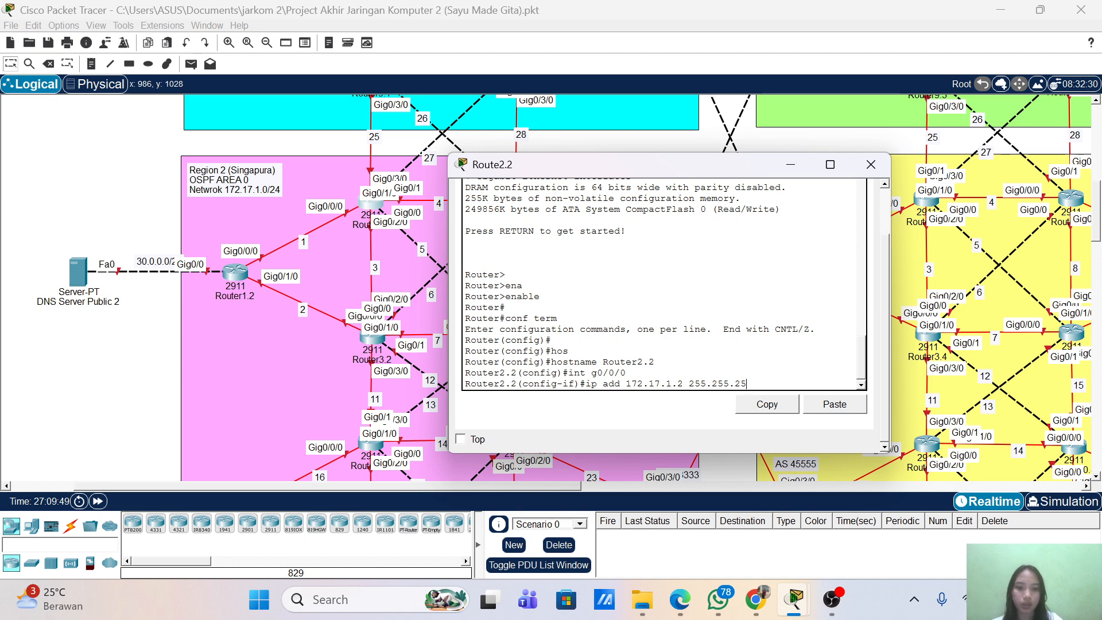
pyautogui.write('5.0')
pyautogui.press('Return')
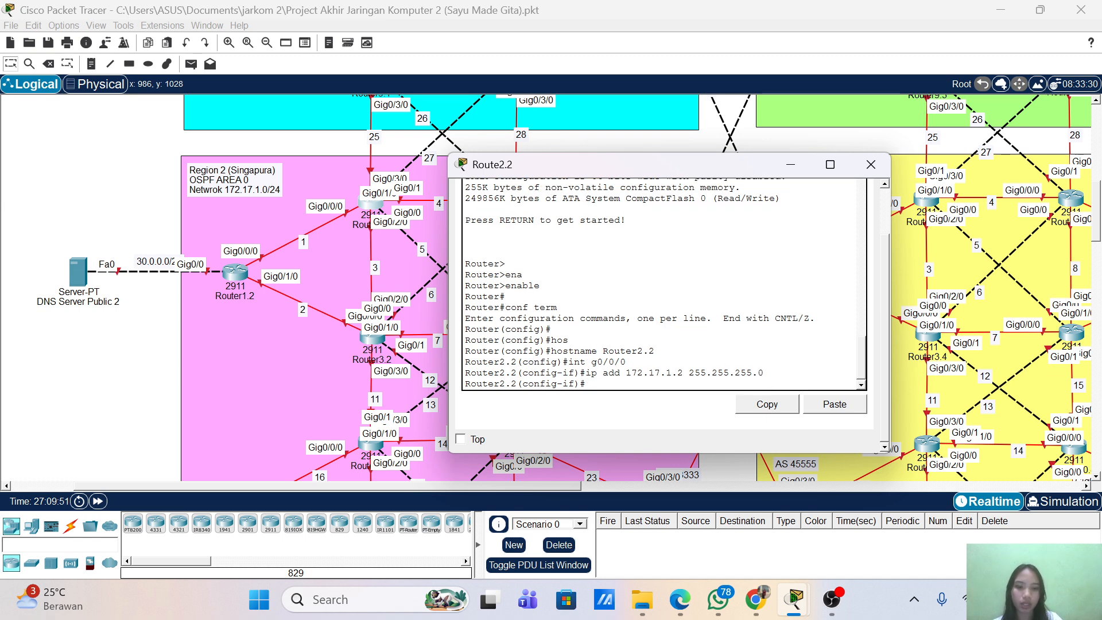
pyautogui.write('no sh')
pyautogui.press('Return')
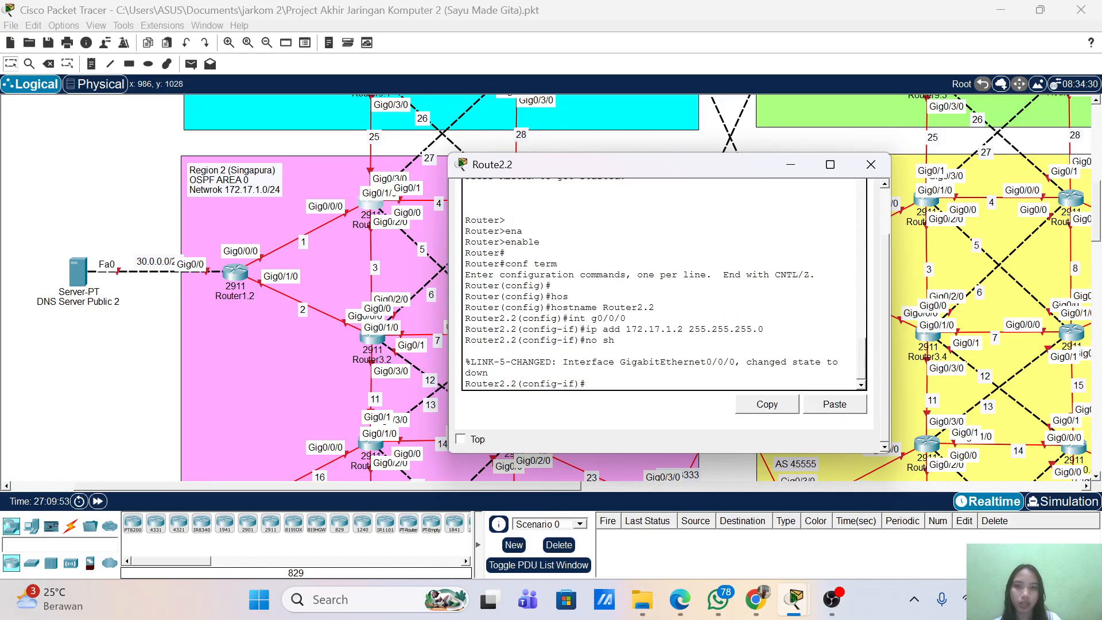
pyautogui.press('Return')
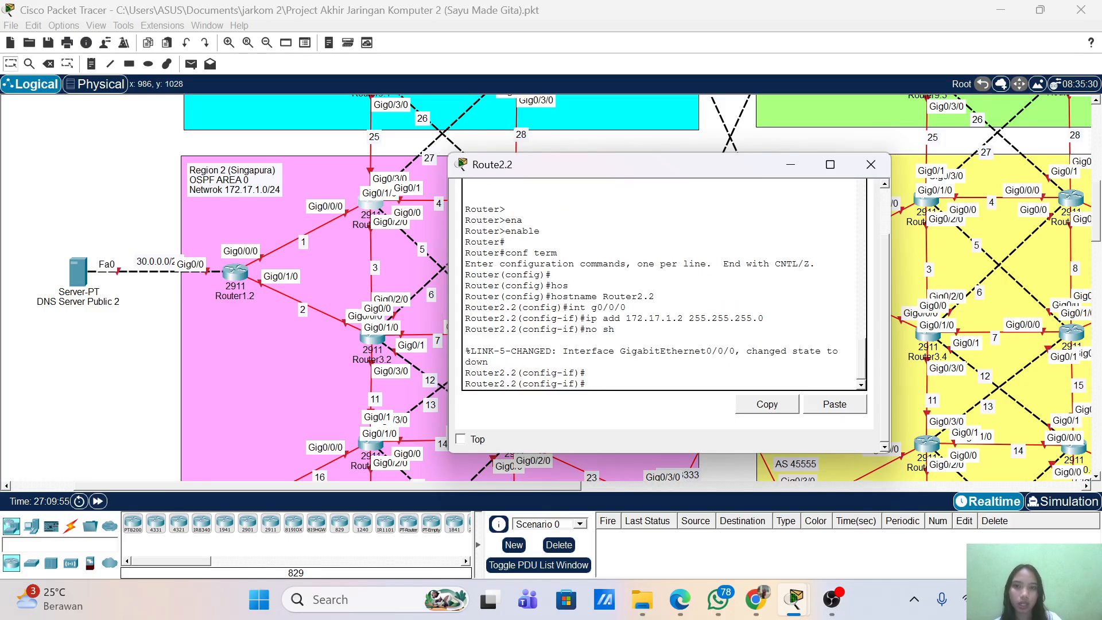
# - Move the router window clear of the Region 2 topology and switch to configuring interface g0/1/0
pyautogui.write('int g0/0/0')
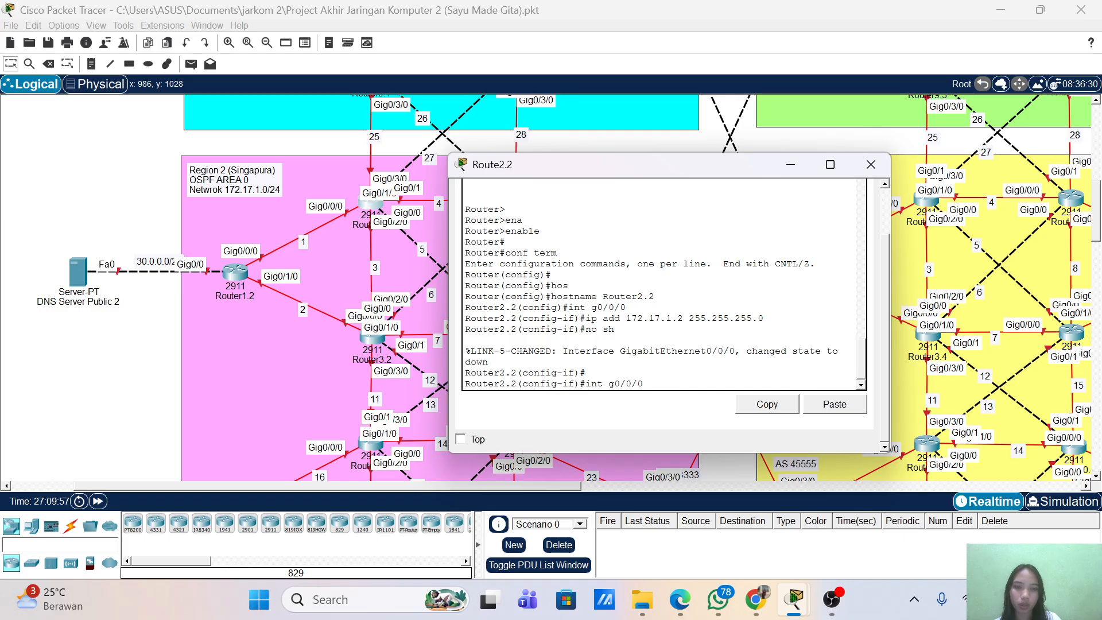
pyautogui.write('1')
pyautogui.moveTo(595, 164); pyautogui.dragTo(739, 142)
pyautogui.moveTo(362, 205)
pyautogui.mouseDown()
pyautogui.moveTo(345, 198)
pyautogui.moveTo(365, 207)
pyautogui.mouseUp()
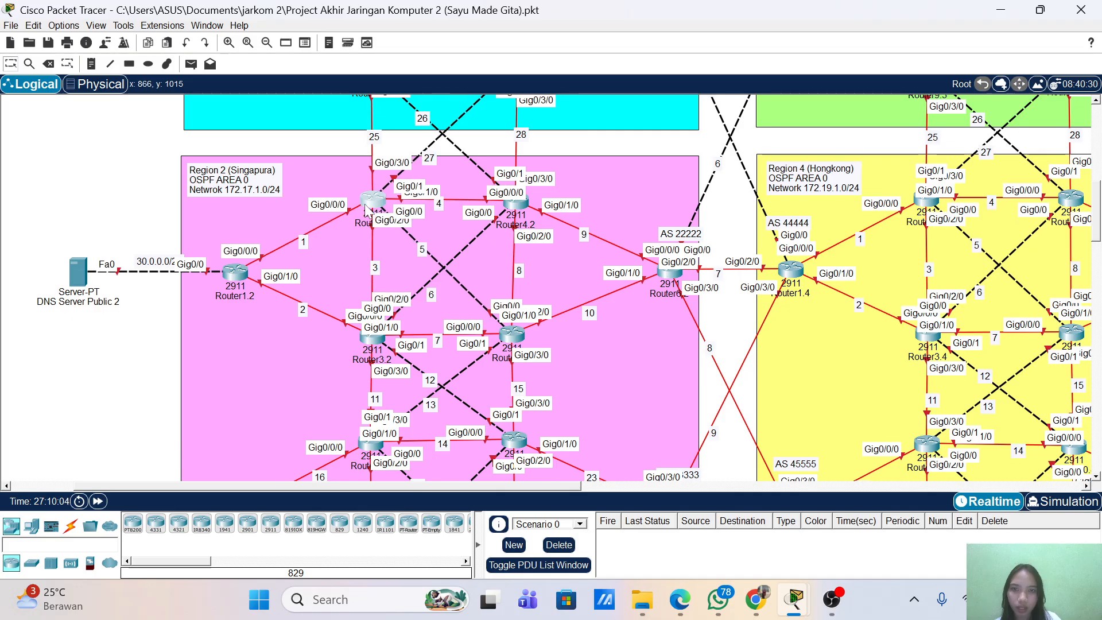
pyautogui.click(366, 209)
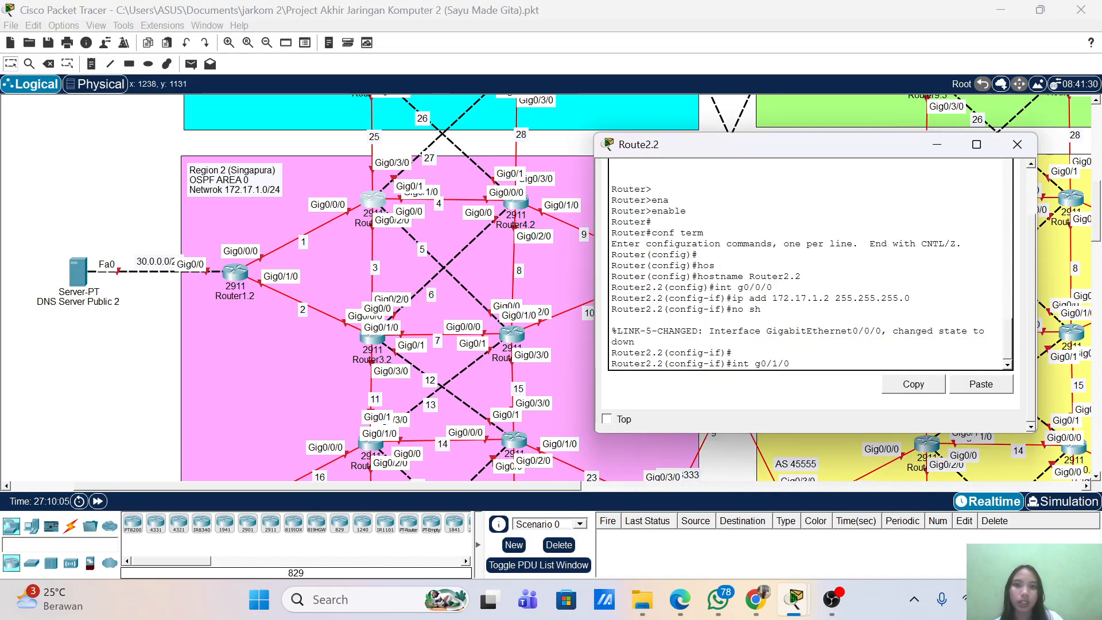
pyautogui.press('Return')
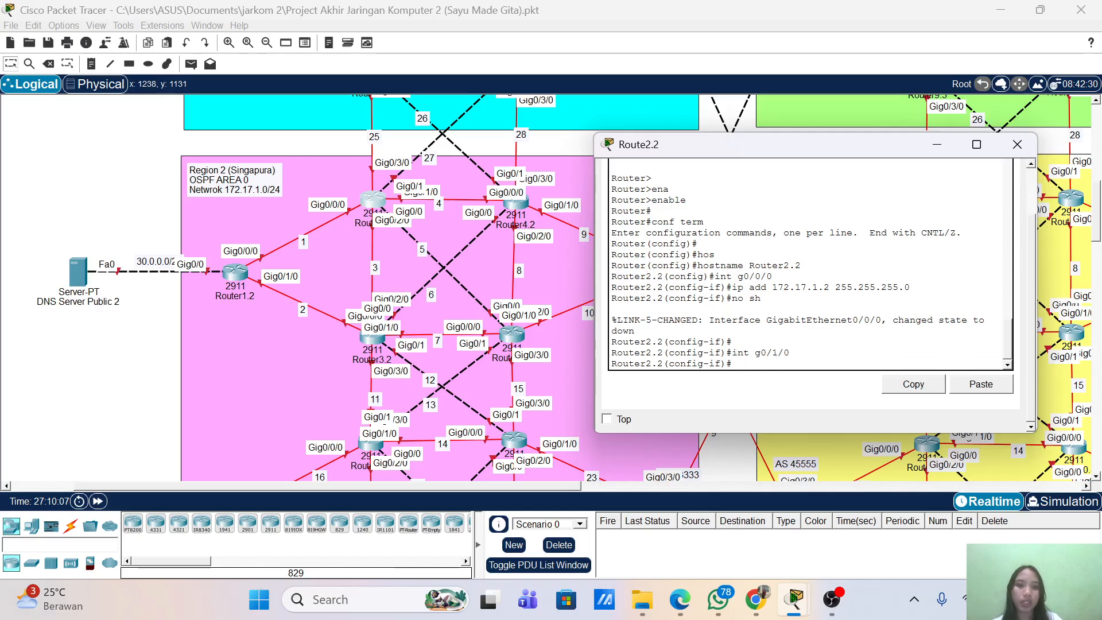
# - Assign IP address 172.17.4.1 with mask 255.255.255.0 to interface g0/1/0, reusing the earlier address command, and enable it with no sh
pyautogui.write('no sh')
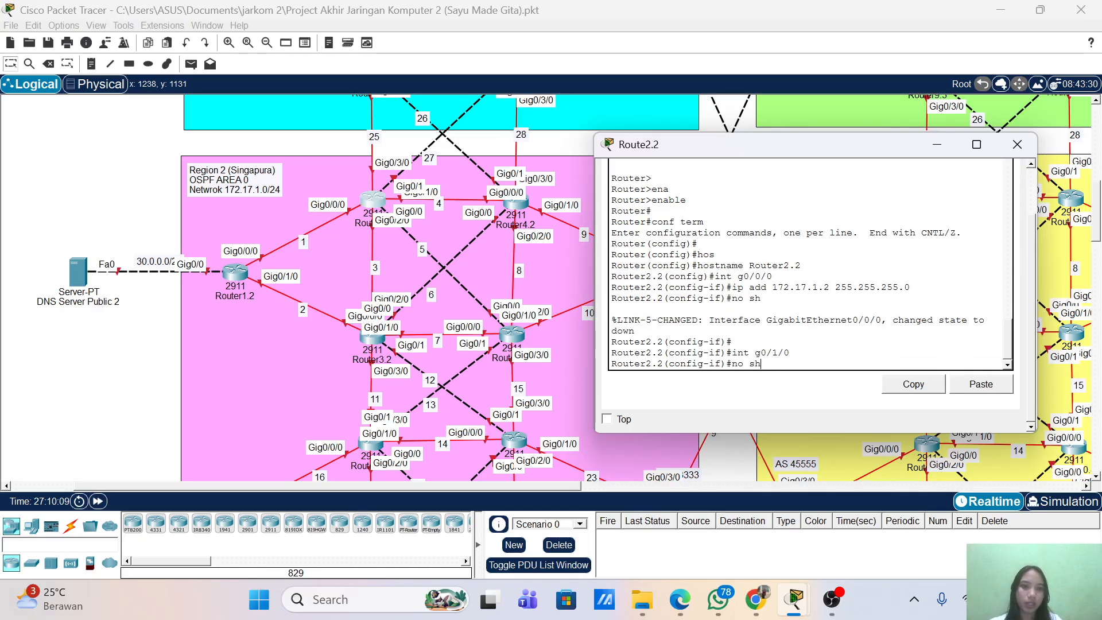
pyautogui.press('Up')
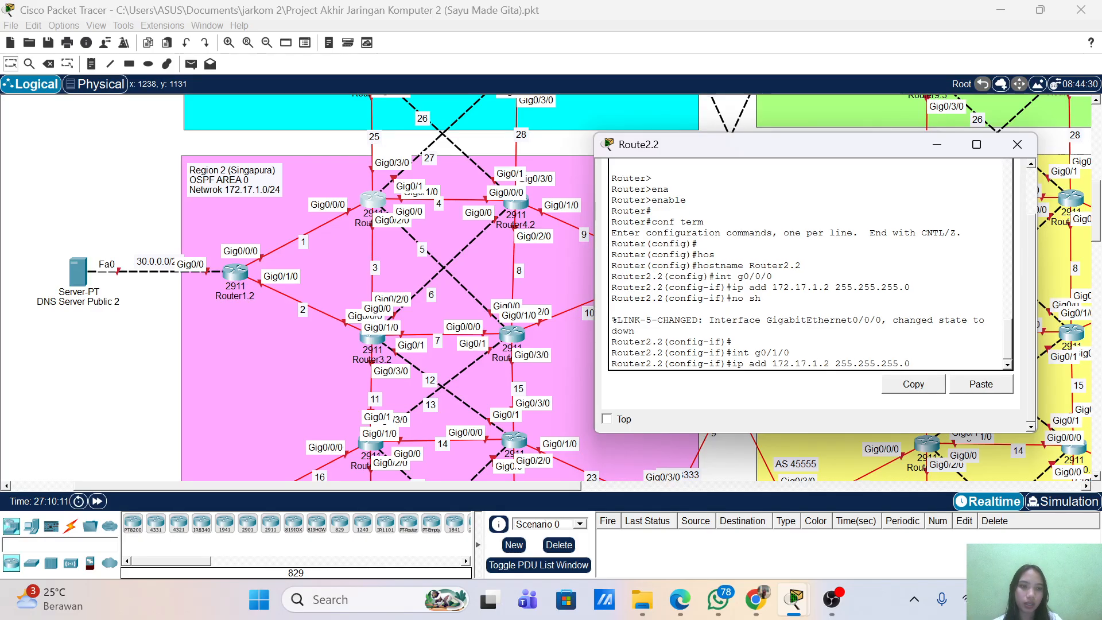
pyautogui.press('Left')
pyautogui.press('Left')
pyautogui.press('Left')
pyautogui.press('Left')
pyautogui.press('BackSpace')
pyautogui.press('BackSpace')
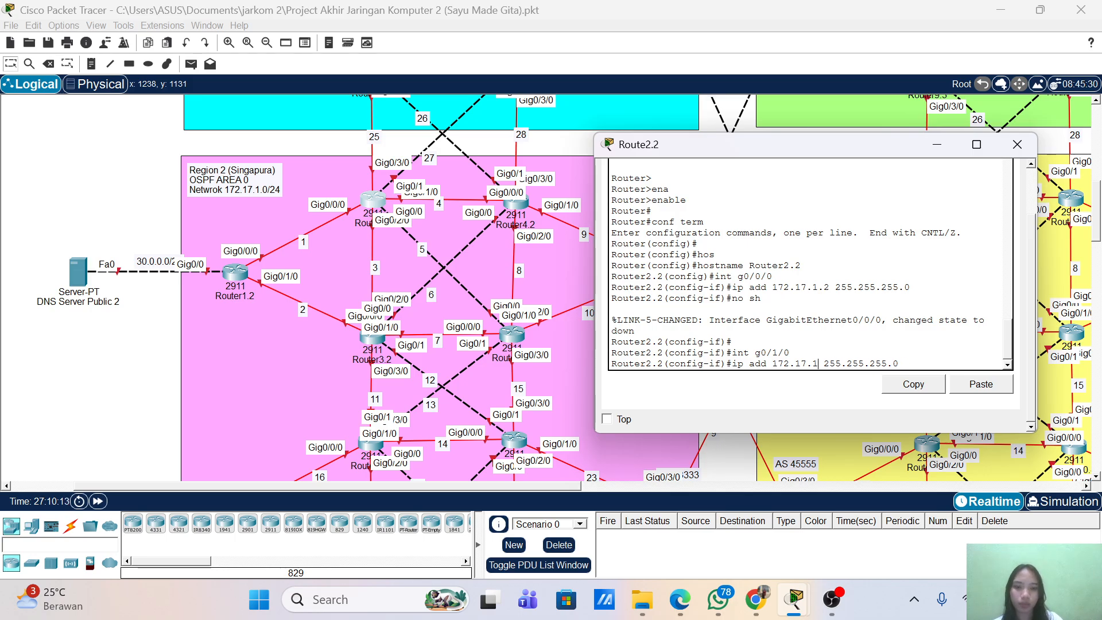
pyautogui.press('BackSpace')
pyautogui.write('4.')
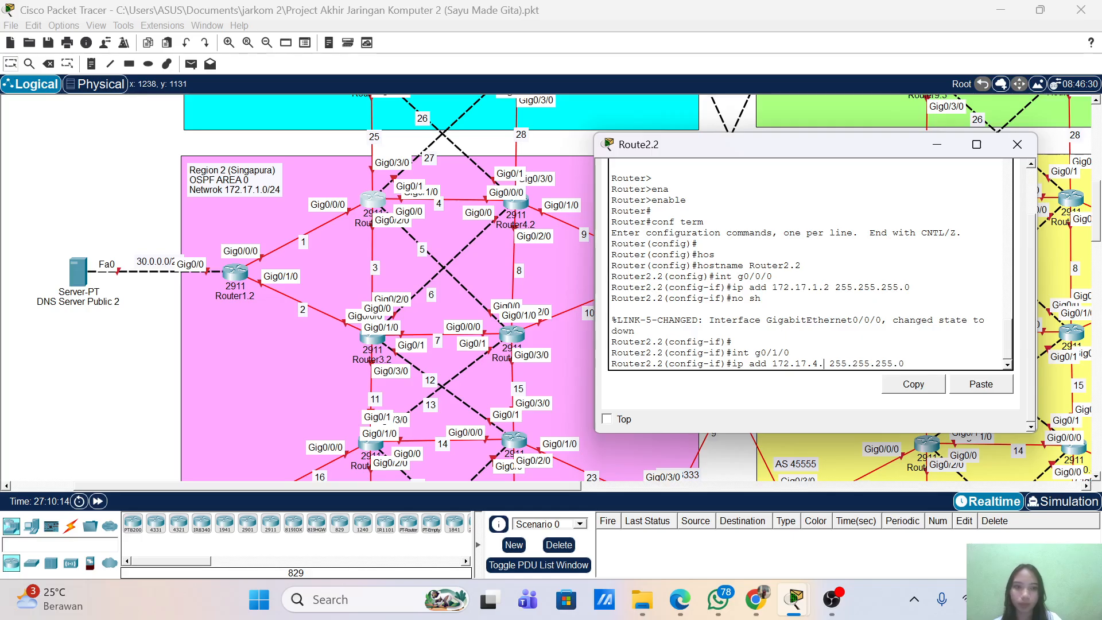
pyautogui.write('1')
pyautogui.press('Return')
pyautogui.write('no sh')
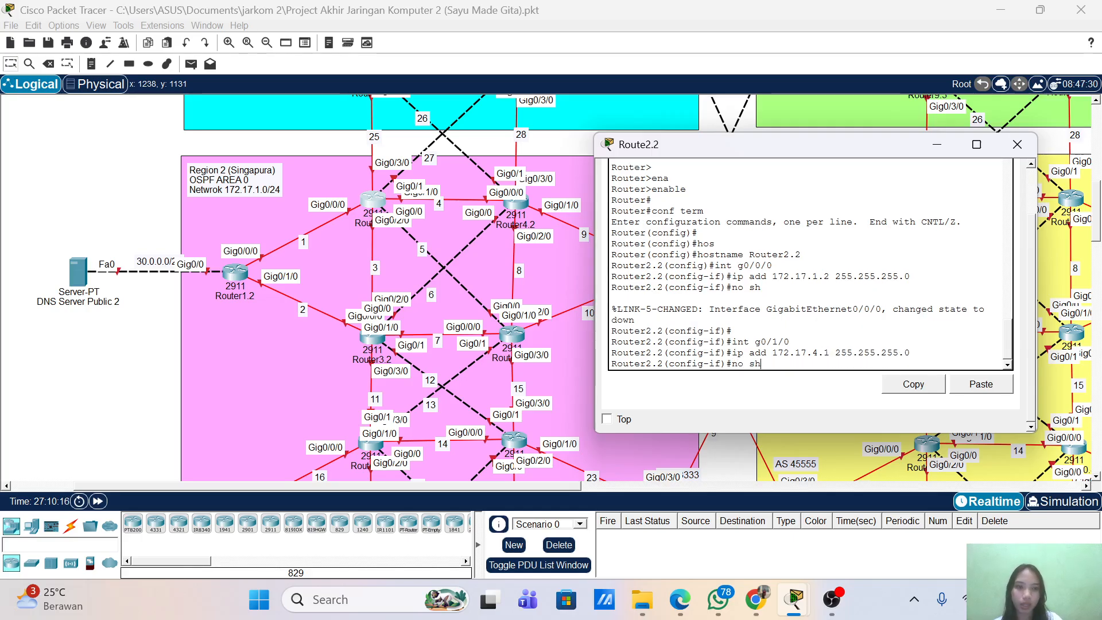
pyautogui.press('Return')
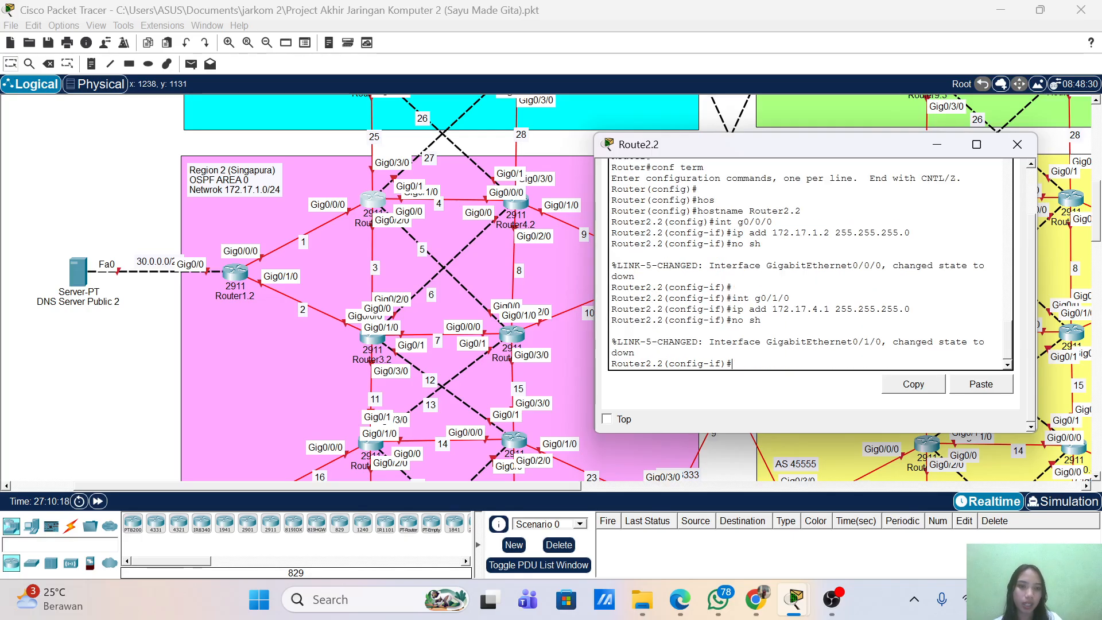
# - Switch to configuring interface g0/2/0 on Router2.2, reusing the previous interface command
pyautogui.press('Up')
pyautogui.press('Up')
pyautogui.press('Up')
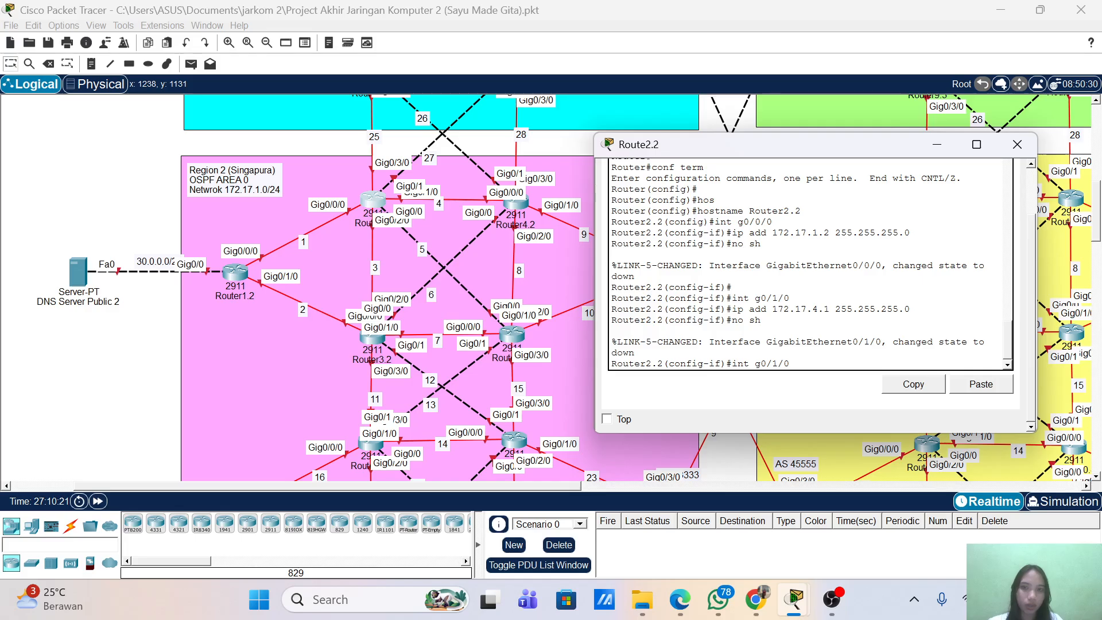
pyautogui.press('BackSpace')
pyautogui.write('2')
pyautogui.press('Return')
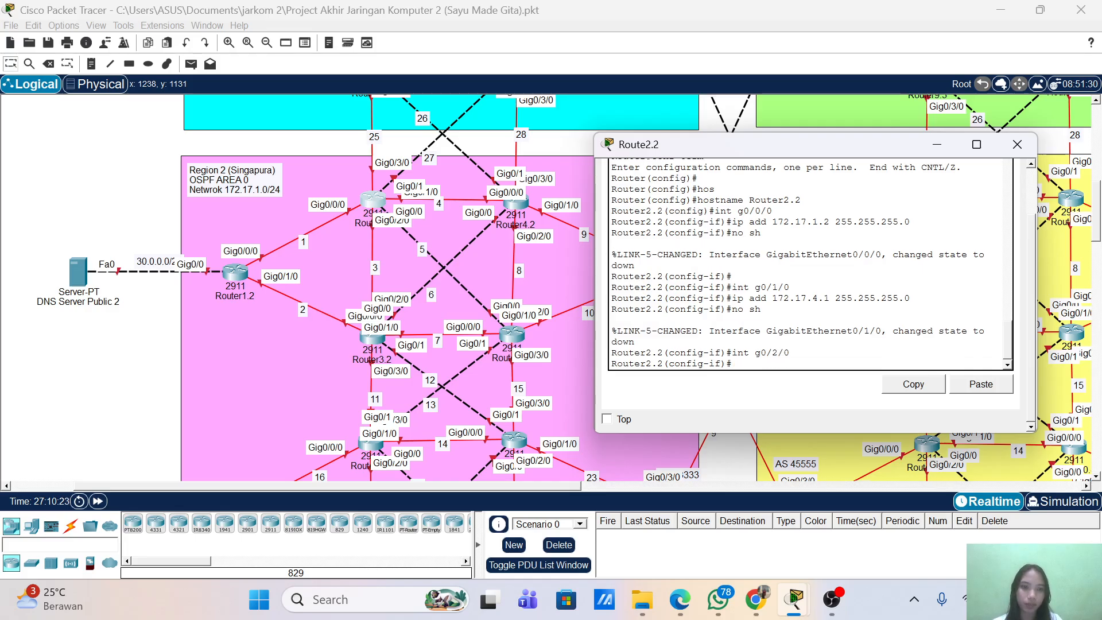
# - Assign IP address 172.17.3.1 with mask 255.255.255.0 to interface g0/2/0 and enable it with no sh
pyautogui.press('Up')
pyautogui.press('Up')
pyautogui.press('Up')
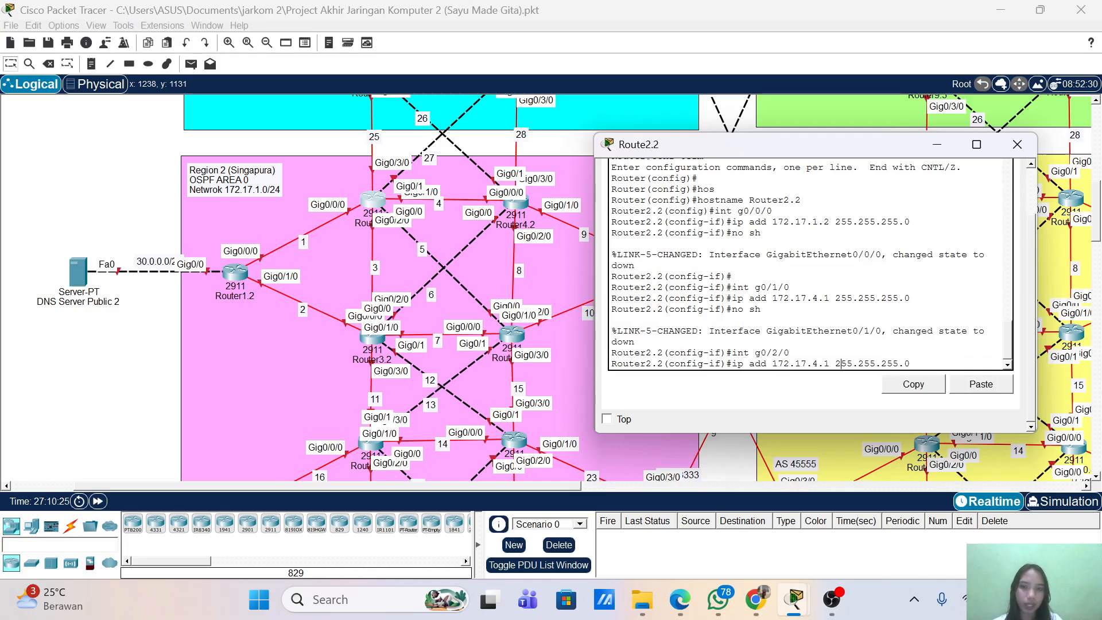
pyautogui.press('Left')
pyautogui.press('Left')
pyautogui.press('Left')
pyautogui.press('Left')
pyautogui.press('BackSpace')
pyautogui.write('3')
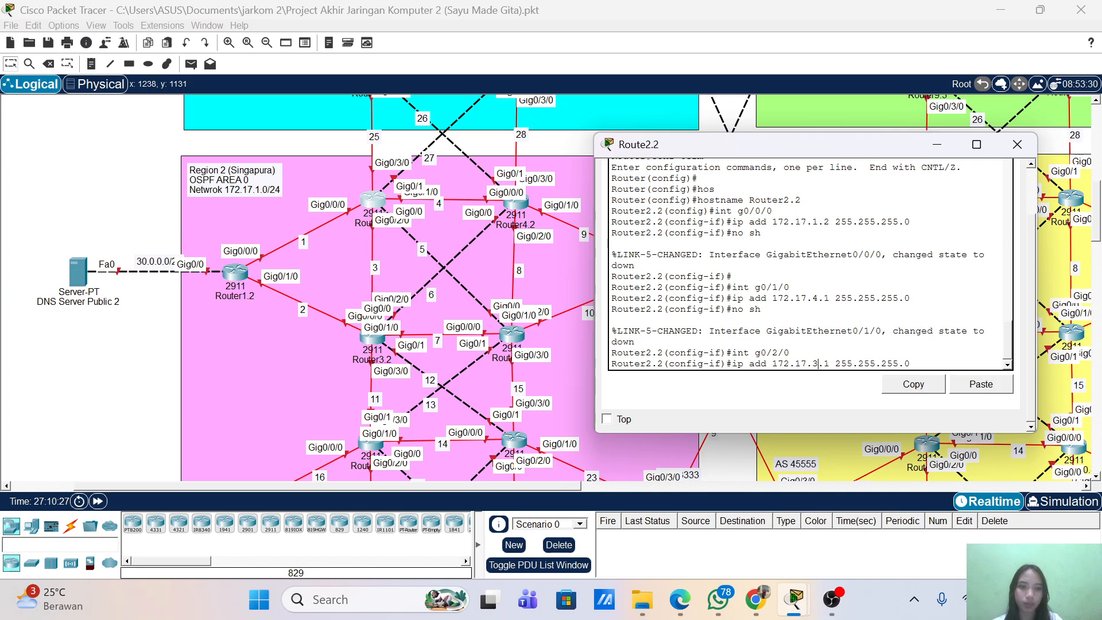
pyautogui.press('Return')
pyautogui.press('Up')
pyautogui.press('Up')
pyautogui.press('Up')
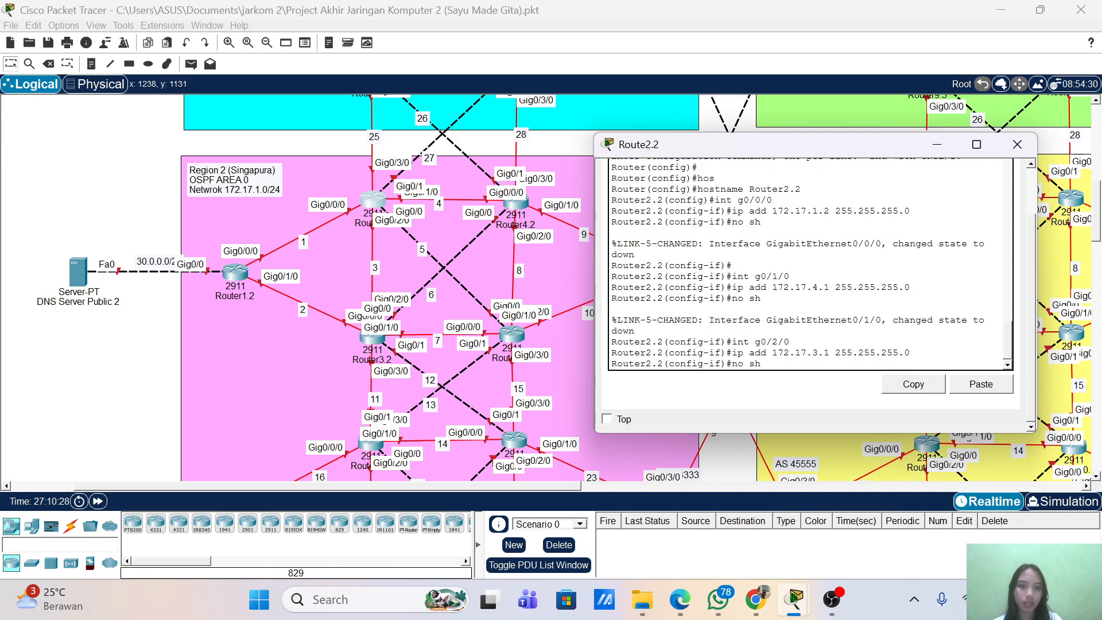
pyautogui.press('Return')
# - Switch to configuring interface g0/3/0 on Router2.2, adapting an earlier interface command
pyautogui.press('Up')
pyautogui.press('Up')
pyautogui.press('Up')
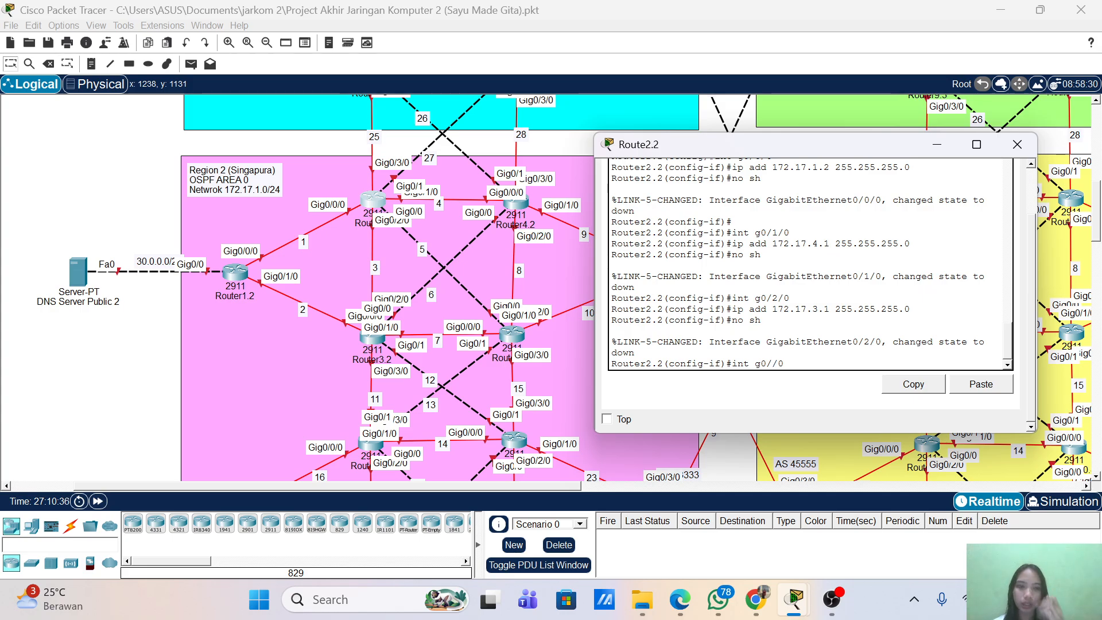
pyautogui.write('3')
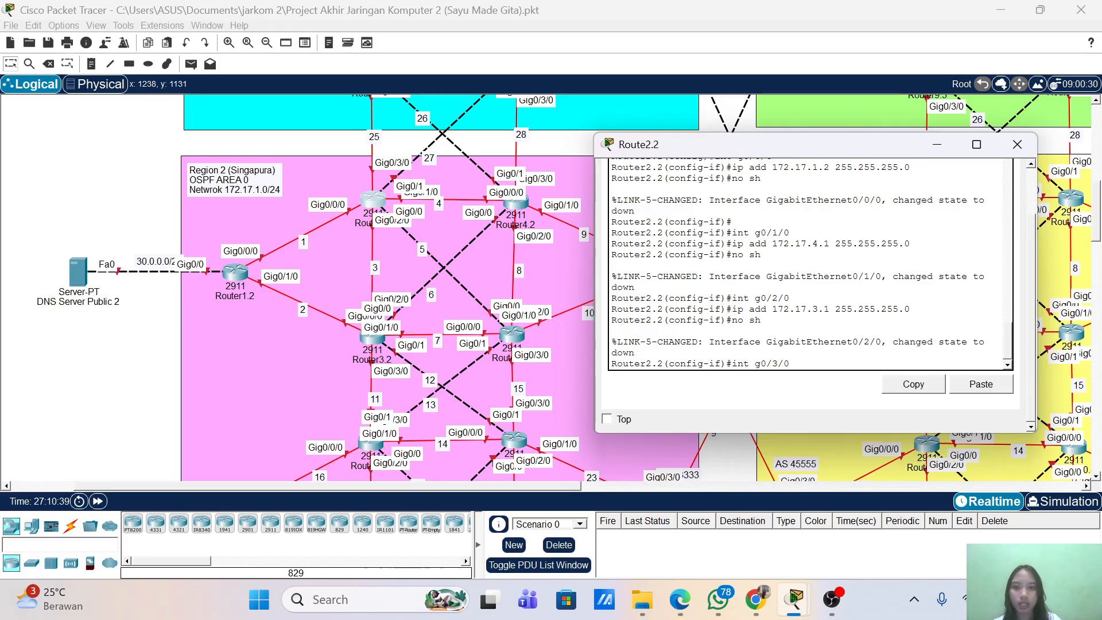
pyautogui.press('Return')
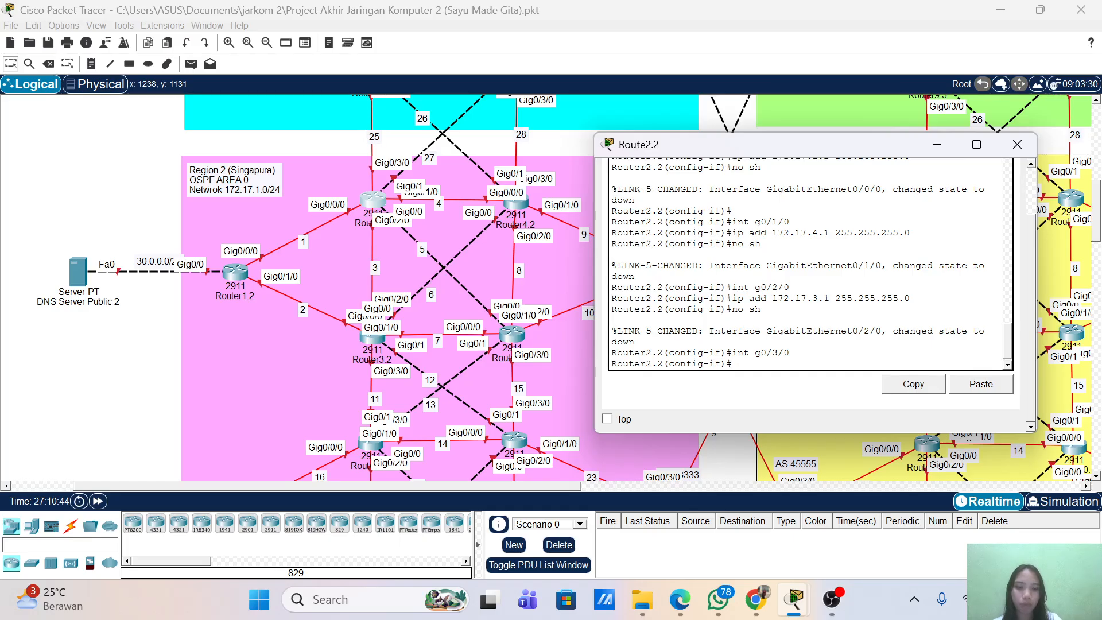
# - Assign IP address 172.16.25.2 with mask 255.255.255.0 to interface g0/3/0 for link 25 towards Region 1, and enable it with no sh
pyautogui.press('Up')
pyautogui.press('Up')
pyautogui.press('Up')
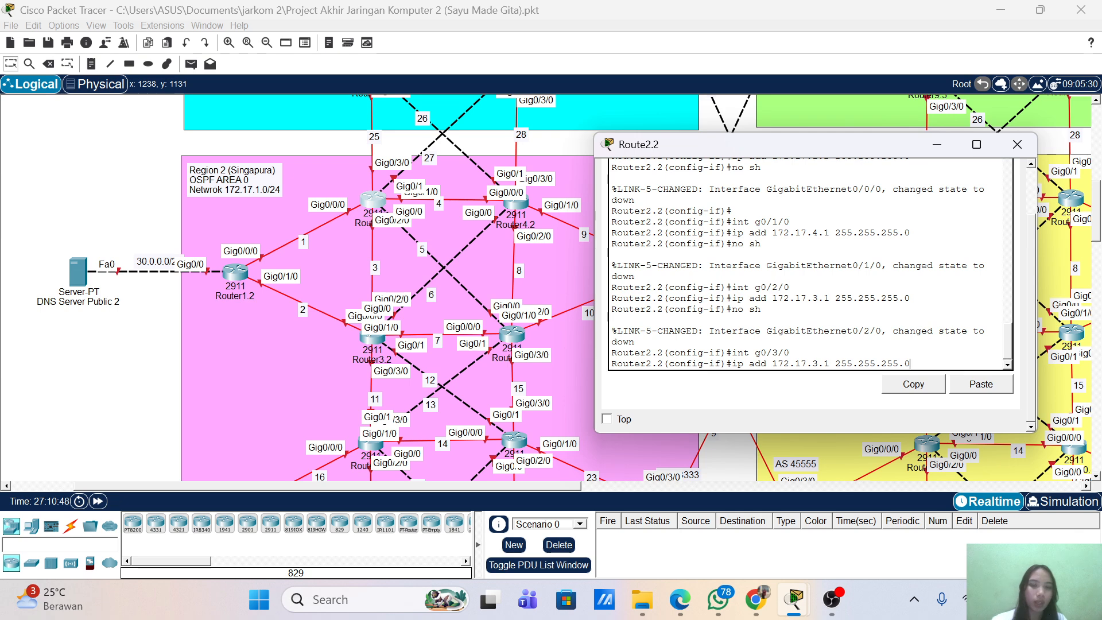
pyautogui.scroll(2, 360, 206)
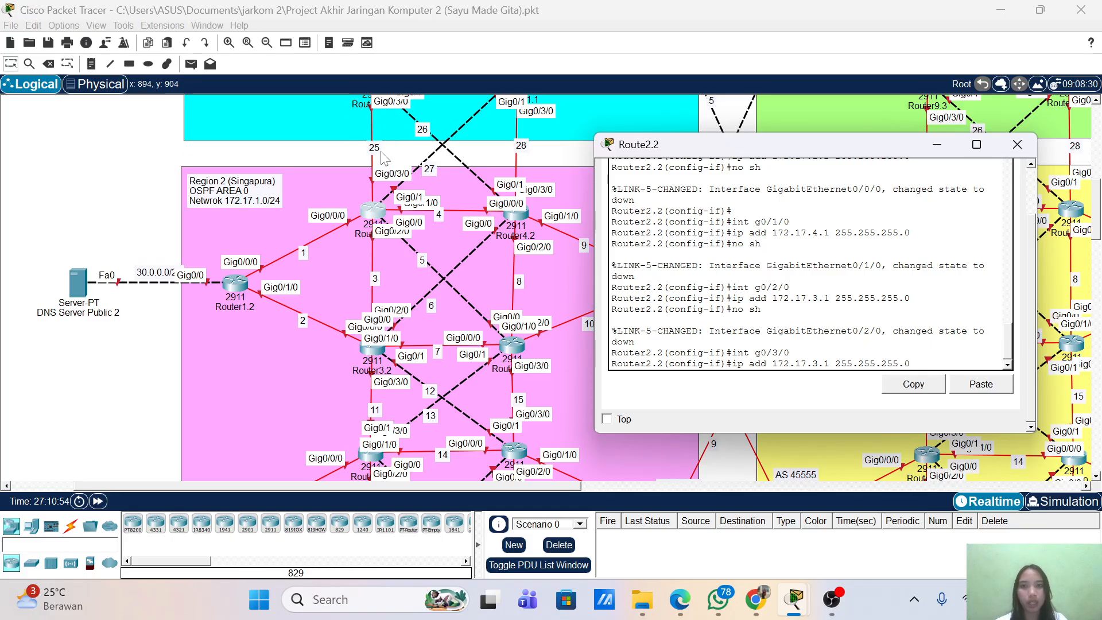
pyautogui.scroll(5, 384, 159)
pyautogui.scroll(9, 382, 158)
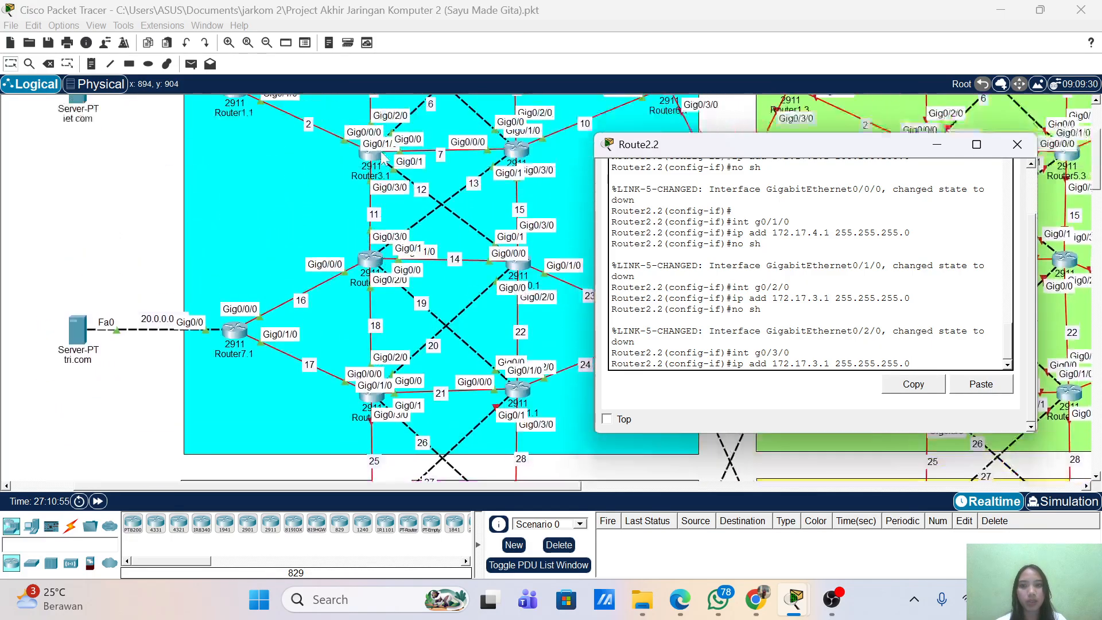
pyautogui.scroll(-16, 383, 159)
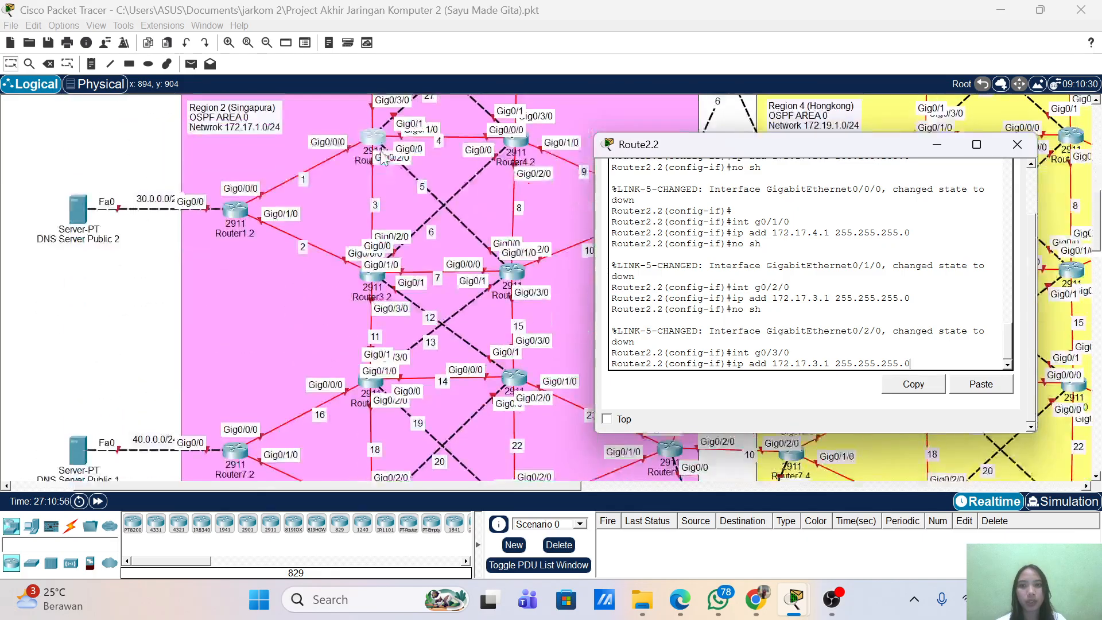
pyautogui.scroll(8, 384, 159)
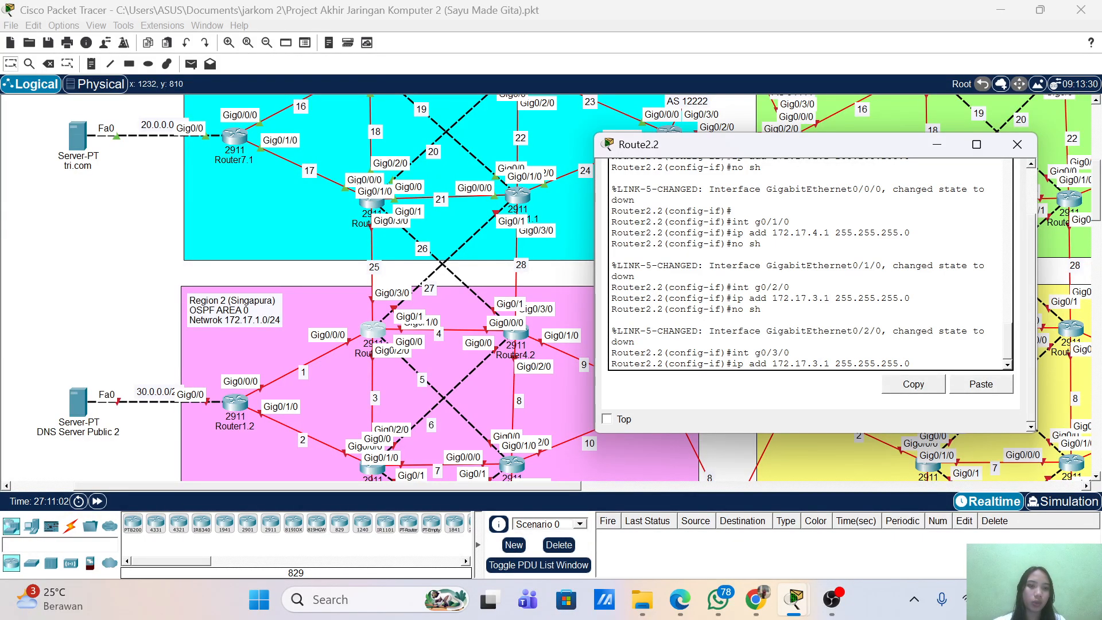
pyautogui.press('BackSpace')
pyautogui.press('BackSpace')
pyautogui.press('BackSpace')
pyautogui.press('BackSpace')
pyautogui.press('BackSpace')
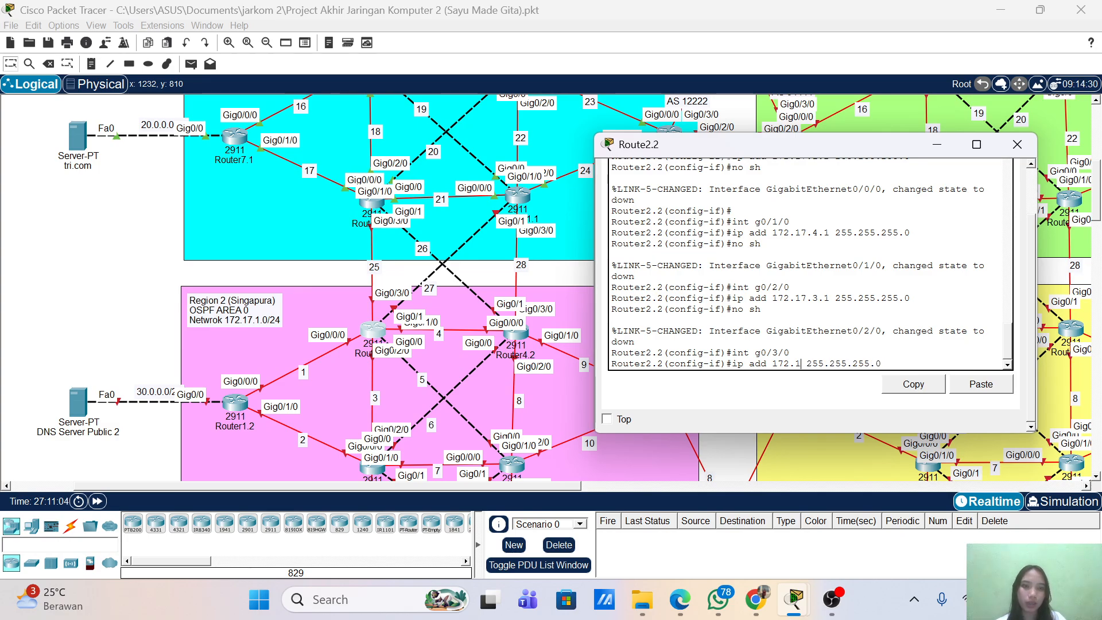
pyautogui.write('6.2')
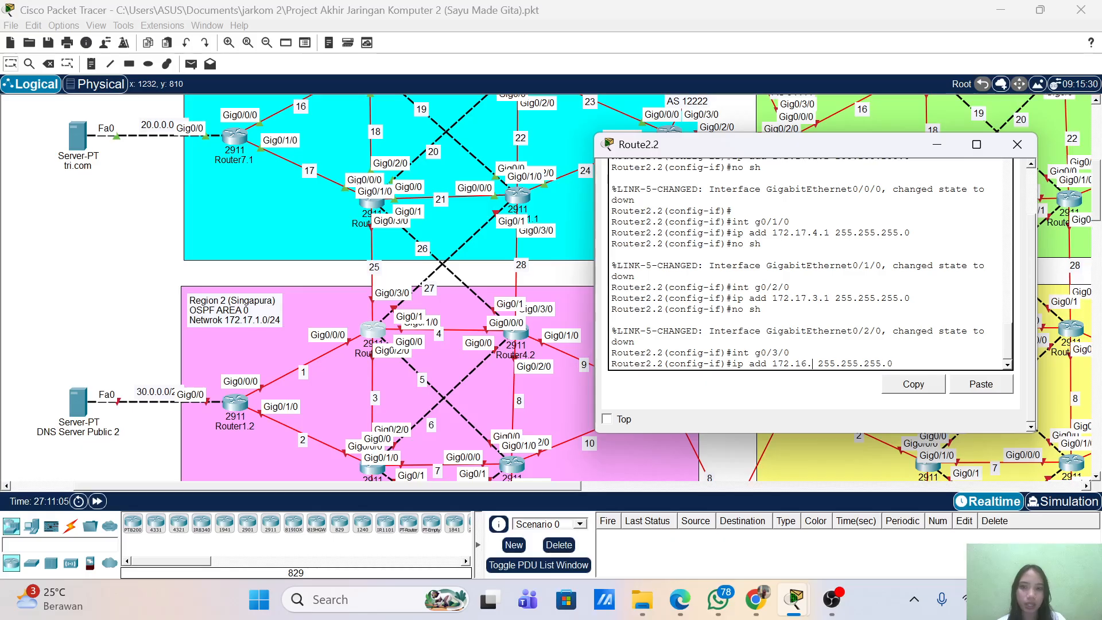
pyautogui.write('5.2')
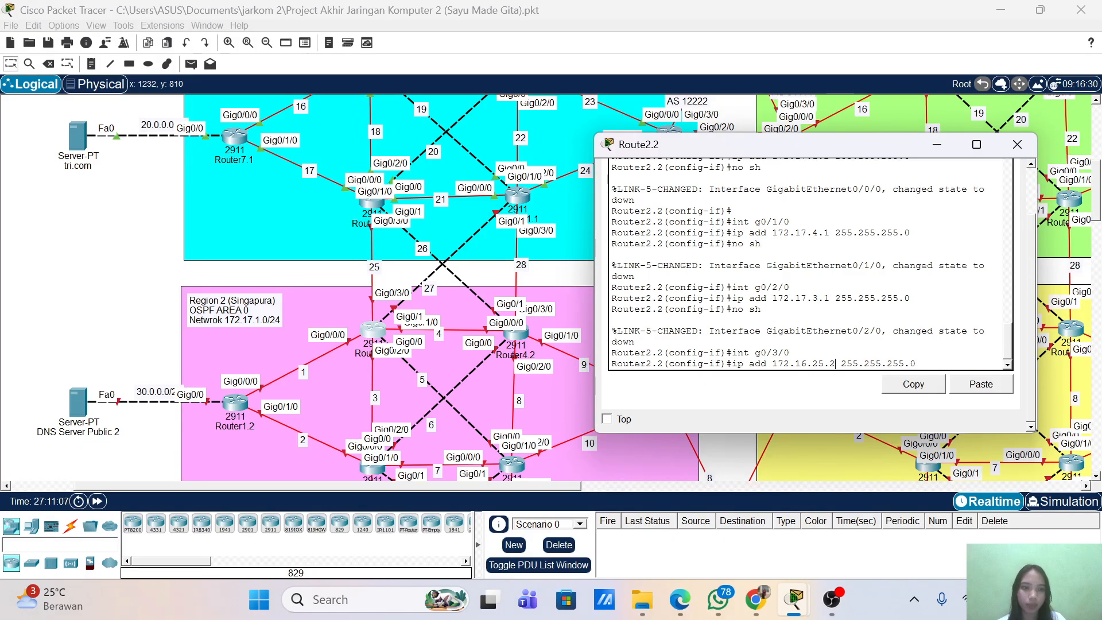
pyautogui.press('Return')
pyautogui.write('no sh')
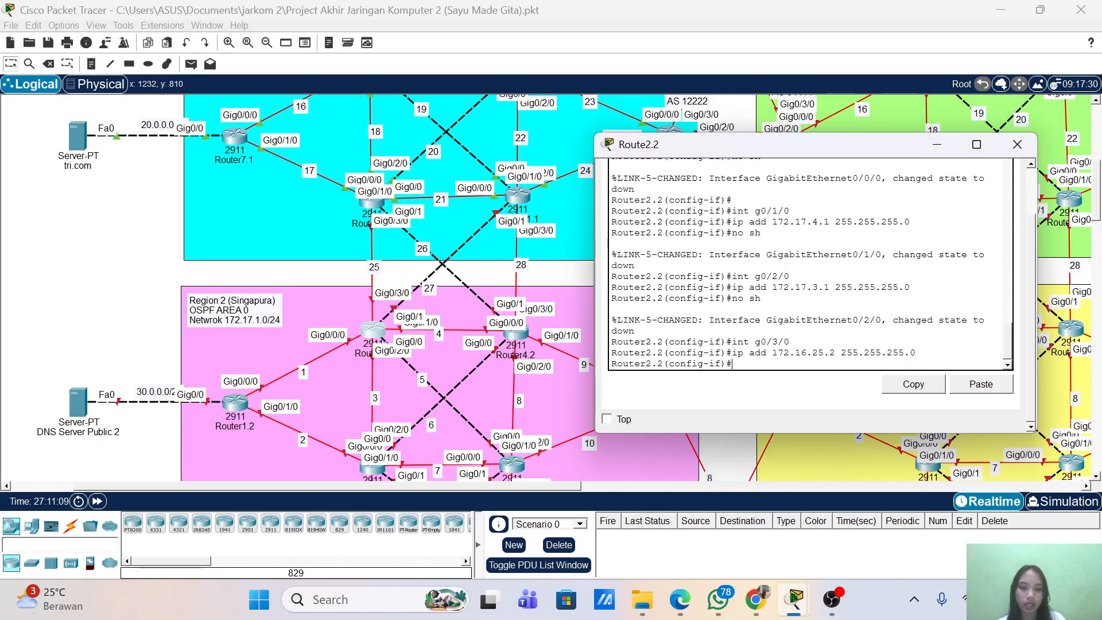
pyautogui.press('Return')
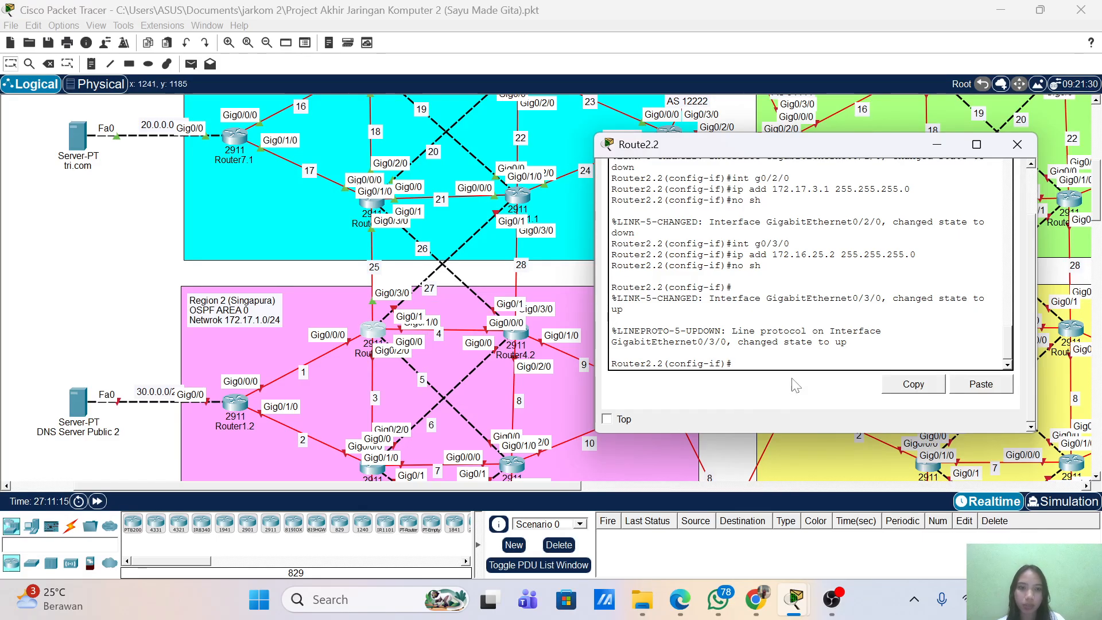
# - Switch to configuring interface g0/0 on Router2.2, shortening the recalled g0/3/0 interface command
pyautogui.write('int g0/3/0')
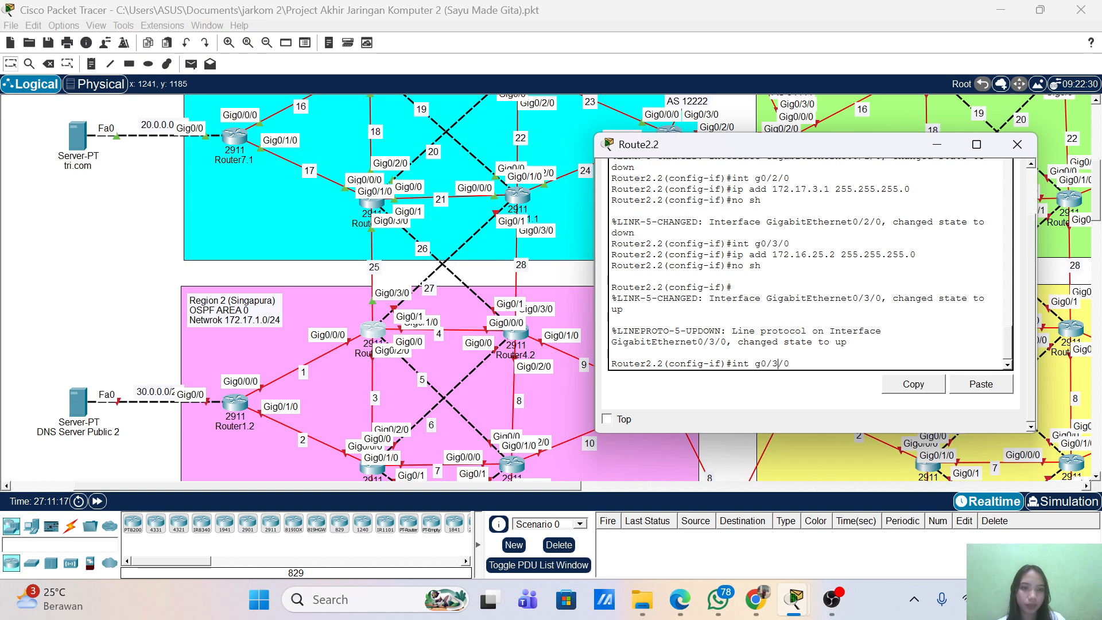
pyautogui.press('BackSpace')
pyautogui.press('Return')
# - Assign IP address 172.17.5.1 with mask 255.255.255.0 to interface g0/0 and enable it with no sh
pyautogui.press('Up')
pyautogui.press('Up')
pyautogui.press('Up')
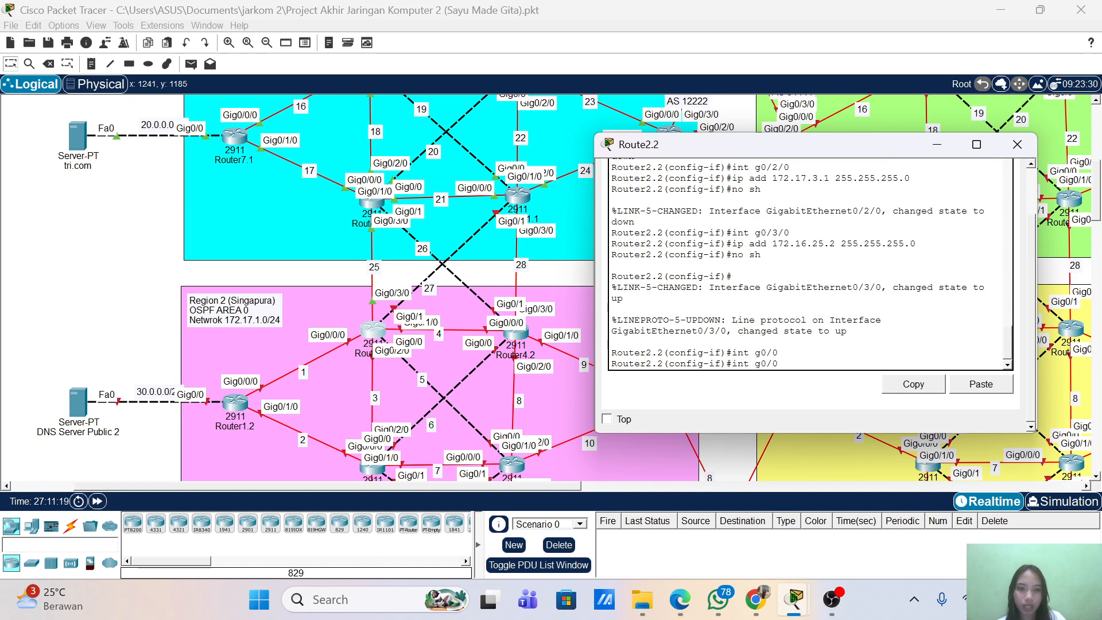
pyautogui.press('Left')
pyautogui.press('Left')
pyautogui.press('Left')
pyautogui.press('Left')
pyautogui.press('Left')
pyautogui.press('Left')
pyautogui.press('Left')
pyautogui.press('Left')
pyautogui.press('Left')
pyautogui.press('Left')
pyautogui.press('Left')
pyautogui.press('Left')
pyautogui.press('Left')
pyautogui.press('Left')
pyautogui.press('Left')
pyautogui.press('Left')
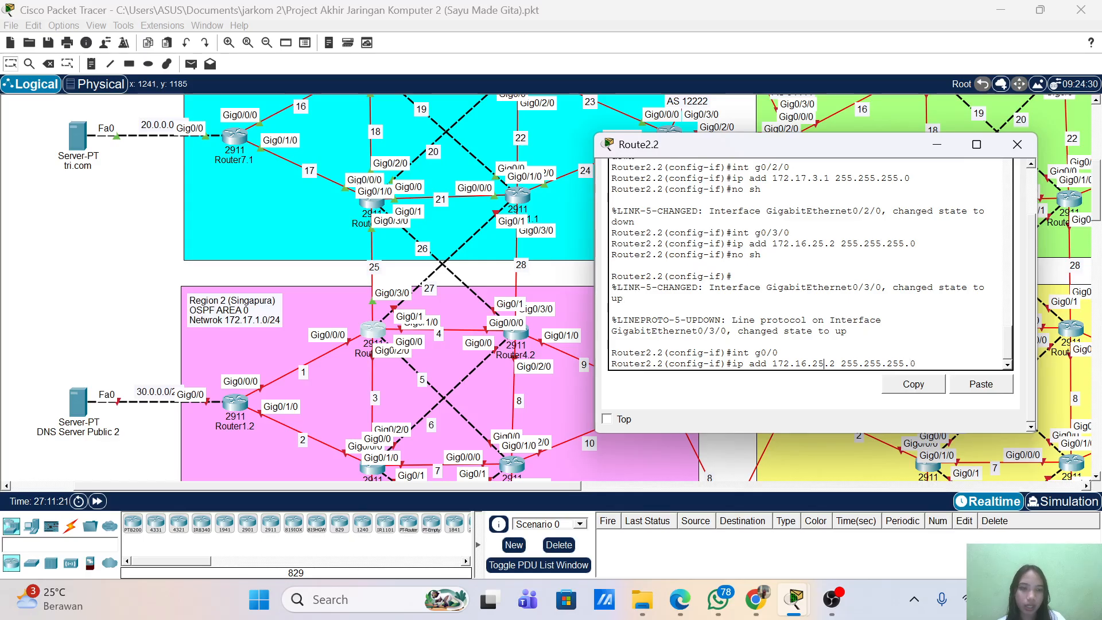
pyautogui.press('BackSpace')
pyautogui.press('BackSpace')
pyautogui.press('BackSpace')
pyautogui.press('BackSpace')
pyautogui.press('BackSpace')
pyautogui.press('BackSpace')
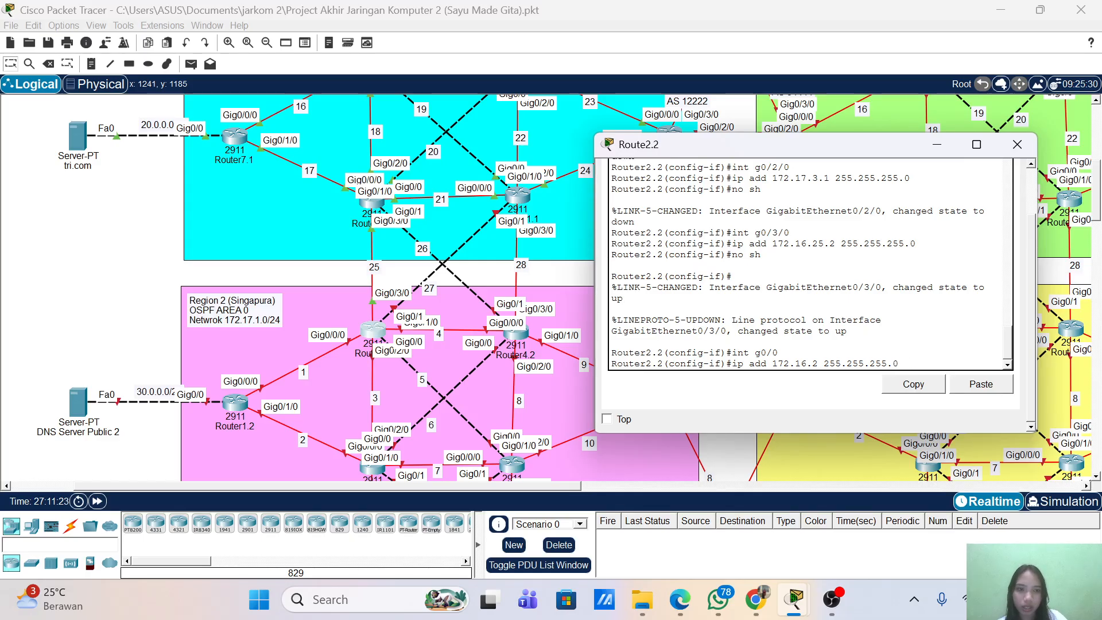
pyautogui.write('7.')
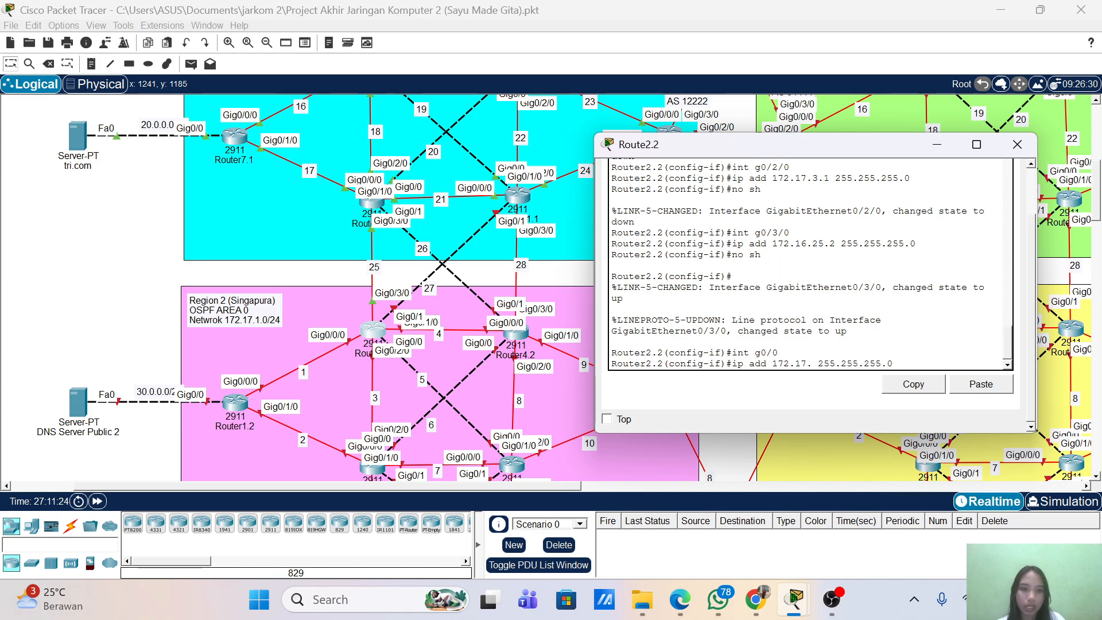
pyautogui.write('5.1')
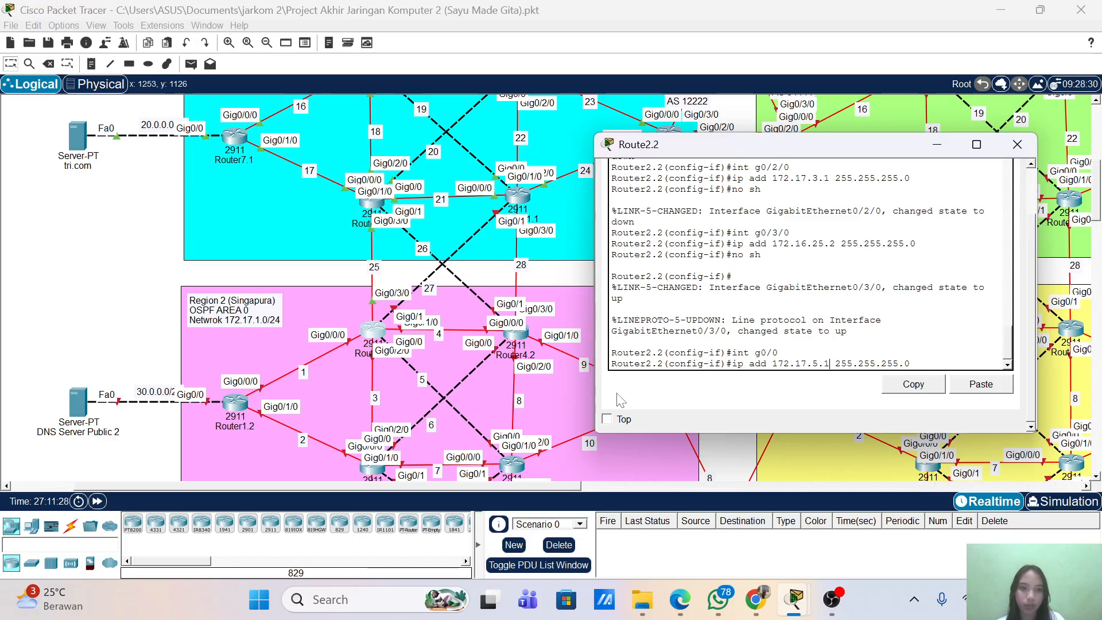
pyautogui.press('Return')
pyautogui.write('no sh')
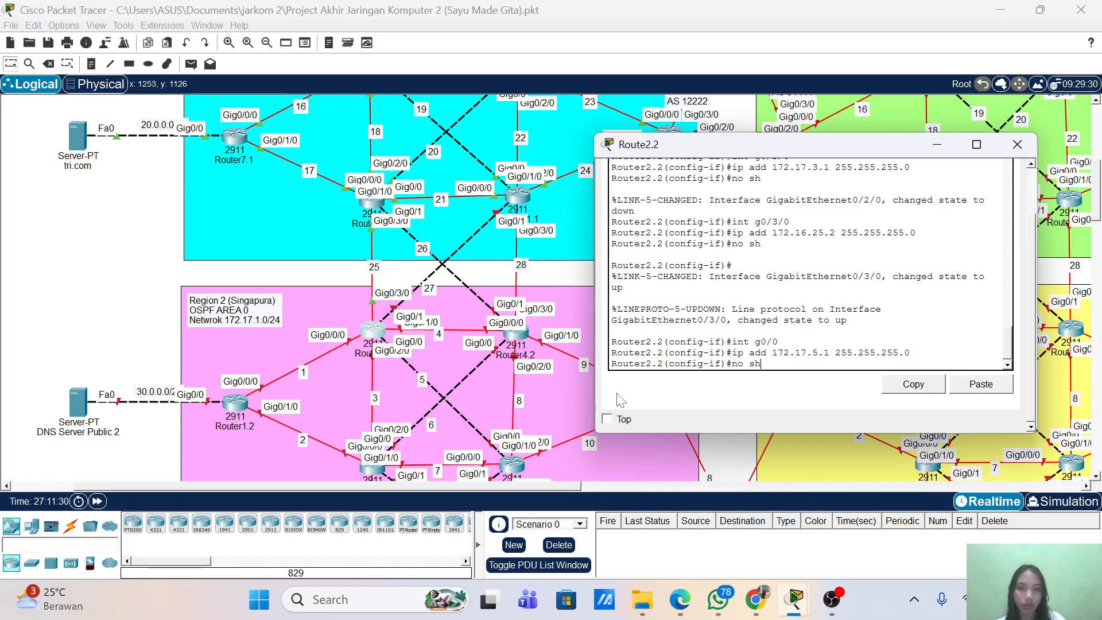
pyautogui.press('Return')
pyautogui.write('no sh')
# - Switch to configuring interface g0/1 on Router2.2, adapting the recalled g0/0 interface command
pyautogui.press('Up')
pyautogui.press('Up')
pyautogui.press('Up')
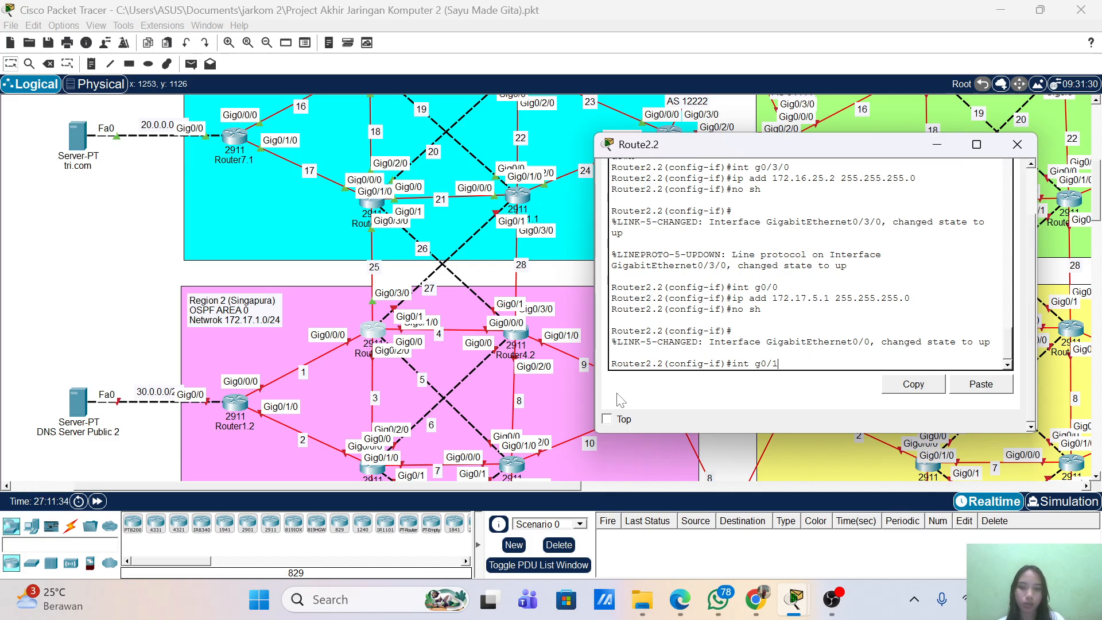
pyautogui.press('Return')
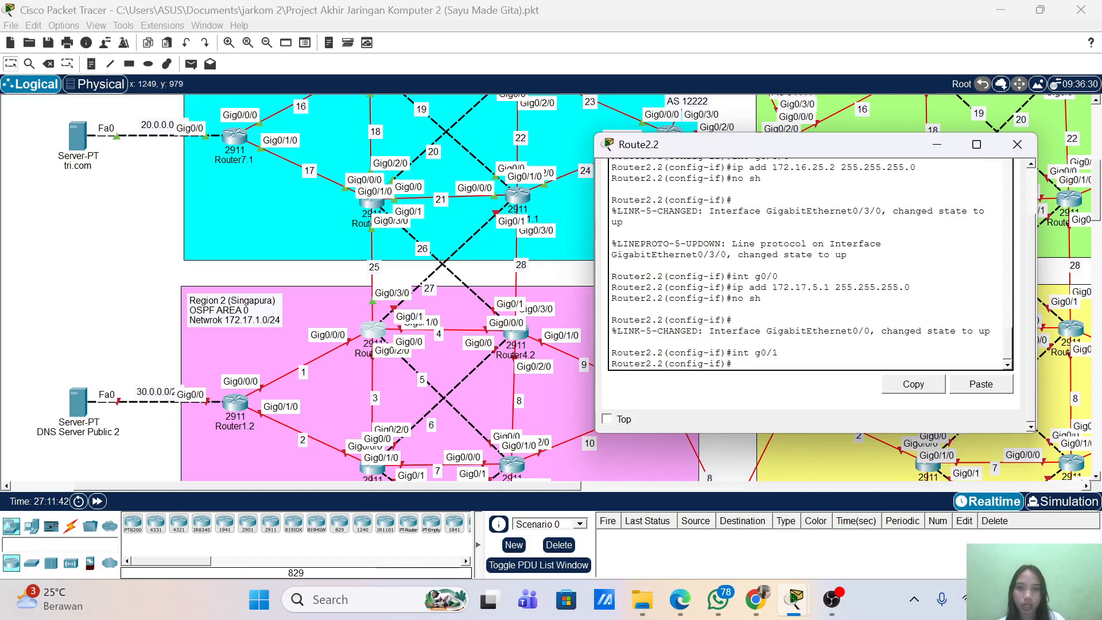
# - Assign IP address 172.16.27.2 with mask 255.255.255.0 to interface g0/1, adapting the earlier 172.16.25.2 command, and enable it with no sh
pyautogui.press('Up')
pyautogui.press('Up')
pyautogui.press('Up')
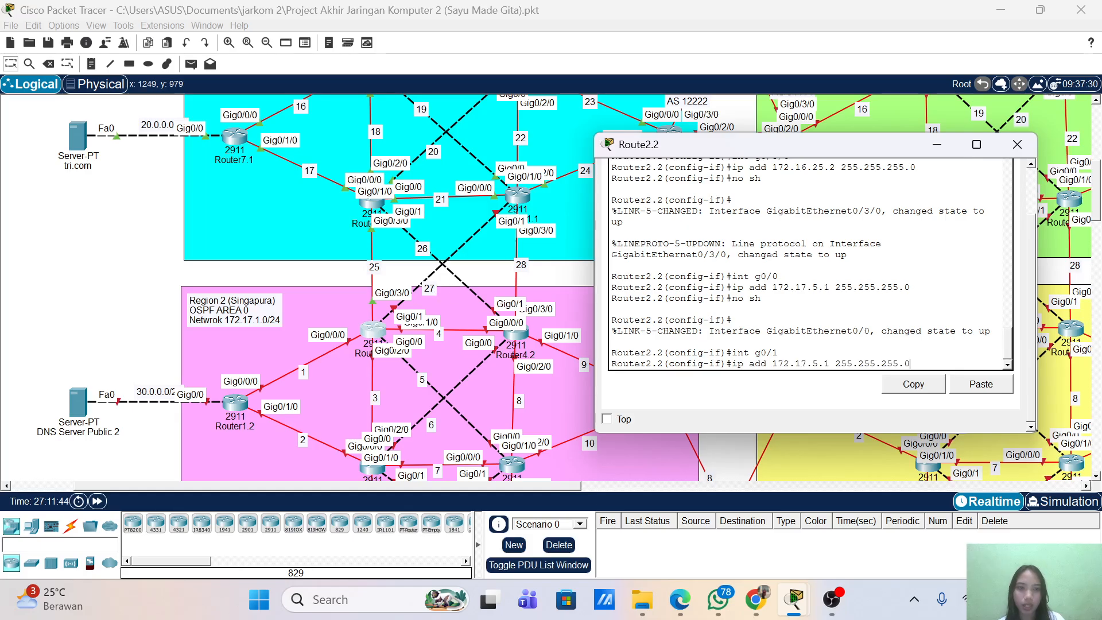
pyautogui.press('Up')
pyautogui.press('Up')
pyautogui.press('Up')
pyautogui.press('Left')
pyautogui.press('Left')
pyautogui.press('Left')
pyautogui.press('Left')
pyautogui.press('Left')
pyautogui.press('Left')
pyautogui.press('Left')
pyautogui.press('Left')
pyautogui.press('Left')
pyautogui.press('Left')
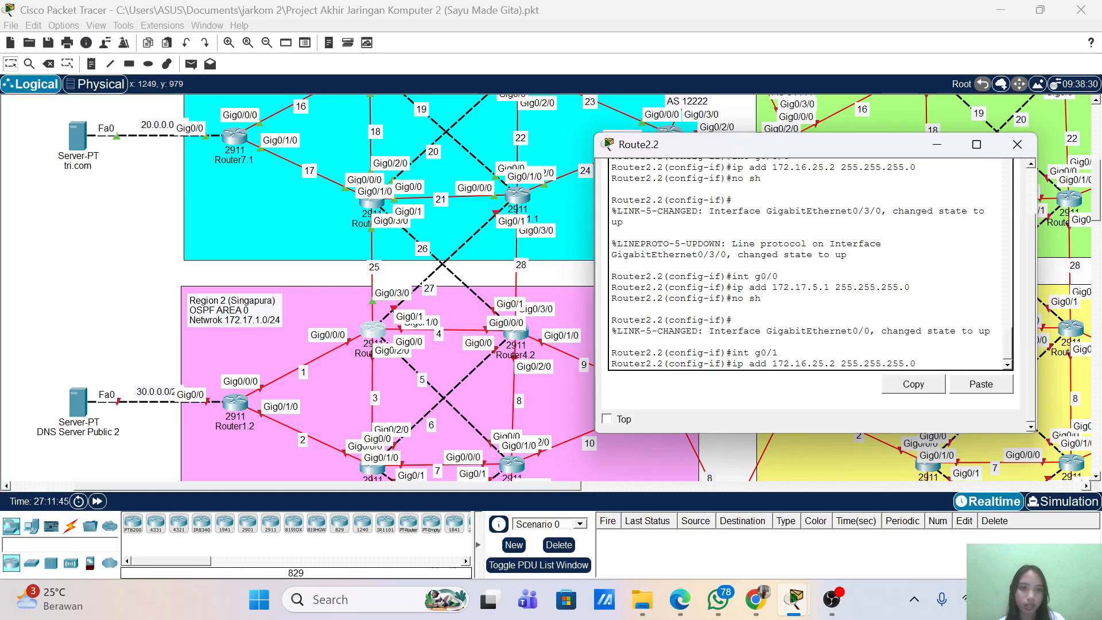
pyautogui.press('BackSpace')
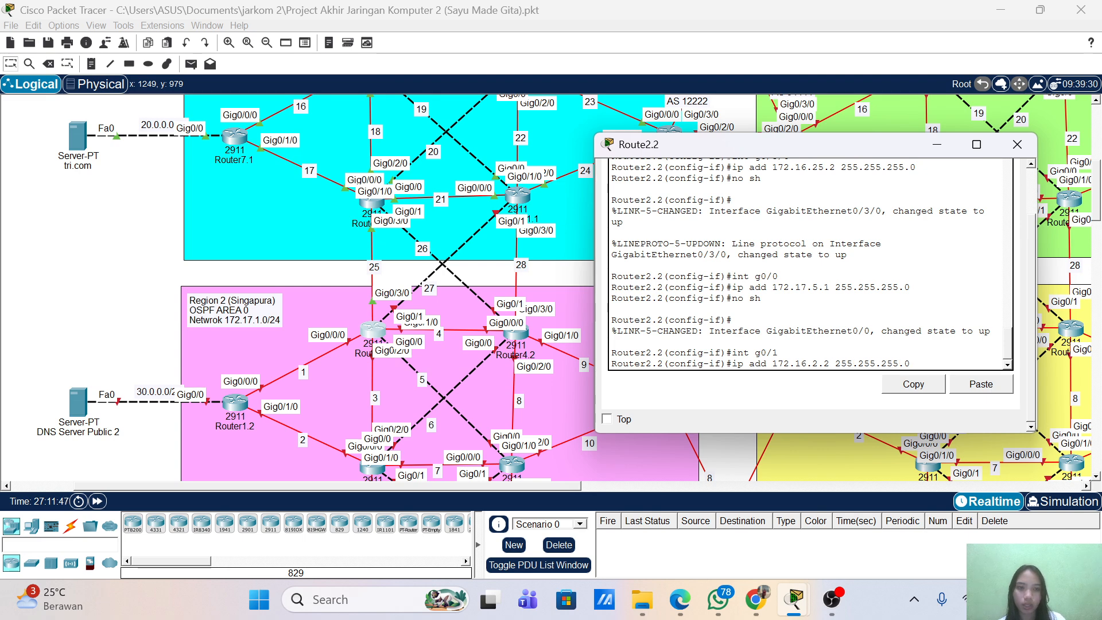
pyautogui.write('7')
pyautogui.press('Return')
pyautogui.write('no sh')
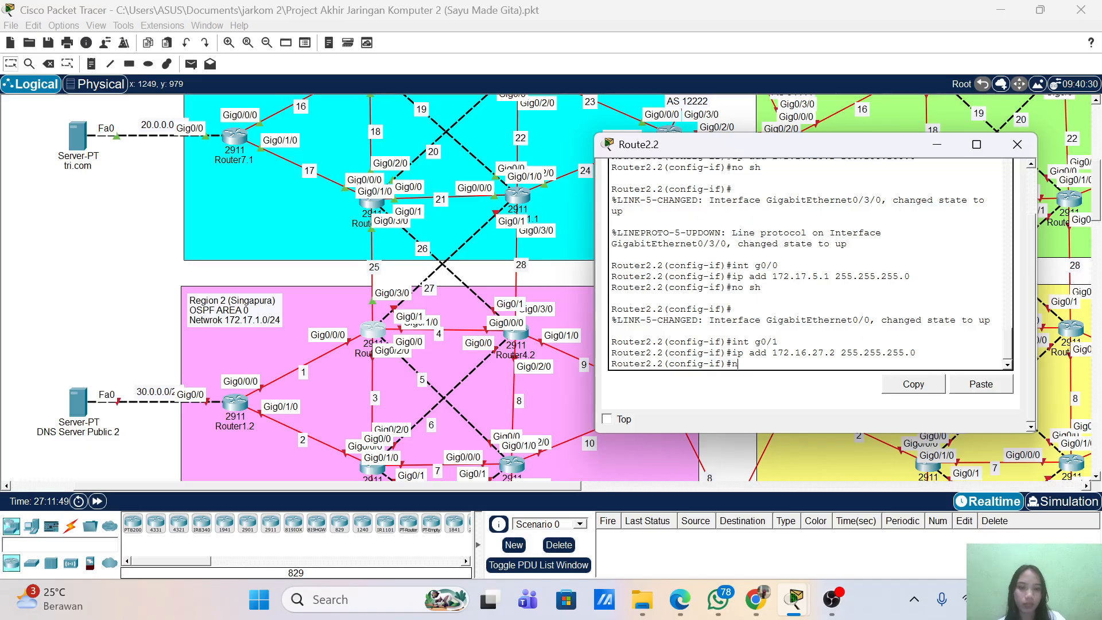
pyautogui.press('Return')
pyautogui.press('Return')
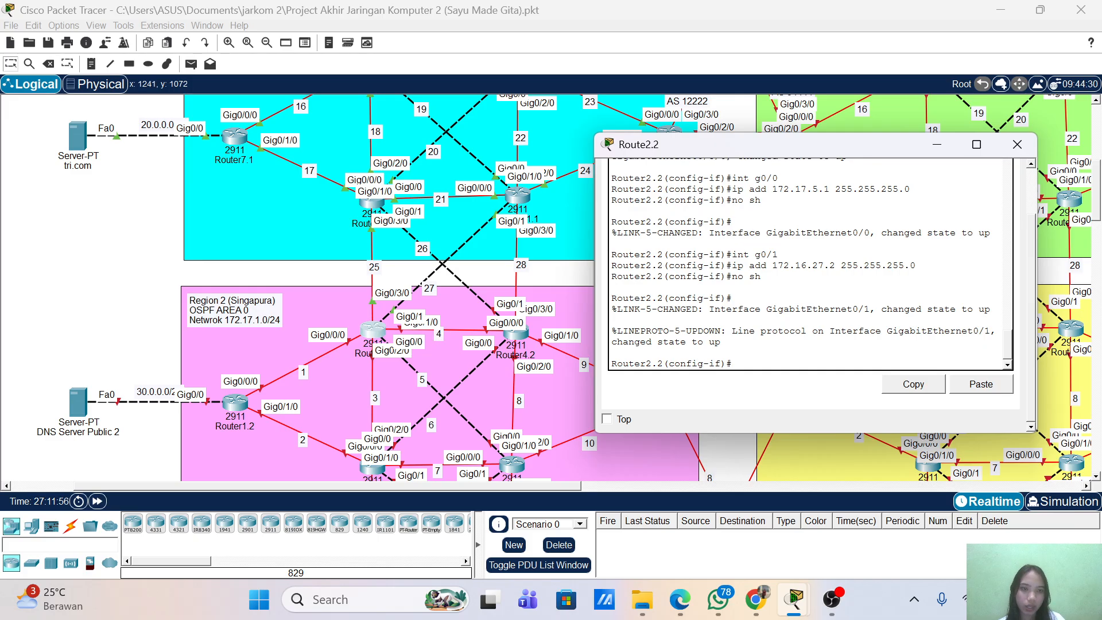
# - Exit interface configuration on Router2.2 and start OSPF routing with process ID 1
pyautogui.scroll(3, 809, 264)
pyautogui.scroll(-3, 810, 264)
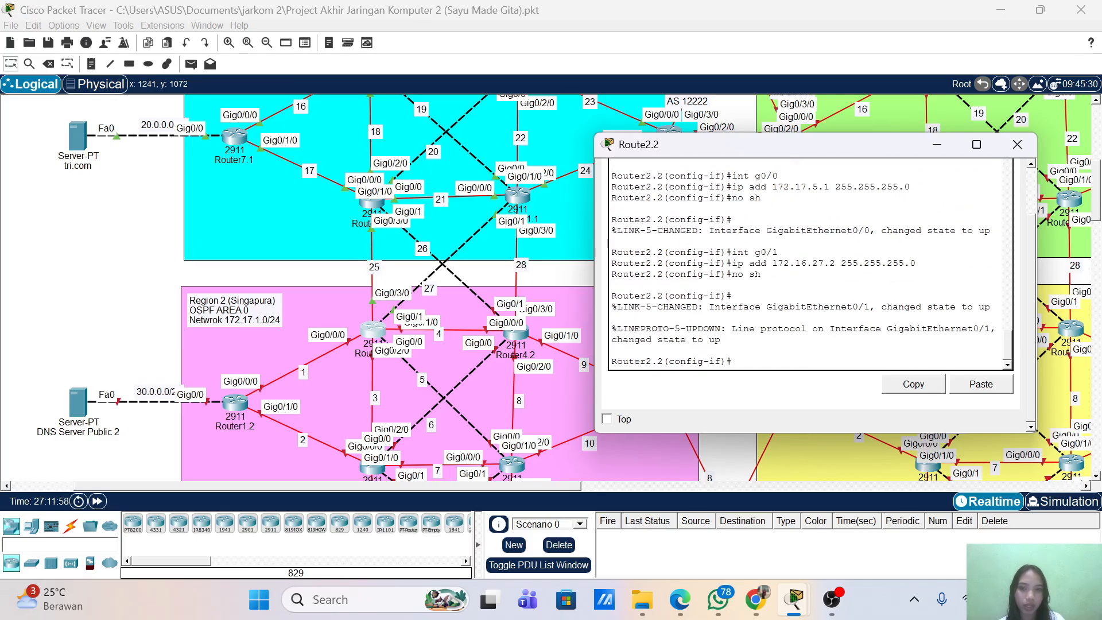
pyautogui.write('xit')
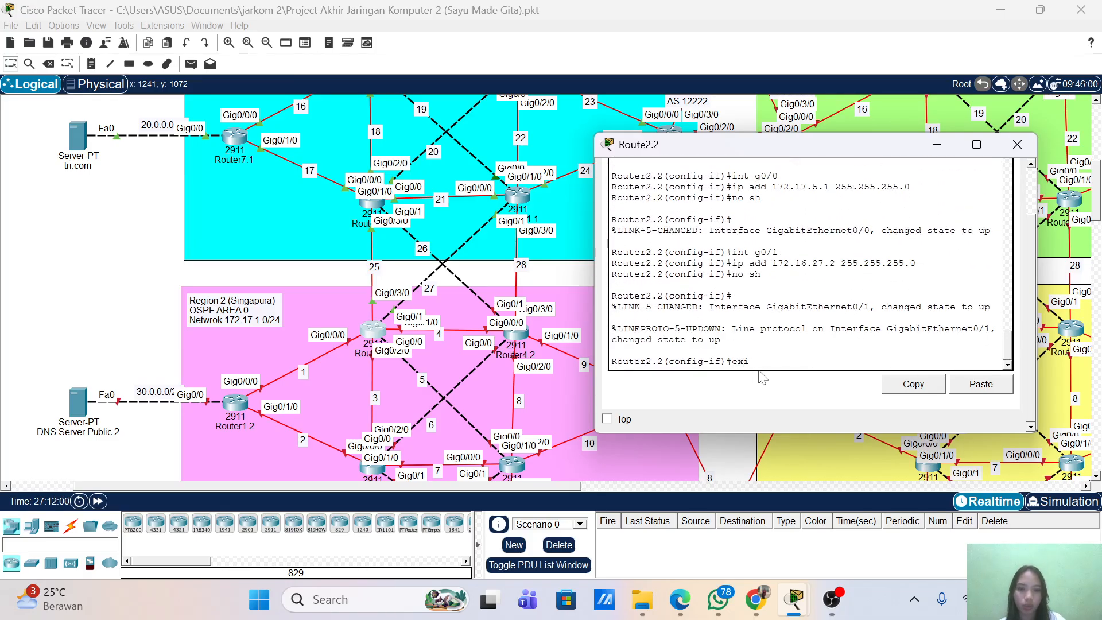
pyautogui.press('Return')
pyautogui.press('Return')
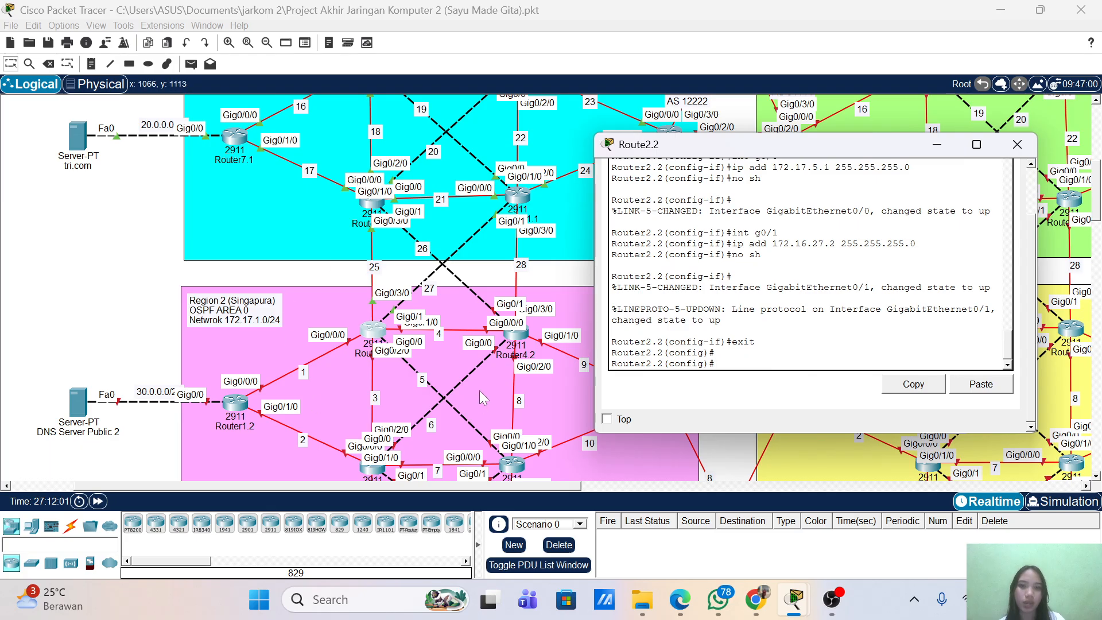
pyautogui.scroll(-3, 480, 390)
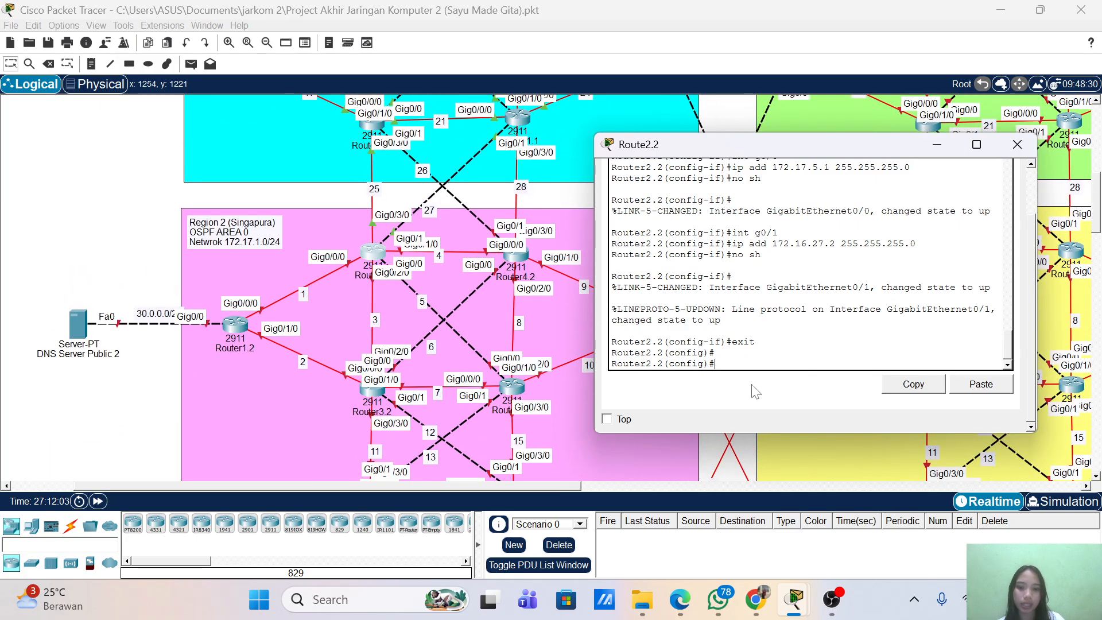
pyautogui.write('rou')
pyautogui.press('Tab')
pyautogui.write('osp')
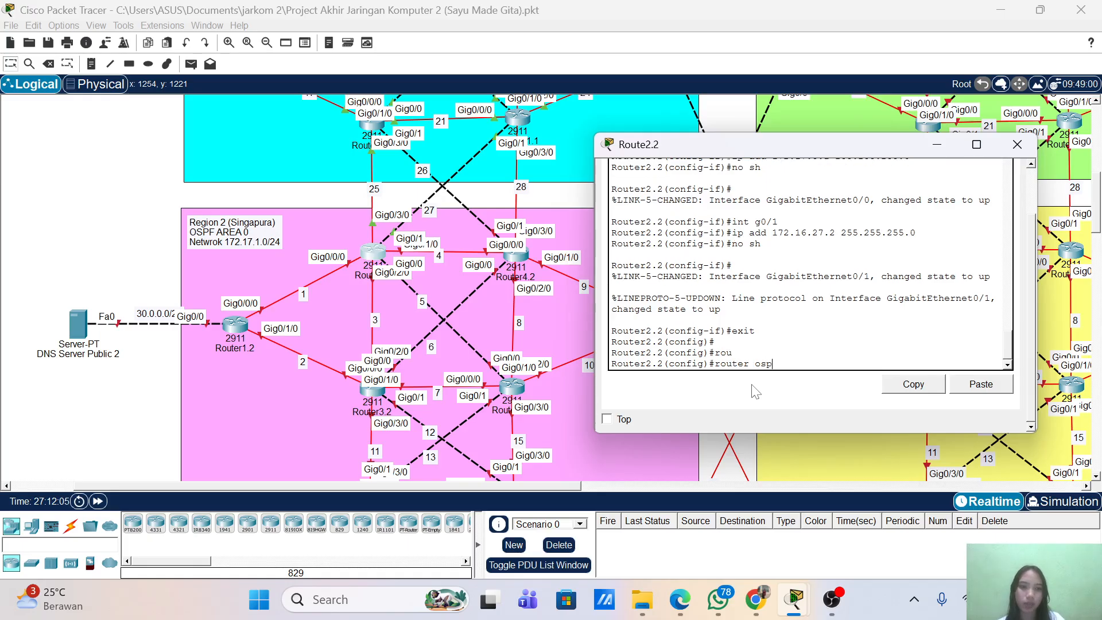
pyautogui.press('Tab')
pyautogui.write('1')
pyautogui.press('Return')
# - In OSPF process 1 on Router2.2, set the router ID to 2.2.2.2 and enable log-adjacency-changes
pyautogui.write('router)#r')
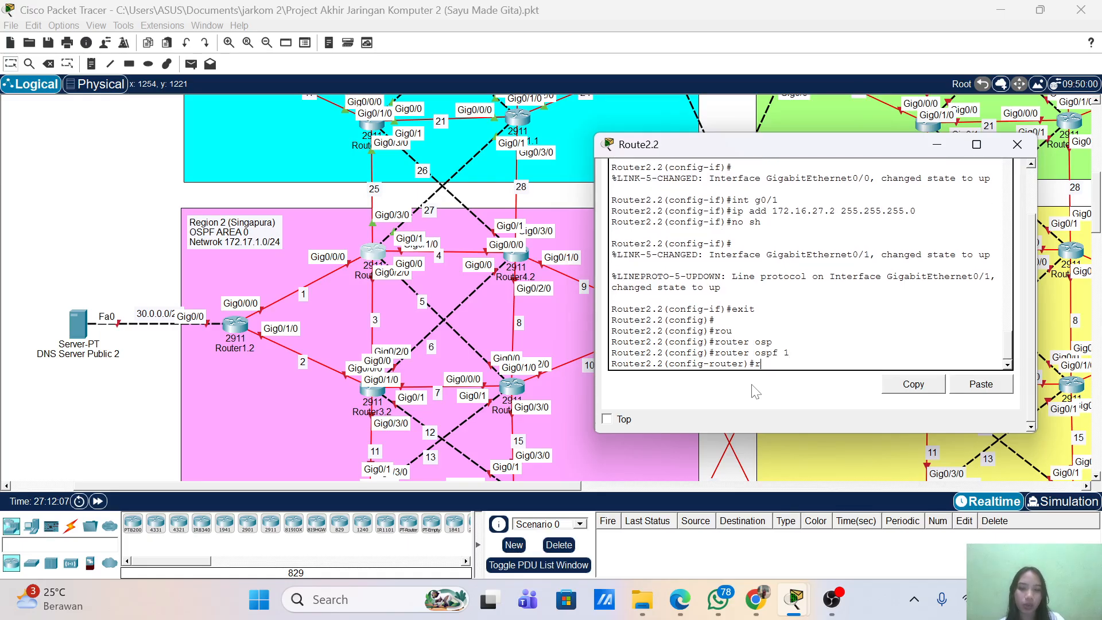
pyautogui.press('Tab')
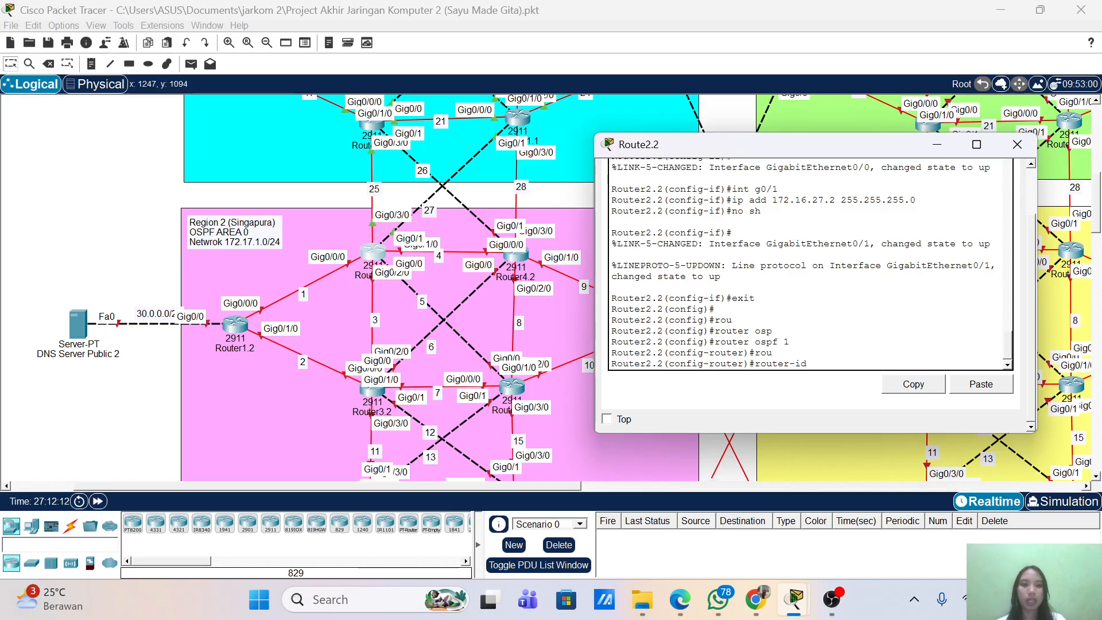
pyautogui.write('2.2.2.2')
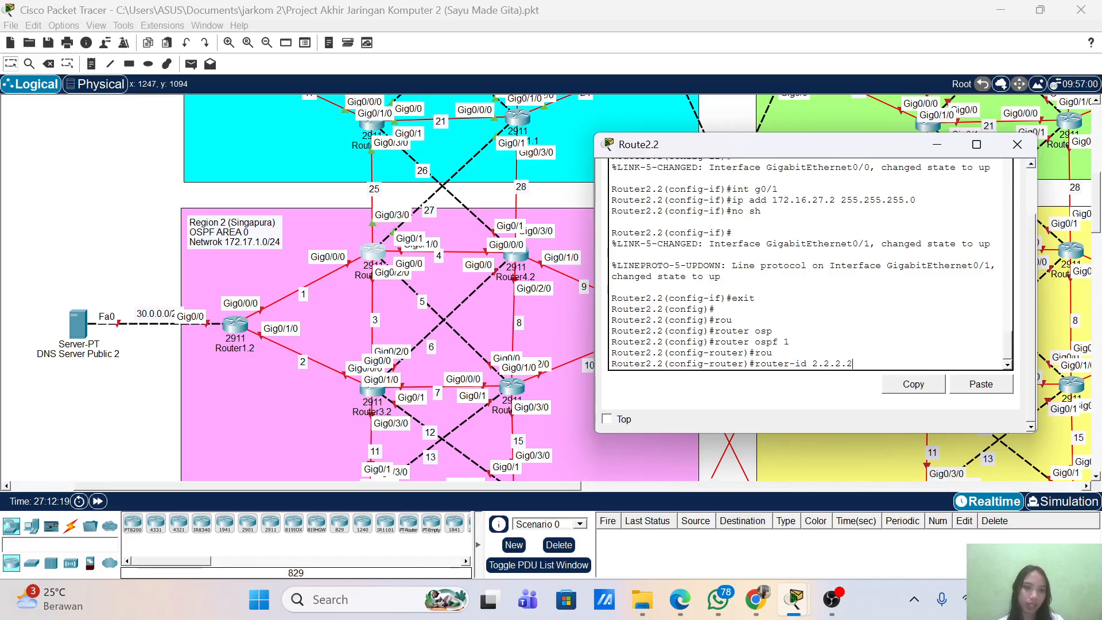
pyautogui.press('Return')
pyautogui.write('log')
pyautogui.press('Tab')
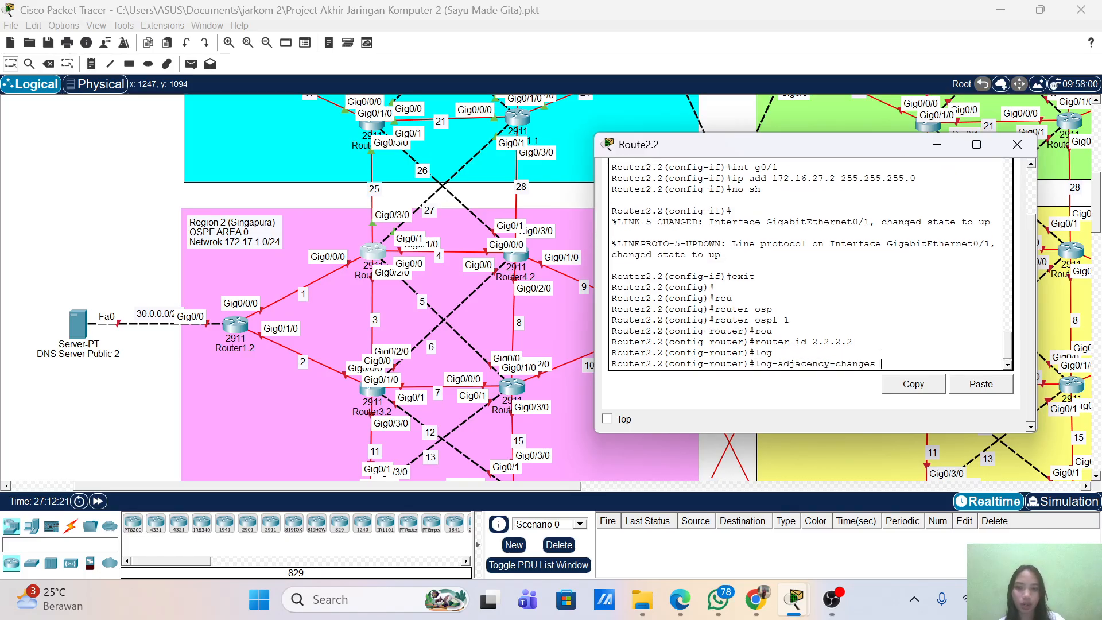
pyautogui.press('Return')
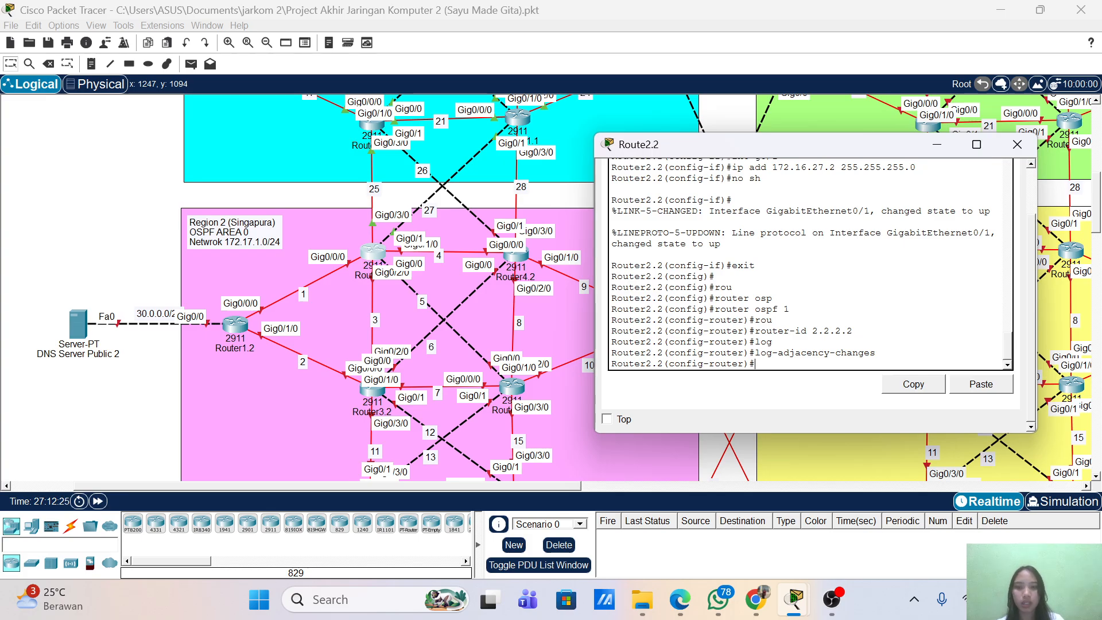
# - Advertise network 172.17.1.0 with wildcard 0.0.0.255 in OSPF area 0 on Router2.2
pyautogui.write('net')
pyautogui.press('Tab')
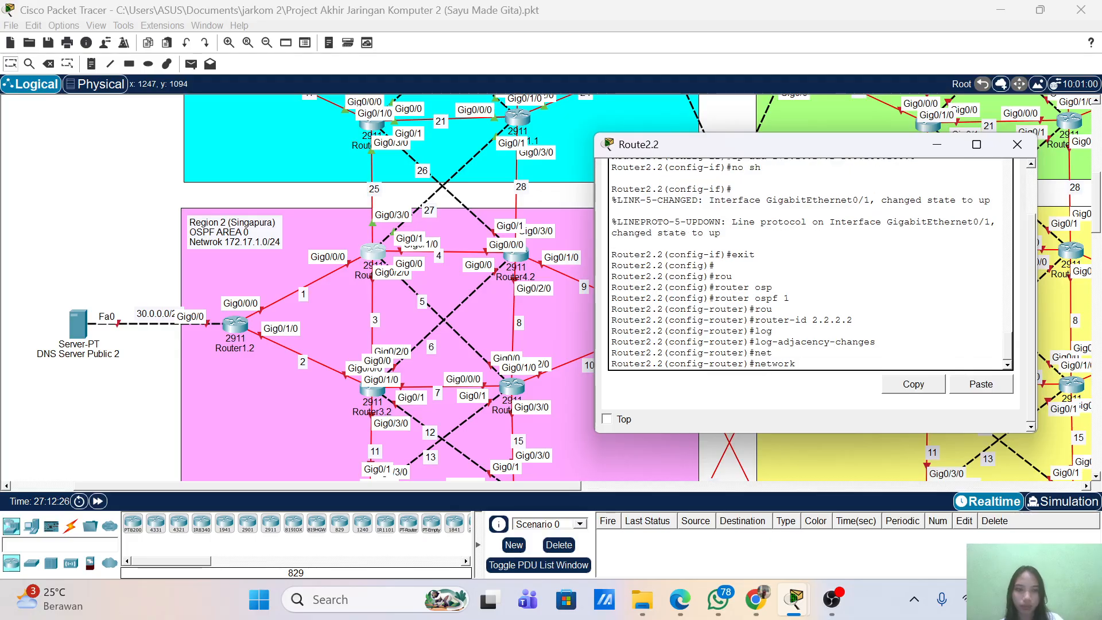
pyautogui.write('172.17')
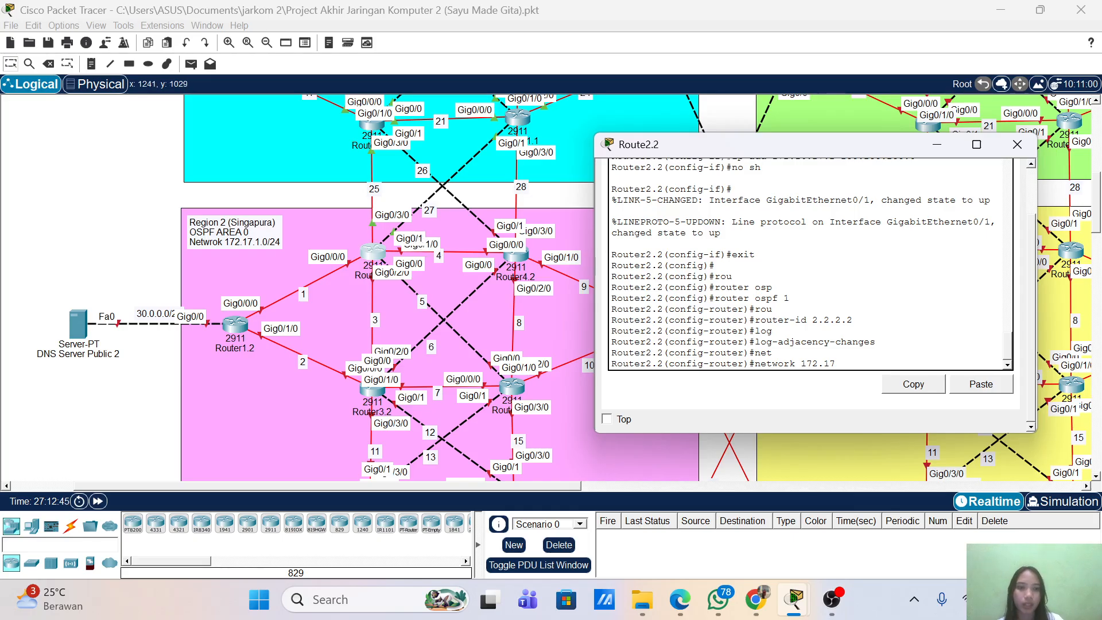
pyautogui.write('.1')
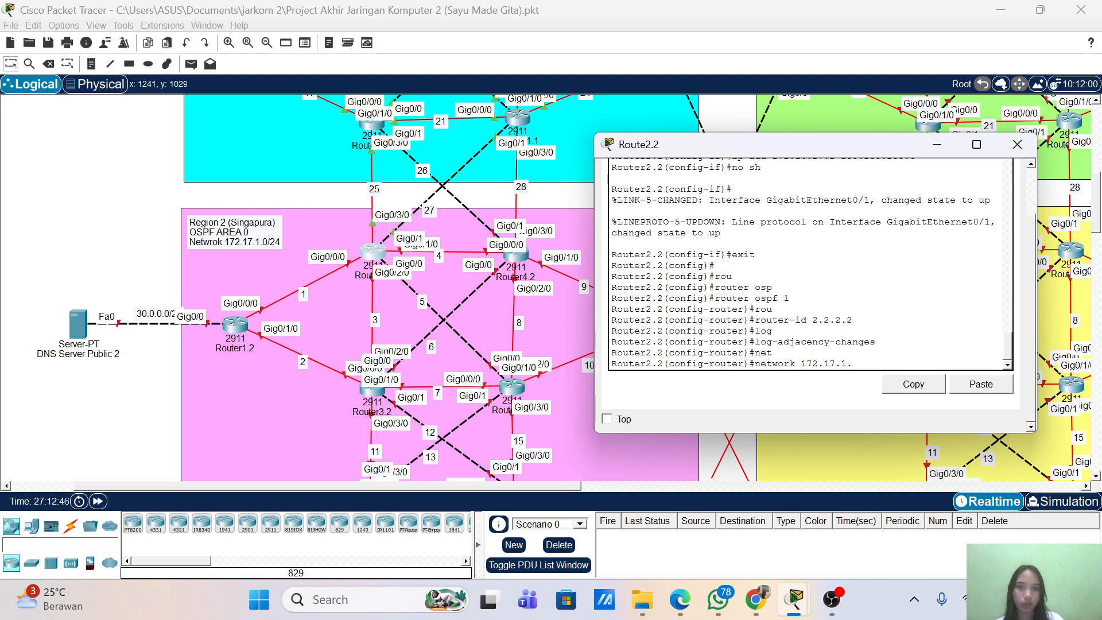
pyautogui.write('.0 0.')
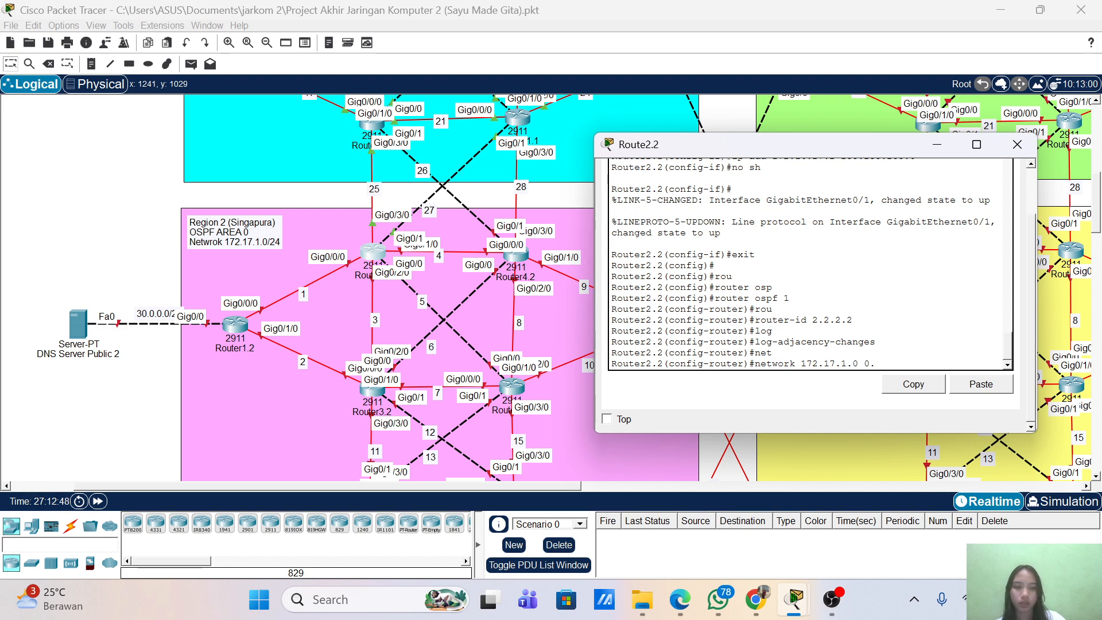
pyautogui.write('0.0.255 a')
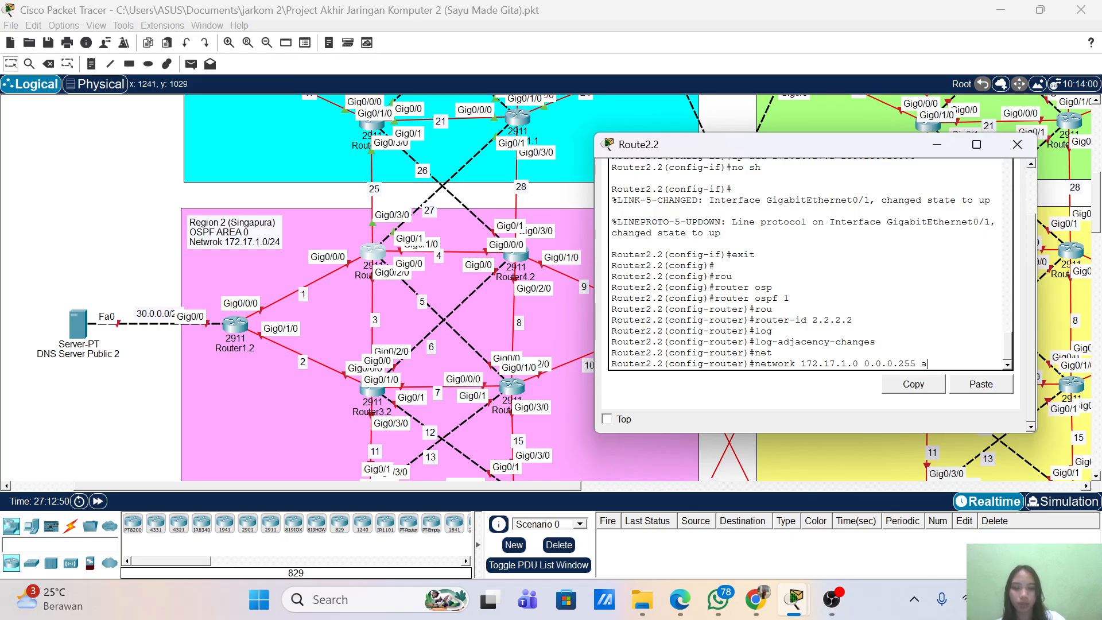
pyautogui.write('rea 0')
pyautogui.press('Return')
# - Add network 172.17.3.0 with wildcard 0.0.0.255 to OSPF area 0 on Router2.2
pyautogui.press('Up')
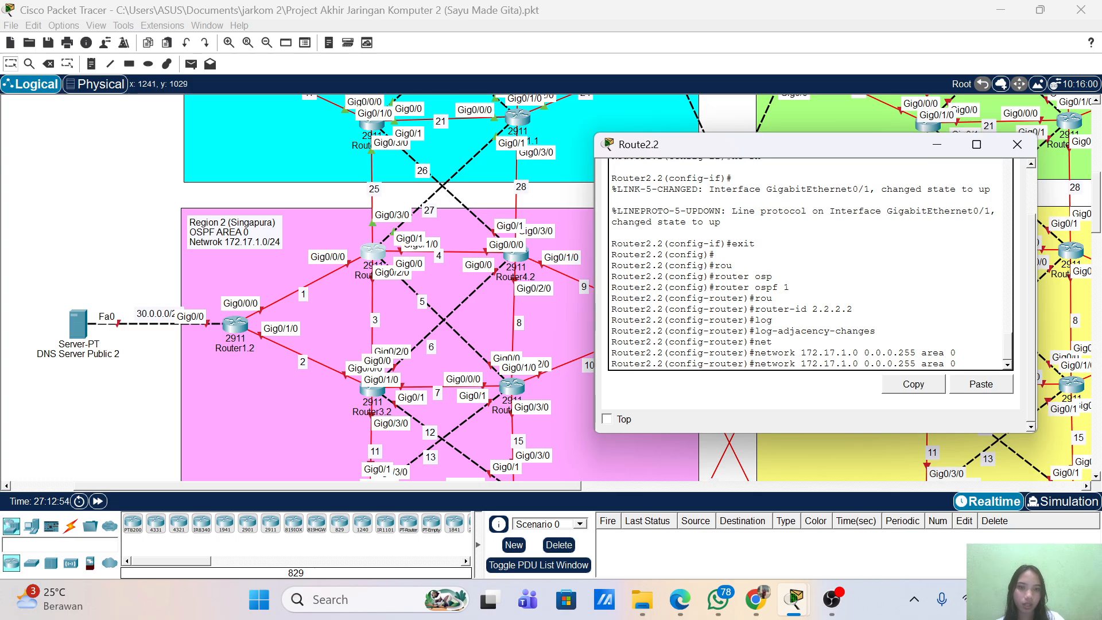
pyautogui.press('BackSpace')
pyautogui.write('3')
pyautogui.press('Return')
# - Add network 172.17.4.0 with wildcard 0.0.0.255 to OSPF area 0 on Router2.2
pyautogui.press('Up')
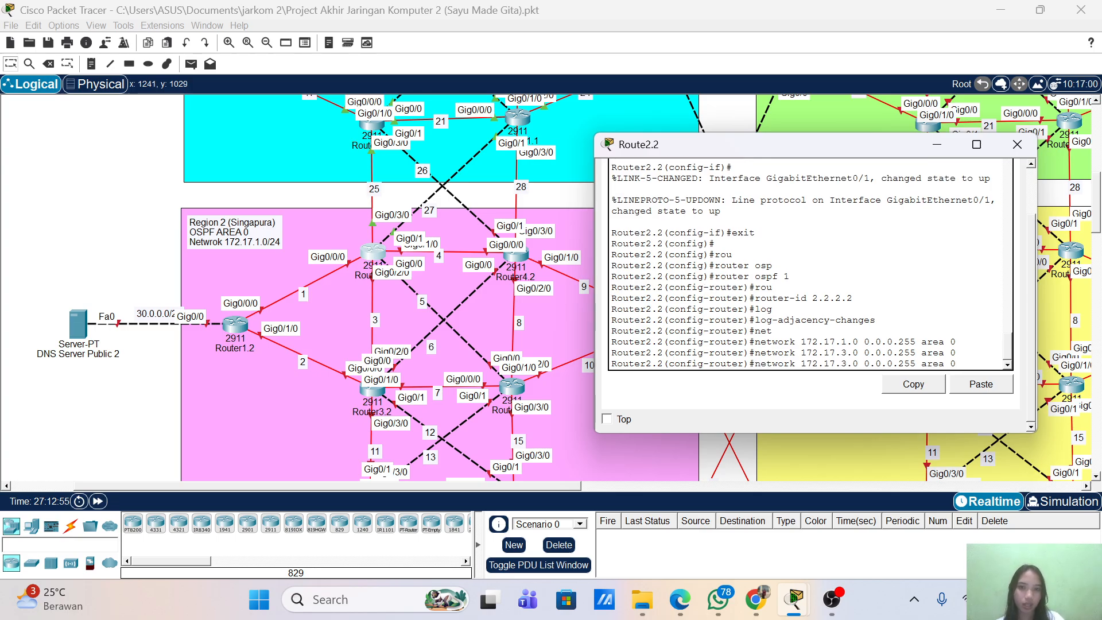
pyautogui.press('Left')
pyautogui.press('Left')
pyautogui.press('Left')
pyautogui.press('Left')
pyautogui.press('Left')
pyautogui.press('Left')
pyautogui.press('Left')
pyautogui.press('Left')
pyautogui.press('Left')
pyautogui.press('Left')
pyautogui.press('Left')
pyautogui.press('Left')
pyautogui.press('Left')
pyautogui.press('Left')
pyautogui.press('Left')
pyautogui.press('Left')
pyautogui.press('Left')
pyautogui.press('BackSpace')
pyautogui.write('4')
pyautogui.press('Return')
# - Add network 172.17.5.0 with wildcard 0.0.0.255 to OSPF area 0 on Router2.2
pyautogui.press('Up')
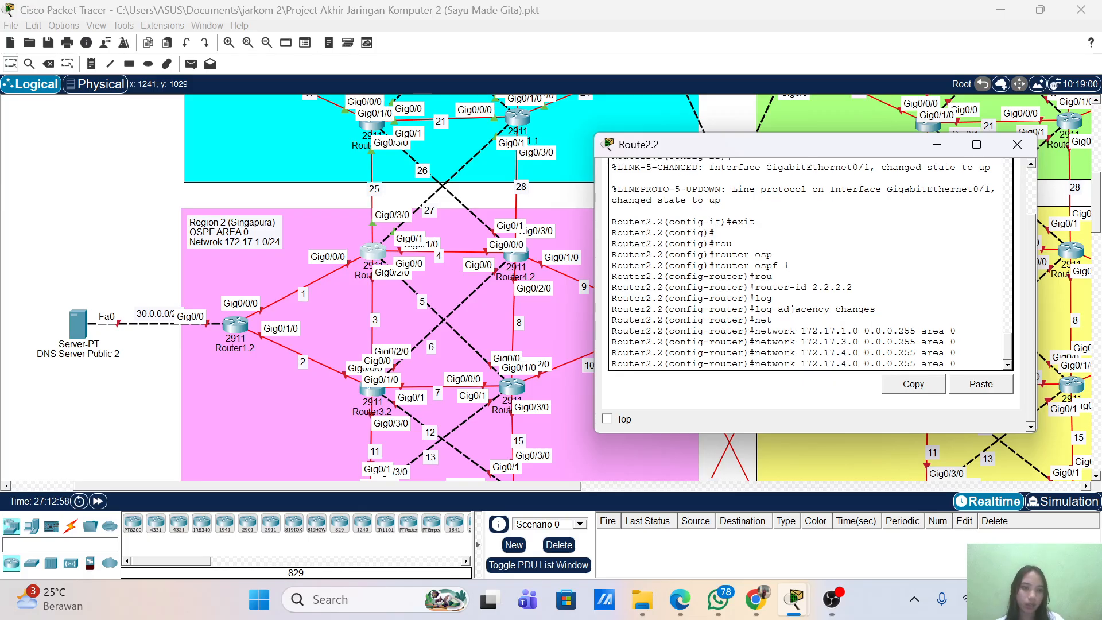
pyautogui.press('BackSpace')
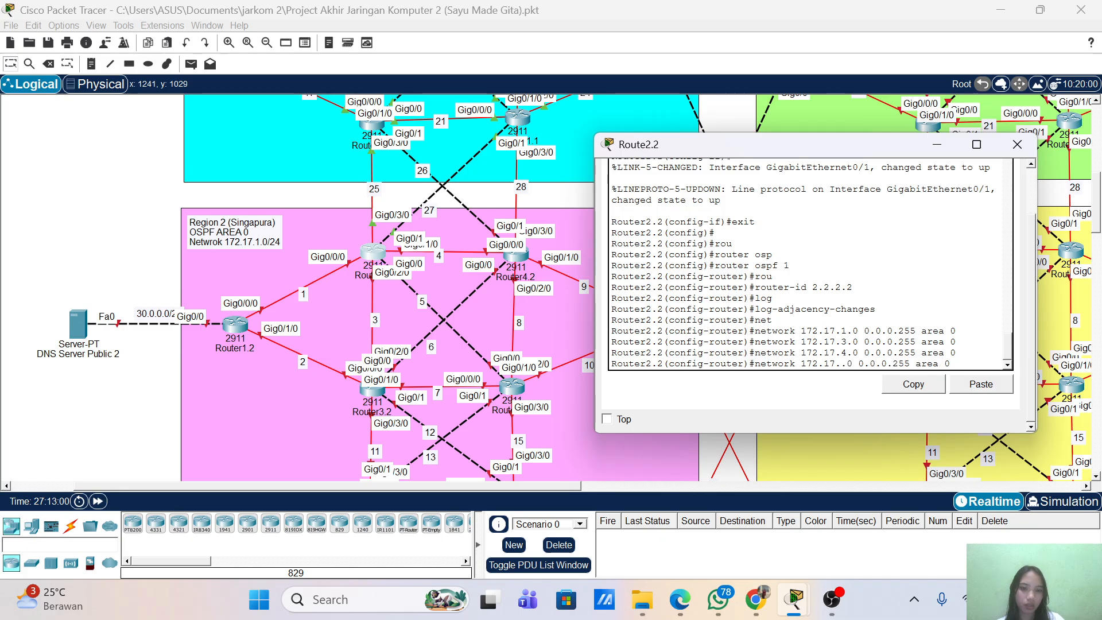
pyautogui.write('5')
pyautogui.press('Return')
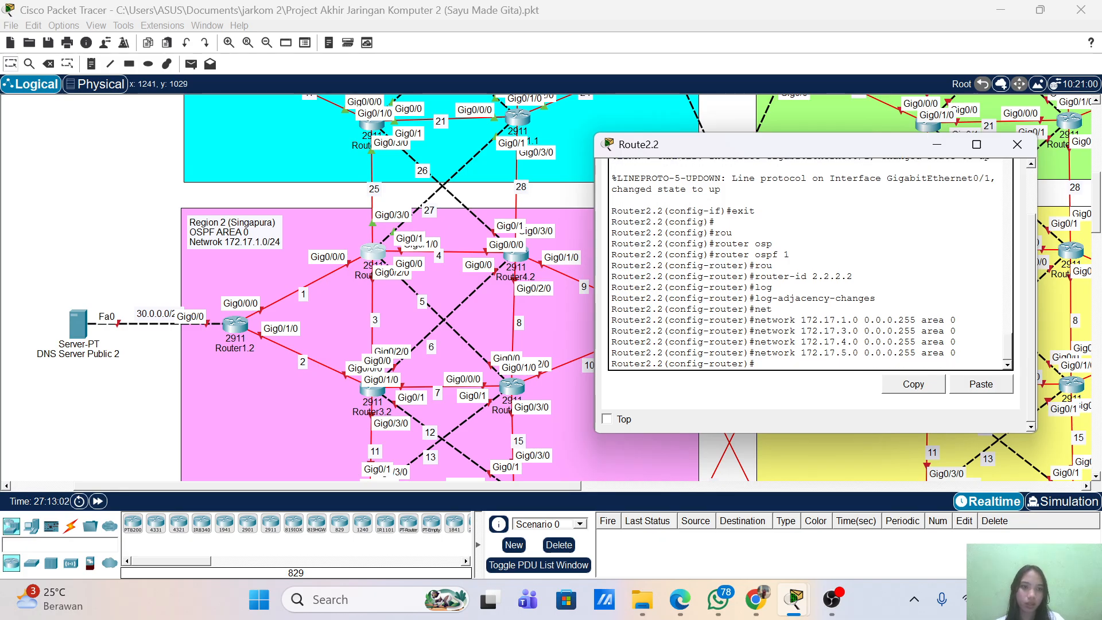
# - Add the inter-region network 172.16.25.0 with wildcard 0.0.0.255 to OSPF area 0 on Router2.2
pyautogui.press('Up')
pyautogui.press('Left')
pyautogui.press('Left')
pyautogui.press('Left')
pyautogui.press('Left')
pyautogui.press('Left')
pyautogui.press('Left')
pyautogui.press('Left')
pyautogui.press('Left')
pyautogui.press('Left')
pyautogui.press('Left')
pyautogui.press('Left')
pyautogui.press('Left')
pyautogui.press('Left')
pyautogui.press('Left')
pyautogui.press('Left')
pyautogui.press('Left')
pyautogui.press('Left')
pyautogui.press('Left')
pyautogui.press('Left')
pyautogui.press('Left')
pyautogui.press('Left')
pyautogui.press('Left')
pyautogui.press('Left')
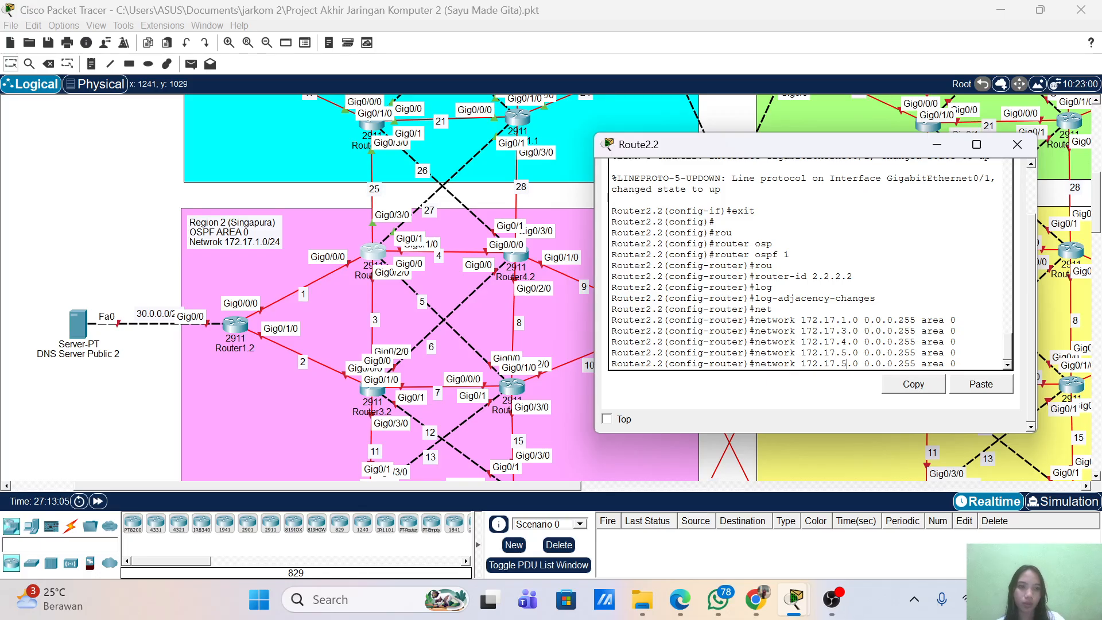
pyautogui.press('BackSpace')
pyautogui.press('BackSpace')
pyautogui.press('BackSpace')
pyautogui.write('6.')
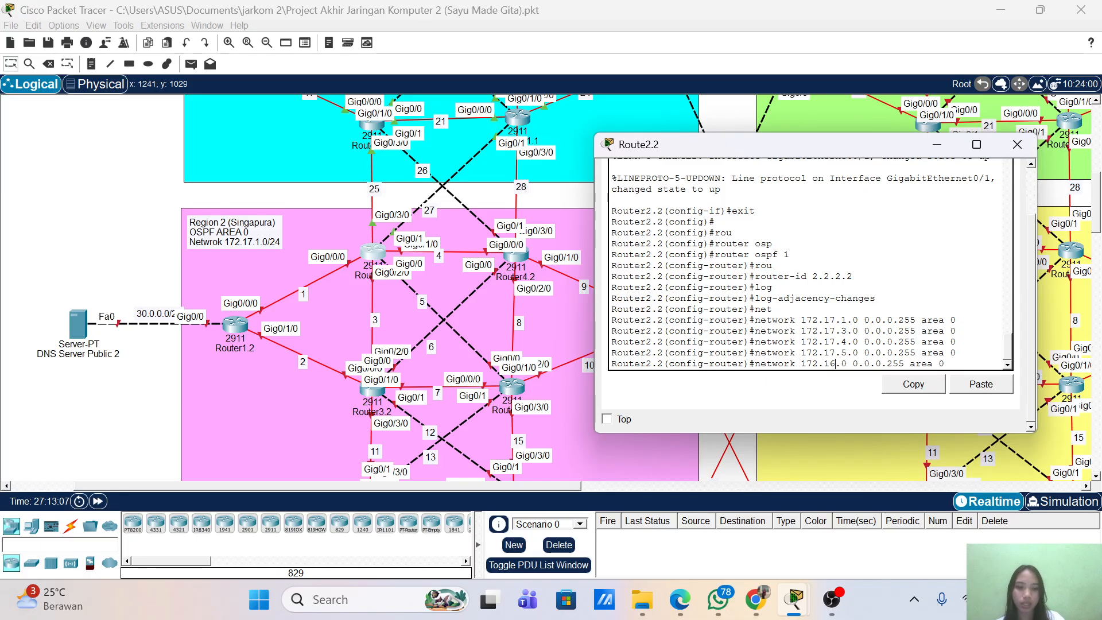
pyautogui.write('25.')
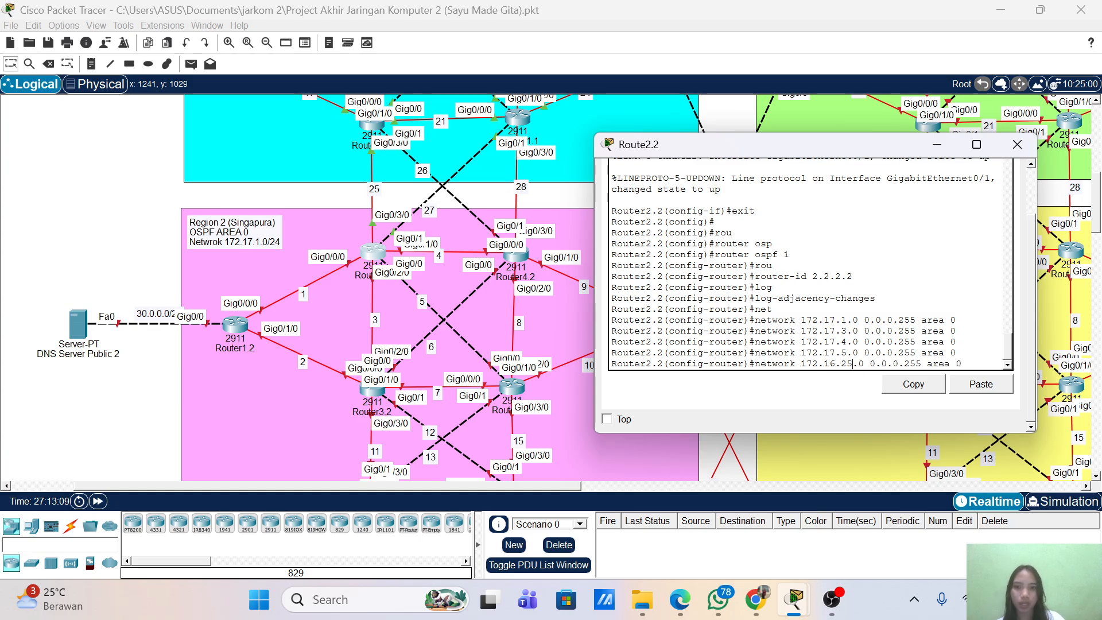
pyautogui.press('Return')
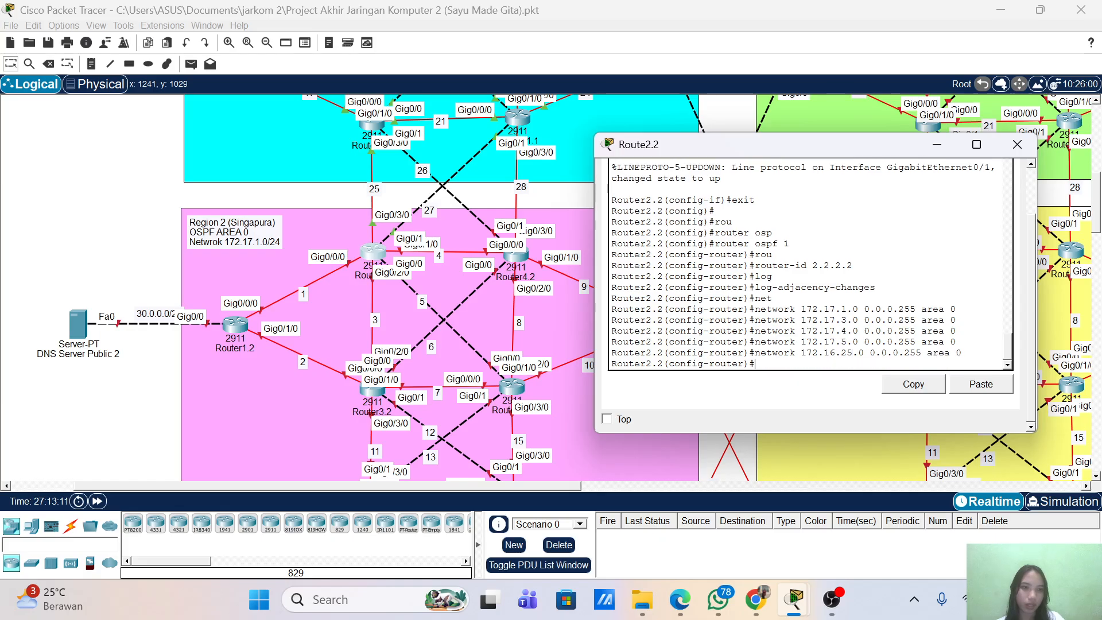
# - Add the inter-region network 172.16.27.0 with wildcard 0.0.0.255 to OSPF area 0 on Router2.2
pyautogui.press('Up')
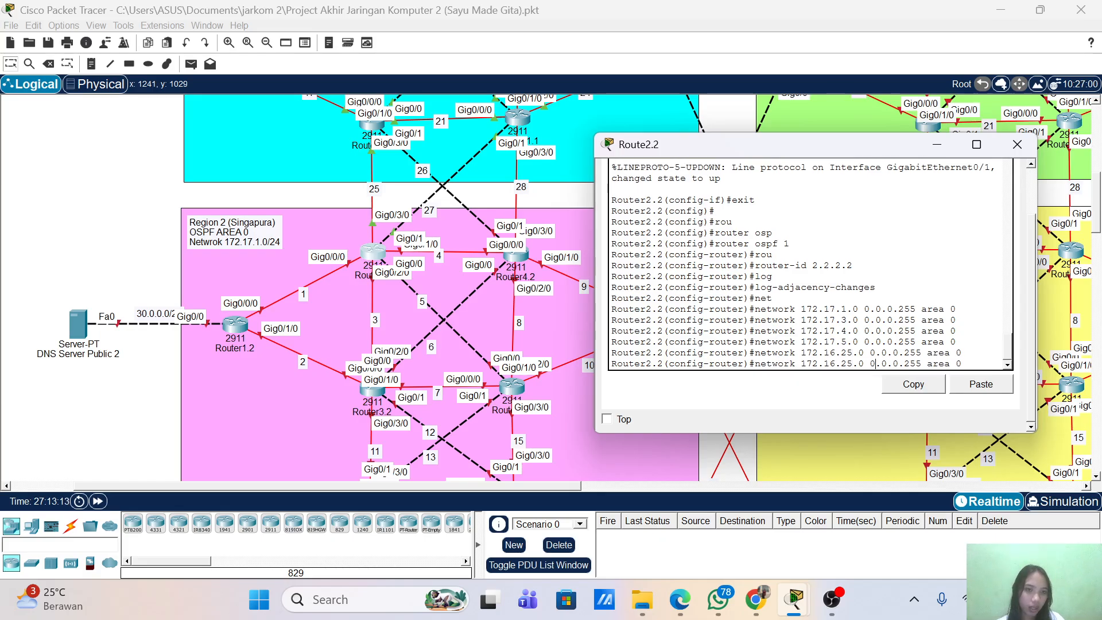
pyautogui.press('Delete')
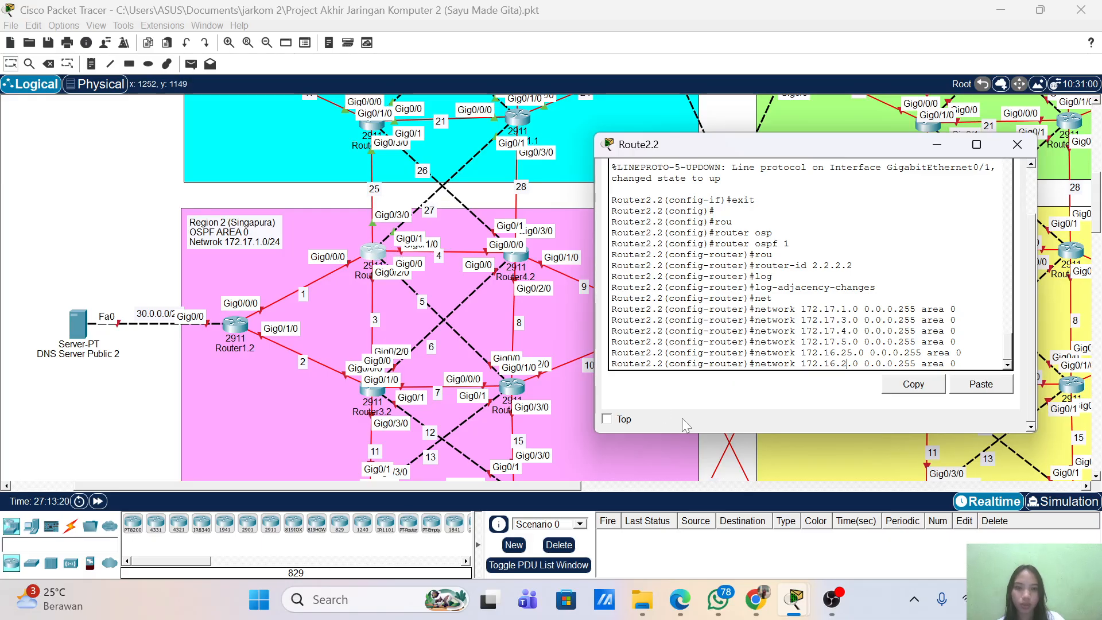
pyautogui.write('7')
pyautogui.press('Return')
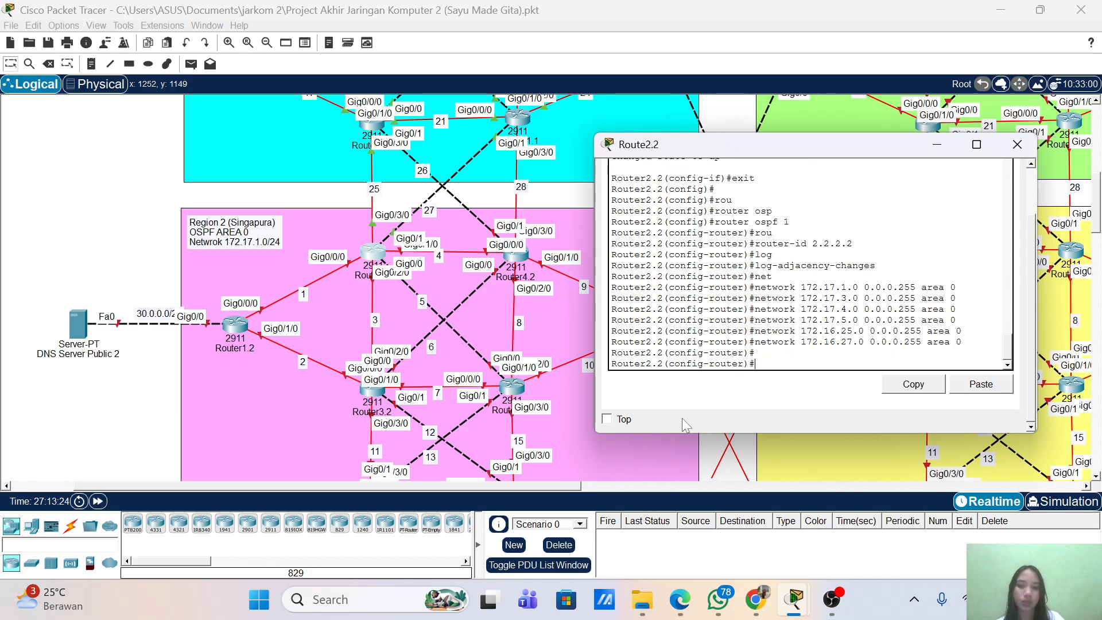
# - End configuration mode on Router2.2, save its configuration with wr, and close the router's window
pyautogui.write('end')
pyautogui.press('Return')
pyautogui.press('Return')
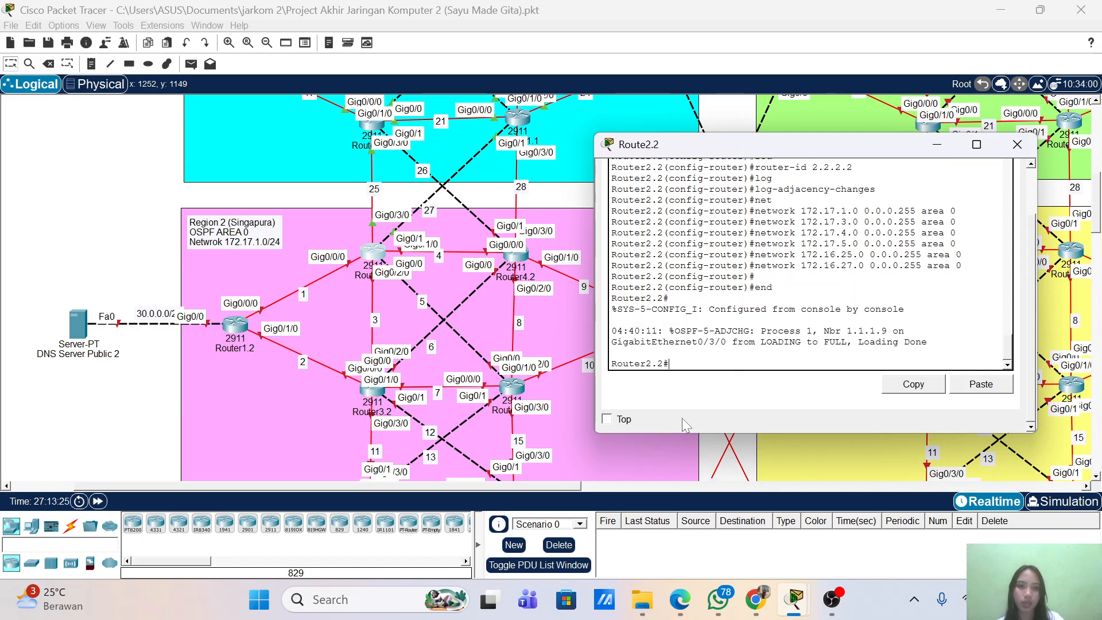
pyautogui.write('wr')
pyautogui.press('Return')
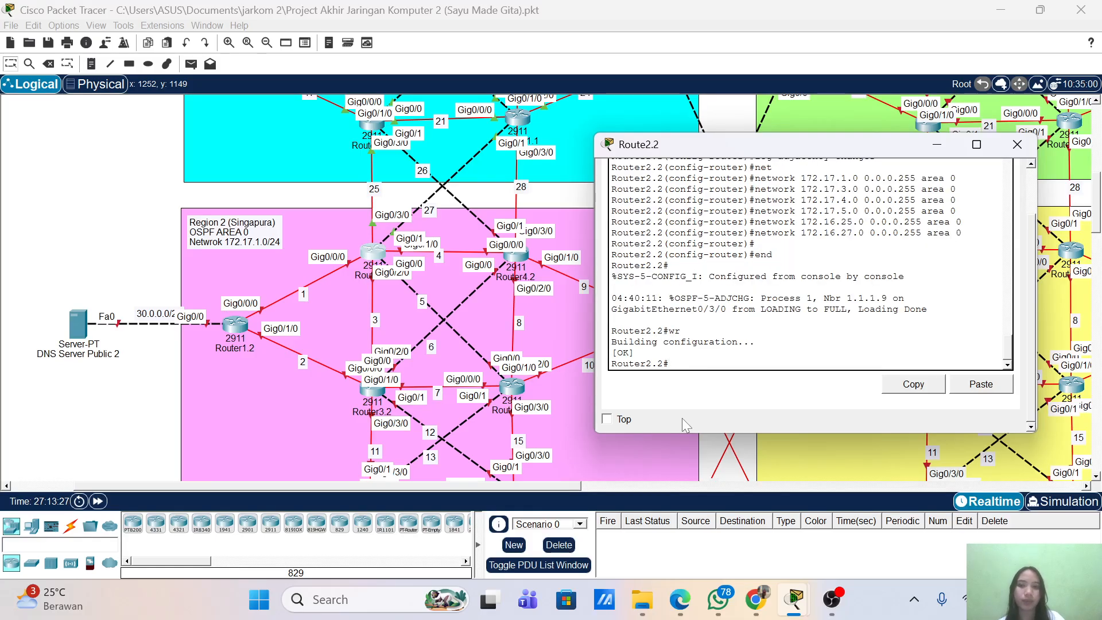
pyautogui.click(1016, 144)
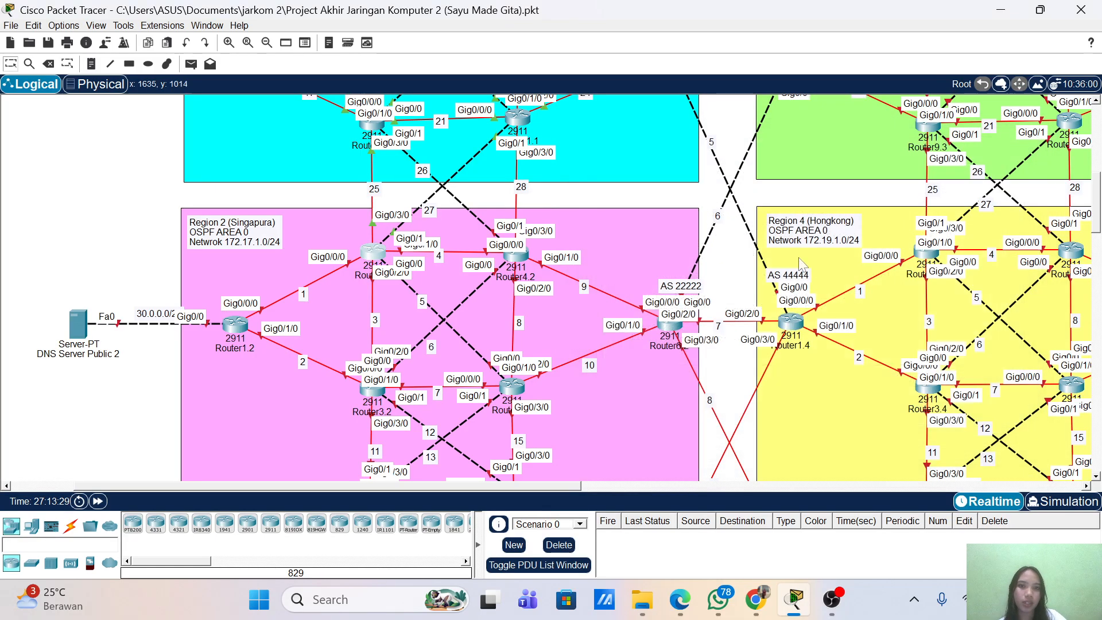
# - Open the command line of Router4.2 in Region 2 and enter global configuration mode with ena and conf term
pyautogui.click(513, 258)
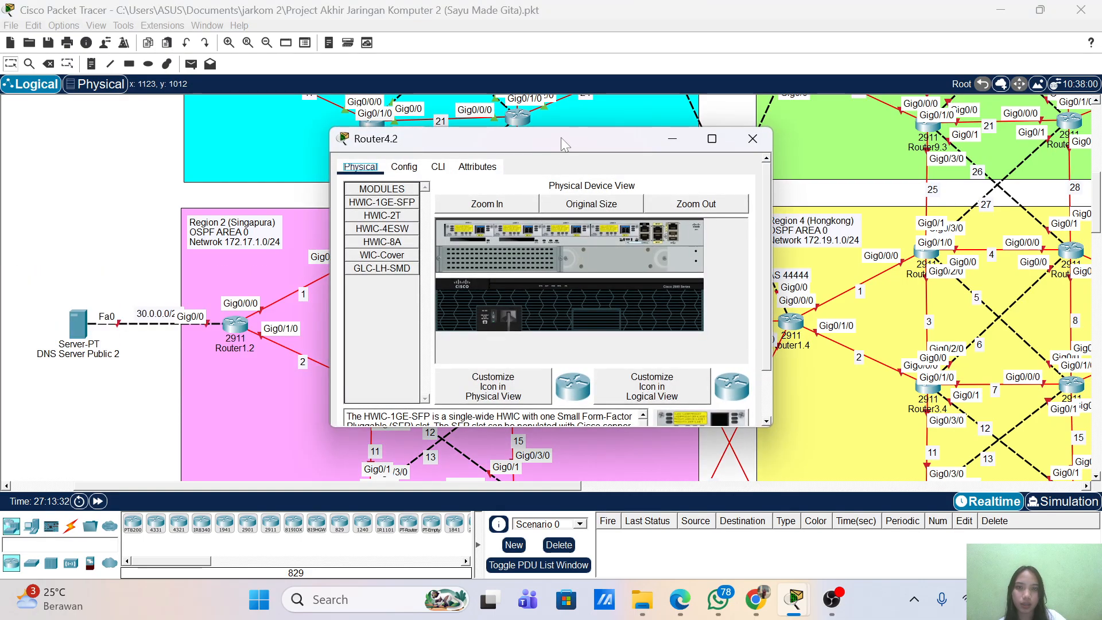
pyautogui.moveTo(562, 144); pyautogui.dragTo(741, 155)
pyautogui.click(601, 175)
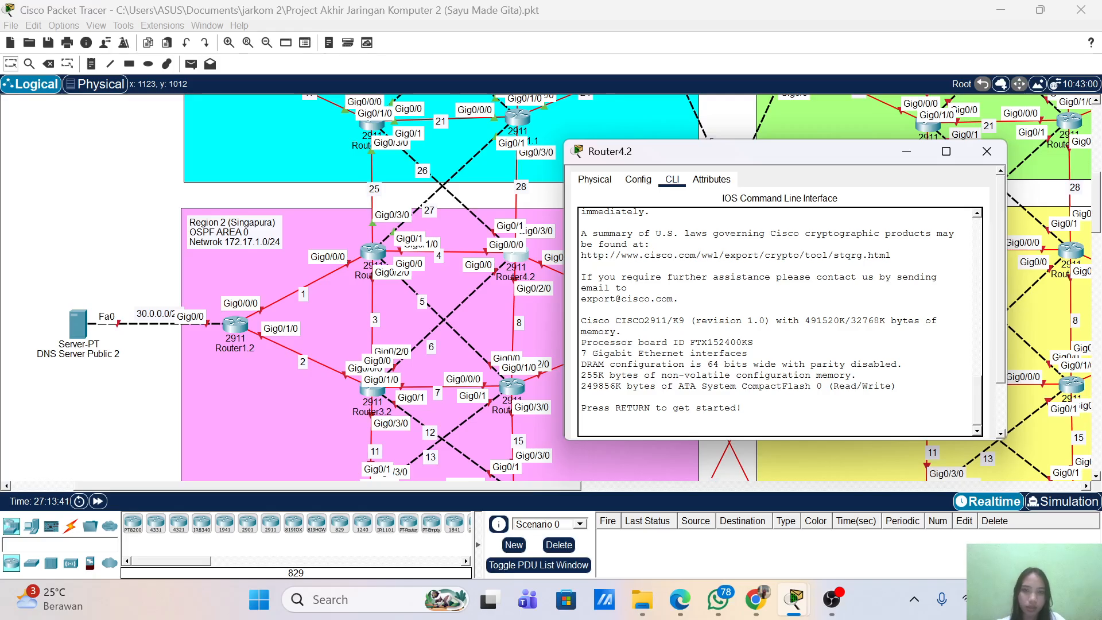
pyautogui.press('Return')
pyautogui.press('Return')
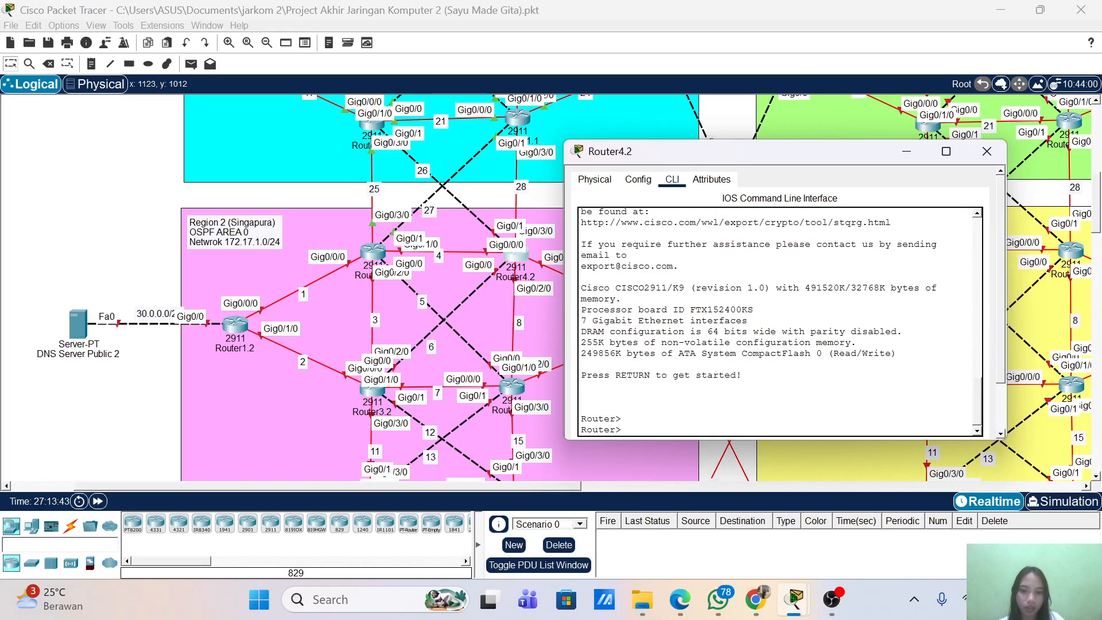
pyautogui.write('ena')
pyautogui.press('Return')
pyautogui.write('conf')
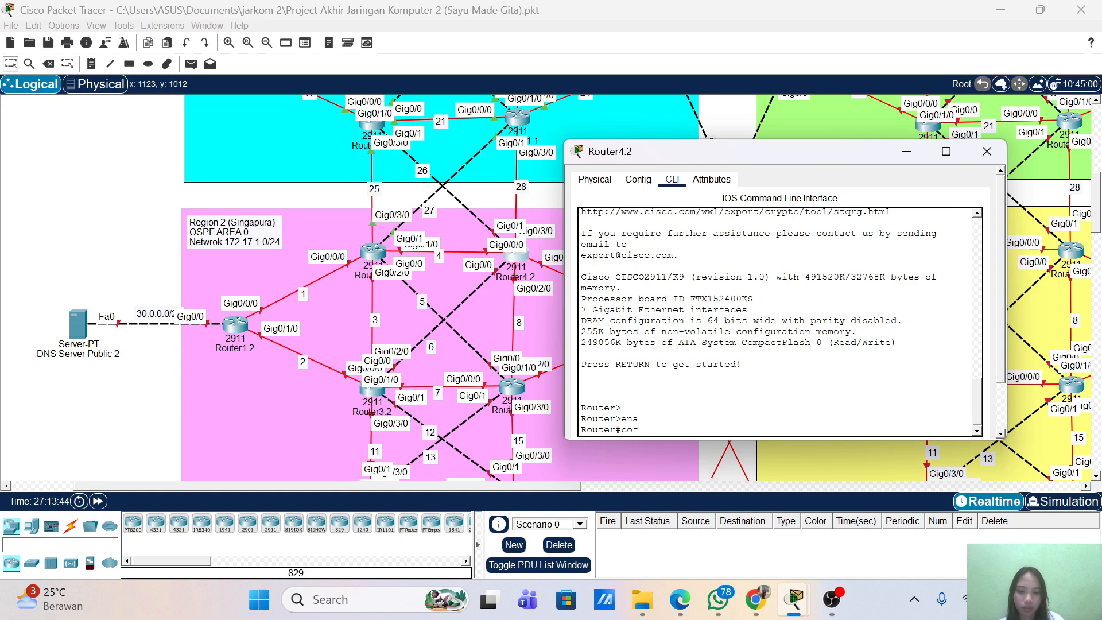
pyautogui.write(' term')
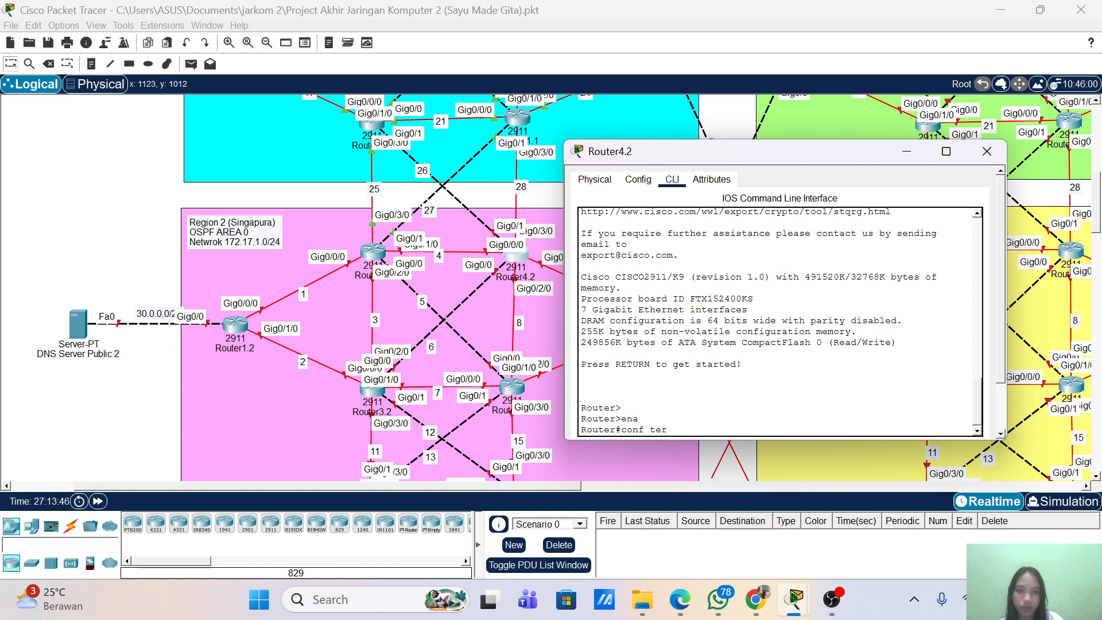
pyautogui.press('Return')
pyautogui.press('Return')
pyautogui.press('Return')
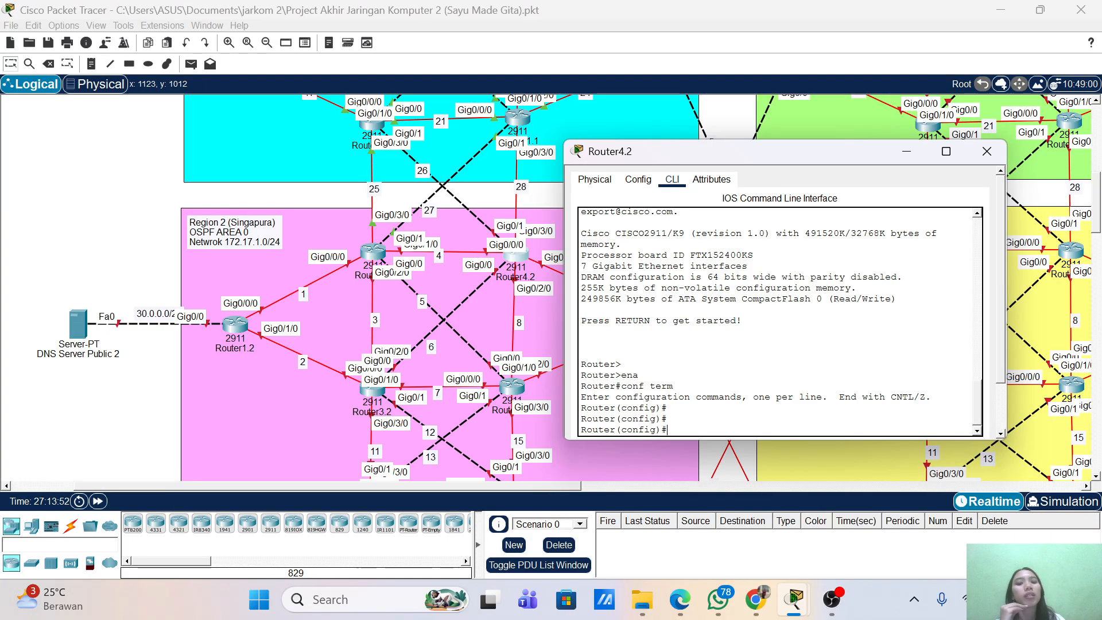
# - Set the router's hostname to Router4.2
pyautogui.write('hos')
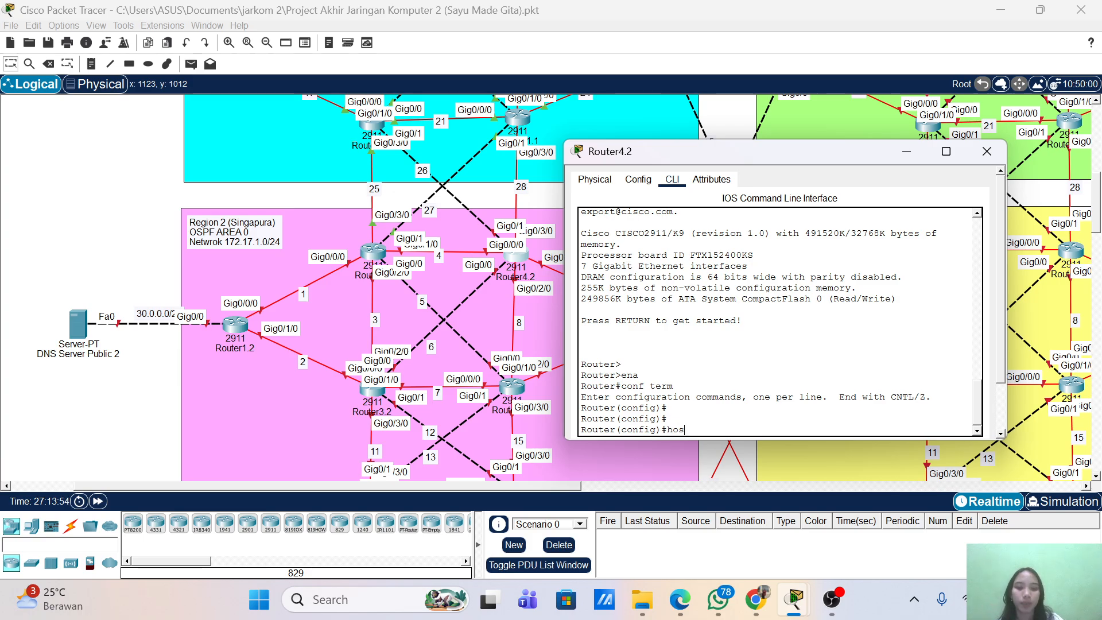
pyautogui.write('t')
pyautogui.press('Tab')
pyautogui.write('Router')
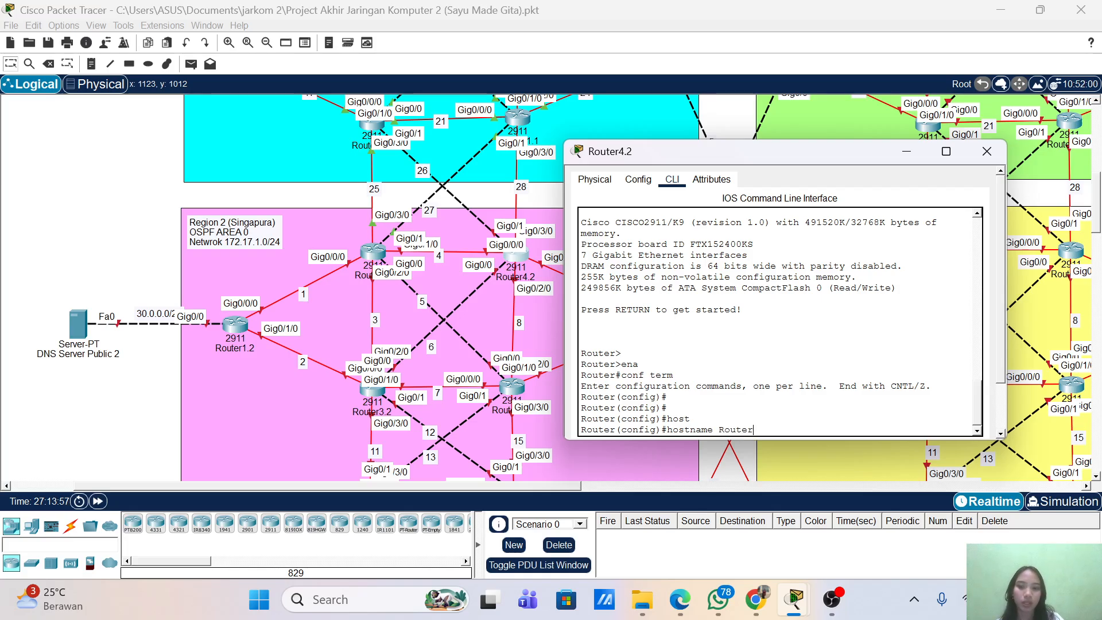
pyautogui.write('4.2')
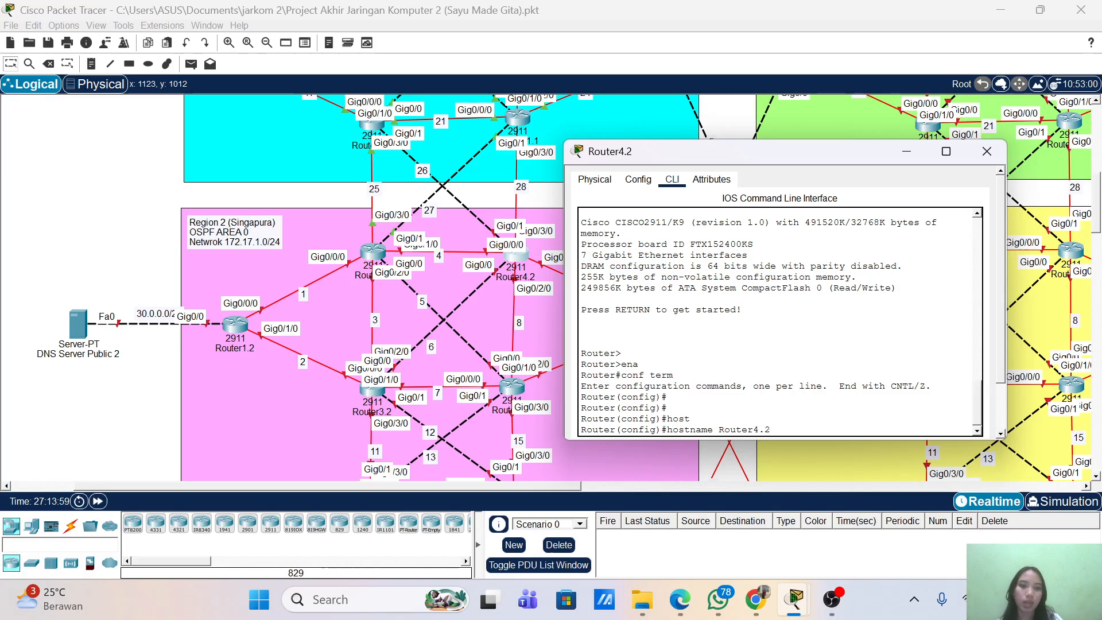
pyautogui.press('Return')
# - Assign the address 172.17.4.2 with mask 255.255.255.0 to interface g0/0/0 of Router4.2
pyautogui.write('int')
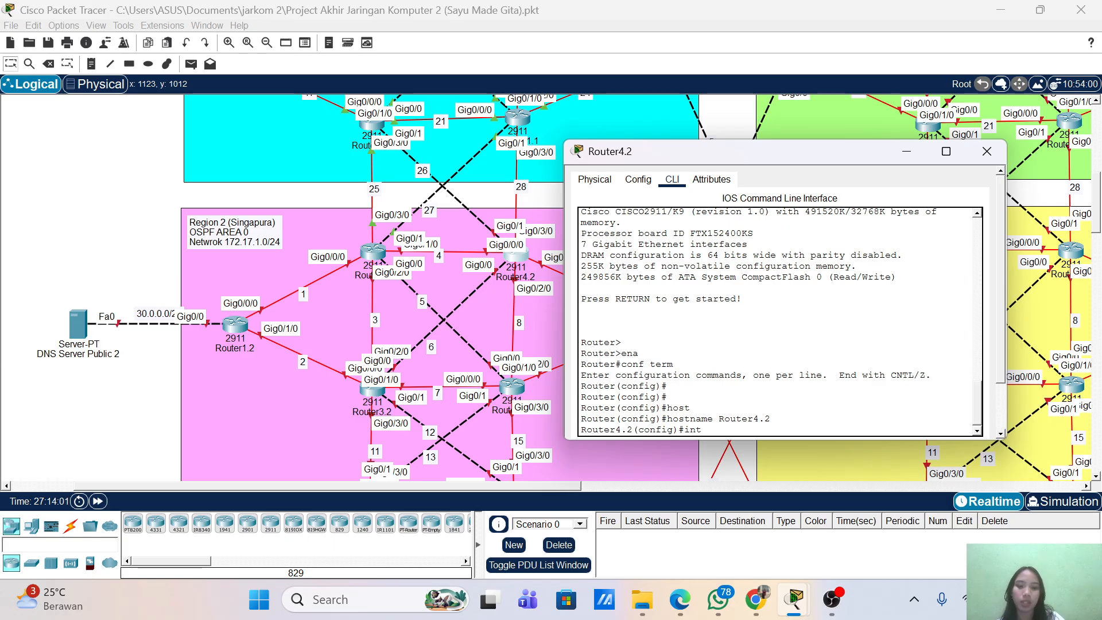
pyautogui.write(' g0/0')
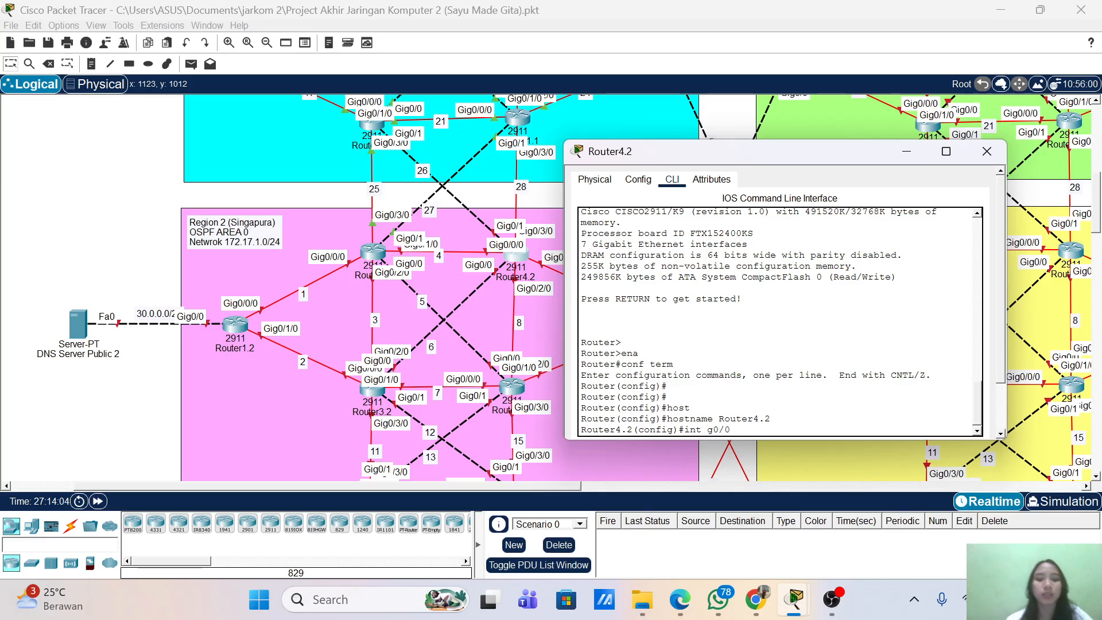
pyautogui.write('/0')
pyautogui.press('Return')
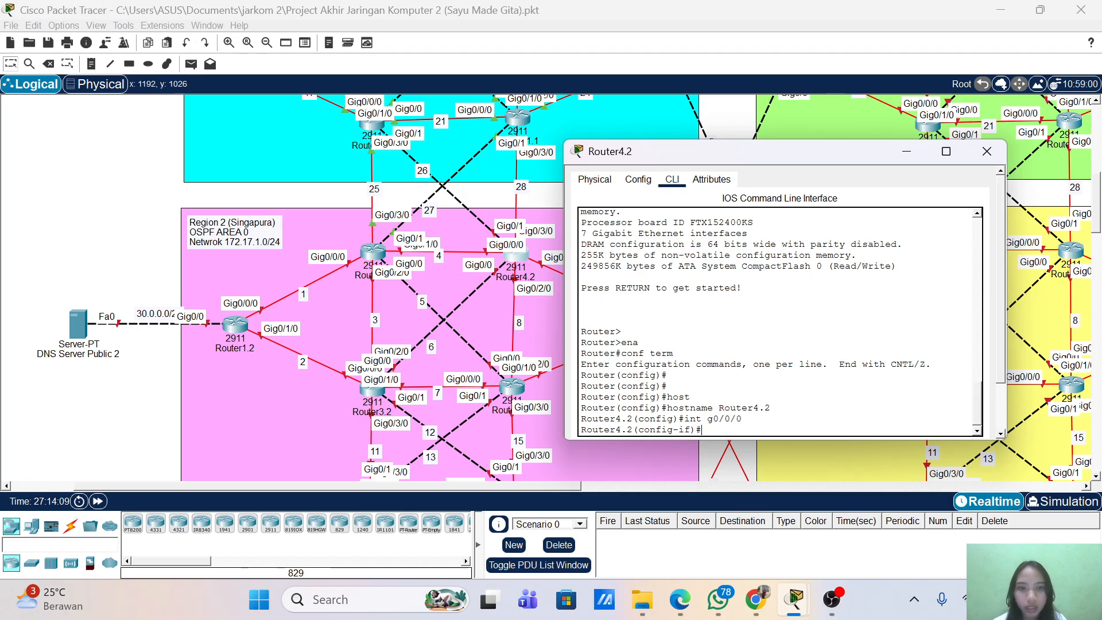
pyautogui.write('ip ')
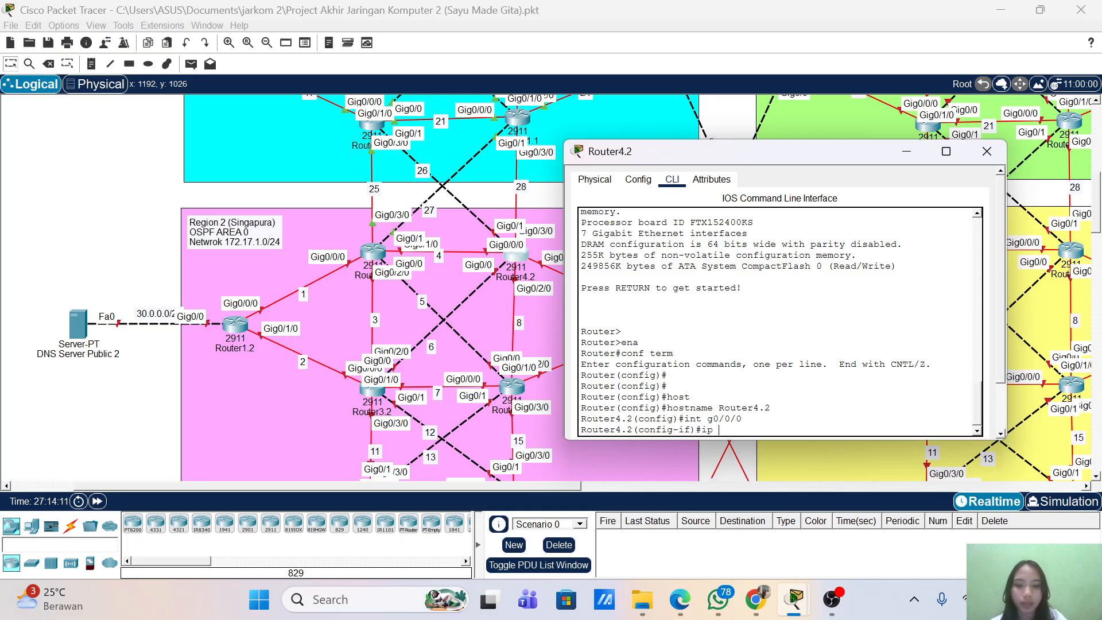
pyautogui.write('add 172.17.')
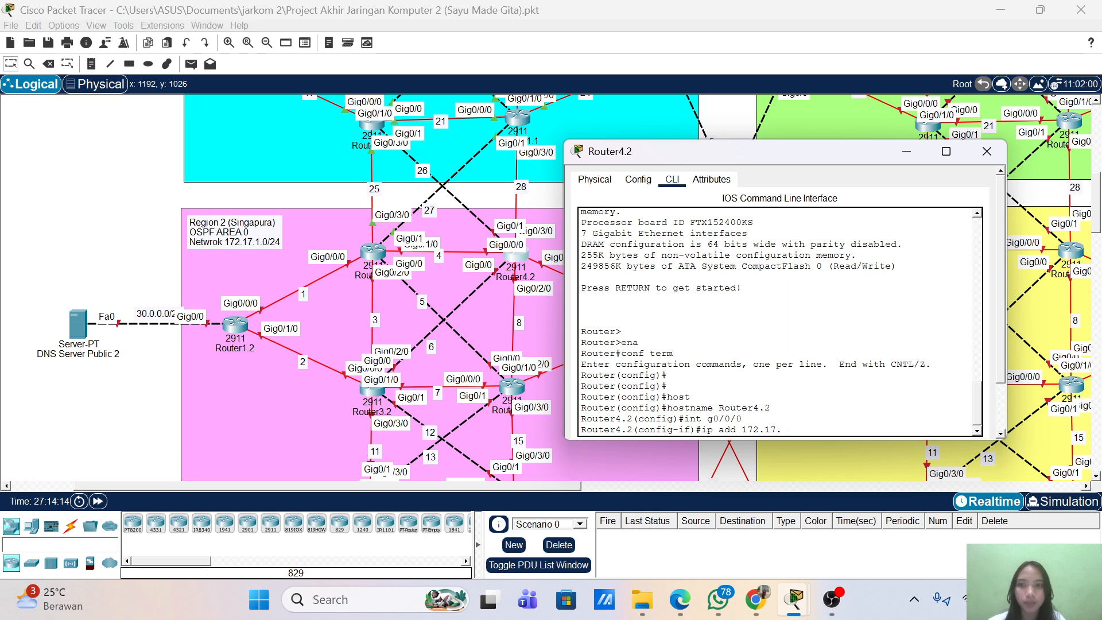
pyautogui.write('2')
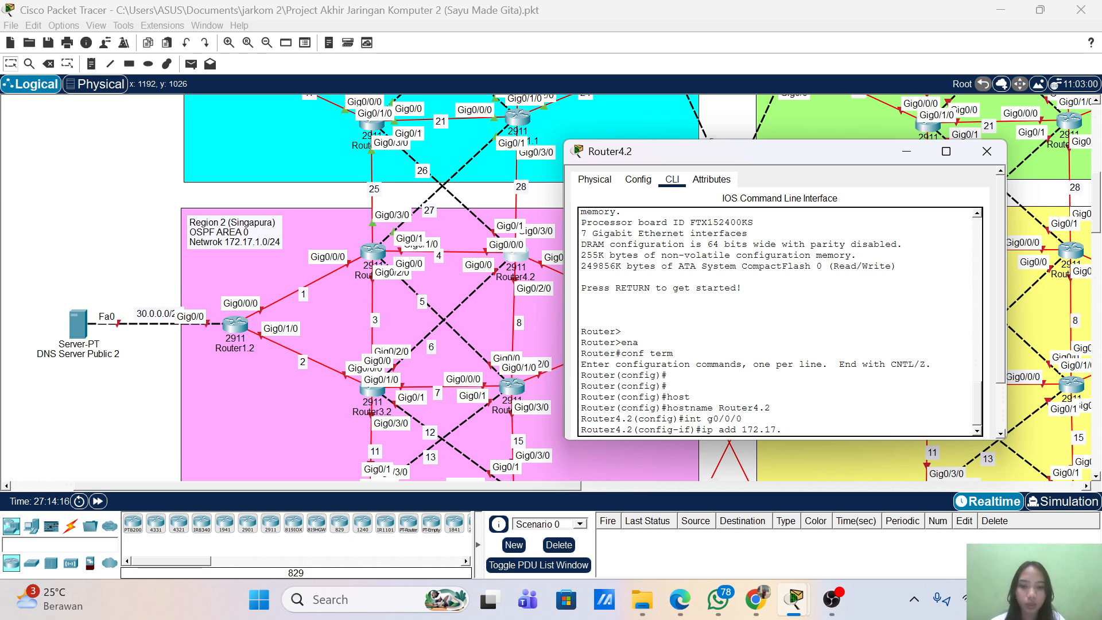
pyautogui.write('4.2 25')
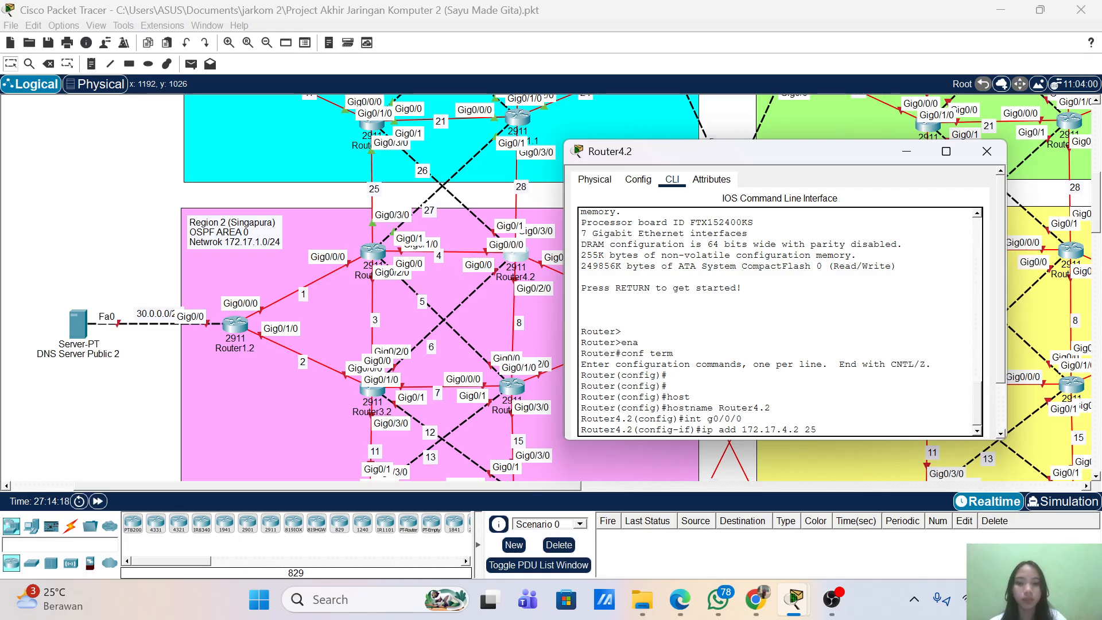
pyautogui.write('5.255.255.0')
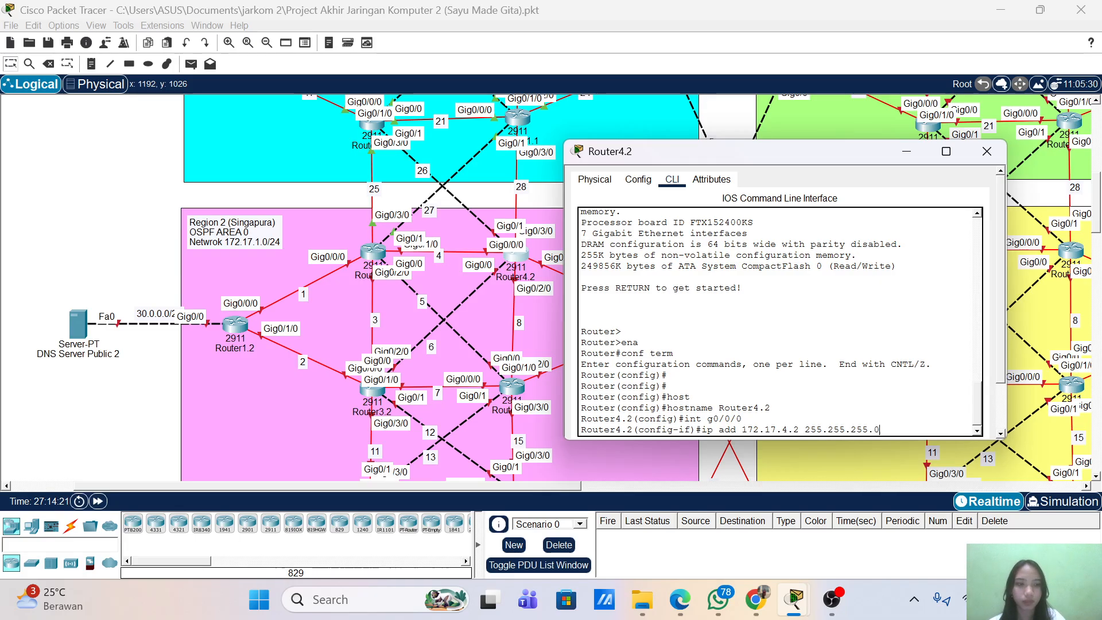
pyautogui.press('Return')
# - Enable interface g0/0/0 of Router4.2 with no sh
pyautogui.write('no s')
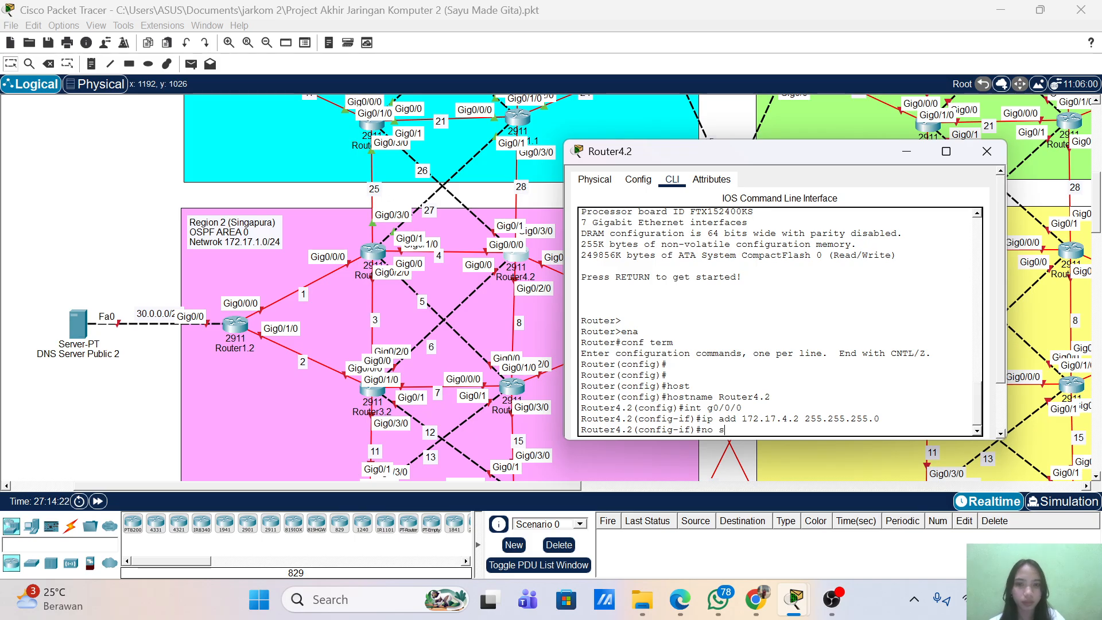
pyautogui.write('h')
pyautogui.press('Return')
pyautogui.press('Return')
pyautogui.press('Return')
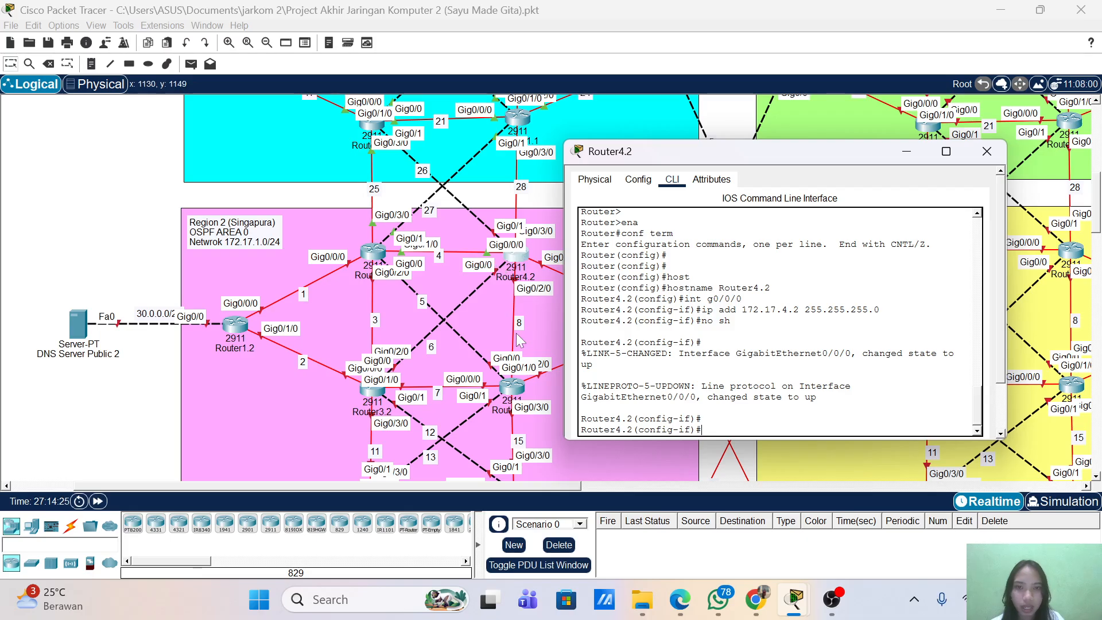
# - Assign the address 172.17.9.1 with mask 255.255.255.0 to interface g0/1/0 of Router4.2
pyautogui.moveTo(693, 156); pyautogui.dragTo(806, 150)
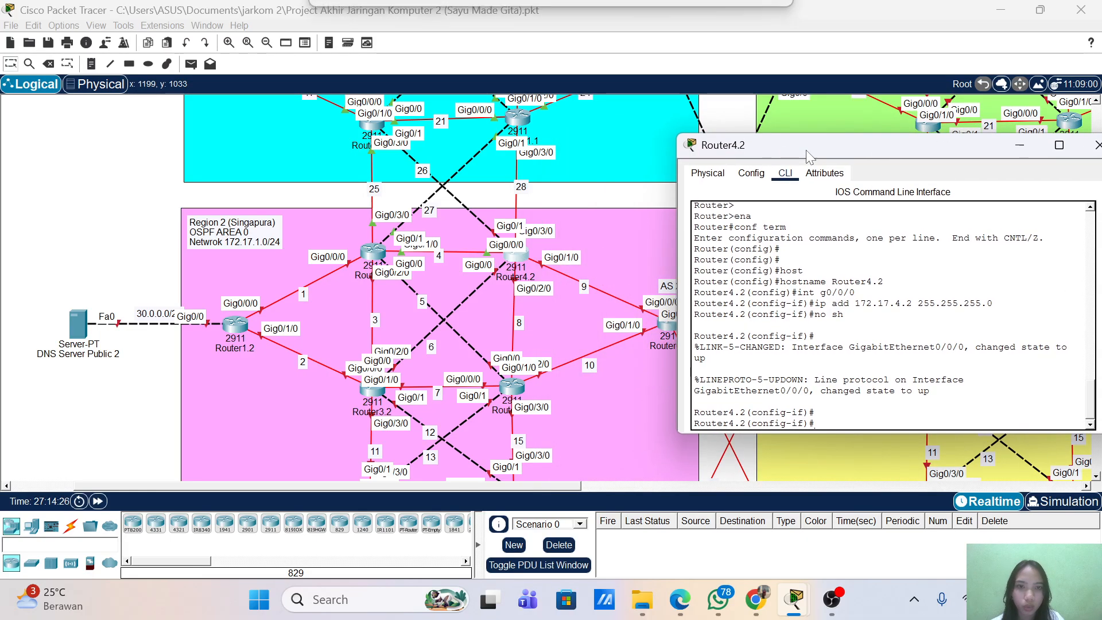
pyautogui.write('int g0/0/0')
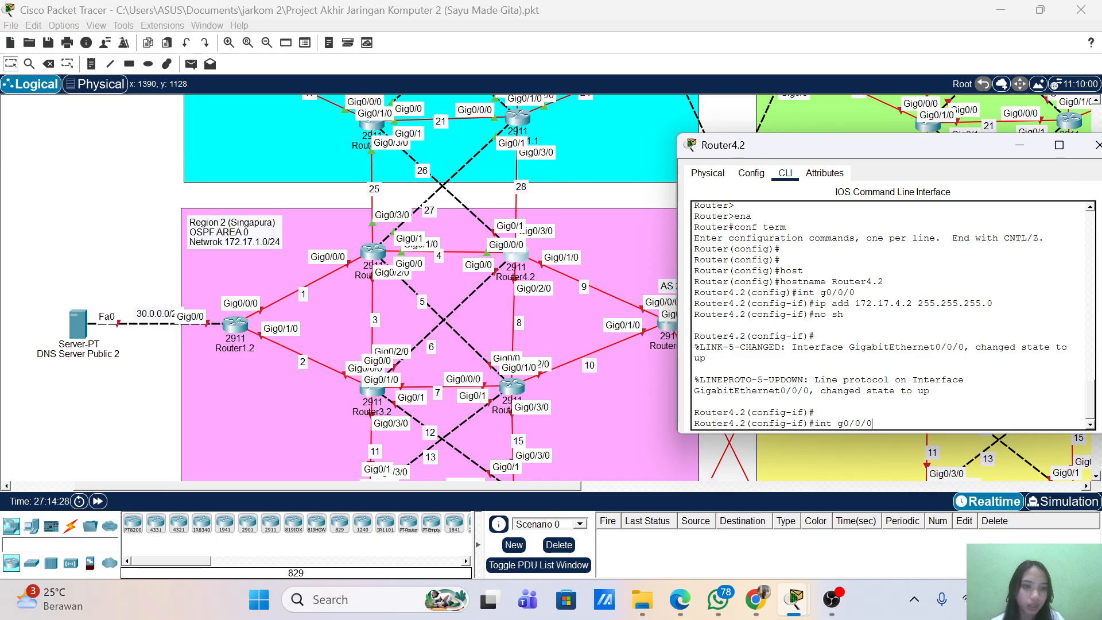
pyautogui.press('BackSpace')
pyautogui.write('1')
pyautogui.press('Return')
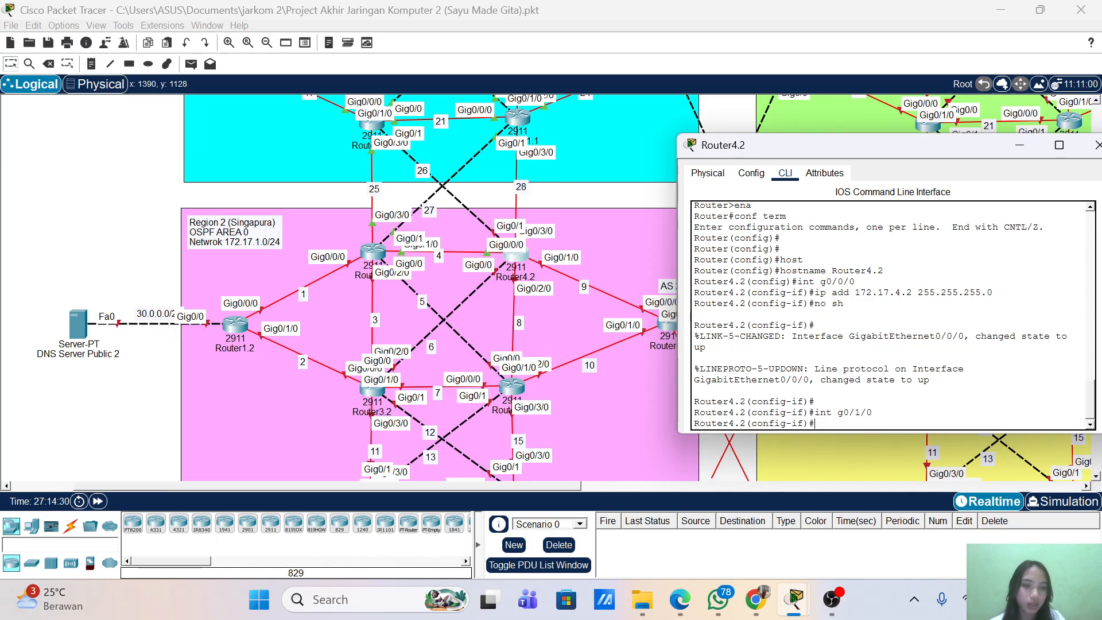
pyautogui.press('Up')
pyautogui.press('Up')
pyautogui.press('Up')
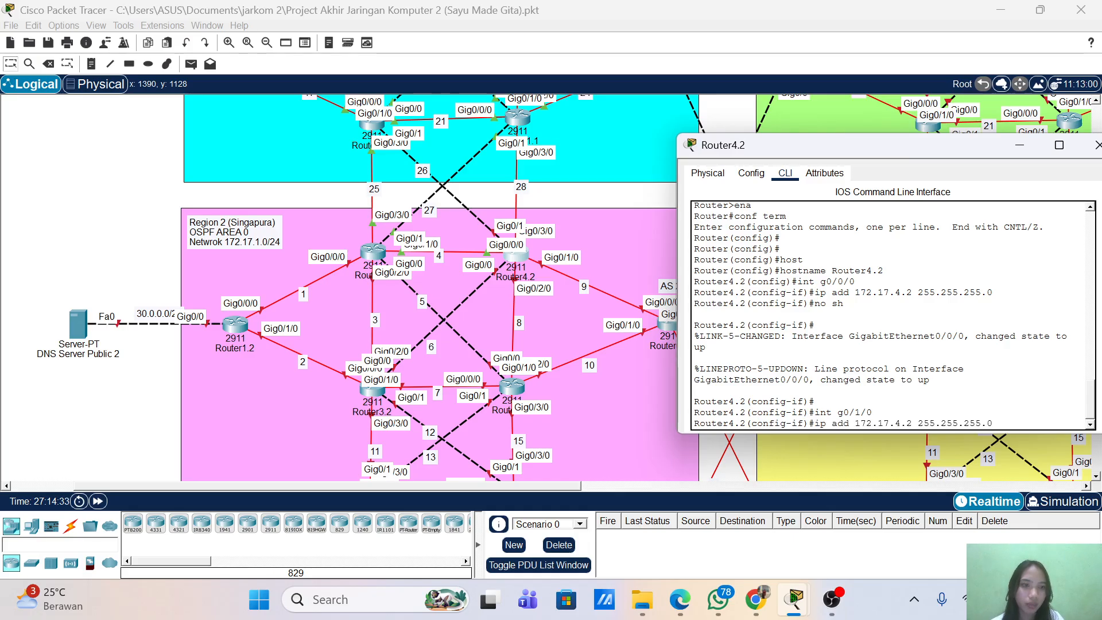
pyautogui.press('BackSpace')
pyautogui.press('BackSpace')
pyautogui.press('BackSpace')
pyautogui.press('BackSpace')
pyautogui.write('9.1')
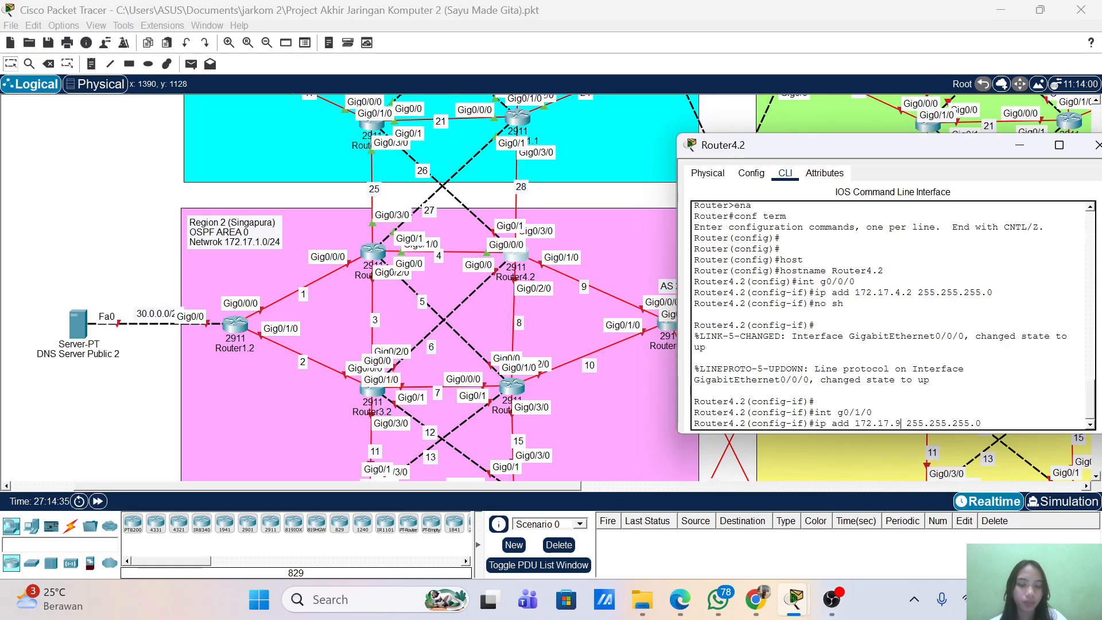
pyautogui.press('Return')
# - Enable interface g0/1/0 of Router4.2 with no sh
pyautogui.press('Up')
pyautogui.press('Up')
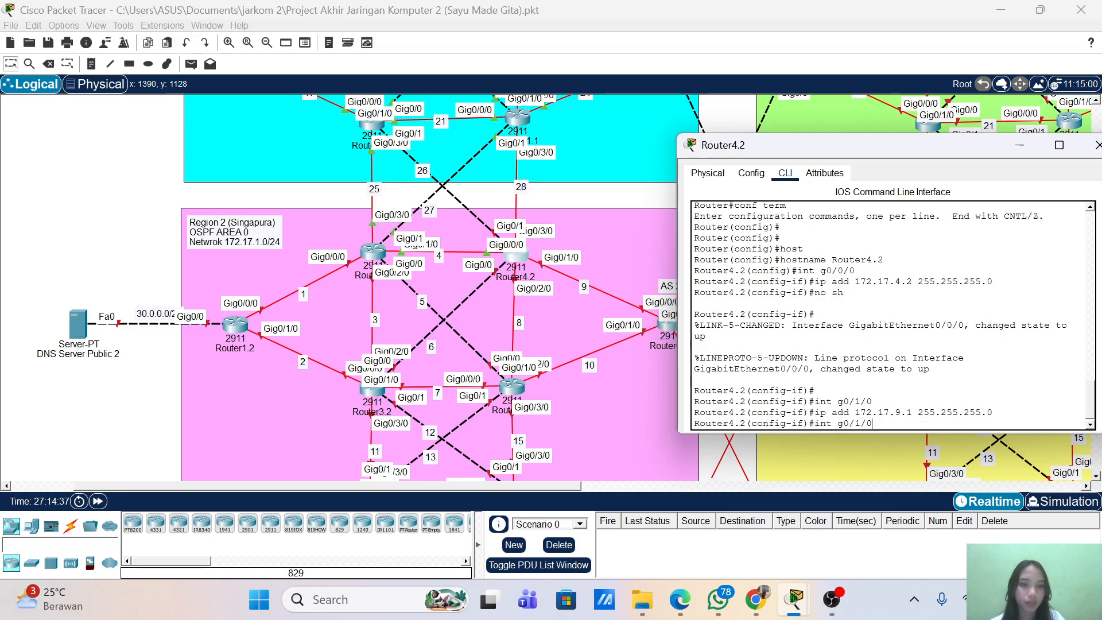
pyautogui.press('Up')
pyautogui.press('Return')
pyautogui.press('Return')
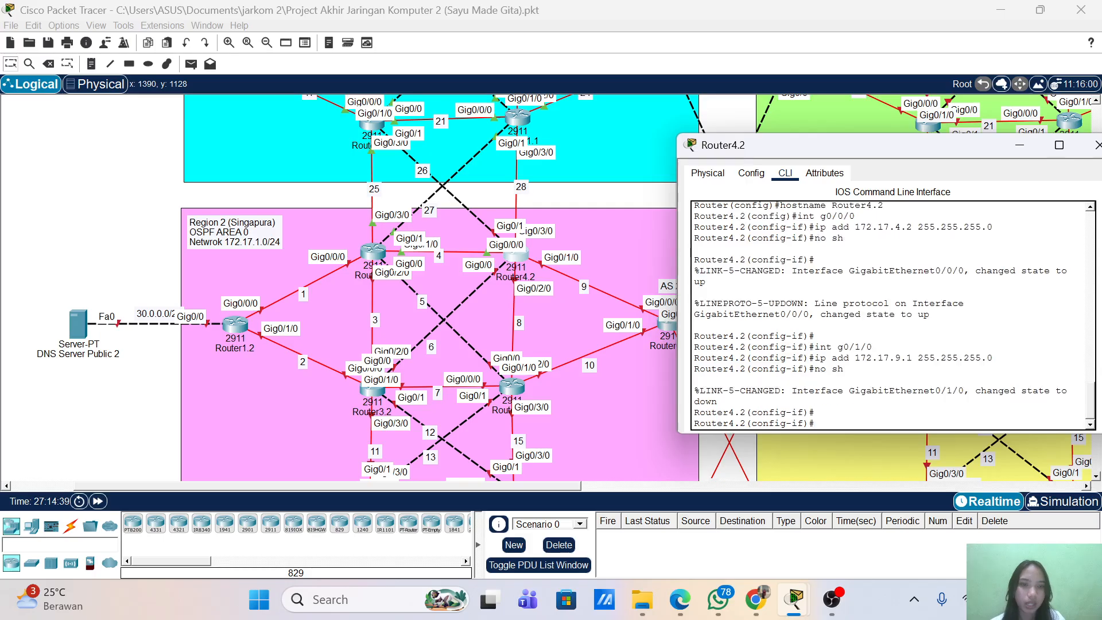
# - Assign the address 172.17.8.1 with mask 255.255.255.0 to interface g0/2/0 of Router4.2
pyautogui.press('Up')
pyautogui.press('Up')
pyautogui.press('Up')
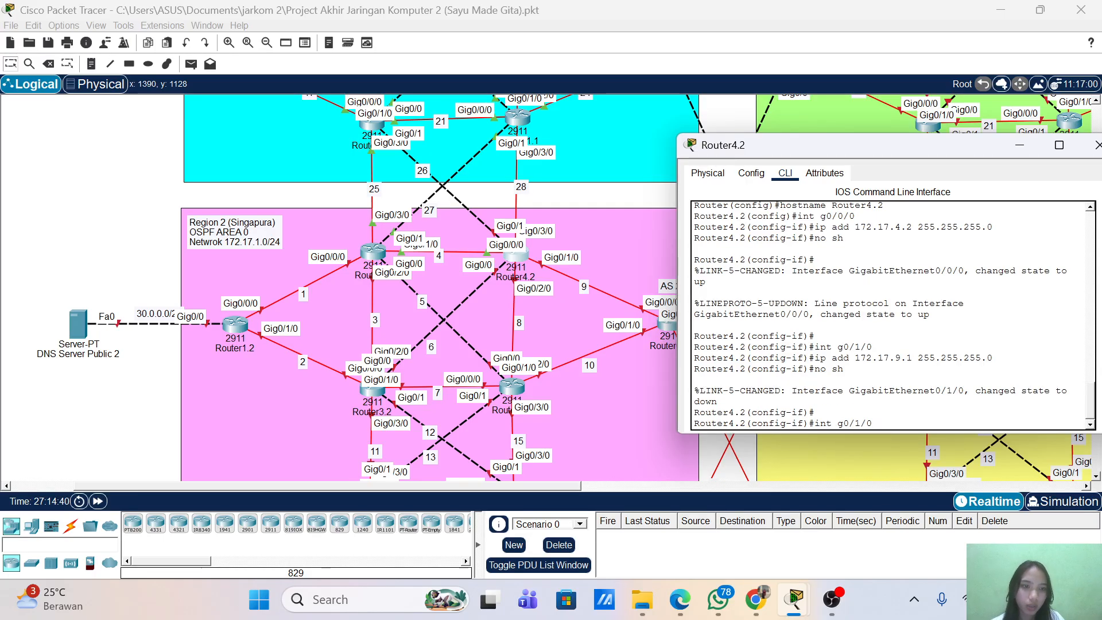
pyautogui.press('BackSpace')
pyautogui.press('BackSpace')
pyautogui.press('BackSpace')
pyautogui.write('2/0')
pyautogui.press('Return')
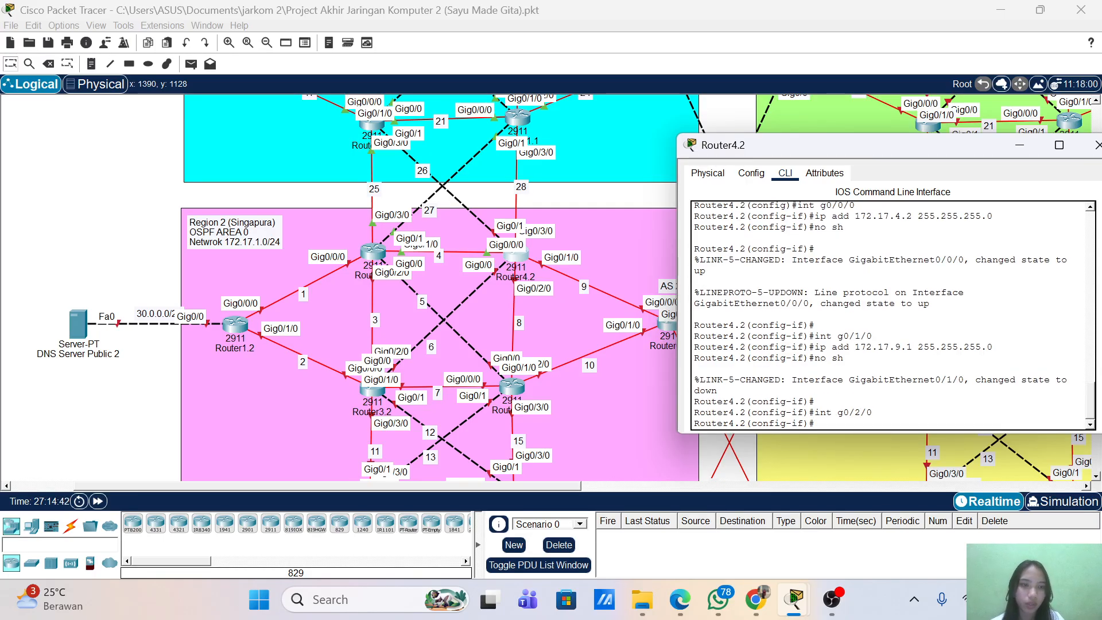
pyautogui.press('Up')
pyautogui.press('Up')
pyautogui.press('Up')
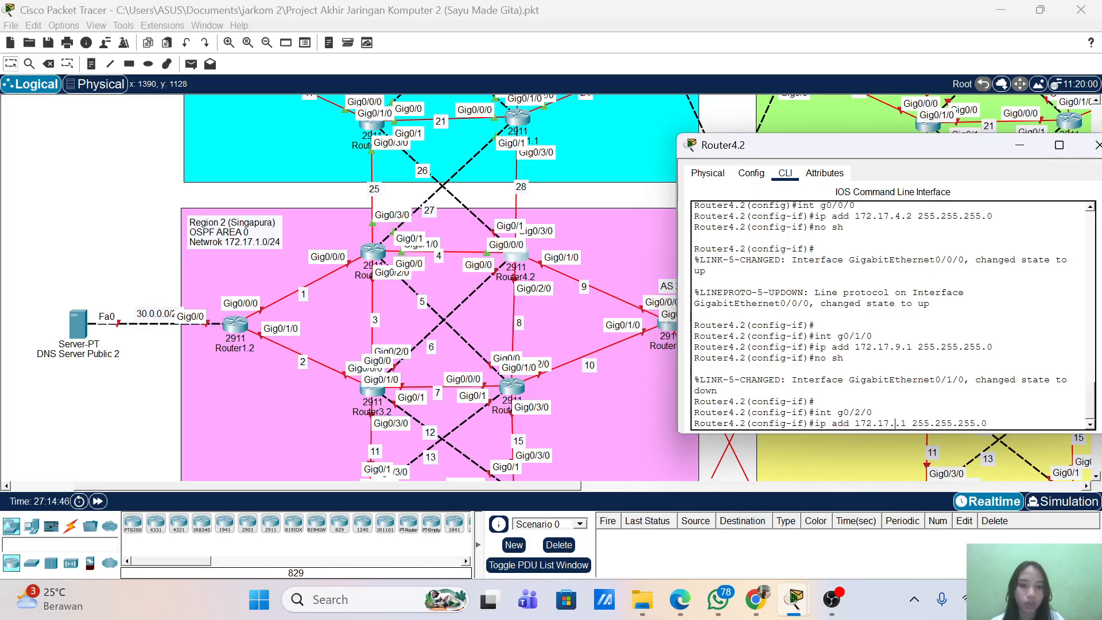
pyautogui.press('BackSpace')
pyautogui.write('8')
pyautogui.press('Return')
# - Enable interface g0/2/0 of Router4.2 with no sh
pyautogui.press('Up')
pyautogui.press('Up')
pyautogui.press('Up')
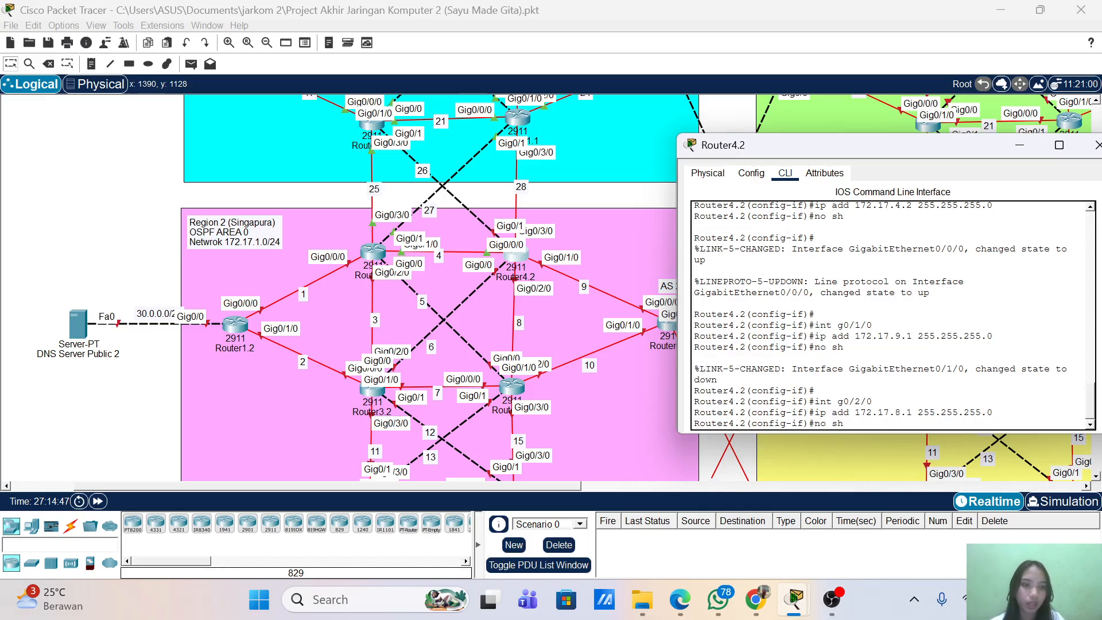
pyautogui.press('Return')
# - Assign 172.16.28.2 with mask 255.255.255.0 to Router4.2's inter-region interface g0/3/0 and enable it with no sh
pyautogui.press('Up')
pyautogui.press('Up')
pyautogui.press('Up')
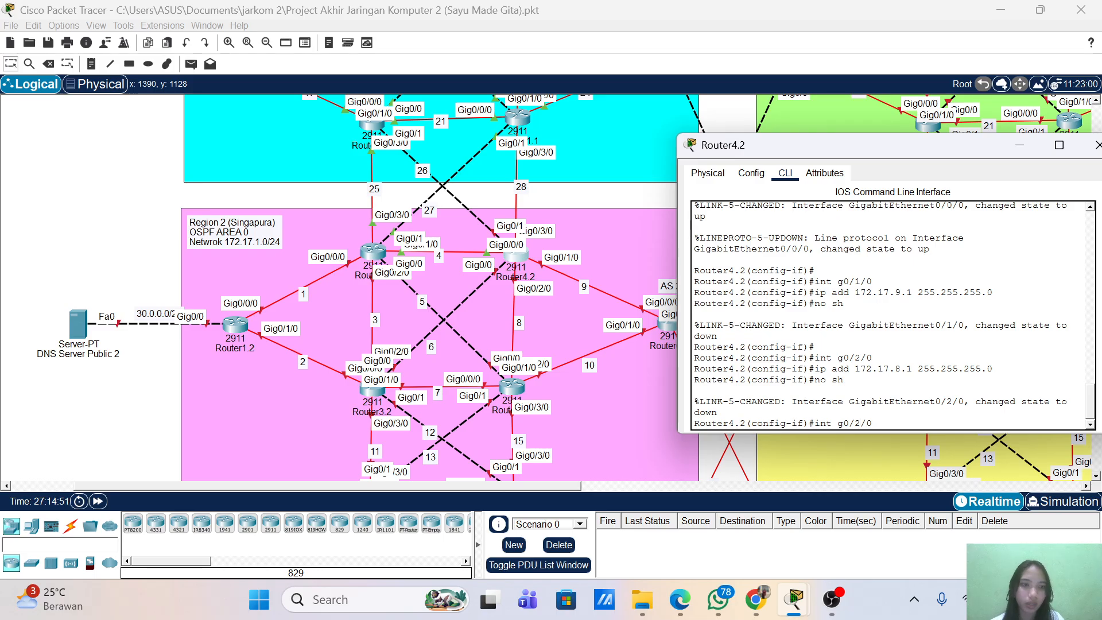
pyautogui.press('BackSpace')
pyautogui.write('3')
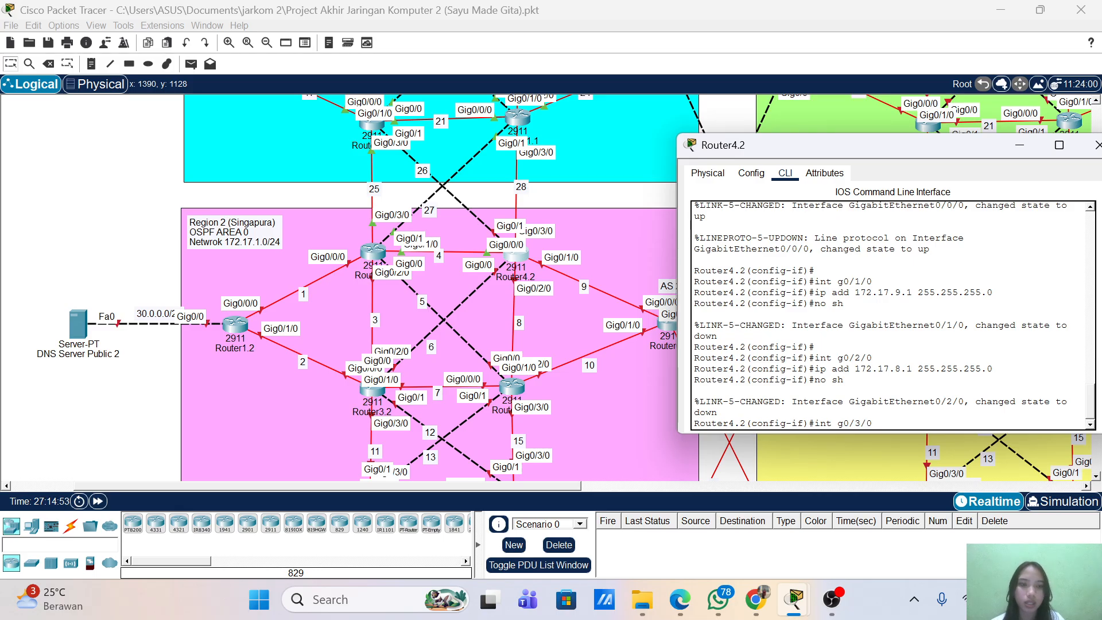
pyautogui.press('Return')
pyautogui.press('Up')
pyautogui.press('Up')
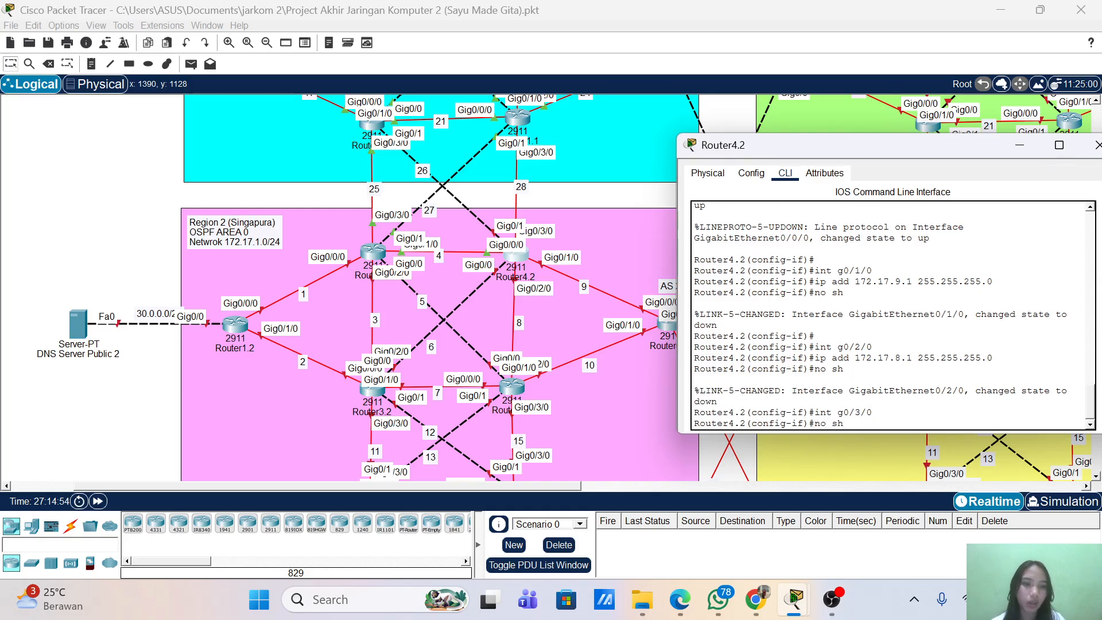
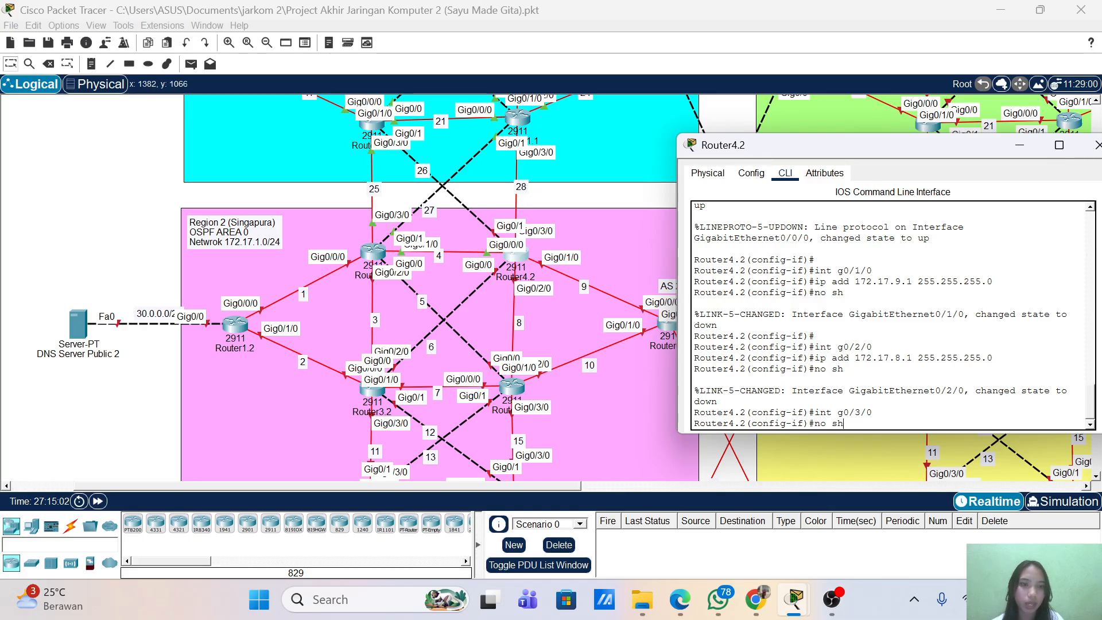
pyautogui.press('Up')
pyautogui.press('Left')
pyautogui.press('Left')
pyautogui.press('Left')
pyautogui.press('Left')
pyautogui.press('Left')
pyautogui.press('Left')
pyautogui.press('Left')
pyautogui.press('Left')
pyautogui.press('Left')
pyautogui.press('Left')
pyautogui.press('Left')
pyautogui.press('Left')
pyautogui.press('Left')
pyautogui.press('Left')
pyautogui.press('Left')
pyautogui.press('Left')
pyautogui.press('Left')
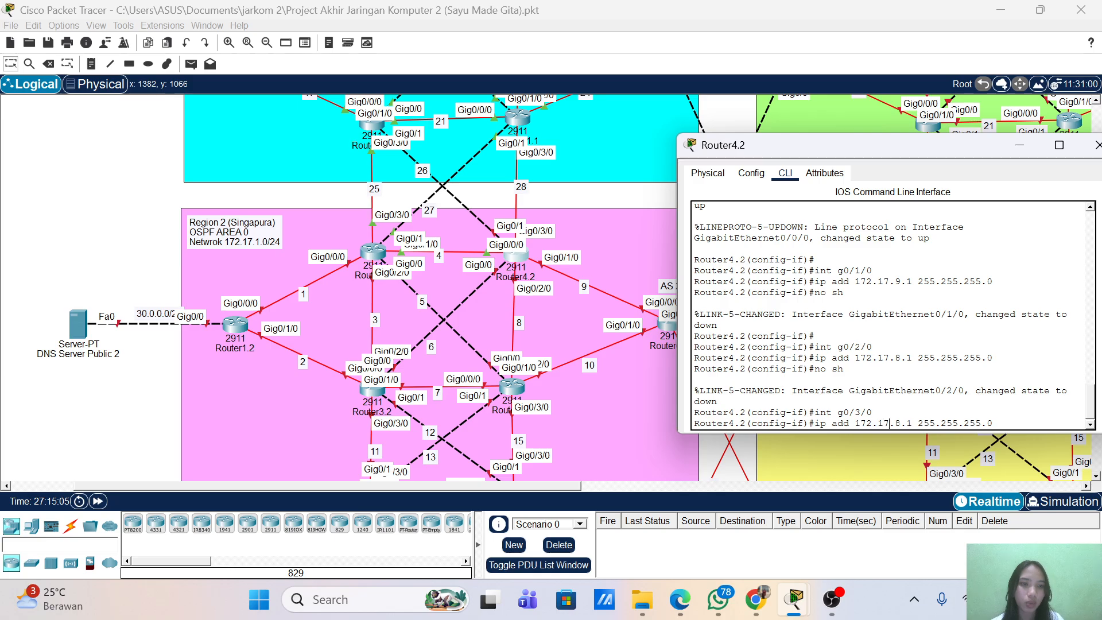
pyautogui.press('BackSpace')
pyautogui.write('6')
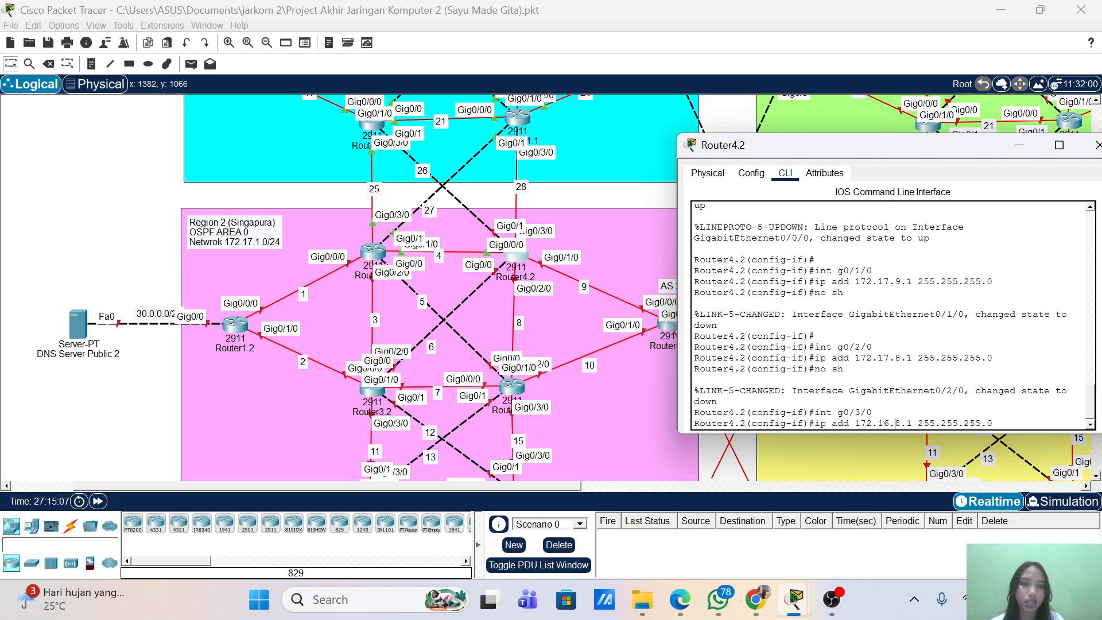
pyautogui.press('Right')
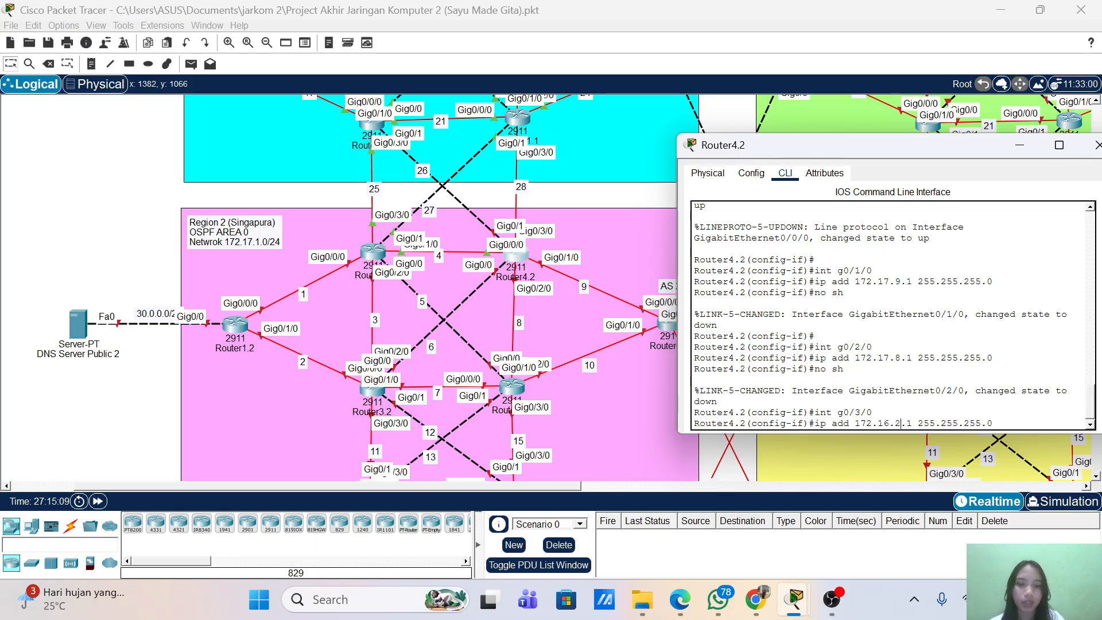
pyautogui.write('2')
pyautogui.press('Right')
pyautogui.press('Right')
pyautogui.press('BackSpace')
pyautogui.write('2')
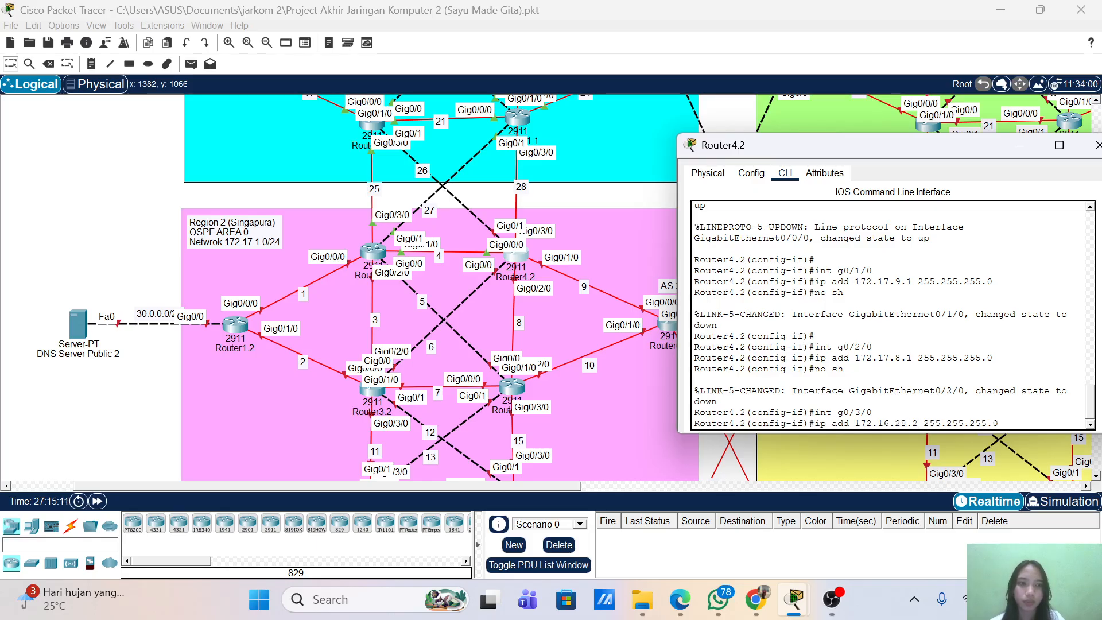
pyautogui.press('Return')
pyautogui.write('no sh')
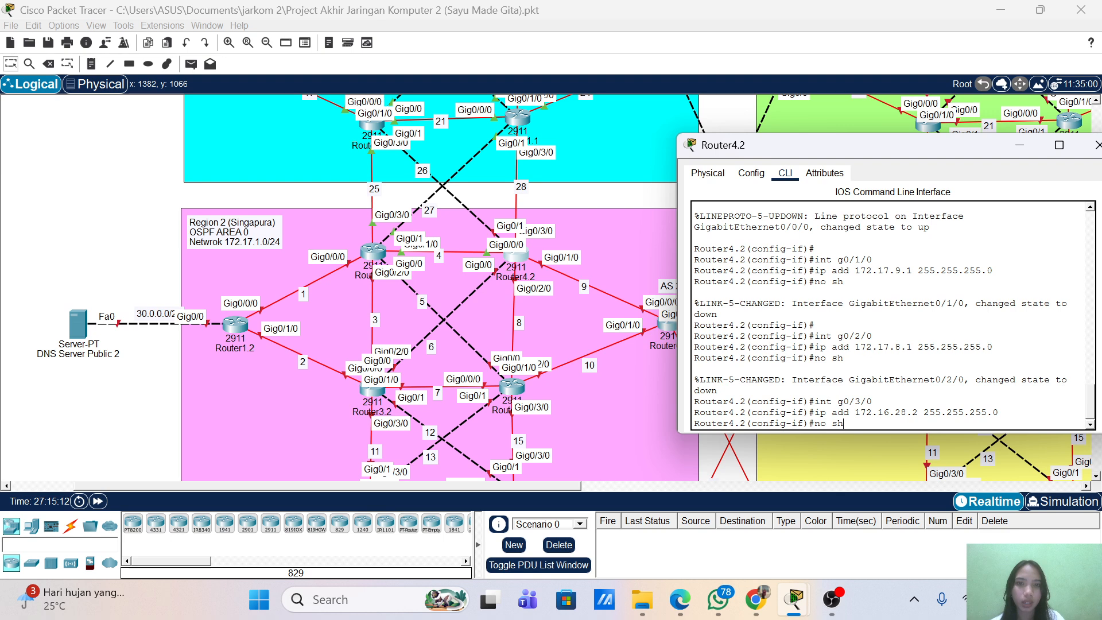
pyautogui.press('Return')
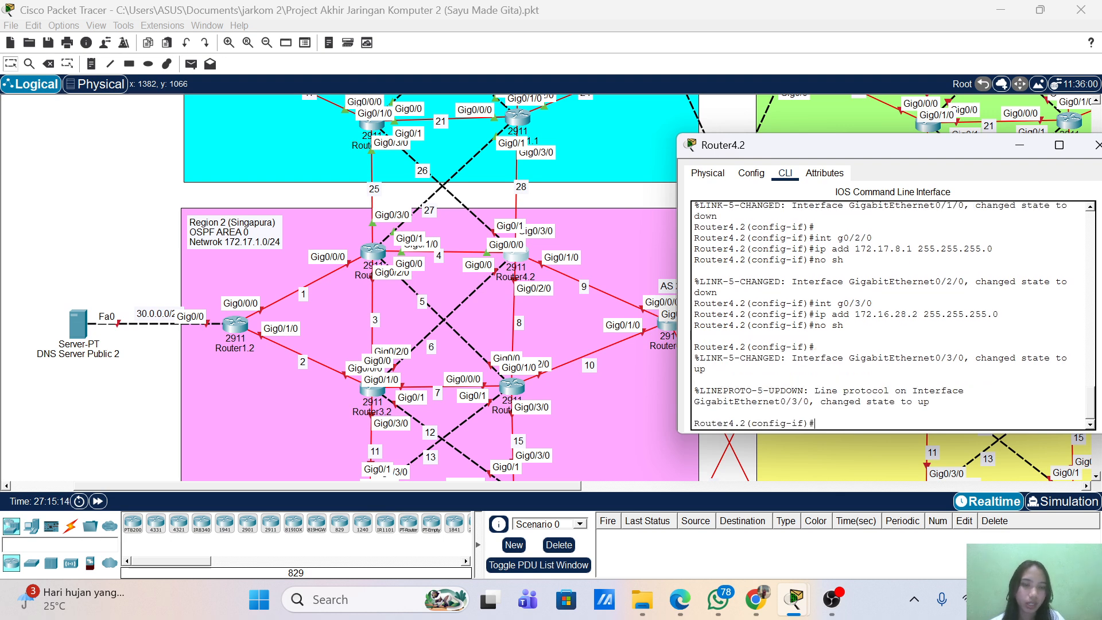
# - Assign the address 172.17.6.1 with mask 255.255.255.0 to interface g0/0 of Router4.2
pyautogui.press('Up')
pyautogui.press('Up')
pyautogui.press('Up')
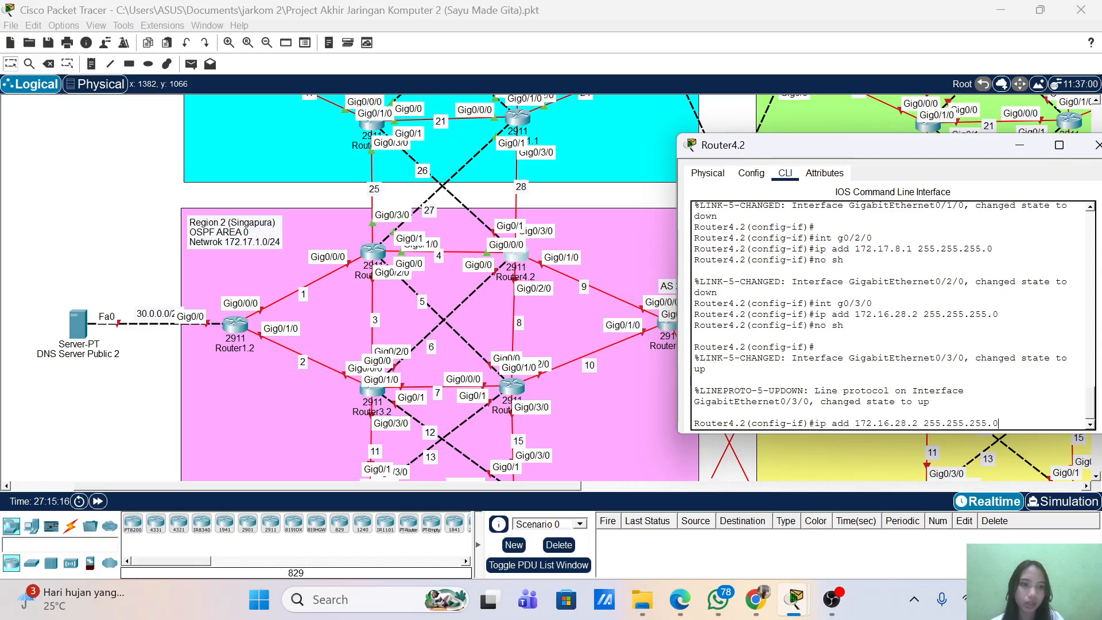
pyautogui.press('BackSpace')
pyautogui.press('BackSpace')
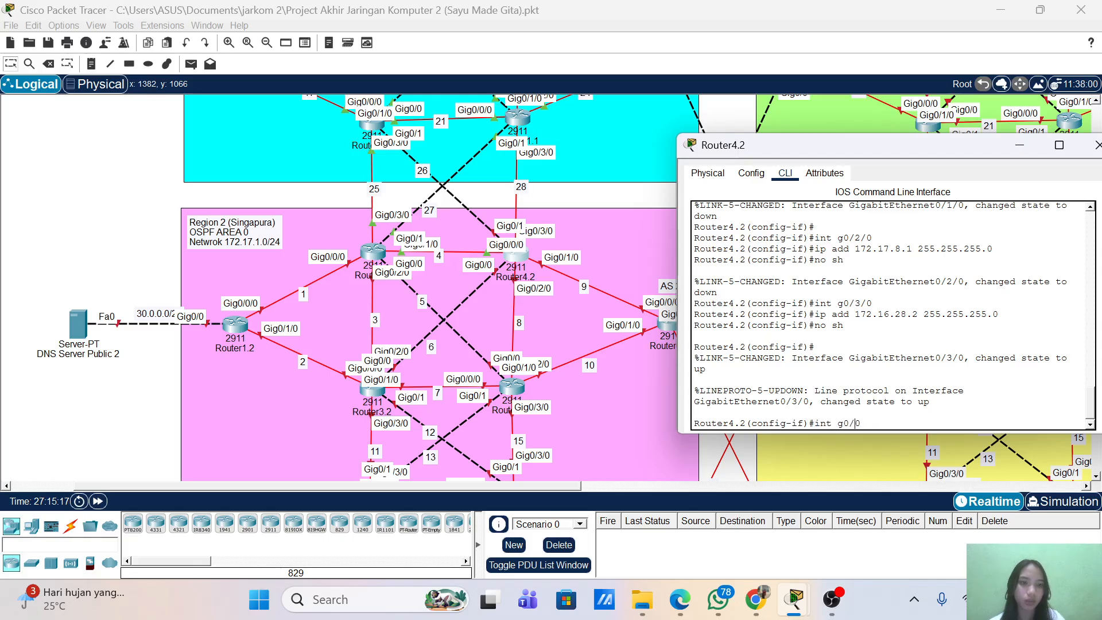
pyautogui.press('Return')
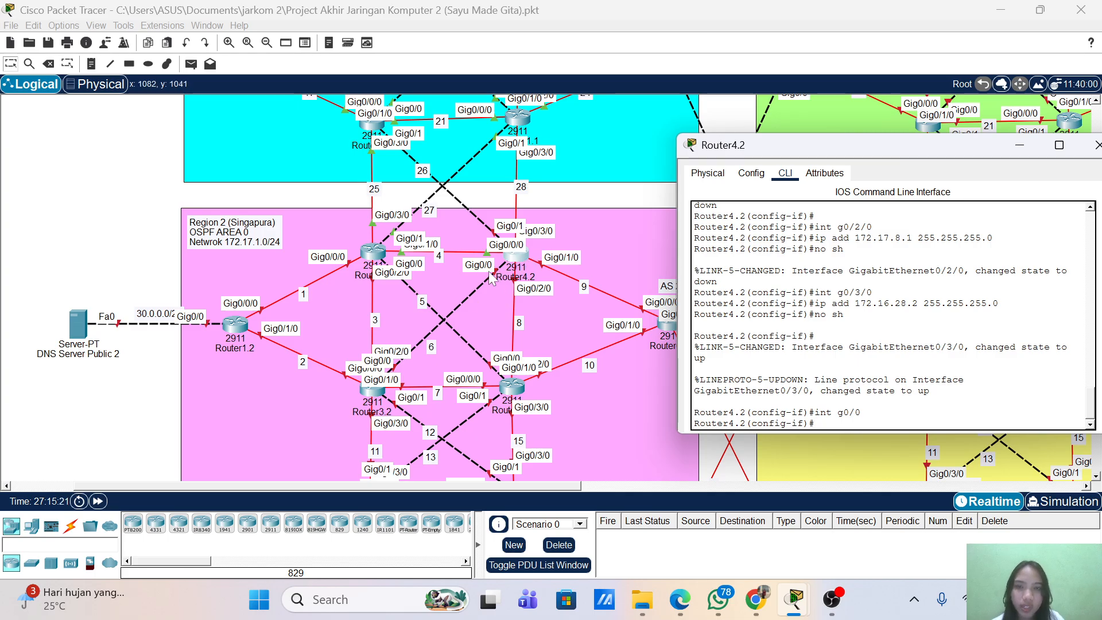
pyautogui.click(433, 349)
pyautogui.moveTo(795, 600)
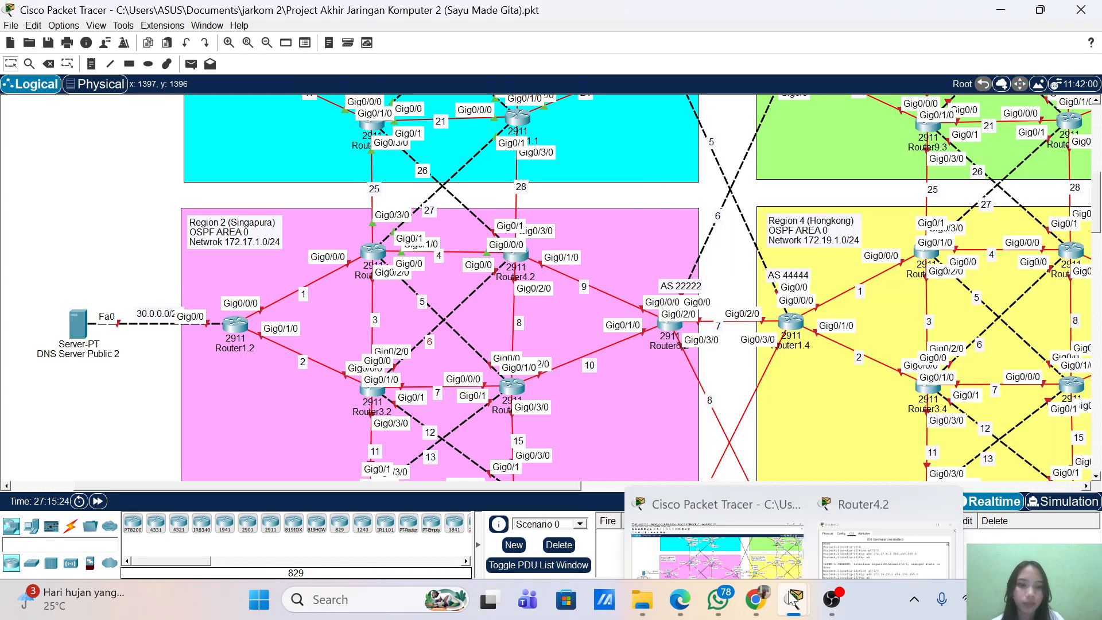
pyautogui.click(874, 484)
pyautogui.press('Up')
pyautogui.press('Up')
pyautogui.press('Up')
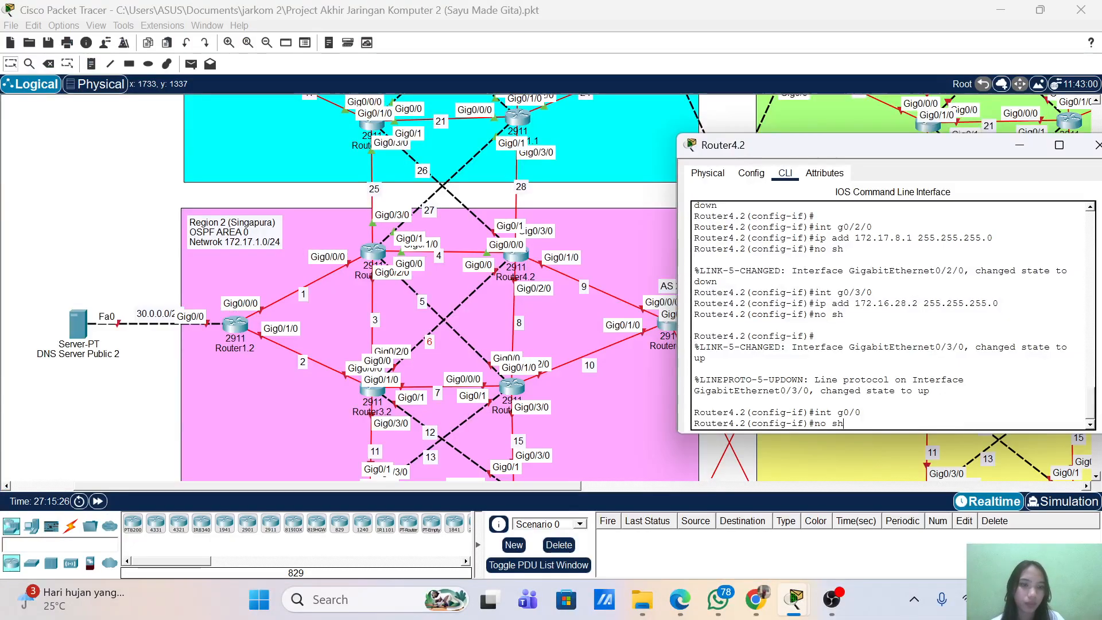
pyautogui.press('Left')
pyautogui.press('Left')
pyautogui.press('Left')
pyautogui.press('Left')
pyautogui.press('Left')
pyautogui.press('Left')
pyautogui.press('Left')
pyautogui.press('Left')
pyautogui.press('Left')
pyautogui.press('Left')
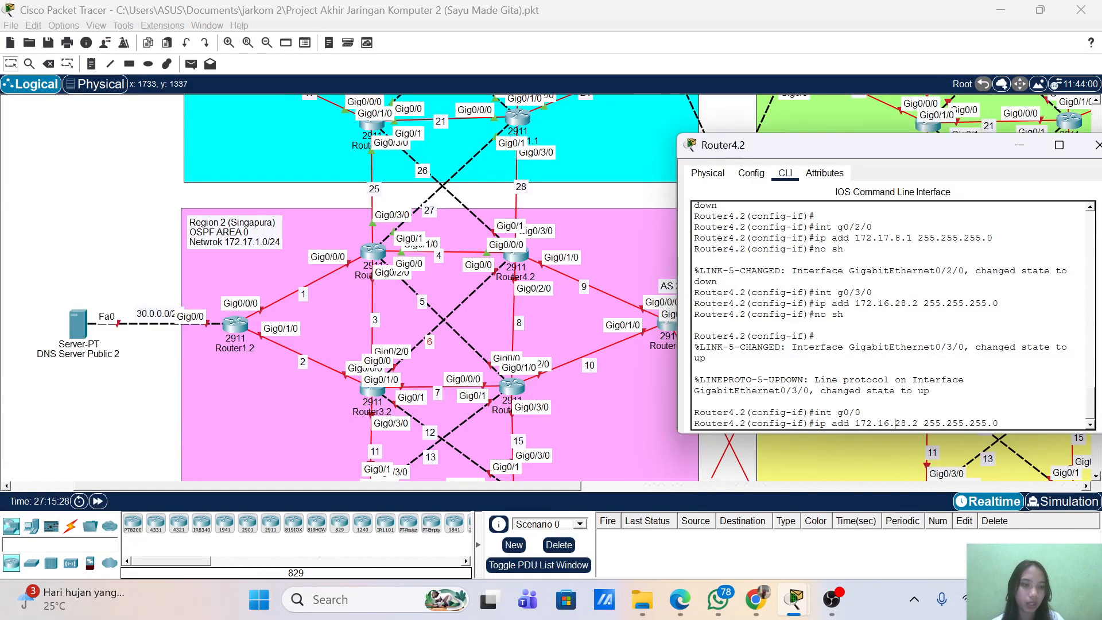
pyautogui.press('Right')
pyautogui.press('Right')
pyautogui.press('BackSpace')
pyautogui.press('BackSpace')
pyautogui.press('BackSpace')
pyautogui.press('BackSpace')
pyautogui.press('BackSpace')
pyautogui.press('BackSpace')
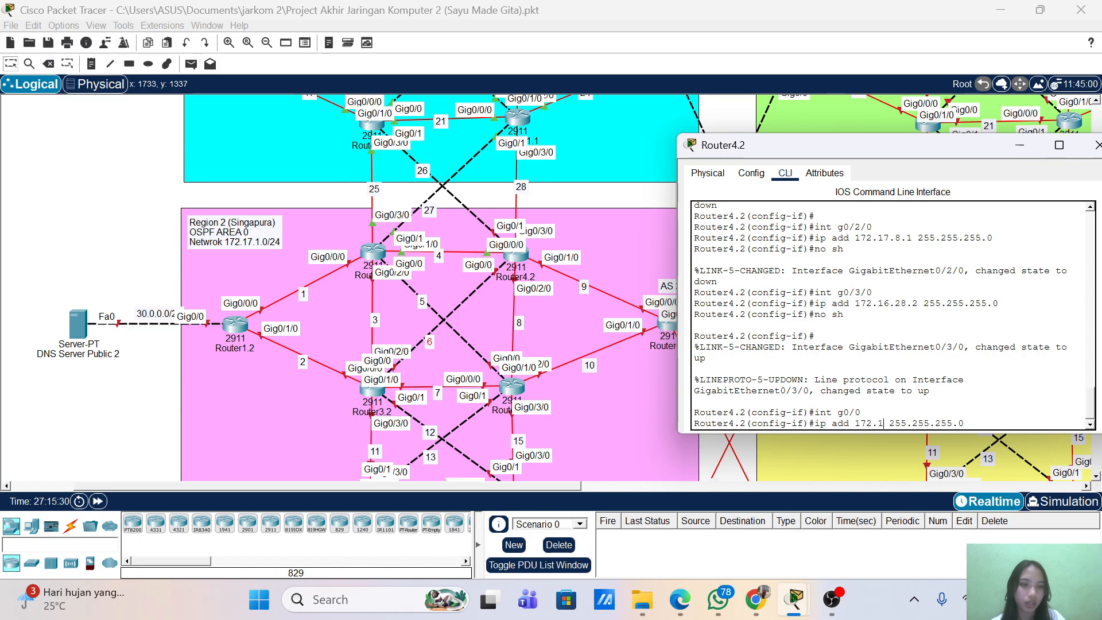
pyautogui.write('7.6.')
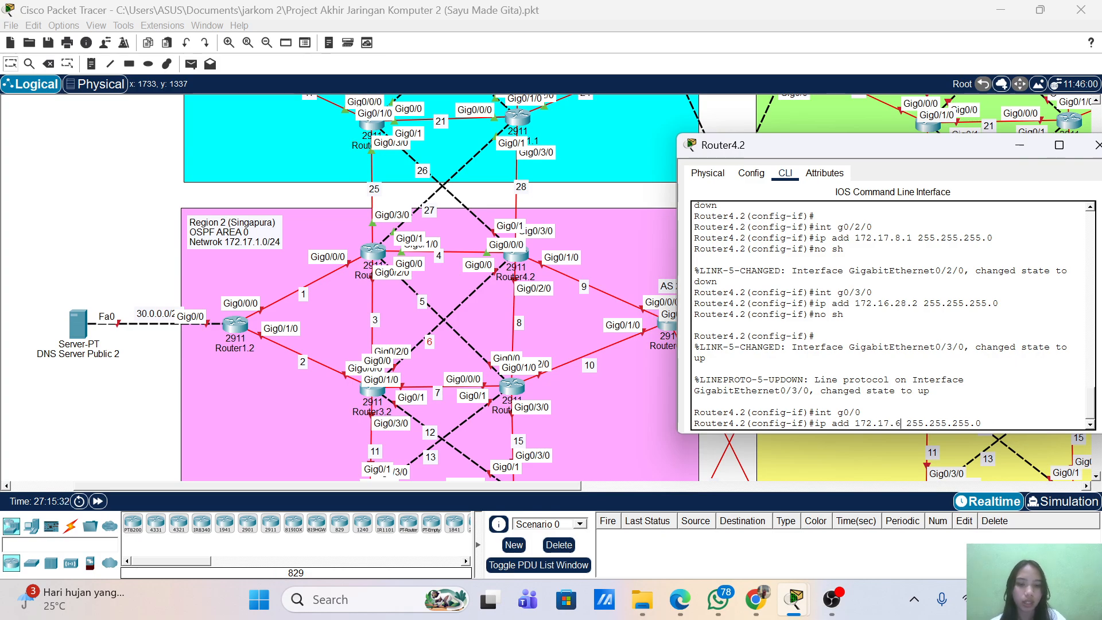
pyautogui.write('1')
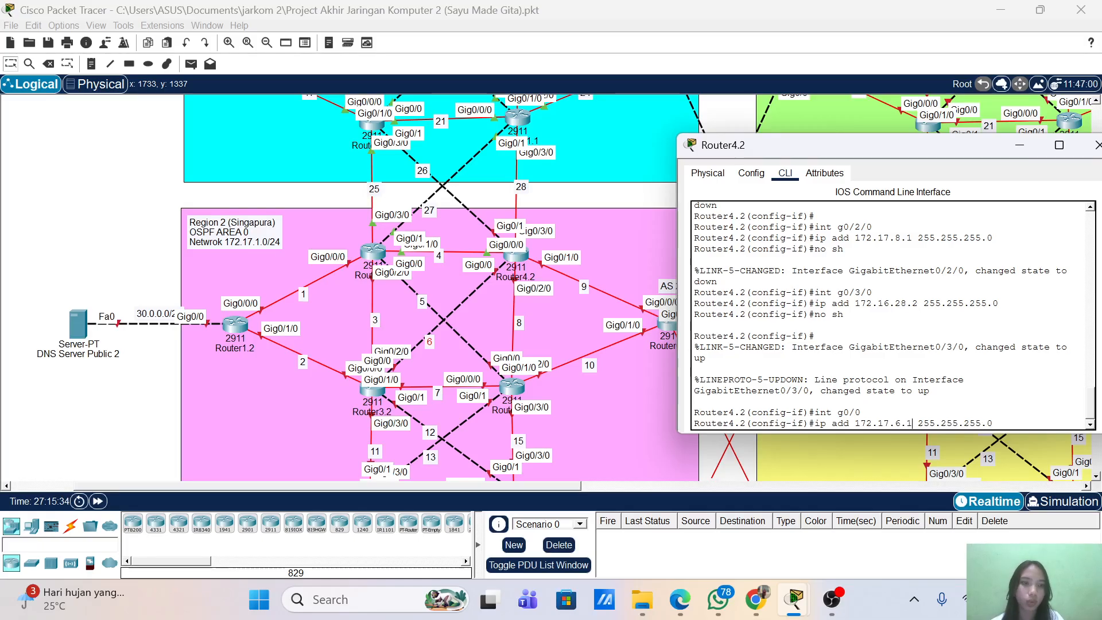
pyautogui.press('Return')
# - Enable interface g0/0 of Router4.2 with no sh
pyautogui.write('no sh')
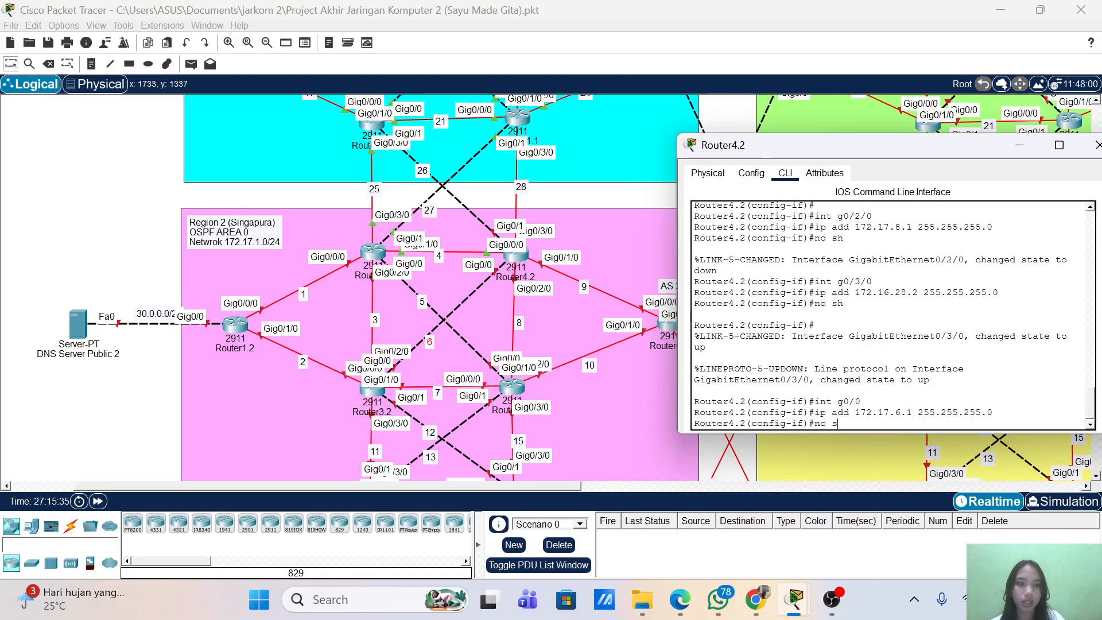
pyautogui.press('Return')
pyautogui.press('Return')
# - Assign the address 172.16.26.2 with mask 255.255.255.0 to interface g0/1 of Router4.2
pyautogui.write('int g0/0')
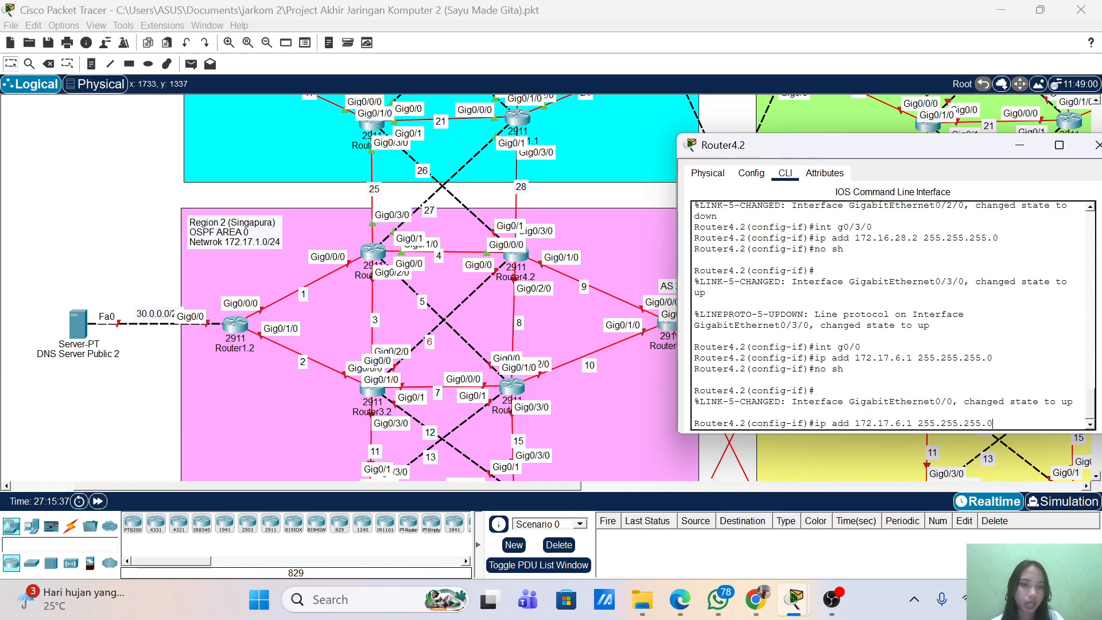
pyautogui.write('1')
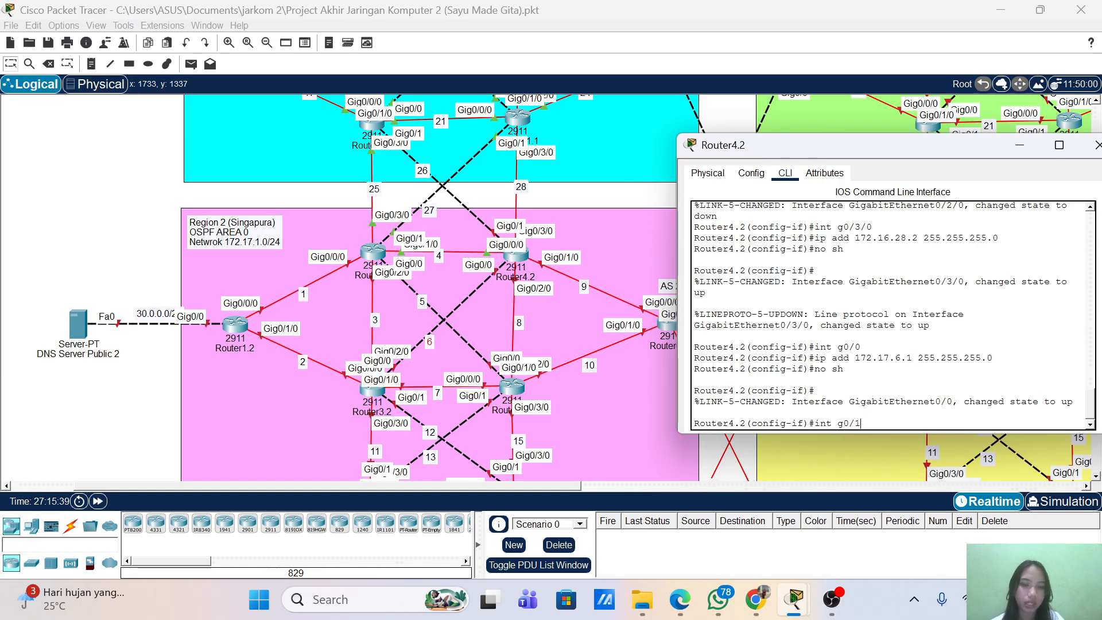
pyautogui.press('Return')
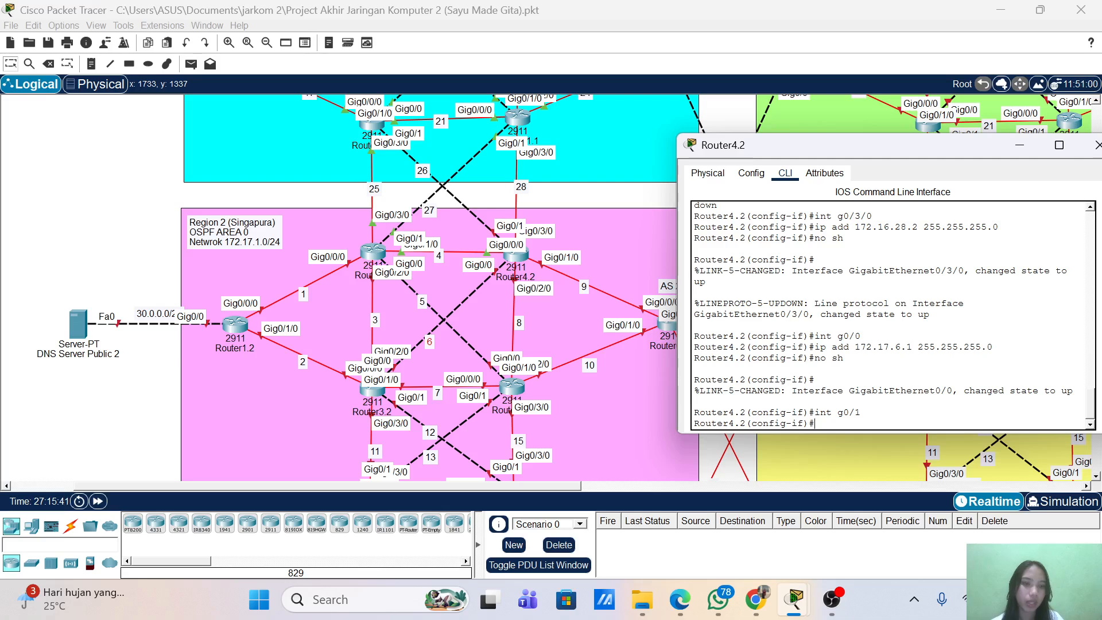
pyautogui.press('Up')
pyautogui.press('Up')
pyautogui.press('Up')
pyautogui.press('Up')
pyautogui.press('Up')
pyautogui.press('Up')
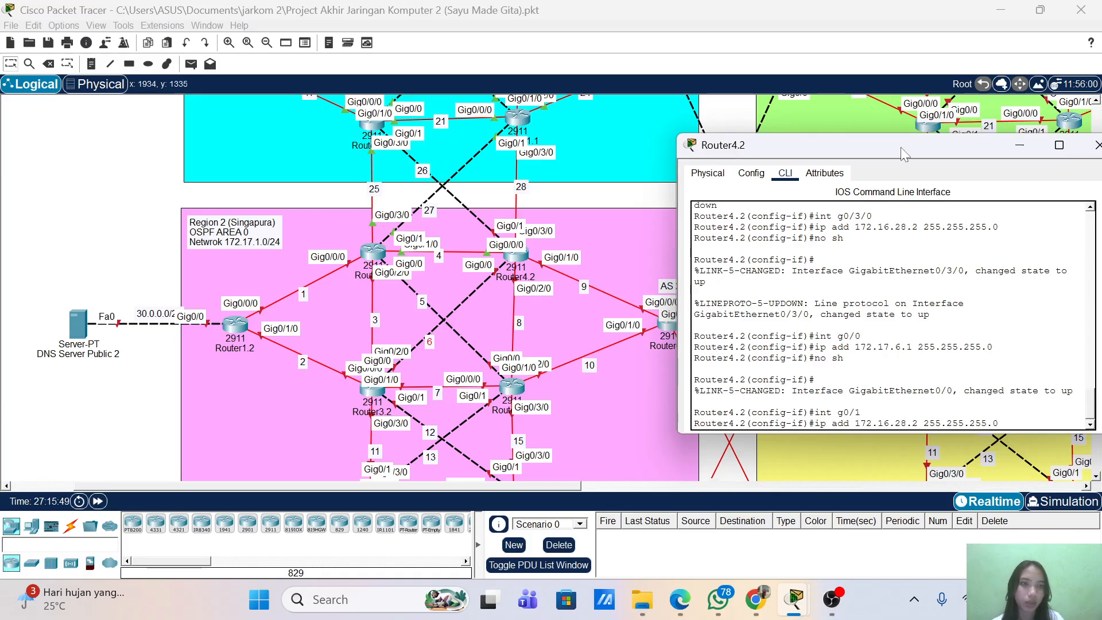
pyautogui.moveTo(906, 152); pyautogui.dragTo(875, 131)
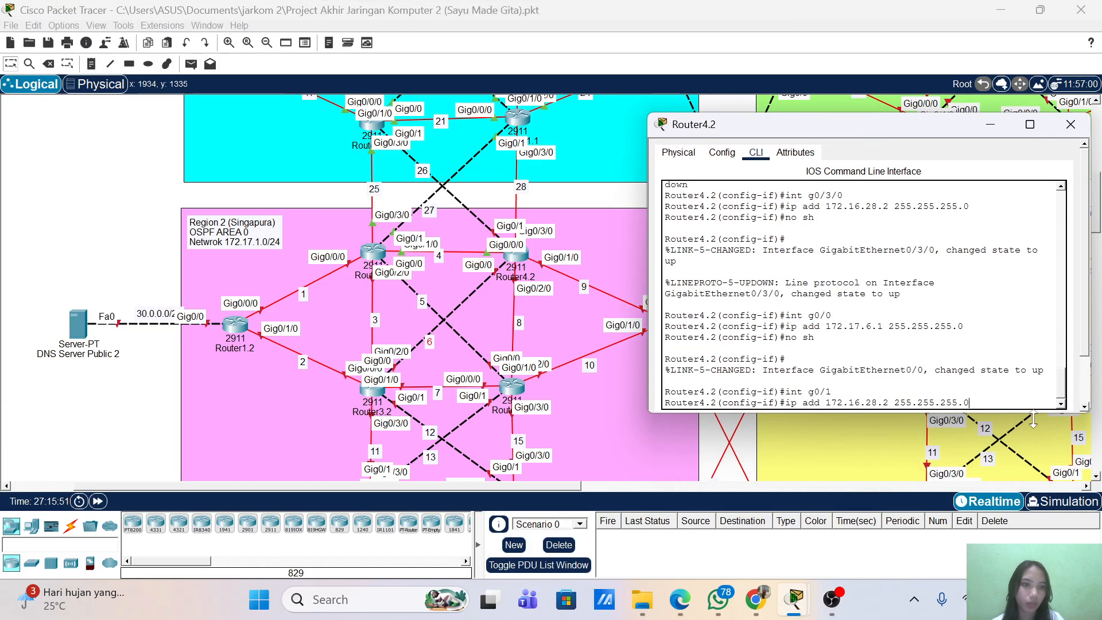
pyautogui.press('Left')
pyautogui.press('Left')
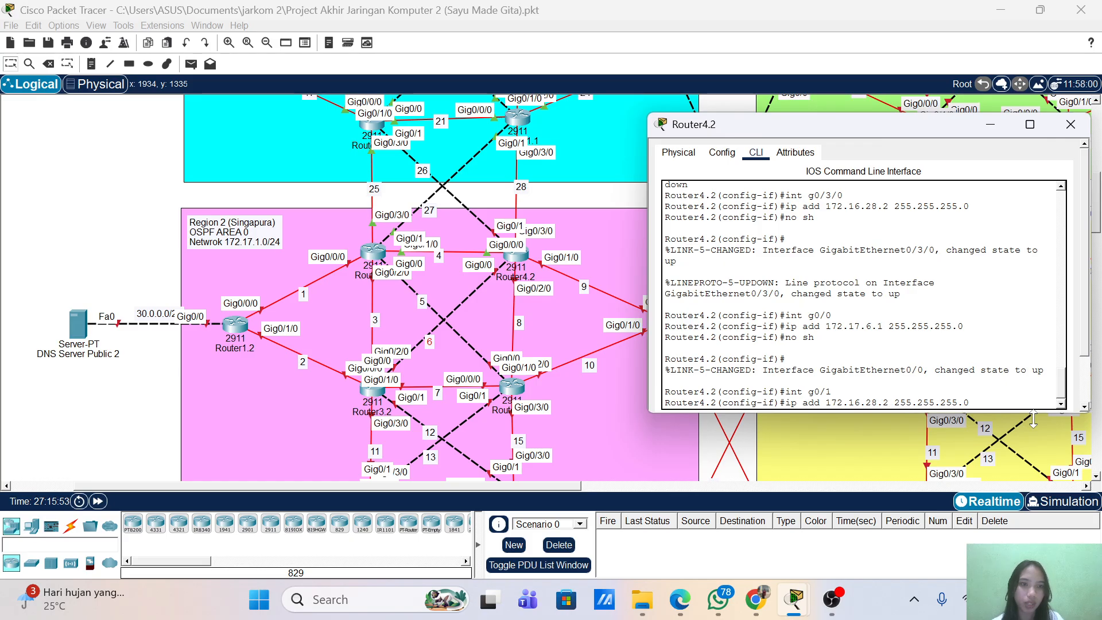
pyautogui.press('BackSpace')
pyautogui.write('6')
pyautogui.press('Return')
# - Enable interface g0/1 of Router4.2 with no sh and exit to global configuration mode
pyautogui.write('no sh')
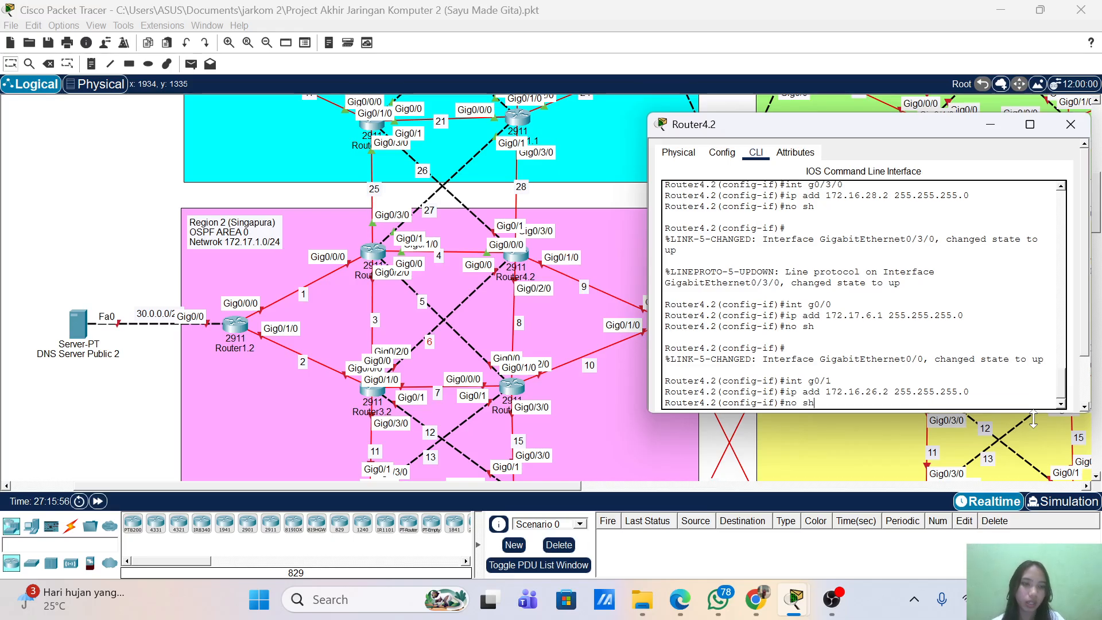
pyautogui.press('Return')
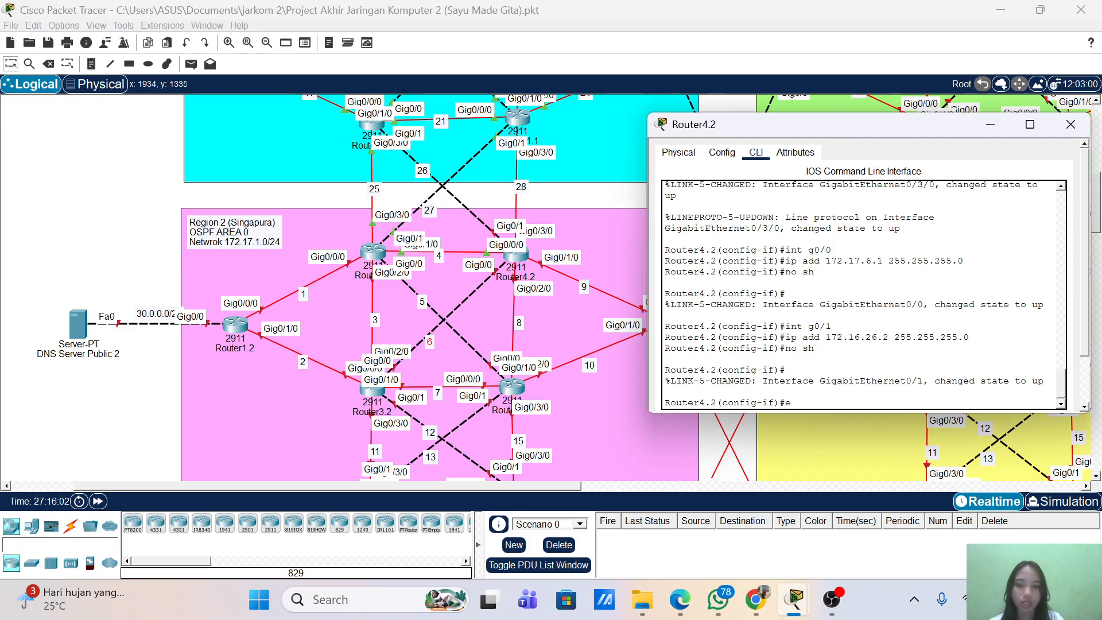
pyautogui.write('exit')
pyautogui.press('Return')
pyautogui.press('Return')
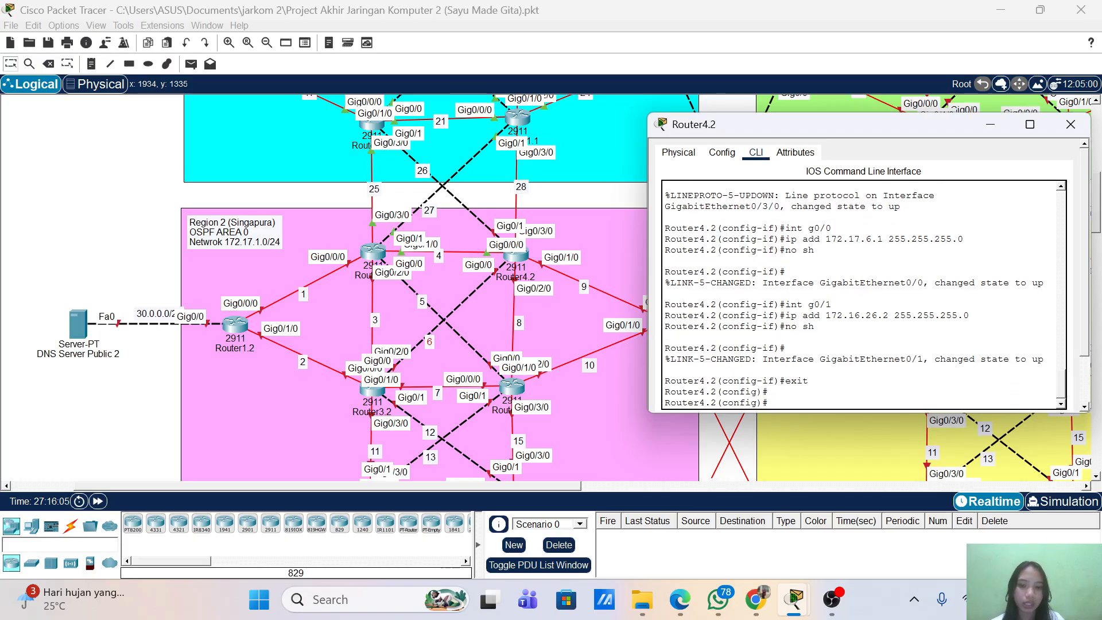
# - Enter the configuration of OSPF process 1 on Router4.2 with router ospf 1
pyautogui.write('rou')
pyautogui.press('Tab')
pyautogui.write('osp')
pyautogui.press('Tab')
pyautogui.write('1')
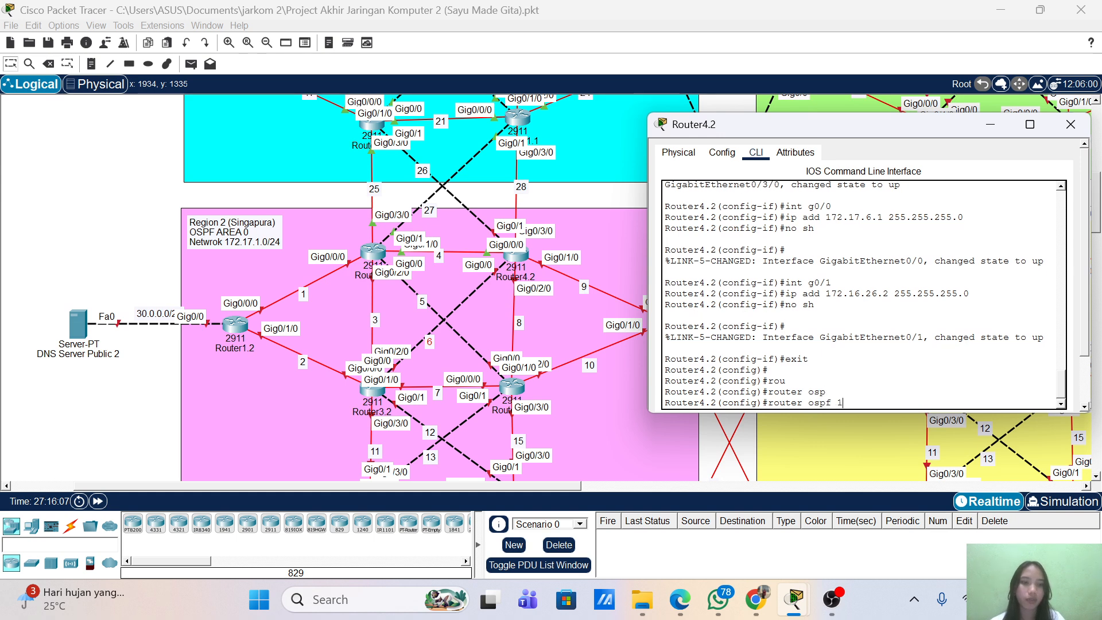
pyautogui.press('Return')
pyautogui.press('Return')
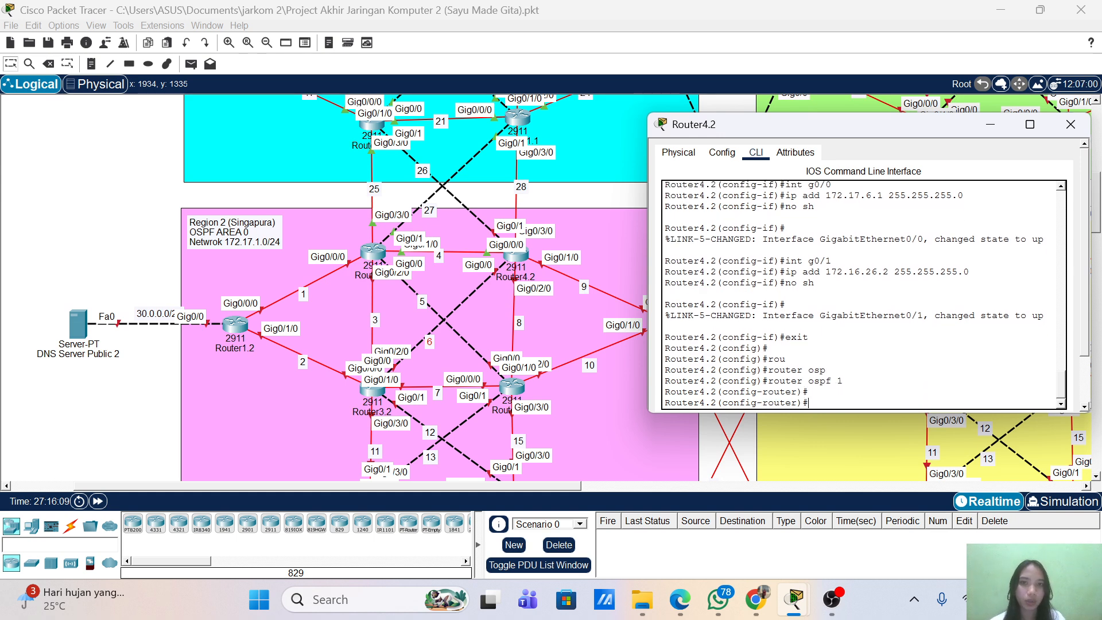
# - Set the OSPF router ID of Router4.2 to 2.2.2.4
pyautogui.write('rou')
pyautogui.press('Tab')
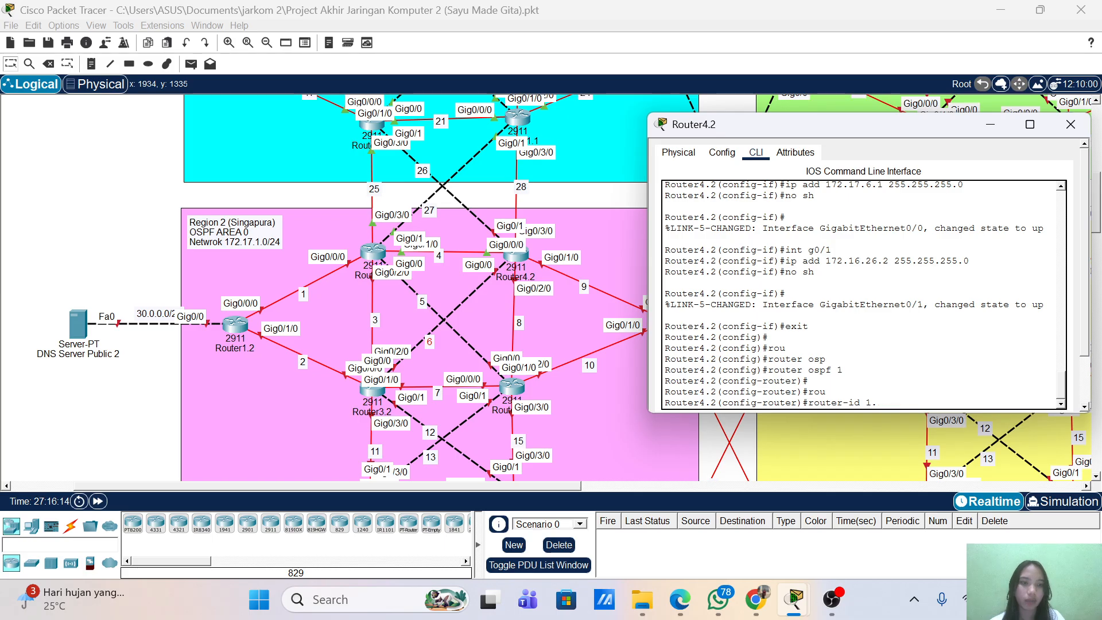
pyautogui.press('BackSpace')
pyautogui.press('BackSpace')
pyautogui.press('BackSpace')
pyautogui.press('BackSpace')
pyautogui.press('BackSpace')
pyautogui.write('2.2.2.')
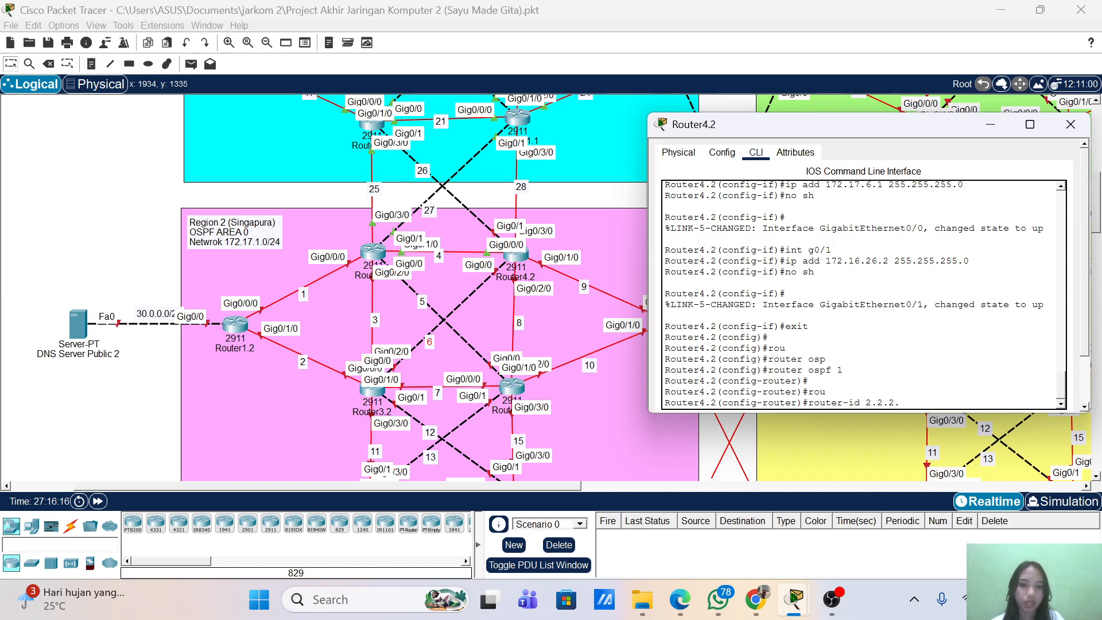
pyautogui.write('4')
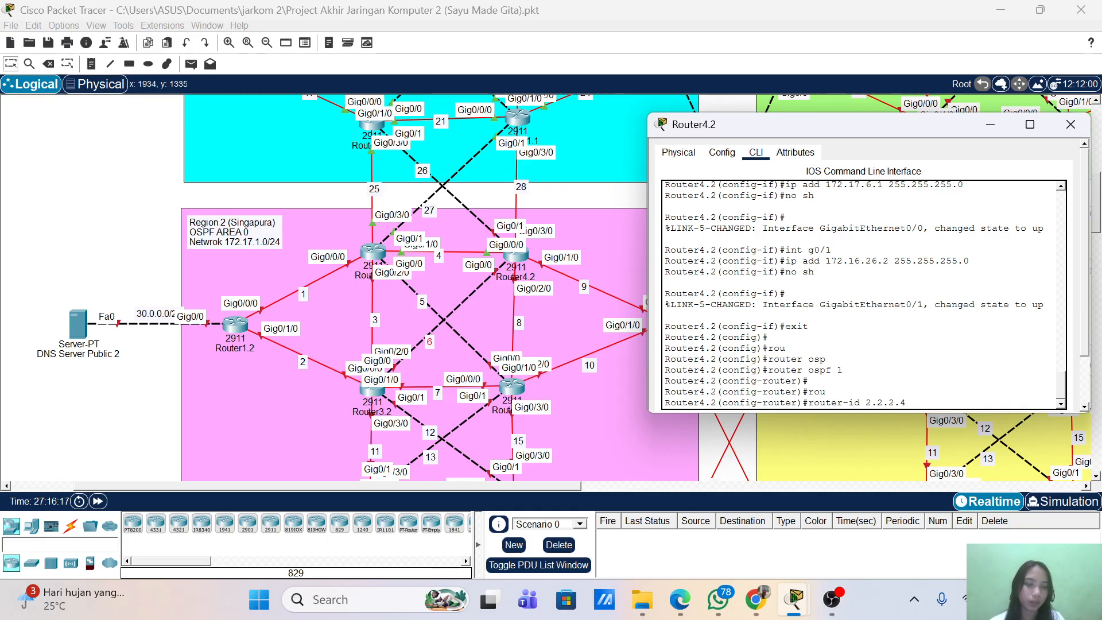
pyautogui.press('Return')
# - Turn on log-adjacency-changes for OSPF process 1 on Router4.2
pyautogui.write('router ospf 1')
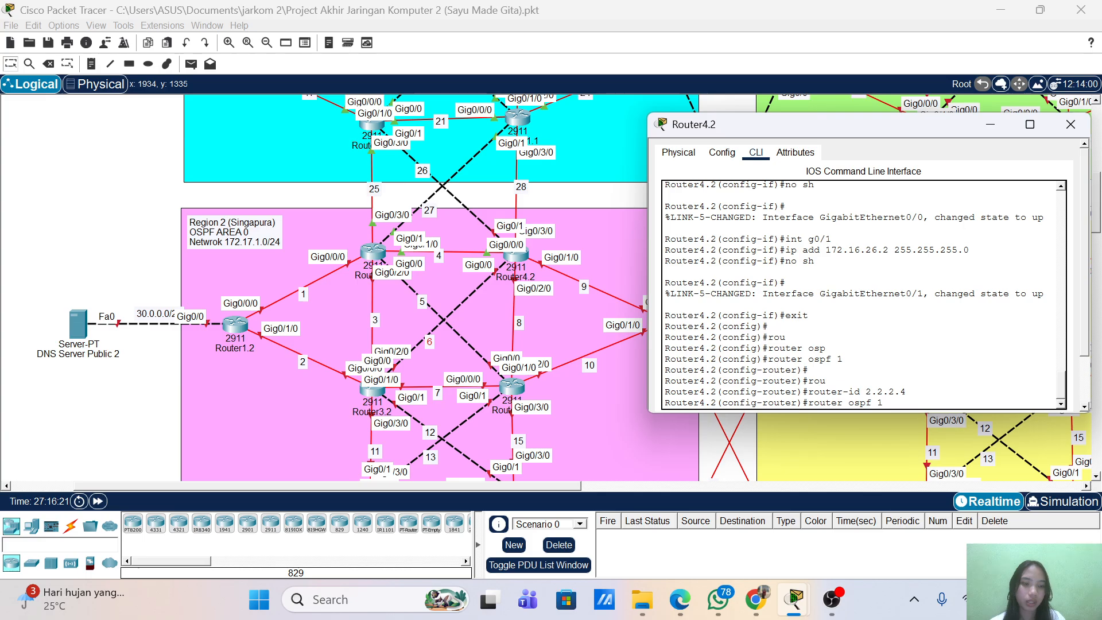
pyautogui.press('BackSpace')
pyautogui.press('BackSpace')
pyautogui.press('BackSpace')
pyautogui.press('BackSpace')
pyautogui.press('BackSpace')
pyautogui.press('BackSpace')
pyautogui.press('BackSpace')
pyautogui.press('BackSpace')
pyautogui.press('BackSpace')
pyautogui.press('BackSpace')
pyautogui.press('BackSpace')
pyautogui.press('BackSpace')
pyautogui.press('BackSpace')
pyautogui.write('log')
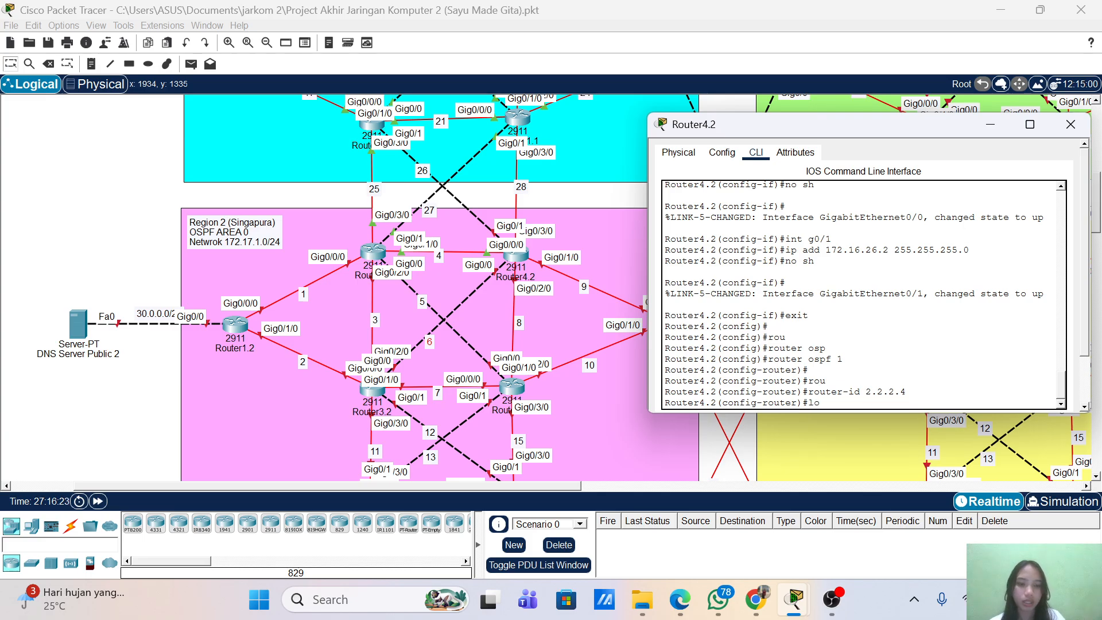
pyautogui.press('Tab')
pyautogui.press('Return')
pyautogui.press('Return')
# - Advertise network 172.17.4.0 with wildcard 0.0.0.255 in area 0 of Router4.2's OSPF process
pyautogui.write('net')
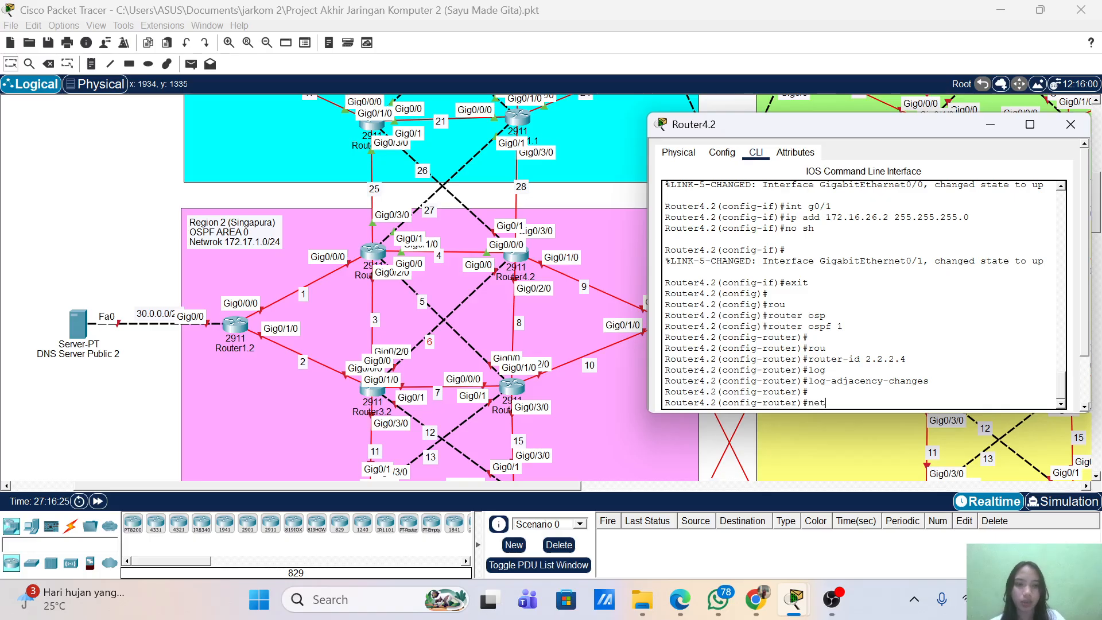
pyautogui.press('Tab')
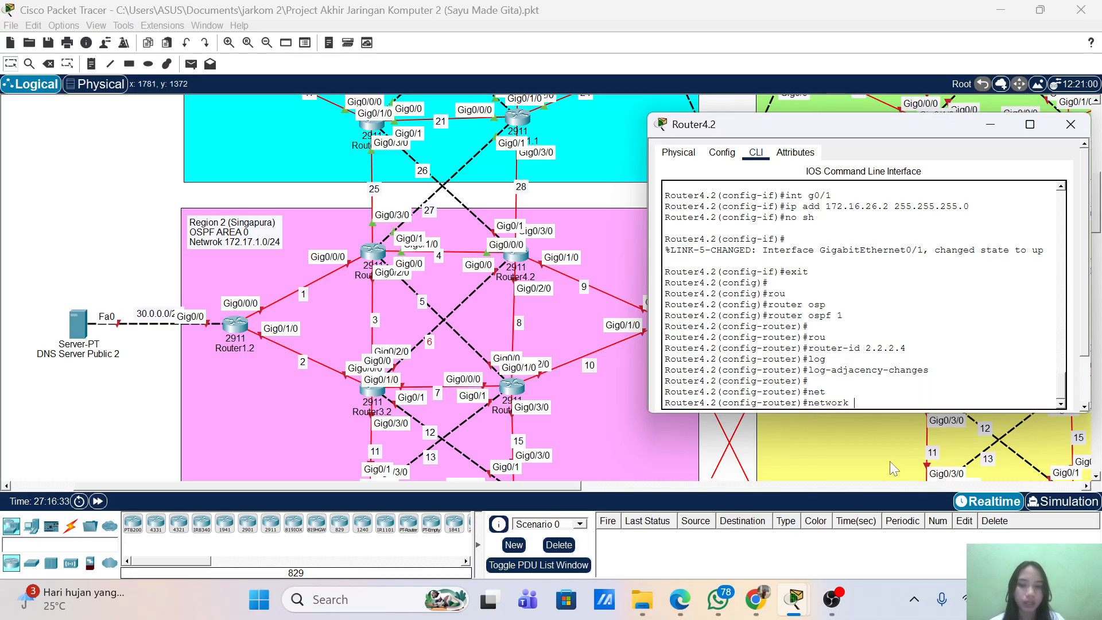
pyautogui.write('172.17.4.')
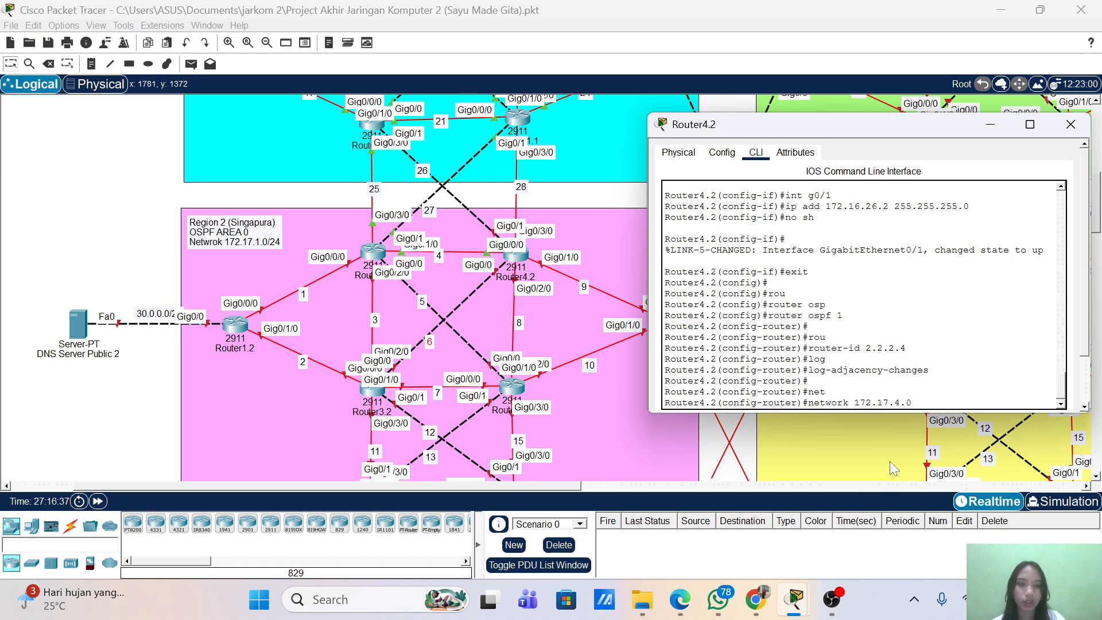
pyautogui.write('0.0.0.255 area 0')
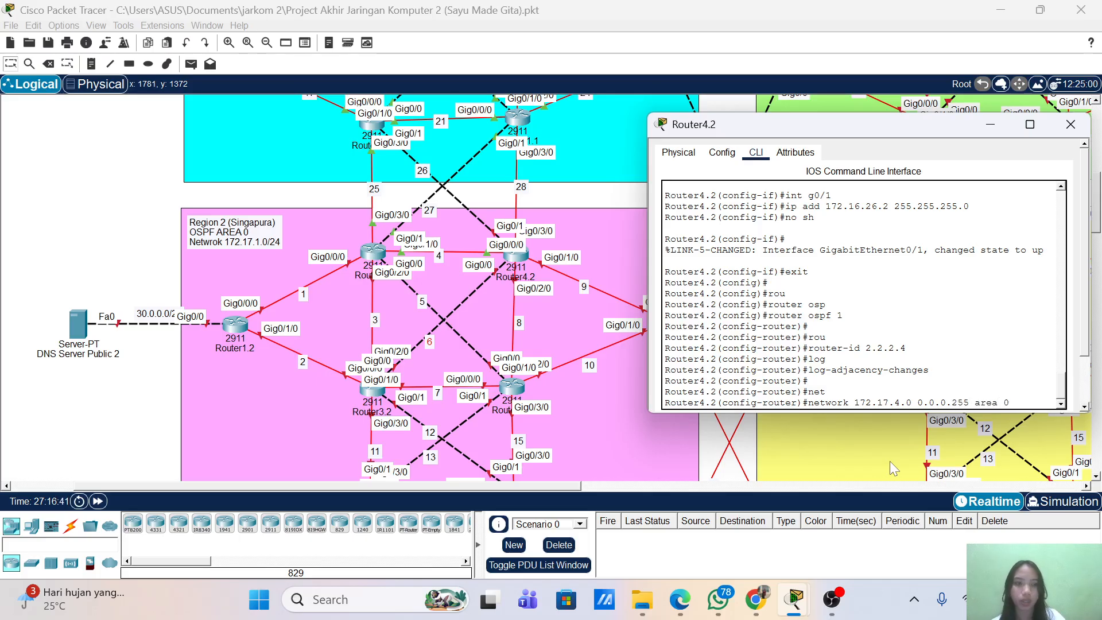
pyautogui.press('Return')
# - Advertise network 172.17.6.0 with wildcard 0.0.0.255 in area 0 of Router4.2's OSPF process
pyautogui.press('Up')
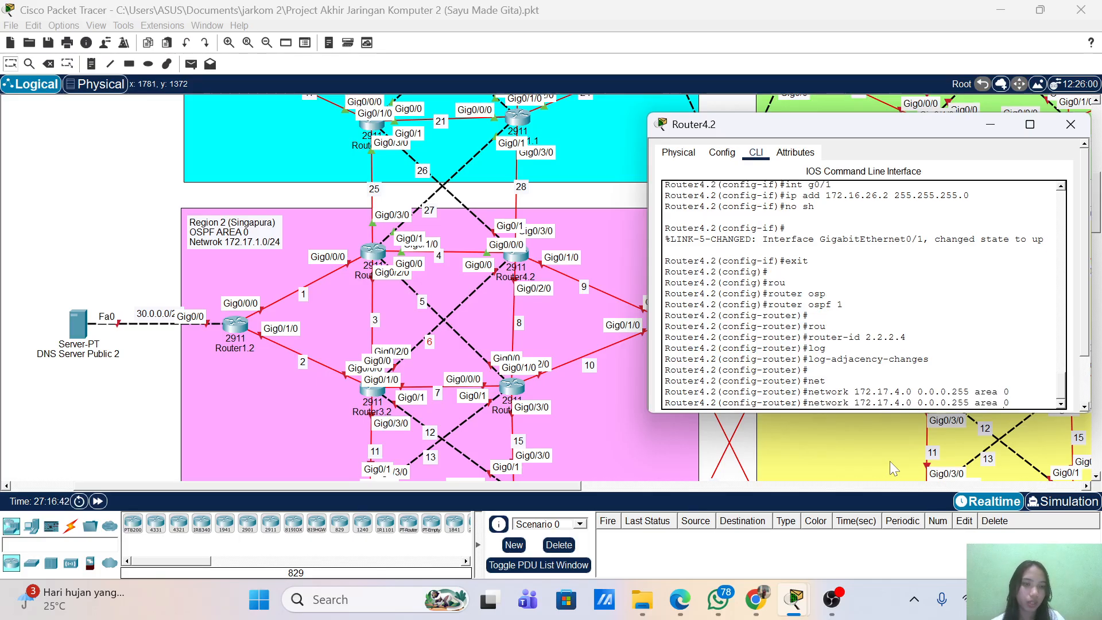
pyautogui.press('Left')
pyautogui.press('Left')
pyautogui.press('Left')
pyautogui.press('Left')
pyautogui.press('Left')
pyautogui.press('Left')
pyautogui.press('Left')
pyautogui.press('Left')
pyautogui.press('Left')
pyautogui.press('Left')
pyautogui.press('Left')
pyautogui.press('Left')
pyautogui.press('Left')
pyautogui.press('Left')
pyautogui.press('Left')
pyautogui.press('BackSpace')
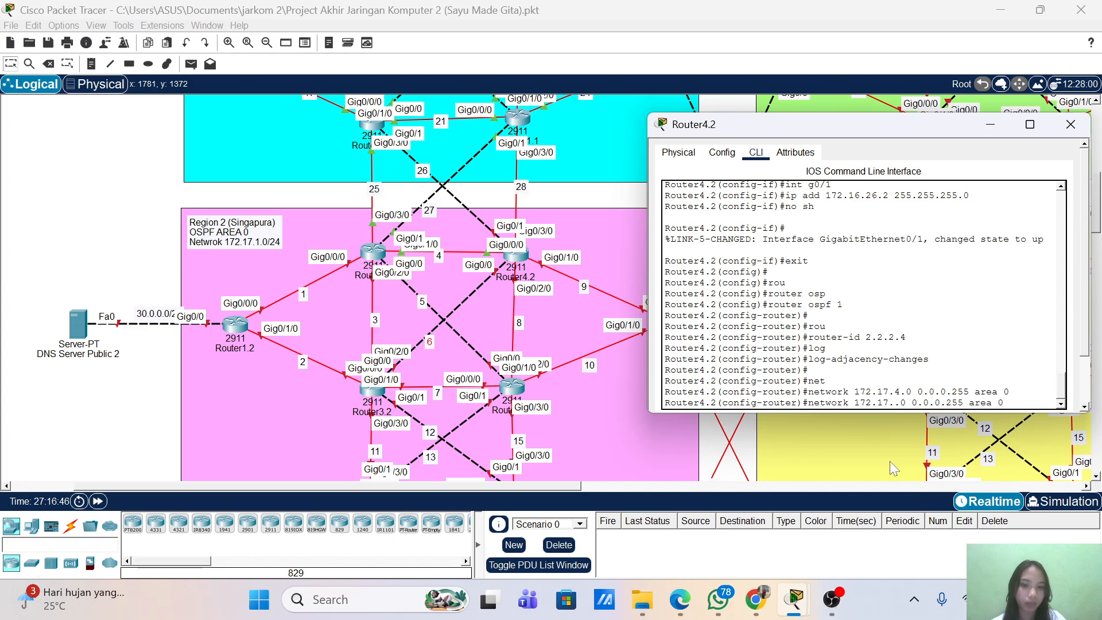
pyautogui.write('6')
pyautogui.press('Return')
# - Resubmit the OSPF statement network 172.17.6.0 0.0.0.255 area 0 on Router4.2
pyautogui.press('Up')
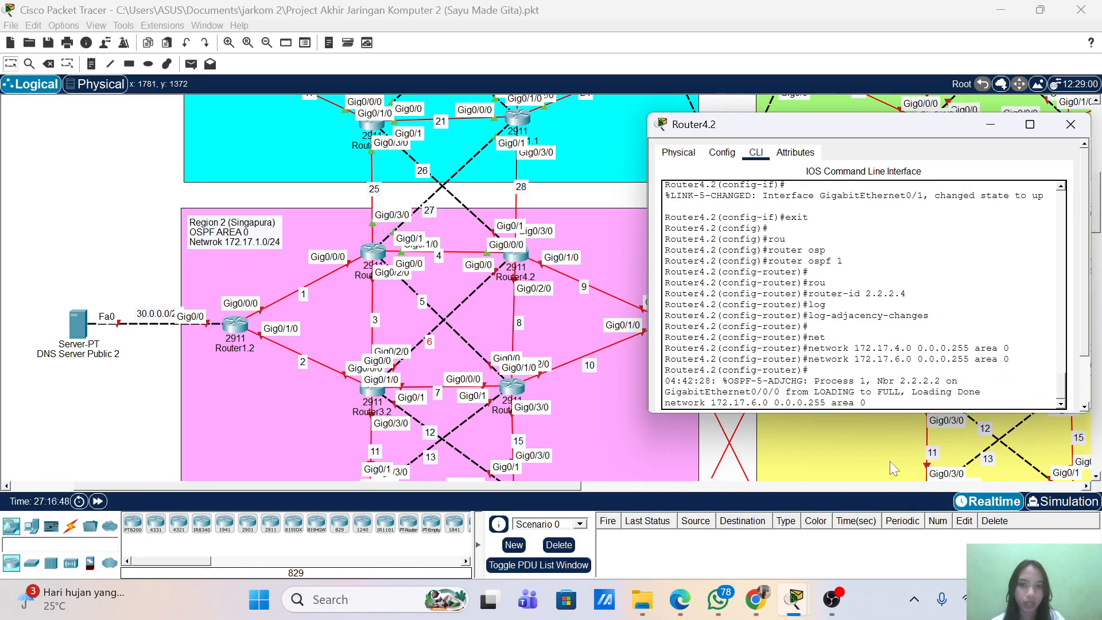
pyautogui.press('Left')
pyautogui.press('Left')
pyautogui.press('Left')
pyautogui.press('Left')
pyautogui.press('Left')
pyautogui.press('Left')
pyautogui.press('Left')
pyautogui.press('Left')
pyautogui.press('Left')
pyautogui.press('Left')
pyautogui.press('Left')
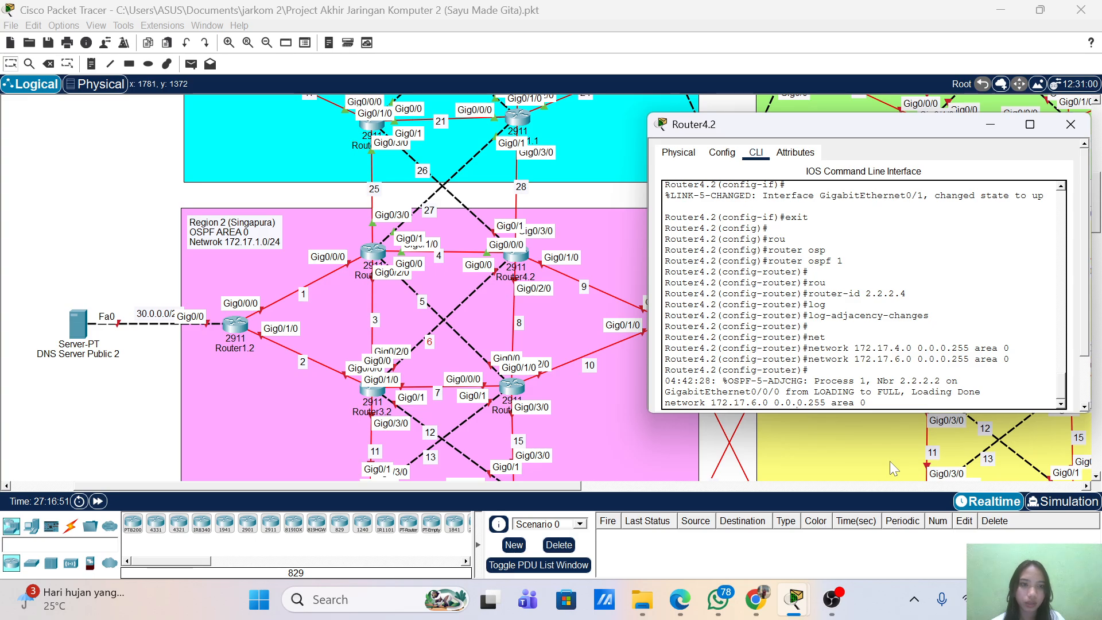
pyautogui.press('Return')
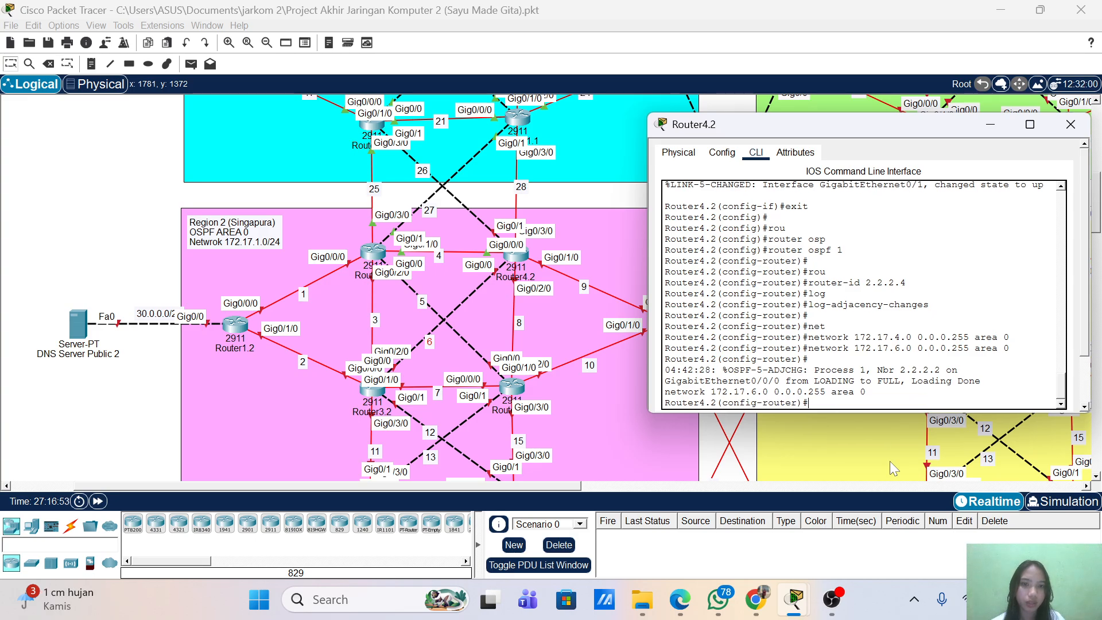
# - Advertise network 172.17.8.0 with wildcard 0.0.0.255 in area 0 of Router4.2's OSPF process
pyautogui.press('Up')
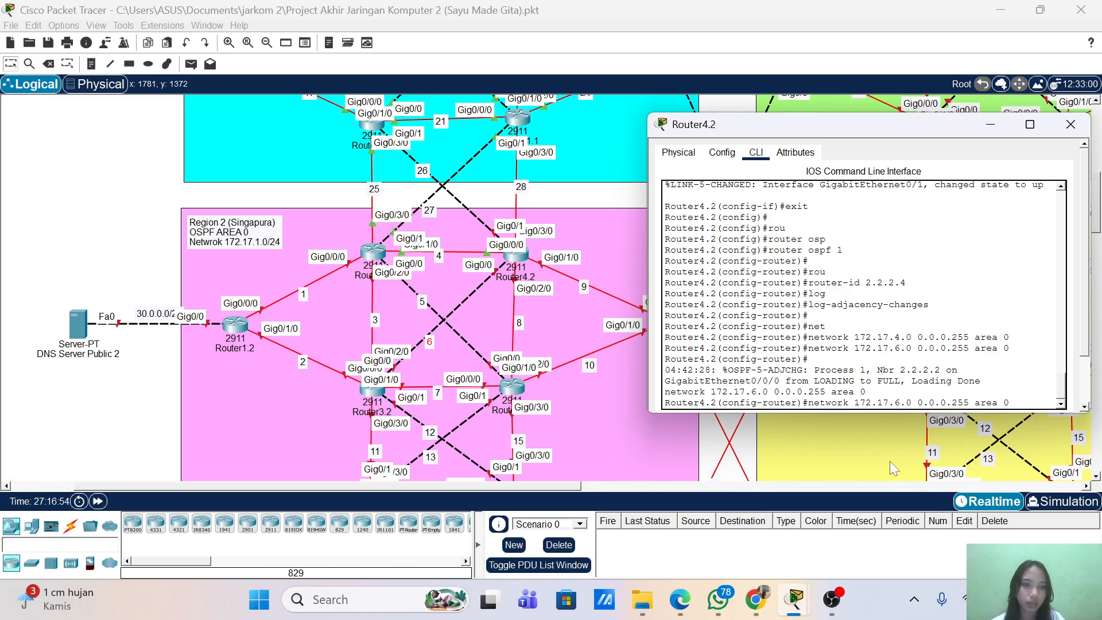
pyautogui.press('BackSpace')
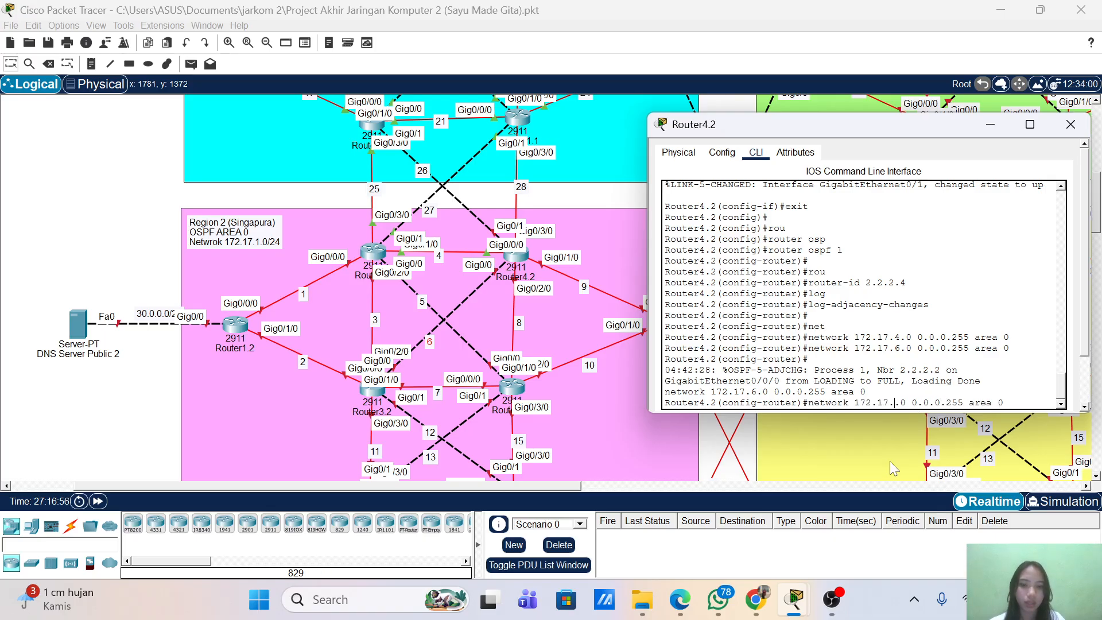
pyautogui.write('8')
pyautogui.press('Return')
# - Advertise network 172.17.9.0 with wildcard 0.0.0.255 in area 0 of Router4.2's OSPF process
pyautogui.press('Up')
pyautogui.press('Left')
pyautogui.press('Left')
pyautogui.press('Left')
pyautogui.press('Left')
pyautogui.press('Left')
pyautogui.press('Left')
pyautogui.press('Left')
pyautogui.press('Left')
pyautogui.press('Left')
pyautogui.press('Left')
pyautogui.press('Left')
pyautogui.press('Left')
pyautogui.press('Left')
pyautogui.press('Left')
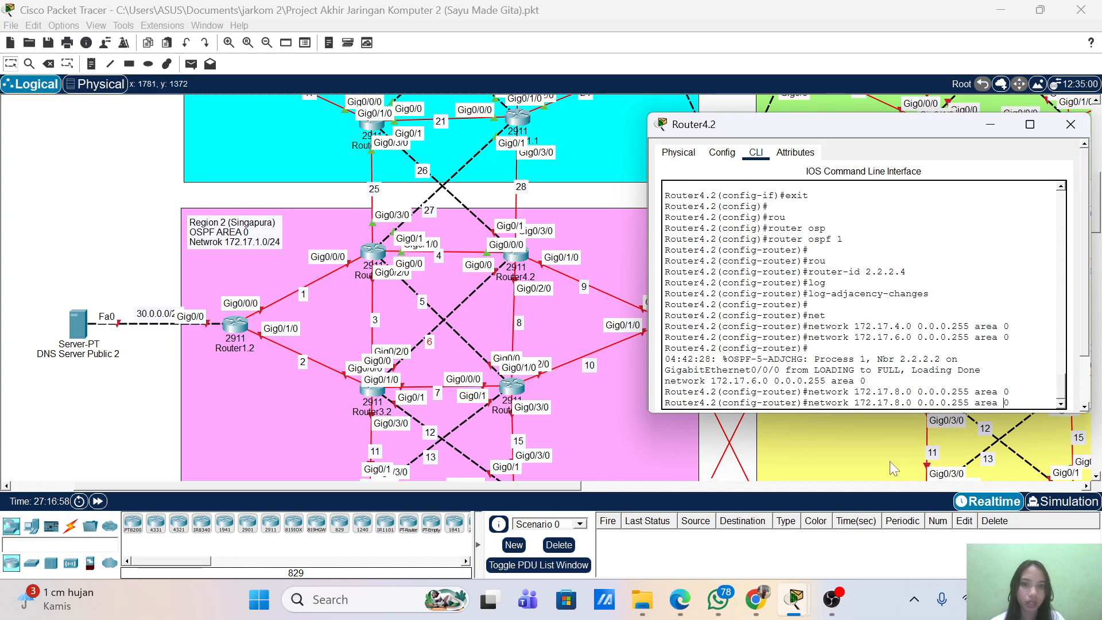
pyautogui.press('Left')
pyautogui.press('BackSpace')
pyautogui.write('9')
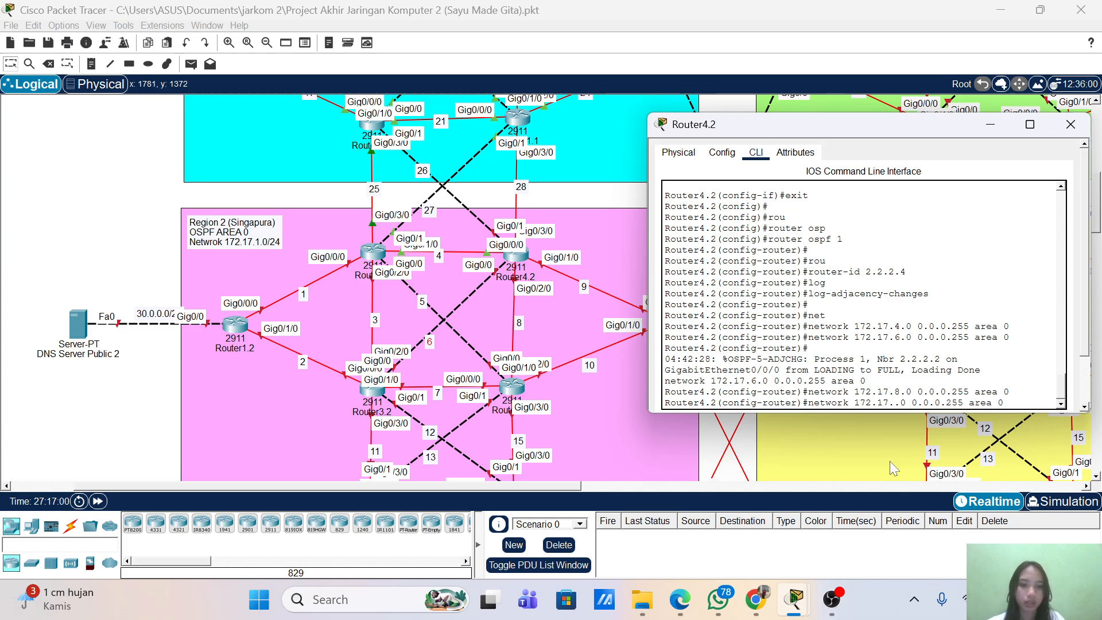
pyautogui.press('Return')
# - Advertise network 172.16.26.0 with wildcard 0.0.0.255 in area 0 of Router4.2's OSPF process
pyautogui.press('Up')
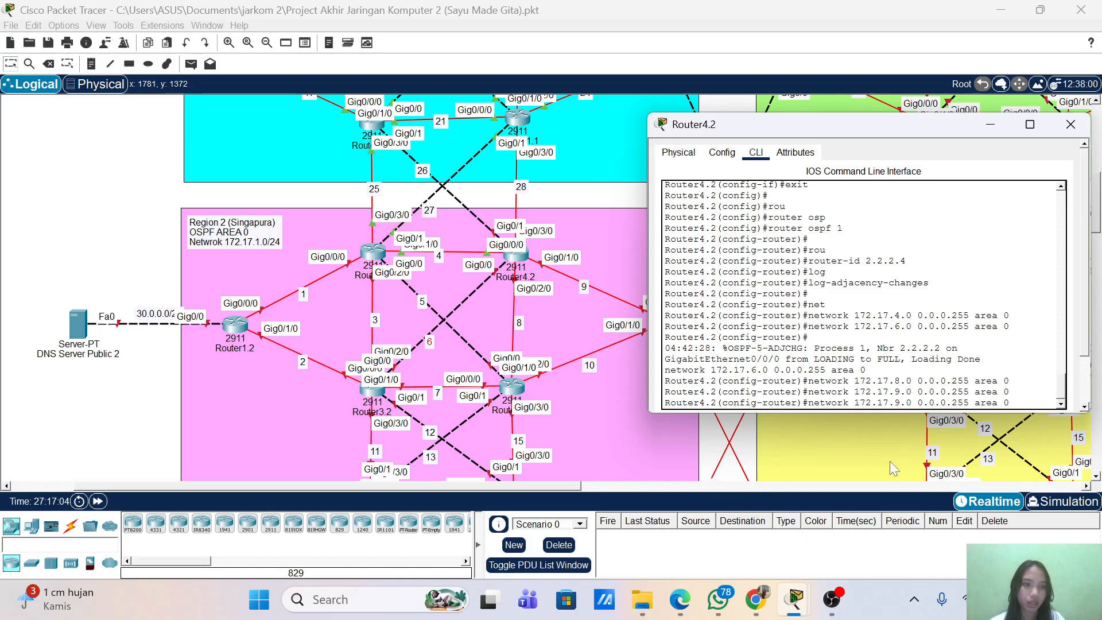
pyautogui.press('Left')
pyautogui.press('Left')
pyautogui.press('Left')
pyautogui.press('Left')
pyautogui.press('Left')
pyautogui.press('Left')
pyautogui.press('Left')
pyautogui.press('Left')
pyautogui.press('Left')
pyautogui.press('Left')
pyautogui.press('Left')
pyautogui.press('Left')
pyautogui.press('Left')
pyautogui.press('Left')
pyautogui.press('Left')
pyautogui.press('Left')
pyautogui.press('Left')
pyautogui.press('Left')
pyautogui.press('Left')
pyautogui.press('BackSpace')
pyautogui.press('BackSpace')
pyautogui.press('BackSpace')
pyautogui.write('6')
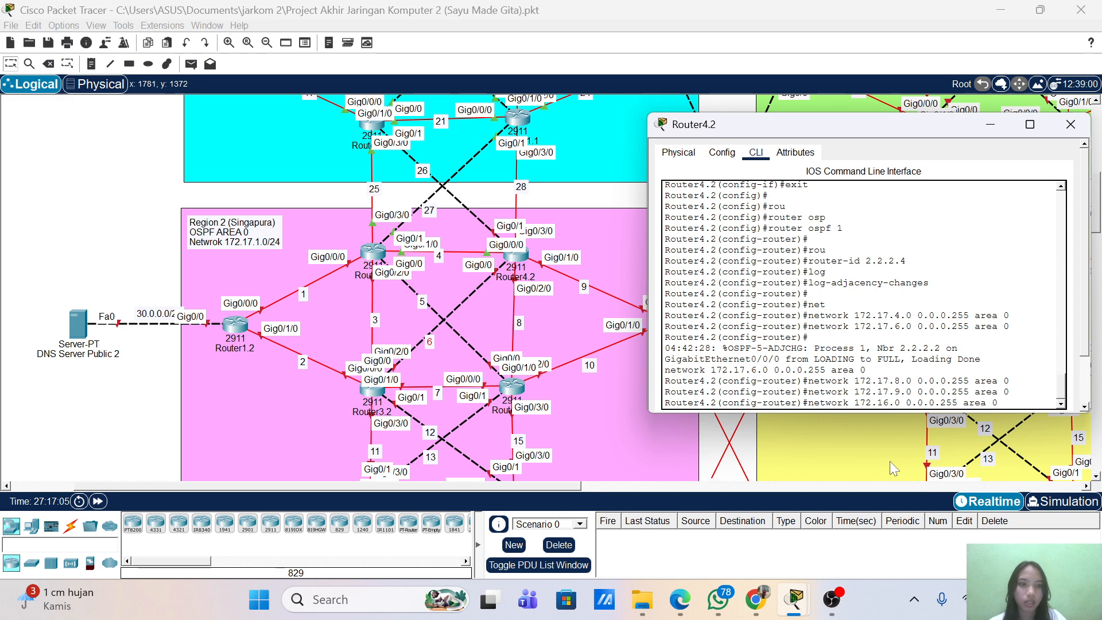
pyautogui.write('.')
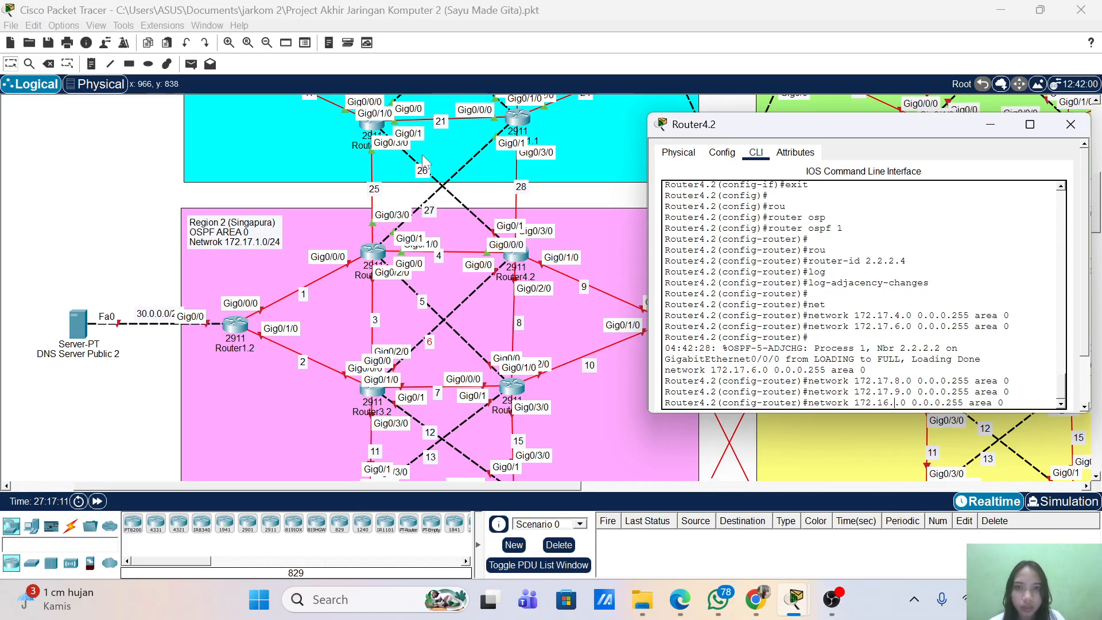
pyautogui.write('26')
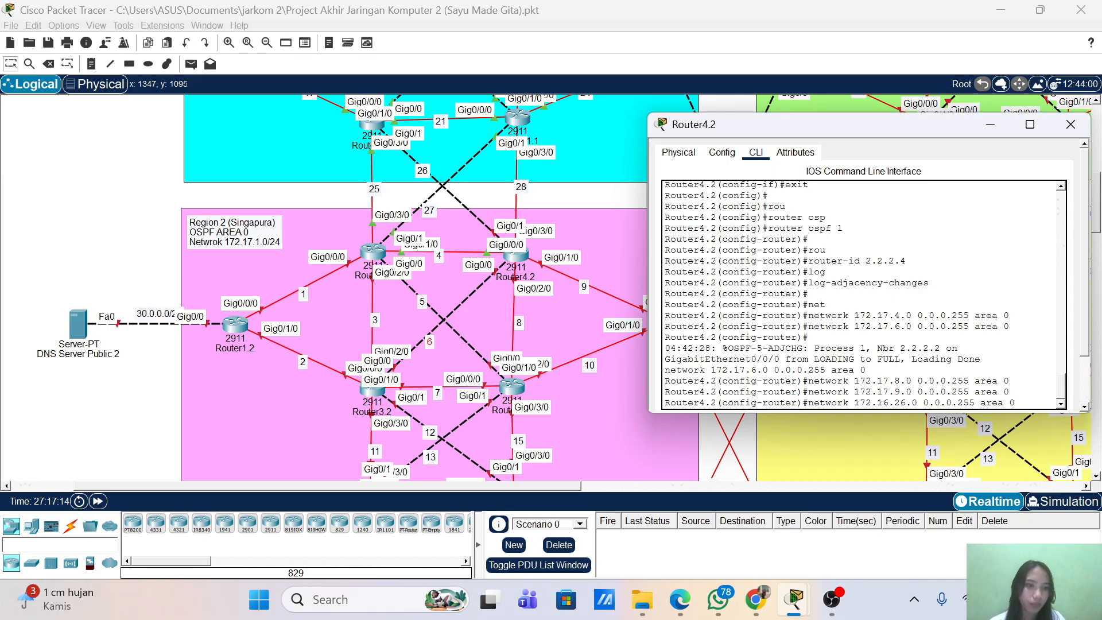
pyautogui.press('Return')
# - Advertise network 172.16.28.0 with wildcard 0.0.0.255 in area 0 of Router4.2's OSPF process
pyautogui.press('Up')
pyautogui.press('Left')
pyautogui.press('Left')
pyautogui.press('Left')
pyautogui.press('Left')
pyautogui.press('Left')
pyautogui.press('Left')
pyautogui.press('Left')
pyautogui.press('Left')
pyautogui.press('Left')
pyautogui.press('Left')
pyautogui.press('Left')
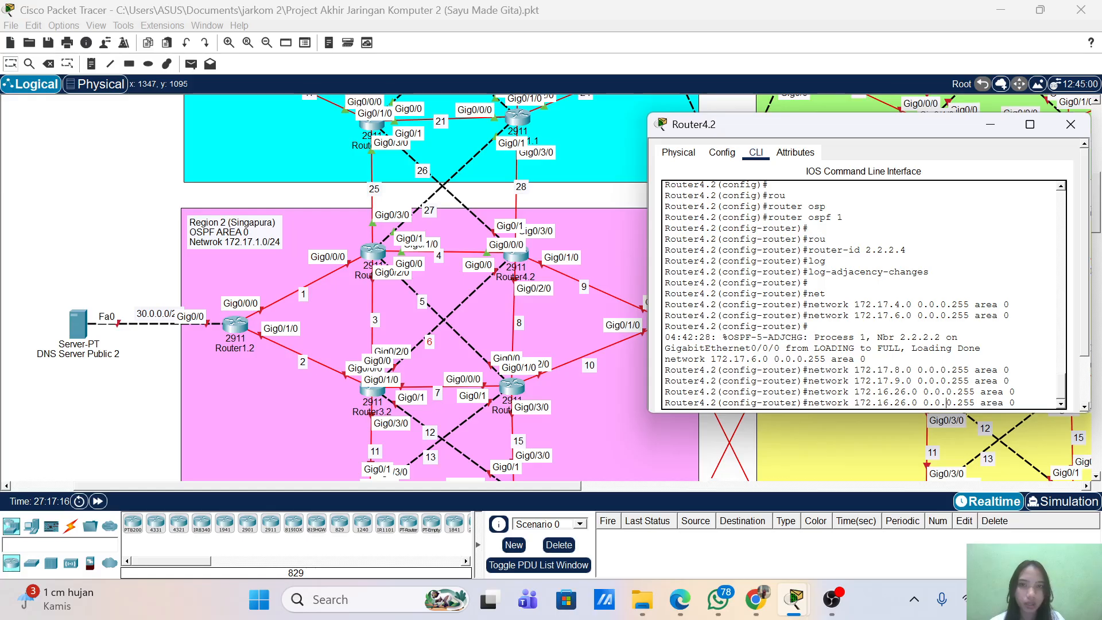
pyautogui.press('Left')
pyautogui.press('Left')
pyautogui.press('BackSpace')
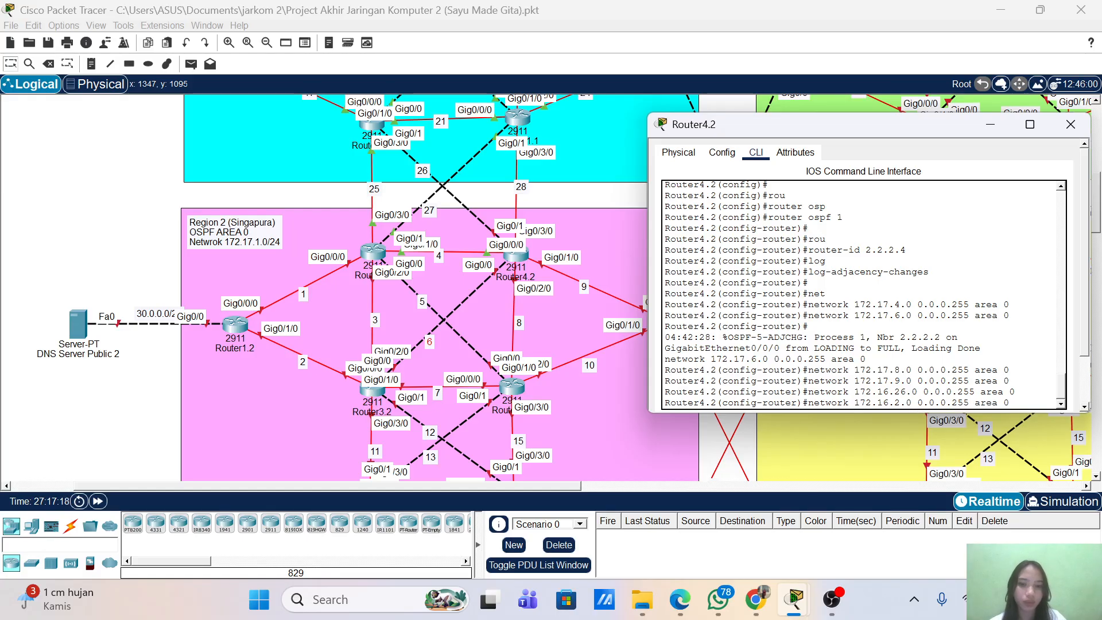
pyautogui.write('8')
pyautogui.press('Return')
pyautogui.press('Return')
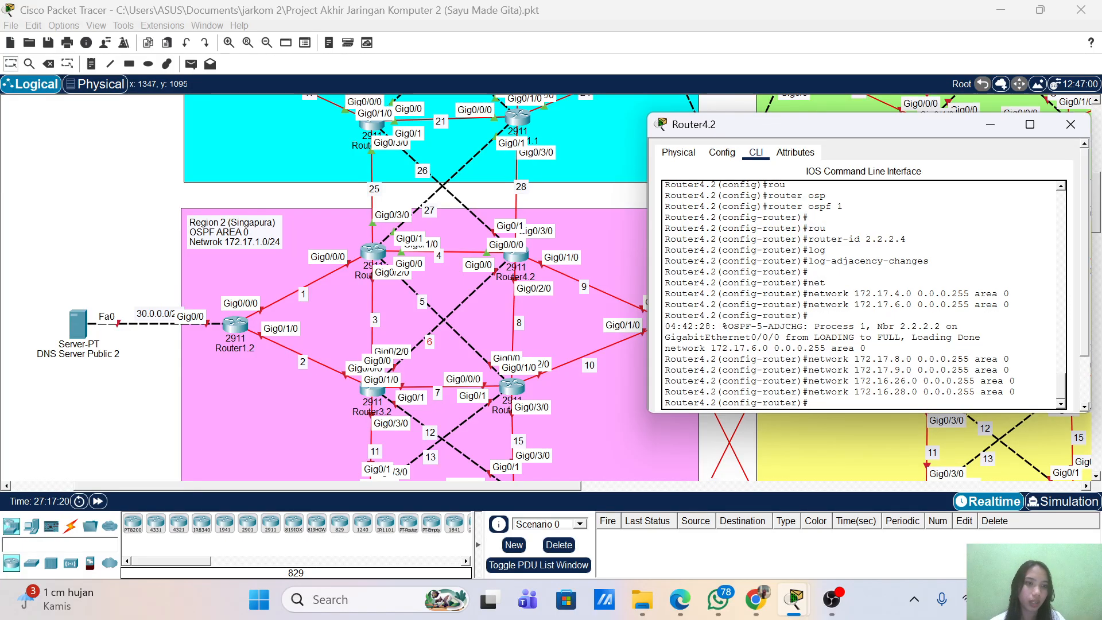
# - Leave configuration mode on Router4.2, save its configuration with wr, and close the router's window
pyautogui.write('end')
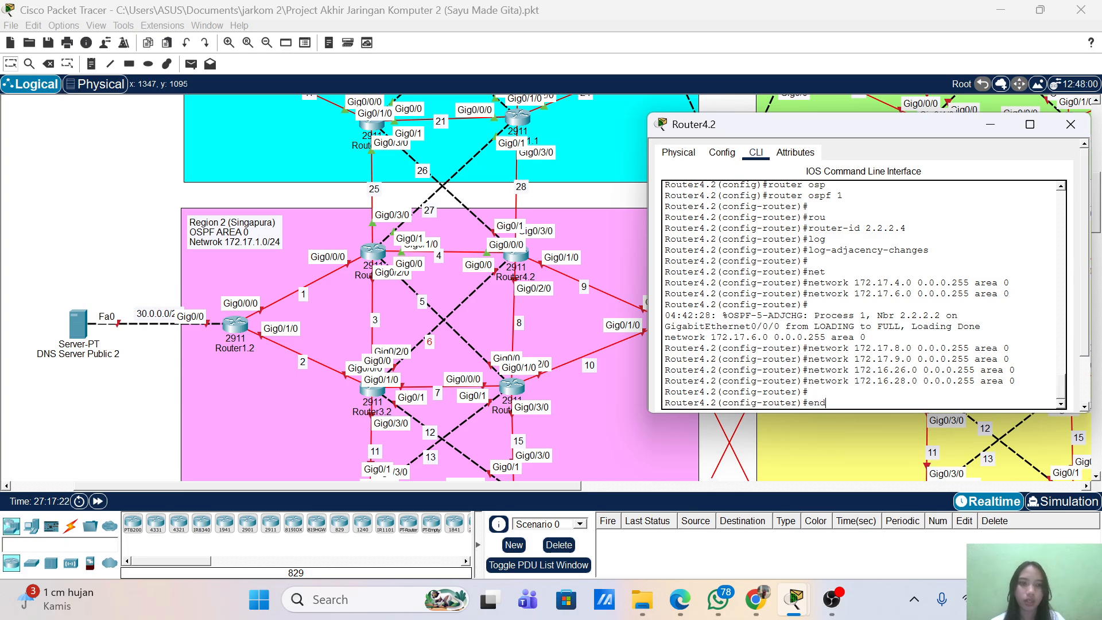
pyautogui.press('Return')
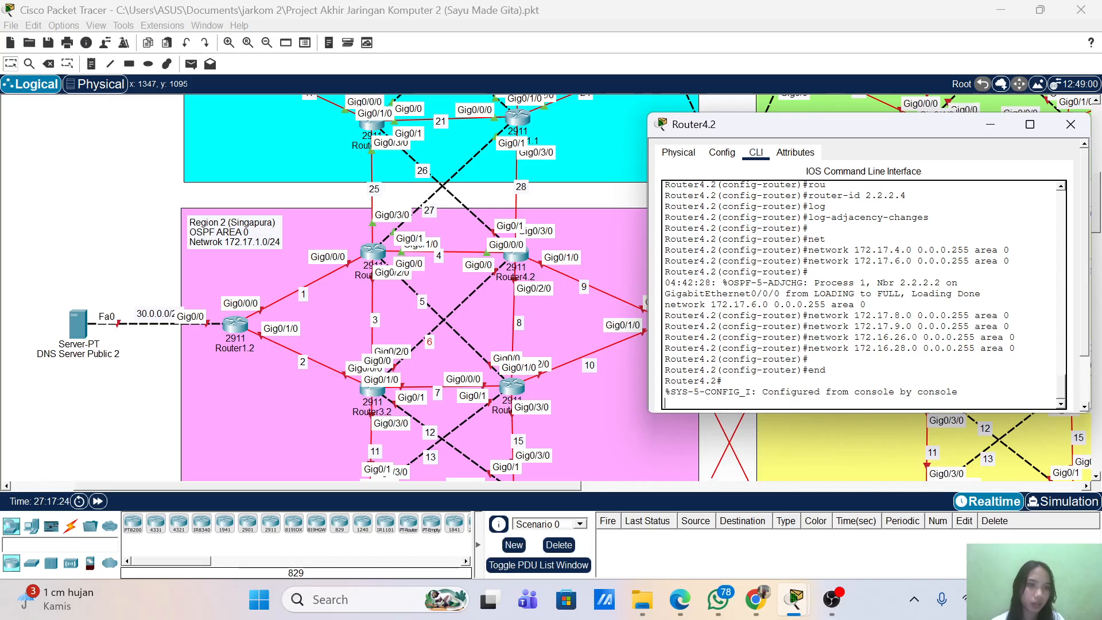
pyautogui.press('Return')
pyautogui.write('wr')
pyautogui.press('Return')
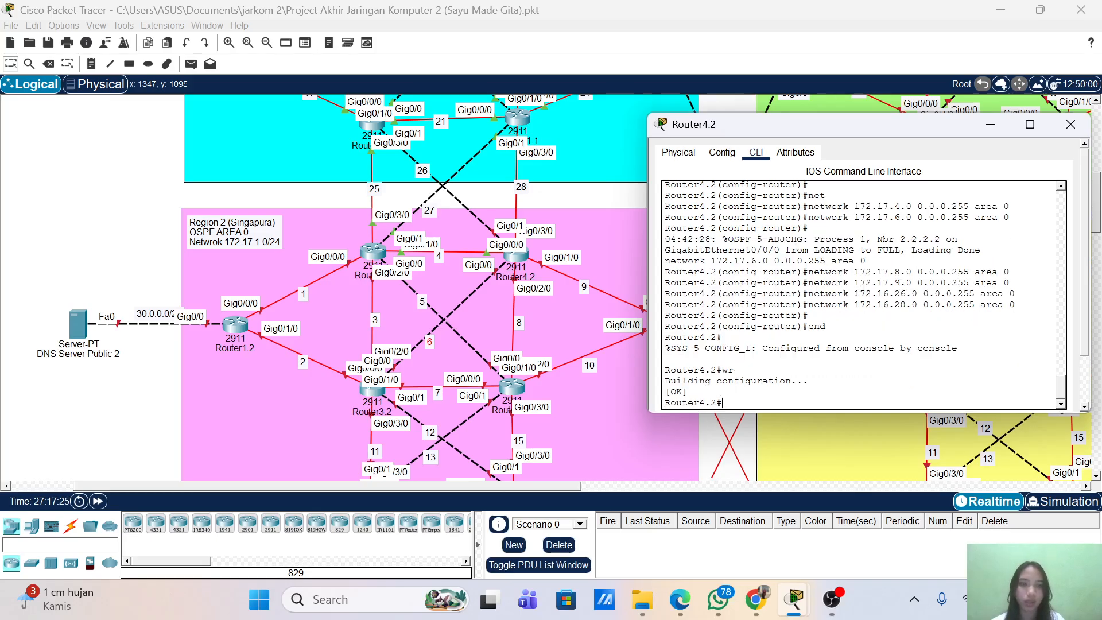
pyautogui.press('Return')
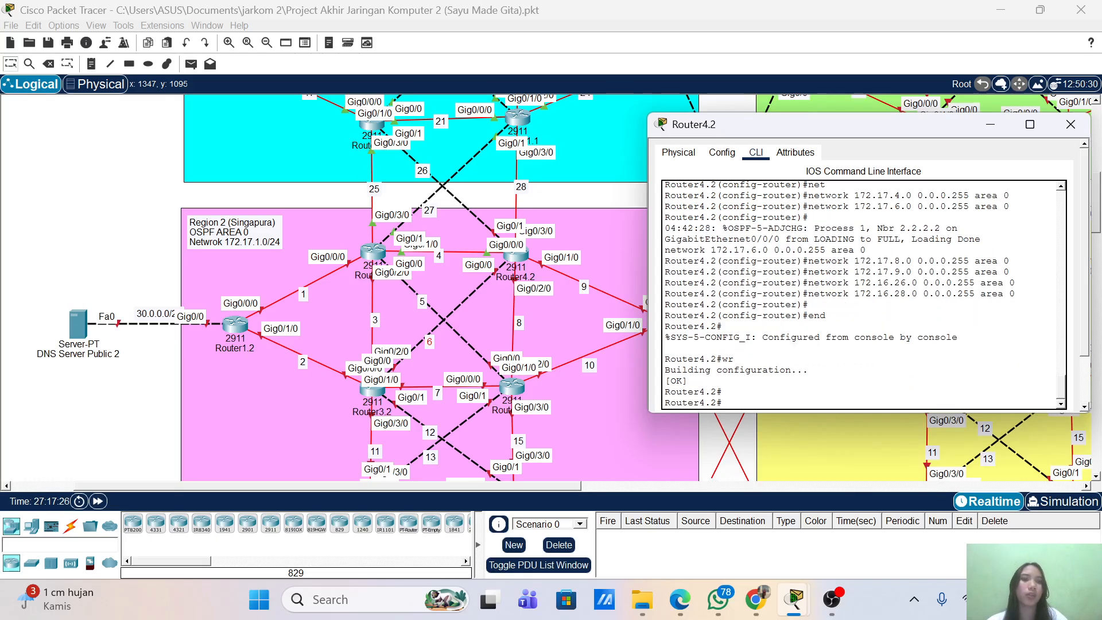
pyautogui.click(1071, 124)
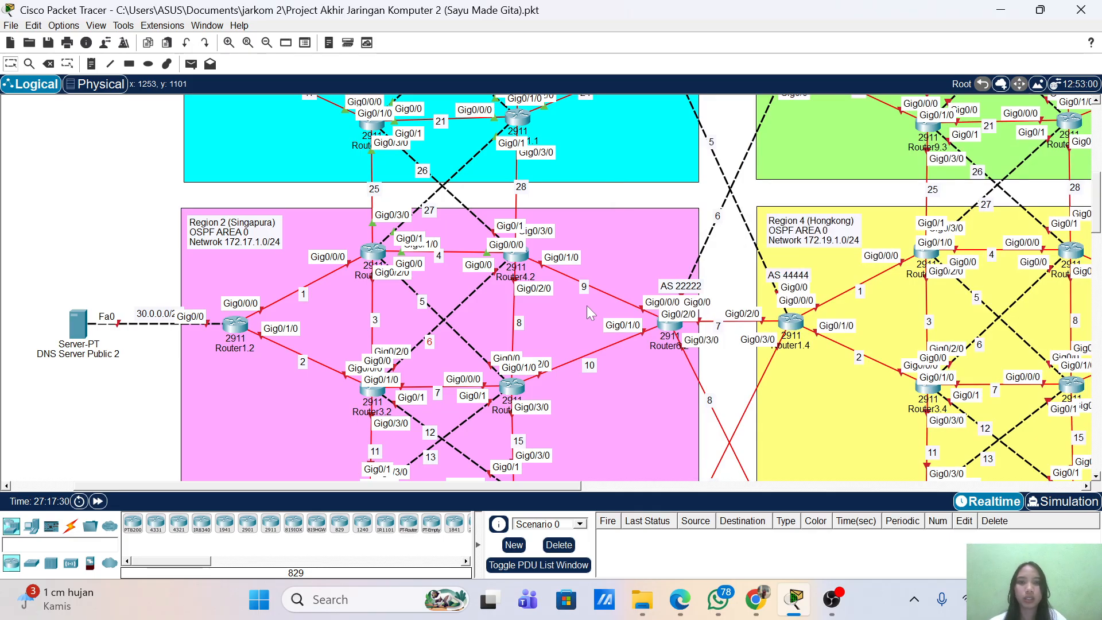
# - Open the command line of Router1.2 in Region 2 (Singapura) and place its window clear of the router's links
pyautogui.hscroll(-2, 525, 343)
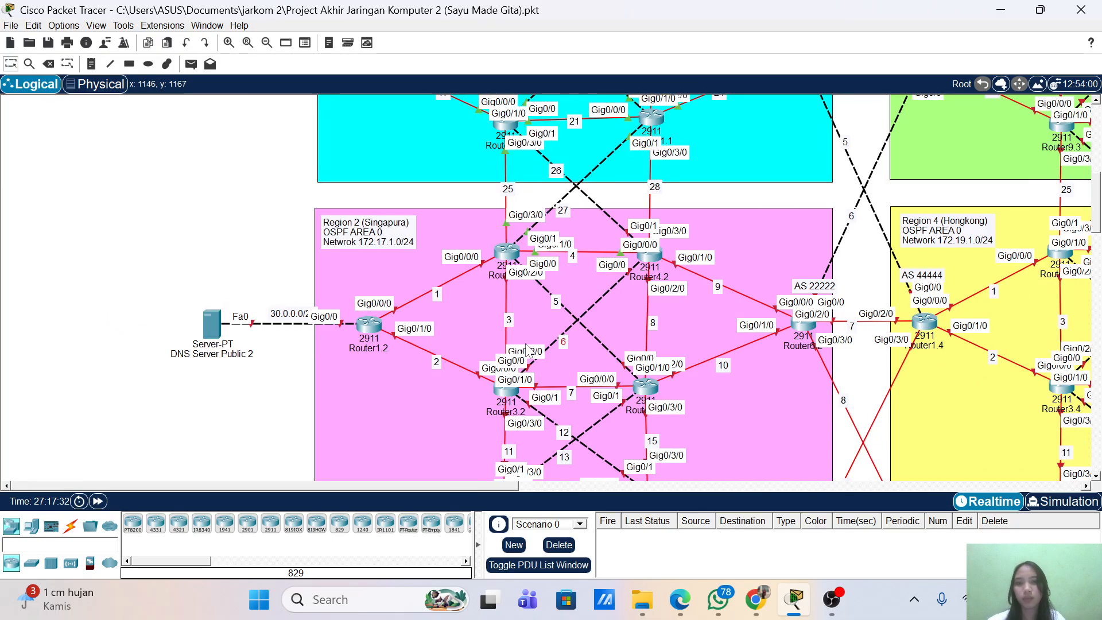
pyautogui.scroll(-4, 526, 344)
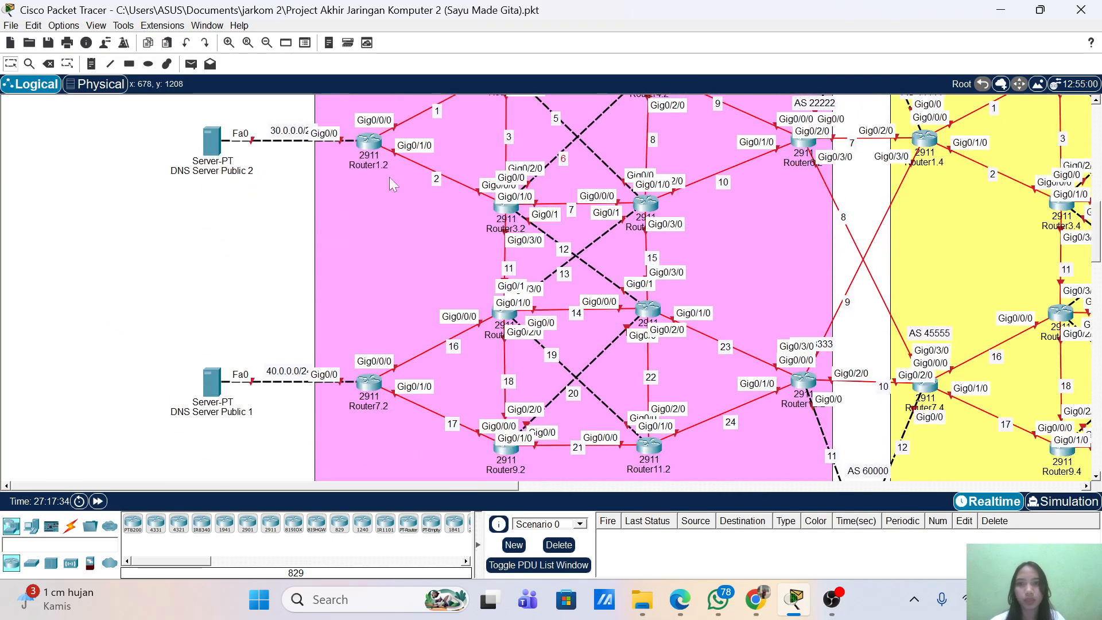
pyautogui.click(369, 144)
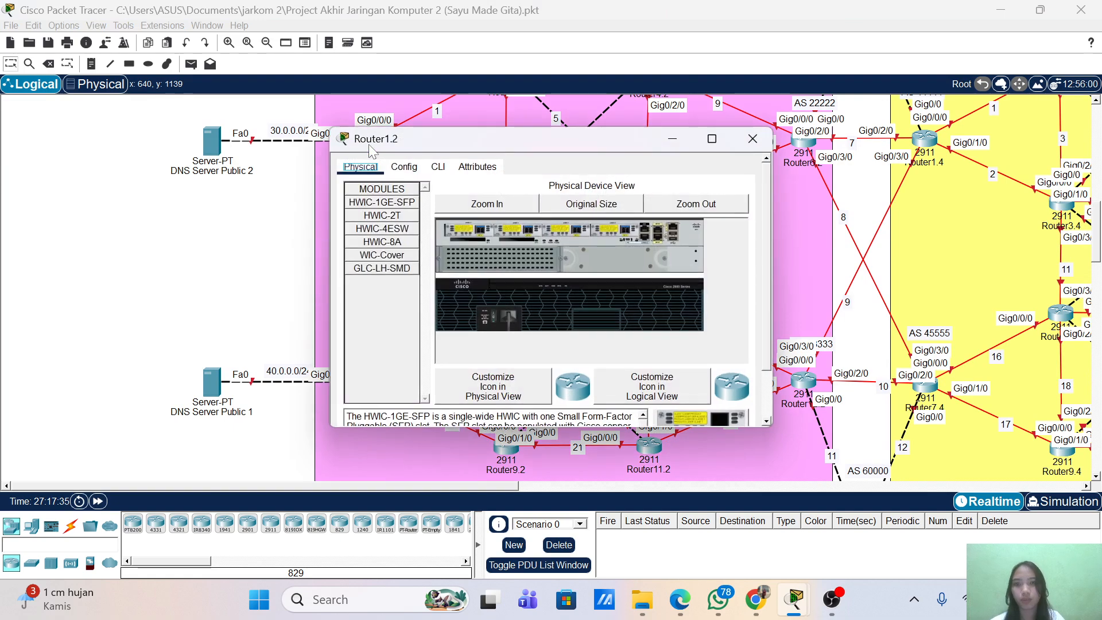
pyautogui.click(441, 173)
pyautogui.press('Return')
pyautogui.press('Return')
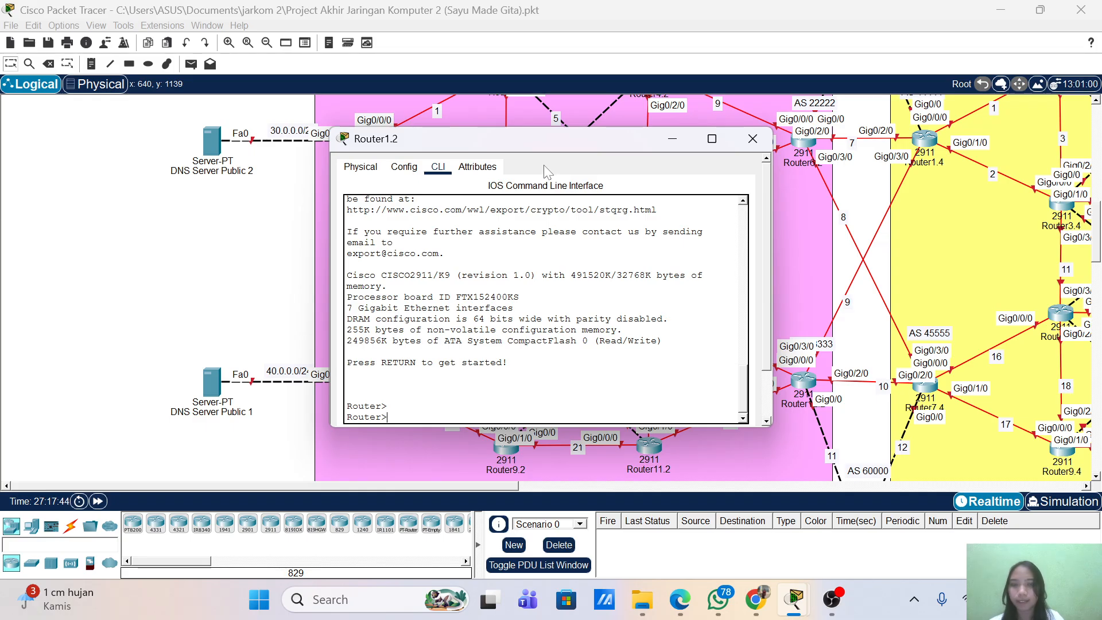
pyautogui.moveTo(538, 149); pyautogui.dragTo(726, 188)
pyautogui.scroll(5, 493, 194)
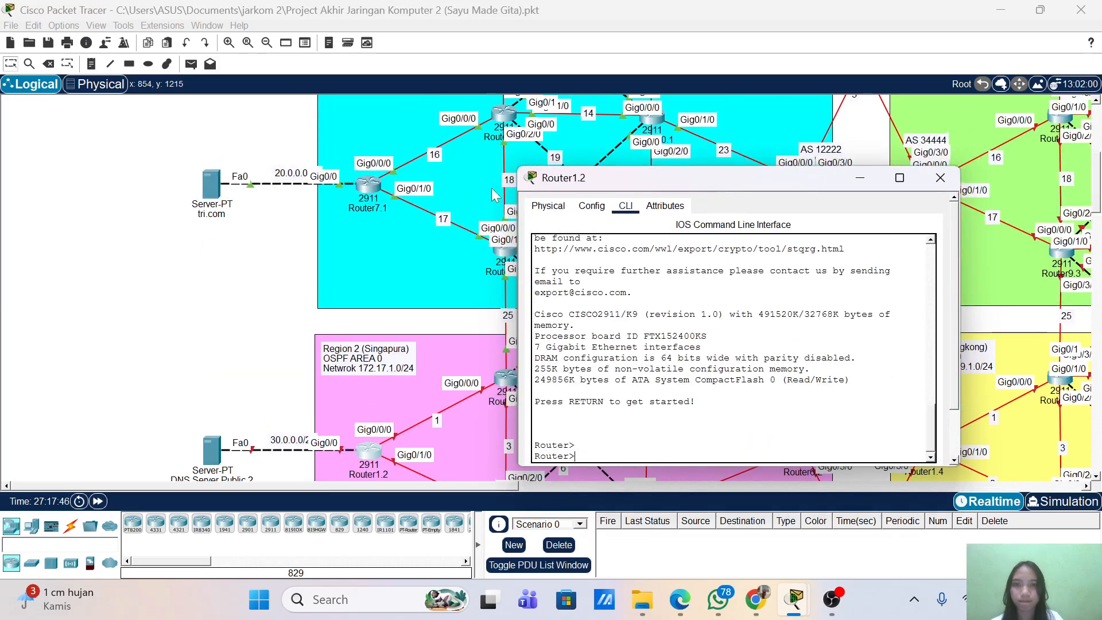
pyautogui.scroll(-5, 494, 195)
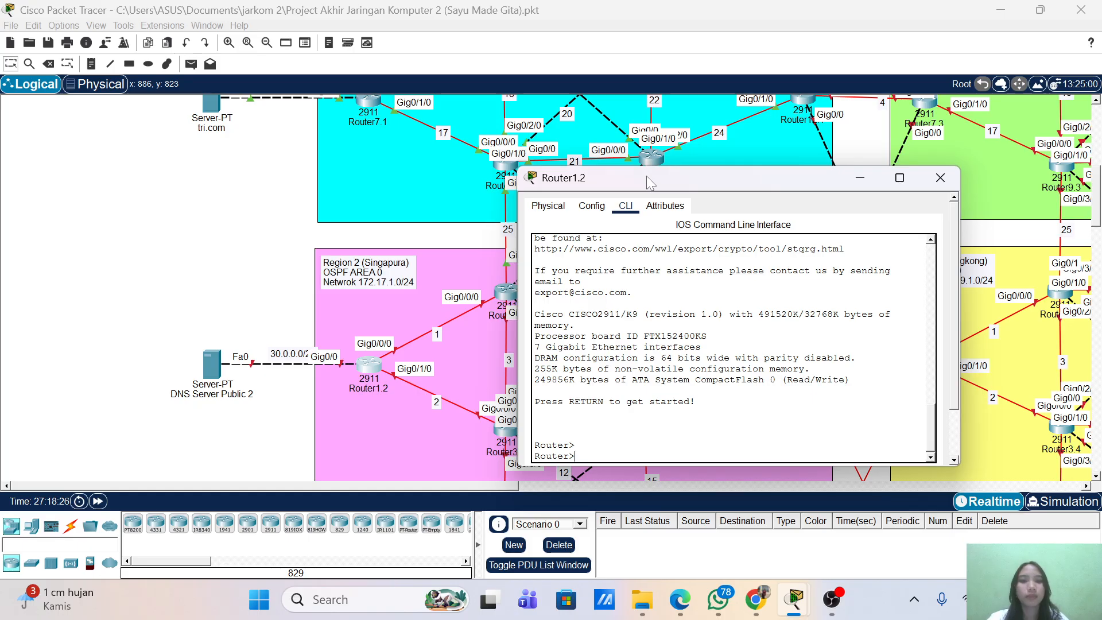
pyautogui.moveTo(660, 192); pyautogui.dragTo(685, 208)
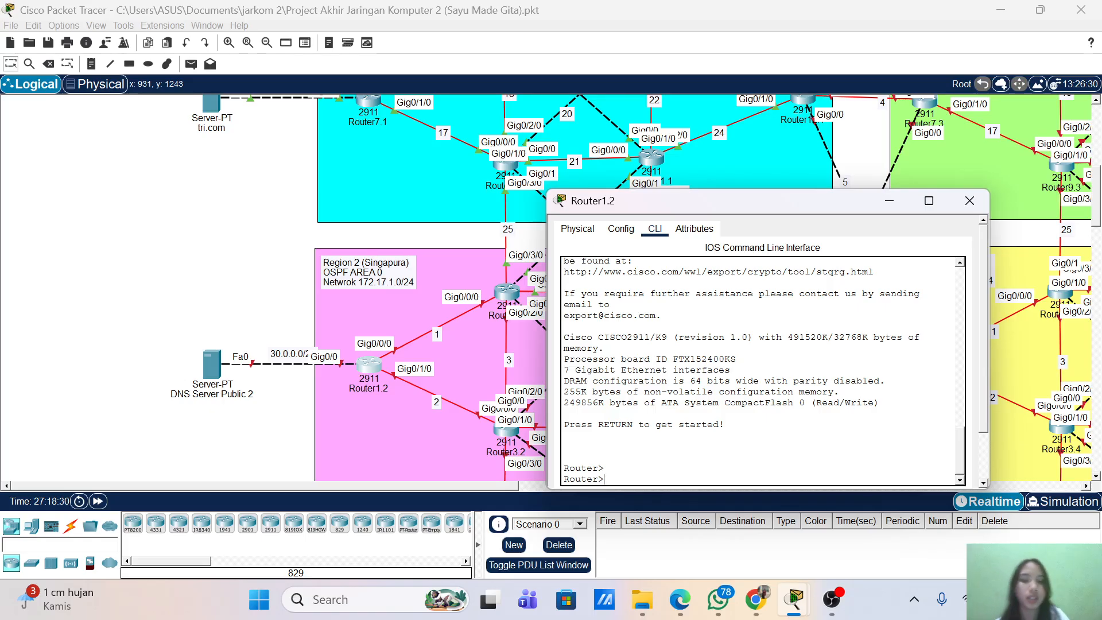
# - Enter privileged mode and global configuration mode on Router1.2
pyautogui.write('ena')
pyautogui.press('Tab')
pyautogui.press('Return')
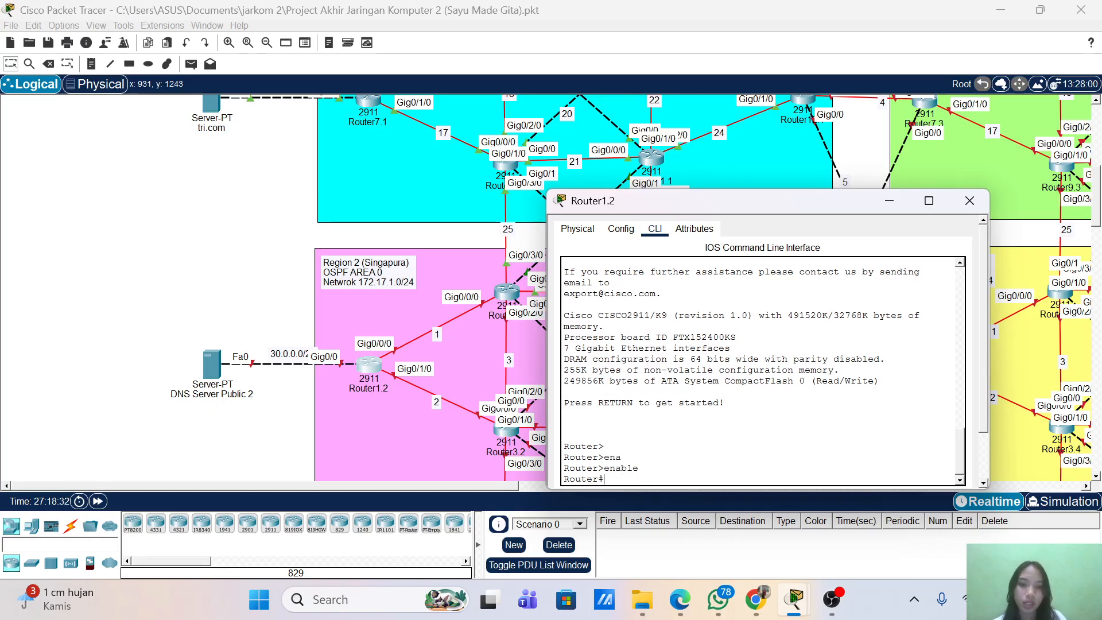
pyautogui.press('Return')
pyautogui.write('conf term')
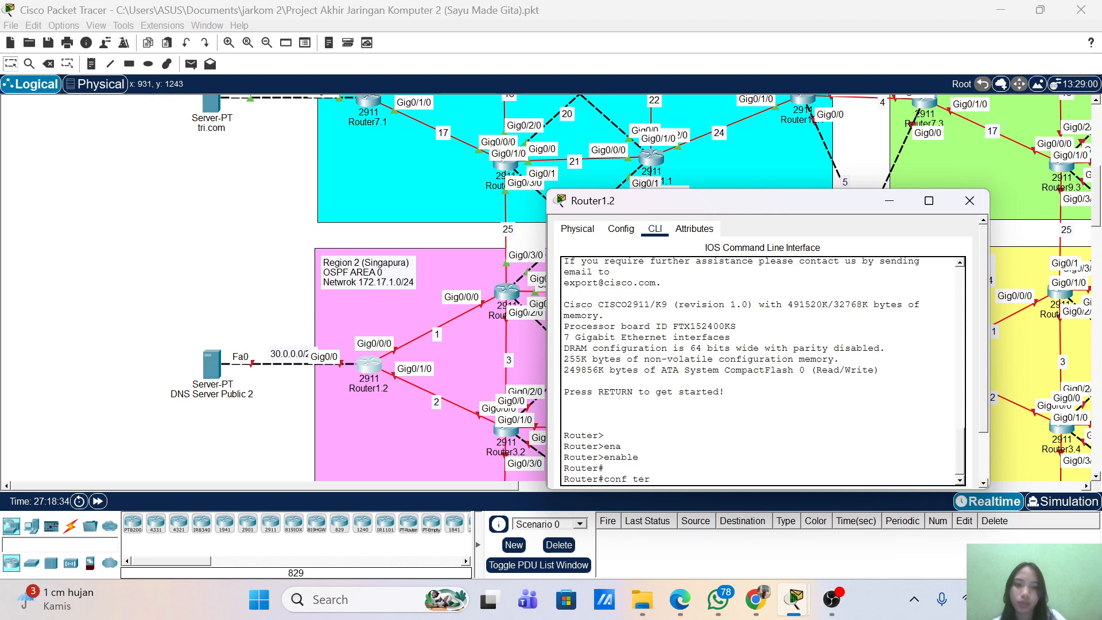
pyautogui.press('Return')
pyautogui.press('Return')
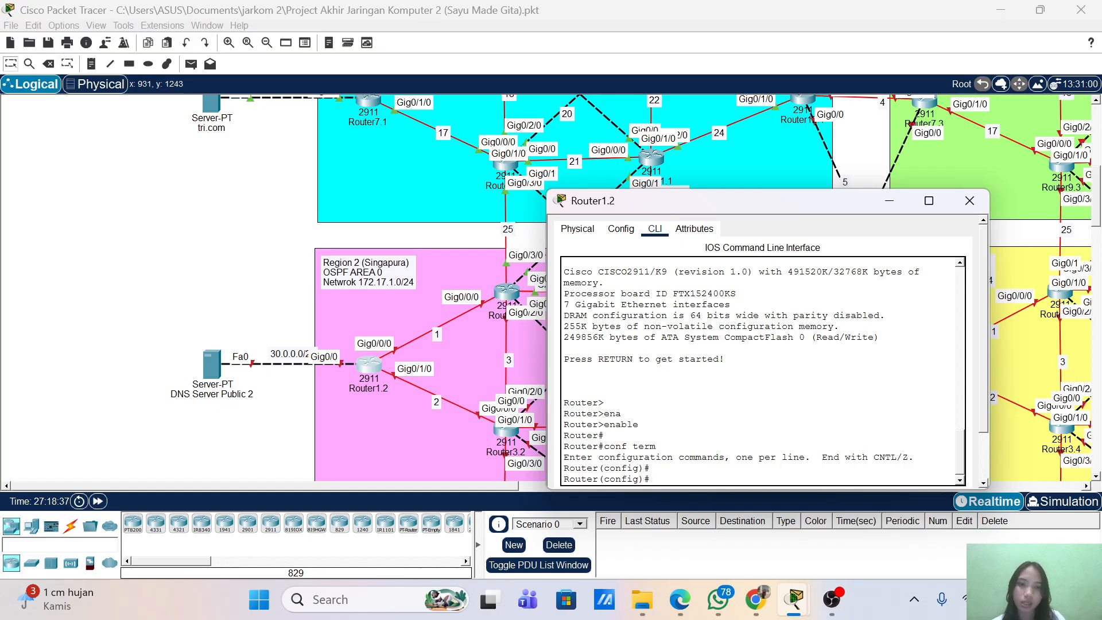
# - Set the router's hostname to Router1.2
pyautogui.write('host')
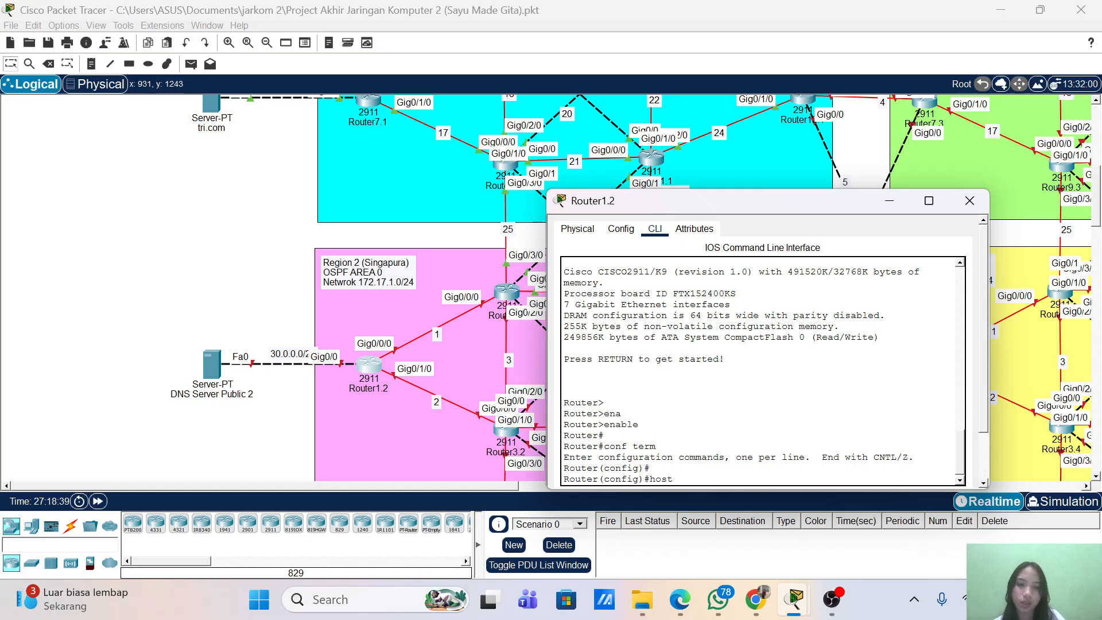
pyautogui.press('Tab')
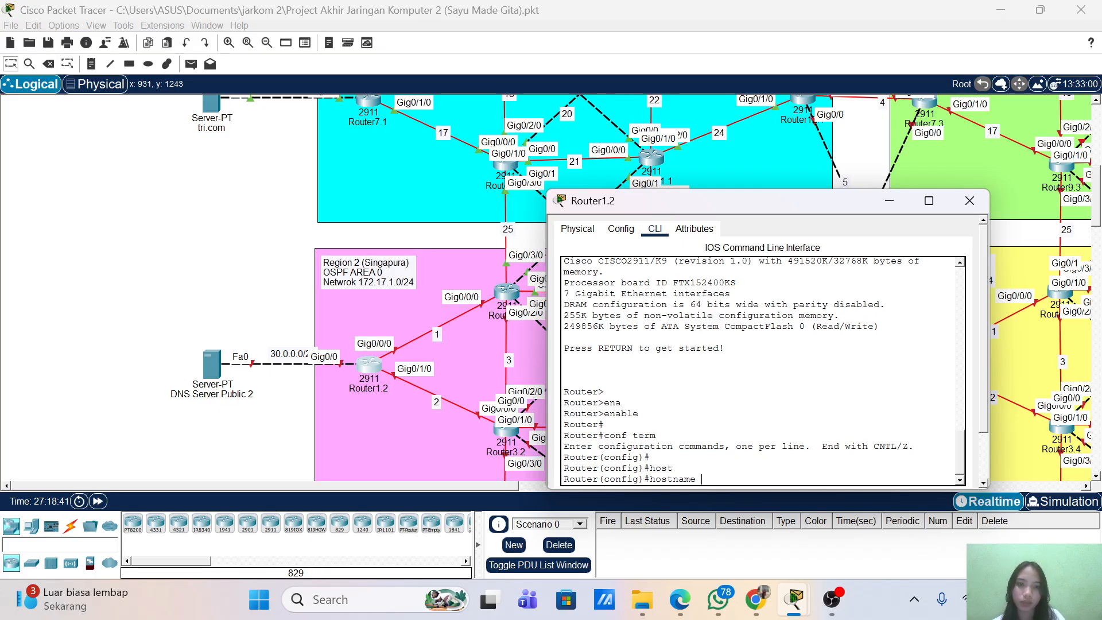
pyautogui.write('R')
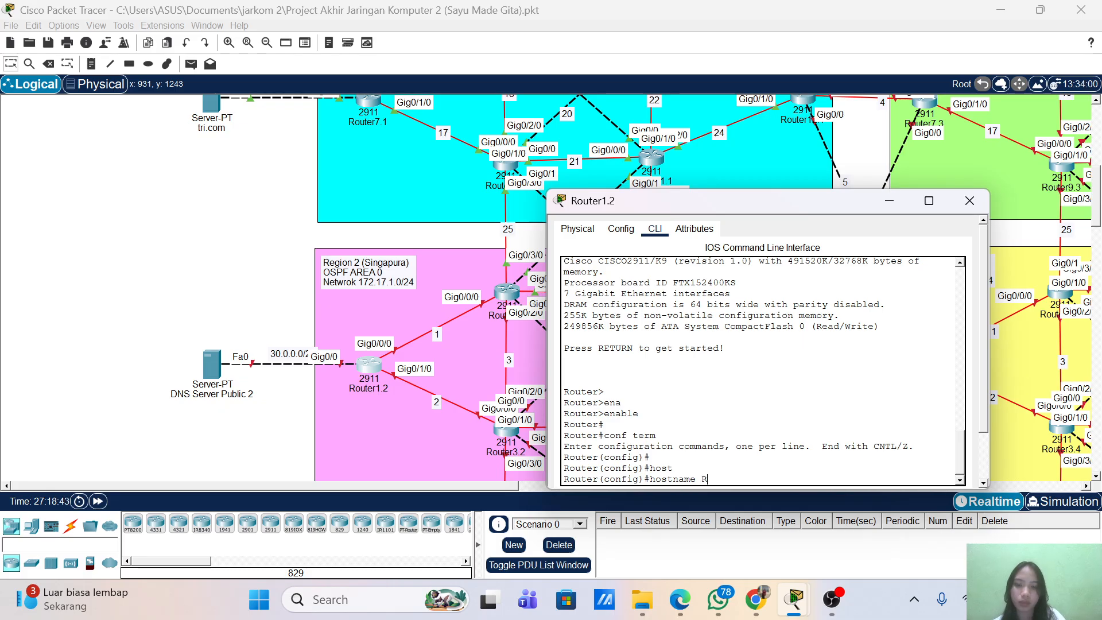
pyautogui.write('outer')
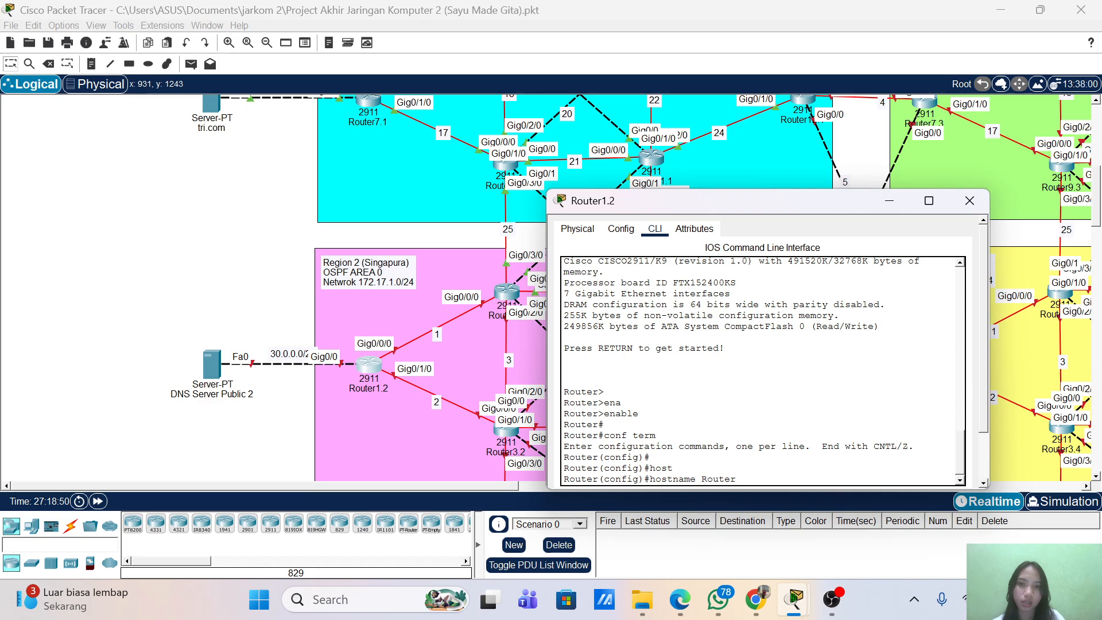
pyautogui.write('1.2')
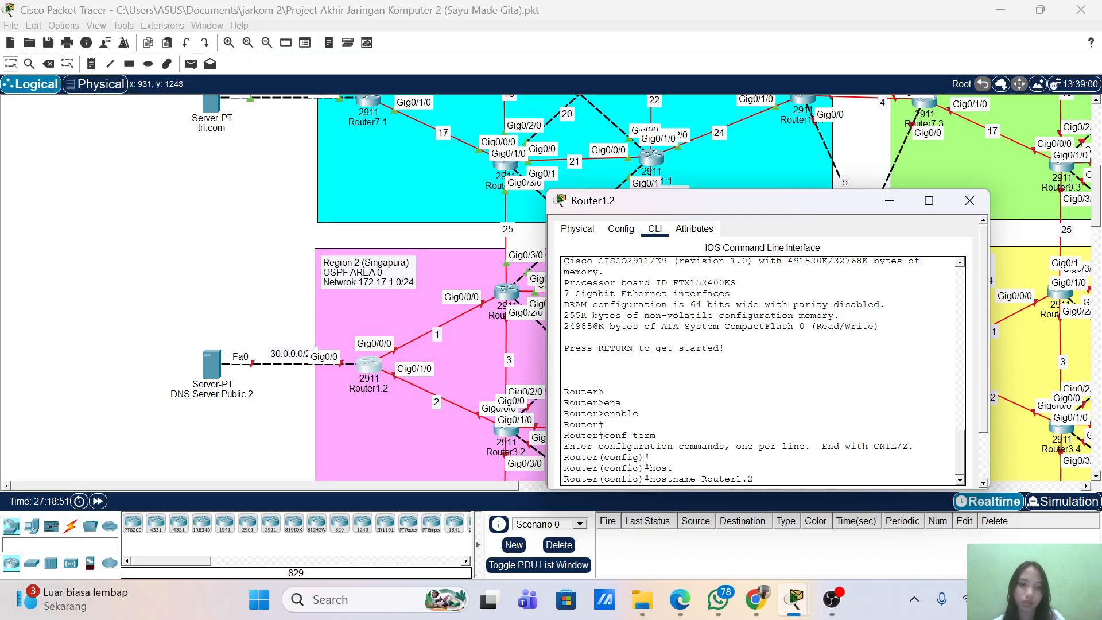
pyautogui.press('Return')
# - Enter configuration of interface g0/0/0 on Router1.2 and begin its IP address command with 172.17.1.1
pyautogui.scroll(-2, 763, 344)
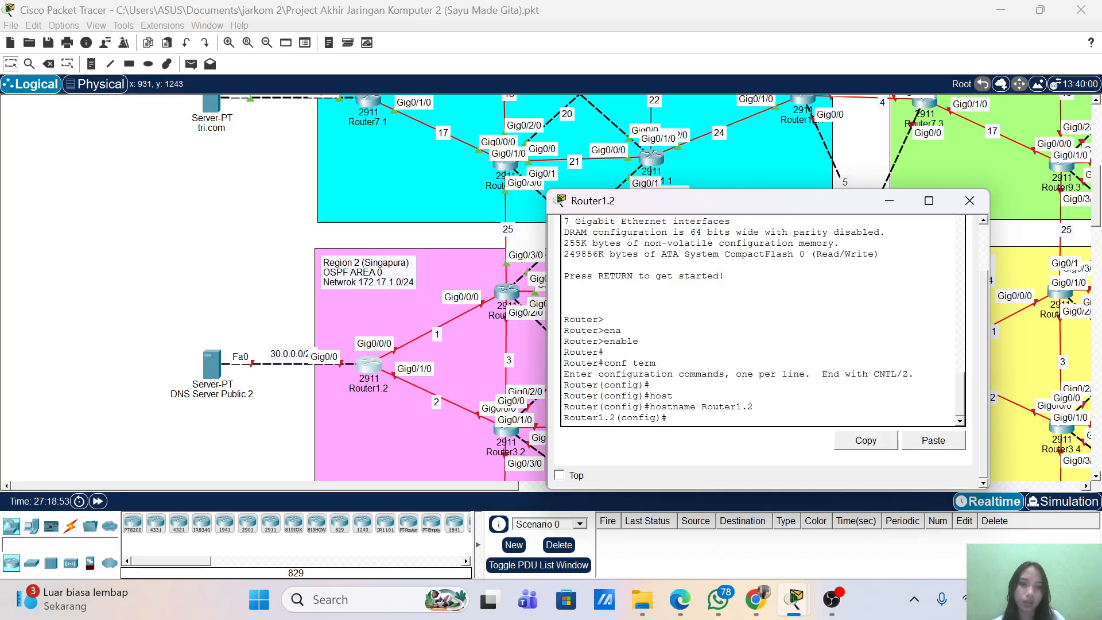
pyautogui.write('int ')
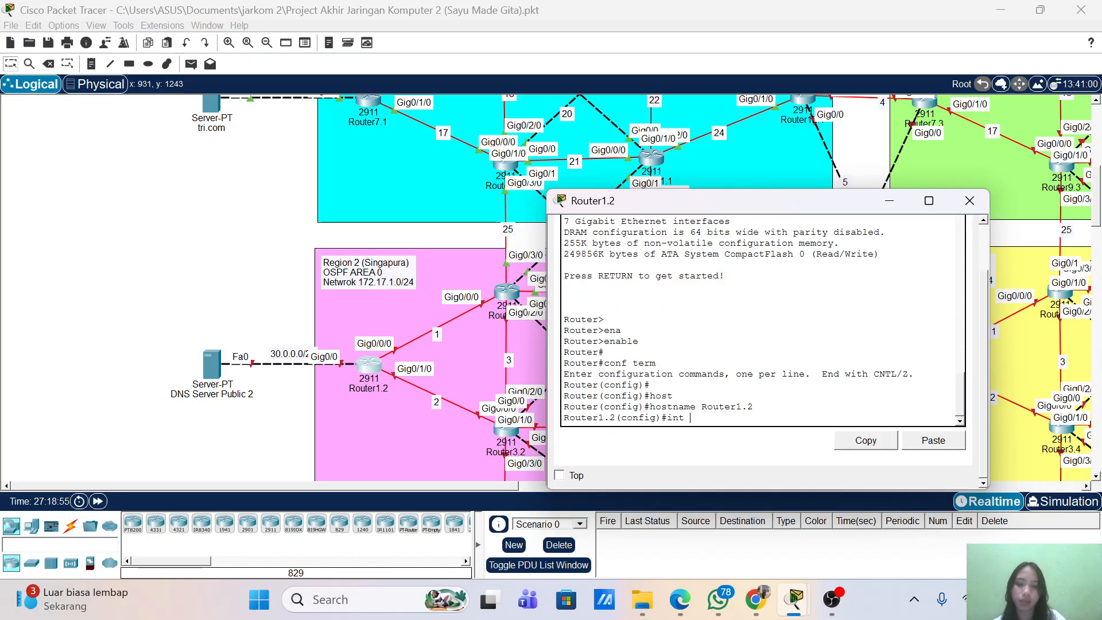
pyautogui.write('g0/0/0')
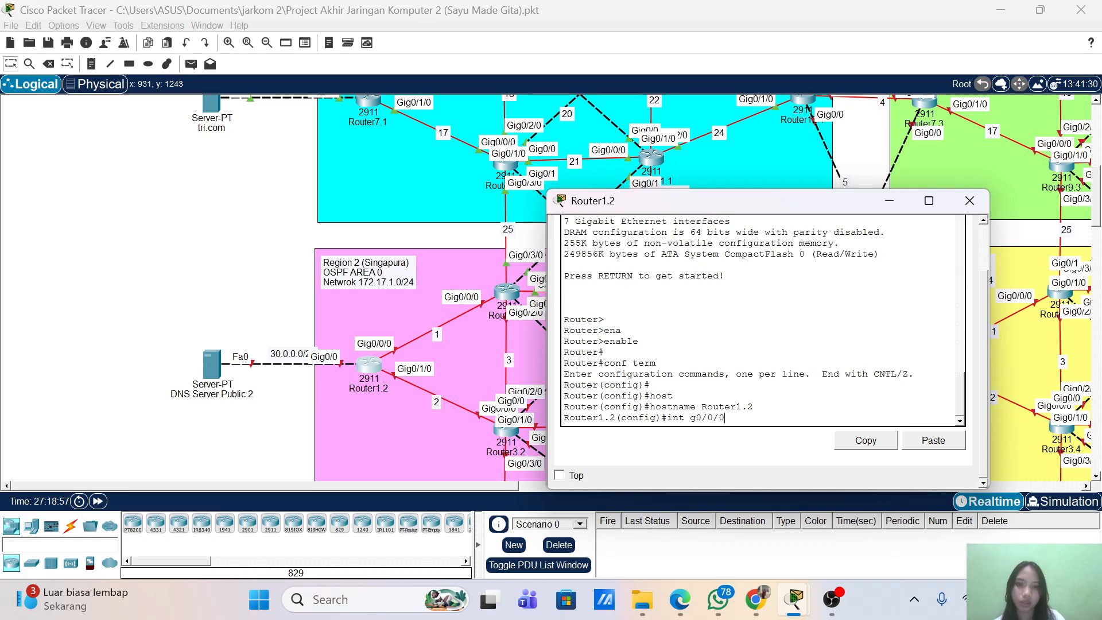
pyautogui.press('Return')
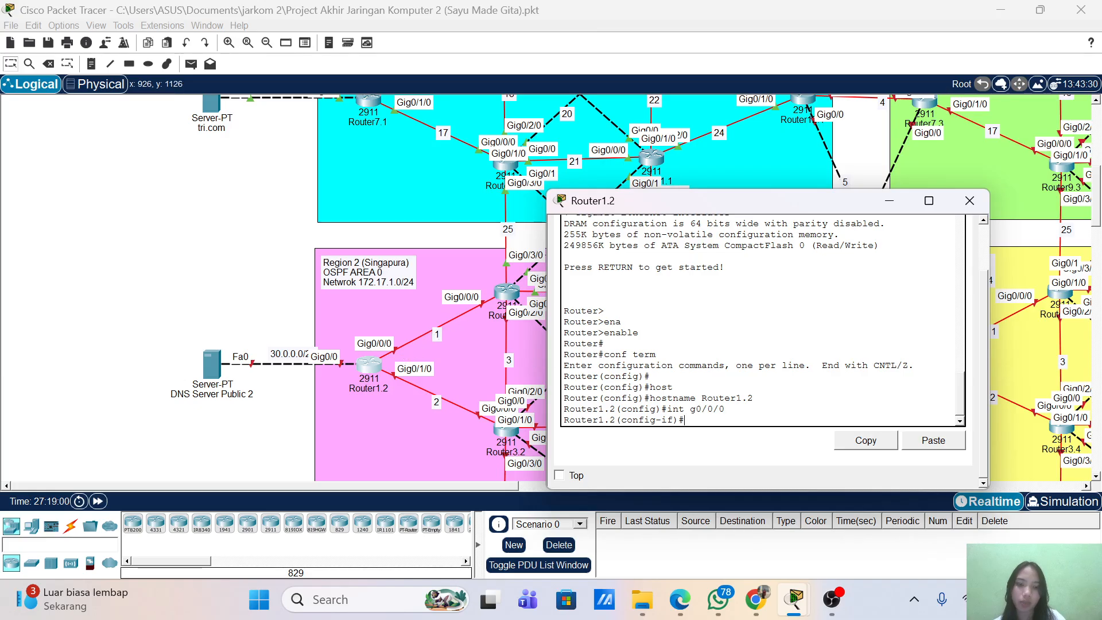
pyautogui.write('ip add 172.17.')
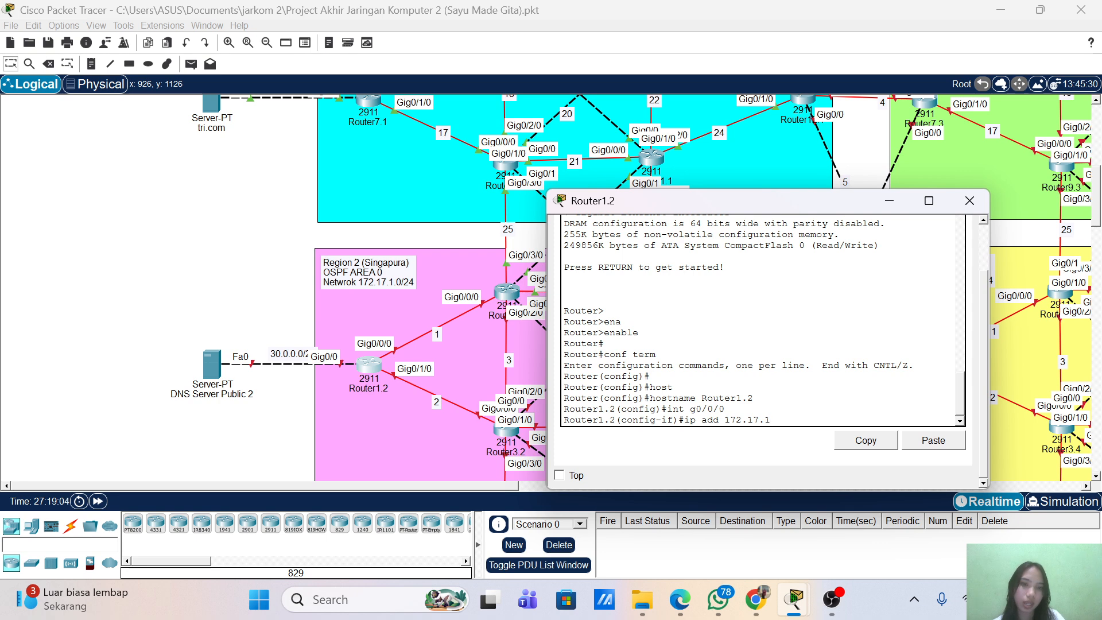
pyautogui.write('1.1')
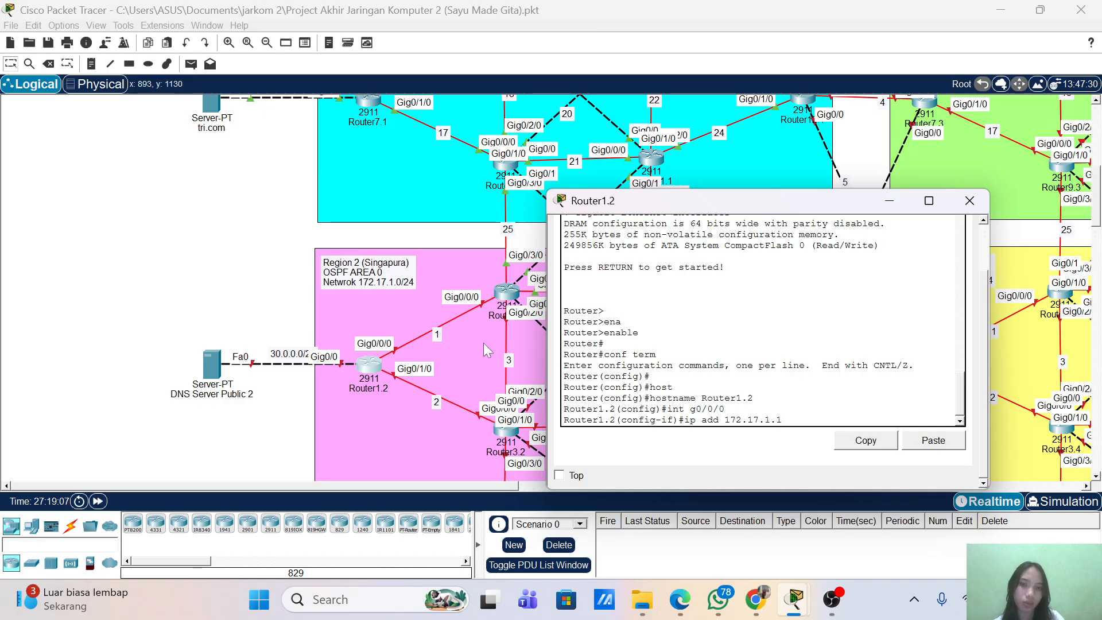
# - Check the IPv4 address and subnet mask of GigabitEthernet0/0/0 on the neighbouring Router2.2, then close that router's window
pyautogui.click(507, 293)
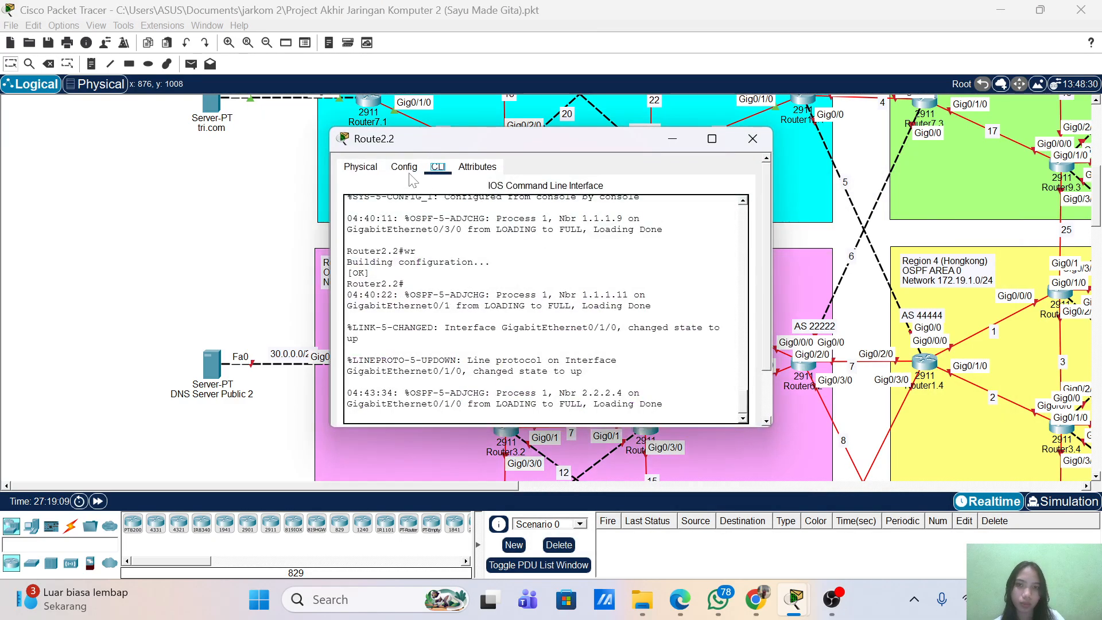
pyautogui.click(408, 169)
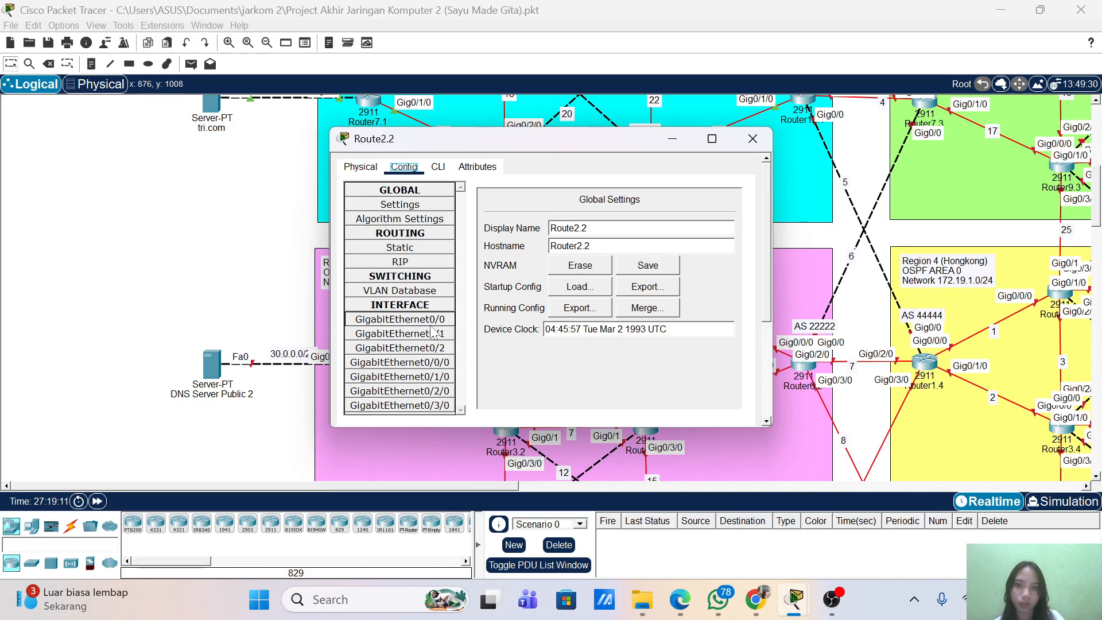
pyautogui.moveTo(471, 137); pyautogui.dragTo(685, 116)
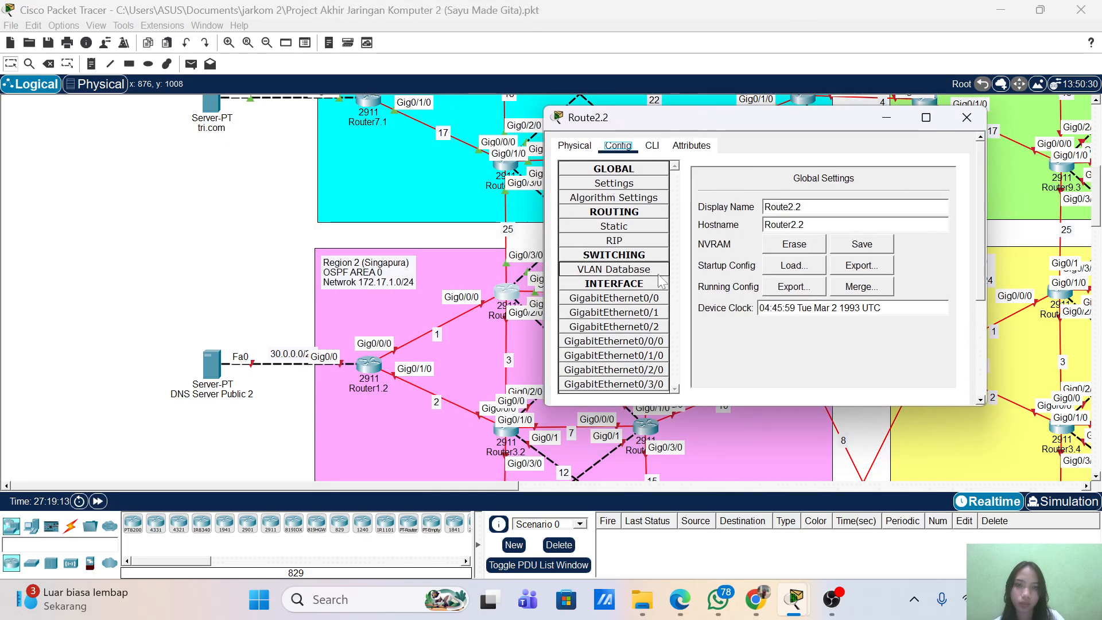
pyautogui.click(652, 341)
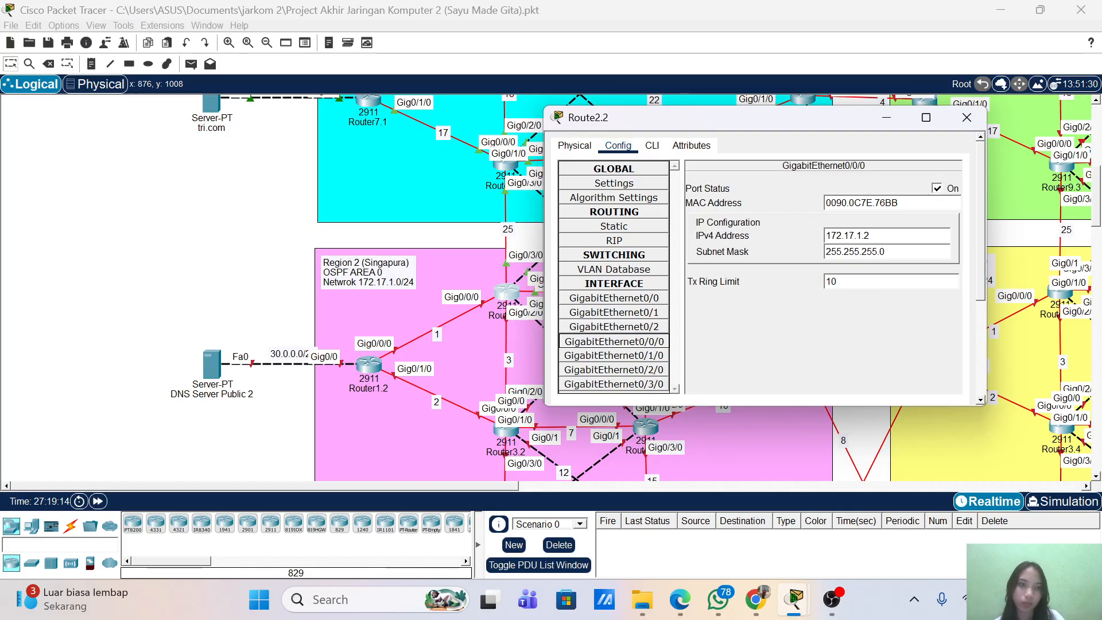
pyautogui.click(966, 117)
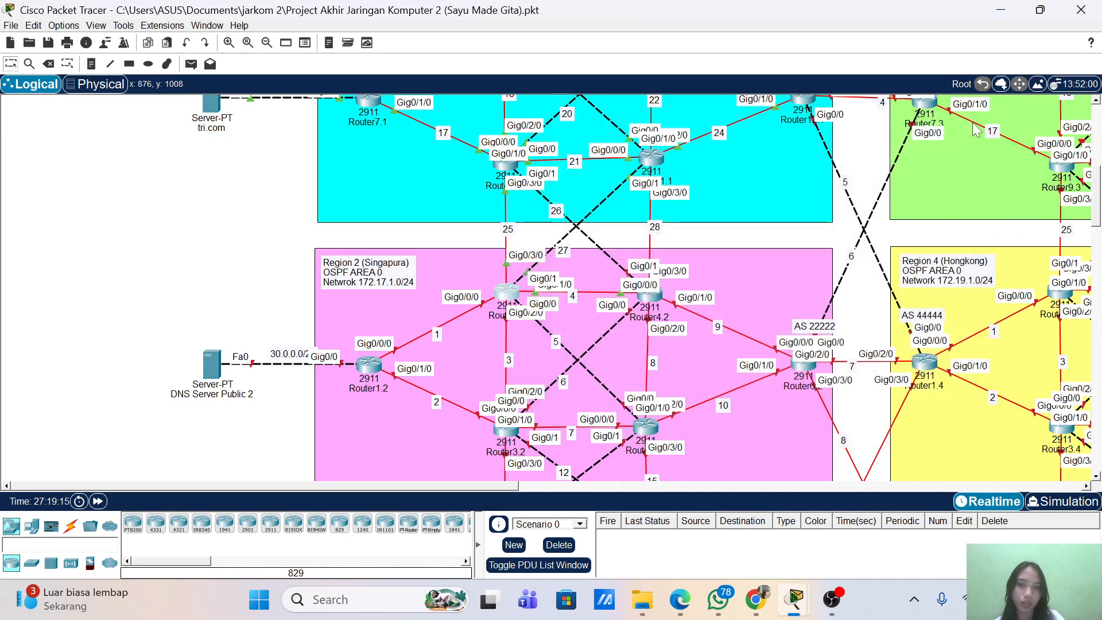
# - Return to Router1.2, complete the g0/0/0 address command with mask 255.255.255.0, and enable the interface with no sh
pyautogui.click(367, 368)
pyautogui.write('25')
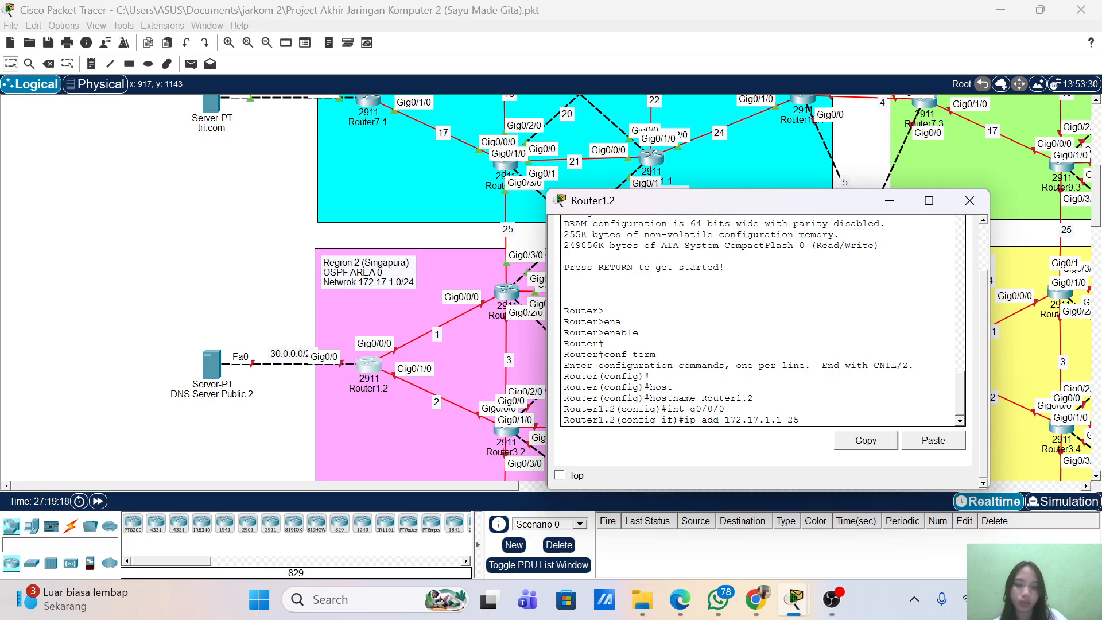
pyautogui.write('5.255.255.0')
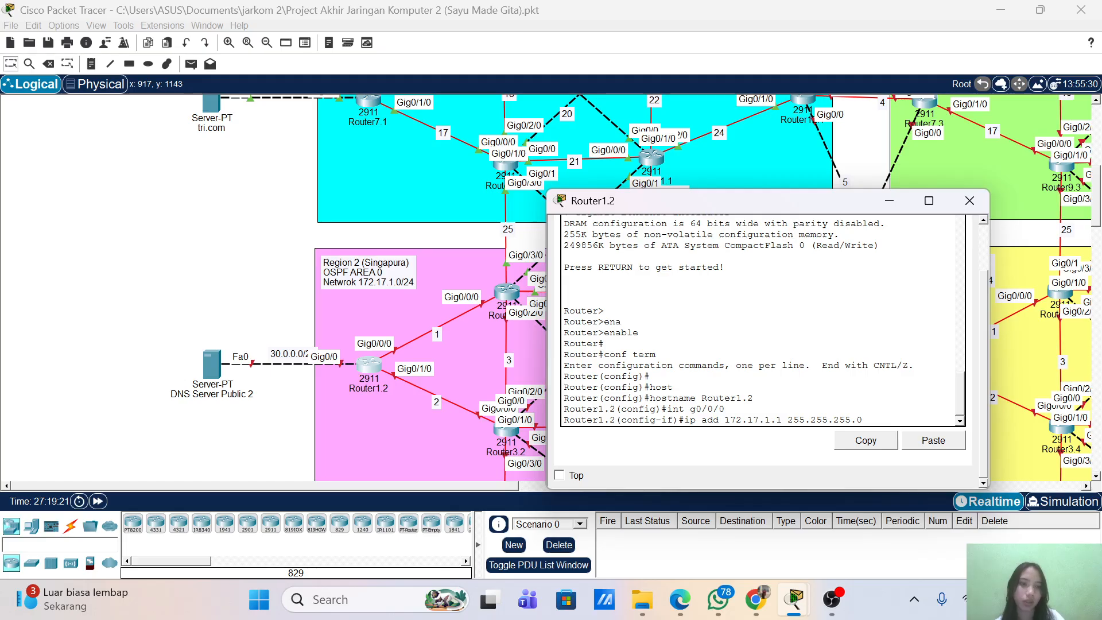
pyautogui.press('Return')
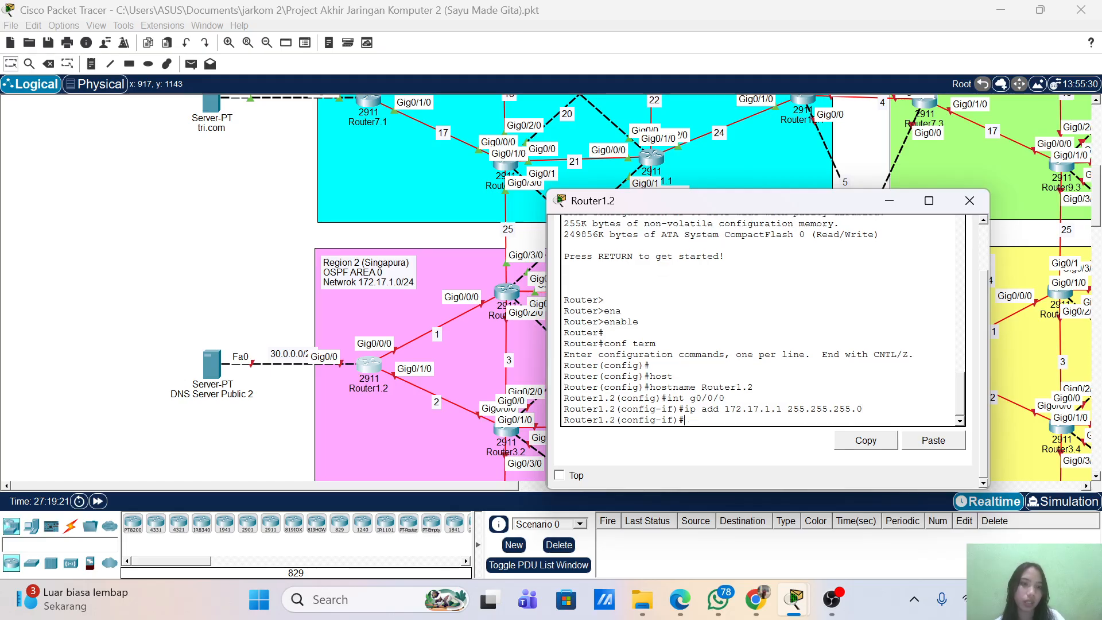
pyautogui.write('no sh')
pyautogui.press('Return')
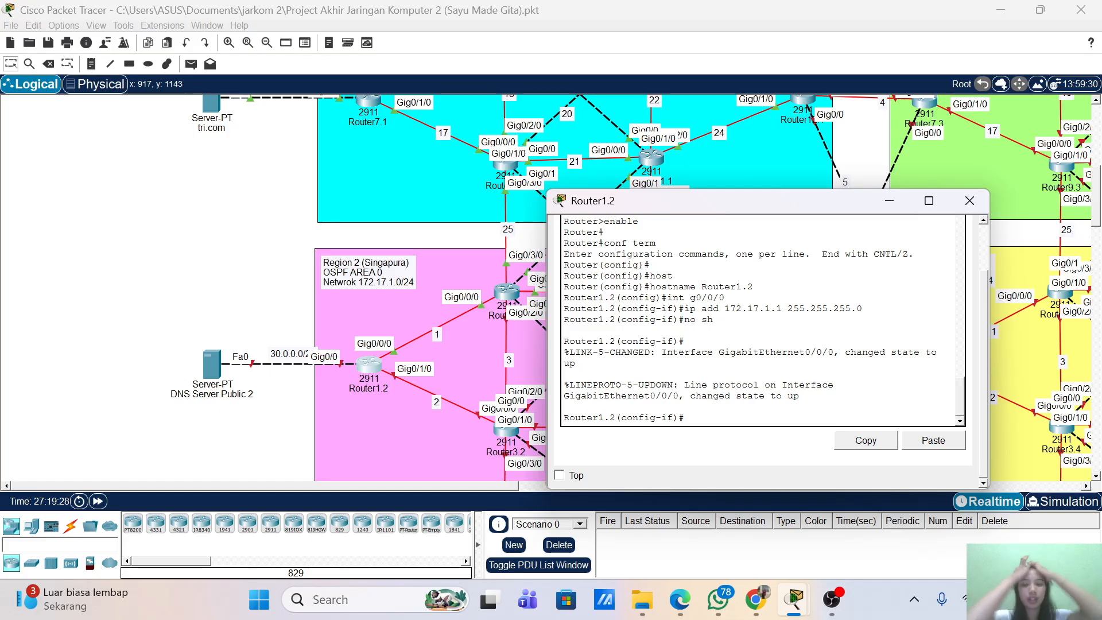
# - Switch Router1.2 to configuring interface g0/1/0 by reusing the earlier int g0/0/0 command
pyautogui.press('Up')
pyautogui.press('Up')
pyautogui.press('Up')
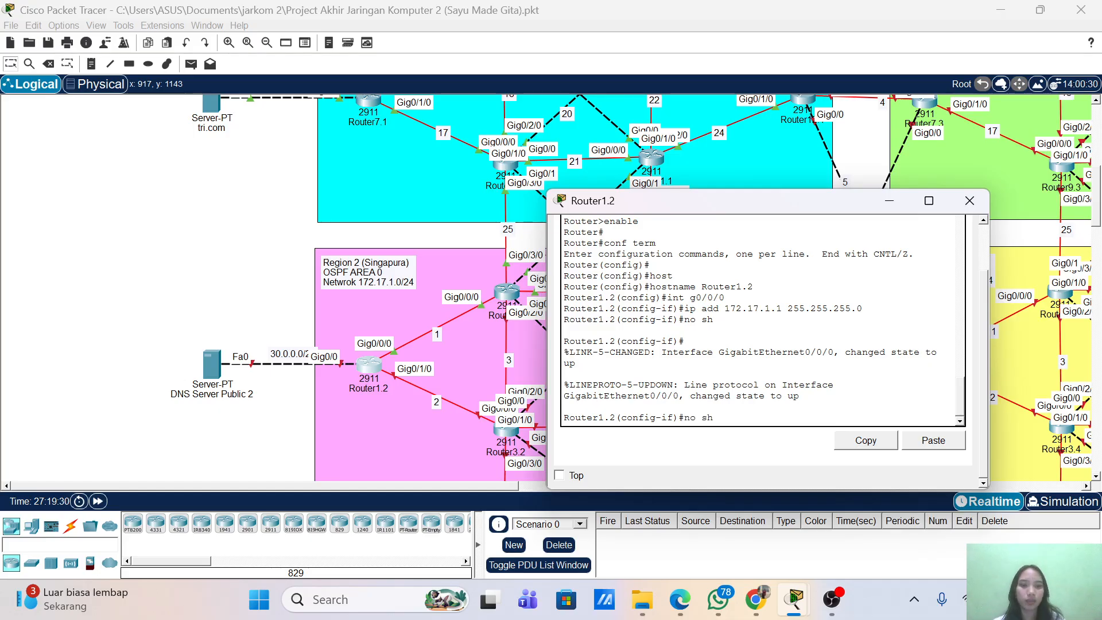
pyautogui.press('Left')
pyautogui.press('Left')
pyautogui.press('BackSpace')
pyautogui.write('1')
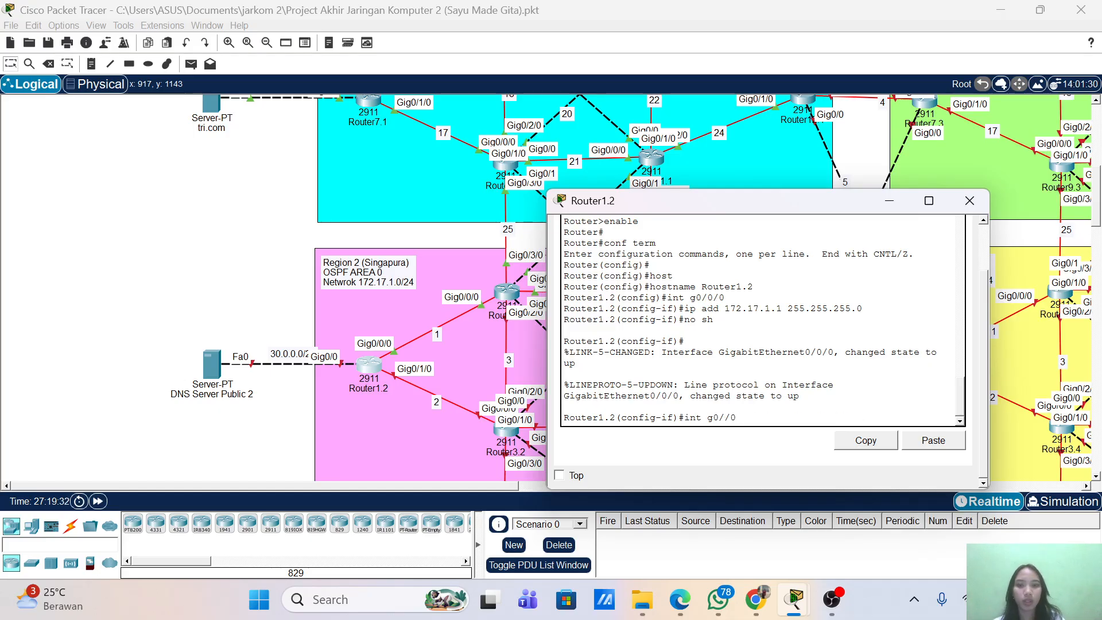
pyautogui.press('Return')
# - Assign 172.17.2.1 with mask 255.255.255.0 to Router1.2's g0/1/0 and enable the interface with no sh
pyautogui.press('Up')
pyautogui.press('Up')
pyautogui.press('Up')
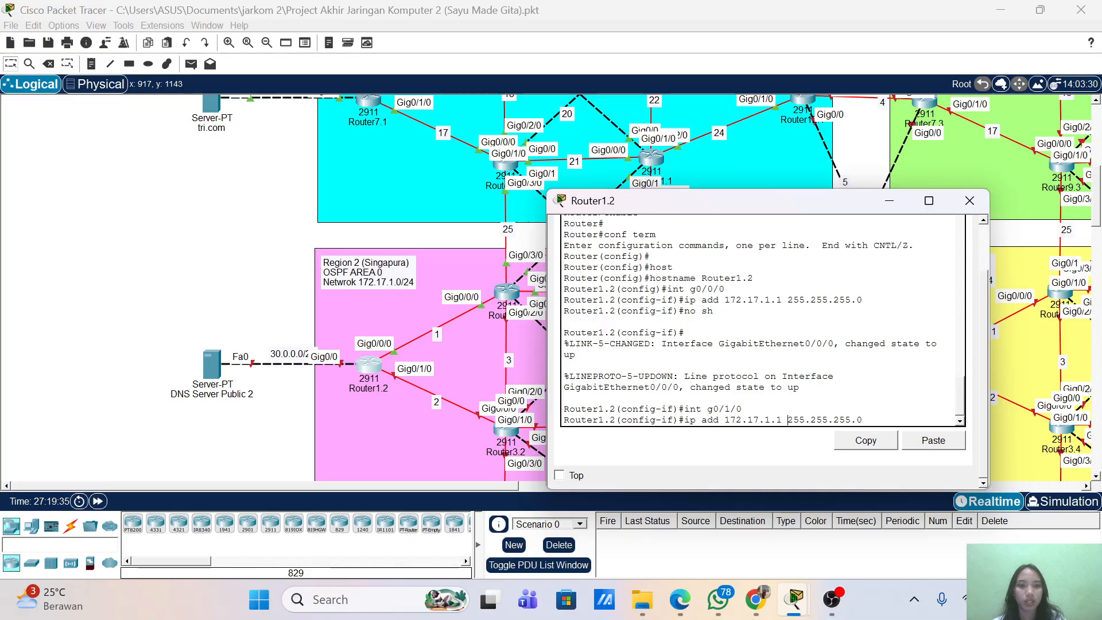
pyautogui.press('Left')
pyautogui.press('Left')
pyautogui.press('Left')
pyautogui.press('BackSpace')
pyautogui.press('BackSpace')
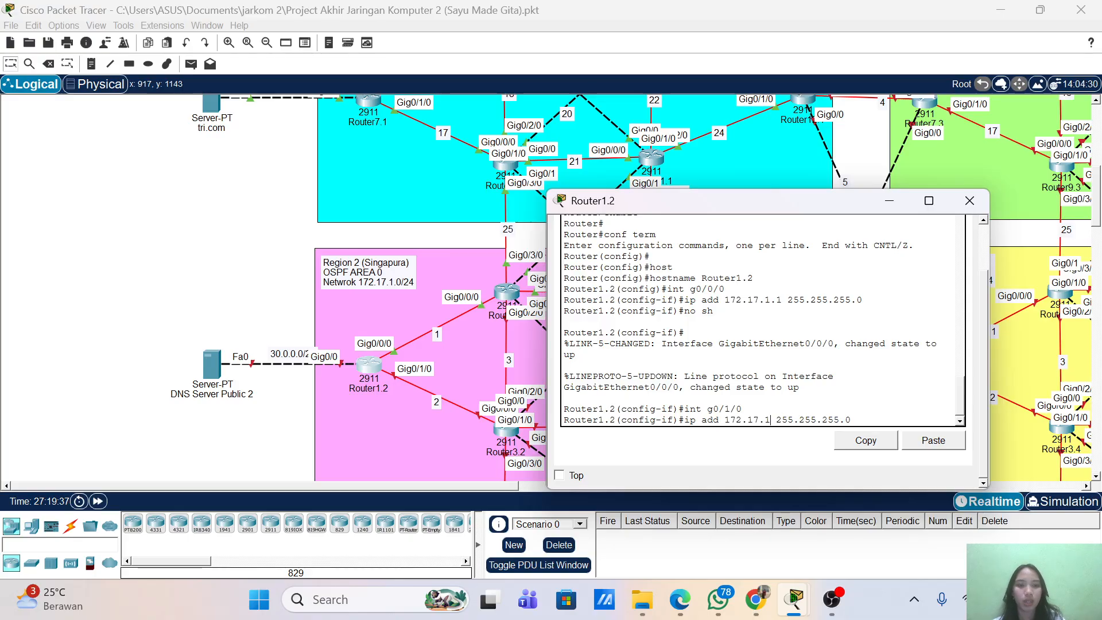
pyautogui.press('BackSpace')
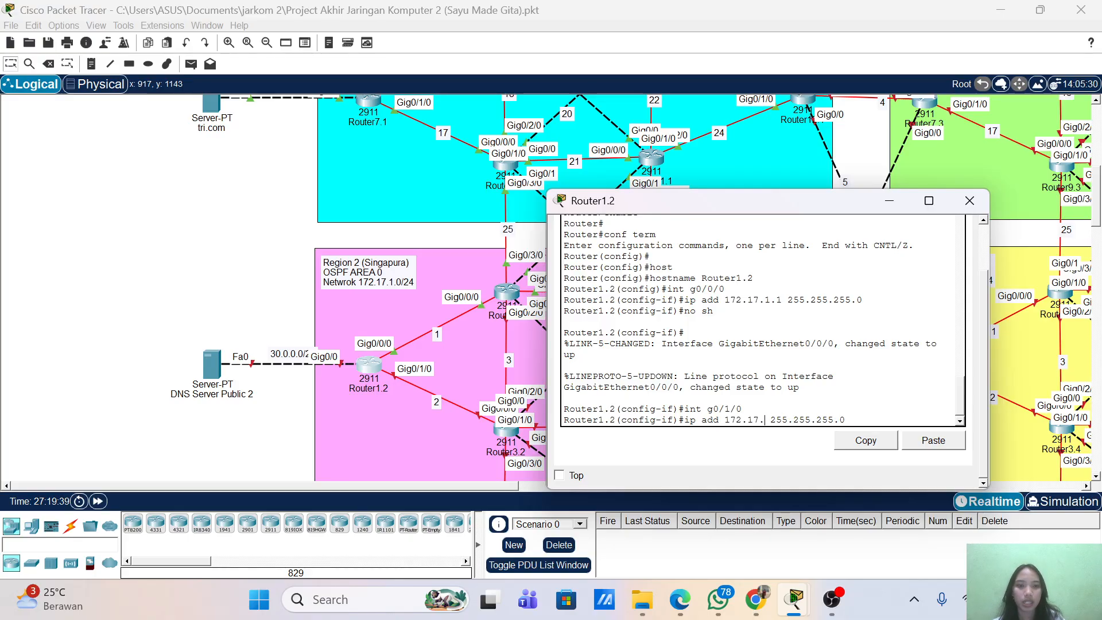
pyautogui.write('2.1')
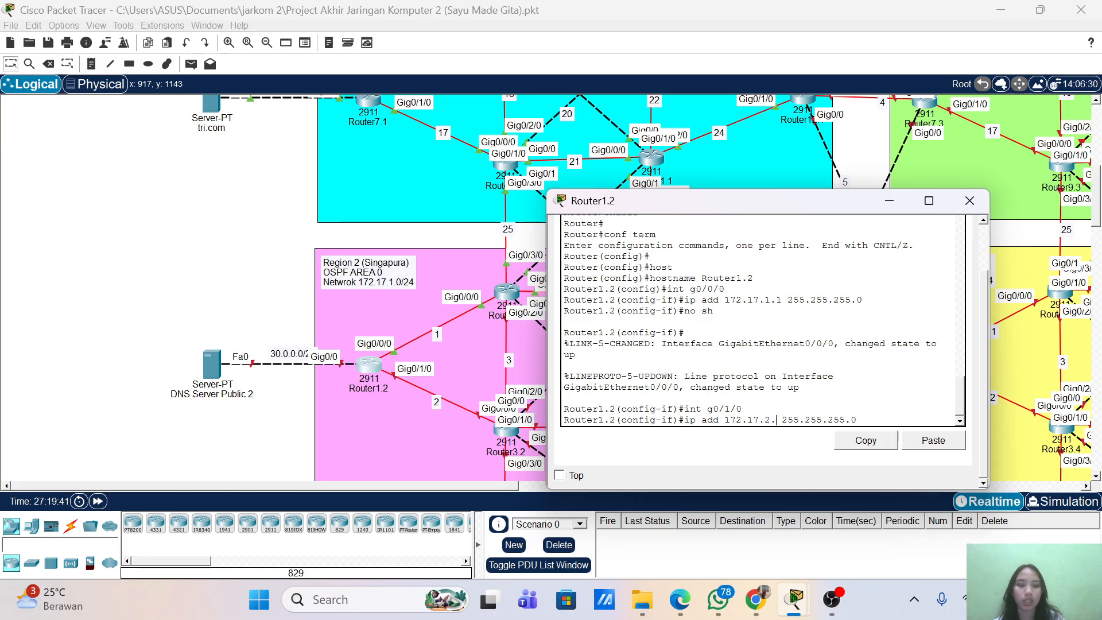
pyautogui.press('Return')
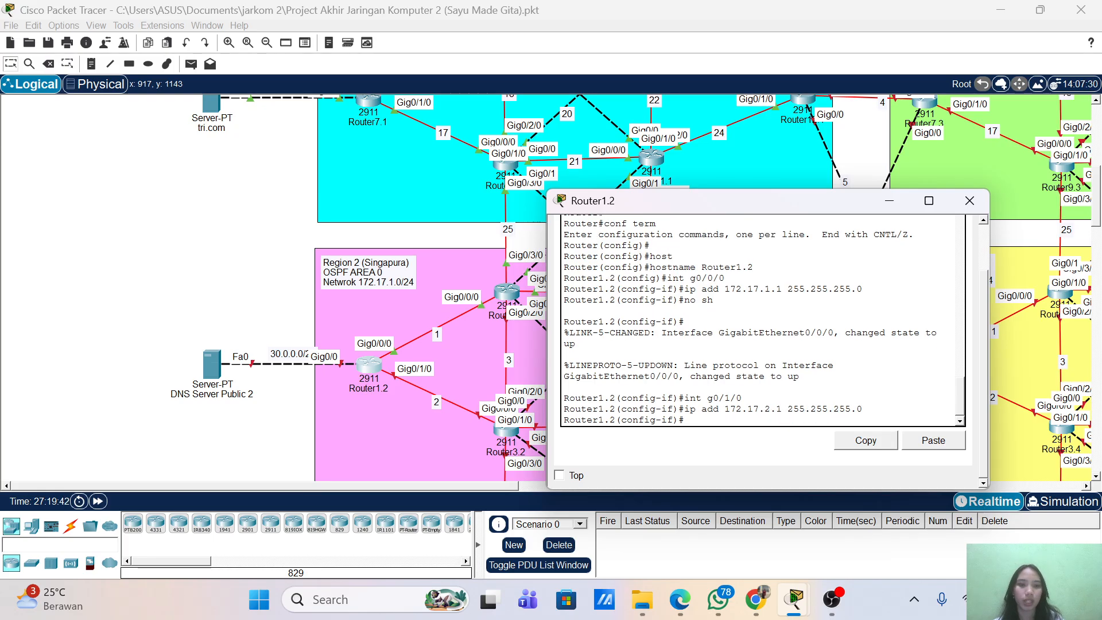
pyautogui.write('no sh')
pyautogui.press('Return')
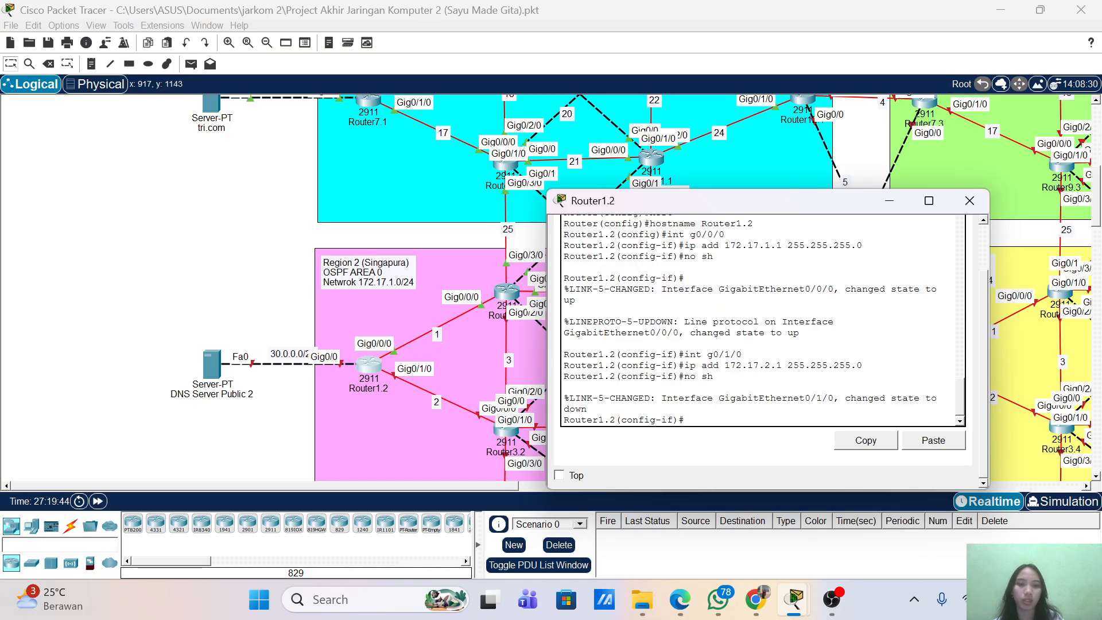
# - Switch Router1.2 to configuring interface g0/0, which faces DNS Server Public 2
pyautogui.press('Up')
pyautogui.press('Up')
pyautogui.press('Up')
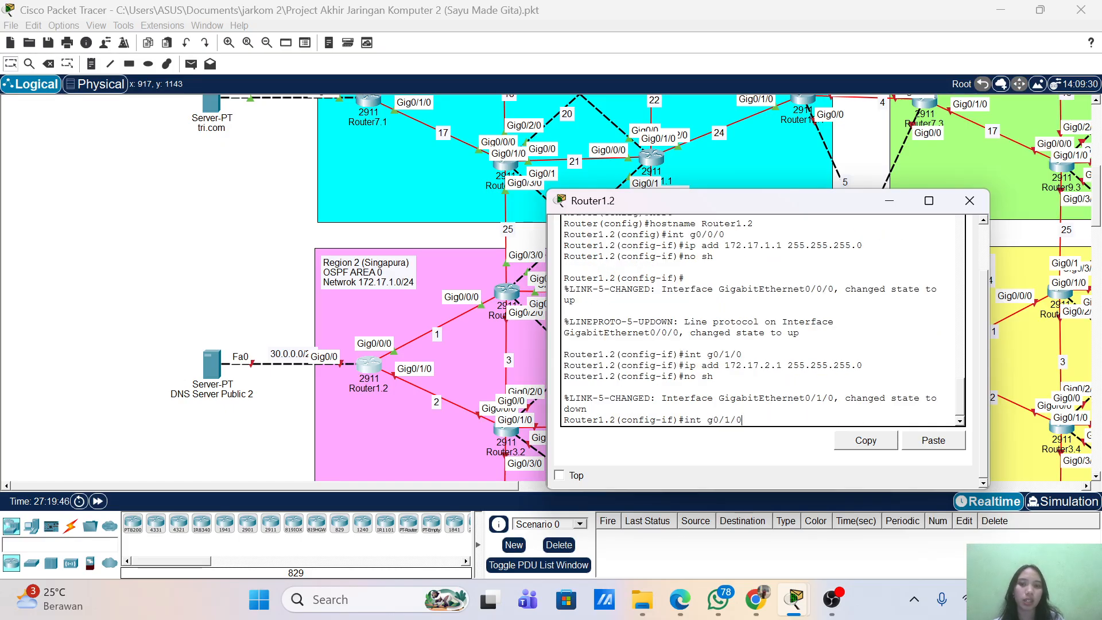
pyautogui.press('BackSpace')
pyautogui.press('BackSpace')
pyautogui.press('BackSpace')
pyautogui.write('0')
pyautogui.press('Return')
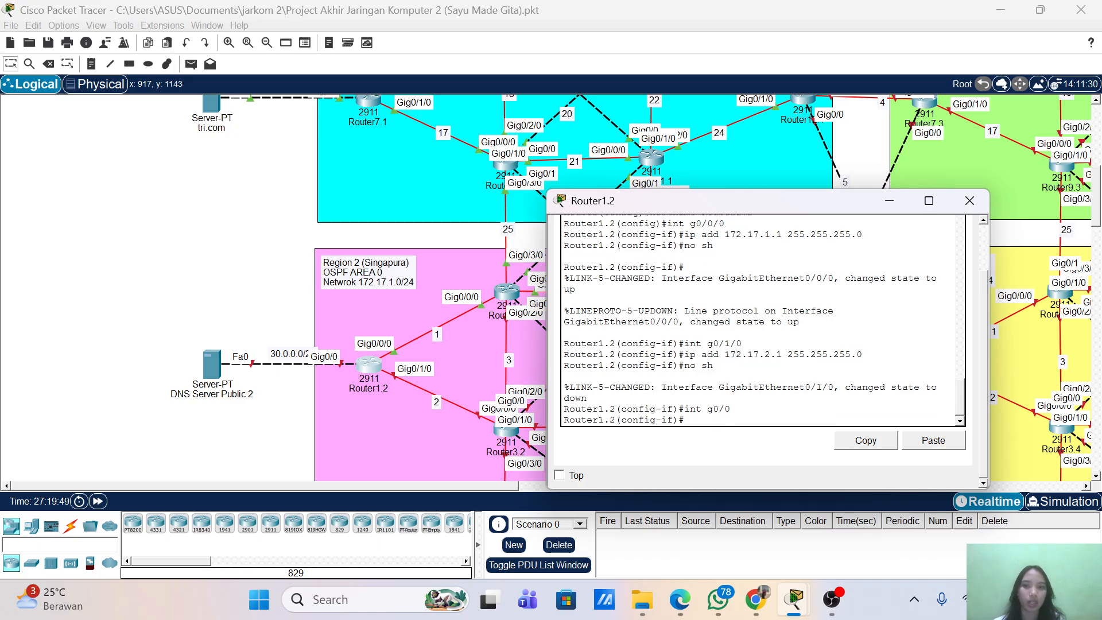
# - Assign 30.0.0.1 with mask 255.255.255.0 to Router1.2's g0/0 and enable the interface with no sh
pyautogui.write('ip a')
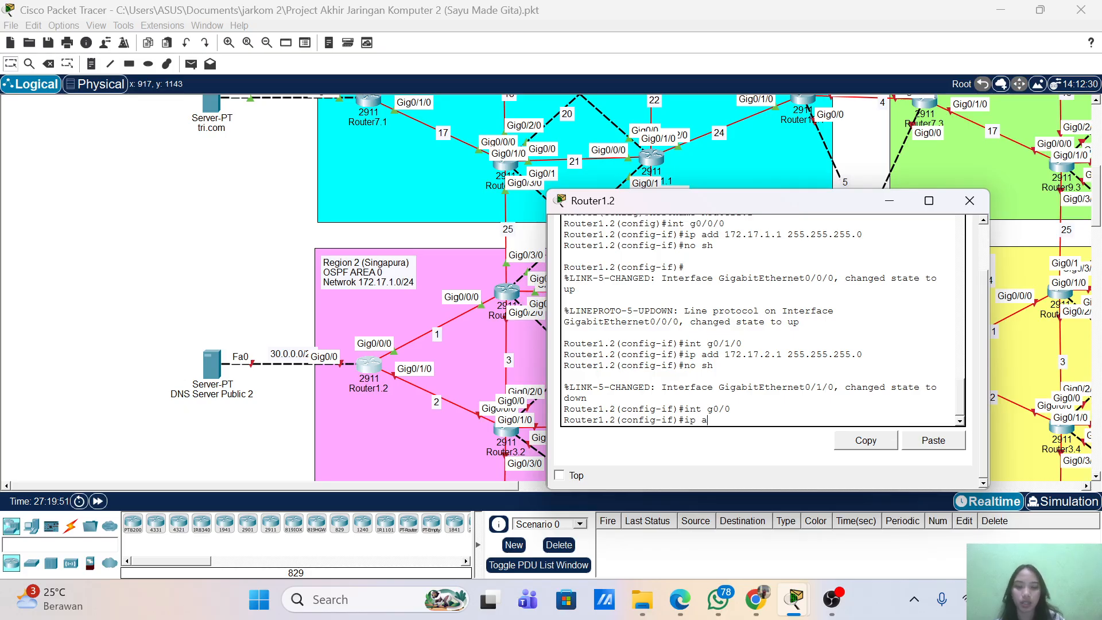
pyautogui.write('dd 30.0.0.1 2')
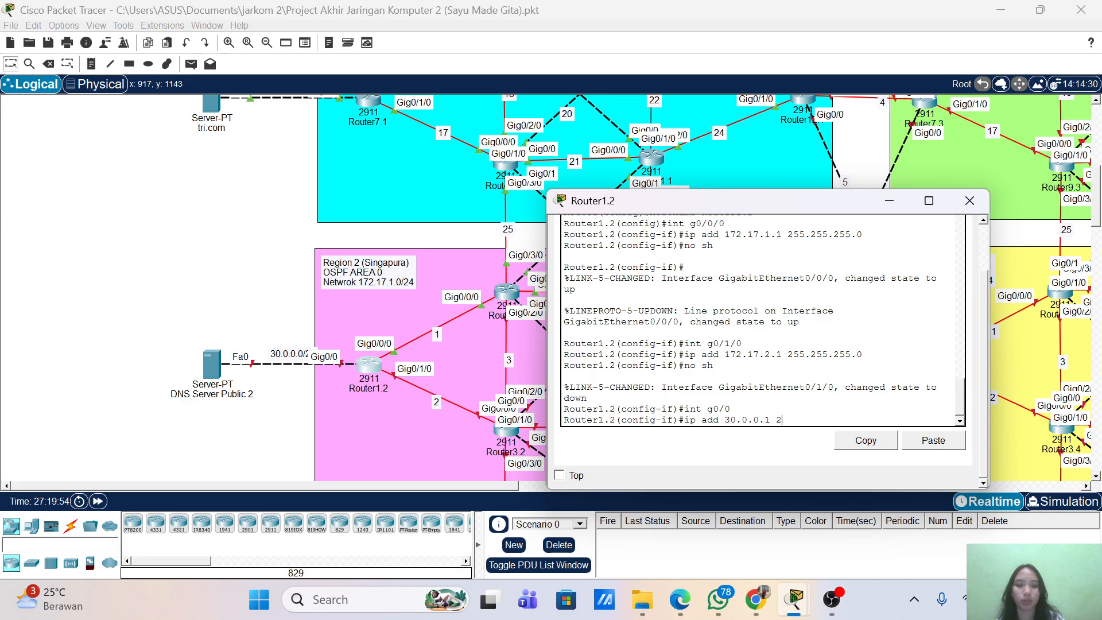
pyautogui.write('55.255.25')
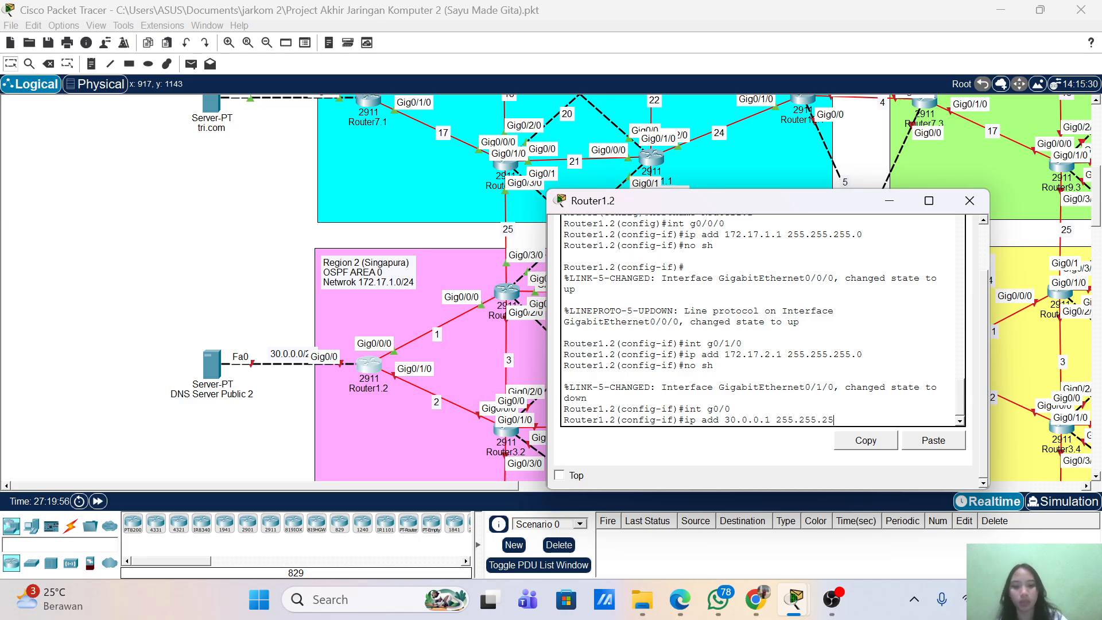
pyautogui.write('5.0')
pyautogui.press('Return')
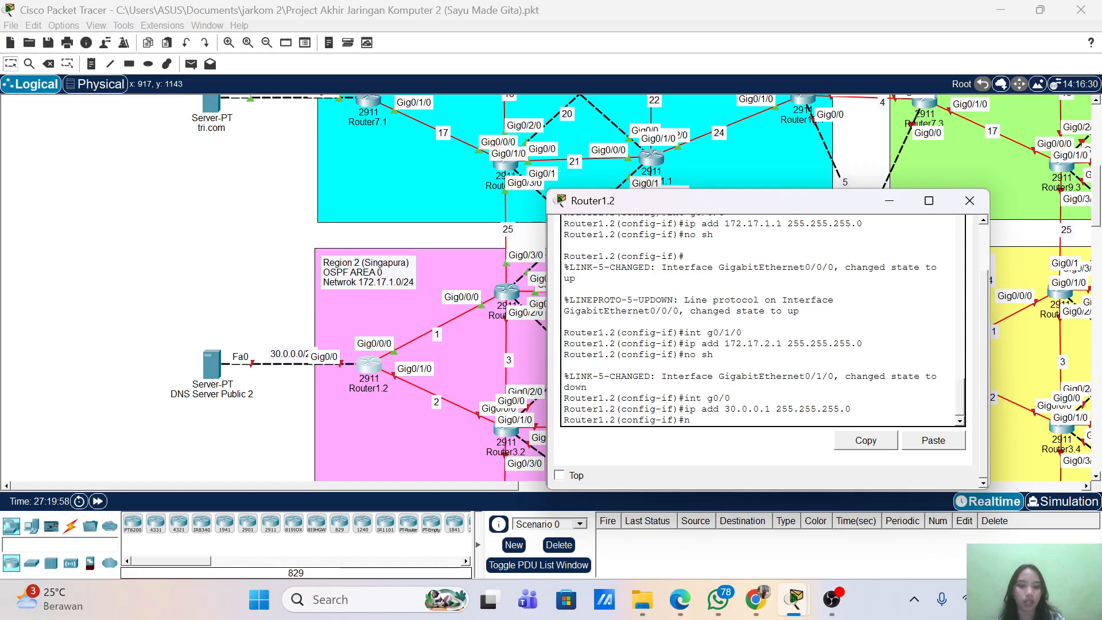
pyautogui.write('no sh')
pyautogui.press('Return')
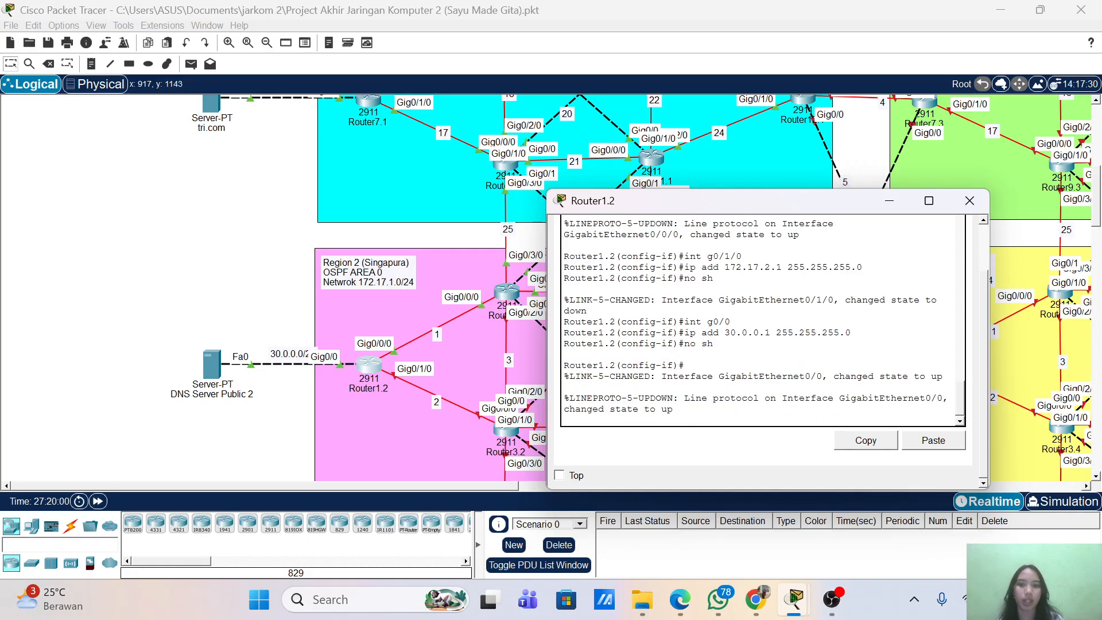
pyautogui.press('Return')
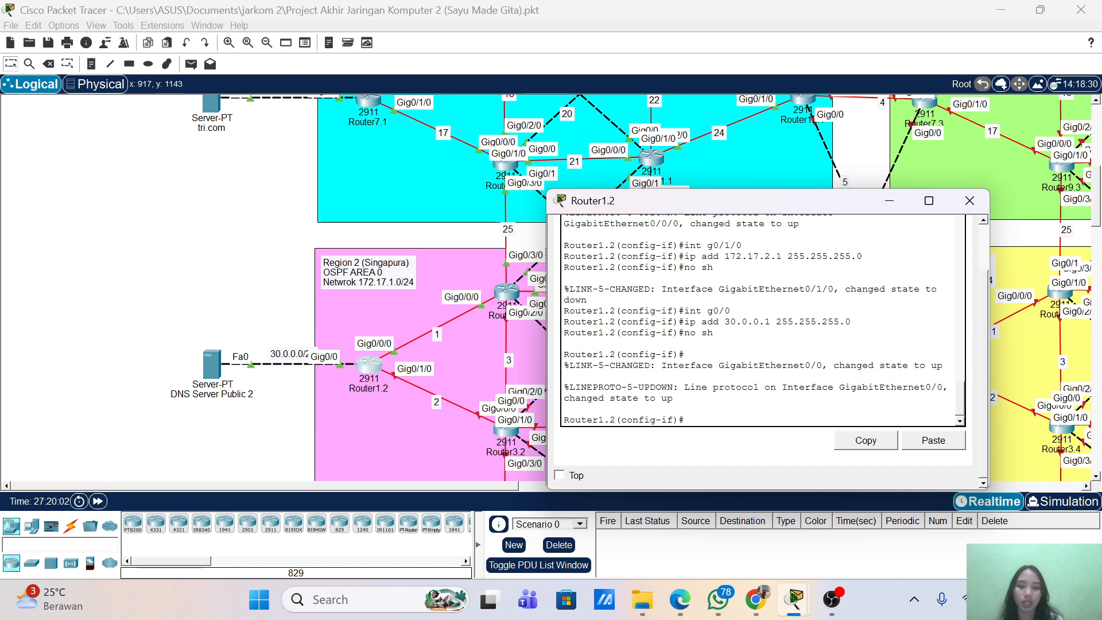
# - Exit interface configuration on Router1.2 and start OSPF process 1 with router ospf 1
pyautogui.press('Return')
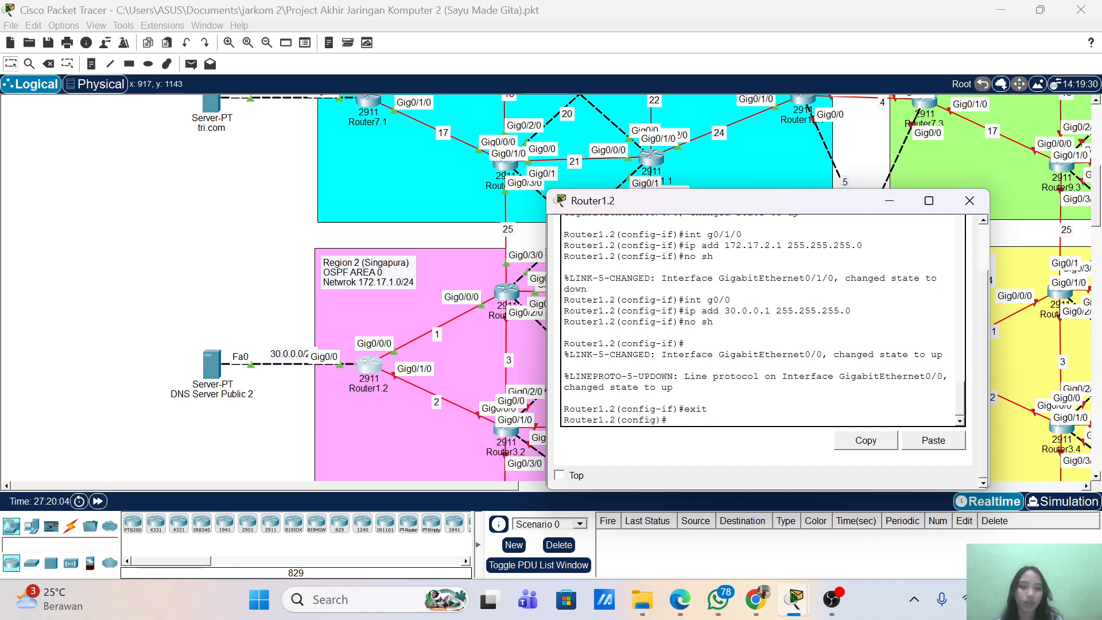
pyautogui.write('rou')
pyautogui.press('Tab')
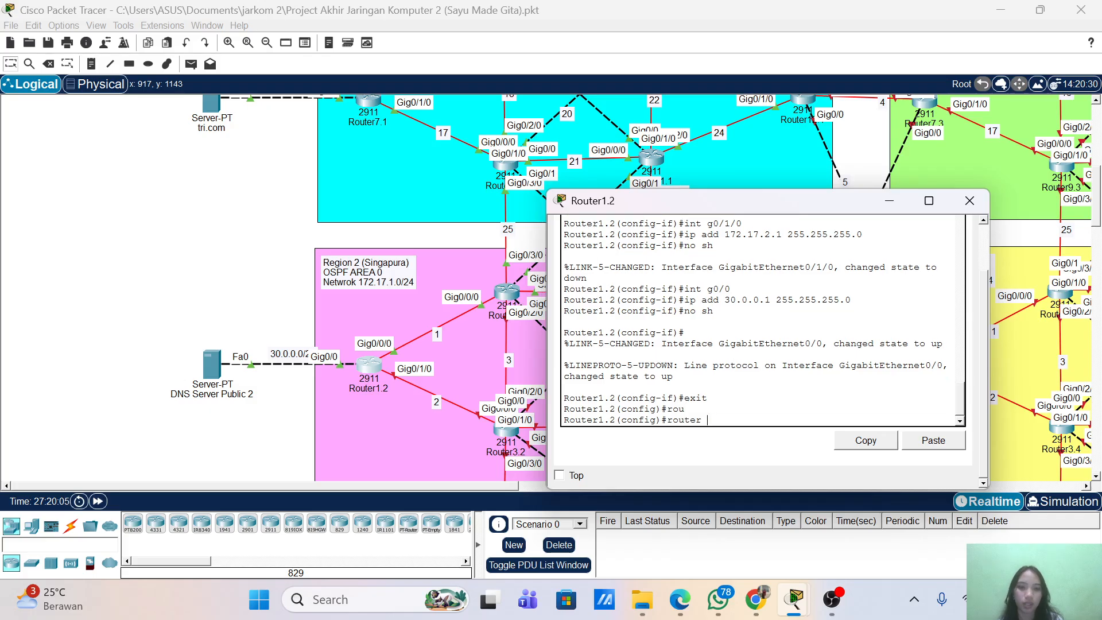
pyautogui.write('osp')
pyautogui.press('Tab')
pyautogui.write('1')
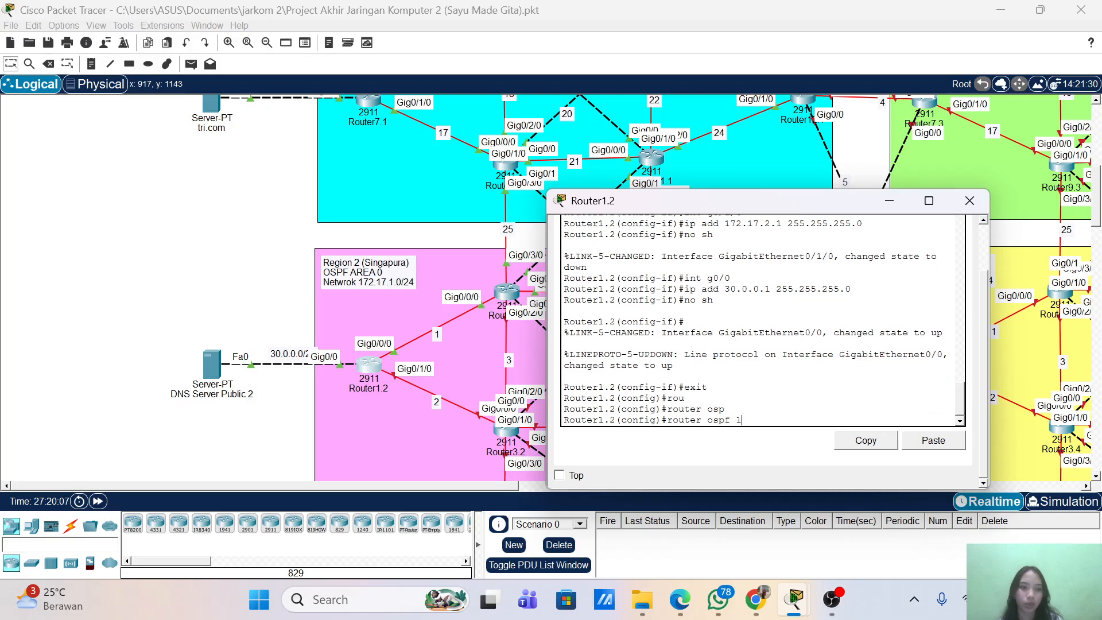
pyautogui.press('Return')
# - Set Router1.2's OSPF router ID to 2.2.2.1 and turn on log-adjacency-changes
pyautogui.write('router)#ro')
pyautogui.press('Tab')
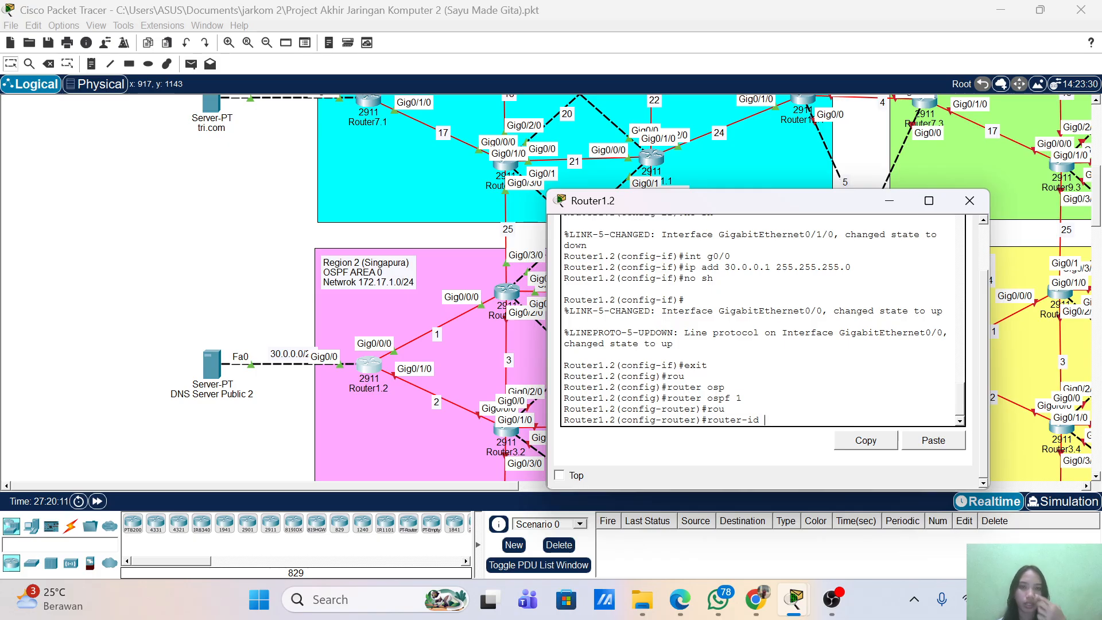
pyautogui.write('2.2.2.')
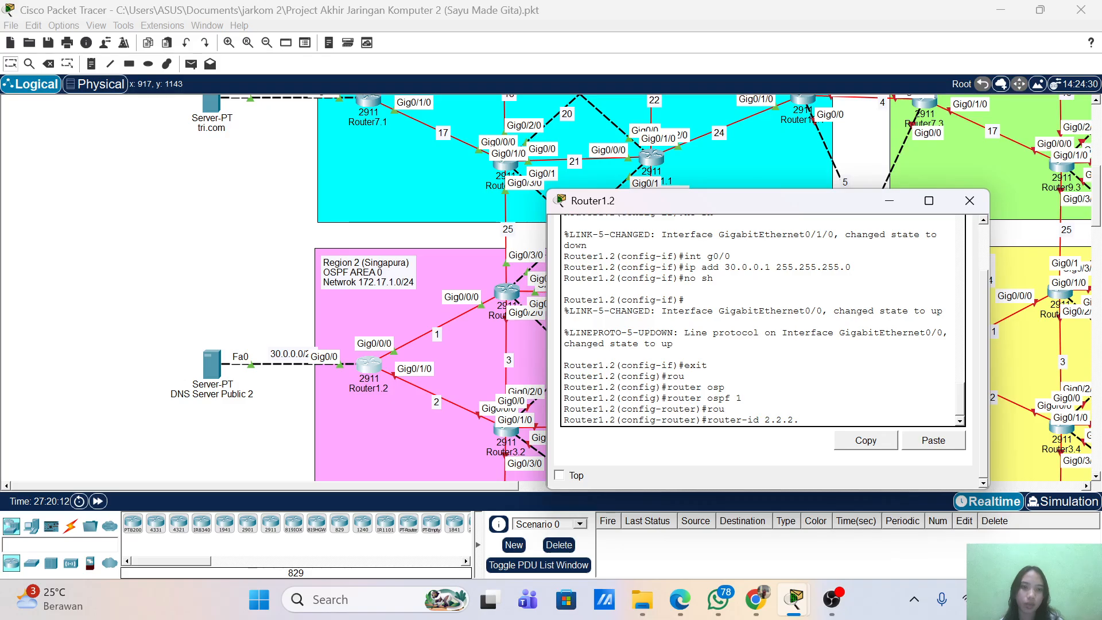
pyautogui.write('1')
pyautogui.press('Return')
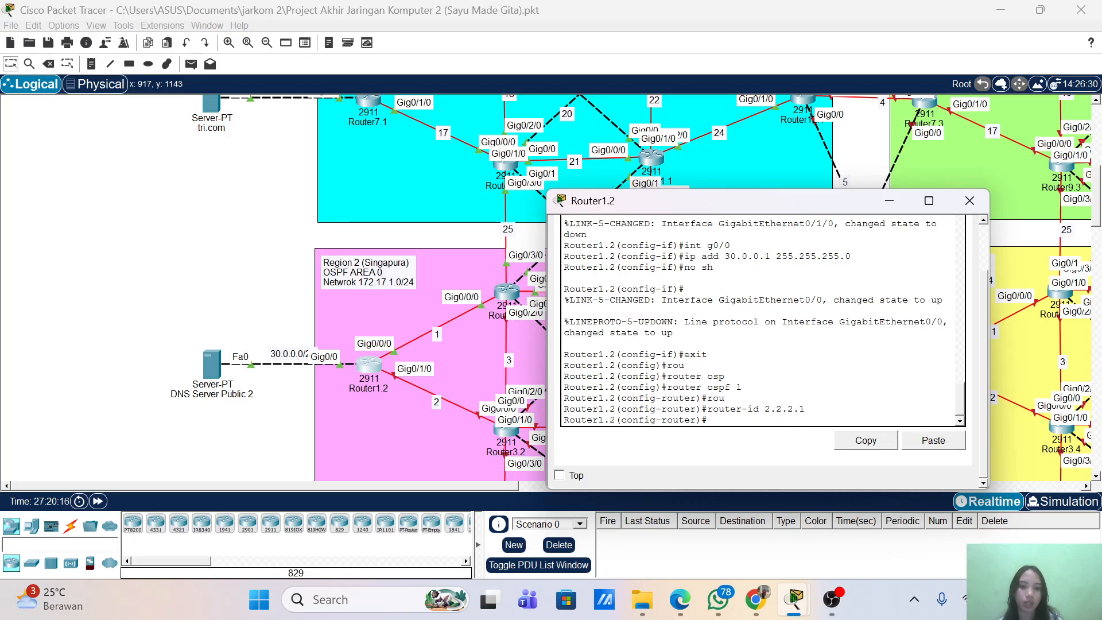
pyautogui.write('log')
pyautogui.press('Tab')
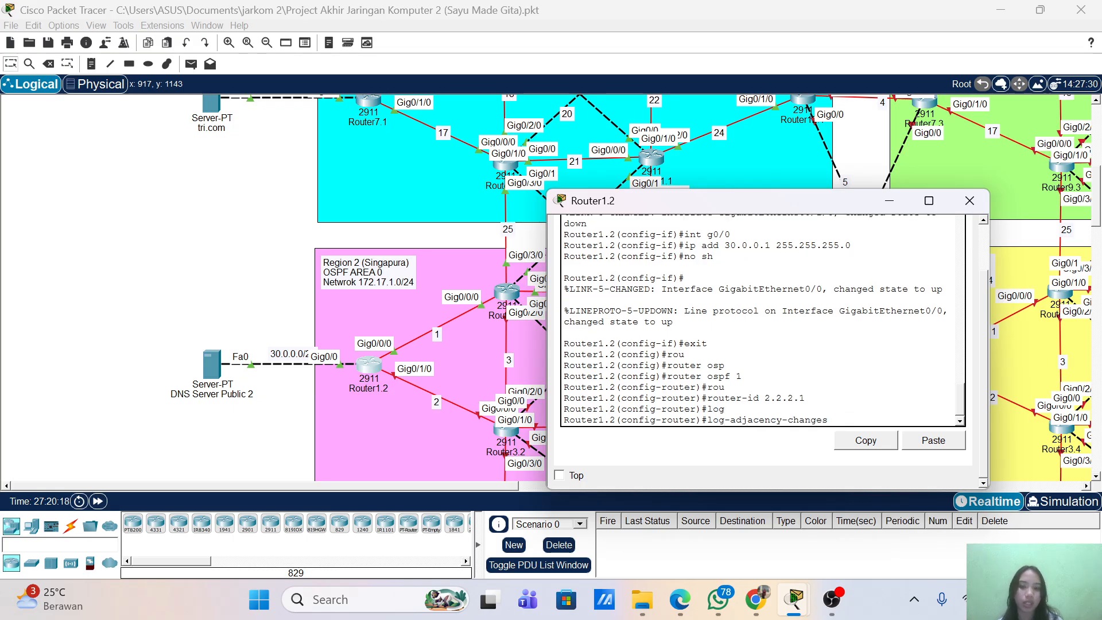
pyautogui.press('Return')
# - Advertise network 30.0.0.0 with wildcard 0.0.0.255 in area 0 under Router1.2's OSPF process
pyautogui.write('net')
pyautogui.press('Tab')
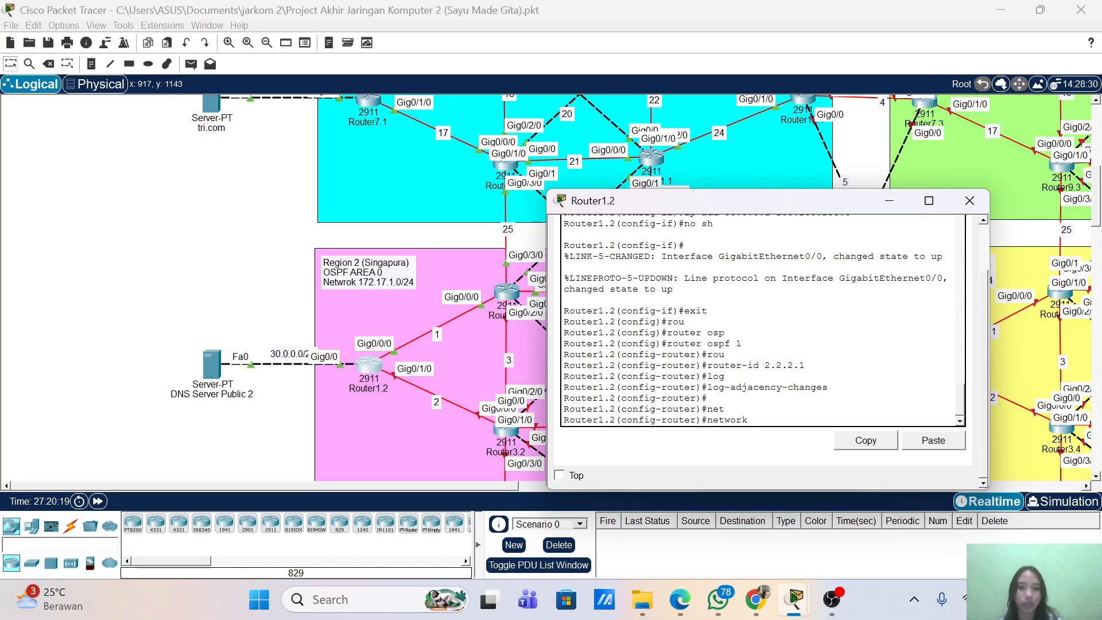
pyautogui.write('172')
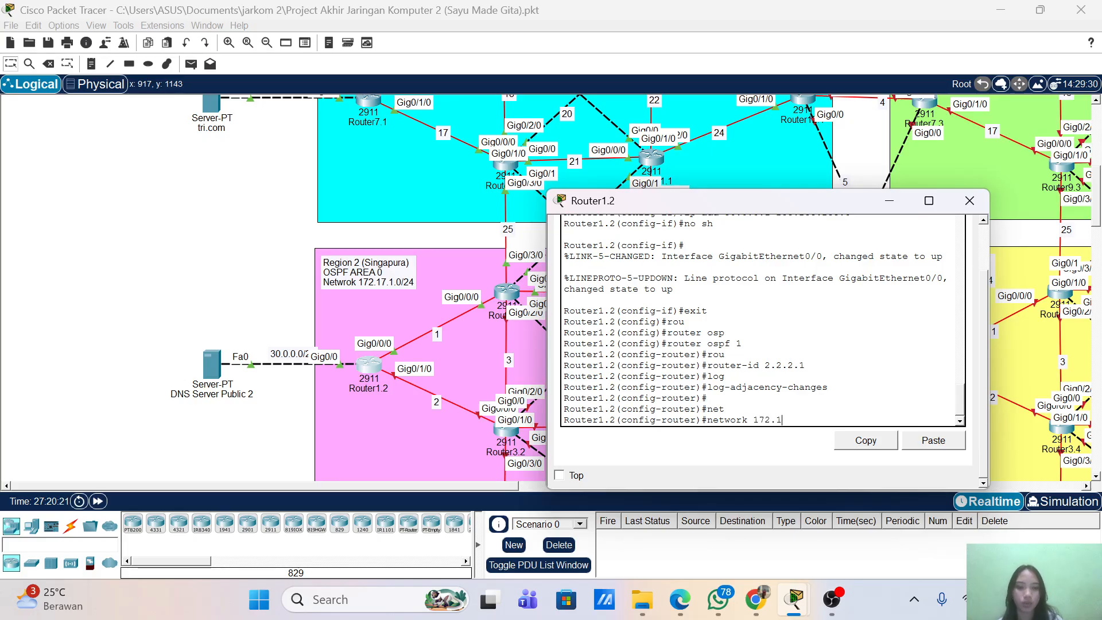
pyautogui.write('.')
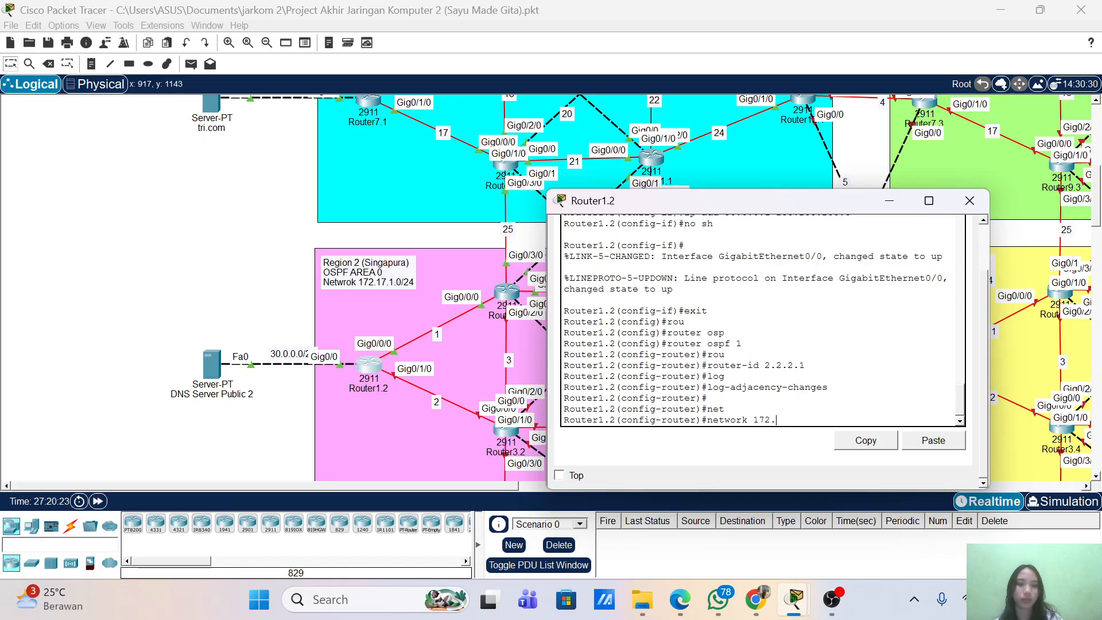
pyautogui.press('BackSpace')
pyautogui.press('BackSpace')
pyautogui.press('BackSpace')
pyautogui.press('BackSpace')
pyautogui.write('30.0')
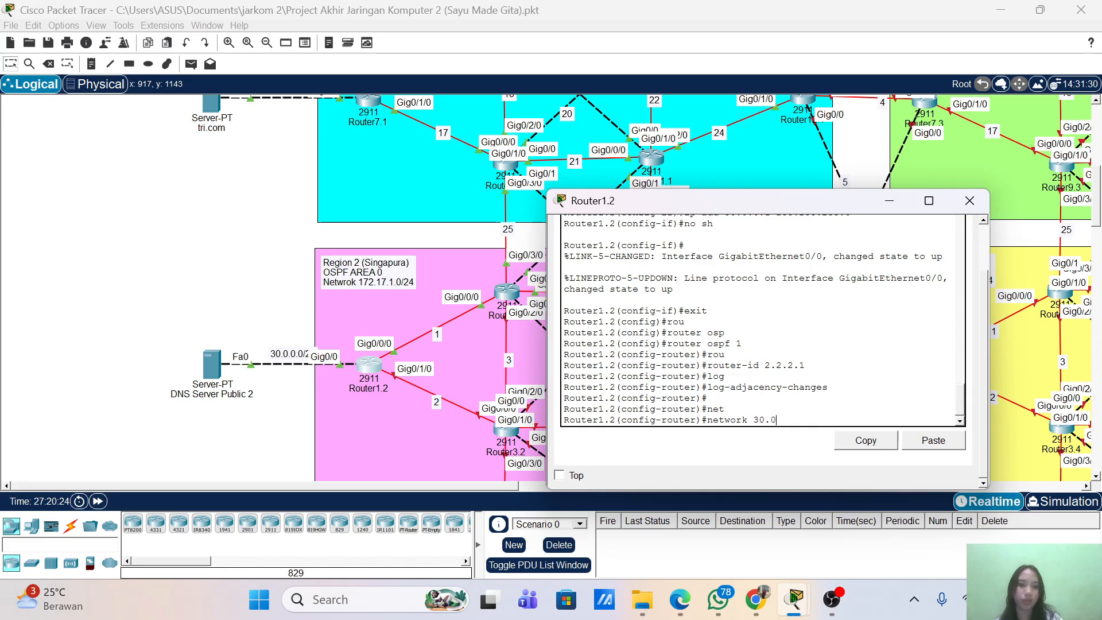
pyautogui.write('.0')
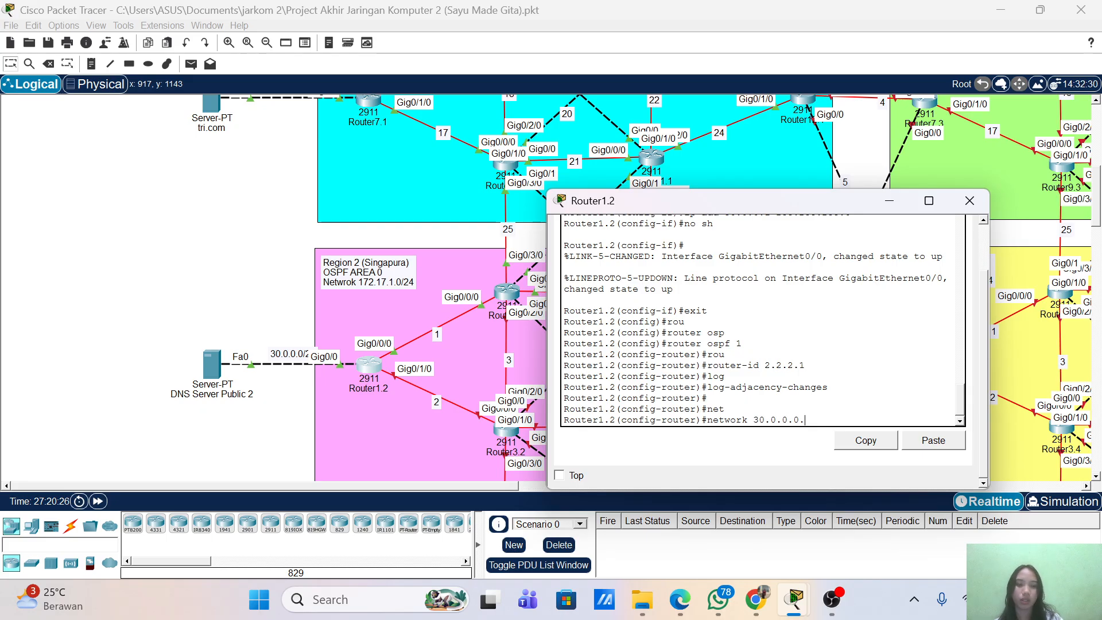
pyautogui.write('.0 0')
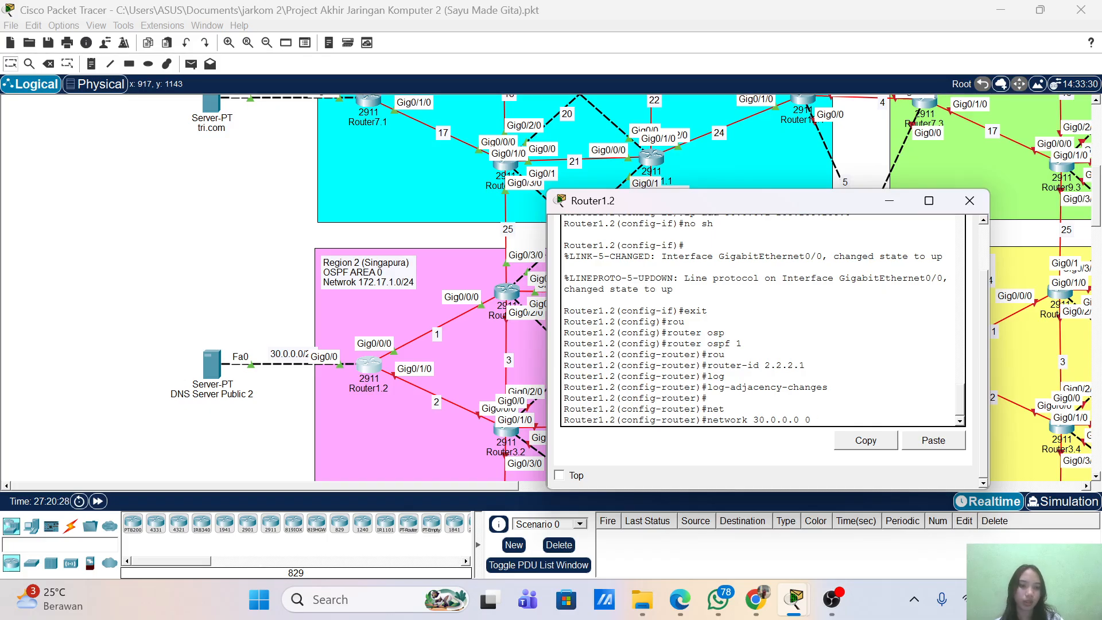
pyautogui.write('.0.0.255')
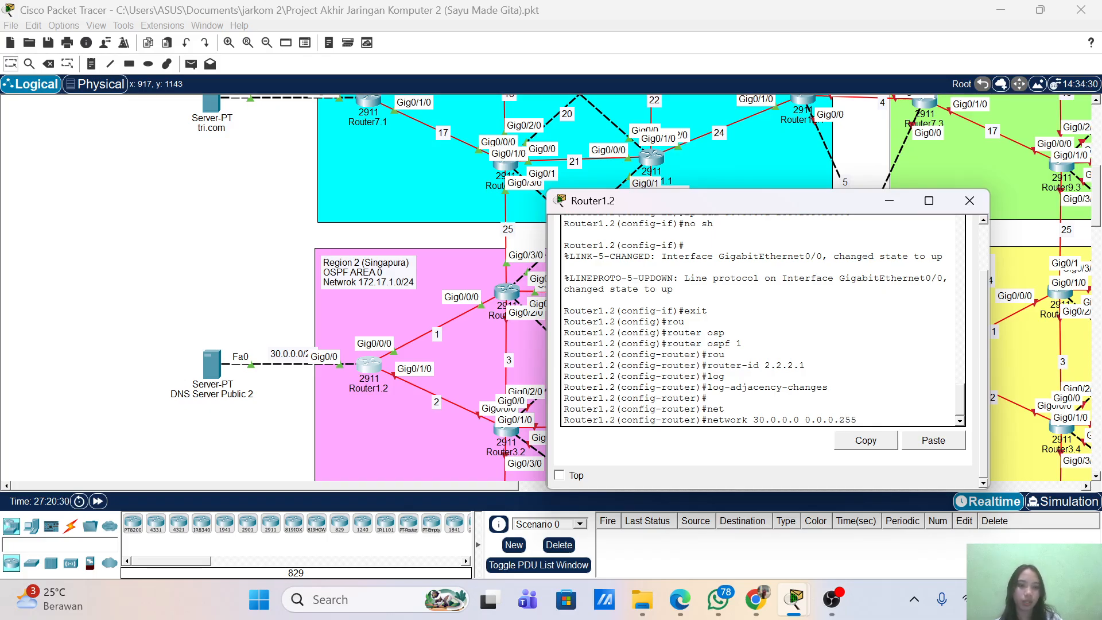
pyautogui.write(' area 0')
pyautogui.press('Return')
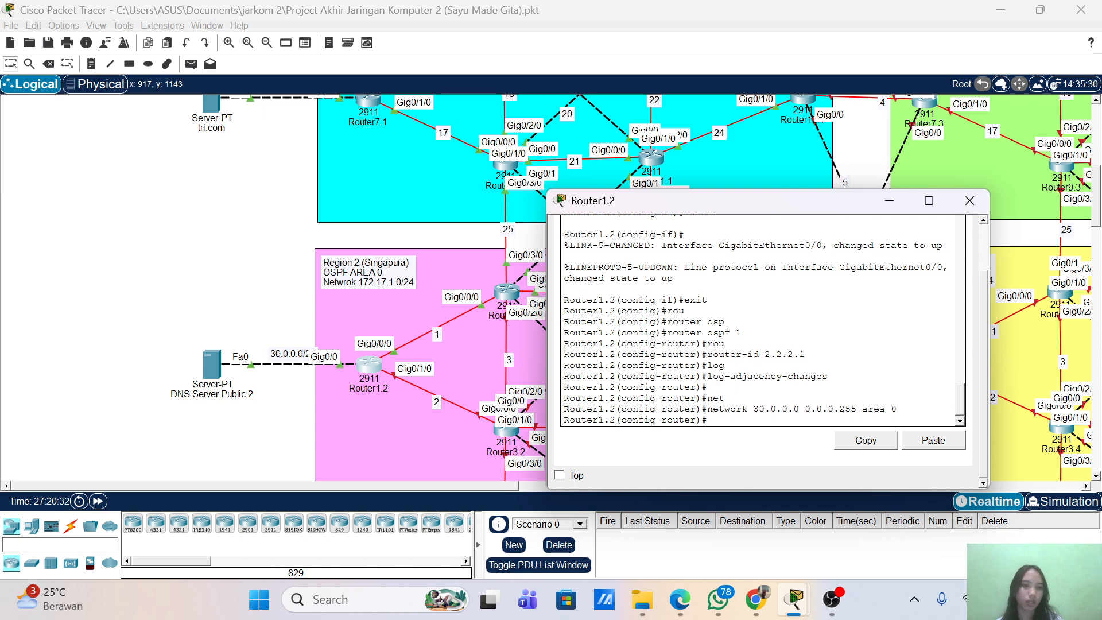
# - Add network 172.17.1.0 with wildcard 0.0.0.255 in area 0 to Router1.2's OSPF process
pyautogui.press('Up')
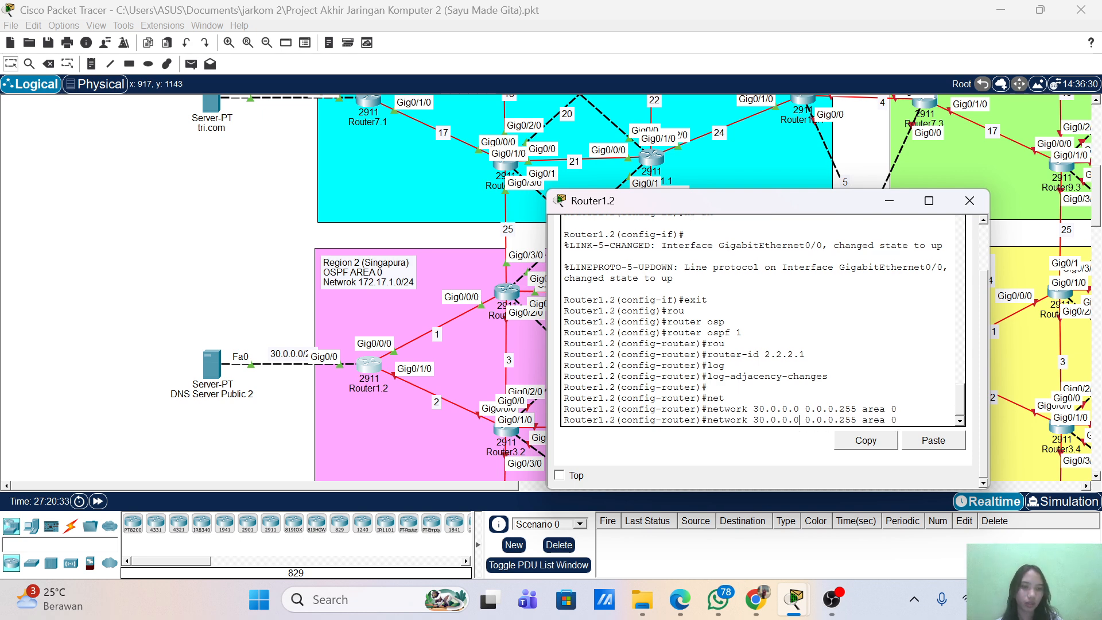
pyautogui.press('BackSpace')
pyautogui.press('BackSpace')
pyautogui.press('BackSpace')
pyautogui.press('BackSpace')
pyautogui.press('BackSpace')
pyautogui.press('BackSpace')
pyautogui.press('BackSpace')
pyautogui.press('BackSpace')
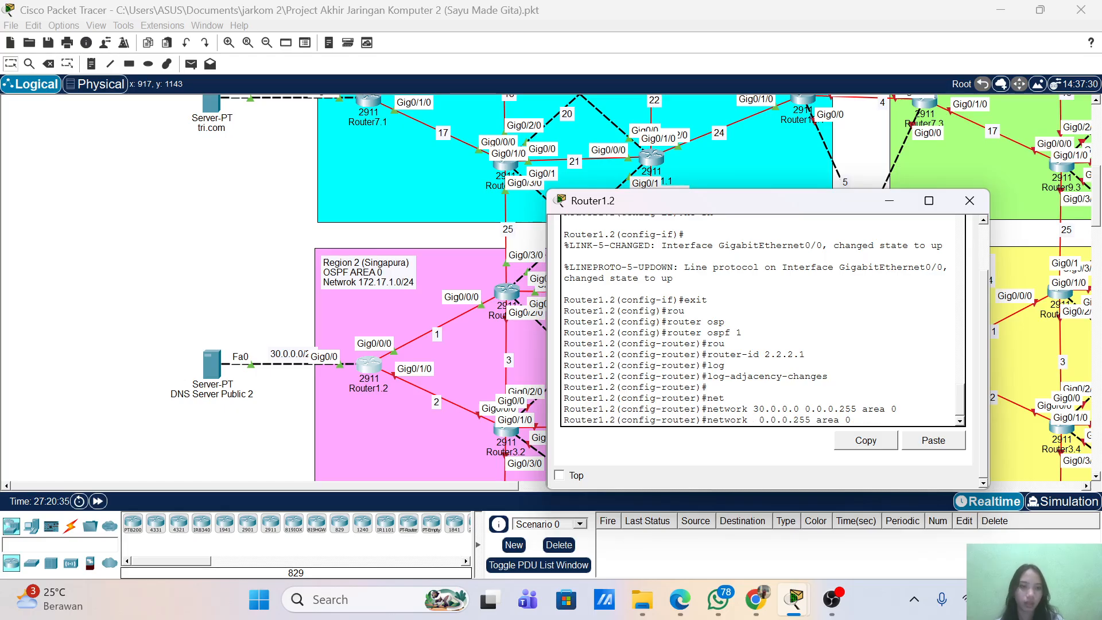
pyautogui.write('172.17.1')
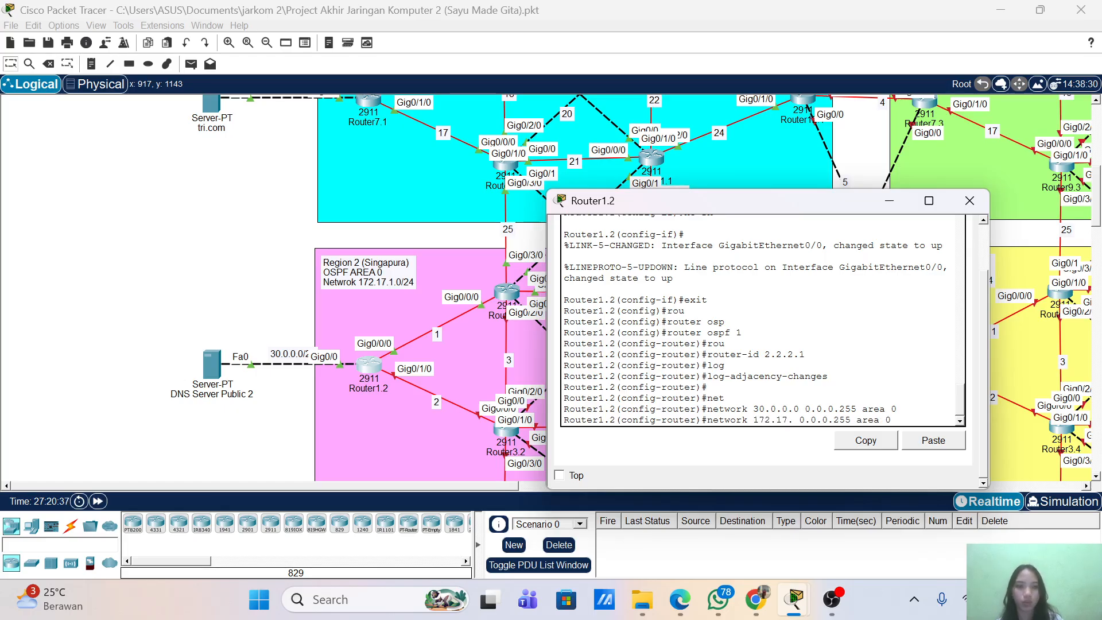
pyautogui.write('.0')
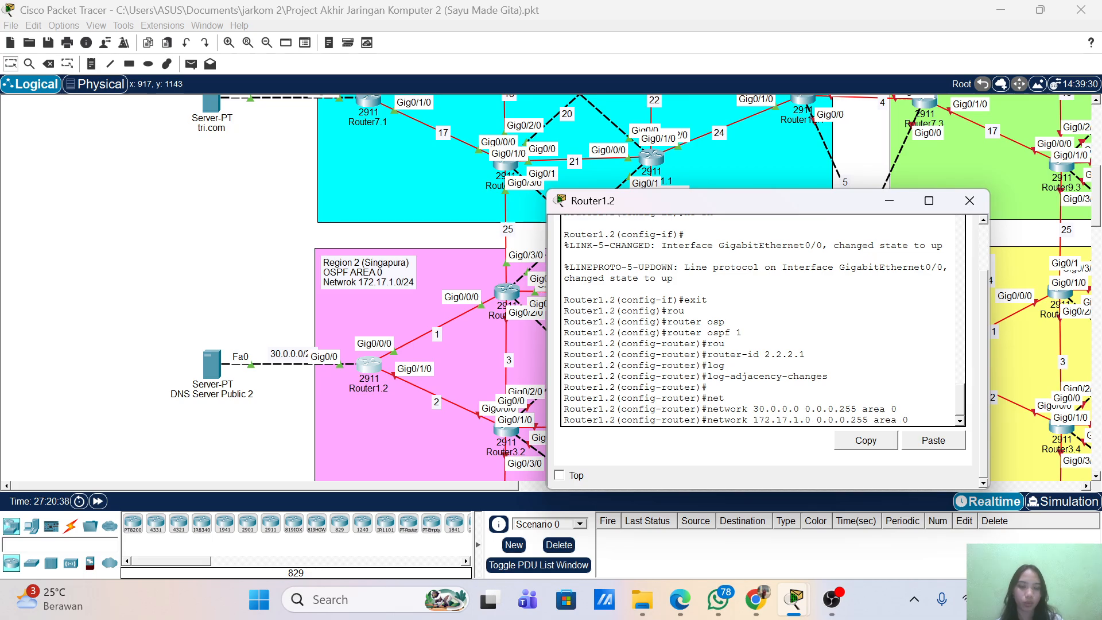
pyautogui.press('Return')
# - Add network 172.17.2.0 with wildcard 0.0.0.255 in area 0 to Router1.2's OSPF process
pyautogui.press('Up')
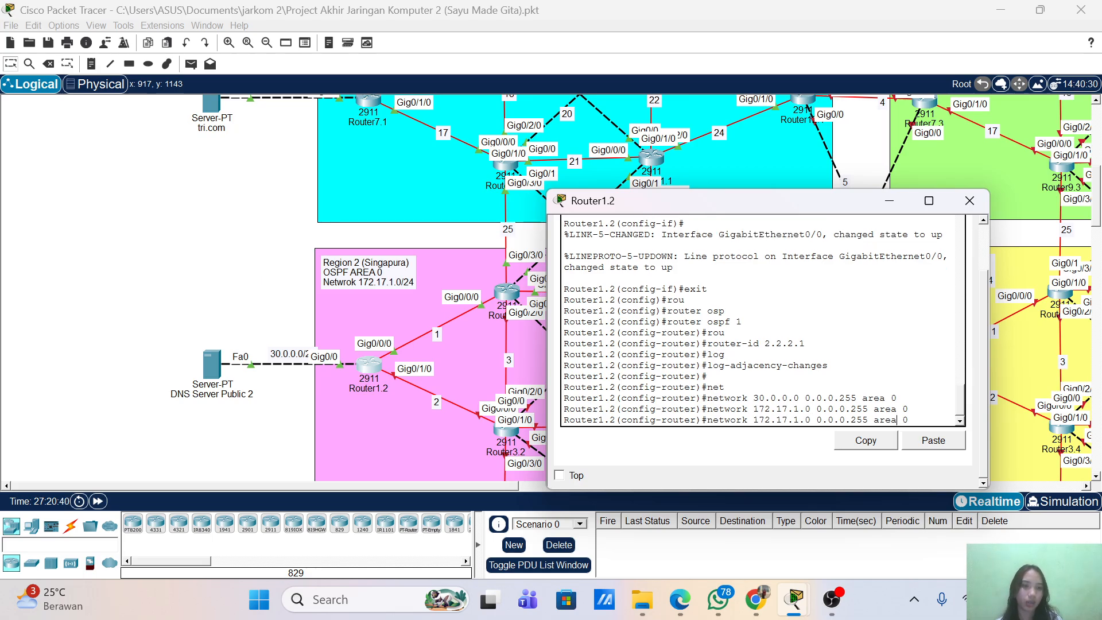
pyautogui.press('Left')
pyautogui.press('Left')
pyautogui.press('Left')
pyautogui.press('Left')
pyautogui.press('Left')
pyautogui.press('Left')
pyautogui.press('Left')
pyautogui.press('Left')
pyautogui.press('Left')
pyautogui.press('Left')
pyautogui.press('Left')
pyautogui.press('Left')
pyautogui.press('Left')
pyautogui.press('Left')
pyautogui.press('Left')
pyautogui.press('Left')
pyautogui.press('Left')
pyautogui.press('BackSpace')
pyautogui.write('2')
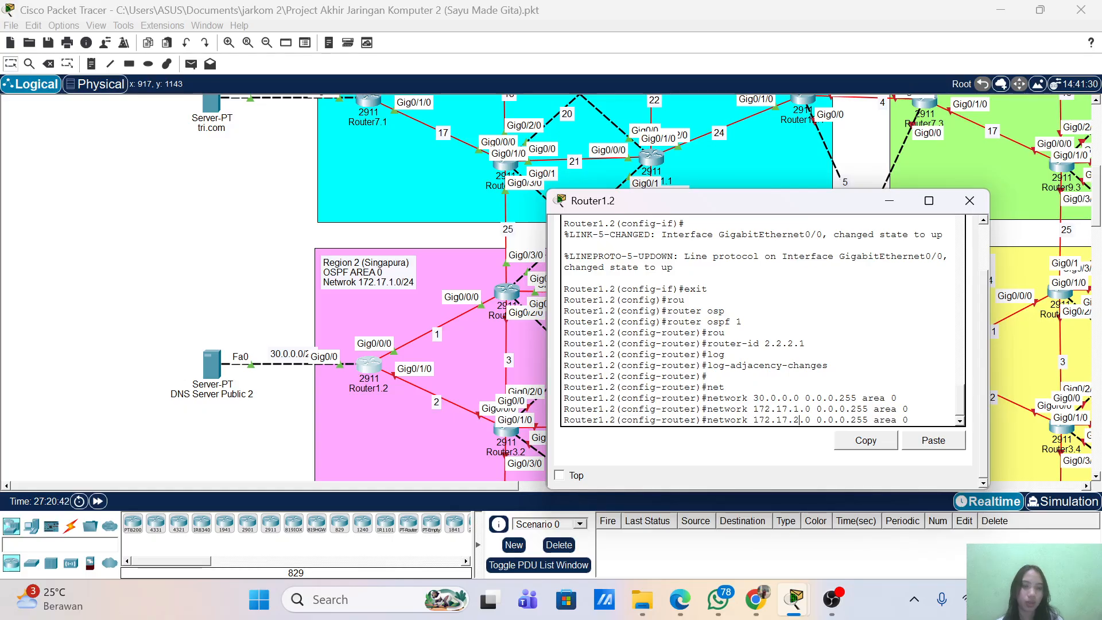
pyautogui.press('Return')
pyautogui.press('Return')
# - End configuration mode on Router1.2, save the configuration with wr, and close the router's window
pyautogui.write('en')
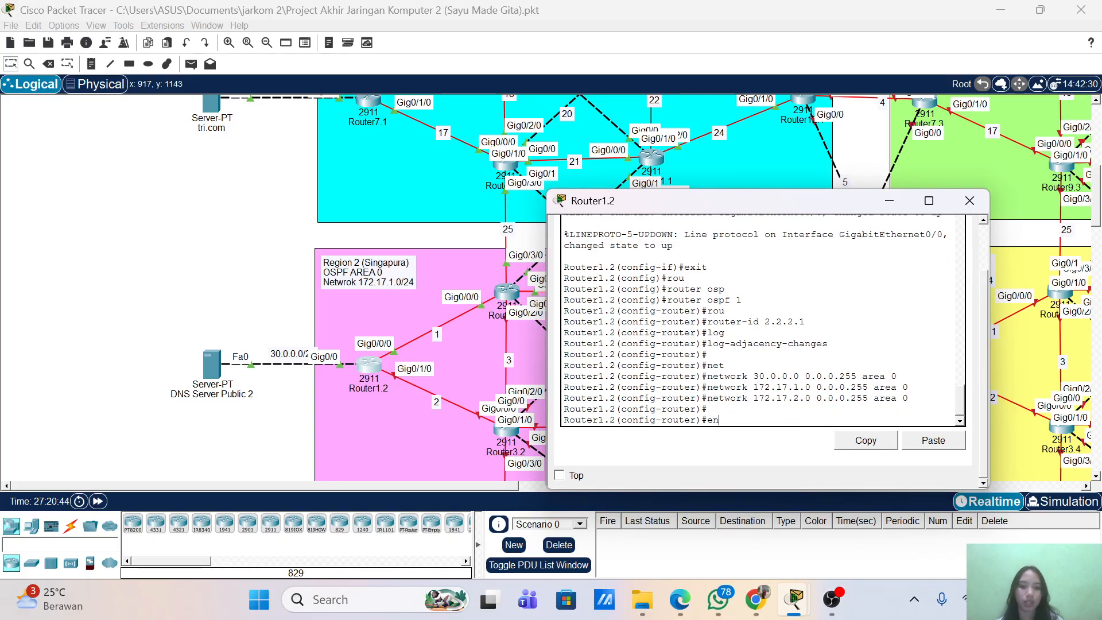
pyautogui.write('d')
pyautogui.press('Return')
pyautogui.write('wr')
pyautogui.press('Return')
pyautogui.press('Return')
pyautogui.press('Return')
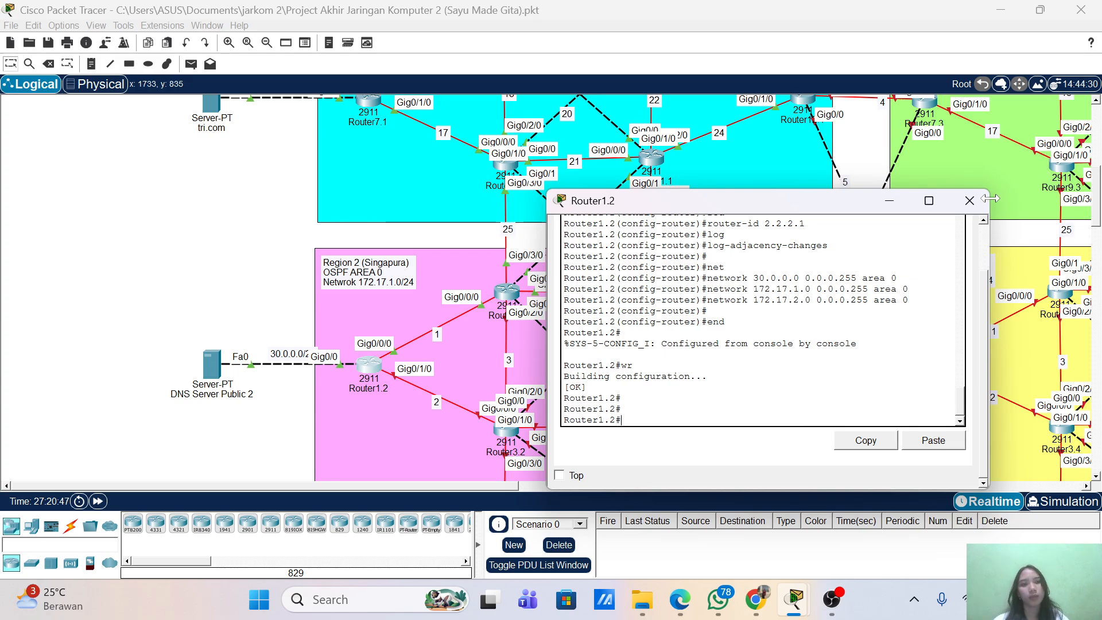
pyautogui.click(969, 201)
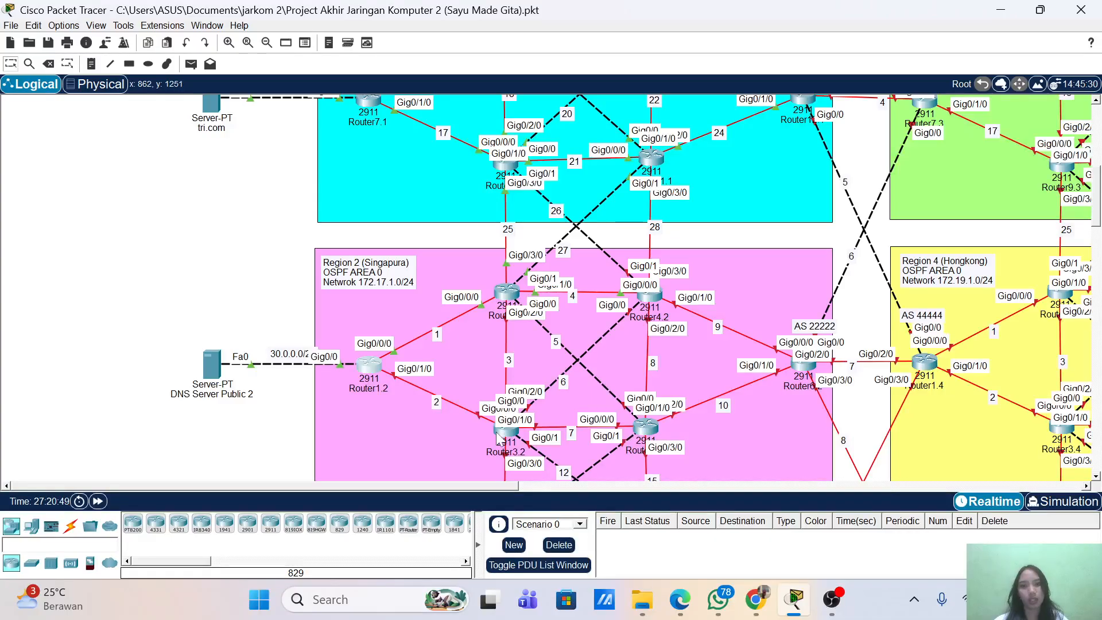
# - Open Router3.2's command line, move its window clear of the Region 2 topology, and start the console session
pyautogui.click(499, 438)
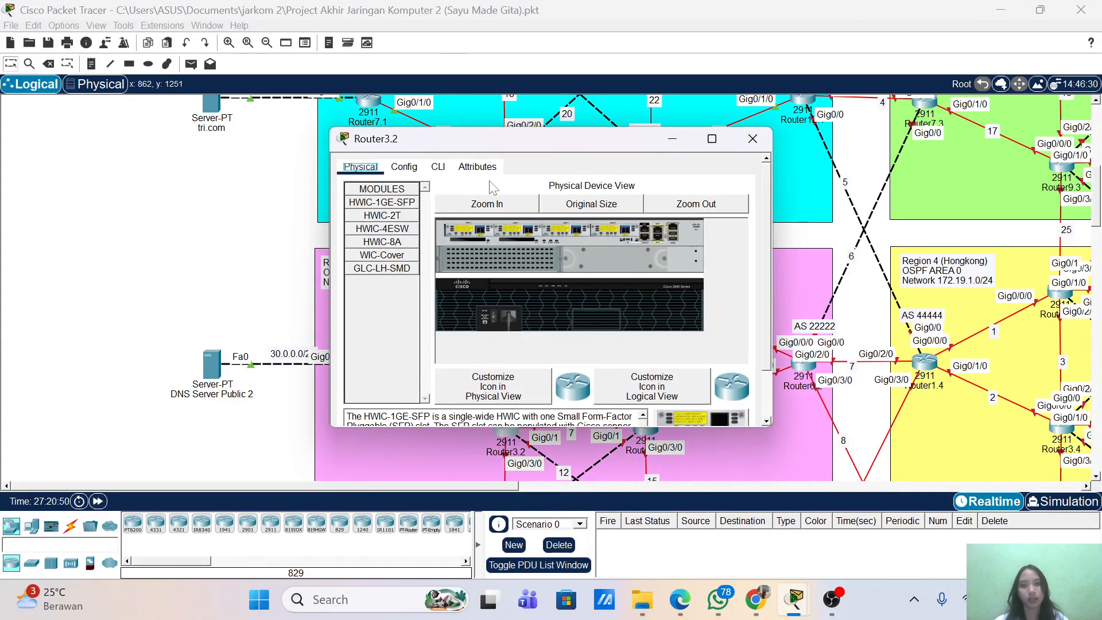
pyautogui.click(438, 166)
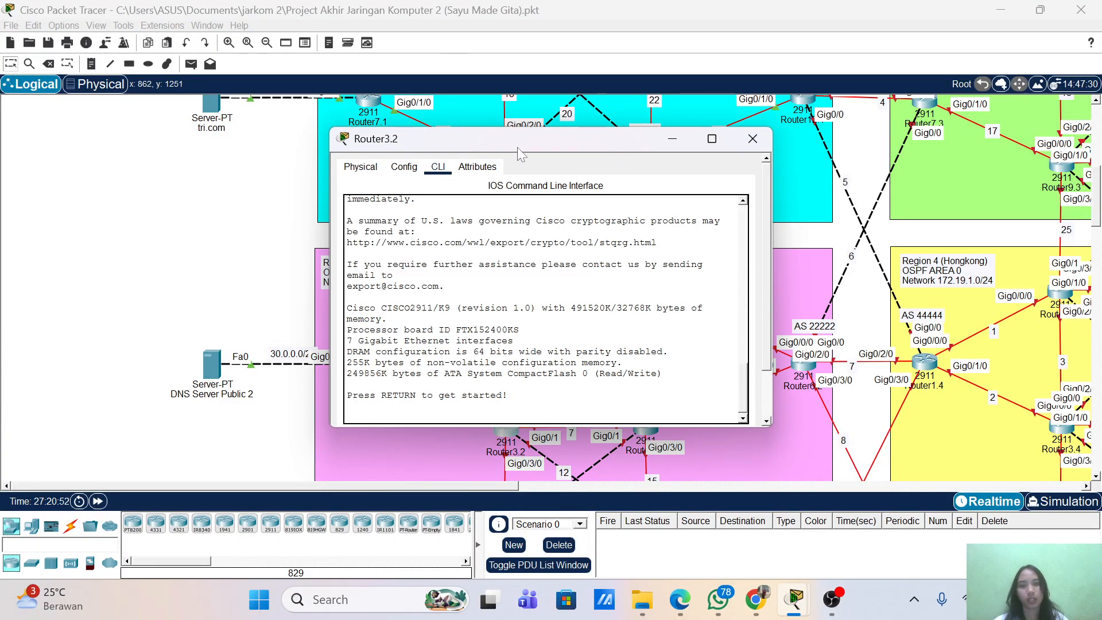
pyautogui.moveTo(518, 146); pyautogui.dragTo(812, 149)
pyautogui.scroll(-3, 522, 274)
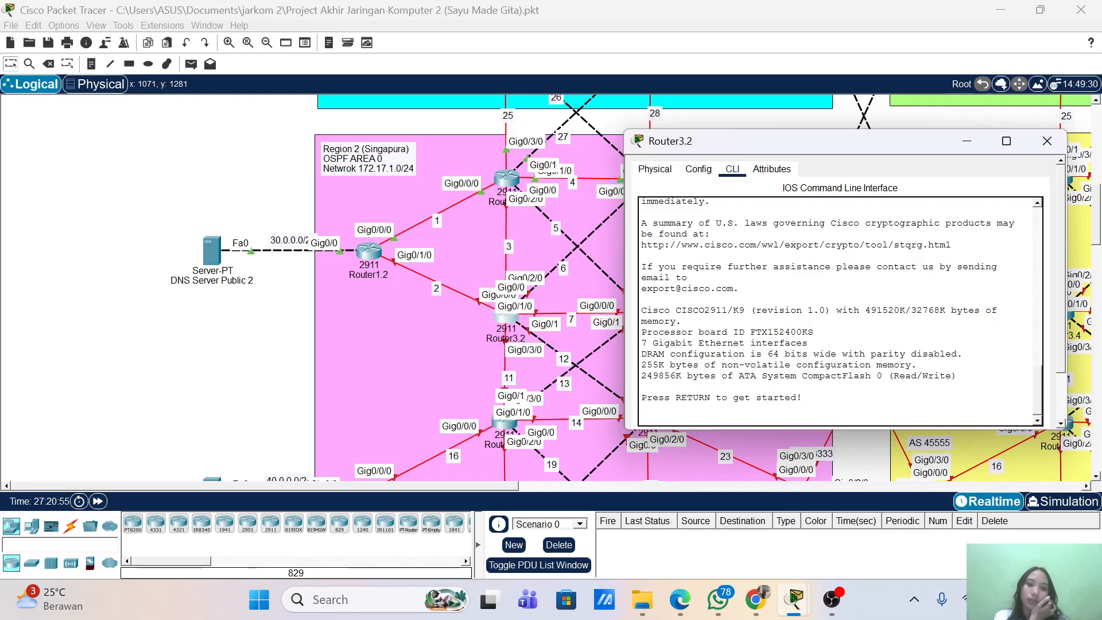
pyautogui.press('Return')
pyautogui.press('Return')
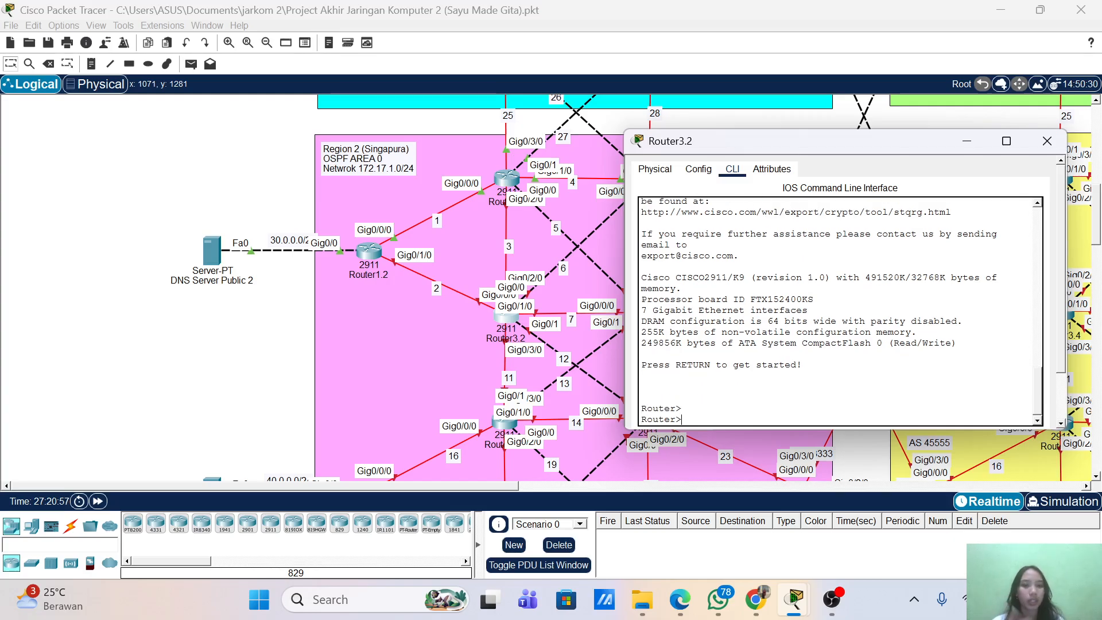
# - Enter privileged mode on Router3.2 with enable and switch to global configuration with conf term
pyautogui.write('ena')
pyautogui.press('Tab')
pyautogui.press('Return')
pyautogui.write('co')
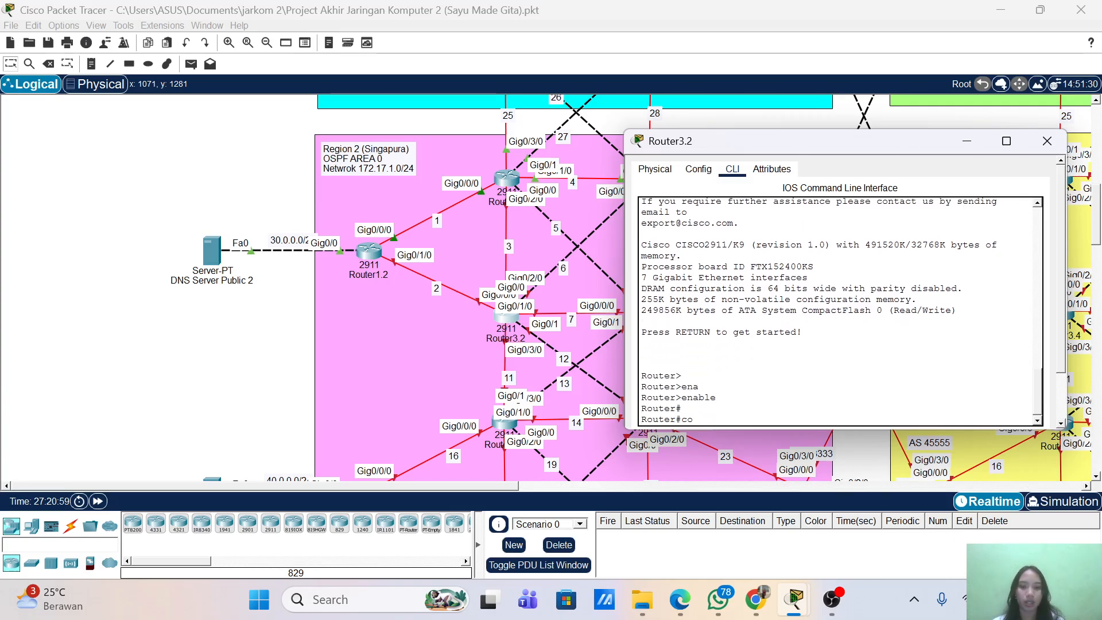
pyautogui.write('nf term')
pyautogui.press('Return')
pyautogui.press('Return')
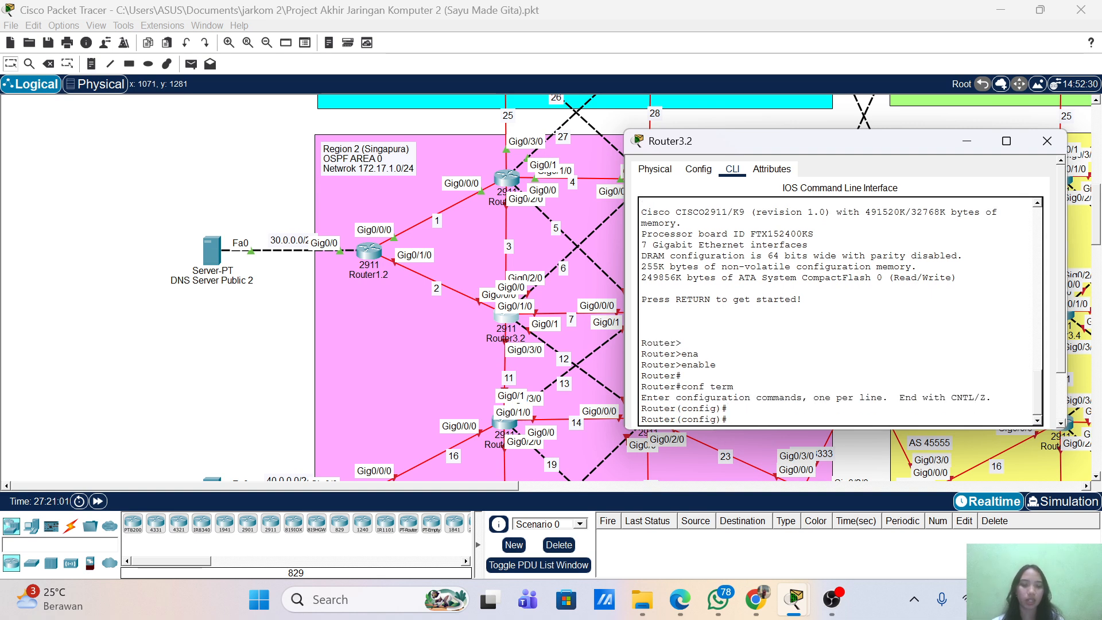
# - Set the router's hostname to Router3.2
pyautogui.write('host')
pyautogui.press('Tab')
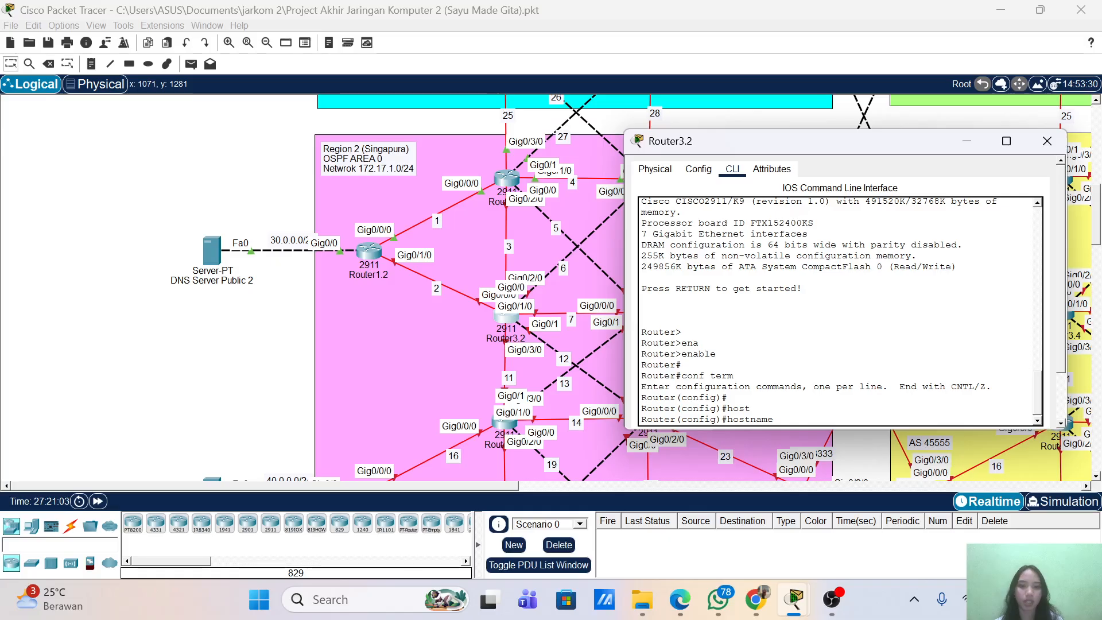
pyautogui.write('Route')
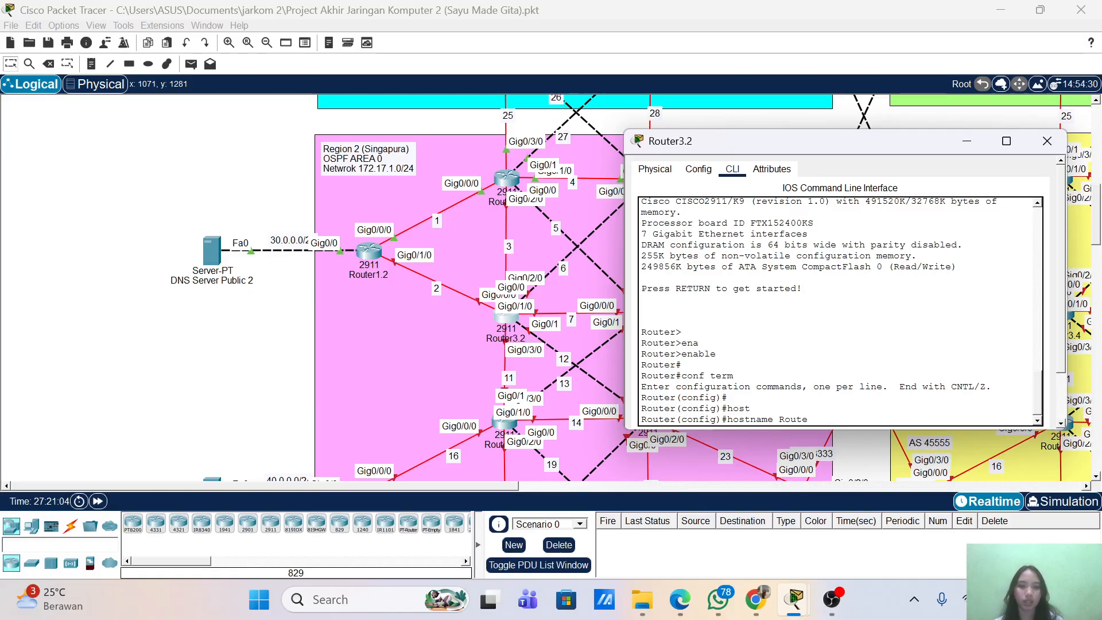
pyautogui.write('r')
pyautogui.write('3')
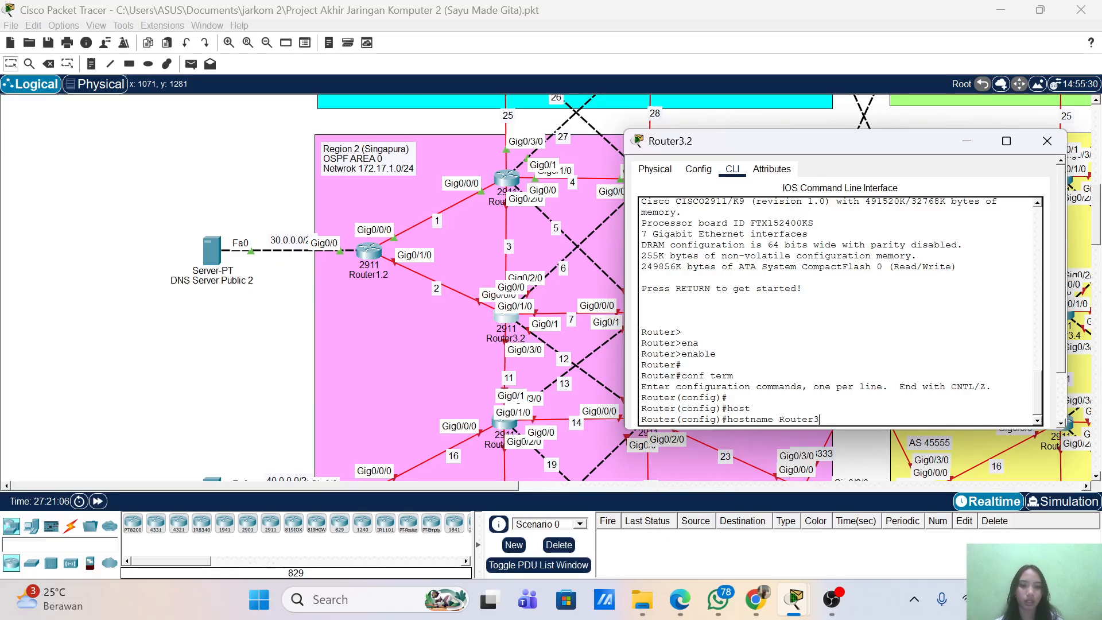
pyautogui.write('.2')
pyautogui.press('Return')
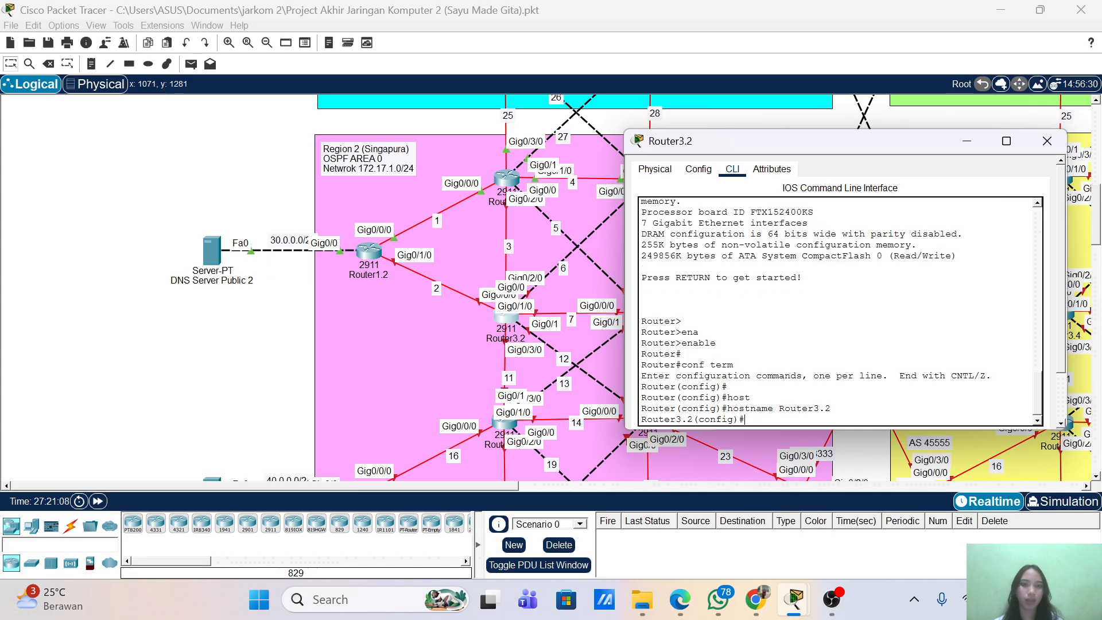
# - Check Router3.2's links in the Region 2 topology and enter interface configuration for g0/0/0
pyautogui.scroll(5, 529, 251)
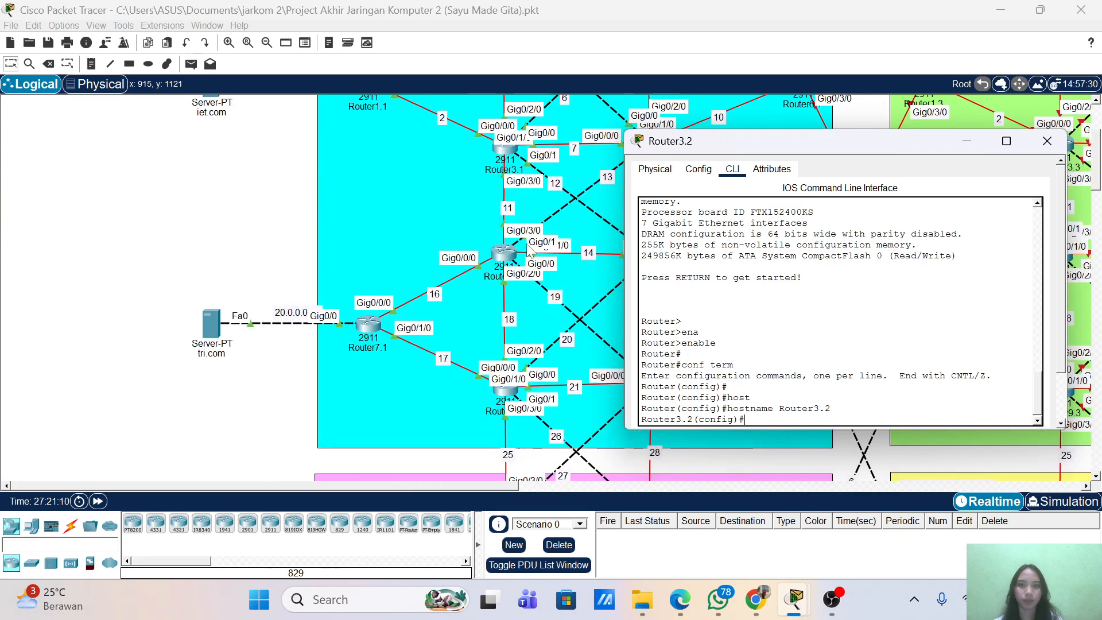
pyautogui.scroll(-5, 529, 249)
pyautogui.scroll(-2, 529, 251)
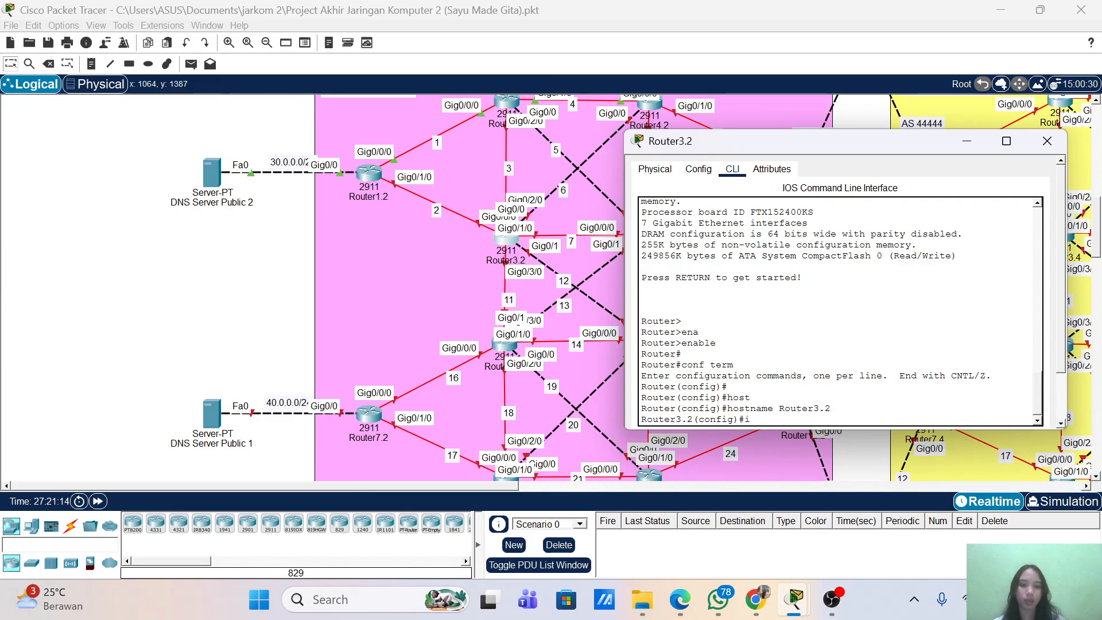
pyautogui.write('nt g0/0')
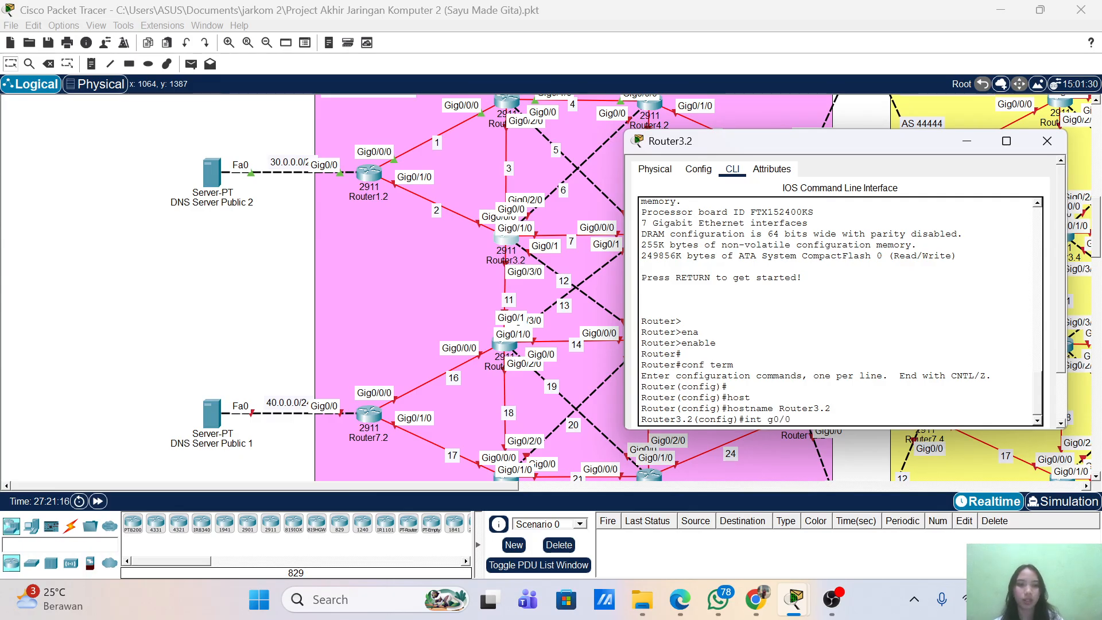
pyautogui.write('/0')
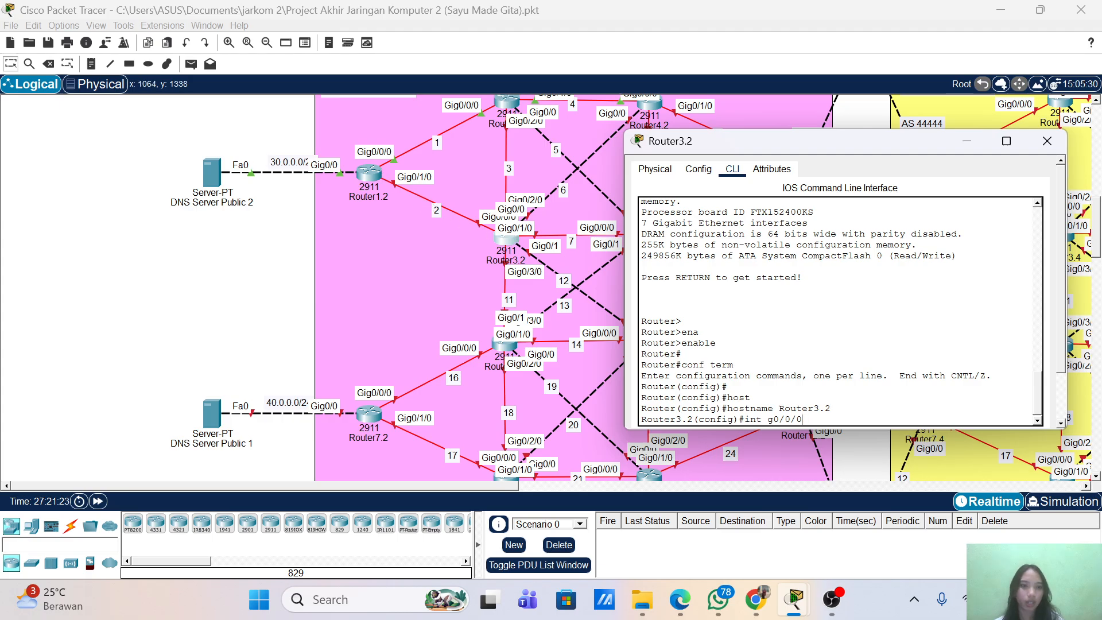
pyautogui.press('Return')
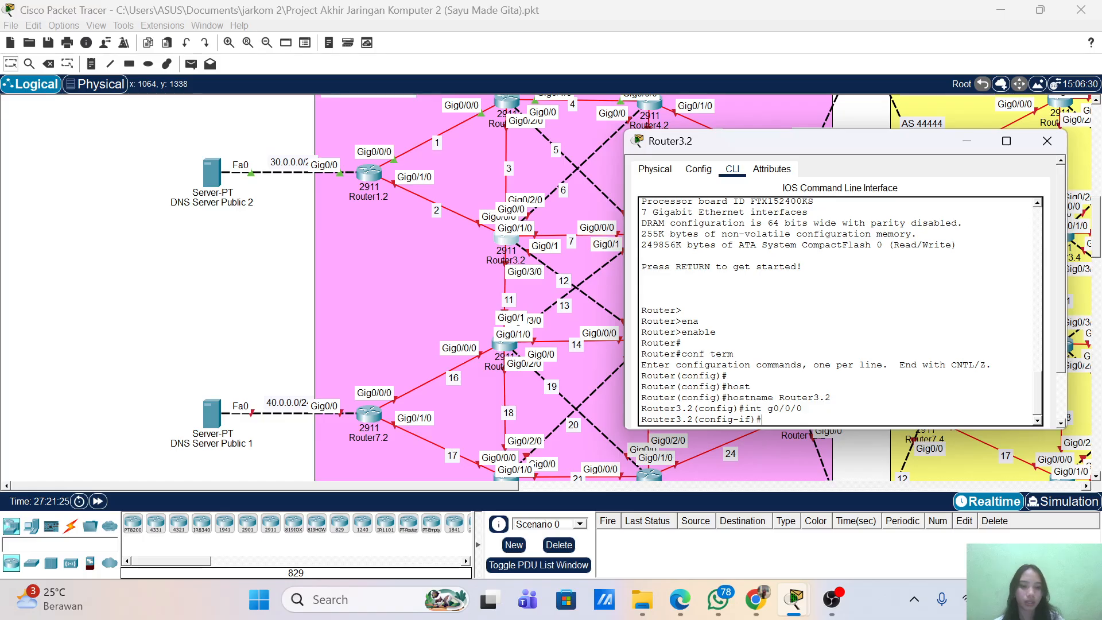
# - Assign IP address 172.17.2.2 with mask 255.255.255.0 to g0/0/0 on Router3.2 and enable the interface with no sh
pyautogui.write('iop')
pyautogui.press('BackSpace')
pyautogui.press('BackSpace')
pyautogui.press('BackSpace')
pyautogui.write('p add 17')
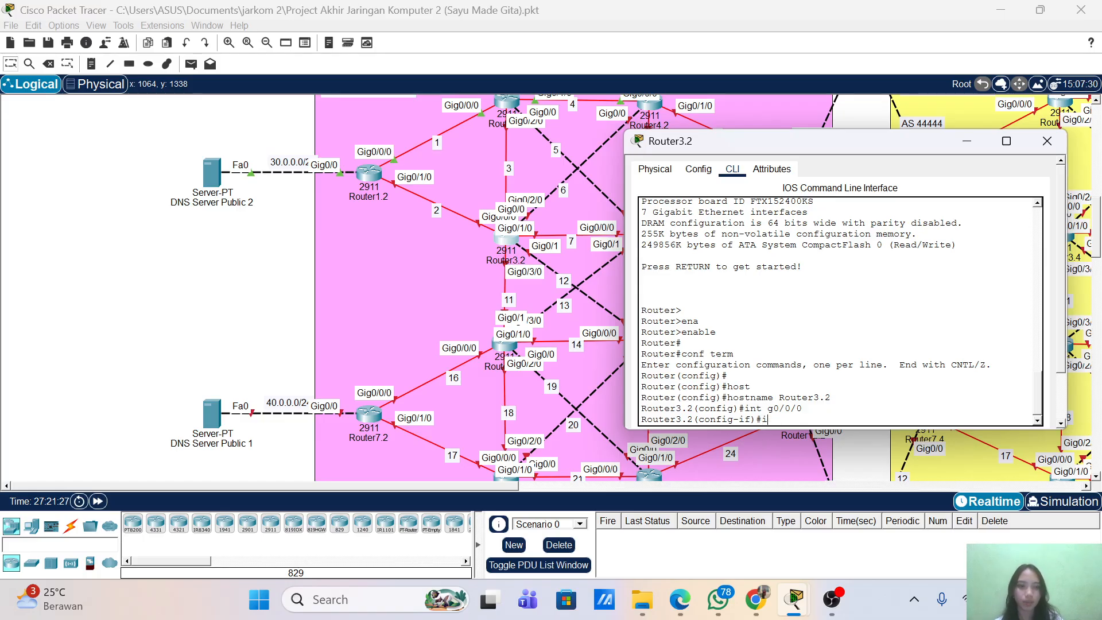
pyautogui.write('2.17.2.2')
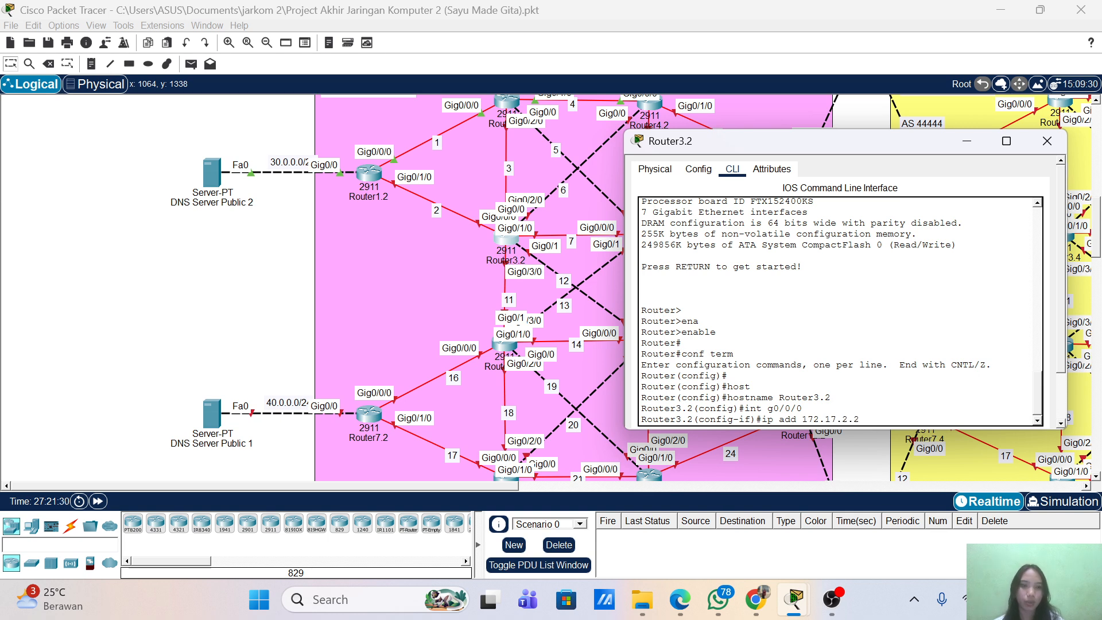
pyautogui.write(' 255.255.255.0')
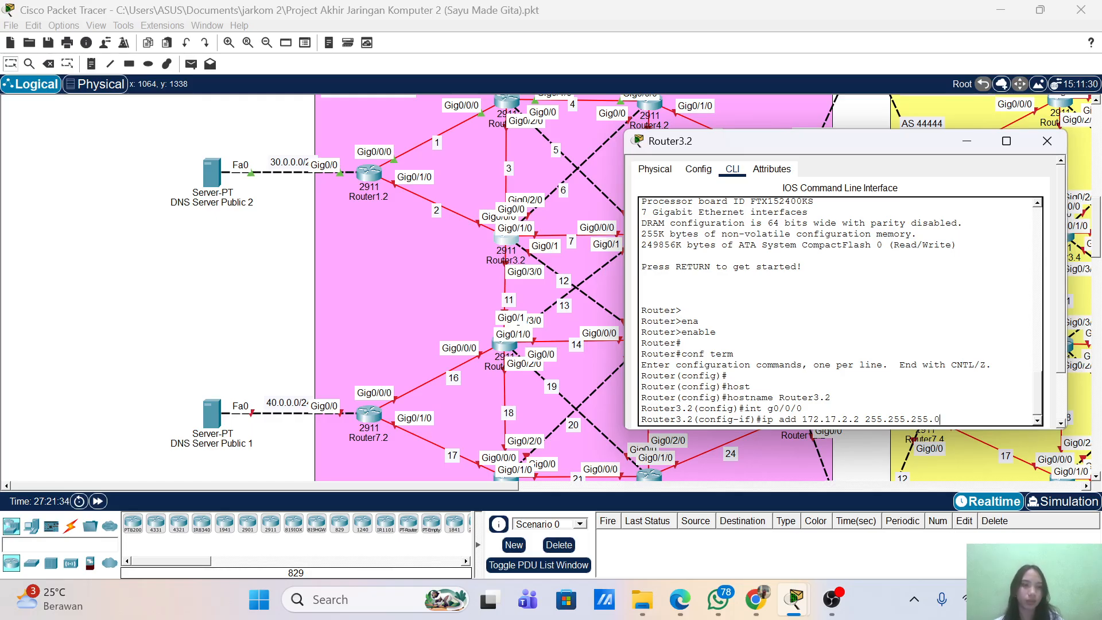
pyautogui.press('Return')
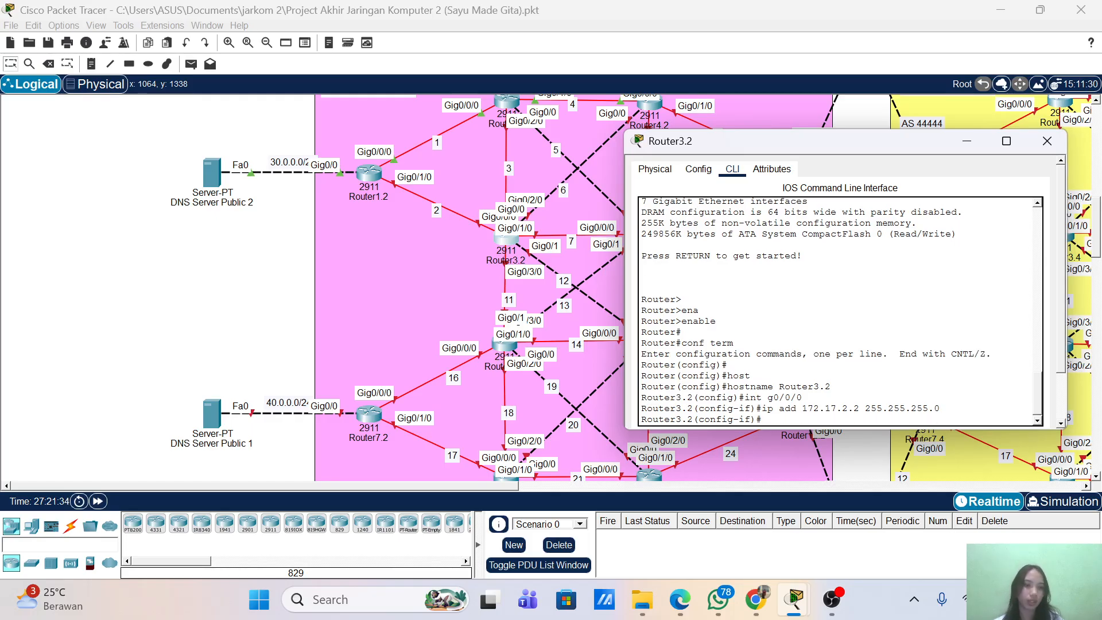
pyautogui.write('no sh')
pyautogui.press('Return')
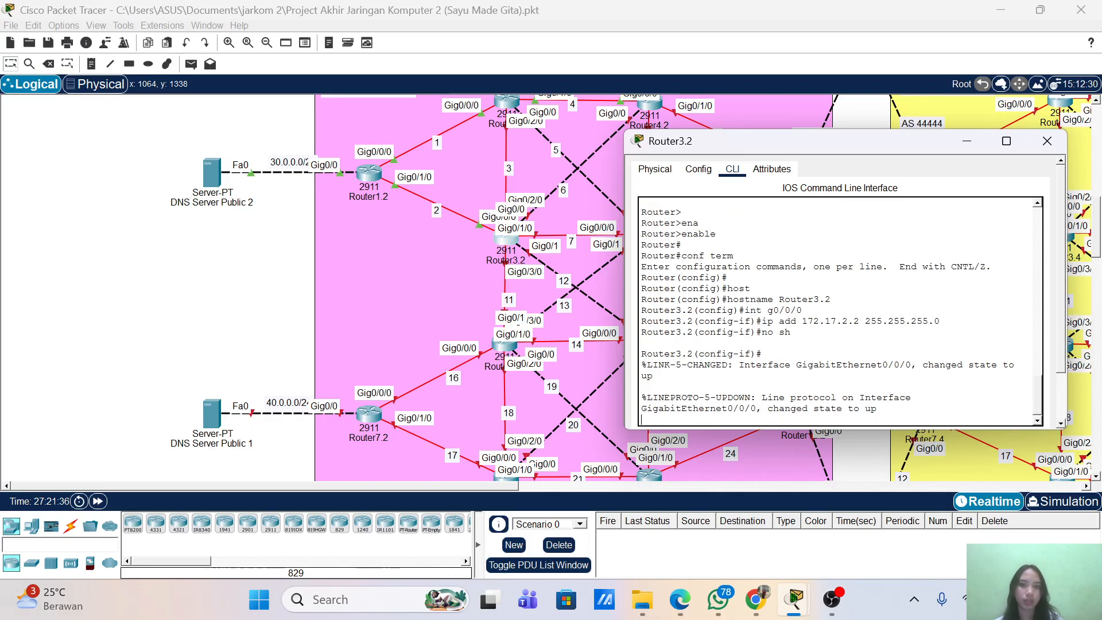
# - Return to the configuration prompt and switch Router3.2 to interface g0/1/0
pyautogui.press('Up')
pyautogui.press('Up')
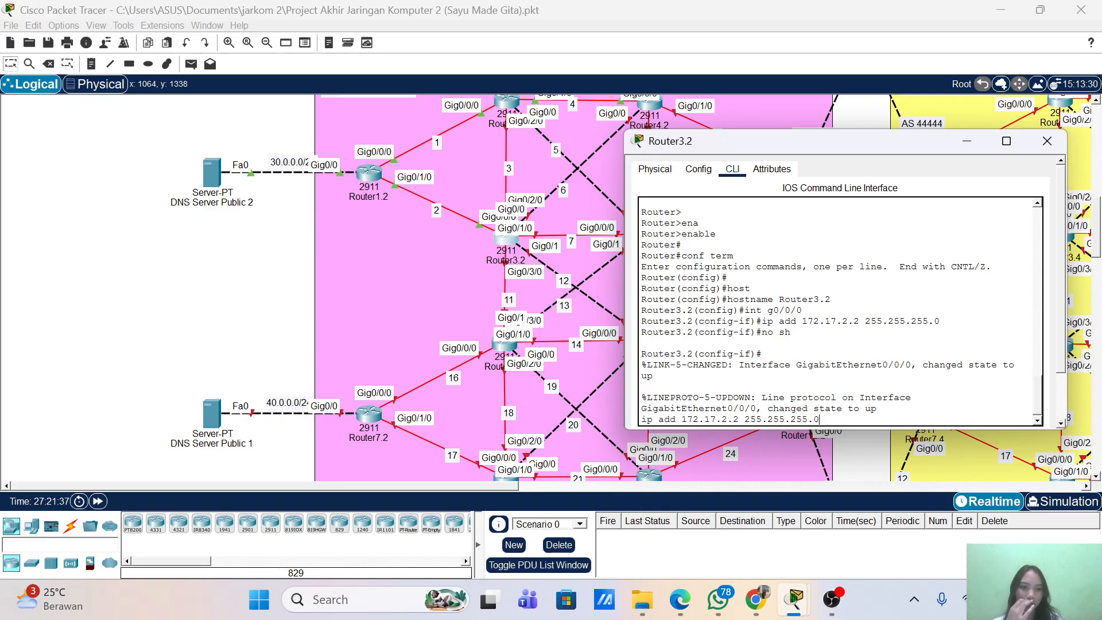
pyautogui.press('Down')
pyautogui.press('Down')
pyautogui.press('Return')
pyautogui.press('Up')
pyautogui.press('Up')
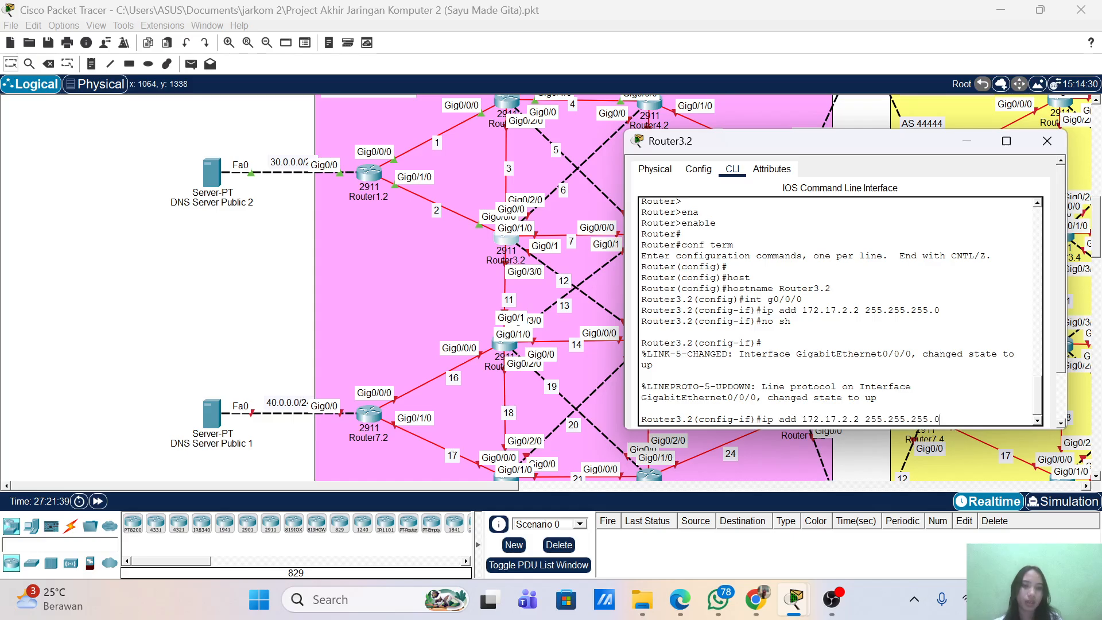
pyautogui.press('Up')
pyautogui.press('Left')
pyautogui.press('BackSpace')
pyautogui.write('1')
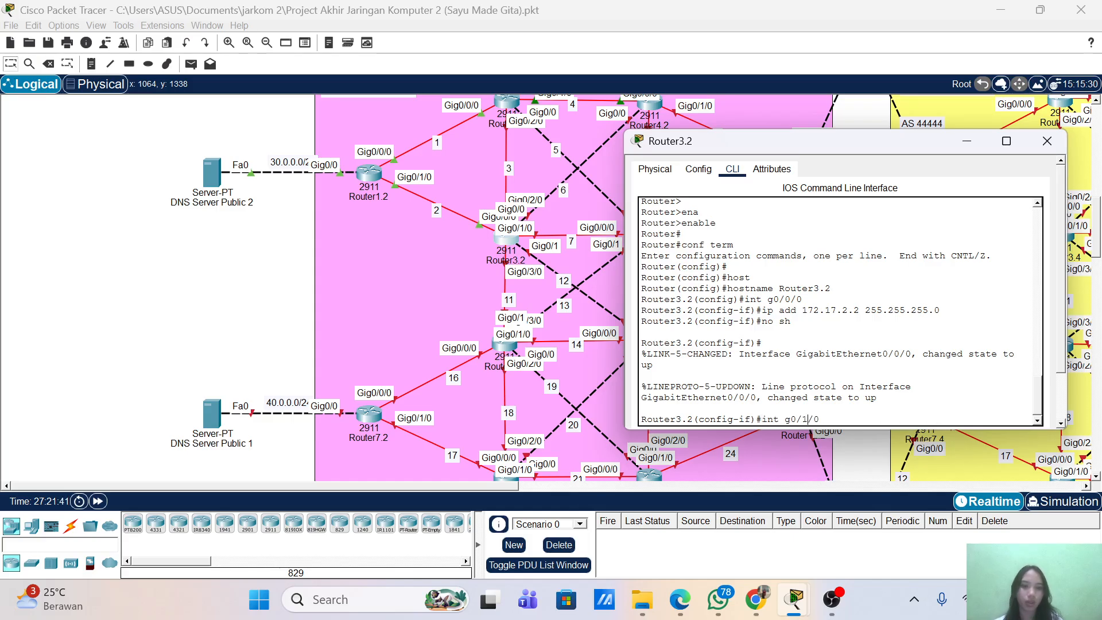
pyautogui.press('Return')
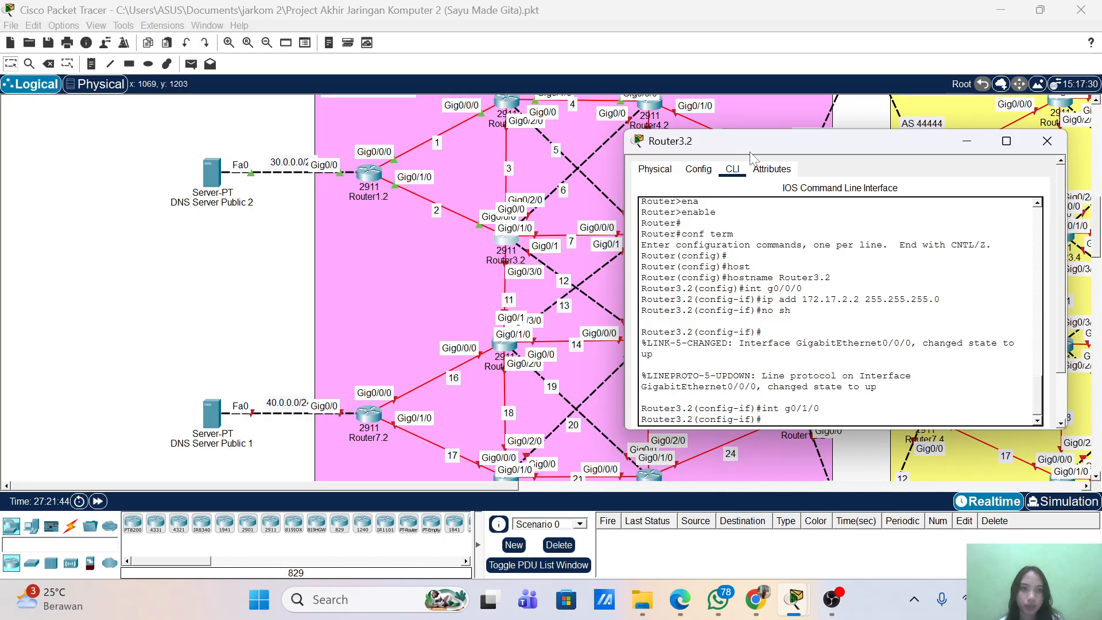
# - Reposition Router3.2's window so the Region 2 links around the router and its command prompt are both in view
pyautogui.moveTo(746, 141); pyautogui.dragTo(840, 130)
pyautogui.hscroll(3, 530, 279)
pyautogui.scroll(3, 531, 278)
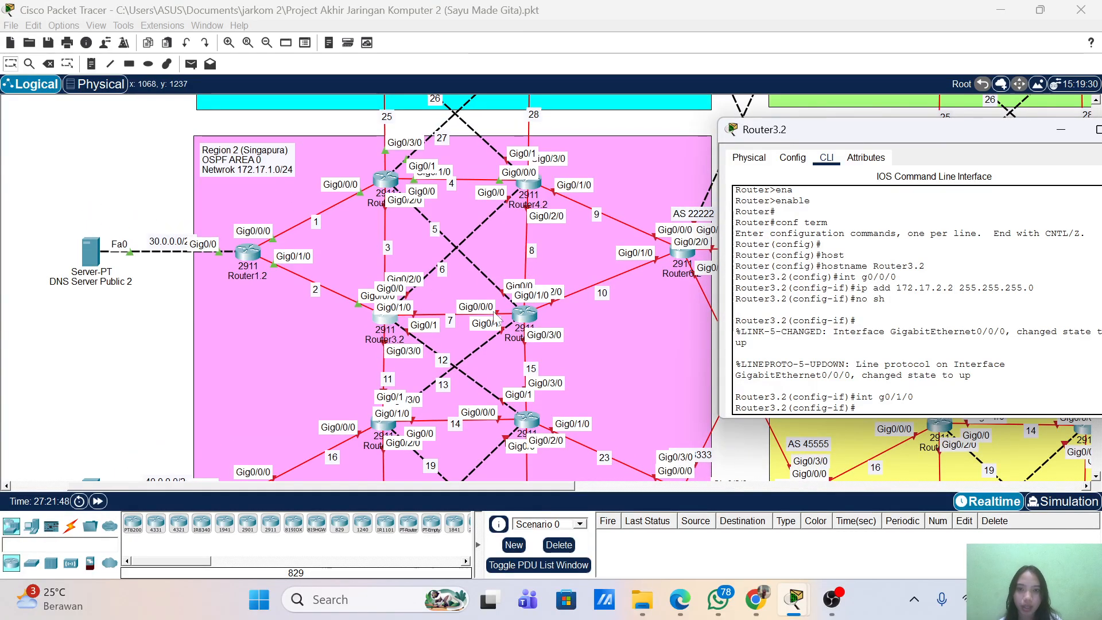
pyautogui.moveTo(895, 138); pyautogui.dragTo(781, 137)
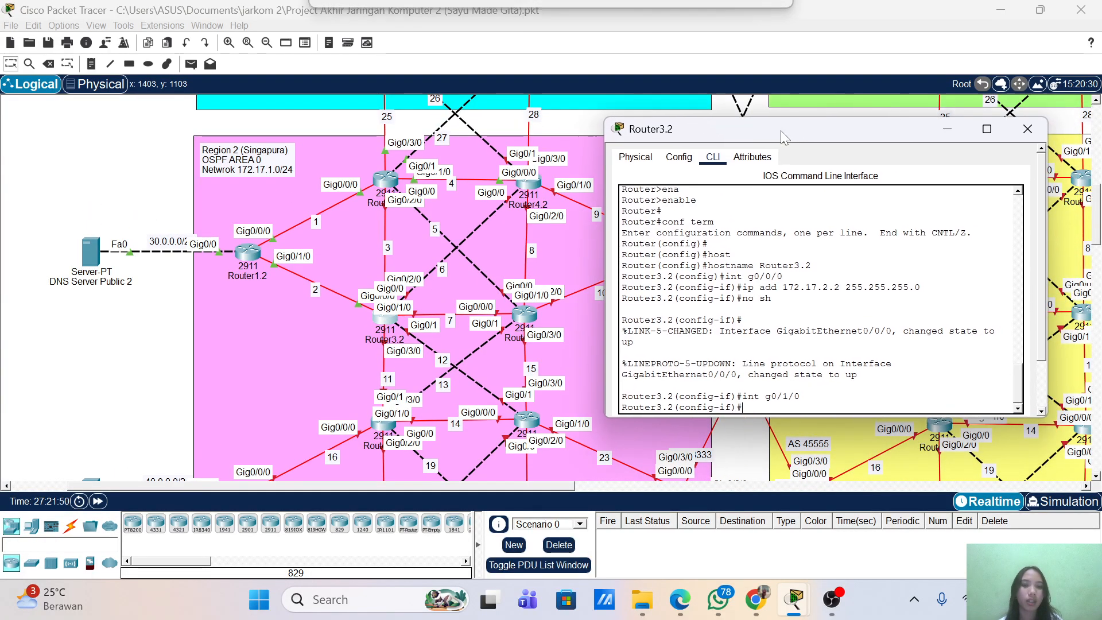
pyautogui.scroll(-2, 826, 276)
# - Assign IP address 172.17.7.1 with mask 255.255.255.0 to g0/1/0 on Router3.2 and enable the interface with no sh
pyautogui.write('ip add 172.17.2.2 255.255.255.0')
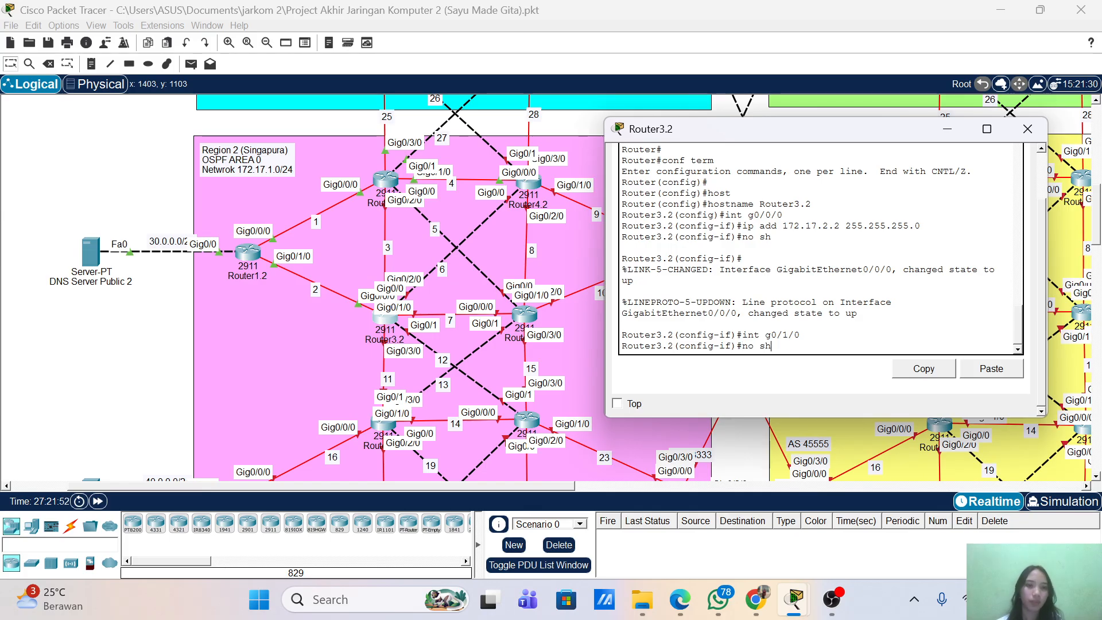
pyautogui.press('Left')
pyautogui.press('Left')
pyautogui.press('Left')
pyautogui.press('Left')
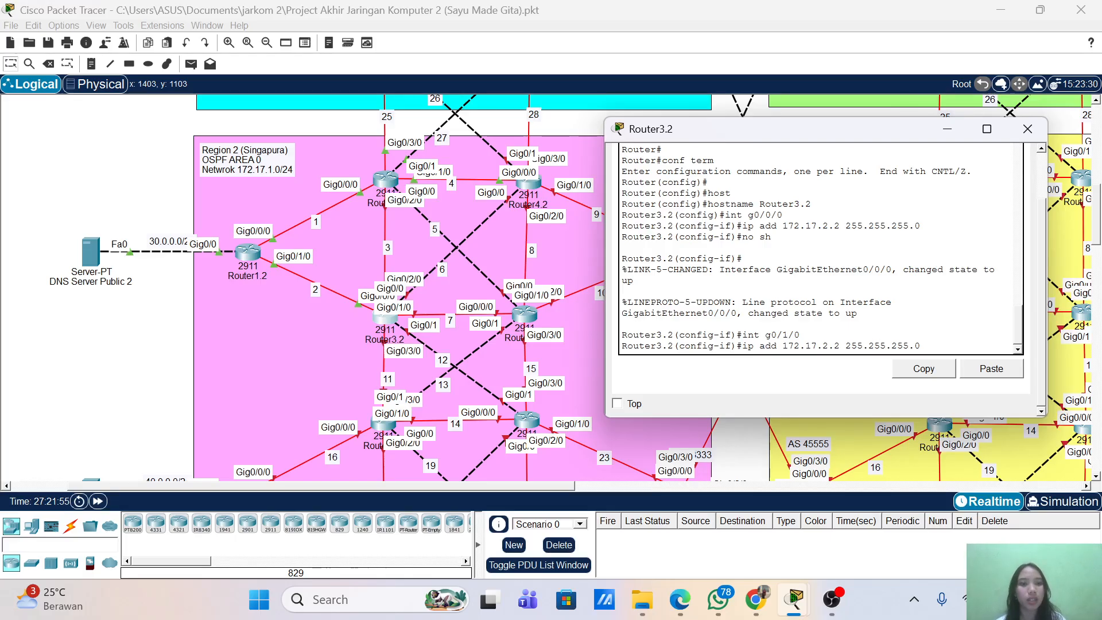
pyautogui.press('Left')
pyautogui.press('Left')
pyautogui.press('Left')
pyautogui.press('Left')
pyautogui.press('BackSpace')
pyautogui.press('BackSpace')
pyautogui.press('BackSpace')
pyautogui.write('7.1')
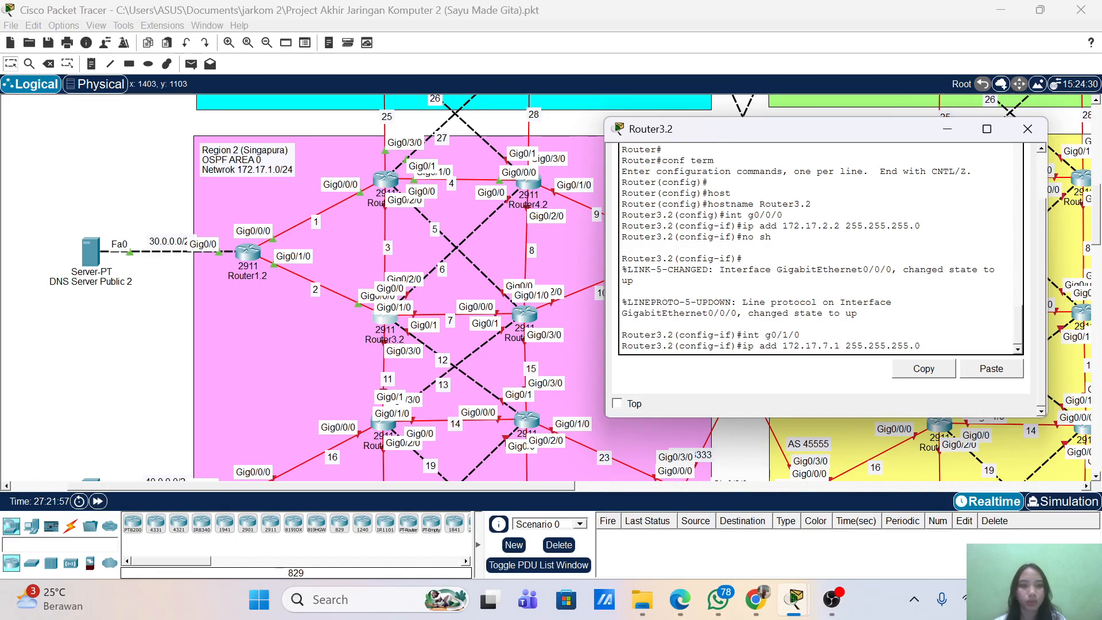
pyautogui.press('Return')
pyautogui.write('no sh')
pyautogui.press('Return')
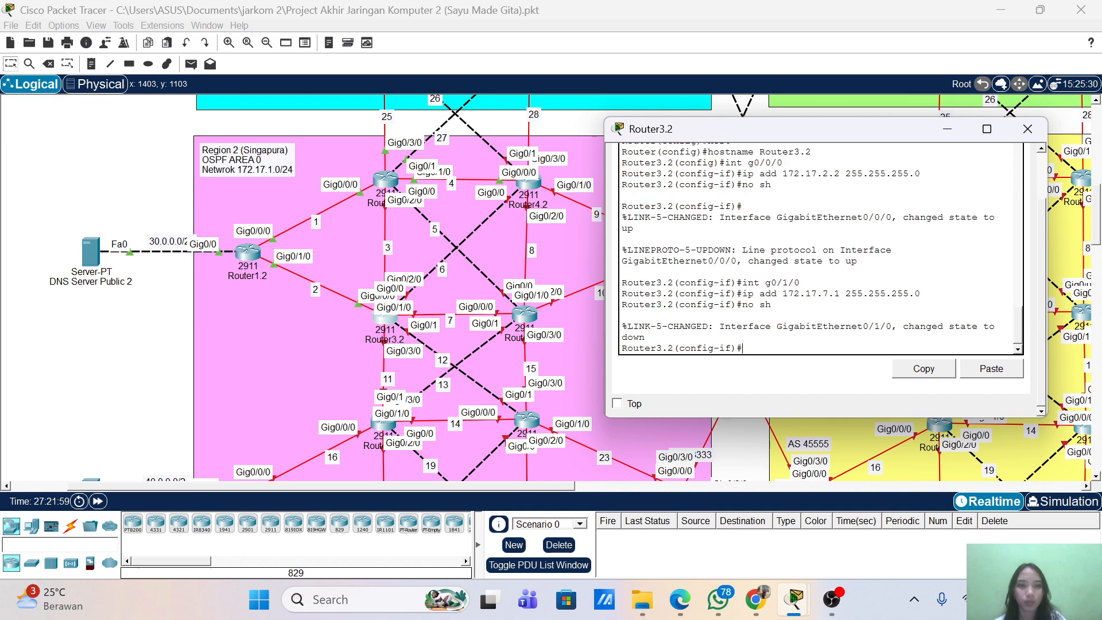
# - Switch Router3.2's interface configuration to g0/2/0
pyautogui.press('Up')
pyautogui.press('Up')
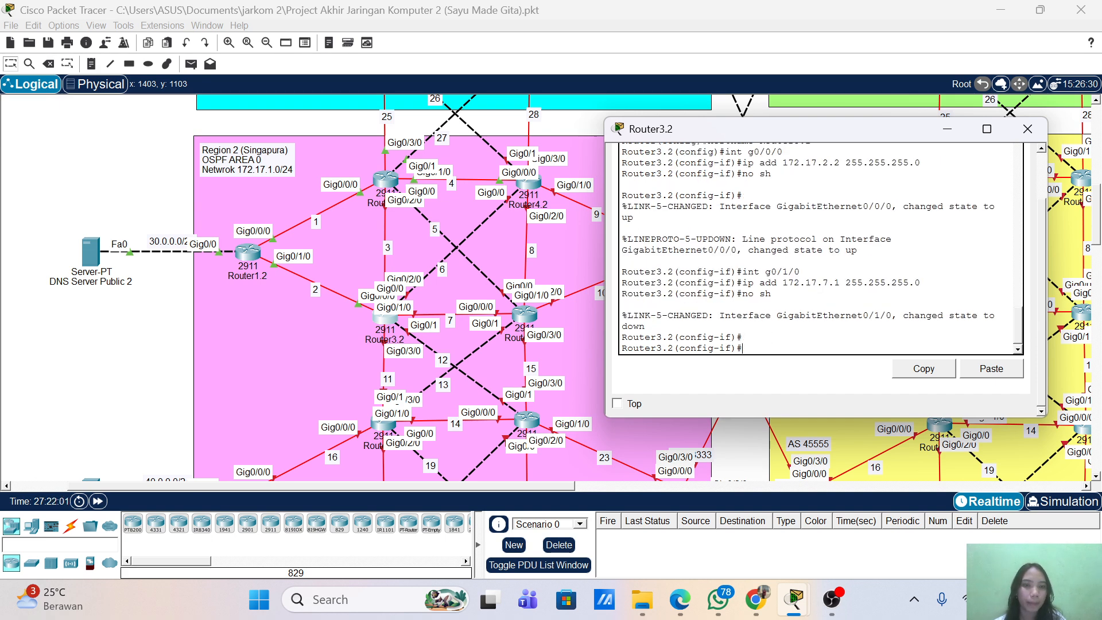
pyautogui.press('Down')
pyautogui.press('Up')
pyautogui.press('Up')
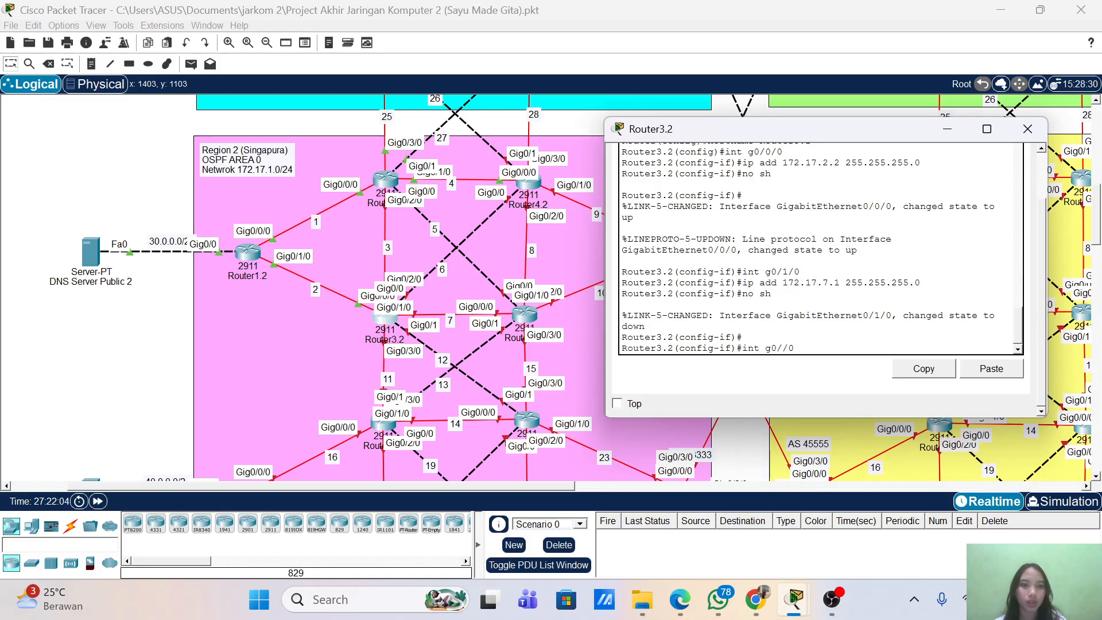
pyautogui.press('Left')
pyautogui.press('Left')
pyautogui.press('BackSpace')
pyautogui.write('2')
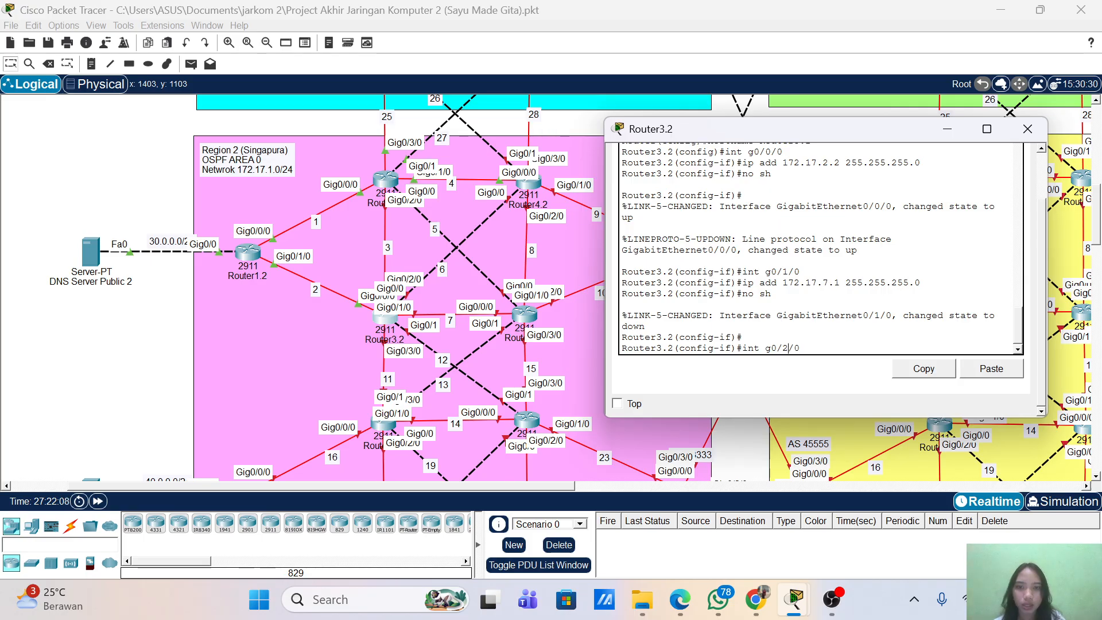
pyautogui.press('Return')
# - Assign IP address 172.17.3.2 with mask 255.255.255.0 to g0/2/0 on Router3.2 and enable the interface with no sh
pyautogui.press('Up')
pyautogui.press('Up')
pyautogui.press('Up')
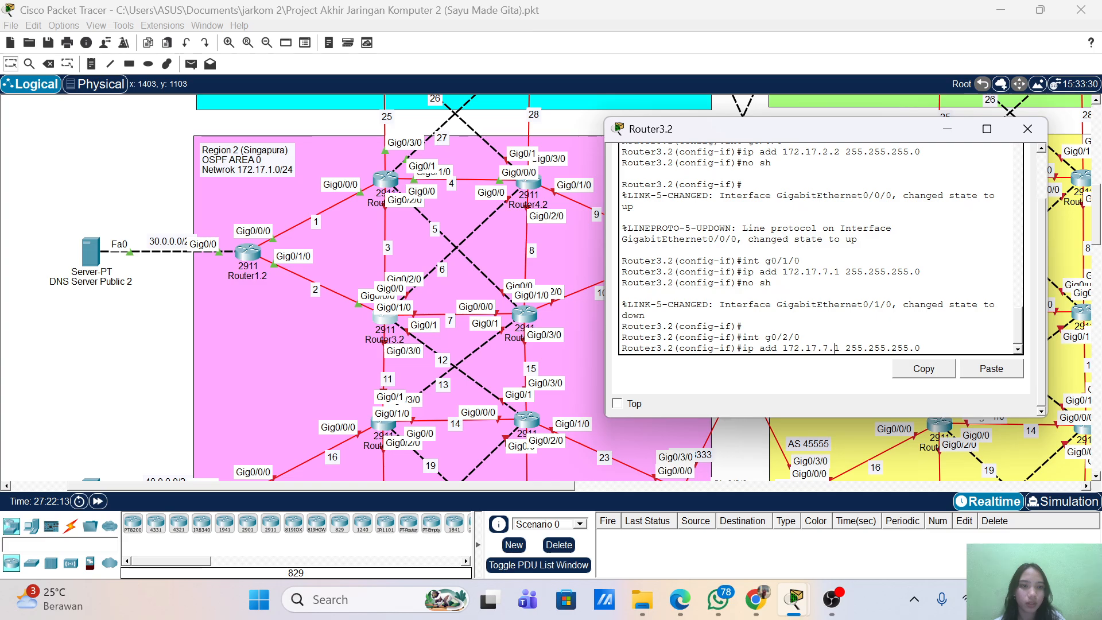
pyautogui.press('BackSpace')
pyautogui.press('BackSpace')
pyautogui.press('BackSpace')
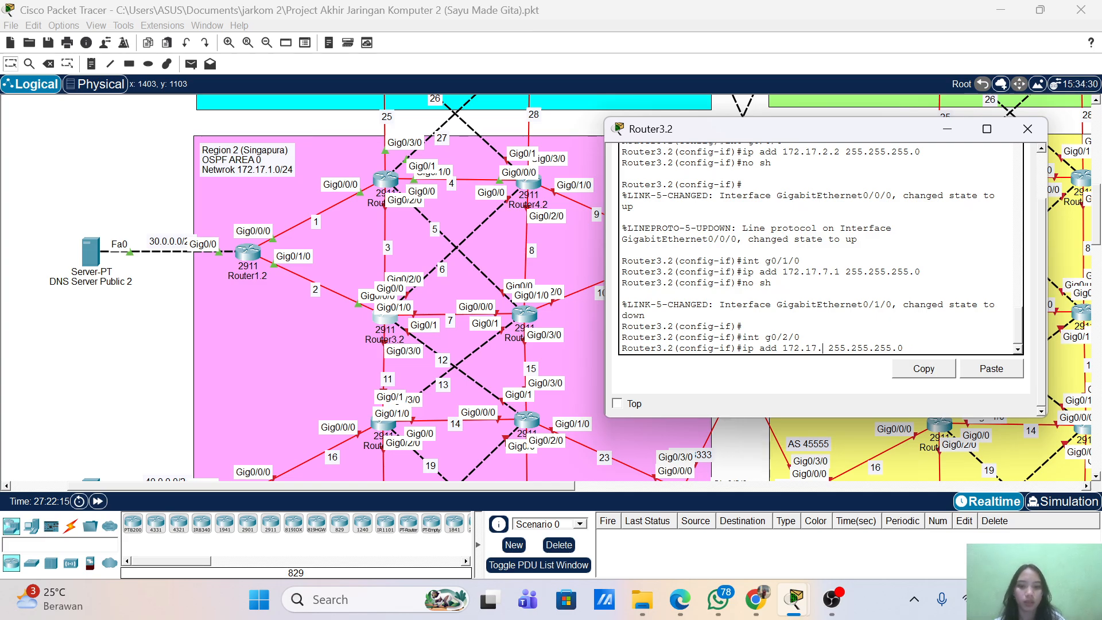
pyautogui.write('3.2')
pyautogui.press('Return')
pyautogui.write('nfig-if)#n')
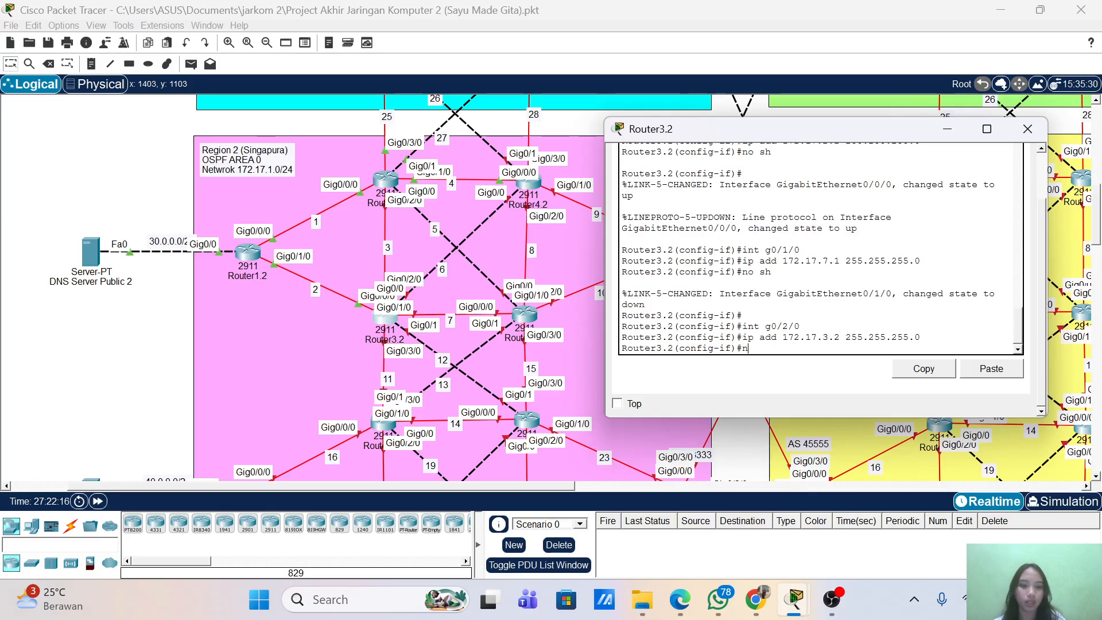
pyautogui.write('o sh')
pyautogui.press('Return')
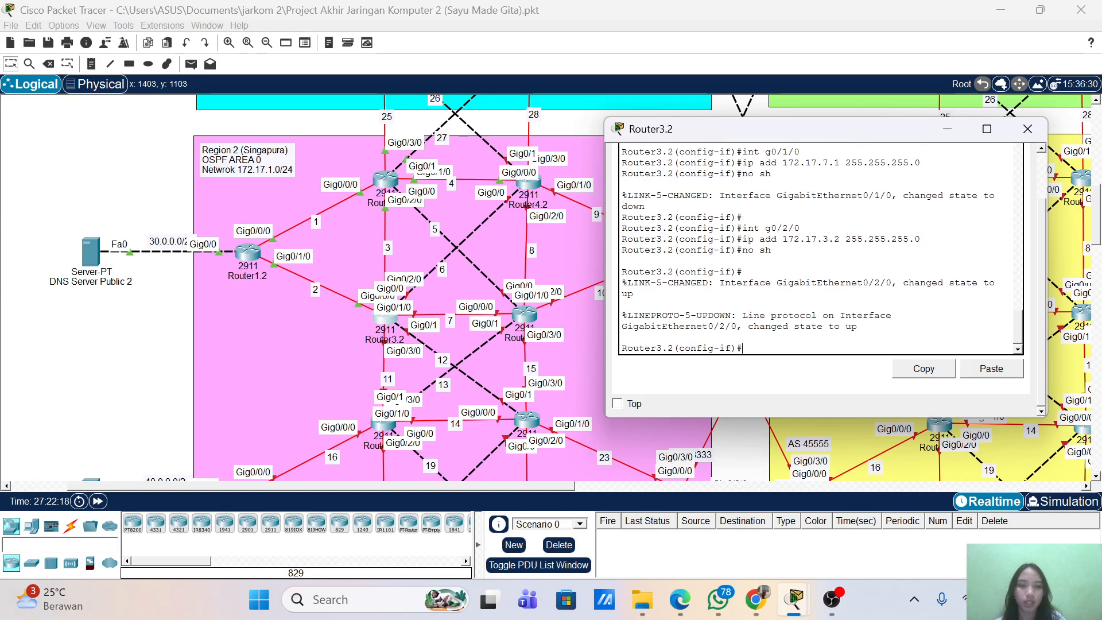
# - Switch Router3.2's interface configuration to g0/3/0
pyautogui.write('int g0/2/0')
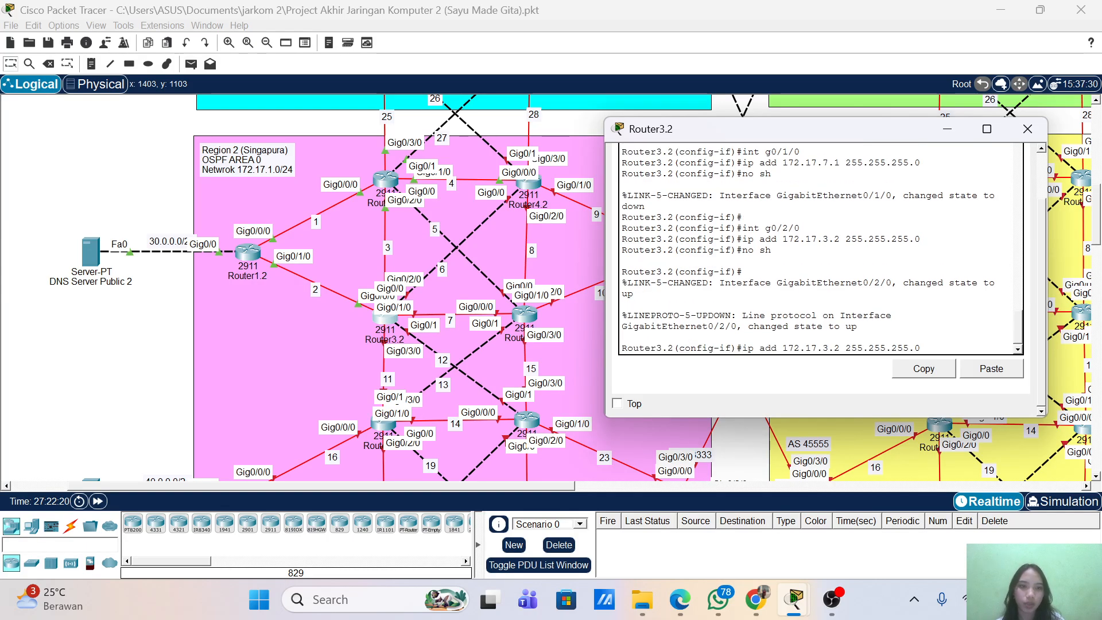
pyautogui.press('BackSpace')
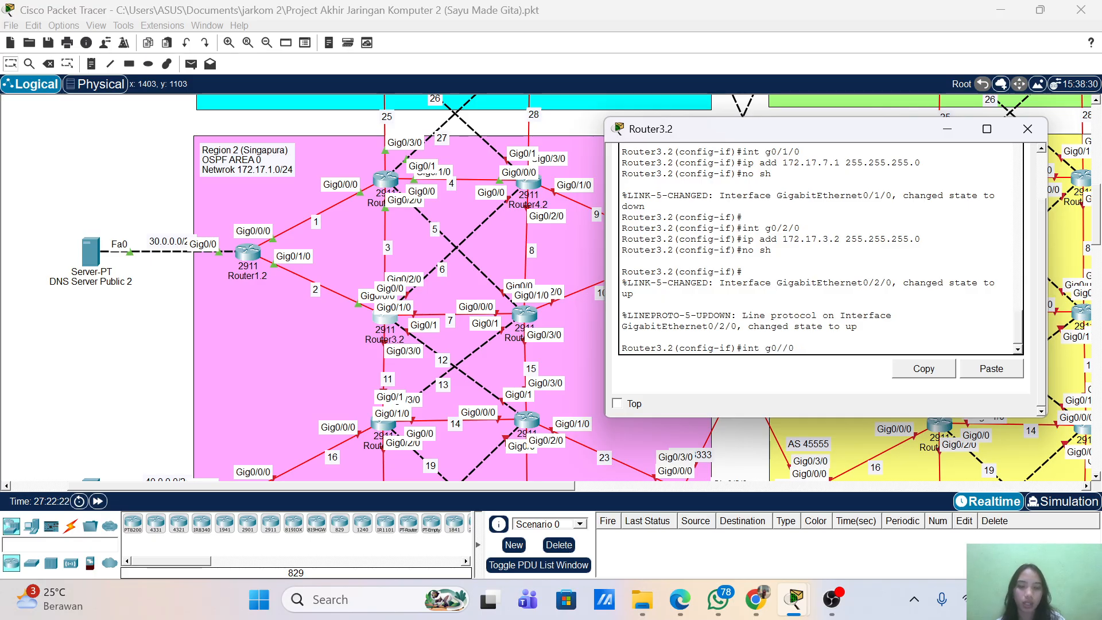
pyautogui.write('3')
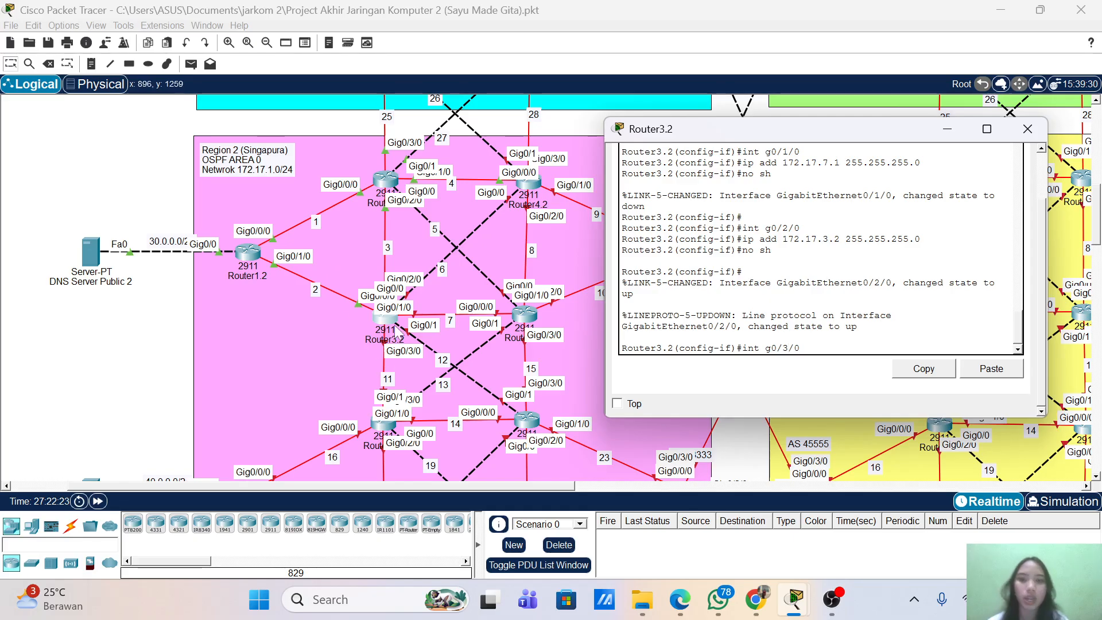
pyautogui.press('Return')
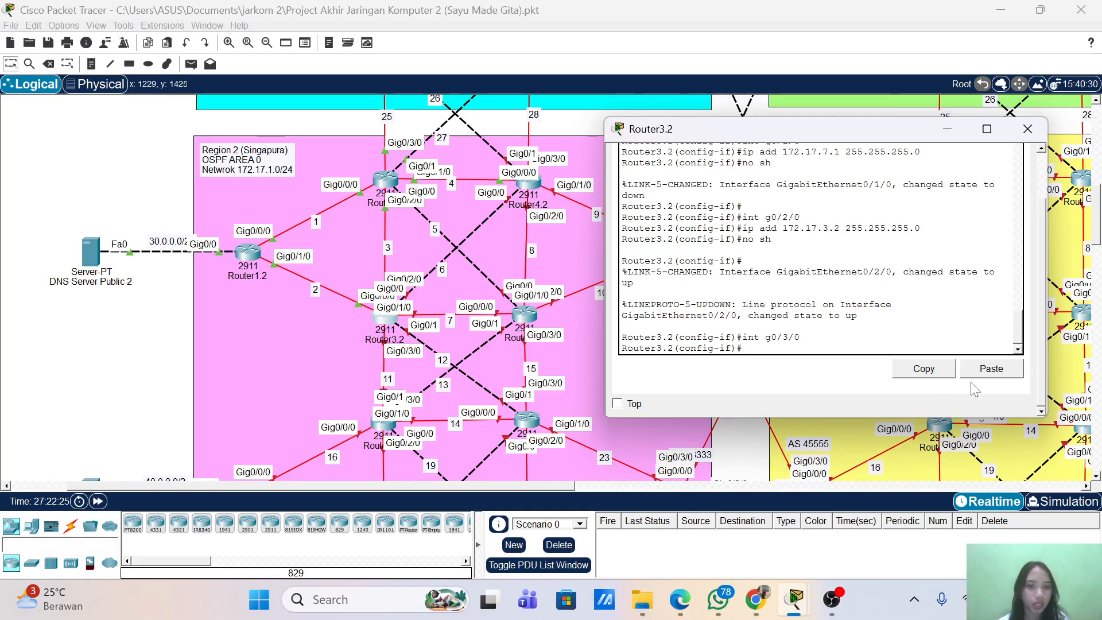
# - Assign IP address 172.17.11.1 with mask 255.255.255.0 to g0/3/0 on Router3.2 and enable the interface with no sh
pyautogui.press('Up')
pyautogui.press('Up')
pyautogui.press('Up')
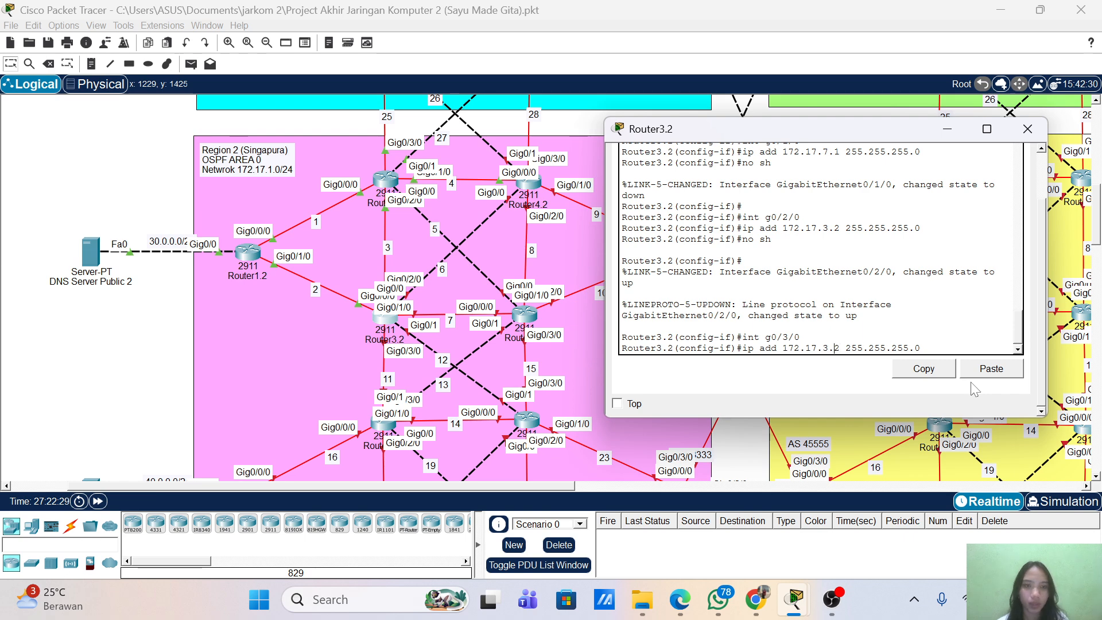
pyautogui.press('BackSpace')
pyautogui.press('BackSpace')
pyautogui.press('BackSpace')
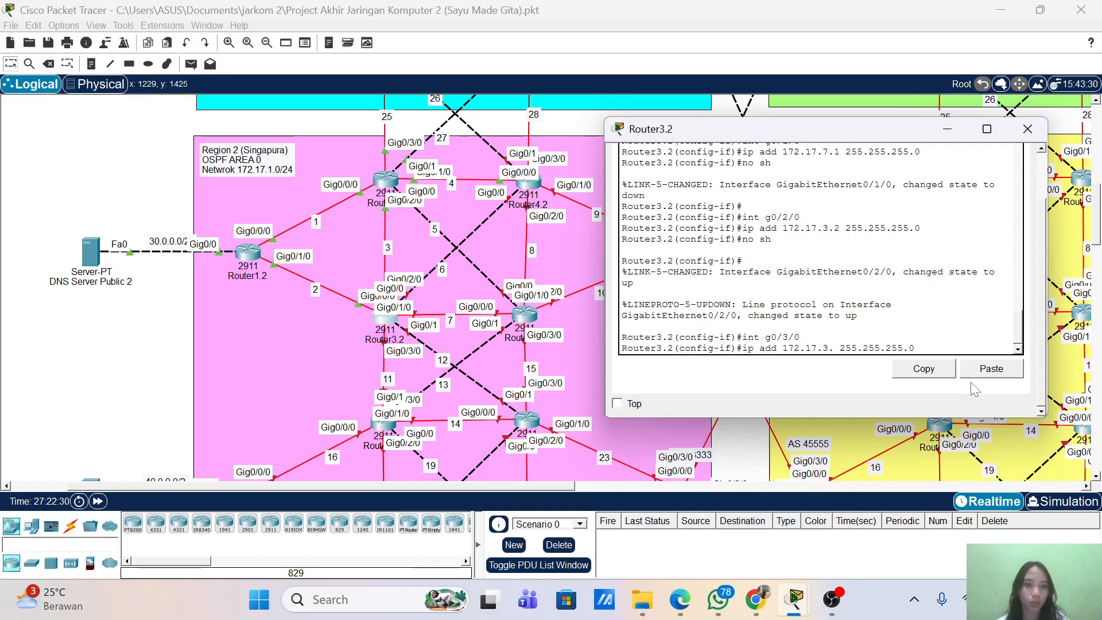
pyautogui.write('11.1')
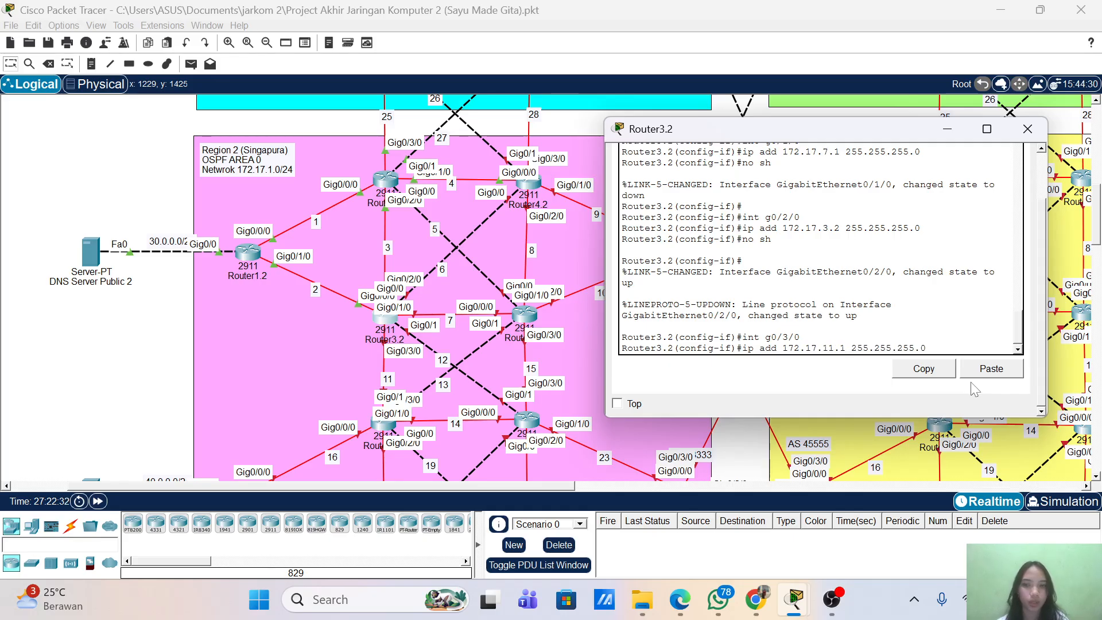
pyautogui.press('Return')
pyautogui.write('no sh')
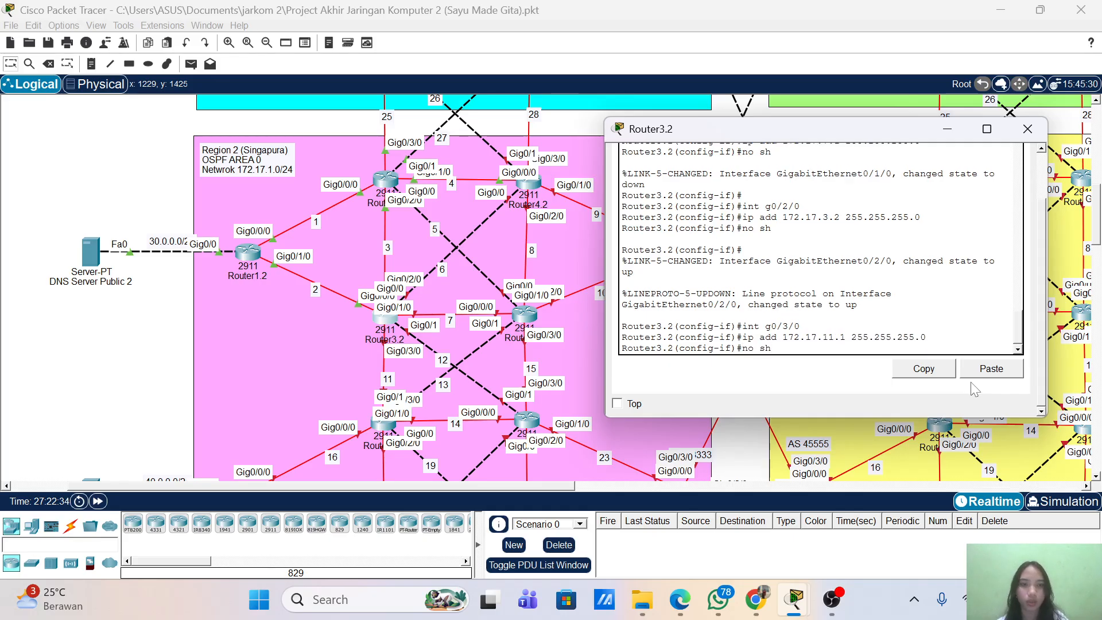
pyautogui.press('Return')
pyautogui.press('Return')
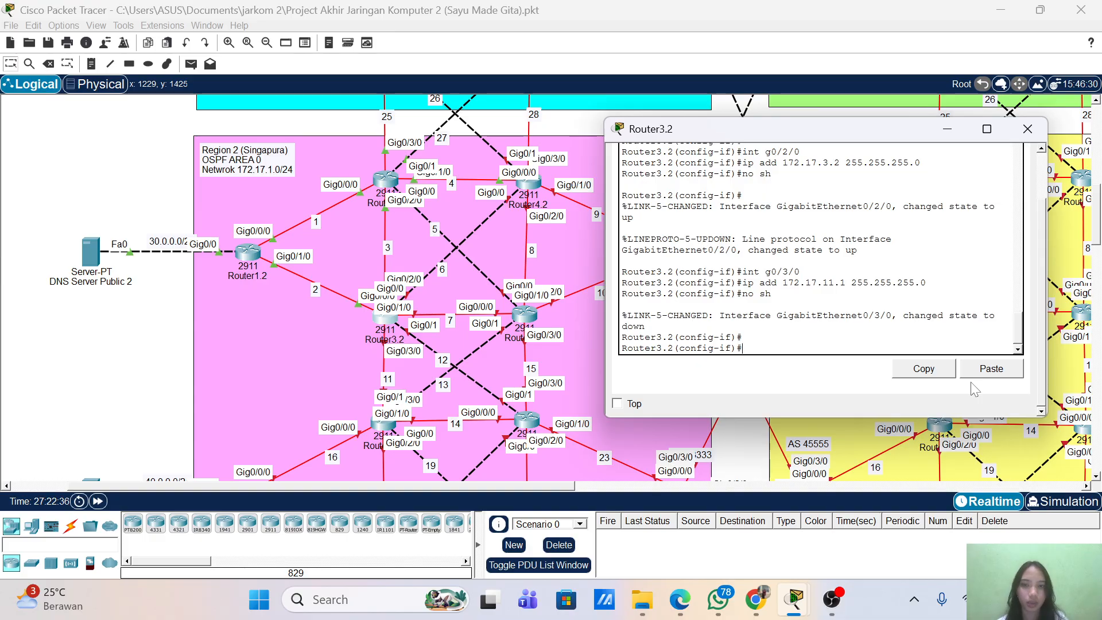
# - Configure g0/0 on Router3.2 with IP address 172.17.6.2 and mask 255.255.255.0, and enable it with no sh
pyautogui.write('int g0/3/0')
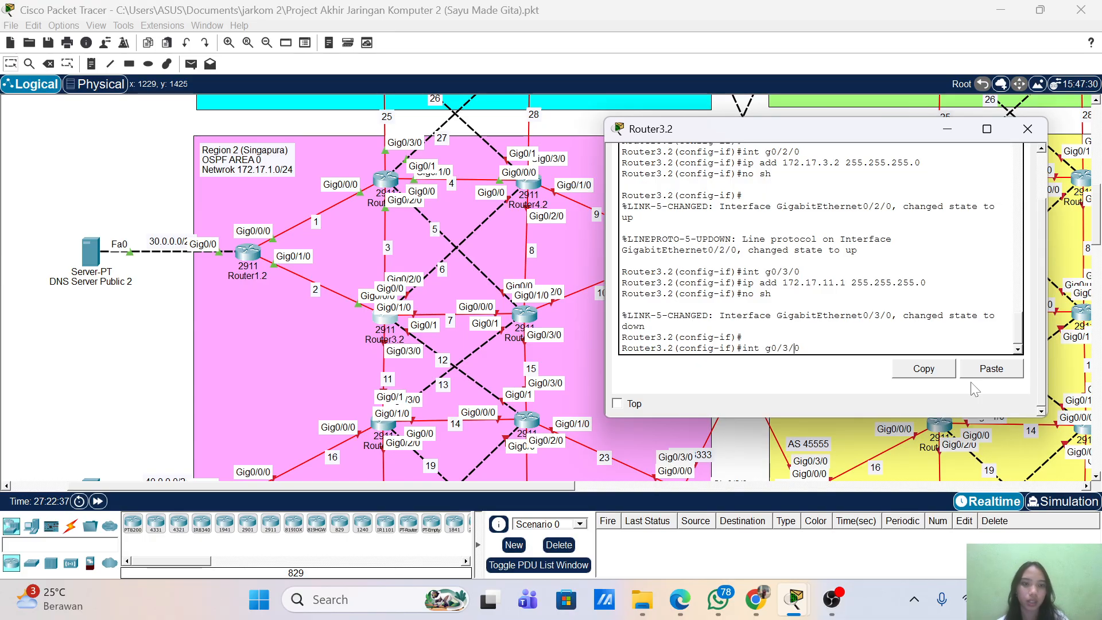
pyautogui.press('BackSpace')
pyautogui.press('BackSpace')
pyautogui.press('Return')
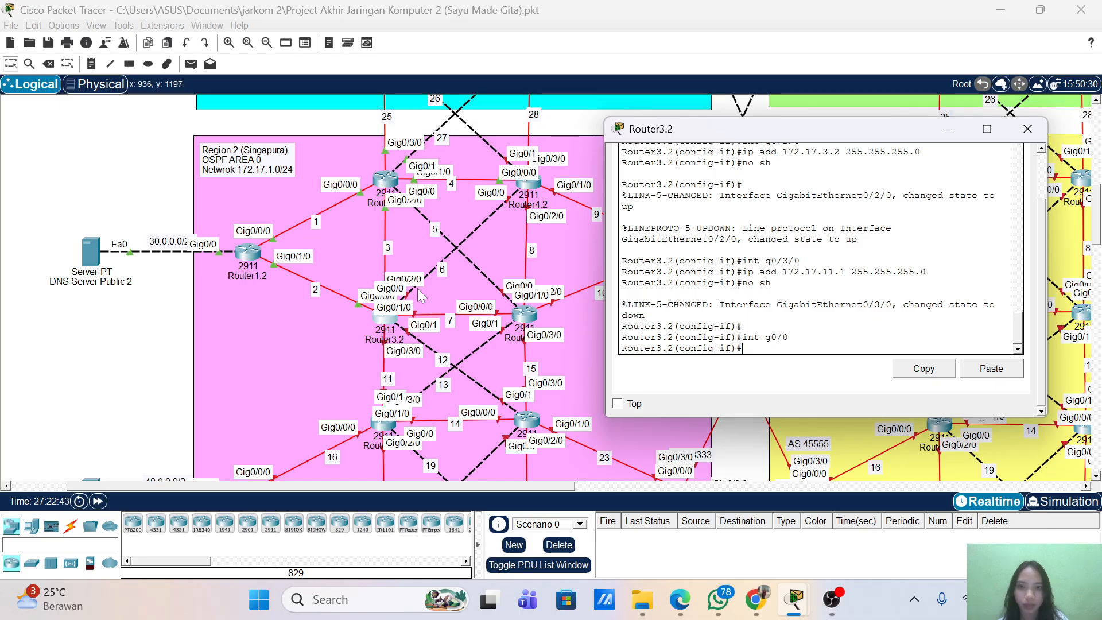
pyautogui.press('Up')
pyautogui.press('Up')
pyautogui.press('Up')
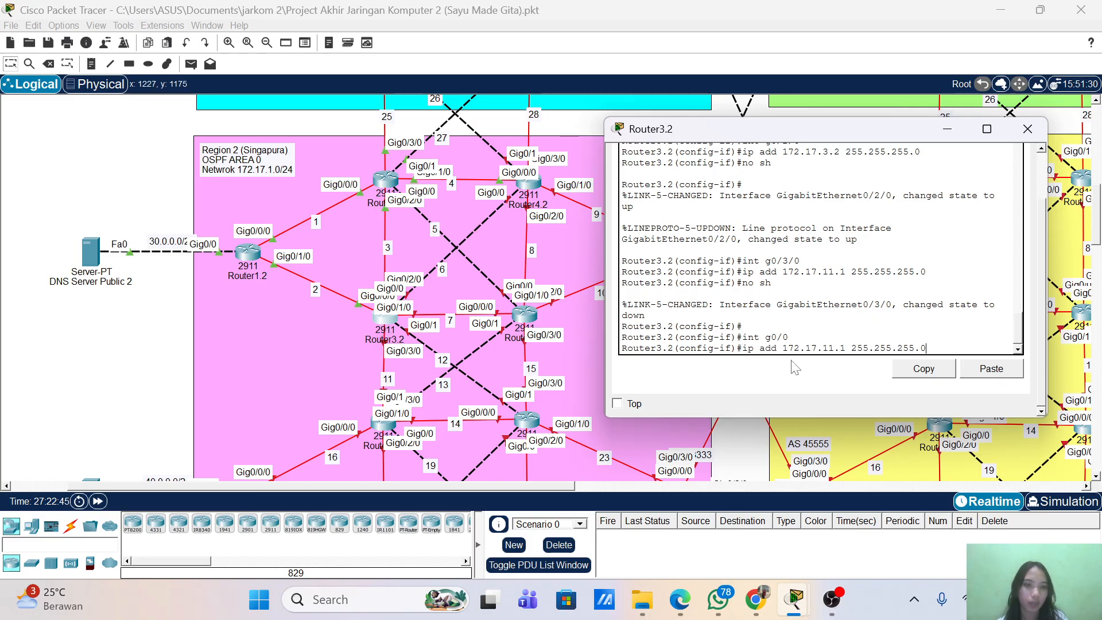
pyautogui.press('Left')
pyautogui.press('Left')
pyautogui.press('Left')
pyautogui.press('Left')
pyautogui.press('Left')
pyautogui.press('Left')
pyautogui.press('Left')
pyautogui.press('Left')
pyautogui.press('Left')
pyautogui.press('Left')
pyautogui.press('Left')
pyautogui.press('Left')
pyautogui.press('Left')
pyautogui.press('Left')
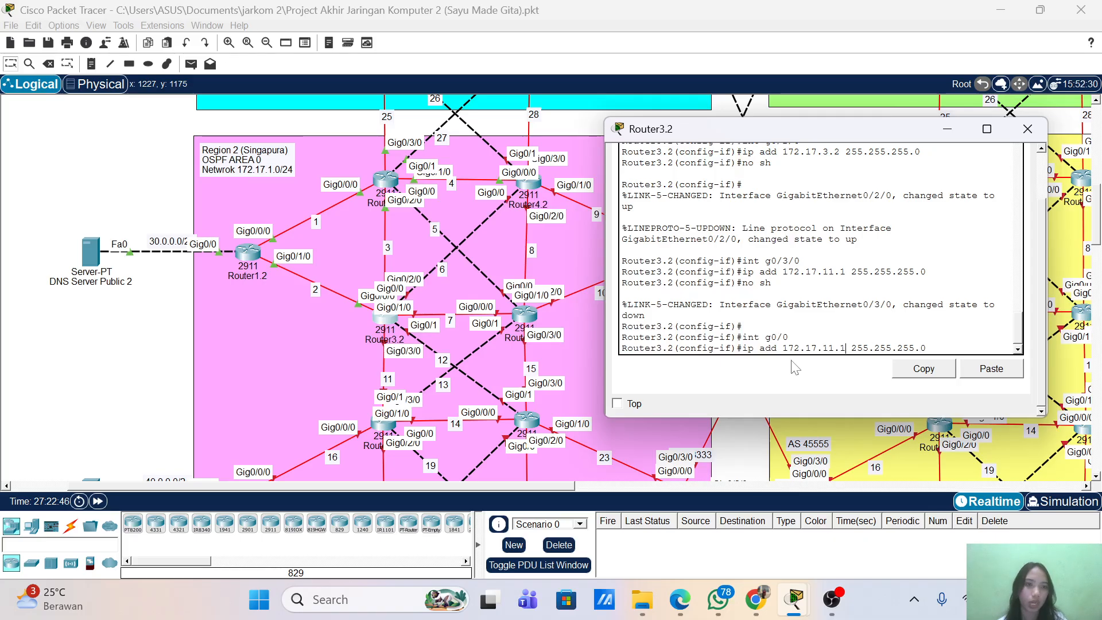
pyautogui.press('BackSpace')
pyautogui.press('BackSpace')
pyautogui.press('BackSpace')
pyautogui.press('BackSpace')
pyautogui.write('6.2')
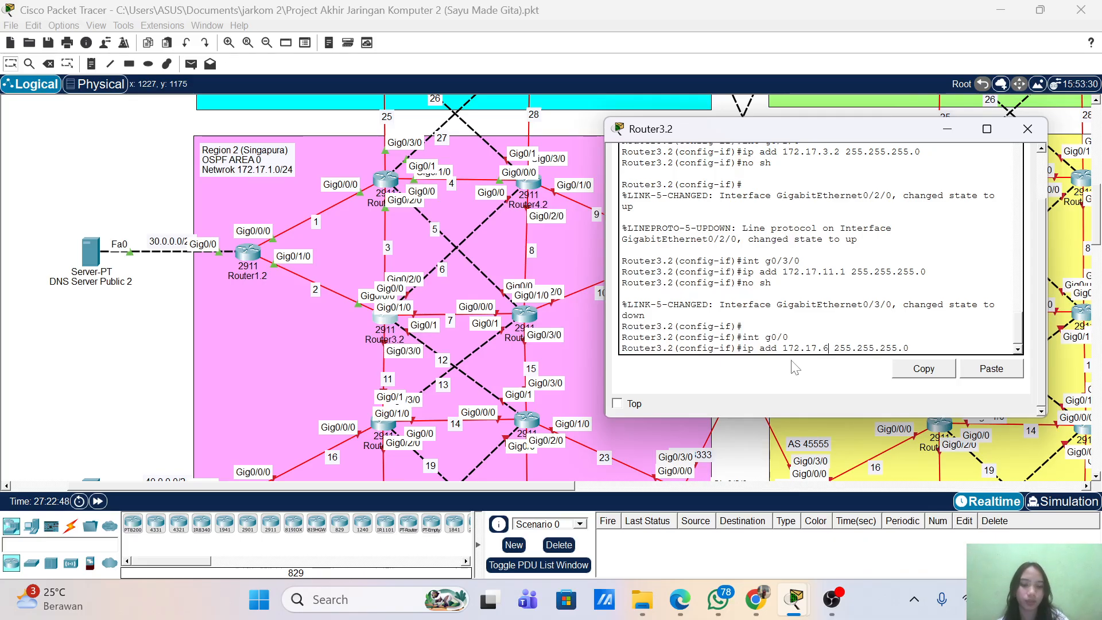
pyautogui.press('Return')
pyautogui.write('no')
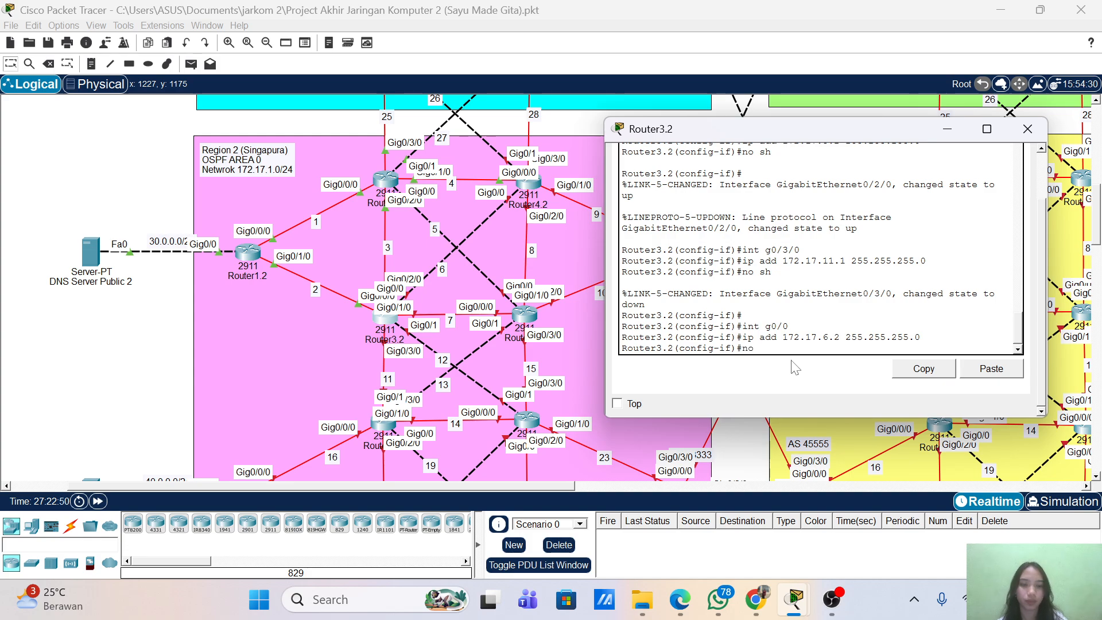
pyautogui.write(' sh')
pyautogui.press('Return')
# - Configure g0/1 on Router3.2 with IP address 172.17.12.1 and mask 255.255.255.0, and enable it with no sh
pyautogui.press('Up')
pyautogui.press('Up')
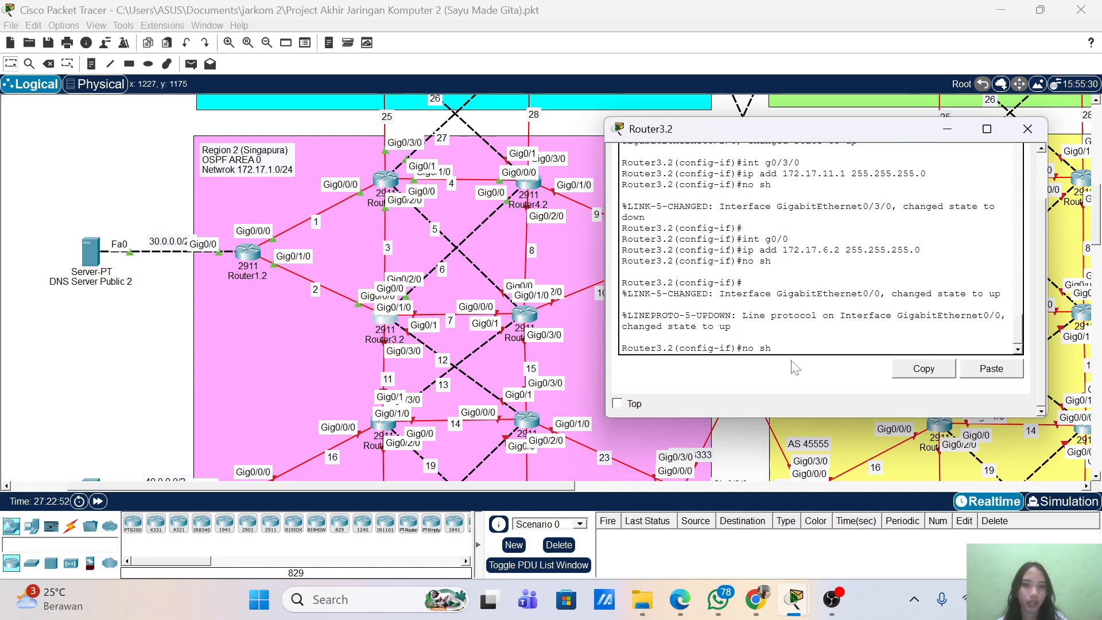
pyautogui.press('Up')
pyautogui.press('BackSpace')
pyautogui.write('1')
pyautogui.press('Return')
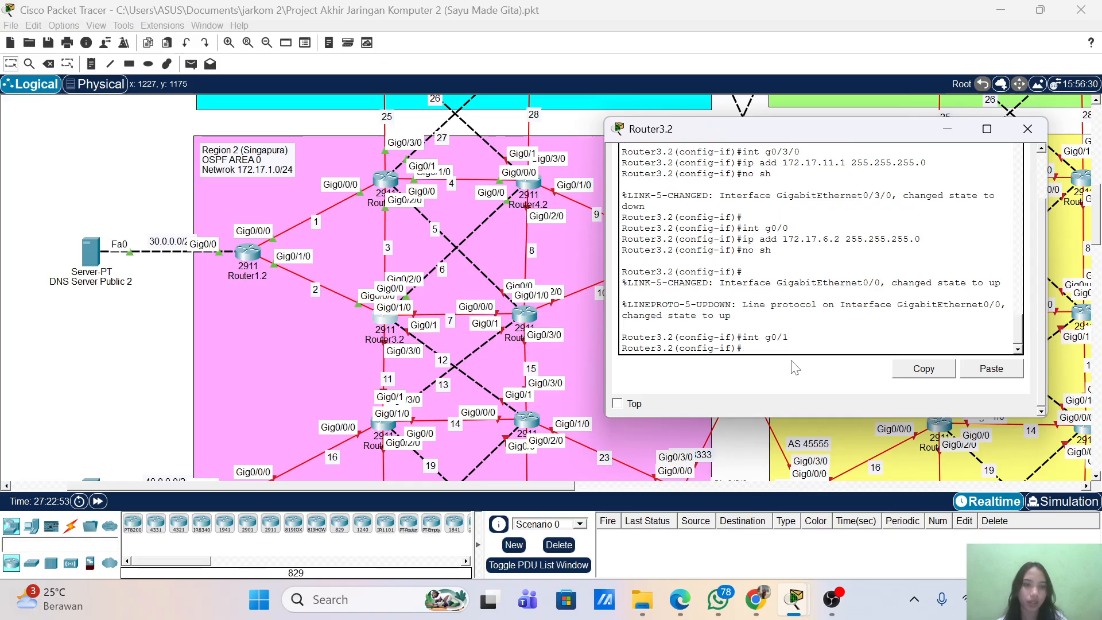
pyautogui.press('Up')
pyautogui.press('Up')
pyautogui.press('Up')
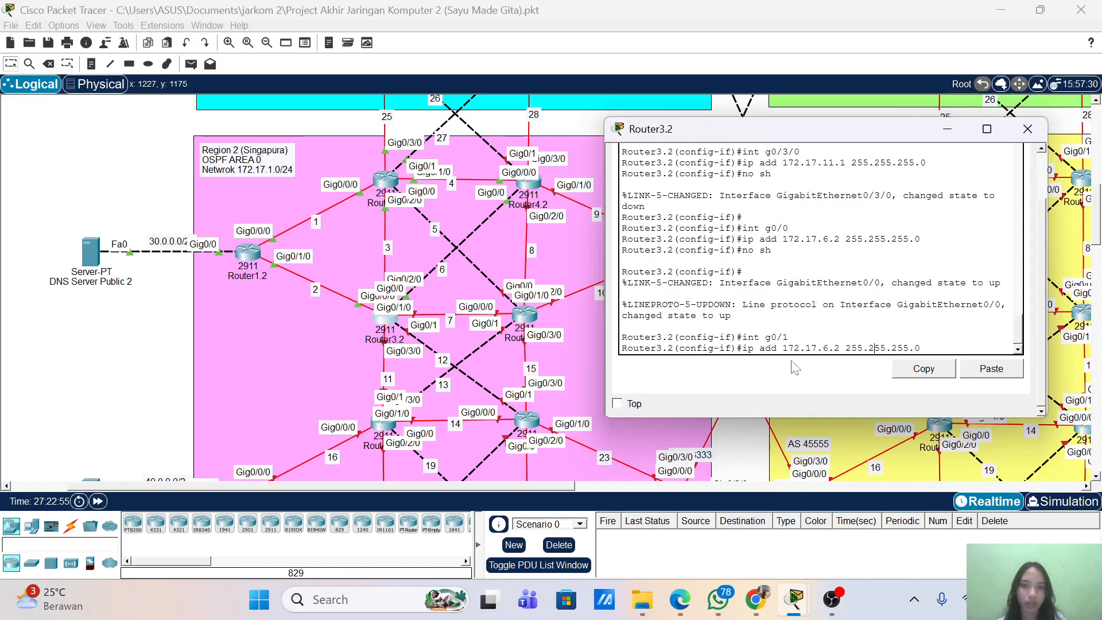
pyautogui.press('Left')
pyautogui.press('Left')
pyautogui.press('Left')
pyautogui.press('Left')
pyautogui.press('Left')
pyautogui.press('Left')
pyautogui.press('Left')
pyautogui.press('Left')
pyautogui.press('Left')
pyautogui.press('Left')
pyautogui.press('Left')
pyautogui.press('Left')
pyautogui.press('Left')
pyautogui.press('Left')
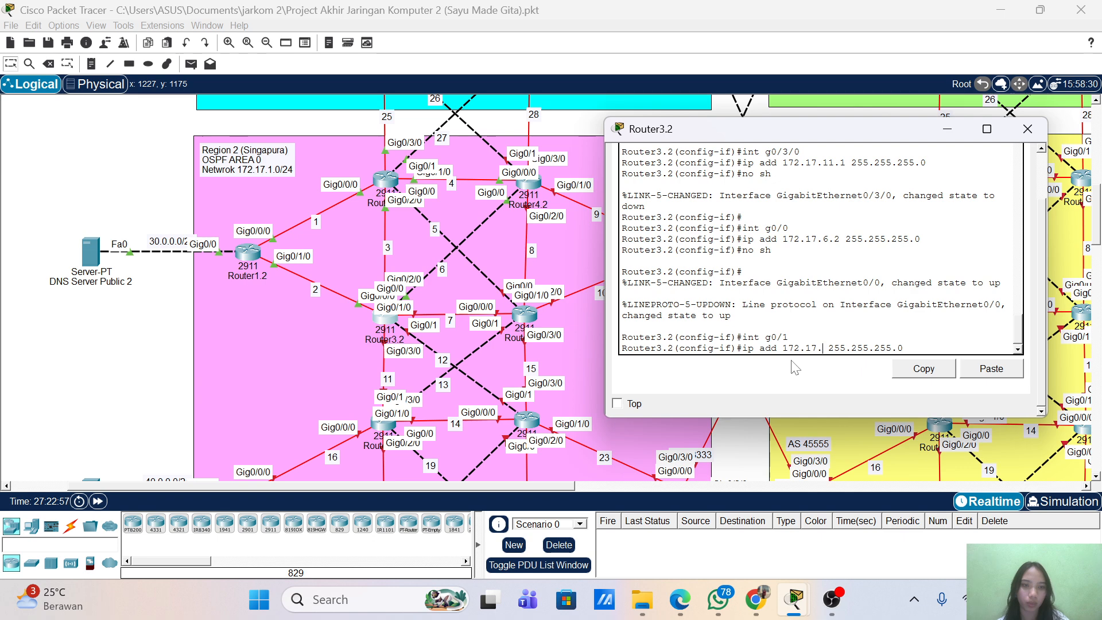
pyautogui.press('BackSpace')
pyautogui.press('BackSpace')
pyautogui.press('BackSpace')
pyautogui.write('12.1')
pyautogui.press('Return')
pyautogui.write('no sh')
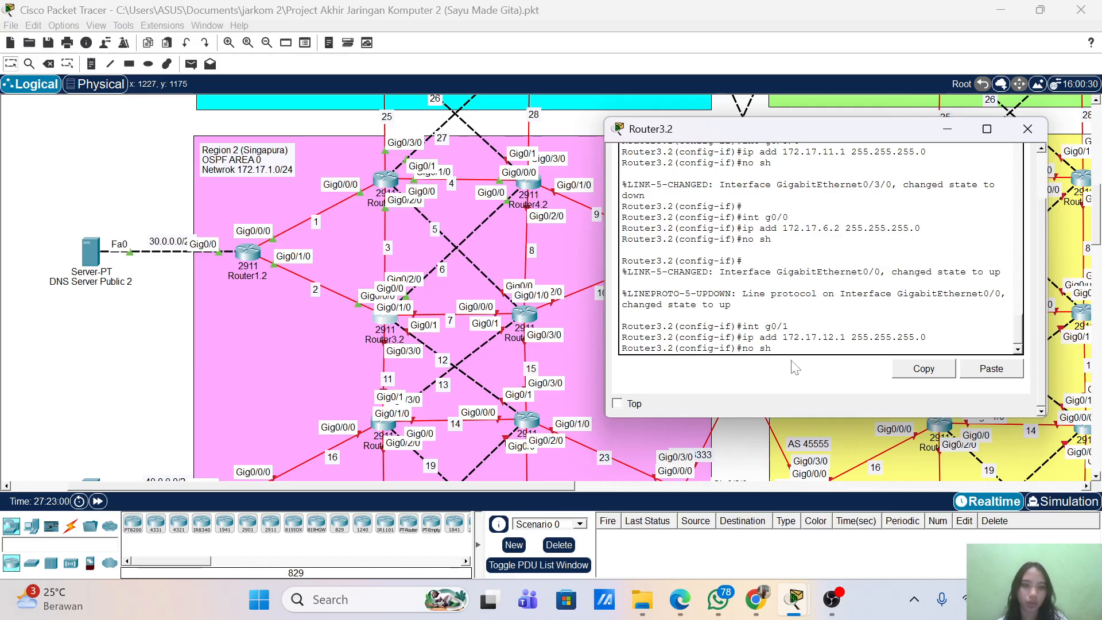
pyautogui.press('Return')
pyautogui.press('Return')
pyautogui.press('Return')
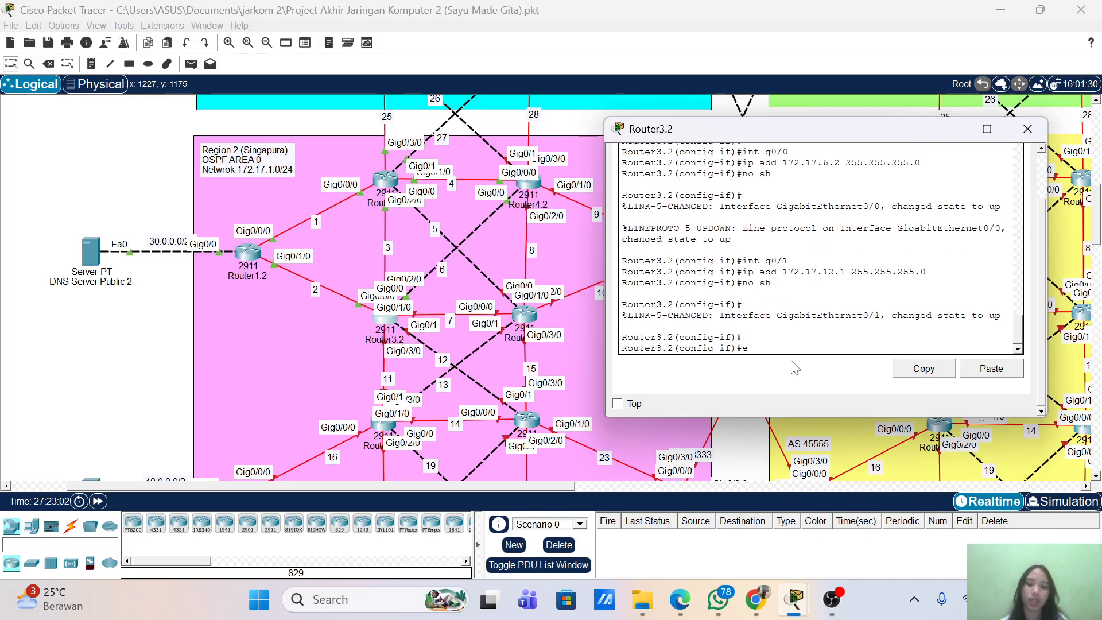
# - Exit interface configuration on Router3.2 and start OSPF process 1
pyautogui.write('exit')
pyautogui.press('Return')
pyautogui.press('Return')
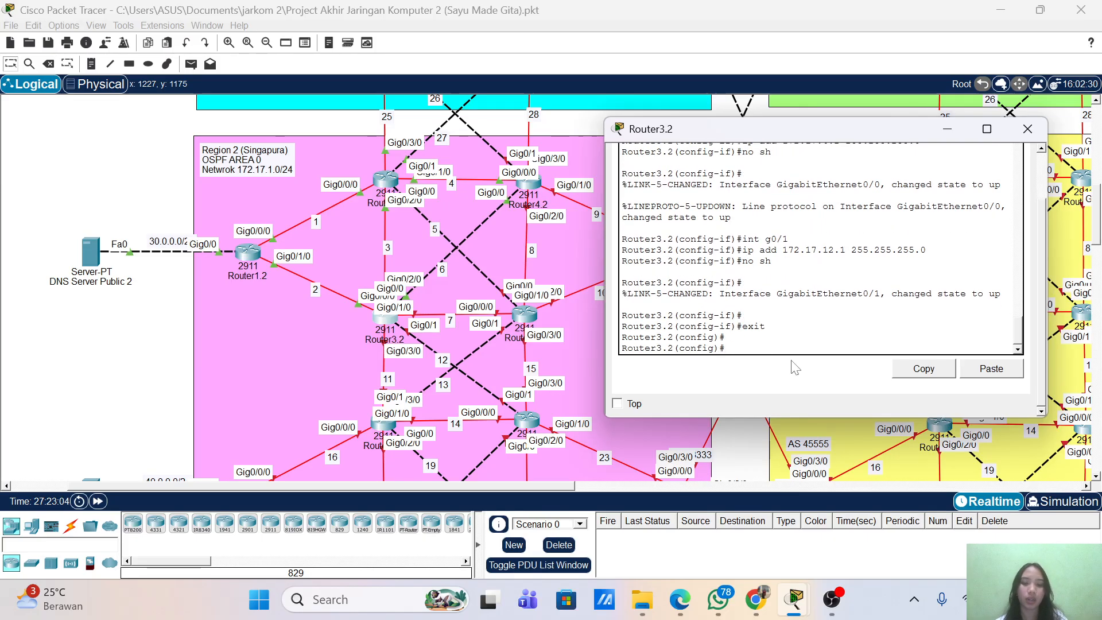
pyautogui.write('rou')
pyautogui.press('Tab')
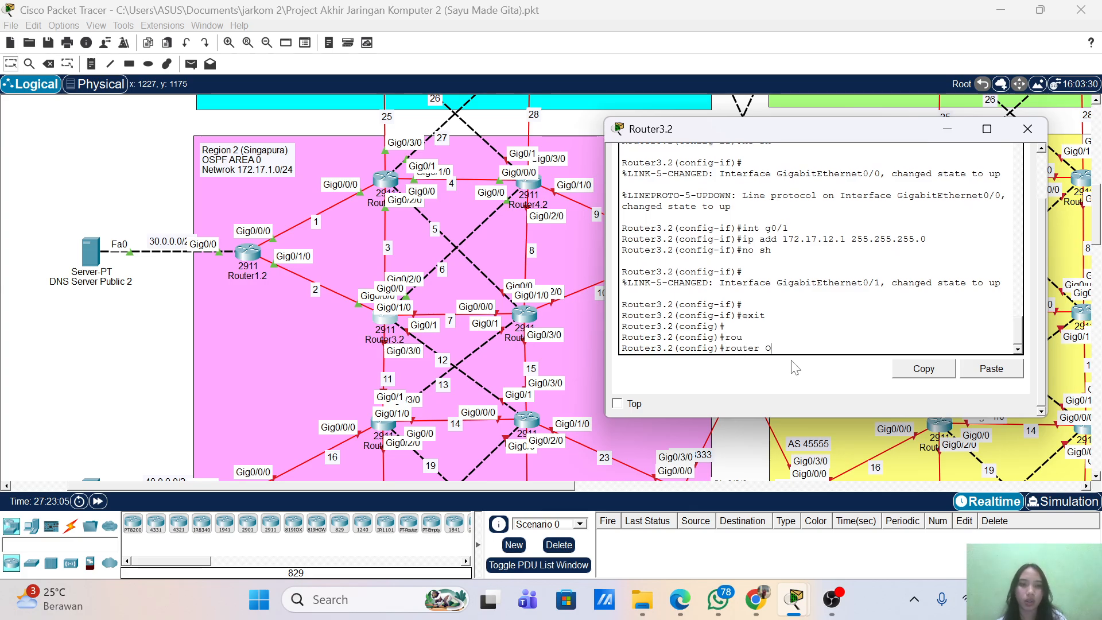
pyautogui.write('OSP')
pyautogui.press('Tab')
pyautogui.write('1')
pyautogui.press('Return')
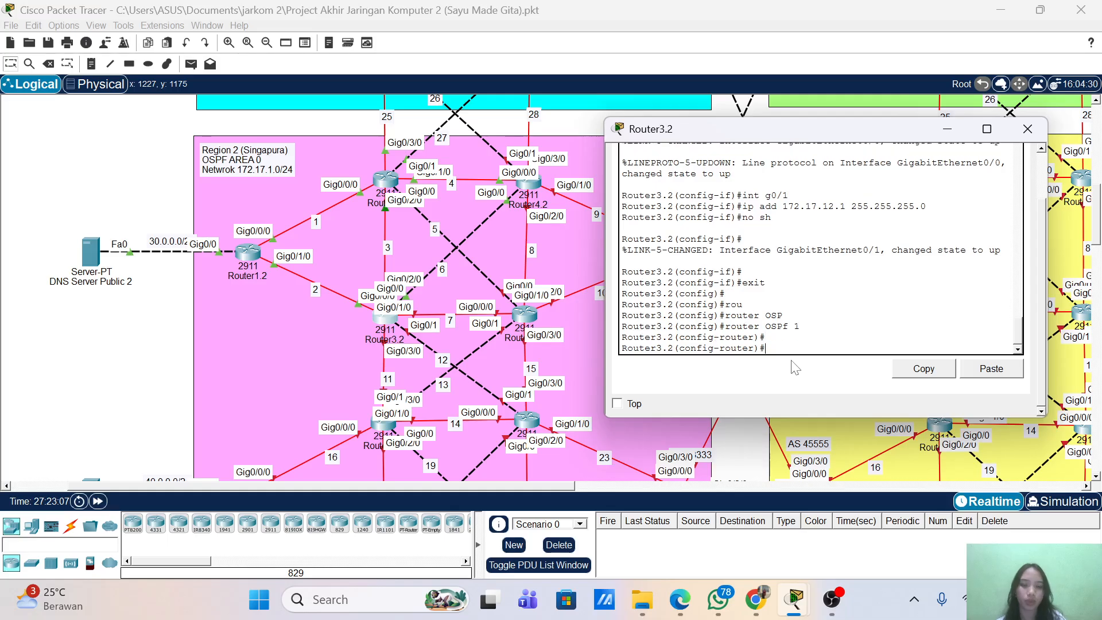
# - Set Router3.2's OSPF router-id to 2.2.2.3 and enable log-adjacency-changes
pyautogui.write('RO')
pyautogui.press('BackSpace')
pyautogui.write('o')
pyautogui.press('Tab')
pyautogui.write('1')
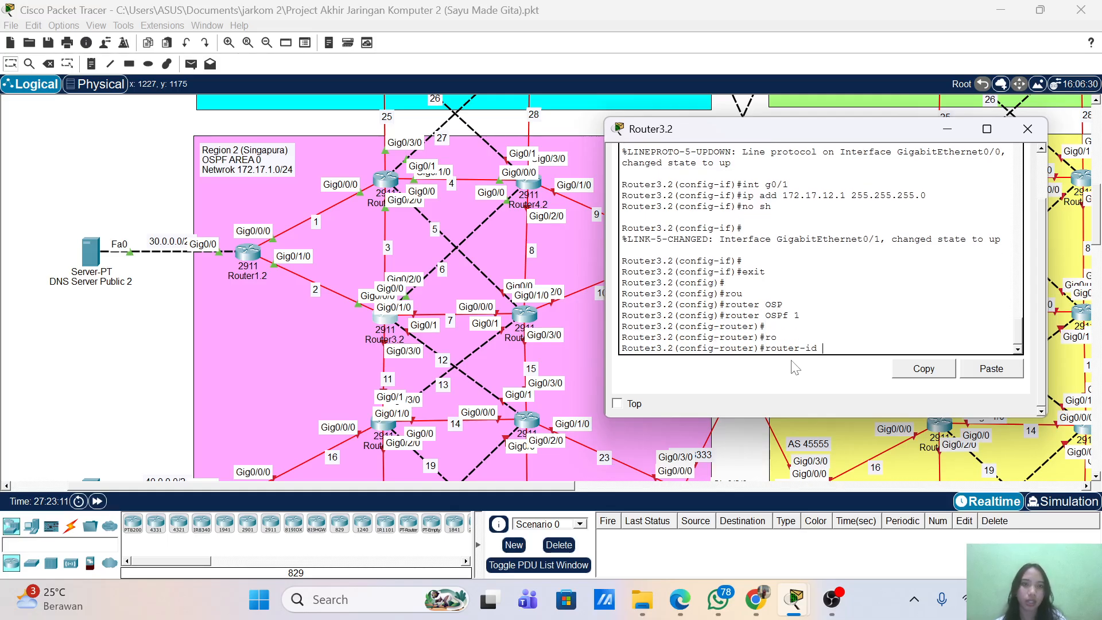
pyautogui.write('2.2.2.')
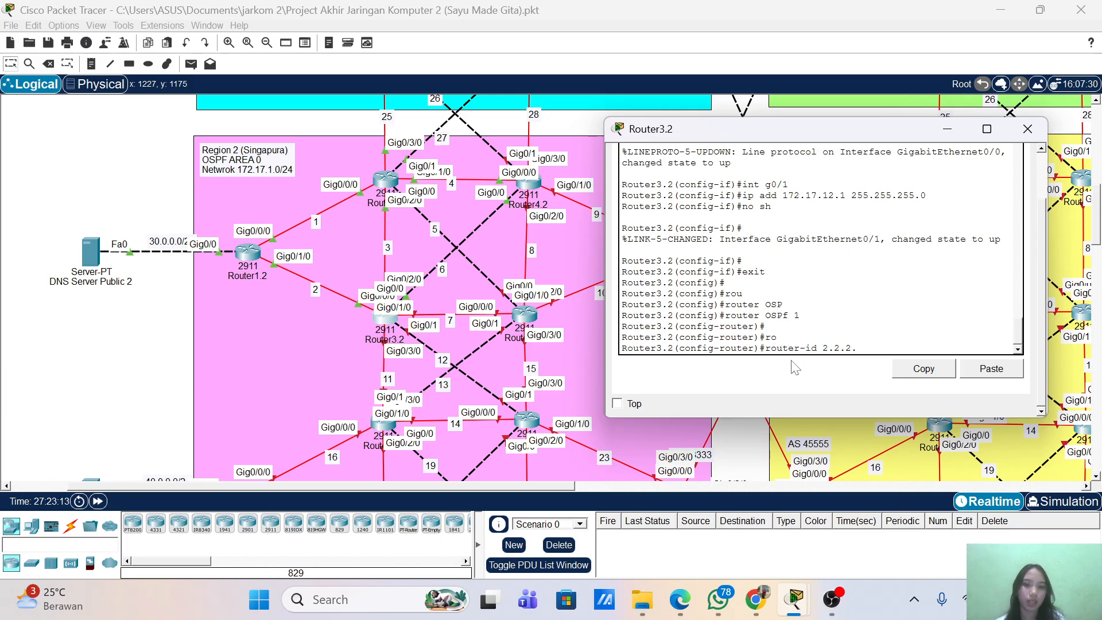
pyautogui.write('3')
pyautogui.press('Return')
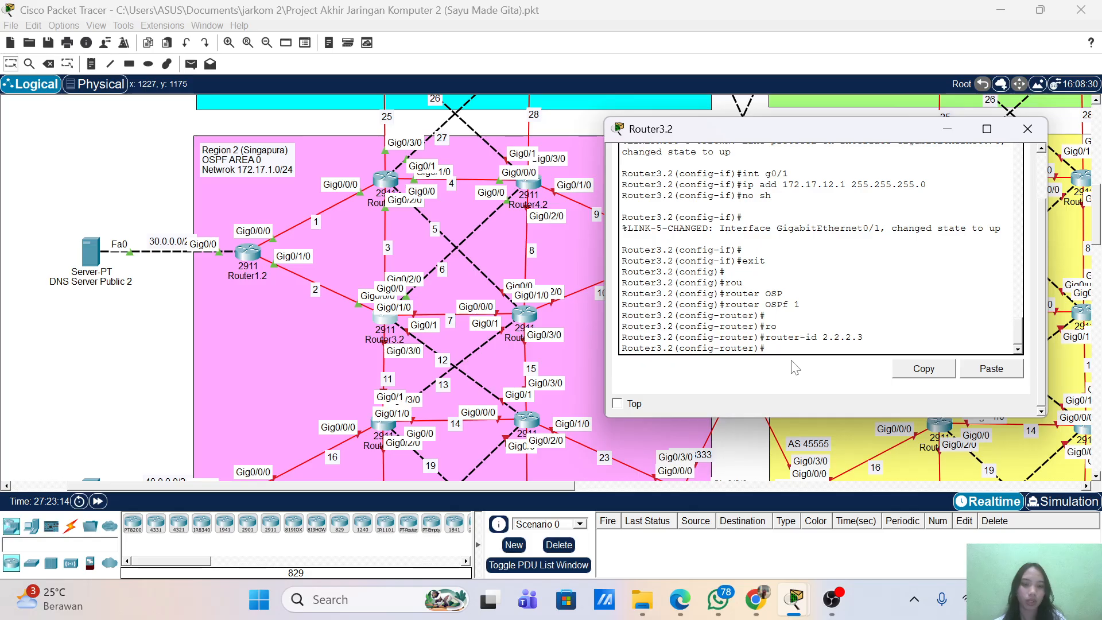
pyautogui.write('log')
pyautogui.press('Tab')
pyautogui.press('Return')
pyautogui.press('Return')
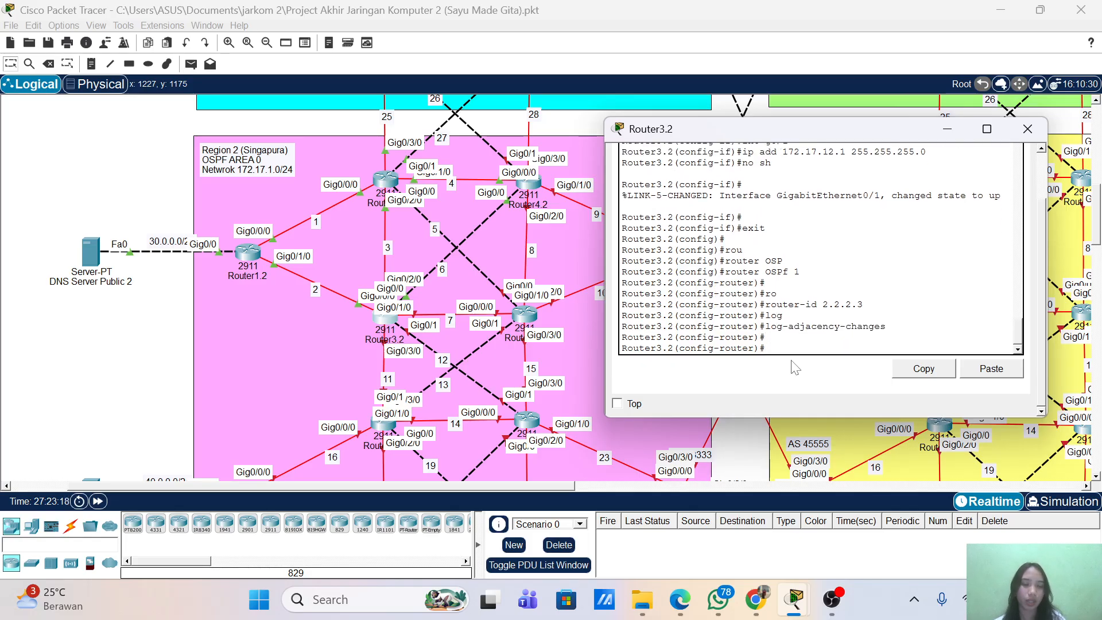
# - Advertise network 172.17.2.0 with wildcard 0.0.0.255 in area 0 on Router3.2's OSPF process
pyautogui.write('net')
pyautogui.press('Tab')
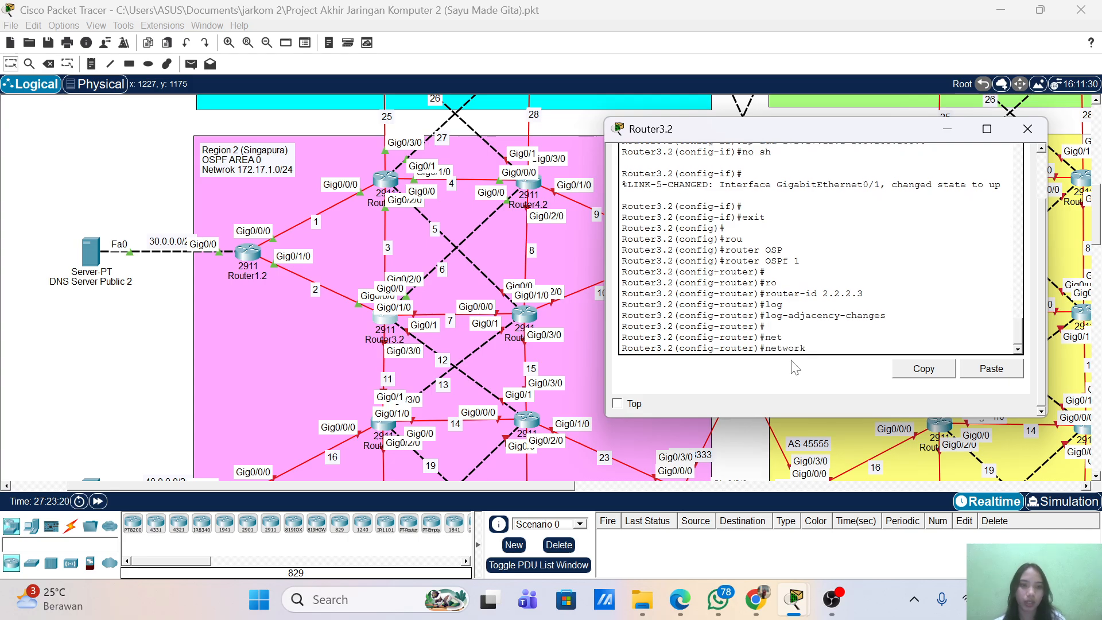
pyautogui.write('172.17')
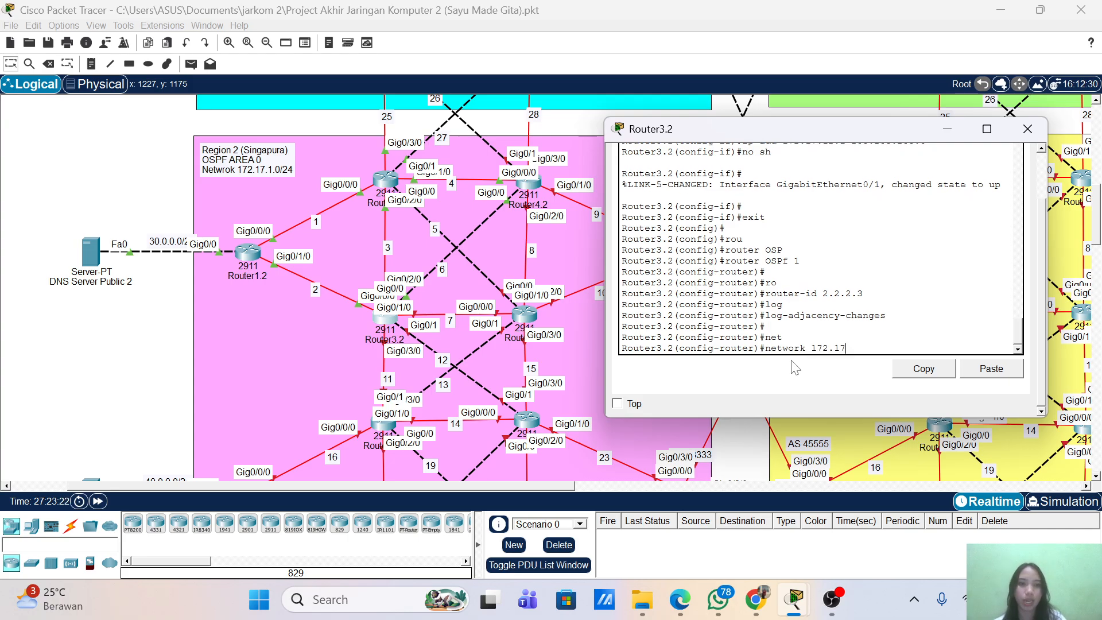
pyautogui.write('.2.')
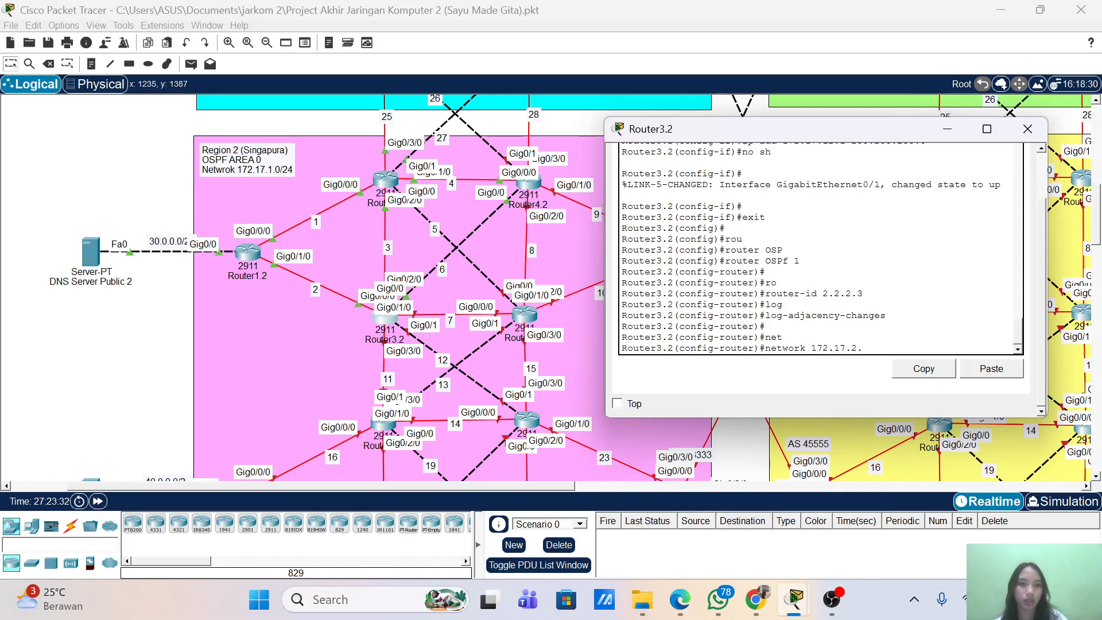
pyautogui.write('0.0.0')
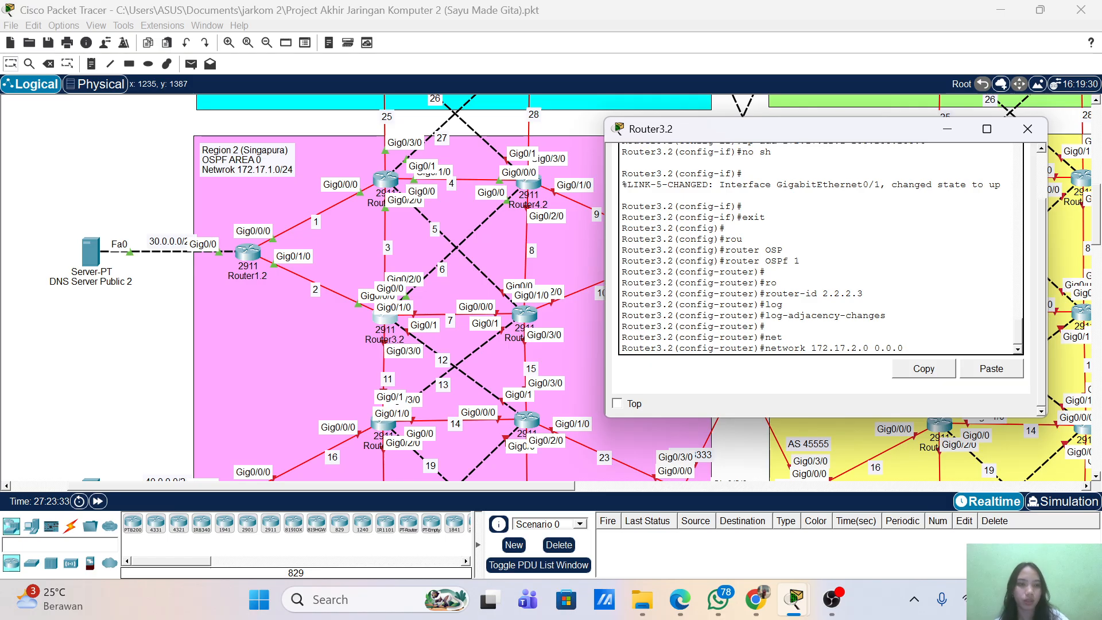
pyautogui.write('.255 area ')
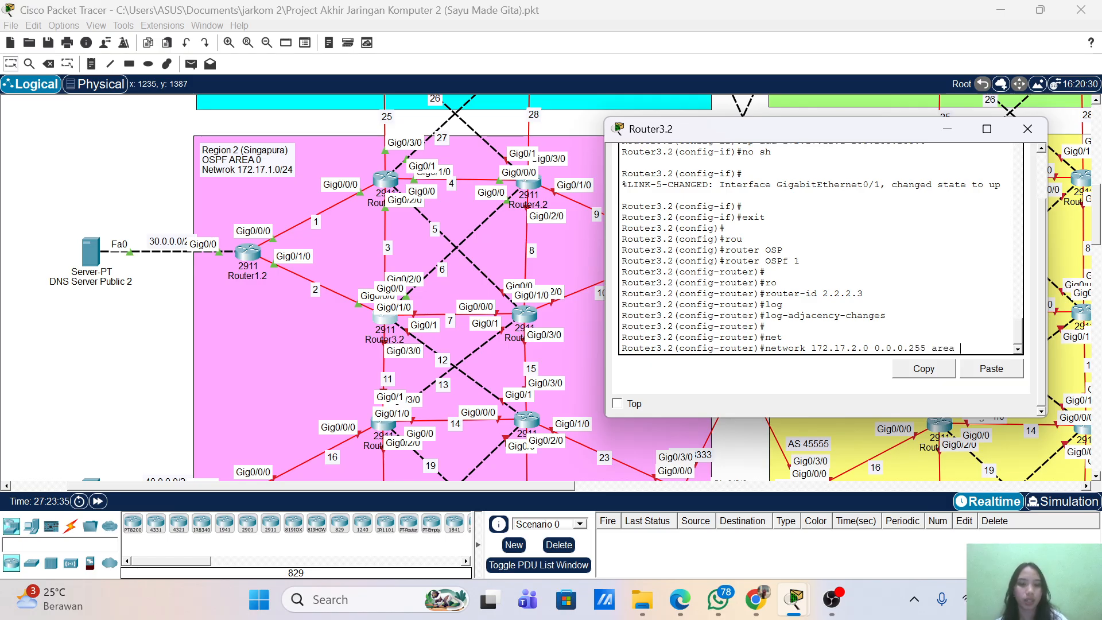
pyautogui.write('0')
pyautogui.press('Return')
# - Add network 172.17.3.0 with wildcard 0.0.0.255 in area 0 to Router3.2's OSPF process
pyautogui.press('Up')
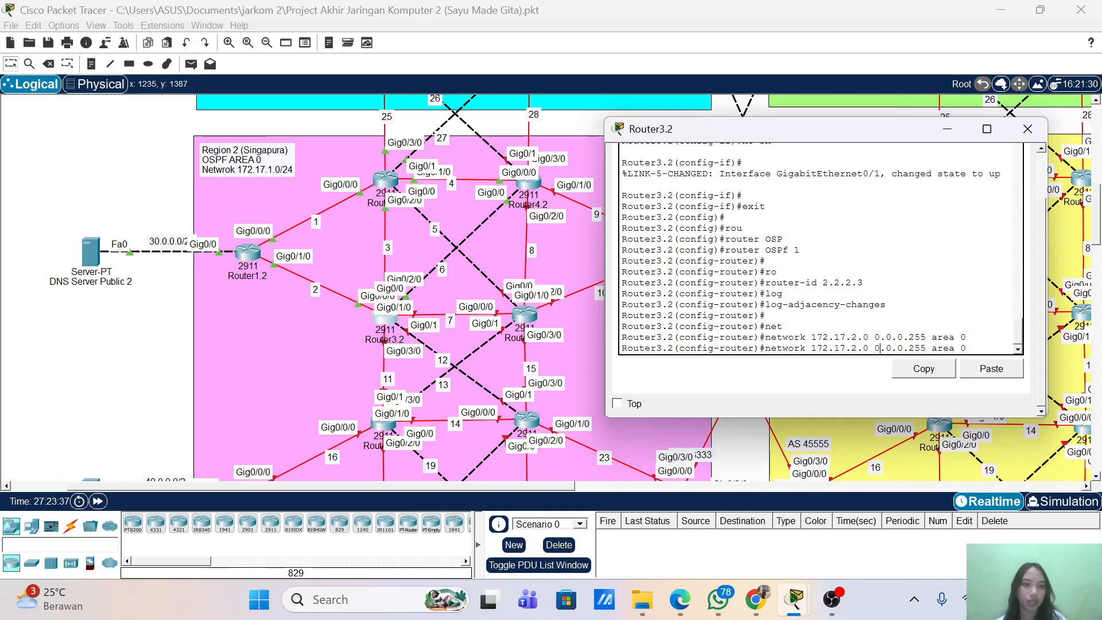
pyautogui.press('Left')
pyautogui.press('Left')
pyautogui.press('Left')
pyautogui.press('Left')
pyautogui.press('Left')
pyautogui.press('Left')
pyautogui.press('Left')
pyautogui.press('Left')
pyautogui.press('Left')
pyautogui.press('Left')
pyautogui.press('Left')
pyautogui.press('Left')
pyautogui.press('Left')
pyautogui.press('Left')
pyautogui.press('Left')
pyautogui.press('Left')
pyautogui.press('Left')
pyautogui.press('Left')
pyautogui.press('Left')
pyautogui.press('BackSpace')
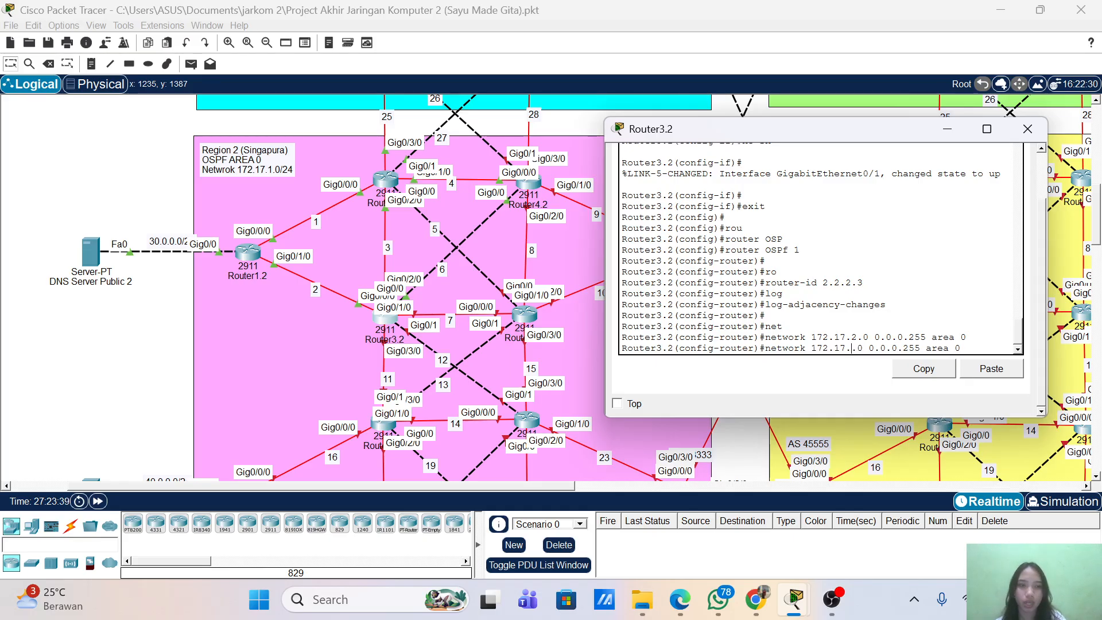
pyautogui.write('3')
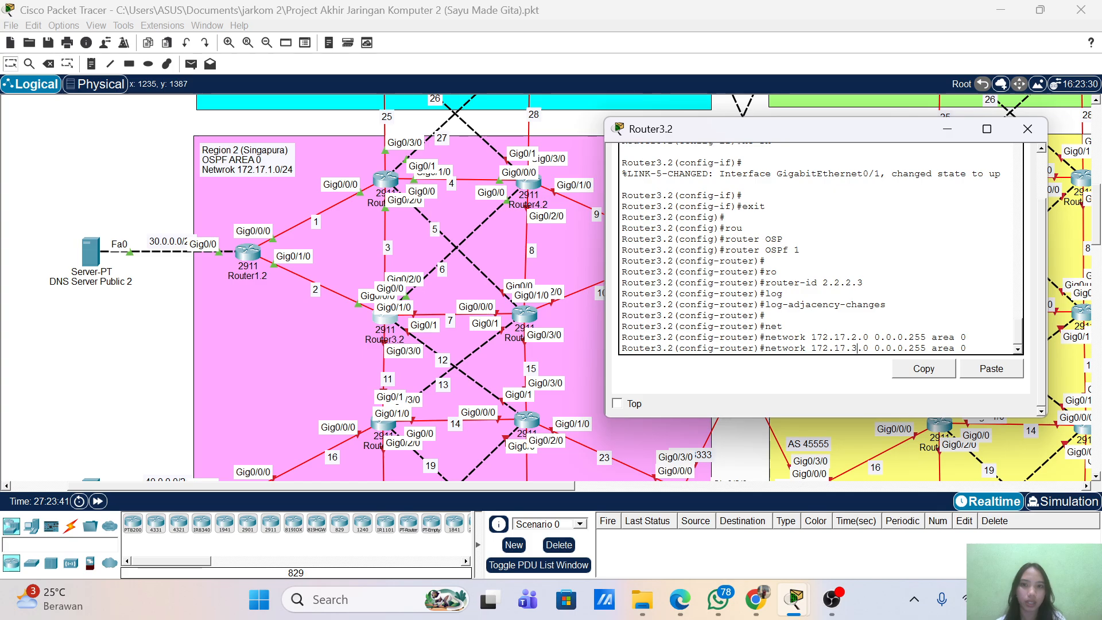
pyautogui.press('Return')
# - Add network 172.17.5.0 with wildcard 0.0.0.255 in area 0 to Router3.2's OSPF process
pyautogui.press('Up')
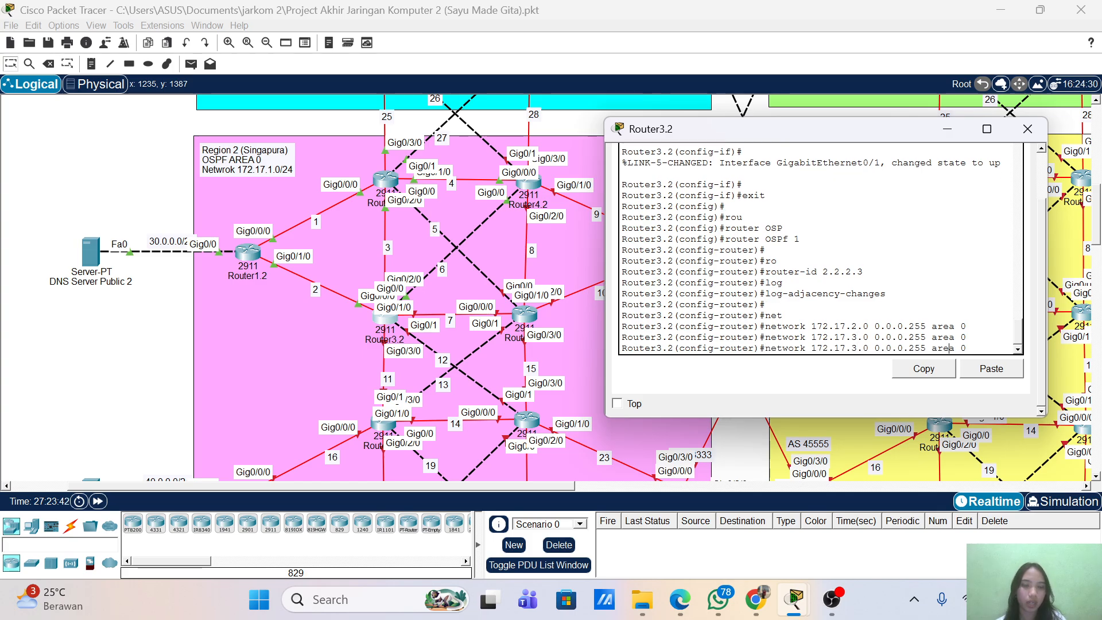
pyautogui.press('Left')
pyautogui.press('Left')
pyautogui.press('Left')
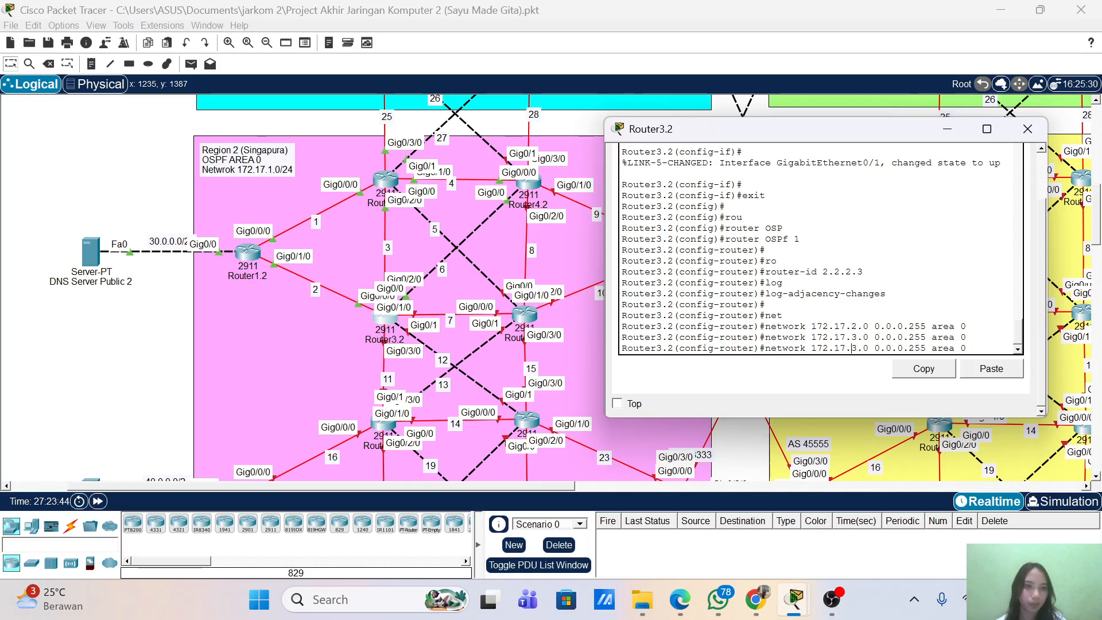
pyautogui.press('BackSpace')
pyautogui.write('5')
pyautogui.press('Return')
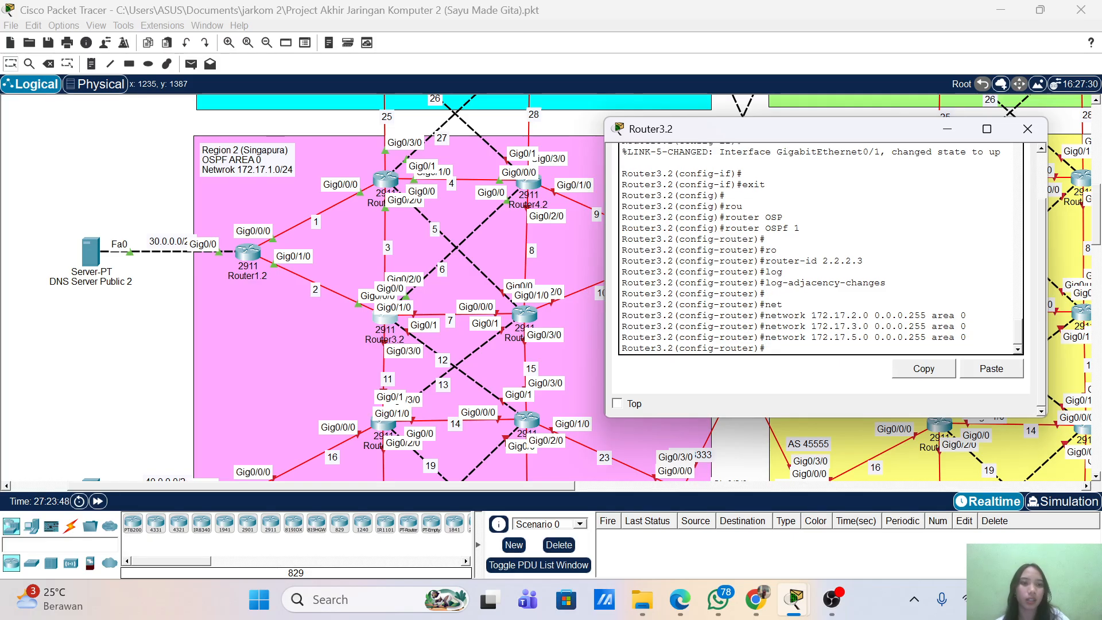
# - Try to remove the network 172.17.5.0 0.0.0.255 area 0 statement from Router3.2's OSPF process
pyautogui.moveTo(967, 338); pyautogui.dragTo(770, 338)
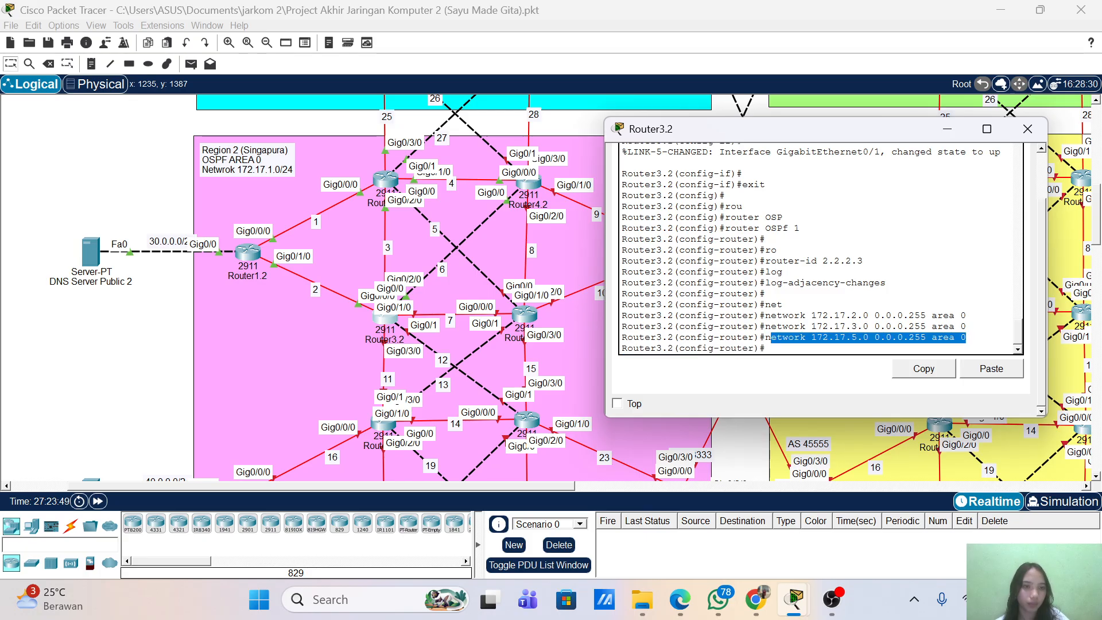
pyautogui.click(935, 377)
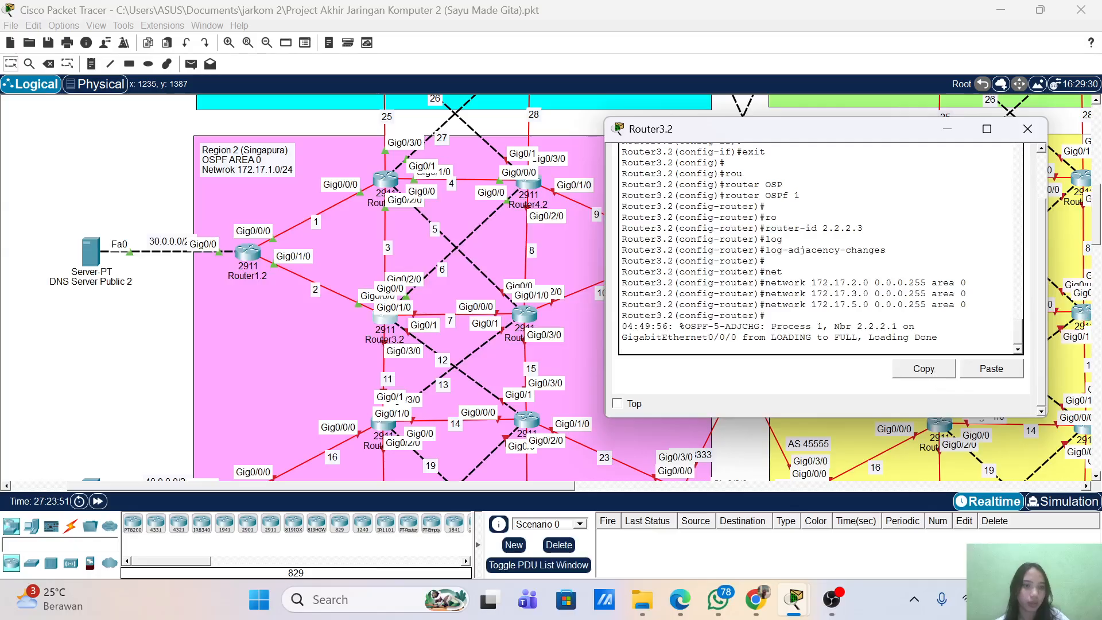
pyautogui.press('Return')
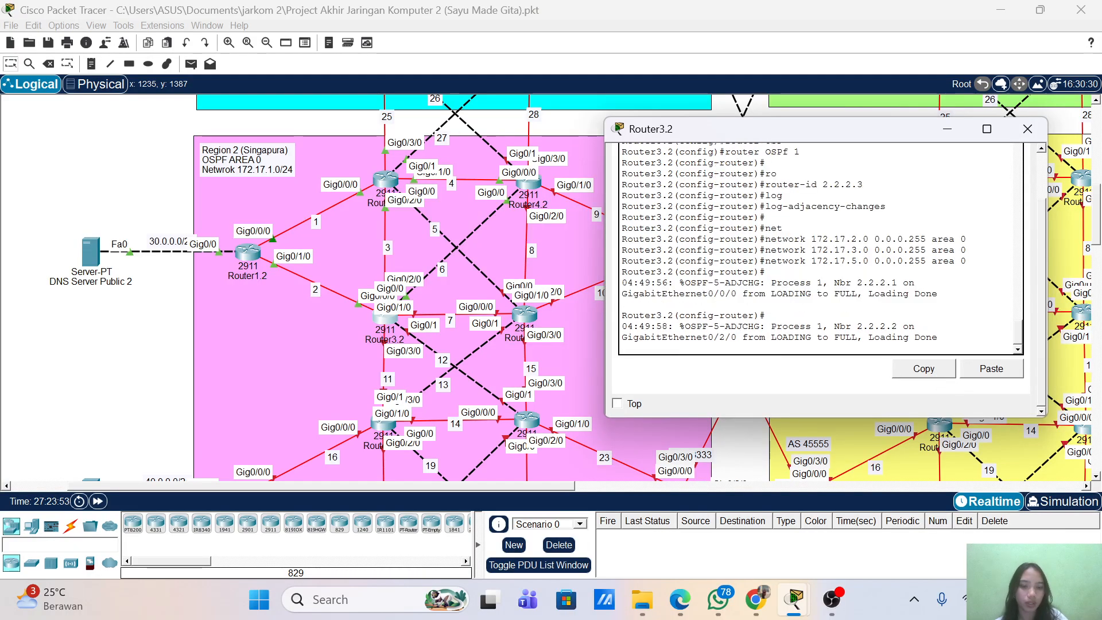
pyautogui.write('no')
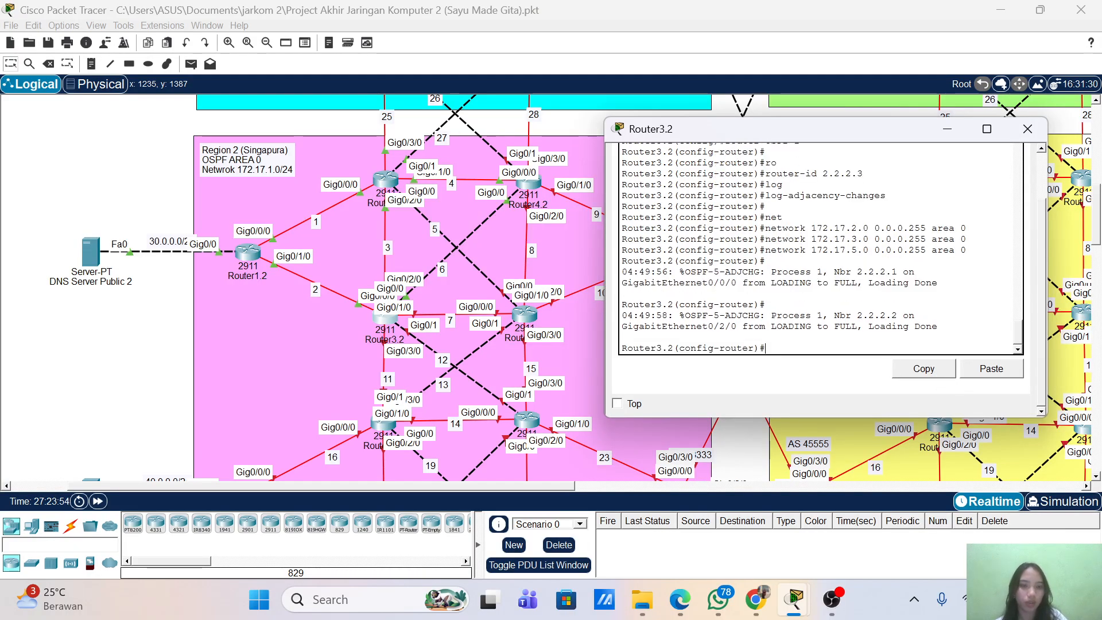
pyautogui.click(979, 373)
pyautogui.press('Return')
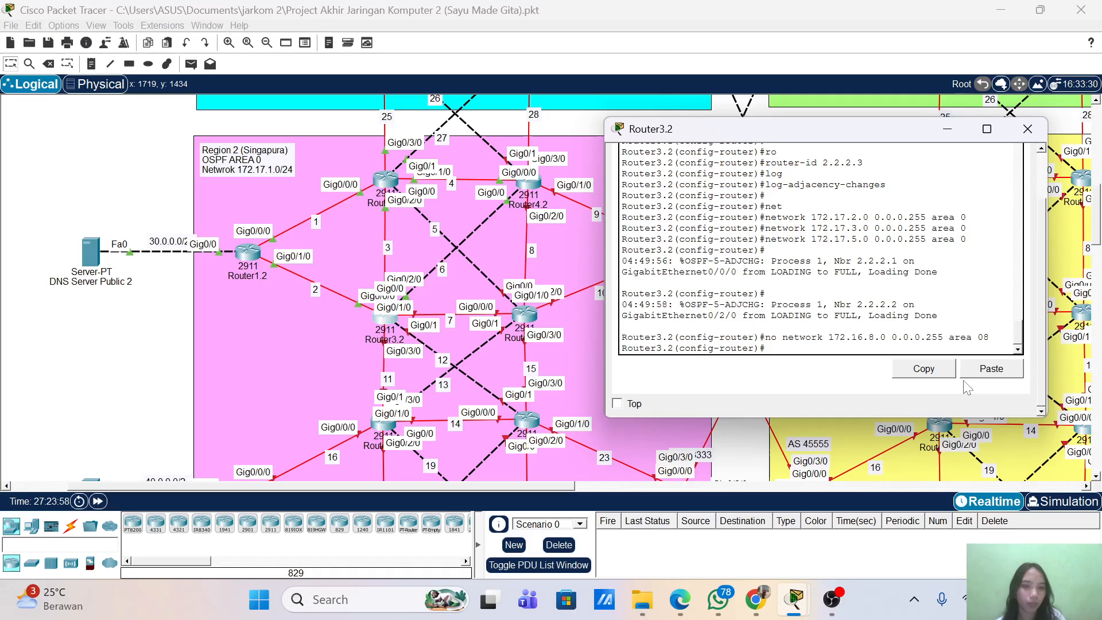
# - Add network 172.17.6.0 with wildcard 0.0.0.255 in area 0 to Router3.2's OSPF process
pyautogui.press('Up')
pyautogui.press('Up')
pyautogui.press('Left')
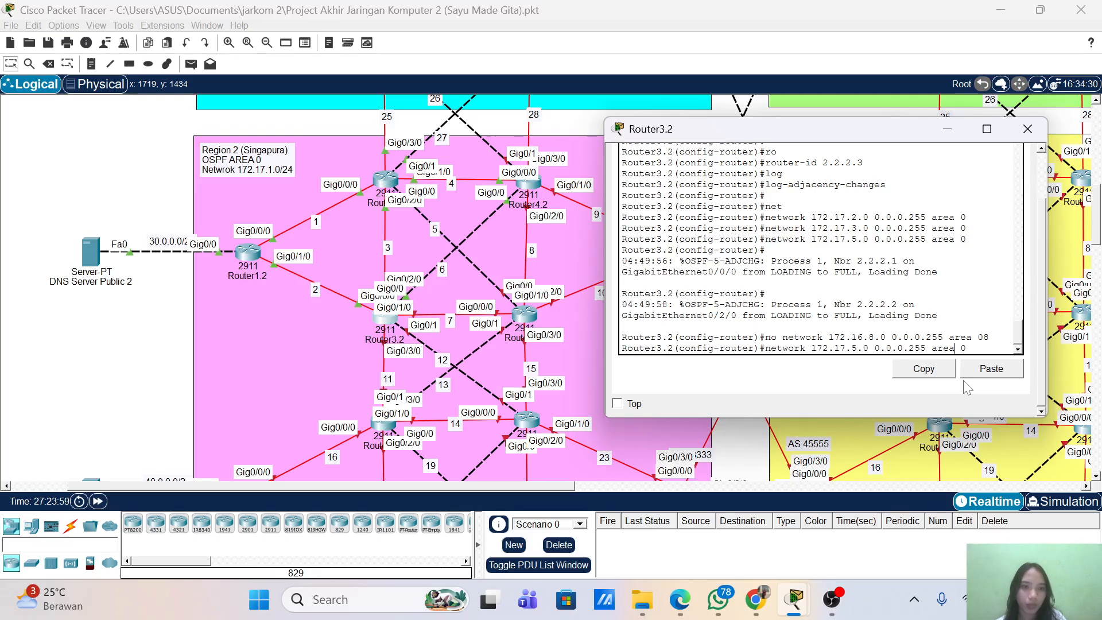
pyautogui.press('Left')
pyautogui.press('Left')
pyautogui.press('Left')
pyautogui.press('Left')
pyautogui.press('Left')
pyautogui.press('Left')
pyautogui.press('Left')
pyautogui.press('Left')
pyautogui.press('Left')
pyautogui.press('Left')
pyautogui.press('Left')
pyautogui.press('Left')
pyautogui.press('Left')
pyautogui.press('Left')
pyautogui.press('Left')
pyautogui.press('Left')
pyautogui.press('Left')
pyautogui.press('Left')
pyautogui.press('BackSpace')
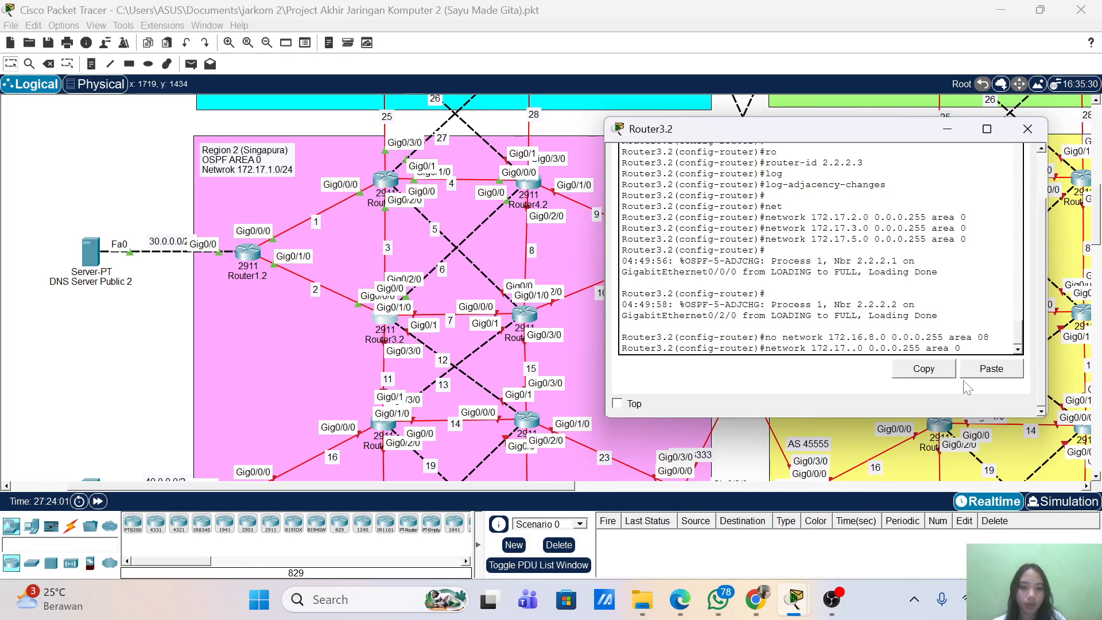
pyautogui.write('6')
pyautogui.press('Return')
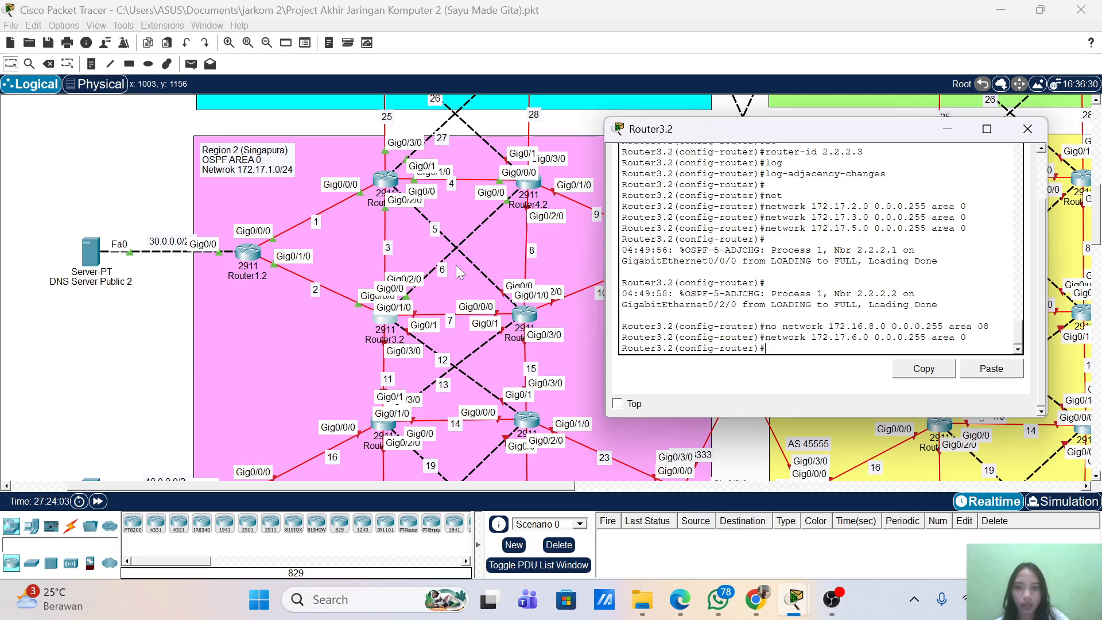
# - Advertise network 172.17.7.0 with wildcard mask 0.0.0.255 in OSPF area 0 on Router3.2
pyautogui.press('Up')
pyautogui.press('Left')
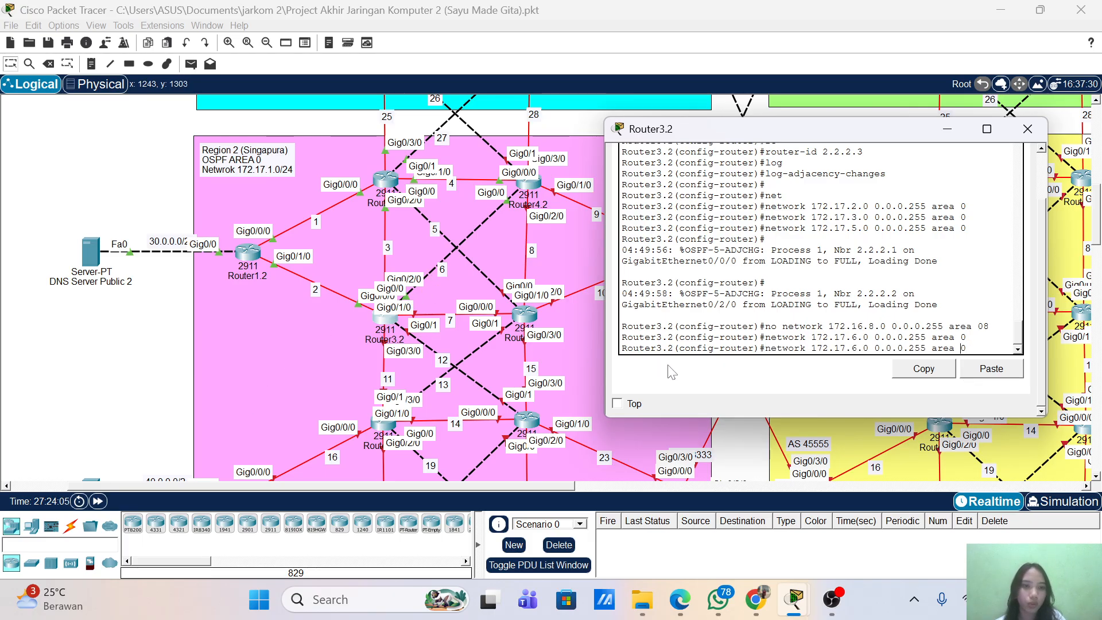
pyautogui.press('Left')
pyautogui.press('Left')
pyautogui.press('Left')
pyautogui.press('Left')
pyautogui.press('Left')
pyautogui.press('Left')
pyautogui.press('Left')
pyautogui.press('Left')
pyautogui.press('Left')
pyautogui.press('Left')
pyautogui.press('Left')
pyautogui.press('Left')
pyautogui.press('Left')
pyautogui.press('Left')
pyautogui.press('Left')
pyautogui.press('Left')
pyautogui.press('Left')
pyautogui.press('Left')
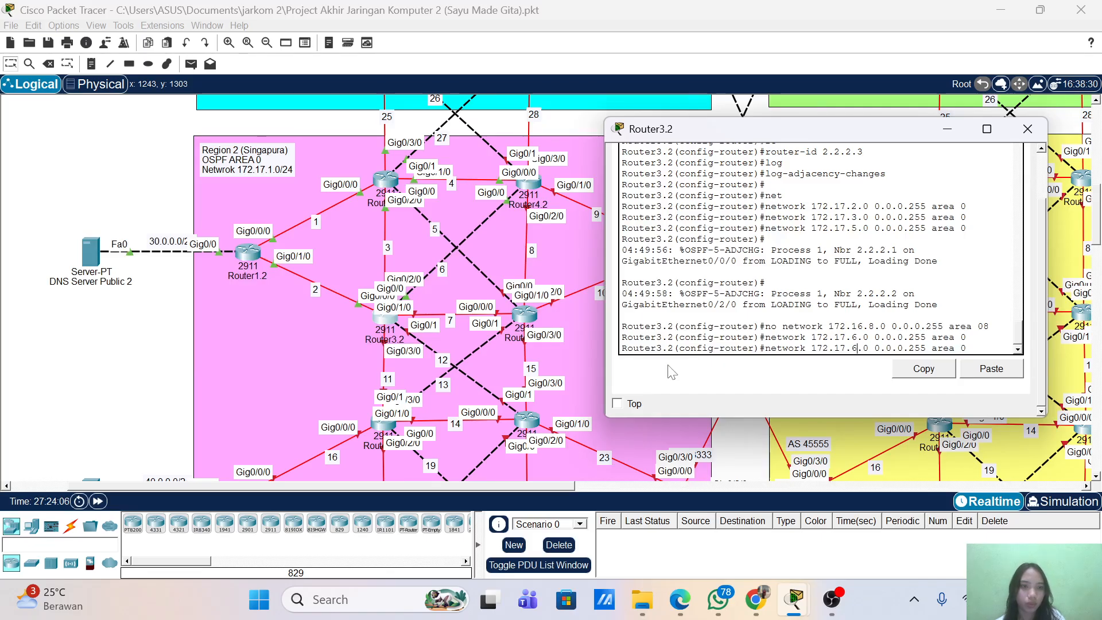
pyautogui.press('BackSpace')
pyautogui.write('7')
pyautogui.press('Return')
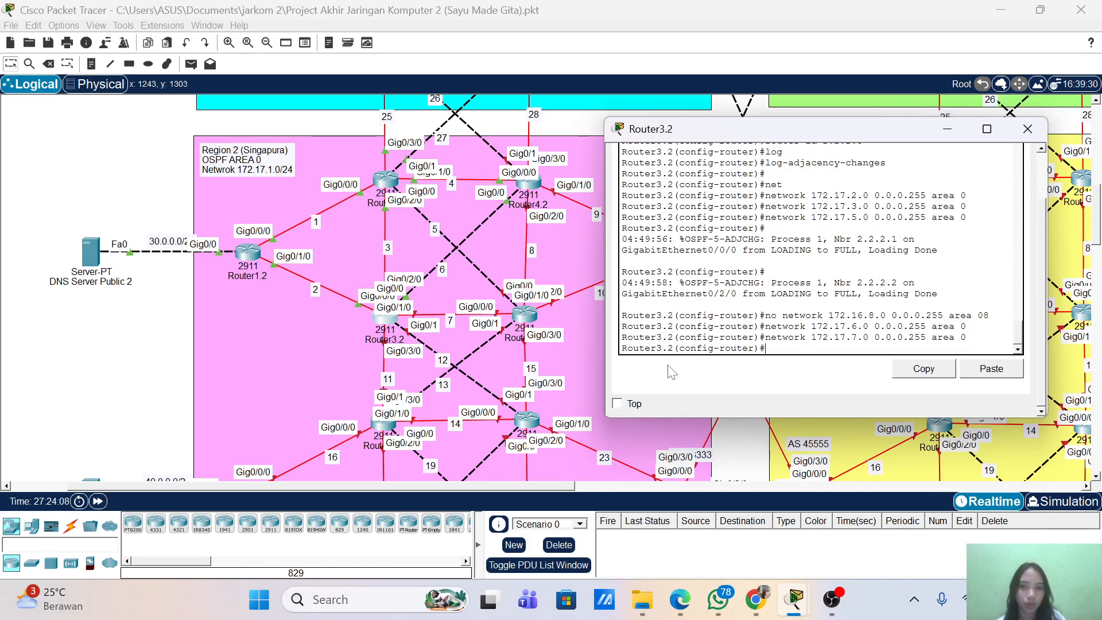
# - Add network 172.17.11.0 with wildcard mask 0.0.0.255 to OSPF area 0 on Router3.2
pyautogui.press('Up')
pyautogui.press('Left')
pyautogui.press('Left')
pyautogui.press('Left')
pyautogui.press('Left')
pyautogui.press('Left')
pyautogui.press('Left')
pyautogui.press('Left')
pyautogui.press('Left')
pyautogui.press('Left')
pyautogui.press('Left')
pyautogui.press('Left')
pyautogui.press('Left')
pyautogui.press('Left')
pyautogui.press('Left')
pyautogui.press('Left')
pyautogui.press('Left')
pyautogui.press('Left')
pyautogui.press('Left')
pyautogui.press('Left')
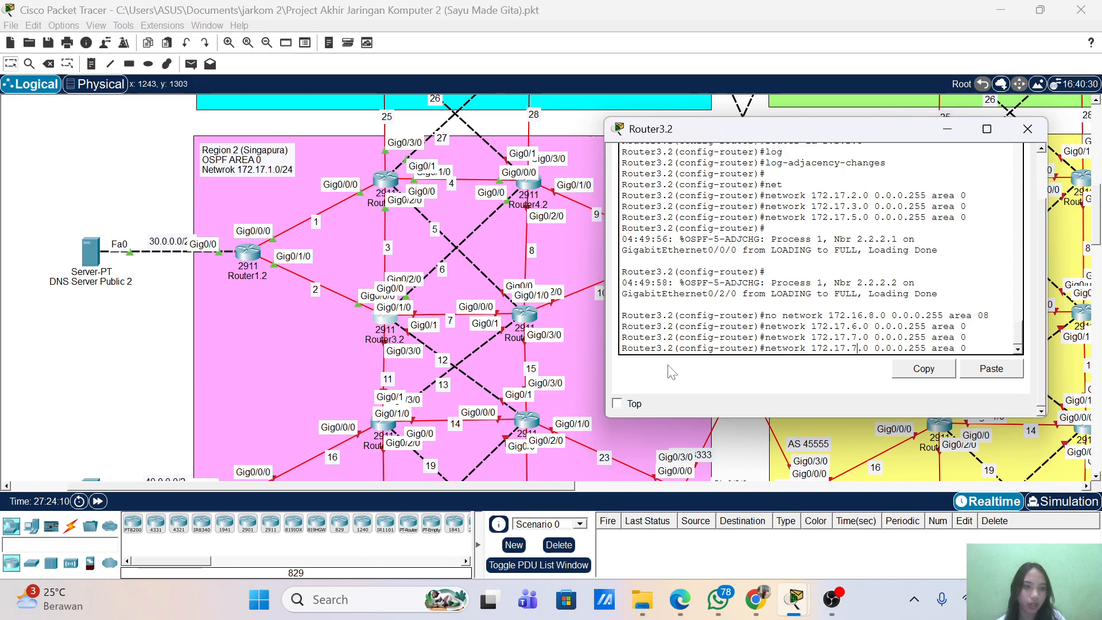
pyautogui.press('BackSpace')
pyautogui.write('11')
pyautogui.press('Return')
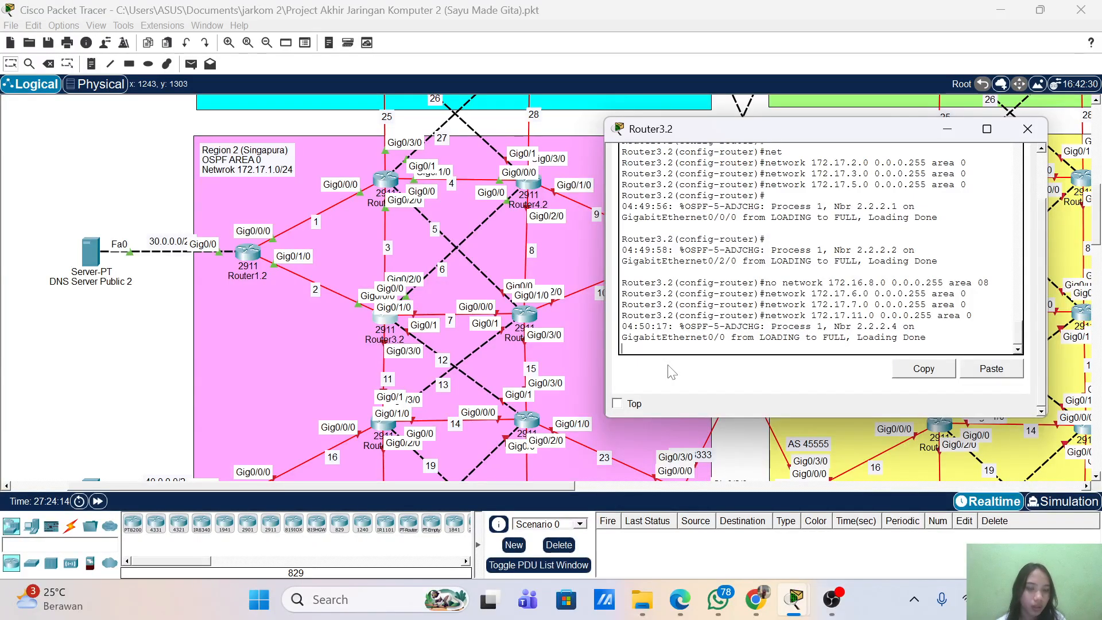
pyautogui.press('Return')
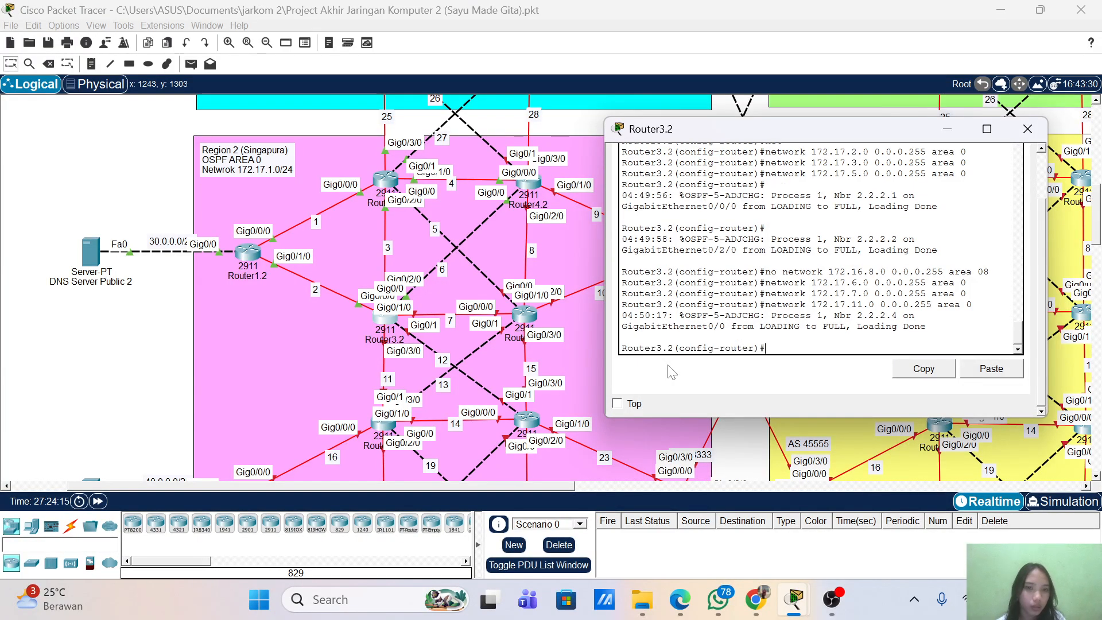
# - Submit the 172.17.11.0 0.0.0.255 area 0 network statement again on Router3.2
pyautogui.press('Up')
pyautogui.press('Left')
pyautogui.press('Left')
pyautogui.press('Left')
pyautogui.press('Left')
pyautogui.press('Left')
pyautogui.press('Left')
pyautogui.press('Left')
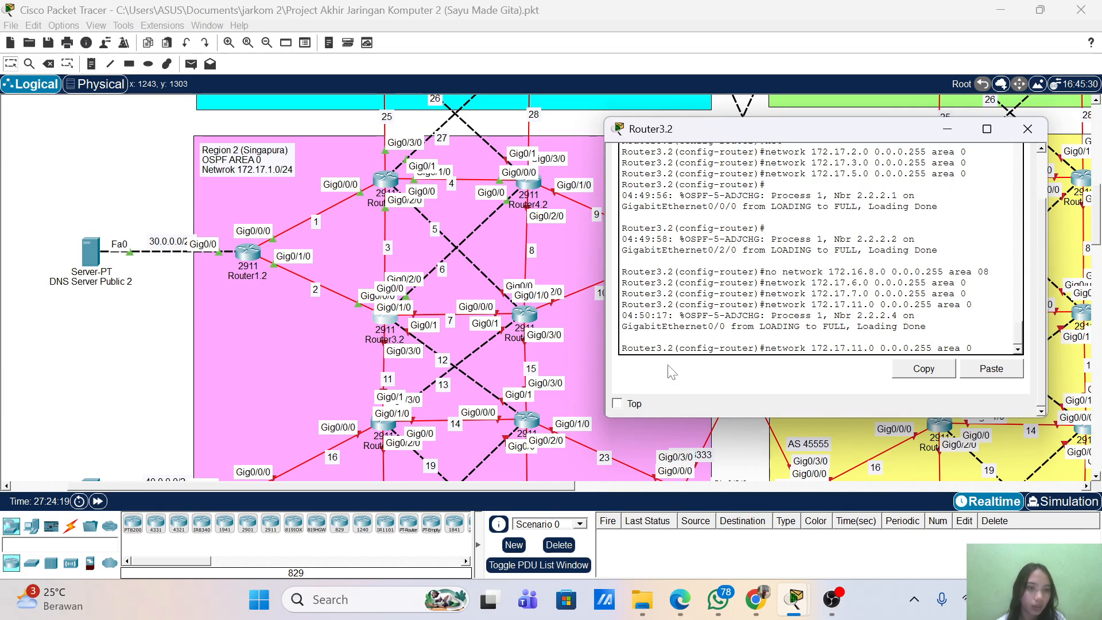
pyautogui.press('Return')
# - Add network 172.17.12.0 with wildcard mask 0.0.0.255 to OSPF area 0 on Router3.2
pyautogui.press('Up')
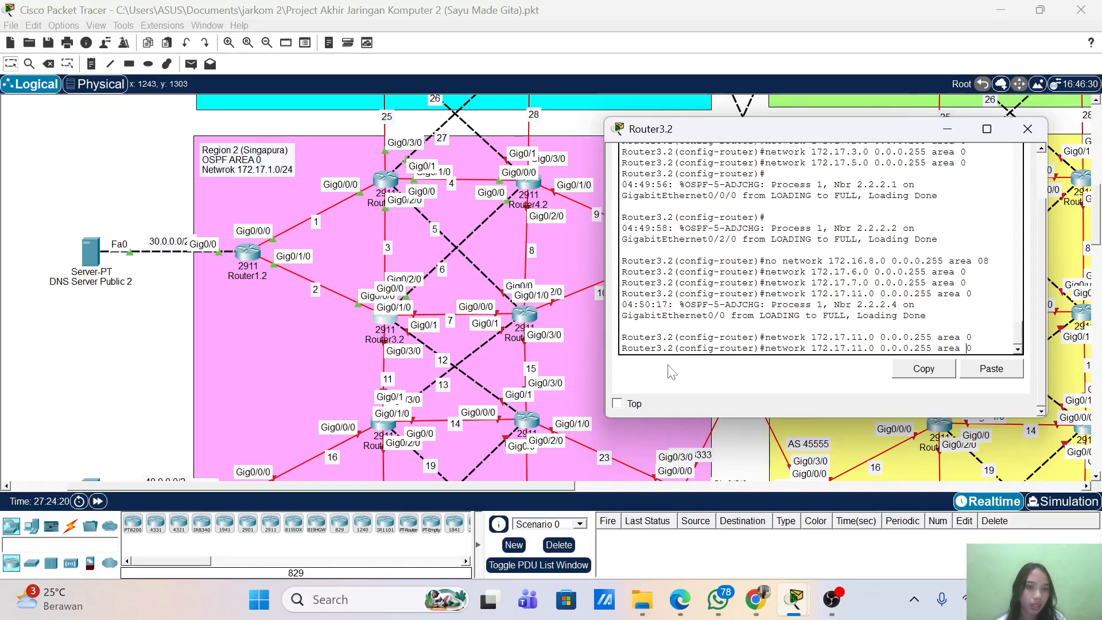
pyautogui.press('Left')
pyautogui.press('Left')
pyautogui.press('Left')
pyautogui.press('Left')
pyautogui.press('Left')
pyautogui.press('Left')
pyautogui.press('Left')
pyautogui.press('Left')
pyautogui.press('Left')
pyautogui.press('Left')
pyautogui.press('Left')
pyautogui.press('Left')
pyautogui.press('Left')
pyautogui.press('Left')
pyautogui.press('Left')
pyautogui.press('Left')
pyautogui.press('Left')
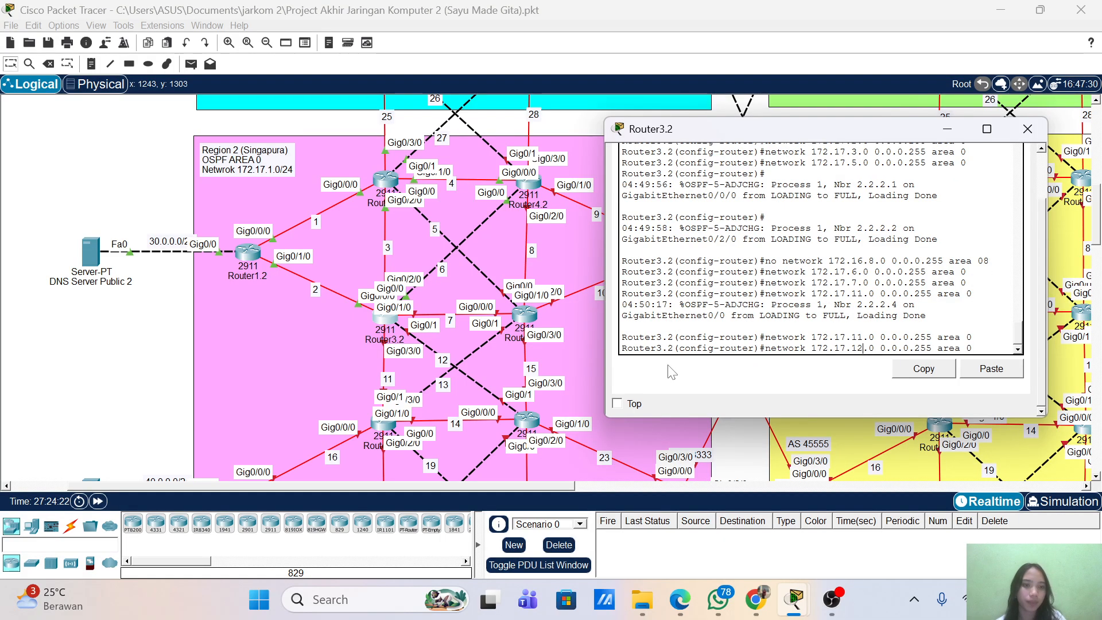
pyautogui.press('Left')
pyautogui.press('Left')
pyautogui.press('BackSpace')
pyautogui.write('2')
pyautogui.press('Return')
pyautogui.press('Return')
# - End Router3.2's configuration mode, save the configuration with wr, and close the router's window
pyautogui.write('end')
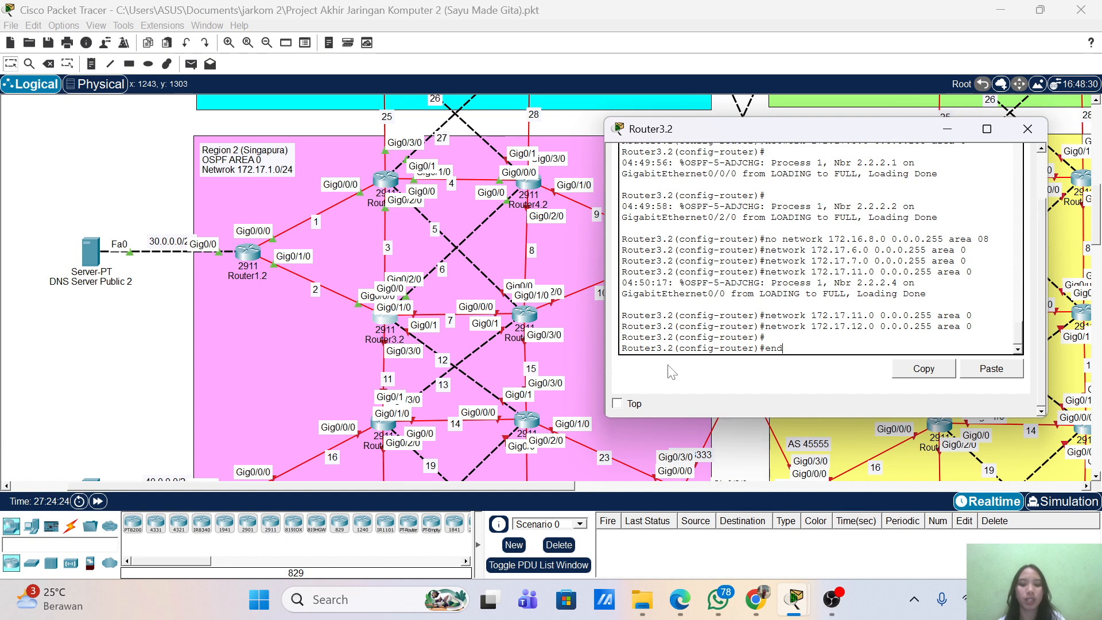
pyautogui.press('Return')
pyautogui.write('wr')
pyautogui.press('Return')
pyautogui.scroll(4, 815, 247)
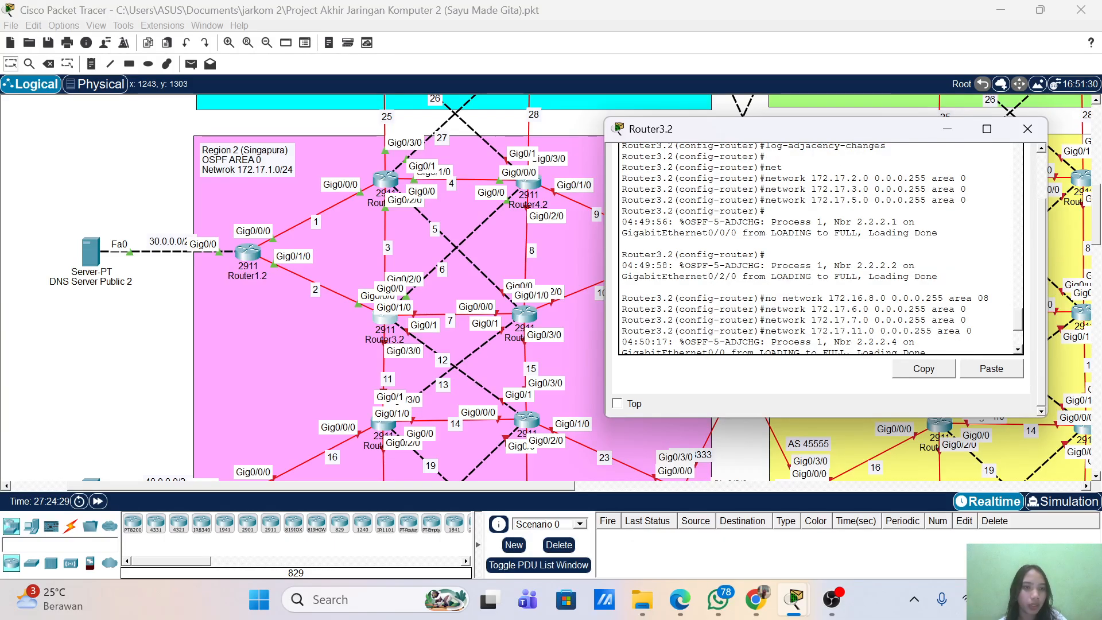
pyautogui.scroll(-1, 815, 246)
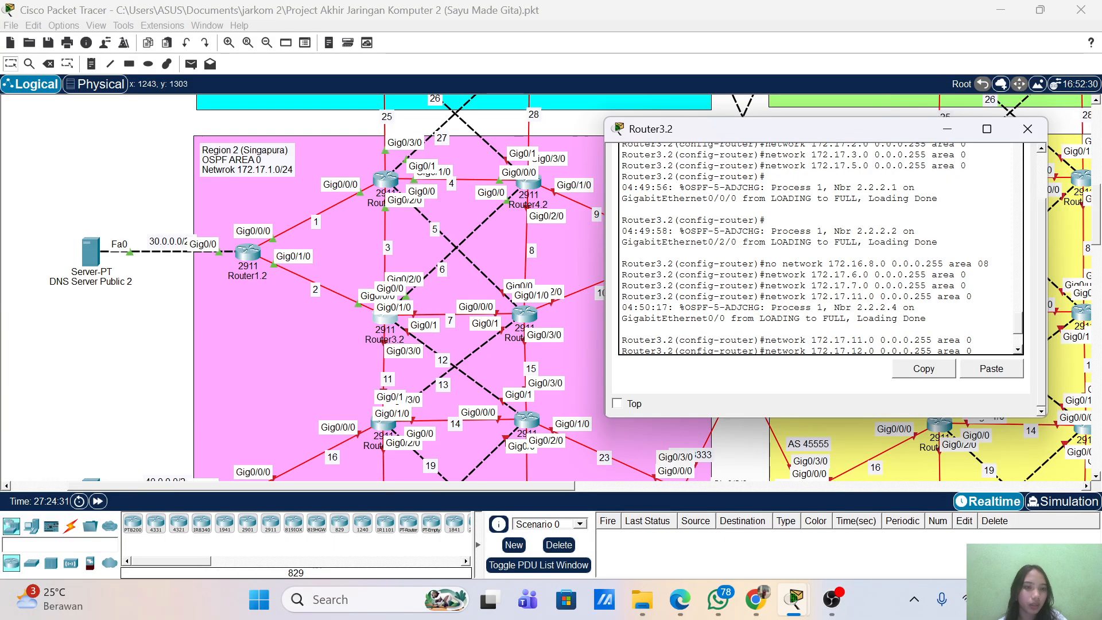
pyautogui.scroll(-1, 820, 247)
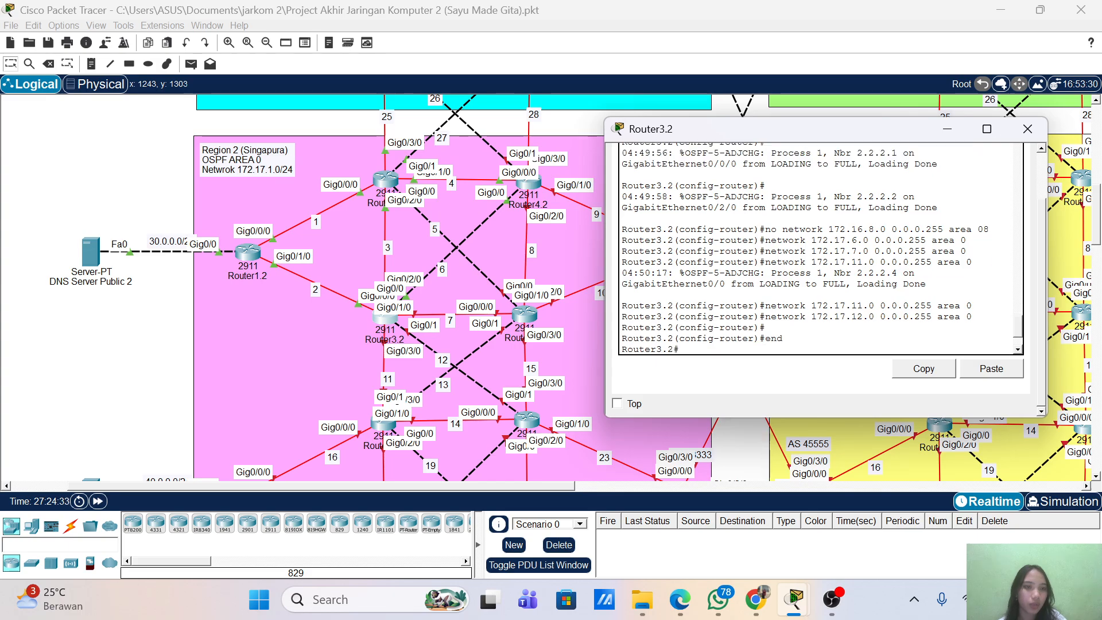
pyautogui.write('wr')
pyautogui.press('Return')
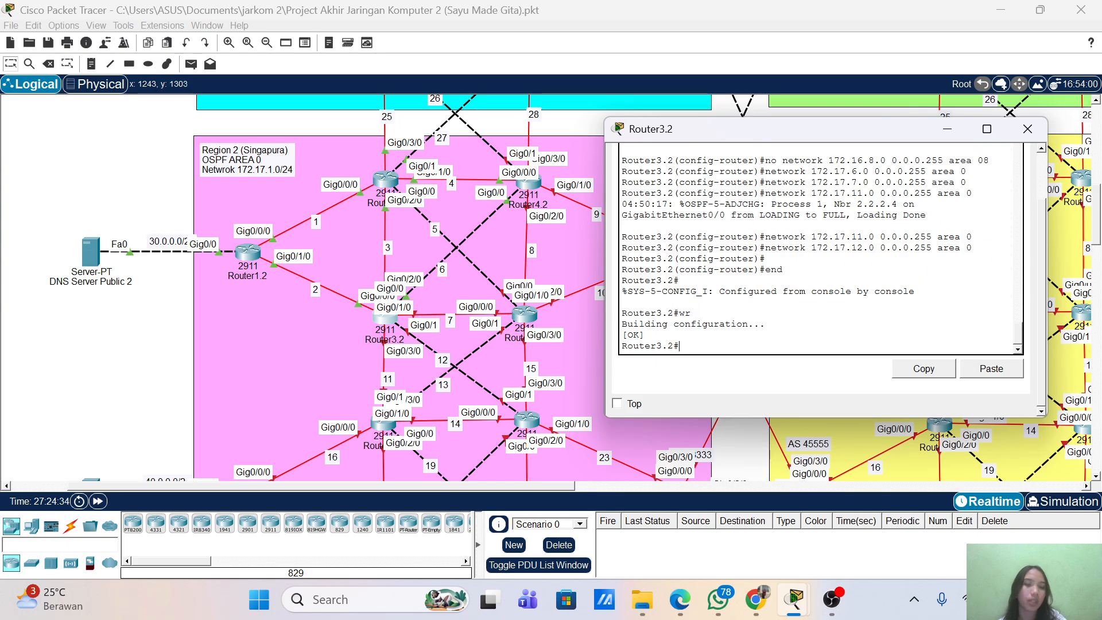
pyautogui.click(1038, 136)
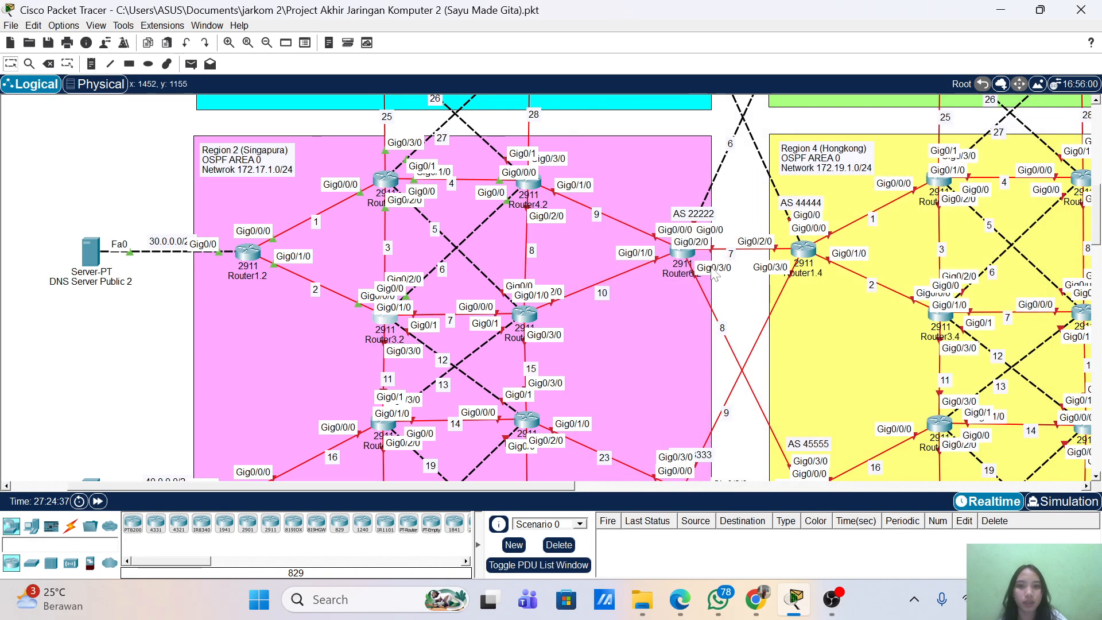
# - Open the command line of Router5.2 and enter global configuration mode with enable and conf term
pyautogui.click(524, 314)
pyautogui.moveTo(535, 139); pyautogui.dragTo(707, 127)
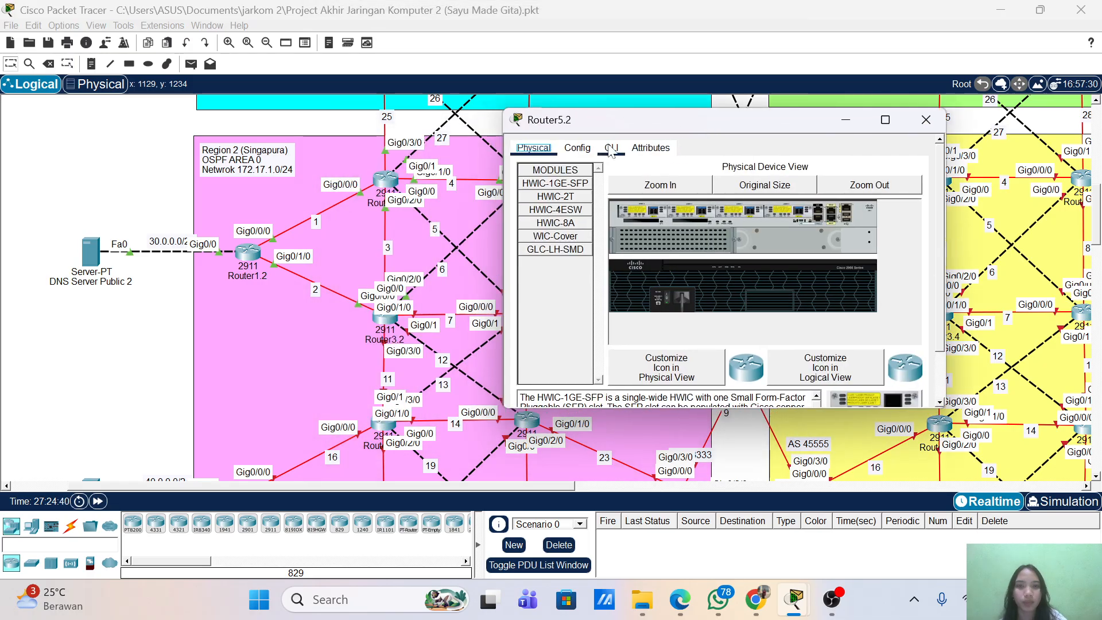
pyautogui.click(611, 150)
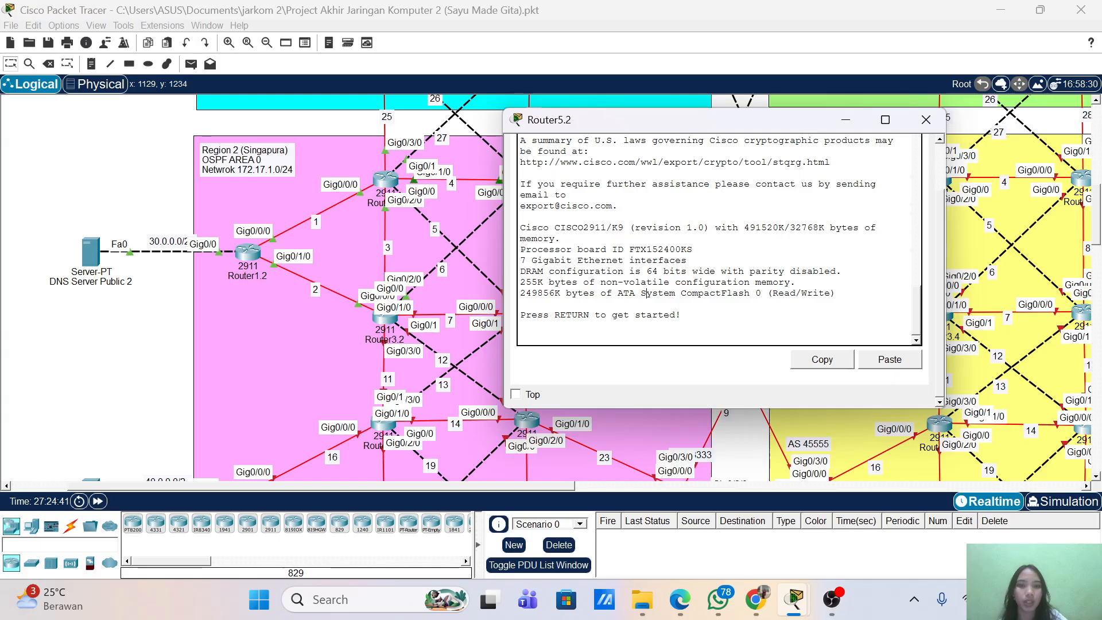
pyautogui.press('Return')
pyautogui.press('Return')
pyautogui.write('ena')
pyautogui.press('Tab')
pyautogui.press('Return')
pyautogui.press('Return')
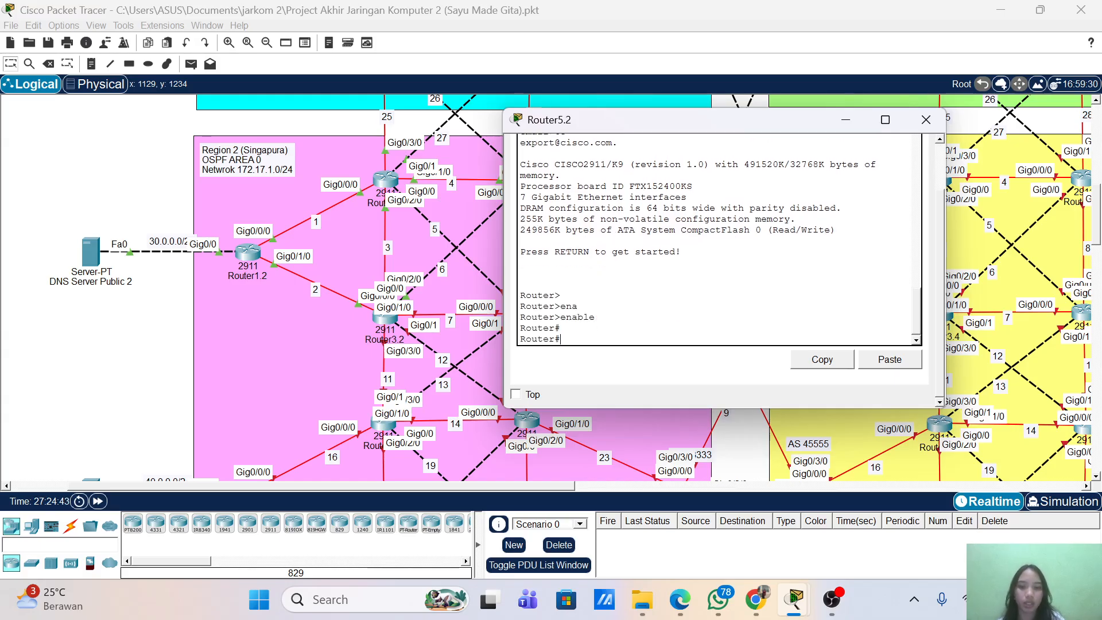
pyautogui.write('conf term')
pyautogui.press('Return')
pyautogui.press('Return')
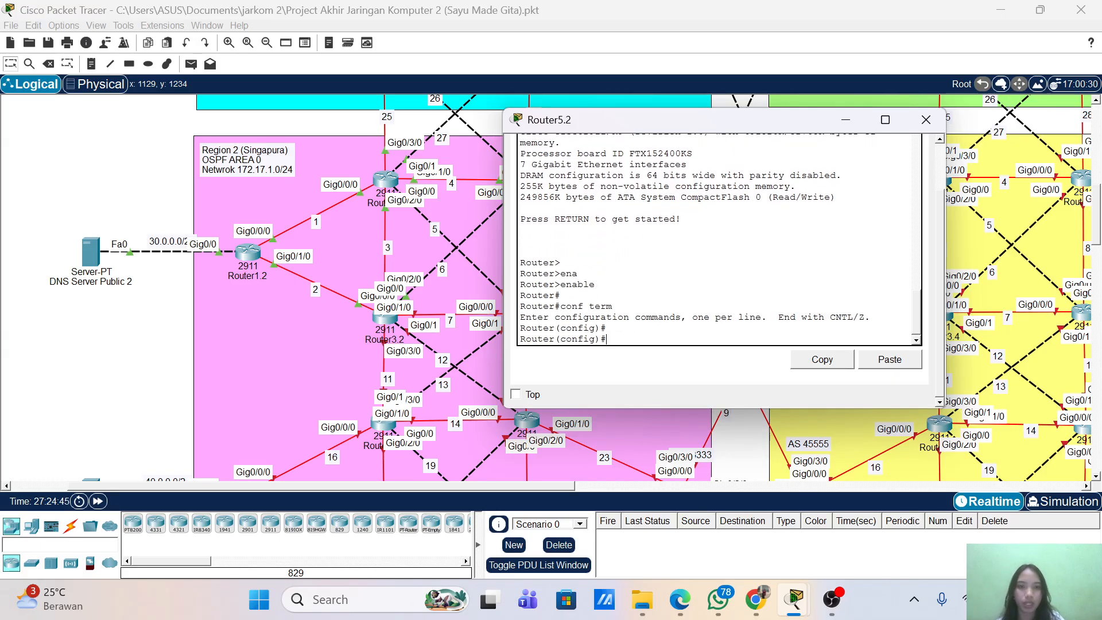
# - Set the router's hostname to Router5.2
pyautogui.write('host')
pyautogui.press('Tab')
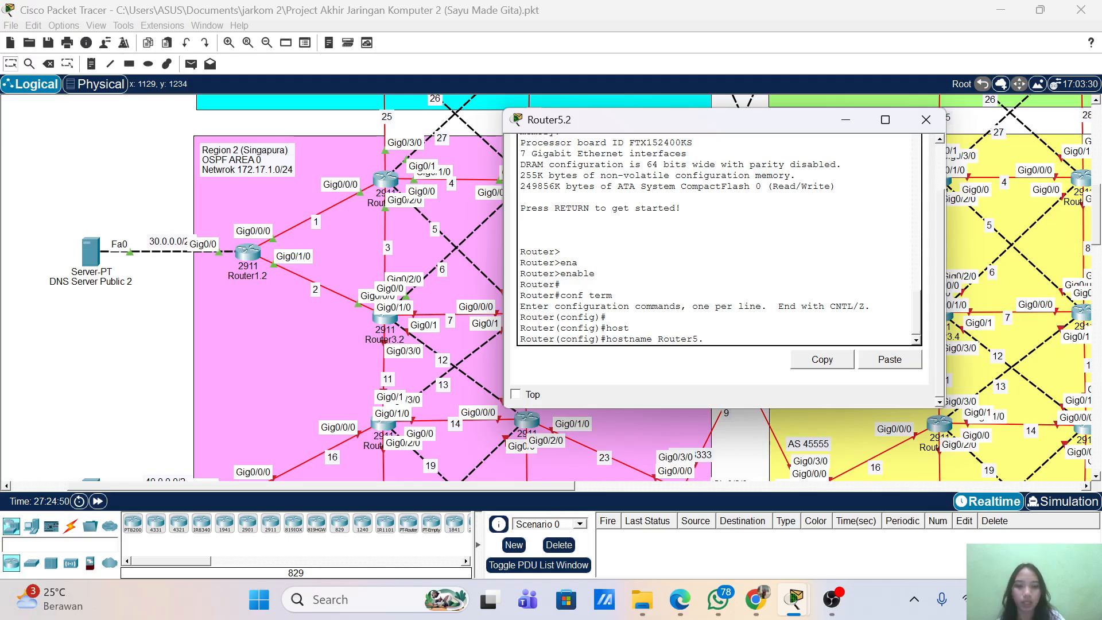
pyautogui.press('Return')
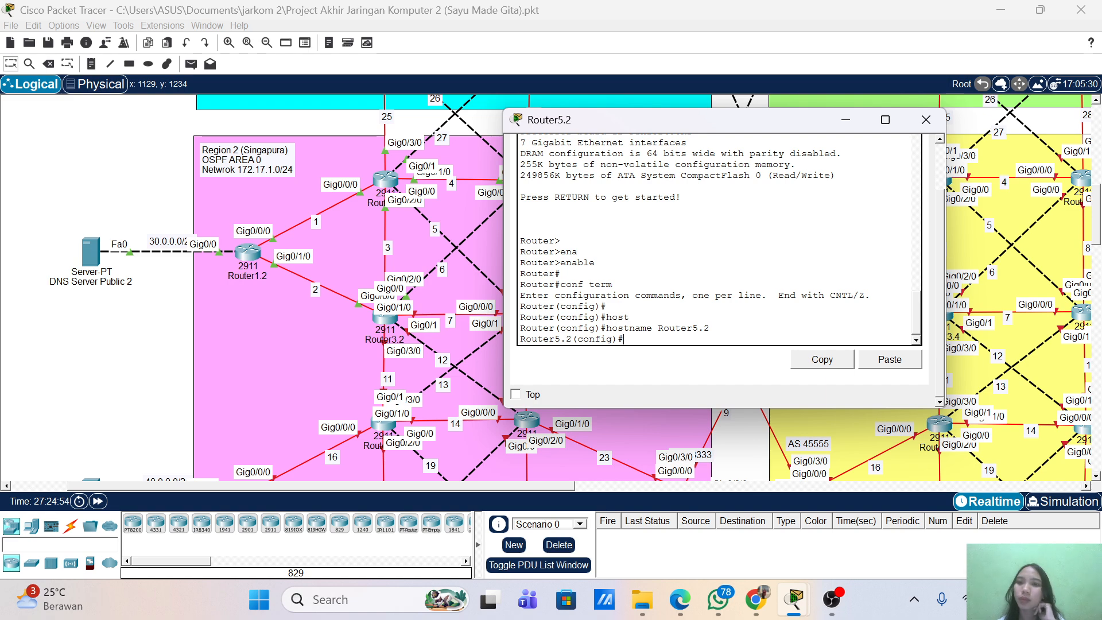
# - Enter interface g0/0/0 on Router5.2 and start its IP address command with 172.17.7.2
pyautogui.scroll(5, 400, 205)
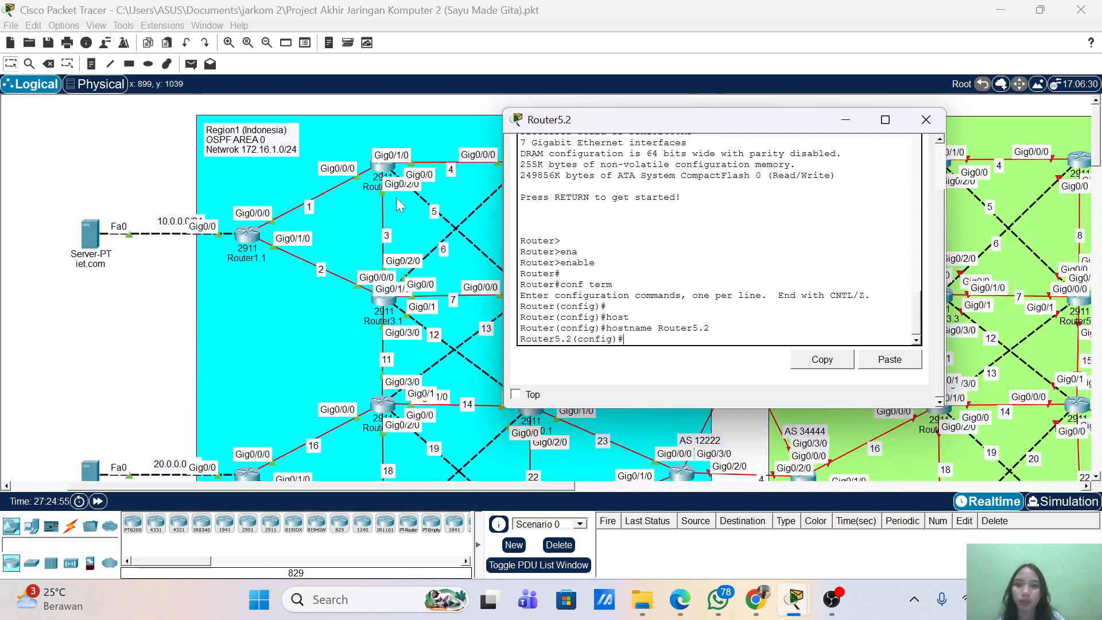
pyautogui.scroll(-3, 400, 205)
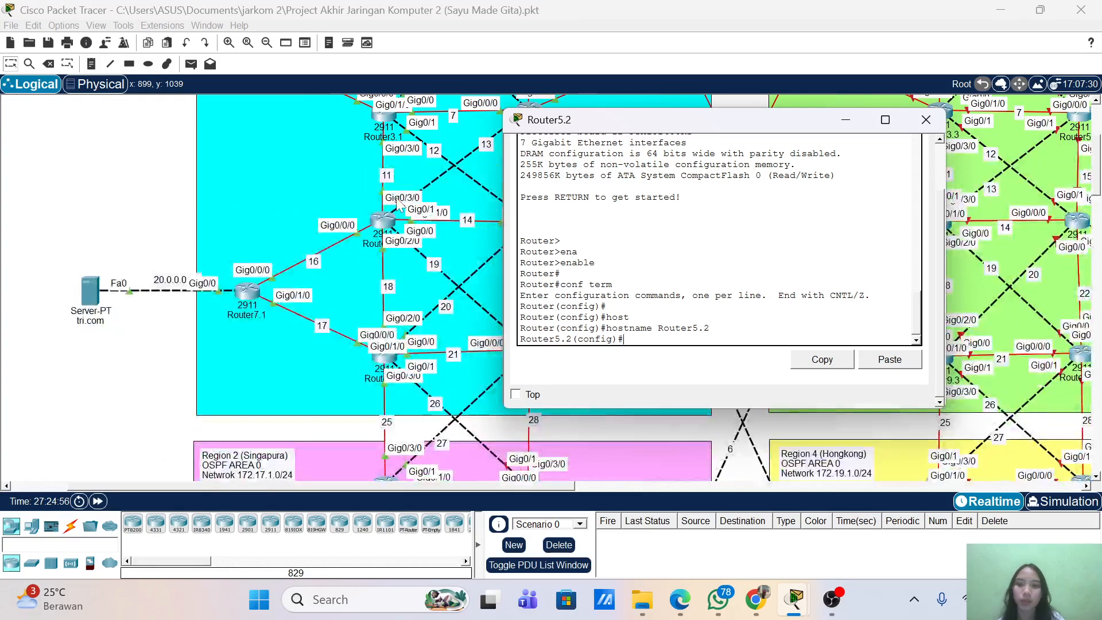
pyautogui.scroll(-7, 400, 205)
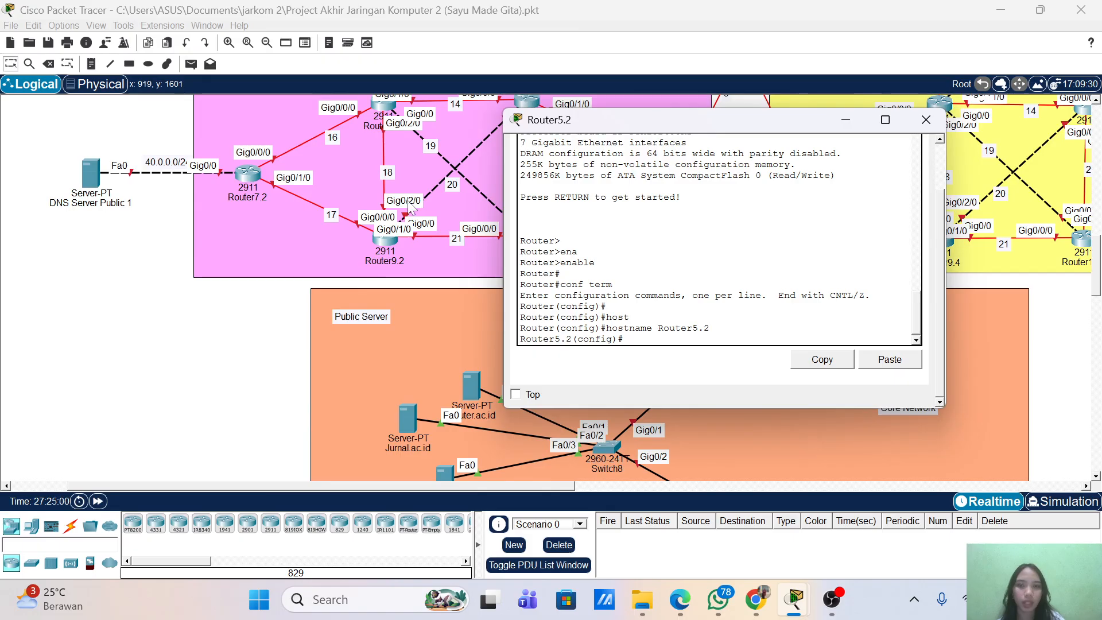
pyautogui.scroll(2, 412, 208)
pyautogui.moveTo(639, 129); pyautogui.dragTo(752, 126)
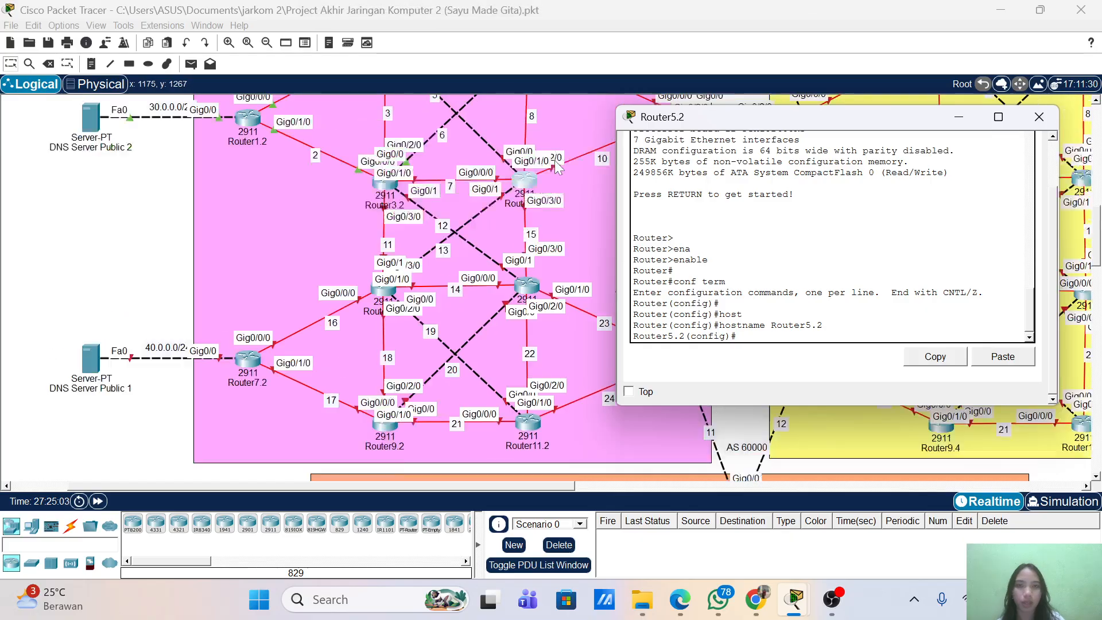
pyautogui.scroll(1, 513, 146)
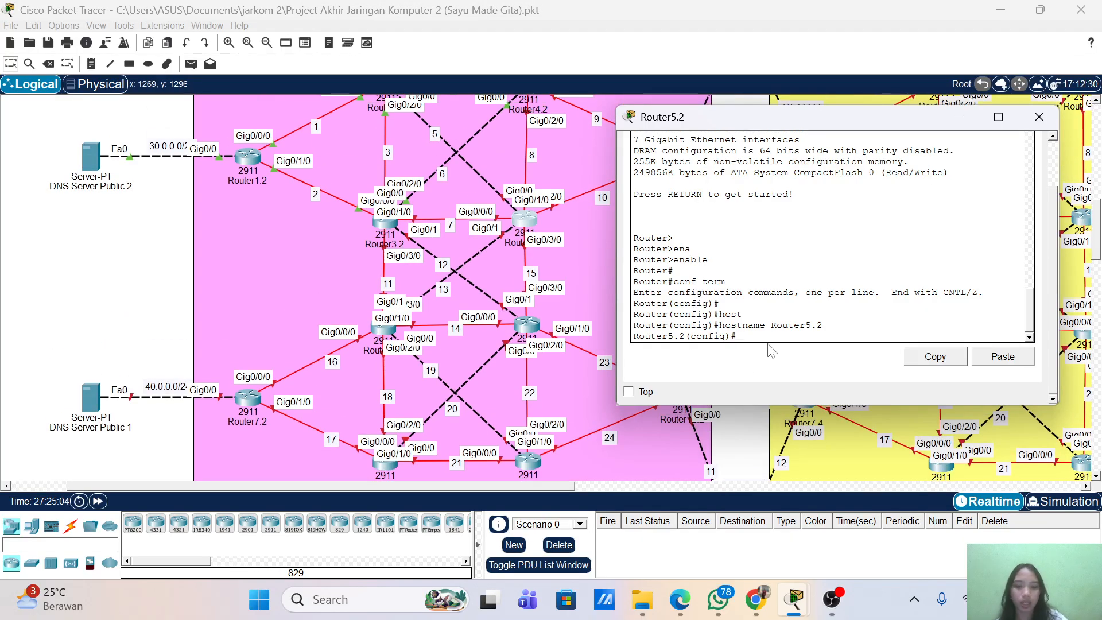
pyautogui.write('/0/0')
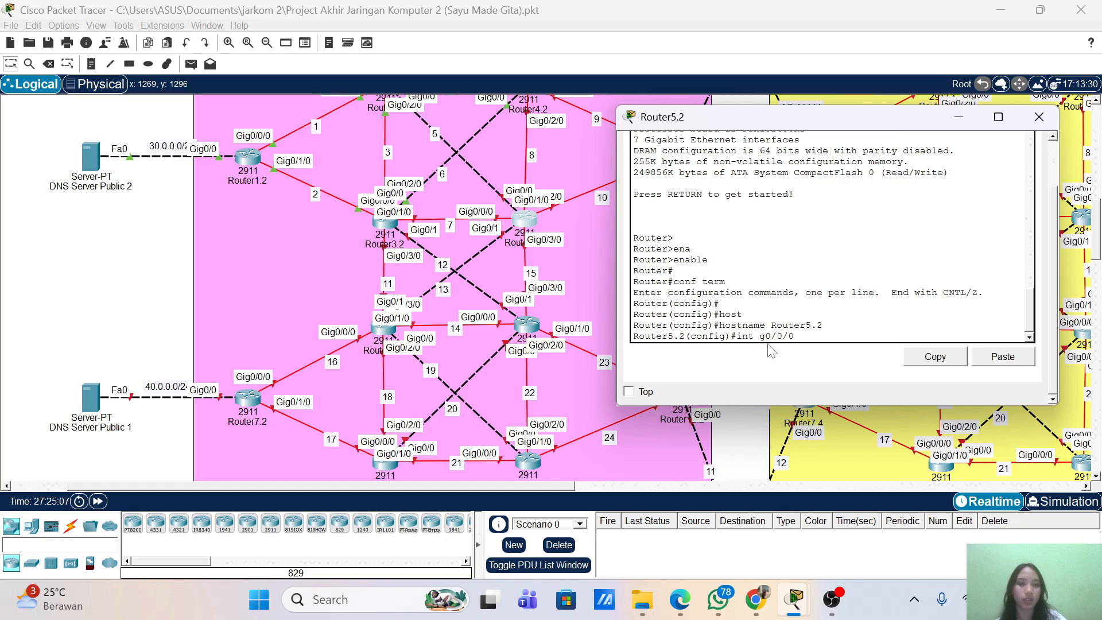
pyautogui.press('Return')
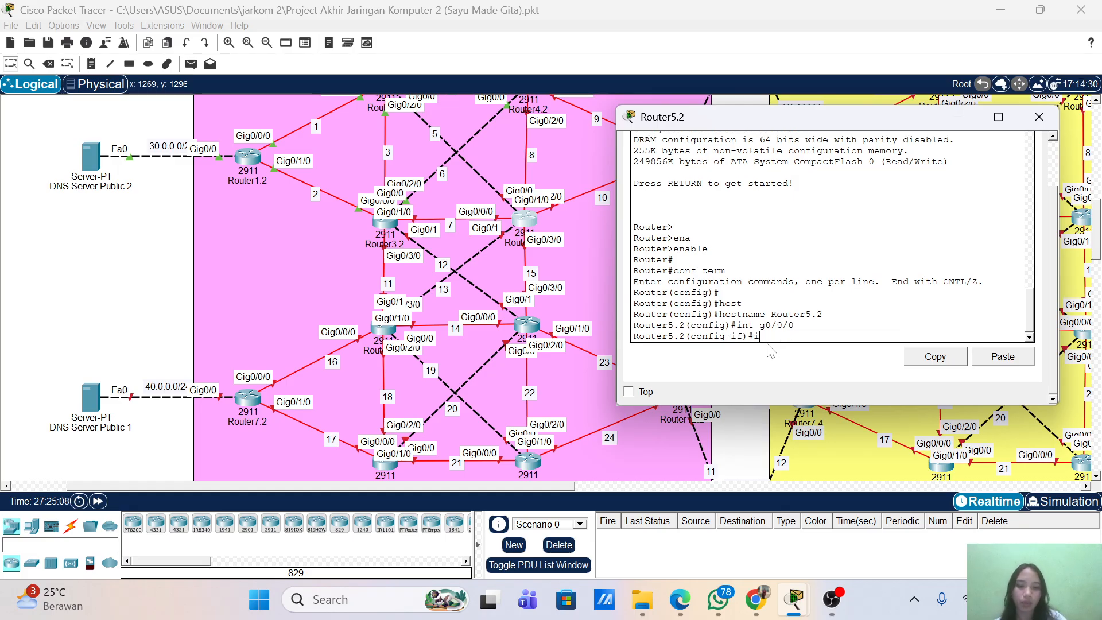
pyautogui.write('ip add 17')
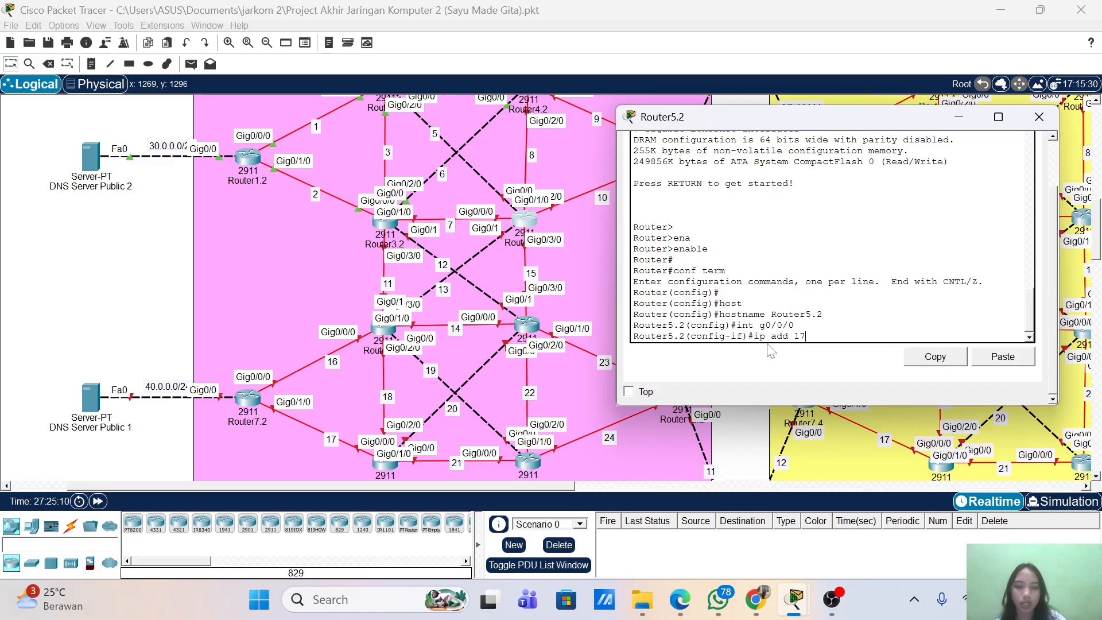
pyautogui.write('2.17.')
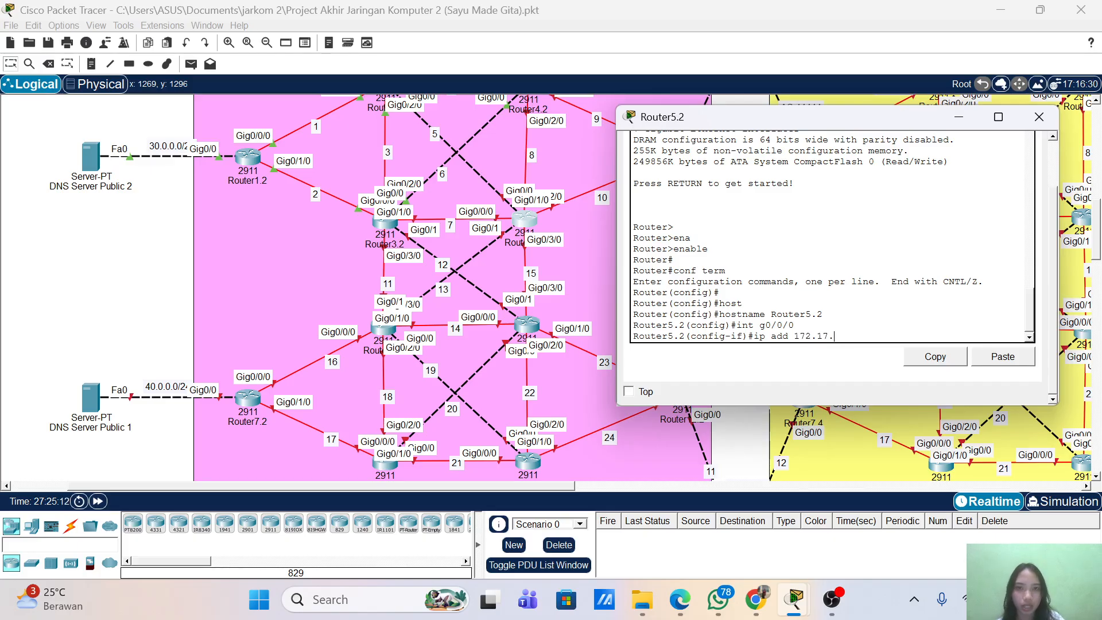
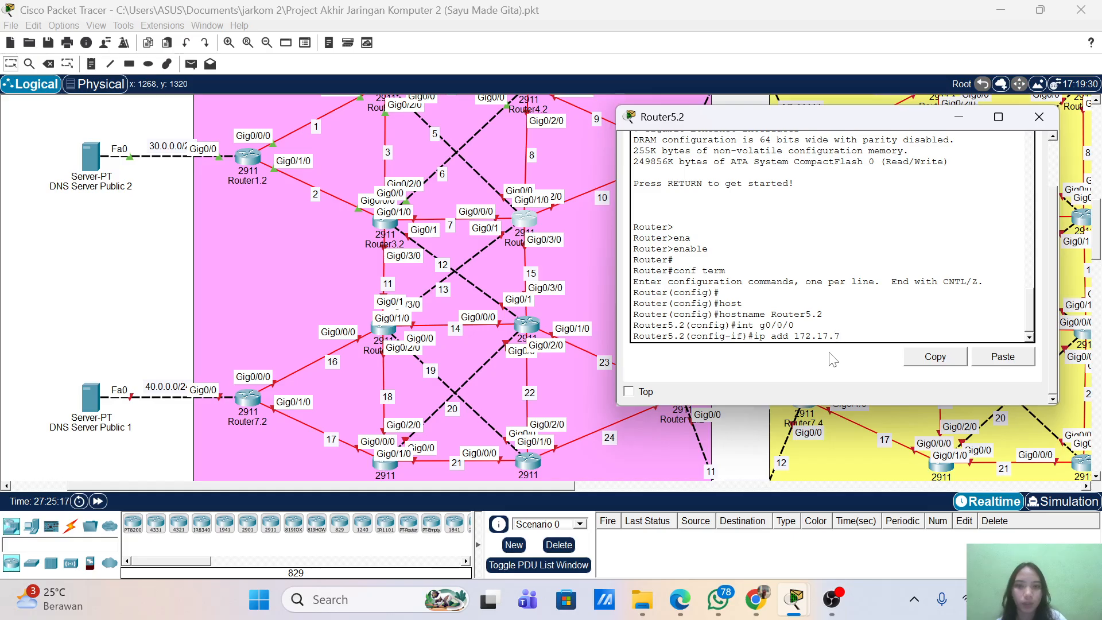
pyautogui.write('7.')
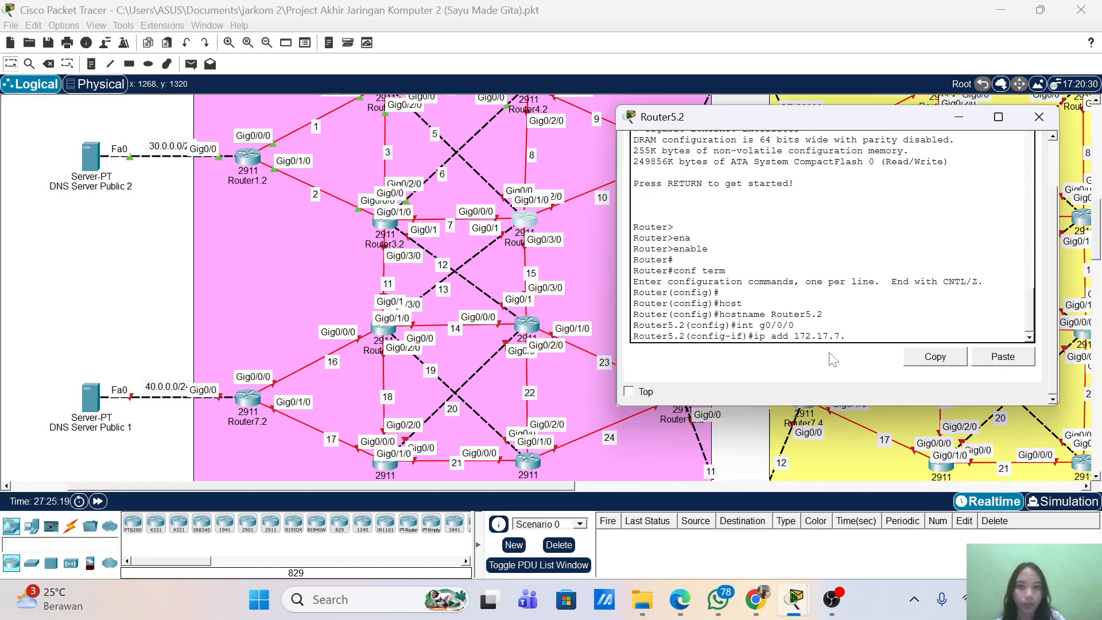
pyautogui.write('2')
# - Check the IPv4 address configured on Router3.2's GigabitEthernet0/1/0 interface and close that router's window
pyautogui.click(381, 230)
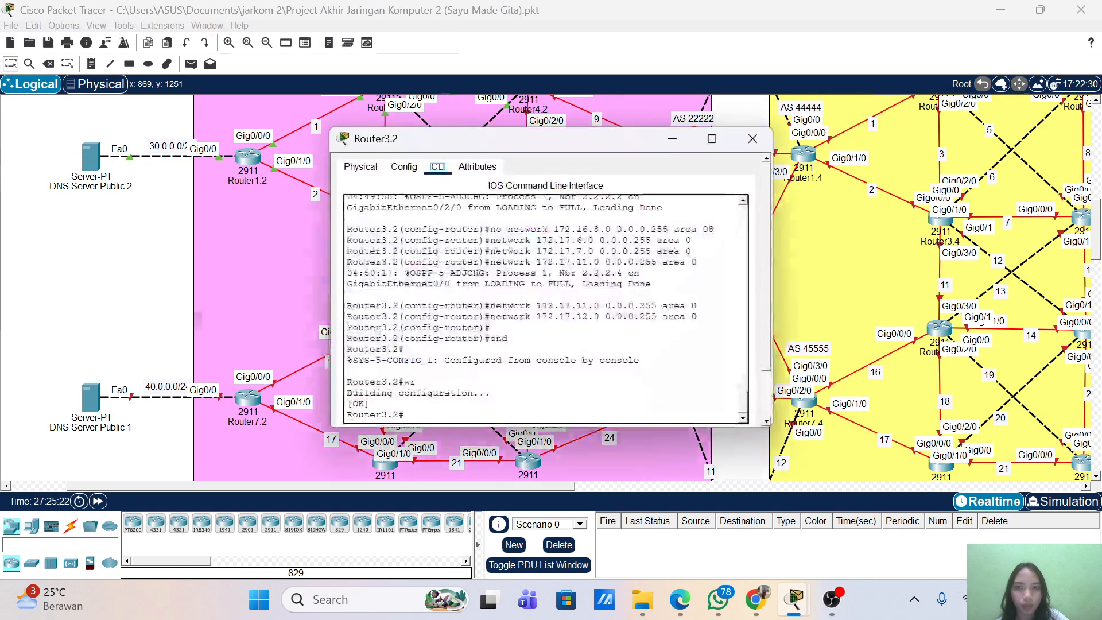
pyautogui.click(403, 166)
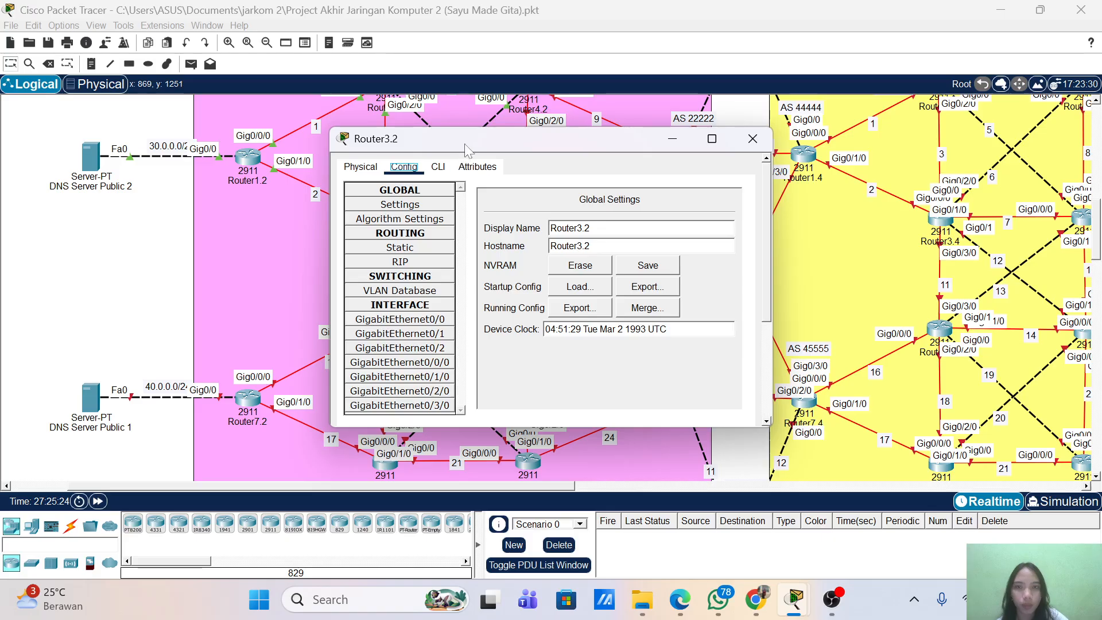
pyautogui.moveTo(468, 140); pyautogui.dragTo(694, 135)
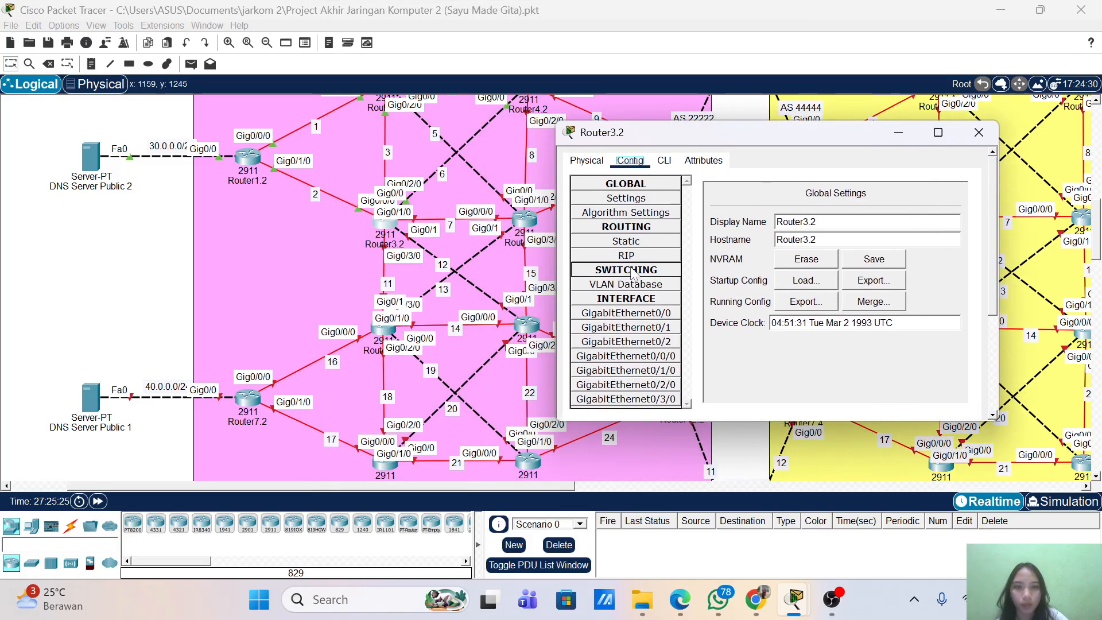
pyautogui.click(646, 371)
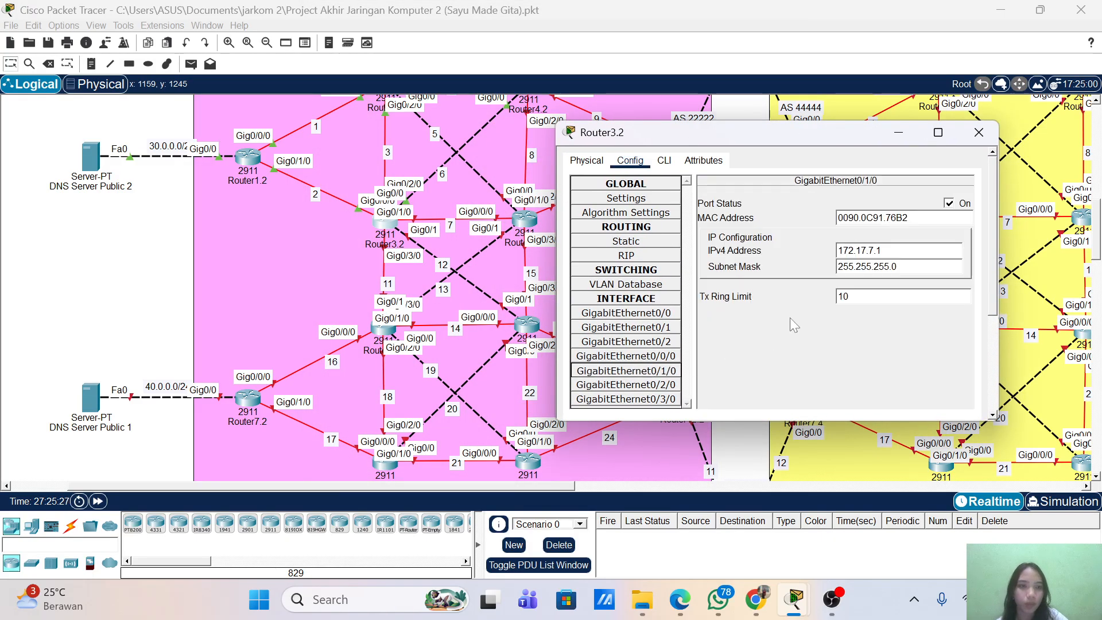
pyautogui.click(979, 132)
# - Return to Router5.2's command line, finish assigning 172.17.7.2 with mask 255.255.255.0 to g0/0/0, and enable the interface with no sh
pyautogui.click(531, 212)
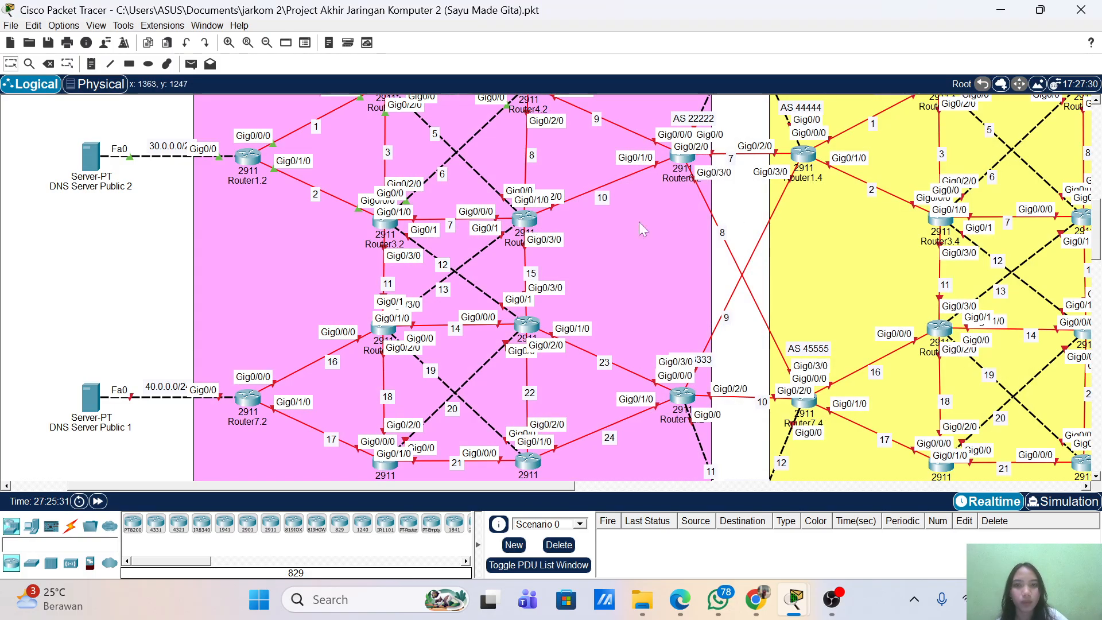
pyautogui.click(524, 220)
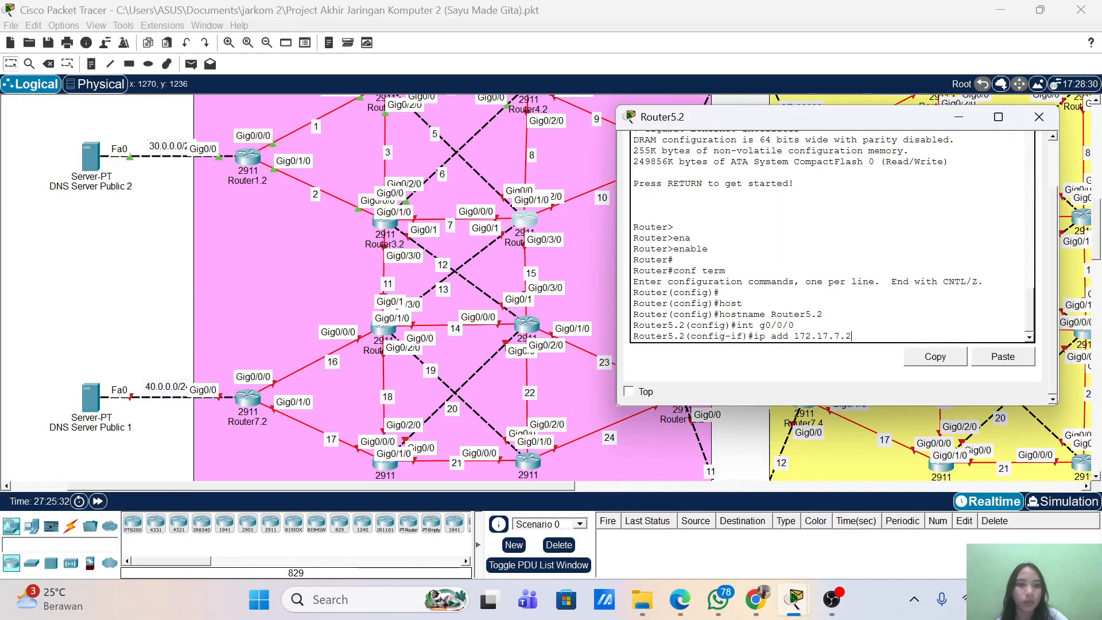
pyautogui.write('55.25')
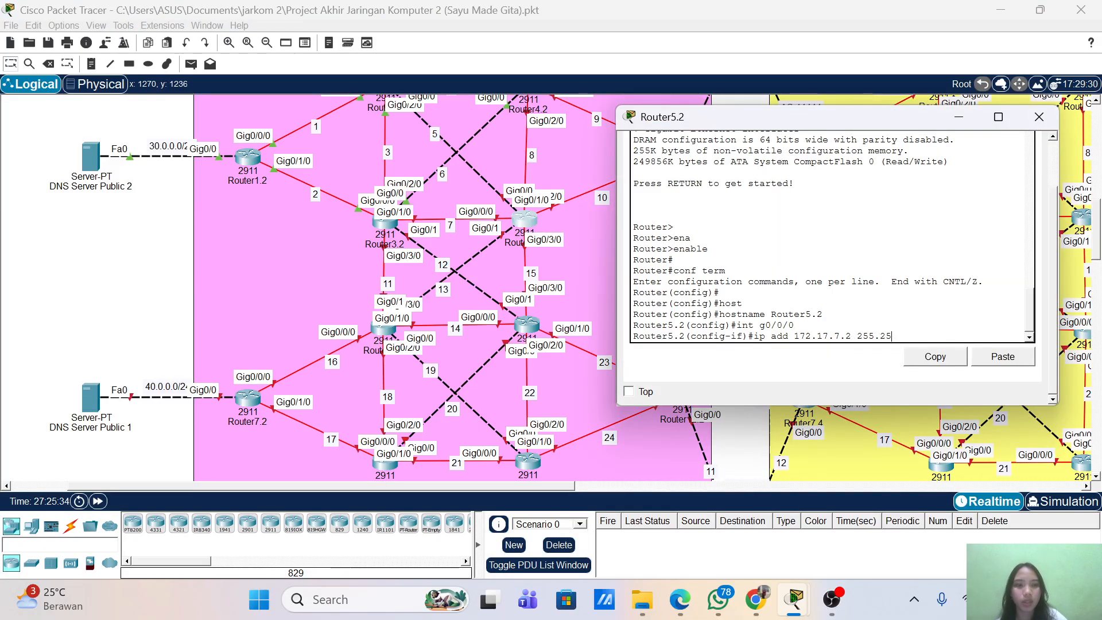
pyautogui.write('5.255.')
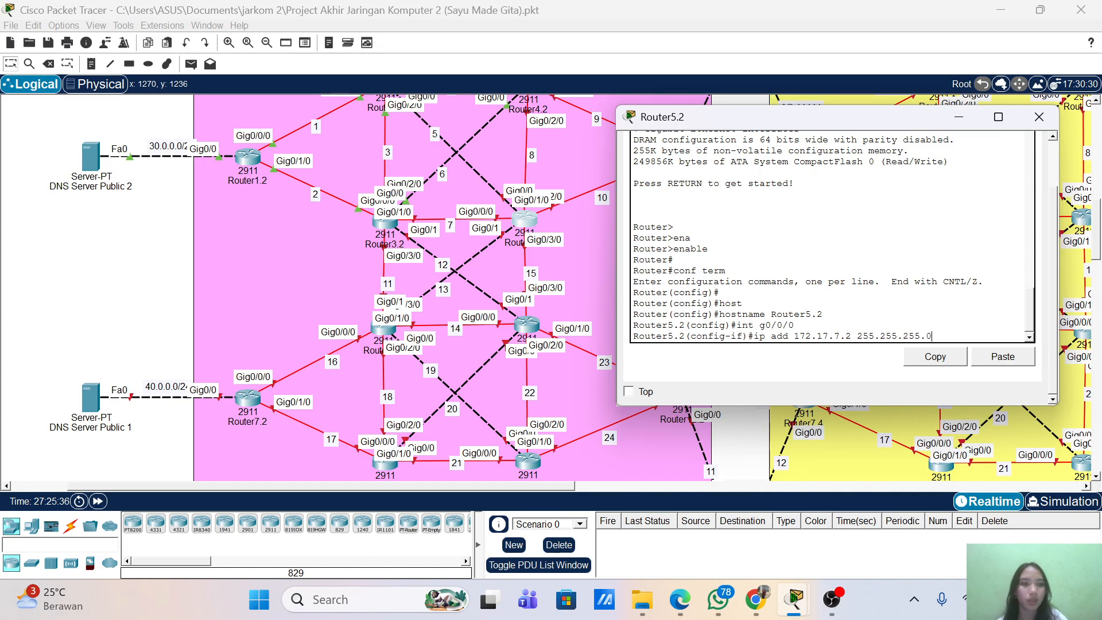
pyautogui.write('0')
pyautogui.press('Return')
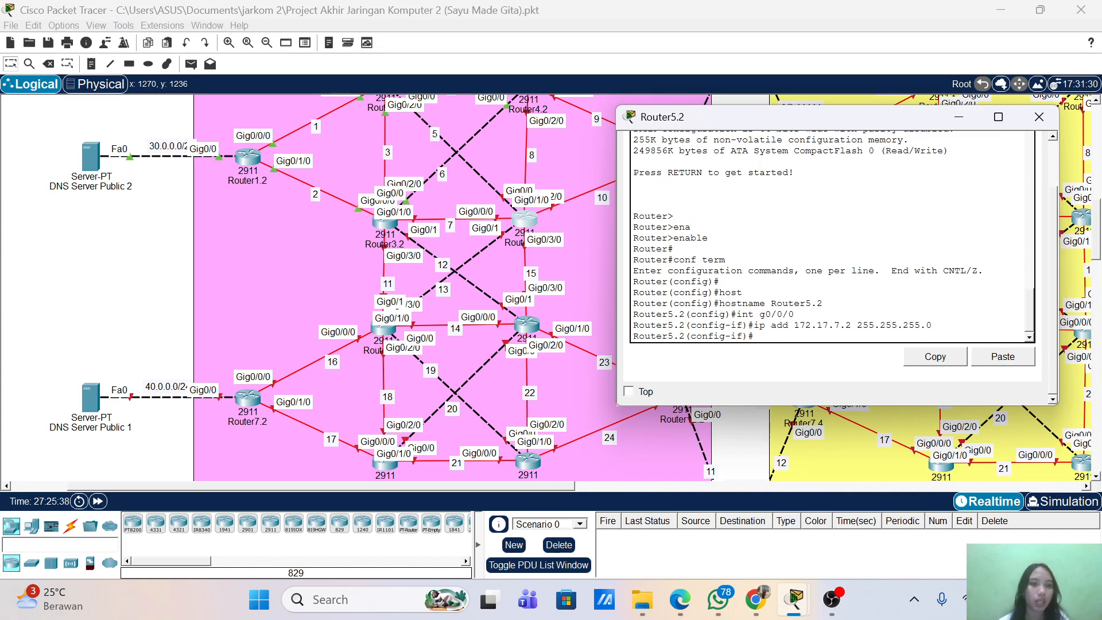
pyautogui.write('no sh')
pyautogui.press('Return')
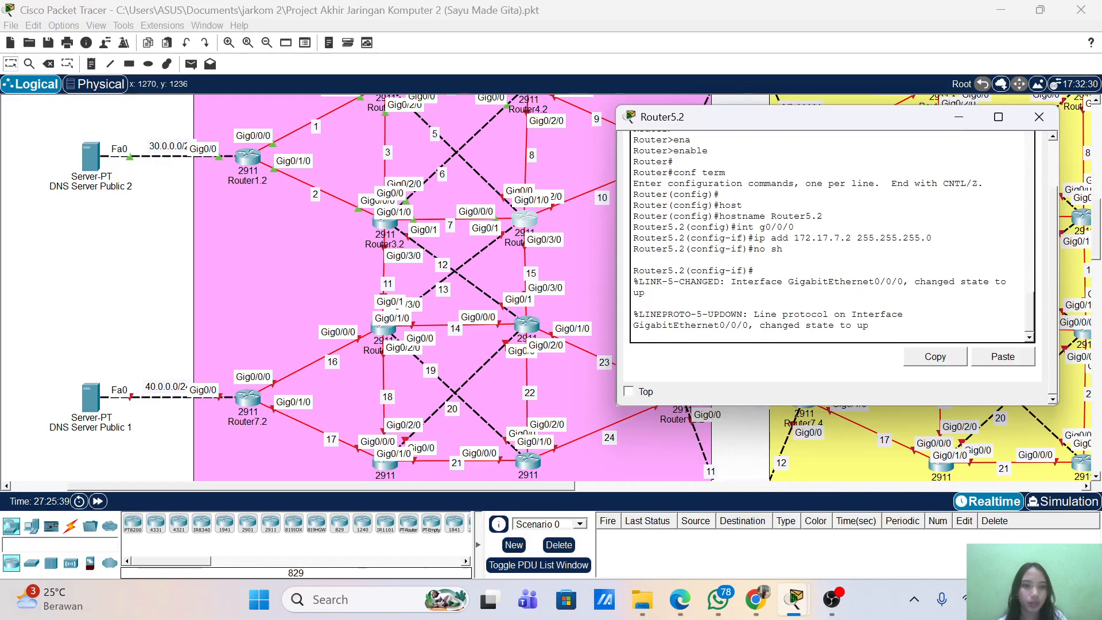
pyautogui.press('Return')
# - Enter configuration of interface g0/1/0 on Router5.2
pyautogui.write('int g0/0/0')
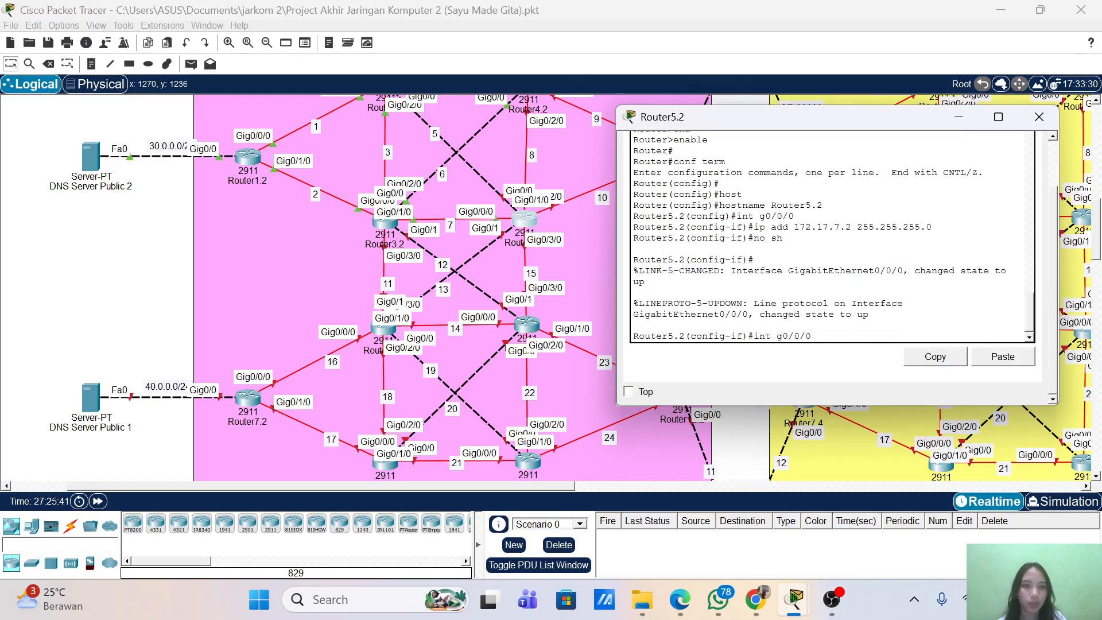
pyautogui.write('1')
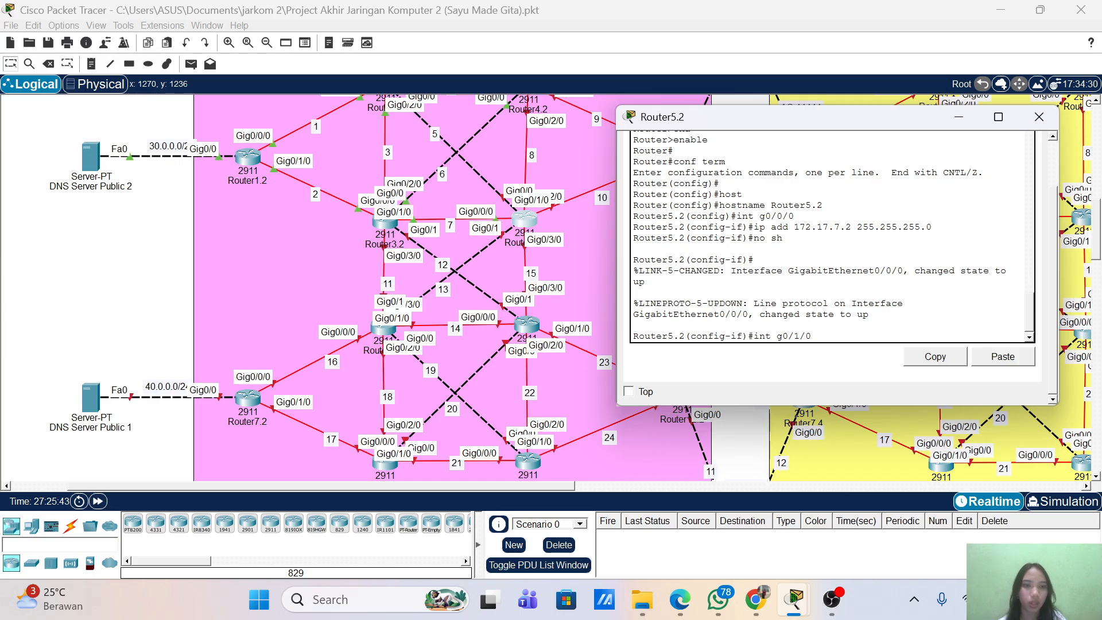
pyautogui.press('Return')
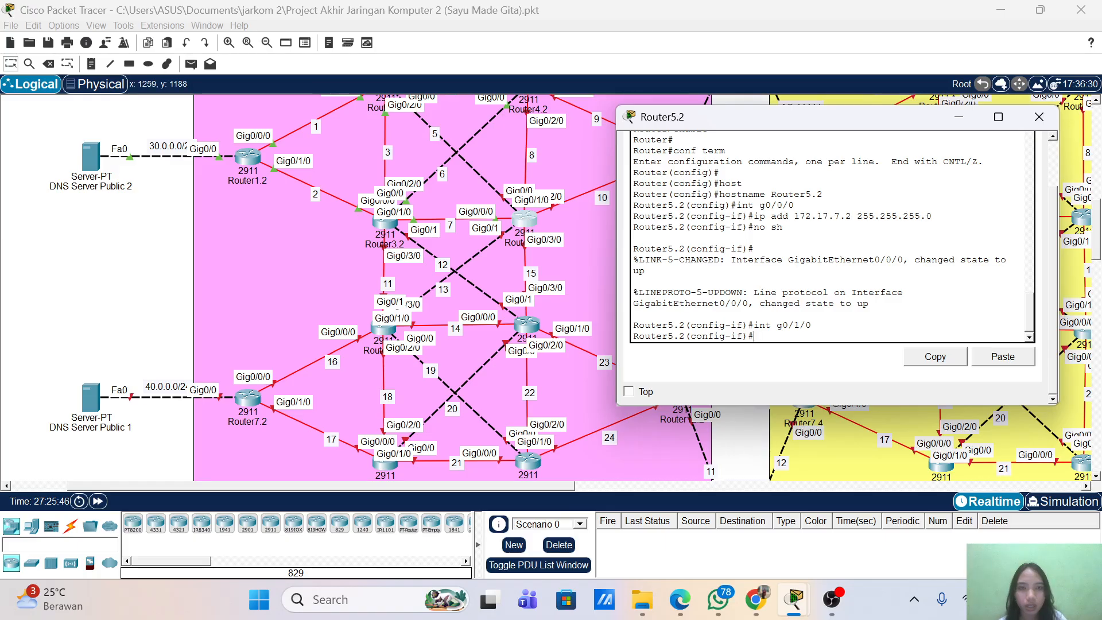
# - Nudge the Router5.2 icon slightly in the topology and bring its command line window back beside the diagram
pyautogui.moveTo(754, 124); pyautogui.dragTo(837, 180)
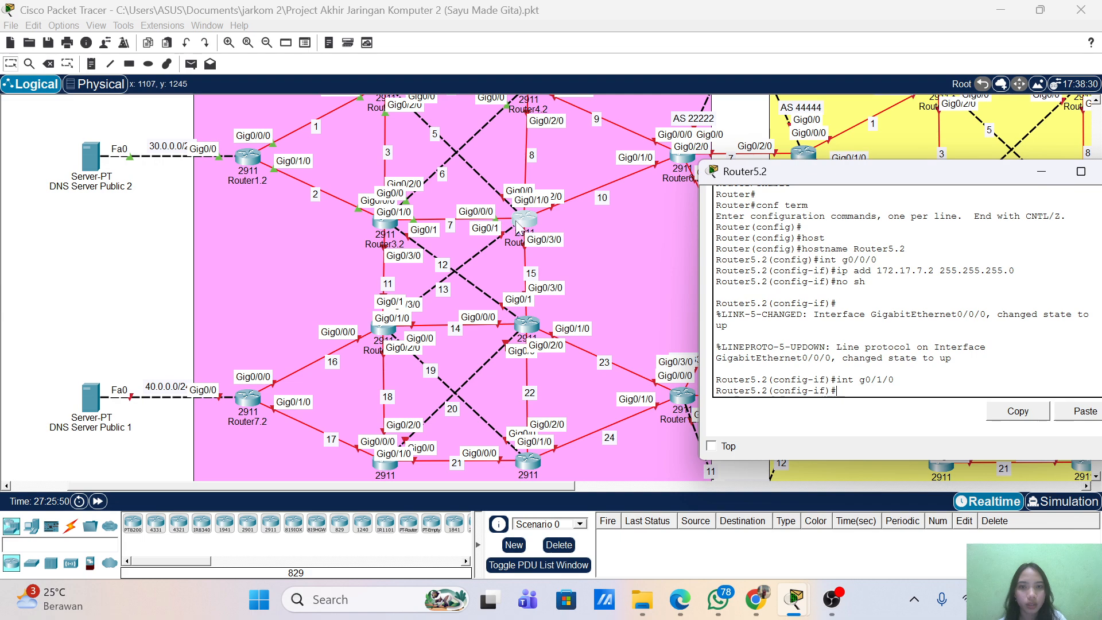
pyautogui.moveTo(522, 221)
pyautogui.mouseDown()
pyautogui.moveTo(537, 206)
pyautogui.moveTo(520, 222)
pyautogui.mouseUp()
pyautogui.moveTo(795, 599)
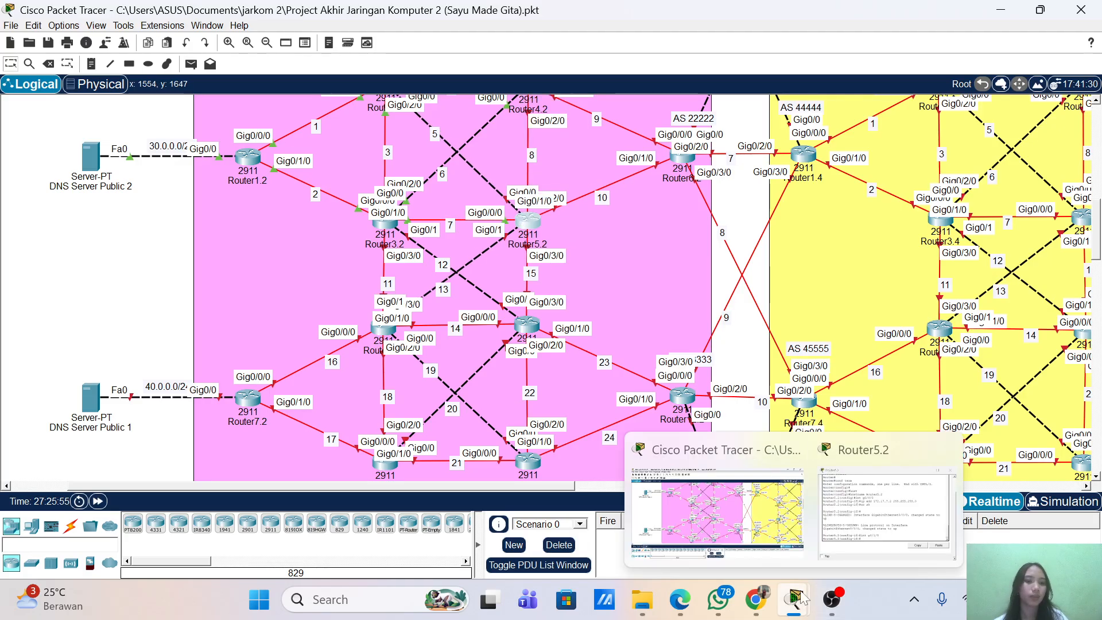
pyautogui.click(885, 503)
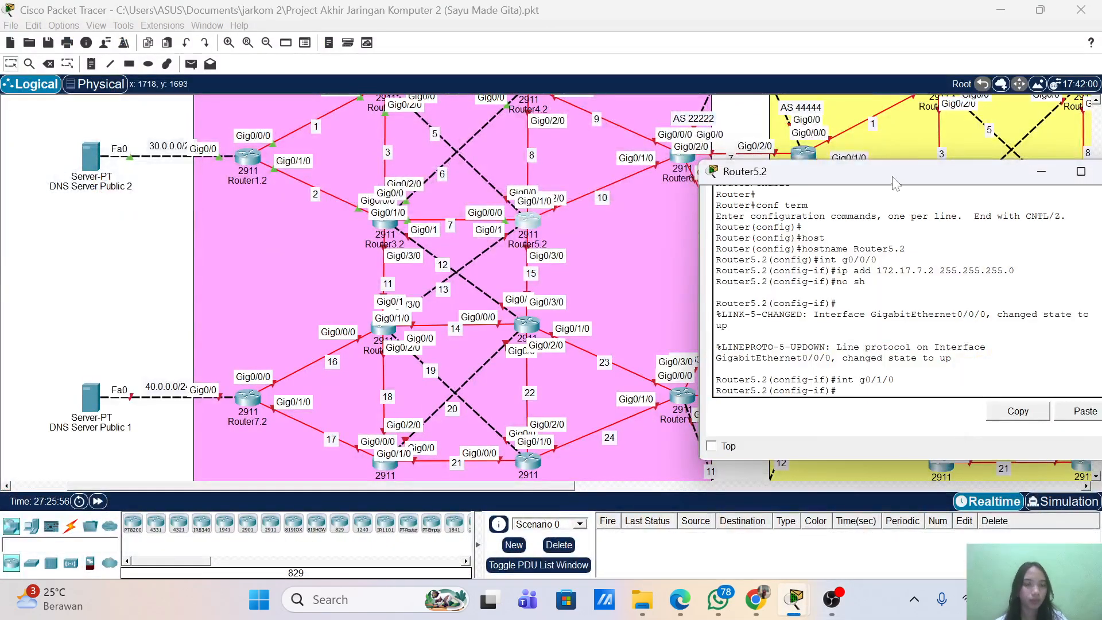
pyautogui.moveTo(896, 178); pyautogui.dragTo(841, 135)
# - Assign IP address 172.17.10.1 with mask 255.255.255.0 to Router5.2's g0/1/0 and enable the interface with no sh
pyautogui.press('Up')
pyautogui.press('Up')
pyautogui.press('Up')
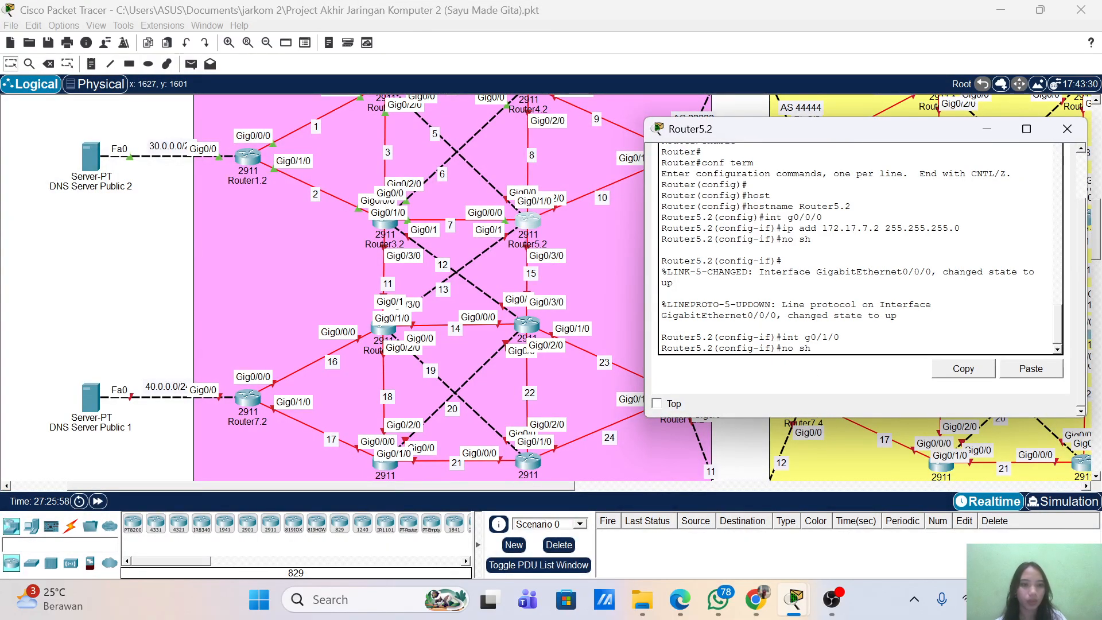
pyautogui.press('Left')
pyautogui.press('Left')
pyautogui.press('Left')
pyautogui.press('Left')
pyautogui.press('Left')
pyautogui.press('Left')
pyautogui.press('Left')
pyautogui.press('Left')
pyautogui.press('Left')
pyautogui.press('Left')
pyautogui.press('Left')
pyautogui.press('Left')
pyautogui.press('Left')
pyautogui.press('Left')
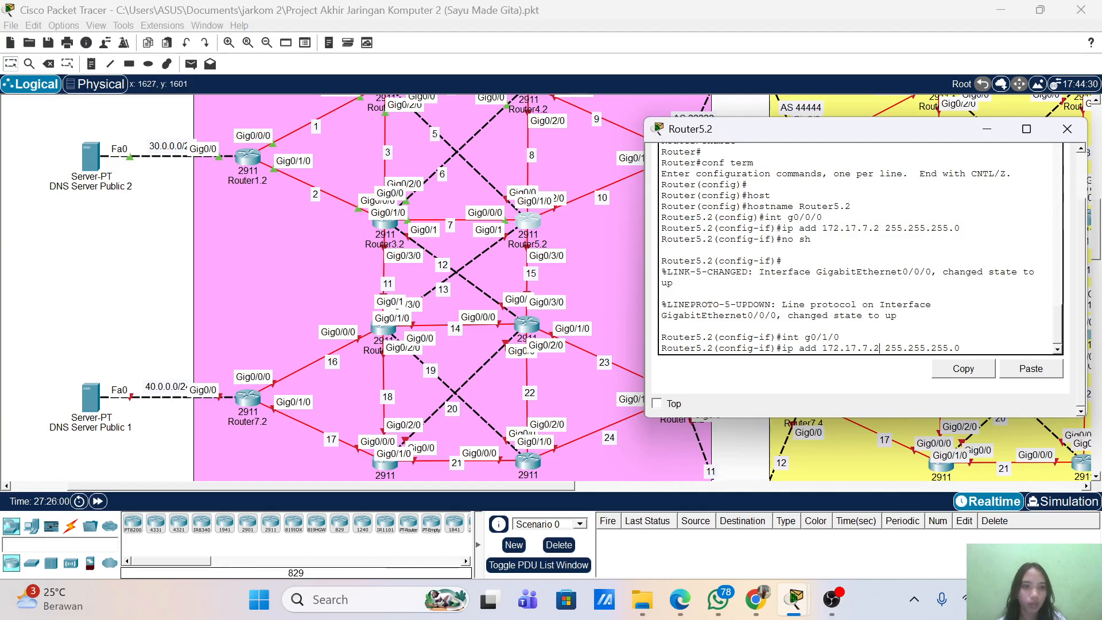
pyautogui.press('BackSpace')
pyautogui.press('BackSpace')
pyautogui.press('BackSpace')
pyautogui.write('10.')
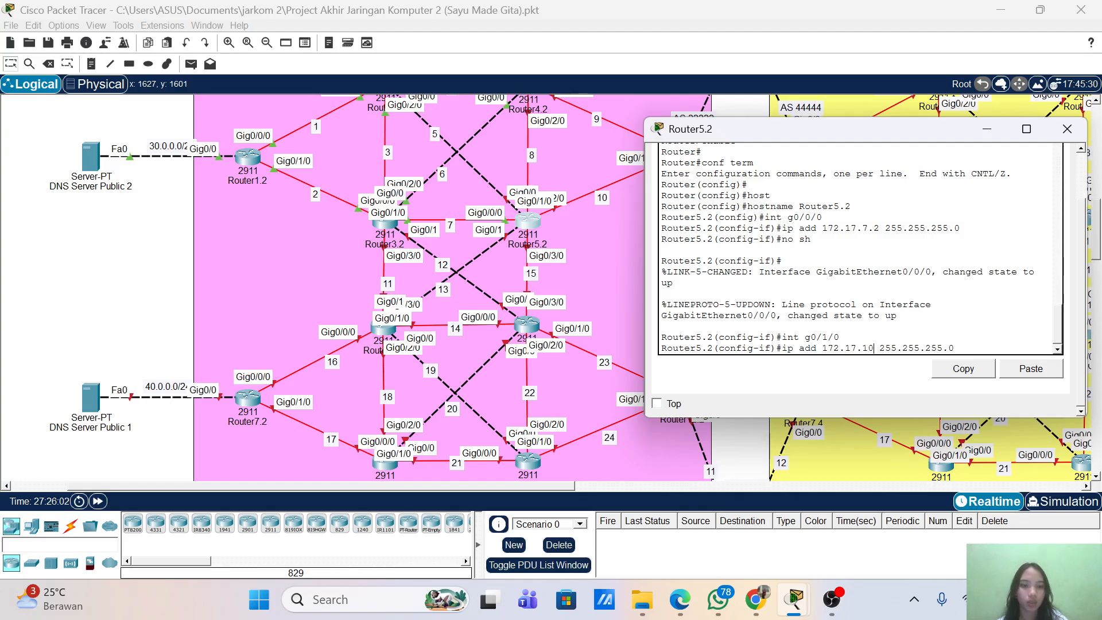
pyautogui.write('1')
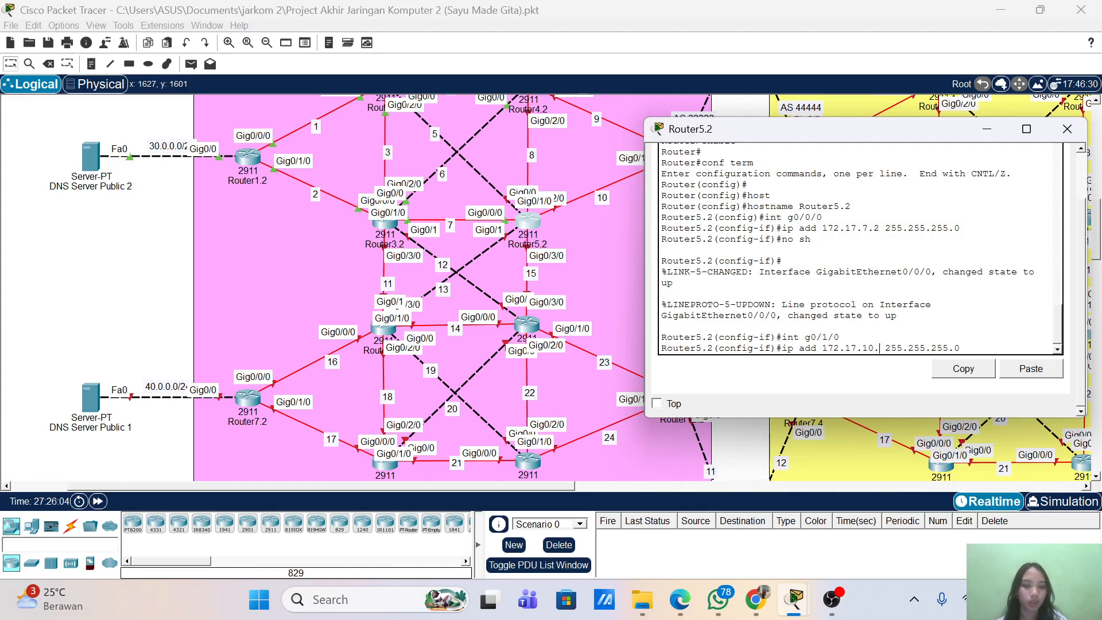
pyautogui.press('Return')
pyautogui.write('no sh')
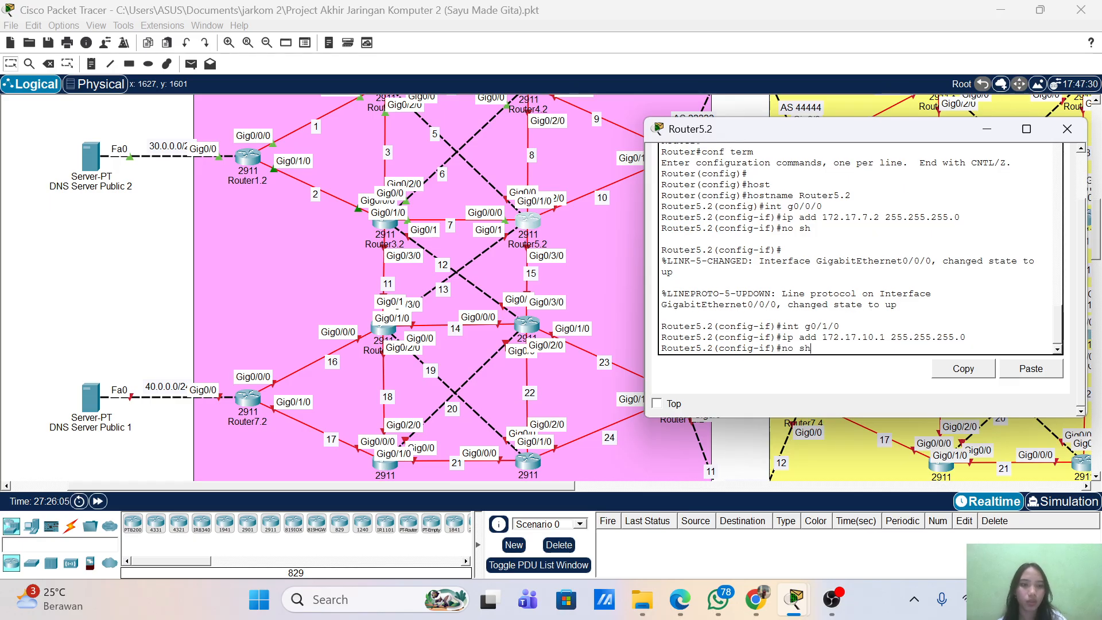
pyautogui.press('Return')
pyautogui.press('Return')
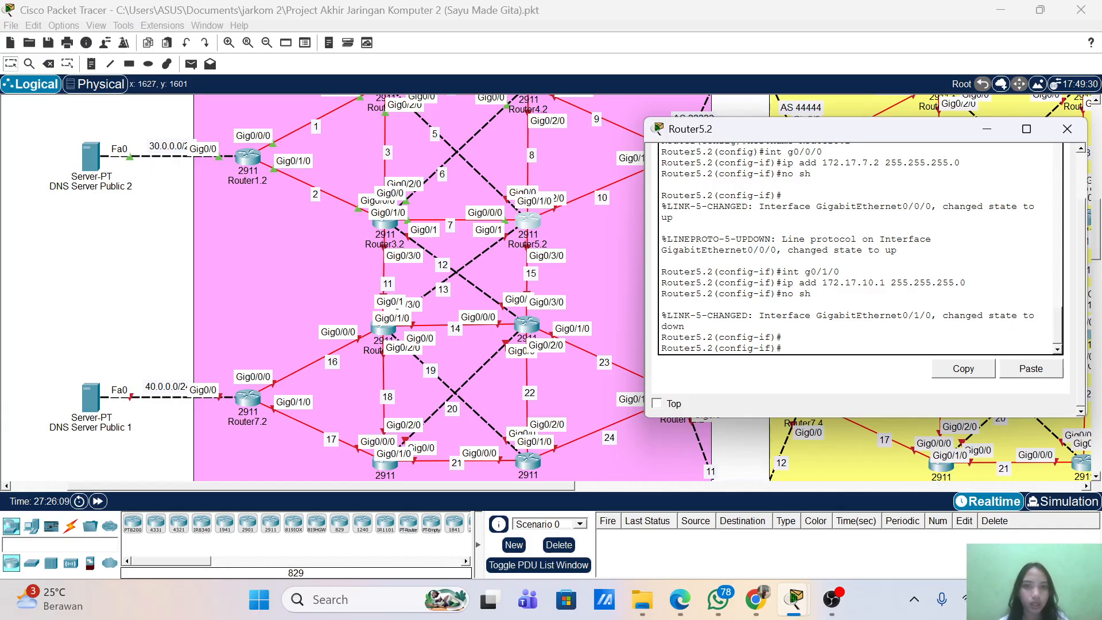
# - Enter interface g0/2/0 on Router5.2, assign it 172.17.8.2 with mask 255.255.255.0, and enable it with no sh
pyautogui.write('int g0/1/0')
pyautogui.press('BackSpace')
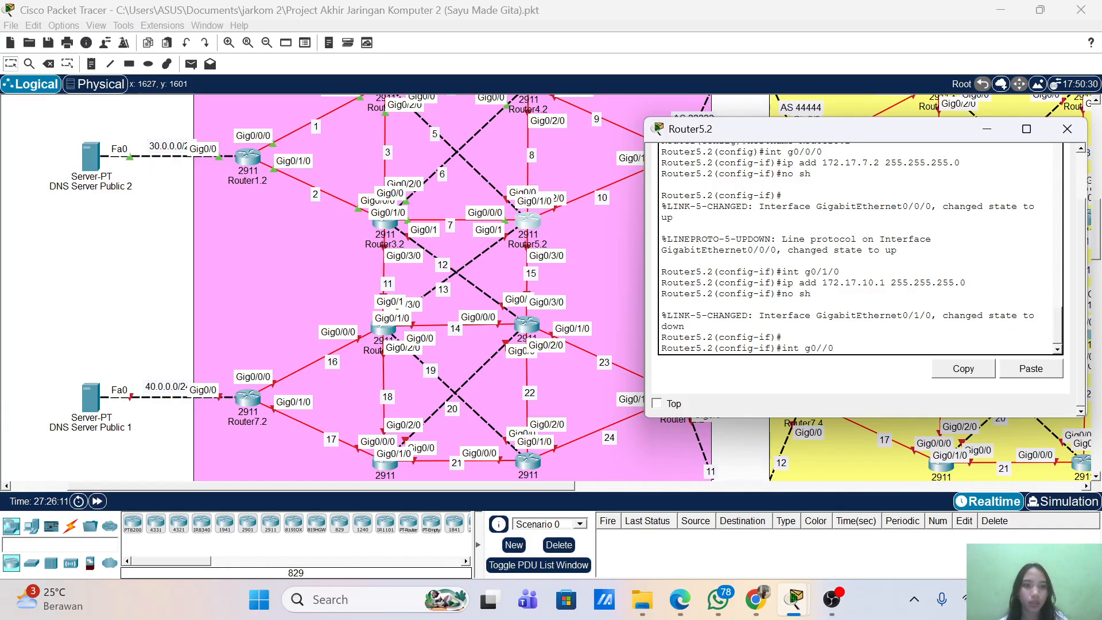
pyautogui.scroll(2, 548, 221)
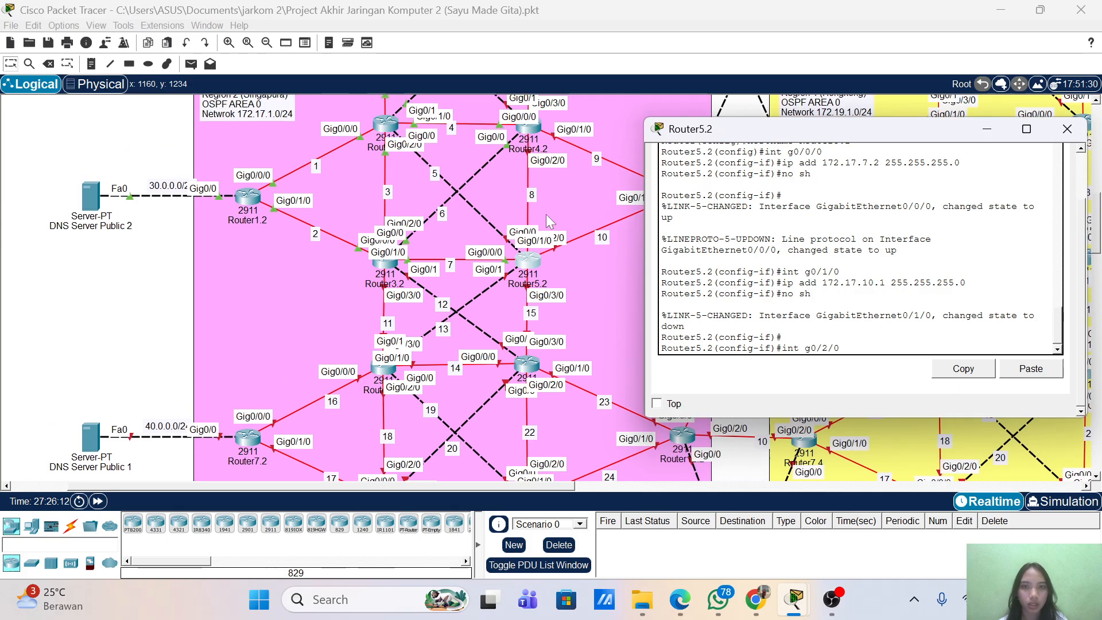
pyautogui.write('2')
pyautogui.press('Return')
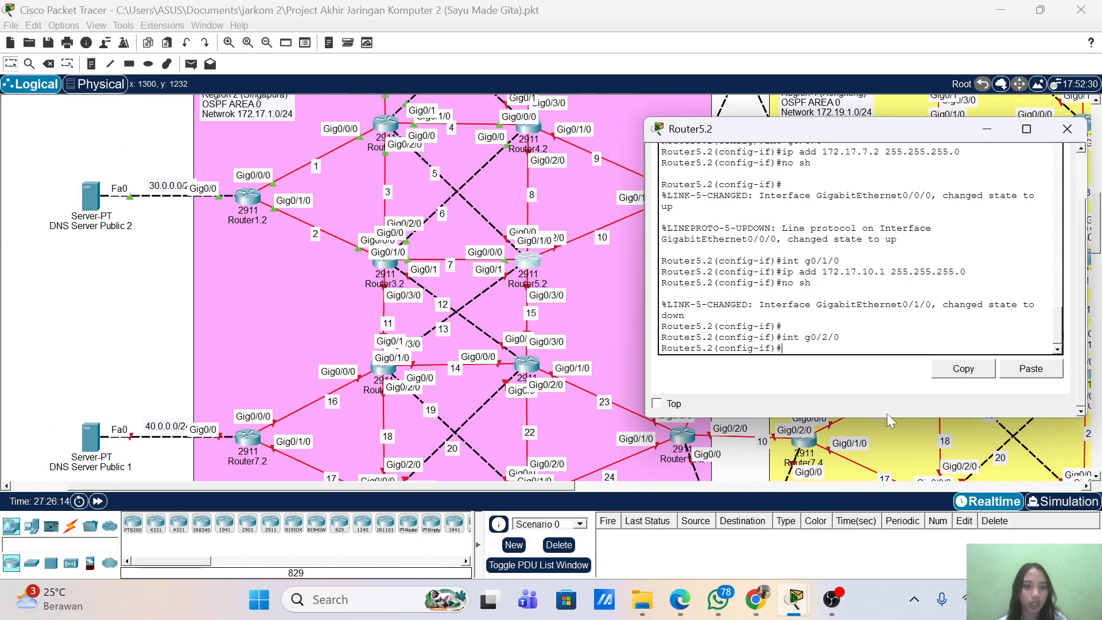
pyautogui.write('no sh')
pyautogui.press('Up')
pyautogui.press('Up')
pyautogui.press('Up')
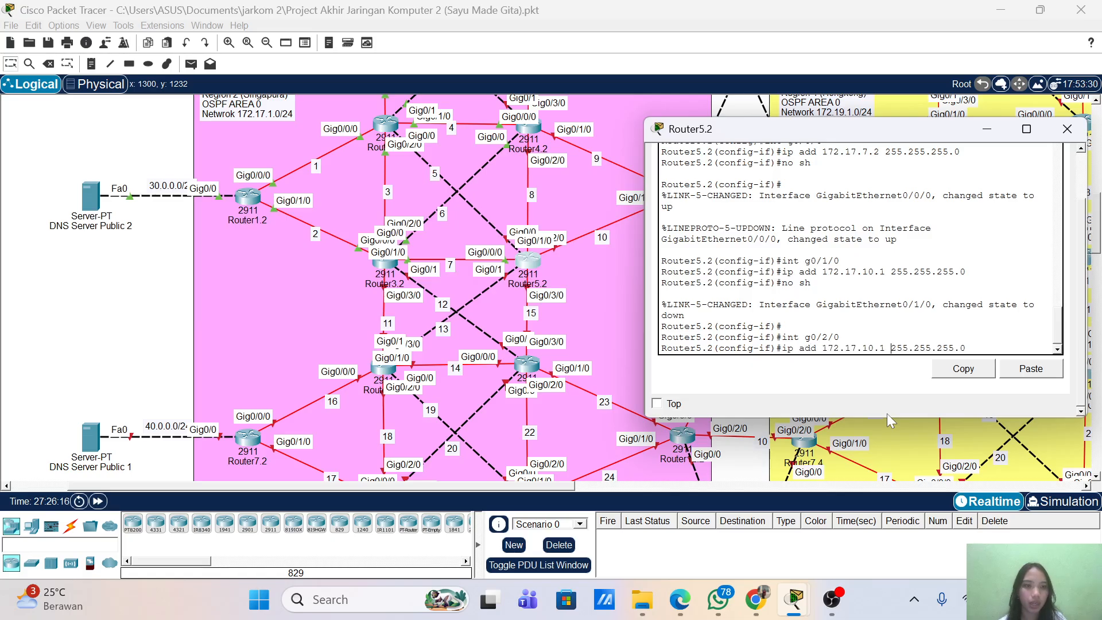
pyautogui.press('Left')
pyautogui.press('Left')
pyautogui.press('Left')
pyautogui.press('Left')
pyautogui.press('Left')
pyautogui.press('Left')
pyautogui.press('Left')
pyautogui.press('Left')
pyautogui.press('Left')
pyautogui.press('Left')
pyautogui.press('Left')
pyautogui.press('Left')
pyautogui.press('Left')
pyautogui.press('Left')
pyautogui.press('BackSpace')
pyautogui.press('BackSpace')
pyautogui.press('BackSpace')
pyautogui.press('BackSpace')
pyautogui.write('8.2')
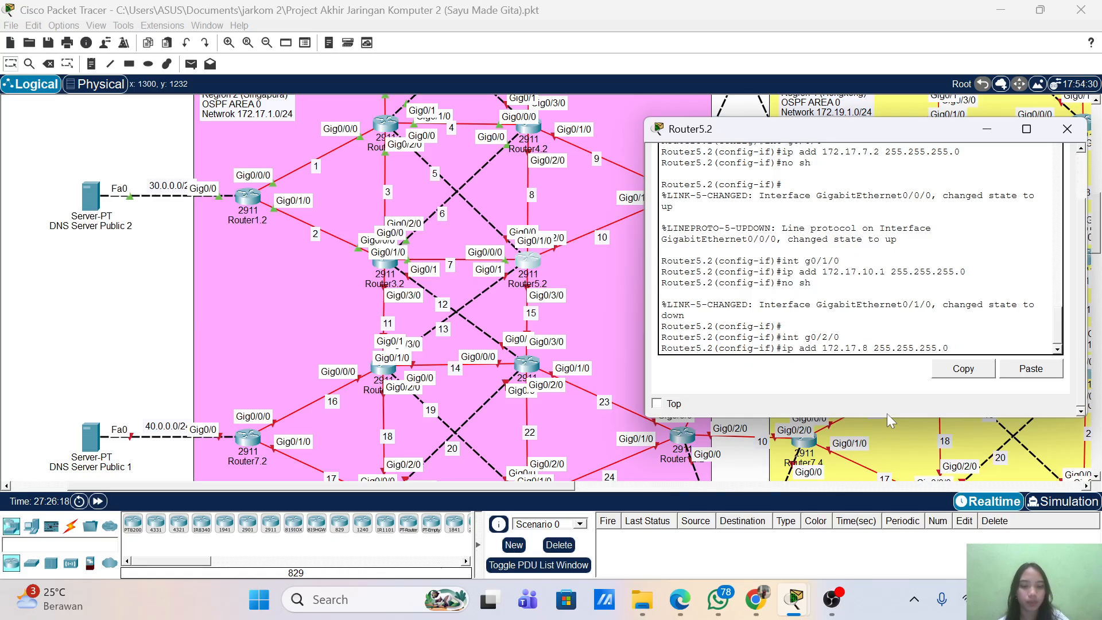
pyautogui.press('Return')
pyautogui.write('no sh')
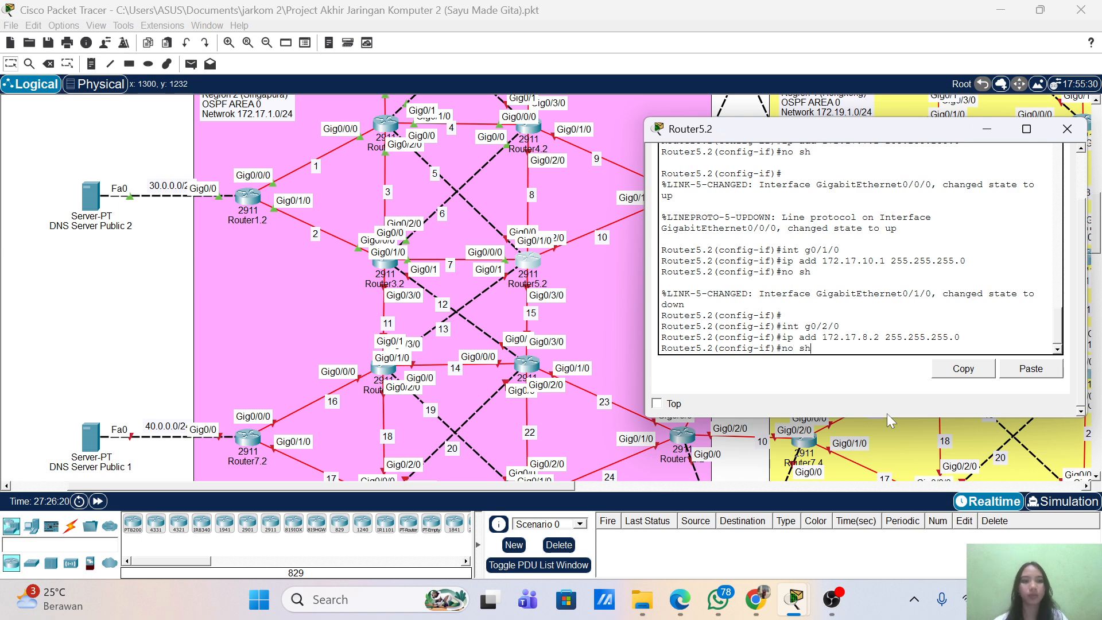
pyautogui.press('Return')
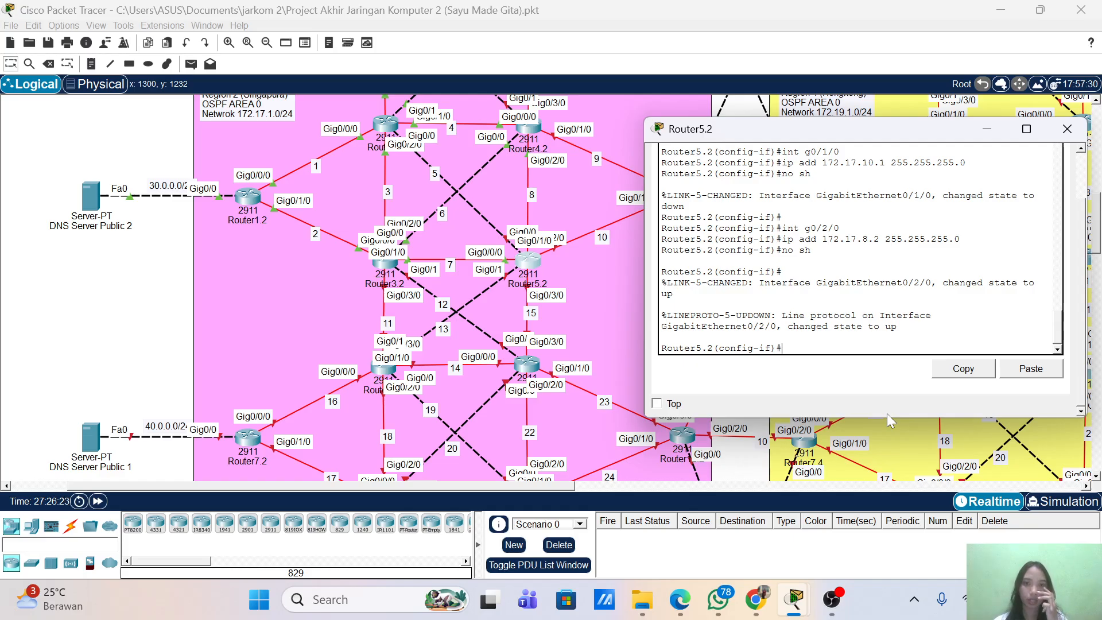
# - Enter interface g0/3/0 on Router5.2 and assign it IP address 172.17.15.1 with mask 255.255.255.0
pyautogui.write('int g0/2/0')
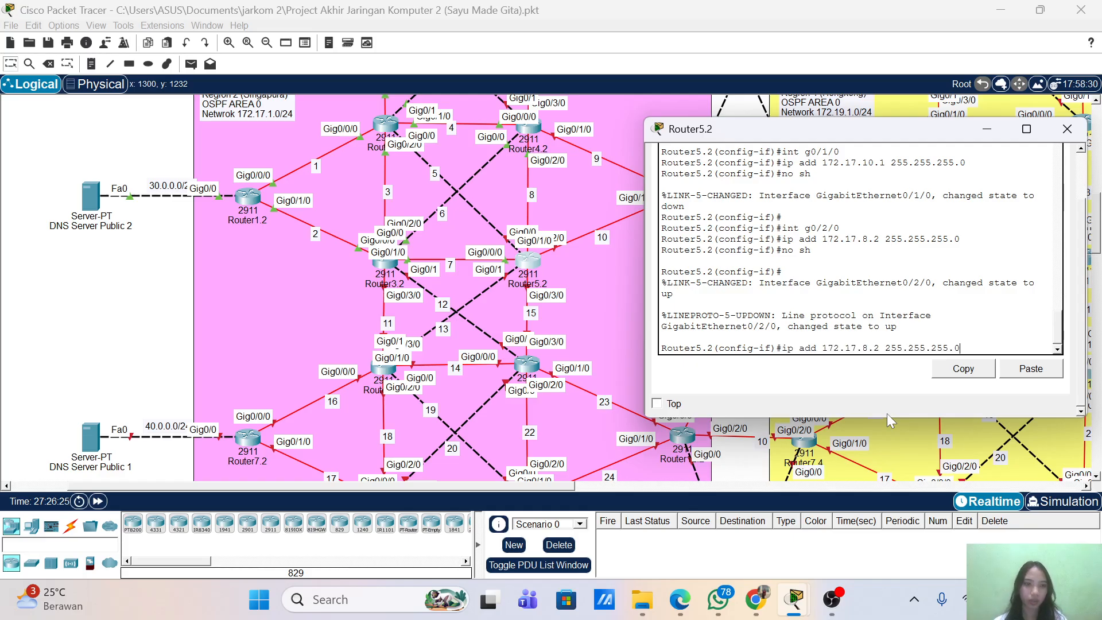
pyautogui.press('Left')
pyautogui.press('BackSpace')
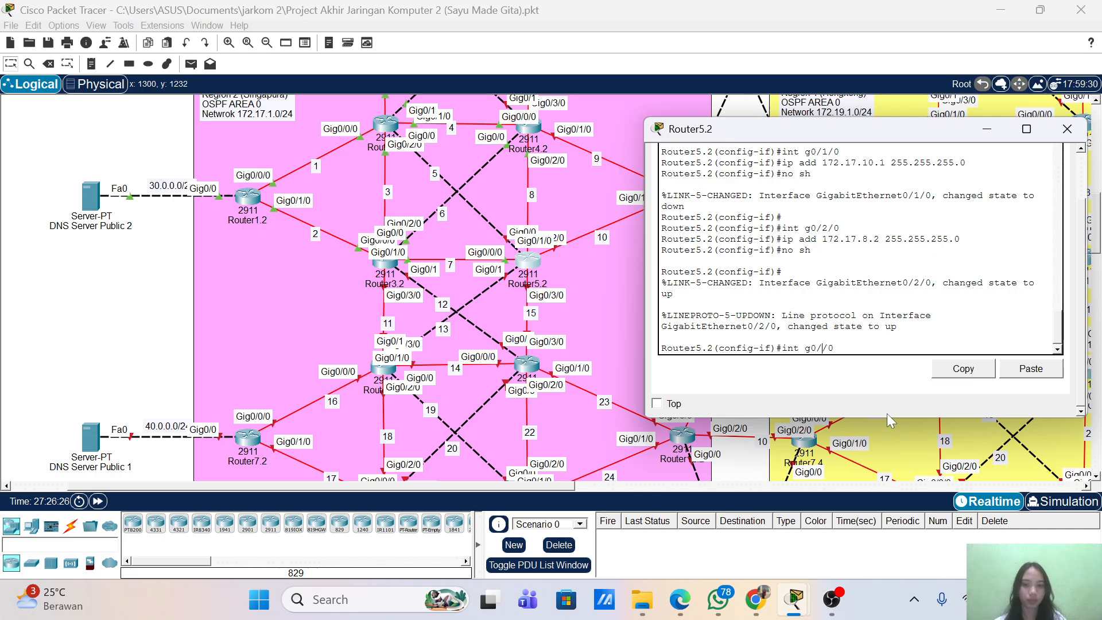
pyautogui.write('3')
pyautogui.press('Return')
pyautogui.press('Up')
pyautogui.press('Up')
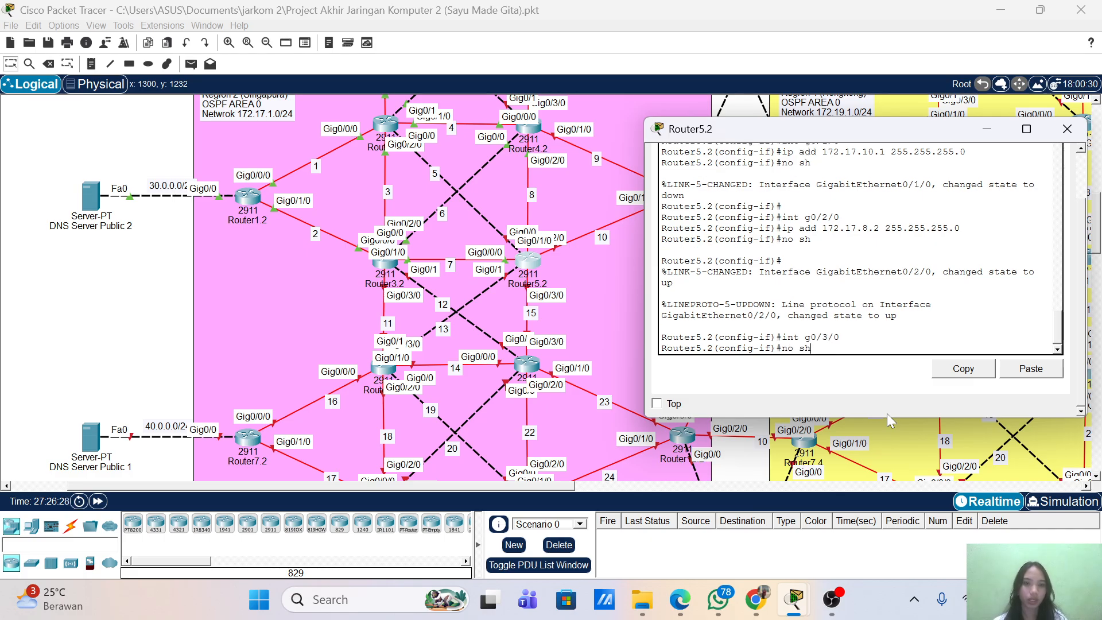
pyautogui.press('Up')
pyautogui.press('Left')
pyautogui.press('Left')
pyautogui.press('Left')
pyautogui.press('Left')
pyautogui.press('Left')
pyautogui.press('Left')
pyautogui.press('Left')
pyautogui.press('Left')
pyautogui.press('Left')
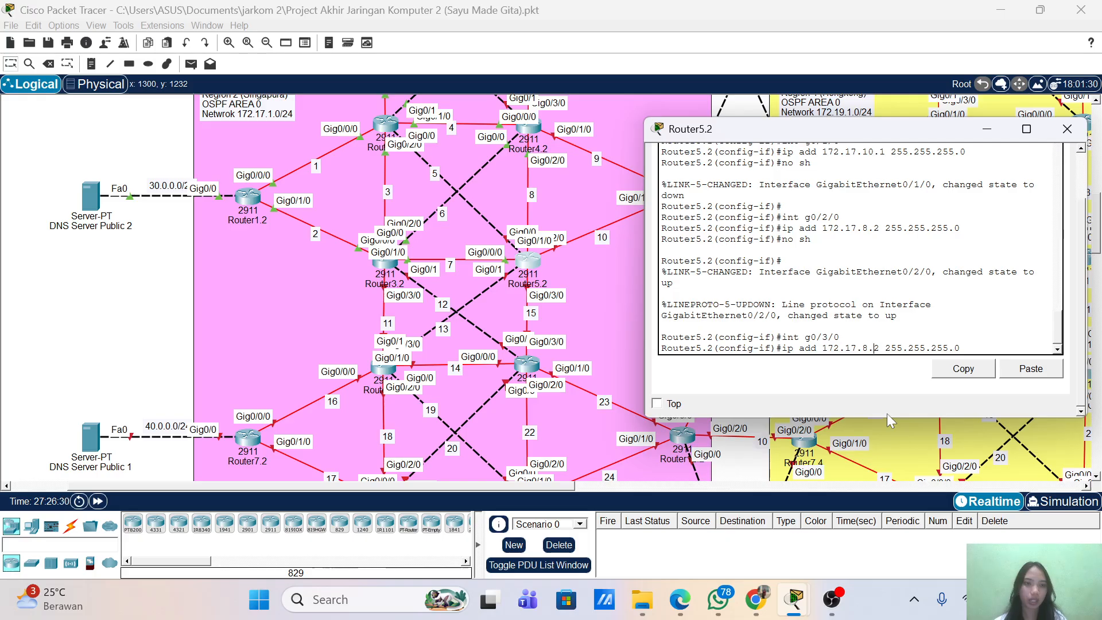
pyautogui.press('Delete')
pyautogui.press('BackSpace')
pyautogui.press('BackSpace')
pyautogui.write('15')
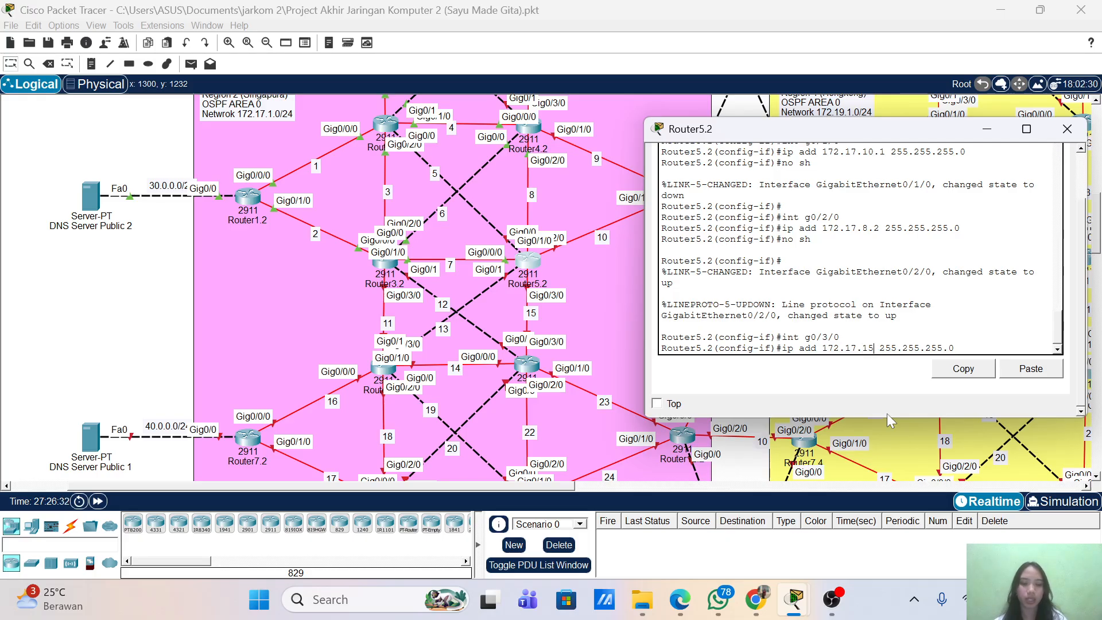
pyautogui.write('.1')
pyautogui.press('Return')
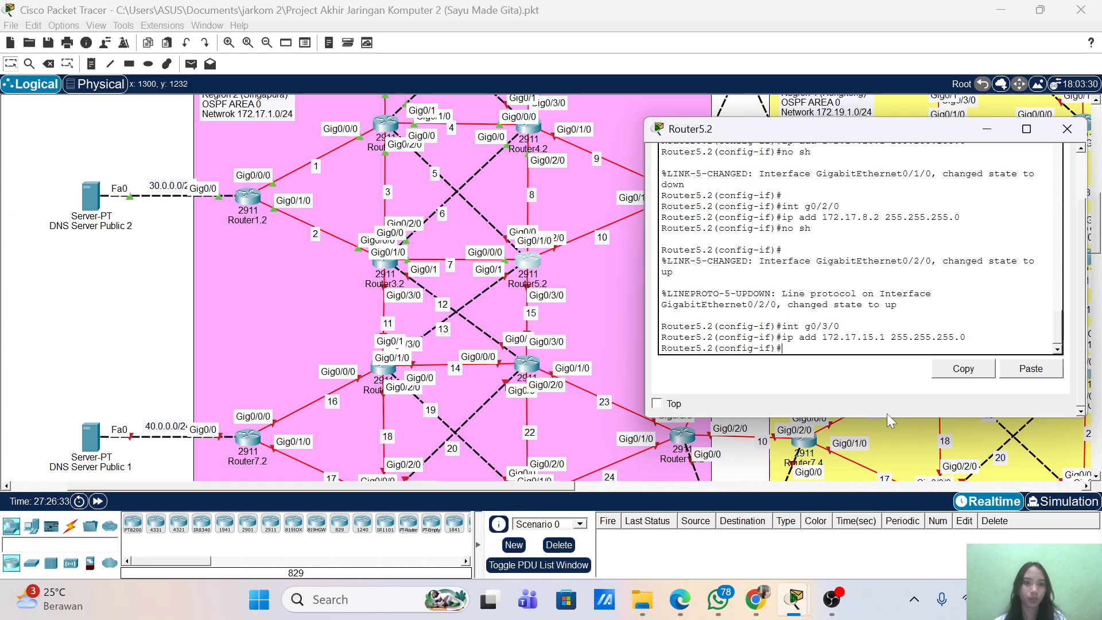
# - Enable Router5.2's g0/3/0 with no sh and enter configuration of interface g0/0
pyautogui.write('no sh')
pyautogui.press('Return')
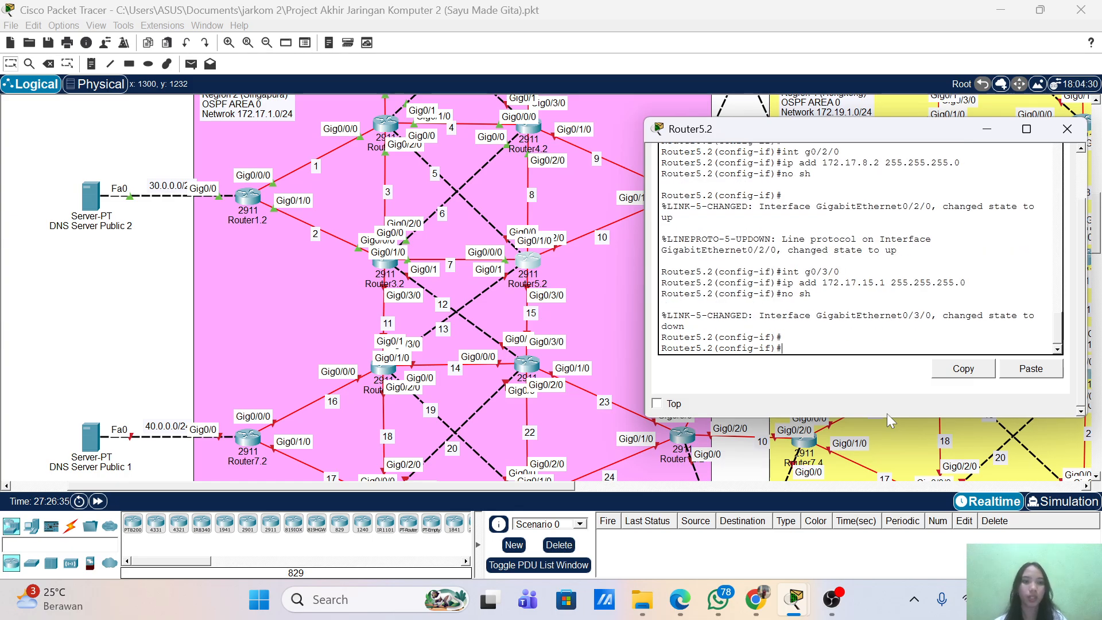
pyautogui.press('Up')
pyautogui.press('Up')
pyautogui.press('Up')
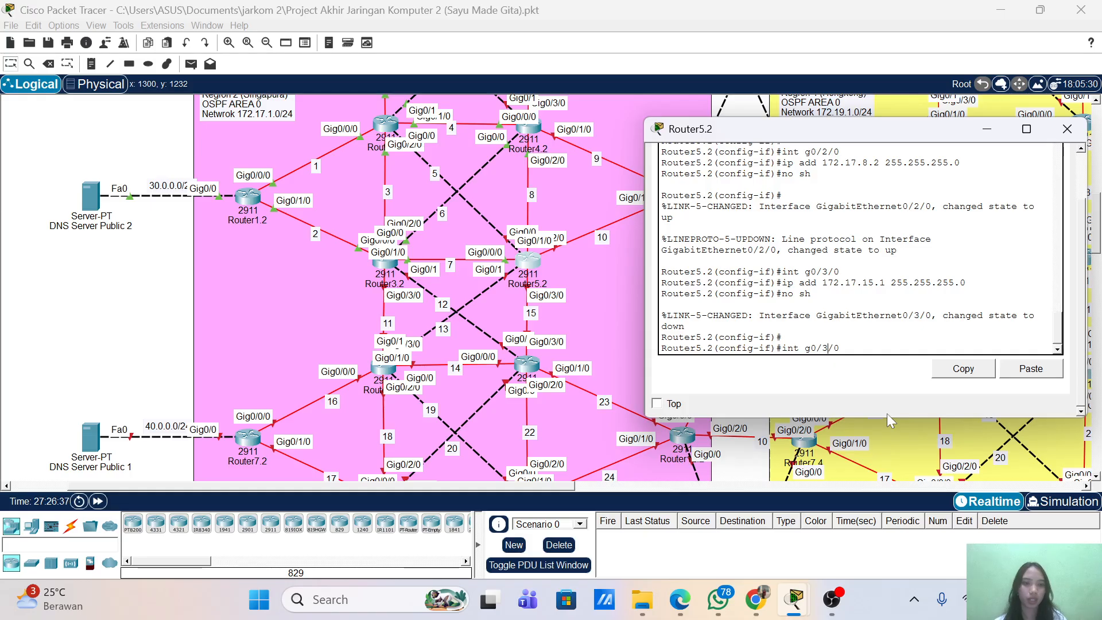
pyautogui.press('BackSpace')
pyautogui.press('BackSpace')
pyautogui.press('BackSpace')
pyautogui.write('0')
pyautogui.press('Return')
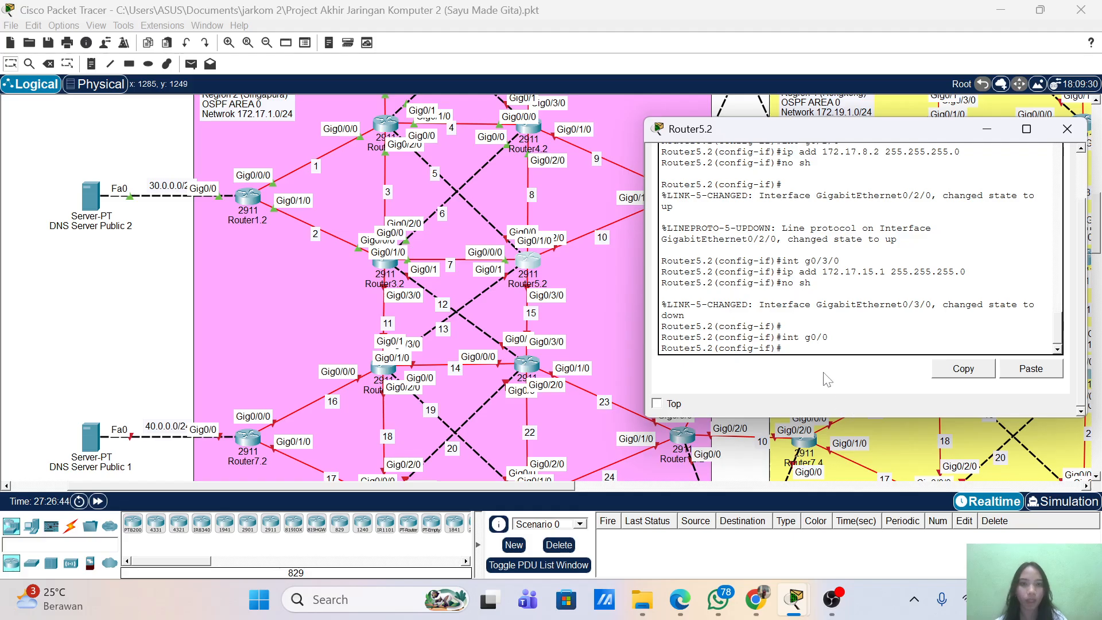
# - Assign IP address 172.17.5.2 with mask 255.255.255.0 to Router5.2's interface g0/0
pyautogui.press('Up')
pyautogui.press('Up')
pyautogui.press('Up')
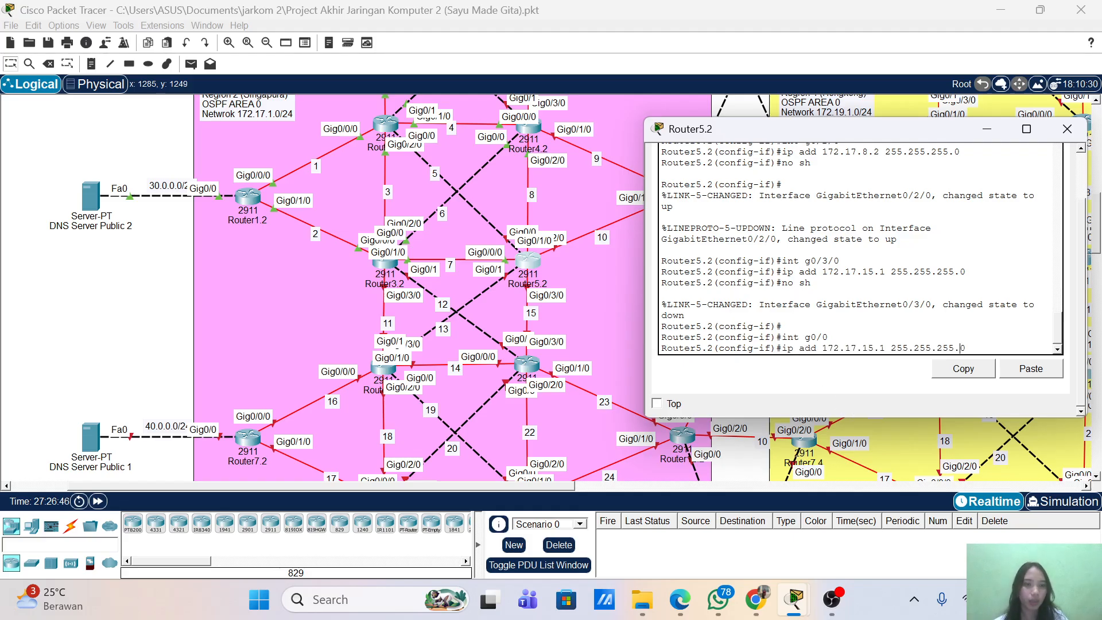
pyautogui.press('Left')
pyautogui.press('Left')
pyautogui.press('Left')
pyautogui.press('Left')
pyautogui.press('Left')
pyautogui.press('Left')
pyautogui.press('Left')
pyautogui.press('Left')
pyautogui.press('Left')
pyautogui.press('Left')
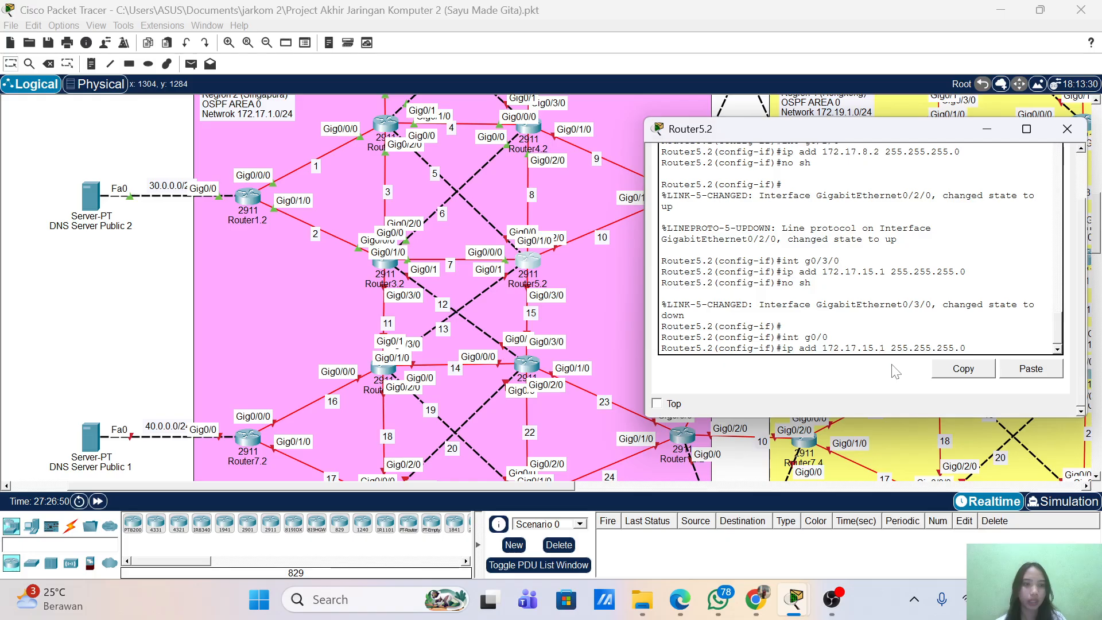
pyautogui.press('BackSpace')
pyautogui.press('BackSpace')
pyautogui.press('BackSpace')
pyautogui.press('BackSpace')
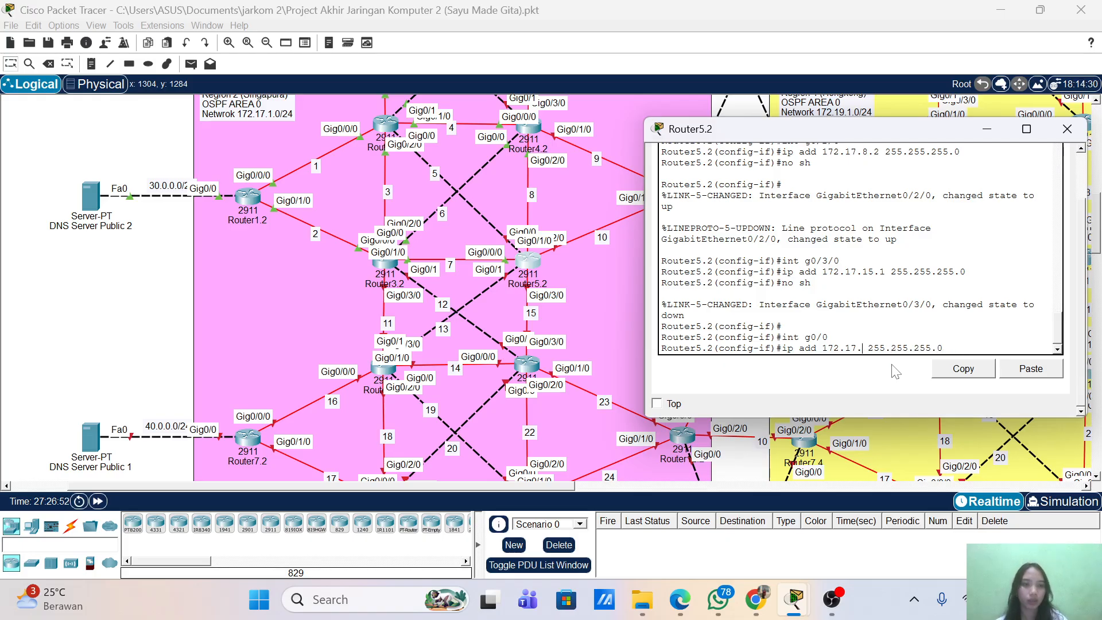
pyautogui.write('5.2')
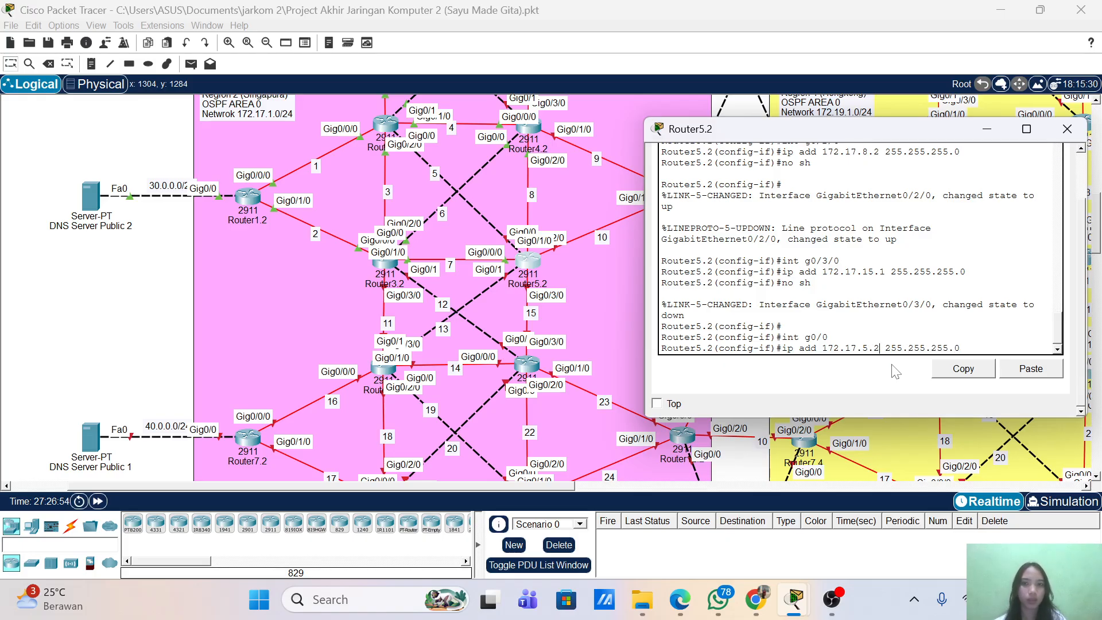
pyautogui.press('Return')
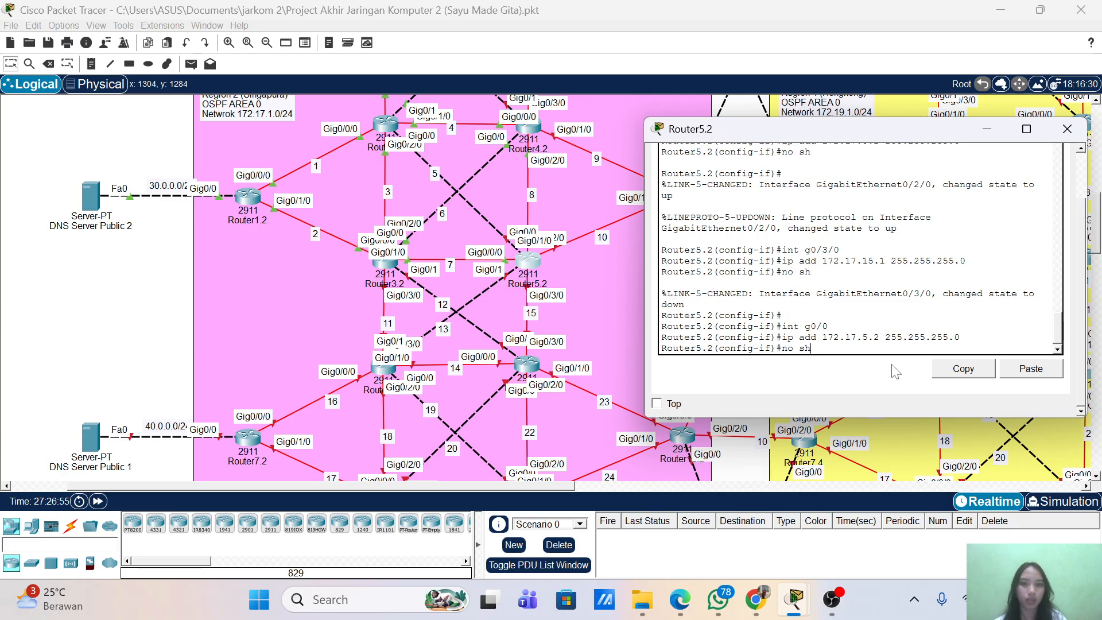
# - Enable Router5.2's g0/0 with no sh and enter configuration of interface g0/1
pyautogui.write('no sh')
pyautogui.press('Return')
pyautogui.press('Return')
pyautogui.press('Up')
pyautogui.press('Up')
pyautogui.press('Up')
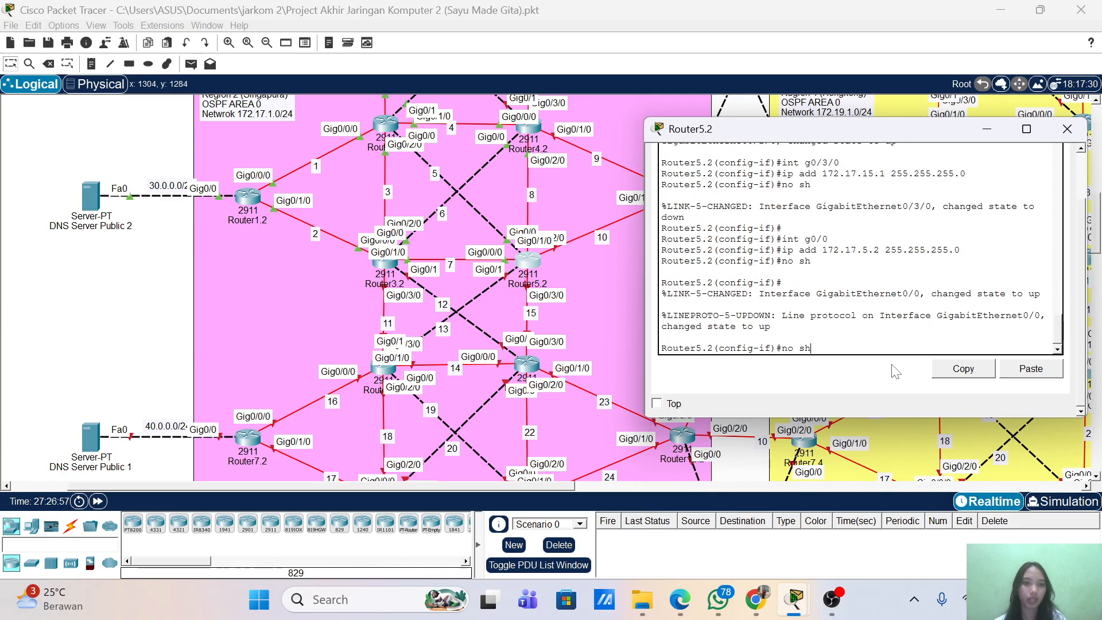
pyautogui.press('BackSpace')
pyautogui.write('1')
pyautogui.press('Return')
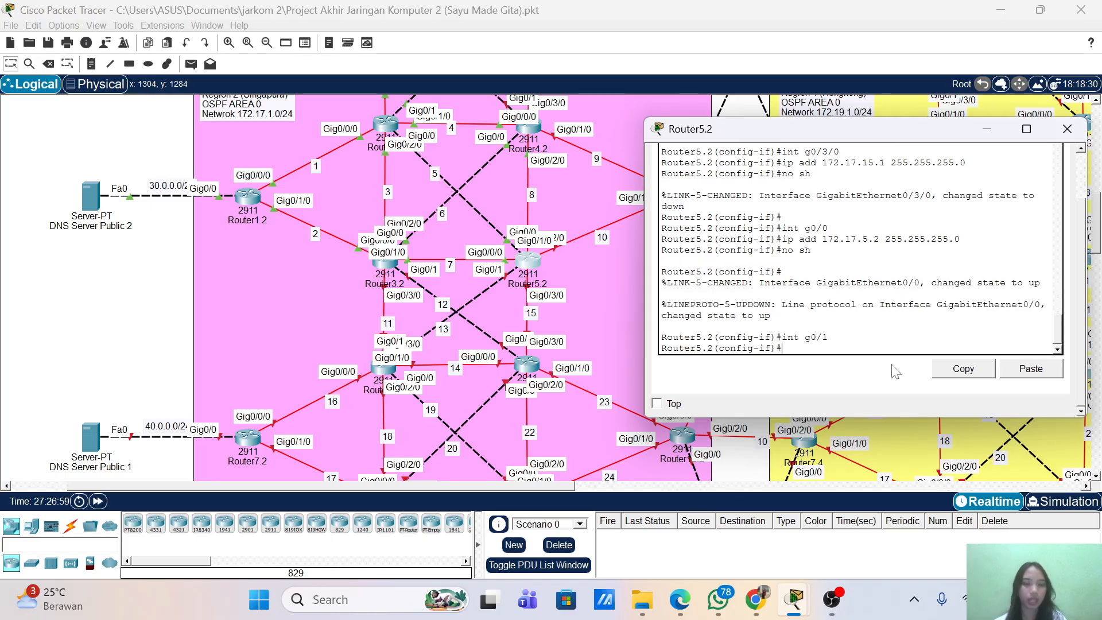
# - Nudge link label 12 slightly in the topology and assign Router5.2's g0/1 IP address 172.17.13.1 with mask 255.255.255.0
pyautogui.press('Up')
pyautogui.press('Up')
pyautogui.press('Up')
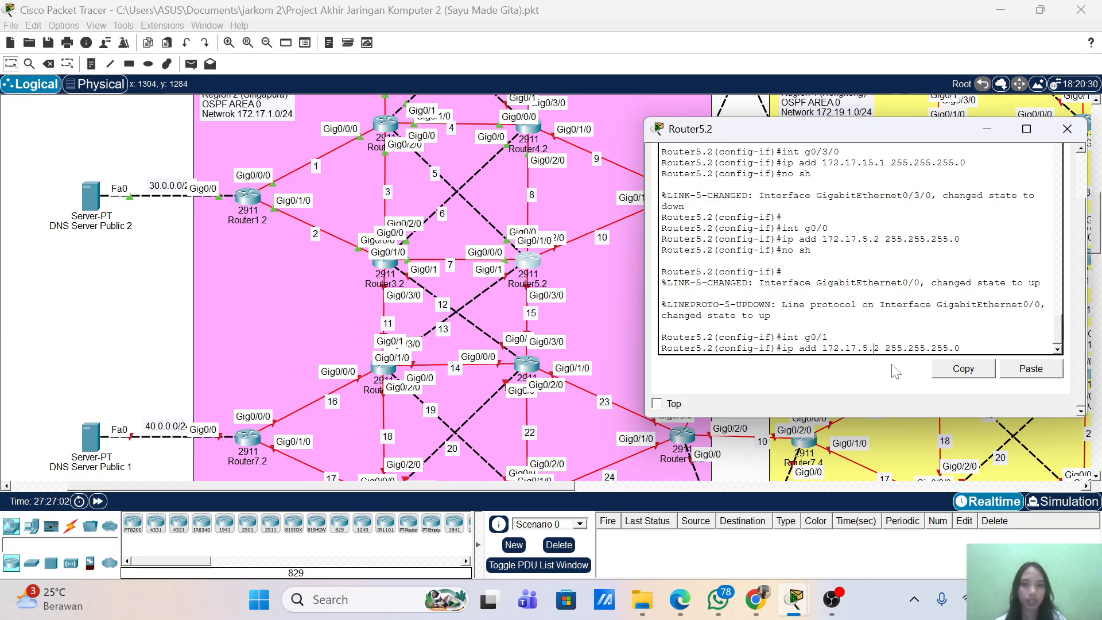
pyautogui.click(447, 313)
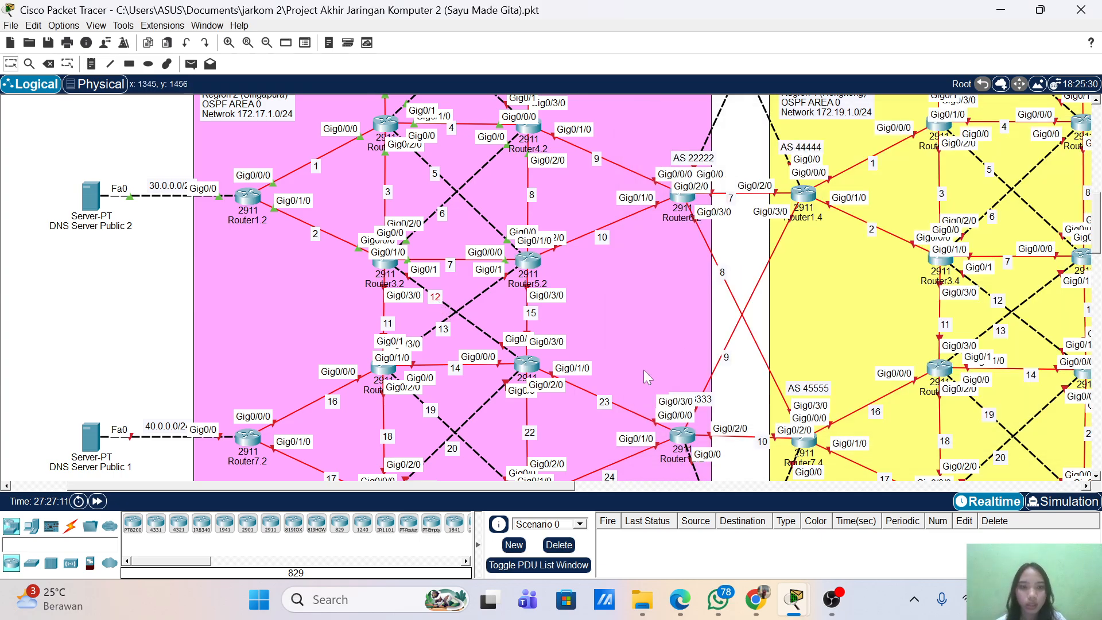
pyautogui.click(529, 262)
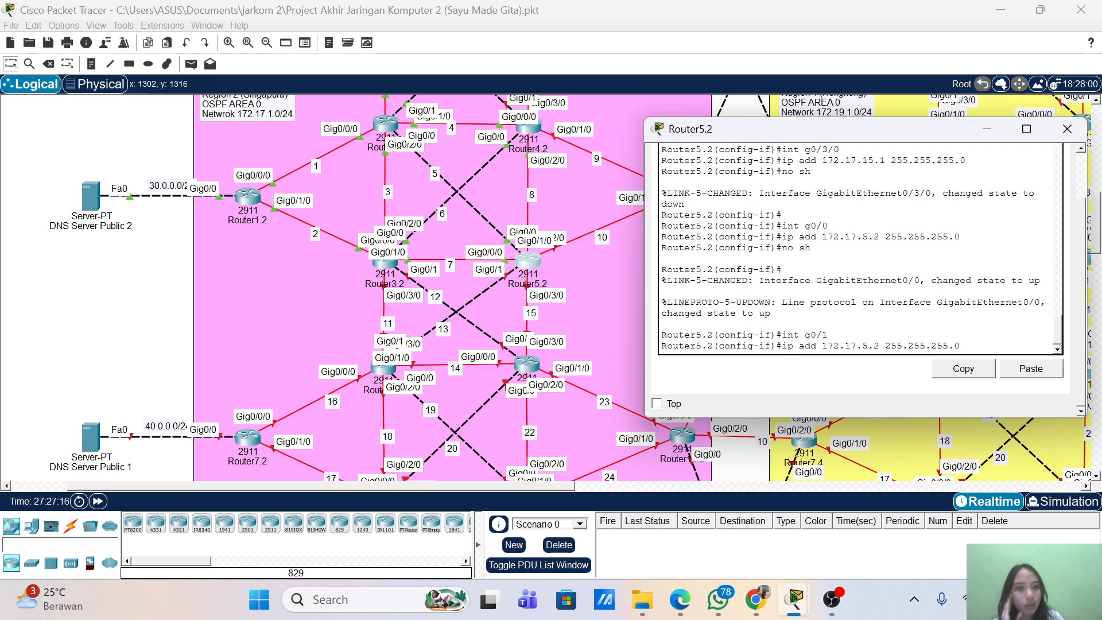
pyautogui.press('BackSpace')
pyautogui.press('BackSpace')
pyautogui.press('BackSpace')
pyautogui.write('1')
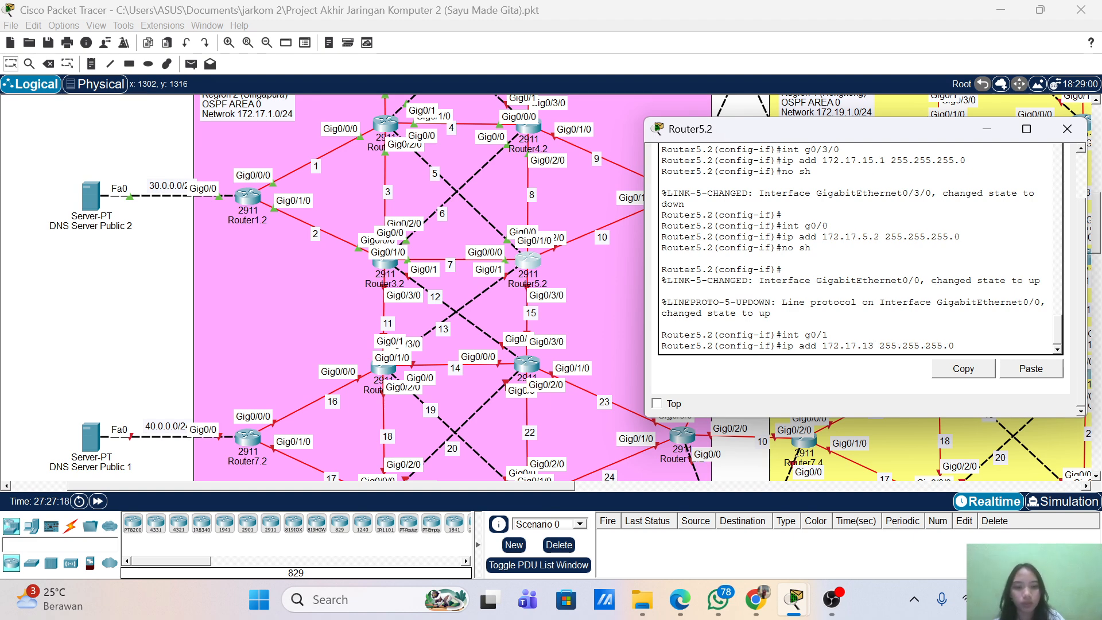
pyautogui.write('3.1')
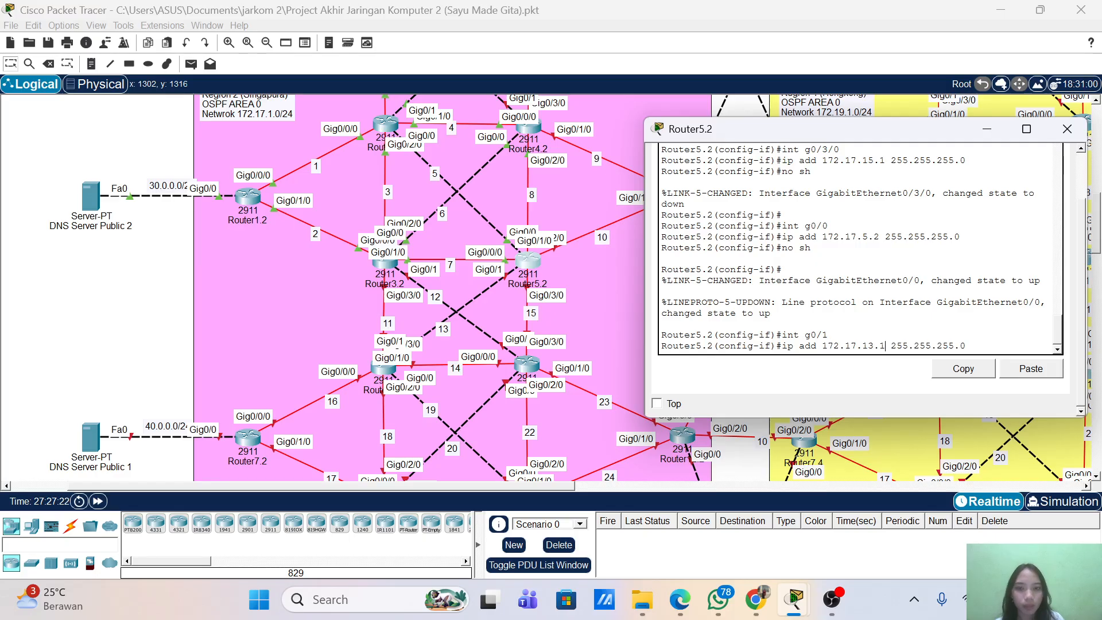
pyautogui.press('Return')
# - Enable Router5.2's g0/1 with no sh and exit to global configuration mode
pyautogui.write('no sh')
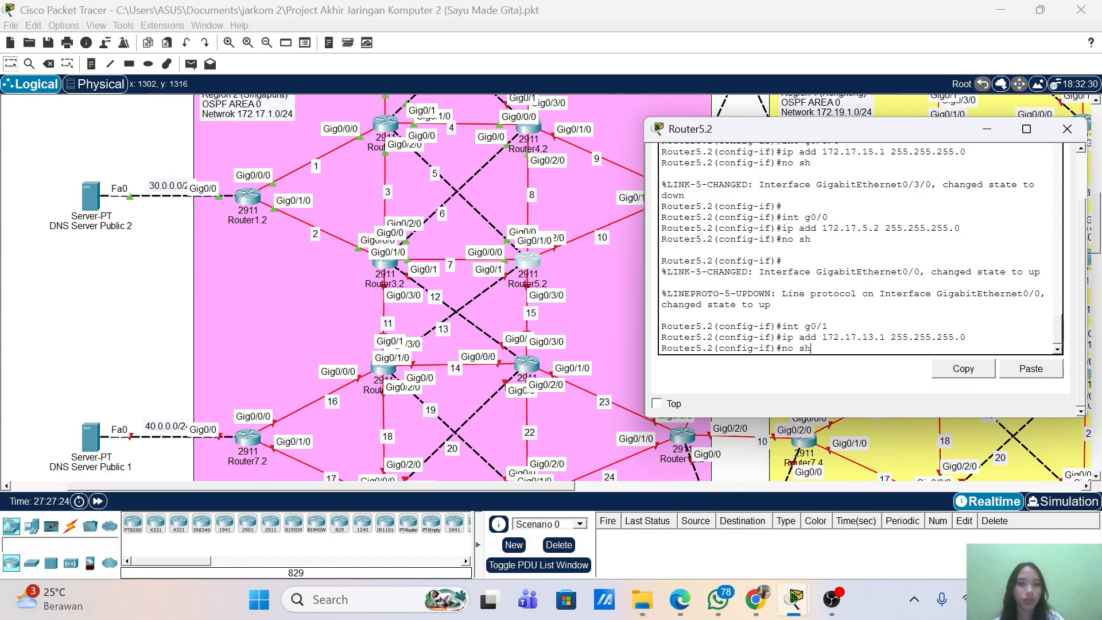
pyautogui.press('Return')
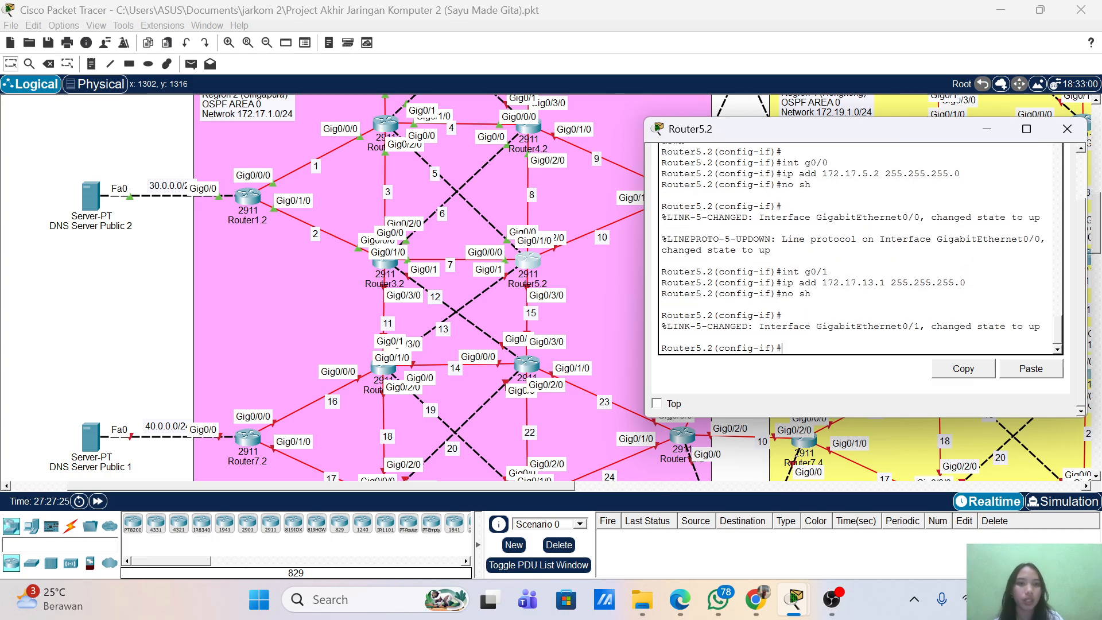
pyautogui.write('exit')
pyautogui.press('Return')
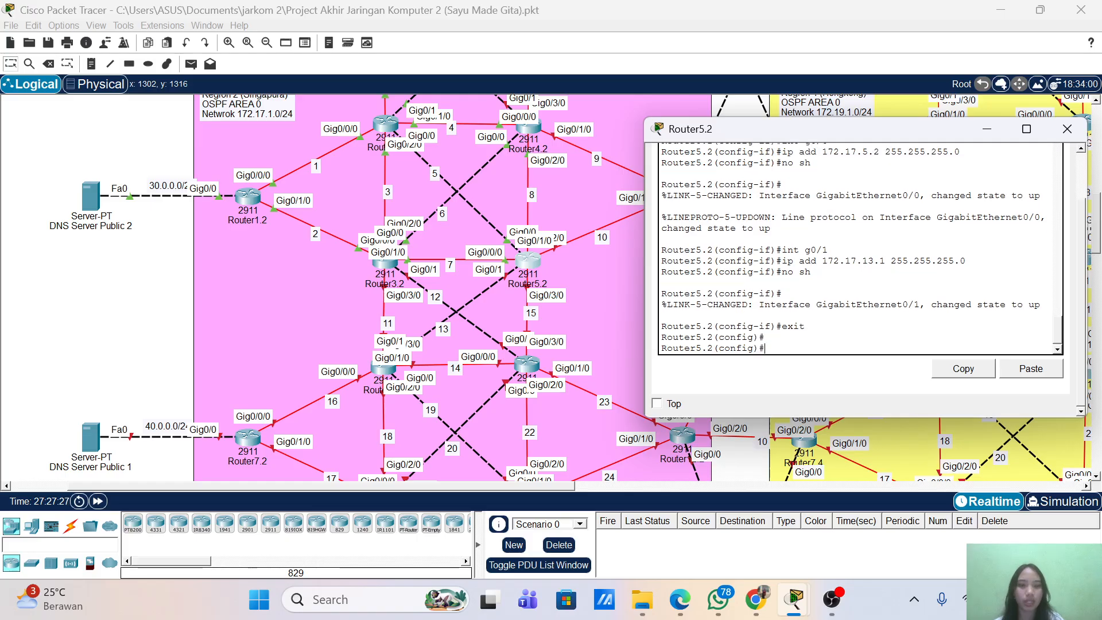
# - Enter configuration of OSPF process 1 on Router5.2 with router ospf 1
pyautogui.write('rou')
pyautogui.press('Tab')
pyautogui.write('osp')
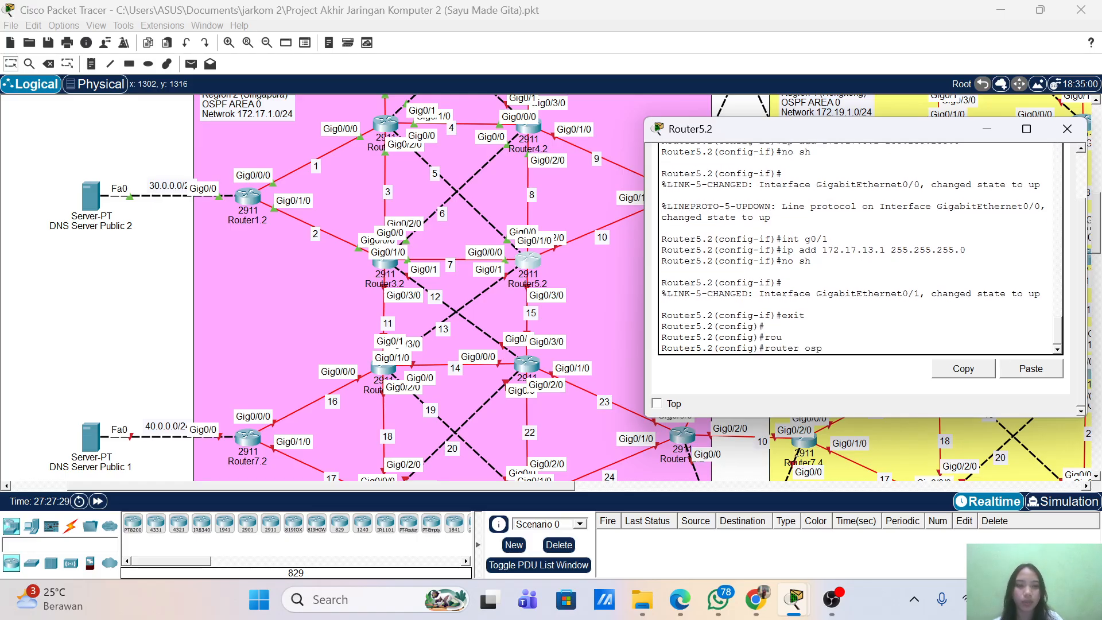
pyautogui.press('Tab')
pyautogui.write('1')
pyautogui.press('Return')
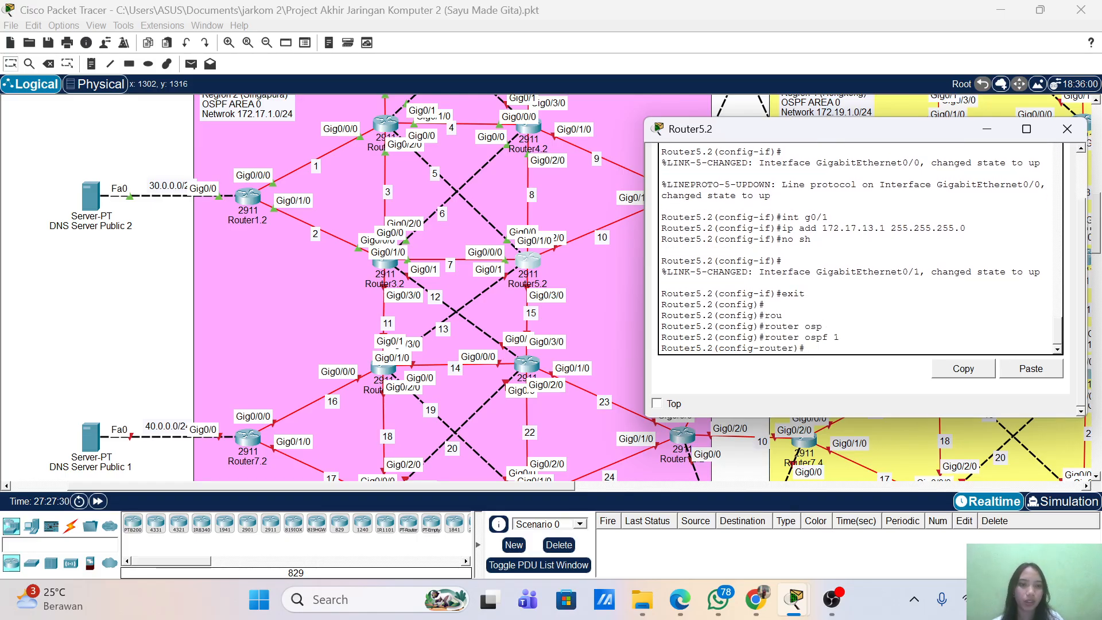
# - Set Router5.2's OSPF router-id to 2.2.2.5 and turn on log-adjacency-changes
pyautogui.write('rou')
pyautogui.press('Tab')
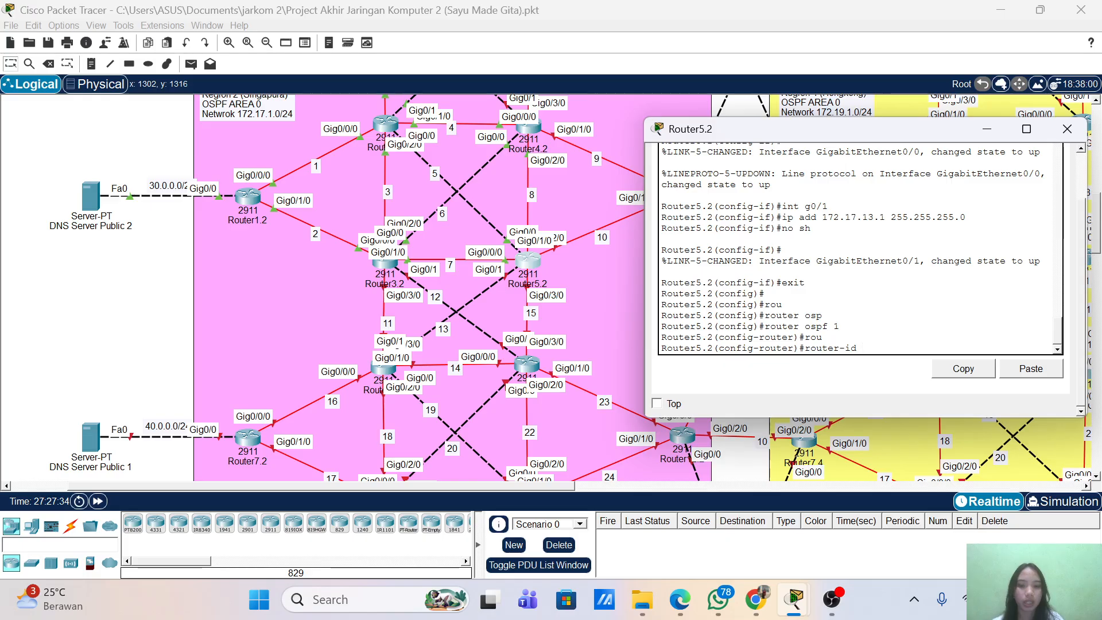
pyautogui.write('2.2.2.25')
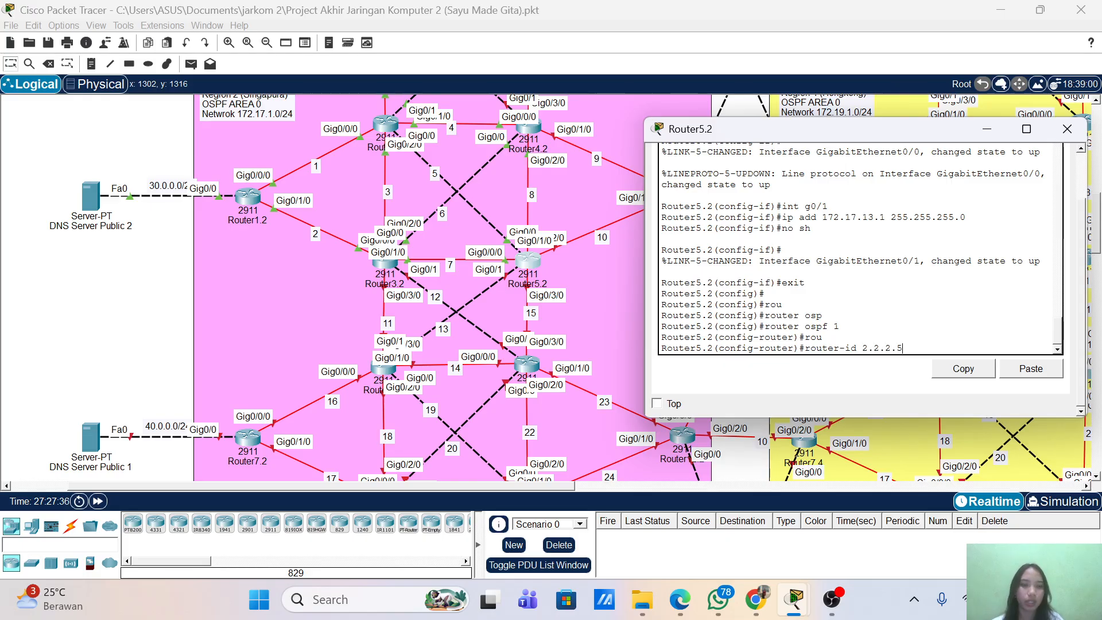
pyautogui.press('Return')
pyautogui.press('Return')
pyautogui.write('log')
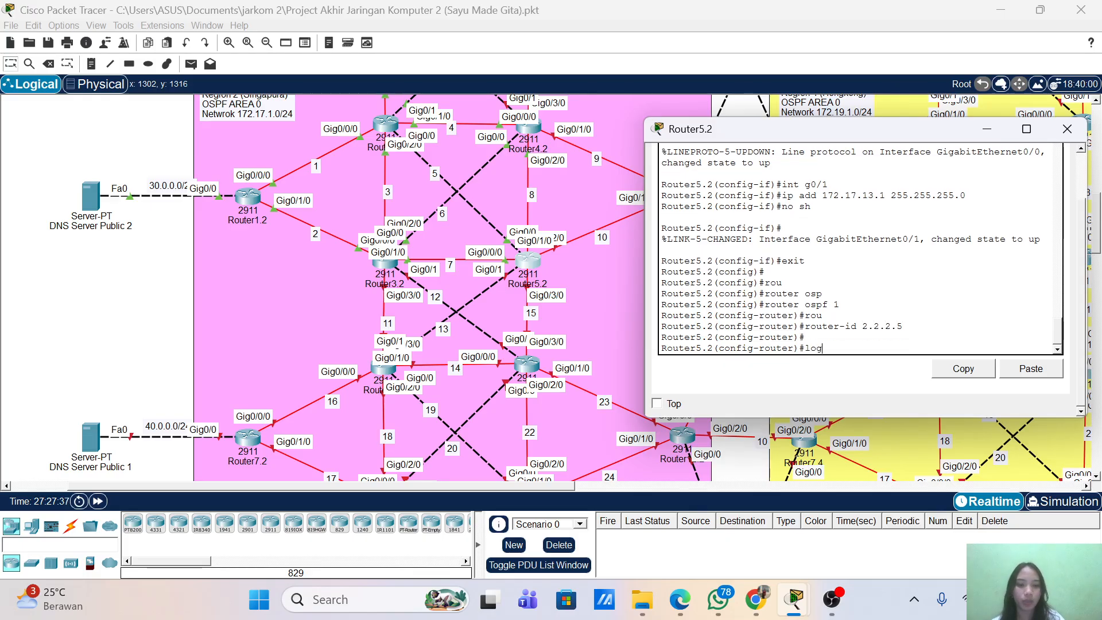
pyautogui.press('Tab')
pyautogui.press('Return')
pyautogui.press('Return')
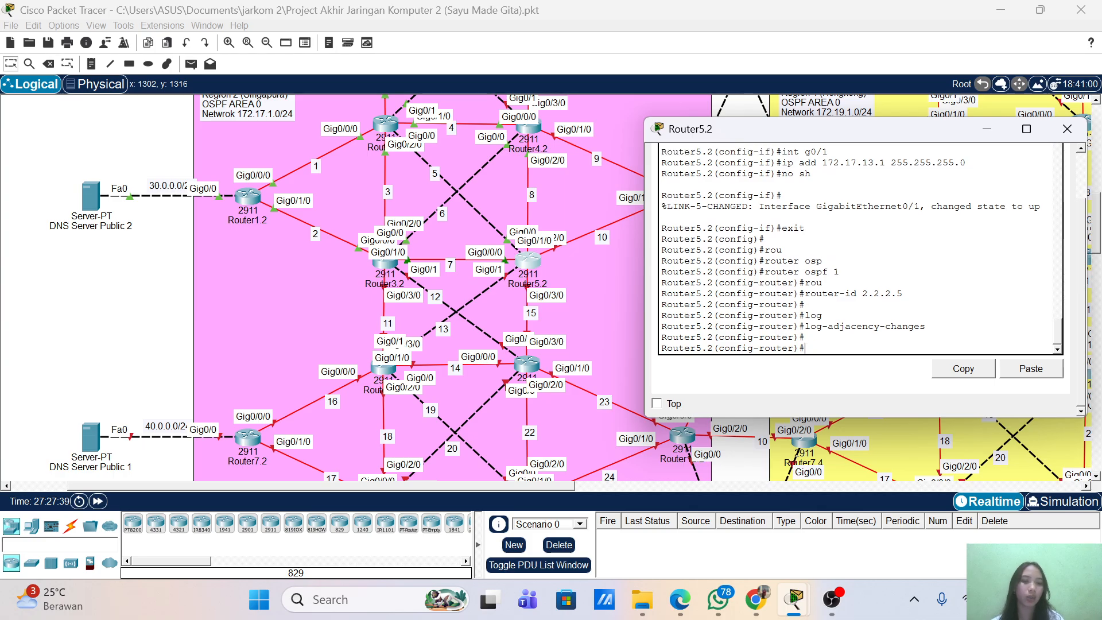
# - Add network 172.17.5.0 with wildcard 0.0.0.255 to OSPF area 0 on Router5.2
pyautogui.write('net')
pyautogui.press('Tab')
pyautogui.write('172.')
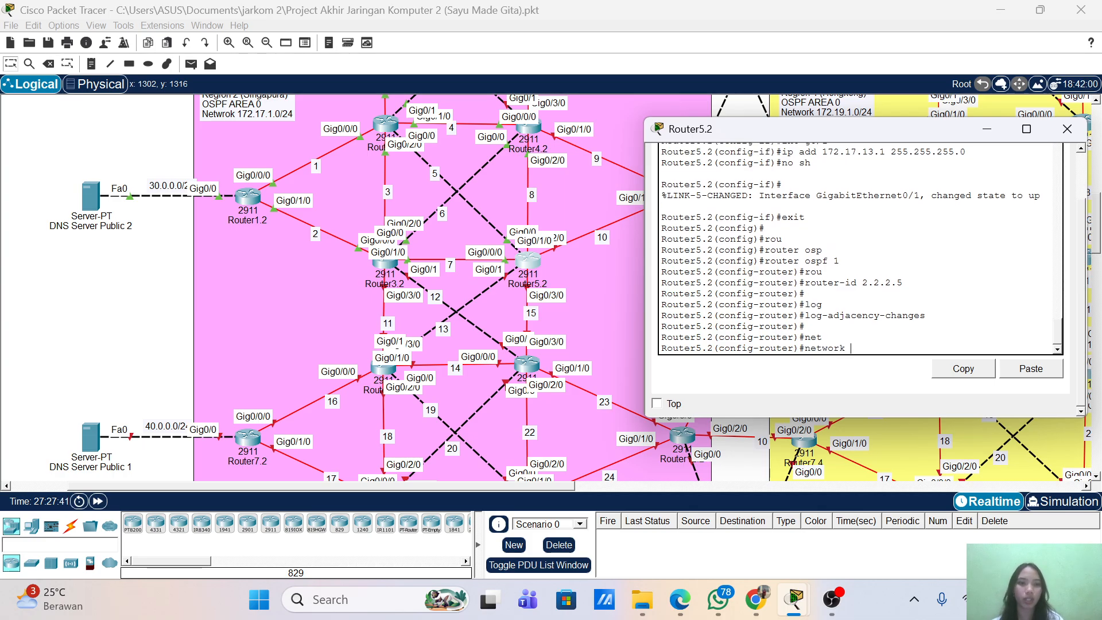
pyautogui.write('17')
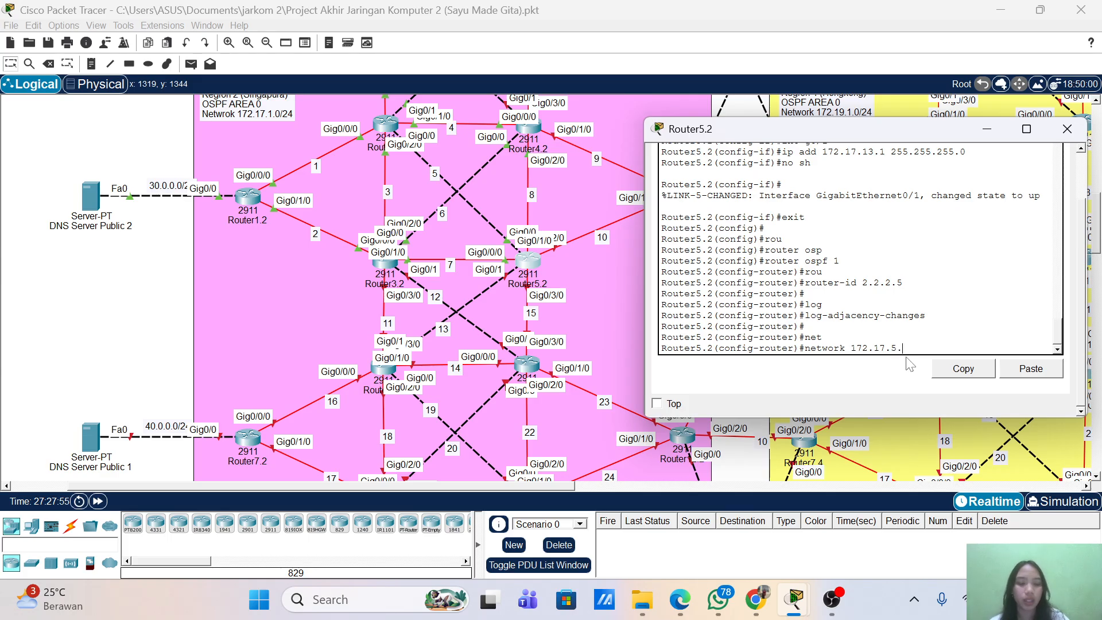
pyautogui.write('0.0.0.')
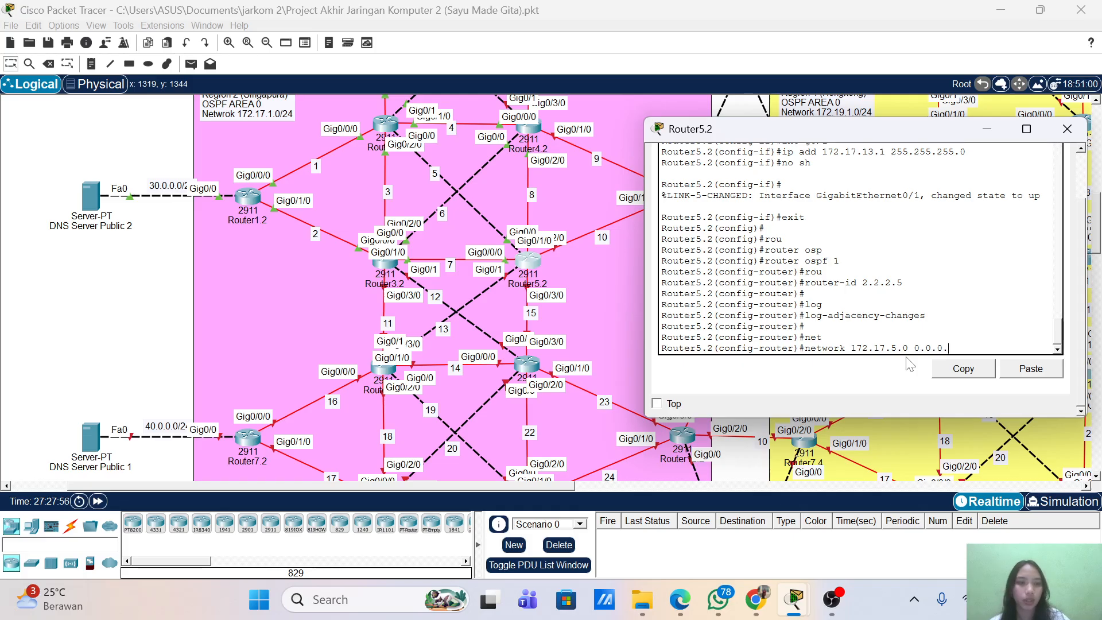
pyautogui.write('255 ar')
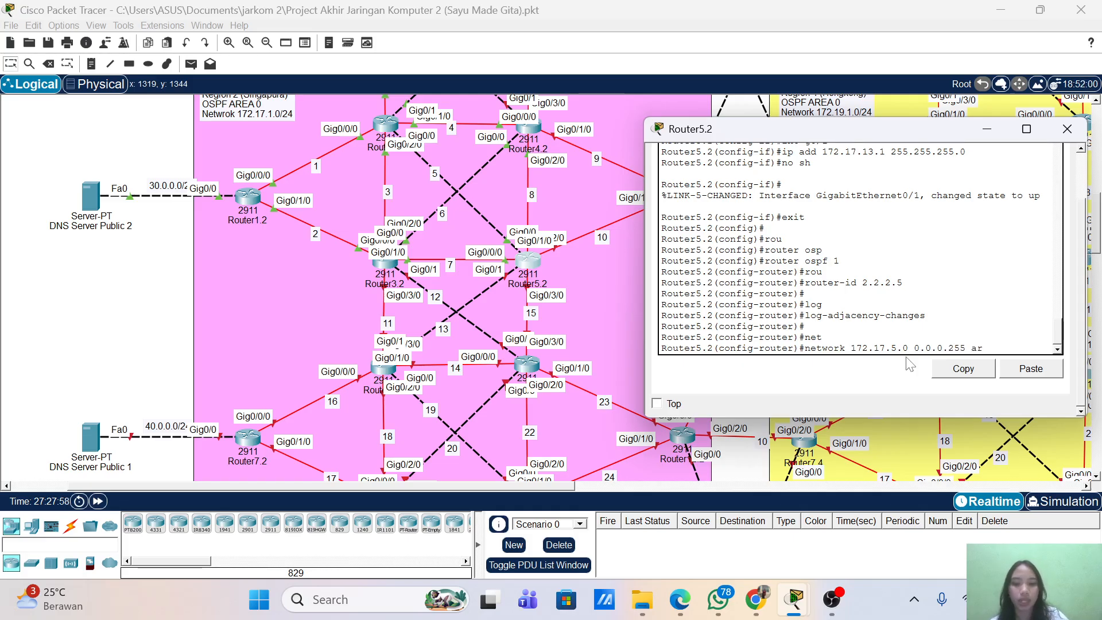
pyautogui.write('ea 0')
pyautogui.press('Return')
# - Add networks 172.17.7.0 and 172.17.8.0 with wildcard 0.0.0.255 to OSPF area 0 on Router5.2
pyautogui.press('Up')
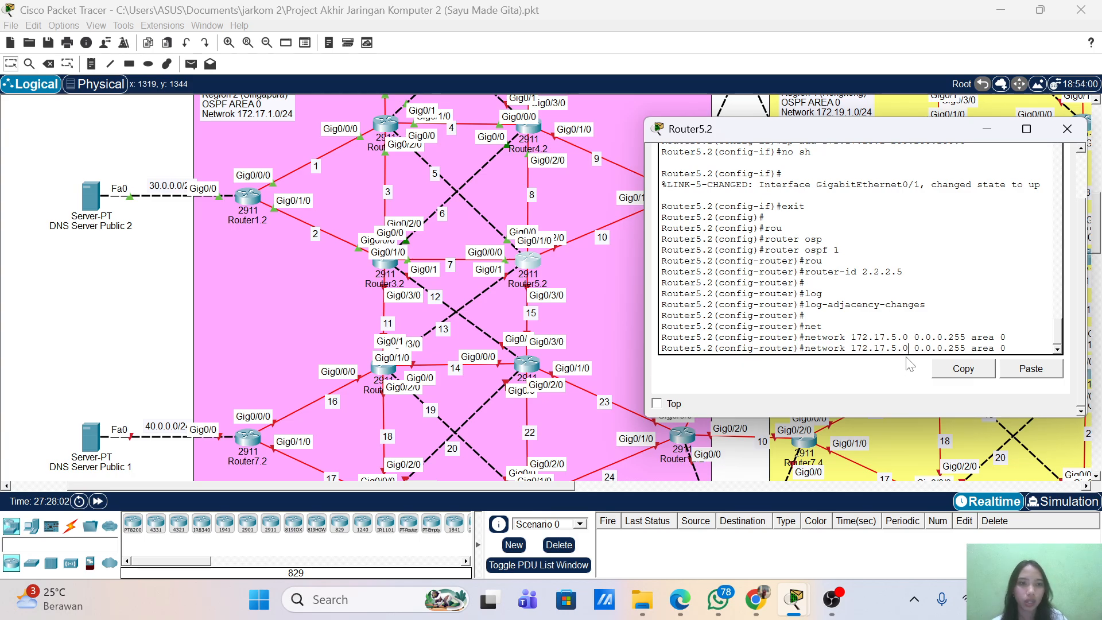
pyautogui.press('BackSpace')
pyautogui.write('7')
pyautogui.press('Return')
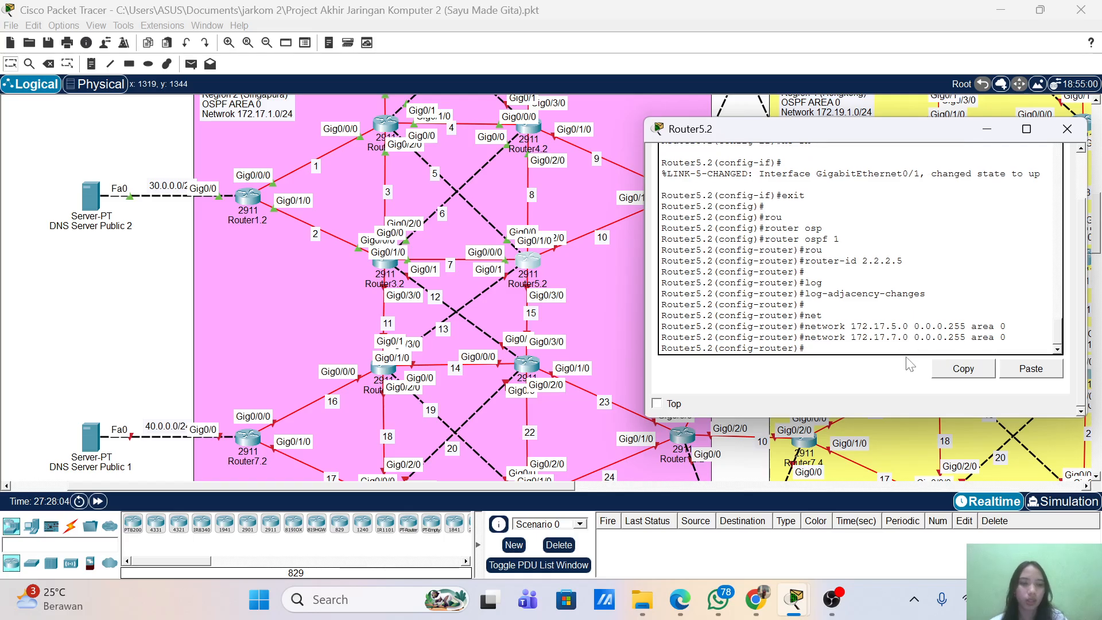
pyautogui.press('Up')
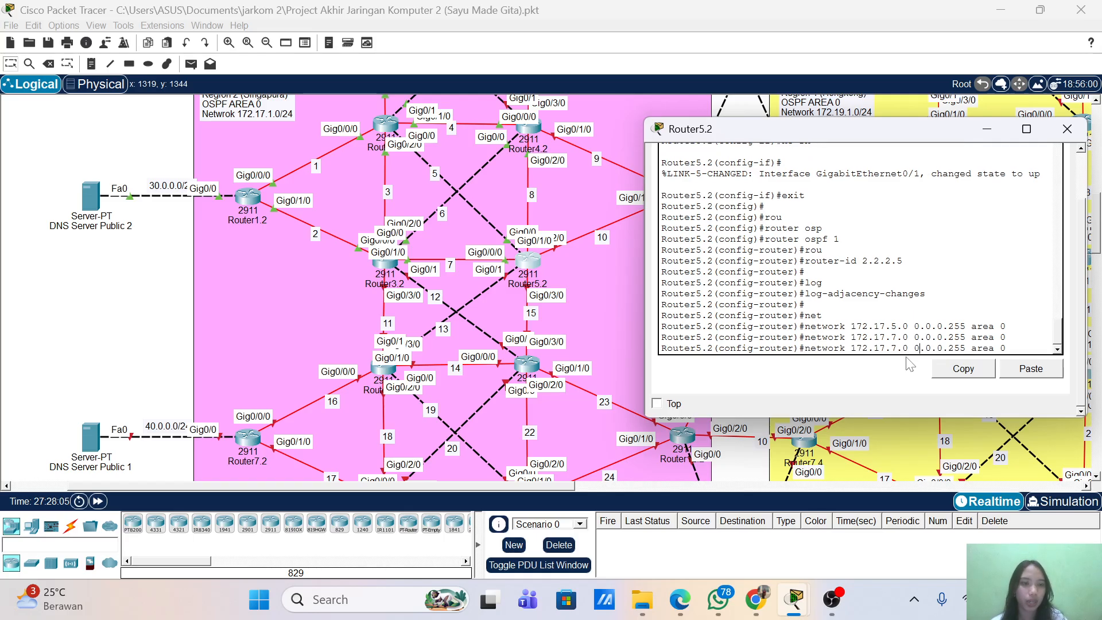
pyautogui.press('BackSpace')
pyautogui.write('8')
pyautogui.press('Return')
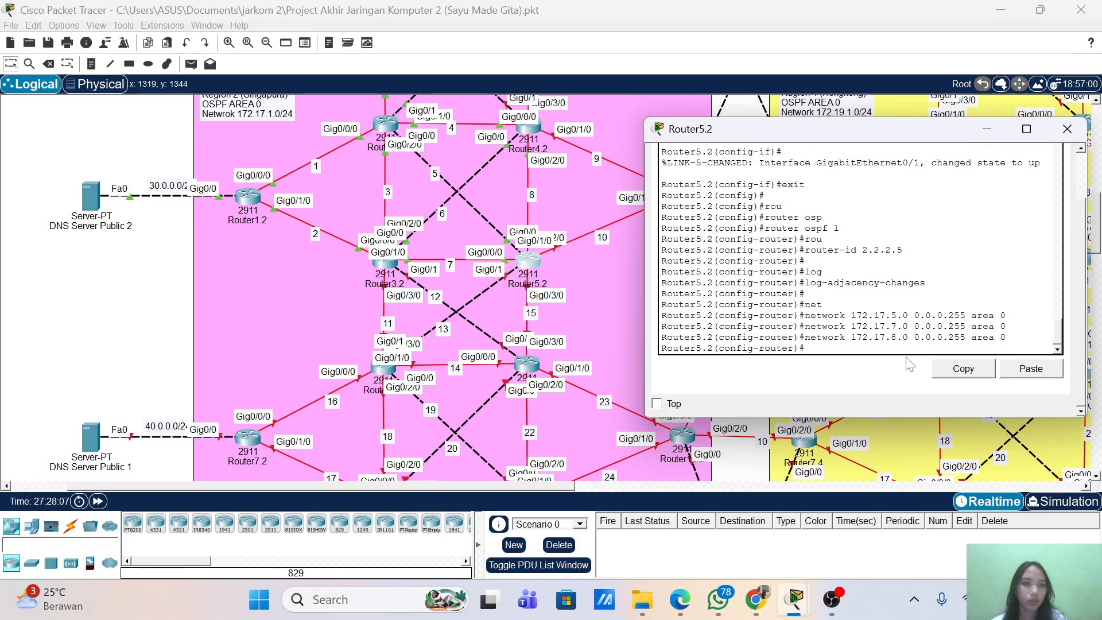
# - Add network 172.17.1.0 with wildcard 0.0.0.255 to OSPF area 0 on Router5.2
pyautogui.press('Up')
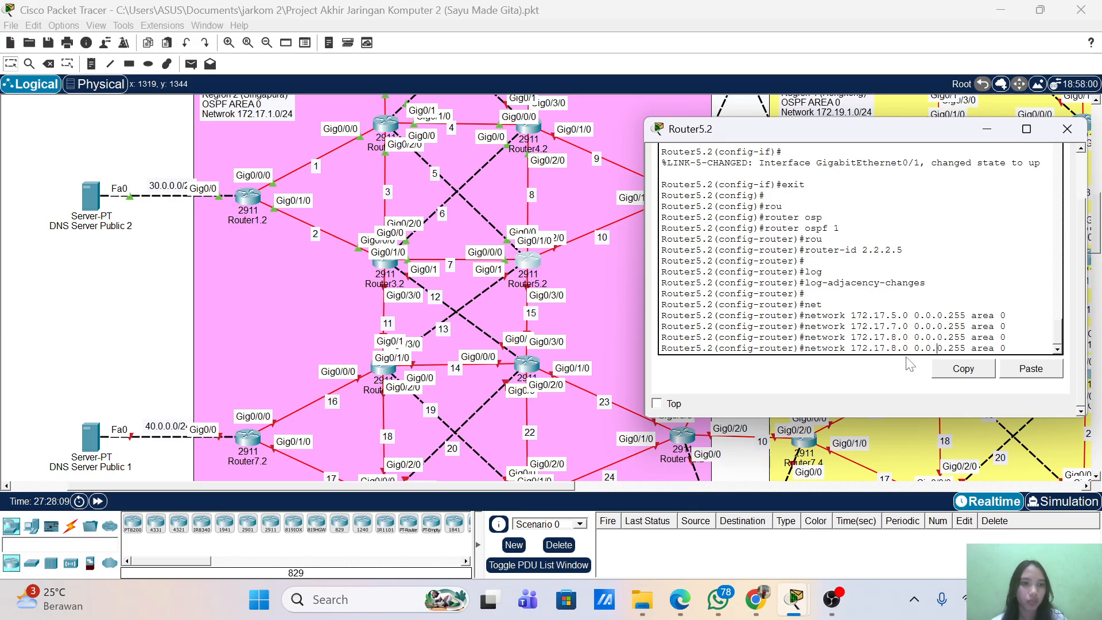
pyautogui.press('Left')
pyautogui.press('BackSpace')
pyautogui.write('1-')
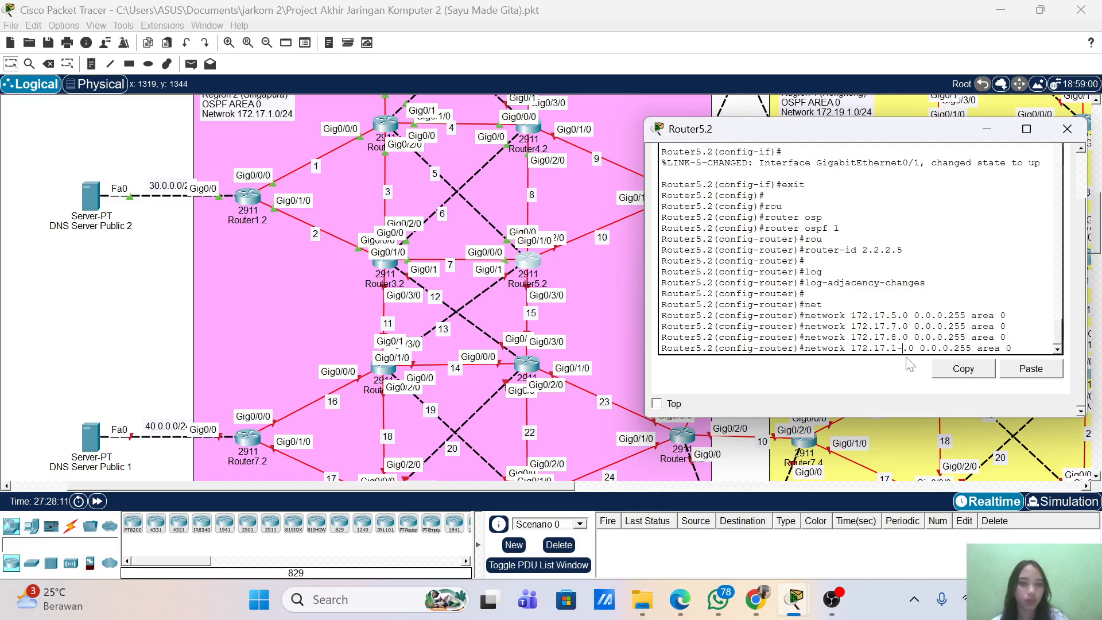
pyautogui.press('BackSpace')
pyautogui.write('0')
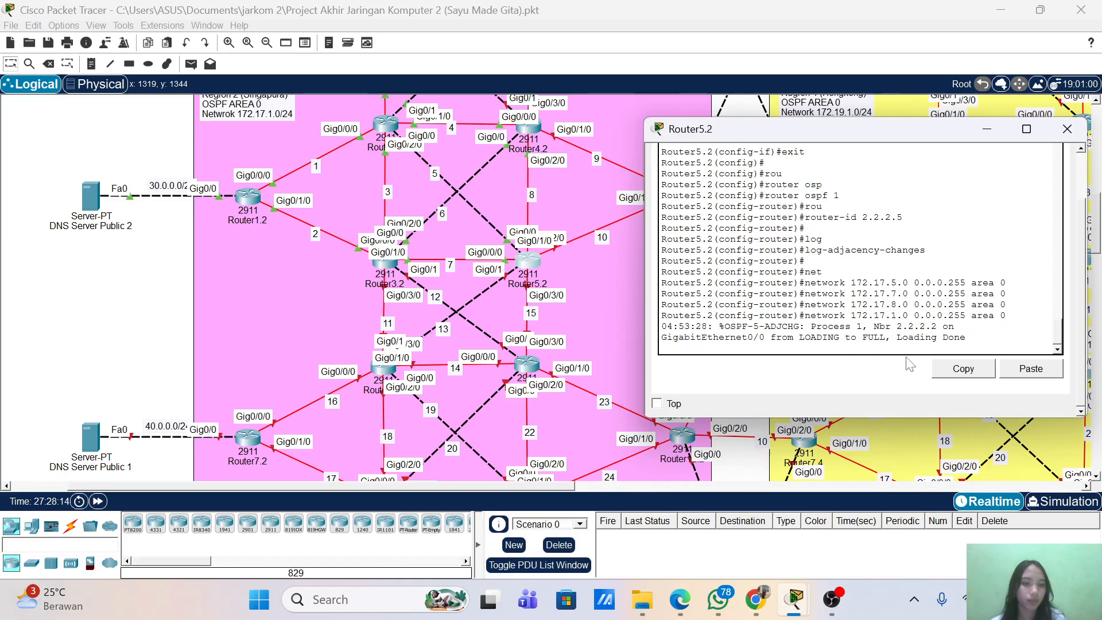
pyautogui.press('Return')
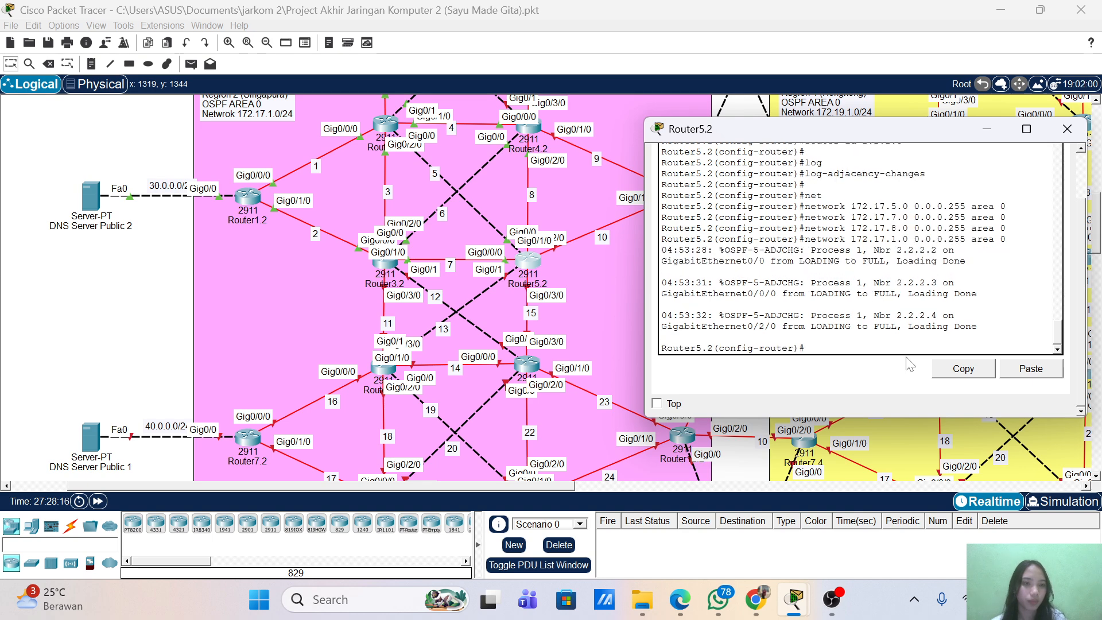
# - Add network 172.17.10.0 with wildcard 0.0.0.255 to OSPF area 0 on Router5.2
pyautogui.press('Up')
pyautogui.press('Left')
pyautogui.press('Left')
pyautogui.press('Left')
pyautogui.press('Left')
pyautogui.press('Left')
pyautogui.press('Left')
pyautogui.press('Left')
pyautogui.press('Left')
pyautogui.press('Left')
pyautogui.press('Left')
pyautogui.press('Left')
pyautogui.press('Left')
pyautogui.press('Left')
pyautogui.press('Left')
pyautogui.press('Left')
pyautogui.press('Left')
pyautogui.press('Left')
pyautogui.press('Left')
pyautogui.press('Left')
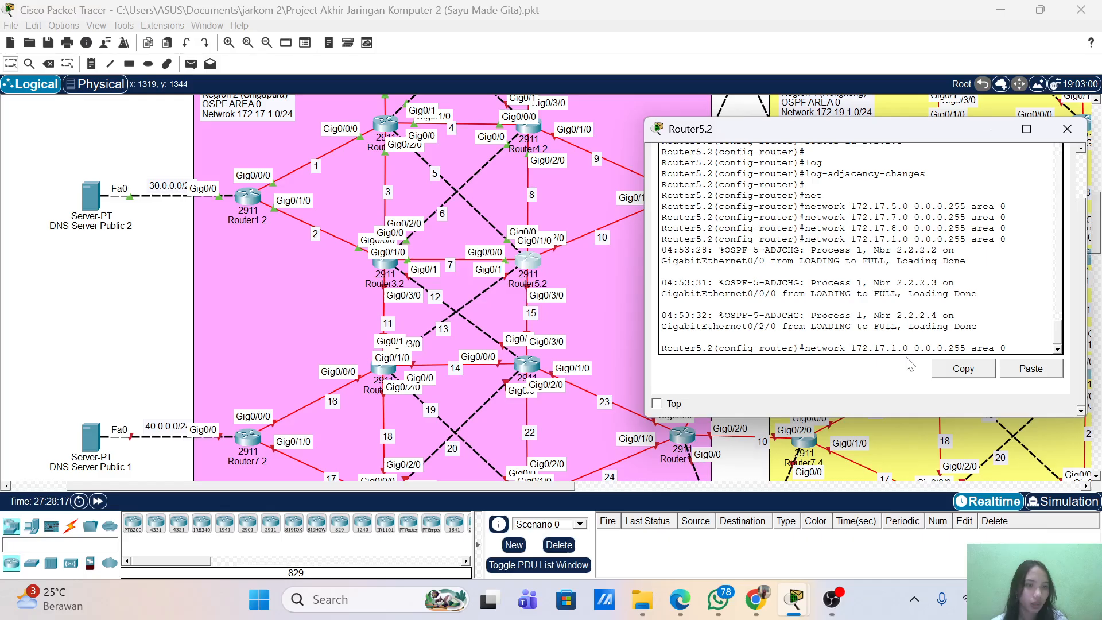
pyautogui.write('0')
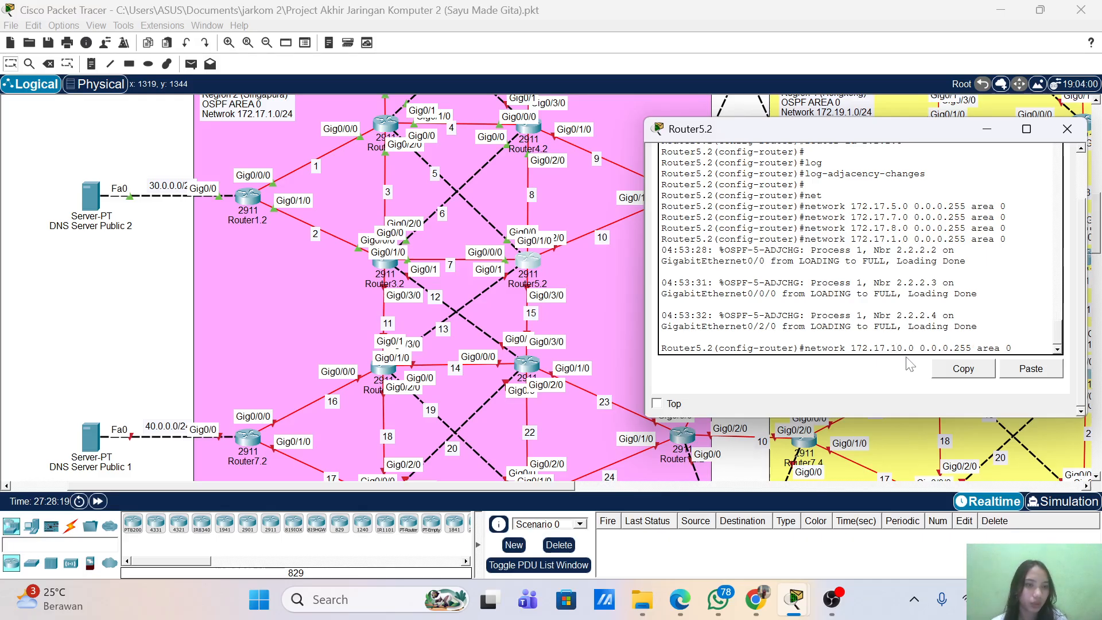
pyautogui.press('Return')
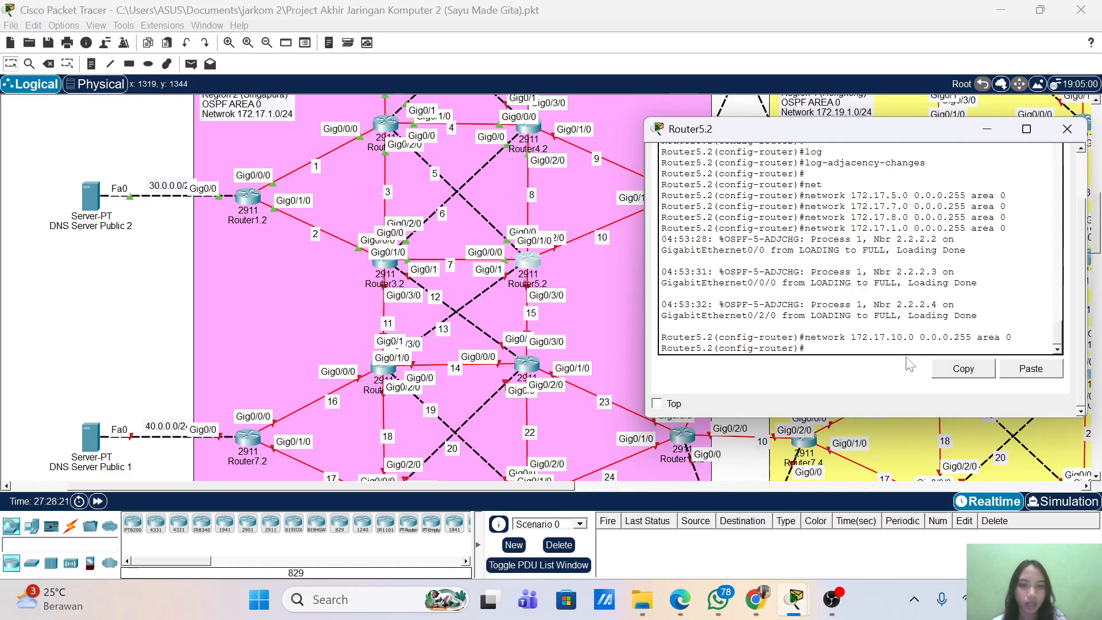
# - Add networks 172.17.13.0 and 172.17.15.0 with wildcard 0.0.0.255 to OSPF area 0 on Router5.2
pyautogui.press('Up')
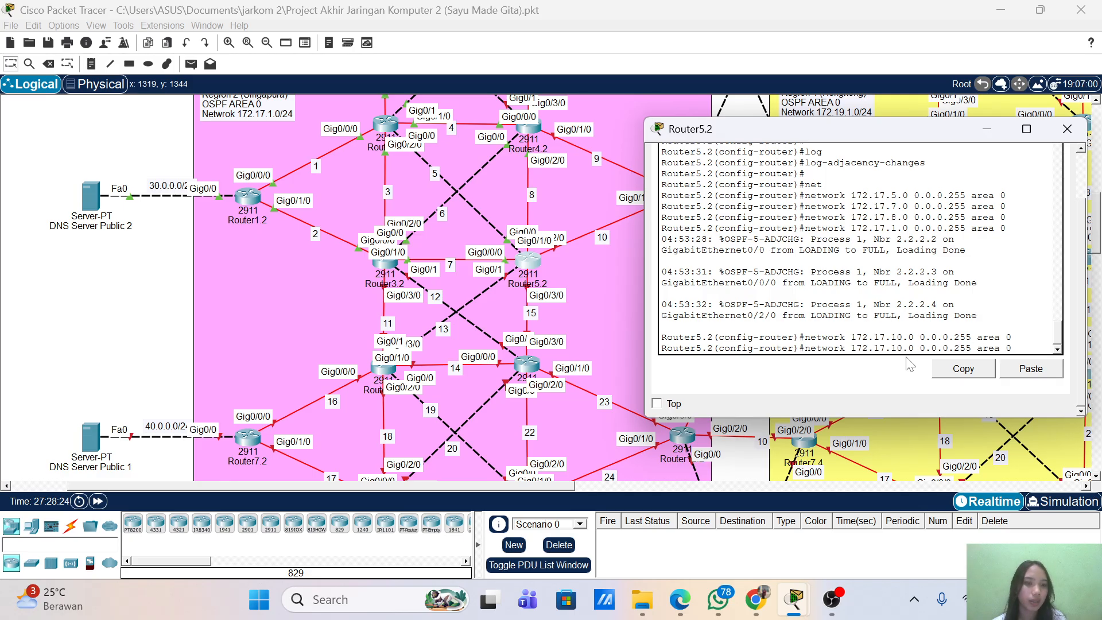
pyautogui.press('BackSpace')
pyautogui.write('3')
pyautogui.press('Return')
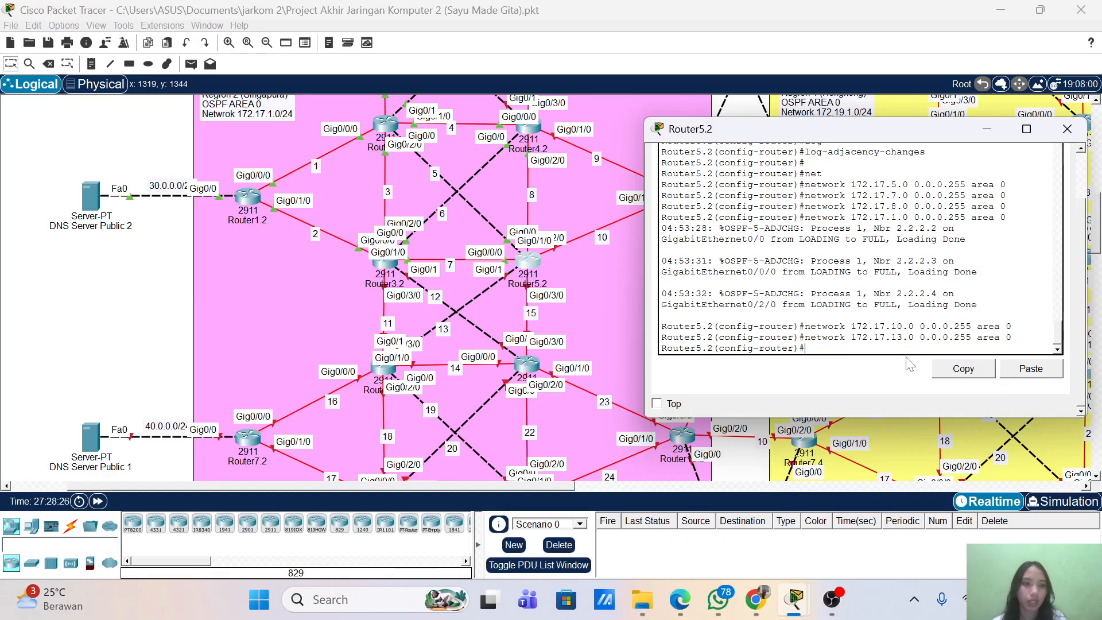
pyautogui.press('Up')
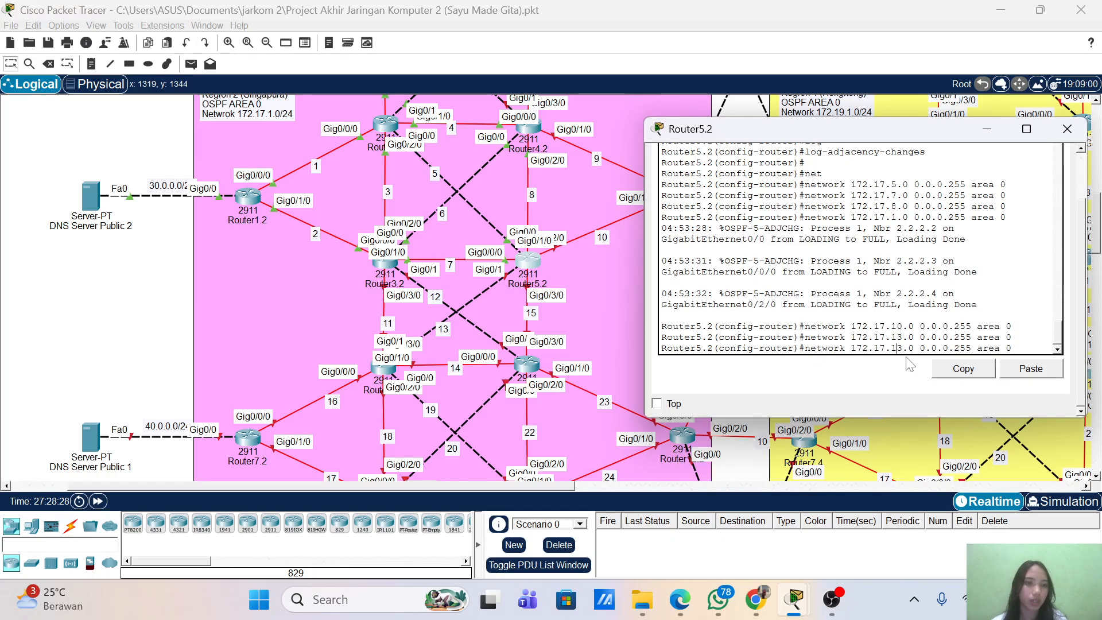
pyautogui.press('BackSpace')
pyautogui.write('5')
pyautogui.press('Return')
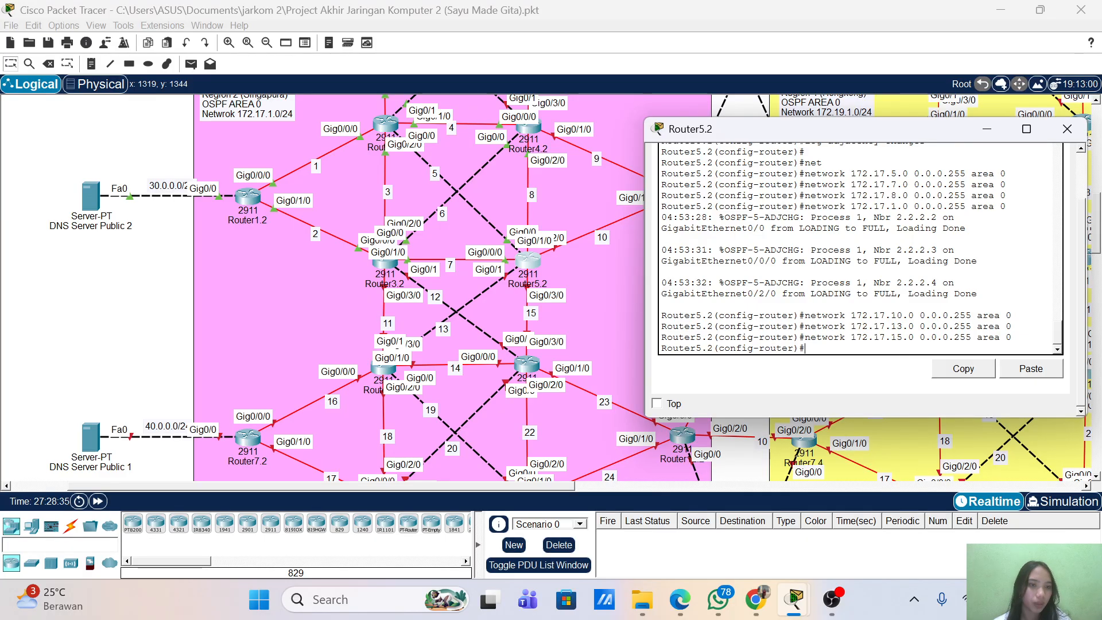
# - End Router5.2's configuration mode, save its configuration with wr and close the router's window
pyautogui.write('end')
pyautogui.press('Return')
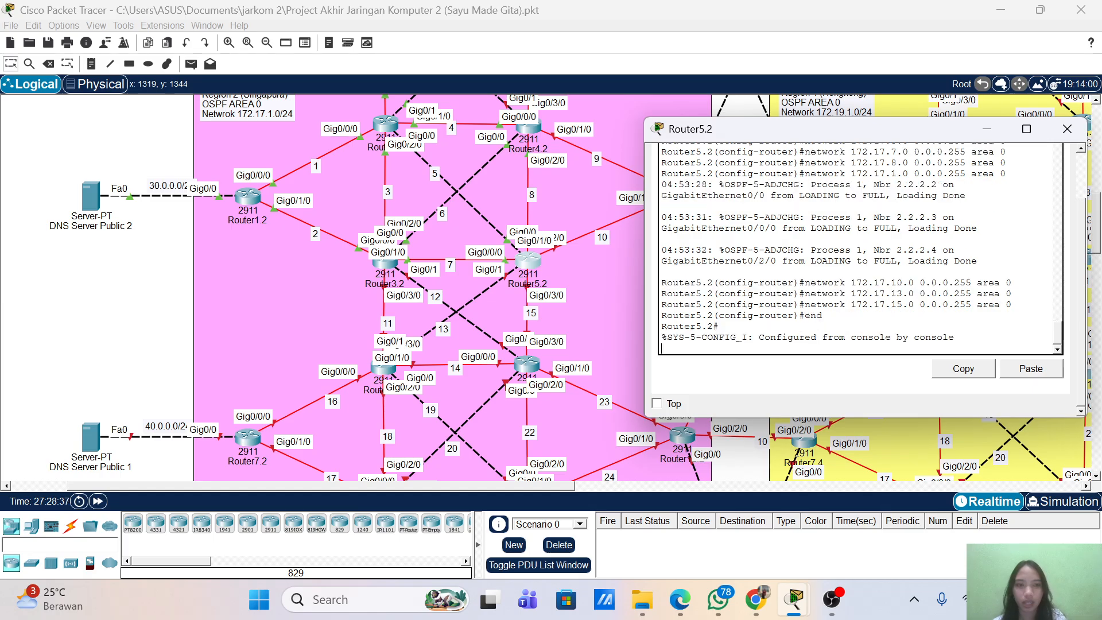
pyautogui.press('Return')
pyautogui.write('wr')
pyautogui.press('Return')
pyautogui.press('Return')
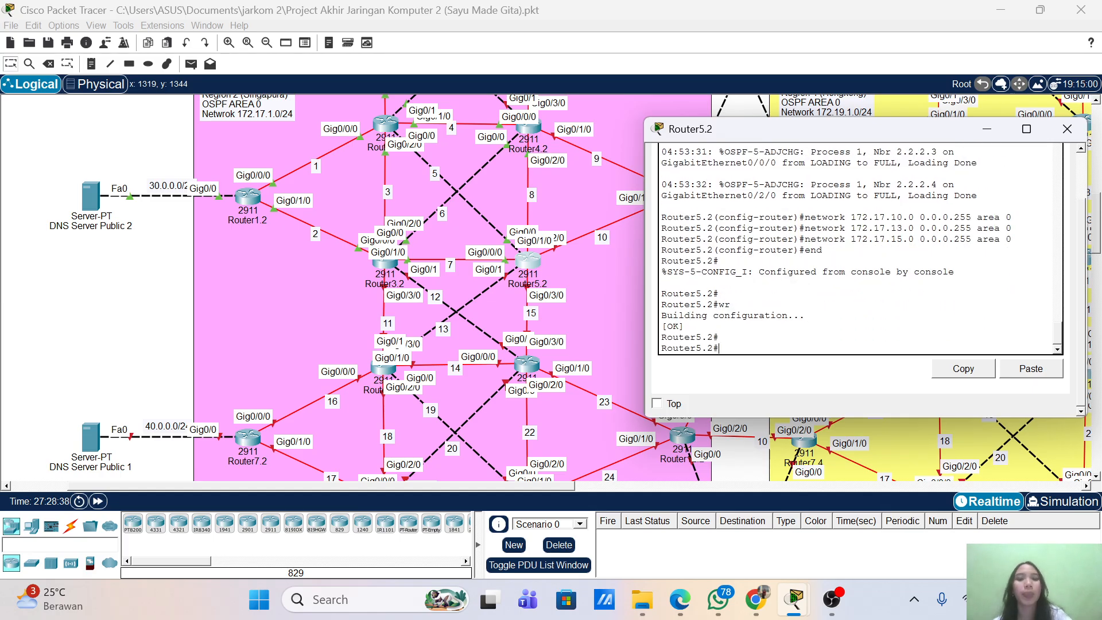
pyautogui.click(1067, 130)
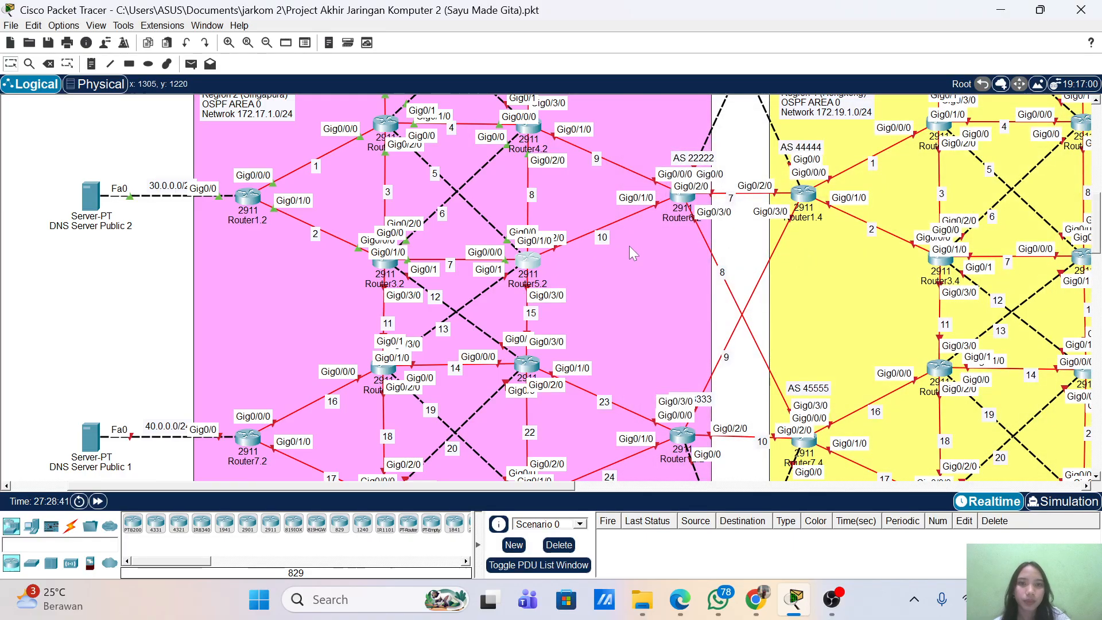
# - Power on Router6.2 in Region 2 and open its command line, with its window moved off the topology
pyautogui.scroll(2, 629, 245)
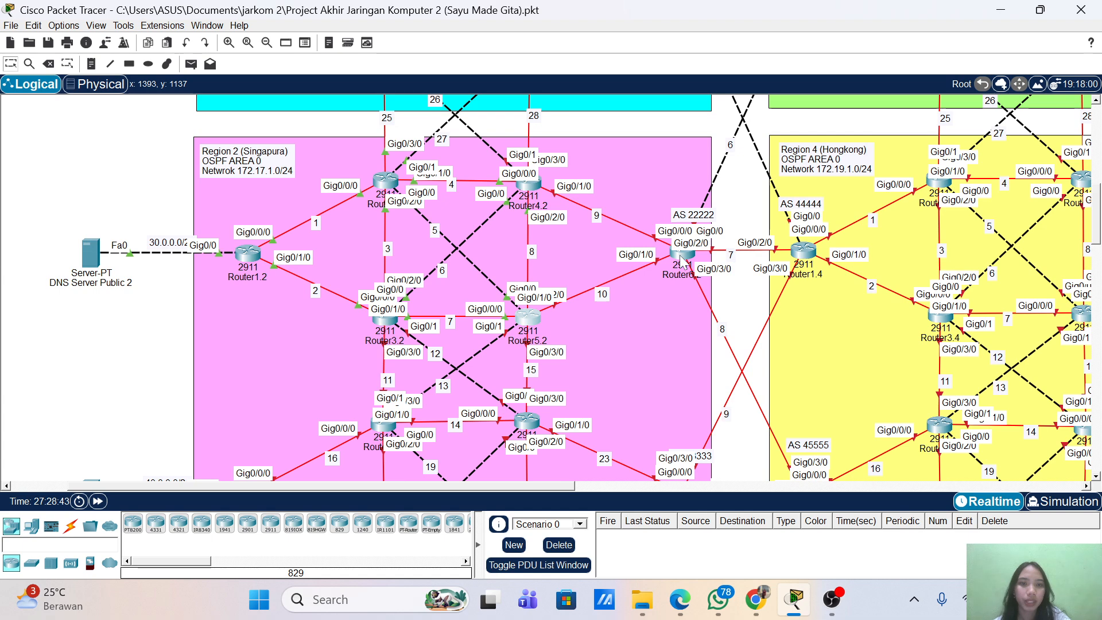
pyautogui.moveTo(681, 261)
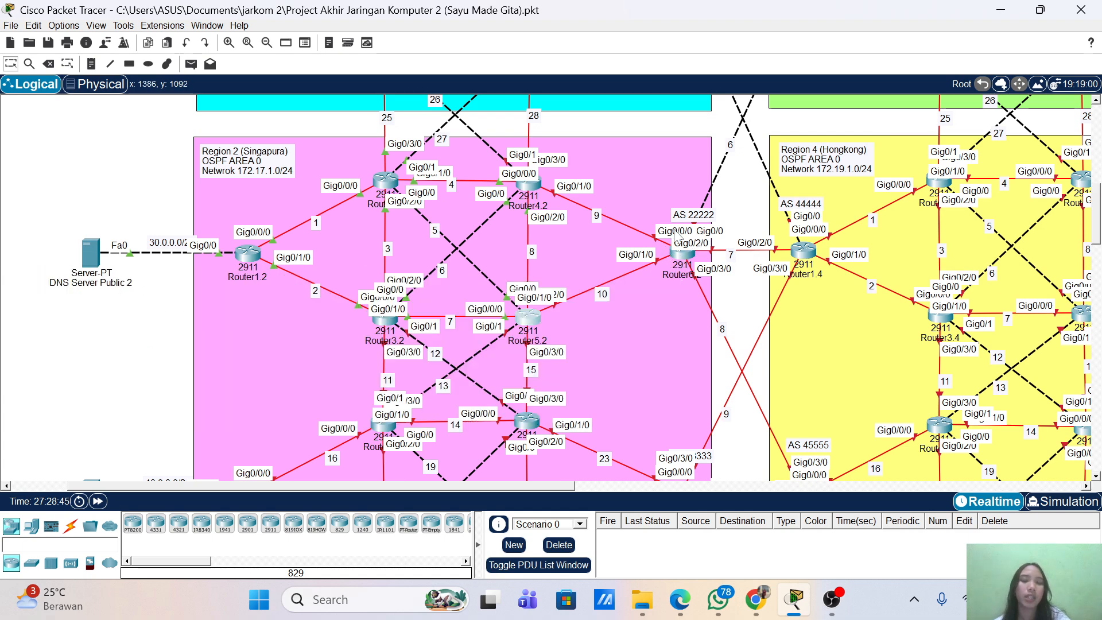
pyautogui.scroll(4, 686, 259)
pyautogui.scroll(-4, 684, 256)
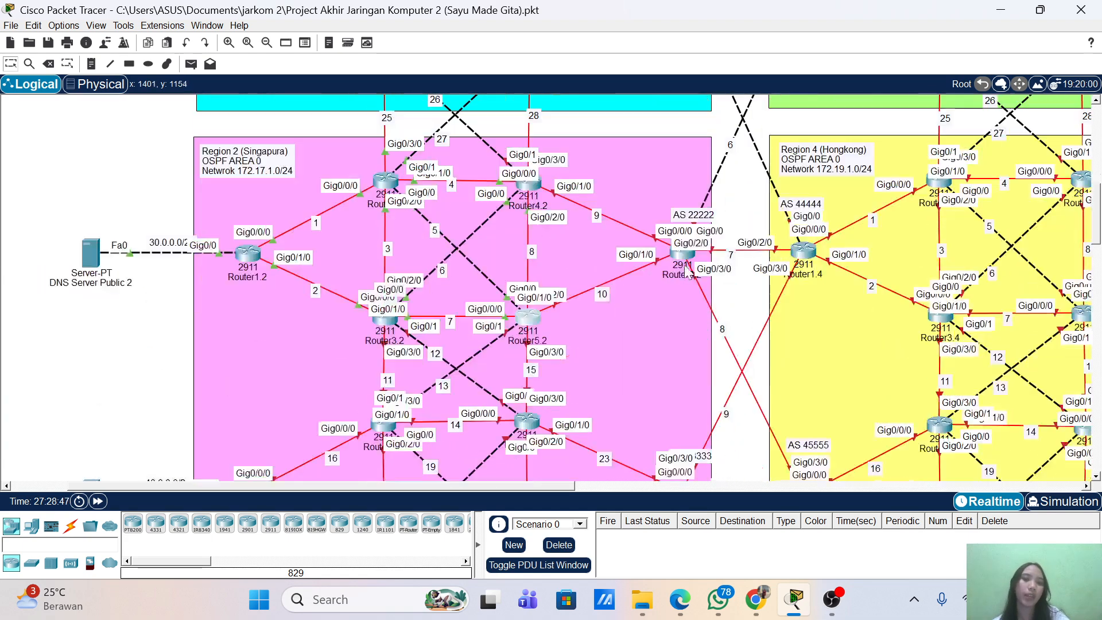
pyautogui.click(684, 258)
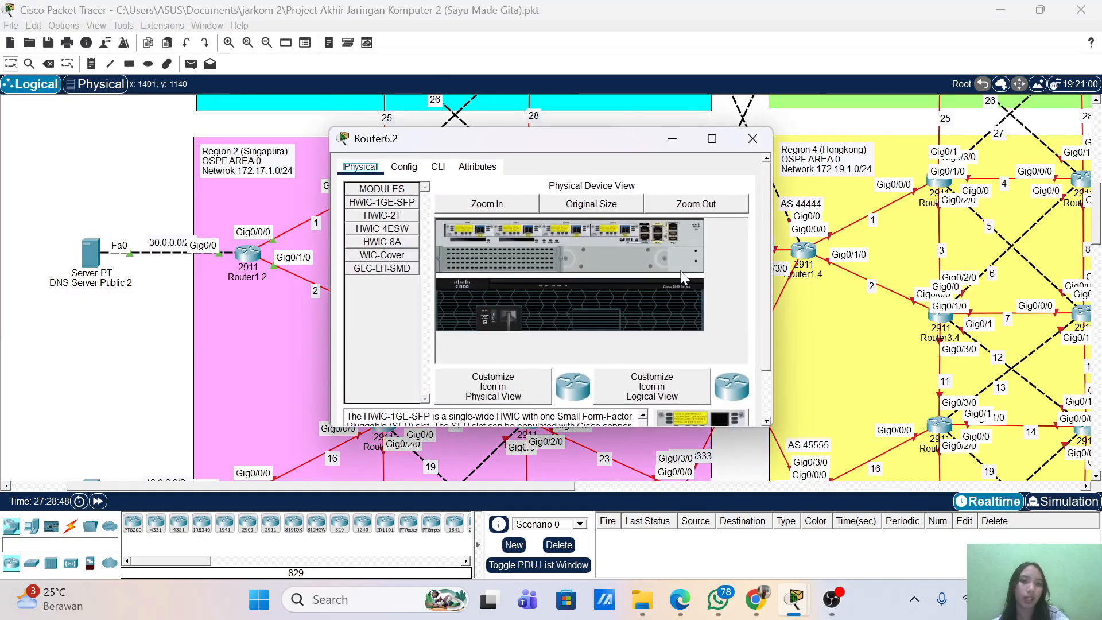
pyautogui.click(450, 170)
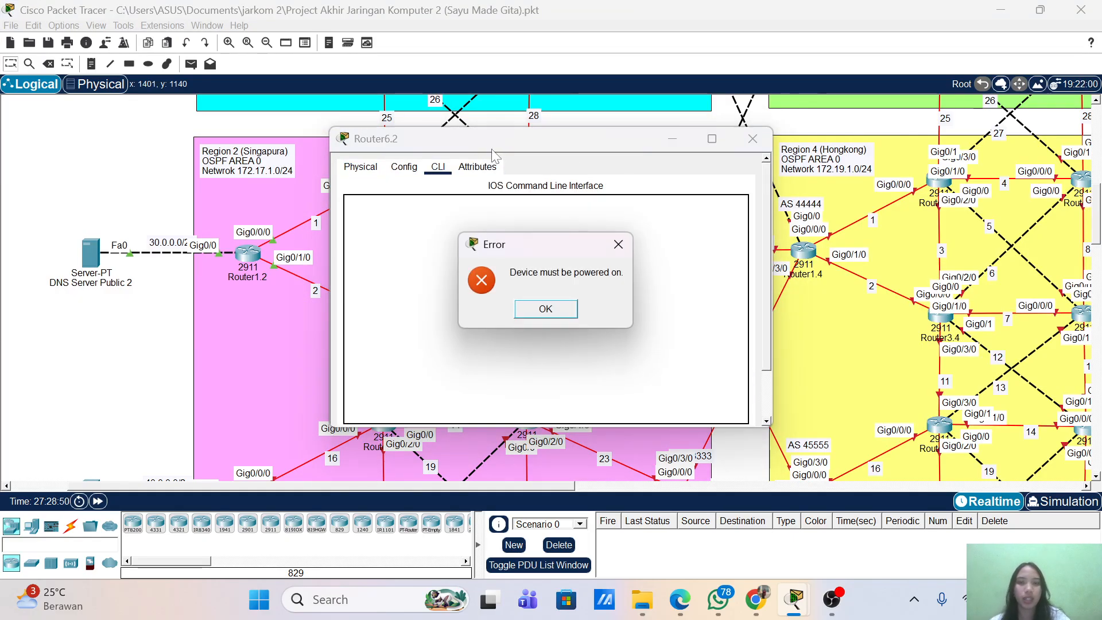
pyautogui.click(546, 307)
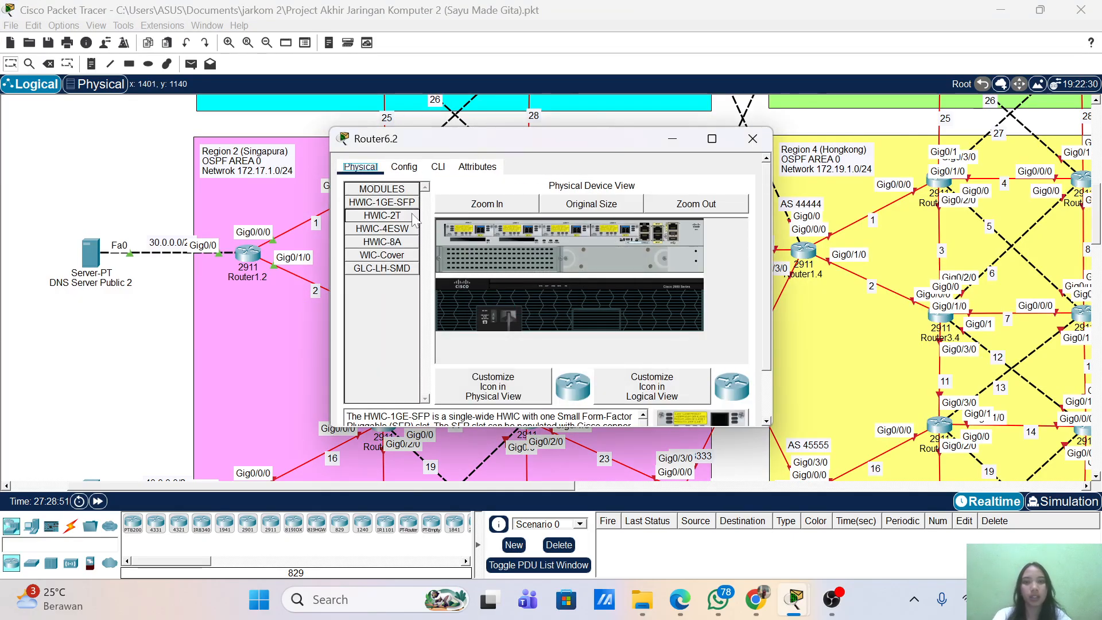
pyautogui.click(495, 315)
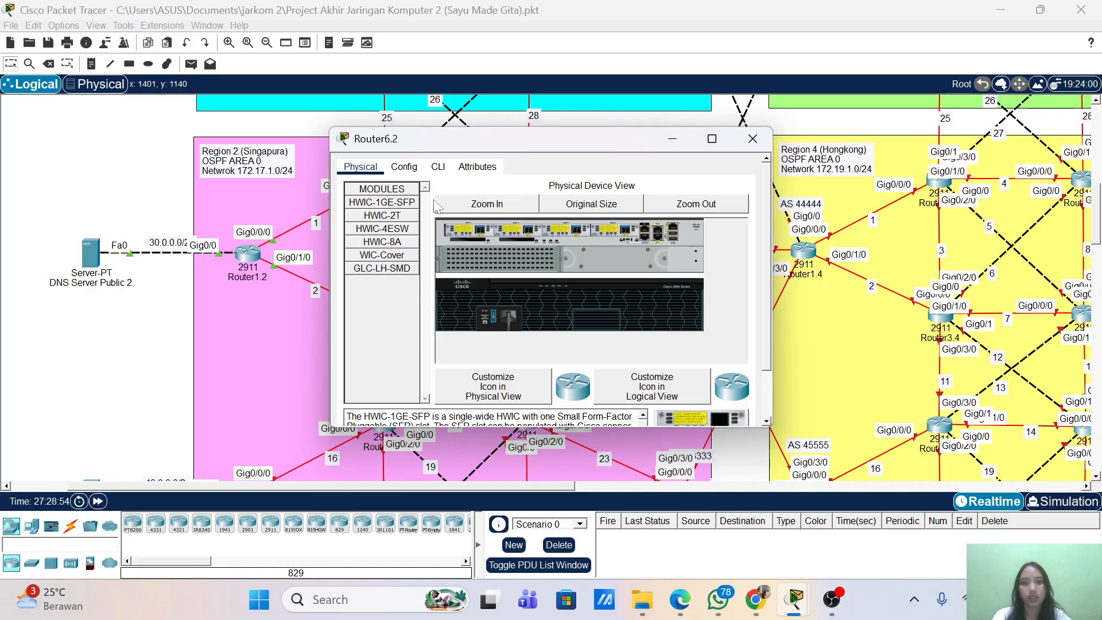
pyautogui.click(441, 168)
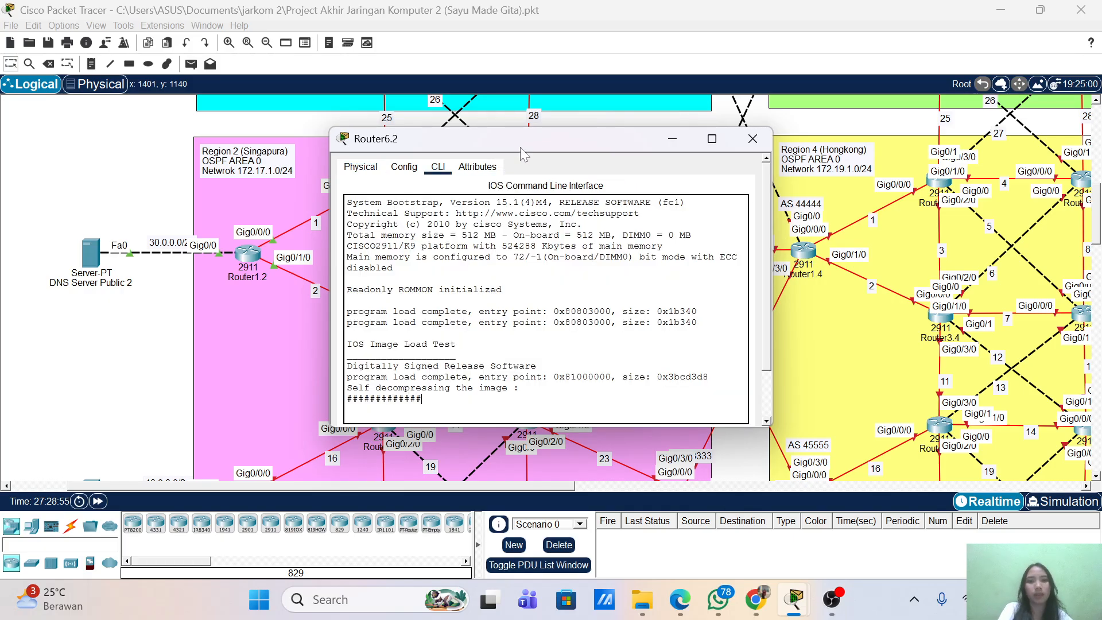
pyautogui.moveTo(520, 147); pyautogui.dragTo(752, 170)
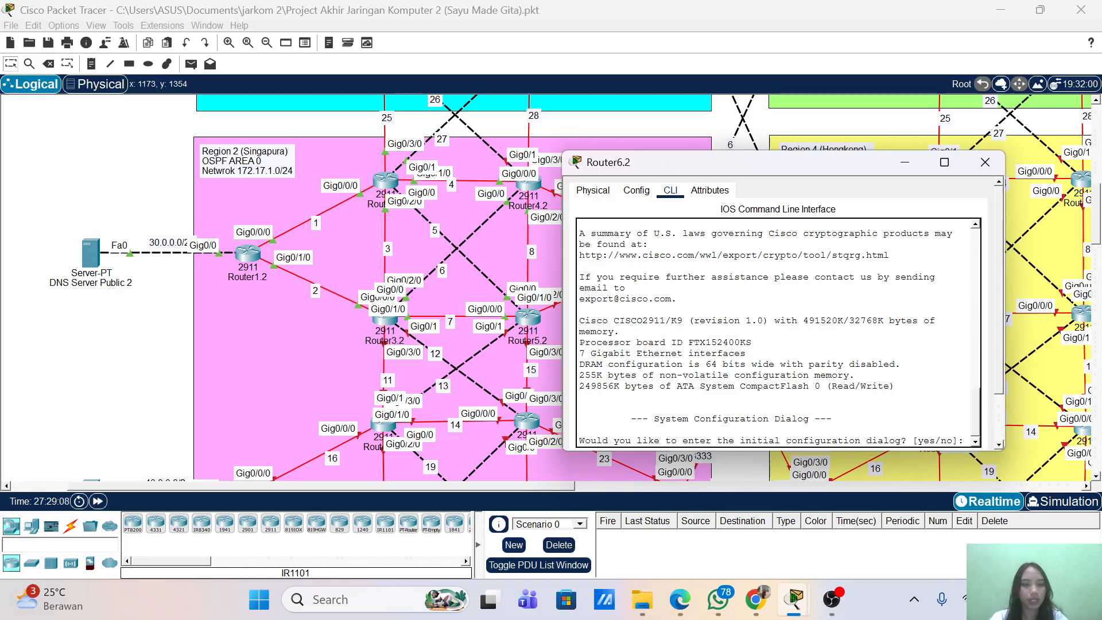
# - Decline the initial configuration dialog on Router6.2 and enter global configuration mode with enable and conf term
pyautogui.write('no')
pyautogui.press('Return')
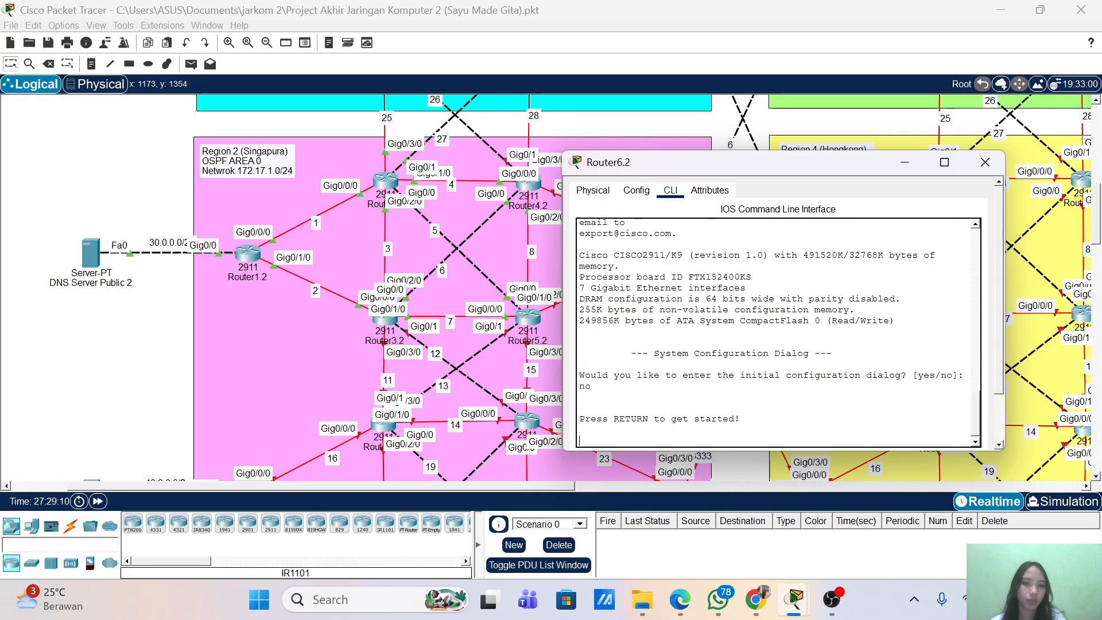
pyautogui.press('Return')
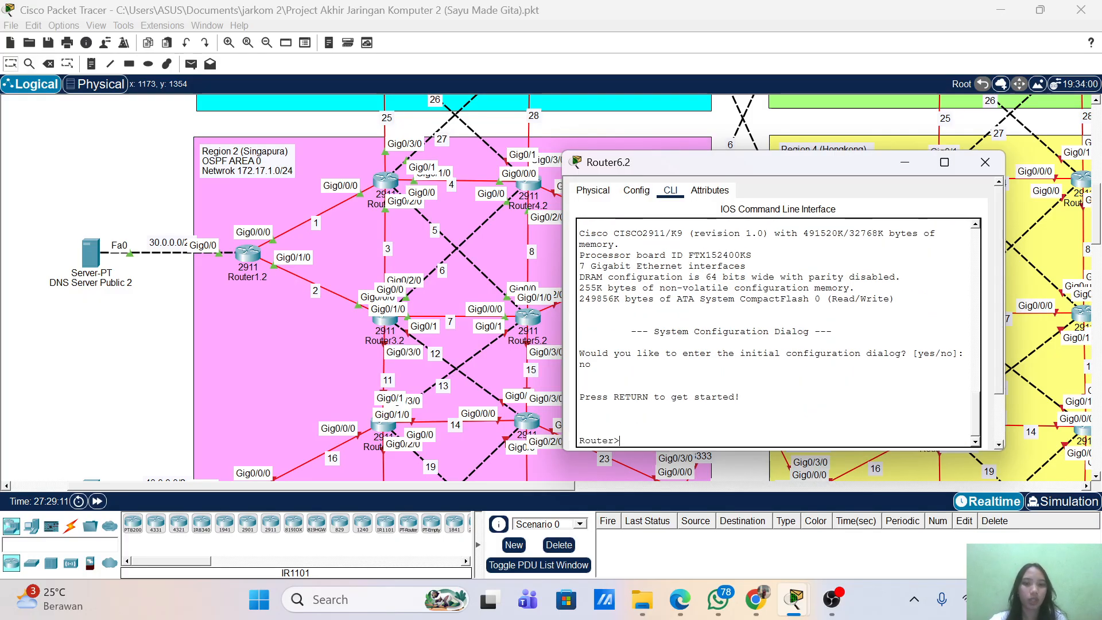
pyautogui.write('ena')
pyautogui.press('Tab')
pyautogui.press('Return')
pyautogui.press('Return')
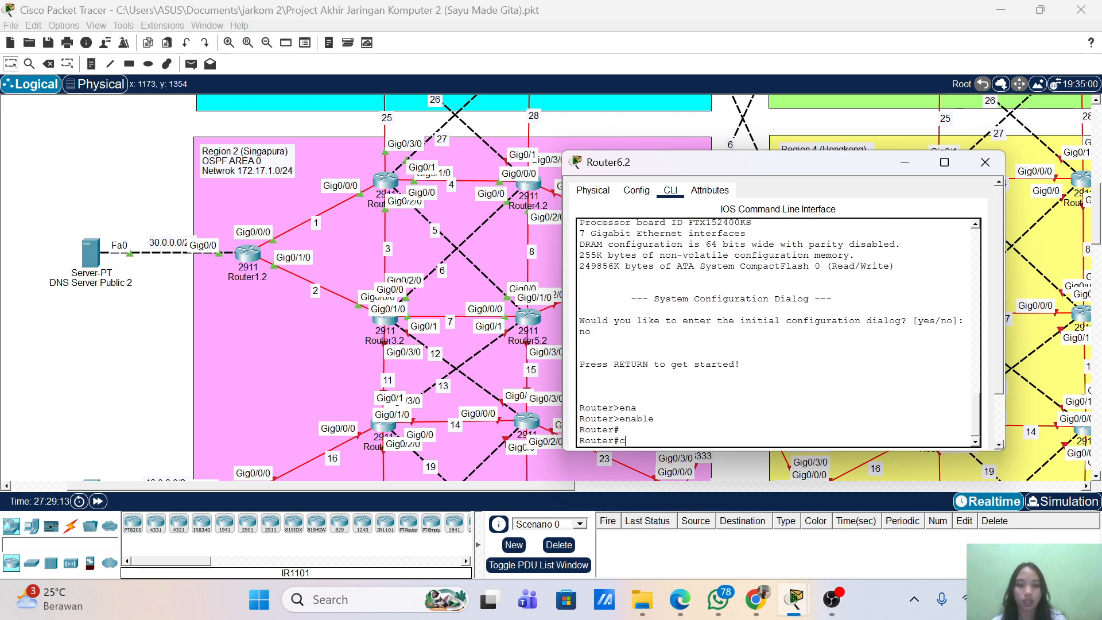
pyautogui.write('conf term')
pyautogui.press('Return')
pyautogui.press('Return')
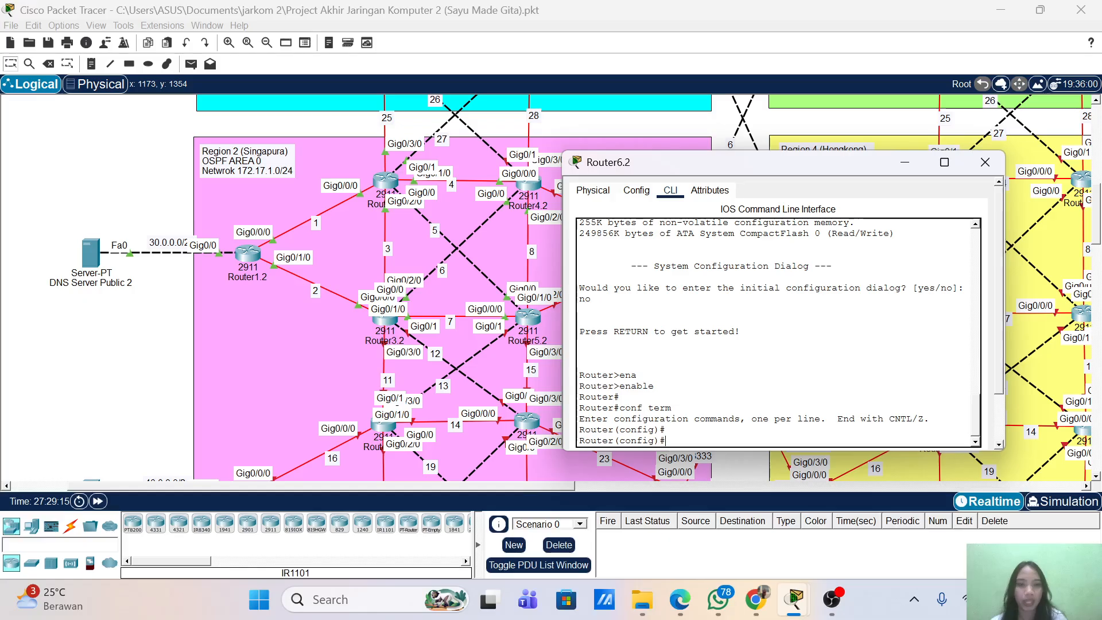
# - Set the router's hostname to Router6.2
pyautogui.write('host')
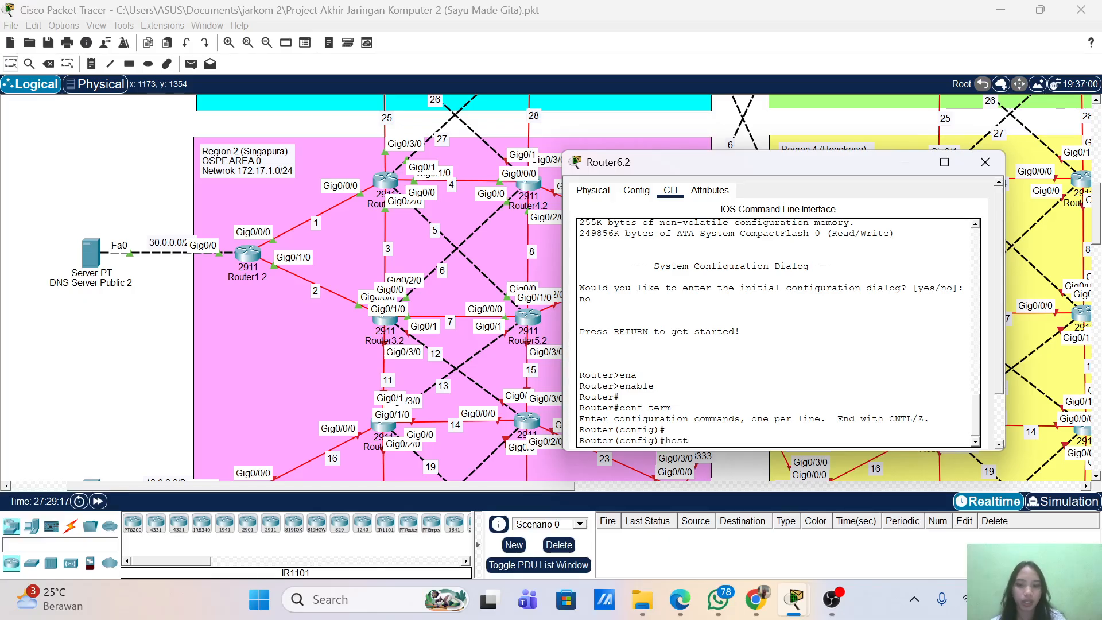
pyautogui.press('Tab')
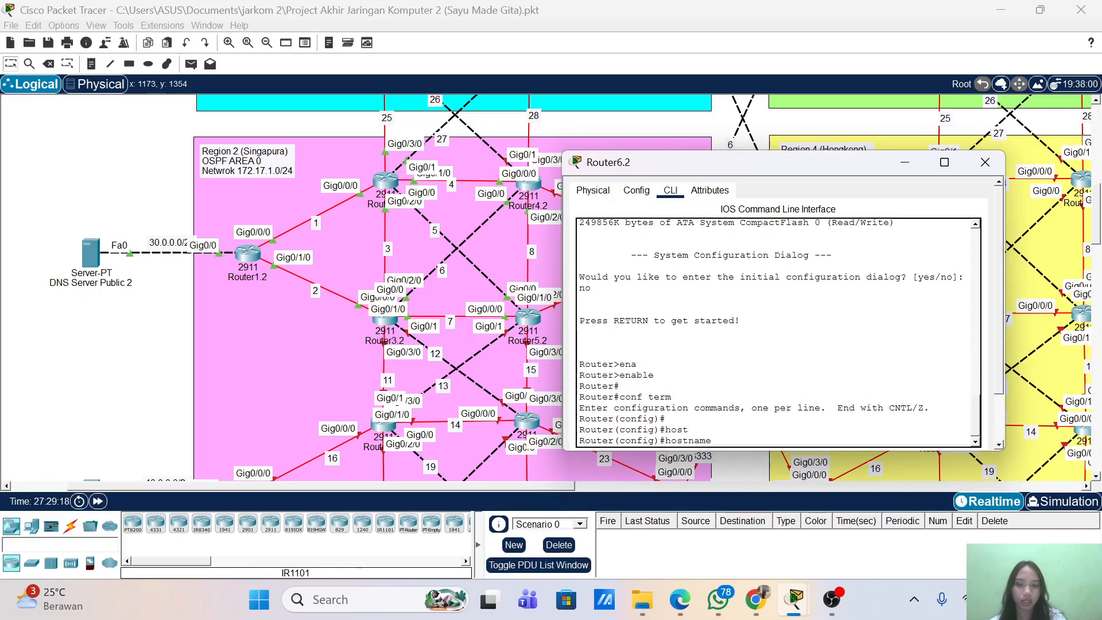
pyautogui.write('Router')
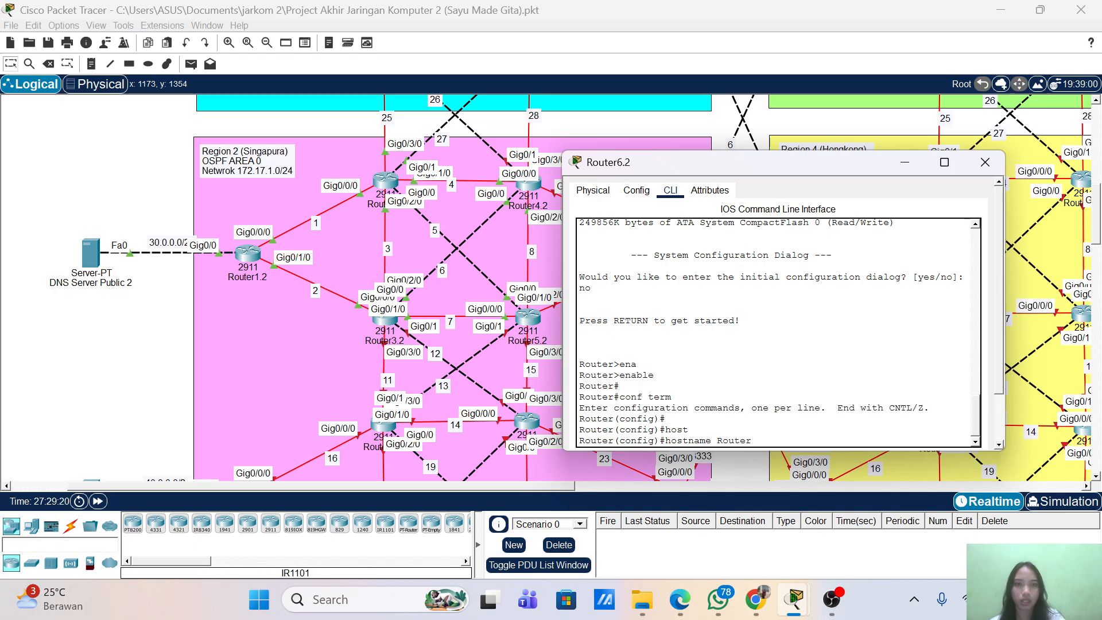
pyautogui.write('6.2')
pyautogui.press('Return')
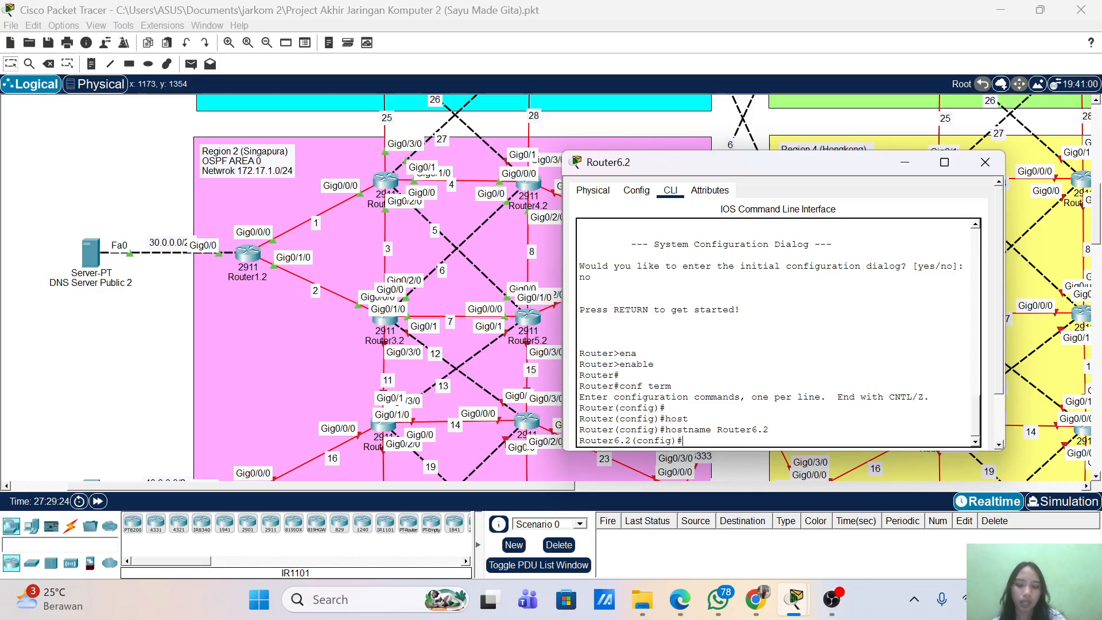
# - Enter configuration mode for interface g0/0/0 on Router6.2, with its window moved clear of the router's links in the topology
pyautogui.write('int g0/')
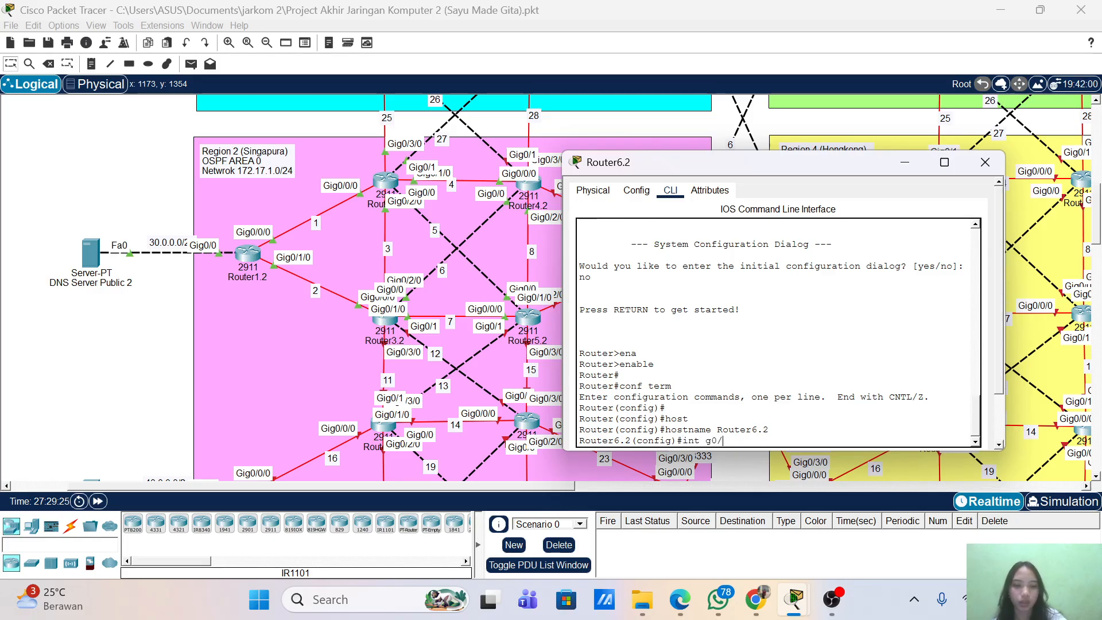
pyautogui.write('0/0')
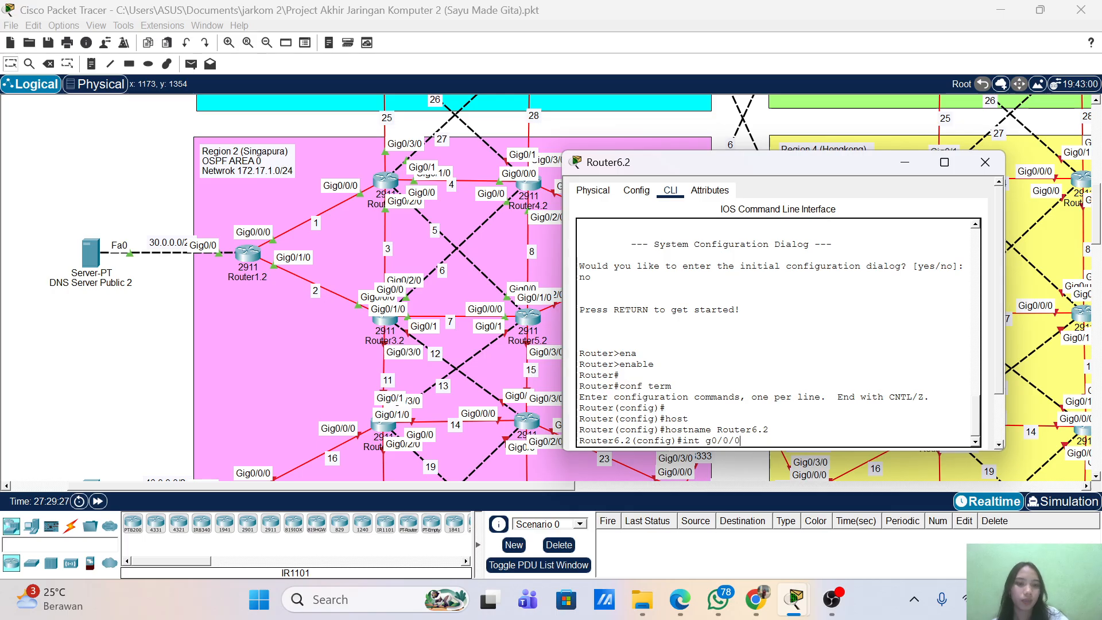
pyautogui.moveTo(659, 170); pyautogui.dragTo(761, 211)
pyautogui.scroll(-3, 595, 184)
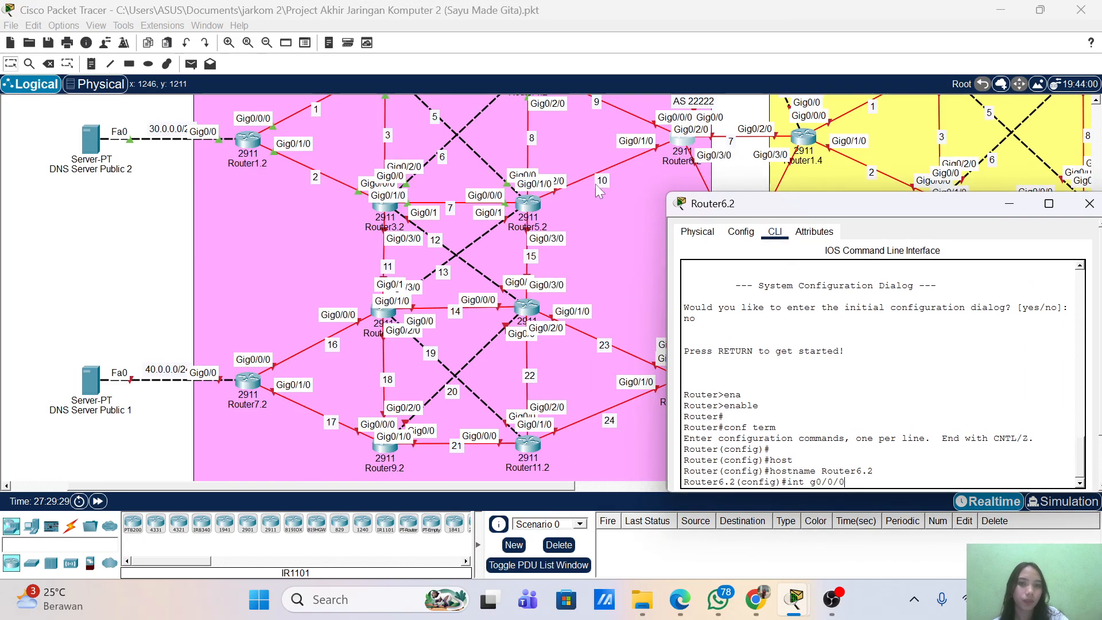
pyautogui.scroll(2, 608, 185)
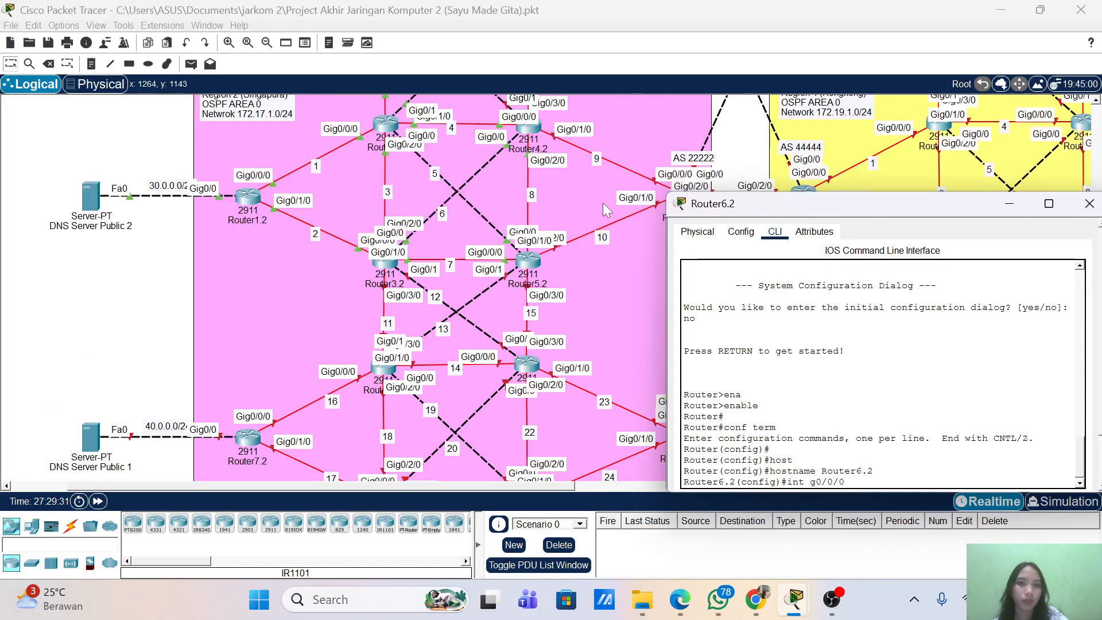
pyautogui.scroll(-2, 603, 202)
pyautogui.moveTo(574, 486); pyautogui.dragTo(634, 488)
pyautogui.moveTo(798, 599)
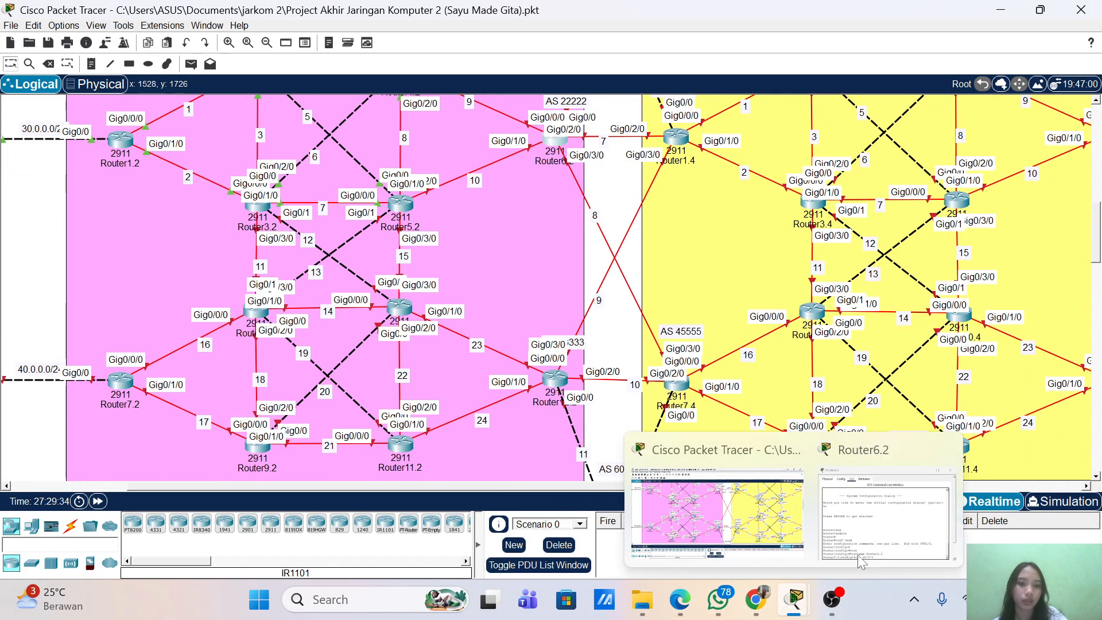
pyautogui.click(881, 508)
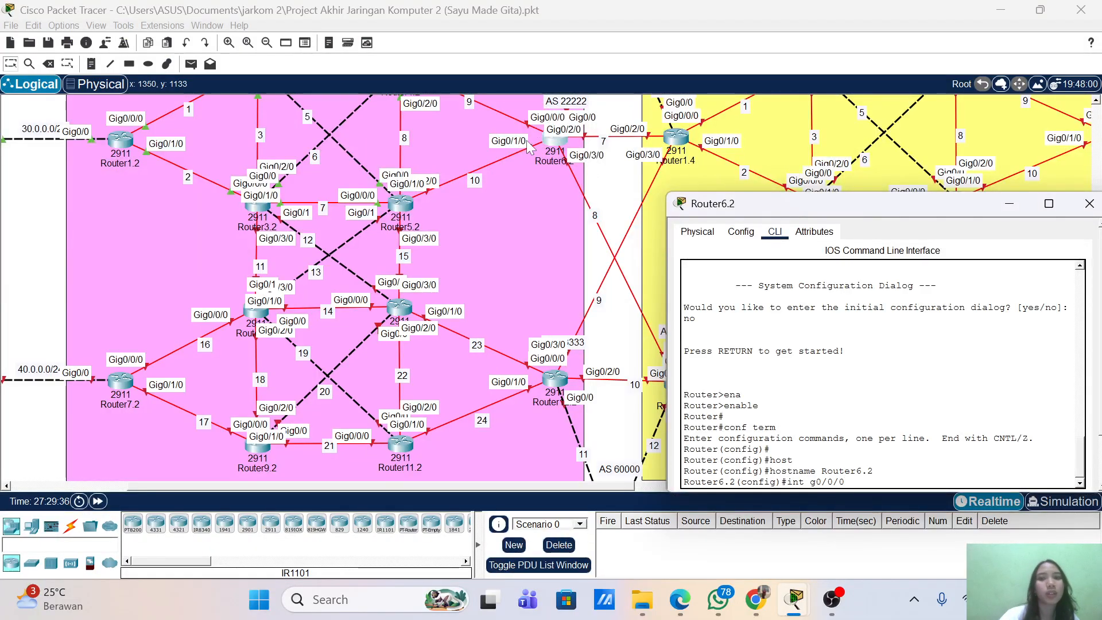
pyautogui.scroll(2, 526, 149)
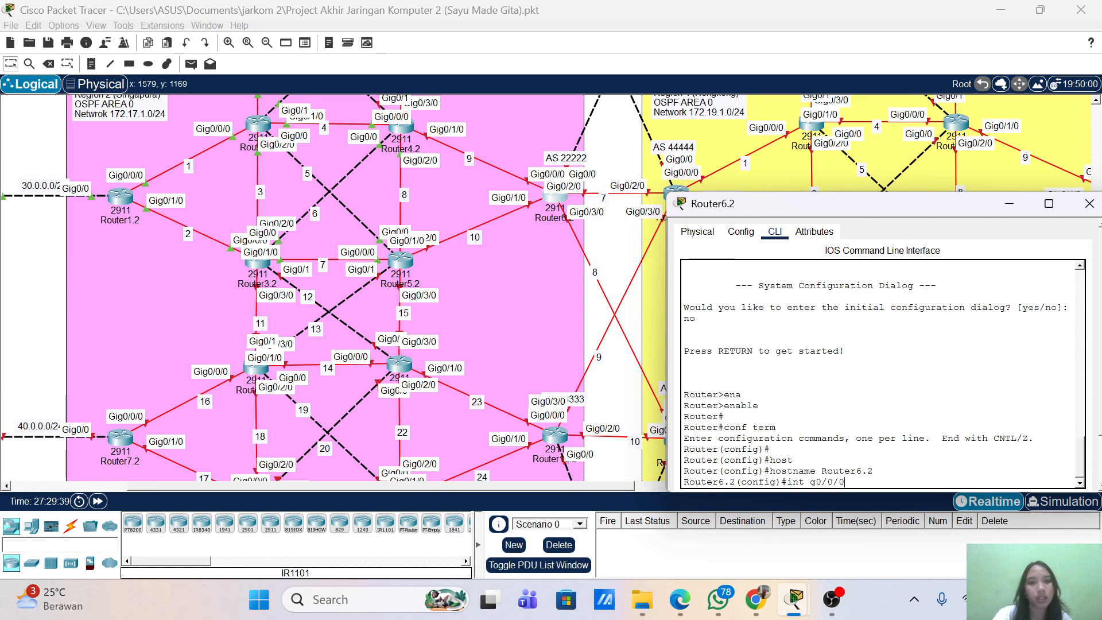
pyautogui.scroll(4, 641, 304)
pyautogui.scroll(-2, 642, 304)
pyautogui.scroll(-2, 632, 299)
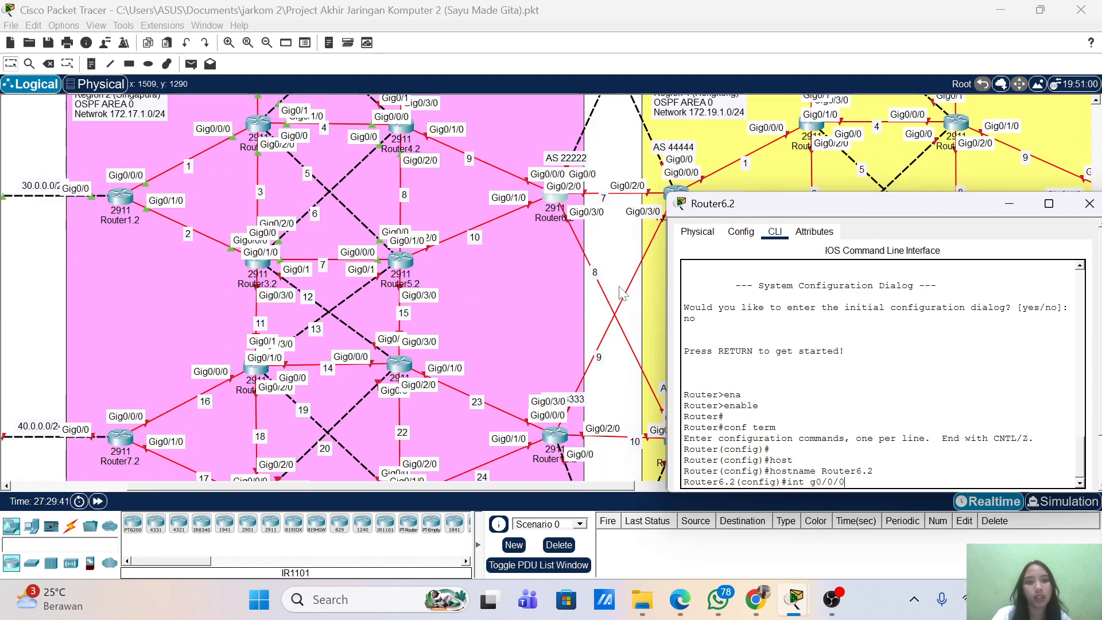
pyautogui.moveTo(807, 200); pyautogui.dragTo(769, 151)
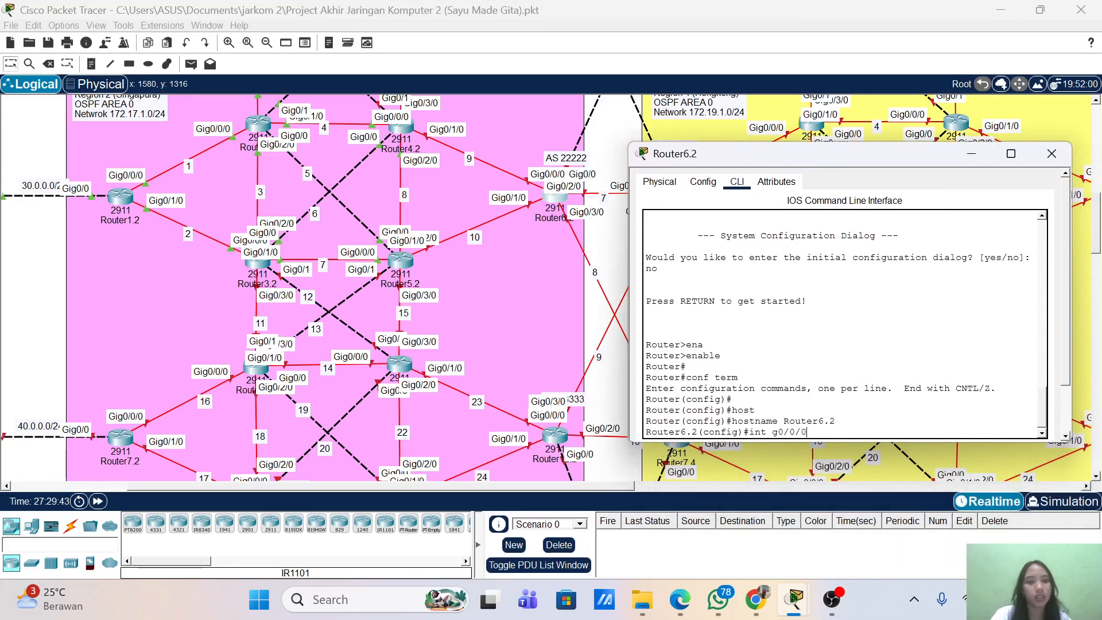
pyautogui.scroll(-2, 850, 304)
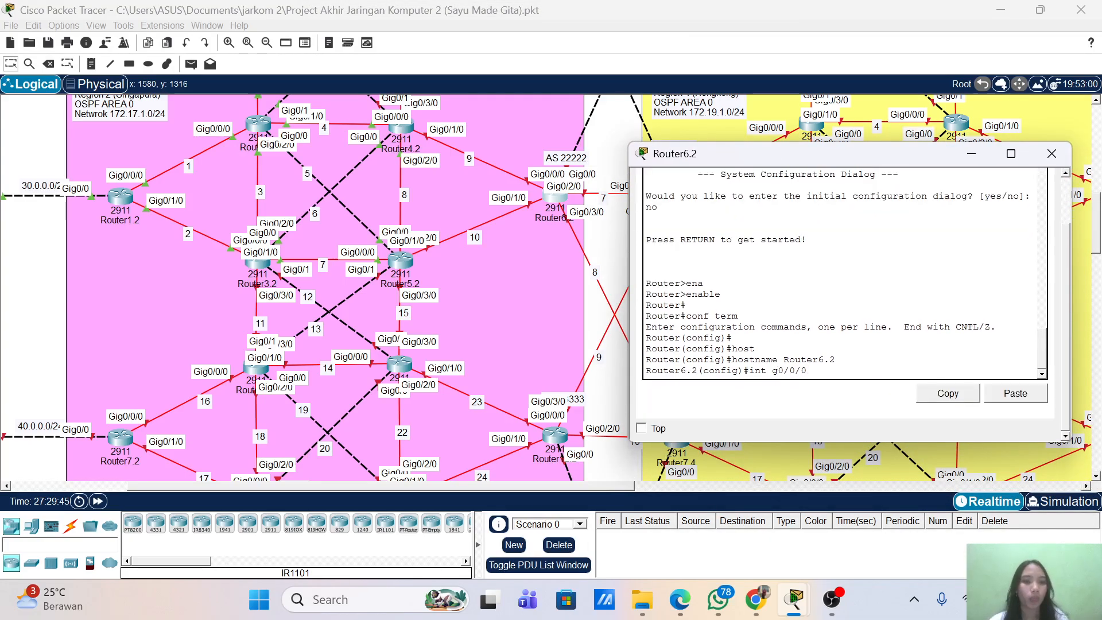
pyautogui.press('Return')
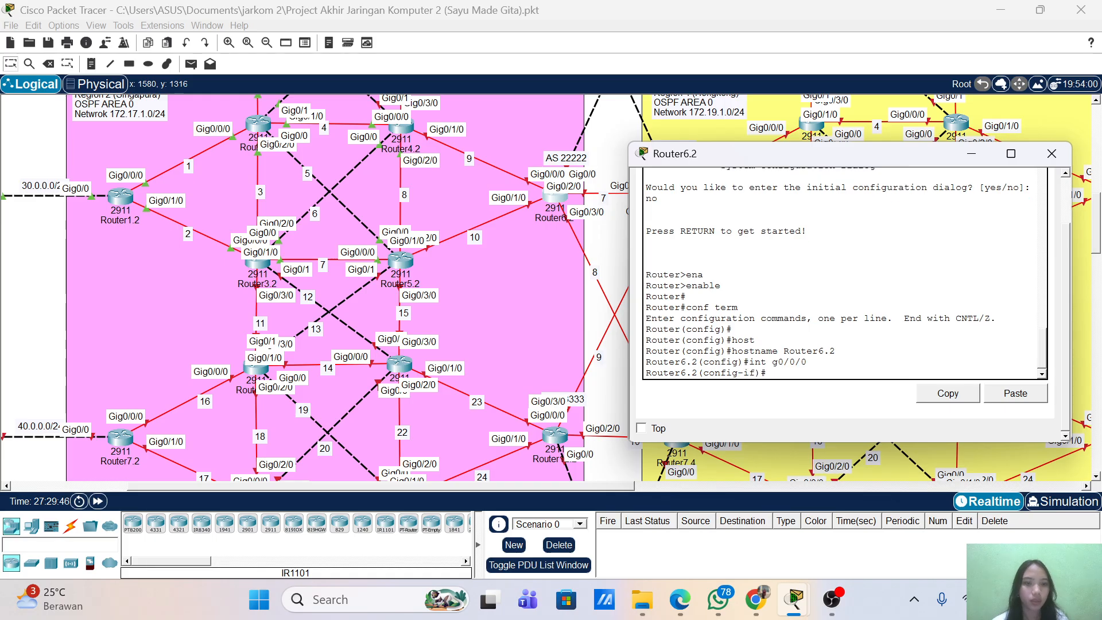
# - Assign IP address 172.17.9.2 with mask 255.255.255.0 to g0/0/0 and enable the interface with no sh
pyautogui.write('ip add')
pyautogui.press('Tab')
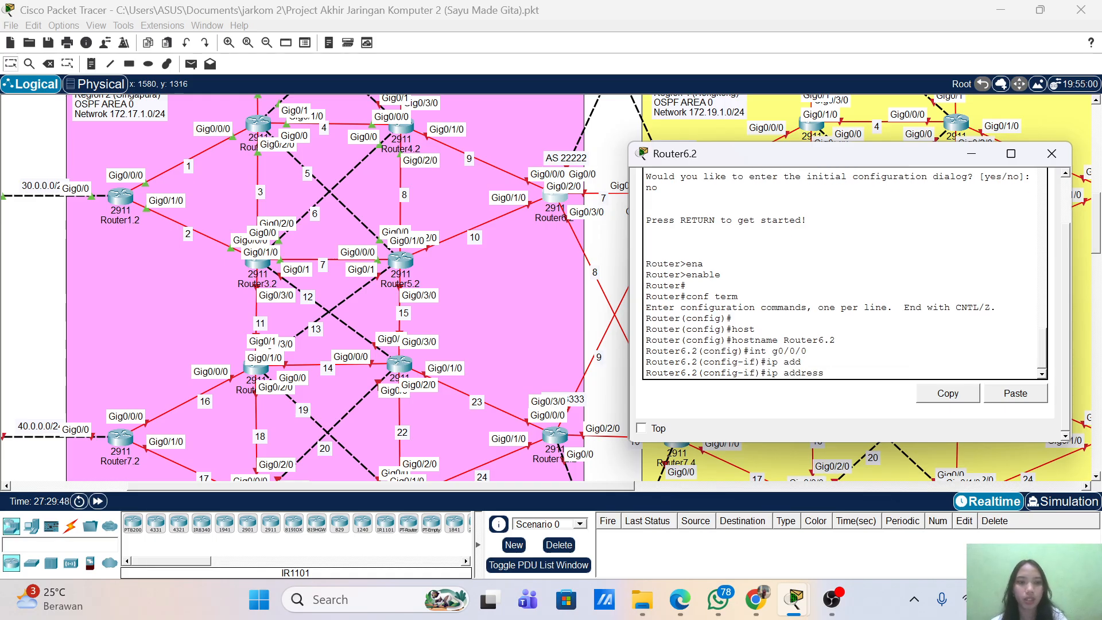
pyautogui.write('172.17.')
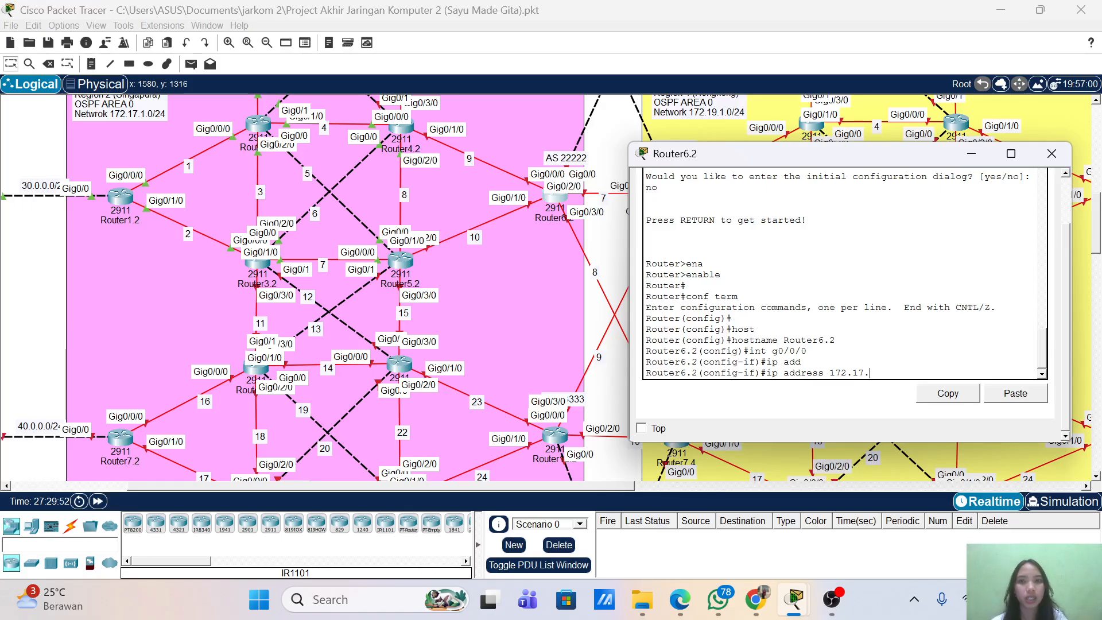
pyautogui.write('9')
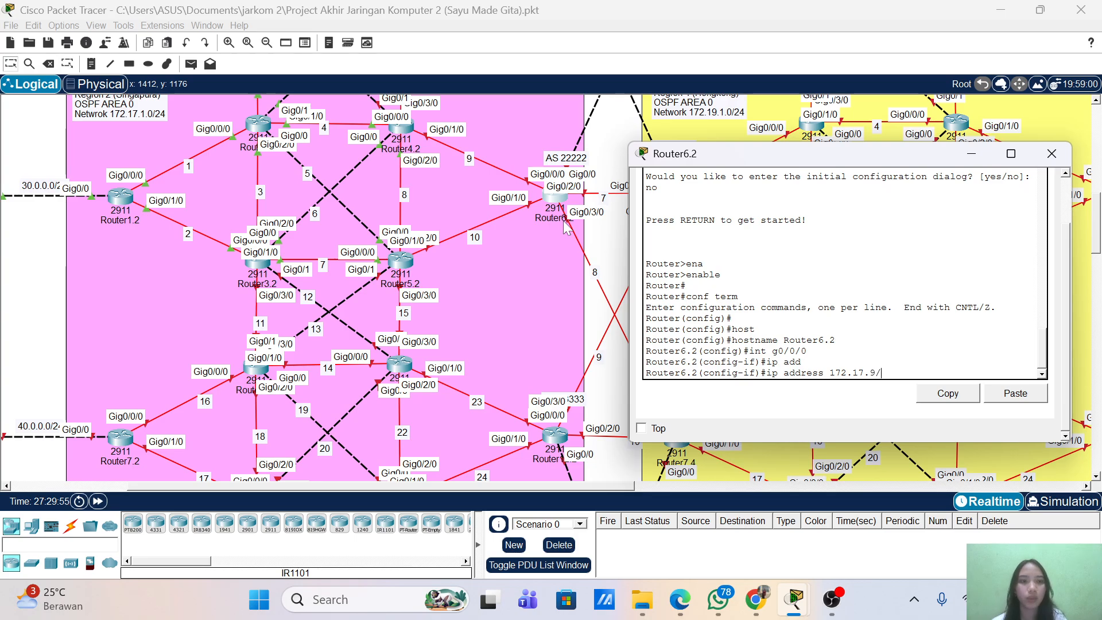
pyautogui.write('.2')
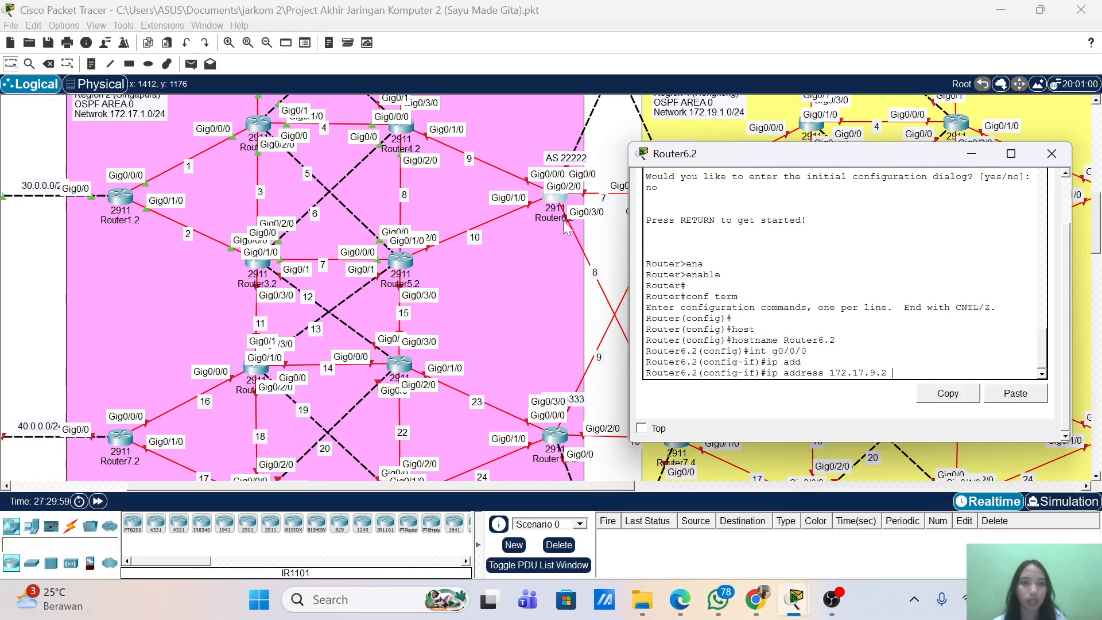
pyautogui.write(' 255.255')
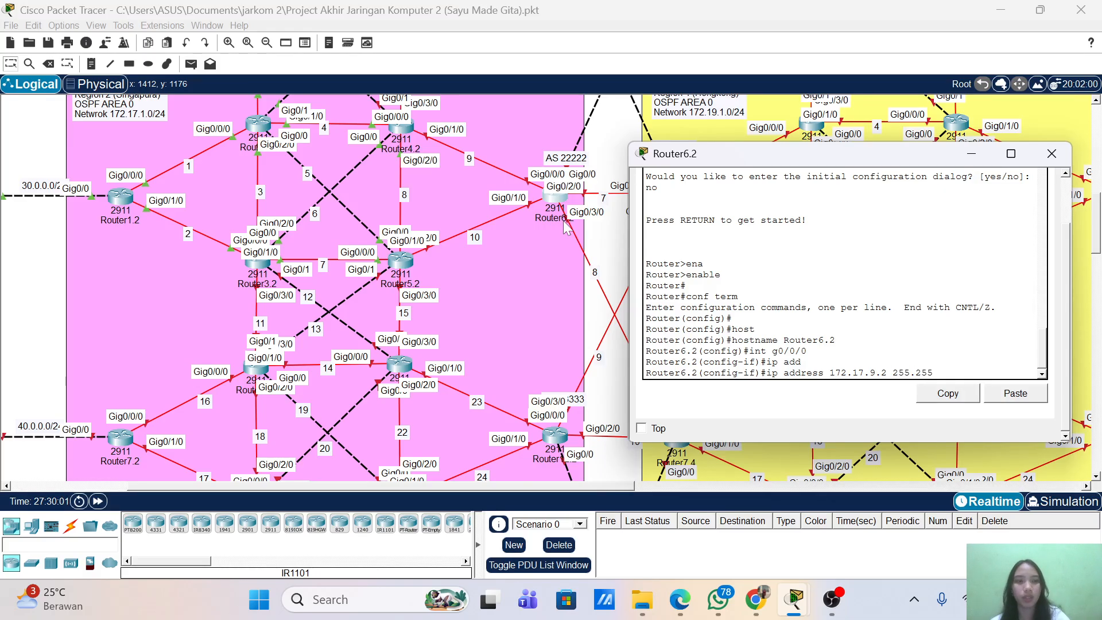
pyautogui.write('.255.0')
pyautogui.press('Return')
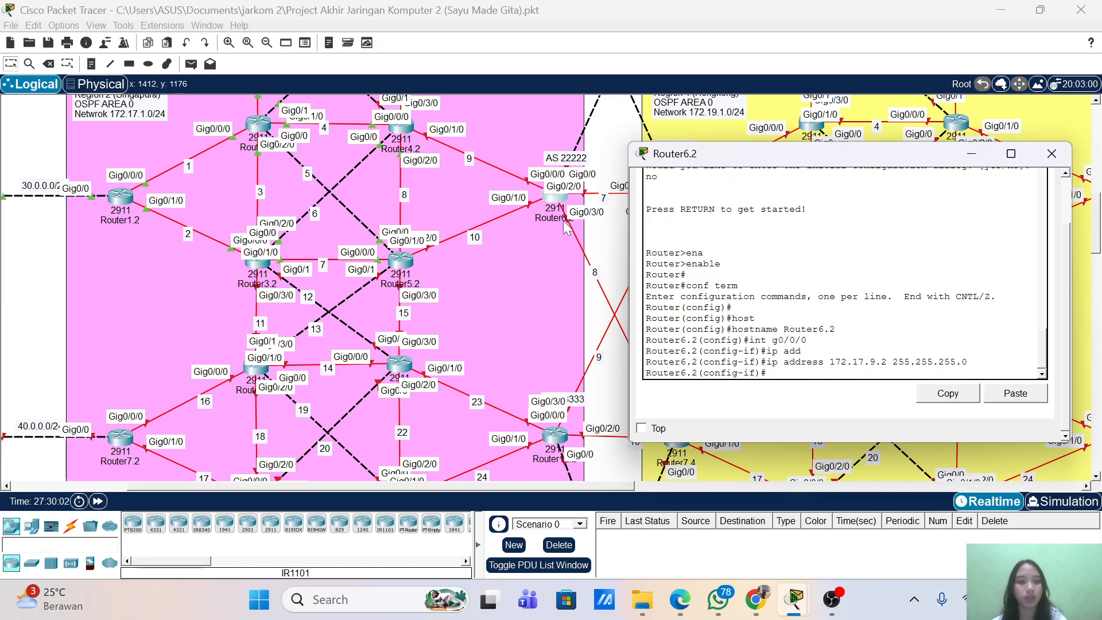
pyautogui.press('Return')
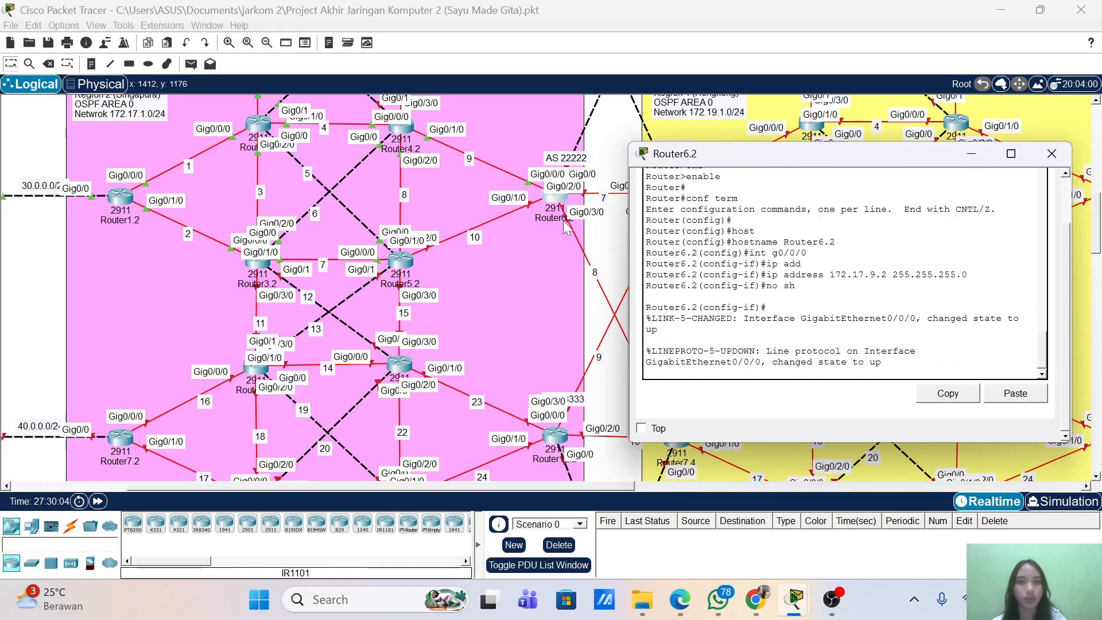
pyautogui.press('Return')
# - Switch Router6.2's interface configuration to g0/1/0
pyautogui.write('int g0/0/0')
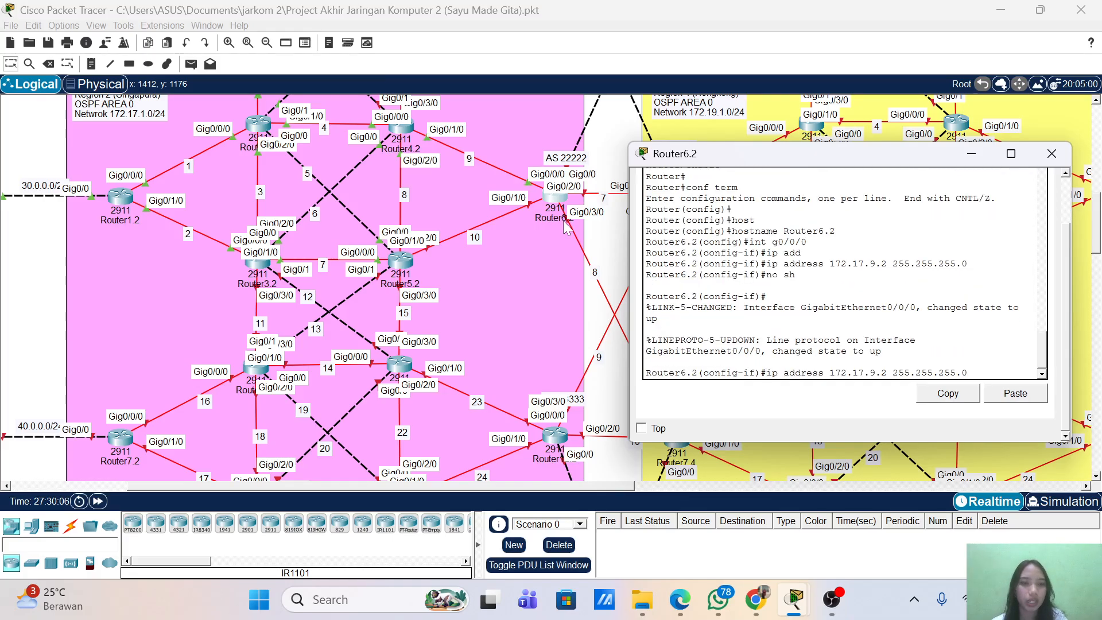
pyautogui.press('BackSpace')
pyautogui.press('BackSpace')
pyautogui.press('BackSpace')
pyautogui.write('1/0')
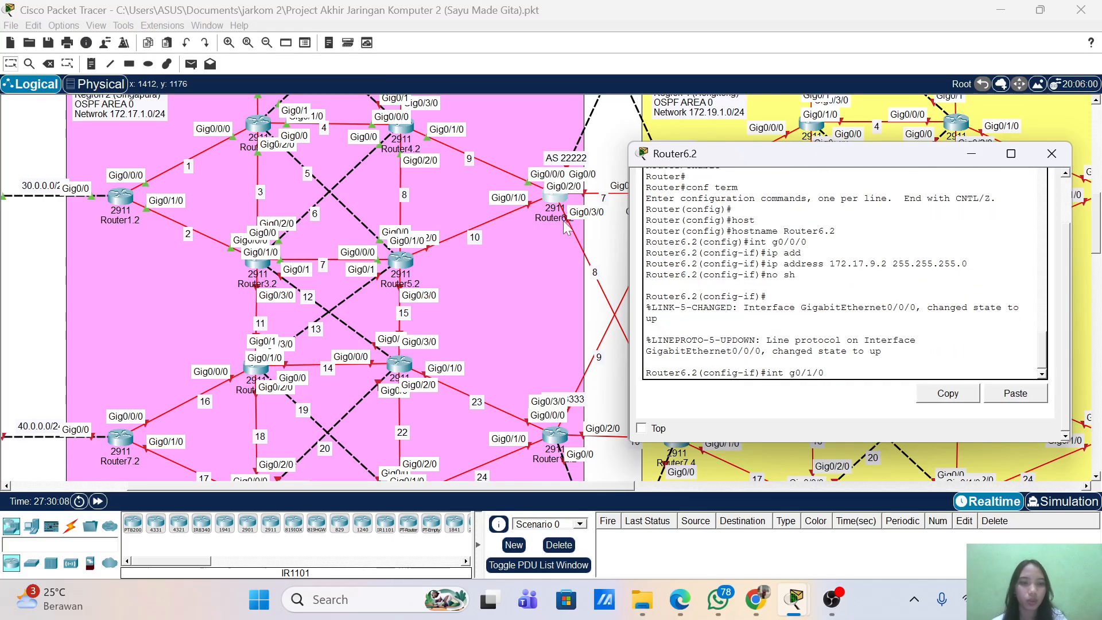
pyautogui.press('Return')
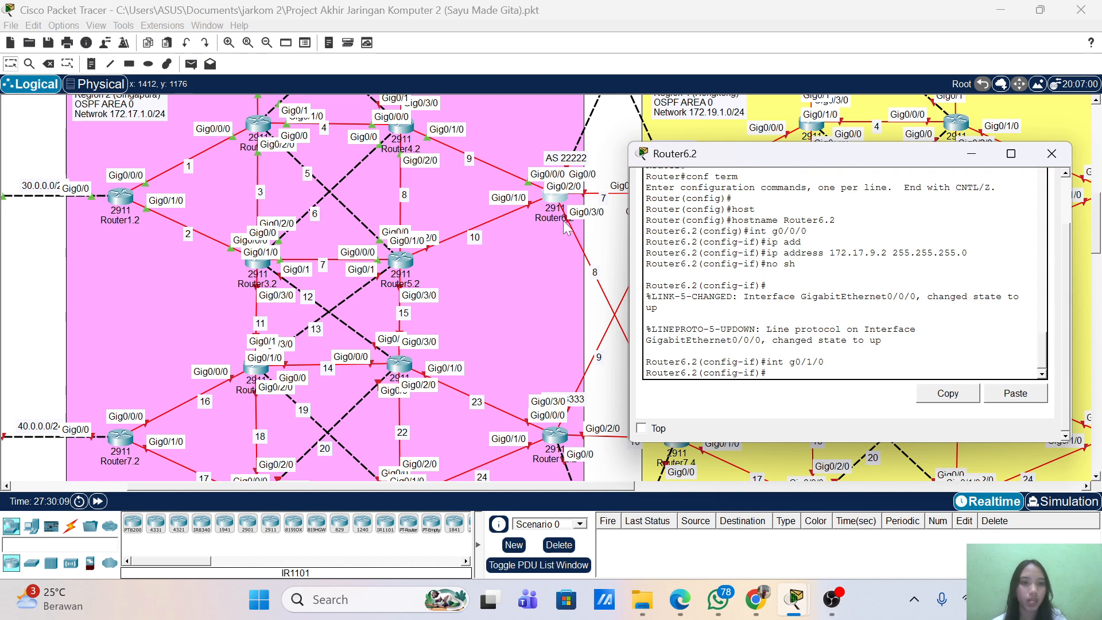
# - Assign IP address 172.17.10.2 with mask 255.255.255.0 to g0/1/0 and enable the interface with no sh
pyautogui.press('Up')
pyautogui.press('Up')
pyautogui.press('Up')
pyautogui.press('Left')
pyautogui.press('Left')
pyautogui.press('Left')
pyautogui.press('Left')
pyautogui.press('Left')
pyautogui.press('Left')
pyautogui.press('Left')
pyautogui.press('Left')
pyautogui.press('Left')
pyautogui.press('Left')
pyautogui.press('Left')
pyautogui.press('Left')
pyautogui.press('Left')
pyautogui.press('Left')
pyautogui.press('Left')
pyautogui.press('Left')
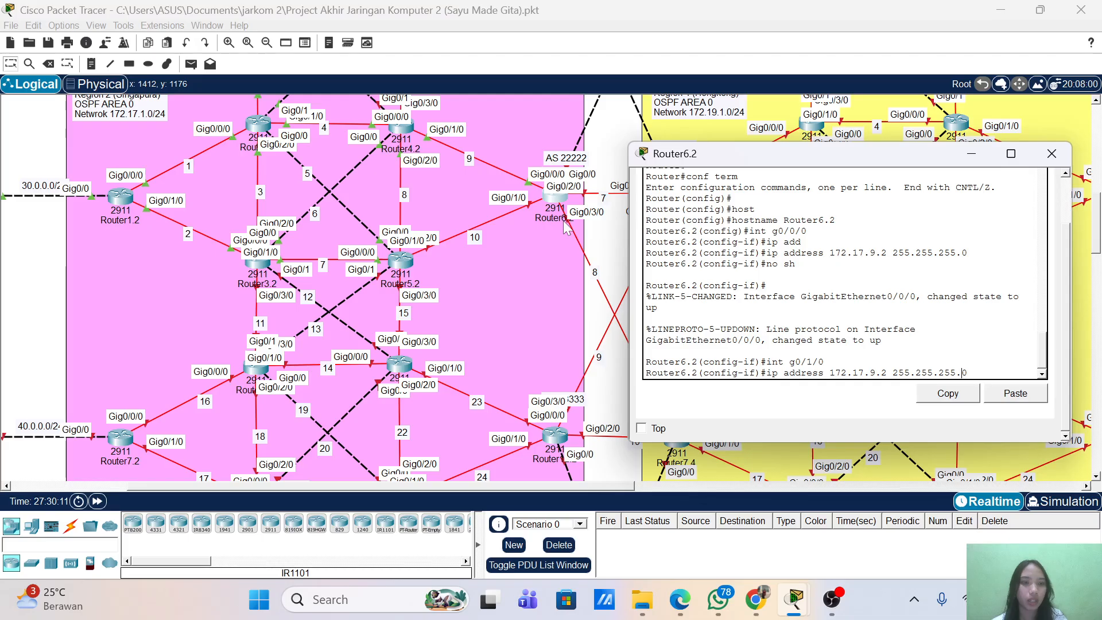
pyautogui.press('BackSpace')
pyautogui.write('10')
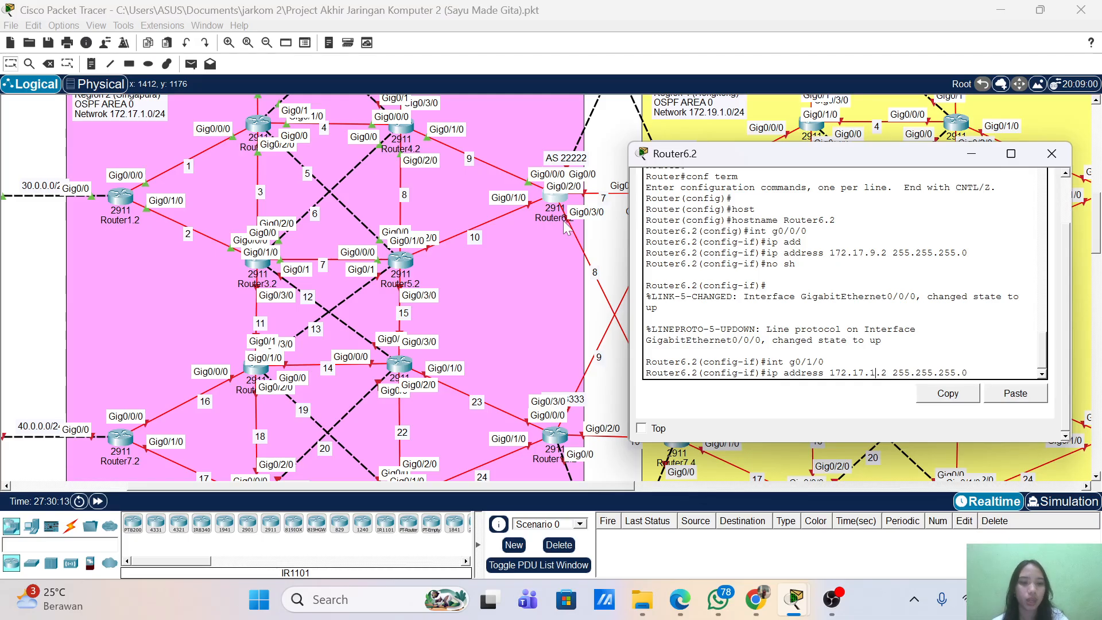
pyautogui.press('Return')
pyautogui.write('no s')
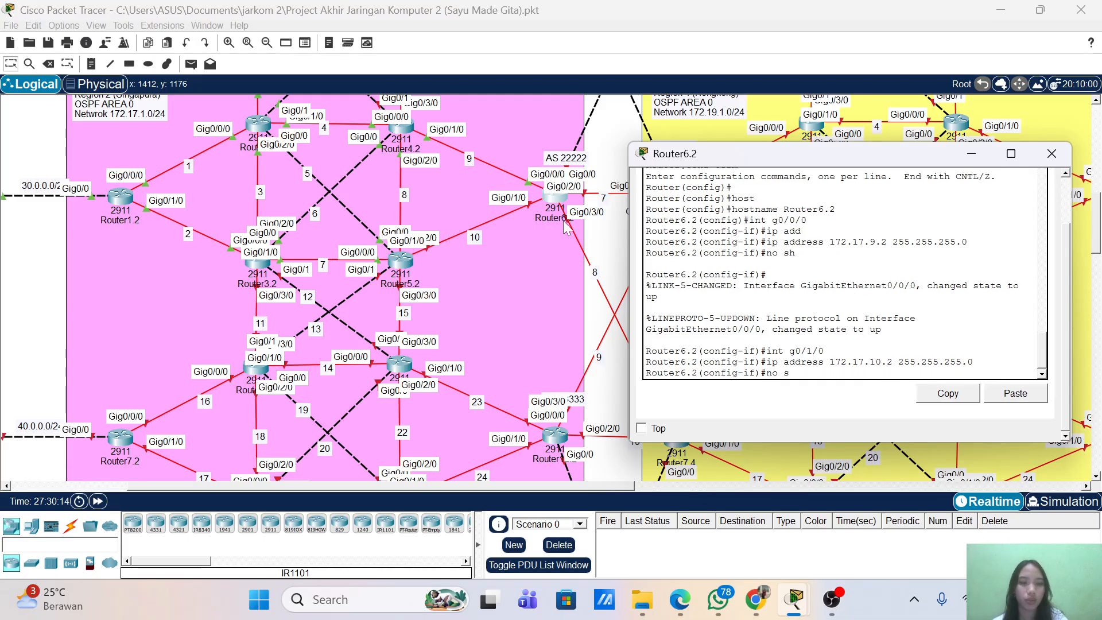
pyautogui.write('h')
pyautogui.press('Return')
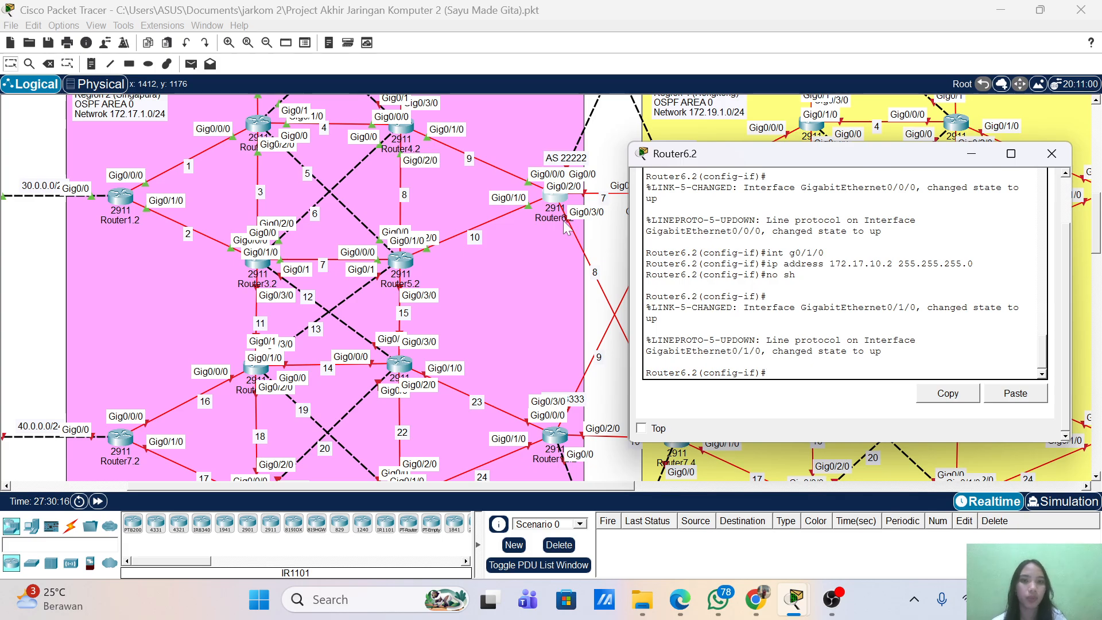
# - Check Router6.2's remaining links in the topology and switch the interface configuration to g0/2/0
pyautogui.hscroll(2, 517, 249)
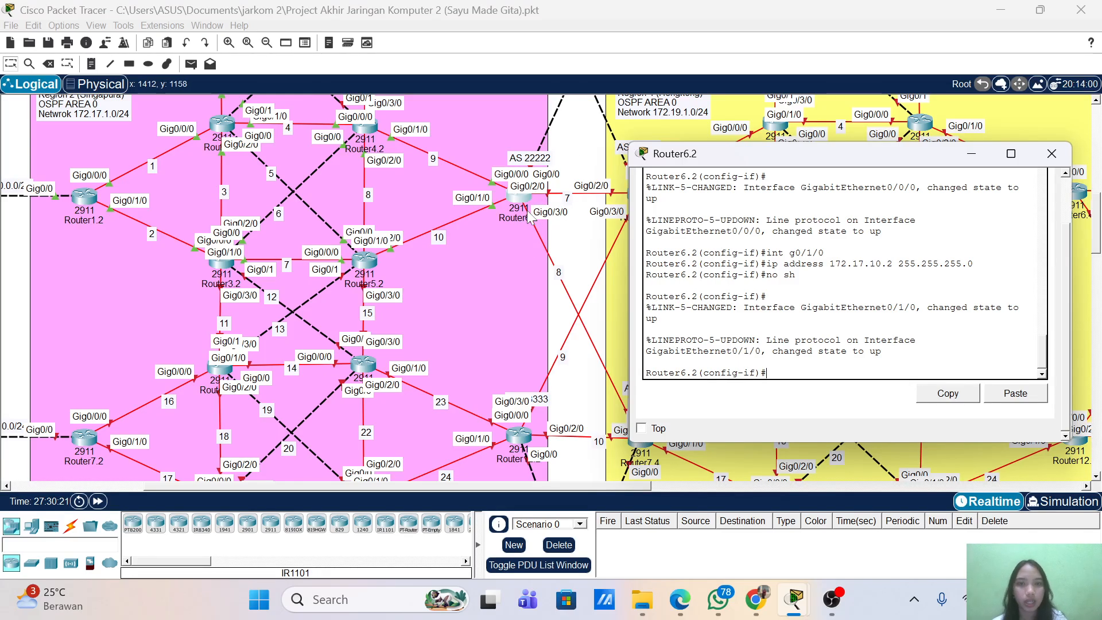
pyautogui.scroll(3, 530, 217)
pyautogui.scroll(-2, 531, 217)
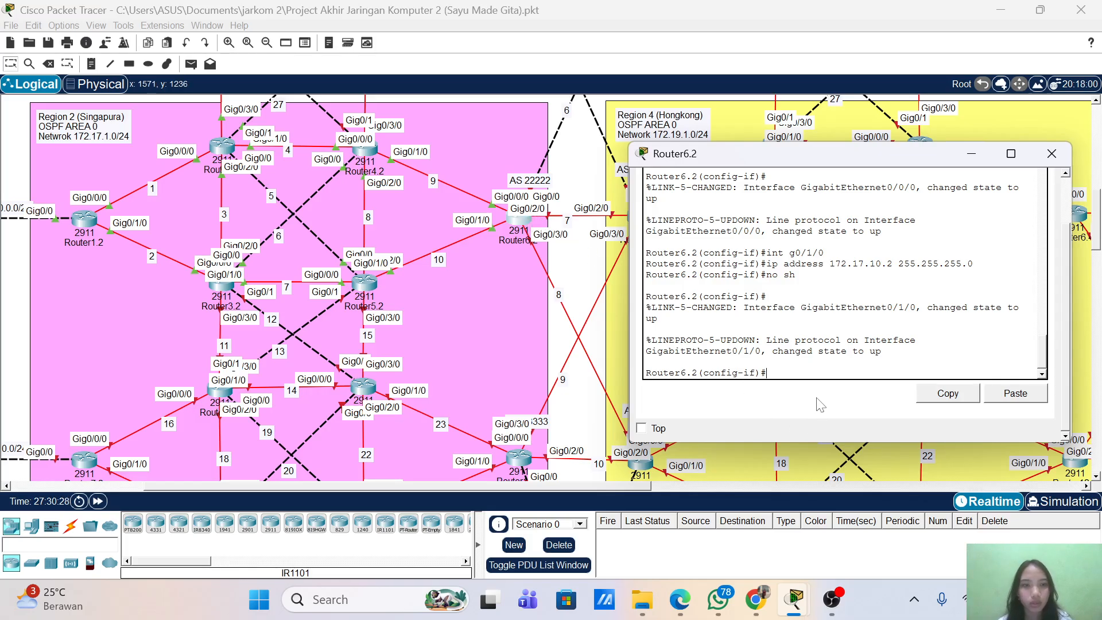
pyautogui.write('int g0/1/0')
pyautogui.press('Left')
pyautogui.press('Left')
pyautogui.press('BackSpace')
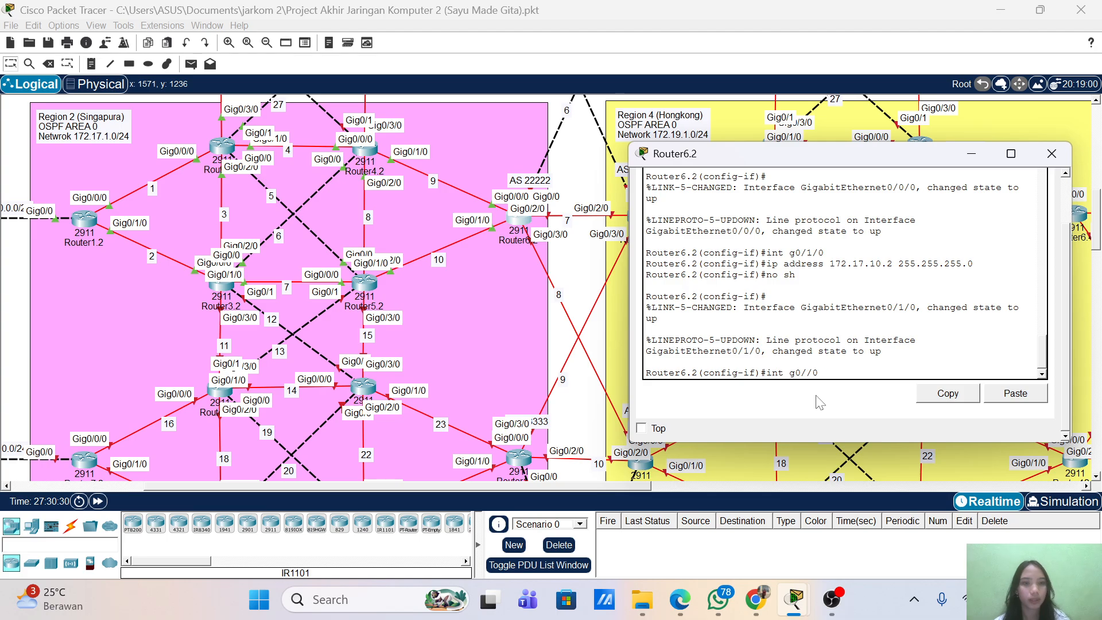
pyautogui.write('2')
pyautogui.press('Return')
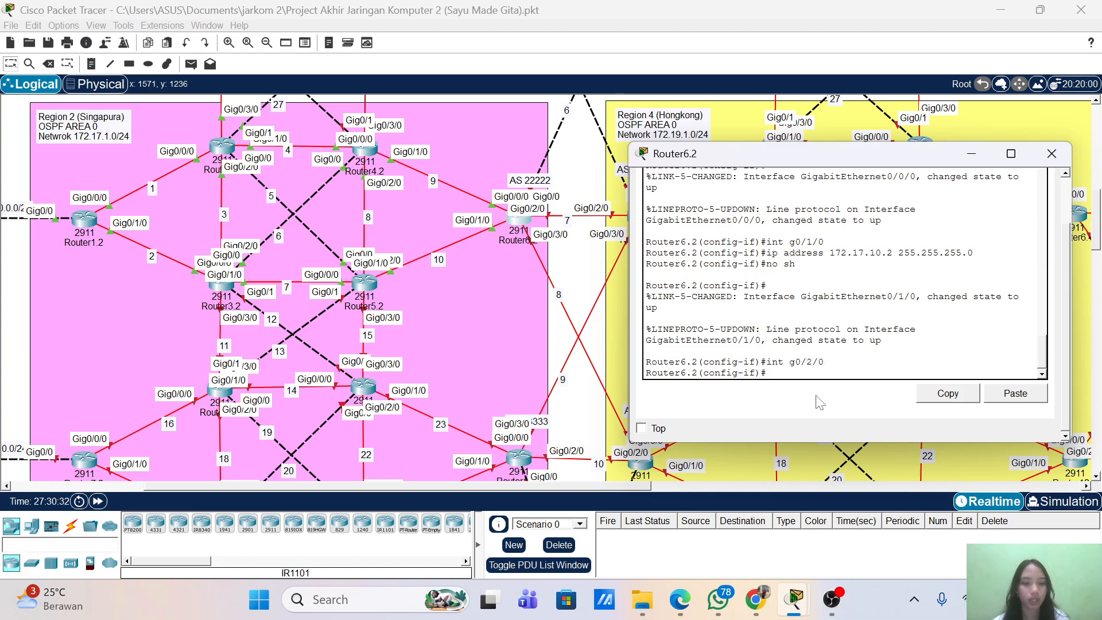
# - Assign IP address 50.0.7.1 with mask 255.255.255.0 to g0/2/0 and enable the interface with no sh
pyautogui.press('Up')
pyautogui.press('Up')
pyautogui.press('Up')
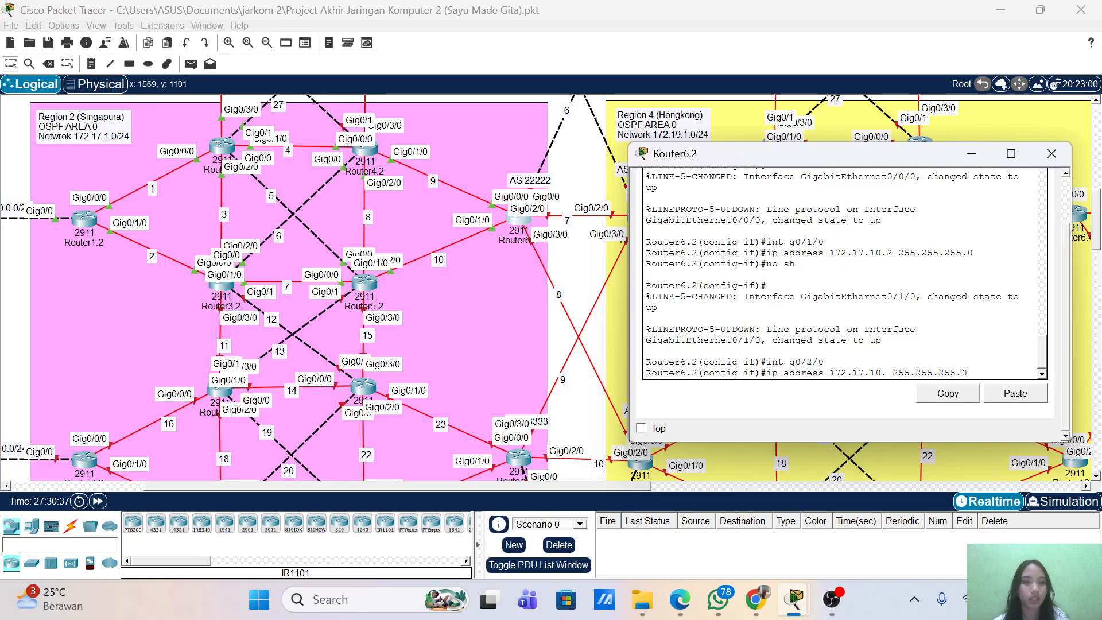
pyautogui.press('BackSpace')
pyautogui.press('BackSpace')
pyautogui.press('BackSpace')
pyautogui.press('BackSpace')
pyautogui.press('BackSpace')
pyautogui.press('BackSpace')
pyautogui.press('BackSpace')
pyautogui.press('BackSpace')
pyautogui.press('BackSpace')
pyautogui.press('BackSpace')
pyautogui.press('BackSpace')
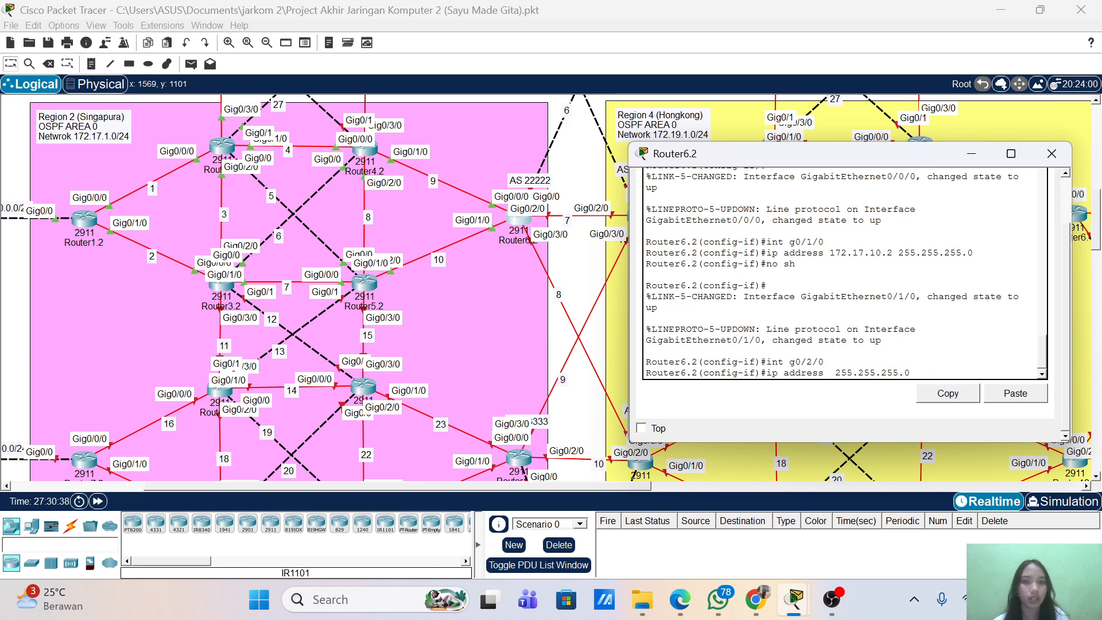
pyautogui.write('50.0.')
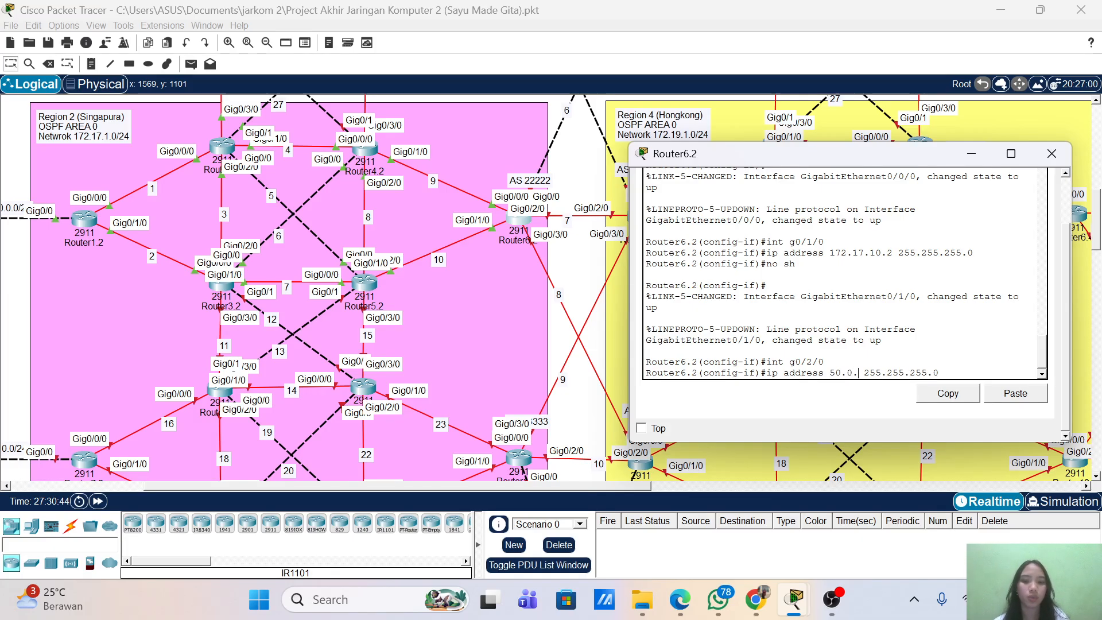
pyautogui.write('7.1')
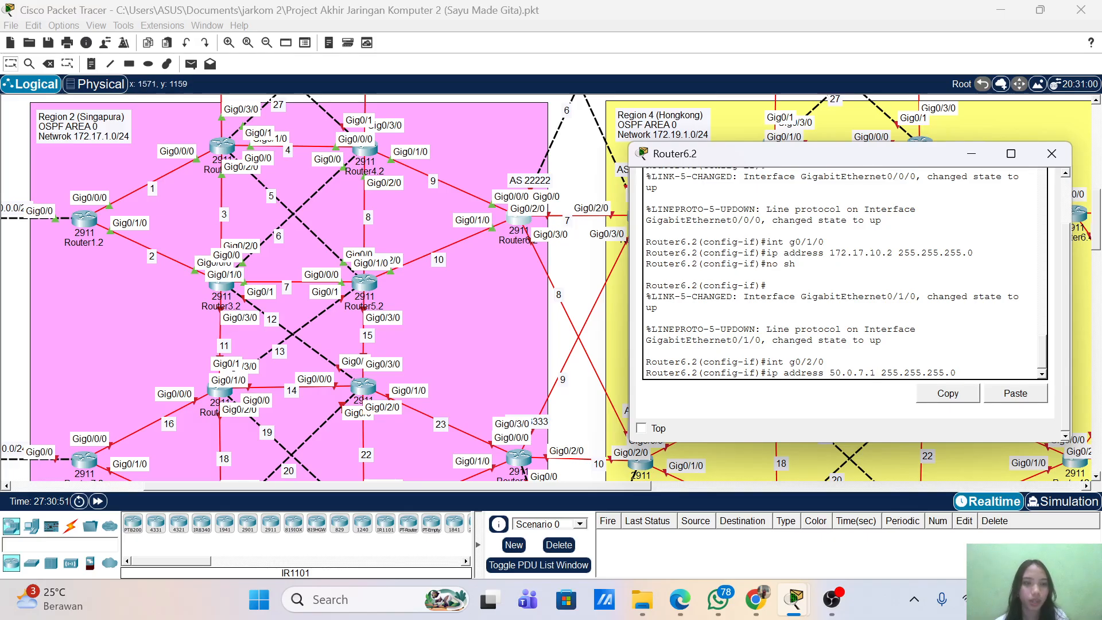
pyautogui.press('Return')
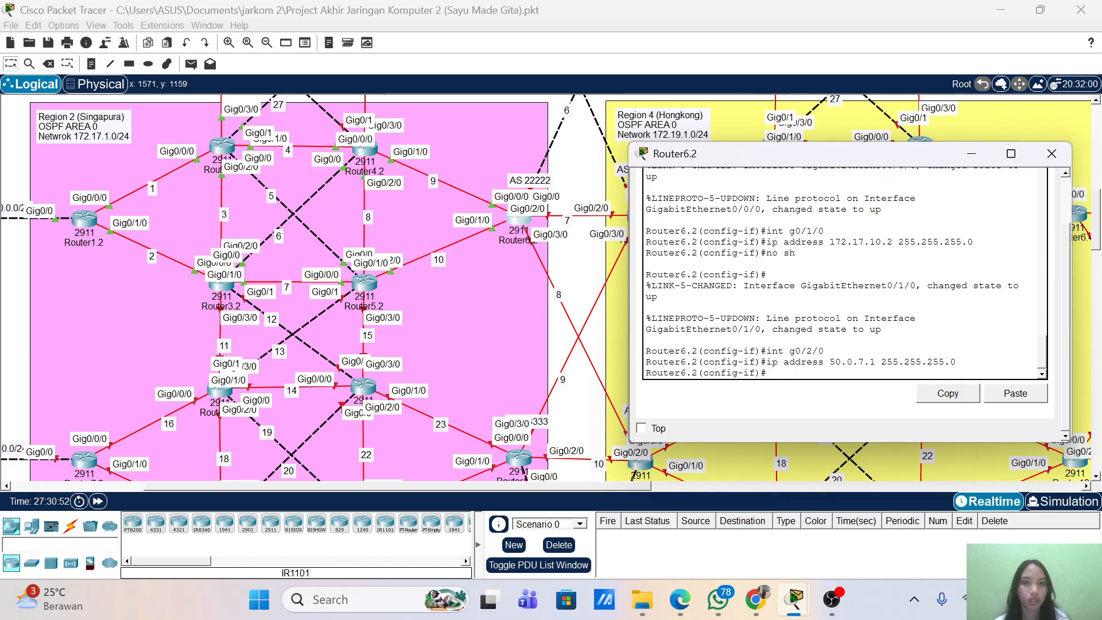
pyautogui.write('no sh')
pyautogui.press('Return')
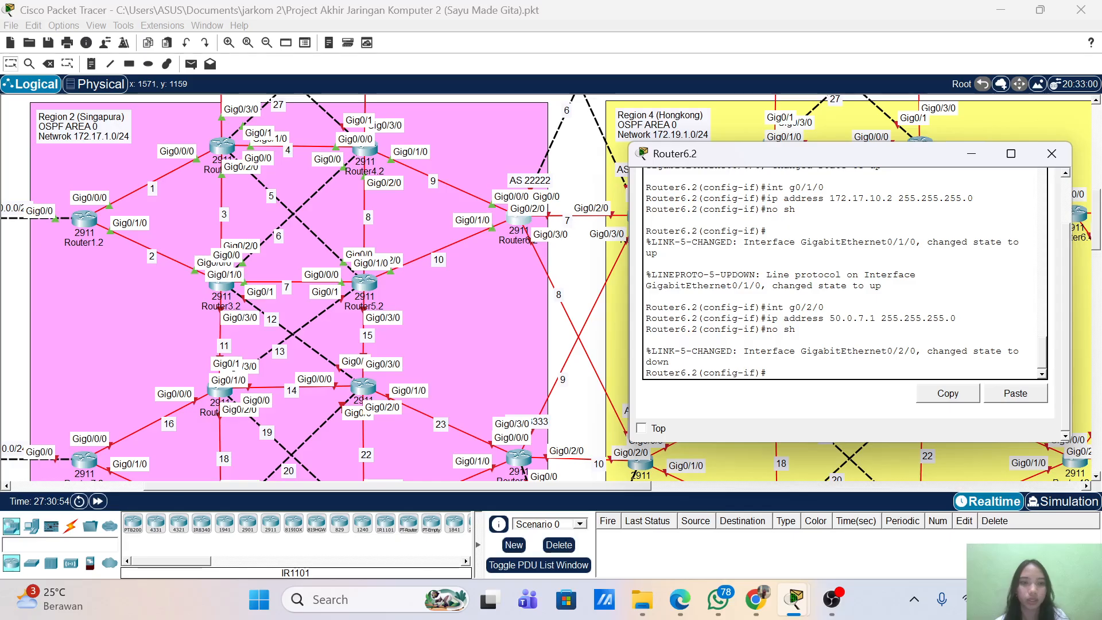
# - Switch Router6.2's interface configuration to g0/3/0
pyautogui.press('Up')
pyautogui.press('Up')
pyautogui.press('Up')
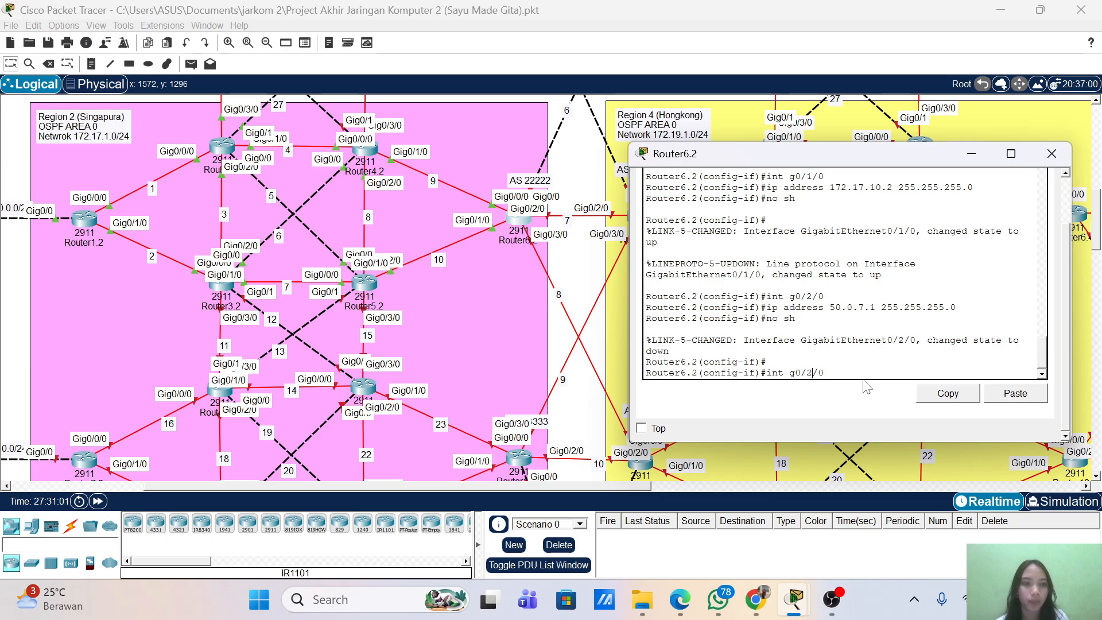
pyautogui.press('BackSpace')
pyautogui.press('BackSpace')
pyautogui.press('BackSpace')
pyautogui.write('3/0')
pyautogui.press('Return')
# - Assign IP address 50.0.8.1 with mask 255.255.255.0 to g0/3/0 and enable the interface with no sh
pyautogui.press('Up')
pyautogui.press('Up')
pyautogui.press('Up')
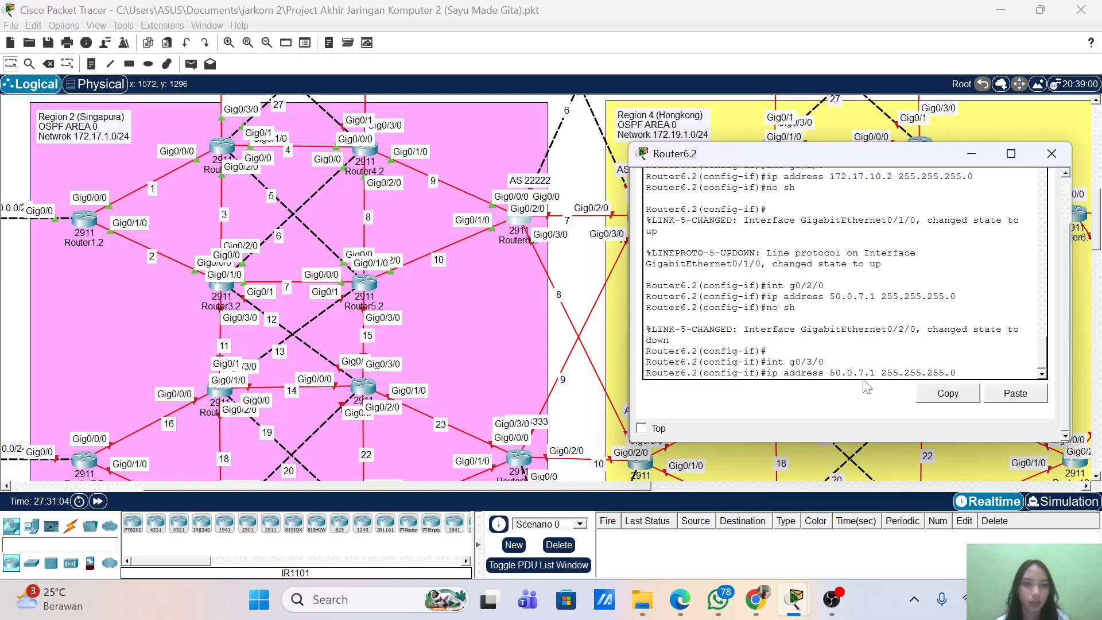
pyautogui.press('BackSpace')
pyautogui.write('8')
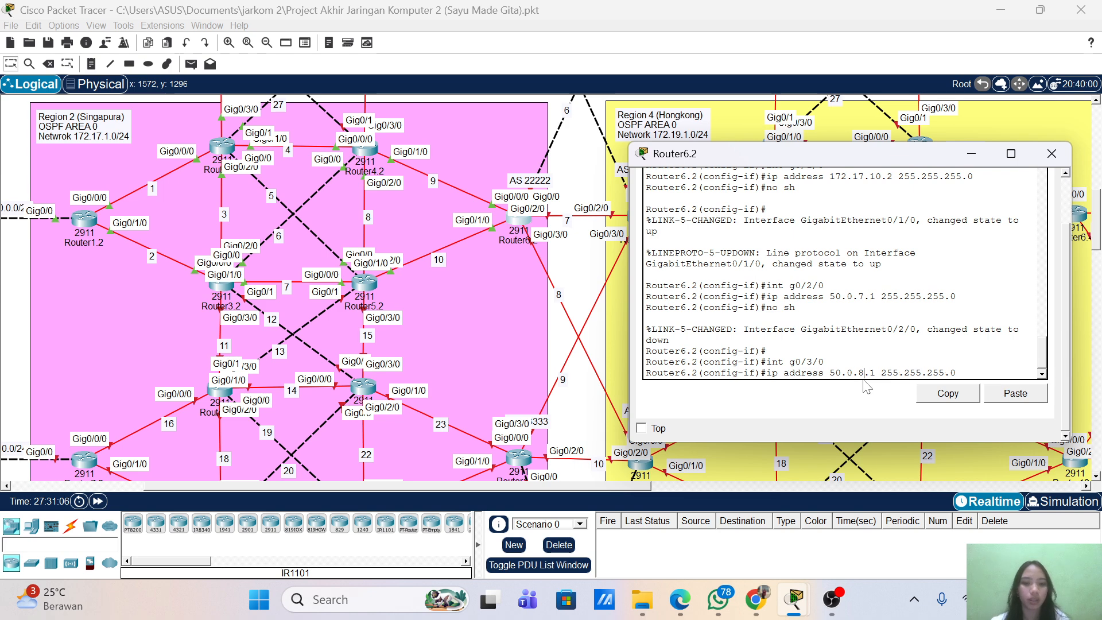
pyautogui.press('Return')
pyautogui.write('no')
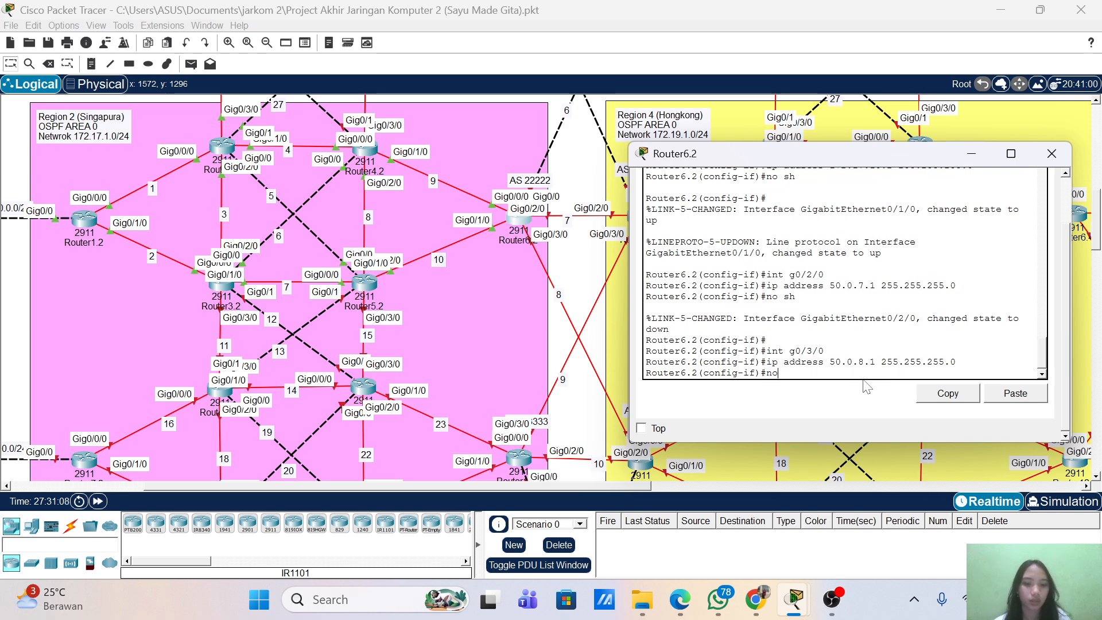
pyautogui.write(' sh')
pyautogui.press('Return')
# - Check Router6.2's remaining link in the topology and switch the interface configuration to g0/0
pyautogui.press('Up')
pyautogui.press('Up')
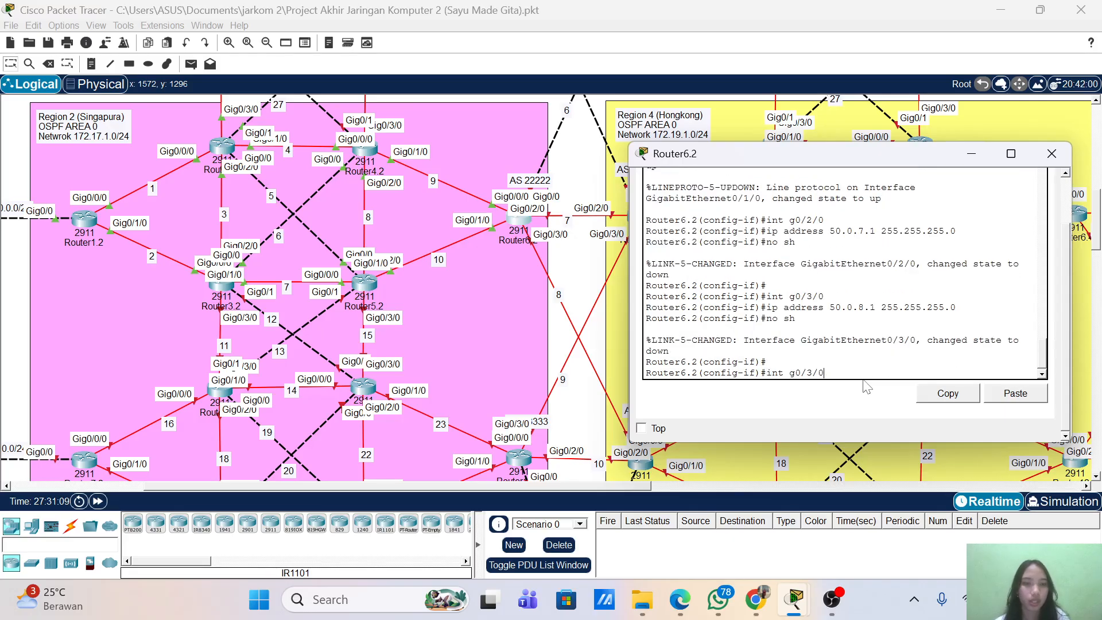
pyautogui.press('Down')
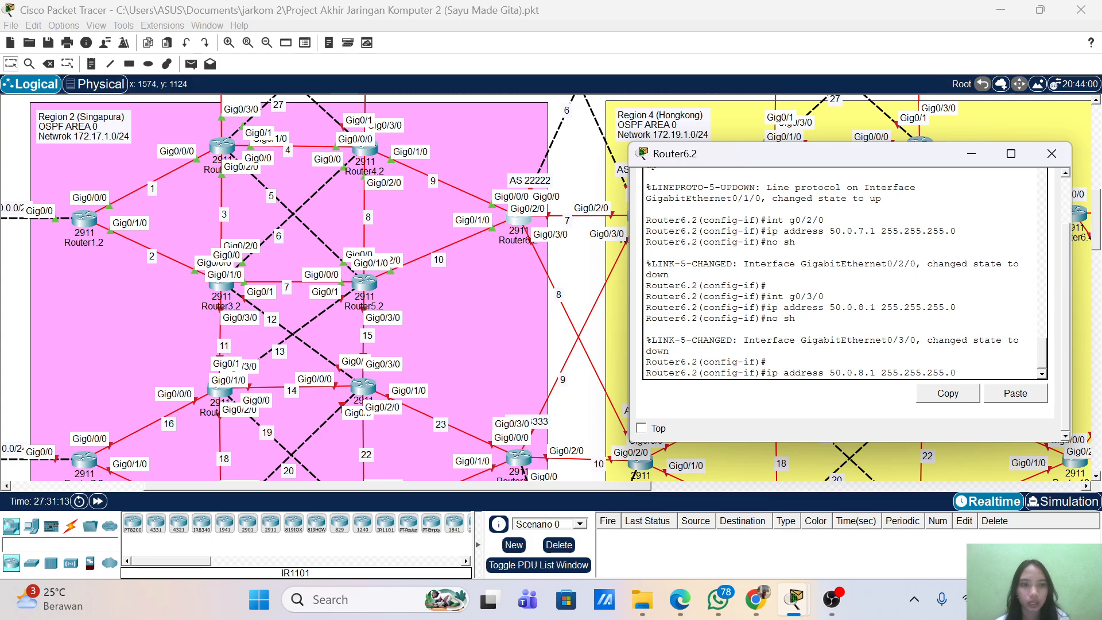
pyautogui.press('Up')
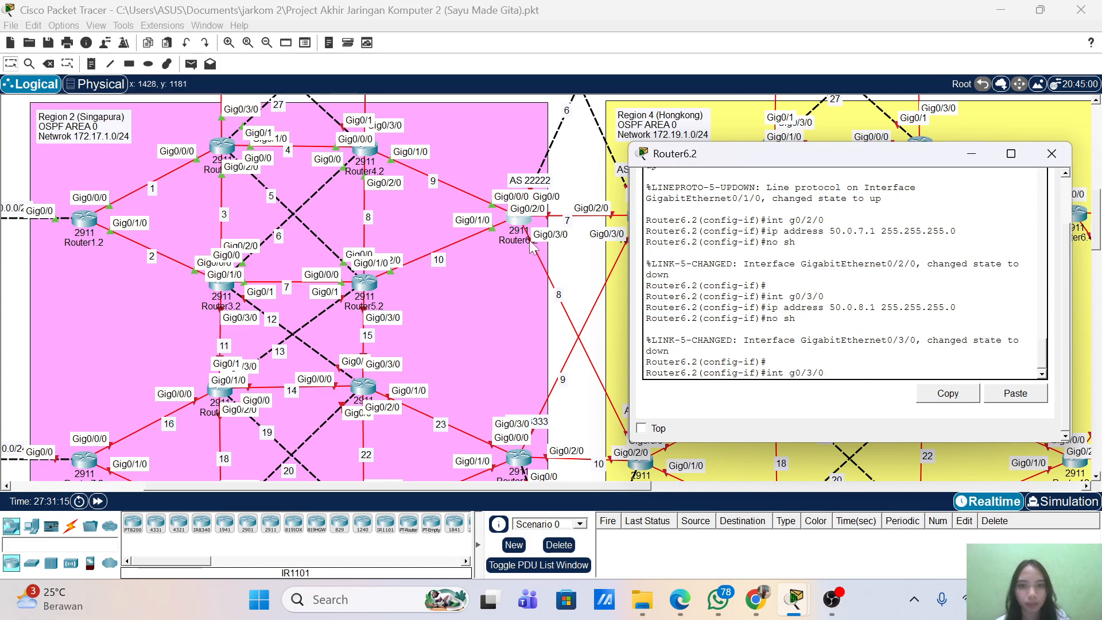
pyautogui.moveTo(522, 223)
pyautogui.mouseDown()
pyautogui.moveTo(538, 217)
pyautogui.moveTo(521, 221)
pyautogui.mouseUp()
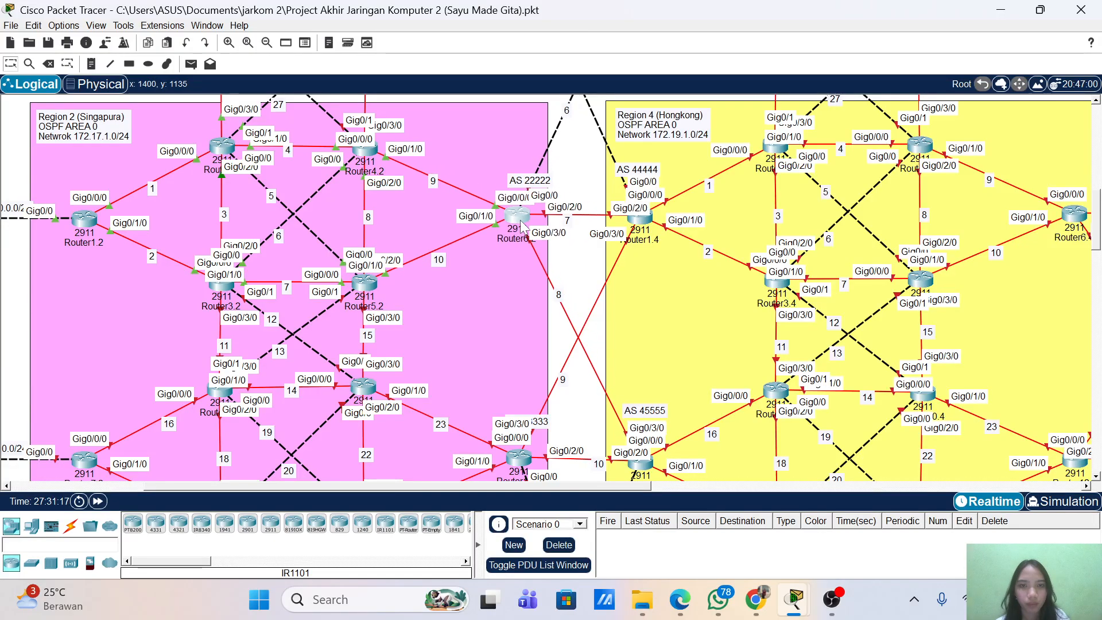
pyautogui.click(521, 220)
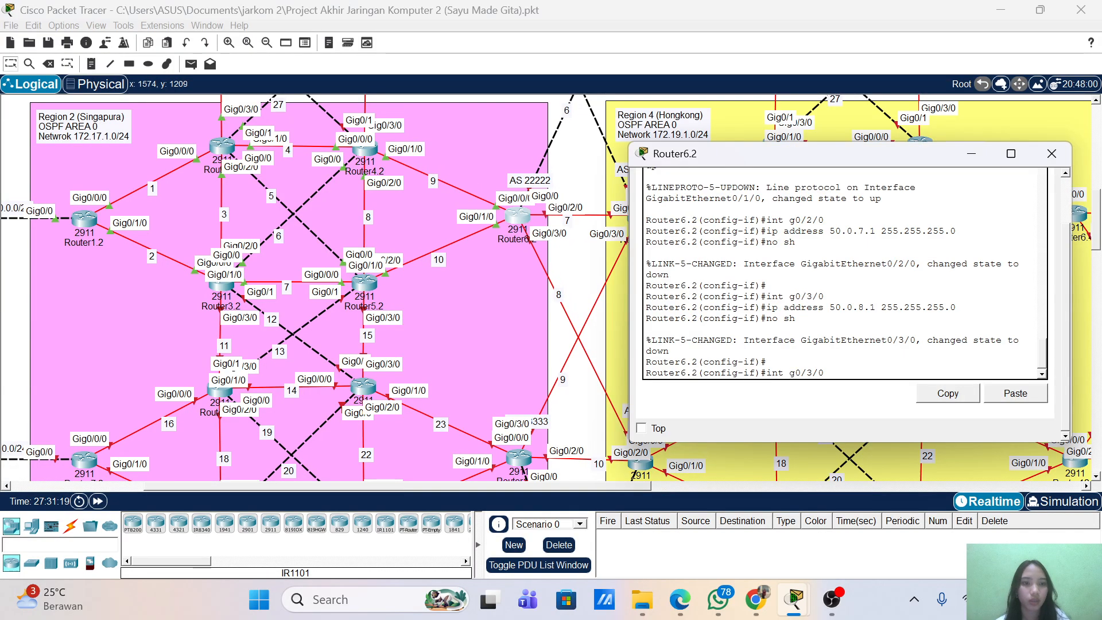
pyautogui.press('BackSpace')
pyautogui.press('BackSpace')
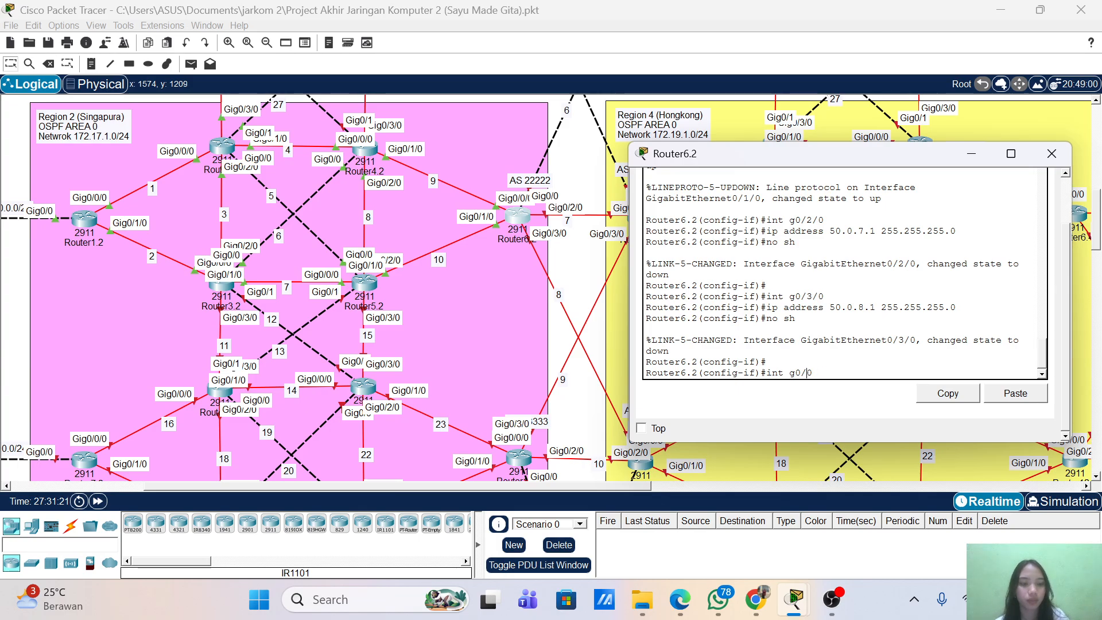
pyautogui.press('Return')
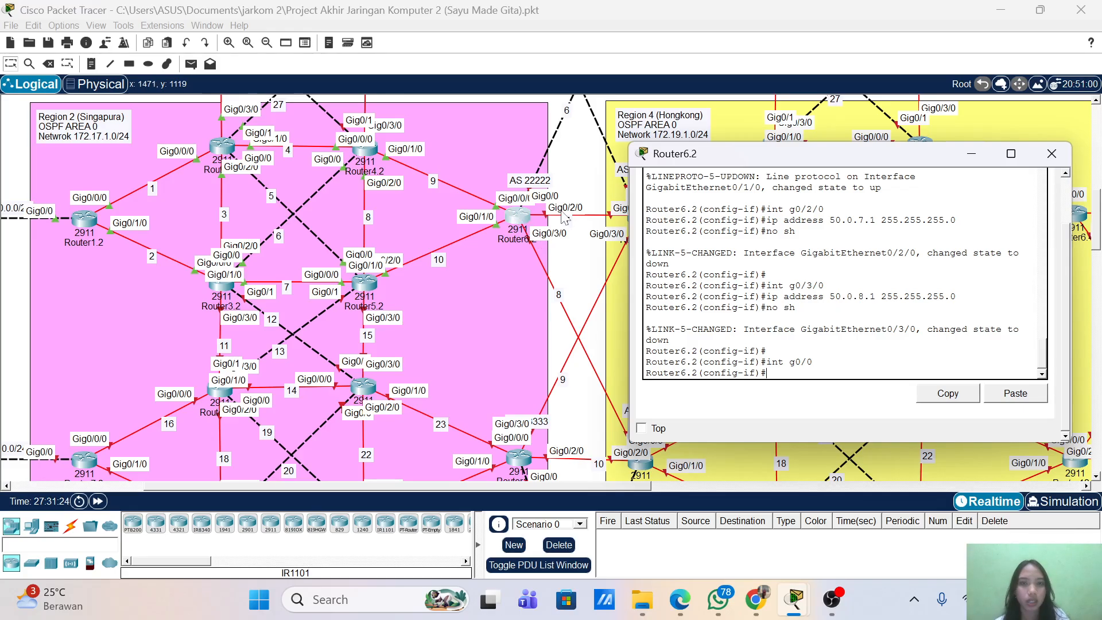
# - Assign IP address 50.0.6.1 with mask 255.255.255.0 to g0/0, following its link number, and enable the interface with no sh
pyautogui.scroll(3, 563, 217)
pyautogui.write('no sh')
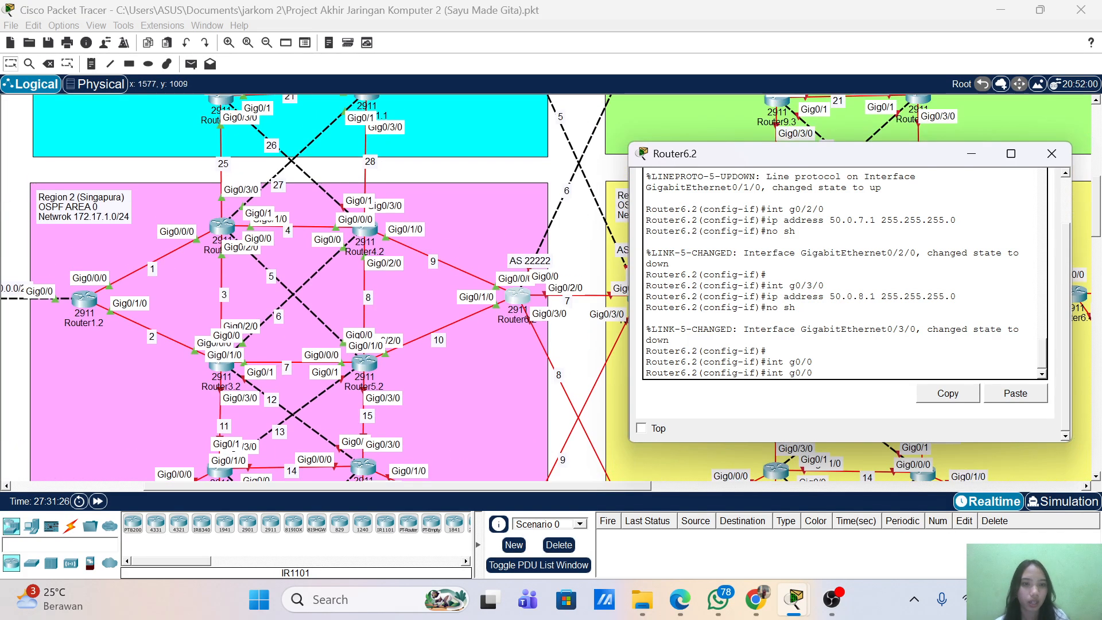
pyautogui.scroll(2, 560, 244)
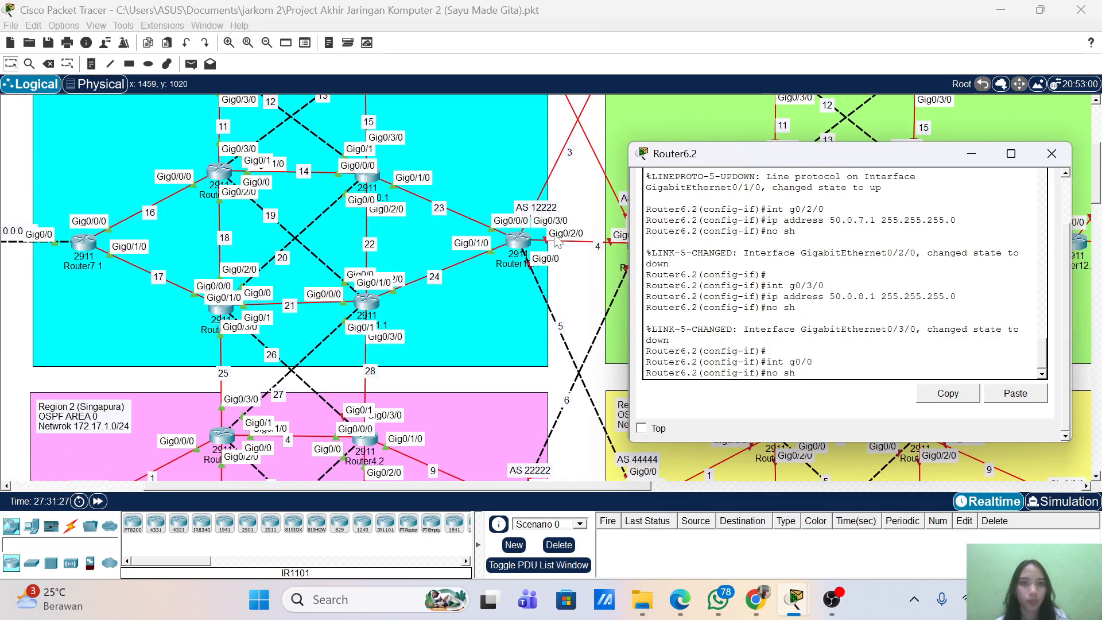
pyautogui.scroll(1, 556, 240)
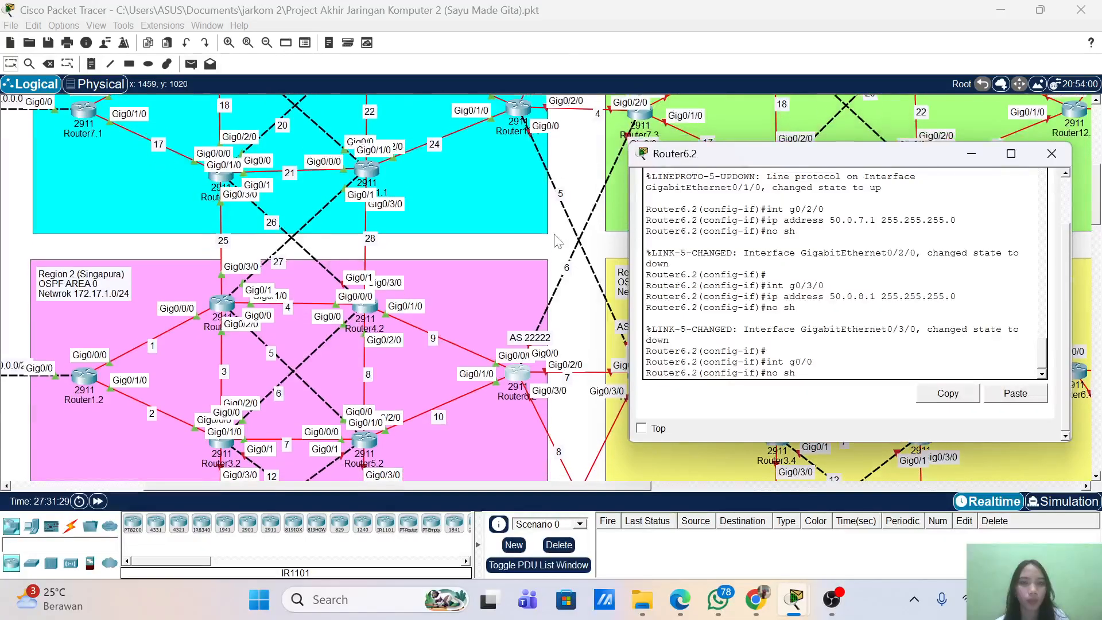
pyautogui.scroll(-2, 556, 240)
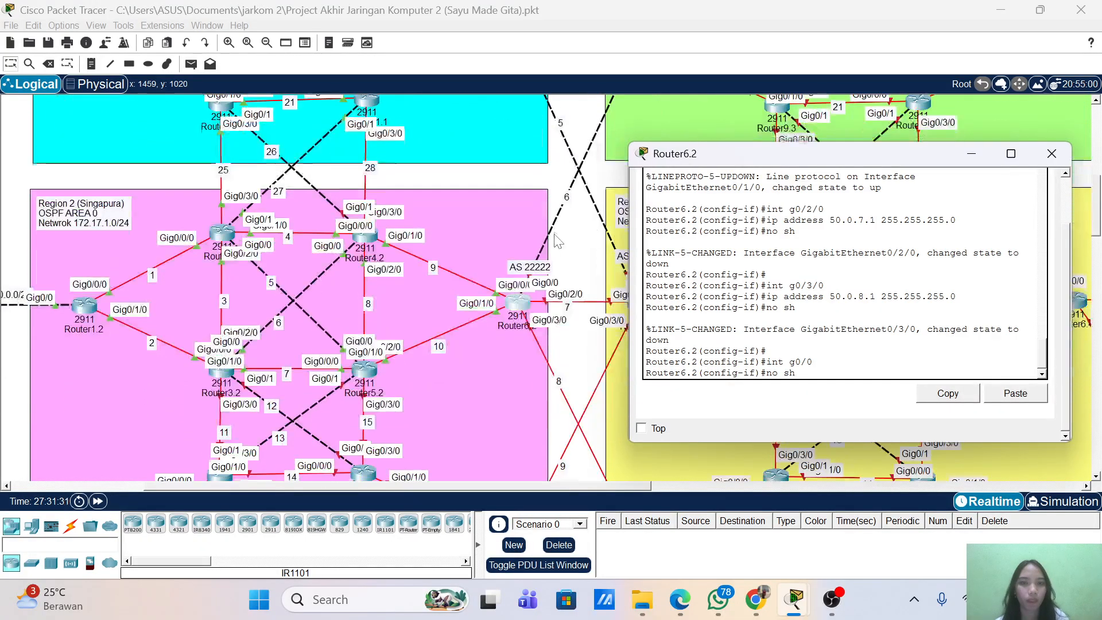
pyautogui.press('Up')
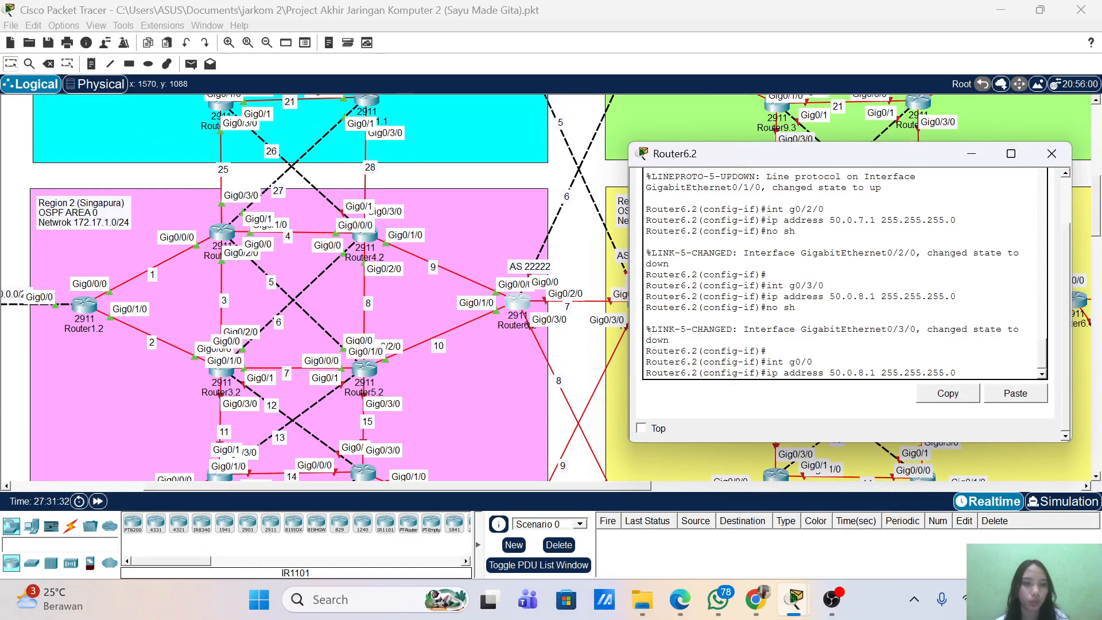
pyautogui.press('Left')
pyautogui.press('Left')
pyautogui.press('Left')
pyautogui.press('BackSpace')
pyautogui.write('6')
pyautogui.press('Return')
pyautogui.write('n')
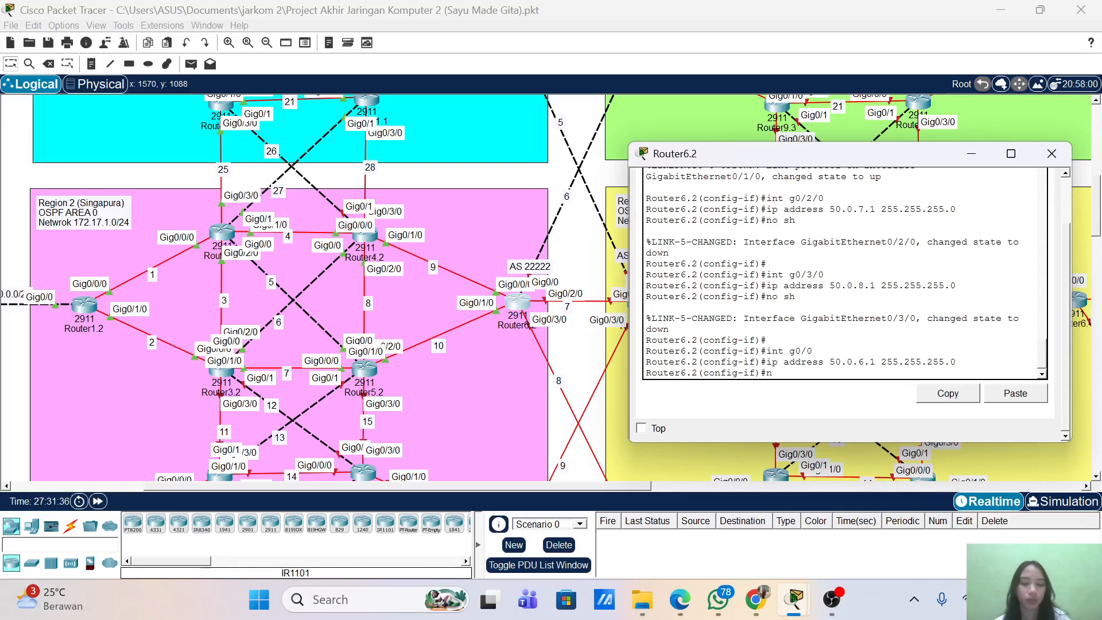
pyautogui.write('o sh')
pyautogui.press('Return')
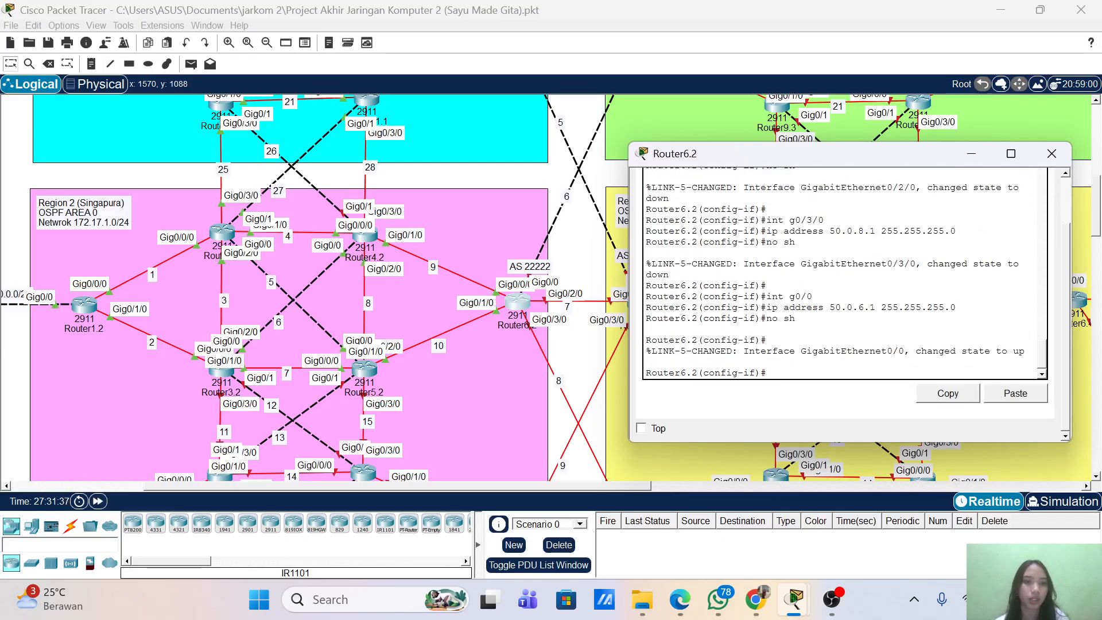
pyautogui.write('e')
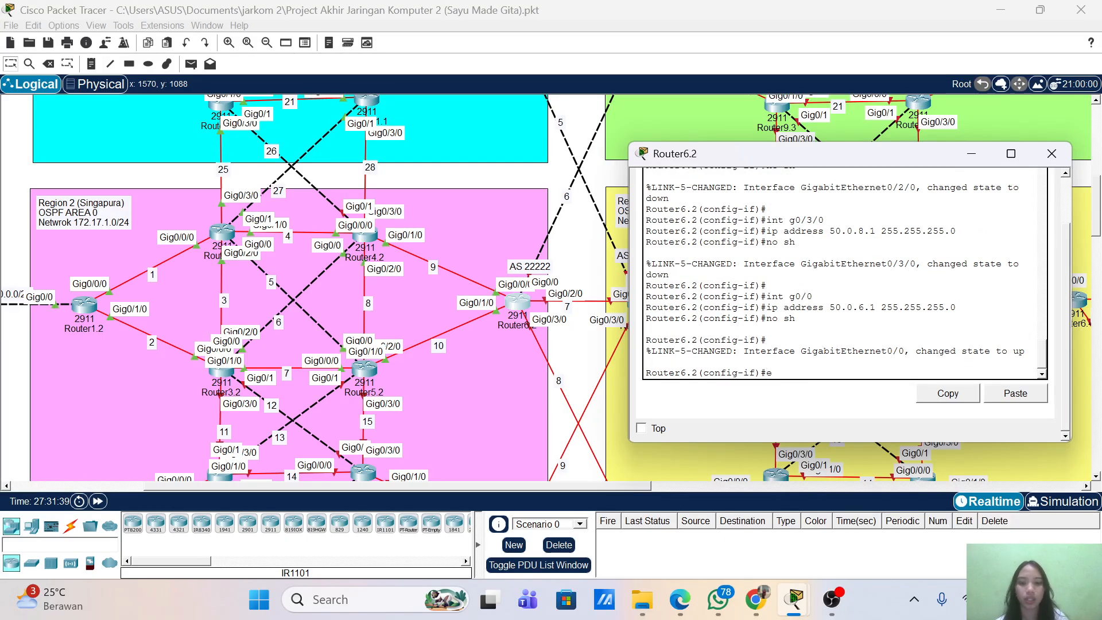
pyautogui.press('BackSpace')
pyautogui.press('BackSpace')
pyautogui.press('BackSpace')
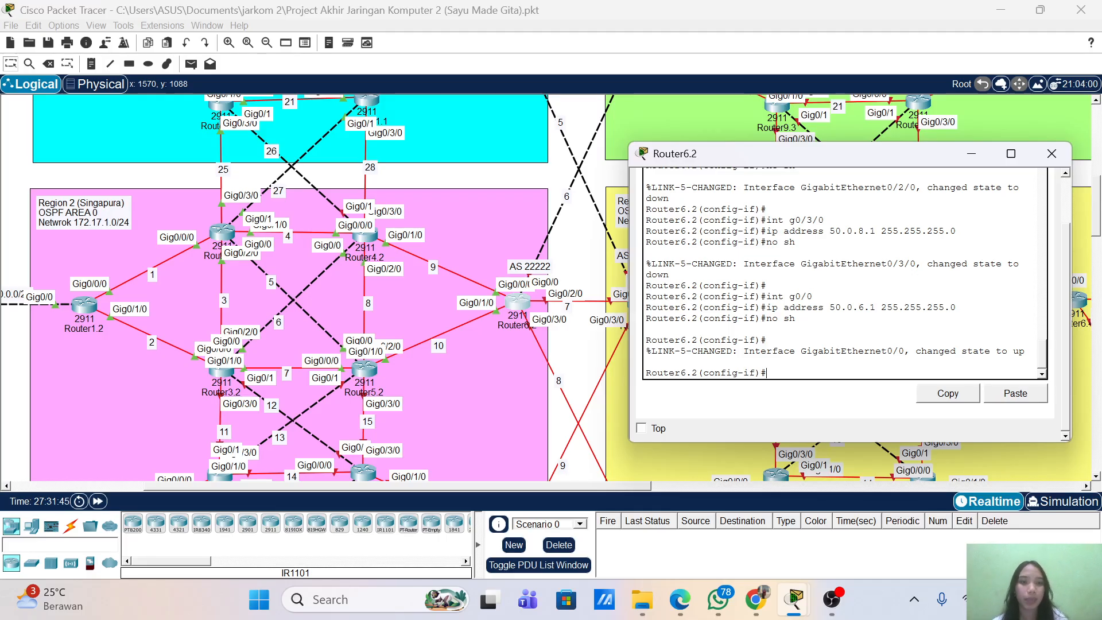
pyautogui.moveTo(829, 163); pyautogui.dragTo(757, 177)
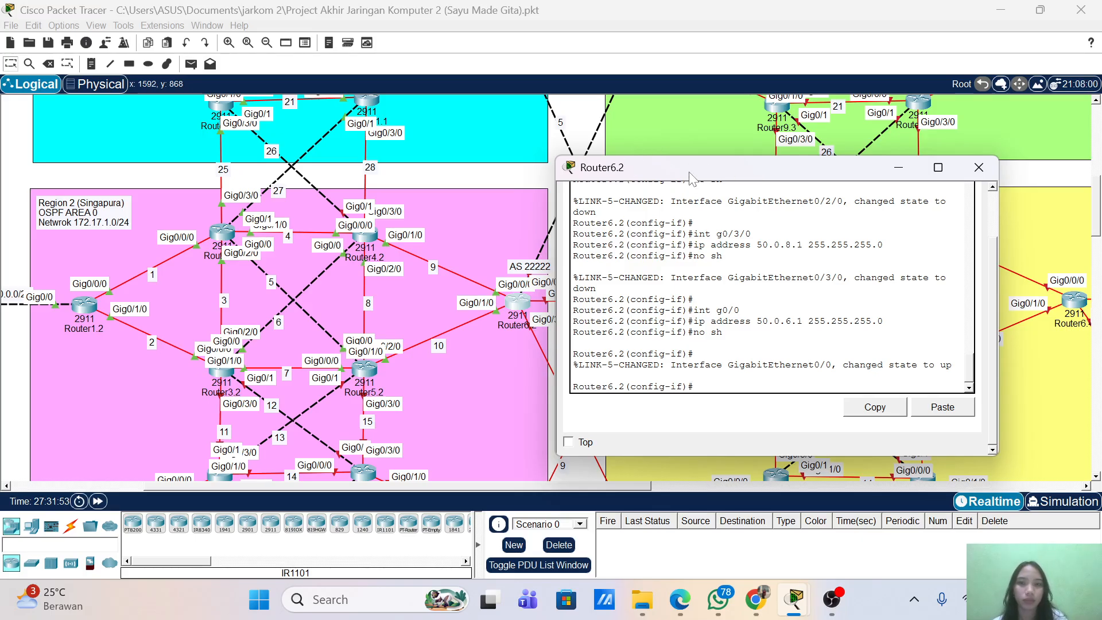
pyautogui.moveTo(690, 177); pyautogui.dragTo(813, 185)
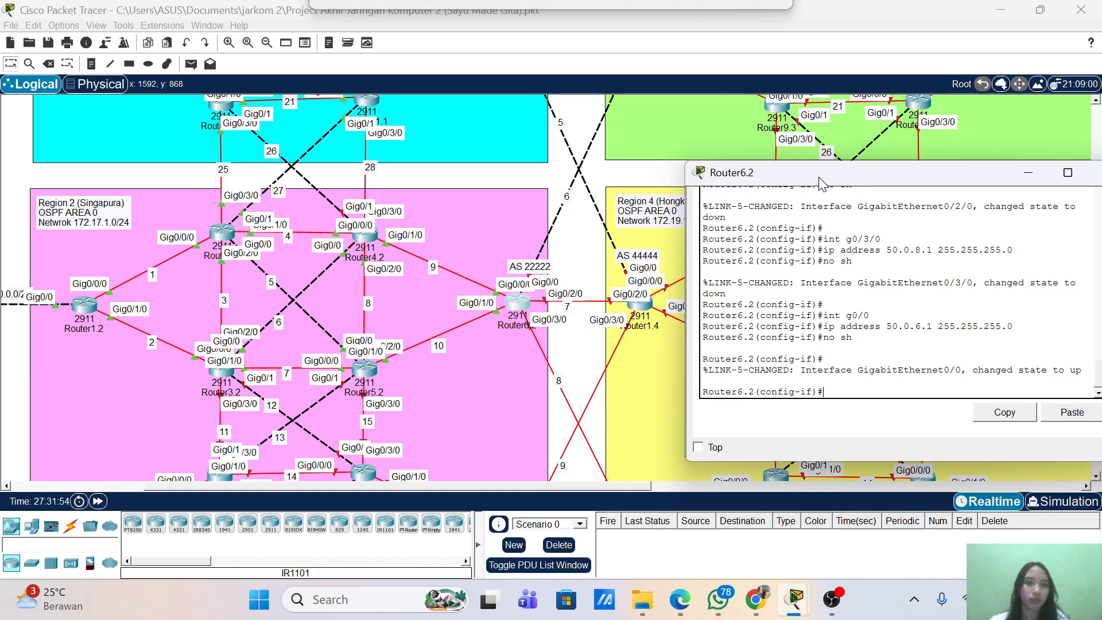
pyautogui.scroll(-5, 522, 266)
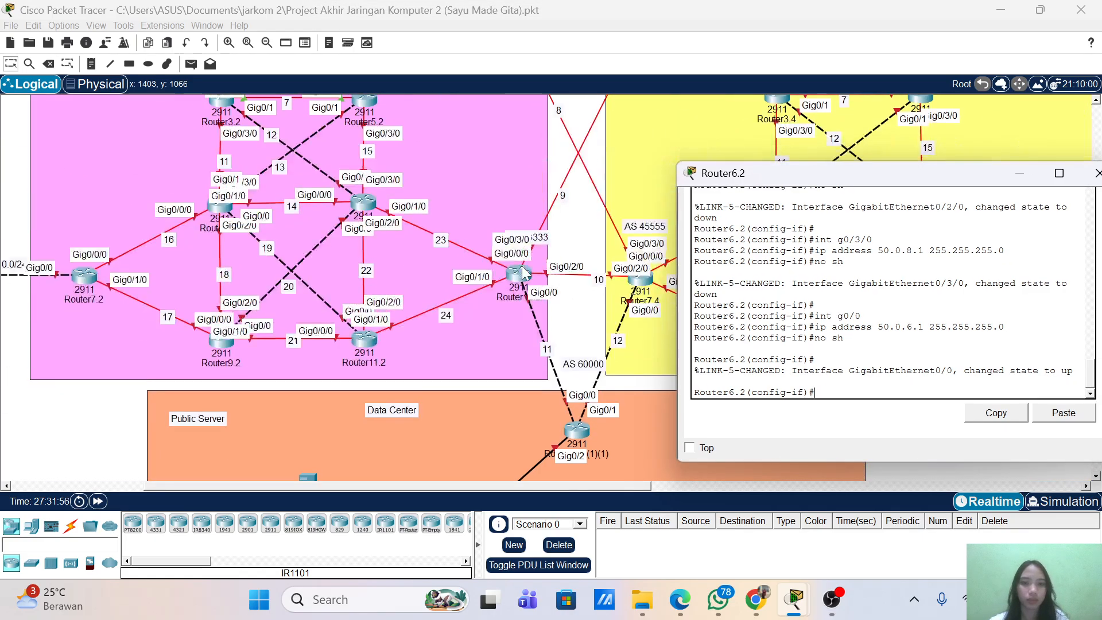
pyautogui.scroll(5, 524, 273)
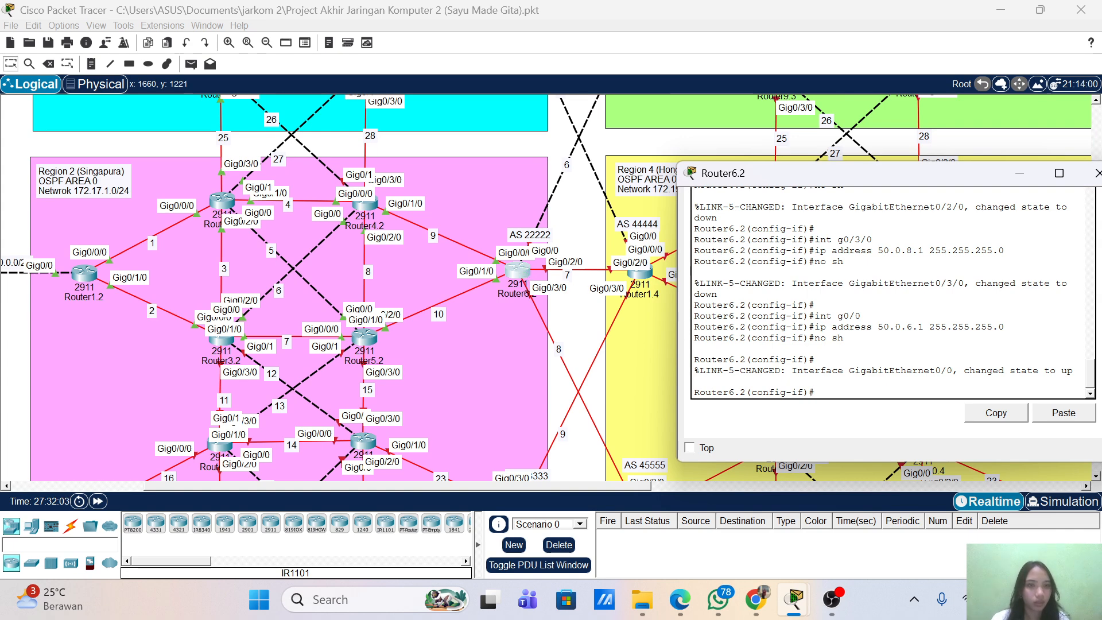
pyautogui.moveTo(869, 182); pyautogui.dragTo(765, 164)
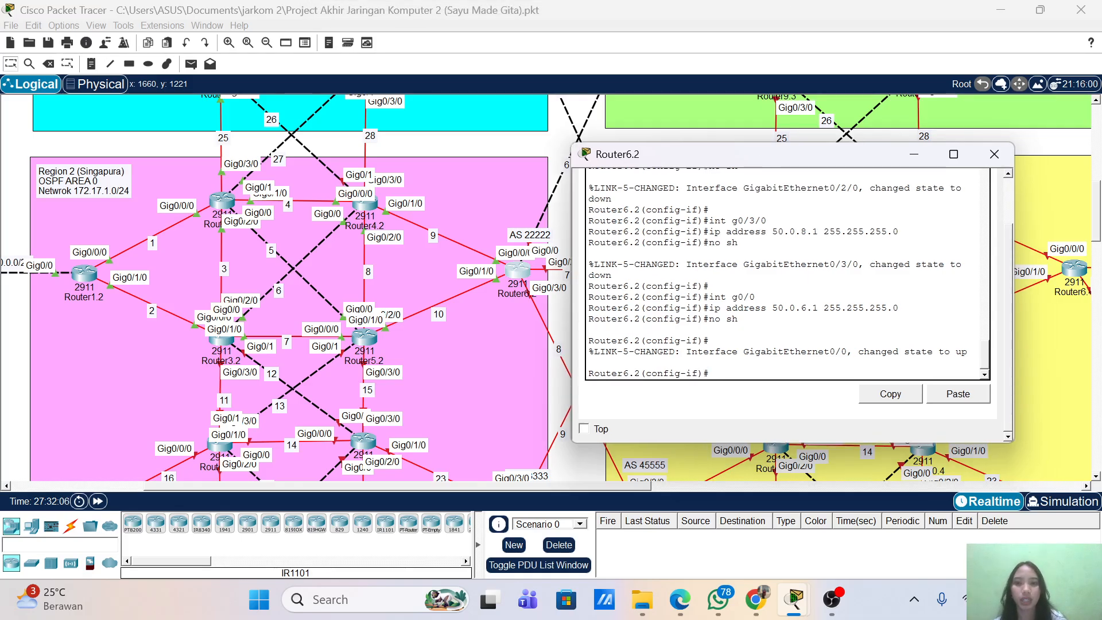
# - Exit the g0/0 interface configuration and start OSPF process 1 on Router6.2
pyautogui.press('BackSpace')
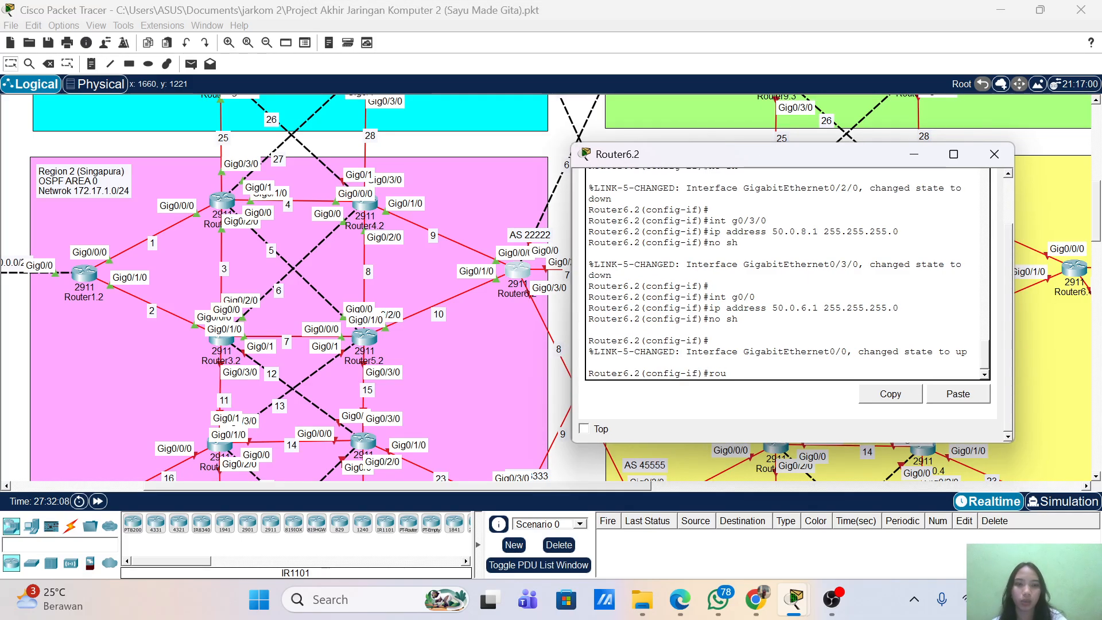
pyautogui.write('exot')
pyautogui.press('BackSpace')
pyautogui.press('BackSpace')
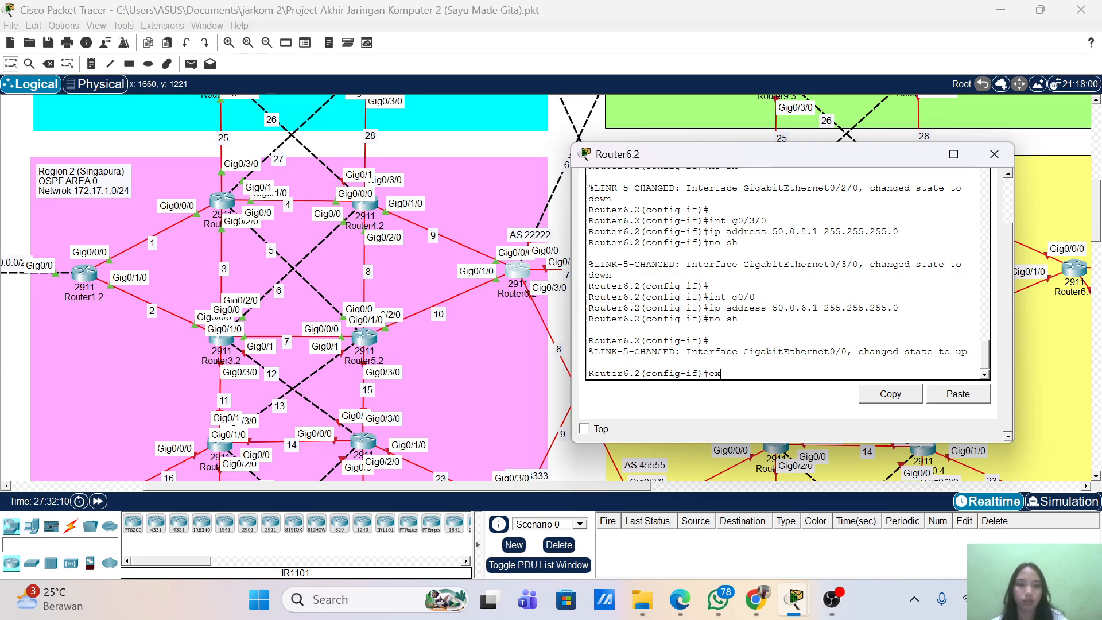
pyautogui.write('it')
pyautogui.press('Return')
pyautogui.write('rou')
pyautogui.press('Tab')
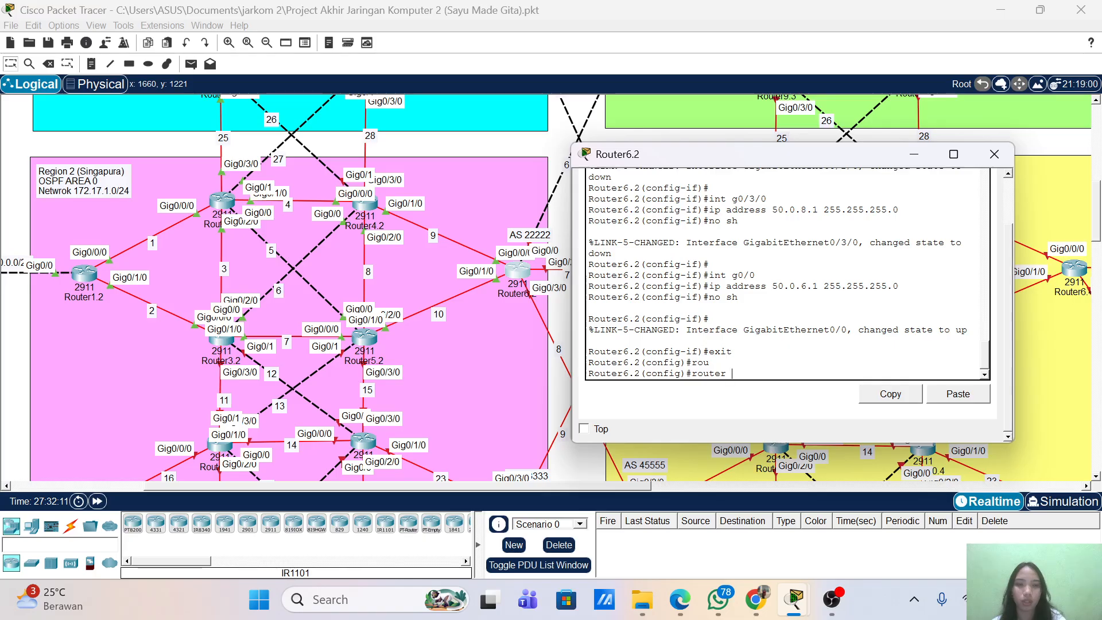
pyautogui.write('OS')
pyautogui.write('osp')
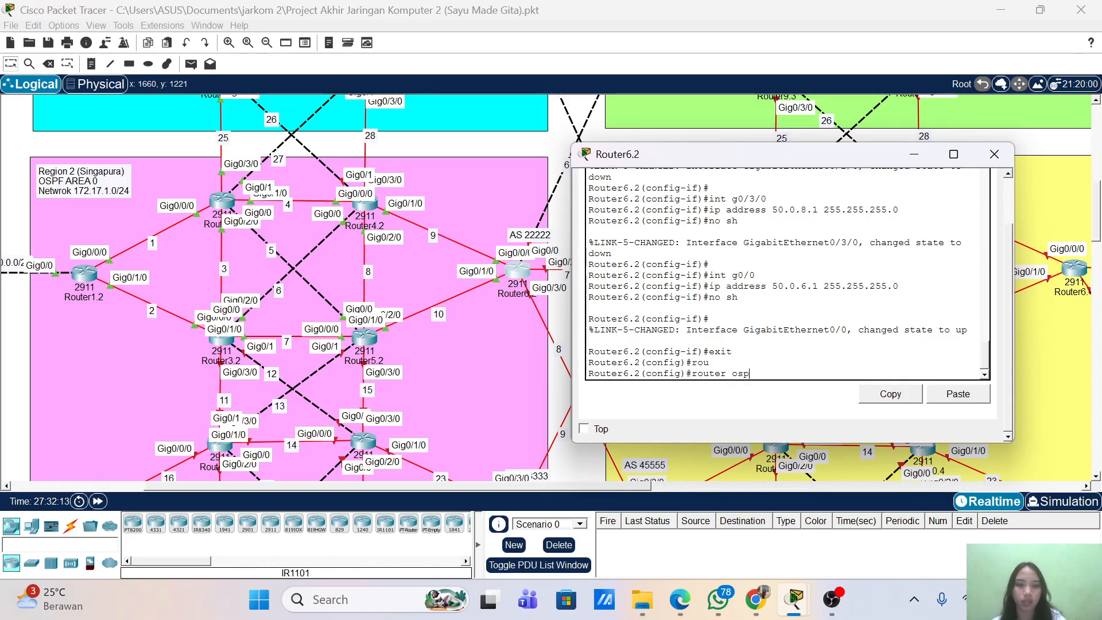
pyautogui.press('Tab')
pyautogui.write('1')
pyautogui.press('Return')
pyautogui.press('Return')
# - Set Router6.2's OSPF router-id to 2.2.2.6
pyautogui.write('router)#ro')
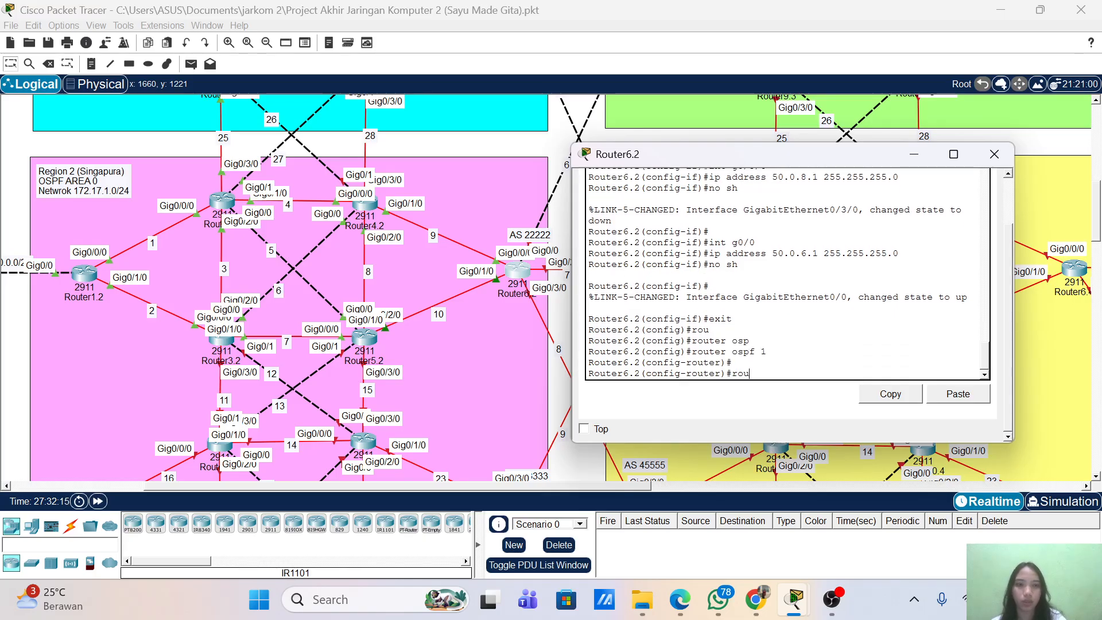
pyautogui.write('u')
pyautogui.press('Tab')
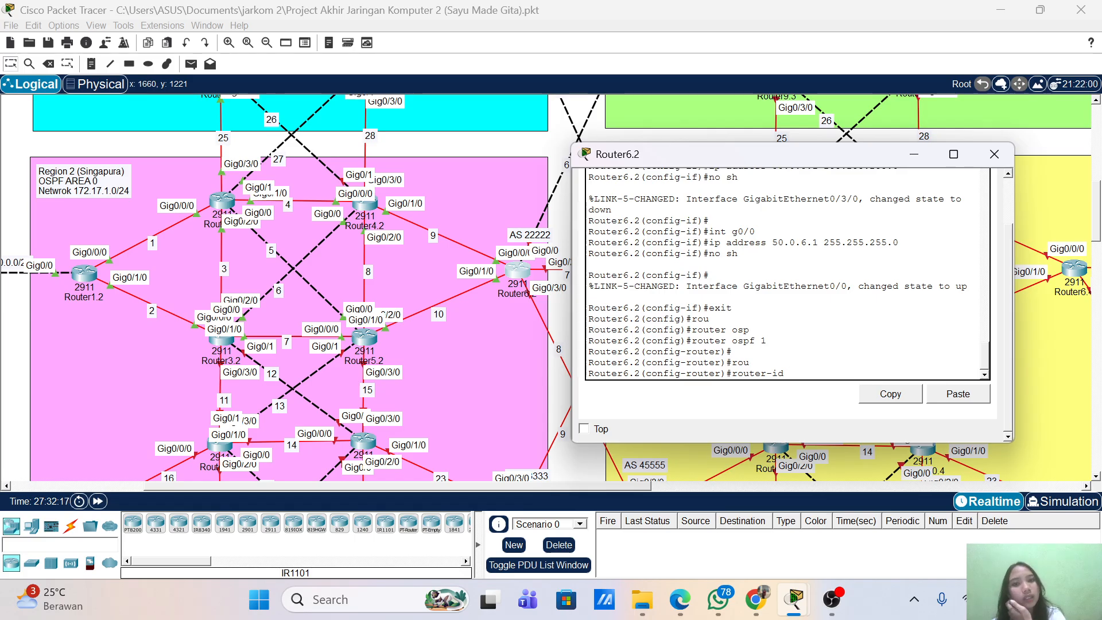
pyautogui.write('2.2.2.6')
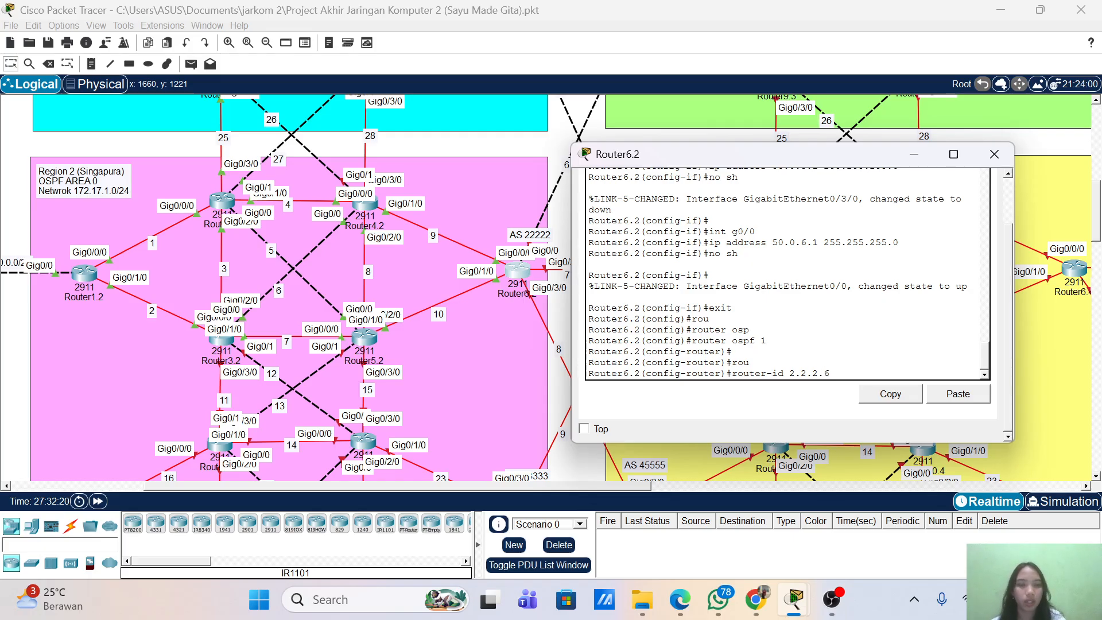
pyautogui.press('Return')
pyautogui.press('Return')
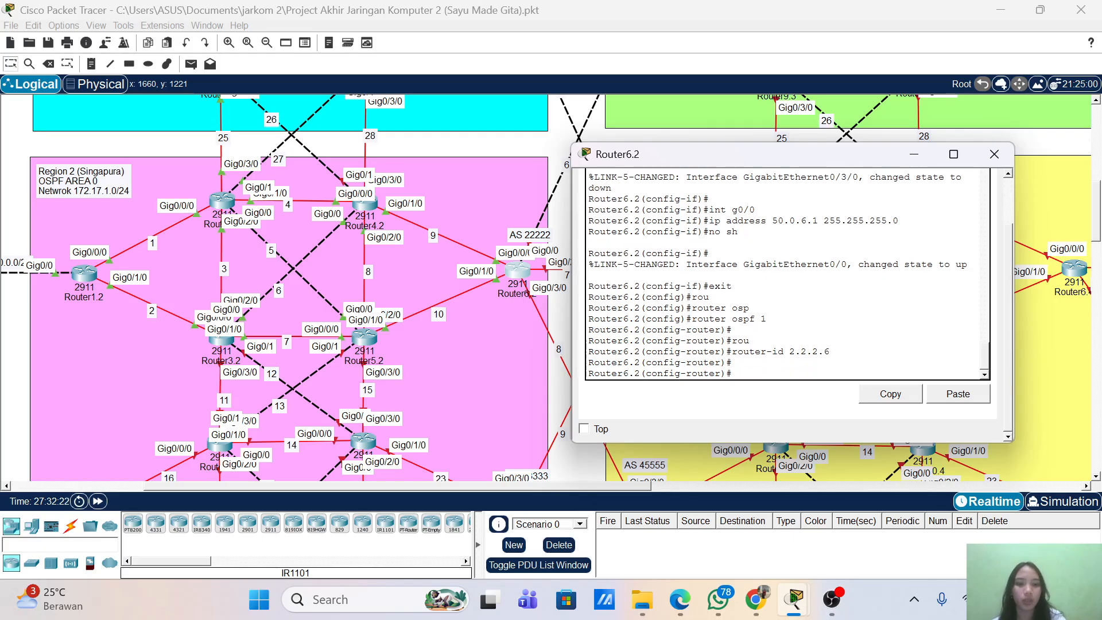
# - Enable log-adjacency-changes for Router6.2's OSPF process
pyautogui.write('log')
pyautogui.press('Tab')
pyautogui.press('Return')
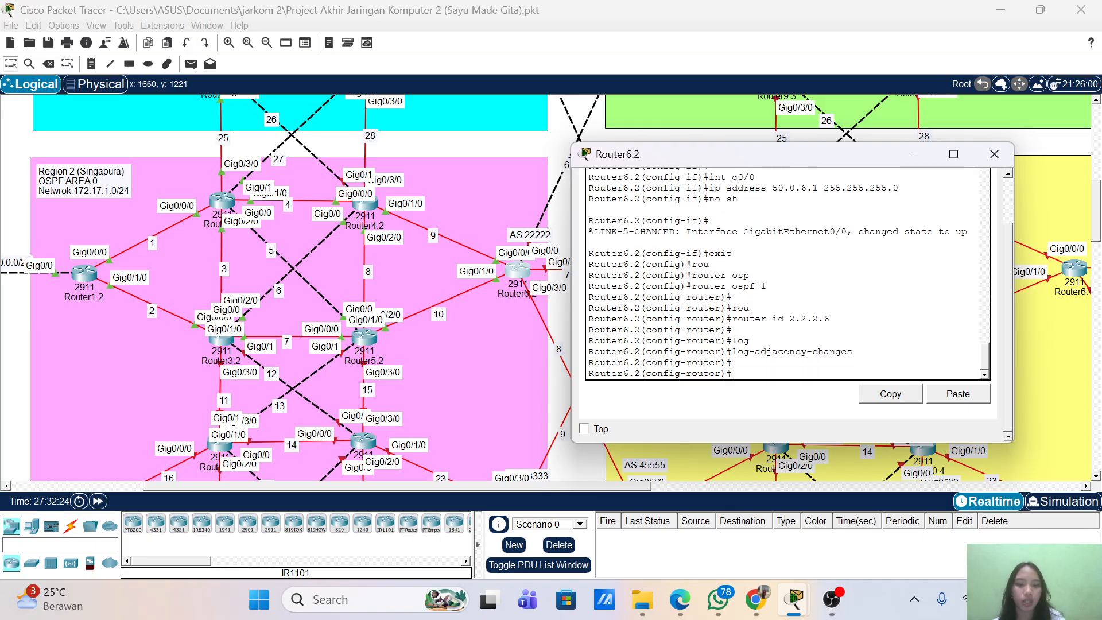
# - Add network 172.17.9.0 with wildcard mask 0.0.0.255 in area 0 to Router6.2's OSPF process
pyautogui.write('net')
pyautogui.press('Tab')
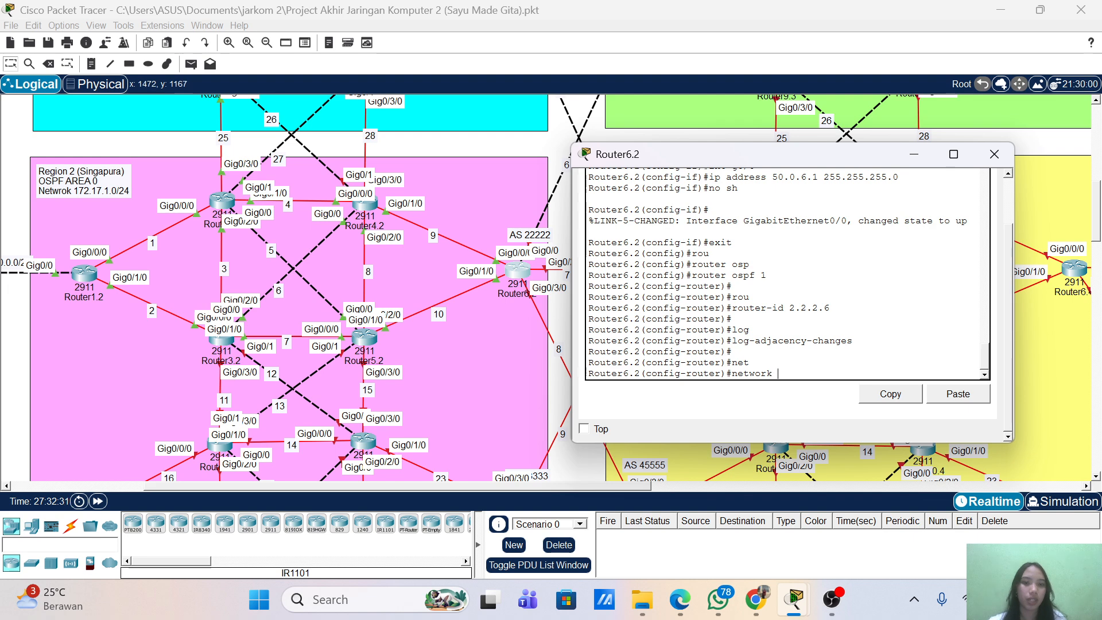
pyautogui.write('172.')
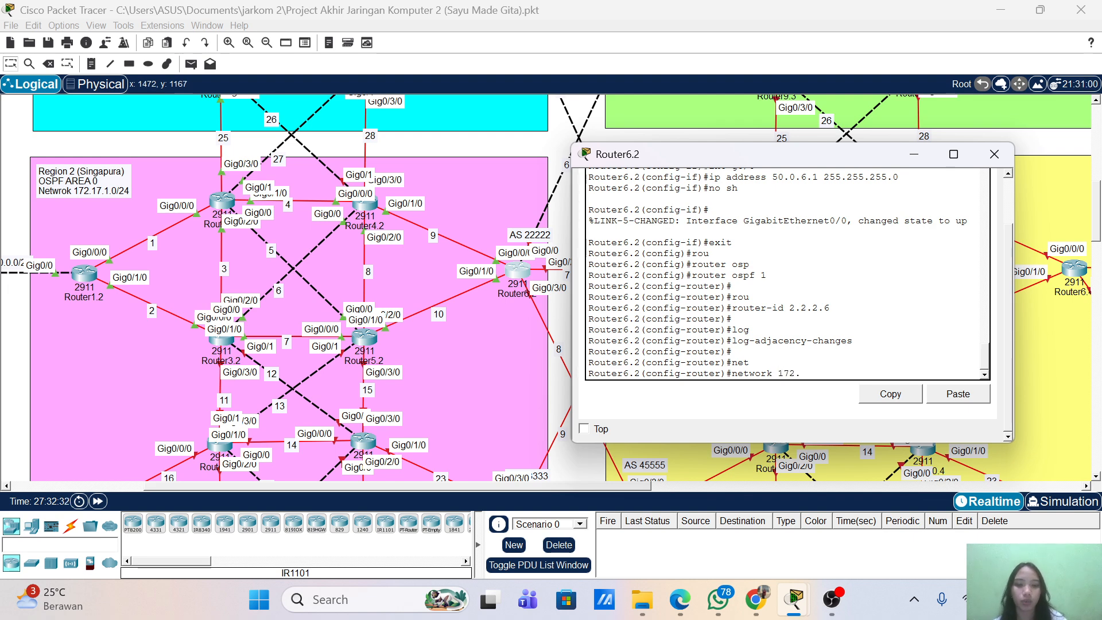
pyautogui.write('17.')
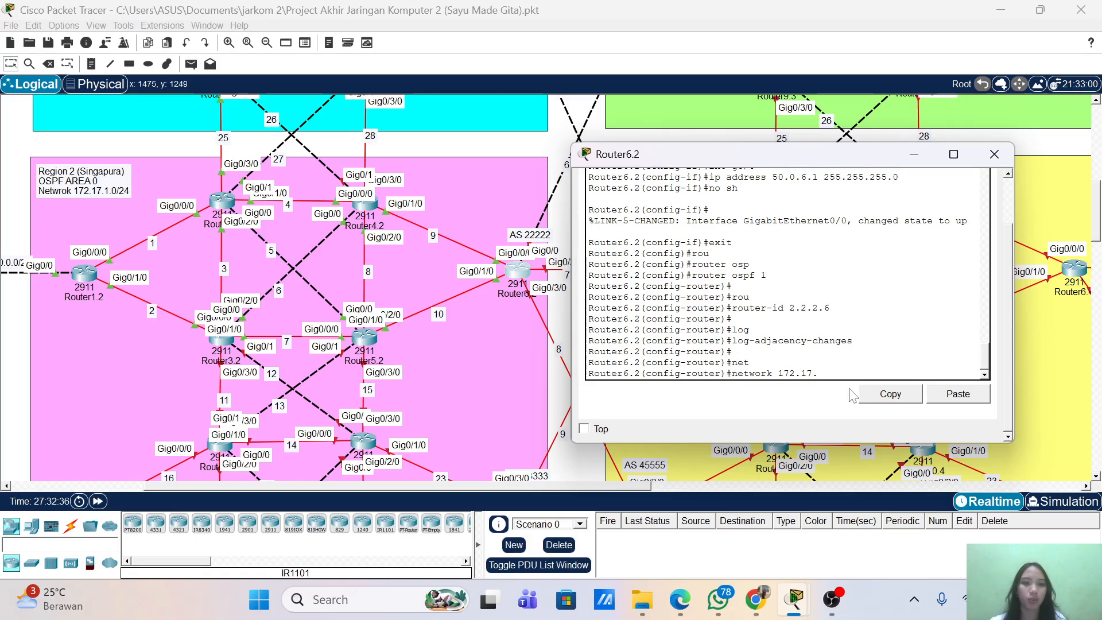
pyautogui.write('9.0')
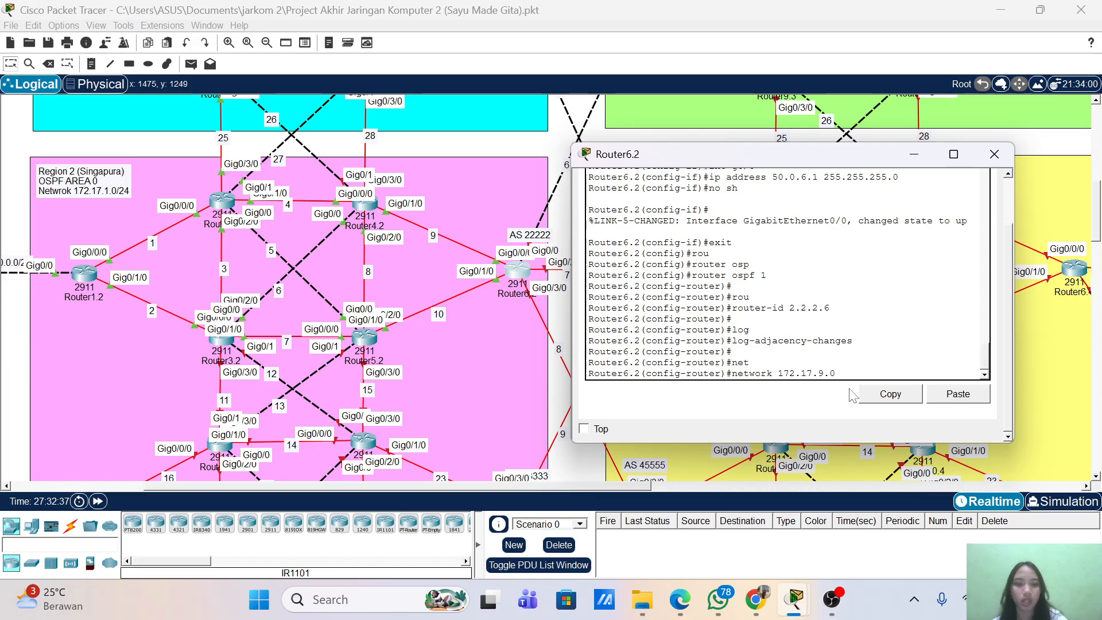
pyautogui.write(' 0.')
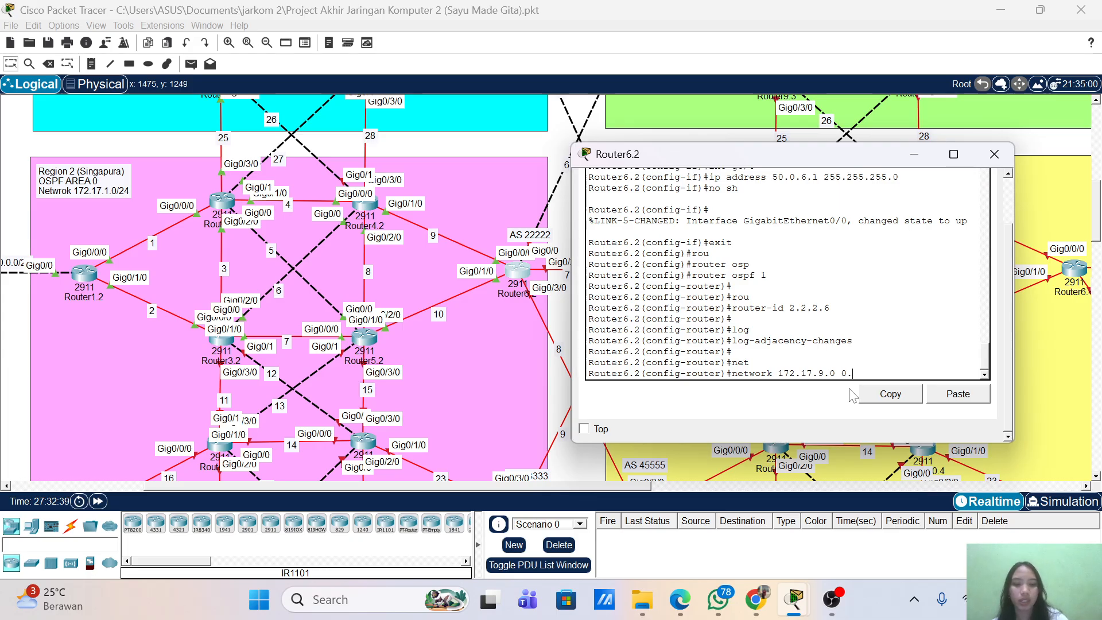
pyautogui.write('0.0.255 area 0')
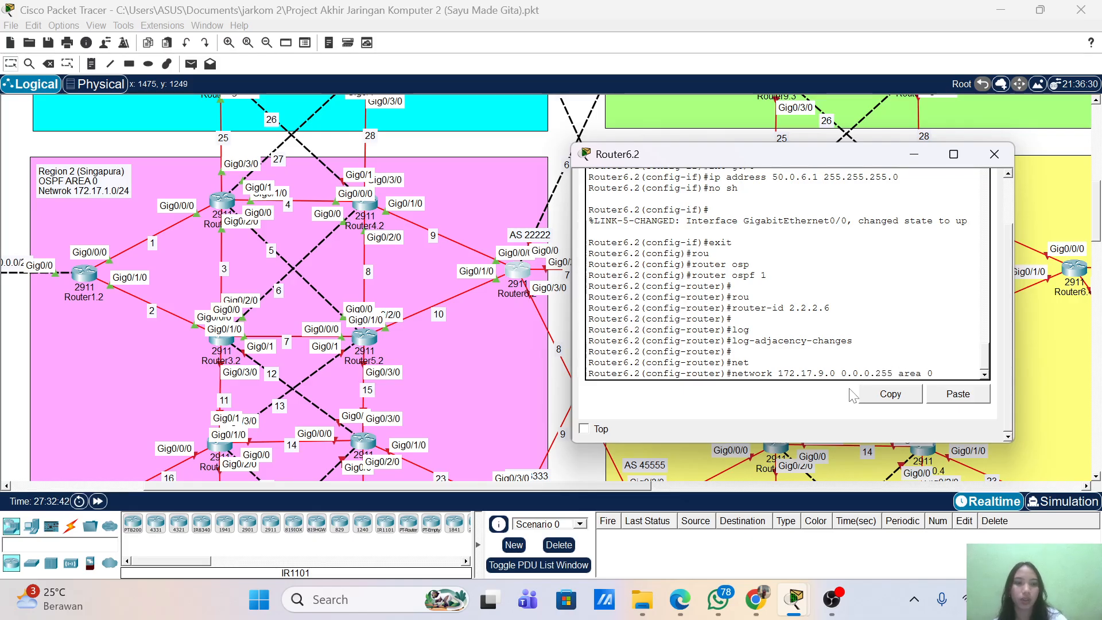
pyautogui.press('Return')
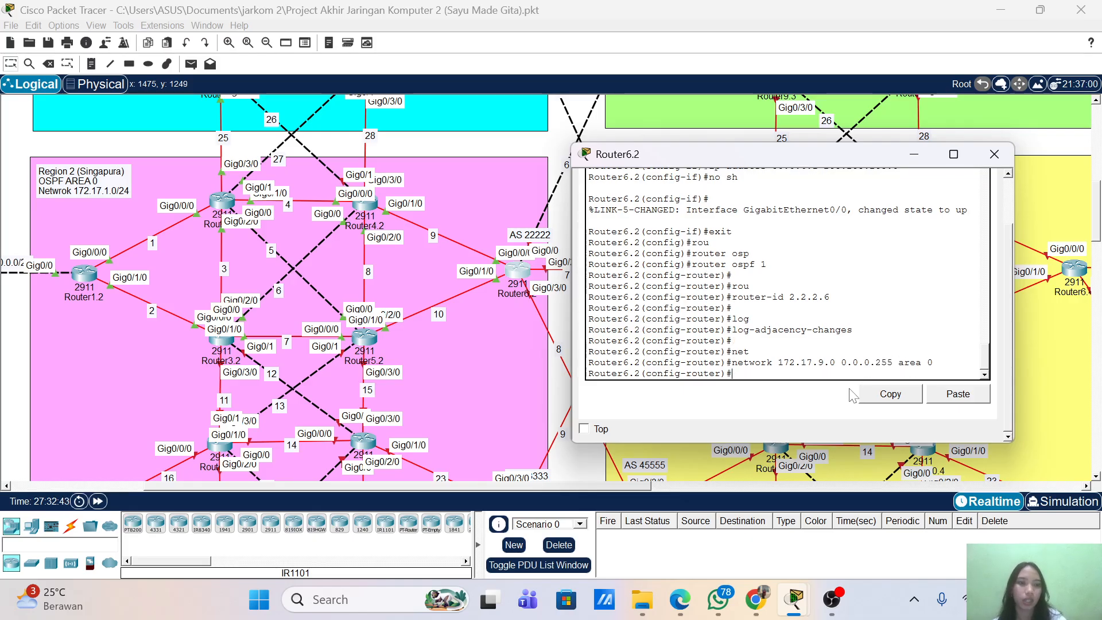
# - Add network 172.17.10.0 with wildcard mask 0.0.0.255 in area 0 to Router6.2's OSPF process
pyautogui.press('Up')
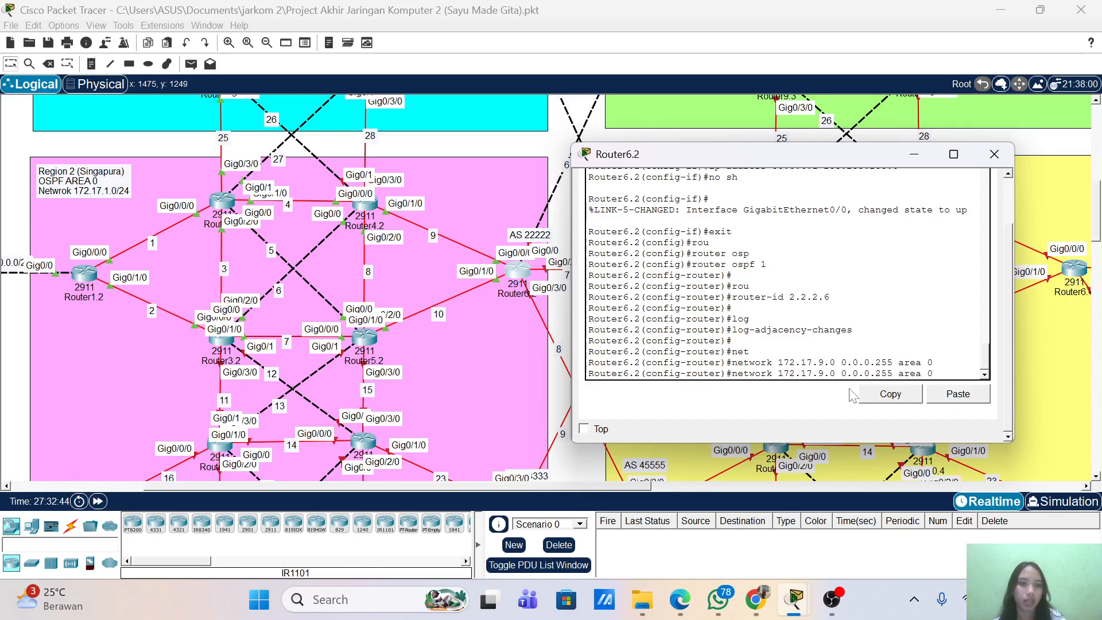
pyautogui.write('0')
pyautogui.press('Return')
pyautogui.press('Return')
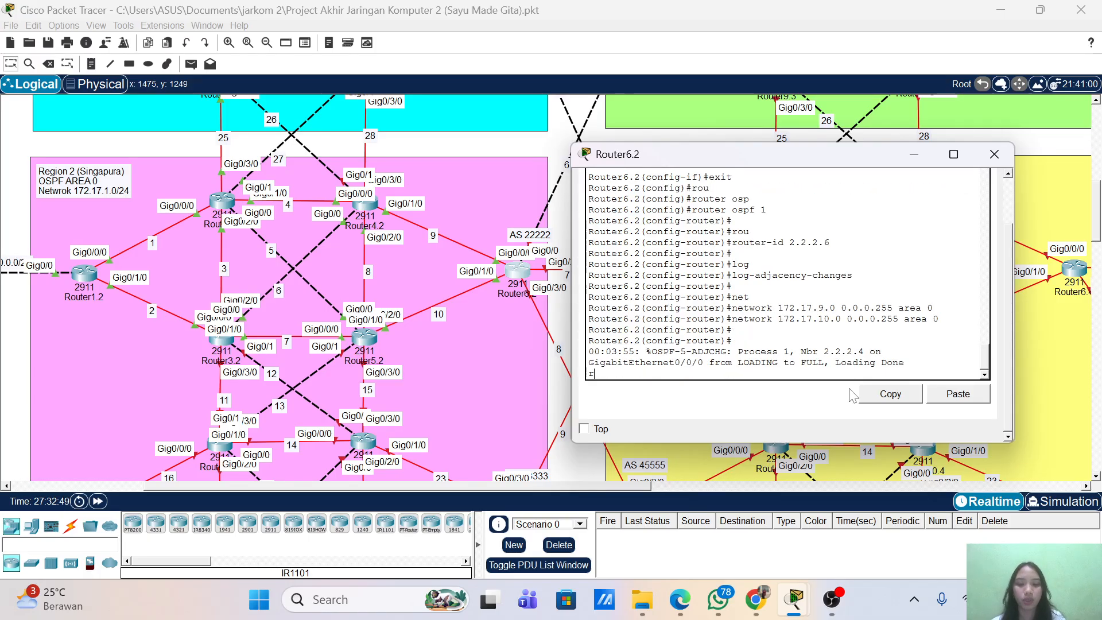
pyautogui.press('Return')
pyautogui.press('Return')
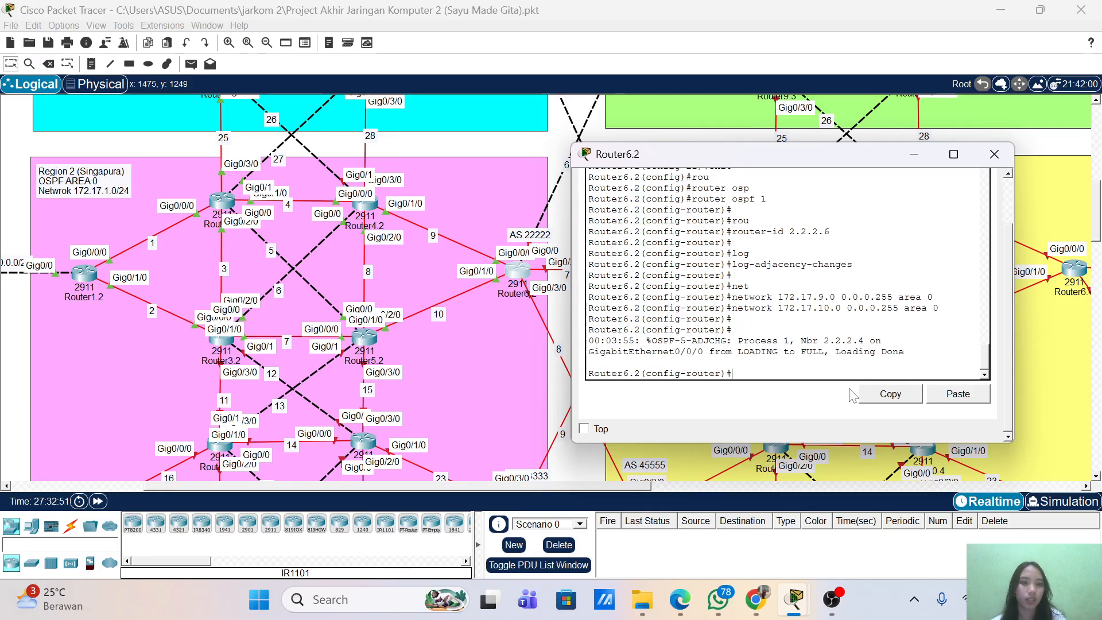
# - Try to redistribute BGP into Router6.2's OSPF process without an AS number, moving the router window clear of the inter-region links
pyautogui.write('red')
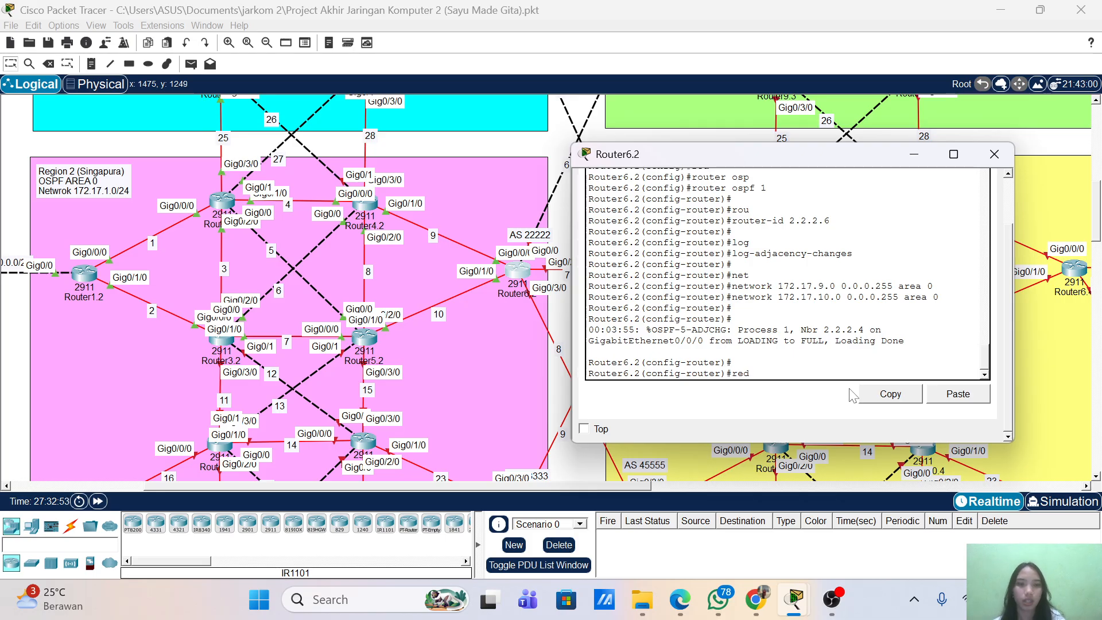
pyautogui.write('is')
pyautogui.press('Tab')
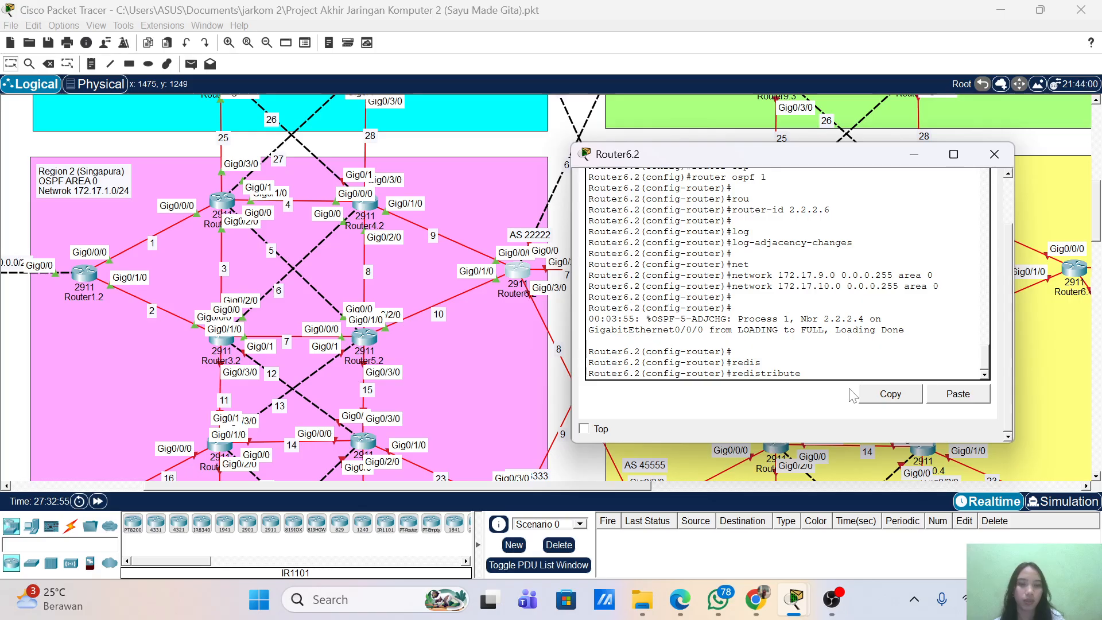
pyautogui.write('bg')
pyautogui.press('Tab')
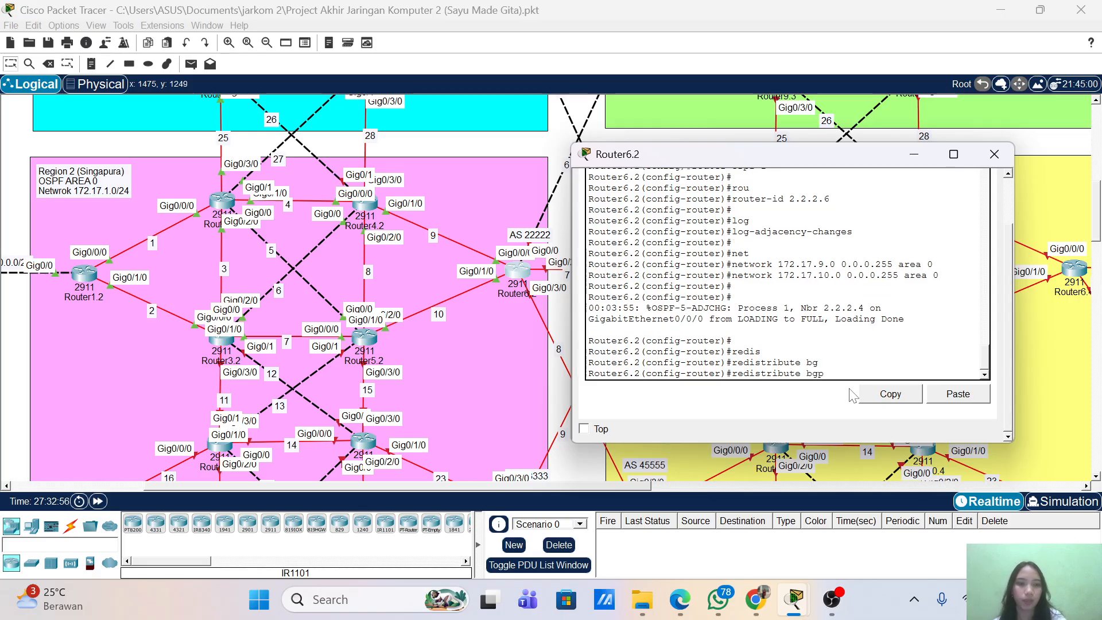
pyautogui.moveTo(781, 164); pyautogui.dragTo(873, 194)
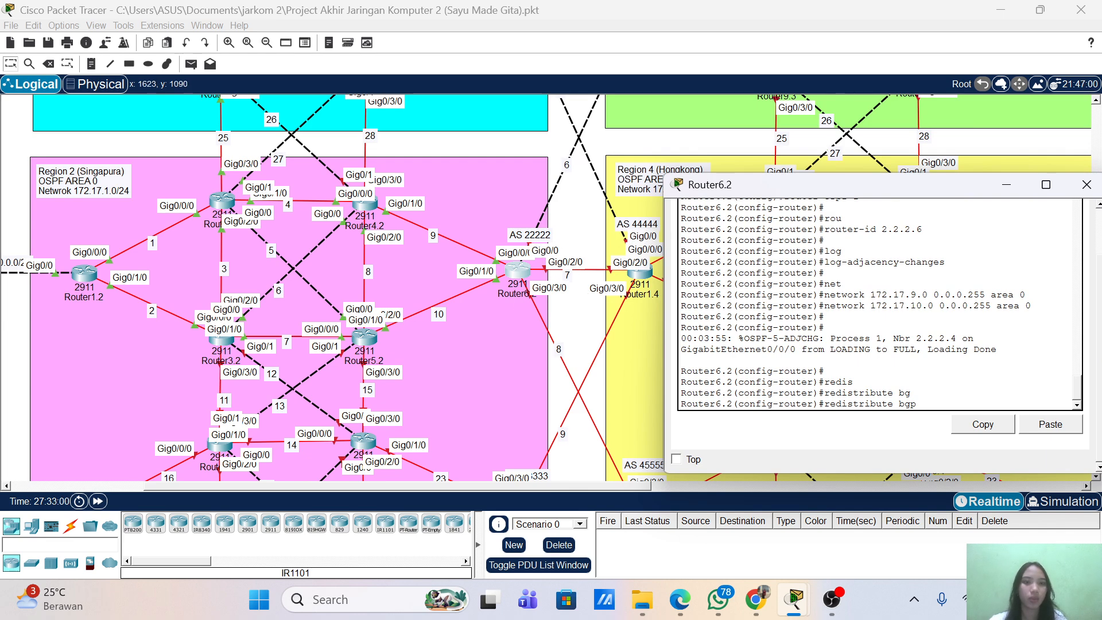
pyautogui.press('Return')
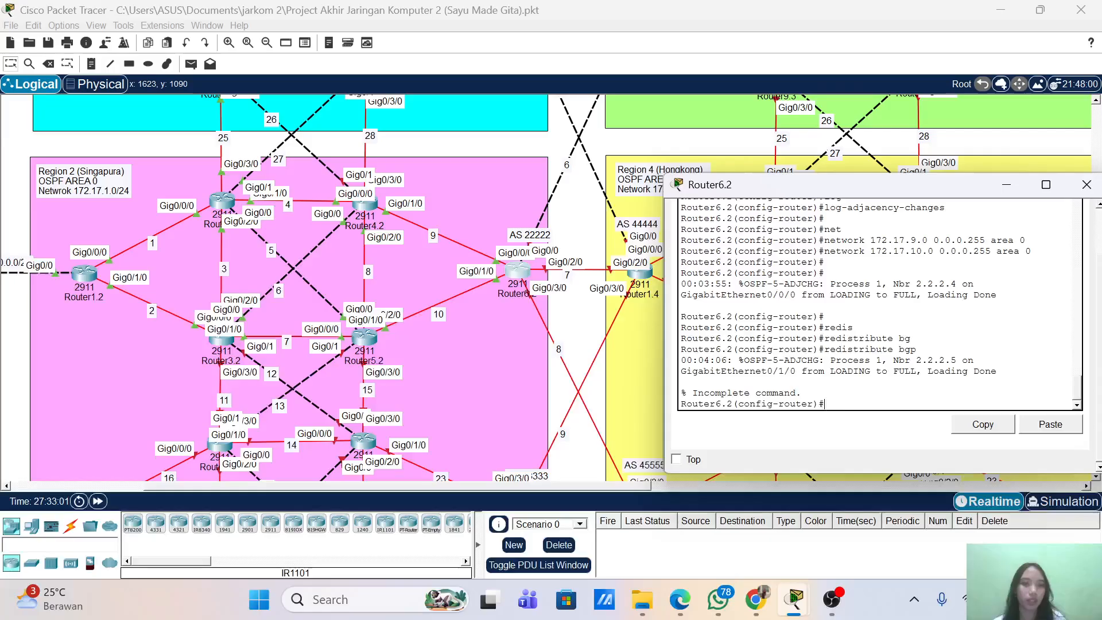
# - Redistribute BGP 22222 into Router6.2's OSPF process with metric-type 1 and the subnets option
pyautogui.press('Up')
pyautogui.write('2222')
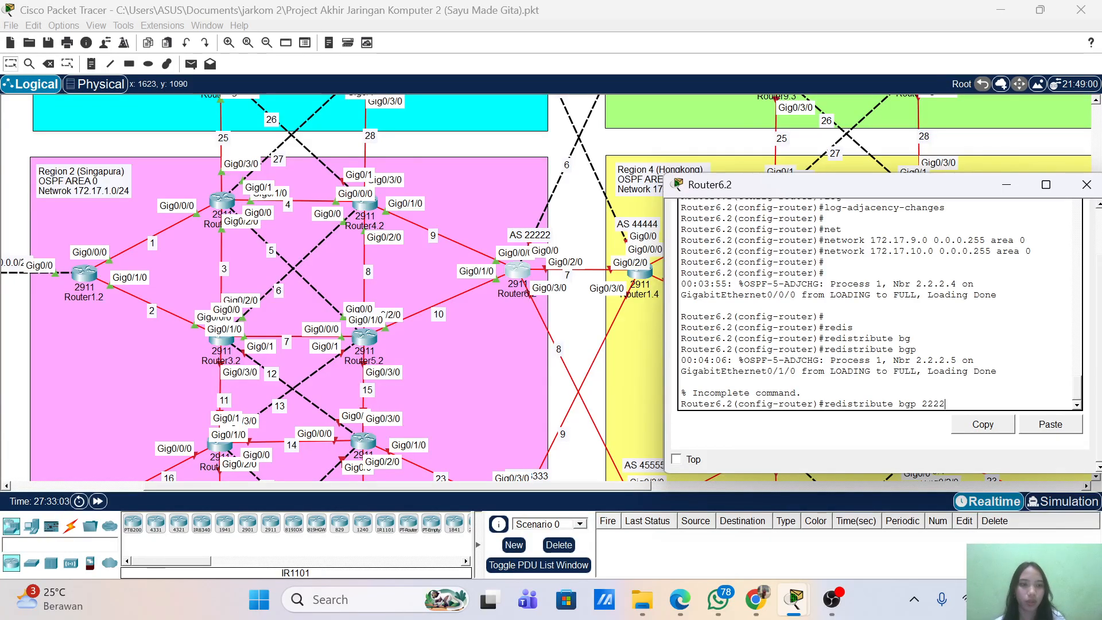
pyautogui.write('2')
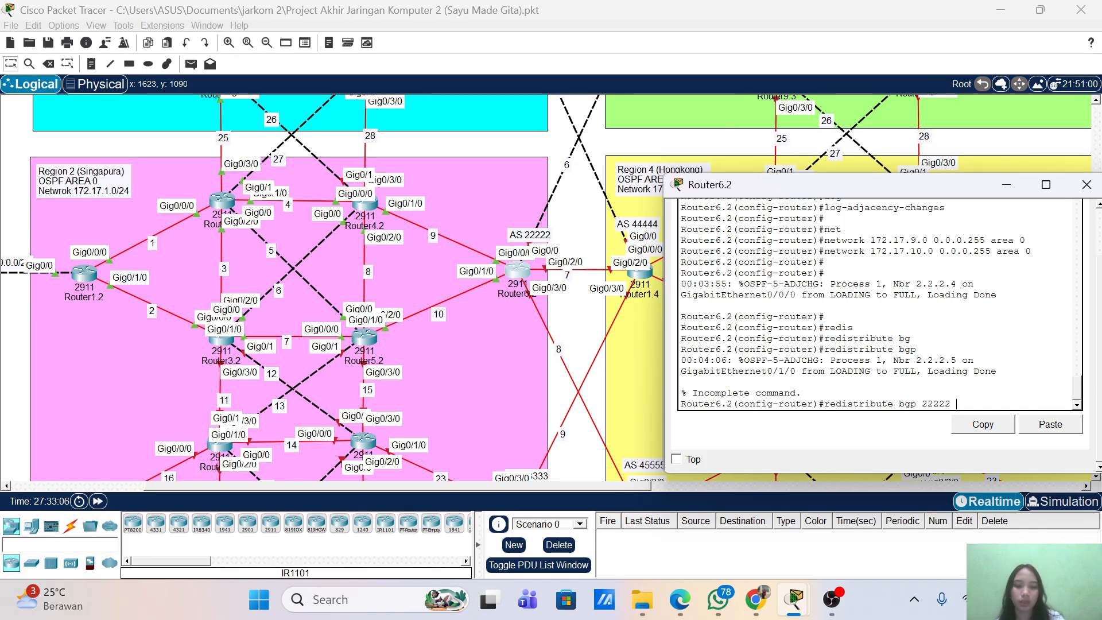
pyautogui.write(' metri')
pyautogui.press('Tab')
pyautogui.write('c')
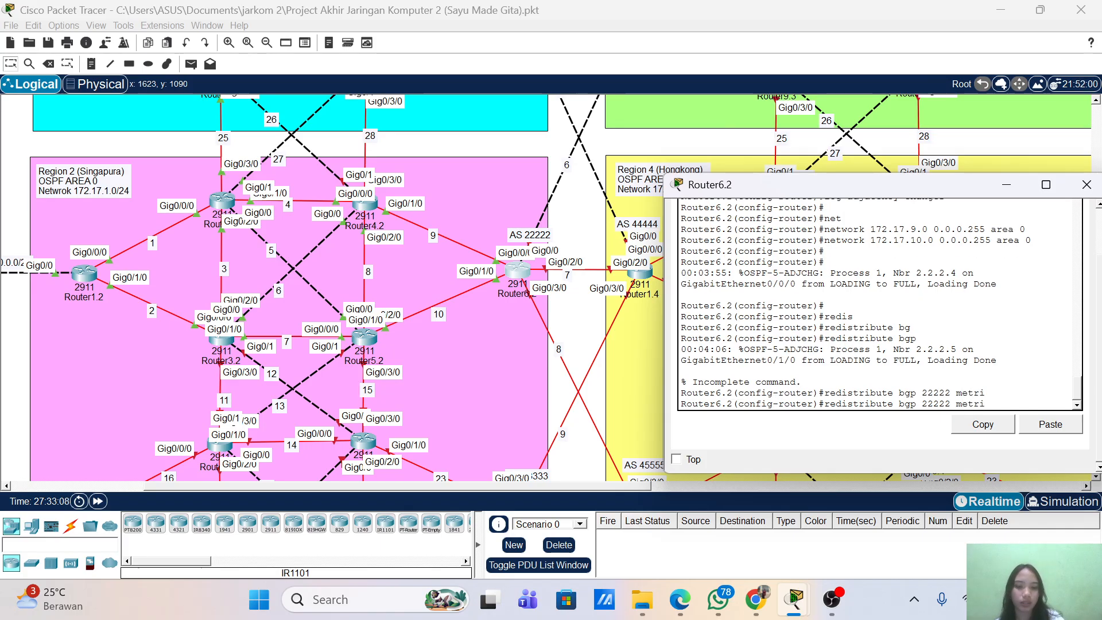
pyautogui.press('Tab')
pyautogui.write('-')
pyautogui.press('Tab')
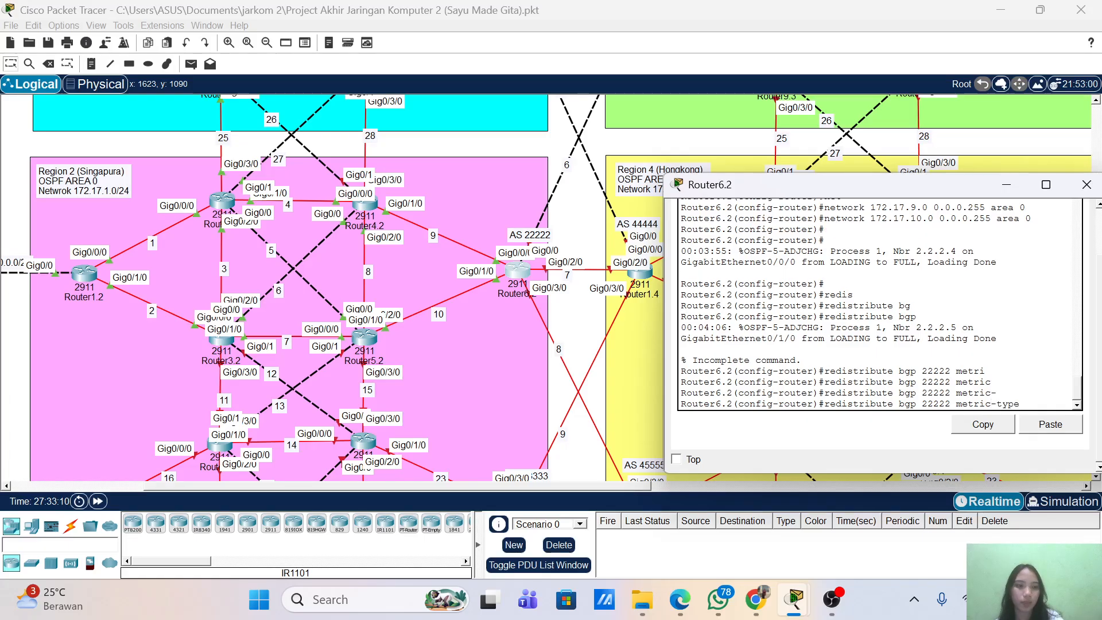
pyautogui.write('i')
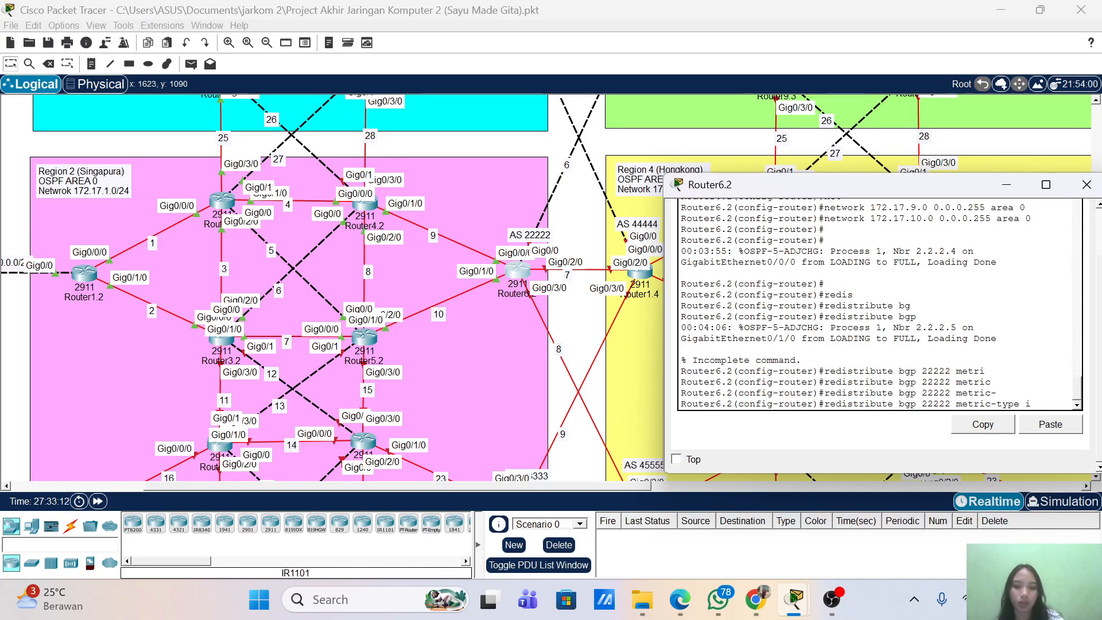
pyautogui.write(' sub')
pyautogui.press('Tab')
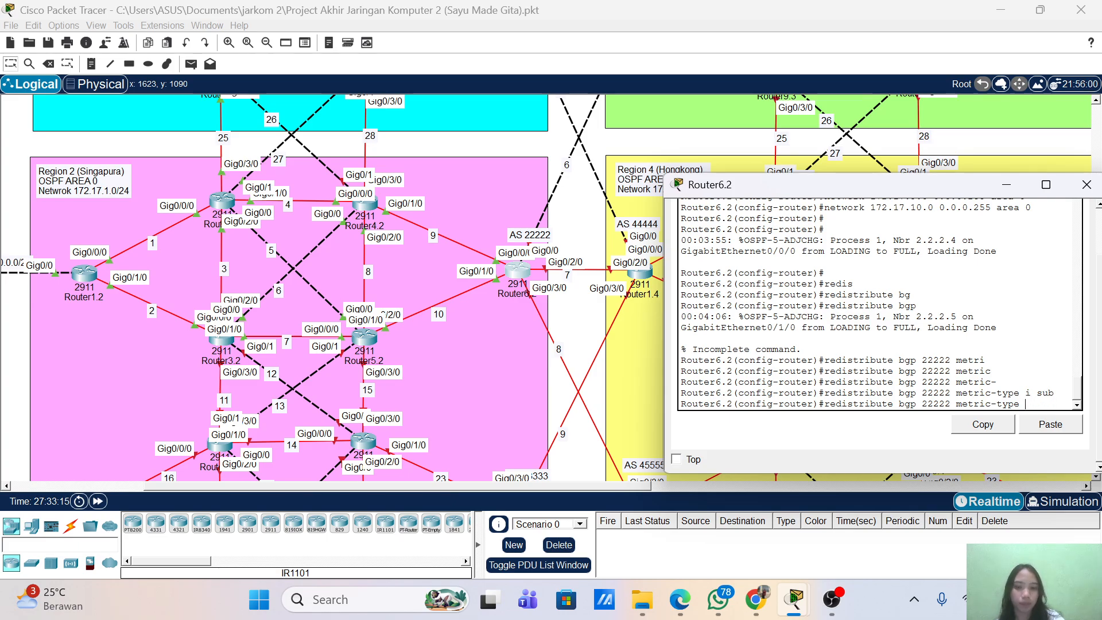
pyautogui.write('1 sub')
pyautogui.press('Tab')
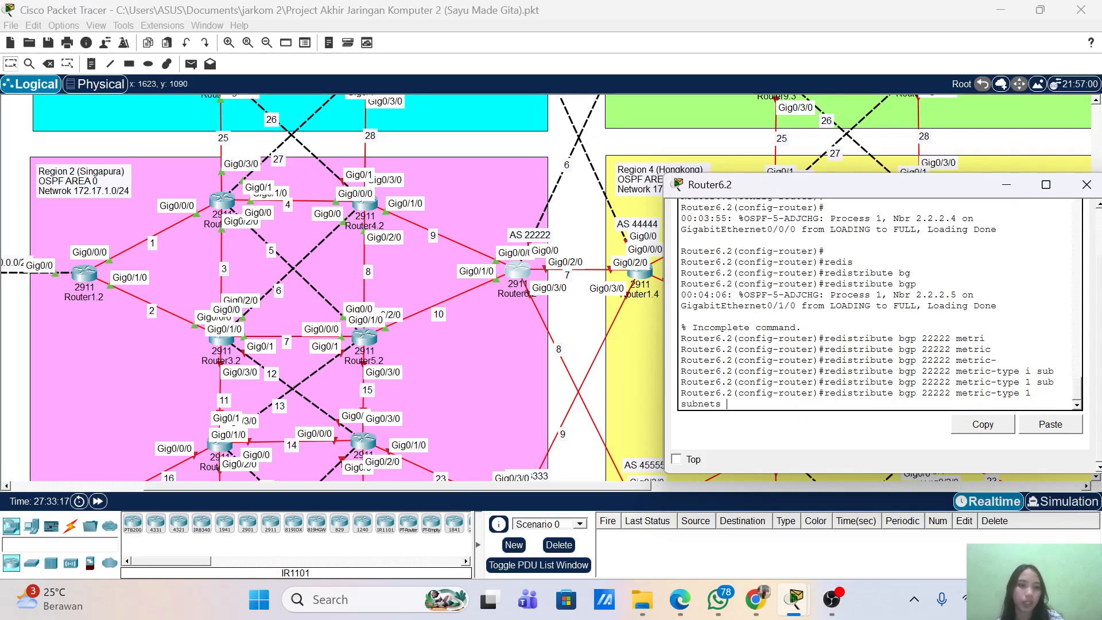
pyautogui.press('Return')
pyautogui.press('Return')
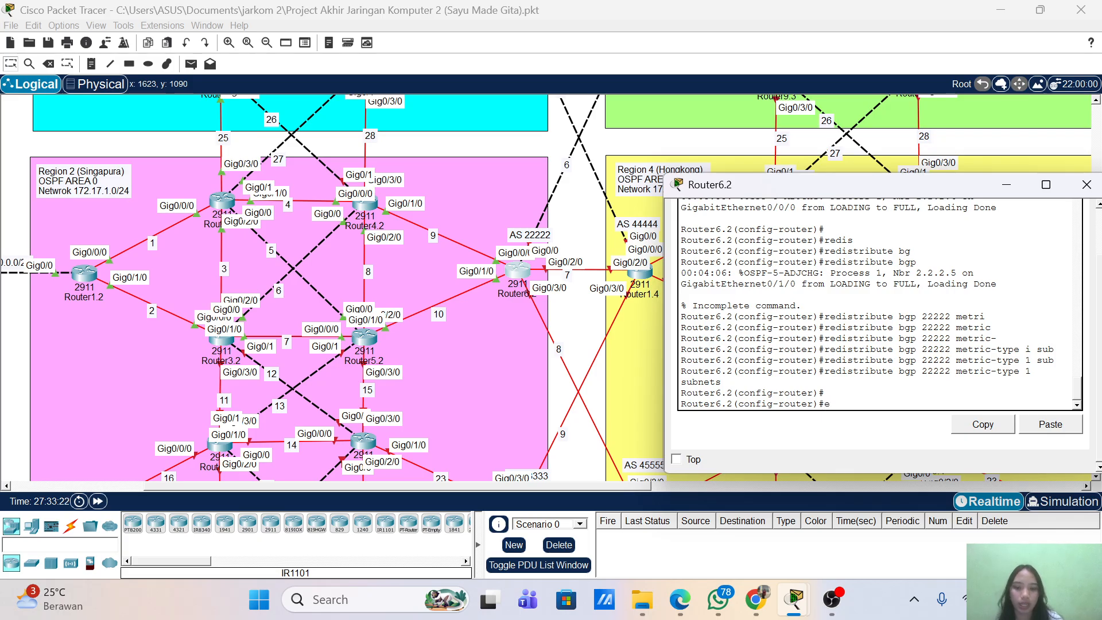
# - Exit the OSPF configuration and start the BGP process for AS 22222 on Router6.2
pyautogui.write('exi')
pyautogui.write('t')
pyautogui.press('Return')
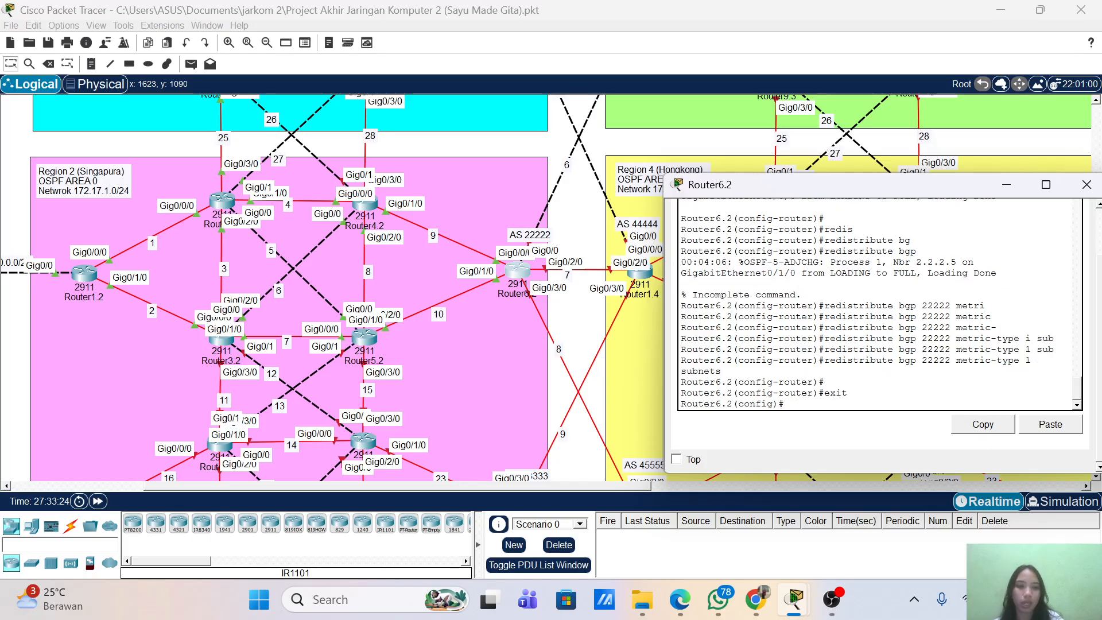
pyautogui.write('rou')
pyautogui.press('Tab')
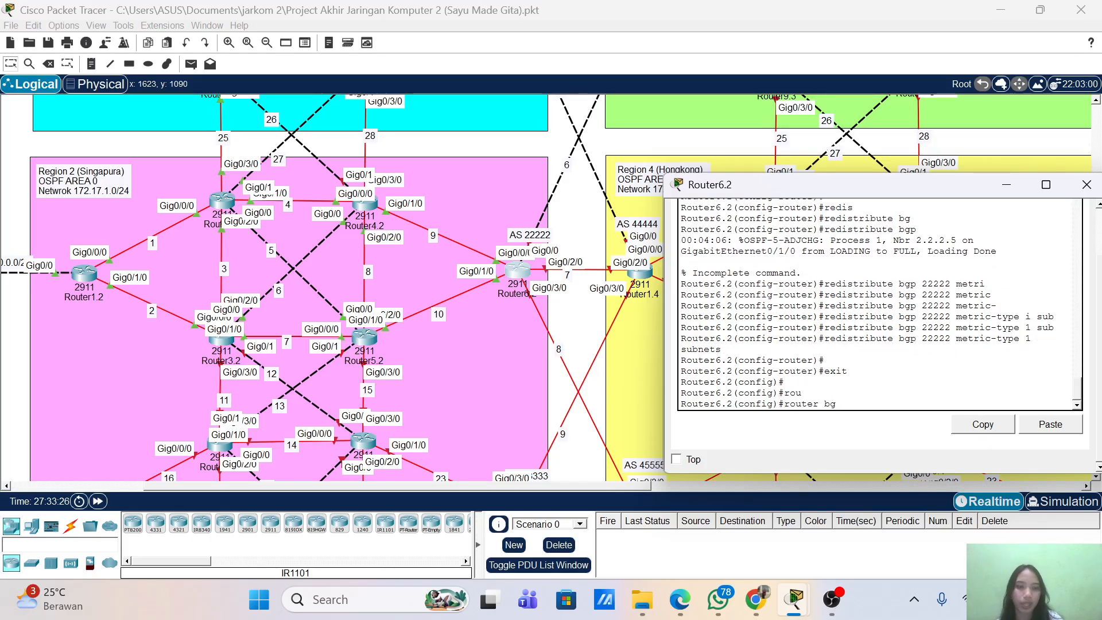
pyautogui.write('bg')
pyautogui.press('Tab')
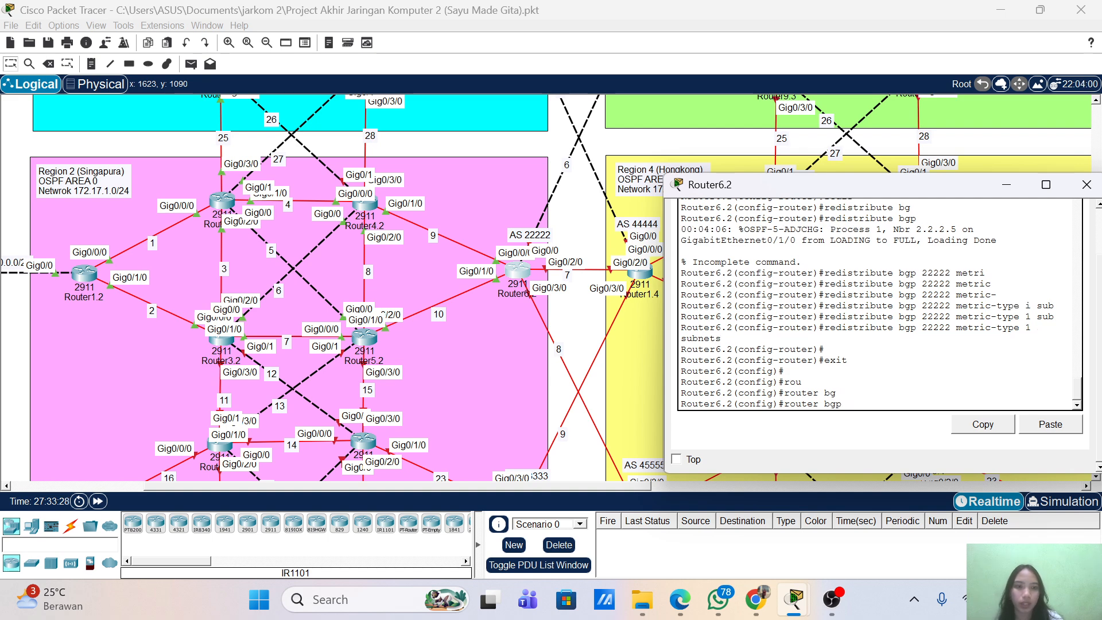
pyautogui.write('1')
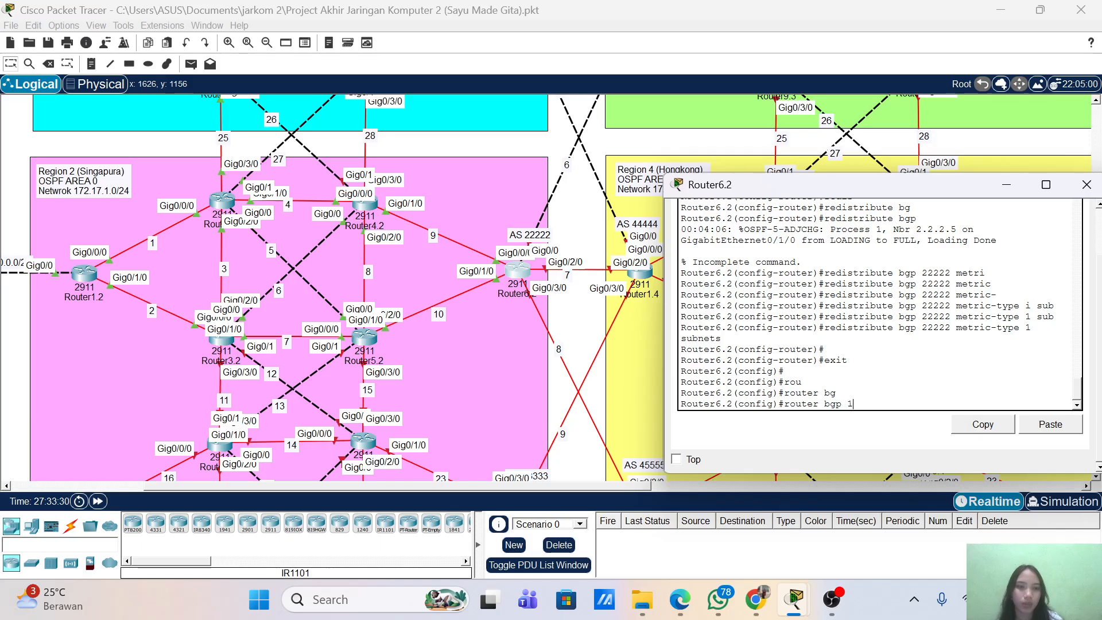
pyautogui.press('BackSpace')
pyautogui.write('2222')
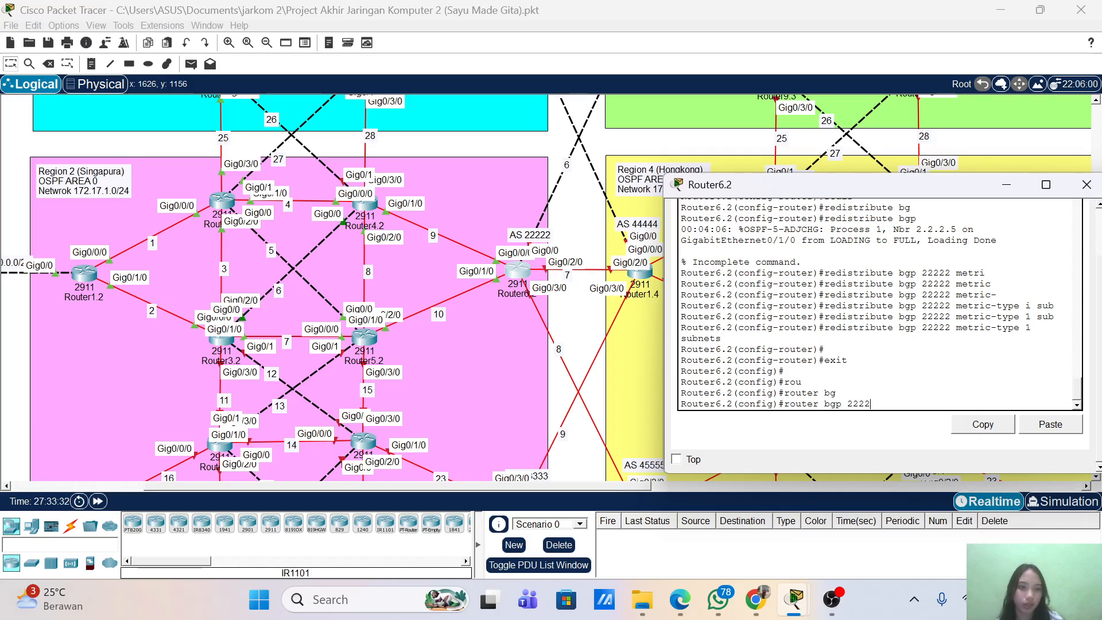
pyautogui.write('2')
pyautogui.press('Return')
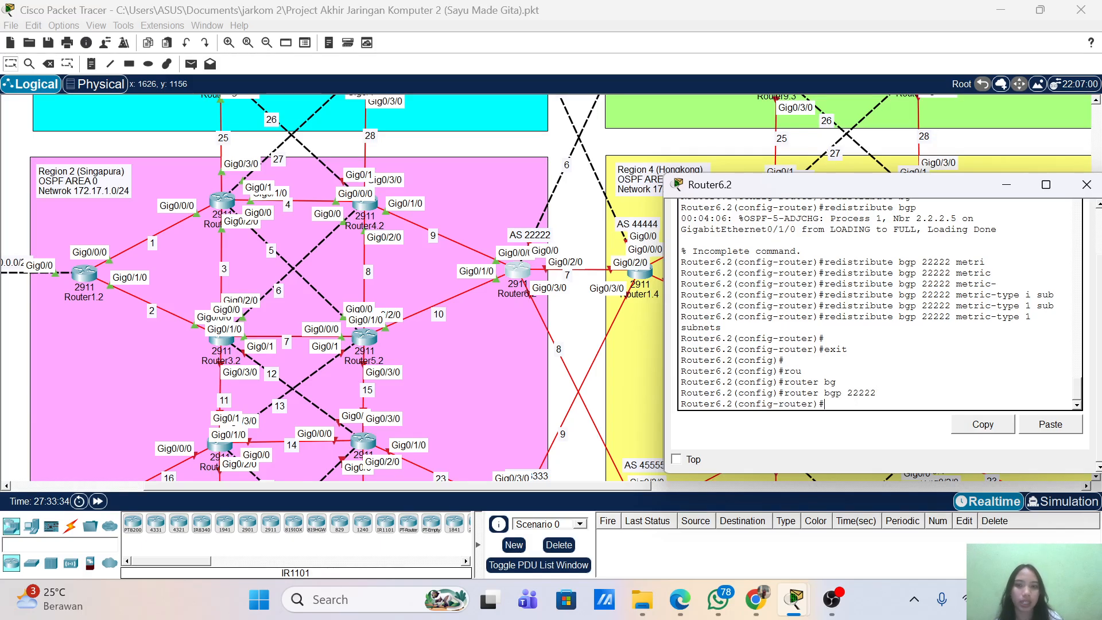
# - Enable bgp log-neighbor-changes and turn off synchronization in Router6.2's BGP process
pyautogui.write('bg')
pyautogui.press('Tab')
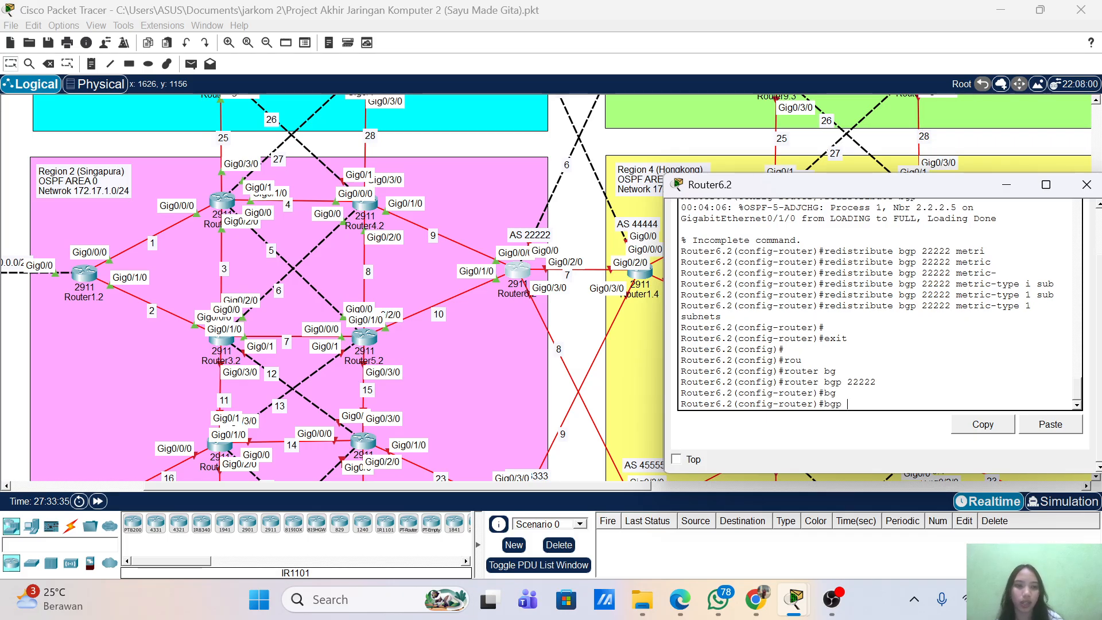
pyautogui.write('log')
pyautogui.press('Tab')
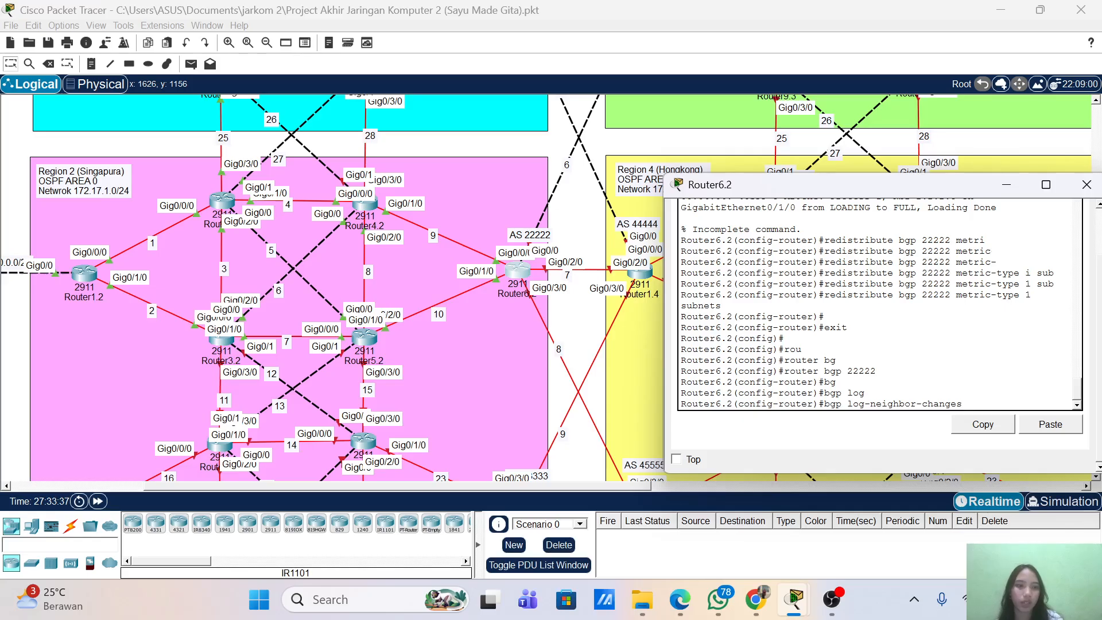
pyautogui.press('Return')
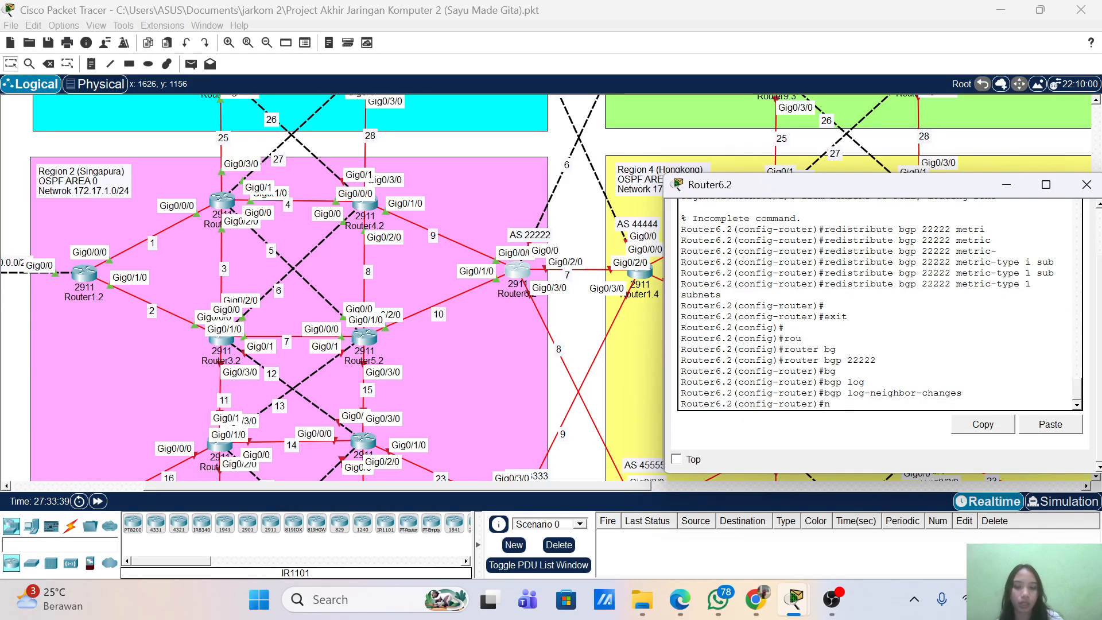
pyautogui.write('no syn')
pyautogui.press('Tab')
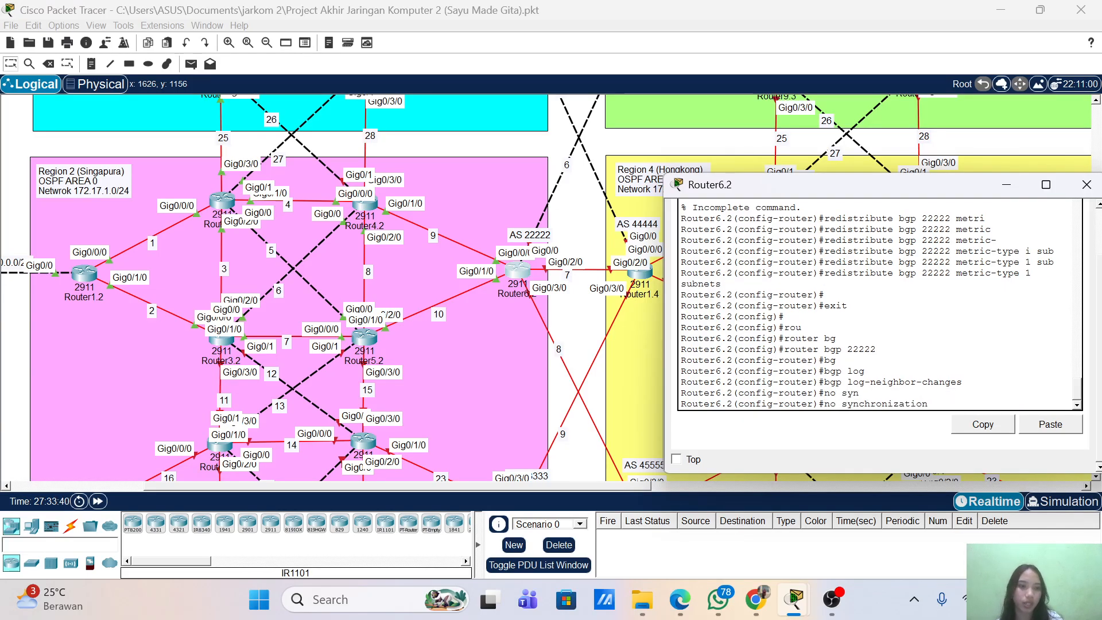
pyautogui.press('Return')
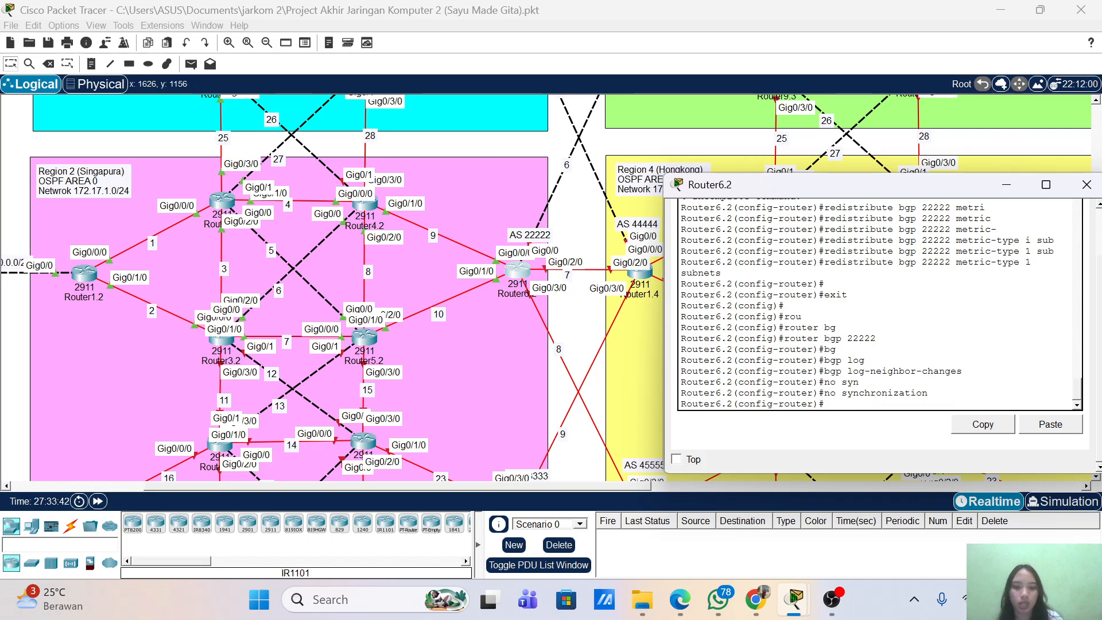
# - Advertise the network 50.0.6.0 with mask 255.255.255.0 in Router6.2's BGP process
pyautogui.write('net')
pyautogui.press('Tab')
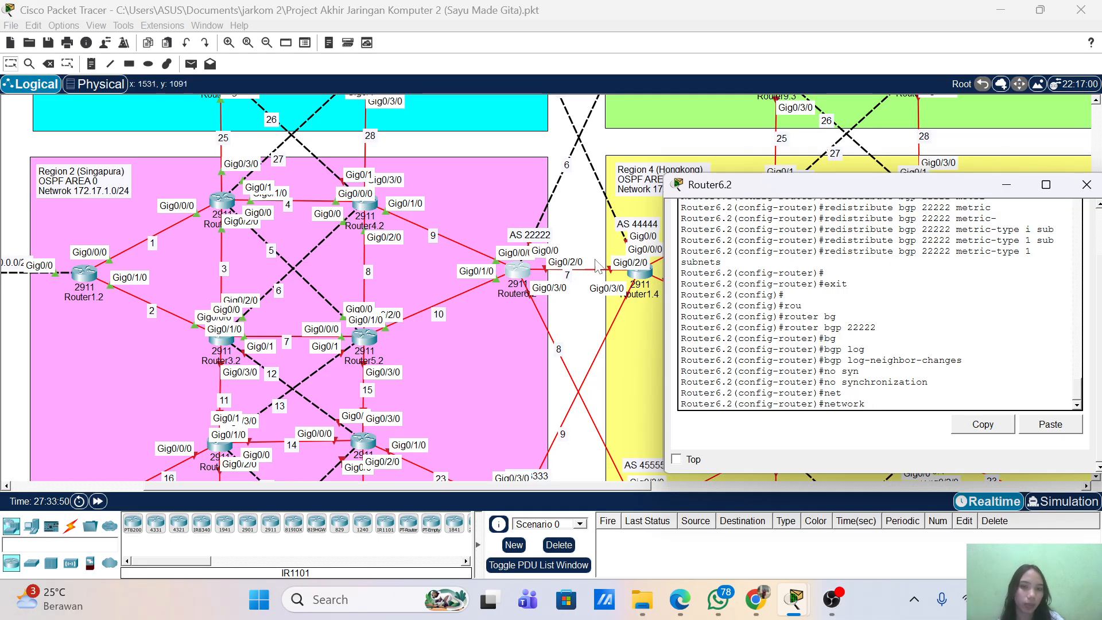
pyautogui.write('5')
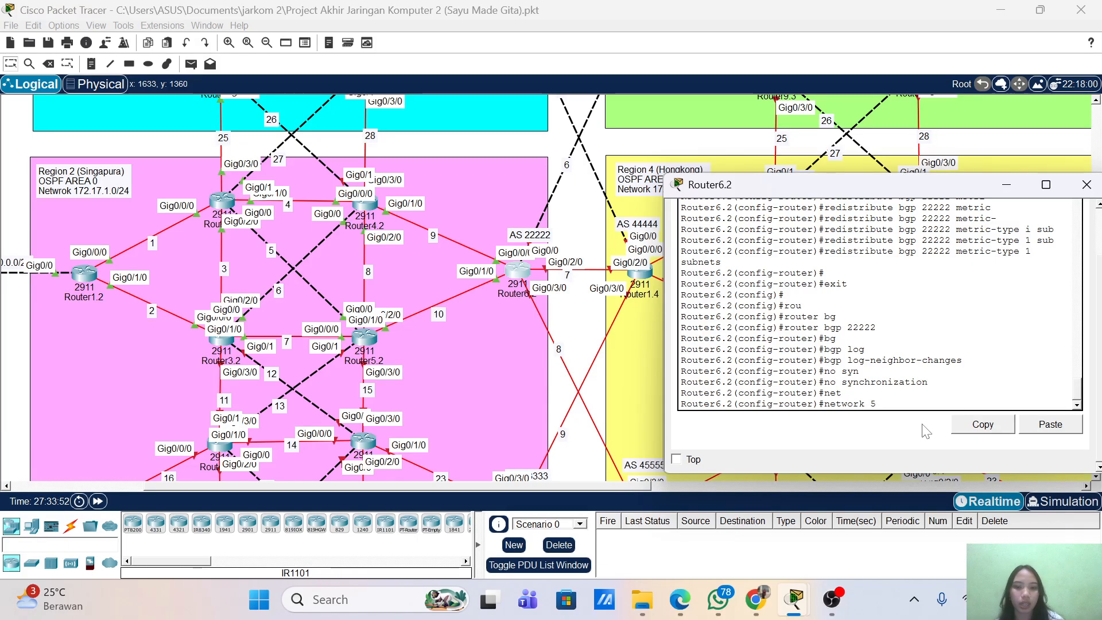
pyautogui.write('0.0.')
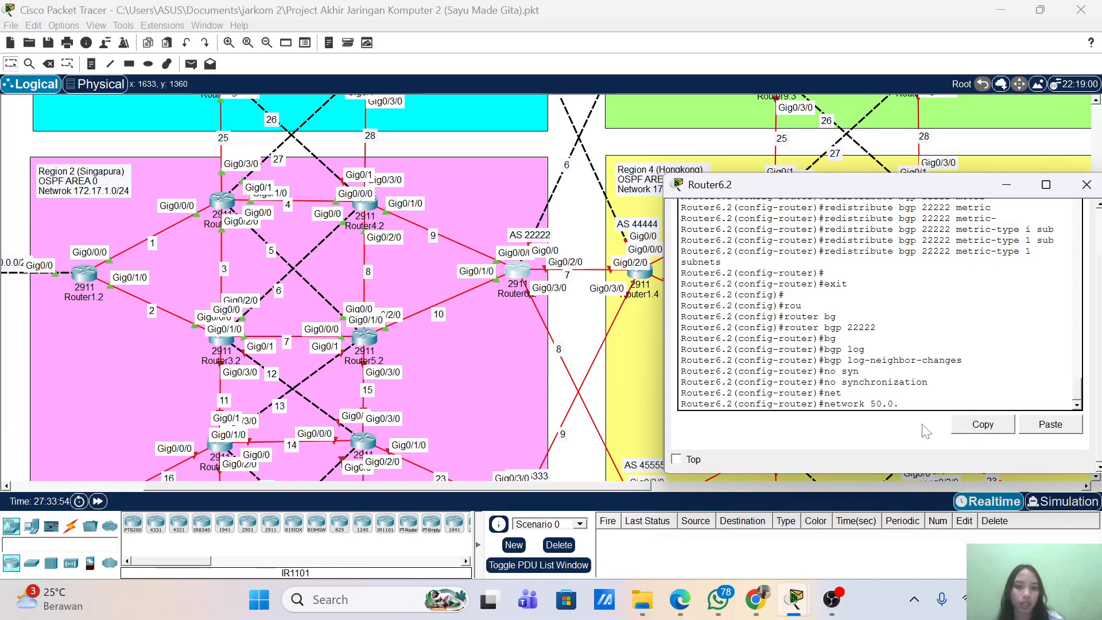
pyautogui.write('6.0')
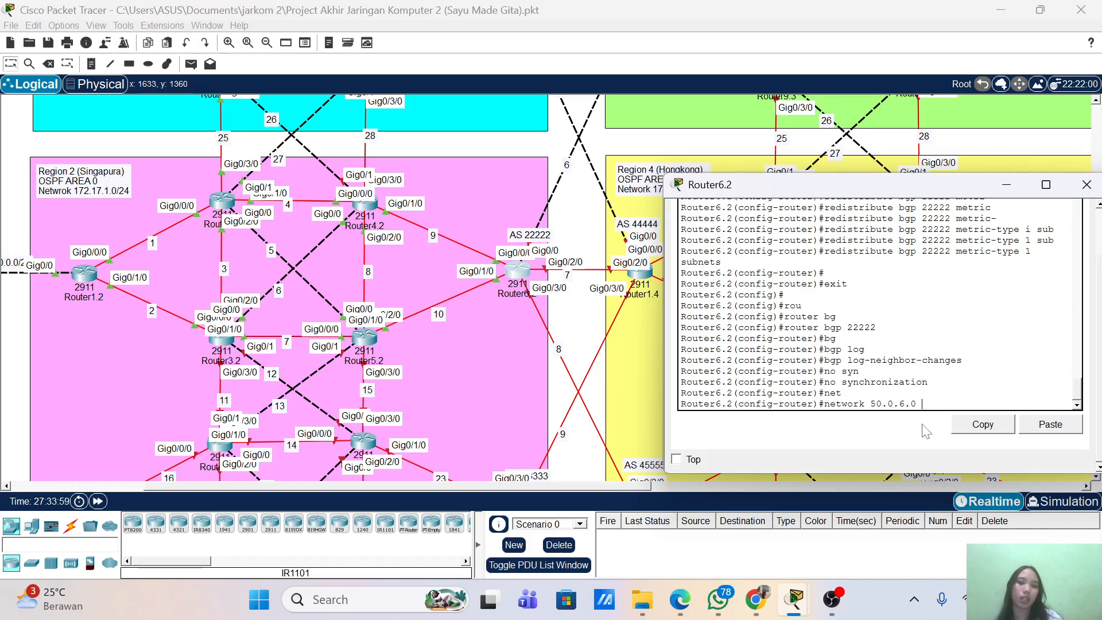
pyautogui.write('sk 255.,')
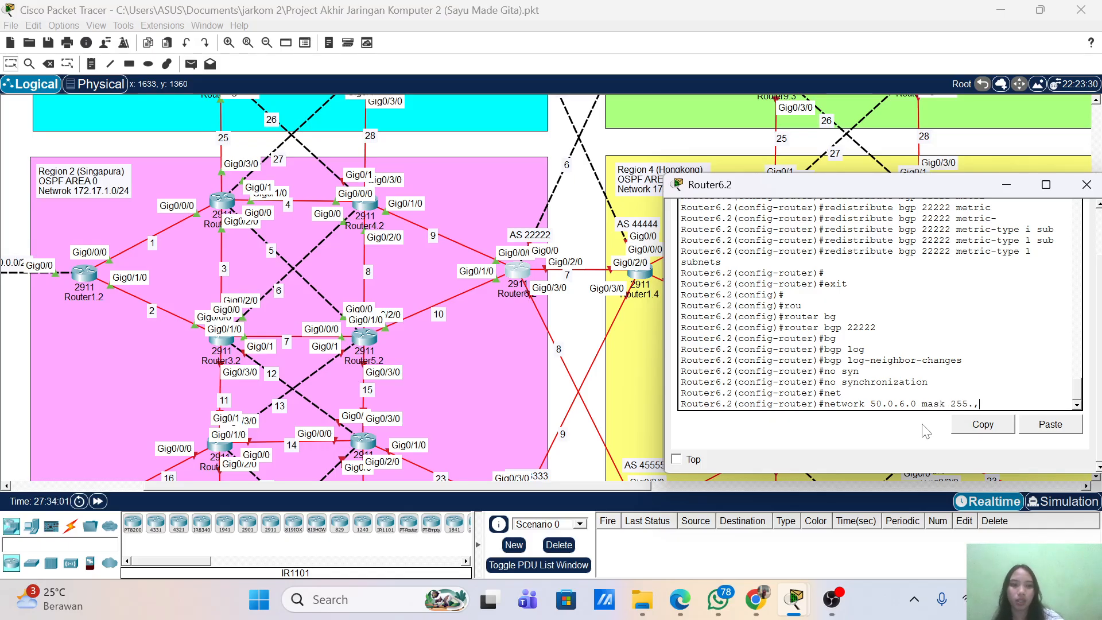
pyautogui.press('BackSpace')
pyautogui.write('2')
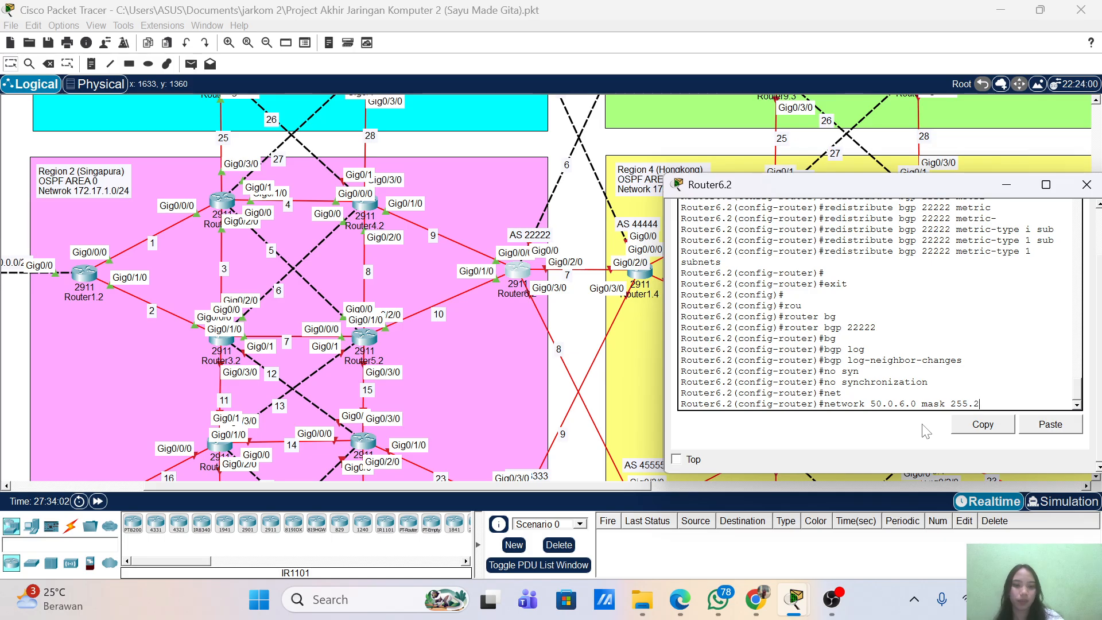
pyautogui.write('55.255.')
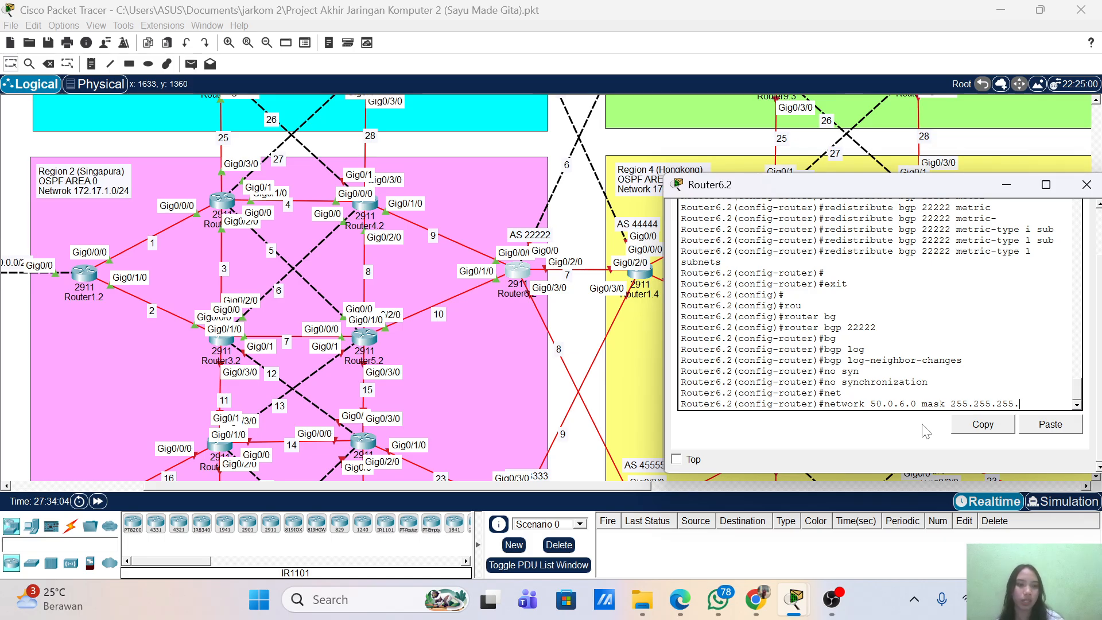
pyautogui.write('0')
pyautogui.press('Return')
# - Advertise the network 50.0.7.0 with mask 255.255.255.0 in Router6.2's BGP process
pyautogui.press('Up')
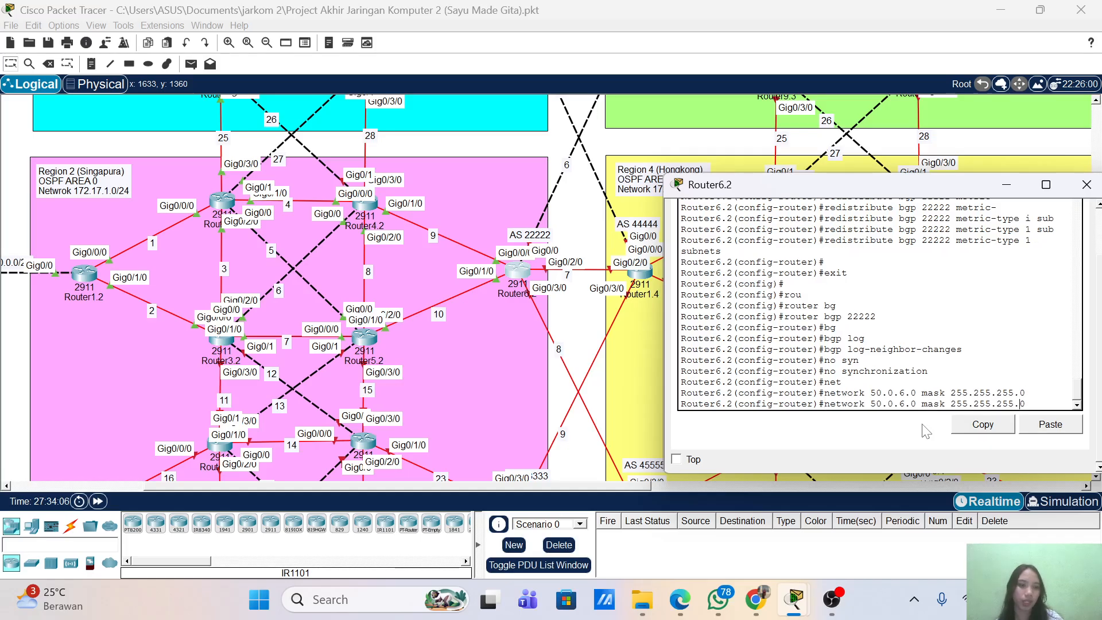
pyautogui.press('Left')
pyautogui.press('Left')
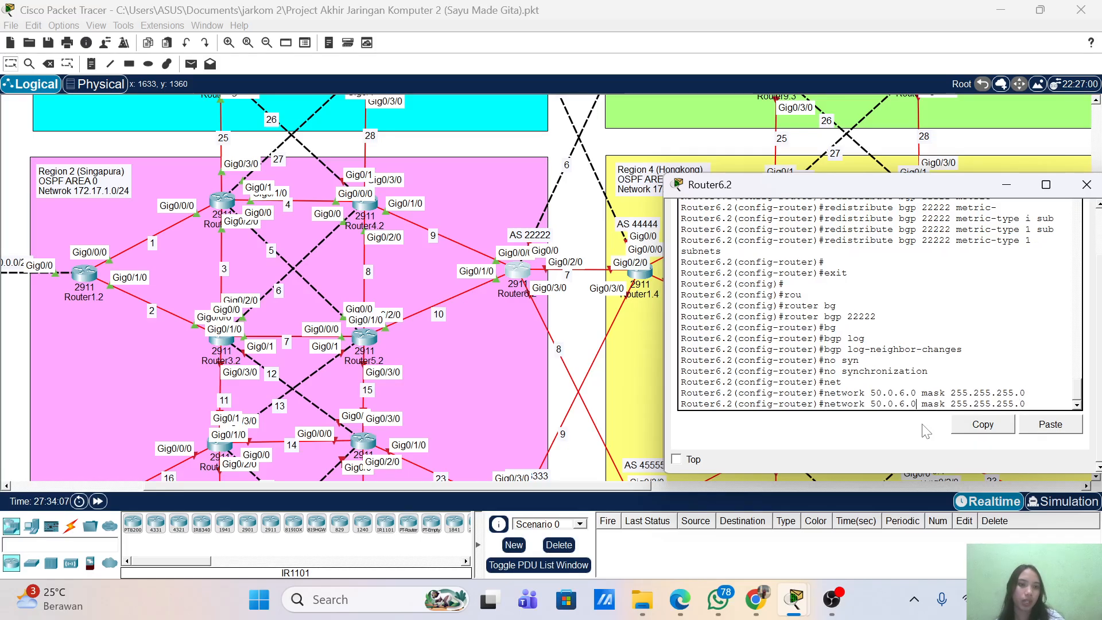
pyautogui.press('Left')
pyautogui.press('Left')
pyautogui.press('Left')
pyautogui.press('Left')
pyautogui.press('Left')
pyautogui.press('BackSpace')
pyautogui.write('7')
pyautogui.press('Return')
# - Advertise the network 50.0.8.0 with mask 255.255.255.0 in Router6.2's BGP process
pyautogui.press('Up')
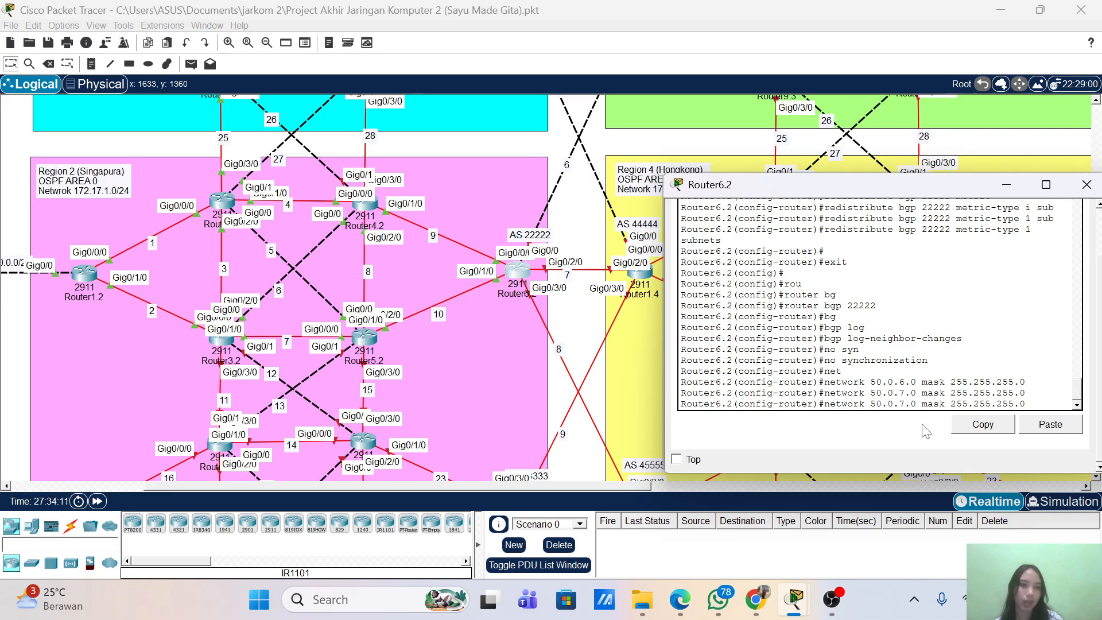
pyautogui.press('Left')
pyautogui.press('Left')
pyautogui.press('Left')
pyautogui.press('BackSpace')
pyautogui.write('8')
pyautogui.press('Return')
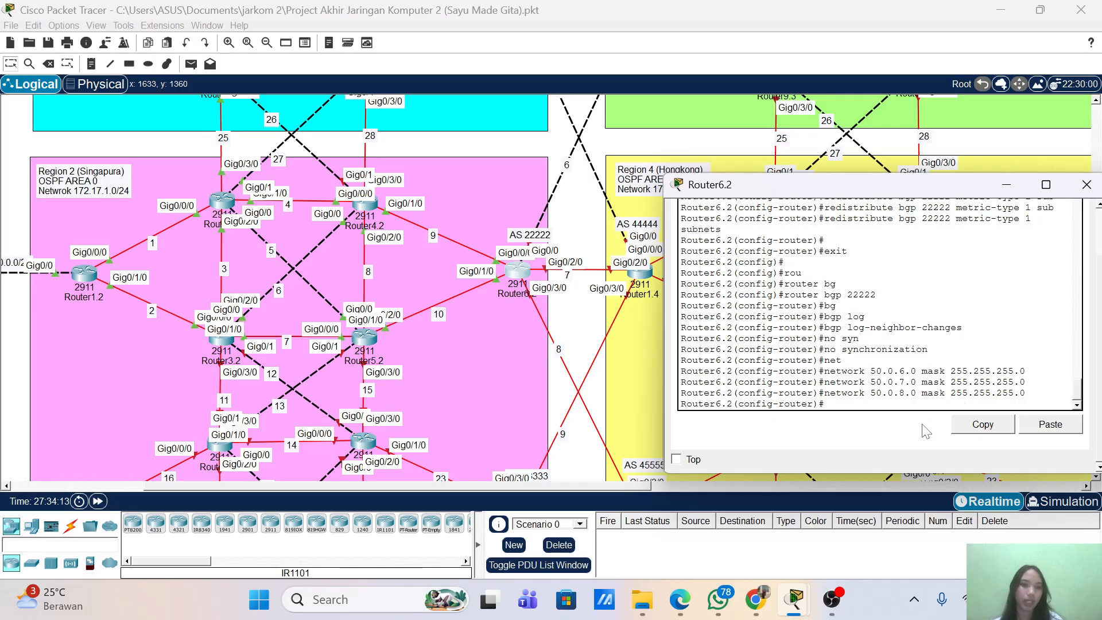
# - Add the BGP neighbor 50.0.6.2 with remote-as 34444 on Router6.2, checking the AS label of the router across link 6
pyautogui.write('nei')
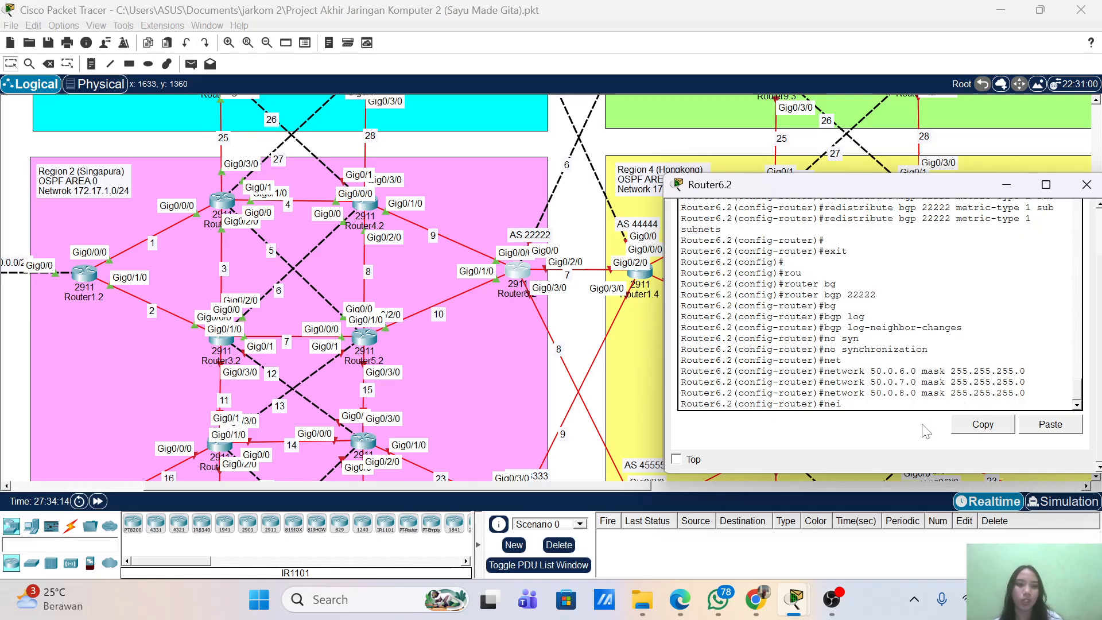
pyautogui.press('Tab')
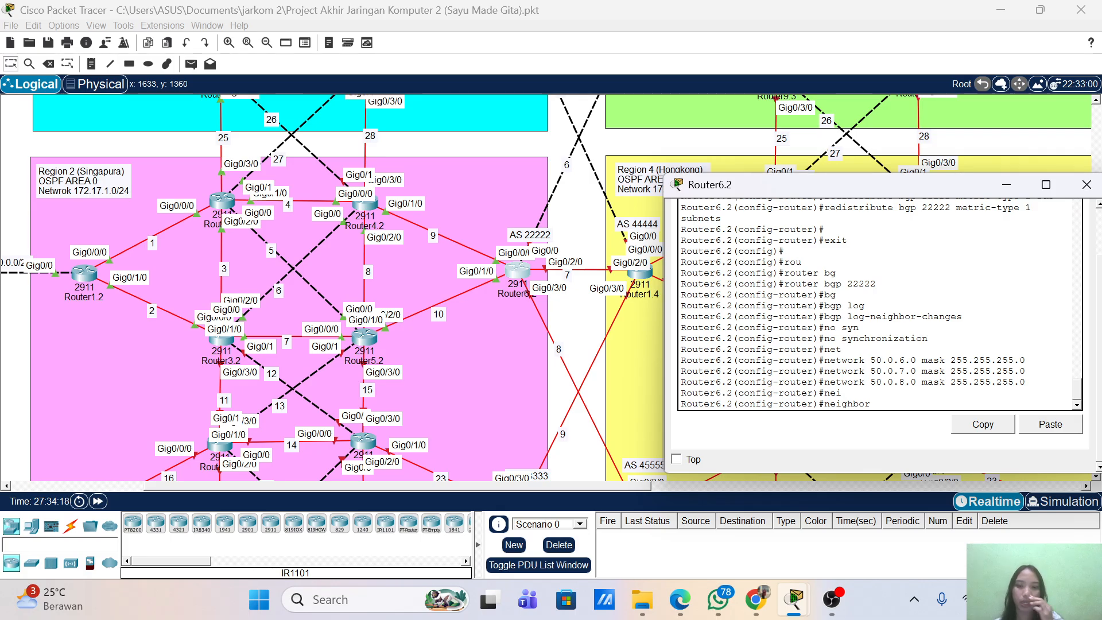
pyautogui.write('50.0.')
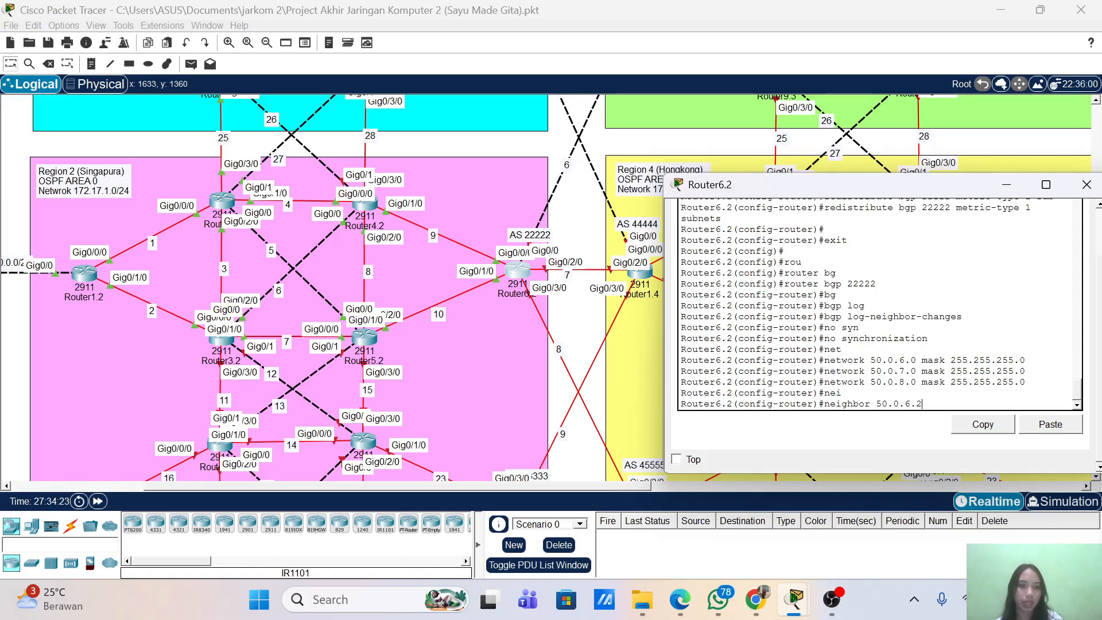
pyautogui.write('6.2')
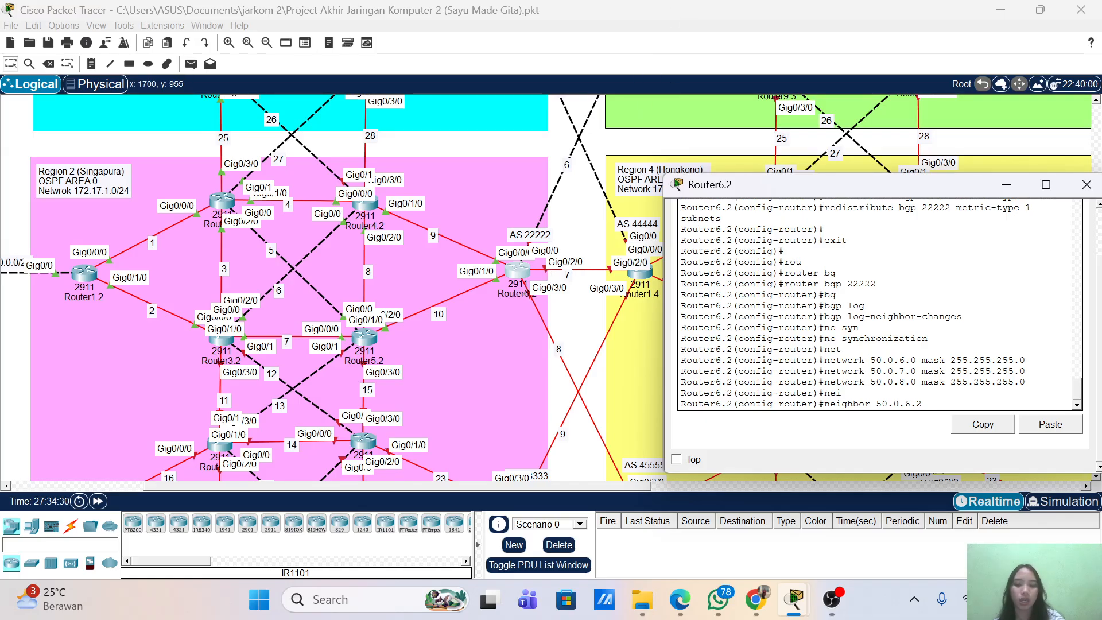
pyautogui.write('remo')
pyautogui.press('Tab')
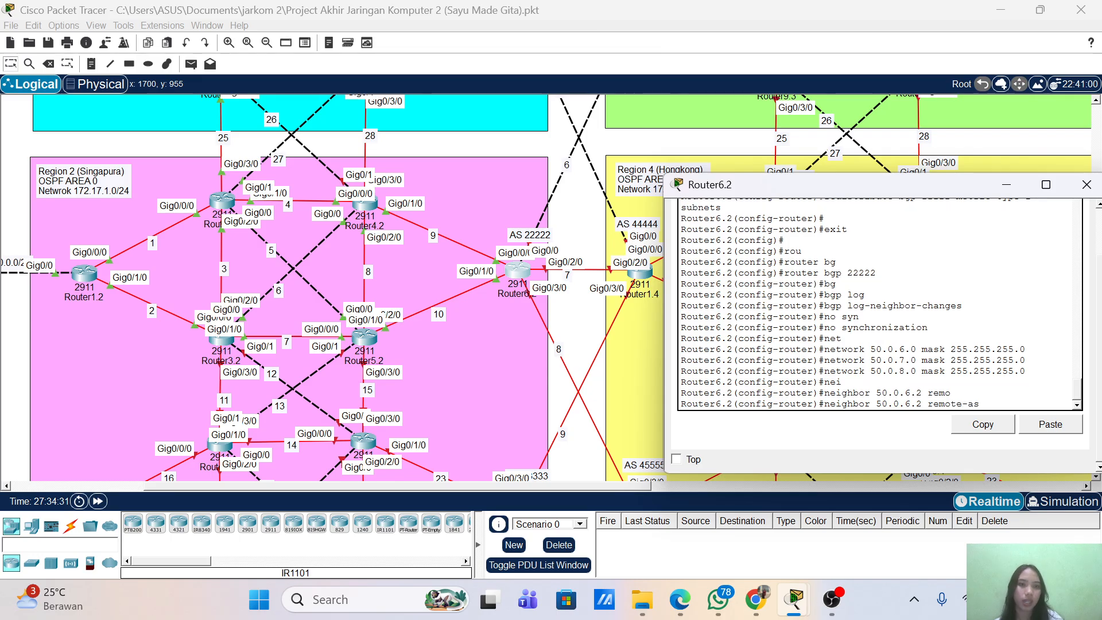
pyautogui.scroll(3, 537, 145)
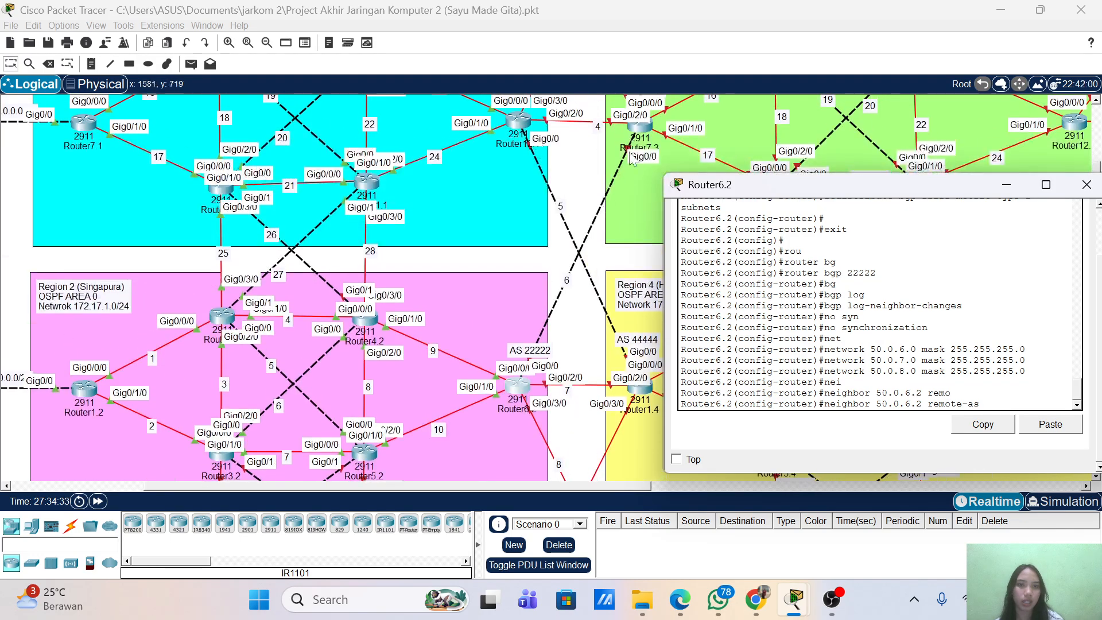
pyautogui.scroll(1, 660, 132)
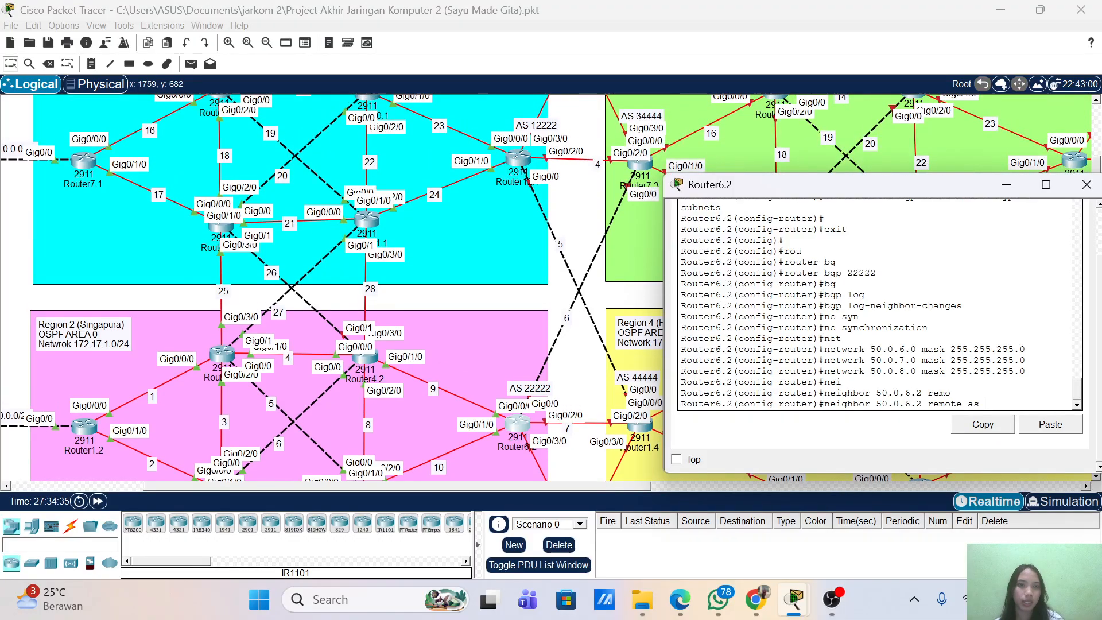
pyautogui.write('2')
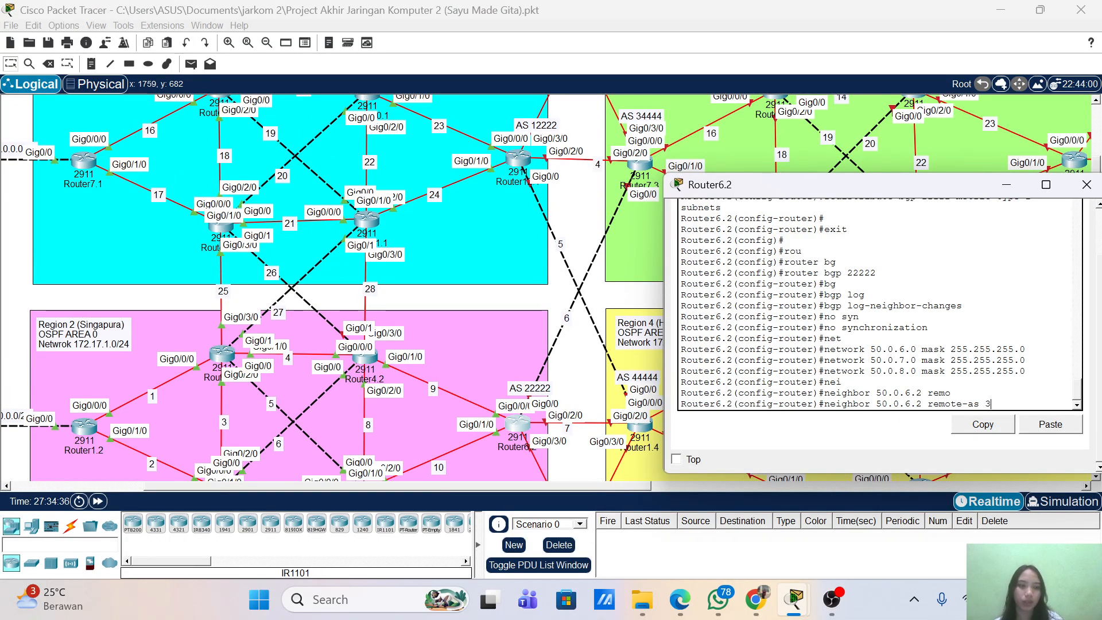
pyautogui.write('4444')
pyautogui.press('Return')
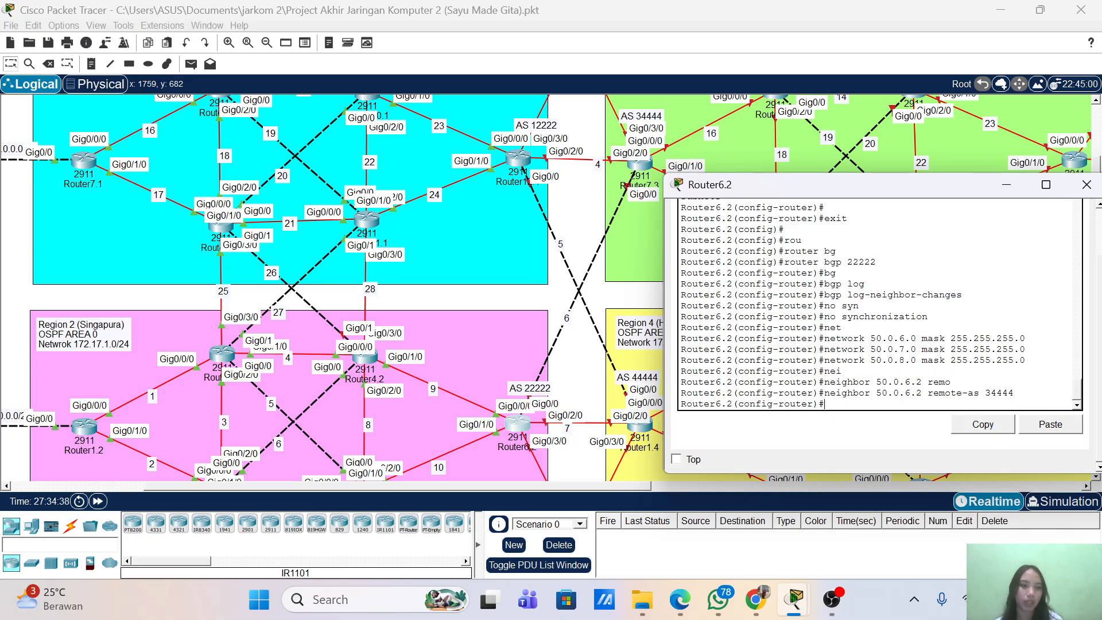
# - Add the BGP neighbor 50.0.7.2 with remote-as 44444 on Router6.2 for the link to Region 4's Router1.4
pyautogui.scroll(-4, 591, 237)
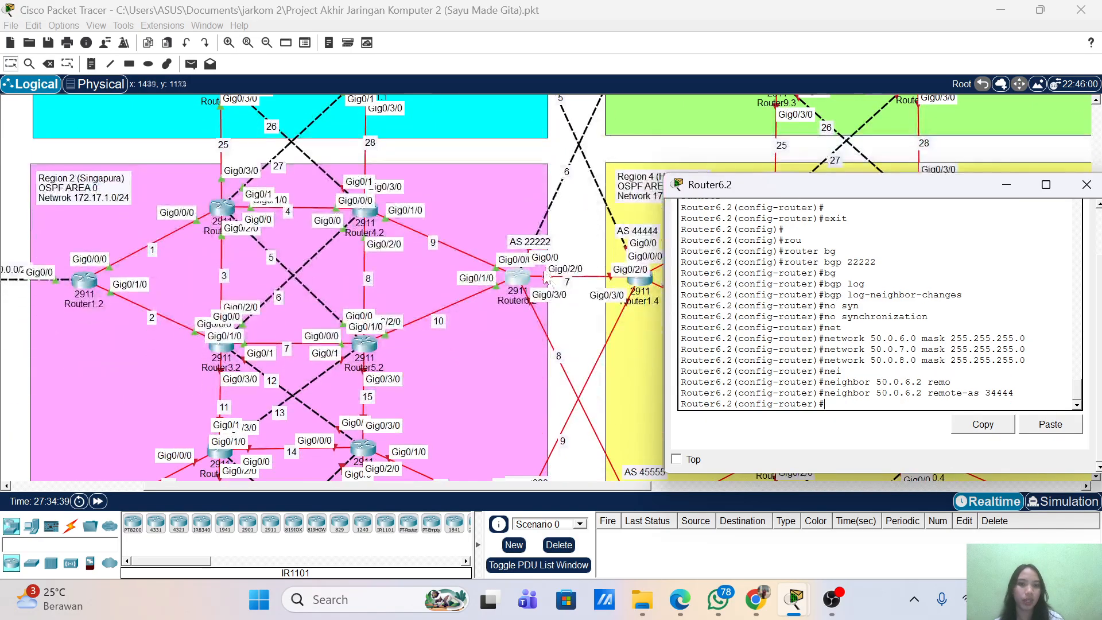
pyautogui.press('Up')
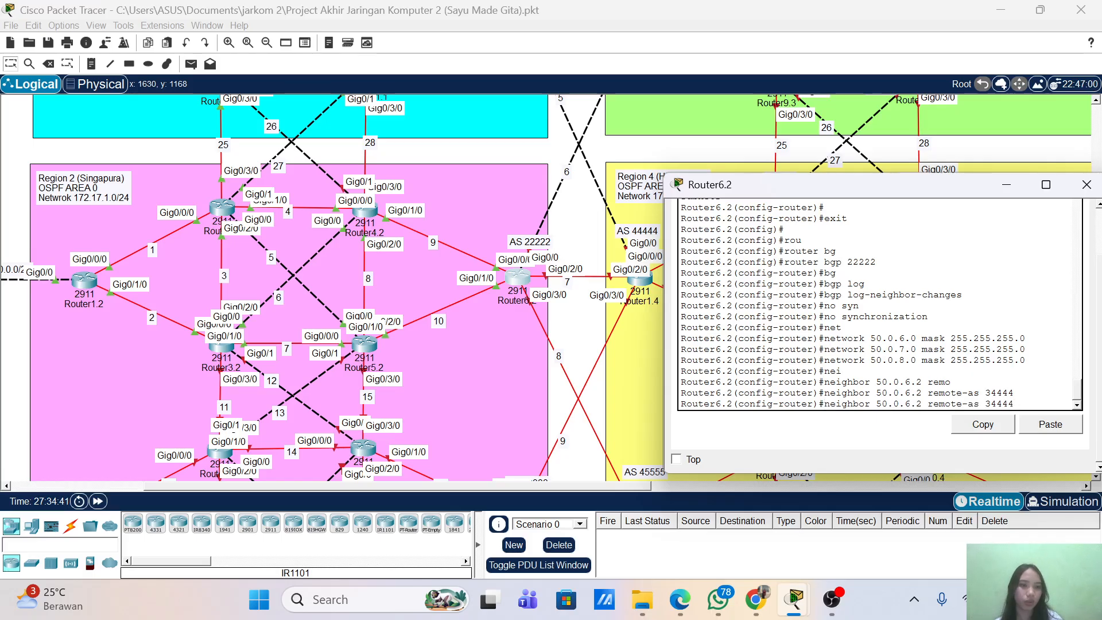
pyautogui.press('BackSpace')
pyautogui.write('7')
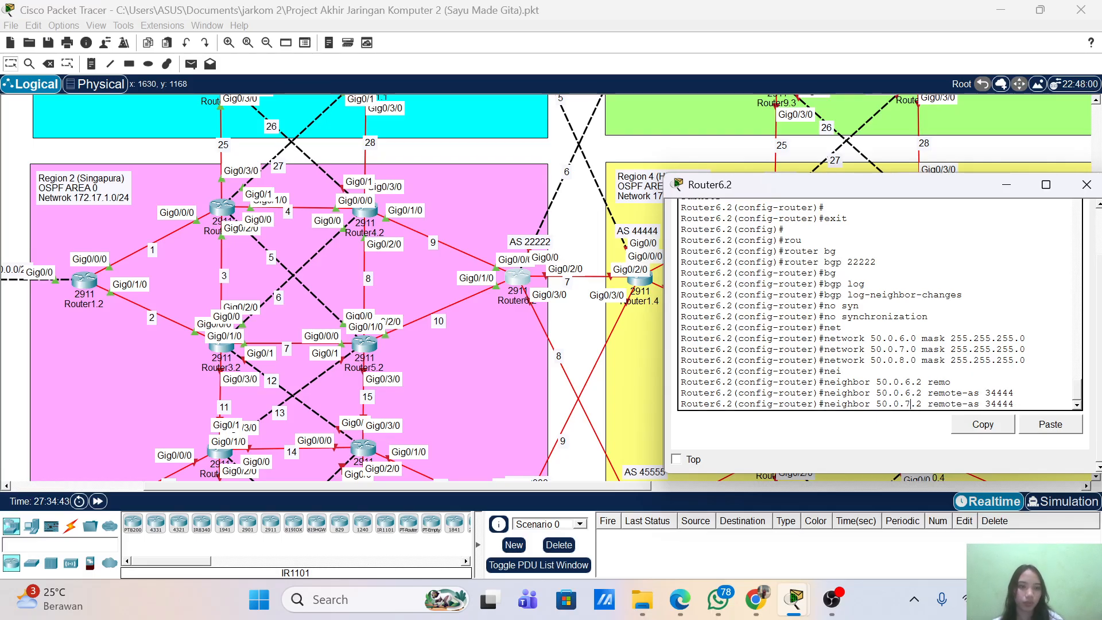
pyautogui.press('Right')
pyautogui.press('Right')
pyautogui.press('Right')
pyautogui.press('Right')
pyautogui.press('Right')
pyautogui.press('Right')
pyautogui.press('Right')
pyautogui.press('Right')
pyautogui.press('Right')
pyautogui.press('Right')
pyautogui.press('Right')
pyautogui.press('Right')
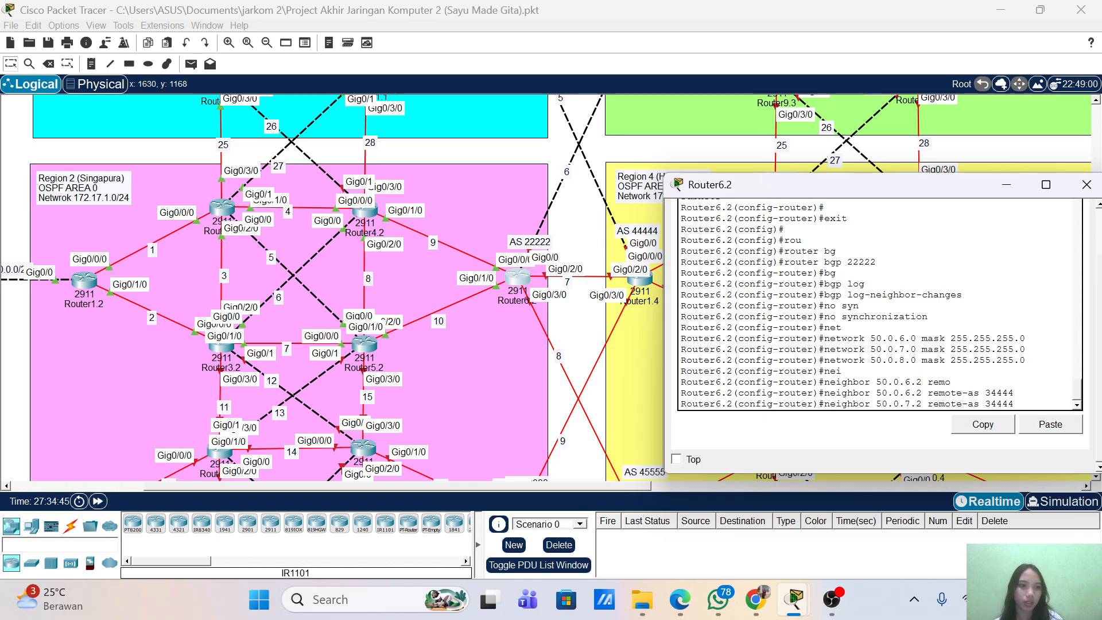
pyautogui.press('BackSpace')
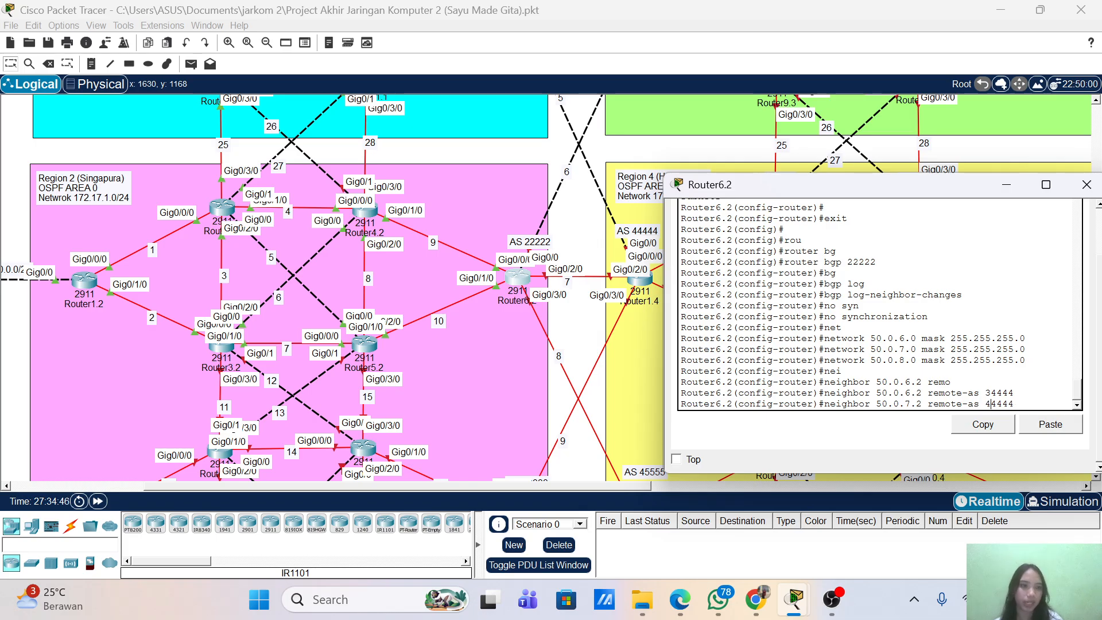
pyautogui.press('Return')
# - Add the BGP neighbor 50.0.8.2 with remote-as 45555 on Router6.2
pyautogui.press('Up')
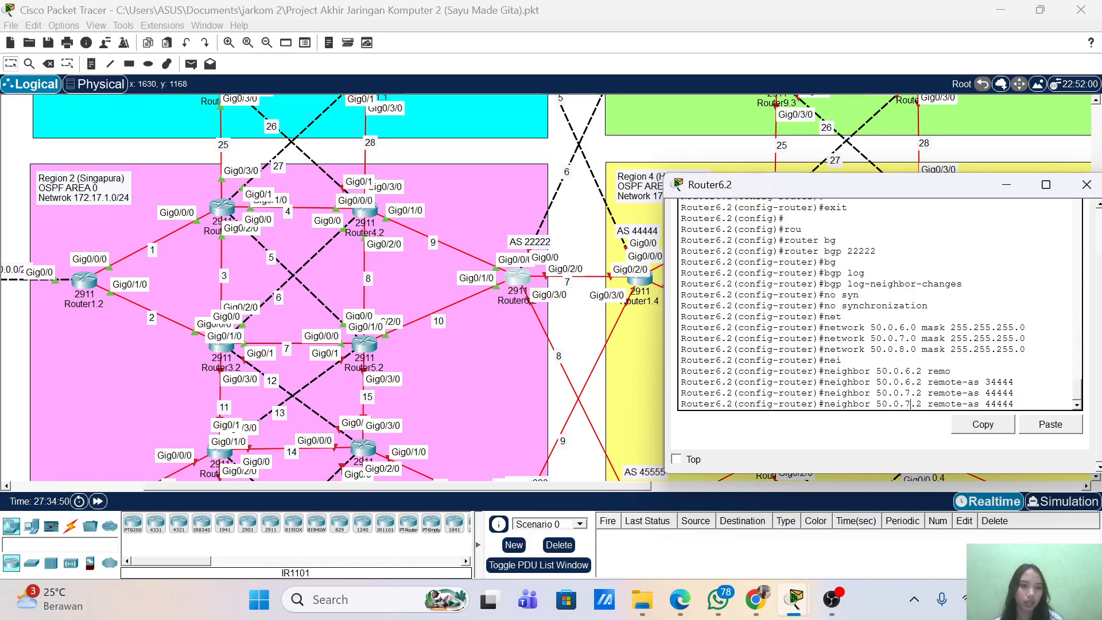
pyautogui.press('Left')
pyautogui.press('Left')
pyautogui.press('Left')
pyautogui.press('Left')
pyautogui.press('Left')
pyautogui.press('Left')
pyautogui.press('Left')
pyautogui.press('Left')
pyautogui.press('Left')
pyautogui.press('Left')
pyautogui.press('Left')
pyautogui.press('Left')
pyautogui.press('Left')
pyautogui.press('Left')
pyautogui.press('Left')
pyautogui.press('Left')
pyautogui.press('Left')
pyautogui.press('Left')
pyautogui.press('BackSpace')
pyautogui.write('8')
pyautogui.press('End')
pyautogui.press('BackSpace')
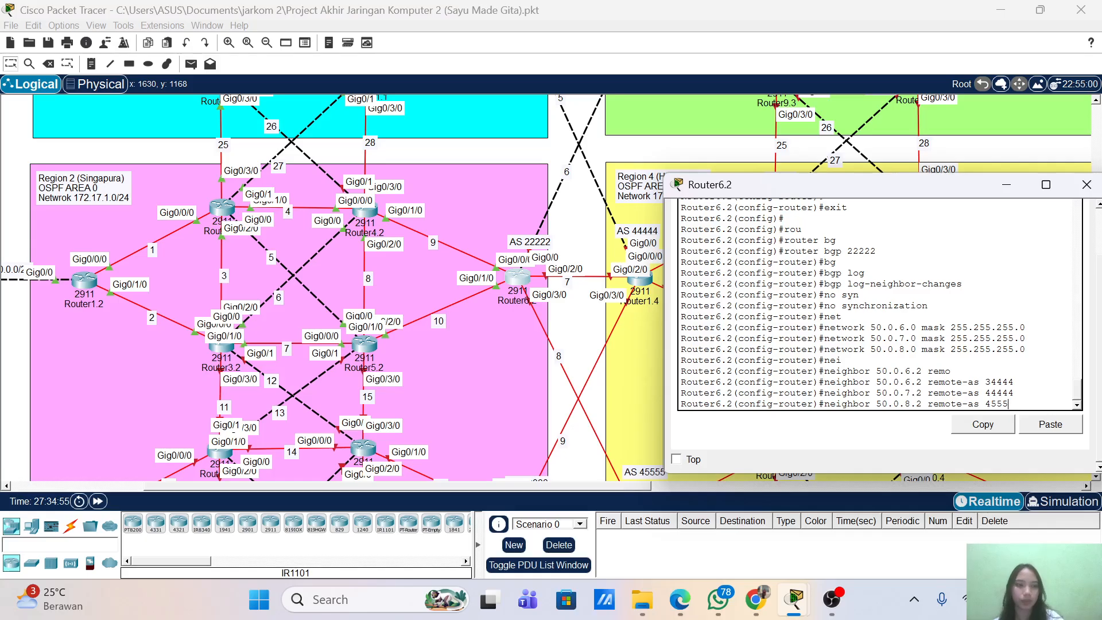
pyautogui.write('5555')
pyautogui.press('Return')
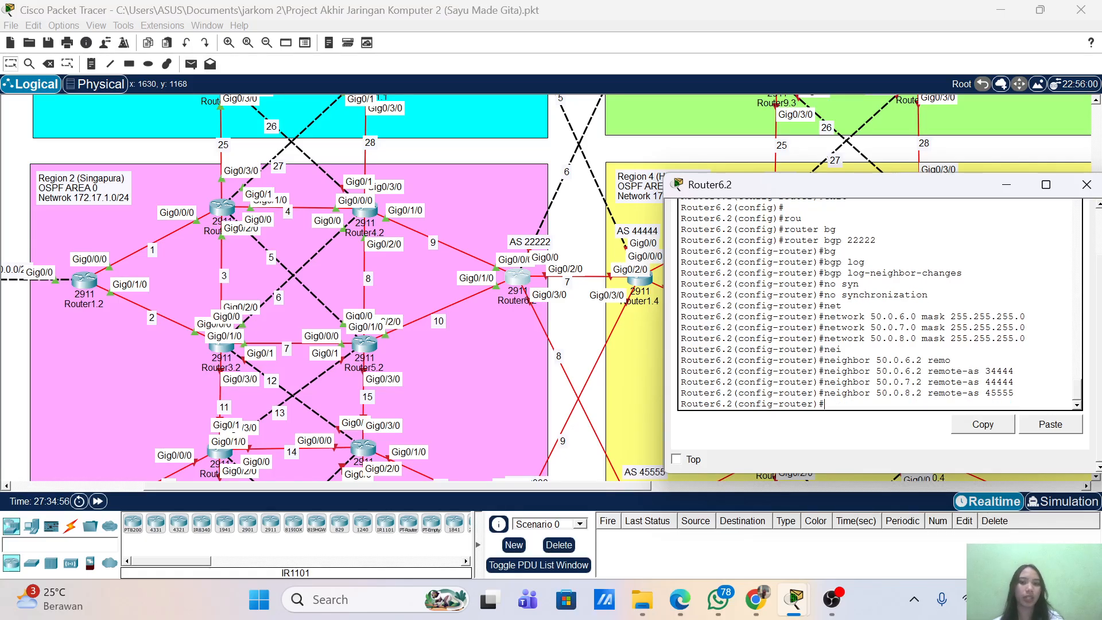
# - Redistribute OSPF process 1 into Router6.2's BGP process
pyautogui.write('redis')
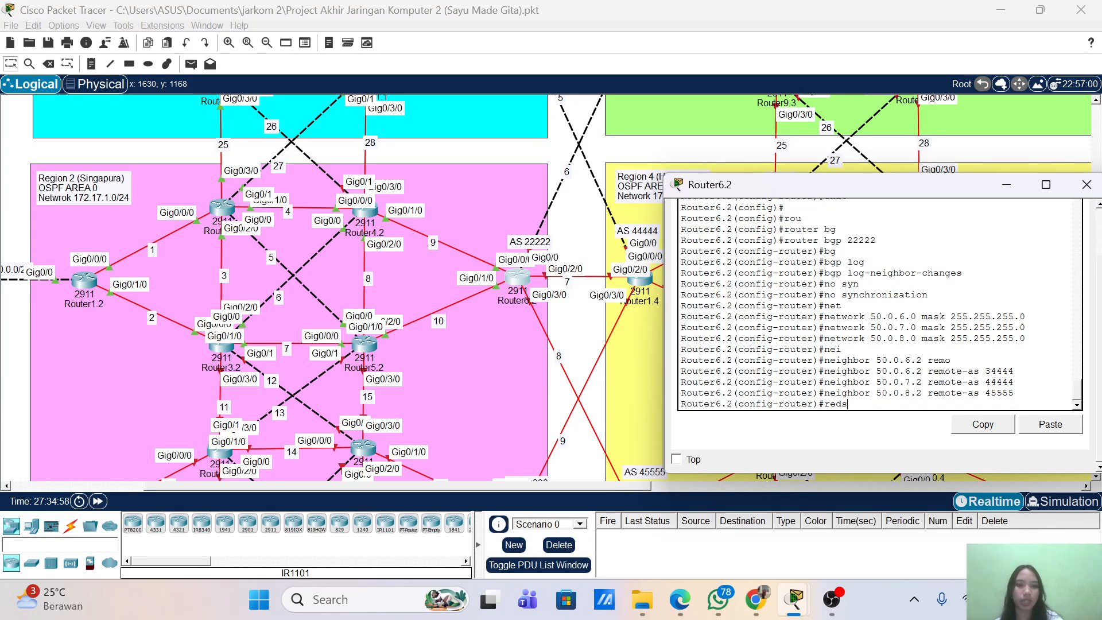
pyautogui.press('Tab')
pyautogui.press('BackSpace')
pyautogui.write('is')
pyautogui.press('Tab')
pyautogui.write('o')
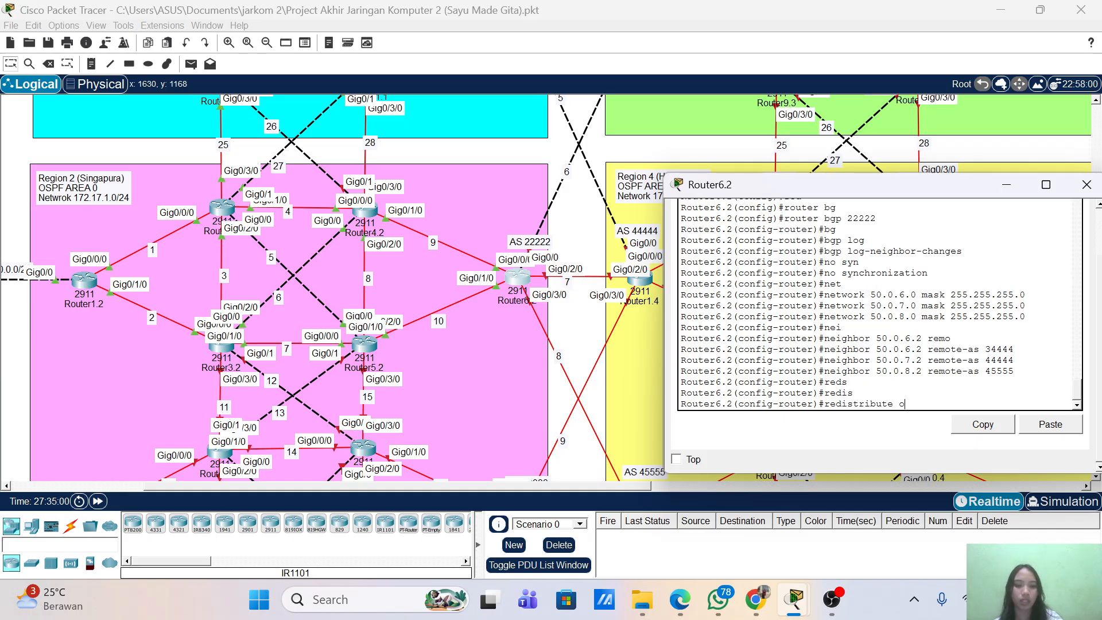
pyautogui.write('sp')
pyautogui.press('Tab')
pyautogui.write('1')
pyautogui.press('Return')
pyautogui.press('Return')
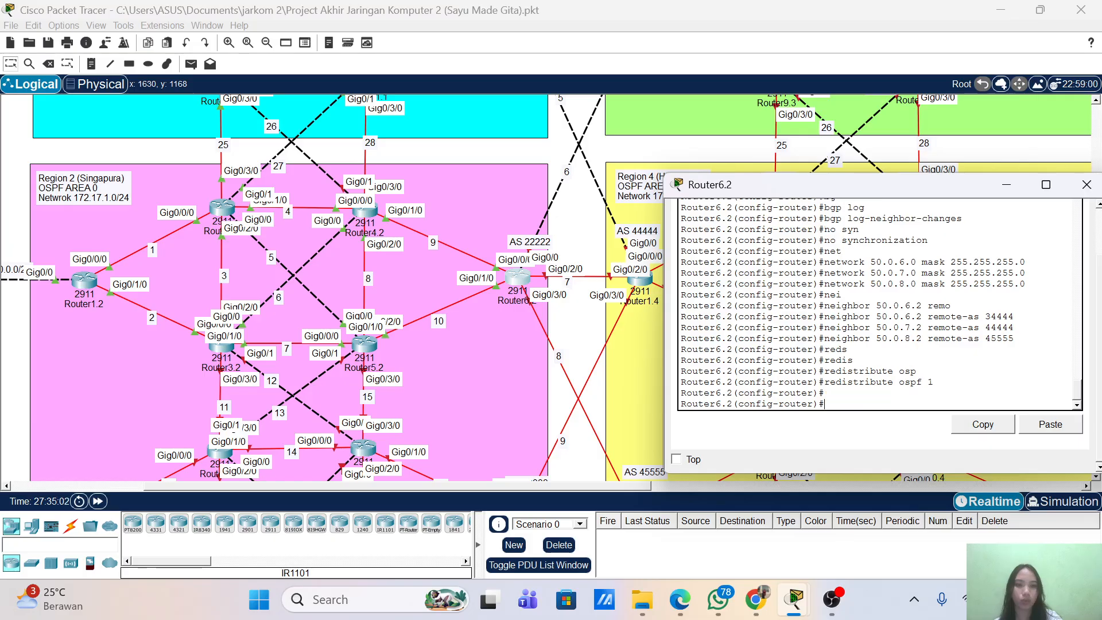
# - Leave configuration mode on Router6.2, save its configuration and close the router window
pyautogui.write('end')
pyautogui.press('Return')
pyautogui.write('wr')
pyautogui.press('Return')
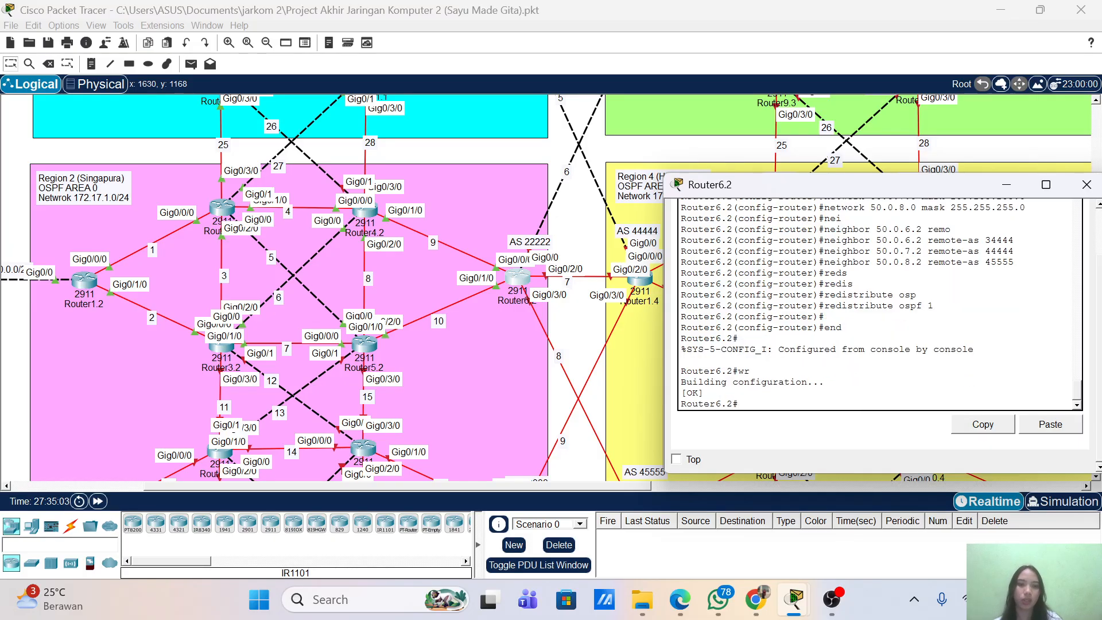
pyautogui.press('Return')
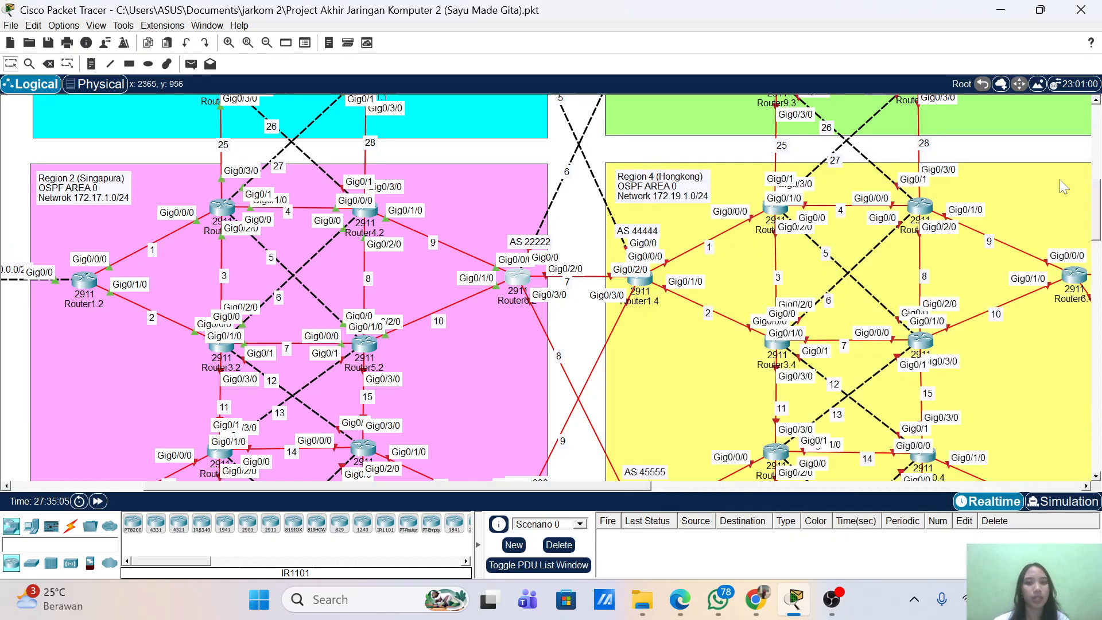
pyautogui.click(1087, 184)
pyautogui.scroll(-5, 649, 333)
pyautogui.scroll(1, 649, 333)
pyautogui.hscroll(-5, 648, 333)
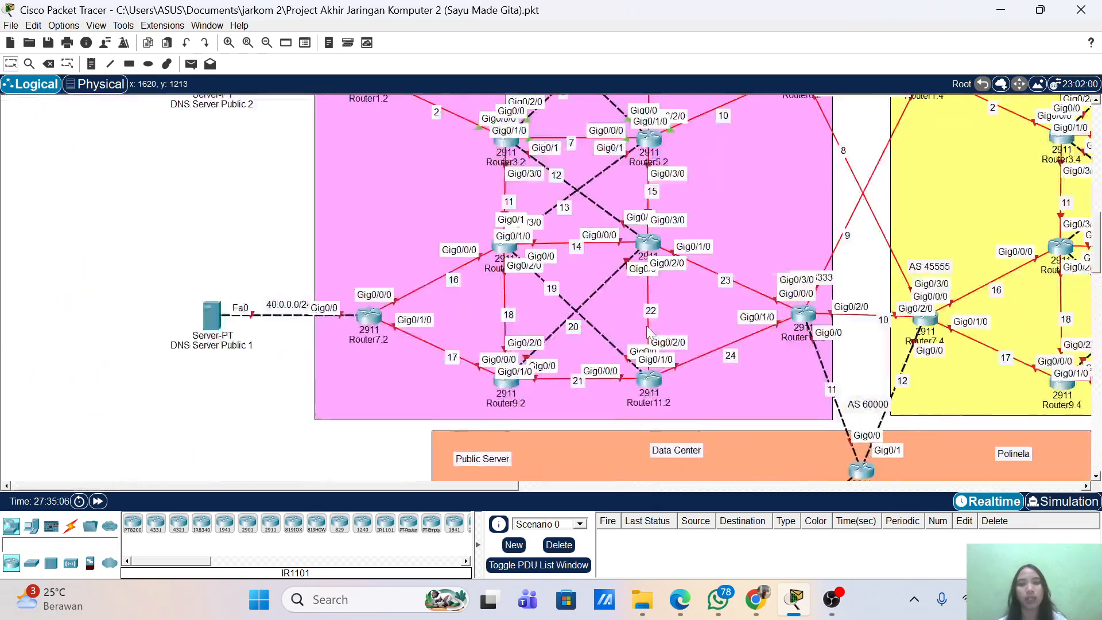
pyautogui.scroll(2, 647, 331)
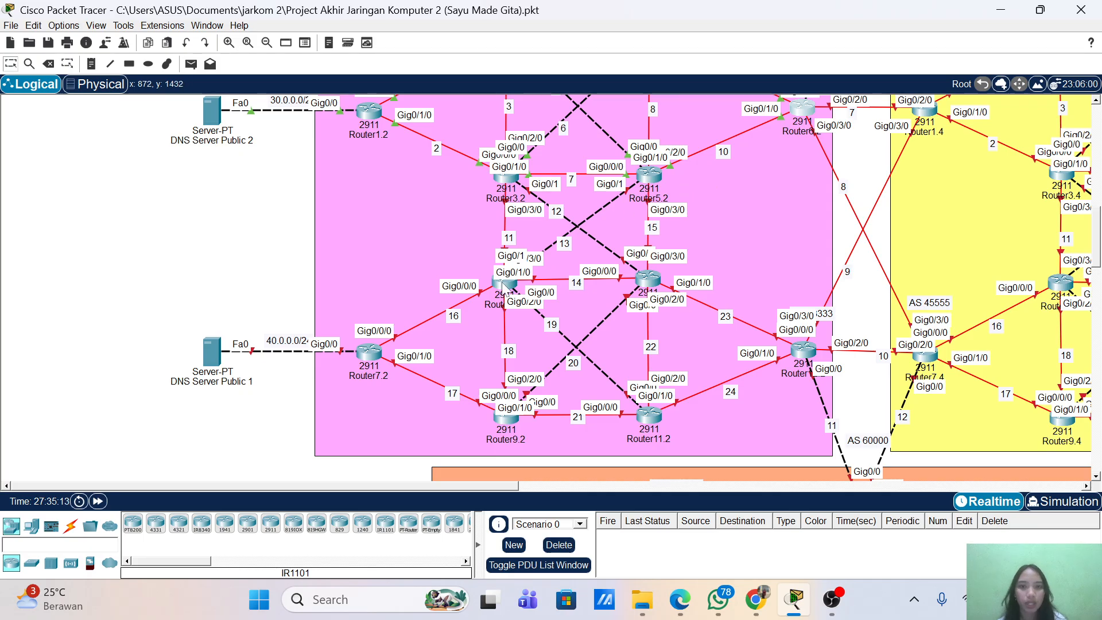
# - Open the command line of Router8.2 in Region 2 and enter global configuration mode
pyautogui.click(503, 283)
pyautogui.click(436, 168)
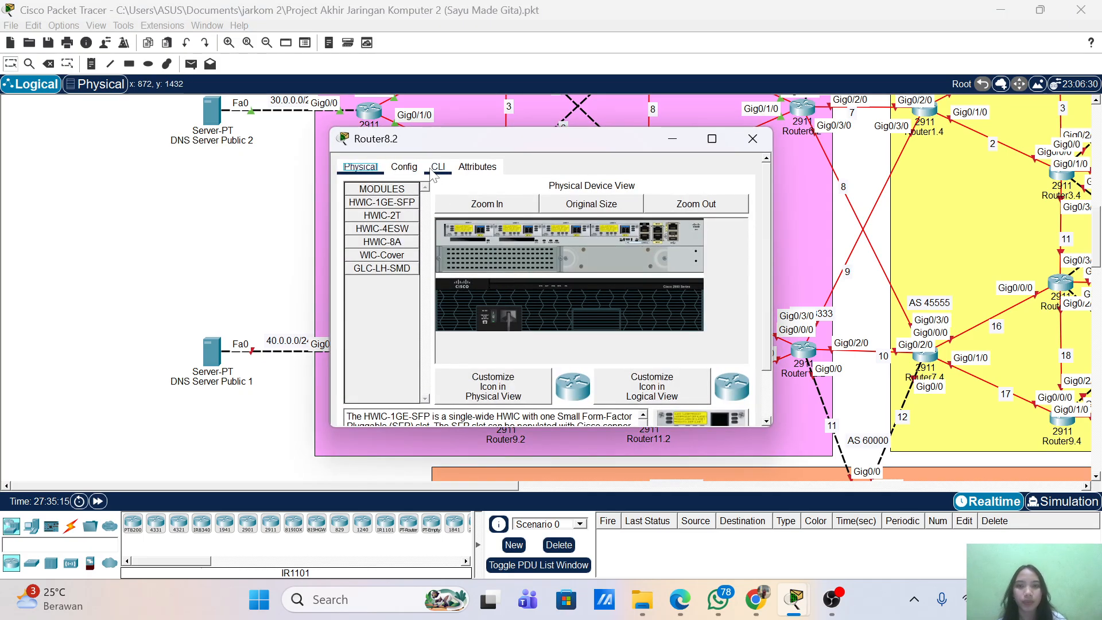
pyautogui.moveTo(467, 140); pyautogui.dragTo(802, 95)
pyautogui.press('Return')
pyautogui.press('Return')
pyautogui.write('ena')
pyautogui.press('Return')
pyautogui.press('Return')
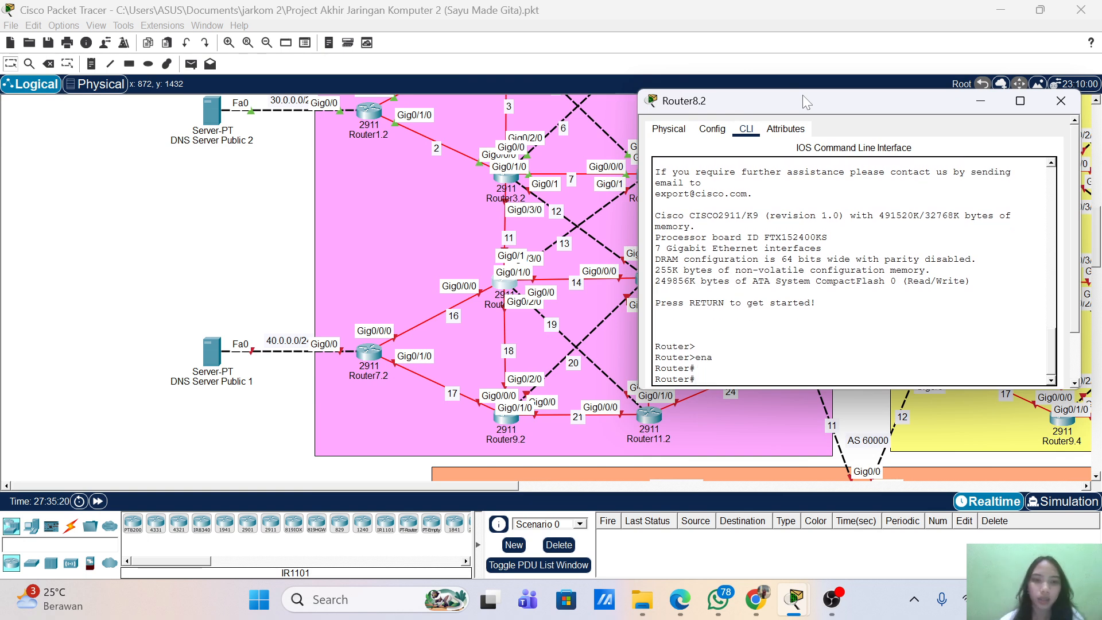
pyautogui.write('conf term')
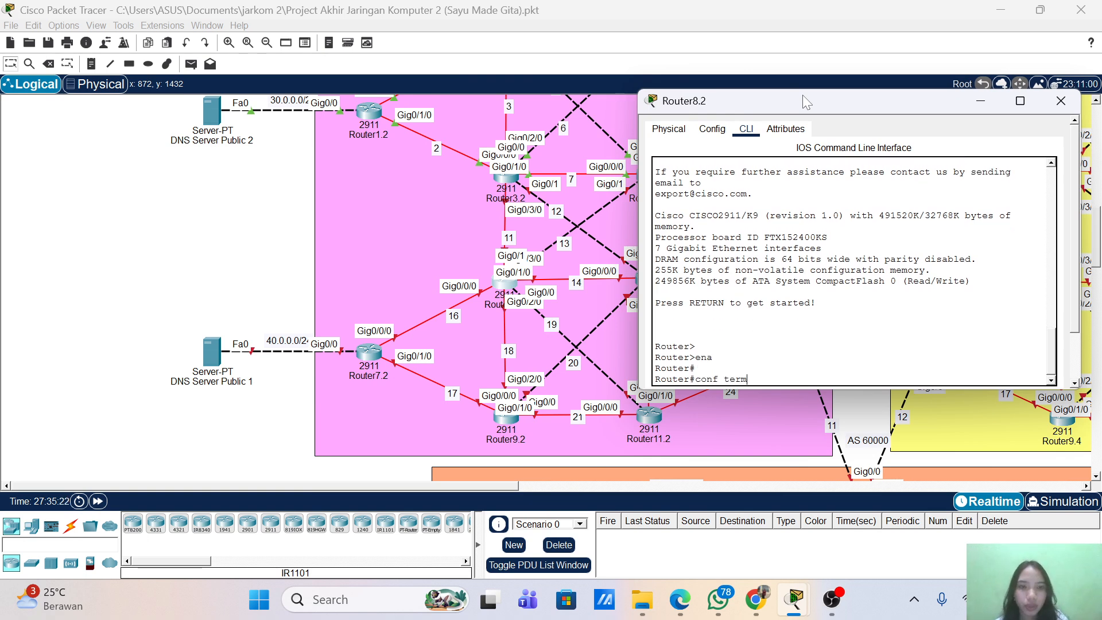
pyautogui.press('Return')
pyautogui.press('Return')
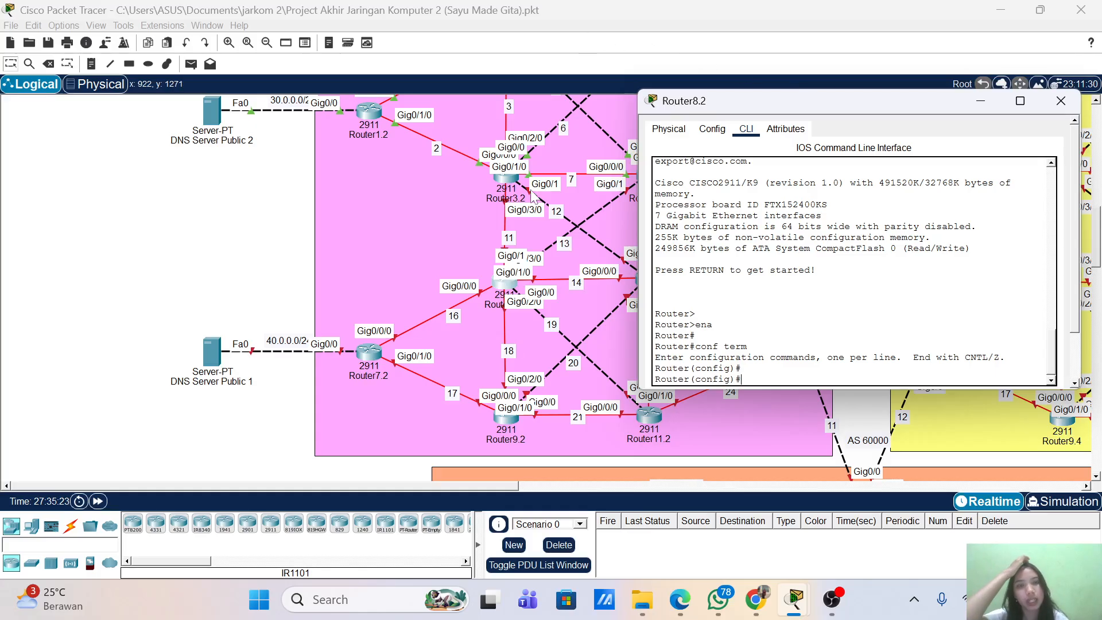
# - Set the router's hostname to Router8.2
pyautogui.scroll(2, 540, 229)
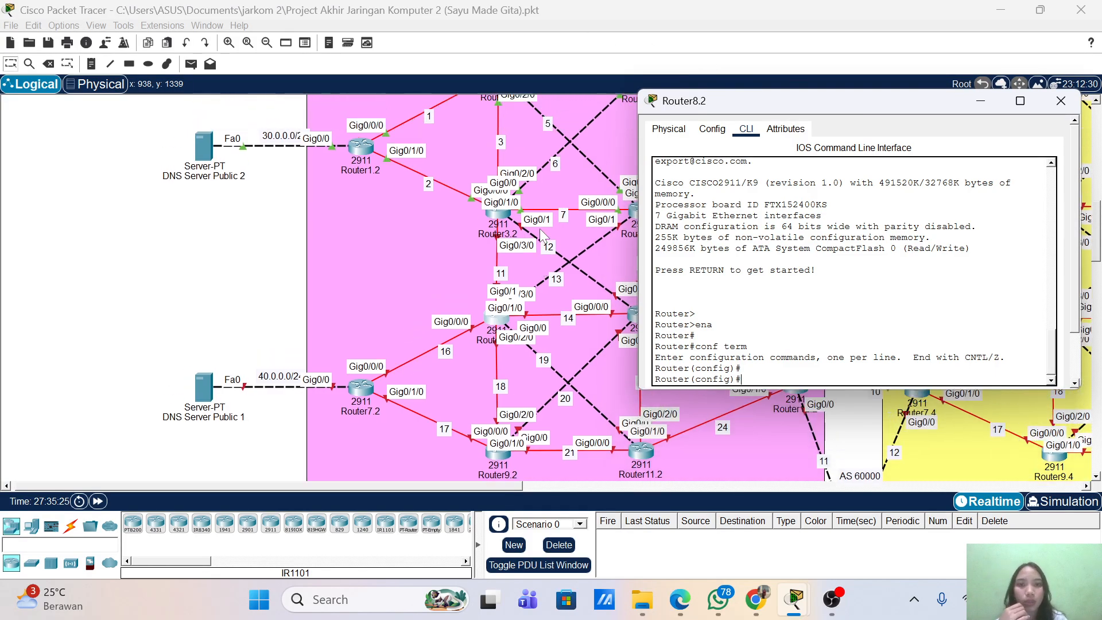
pyautogui.hscroll(3, 541, 232)
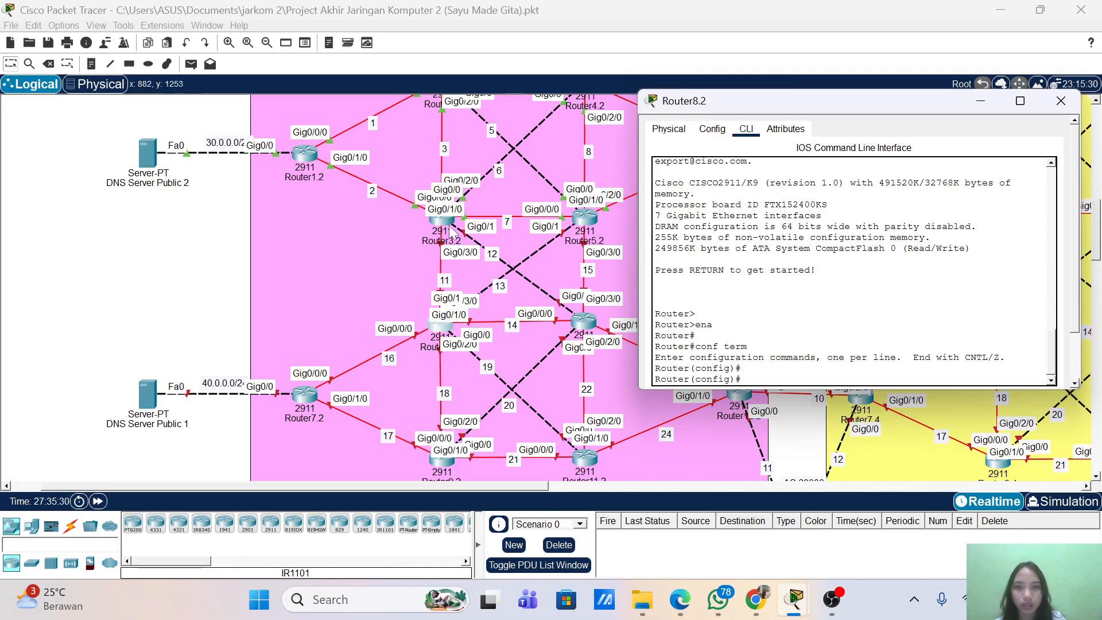
pyautogui.write('st')
pyautogui.press('Tab')
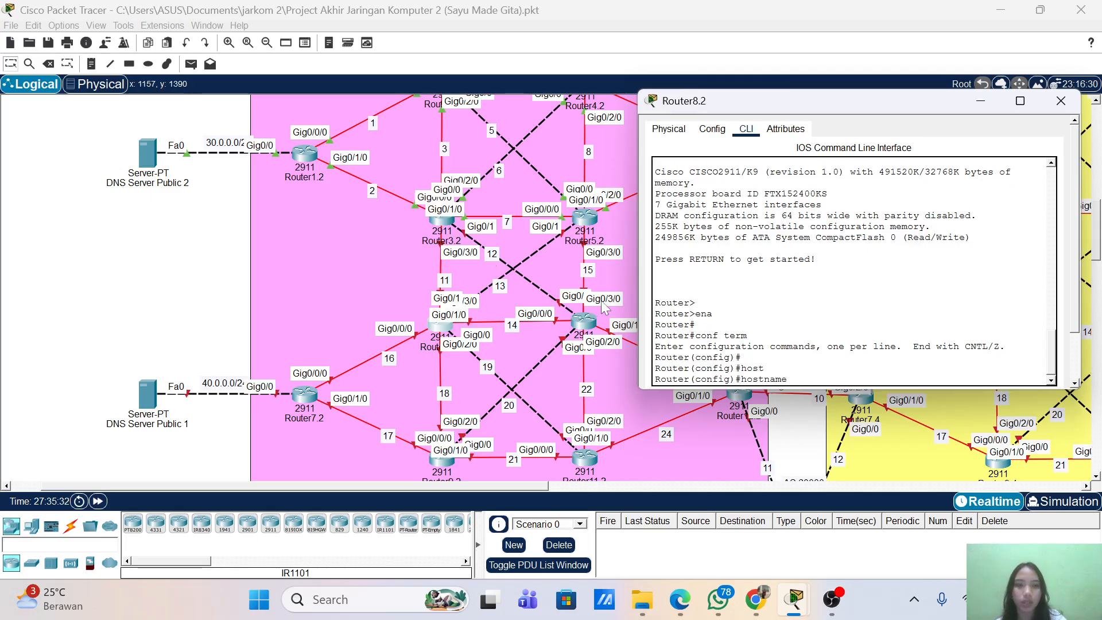
pyautogui.write('Router')
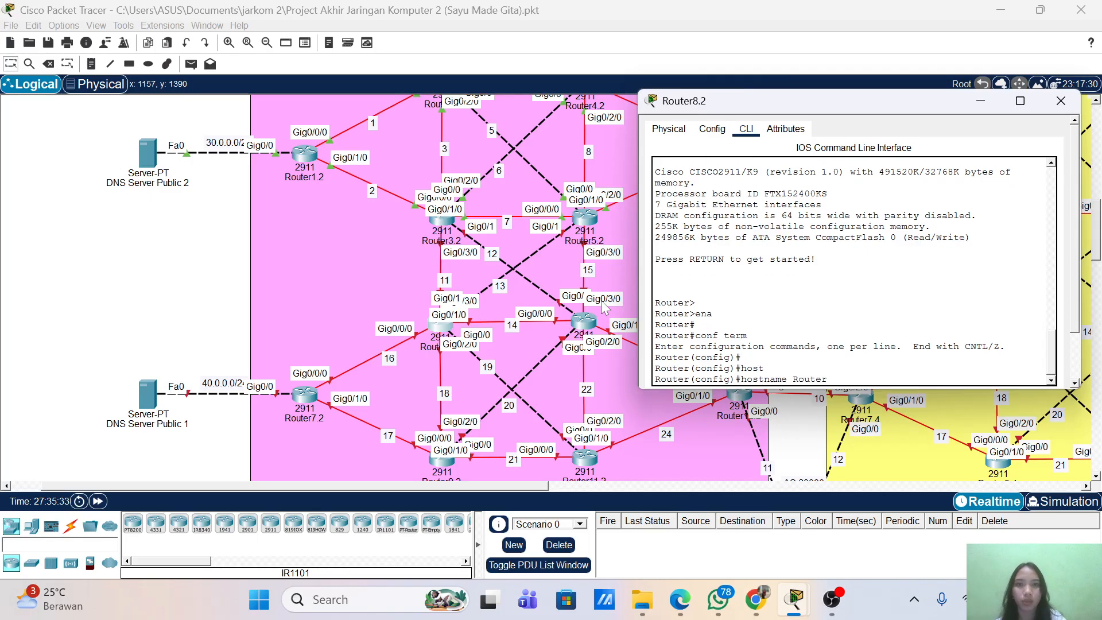
pyautogui.write('8.')
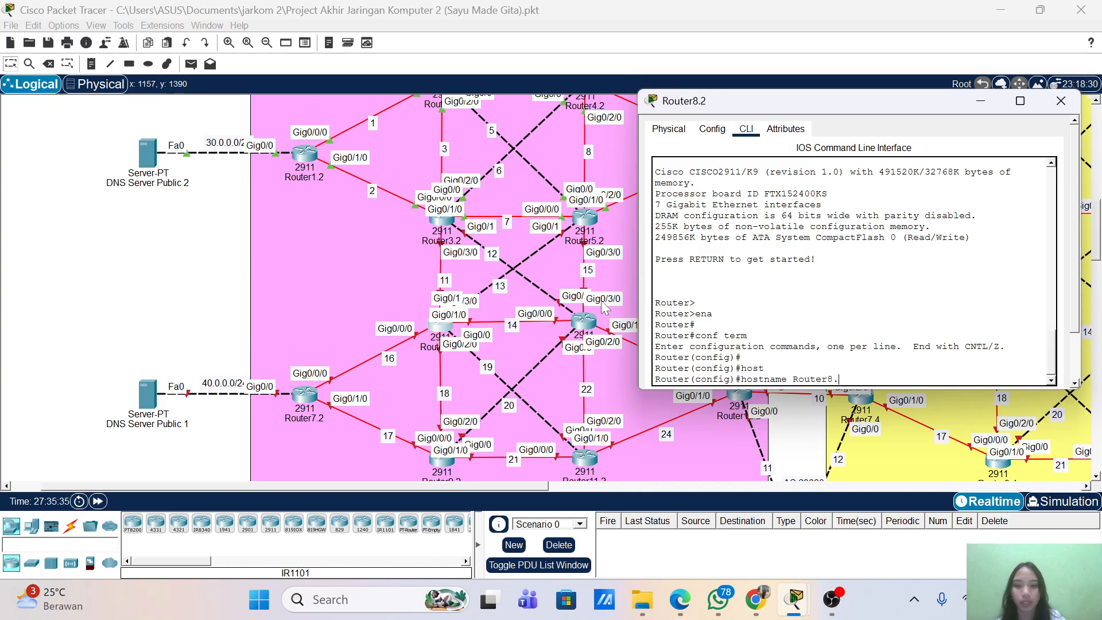
pyautogui.write('2')
pyautogui.press('Return')
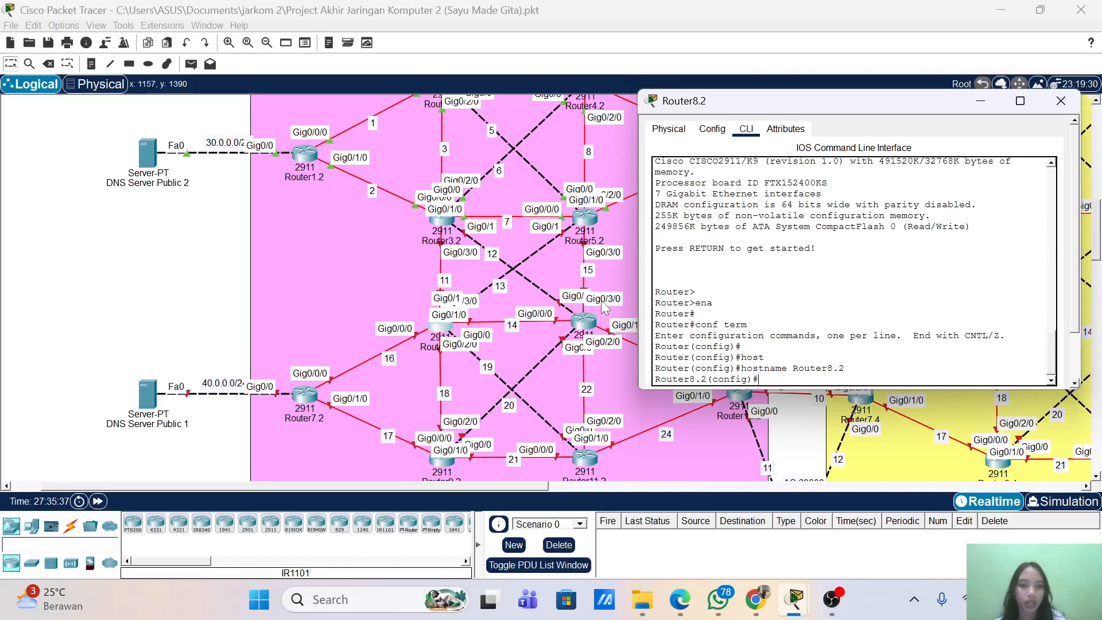
# - Assign 172.17.16.2 with mask 255.255.255.0 to interface g0/0/0 on Router8.2 and enable the interface
pyautogui.write('int g0')
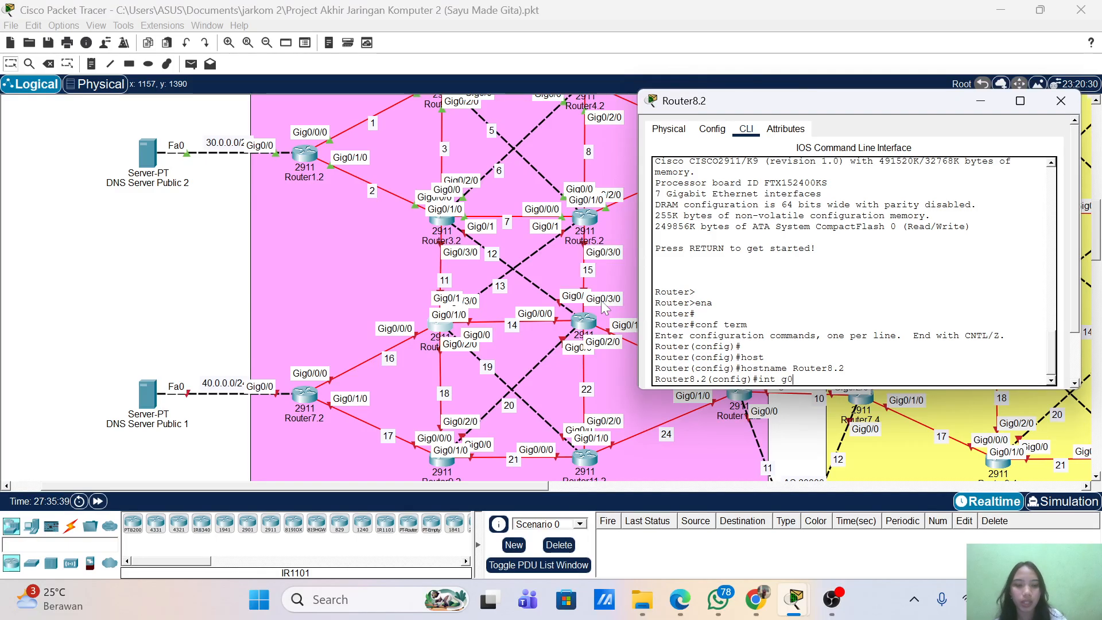
pyautogui.write('/0/0')
pyautogui.press('Return')
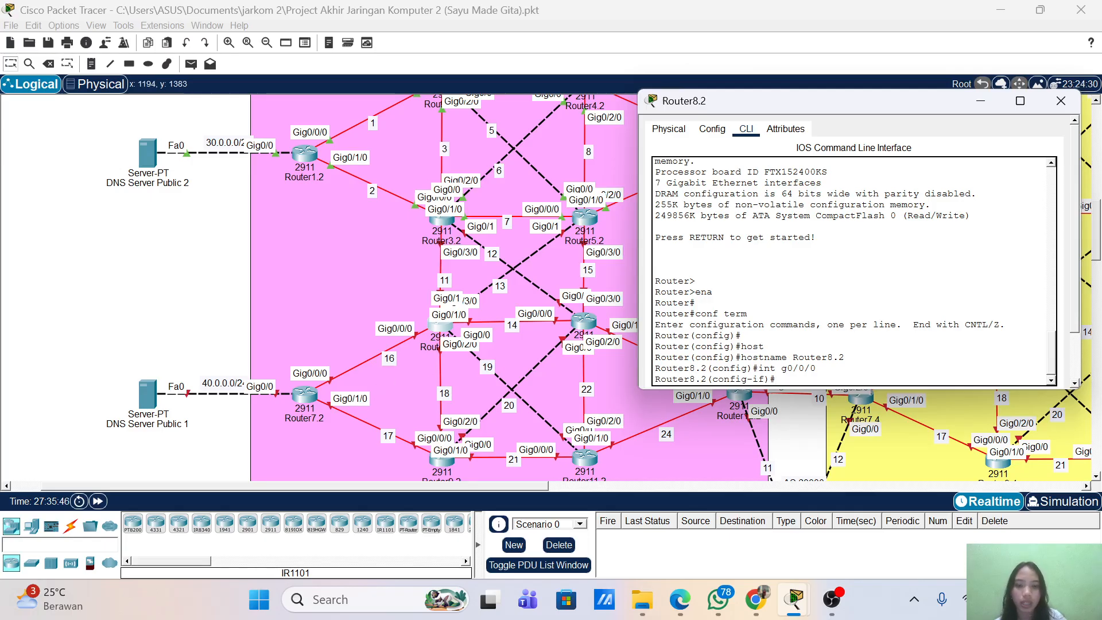
pyautogui.write('ip afd')
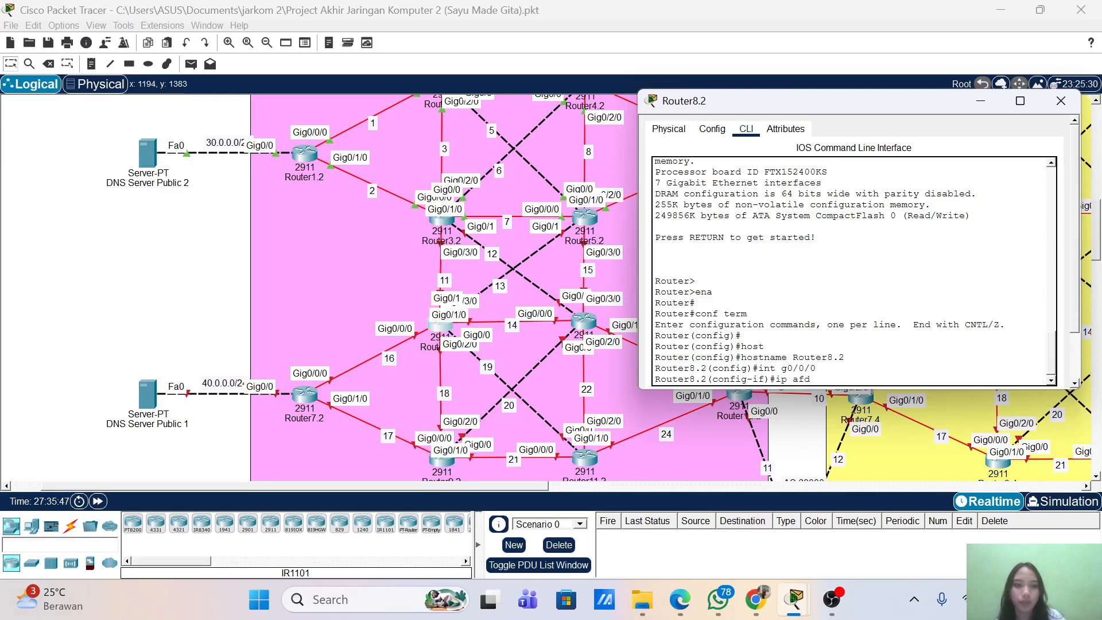
pyautogui.write('fdd 172.17.16.2 255.255.255.0')
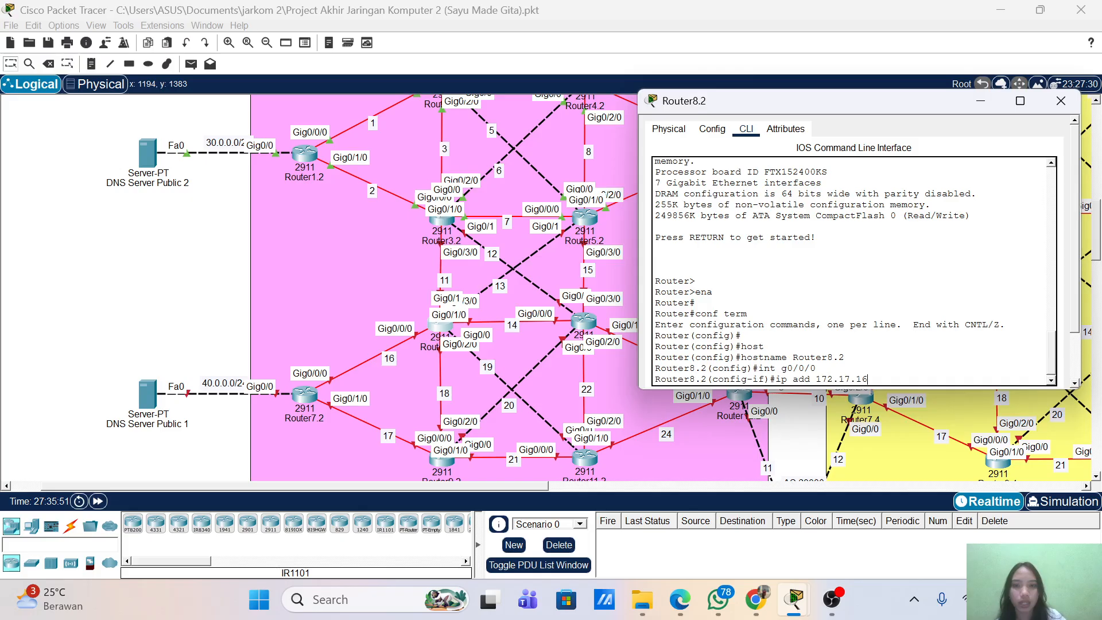
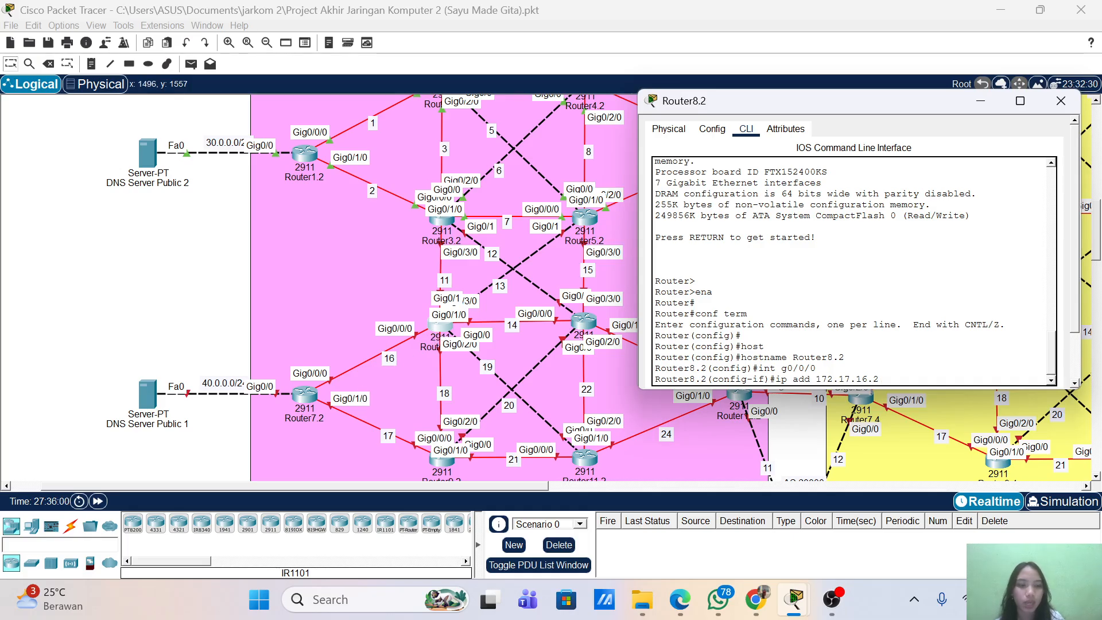
pyautogui.write('255.255')
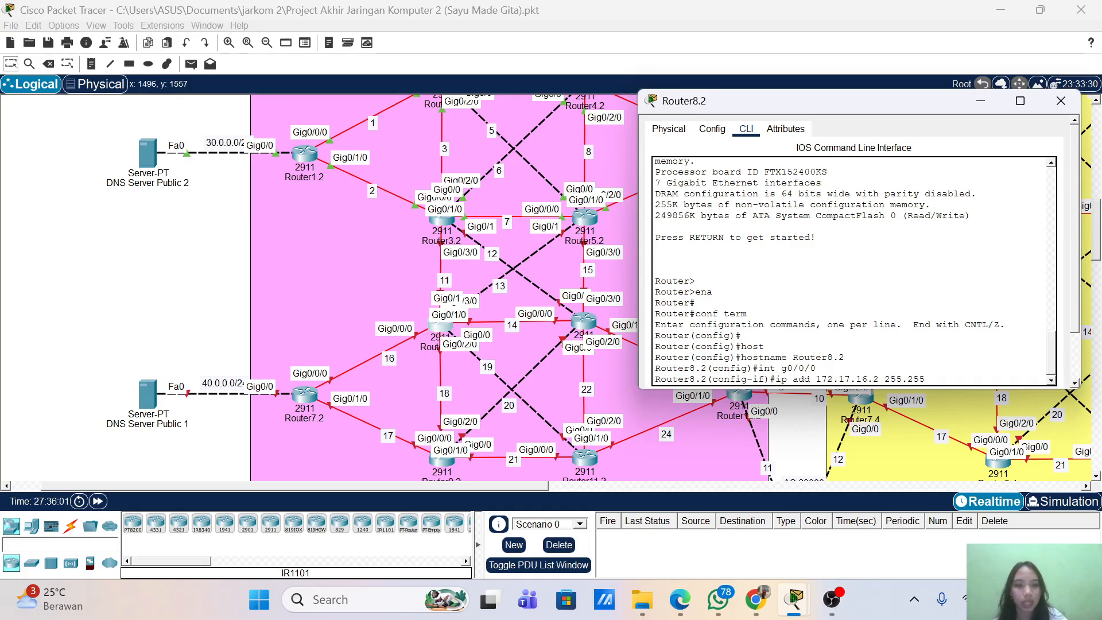
pyautogui.write('.255.0')
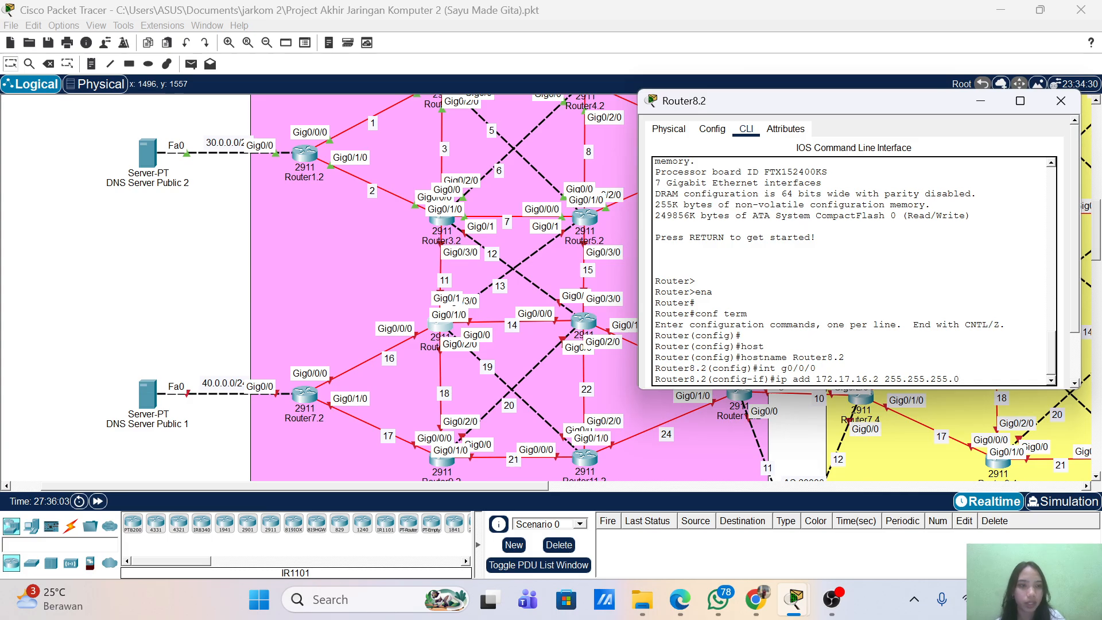
pyautogui.press('Return')
pyautogui.write('no sh')
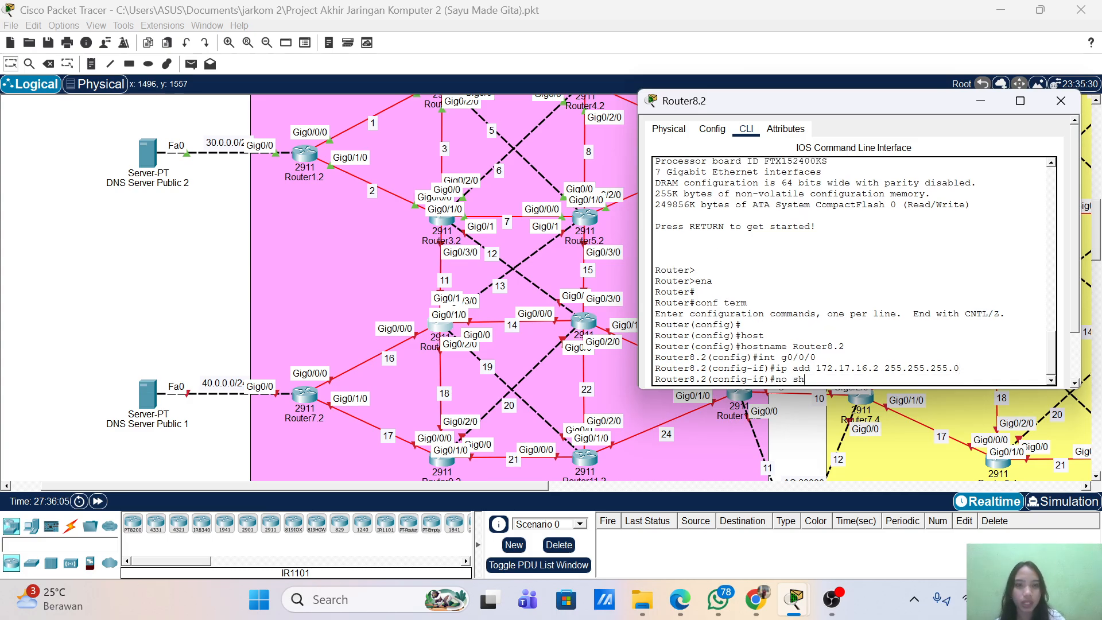
pyautogui.press('Return')
pyautogui.press('Return')
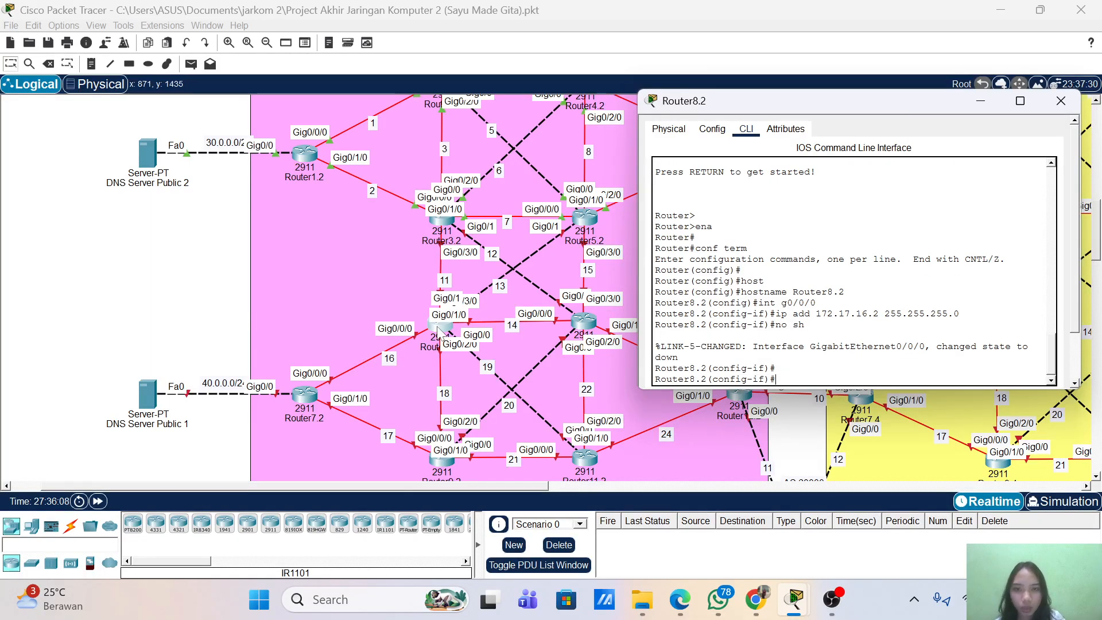
# - Assign 172.17.14.1 with mask 255.255.255.0 to interface g0/1/0 on Router8.2 and enable the interface
pyautogui.moveTo(441, 326)
pyautogui.mouseDown()
pyautogui.moveTo(414, 295)
pyautogui.moveTo(452, 321)
pyautogui.moveTo(439, 327)
pyautogui.mouseUp()
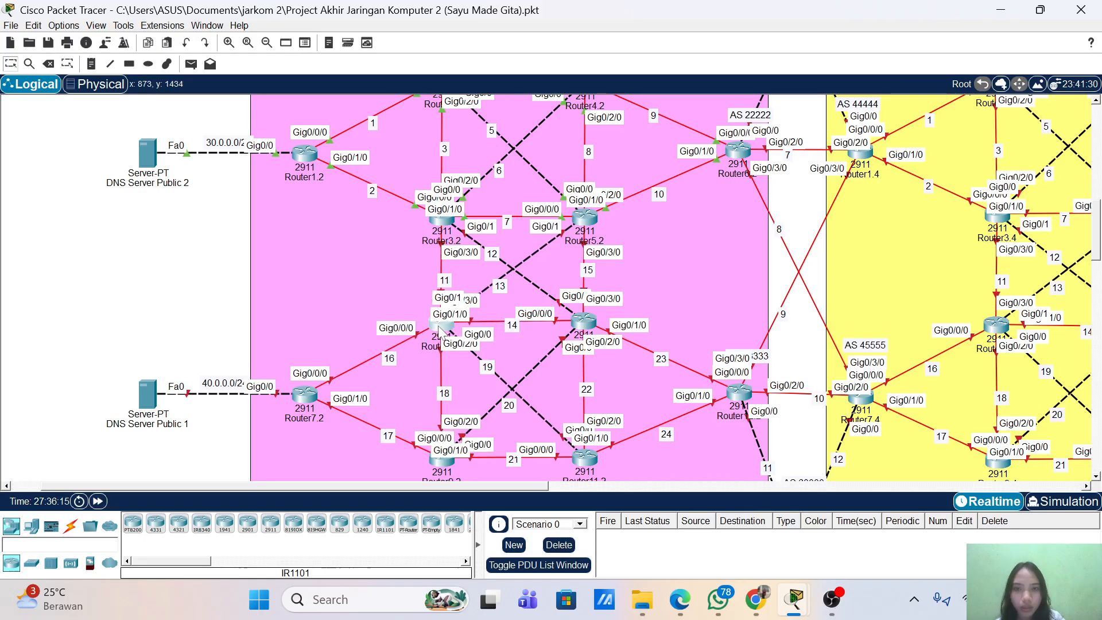
pyautogui.click(439, 328)
pyautogui.press('Up')
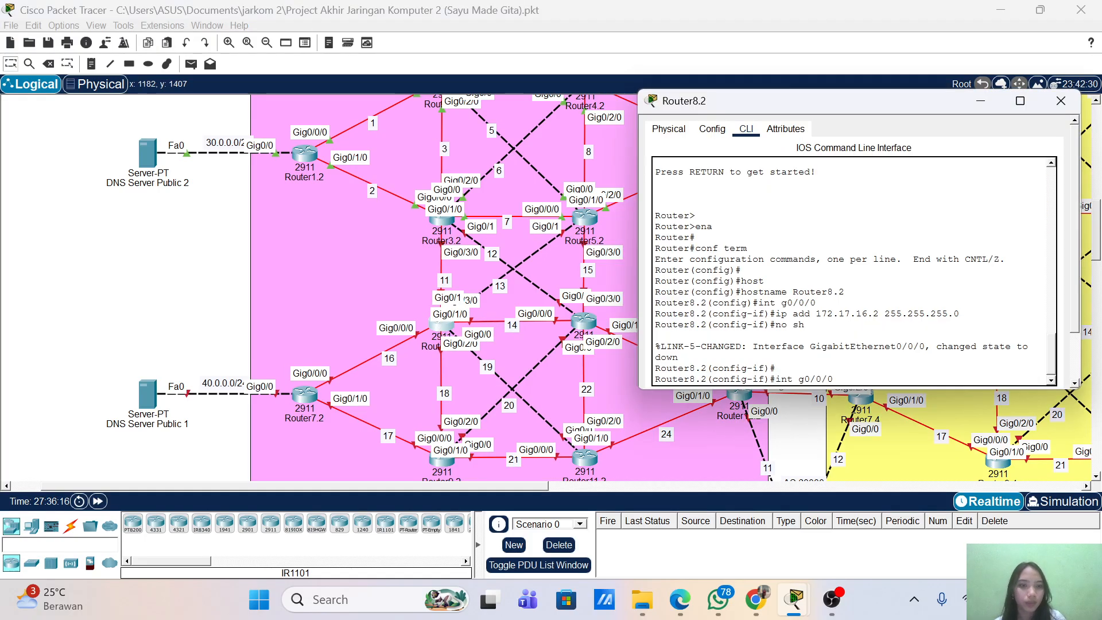
pyautogui.press('Left')
pyautogui.press('Left')
pyautogui.press('BackSpace')
pyautogui.write('1')
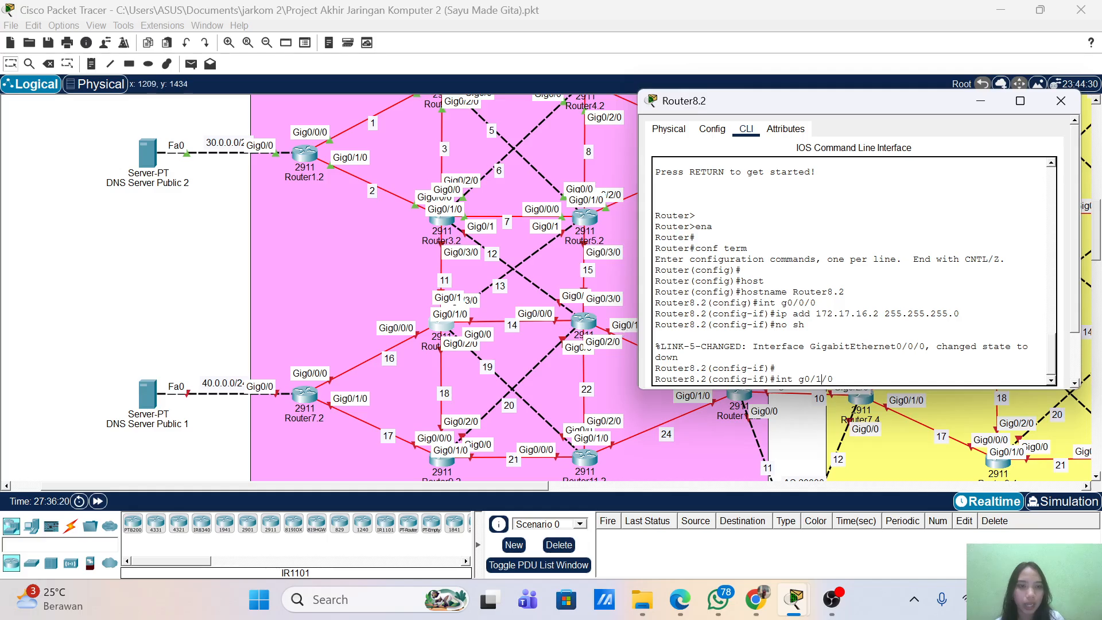
pyautogui.press('Return')
pyautogui.press('Up')
pyautogui.press('Up')
pyautogui.press('Up')
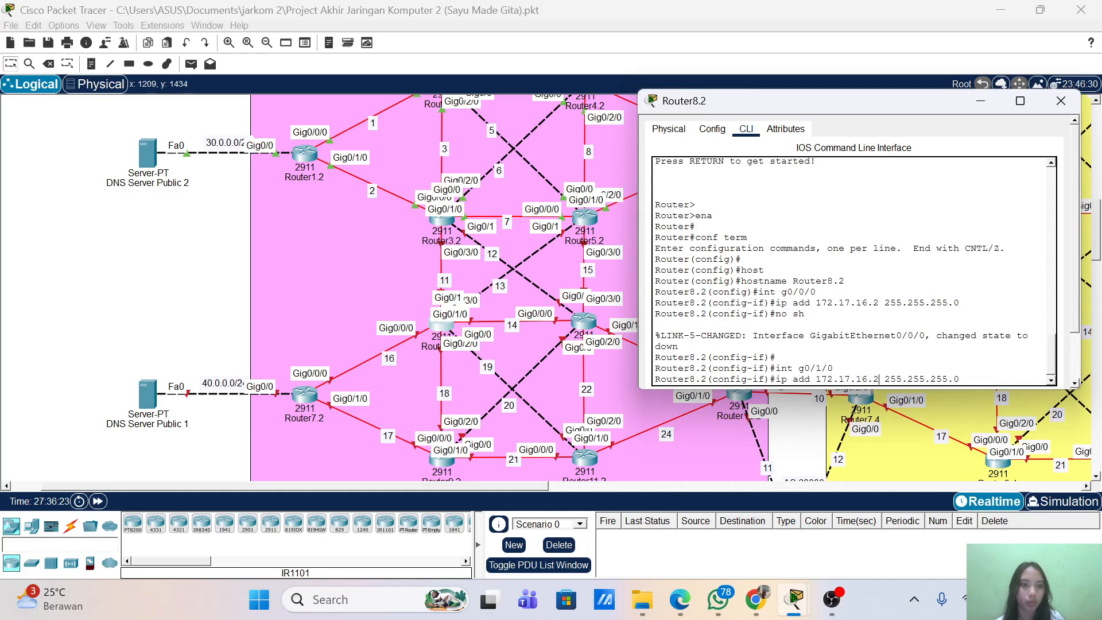
pyautogui.press('BackSpace')
pyautogui.press('BackSpace')
pyautogui.press('BackSpace')
pyautogui.write('4.1')
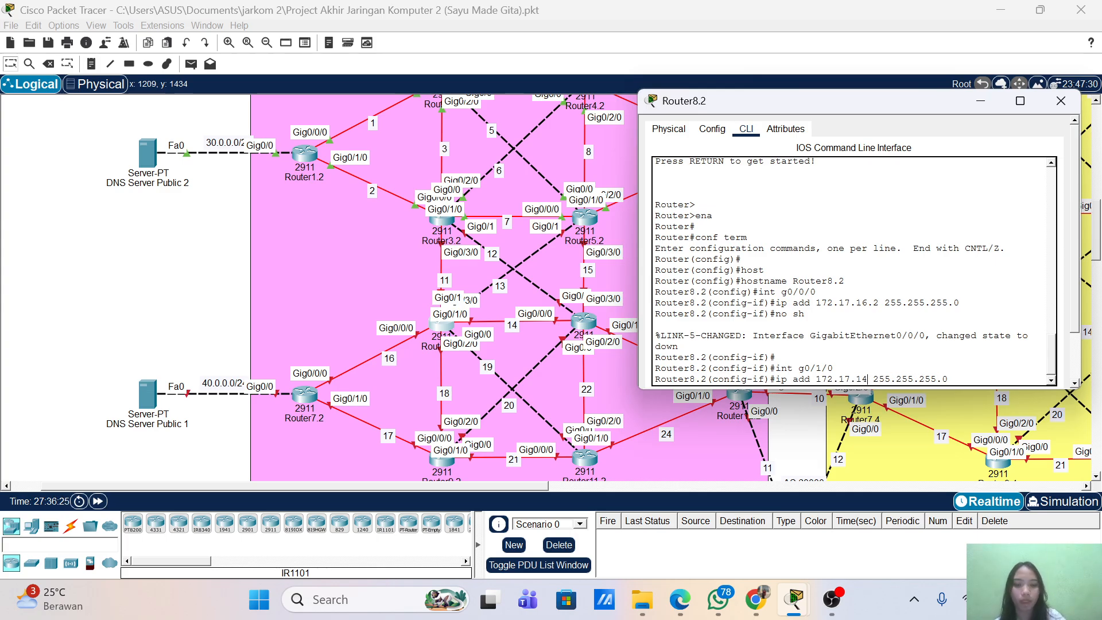
pyautogui.press('Return')
pyautogui.write('no sh')
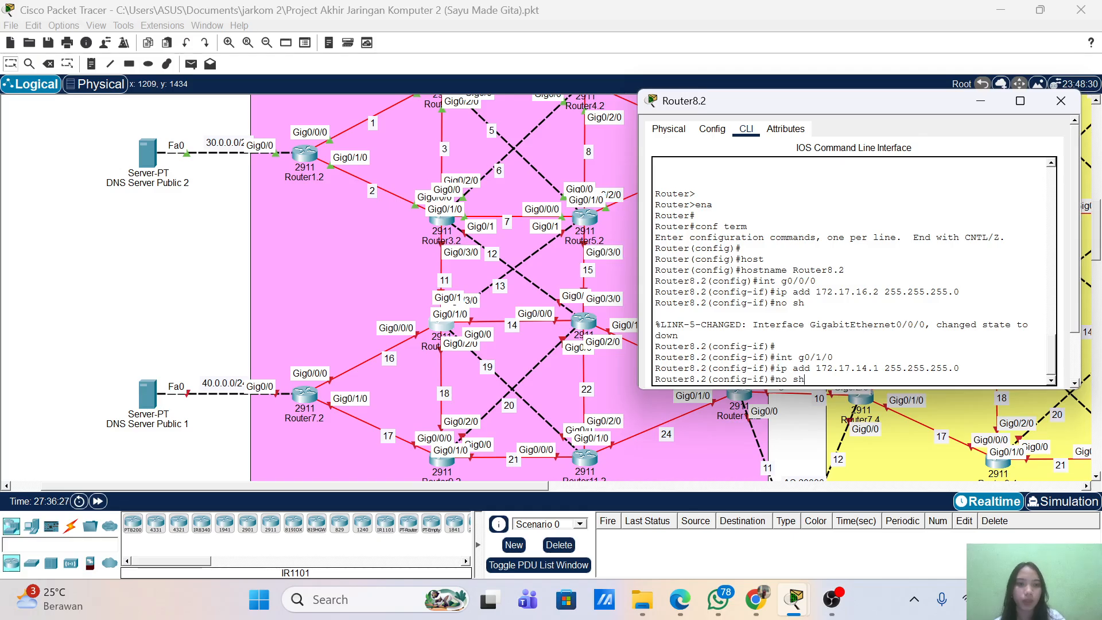
pyautogui.press('Return')
# - Assign 172.17.18.1 with mask 255.255.255.0 to interface g0/2/0 on Router8.2 and enable the interface
pyautogui.press('Up')
pyautogui.press('Up')
pyautogui.press('Up')
pyautogui.press('Left')
pyautogui.press('Left')
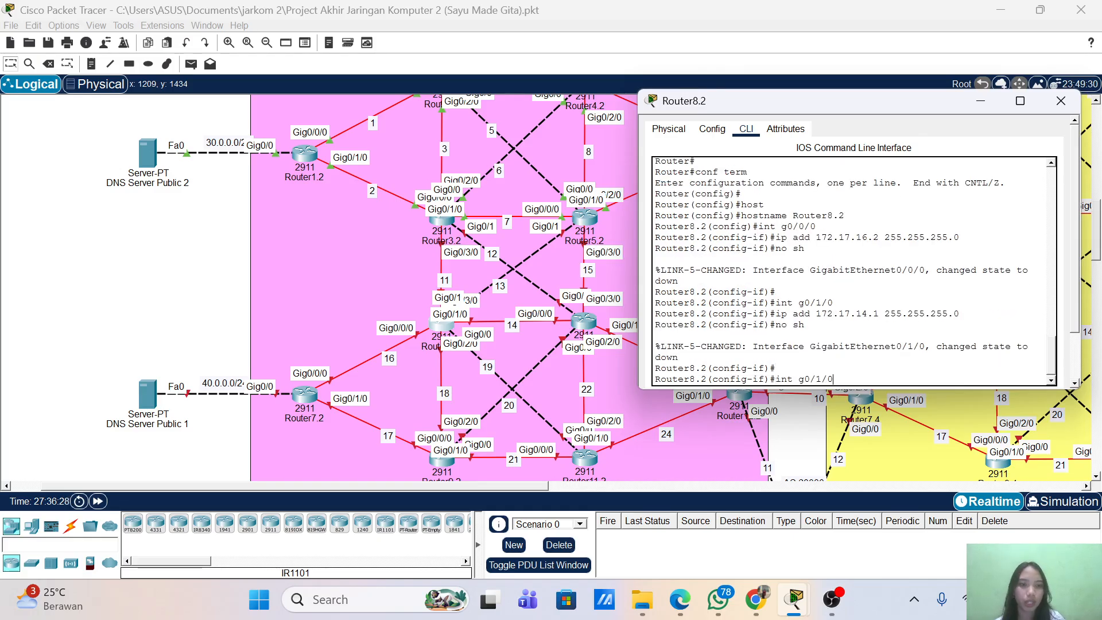
pyautogui.write('2')
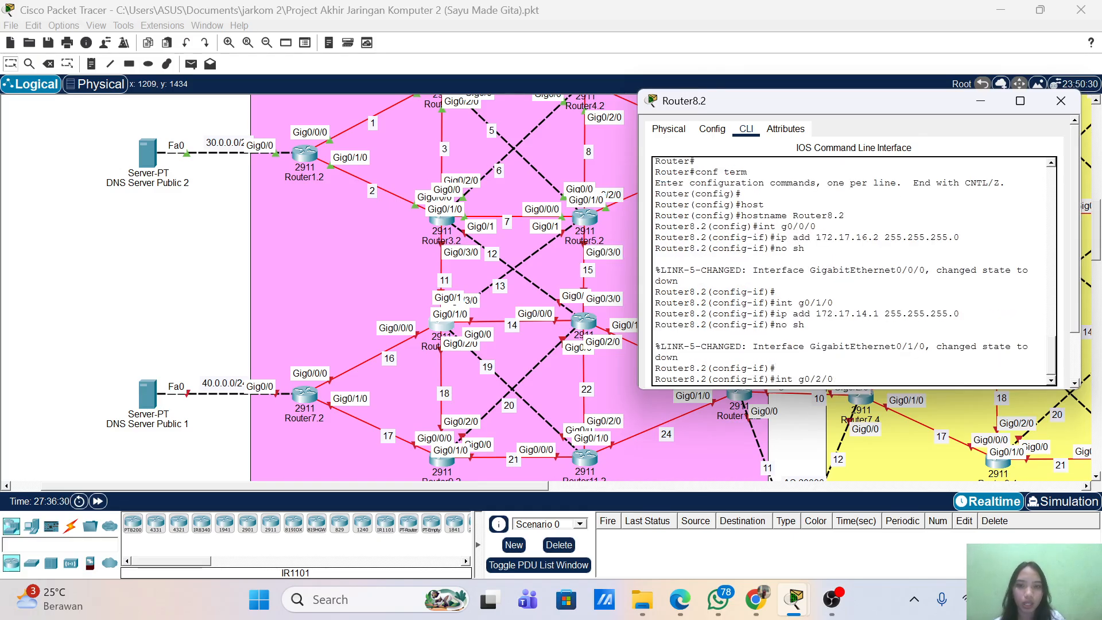
pyautogui.press('Return')
pyautogui.press('Up')
pyautogui.press('Up')
pyautogui.press('Up')
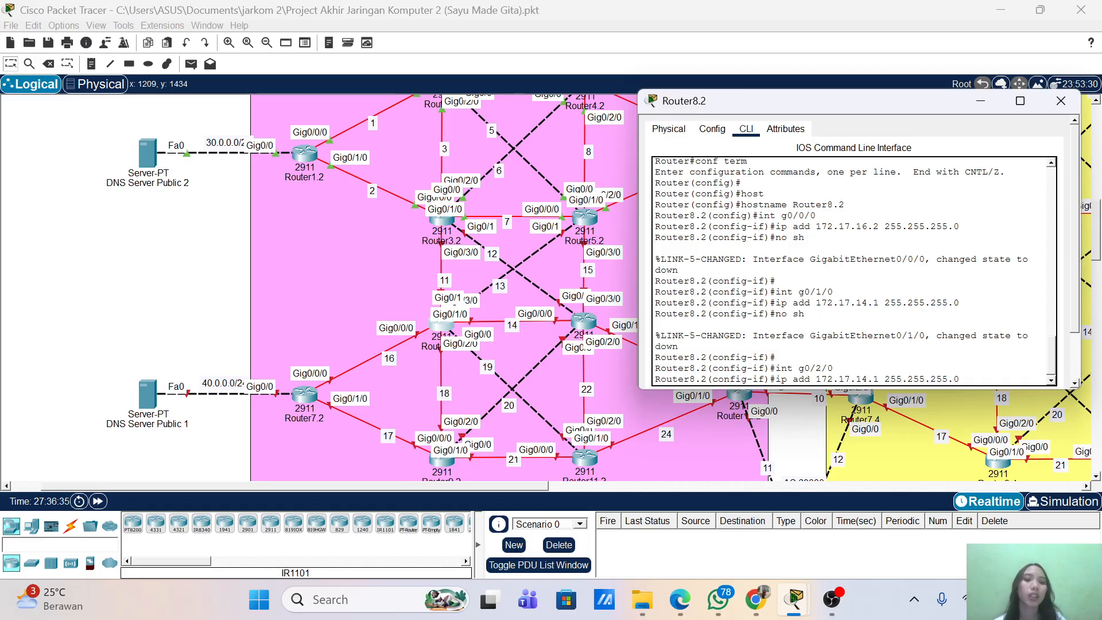
pyautogui.press('Left')
pyautogui.press('Left')
pyautogui.press('Left')
pyautogui.press('Left')
pyautogui.press('Left')
pyautogui.press('Left')
pyautogui.press('Left')
pyautogui.press('Left')
pyautogui.press('Left')
pyautogui.press('Left')
pyautogui.press('Left')
pyautogui.press('Left')
pyautogui.press('Left')
pyautogui.press('Left')
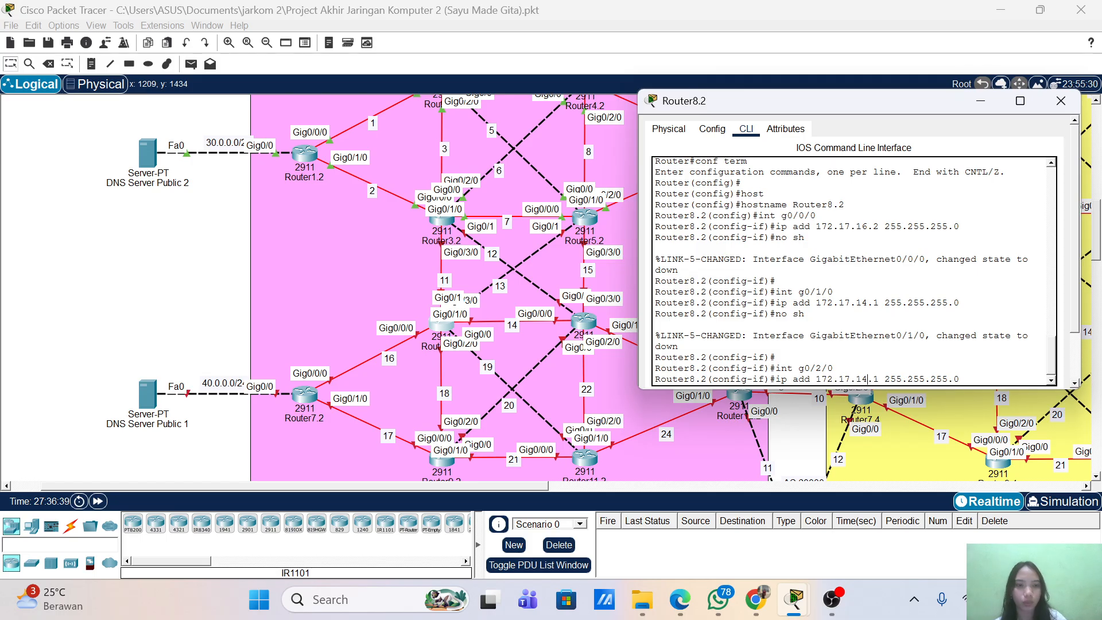
pyautogui.press('BackSpace')
pyautogui.write('8')
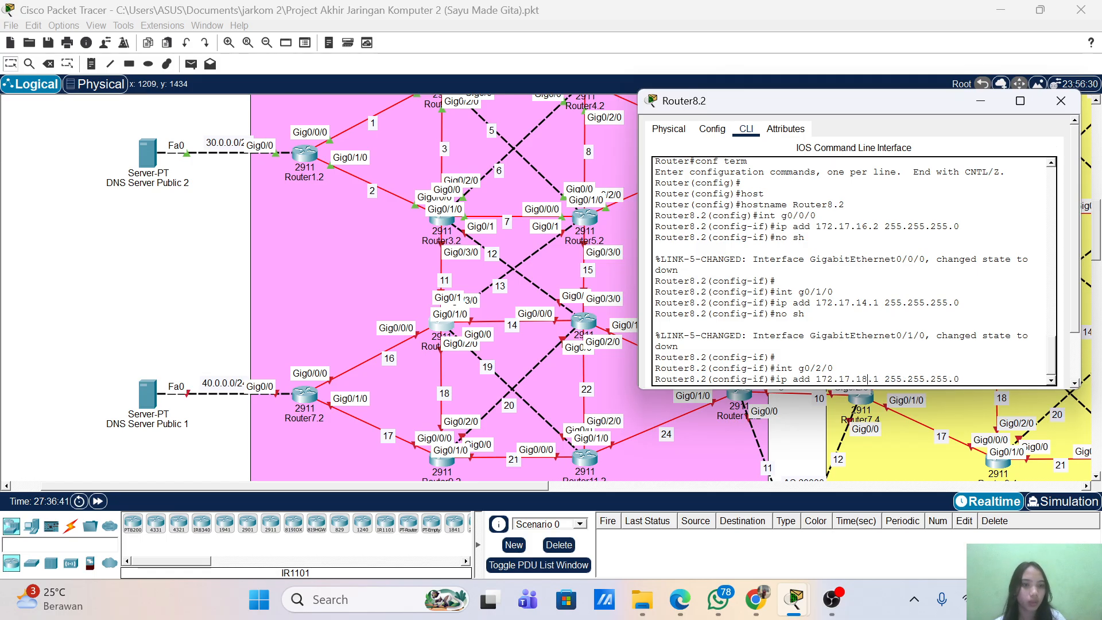
pyautogui.press('Return')
pyautogui.write('no s')
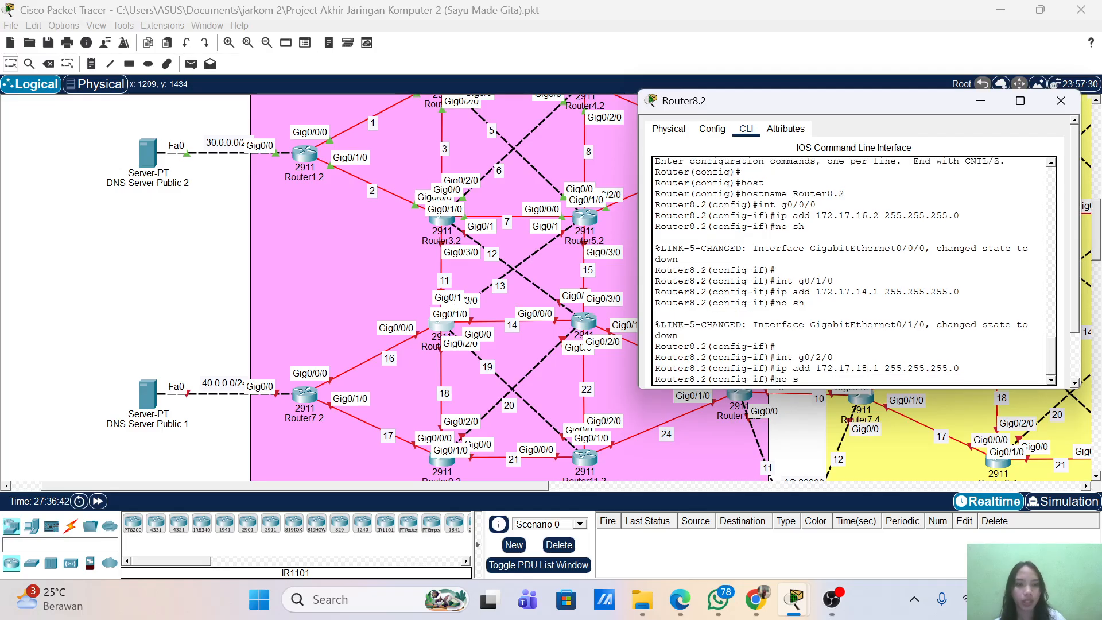
pyautogui.write('h')
pyautogui.press('Return')
pyautogui.press('Return')
# - Assign 172.17.11.2 with mask 255.255.255.0 to interface g0/3/0 on Router8.2 and enable the interface
pyautogui.press('Up')
pyautogui.press('Up')
pyautogui.press('Up')
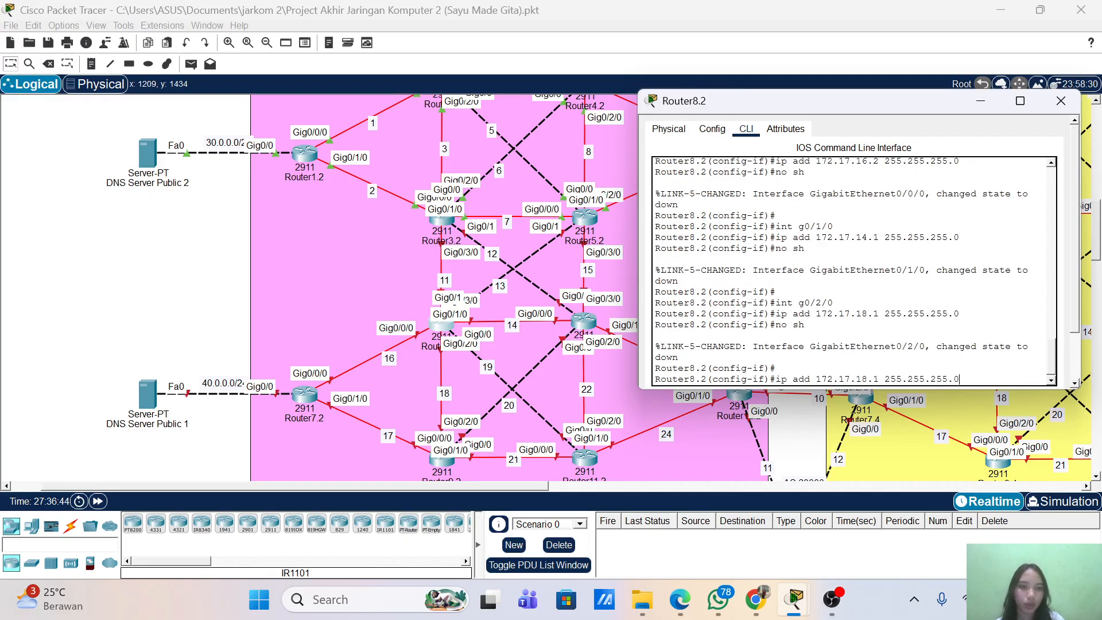
pyautogui.press('Left')
pyautogui.press('Left')
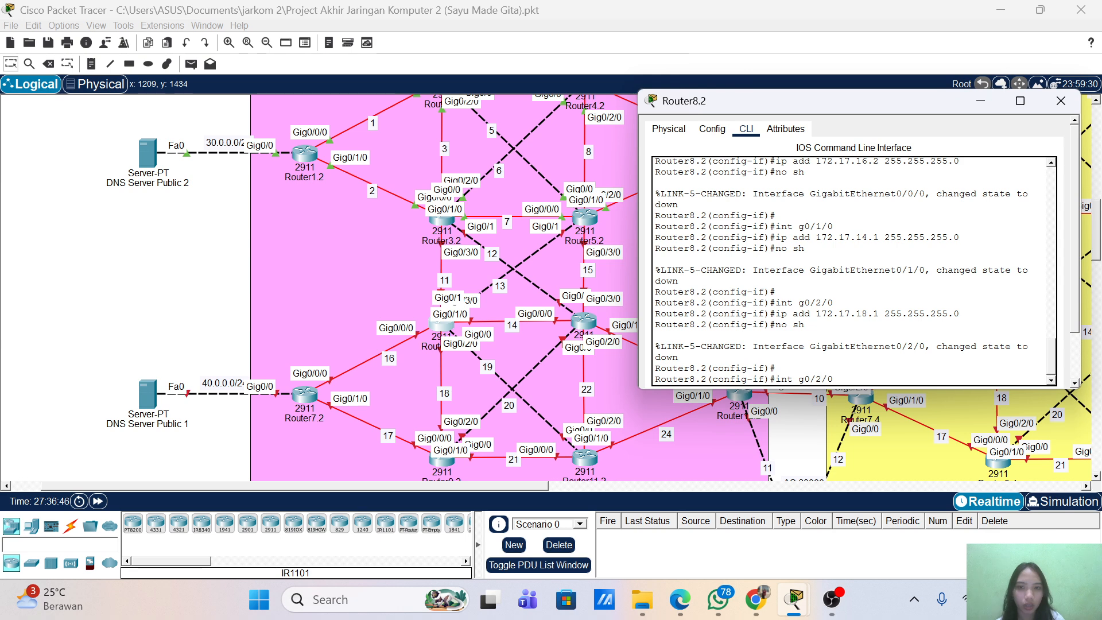
pyautogui.press('BackSpace')
pyautogui.write('3')
pyautogui.press('Return')
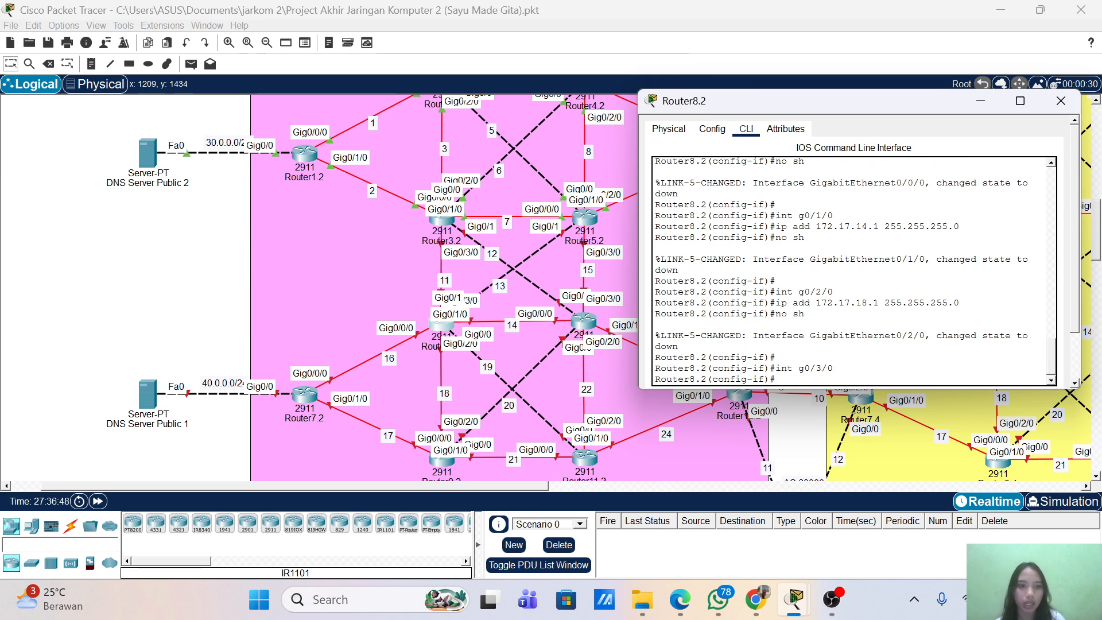
pyautogui.press('Up')
pyautogui.press('Up')
pyautogui.press('Up')
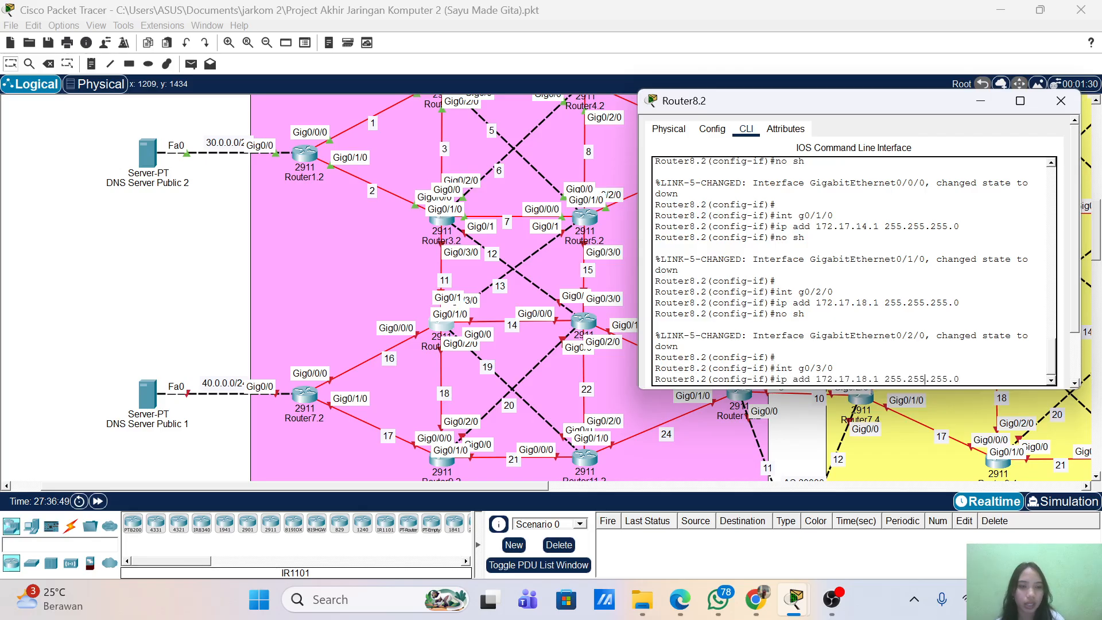
pyautogui.press('Left')
pyautogui.press('Left')
pyautogui.press('Left')
pyautogui.press('Left')
pyautogui.press('Left')
pyautogui.press('Left')
pyautogui.press('BackSpace')
pyautogui.press('BackSpace')
pyautogui.press('BackSpace')
pyautogui.write('1.2')
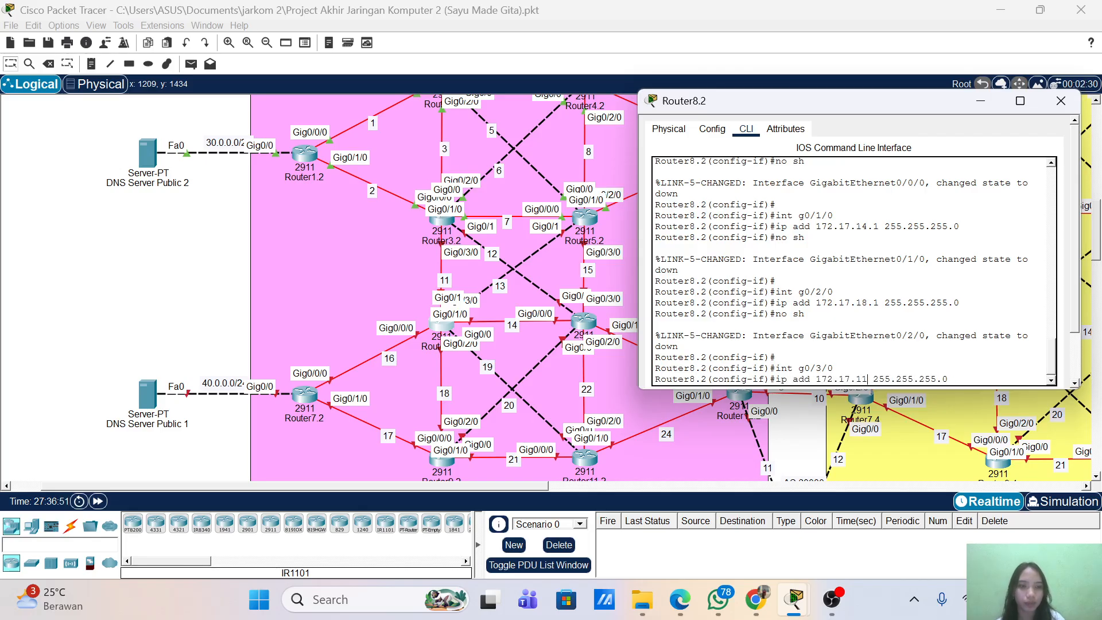
pyautogui.press('Return')
pyautogui.press('Return')
pyautogui.write('nfig-if)#n')
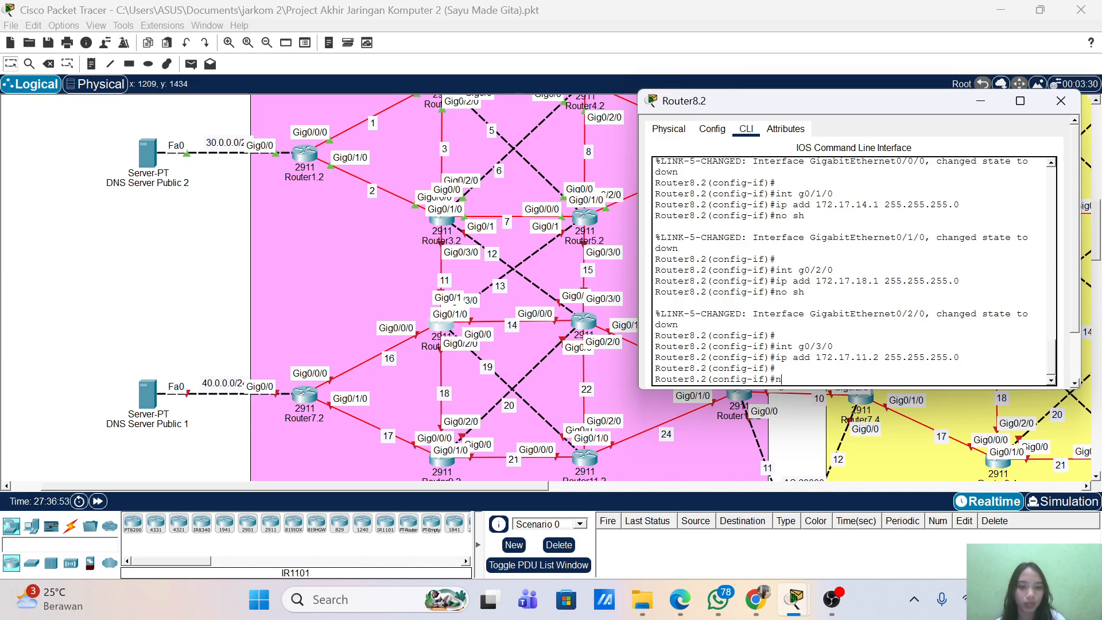
pyautogui.write('o sh')
pyautogui.press('Return')
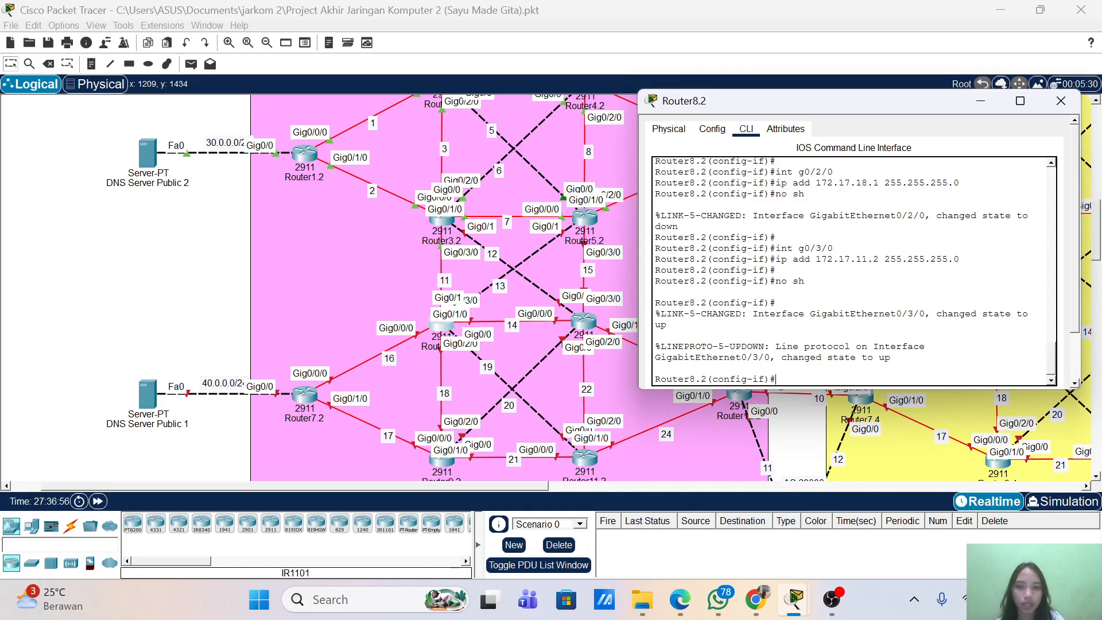
# - Assign 172.17.19.1 with mask 255.255.255.0 to interface g0/0 on Router8.2 and enable the interface
pyautogui.press('Up')
pyautogui.press('Up')
pyautogui.press('Up')
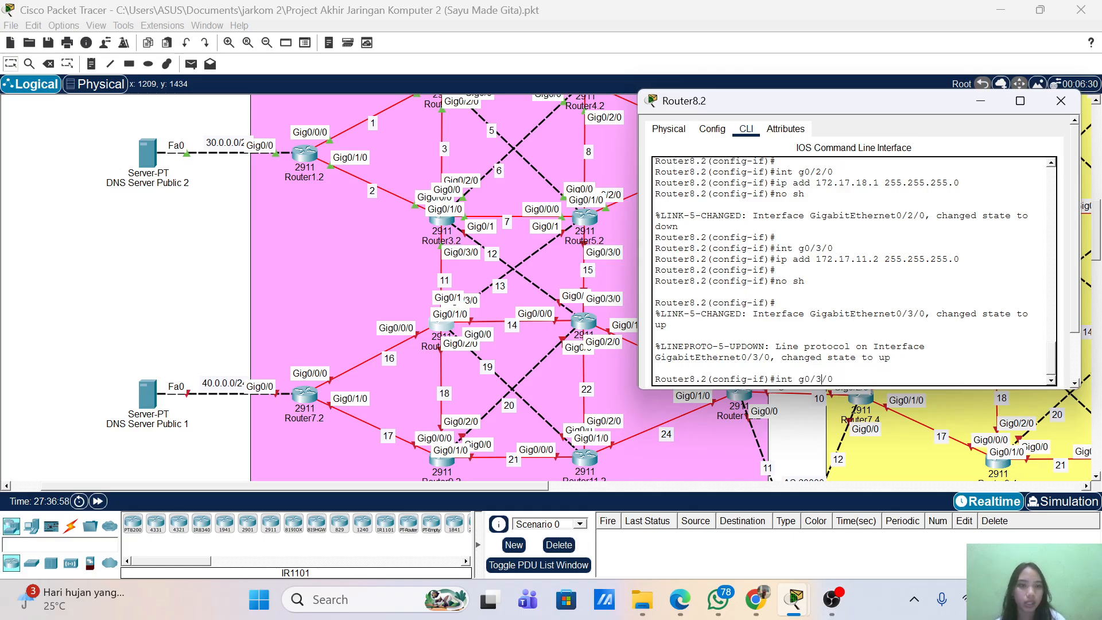
pyautogui.press('BackSpace')
pyautogui.press('BackSpace')
pyautogui.press('BackSpace')
pyautogui.write('0')
pyautogui.press('Return')
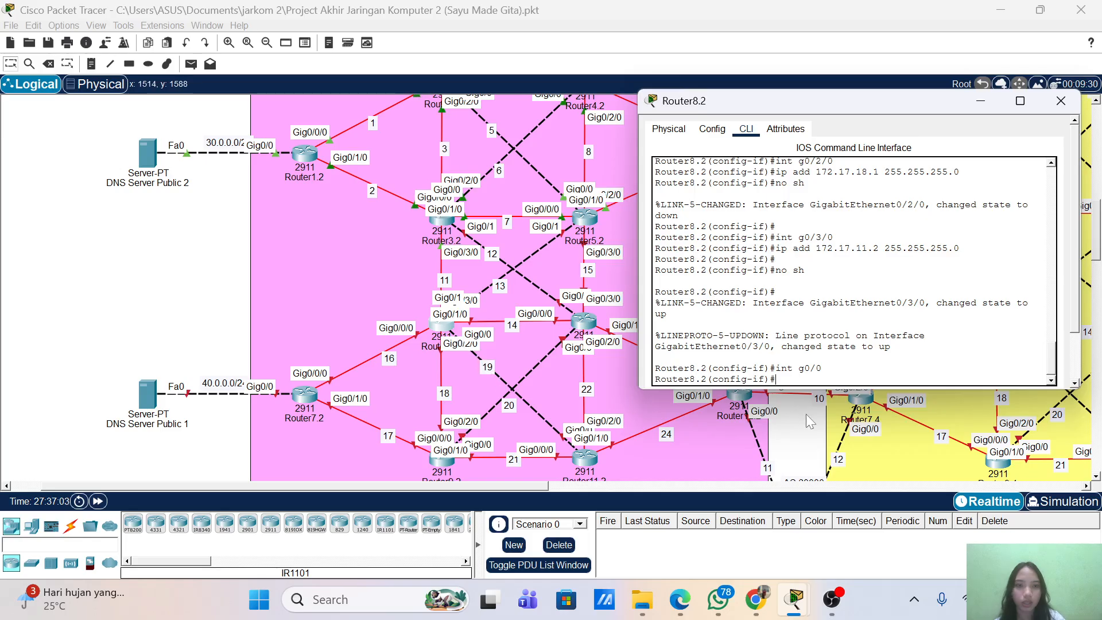
pyautogui.press('Up')
pyautogui.press('Up')
pyautogui.press('Up')
pyautogui.press('Left')
pyautogui.press('Left')
pyautogui.press('Left')
pyautogui.press('Left')
pyautogui.press('Left')
pyautogui.press('Left')
pyautogui.press('Left')
pyautogui.press('Left')
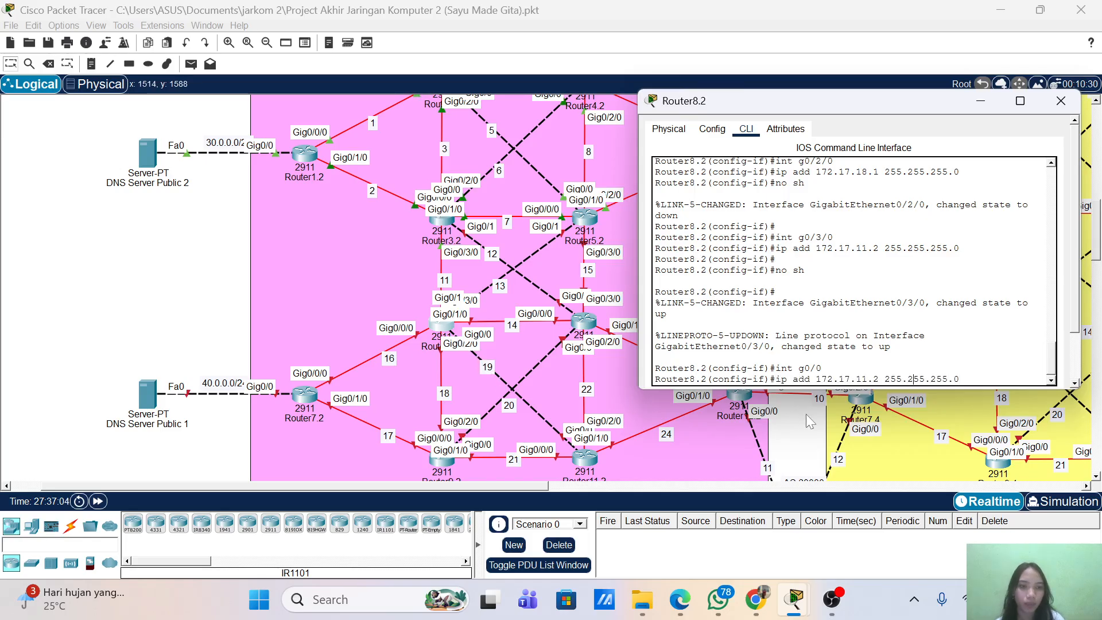
pyautogui.press('Left')
pyautogui.press('Left')
pyautogui.press('Left')
pyautogui.press('Left')
pyautogui.press('Left')
pyautogui.press('Left')
pyautogui.press('BackSpace')
pyautogui.press('BackSpace')
pyautogui.press('BackSpace')
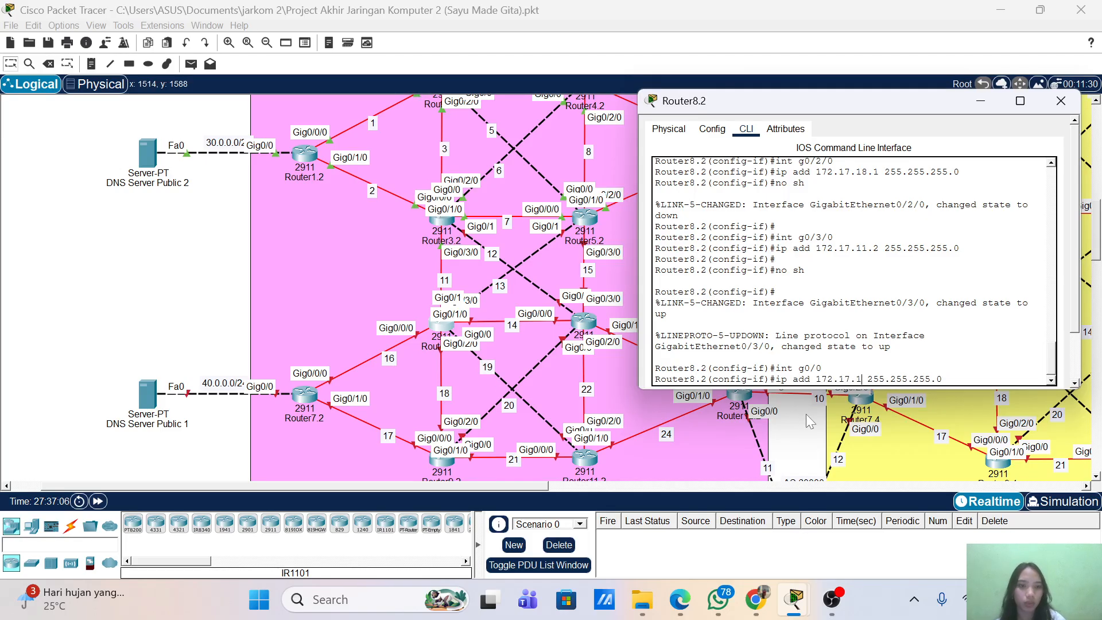
pyautogui.write('9.1')
pyautogui.press('Return')
pyautogui.write('nfig-if)#n')
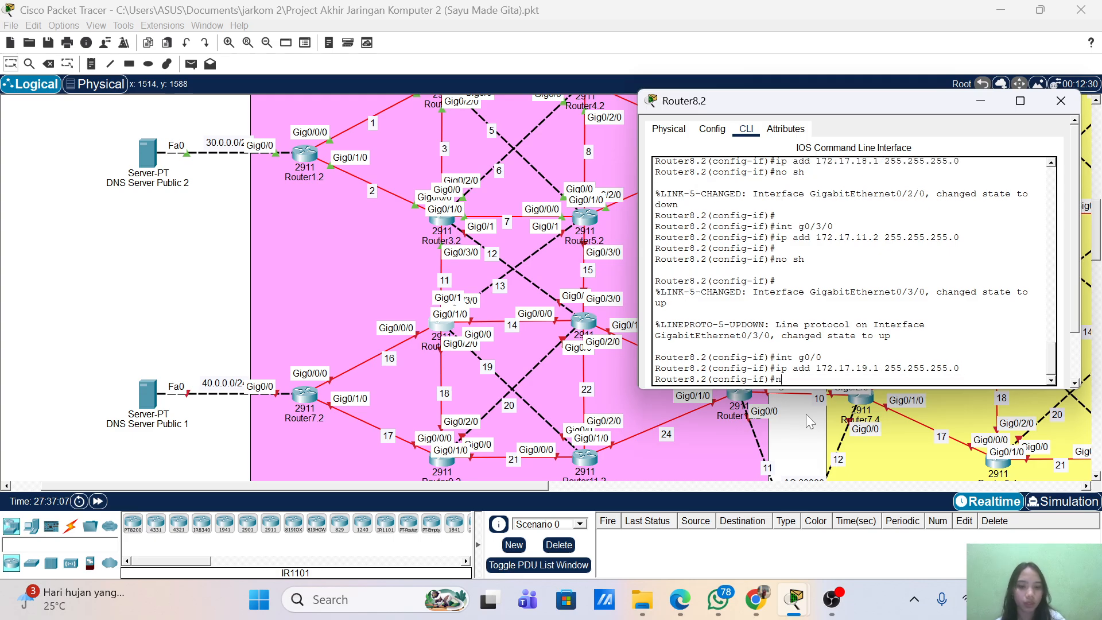
pyautogui.write('o sh')
pyautogui.press('Return')
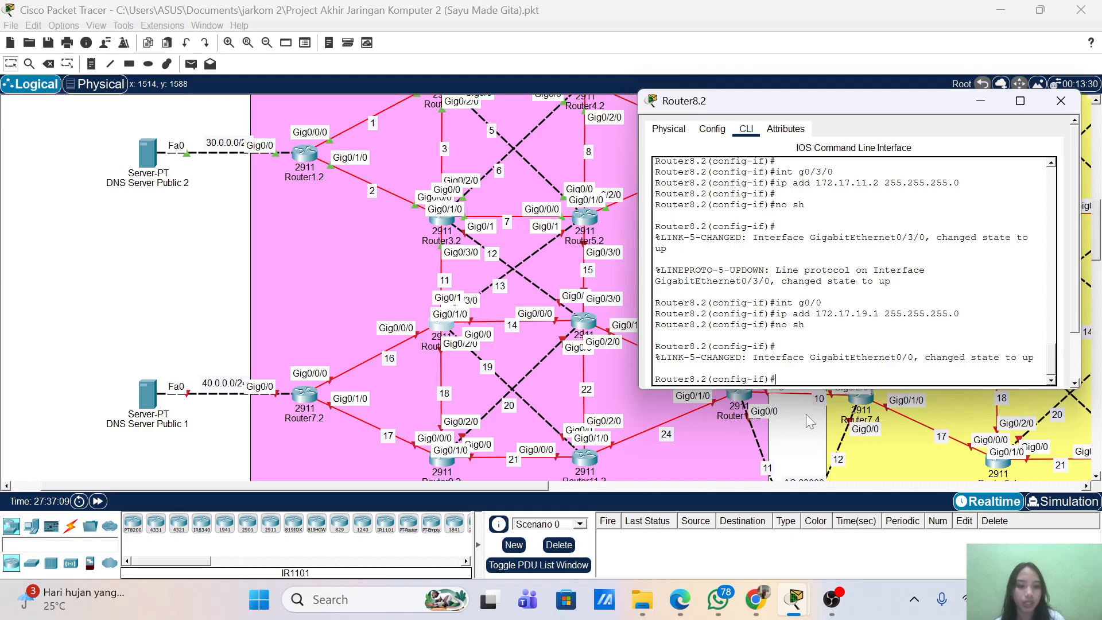
# - Assign 172.17.13.2 with mask 255.255.255.0 to interface g0/1 on Router8.2 and enable the interface
pyautogui.write('int g0/0')
pyautogui.press('BackSpace')
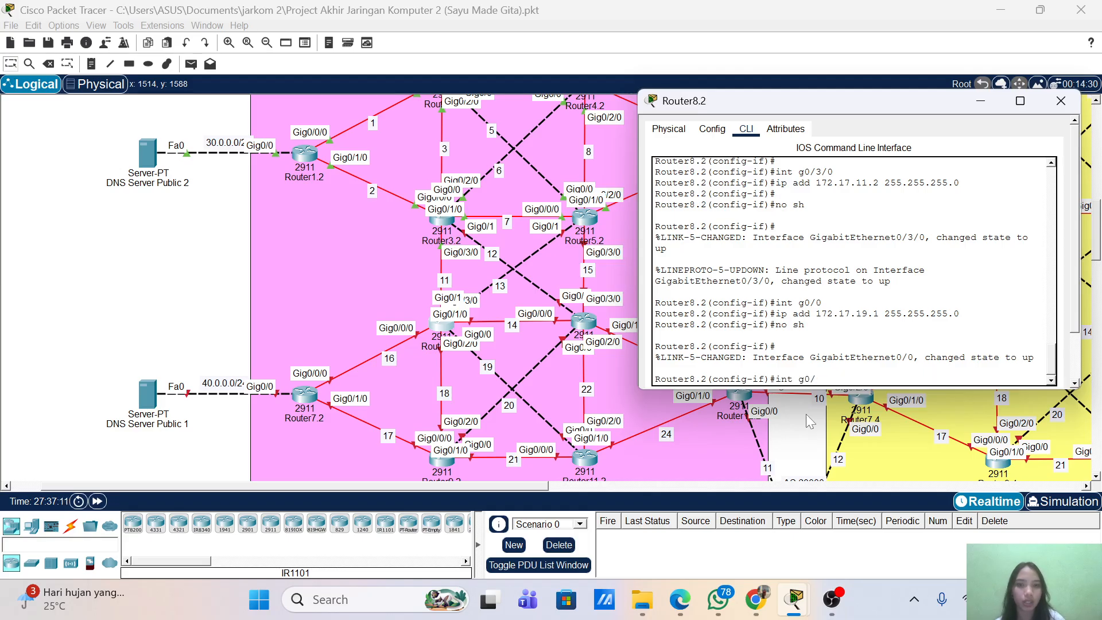
pyautogui.write('1')
pyautogui.press('Return')
pyautogui.press('Up')
pyautogui.press('Up')
pyautogui.press('Up')
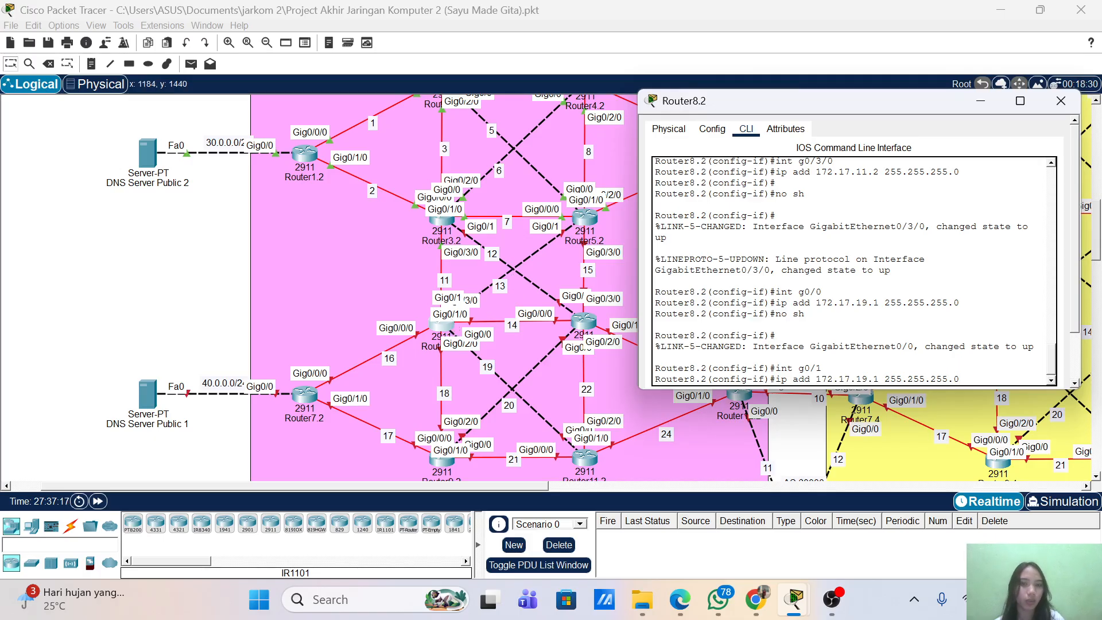
pyautogui.press('BackSpace')
pyautogui.press('BackSpace')
pyautogui.press('BackSpace')
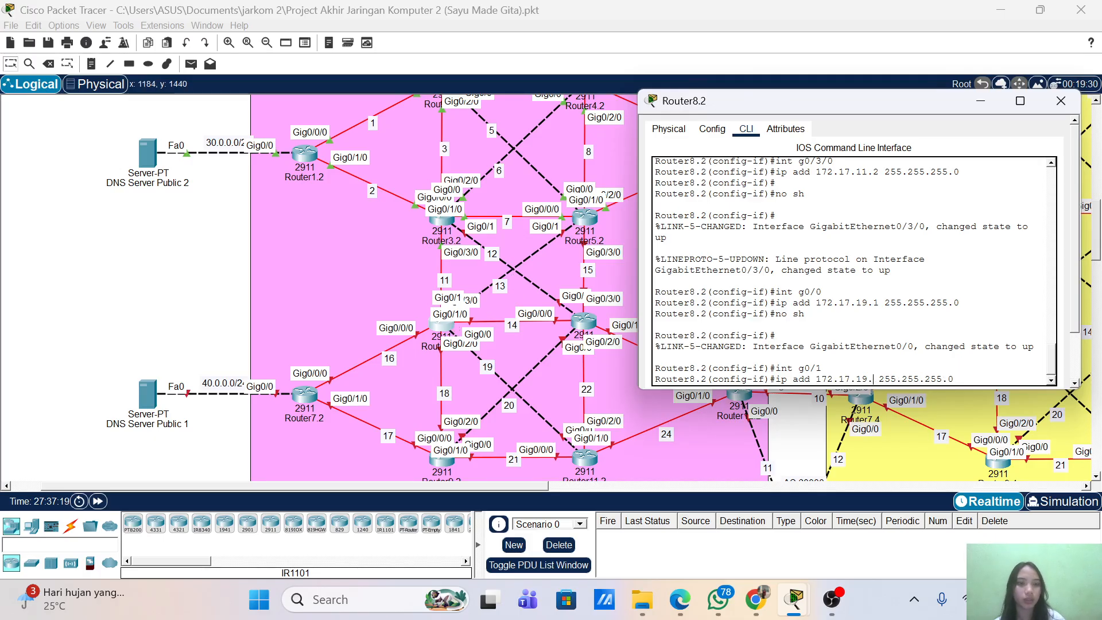
pyautogui.write('3')
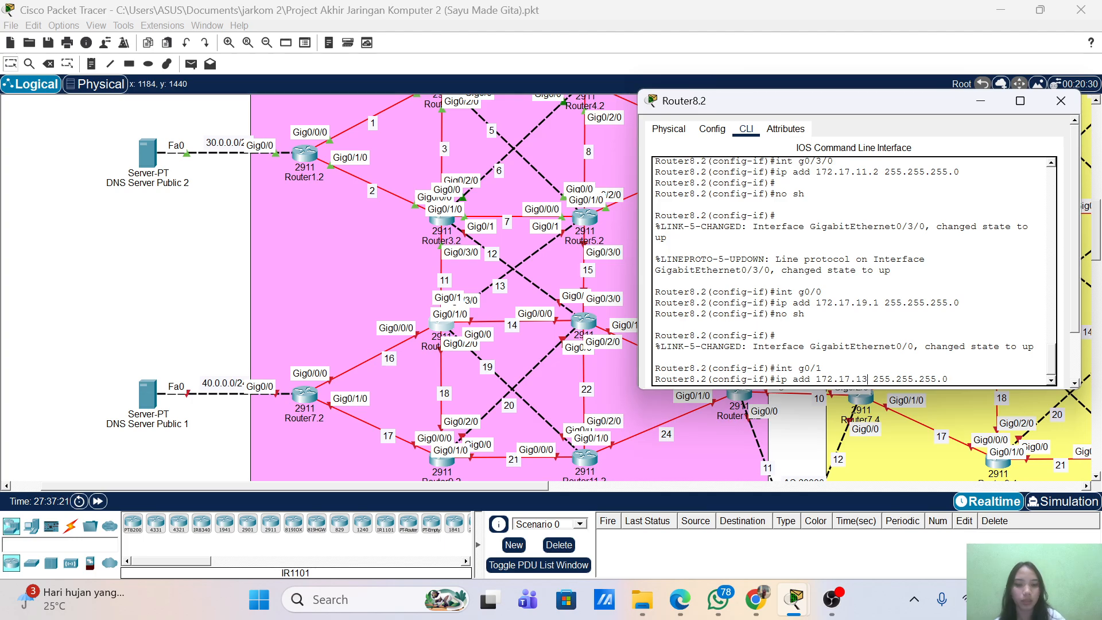
pyautogui.write('.2')
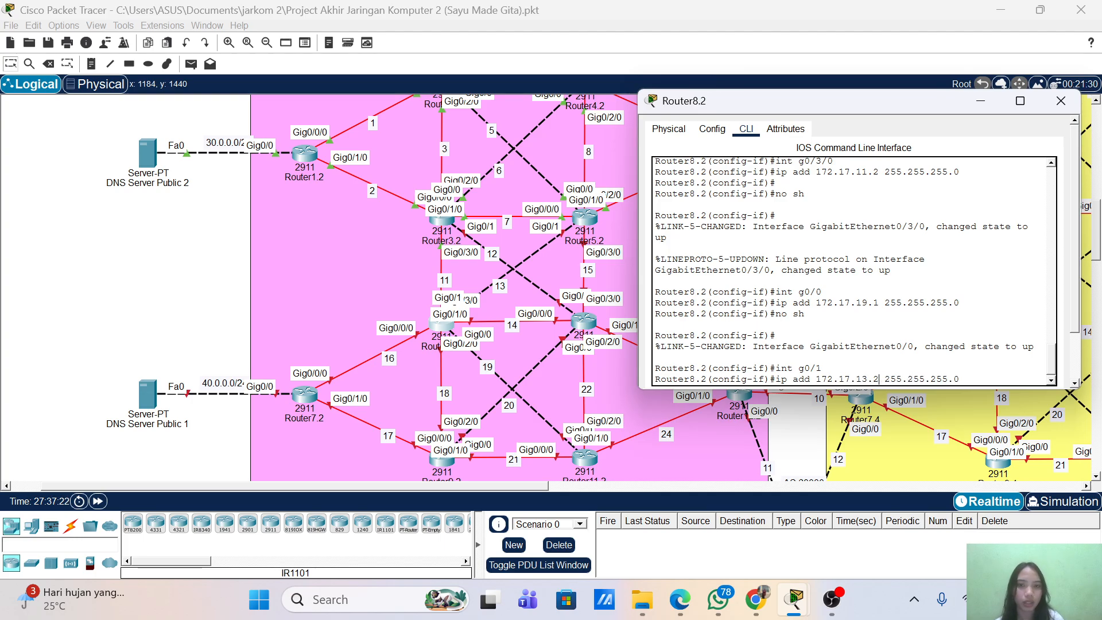
pyautogui.press('Return')
pyautogui.write('no sh')
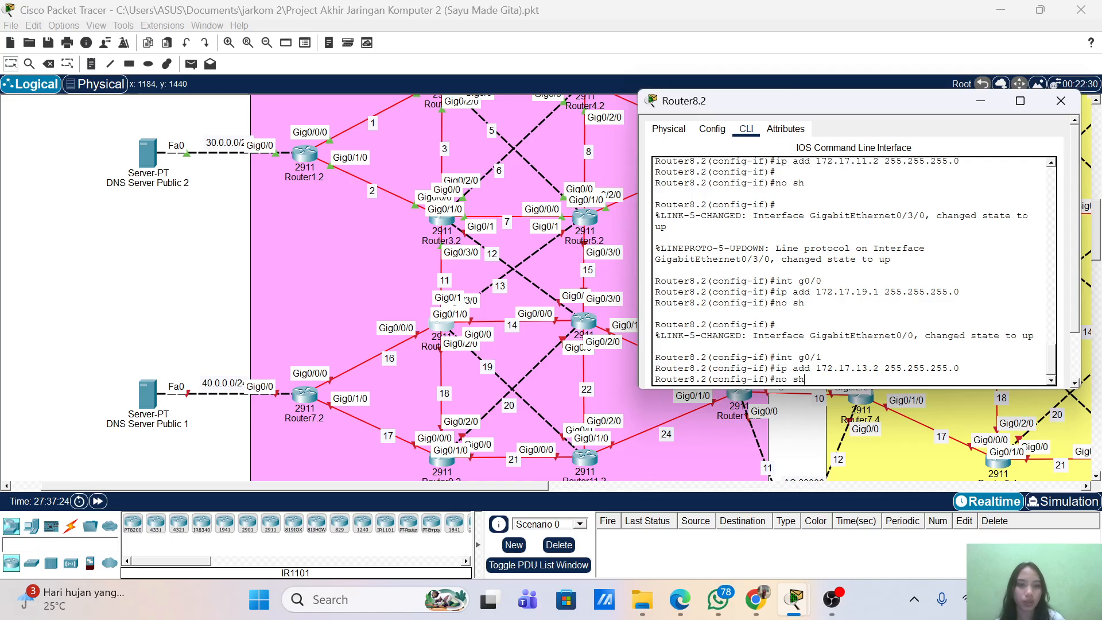
pyautogui.press('Return')
pyautogui.press('Return')
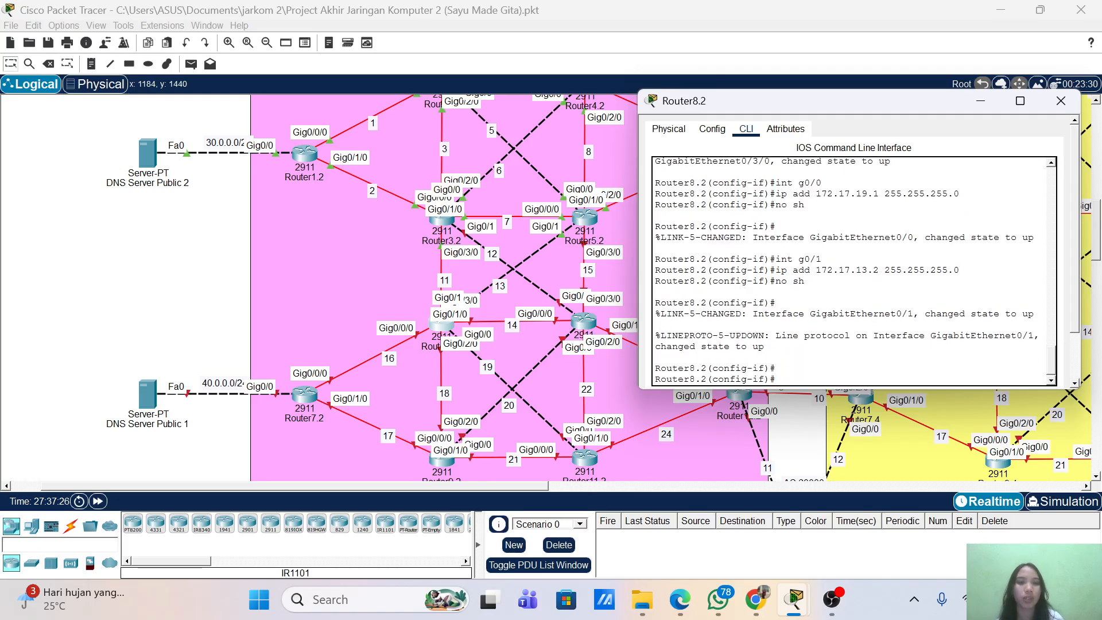
# - Leave interface configuration on Router8.2 and start OSPF process 1
pyautogui.write('ex')
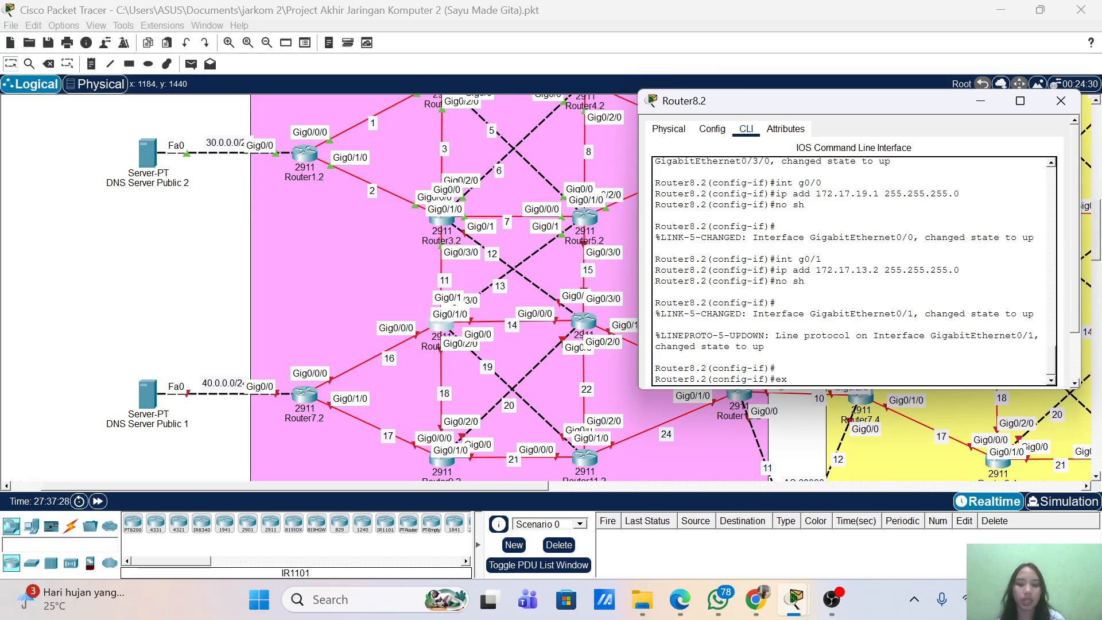
pyautogui.write('it')
pyautogui.press('Return')
pyautogui.press('Return')
pyautogui.write('rou')
pyautogui.press('Tab')
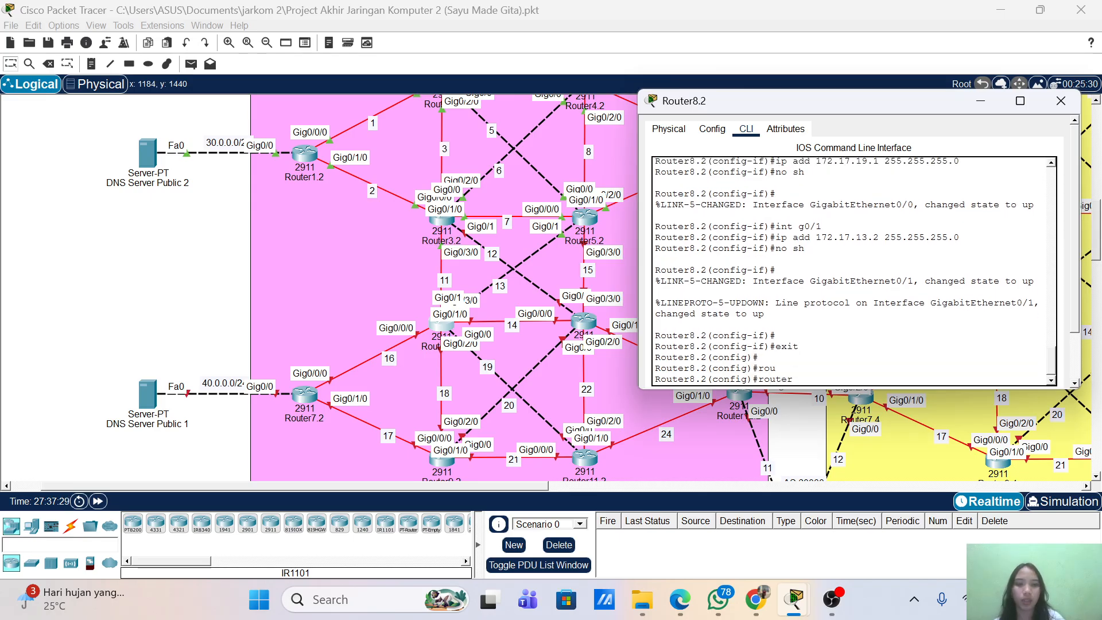
pyautogui.write('osp')
pyautogui.press('Tab')
pyautogui.write('1')
pyautogui.press('Return')
pyautogui.press('Return')
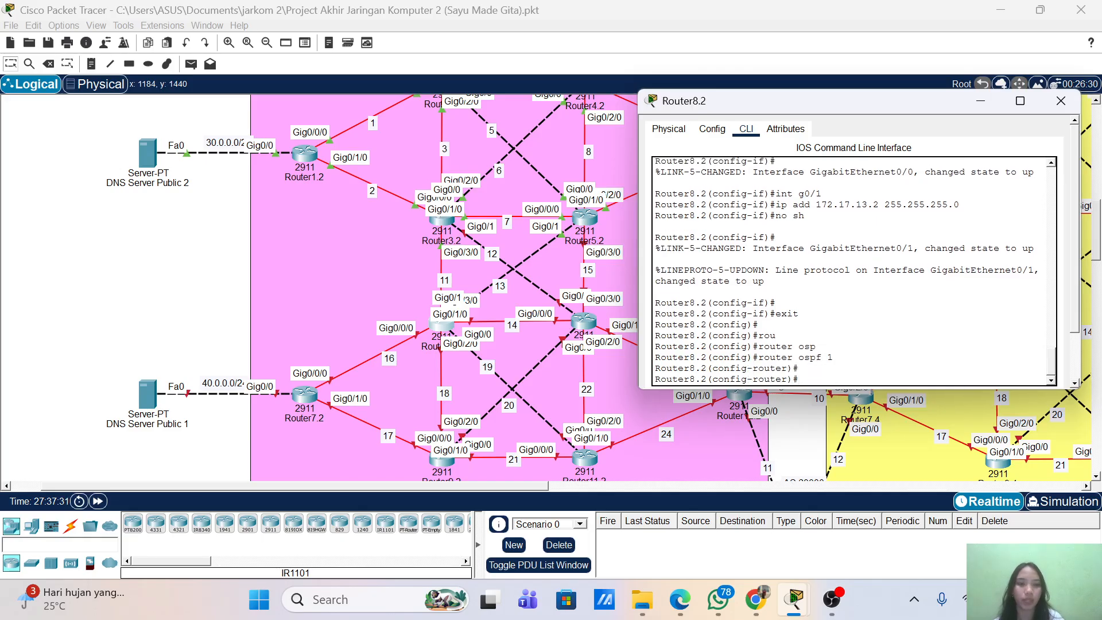
# - Set Router8.2's OSPF router ID to 2.2.2.8 and turn on logging of adjacency changes
pyautogui.write('rou')
pyautogui.press('Tab')
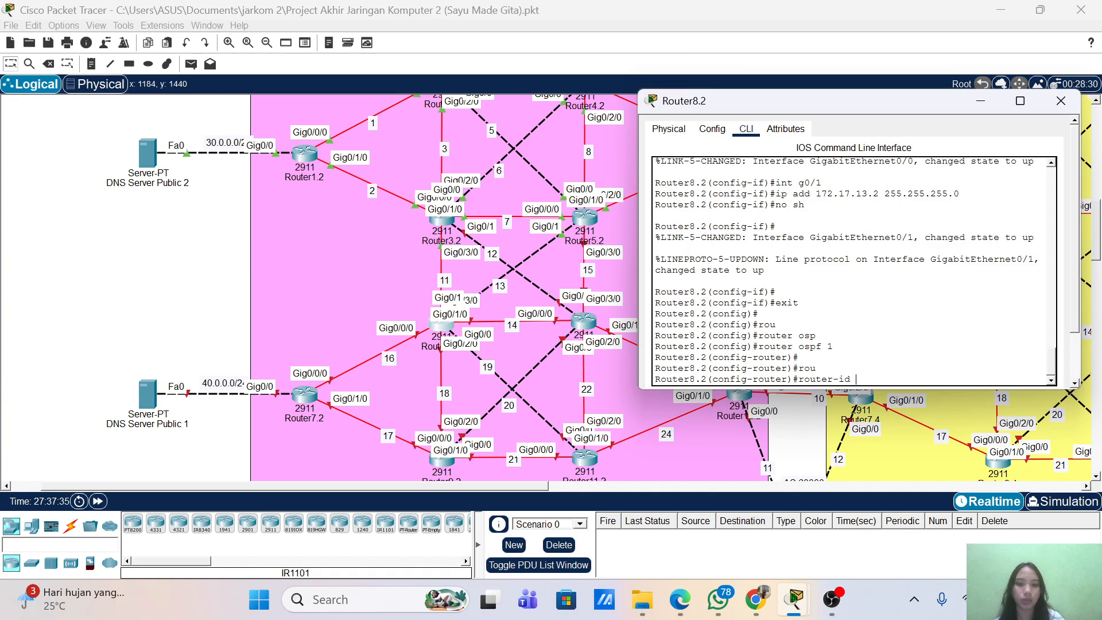
pyautogui.write('2.2.2.')
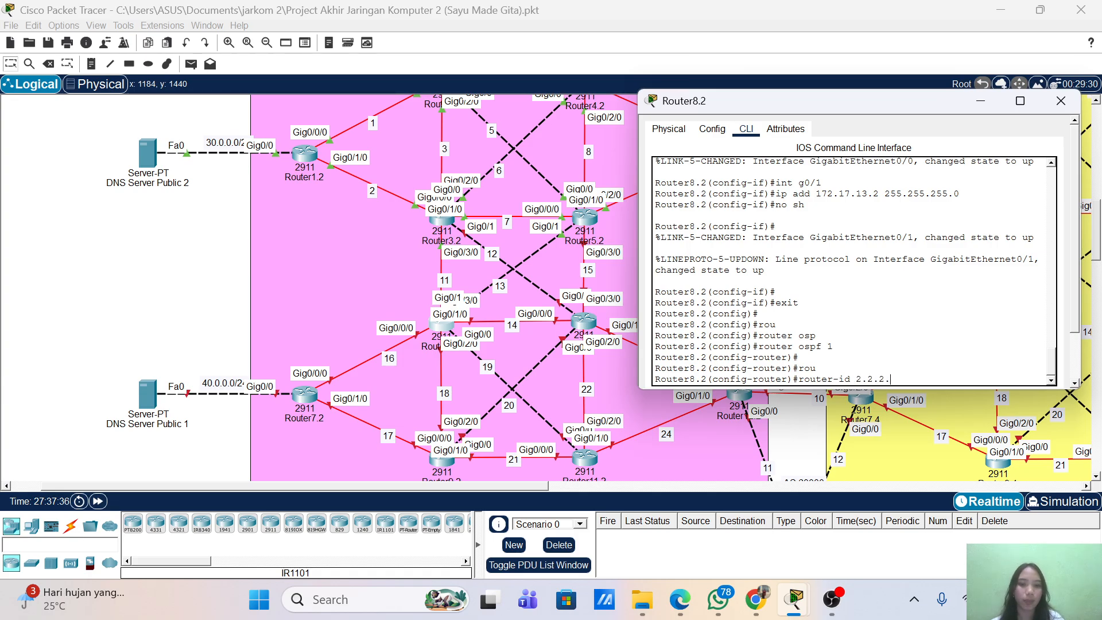
pyautogui.write('8')
pyautogui.press('Return')
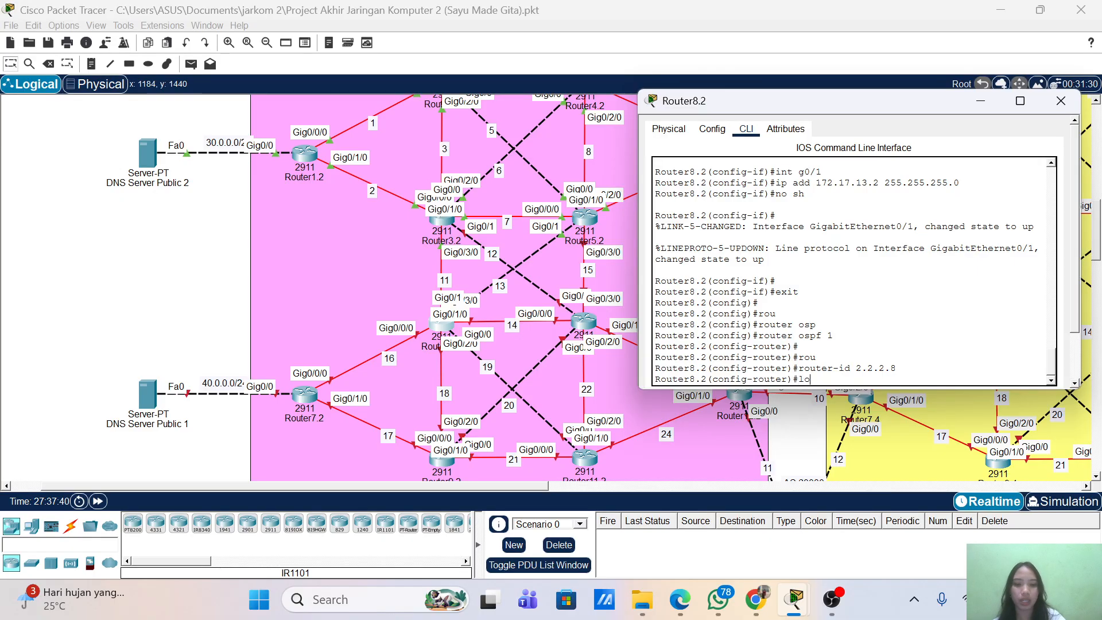
pyautogui.write('g')
pyautogui.press('Tab')
pyautogui.press('Return')
pyautogui.press('Return')
# - Advertise network 172.17.11.0 with wildcard 0.0.0.255 in OSPF area 0 on Router8.2
pyautogui.write('net')
pyautogui.press('Tab')
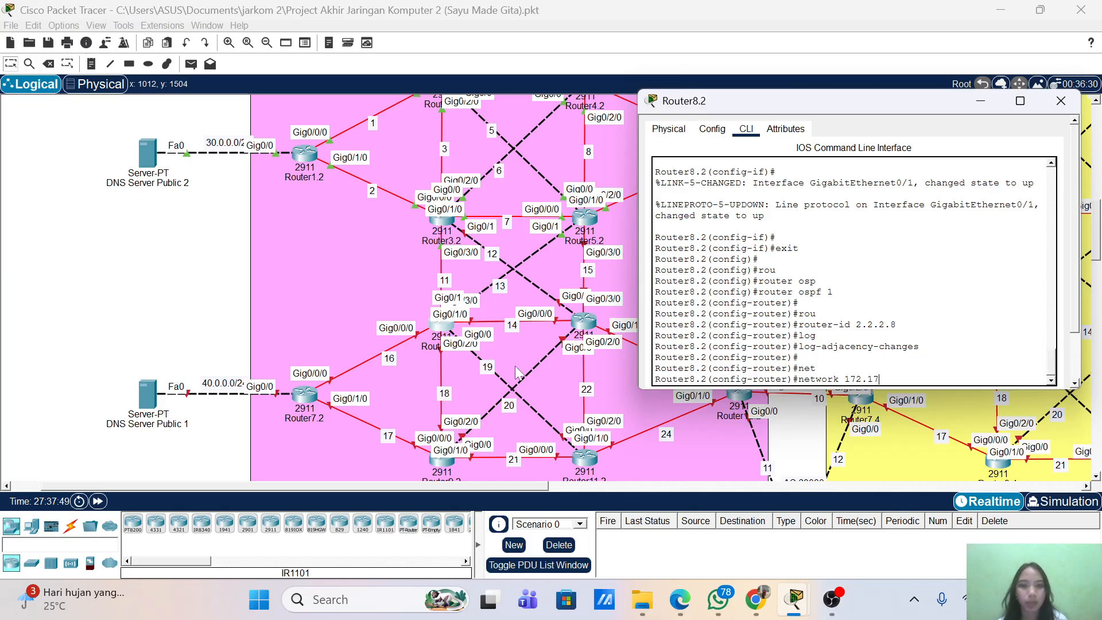
pyautogui.scroll(6, 854, 270)
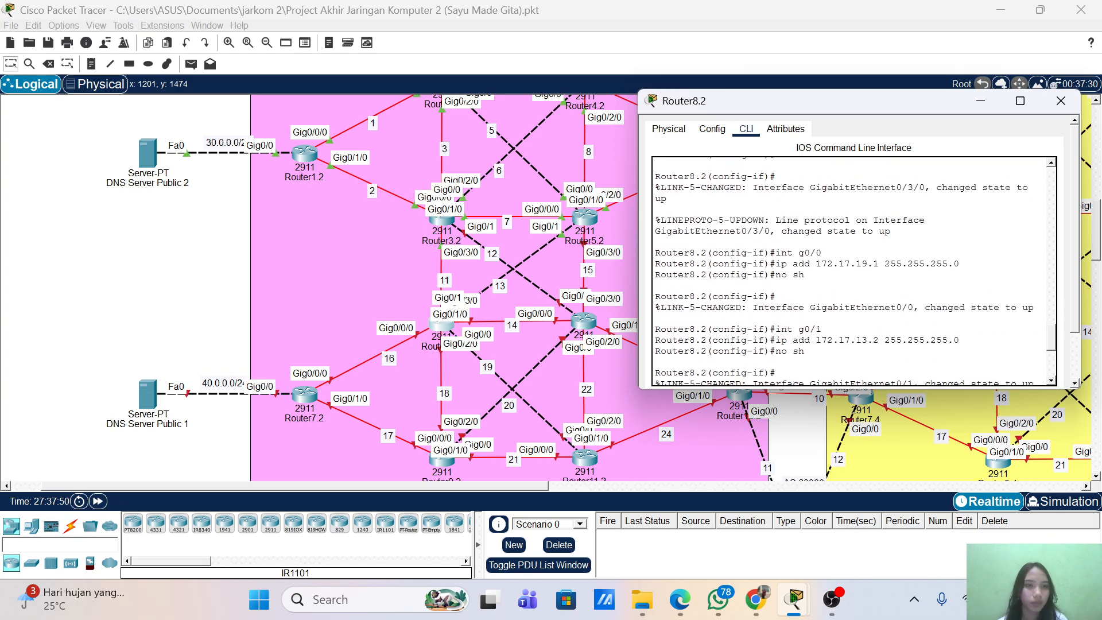
pyautogui.scroll(-10, 854, 270)
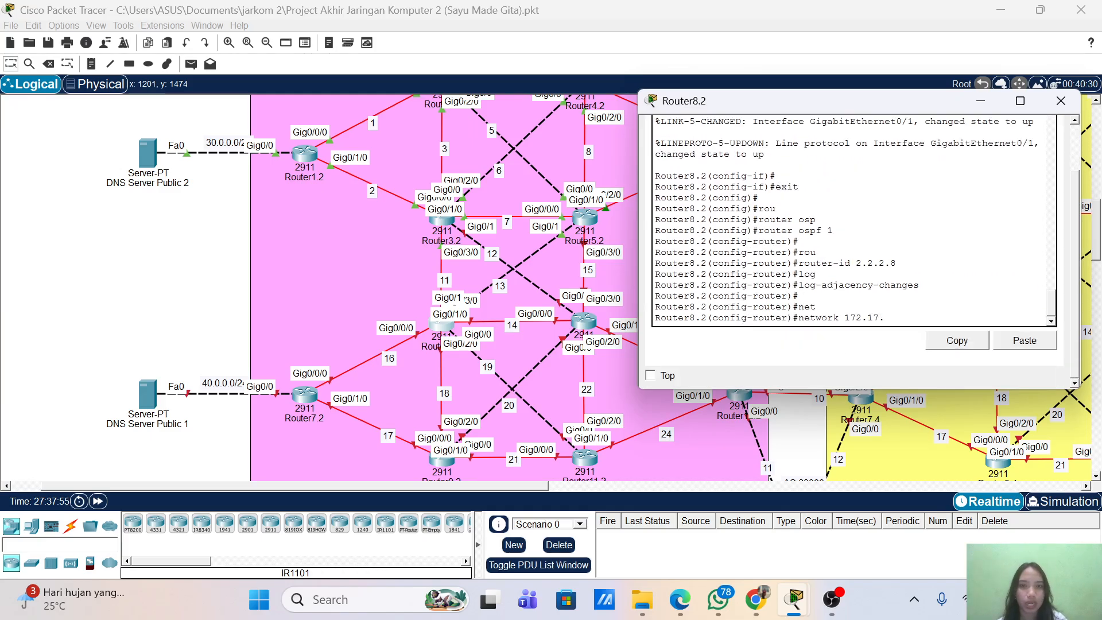
pyautogui.write('11.0 0')
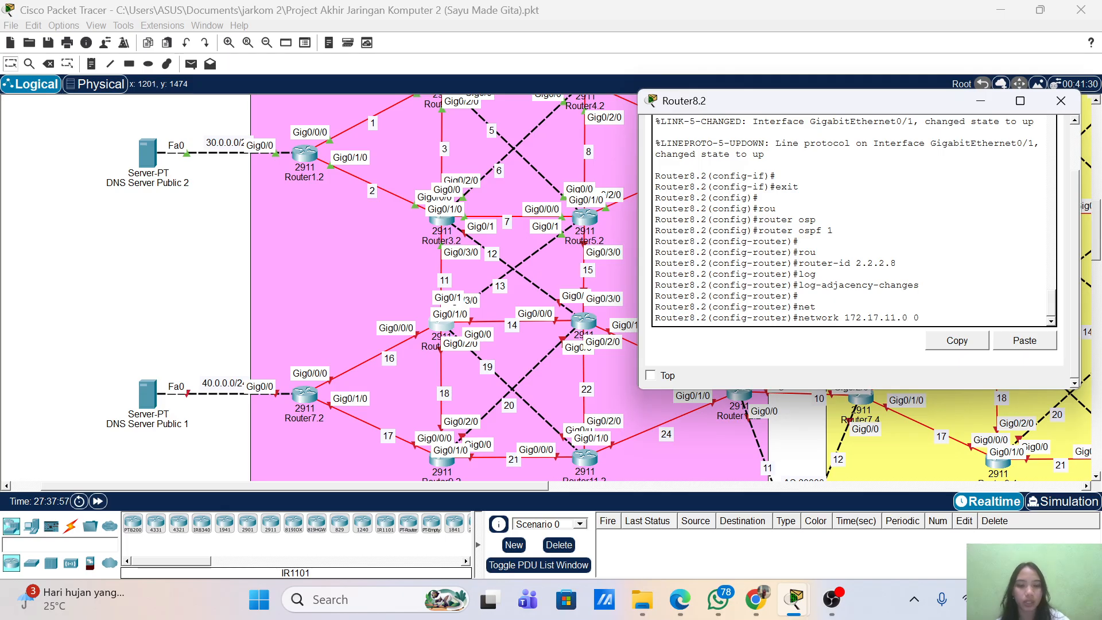
pyautogui.write('.0')
pyautogui.write('.0.255 area 0')
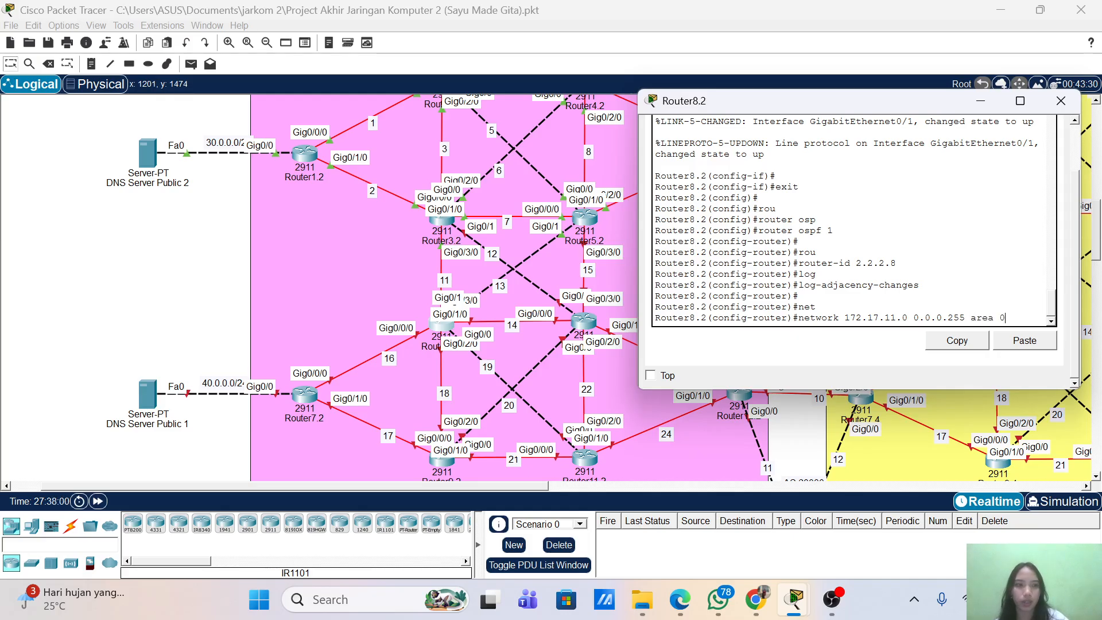
pyautogui.press('Return')
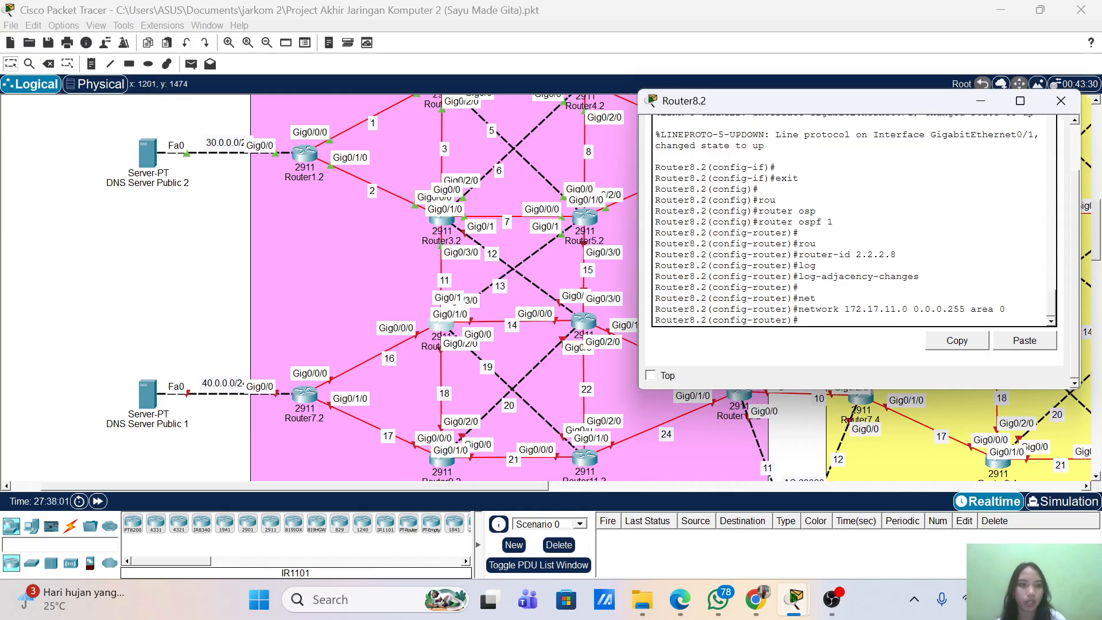
# - Advertise network 172.17.13.0 with wildcard 0.0.0.255 in OSPF area 0 on Router8.2
pyautogui.press('Up')
pyautogui.press('Left')
pyautogui.press('Left')
pyautogui.press('Left')
pyautogui.press('Left')
pyautogui.press('Left')
pyautogui.press('Left')
pyautogui.press('Left')
pyautogui.press('Left')
pyautogui.press('Left')
pyautogui.press('Left')
pyautogui.press('Left')
pyautogui.press('Left')
pyautogui.press('Left')
pyautogui.press('Left')
pyautogui.press('Left')
pyautogui.press('Left')
pyautogui.press('Left')
pyautogui.press('Left')
pyautogui.press('Left')
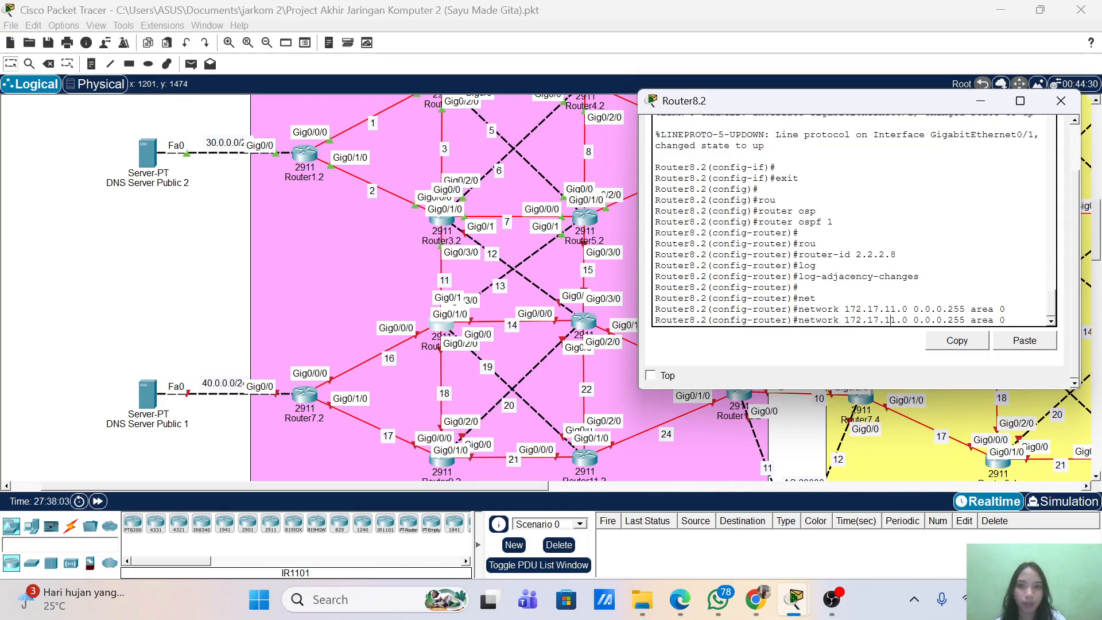
pyautogui.press('BackSpace')
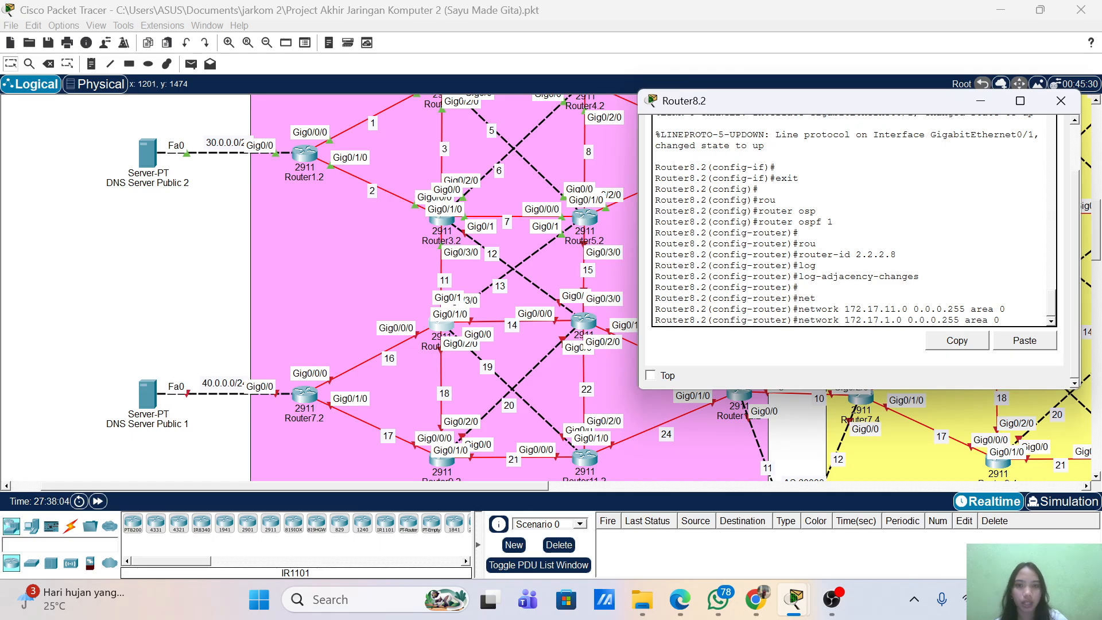
pyautogui.write('3')
pyautogui.press('Return')
# - Advertise network 172.17.14.0 with wildcard 0.0.0.255 in OSPF area 0 on Router8.2
pyautogui.press('Up')
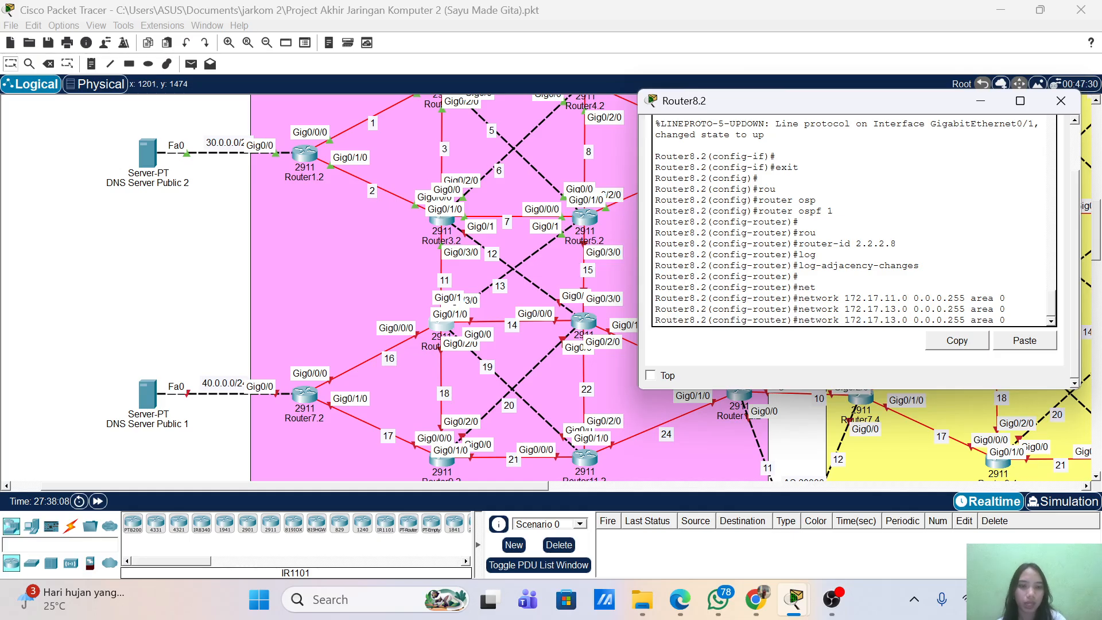
pyautogui.press('BackSpace')
pyautogui.write('4')
pyautogui.press('Return')
pyautogui.press('Up')
pyautogui.press('Return')
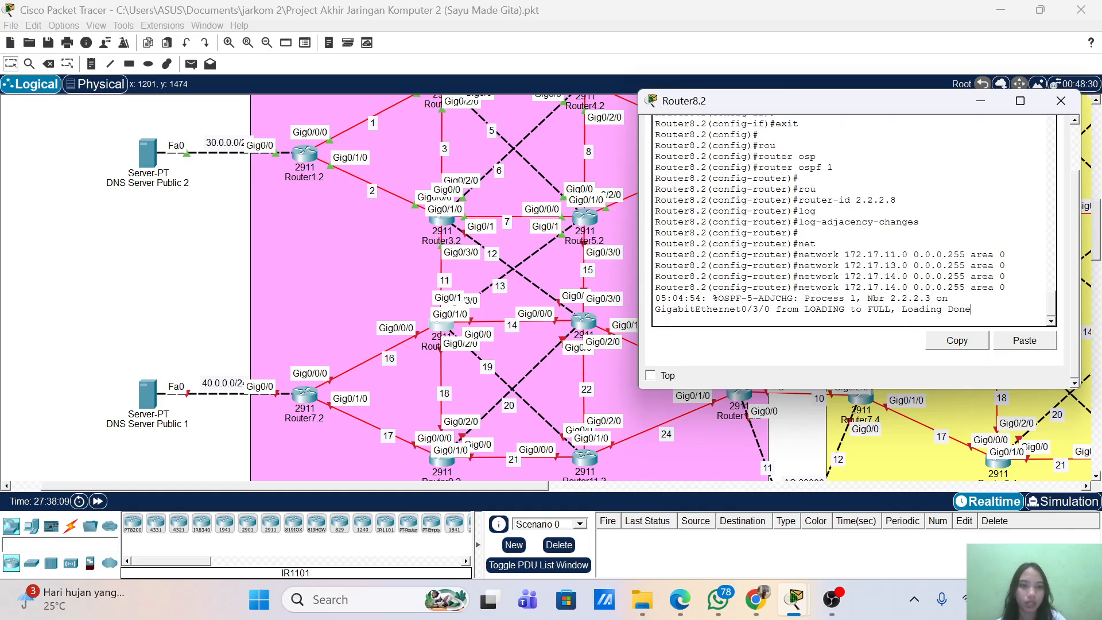
pyautogui.press('Return')
# - Advertise network 172.17.16.0 with wildcard 0.0.0.255 in OSPF area 0 on Router8.2
pyautogui.press('Up')
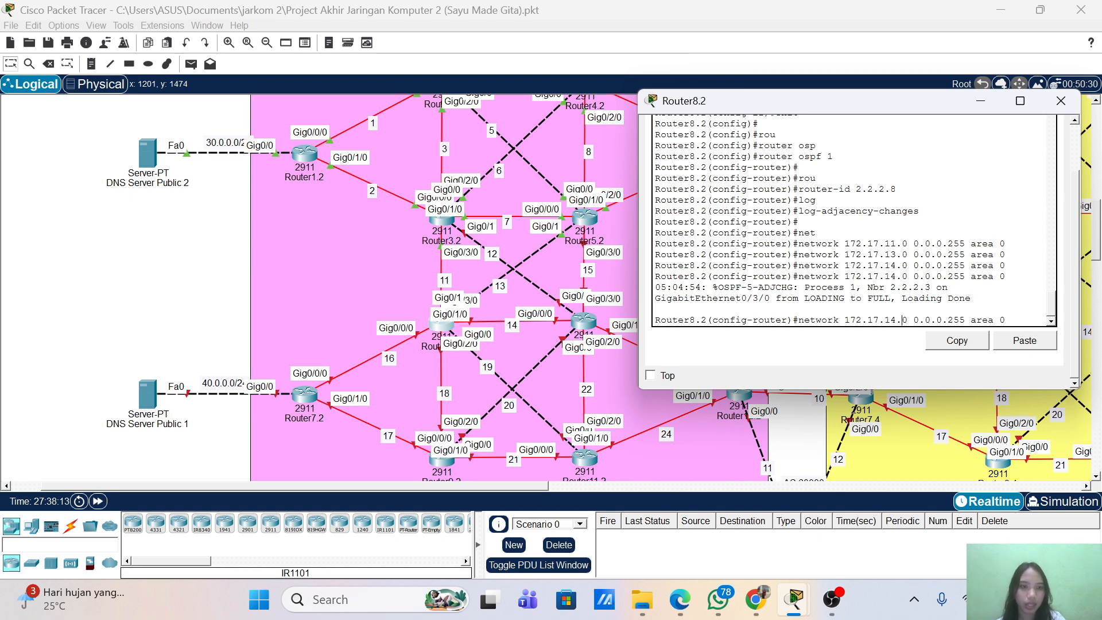
pyautogui.press('Left')
pyautogui.press('Left')
pyautogui.press('Left')
pyautogui.press('Left')
pyautogui.press('Left')
pyautogui.press('Left')
pyautogui.press('Left')
pyautogui.press('Left')
pyautogui.press('Left')
pyautogui.press('Left')
pyautogui.press('Left')
pyautogui.press('Left')
pyautogui.press('Left')
pyautogui.press('Left')
pyautogui.press('Left')
pyautogui.press('Left')
pyautogui.press('Left')
pyautogui.press('Left')
pyautogui.press('Left')
pyautogui.press('BackSpace')
pyautogui.write('6')
pyautogui.press('Return')
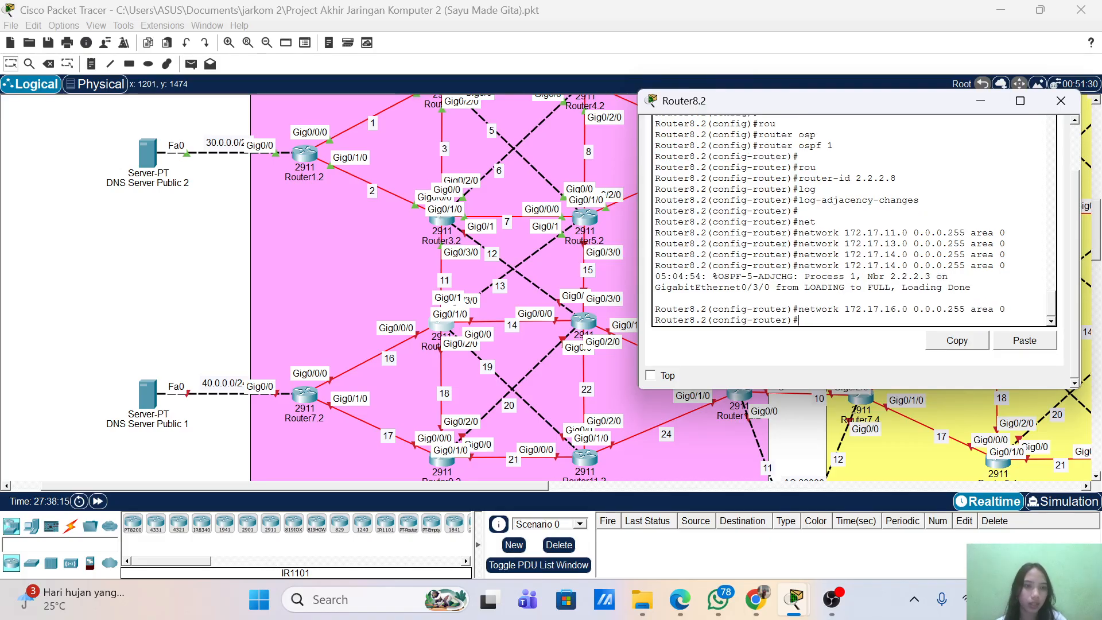
# - Advertise network 172.17.18.0 with wildcard 0.0.0.255 in OSPF area 0 on Router8.2
pyautogui.press('Up')
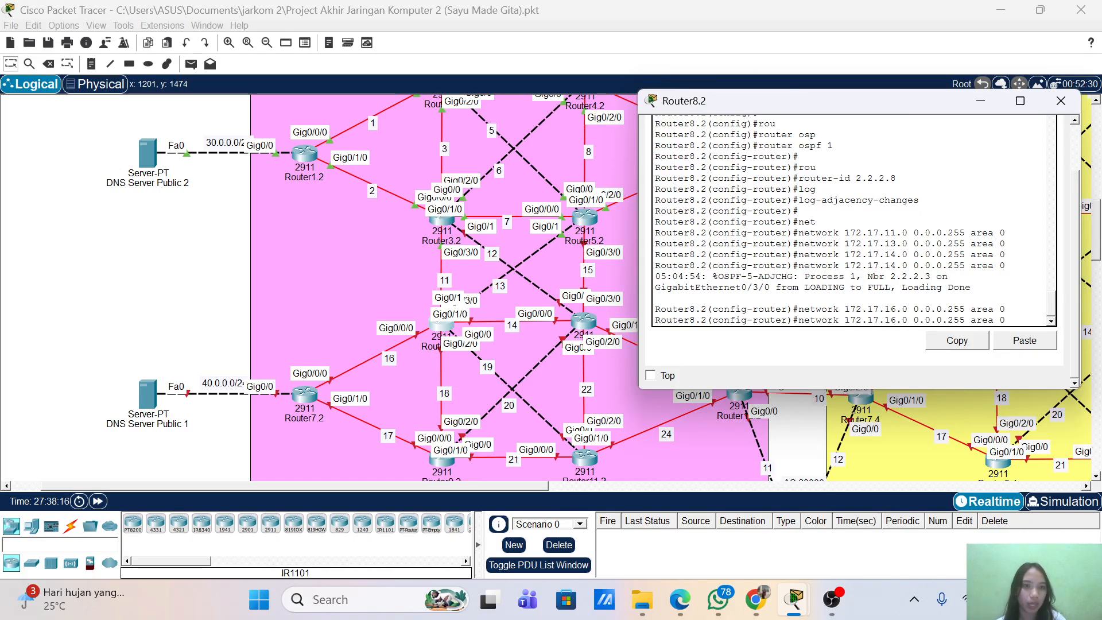
pyautogui.press('BackSpace')
pyautogui.write('8')
pyautogui.press('Return')
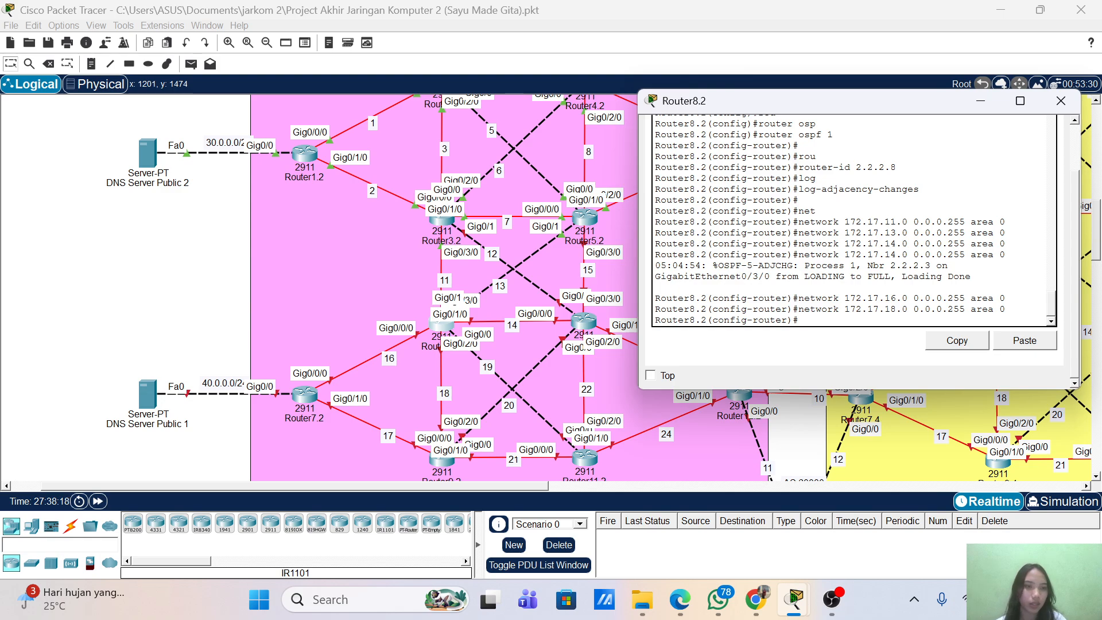
# - Advertise network 172.17.19.0 with wildcard 0.0.0.255 in OSPF area 0 on Router8.2
pyautogui.press('Up')
pyautogui.press('Left')
pyautogui.press('Left')
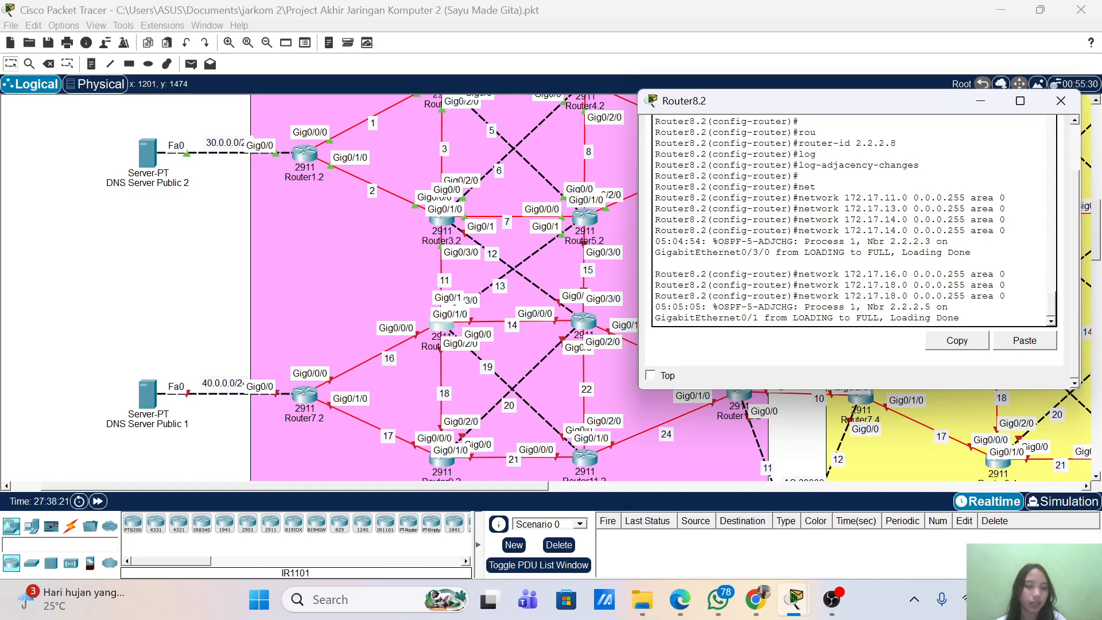
pyautogui.press('Return')
pyautogui.press('Up')
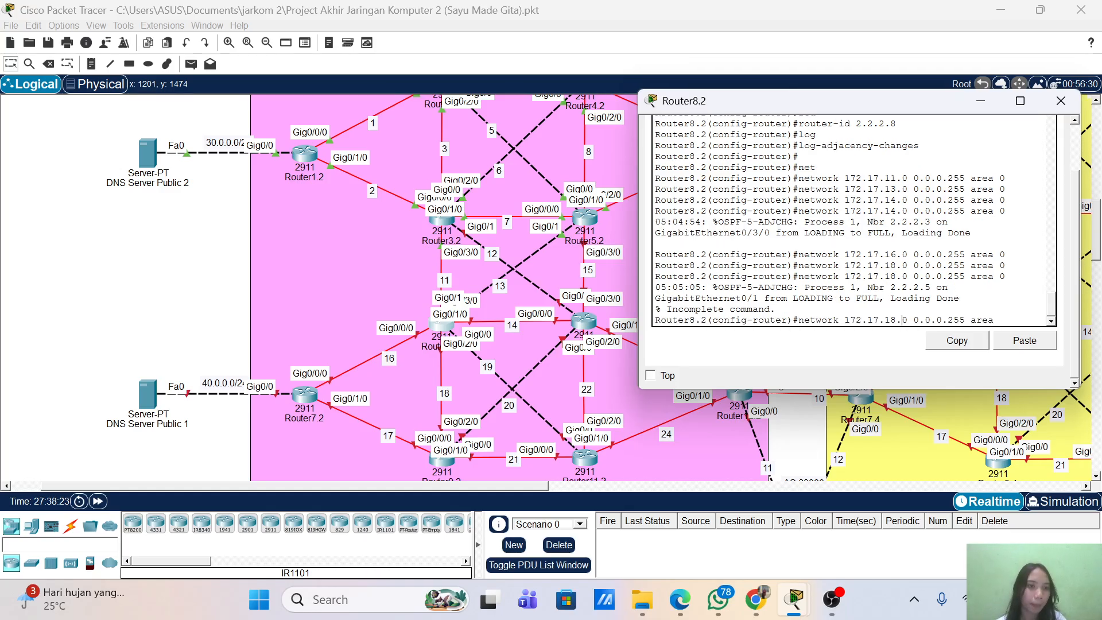
pyautogui.press('BackSpace')
pyautogui.write('9')
pyautogui.press('Right')
pyautogui.press('Right')
pyautogui.press('Right')
pyautogui.press('Right')
pyautogui.press('Right')
pyautogui.press('Right')
pyautogui.press('Right')
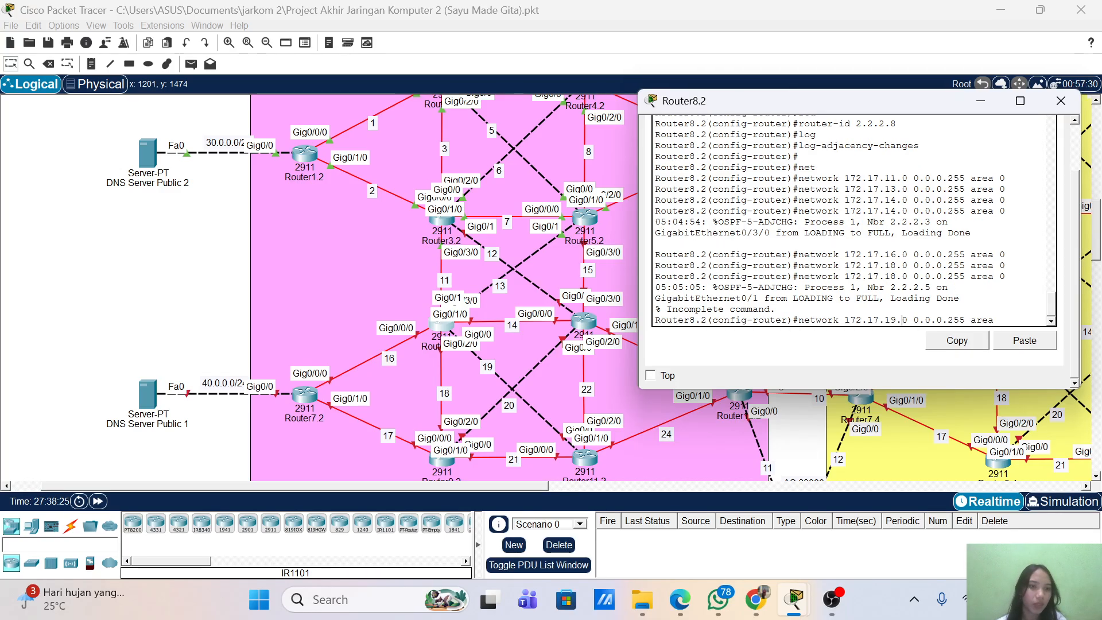
pyautogui.press('End')
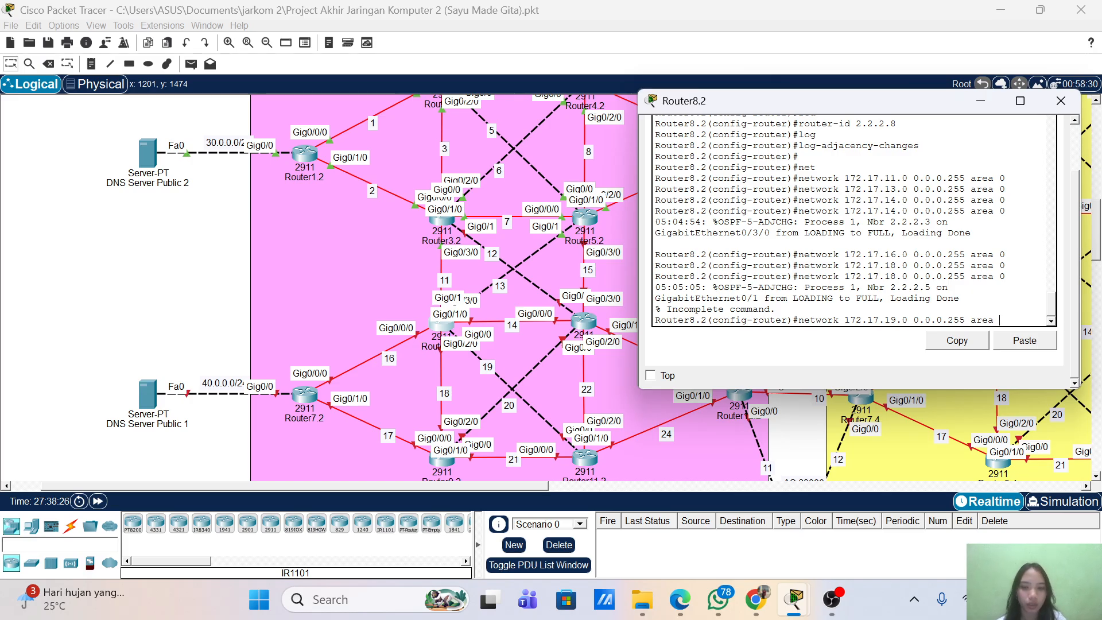
pyautogui.write('0')
pyautogui.press('Return')
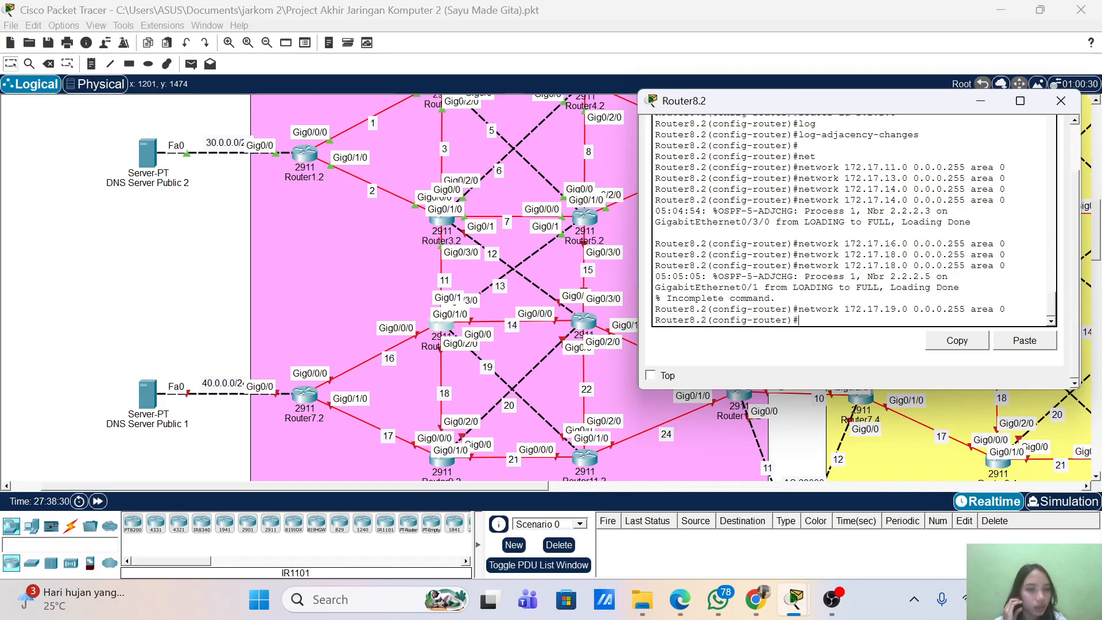
# - Leave configuration mode on Router8.2, save its configuration with wr and close its window
pyautogui.write('end')
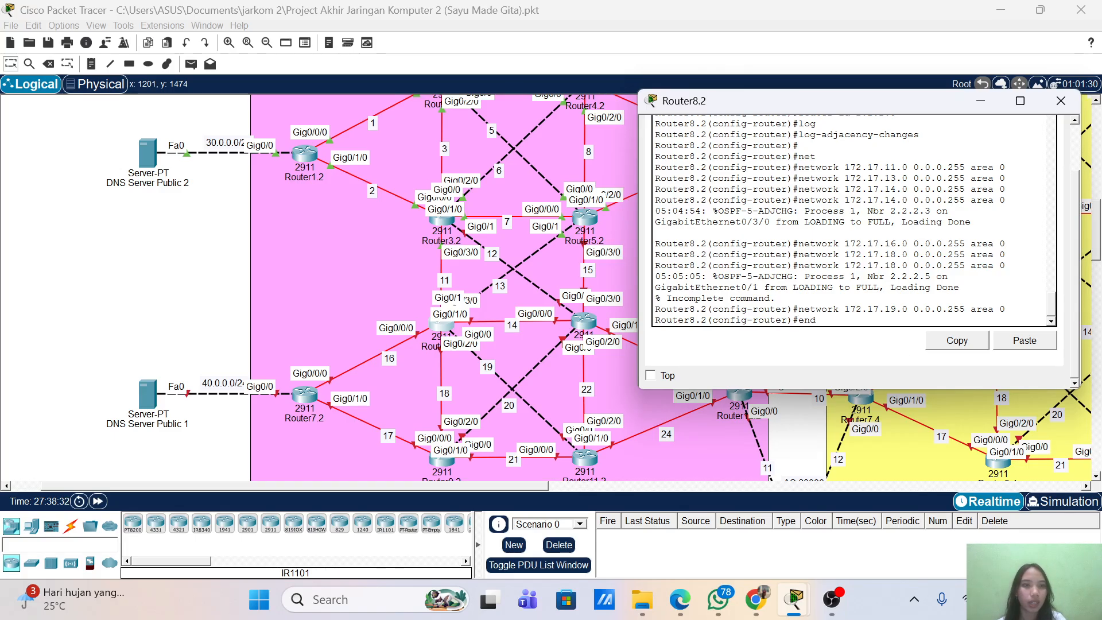
pyautogui.press('Return')
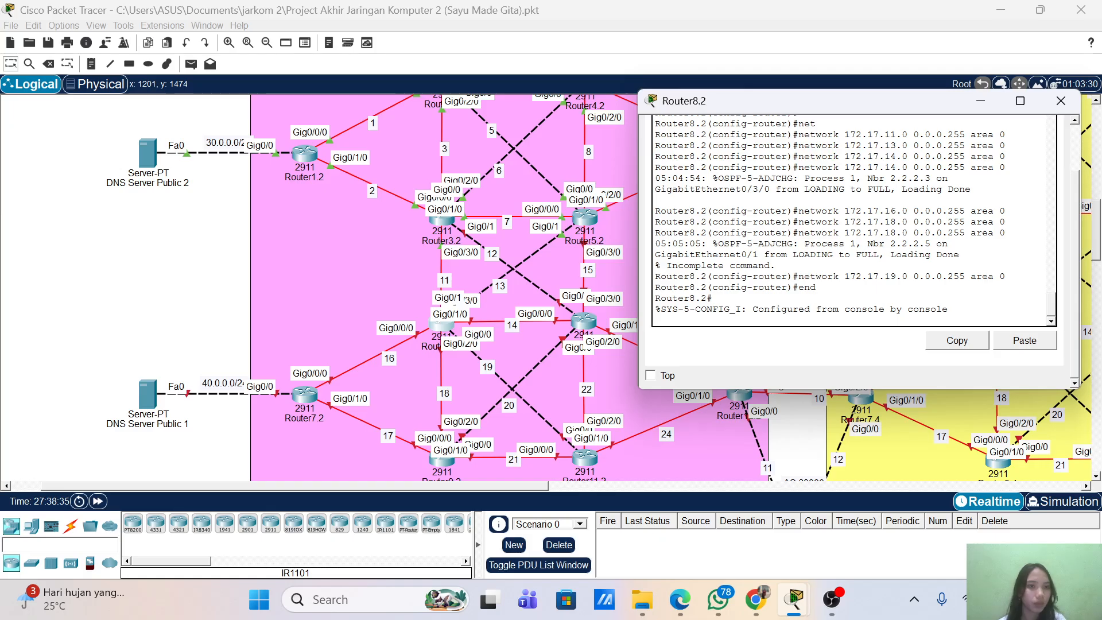
pyautogui.press('Return')
pyautogui.press('Return')
pyautogui.write('er8.2#e')
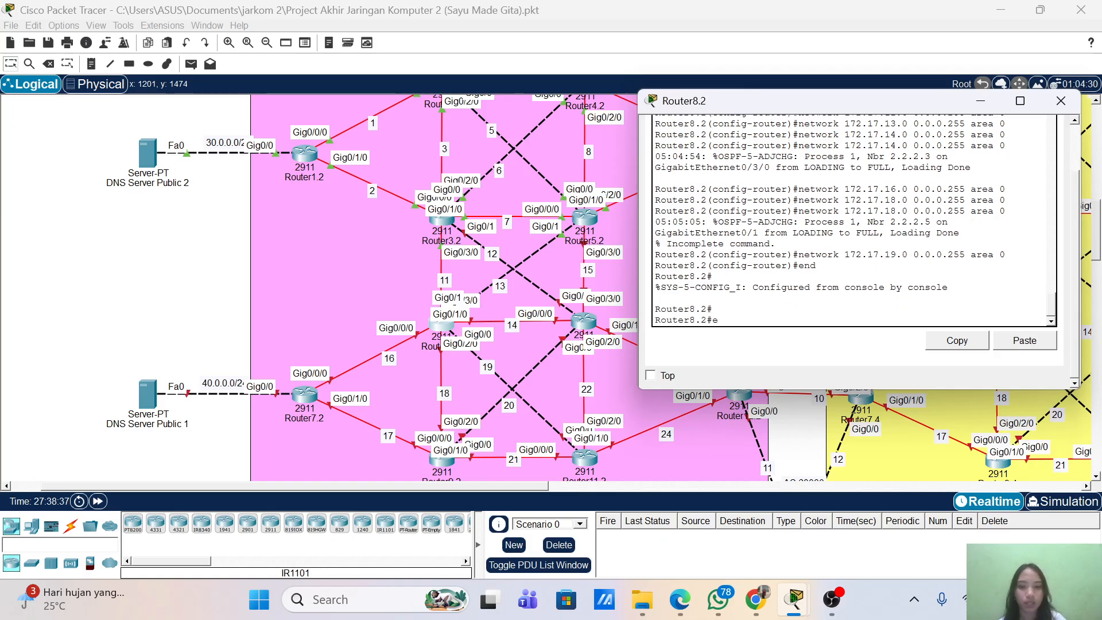
pyautogui.press('BackSpace')
pyautogui.press('BackSpace')
pyautogui.write('wr')
pyautogui.press('Return')
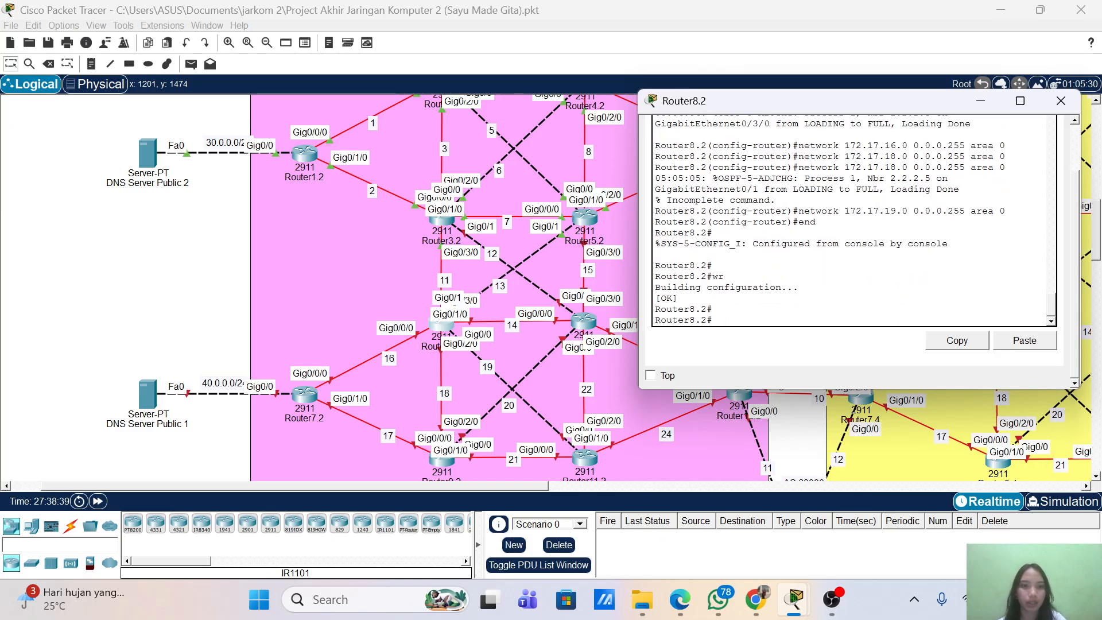
pyautogui.press('Return')
pyautogui.press('Return')
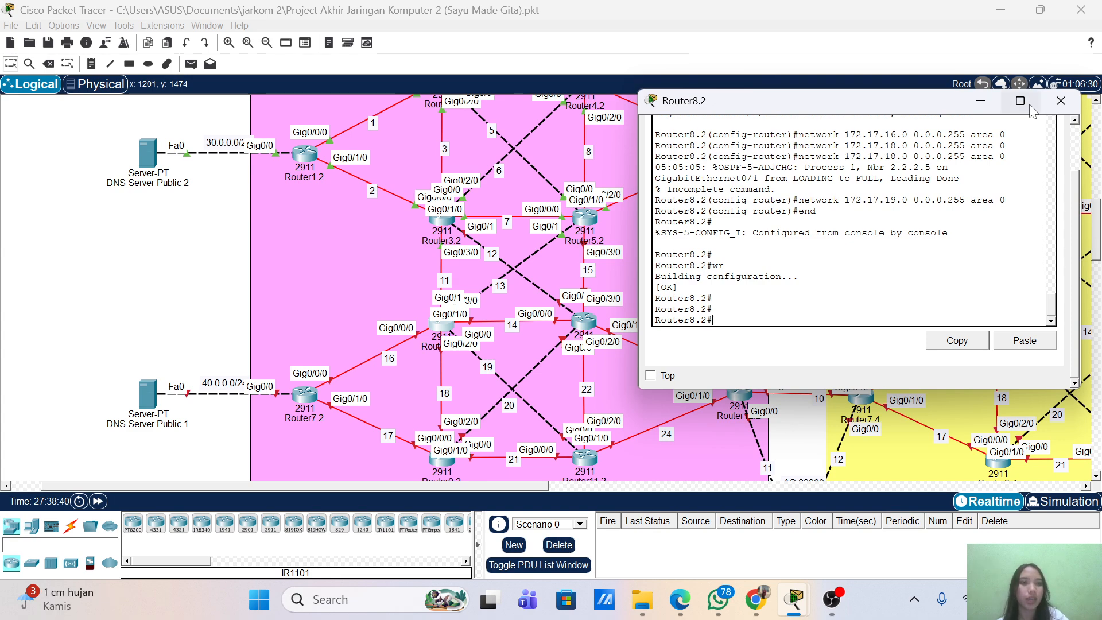
pyautogui.click(1061, 101)
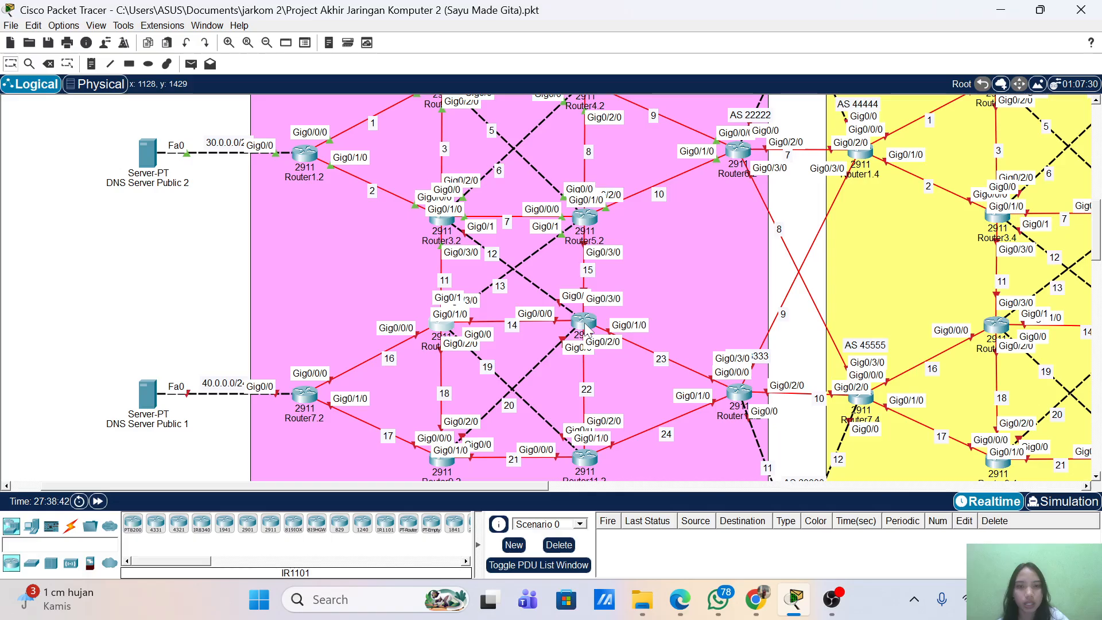
# - Open the command line of Router10.2 and enter global configuration mode
pyautogui.scroll(-1, 586, 284)
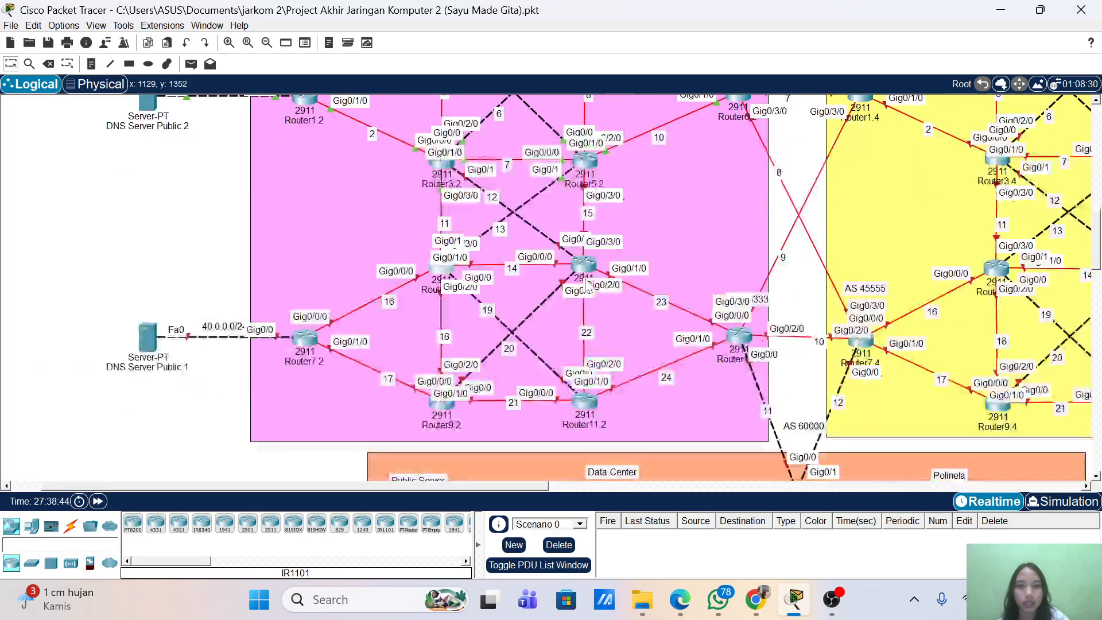
pyautogui.doubleClick(584, 265)
pyautogui.moveTo(521, 146); pyautogui.dragTo(679, 133)
pyautogui.click(595, 153)
pyautogui.press('Return')
pyautogui.write('ena')
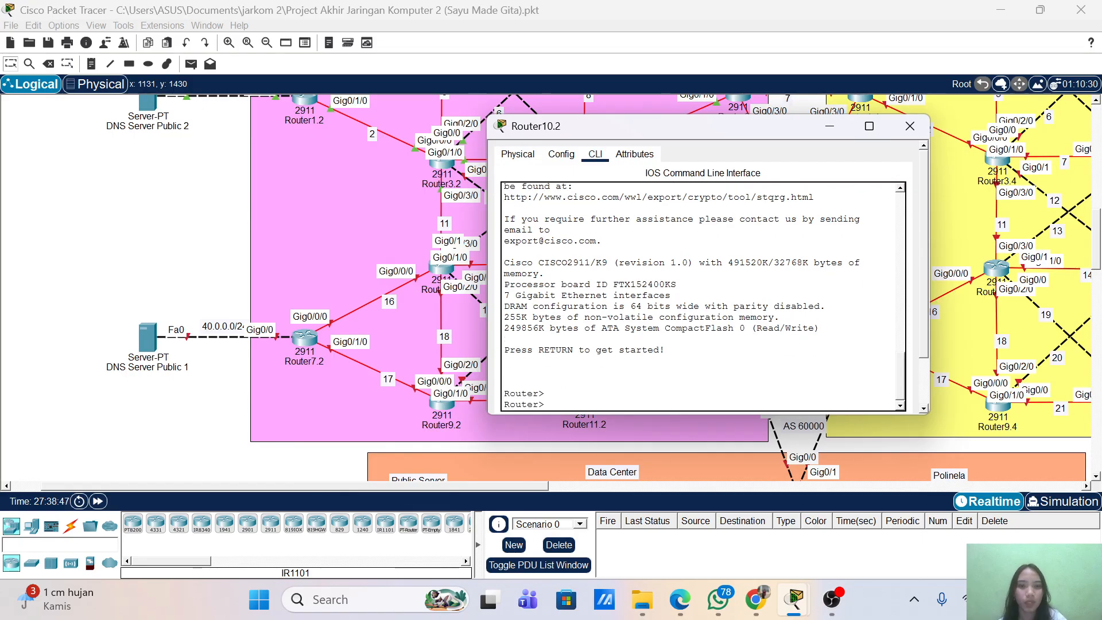
pyautogui.press('Tab')
pyautogui.press('Return')
pyautogui.write('conf term')
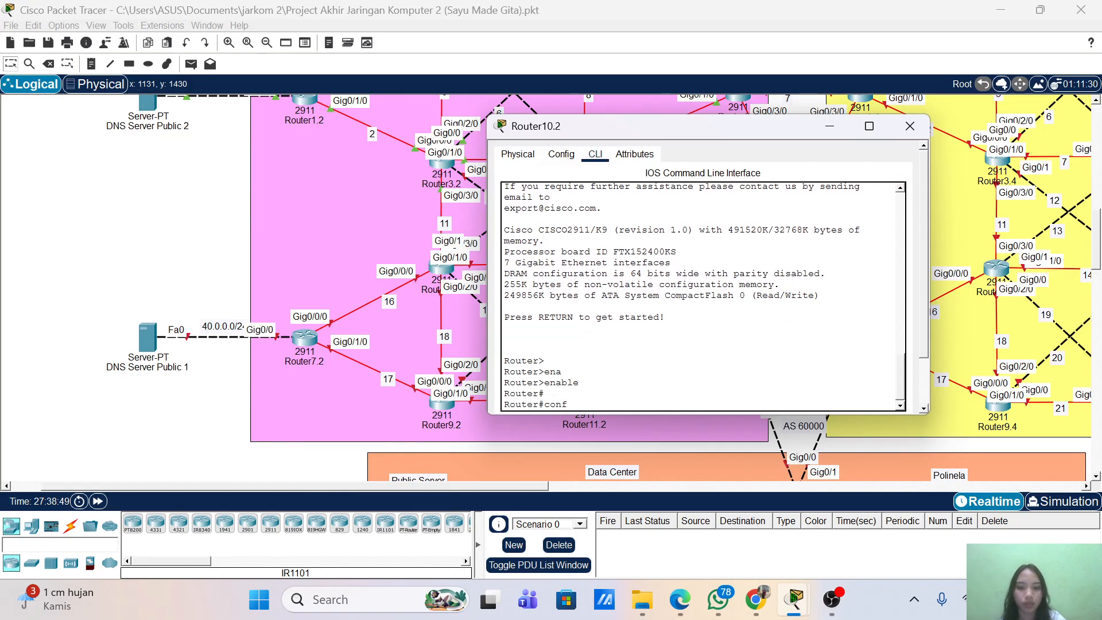
pyautogui.press('Return')
pyautogui.press('Return')
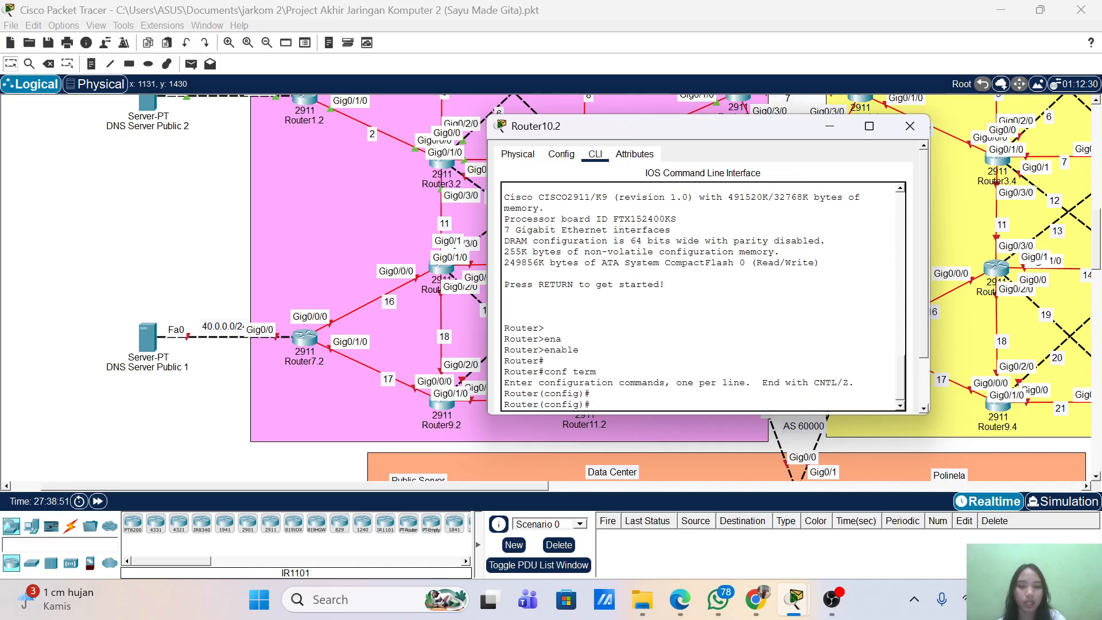
# - Set the router's hostname to Router10.2
pyautogui.write('host')
pyautogui.press('Tab')
pyautogui.write('R')
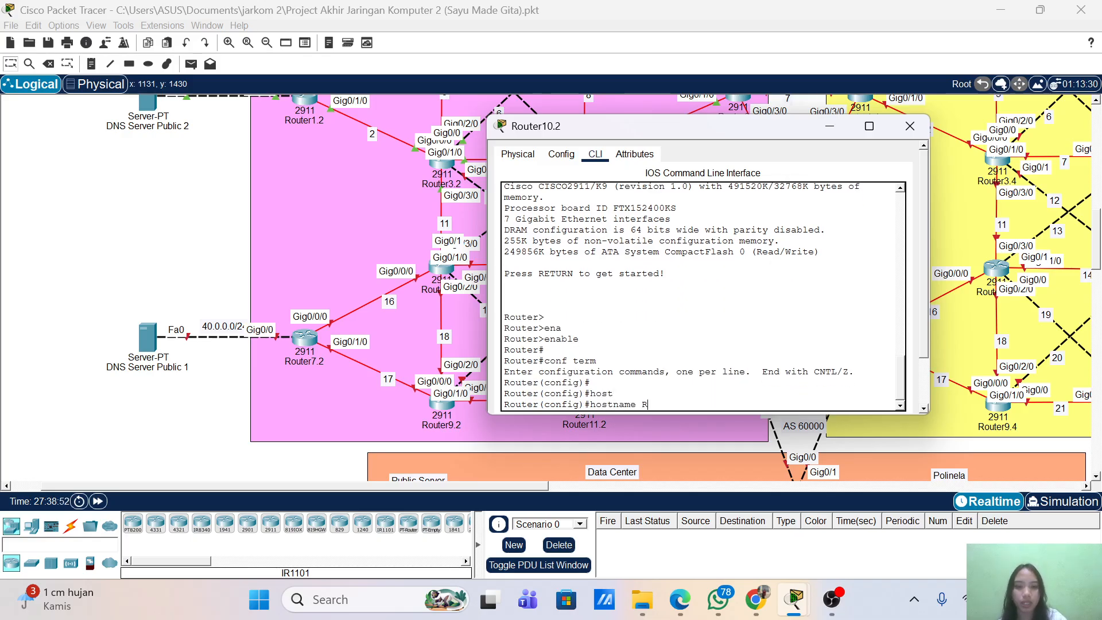
pyautogui.write('outer10')
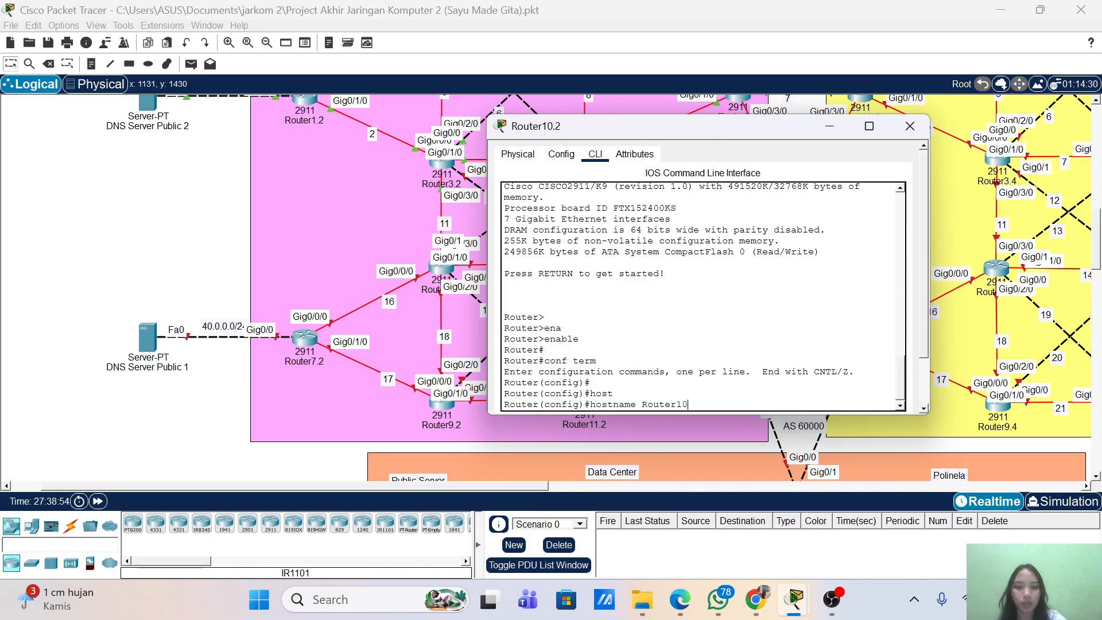
pyautogui.write('.2')
pyautogui.press('Return')
pyautogui.press('Return')
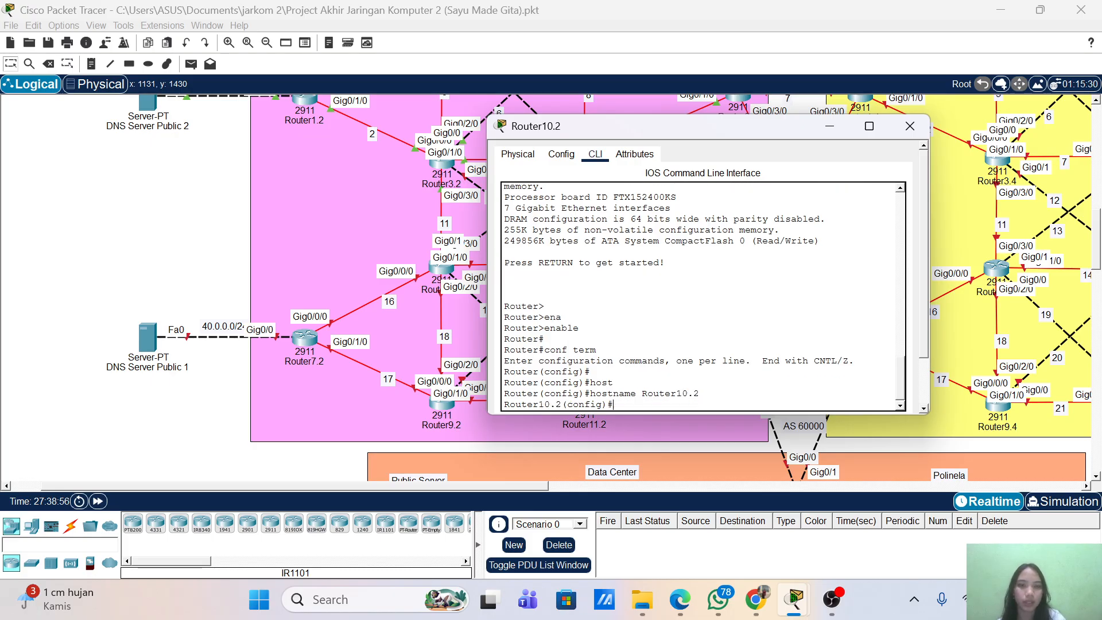
# - Assign IP address 172.17.14.2 with mask 255.255.255.0 to interface g0/0/0 on Router10.2 and enable the interface
pyautogui.write('int ')
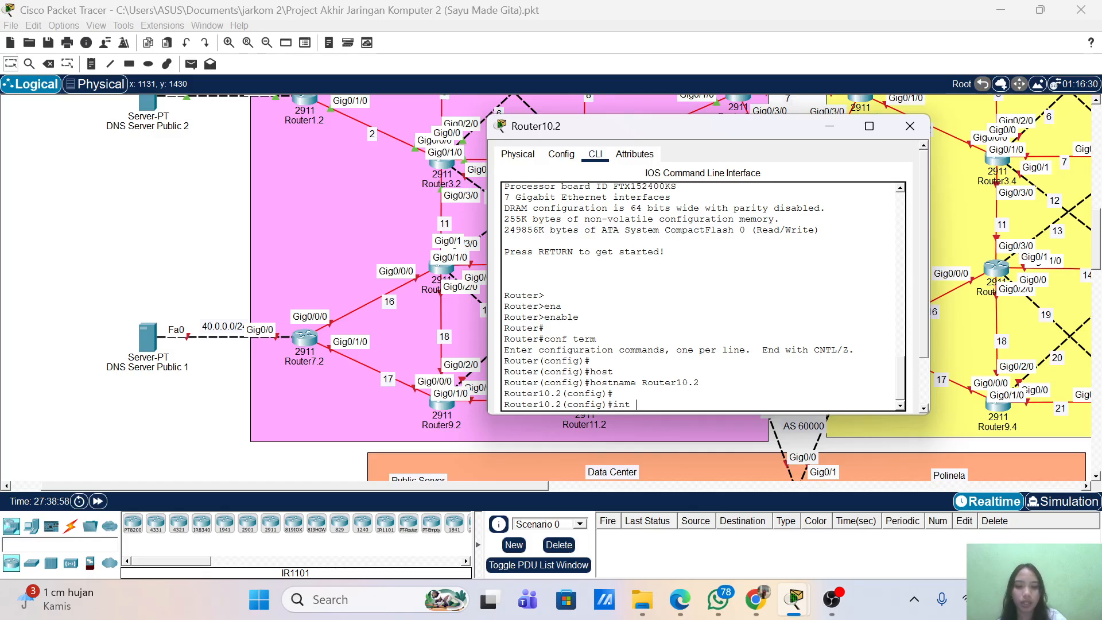
pyautogui.write('g0/0/0')
pyautogui.press('Return')
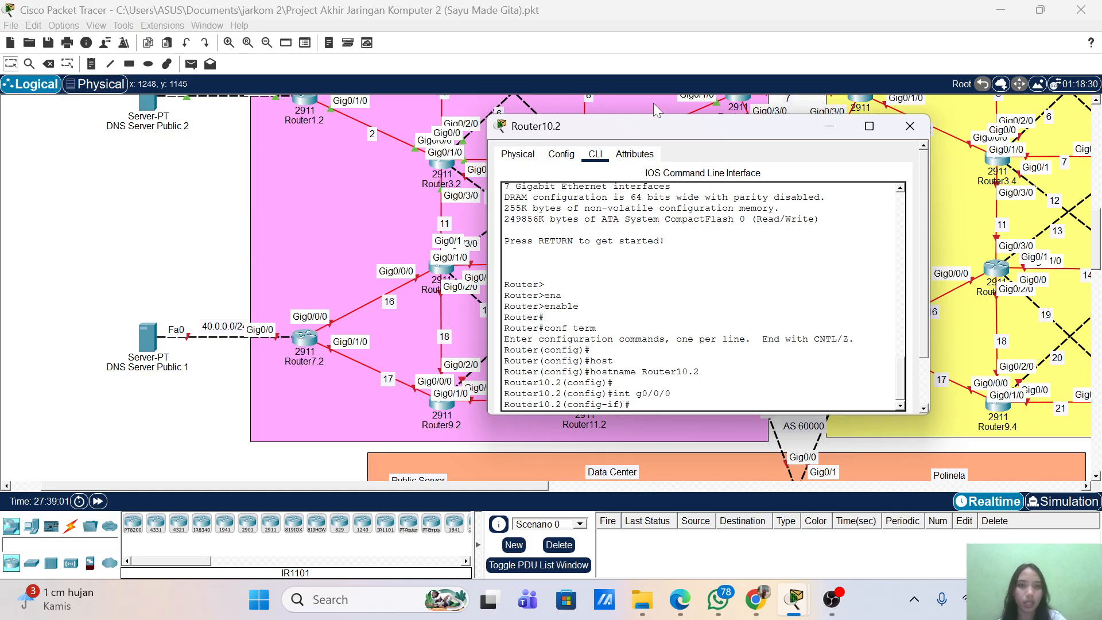
pyautogui.moveTo(663, 121); pyautogui.dragTo(801, 136)
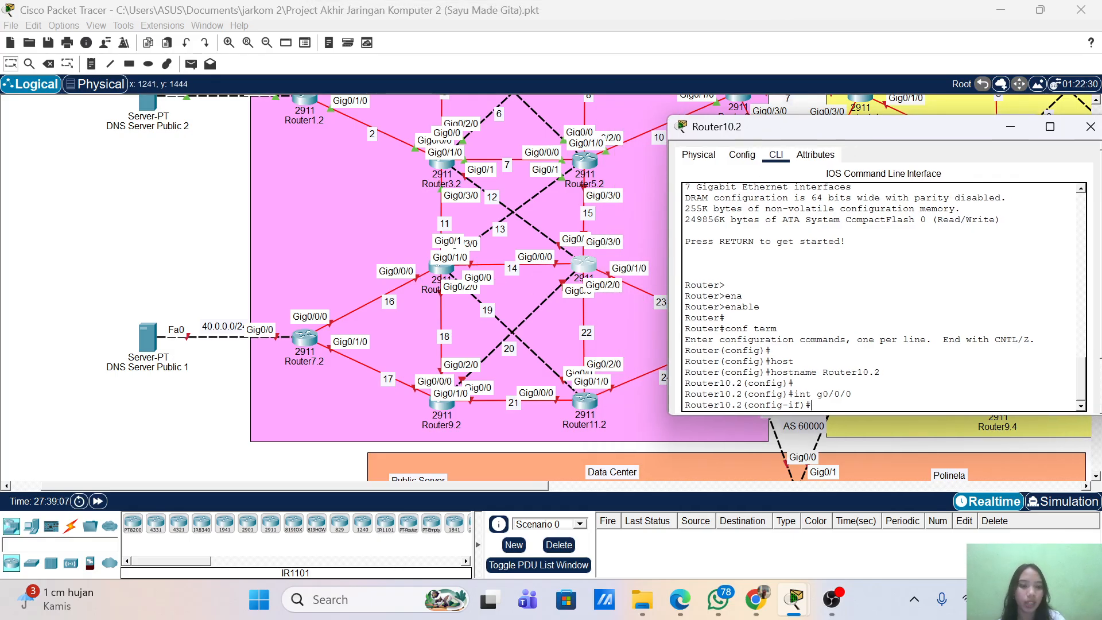
pyautogui.write('ip add 172.')
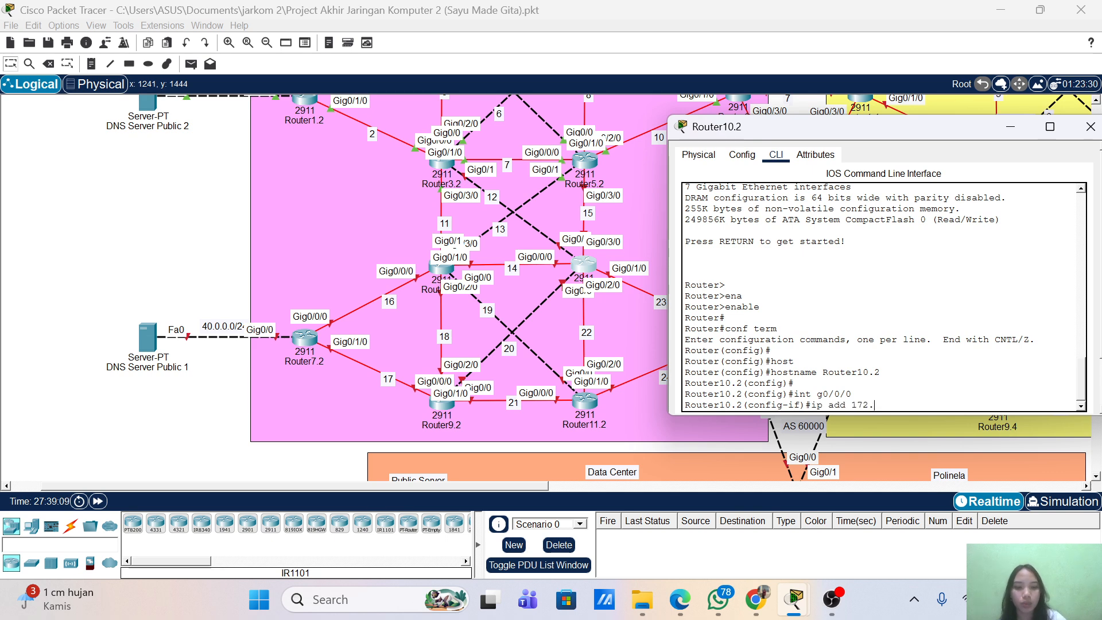
pyautogui.write('17.14.')
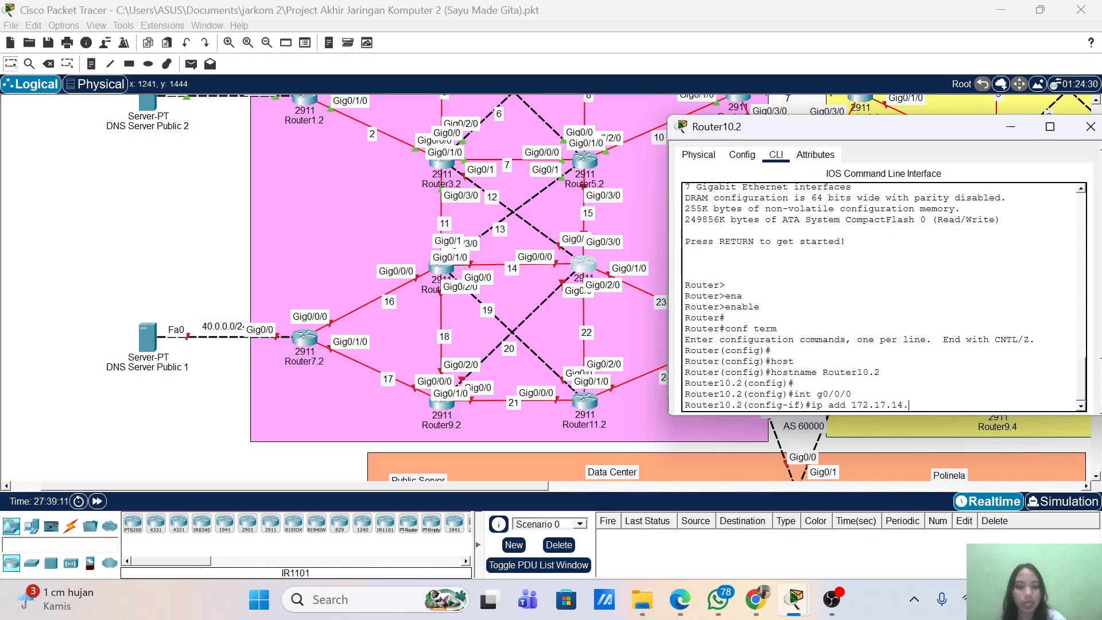
pyautogui.write('2 2')
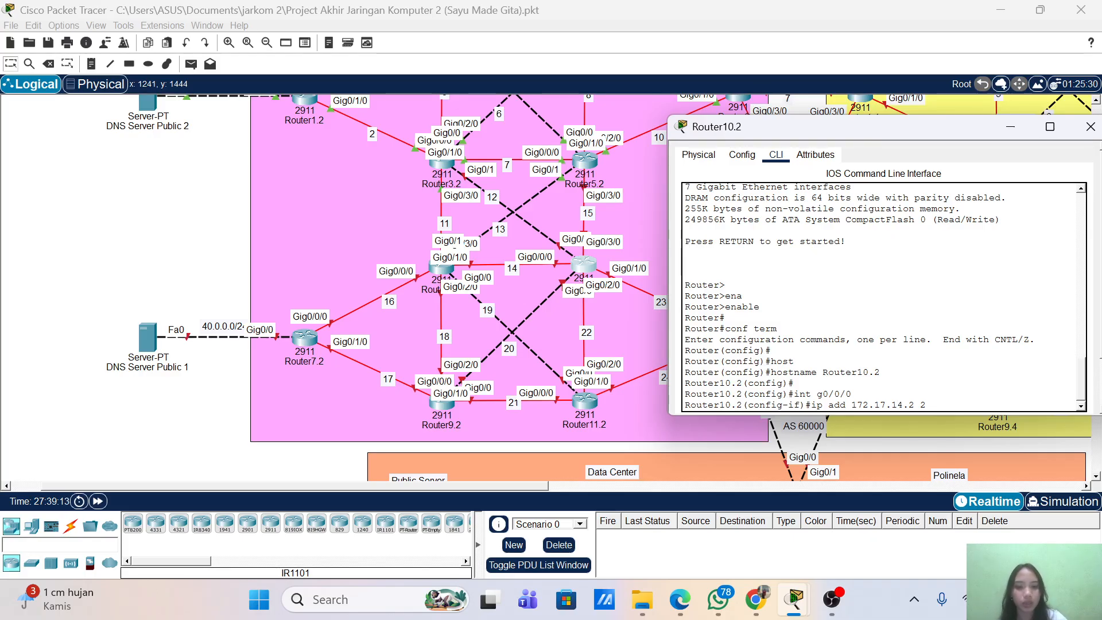
pyautogui.write('55.255.255.0')
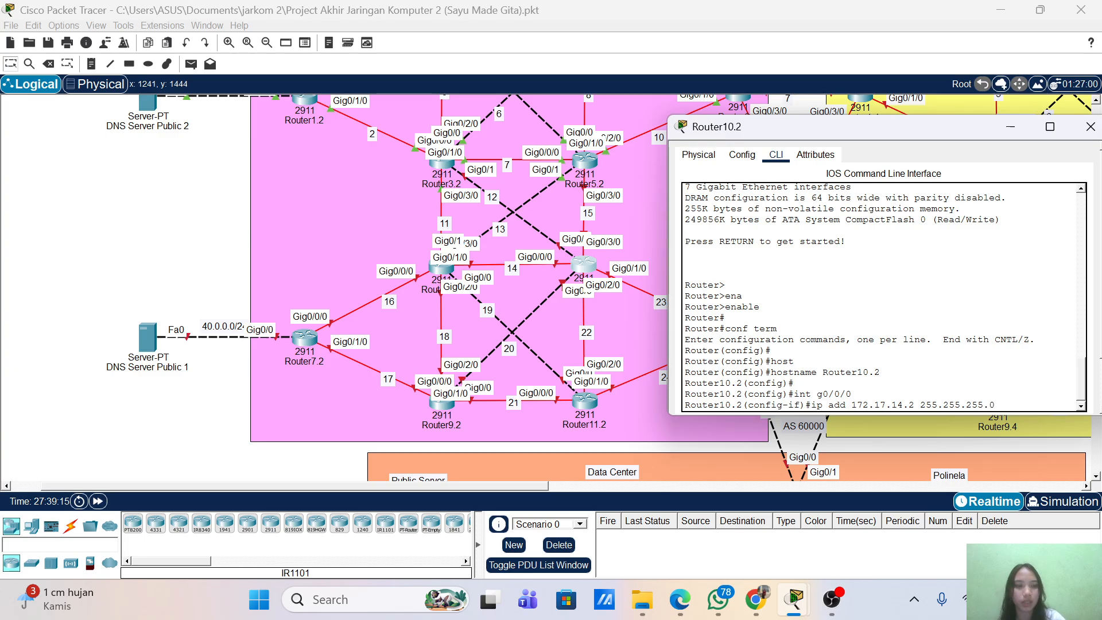
pyautogui.press('Return')
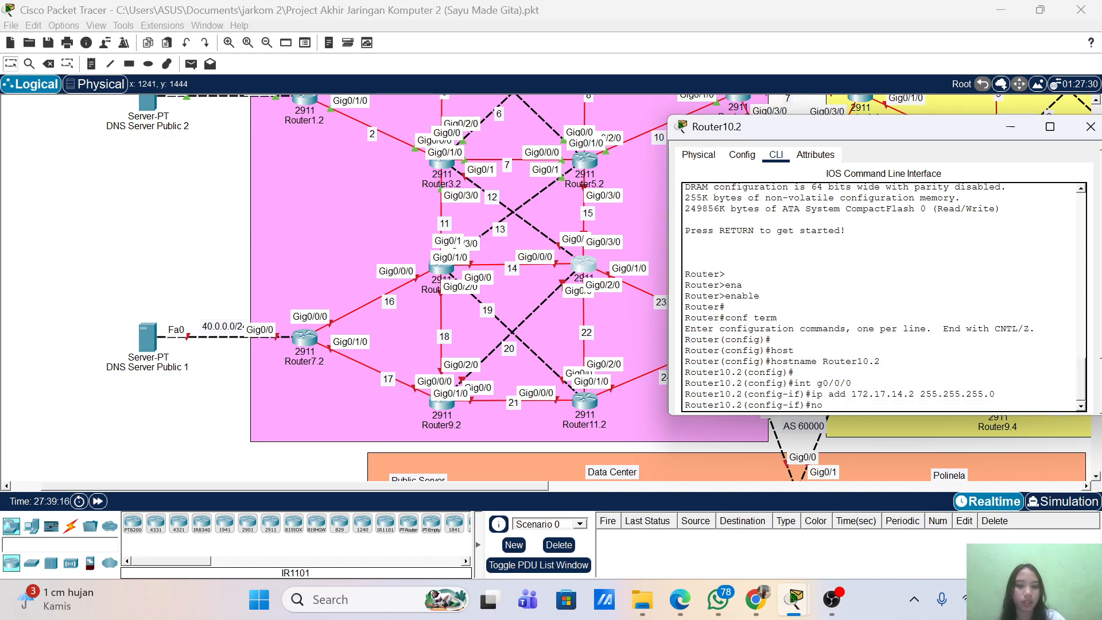
pyautogui.write('no sh')
pyautogui.press('Return')
pyautogui.press('Return')
# - Select interface g0/1/0 on Router10.2 and start assigning its IP address with mask 255.255.255.0
pyautogui.write('int g0//0')
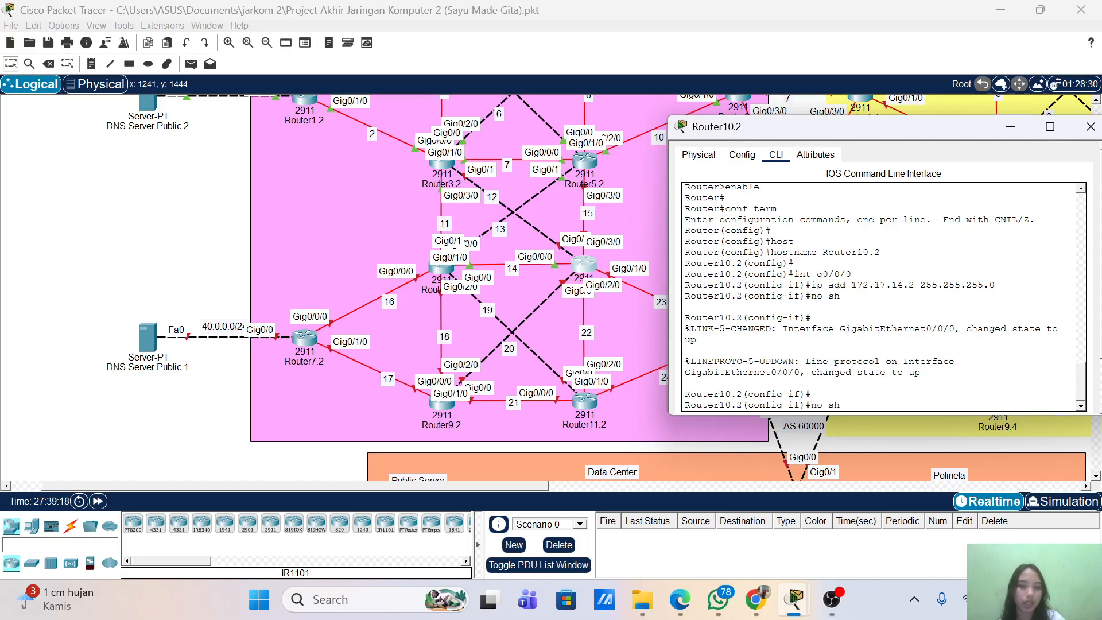
pyautogui.write('1/0')
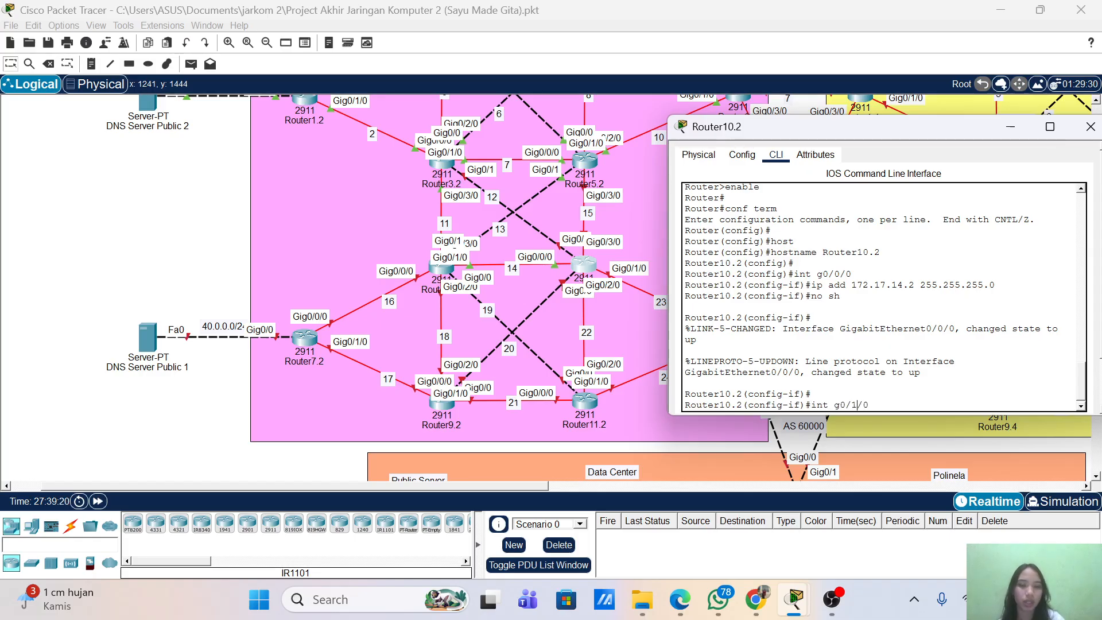
pyautogui.press('Return')
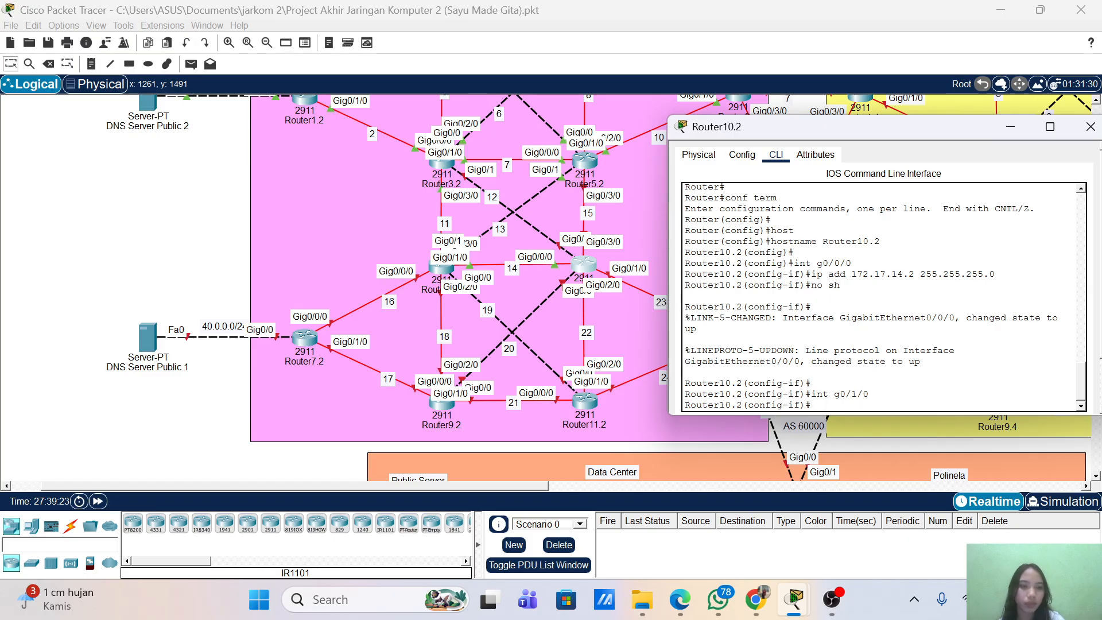
pyautogui.press('Up')
pyautogui.press('Up')
pyautogui.press('Up')
pyautogui.press('Left')
pyautogui.press('Left')
pyautogui.press('Left')
pyautogui.press('Left')
pyautogui.press('Left')
pyautogui.press('Left')
pyautogui.press('Left')
pyautogui.press('Left')
pyautogui.press('Left')
pyautogui.press('Left')
pyautogui.press('Left')
pyautogui.press('Left')
pyautogui.press('Left')
pyautogui.press('Left')
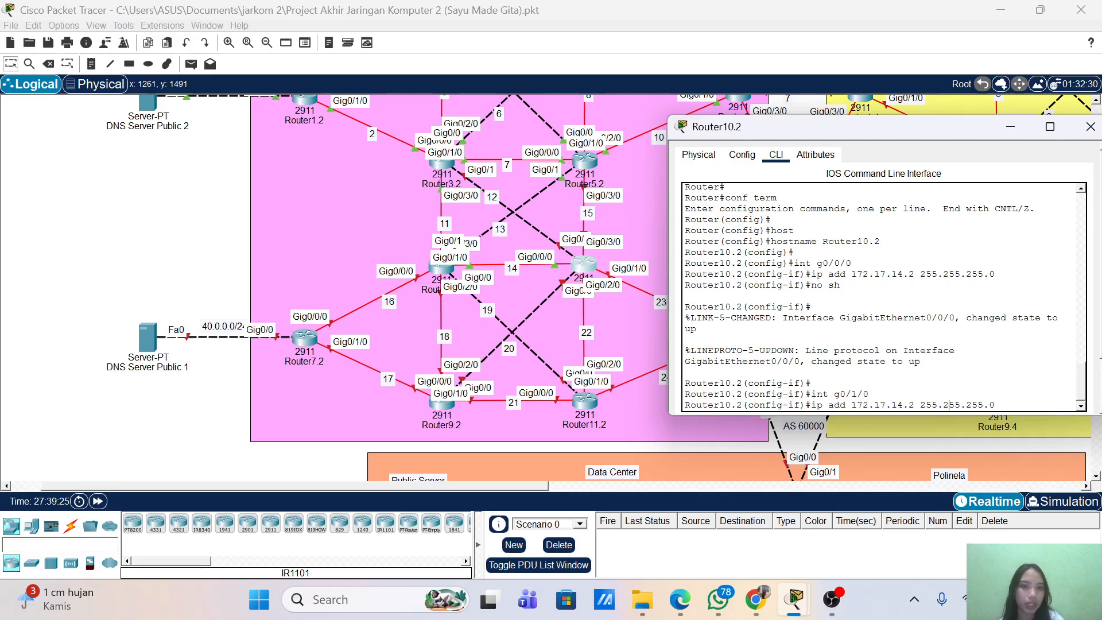
# - Assign 172.17.23.1 with mask 255.255.255.0 to interface g0/1/0 of Router10.2 and enable the interface
pyautogui.press('BackSpace')
pyautogui.press('BackSpace')
pyautogui.press('BackSpace')
pyautogui.press('BackSpace')
pyautogui.write('23.1')
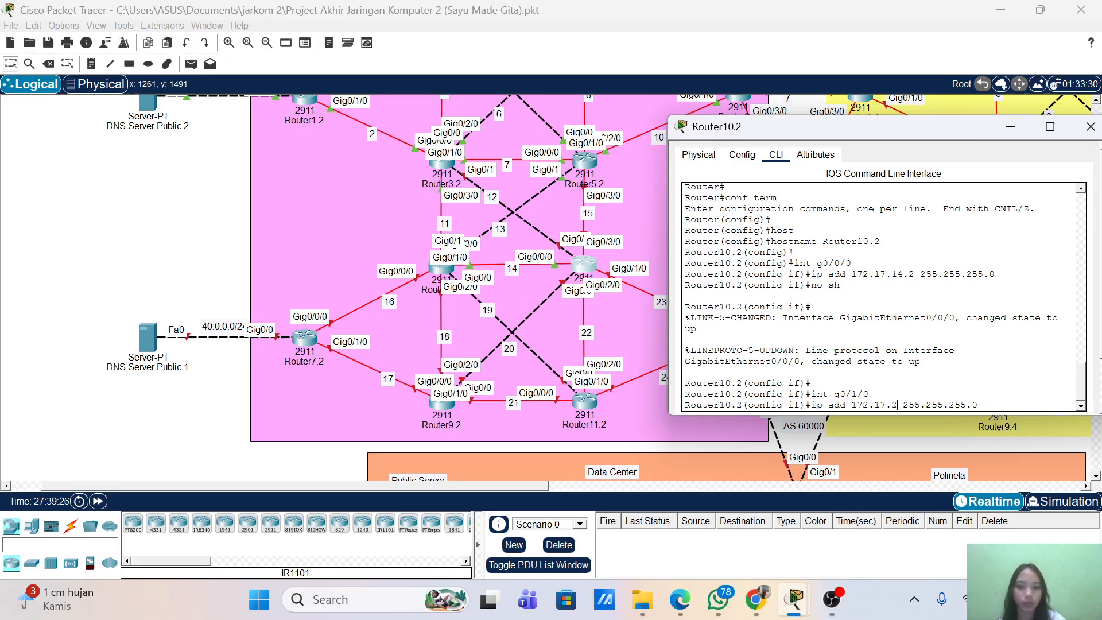
pyautogui.press('Return')
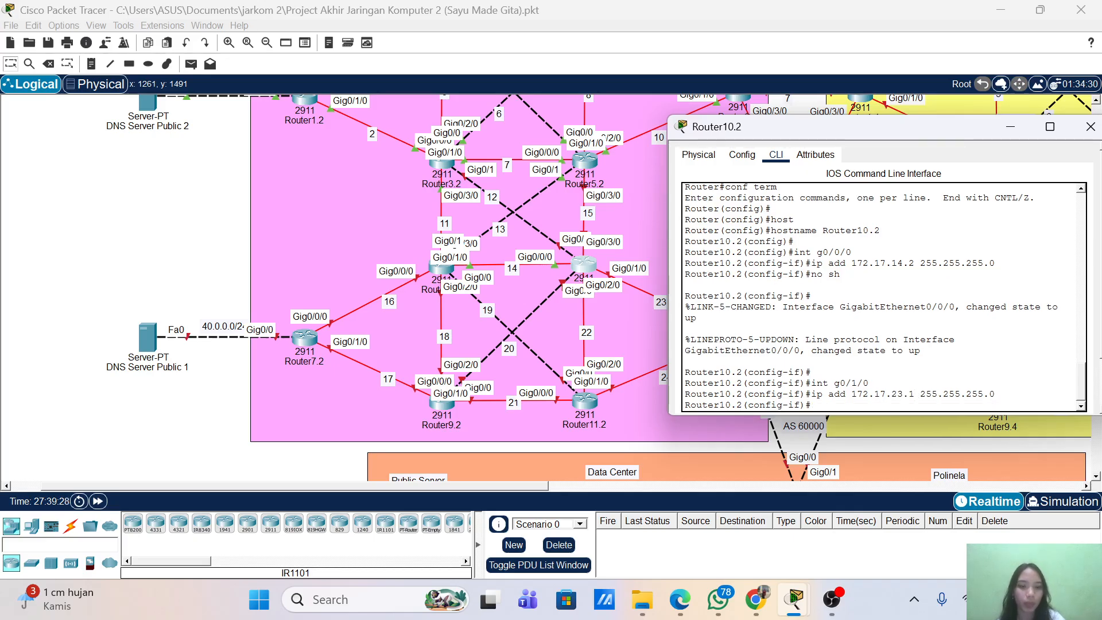
pyautogui.write('no sh')
pyautogui.press('Return')
pyautogui.press('Return')
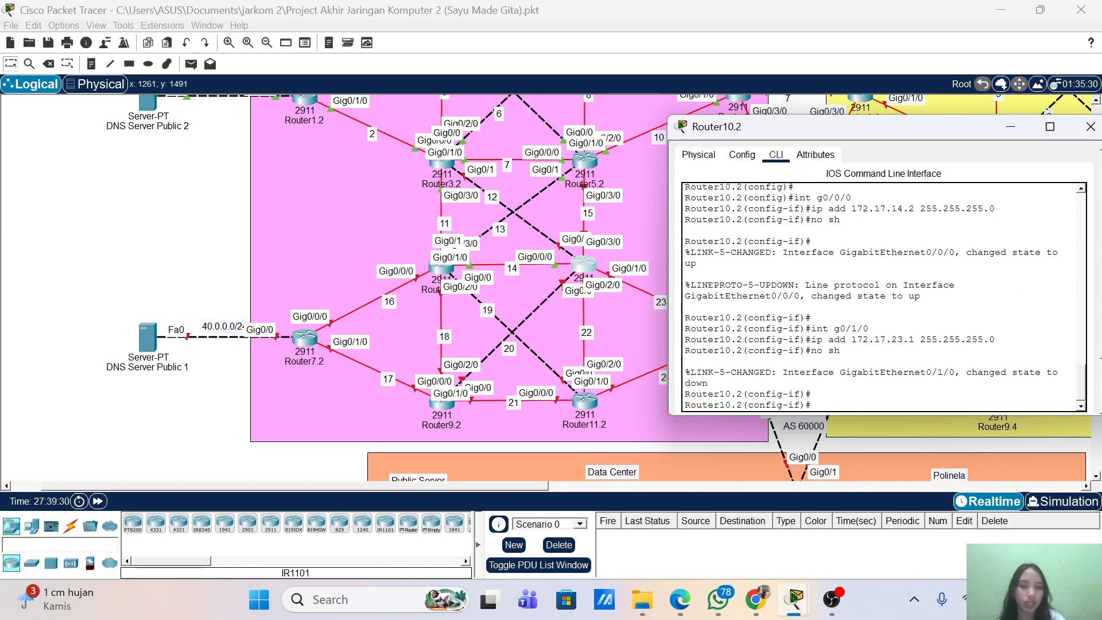
# - Configure interface g0/2/0 of Router10.2 with 172.17.22.1 and mask 255.255.255.0, and bring it up with no shutdown
pyautogui.press('Up')
pyautogui.press('Up')
pyautogui.press('Up')
pyautogui.press('Left')
pyautogui.press('BackSpace')
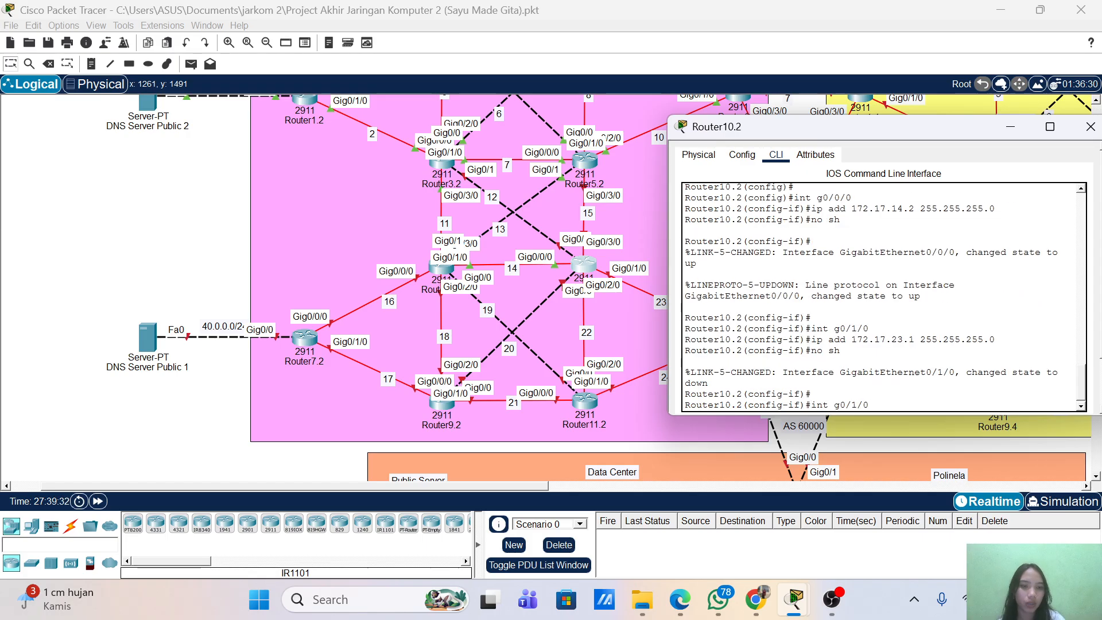
pyautogui.write('2')
pyautogui.press('Return')
pyautogui.press('Up')
pyautogui.press('Up')
pyautogui.press('Up')
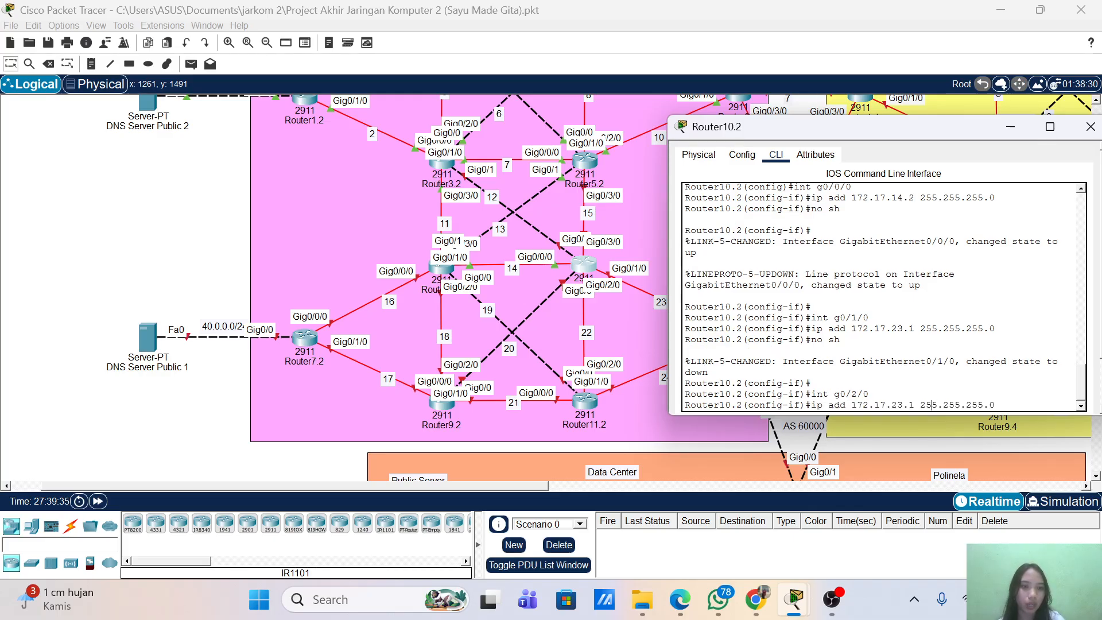
pyautogui.press('Return')
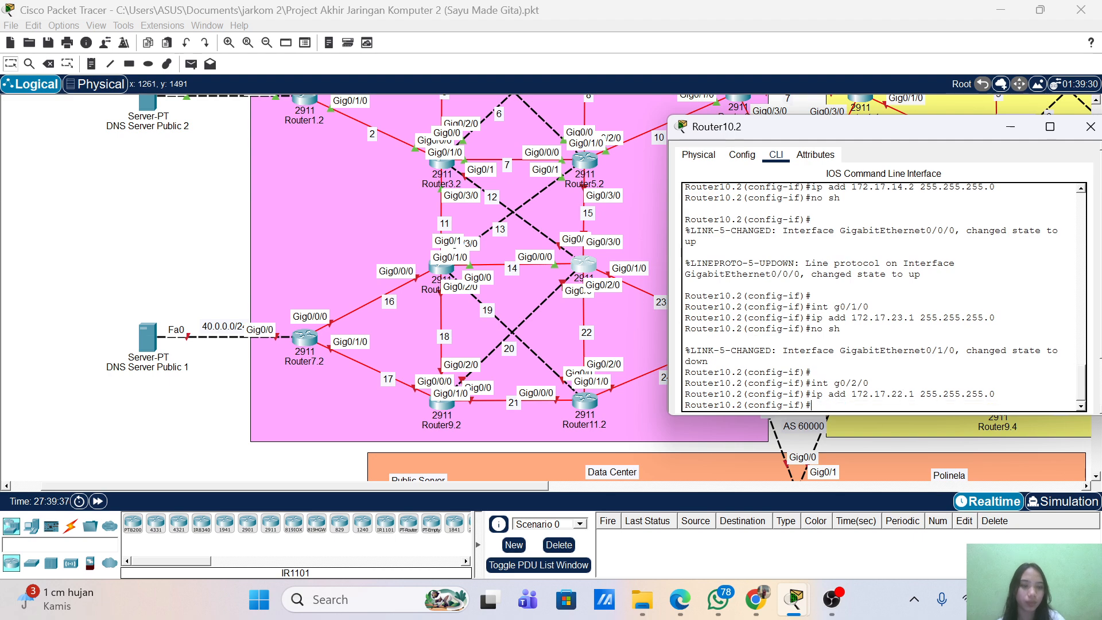
pyautogui.write('no sh')
pyautogui.press('Return')
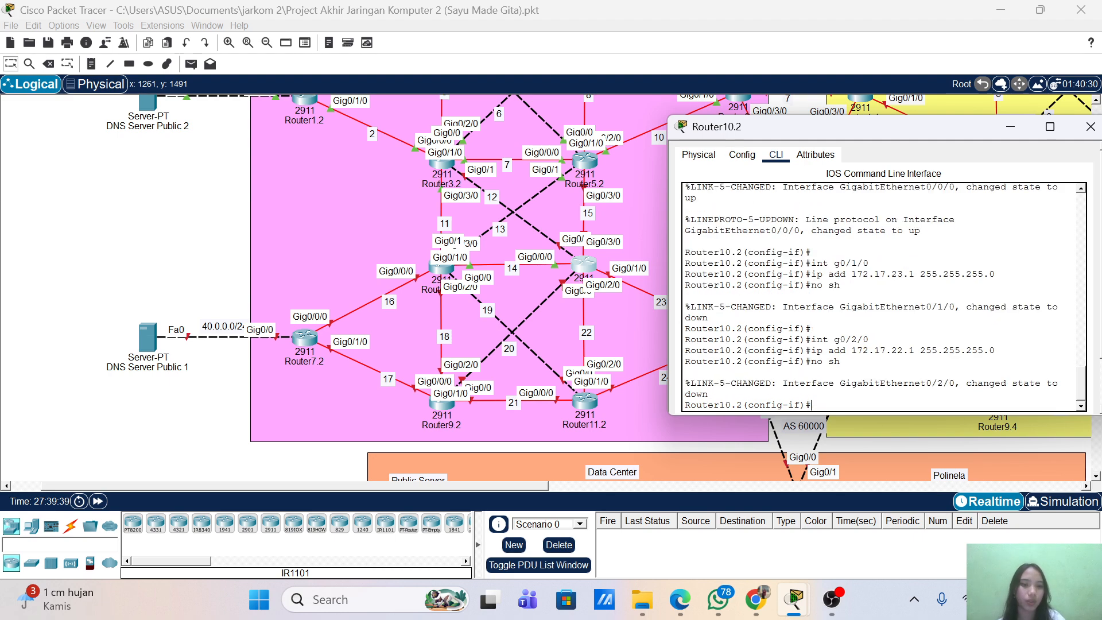
# - Configure interface g0/3/0 of Router10.2 with 172.17.15.2 and mask 255.255.255.0, and enable it
pyautogui.press('Up')
pyautogui.press('Up')
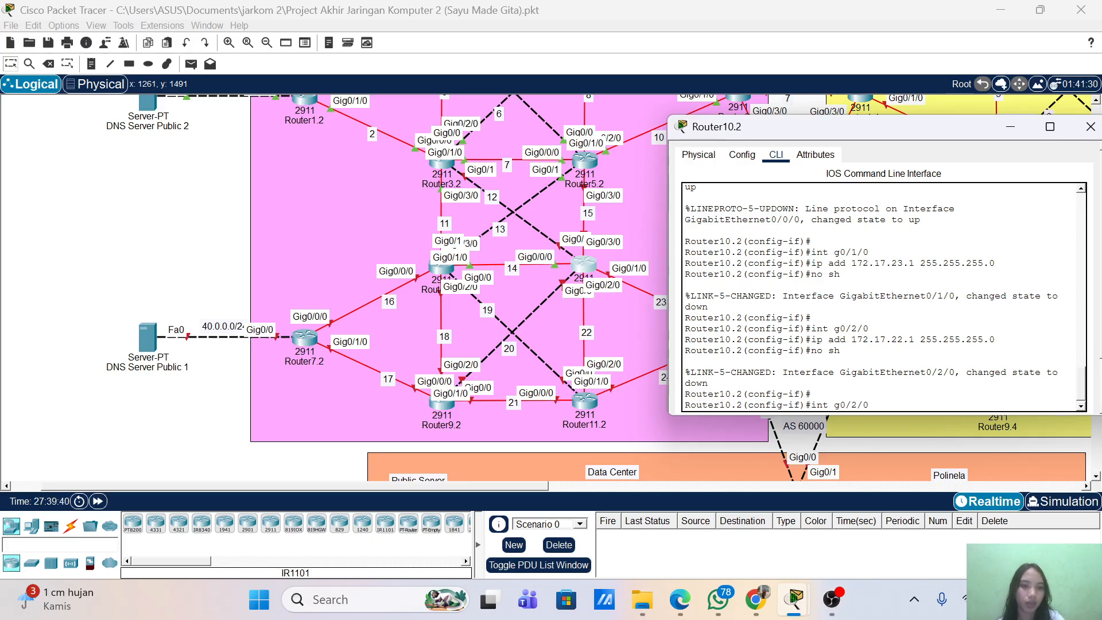
pyautogui.write('3')
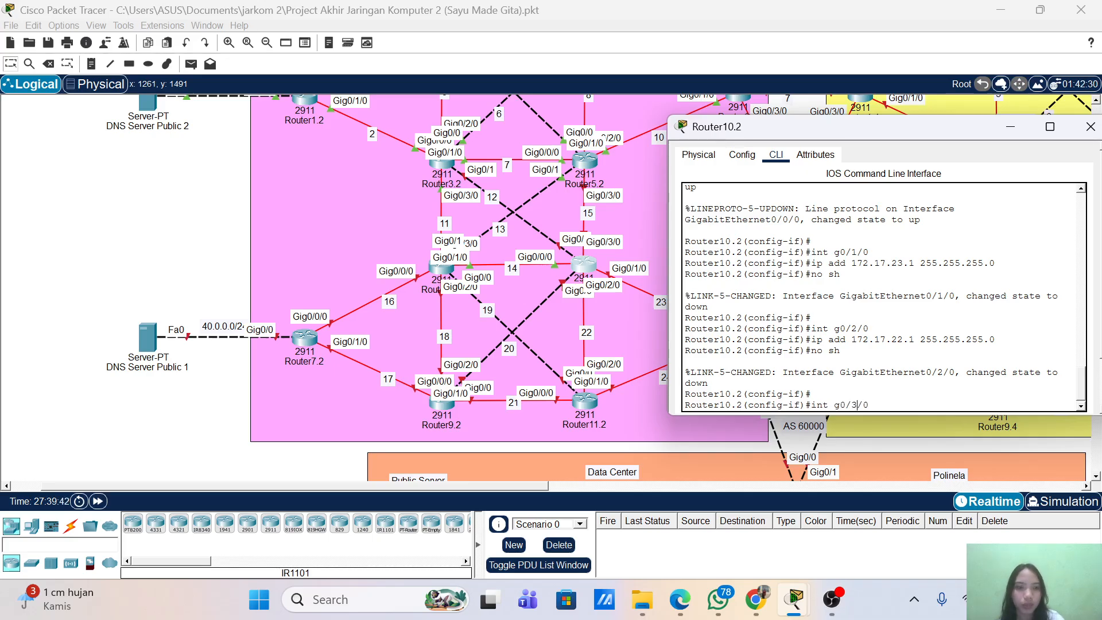
pyautogui.press('Return')
pyautogui.press('Up')
pyautogui.press('Up')
pyautogui.press('Up')
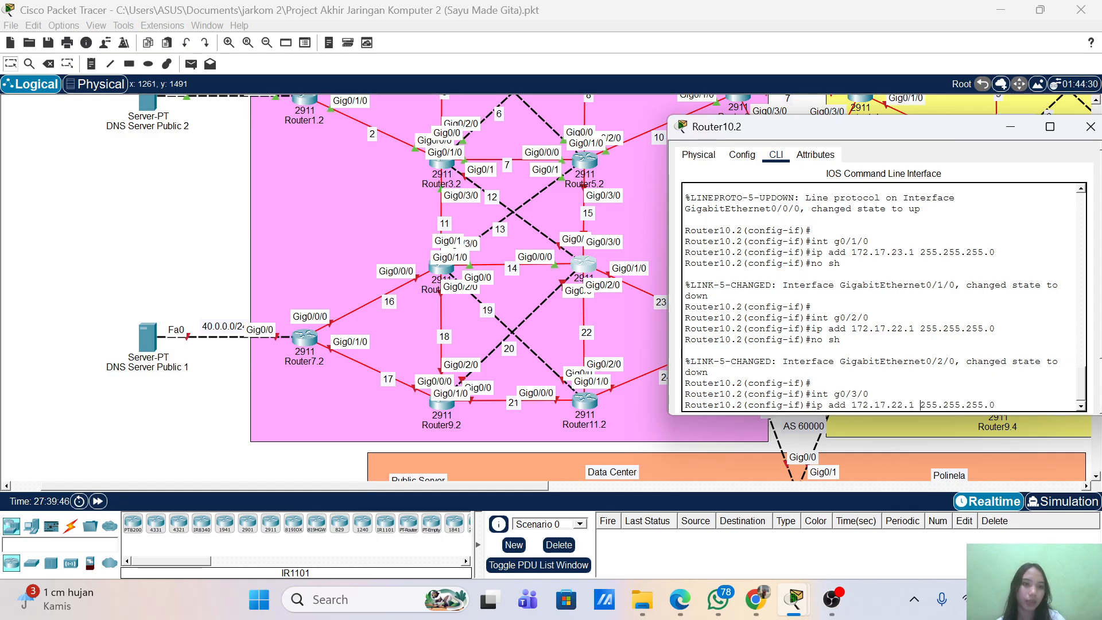
pyautogui.press('BackSpace')
pyautogui.press('BackSpace')
pyautogui.press('BackSpace')
pyautogui.press('BackSpace')
pyautogui.write('15.2')
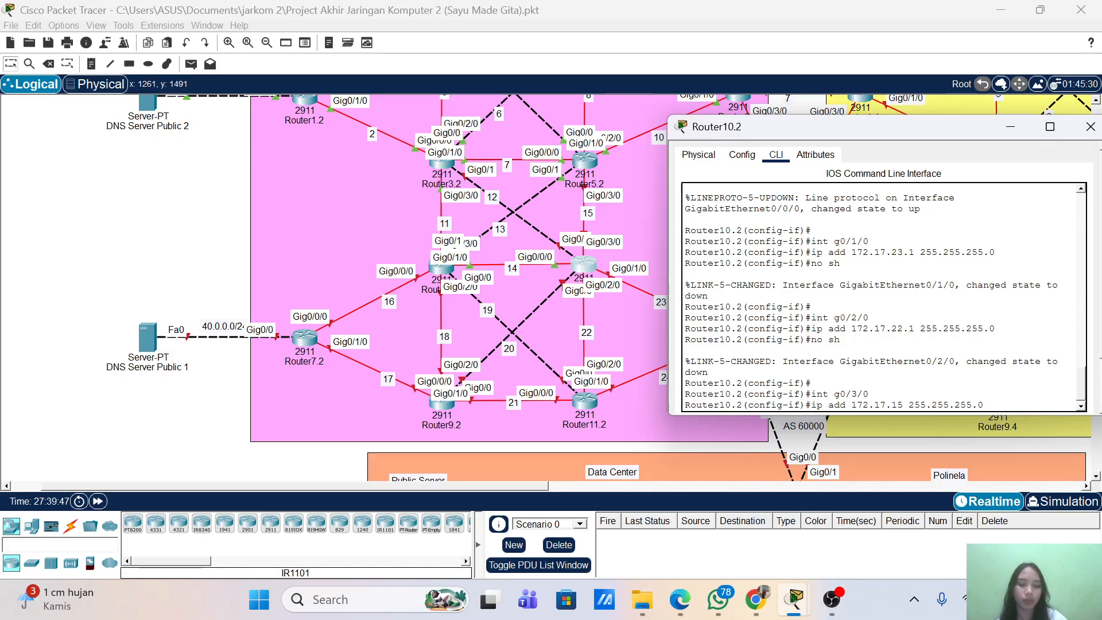
pyautogui.press('Return')
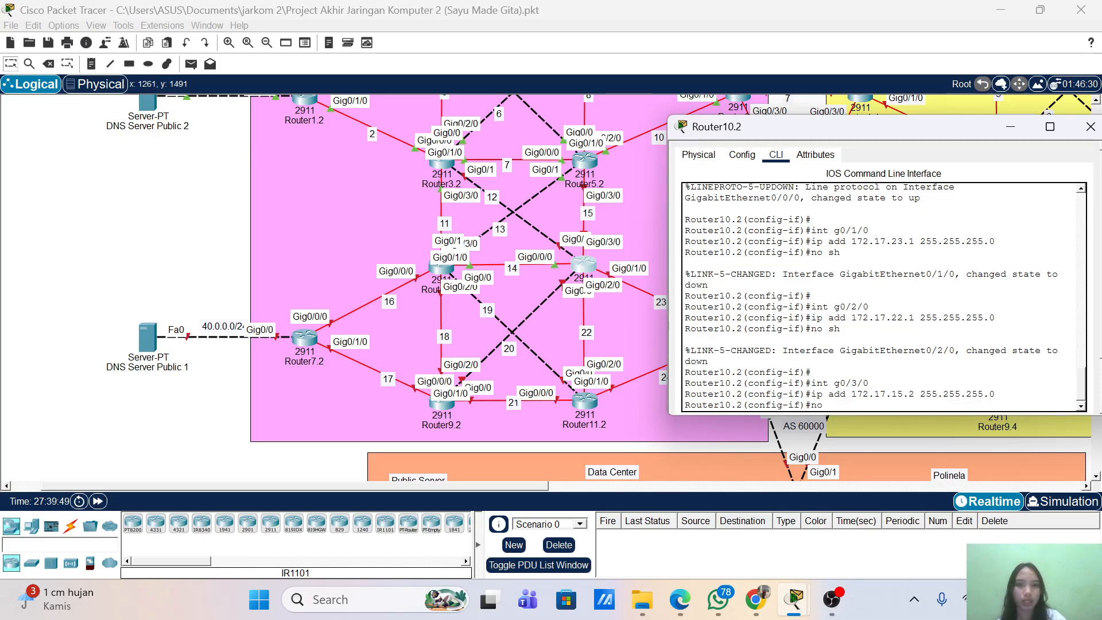
pyautogui.press('Return')
pyautogui.press('Return')
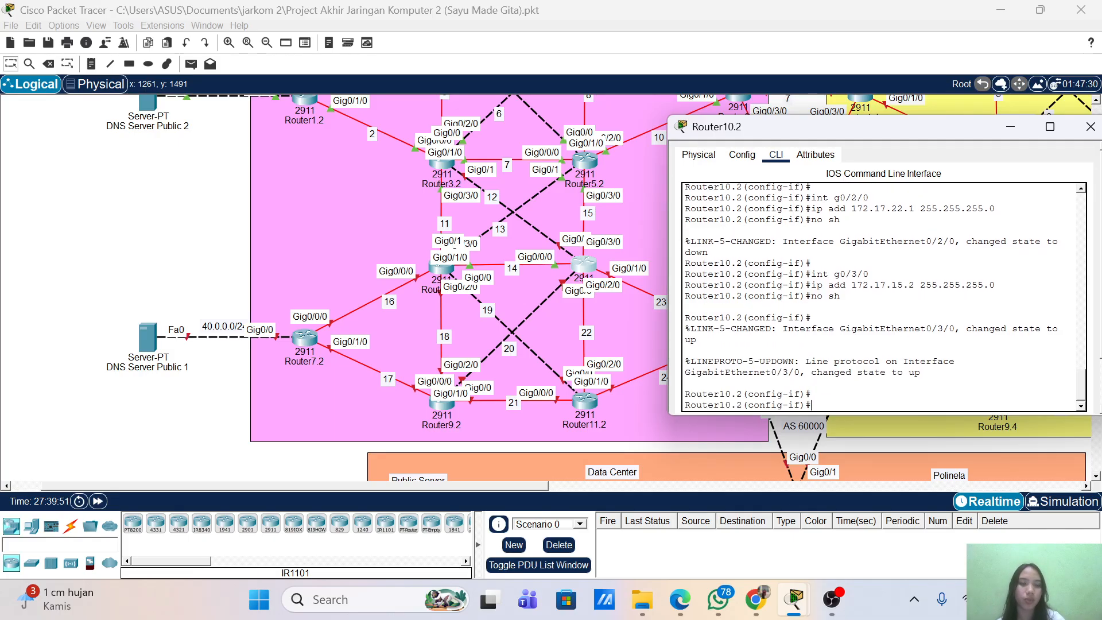
# - Configure interface g0/0 of Router10.2 with 172.17.20.1 and mask 255.255.255.0, and enable it
pyautogui.write('no sh')
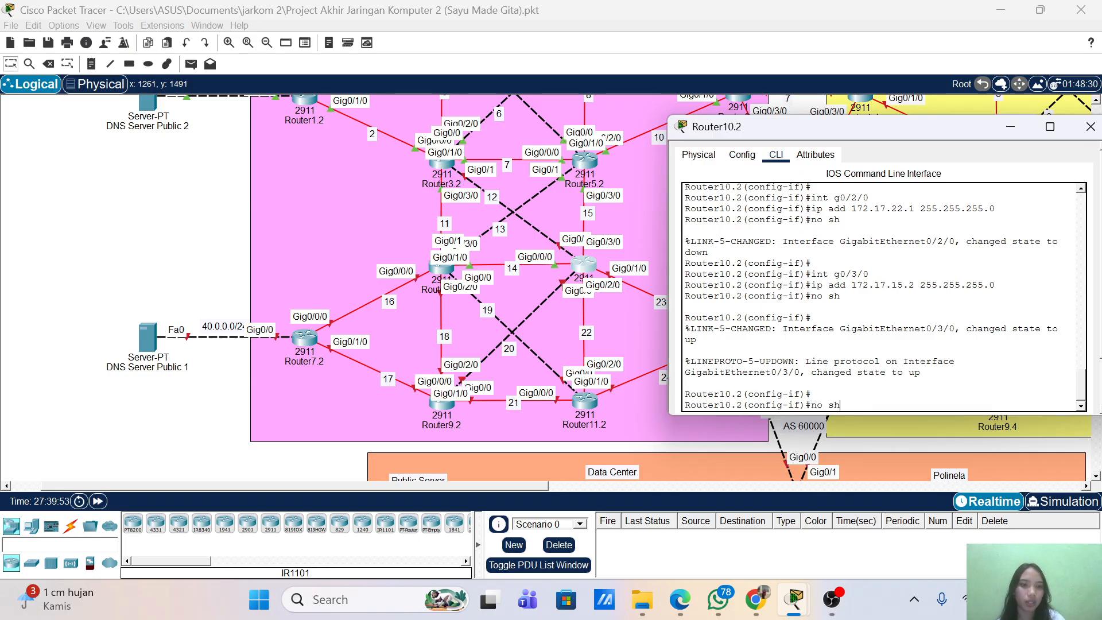
pyautogui.press('BackSpace')
pyautogui.press('BackSpace')
pyautogui.press('BackSpace')
pyautogui.press('BackSpace')
pyautogui.press('BackSpace')
pyautogui.write('int g0/0')
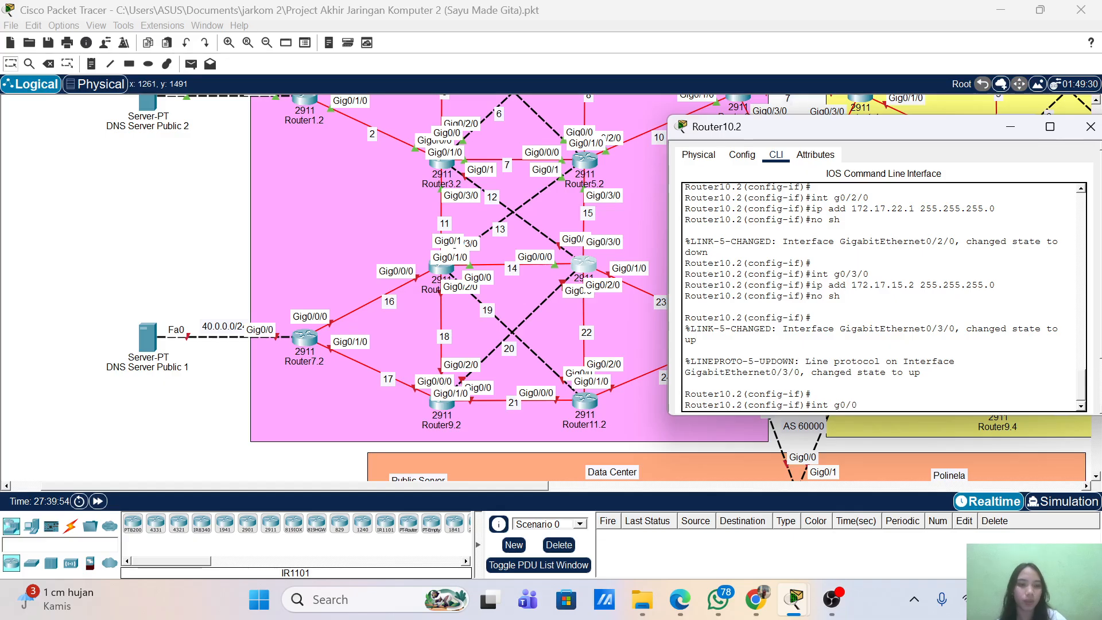
pyautogui.press('Return')
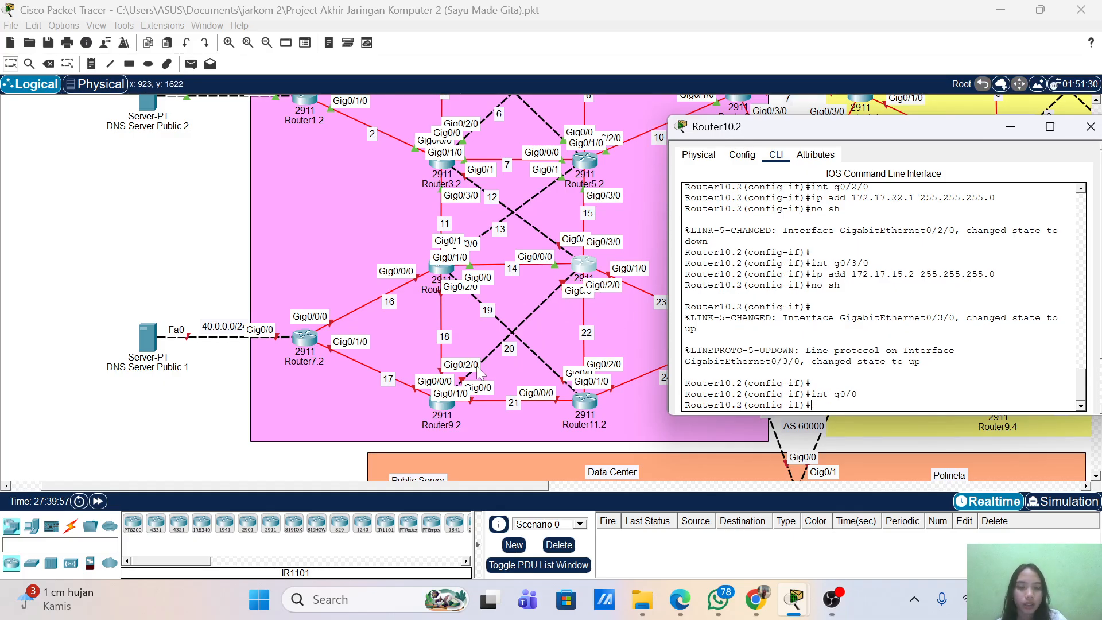
pyautogui.press('Up')
pyautogui.press('Up')
pyautogui.press('Up')
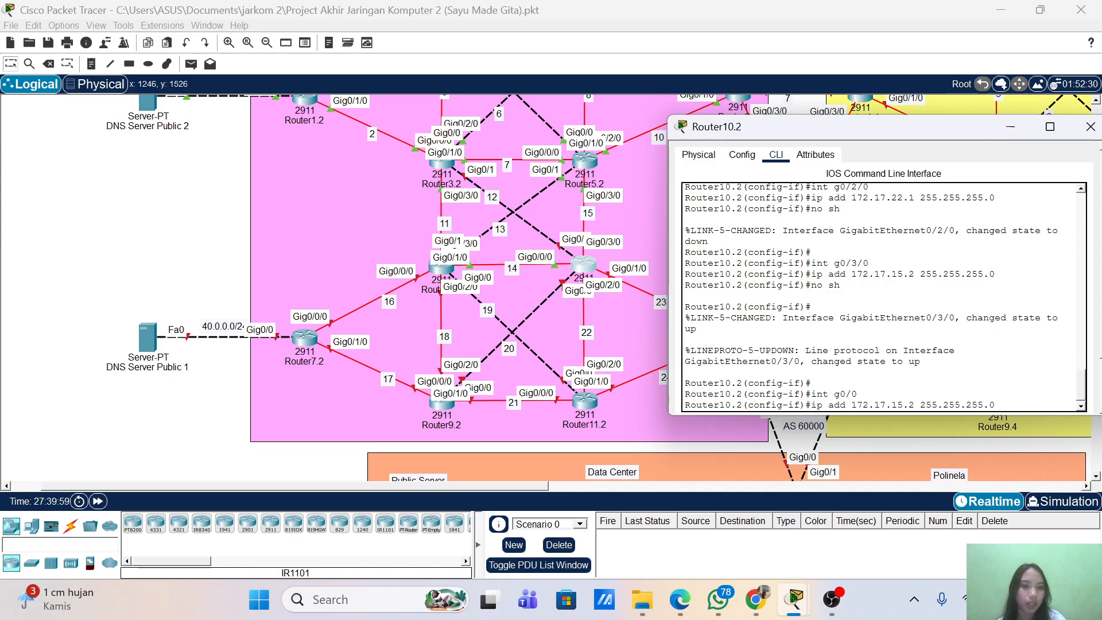
pyautogui.press('Left')
pyautogui.press('Left')
pyautogui.press('Left')
pyautogui.press('Left')
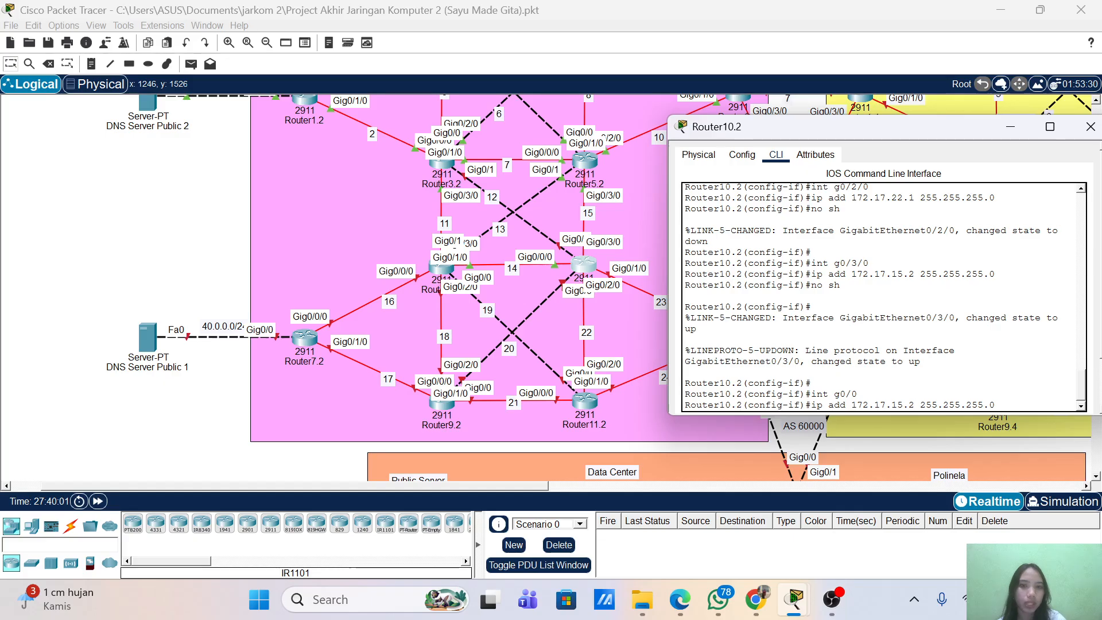
pyautogui.press('BackSpace')
pyautogui.press('BackSpace')
pyautogui.press('BackSpace')
pyautogui.press('BackSpace')
pyautogui.write('20.1')
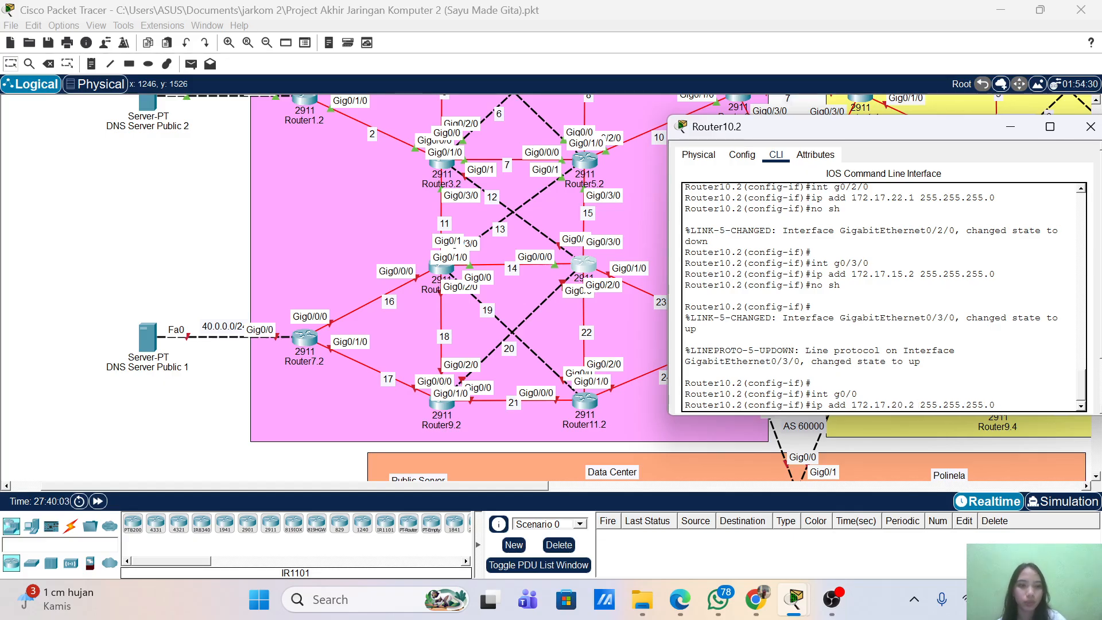
pyautogui.press('Return')
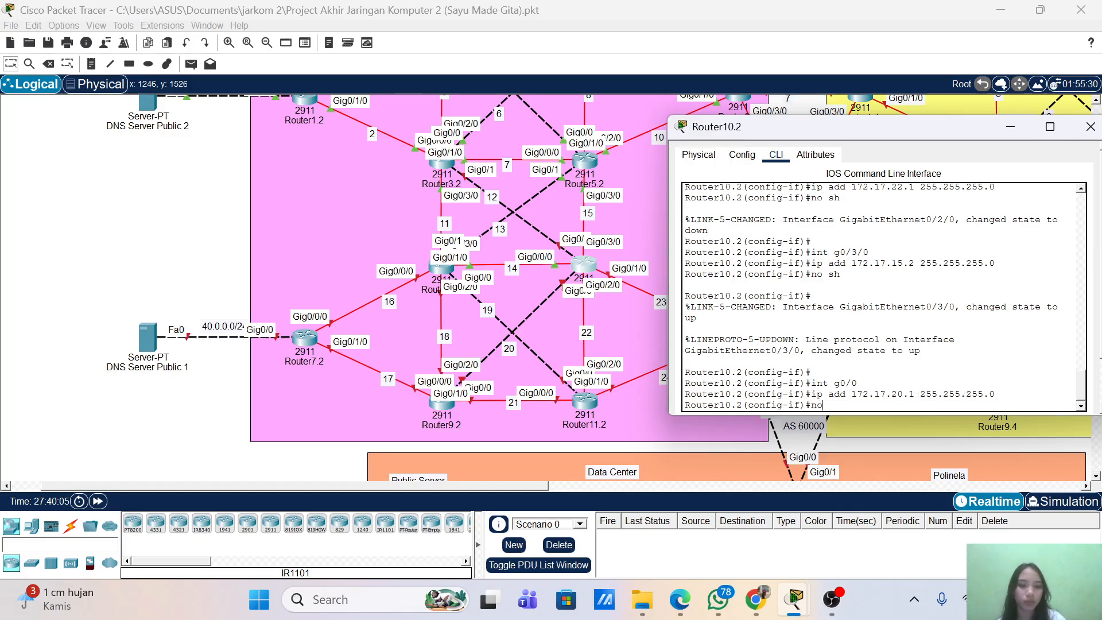
pyautogui.press('Return')
# - Configure interface g0/1 of Router10.2 with 172.17.12.2 and mask 255.255.255.0, and enable it
pyautogui.press('Up')
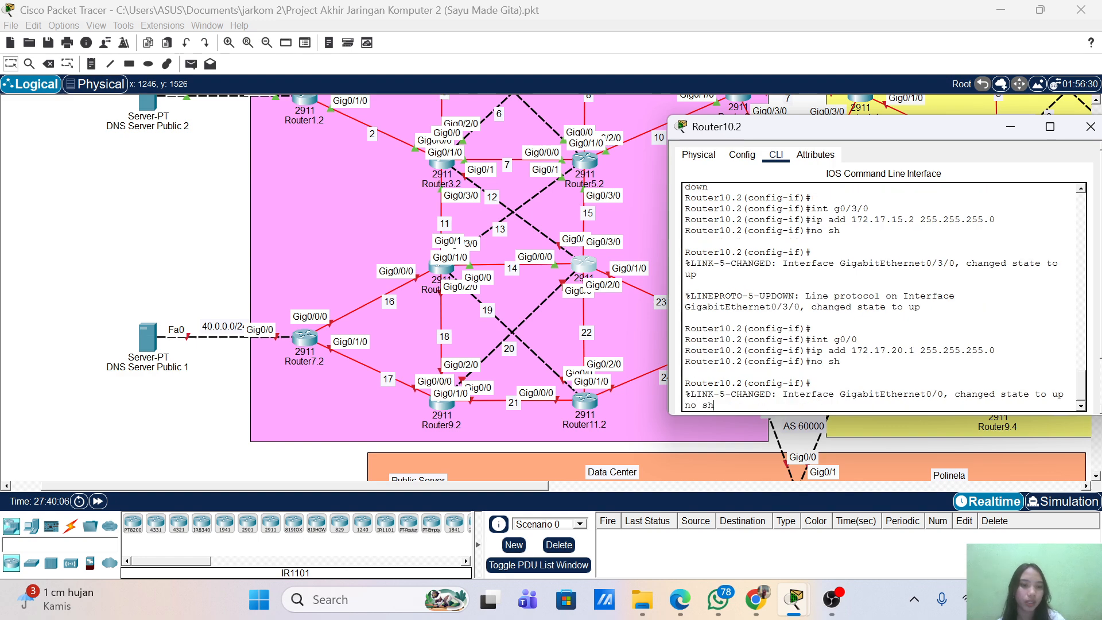
pyautogui.press('BackSpace')
pyautogui.press('BackSpace')
pyautogui.press('BackSpace')
pyautogui.press('BackSpace')
pyautogui.press('BackSpace')
pyautogui.press('Return')
pyautogui.write('int g0/0')
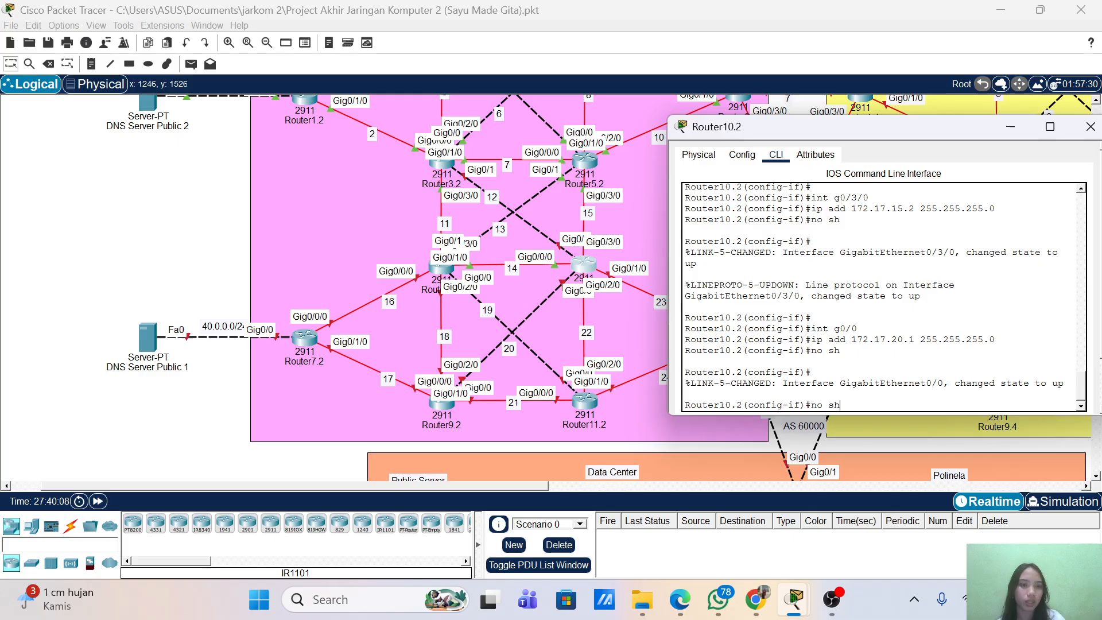
pyautogui.press('BackSpace')
pyautogui.write('1')
pyautogui.press('Return')
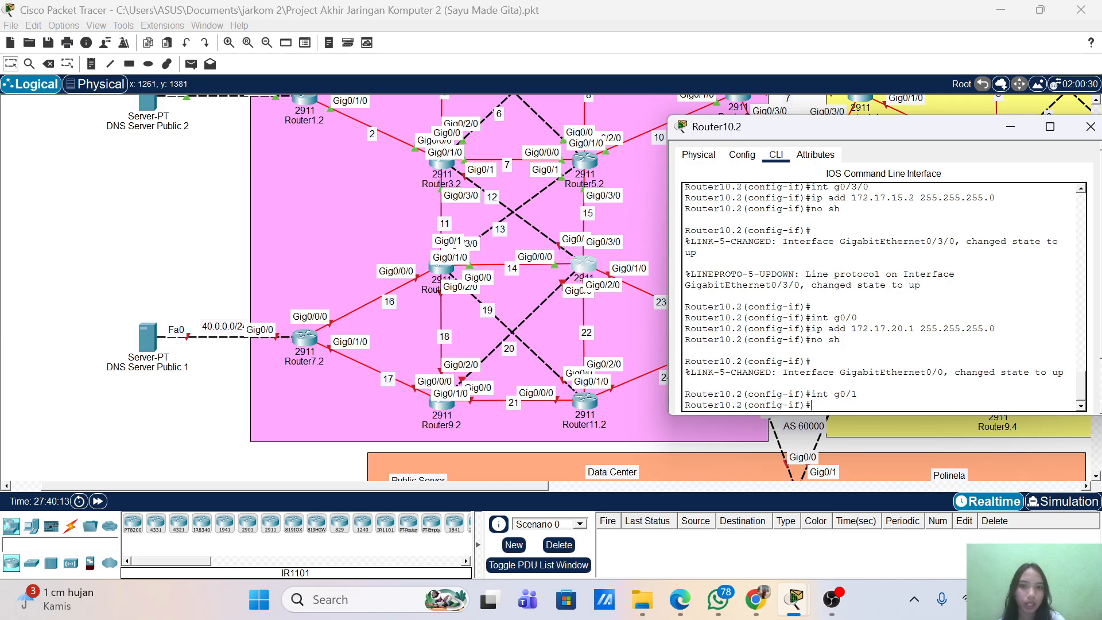
pyautogui.press('Up')
pyautogui.press('Up')
pyautogui.press('Up')
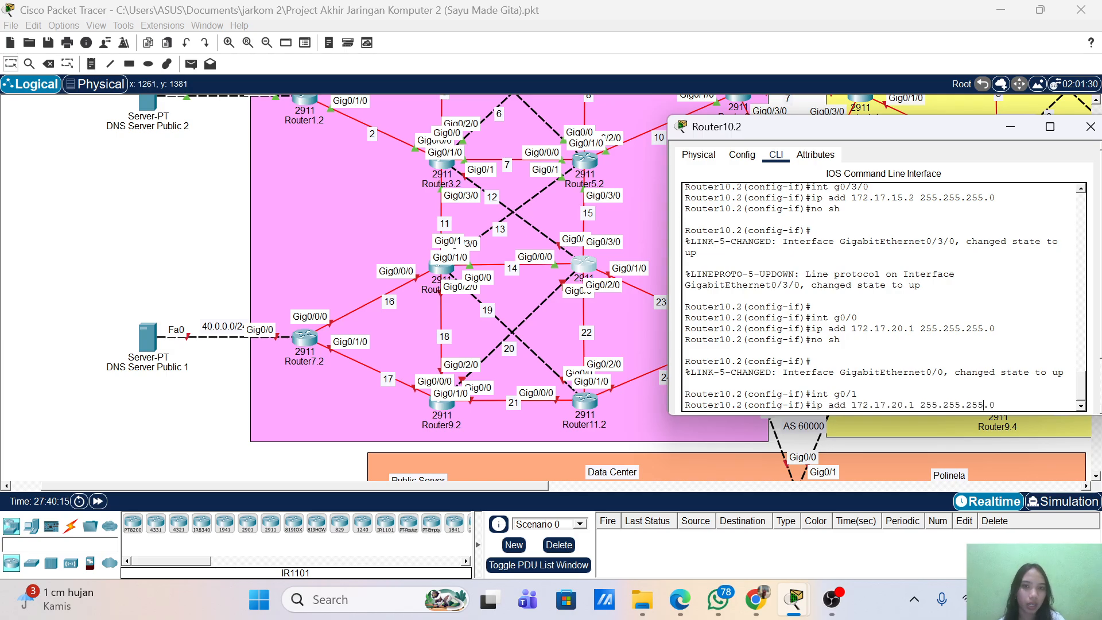
pyautogui.press('Left')
pyautogui.press('Left')
pyautogui.press('Left')
pyautogui.press('Left')
pyautogui.press('Left')
pyautogui.press('Left')
pyautogui.press('Left')
pyautogui.press('Left')
pyautogui.press('Left')
pyautogui.press('Left')
pyautogui.press('Left')
pyautogui.press('Left')
pyautogui.press('BackSpace')
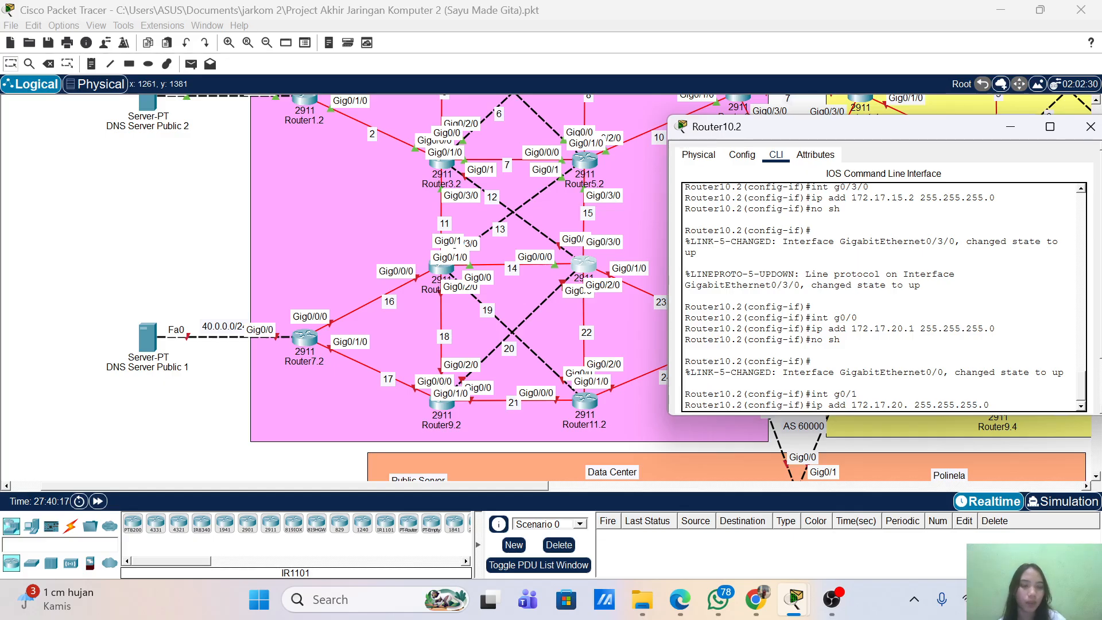
pyautogui.press('BackSpace')
pyautogui.press('BackSpace')
pyautogui.press('BackSpace')
pyautogui.write('12.2')
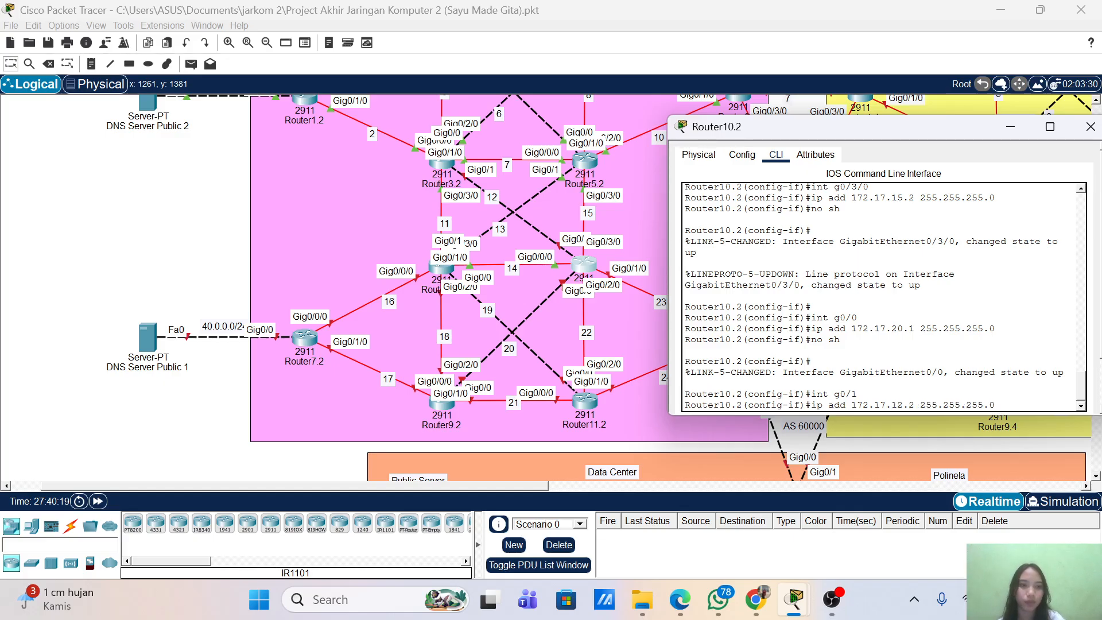
pyautogui.press('Return')
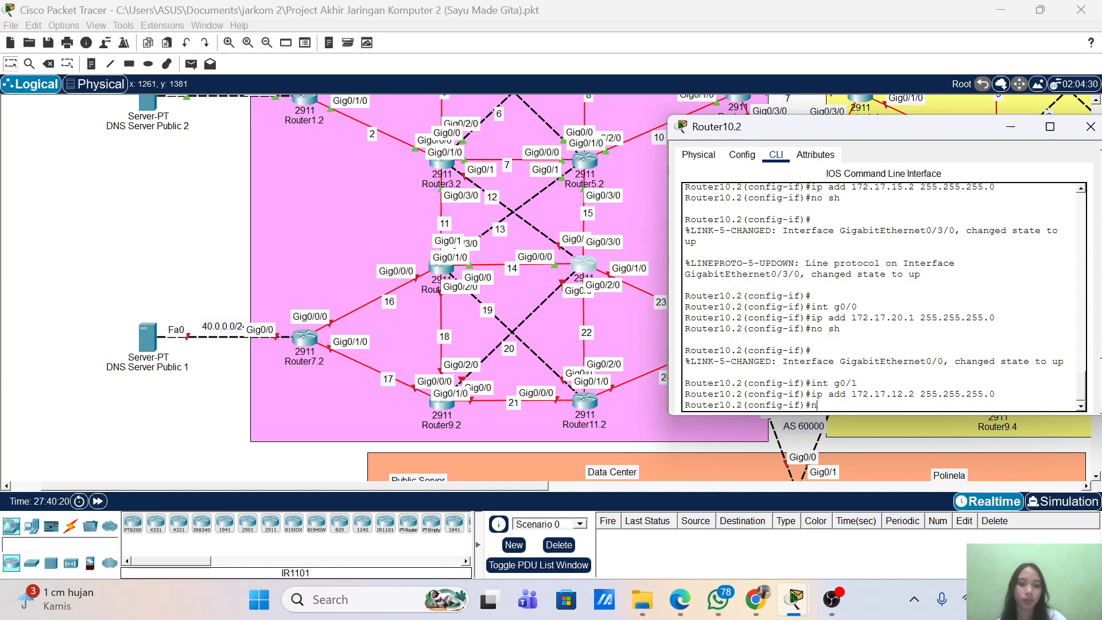
pyautogui.write('no sh')
pyautogui.press('Return')
pyautogui.press('Return')
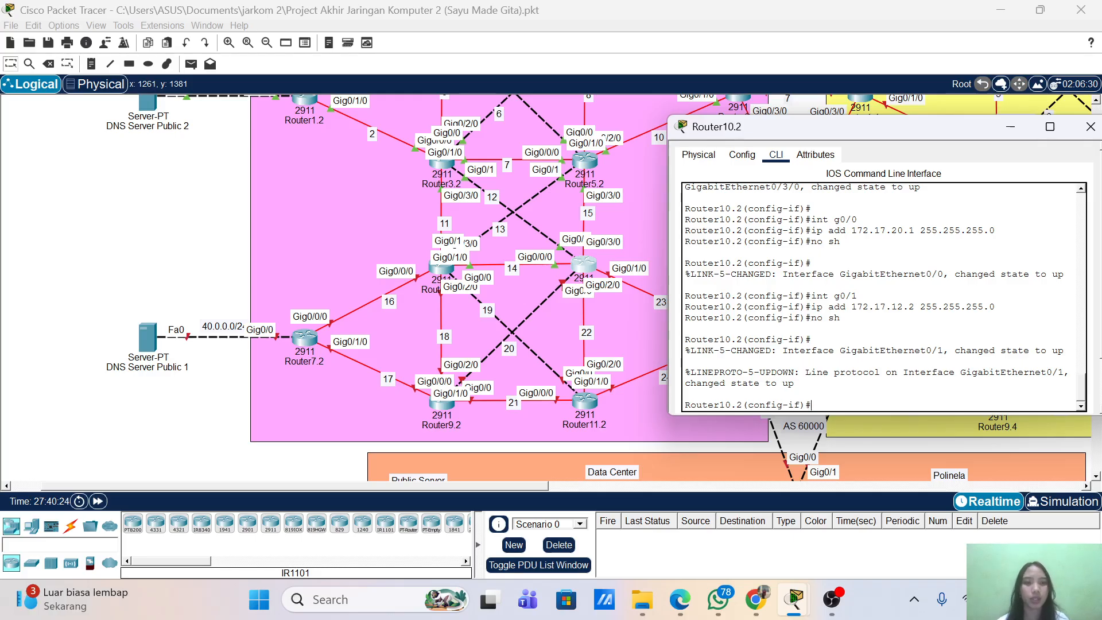
# - Leave interface configuration and start OSPF process 1 on Router10.2
pyautogui.write('exit')
pyautogui.press('Return')
pyautogui.press('Return')
pyautogui.write('rou')
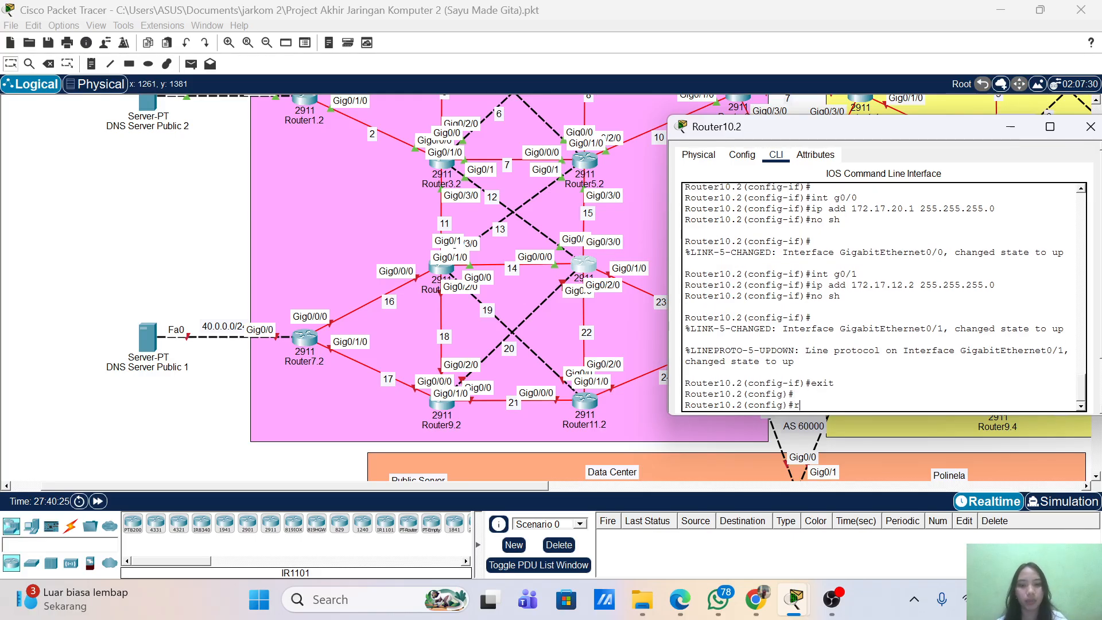
pyautogui.press('Tab')
pyautogui.write('osp')
pyautogui.press('Tab')
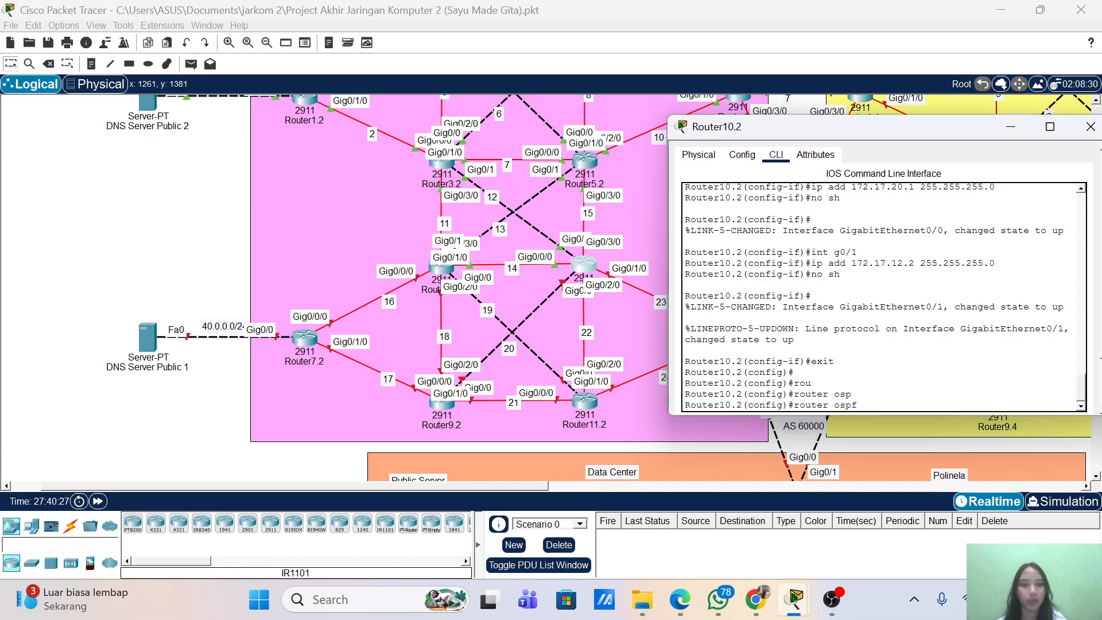
pyautogui.write('1')
pyautogui.press('Return')
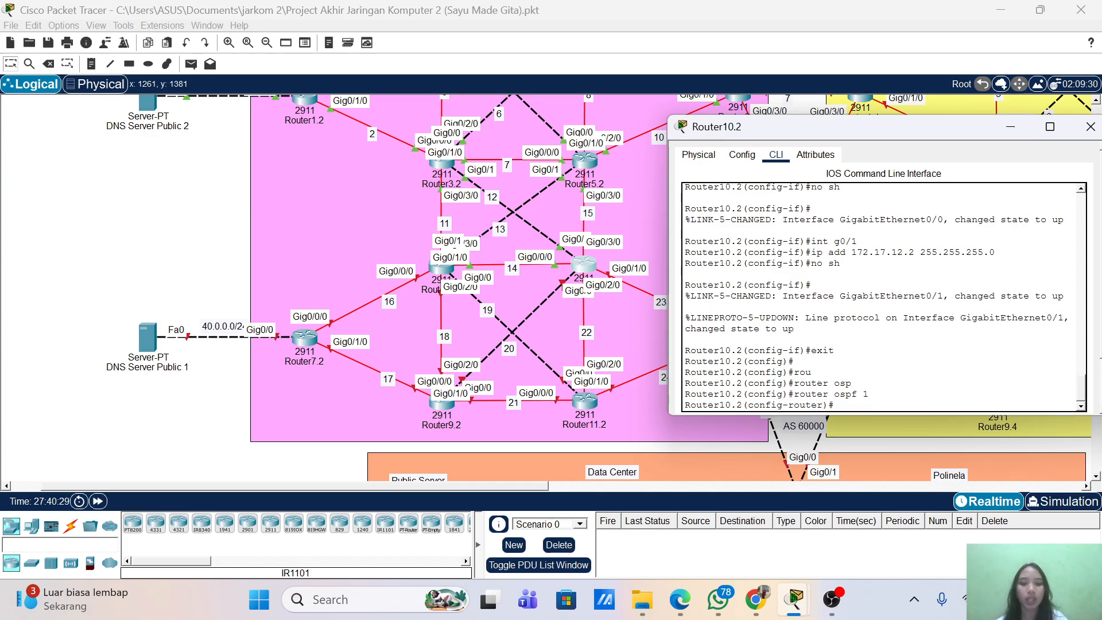
# - Set the OSPF router ID of Router10.2 to 2.2.2.10
pyautogui.write('rou')
pyautogui.press('Tab')
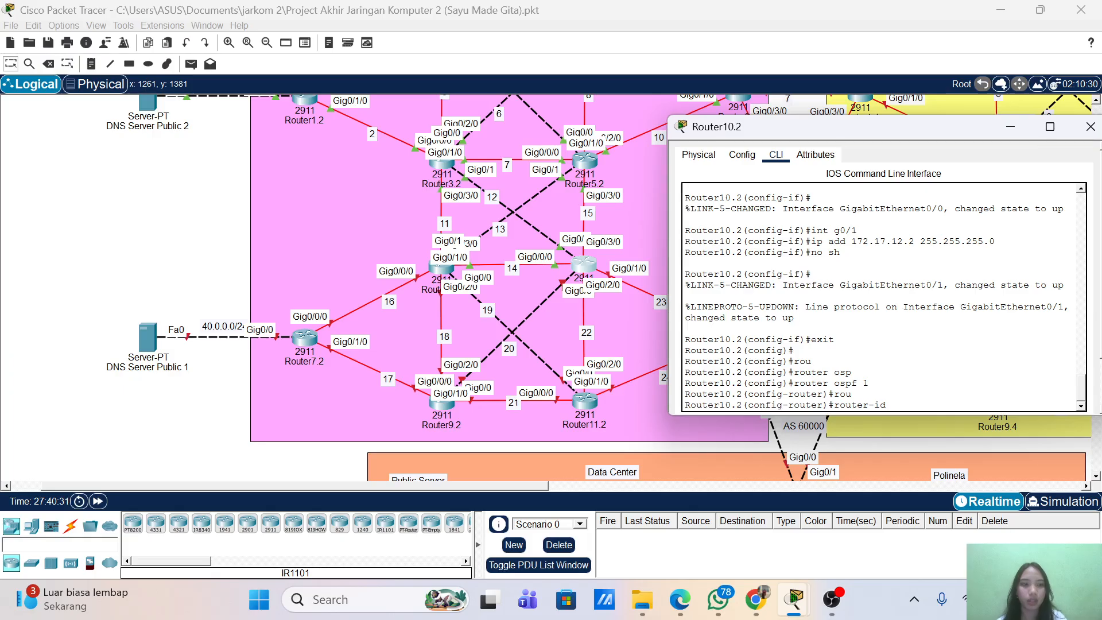
pyautogui.write('2.')
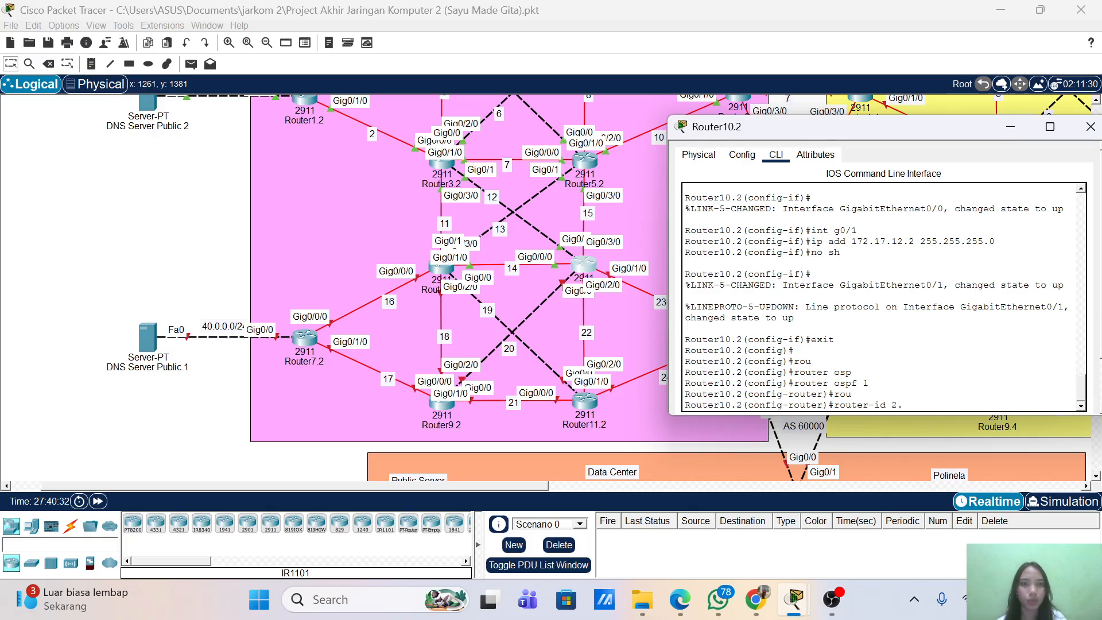
pyautogui.write('2.2')
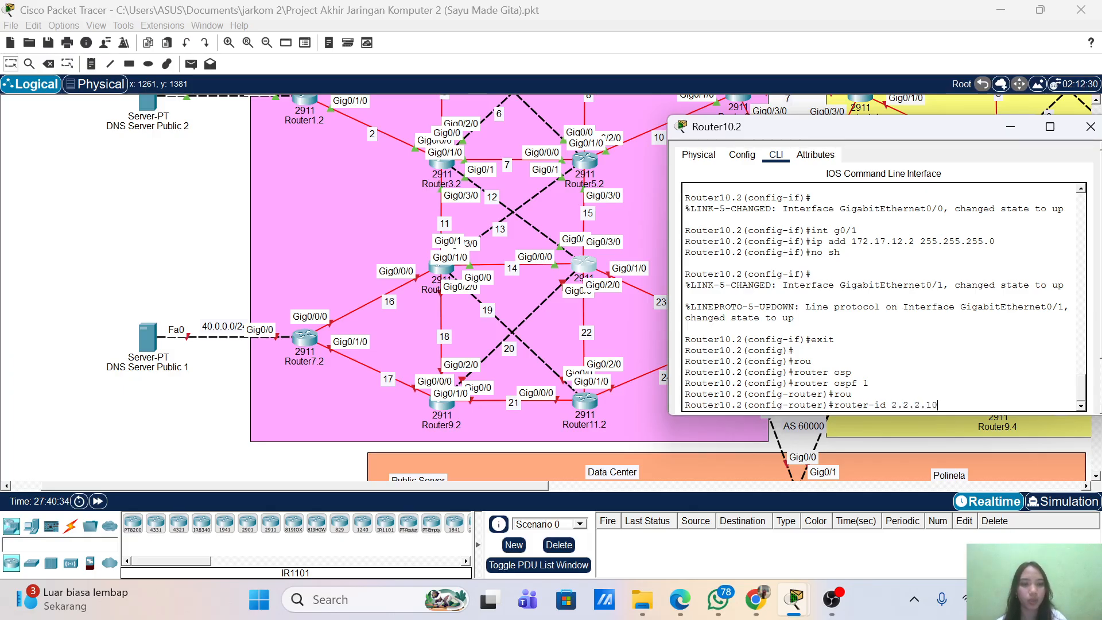
pyautogui.write('.10')
pyautogui.press('Return')
# - Turn on logging of OSPF adjacency changes on Router10.2
pyautogui.write('log')
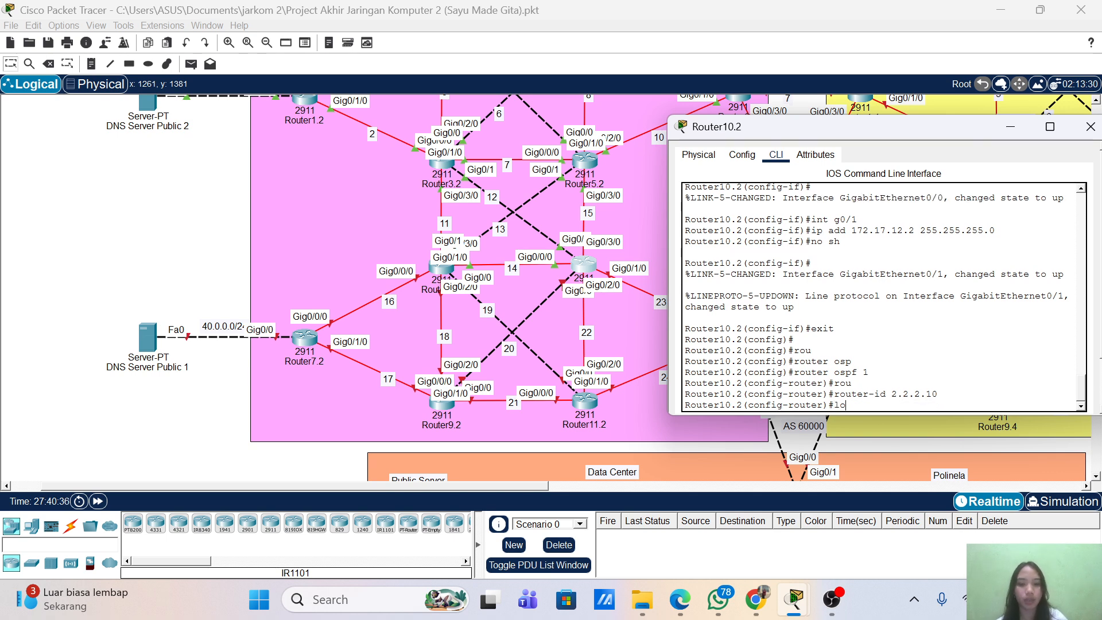
pyautogui.press('Tab')
pyautogui.press('Return')
pyautogui.press('Return')
# - Advertise network 172.17.12.0 with wildcard 0.0.0.255 in OSPF area 0 on Router10.2
pyautogui.write('net')
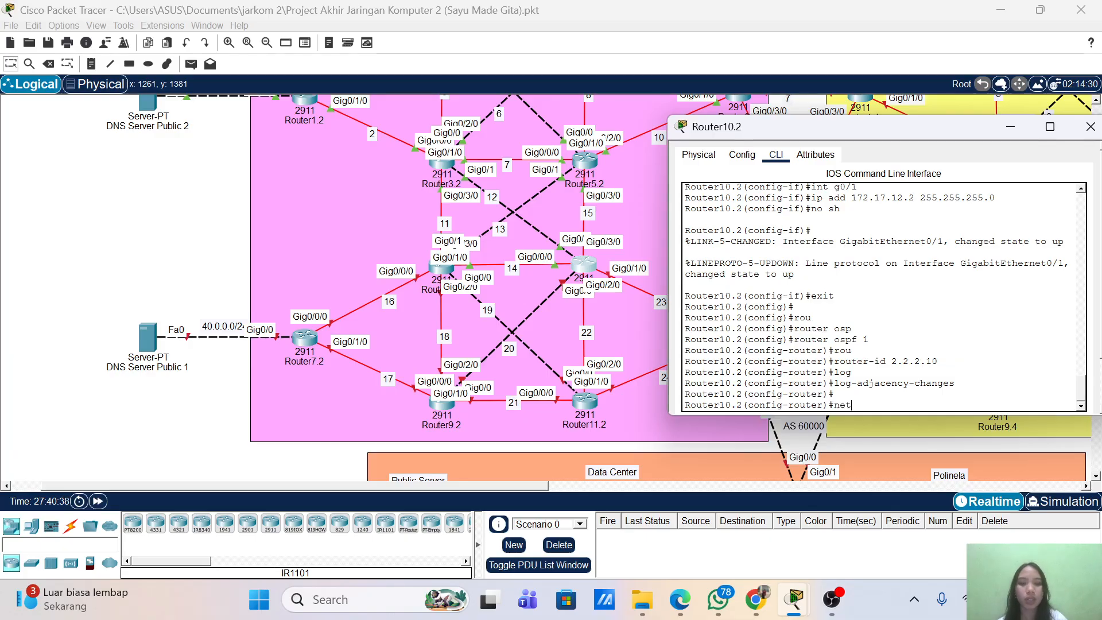
pyautogui.press('Tab')
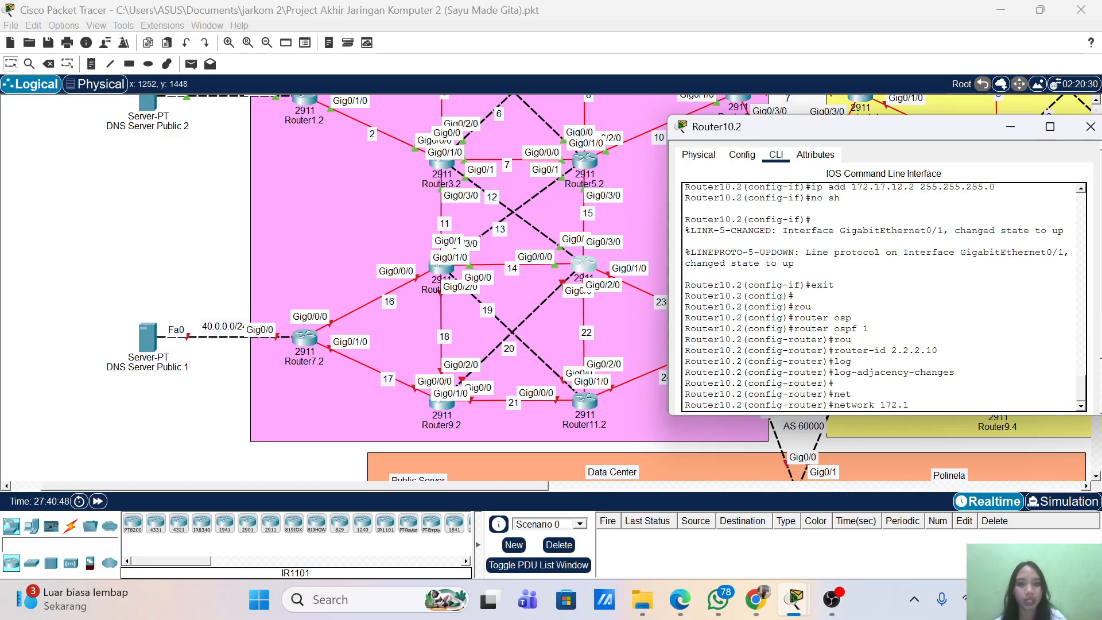
pyautogui.write('7.12.')
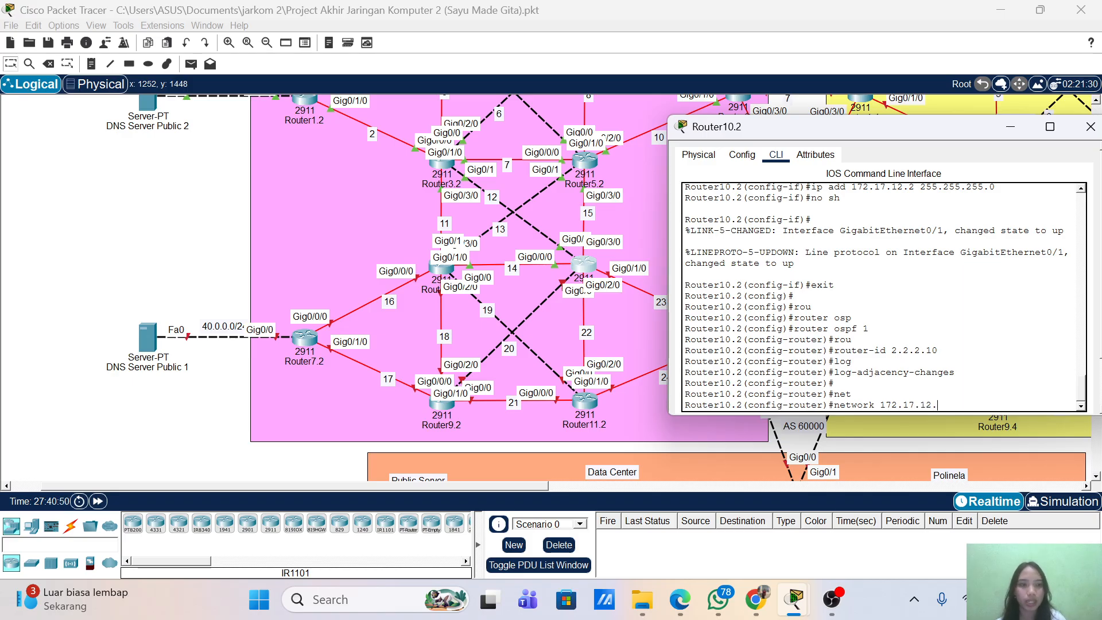
pyautogui.write('0 0.0.0')
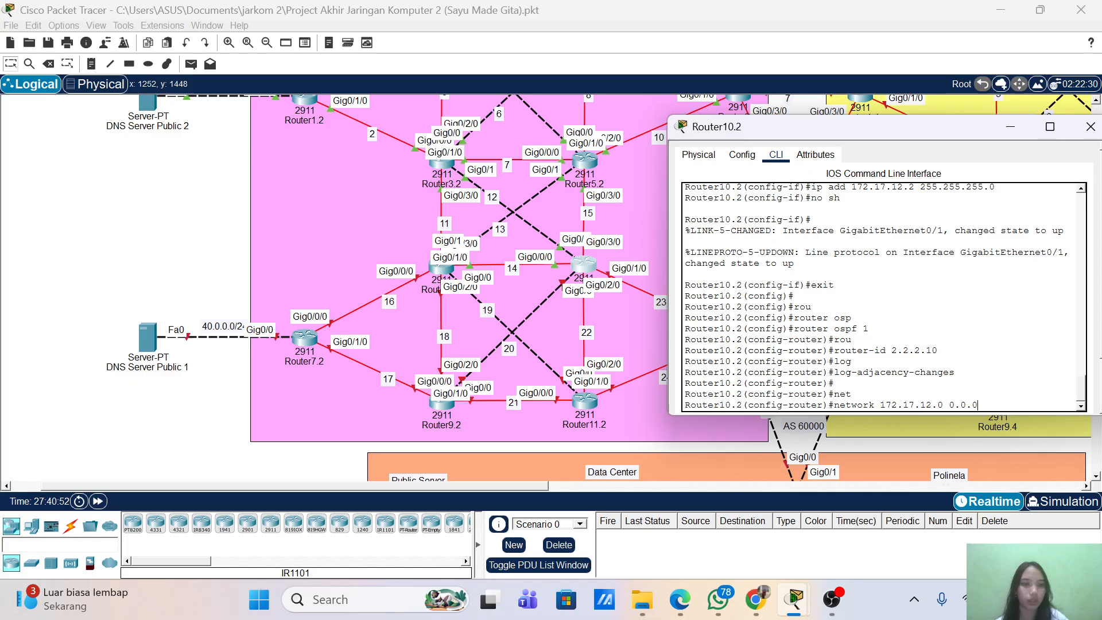
pyautogui.write('.255 area')
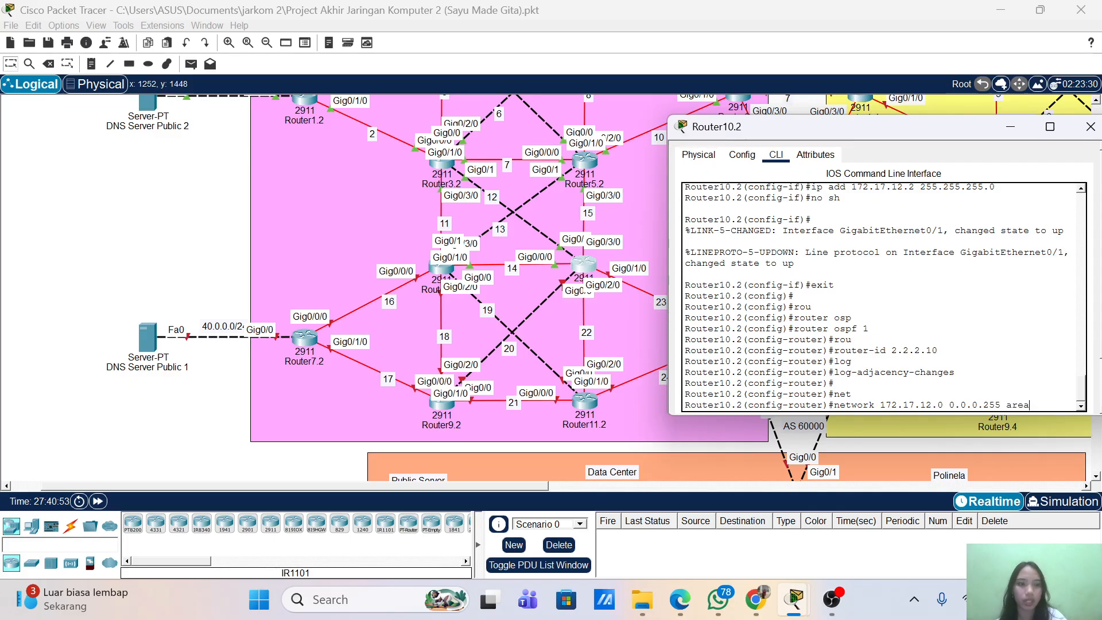
pyautogui.write(' 0')
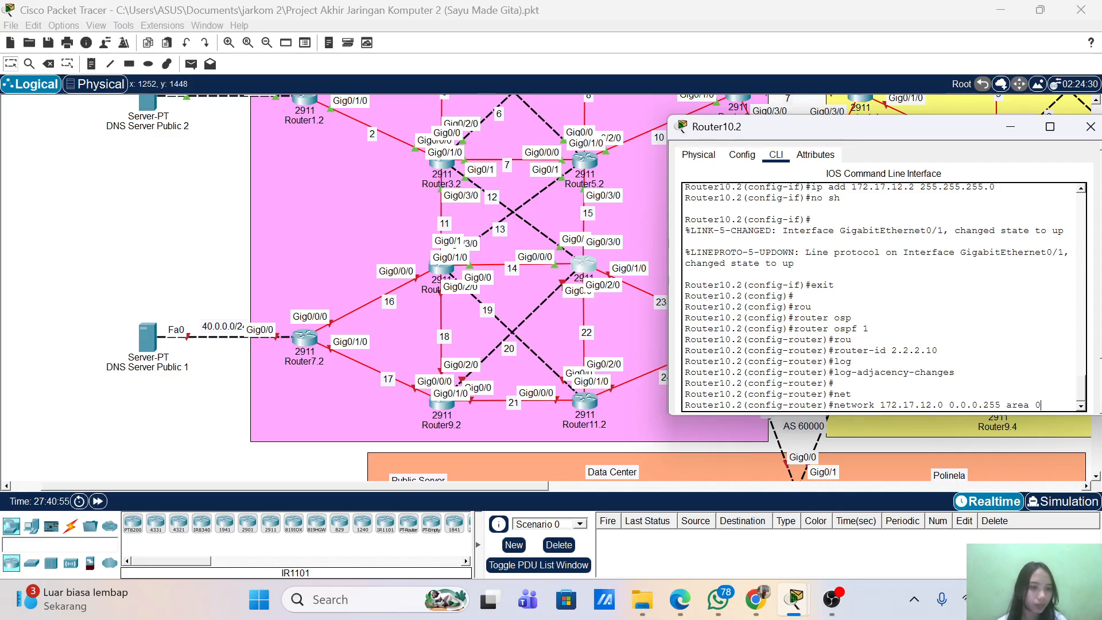
pyautogui.press('Return')
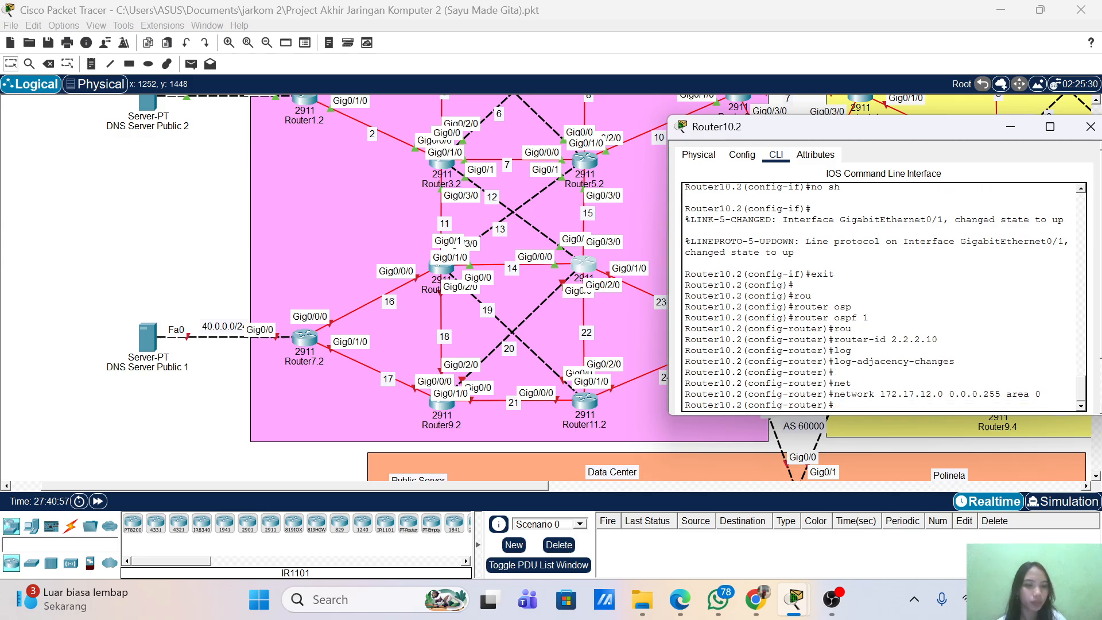
# - Advertise network 172.17.14.0 with wildcard 0.0.0.255 in OSPF area 0 on Router10.2
pyautogui.press('Up')
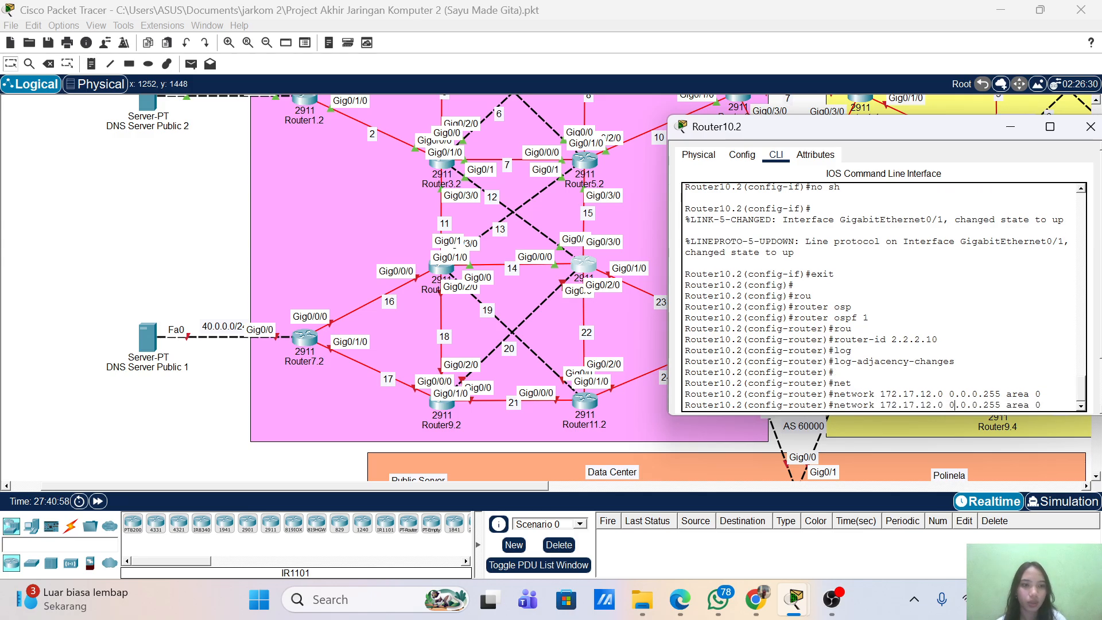
pyautogui.press('Left')
pyautogui.press('Left')
pyautogui.press('Left')
pyautogui.press('Left')
pyautogui.press('Left')
pyautogui.press('Left')
pyautogui.press('Left')
pyautogui.press('Left')
pyautogui.press('Left')
pyautogui.press('Left')
pyautogui.press('Left')
pyautogui.press('Left')
pyautogui.press('Left')
pyautogui.press('Left')
pyautogui.press('Left')
pyautogui.press('Left')
pyautogui.press('Left')
pyautogui.press('Left')
pyautogui.press('Left')
pyautogui.press('BackSpace')
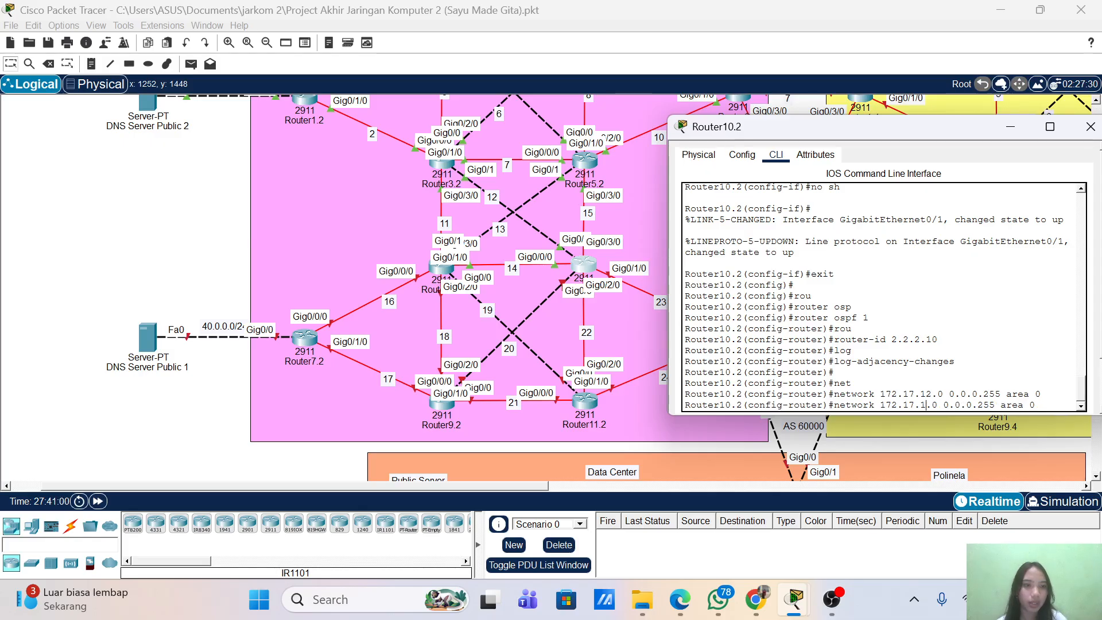
pyautogui.write('4')
pyautogui.press('Return')
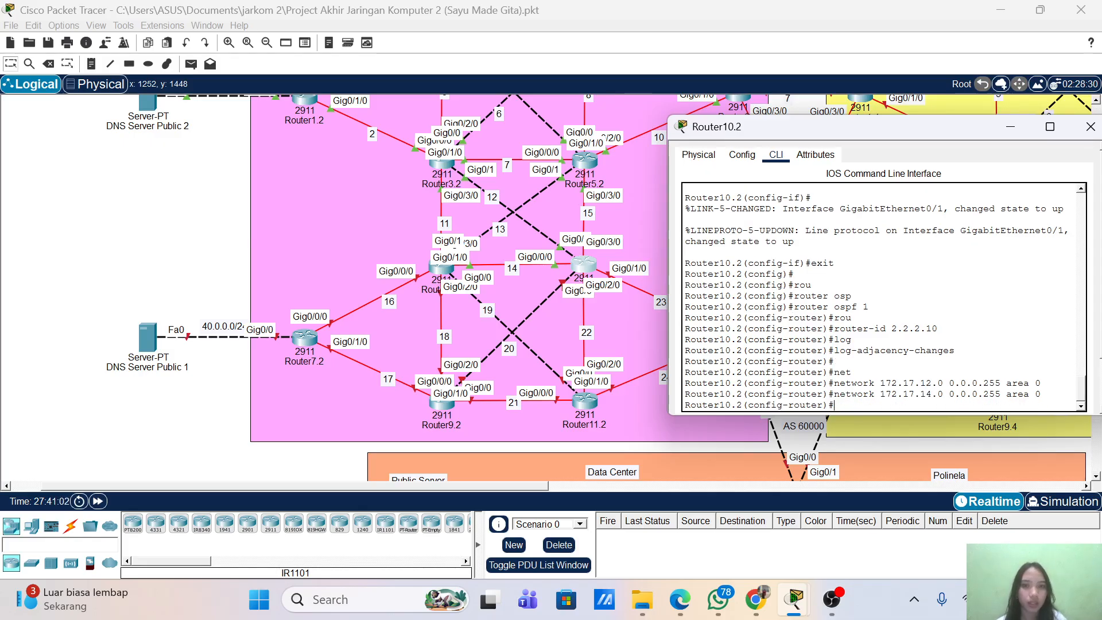
pyautogui.press('Up')
pyautogui.press('Down')
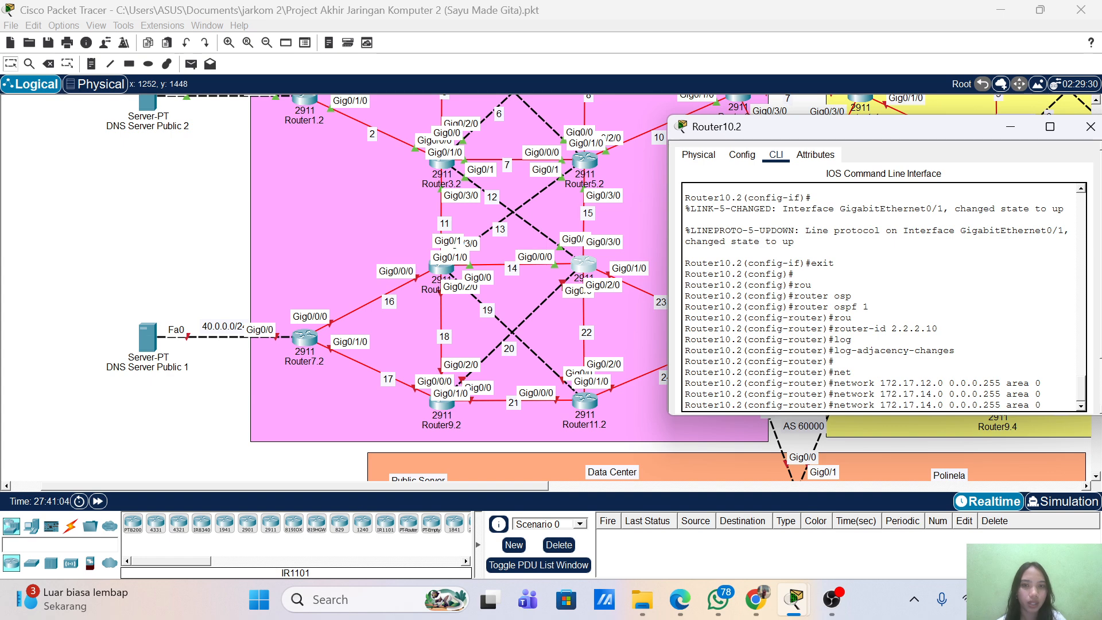
pyautogui.press('Left')
pyautogui.press('Left')
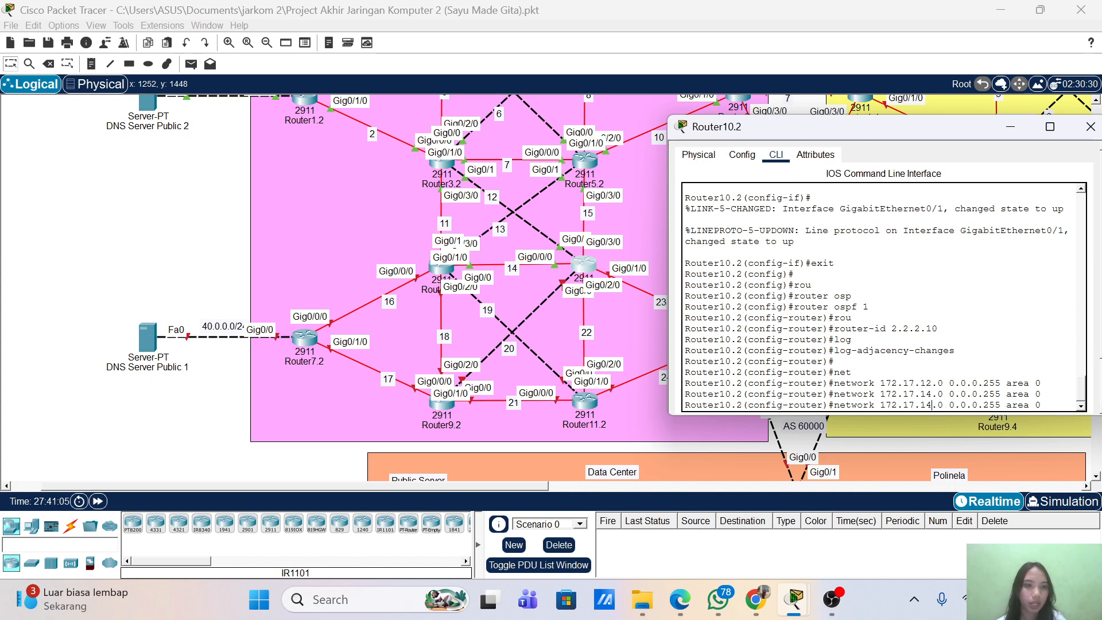
pyautogui.press('BackSpace')
pyautogui.write('5')
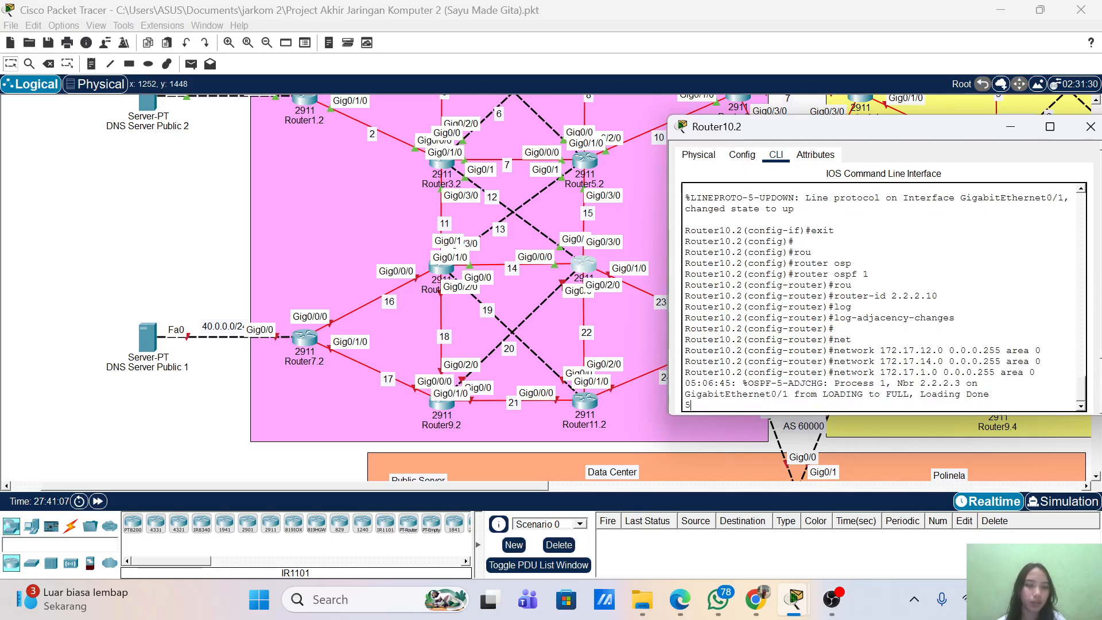
pyautogui.press('Down')
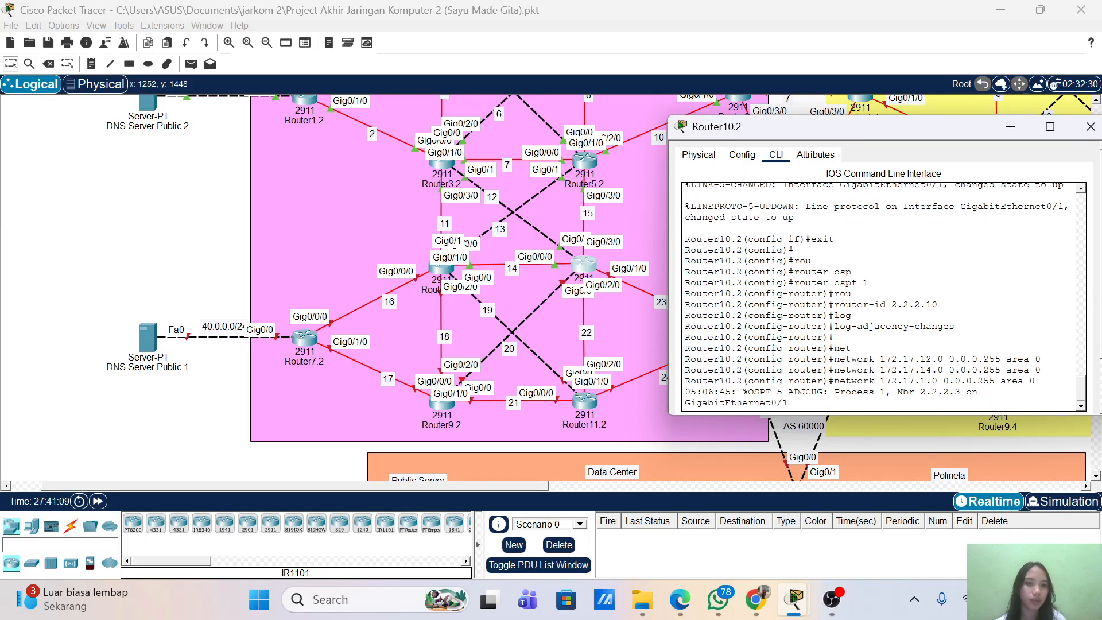
pyautogui.press('Up')
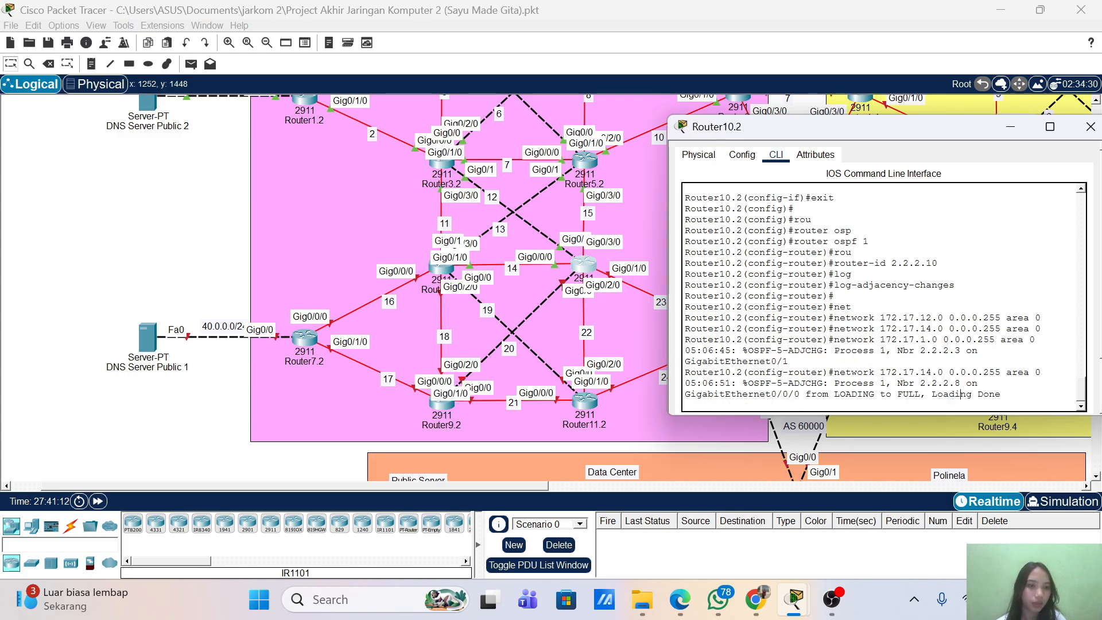
pyautogui.press('Return')
# - Advertise network 172.17.15.0 with wildcard 0.0.0.255 in OSPF area 0 on Router10.2
pyautogui.press('Up')
pyautogui.press('Left')
pyautogui.press('Left')
pyautogui.press('Left')
pyautogui.press('Left')
pyautogui.press('Left')
pyautogui.press('Left')
pyautogui.press('Left')
pyautogui.press('Left')
pyautogui.press('Left')
pyautogui.press('Left')
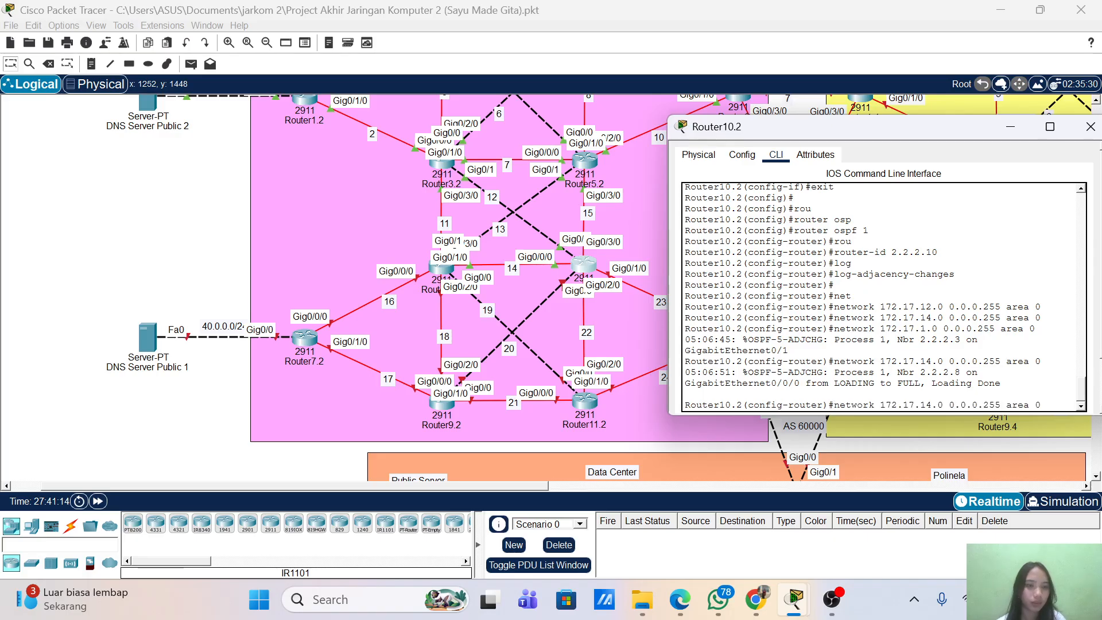
pyautogui.press('Left')
pyautogui.press('Left')
pyautogui.press('Left')
pyautogui.press('Left')
pyautogui.press('Left')
pyautogui.press('Left')
pyautogui.press('Left')
pyautogui.press('Left')
pyautogui.press('Left')
pyautogui.press('BackSpace')
pyautogui.write('5')
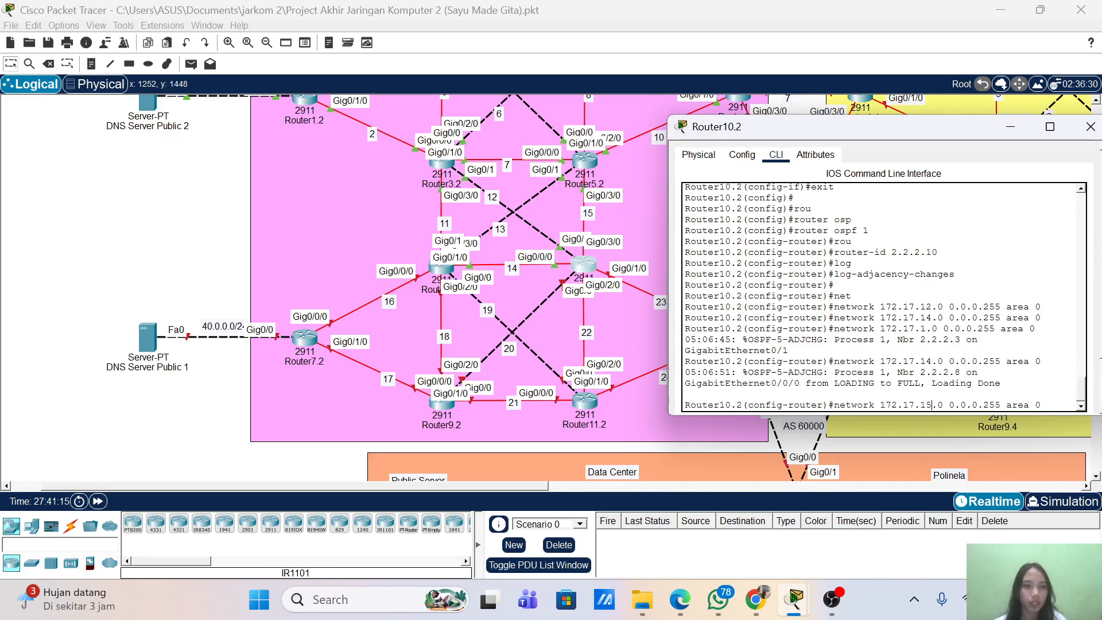
pyautogui.press('Return')
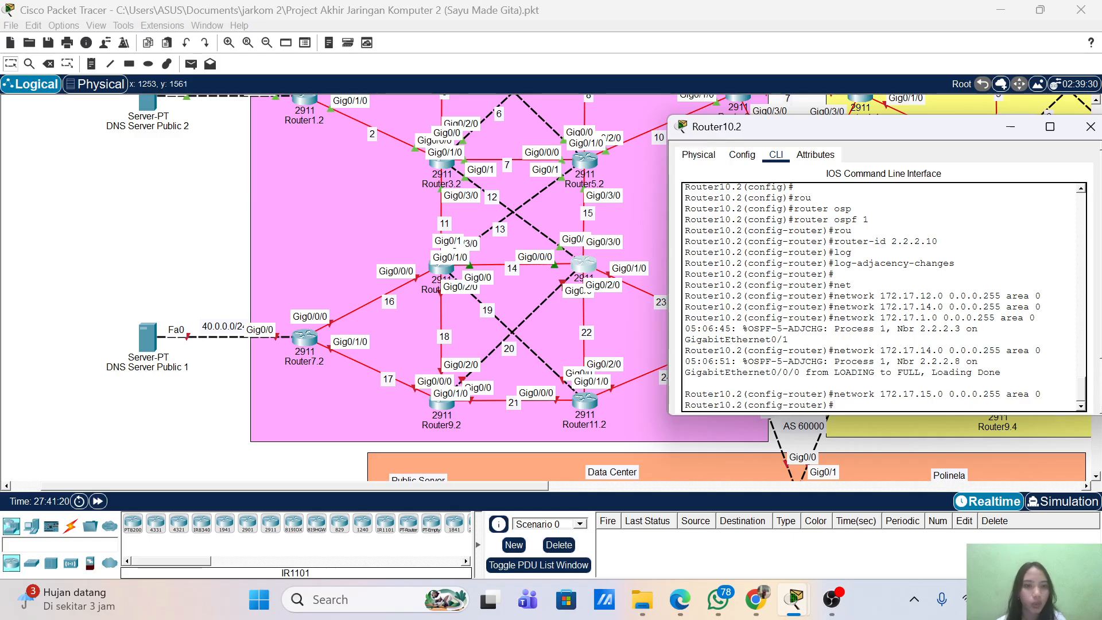
# - Advertise network 172.17.20.0 with wildcard 0.0.0.255 in OSPF area 0 on Router10.2
pyautogui.press('Up')
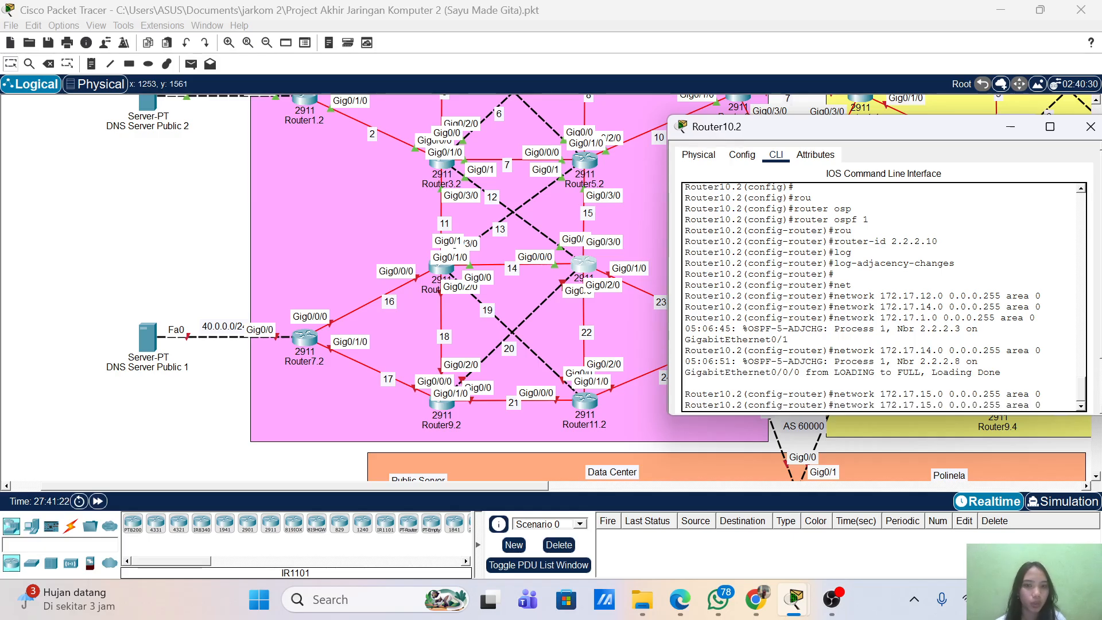
pyautogui.press('BackSpace')
pyautogui.press('BackSpace')
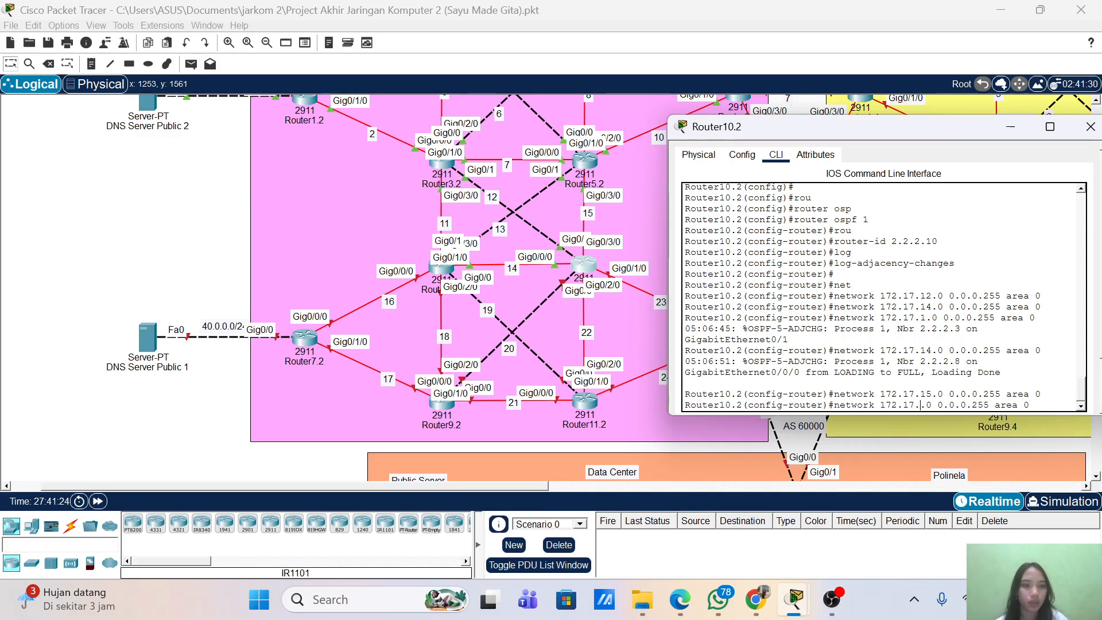
pyautogui.write('20.')
pyautogui.press('Return')
pyautogui.press('Up')
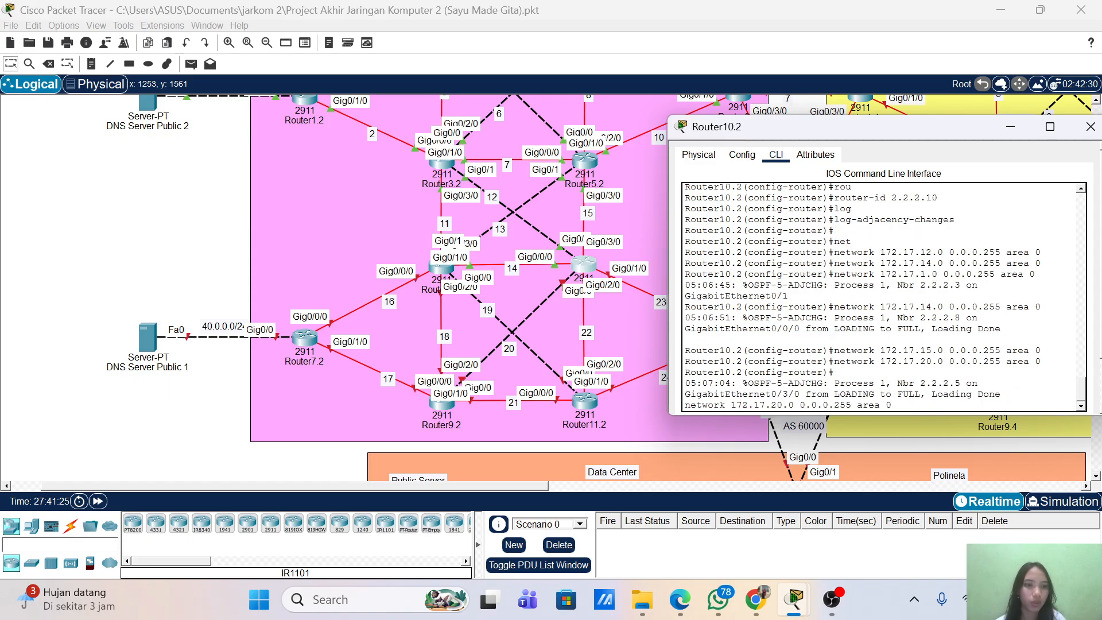
pyautogui.press('Down')
pyautogui.press('Return')
# - Advertise network 172.17.22.0 with wildcard 0.0.0.255 in OSPF area 0 on Router10.2
pyautogui.press('Up')
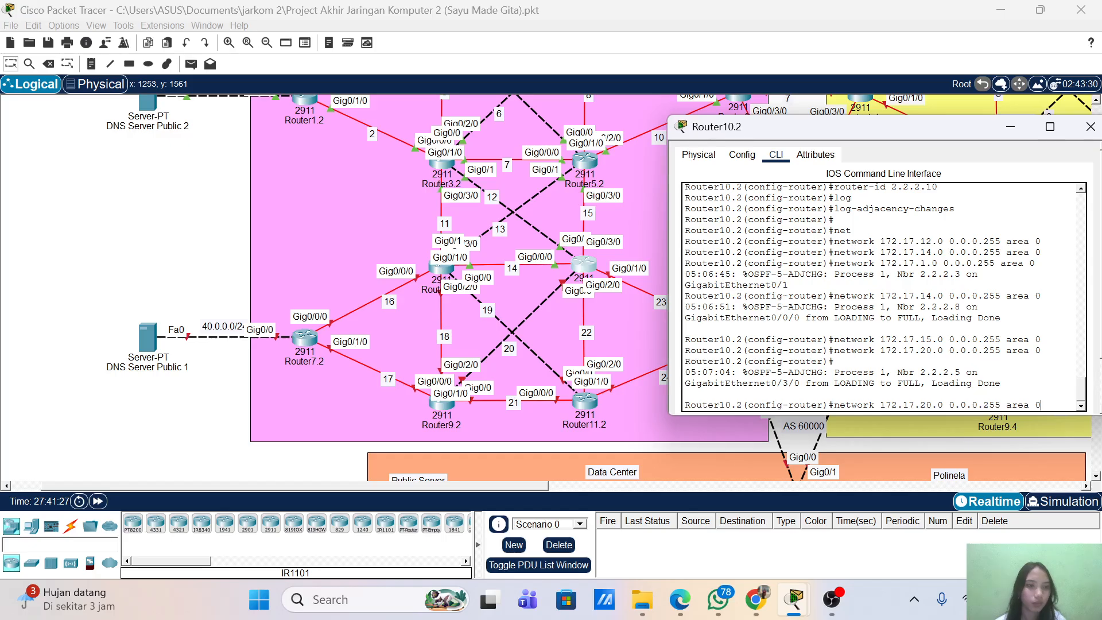
pyautogui.press('Left')
pyautogui.press('Left')
pyautogui.press('Left')
pyautogui.press('Left')
pyautogui.press('Left')
pyautogui.press('Left')
pyautogui.press('Left')
pyautogui.press('Left')
pyautogui.press('Left')
pyautogui.press('Left')
pyautogui.press('Left')
pyautogui.press('Left')
pyautogui.press('Left')
pyautogui.press('Left')
pyautogui.press('Left')
pyautogui.press('Left')
pyautogui.press('Left')
pyautogui.press('Left')
pyautogui.press('Left')
pyautogui.press('BackSpace')
pyautogui.write('2')
pyautogui.press('Return')
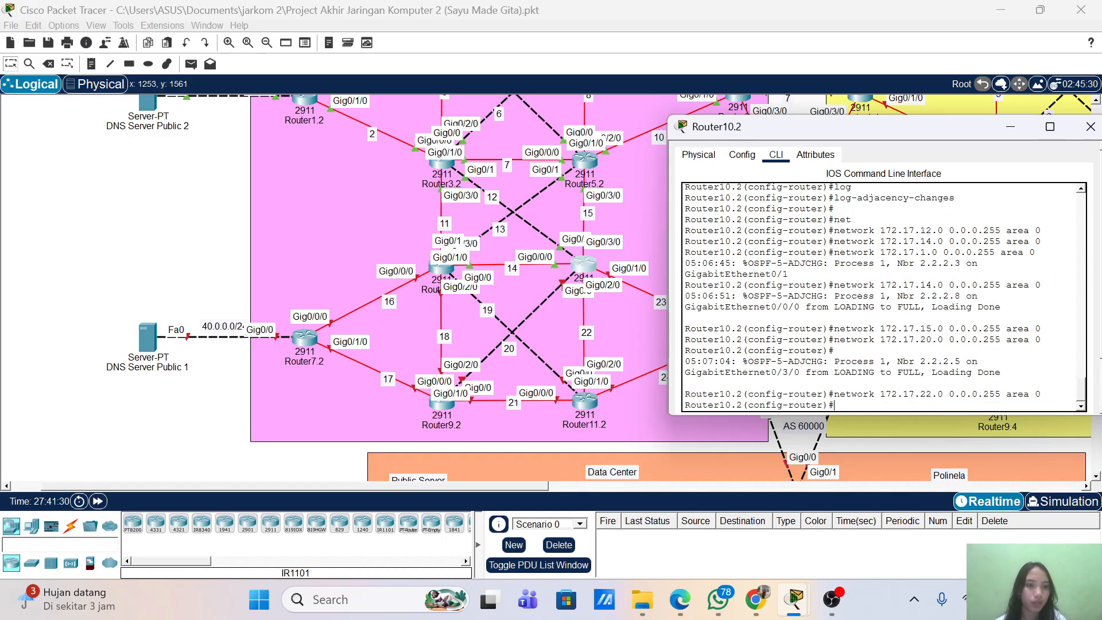
# - Advertise network 172.17.23.0 with wildcard 0.0.0.255 in OSPF area 0 on Router10.2
pyautogui.press('Up')
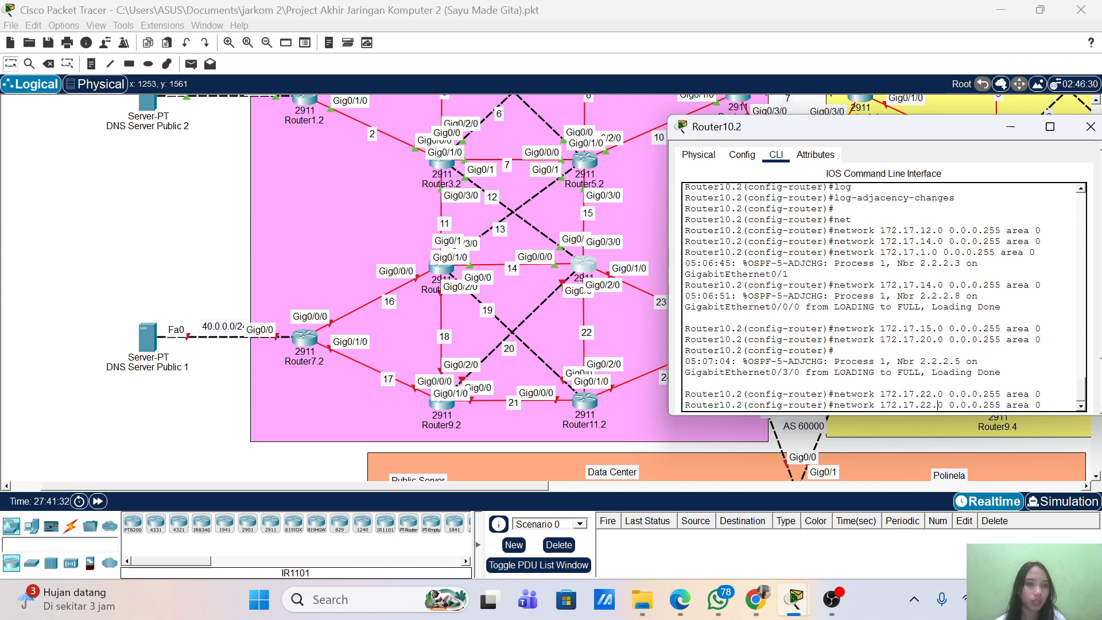
pyautogui.press('BackSpace')
pyautogui.write('3')
pyautogui.press('Return')
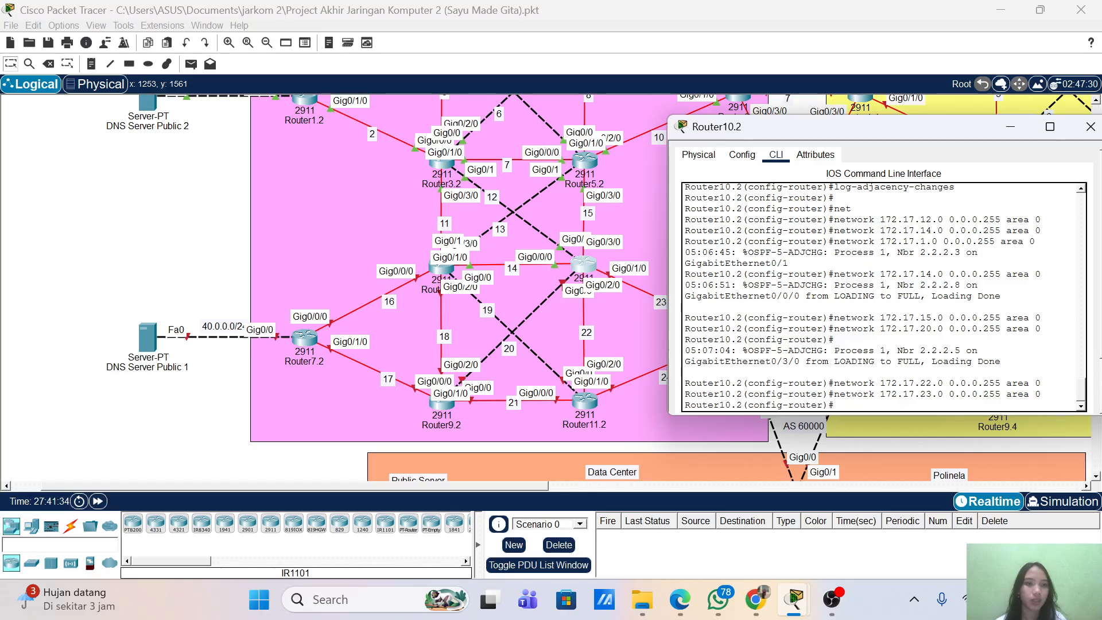
# - Leave configuration mode on Router10.2 and save its running configuration with wr
pyautogui.press('Return')
pyautogui.write('end')
pyautogui.press('Return')
pyautogui.press('Return')
pyautogui.write('wr')
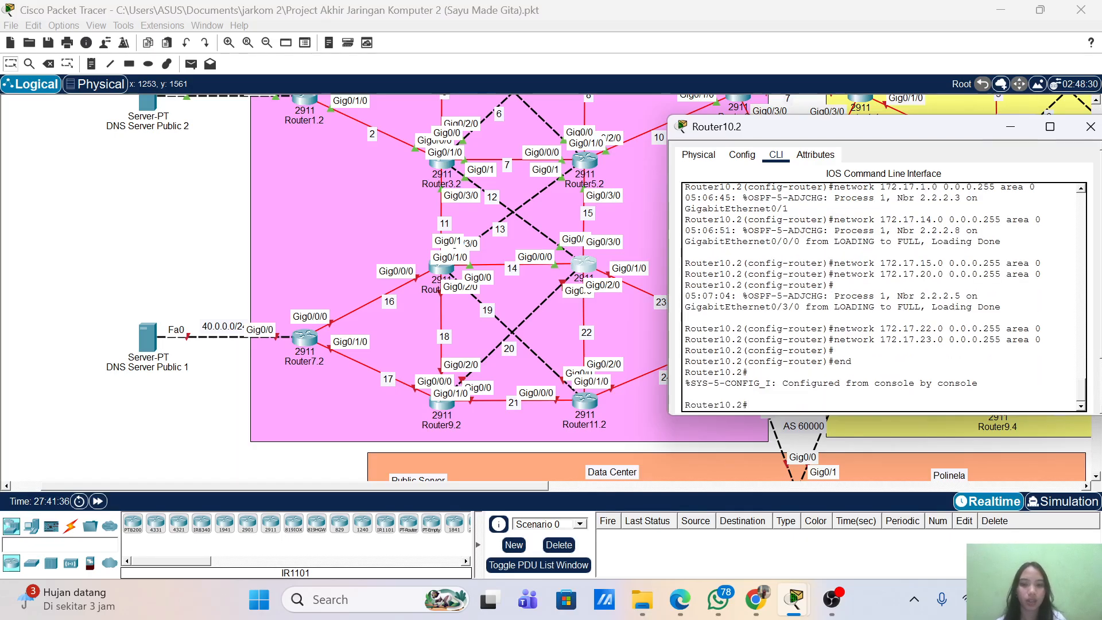
pyautogui.press('Return')
pyautogui.press('Return')
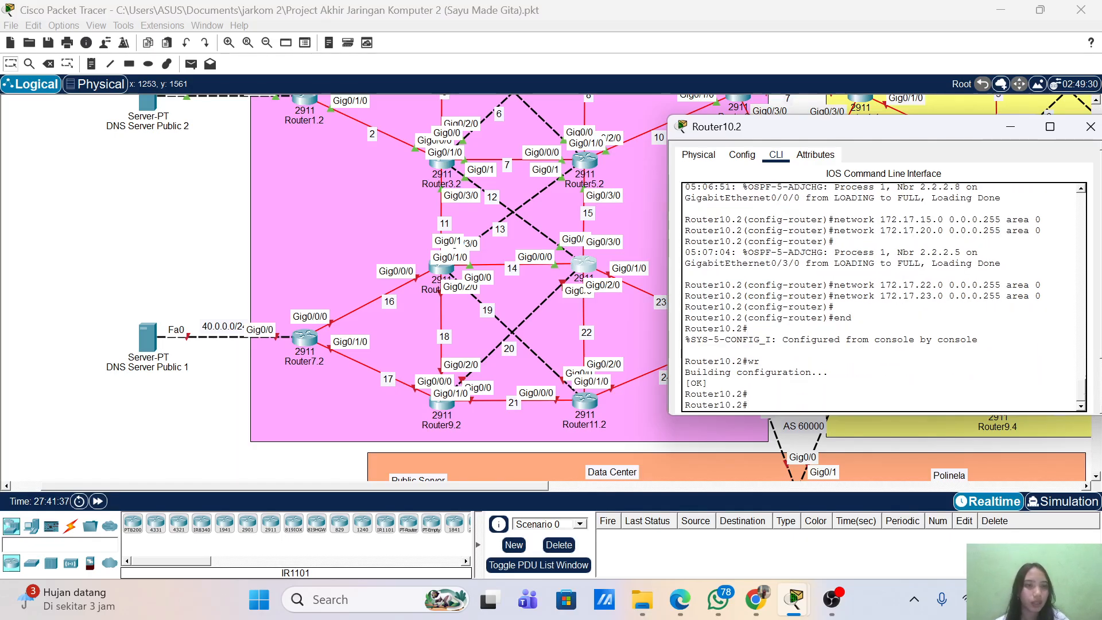
# - Review the OSPF network statements entered in Router10.2's console history
pyautogui.scroll(3, 881, 296)
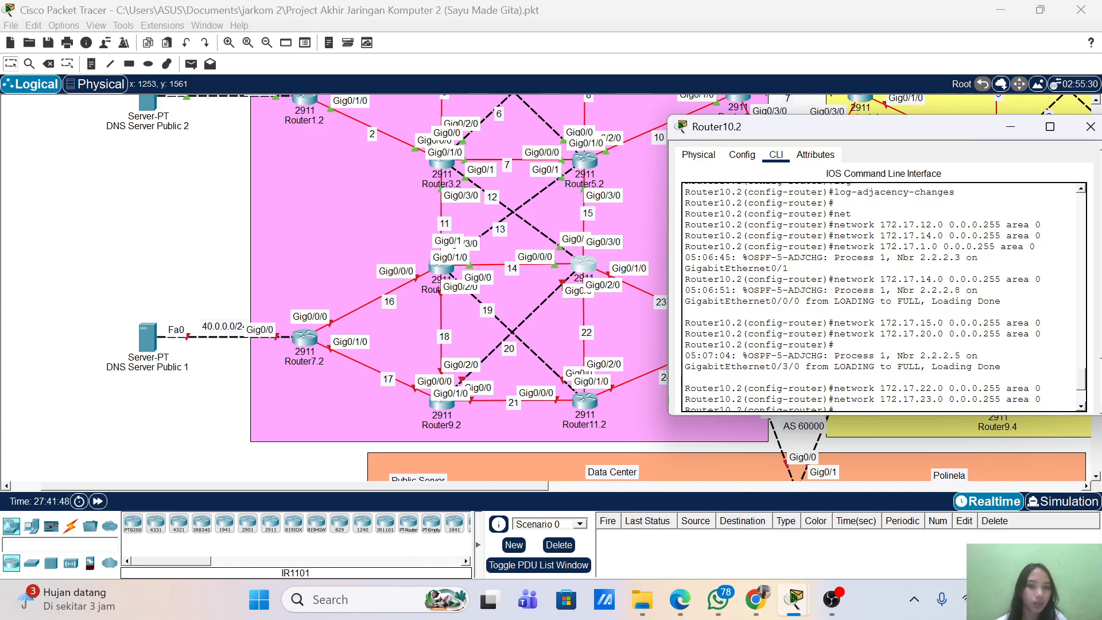
pyautogui.write('end')
pyautogui.press('Return')
pyautogui.write('wr')
pyautogui.press('Return')
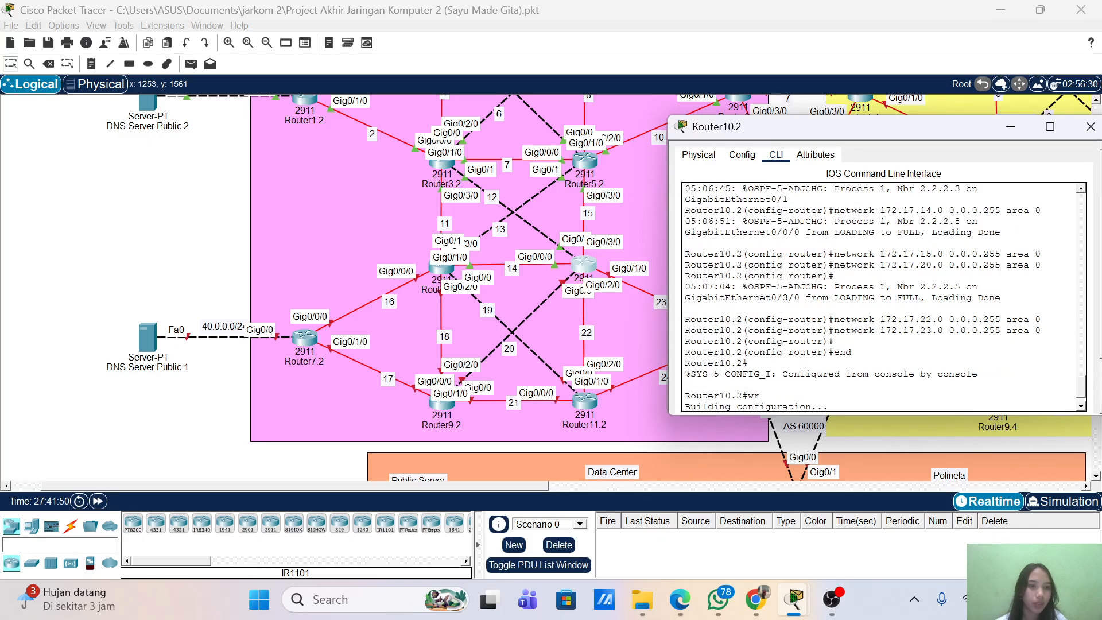
pyautogui.press('Return')
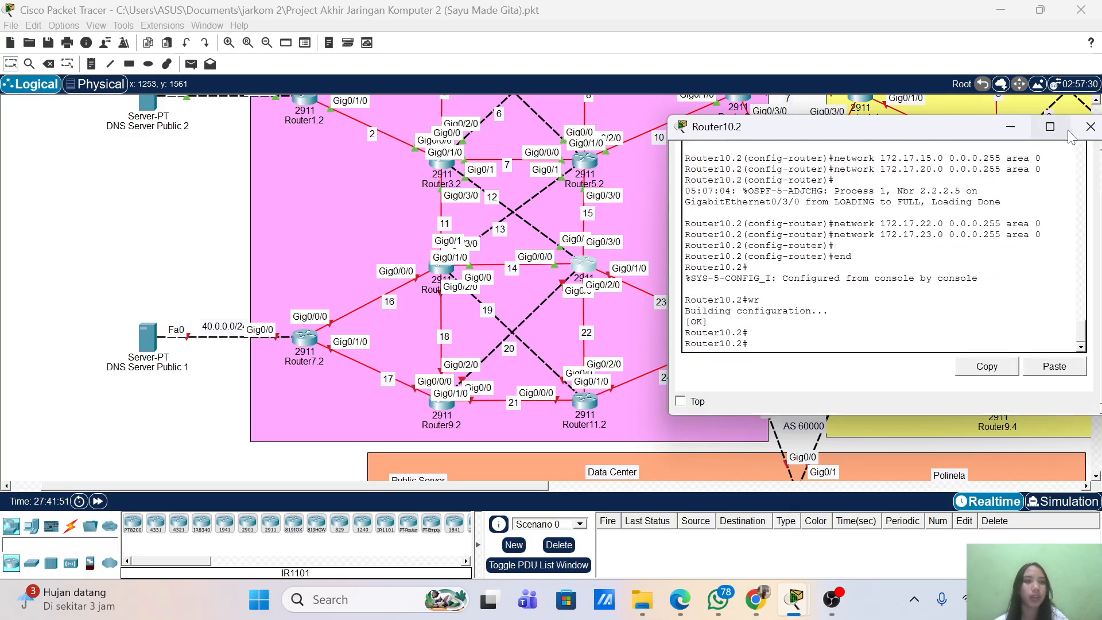
# - Close Router10.2's window and start a command-line session on Router7.2
pyautogui.click(1079, 136)
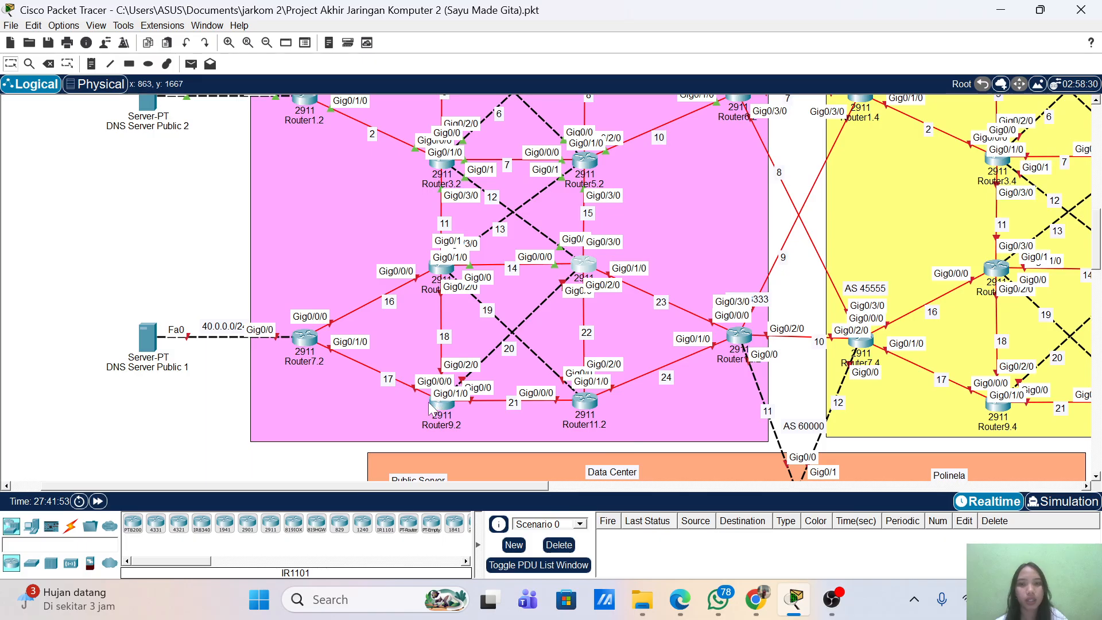
pyautogui.click(304, 340)
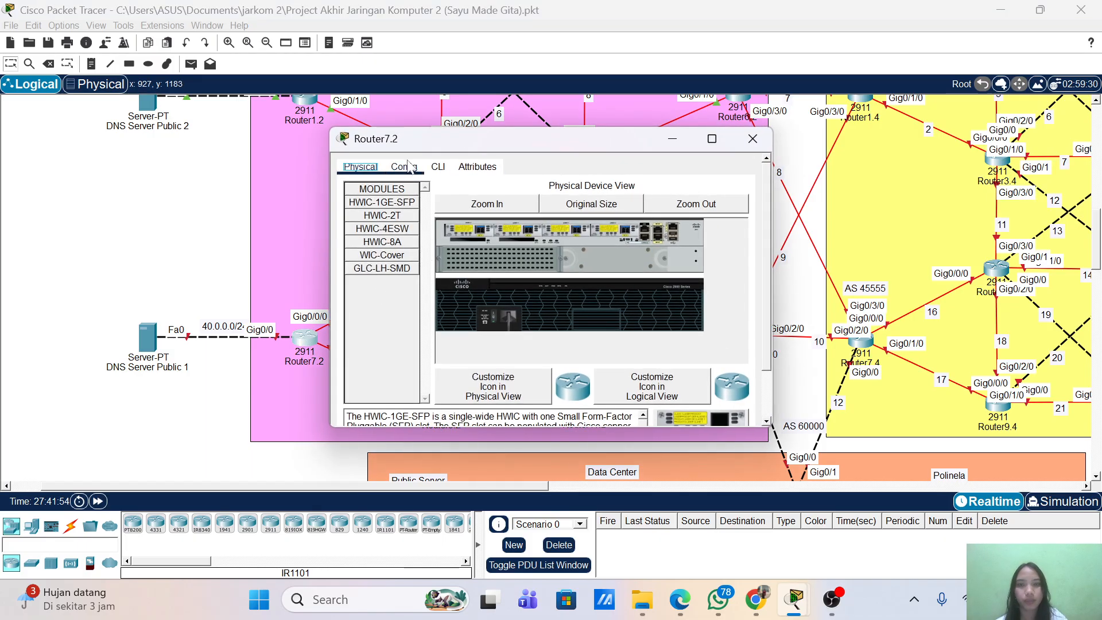
pyautogui.click(438, 167)
pyautogui.moveTo(477, 139); pyautogui.dragTo(687, 132)
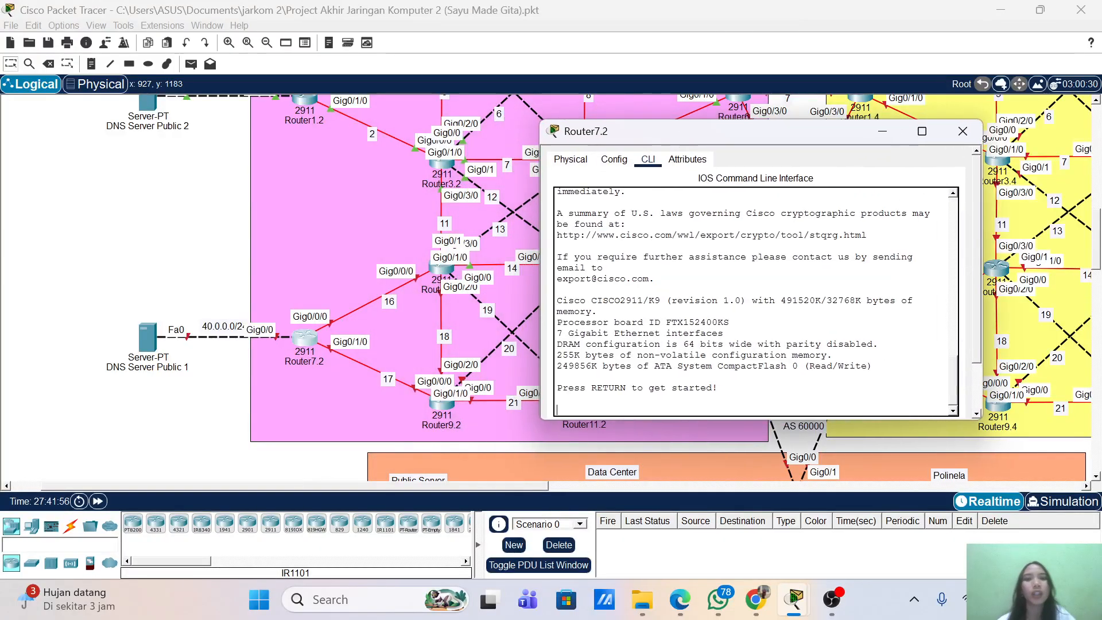
pyautogui.scroll(-2, 557, 185)
pyautogui.press('Return')
pyautogui.press('Return')
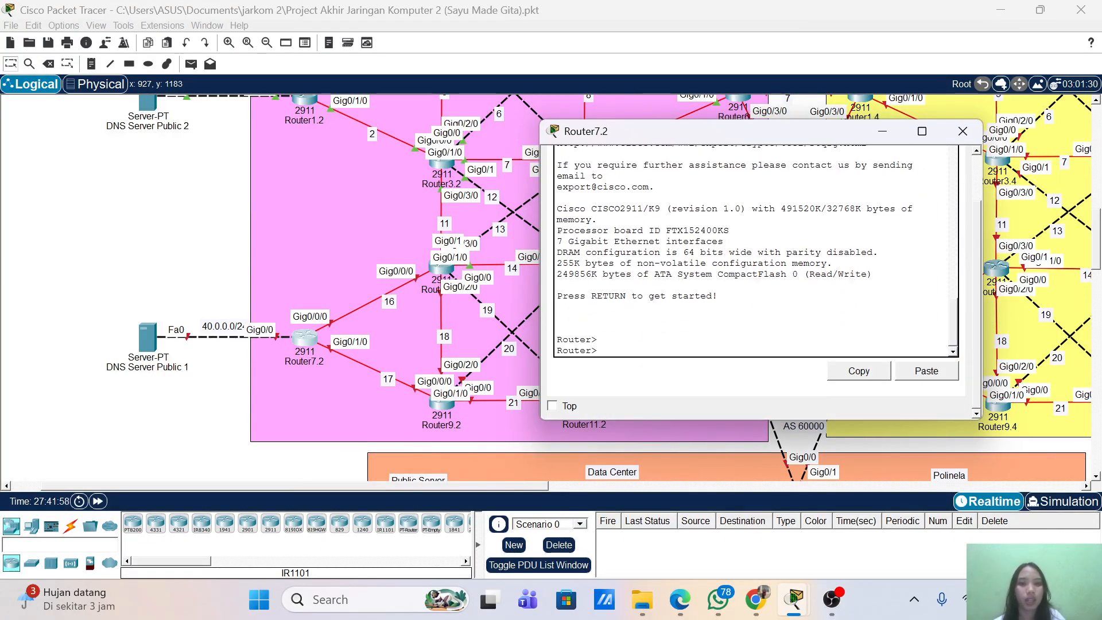
# - Enter privileged mode and start global configuration on Router7.2
pyautogui.write('ena')
pyautogui.press('Return')
pyautogui.write('con')
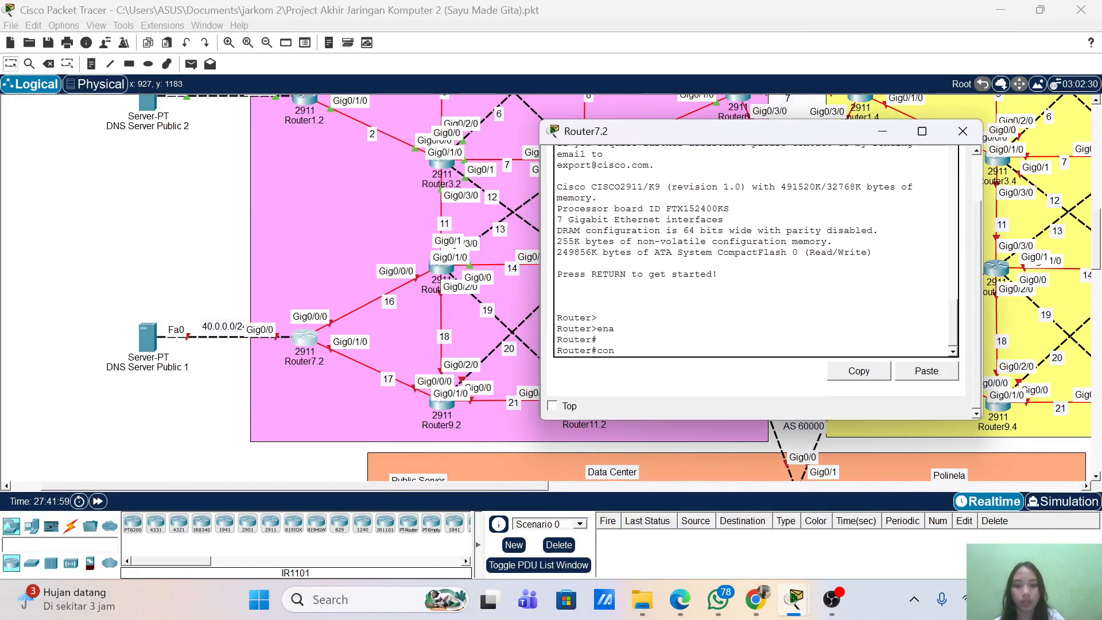
pyautogui.write('f term')
pyautogui.press('Return')
pyautogui.press('Return')
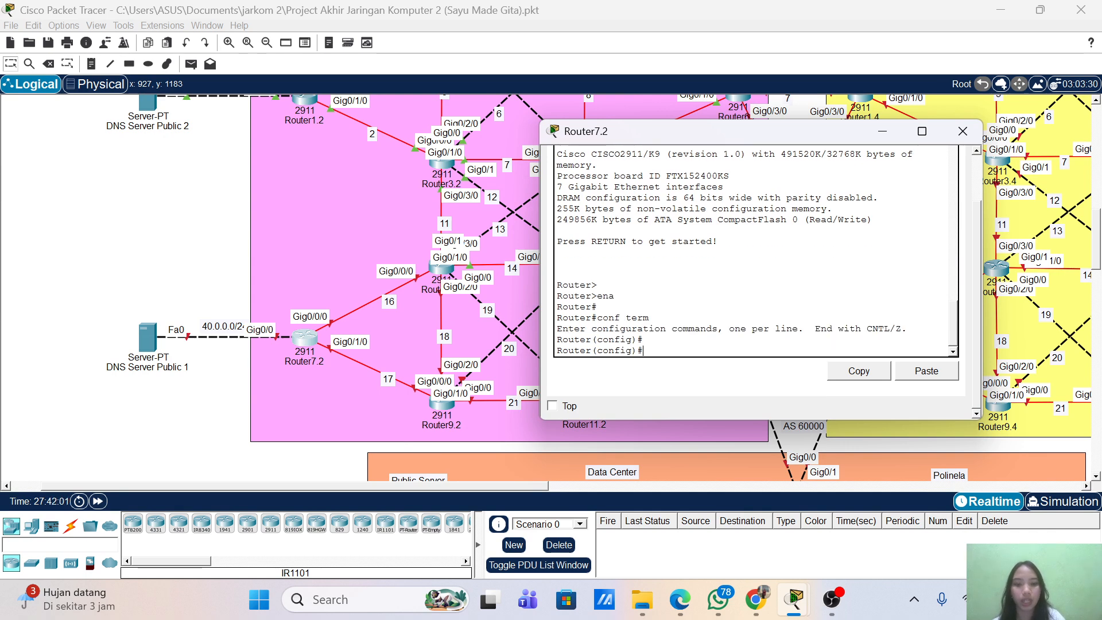
# - Set the router's hostname to Router7.2
pyautogui.write('host')
pyautogui.press('Tab')
pyautogui.write('Rou')
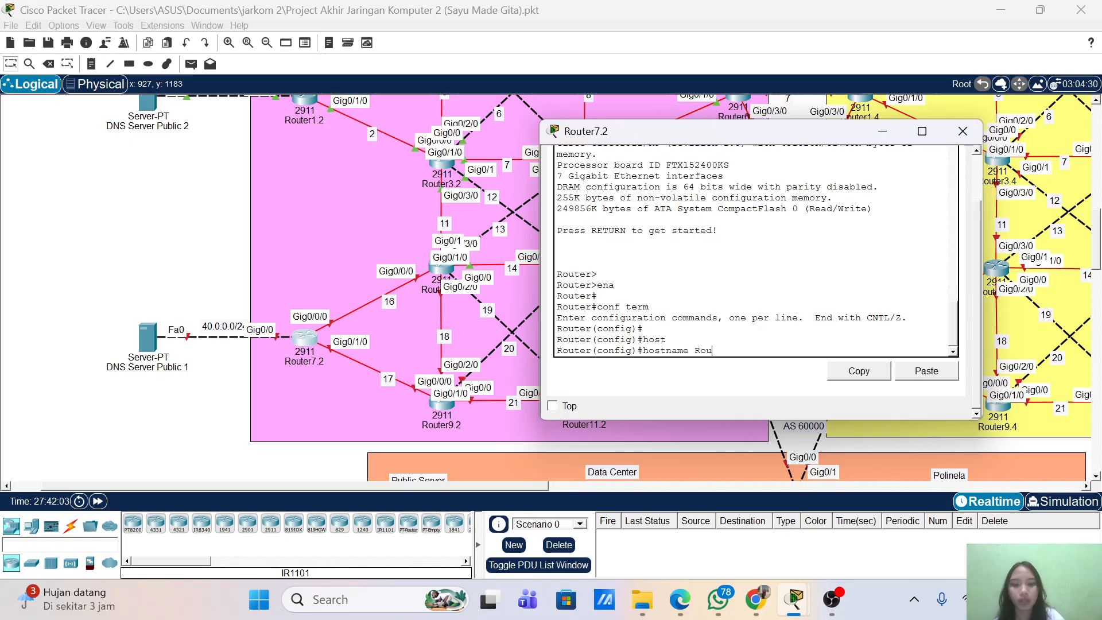
pyautogui.write('ter7/')
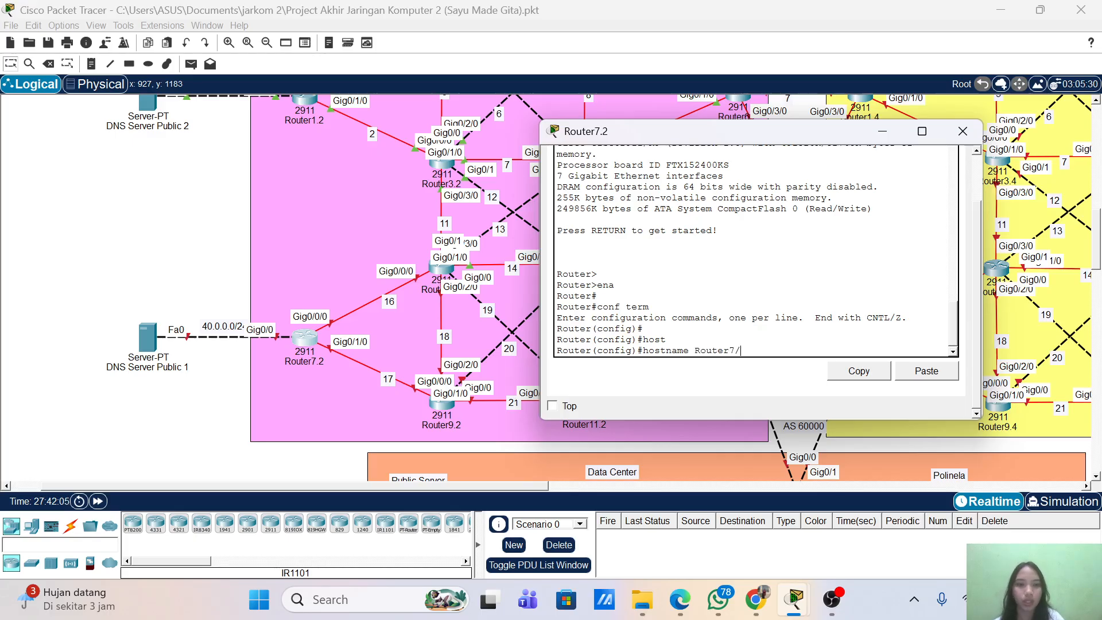
pyautogui.press('BackSpace')
pyautogui.write('.2')
pyautogui.press('Return')
pyautogui.press('Return')
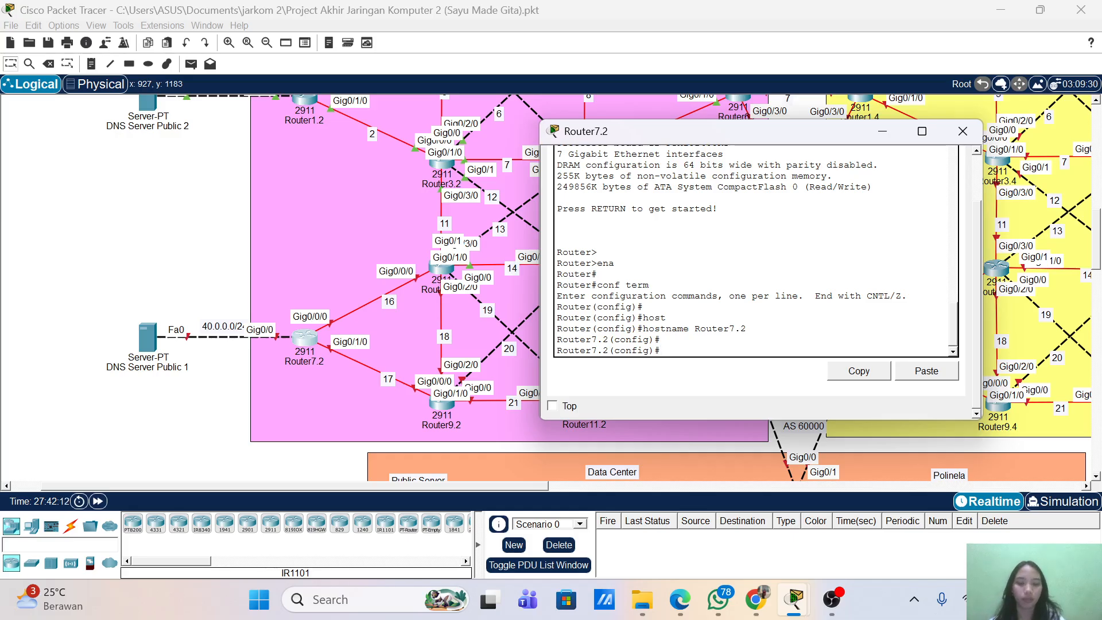
# - Assign 172.17.16.1 with mask 255.255.255.0 to interface g0/0/0 on Router7.2 and enable the interface
pyautogui.write('nt g0/0/0')
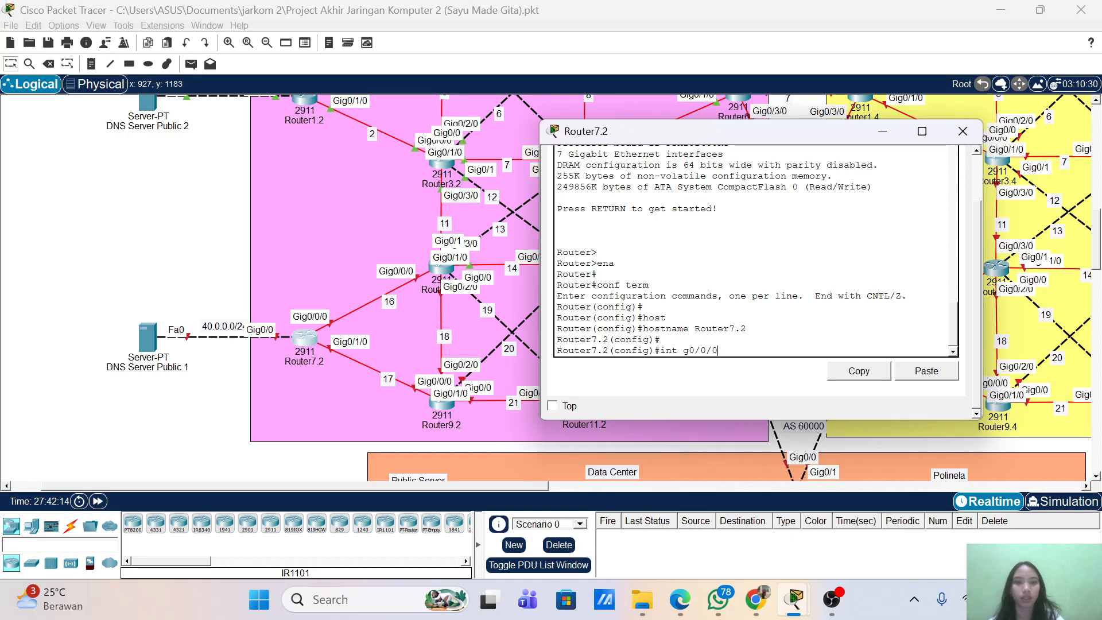
pyautogui.press('Return')
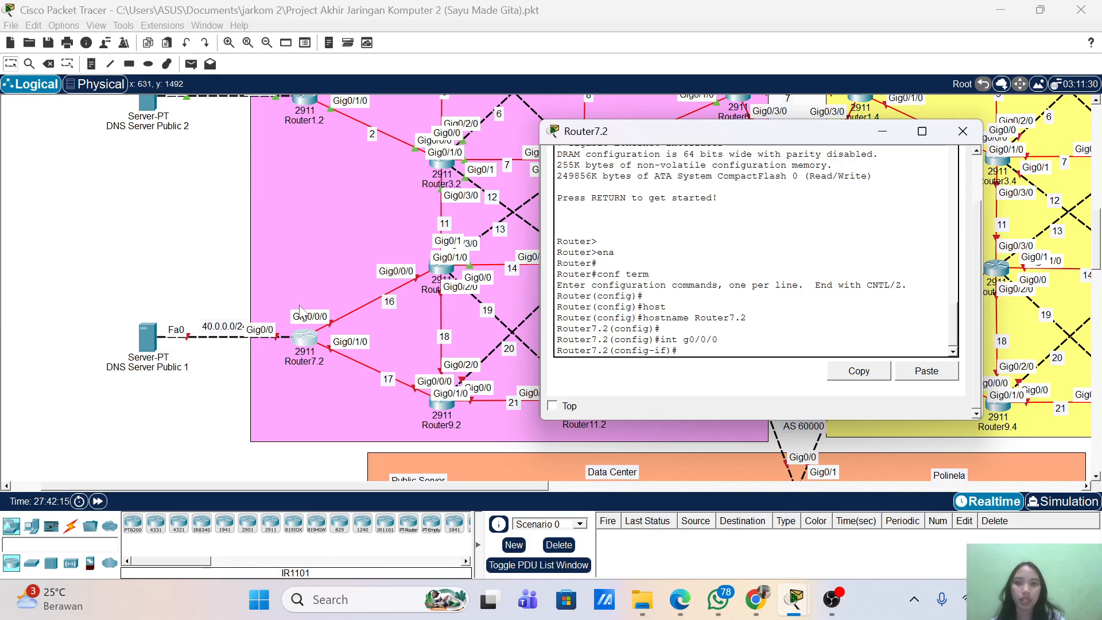
pyautogui.write('i')
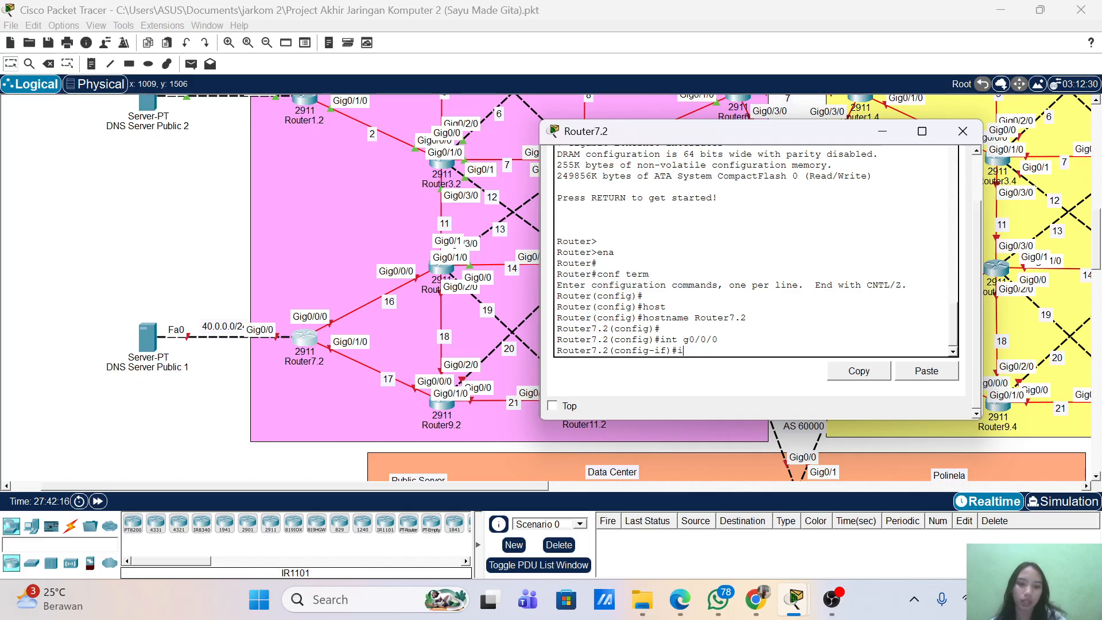
pyautogui.write('p add 172.')
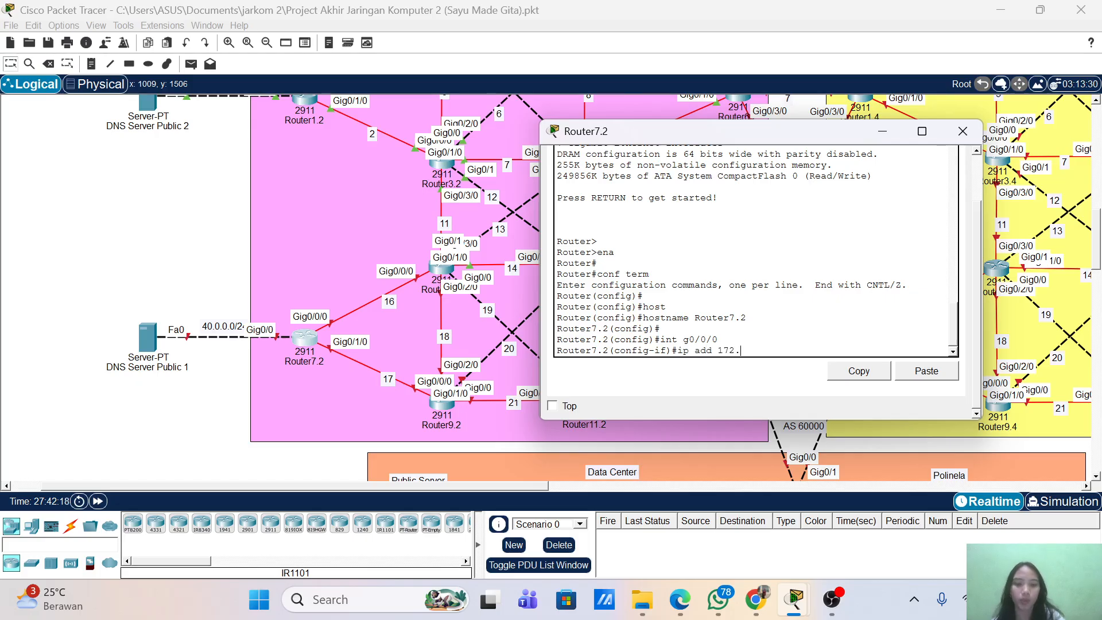
pyautogui.write('17.16.1 255.255')
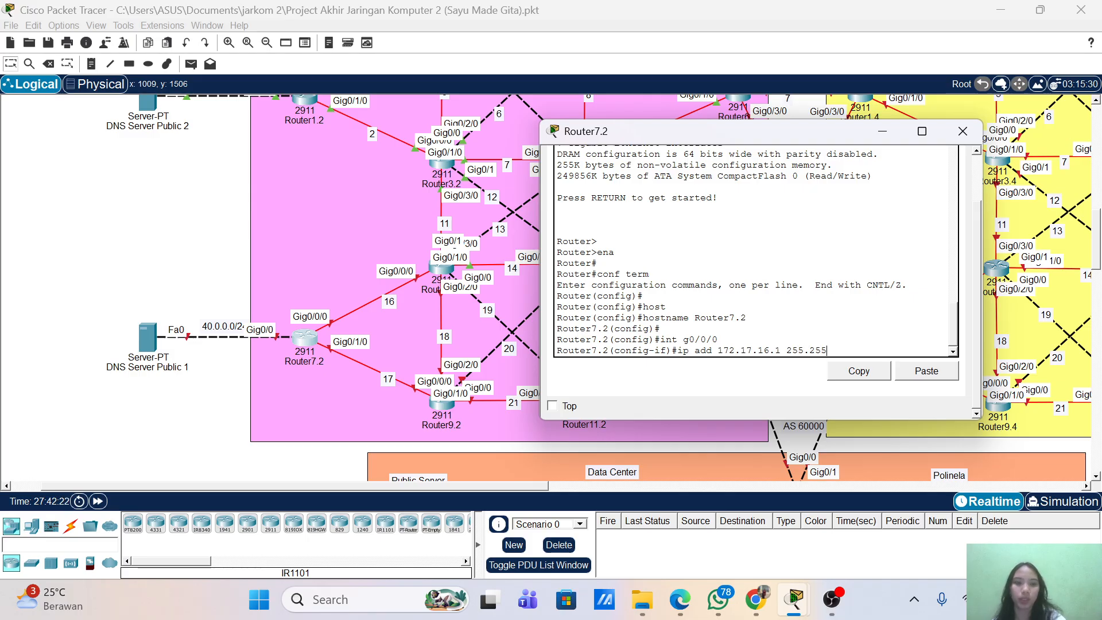
pyautogui.write('.255.0')
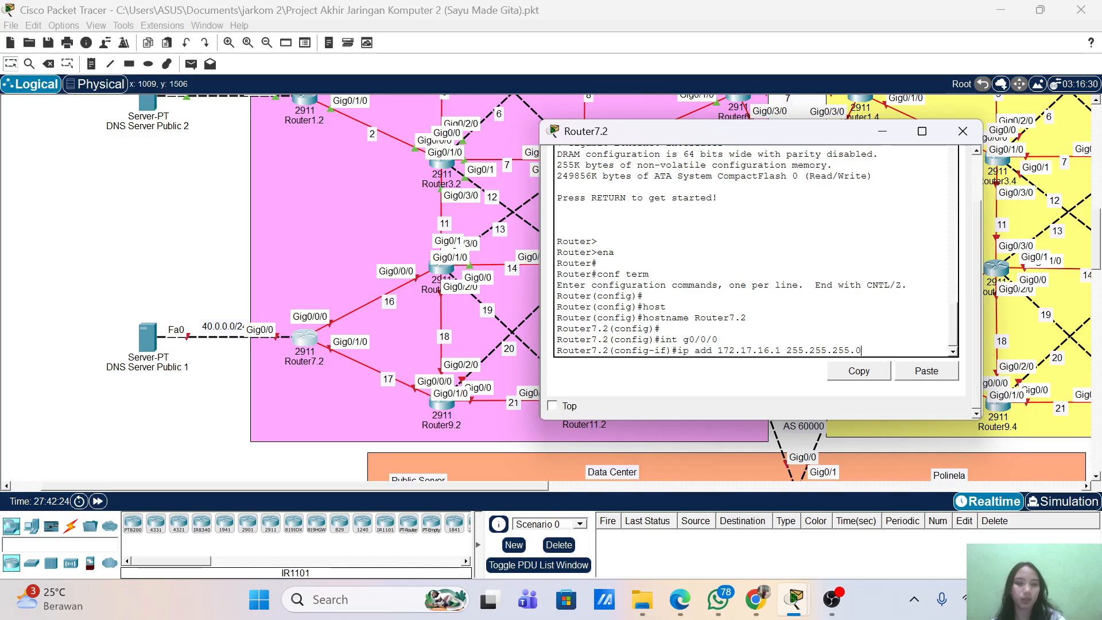
pyautogui.press('Return')
pyautogui.write('no sh')
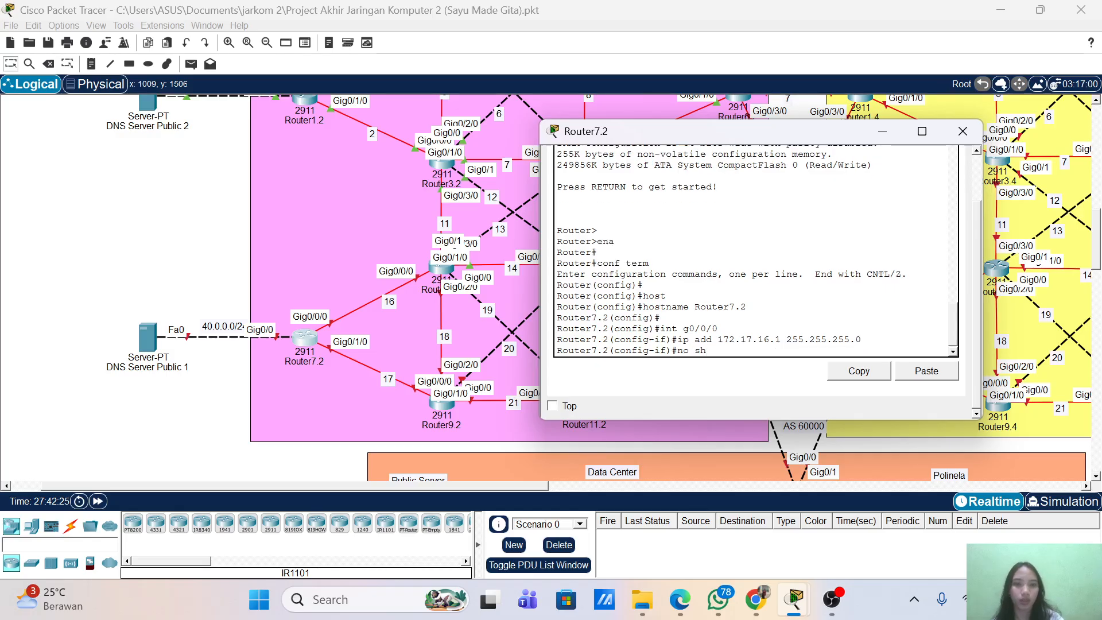
pyautogui.press('Return')
# - Assign 172.17.17.1 with mask 255.255.255.0 to interface g0/1/0 on Router7.2 and enable the interface
pyautogui.press('Up')
pyautogui.press('Up')
pyautogui.press('Up')
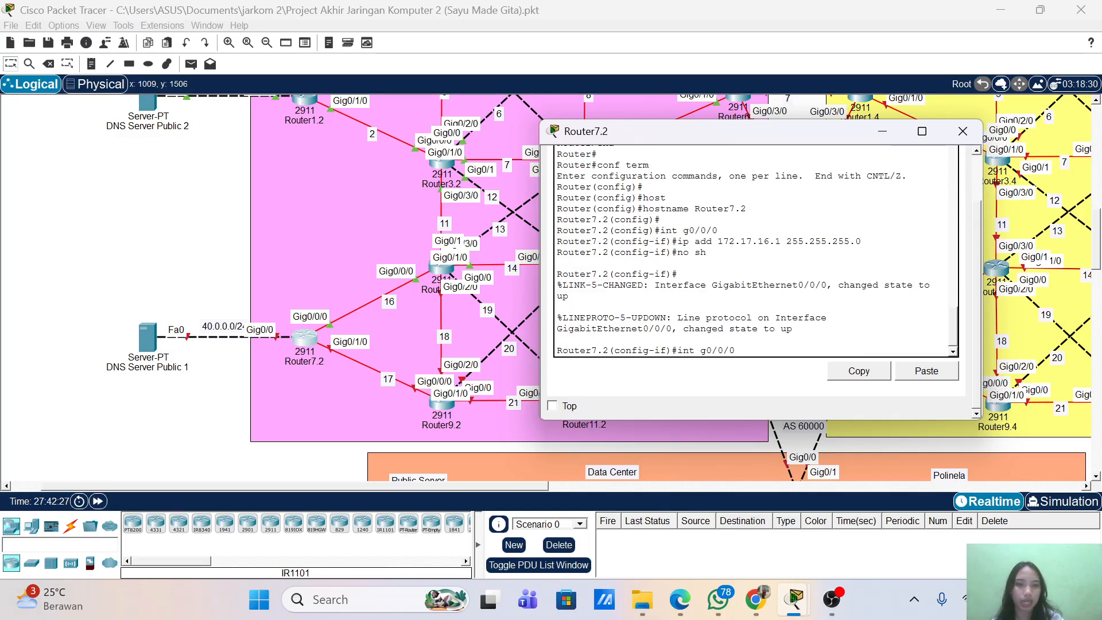
pyautogui.press('Left')
pyautogui.press('BackSpace')
pyautogui.write('1')
pyautogui.press('Return')
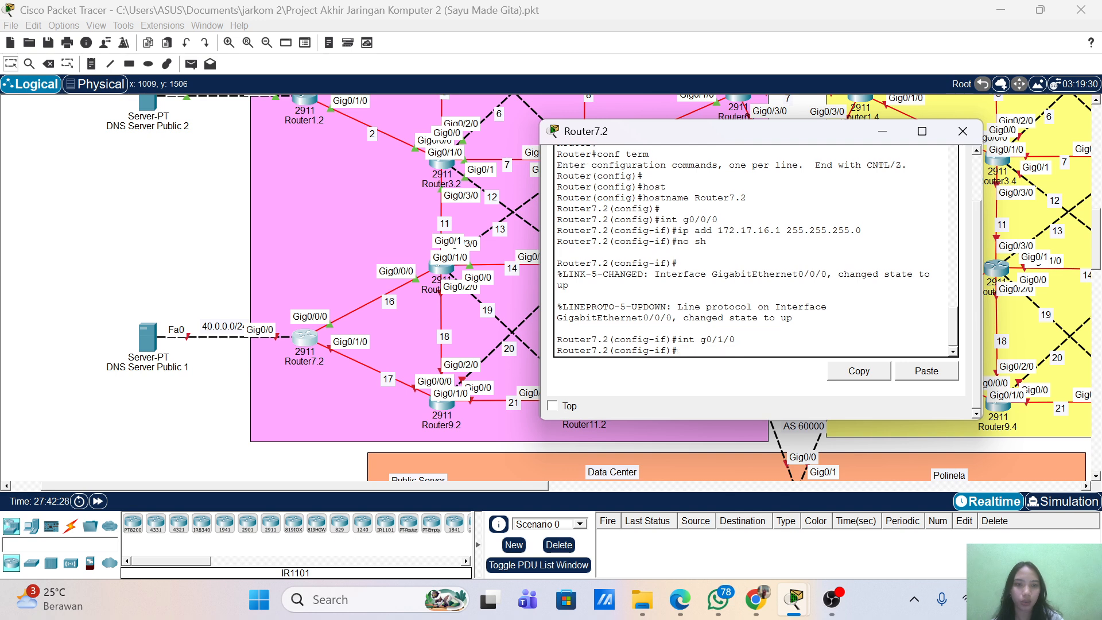
pyautogui.write('no sh')
pyautogui.press('Up')
pyautogui.press('Up')
pyautogui.press('Up')
pyautogui.press('Left')
pyautogui.press('Left')
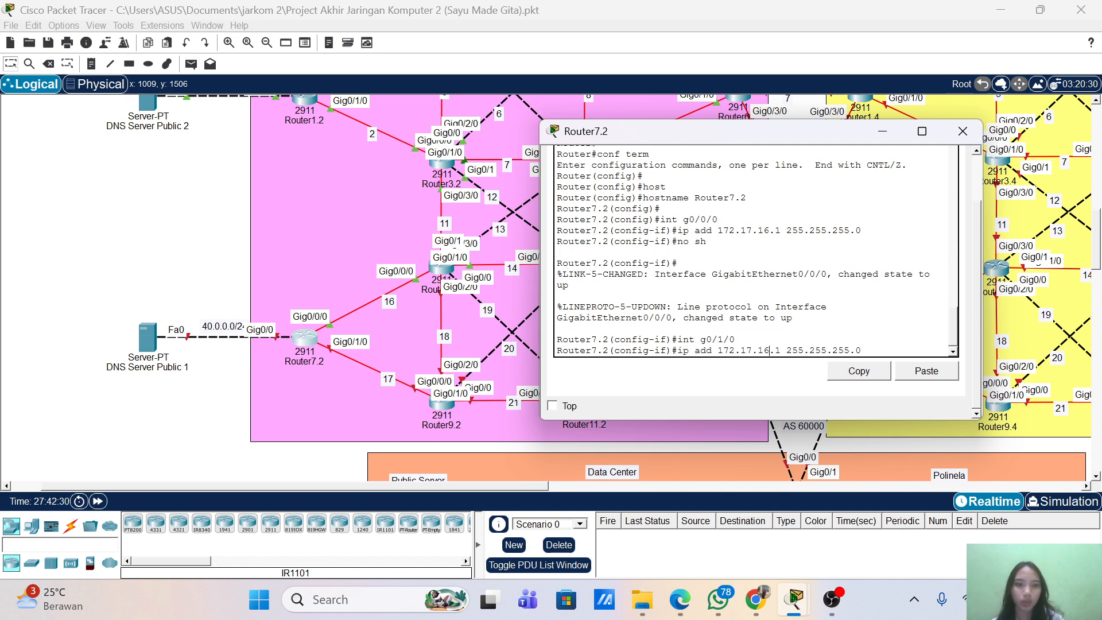
pyautogui.press('Left')
pyautogui.press('Left')
pyautogui.press('Left')
pyautogui.press('Left')
pyautogui.press('Left')
pyautogui.press('Left')
pyautogui.press('Left')
pyautogui.press('Left')
pyautogui.press('Left')
pyautogui.press('Left')
pyautogui.press('Left')
pyautogui.press('Left')
pyautogui.press('Left')
pyautogui.press('Left')
pyautogui.press('BackSpace')
pyautogui.write('7')
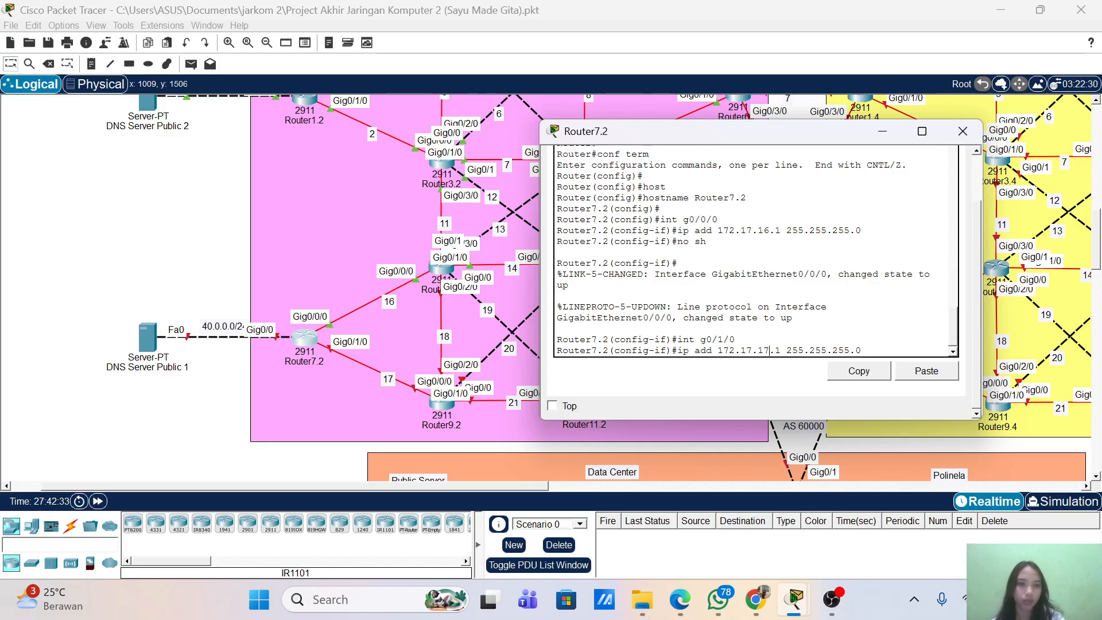
pyautogui.press('Return')
pyautogui.write('no sh')
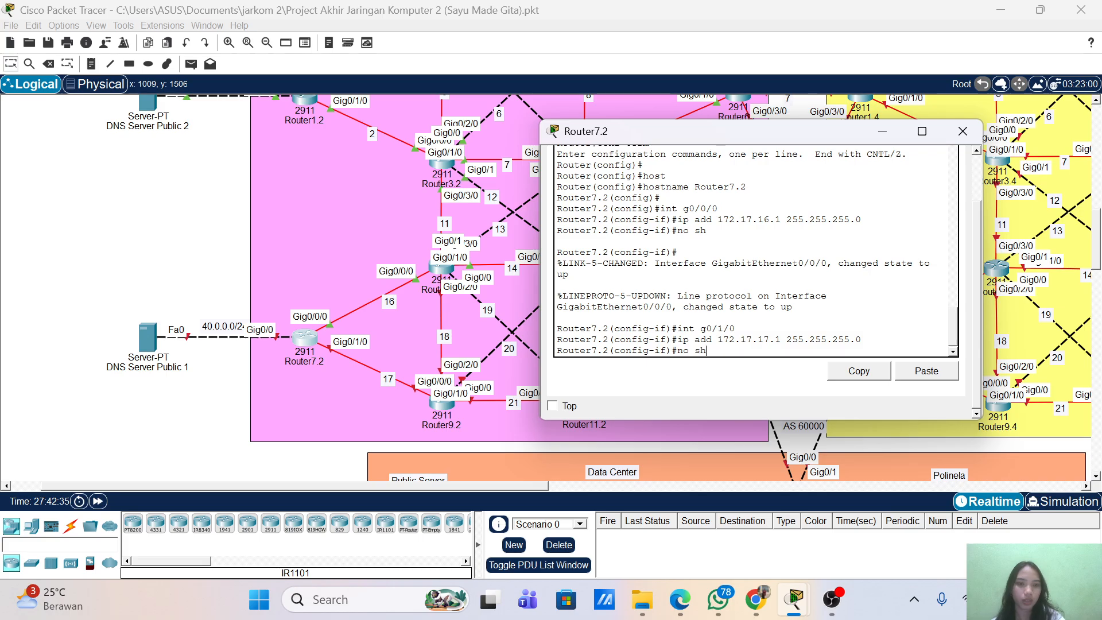
pyautogui.press('Return')
pyautogui.press('Return')
# - Assign 40.0.0.1 with mask 255.255.255.0 to Router7.2's server-facing interface g0/0 and enable the interface
pyautogui.write('int g0/1/0')
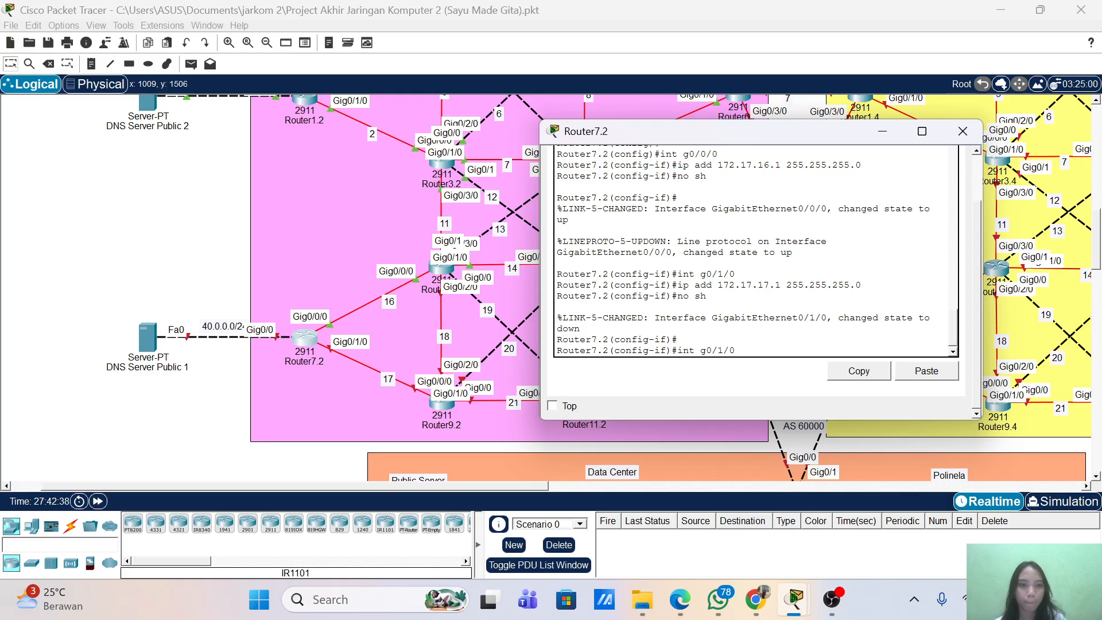
pyautogui.press('Left')
pyautogui.press('Left')
pyautogui.press('BackSpace')
pyautogui.press('BackSpace')
pyautogui.press('Return')
pyautogui.press('Up')
pyautogui.press('Up')
pyautogui.press('Up')
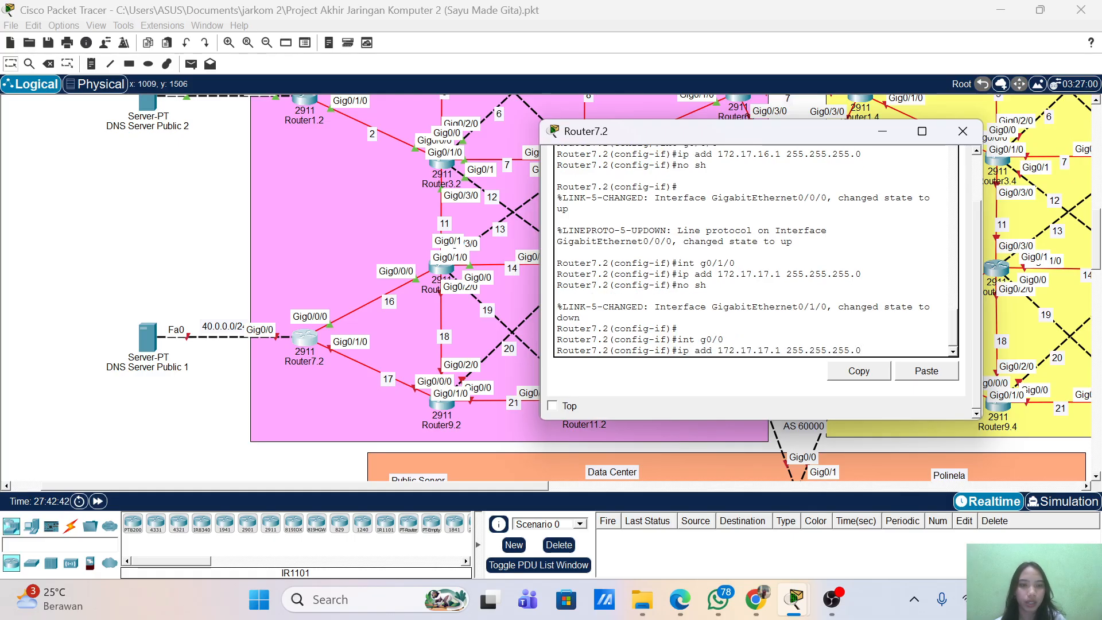
pyautogui.press('Left')
pyautogui.press('Left')
pyautogui.press('Left')
pyautogui.press('Left')
pyautogui.press('Left')
pyautogui.press('Left')
pyautogui.press('Left')
pyautogui.press('Left')
pyautogui.press('Left')
pyautogui.press('Left')
pyautogui.press('BackSpace')
pyautogui.press('BackSpace')
pyautogui.press('BackSpace')
pyautogui.press('BackSpace')
pyautogui.press('BackSpace')
pyautogui.press('BackSpace')
pyautogui.press('BackSpace')
pyautogui.press('BackSpace')
pyautogui.press('BackSpace')
pyautogui.press('BackSpace')
pyautogui.press('BackSpace')
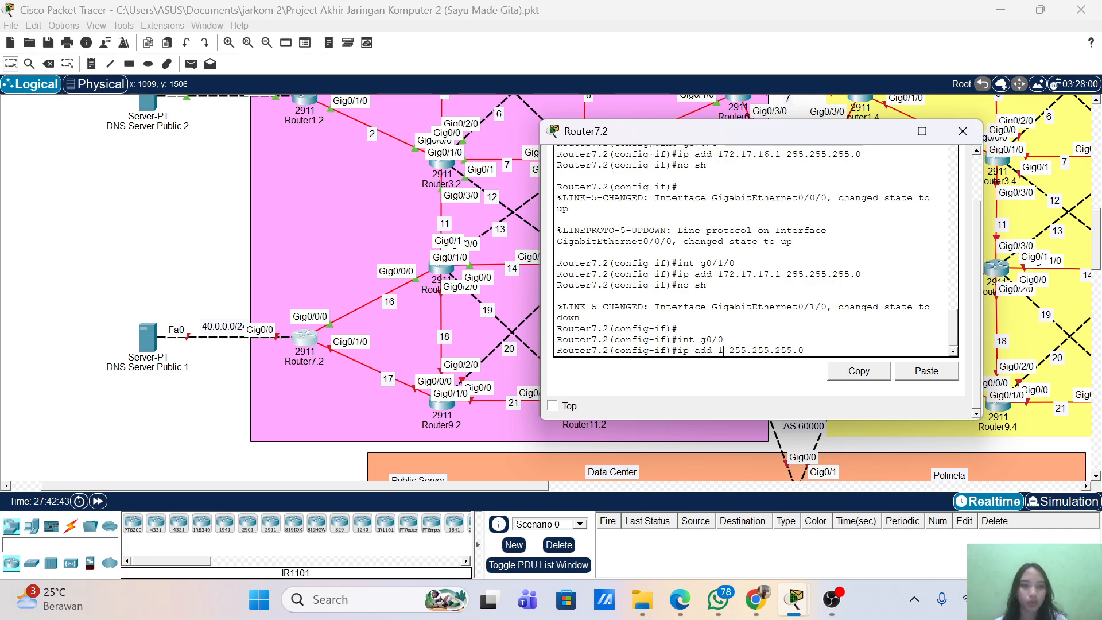
pyautogui.write('40.0.0.1')
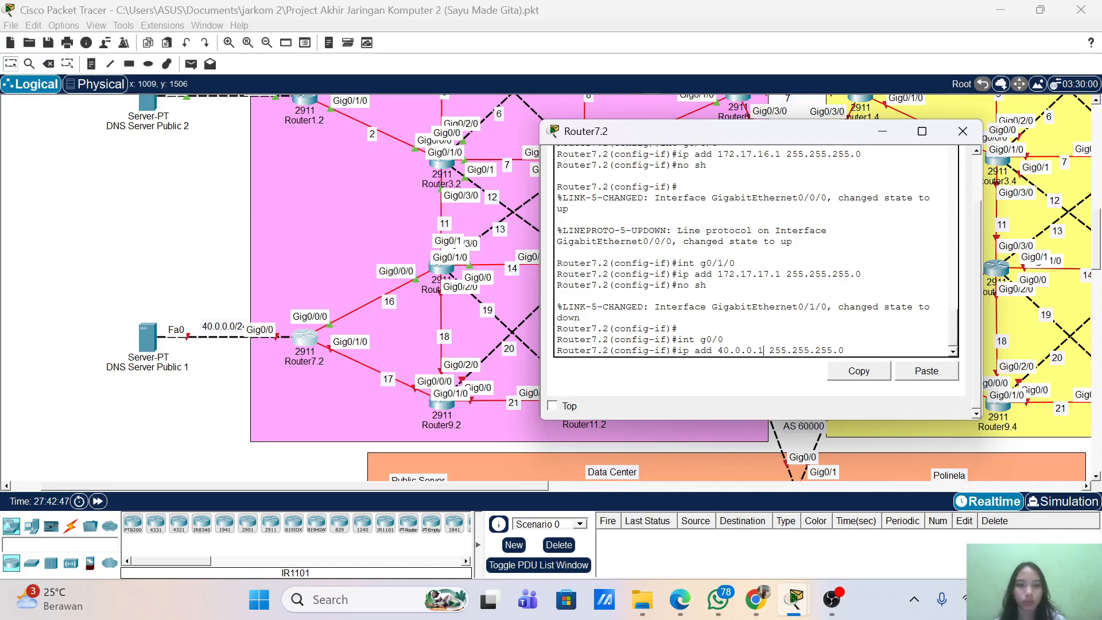
pyautogui.press('Return')
pyautogui.write('no sh')
pyautogui.press('Return')
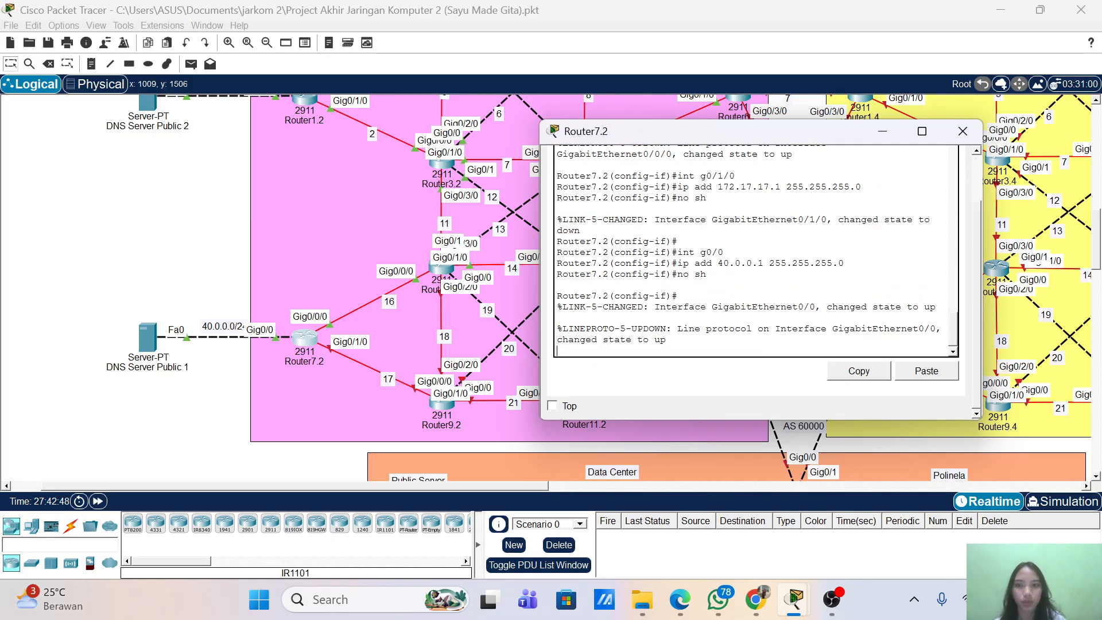
# - Leave interface configuration and start OSPF routing process 1 on Router7.2
pyautogui.write('er7.2(config-if)#e')
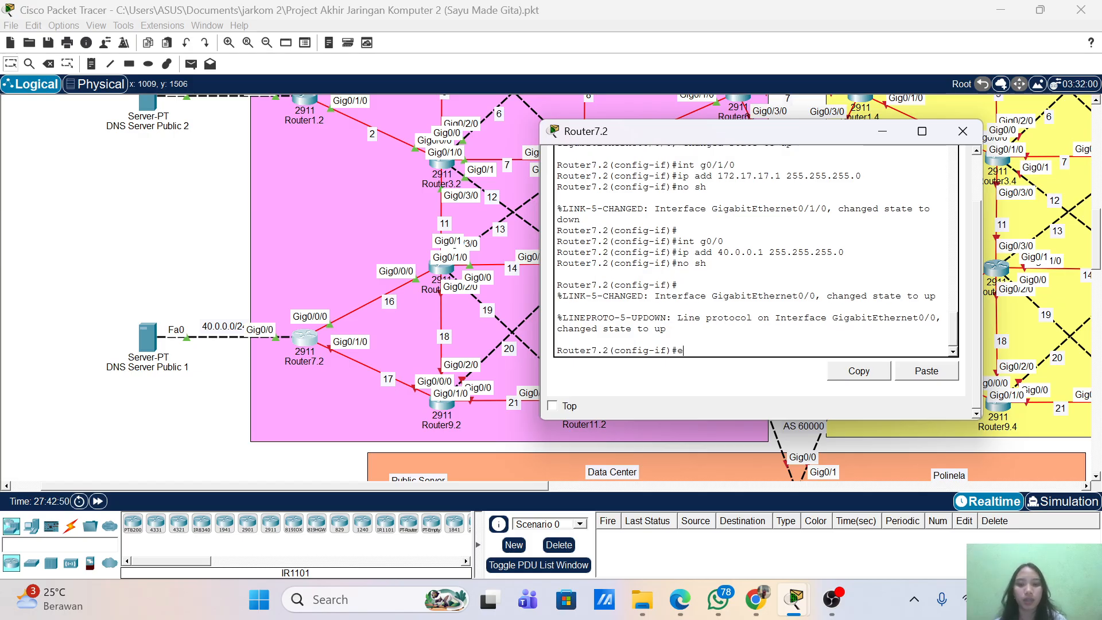
pyautogui.write('xit')
pyautogui.press('Return')
pyautogui.press('Return')
pyautogui.write('ro')
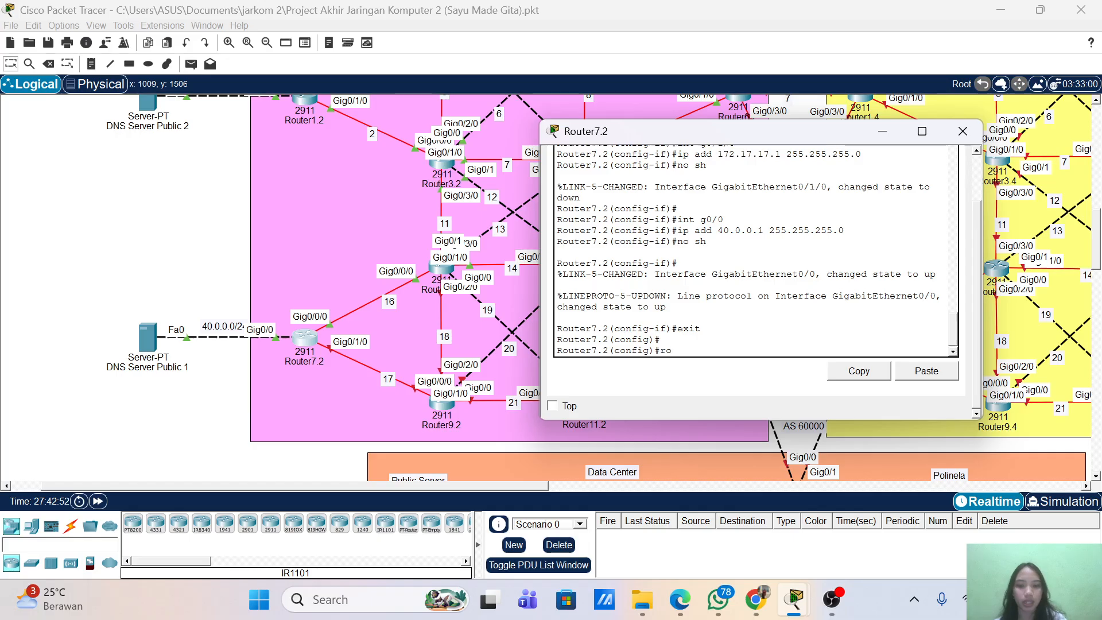
pyautogui.write('u')
pyautogui.press('Tab')
pyautogui.write('osp')
pyautogui.press('Tab')
pyautogui.write('1')
pyautogui.press('Return')
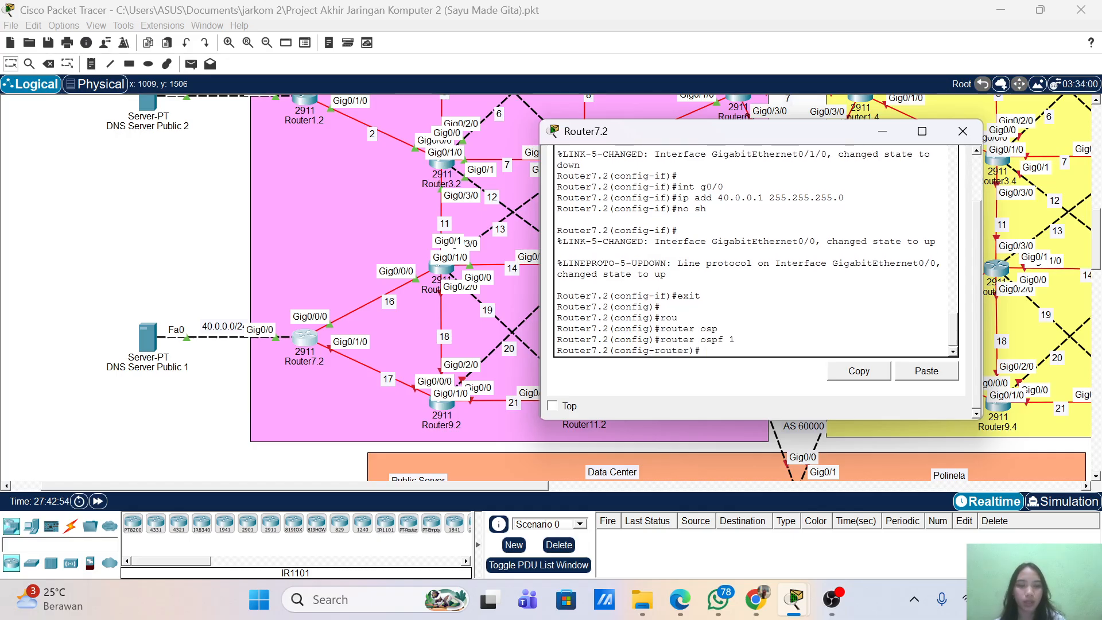
# - Set the OSPF router ID of Router7.2 to 2.2.2.7
pyautogui.write('rou')
pyautogui.press('Tab')
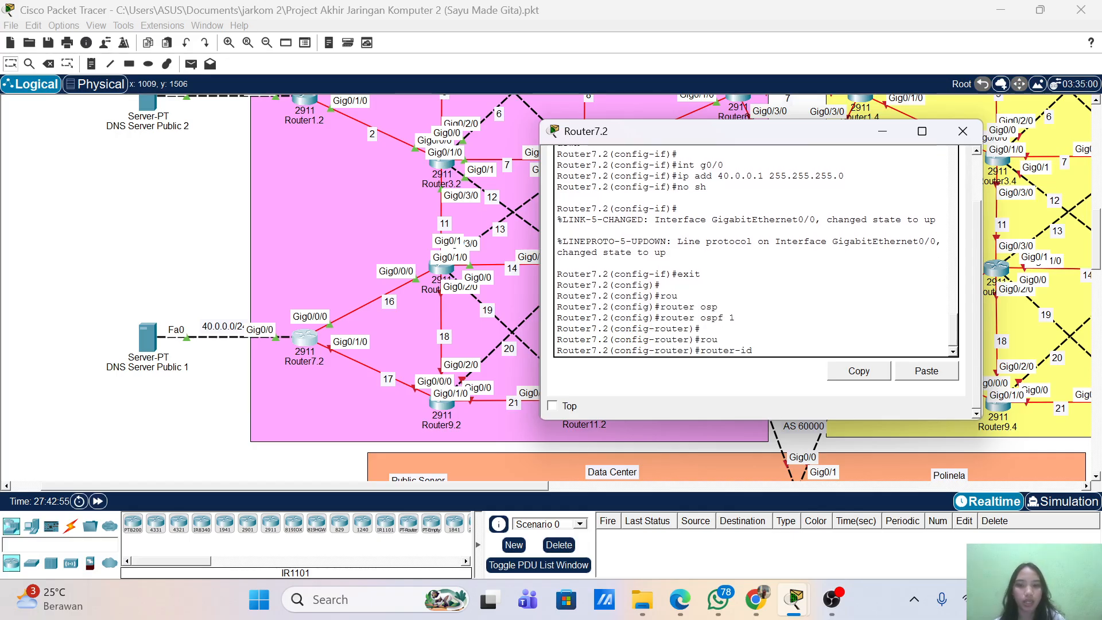
pyautogui.write('2.2.2.')
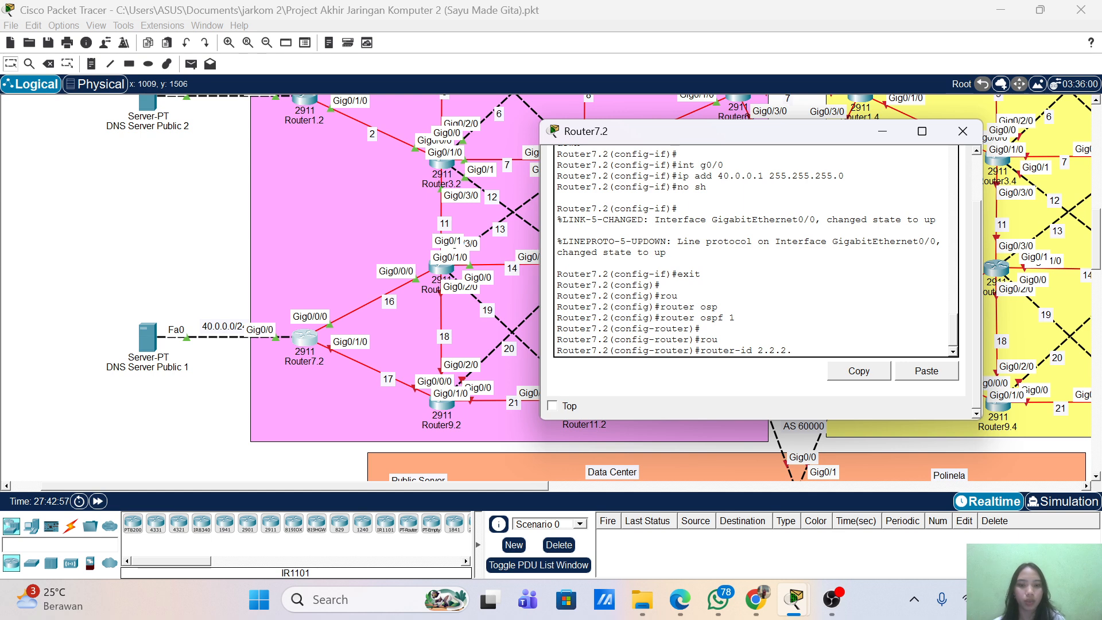
pyautogui.write('7')
pyautogui.press('Return')
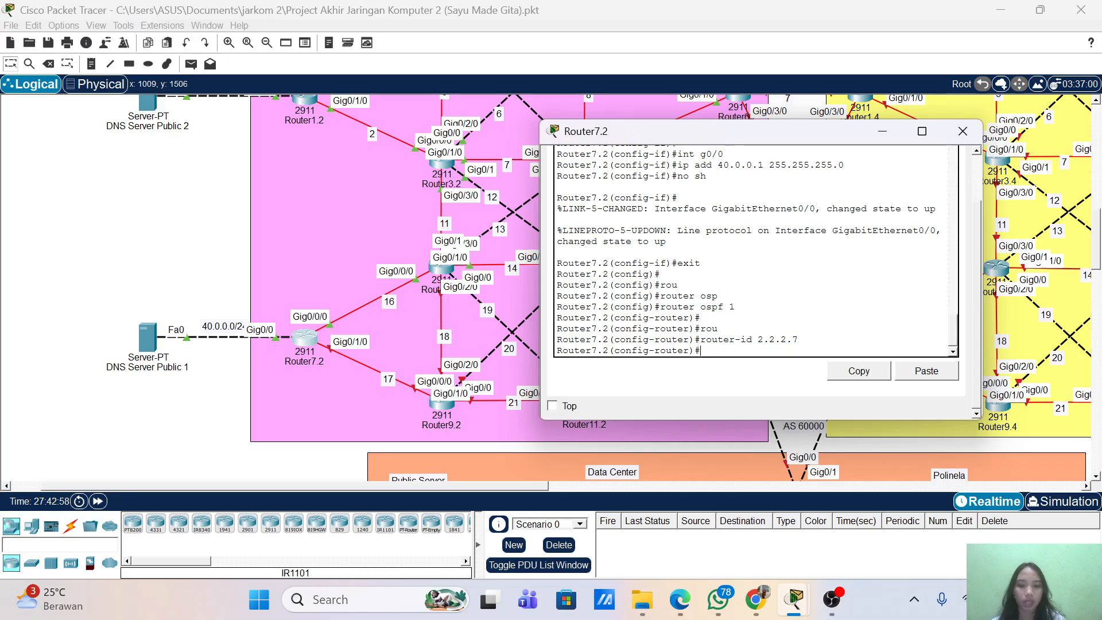
# - Turn on logging of OSPF adjacency changes for Router7.2 with log-adjacency-changes
pyautogui.write('log')
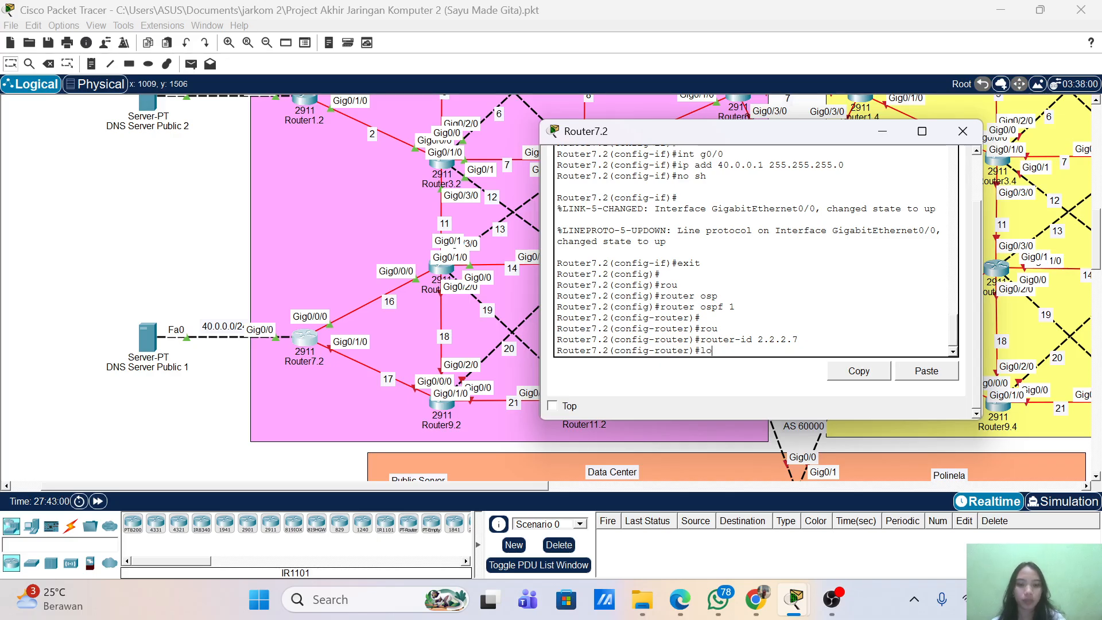
pyautogui.press('Tab')
pyautogui.press('Return')
pyautogui.press('Return')
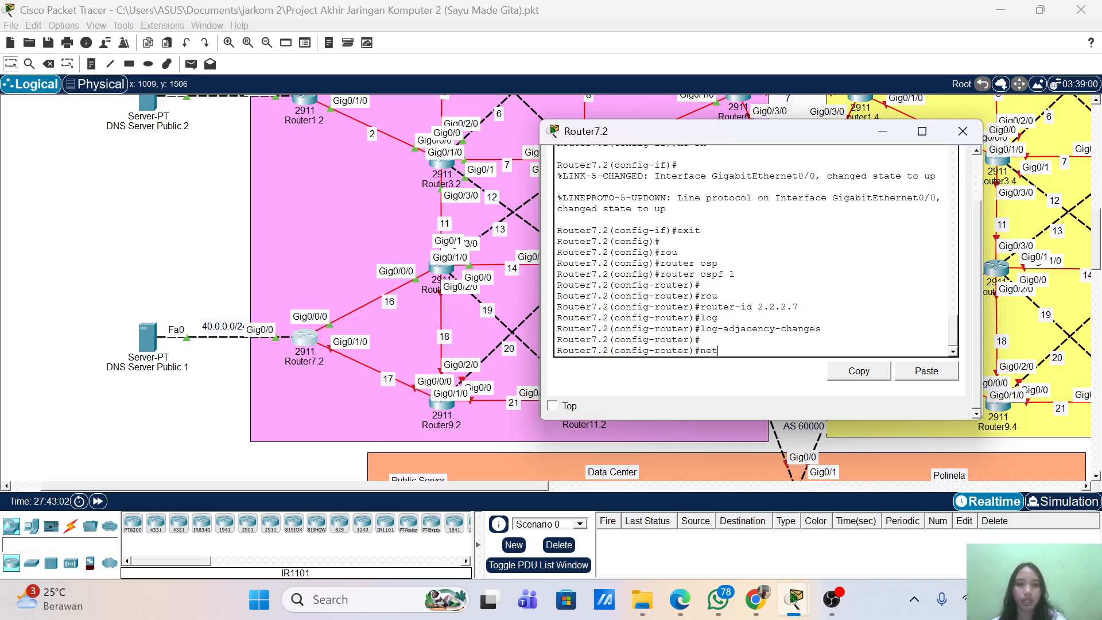
# - Advertise network 40.0.0.0 with wildcard mask 0.0.0.255 in OSPF area 0 on Router7.2
pyautogui.write('net')
pyautogui.press('Tab')
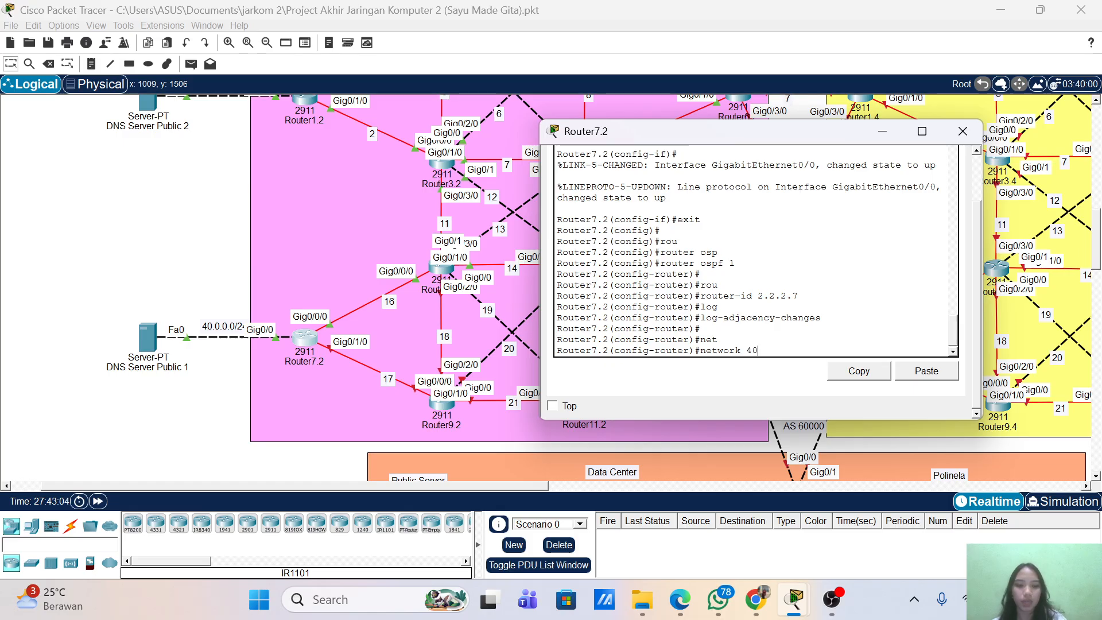
pyautogui.write('40.0.0.0.')
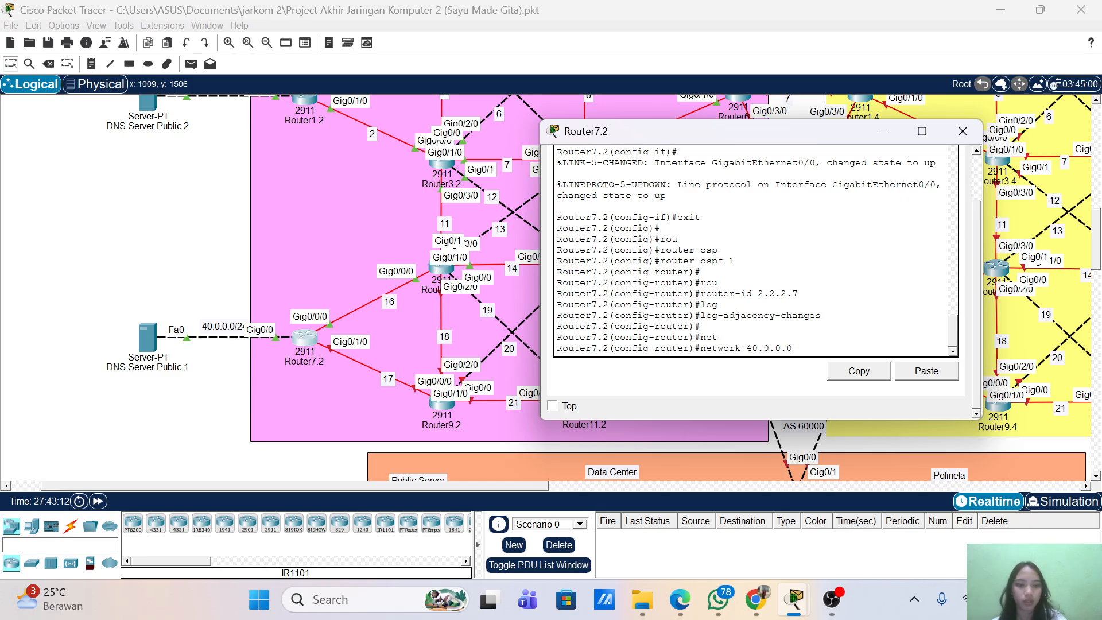
pyautogui.write('0')
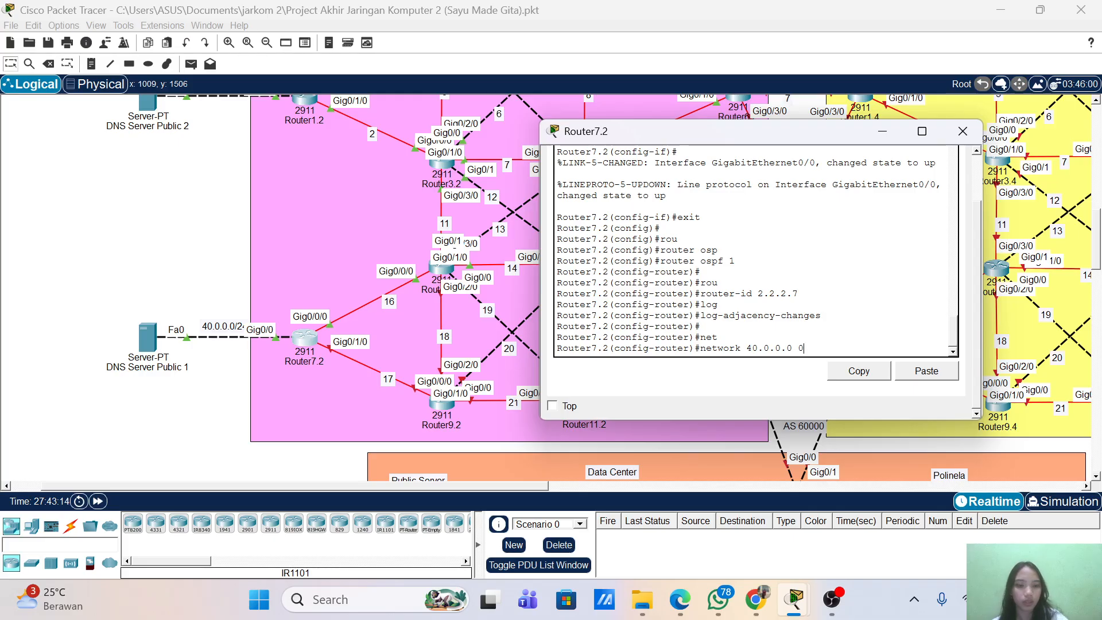
pyautogui.write('.0.0.25')
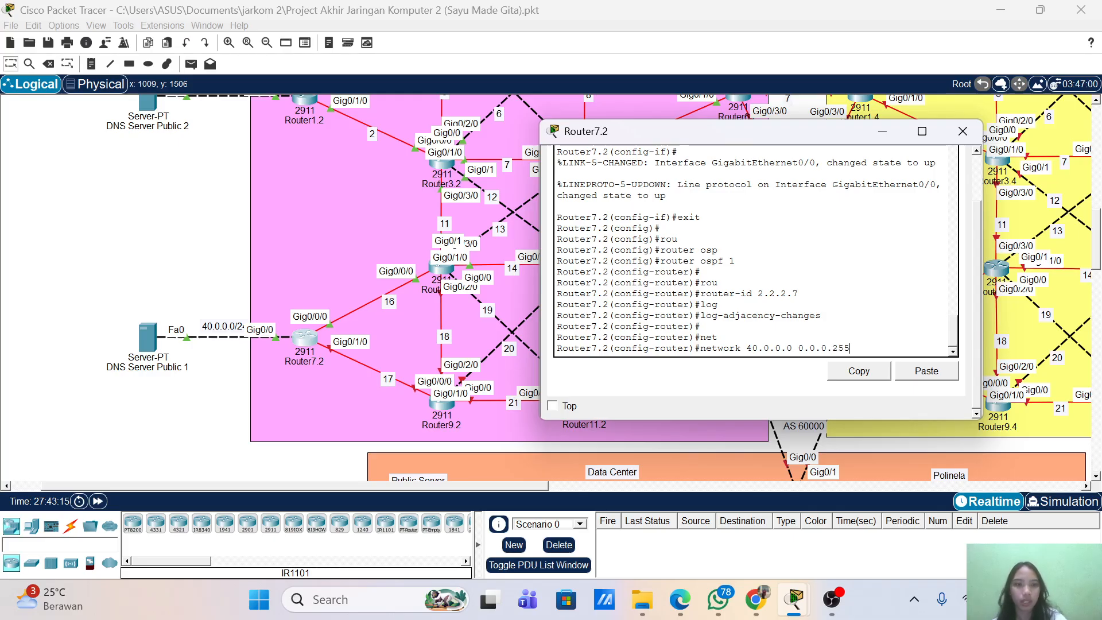
pyautogui.write('5')
pyautogui.write(' area 0')
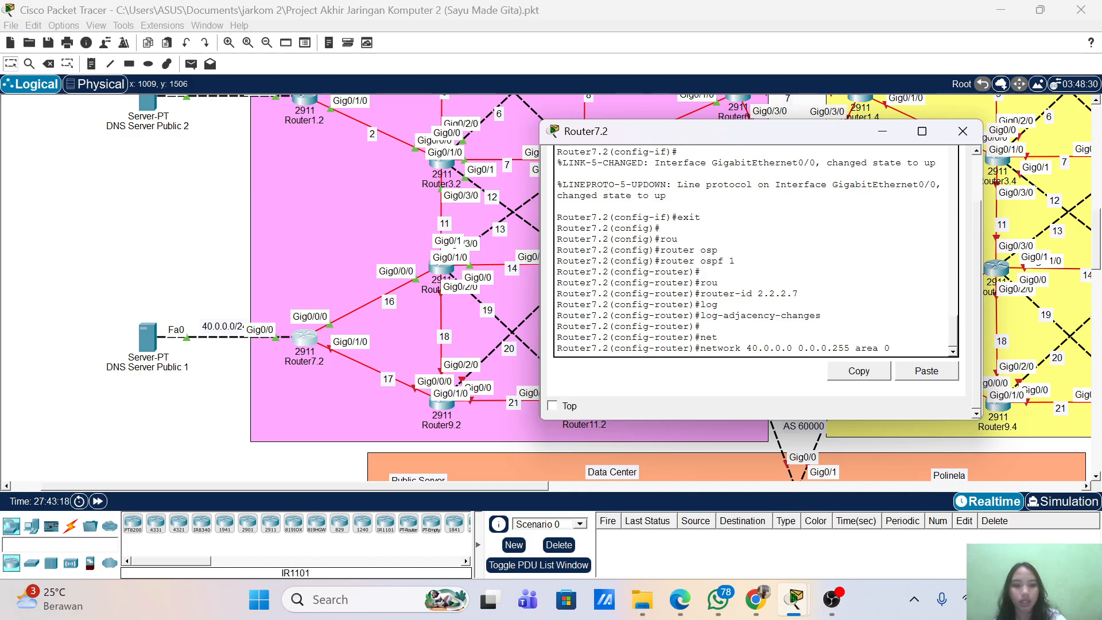
pyautogui.press('Return')
# - Add network 172.17.16.0 with wildcard mask 0.0.0.255 to OSPF area 0 on Router7.2
pyautogui.press('Up')
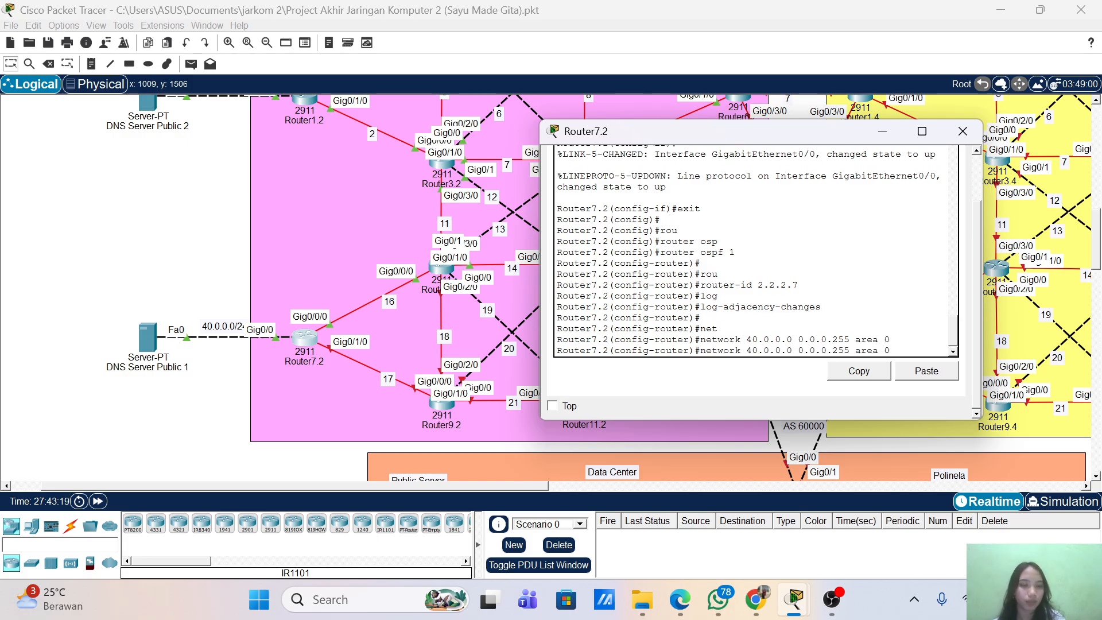
pyautogui.press('Left')
pyautogui.press('Left')
pyautogui.press('Left')
pyautogui.press('Left')
pyautogui.press('Left')
pyautogui.press('Left')
pyautogui.press('Left')
pyautogui.press('Left')
pyautogui.press('Left')
pyautogui.press('Left')
pyautogui.press('Left')
pyautogui.press('Left')
pyautogui.press('Left')
pyautogui.press('Left')
pyautogui.press('Left')
pyautogui.press('Left')
pyautogui.press('Left')
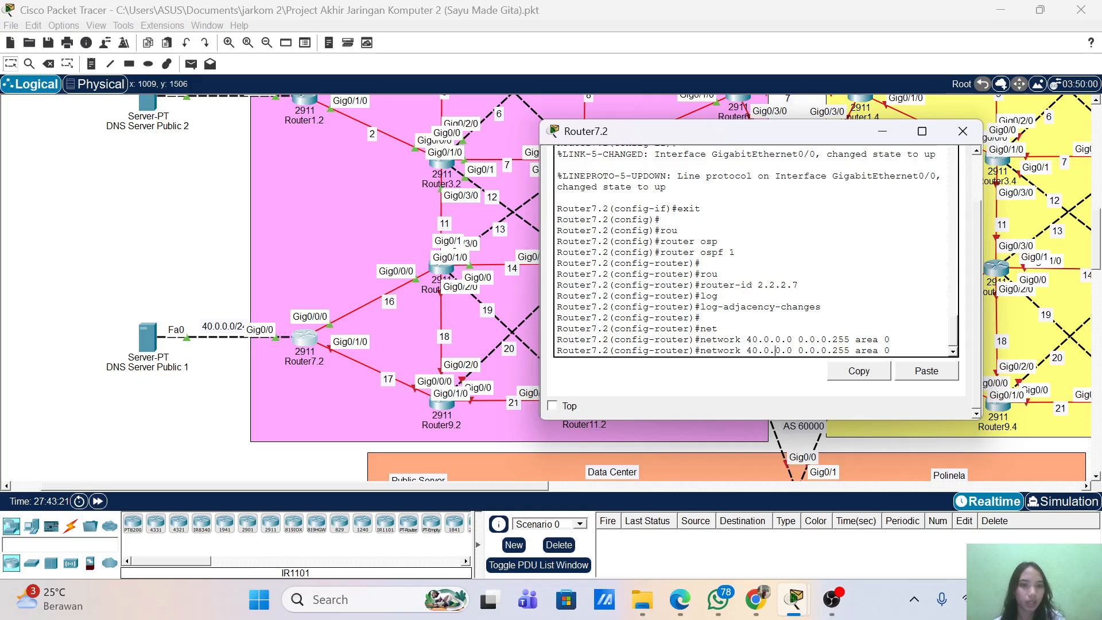
pyautogui.press('BackSpace')
pyautogui.press('BackSpace')
pyautogui.press('BackSpace')
pyautogui.press('BackSpace')
pyautogui.press('BackSpace')
pyautogui.press('BackSpace')
pyautogui.press('BackSpace')
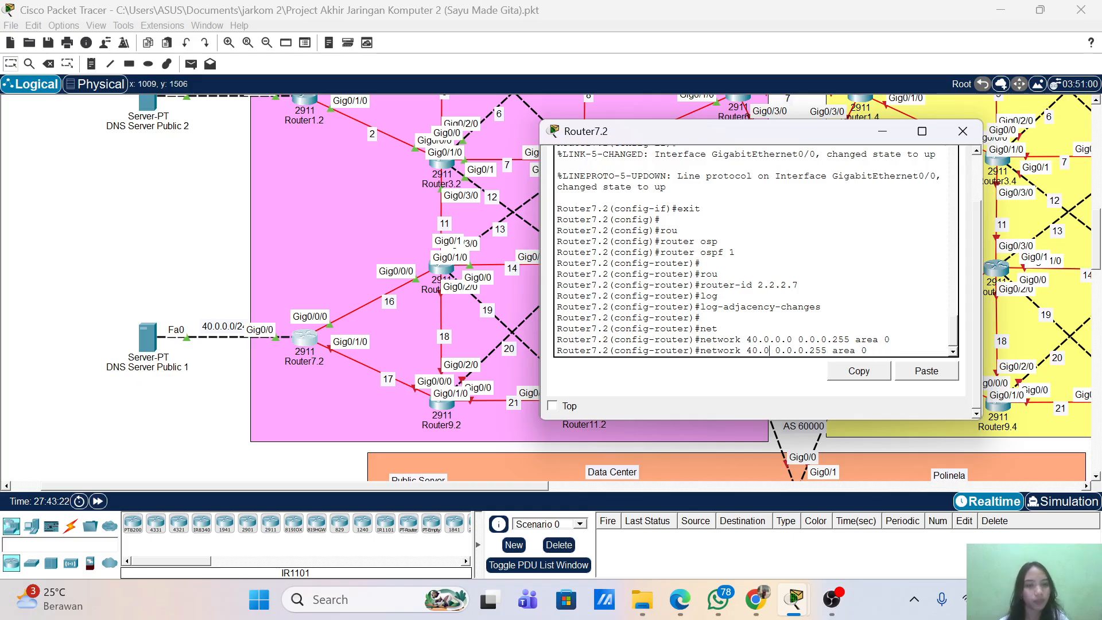
pyautogui.press('BackSpace')
pyautogui.write('172.')
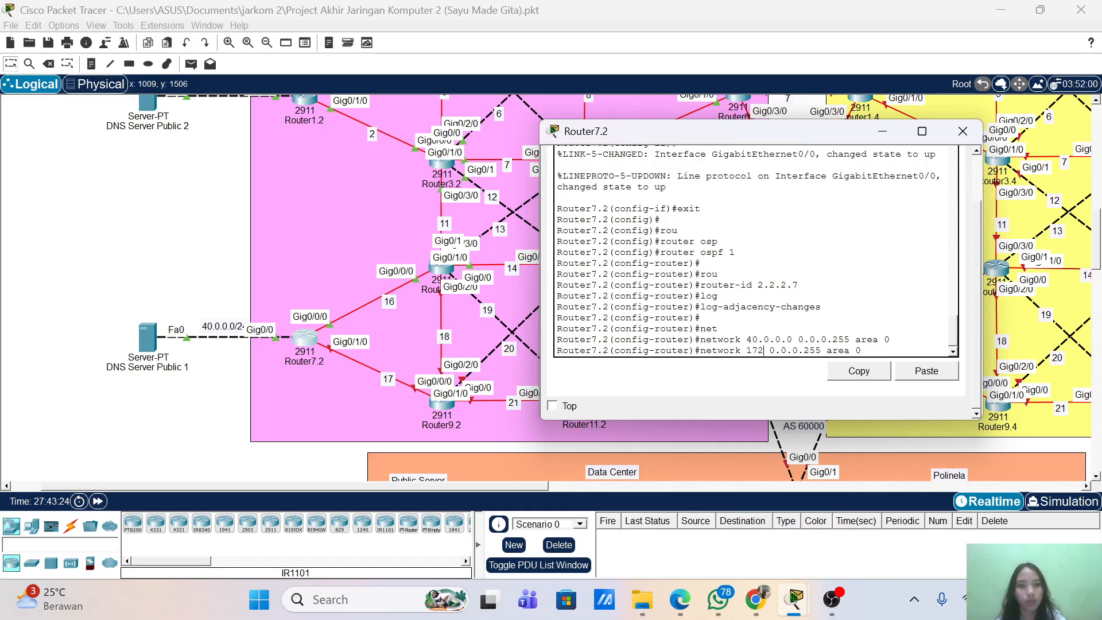
pyautogui.write('17')
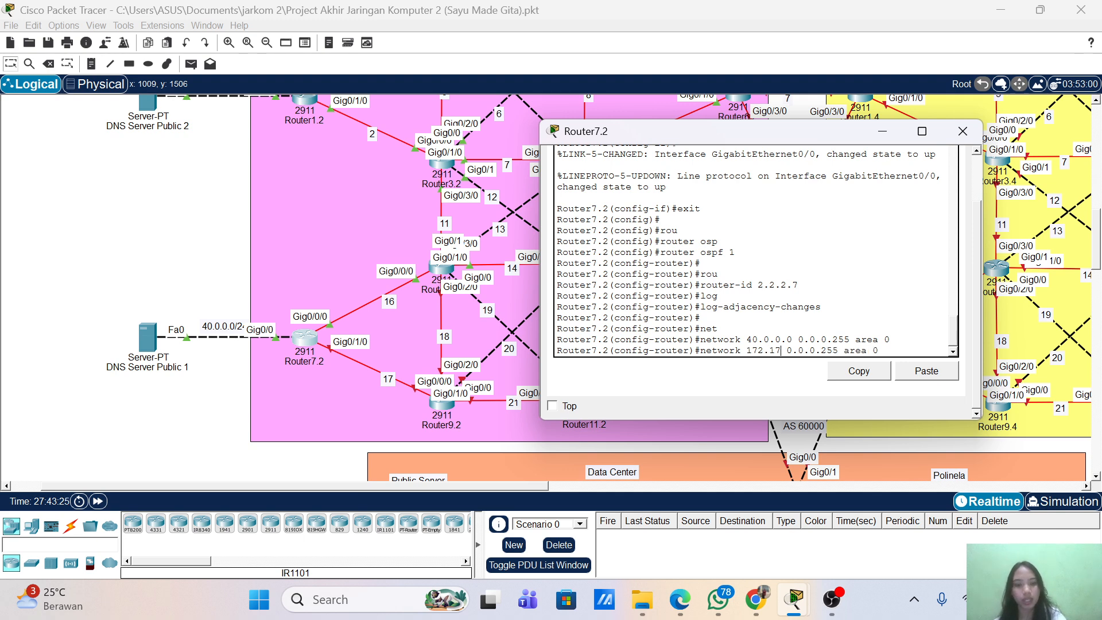
pyautogui.write('.16.0')
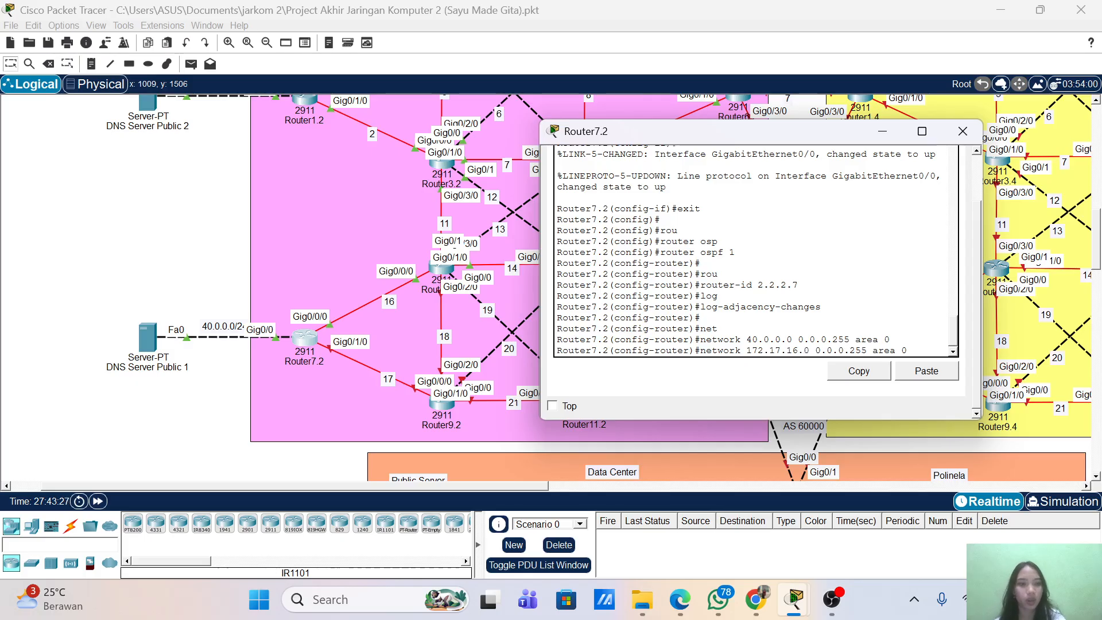
pyautogui.press('Return')
# - Add network 172.17.17.0 with wildcard mask 0.0.0.255 to OSPF area 0 on Router7.2
pyautogui.press('Up')
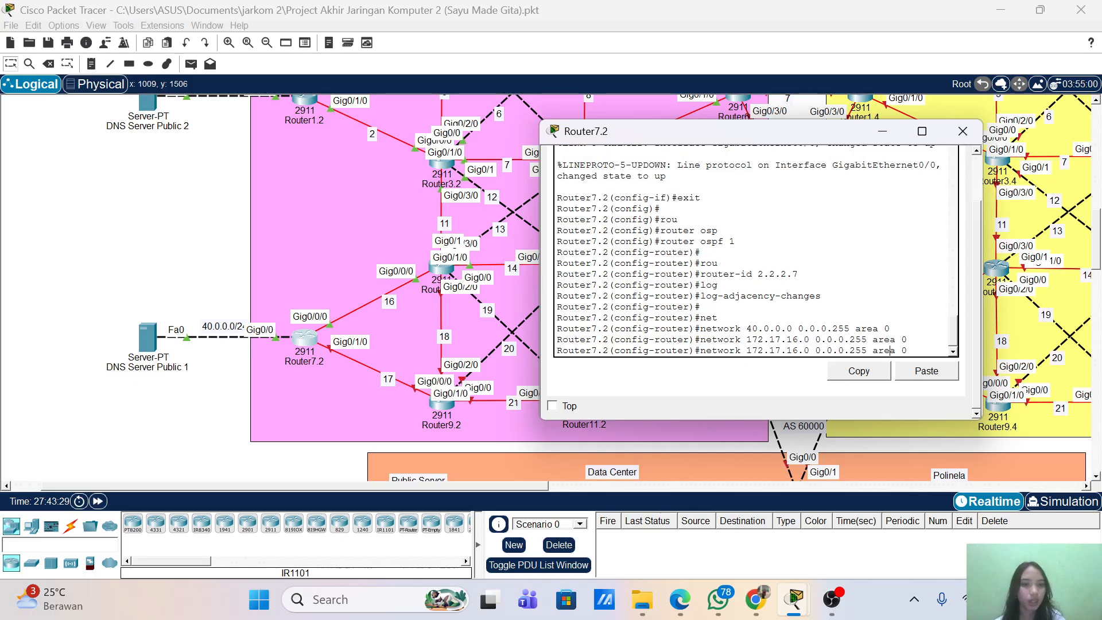
pyautogui.press('Left')
pyautogui.press('Left')
pyautogui.press('Left')
pyautogui.press('Left')
pyautogui.press('Left')
pyautogui.press('Left')
pyautogui.press('Left')
pyautogui.press('Left')
pyautogui.press('Left')
pyautogui.press('Left')
pyautogui.press('Left')
pyautogui.press('Left')
pyautogui.press('Left')
pyautogui.press('Left')
pyautogui.press('Left')
pyautogui.press('BackSpace')
pyautogui.write('7')
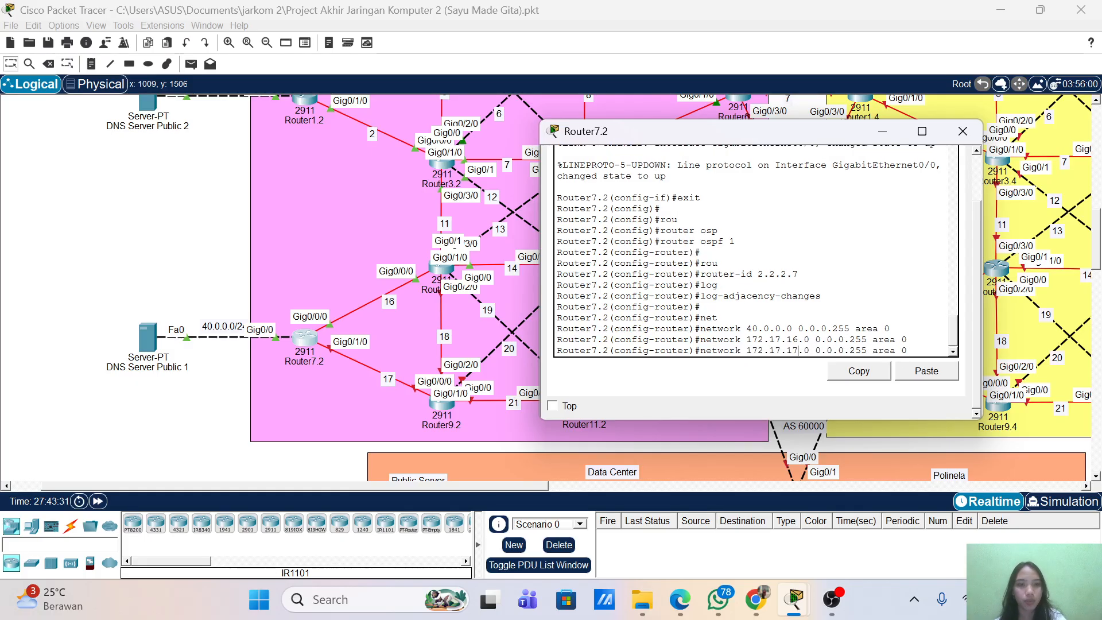
pyautogui.press('Return')
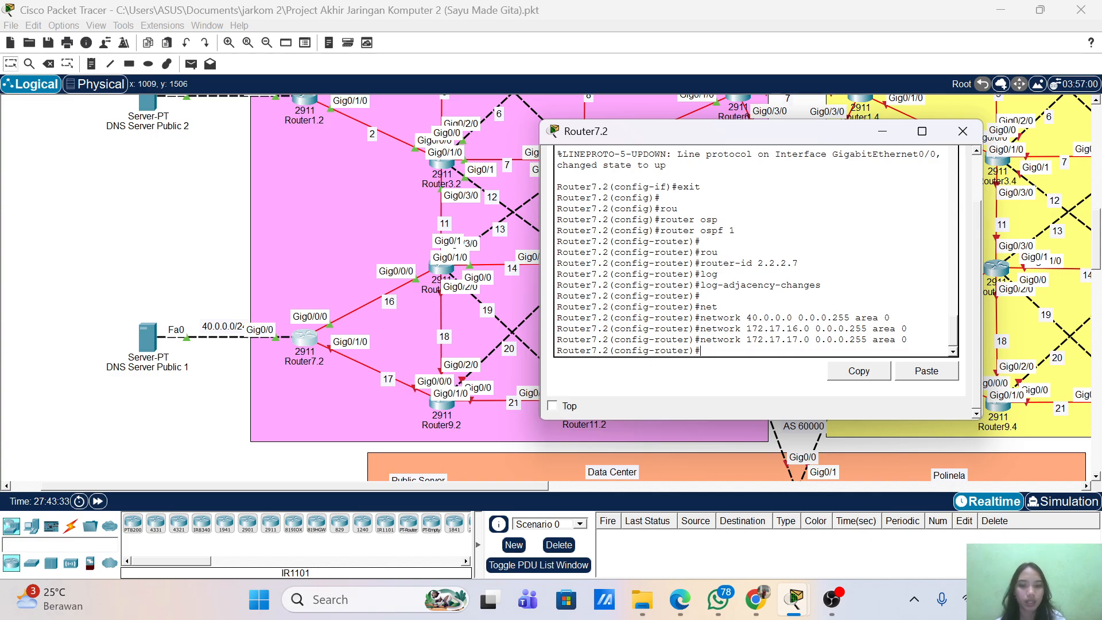
# - Leave configuration mode on Router7.2, save its configuration with wr, and close the router's window
pyautogui.write('end')
pyautogui.press('Return')
pyautogui.press('Return')
pyautogui.write('wr')
pyautogui.press('Return')
pyautogui.press('Return')
pyautogui.press('Return')
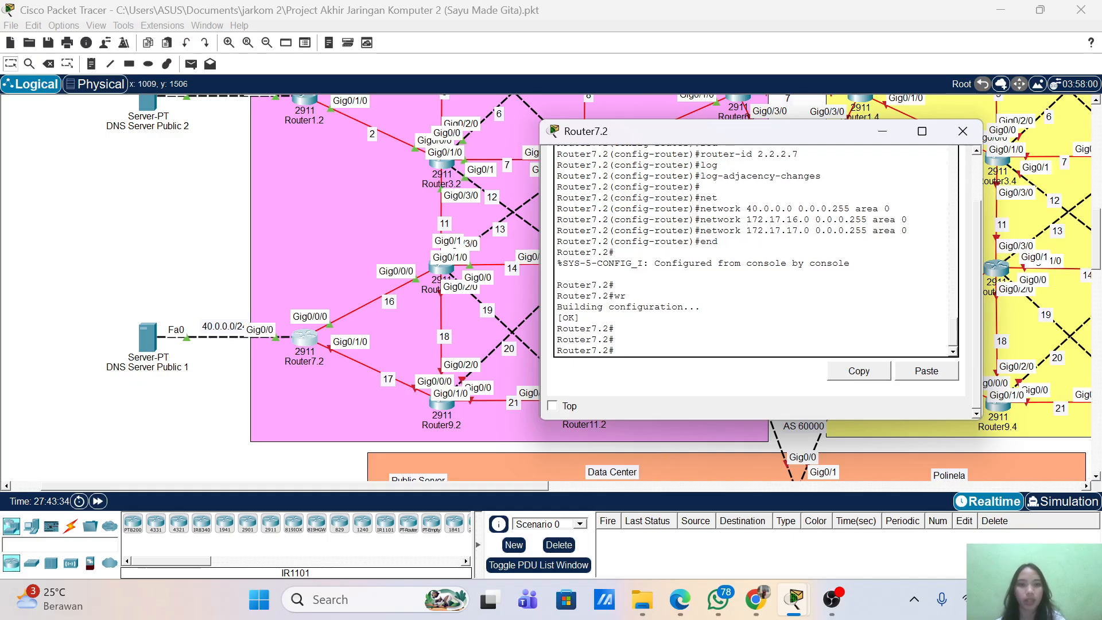
pyautogui.moveTo(713, 197); pyautogui.dragTo(872, 209)
pyautogui.click(963, 132)
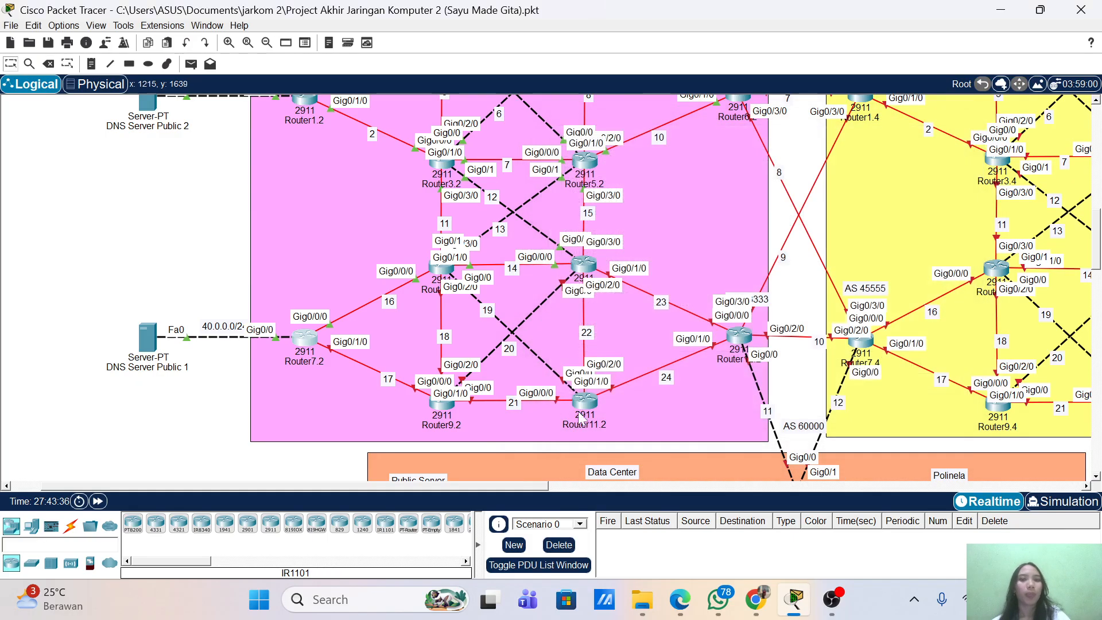
# - Open the command line of Router9.2 and enter global configuration mode
pyautogui.click(441, 404)
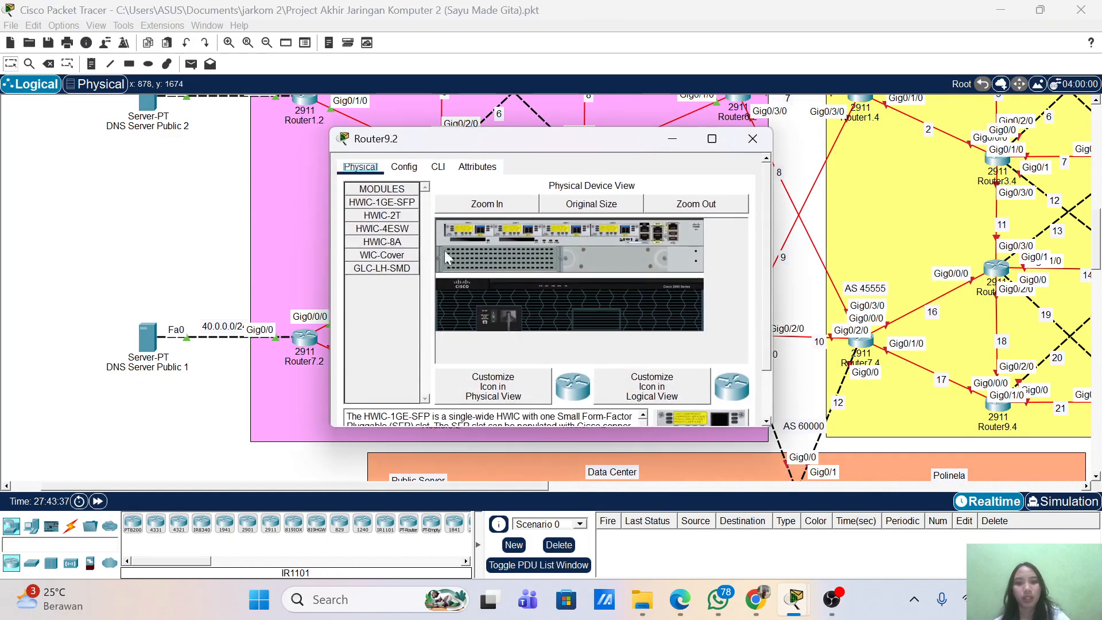
pyautogui.click(439, 168)
pyautogui.moveTo(497, 138); pyautogui.dragTo(604, 121)
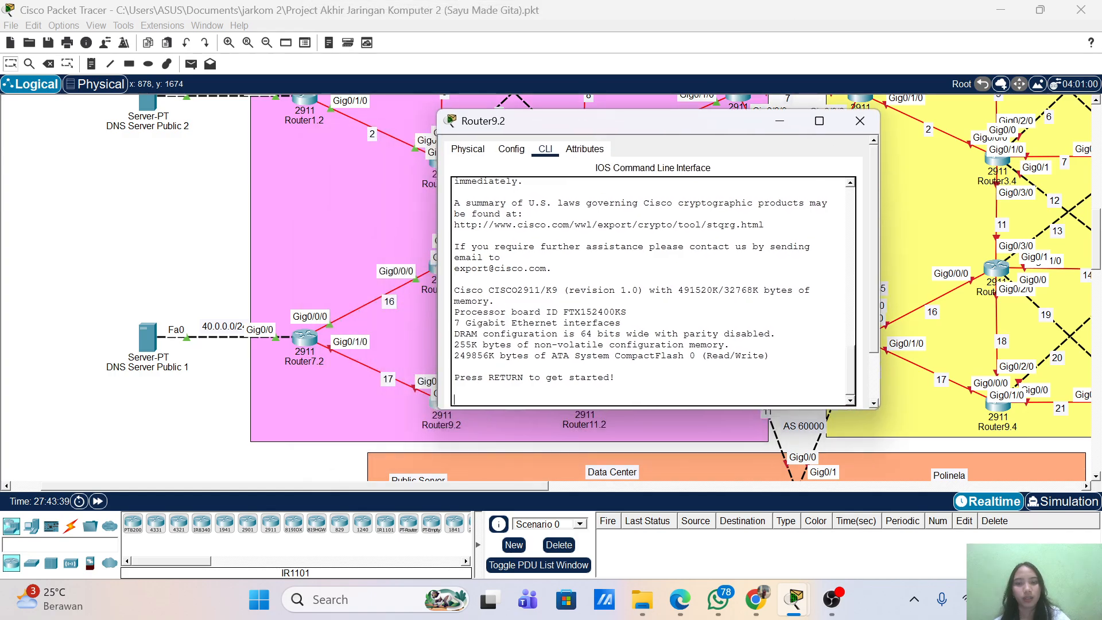
pyautogui.press('Return')
pyautogui.press('Return')
pyautogui.write('en')
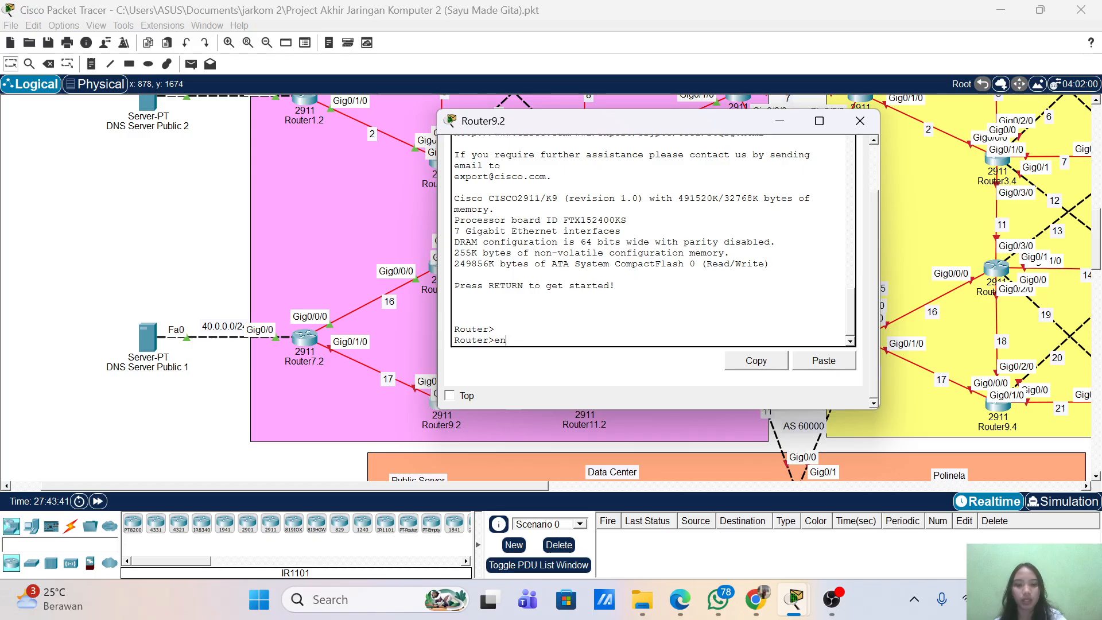
pyautogui.write('a')
pyautogui.press('Return')
pyautogui.press('Return')
pyautogui.write('conf ter')
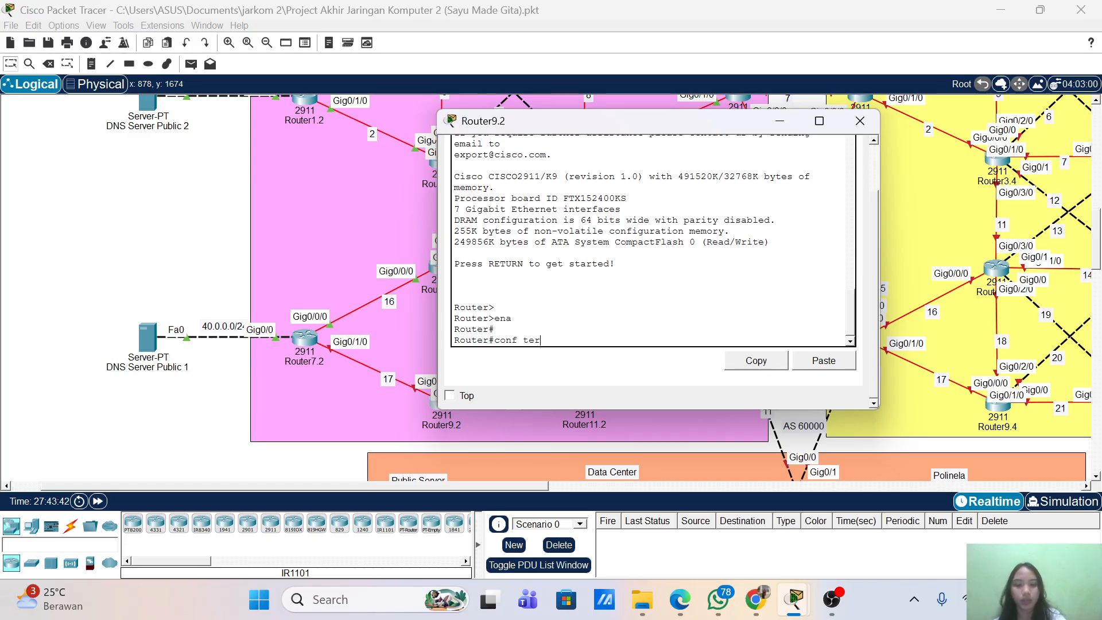
pyautogui.write('m')
pyautogui.press('Return')
pyautogui.press('Return')
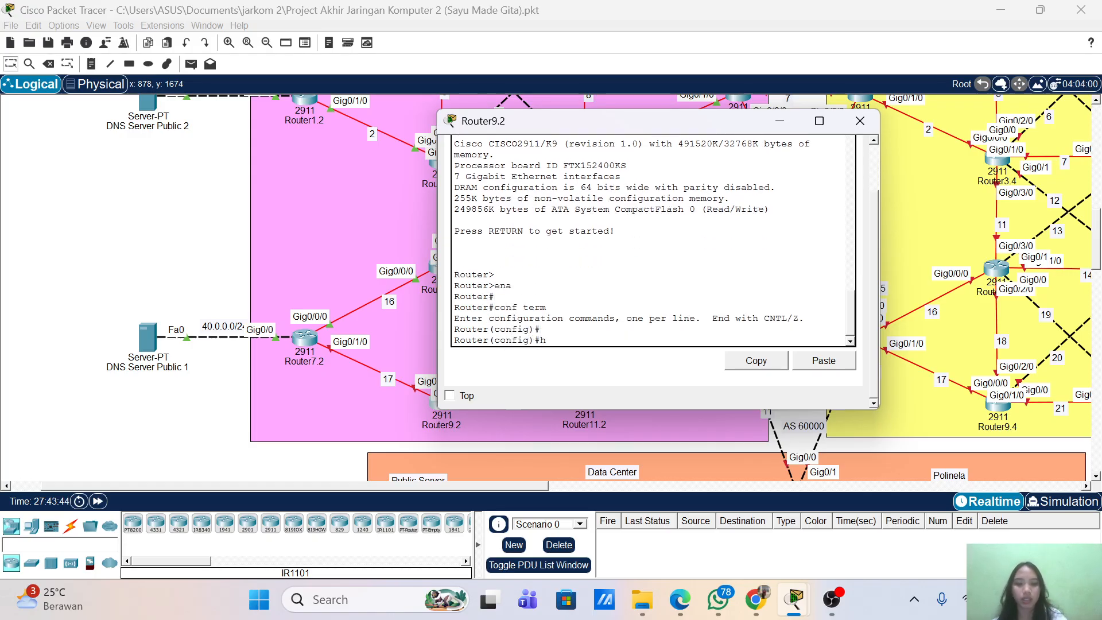
# - Set the hostname of this router to Router9.2
pyautogui.write('host')
pyautogui.press('Tab')
pyautogui.write('Rou')
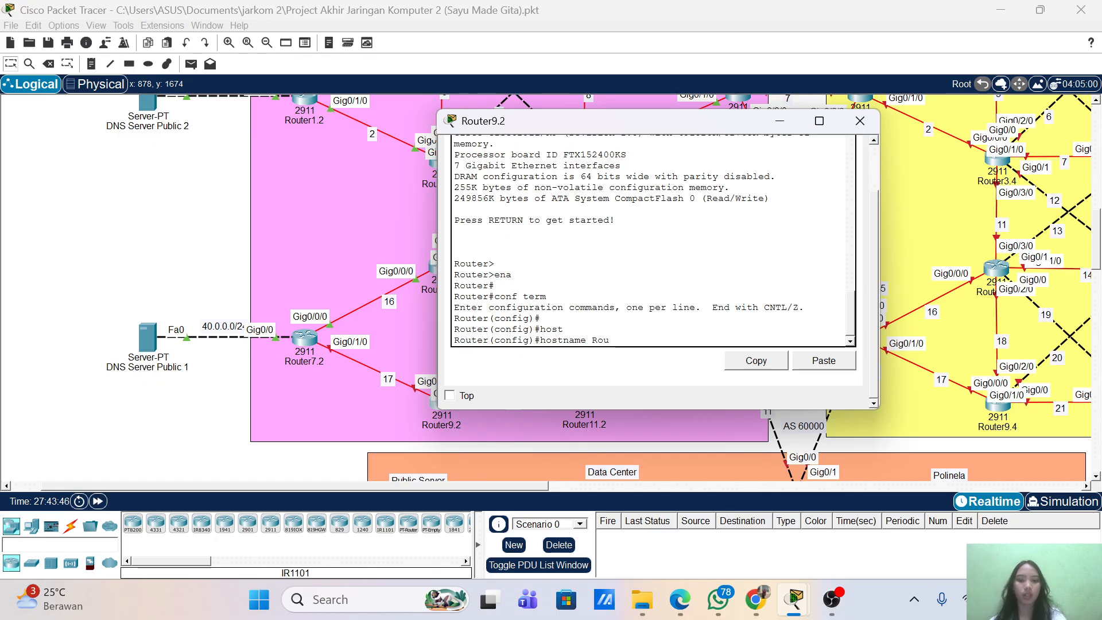
pyautogui.write('ter')
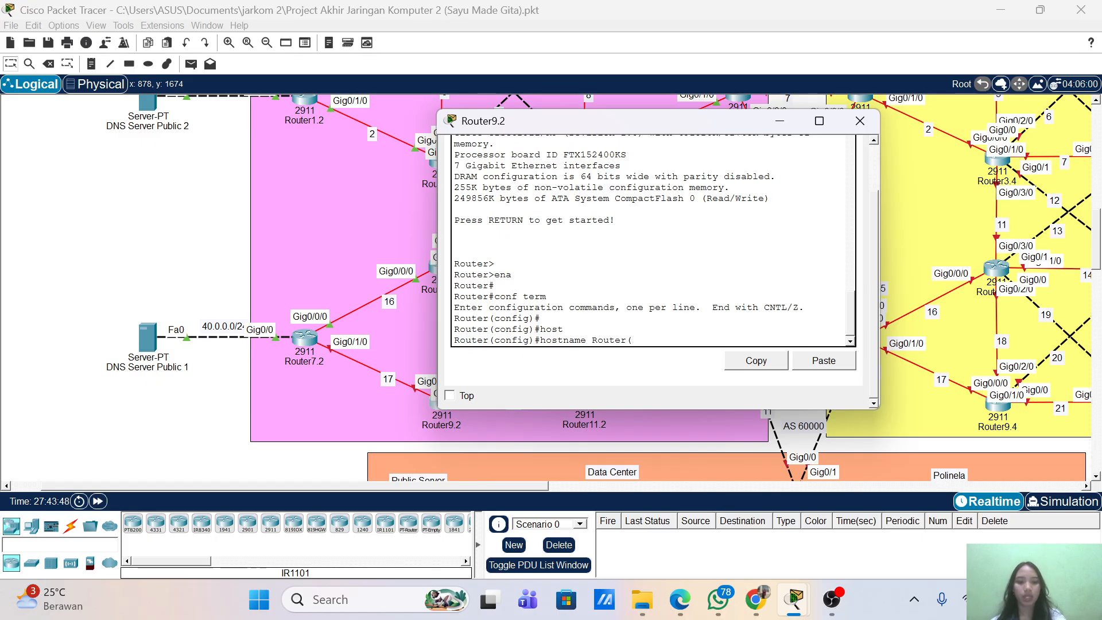
pyautogui.press('BackSpace')
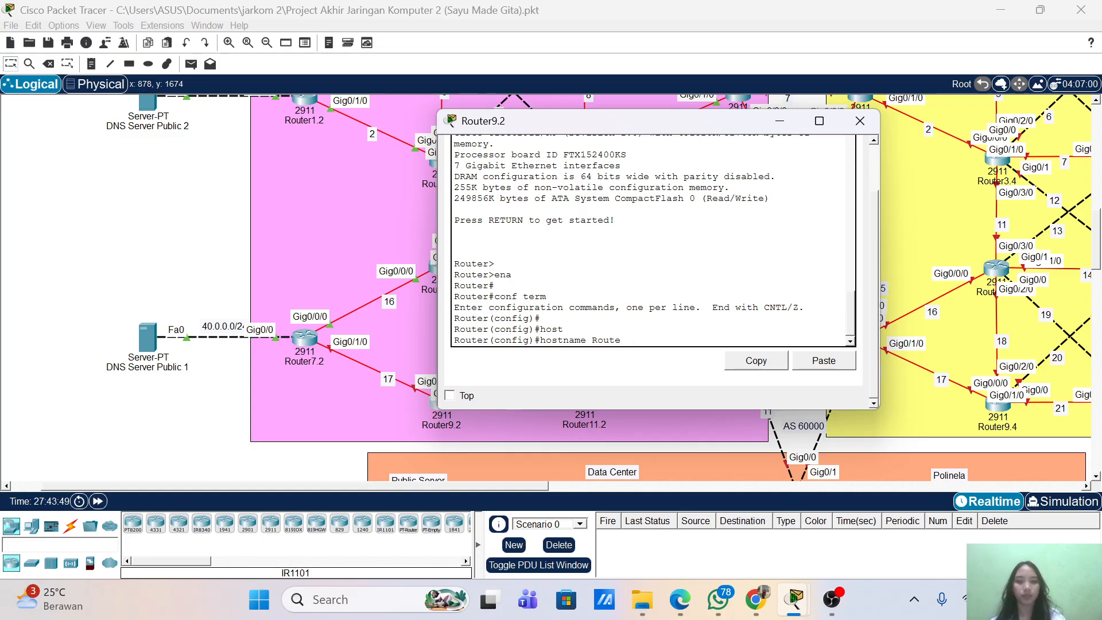
pyautogui.write('r9.2')
pyautogui.press('Return')
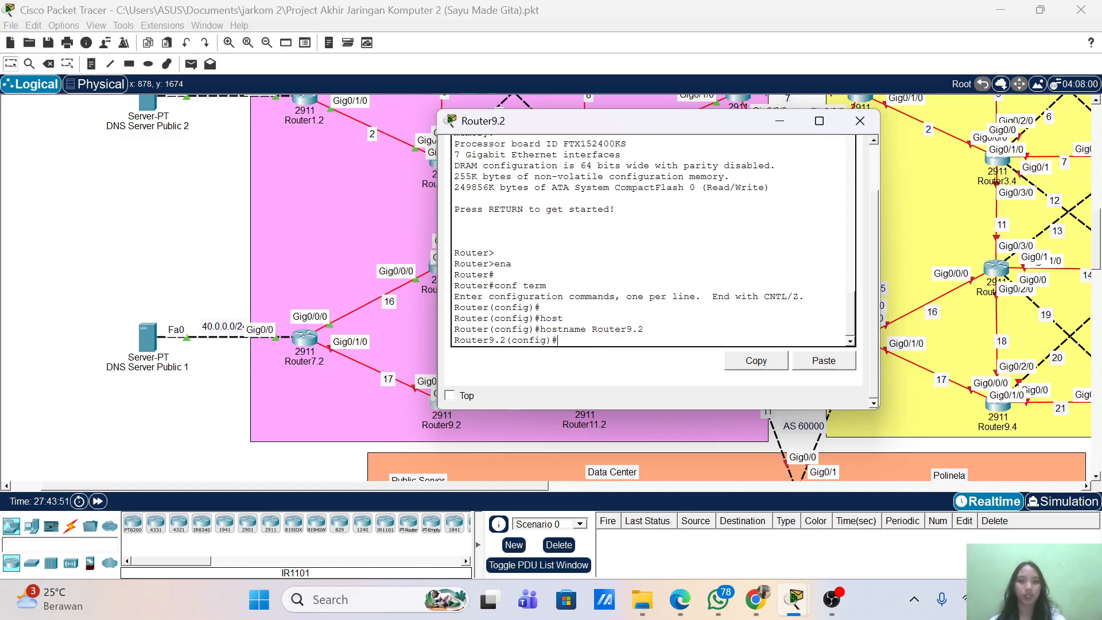
pyautogui.press('Return')
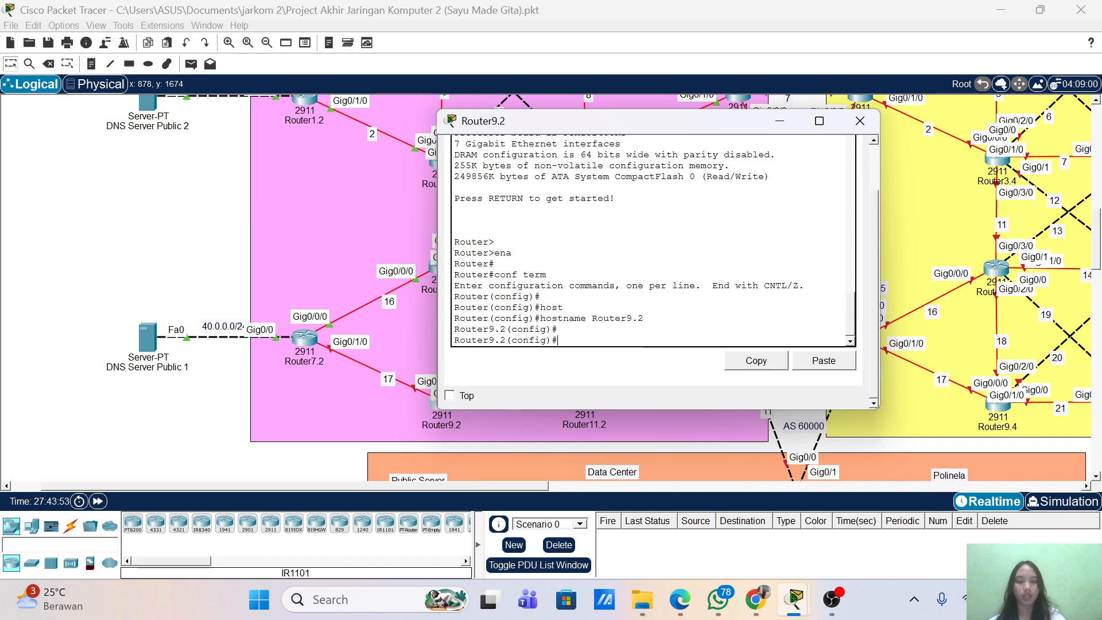
# - Assign 172.17.17.2 with mask 255.255.255.0 to Router9.2's interface g0/0/0 and enable the interface
pyautogui.write('int')
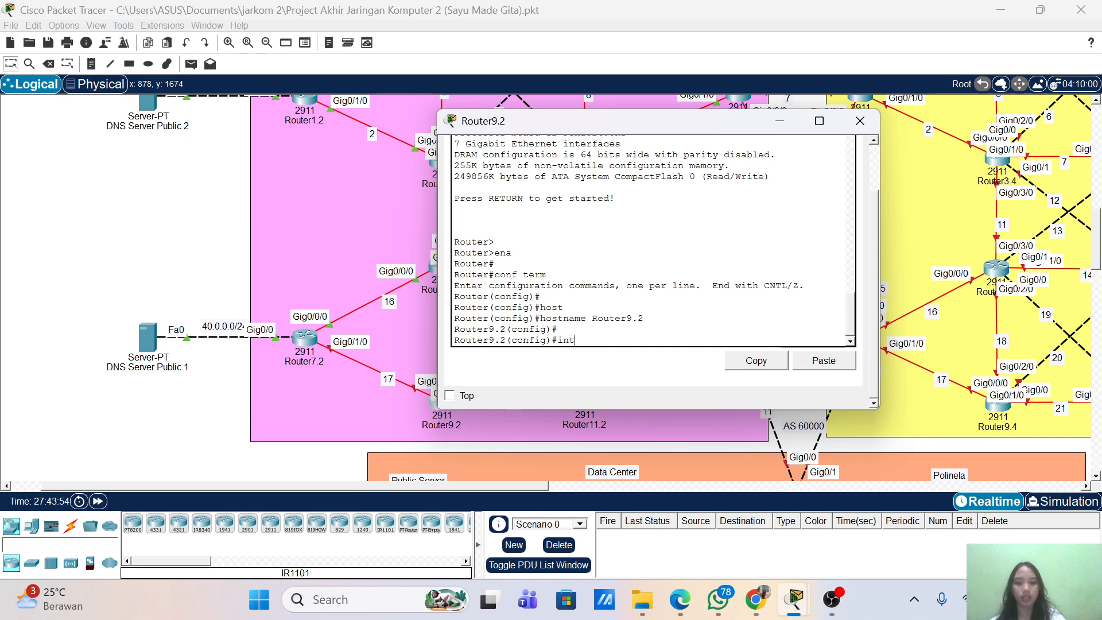
pyautogui.write(' g0/0')
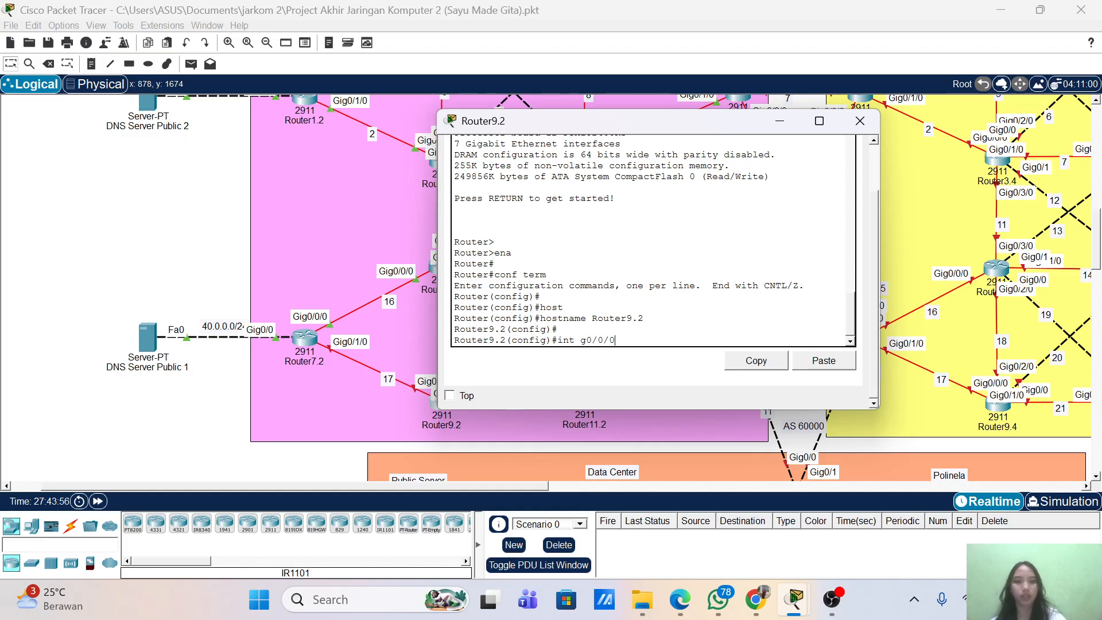
pyautogui.write('/0')
pyautogui.press('Return')
pyautogui.moveTo(617, 121); pyautogui.dragTo(741, 111)
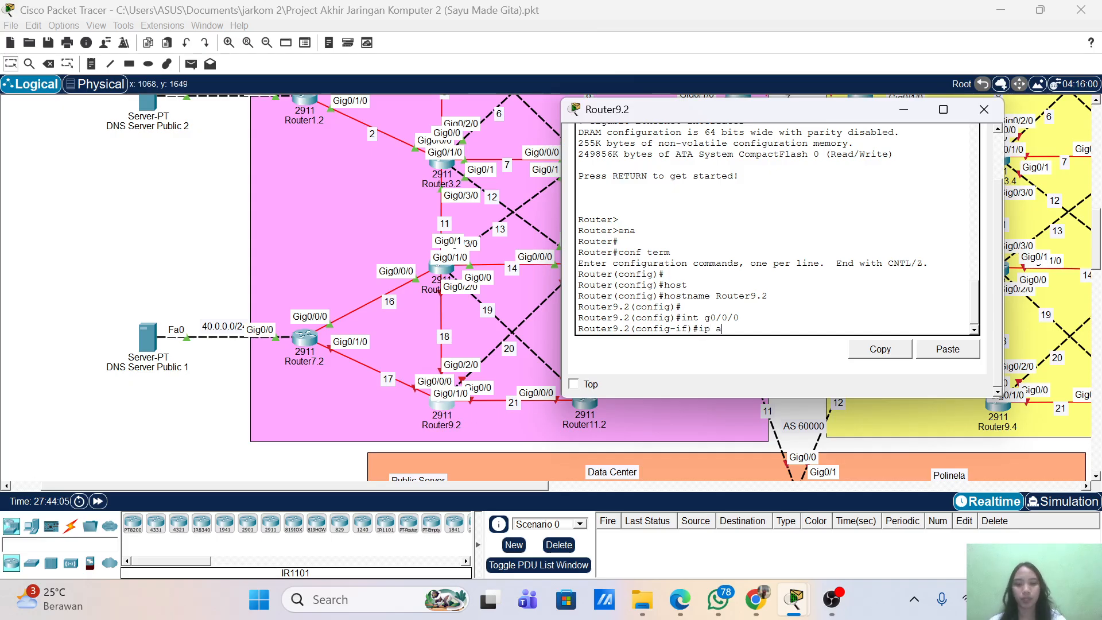
pyautogui.write('72.17.17')
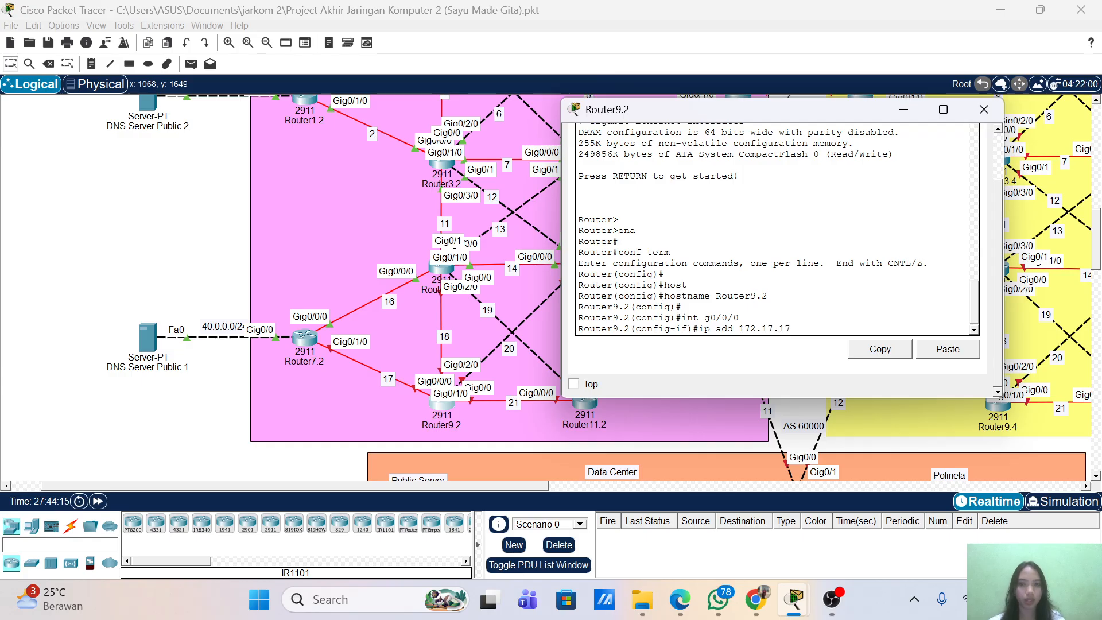
pyautogui.write('.2 2')
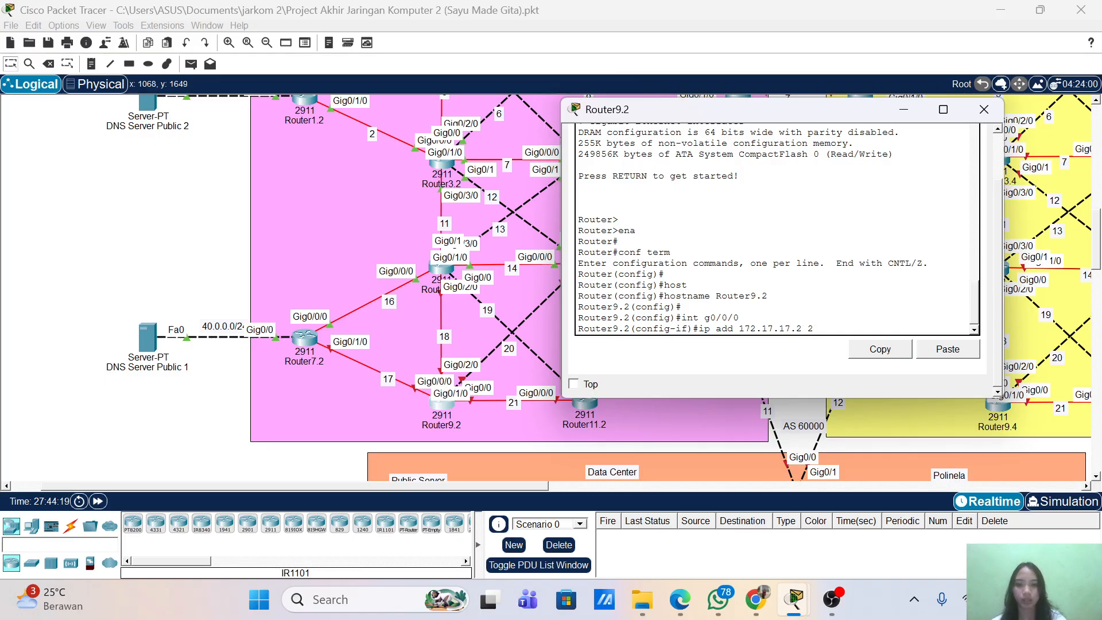
pyautogui.write('55.255.25')
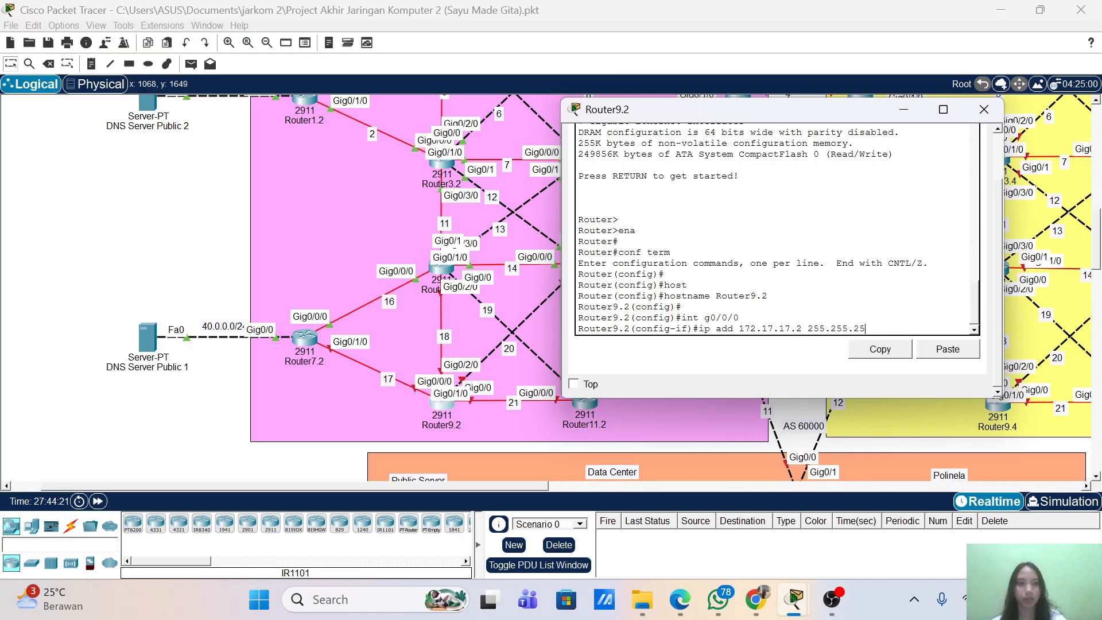
pyautogui.press('BackSpace')
pyautogui.press('BackSpace')
pyautogui.write('0')
pyautogui.press('Return')
pyautogui.press('Return')
pyautogui.write('nfig-if)#n')
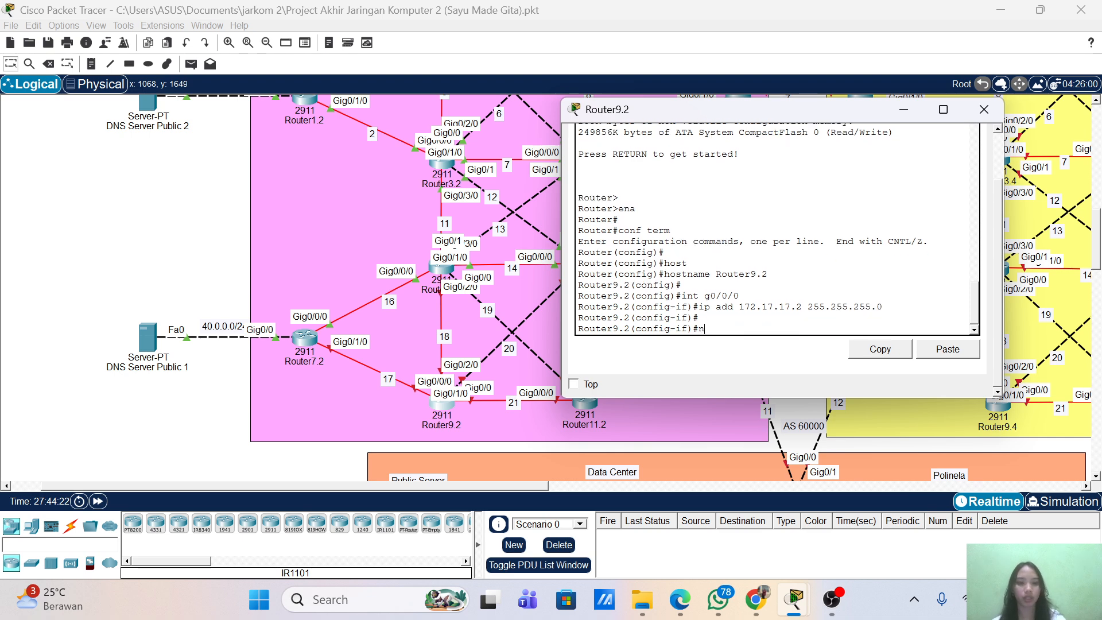
pyautogui.write('o sh')
pyautogui.press('Return')
# - Assign 172.17.21.1 with mask 255.255.255.0 to Router9.2's interface g0/1/0 and enable the interface
pyautogui.write('int g0/0/0')
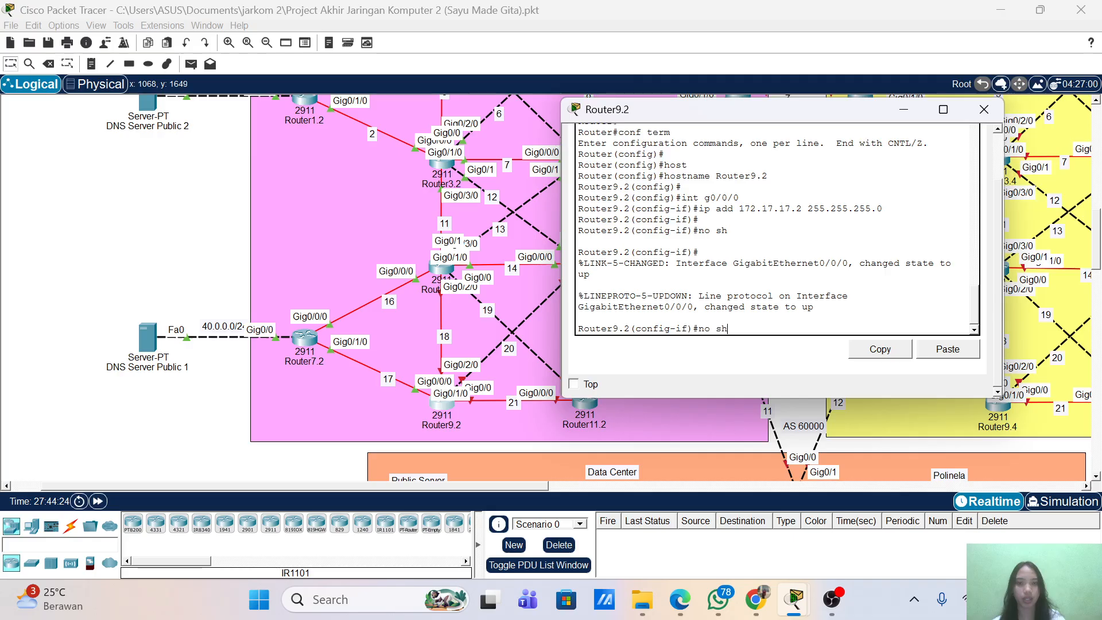
pyautogui.press('BackSpace')
pyautogui.press('BackSpace')
pyautogui.press('BackSpace')
pyautogui.write('1/0')
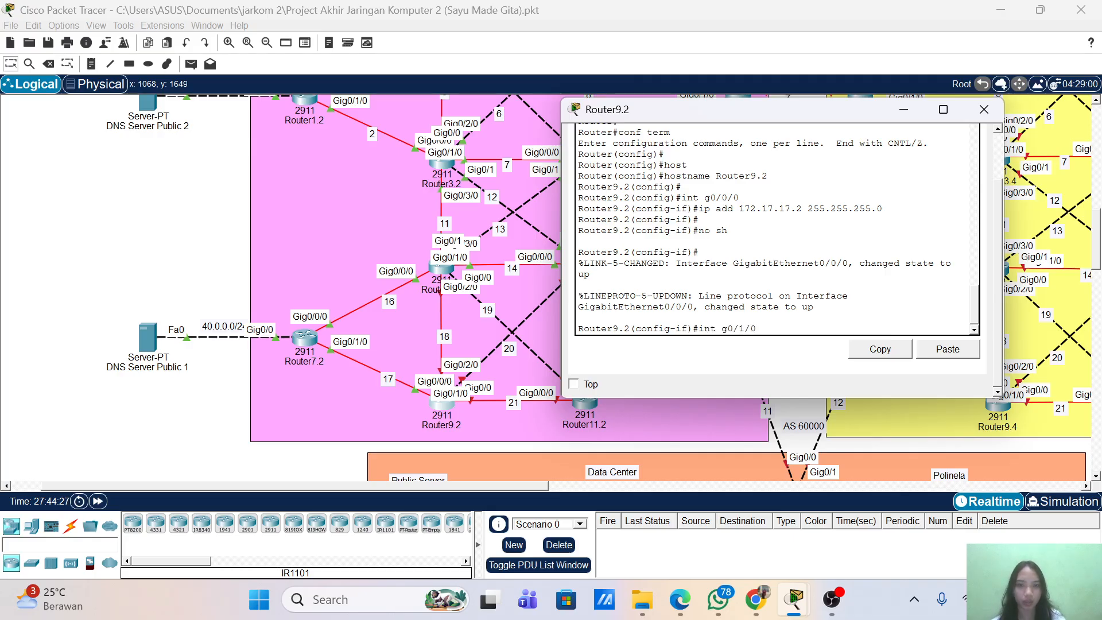
pyautogui.press('Return')
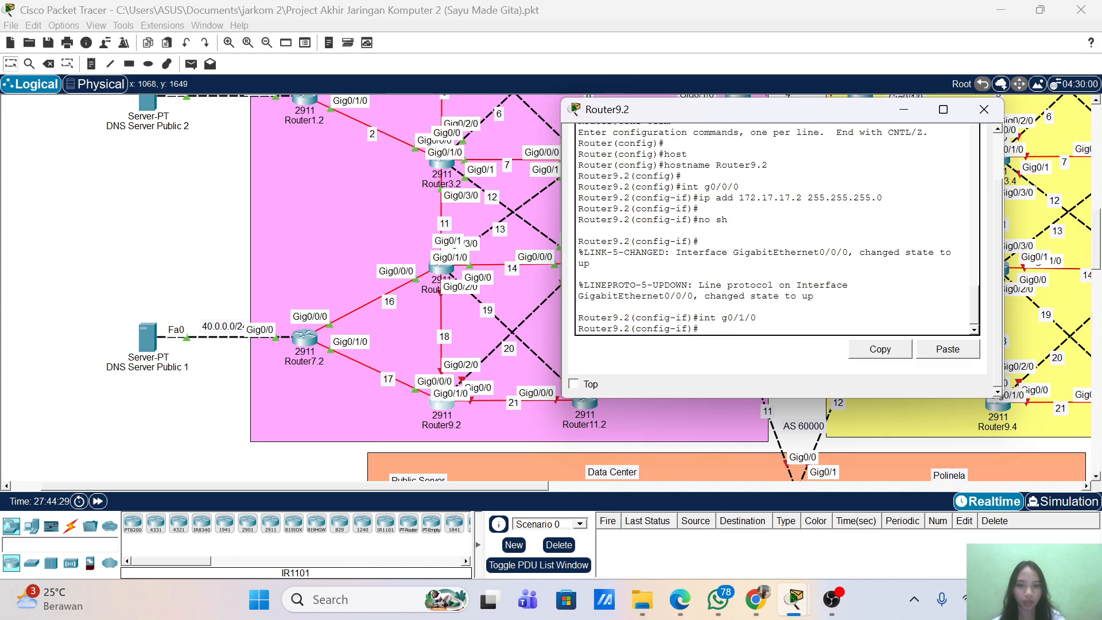
pyautogui.press('Up')
pyautogui.press('Up')
pyautogui.press('Up')
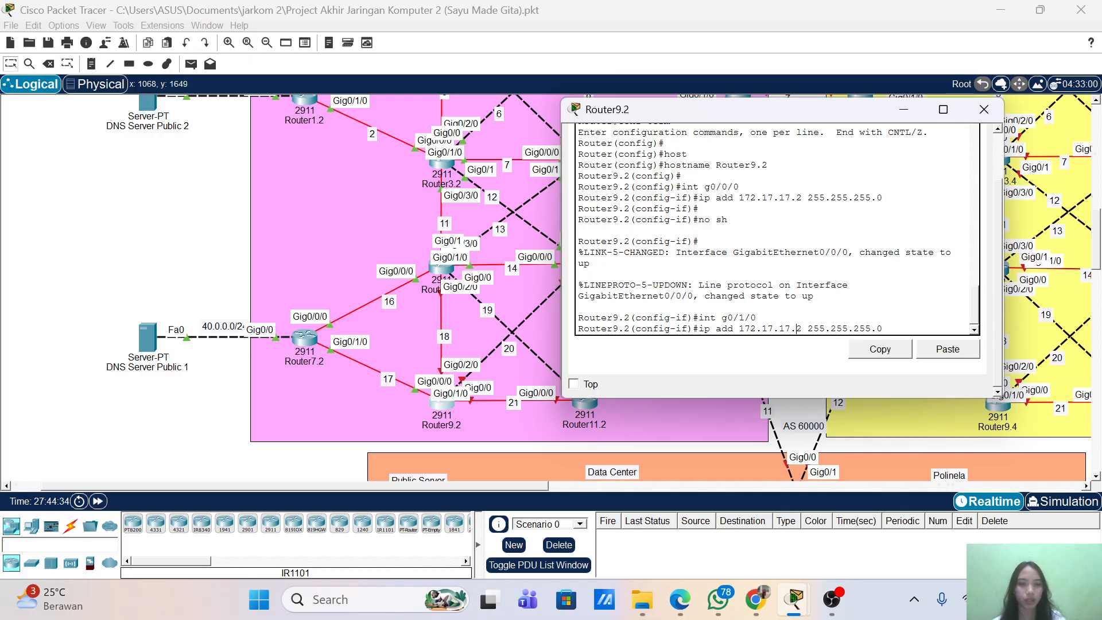
pyautogui.press('BackSpace')
pyautogui.press('BackSpace')
pyautogui.press('BackSpace')
pyautogui.press('BackSpace')
pyautogui.write('21.1')
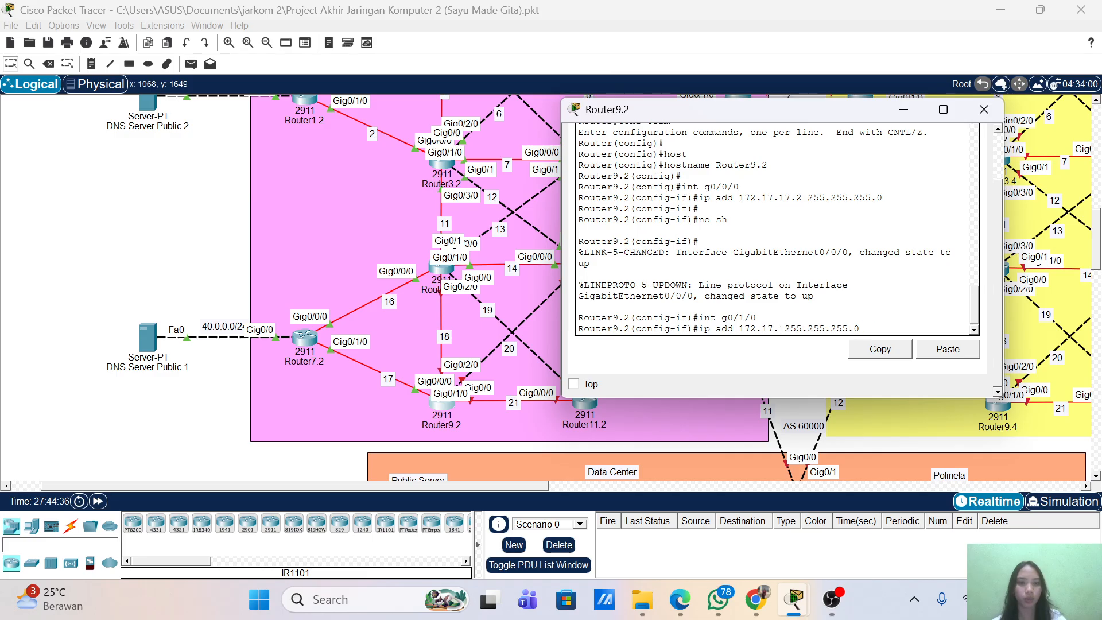
pyautogui.press('Return')
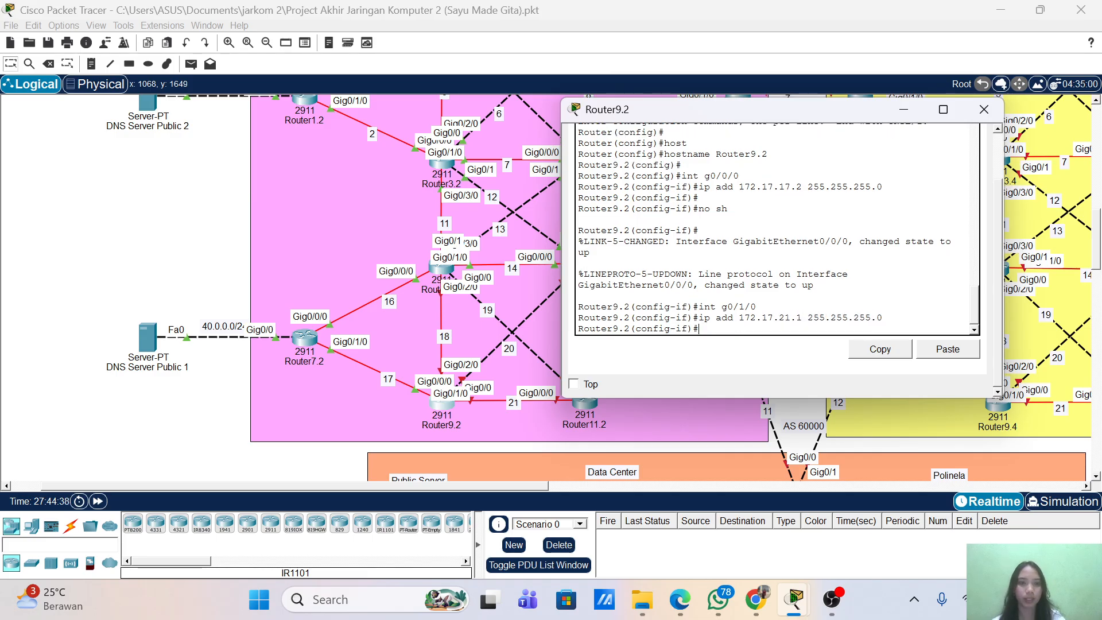
pyautogui.write('no sh')
pyautogui.press('Return')
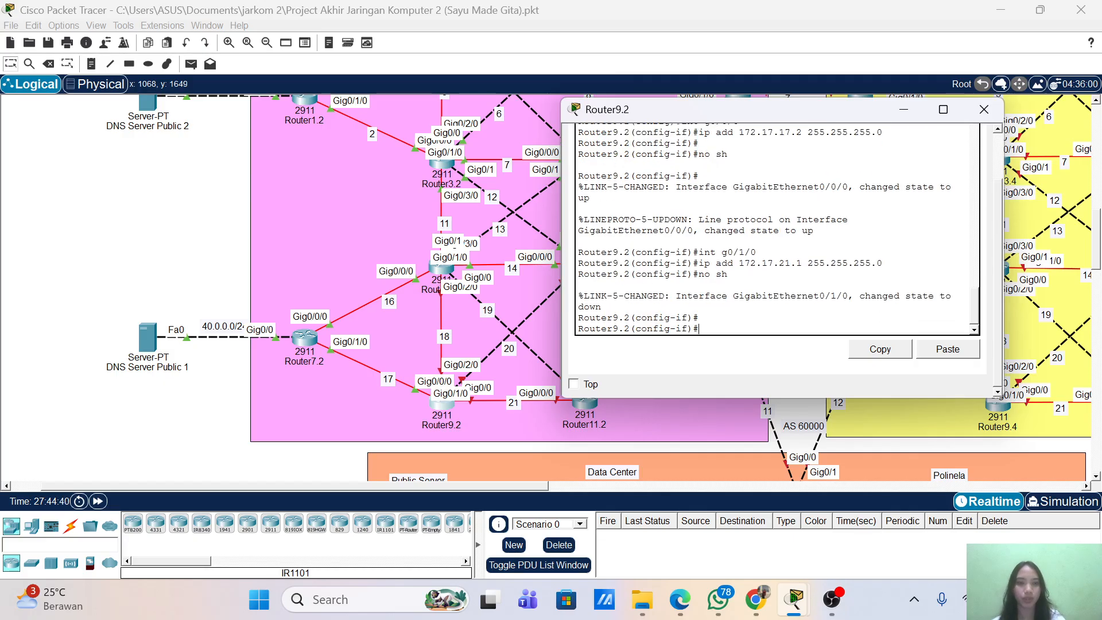
# - Assign 172.17.18.2 with mask 255.255.255.0 to Router9.2's interface g0/2/0 and enable the interface
pyautogui.write('int g0/1/0')
pyautogui.press('BackSpace')
pyautogui.write('2')
pyautogui.press('Return')
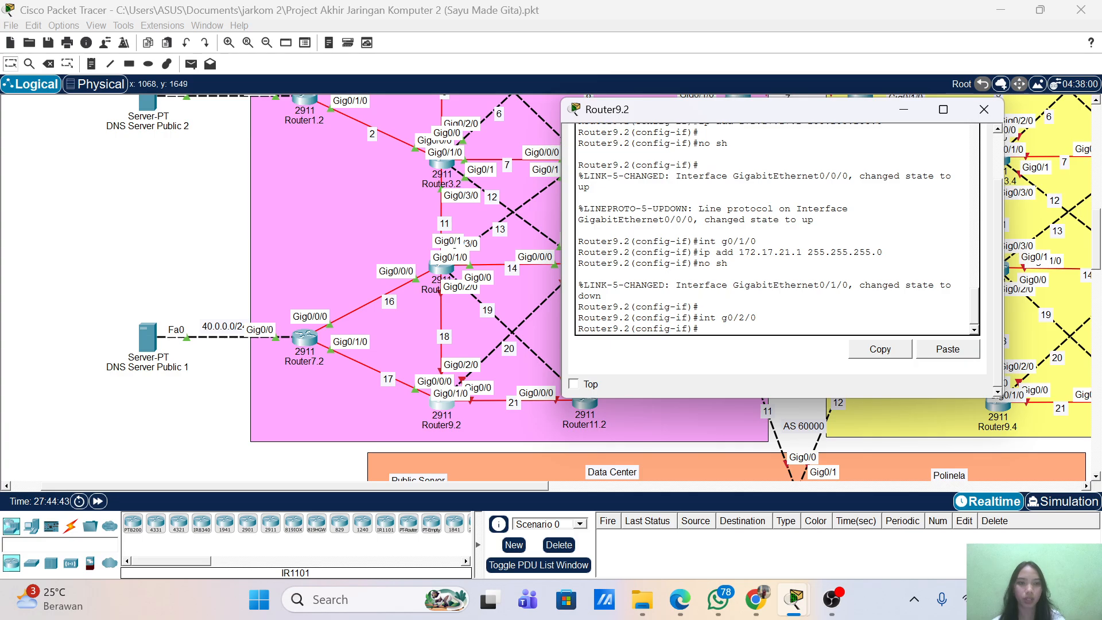
pyautogui.press('Up')
pyautogui.press('Up')
pyautogui.press('Up')
pyautogui.press('BackSpace')
pyautogui.press('BackSpace')
pyautogui.press('BackSpace')
pyautogui.press('BackSpace')
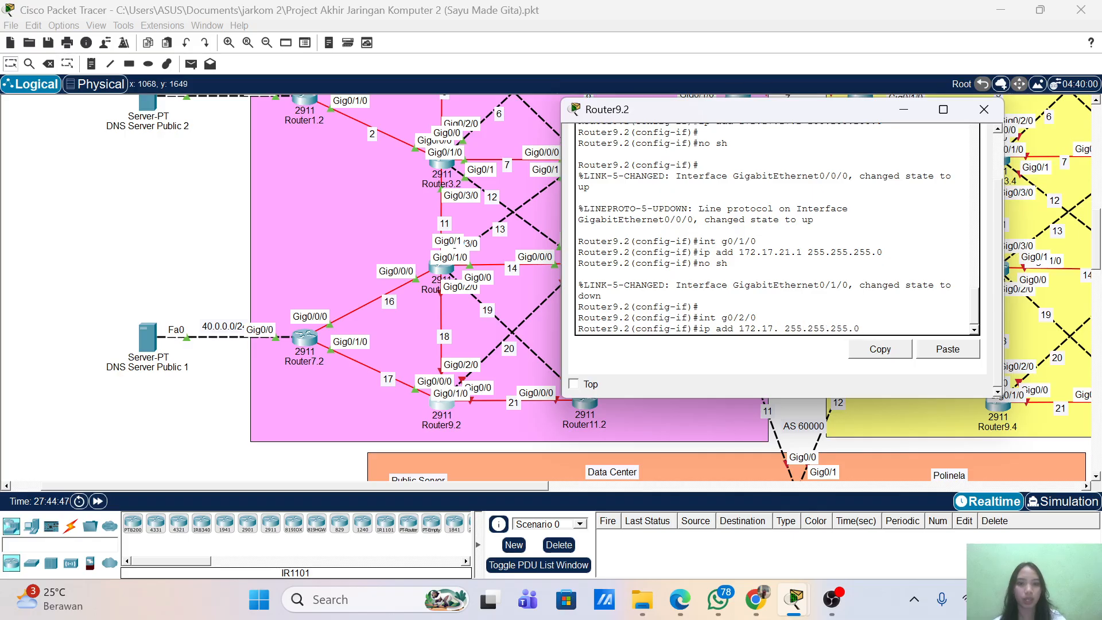
pyautogui.write('18.2')
pyautogui.press('Return')
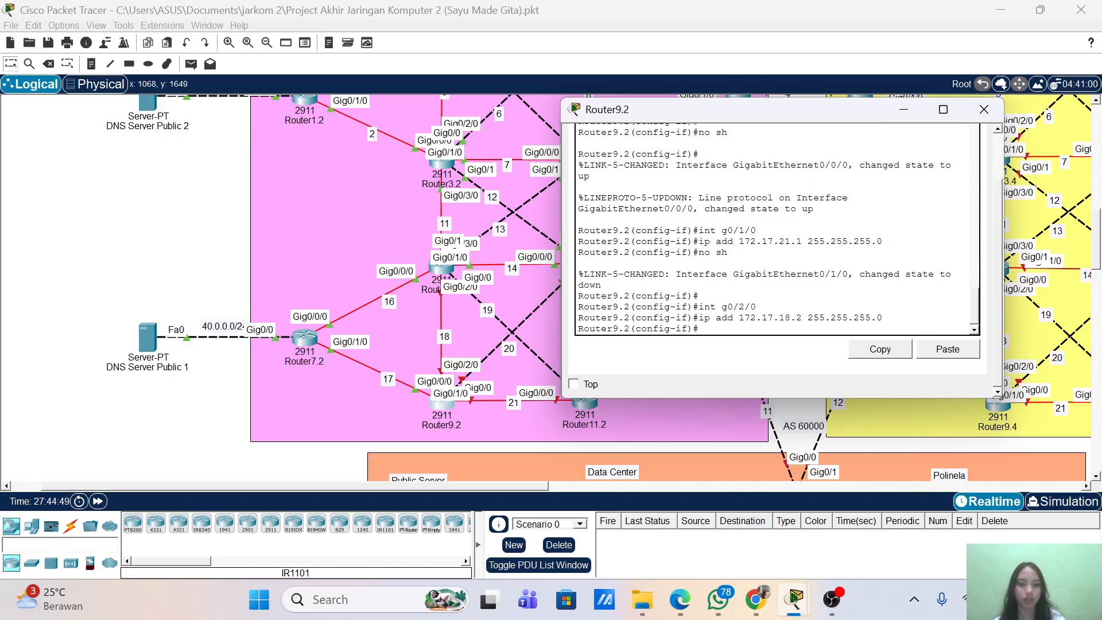
pyautogui.write('no sh')
pyautogui.press('Return')
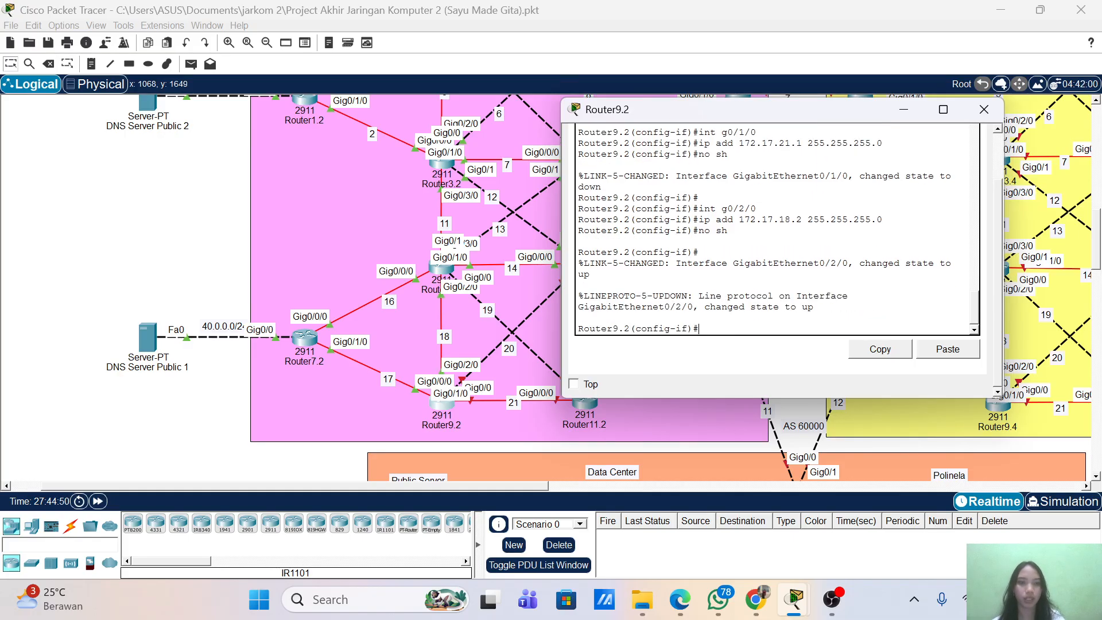
# - Assign 172.17.20.2 with mask 255.255.255.0 to Router9.2's interface g0/0 and enable the interface
pyautogui.press('Up')
pyautogui.press('Up')
pyautogui.press('Up')
pyautogui.press('BackSpace')
pyautogui.press('BackSpace')
pyautogui.press('BackSpace')
pyautogui.write('0/0')
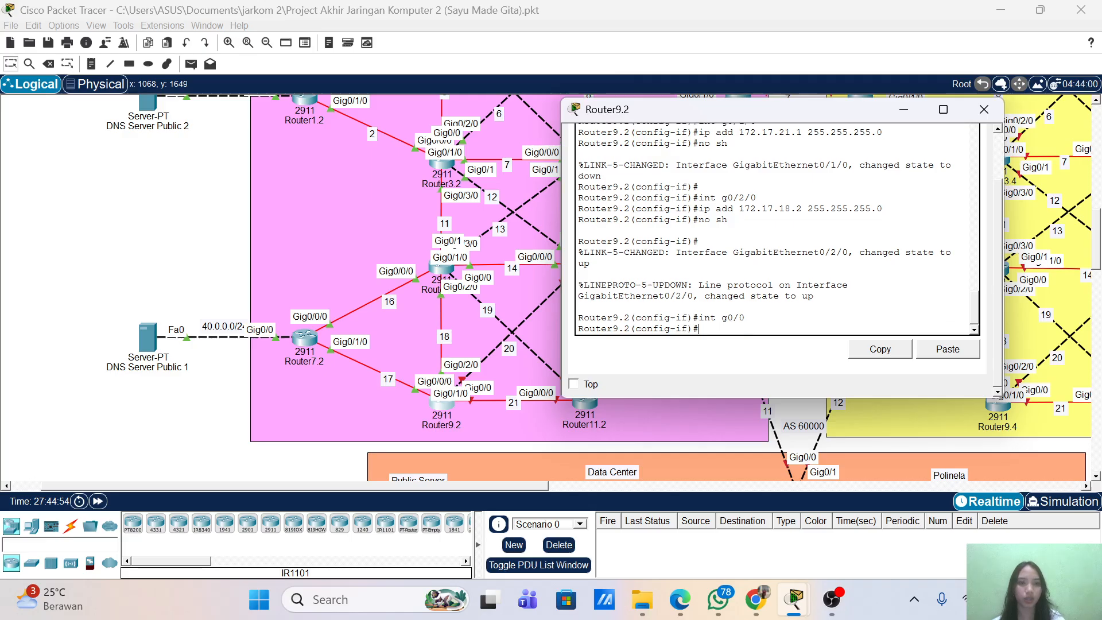
pyautogui.press('Return')
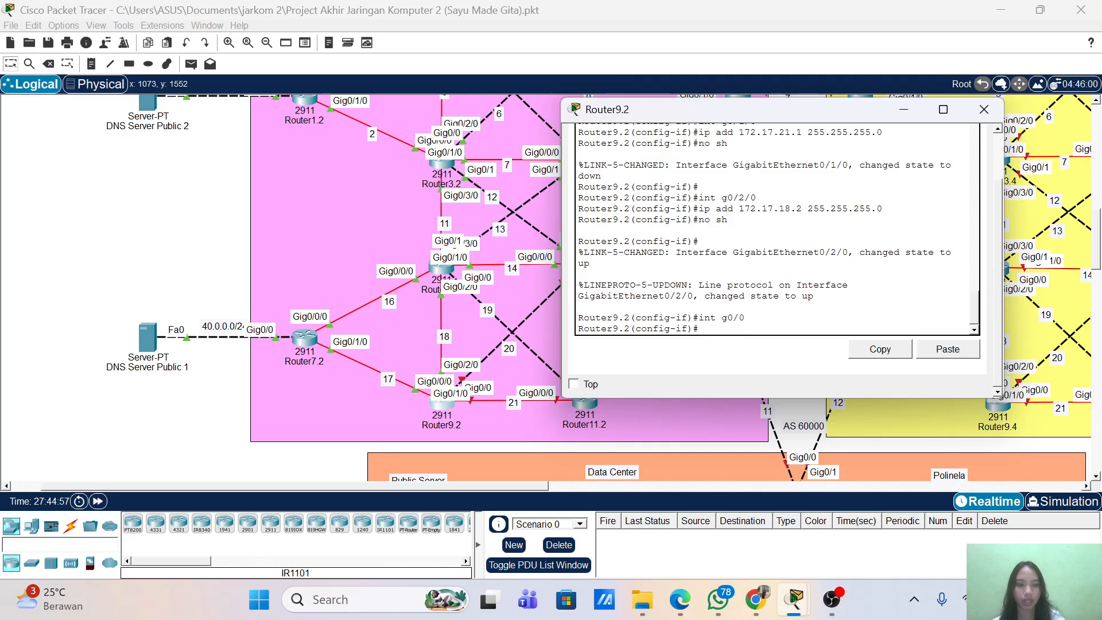
pyautogui.press('Up')
pyautogui.press('Up')
pyautogui.press('Up')
pyautogui.press('Left')
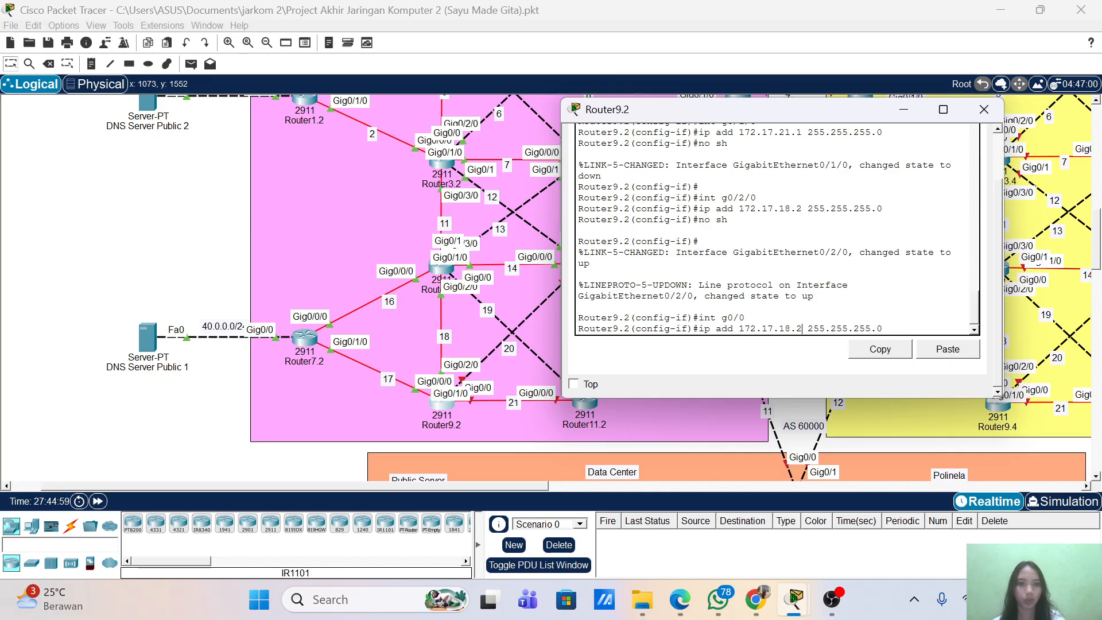
pyautogui.press('Left')
pyautogui.press('Left')
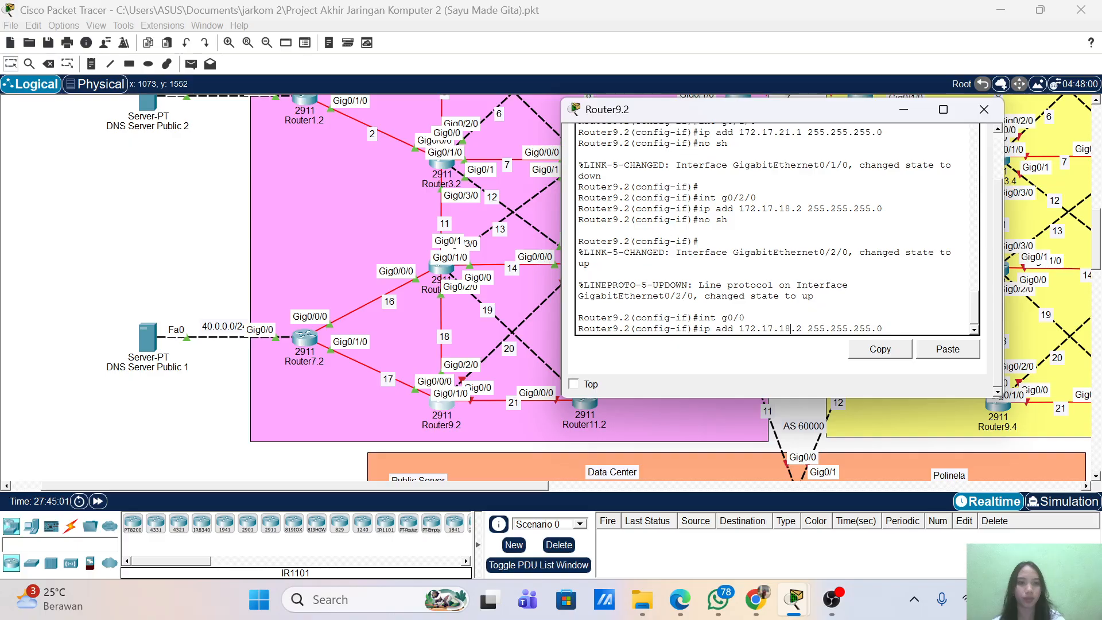
pyautogui.press('BackSpace')
pyautogui.press('BackSpace')
pyautogui.write('2-')
pyautogui.press('BackSpace')
pyautogui.write('0')
pyautogui.press('Return')
pyautogui.write('no')
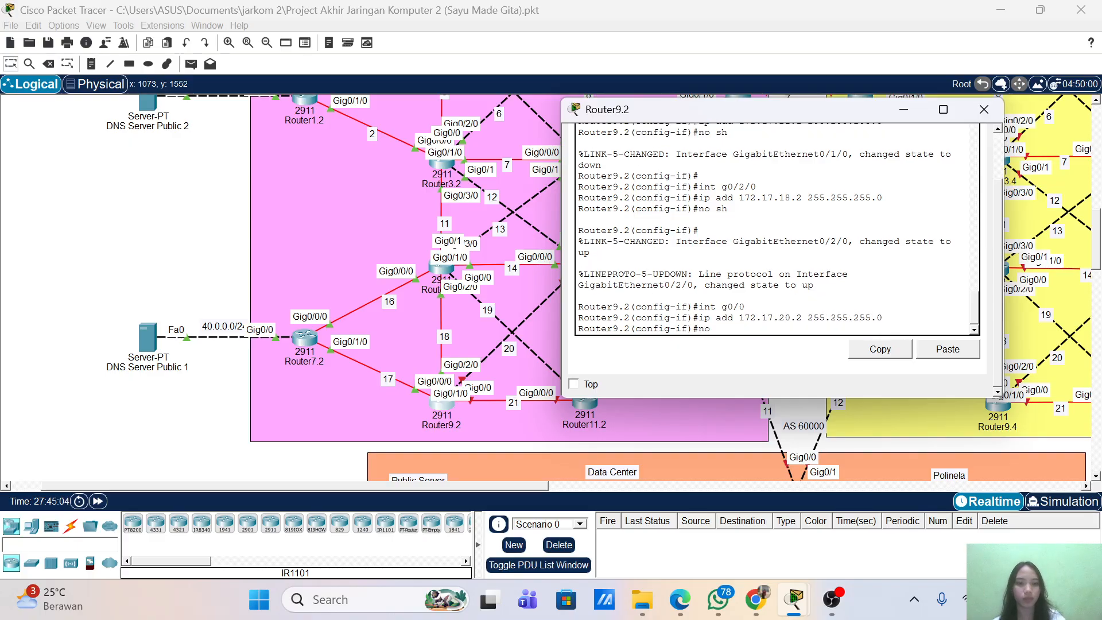
pyautogui.write(' sh')
pyautogui.press('Return')
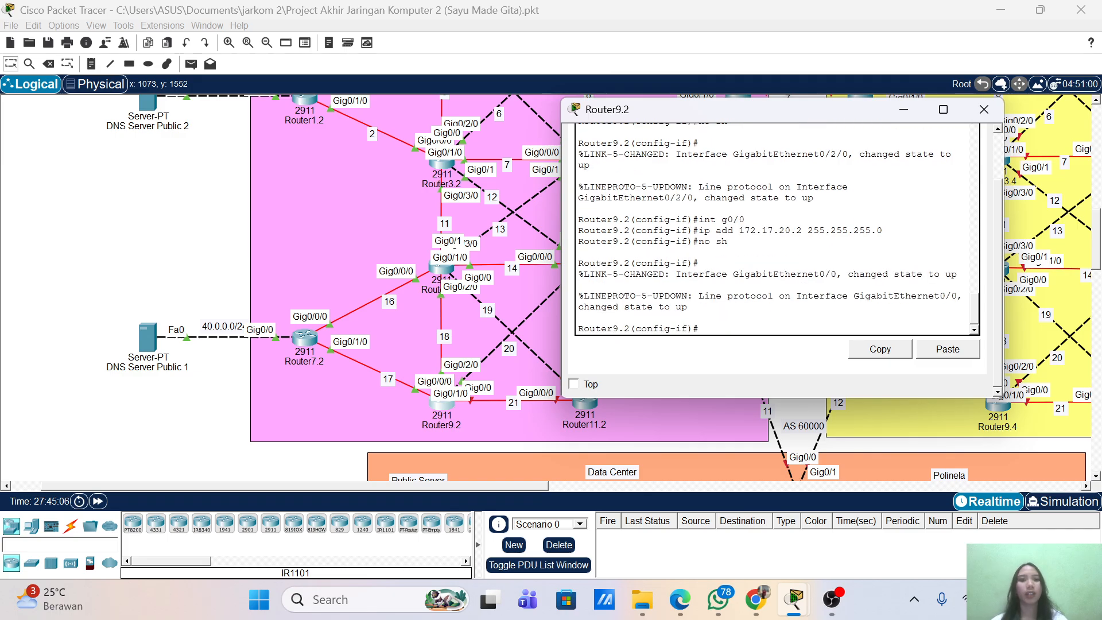
# - Leave interface configuration on Router9.2 and start OSPF routing process 1
pyautogui.moveTo(759, 109); pyautogui.dragTo(836, 112)
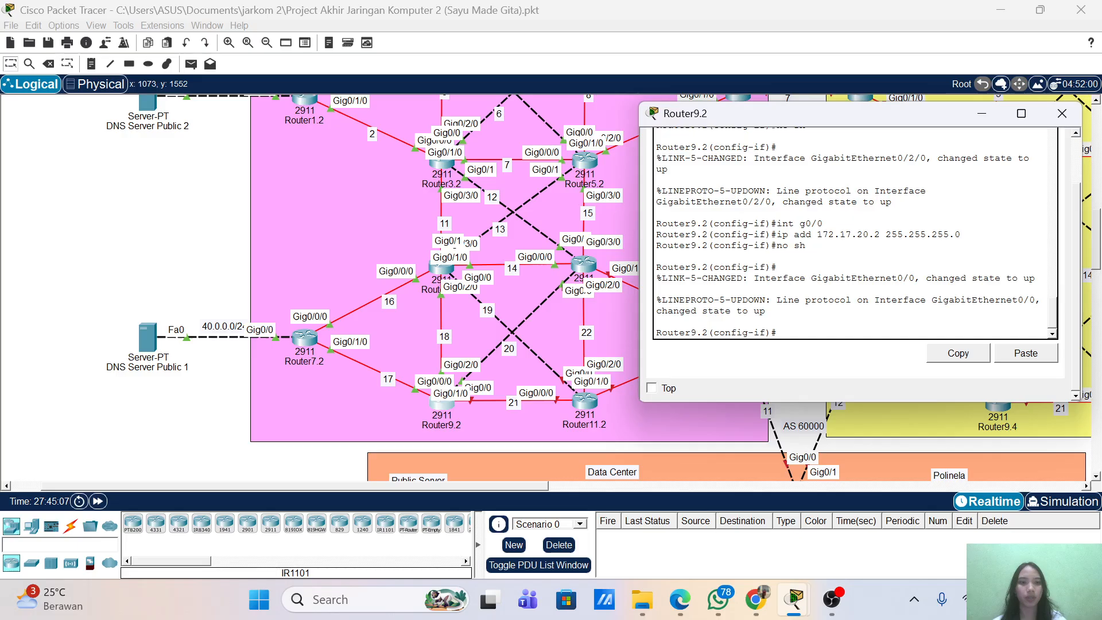
pyautogui.write('exit')
pyautogui.press('Return')
pyautogui.press('Return')
pyautogui.write('rou')
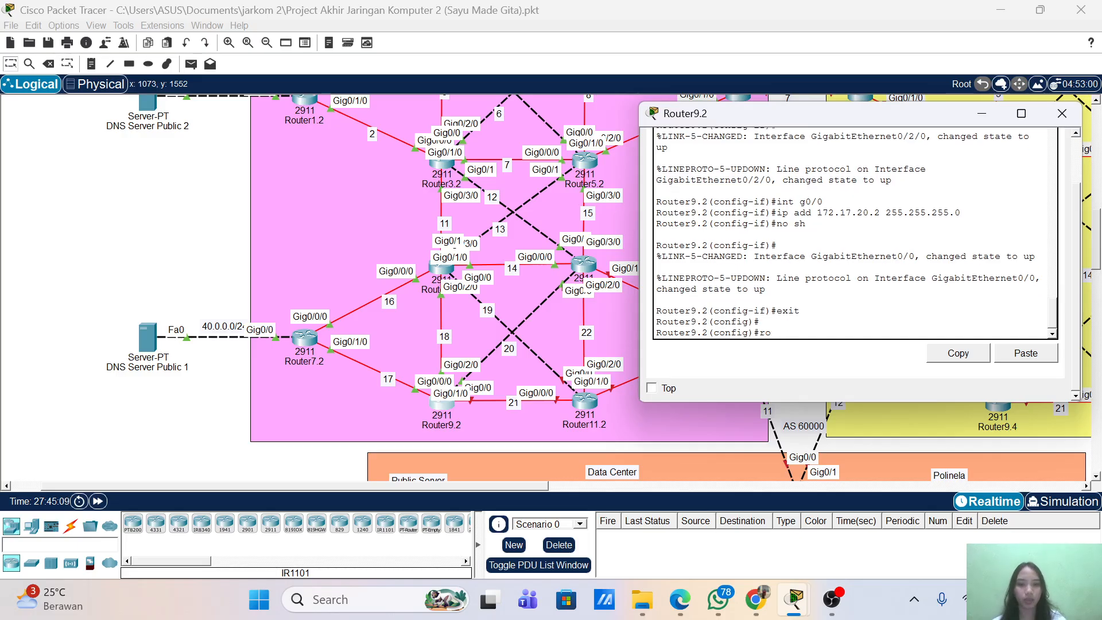
pyautogui.press('Tab')
pyautogui.write('osp')
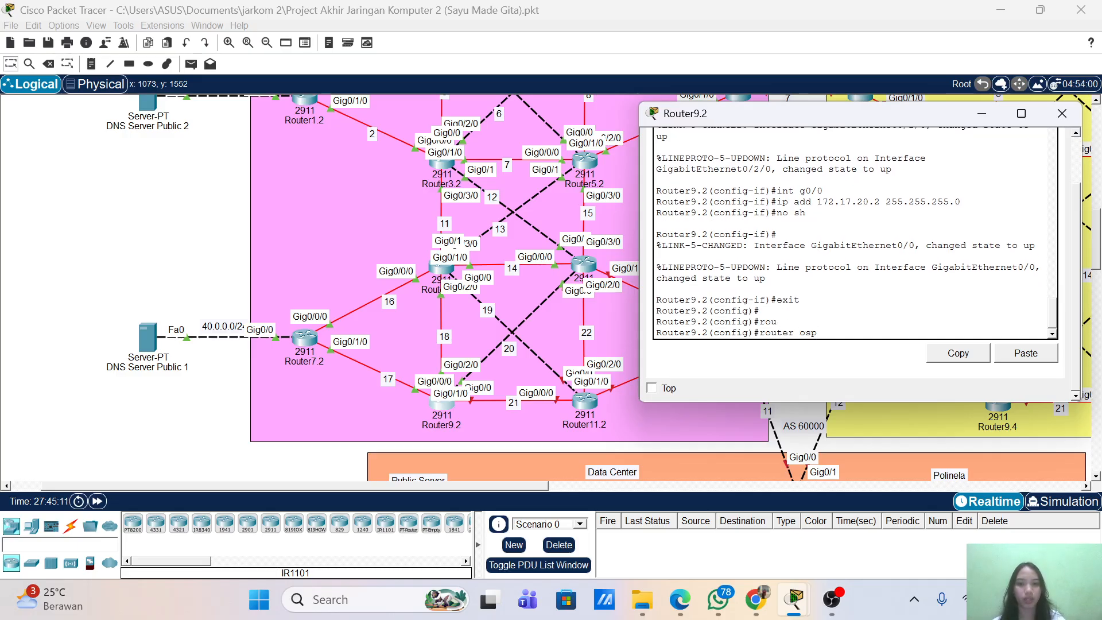
pyautogui.press('Tab')
pyautogui.write('1')
pyautogui.press('Return')
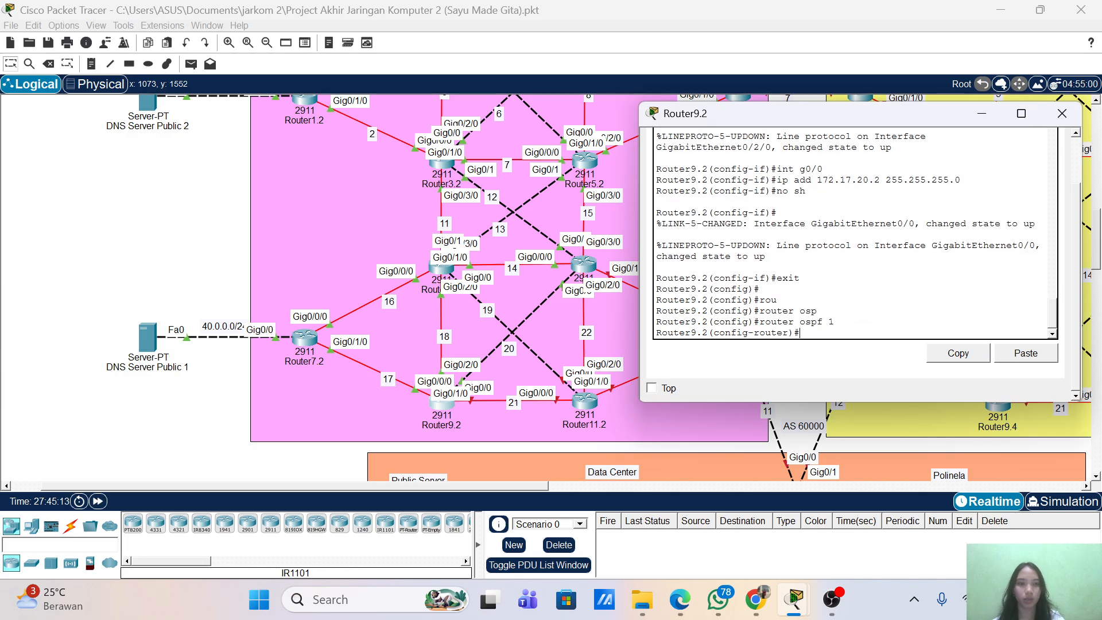
# - Set Router9.2's OSPF router ID to 2.2.2.9
pyautogui.press('Return')
pyautogui.write('rou')
pyautogui.press('Tab')
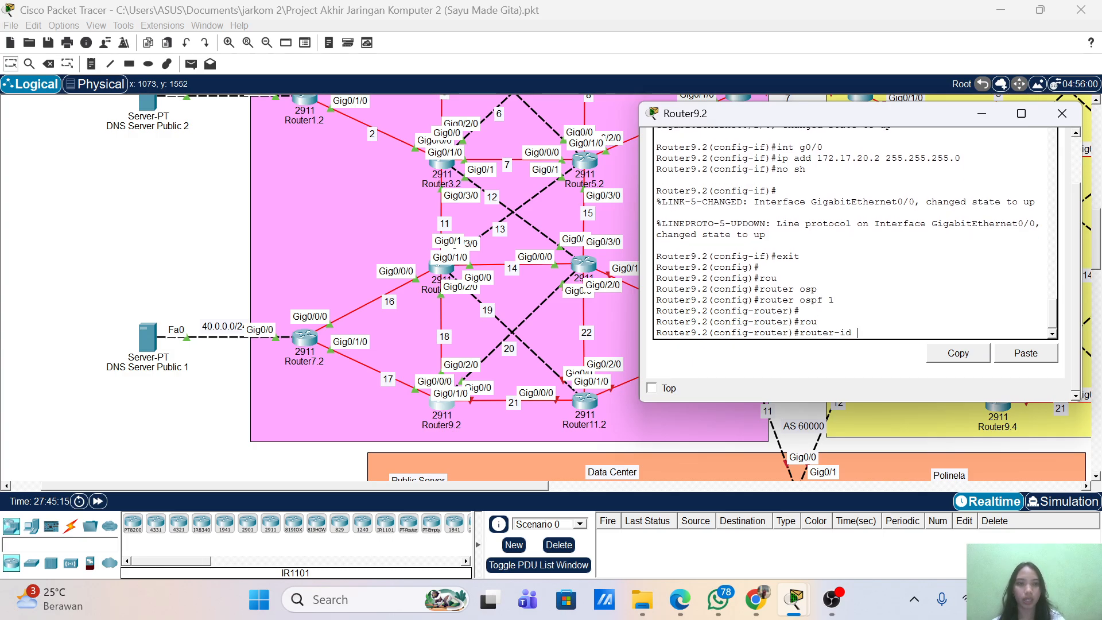
pyautogui.write('2.2.2.')
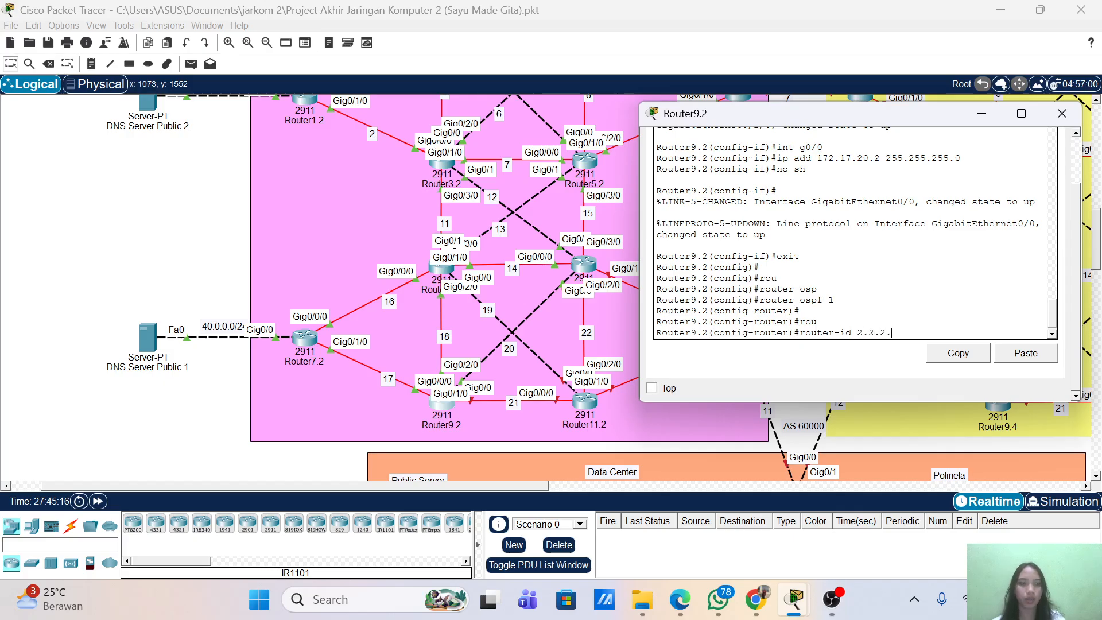
pyautogui.write('9')
pyautogui.press('Return')
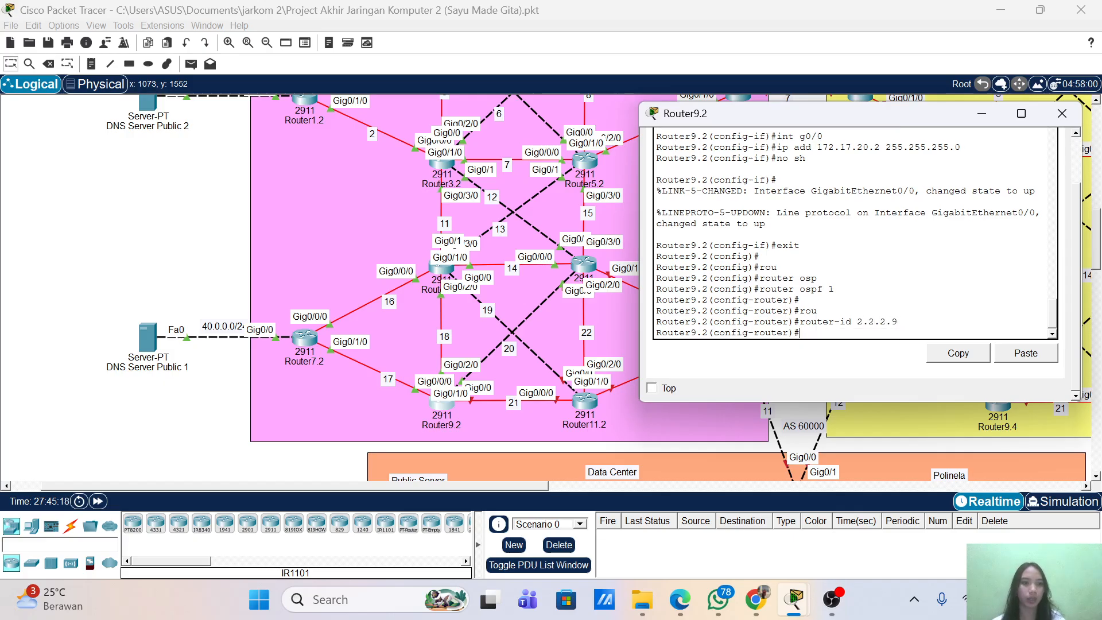
# - Enable log-adjacency-changes for OSPF process 1 on Router9.2
pyautogui.write('l')
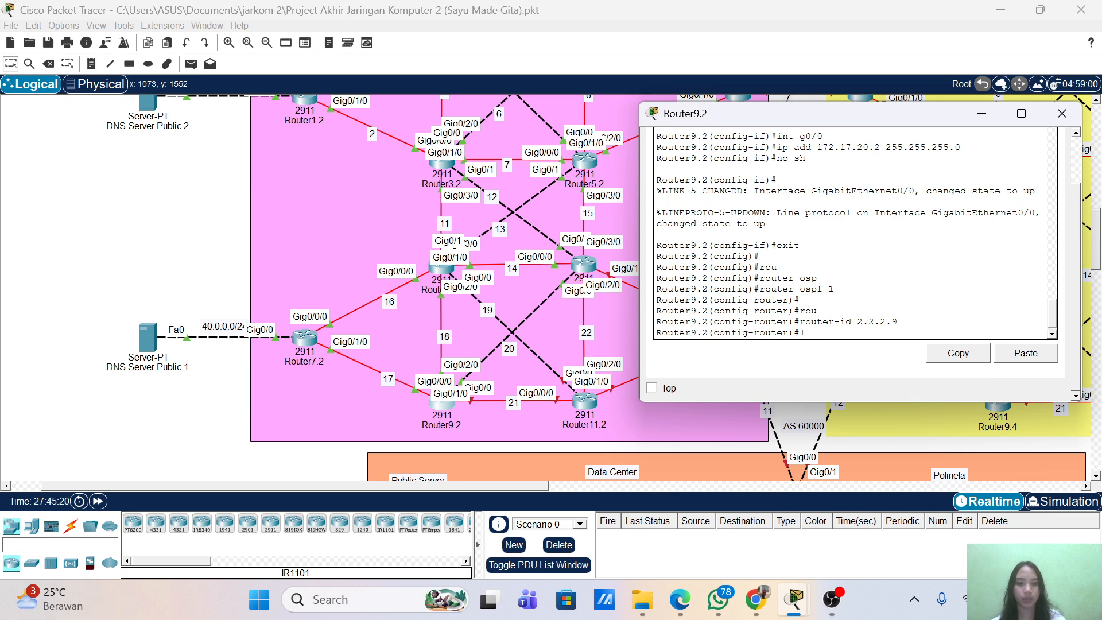
pyautogui.write('og')
pyautogui.press('Tab')
pyautogui.press('Return')
pyautogui.press('Return')
pyautogui.press('Return')
# - Advertise network 172.17.17.0 with wildcard 0.0.0.255 in OSPF area 0 on Router9.2
pyautogui.write('net')
pyautogui.press('Tab')
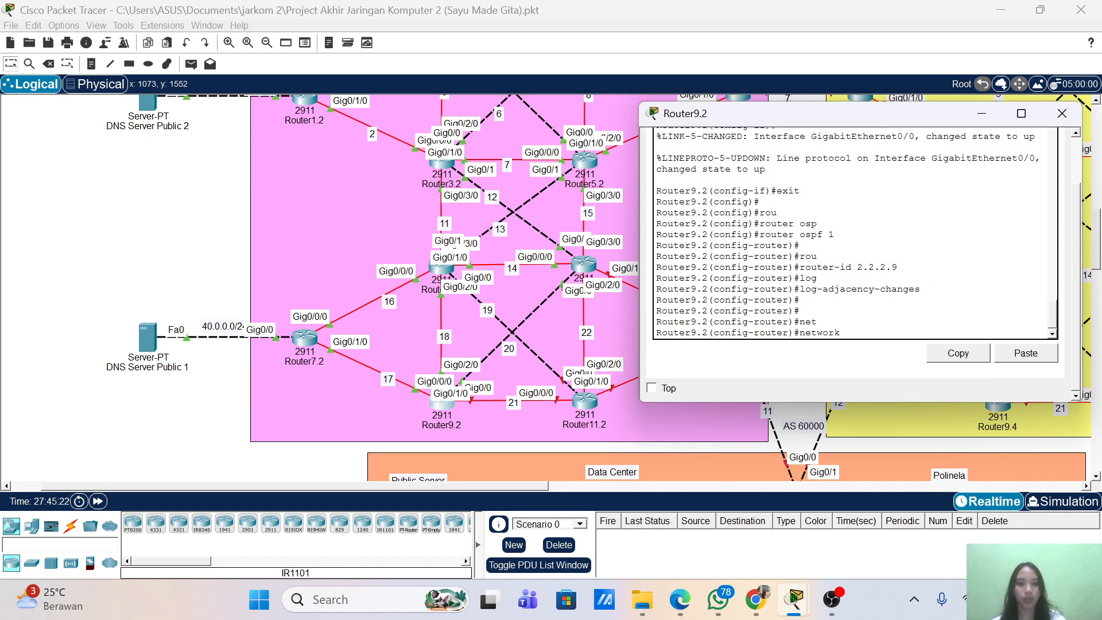
pyautogui.write('172.17.17.0 0.0.0.255 area 0')
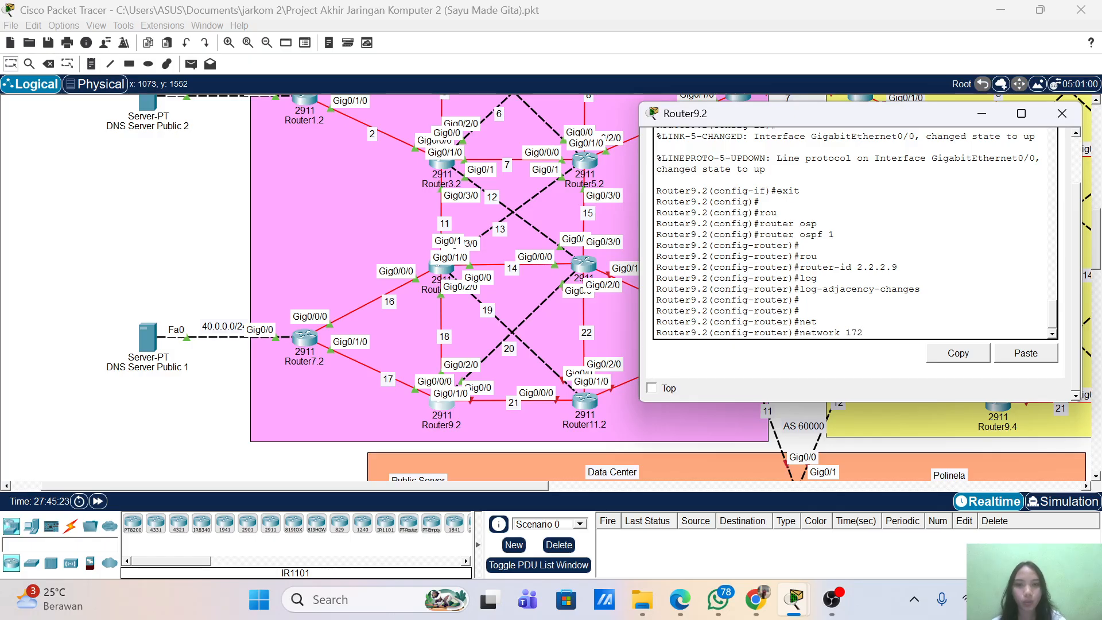
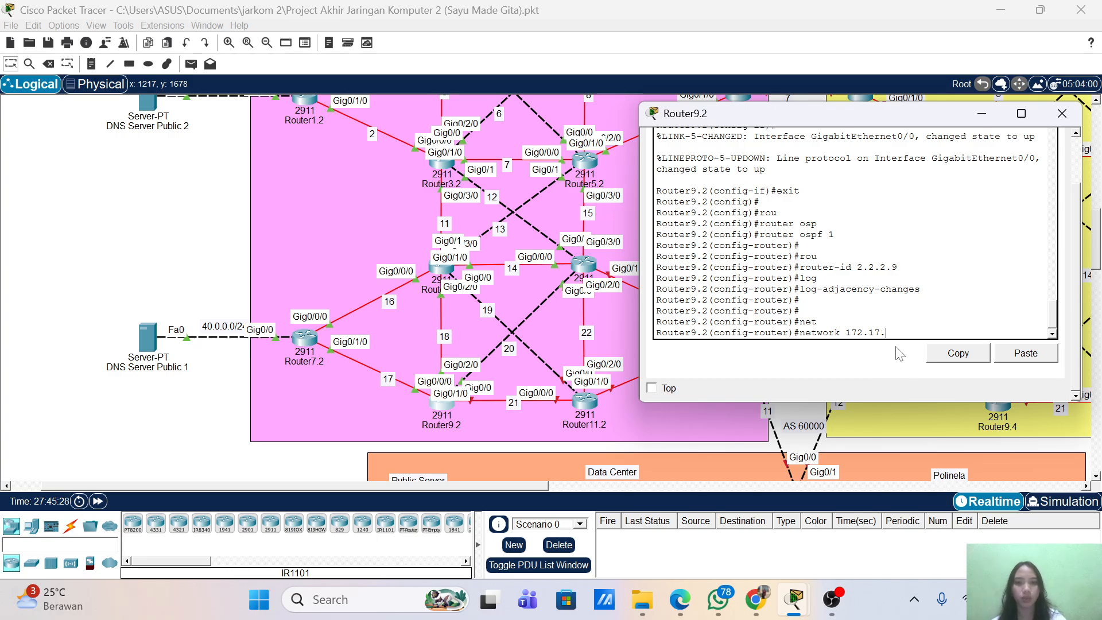
pyautogui.write('.0 0.0.0.255 area 0')
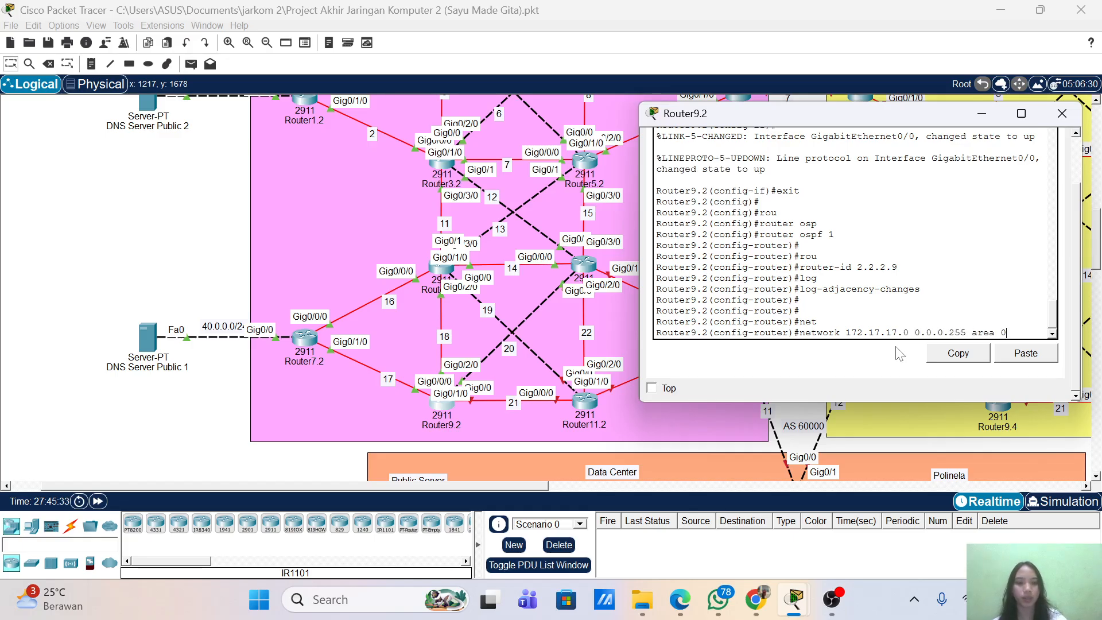
pyautogui.press('Return')
# - Advertise network 172.17.18.0 with wildcard 0.0.0.255 in OSPF area 0 on Router9.2
pyautogui.press('Up')
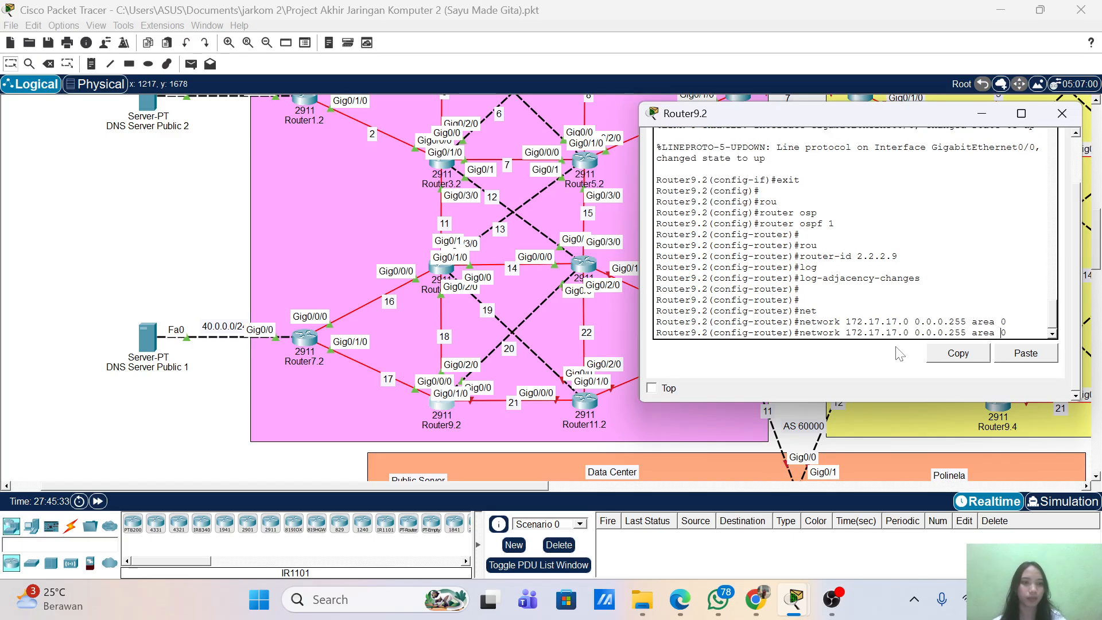
pyautogui.press('Left')
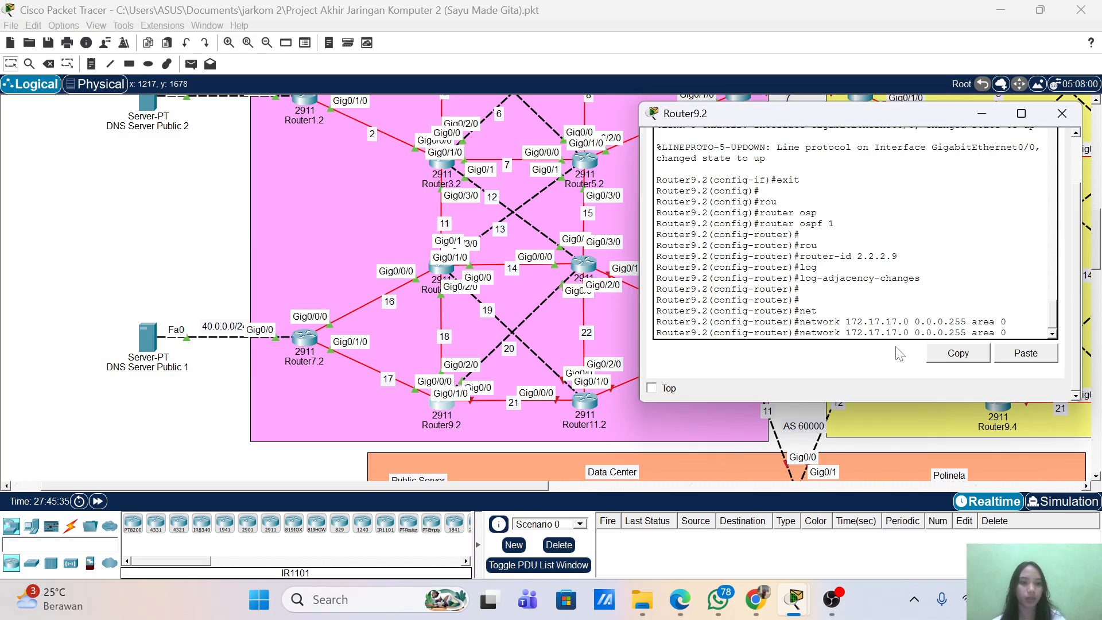
pyautogui.press('BackSpace')
pyautogui.write('8')
pyautogui.press('Return')
# - Advertise network 172.17.20.0 with wildcard 0.0.0.255 in OSPF area 0 on Router9.2
pyautogui.press('Up')
pyautogui.press('Left')
pyautogui.press('Left')
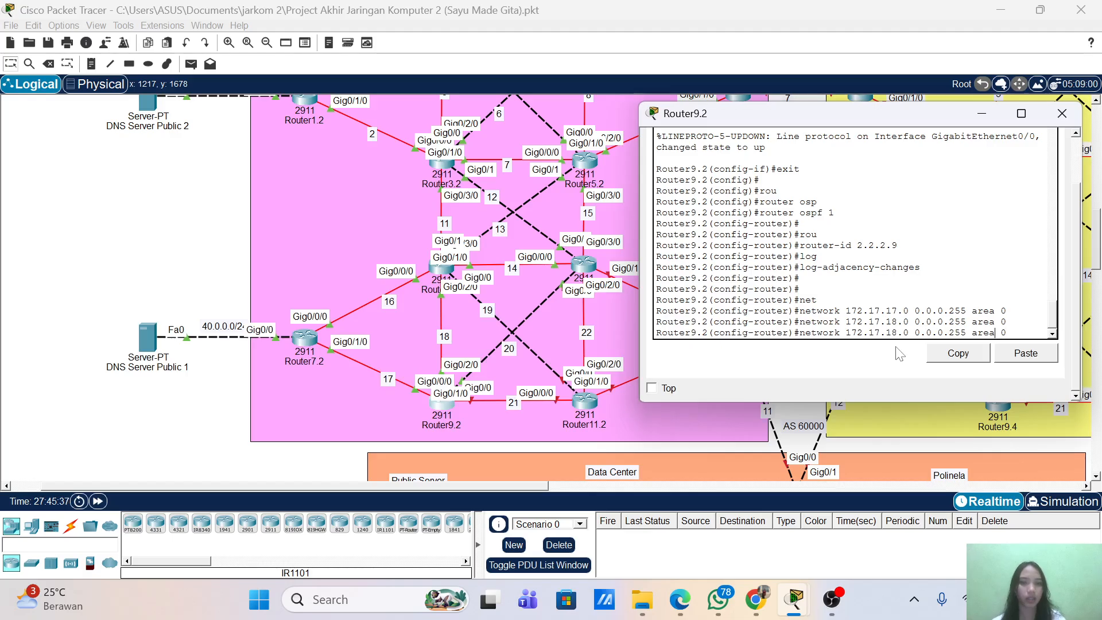
pyautogui.press('Left')
pyautogui.press('Left')
pyautogui.press('Left')
pyautogui.press('Left')
pyautogui.press('Left')
pyautogui.press('Left')
pyautogui.press('Left')
pyautogui.press('Left')
pyautogui.press('Left')
pyautogui.press('Left')
pyautogui.press('Left')
pyautogui.press('Left')
pyautogui.press('Left')
pyautogui.press('Left')
pyautogui.press('Left')
pyautogui.press('Left')
pyautogui.press('Left')
pyautogui.press('BackSpace')
pyautogui.press('BackSpace')
pyautogui.write('20')
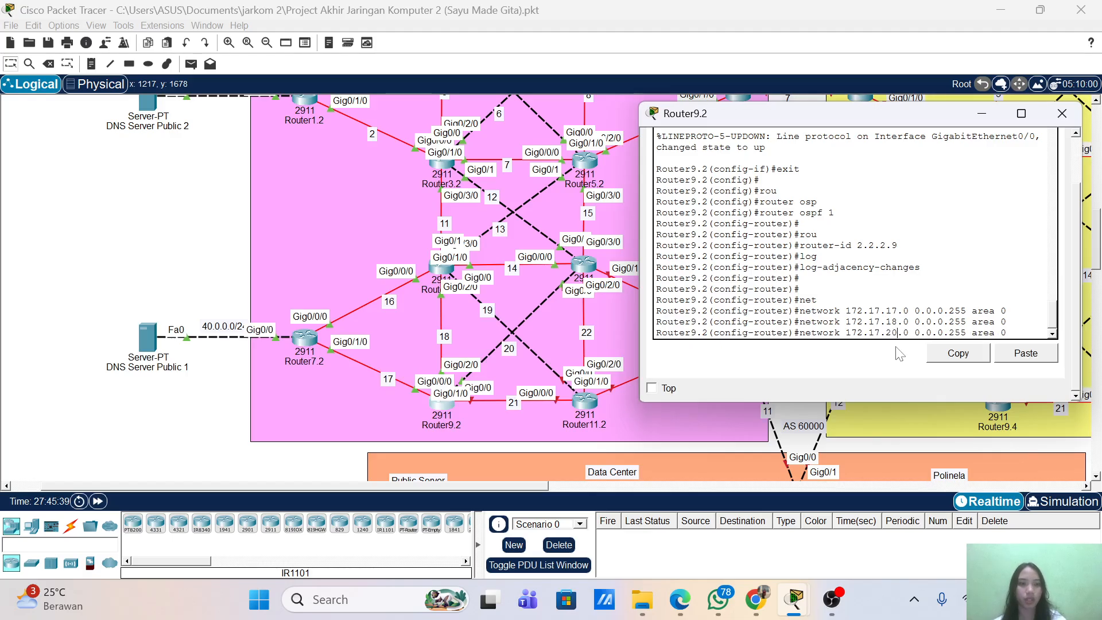
pyautogui.press('Return')
# - Advertise network 172.17.21.0 with wildcard 0.0.0.255 in OSPF area 0 on Router9.2
pyautogui.press('Up')
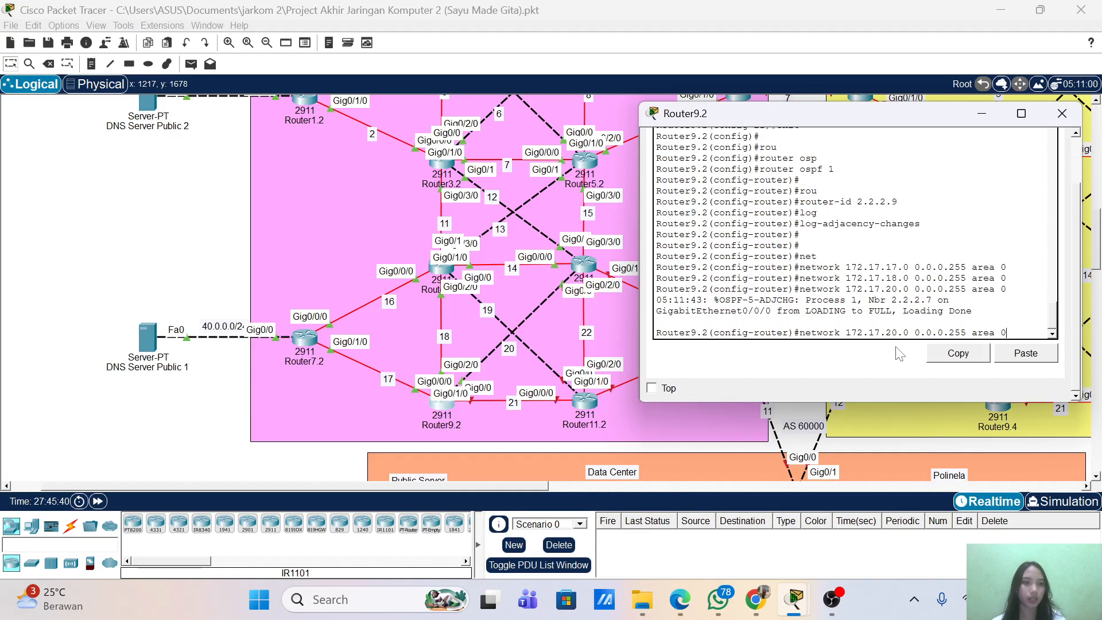
pyautogui.press('Return')
pyautogui.press('Up')
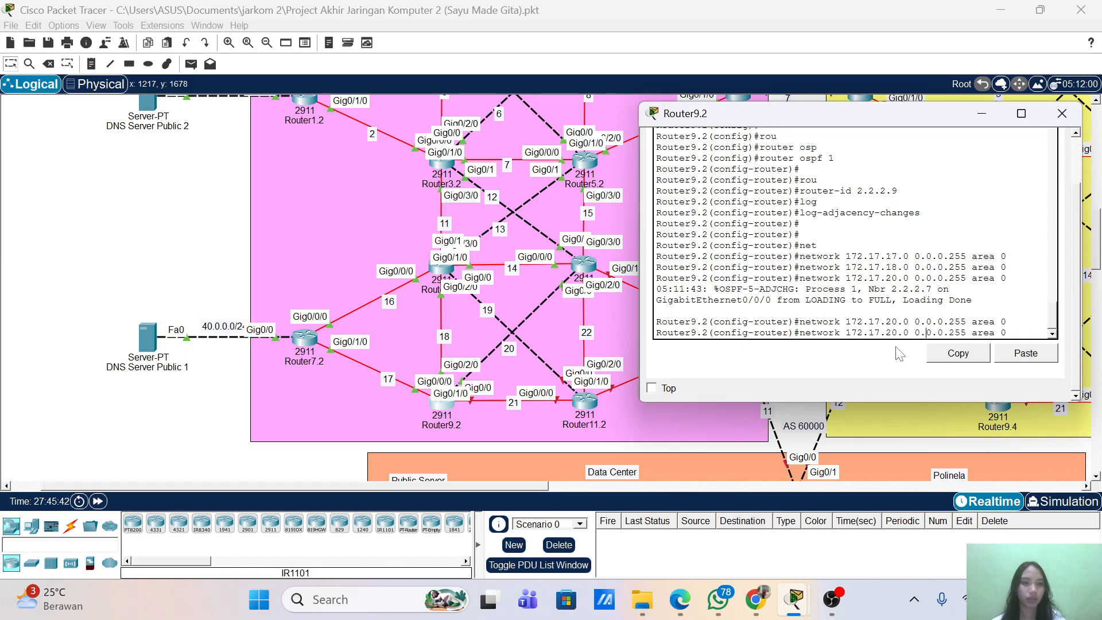
pyautogui.press('BackSpace')
pyautogui.write('1')
pyautogui.press('Return')
pyautogui.press('Return')
# - Leave configuration mode on Router9.2, save its running configuration with wr, and close its window
pyautogui.write('end')
pyautogui.press('Return')
pyautogui.write('wr')
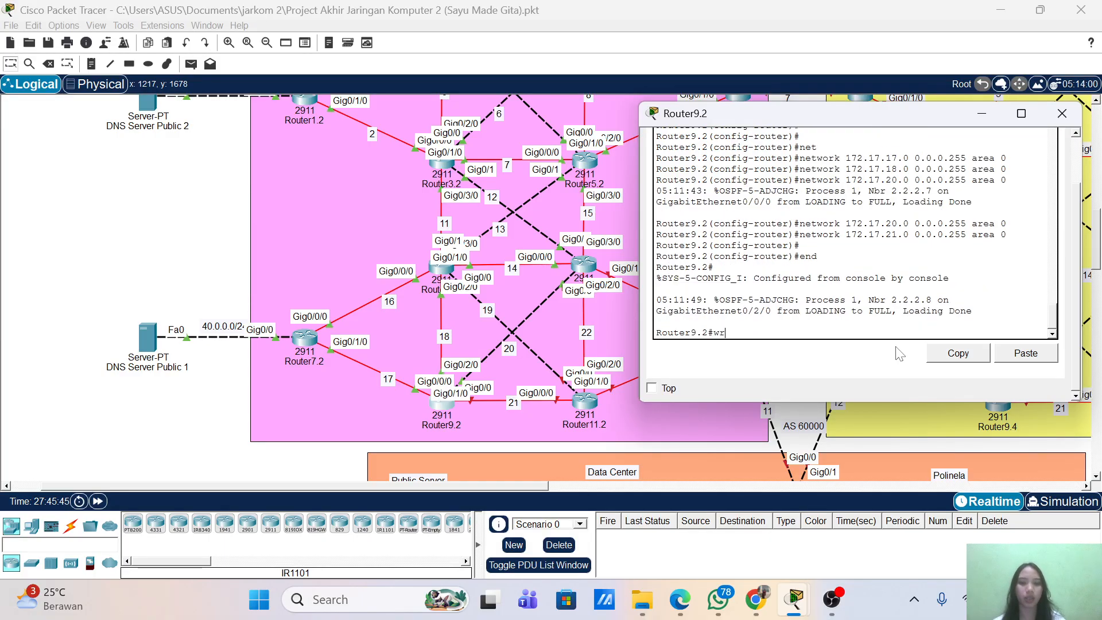
pyautogui.press('Return')
pyautogui.press('Return')
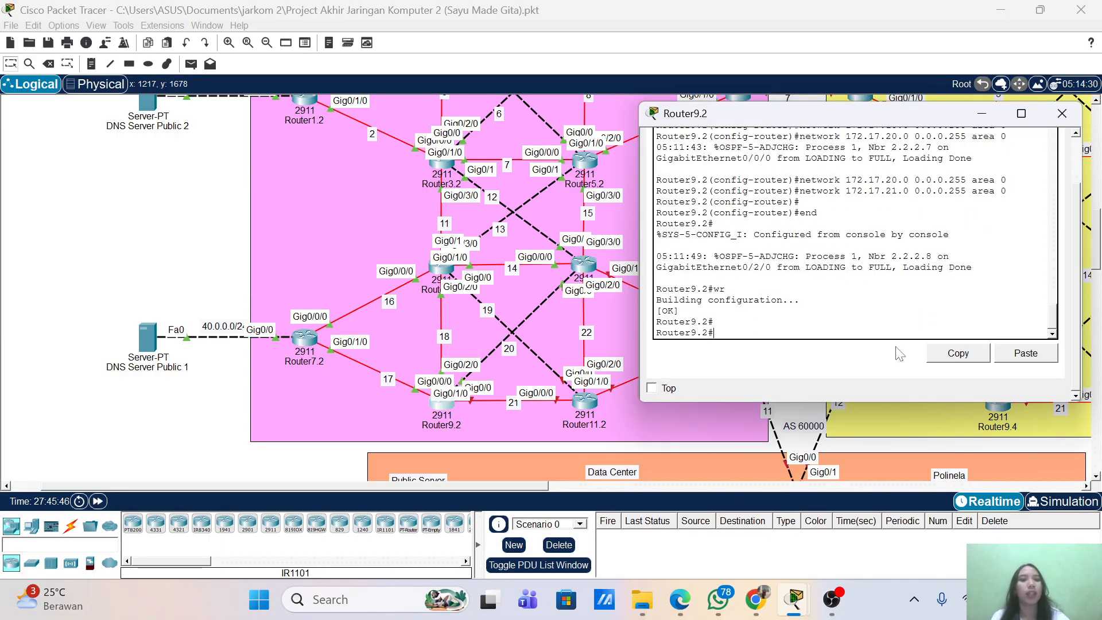
pyautogui.click(1062, 113)
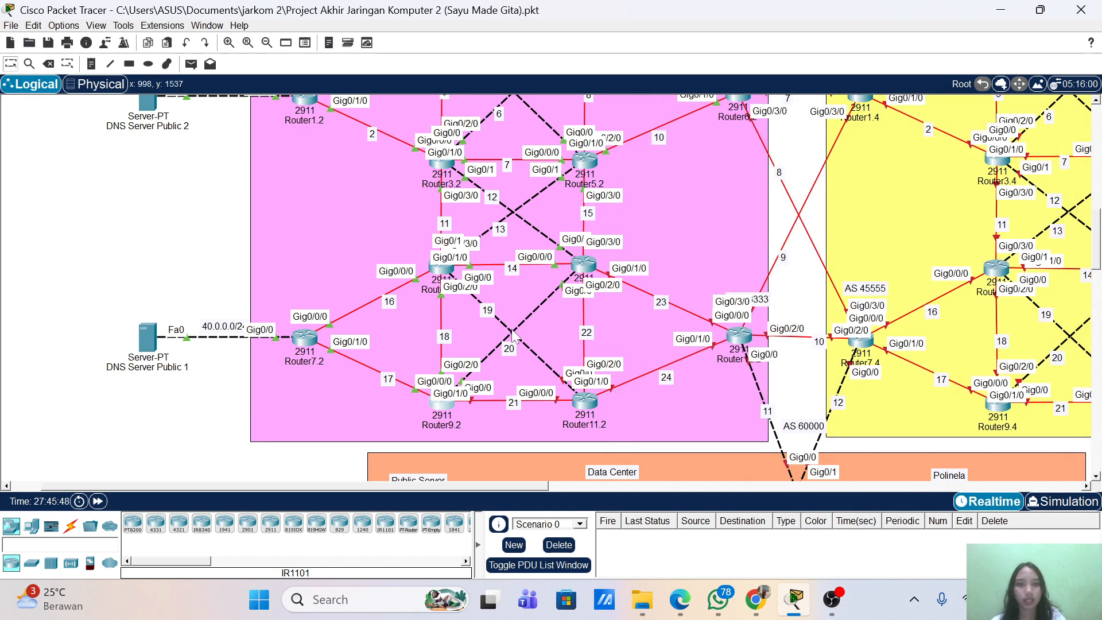
# - Open the command-line interface of Router11.2 and bring the links around that router into view
pyautogui.click(584, 402)
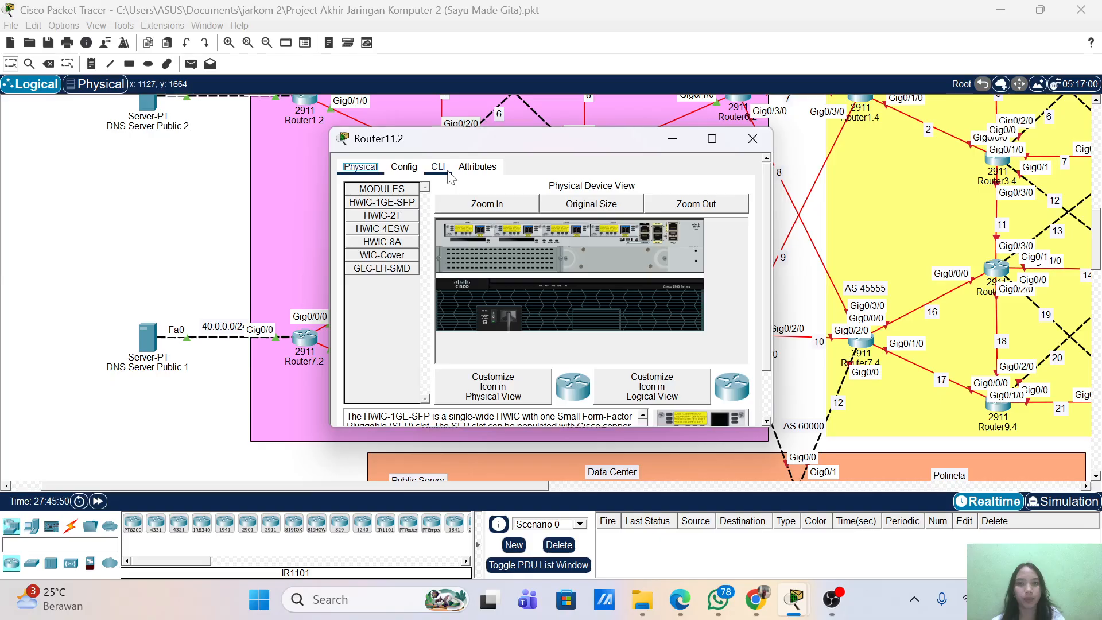
pyautogui.click(440, 169)
pyautogui.press('Return')
pyautogui.press('Return')
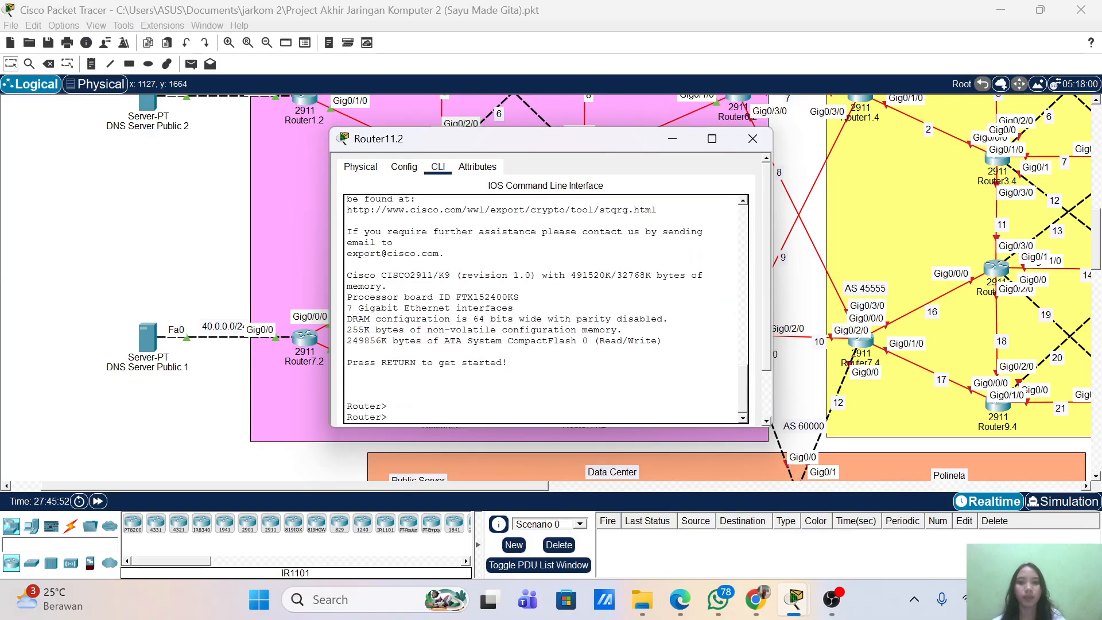
pyautogui.moveTo(509, 134); pyautogui.dragTo(918, 169)
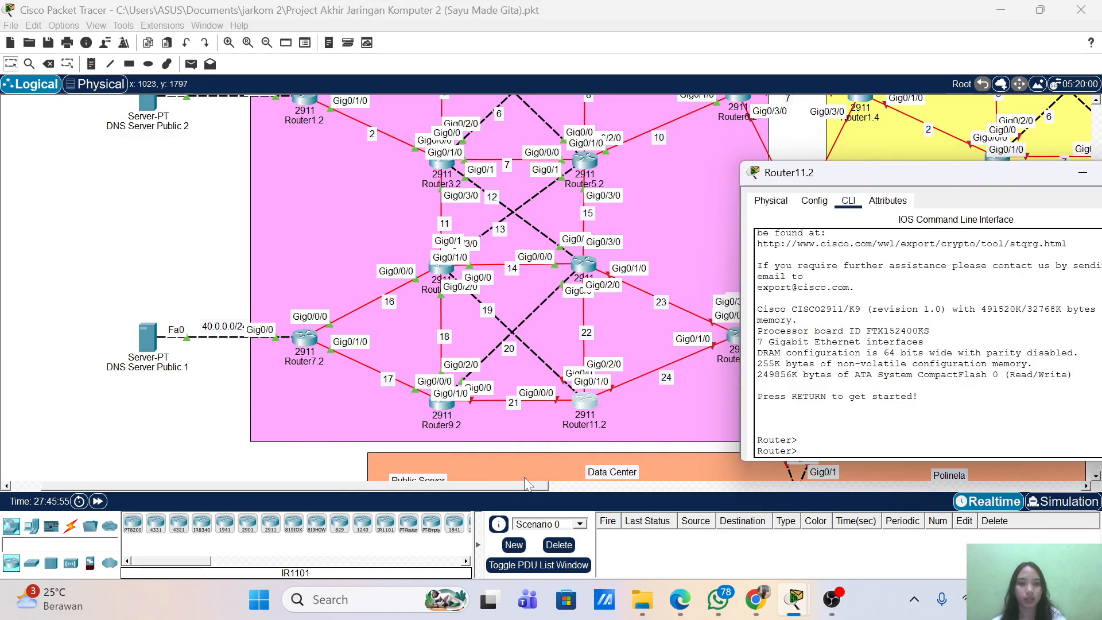
pyautogui.moveTo(528, 485); pyautogui.dragTo(591, 483)
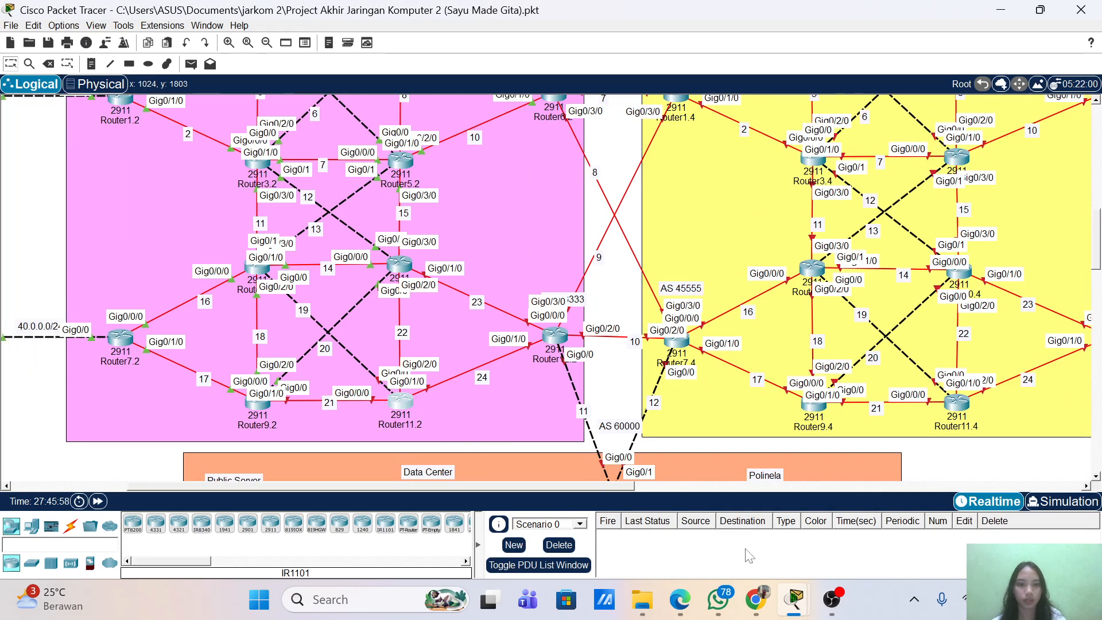
pyautogui.moveTo(796, 595)
pyautogui.click(891, 531)
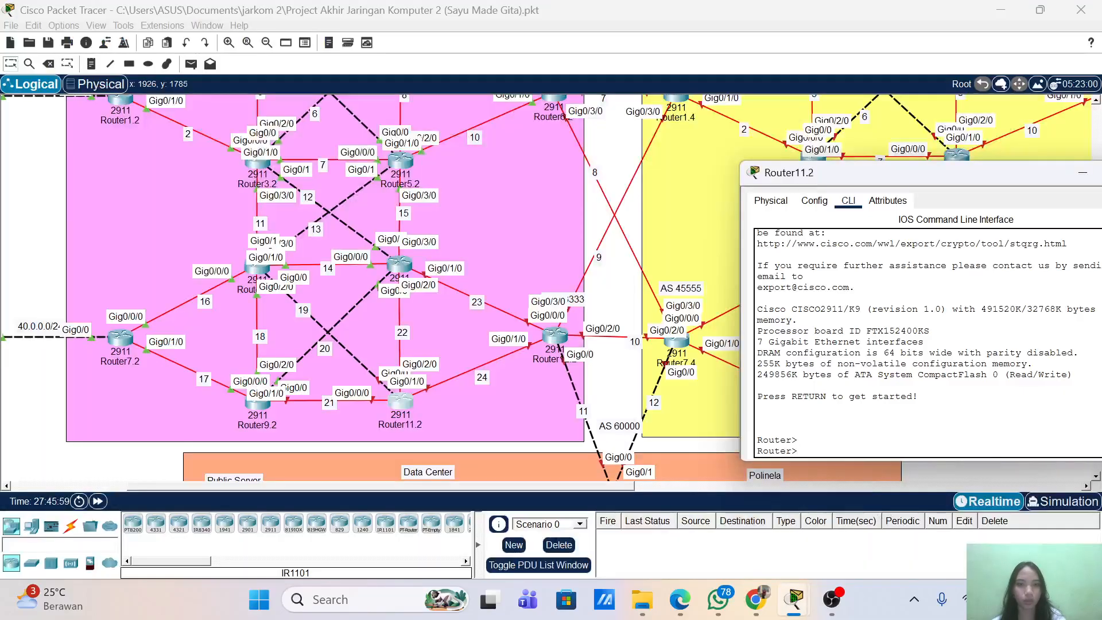
# - Enter privileged mode and then global configuration mode on Router11.2, keeping its links visible beside the console
pyautogui.moveTo(926, 172); pyautogui.dragTo(748, 136)
pyautogui.write('ena')
pyautogui.press('Return')
pyautogui.press('Return')
pyautogui.press('Return')
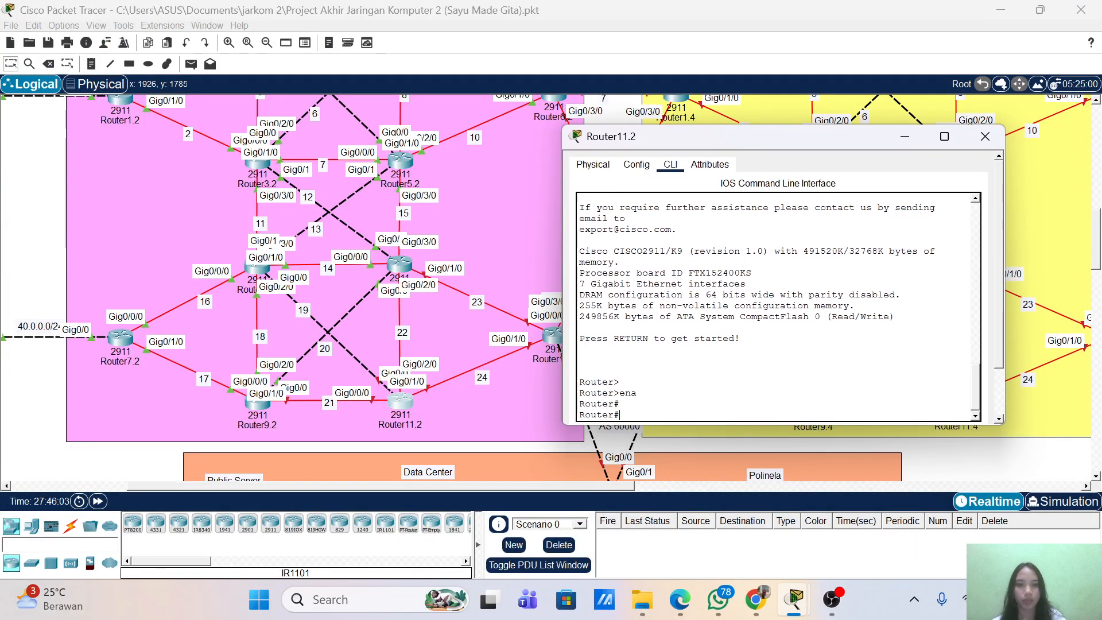
pyautogui.write('conf term')
pyautogui.press('Return')
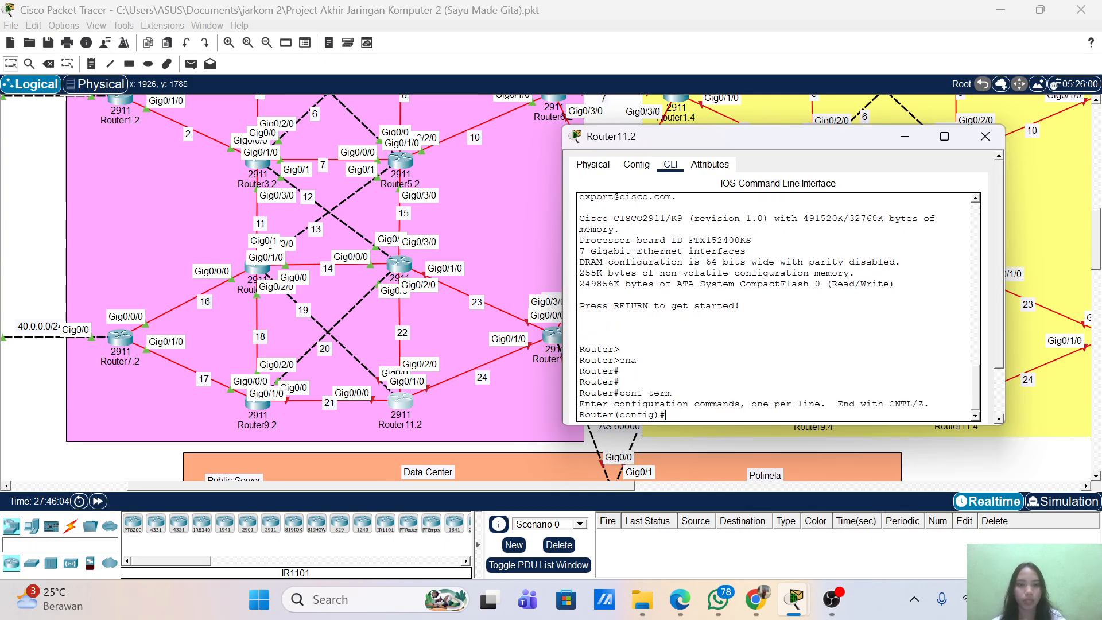
pyautogui.press('Return')
# - Set the hostname of the open router to Router11.1
pyautogui.write('host')
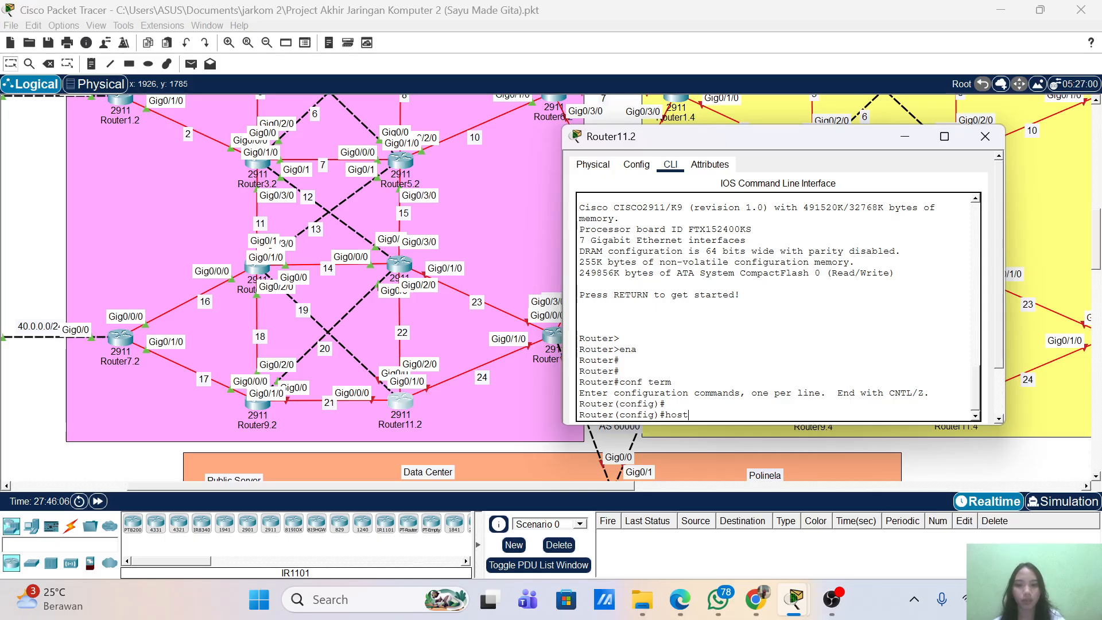
pyautogui.press('Tab')
pyautogui.write('Router')
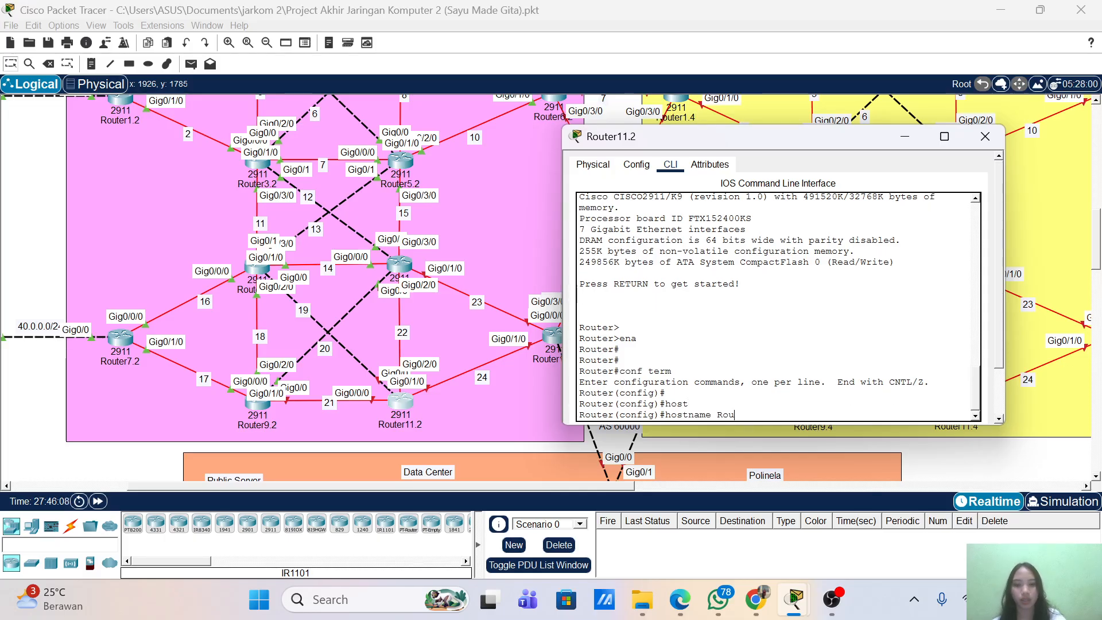
pyautogui.write('11.1')
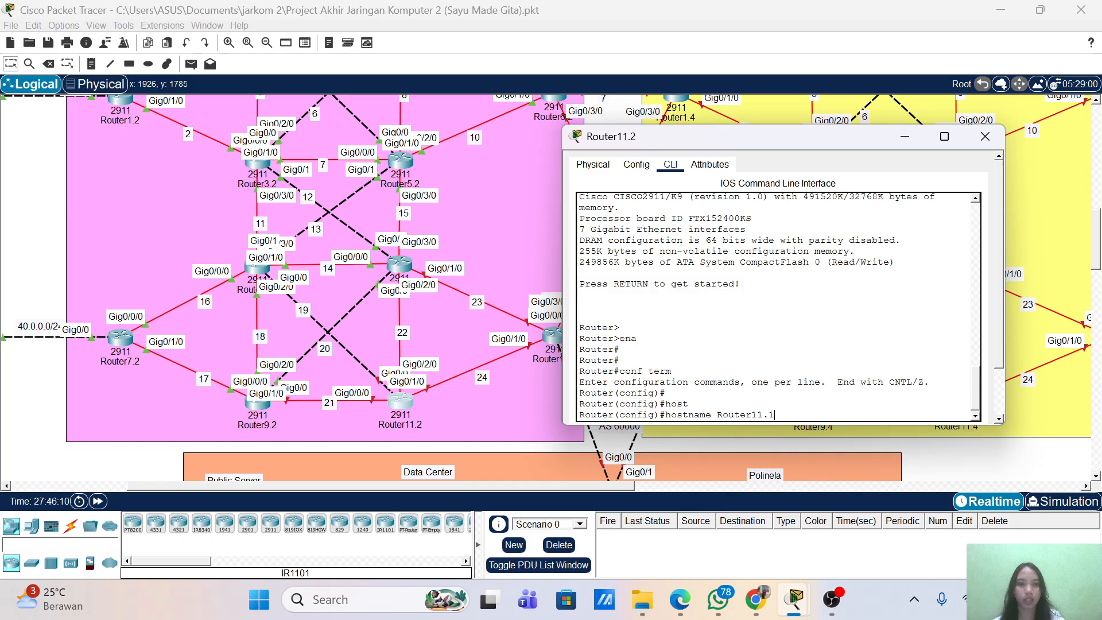
pyautogui.press('Return')
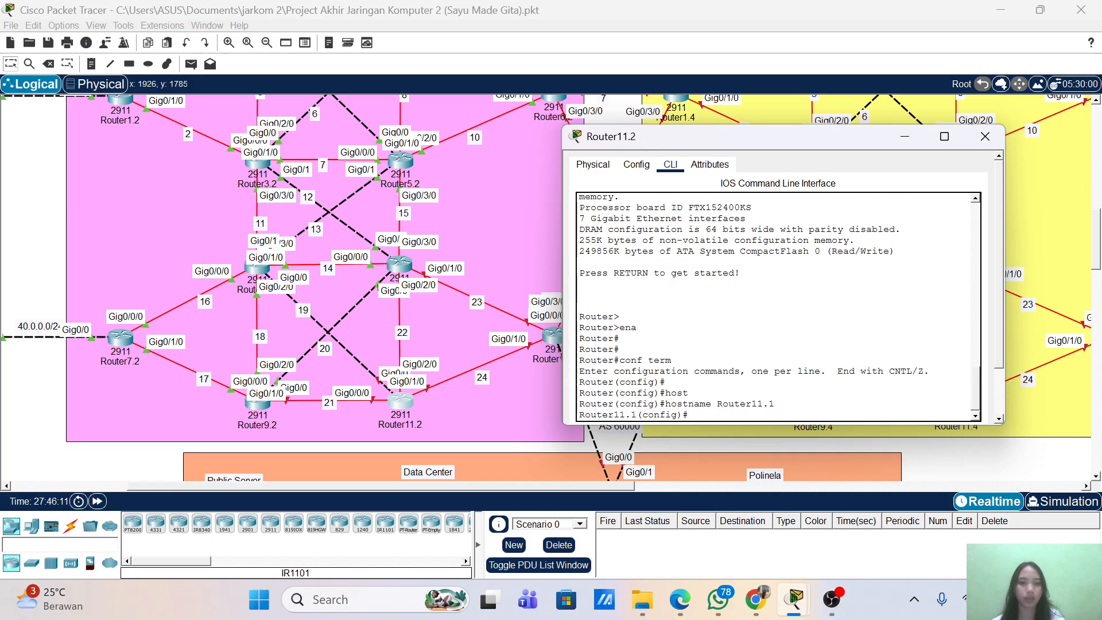
# - Set the hostname of the open router to Router11.2
pyautogui.write('hostname')
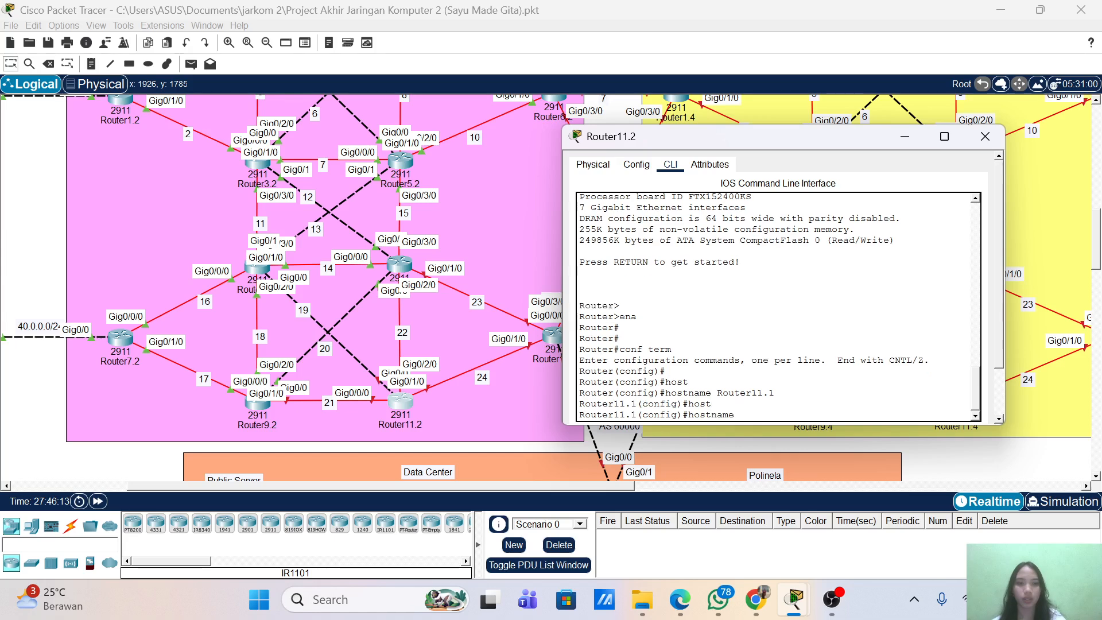
pyautogui.write('t')
pyautogui.press('Tab')
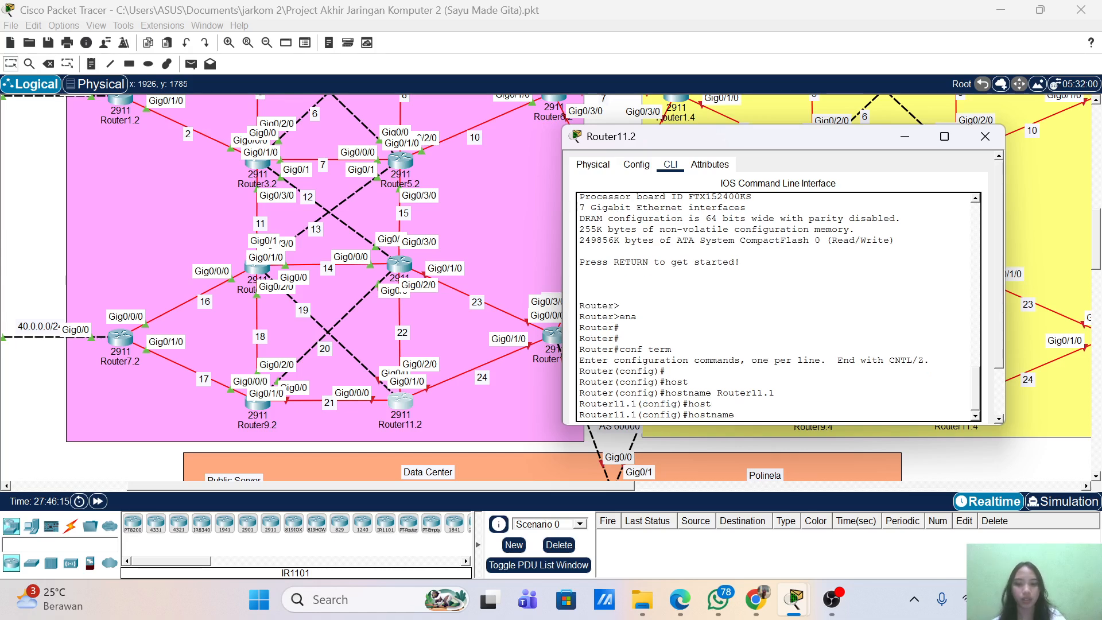
pyautogui.write('Router11.')
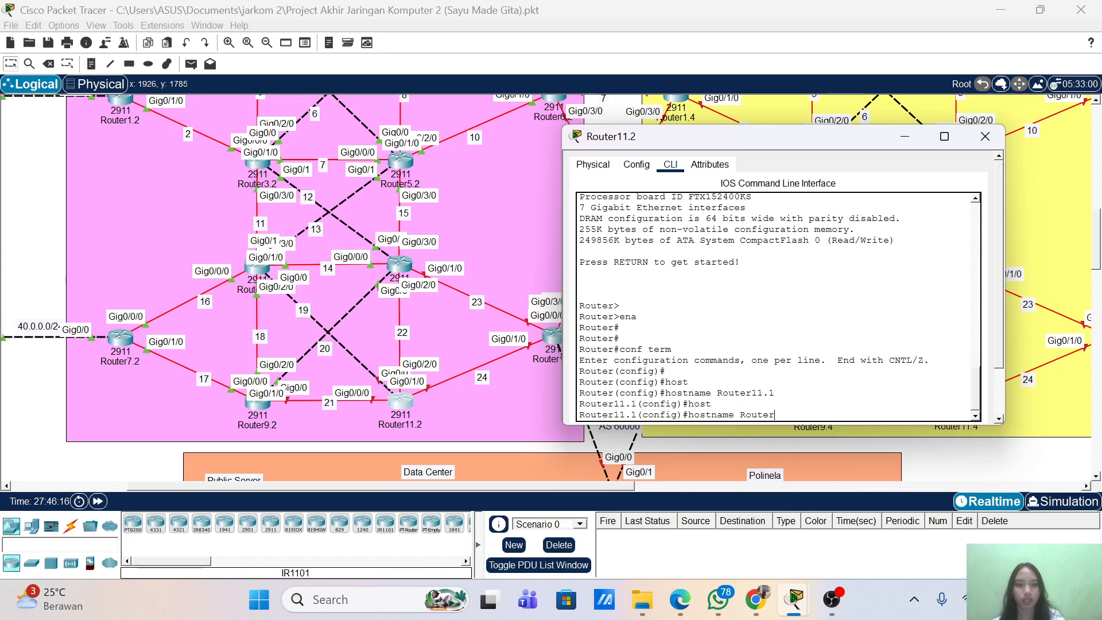
pyautogui.write('2')
pyautogui.press('Return')
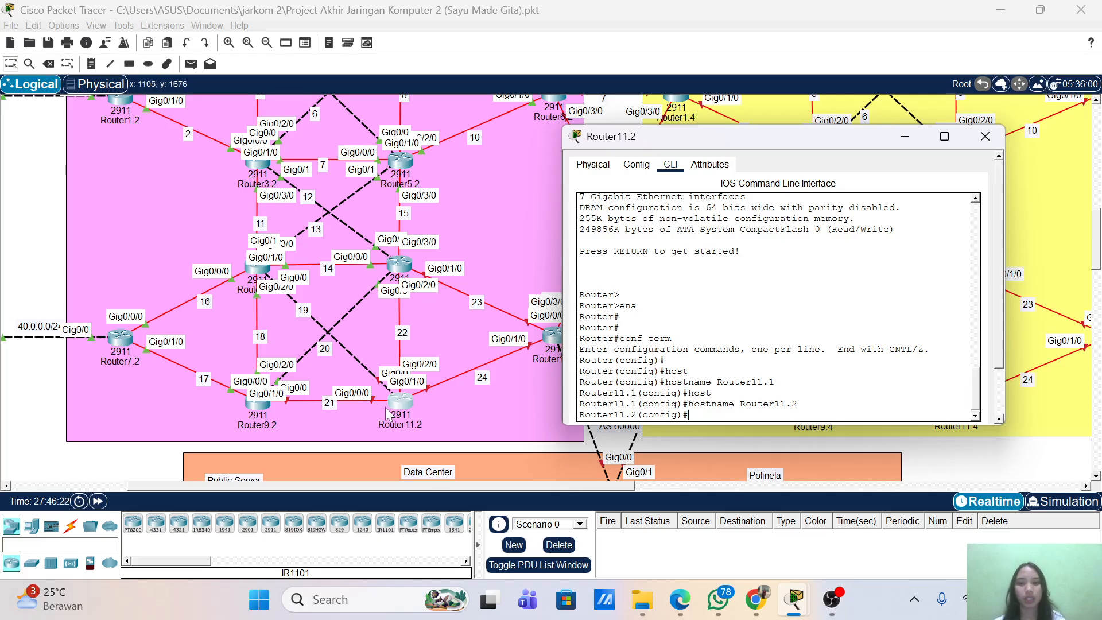
# - Assign IP address 172.17.21.2 with mask 255.255.255.0 to interface g0/0/0 on Router11.2 and enable the interface
pyautogui.write('int')
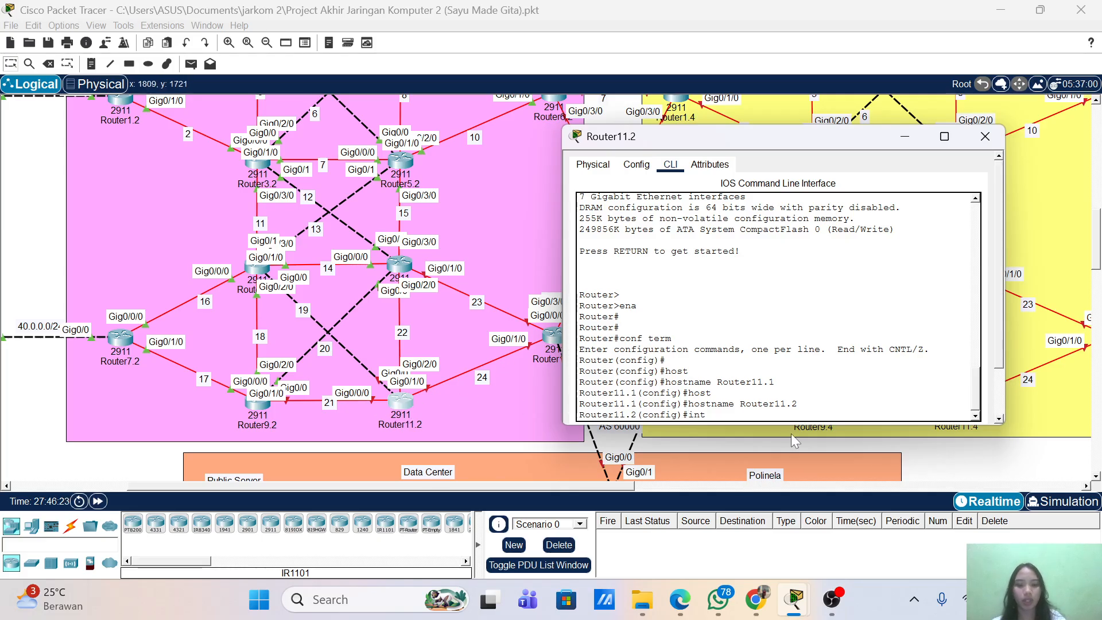
pyautogui.write(' g0/0/0')
pyautogui.press('Return')
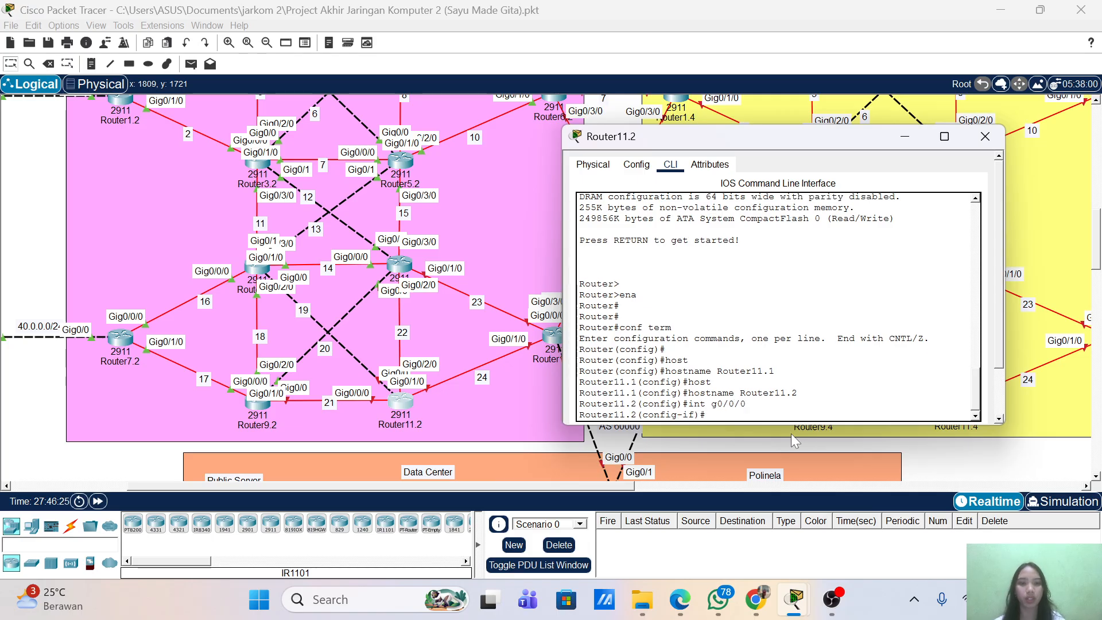
pyautogui.write('ip add ')
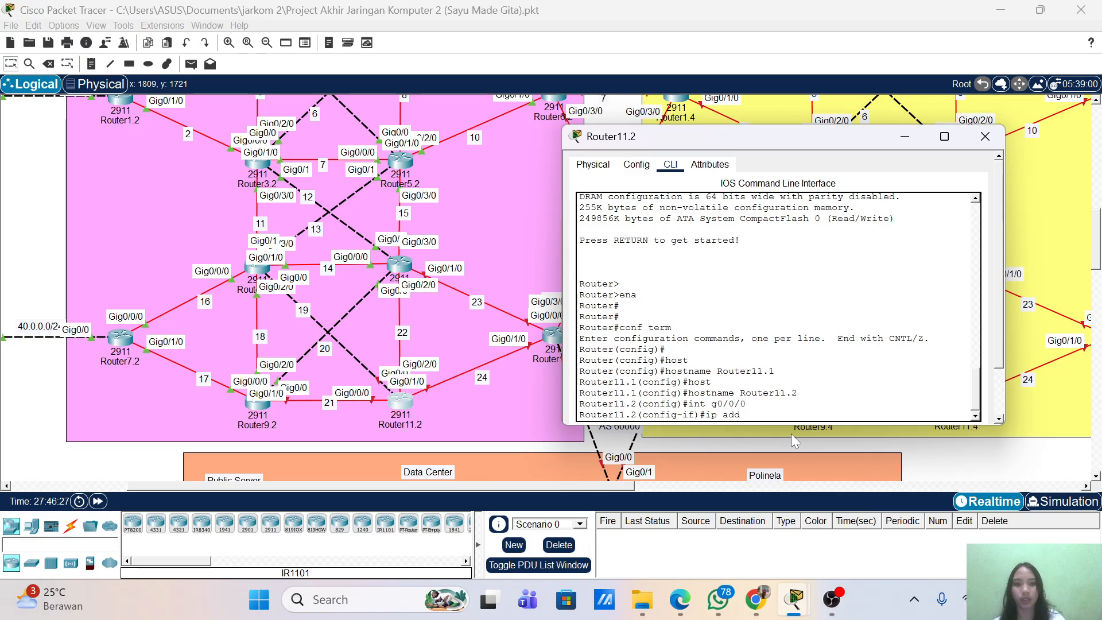
pyautogui.write('172.17')
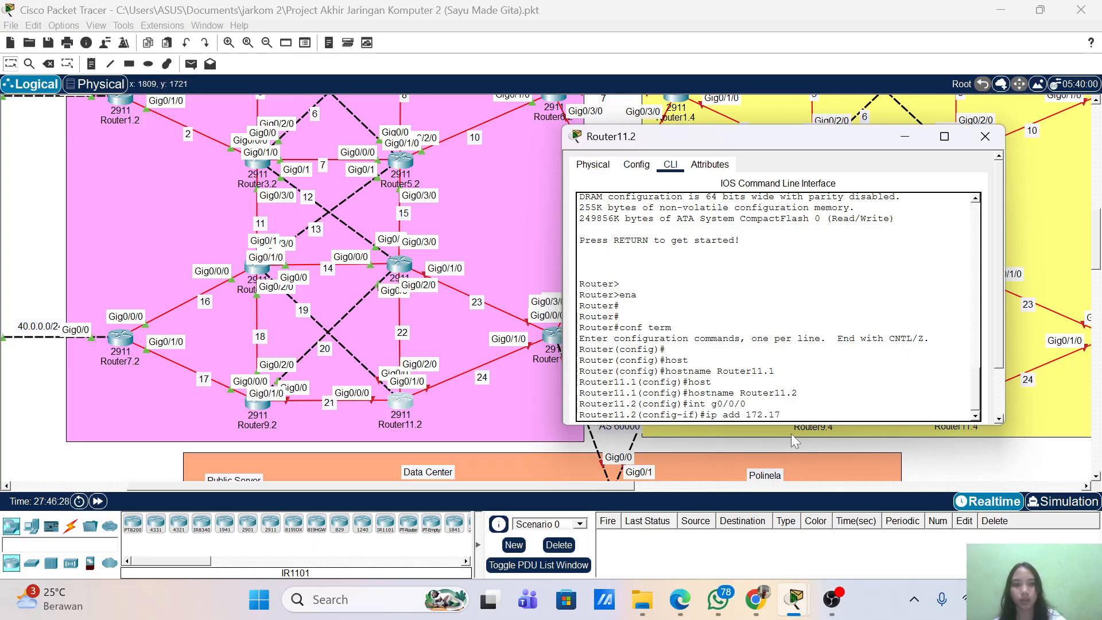
pyautogui.write('.21.')
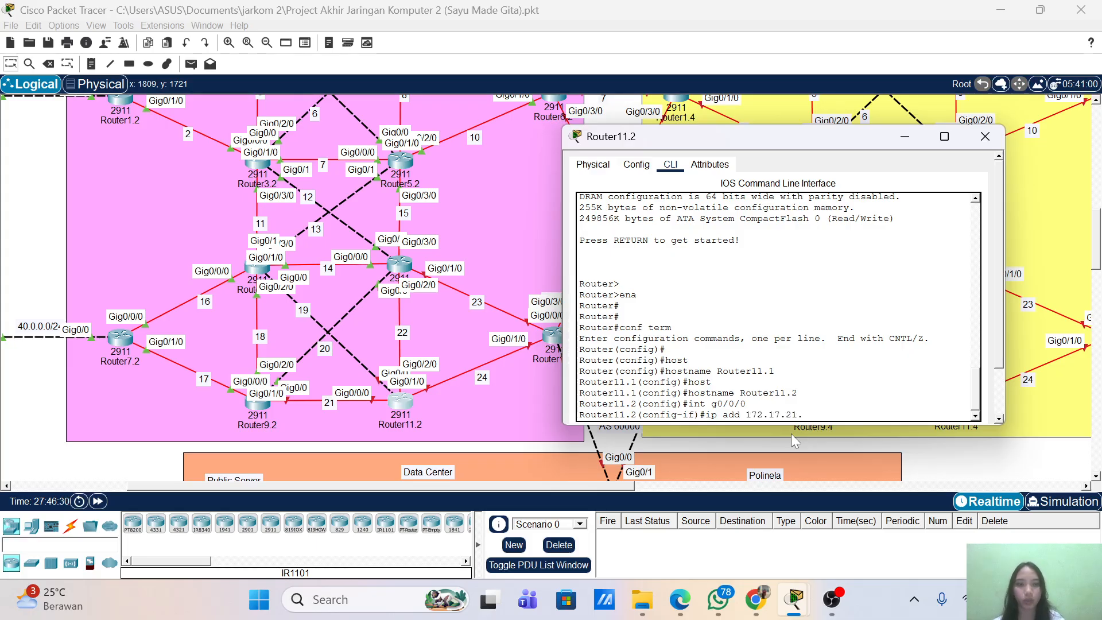
pyautogui.write('2 25')
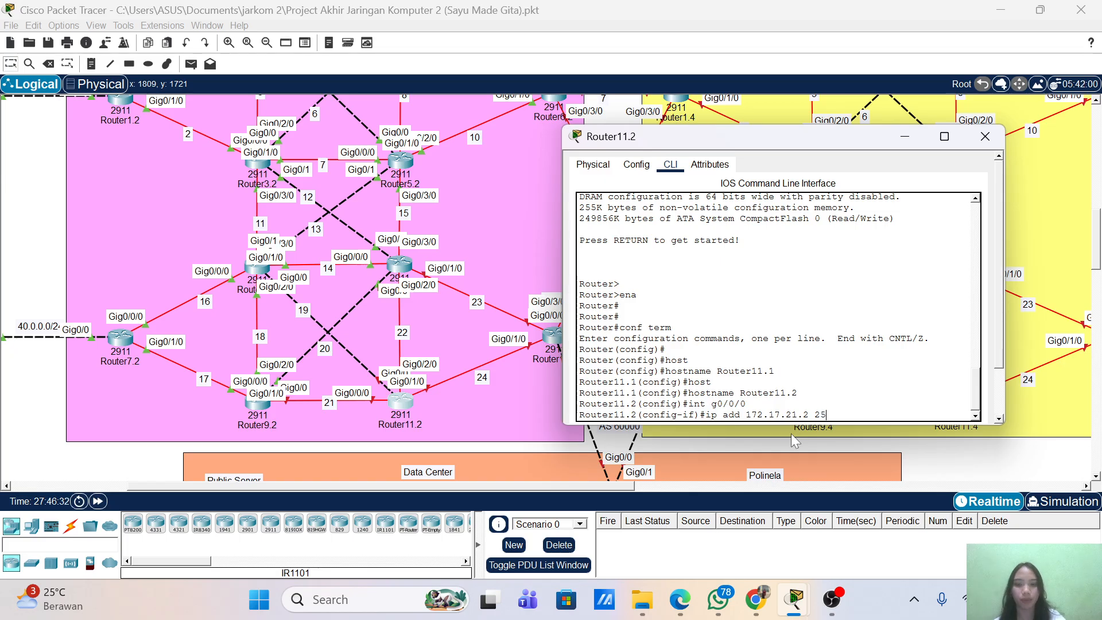
pyautogui.write('5.255.2')
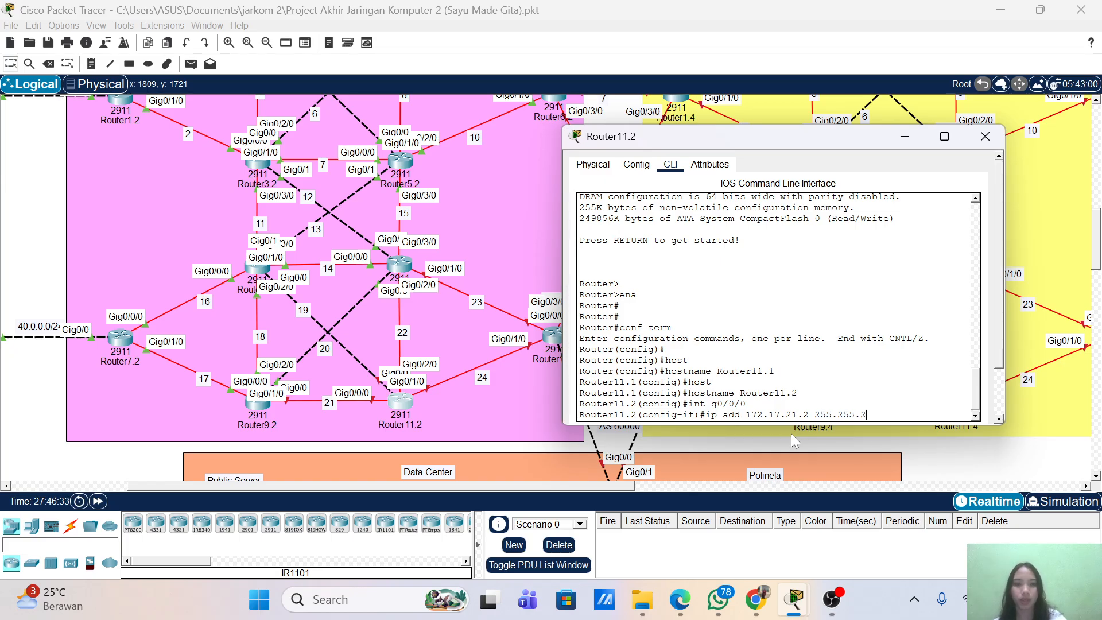
pyautogui.press('BackSpace')
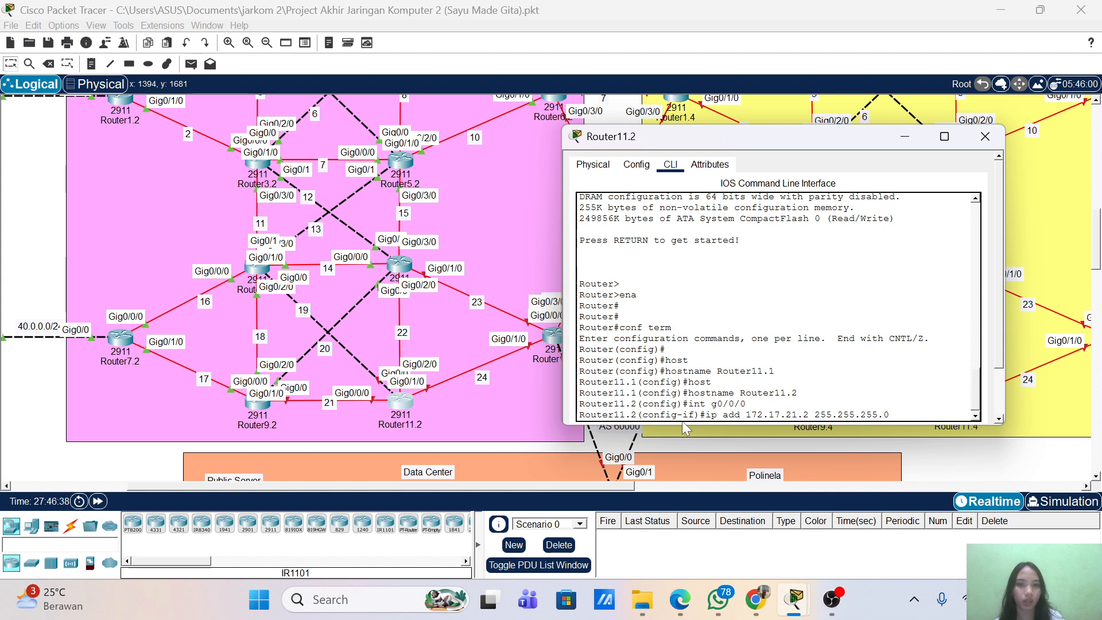
pyautogui.press('Return')
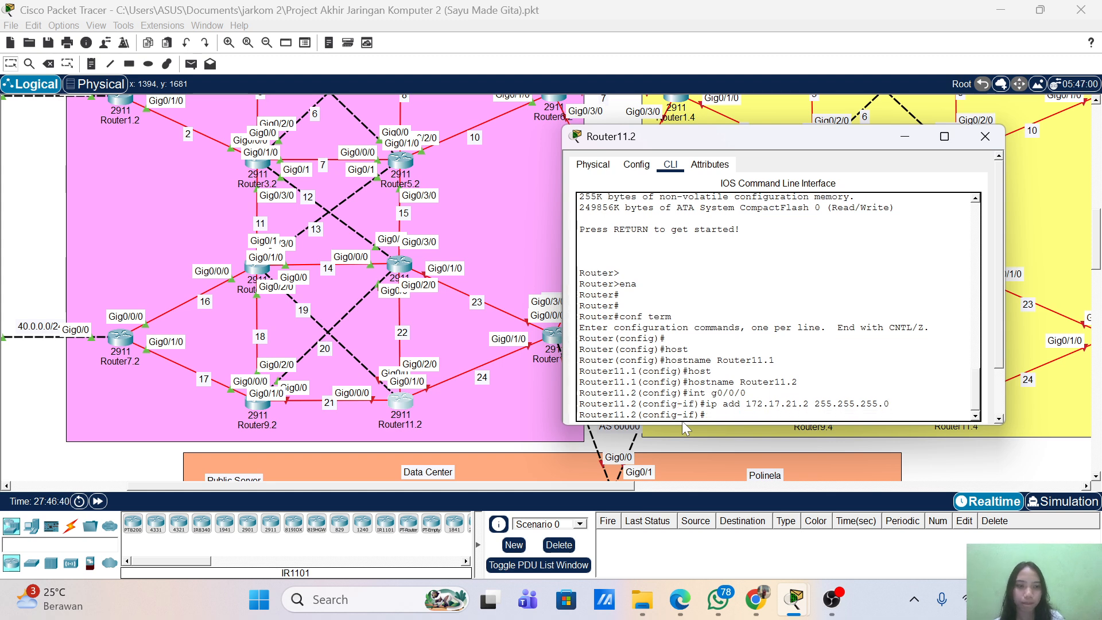
pyautogui.write('no sh')
pyautogui.press('Return')
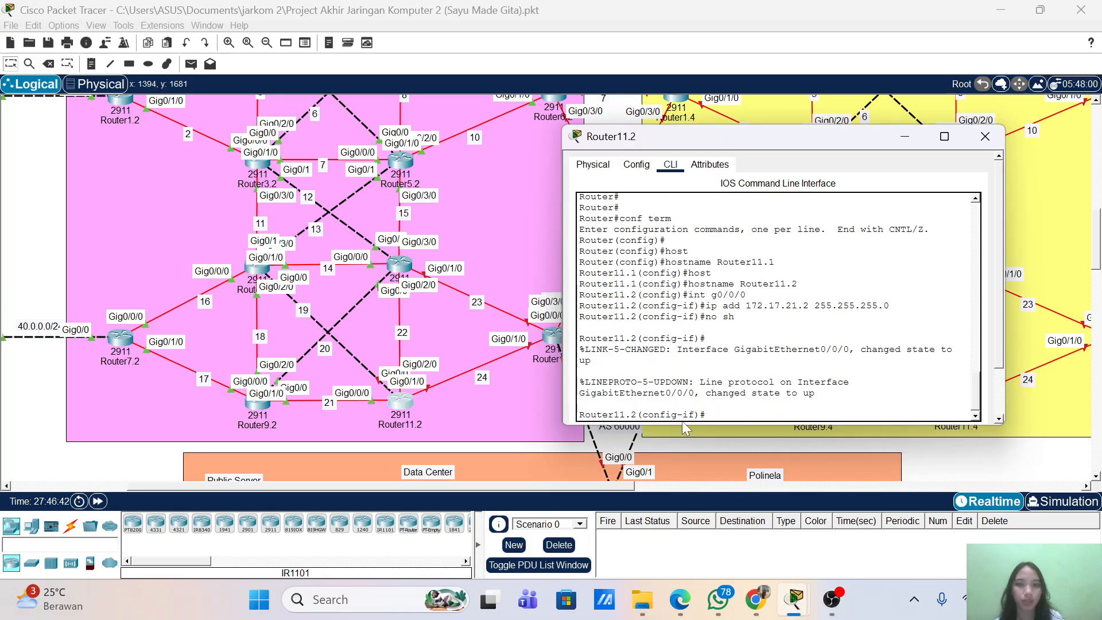
# - Assign IP address 172.17.24.1 with mask 255.255.255.0 to interface g0/1/0 on Router11.2 and enable the interface
pyautogui.write('no sh')
pyautogui.press('Up')
pyautogui.press('Up')
pyautogui.press('Up')
pyautogui.press('Left')
pyautogui.press('Left')
pyautogui.press('BackSpace')
pyautogui.write('1')
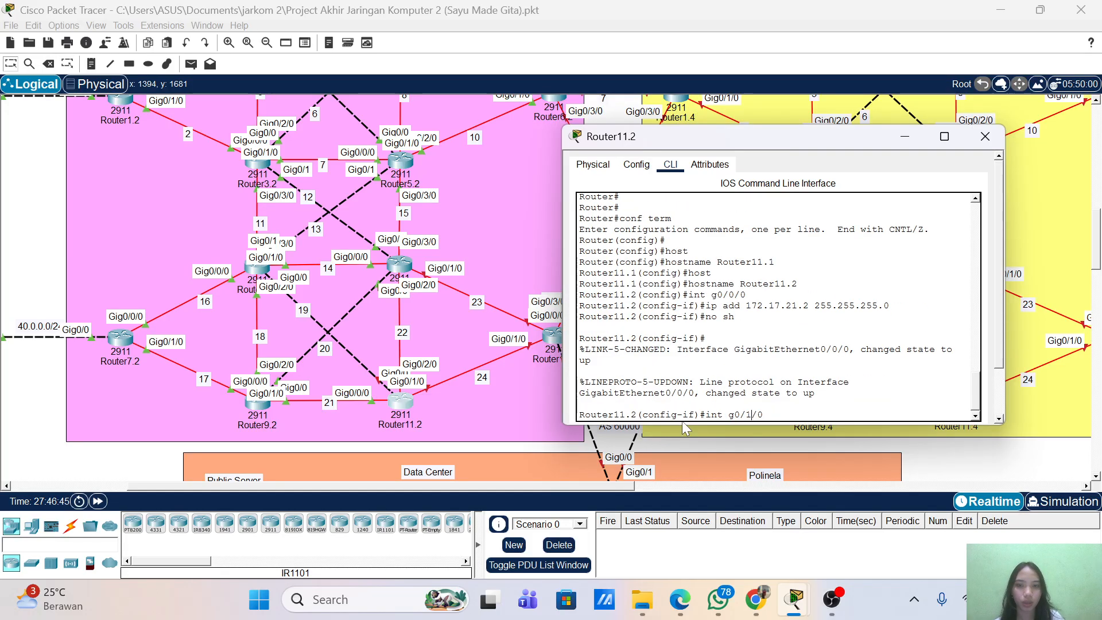
pyautogui.press('Return')
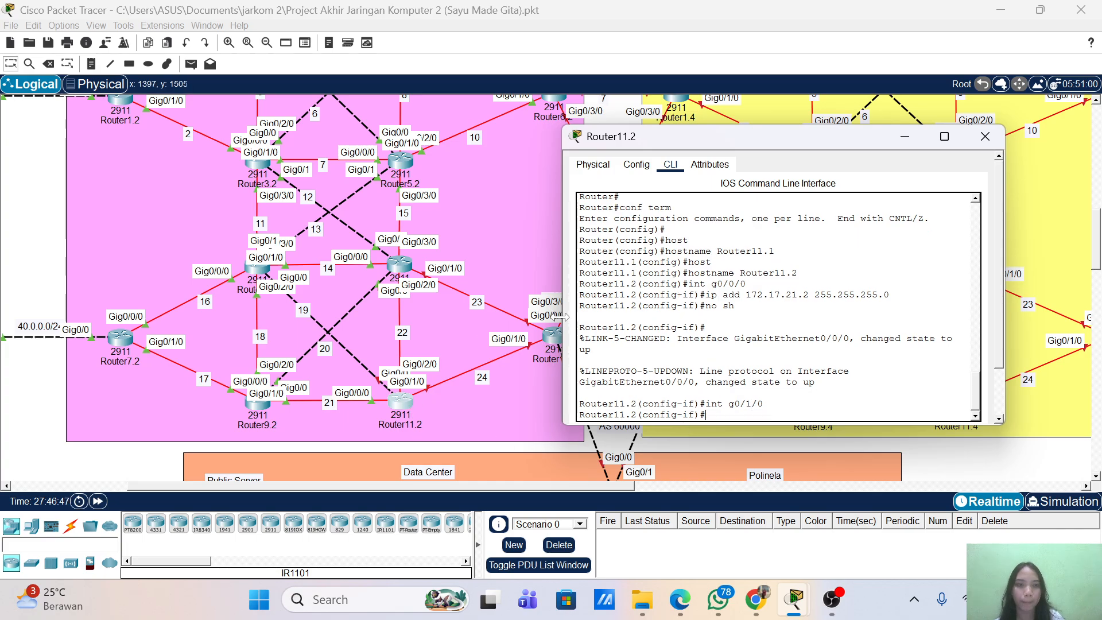
pyautogui.press('Up')
pyautogui.press('Up')
pyautogui.press('Up')
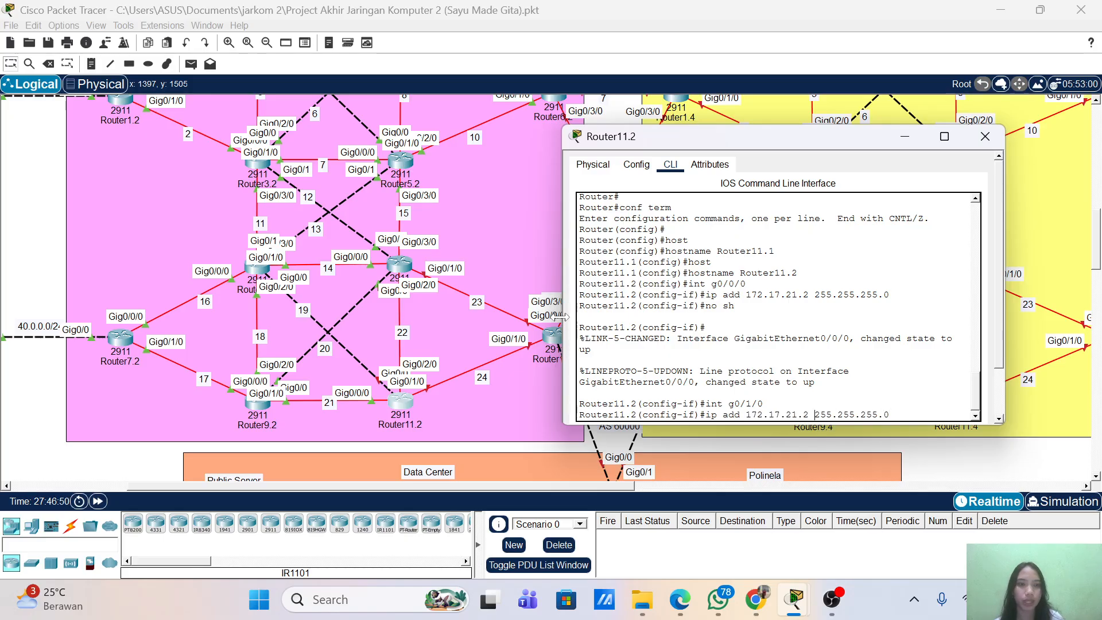
pyautogui.press('Left')
pyautogui.press('BackSpace')
pyautogui.press('BackSpace')
pyautogui.press('BackSpace')
pyautogui.press('BackSpace')
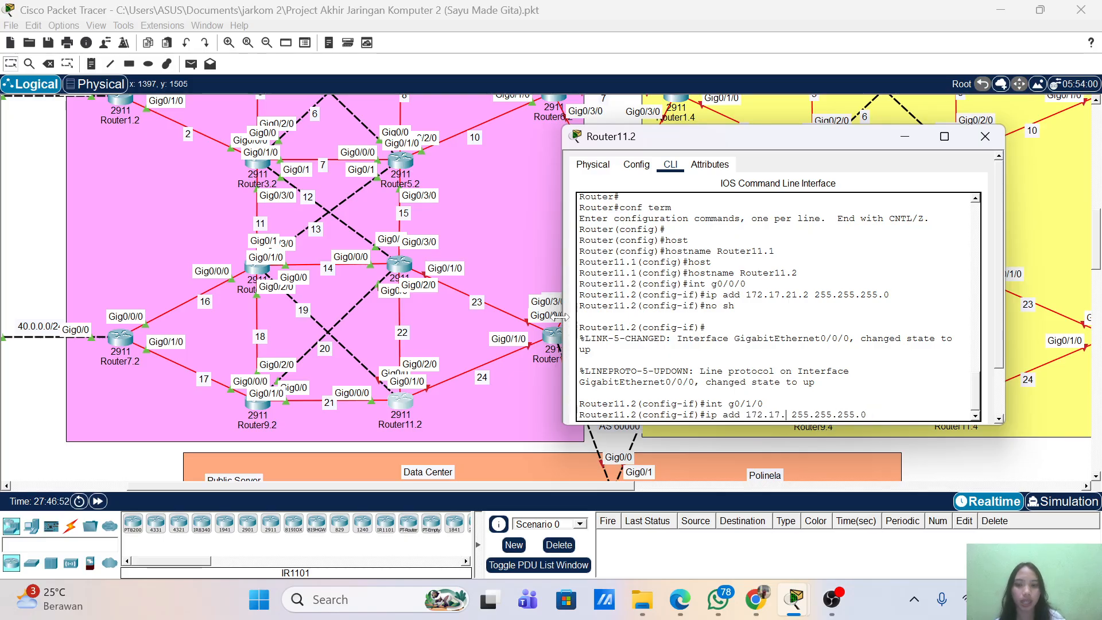
pyautogui.write('24.1')
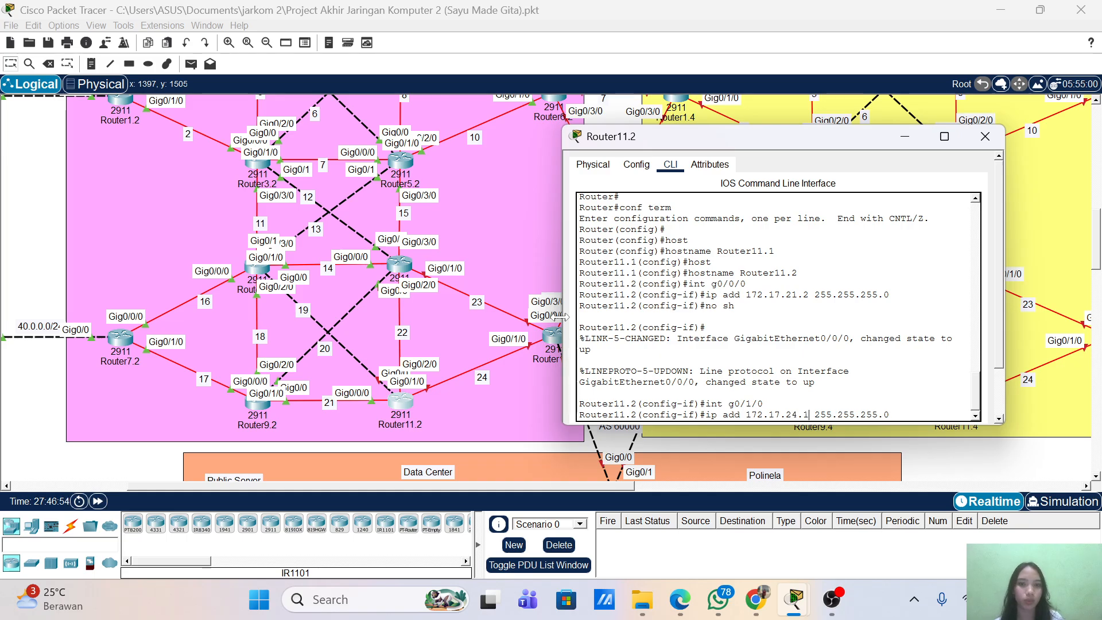
pyautogui.press('Return')
pyautogui.write('nfig-if)#no sh')
pyautogui.press('Return')
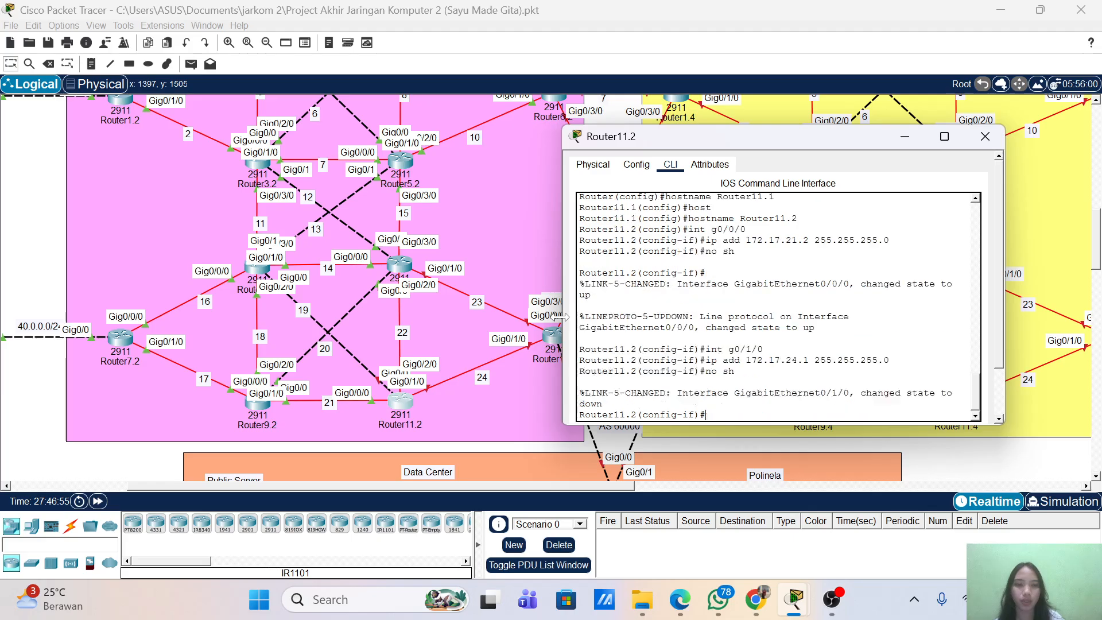
# - Assign IP address 172.17.22.2 with mask 255.255.255.0 to interface g0/2/0 on Router11.2 and enable the interface
pyautogui.write('int g0/1/0')
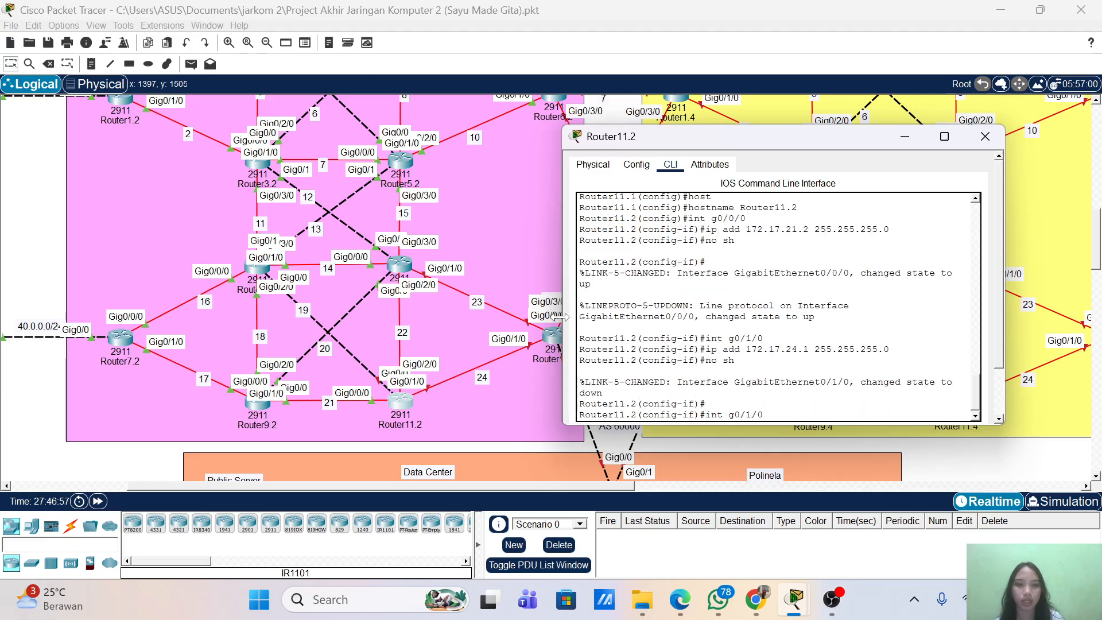
pyautogui.write('2')
pyautogui.press('Return')
pyautogui.press('Up')
pyautogui.press('Up')
pyautogui.press('Up')
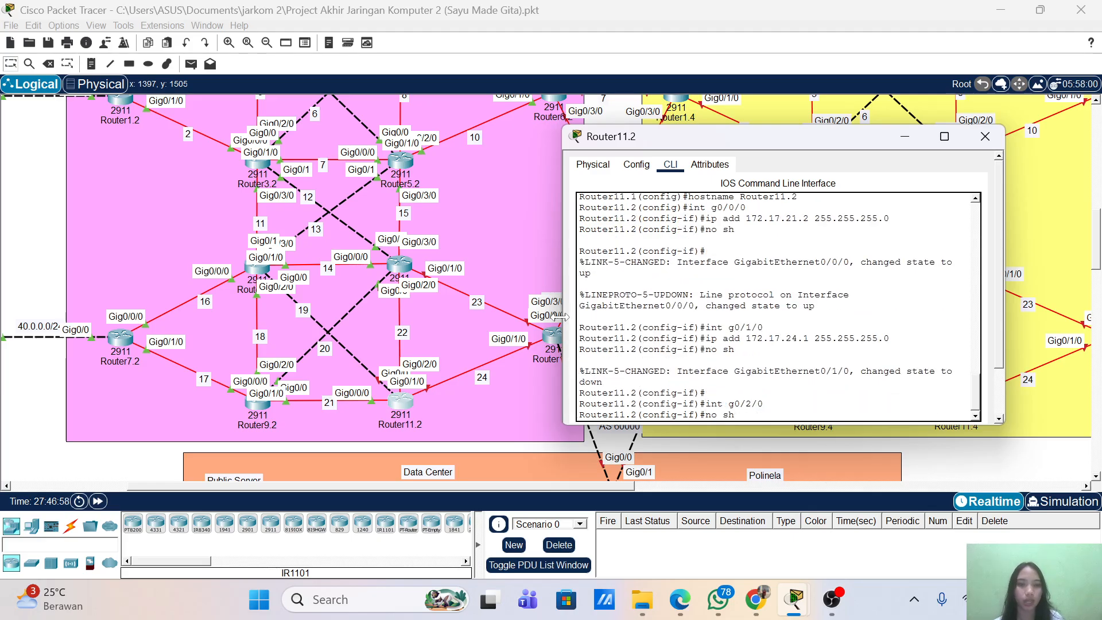
pyautogui.press('Left')
pyautogui.press('Left')
pyautogui.press('Left')
pyautogui.press('Left')
pyautogui.press('Left')
pyautogui.press('Left')
pyautogui.press('Left')
pyautogui.press('Left')
pyautogui.press('Left')
pyautogui.press('Left')
pyautogui.press('Left')
pyautogui.press('Left')
pyautogui.press('Left')
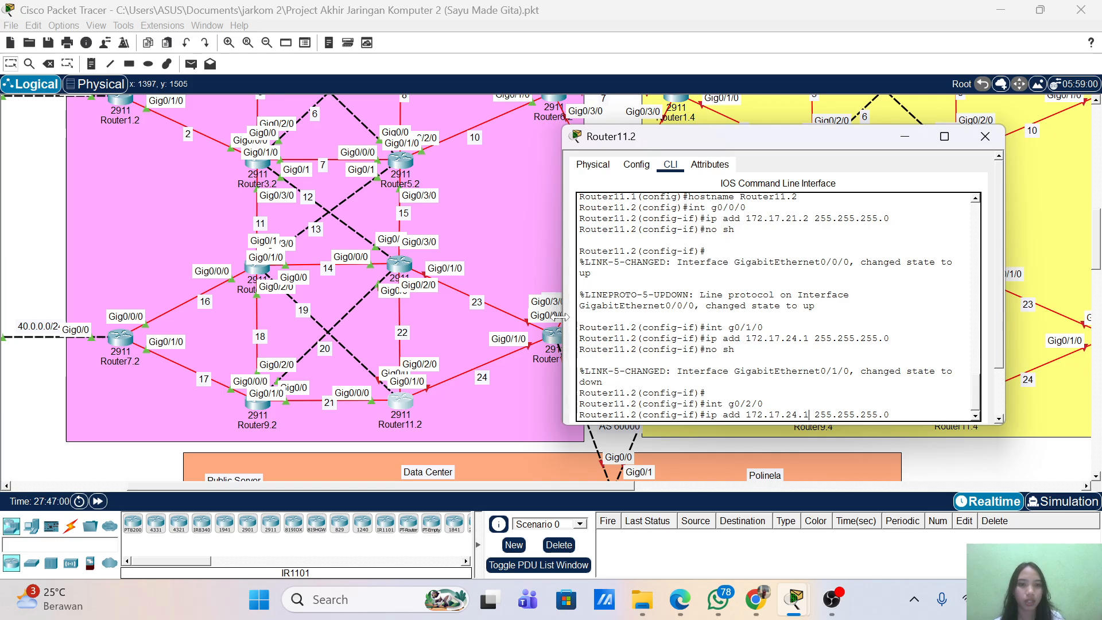
pyautogui.press('BackSpace')
pyautogui.press('BackSpace')
pyautogui.press('BackSpace')
pyautogui.write('2.')
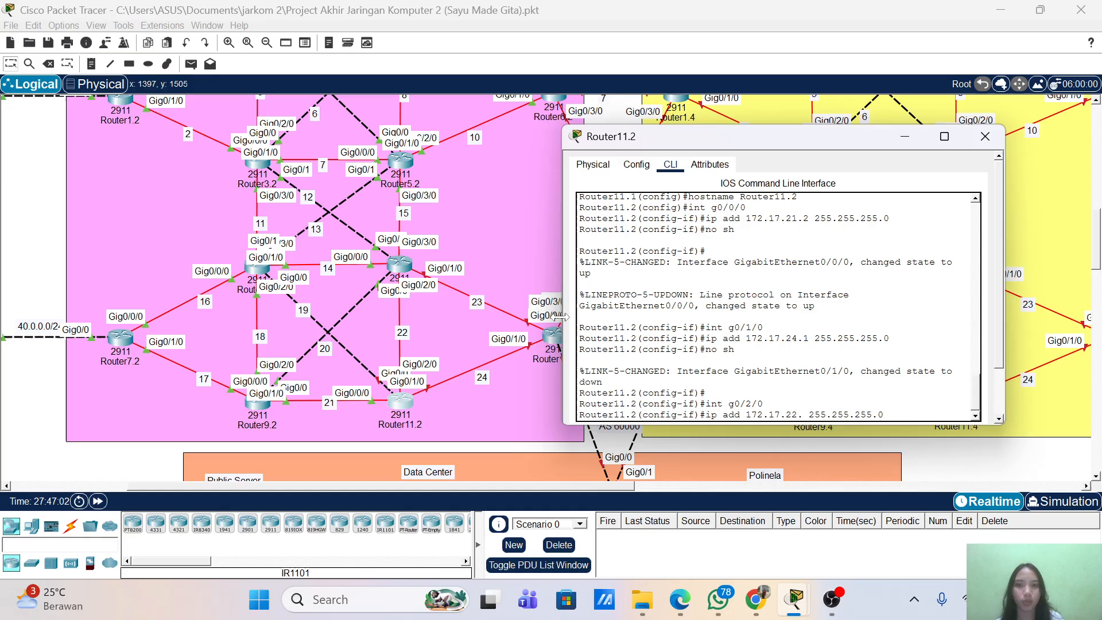
pyautogui.write('2')
pyautogui.press('Return')
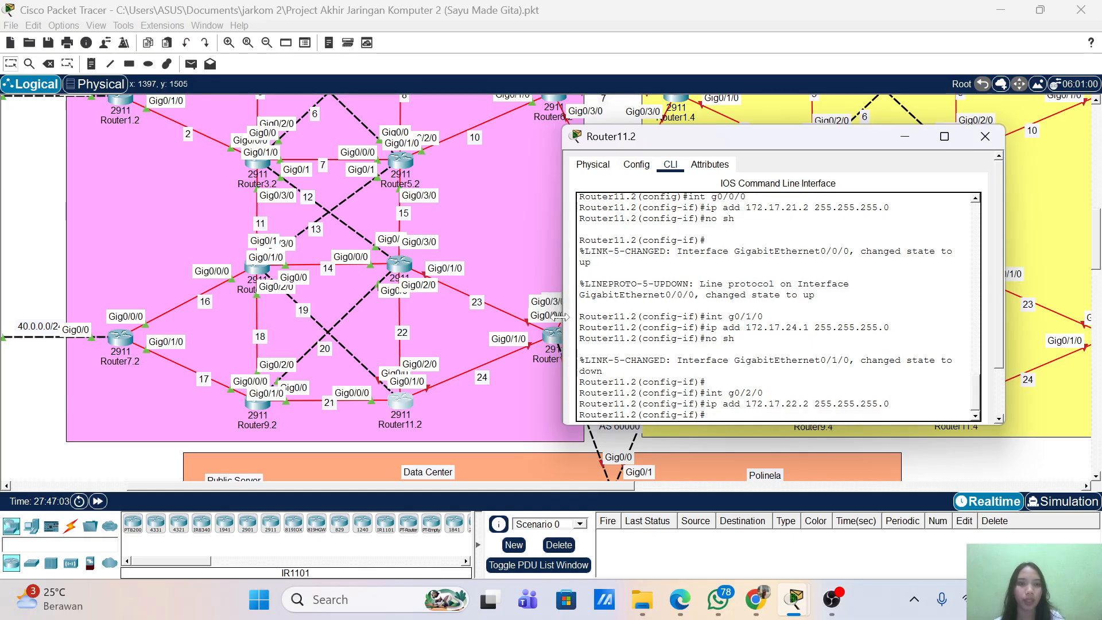
pyautogui.write('no sh')
pyautogui.press('Return')
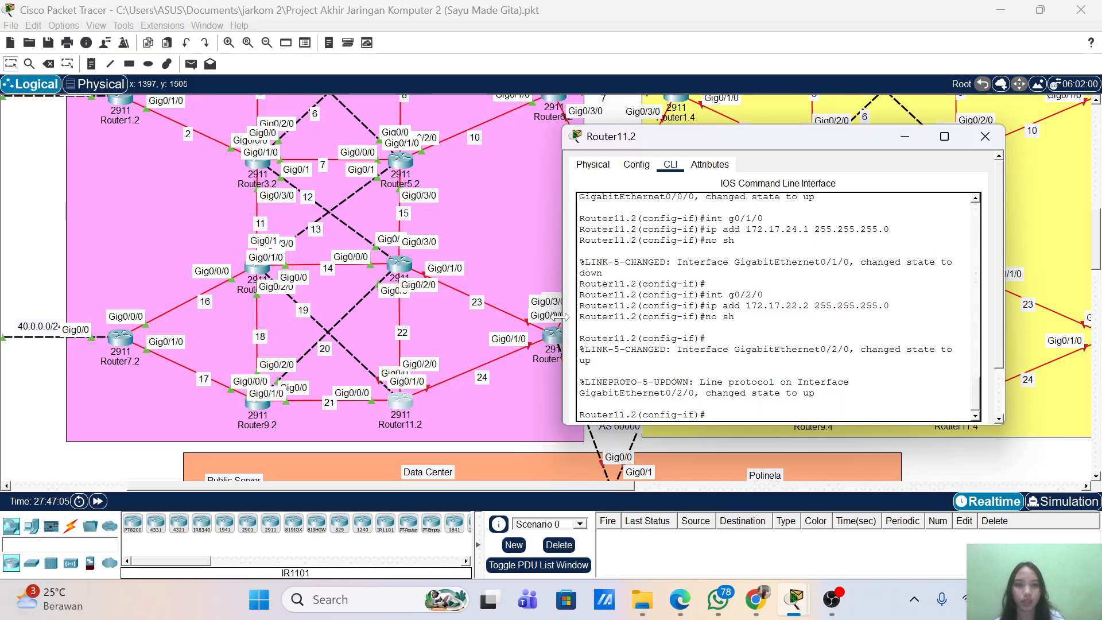
# - Assign IP address 172.17.19.2 with mask 255.255.255.0 to interface g0/0 on Router11.2 and enable the interface
pyautogui.press('Up')
pyautogui.press('Up')
pyautogui.press('Up')
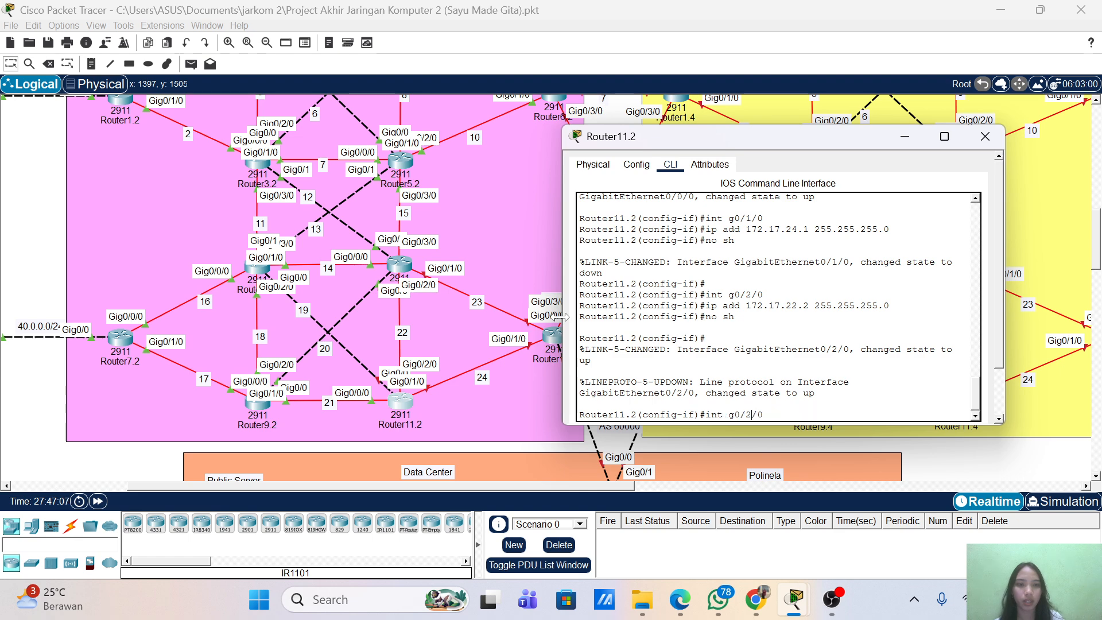
pyautogui.press('BackSpace')
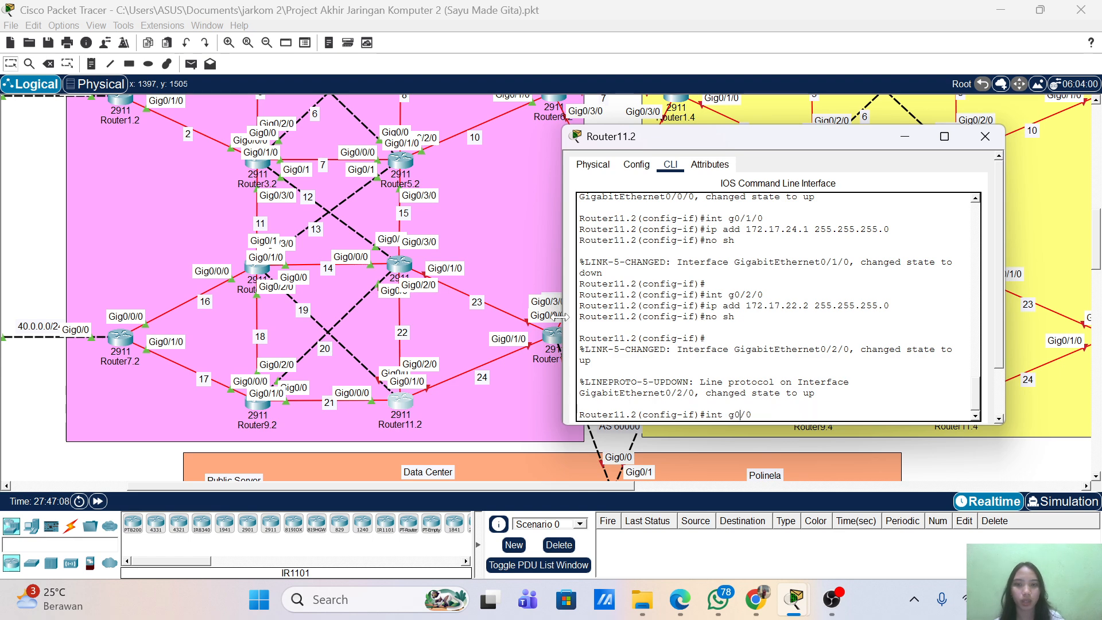
pyautogui.press('Return')
pyautogui.press('Return')
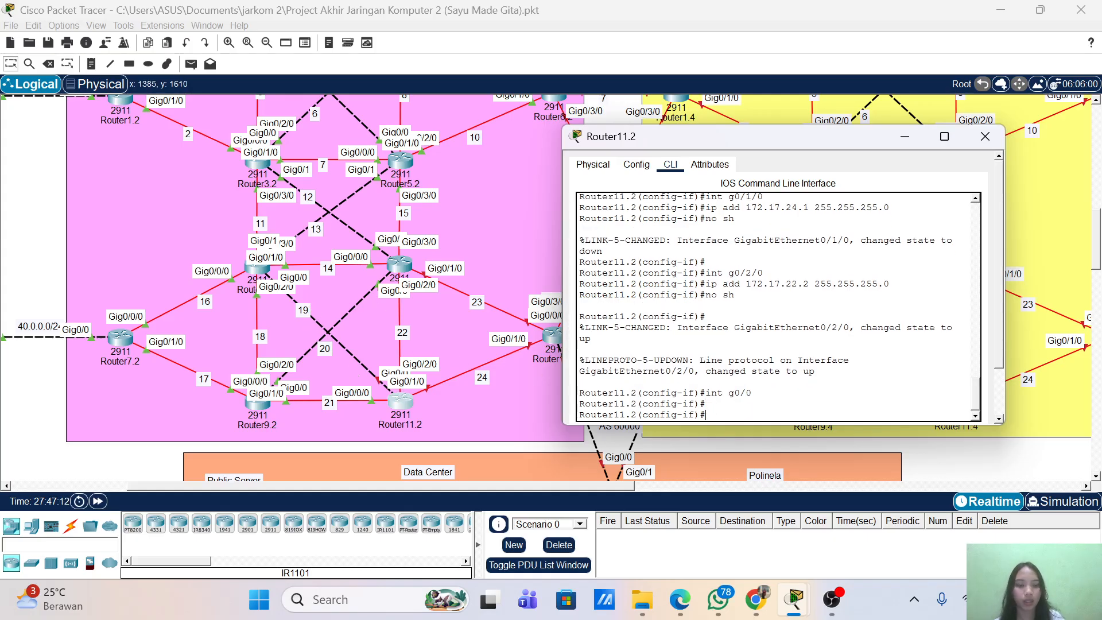
pyautogui.press('Up')
pyautogui.press('Up')
pyautogui.press('Up')
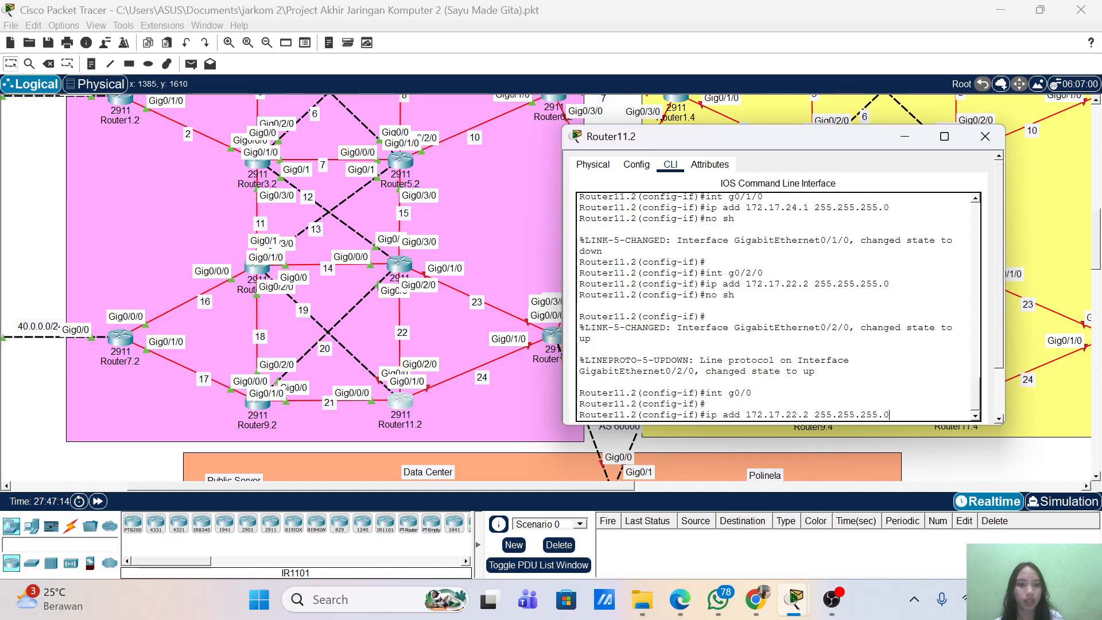
pyautogui.press('Left')
pyautogui.press('Left')
pyautogui.press('BackSpace')
pyautogui.press('BackSpace')
pyautogui.press('BackSpace')
pyautogui.press('BackSpace')
pyautogui.write('19')
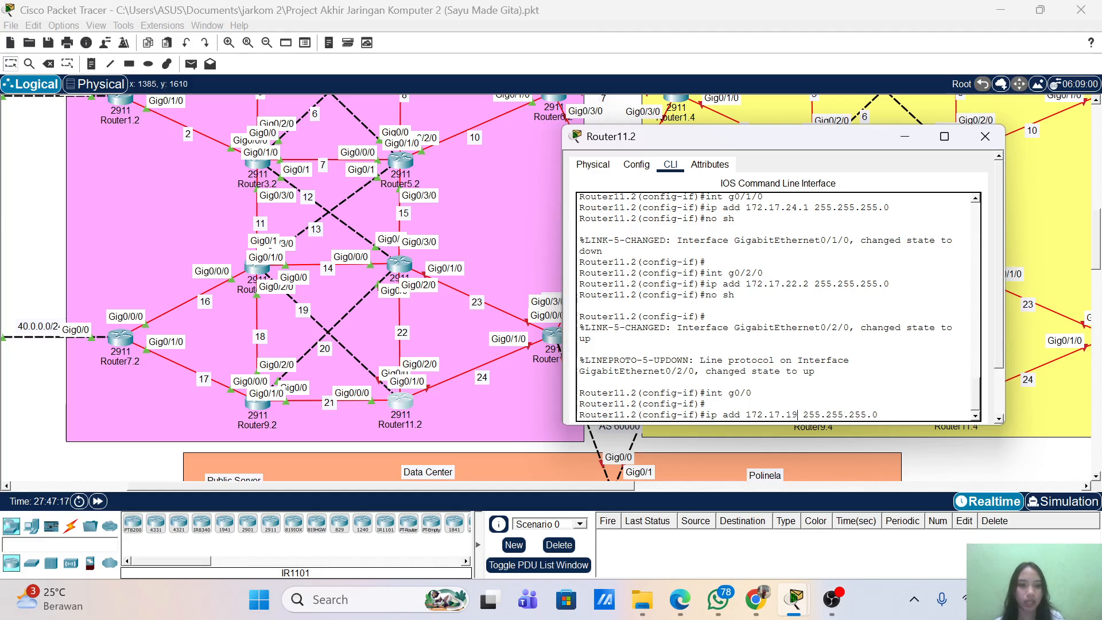
pyautogui.write('.2')
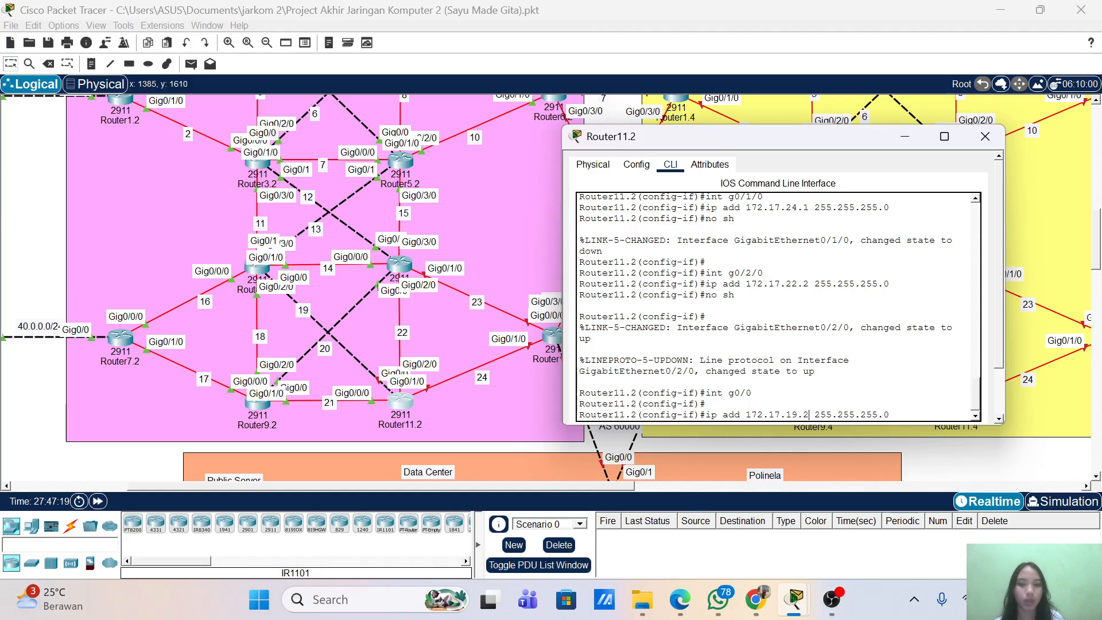
pyautogui.press('Return')
pyautogui.write('no sh')
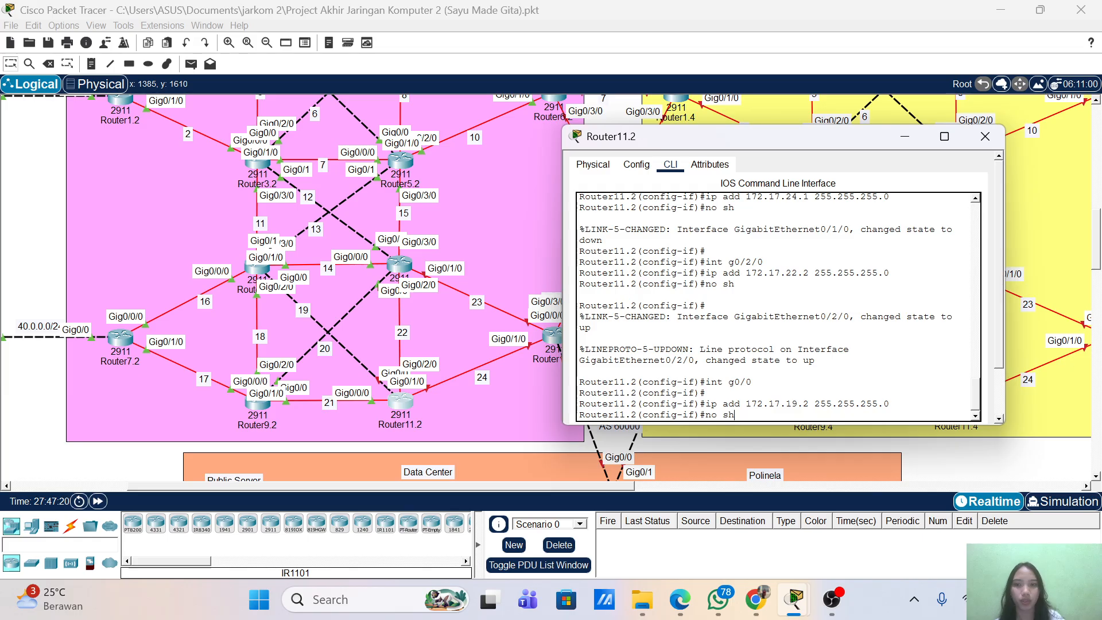
pyautogui.press('Return')
pyautogui.press('Return')
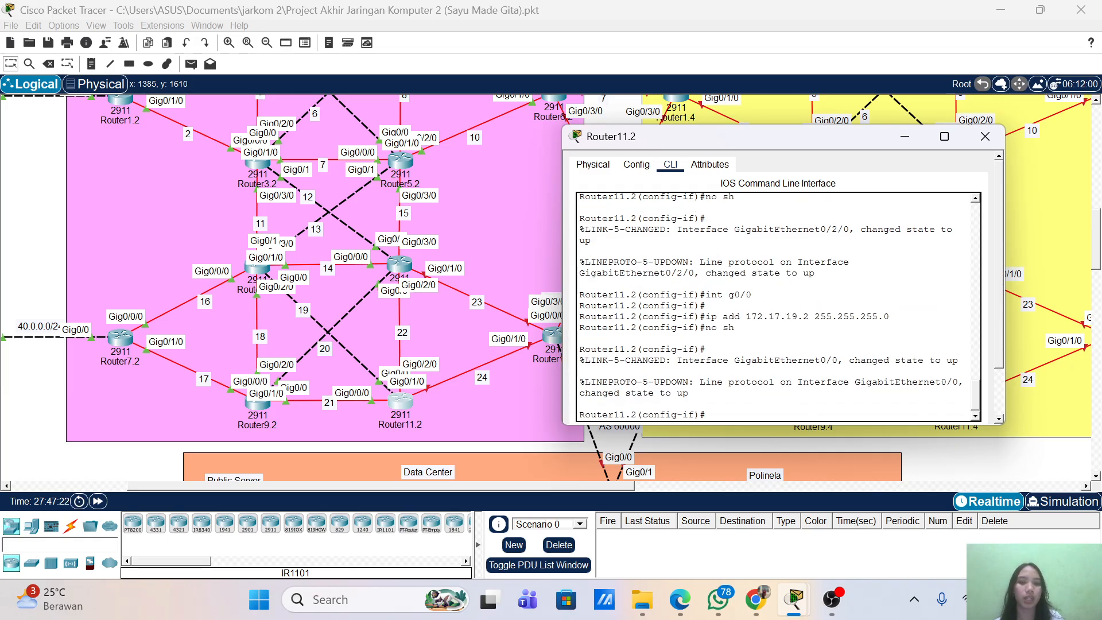
# - Leave interface configuration and start OSPF process 1 on Router11.2 with router ID 2.2.2.11
pyautogui.write('exit')
pyautogui.press('Return')
pyautogui.press('Return')
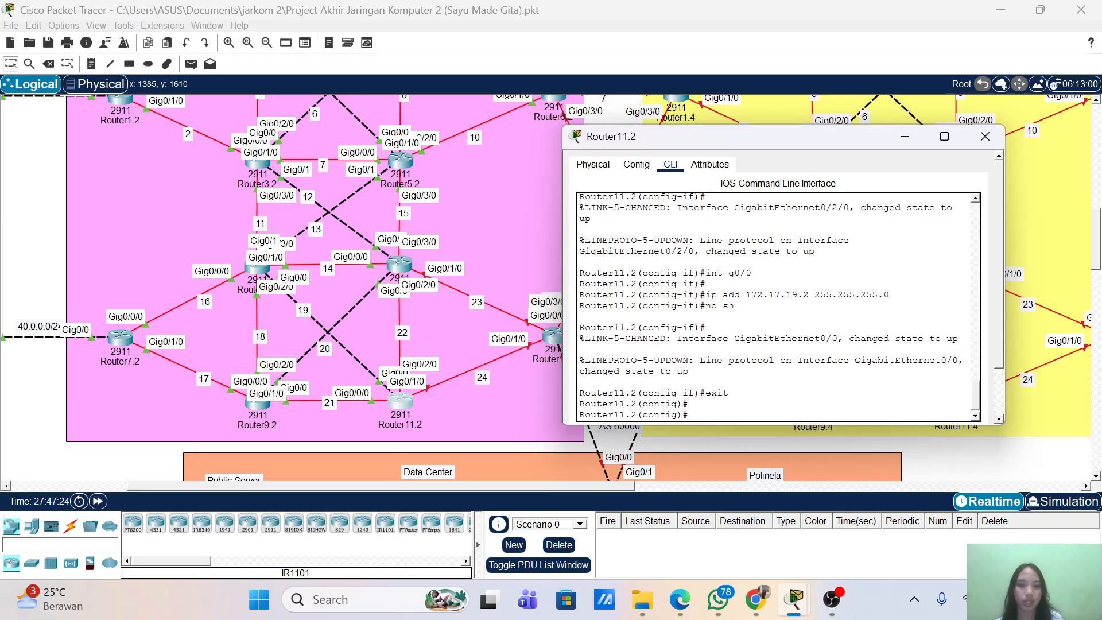
pyautogui.write('rou')
pyautogui.press('Tab')
pyautogui.write('osp')
pyautogui.press('Tab')
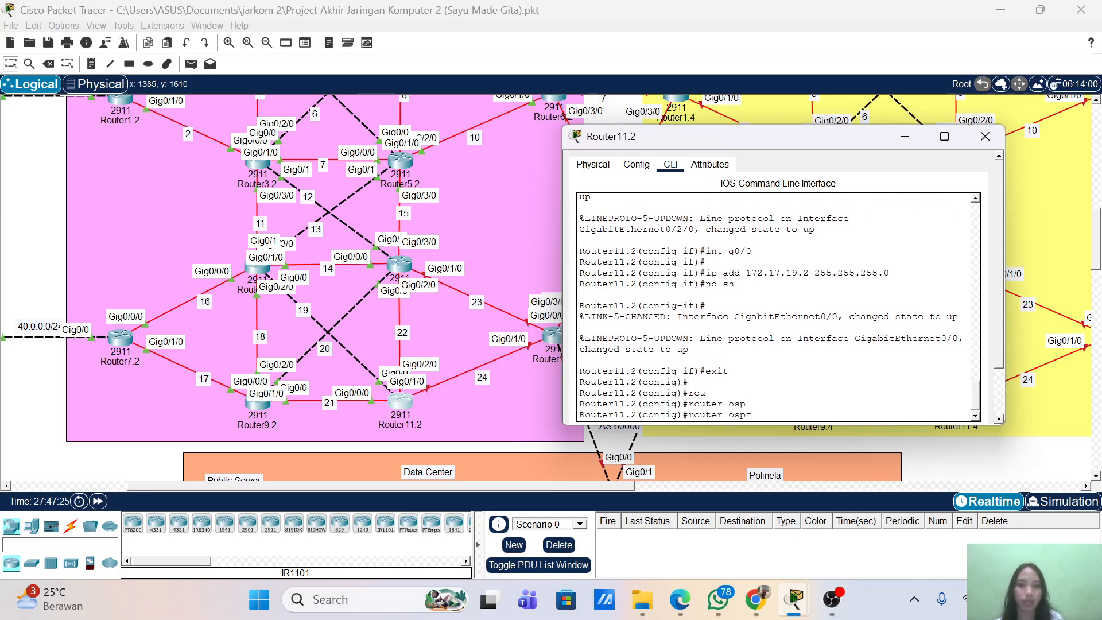
pyautogui.write('1')
pyautogui.press('Return')
pyautogui.write('router)#rou')
pyautogui.press('Tab')
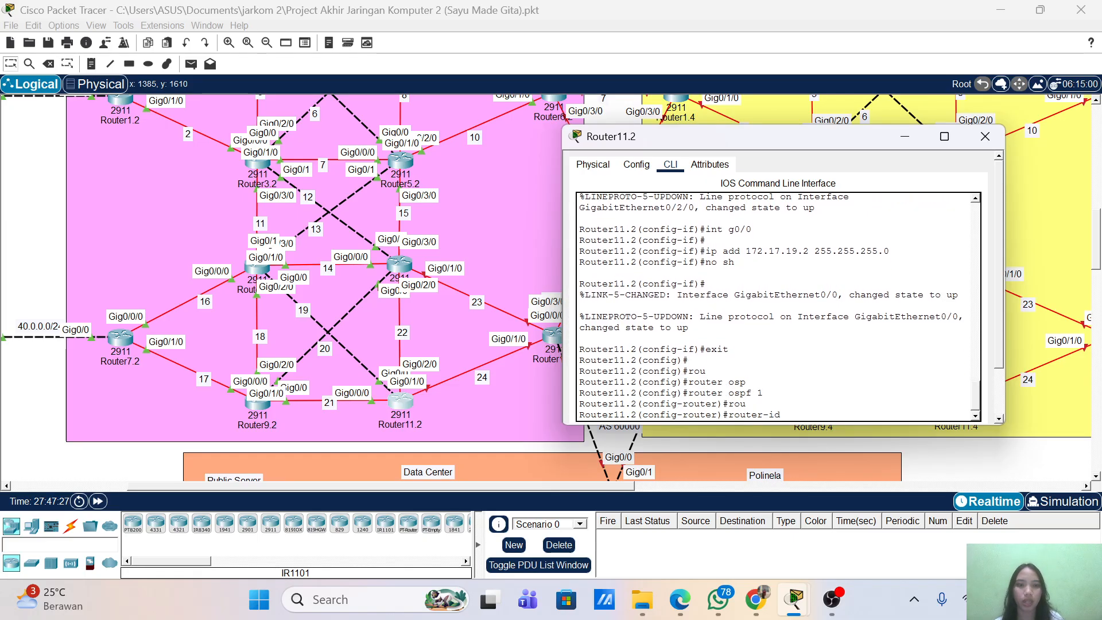
pyautogui.write('2.2.2.')
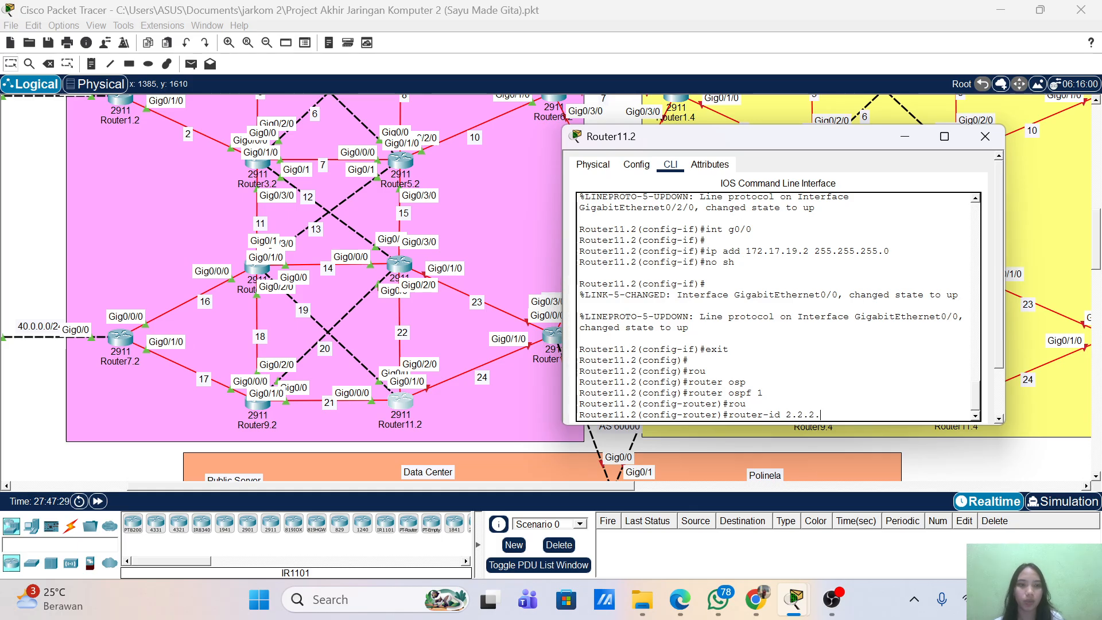
pyautogui.write('11')
pyautogui.press('Return')
pyautogui.press('Return')
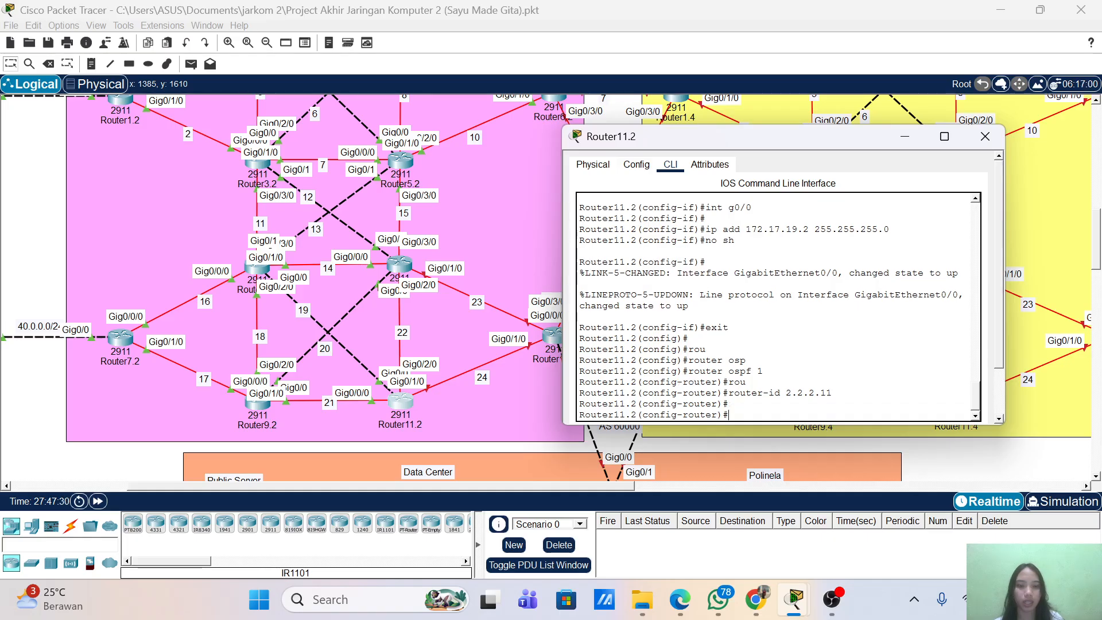
# - Enable logging of adjacency changes for OSPF process 1 on Router11.2
pyautogui.write('log')
pyautogui.press('Tab')
pyautogui.press('Return')
pyautogui.press('Return')
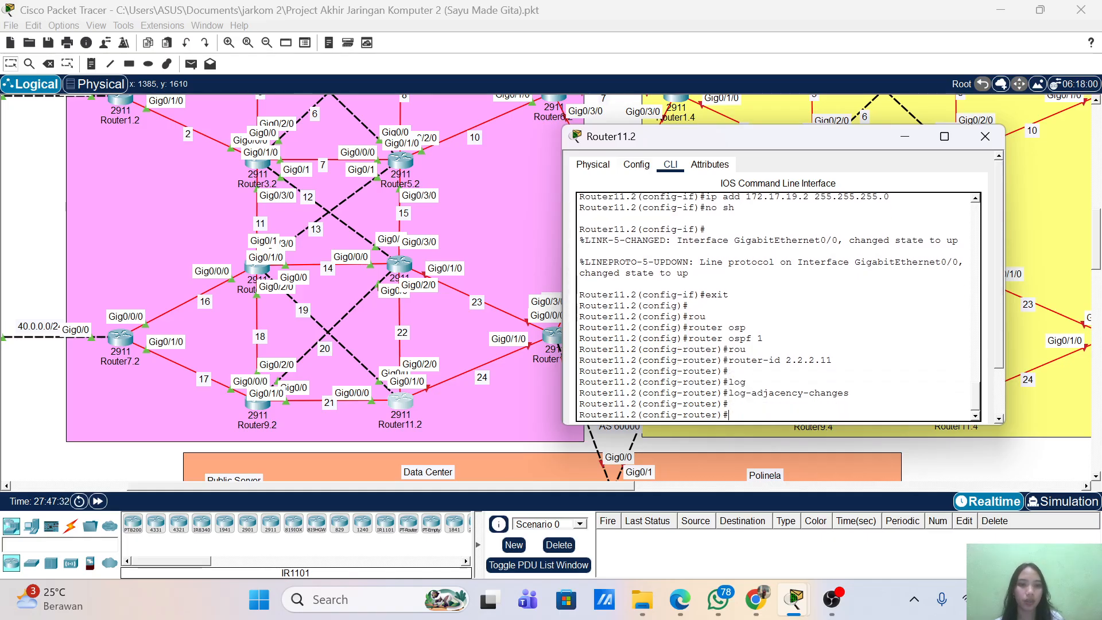
# - Advertise network 172.17.19.0 with wildcard mask 0.0.0.255 in OSPF area 0 on Router11.2
pyautogui.write('net')
pyautogui.press('Tab')
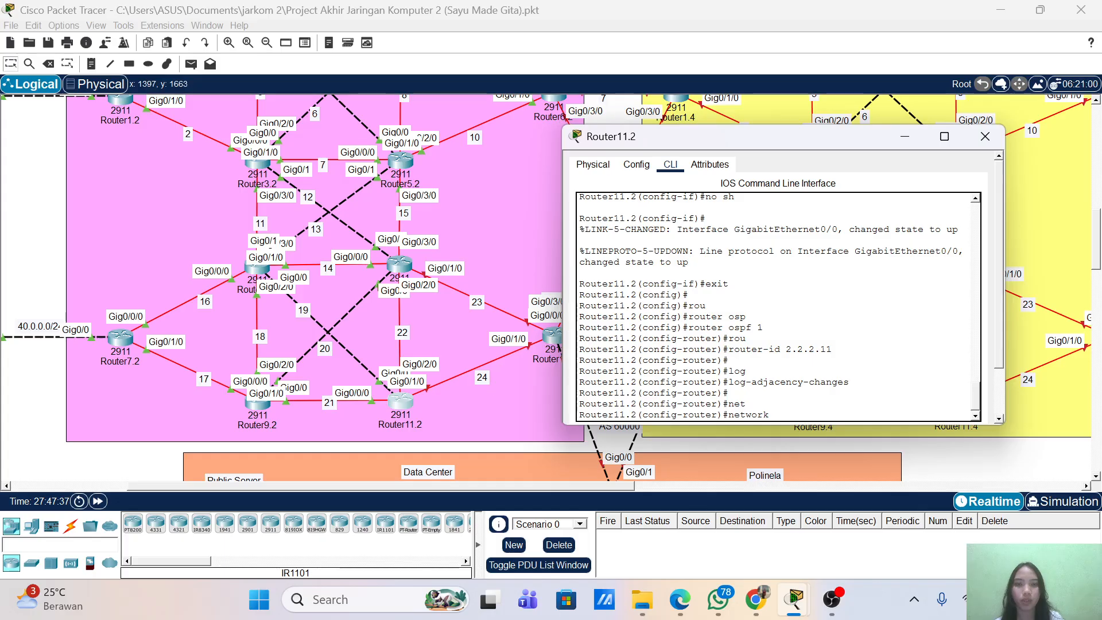
pyautogui.write('172.1')
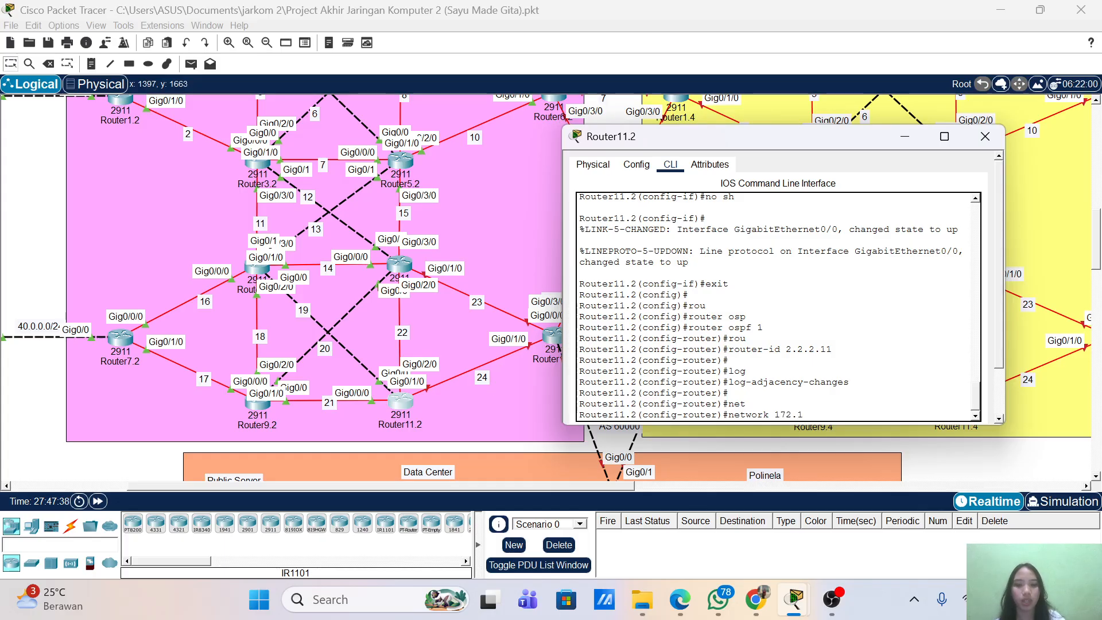
pyautogui.write('7.19.0 0.0.0.255')
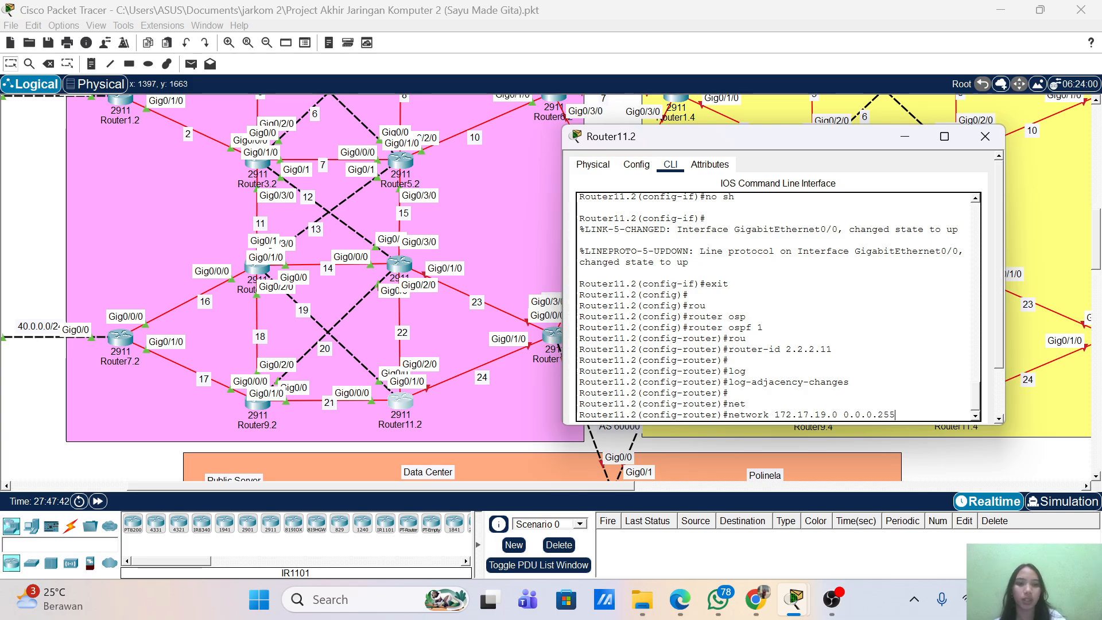
pyautogui.press('BackSpace')
pyautogui.press('BackSpace')
pyautogui.press('BackSpace')
pyautogui.press('BackSpace')
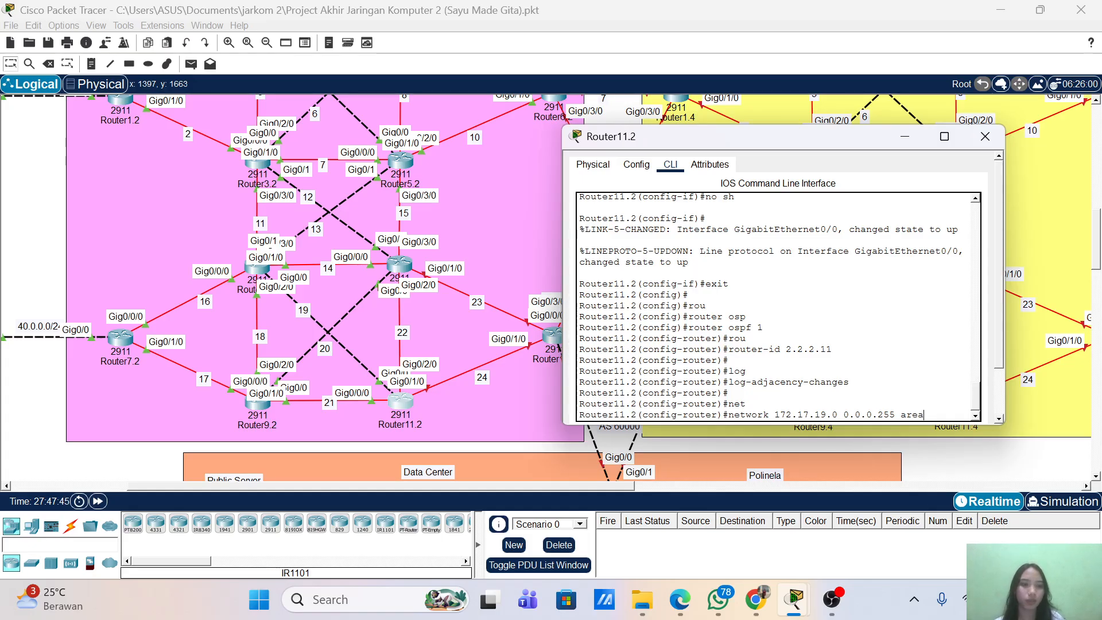
pyautogui.write('0')
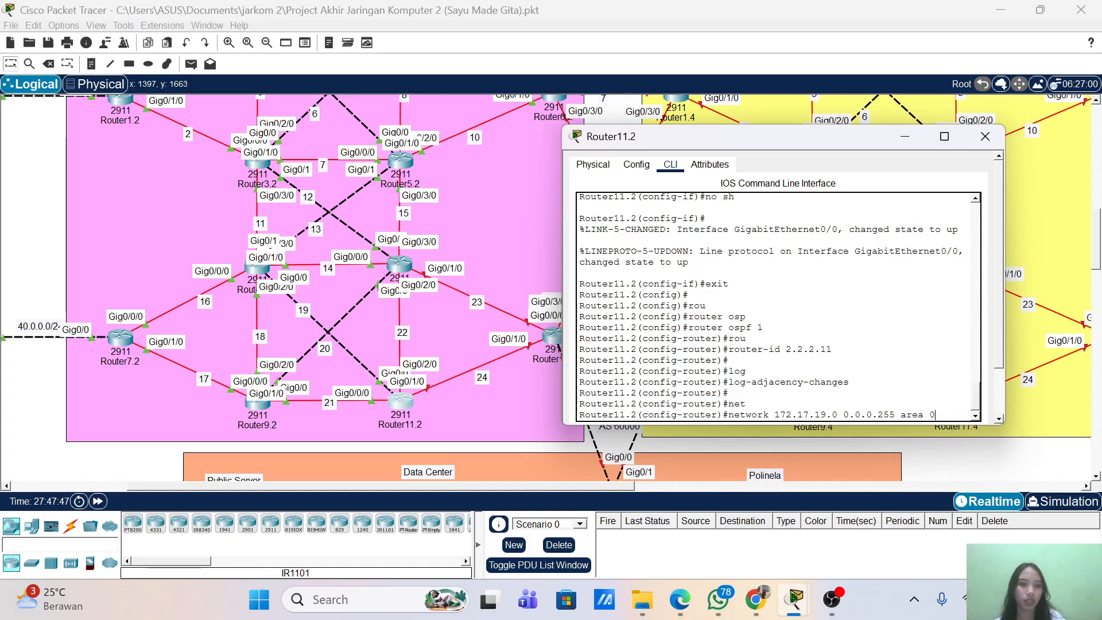
pyautogui.press('Return')
# - Advertise network 172.17.21.0 with wildcard mask 0.0.0.255 in OSPF area 0 on Router11.2
pyautogui.press('Up')
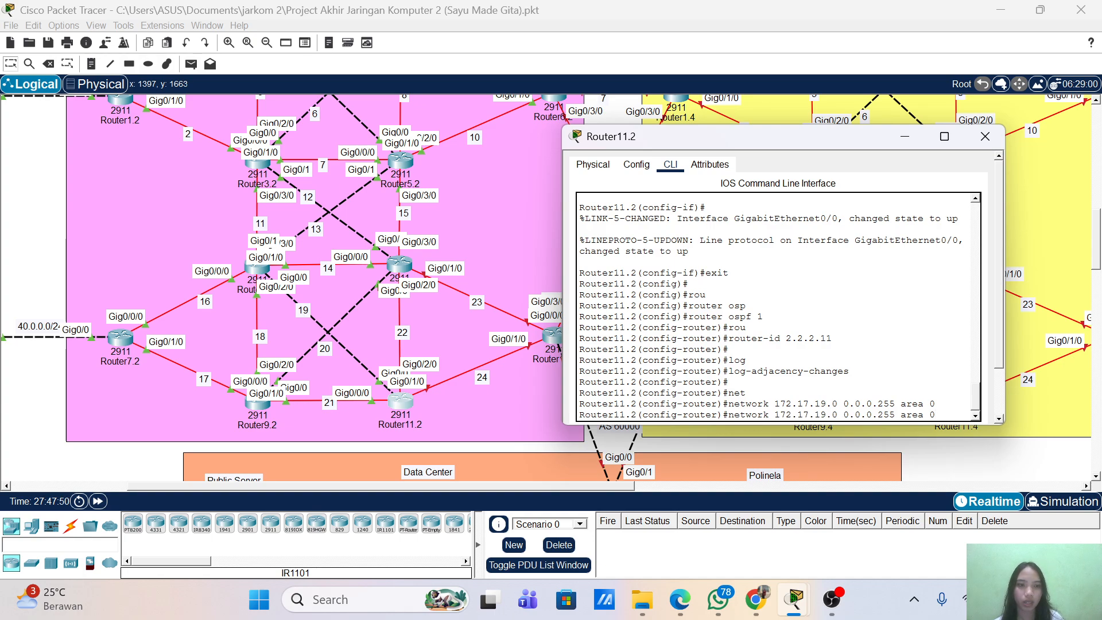
pyautogui.press('BackSpace')
pyautogui.press('BackSpace')
pyautogui.write('21')
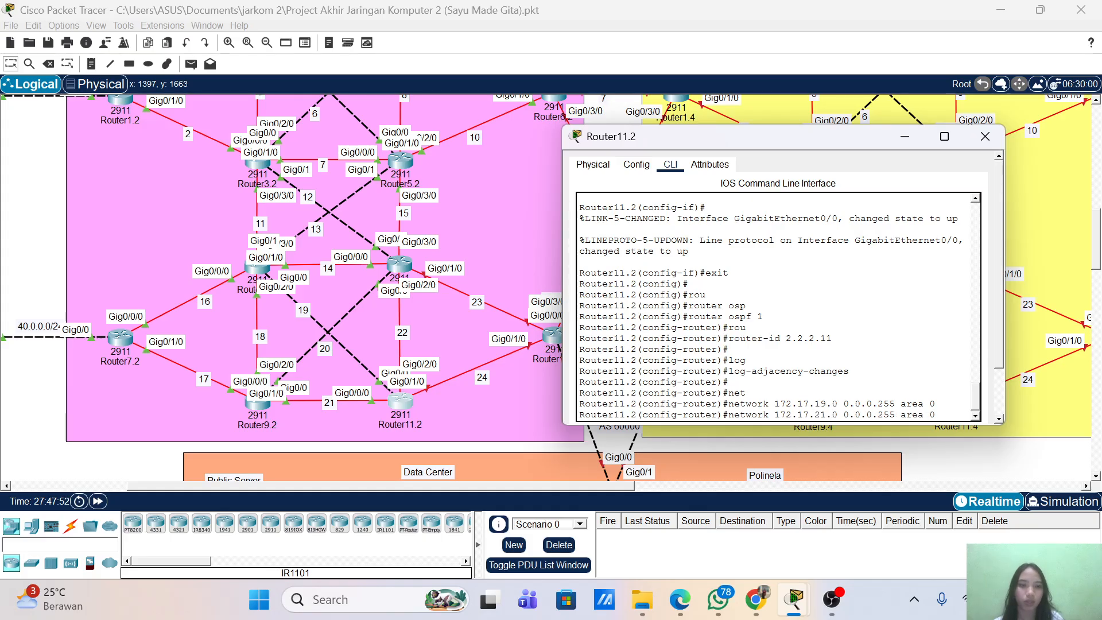
pyautogui.press('Return')
# - Advertise network 172.17.22.0 with wildcard mask 0.0.0.255 in OSPF area 0 on Router11.2
pyautogui.press('Up')
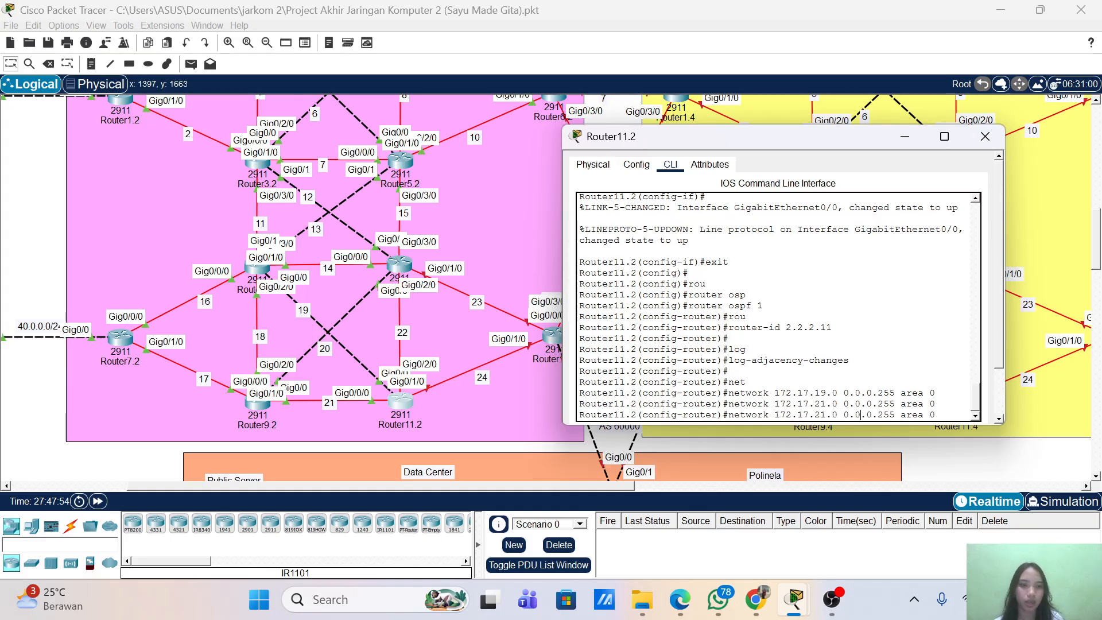
pyautogui.press('BackSpace')
pyautogui.write('2')
pyautogui.press('Return')
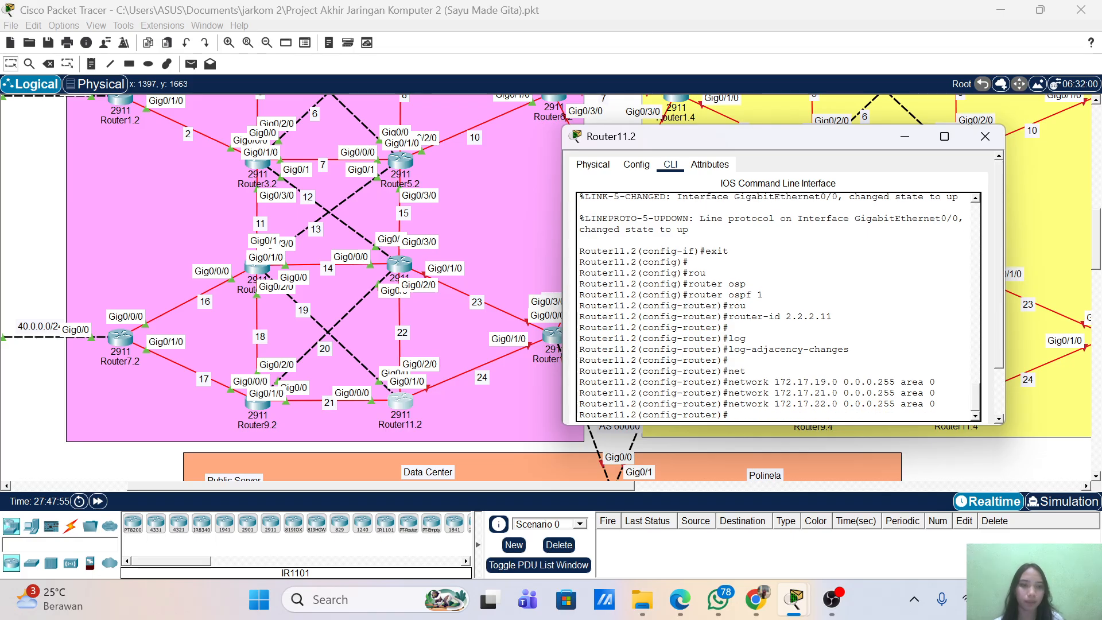
# - Advertise network 172.17.24.0 with wildcard mask 0.0.0.255 in OSPF area 0 on Router11.2
pyautogui.press('Up')
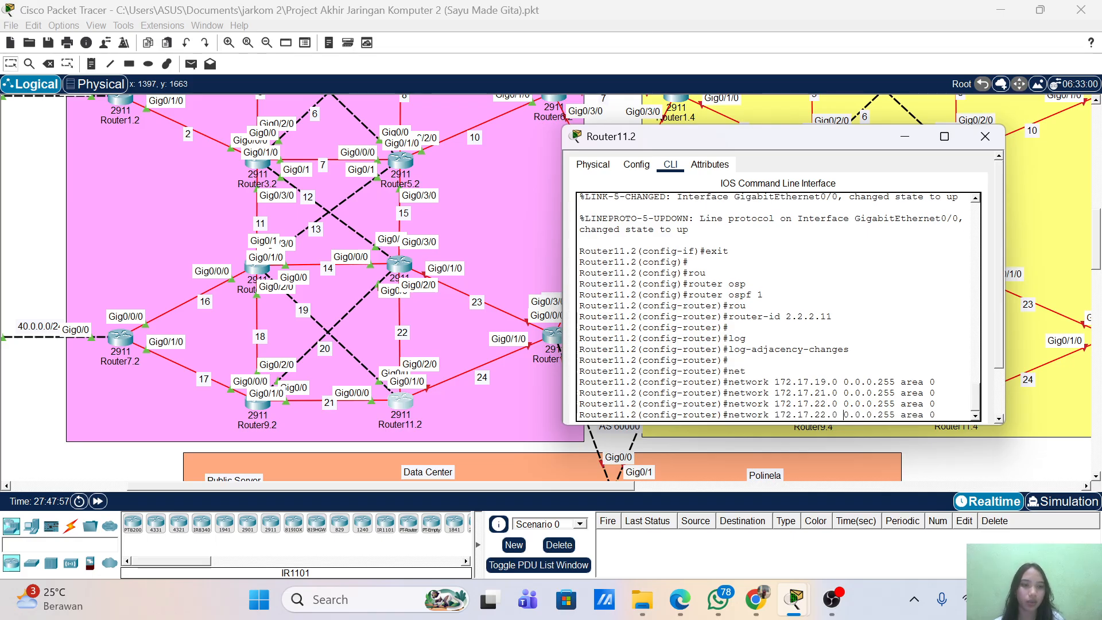
pyautogui.press('Left')
pyautogui.press('Left')
pyautogui.press('Left')
pyautogui.press('BackSpace')
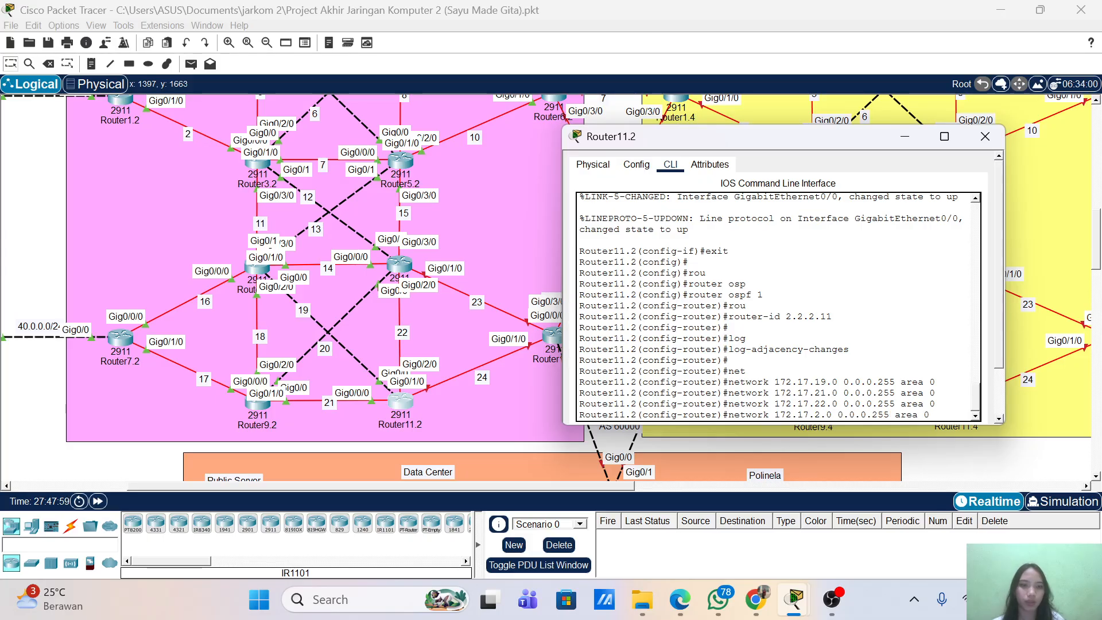
pyautogui.write('4')
pyautogui.press('Return')
# - Leave configuration mode on Router11.2, save its configuration with wr, and close the router's window
pyautogui.write('er11.2(config-router)#e')
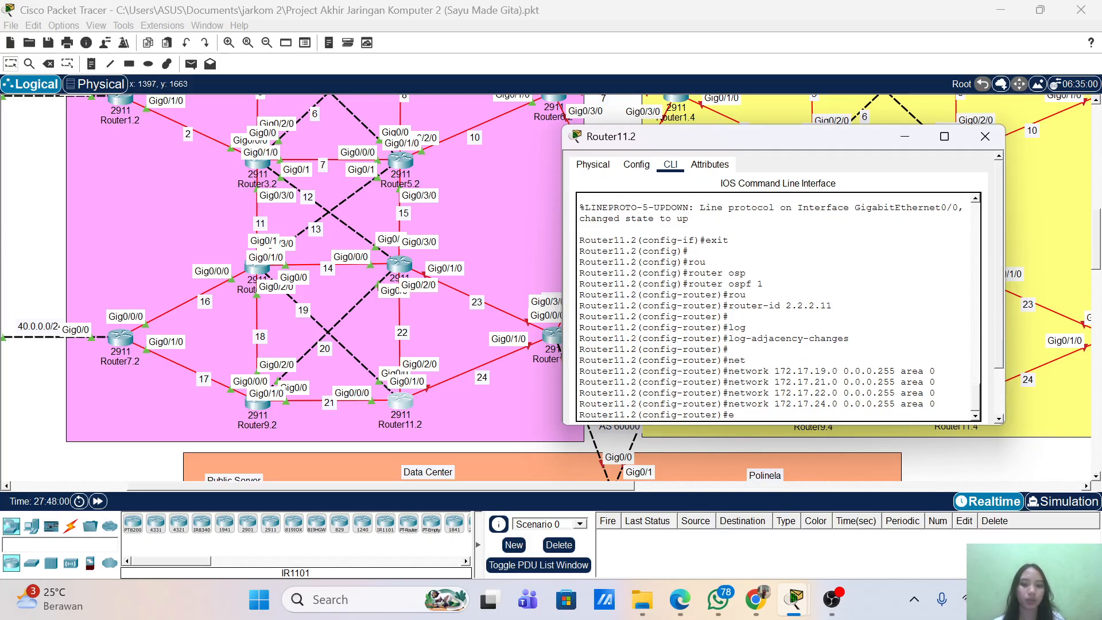
pyautogui.write('nd')
pyautogui.press('Return')
pyautogui.write('wr')
pyautogui.press('Return')
pyautogui.press('Return')
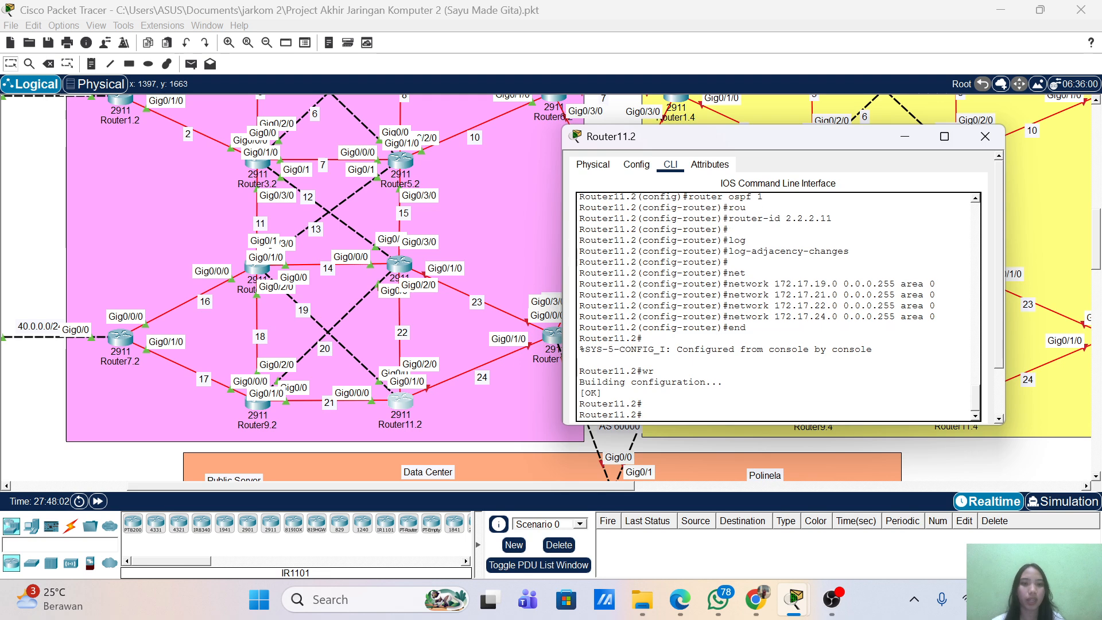
pyautogui.click(985, 136)
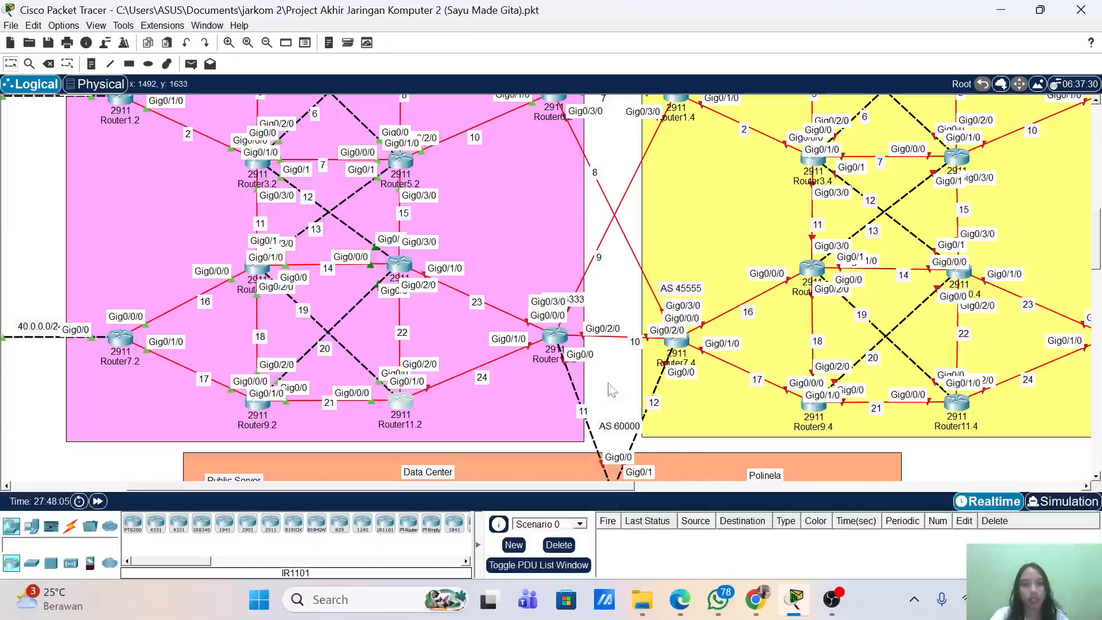
# - Open Router12.2, the router at the right end of links 23 and 24, and power it on
pyautogui.click(555, 336)
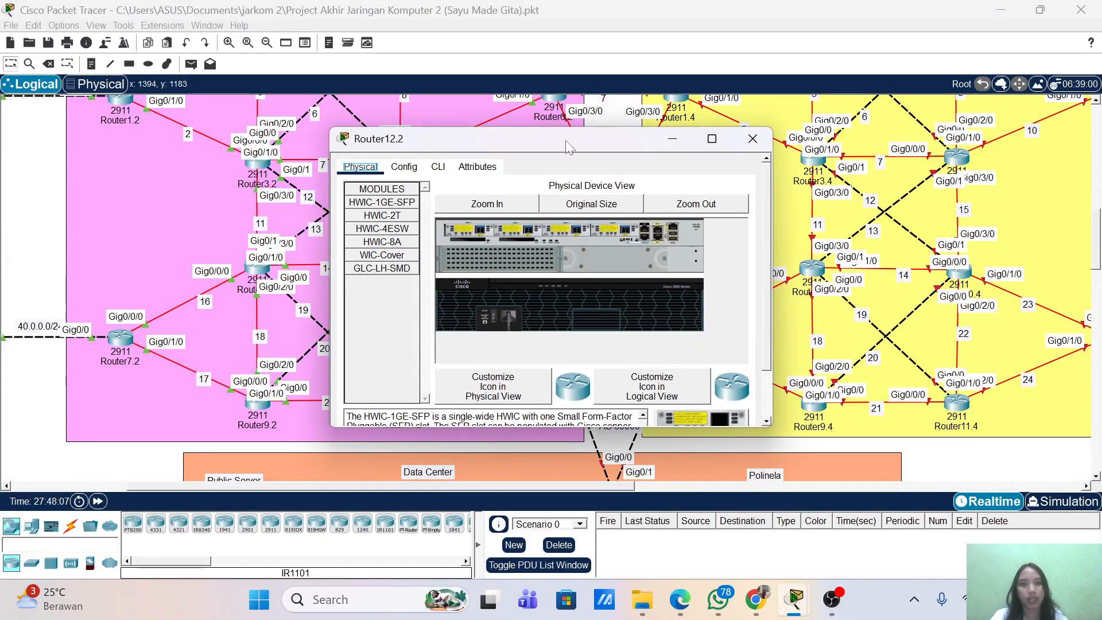
pyautogui.moveTo(566, 140); pyautogui.dragTo(859, 164)
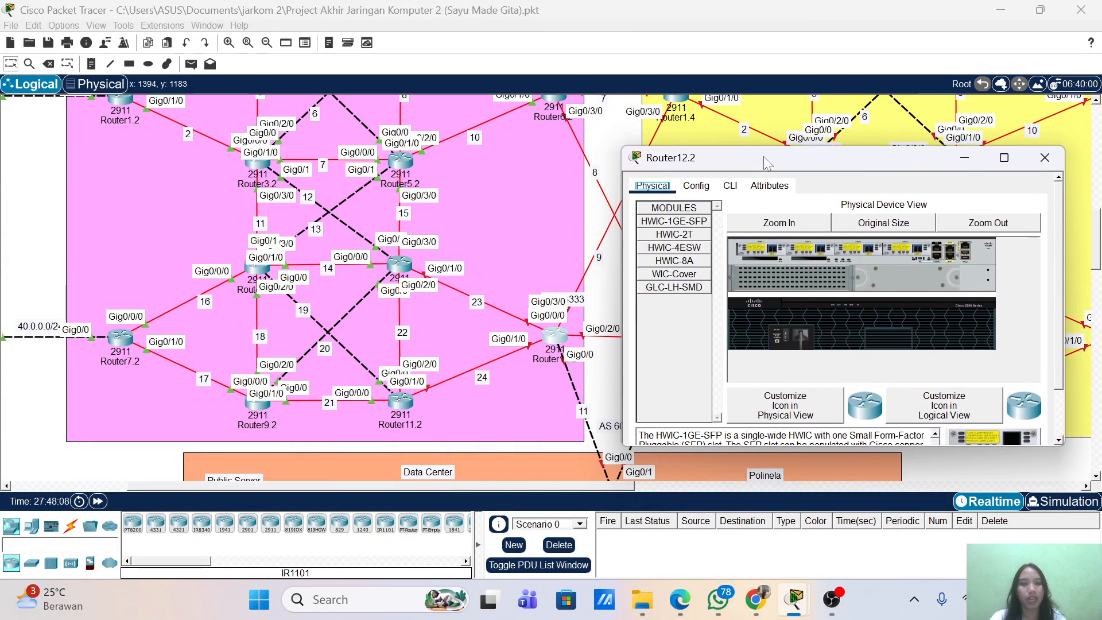
pyautogui.click(730, 185)
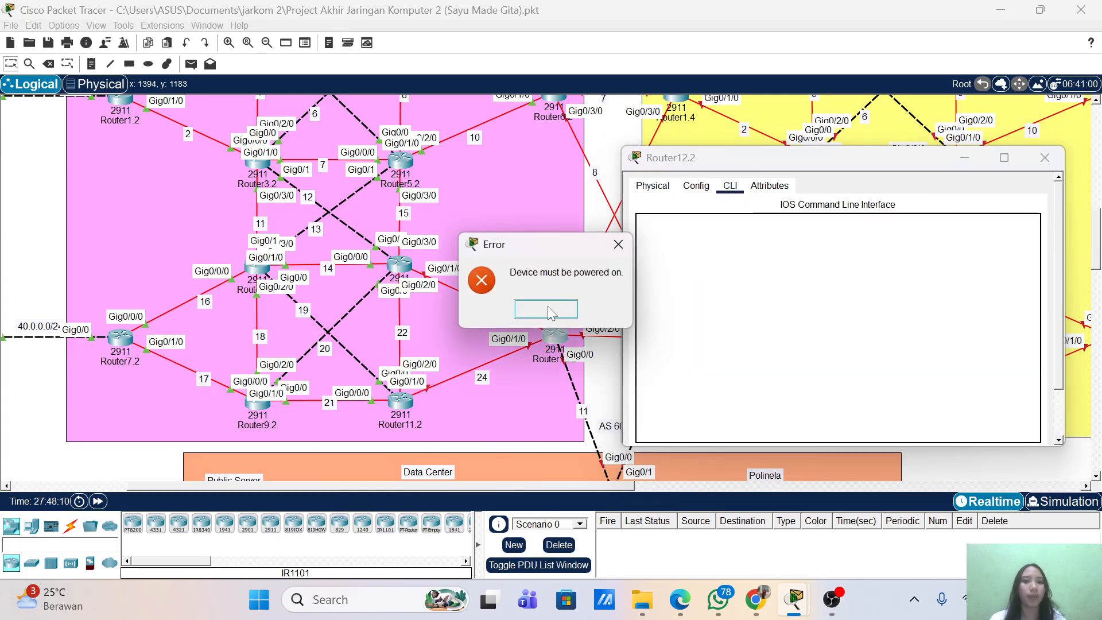
pyautogui.click(526, 313)
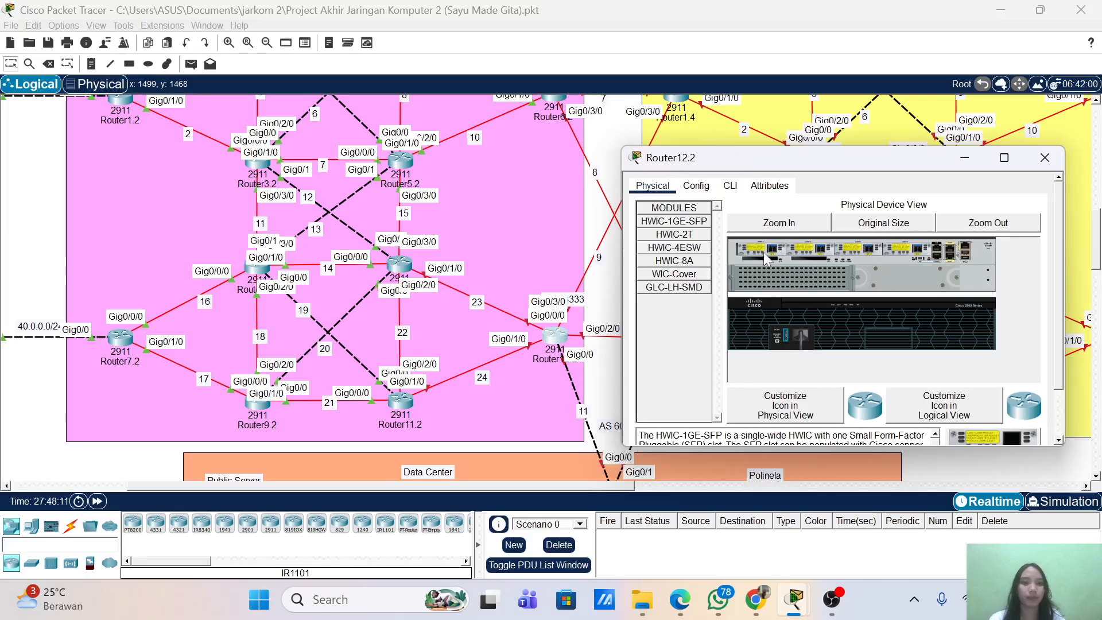
pyautogui.click(730, 185)
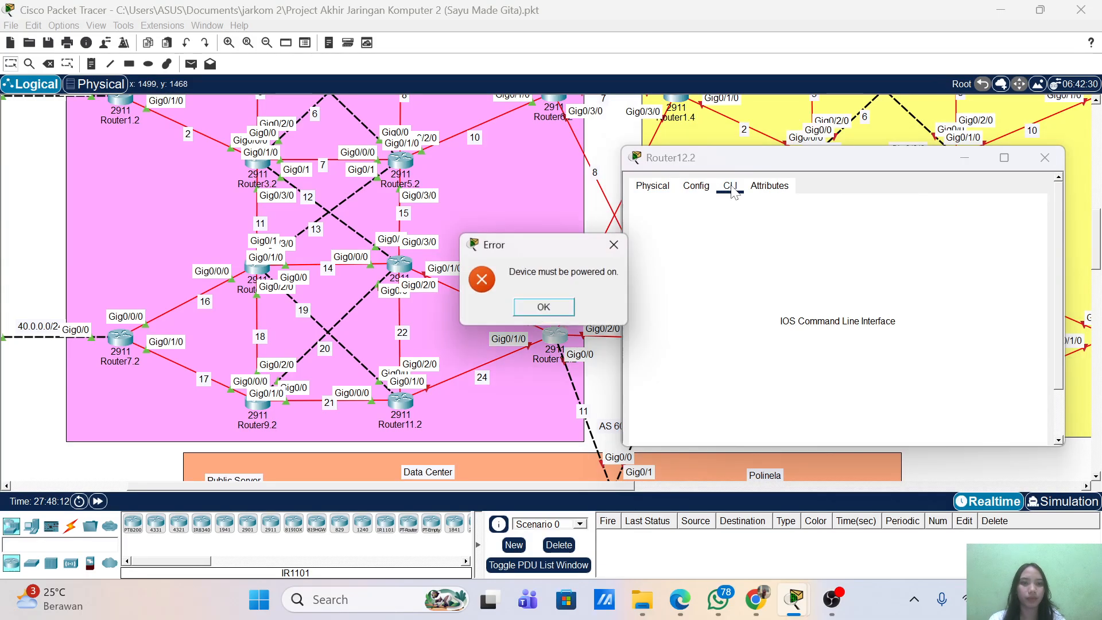
pyautogui.click(546, 309)
pyautogui.click(785, 341)
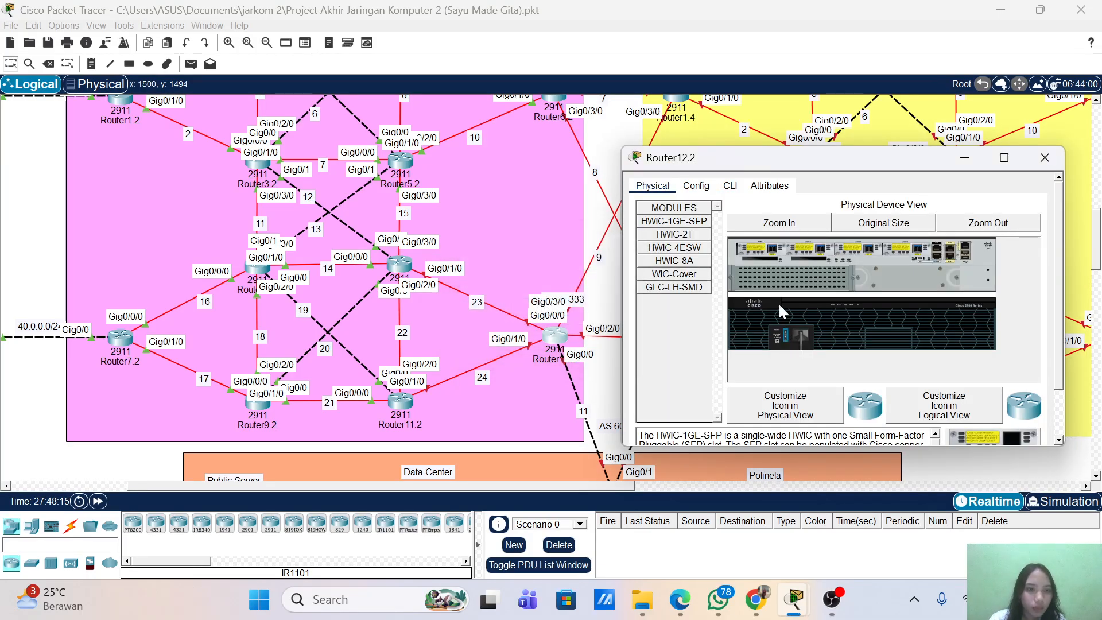
# - Decline the initial configuration dialog on Router12.2's command line and enter privileged EXEC mode
pyautogui.click(730, 185)
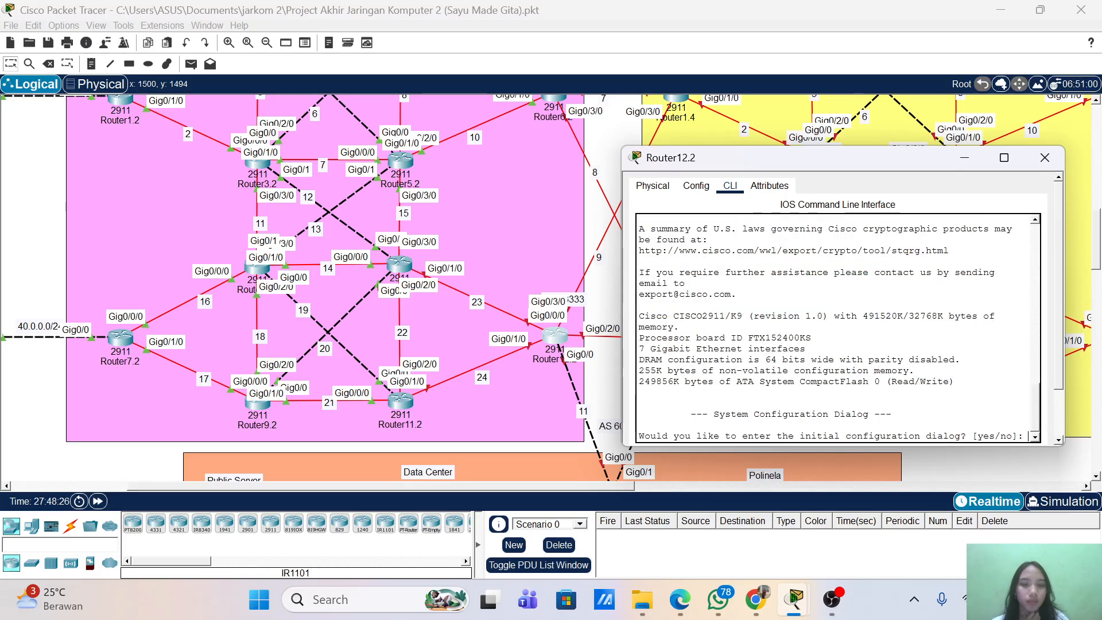
pyautogui.write('no')
pyautogui.press('Return')
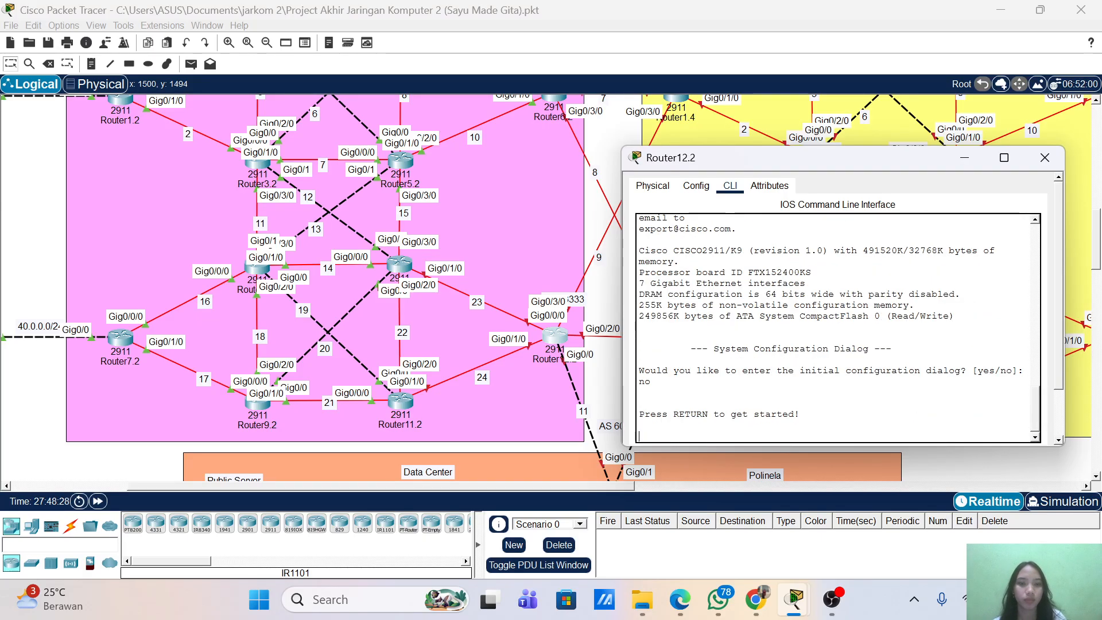
pyautogui.press('Return')
pyautogui.write('ena')
pyautogui.press('Tab')
pyautogui.press('Return')
pyautogui.press('Return')
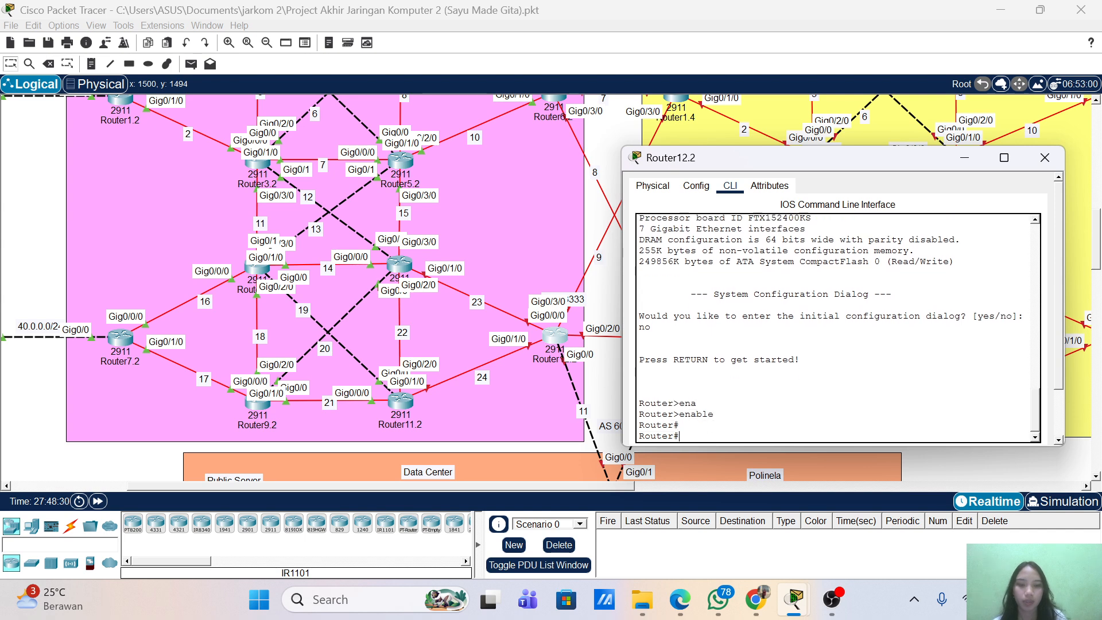
# - Enter global configuration mode and set the hostname to Router12.2
pyautogui.write('conf term')
pyautogui.press('Return')
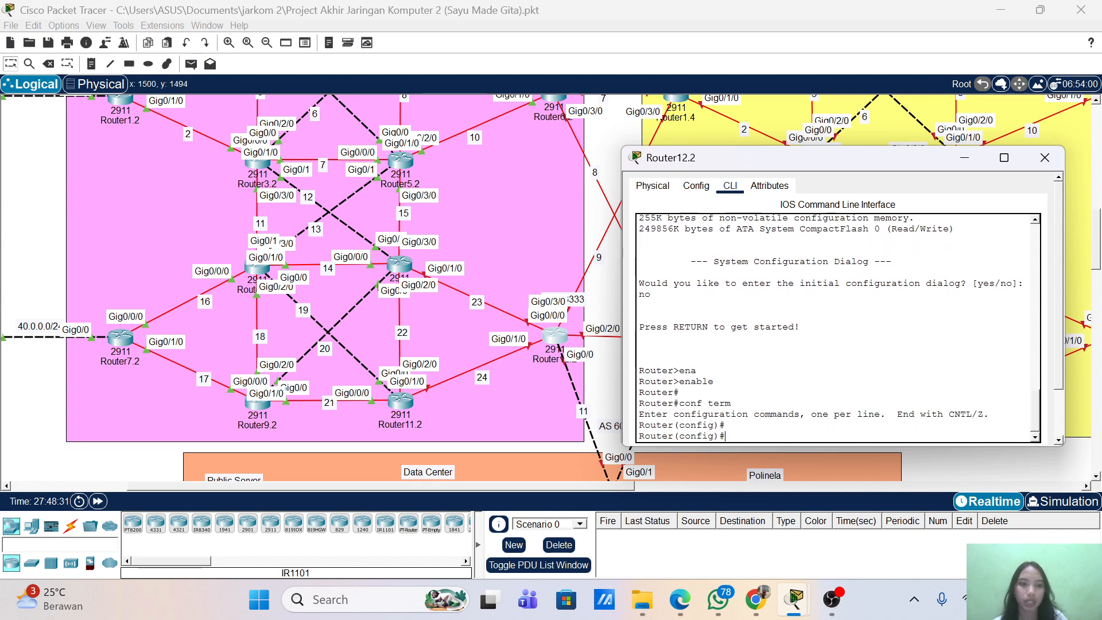
pyautogui.press('Return')
pyautogui.write('host')
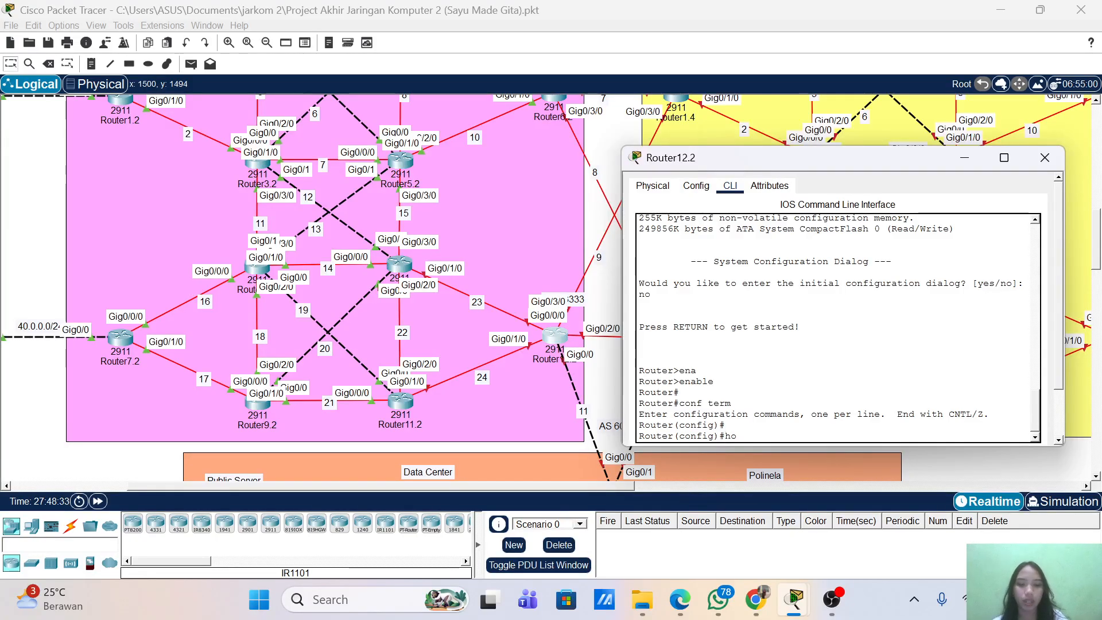
pyautogui.press('Tab')
pyautogui.write('R')
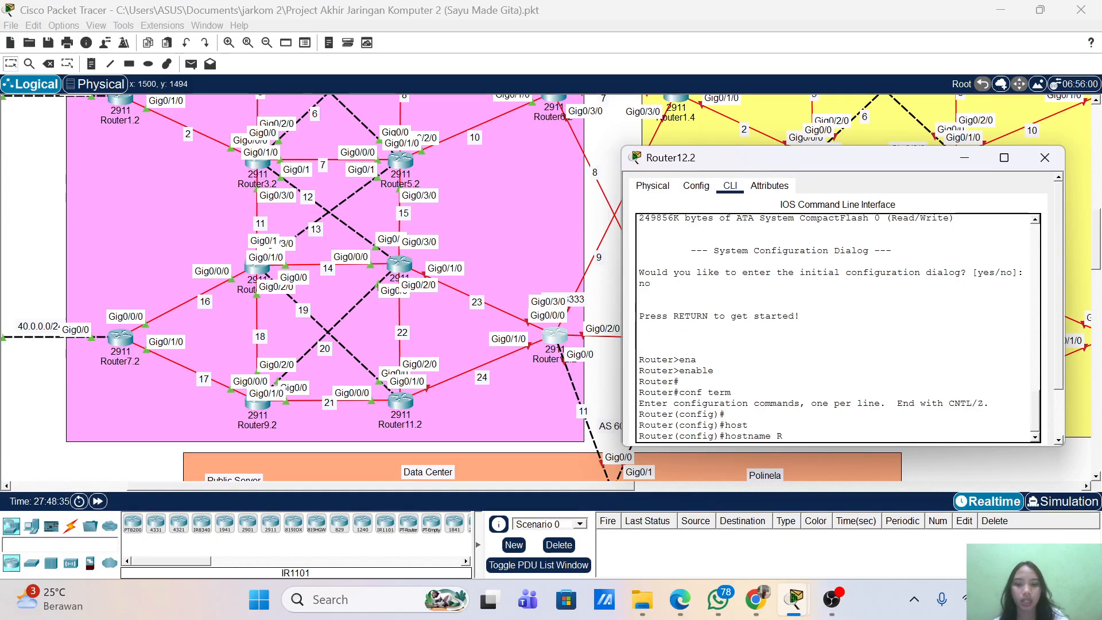
pyautogui.write('outer1')
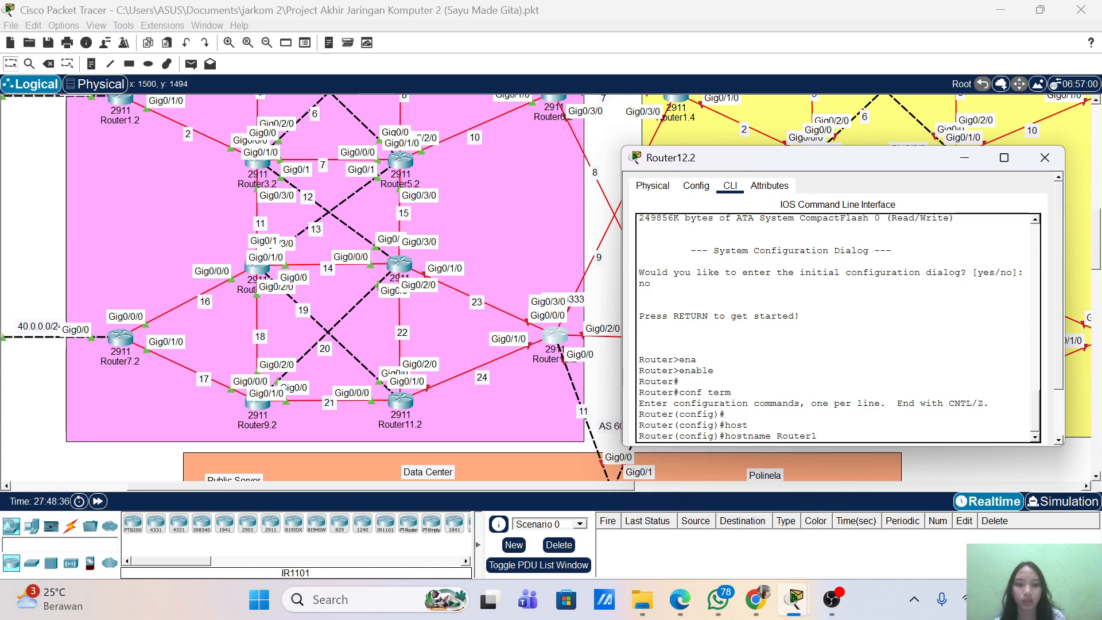
pyautogui.write('2.2')
pyautogui.press('Return')
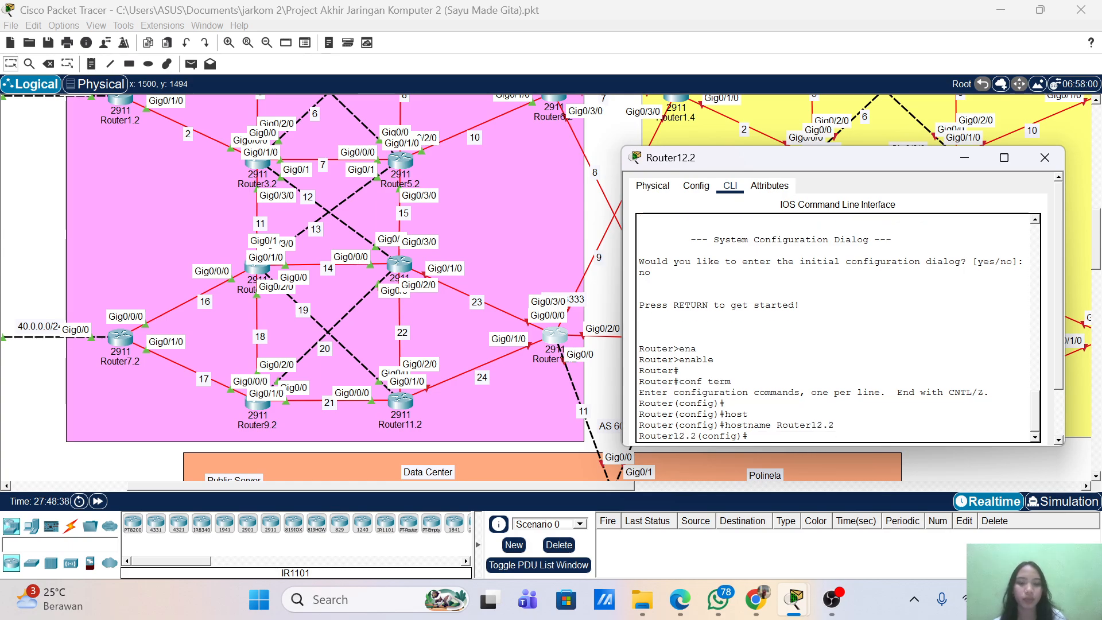
# - Nudge Router12.2 slightly left in the topology and enter configuration of its interface g0/0/0
pyautogui.write('int g')
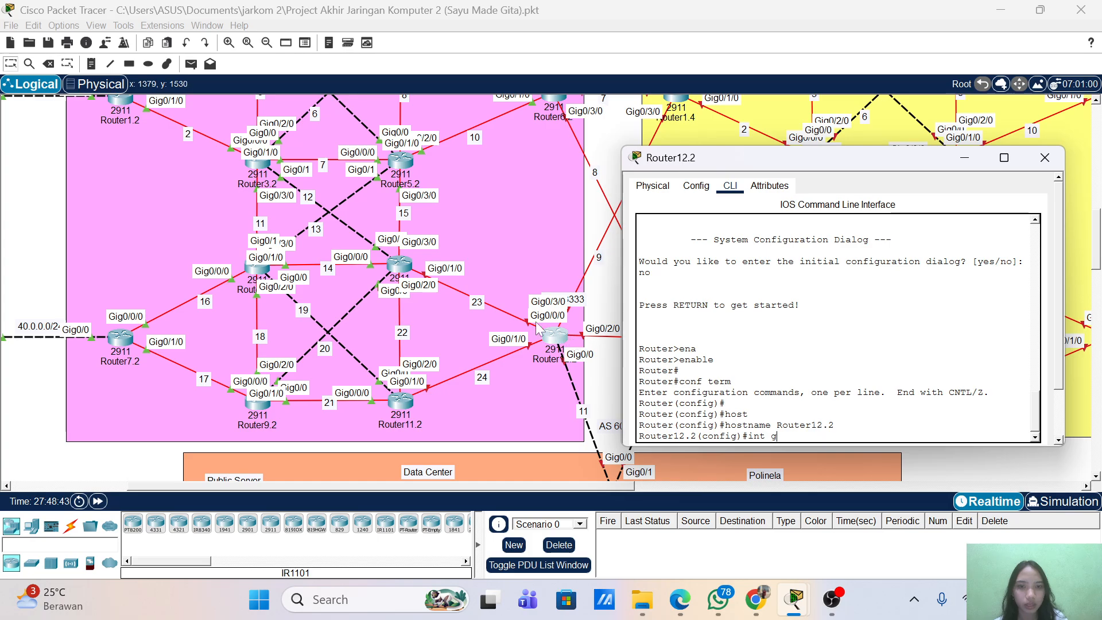
pyautogui.moveTo(560, 345)
pyautogui.mouseDown()
pyautogui.moveTo(556, 294)
pyautogui.moveTo(561, 359)
pyautogui.moveTo(550, 347)
pyautogui.mouseUp()
pyautogui.click(550, 347)
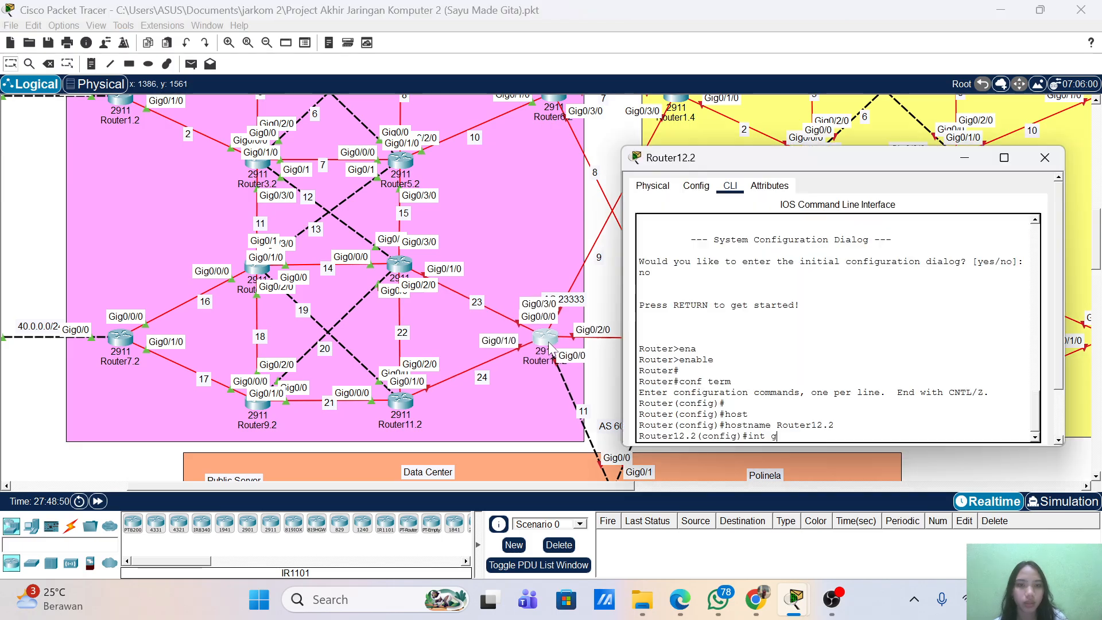
pyautogui.write('/0/0')
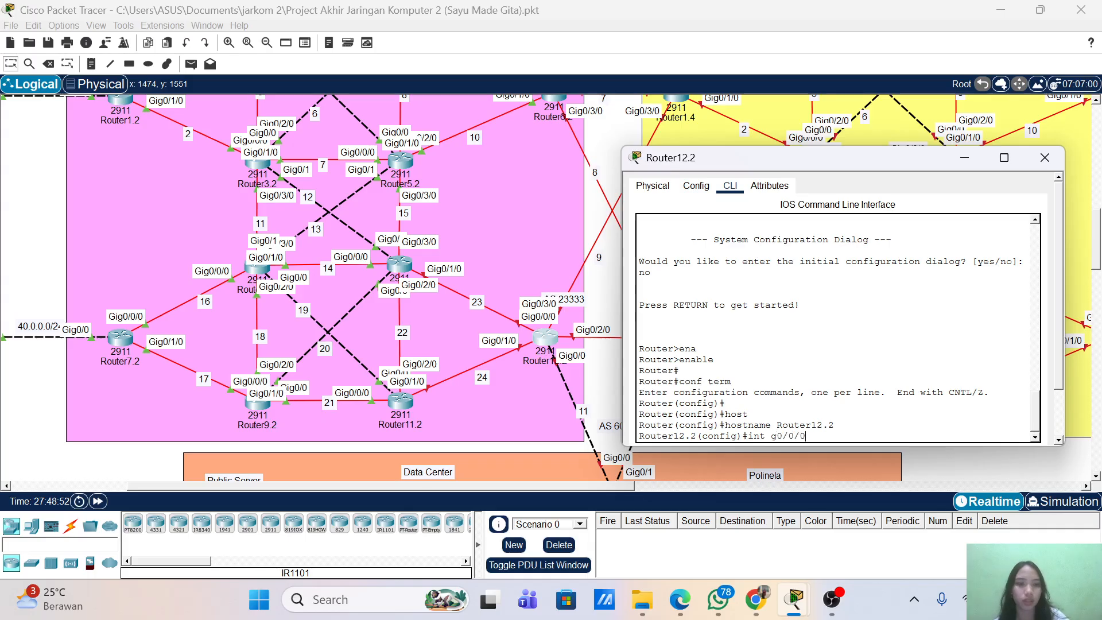
pyautogui.press('Return')
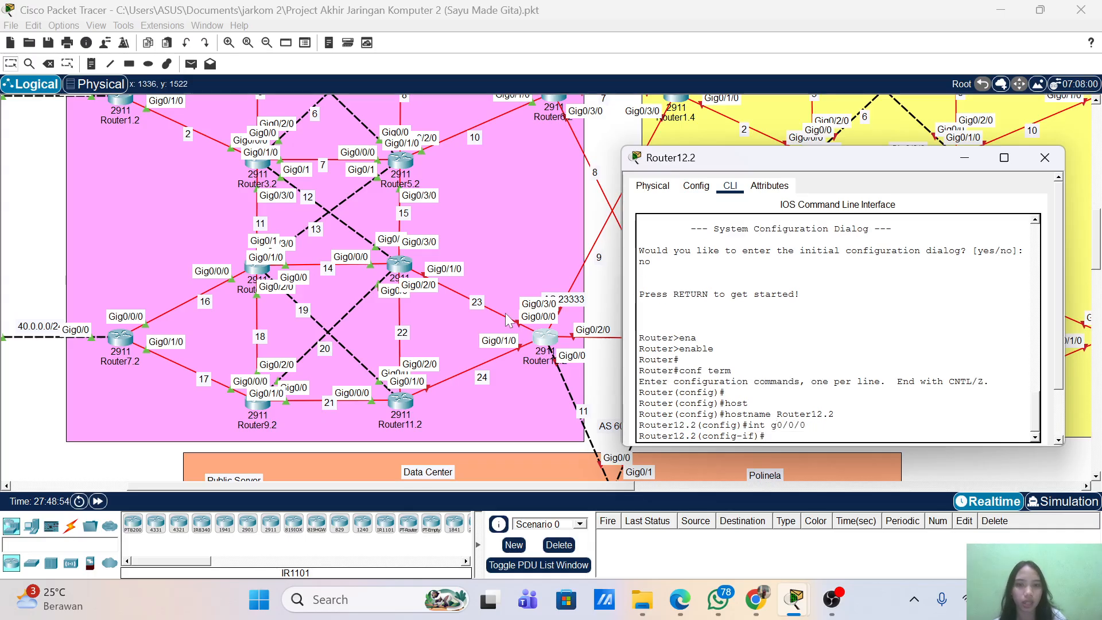
# - Assign IP address 172.17.23.2 with mask 255.255.255.0 to interface g0/0/0 on Router12.2 and enable the interface
pyautogui.write('ip')
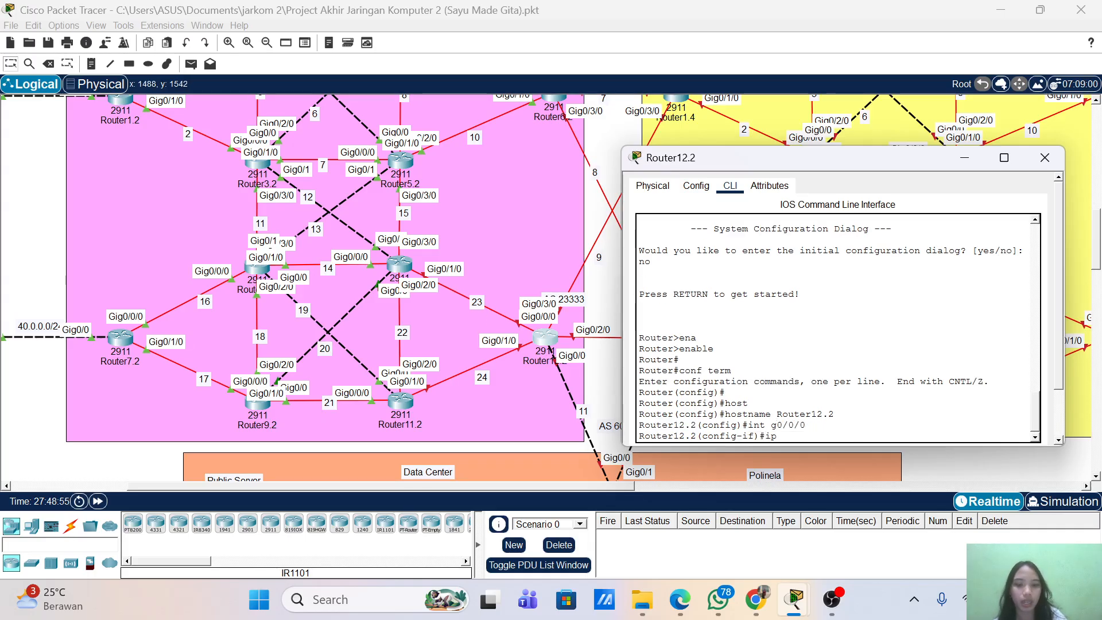
pyautogui.write(' add 17')
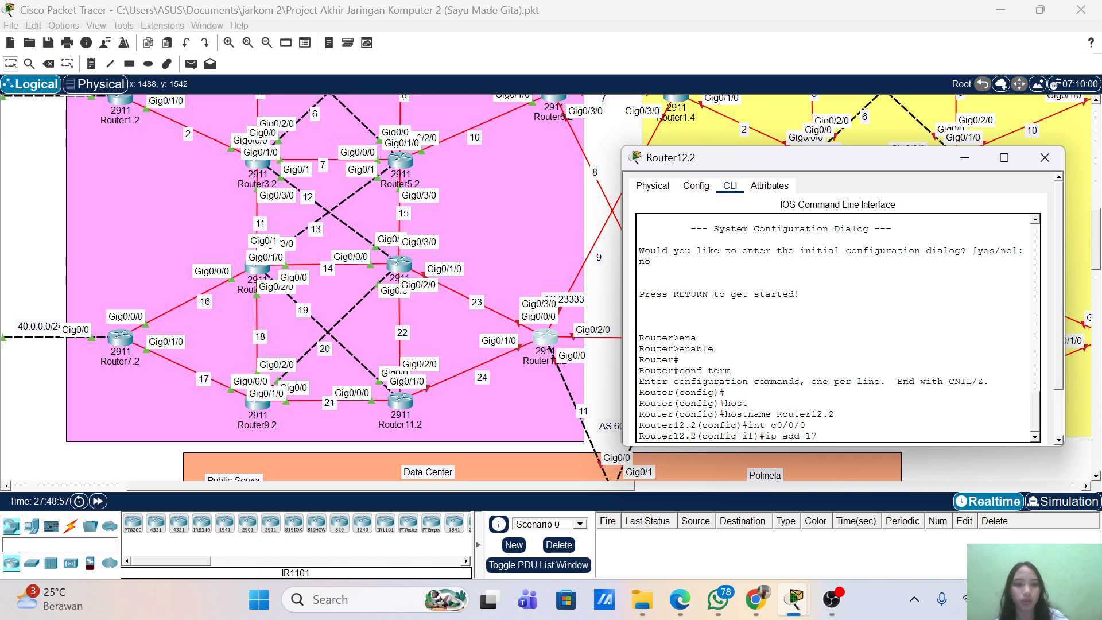
pyautogui.write('2.17 23.2')
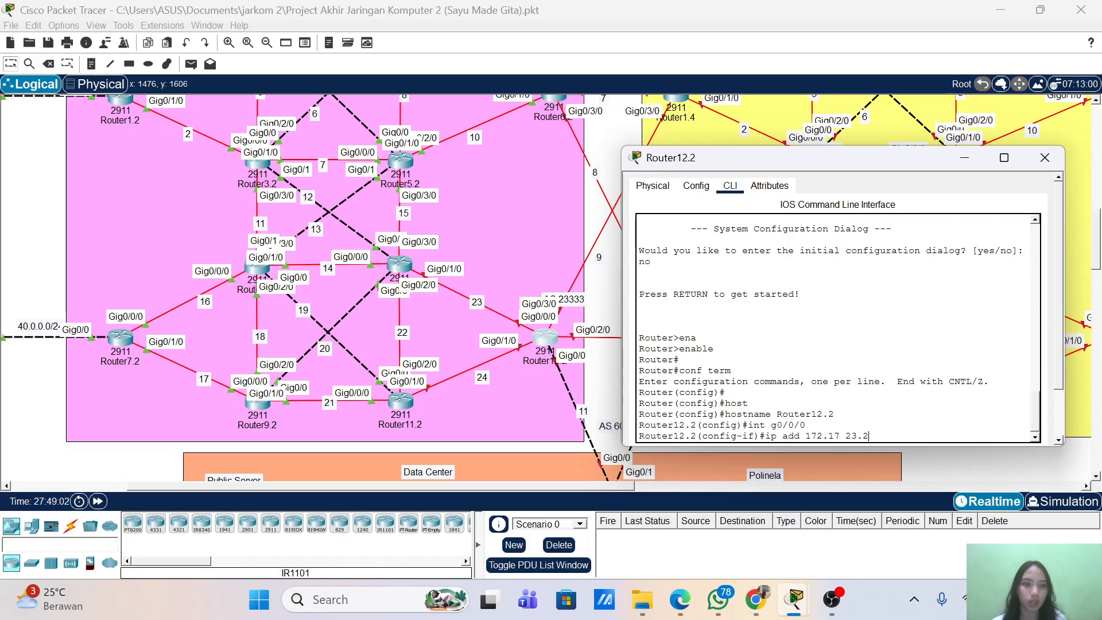
pyautogui.press('BackSpace')
pyautogui.press('BackSpace')
pyautogui.press('BackSpace')
pyautogui.press('BackSpace')
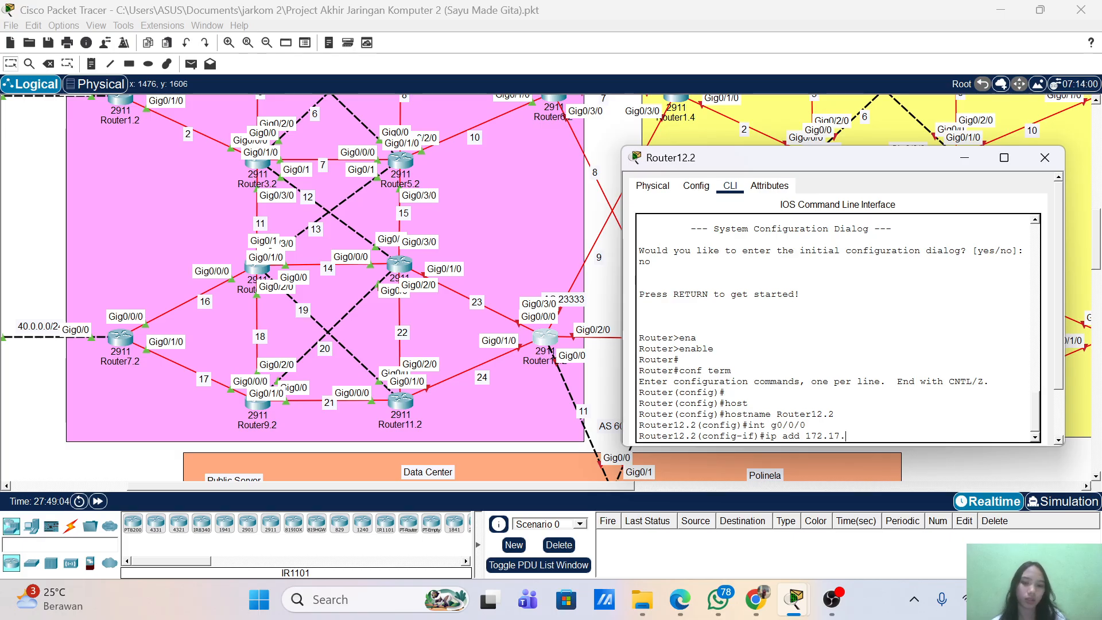
pyautogui.write('23.2 2')
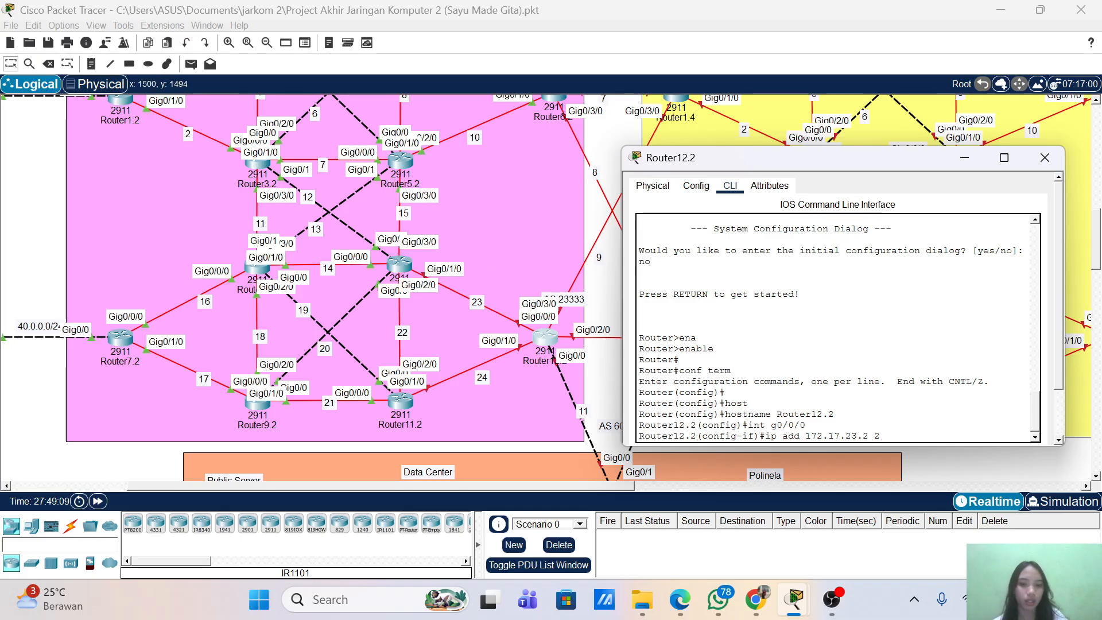
pyautogui.write('55.255.25')
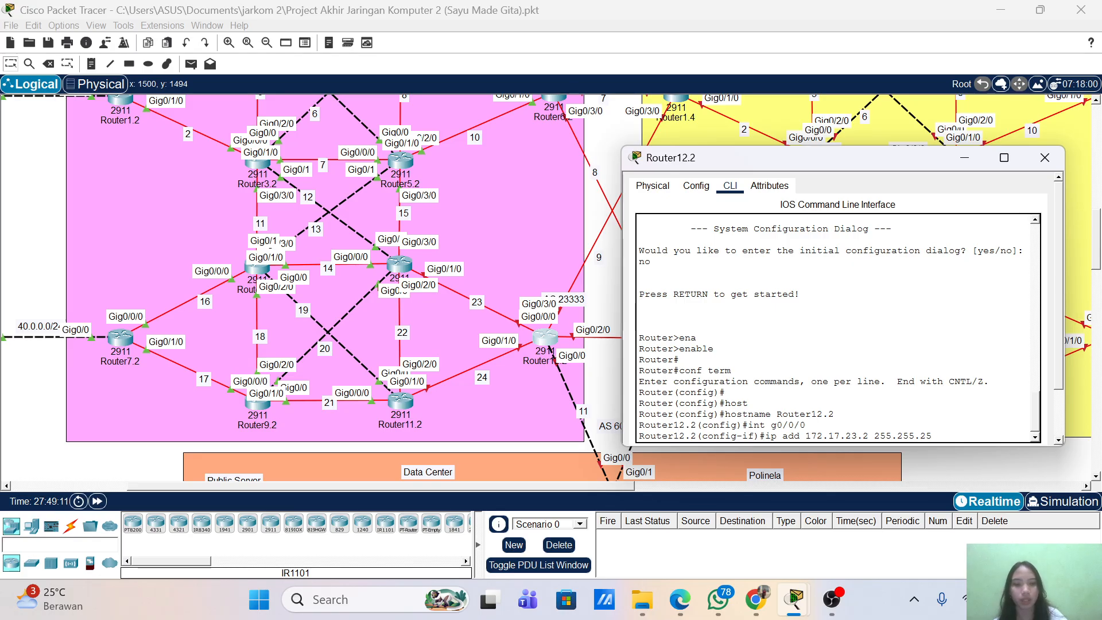
pyautogui.write('5.0')
pyautogui.press('Return')
pyautogui.write('no sh')
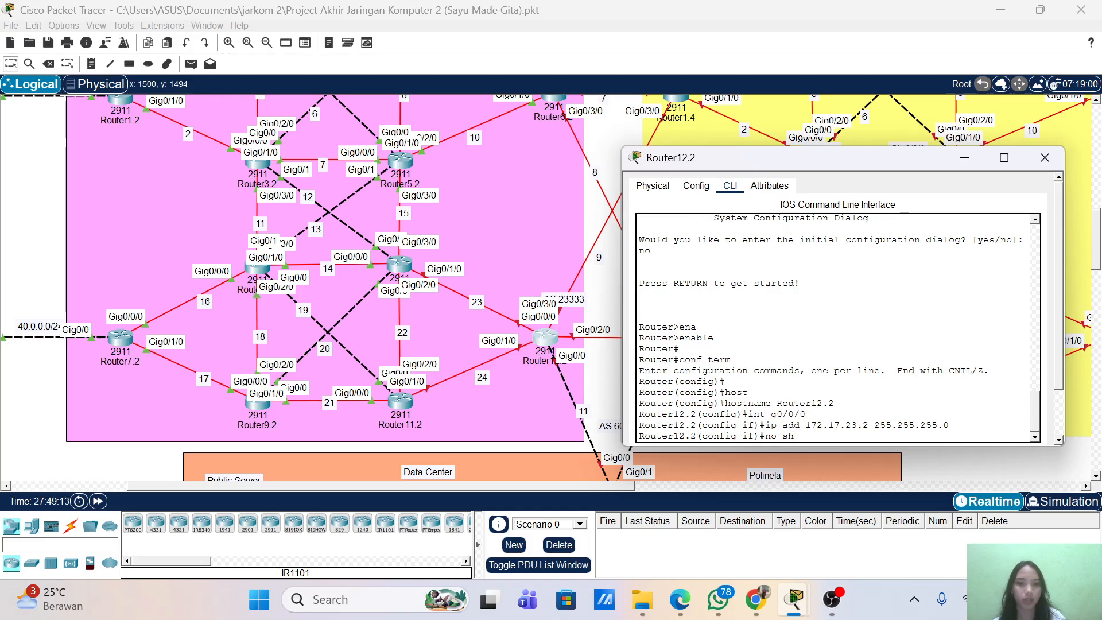
pyautogui.press('Return')
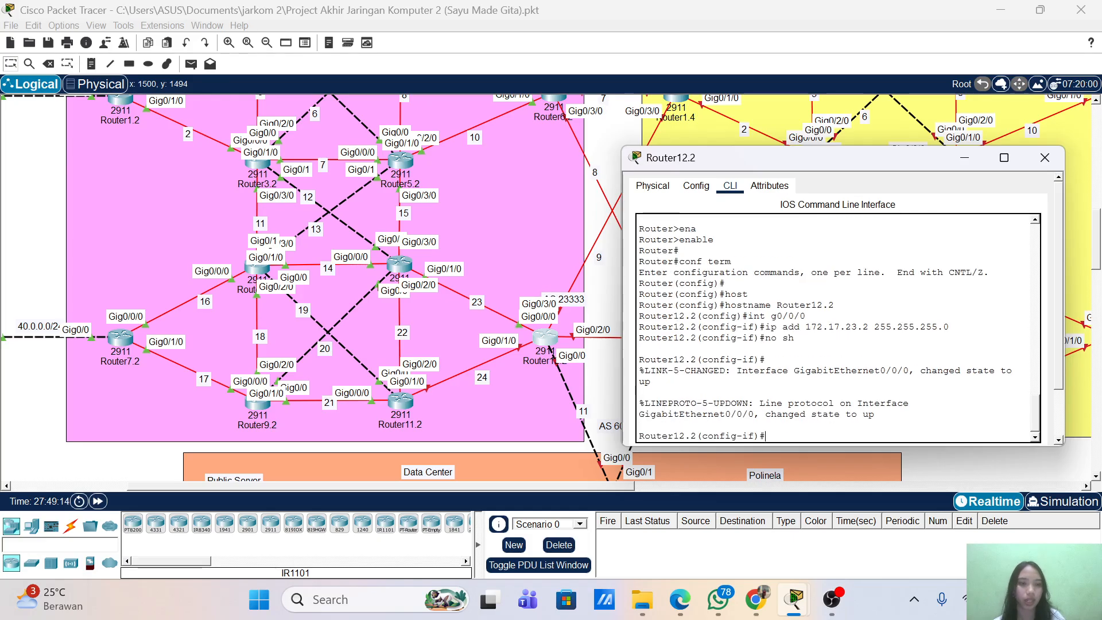
# - Assign IP address 172.17.24.2 with mask 255.255.255.0 to interface g0/1/0 on Router12.2 and enable the interface
pyautogui.write('int g0/0/0')
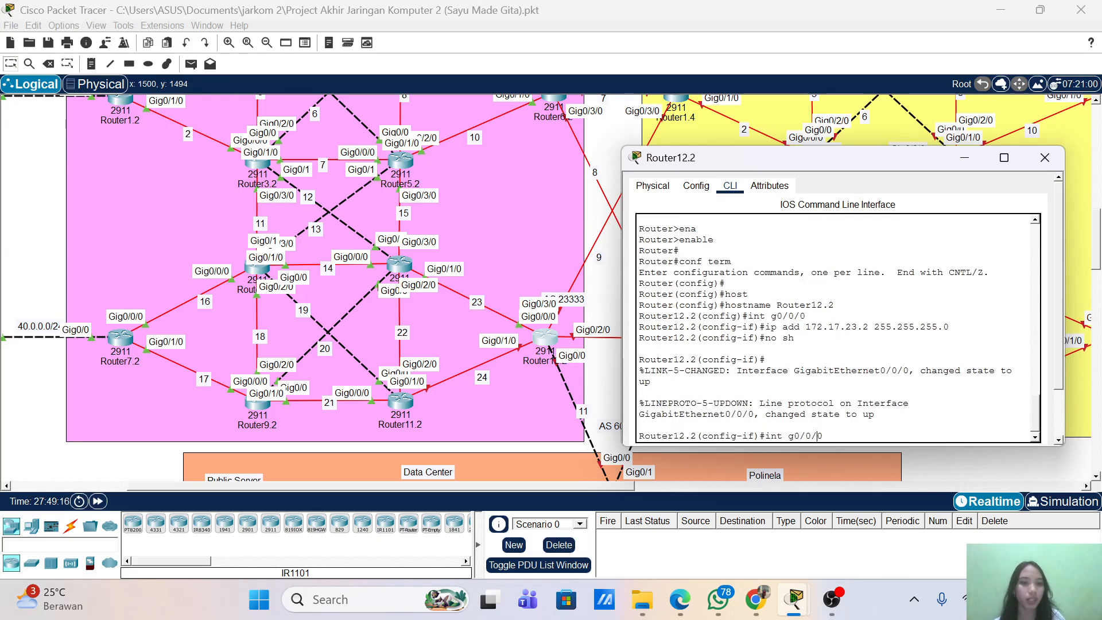
pyautogui.write('1')
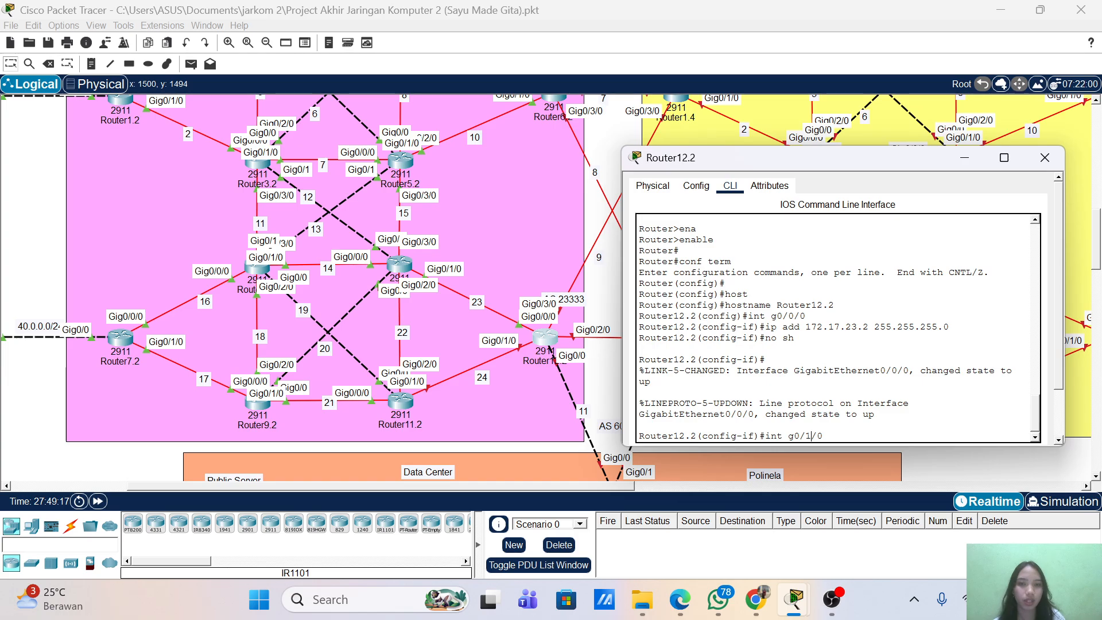
pyautogui.press('Return')
pyautogui.press('Up')
pyautogui.press('Up')
pyautogui.press('Up')
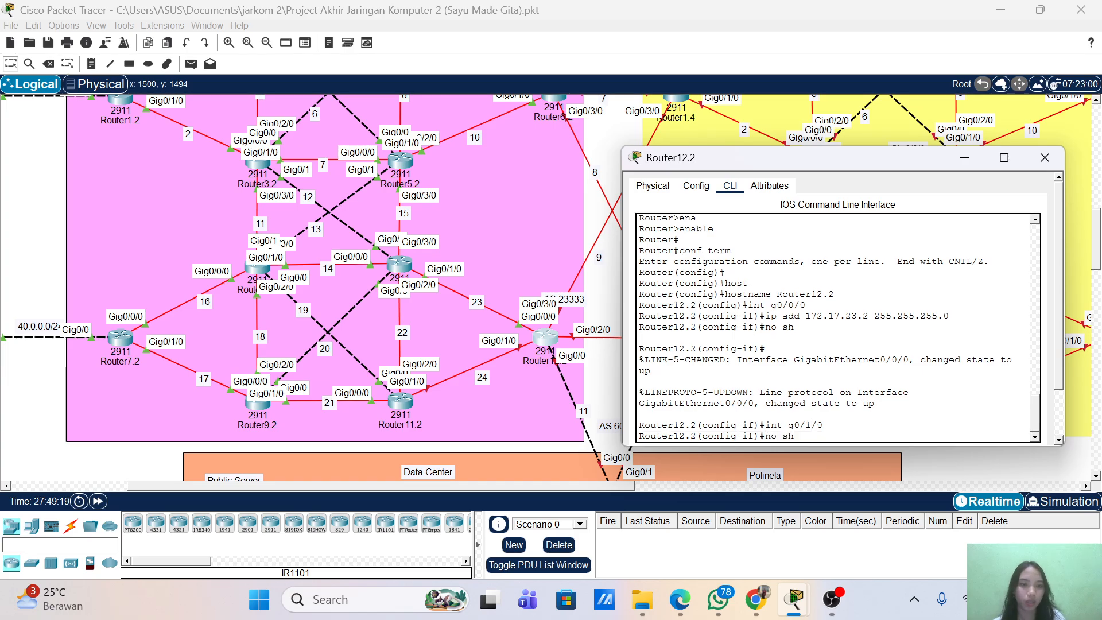
pyautogui.press('Left')
pyautogui.press('Left')
pyautogui.press('Left')
pyautogui.press('Left')
pyautogui.press('Left')
pyautogui.press('Left')
pyautogui.press('Left')
pyautogui.press('Left')
pyautogui.press('Left')
pyautogui.press('Left')
pyautogui.press('Left')
pyautogui.press('Left')
pyautogui.press('Left')
pyautogui.press('Left')
pyautogui.press('Left')
pyautogui.press('Left')
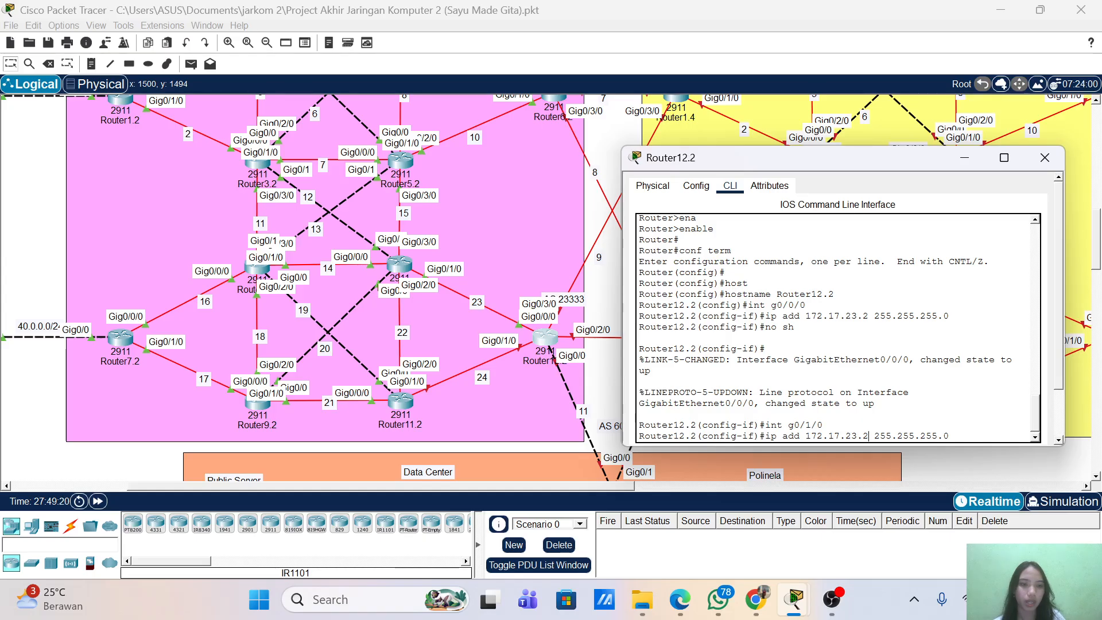
pyautogui.press('BackSpace')
pyautogui.write('4')
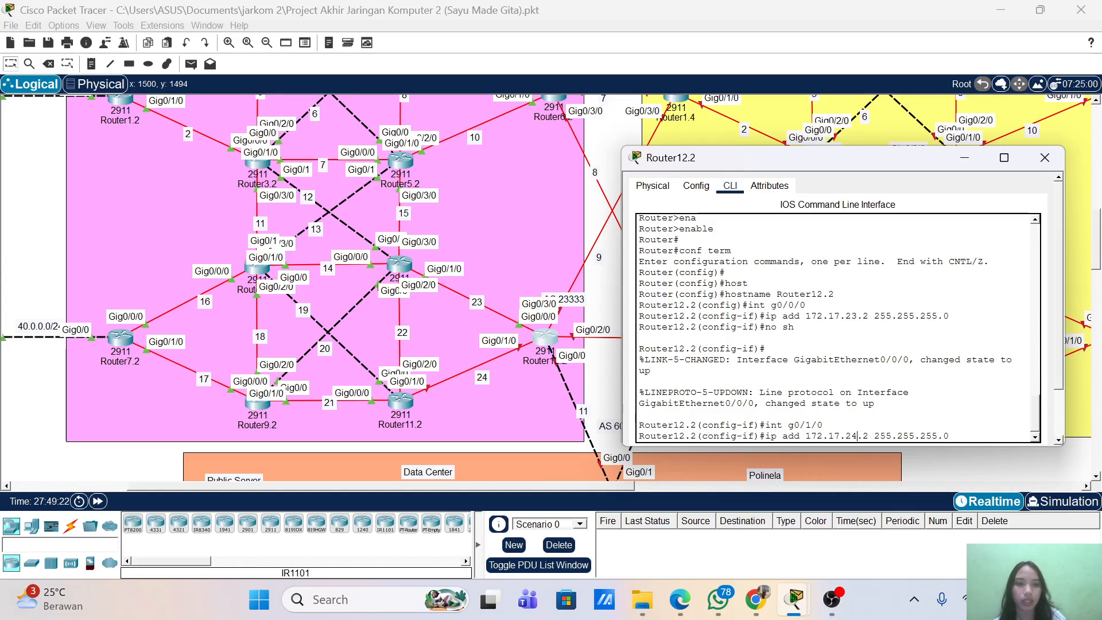
pyautogui.press('Return')
pyautogui.write('no sh')
pyautogui.press('Return')
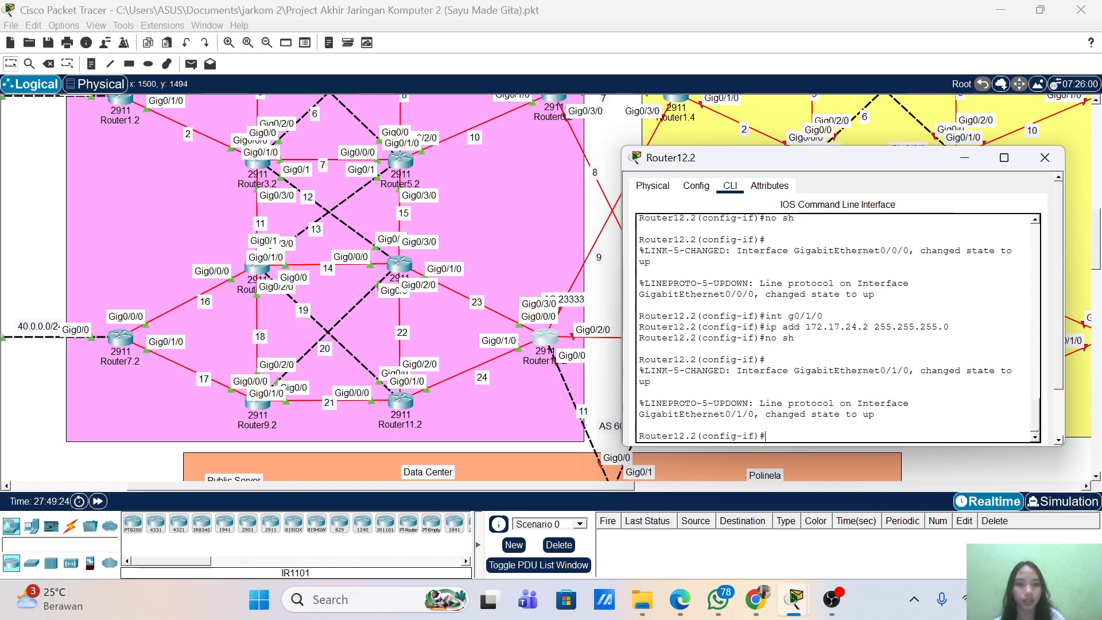
# - Assign IP address 50.0.10.1 with mask 255.255.255.0 to interface g0/2/0 on Router12.2 and enable the interface
pyautogui.write('int g0/1/0')
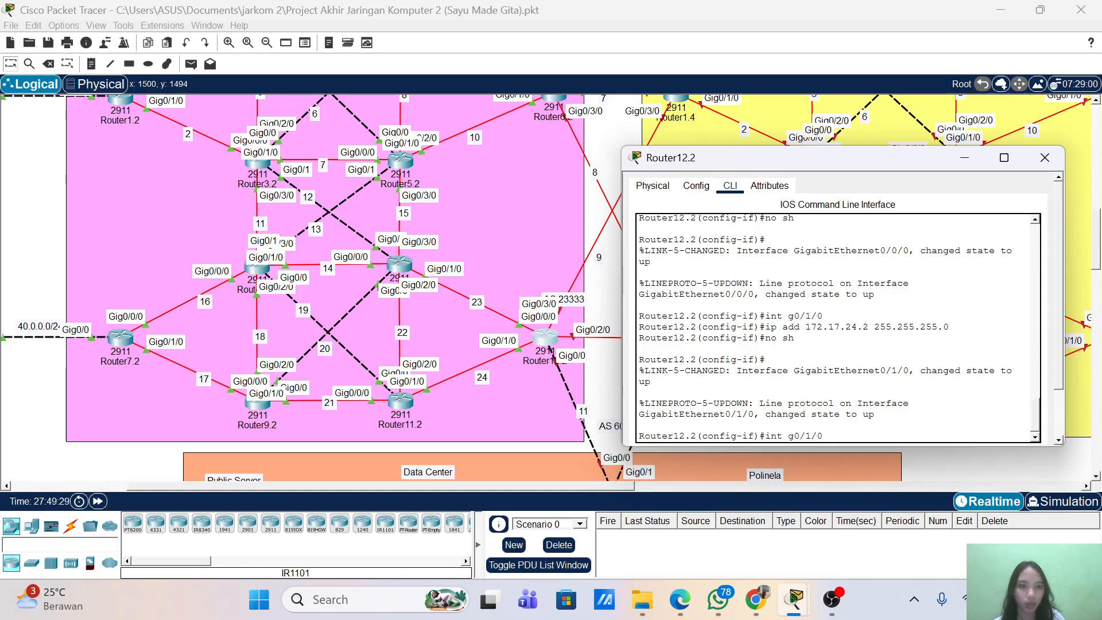
pyautogui.press('Return')
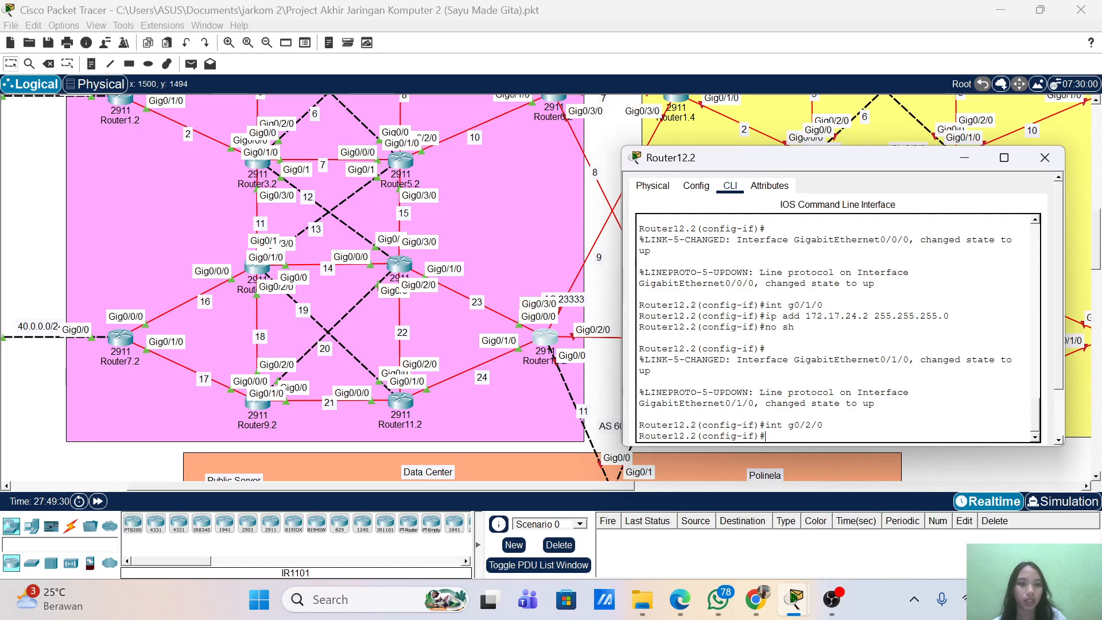
pyautogui.write('no sh')
pyautogui.press('Up')
pyautogui.press('Up')
pyautogui.press('Up')
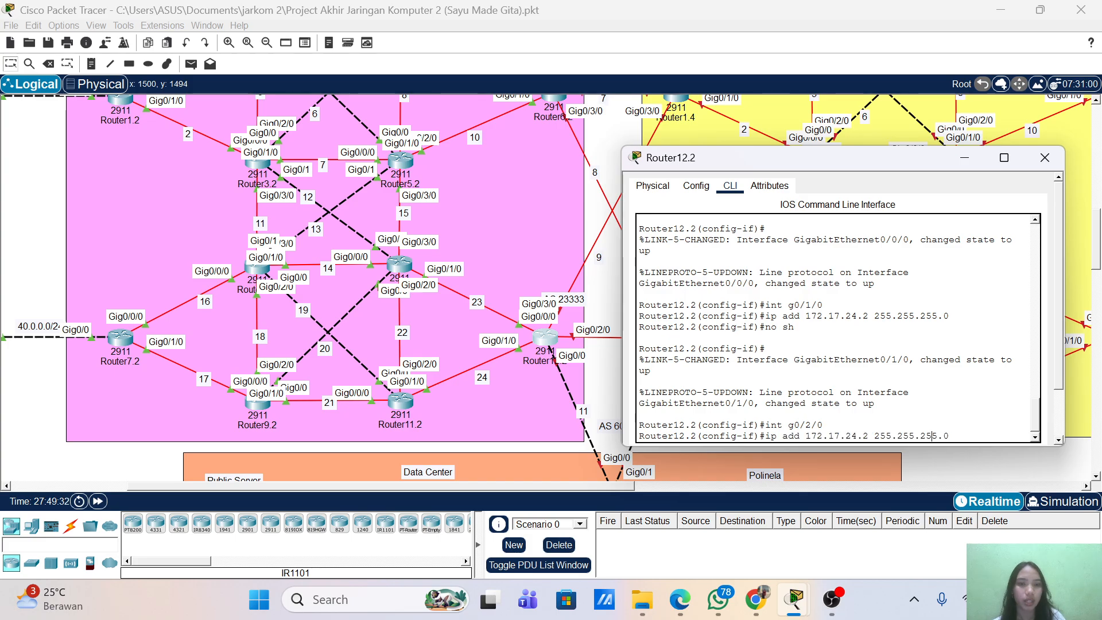
pyautogui.press('Left')
pyautogui.press('Left')
pyautogui.press('Left')
pyautogui.press('Left')
pyautogui.press('Left')
pyautogui.press('Left')
pyautogui.press('Left')
pyautogui.press('Left')
pyautogui.press('Left')
pyautogui.press('Left')
pyautogui.press('Left')
pyautogui.press('Left')
pyautogui.press('Left')
pyautogui.press('Left')
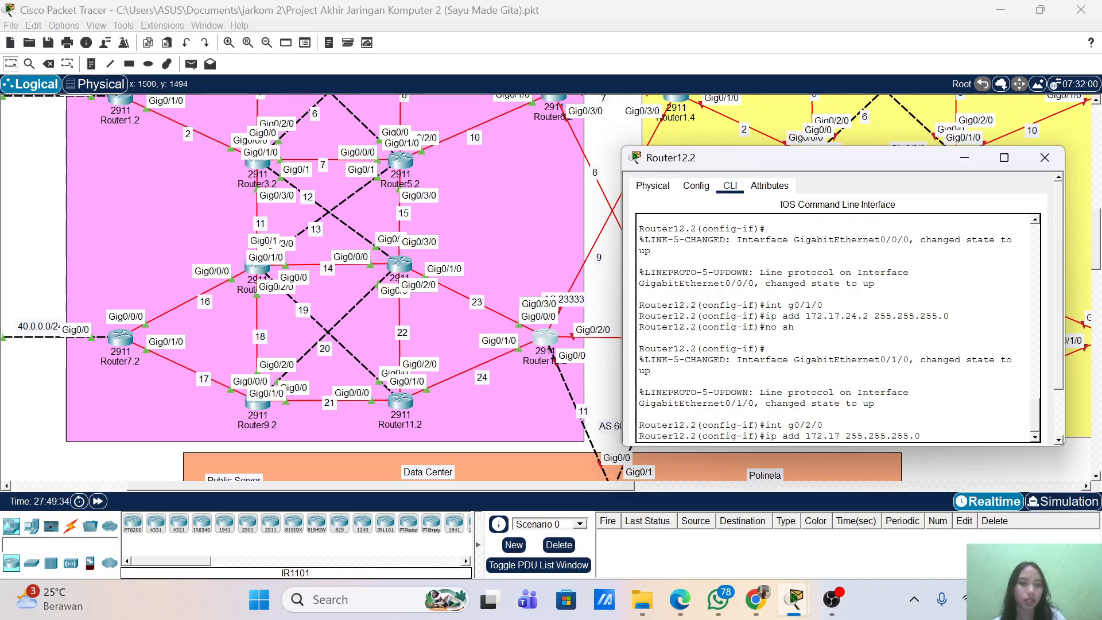
pyautogui.press('BackSpace')
pyautogui.press('BackSpace')
pyautogui.press('BackSpace')
pyautogui.press('BackSpace')
pyautogui.press('BackSpace')
pyautogui.press('BackSpace')
pyautogui.press('BackSpace')
pyautogui.press('BackSpace')
pyautogui.press('BackSpace')
pyautogui.press('BackSpace')
pyautogui.press('BackSpace')
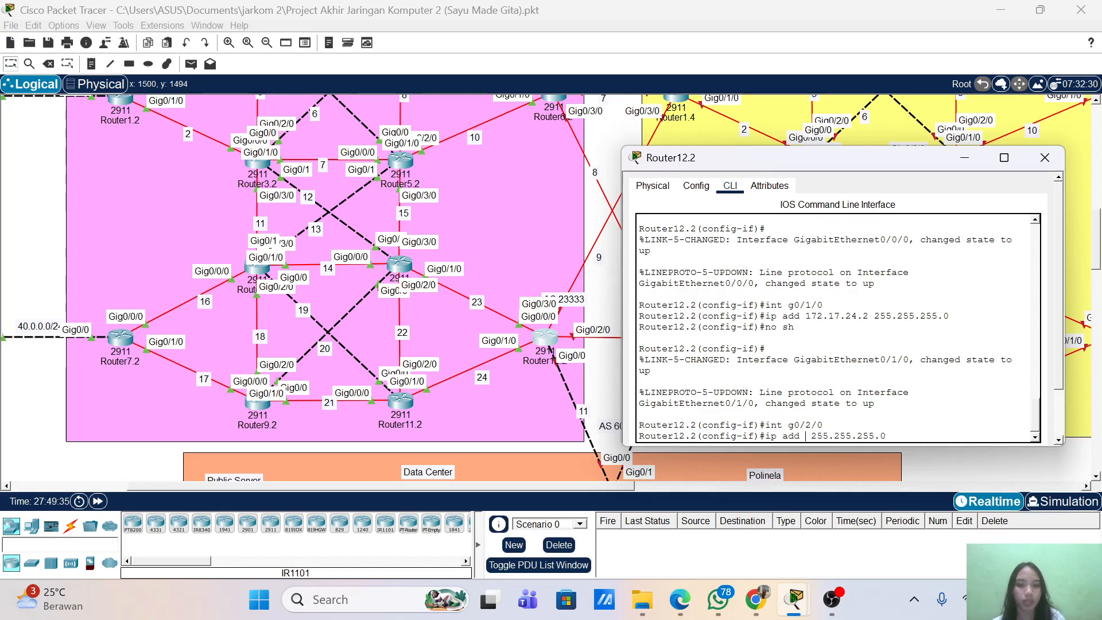
pyautogui.write('50.0.')
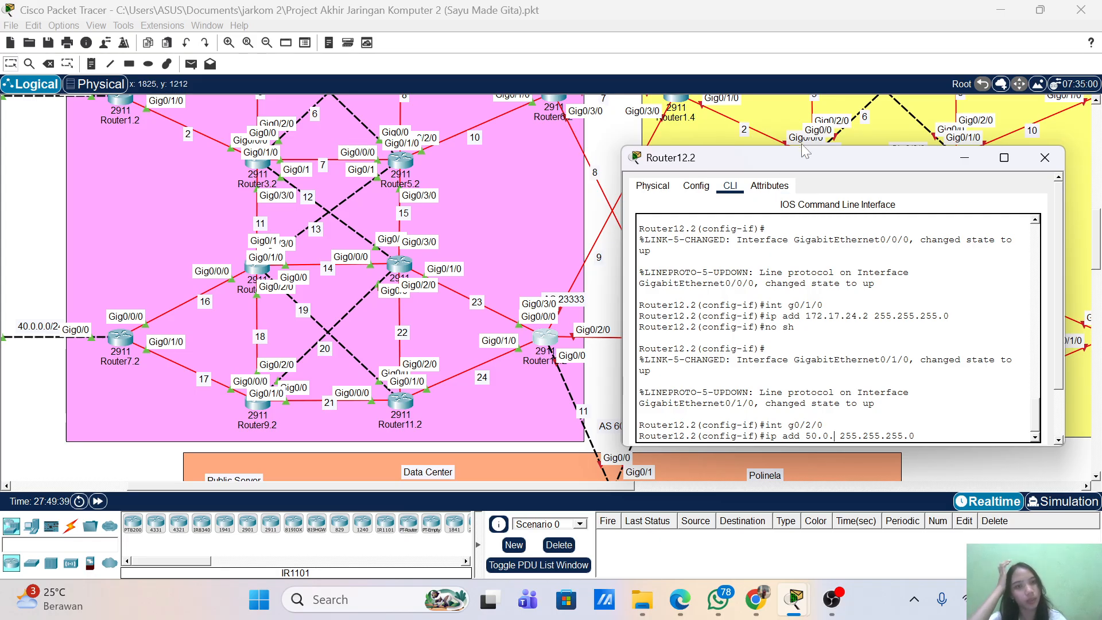
pyautogui.moveTo(803, 150); pyautogui.dragTo(836, 155)
pyautogui.hscroll(3, 596, 293)
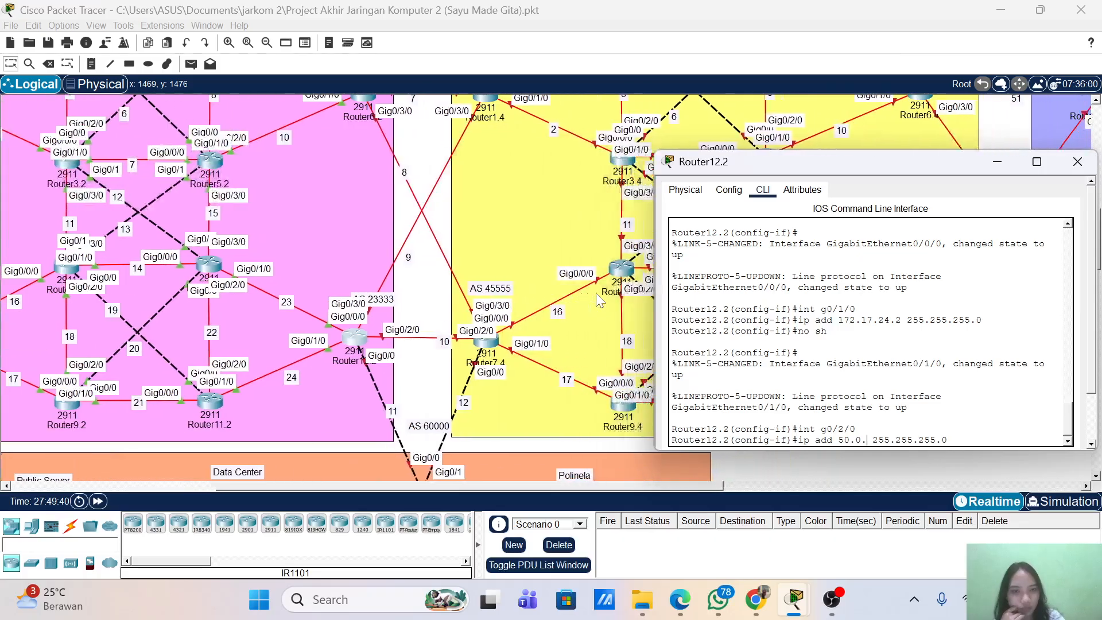
pyautogui.hscroll(-3, 595, 293)
pyautogui.hscroll(1, 596, 293)
pyautogui.scroll(-1, 595, 292)
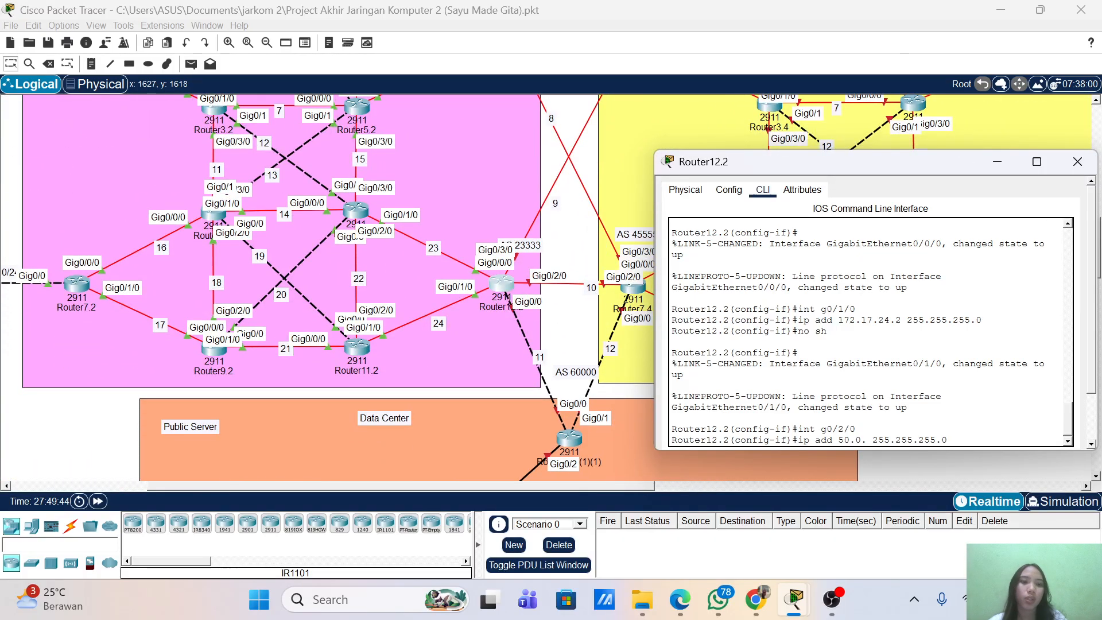
pyautogui.write('10.1')
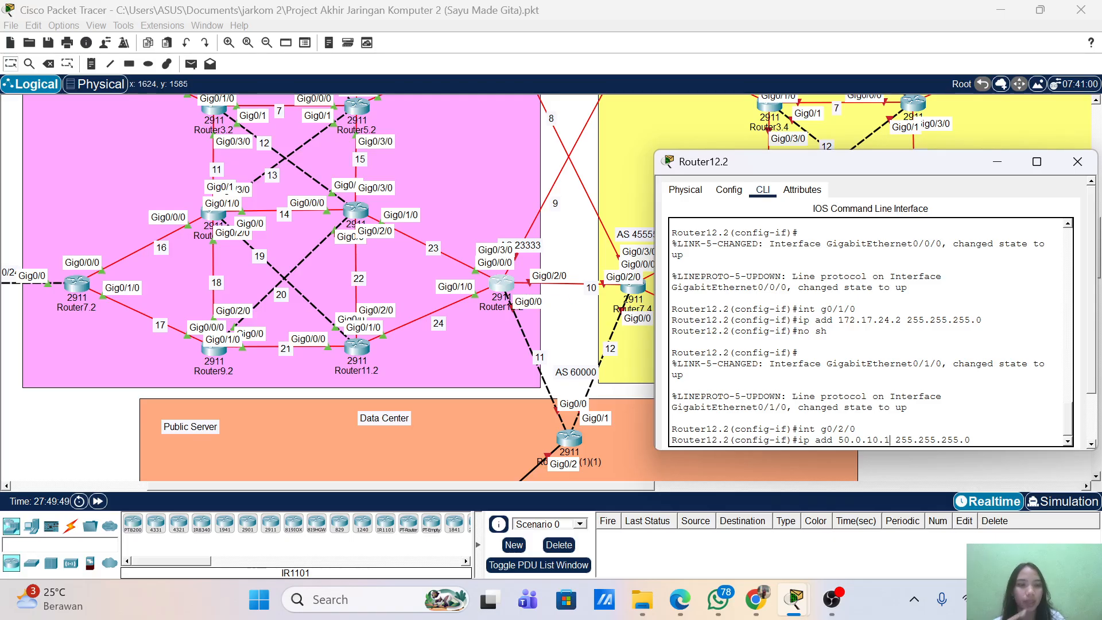
pyautogui.press('Return')
pyautogui.write('no sh')
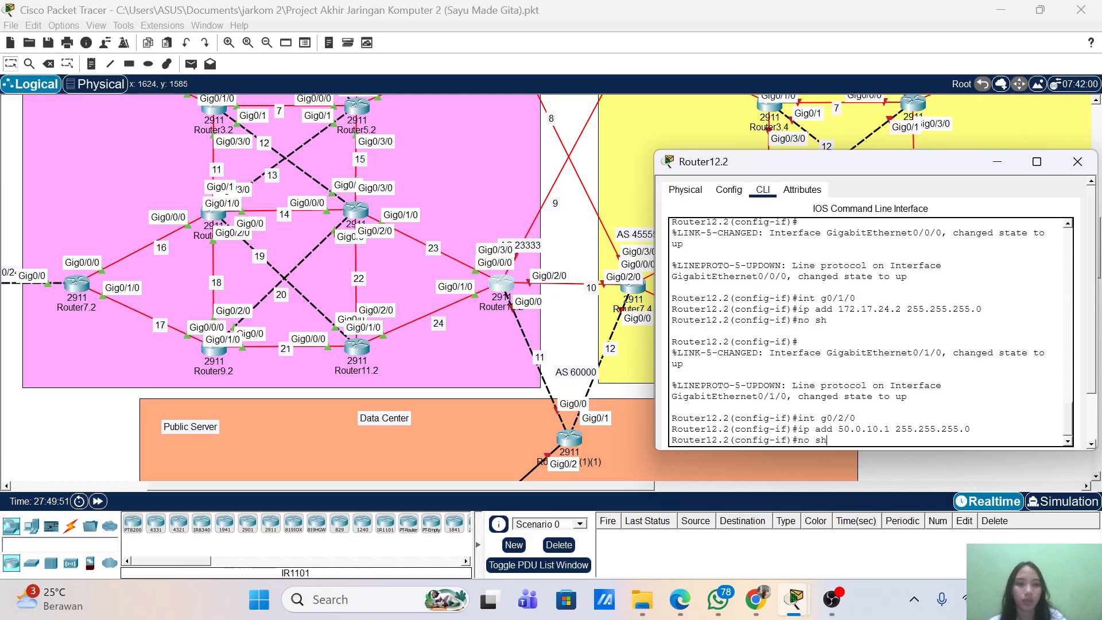
pyautogui.press('Return')
# - Assign IP address 50.0.9.1 with mask 255.255.255.0 to interface g0/3/0 on Router12.2 and enable the interface
pyautogui.write('ip add 50.0.10.1 255.255.255.0')
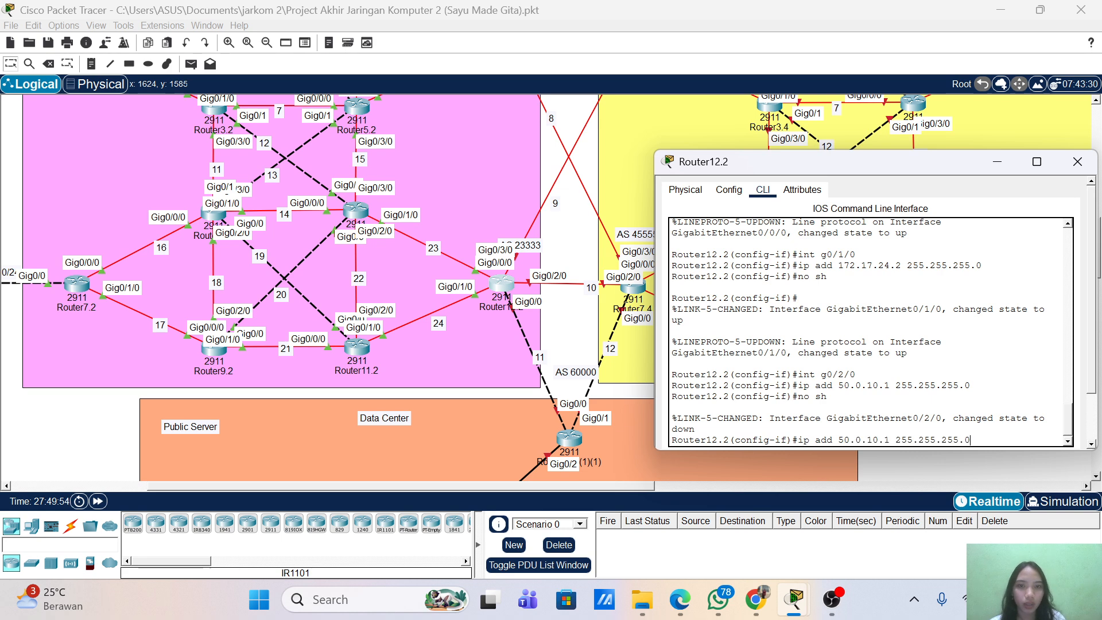
pyautogui.press('Up')
pyautogui.press('Up')
pyautogui.press('Up')
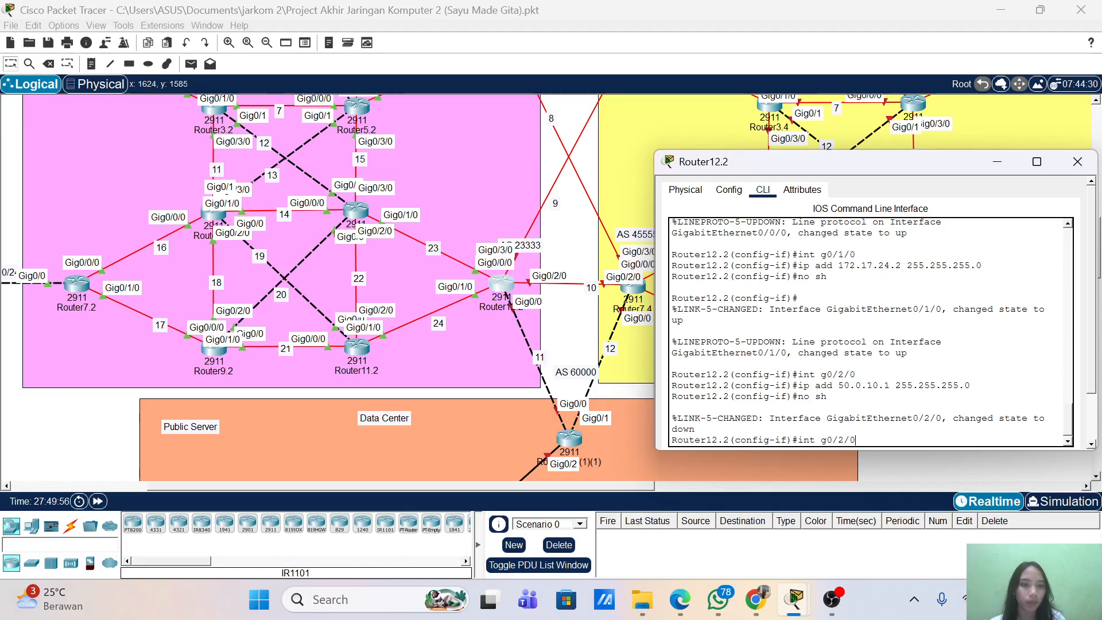
pyautogui.write('3')
pyautogui.press('Return')
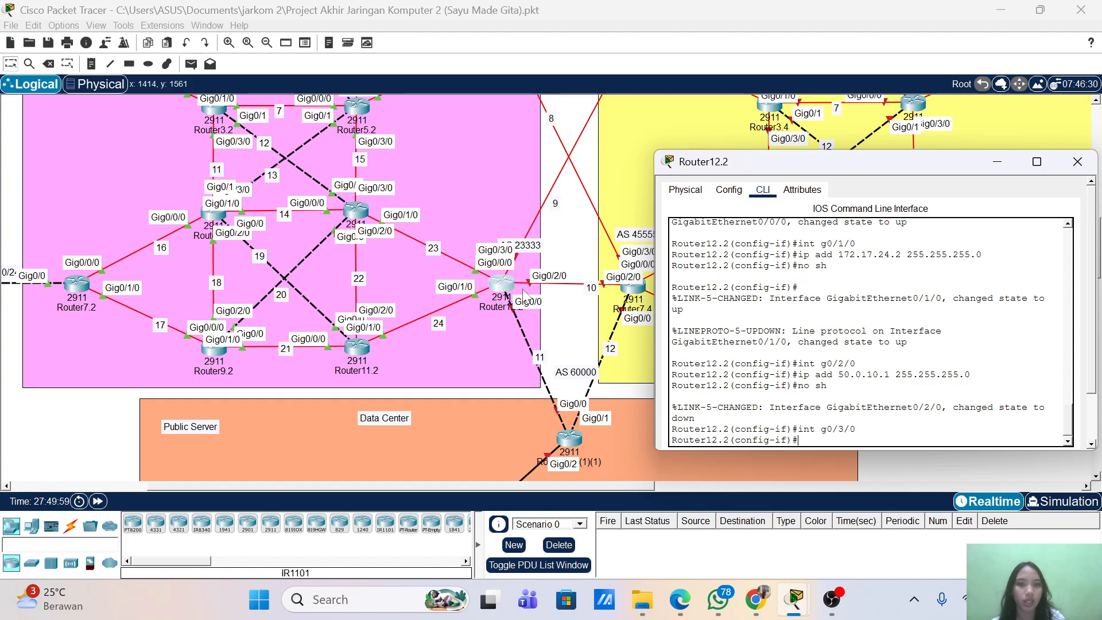
pyautogui.press('Up')
pyautogui.press('Up')
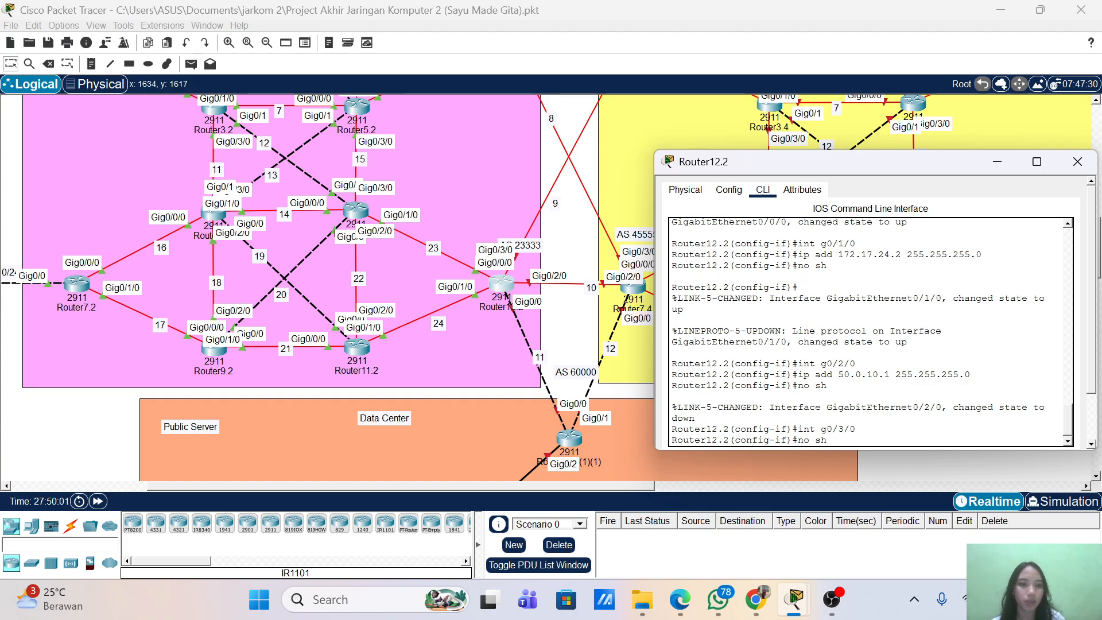
pyautogui.press('Up')
pyautogui.press('Left')
pyautogui.press('Left')
pyautogui.press('Left')
pyautogui.press('Left')
pyautogui.press('Left')
pyautogui.press('Left')
pyautogui.press('Left')
pyautogui.press('Left')
pyautogui.press('Left')
pyautogui.press('Left')
pyautogui.press('Left')
pyautogui.press('Left')
pyautogui.press('Left')
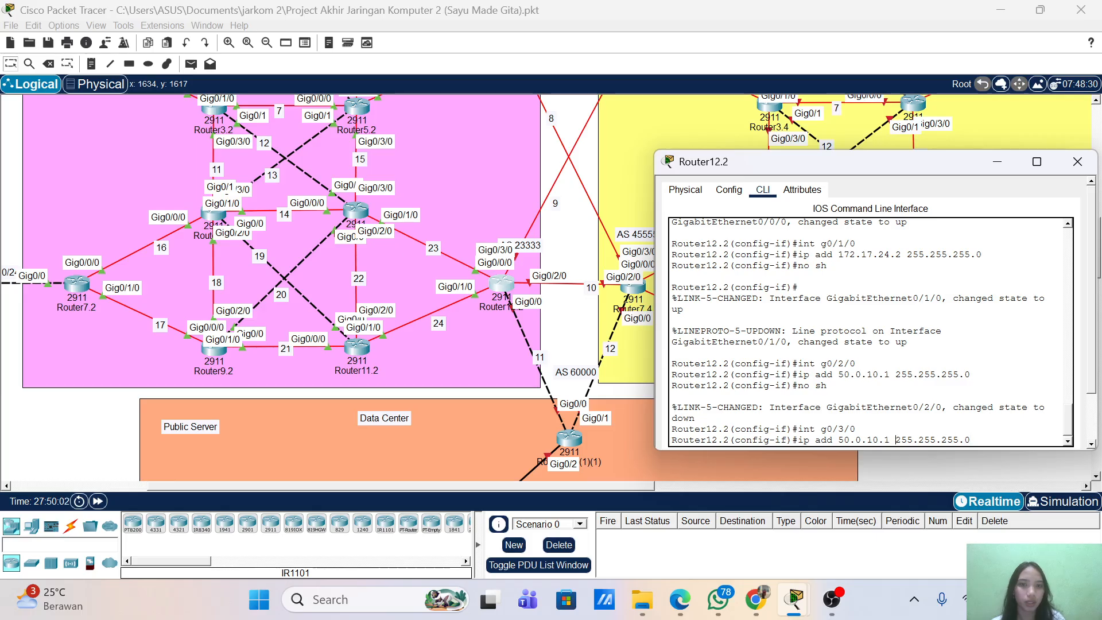
pyautogui.press('Left')
pyautogui.press('BackSpace')
pyautogui.press('BackSpace')
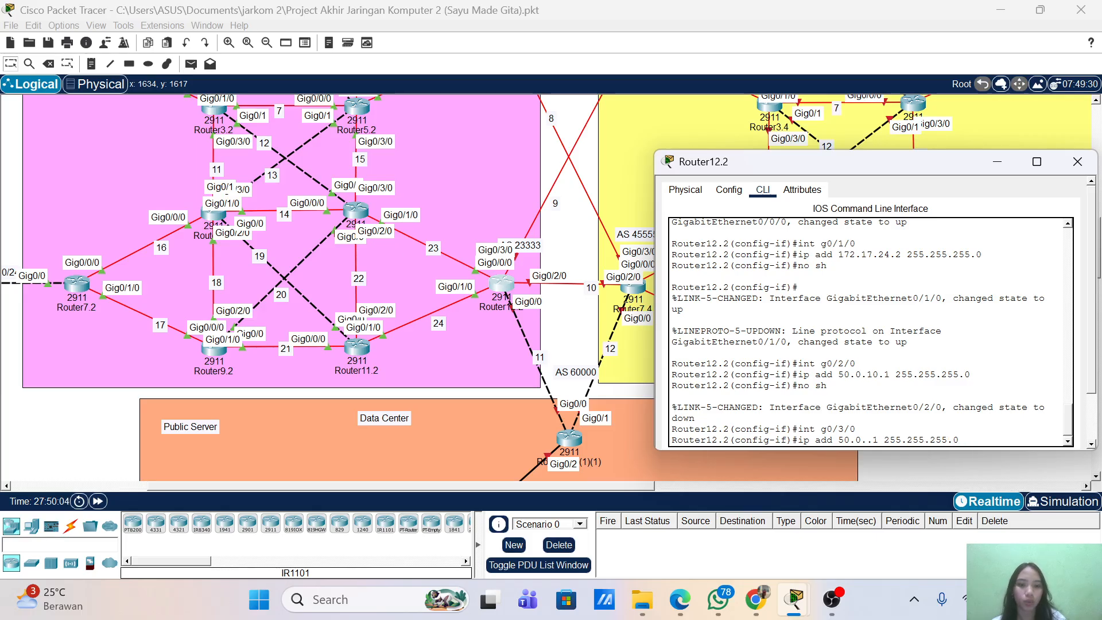
pyautogui.write('9')
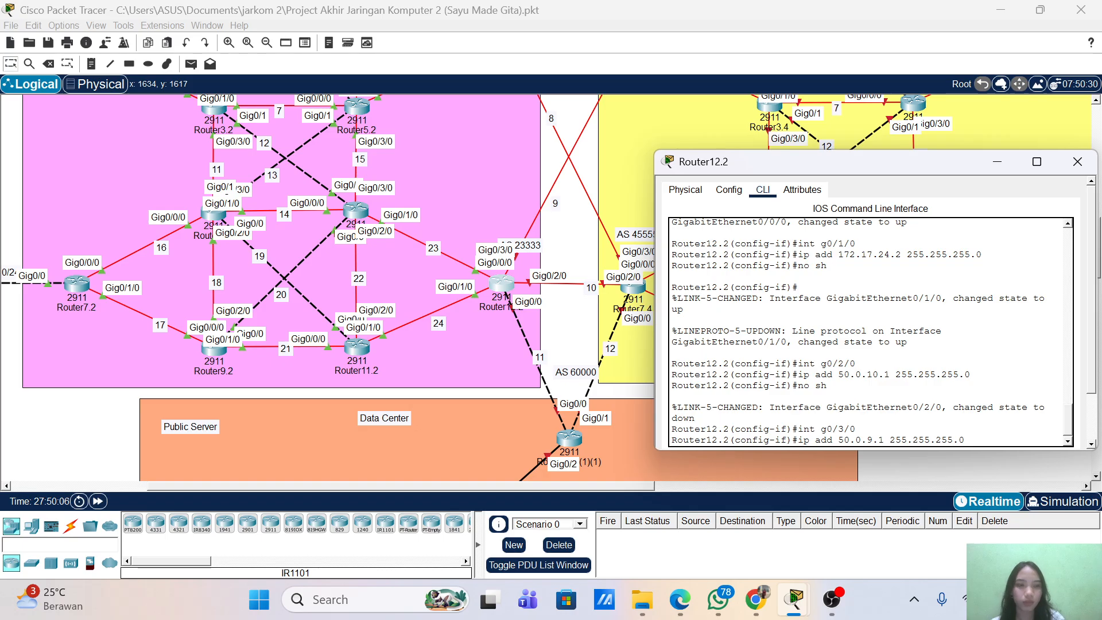
pyautogui.press('Return')
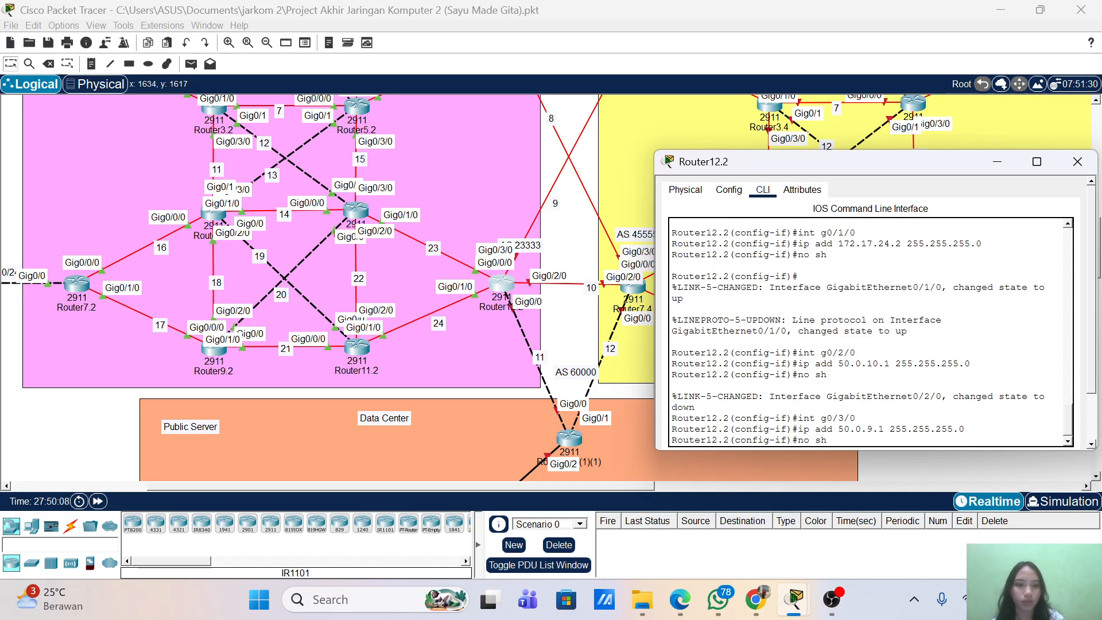
pyautogui.write('no shh')
pyautogui.press('BackSpace')
pyautogui.press('Return')
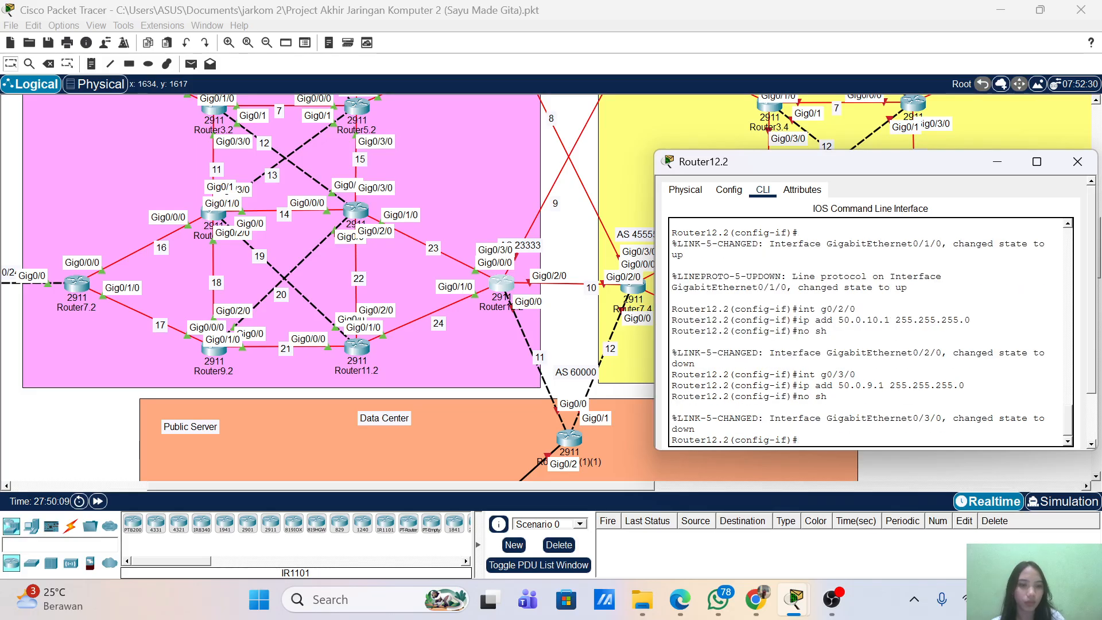
# - Assign IP address 50.0.11.1 with mask 255.255.255.0 to interface g0/0 on Router12.2 and enable the interface
pyautogui.write('int g0/3/0')
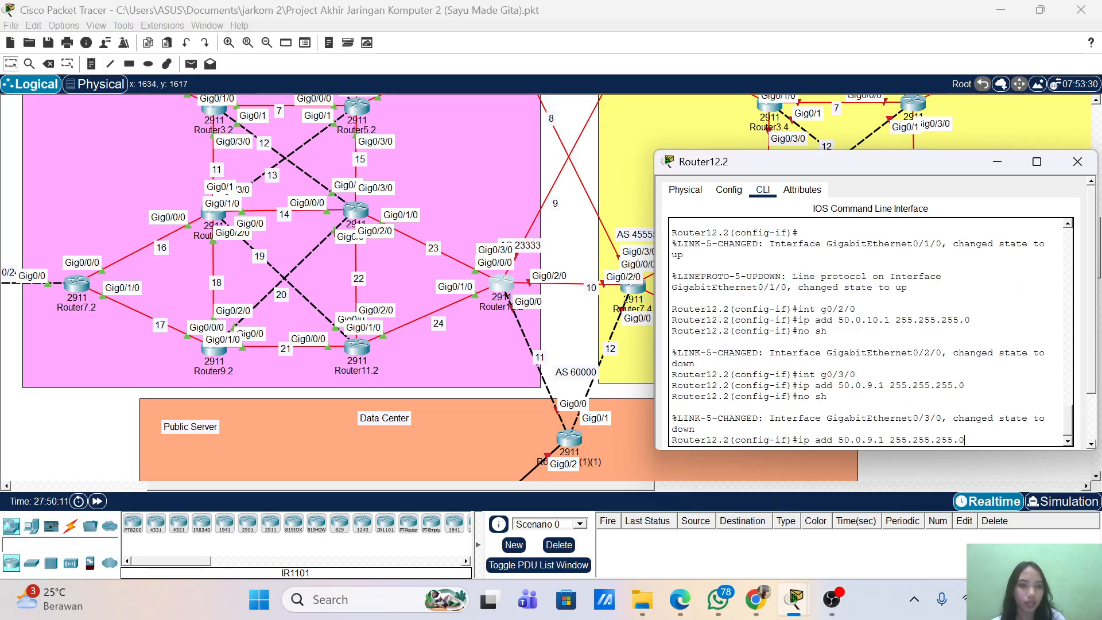
pyautogui.press('BackSpace')
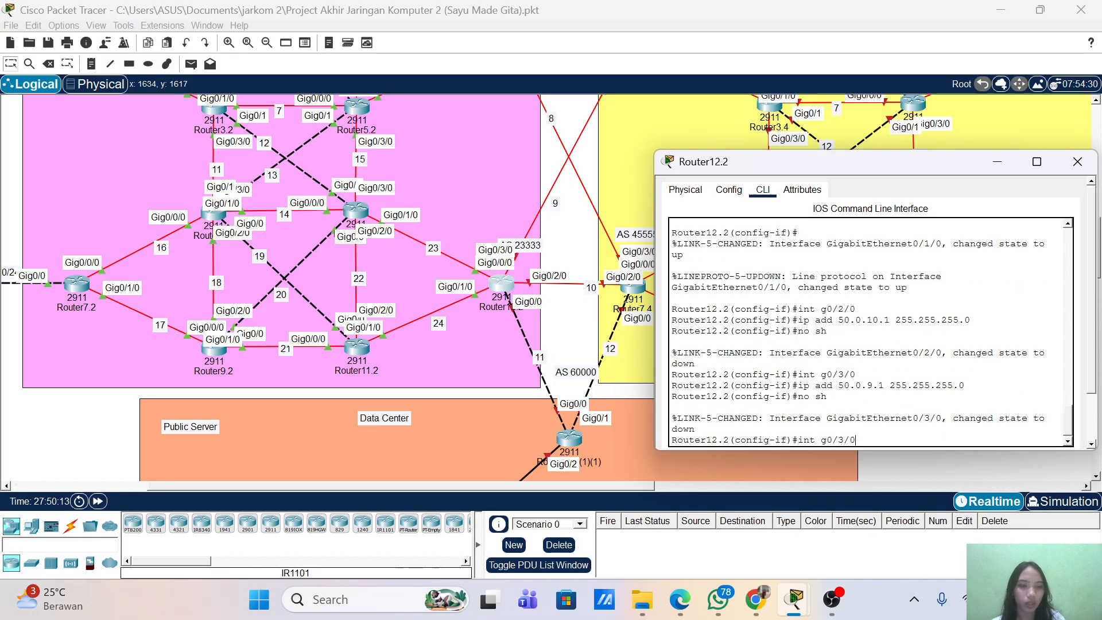
pyautogui.press('Return')
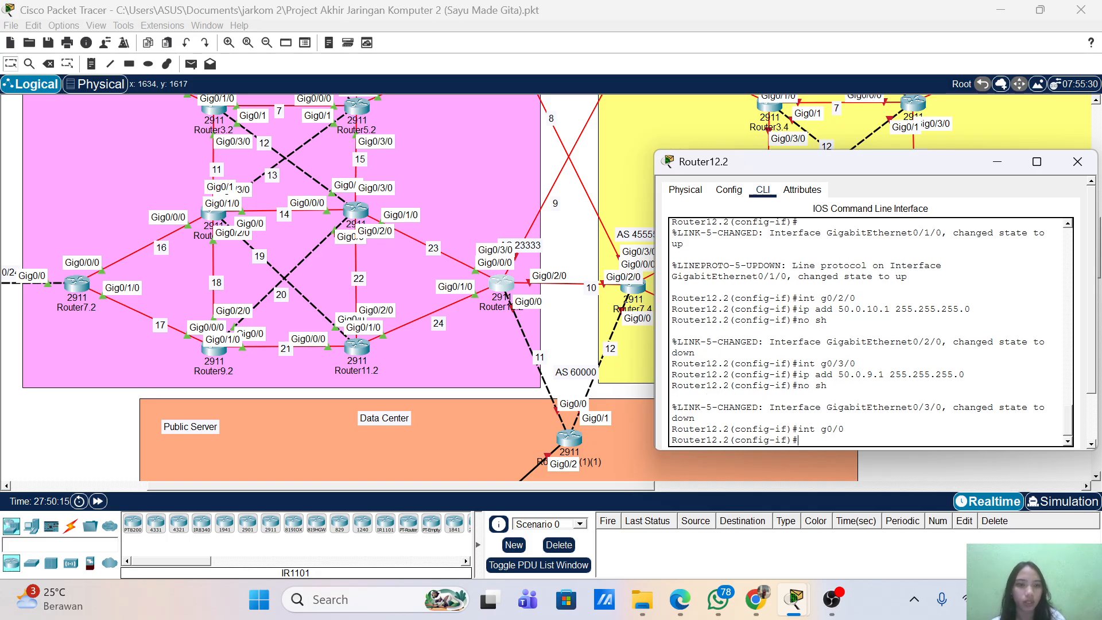
pyautogui.press('Up')
pyautogui.press('Up')
pyautogui.press('Up')
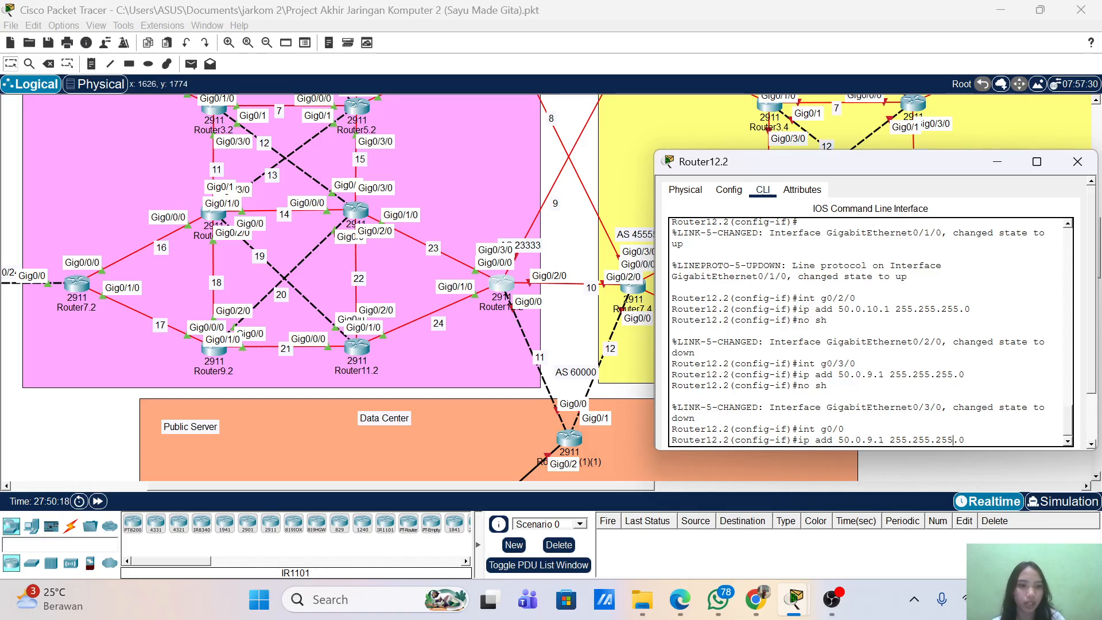
pyautogui.press('BackSpace')
pyautogui.write('11')
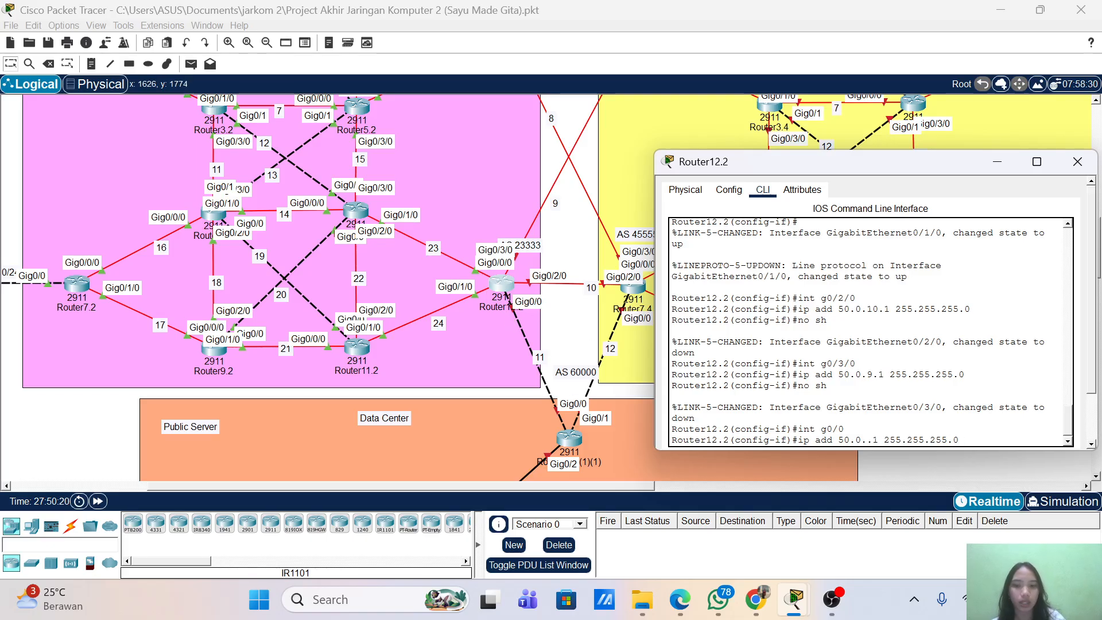
pyautogui.press('Return')
pyautogui.write('no')
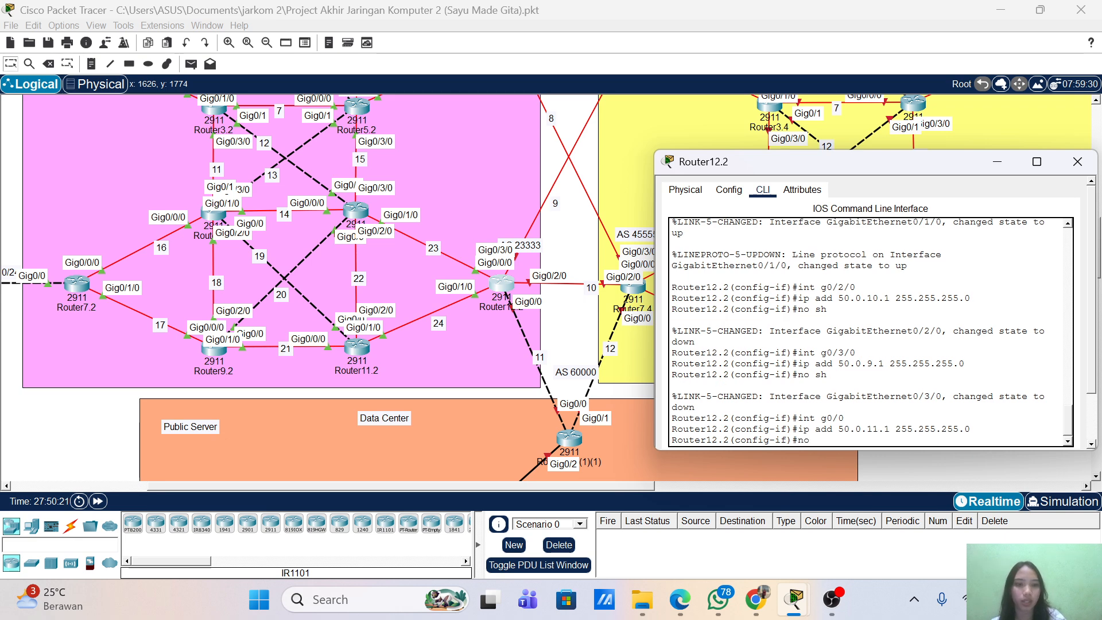
pyautogui.write(' sh')
pyautogui.press('Return')
pyautogui.press('Return')
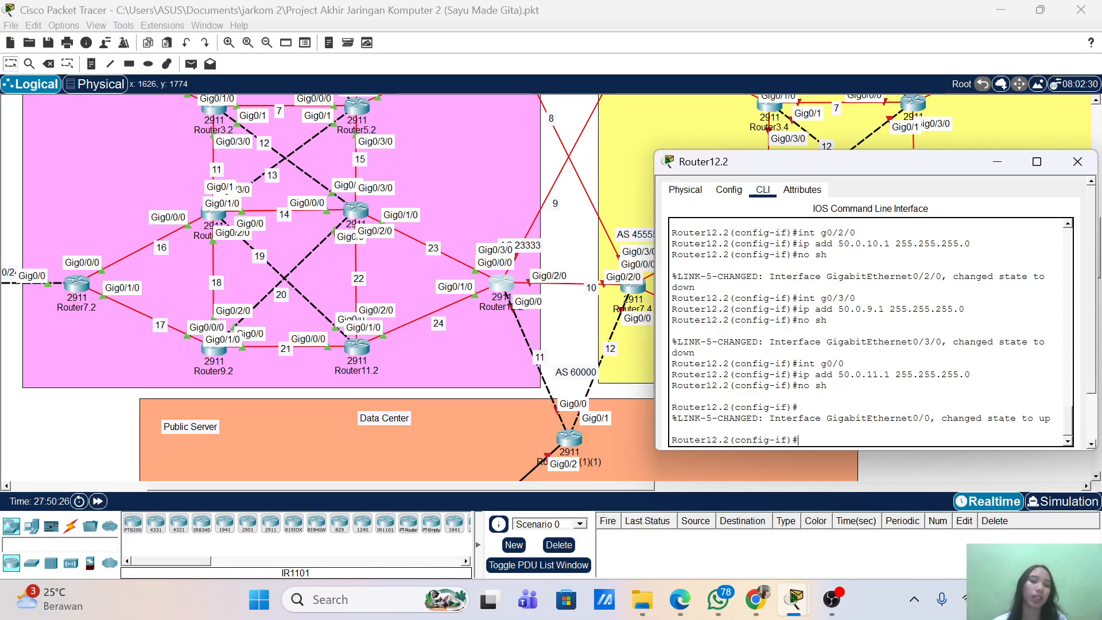
# - Return to global configuration mode on Router12.2 and enter the configuration of OSPF process 1
pyautogui.write('exit')
pyautogui.press('Return')
pyautogui.press('Return')
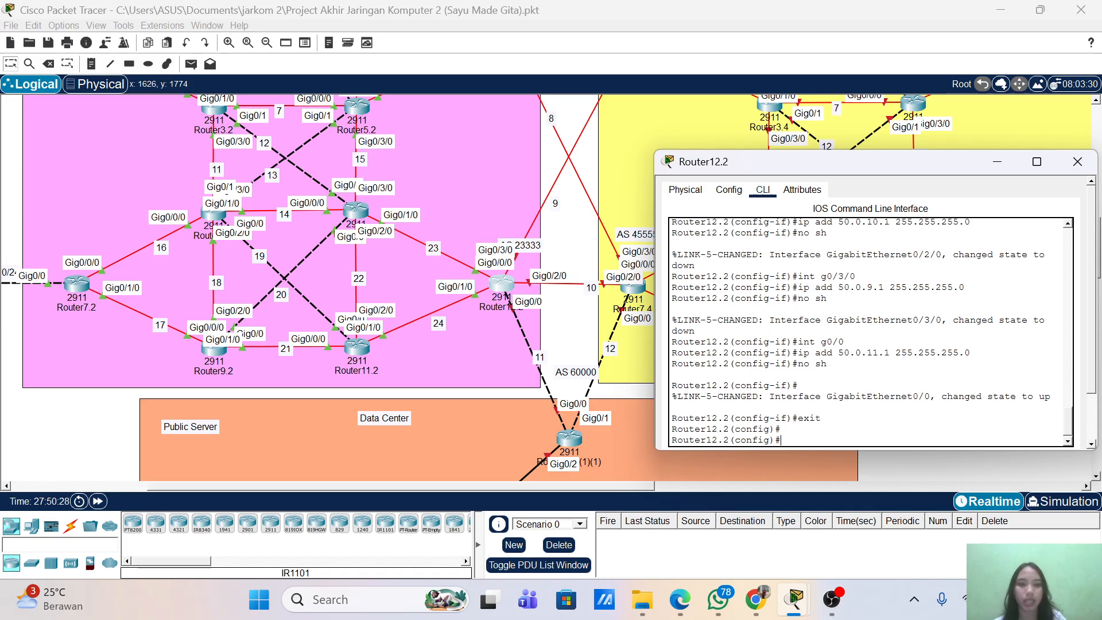
pyautogui.write('rou')
pyautogui.press('Tab')
pyautogui.write('osp')
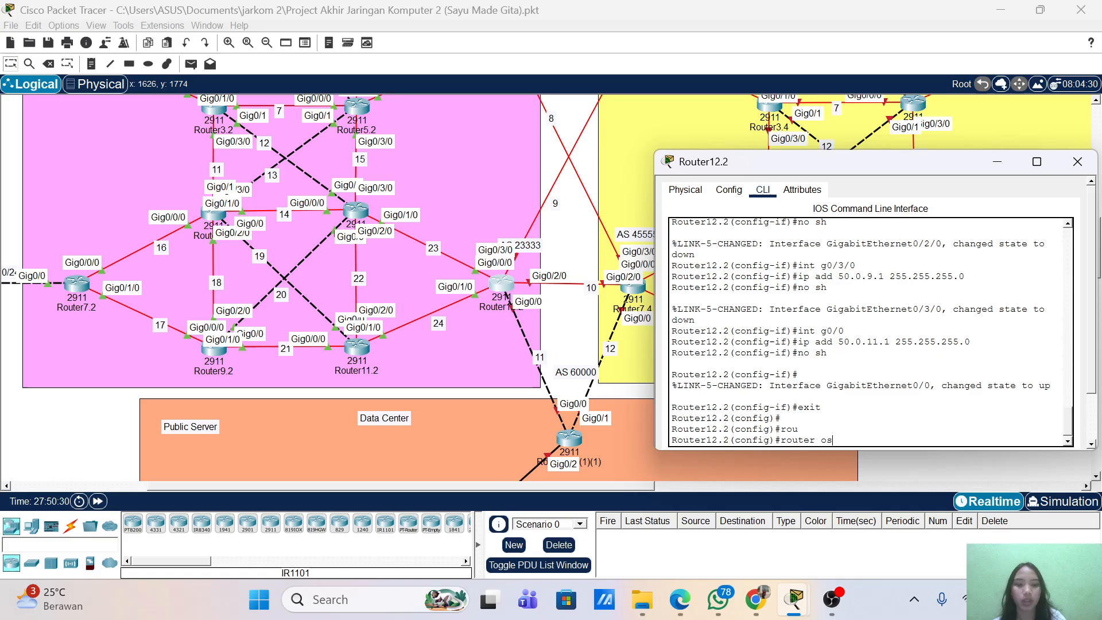
pyautogui.press('Tab')
pyautogui.write('1')
pyautogui.press('Return')
pyautogui.press('Return')
# - Set the OSPF router ID to 2.2.2.12 on Router12.2 and enable logging of adjacency changes
pyautogui.write('router)#rou')
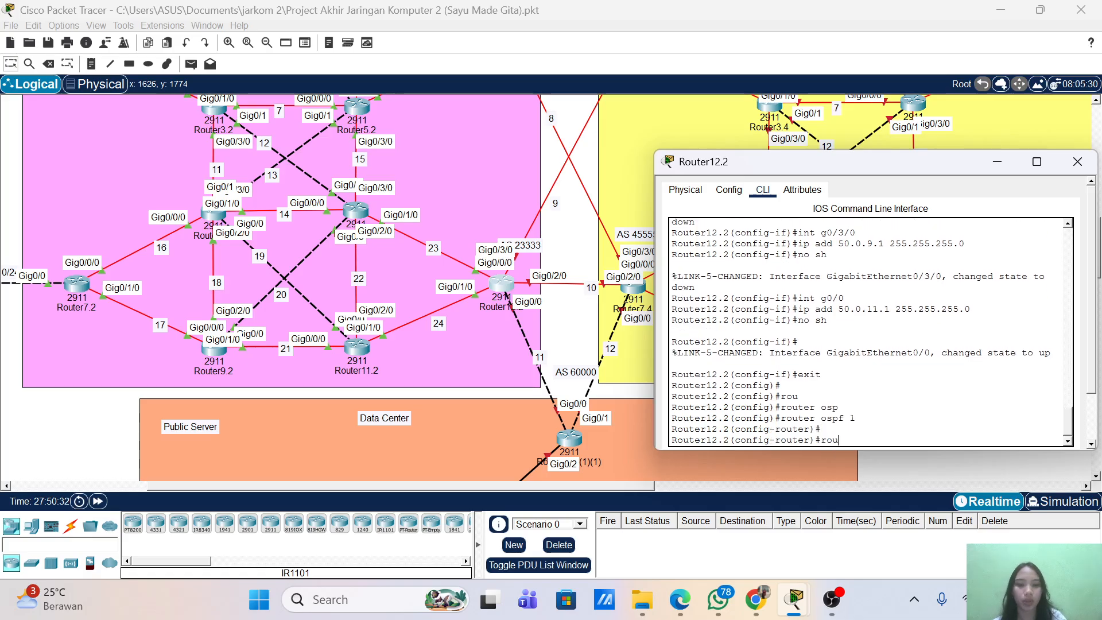
pyautogui.press('Tab')
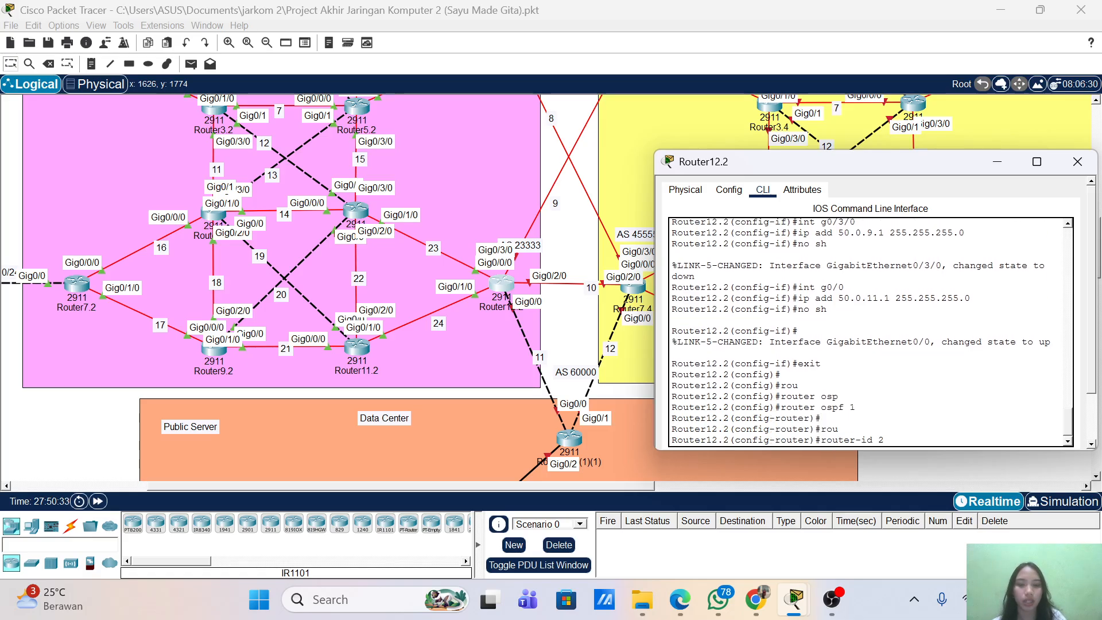
pyautogui.write('2.2.2.12')
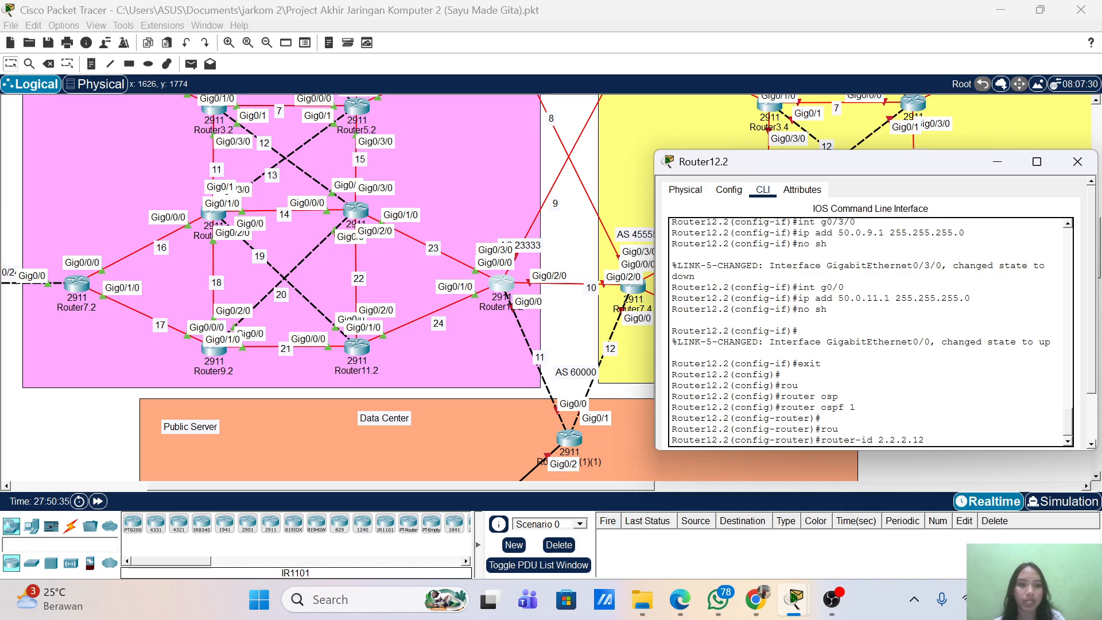
pyautogui.press('Return')
pyautogui.press('Return')
pyautogui.write('log')
pyautogui.press('Tab')
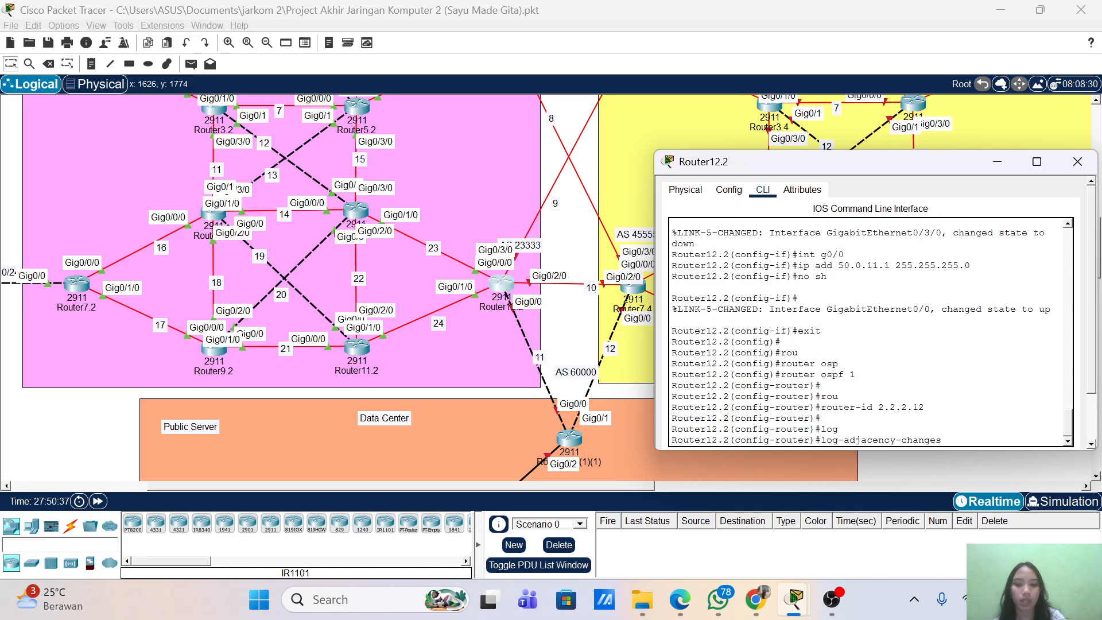
pyautogui.press('Return')
pyautogui.press('Return')
# - Advertise network 172.17.23.0 with wildcard 0.0.0.255 in OSPF area 0 on Router12.2
pyautogui.write('net')
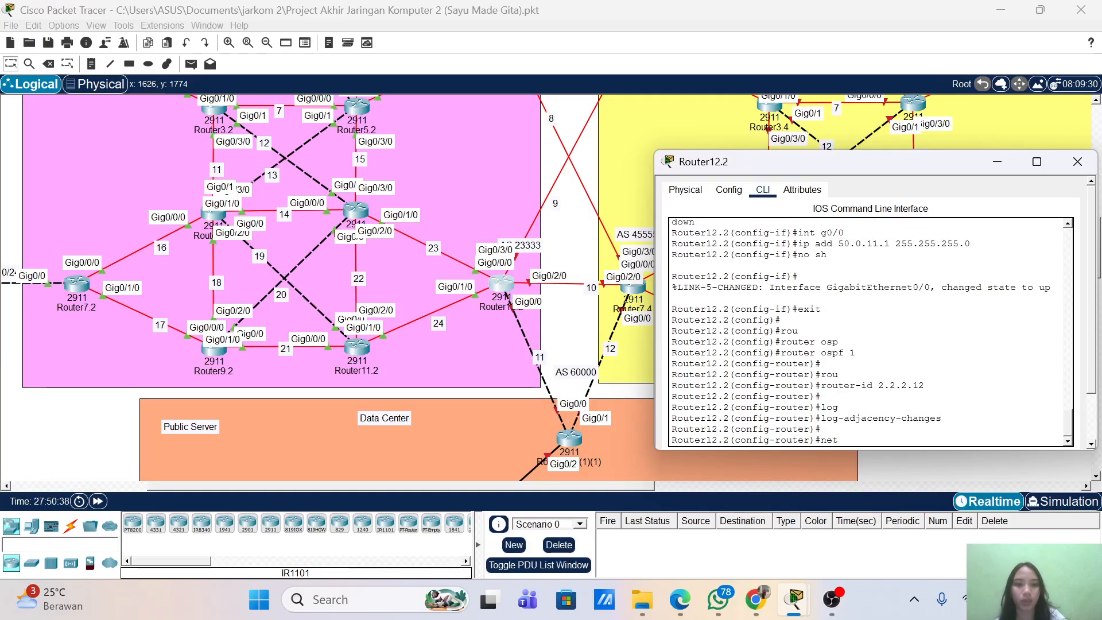
pyautogui.press('Tab')
pyautogui.write('172.17')
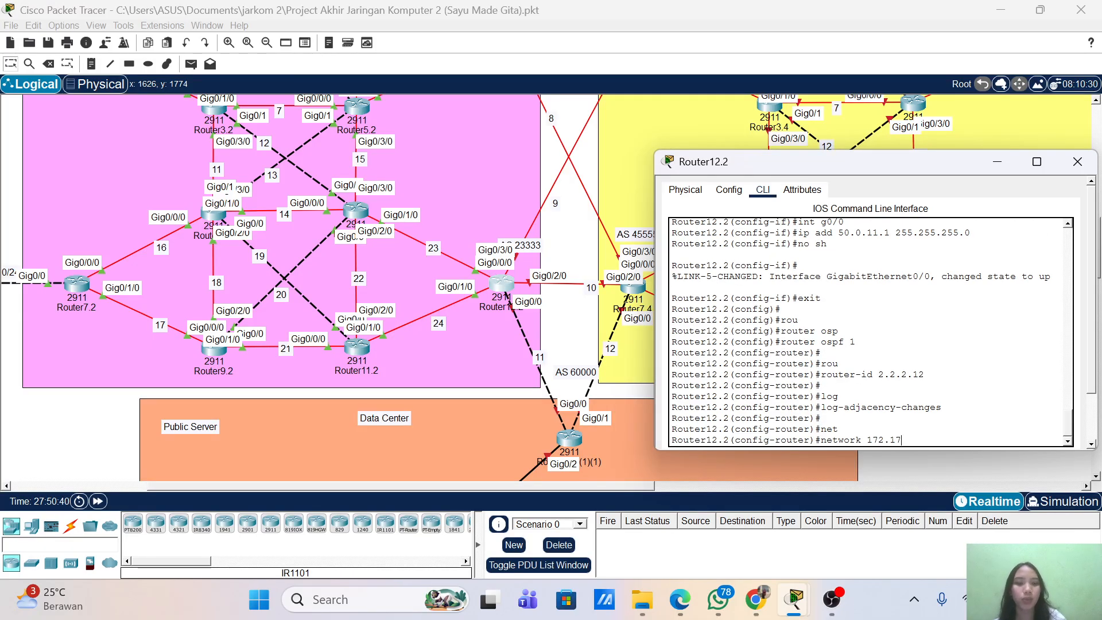
pyautogui.write('.')
pyautogui.write('23')
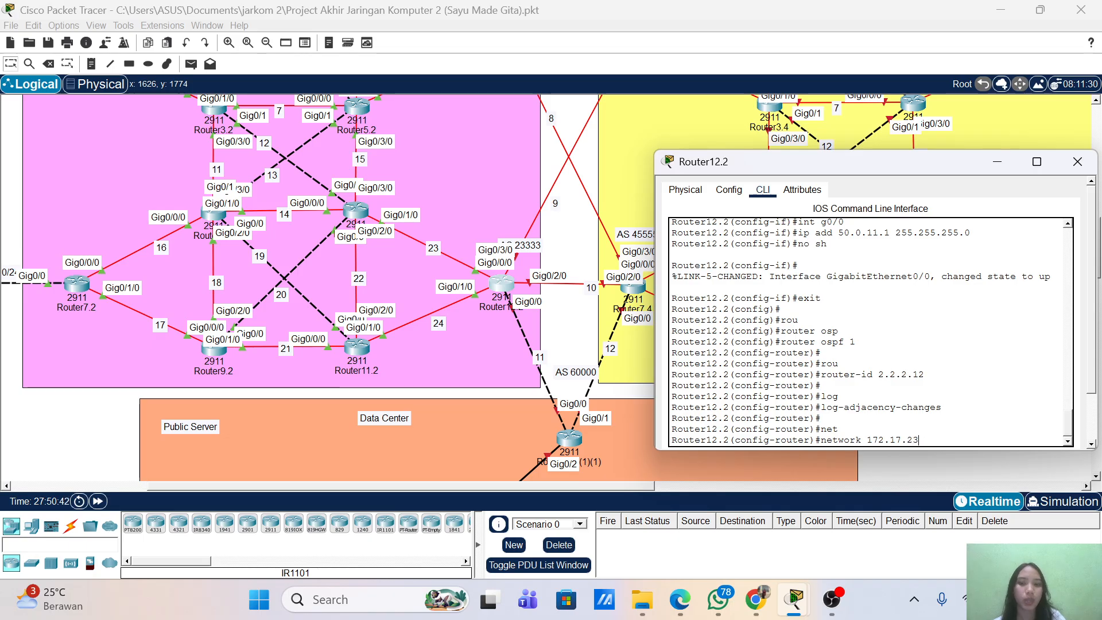
pyautogui.write('.0 0.0.')
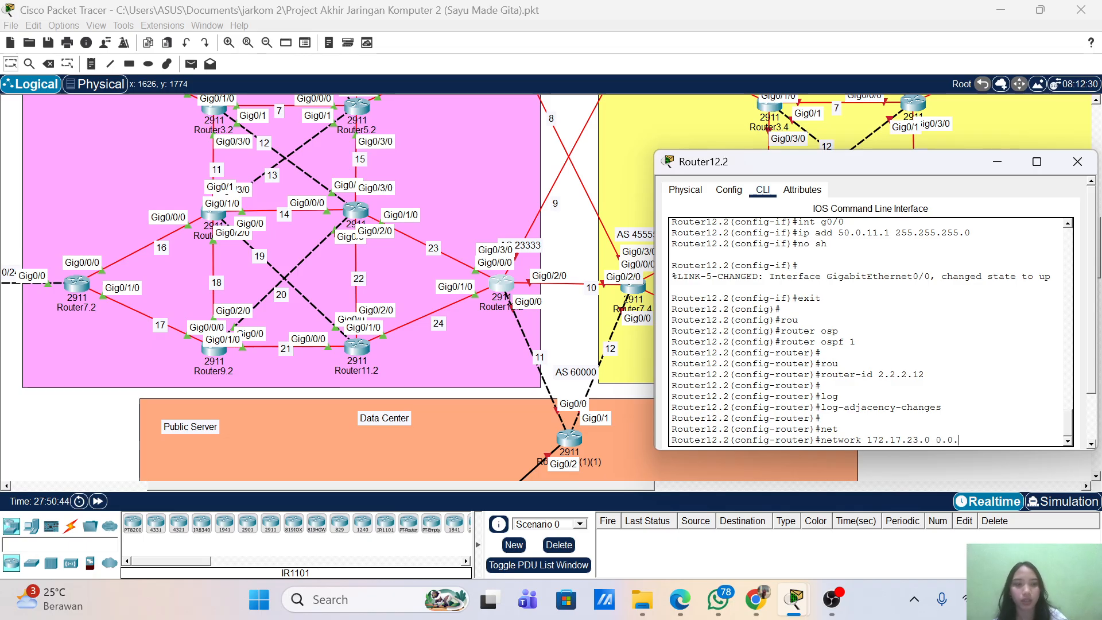
pyautogui.write('0.255 ar')
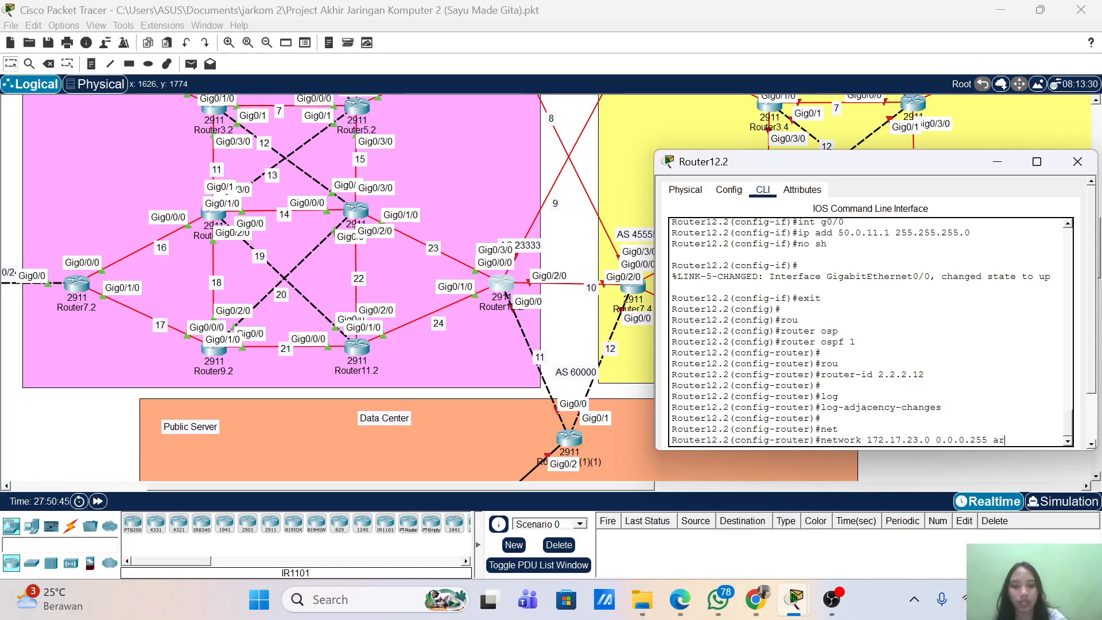
pyautogui.write('ea 0')
pyautogui.press('Return')
# - Advertise network 172.17.24.0 with wildcard 0.0.0.255 in OSPF area 0 on Router12.2
pyautogui.press('Up')
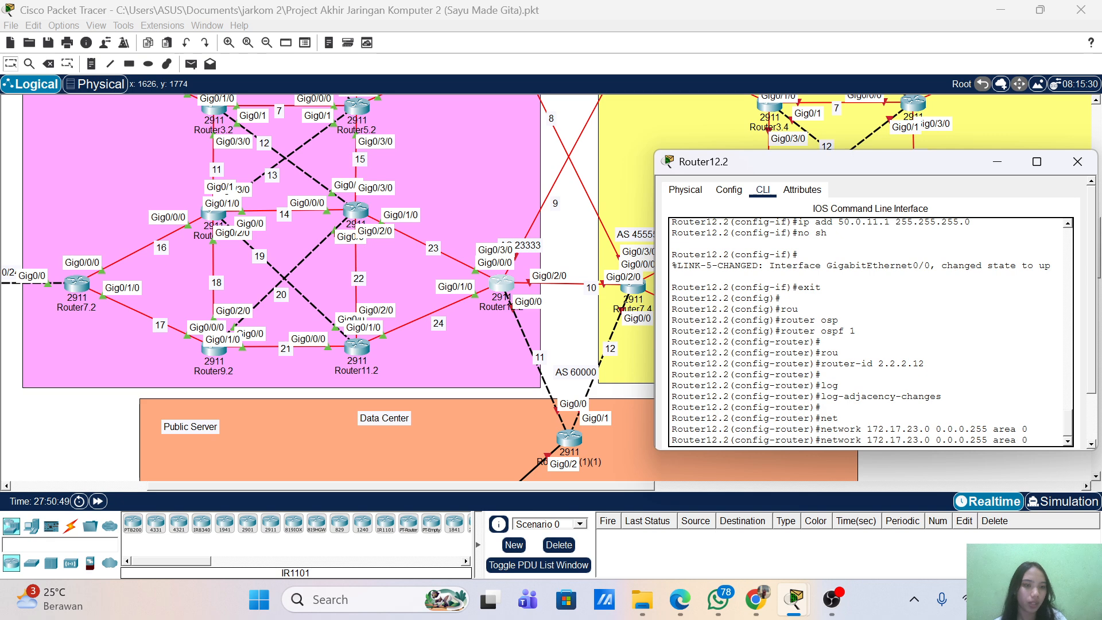
pyautogui.press('BackSpace')
pyautogui.write('4')
pyautogui.press('Return')
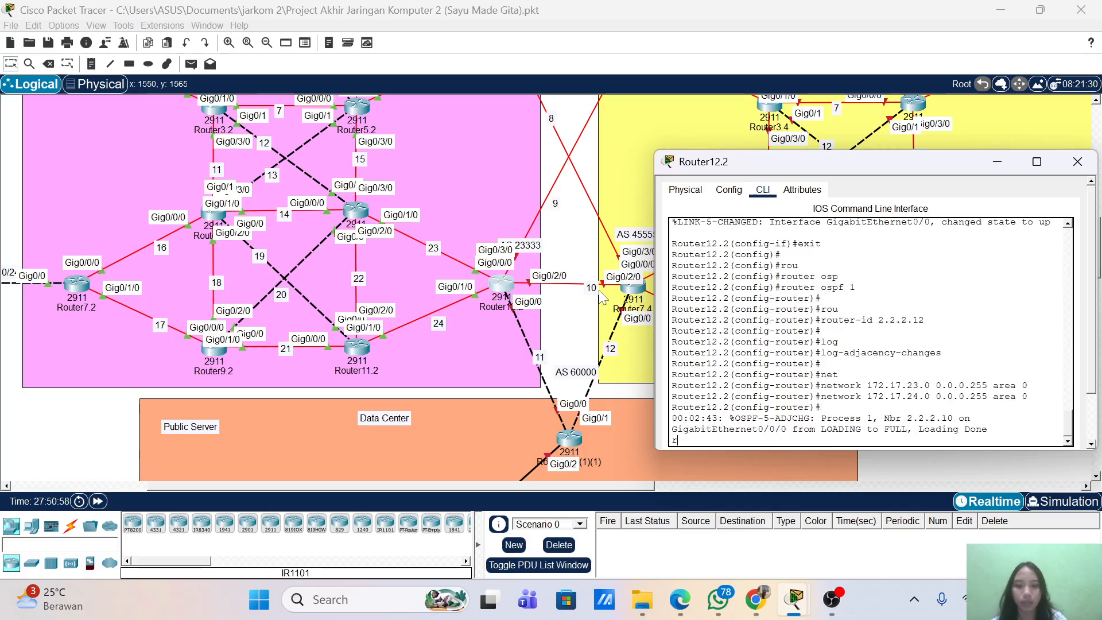
pyautogui.press('Return')
pyautogui.press('Return')
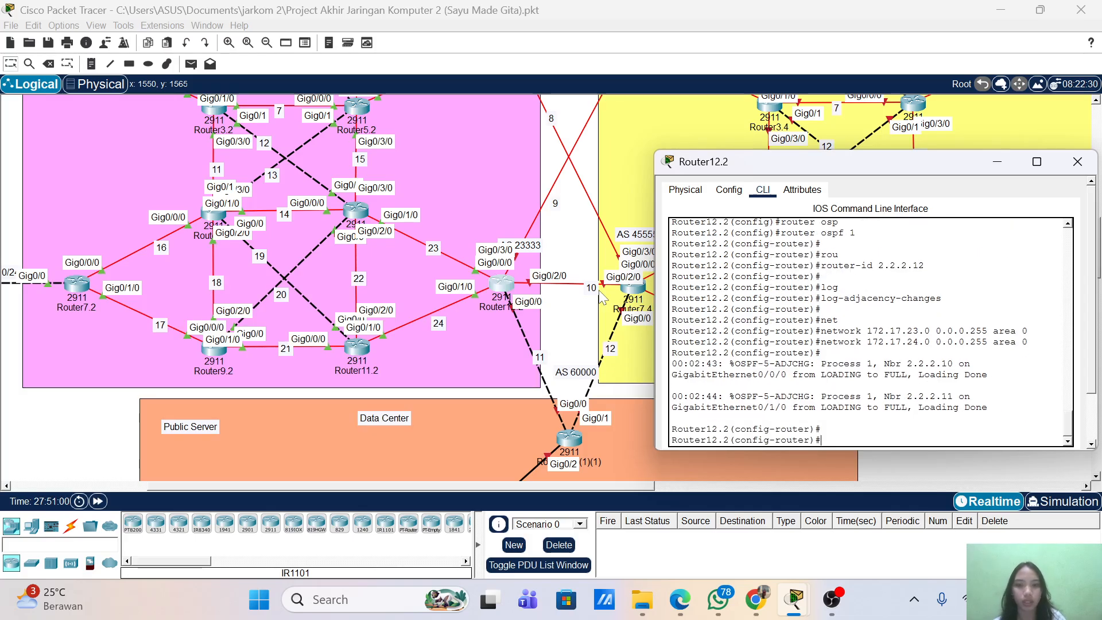
# - Redistribute BGP 23333 into OSPF on Router12.2 with metric-type 1 and subnets, taking the AS number from the topology label
pyautogui.write('red')
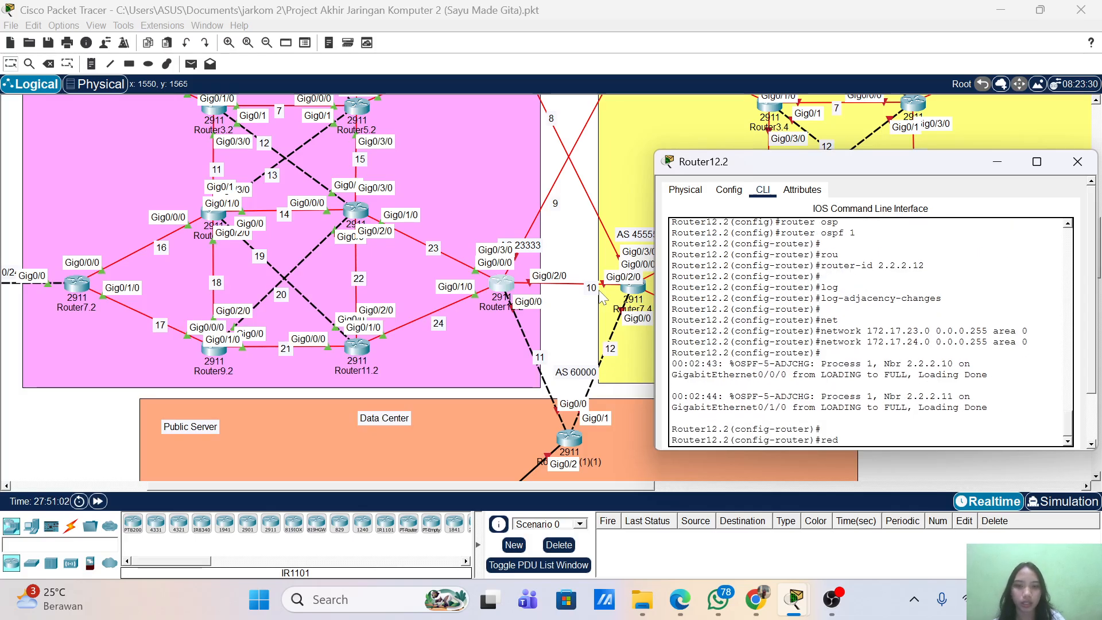
pyautogui.write('is')
pyautogui.press('Tab')
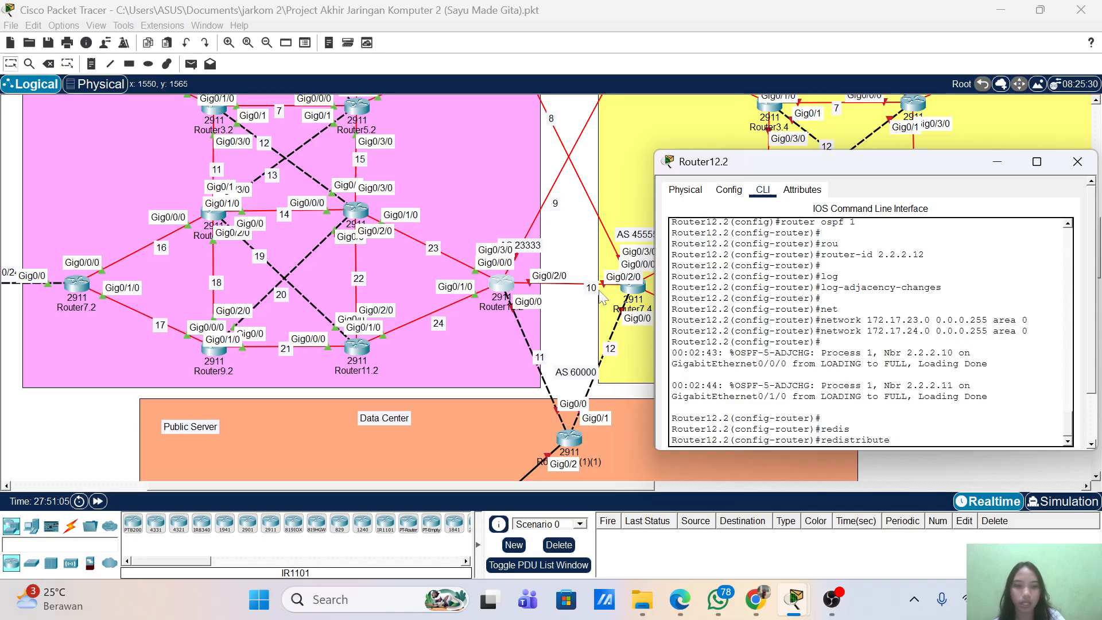
pyautogui.write('bg')
pyautogui.press('Tab')
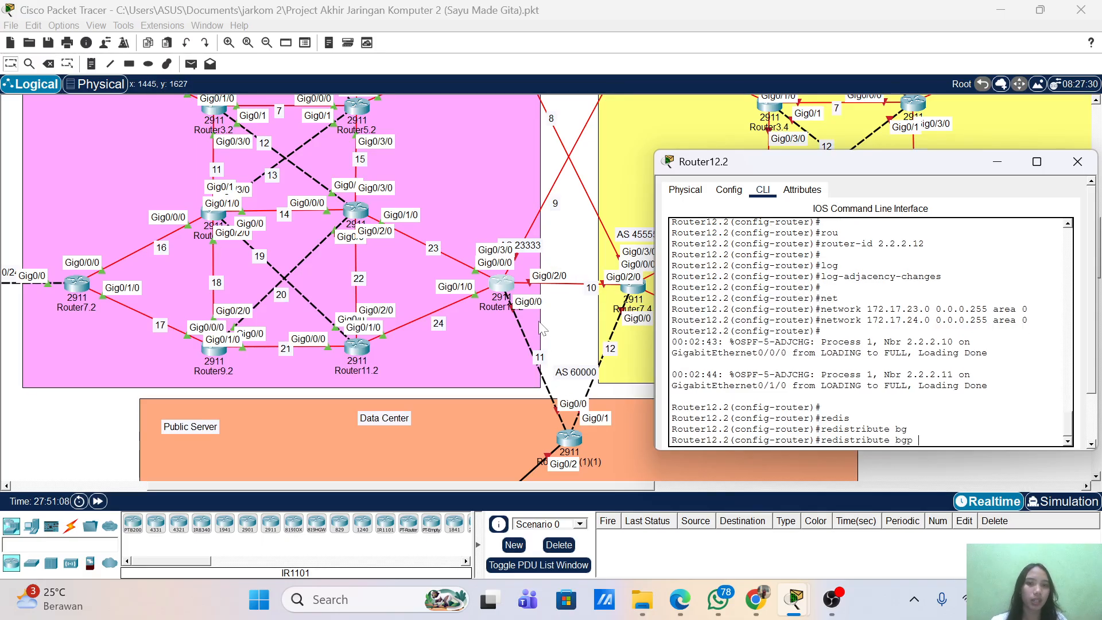
pyautogui.click(533, 256)
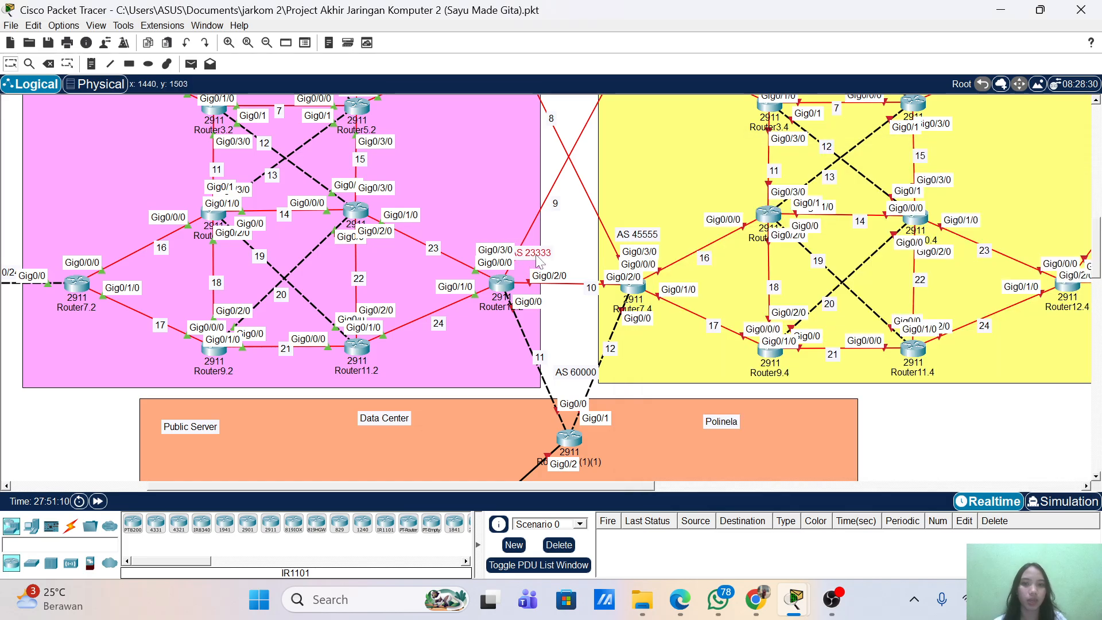
pyautogui.click(502, 282)
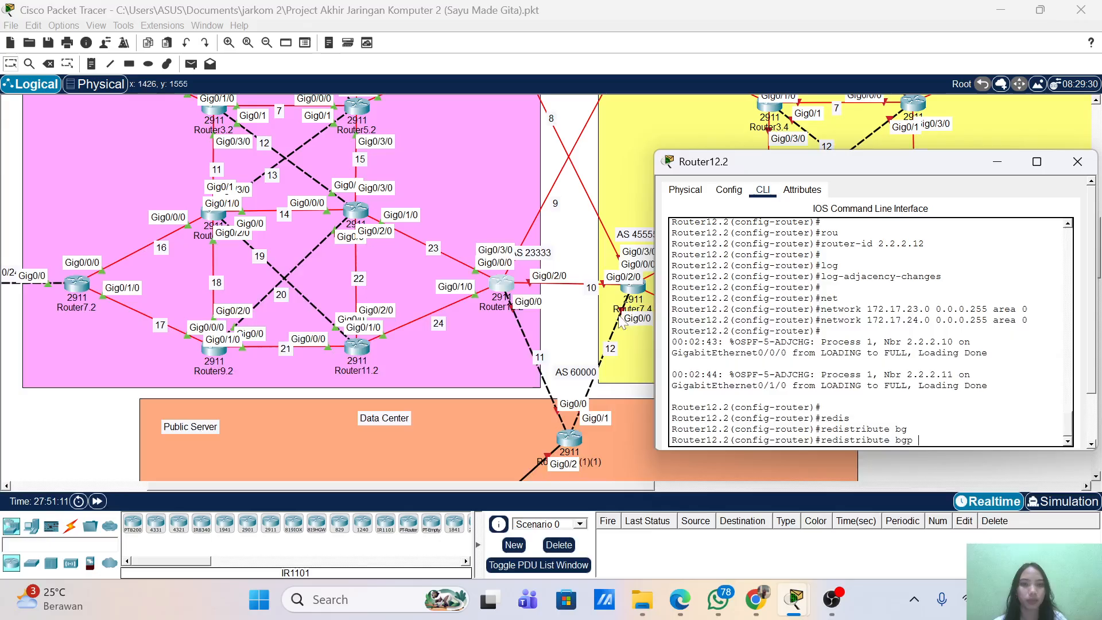
pyautogui.write('23333 met')
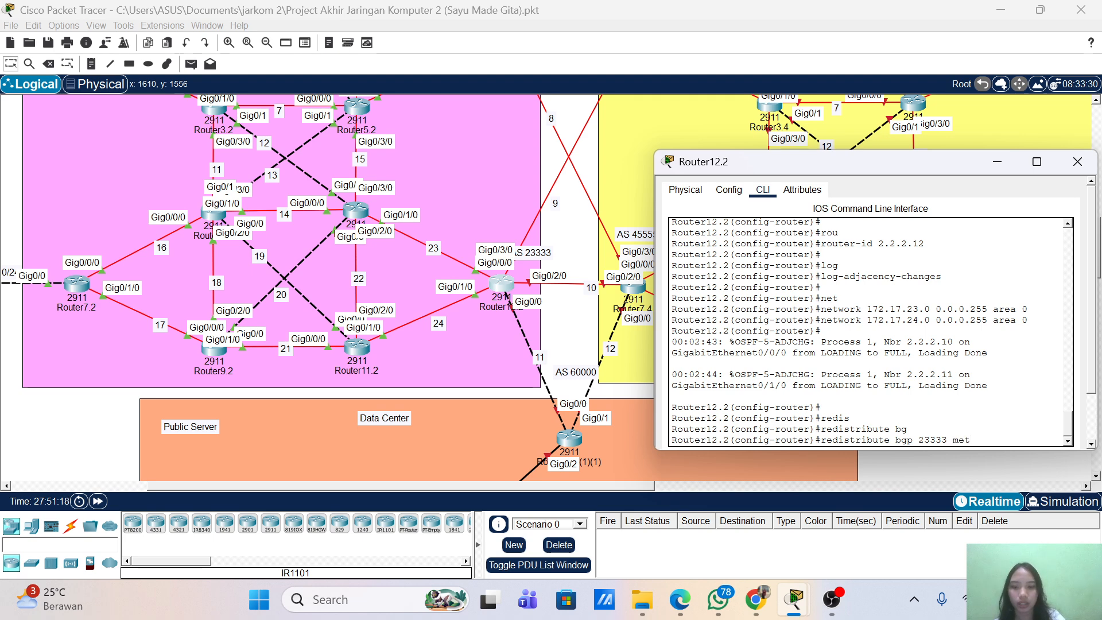
pyautogui.write('r')
pyautogui.press('Tab')
pyautogui.write('i')
pyautogui.press('Tab')
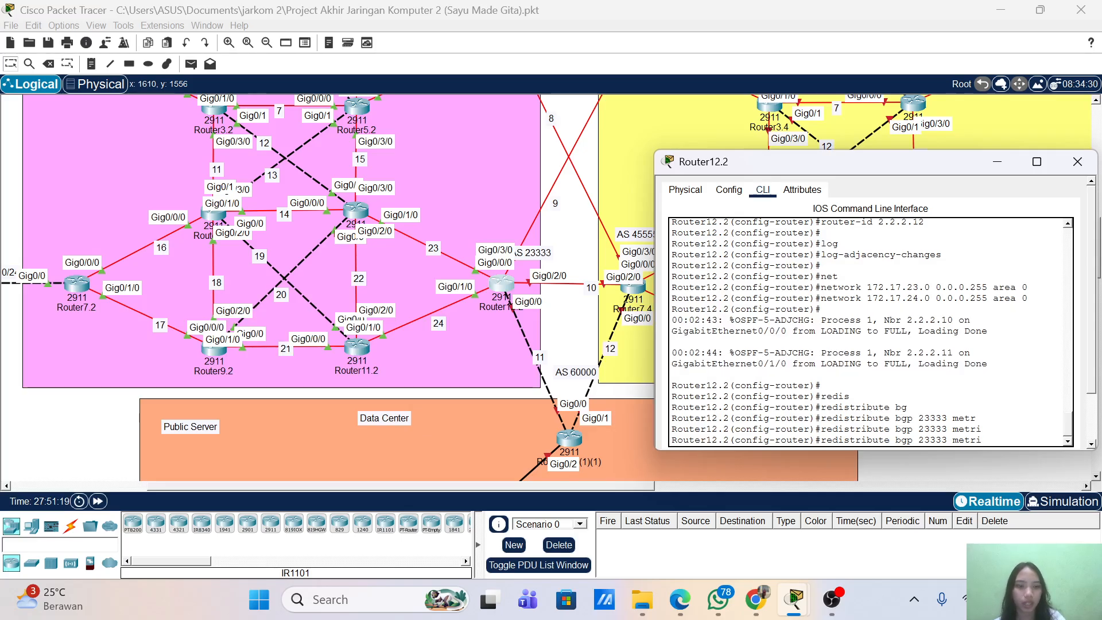
pyautogui.write('c')
pyautogui.press('Tab')
pyautogui.write('-')
pyautogui.press('Tab')
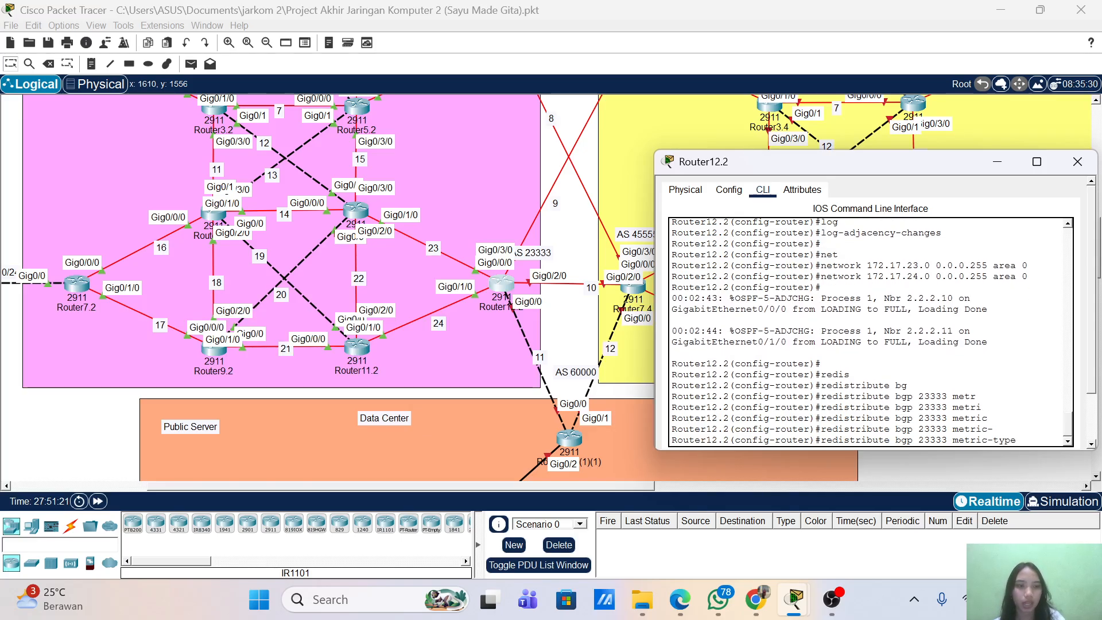
pyautogui.write('1 ')
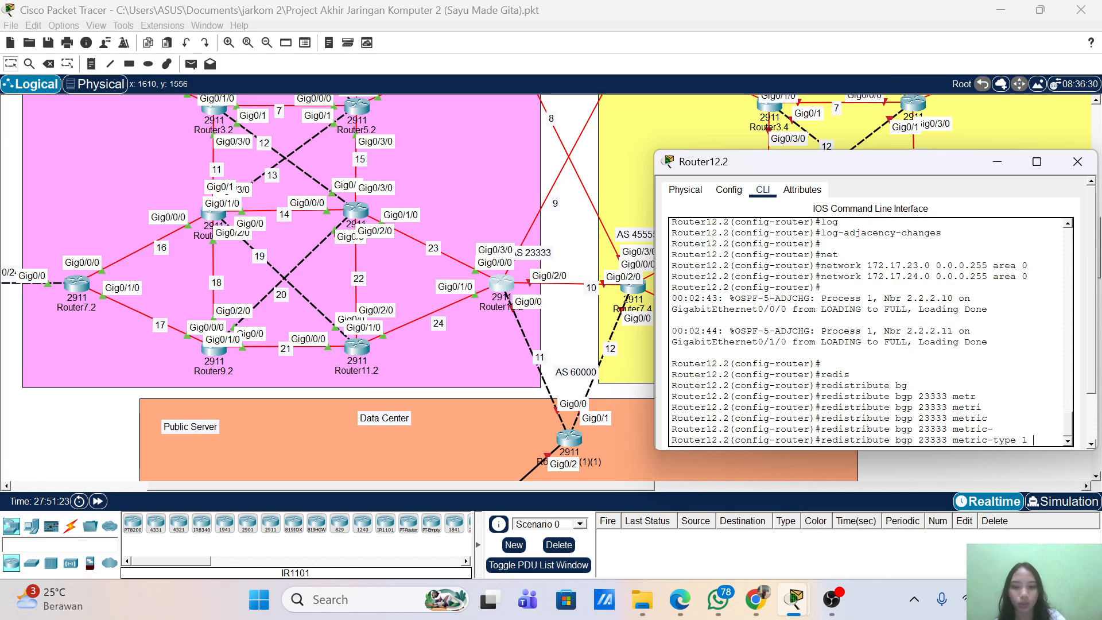
pyautogui.write('sub')
pyautogui.press('Tab')
pyautogui.press('Return')
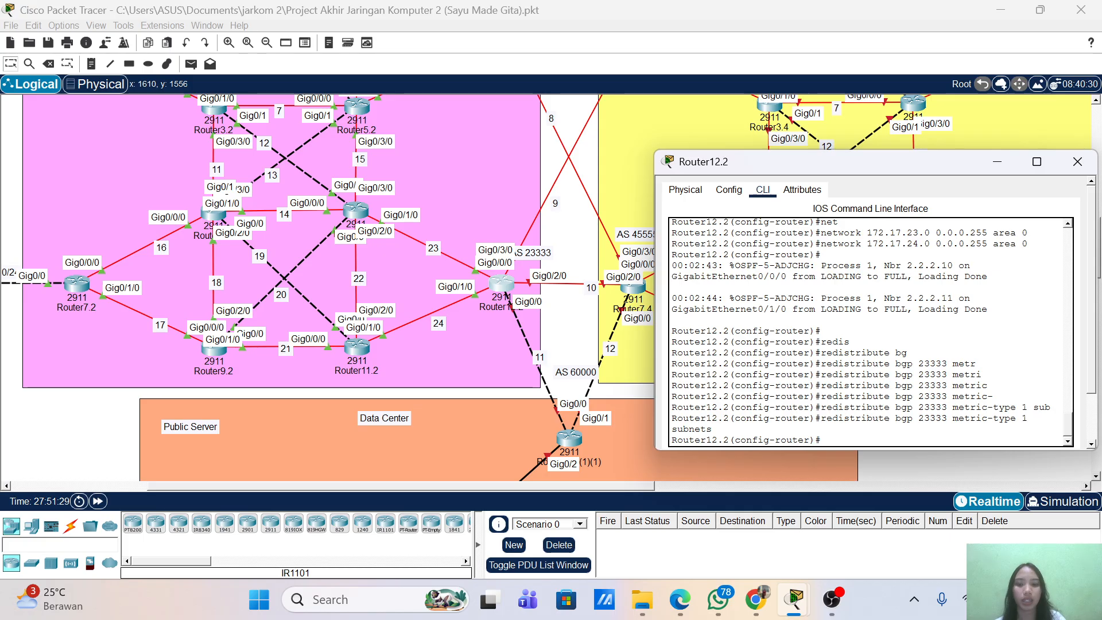
# - Leave the OSPF configuration on Router12.2 and enter the configuration of BGP process 23333
pyautogui.write('exit')
pyautogui.press('Return')
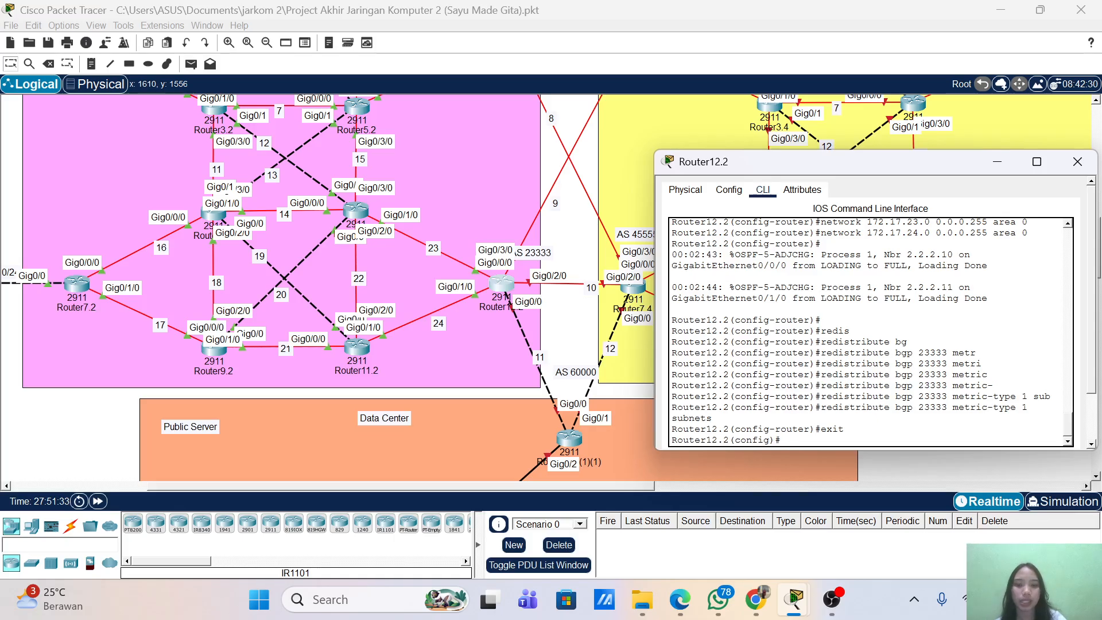
pyautogui.write('rou')
pyautogui.press('Tab')
pyautogui.write('bg')
pyautogui.press('Tab')
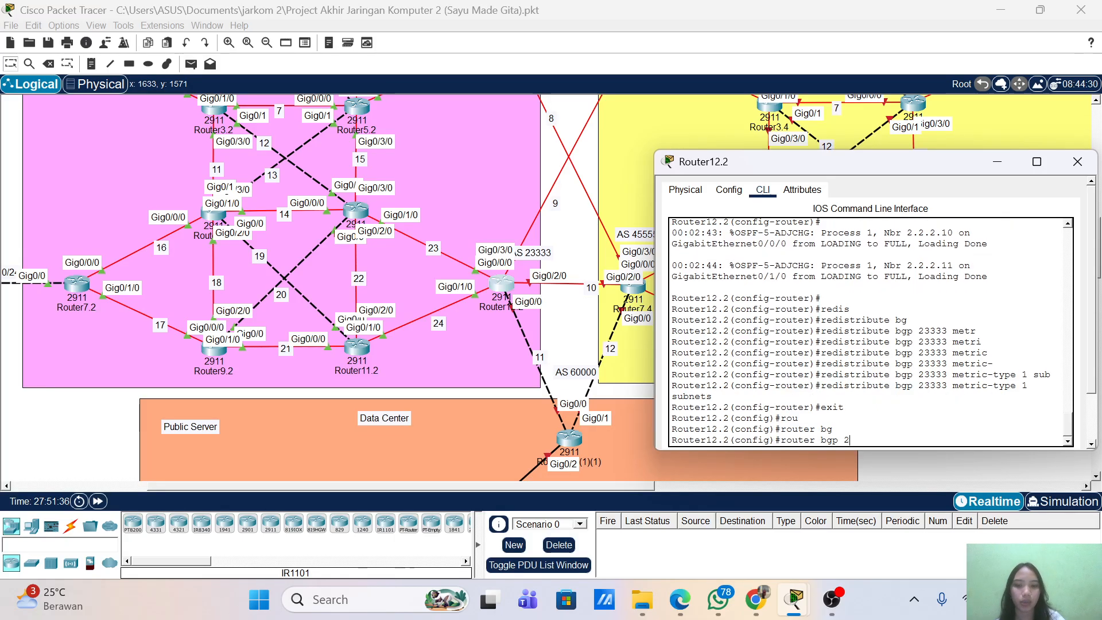
pyautogui.write('23333')
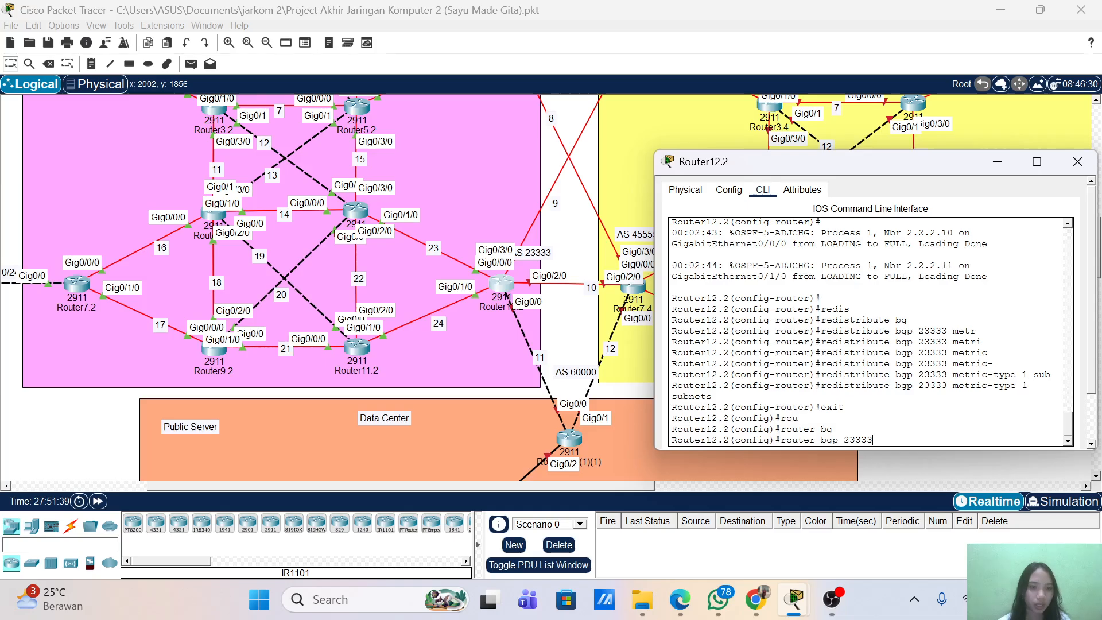
pyautogui.press('Return')
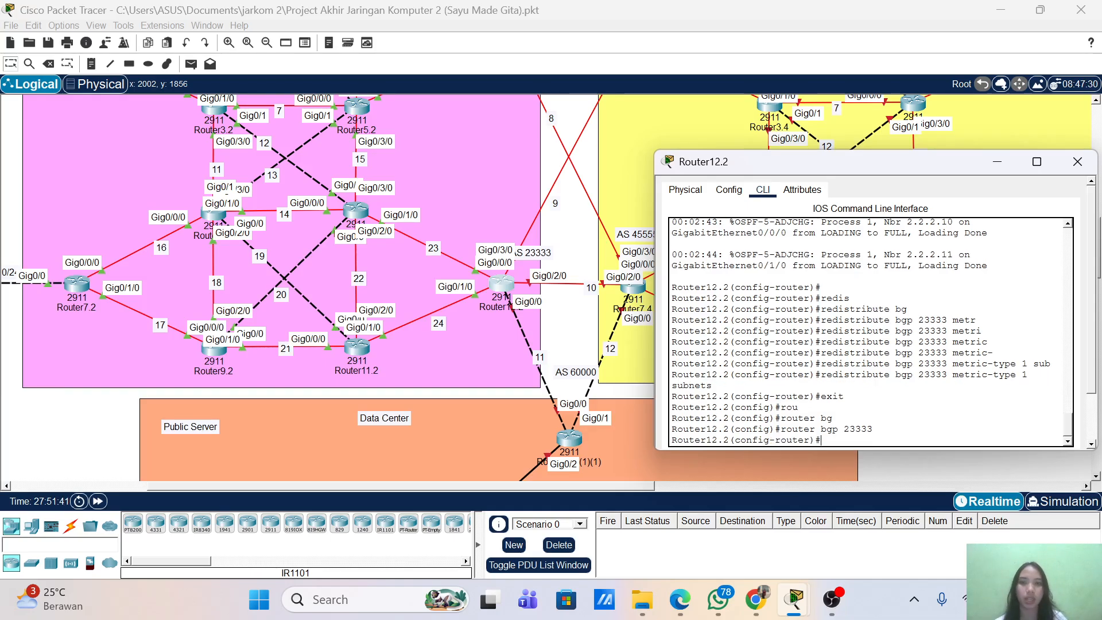
# - Enable BGP logging of neighbor changes and disable synchronization on Router12.2
pyautogui.write('bg')
pyautogui.press('Tab')
pyautogui.write('p')
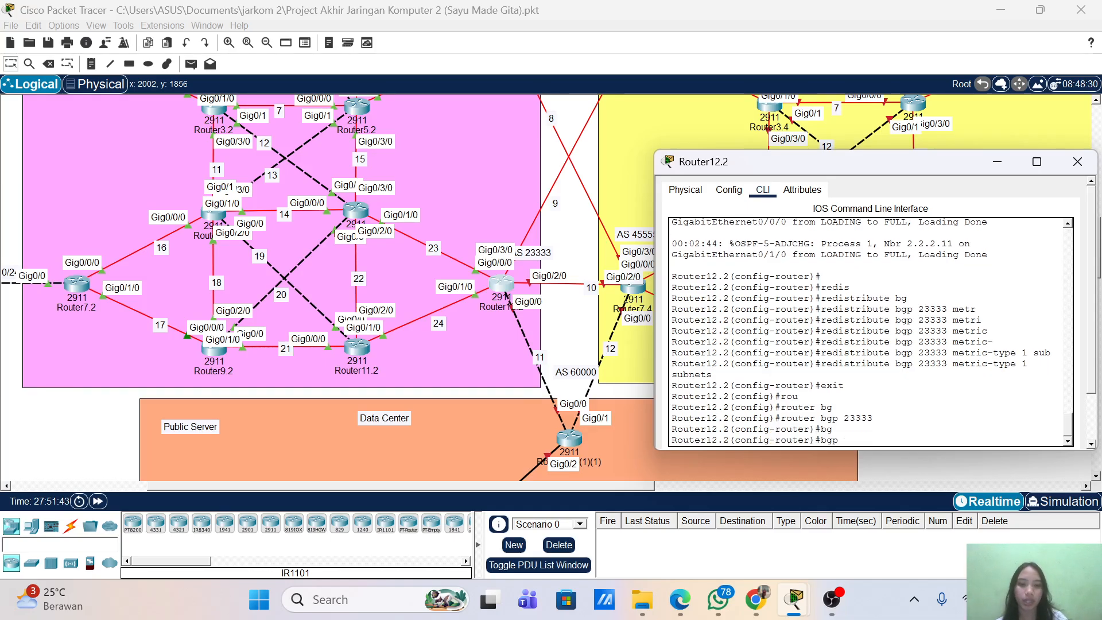
pyautogui.write(' log')
pyautogui.press('Tab')
pyautogui.press('Return')
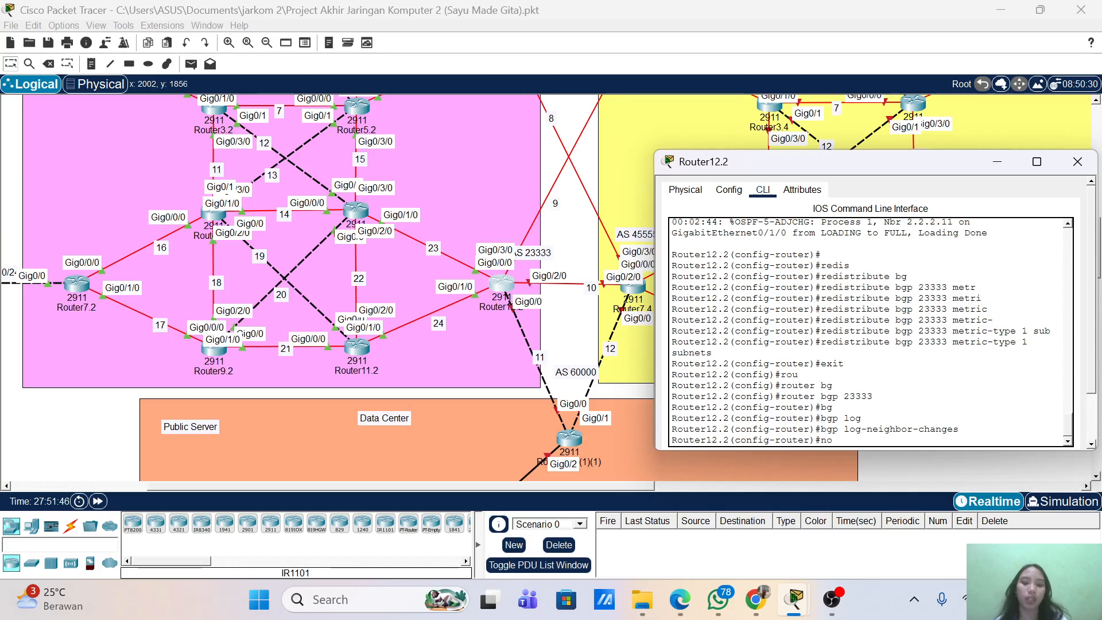
pyautogui.write('no sy')
pyautogui.press('Tab')
pyautogui.press('Return')
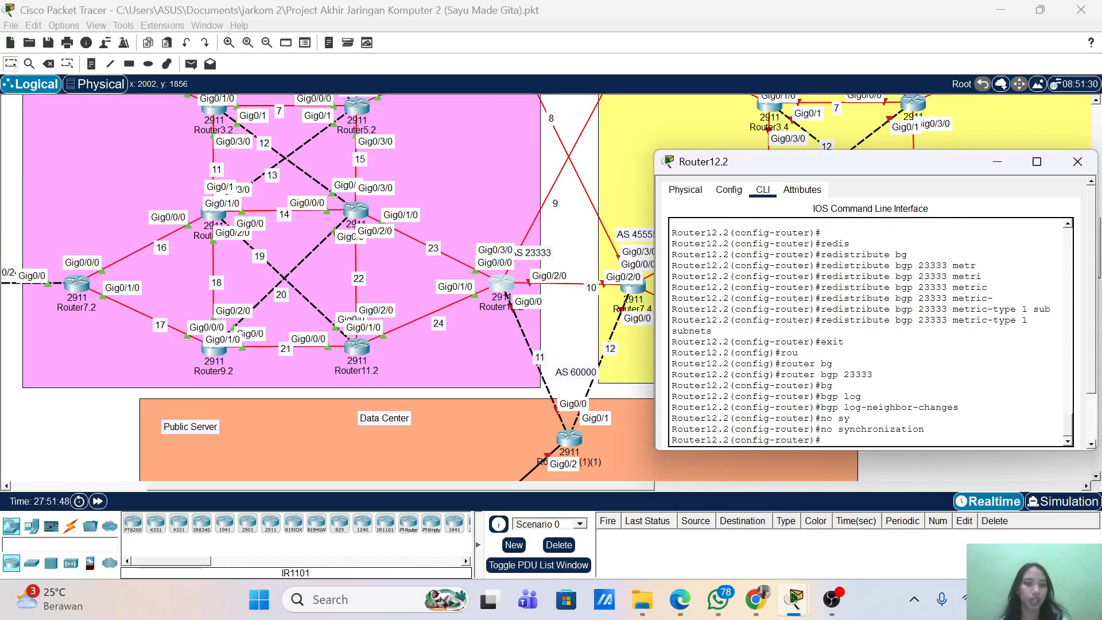
# - Advertise network 50.0.9.0 with mask 255.255.255.0 in BGP 23333 on Router12.2
pyautogui.write('n')
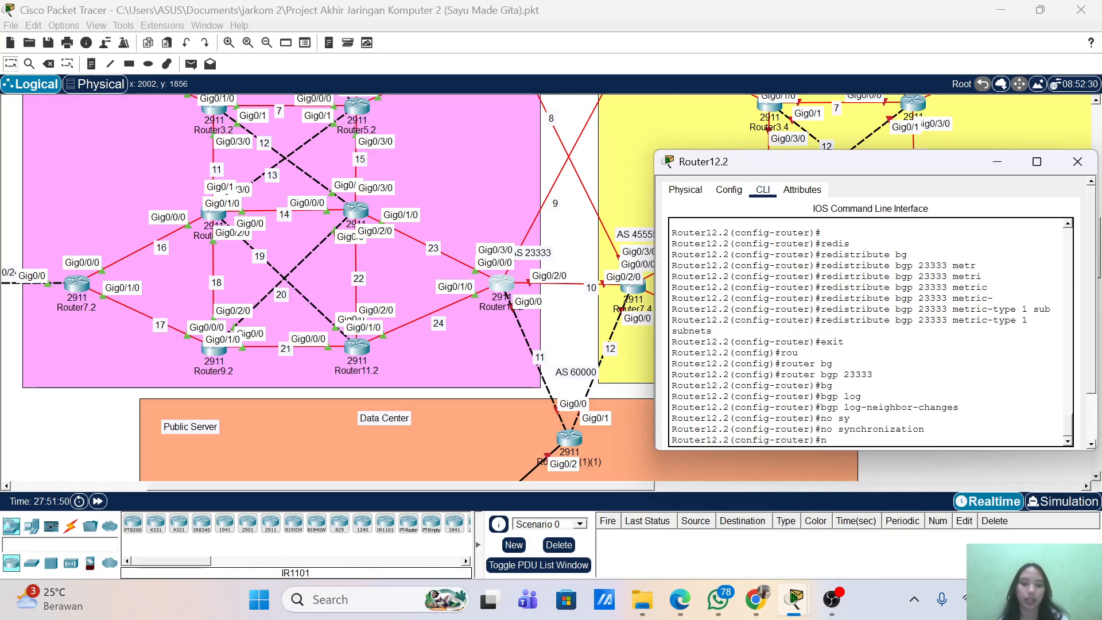
pyautogui.write('et')
pyautogui.press('Tab')
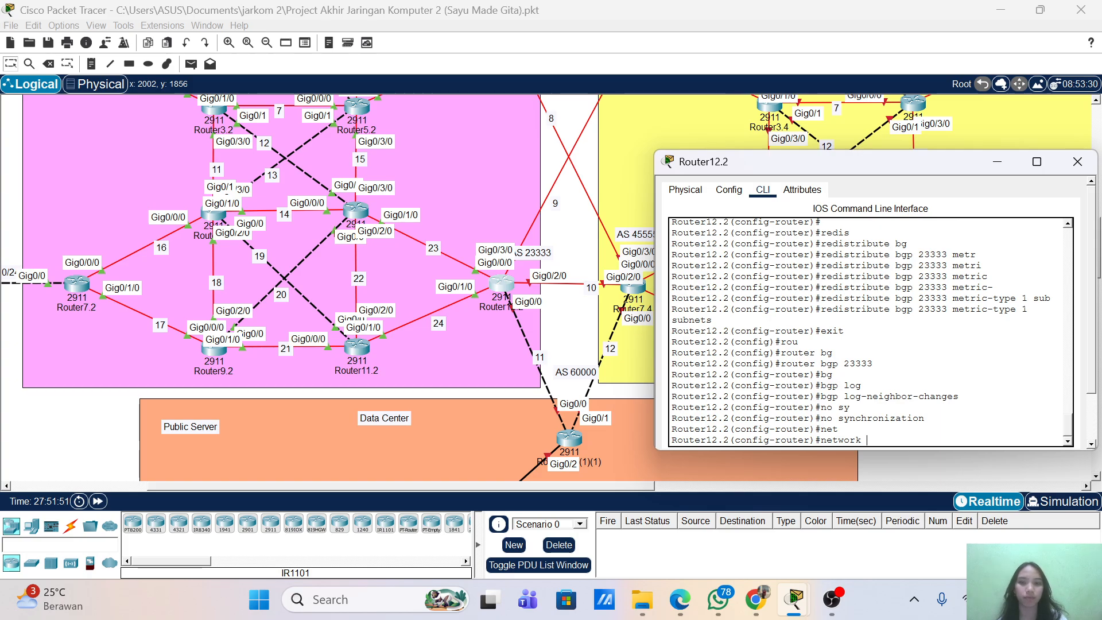
pyautogui.write('50.0')
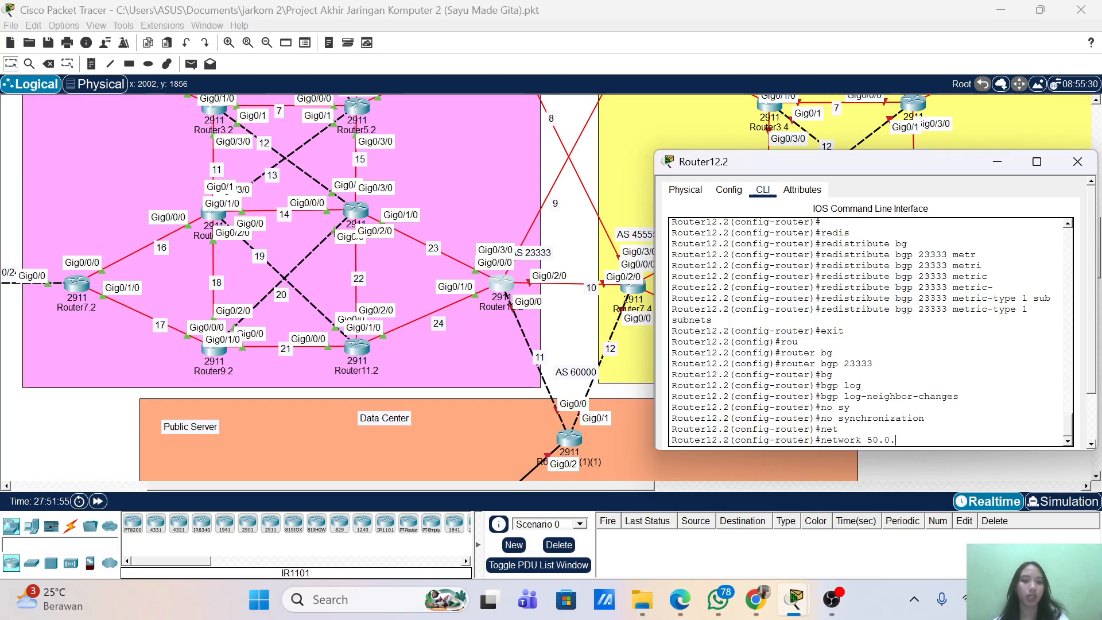
pyautogui.write('.')
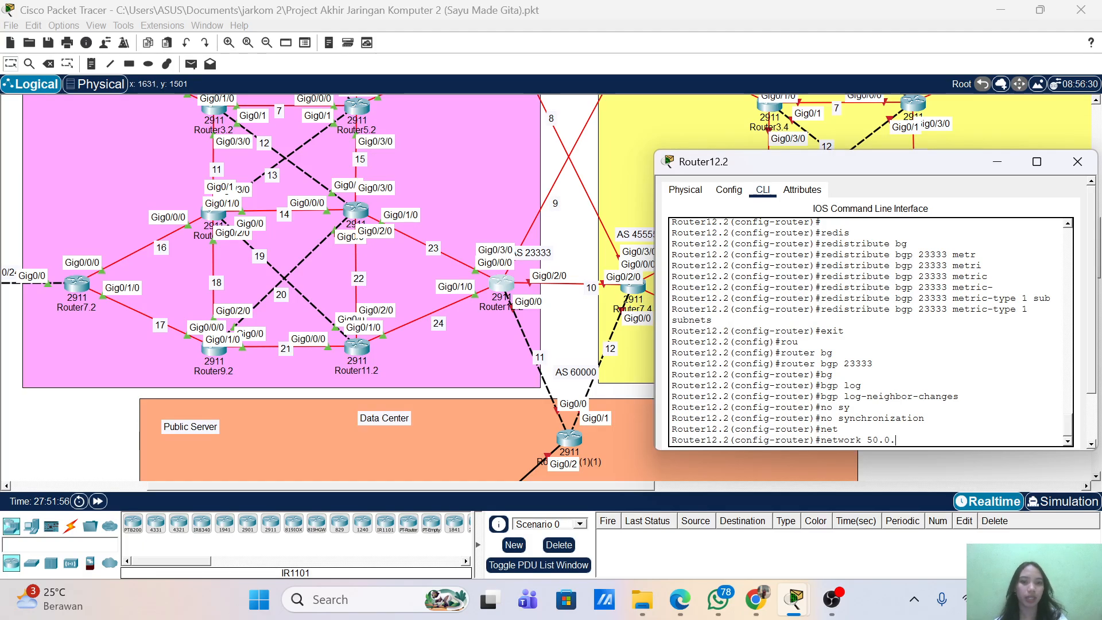
pyautogui.write('9.0.')
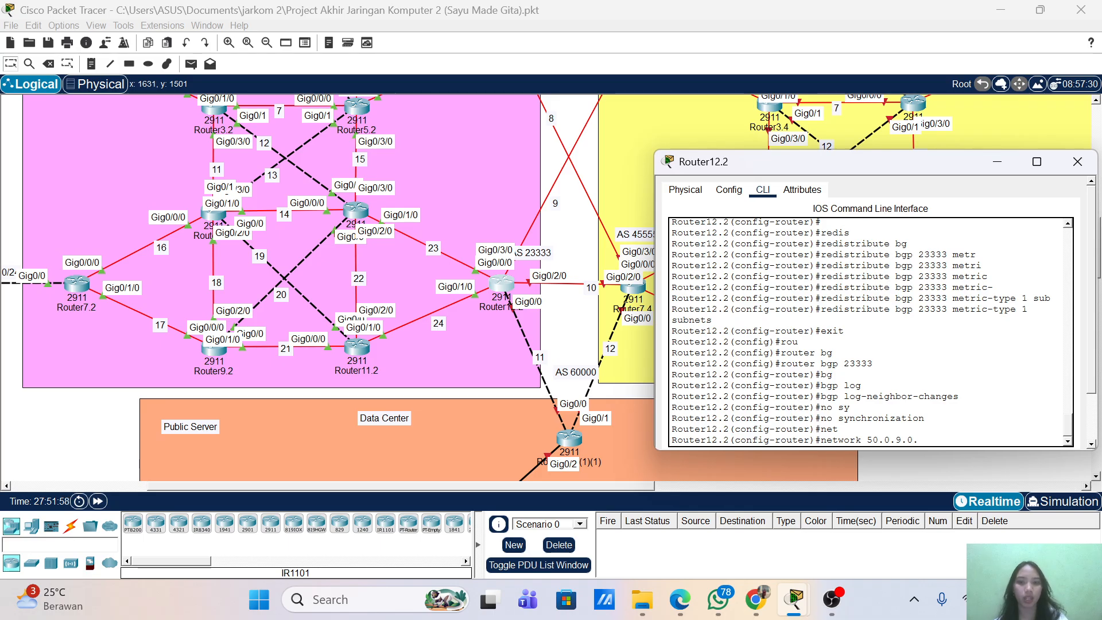
pyautogui.press('BackSpace')
pyautogui.write('mask 2')
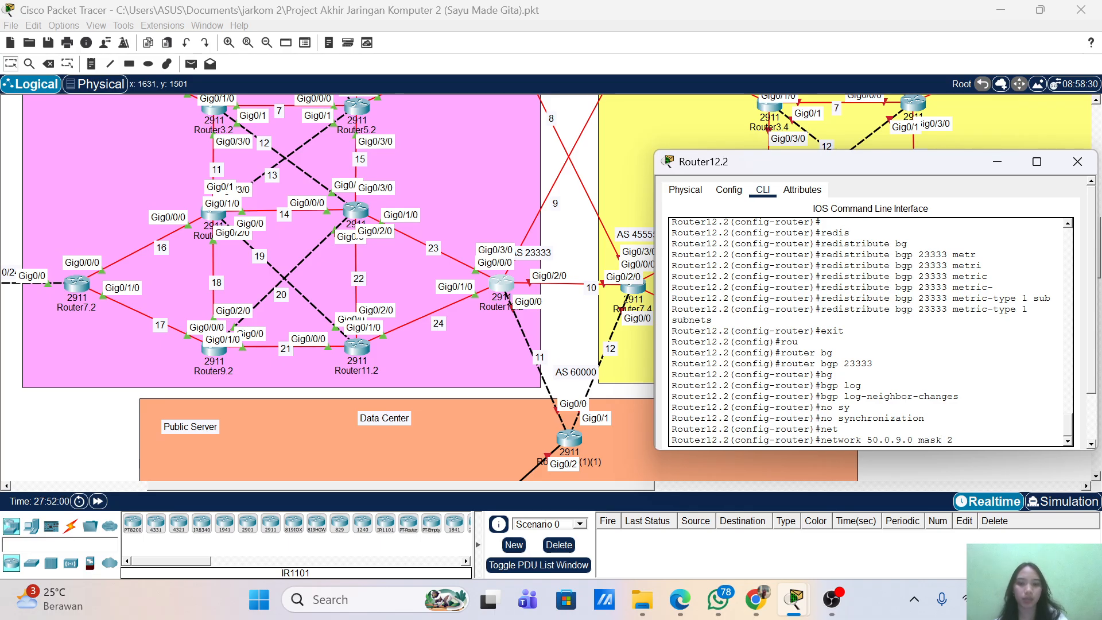
pyautogui.write('55.255.255.2')
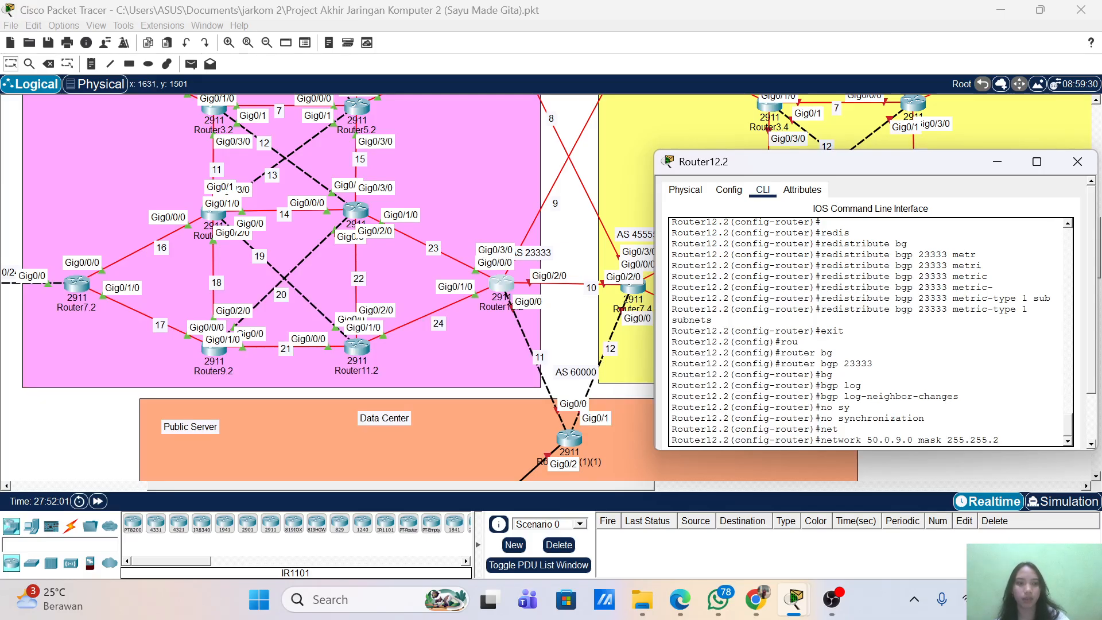
pyautogui.write('.0')
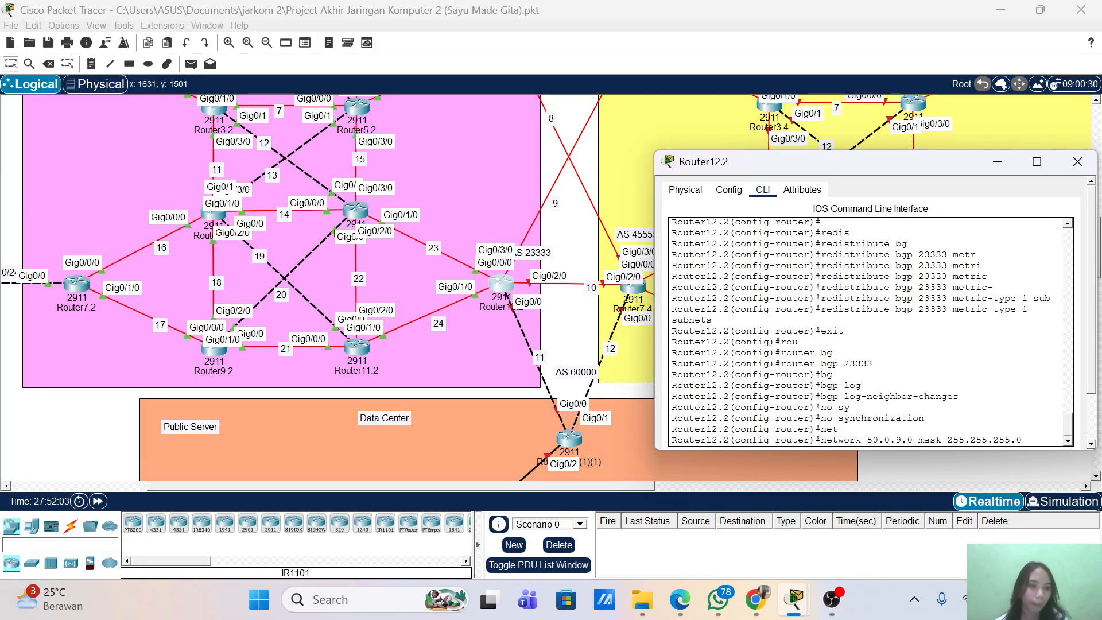
pyautogui.press('Return')
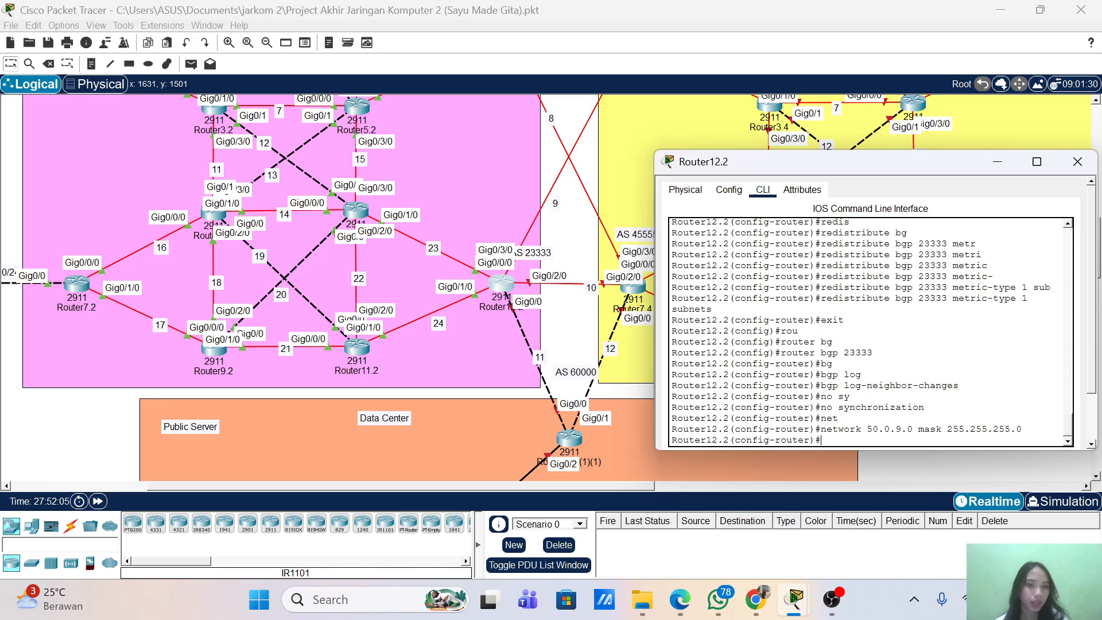
# - Advertise networks 50.0.10.0 and 50.0.11.0 with mask 255.255.255.0 in BGP 23333 on Router12.2
pyautogui.press('Up')
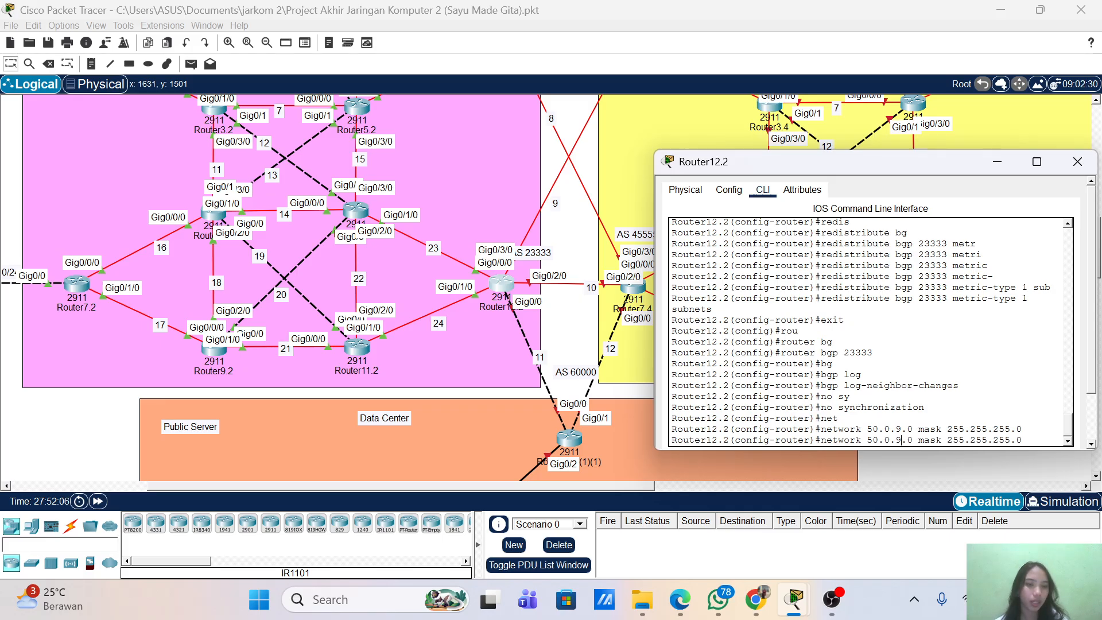
pyautogui.press('BackSpace')
pyautogui.write('10')
pyautogui.press('Return')
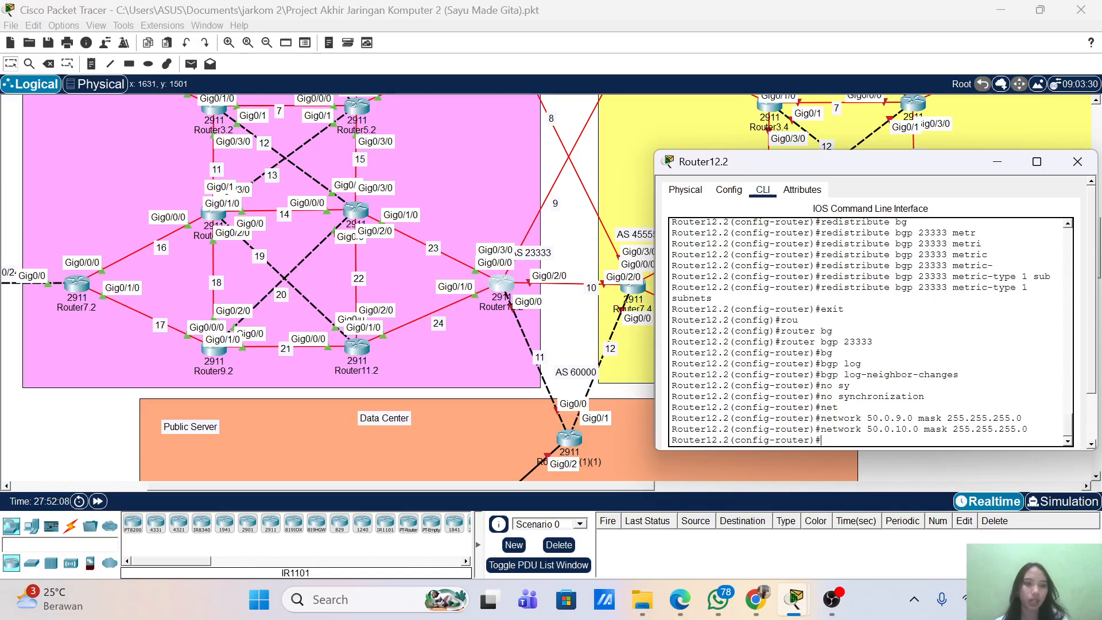
pyautogui.press('Up')
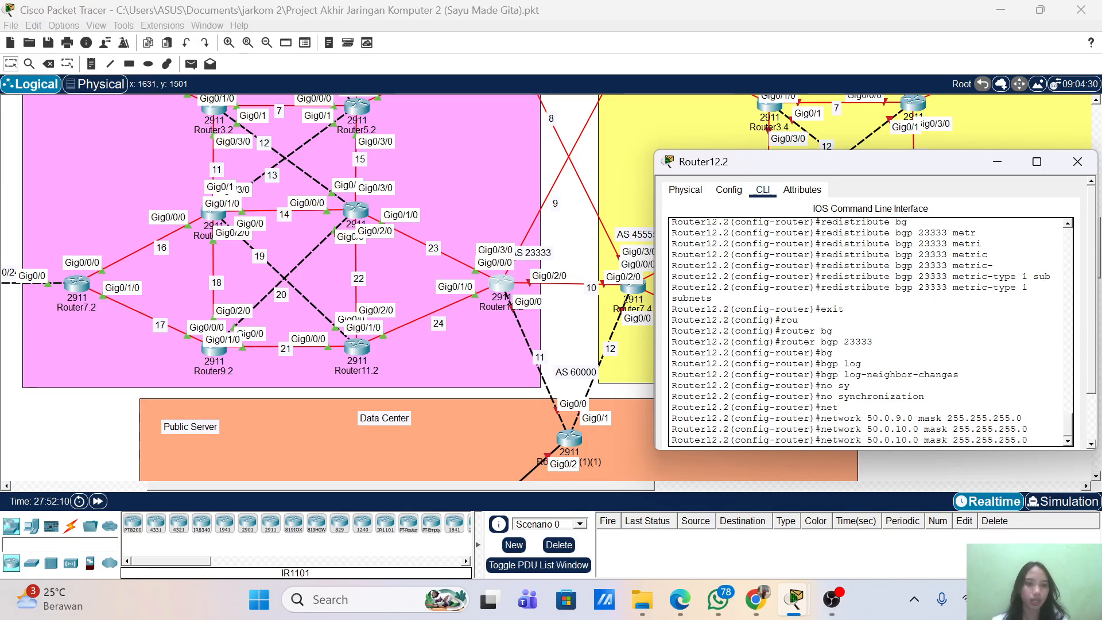
pyautogui.press('BackSpace')
pyautogui.write('1')
pyautogui.press('Return')
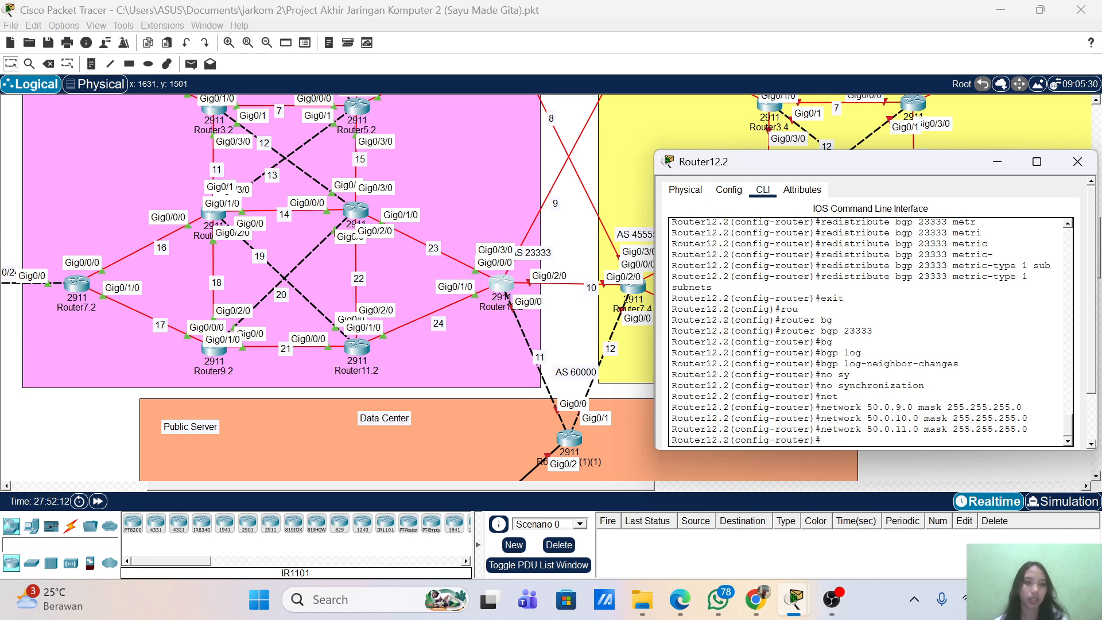
# - Add BGP neighbor 50.0.9.2 with remote AS 44444 on Router12.2, checking the AS label in the topology
pyautogui.write('neig')
pyautogui.press('Tab')
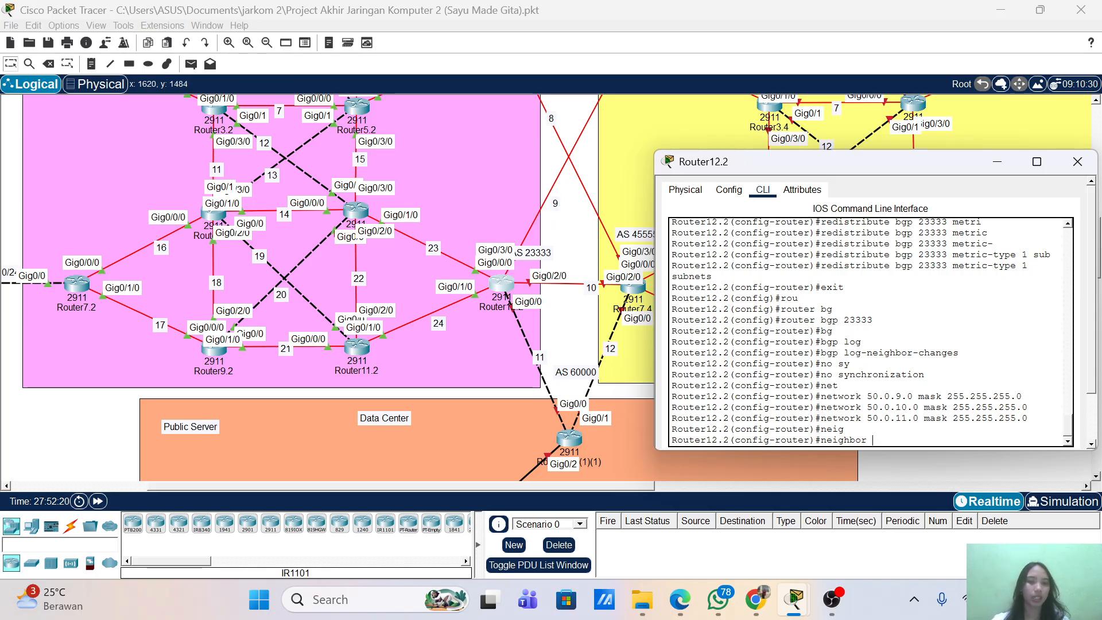
pyautogui.write('50.0')
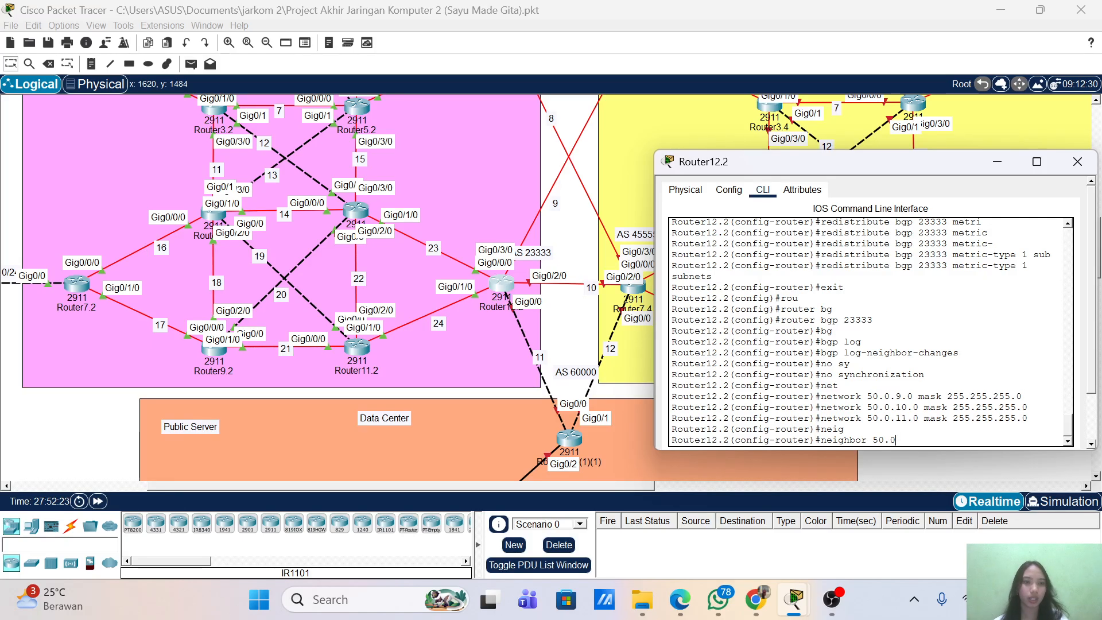
pyautogui.write('.9.2')
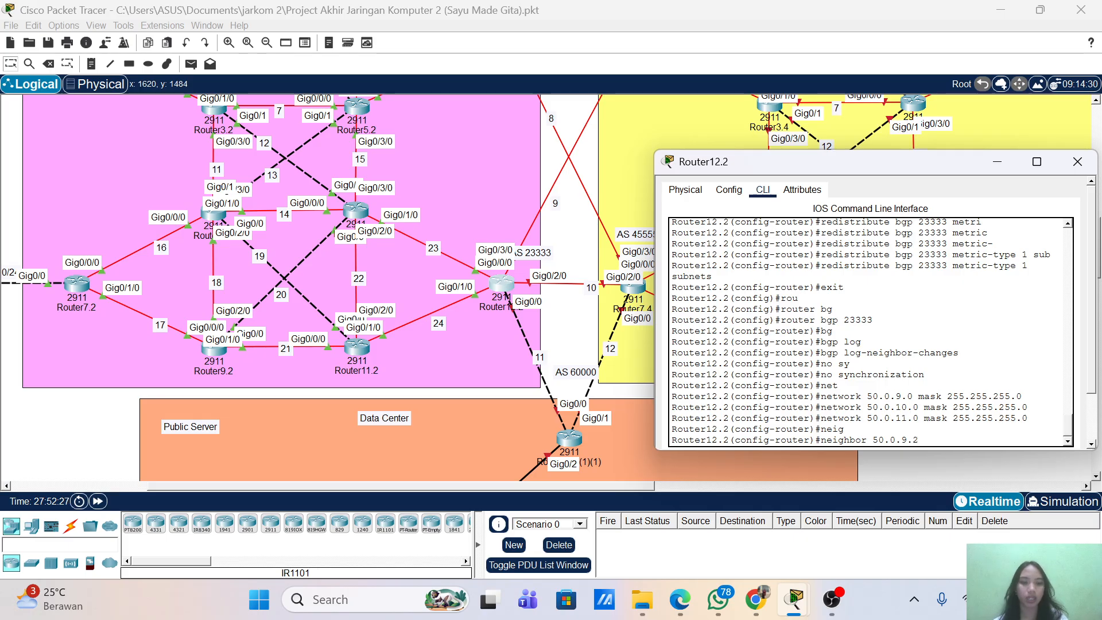
pyautogui.write(' remo')
pyautogui.press('Tab')
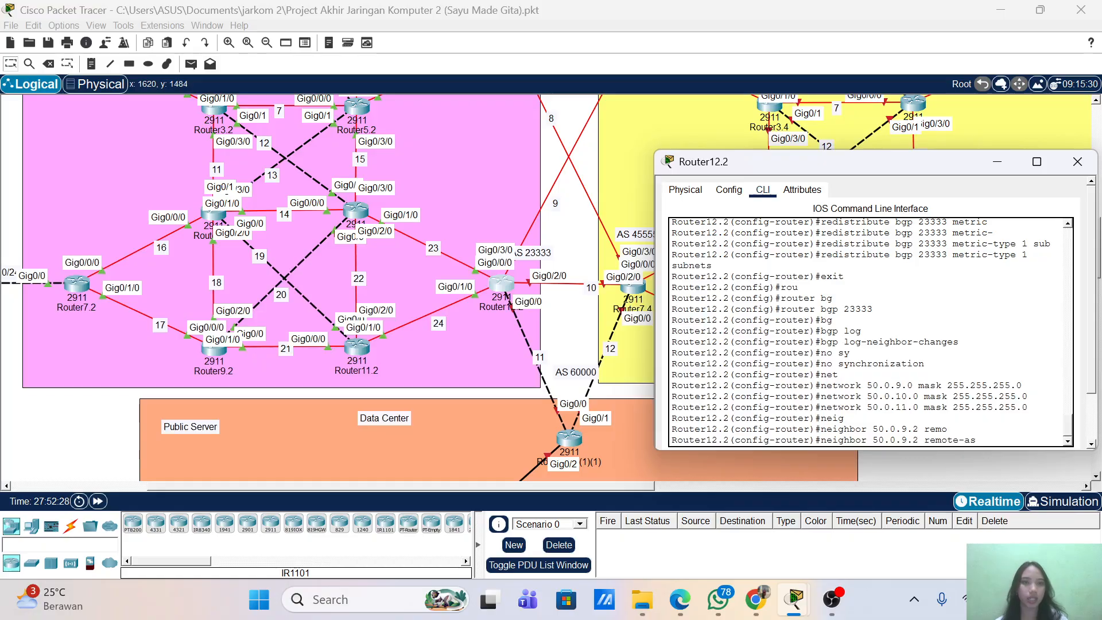
pyautogui.scroll(3, 641, 106)
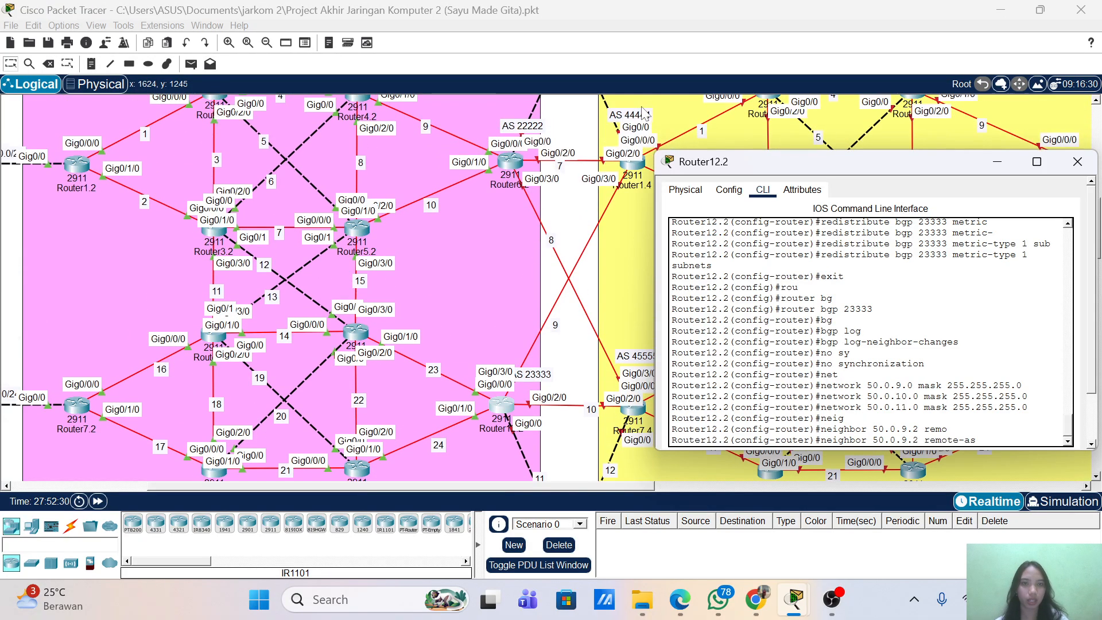
pyautogui.scroll(-3, 642, 106)
pyautogui.write('4')
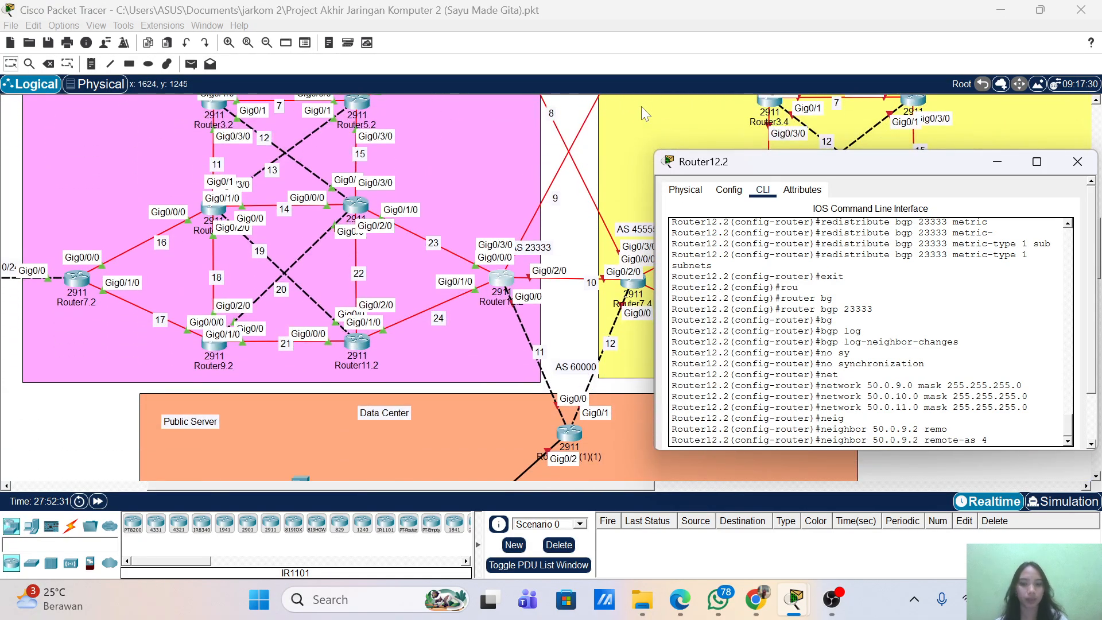
pyautogui.write('4444')
pyautogui.press('Return')
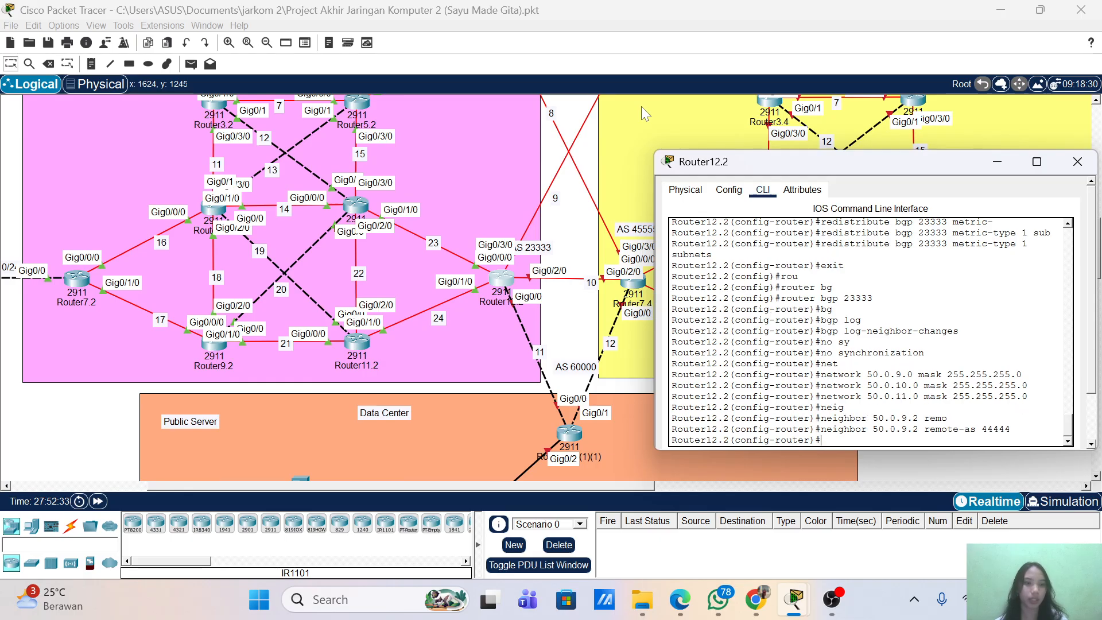
# - Add BGP neighbor 50.0.10.2 with remote AS 45555 on Router12.2
pyautogui.press('Up')
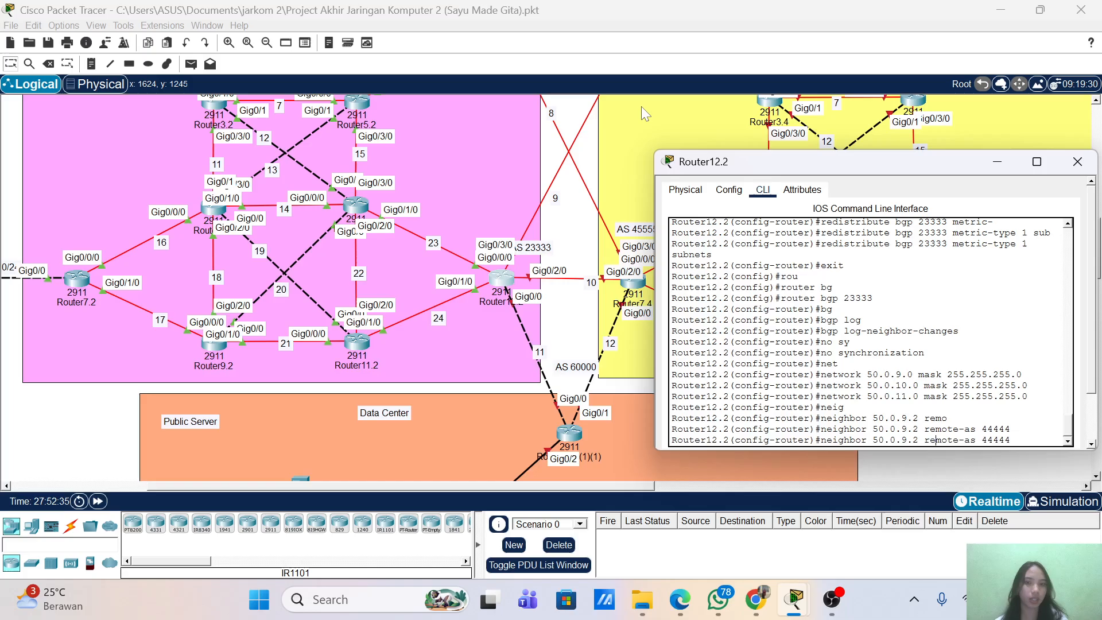
pyautogui.press('BackSpace')
pyautogui.write('10')
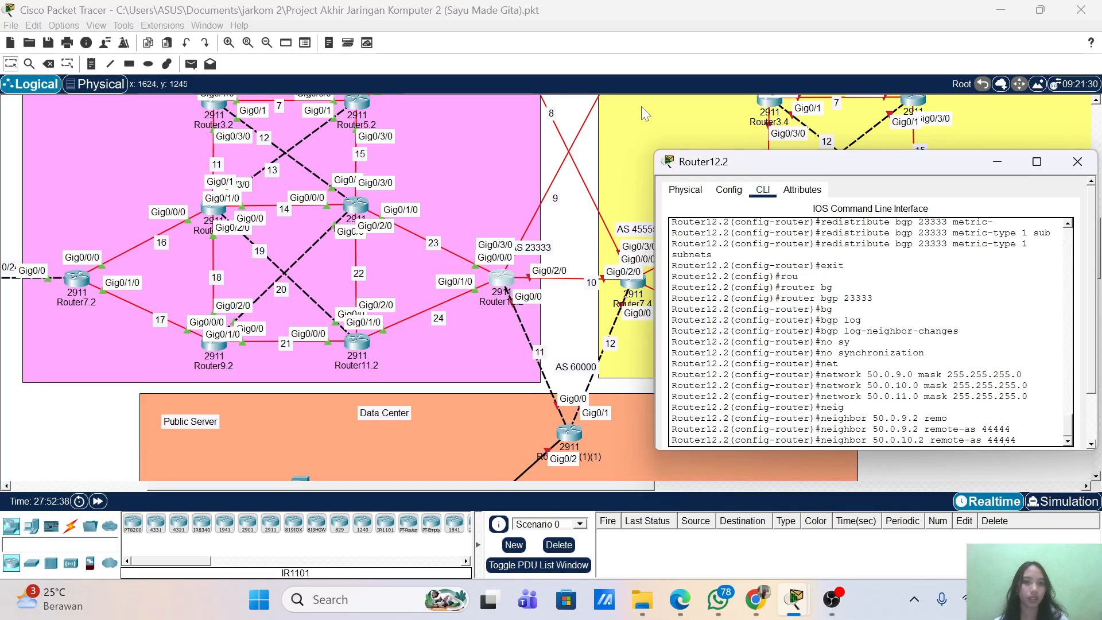
pyautogui.press('BackSpace')
pyautogui.press('BackSpace')
pyautogui.press('BackSpace')
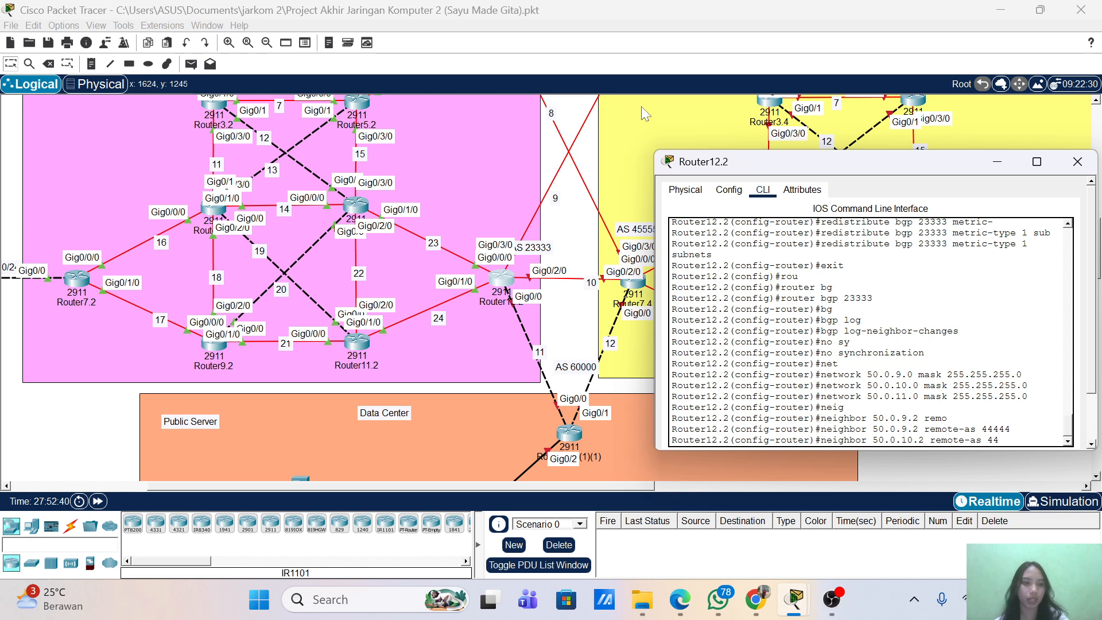
pyautogui.write('5555')
pyautogui.press('Return')
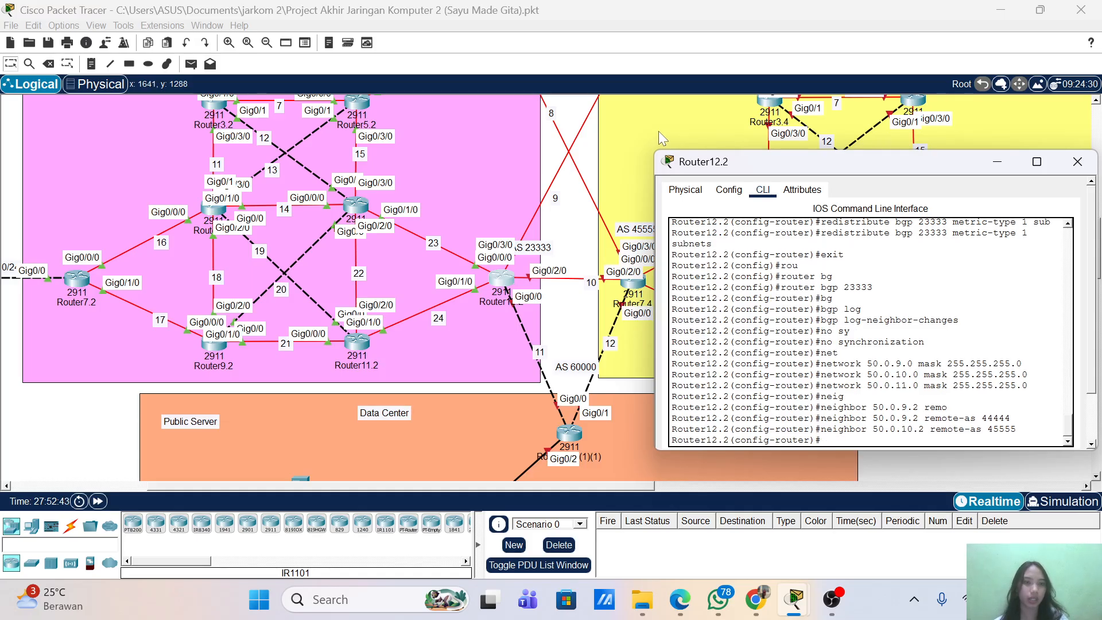
# - Add BGP neighbor 50.0.11.2 with remote AS 60000 on Router12.2
pyautogui.press('Up')
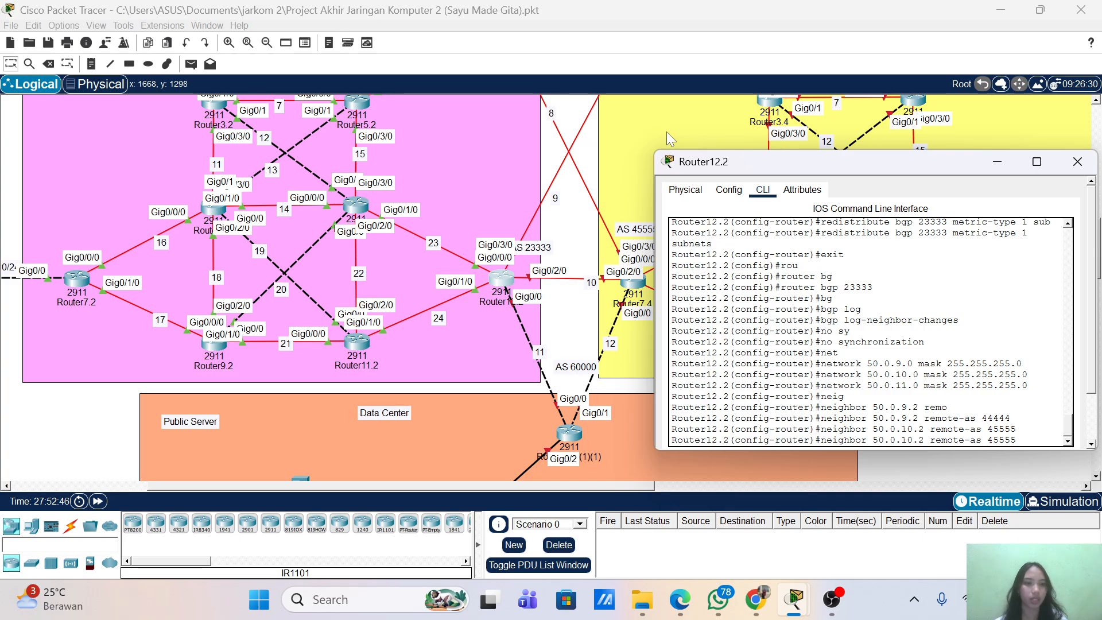
pyautogui.press('BackSpace')
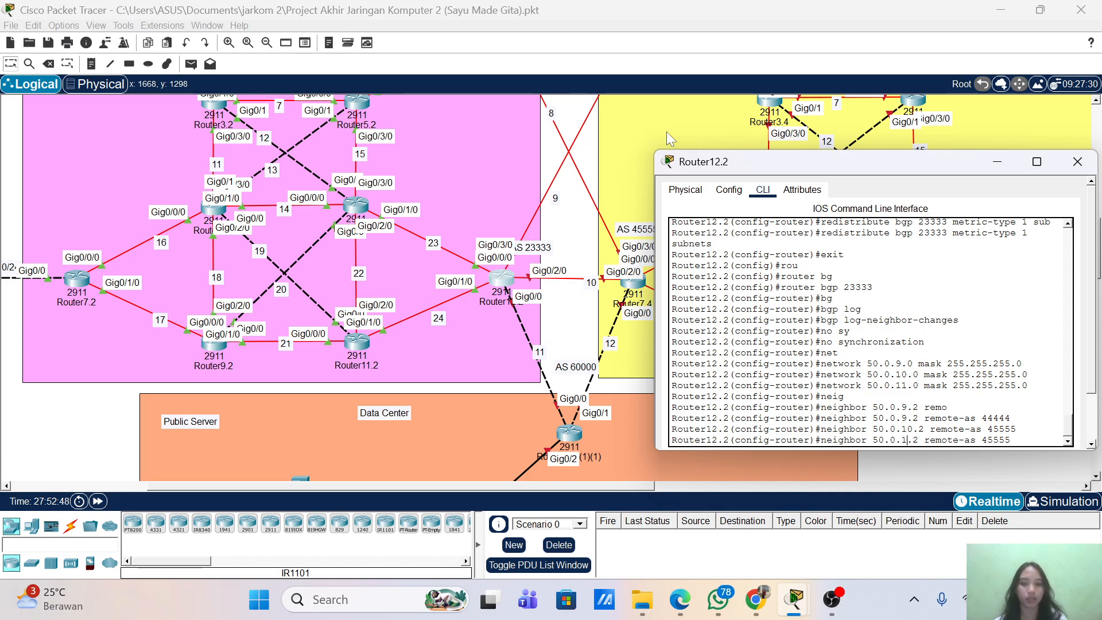
pyautogui.write('1')
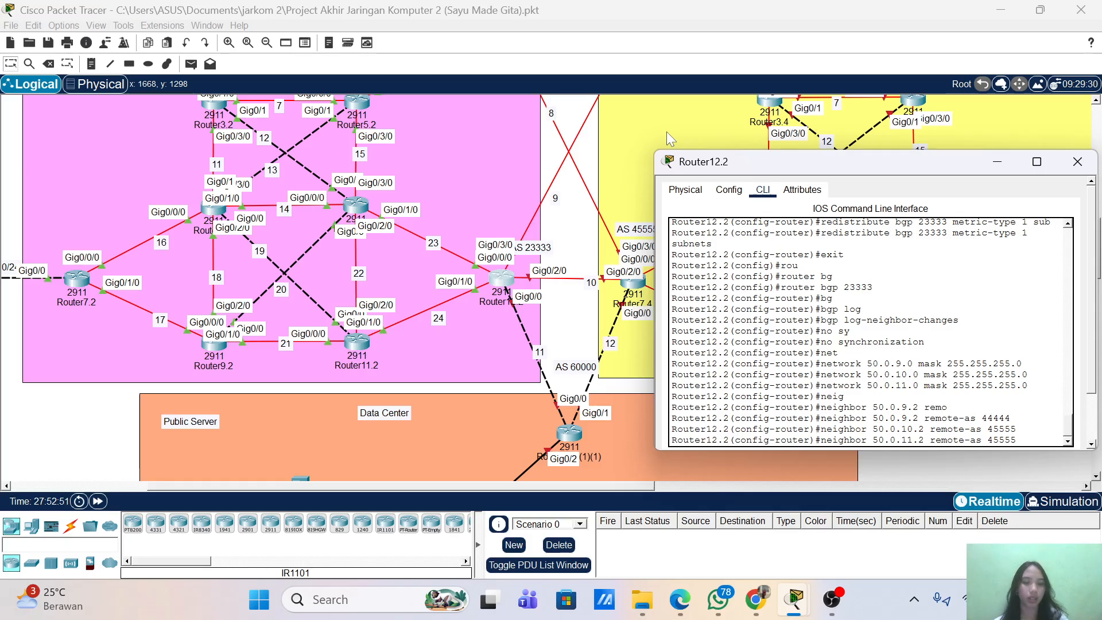
pyautogui.press('BackSpace')
pyautogui.press('BackSpace')
pyautogui.press('BackSpace')
pyautogui.press('BackSpace')
pyautogui.press('BackSpace')
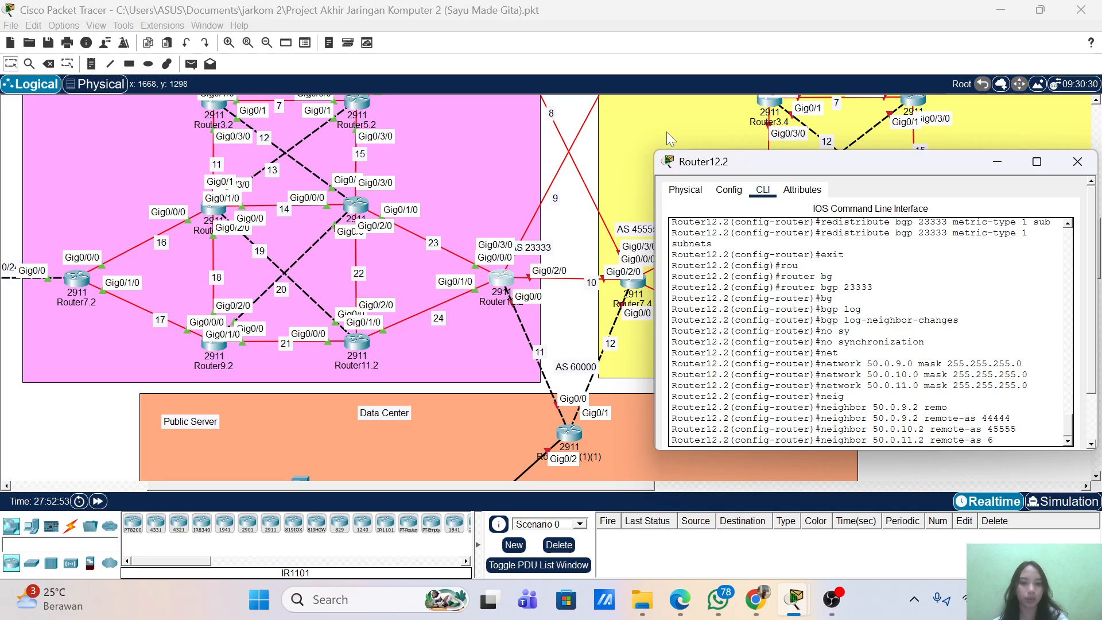
pyautogui.write('60000')
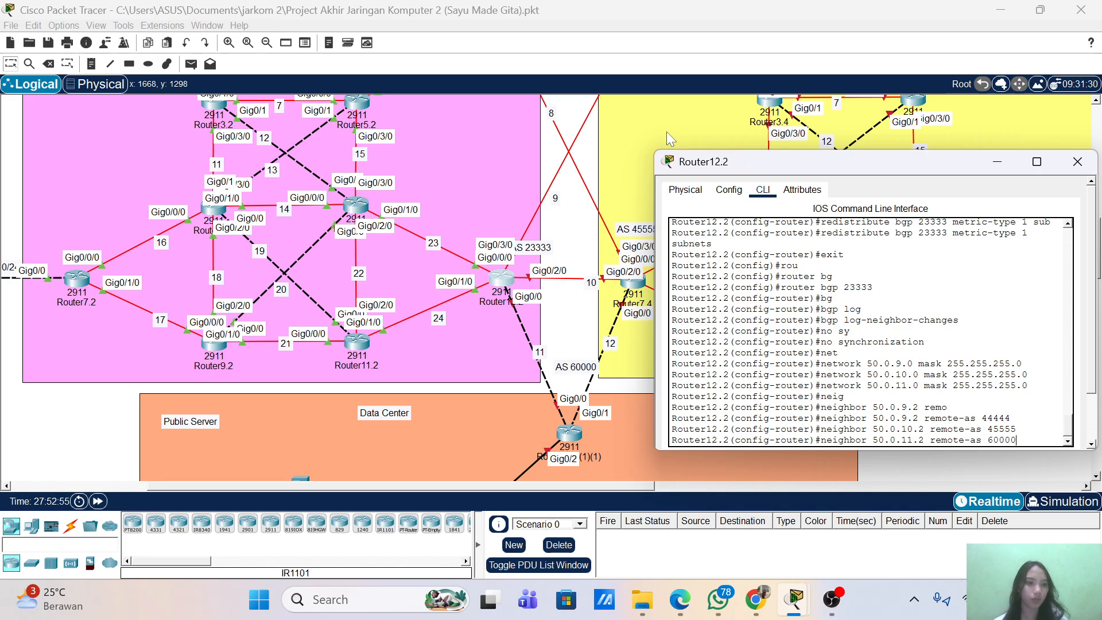
pyautogui.press('Return')
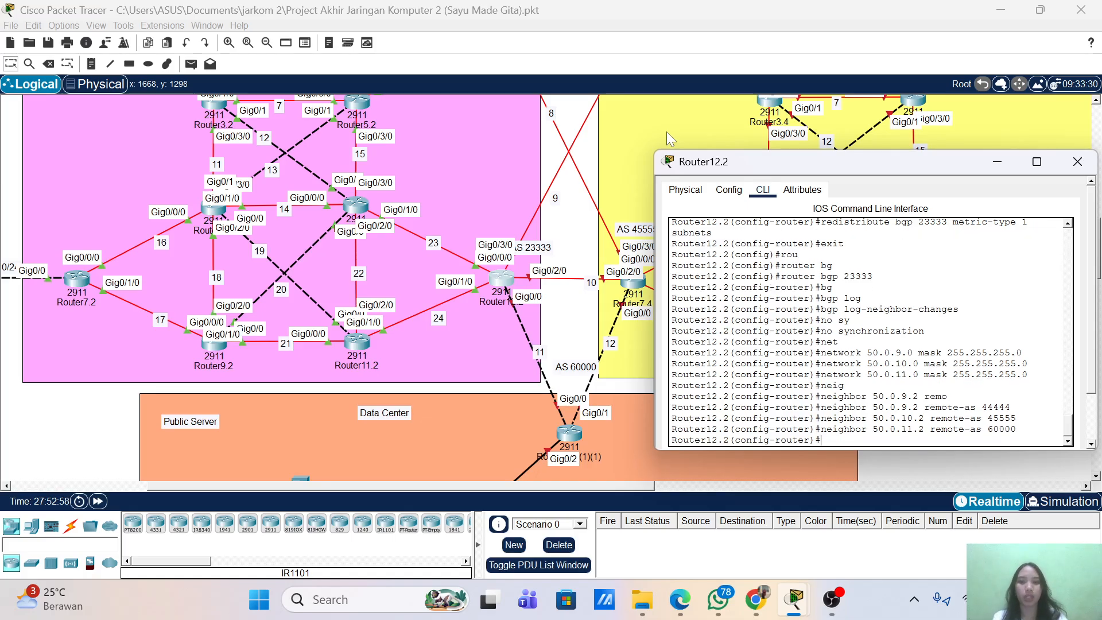
# - Redistribute OSPF process 1 into BGP 23333 on Router12.2
pyautogui.write('redis')
pyautogui.press('Tab')
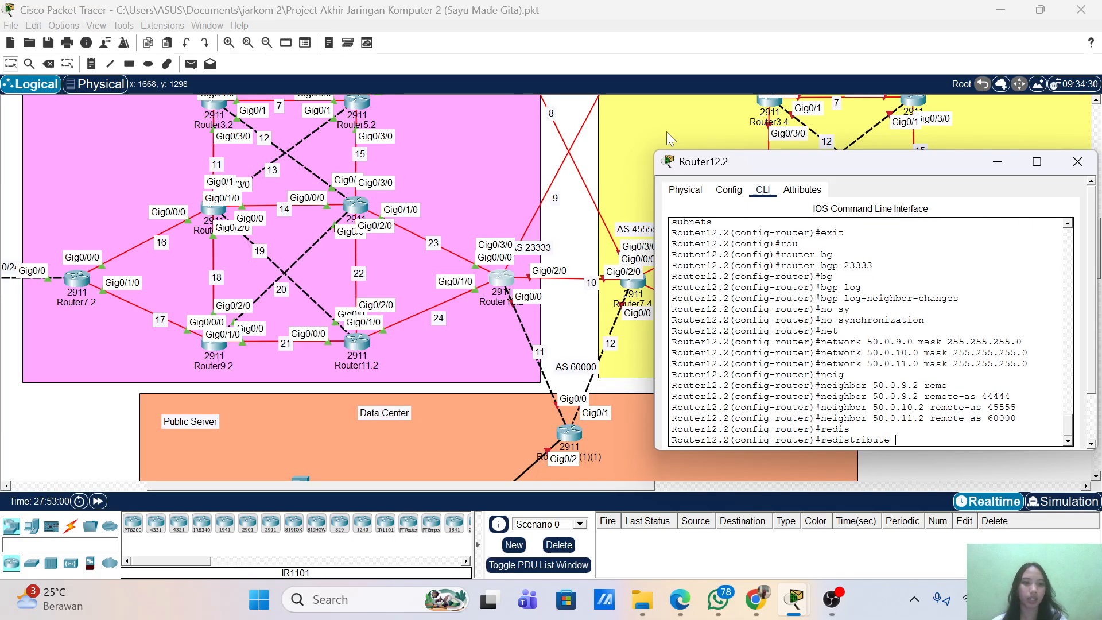
pyautogui.write('osp')
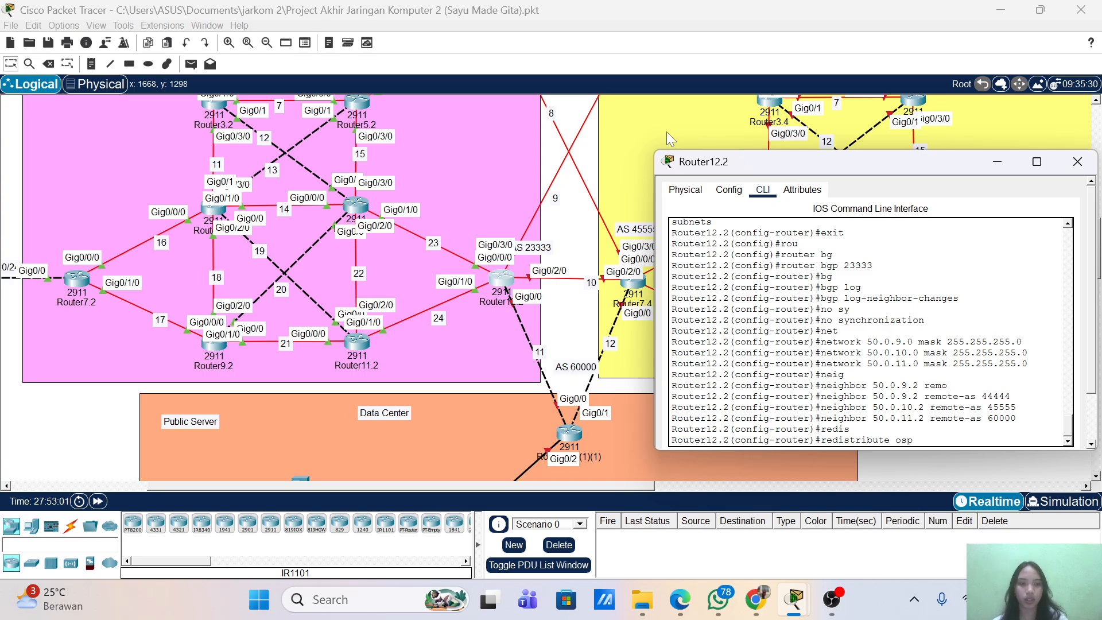
pyautogui.press('Tab')
pyautogui.write('1')
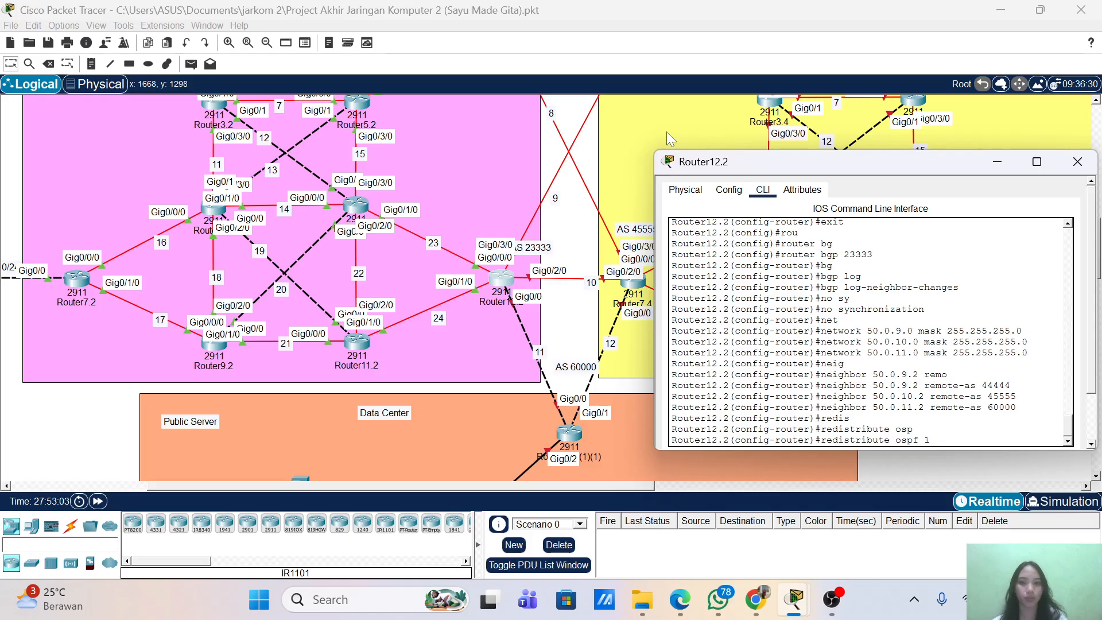
pyautogui.press('Return')
pyautogui.press('Return')
# - End configuration mode on Router12.2 and save the running configuration
pyautogui.write('end')
pyautogui.press('Return')
pyautogui.press('Return')
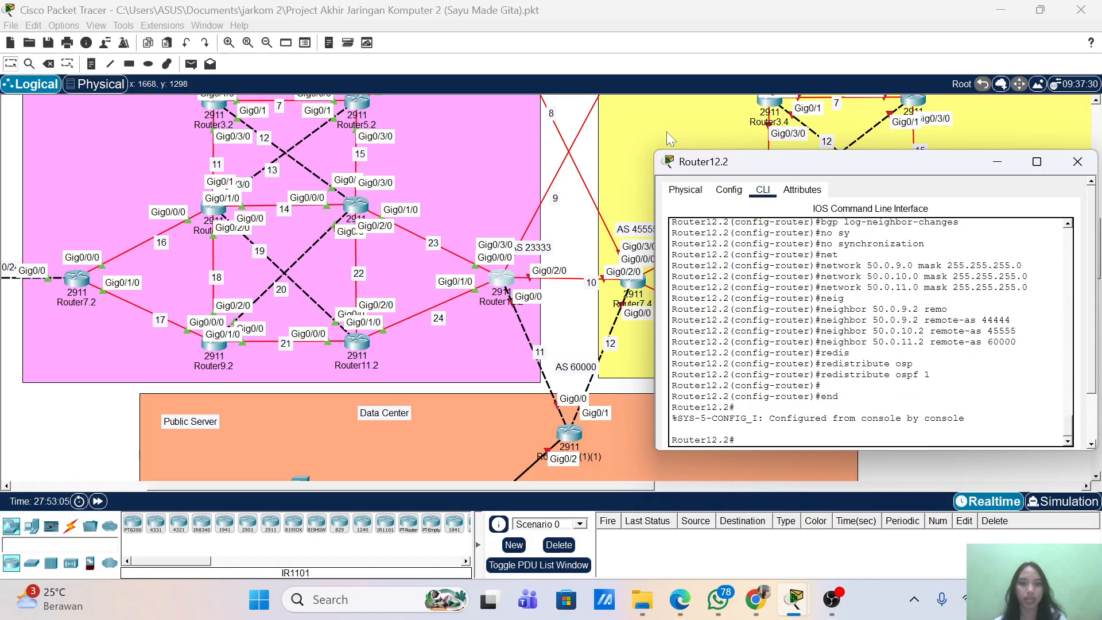
pyautogui.write('wr')
pyautogui.press('Return')
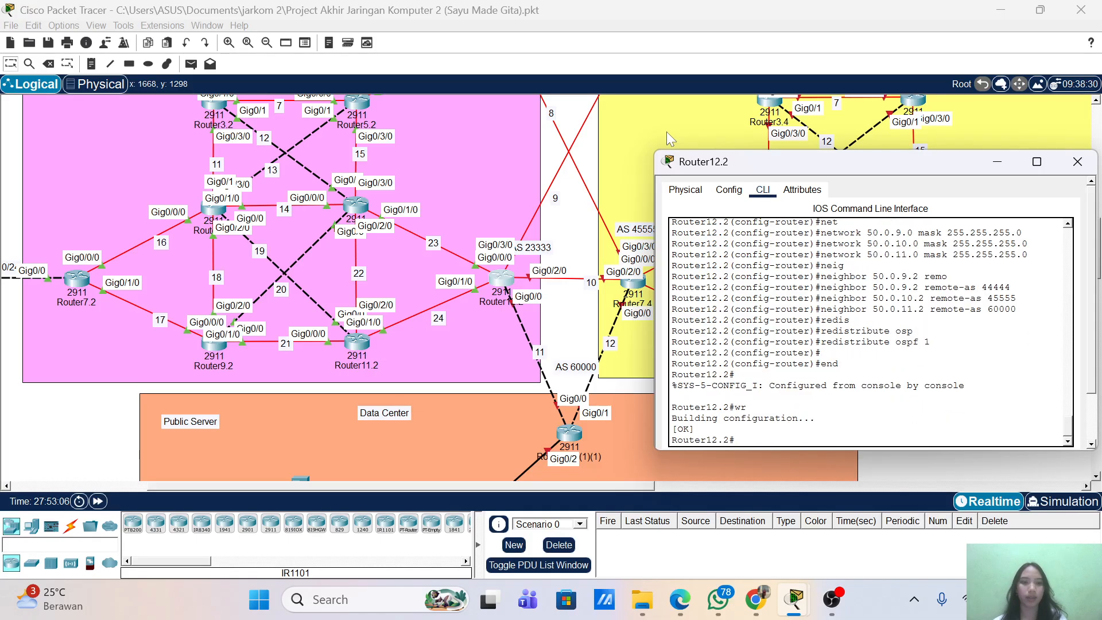
# - Close the Router12.2 configuration window
pyautogui.press('Return')
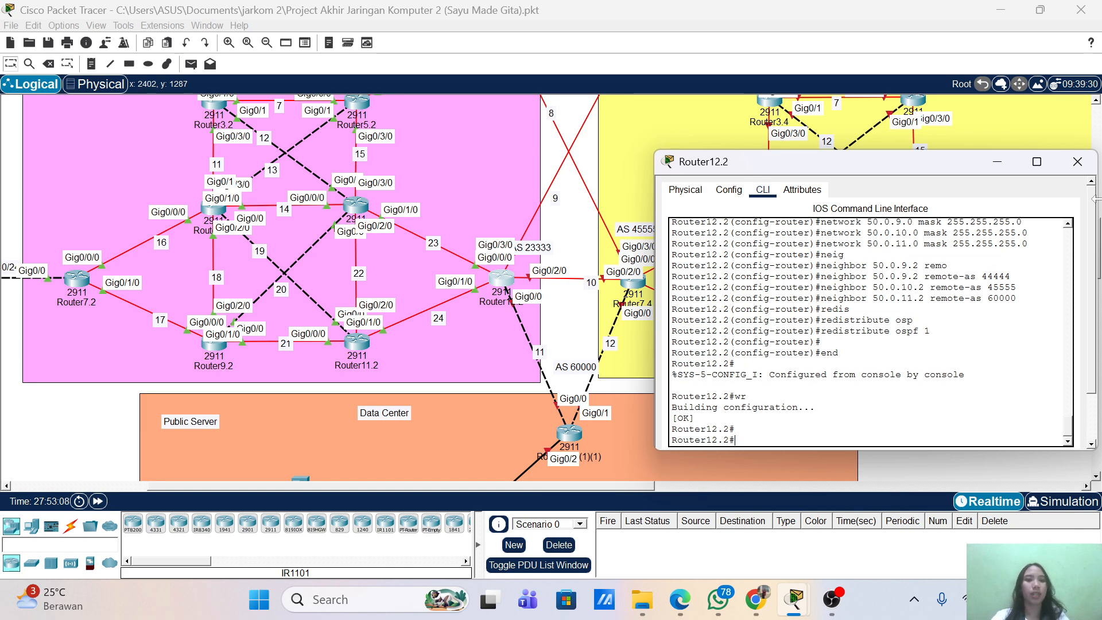
pyautogui.click(1078, 162)
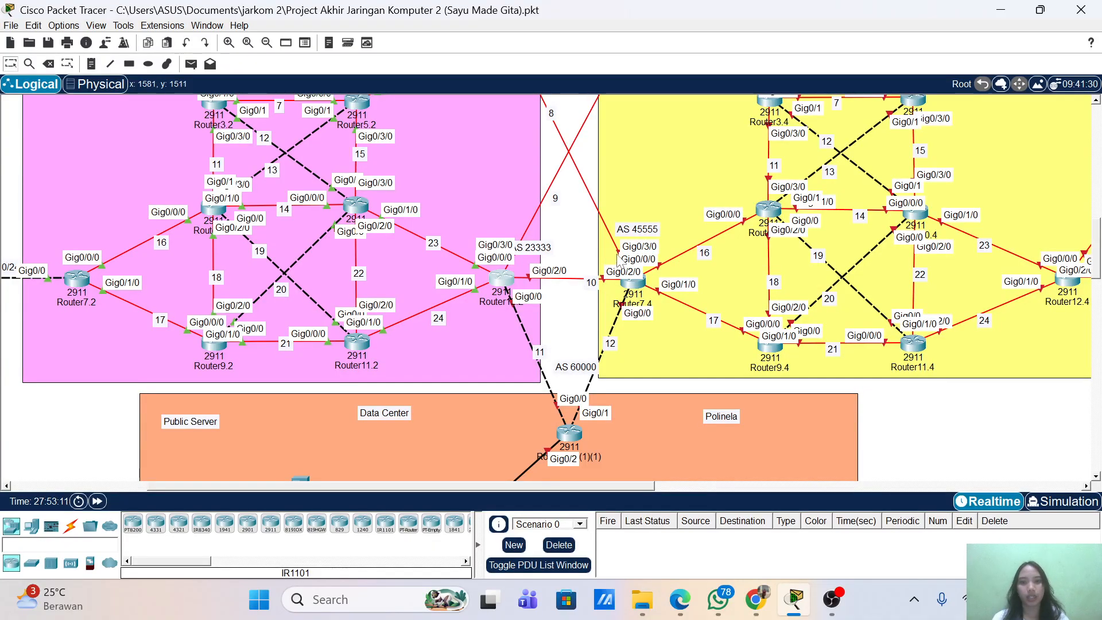
# - Examine the link status and AS borders across the Indonesia, Singapura, Malaysia and Hongkong regions of the topology
pyautogui.scroll(-1, 616, 253)
pyautogui.hscroll(-5, 616, 254)
pyautogui.scroll(15, 618, 260)
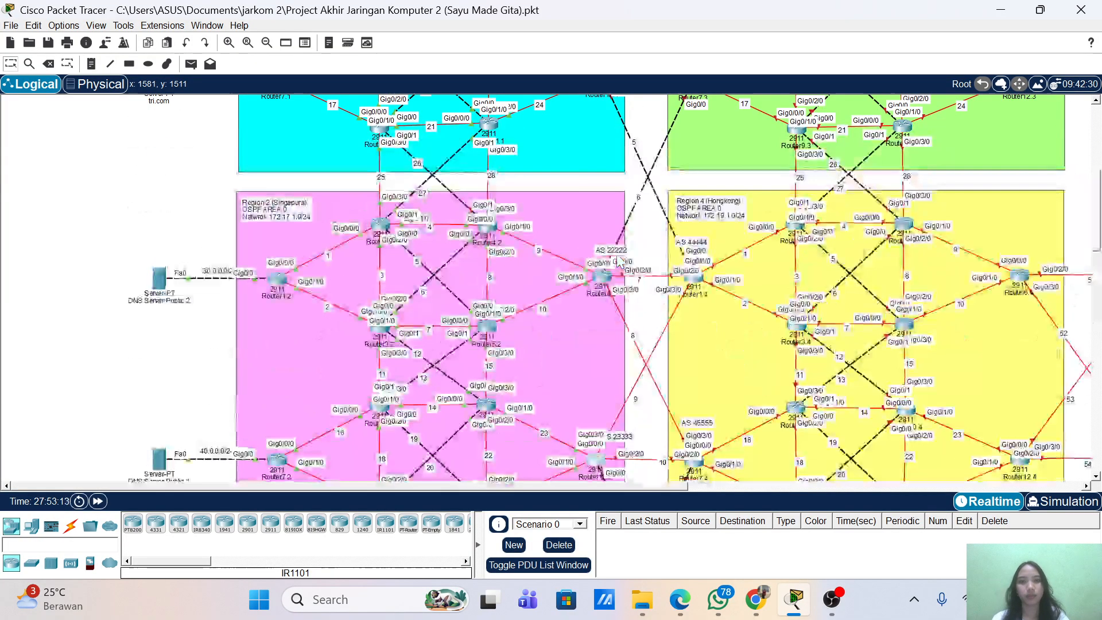
pyautogui.scroll(3, 618, 258)
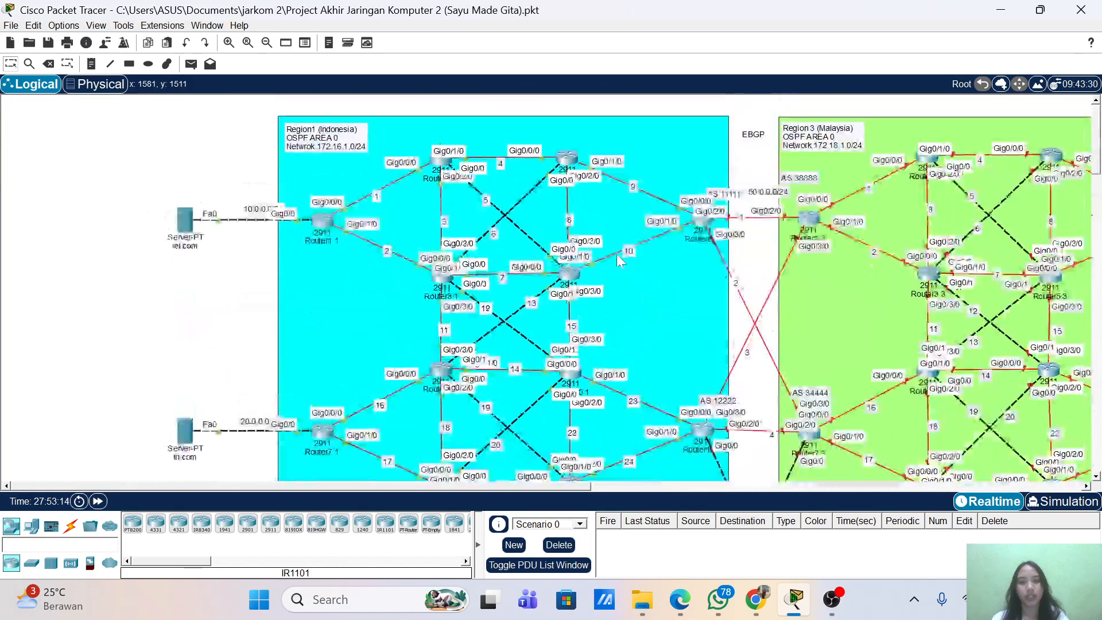
pyautogui.scroll(-6, 618, 258)
pyautogui.scroll(-8, 617, 259)
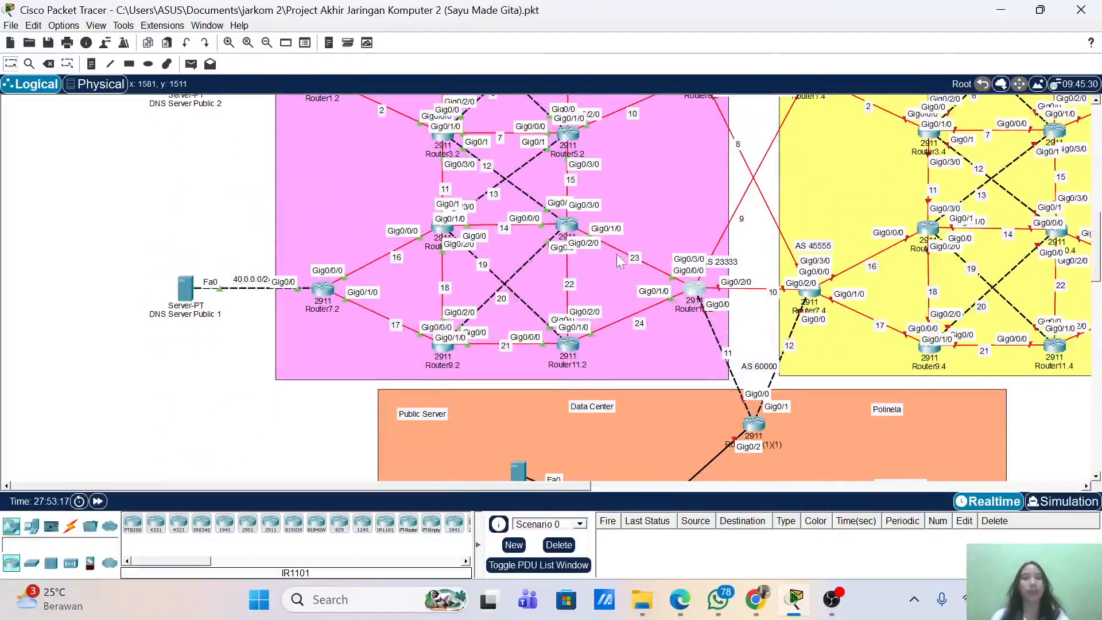
pyautogui.scroll(10, 618, 261)
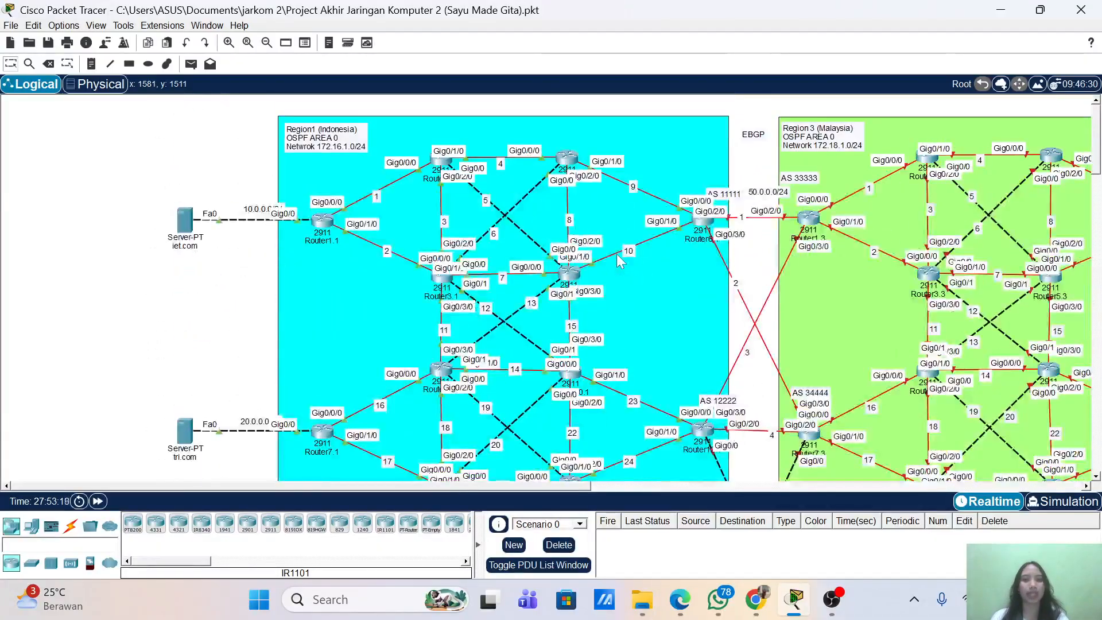
pyautogui.scroll(-3, 618, 260)
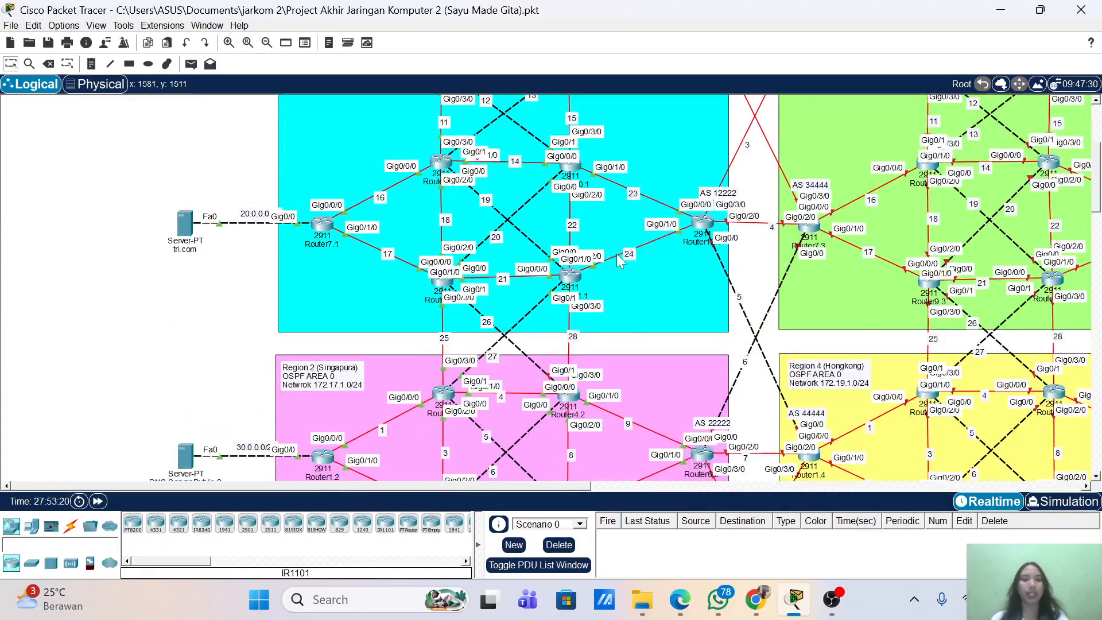
pyautogui.scroll(3, 617, 259)
pyautogui.scroll(-6, 618, 261)
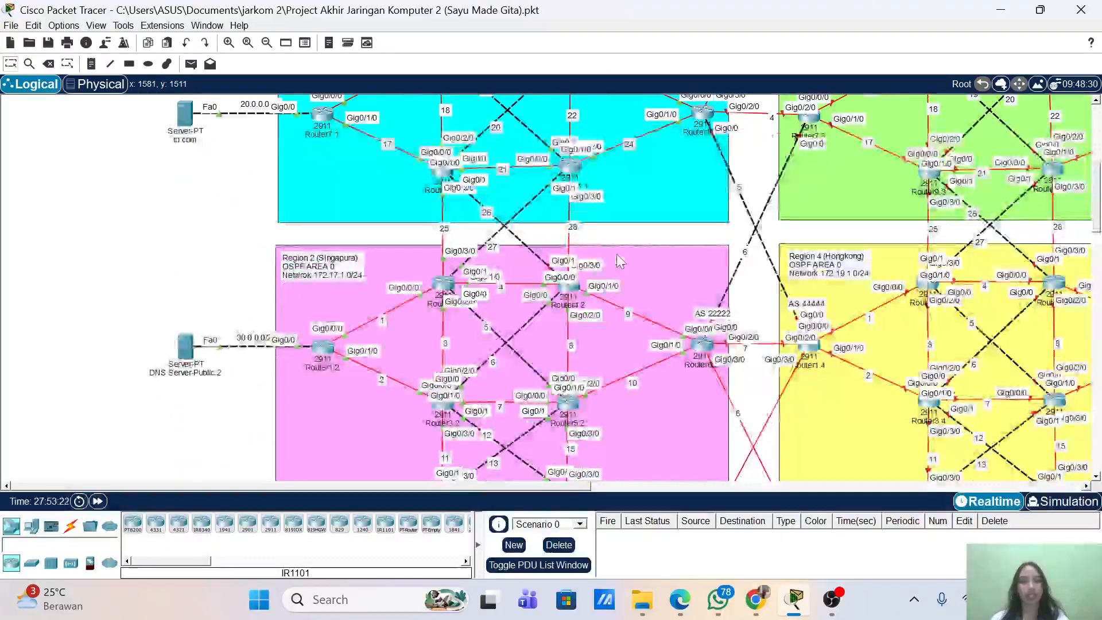
pyautogui.scroll(6, 618, 260)
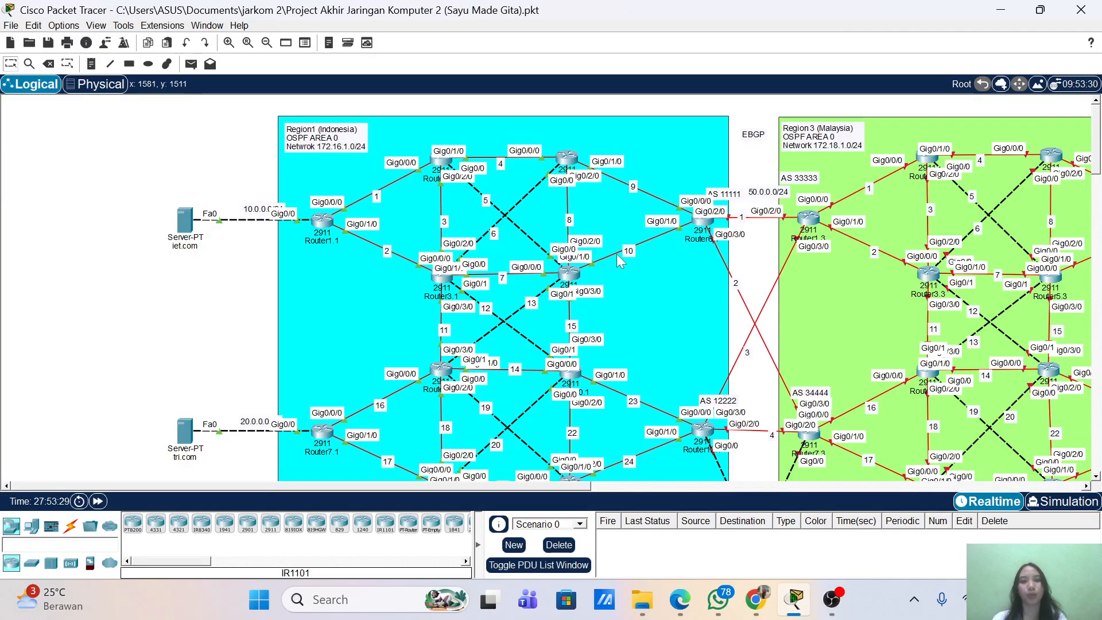
pyautogui.hscroll(3, 616, 253)
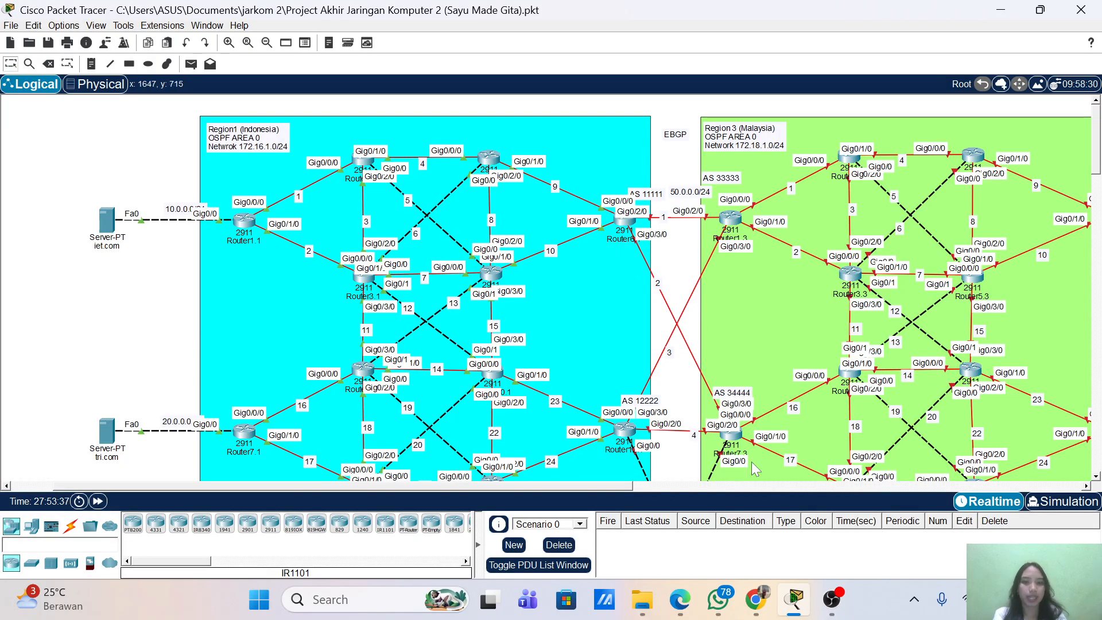
pyautogui.click(832, 599)
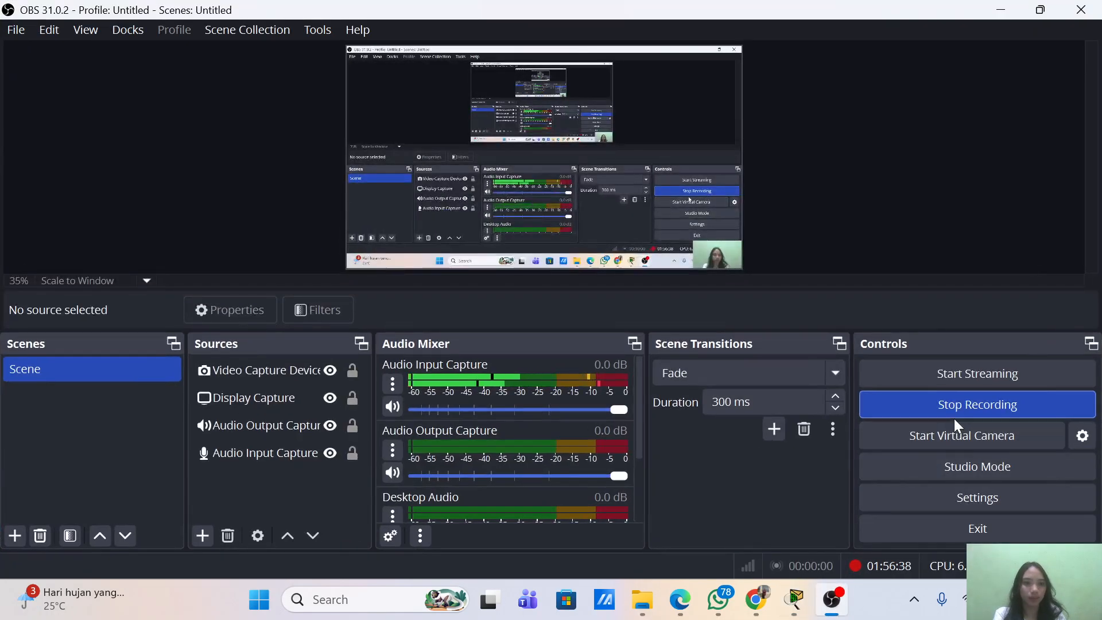